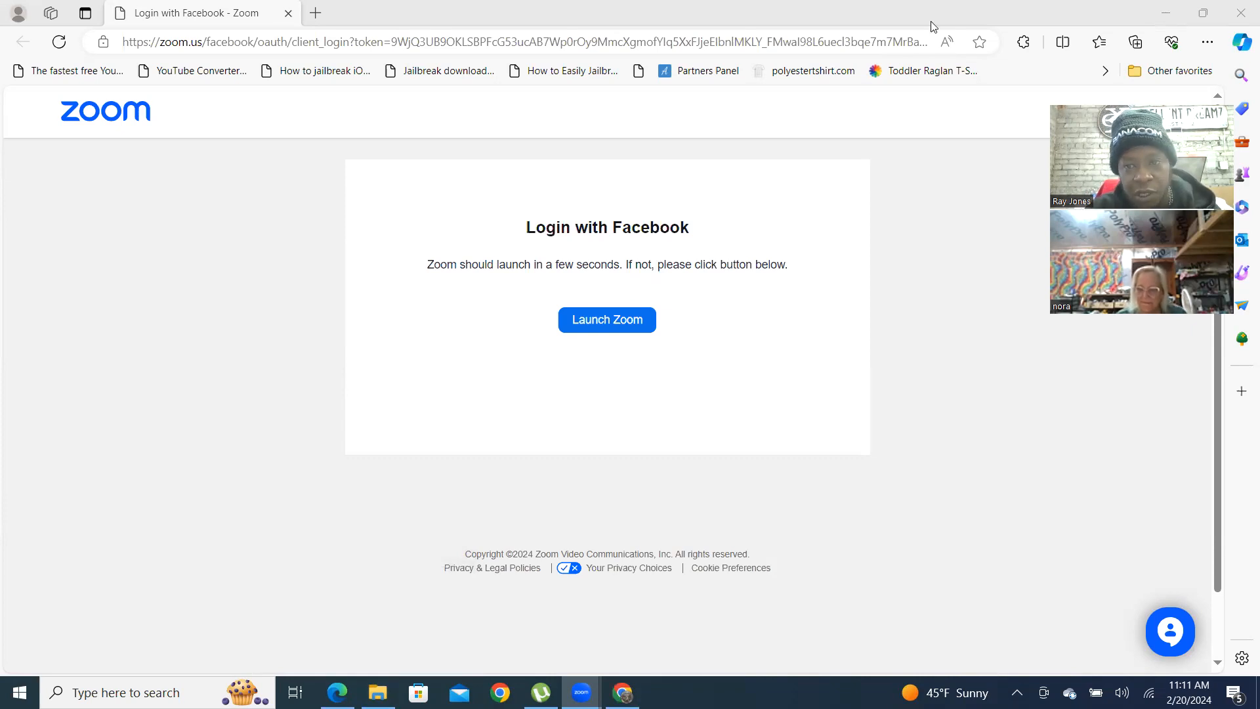
Minimize the browser, open the TEMPLATES TO BE CUT folder in File Explorer, and sort its files by date
{"action": "left_click", "coordinate": [939, 65]}
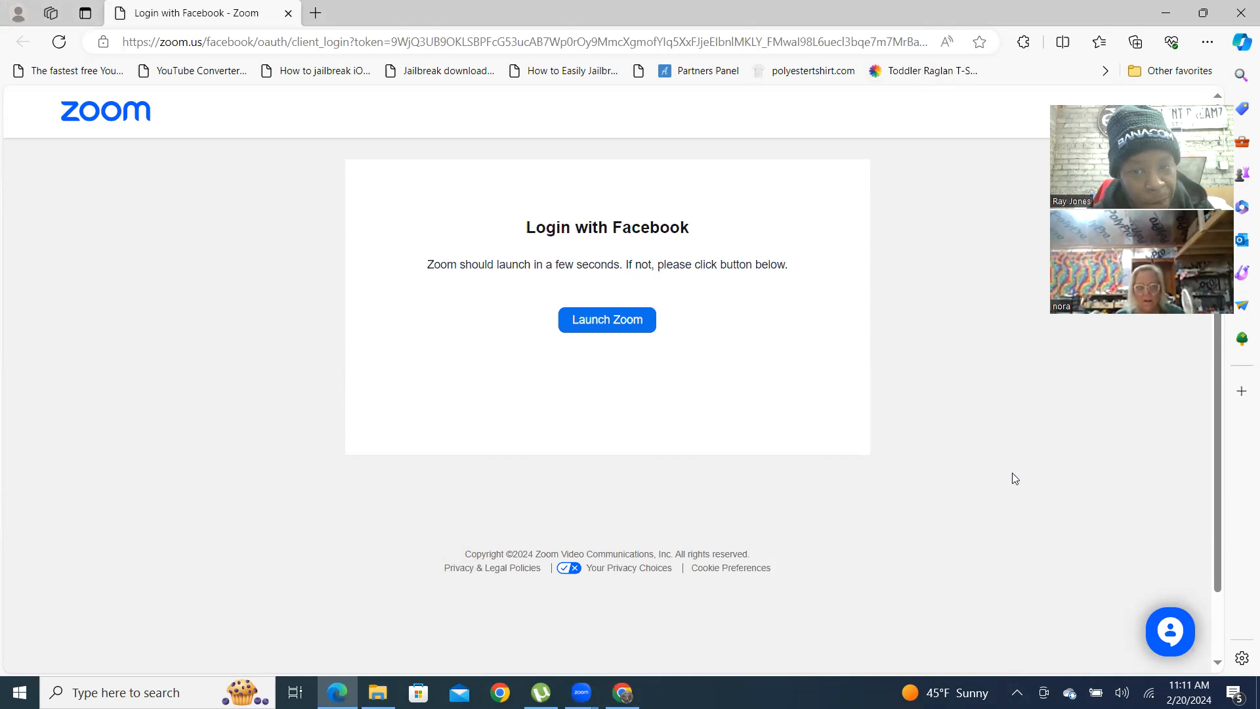
{"action": "left_click", "coordinate": [1168, 11]}
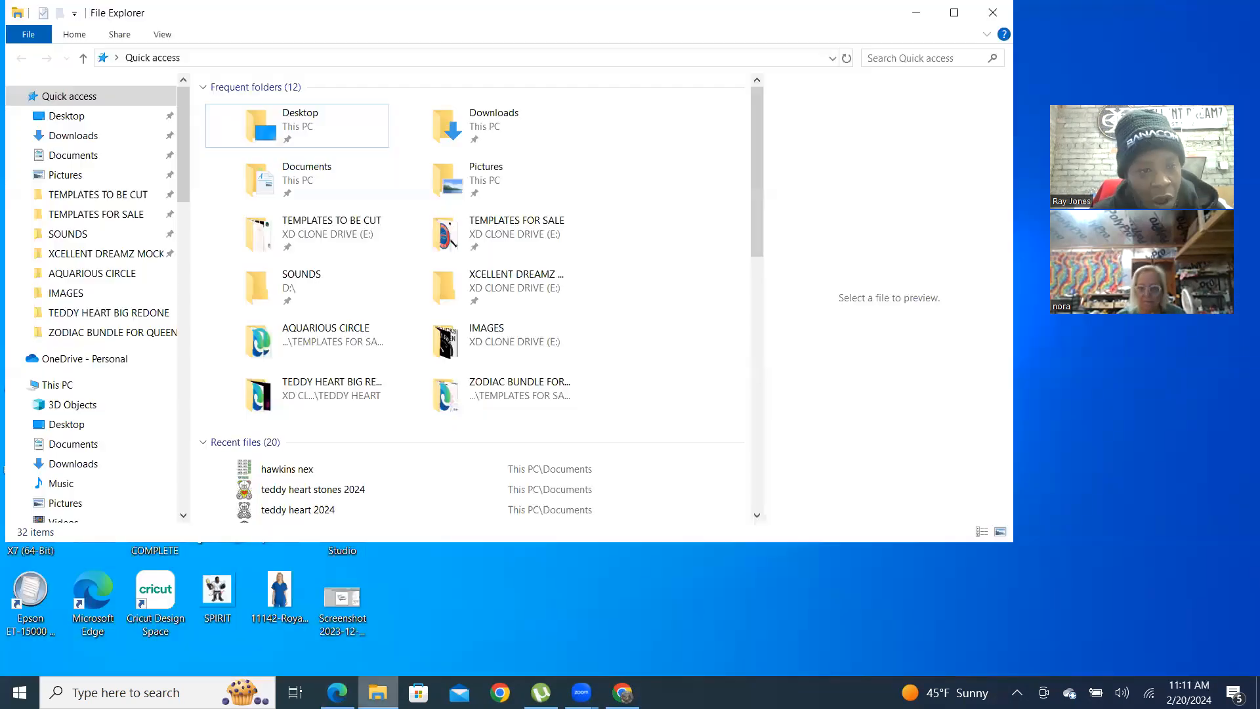
{"action": "left_click", "coordinate": [377, 692]}
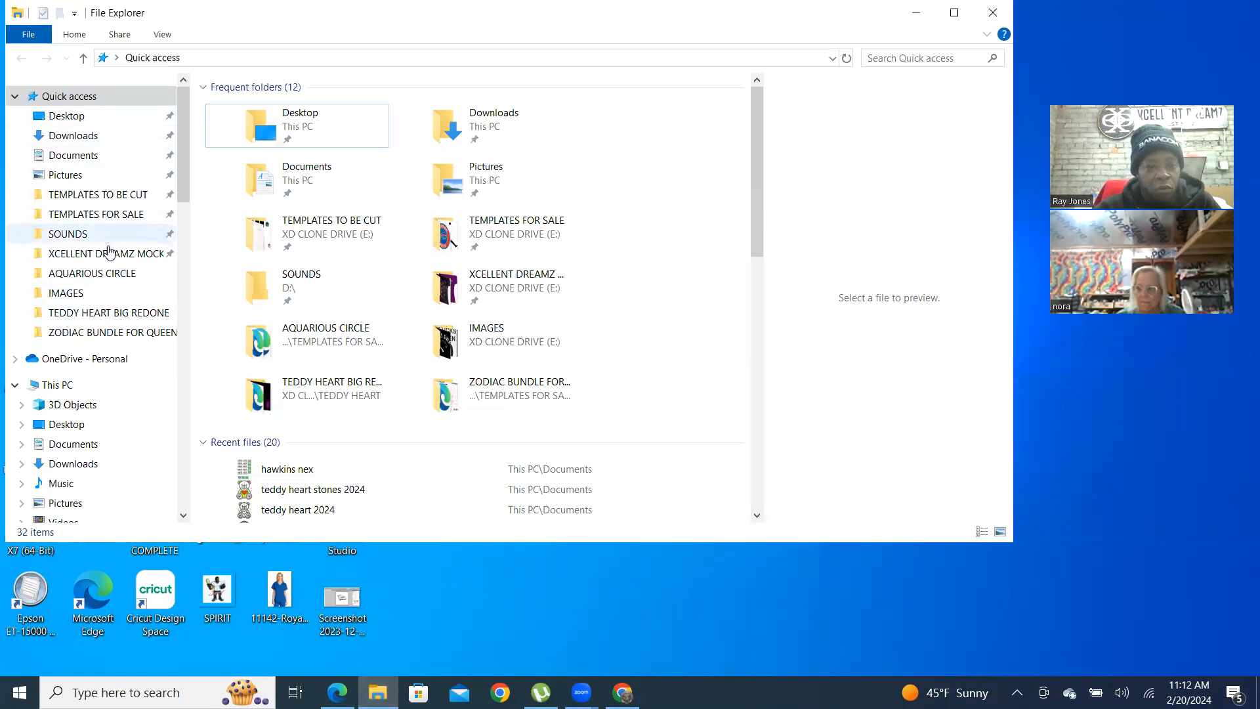
{"action": "left_click", "coordinate": [121, 197]}
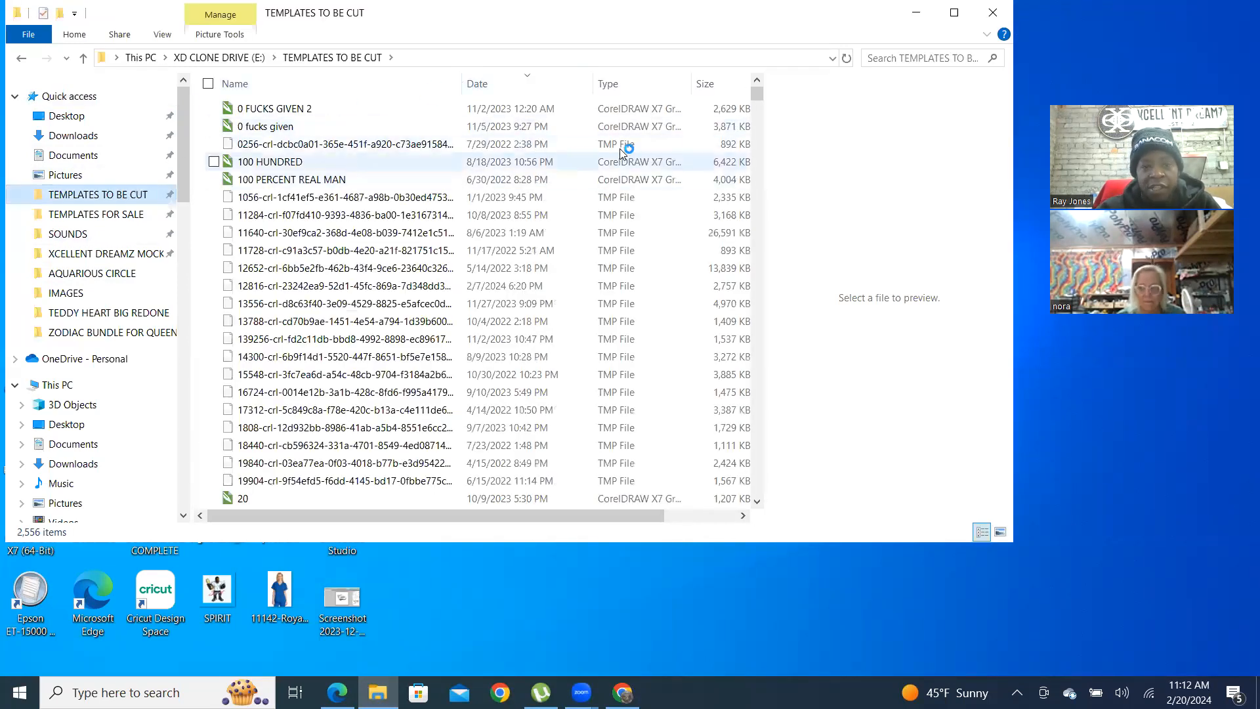
{"action": "left_click", "coordinate": [512, 80]}
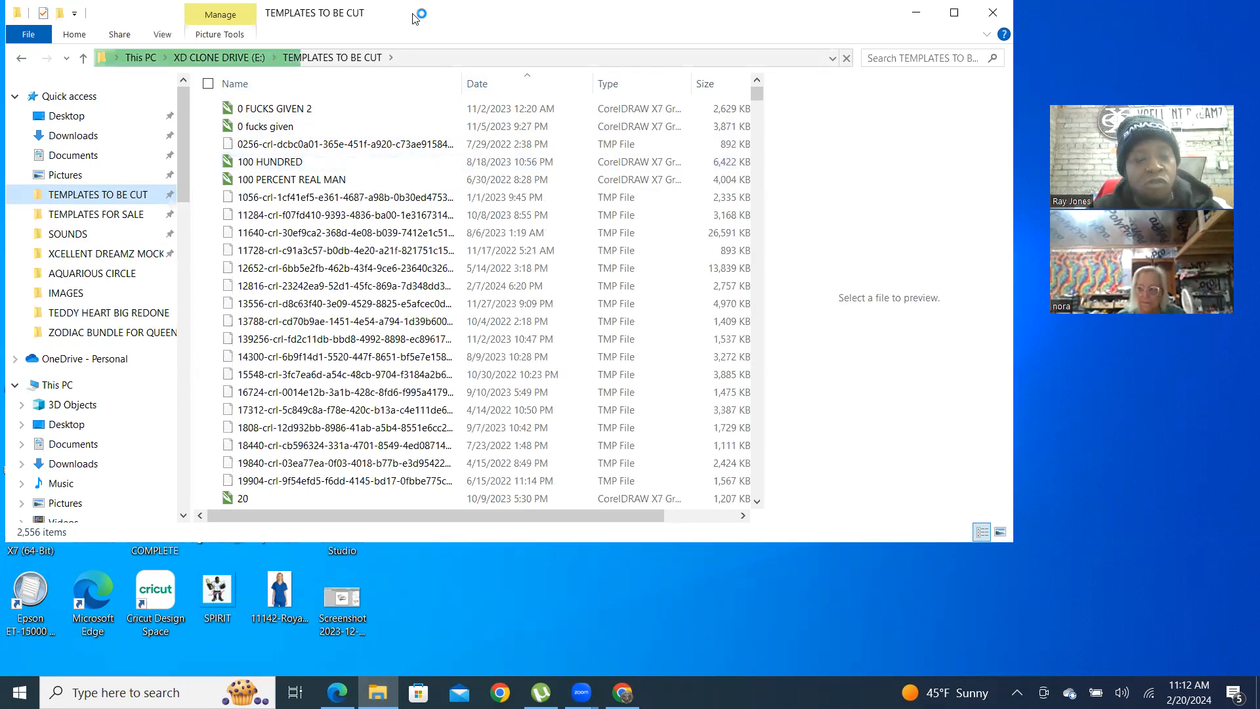
Minimize the File Explorer window and launch CorelDRAW X7 from the desktop
{"action": "left_click_drag", "start_coordinate": [412, 18], "coordinate": [534, 97]}
{"action": "left_click", "coordinate": [1039, 92]}
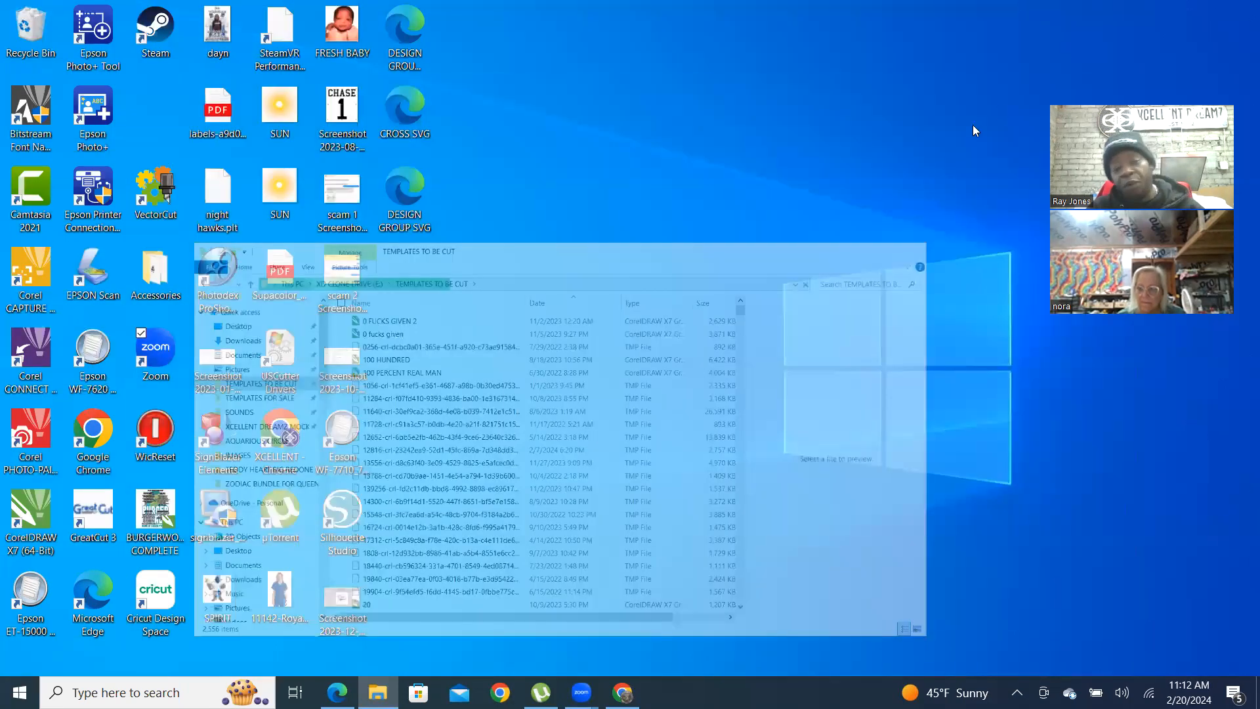
{"action": "double_click", "coordinate": [48, 518]}
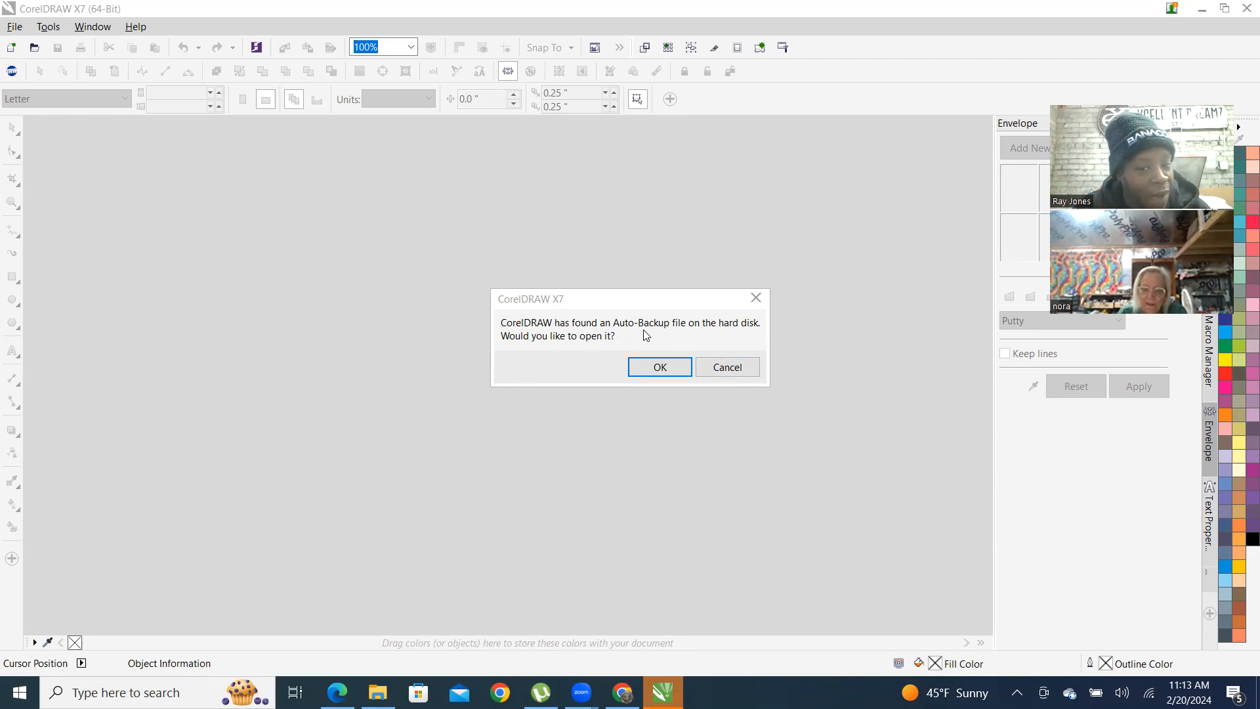
Open every offered auto-backup file, accepting permanent PANOSE-suggested substitutes for the missing fonts
{"action": "left_click", "coordinate": [658, 369]}
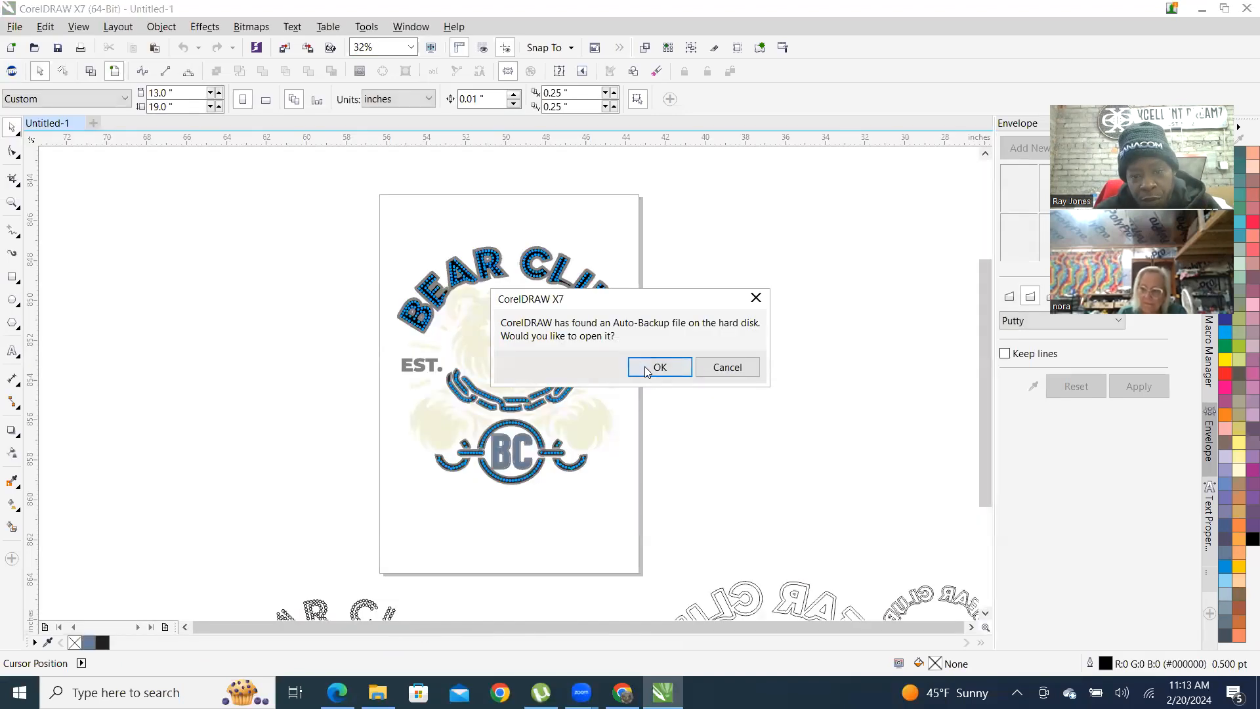
{"action": "left_click", "coordinate": [660, 368]}
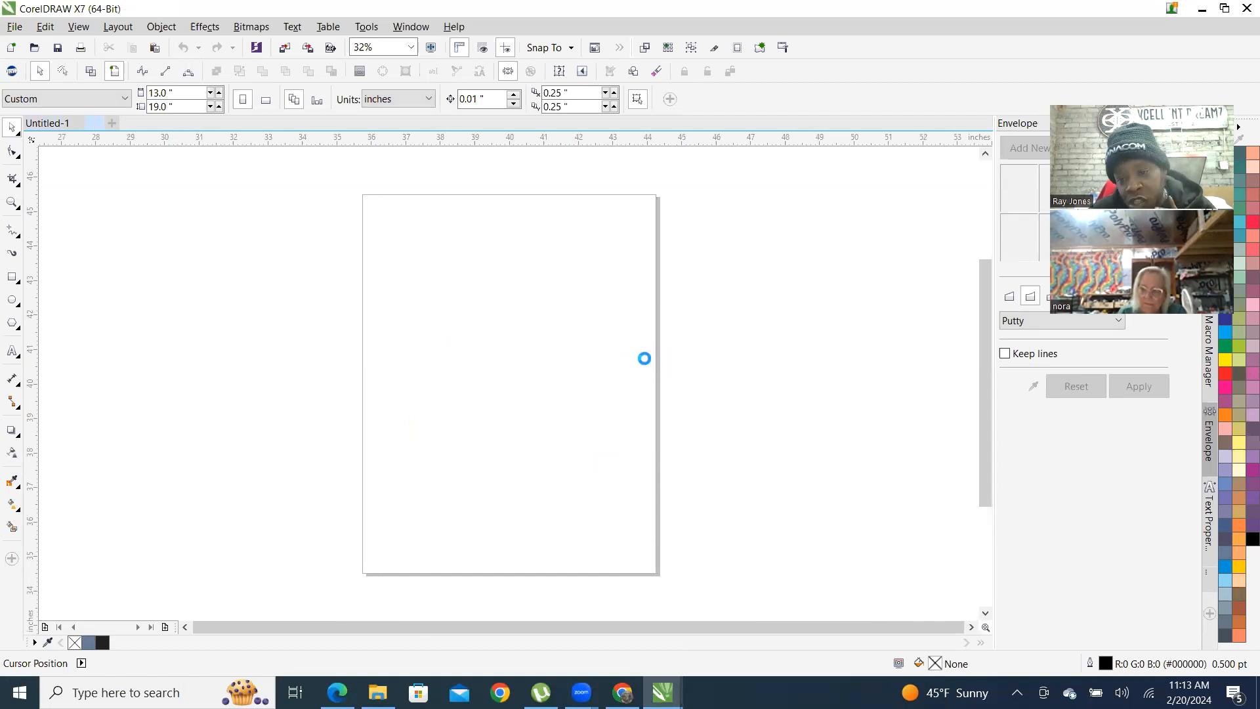
{"action": "left_click", "coordinate": [658, 366]}
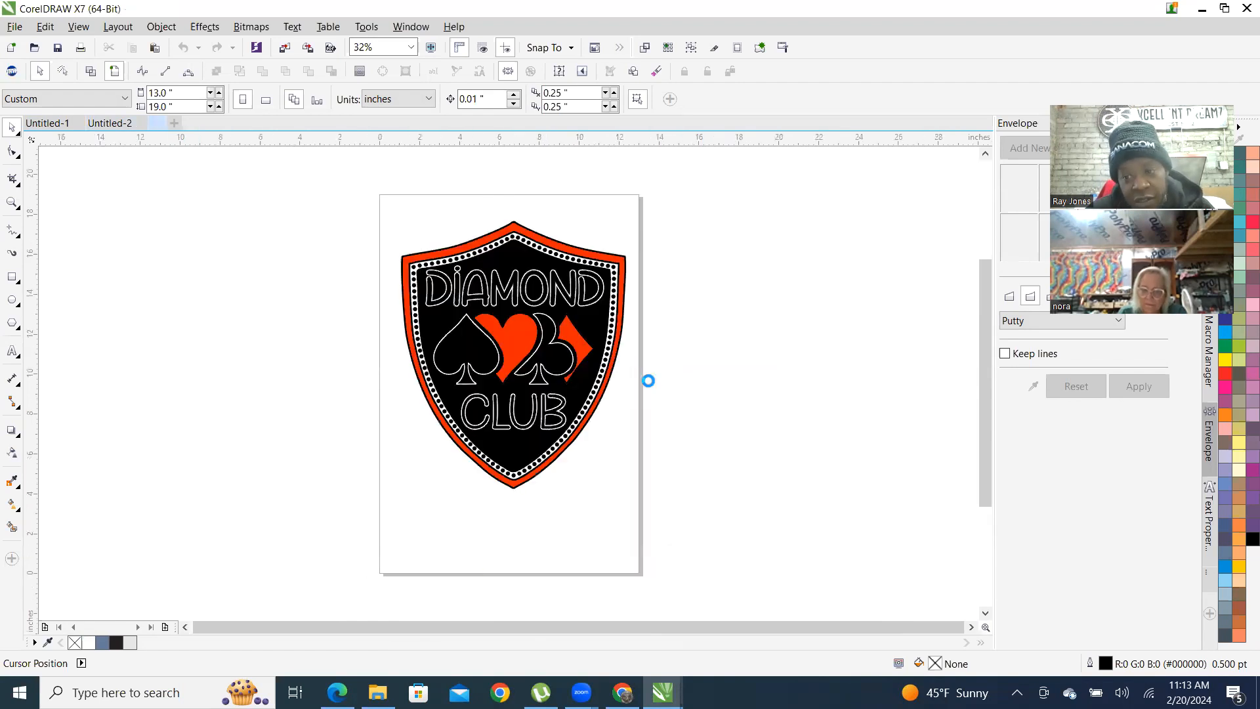
{"action": "left_click", "coordinate": [662, 367]}
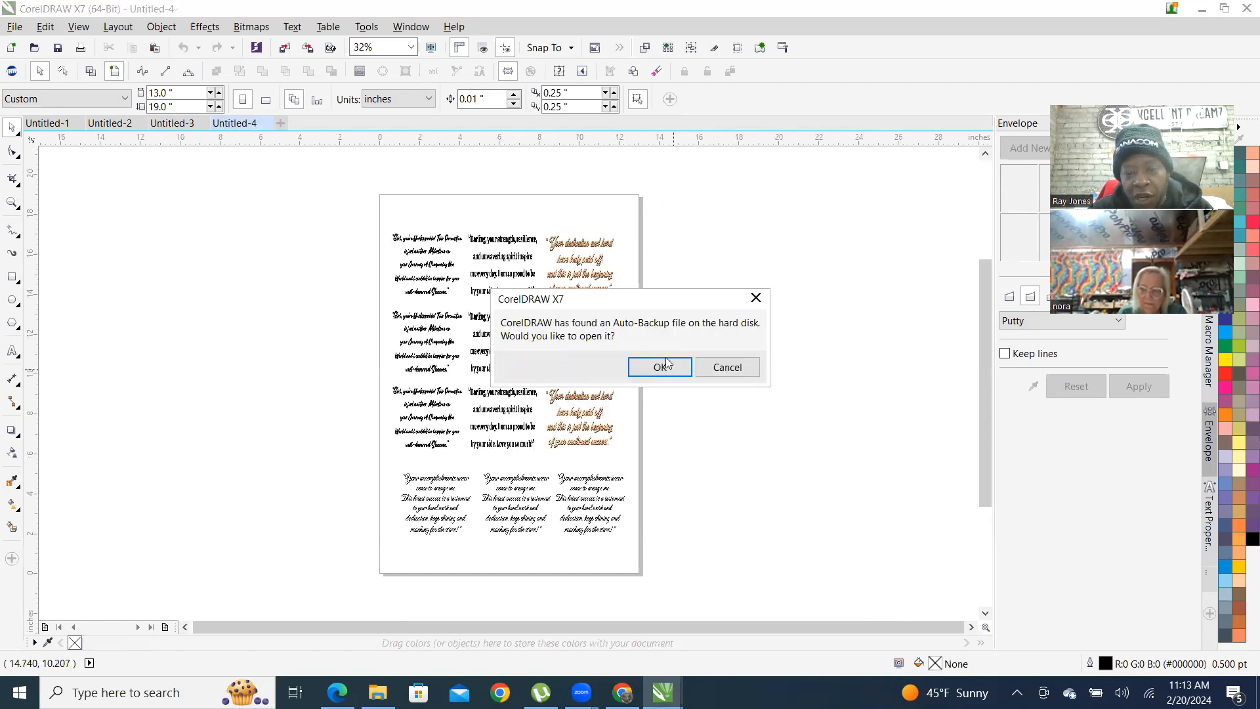
{"action": "left_click", "coordinate": [667, 365]}
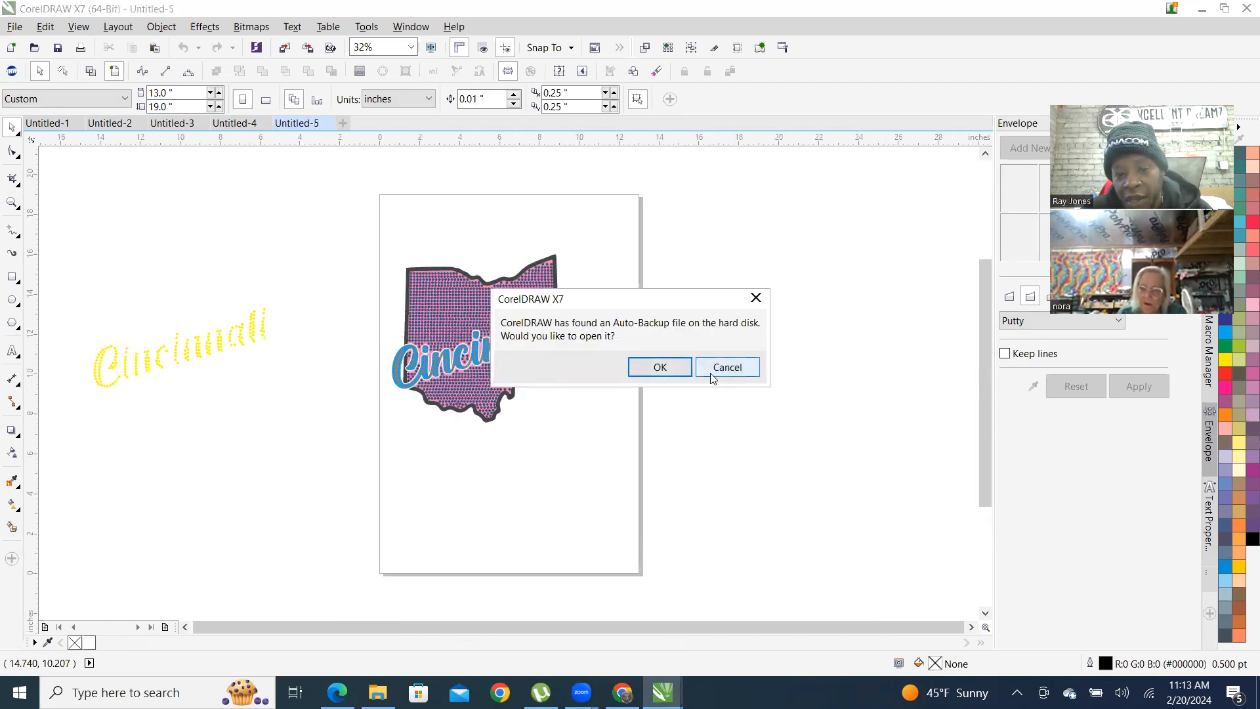
{"action": "left_click", "coordinate": [656, 368]}
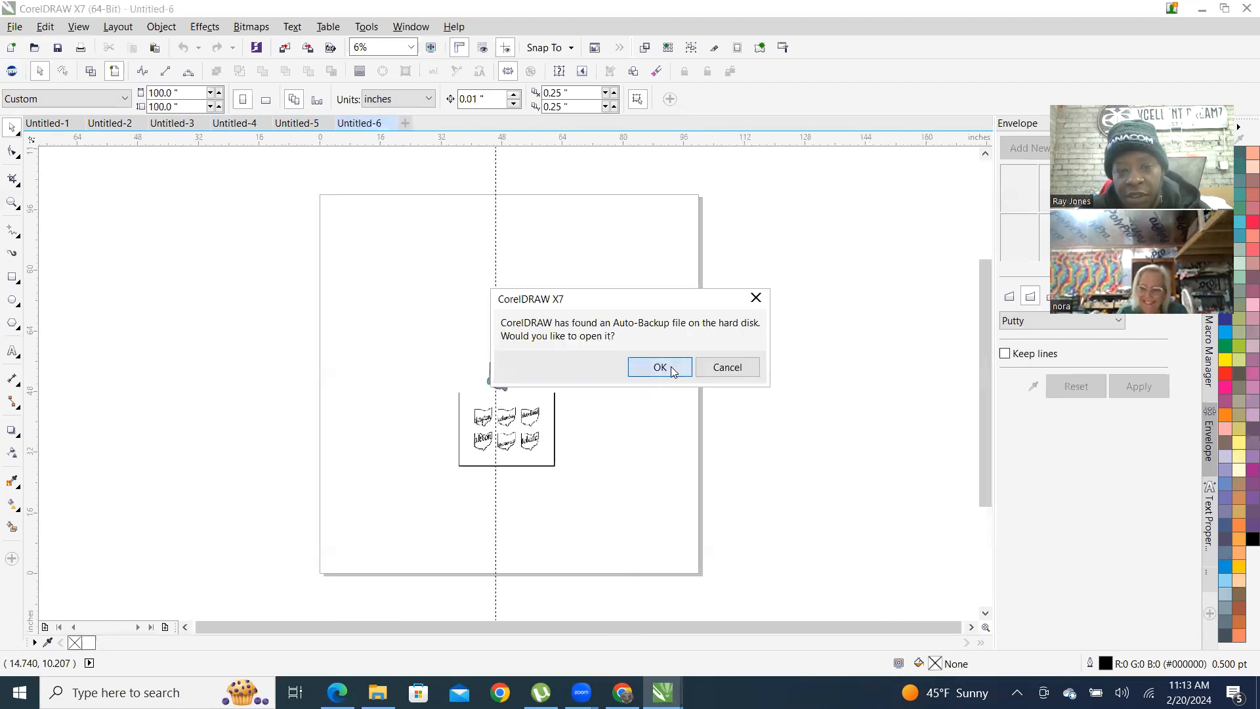
{"action": "left_click", "coordinate": [671, 366]}
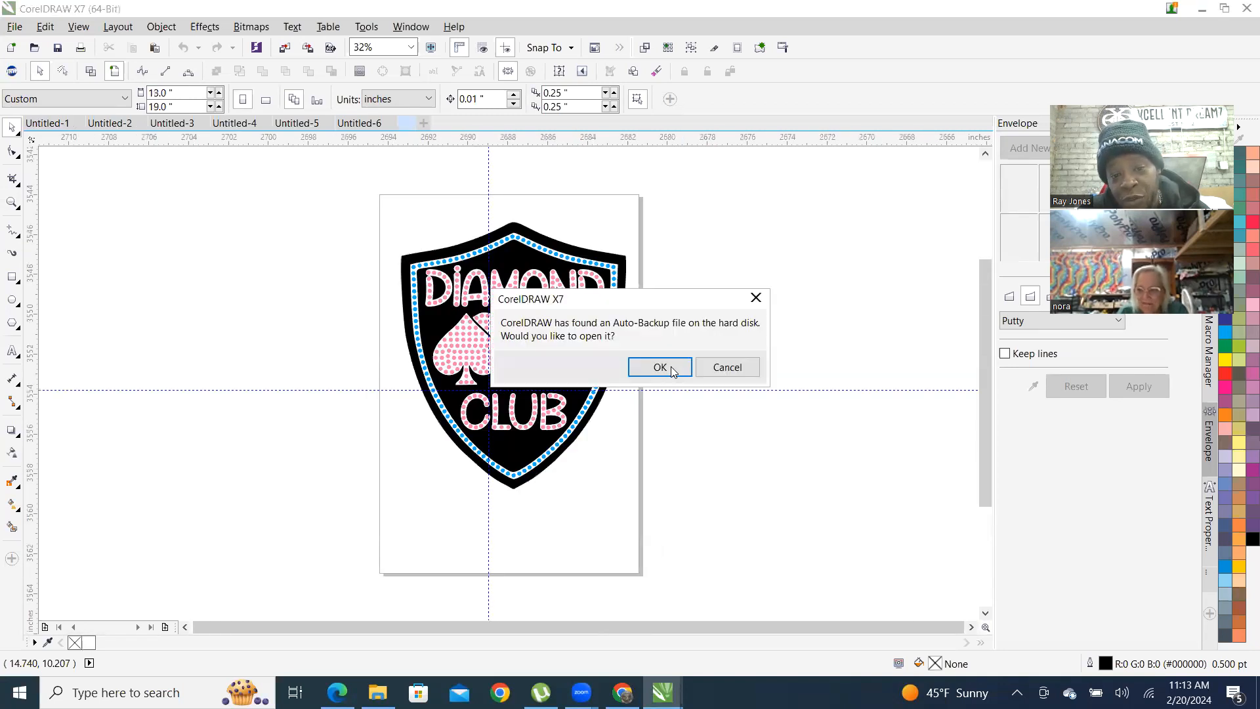
{"action": "left_click", "coordinate": [672, 369]}
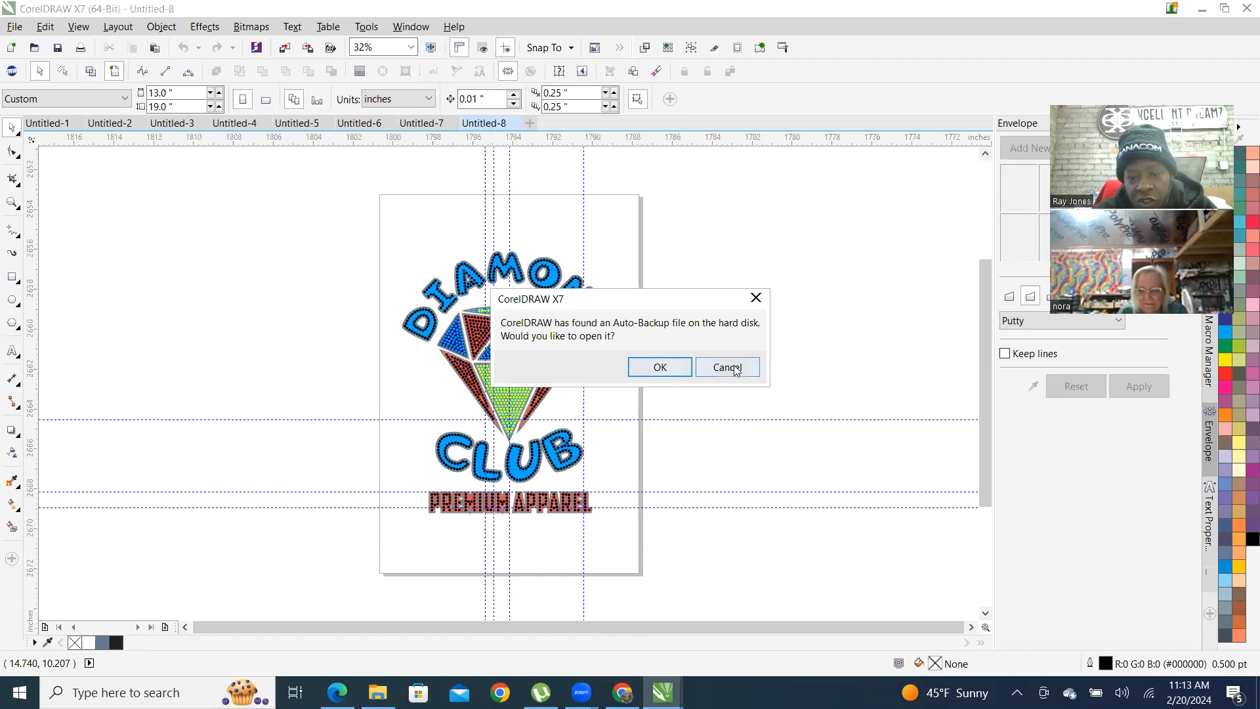
{"action": "left_click", "coordinate": [661, 365]}
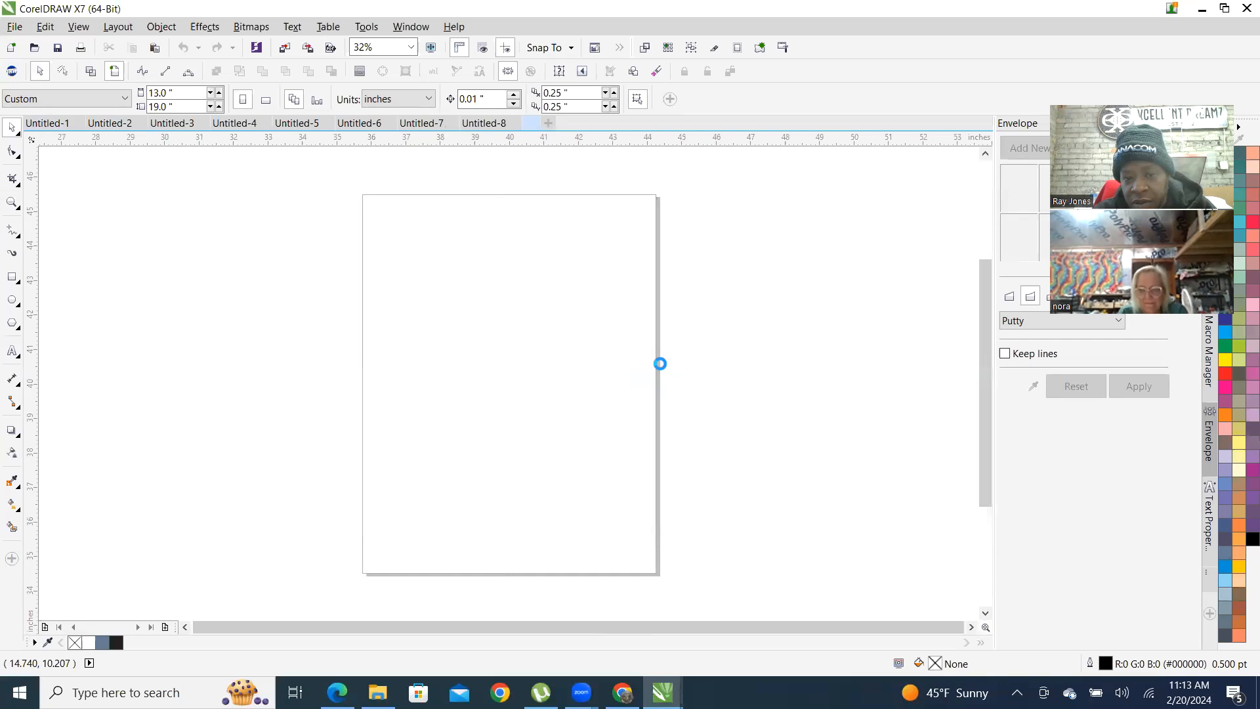
{"action": "left_click", "coordinate": [659, 365]}
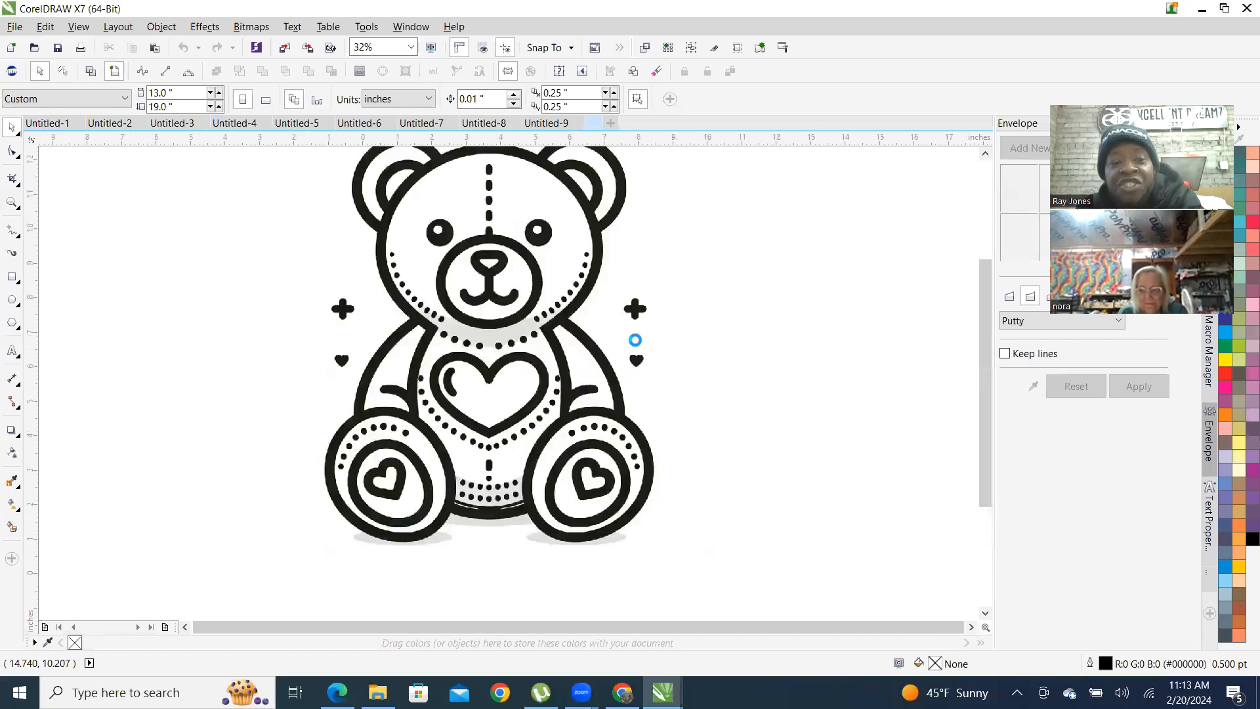
{"action": "left_click", "coordinate": [666, 369]}
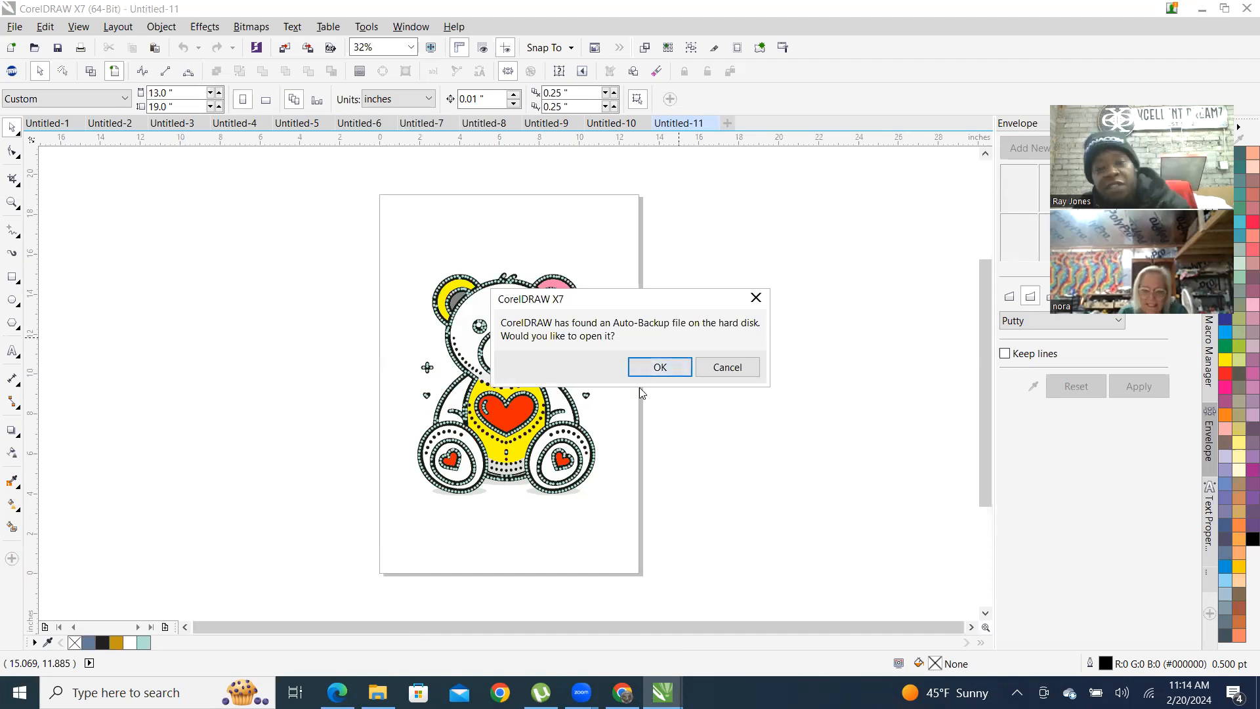
{"action": "left_click", "coordinate": [668, 369]}
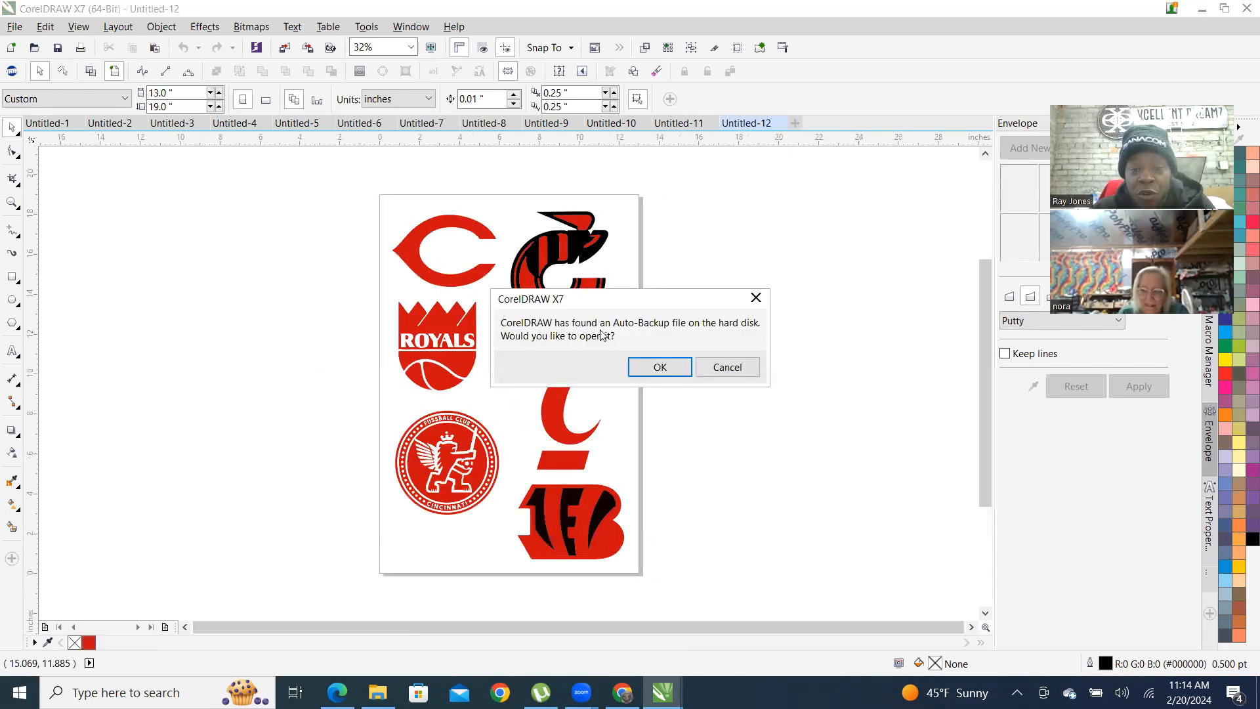
{"action": "left_click", "coordinate": [658, 369]}
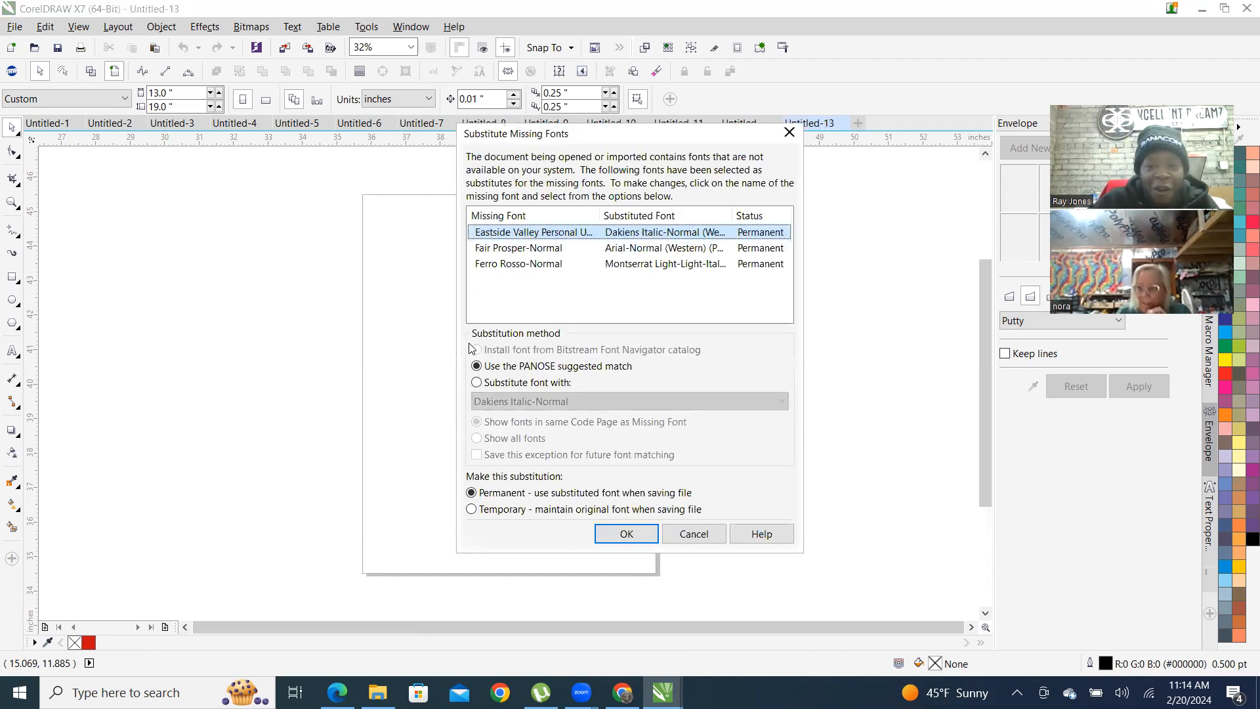
{"action": "left_click", "coordinate": [629, 535]}
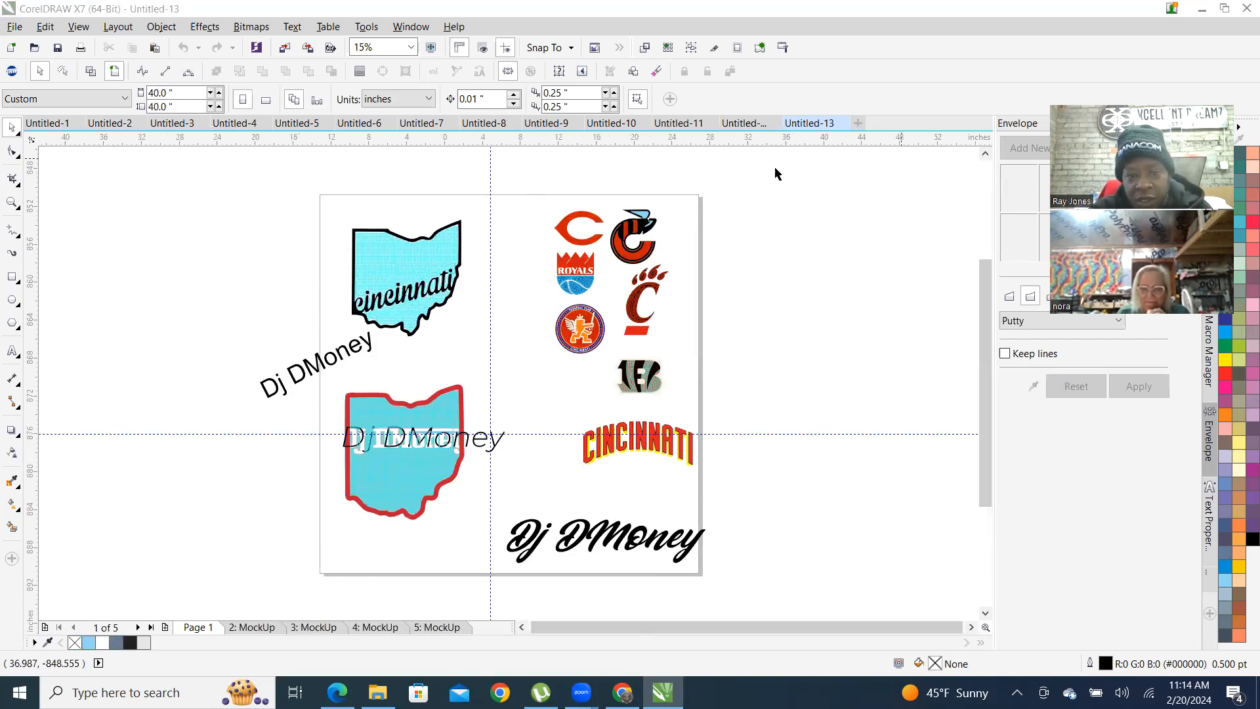
Examine the Ohio-shaped designs and the team logos on page 1 of the Untitled-13 document
{"action": "scroll", "coordinate": [593, 231], "scroll_direction": "up", "scroll_amount": 4}
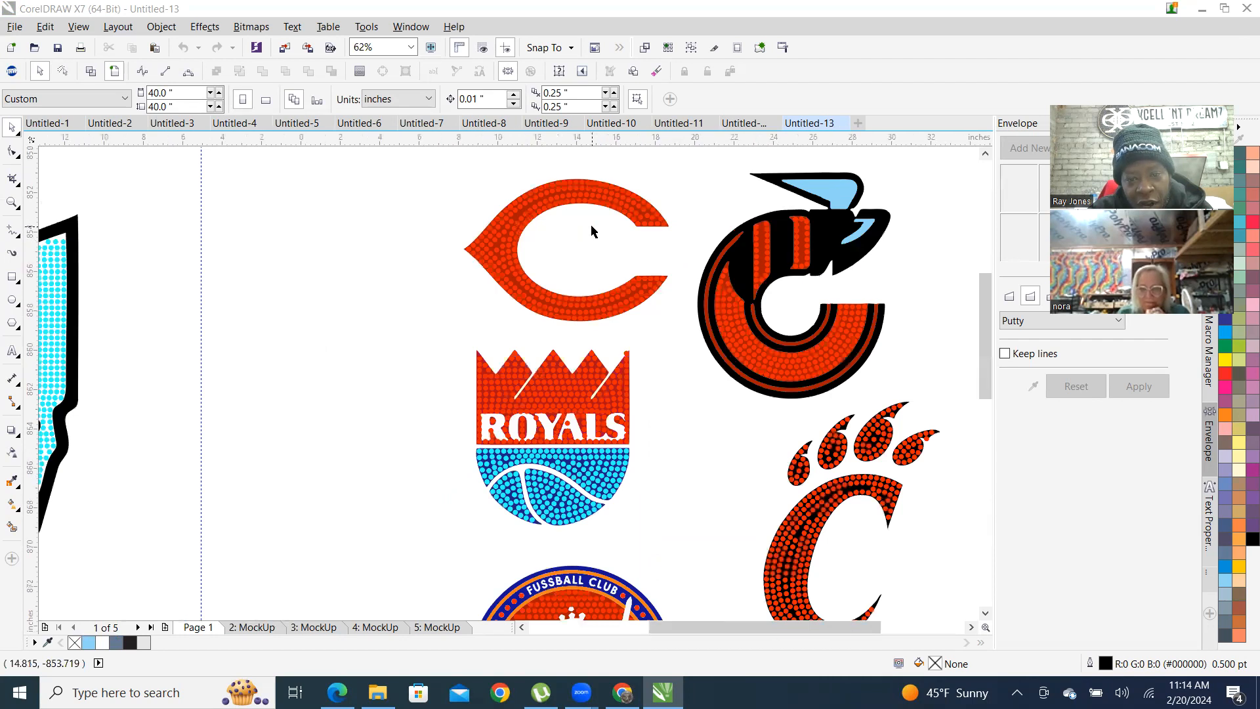
{"action": "scroll", "coordinate": [593, 231], "scroll_direction": "down", "scroll_amount": 2}
{"action": "scroll", "coordinate": [622, 307], "scroll_direction": "down", "scroll_amount": 2}
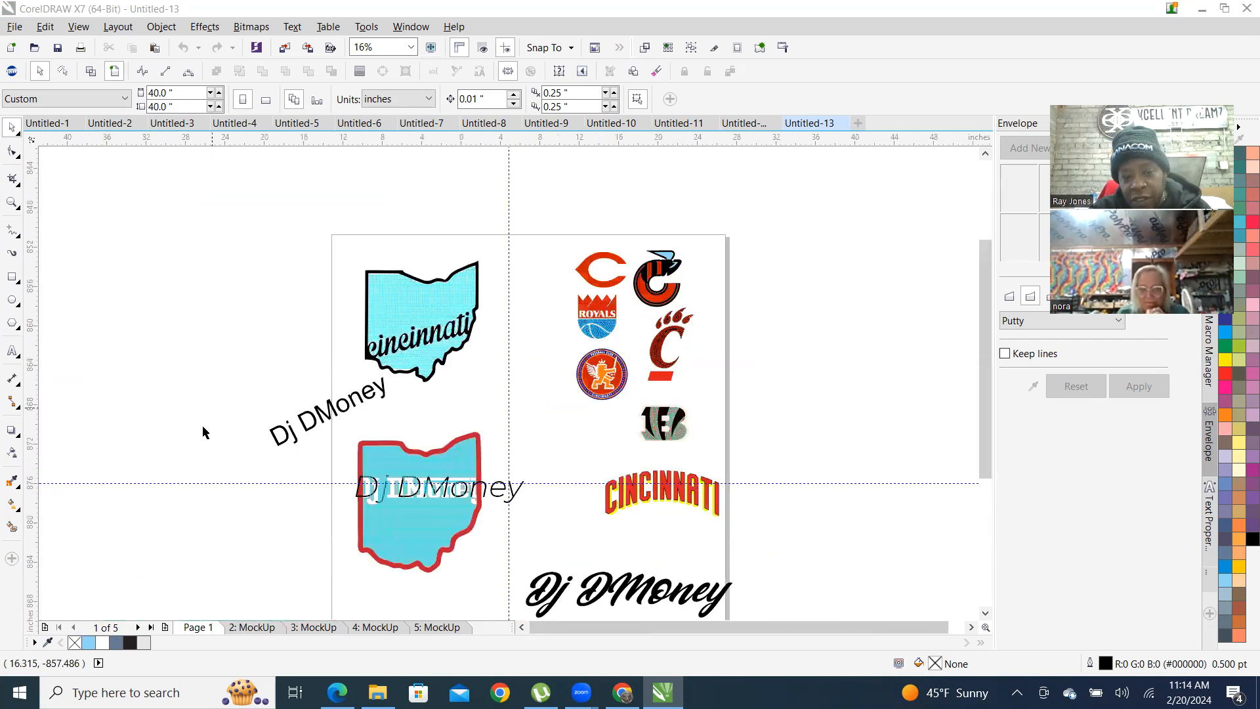
{"action": "scroll", "coordinate": [629, 380], "scroll_direction": "up", "scroll_amount": 2}
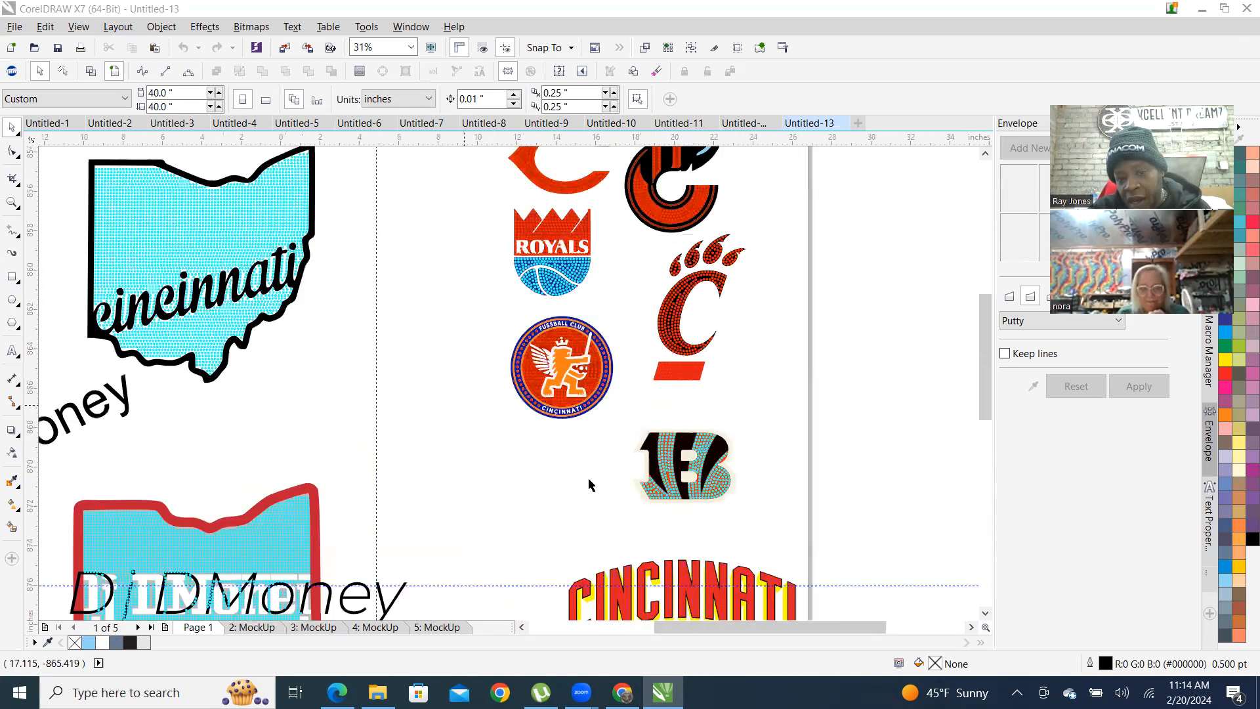
{"action": "scroll", "coordinate": [588, 486], "scroll_direction": "down", "scroll_amount": 2}
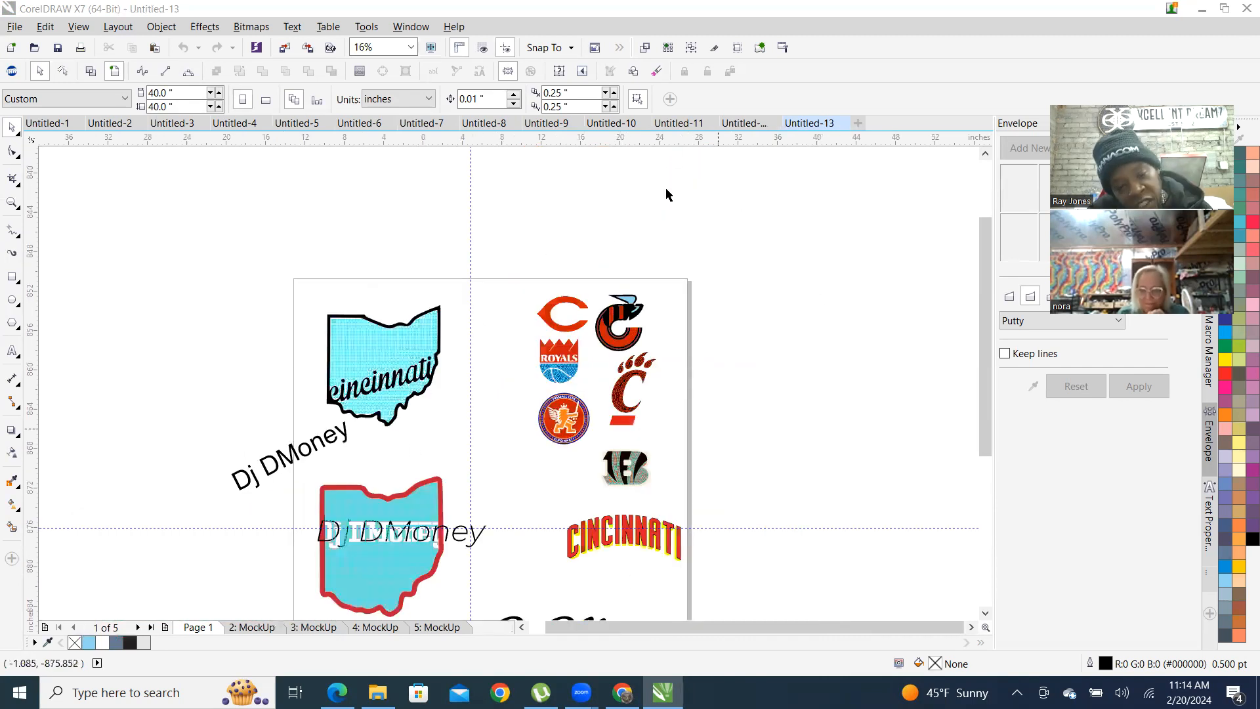
{"action": "scroll", "coordinate": [535, 328], "scroll_direction": "down", "scroll_amount": 2}
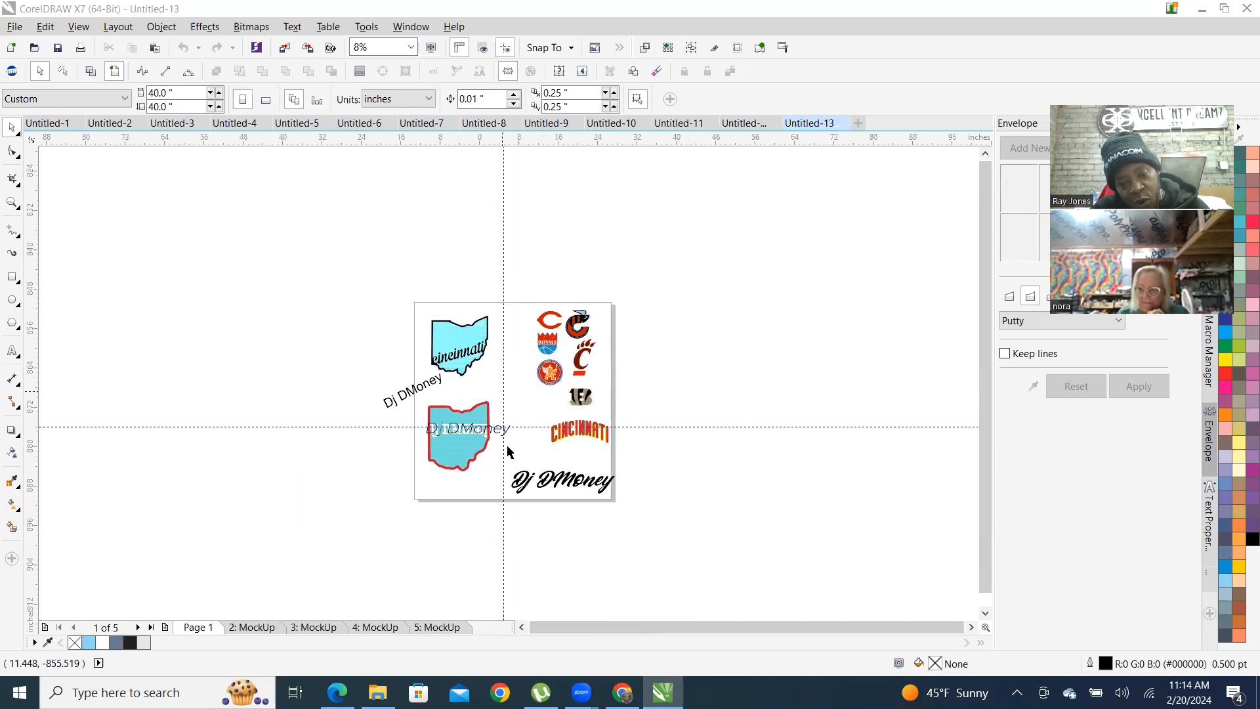
Exit CorelDRAW without saving changes to any of the untitled documents and dismiss the upgrade advertisement
{"action": "left_click", "coordinate": [1242, 12]}
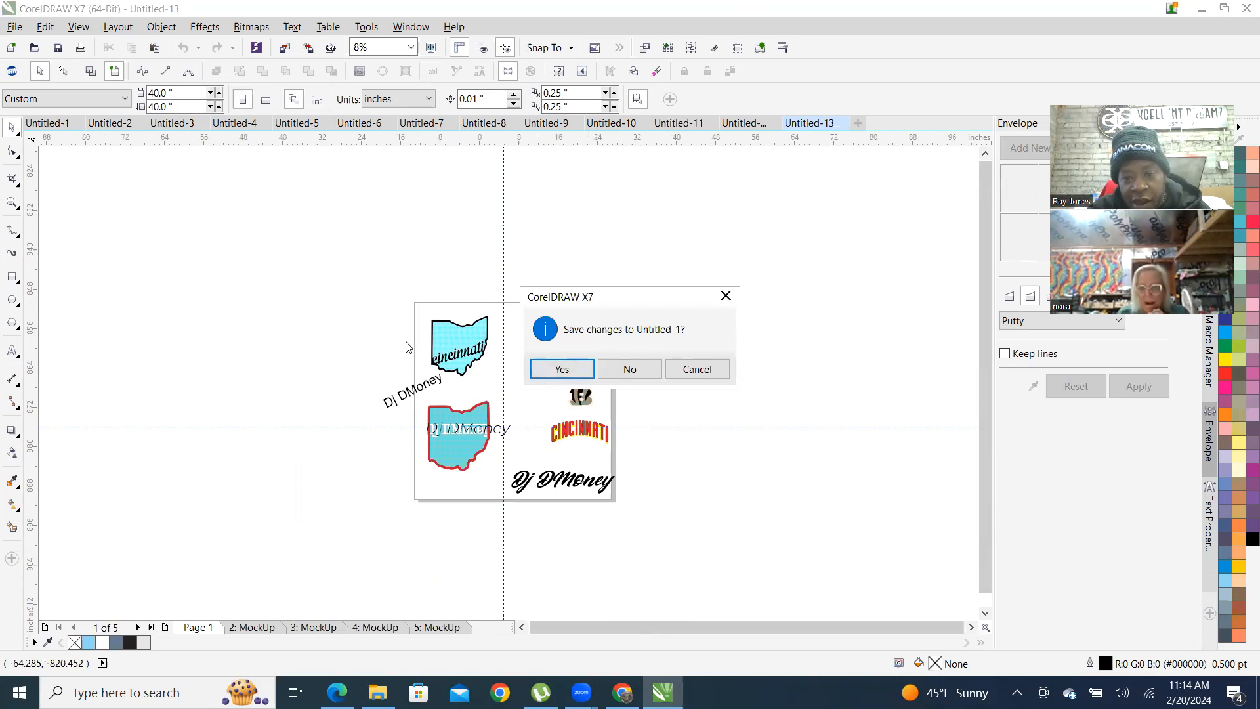
{"action": "left_click", "coordinate": [645, 367]}
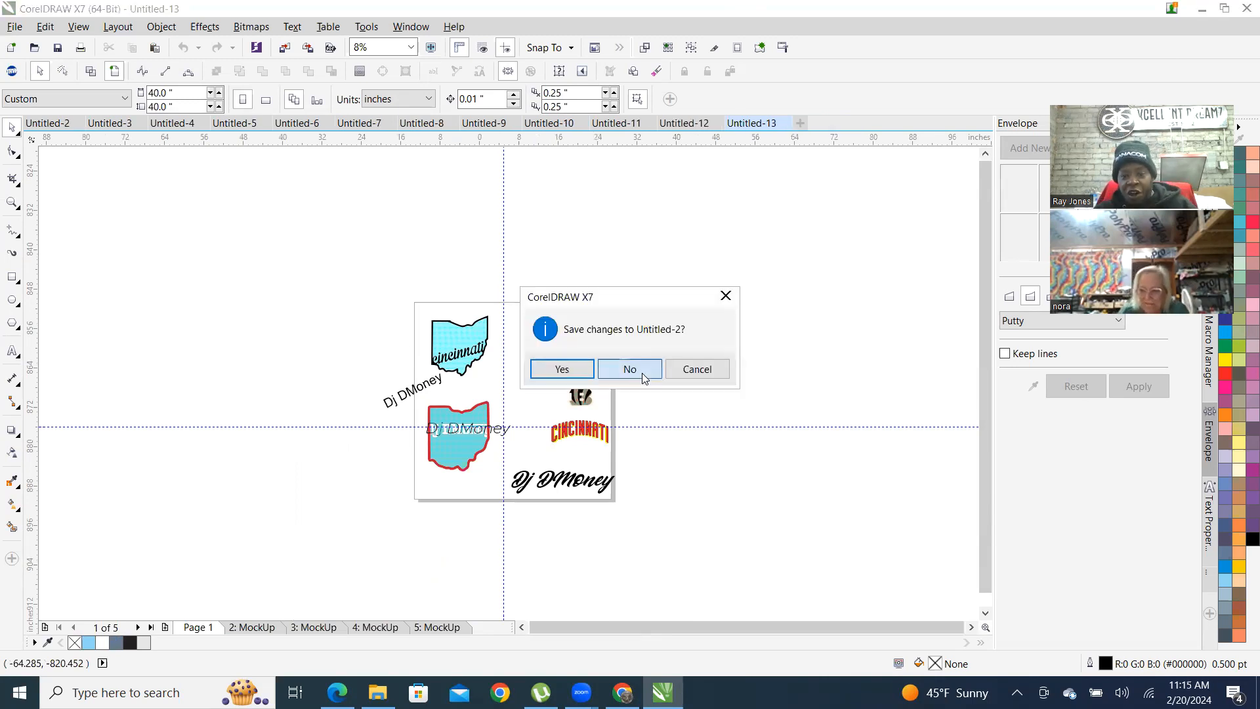
{"action": "left_click", "coordinate": [643, 372]}
{"action": "left_click", "coordinate": [643, 374]}
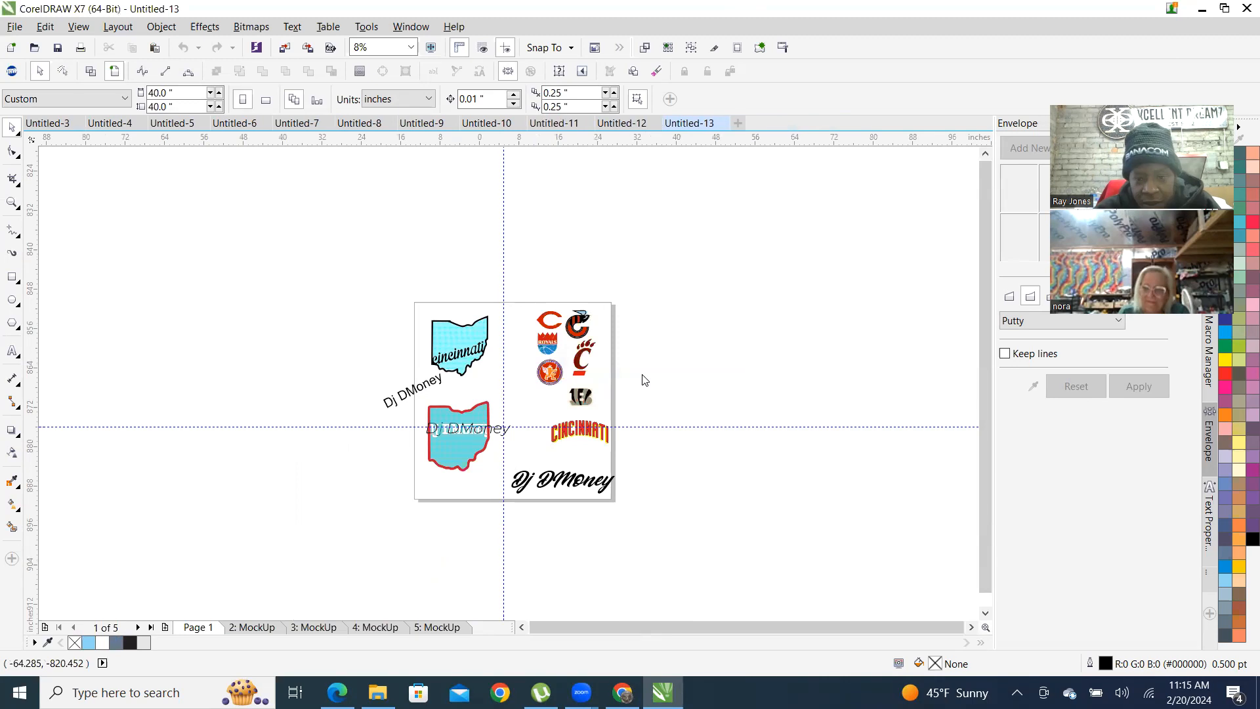
{"action": "left_click", "coordinate": [640, 373]}
{"action": "left_click", "coordinate": [647, 369]}
{"action": "left_click", "coordinate": [650, 370]}
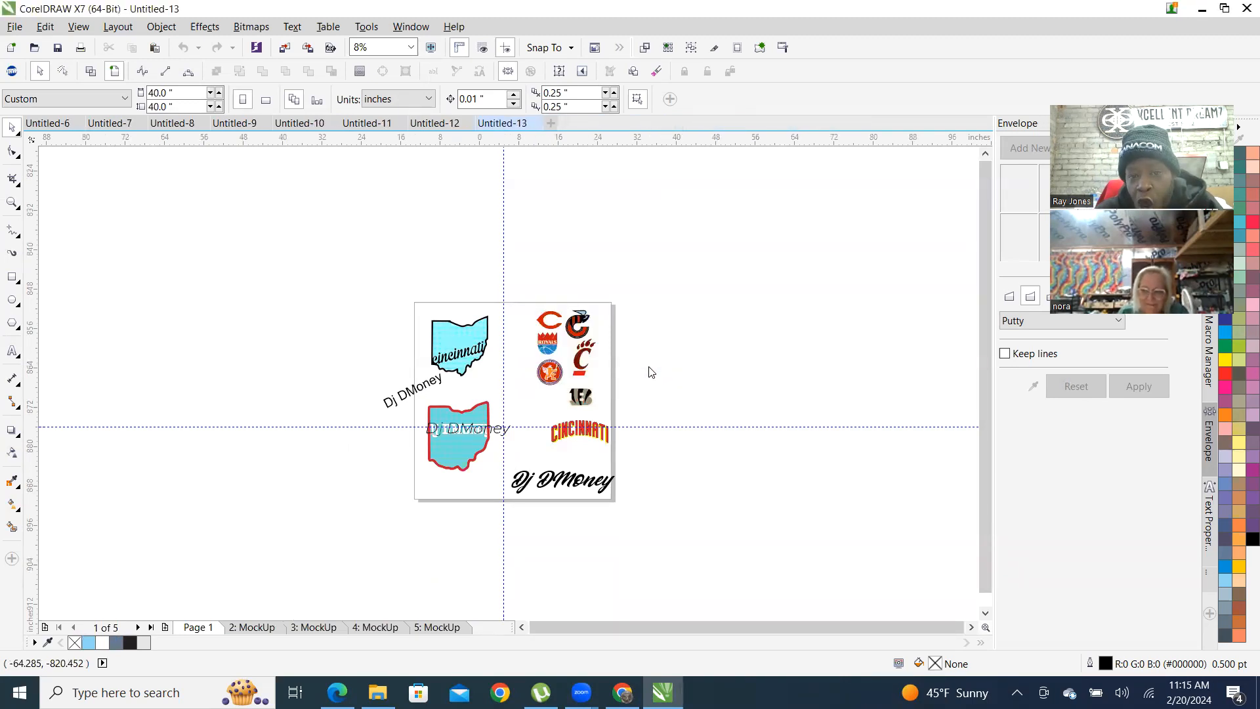
{"action": "left_click", "coordinate": [635, 370]}
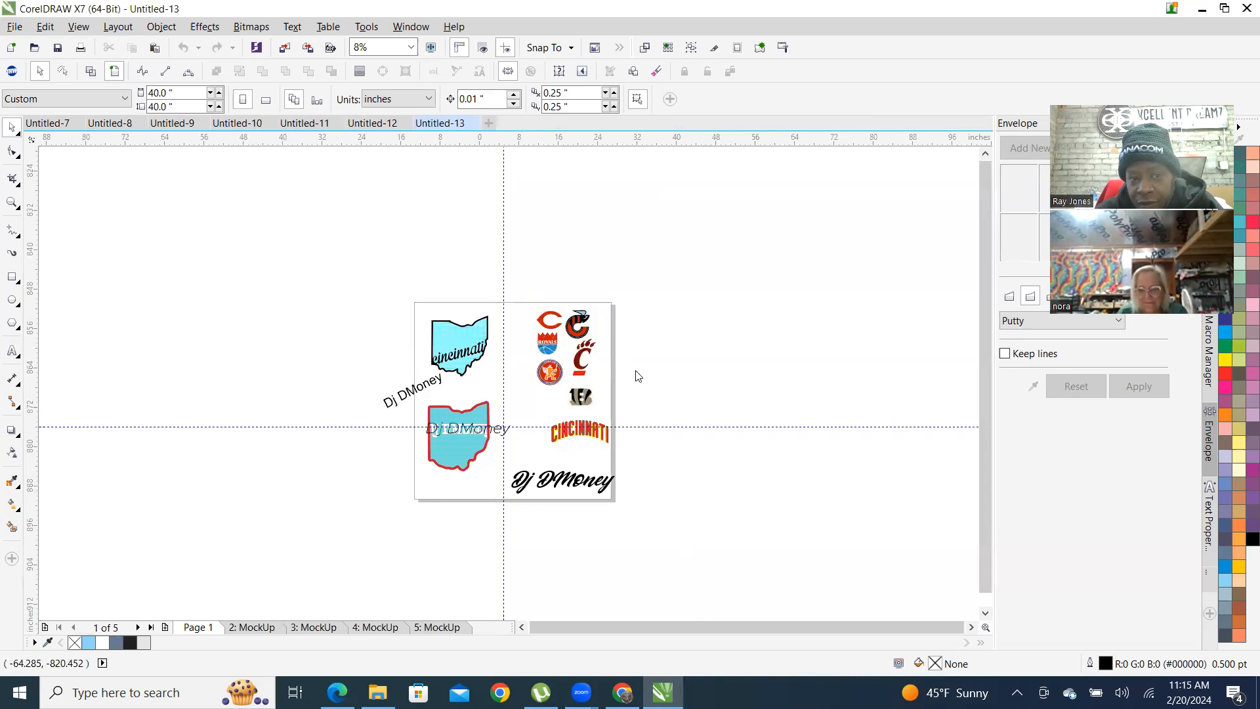
{"action": "left_click", "coordinate": [636, 372]}
{"action": "left_click", "coordinate": [635, 370]}
{"action": "left_click", "coordinate": [635, 370]}
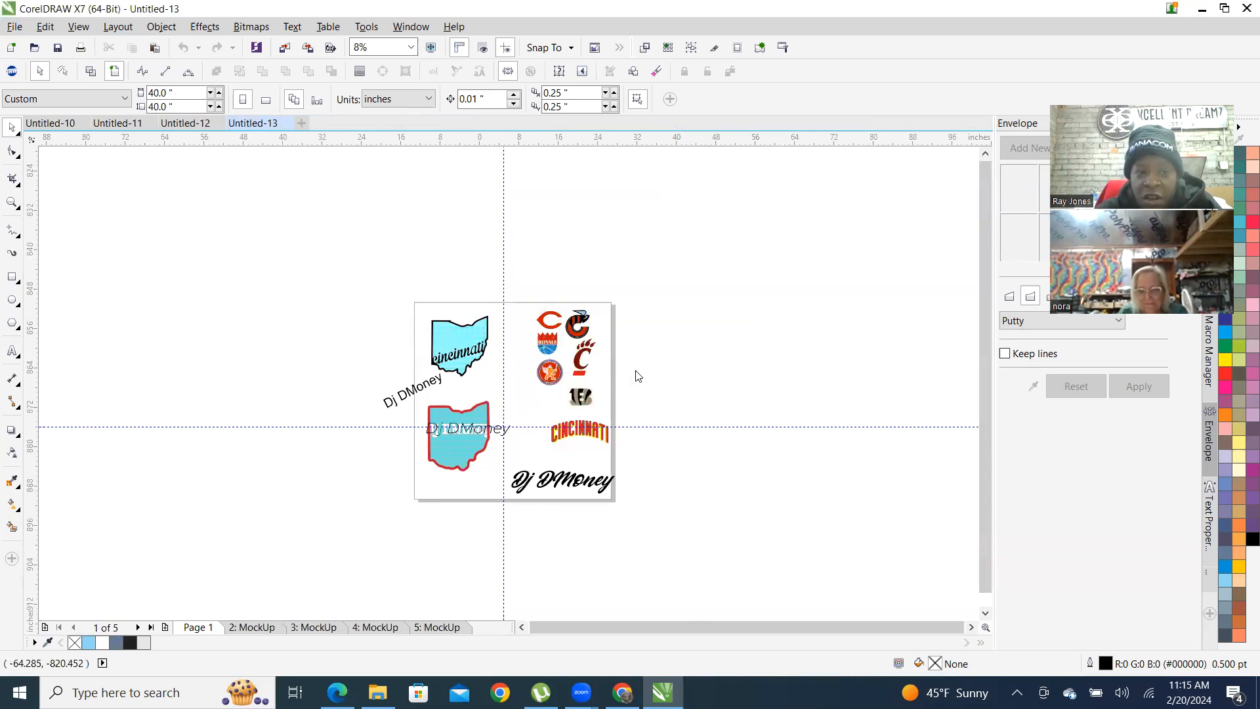
{"action": "left_click", "coordinate": [634, 370]}
{"action": "left_click", "coordinate": [631, 371]}
{"action": "left_click", "coordinate": [632, 369]}
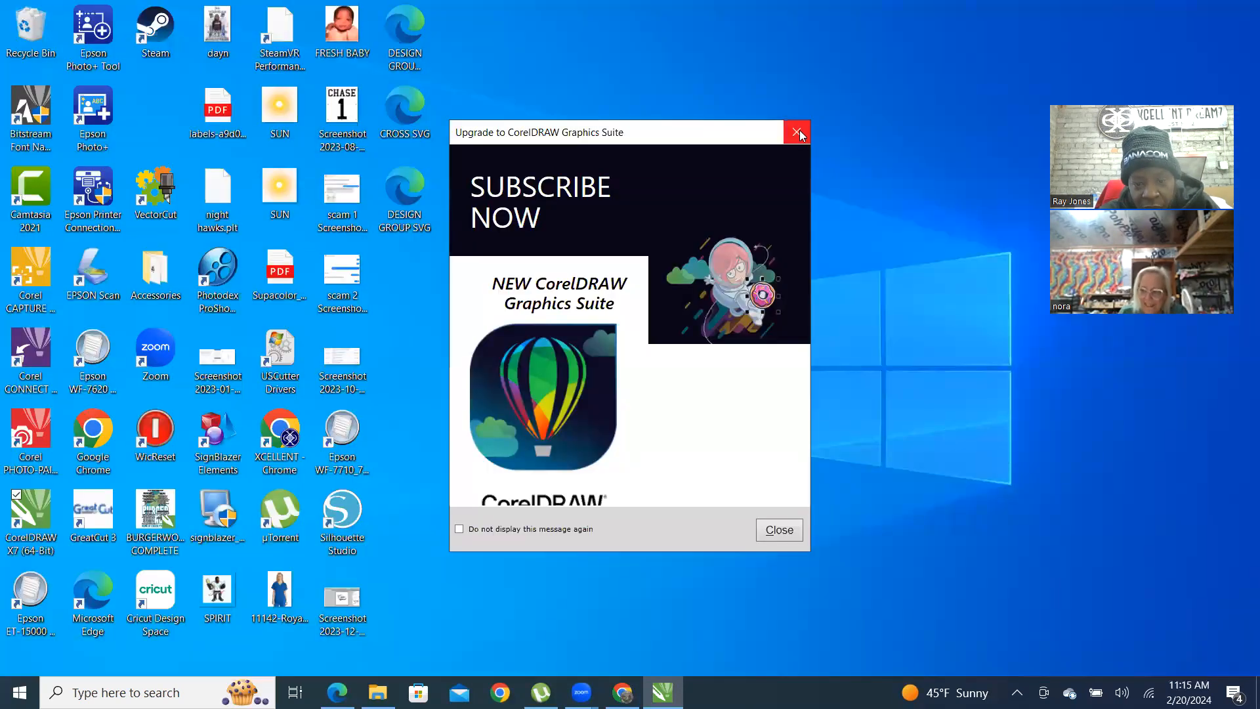
{"action": "left_click", "coordinate": [797, 133]}
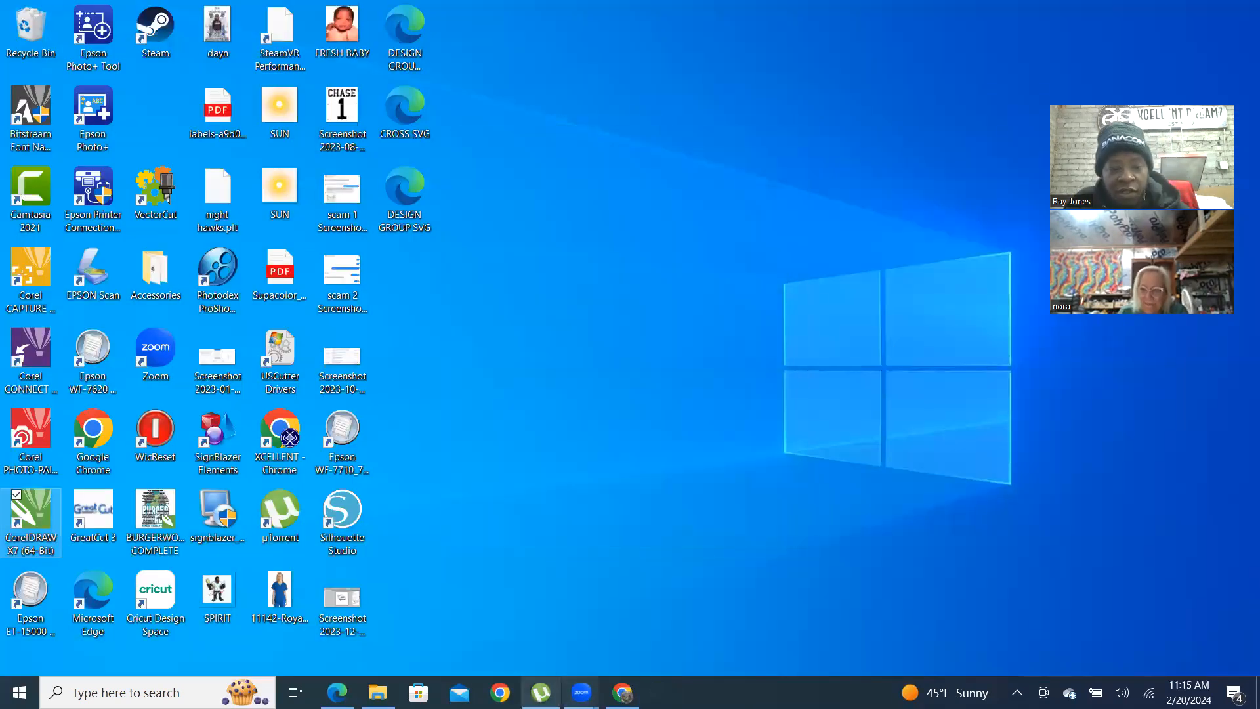
Bring back the TEMPLATES TO BE CUT folder window and look through its date-sorted CorelDRAW files
{"action": "left_click", "coordinate": [380, 677]}
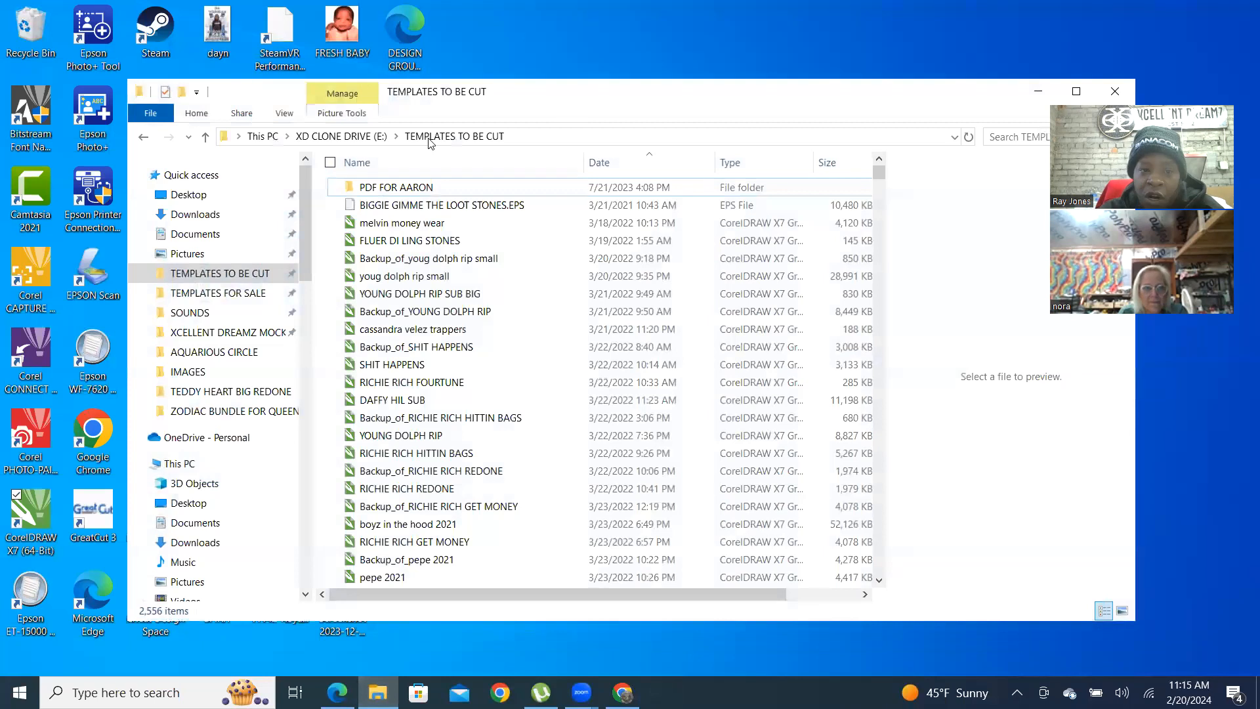
{"action": "left_click", "coordinate": [478, 138]}
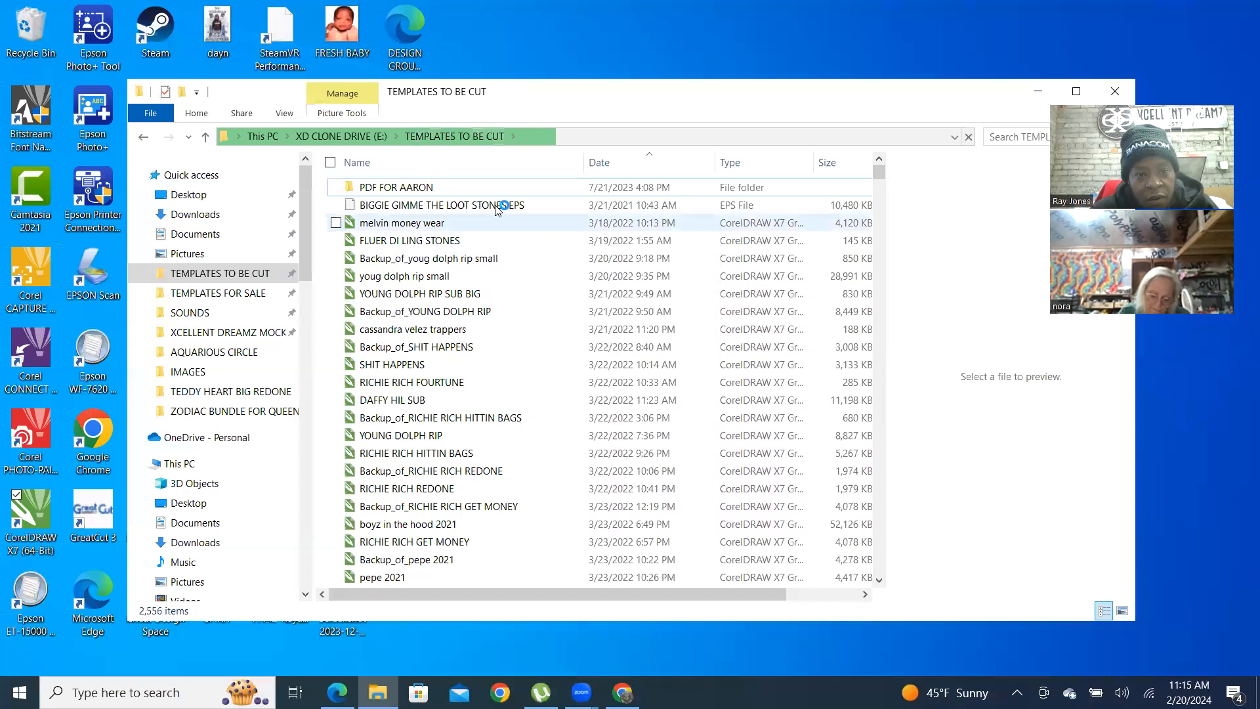
{"action": "scroll", "coordinate": [466, 328], "scroll_direction": "down", "scroll_amount": 4}
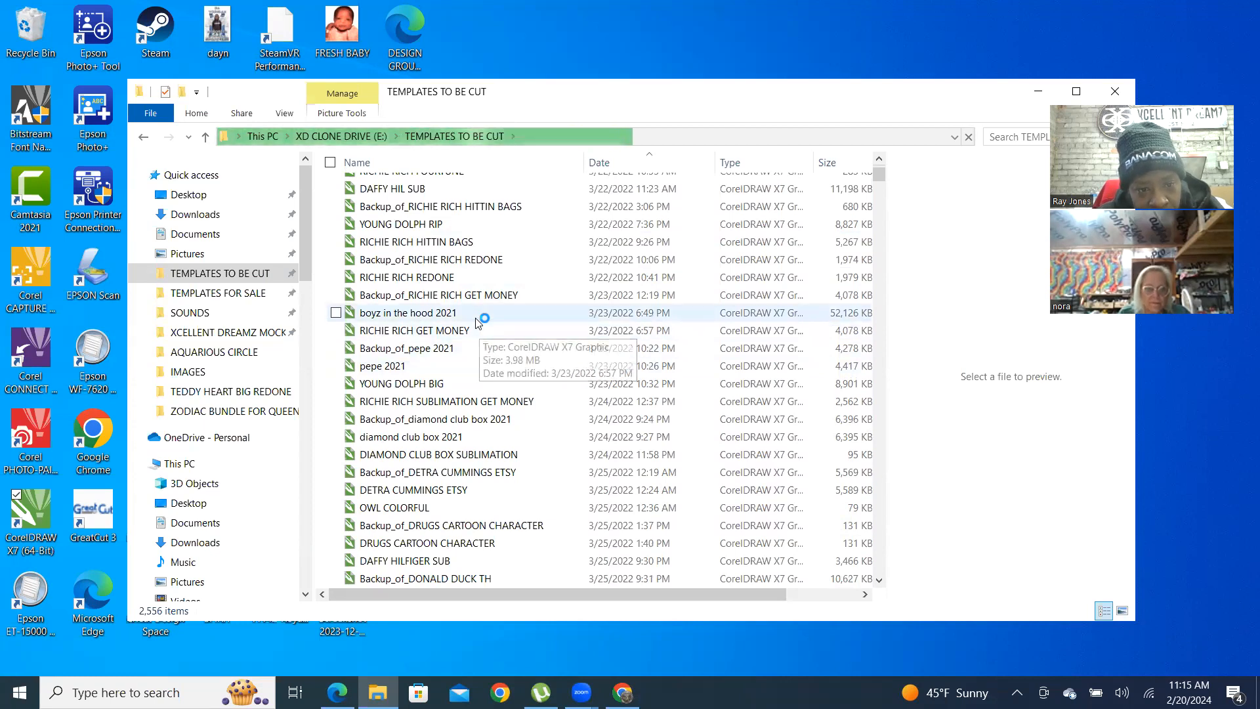
{"action": "scroll", "coordinate": [474, 315], "scroll_direction": "down", "scroll_amount": 6}
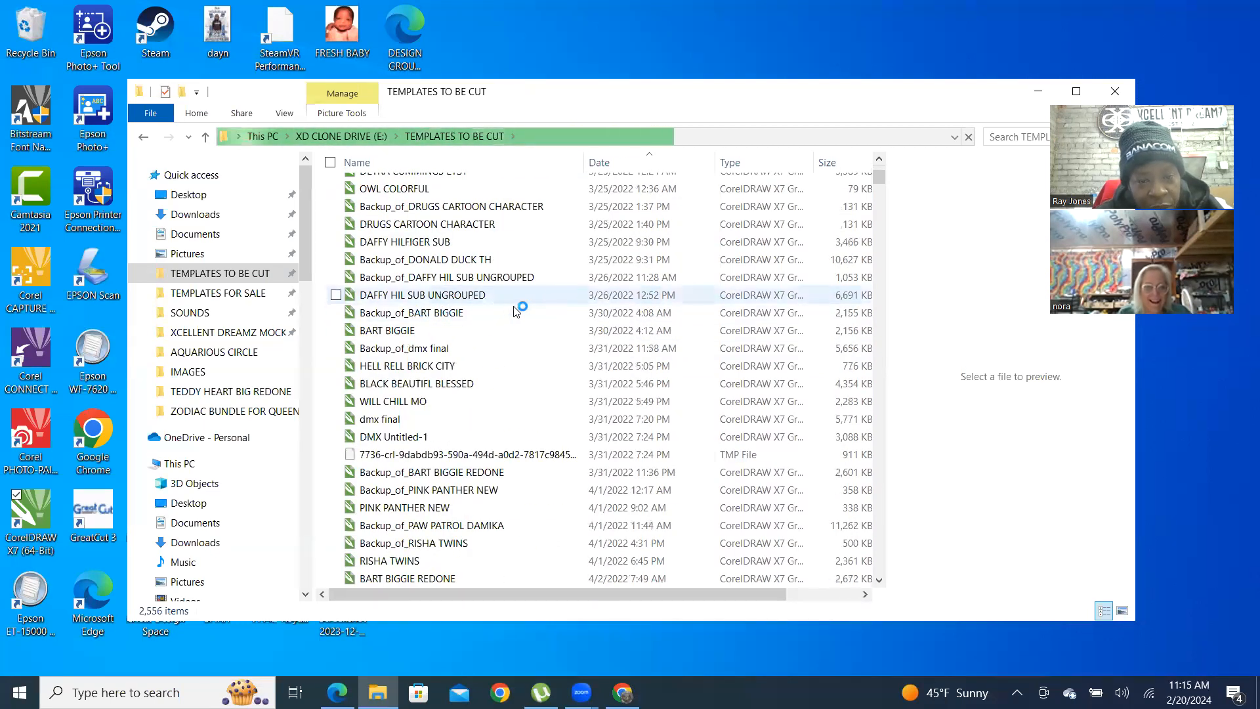
{"action": "scroll", "coordinate": [517, 301], "scroll_direction": "down", "scroll_amount": 12}
{"action": "scroll", "coordinate": [458, 317], "scroll_direction": "down", "scroll_amount": 12}
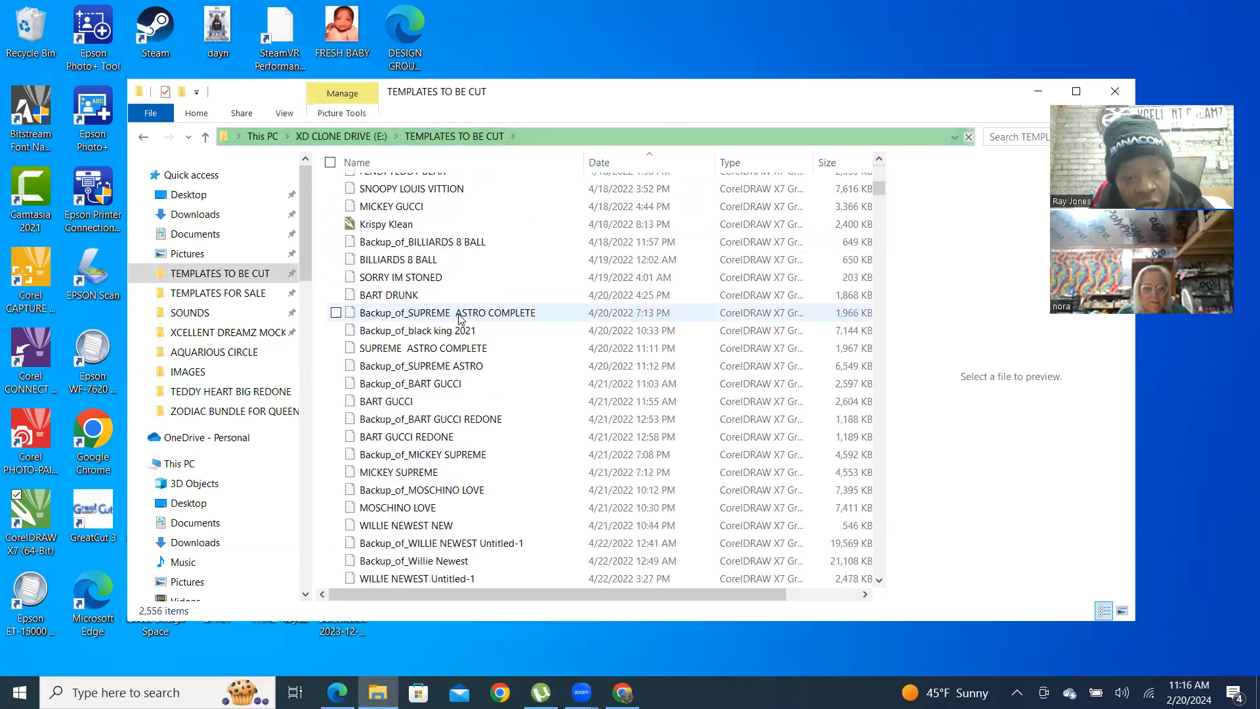
{"action": "scroll", "coordinate": [514, 308], "scroll_direction": "down", "scroll_amount": 5}
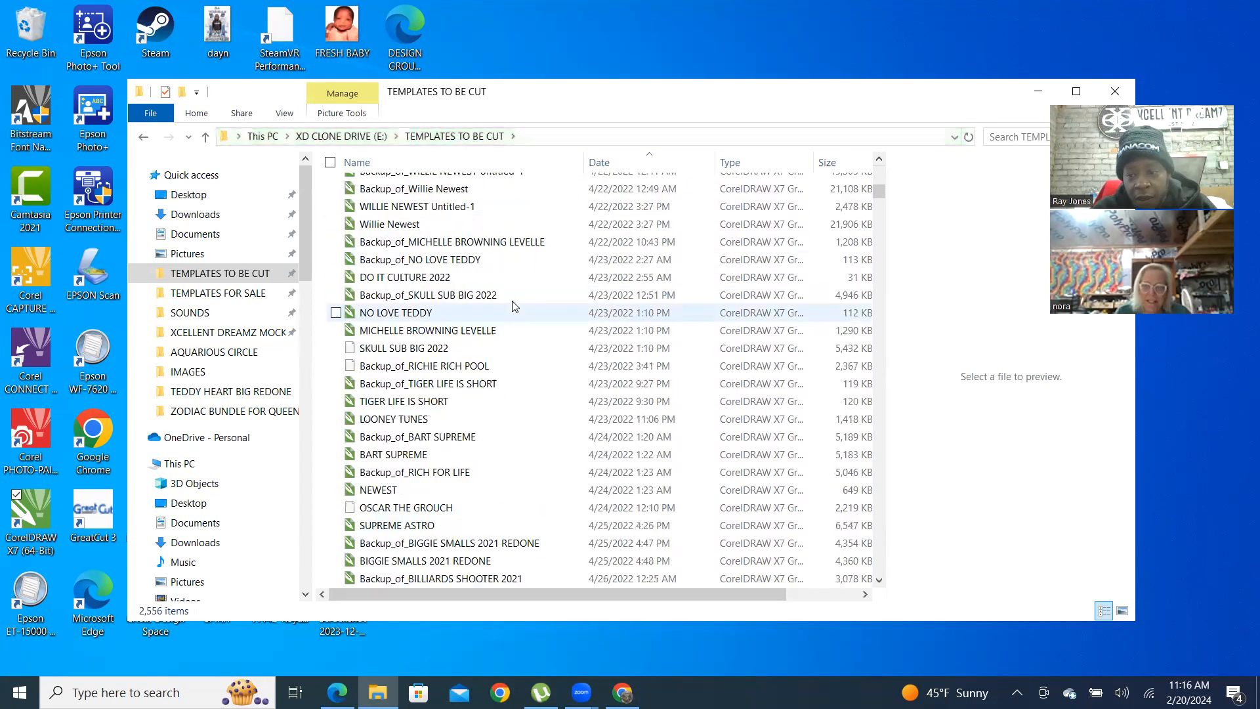
{"action": "scroll", "coordinate": [505, 308], "scroll_direction": "up", "scroll_amount": 15}
{"action": "scroll", "coordinate": [506, 308], "scroll_direction": "up", "scroll_amount": 15}
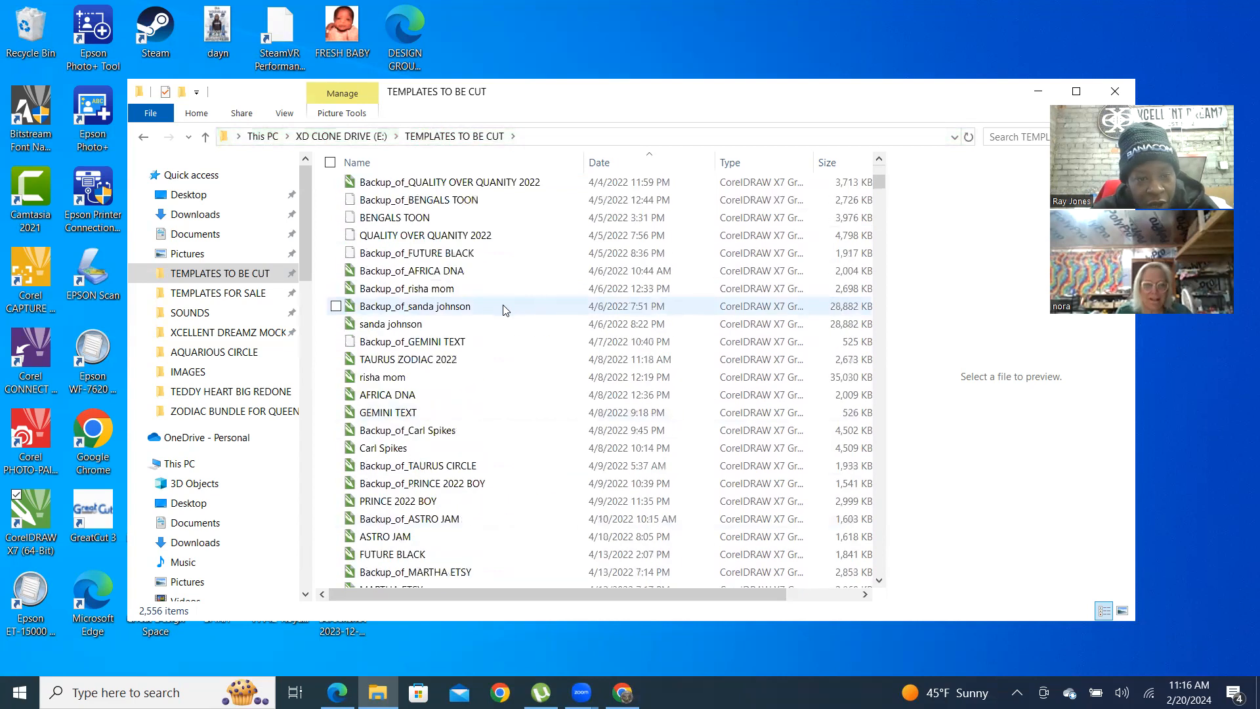
Search the TEMPLATES TO BE CUT folder for "richie" and open the RICHIE RICH SNOW file in CorelDRAW
{"action": "left_click", "coordinate": [1010, 137]}
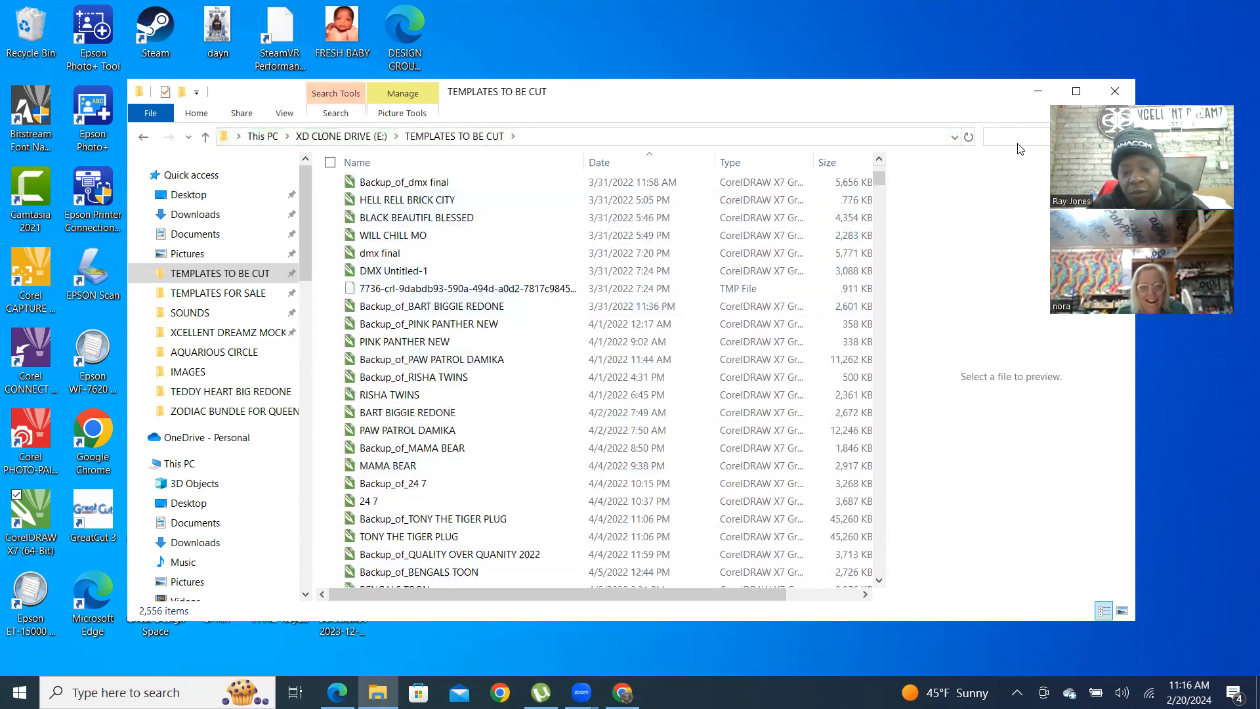
{"action": "type", "text": "richie"}
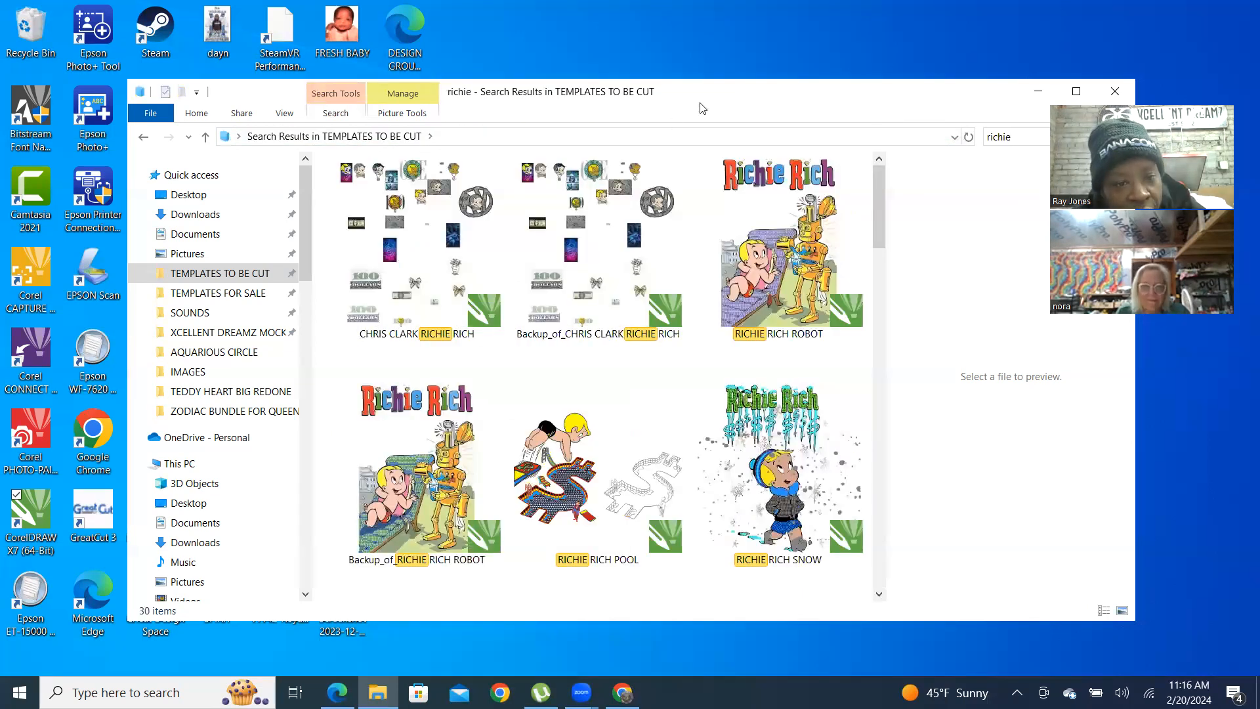
{"action": "left_click_drag", "start_coordinate": [702, 108], "coordinate": [586, 88]}
{"action": "scroll", "coordinate": [639, 336], "scroll_direction": "down", "scroll_amount": 3}
{"action": "scroll", "coordinate": [642, 336], "scroll_direction": "down", "scroll_amount": 2}
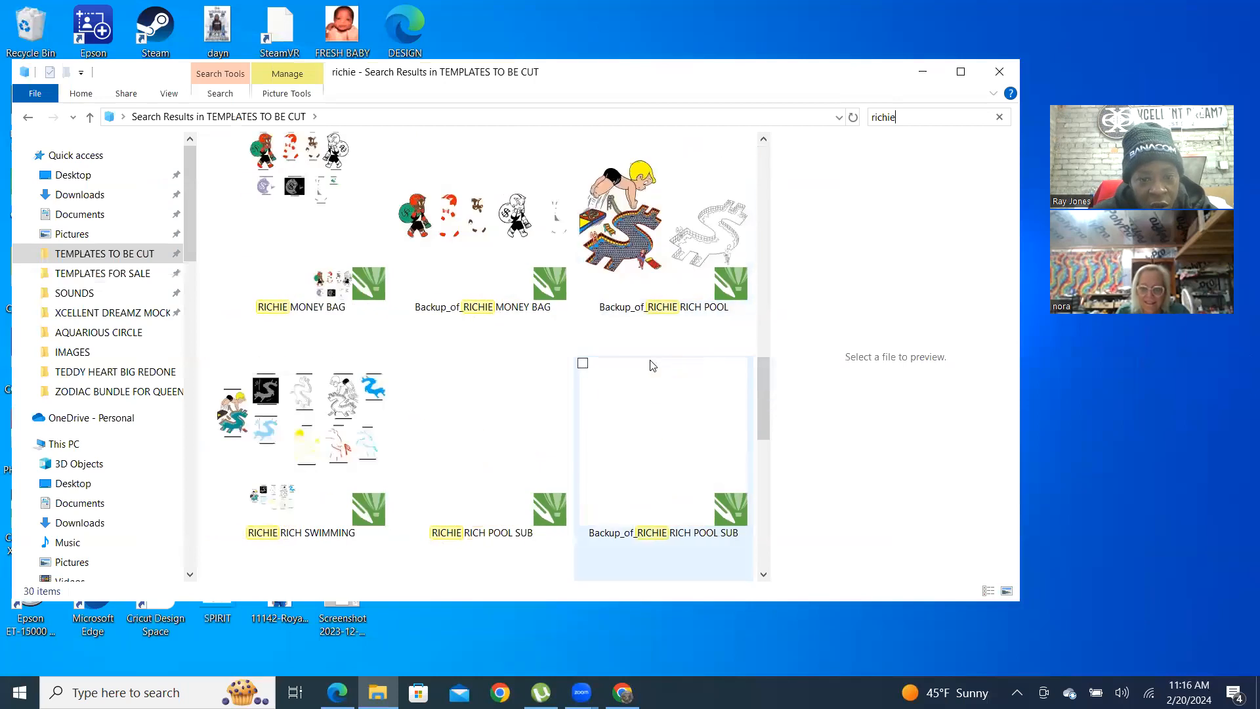
{"action": "scroll", "coordinate": [652, 365], "scroll_direction": "up", "scroll_amount": 5}
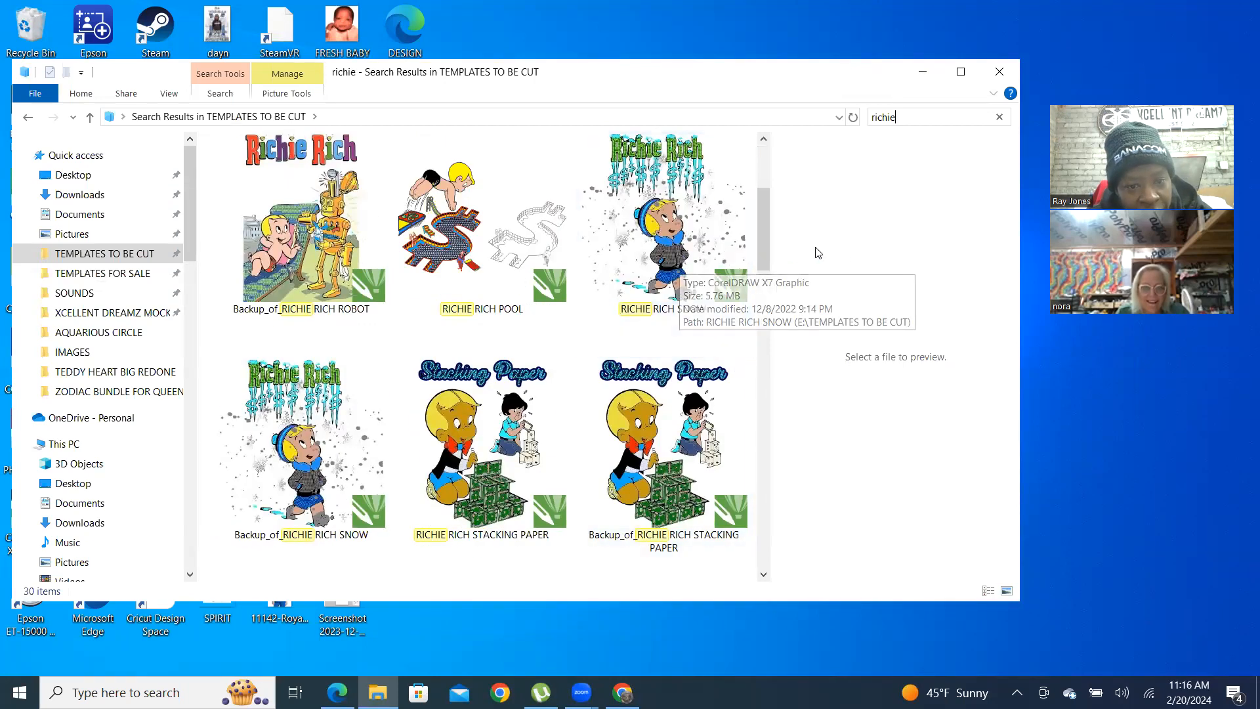
{"action": "left_click", "coordinate": [642, 264]}
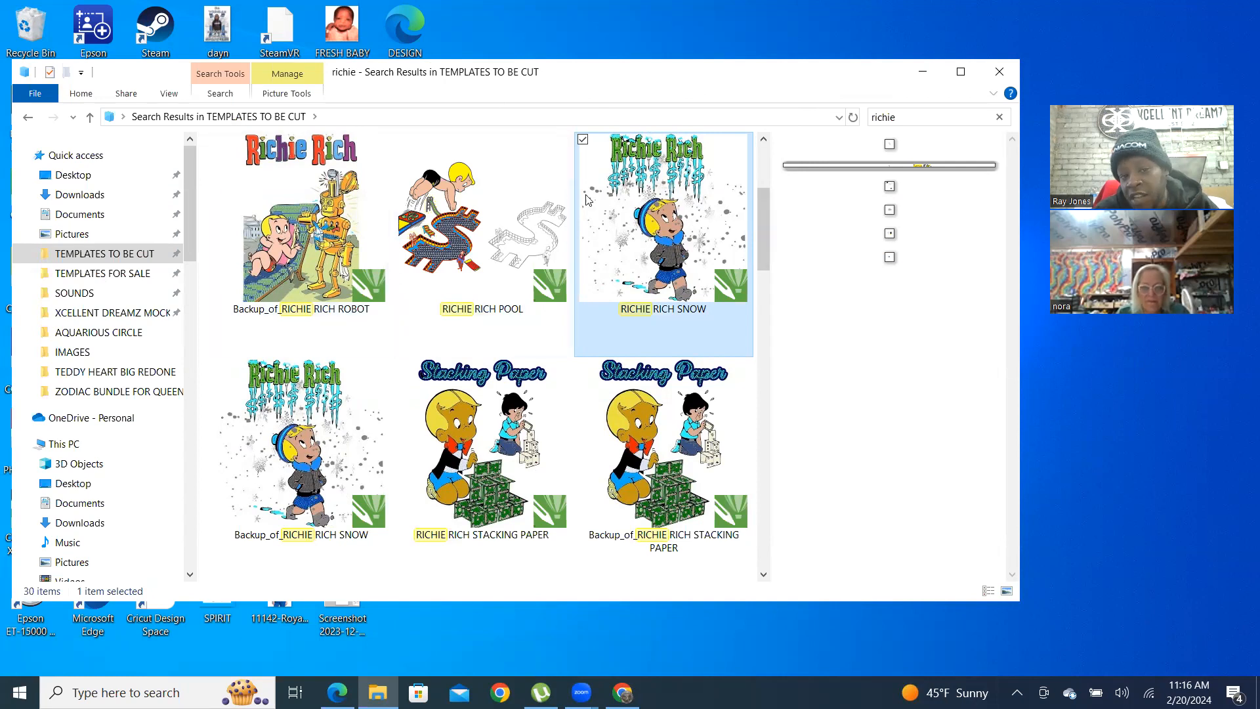
{"action": "double_click", "coordinate": [747, 243]}
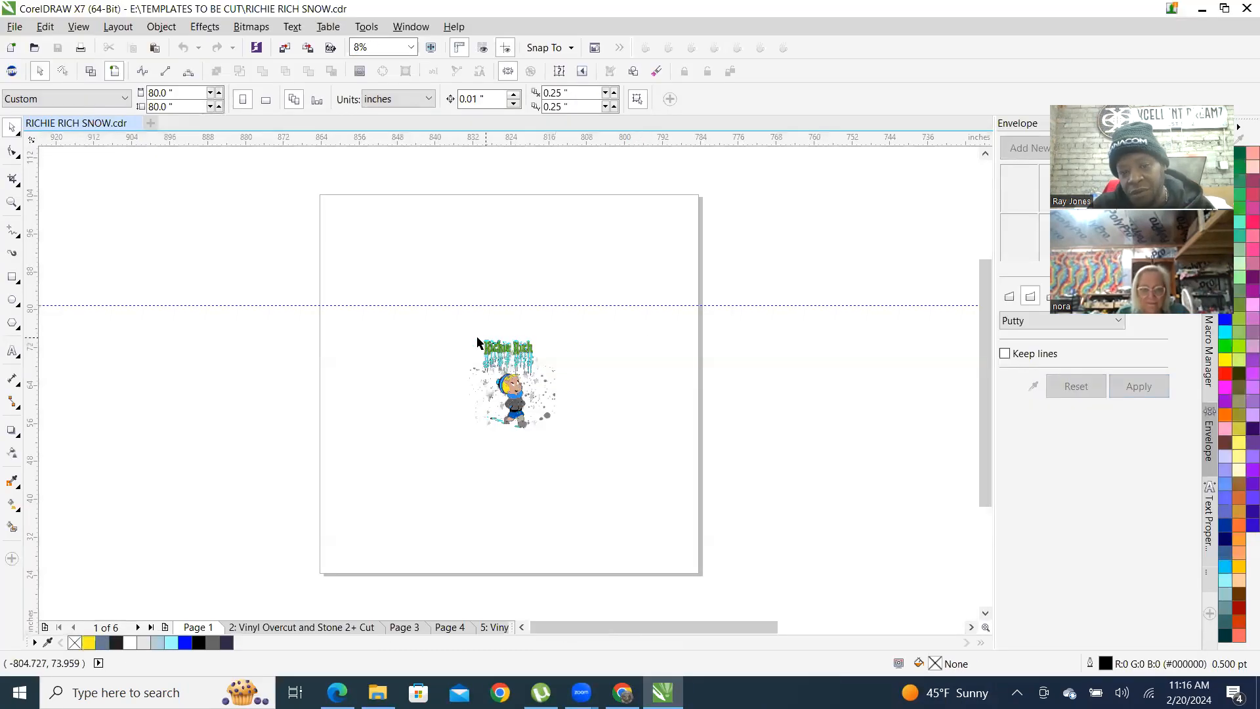
Examine the Richie Rich lettering, icicles, snowflakes and character in the full artwork on page 1
{"action": "scroll", "coordinate": [510, 423], "scroll_direction": "up", "scroll_amount": 3}
{"action": "scroll", "coordinate": [510, 423], "scroll_direction": "up", "scroll_amount": 2}
{"action": "scroll", "coordinate": [512, 393], "scroll_direction": "down", "scroll_amount": 3}
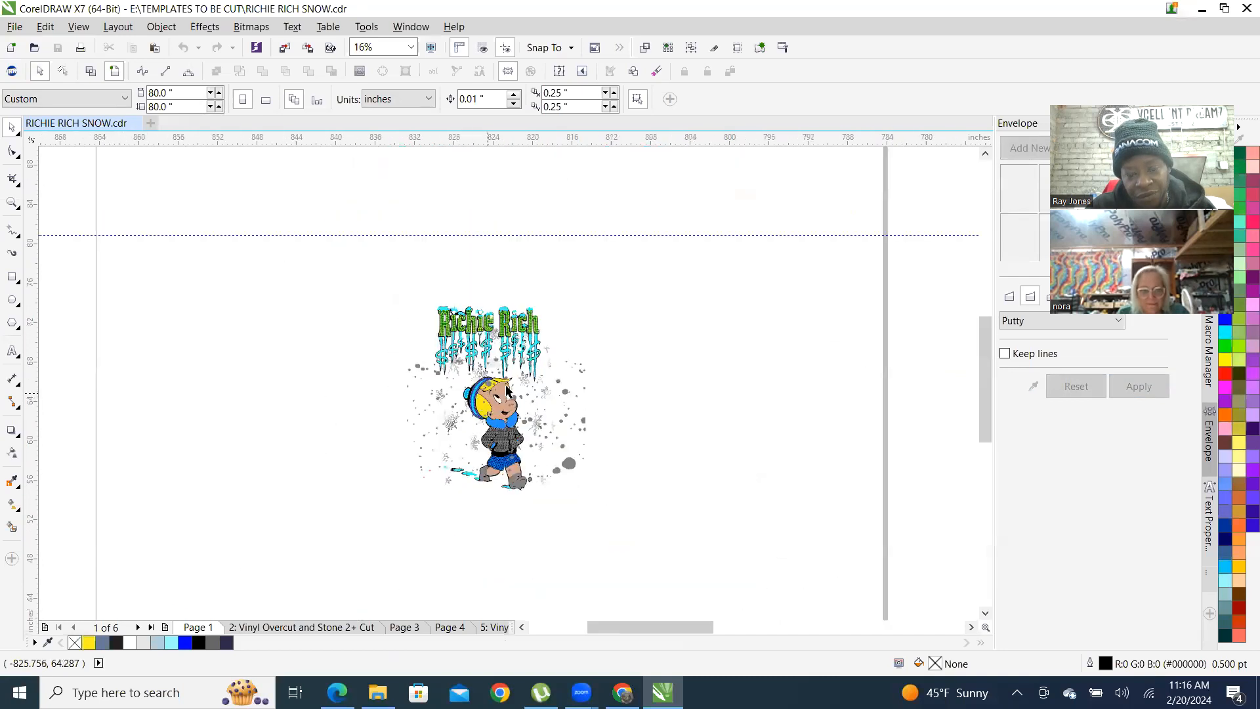
{"action": "scroll", "coordinate": [552, 356], "scroll_direction": "up", "scroll_amount": 2}
{"action": "scroll", "coordinate": [459, 279], "scroll_direction": "up", "scroll_amount": 2}
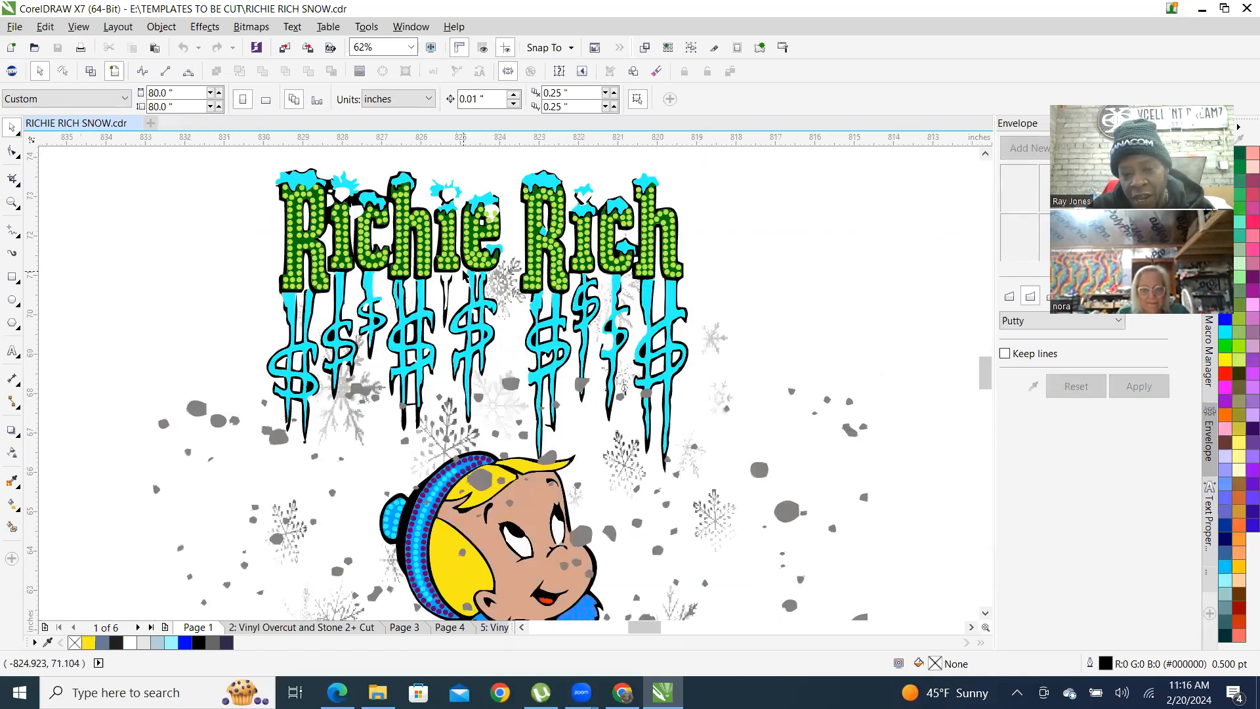
{"action": "scroll", "coordinate": [463, 274], "scroll_direction": "down", "scroll_amount": 3}
{"action": "scroll", "coordinate": [172, 223], "scroll_direction": "up", "scroll_amount": 4}
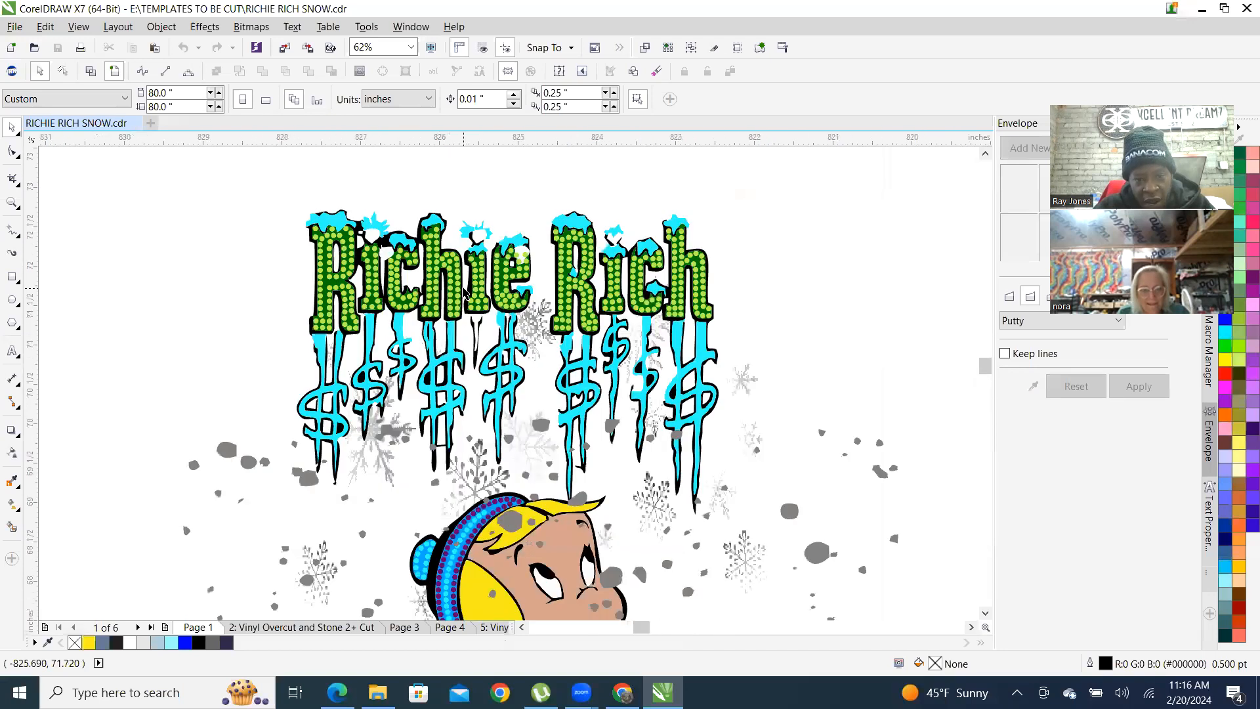
{"action": "scroll", "coordinate": [281, 246], "scroll_direction": "down", "scroll_amount": 1}
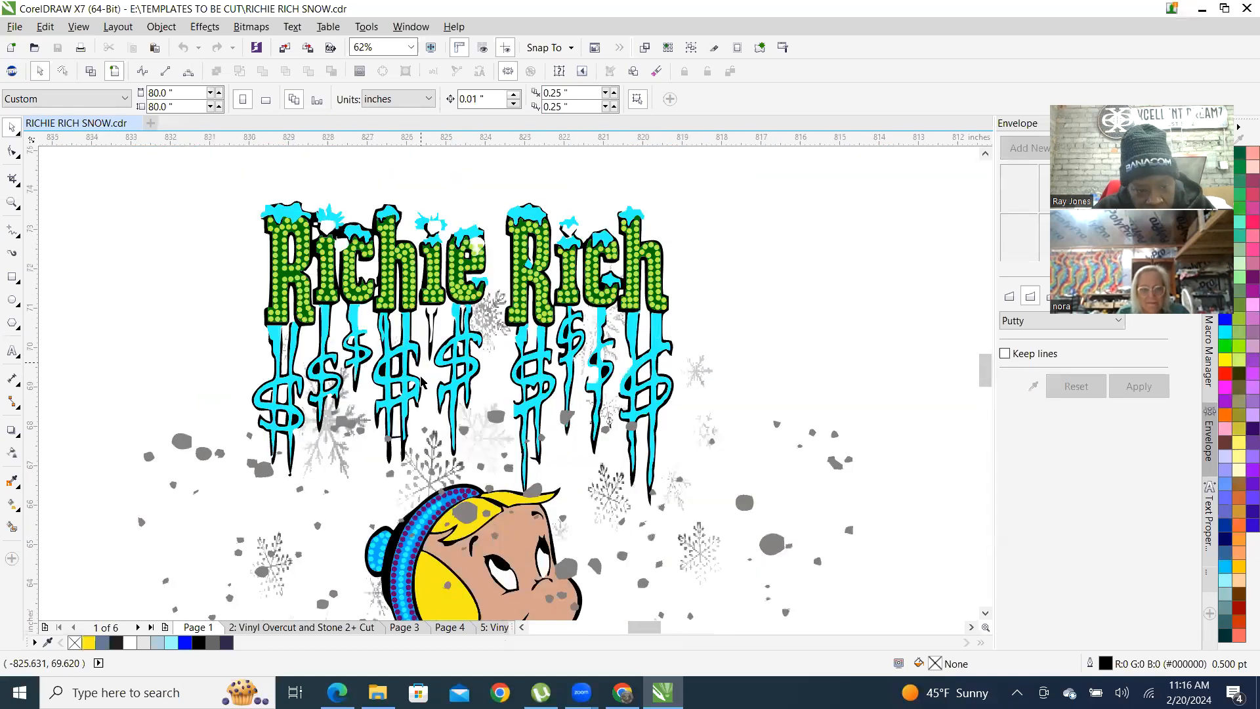
Compare the design on page 2, Vinyl Overcut and Stone 2+ Cut, with the full artwork on page 1
{"action": "left_click", "coordinate": [299, 627]}
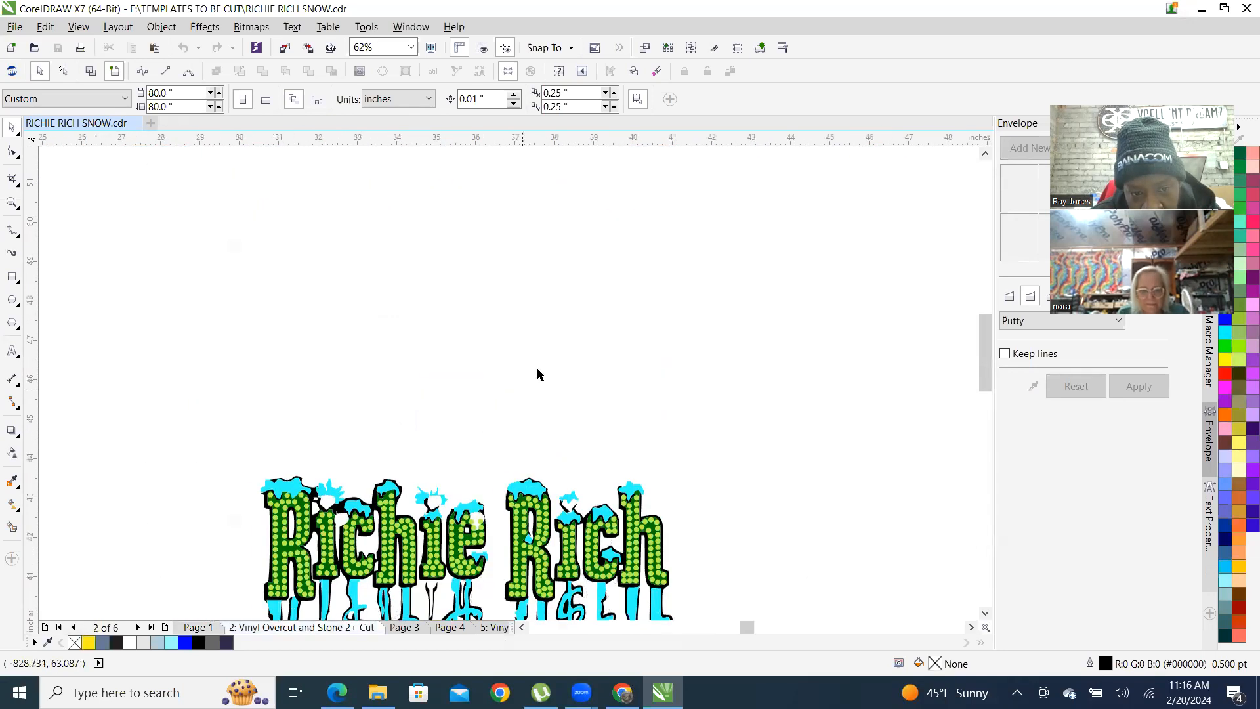
{"action": "scroll", "coordinate": [531, 400], "scroll_direction": "down", "scroll_amount": 2}
{"action": "scroll", "coordinate": [523, 430], "scroll_direction": "up", "scroll_amount": 1}
{"action": "scroll", "coordinate": [508, 424], "scroll_direction": "down", "scroll_amount": 1}
{"action": "scroll", "coordinate": [495, 418], "scroll_direction": "up", "scroll_amount": 1}
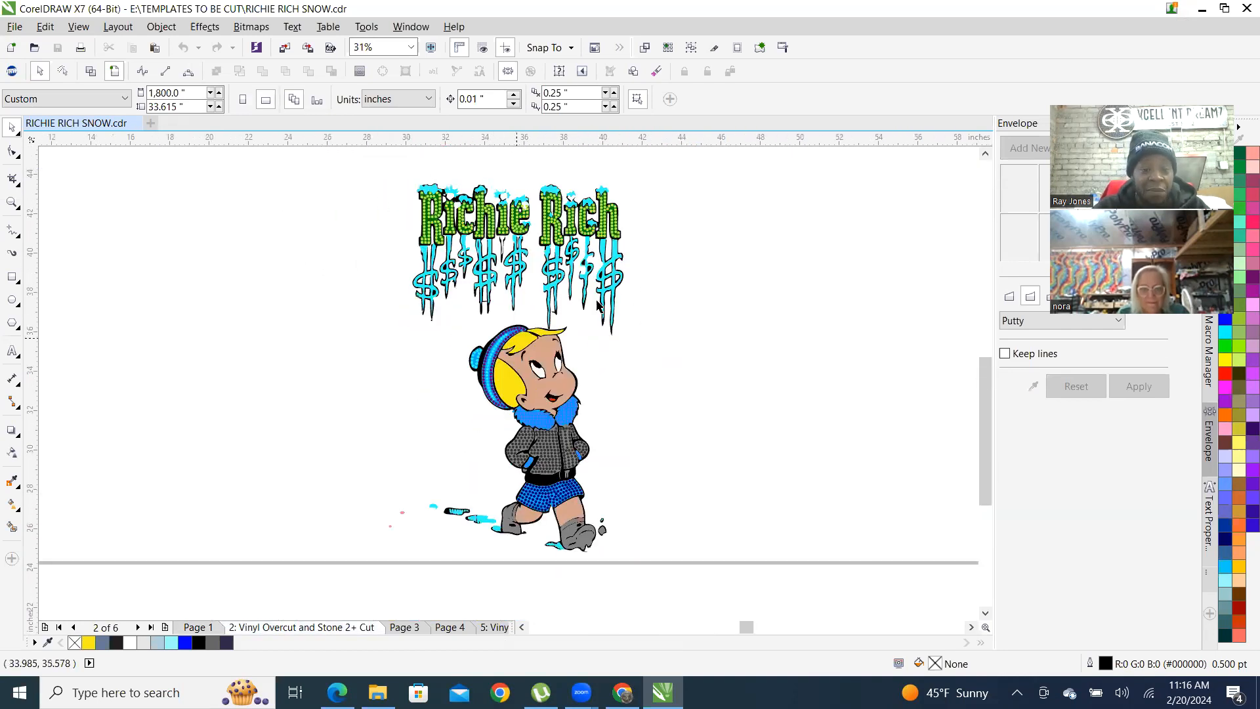
{"action": "left_click", "coordinate": [220, 626]}
{"action": "scroll", "coordinate": [512, 500], "scroll_direction": "down", "scroll_amount": 1}
{"action": "scroll", "coordinate": [512, 499], "scroll_direction": "up", "scroll_amount": 1}
{"action": "scroll", "coordinate": [525, 394], "scroll_direction": "down", "scroll_amount": 2}
{"action": "scroll", "coordinate": [535, 297], "scroll_direction": "up", "scroll_amount": 1}
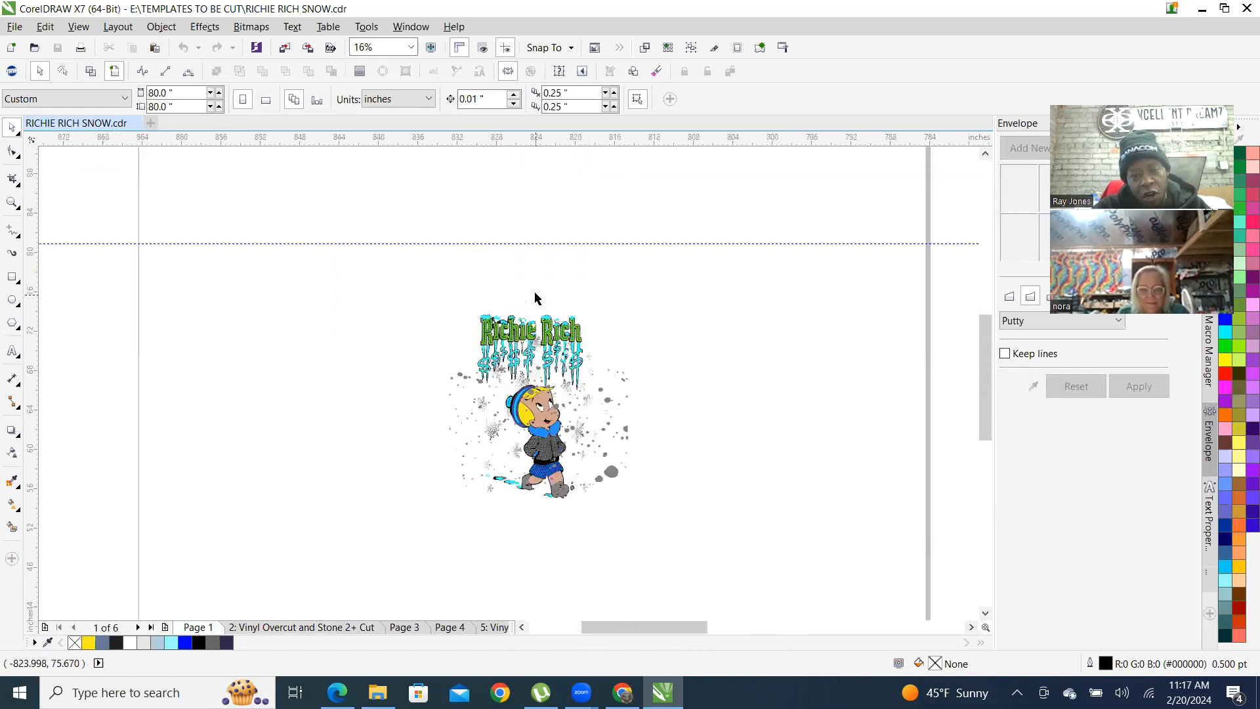
{"action": "scroll", "coordinate": [525, 387], "scroll_direction": "up", "scroll_amount": 1}
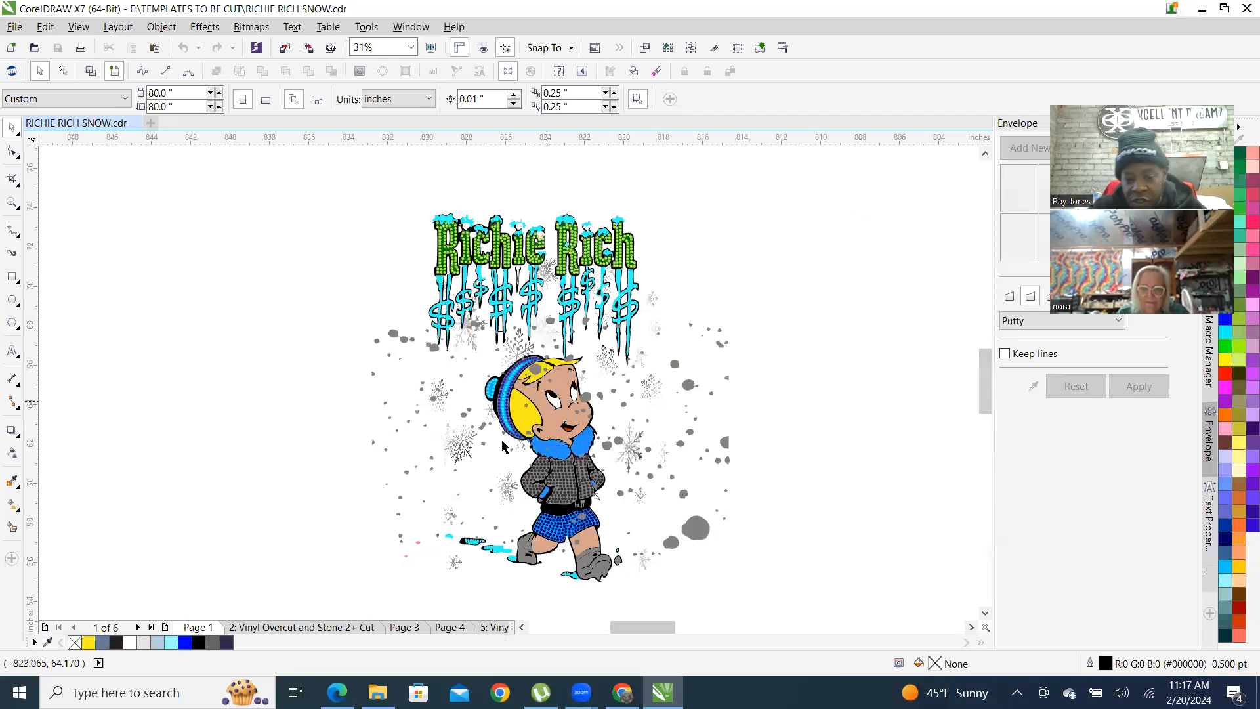
Examine the lettering, dollar-sign icicles and character on the Vinyl Overcut and Stone 2+ Cut page up close
{"action": "left_click", "coordinate": [259, 626]}
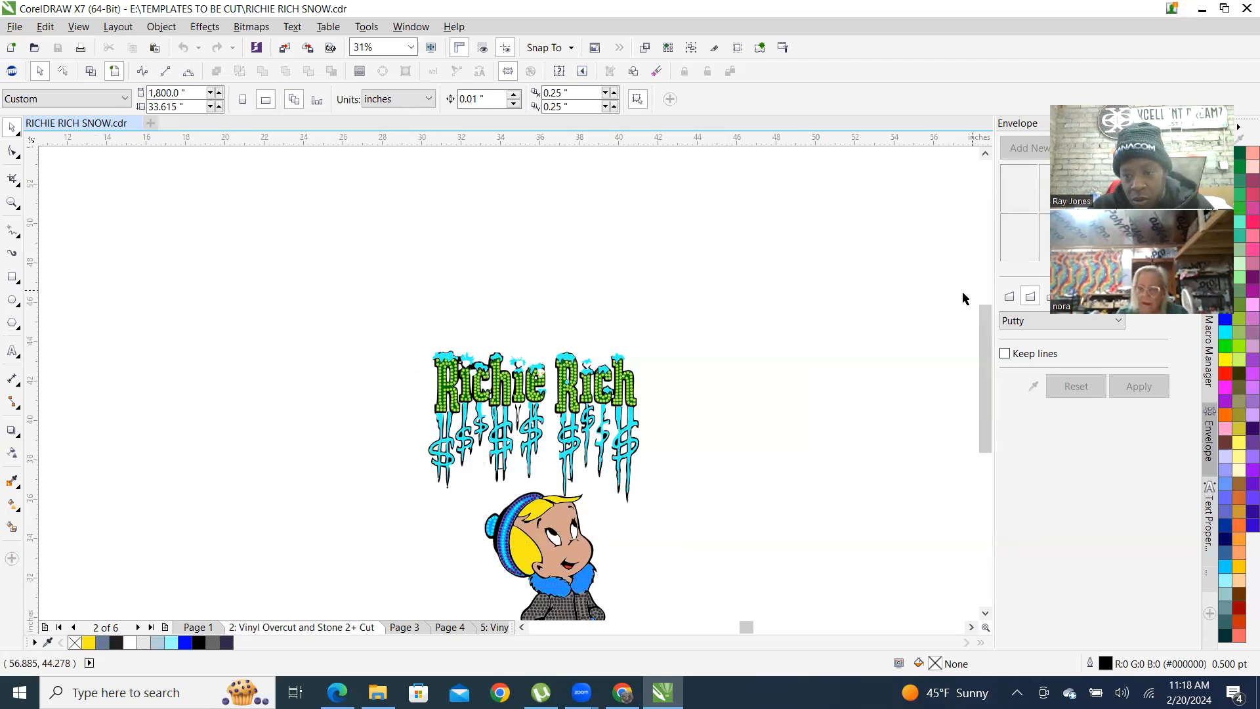
{"action": "scroll", "coordinate": [538, 559], "scroll_direction": "down", "scroll_amount": 5}
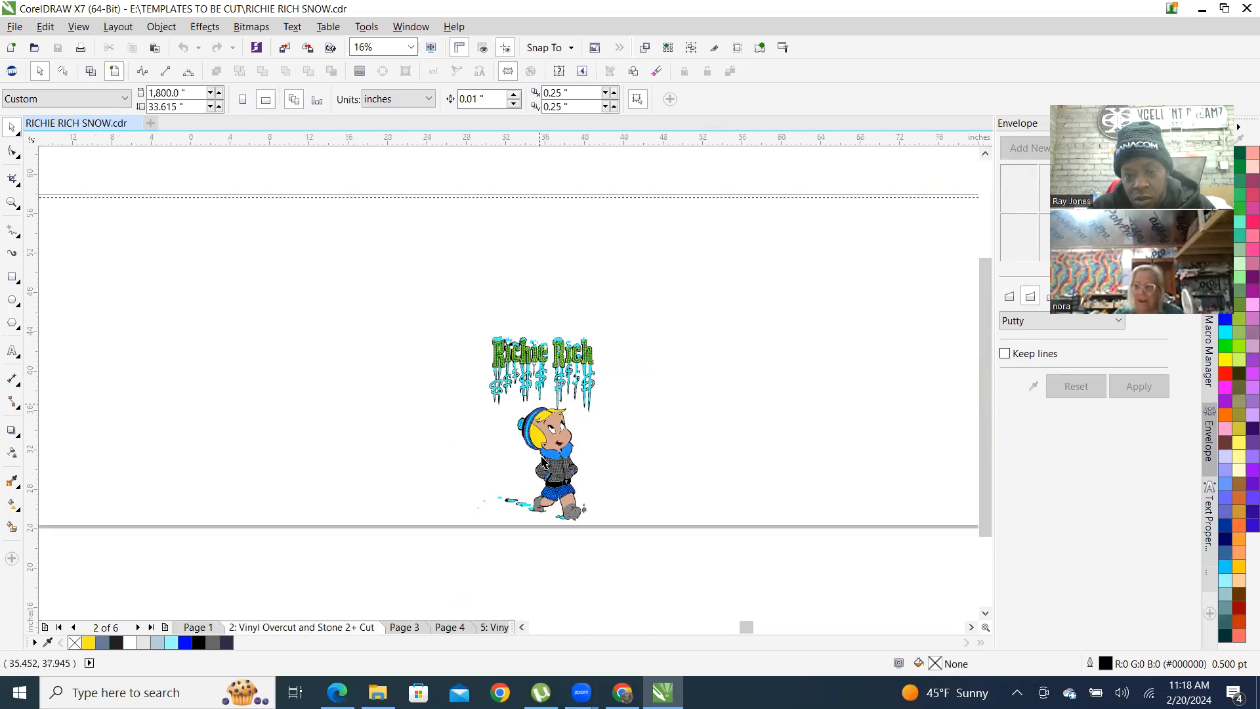
{"action": "scroll", "coordinate": [590, 460], "scroll_direction": "up", "scroll_amount": 1}
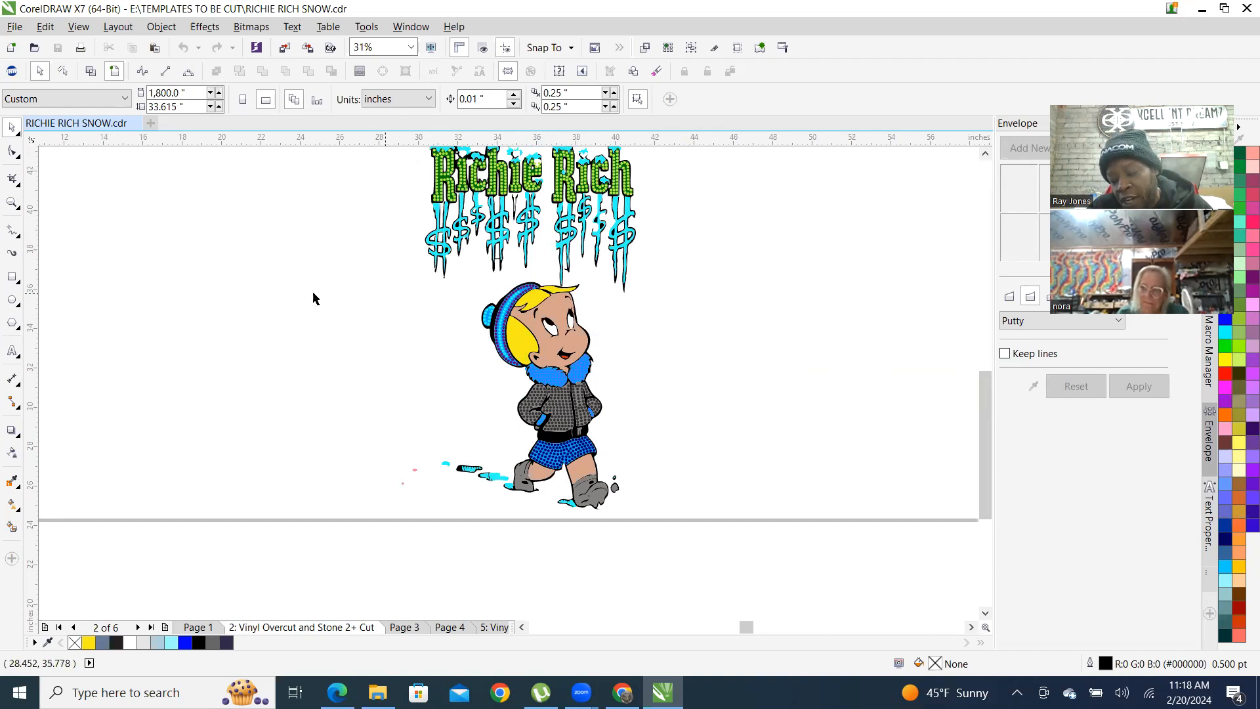
{"action": "scroll", "coordinate": [317, 416], "scroll_direction": "down", "scroll_amount": 2}
{"action": "scroll", "coordinate": [421, 378], "scroll_direction": "up", "scroll_amount": 2}
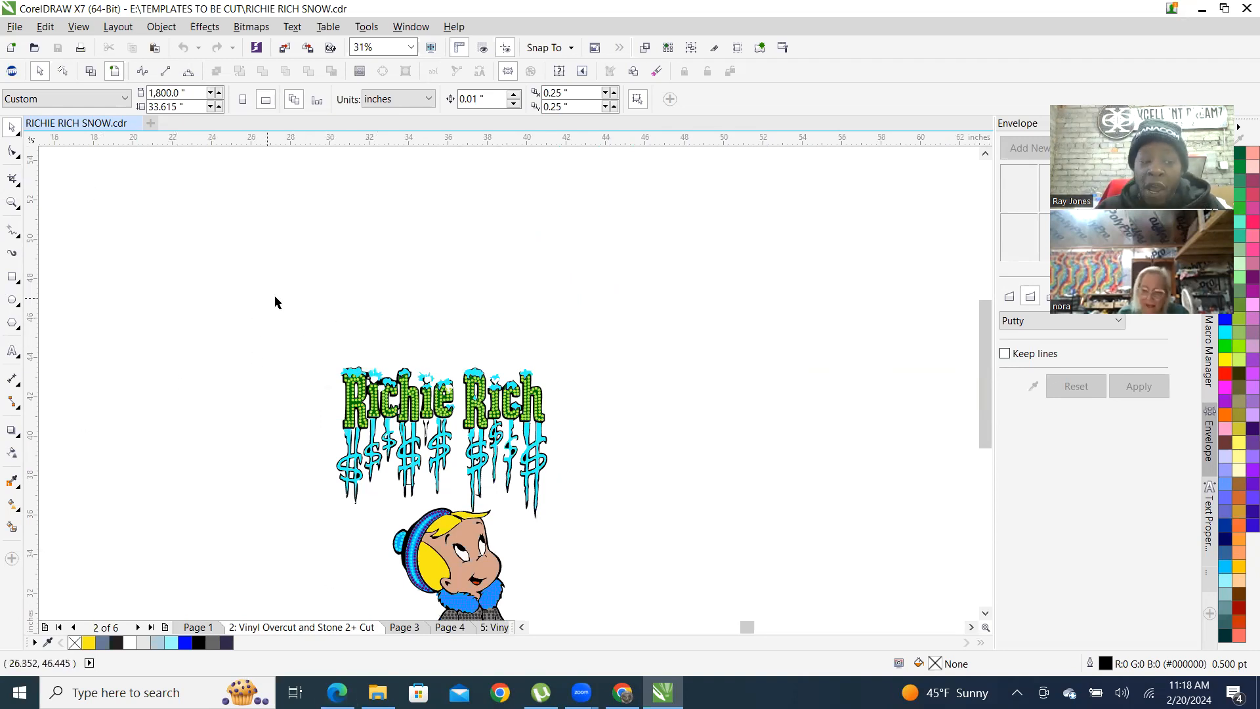
{"action": "scroll", "coordinate": [341, 261], "scroll_direction": "down", "scroll_amount": 1}
{"action": "scroll", "coordinate": [367, 403], "scroll_direction": "up", "scroll_amount": 1}
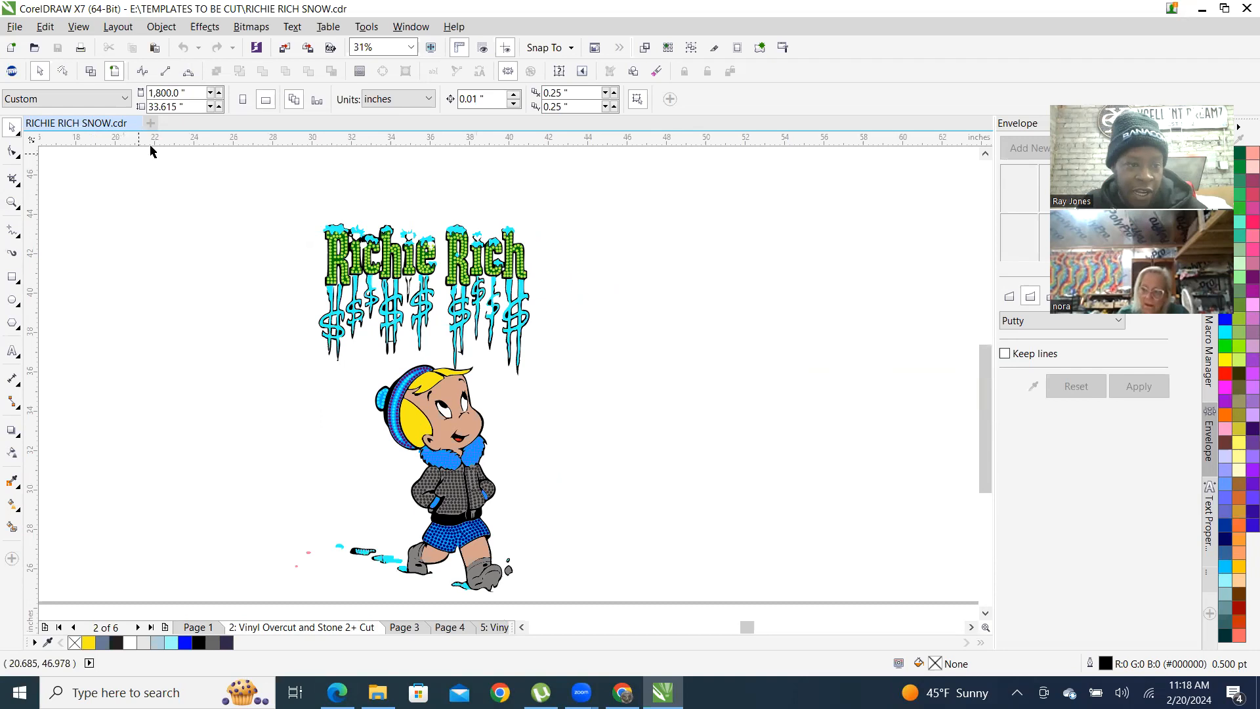
{"action": "scroll", "coordinate": [399, 384], "scroll_direction": "up", "scroll_amount": 1}
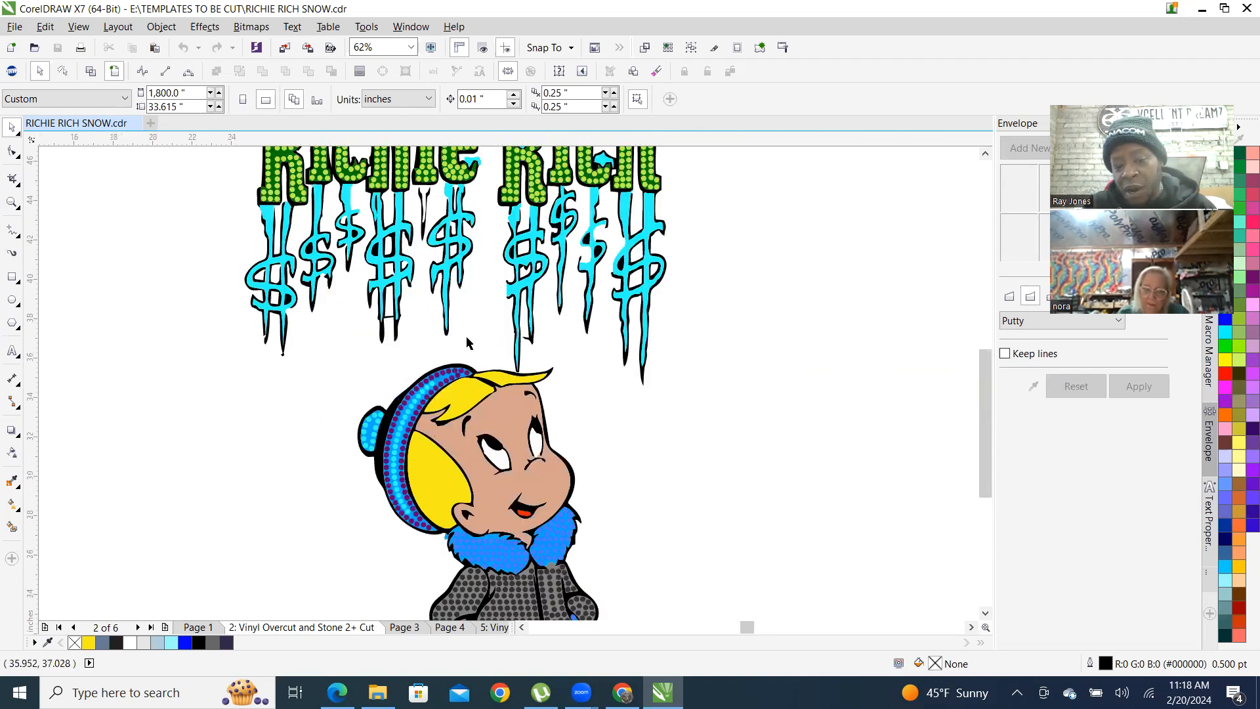
{"action": "scroll", "coordinate": [460, 388], "scroll_direction": "down", "scroll_amount": 1}
{"action": "scroll", "coordinate": [498, 263], "scroll_direction": "up", "scroll_amount": 1}
{"action": "scroll", "coordinate": [443, 333], "scroll_direction": "down", "scroll_amount": 1}
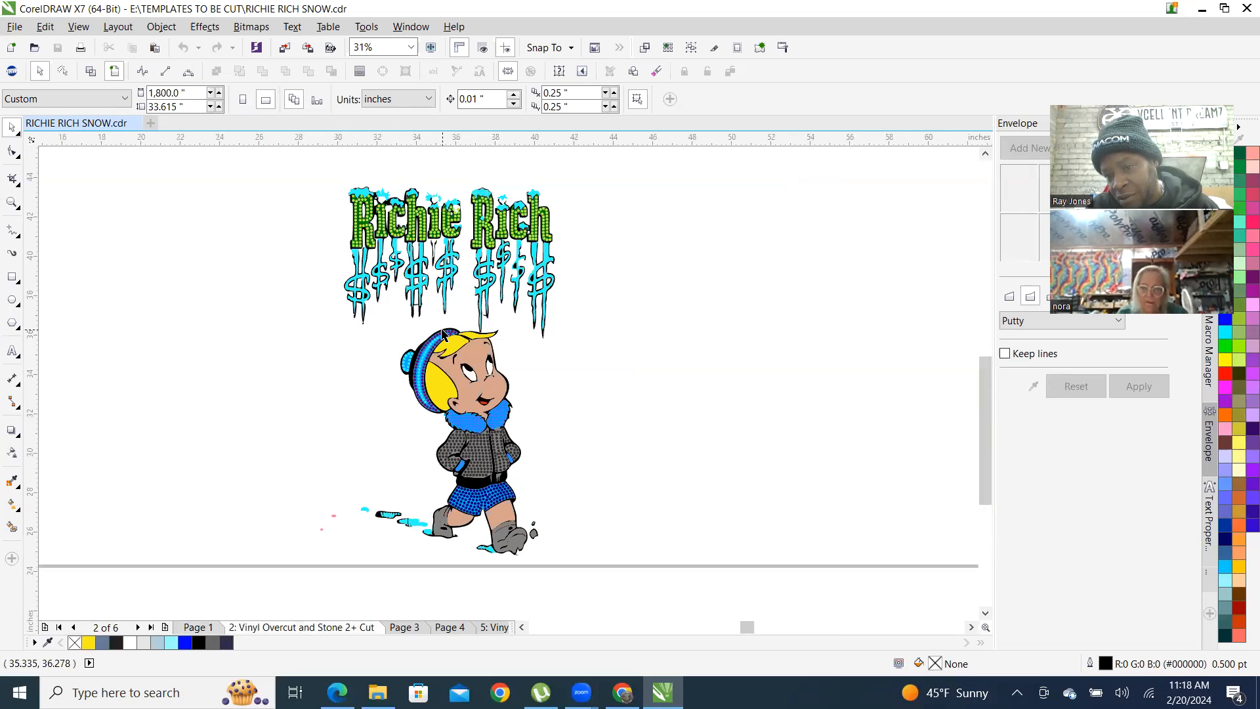
{"action": "scroll", "coordinate": [346, 273], "scroll_direction": "up", "scroll_amount": 1}
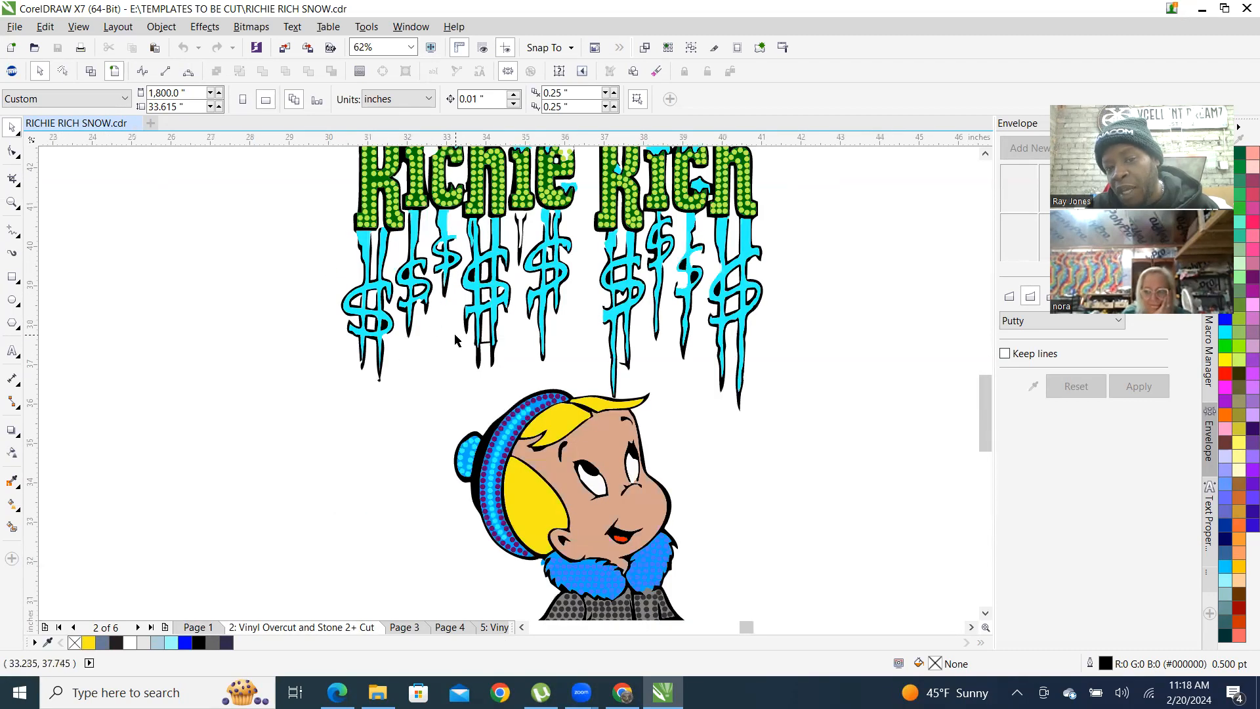
{"action": "scroll", "coordinate": [458, 340], "scroll_direction": "up", "scroll_amount": 1}
{"action": "scroll", "coordinate": [468, 380], "scroll_direction": "down", "scroll_amount": 2}
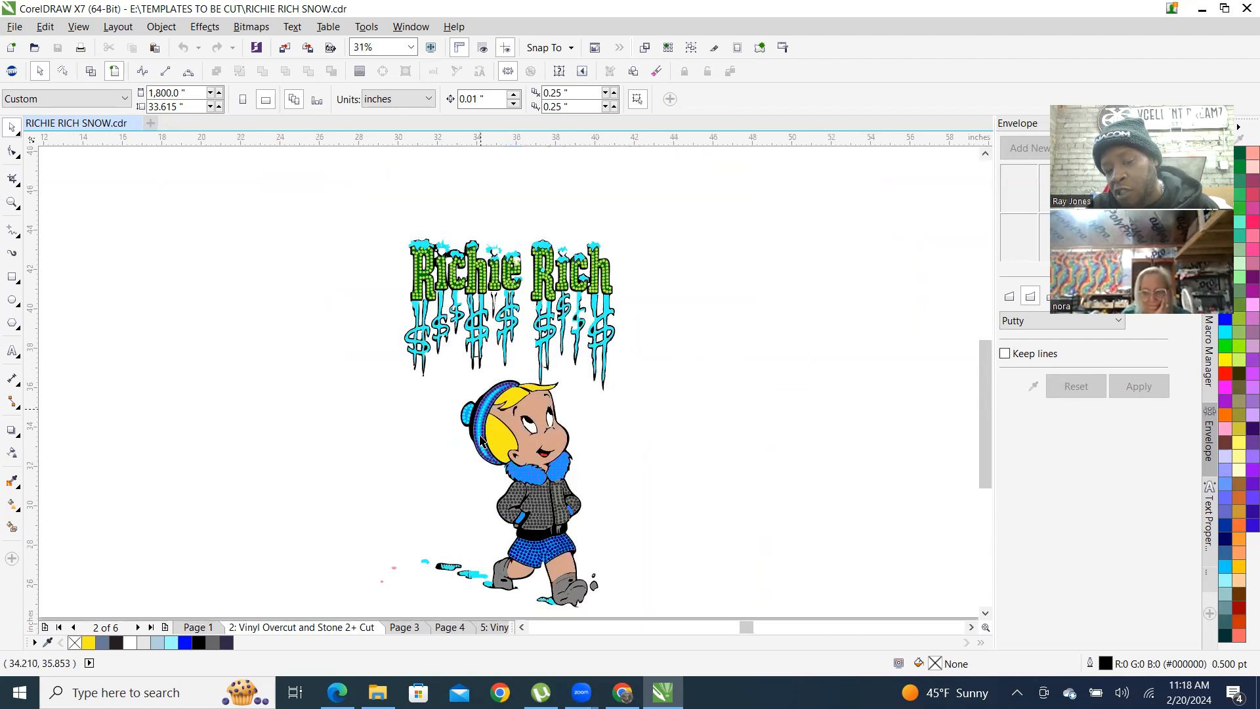
{"action": "scroll", "coordinate": [502, 492], "scroll_direction": "up", "scroll_amount": 1}
{"action": "scroll", "coordinate": [620, 533], "scroll_direction": "down", "scroll_amount": 1}
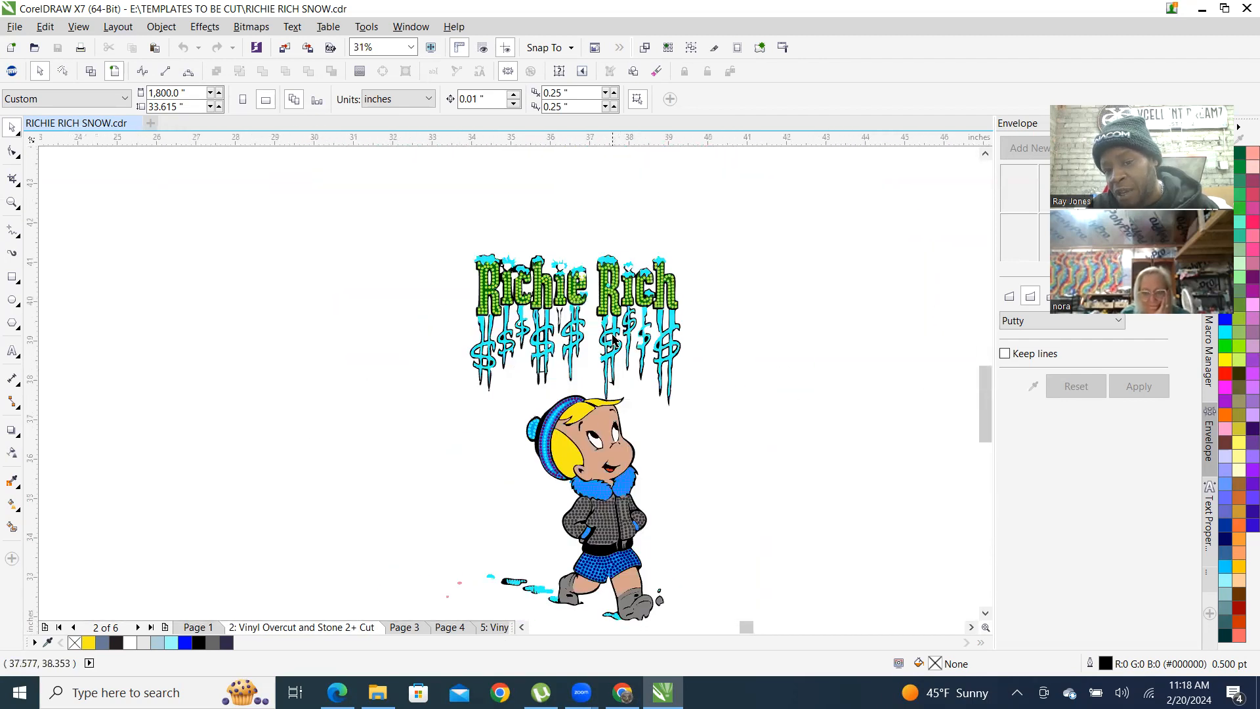
{"action": "scroll", "coordinate": [334, 325], "scroll_direction": "up", "scroll_amount": 1}
{"action": "scroll", "coordinate": [415, 326], "scroll_direction": "down", "scroll_amount": 1}
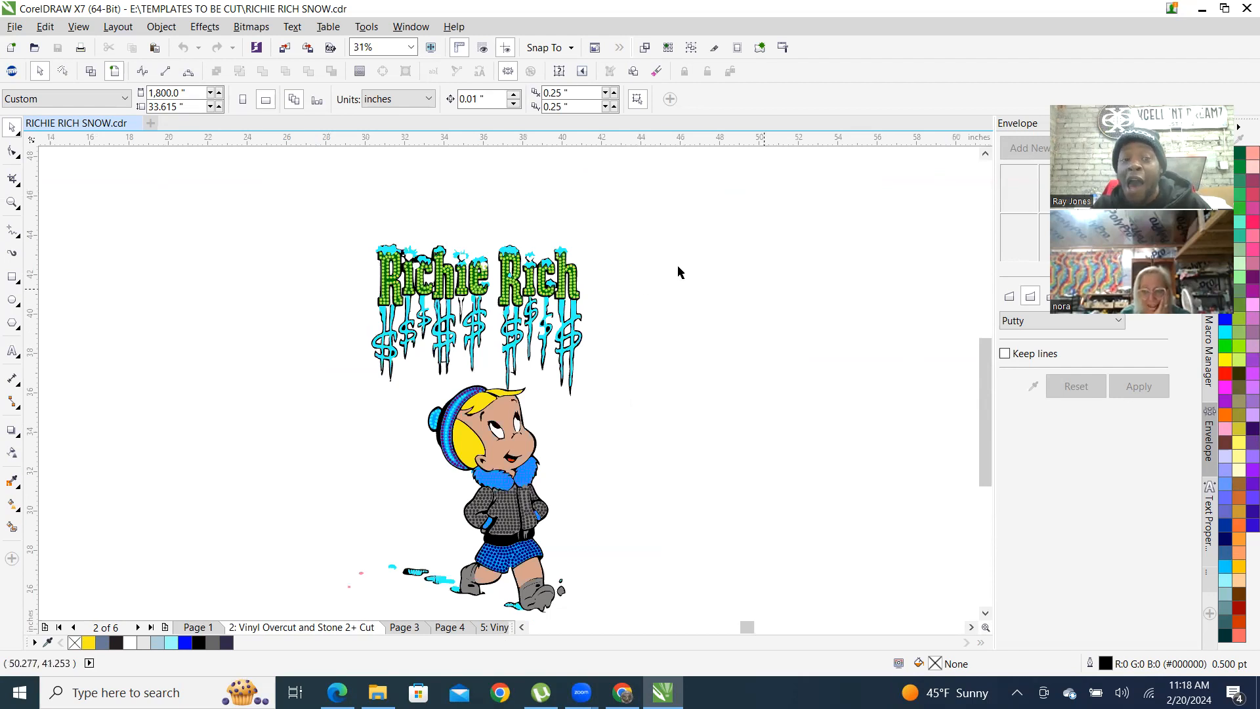
Create a new blank letter-size document and return to the RICHIE RICH SNOW document
{"action": "left_click", "coordinate": [150, 124]}
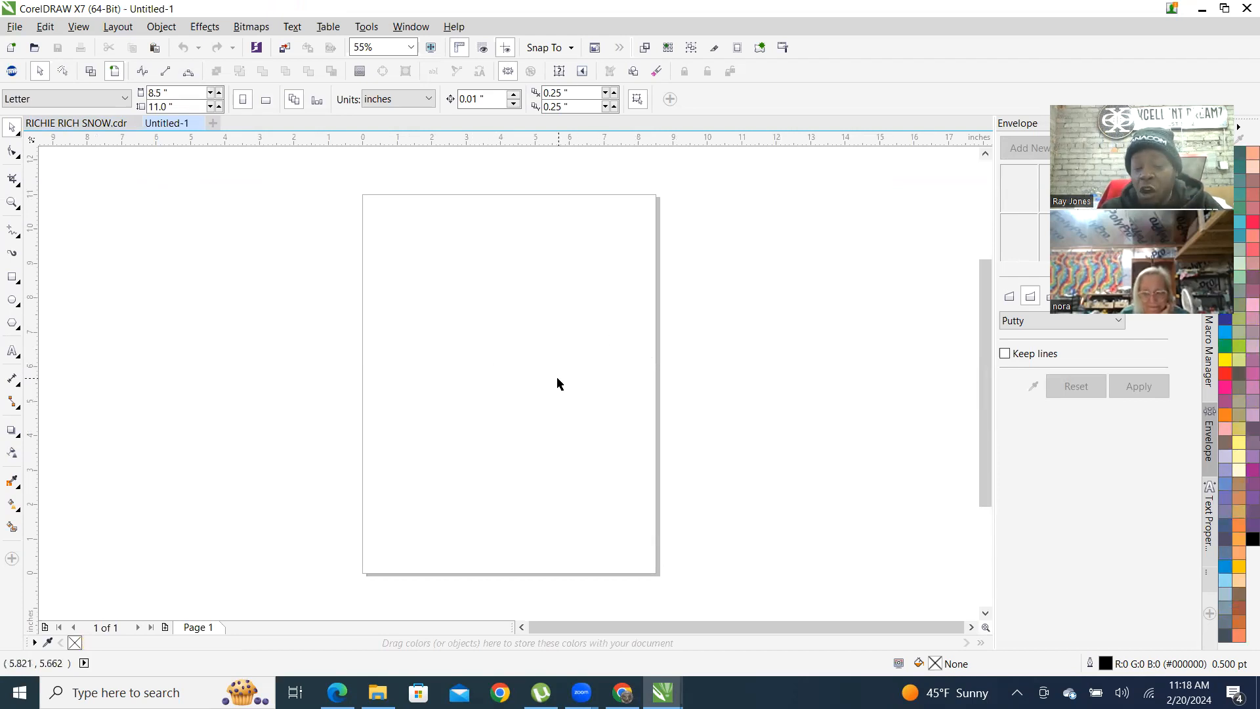
{"action": "scroll", "coordinate": [577, 341], "scroll_direction": "up", "scroll_amount": 2}
{"action": "scroll", "coordinate": [580, 342], "scroll_direction": "down", "scroll_amount": 2}
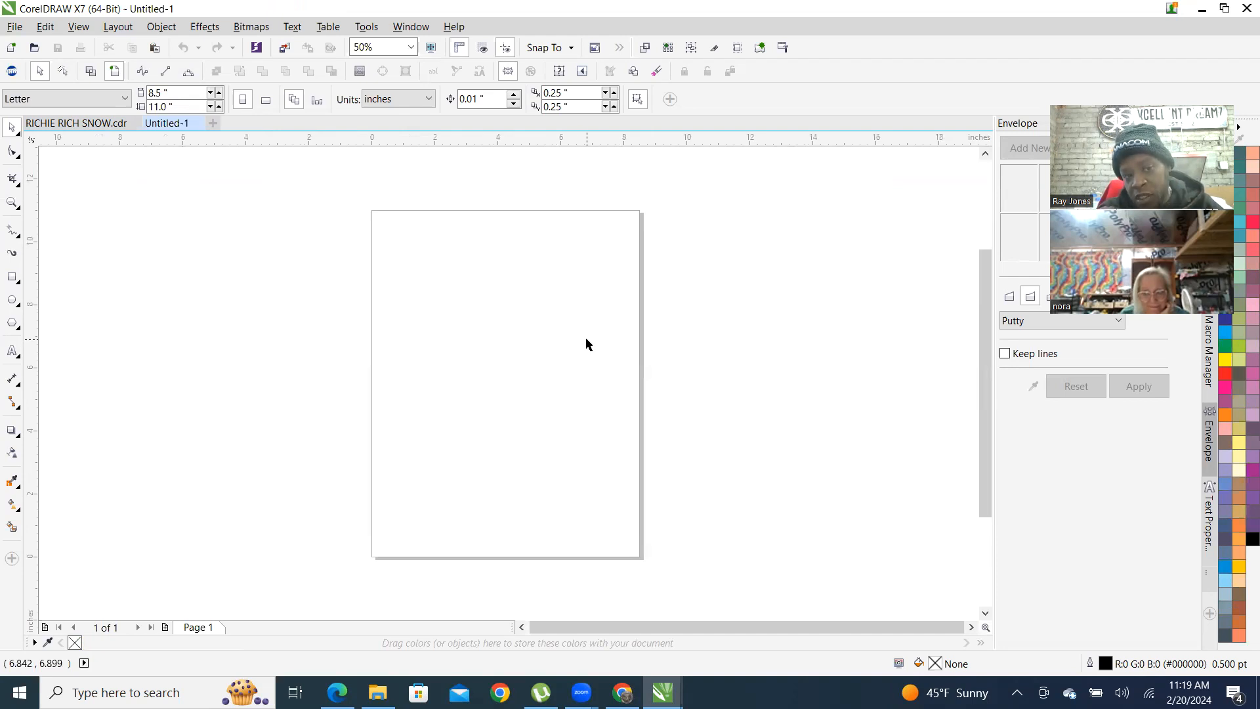
{"action": "left_click", "coordinate": [87, 122]}
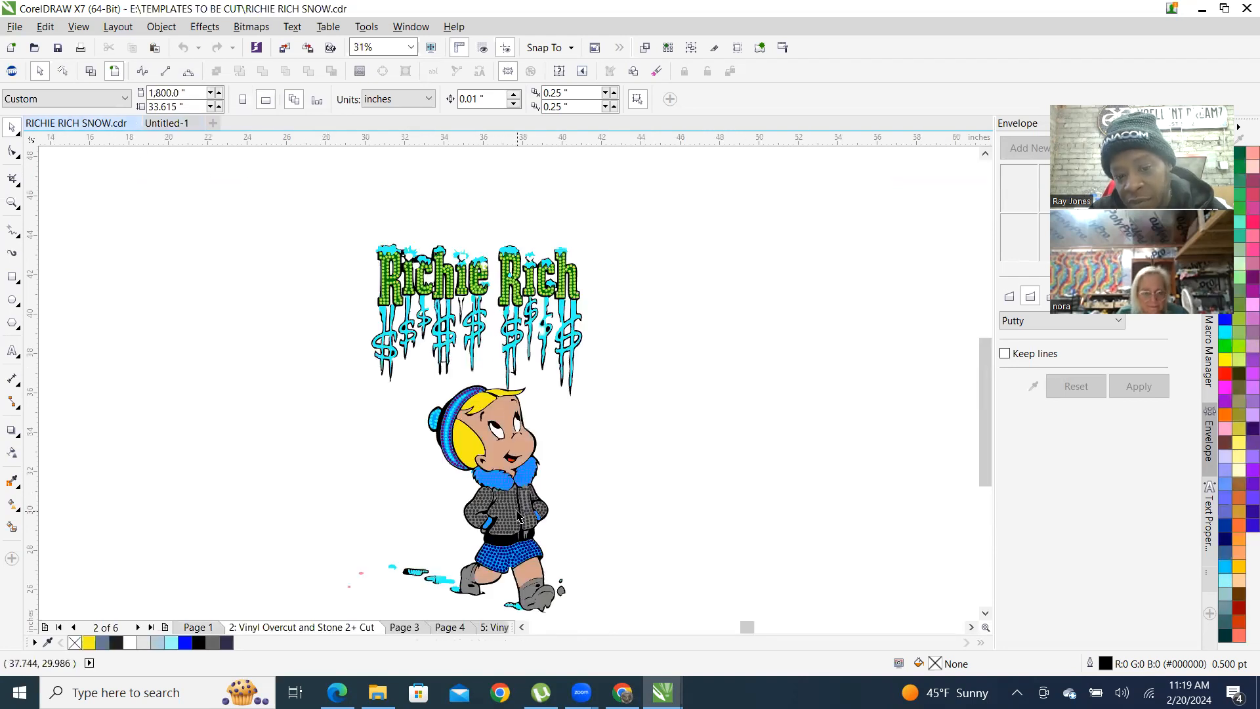
Bring up the blank document, switch to Chrome and search Google Images for "RICHIE RICH SVG"
{"action": "left_click", "coordinate": [169, 123]}
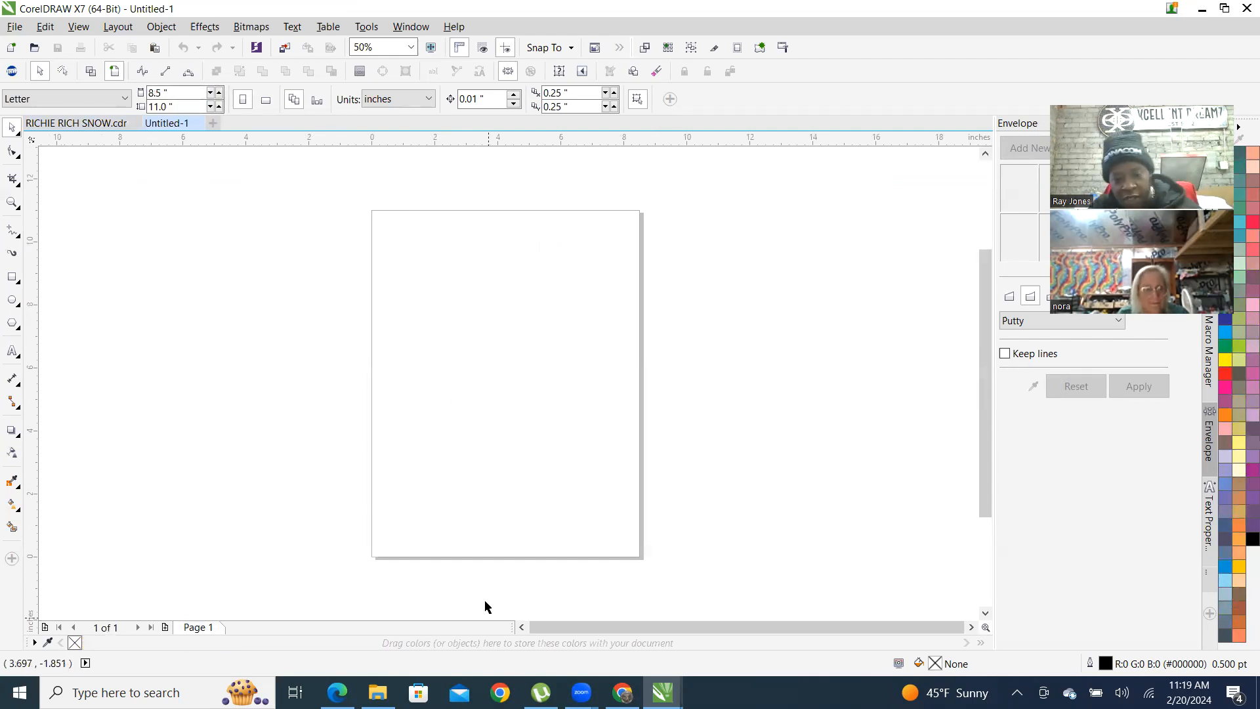
{"action": "left_click", "coordinate": [621, 690]}
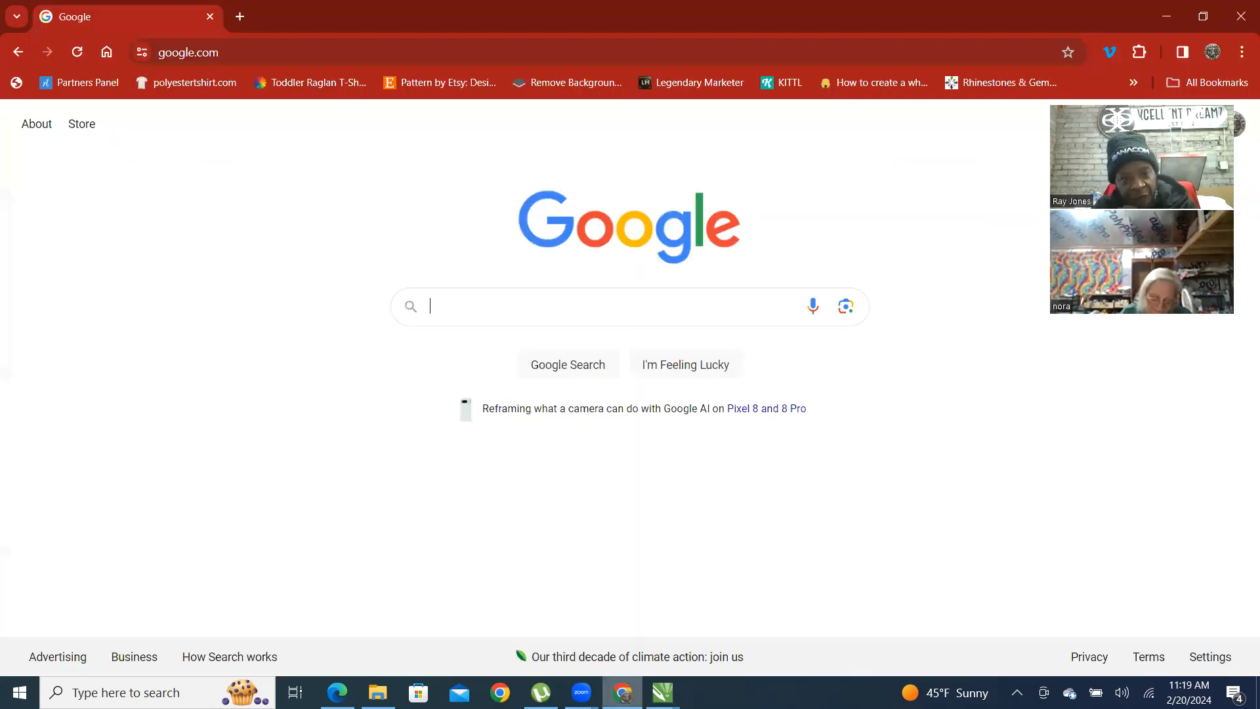
{"action": "left_click", "coordinate": [501, 306]}
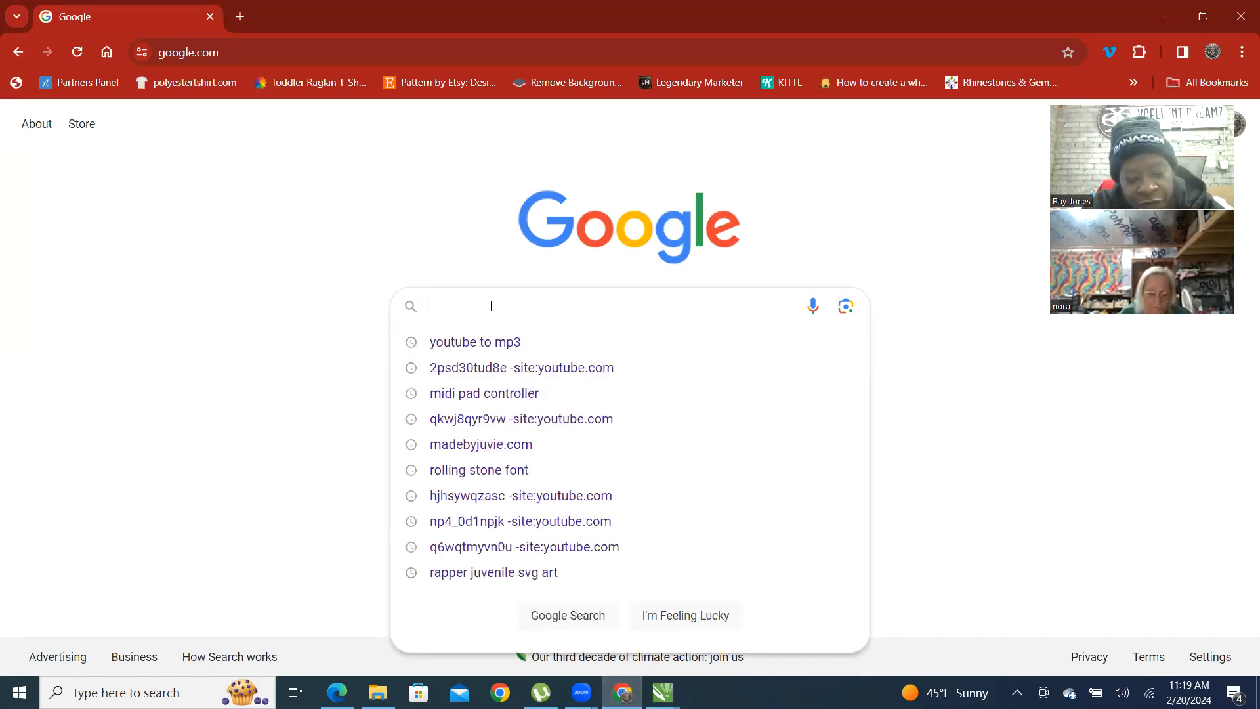
{"action": "type", "text": "RIC"}
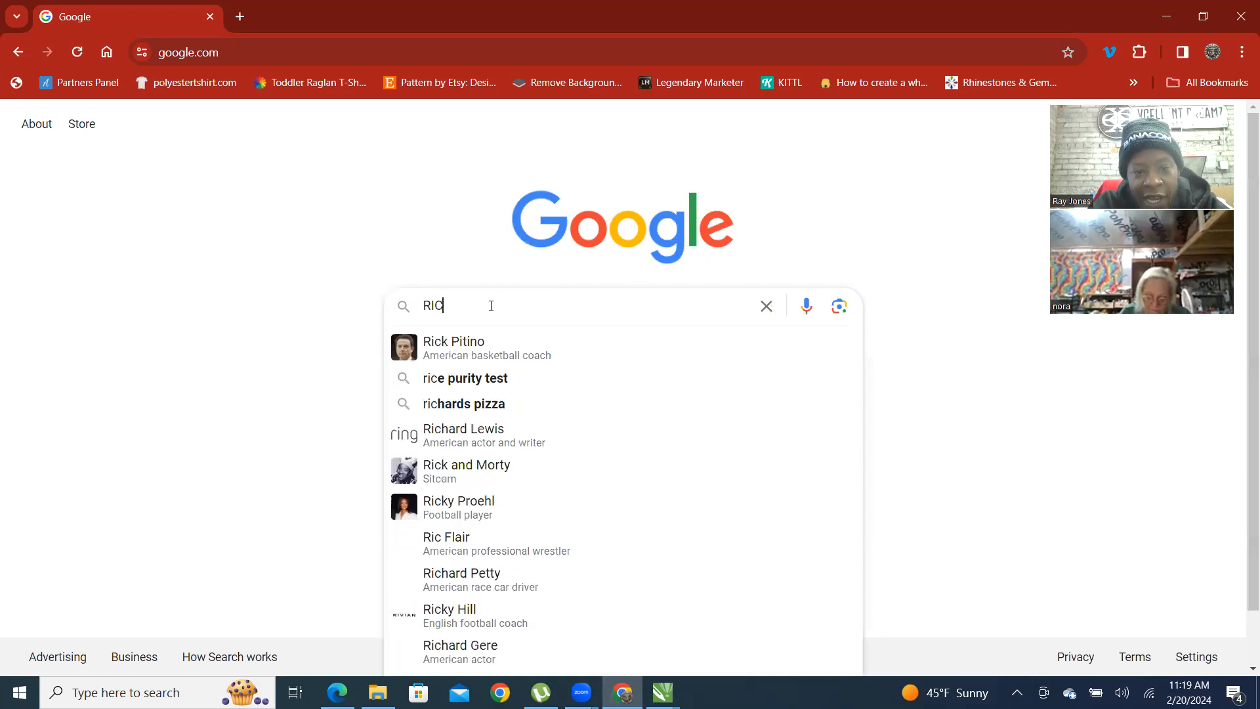
{"action": "type", "text": "HIE RICH SVG"}
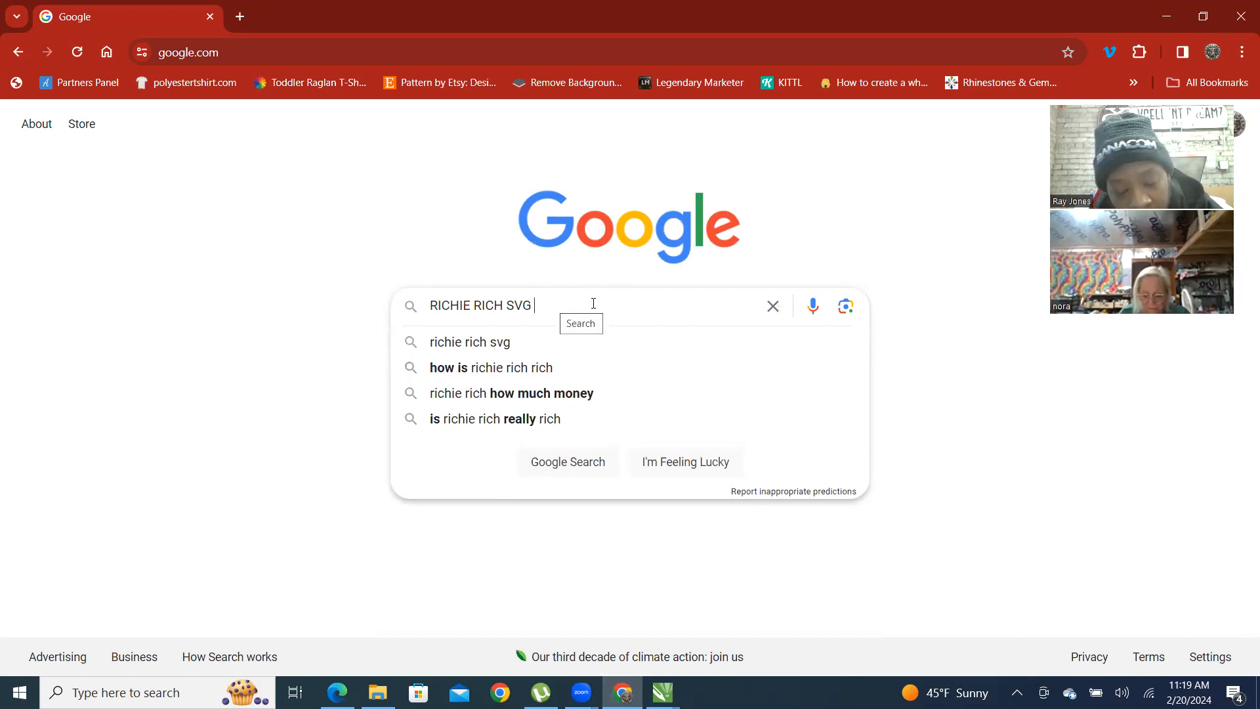
{"action": "key", "text": "Return"}
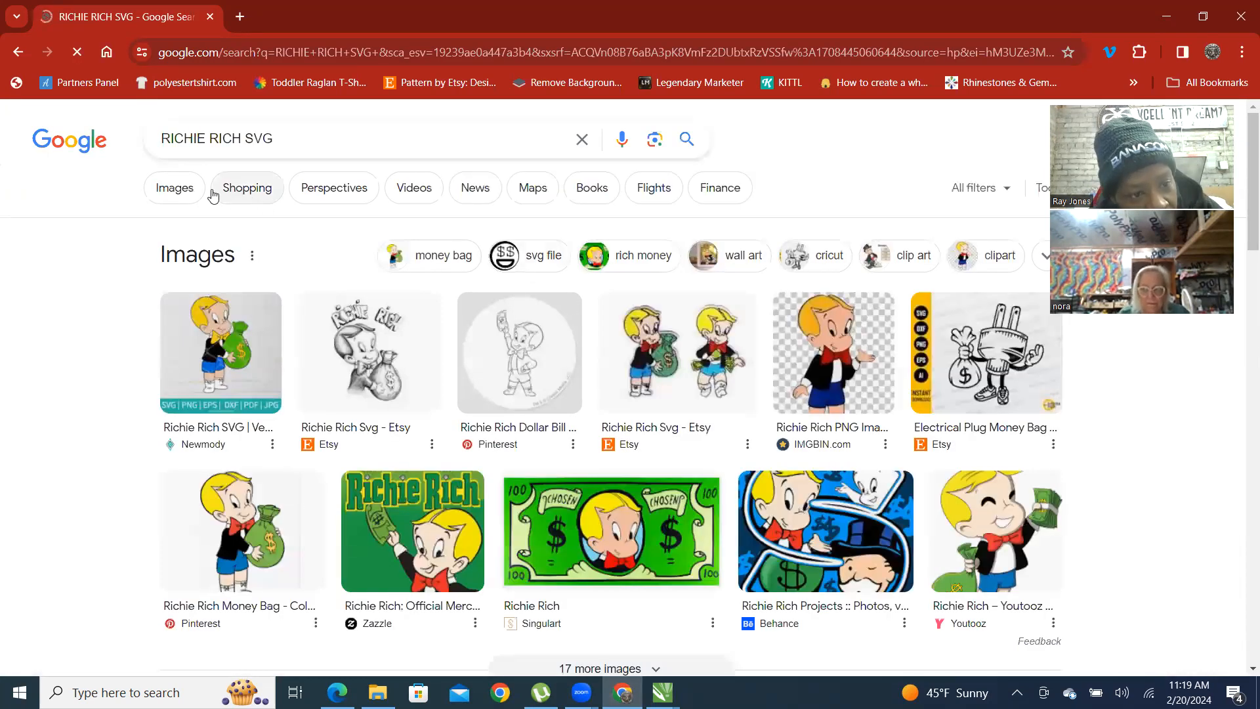
{"action": "left_click", "coordinate": [184, 197]}
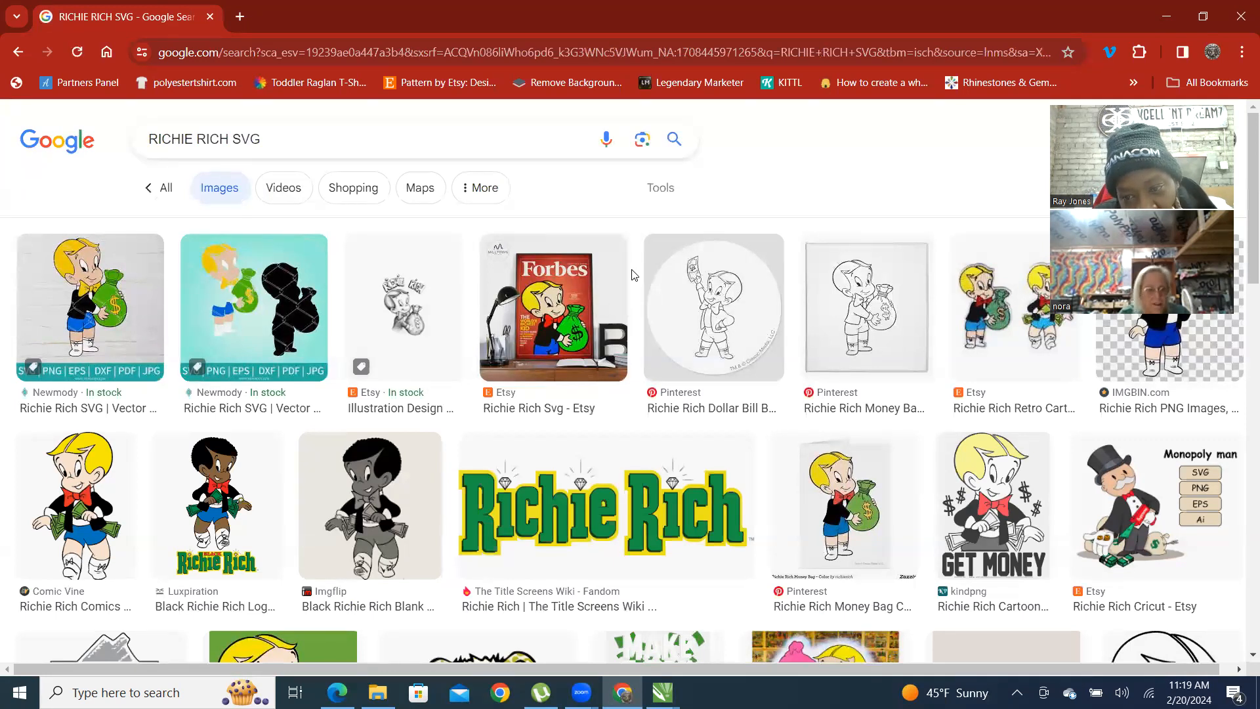
Look through the Richie Rich image results for a full-colour picture of the character
{"action": "scroll", "coordinate": [657, 269], "scroll_direction": "down", "scroll_amount": 1}
{"action": "scroll", "coordinate": [662, 274], "scroll_direction": "down", "scroll_amount": 1}
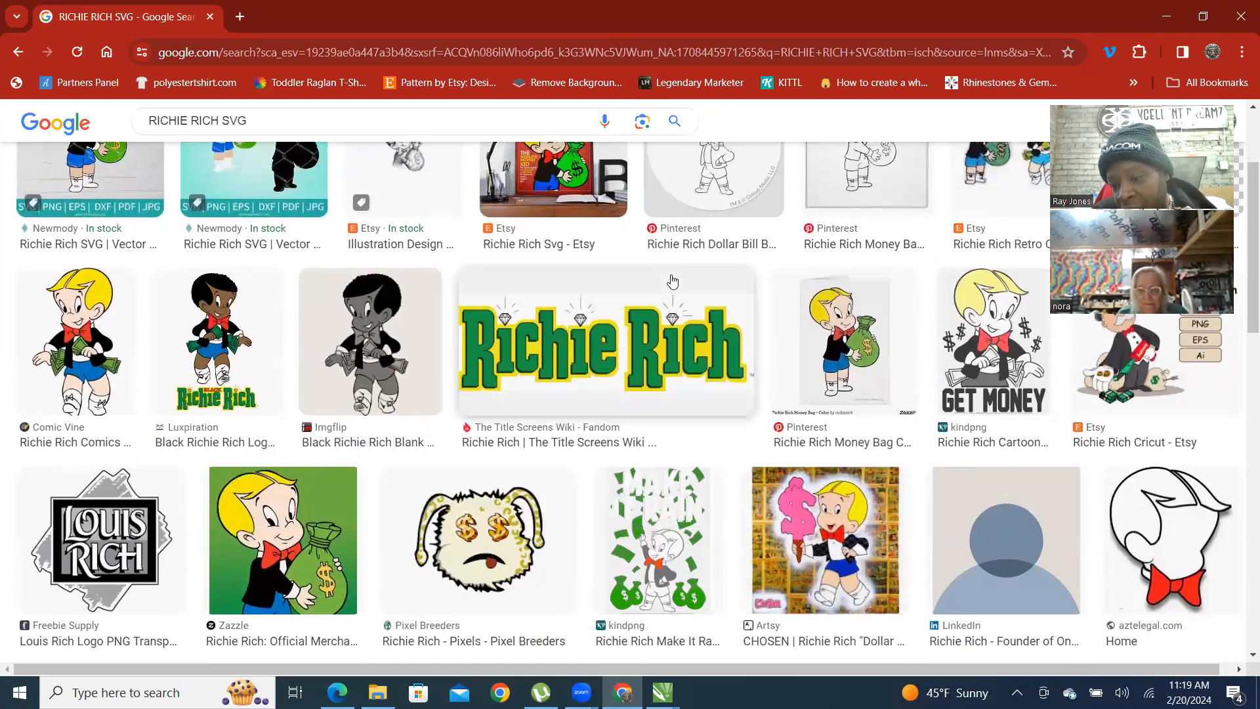
{"action": "scroll", "coordinate": [663, 275], "scroll_direction": "down", "scroll_amount": 2}
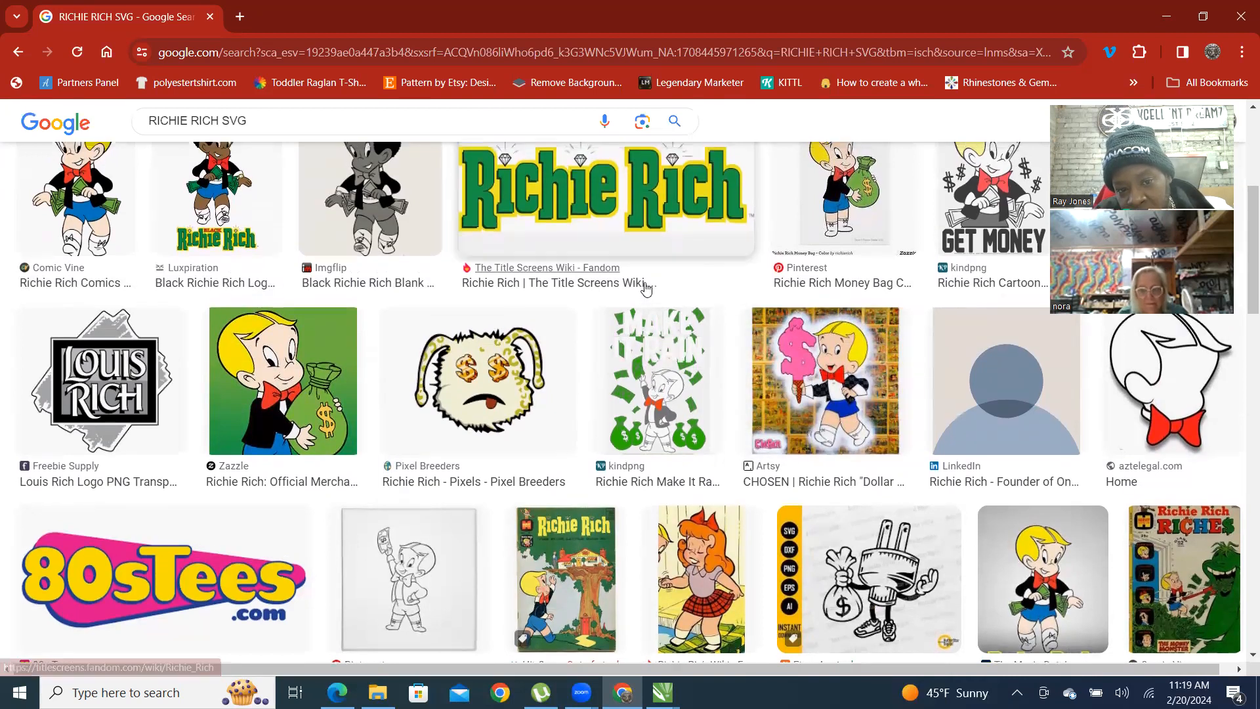
{"action": "scroll", "coordinate": [630, 288], "scroll_direction": "up", "scroll_amount": 1}
{"action": "scroll", "coordinate": [623, 293], "scroll_direction": "down", "scroll_amount": 4}
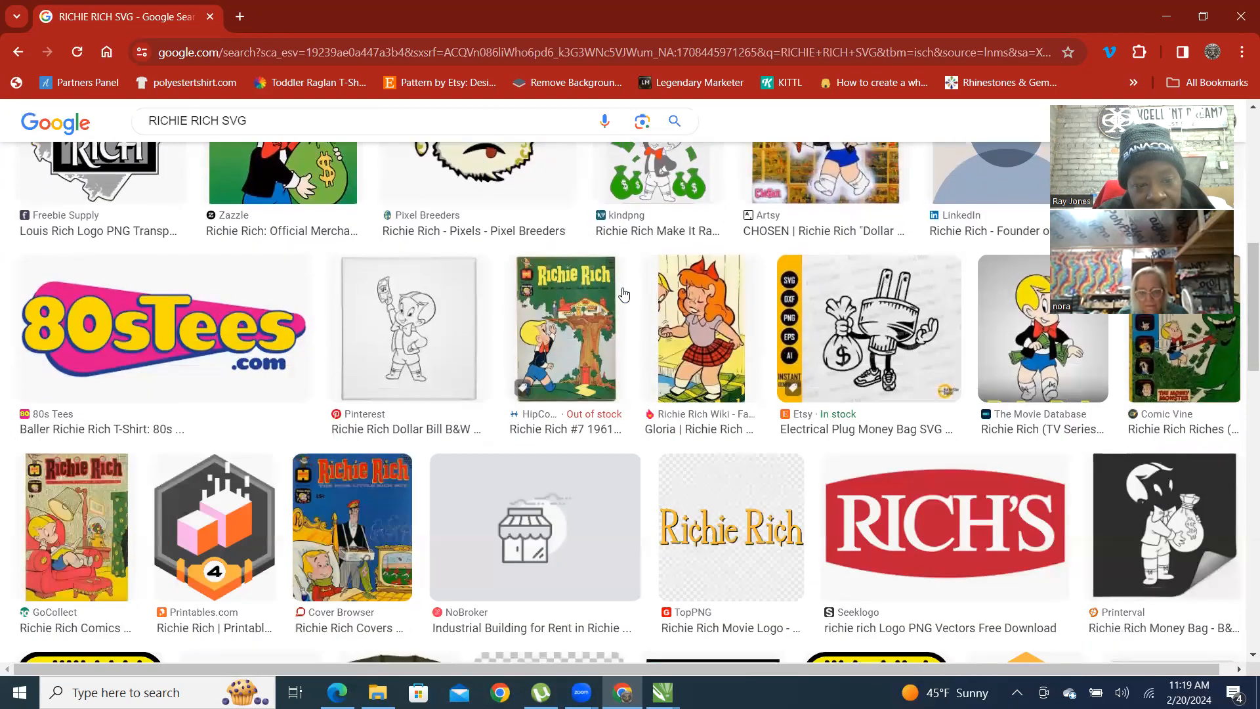
{"action": "scroll", "coordinate": [627, 279], "scroll_direction": "down", "scroll_amount": 5}
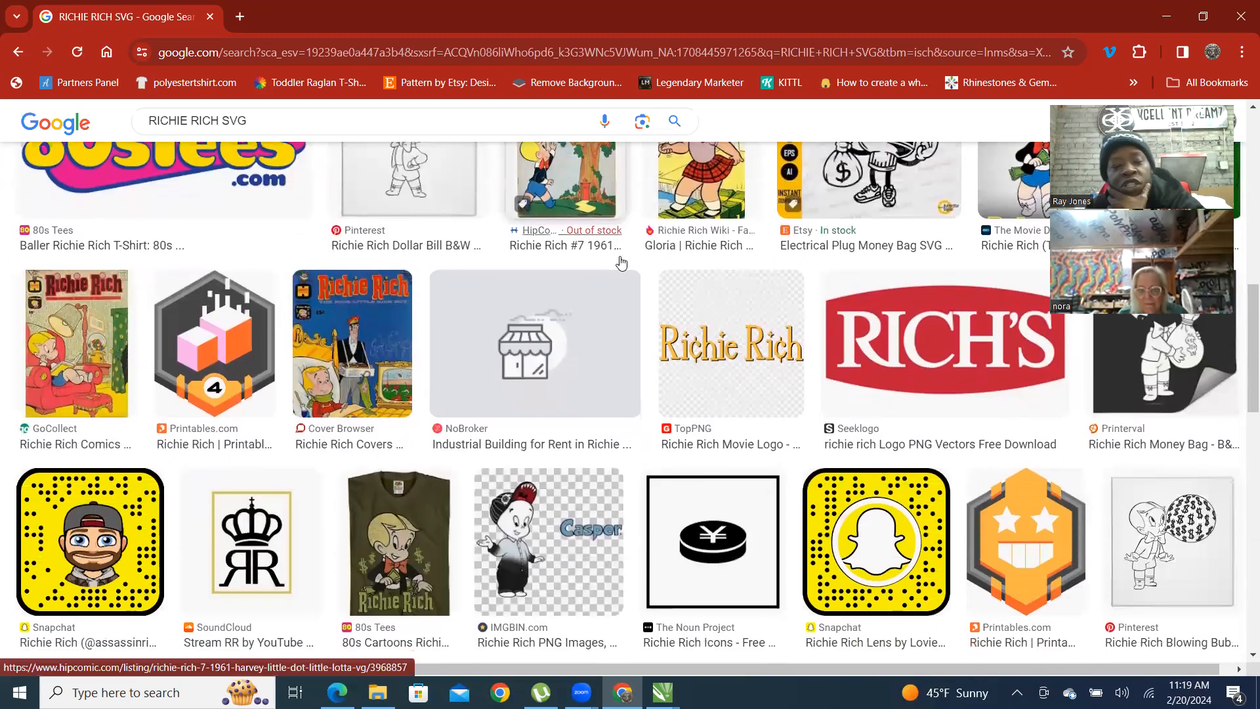
{"action": "scroll", "coordinate": [620, 236], "scroll_direction": "down", "scroll_amount": 1}
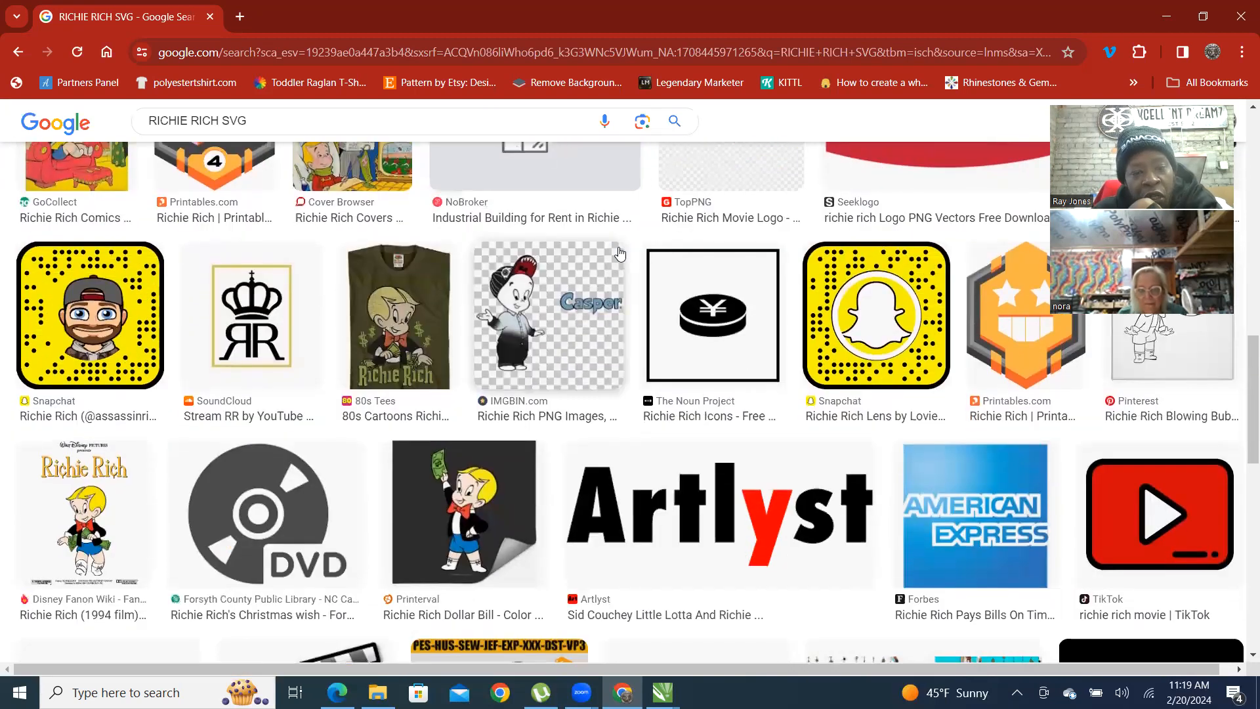
{"action": "scroll", "coordinate": [618, 253], "scroll_direction": "down", "scroll_amount": 3}
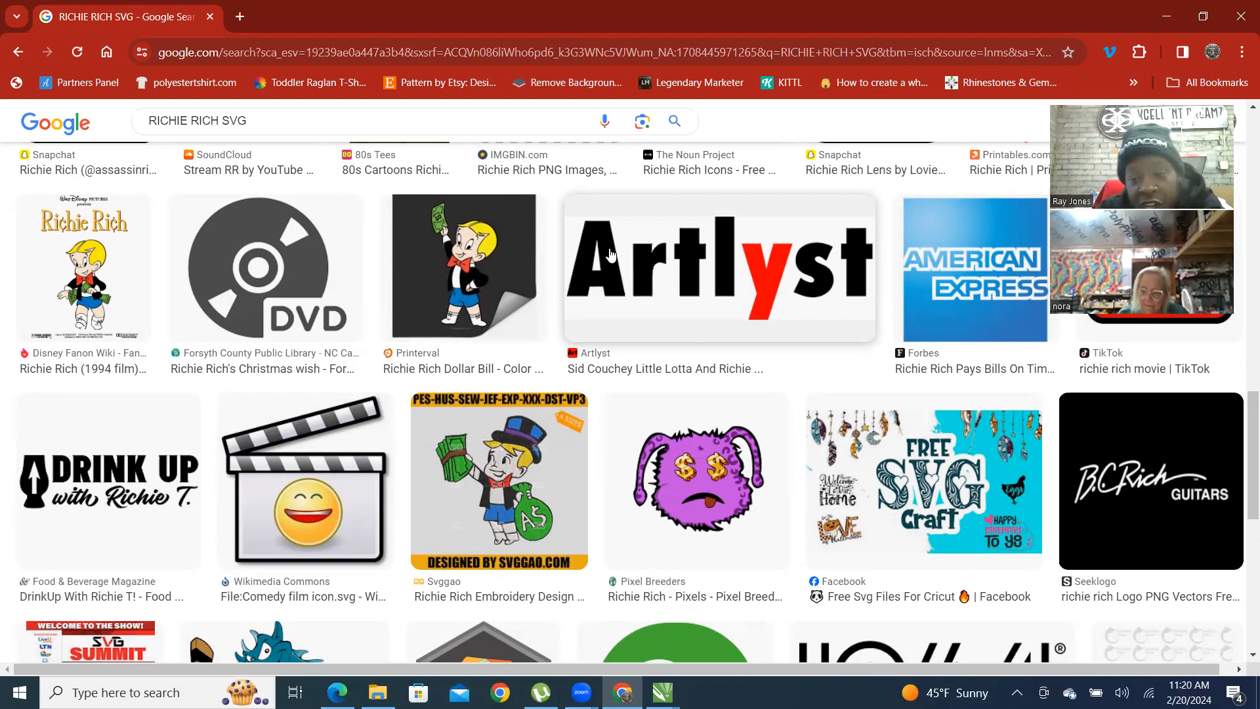
{"action": "left_click", "coordinate": [98, 316]}
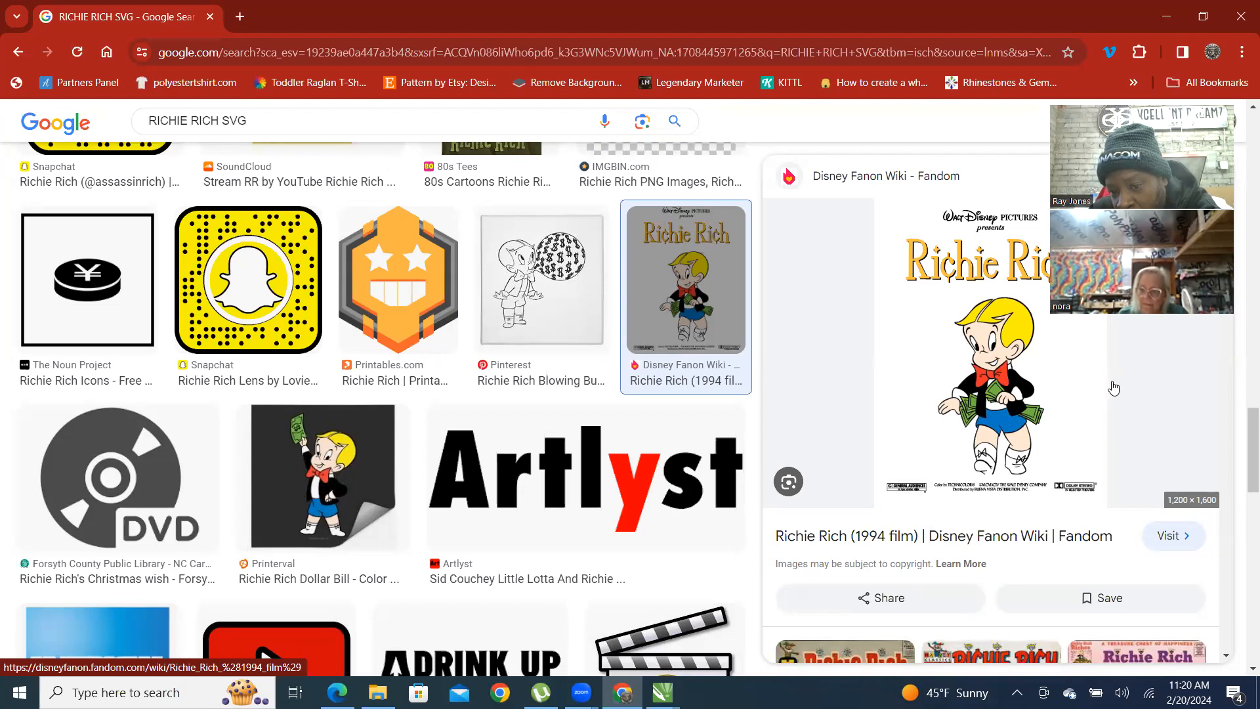
{"action": "right_click", "coordinate": [984, 371]}
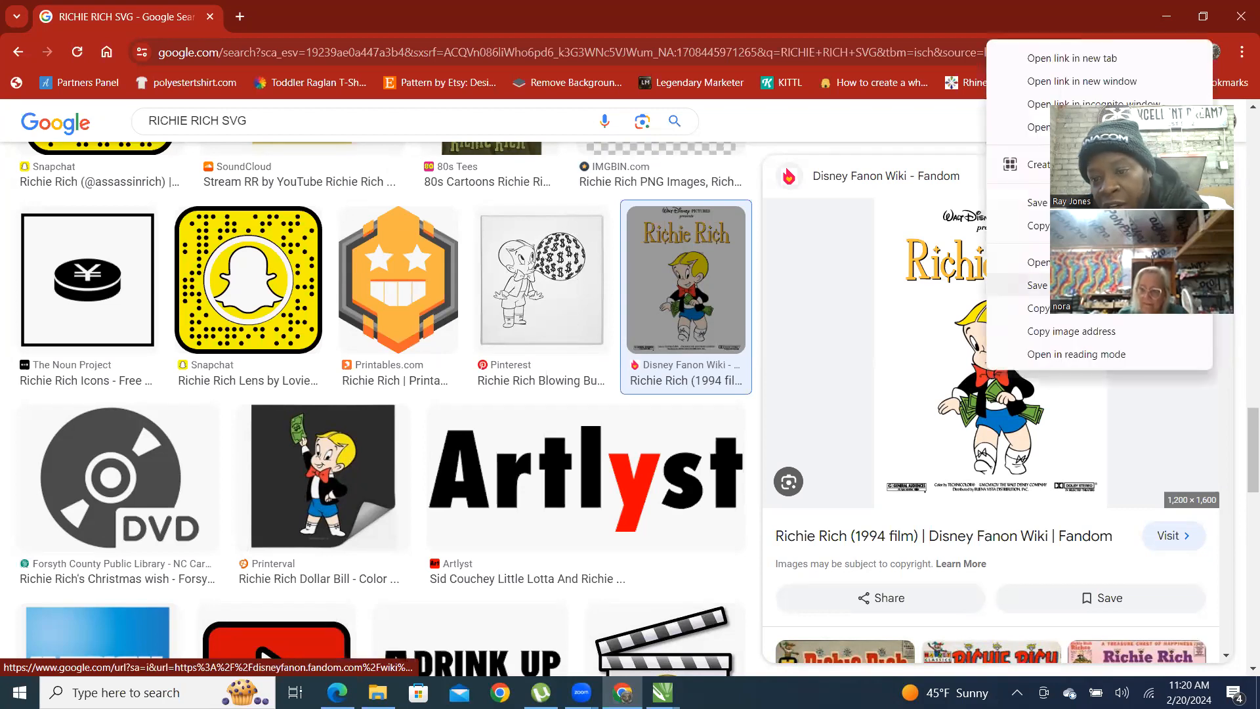
{"action": "left_click", "coordinate": [1040, 285]}
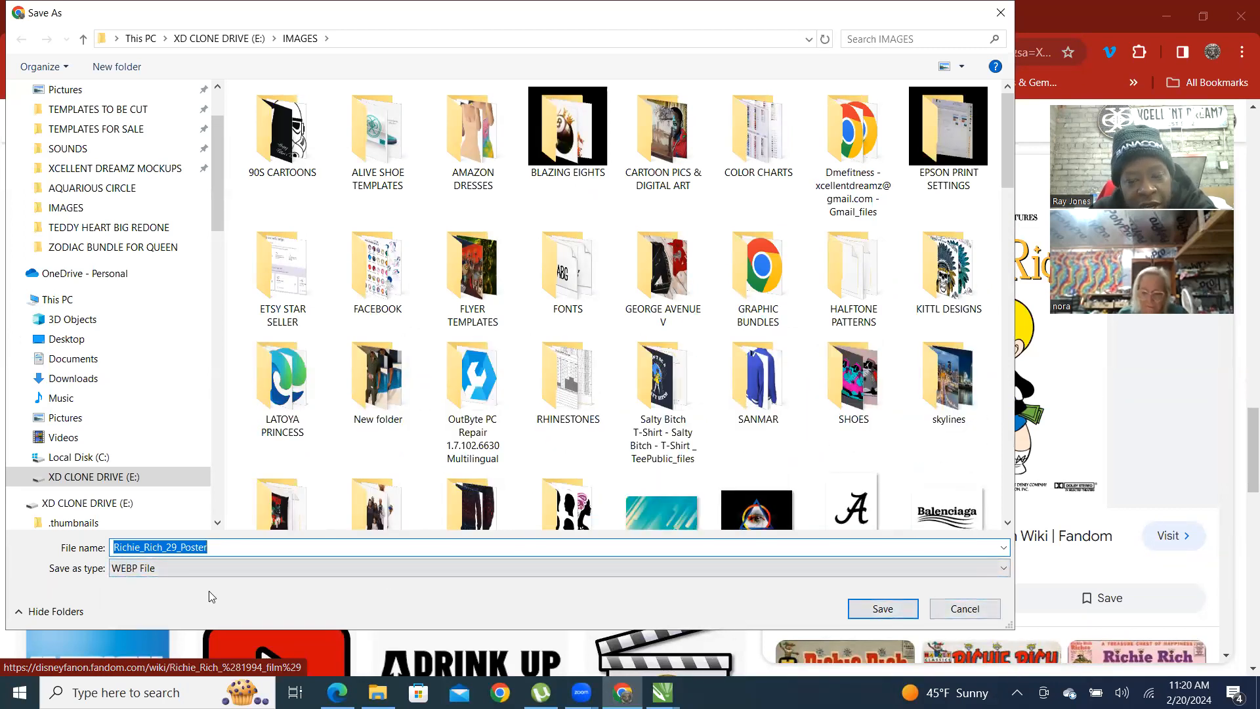
{"action": "key", "text": "Escape"}
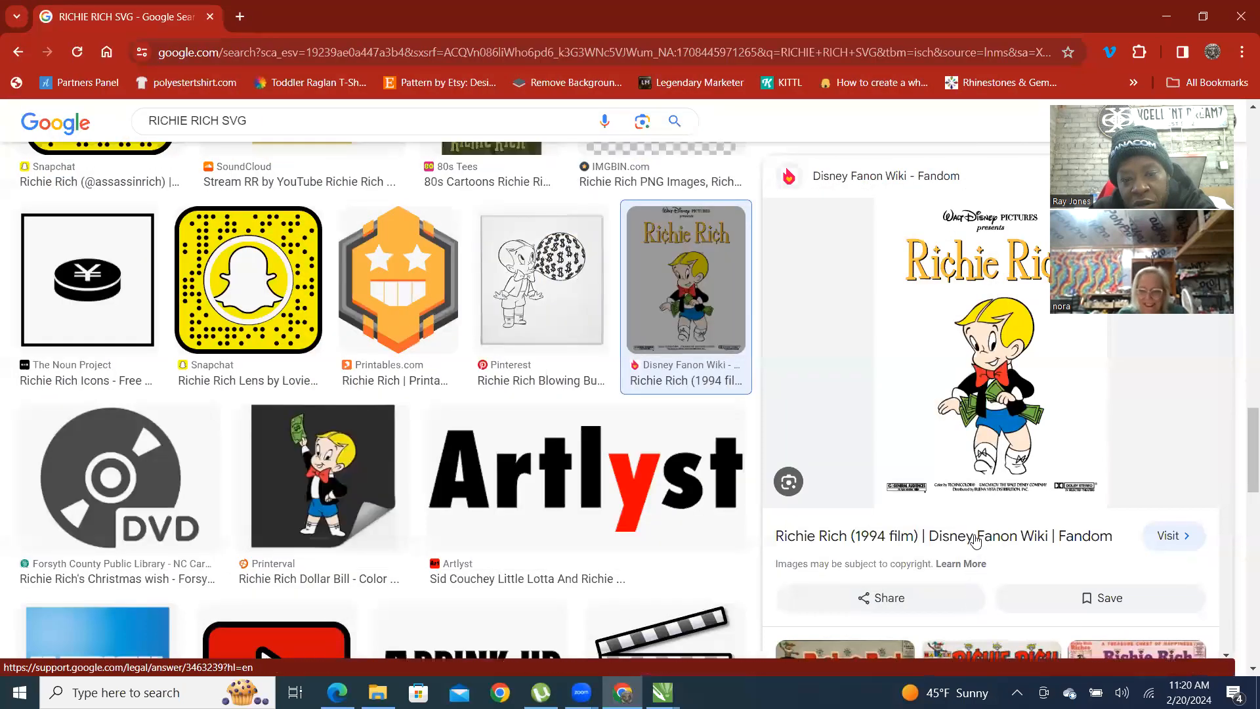
Browse further Richie Rich images and open the preview of The Movie Database's TV series poster
{"action": "scroll", "coordinate": [1192, 413], "scroll_direction": "down", "scroll_amount": 10}
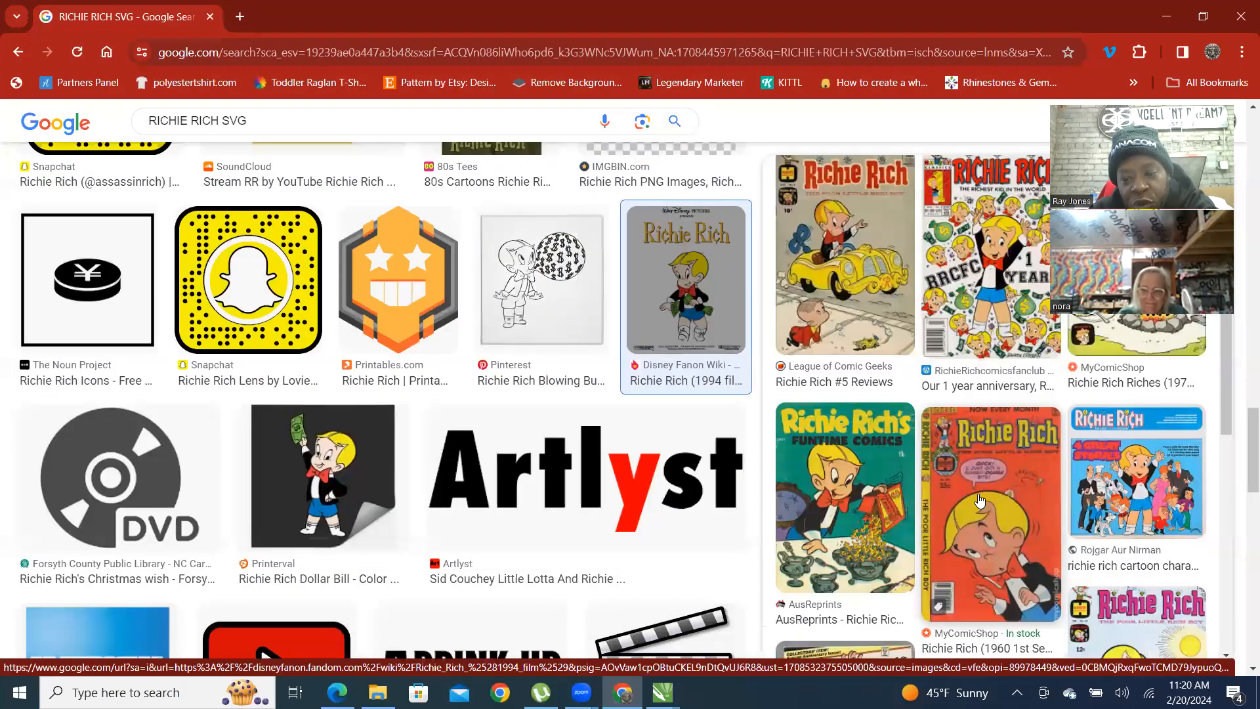
{"action": "scroll", "coordinate": [496, 471], "scroll_direction": "down", "scroll_amount": 12}
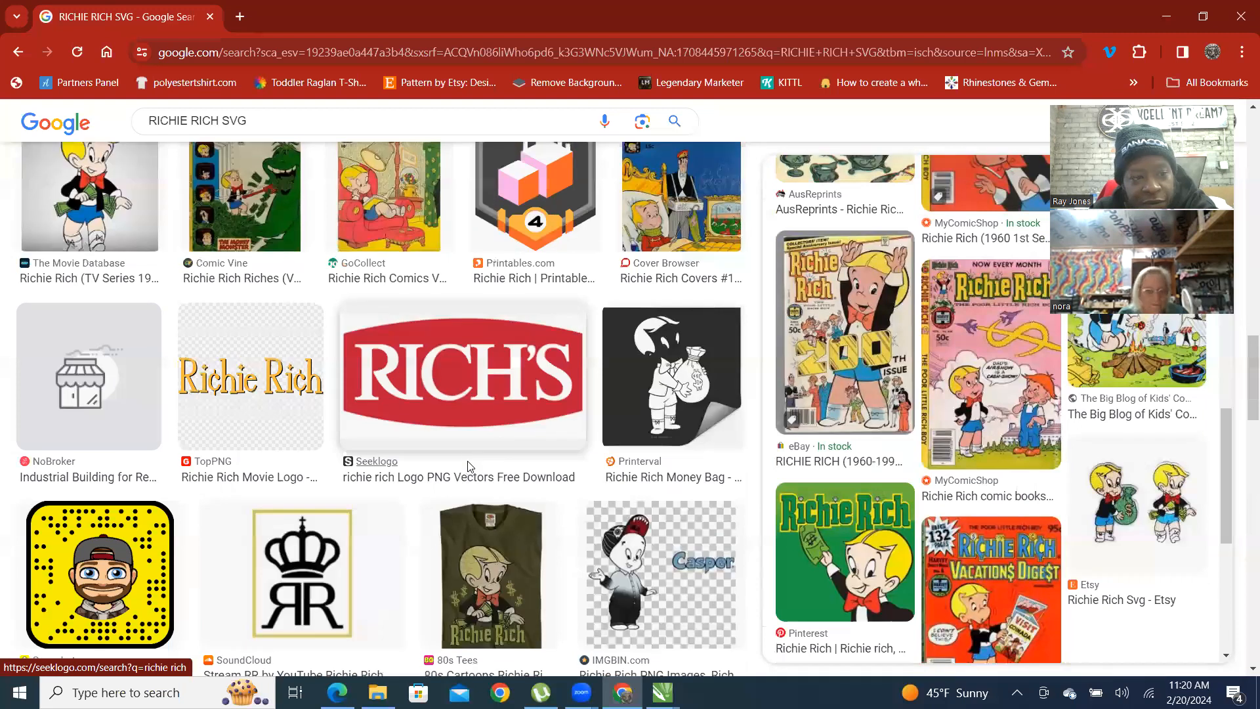
{"action": "scroll", "coordinate": [66, 453], "scroll_direction": "up", "scroll_amount": 3}
{"action": "left_click", "coordinate": [72, 435]}
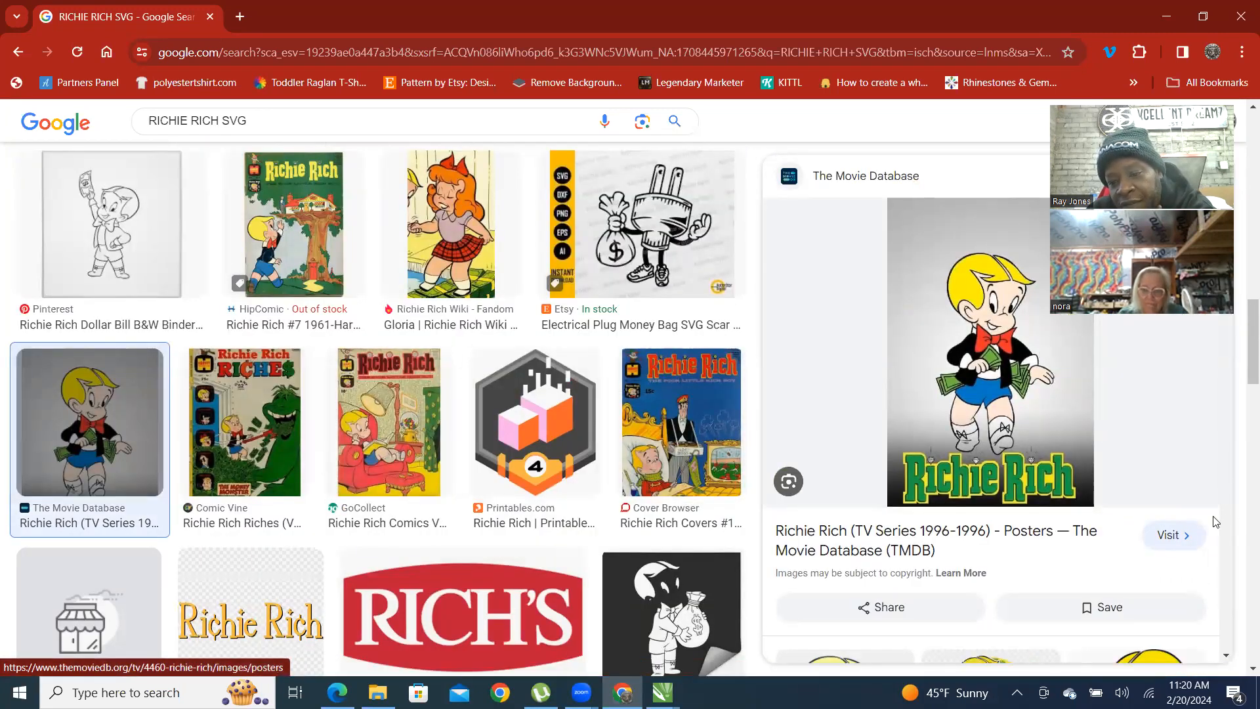
Save the poster image as a JPEG in the IMAGES folder, adding "RICHIE RICH" in front of its file name
{"action": "right_click", "coordinate": [953, 323]}
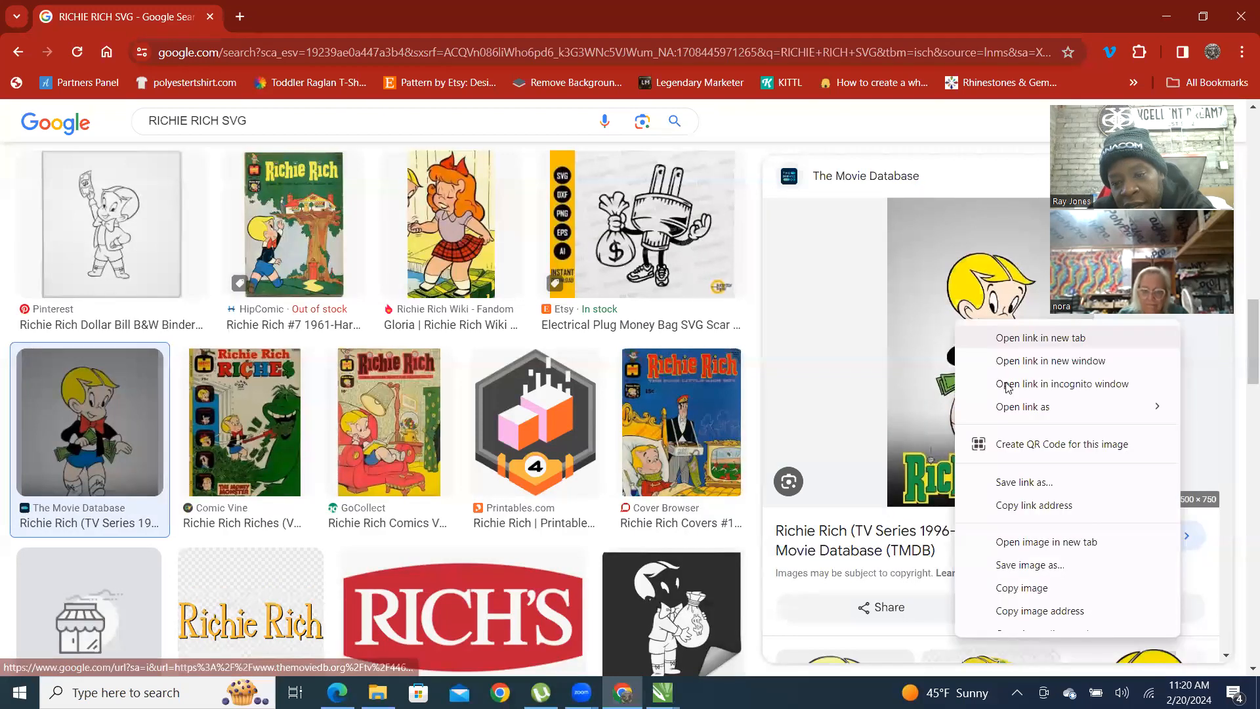
{"action": "left_click", "coordinate": [1040, 566]}
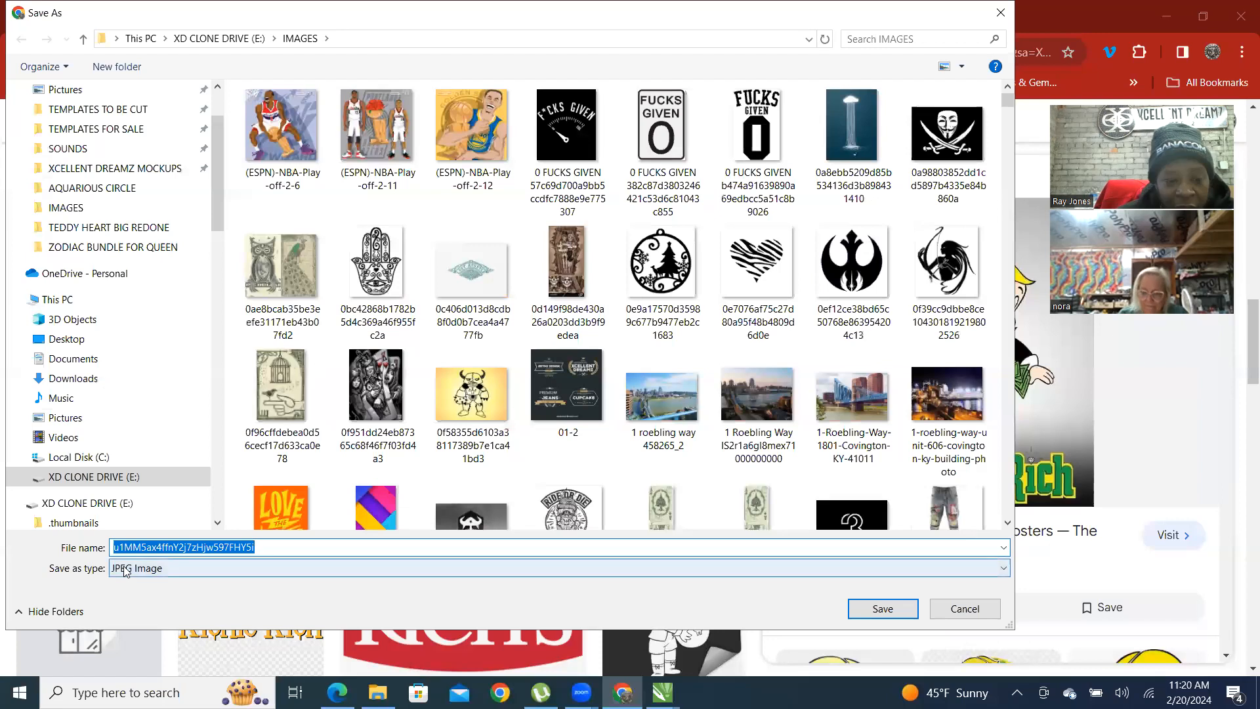
{"action": "key", "text": "Left"}
{"action": "type", "text": "RICHIE "}
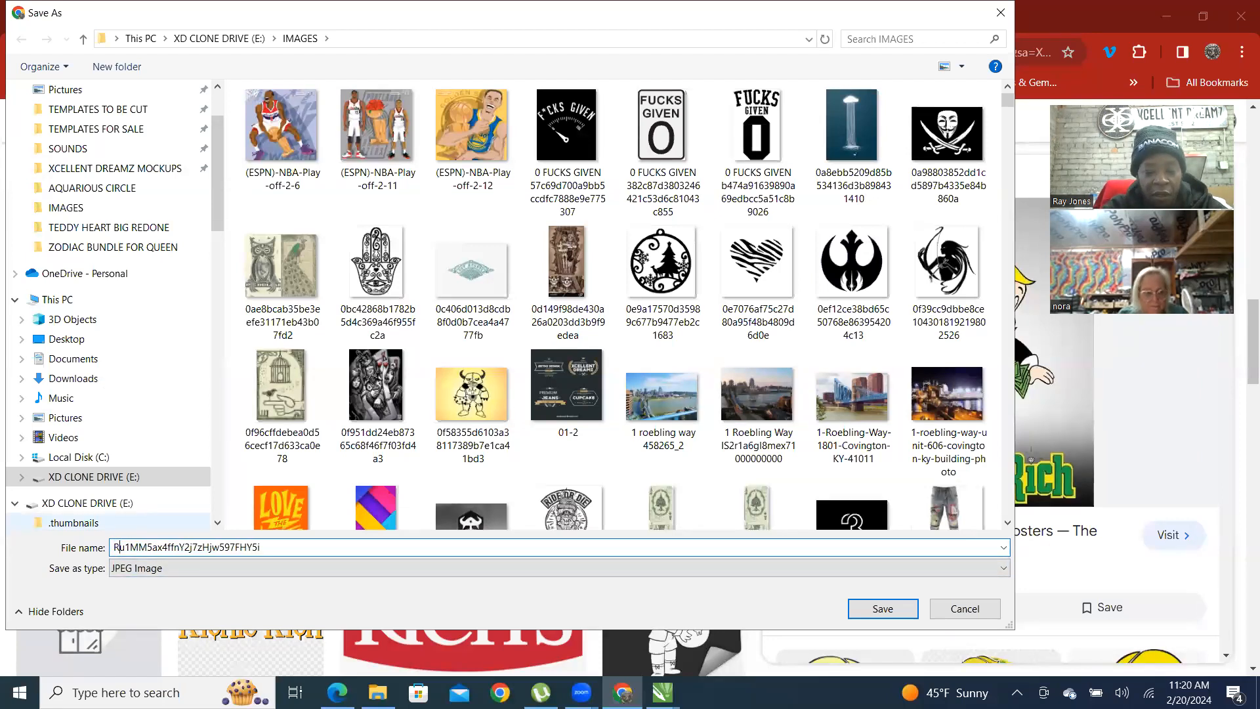
{"action": "type", "text": "RICH"}
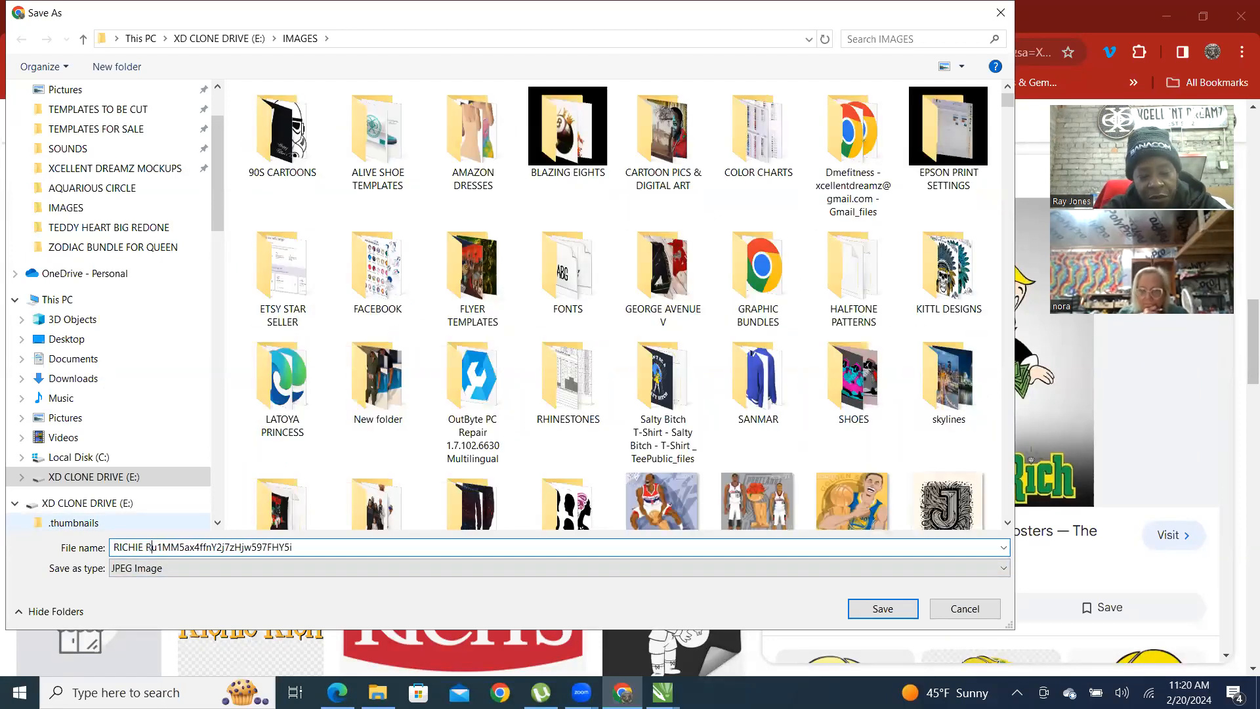
{"action": "key", "text": "Return"}
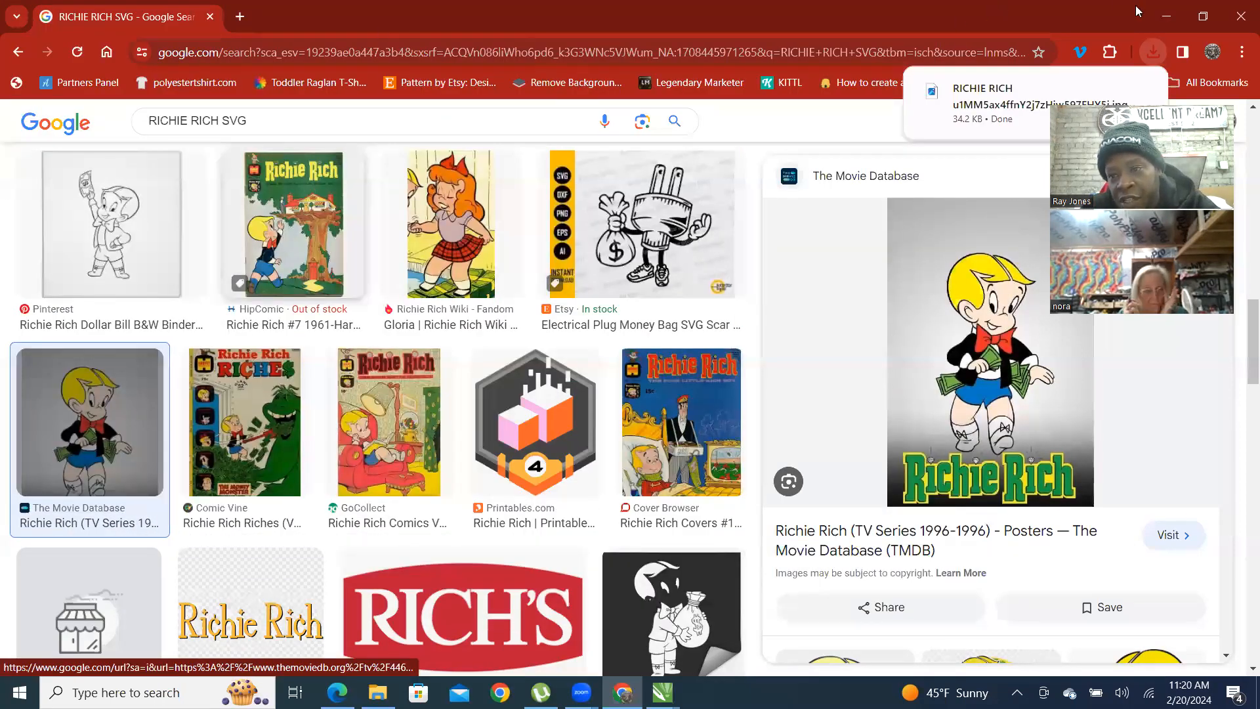
Import the downloaded poster from Chrome's recent downloads into the blank CorelDRAW document, beside the page
{"action": "left_click", "coordinate": [1203, 16]}
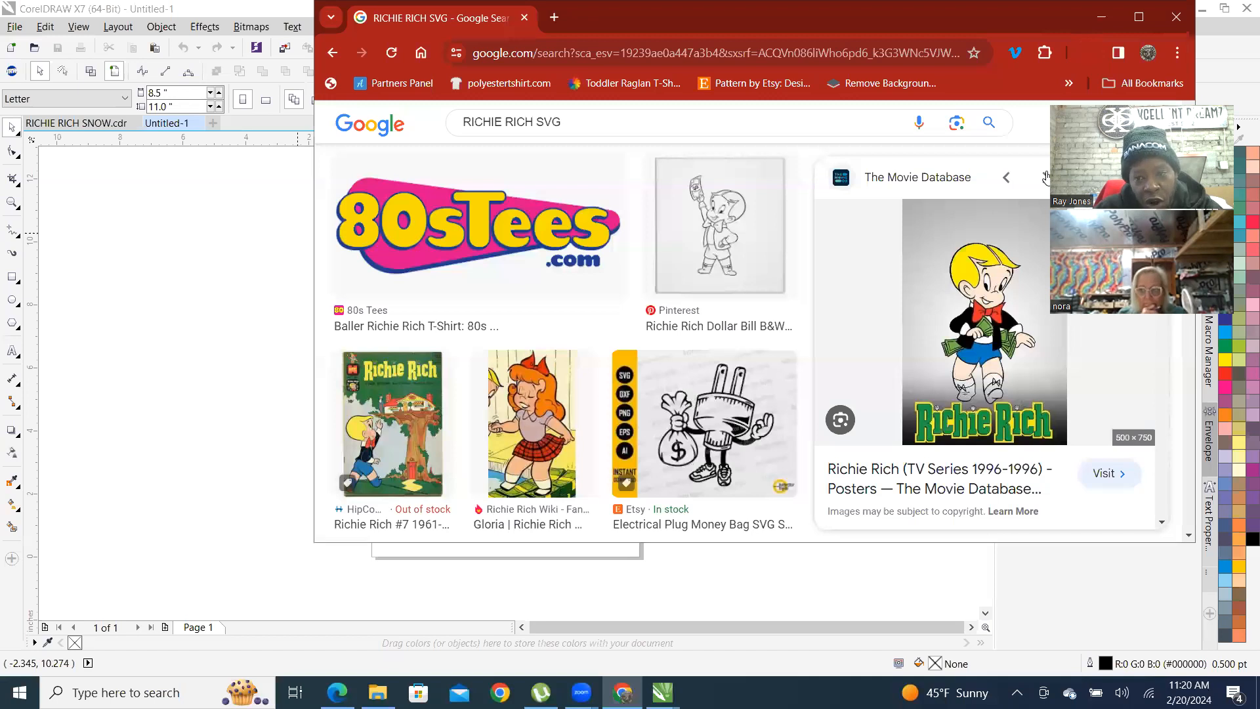
{"action": "left_click", "coordinate": [1088, 53]}
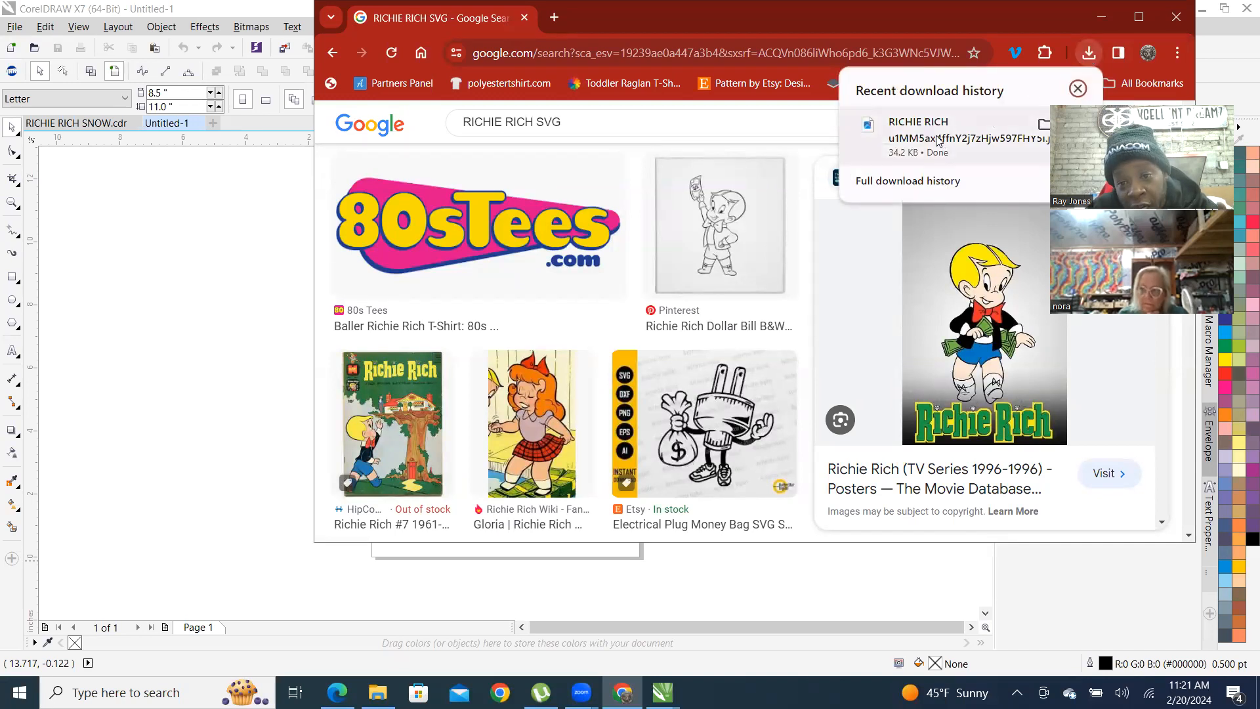
{"action": "left_click_drag", "start_coordinate": [937, 141], "coordinate": [212, 366]}
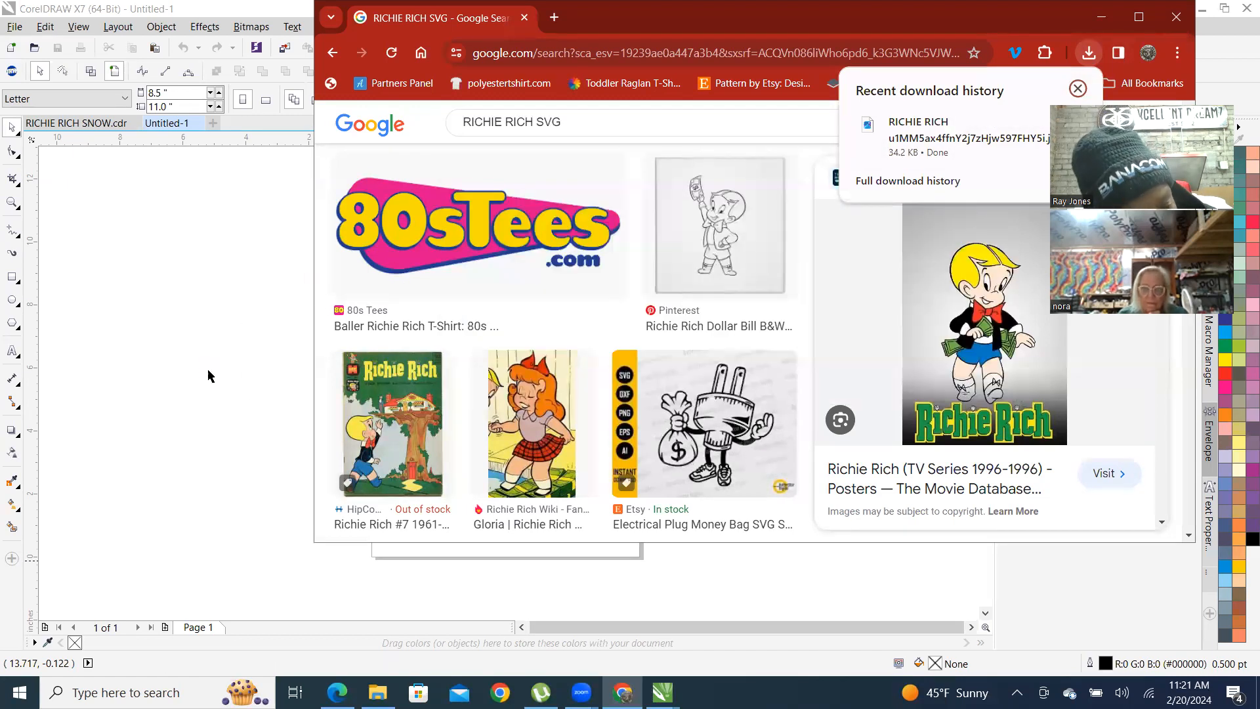
{"action": "left_click", "coordinate": [236, 271]}
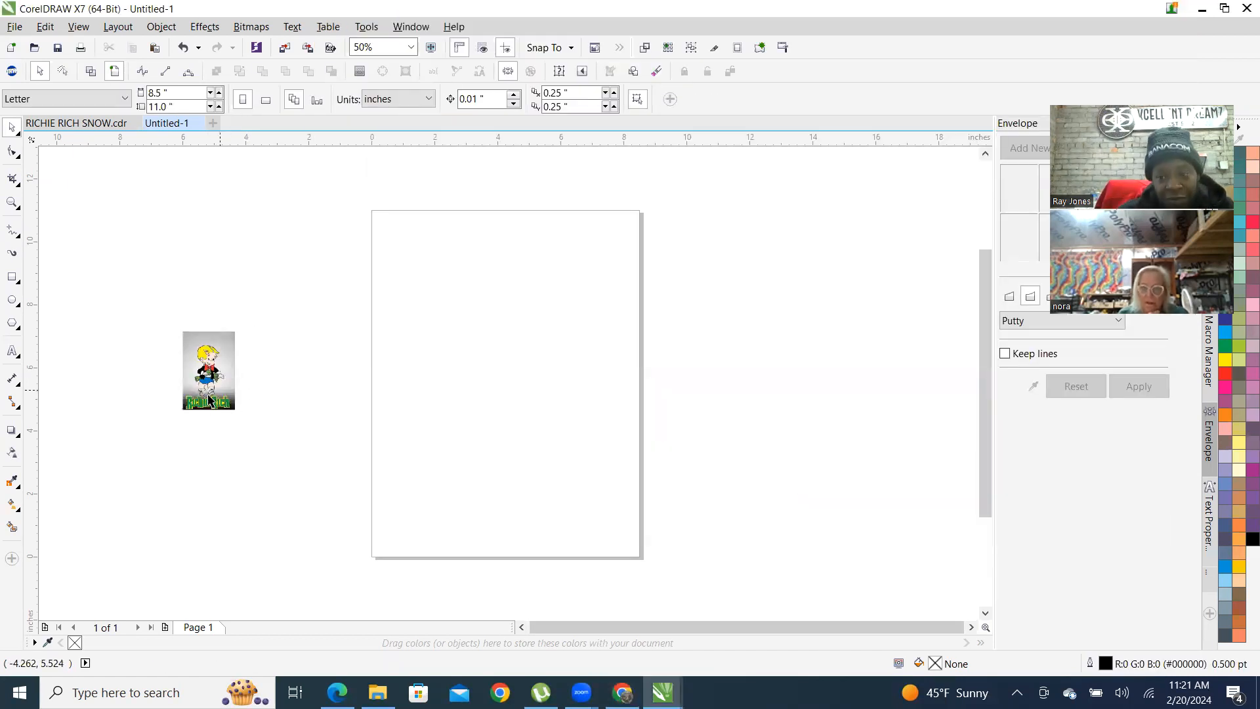
Move the imported poster onto the page, centred at about X 1.68 in, Y 5.17 in
{"action": "scroll", "coordinate": [199, 453], "scroll_direction": "up", "scroll_amount": 2}
{"action": "left_click", "coordinate": [240, 302]}
{"action": "left_click_drag", "start_coordinate": [248, 311], "coordinate": [464, 332]}
{"action": "scroll", "coordinate": [498, 344], "scroll_direction": "up", "scroll_amount": 1}
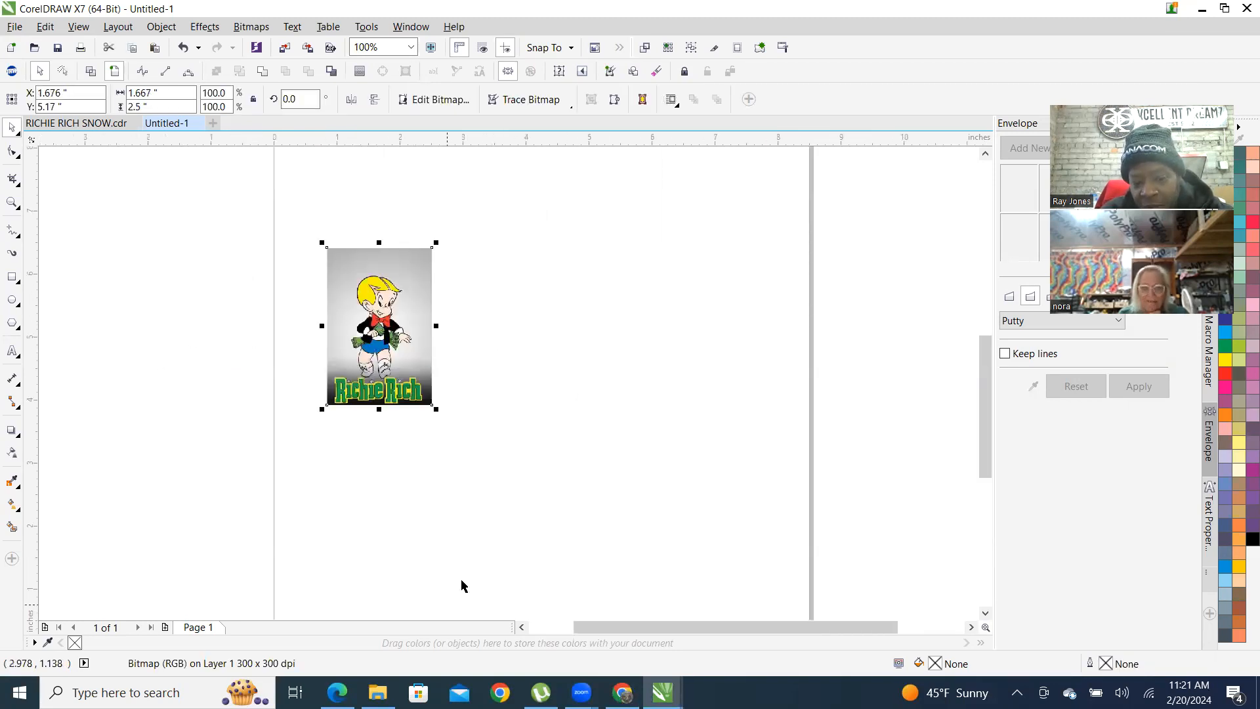
{"action": "left_click", "coordinate": [378, 692]}
{"action": "left_click", "coordinate": [378, 692]}
{"action": "left_click", "coordinate": [378, 693]}
{"action": "right_click", "coordinate": [378, 692]}
{"action": "left_click", "coordinate": [582, 439]}
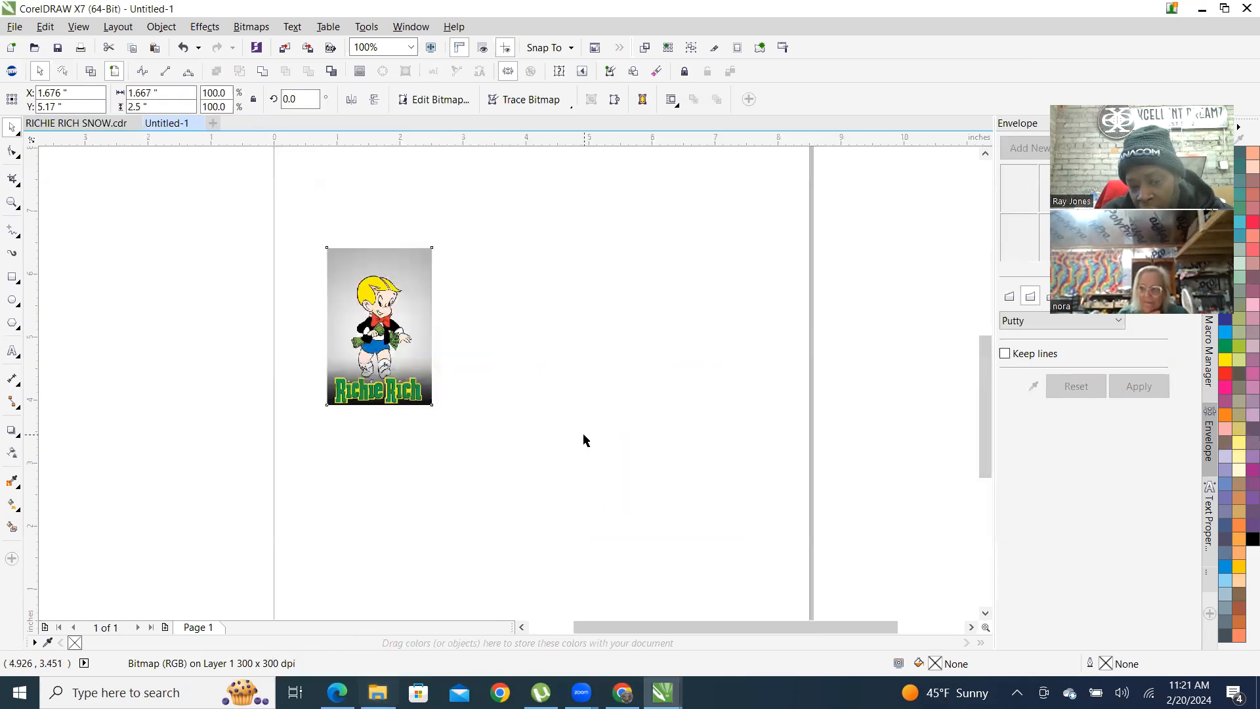
{"action": "right_click", "coordinate": [378, 692]}
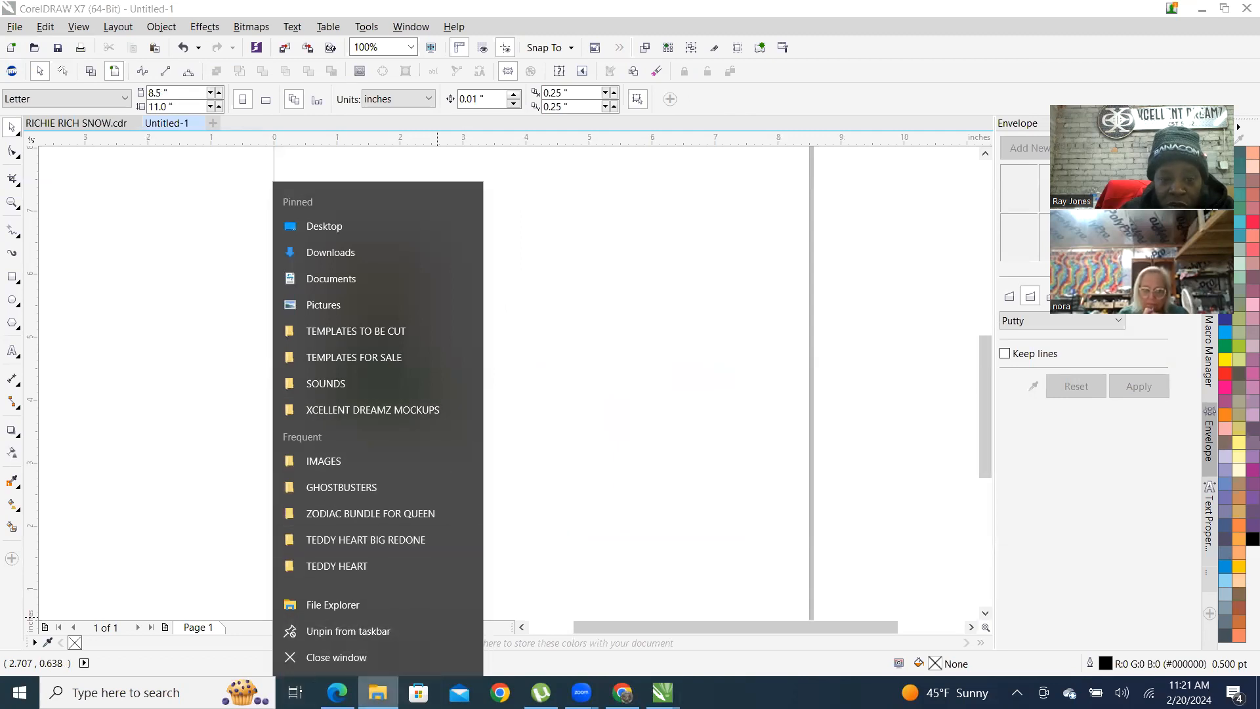
{"action": "left_click", "coordinate": [379, 692]}
{"action": "left_click", "coordinate": [650, 426]}
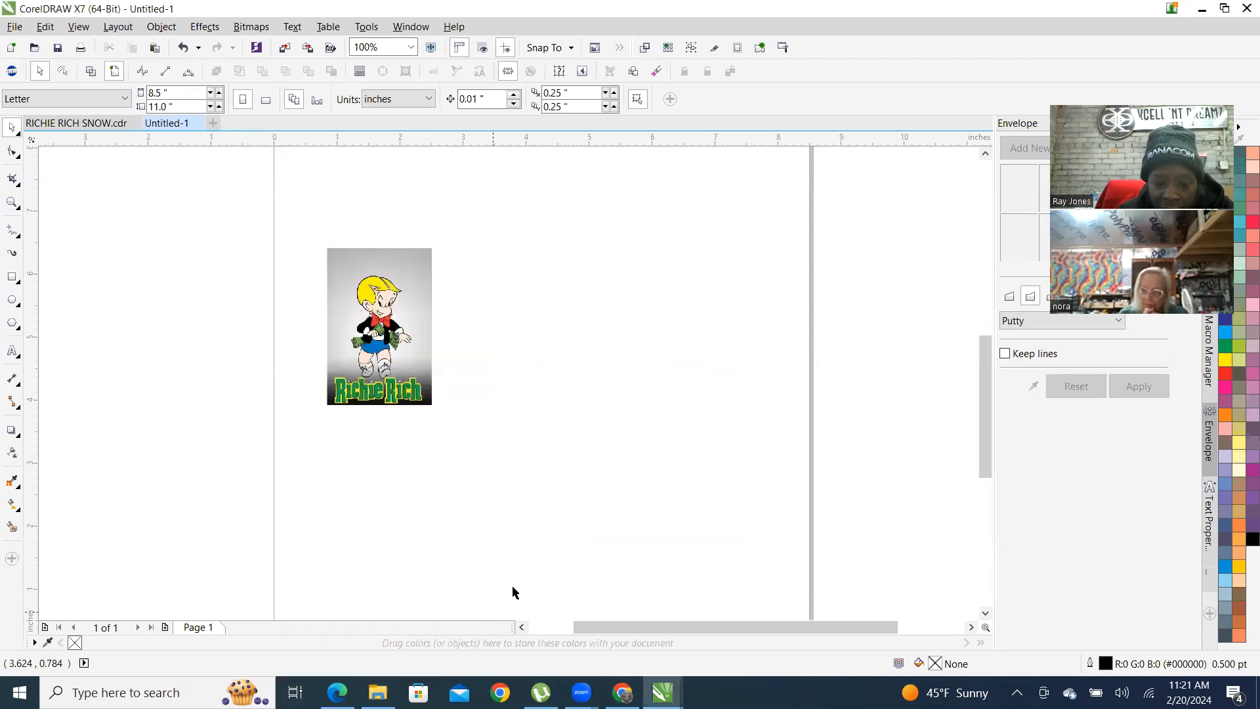
Open the Downloads folder in File Explorer
{"action": "right_click", "coordinate": [378, 692]}
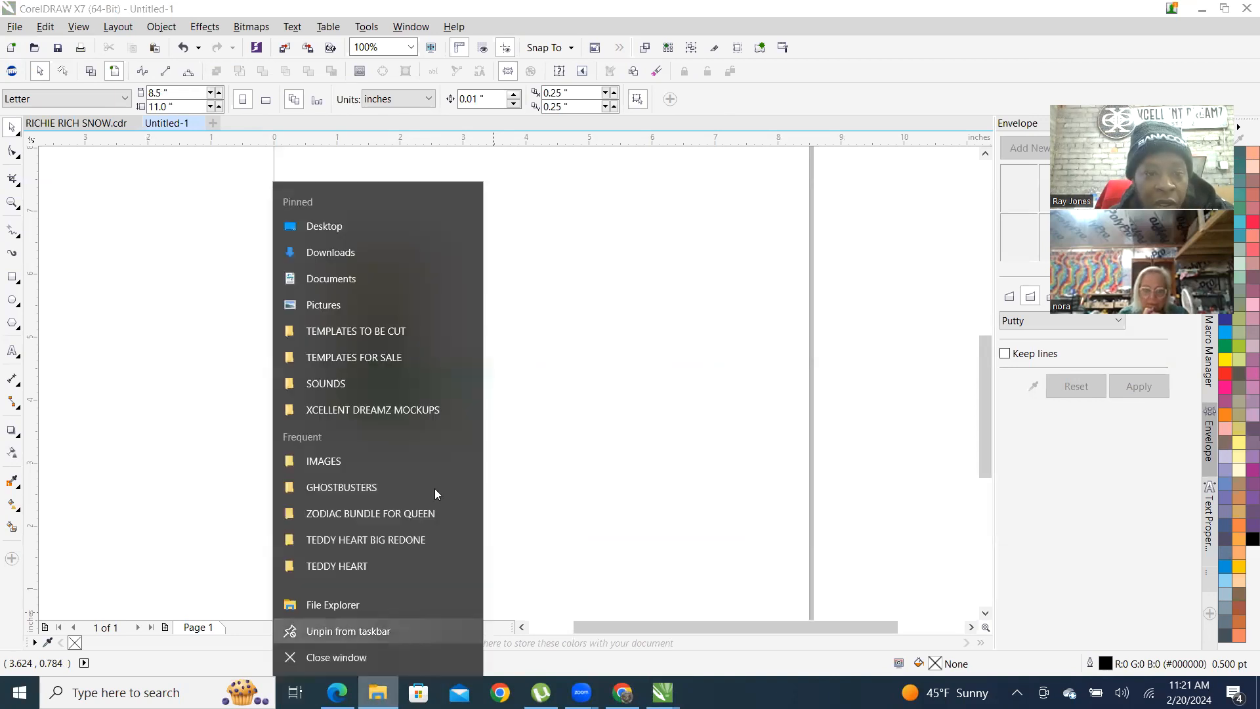
{"action": "left_click", "coordinate": [352, 255]}
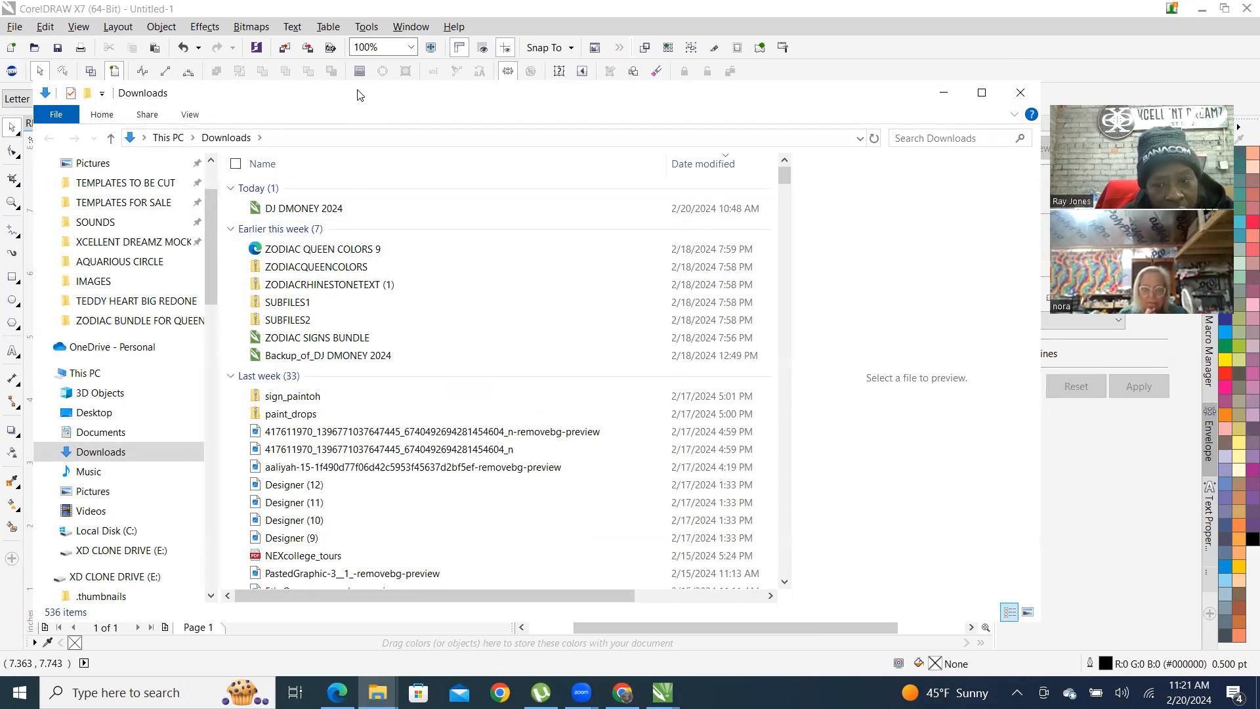
Look through the Downloads folder, ordered by date modified, for the saved poster image
{"action": "left_click_drag", "start_coordinate": [360, 95], "coordinate": [617, 94]}
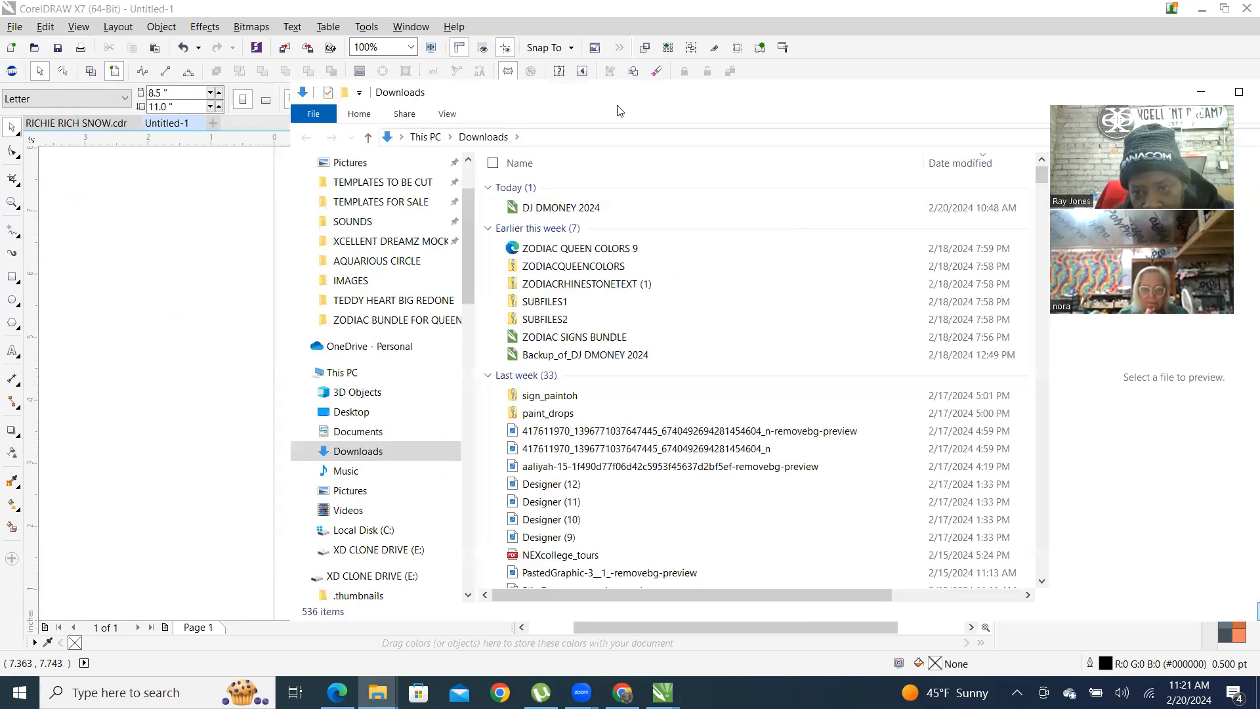
{"action": "left_click", "coordinate": [959, 166]}
{"action": "left_click", "coordinate": [962, 166]}
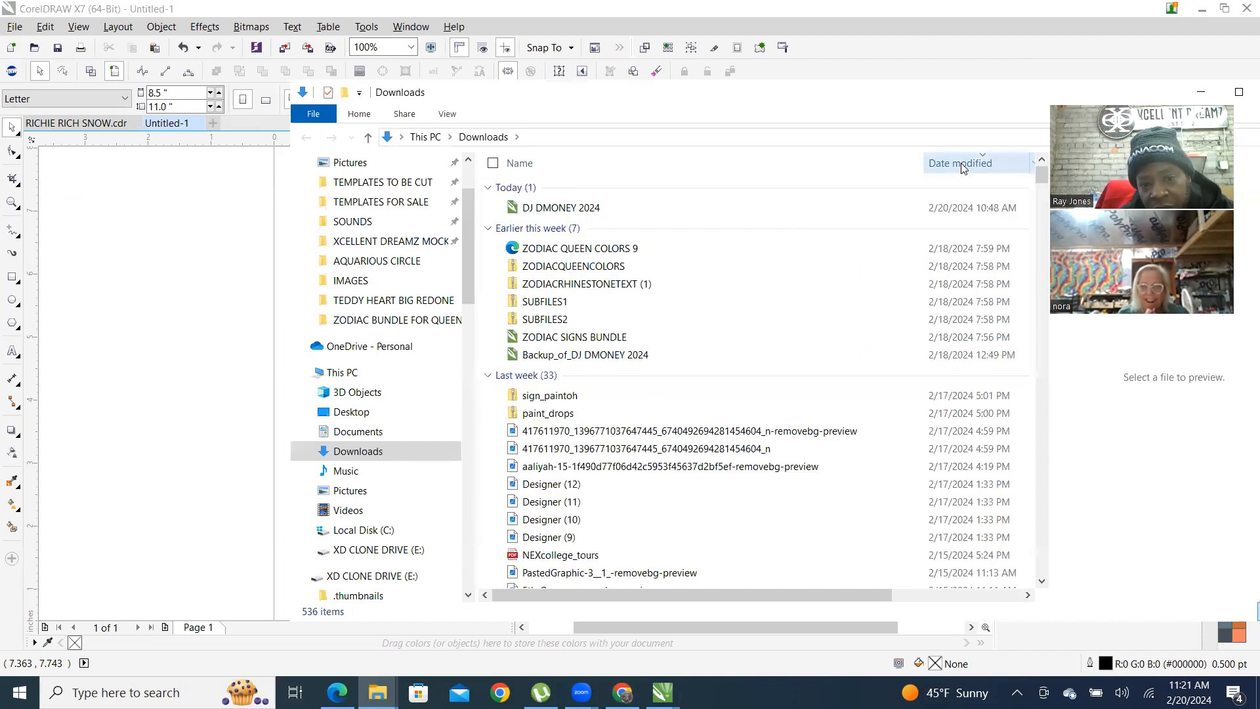
{"action": "scroll", "coordinate": [667, 256], "scroll_direction": "down", "scroll_amount": 1}
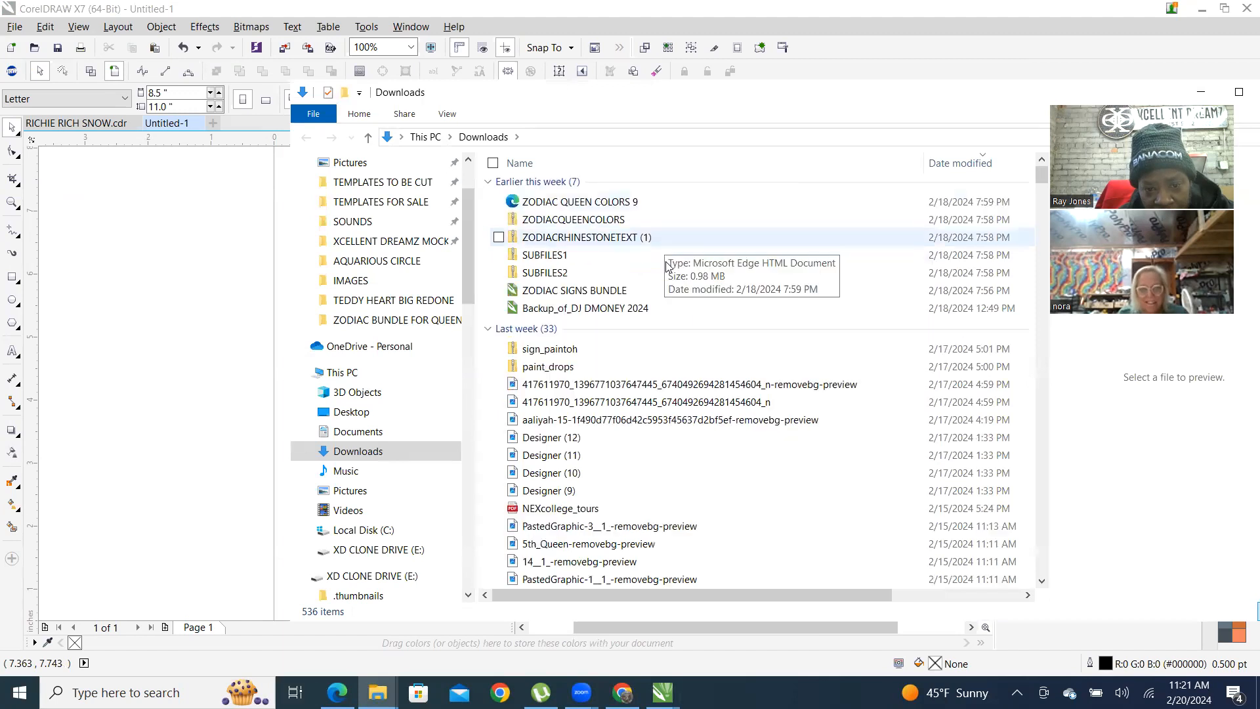
{"action": "scroll", "coordinate": [673, 276], "scroll_direction": "down", "scroll_amount": 6}
{"action": "scroll", "coordinate": [690, 299], "scroll_direction": "down", "scroll_amount": 8}
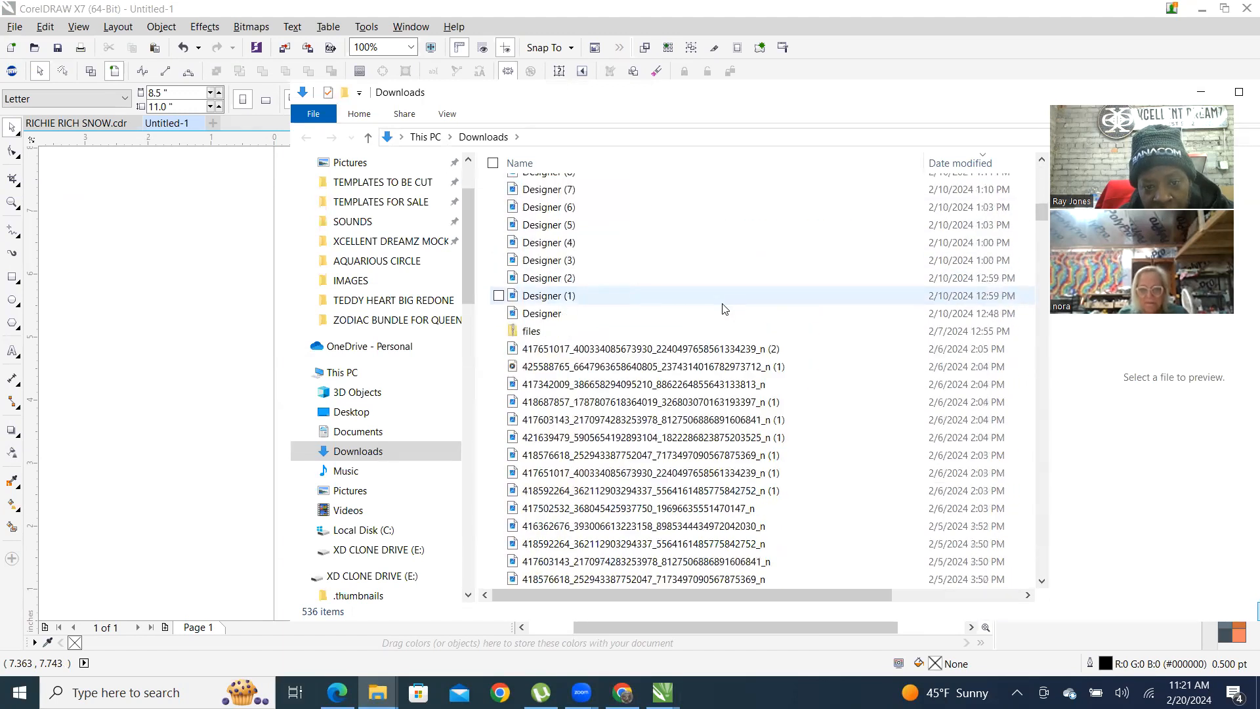
{"action": "scroll", "coordinate": [728, 292], "scroll_direction": "up", "scroll_amount": 15}
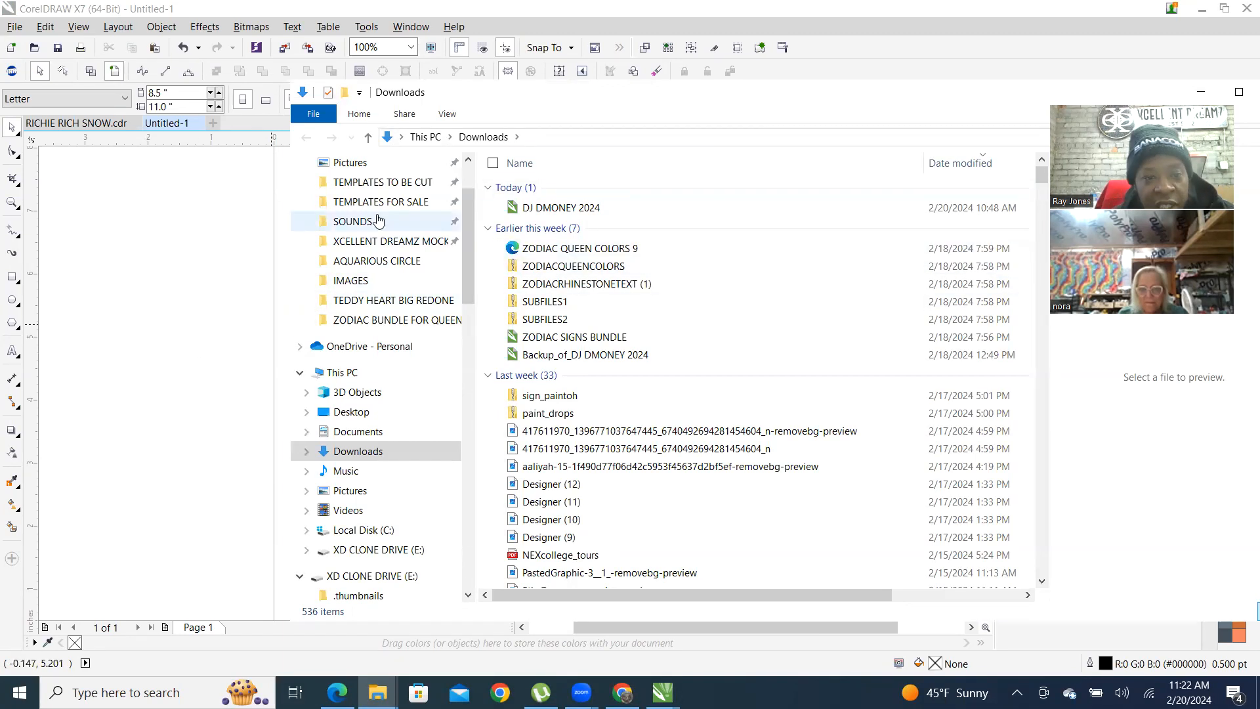
Look through the files starting with "richie" in the IMAGES folder for the saved poster, and minimize File Explorer
{"action": "left_click", "coordinate": [378, 281]}
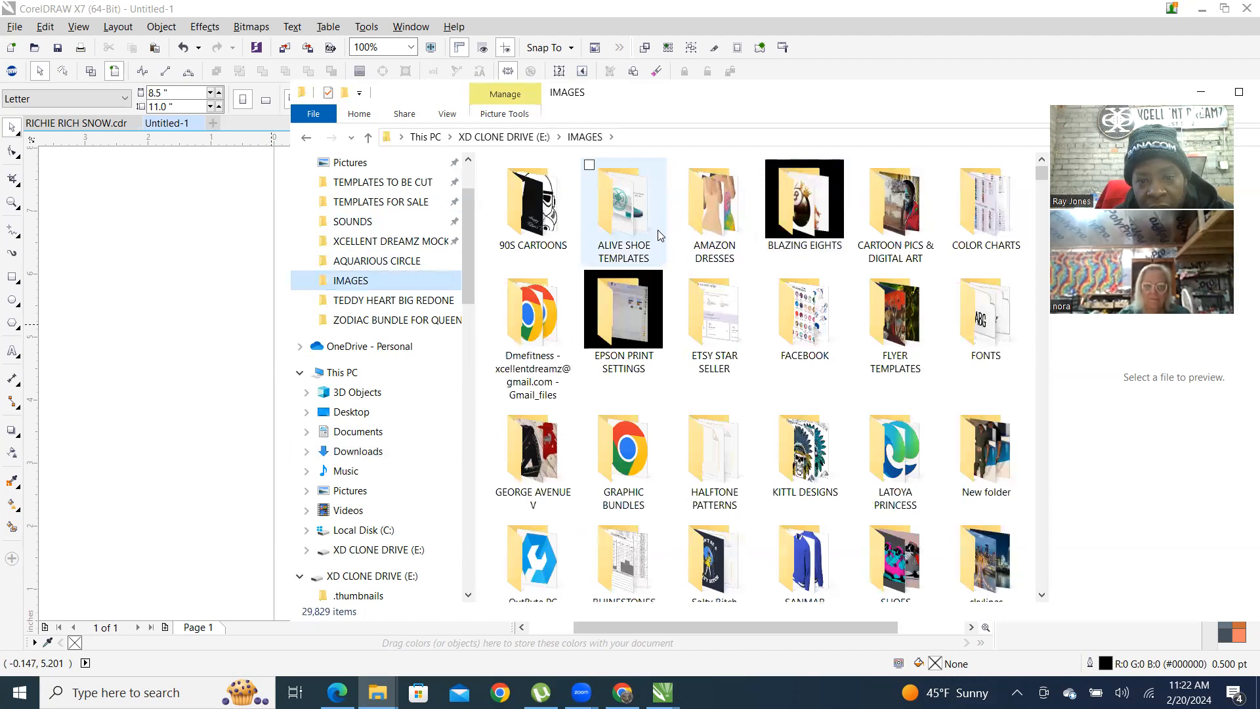
{"action": "left_click", "coordinate": [756, 237]}
{"action": "type", "text": "richie"}
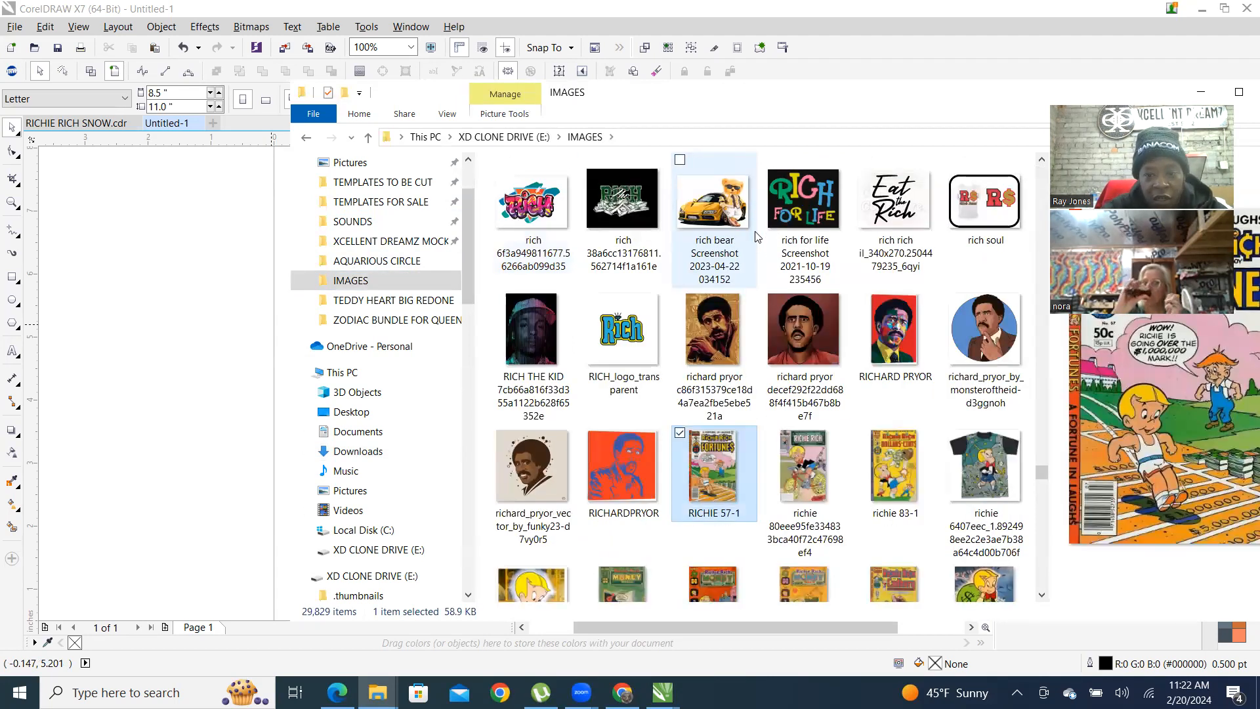
{"action": "scroll", "coordinate": [867, 332], "scroll_direction": "down", "scroll_amount": 5}
{"action": "left_click", "coordinate": [886, 262]}
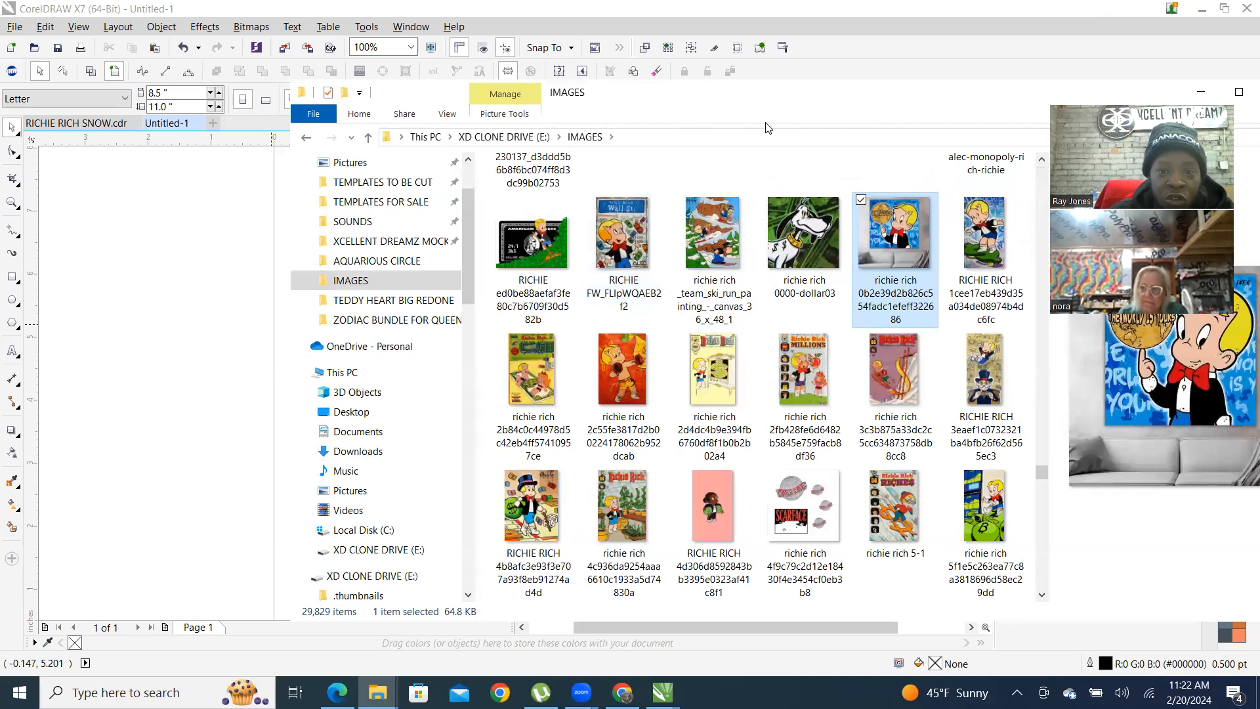
{"action": "left_click", "coordinate": [1203, 95]}
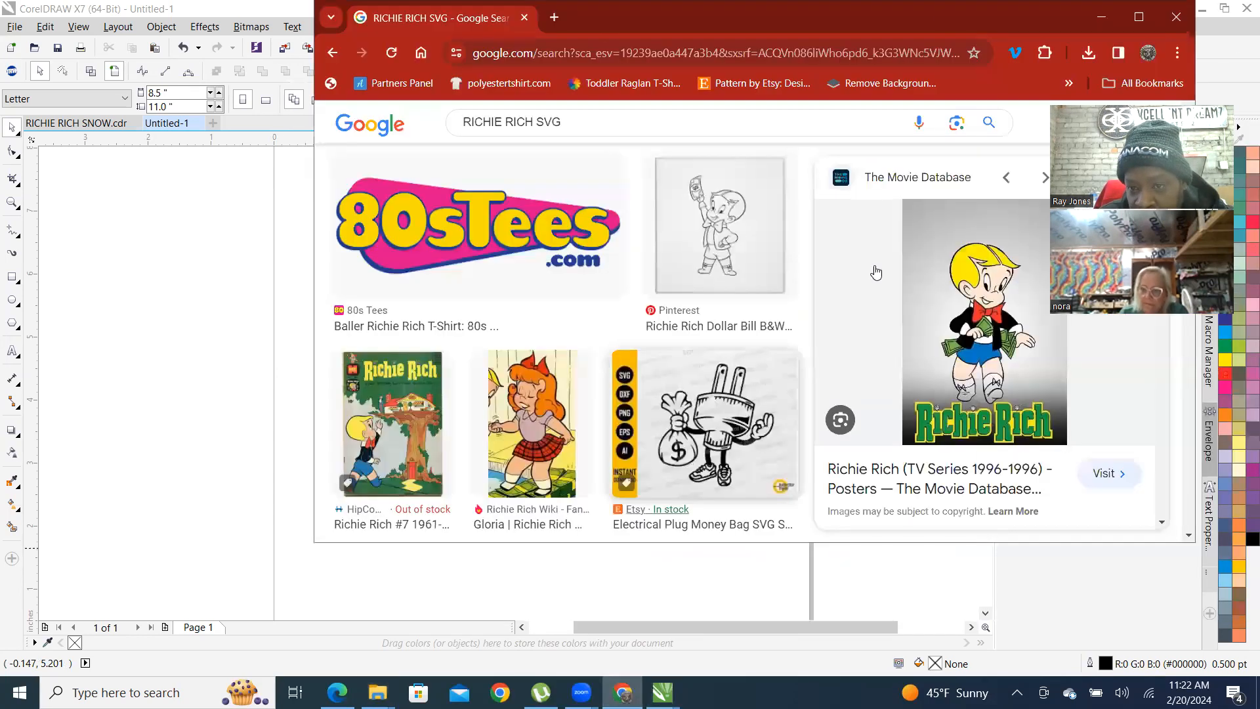
Locate the saved poster in its folder from Chrome's recent downloads, and return to the CorelDRAW document
{"action": "left_click", "coordinate": [1089, 50]}
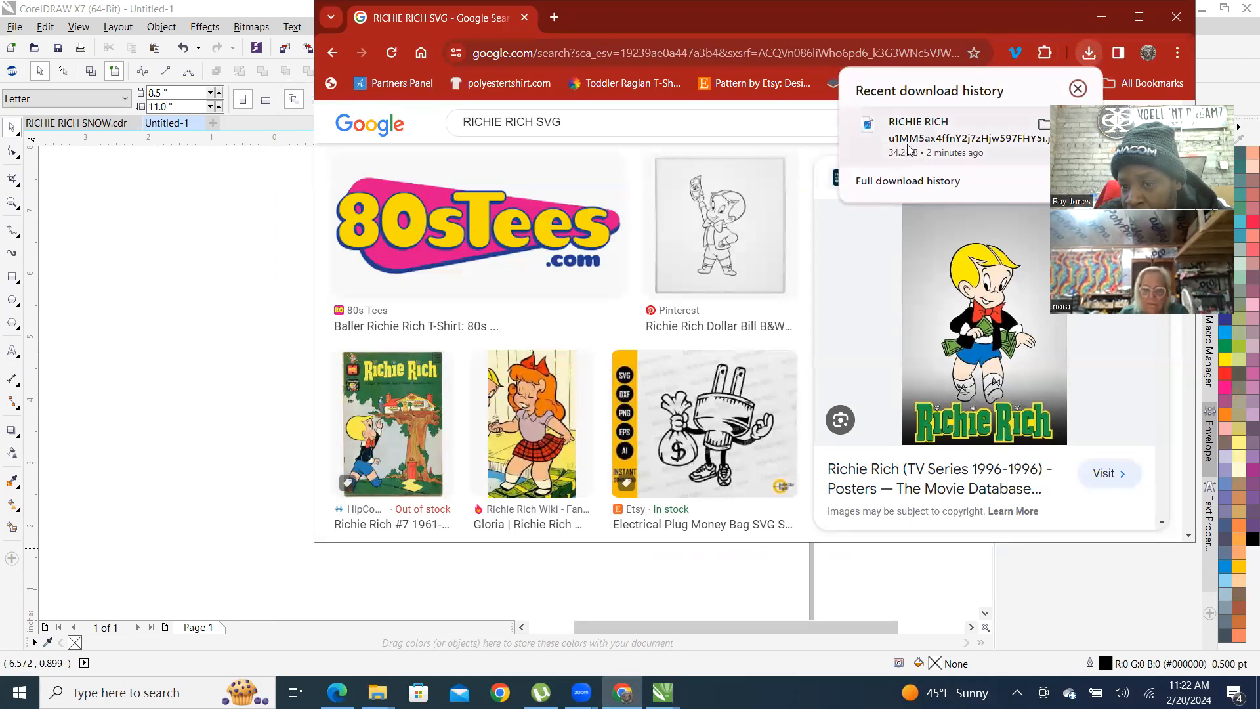
{"action": "left_click", "coordinate": [1043, 127]}
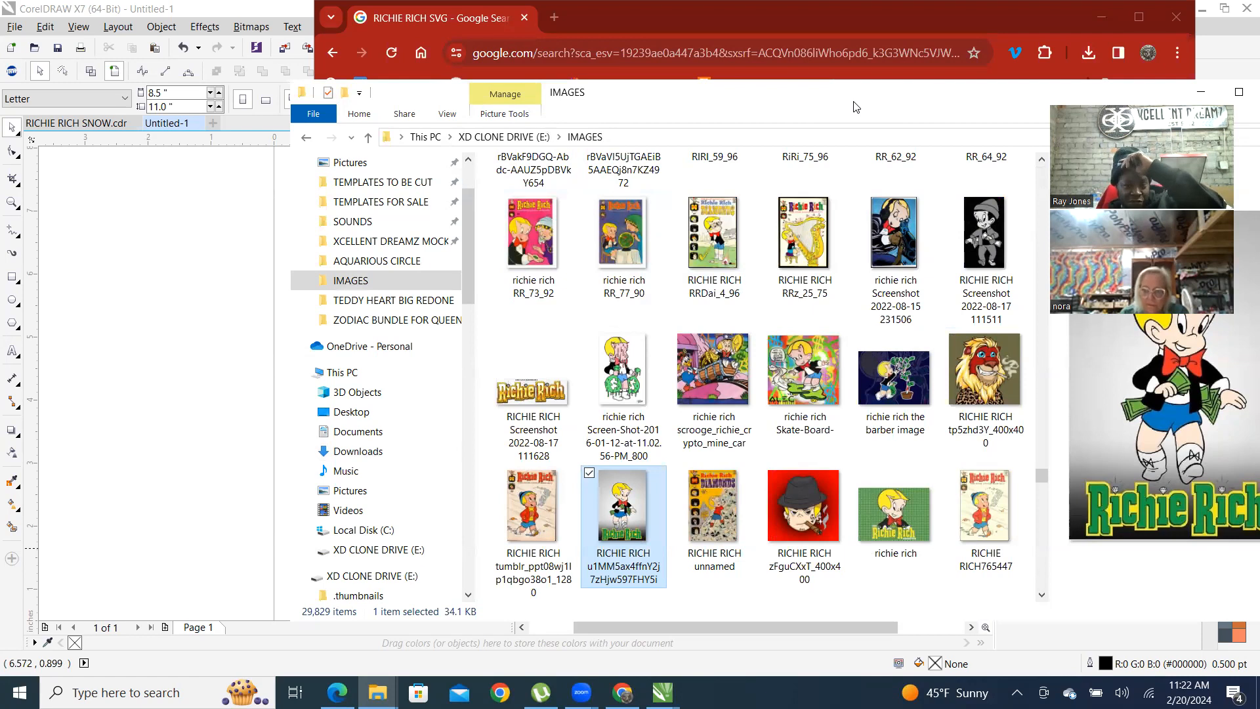
{"action": "left_click_drag", "start_coordinate": [856, 106], "coordinate": [533, 123]}
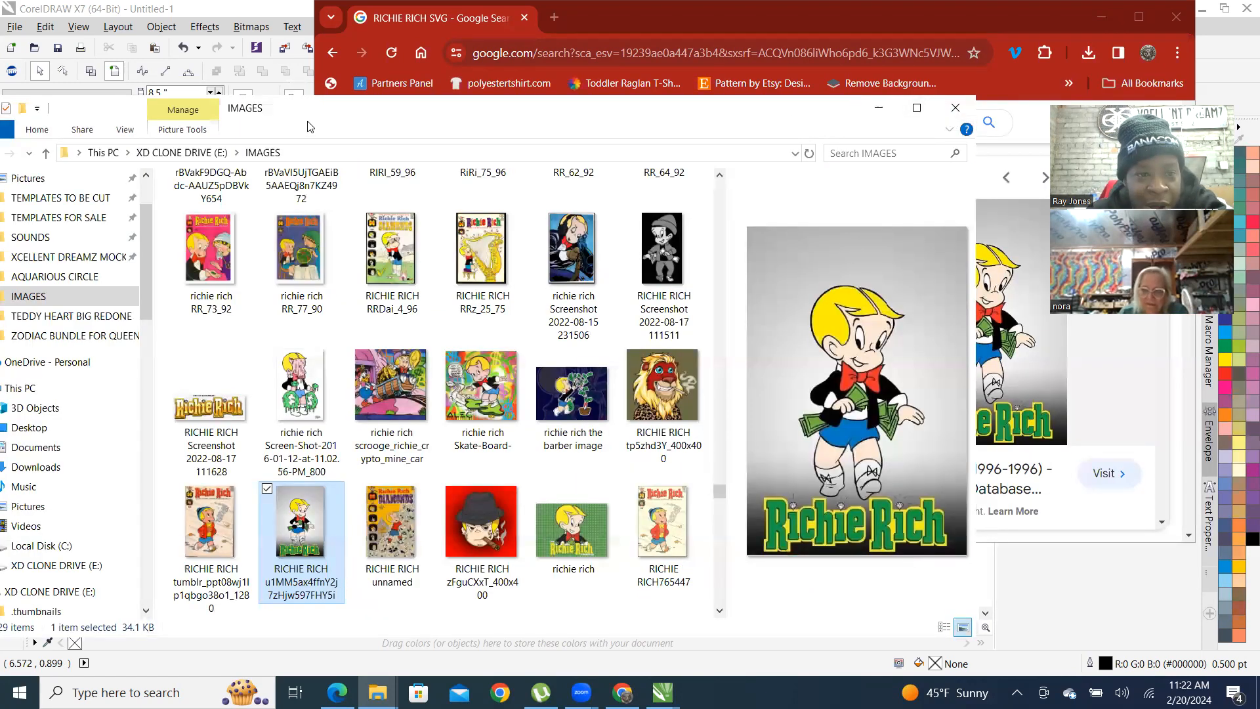
{"action": "left_click_drag", "start_coordinate": [330, 118], "coordinate": [325, 173]}
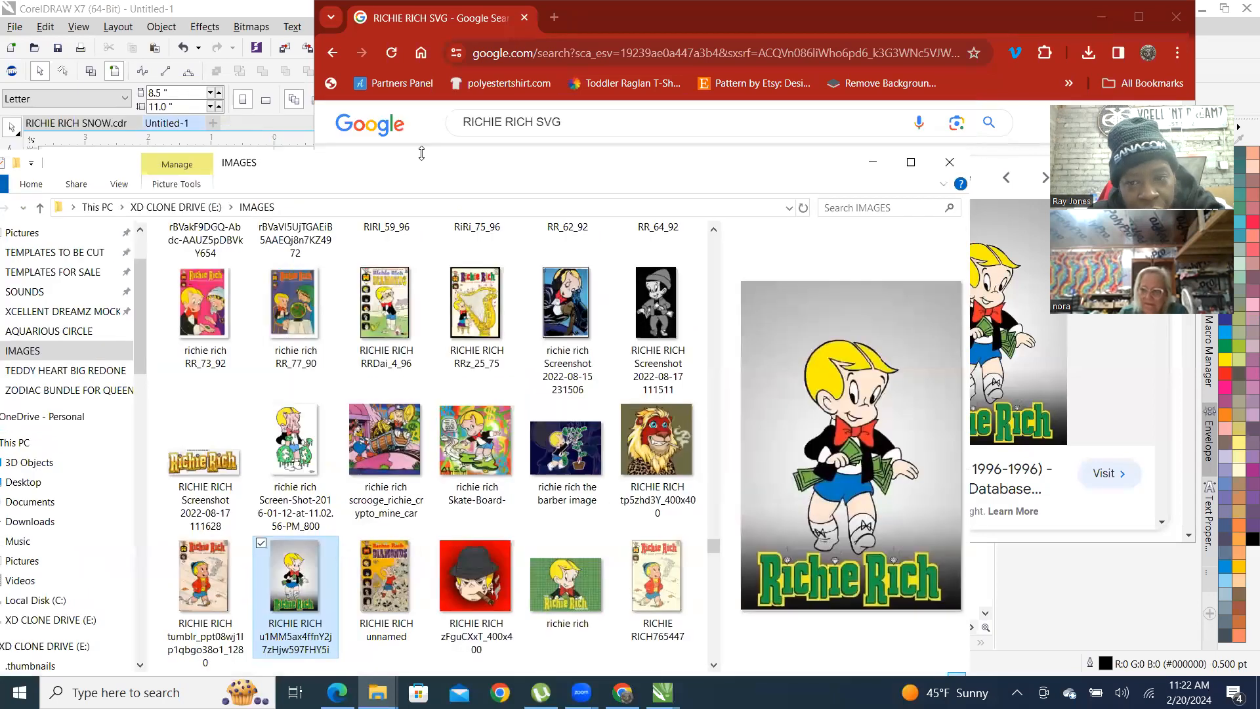
{"action": "left_click", "coordinate": [949, 163]}
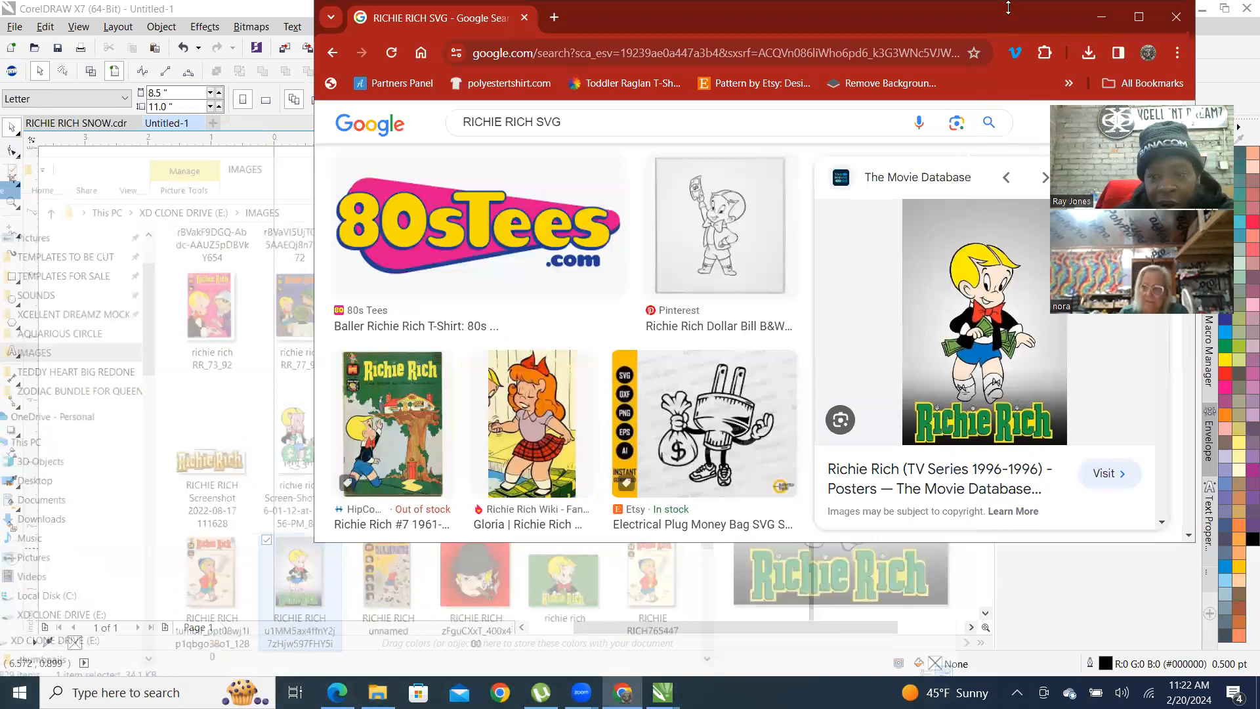
{"action": "left_click", "coordinate": [1102, 23]}
Preview a Clipart outline trace of the poster in PowerTRACE and close it without applying the trace
{"action": "scroll", "coordinate": [332, 315], "scroll_direction": "up", "scroll_amount": 5}
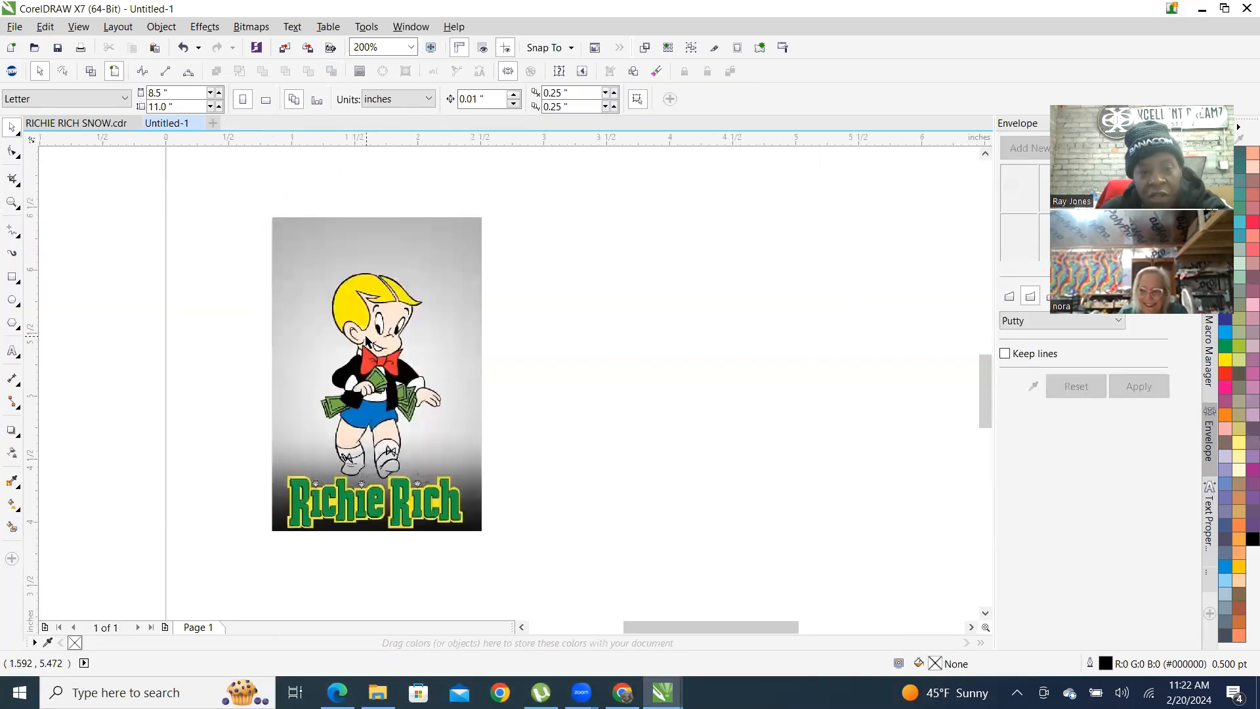
{"action": "scroll", "coordinate": [509, 328], "scroll_direction": "down", "scroll_amount": 5}
{"action": "scroll", "coordinate": [512, 308], "scroll_direction": "up", "scroll_amount": 3}
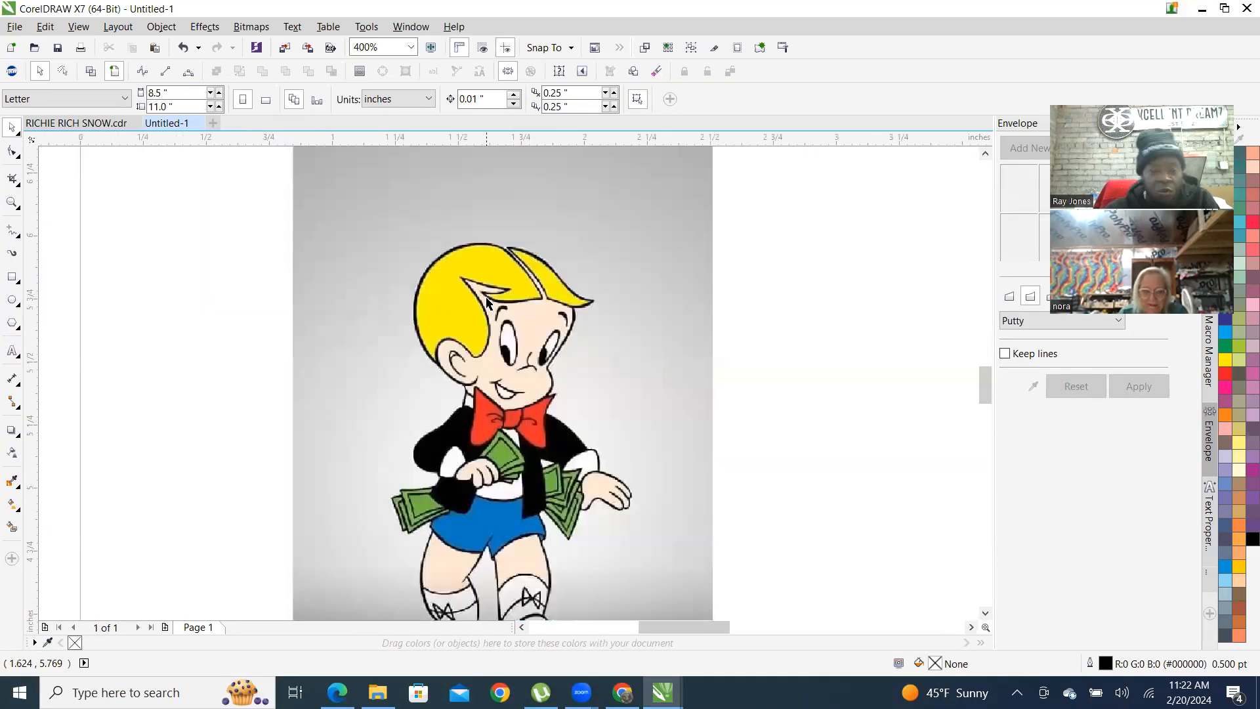
{"action": "right_click", "coordinate": [512, 289]}
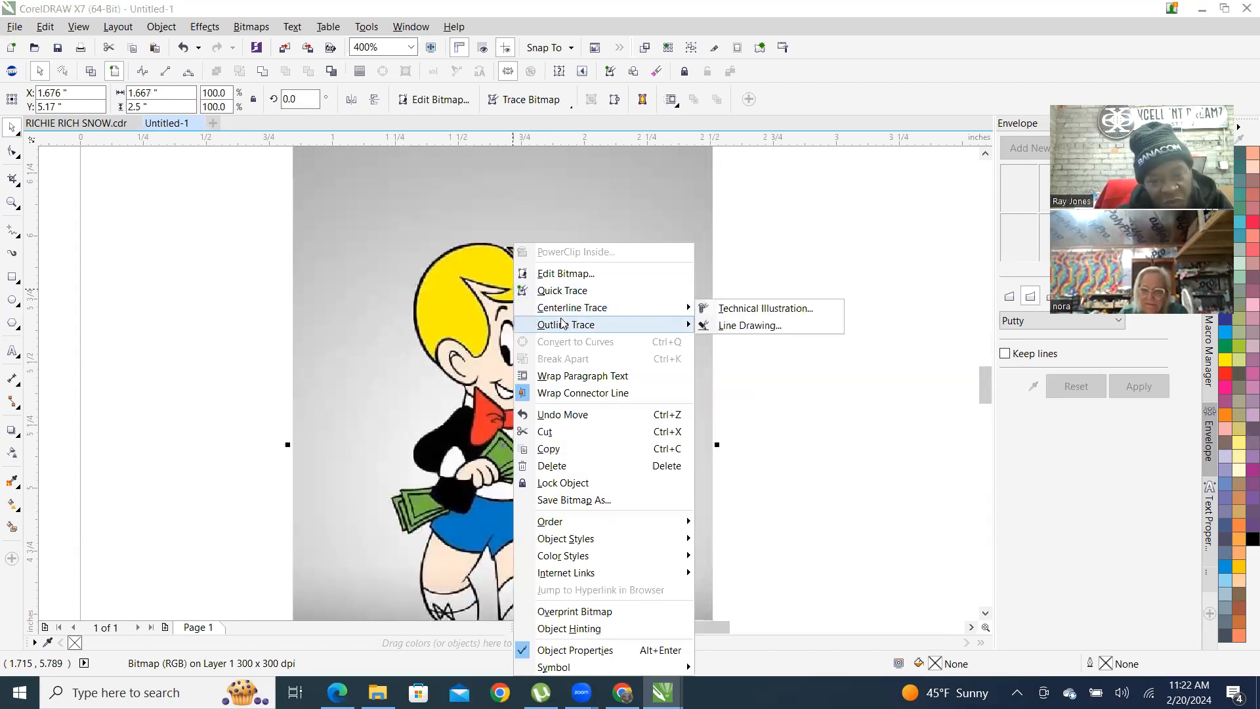
{"action": "mouse_move", "coordinate": [573, 326]}
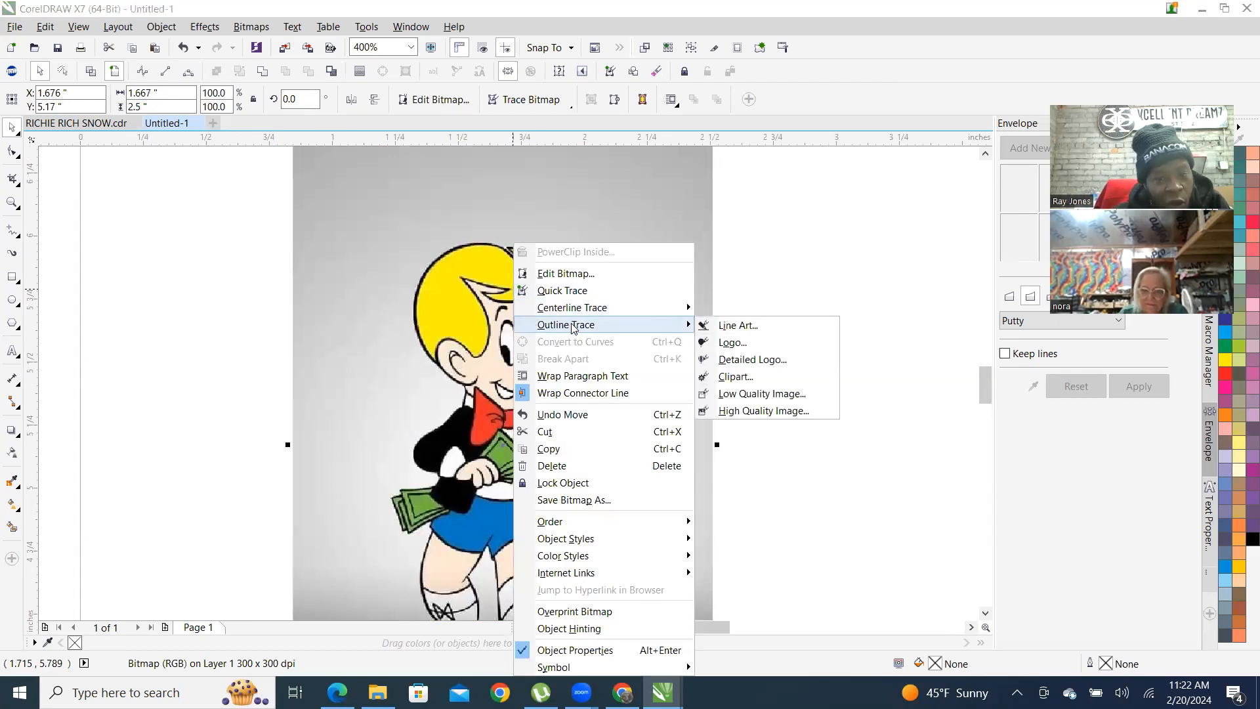
{"action": "left_click", "coordinate": [750, 379]}
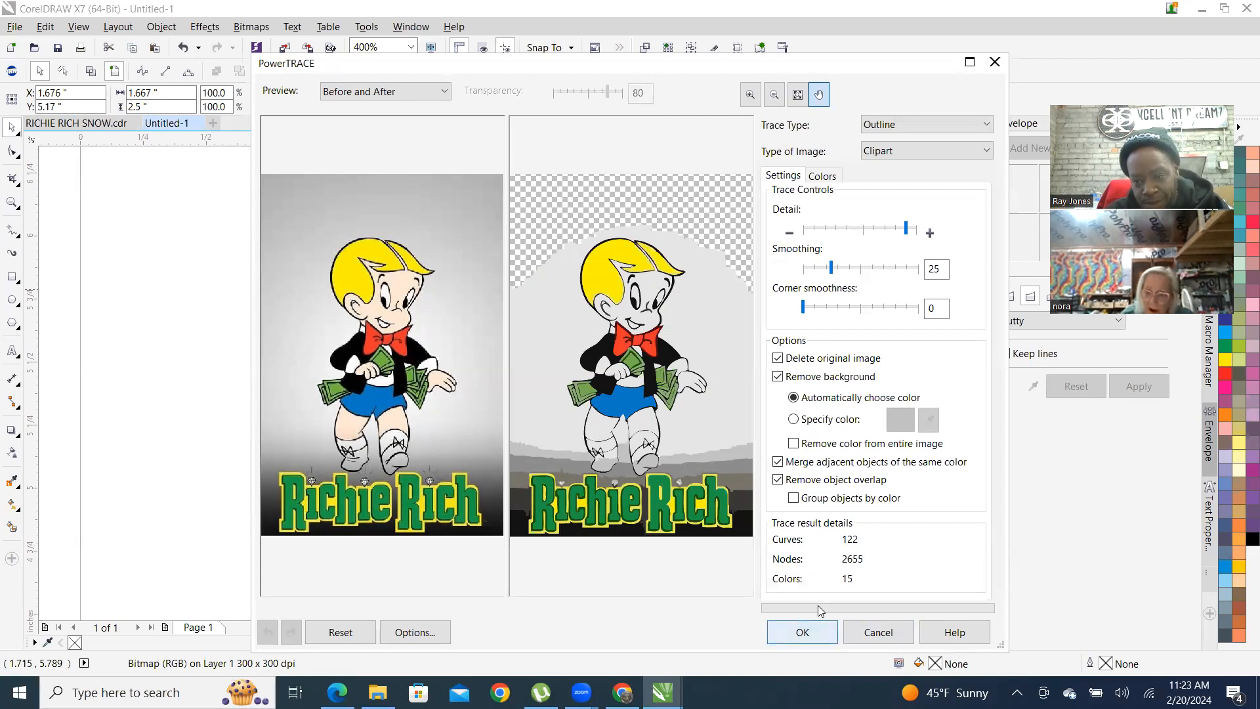
{"action": "left_click", "coordinate": [878, 632]}
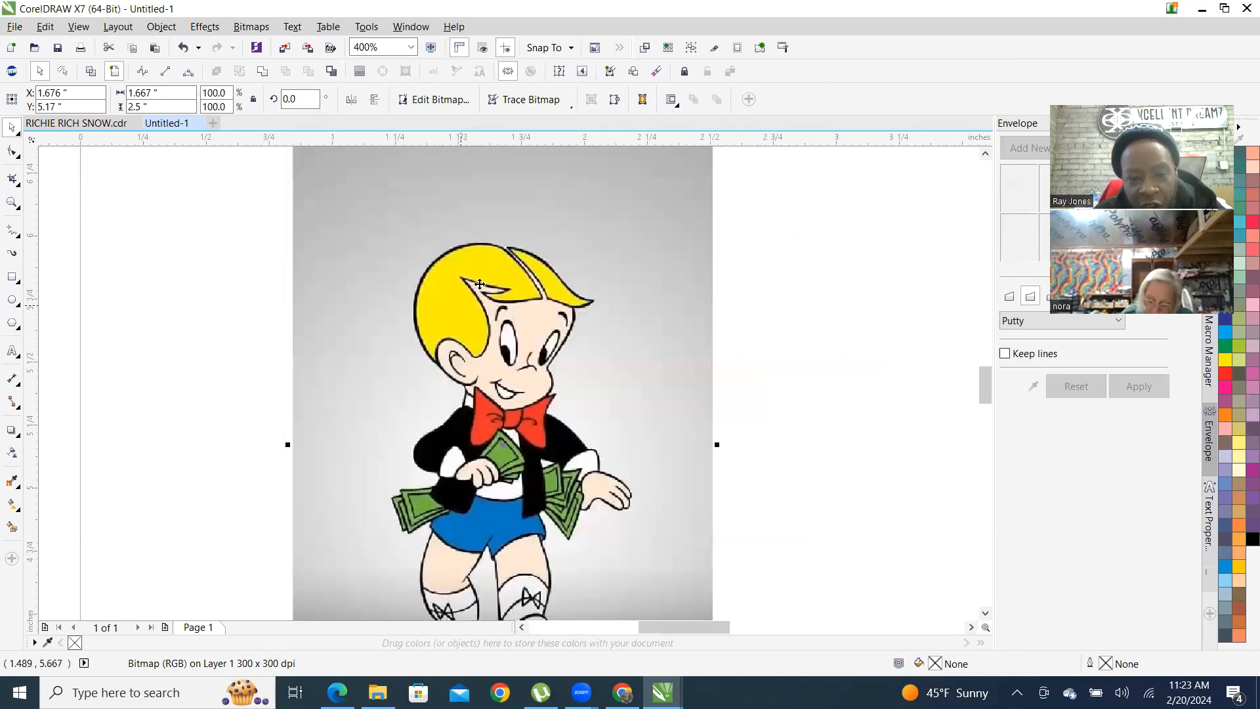
Check the Outline Trace image types offered for the poster without choosing one
{"action": "scroll", "coordinate": [435, 297], "scroll_direction": "down", "scroll_amount": 2}
{"action": "scroll", "coordinate": [456, 296], "scroll_direction": "up", "scroll_amount": 1}
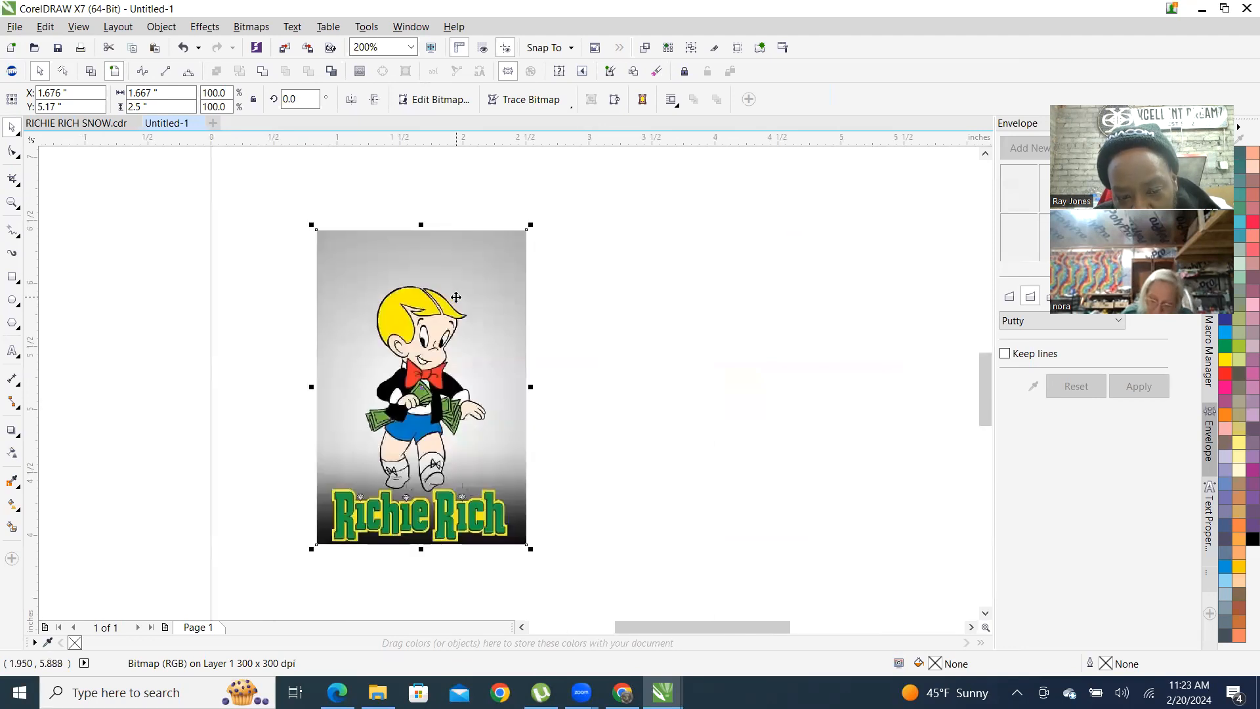
{"action": "right_click", "coordinate": [456, 297]}
{"action": "mouse_move", "coordinate": [523, 328]}
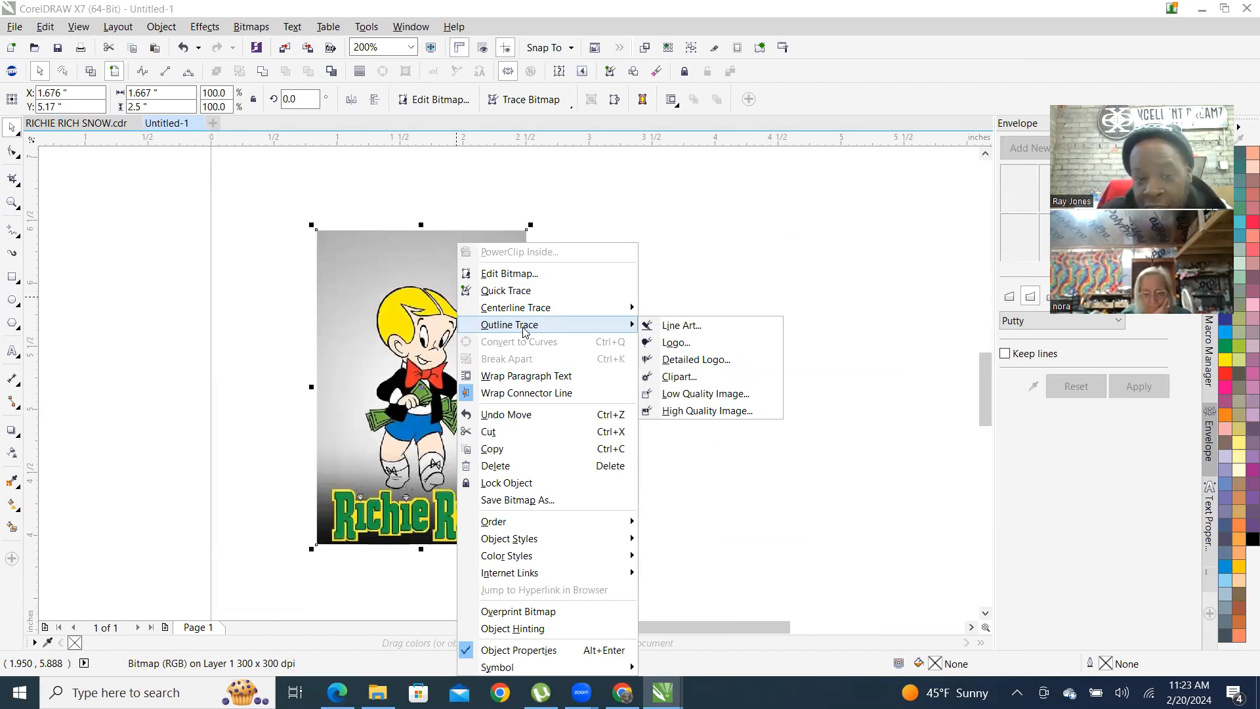
{"action": "left_click", "coordinate": [607, 200]}
Examine the individual pixels where the character's black outline meets the yellow hair on the poster
{"action": "scroll", "coordinate": [387, 298], "scroll_direction": "up", "scroll_amount": 1}
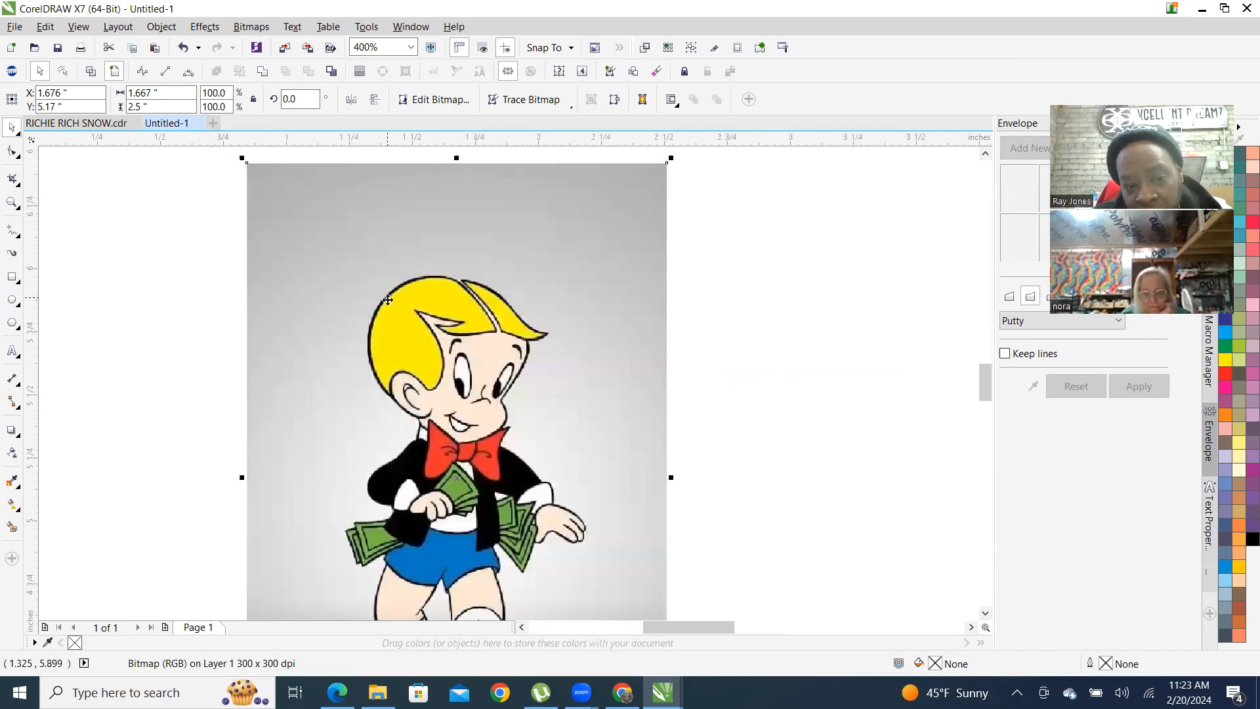
{"action": "scroll", "coordinate": [357, 338], "scroll_direction": "up", "scroll_amount": 4}
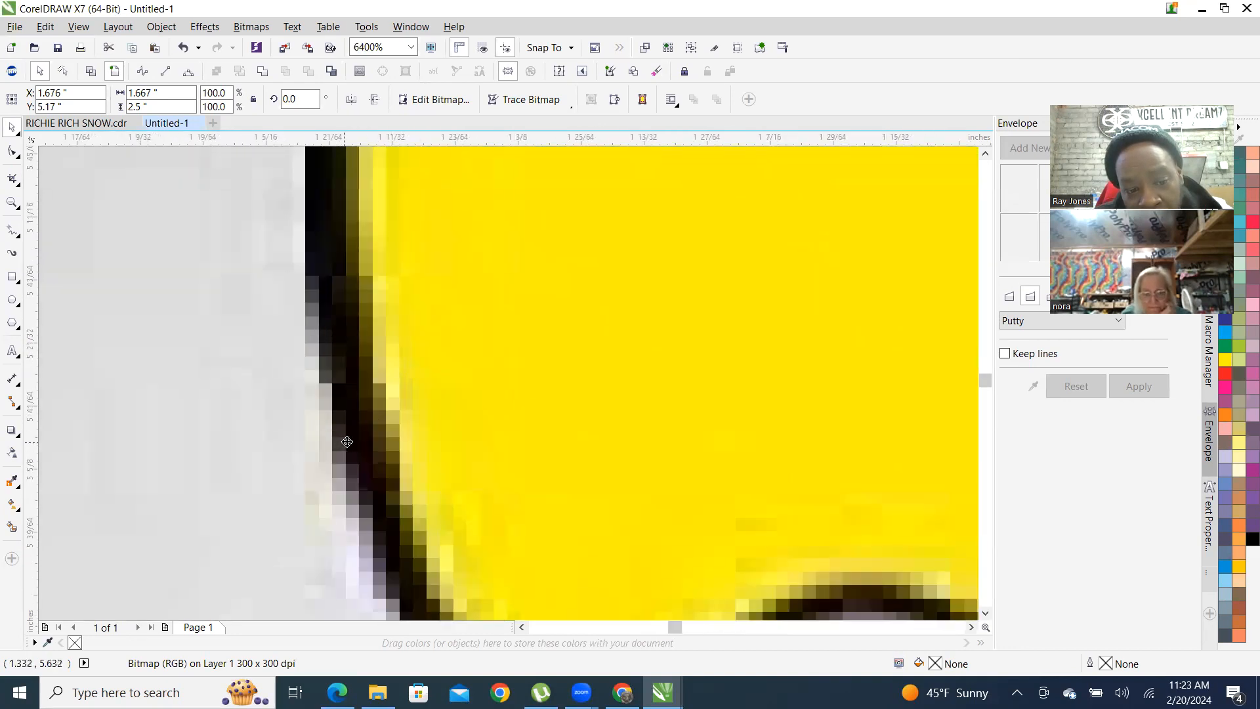
{"action": "scroll", "coordinate": [347, 442], "scroll_direction": "up", "scroll_amount": 2}
{"action": "scroll", "coordinate": [459, 417], "scroll_direction": "up", "scroll_amount": 1}
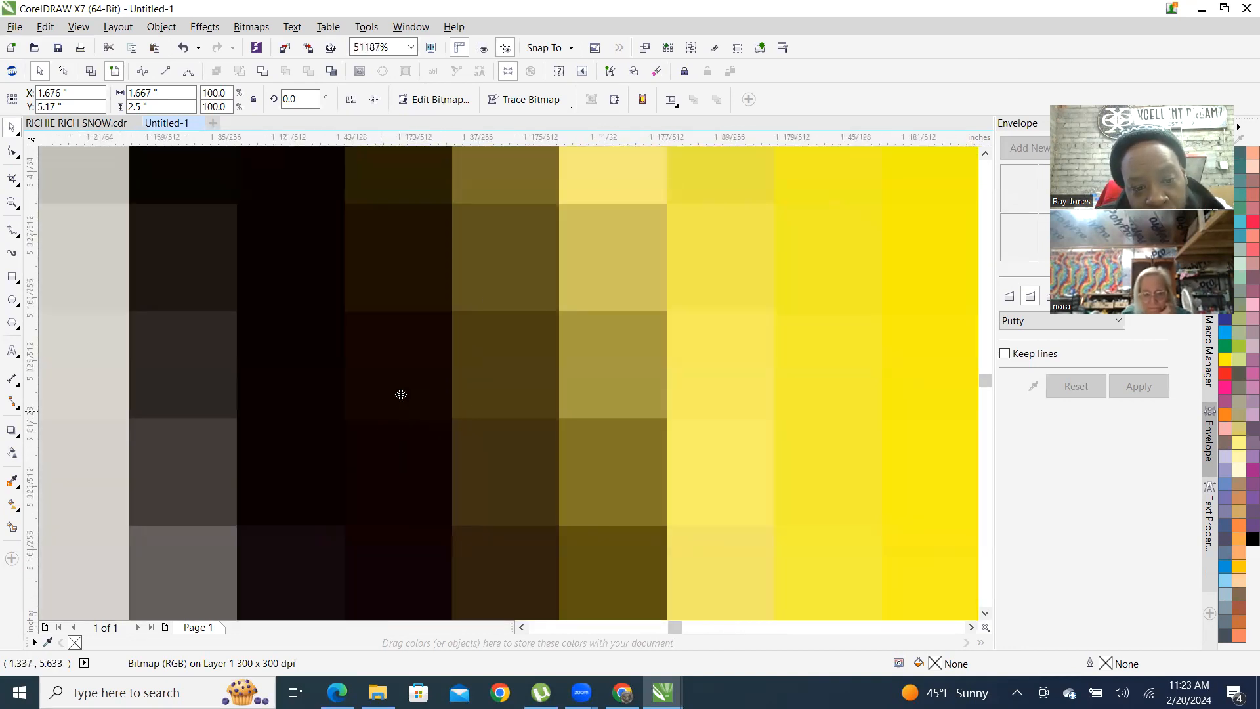
{"action": "scroll", "coordinate": [401, 393], "scroll_direction": "up", "scroll_amount": 1}
{"action": "scroll", "coordinate": [551, 376], "scroll_direction": "down", "scroll_amount": 4}
{"action": "scroll", "coordinate": [455, 414], "scroll_direction": "up", "scroll_amount": 1}
{"action": "scroll", "coordinate": [455, 416], "scroll_direction": "down", "scroll_amount": 6}
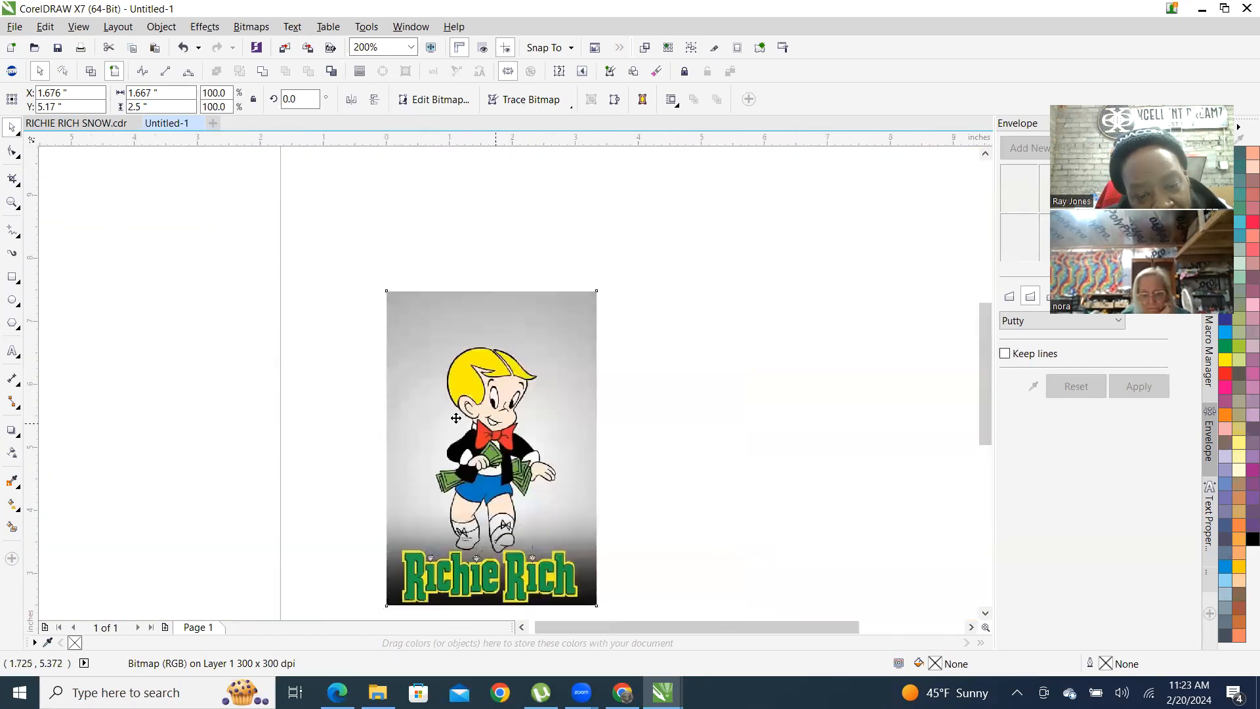
{"action": "scroll", "coordinate": [455, 418], "scroll_direction": "down", "scroll_amount": 1}
Select the poster and open the TRW Design Wizard clear of it
{"action": "left_click", "coordinate": [575, 330]}
{"action": "left_click", "coordinate": [455, 392]}
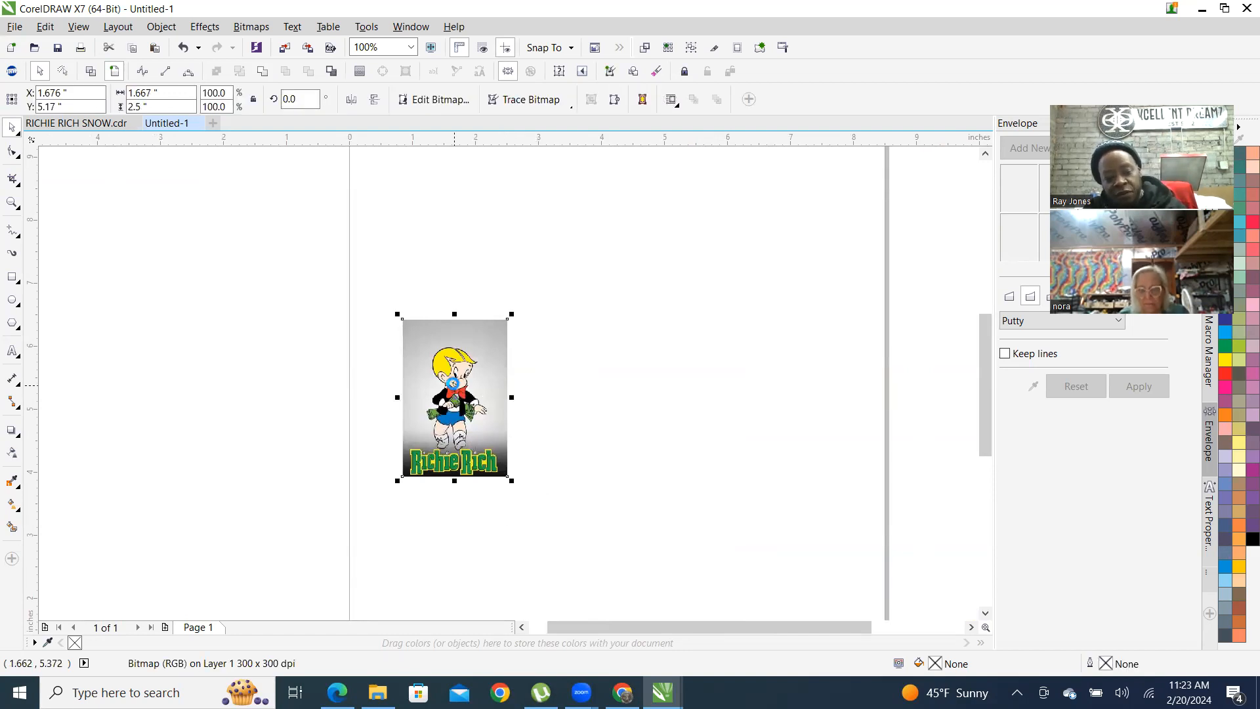
{"action": "left_click", "coordinate": [480, 396]}
{"action": "left_click", "coordinate": [239, 219]}
{"action": "left_click", "coordinate": [451, 329]}
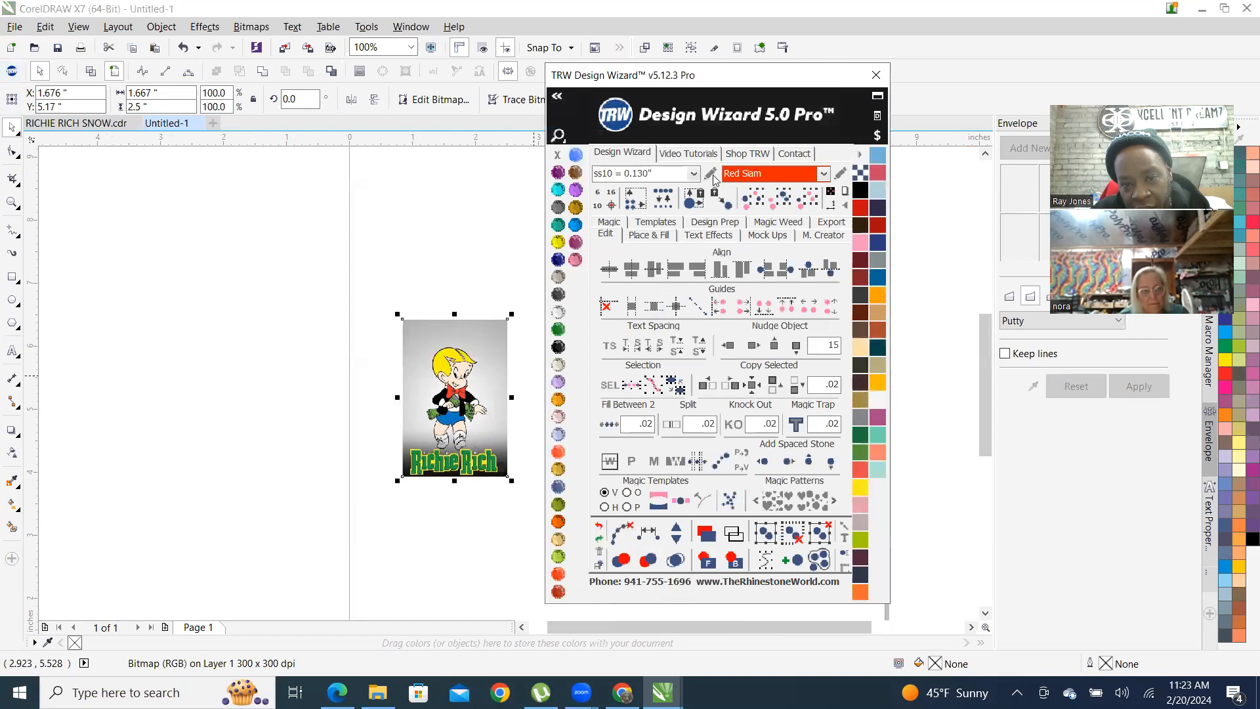
{"action": "left_click_drag", "start_coordinate": [789, 78], "coordinate": [965, 108]}
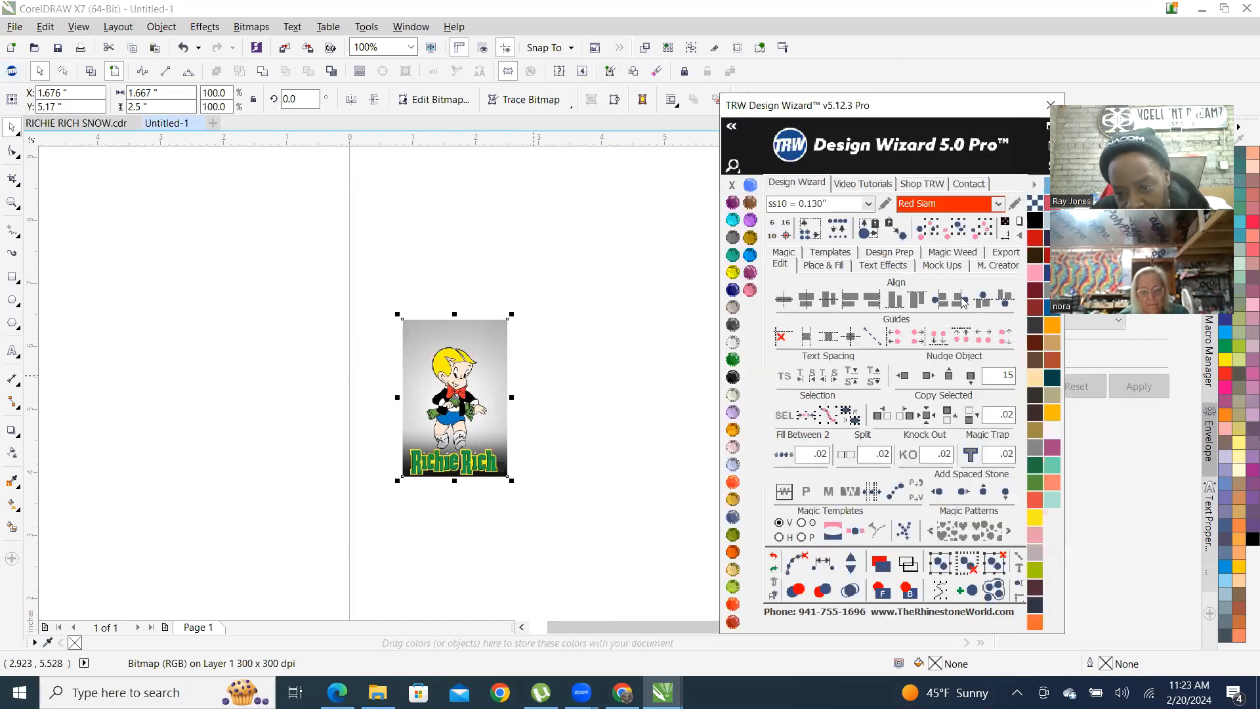
Try placing a copy of the poster 15 inches to the right with Nudge Object, and undo it
{"action": "left_click", "coordinate": [929, 379]}
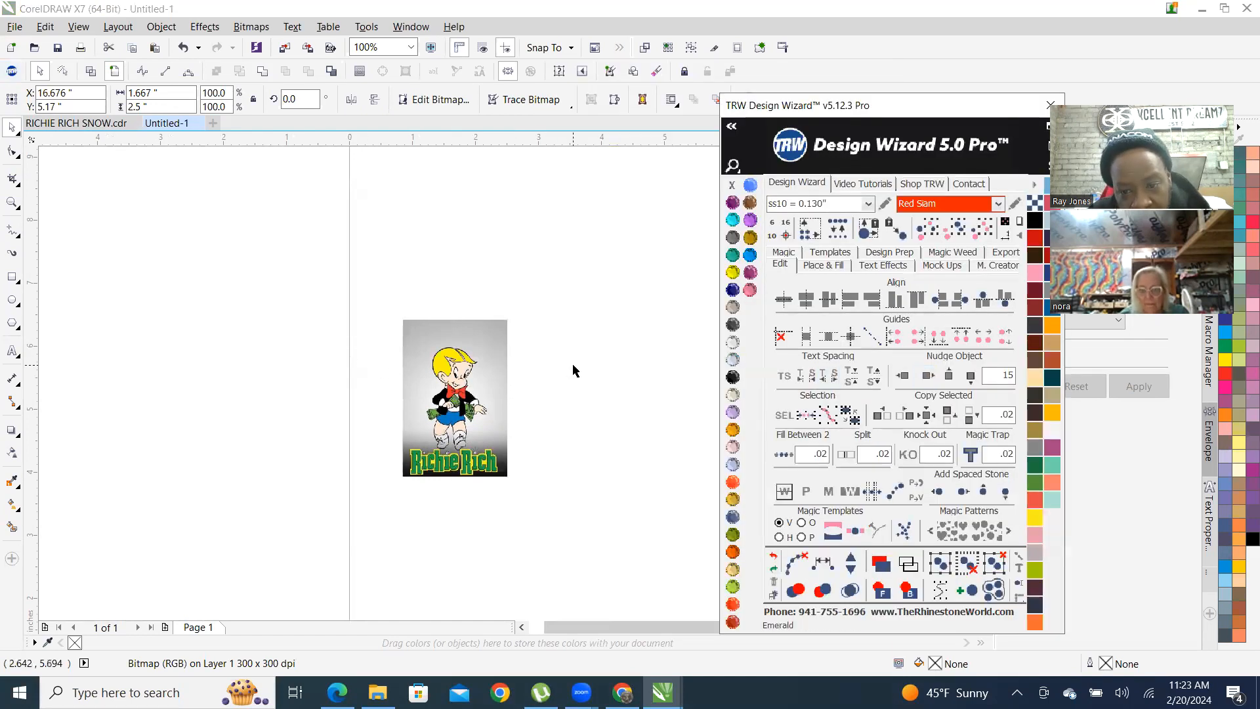
{"action": "scroll", "coordinate": [525, 378], "scroll_direction": "down", "scroll_amount": 3}
{"action": "scroll", "coordinate": [588, 386], "scroll_direction": "up", "scroll_amount": 2}
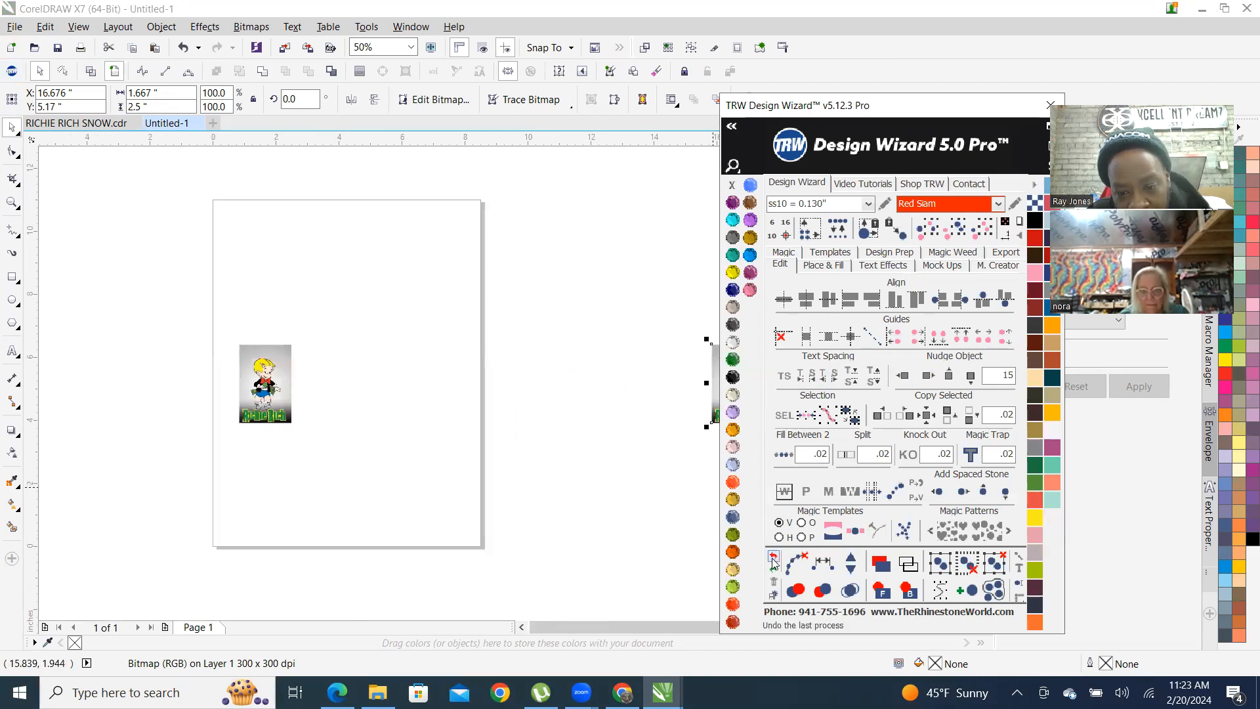
{"action": "key", "text": "ctrl+z"}
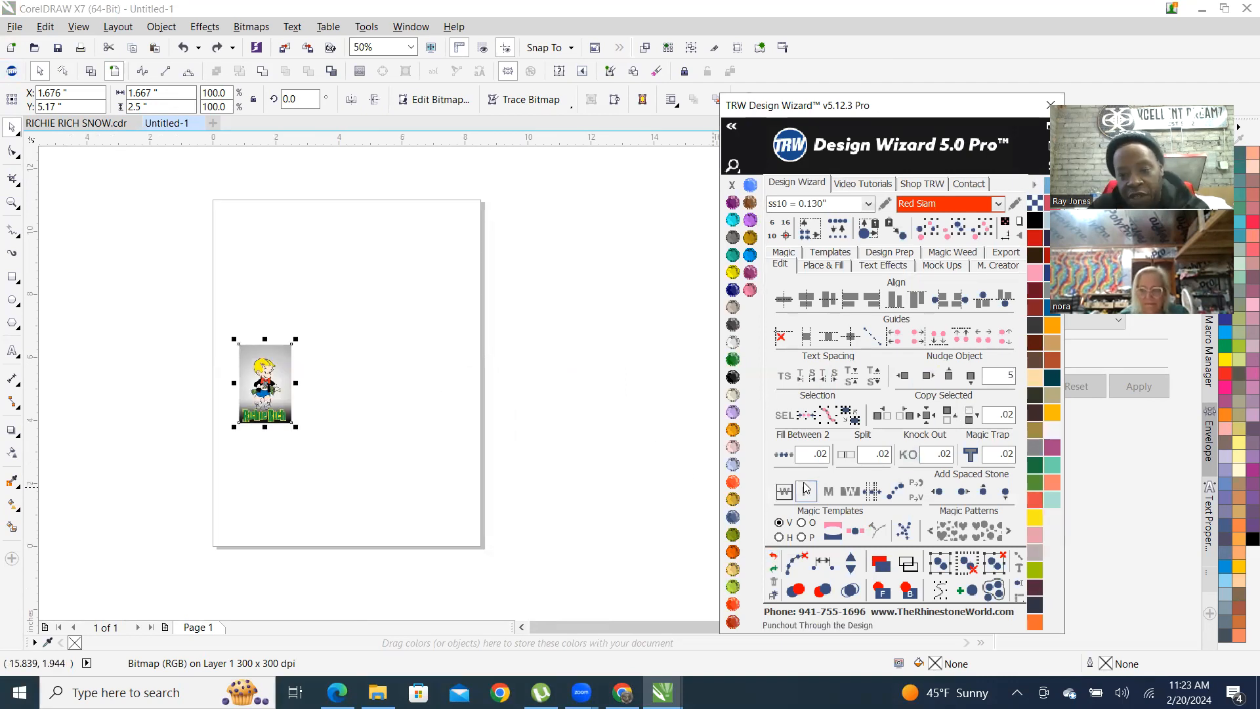
Try a copy of the poster 5 inches to the right with Nudge Object, and undo it
{"action": "left_click", "coordinate": [925, 380]}
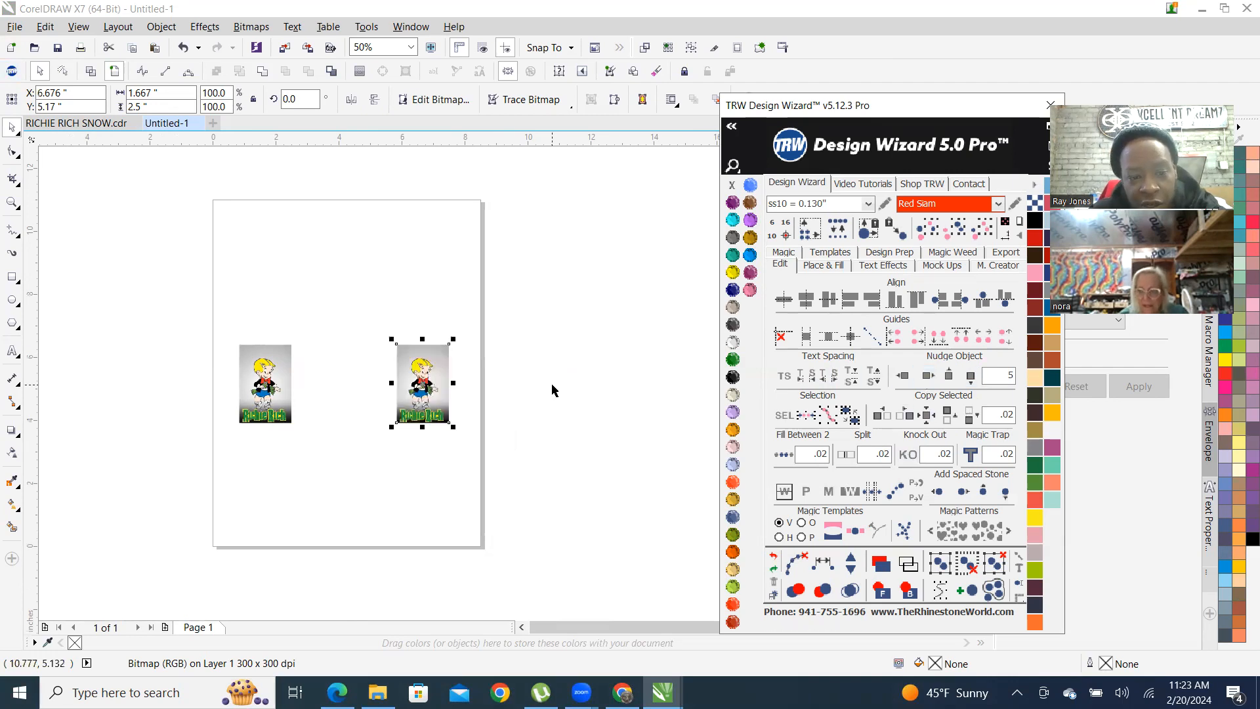
{"action": "left_click", "coordinate": [773, 556]}
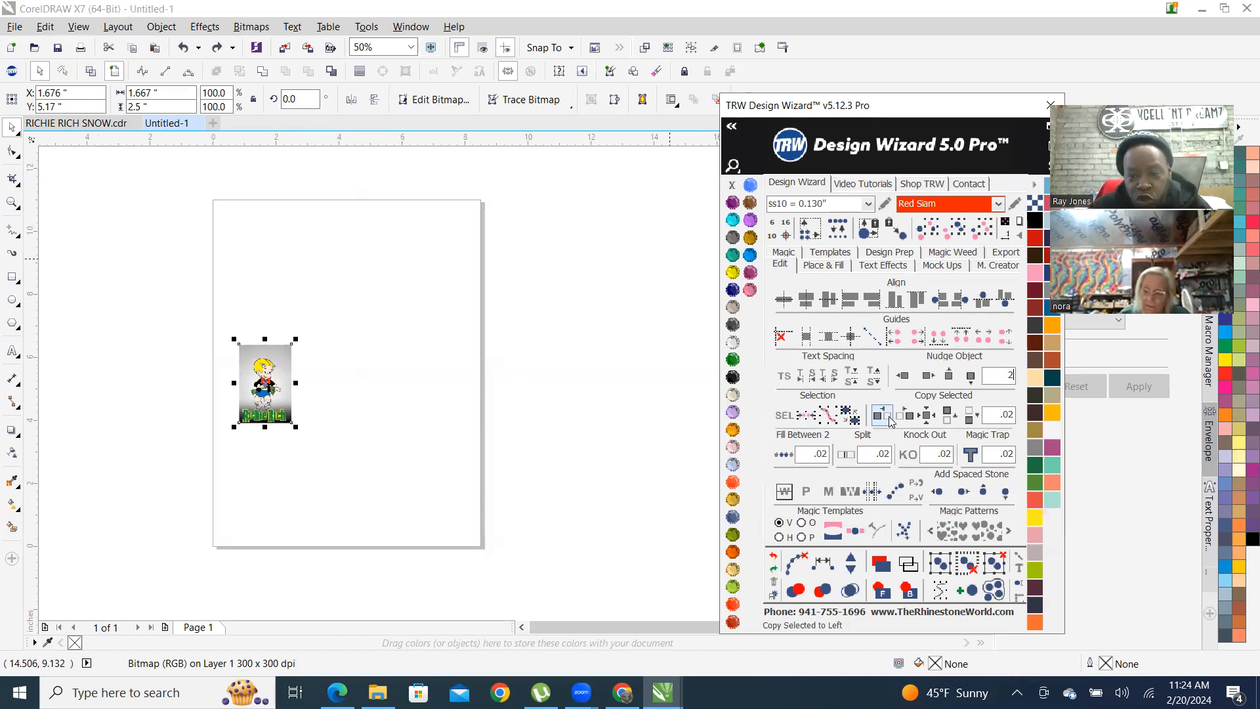
{"action": "scroll", "coordinate": [295, 392], "scroll_direction": "up", "scroll_amount": 2}
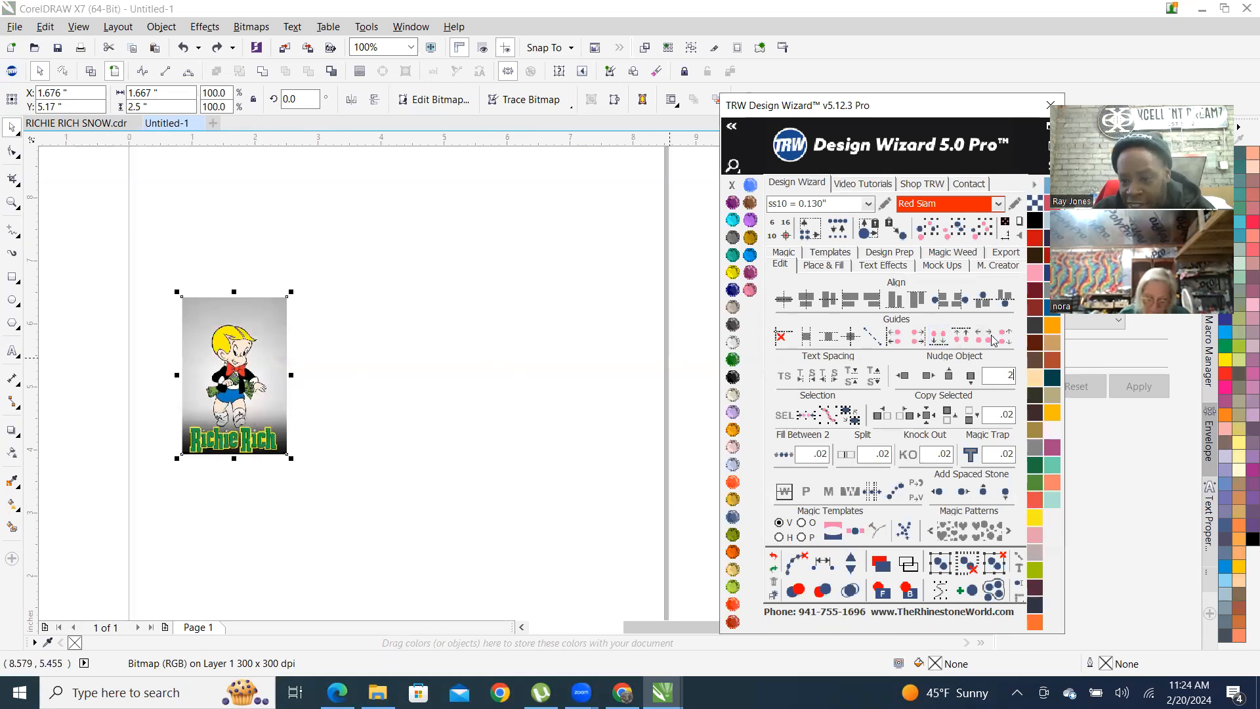
Place a copy of the poster 2 inches to the right of the original with Nudge Object
{"action": "left_click", "coordinate": [928, 377]}
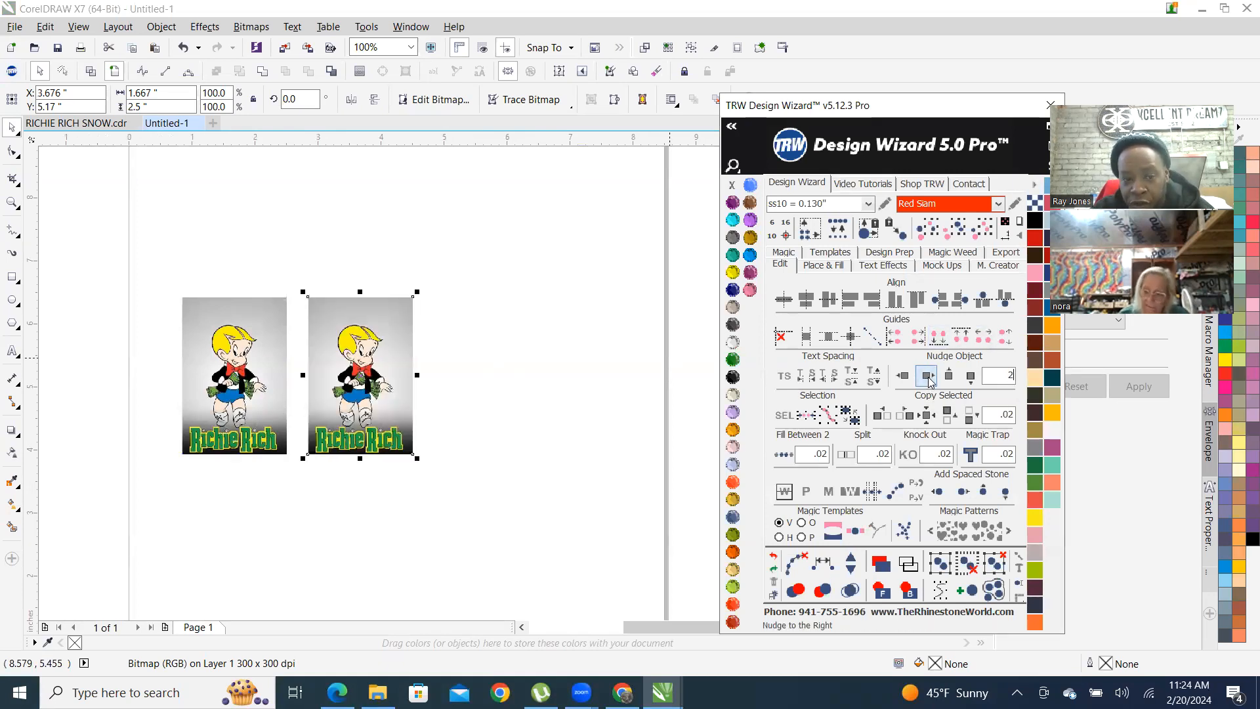
{"action": "left_click", "coordinate": [211, 290]}
{"action": "scroll", "coordinate": [220, 423], "scroll_direction": "up", "scroll_amount": 2}
{"action": "scroll", "coordinate": [220, 423], "scroll_direction": "down", "scroll_amount": 2}
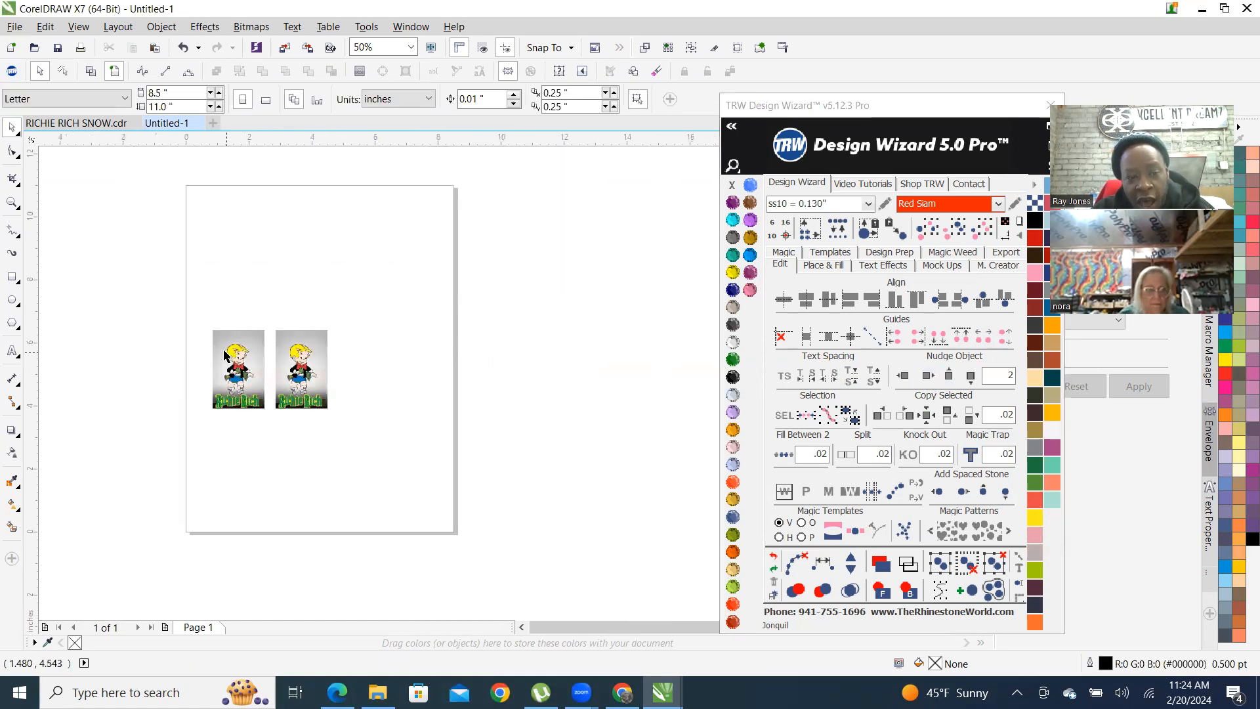
{"action": "scroll", "coordinate": [226, 371], "scroll_direction": "up", "scroll_amount": 2}
{"action": "left_click", "coordinate": [306, 343]}
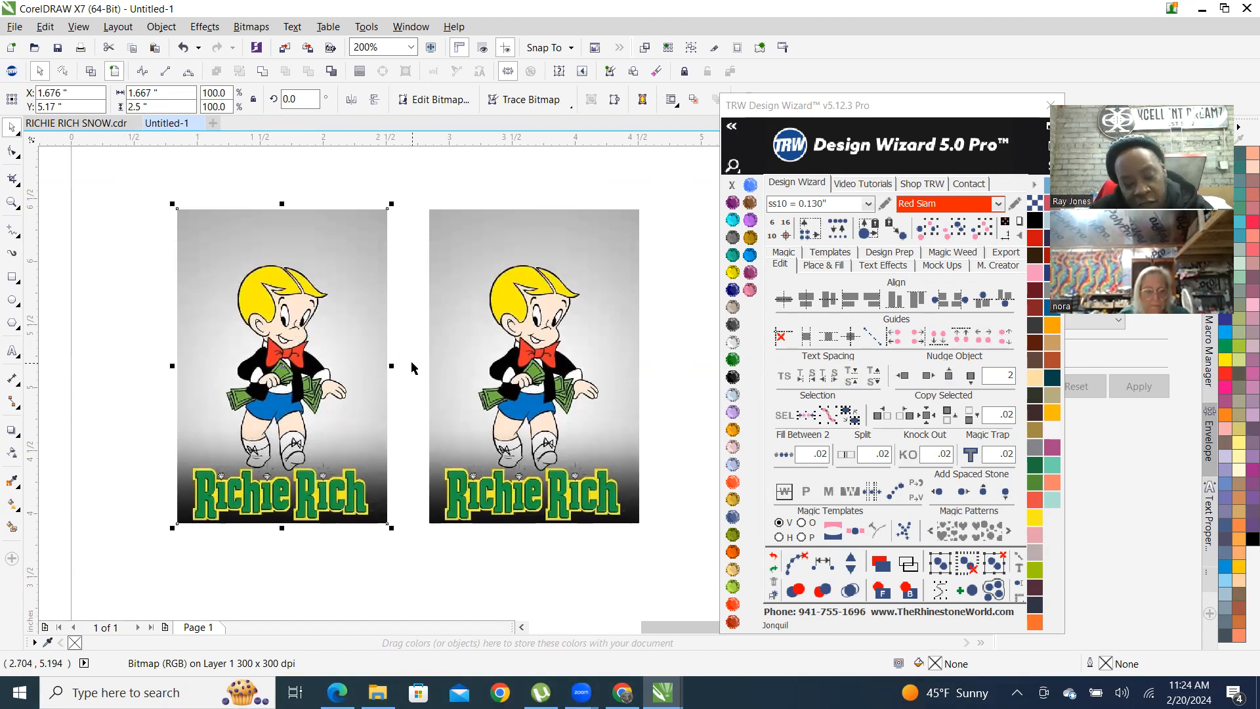
Convert the poster copy to vector objects with a Clipart Outline Trace, deleting the original image and removing the background
{"action": "left_click", "coordinate": [530, 342]}
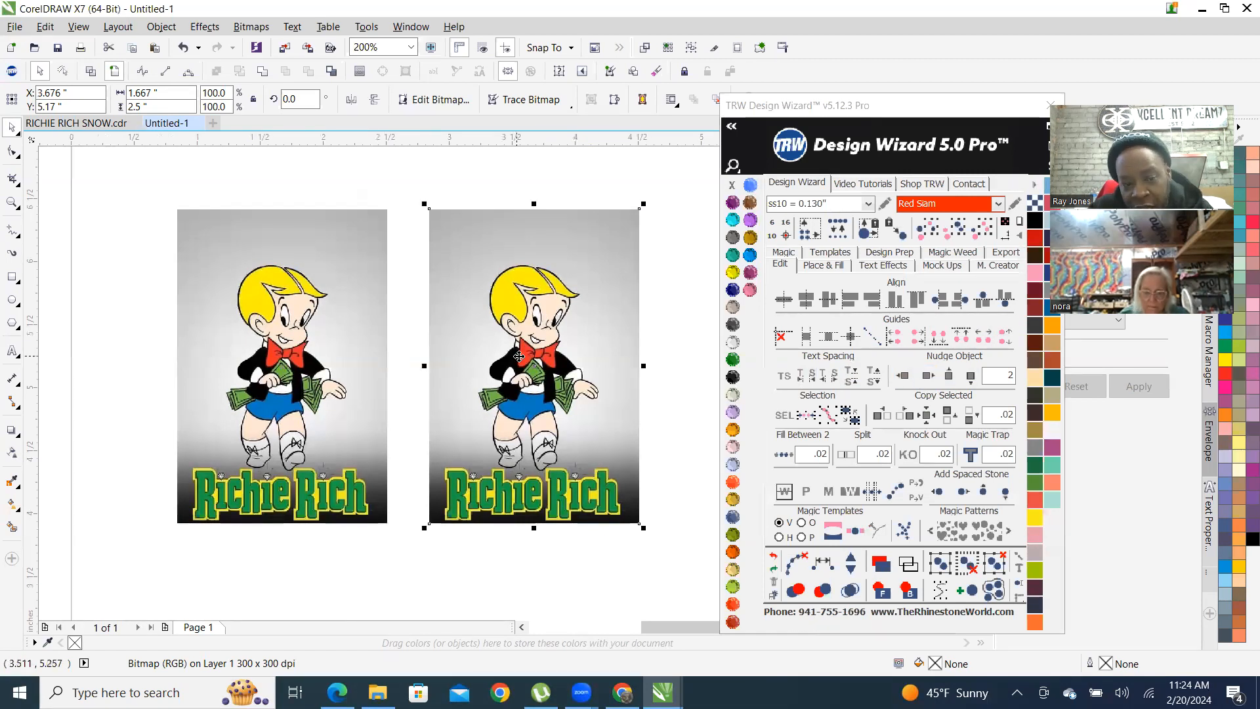
{"action": "right_click", "coordinate": [555, 296]}
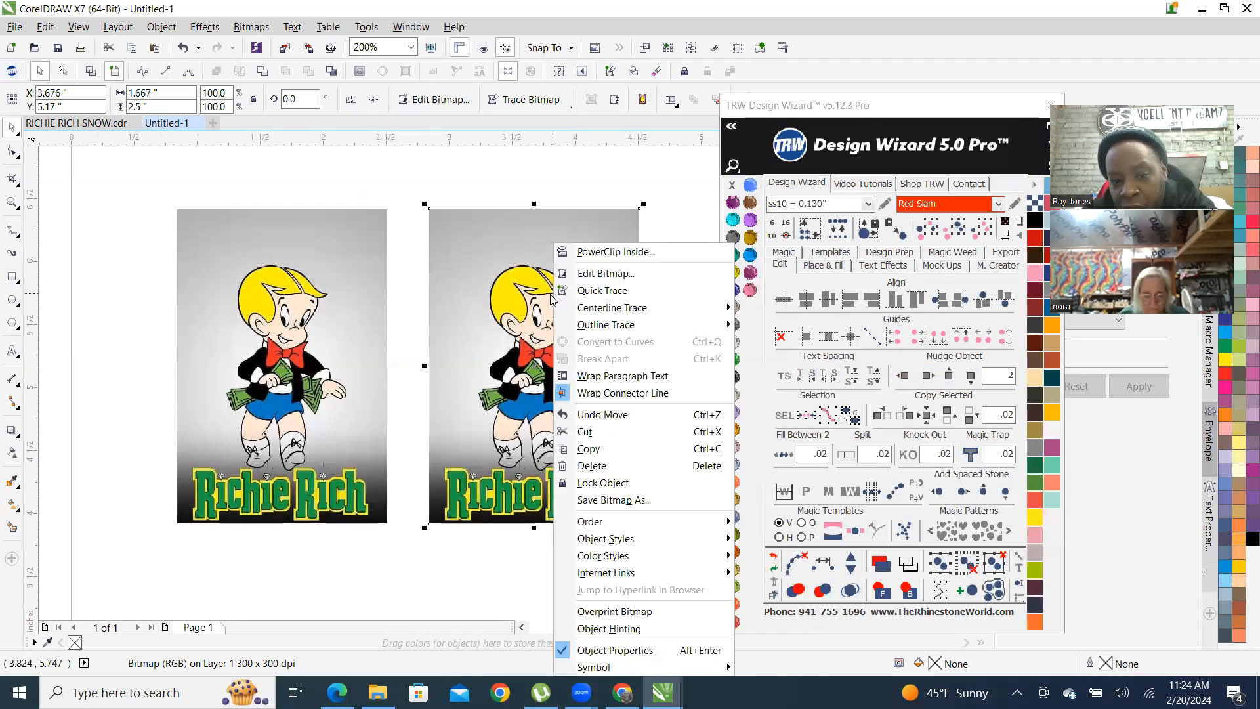
{"action": "mouse_move", "coordinate": [654, 331]}
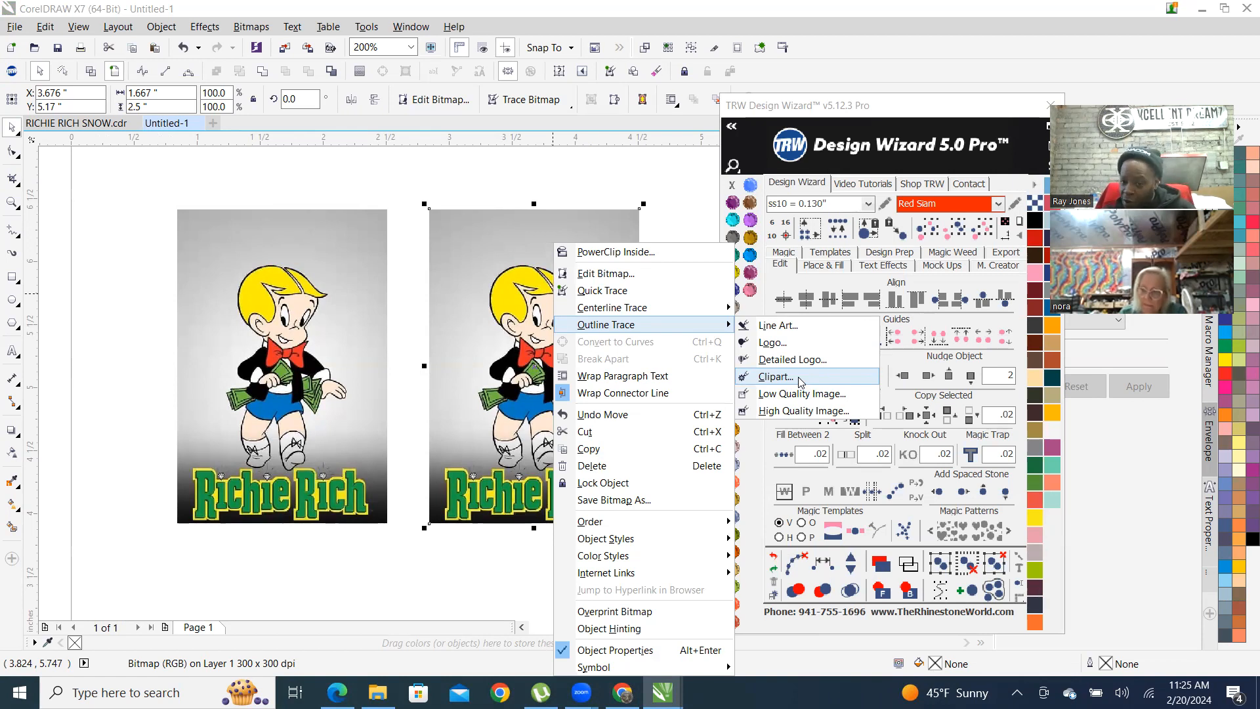
{"action": "left_click", "coordinate": [774, 377]}
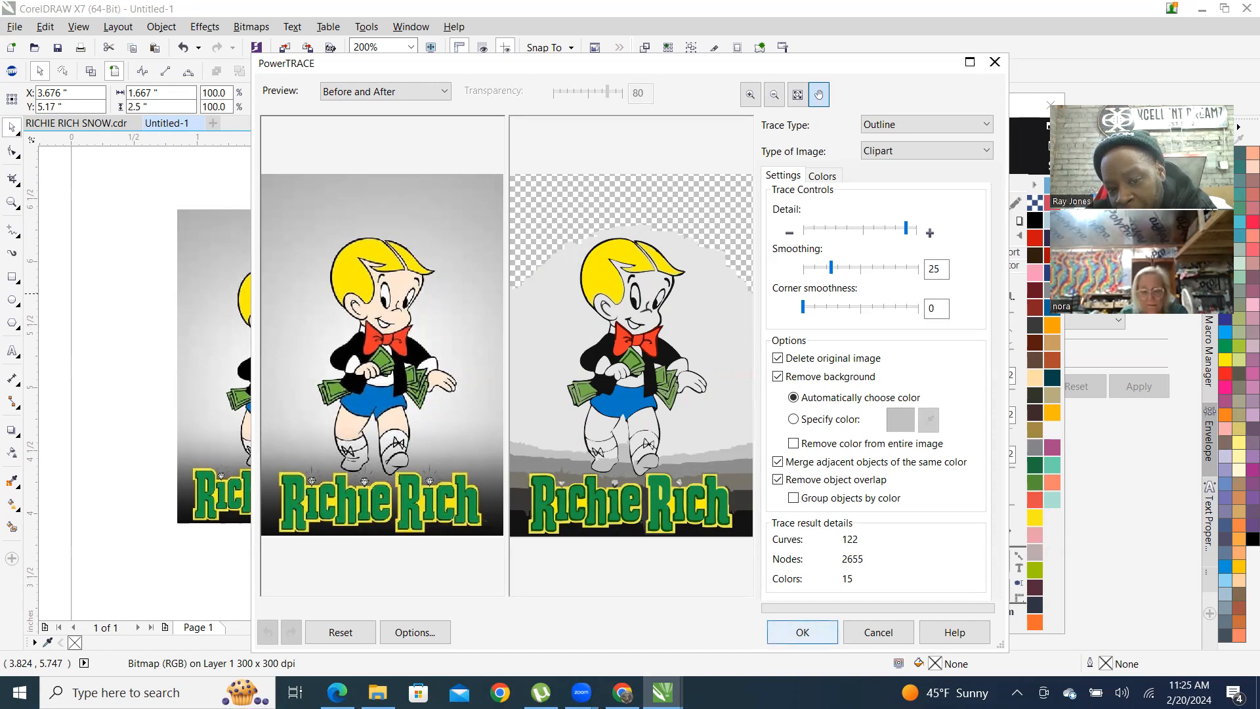
{"action": "left_click", "coordinate": [802, 632]}
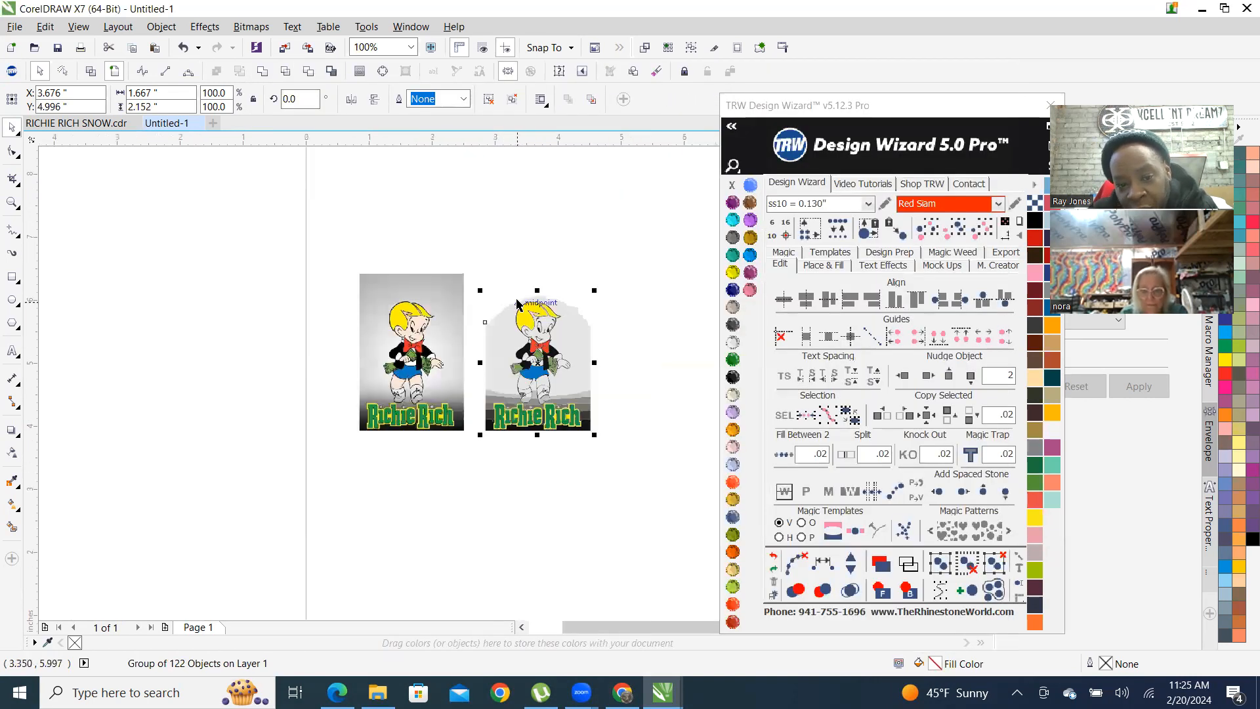
Compare the traced copy with the original poster, examining the face outlines, the skin colouring and the Richie Rich lettering up close
{"action": "scroll", "coordinate": [459, 312], "scroll_direction": "up", "scroll_amount": 1}
{"action": "scroll", "coordinate": [297, 383], "scroll_direction": "up", "scroll_amount": 2}
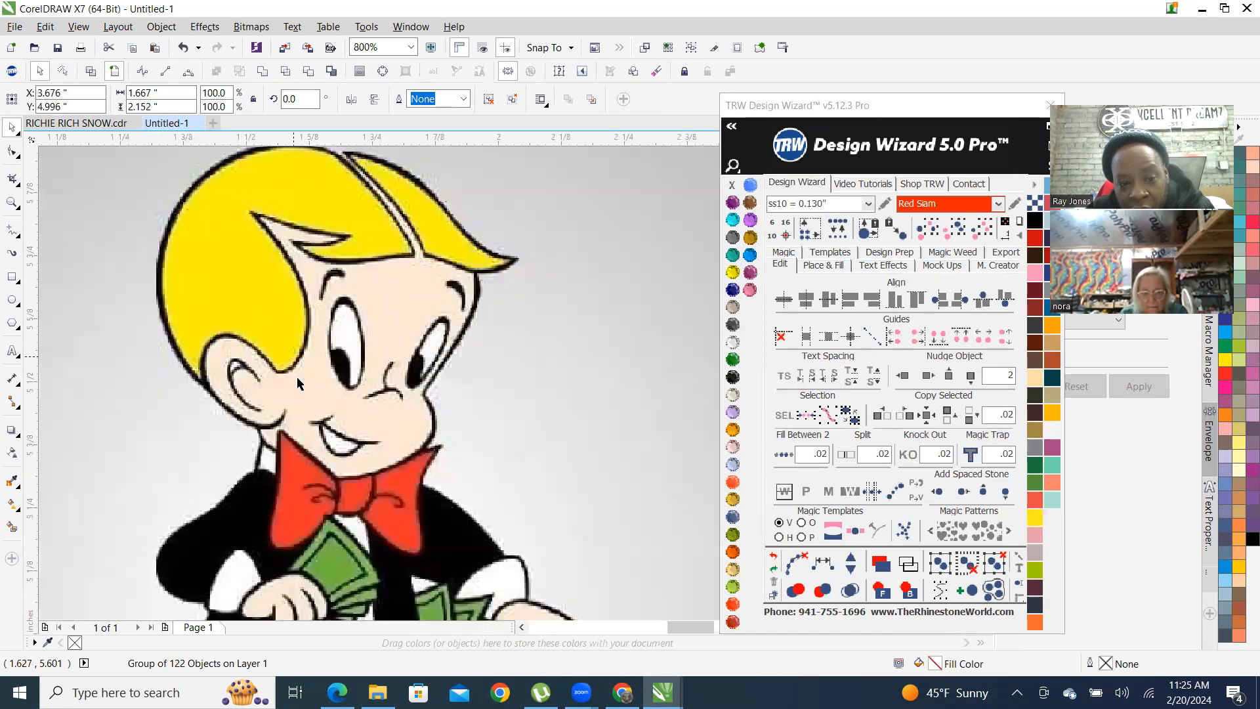
{"action": "scroll", "coordinate": [297, 383], "scroll_direction": "down", "scroll_amount": 2}
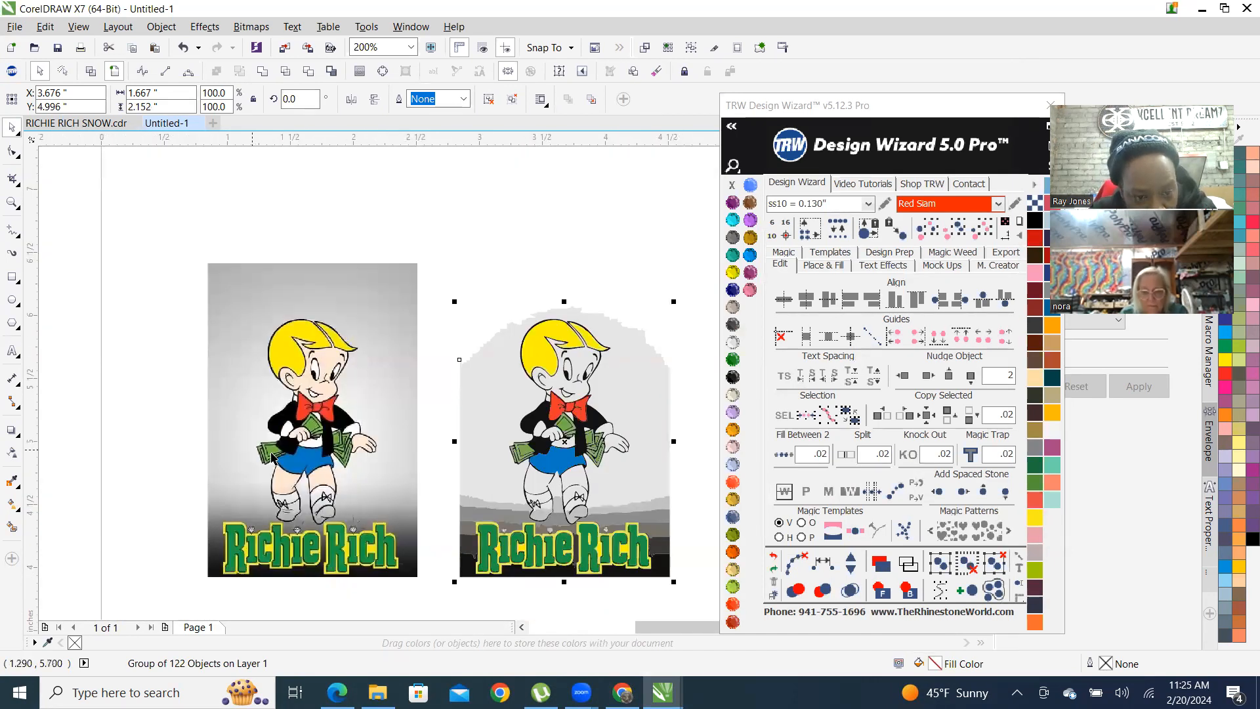
{"action": "scroll", "coordinate": [599, 387], "scroll_direction": "up", "scroll_amount": 1}
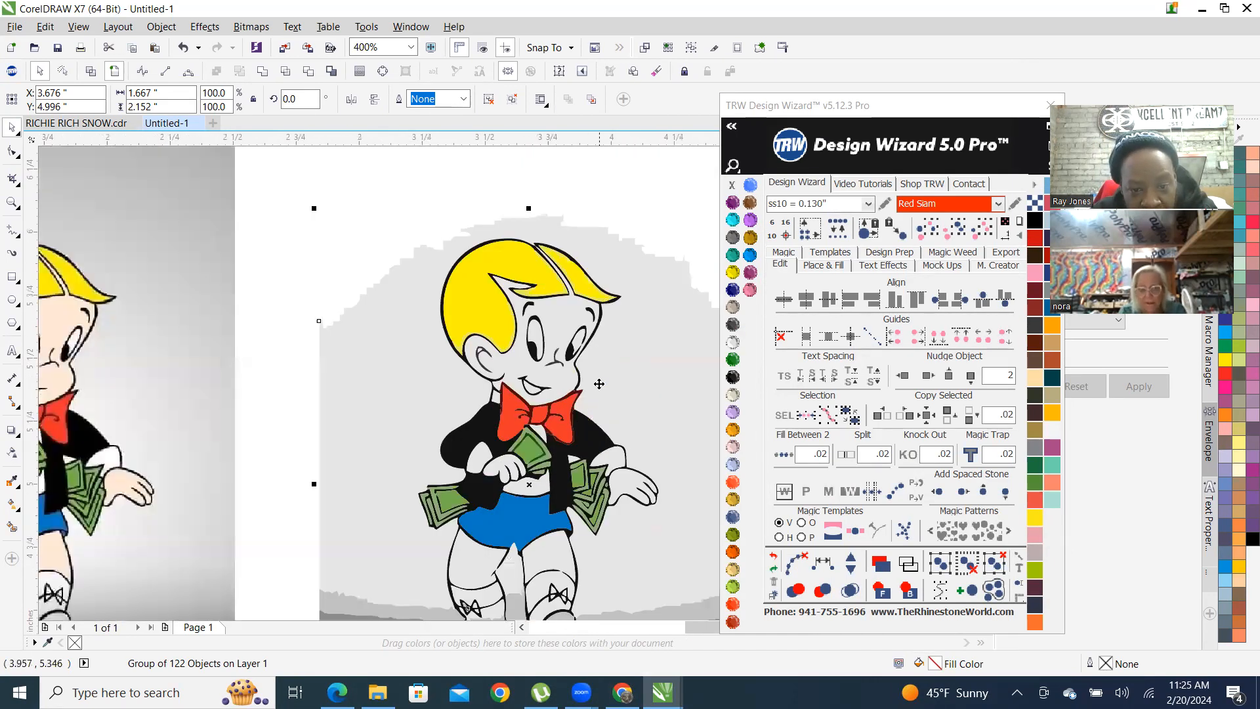
{"action": "scroll", "coordinate": [599, 367], "scroll_direction": "down", "scroll_amount": 1}
{"action": "scroll", "coordinate": [514, 335], "scroll_direction": "up", "scroll_amount": 3}
{"action": "scroll", "coordinate": [514, 335], "scroll_direction": "up", "scroll_amount": 3}
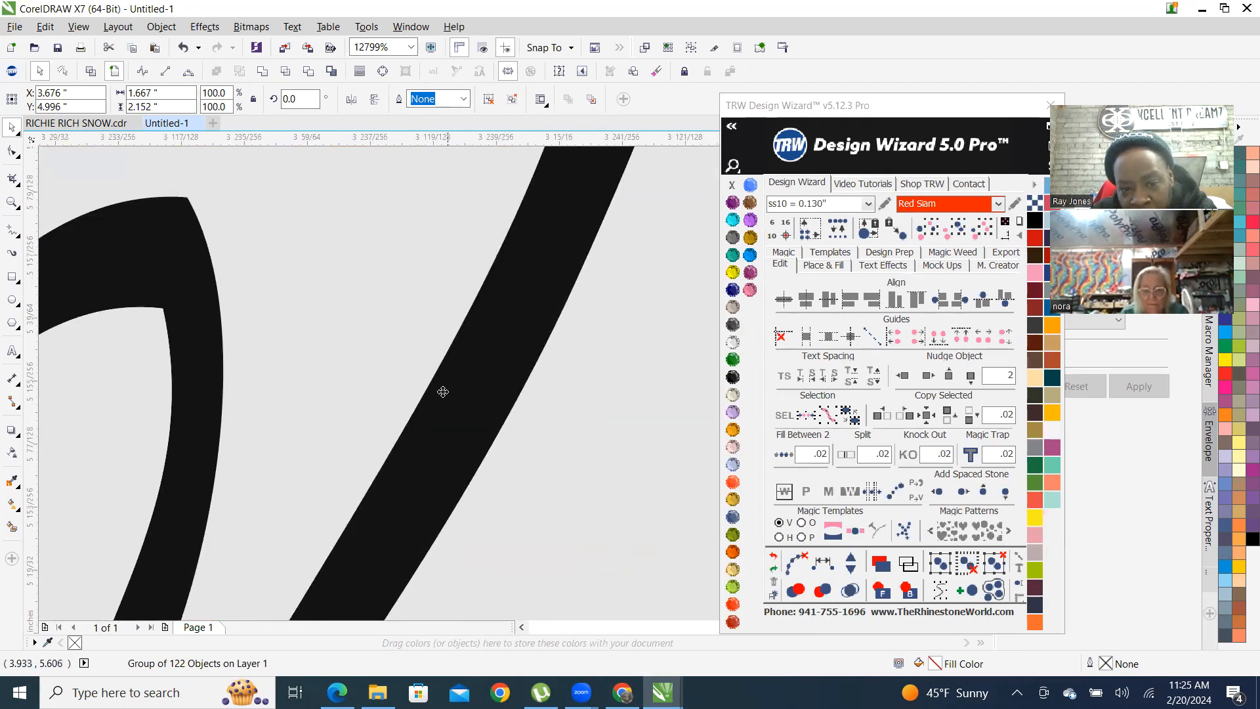
{"action": "scroll", "coordinate": [380, 376], "scroll_direction": "up", "scroll_amount": 2}
{"action": "scroll", "coordinate": [470, 523], "scroll_direction": "up", "scroll_amount": 1}
{"action": "scroll", "coordinate": [378, 426], "scroll_direction": "up", "scroll_amount": 1}
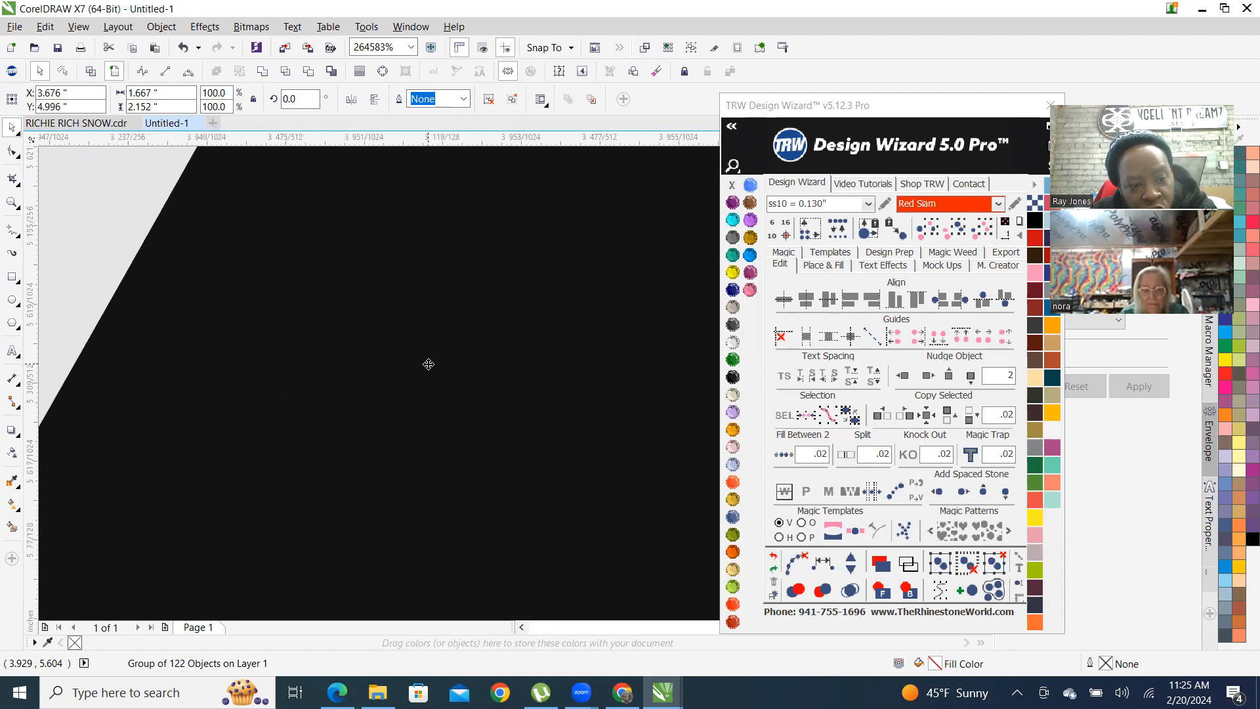
{"action": "scroll", "coordinate": [302, 338], "scroll_direction": "up", "scroll_amount": 3}
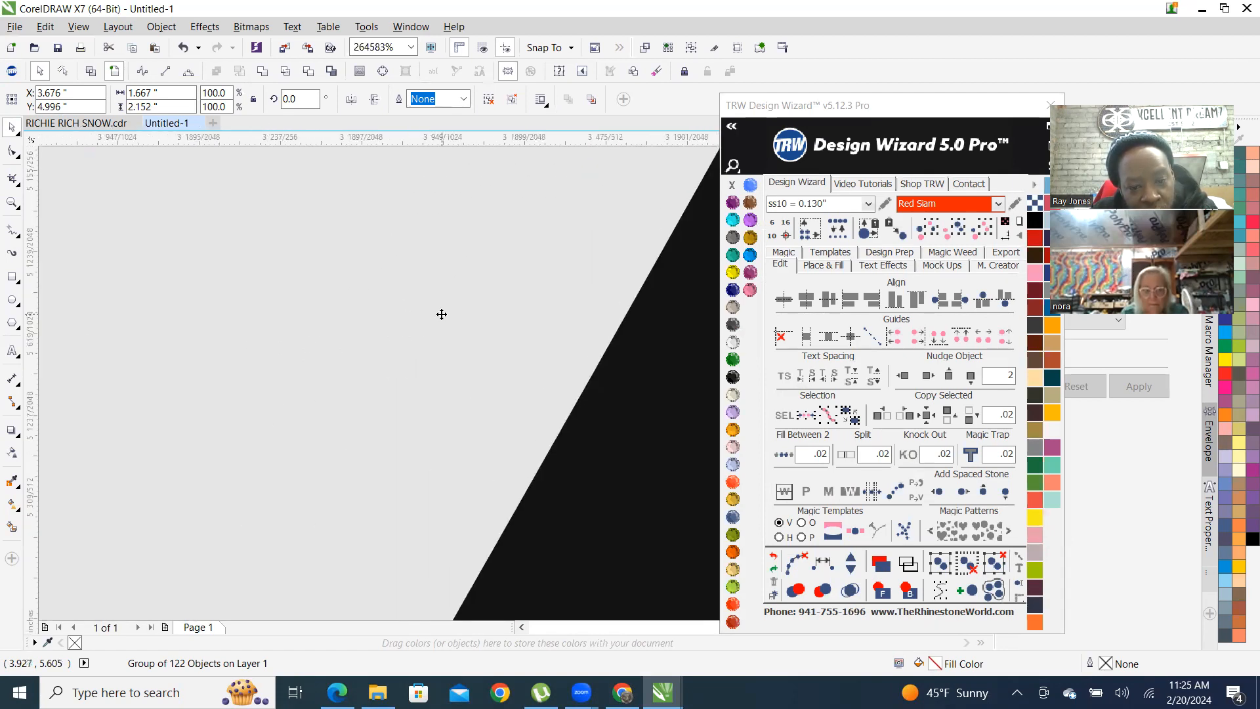
{"action": "scroll", "coordinate": [448, 322], "scroll_direction": "down", "scroll_amount": 6}
{"action": "scroll", "coordinate": [449, 331], "scroll_direction": "down", "scroll_amount": 4}
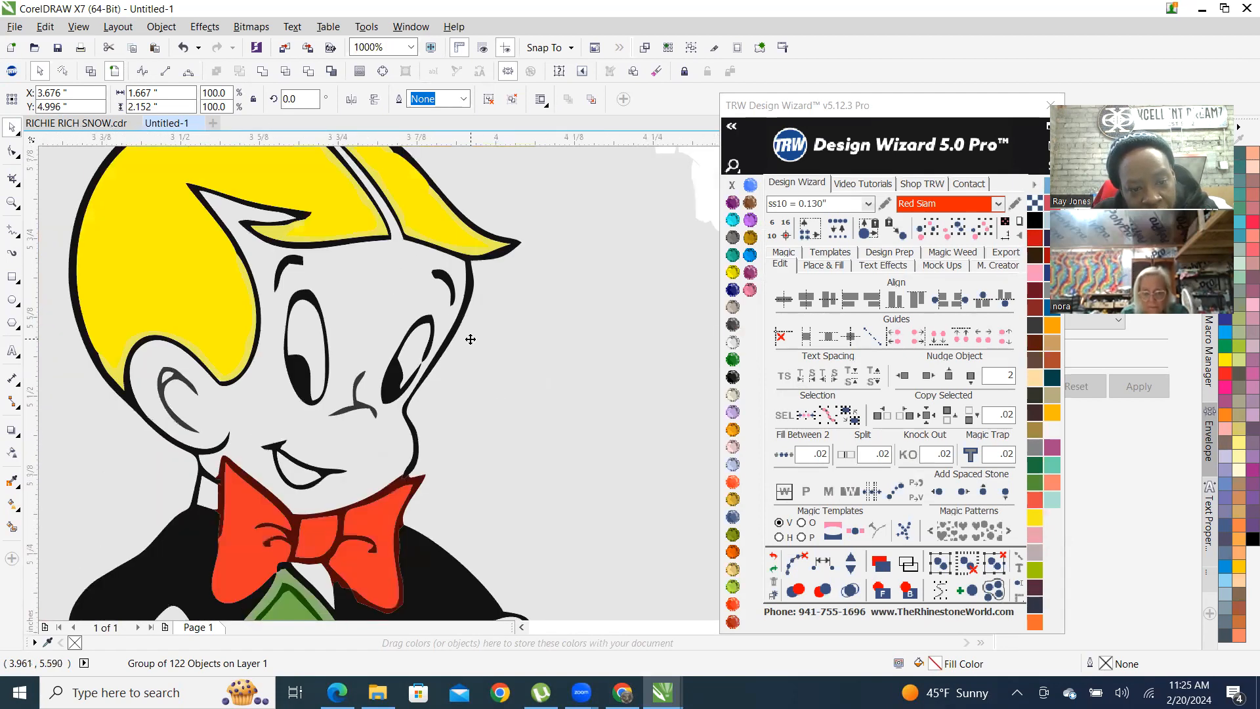
{"action": "scroll", "coordinate": [332, 602], "scroll_direction": "up", "scroll_amount": 4}
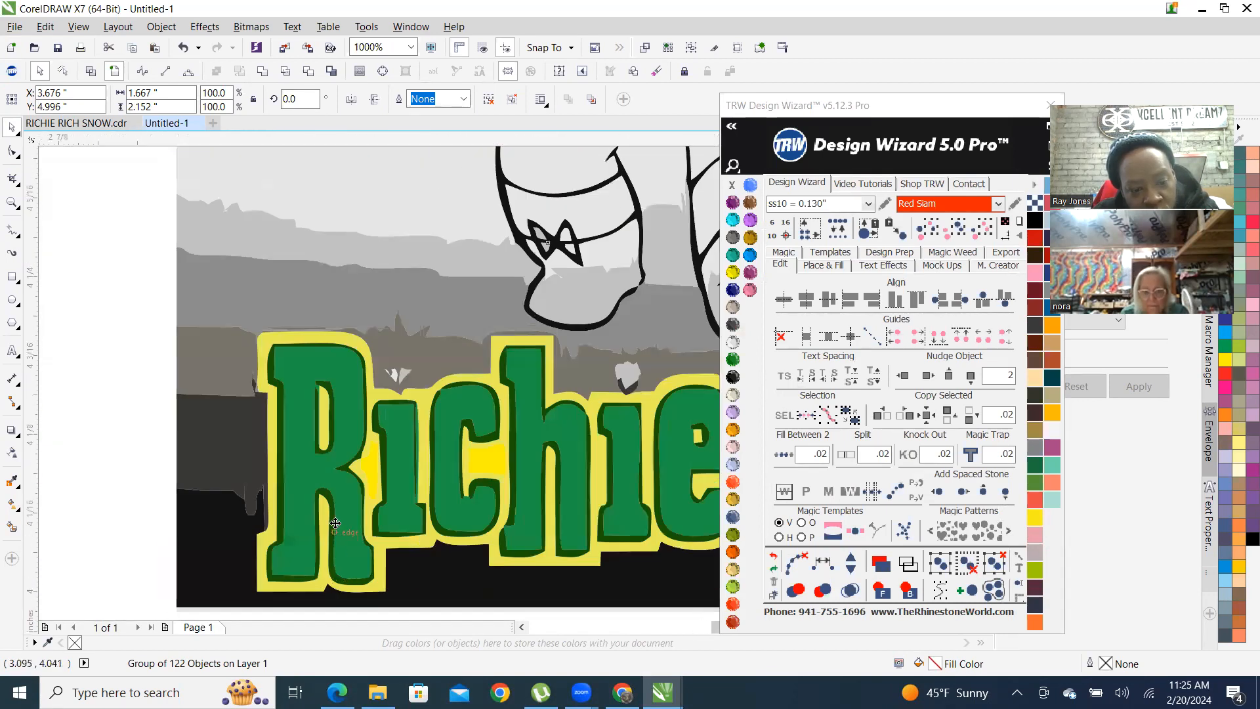
{"action": "scroll", "coordinate": [368, 512], "scroll_direction": "down", "scroll_amount": 3}
{"action": "scroll", "coordinate": [379, 509], "scroll_direction": "down", "scroll_amount": 2}
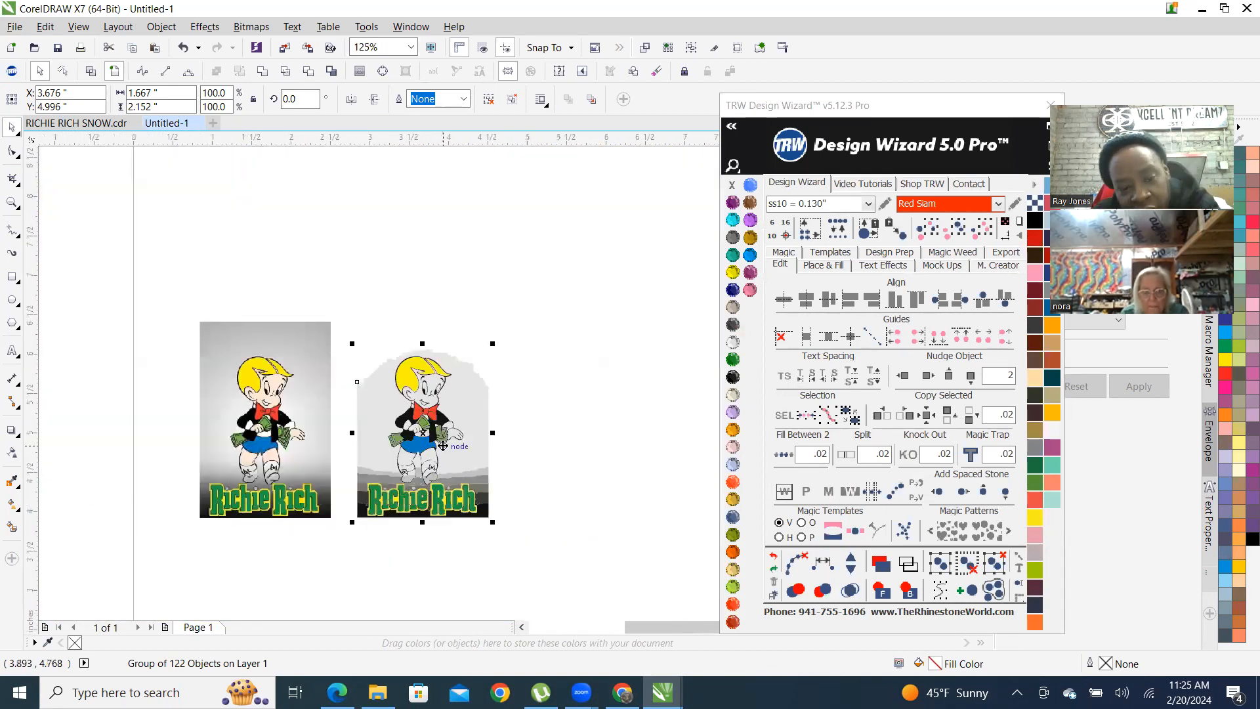
{"action": "scroll", "coordinate": [499, 361], "scroll_direction": "up", "scroll_amount": 2}
{"action": "scroll", "coordinate": [658, 318], "scroll_direction": "down", "scroll_amount": 3}
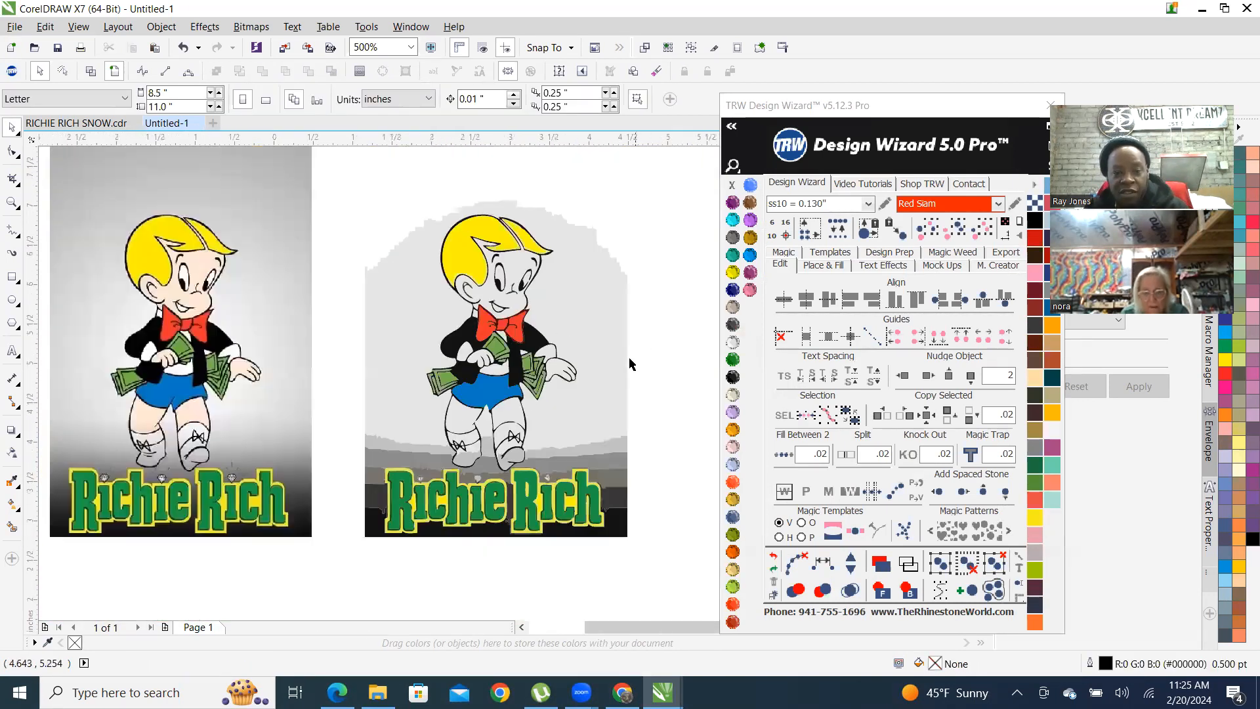
Try moving the traced poster up and to the right, and undo back to the untraced bitmap copy beside the original
{"action": "left_click_drag", "start_coordinate": [613, 348], "coordinate": [629, 261]}
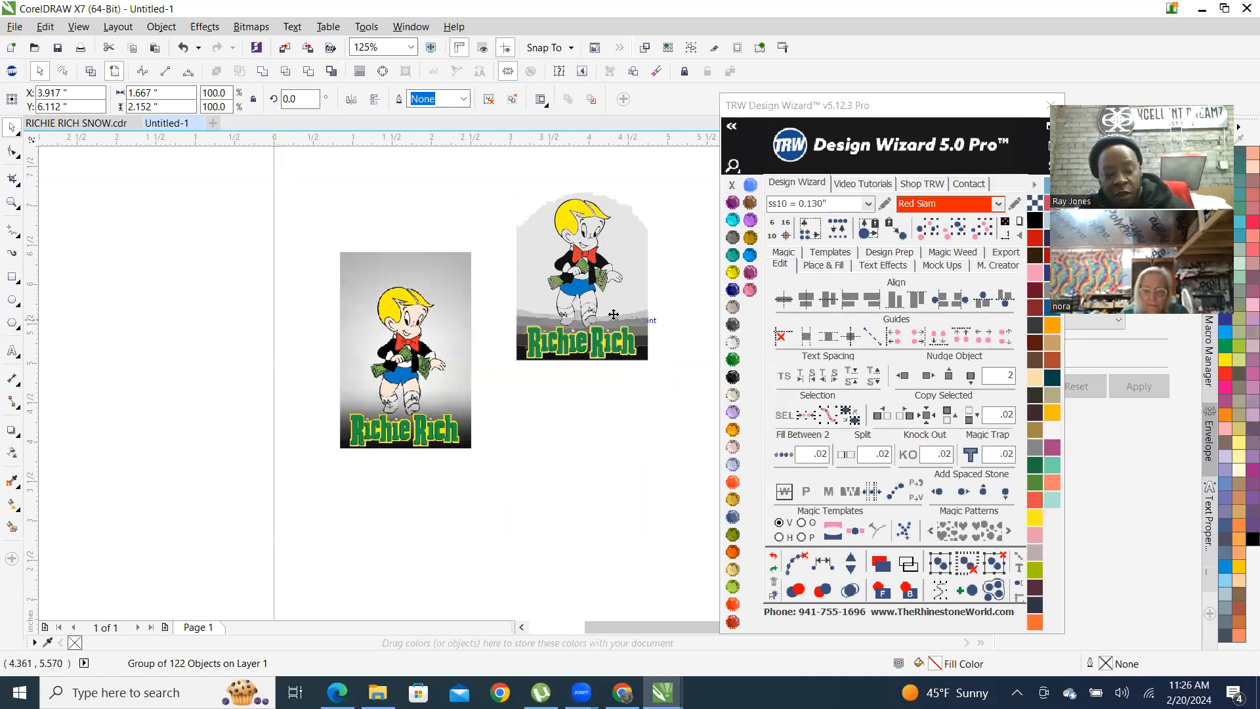
{"action": "key", "text": "ctrl+z"}
{"action": "key", "text": "ctrl+z"}
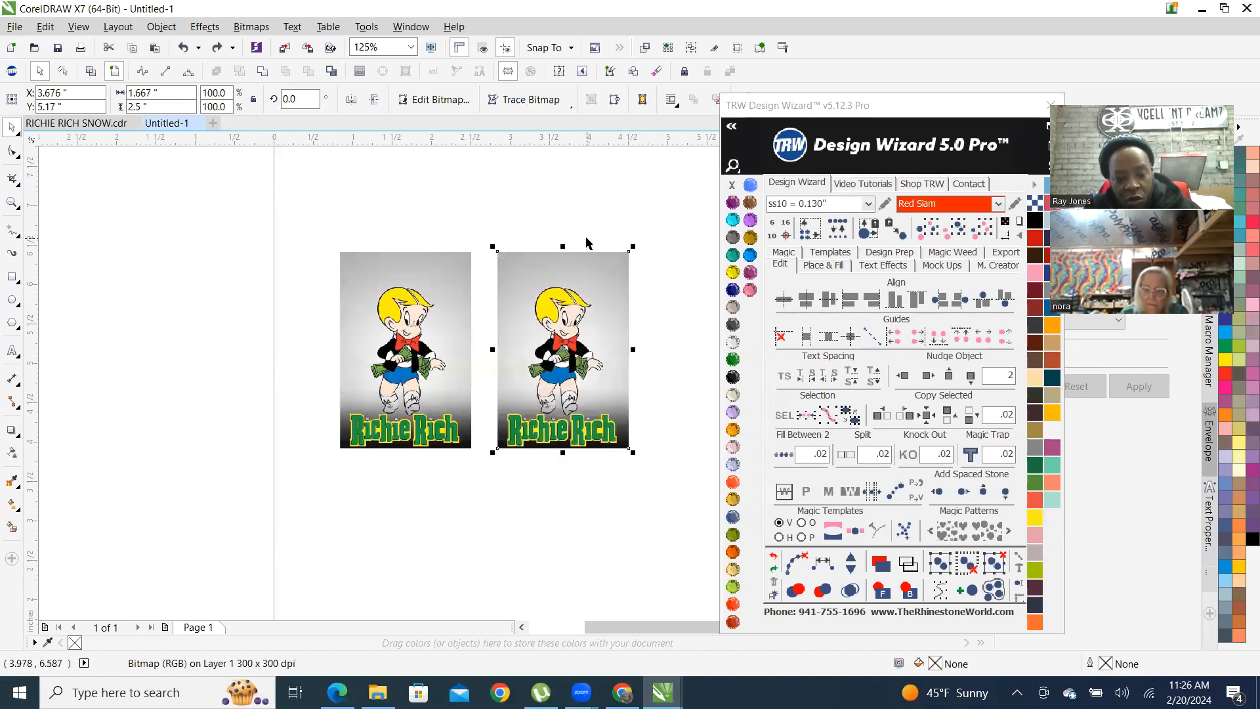
{"action": "key", "text": "ctrl+z"}
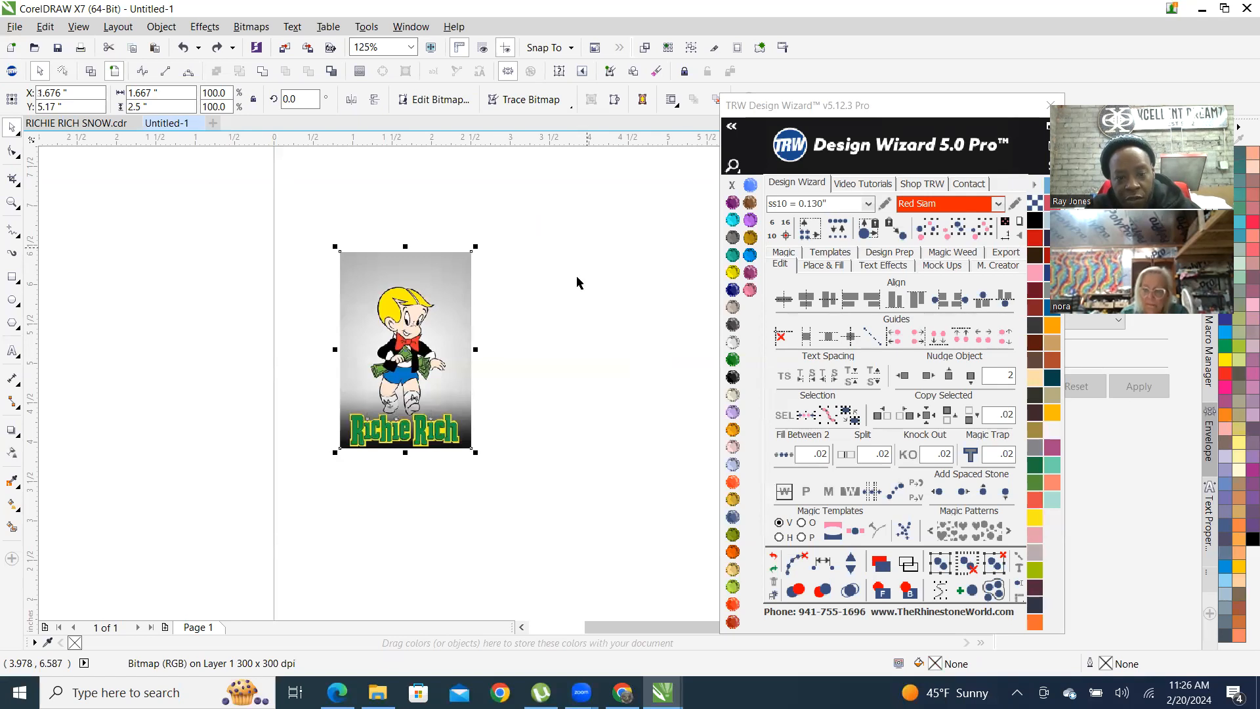
{"action": "left_click", "coordinate": [772, 571]}
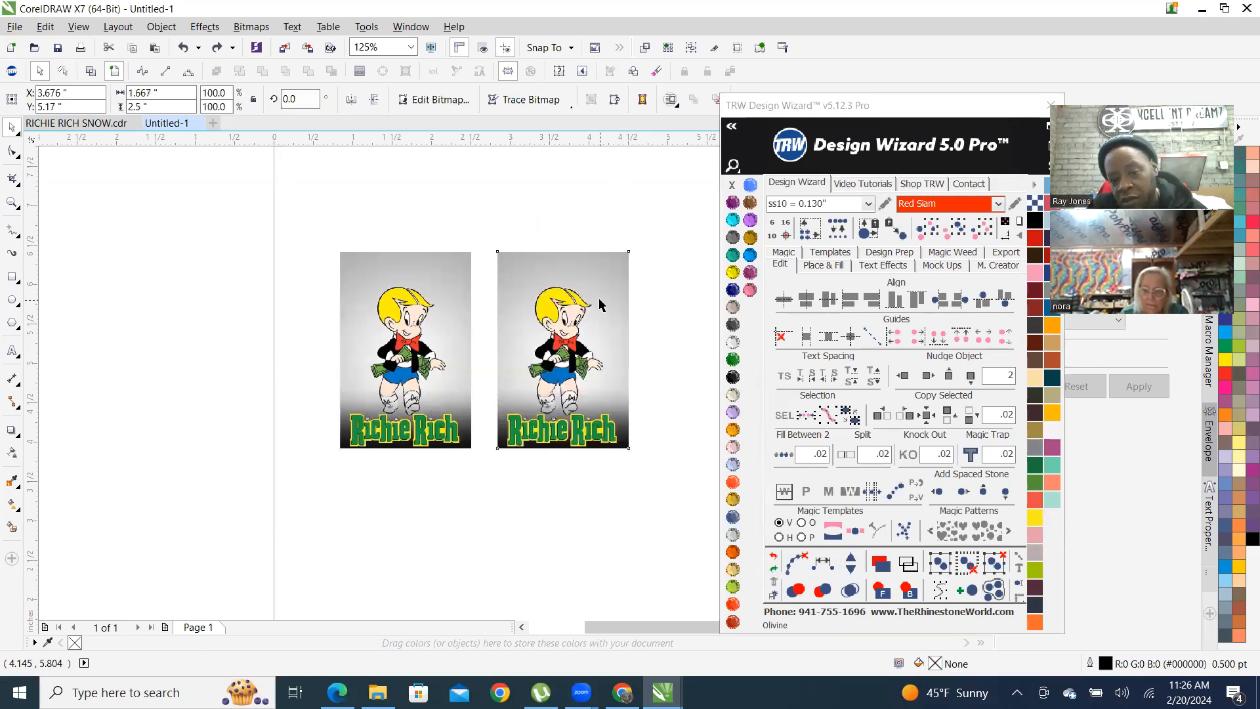
Run a Clipart Outline Trace on the bitmap copy again, keeping smoothing at 25 and corner smoothness at 0
{"action": "right_click", "coordinate": [605, 269]}
{"action": "mouse_move", "coordinate": [687, 328]}
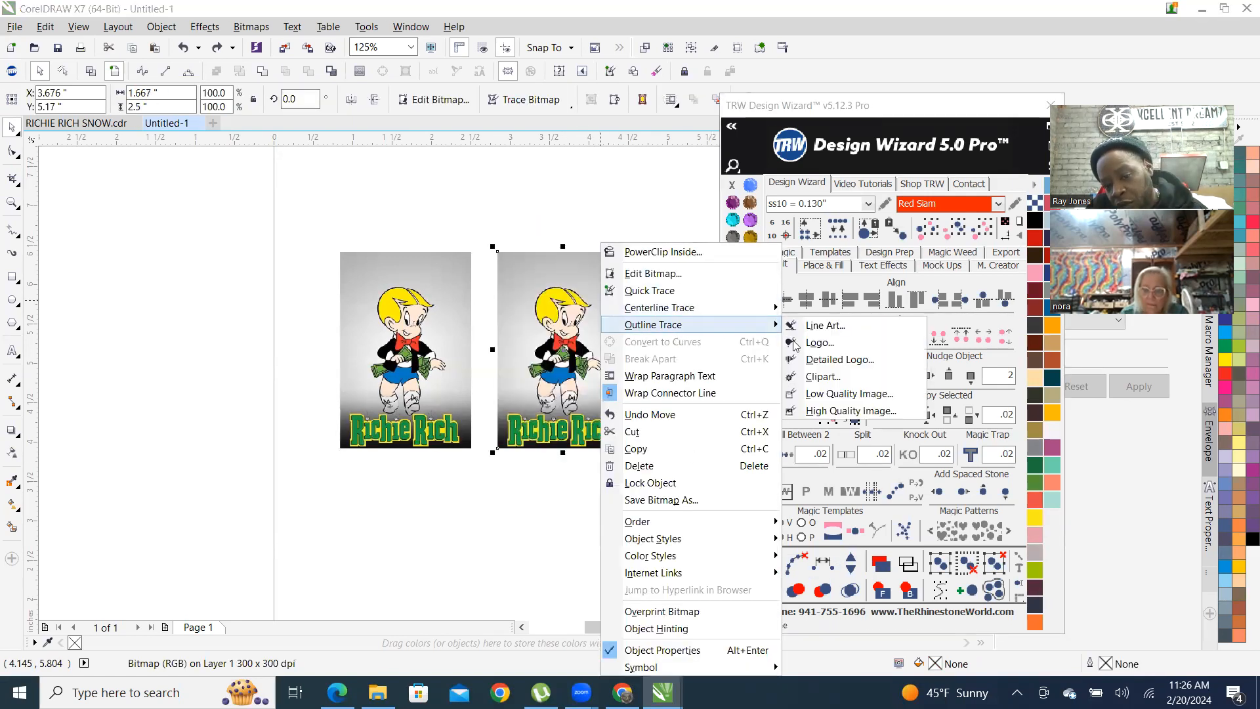
{"action": "left_click", "coordinate": [851, 384]}
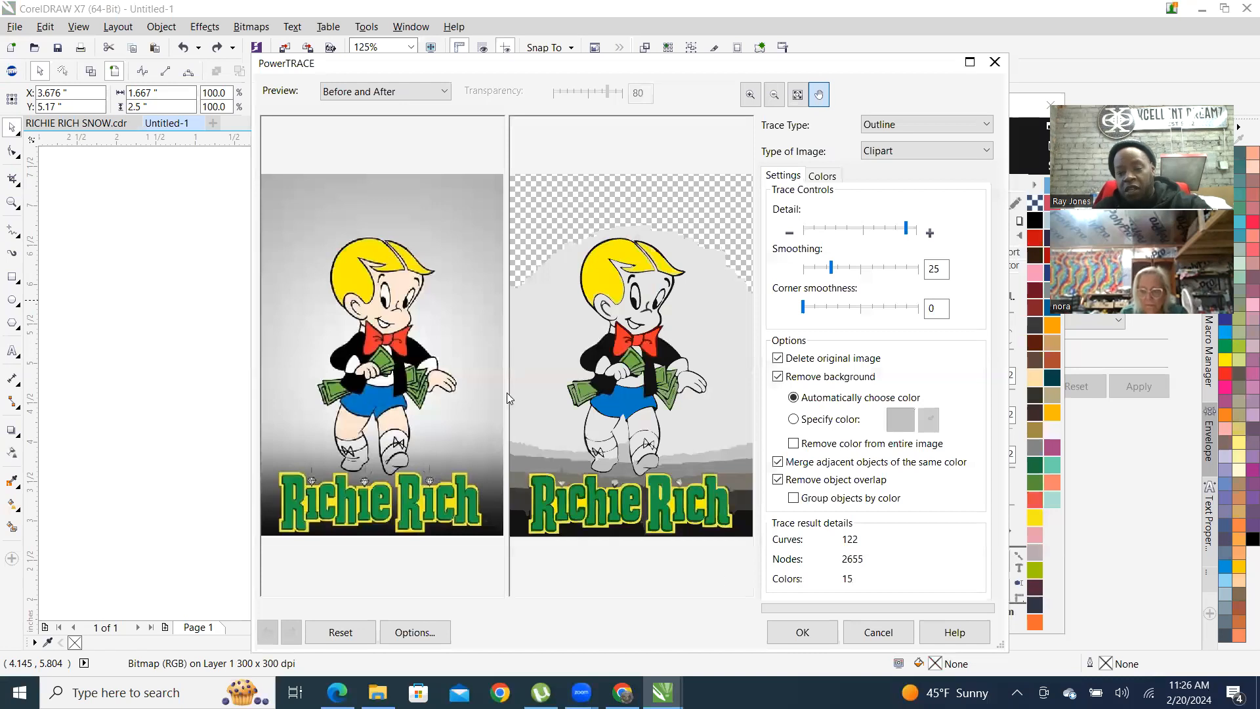
{"action": "left_click", "coordinate": [802, 632]}
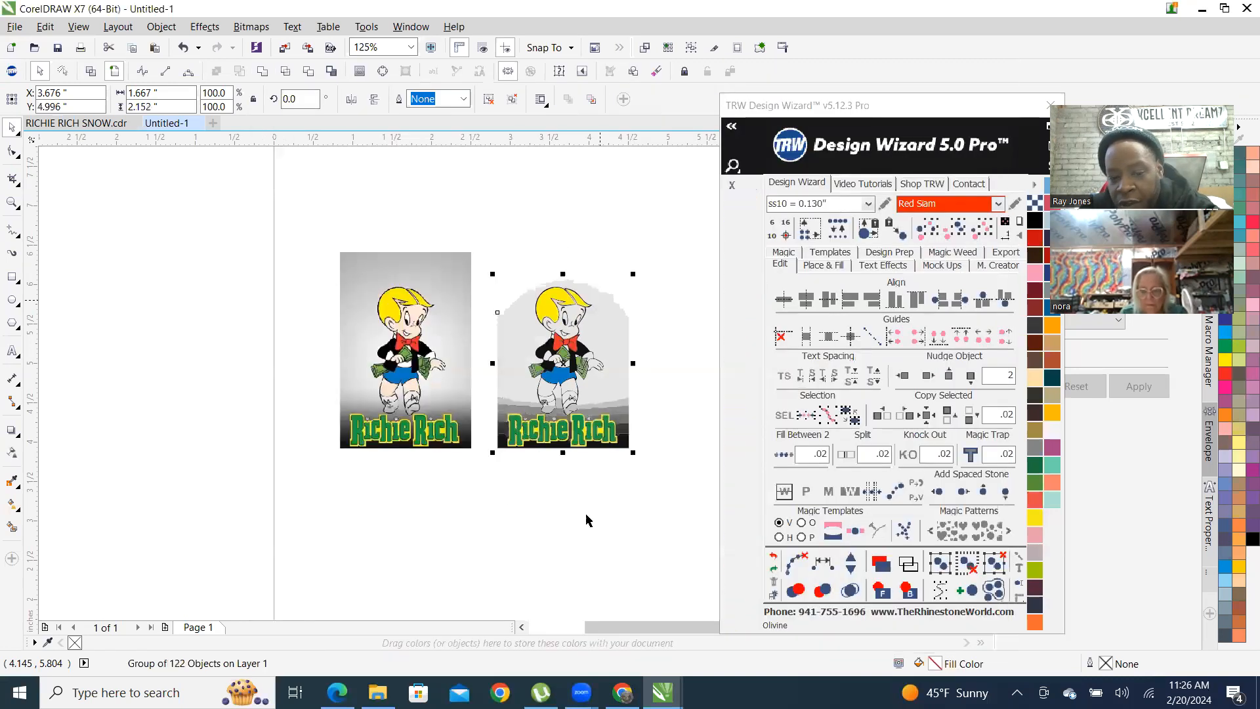
Move the traced poster slightly closer to the original and ungroup all of its objects
{"action": "scroll", "coordinate": [675, 351], "scroll_direction": "up", "scroll_amount": 3}
{"action": "scroll", "coordinate": [586, 350], "scroll_direction": "down", "scroll_amount": 3}
{"action": "mouse_move", "coordinate": [586, 350]}
{"action": "left_mouse_down"}
{"action": "mouse_move", "coordinate": [645, 322]}
{"action": "mouse_move", "coordinate": [566, 441]}
{"action": "mouse_move", "coordinate": [563, 327]}
{"action": "mouse_move", "coordinate": [572, 388]}
{"action": "left_mouse_up"}
{"action": "scroll", "coordinate": [571, 388], "scroll_direction": "up", "scroll_amount": 4}
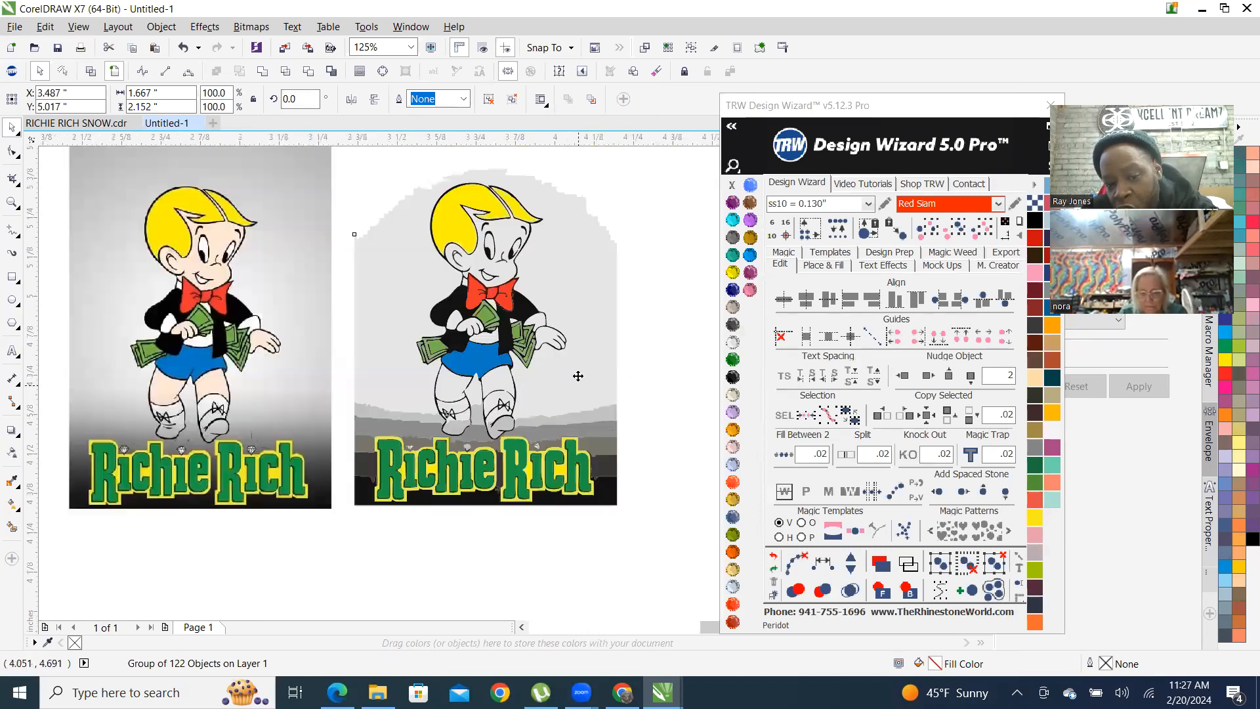
{"action": "right_click", "coordinate": [539, 297]}
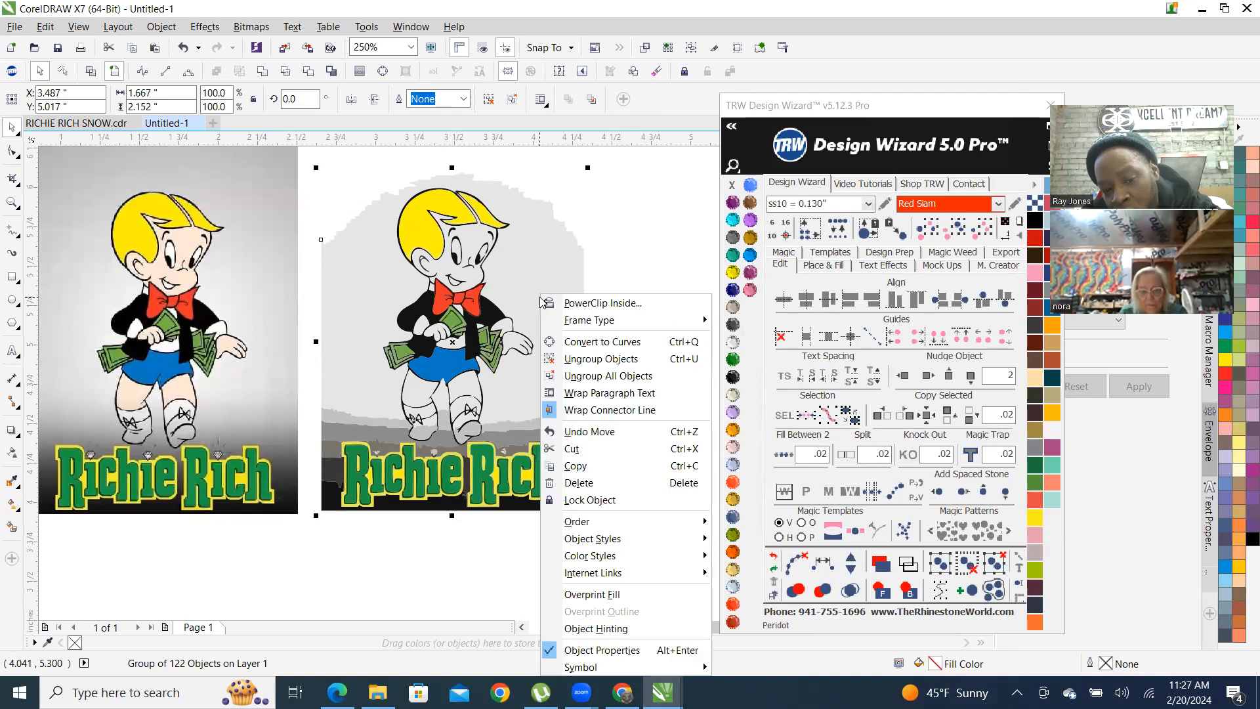
{"action": "left_click", "coordinate": [652, 378]}
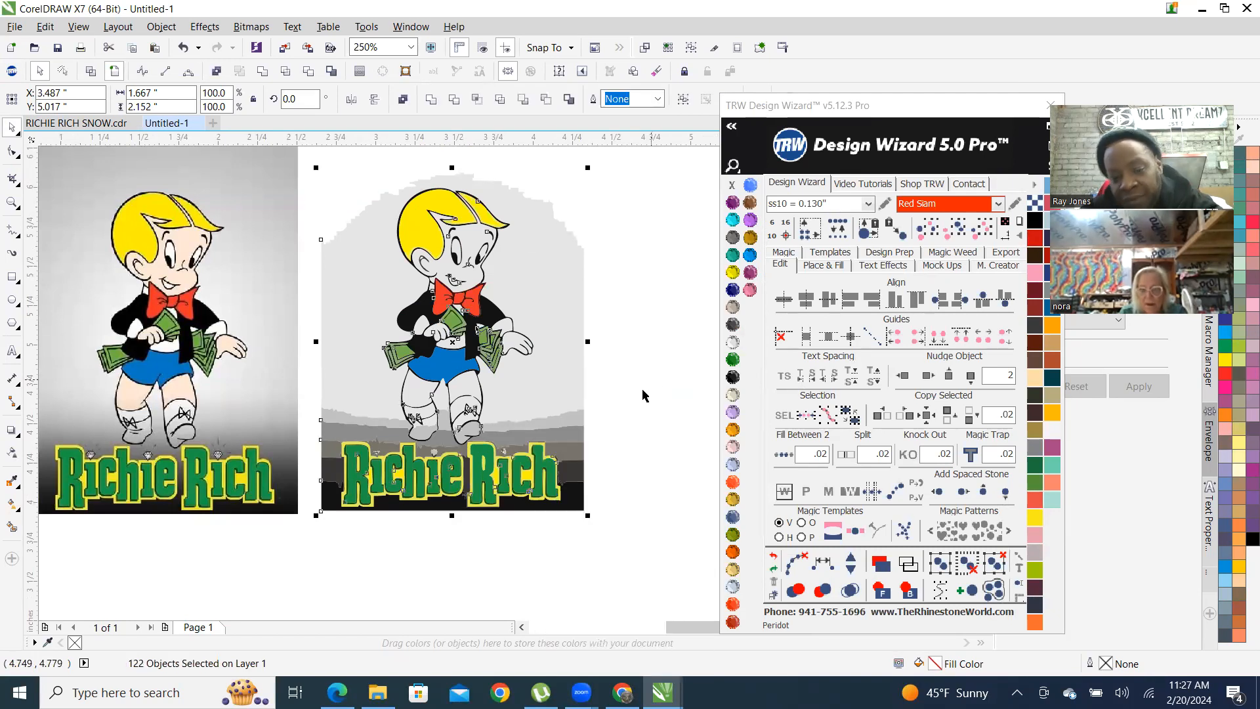
{"action": "left_click", "coordinate": [662, 427]}
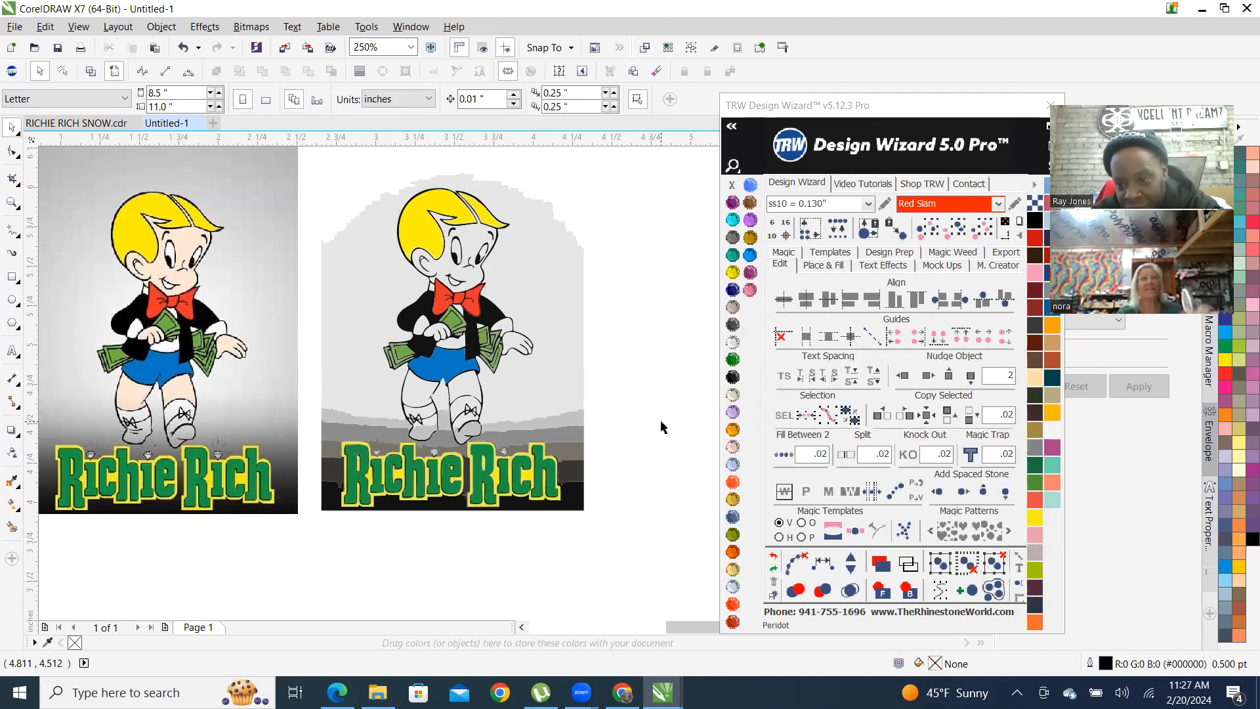
Undo the ungrouping, repositioning and Clipart trace to restore the bitmap copy of the poster
{"action": "scroll", "coordinate": [587, 484], "scroll_direction": "down", "scroll_amount": 2}
{"action": "scroll", "coordinate": [611, 476], "scroll_direction": "up", "scroll_amount": 2}
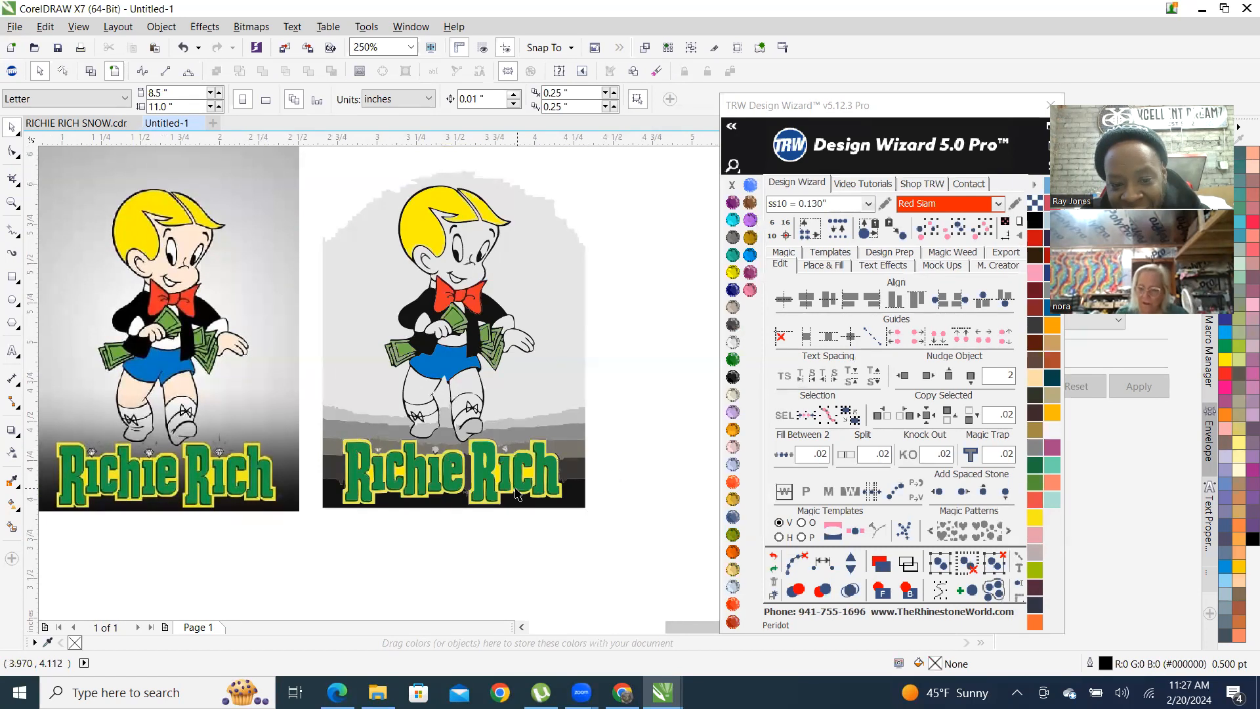
{"action": "scroll", "coordinate": [515, 495], "scroll_direction": "down", "scroll_amount": 2}
{"action": "scroll", "coordinate": [450, 509], "scroll_direction": "up", "scroll_amount": 2}
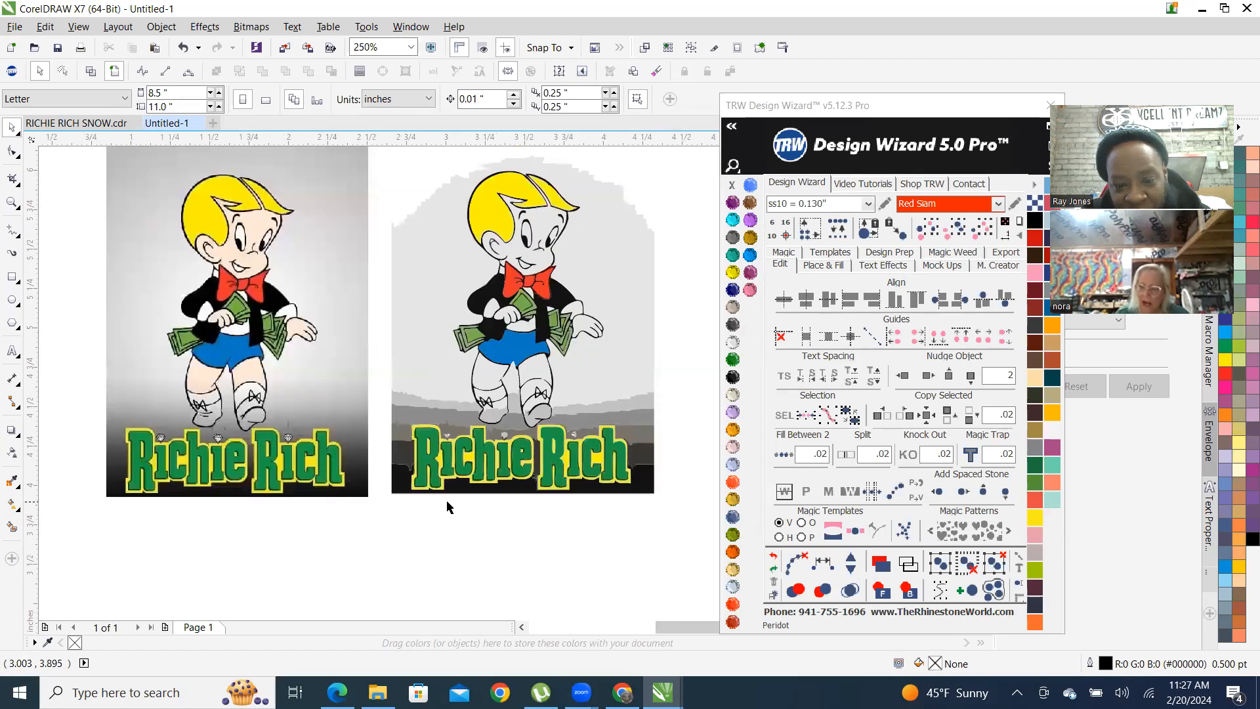
{"action": "left_click", "coordinate": [773, 557]}
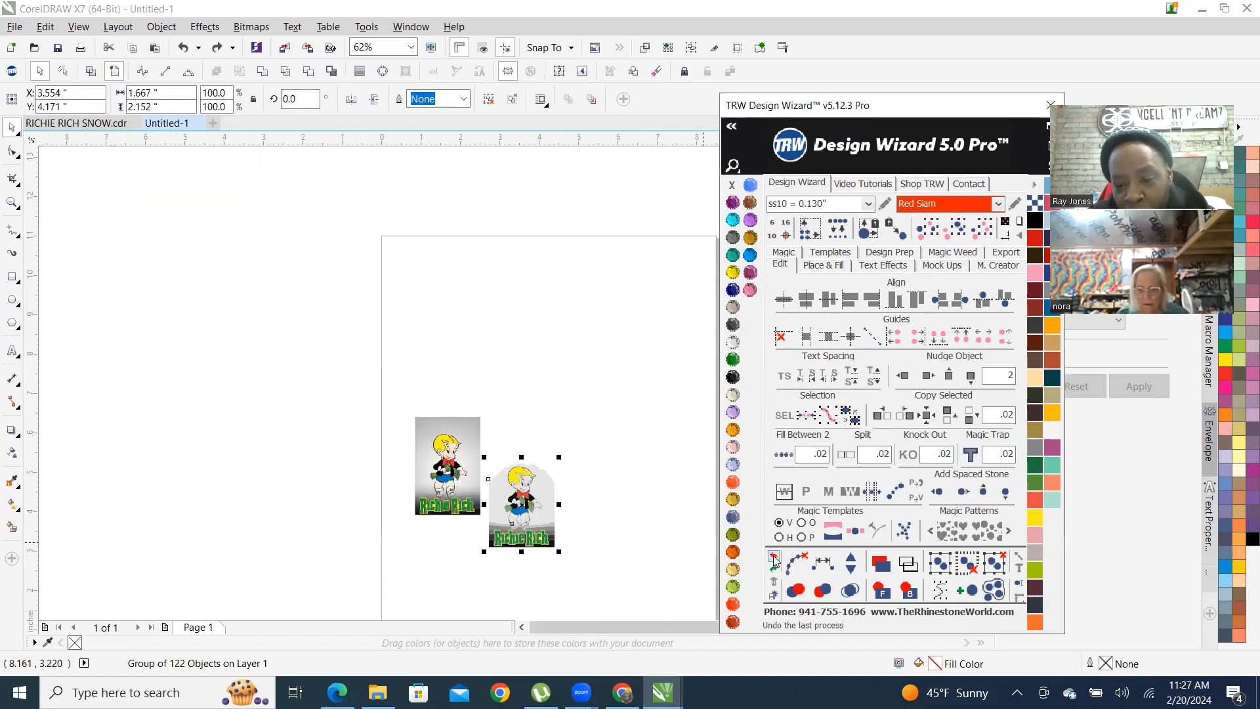
{"action": "left_click", "coordinate": [773, 557]}
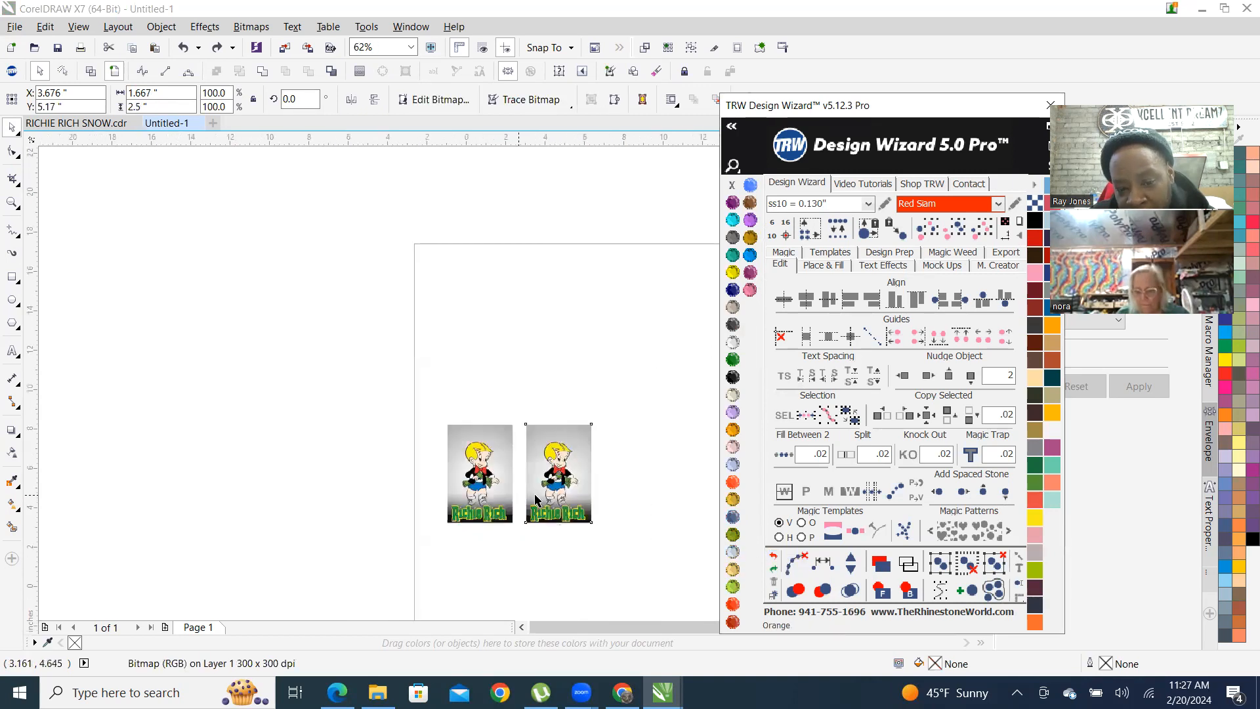
Run a Clipart Outline Trace on the bitmap copy of the poster with smoothing 25 and corner smoothness 0
{"action": "scroll", "coordinate": [392, 467], "scroll_direction": "up", "scroll_amount": 2}
{"action": "right_click", "coordinate": [493, 367]}
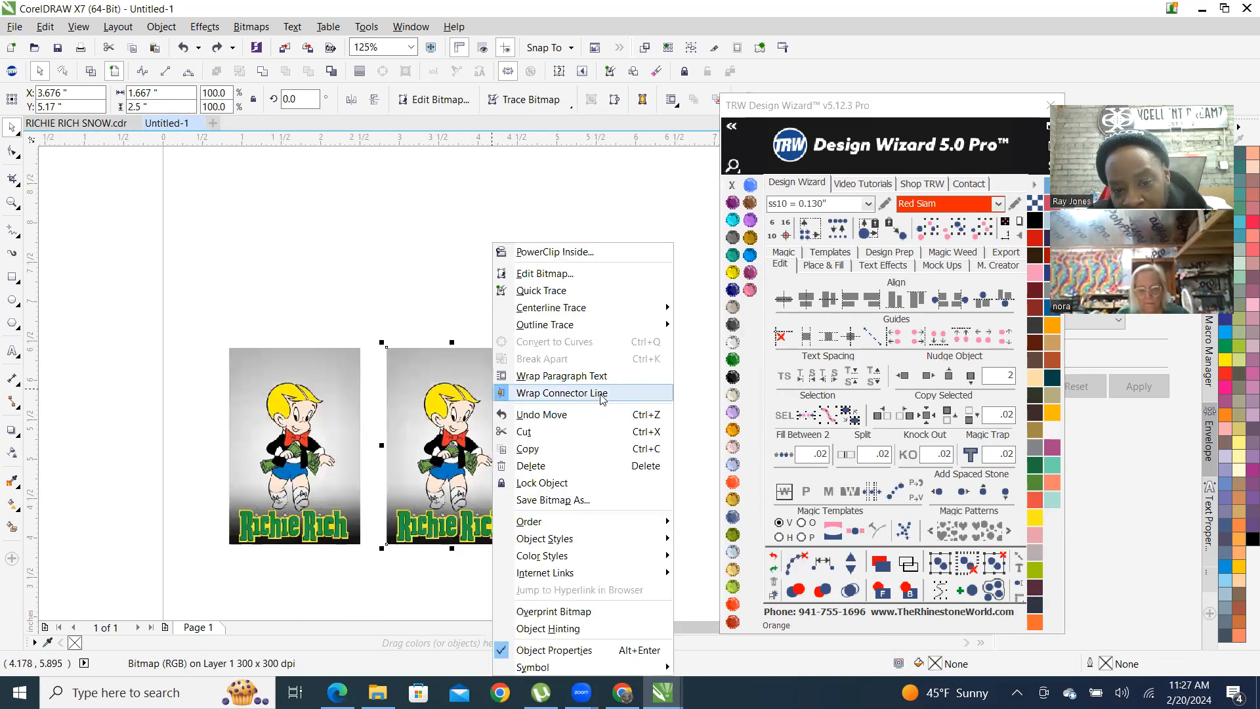
{"action": "mouse_move", "coordinate": [641, 325]}
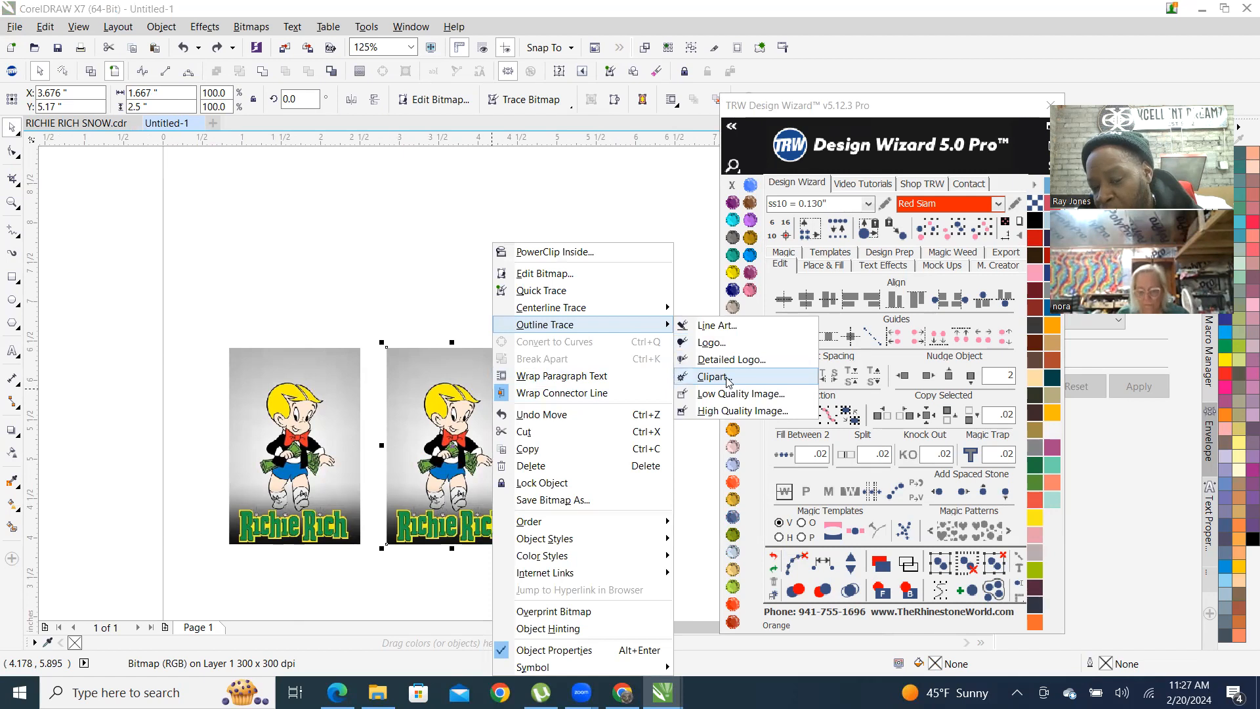
{"action": "left_click", "coordinate": [727, 377]}
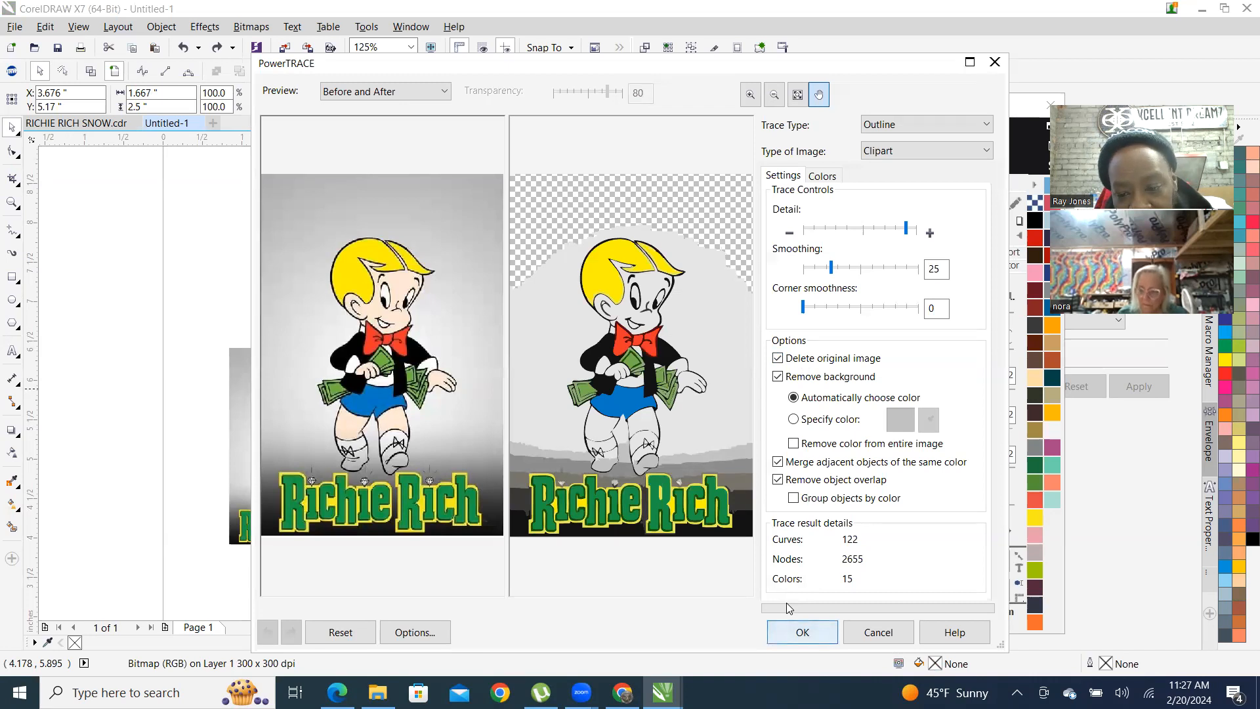
{"action": "left_click", "coordinate": [800, 630]}
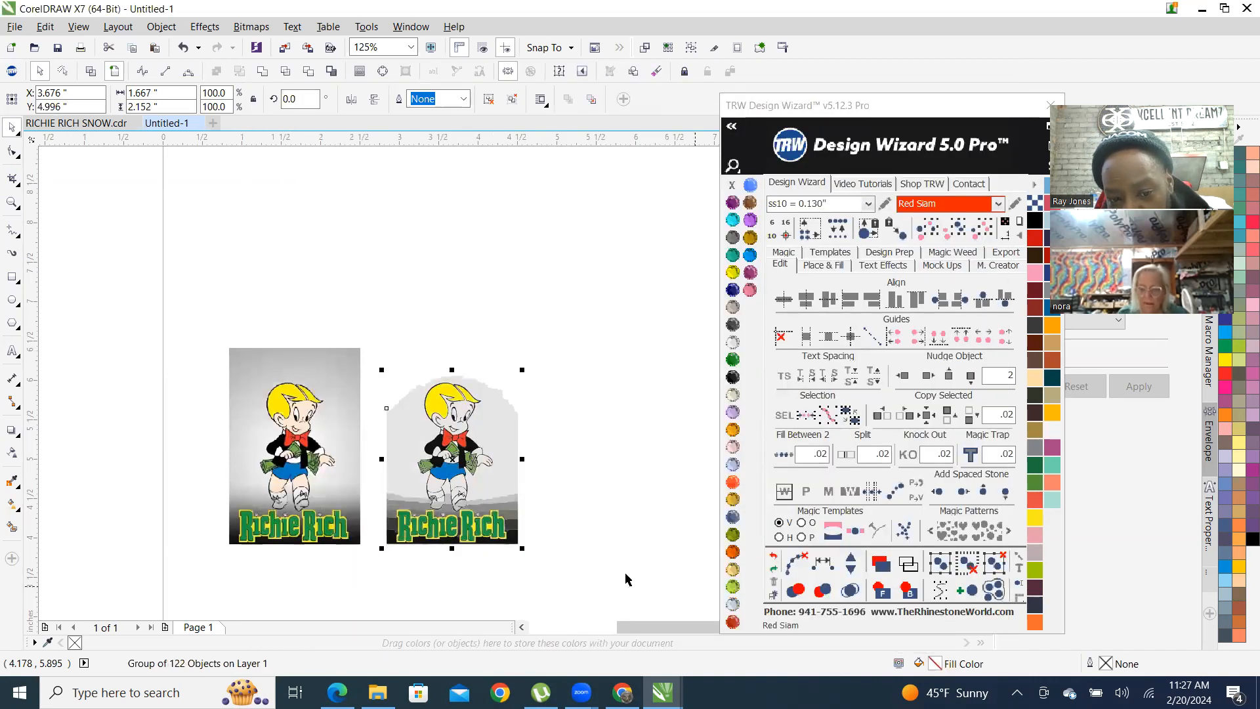
Deselect the traced poster and compare its background and figure with the original bitmap beside it
{"action": "scroll", "coordinate": [472, 564], "scroll_direction": "up", "scroll_amount": 3}
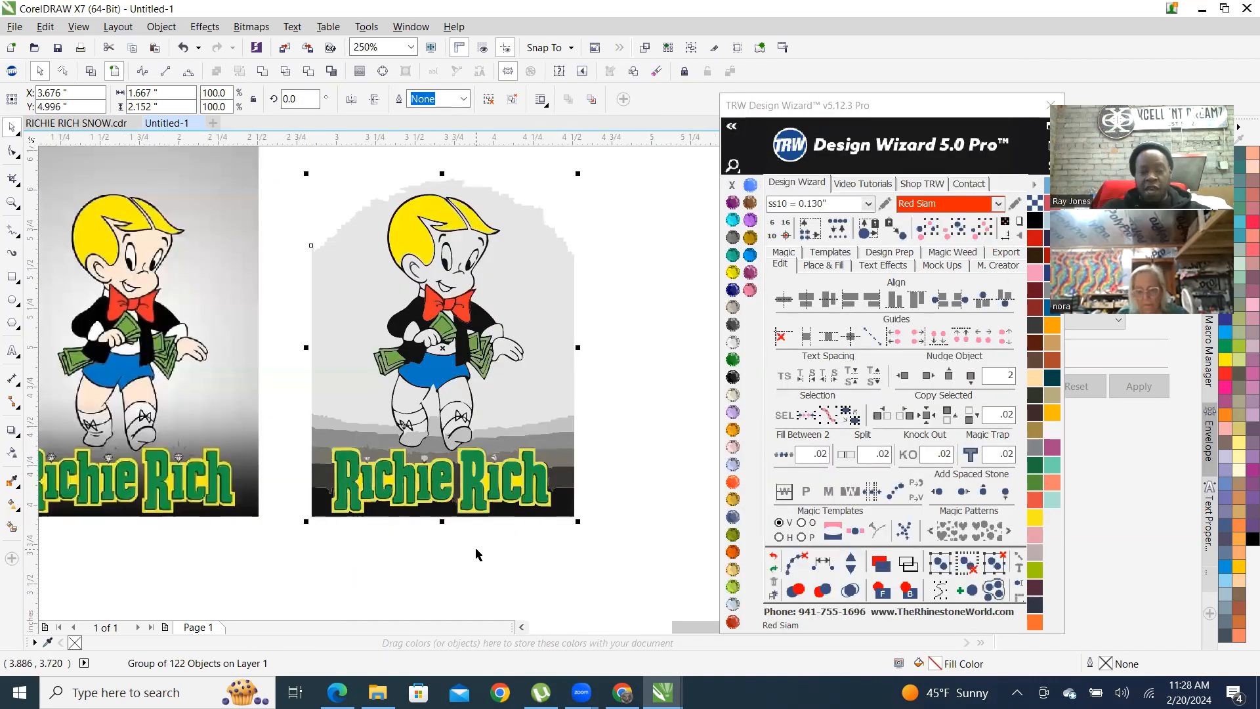
{"action": "scroll", "coordinate": [476, 555], "scroll_direction": "down", "scroll_amount": 2}
{"action": "scroll", "coordinate": [409, 439], "scroll_direction": "up", "scroll_amount": 2}
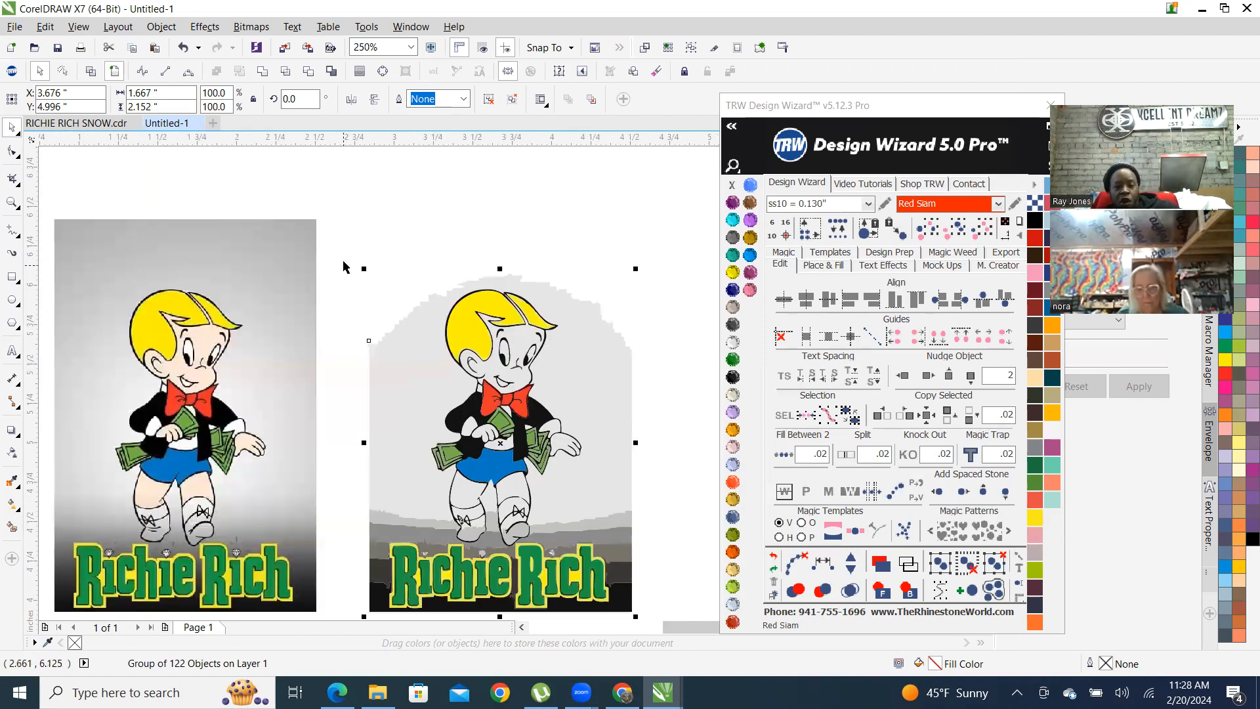
{"action": "scroll", "coordinate": [343, 267], "scroll_direction": "down", "scroll_amount": 2}
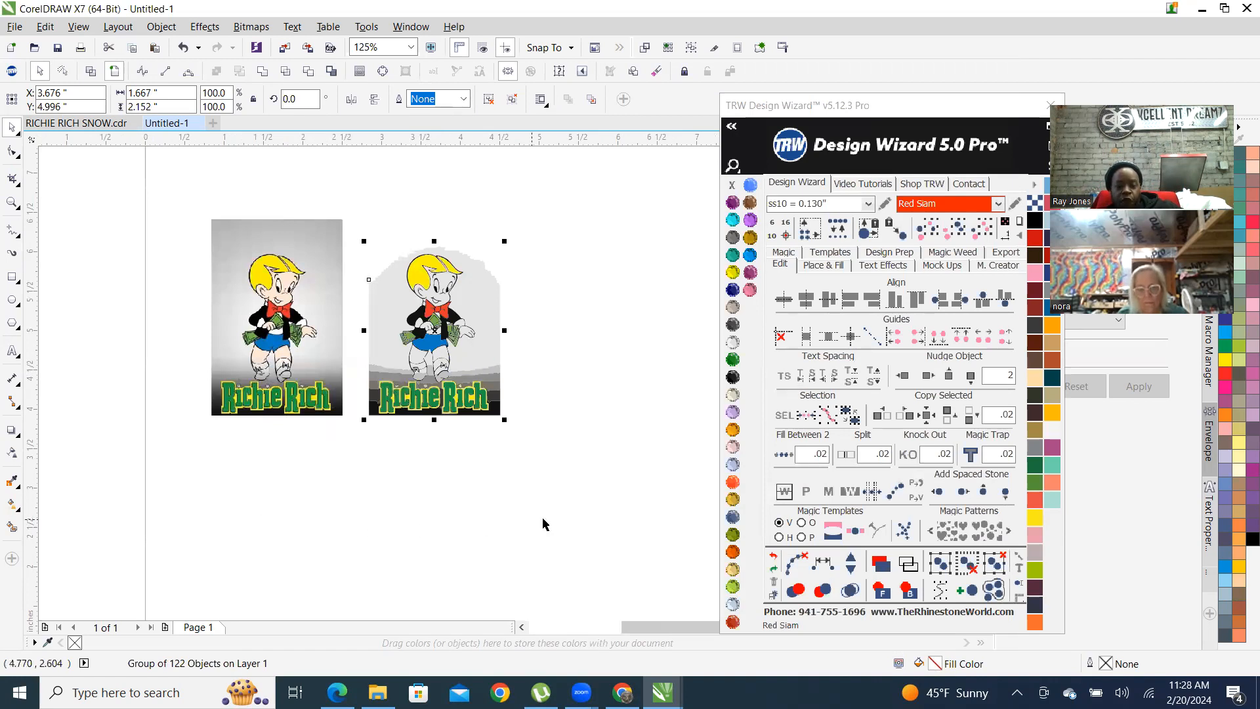
{"action": "left_click", "coordinate": [632, 264]}
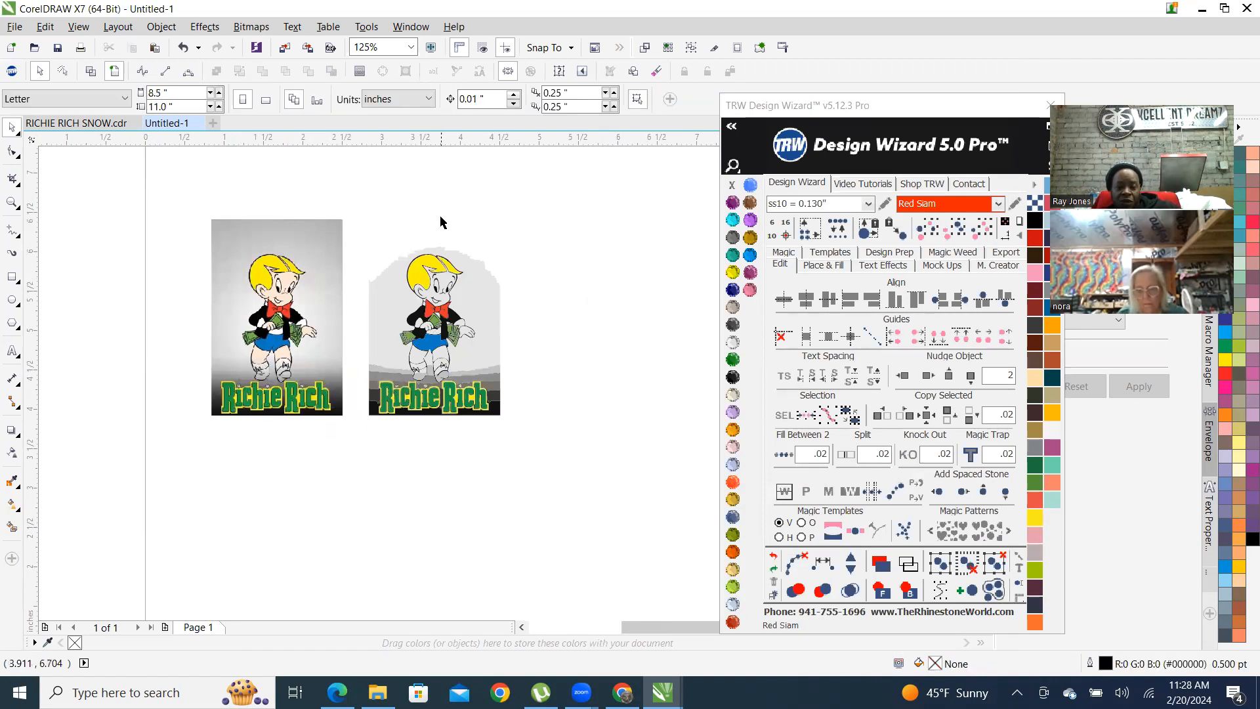
{"action": "scroll", "coordinate": [395, 263], "scroll_direction": "up", "scroll_amount": 2}
{"action": "scroll", "coordinate": [557, 367], "scroll_direction": "down", "scroll_amount": 1}
{"action": "scroll", "coordinate": [217, 344], "scroll_direction": "down", "scroll_amount": 2}
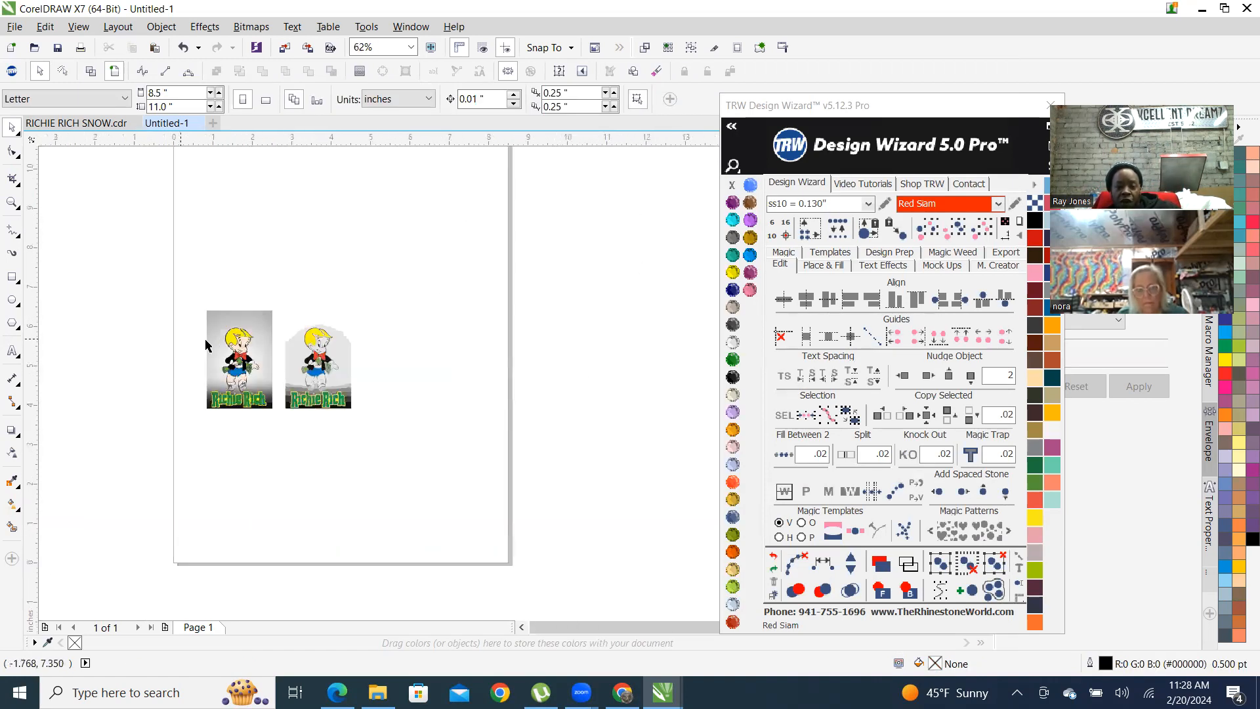
{"action": "scroll", "coordinate": [390, 407], "scroll_direction": "up", "scroll_amount": 2}
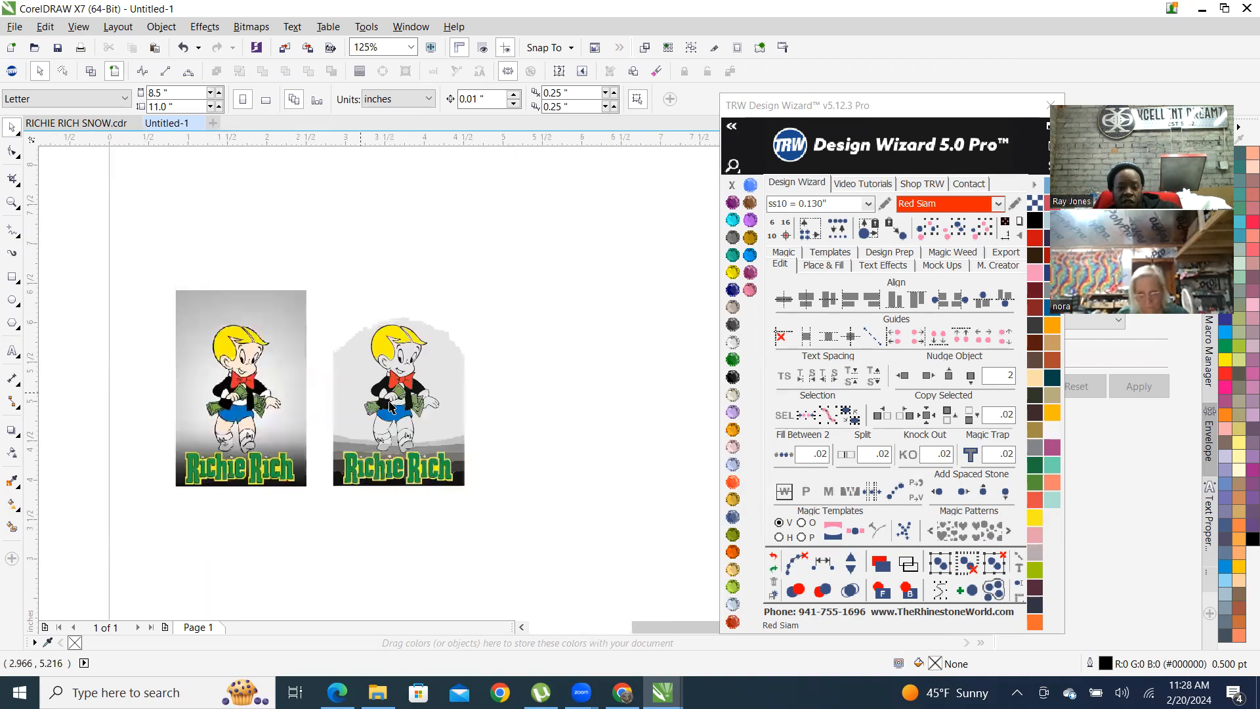
Move the traced poster slightly up and away from the original, and ungroup all of its objects
{"action": "left_click", "coordinate": [444, 387]}
{"action": "left_click_drag", "start_coordinate": [439, 374], "coordinate": [479, 357]}
{"action": "scroll", "coordinate": [461, 361], "scroll_direction": "up", "scroll_amount": 2}
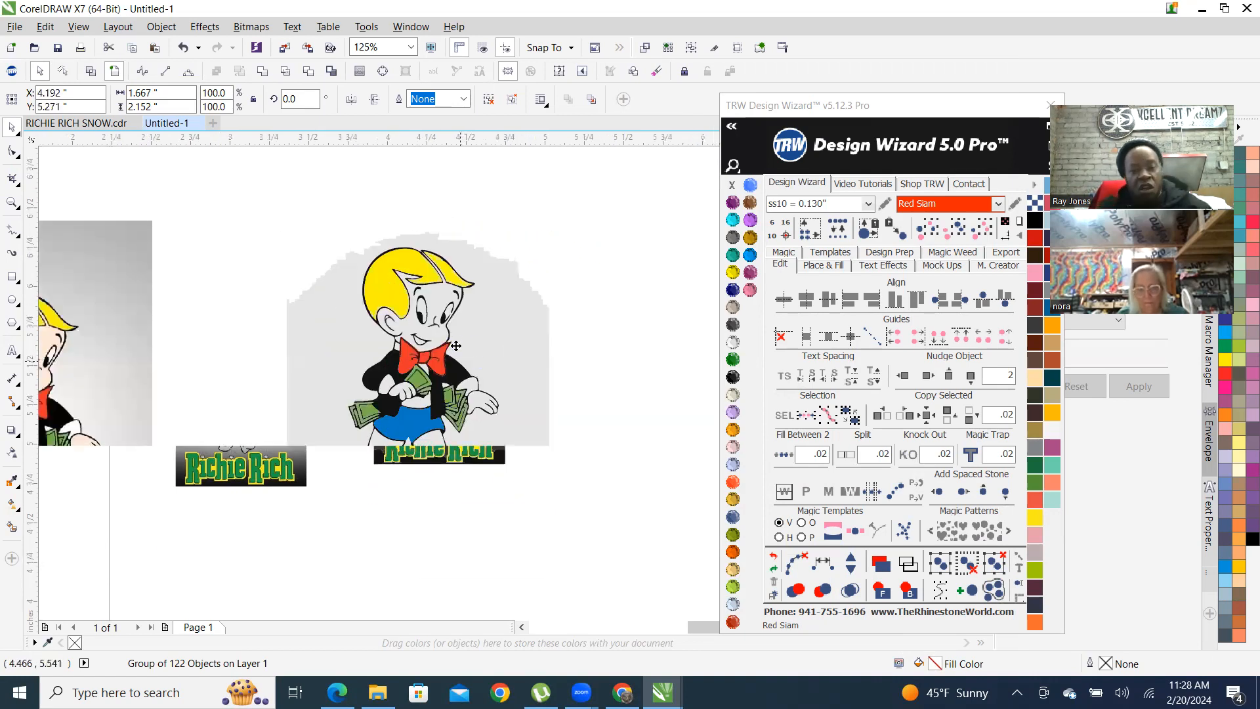
{"action": "right_click", "coordinate": [488, 335]}
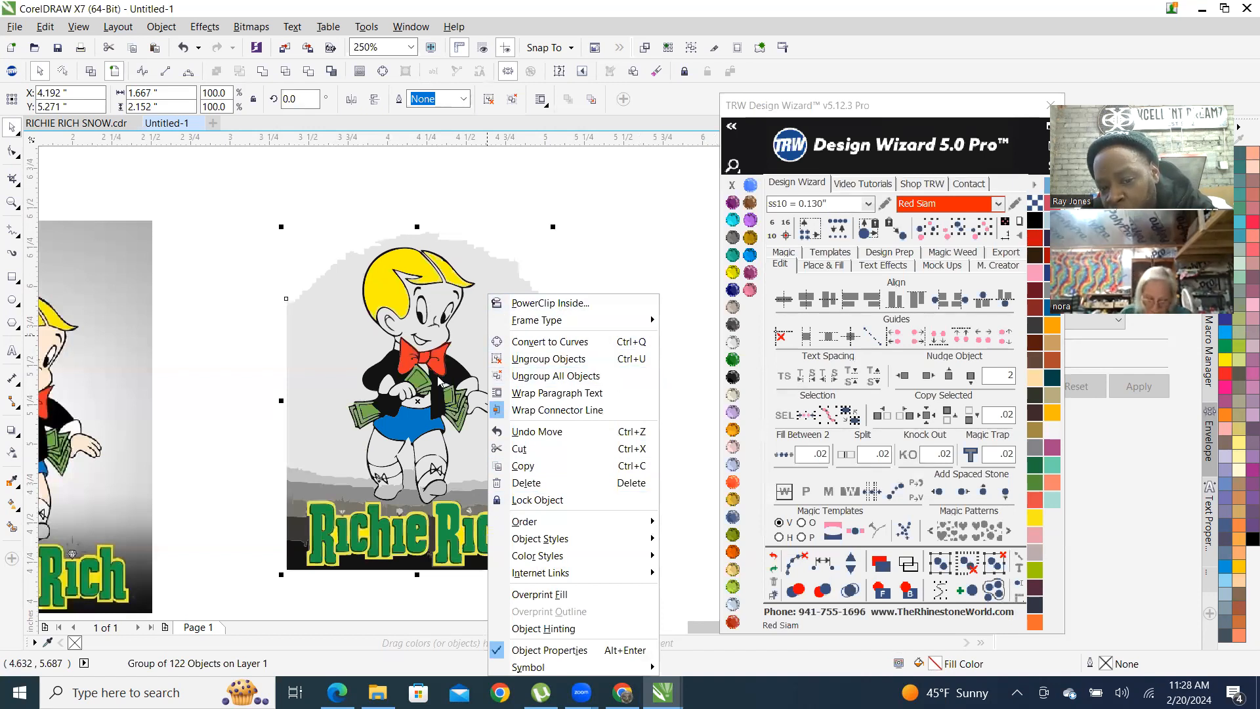
{"action": "left_click", "coordinate": [593, 378]}
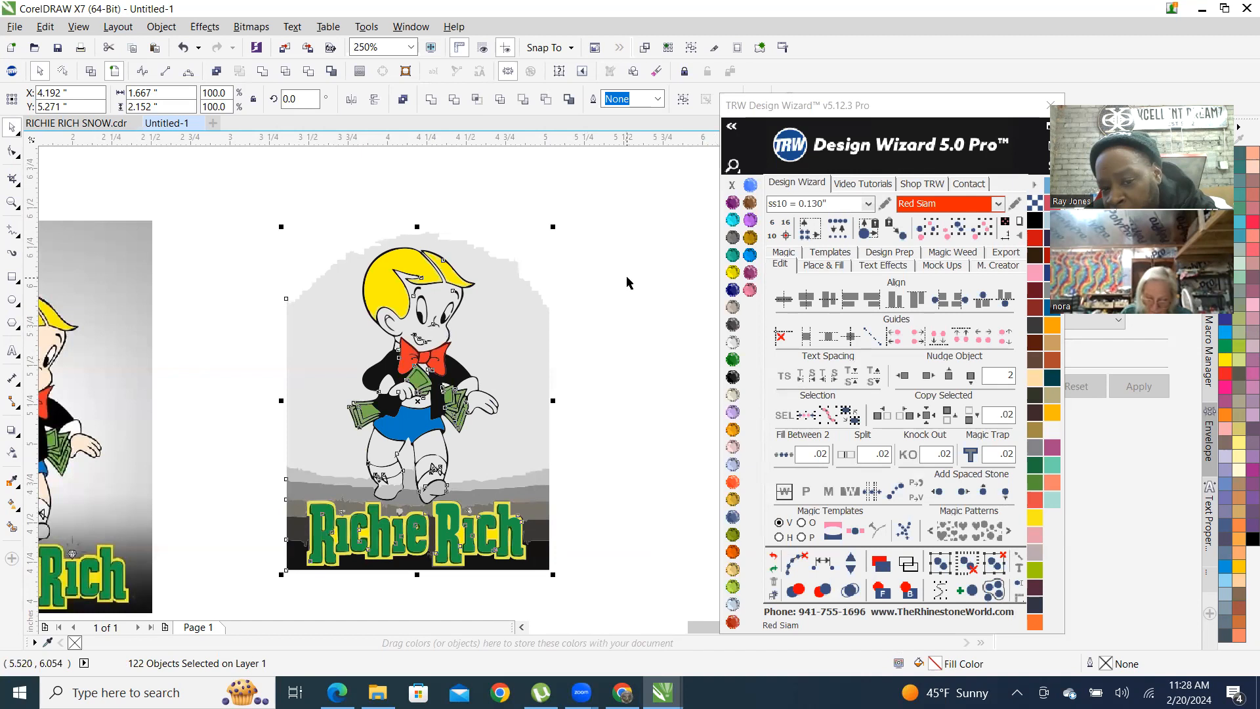
{"action": "left_click", "coordinate": [563, 329]}
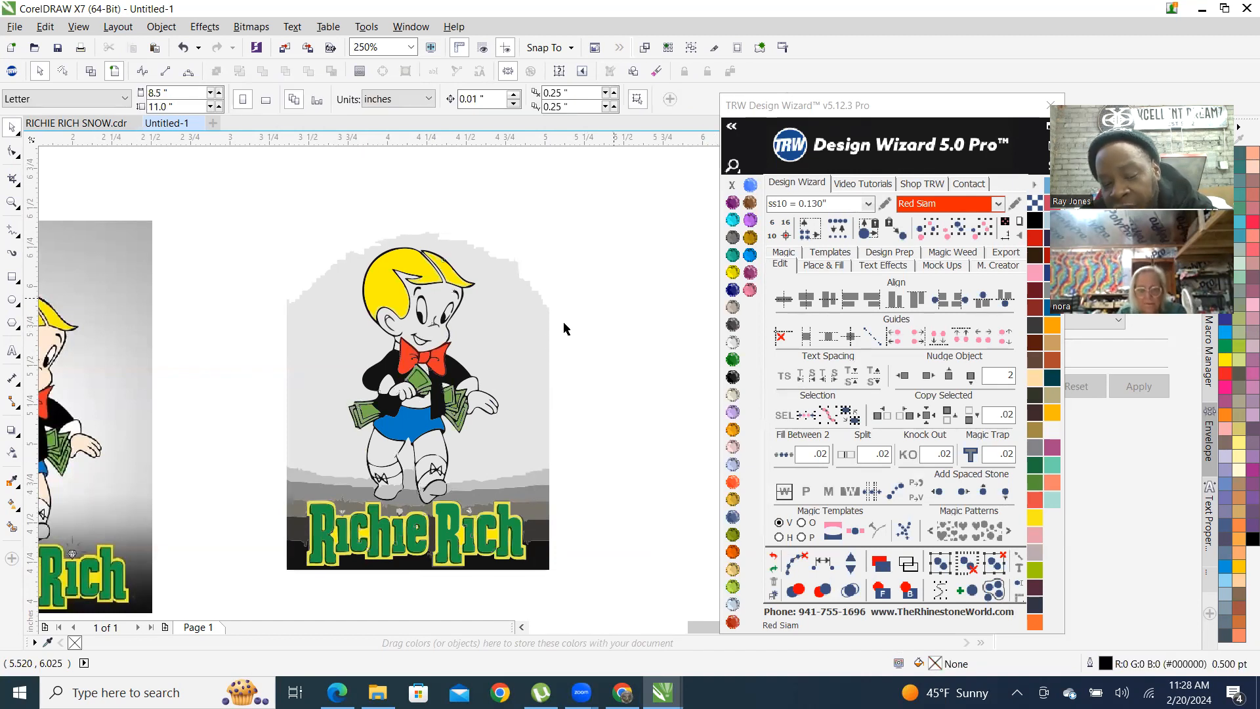
Nudge the large pale grey background shape by 2 to the right of the traced figure and delete it
{"action": "scroll", "coordinate": [563, 330], "scroll_direction": "down", "scroll_amount": 2}
{"action": "scroll", "coordinate": [560, 346], "scroll_direction": "up", "scroll_amount": 2}
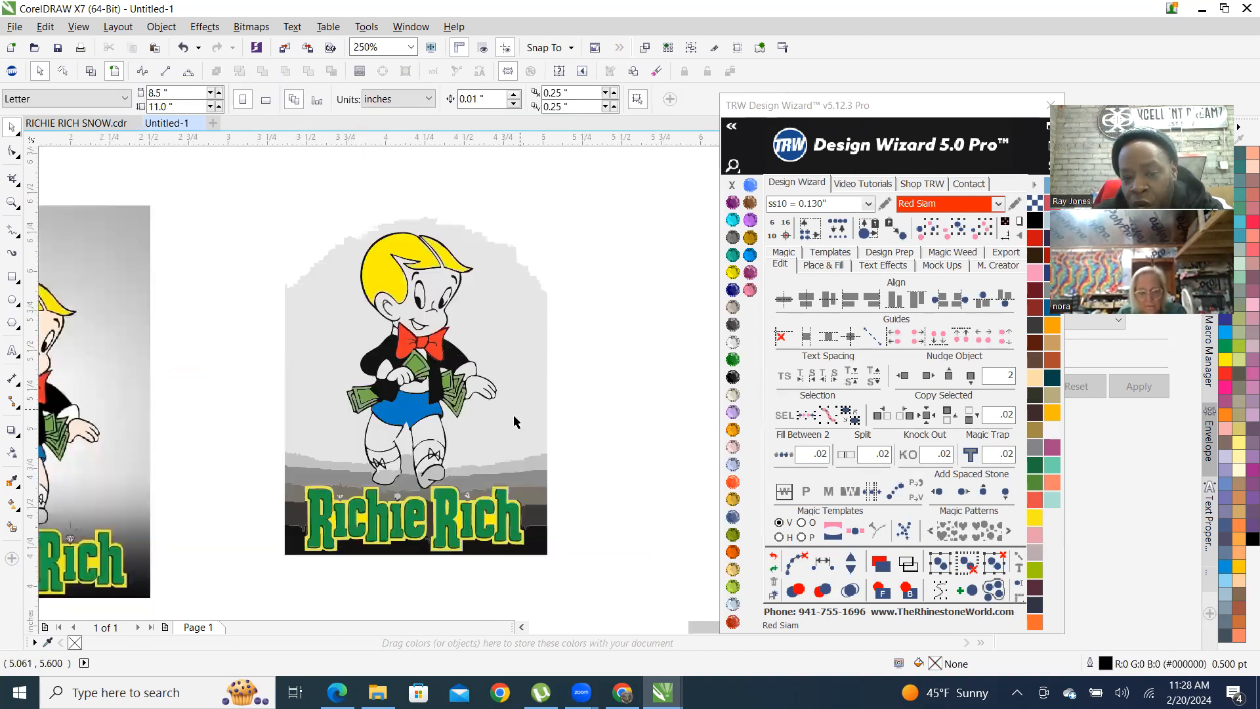
{"action": "left_click", "coordinate": [495, 318]}
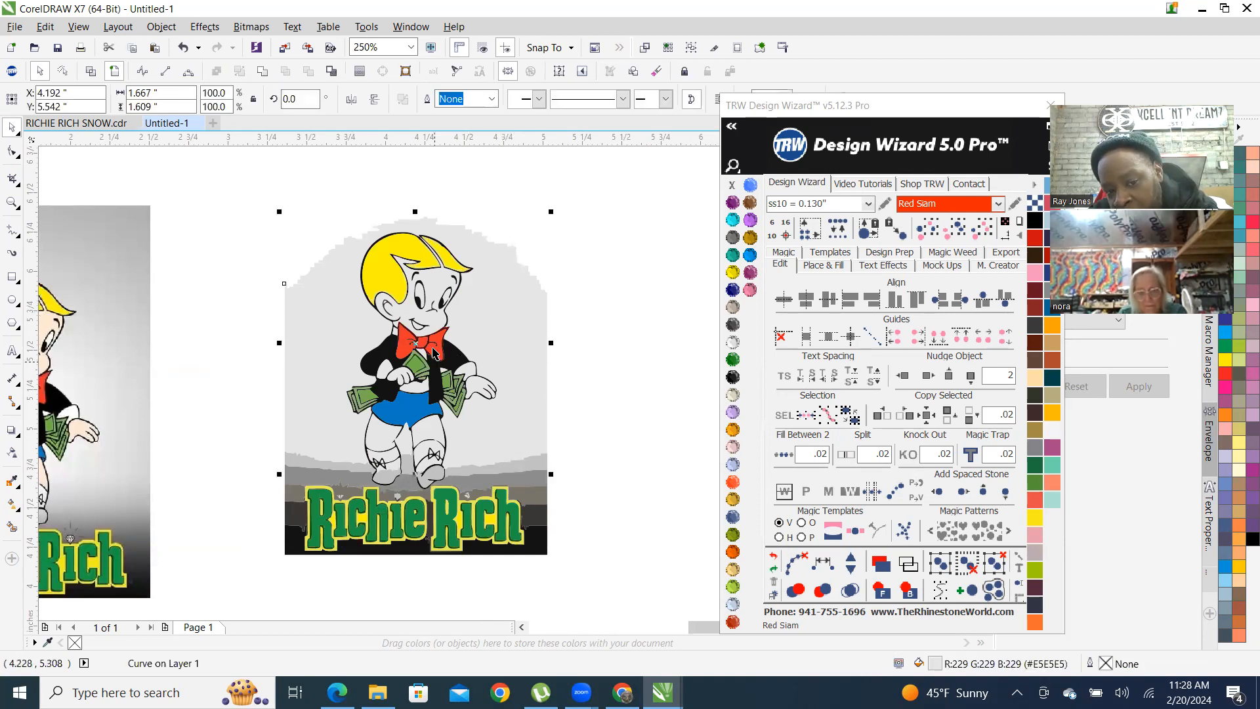
{"action": "scroll", "coordinate": [421, 380], "scroll_direction": "down", "scroll_amount": 2}
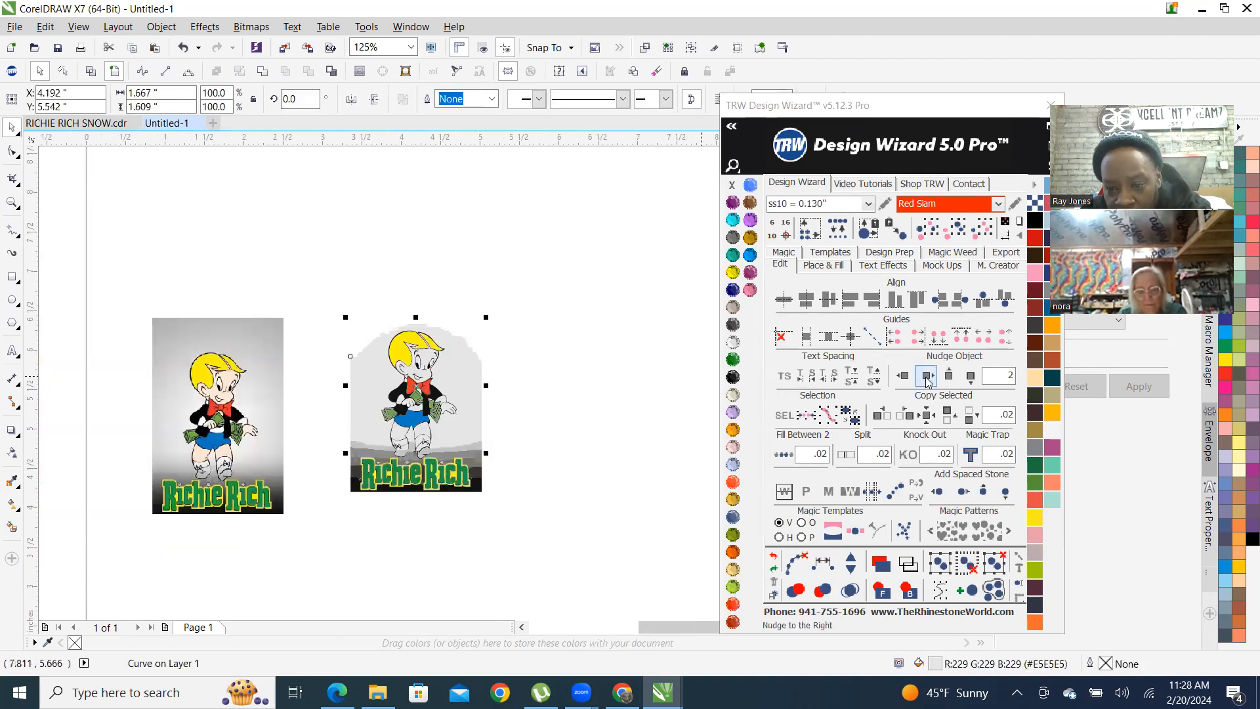
{"action": "left_click", "coordinate": [928, 380]}
{"action": "left_click", "coordinate": [486, 273]}
{"action": "scroll", "coordinate": [597, 381], "scroll_direction": "up", "scroll_amount": 2}
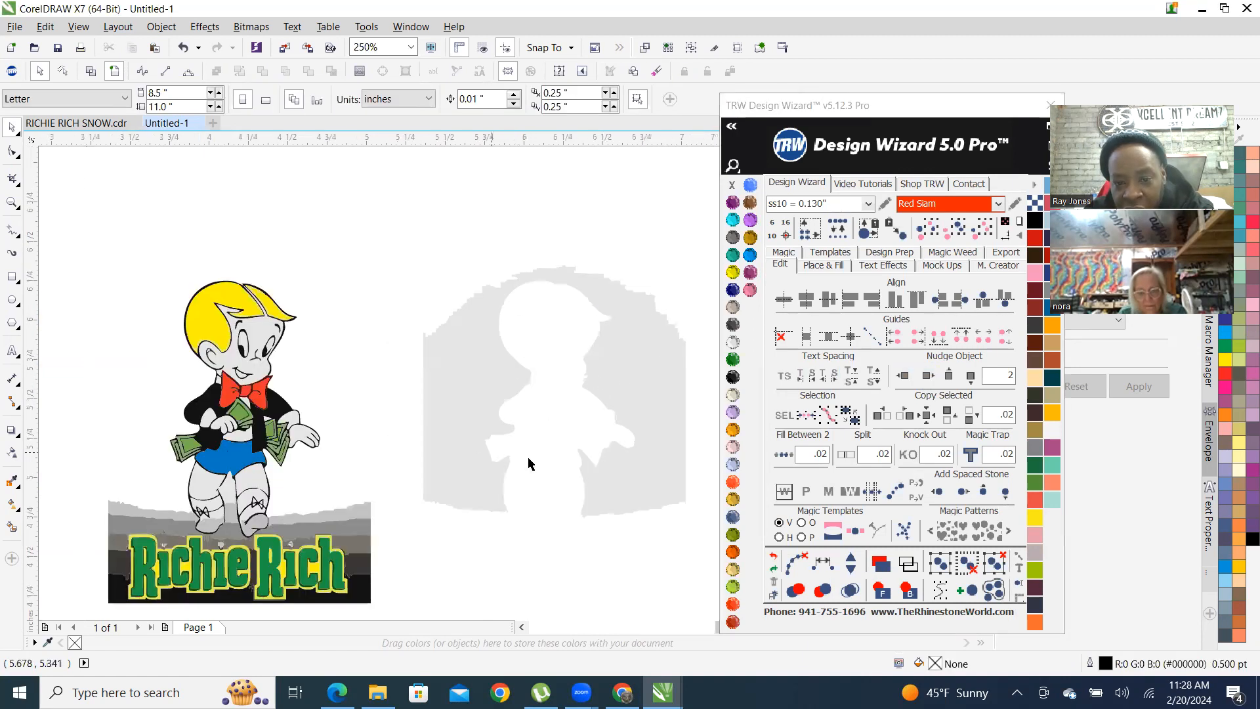
{"action": "left_click", "coordinate": [543, 360]}
{"action": "scroll", "coordinate": [538, 371], "scroll_direction": "down", "scroll_amount": 2}
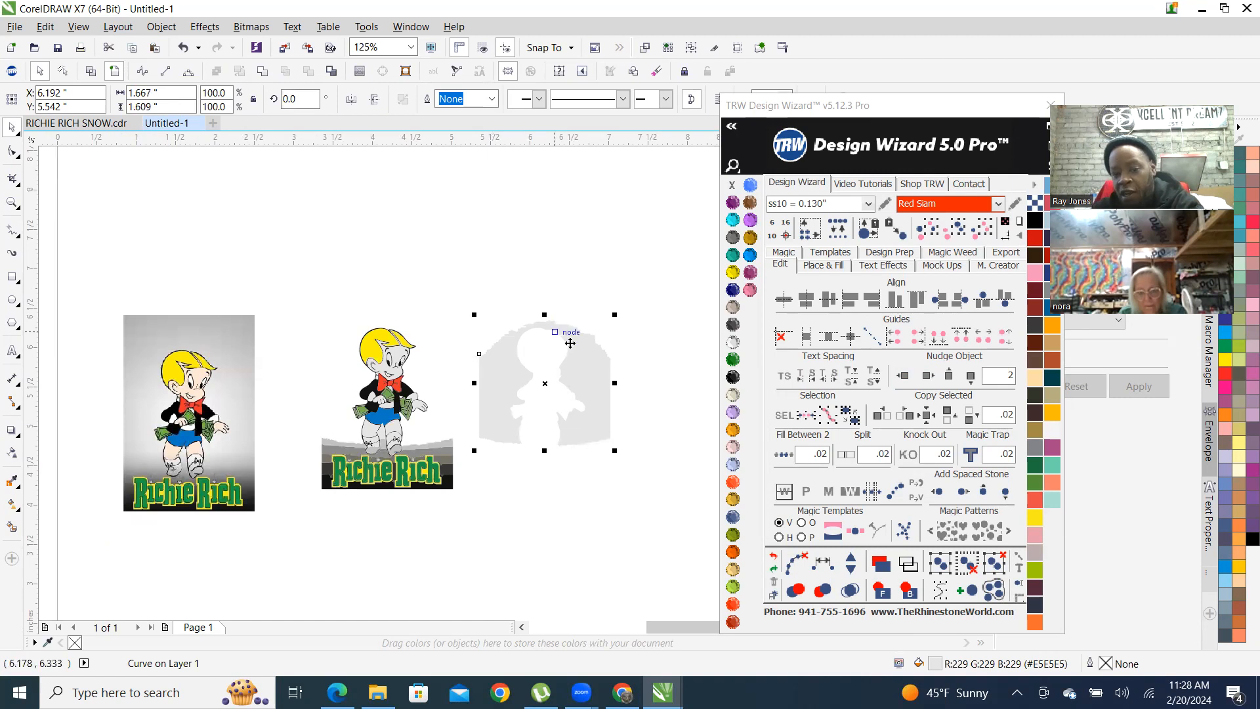
{"action": "scroll", "coordinate": [558, 341], "scroll_direction": "up", "scroll_amount": 2}
{"action": "key", "text": "Delete"}
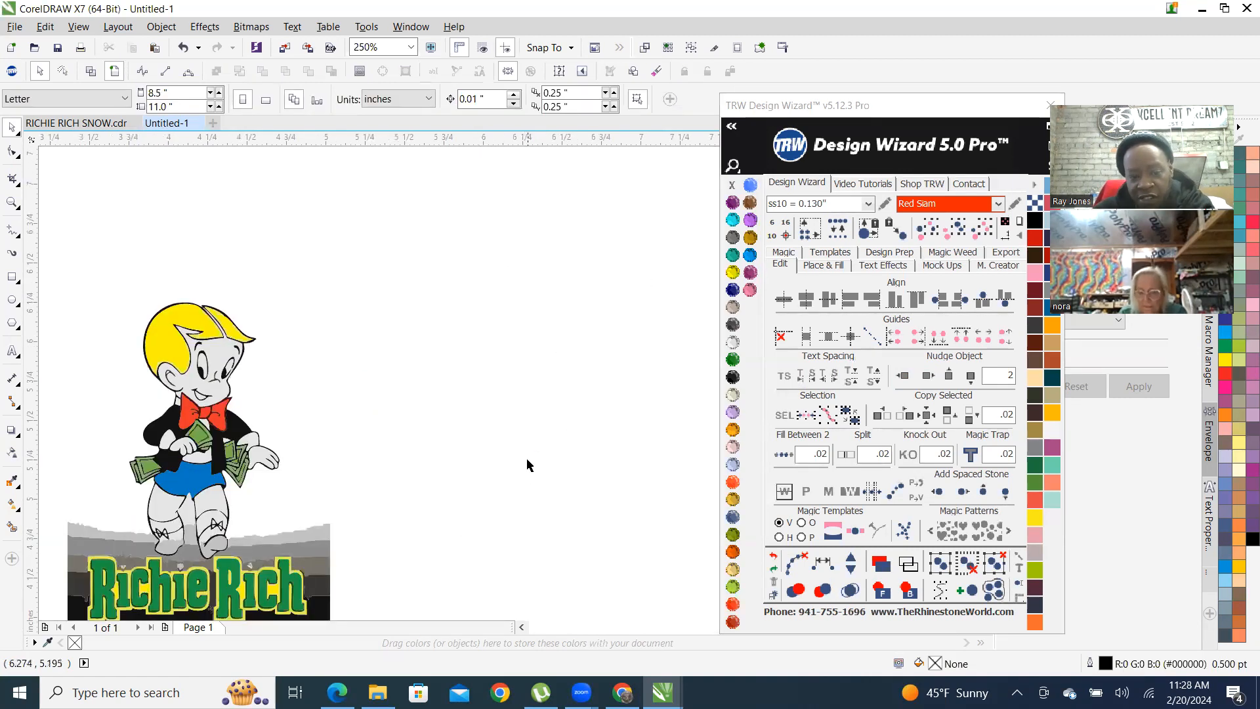
Select the upper grey strip beside the figure's legs and examine the remaining background bands against the original poster
{"action": "scroll", "coordinate": [528, 453], "scroll_direction": "down", "scroll_amount": 2}
{"action": "scroll", "coordinate": [371, 525], "scroll_direction": "up", "scroll_amount": 2}
{"action": "scroll", "coordinate": [233, 484], "scroll_direction": "up", "scroll_amount": 2}
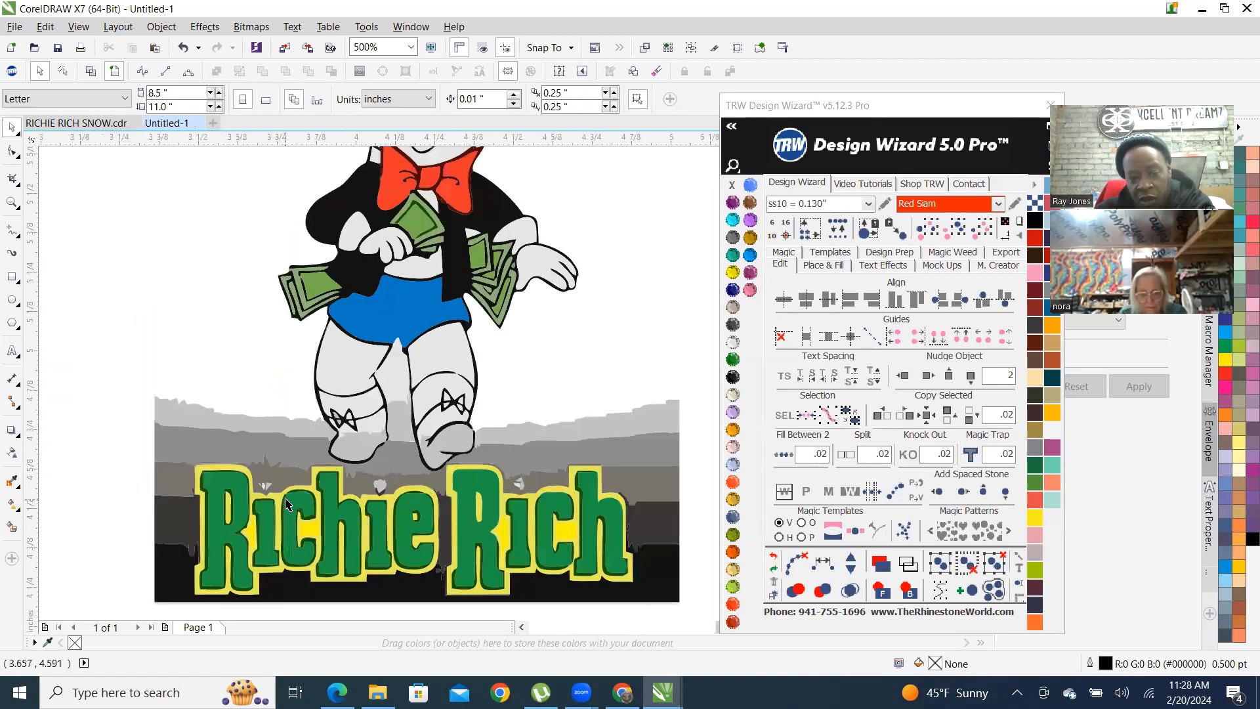
{"action": "left_click", "coordinate": [265, 425]}
{"action": "scroll", "coordinate": [268, 432], "scroll_direction": "down", "scroll_amount": 2}
{"action": "scroll", "coordinate": [269, 434], "scroll_direction": "down", "scroll_amount": 4}
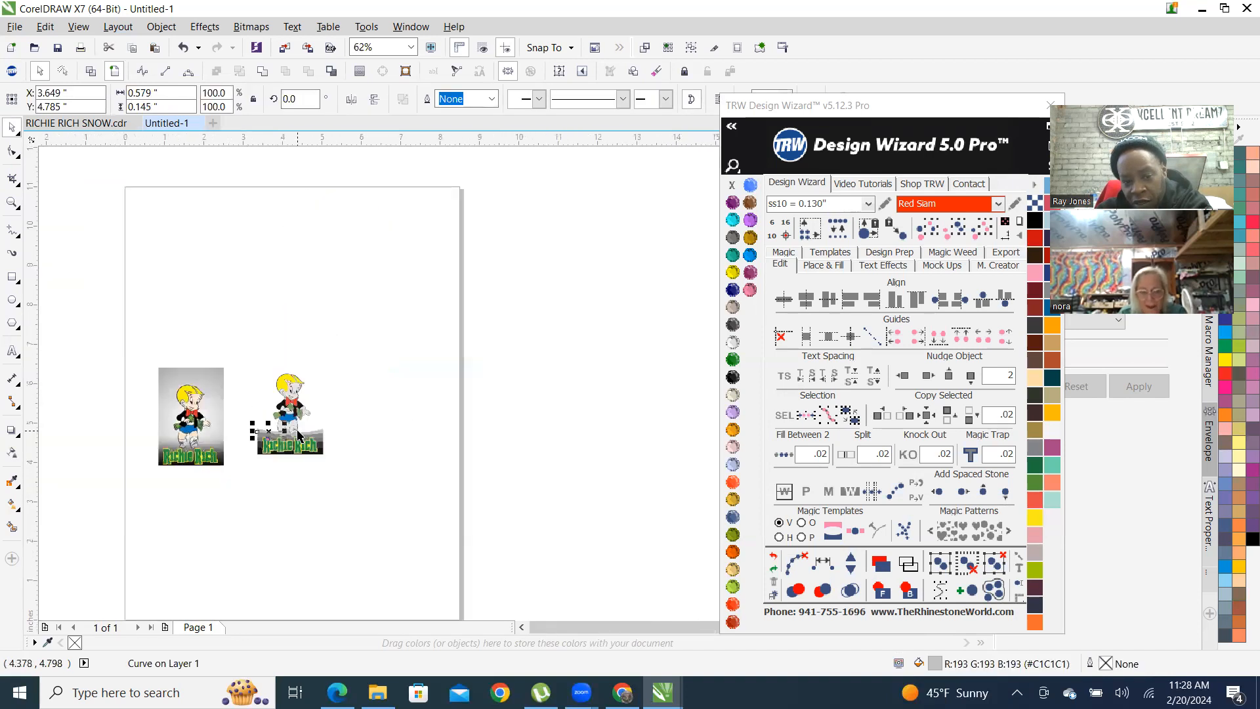
{"action": "scroll", "coordinate": [266, 433], "scroll_direction": "up", "scroll_amount": 2}
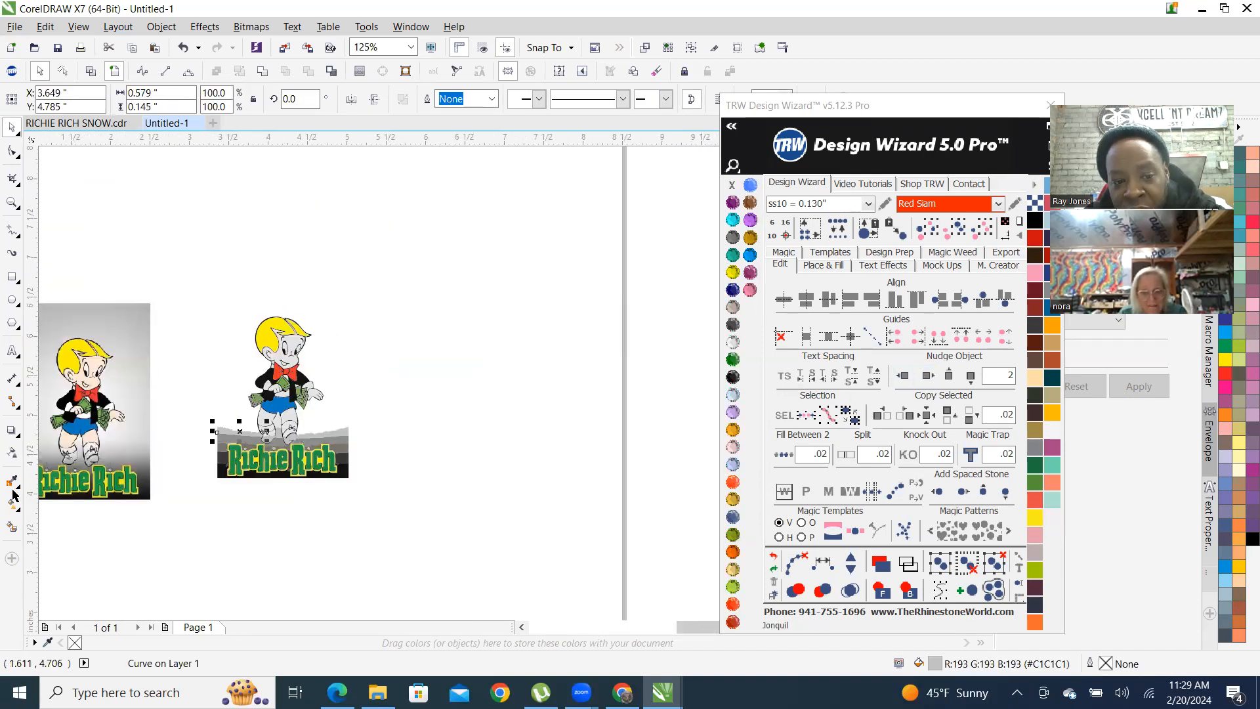
{"action": "scroll", "coordinate": [120, 465], "scroll_direction": "up", "scroll_amount": 2}
{"action": "scroll", "coordinate": [209, 443], "scroll_direction": "down", "scroll_amount": 2}
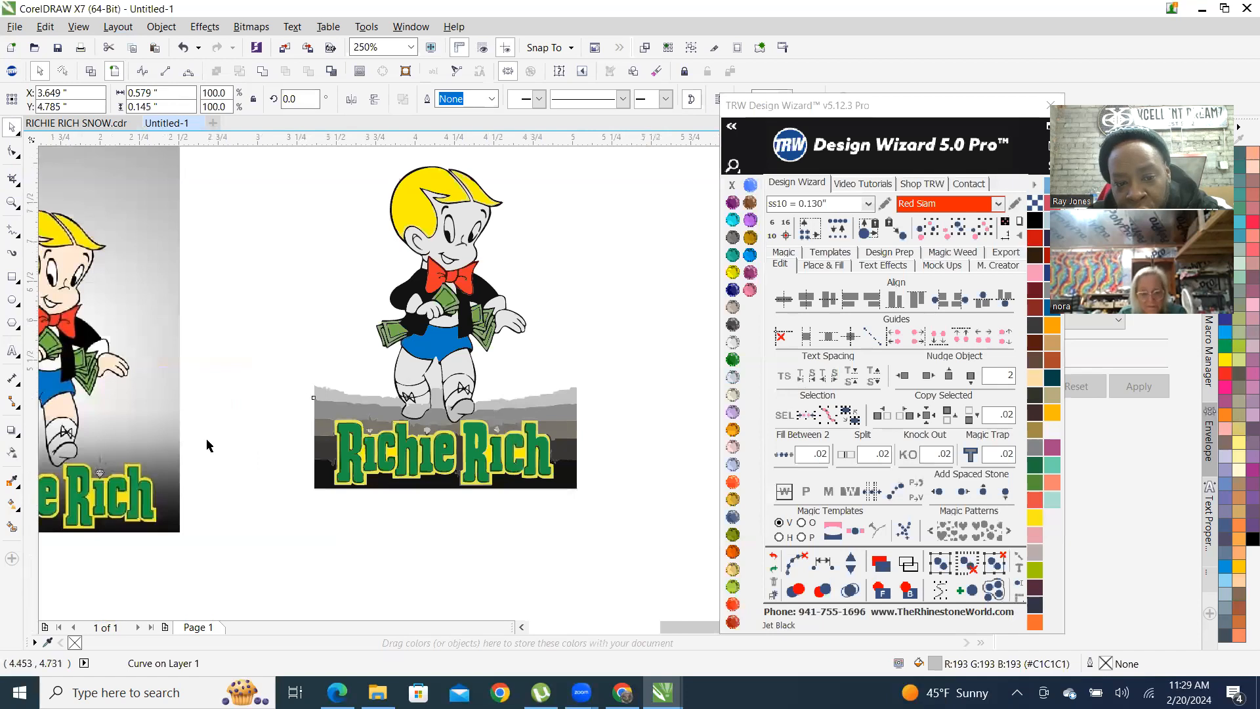
{"action": "scroll", "coordinate": [245, 439], "scroll_direction": "up", "scroll_amount": 2}
{"action": "scroll", "coordinate": [276, 293], "scroll_direction": "down", "scroll_amount": 2}
{"action": "scroll", "coordinate": [289, 495], "scroll_direction": "up", "scroll_amount": 2}
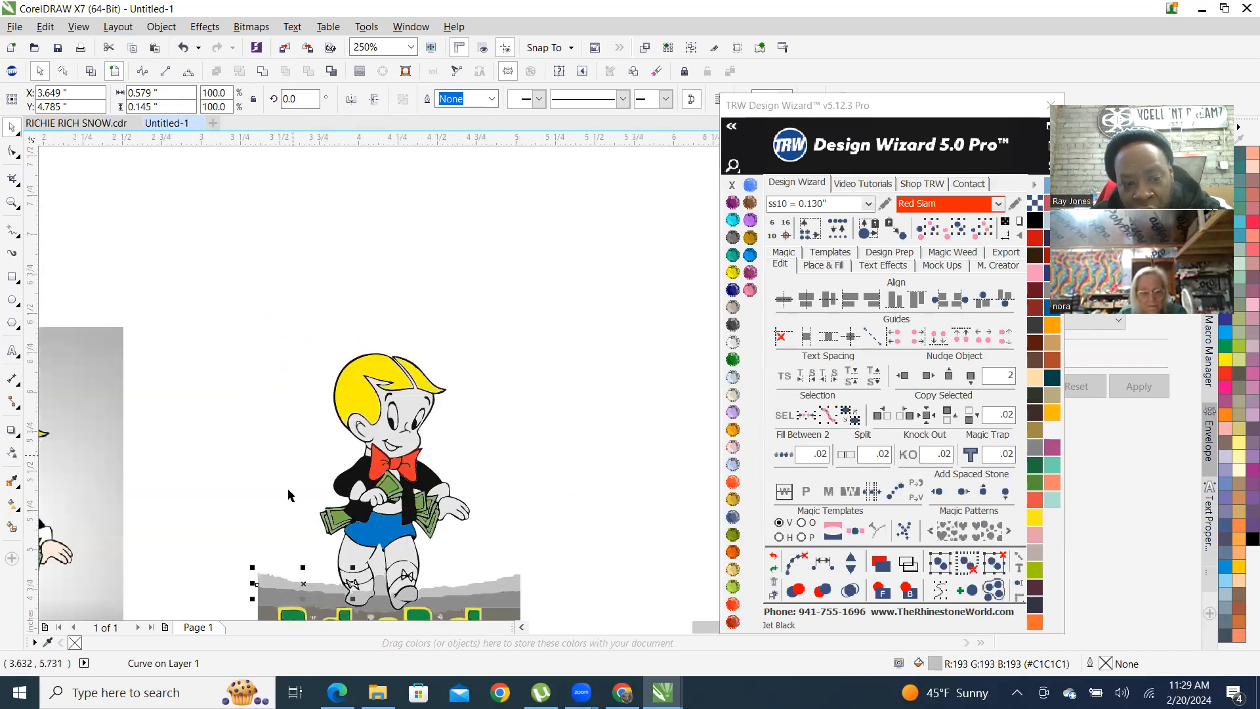
Pull the upper grey background strips and the small fragments around the legs out into the empty space above and beside the figure
{"action": "left_click_drag", "start_coordinate": [279, 584], "coordinate": [306, 293]}
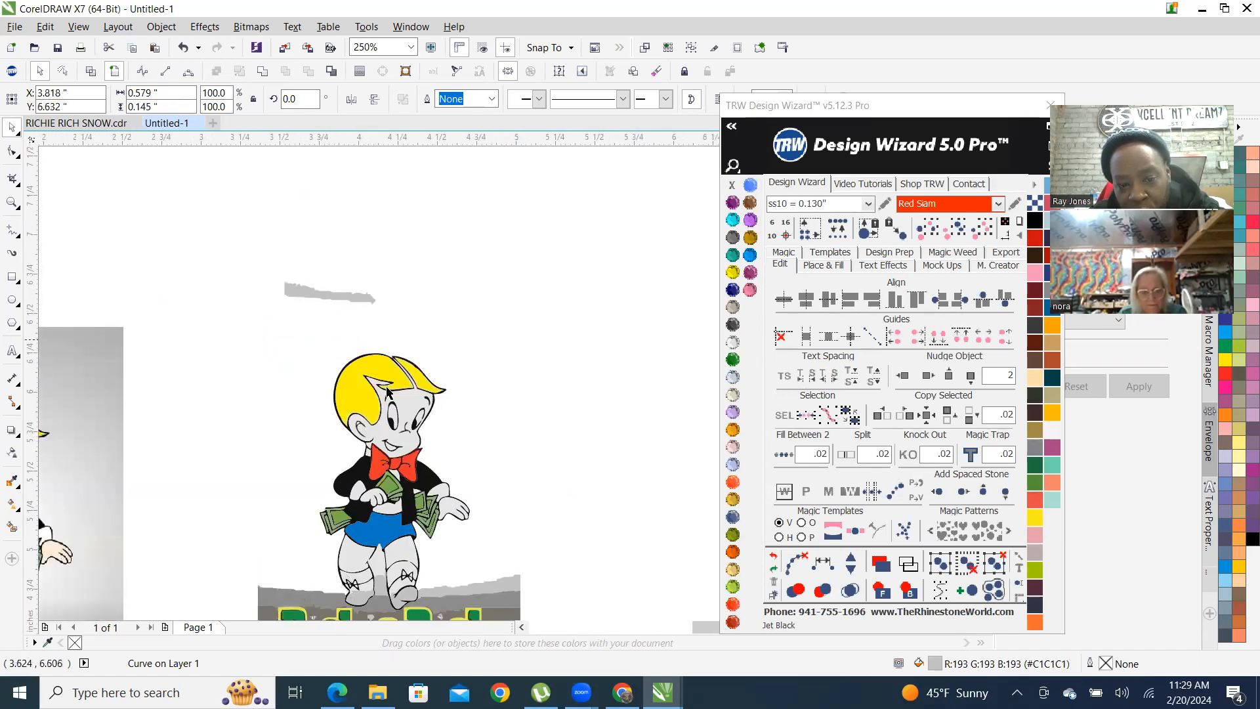
{"action": "left_click_drag", "start_coordinate": [481, 591], "coordinate": [560, 324]}
{"action": "left_click_drag", "start_coordinate": [389, 597], "coordinate": [557, 374]}
{"action": "left_click", "coordinate": [457, 303]}
Compare the grey bands behind the Richie Rich lettering in the trace with the gradient background of the original
{"action": "scroll", "coordinate": [470, 238], "scroll_direction": "down", "scroll_amount": 2}
{"action": "scroll", "coordinate": [435, 357], "scroll_direction": "up", "scroll_amount": 2}
{"action": "scroll", "coordinate": [258, 497], "scroll_direction": "down", "scroll_amount": 2}
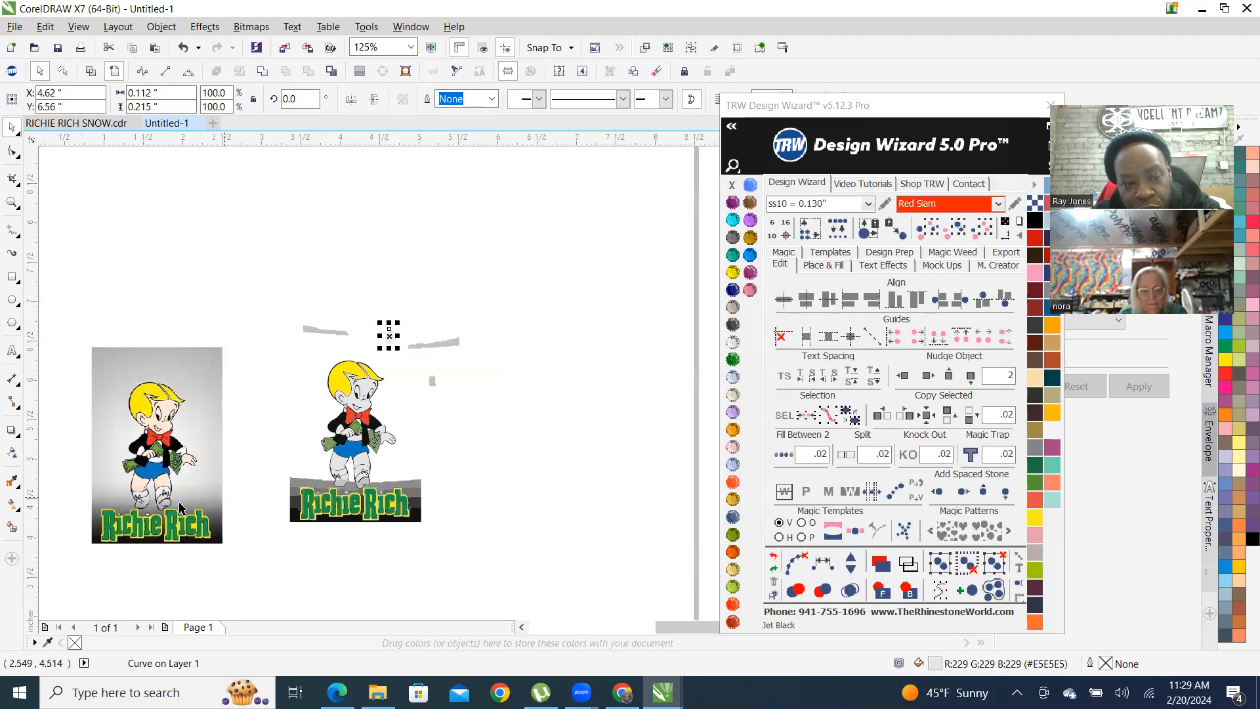
{"action": "scroll", "coordinate": [259, 515], "scroll_direction": "up", "scroll_amount": 2}
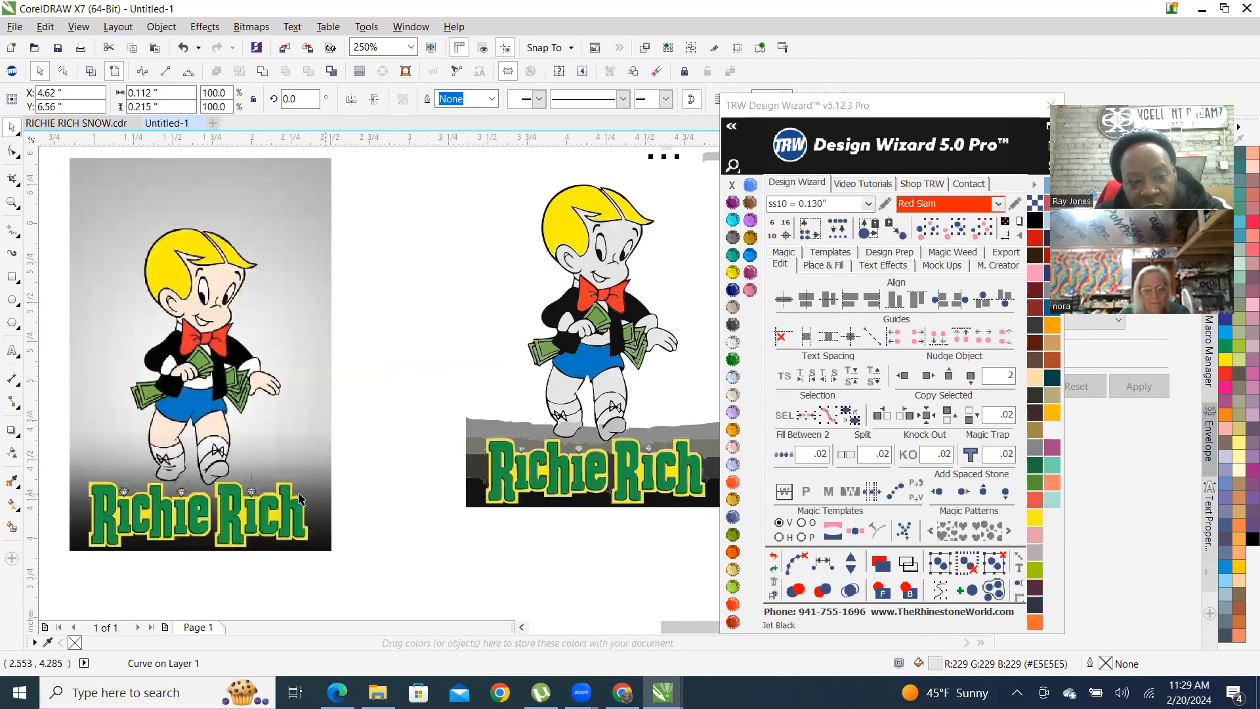
{"action": "scroll", "coordinate": [278, 488], "scroll_direction": "down", "scroll_amount": 2}
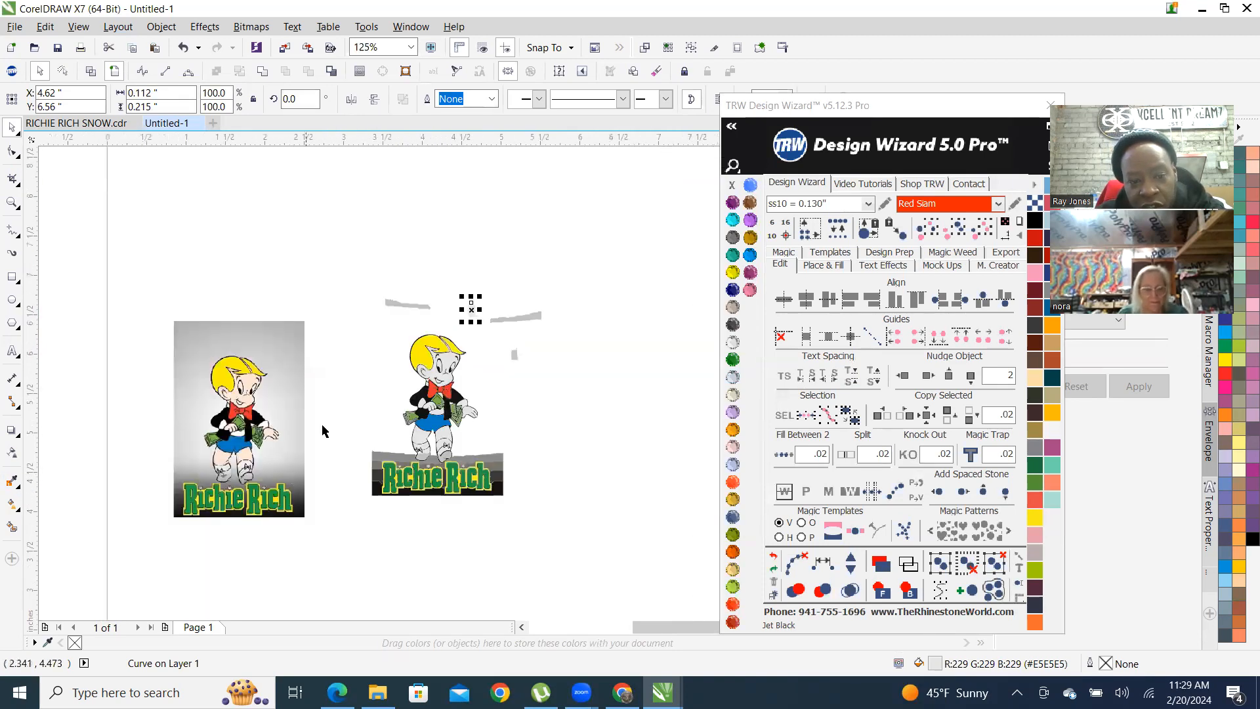
{"action": "scroll", "coordinate": [400, 463], "scroll_direction": "up", "scroll_amount": 4}
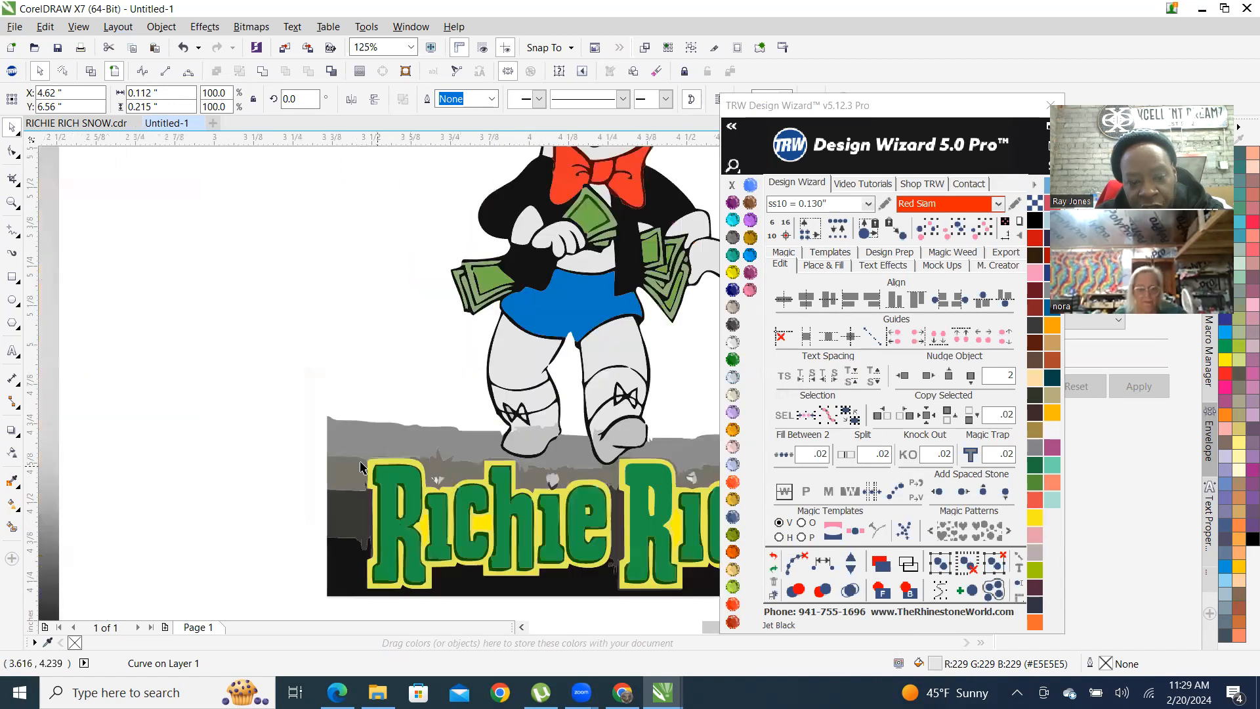
{"action": "scroll", "coordinate": [446, 464], "scroll_direction": "down", "scroll_amount": 4}
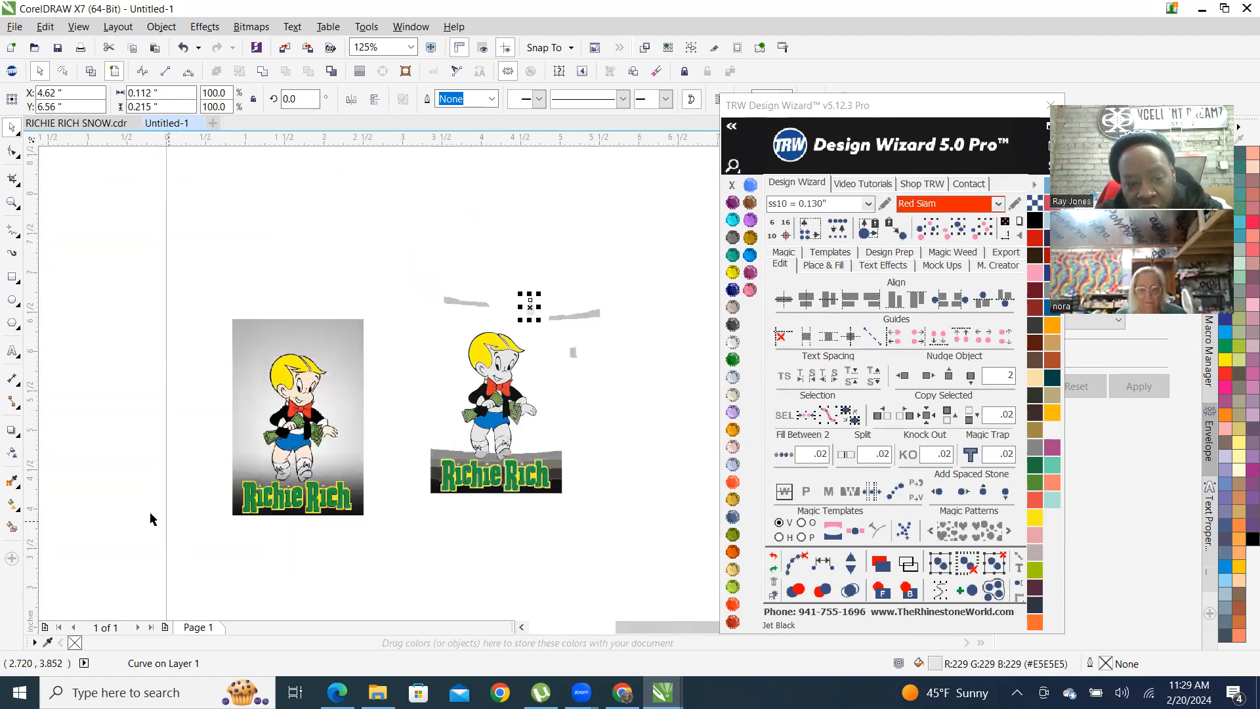
{"action": "scroll", "coordinate": [312, 484], "scroll_direction": "up", "scroll_amount": 4}
{"action": "scroll", "coordinate": [237, 352], "scroll_direction": "down", "scroll_amount": 2}
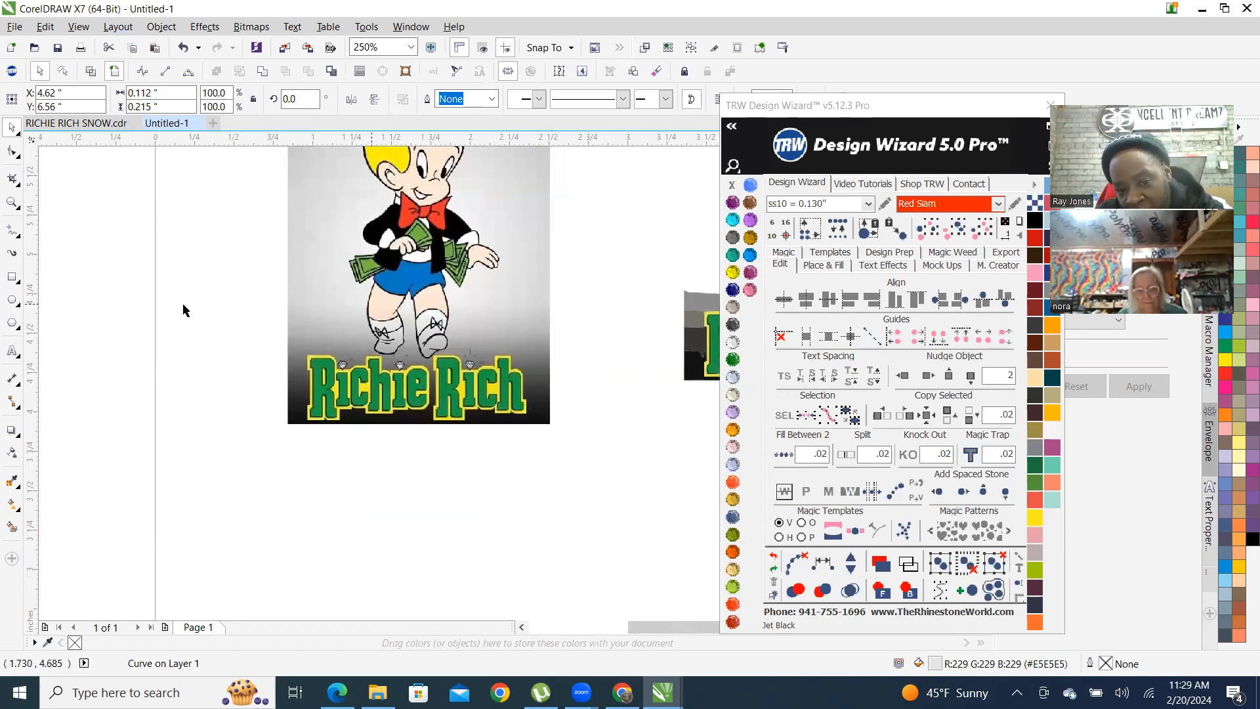
{"action": "scroll", "coordinate": [158, 384], "scroll_direction": "down", "scroll_amount": 2}
{"action": "scroll", "coordinate": [537, 374], "scroll_direction": "up", "scroll_amount": 2}
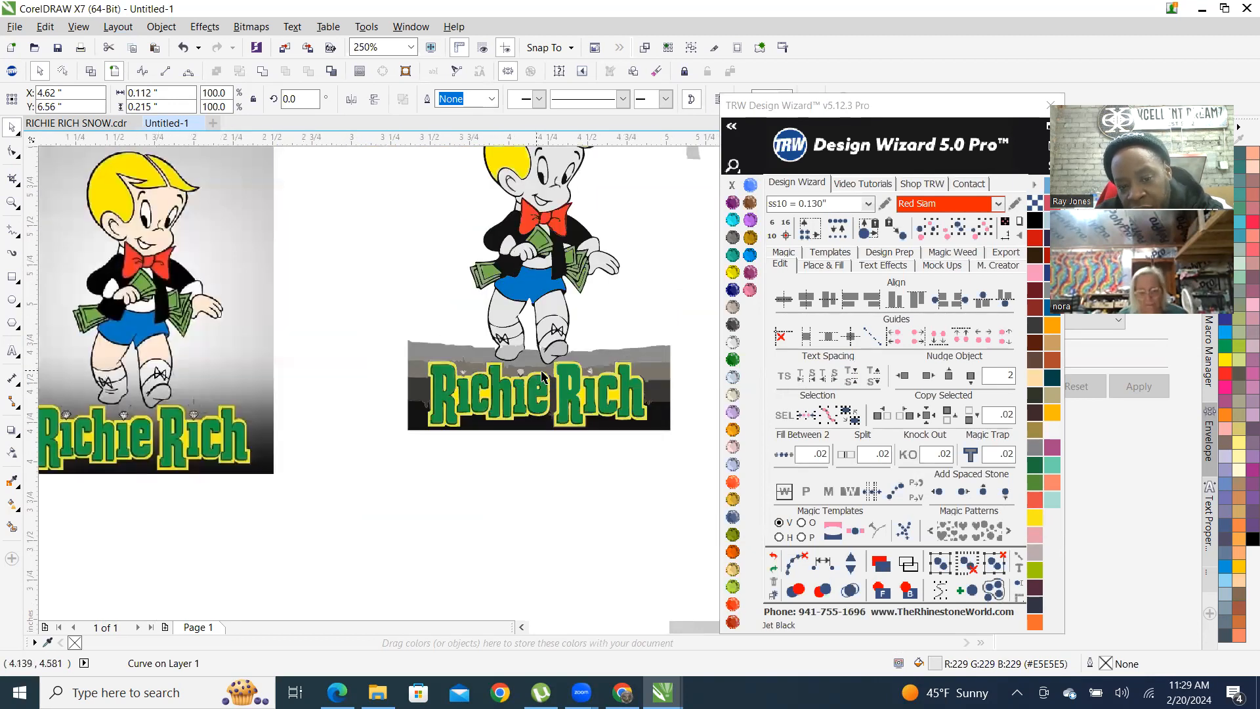
{"action": "scroll", "coordinate": [384, 418], "scroll_direction": "down", "scroll_amount": 2}
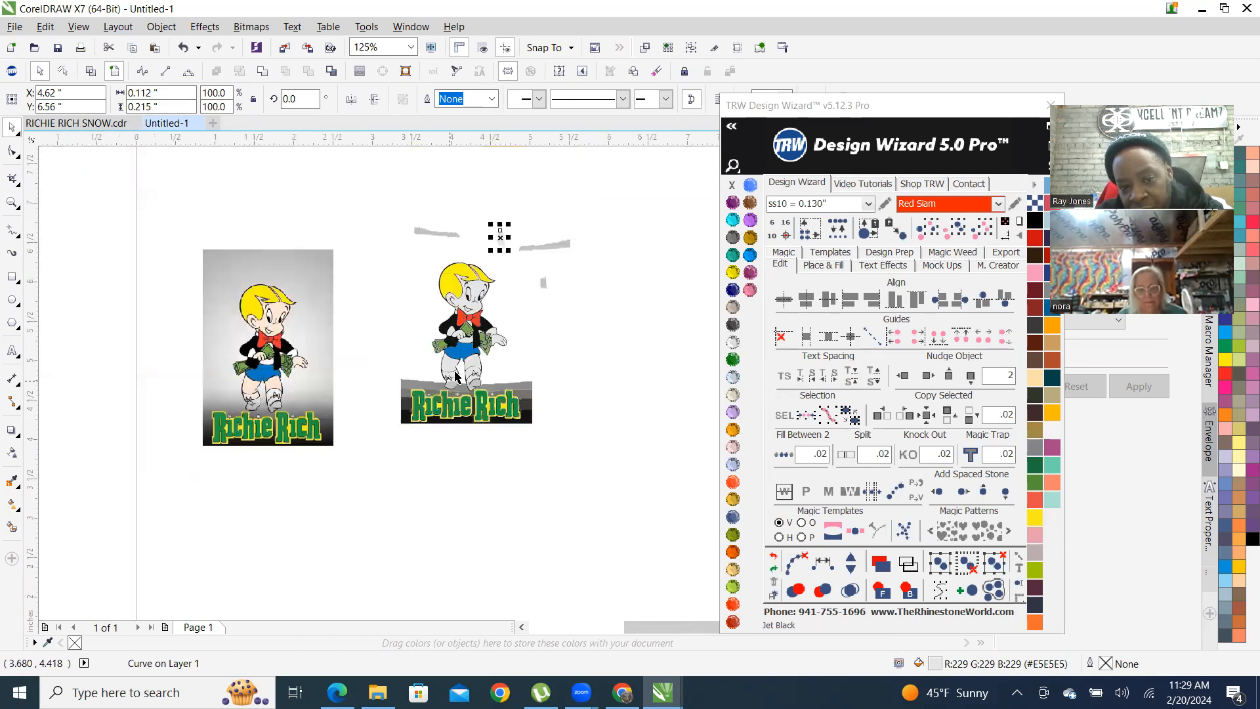
Delete the loose grey strips and fragments lying above and beside the traced figure
{"action": "scroll", "coordinate": [531, 225], "scroll_direction": "up", "scroll_amount": 2}
{"action": "left_click_drag", "start_coordinate": [439, 203], "coordinate": [630, 292]}
{"action": "key", "text": "Delete"}
{"action": "left_click", "coordinate": [338, 243]}
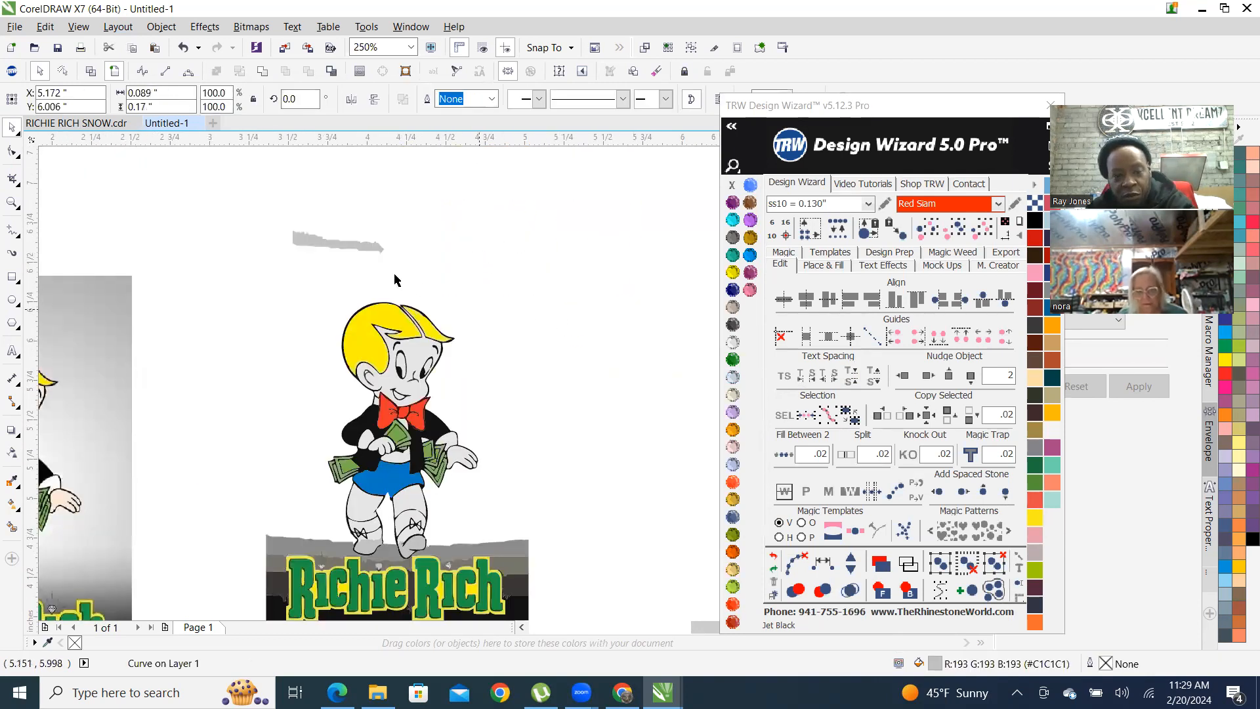
{"action": "scroll", "coordinate": [384, 440], "scroll_direction": "down", "scroll_amount": 2}
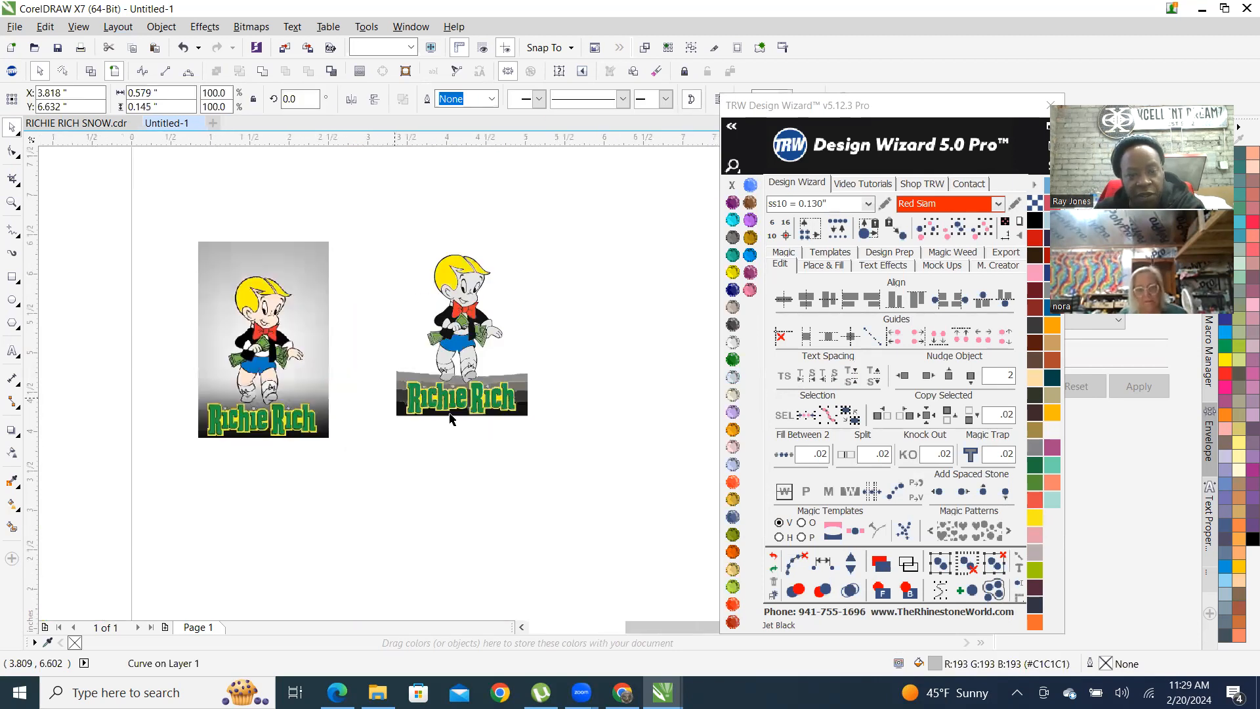
Delete the grey band pieces beneath the figure's feet and the brownish-grey piece to the right of the Richie Rich lettering
{"action": "left_click", "coordinate": [388, 368]}
{"action": "scroll", "coordinate": [388, 368], "scroll_direction": "up", "scroll_amount": 4}
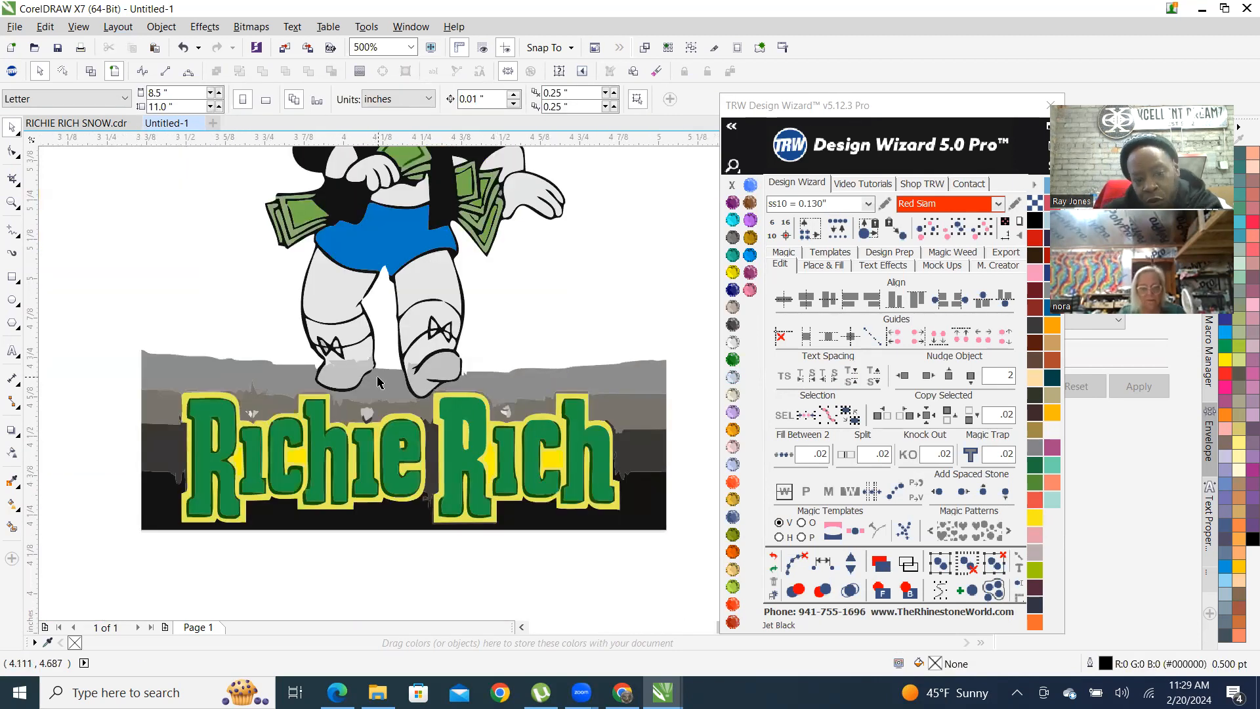
{"action": "left_click", "coordinate": [387, 393]}
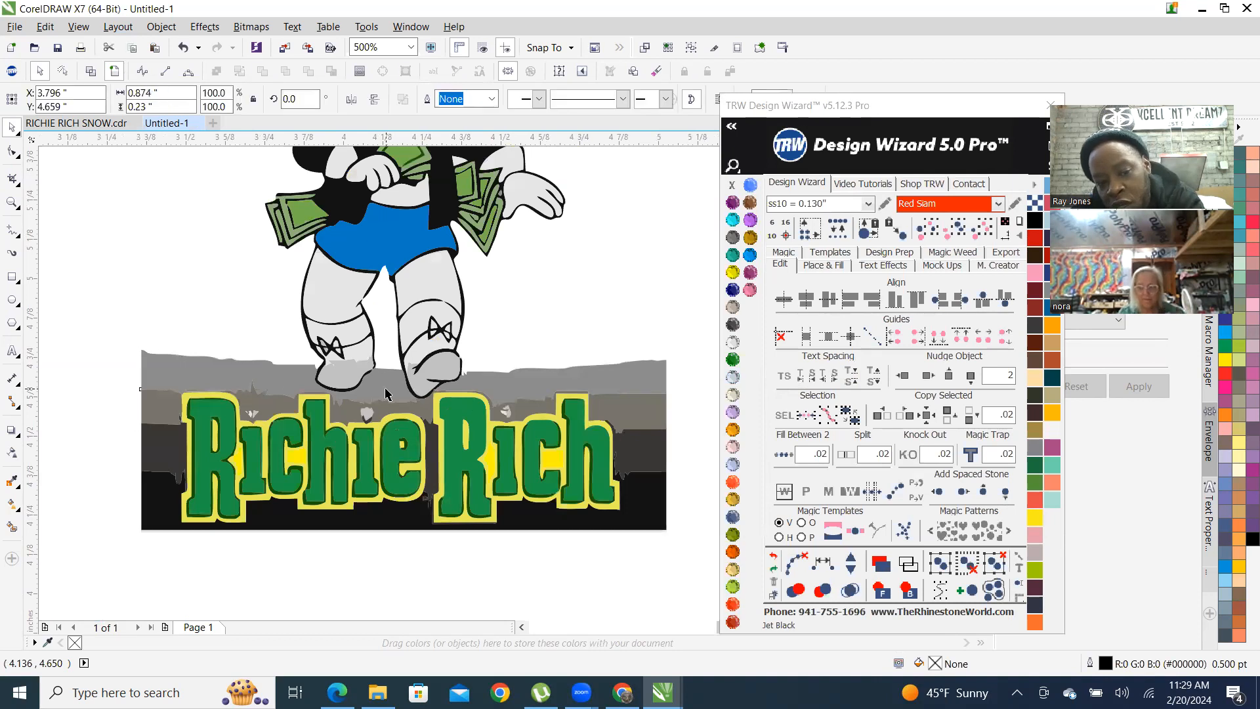
{"action": "key", "text": "Delete"}
{"action": "left_click", "coordinate": [522, 389]}
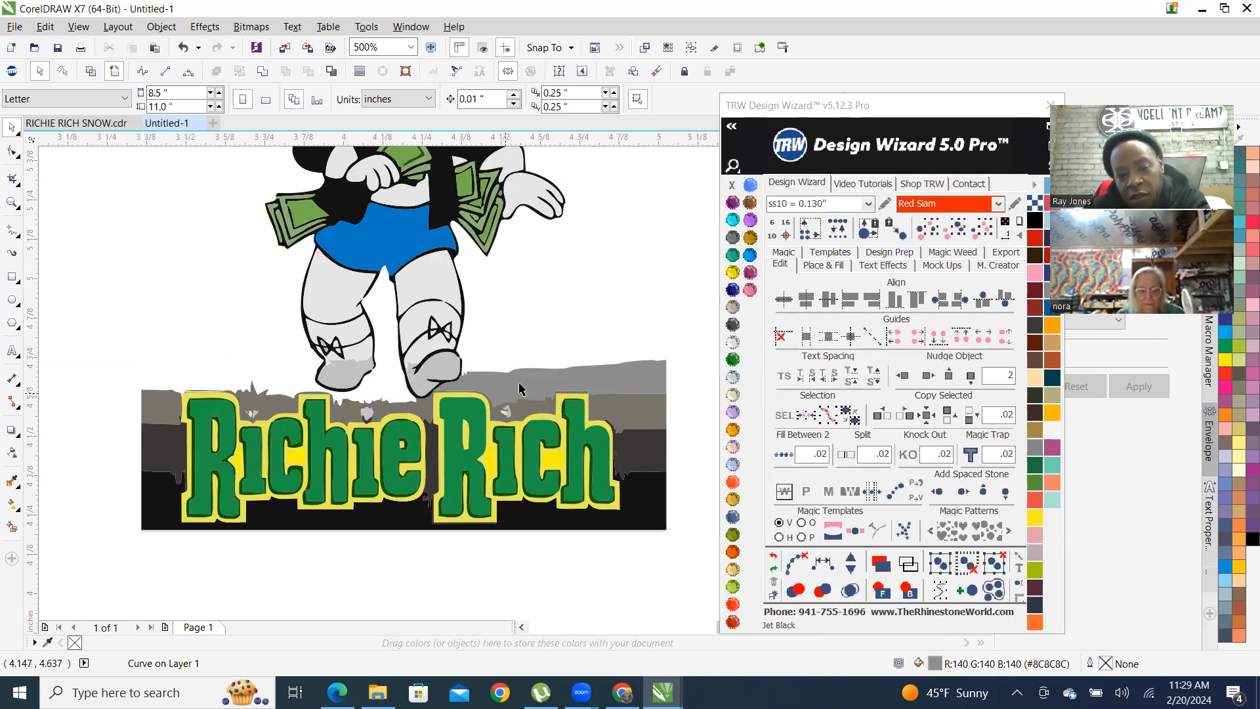
{"action": "key", "text": "Delete"}
{"action": "left_click", "coordinate": [635, 421]}
{"action": "key", "text": "Delete"}
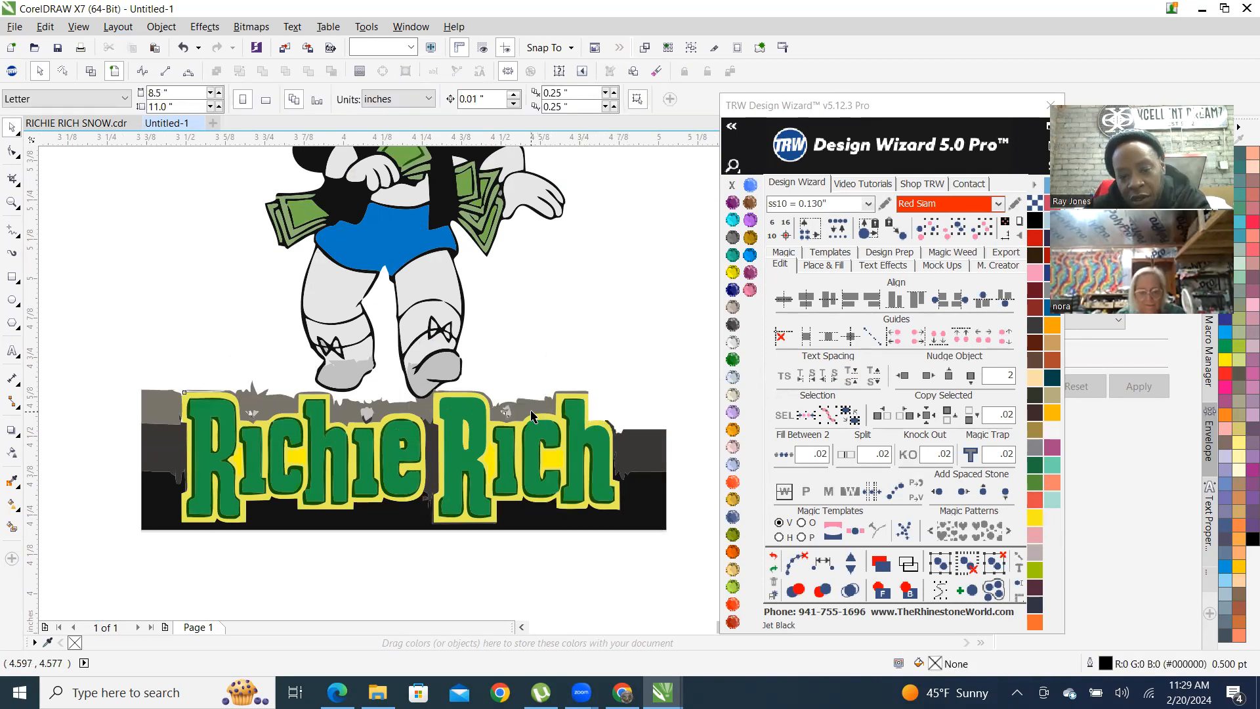
Delete the remaining brownish-grey band, the black band and the dark grey blocks on both sides of the Richie Rich lettering
{"action": "left_click", "coordinate": [253, 421]}
{"action": "key", "text": "Delete"}
{"action": "left_click", "coordinate": [166, 463]}
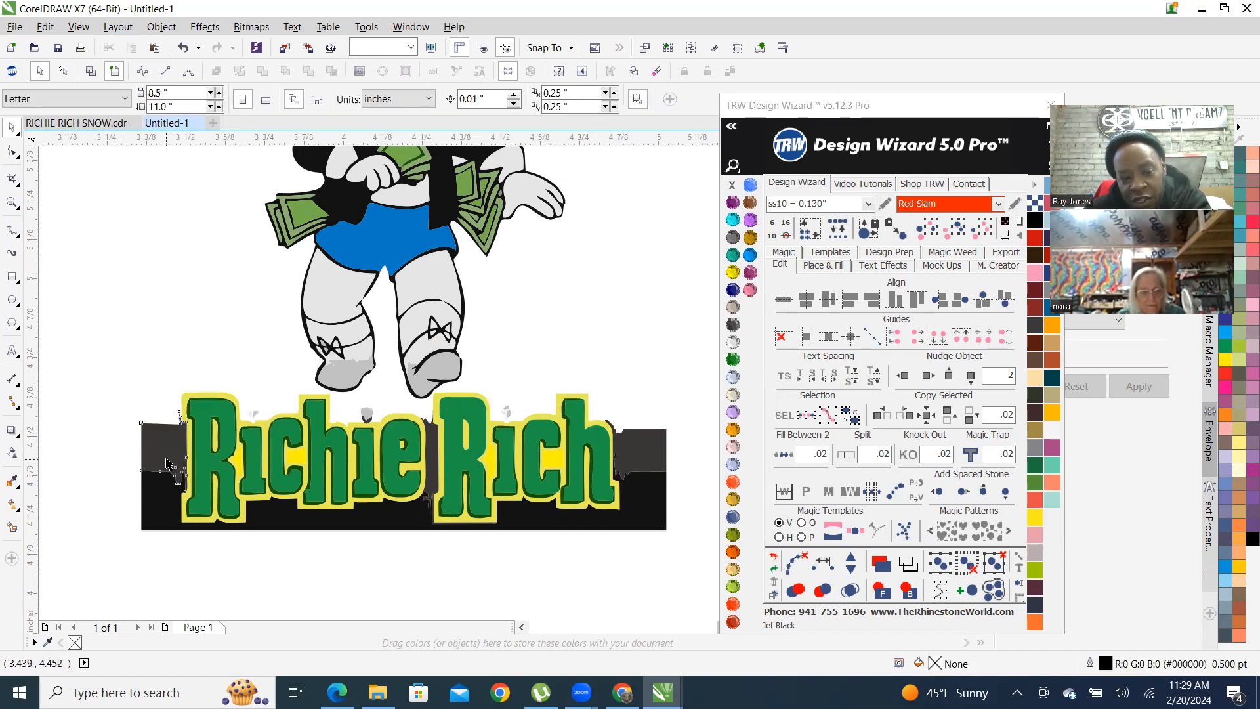
{"action": "key", "text": "Delete"}
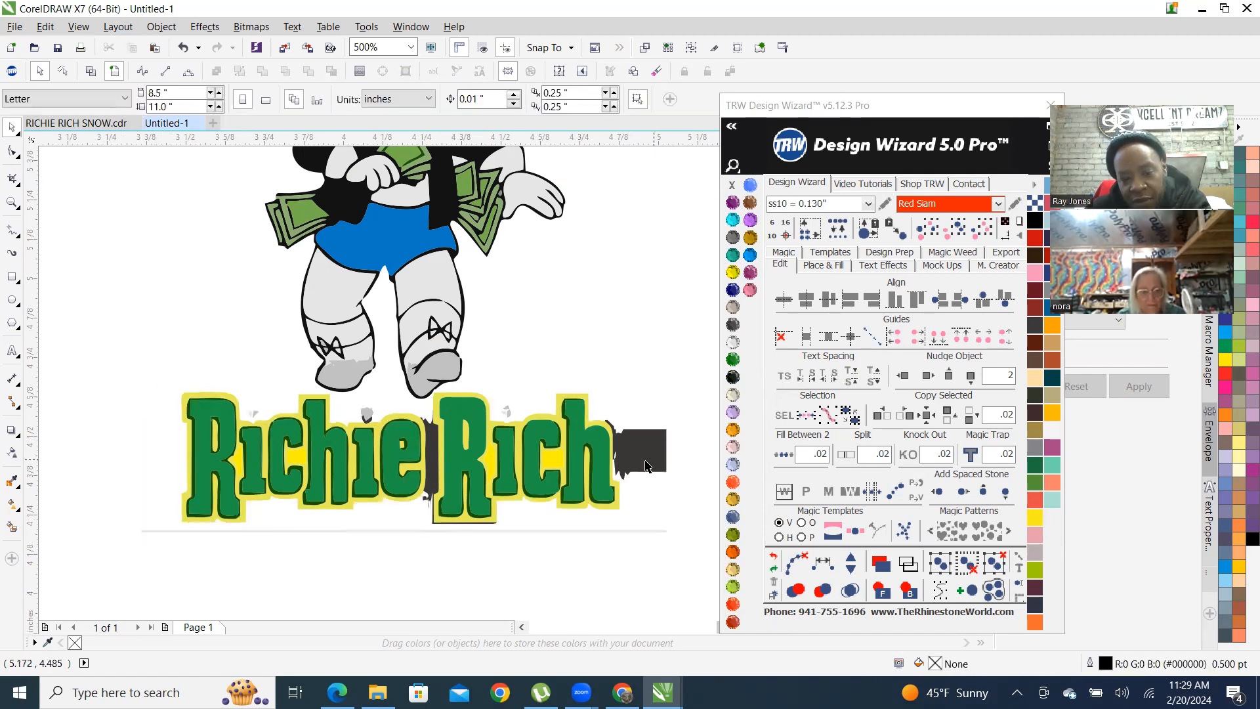
{"action": "left_click", "coordinate": [646, 466]}
{"action": "key", "text": "Delete"}
Delete the dark grey piece between the words Richie and Rich
{"action": "scroll", "coordinate": [425, 481], "scroll_direction": "up", "scroll_amount": 2}
{"action": "left_click", "coordinate": [445, 436]}
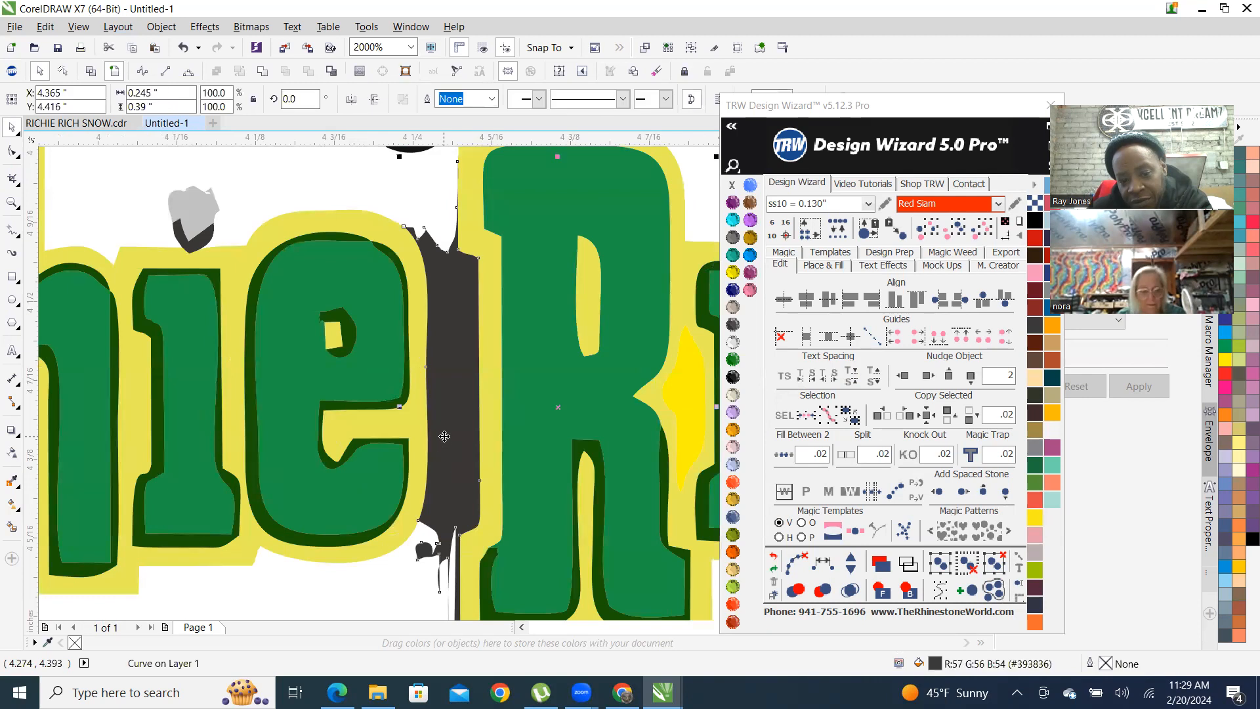
{"action": "key", "text": "Delete"}
{"action": "scroll", "coordinate": [441, 522], "scroll_direction": "down", "scroll_amount": 2}
Select the two small grey fragments above the letter i in Rich and delete them
{"action": "scroll", "coordinate": [458, 378], "scroll_direction": "up", "scroll_amount": 2}
{"action": "left_click_drag", "start_coordinate": [449, 364], "coordinate": [533, 446]}
{"action": "scroll", "coordinate": [594, 495], "scroll_direction": "down", "scroll_amount": 2}
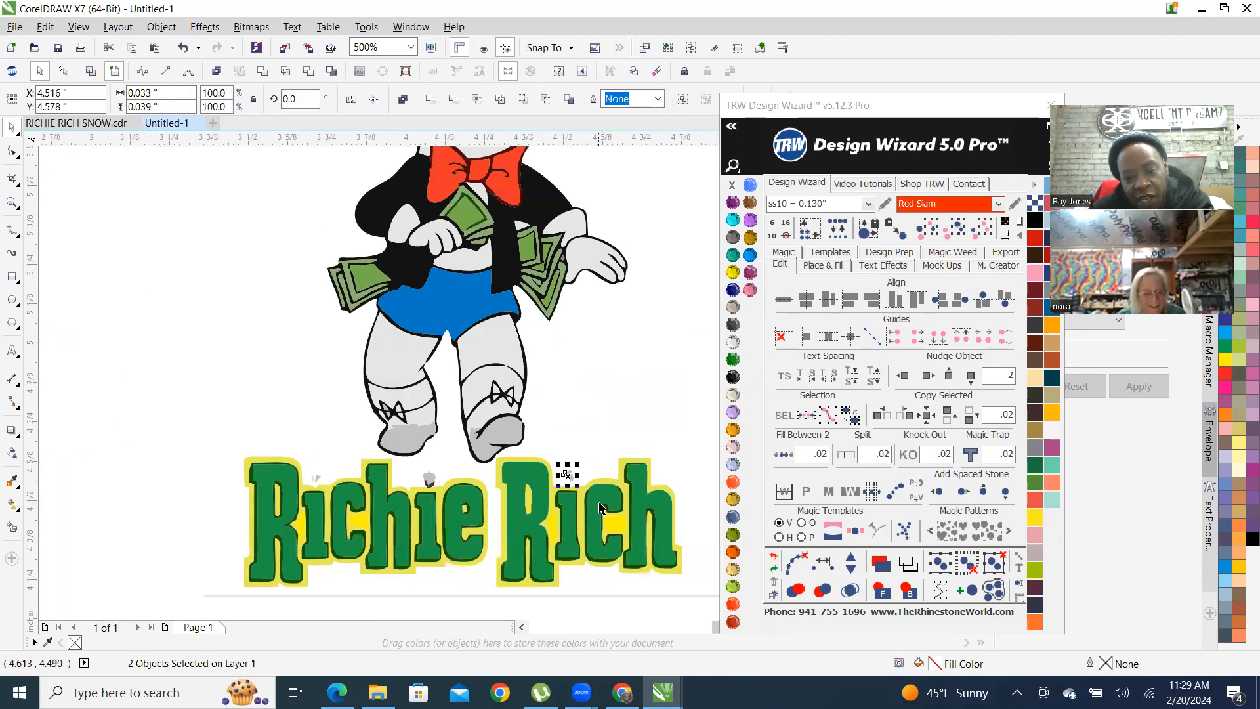
{"action": "scroll", "coordinate": [567, 489], "scroll_direction": "up", "scroll_amount": 2}
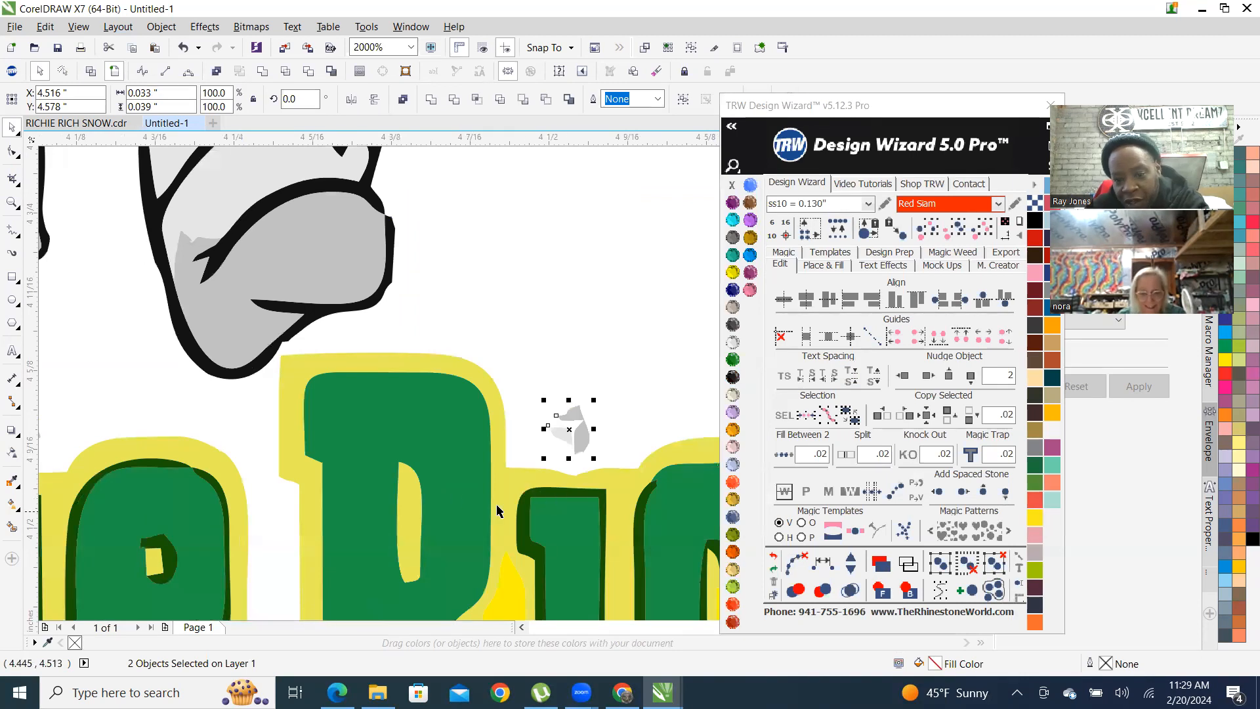
{"action": "key", "text": "Delete"}
{"action": "scroll", "coordinate": [604, 459], "scroll_direction": "down", "scroll_amount": 2}
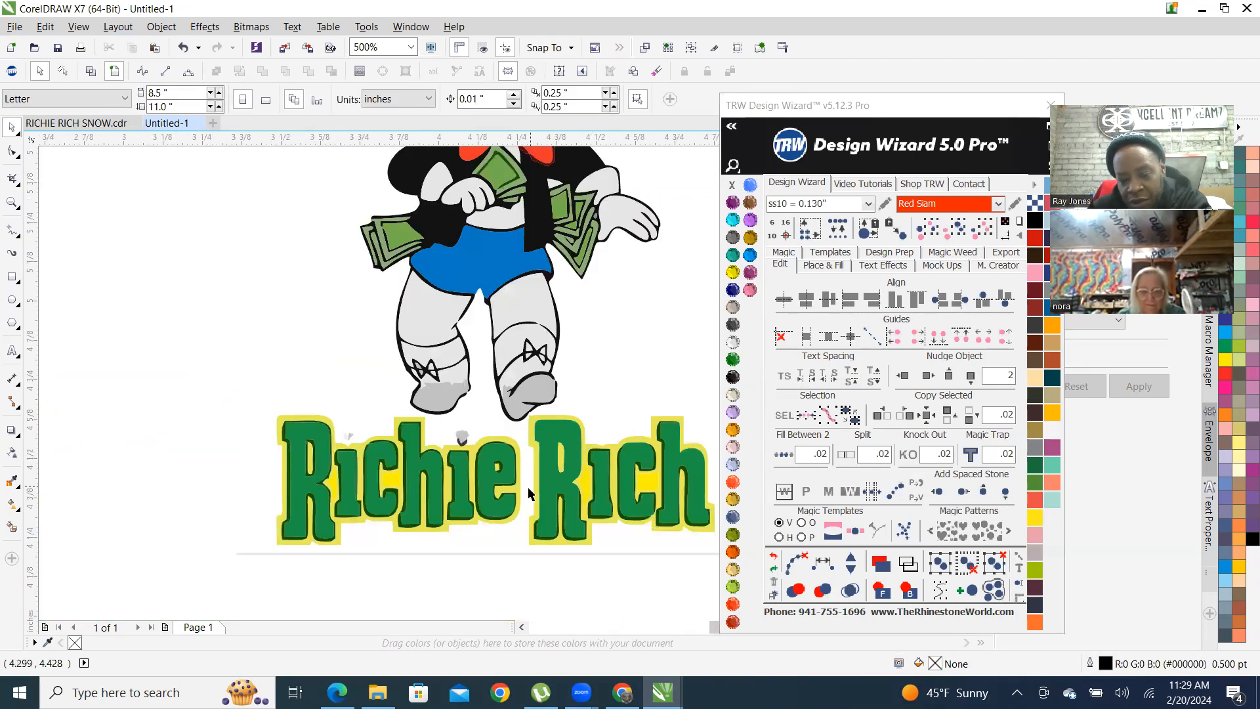
Try to marquee-select the grey fragment above the second i in Richie and look through the Pick and Shape tool variants
{"action": "scroll", "coordinate": [531, 493], "scroll_direction": "up", "scroll_amount": 1}
{"action": "scroll", "coordinate": [387, 394], "scroll_direction": "up", "scroll_amount": 1}
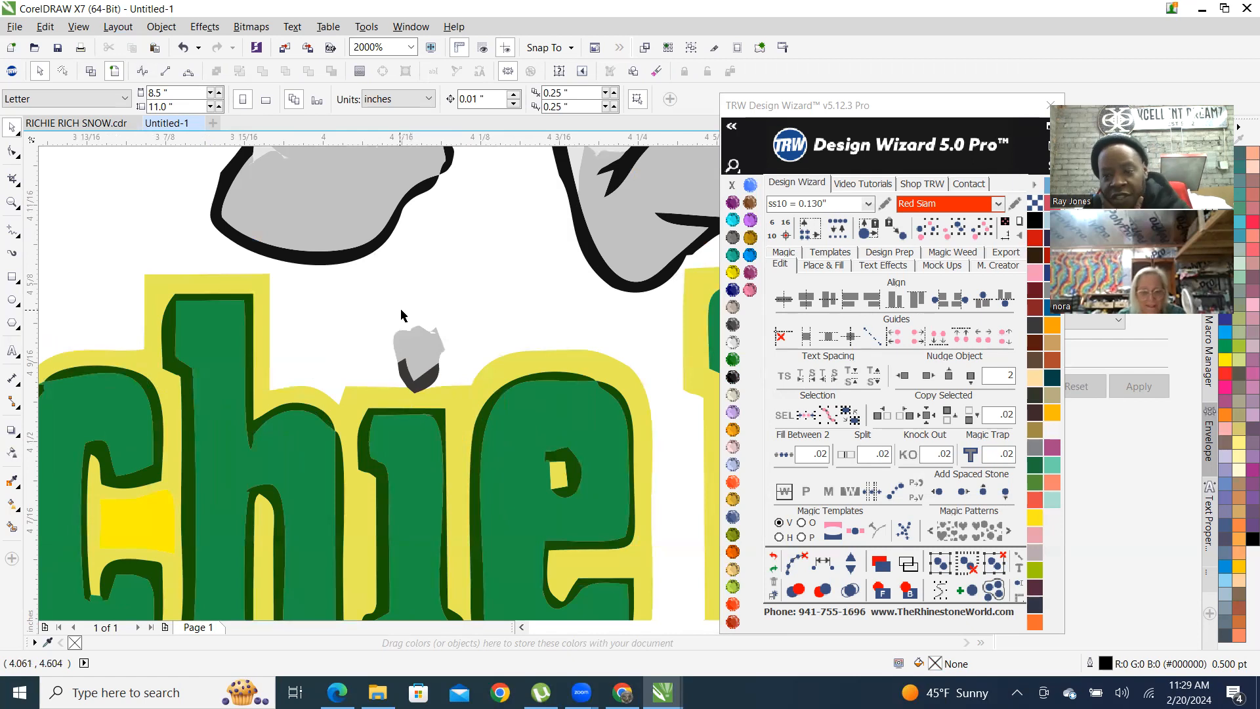
{"action": "left_click_drag", "start_coordinate": [370, 315], "coordinate": [435, 392]}
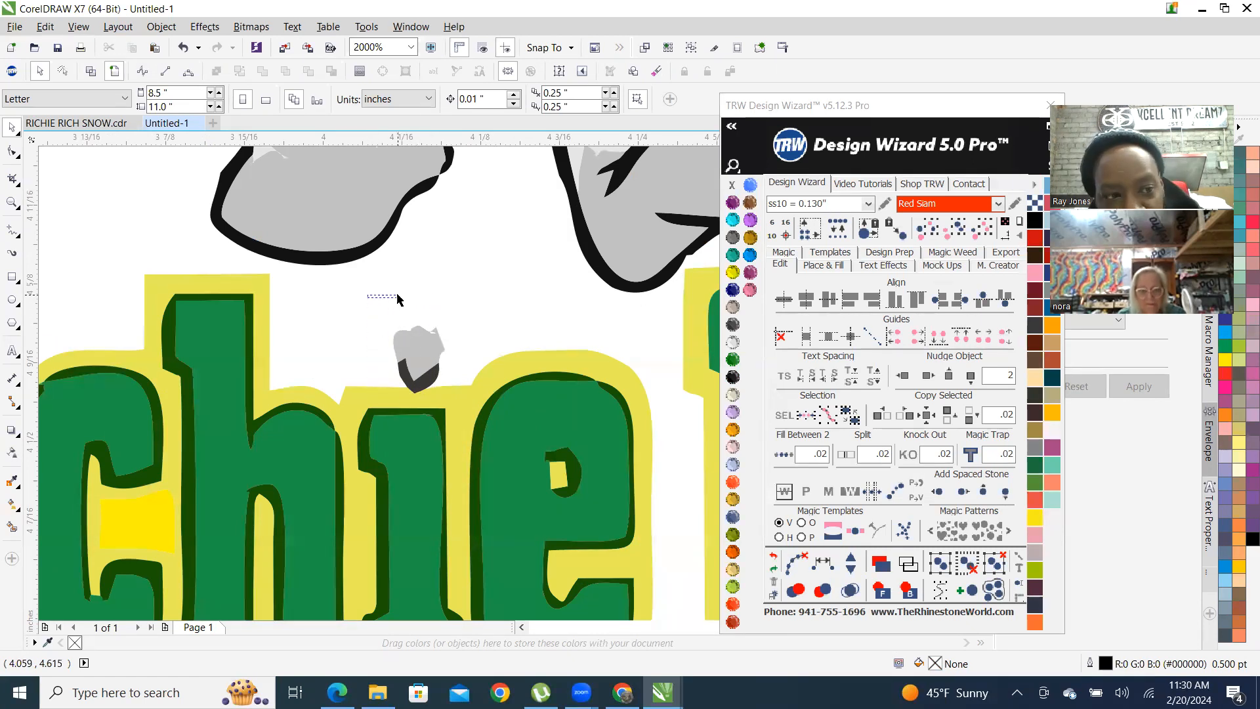
{"action": "left_click", "coordinate": [11, 130]}
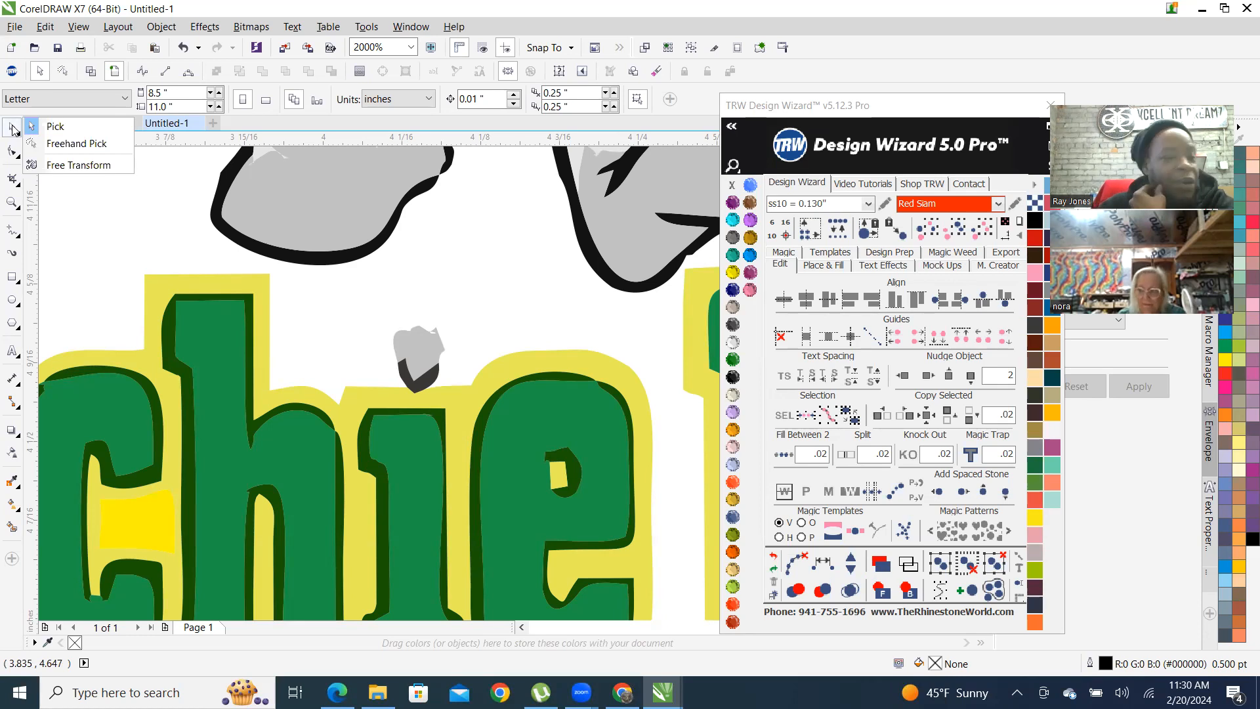
{"action": "left_click", "coordinate": [19, 148]}
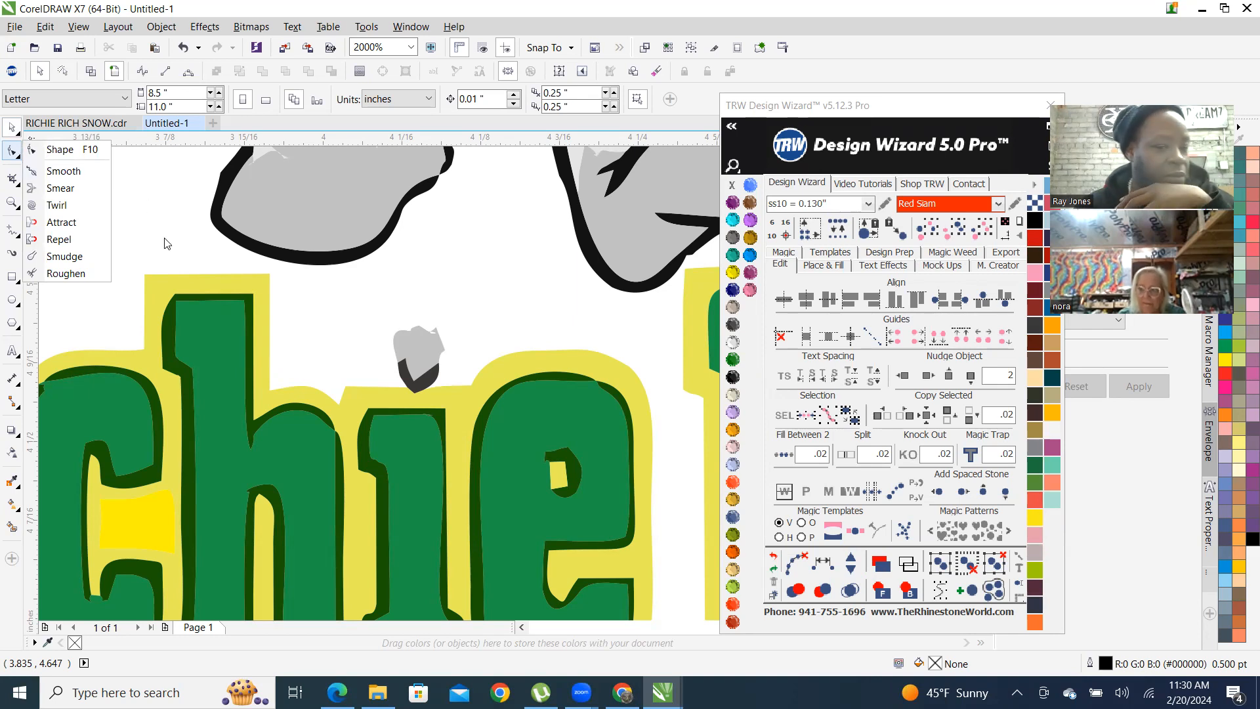
Examine the leftover fragments above the Richie lettering and compare the cleaned trace with the original poster
{"action": "scroll", "coordinate": [400, 341], "scroll_direction": "down", "scroll_amount": 5}
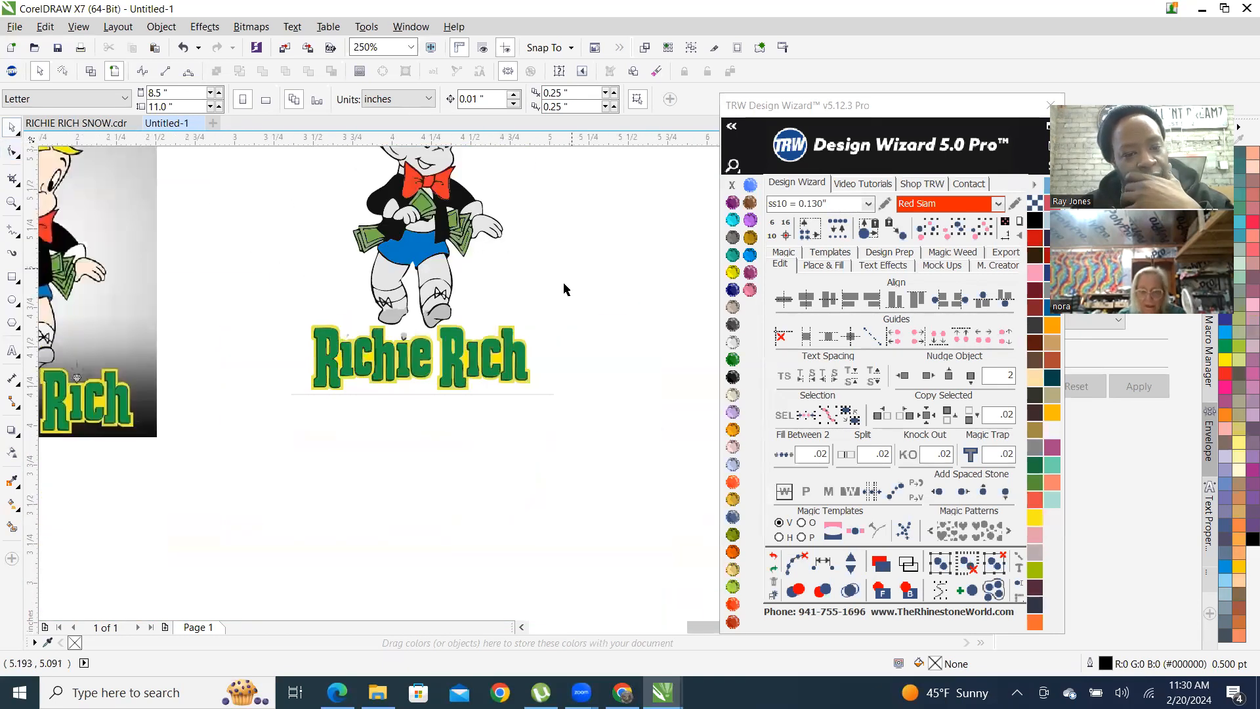
{"action": "scroll", "coordinate": [562, 281], "scroll_direction": "down", "scroll_amount": 4}
{"action": "scroll", "coordinate": [428, 324], "scroll_direction": "up", "scroll_amount": 5}
{"action": "scroll", "coordinate": [428, 324], "scroll_direction": "up", "scroll_amount": 3}
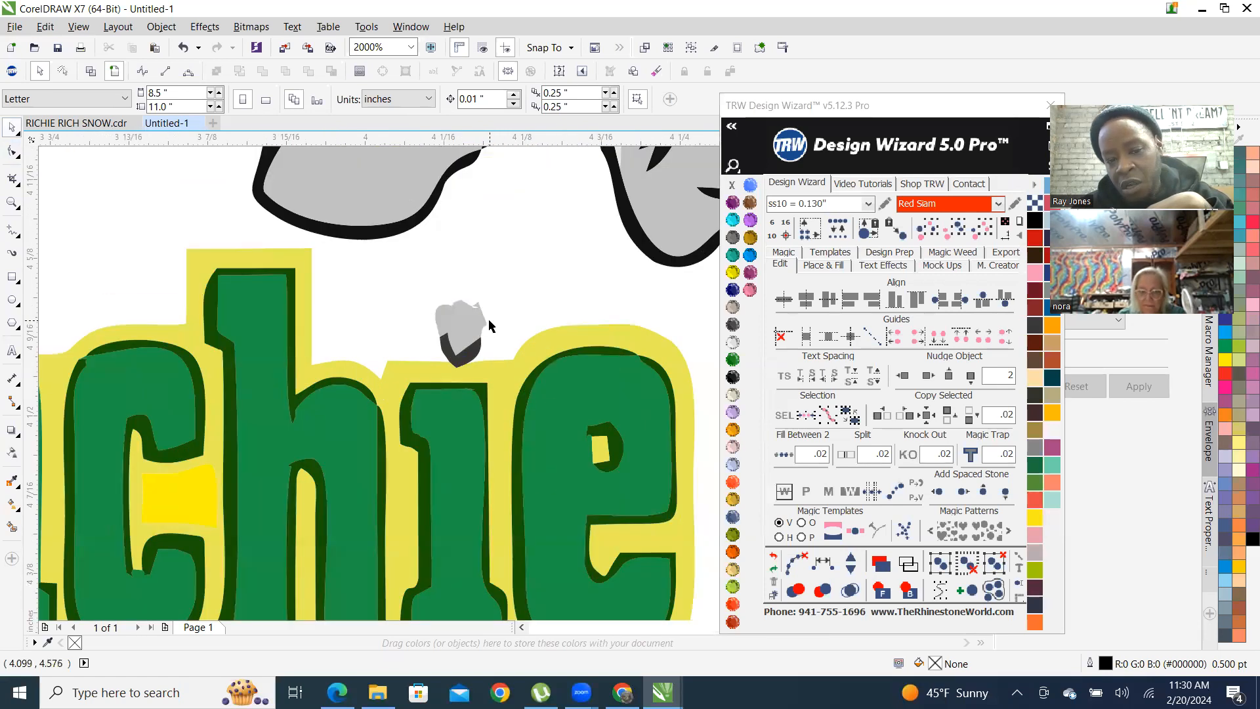
{"action": "scroll", "coordinate": [450, 333], "scroll_direction": "down", "scroll_amount": 5}
{"action": "scroll", "coordinate": [512, 354], "scroll_direction": "up", "scroll_amount": 4}
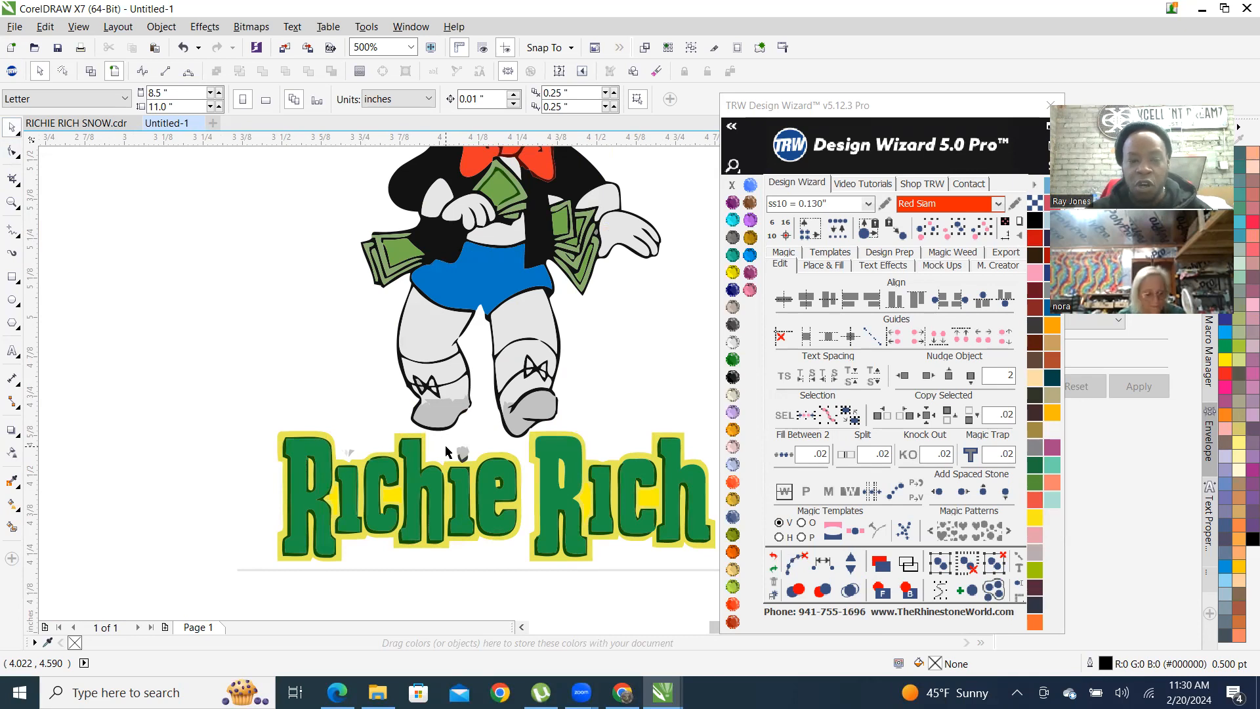
{"action": "scroll", "coordinate": [445, 451], "scroll_direction": "down", "scroll_amount": 4}
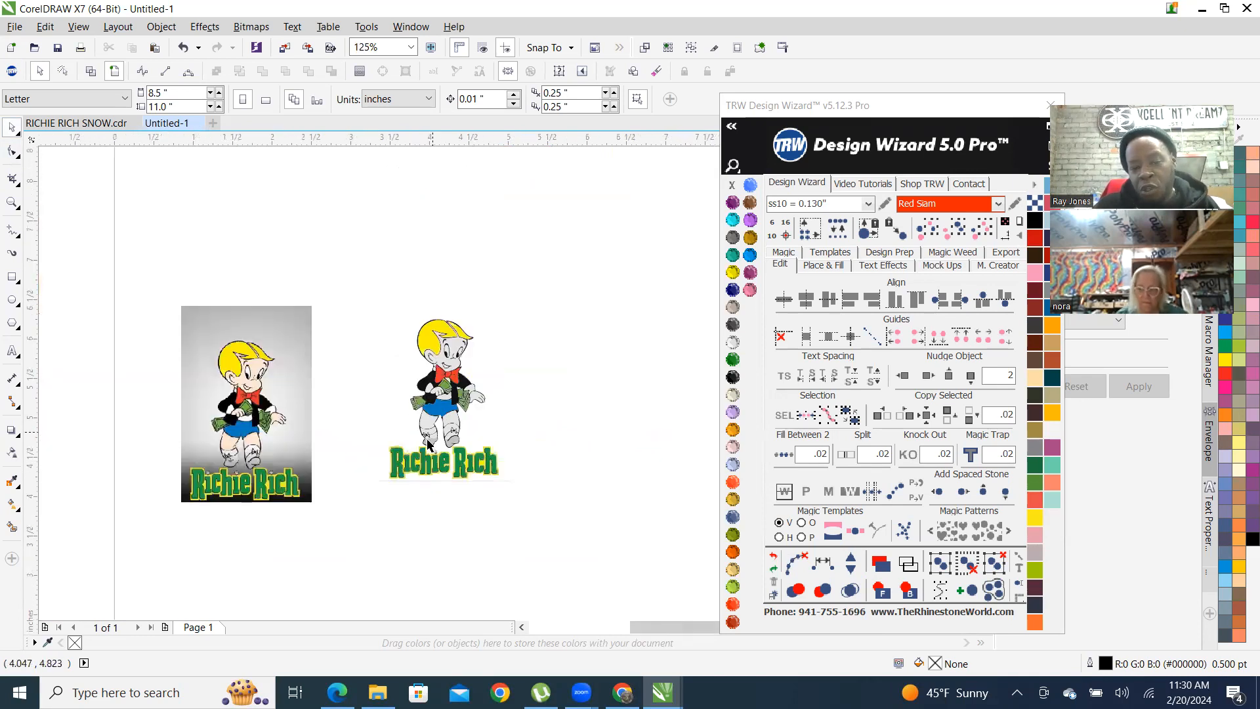
Examine the traced face, eye and shoe close up to judge the quality of the vector edges and fills
{"action": "scroll", "coordinate": [427, 445], "scroll_direction": "up", "scroll_amount": 2}
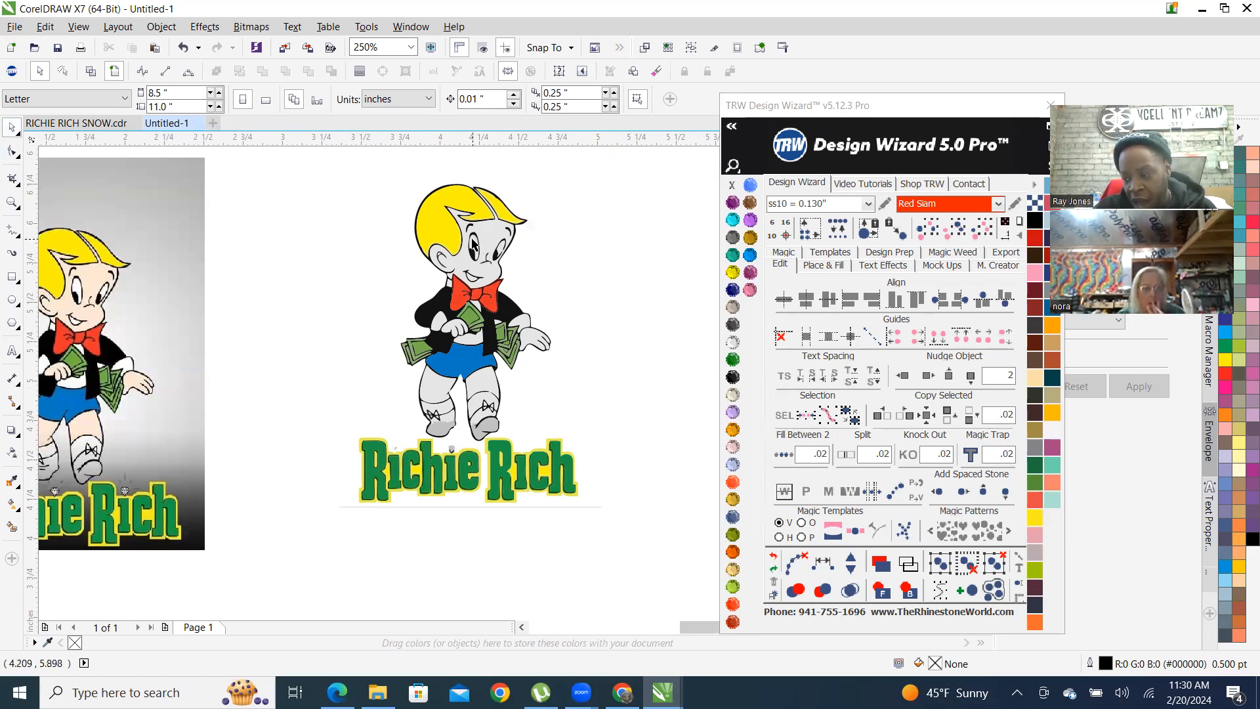
{"action": "scroll", "coordinate": [473, 244], "scroll_direction": "up", "scroll_amount": 6}
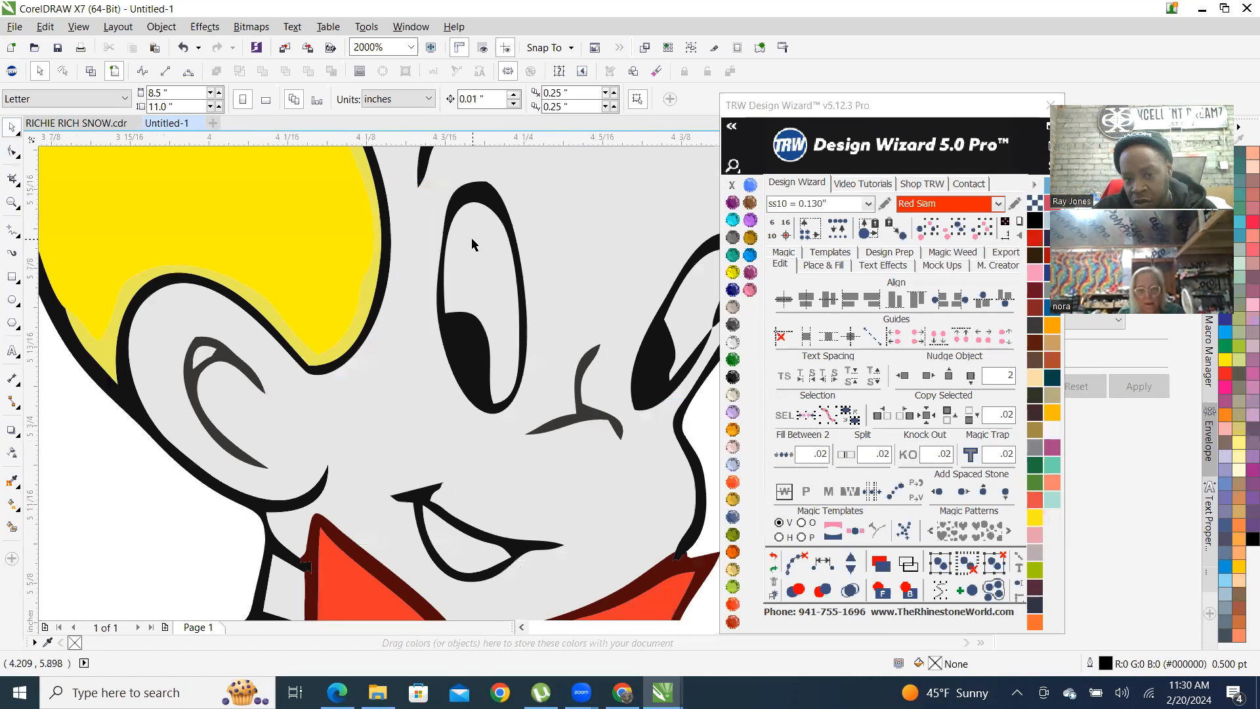
{"action": "scroll", "coordinate": [472, 244], "scroll_direction": "up", "scroll_amount": 2}
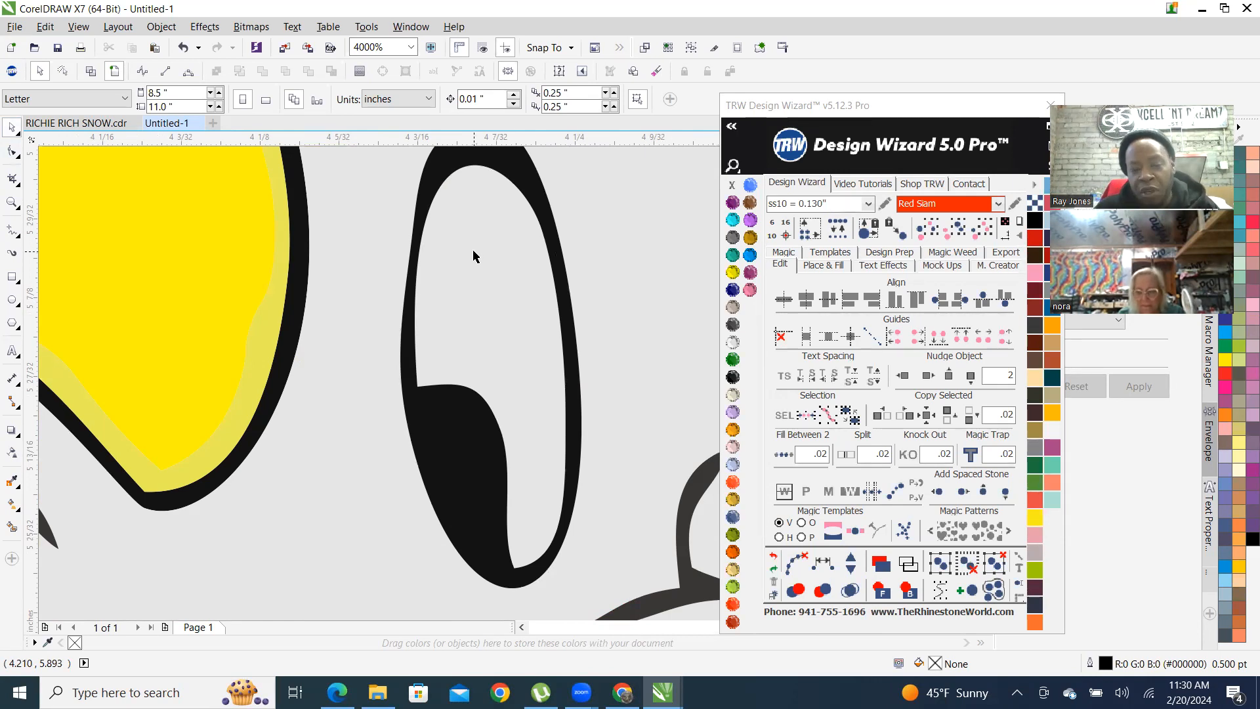
{"action": "scroll", "coordinate": [474, 256], "scroll_direction": "down", "scroll_amount": 5}
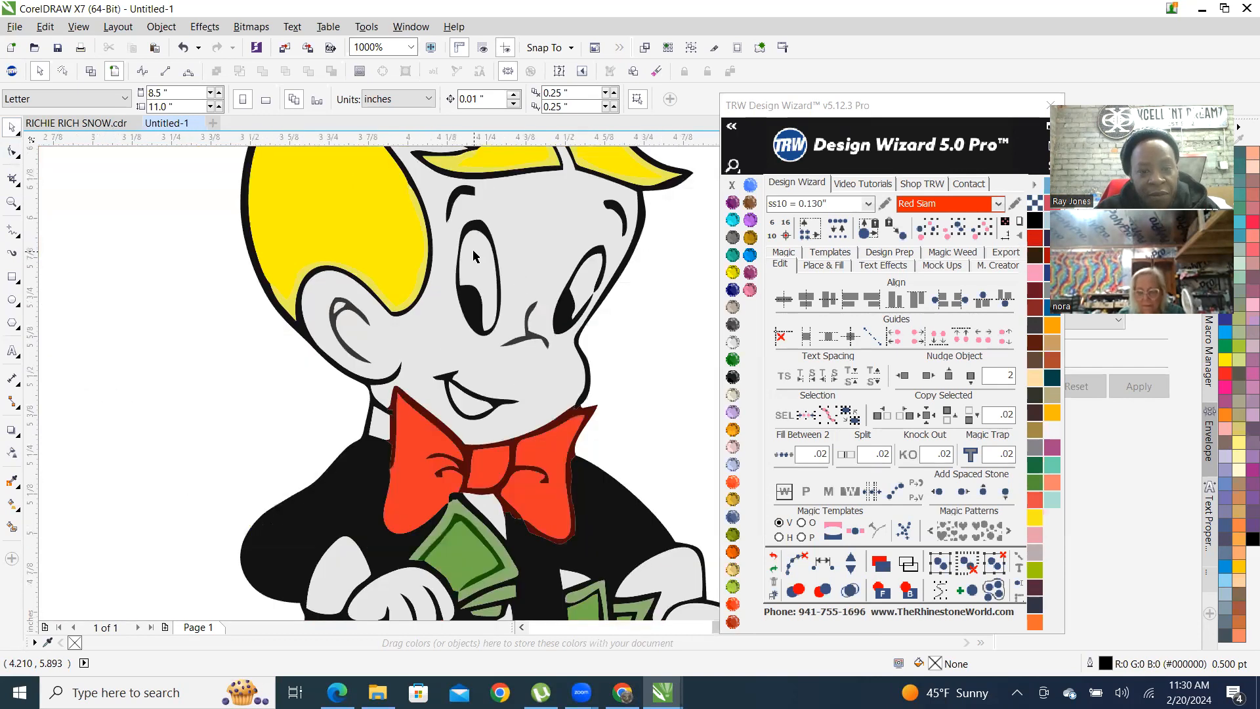
{"action": "scroll", "coordinate": [475, 256], "scroll_direction": "down", "scroll_amount": 1}
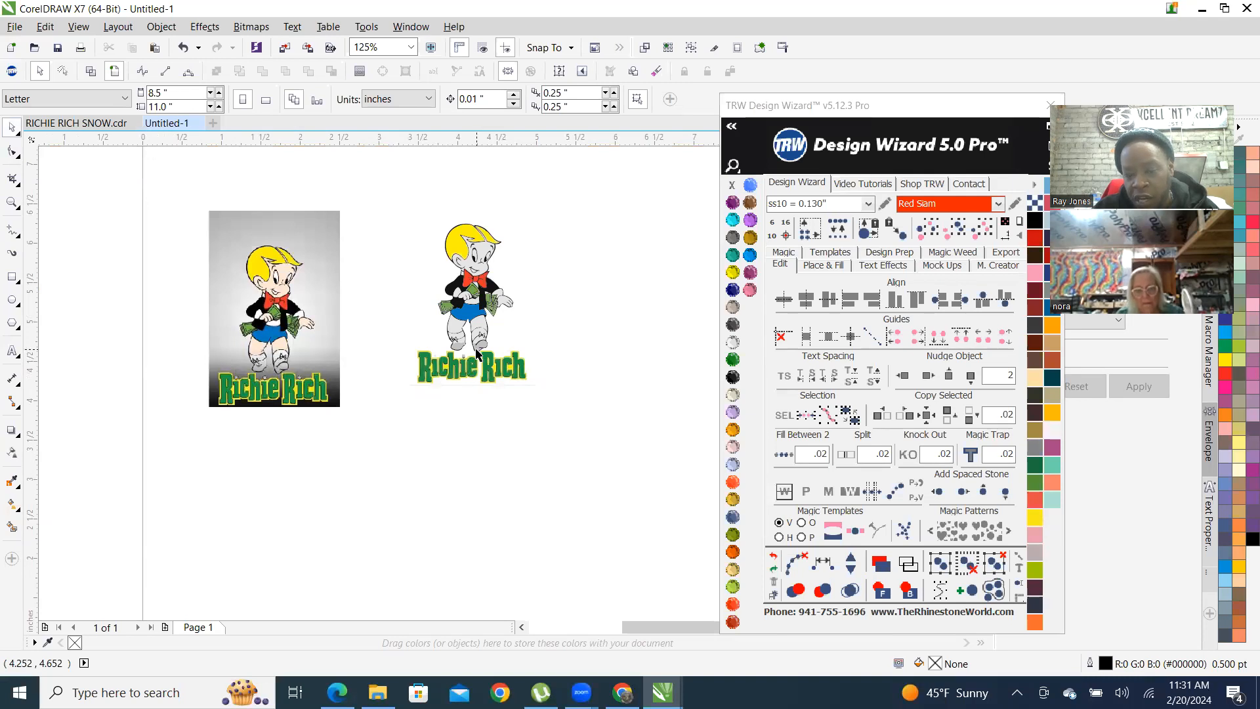
{"action": "scroll", "coordinate": [476, 355], "scroll_direction": "up", "scroll_amount": 10}
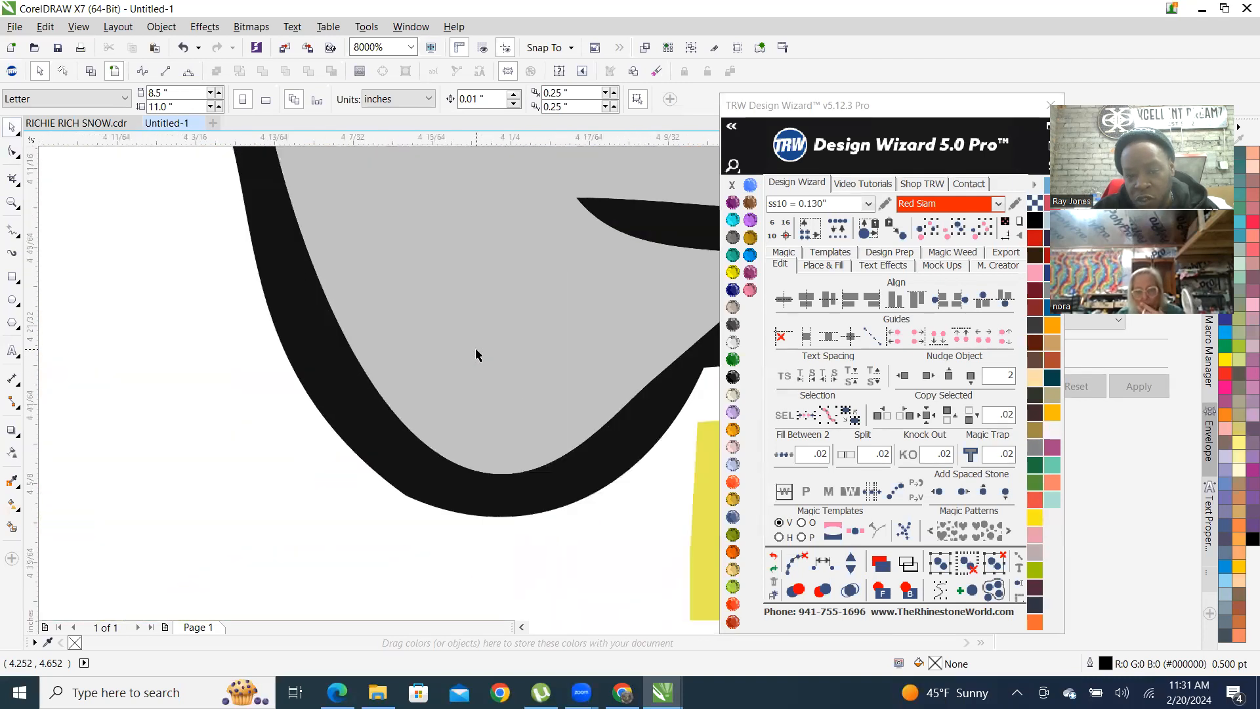
{"action": "scroll", "coordinate": [477, 354], "scroll_direction": "up", "scroll_amount": 2}
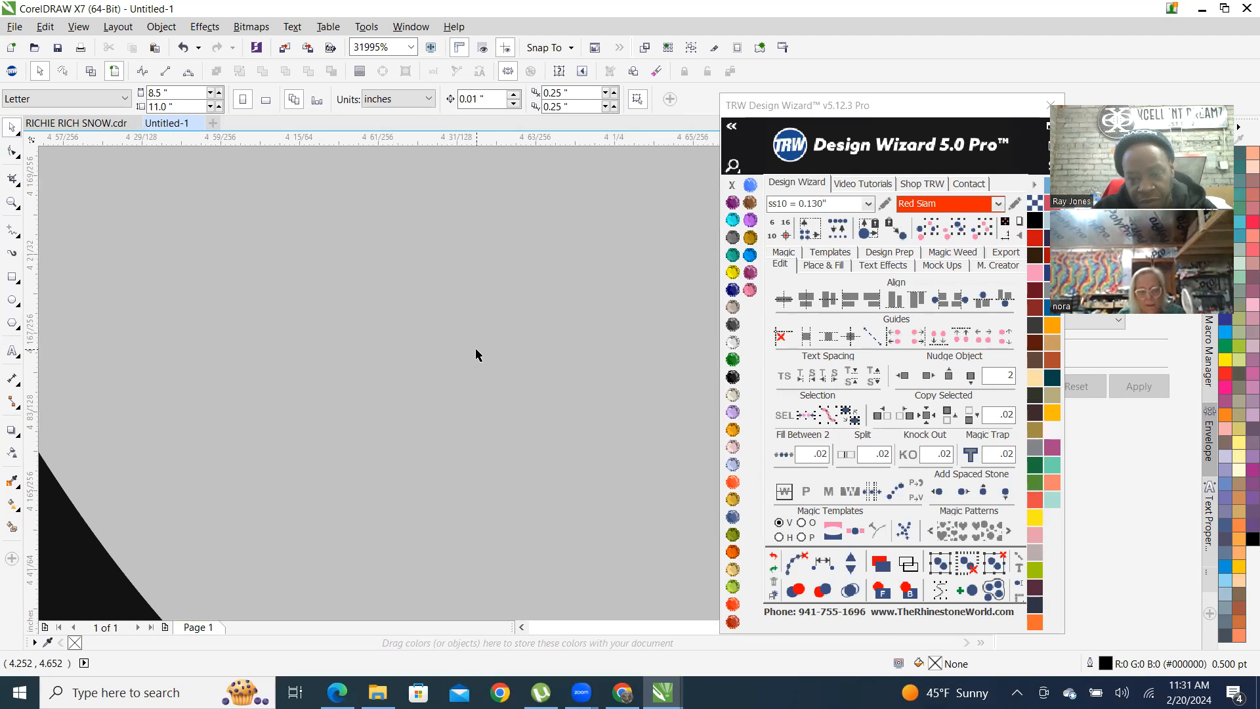
{"action": "scroll", "coordinate": [477, 354], "scroll_direction": "down", "scroll_amount": 4}
{"action": "scroll", "coordinate": [473, 398], "scroll_direction": "down", "scroll_amount": 2}
{"action": "scroll", "coordinate": [447, 460], "scroll_direction": "down", "scroll_amount": 4}
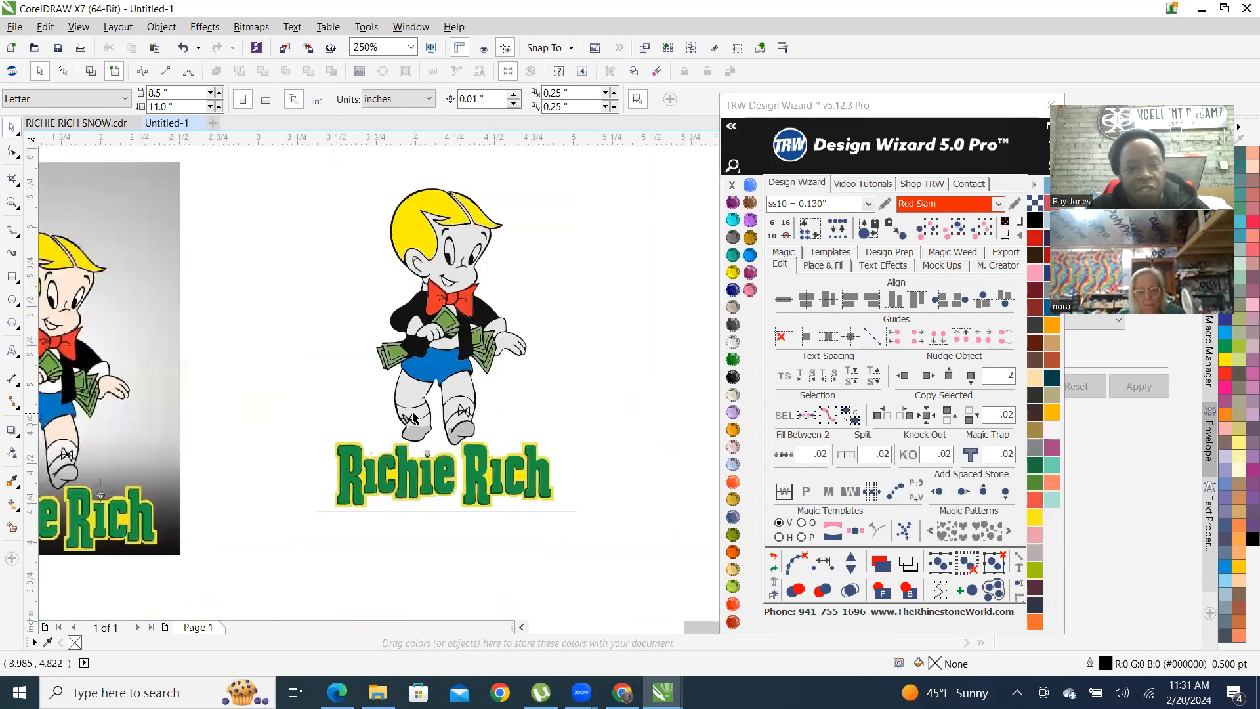
Fill the upper-leg shape of the figure's right-hand leg with TRW Pink and deselect it
{"action": "scroll", "coordinate": [433, 420], "scroll_direction": "up", "scroll_amount": 2}
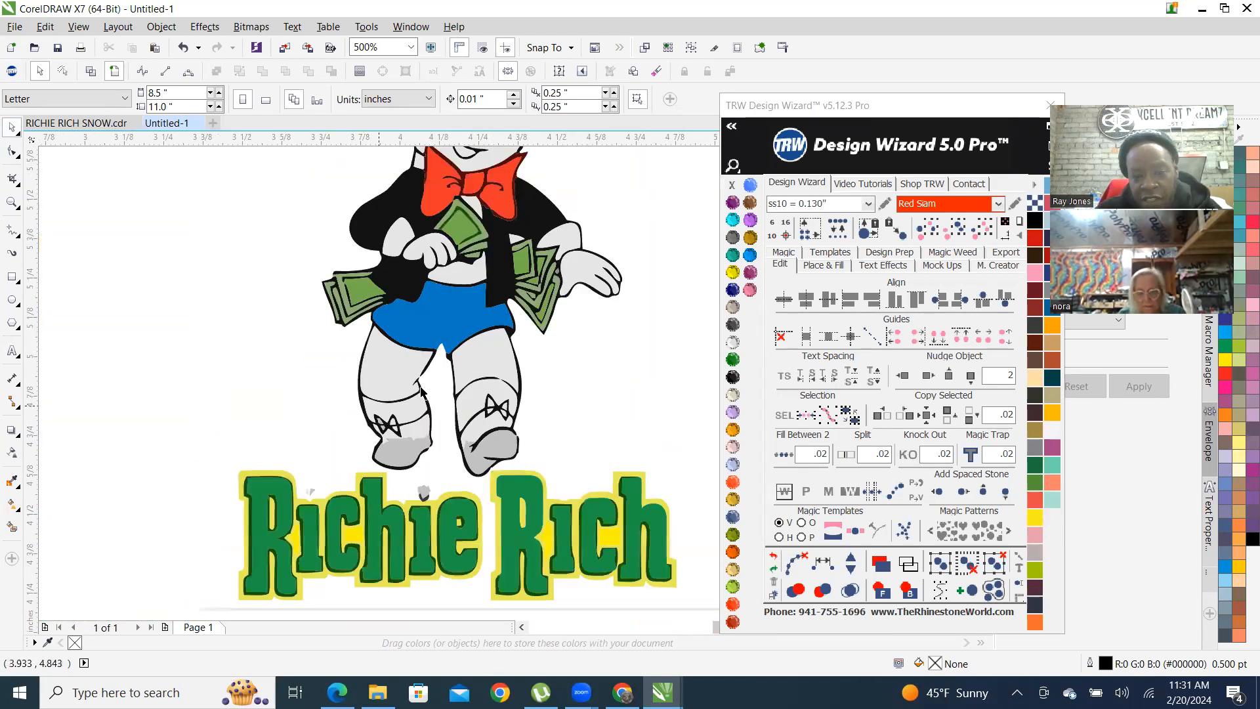
{"action": "left_click", "coordinate": [492, 362]}
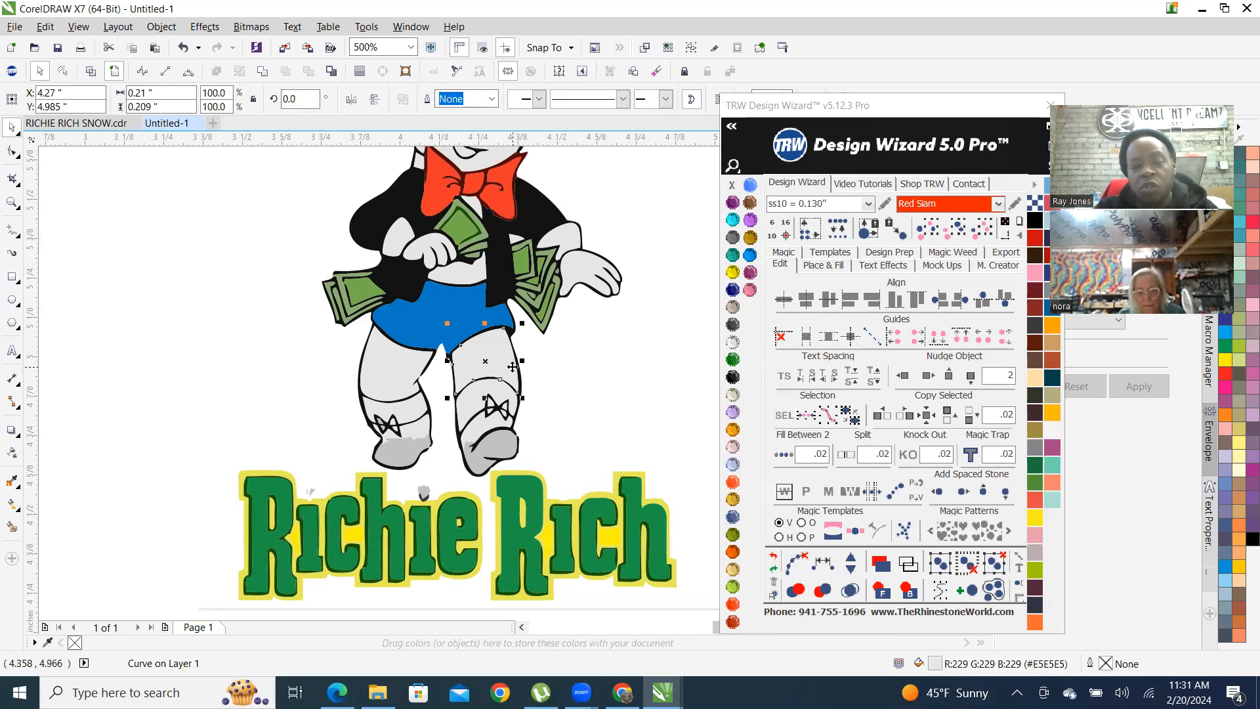
{"action": "scroll", "coordinate": [512, 365], "scroll_direction": "up", "scroll_amount": 2}
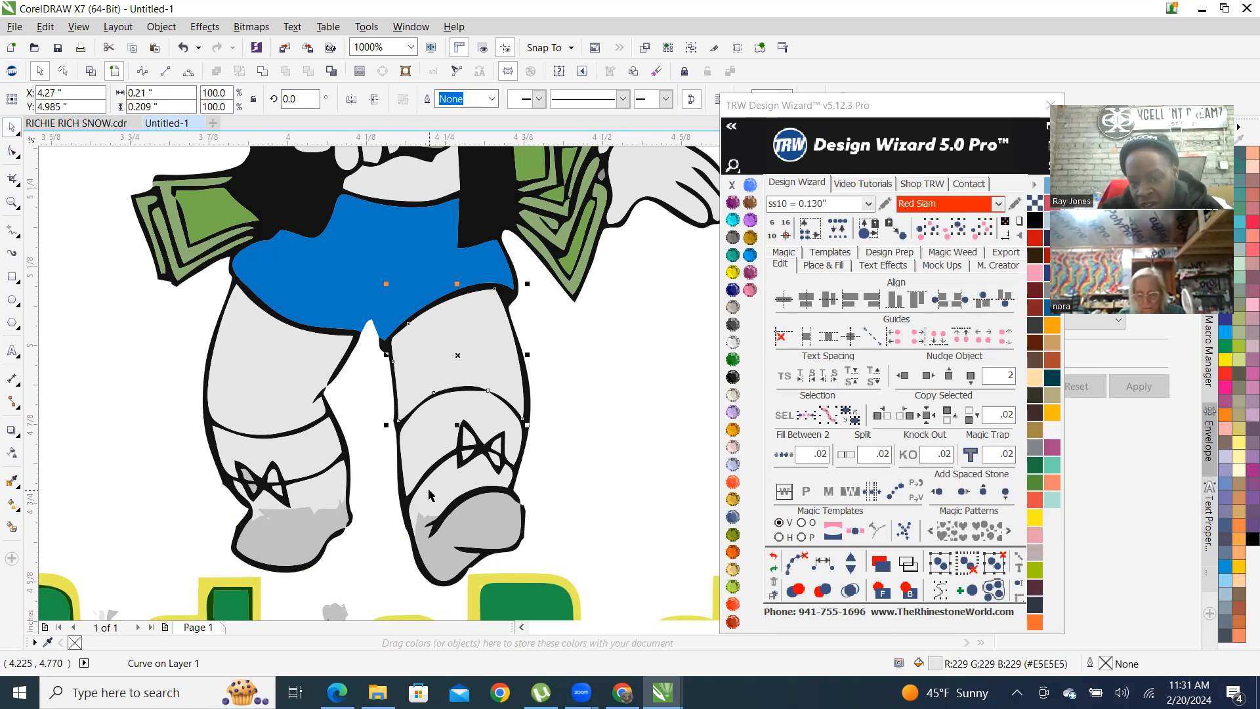
{"action": "left_click", "coordinate": [578, 369]}
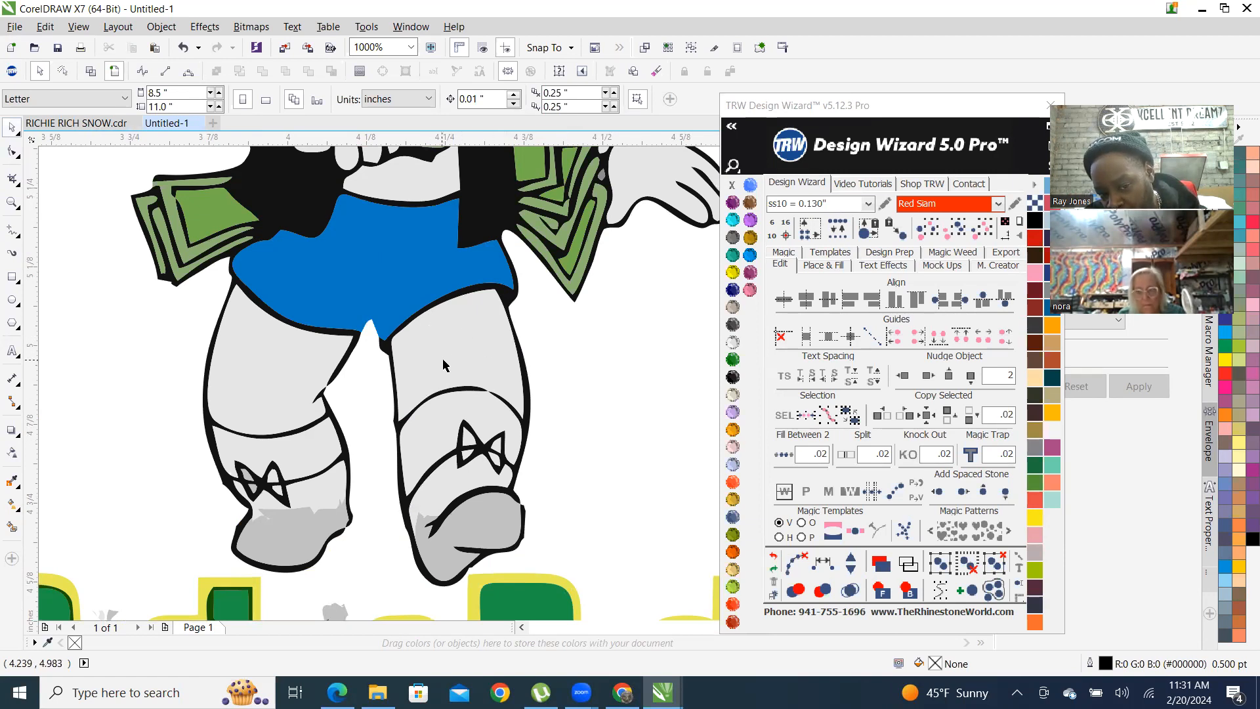
{"action": "scroll", "coordinate": [445, 328], "scroll_direction": "up", "scroll_amount": 2}
{"action": "left_click", "coordinate": [448, 324]}
{"action": "scroll", "coordinate": [548, 313], "scroll_direction": "down", "scroll_amount": 1}
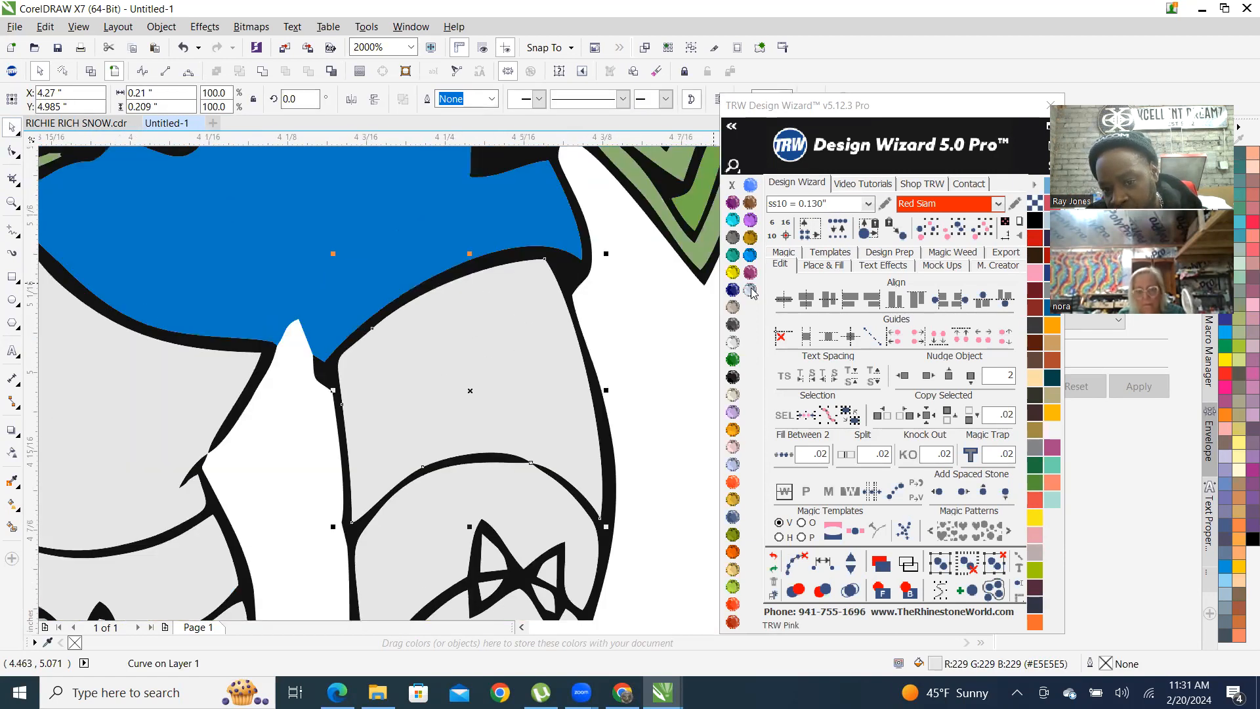
{"action": "scroll", "coordinate": [447, 355], "scroll_direction": "down", "scroll_amount": 1}
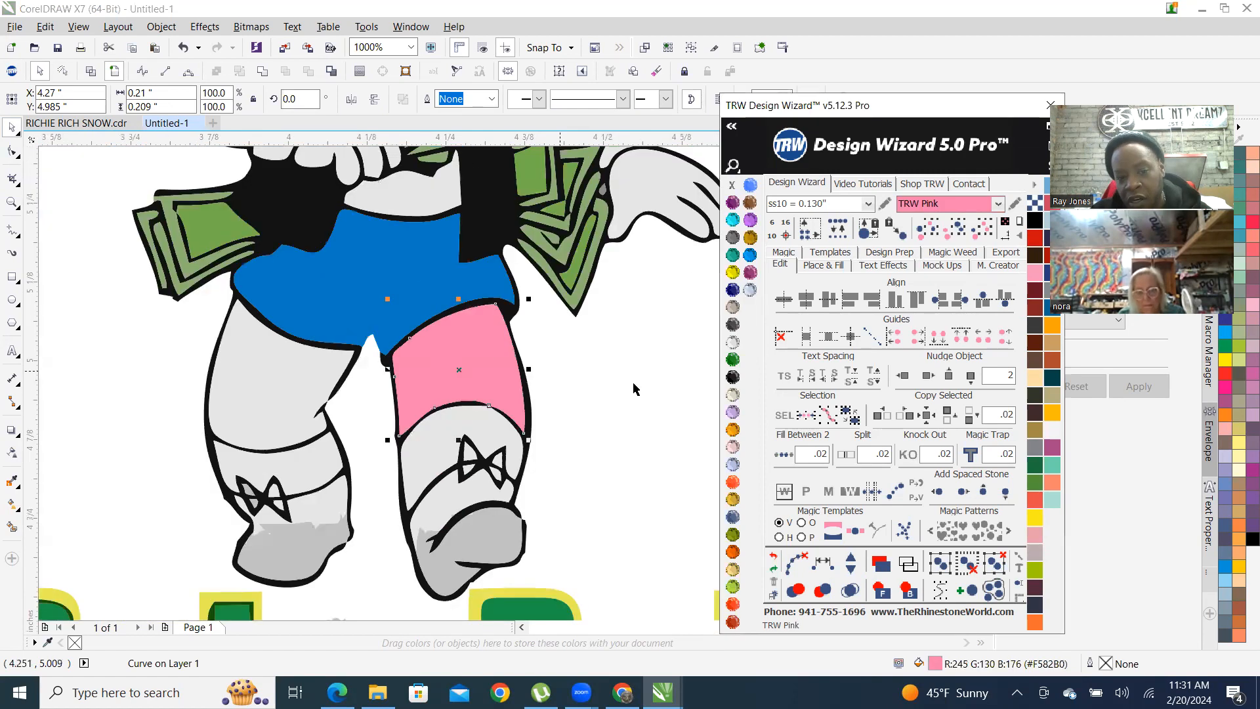
{"action": "left_click", "coordinate": [552, 435]}
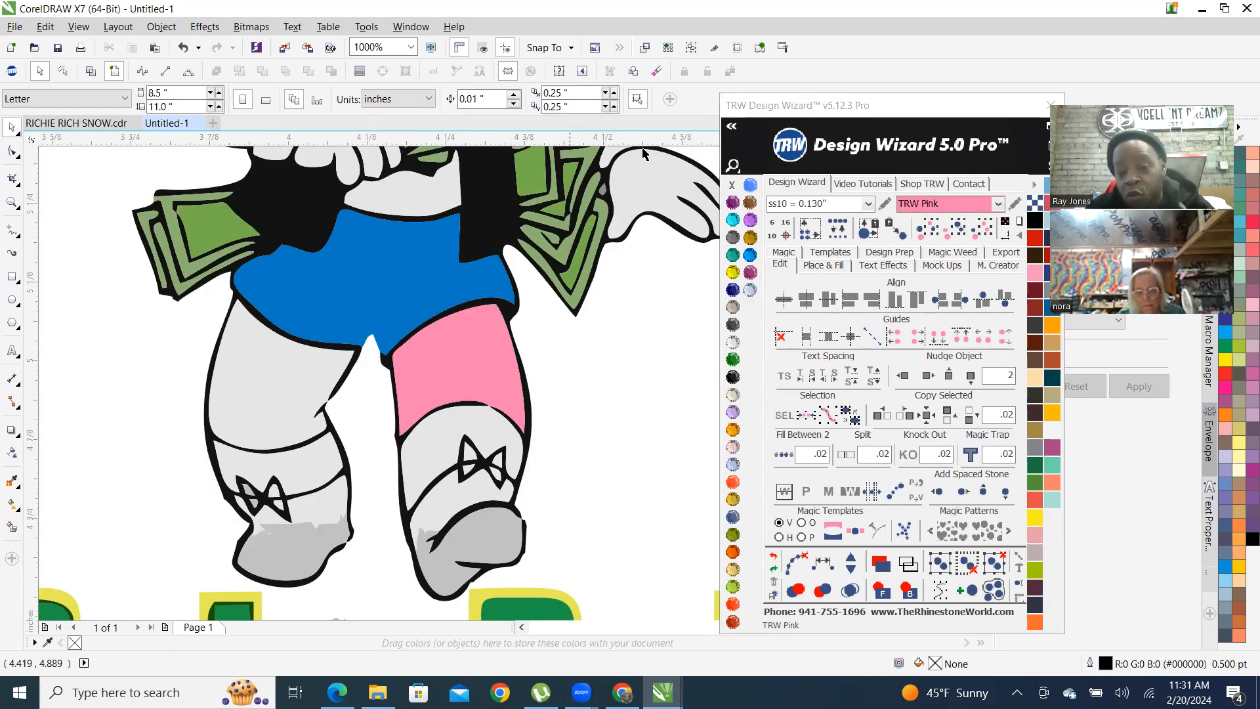
Marquee-select the pink upper-leg shape, move it out of the figure, undo the move and deselect it
{"action": "scroll", "coordinate": [463, 431], "scroll_direction": "down", "scroll_amount": 1}
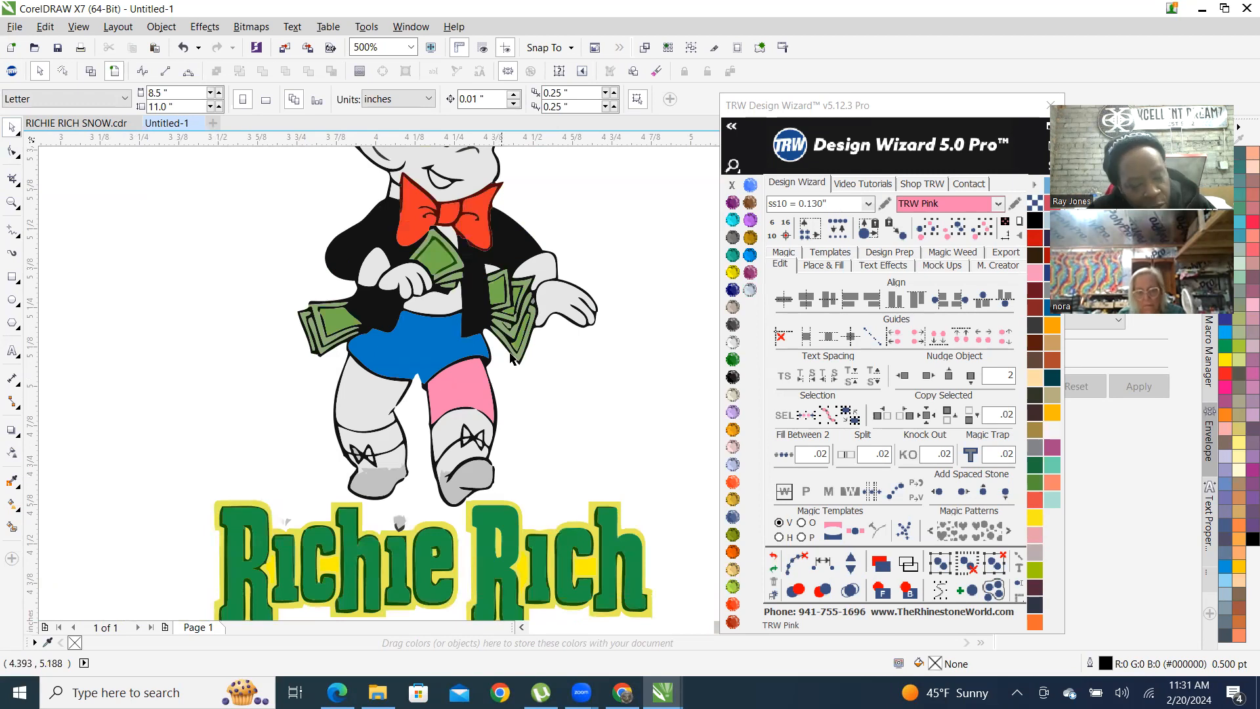
{"action": "scroll", "coordinate": [506, 427], "scroll_direction": "up", "scroll_amount": 1}
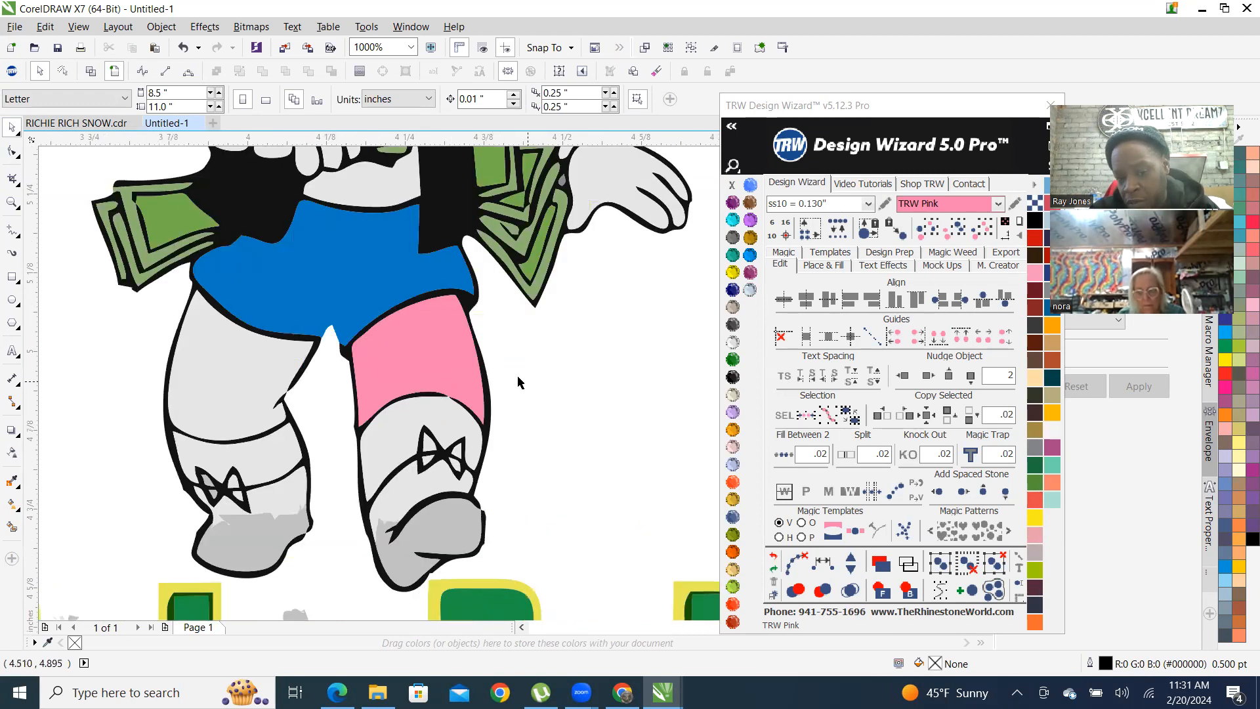
{"action": "left_click", "coordinate": [435, 346]}
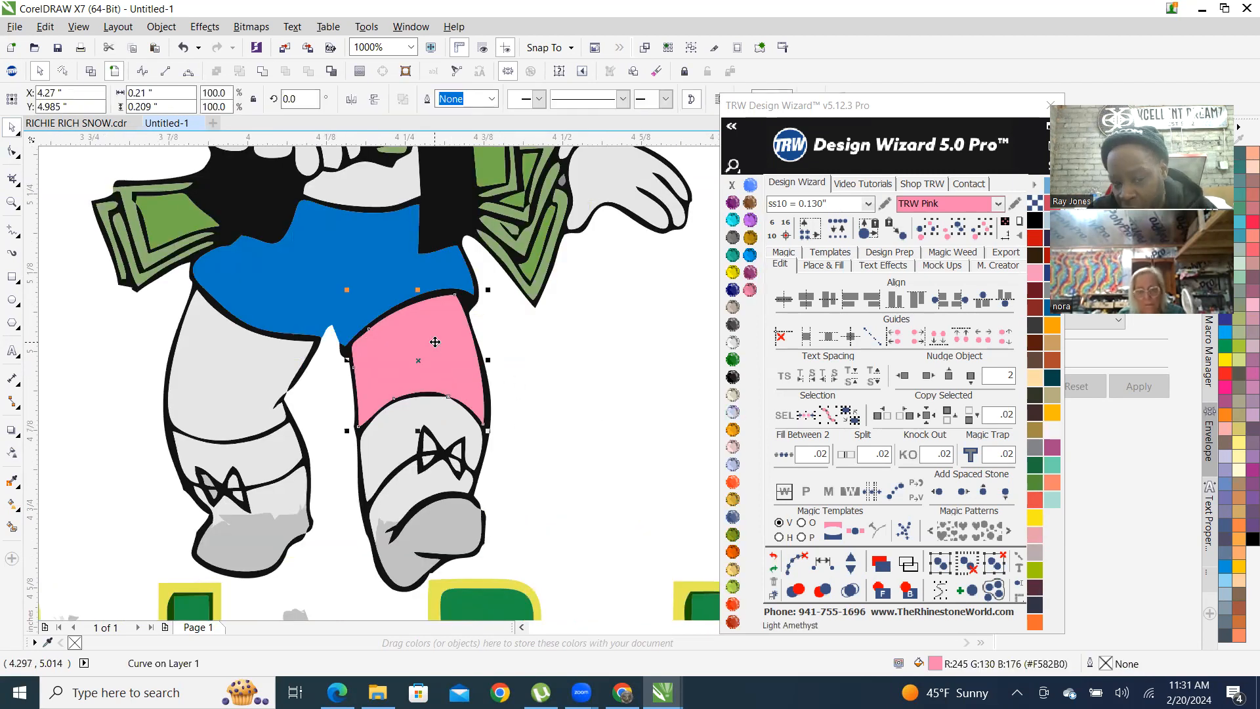
{"action": "left_click", "coordinate": [562, 392]}
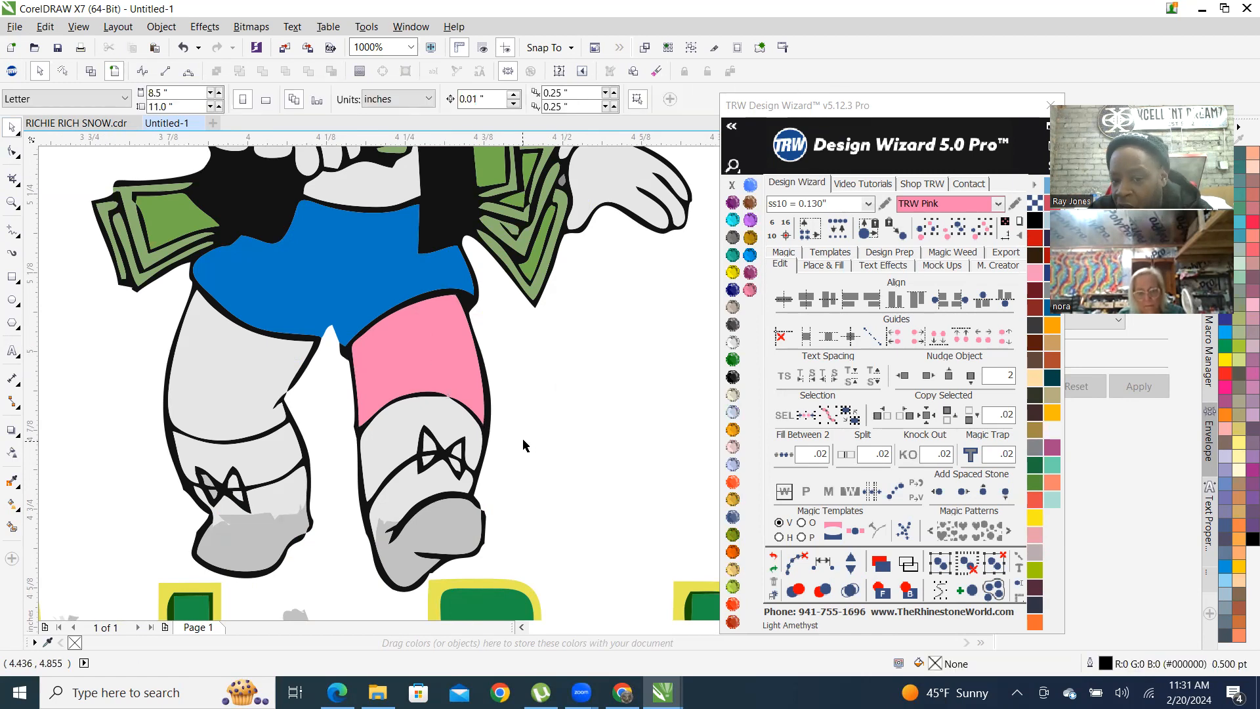
{"action": "left_click_drag", "start_coordinate": [526, 438], "coordinate": [322, 278]}
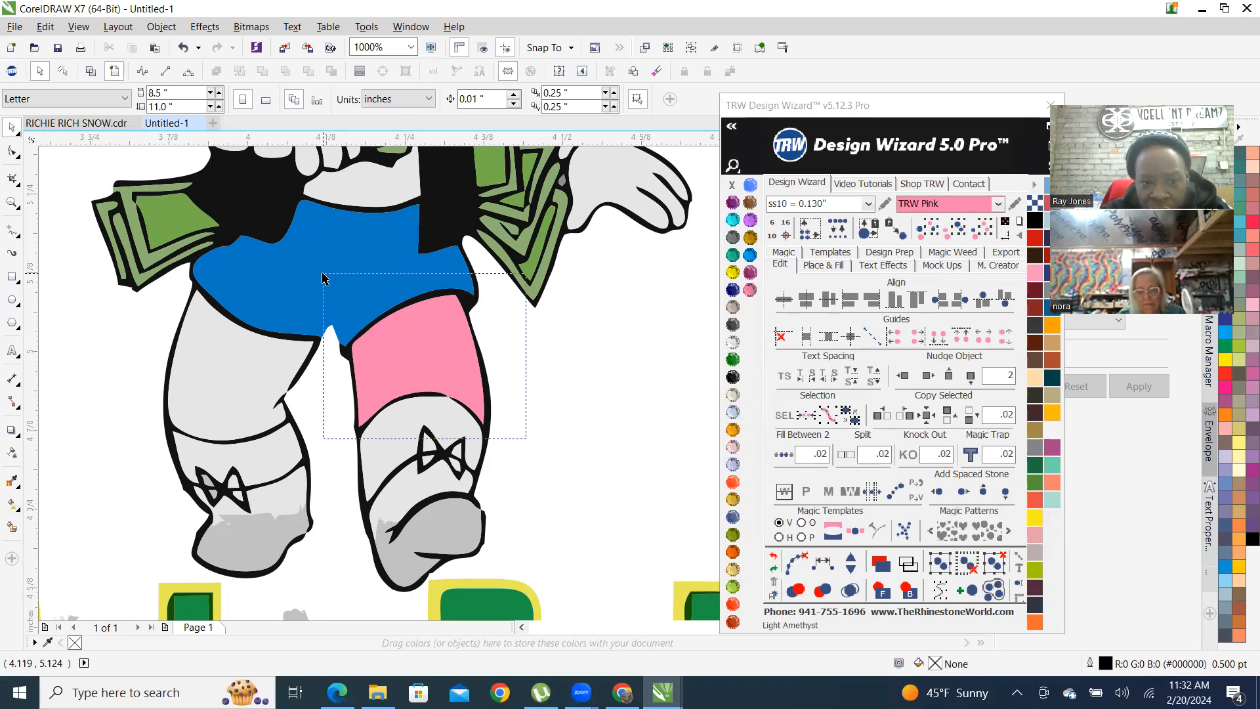
{"action": "left_click_drag", "start_coordinate": [324, 275], "coordinate": [327, 277]}
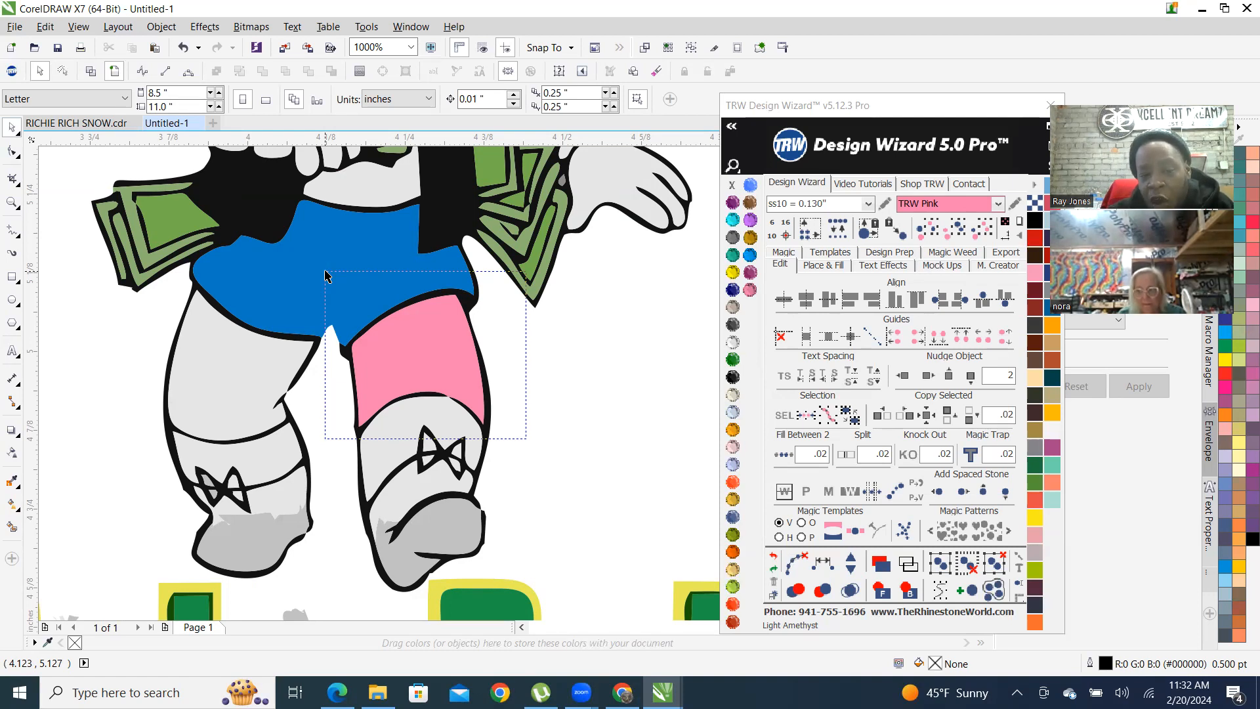
{"action": "mouse_move", "coordinate": [325, 271]}
{"action": "left_mouse_down"}
{"action": "mouse_move", "coordinate": [339, 320]}
{"action": "mouse_move", "coordinate": [330, 276]}
{"action": "mouse_move", "coordinate": [320, 286]}
{"action": "left_mouse_up"}
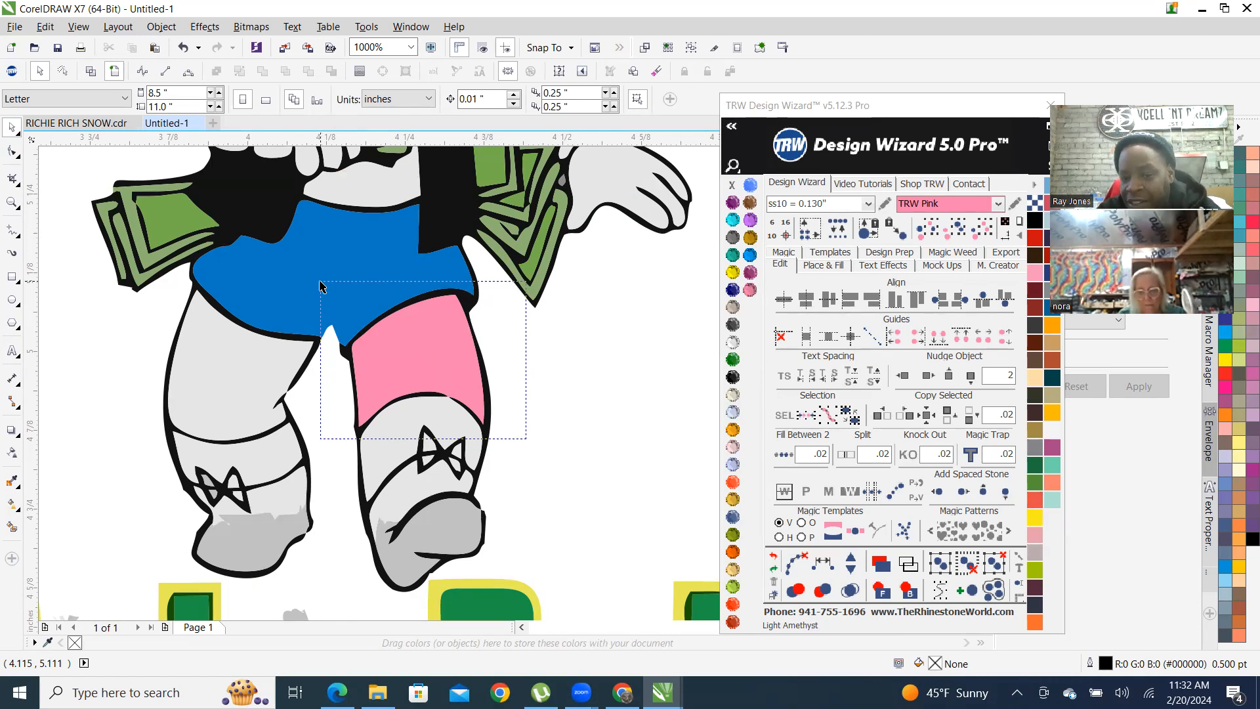
{"action": "left_click_drag", "start_coordinate": [320, 284], "coordinate": [320, 284]}
{"action": "left_click_drag", "start_coordinate": [426, 355], "coordinate": [567, 361]}
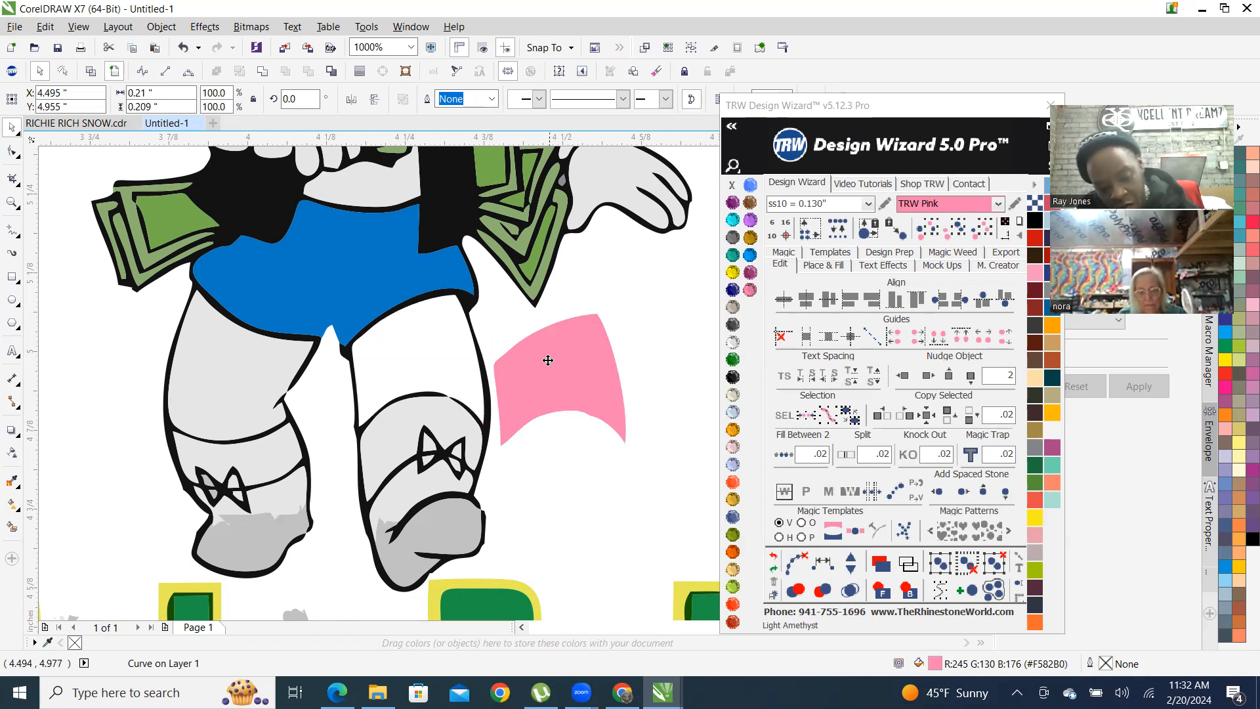
{"action": "key", "text": "ctrl+z"}
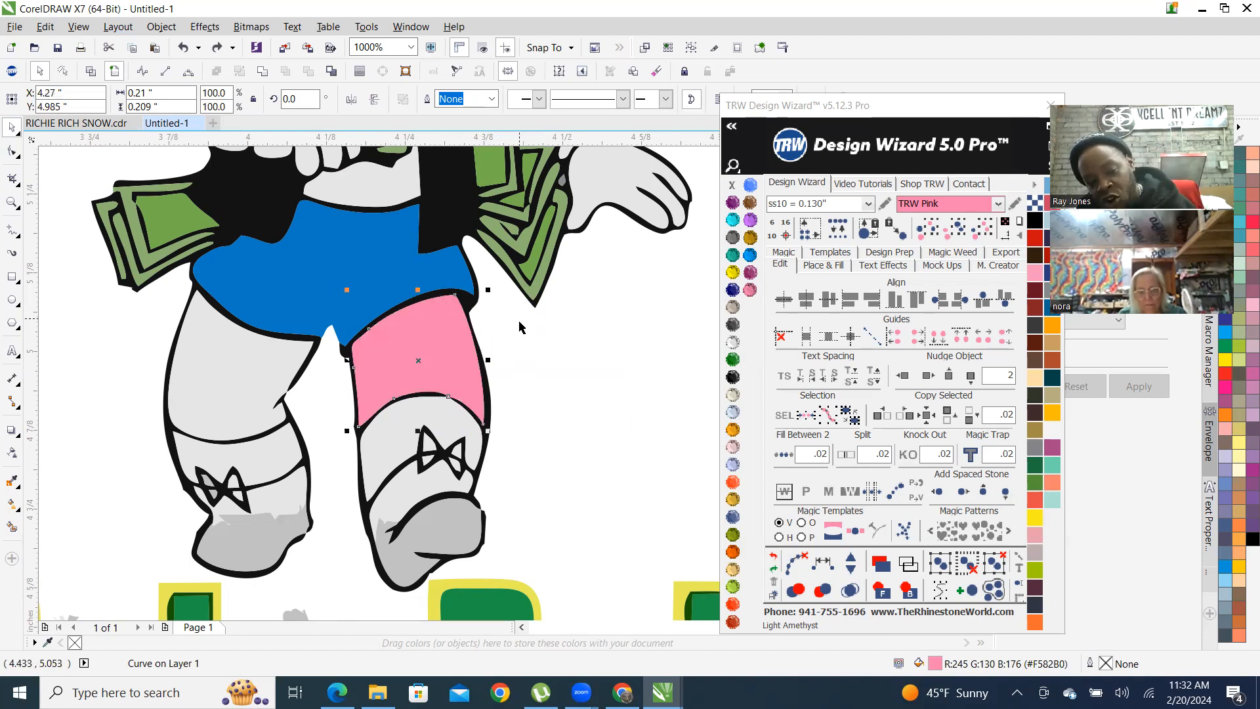
{"action": "left_click", "coordinate": [510, 482]}
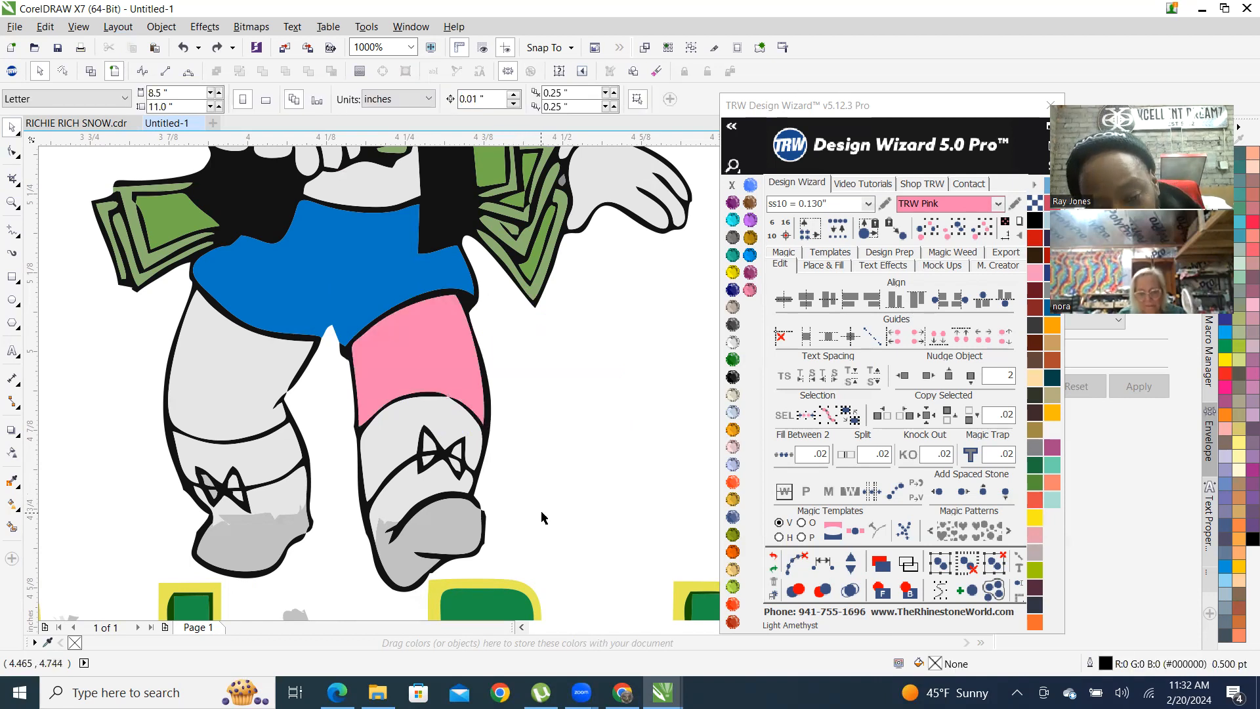
{"action": "left_click_drag", "start_coordinate": [513, 492], "coordinate": [530, 456]}
Fill the four inner pieces of the bow on the figure's right-hand leg with Citrine and deselect them
{"action": "scroll", "coordinate": [450, 470], "scroll_direction": "up", "scroll_amount": 1}
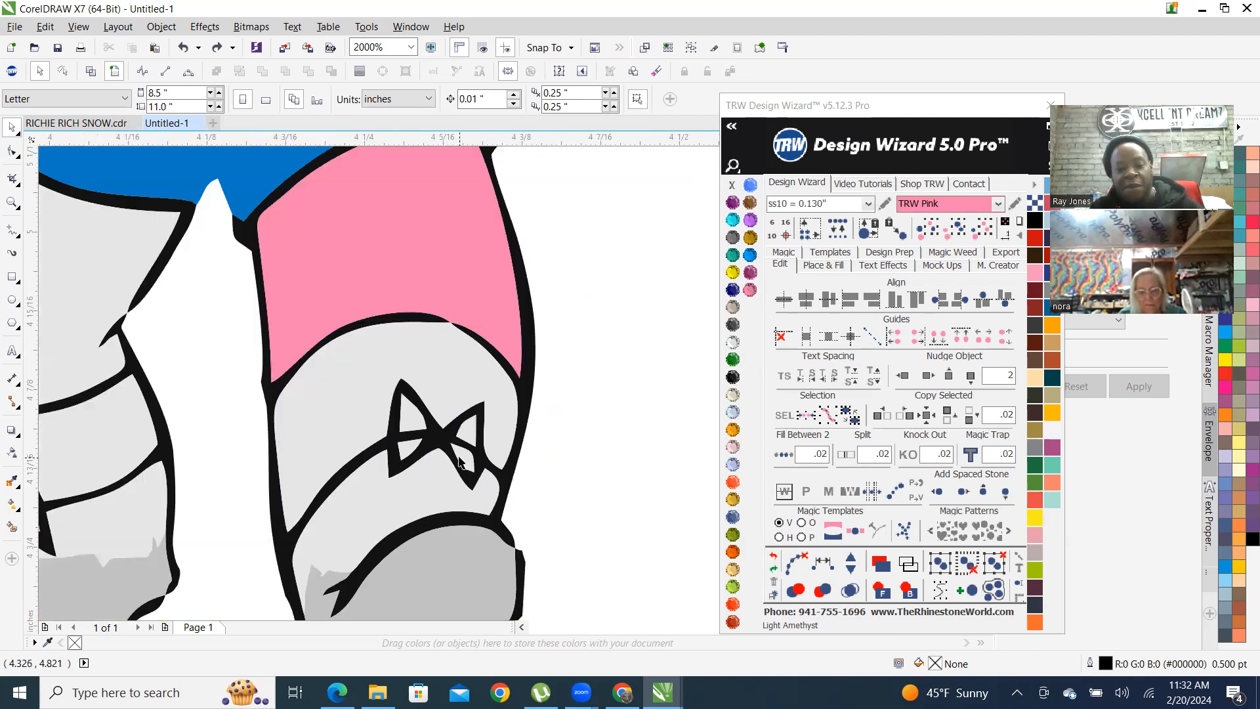
{"action": "left_click", "coordinate": [459, 461]}
{"action": "scroll", "coordinate": [462, 420], "scroll_direction": "up", "scroll_amount": 1}
{"action": "left_click", "coordinate": [463, 423], "text": "shift"}
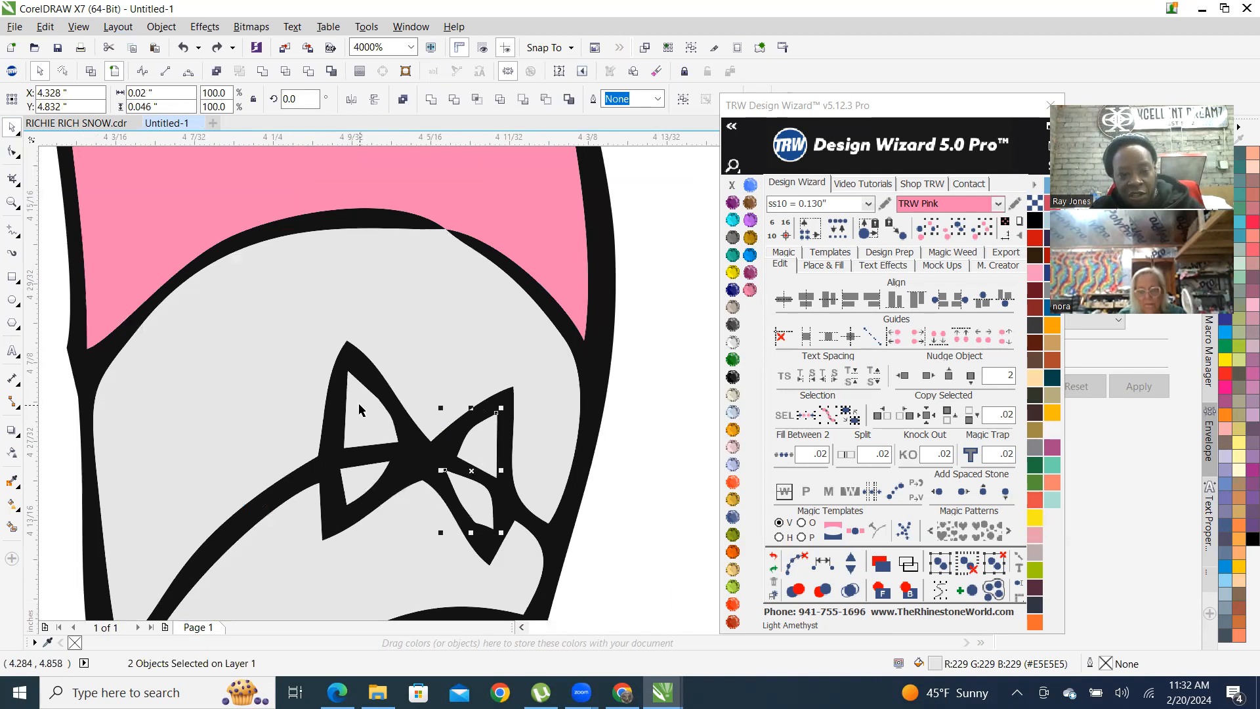
{"action": "left_click", "coordinate": [361, 481], "text": "shift"}
{"action": "scroll", "coordinate": [470, 491], "scroll_direction": "down", "scroll_amount": 2}
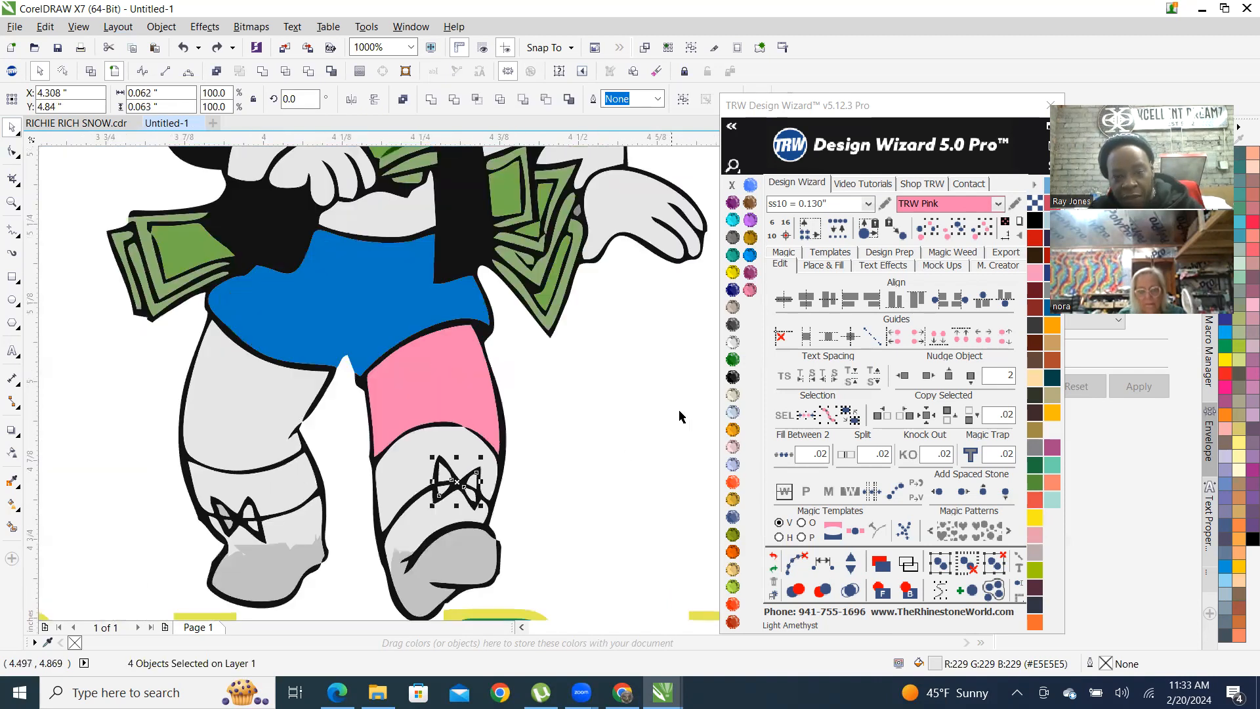
{"action": "left_click", "coordinate": [733, 271]}
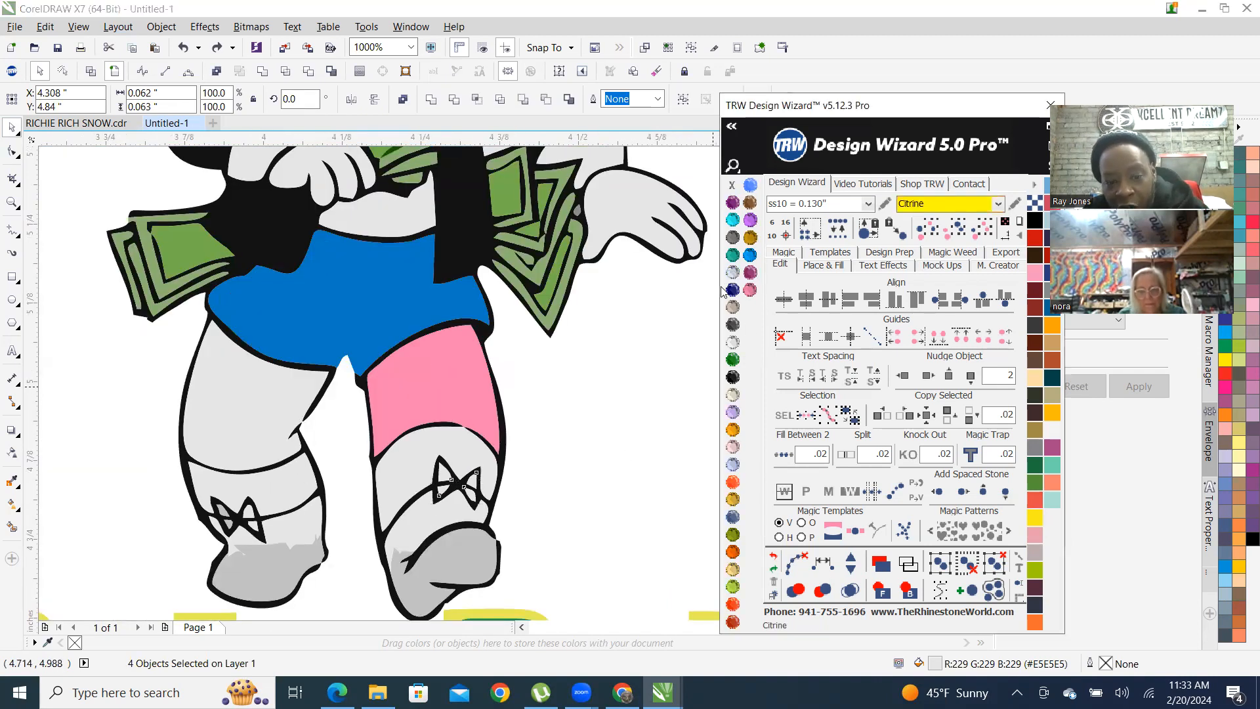
{"action": "left_click", "coordinate": [604, 337]}
Marquee-select the two right-hand yellow pieces of the leg bow and deselect them
{"action": "scroll", "coordinate": [534, 522], "scroll_direction": "up", "scroll_amount": 1}
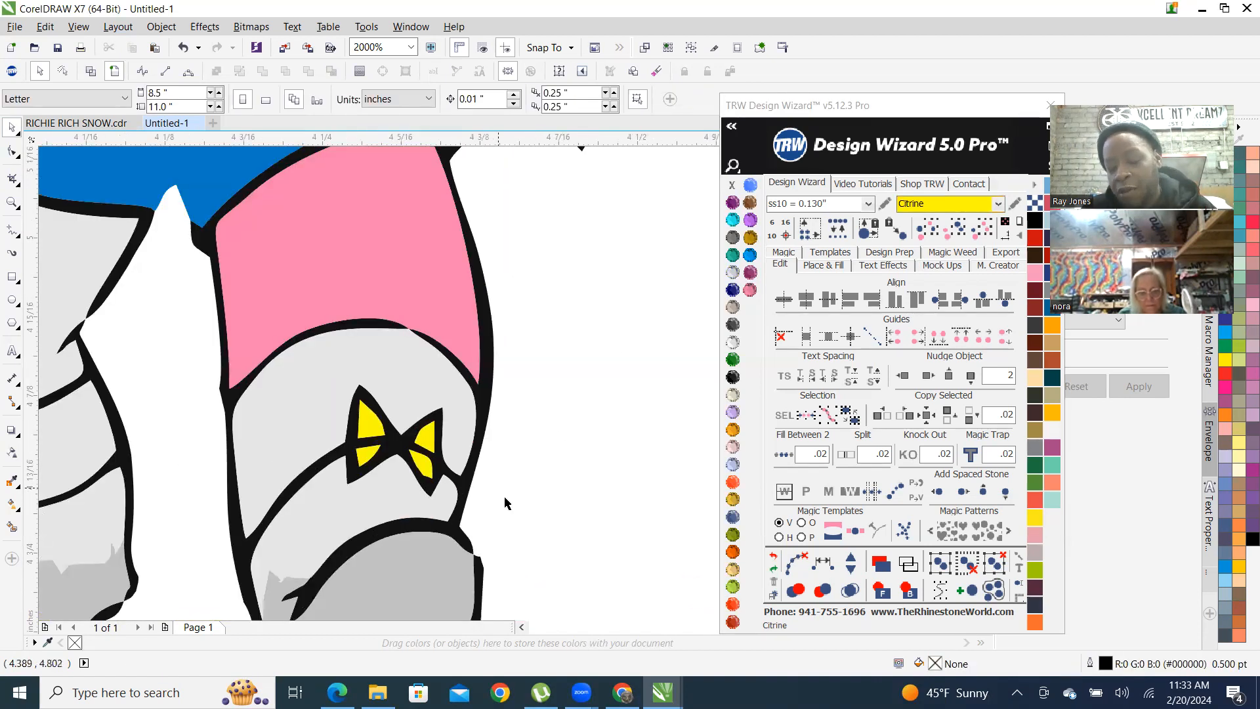
{"action": "left_click_drag", "start_coordinate": [579, 534], "coordinate": [397, 396]}
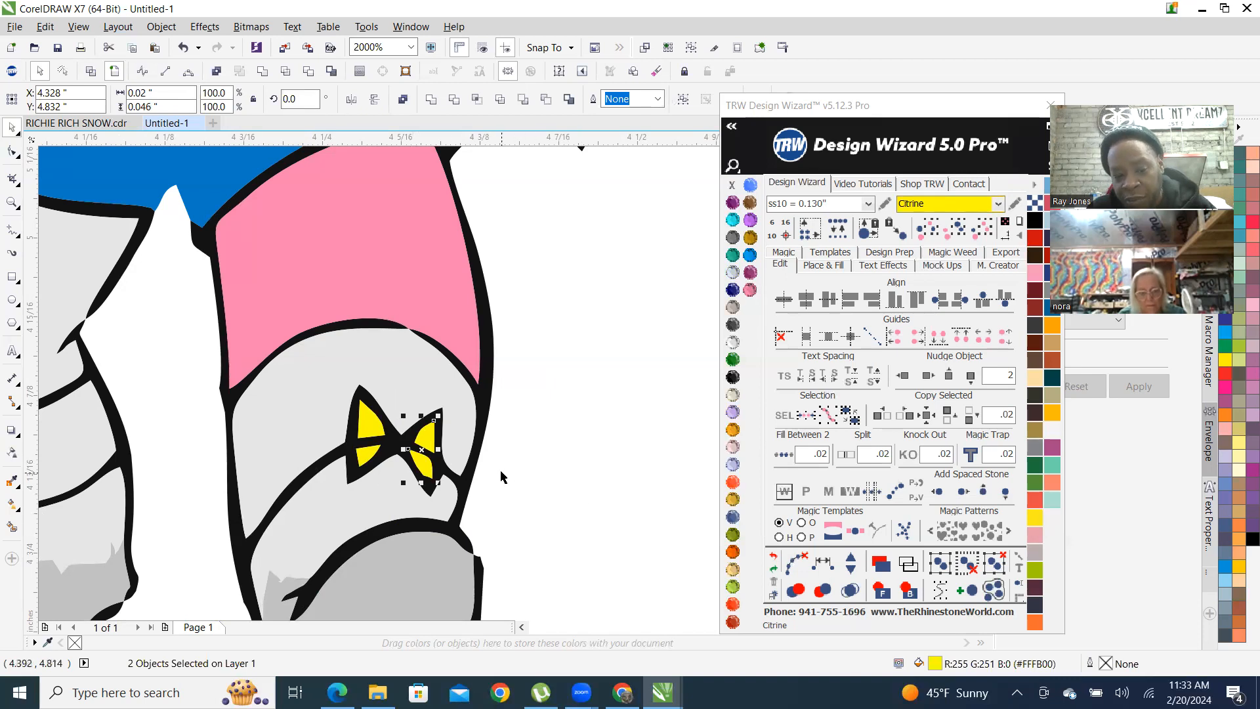
{"action": "scroll", "coordinate": [465, 355], "scroll_direction": "down", "scroll_amount": 1}
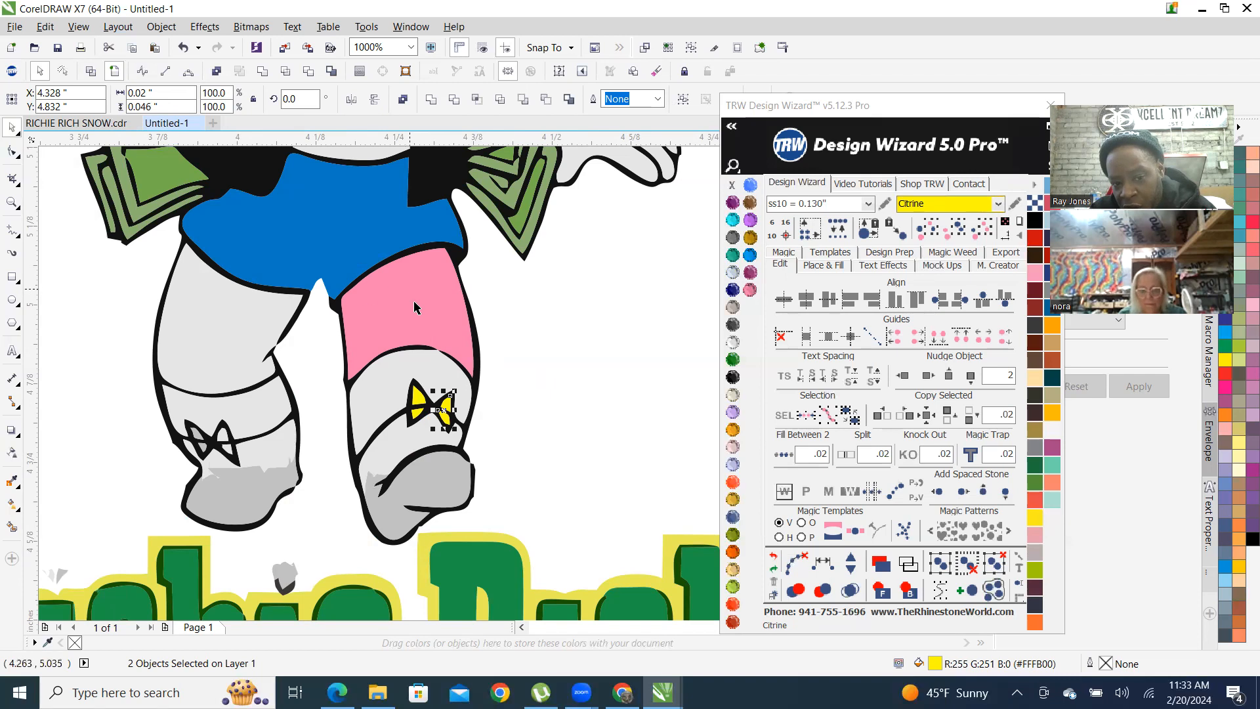
{"action": "left_click", "coordinate": [535, 421]}
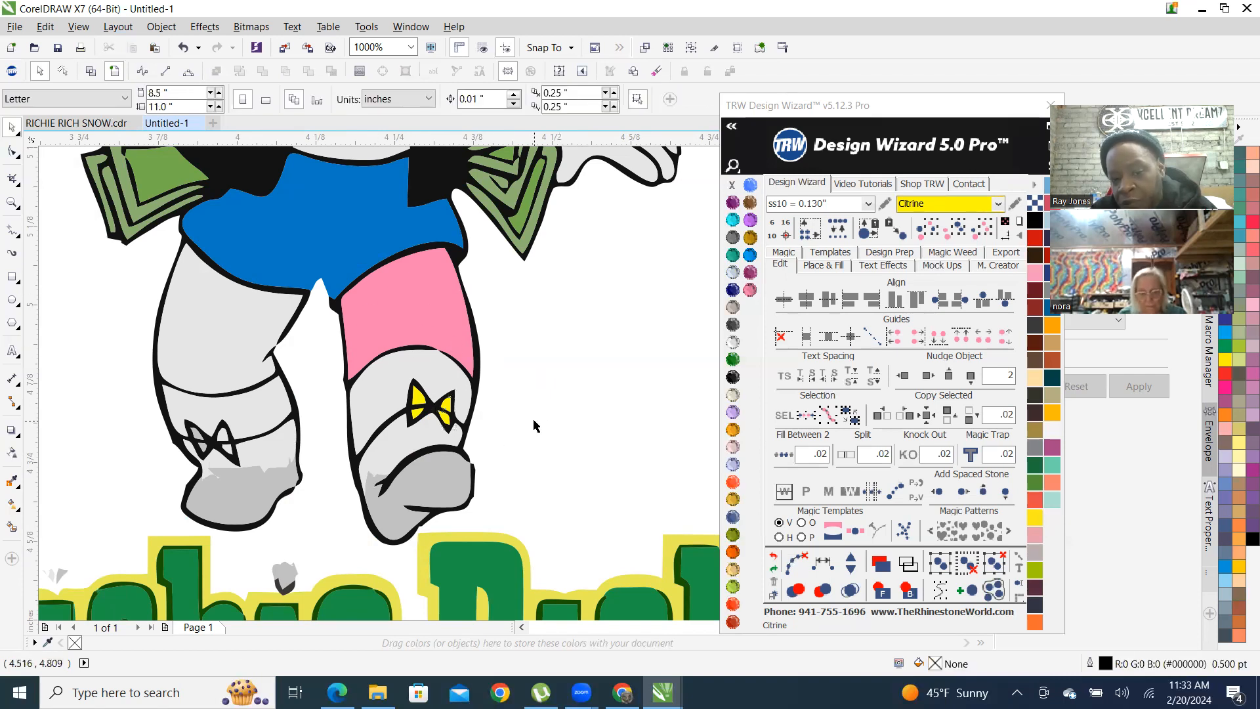
Marquee-select only the bow's upper-right yellow piece, move it out of the figure and undo the move
{"action": "scroll", "coordinate": [533, 421], "scroll_direction": "up", "scroll_amount": 2}
{"action": "scroll", "coordinate": [670, 469], "scroll_direction": "down", "scroll_amount": 1}
{"action": "scroll", "coordinate": [517, 401], "scroll_direction": "up", "scroll_amount": 1}
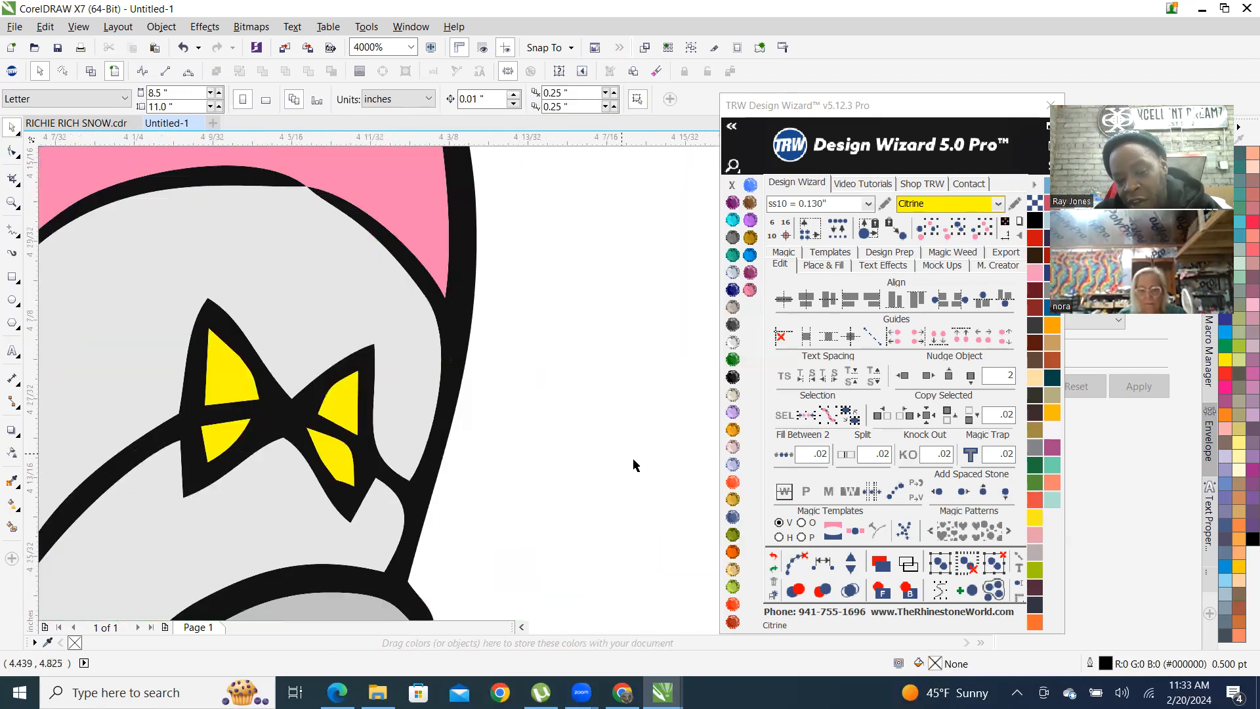
{"action": "left_click_drag", "start_coordinate": [651, 494], "coordinate": [267, 233]}
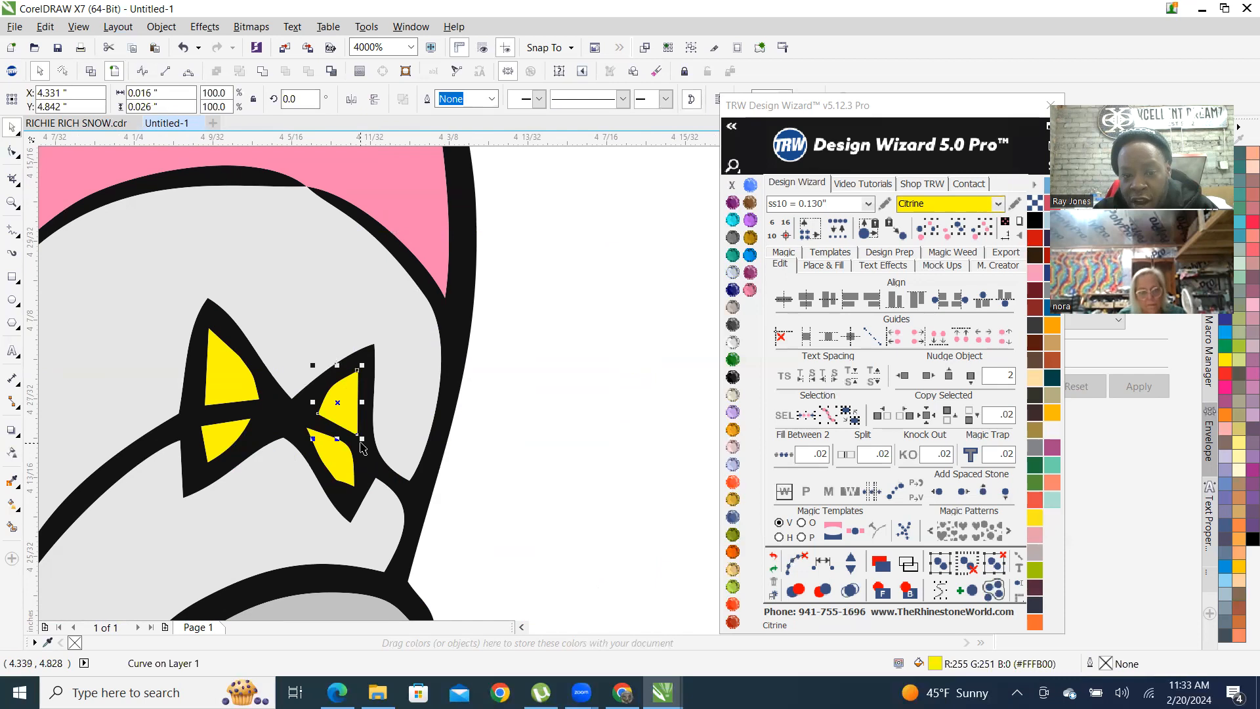
{"action": "left_click_drag", "start_coordinate": [344, 404], "coordinate": [616, 352]}
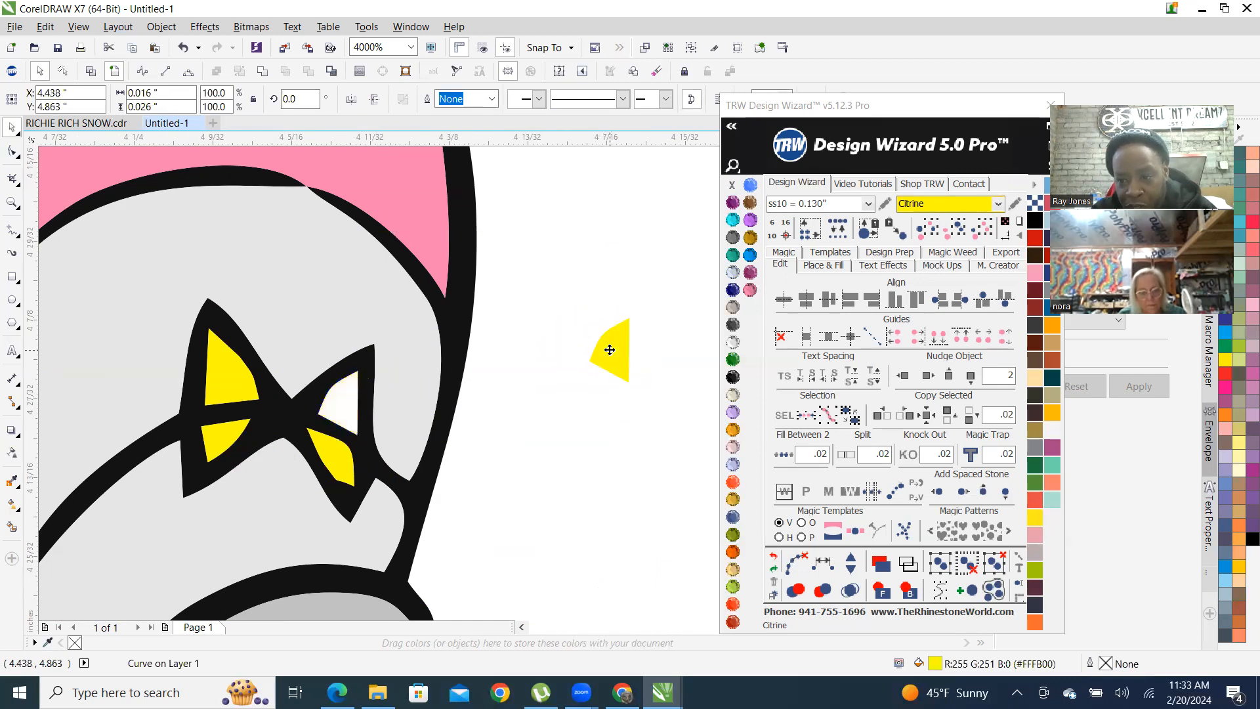
{"action": "key", "text": "ctrl+z"}
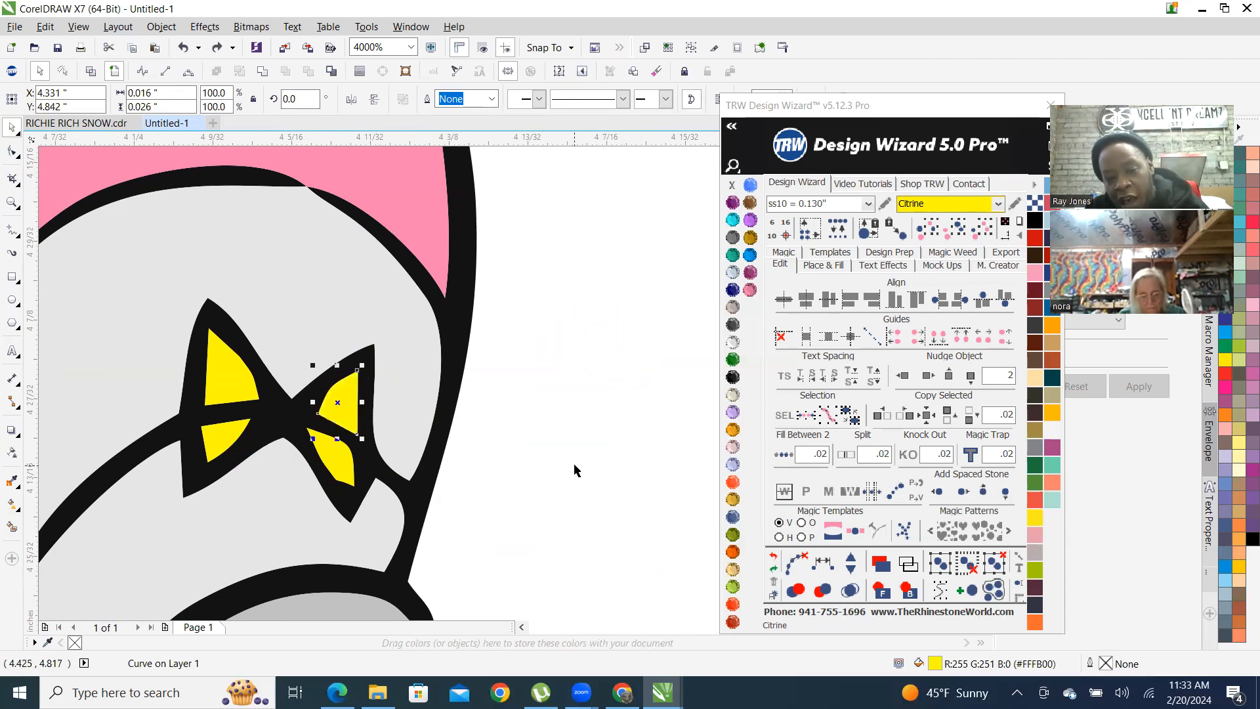
{"action": "left_click", "coordinate": [599, 483]}
Marquee-select the bow's upper-right and lower-left yellow pieces together, move them aside and undo the move
{"action": "left_click_drag", "start_coordinate": [594, 465], "coordinate": [109, 360]}
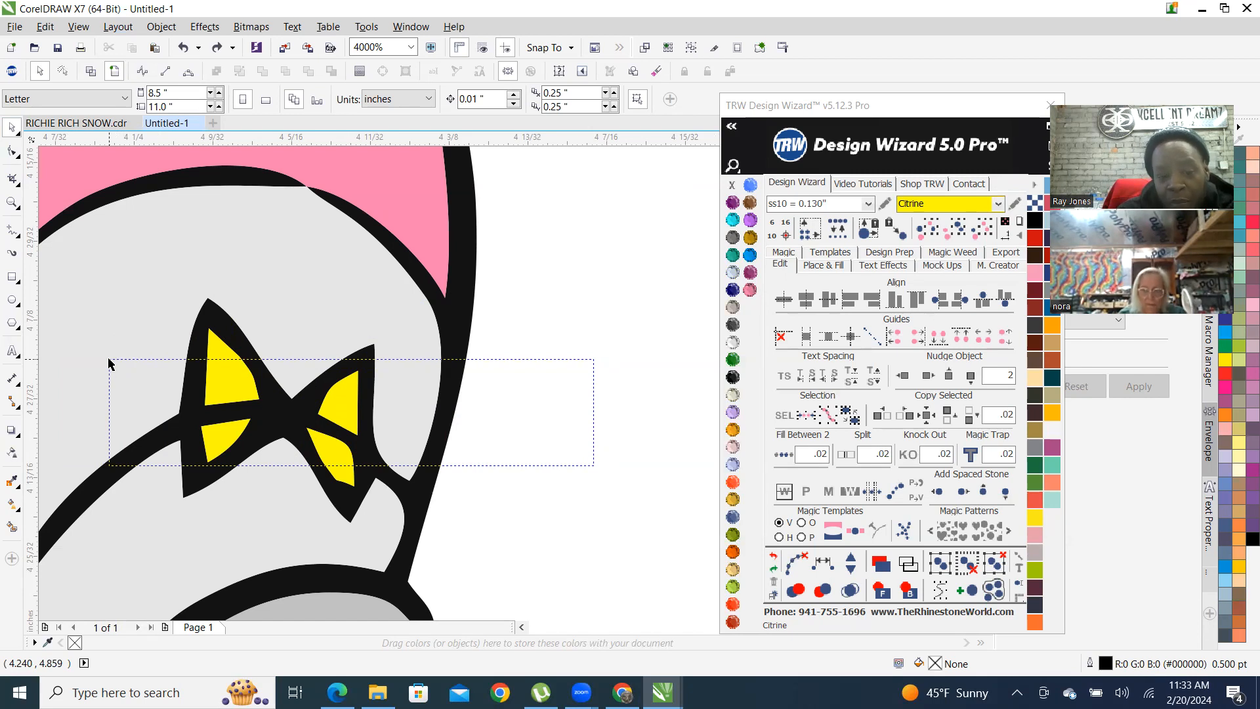
{"action": "left_click_drag", "start_coordinate": [108, 360], "coordinate": [109, 361]}
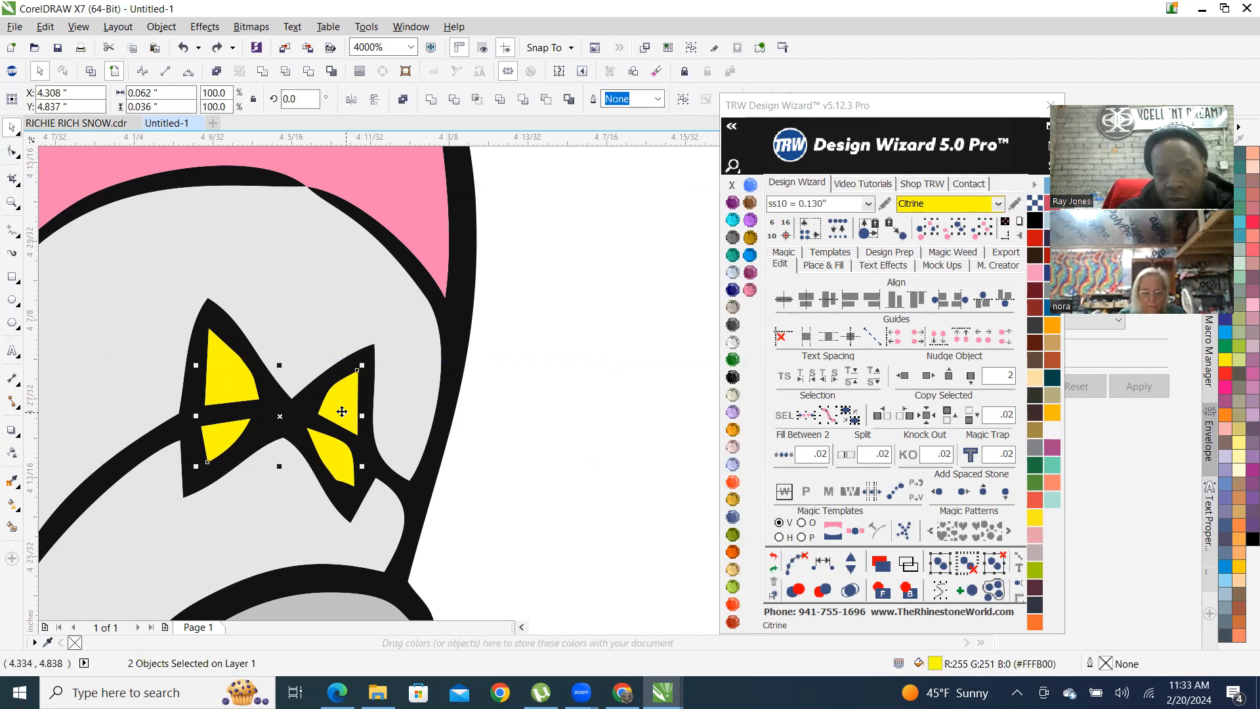
{"action": "left_click_drag", "start_coordinate": [354, 405], "coordinate": [632, 413]}
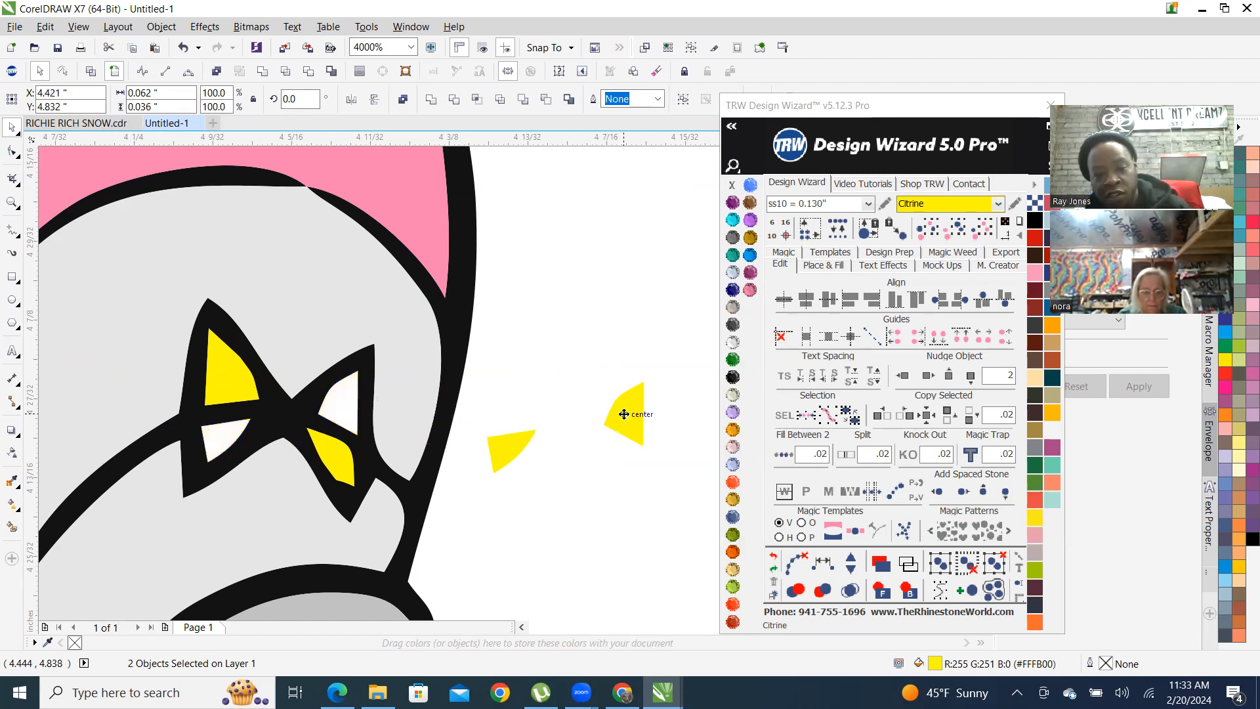
{"action": "key", "text": "ctrl+z"}
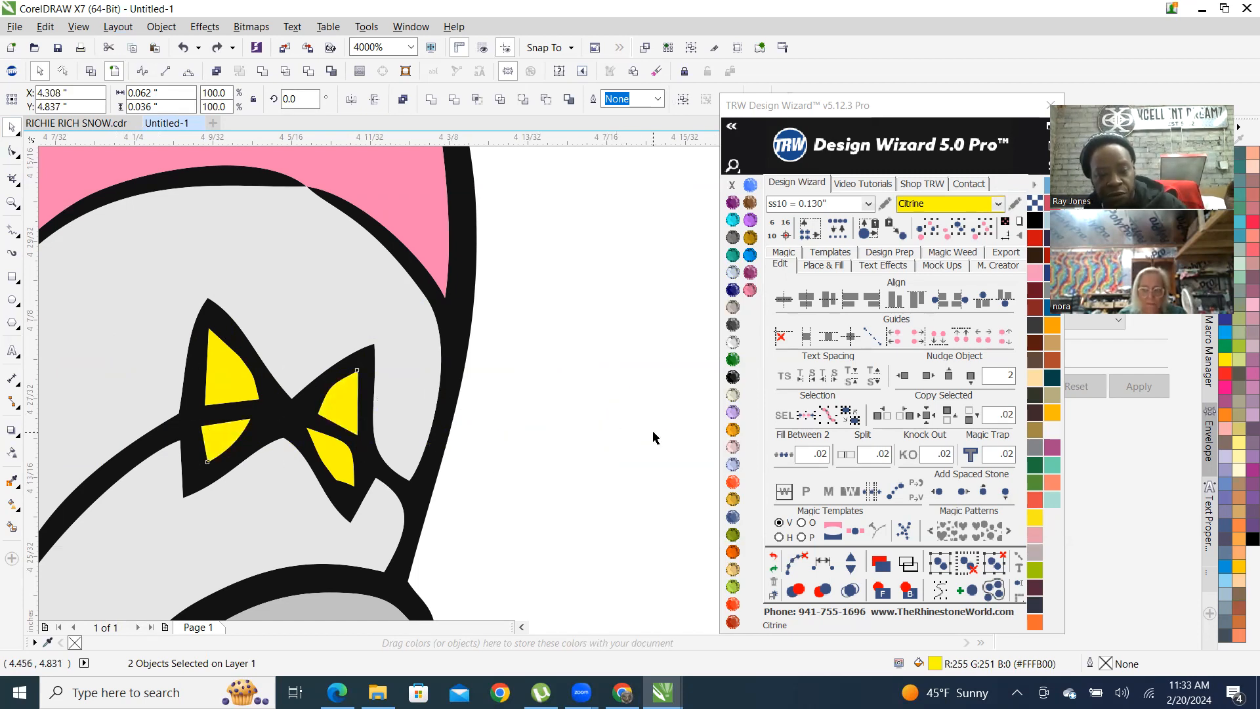
{"action": "left_click", "coordinate": [653, 437]}
Marquee-select the bow's upper-left yellow piece, then its lower-right piece, and clear the selection
{"action": "left_click_drag", "start_coordinate": [514, 531], "coordinate": [404, 567]}
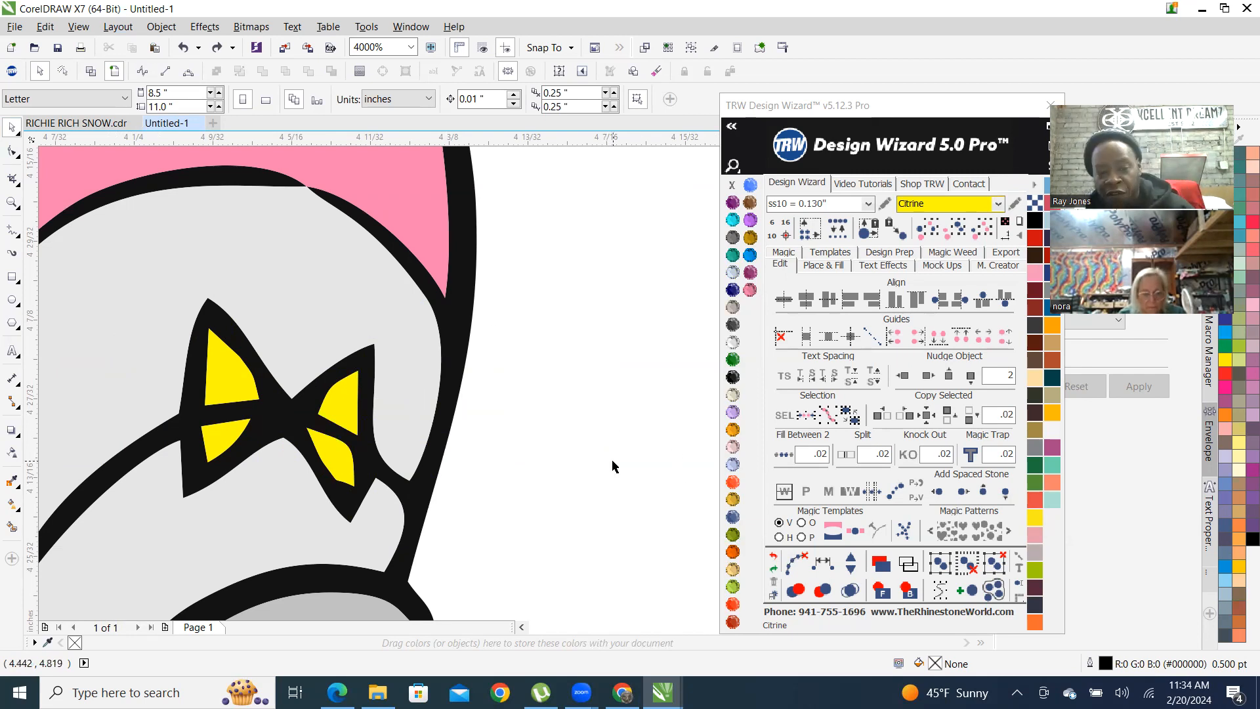
{"action": "scroll", "coordinate": [613, 466], "scroll_direction": "down", "scroll_amount": 2}
{"action": "scroll", "coordinate": [601, 442], "scroll_direction": "up", "scroll_amount": 2}
{"action": "scroll", "coordinate": [600, 431], "scroll_direction": "up", "scroll_amount": 2}
{"action": "left_click_drag", "start_coordinate": [634, 417], "coordinate": [167, 298]}
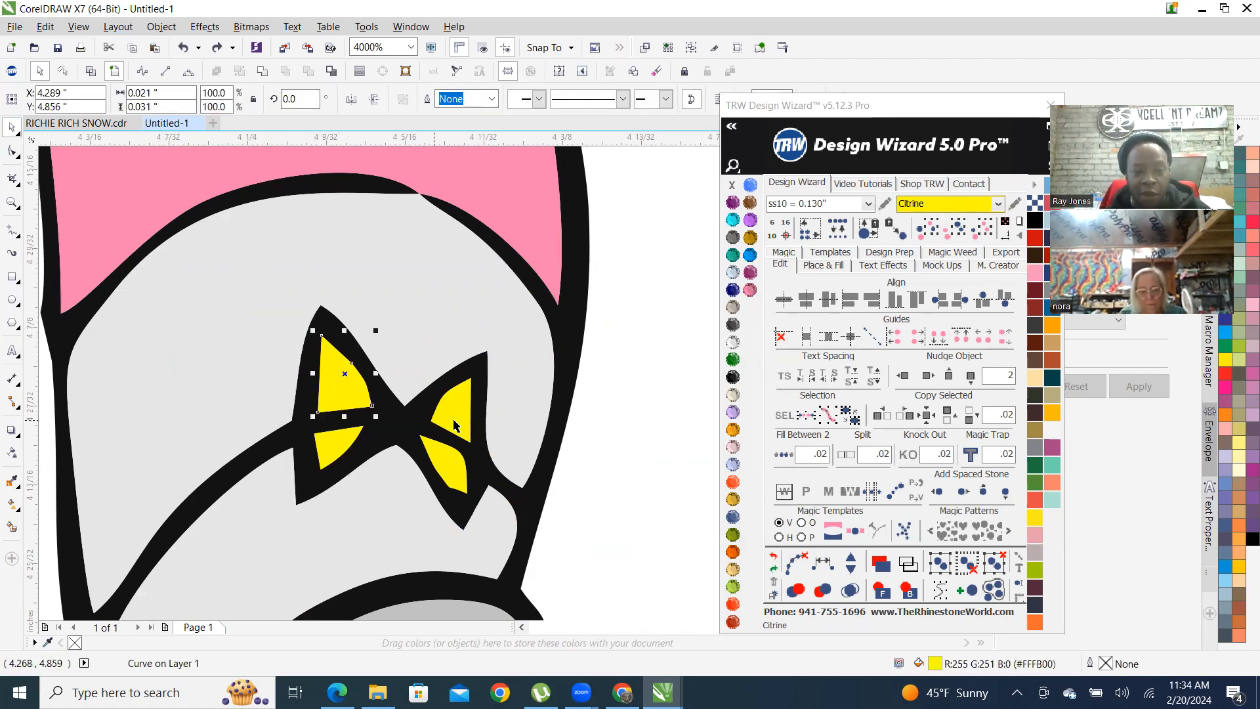
{"action": "left_click_drag", "start_coordinate": [673, 420], "coordinate": [377, 520]}
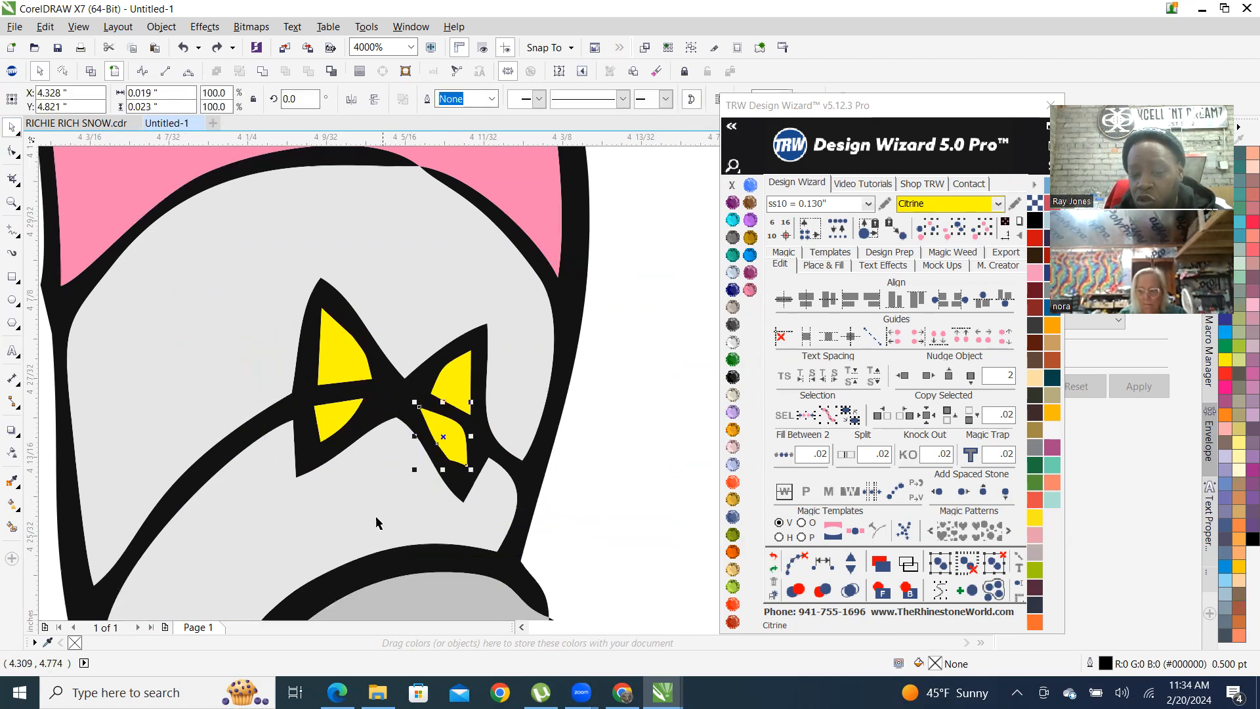
{"action": "scroll", "coordinate": [376, 520], "scroll_direction": "down", "scroll_amount": 2}
{"action": "scroll", "coordinate": [385, 520], "scroll_direction": "up", "scroll_amount": 1}
{"action": "scroll", "coordinate": [696, 431], "scroll_direction": "down", "scroll_amount": 2}
{"action": "scroll", "coordinate": [611, 468], "scroll_direction": "up", "scroll_amount": 2}
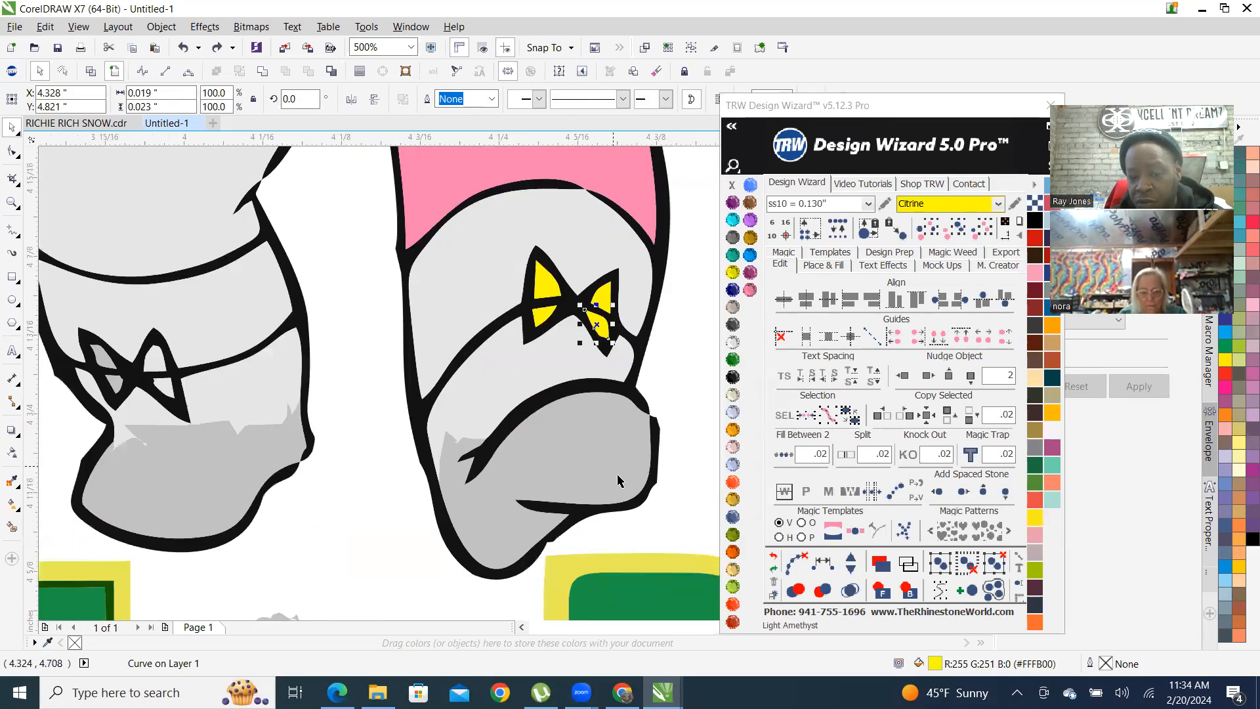
{"action": "left_click", "coordinate": [690, 328]}
Examine the traced figure's right-hand shoe, face, bow tie and jacket up close and as a whole
{"action": "scroll", "coordinate": [557, 440], "scroll_direction": "down", "scroll_amount": 2}
{"action": "scroll", "coordinate": [567, 449], "scroll_direction": "up", "scroll_amount": 2}
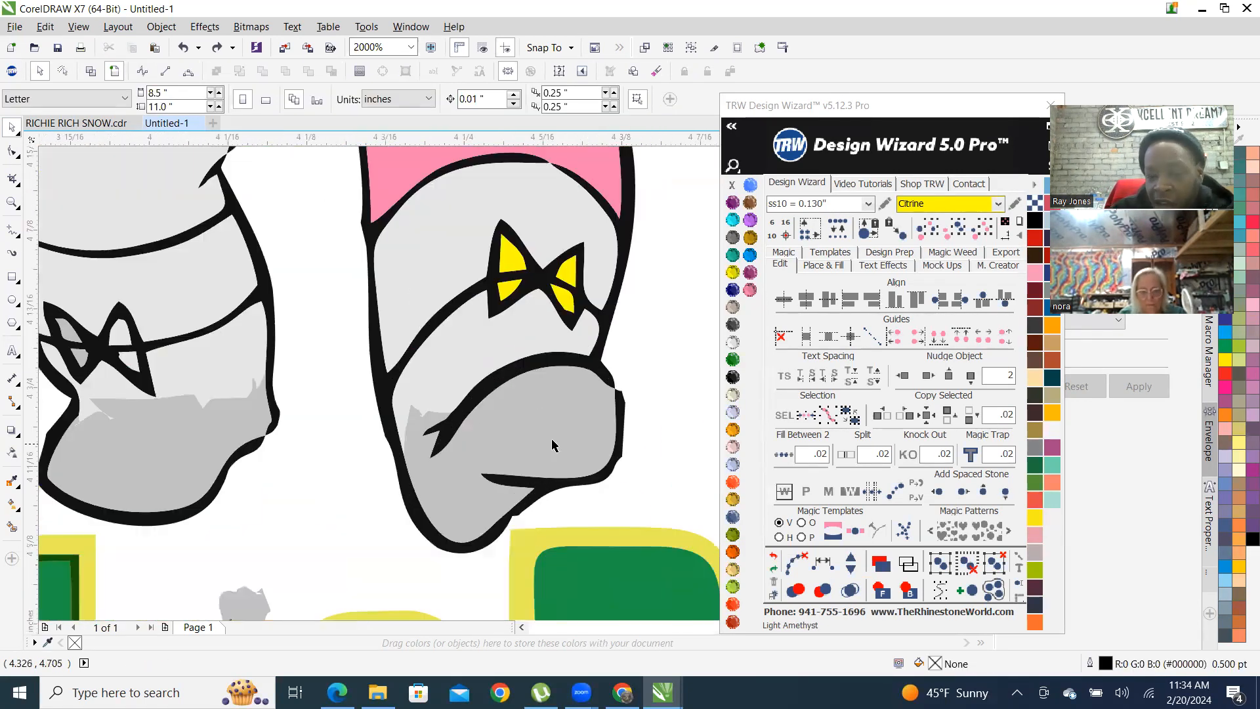
{"action": "left_click", "coordinate": [553, 445]}
{"action": "scroll", "coordinate": [551, 443], "scroll_direction": "down", "scroll_amount": 4}
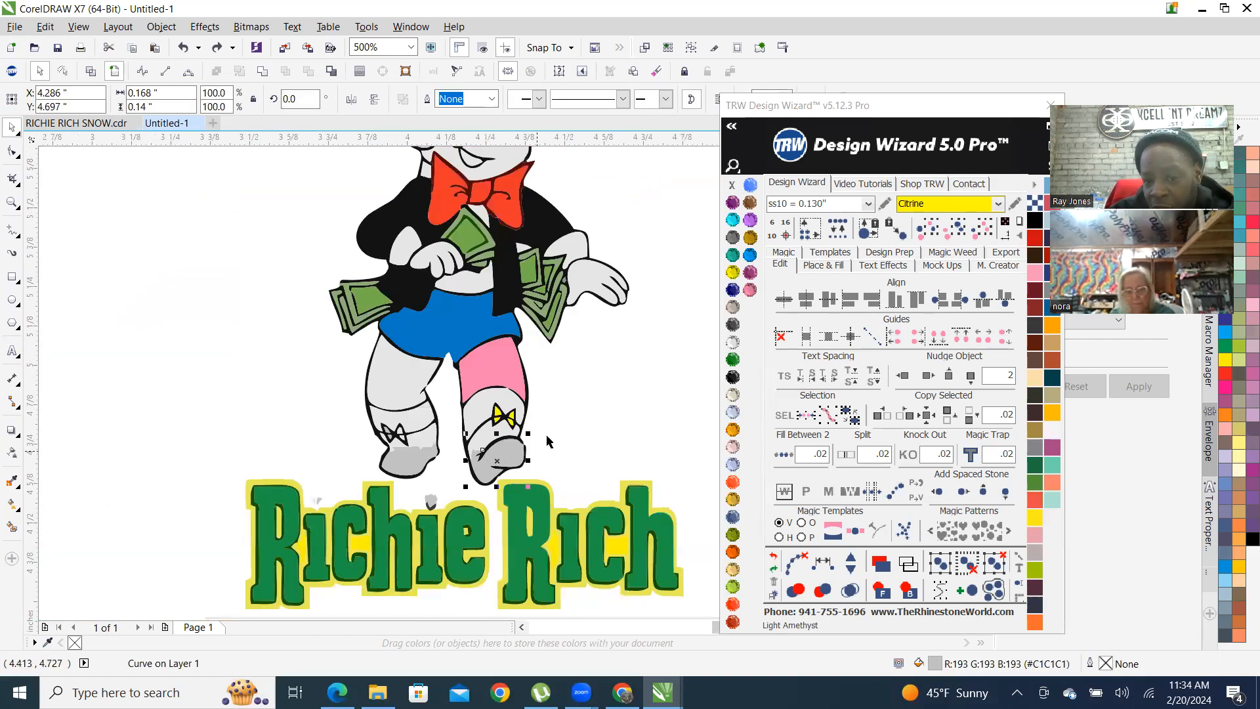
{"action": "left_click", "coordinate": [599, 396]}
{"action": "scroll", "coordinate": [599, 396], "scroll_direction": "down", "scroll_amount": 3}
{"action": "scroll", "coordinate": [549, 295], "scroll_direction": "up", "scroll_amount": 5}
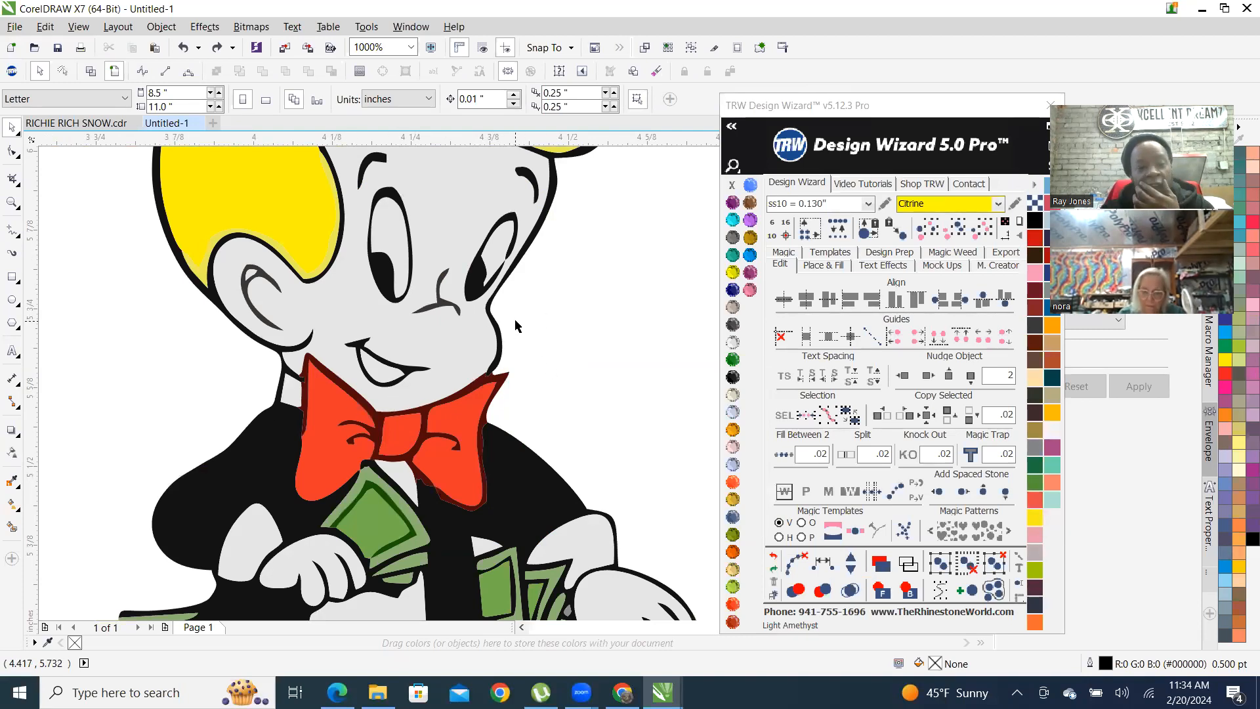
{"action": "scroll", "coordinate": [562, 338], "scroll_direction": "down", "scroll_amount": 2}
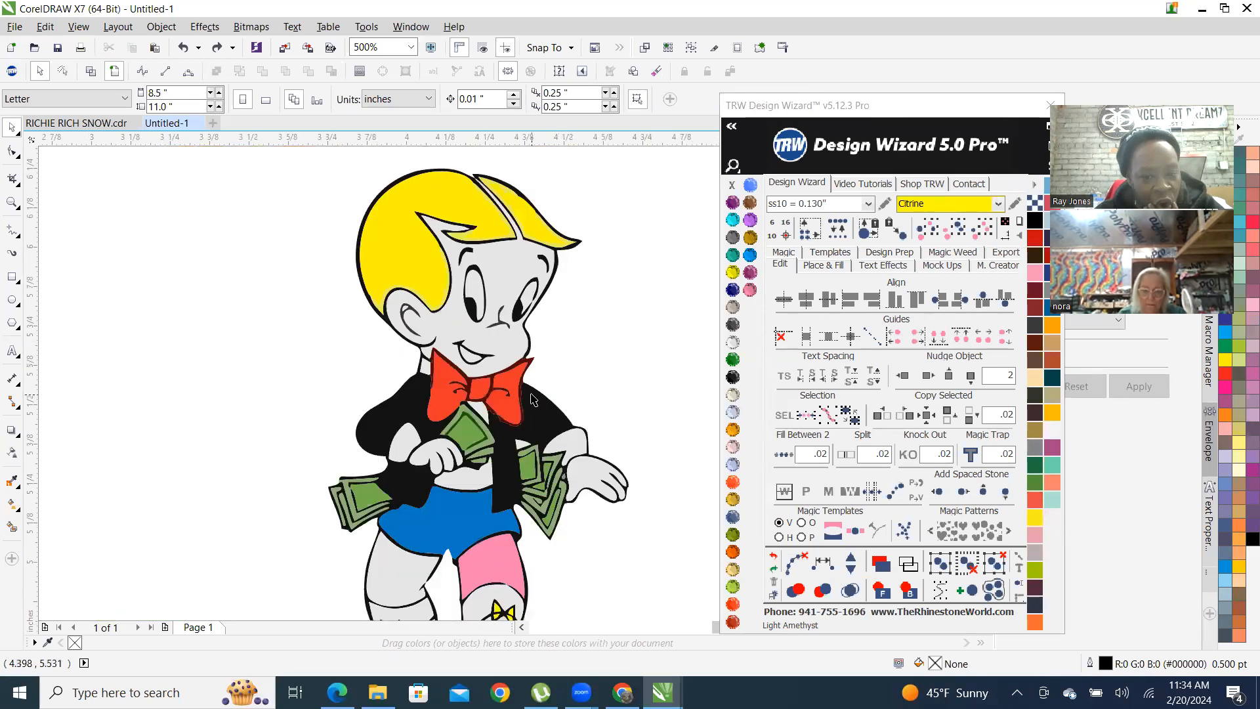
{"action": "scroll", "coordinate": [403, 483], "scroll_direction": "up", "scroll_amount": 2}
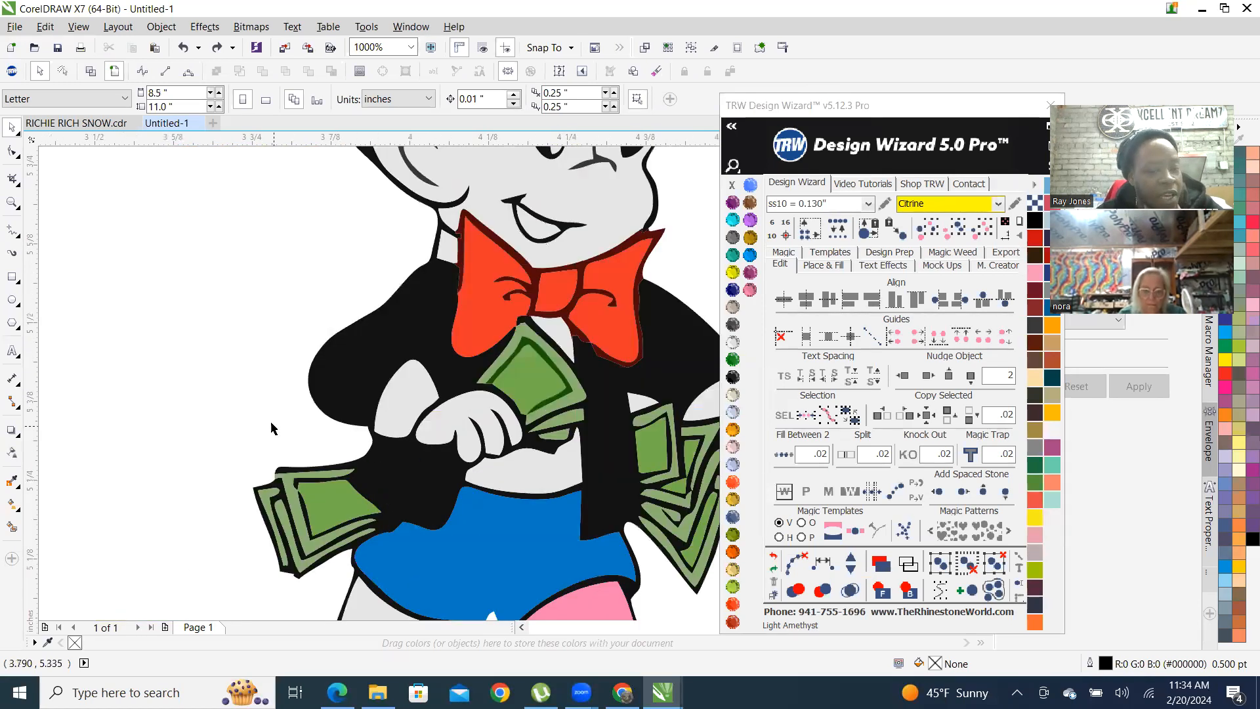
Marquee-select only the grey cuff piece beside the hand on the front bills, and clear the selection
{"action": "left_click_drag", "start_coordinate": [272, 333], "coordinate": [447, 458]}
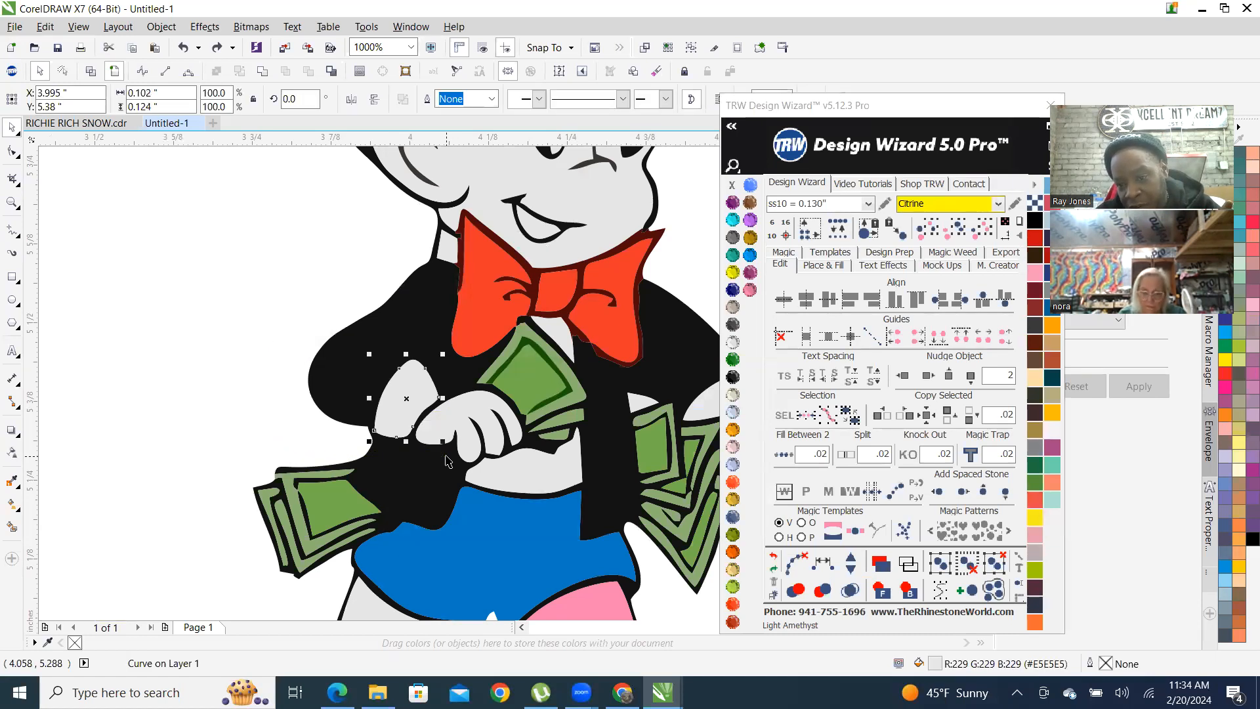
{"action": "left_click", "coordinate": [198, 301]}
{"action": "scroll", "coordinate": [623, 362], "scroll_direction": "down", "scroll_amount": 2}
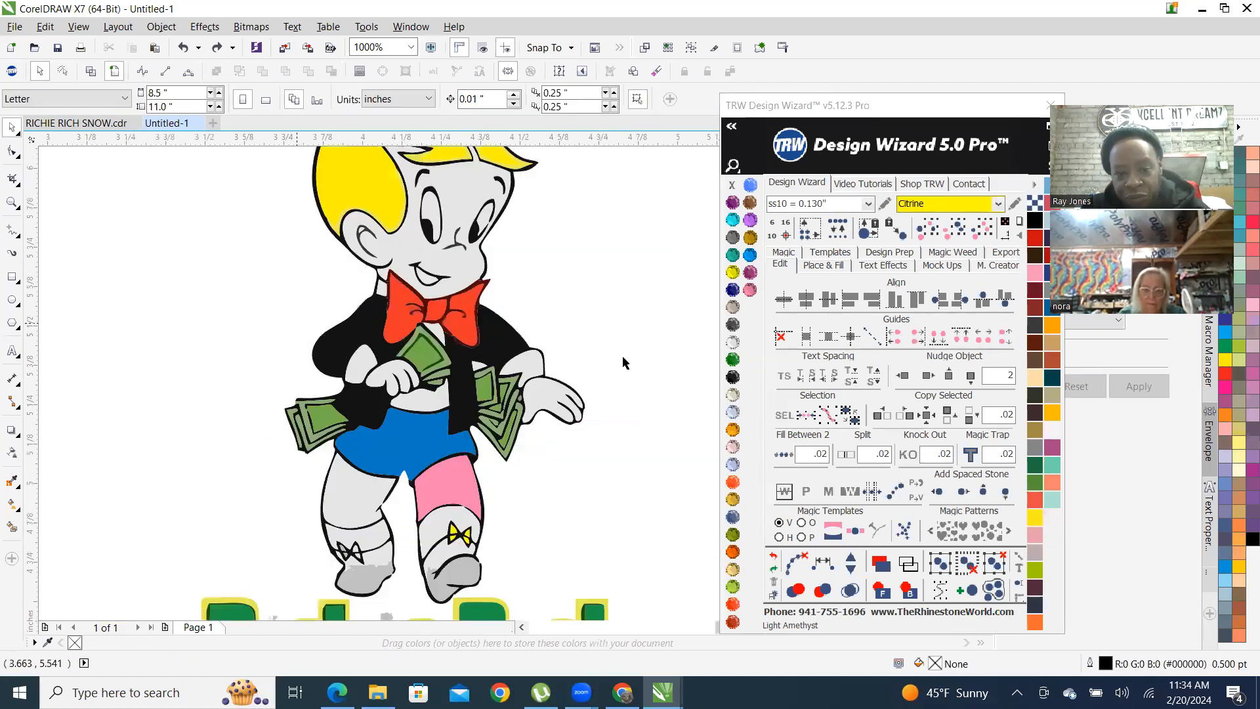
Select the bow tie's dark red outline, nudge it 2 inches out of the figure and back again, and deselect it
{"action": "scroll", "coordinate": [624, 363], "scroll_direction": "down", "scroll_amount": 4}
{"action": "scroll", "coordinate": [525, 338], "scroll_direction": "up", "scroll_amount": 2}
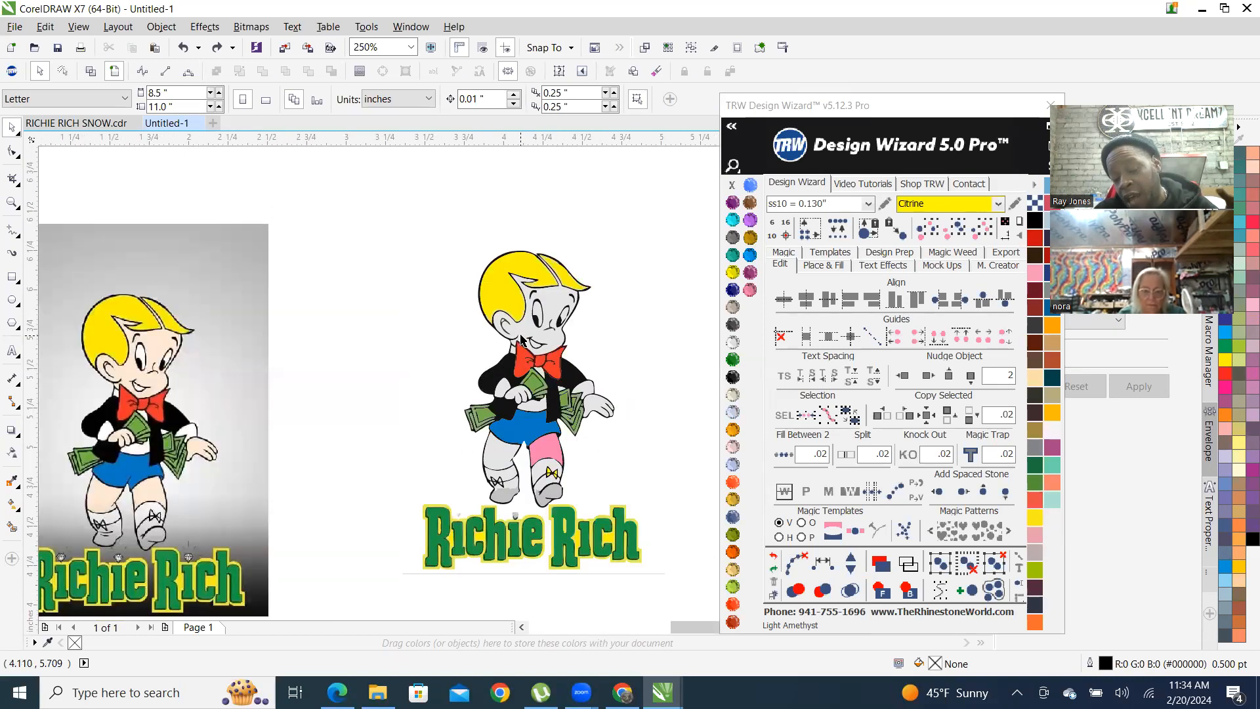
{"action": "scroll", "coordinate": [521, 339], "scroll_direction": "up", "scroll_amount": 3}
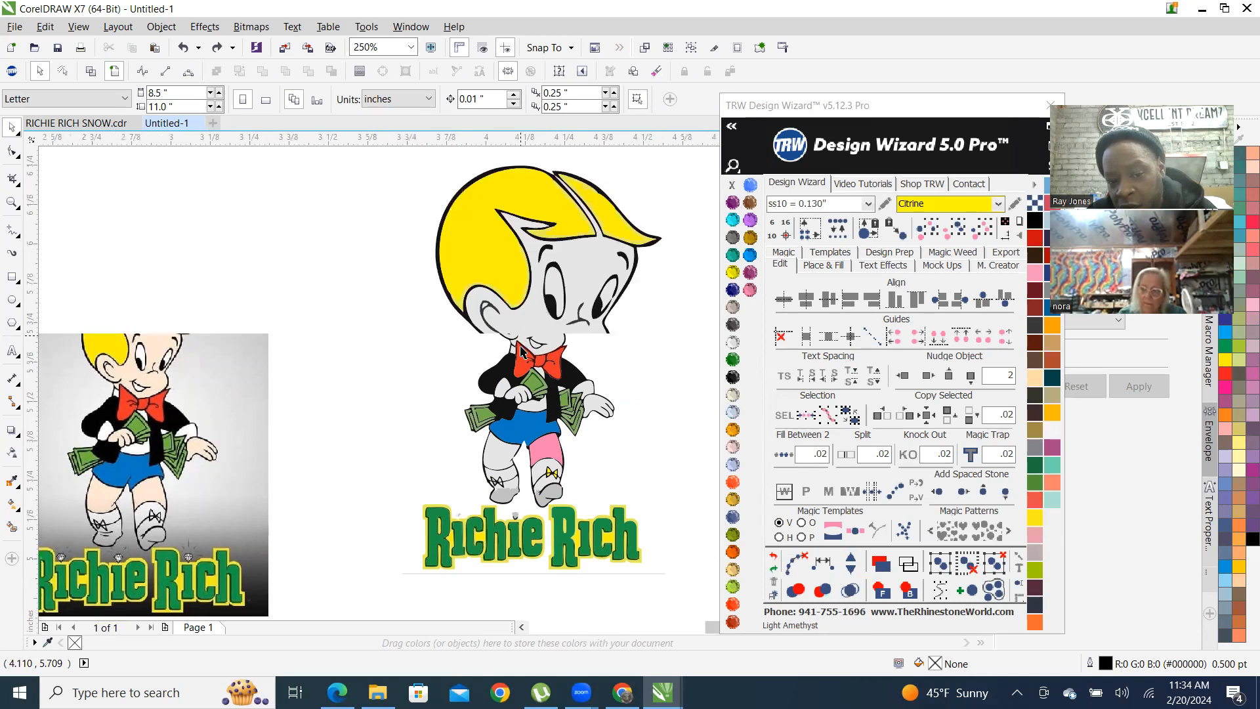
{"action": "scroll", "coordinate": [538, 400], "scroll_direction": "down", "scroll_amount": 2}
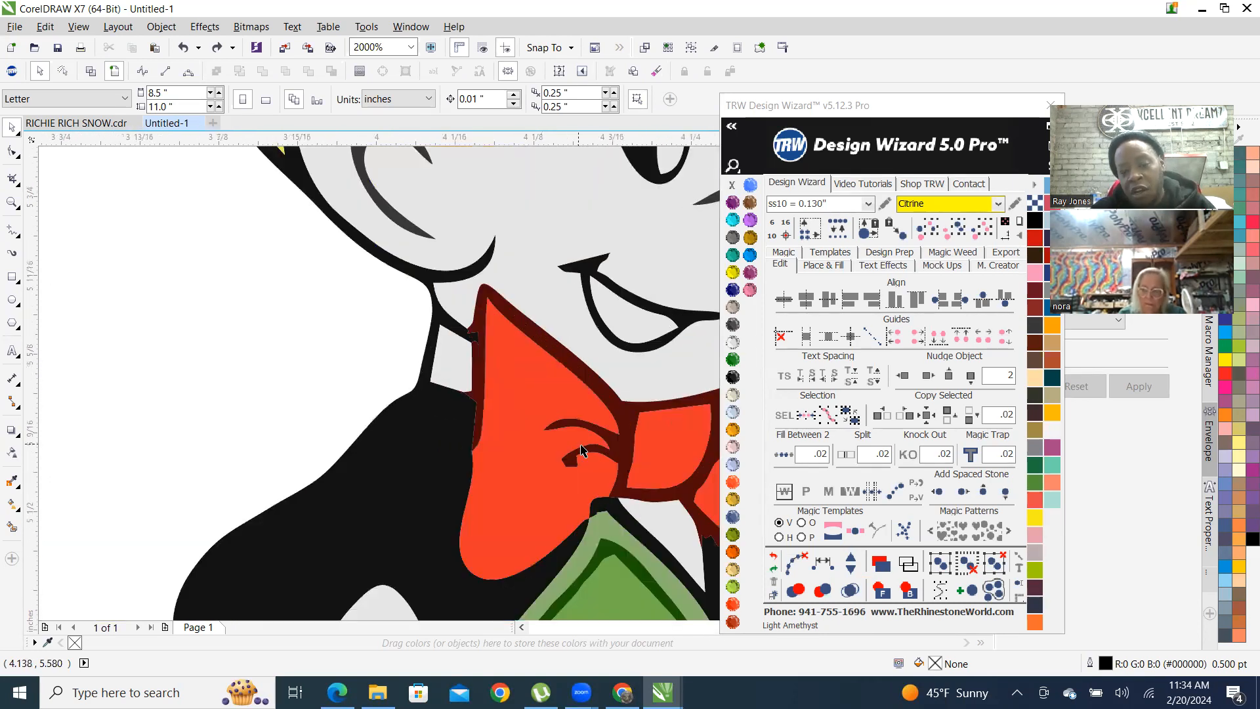
{"action": "scroll", "coordinate": [590, 420], "scroll_direction": "up", "scroll_amount": 3}
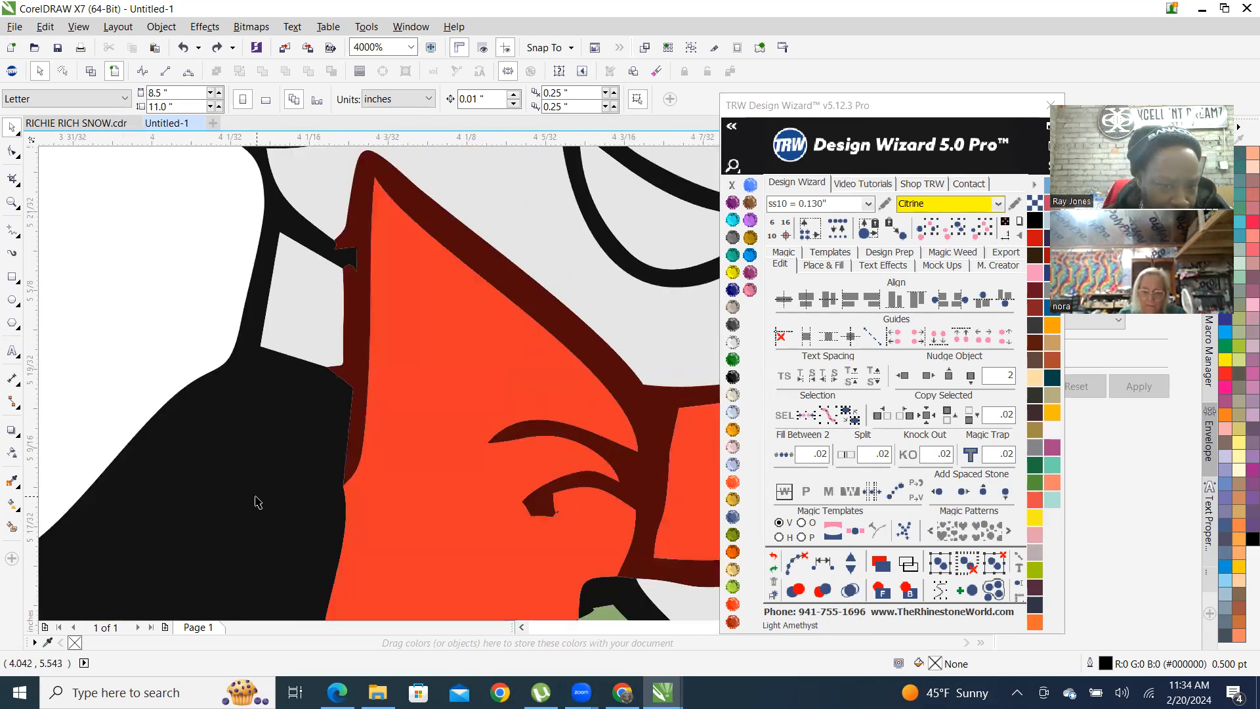
{"action": "scroll", "coordinate": [414, 210], "scroll_direction": "down", "scroll_amount": 2}
{"action": "scroll", "coordinate": [407, 302], "scroll_direction": "down", "scroll_amount": 1}
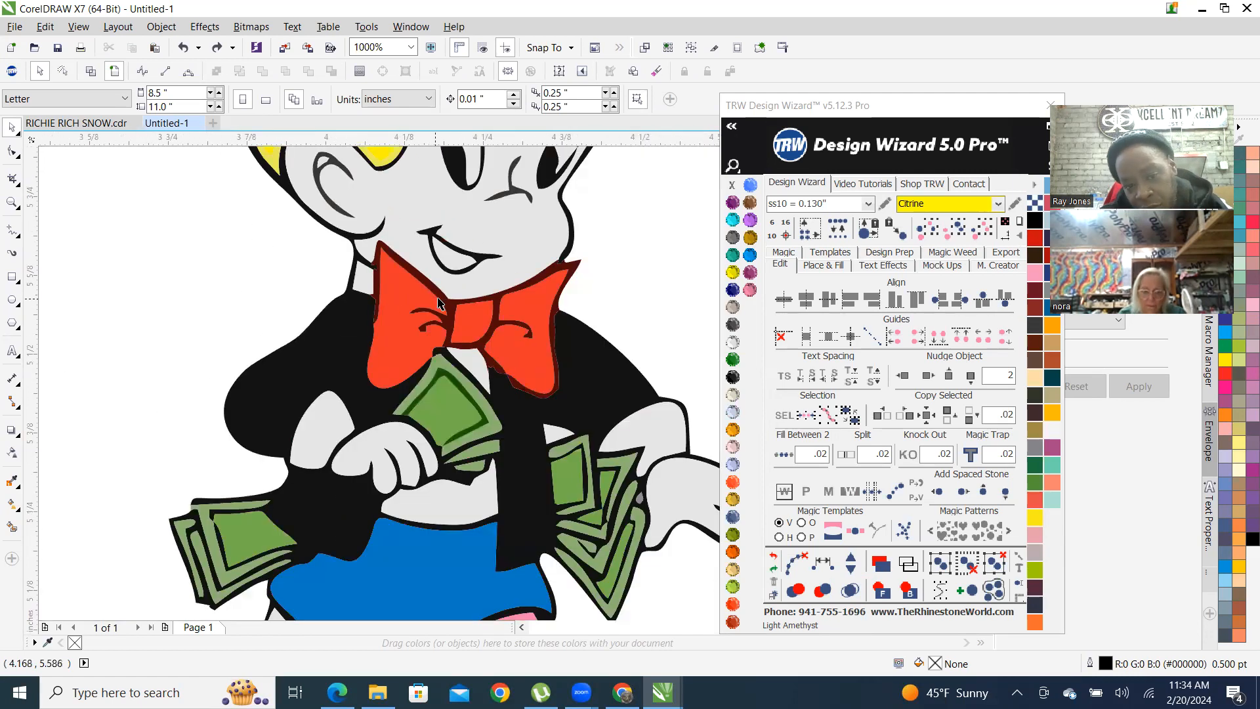
{"action": "left_click", "coordinate": [435, 307]}
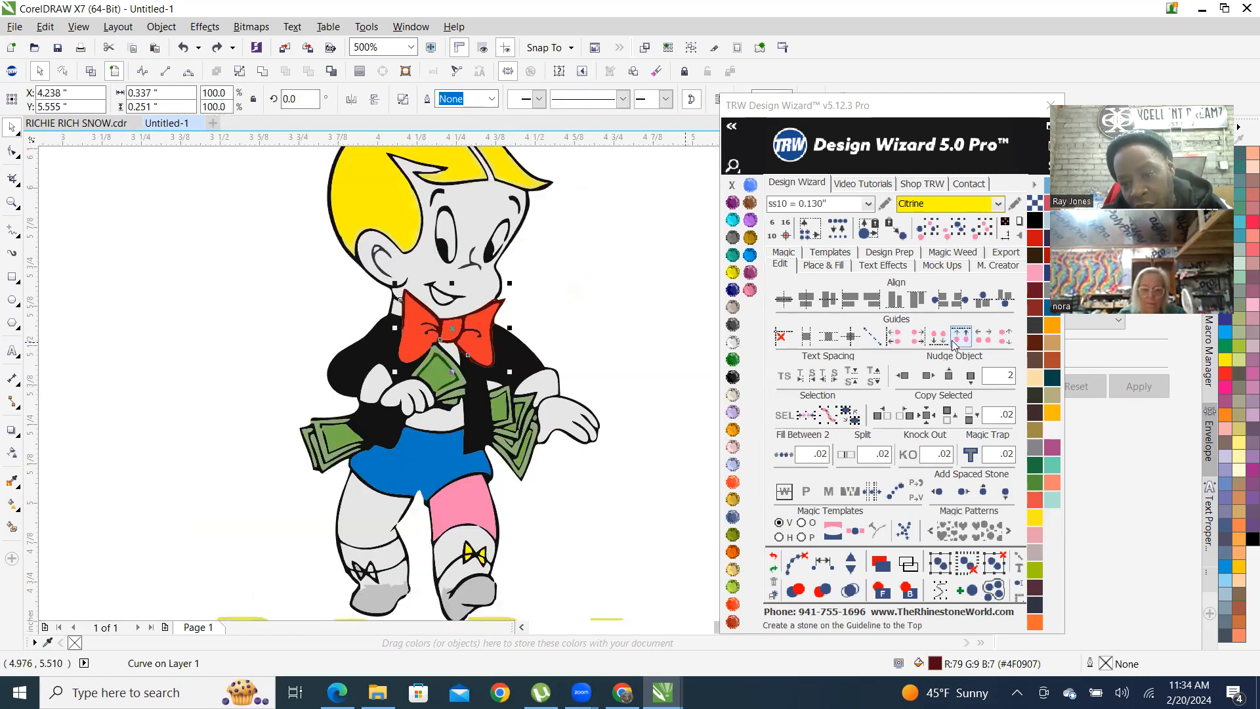
{"action": "left_click", "coordinate": [928, 375]}
{"action": "scroll", "coordinate": [594, 357], "scroll_direction": "down", "scroll_amount": 2}
{"action": "scroll", "coordinate": [594, 358], "scroll_direction": "up", "scroll_amount": 1}
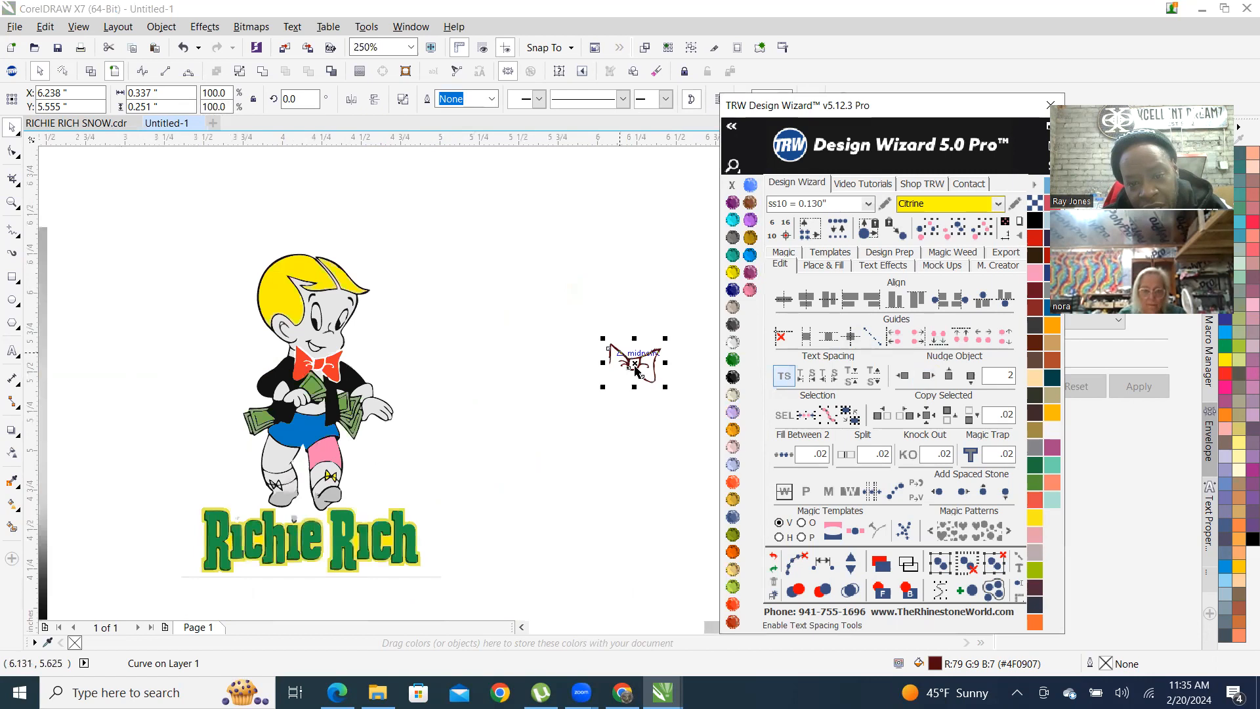
{"action": "left_click", "coordinate": [903, 375]}
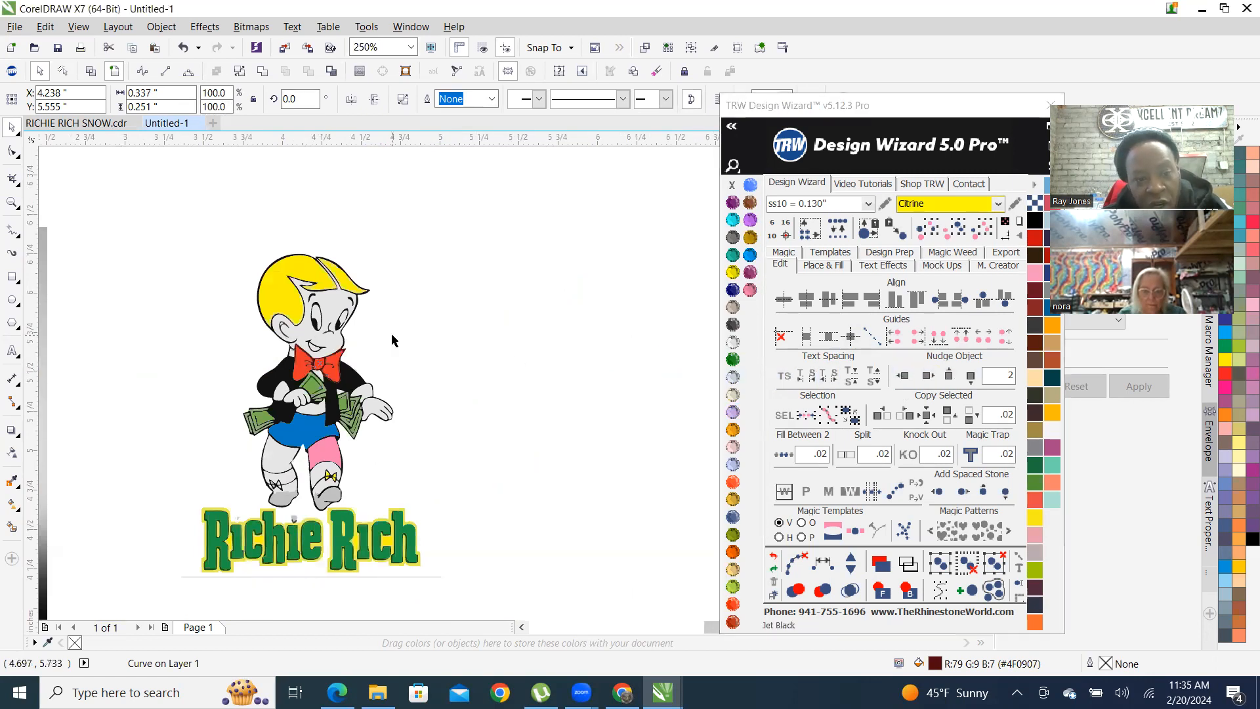
{"action": "left_click", "coordinate": [399, 339]}
Recolour the bow tie's dark red outline to Jet Black
{"action": "scroll", "coordinate": [324, 363], "scroll_direction": "up", "scroll_amount": 2}
{"action": "scroll", "coordinate": [304, 443], "scroll_direction": "up", "scroll_amount": 1}
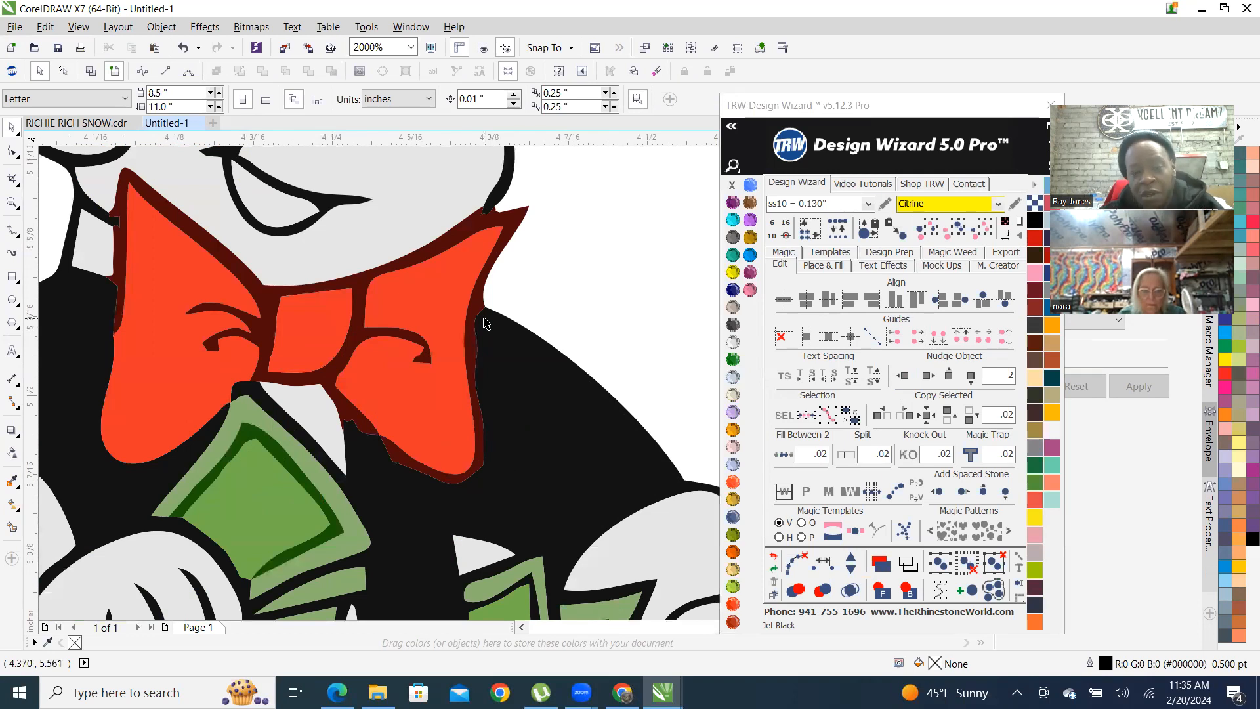
{"action": "scroll", "coordinate": [487, 322], "scroll_direction": "up", "scroll_amount": 1}
{"action": "left_click", "coordinate": [483, 287]}
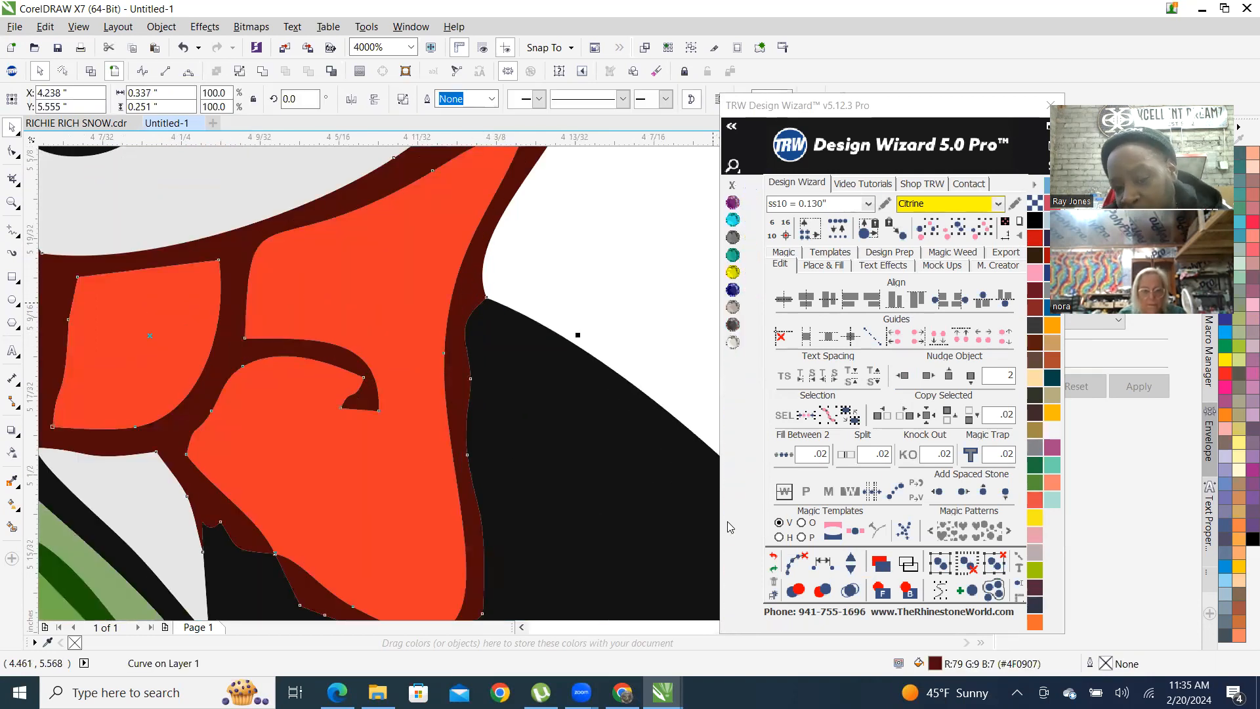
{"action": "left_click", "coordinate": [732, 324]}
Examine the bow tie's black outline against the jacket's shoulder edge up close and as a whole, and clear the selection
{"action": "scroll", "coordinate": [469, 450], "scroll_direction": "down", "scroll_amount": 5}
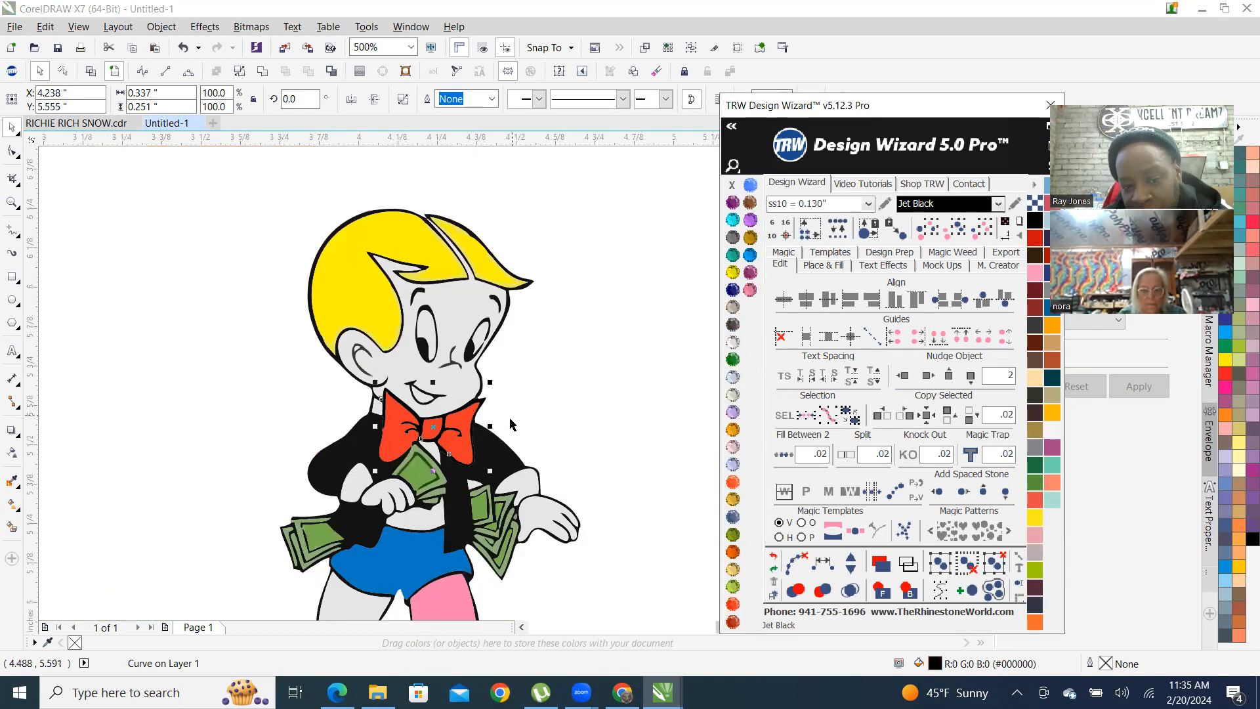
{"action": "scroll", "coordinate": [484, 436], "scroll_direction": "up", "scroll_amount": 5}
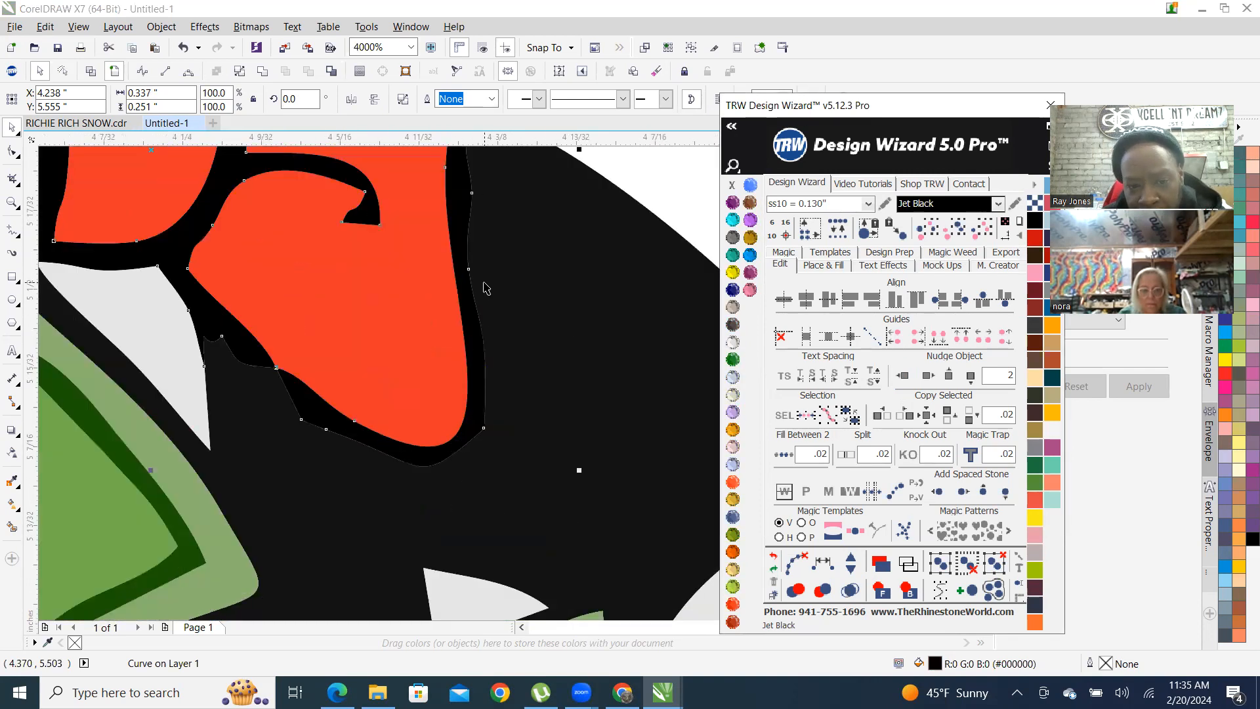
{"action": "scroll", "coordinate": [487, 287], "scroll_direction": "down", "scroll_amount": 2}
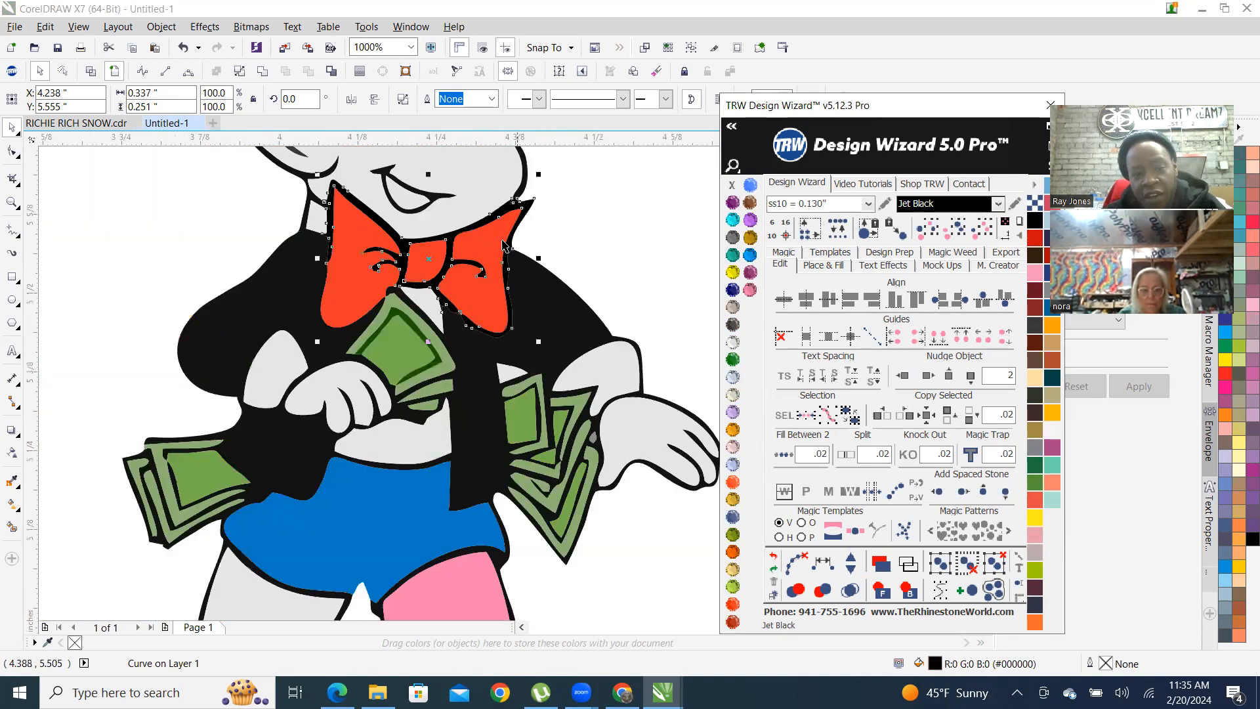
{"action": "scroll", "coordinate": [512, 263], "scroll_direction": "up", "scroll_amount": 4}
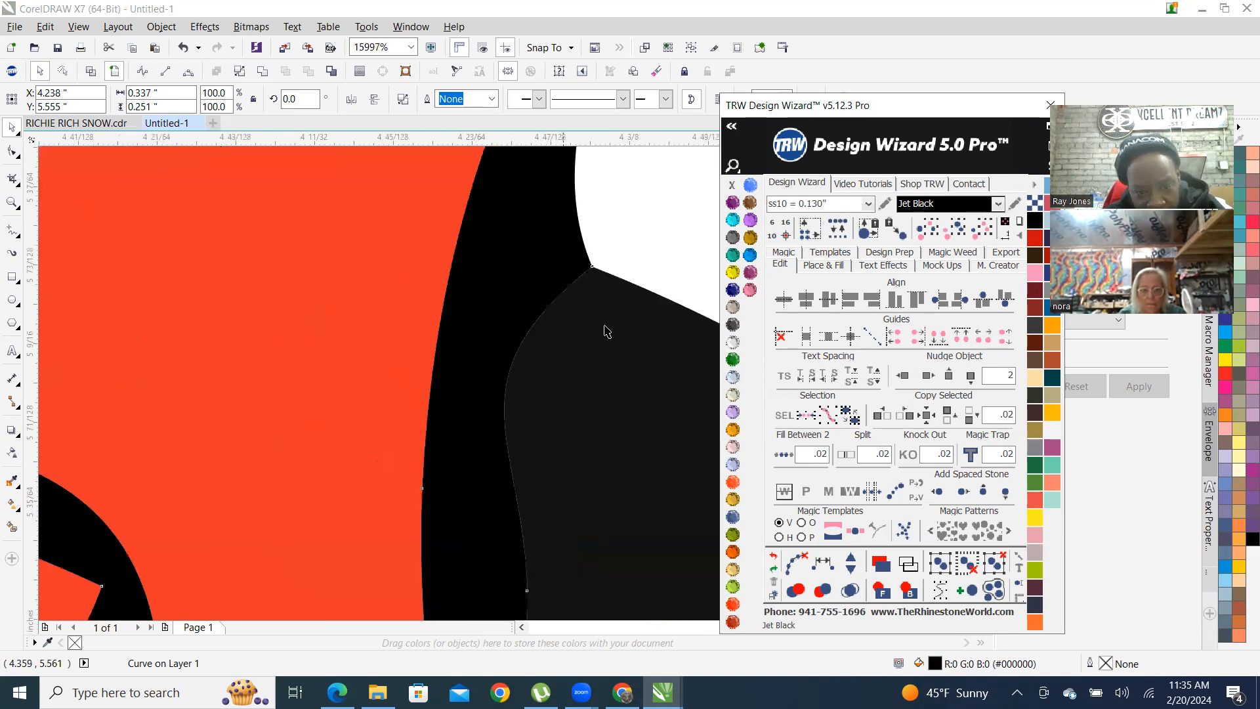
{"action": "scroll", "coordinate": [554, 378], "scroll_direction": "down", "scroll_amount": 3}
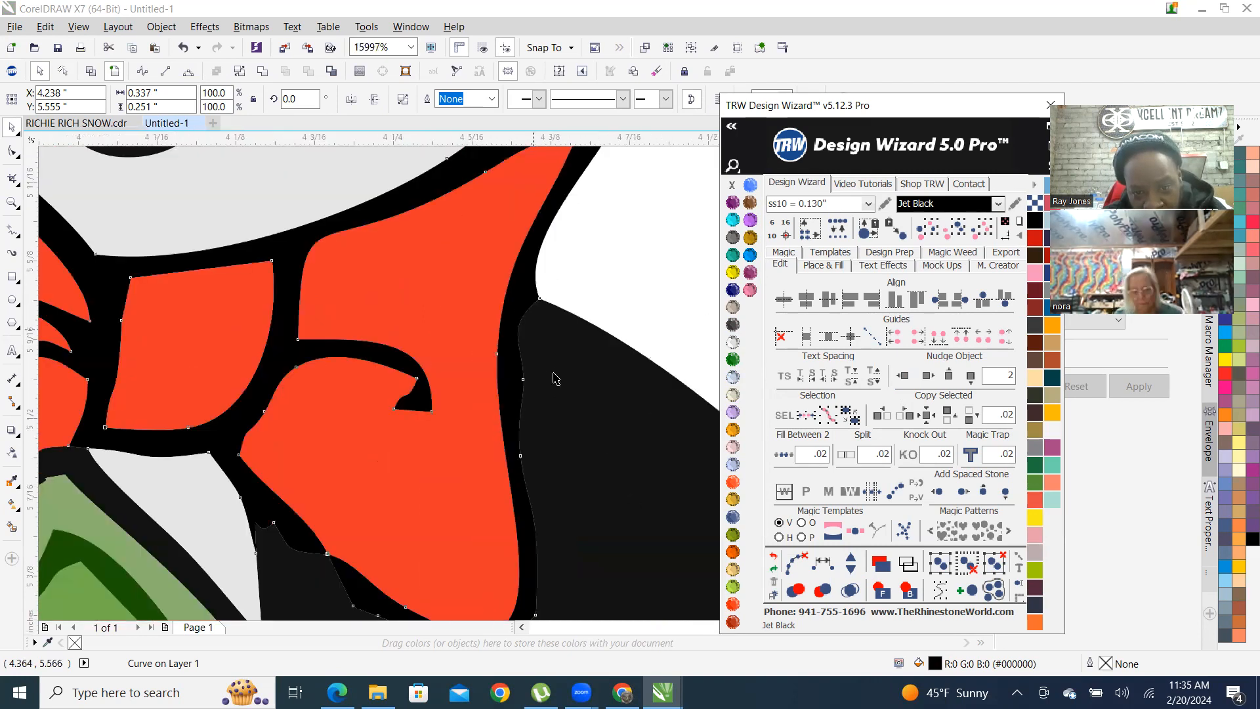
{"action": "scroll", "coordinate": [554, 378], "scroll_direction": "down", "scroll_amount": 4}
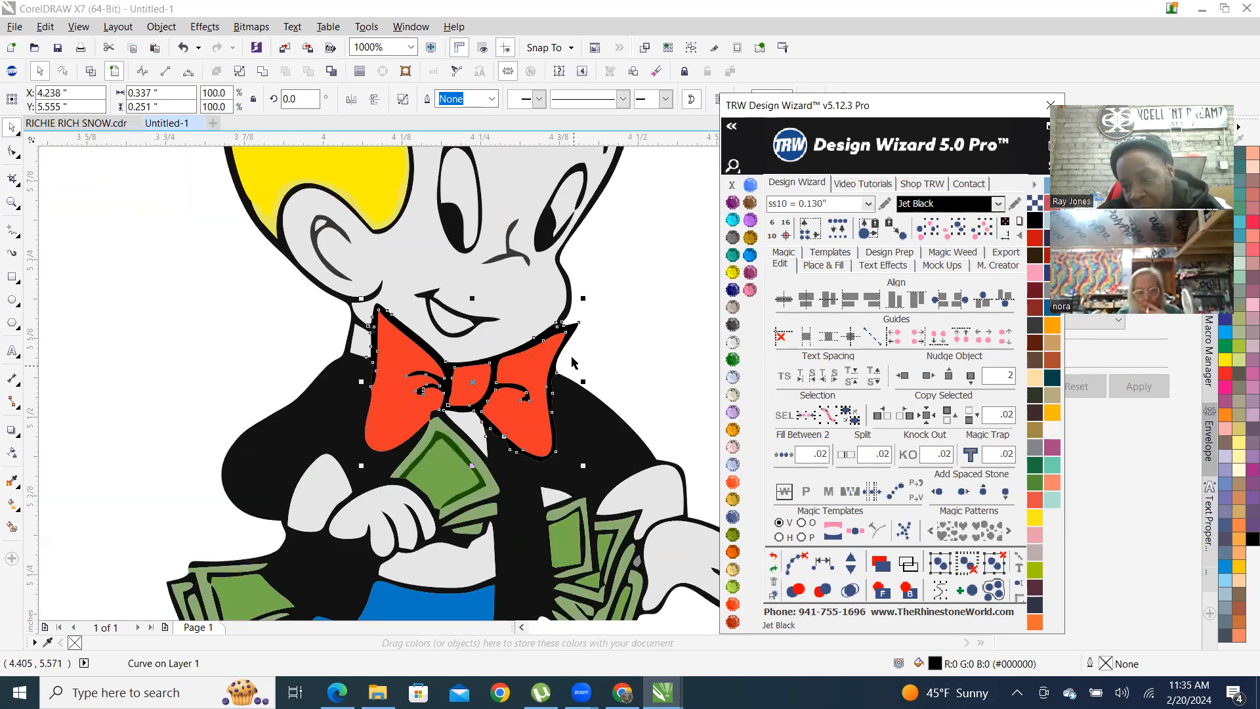
{"action": "left_click", "coordinate": [614, 364]}
{"action": "scroll", "coordinate": [577, 389], "scroll_direction": "up", "scroll_amount": 1}
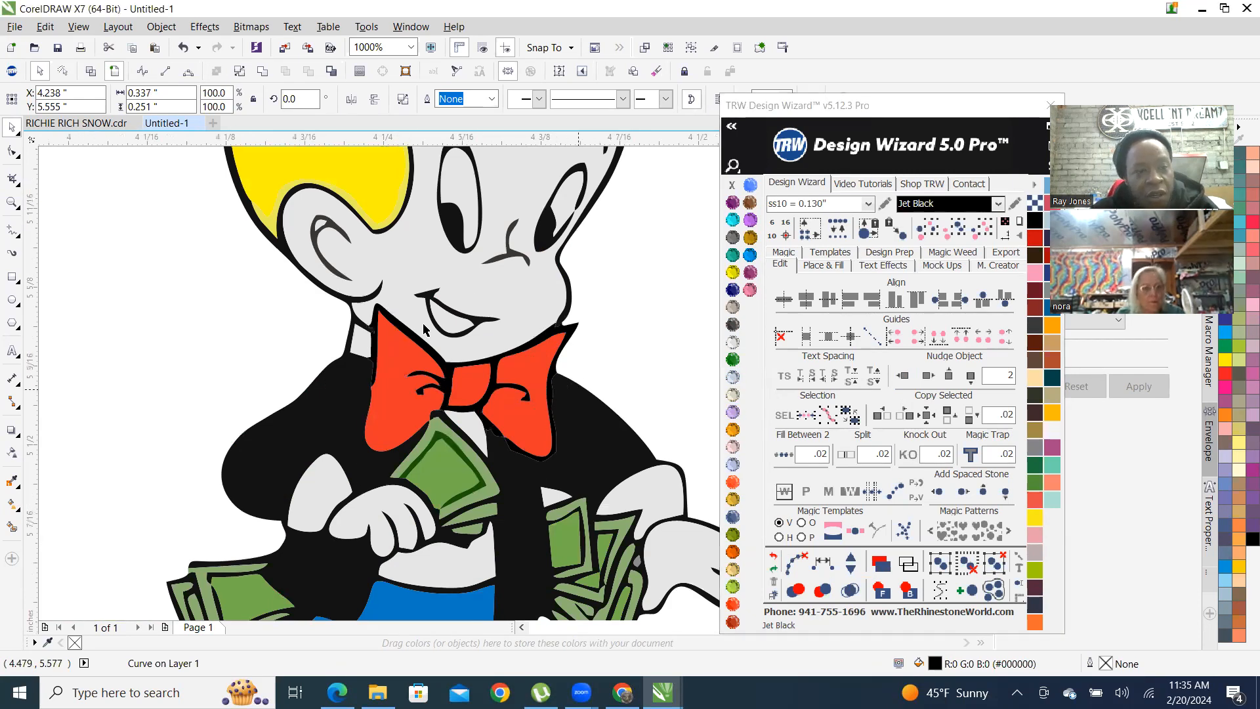
{"action": "scroll", "coordinate": [424, 330], "scroll_direction": "up", "scroll_amount": 1}
{"action": "scroll", "coordinate": [180, 158], "scroll_direction": "down", "scroll_amount": 2}
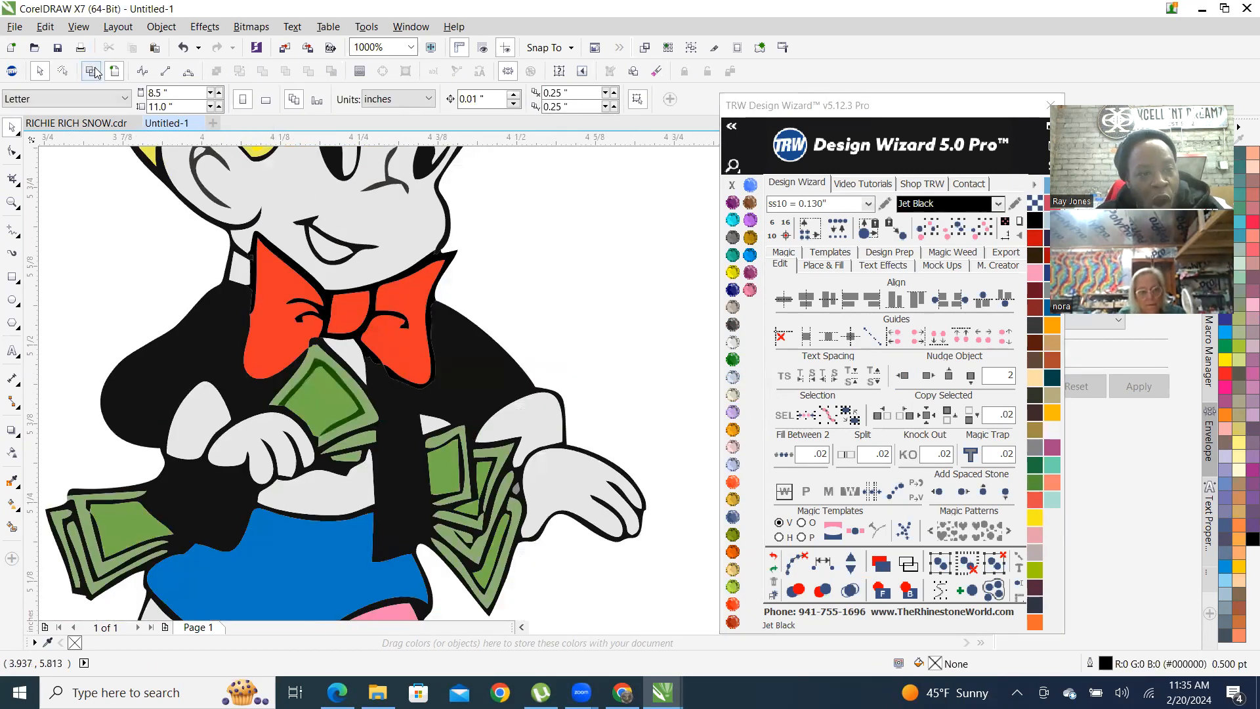
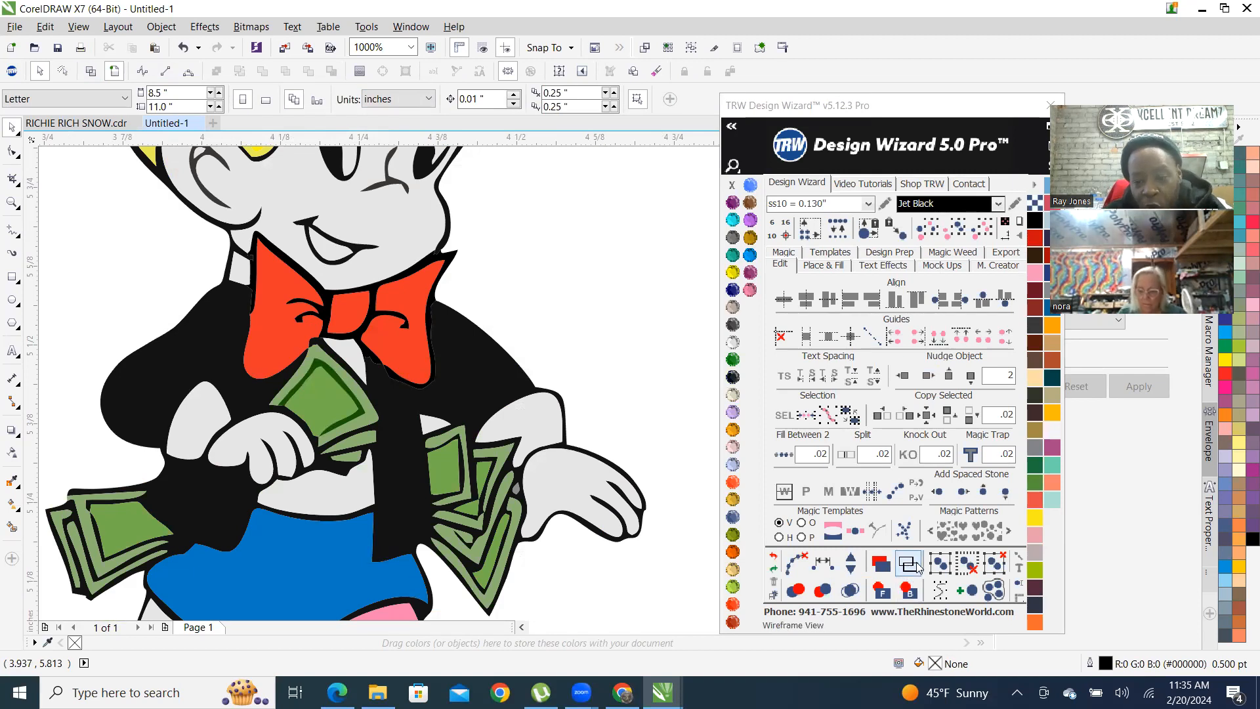
{"action": "left_click", "coordinate": [824, 265]}
{"action": "left_click", "coordinate": [891, 265]}
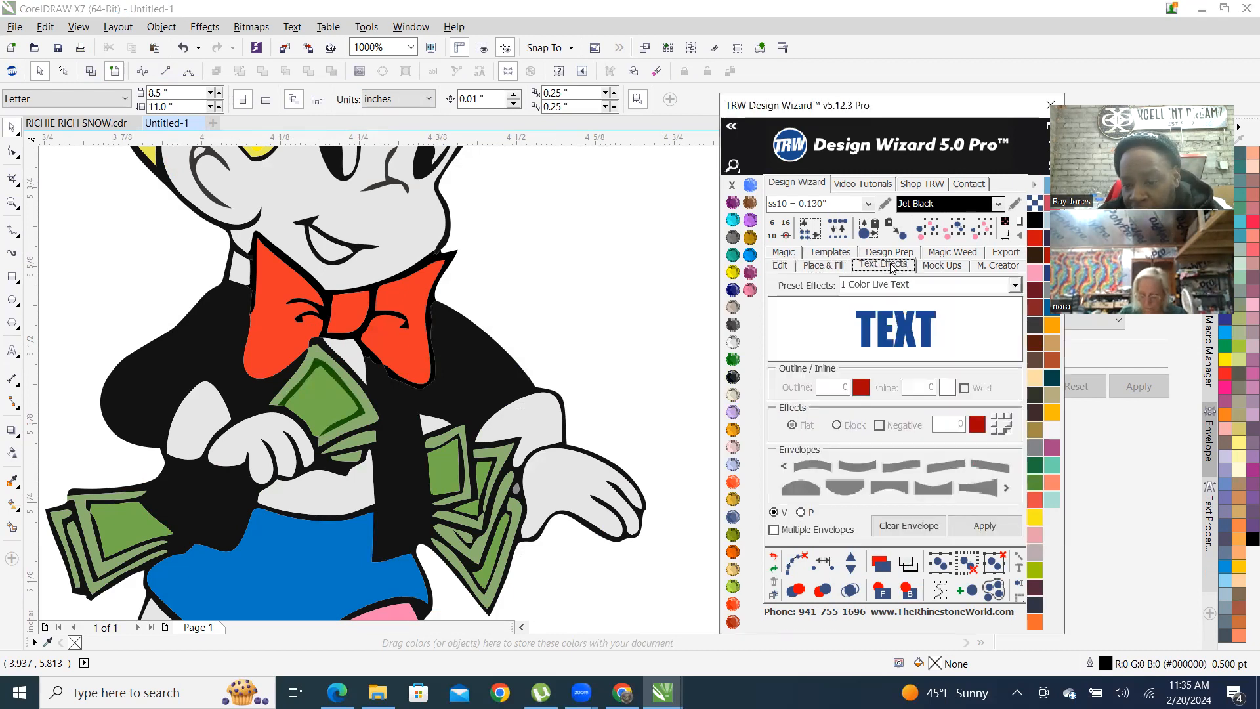
{"action": "left_click", "coordinate": [939, 266]}
{"action": "left_click", "coordinate": [779, 264]}
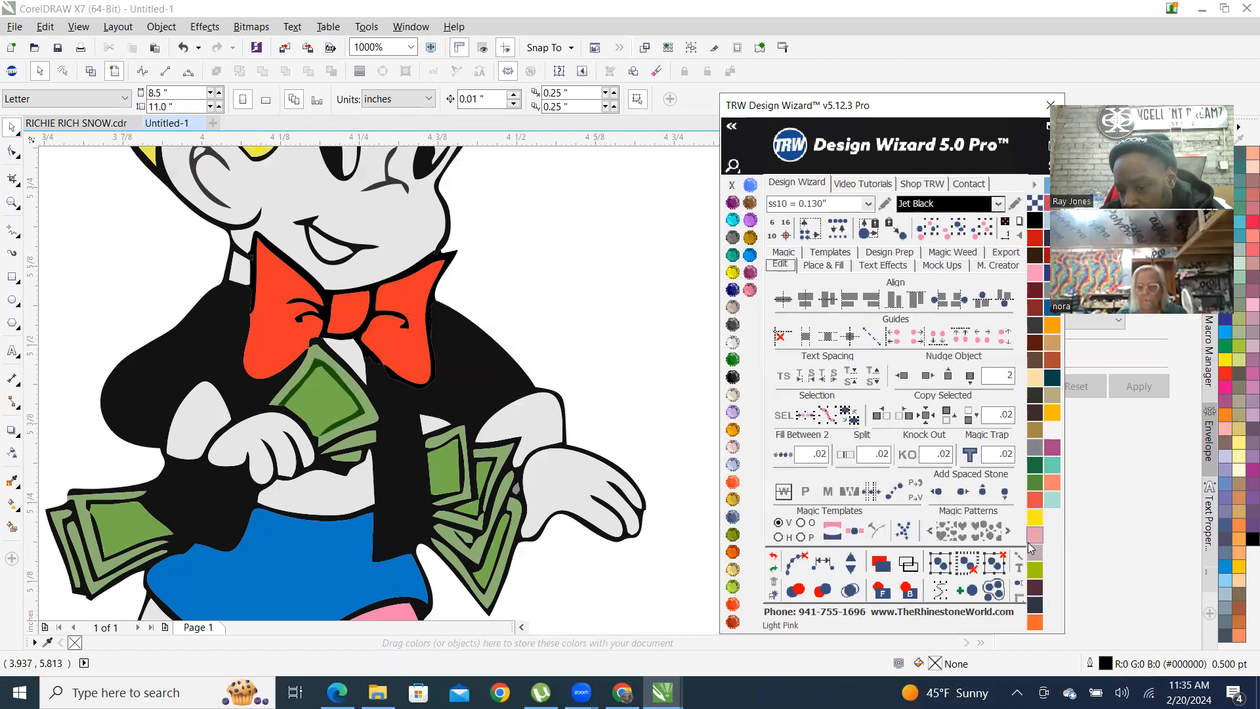
Display the artwork in wireframe view, inspect the curves around the bow tie and jacket, and restore the full-colour view
{"action": "left_click", "coordinate": [907, 564]}
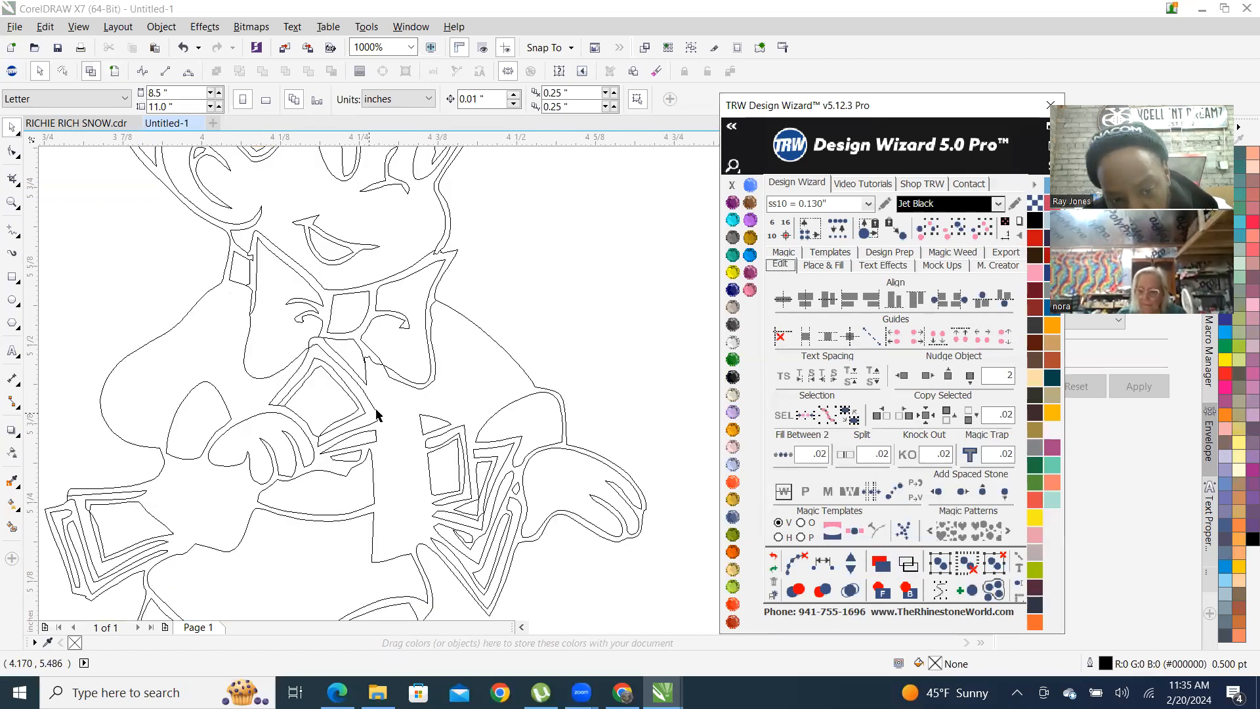
{"action": "scroll", "coordinate": [437, 368], "scroll_direction": "down", "scroll_amount": 3}
{"action": "scroll", "coordinate": [464, 397], "scroll_direction": "up", "scroll_amount": 2}
{"action": "scroll", "coordinate": [464, 396], "scroll_direction": "up", "scroll_amount": 3}
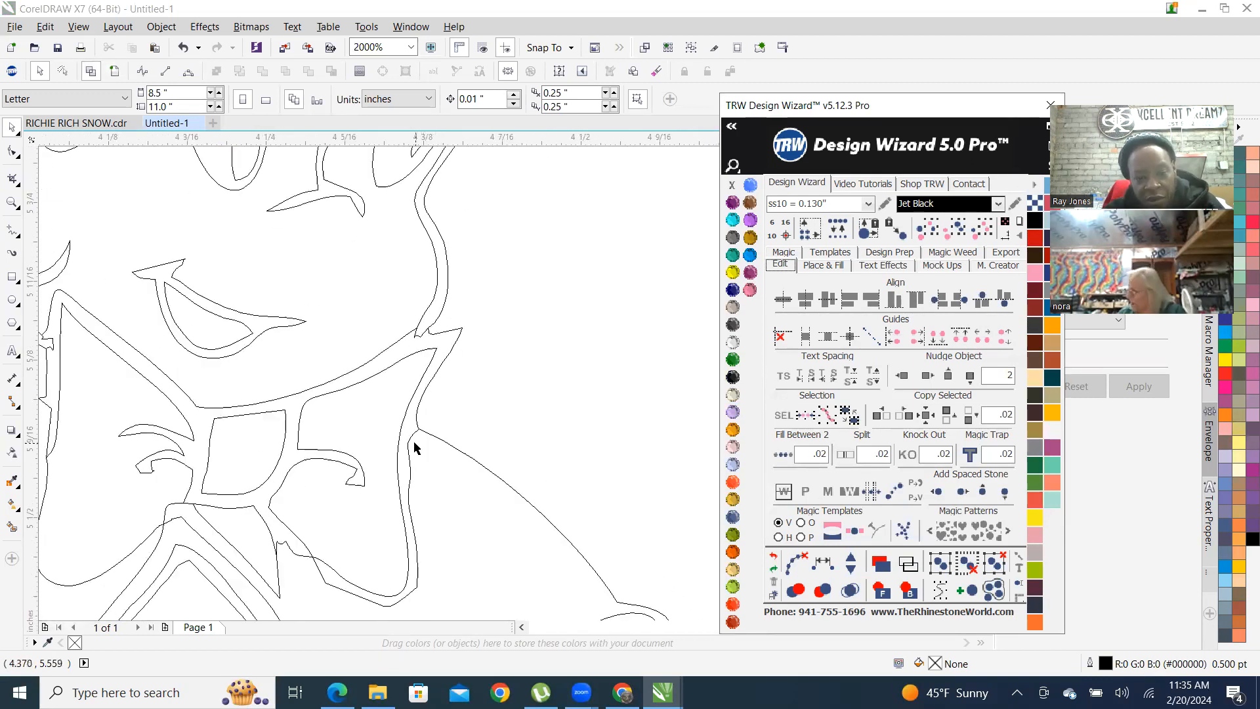
{"action": "scroll", "coordinate": [413, 442], "scroll_direction": "down", "scroll_amount": 2}
{"action": "scroll", "coordinate": [450, 394], "scroll_direction": "up", "scroll_amount": 1}
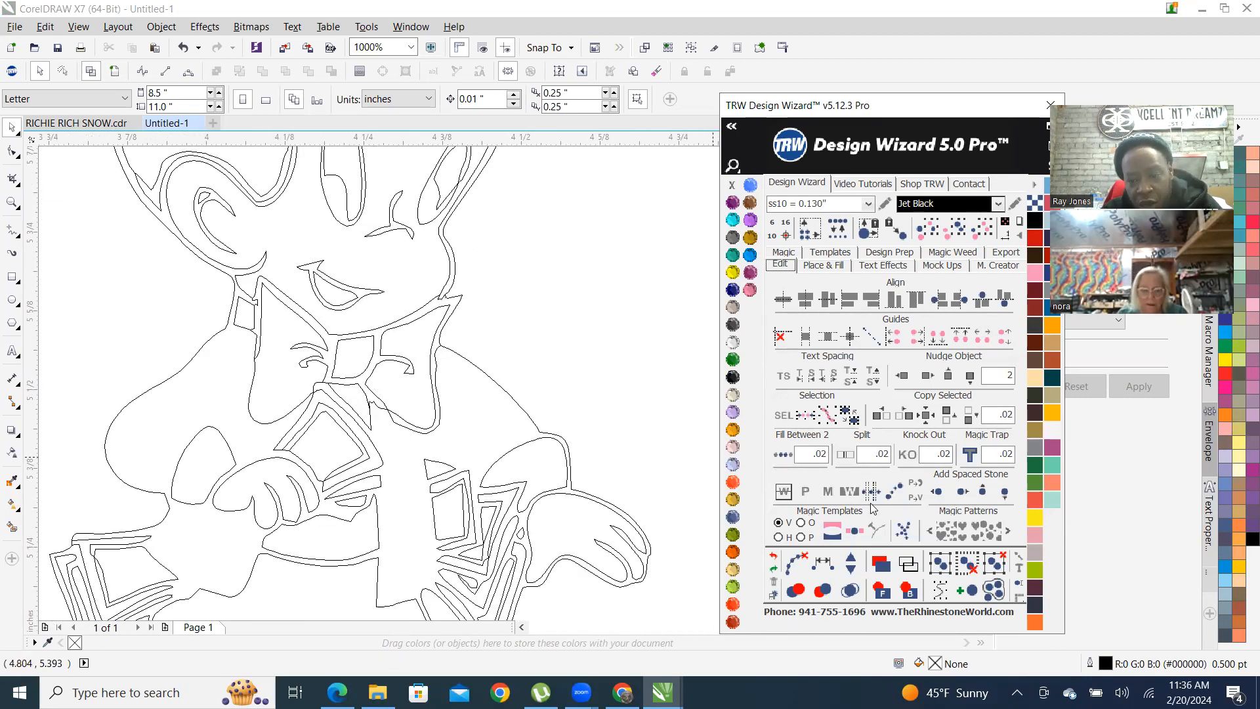
{"action": "left_click", "coordinate": [881, 563]}
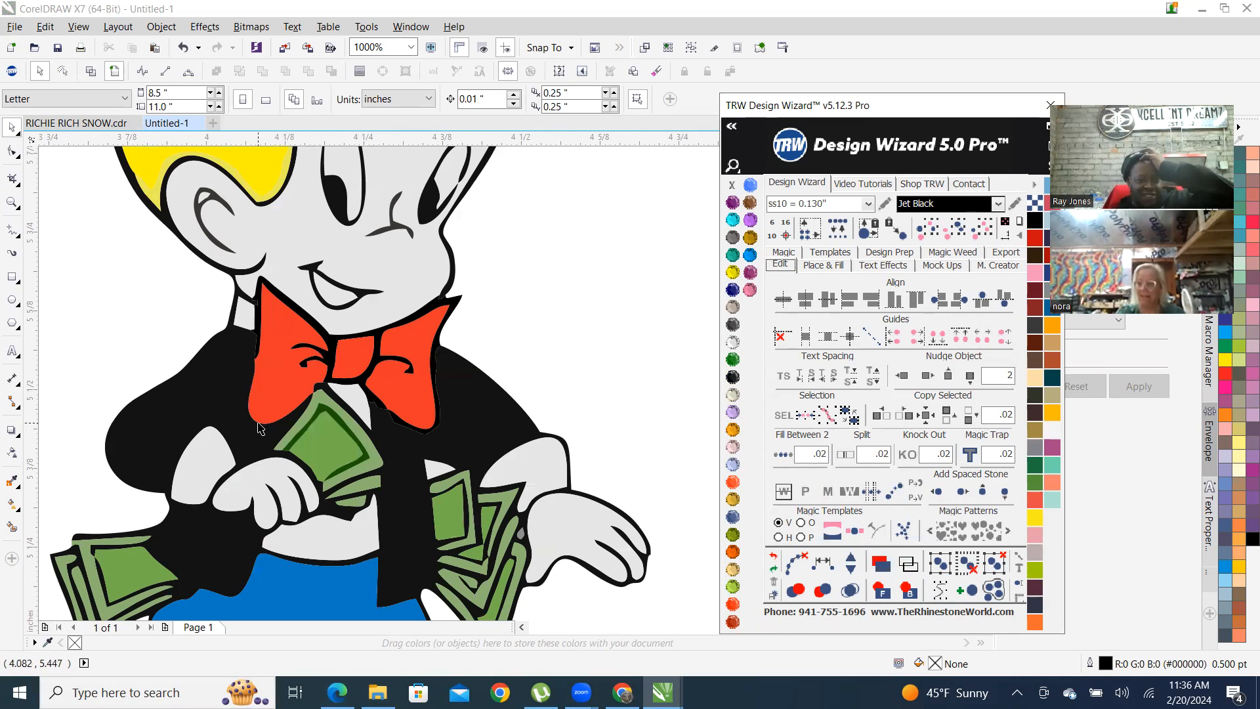
{"action": "scroll", "coordinate": [299, 407], "scroll_direction": "up", "scroll_amount": 2}
{"action": "scroll", "coordinate": [349, 423], "scroll_direction": "down", "scroll_amount": 4}
{"action": "scroll", "coordinate": [338, 430], "scroll_direction": "up", "scroll_amount": 2}
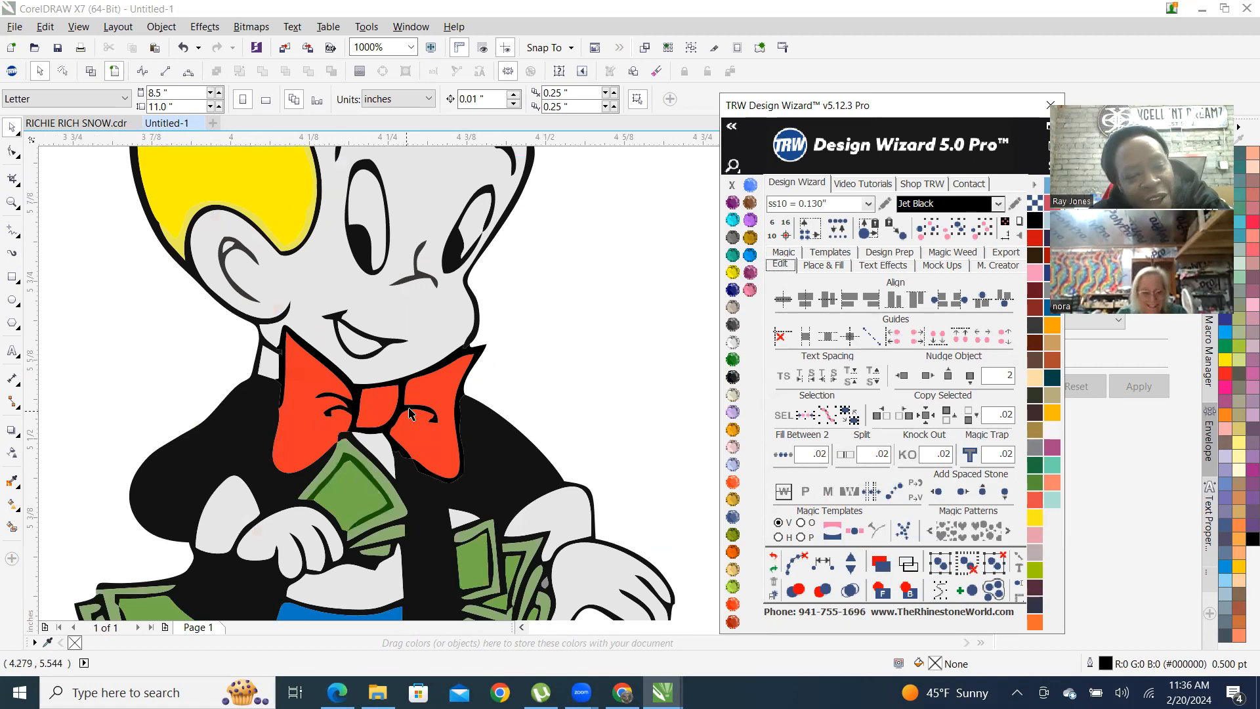
{"action": "scroll", "coordinate": [420, 401], "scroll_direction": "up", "scroll_amount": 2}
{"action": "scroll", "coordinate": [411, 520], "scroll_direction": "down", "scroll_amount": 4}
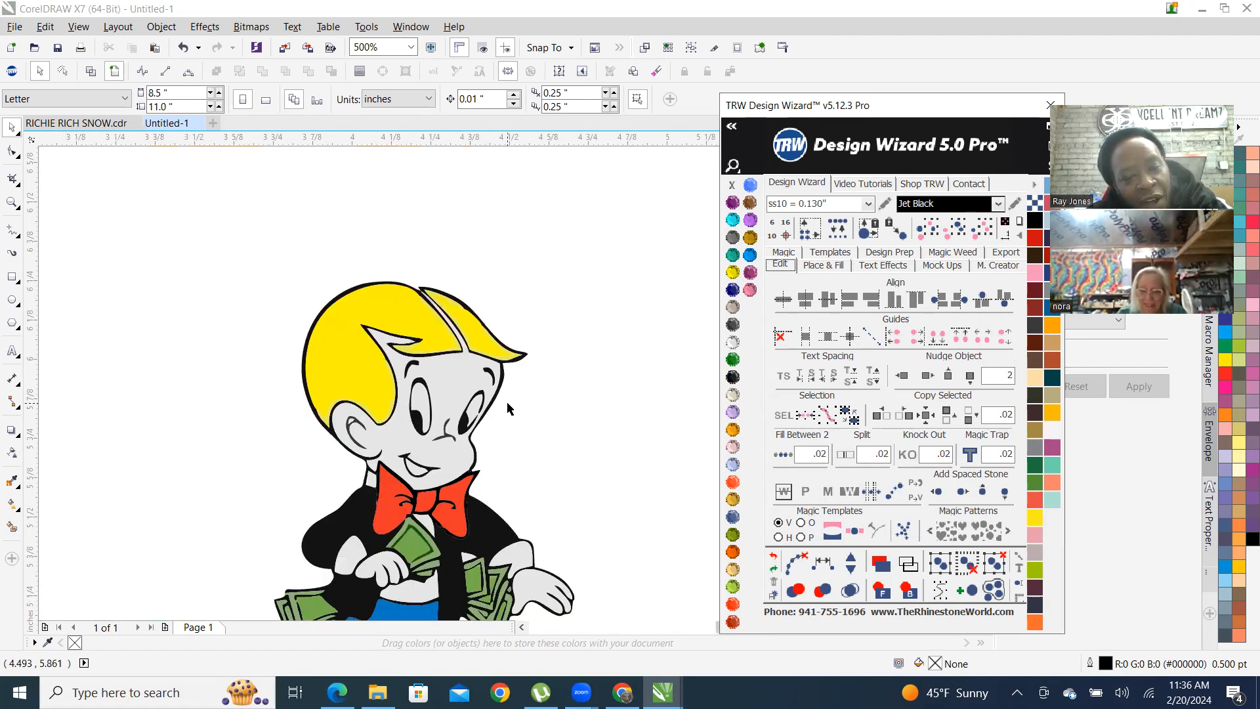
{"action": "scroll", "coordinate": [509, 408], "scroll_direction": "up", "scroll_amount": 2}
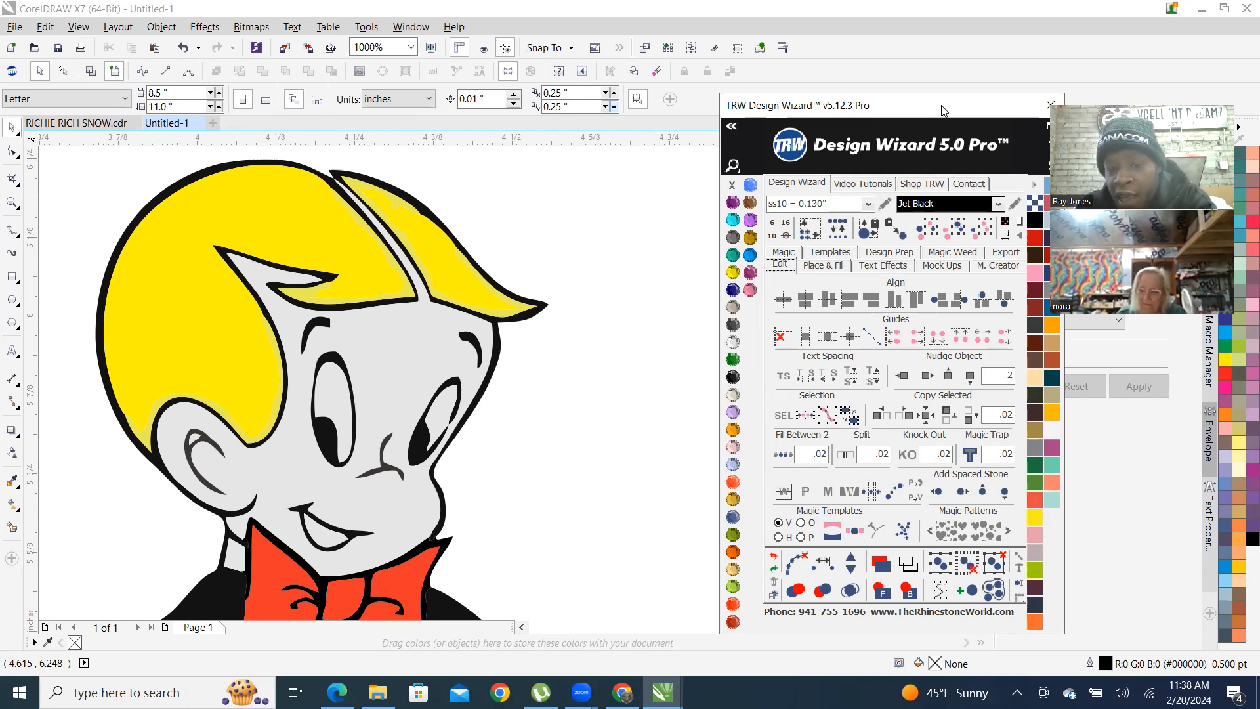
Move the Design Wizard window farther over the canvas, away from the docker, and view the poster copy beside the traced figure
{"action": "left_click_drag", "start_coordinate": [943, 110], "coordinate": [880, 132]}
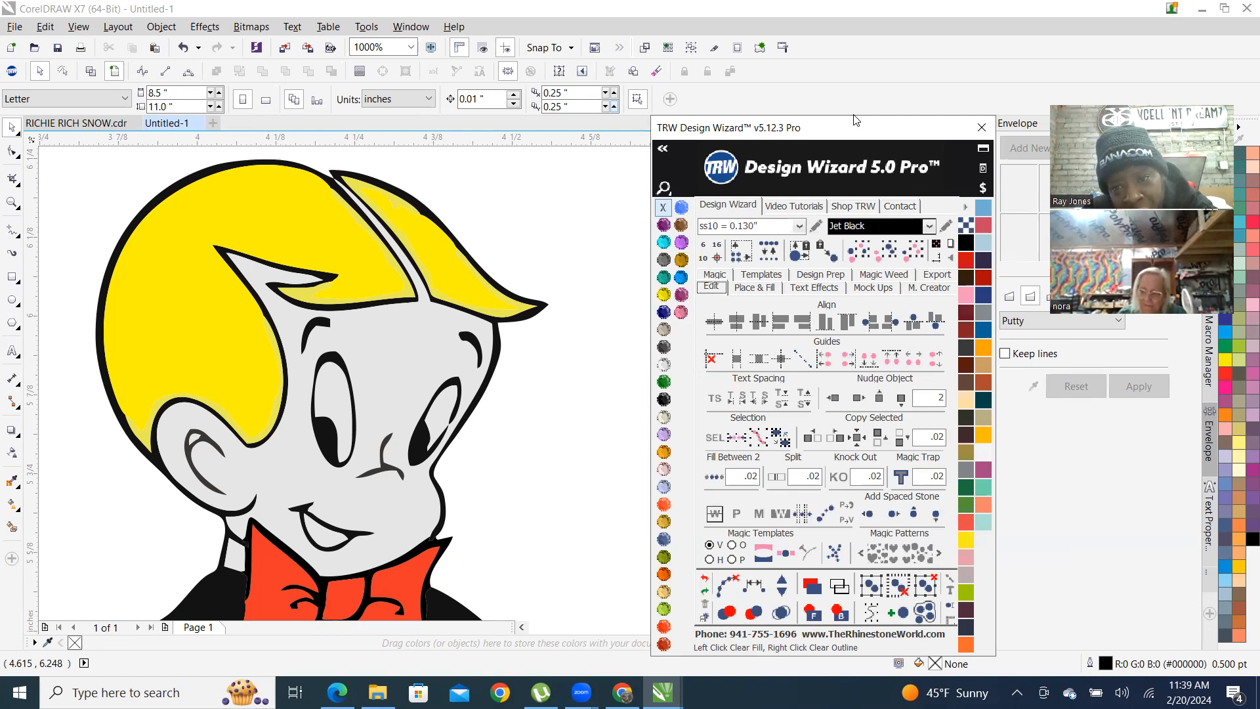
{"action": "left_click_drag", "start_coordinate": [854, 116], "coordinate": [853, 103]}
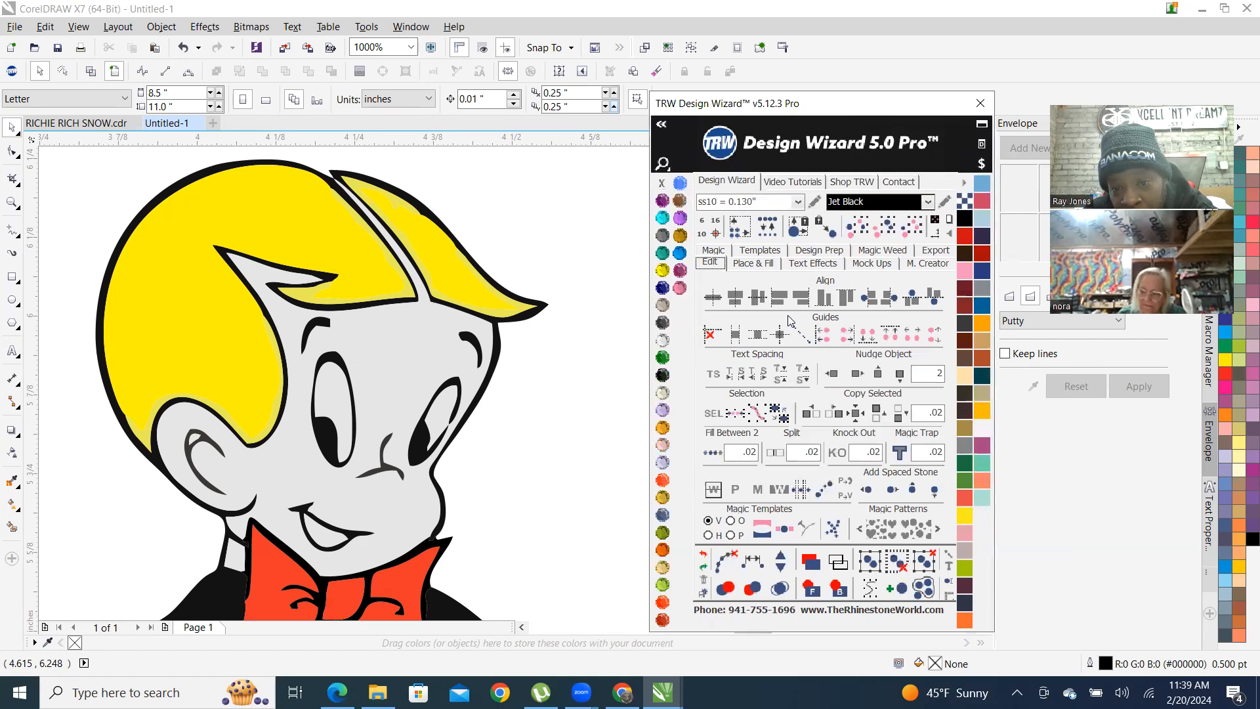
{"action": "scroll", "coordinate": [368, 358], "scroll_direction": "down", "scroll_amount": 1}
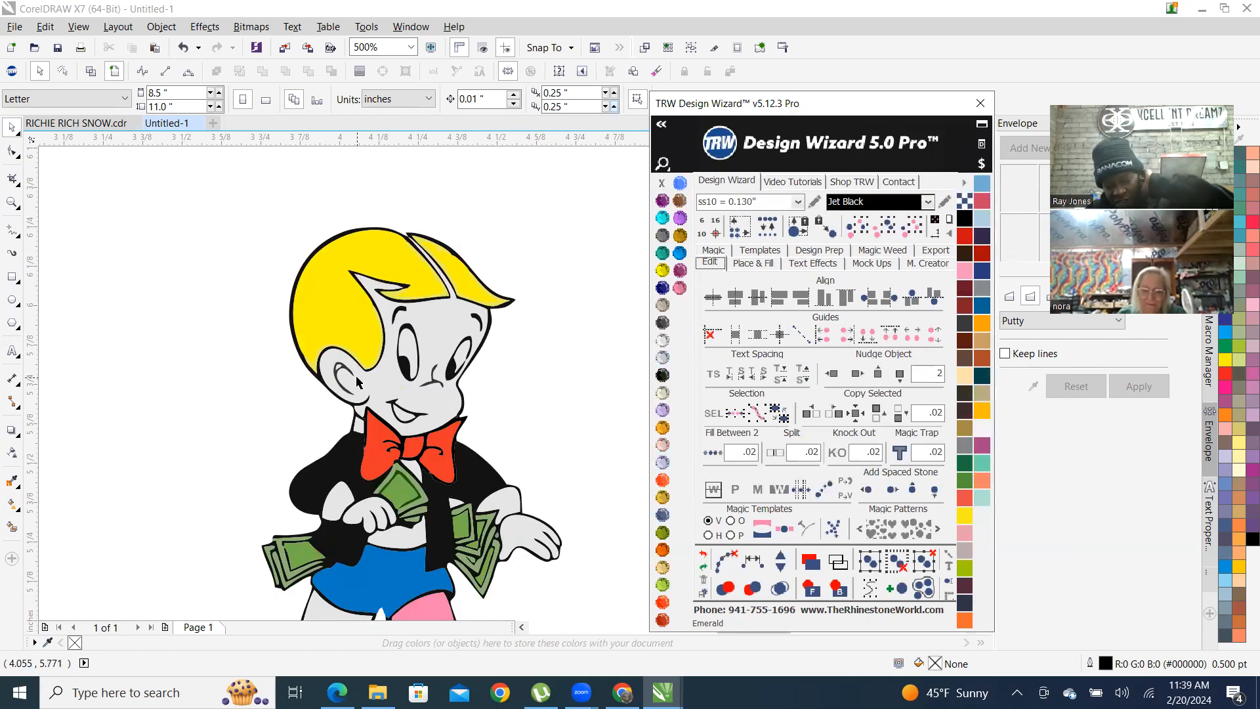
{"action": "scroll", "coordinate": [358, 380], "scroll_direction": "down", "scroll_amount": 2}
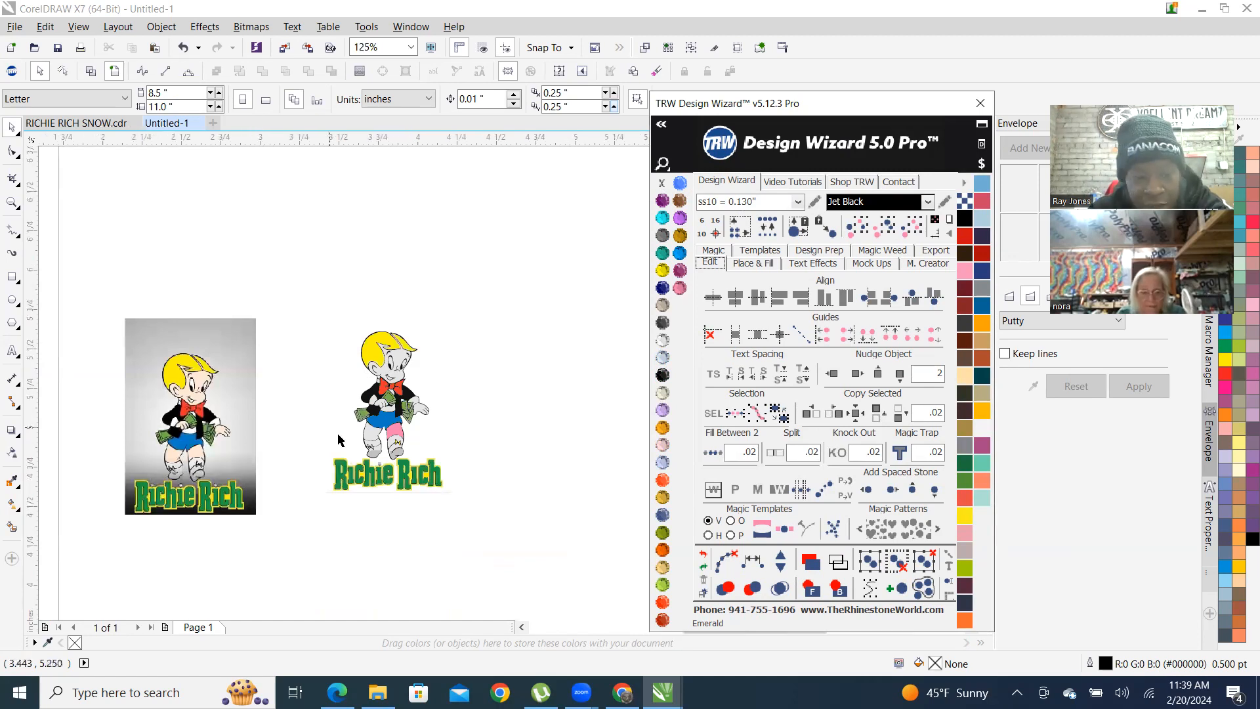
{"action": "scroll", "coordinate": [328, 430], "scroll_direction": "up", "scroll_amount": 1}
{"action": "scroll", "coordinate": [446, 406], "scroll_direction": "up", "scroll_amount": 1}
{"action": "scroll", "coordinate": [472, 394], "scroll_direction": "down", "scroll_amount": 1}
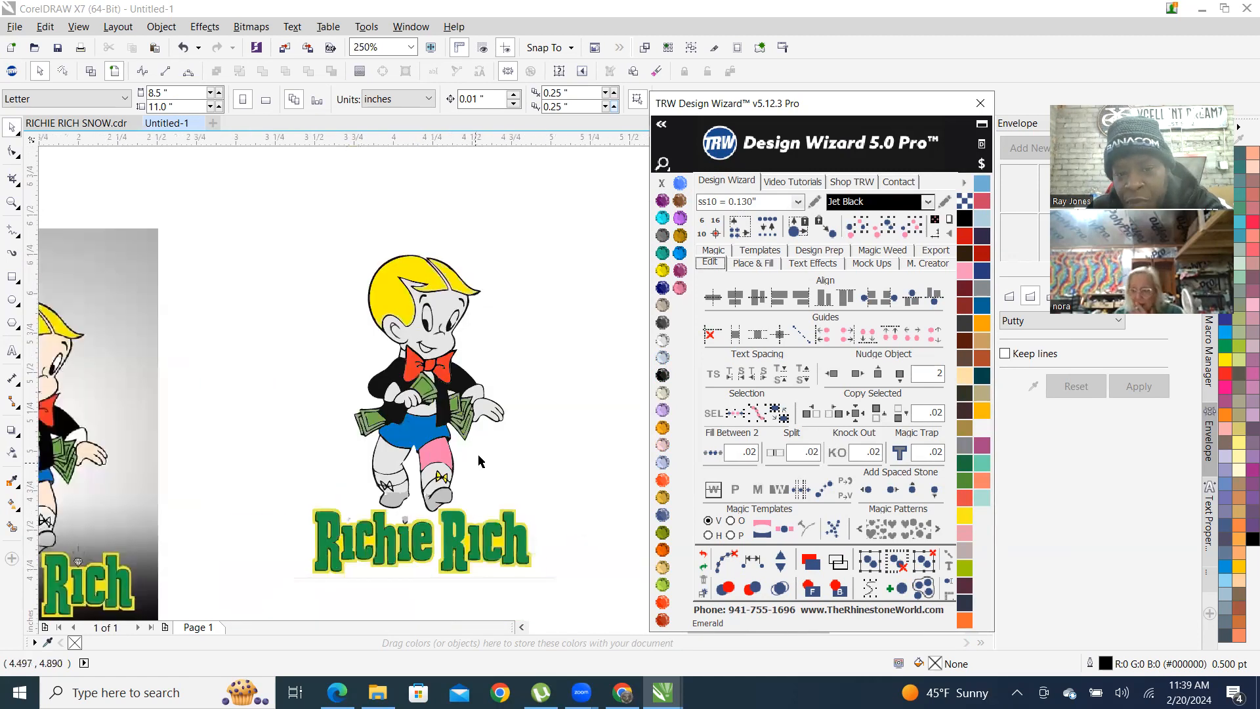
Inspect the curves around the bow tie and jacket in wireframe view and restore the full-colour view
{"action": "scroll", "coordinate": [463, 349], "scroll_direction": "up", "scroll_amount": 1}
{"action": "scroll", "coordinate": [463, 350], "scroll_direction": "up", "scroll_amount": 2}
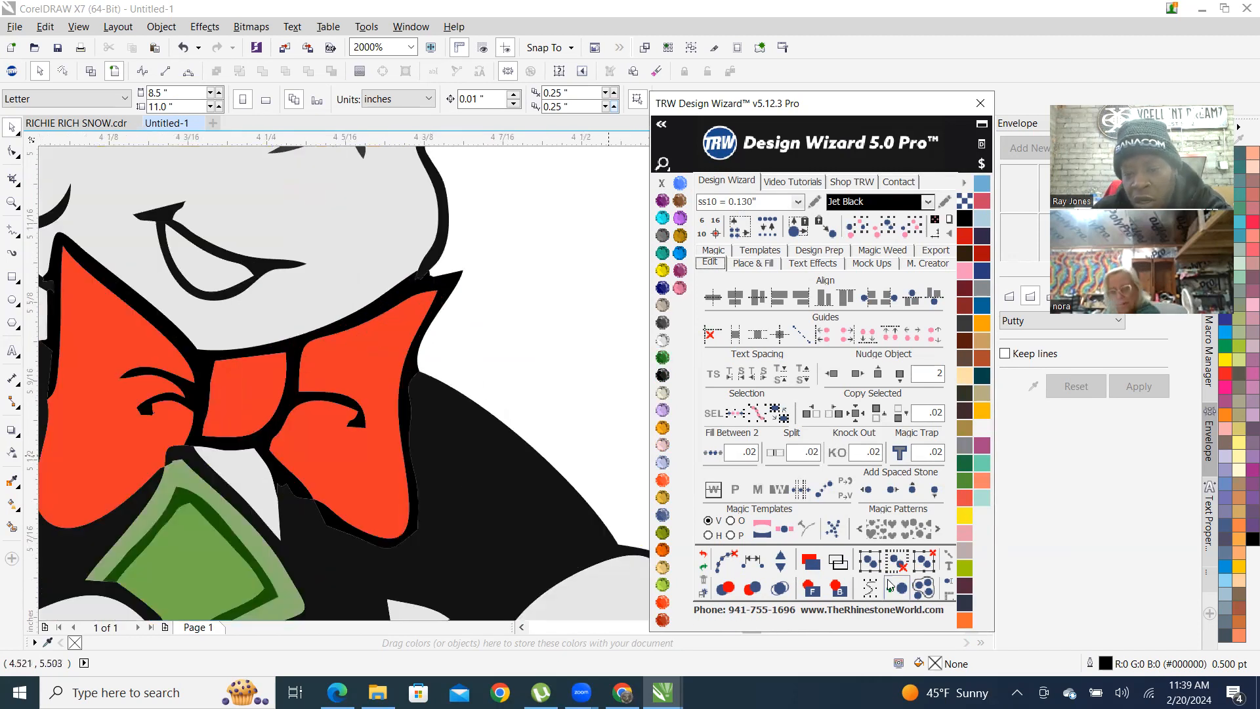
{"action": "left_click", "coordinate": [841, 564]}
{"action": "scroll", "coordinate": [540, 506], "scroll_direction": "down", "scroll_amount": 2}
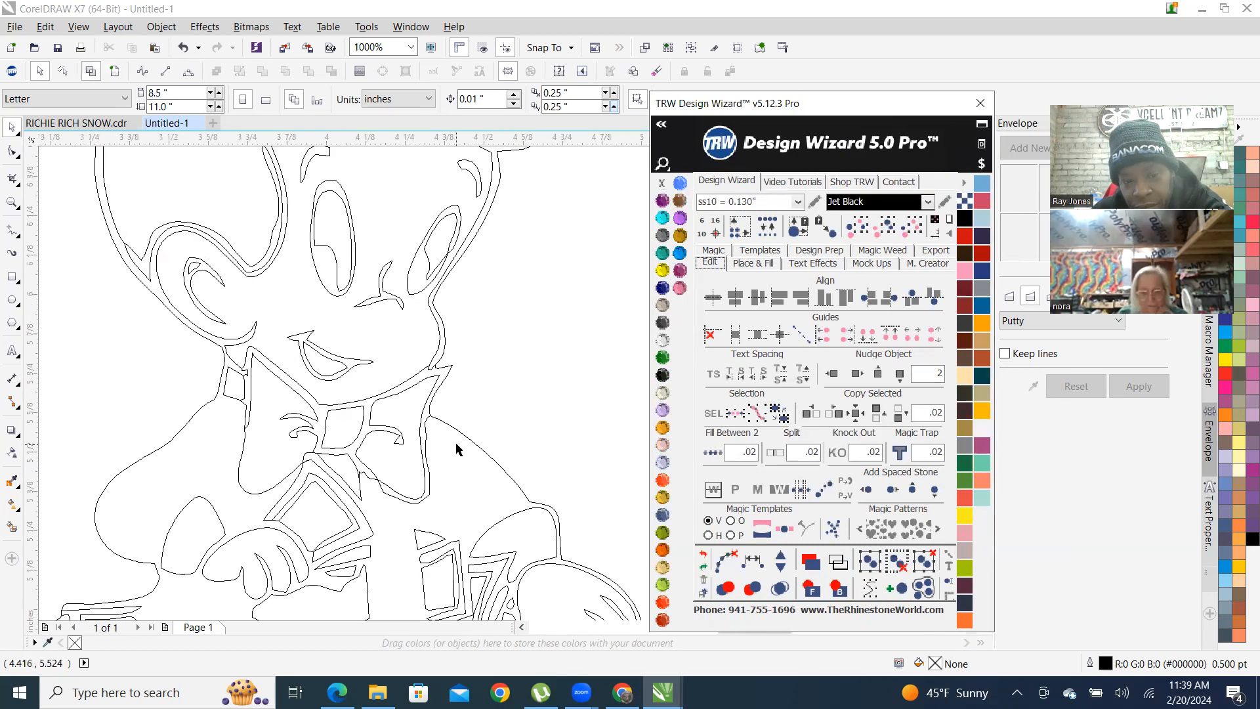
{"action": "scroll", "coordinate": [433, 550], "scroll_direction": "up", "scroll_amount": 1}
{"action": "scroll", "coordinate": [461, 452], "scroll_direction": "down", "scroll_amount": 1}
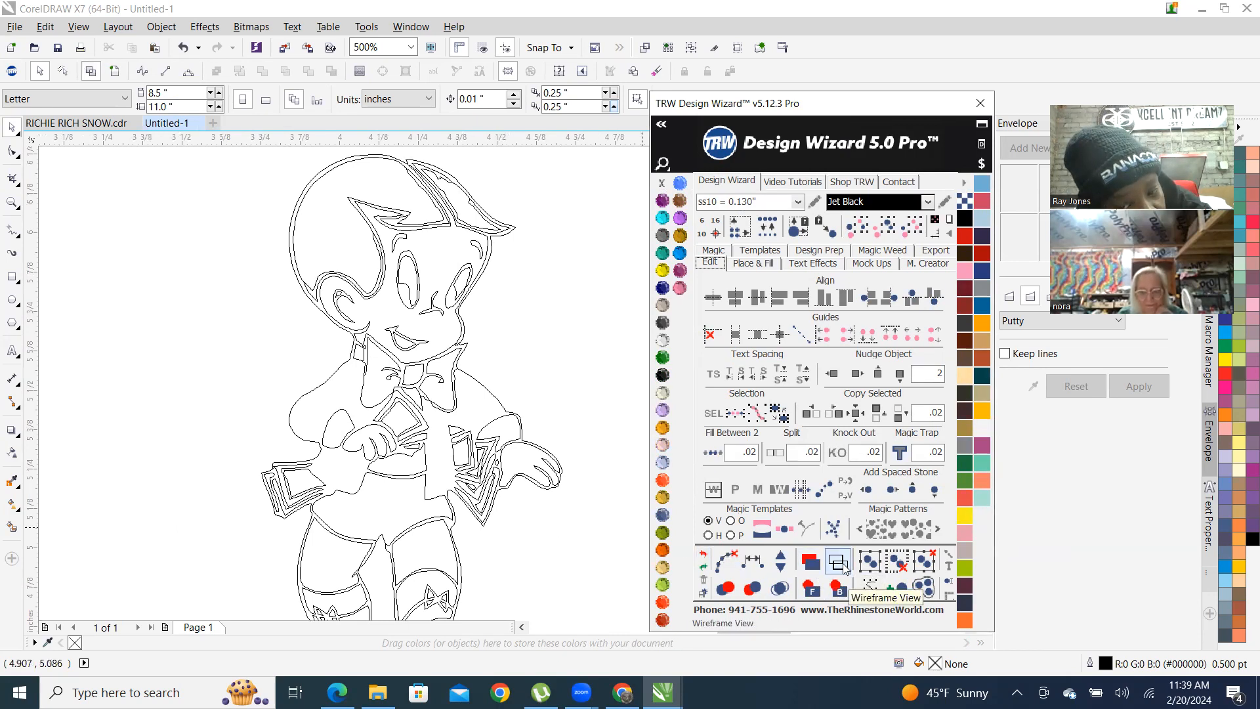
{"action": "left_click", "coordinate": [812, 562]}
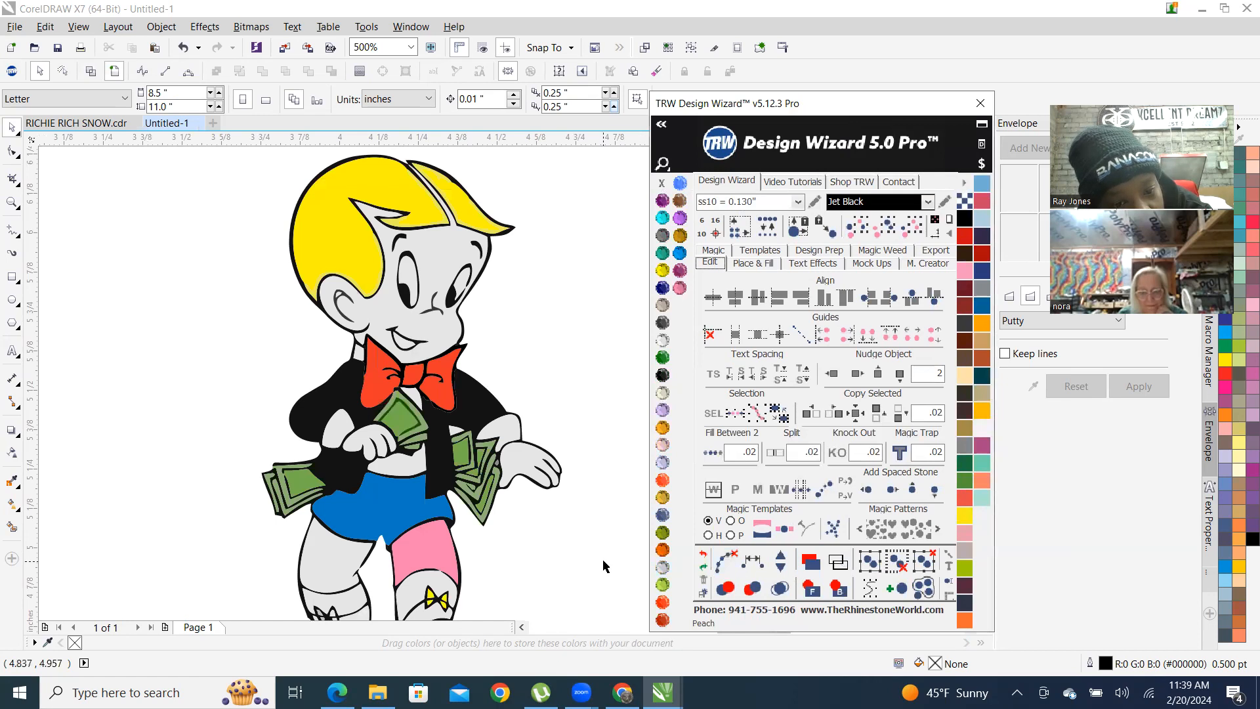
Recolour the bow tie's black outline to TRW Pink and check where it meets the jacket's shoulder
{"action": "scroll", "coordinate": [456, 404], "scroll_direction": "up", "scroll_amount": 2}
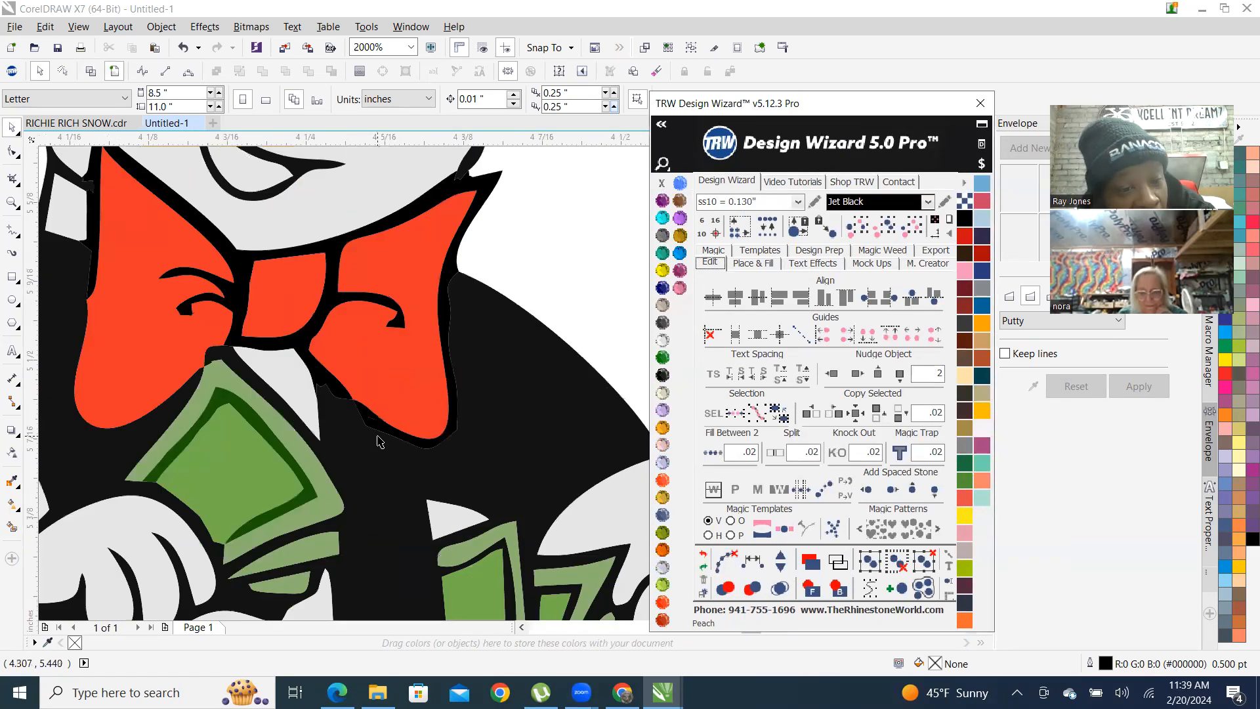
{"action": "scroll", "coordinate": [360, 428], "scroll_direction": "up", "scroll_amount": 2}
{"action": "scroll", "coordinate": [363, 498], "scroll_direction": "down", "scroll_amount": 2}
{"action": "scroll", "coordinate": [427, 529], "scroll_direction": "up", "scroll_amount": 2}
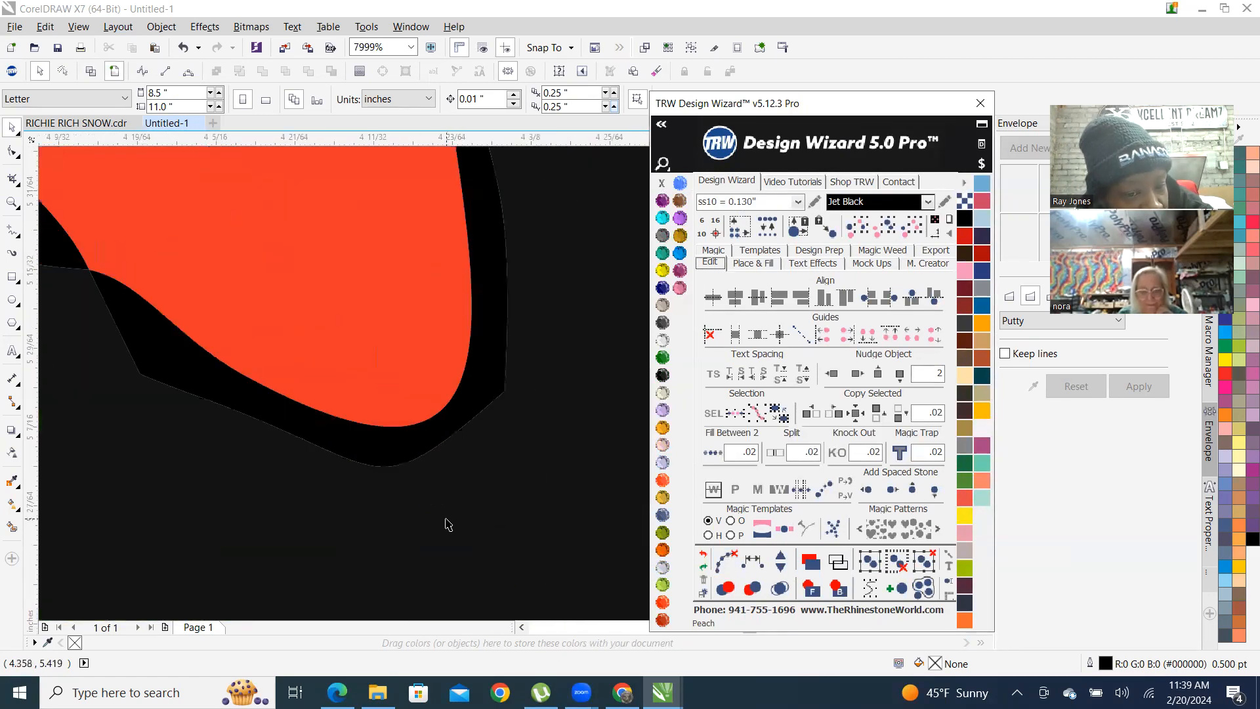
{"action": "left_click", "coordinate": [489, 241]}
{"action": "scroll", "coordinate": [526, 410], "scroll_direction": "down", "scroll_amount": 3}
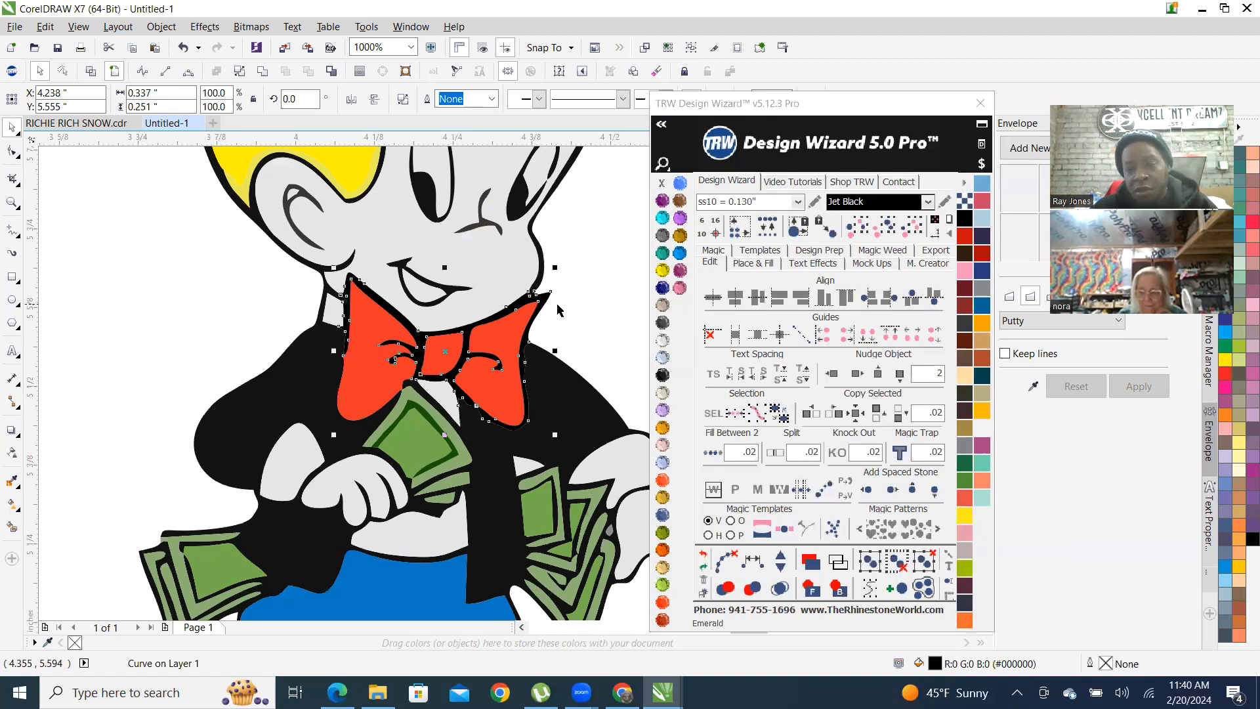
{"action": "left_click", "coordinate": [680, 287]}
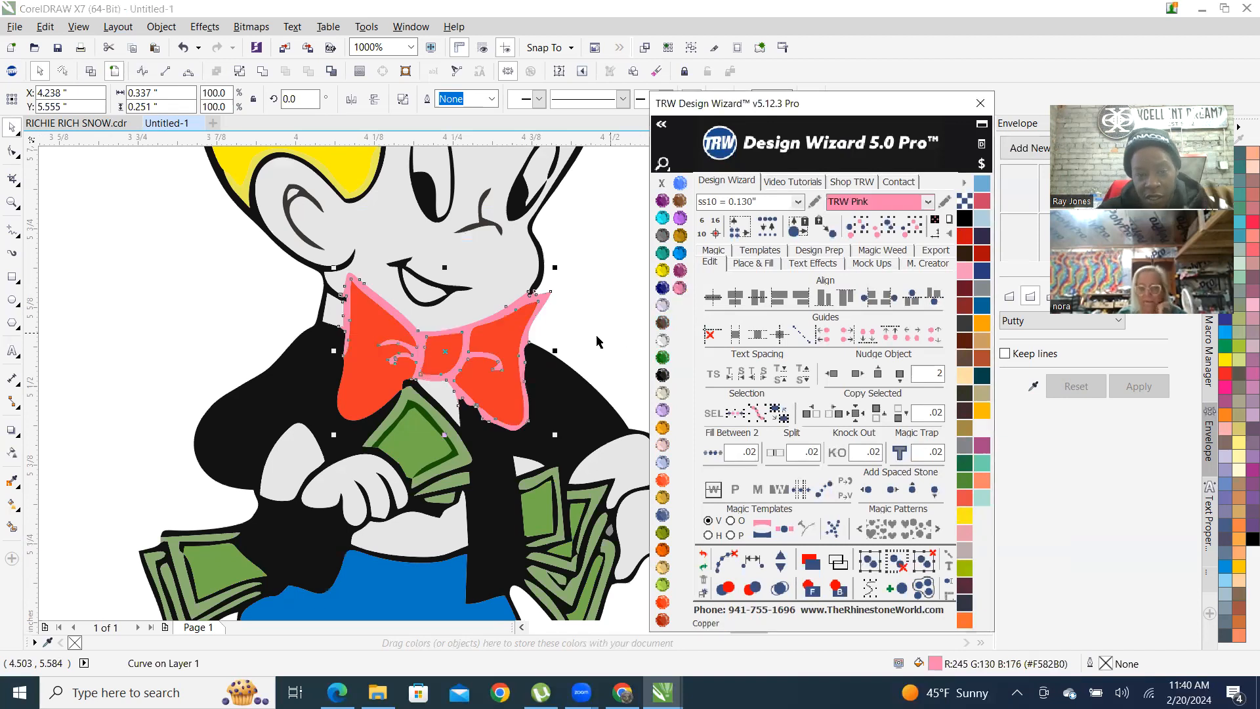
{"action": "scroll", "coordinate": [618, 345], "scroll_direction": "up", "scroll_amount": 2}
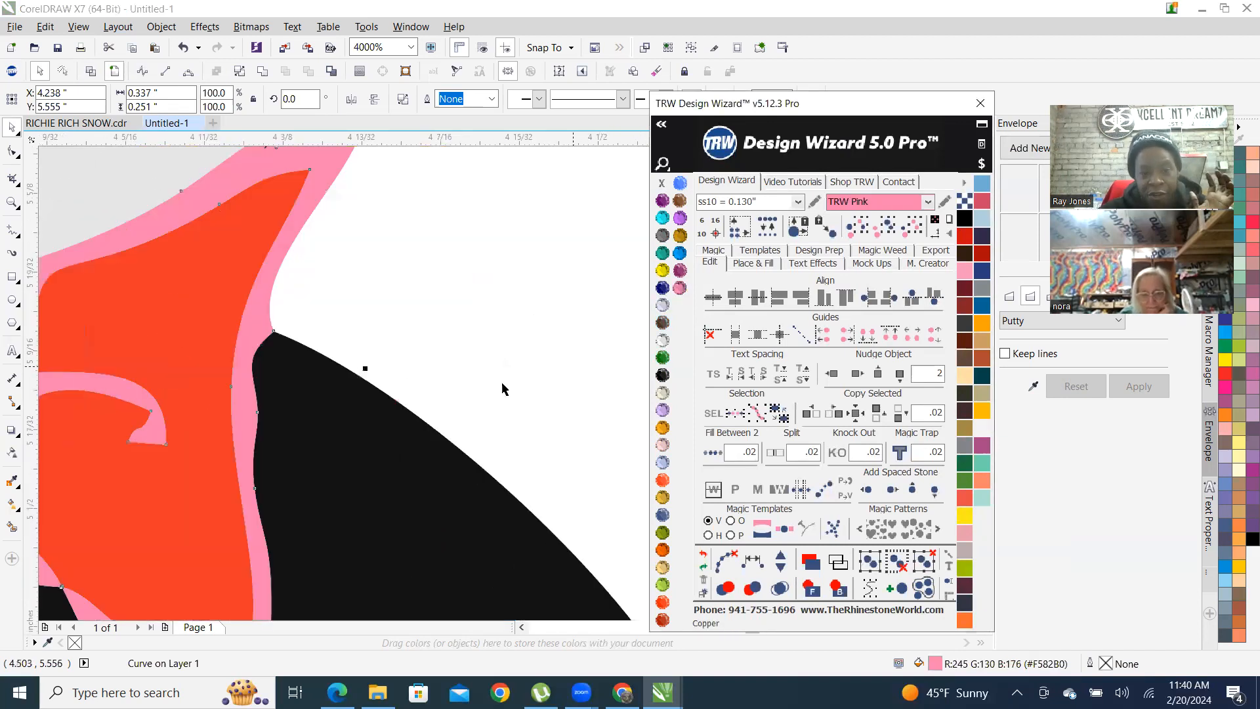
{"action": "scroll", "coordinate": [538, 374], "scroll_direction": "down", "scroll_amount": 1}
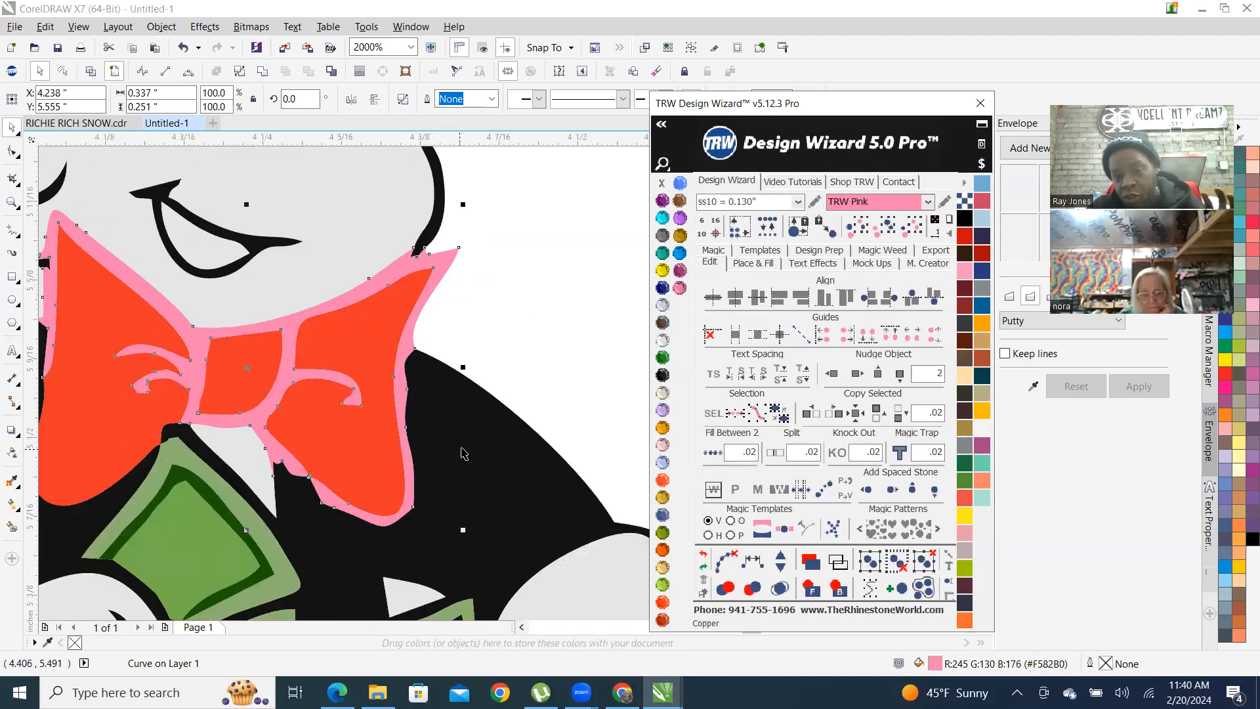
Weld the bow tie's pink outline to the figure's black jacket and outline shape
{"action": "left_click", "coordinate": [503, 458], "text": "shift"}
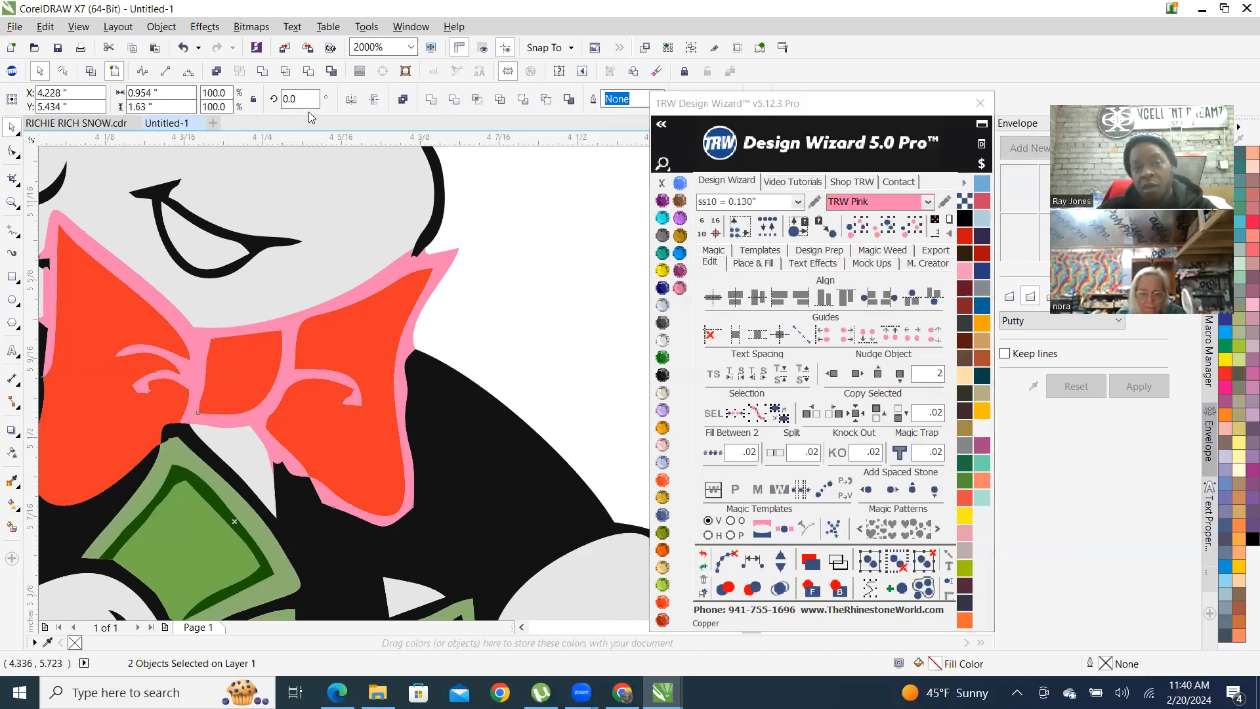
{"action": "left_click", "coordinate": [262, 71]}
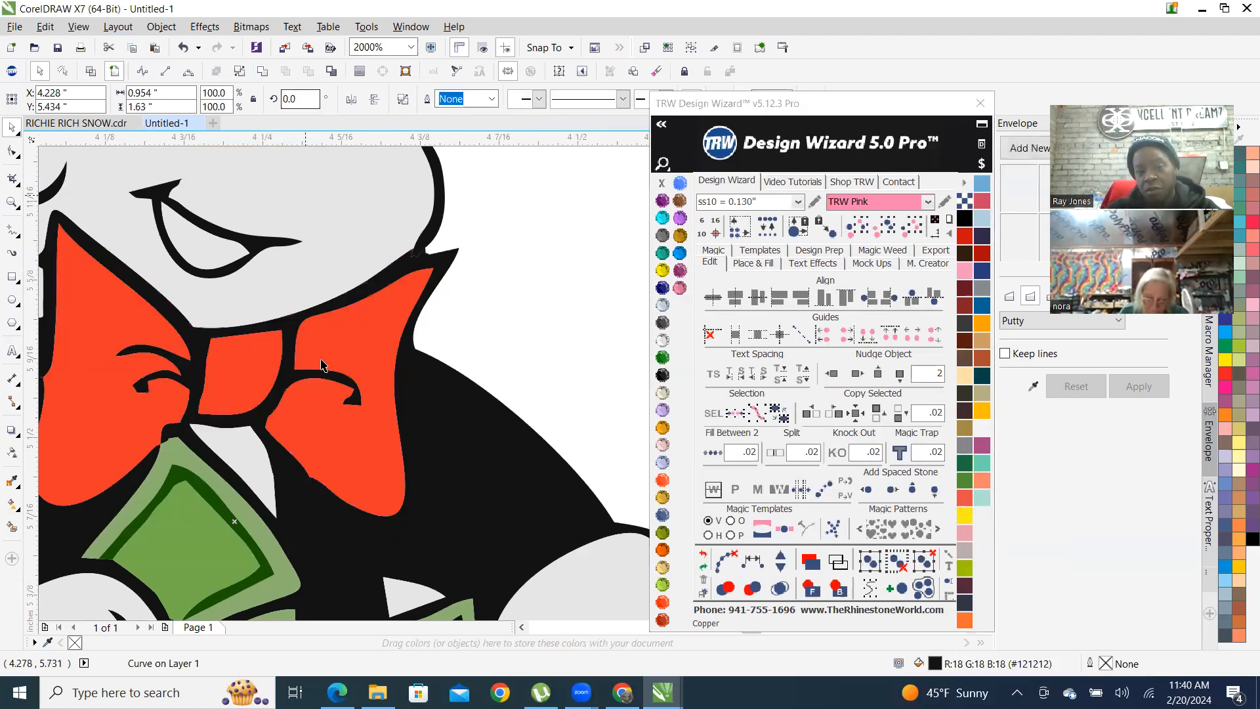
{"action": "scroll", "coordinate": [407, 525], "scroll_direction": "down", "scroll_amount": 4}
{"action": "scroll", "coordinate": [405, 539], "scroll_direction": "up", "scroll_amount": 4}
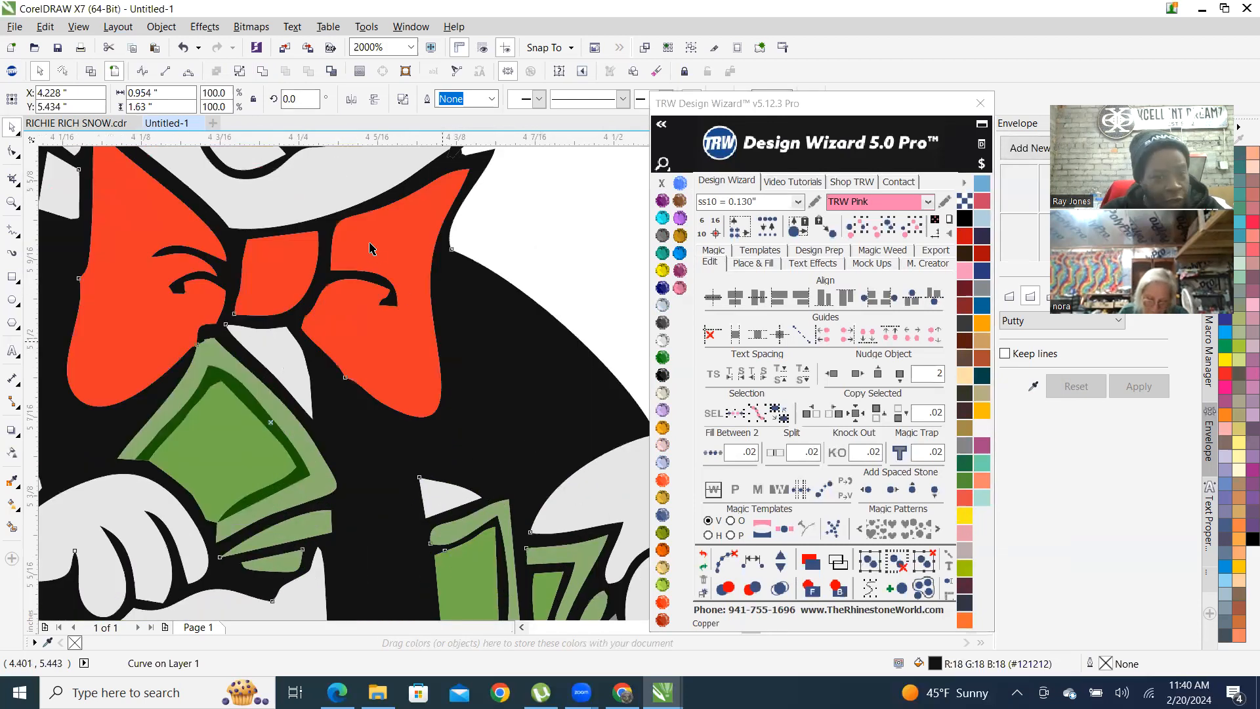
Check the welded bow tie and jacket curves in wireframe view, and restore the full-colour view
{"action": "left_click", "coordinate": [92, 71]}
{"action": "scroll", "coordinate": [539, 375], "scroll_direction": "down", "scroll_amount": 2}
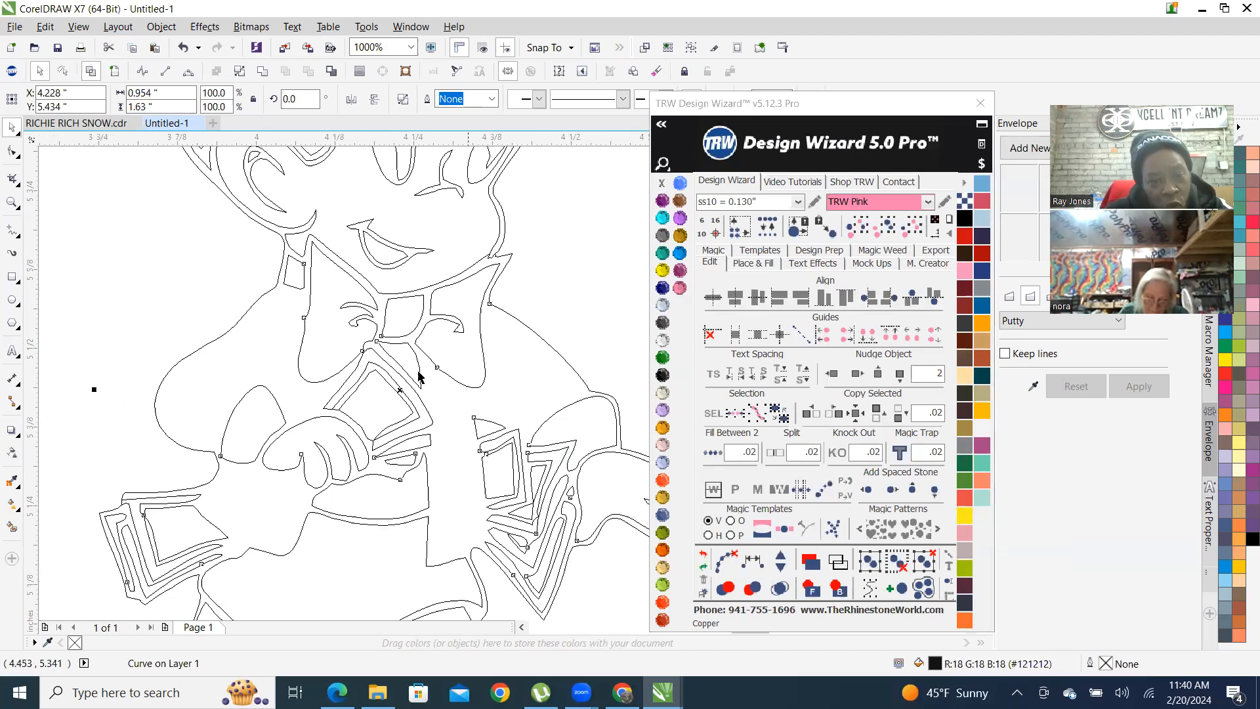
{"action": "left_click", "coordinate": [114, 71]}
{"action": "scroll", "coordinate": [432, 413], "scroll_direction": "down", "scroll_amount": 4}
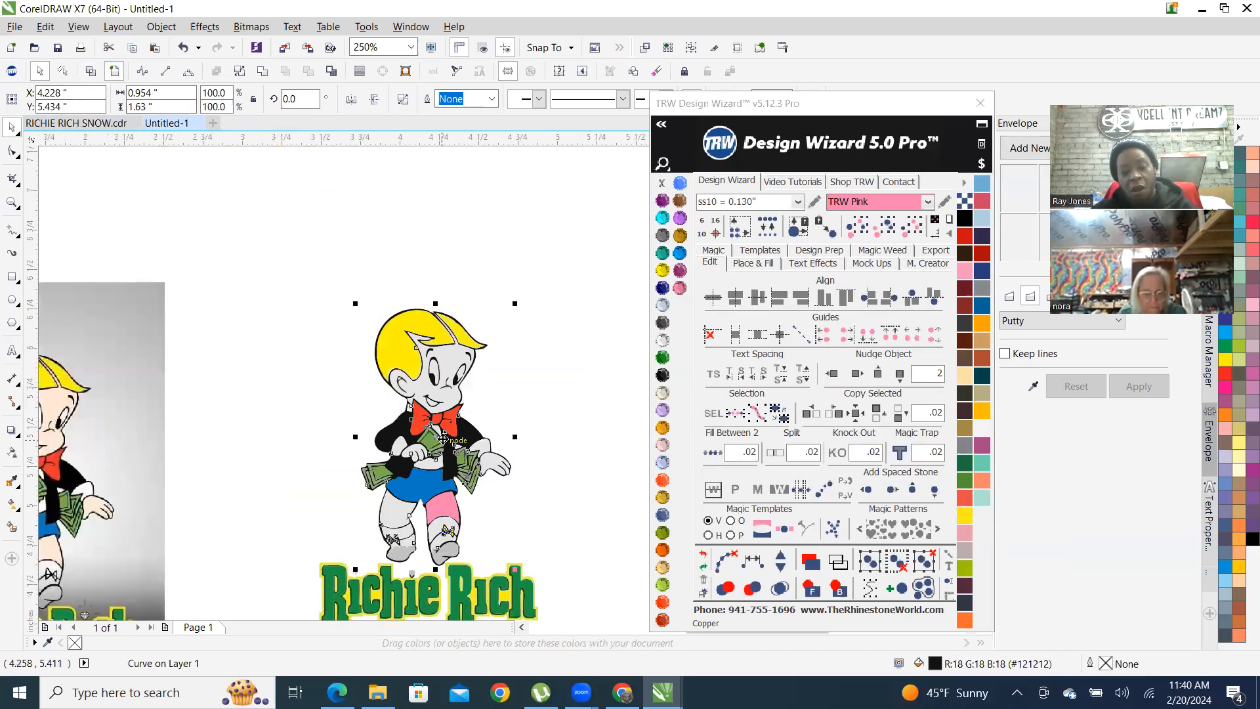
Save the drawing in the Documents folder as RICHIE RICH 2024 in CDR format
{"action": "key", "text": "ctrl+s"}
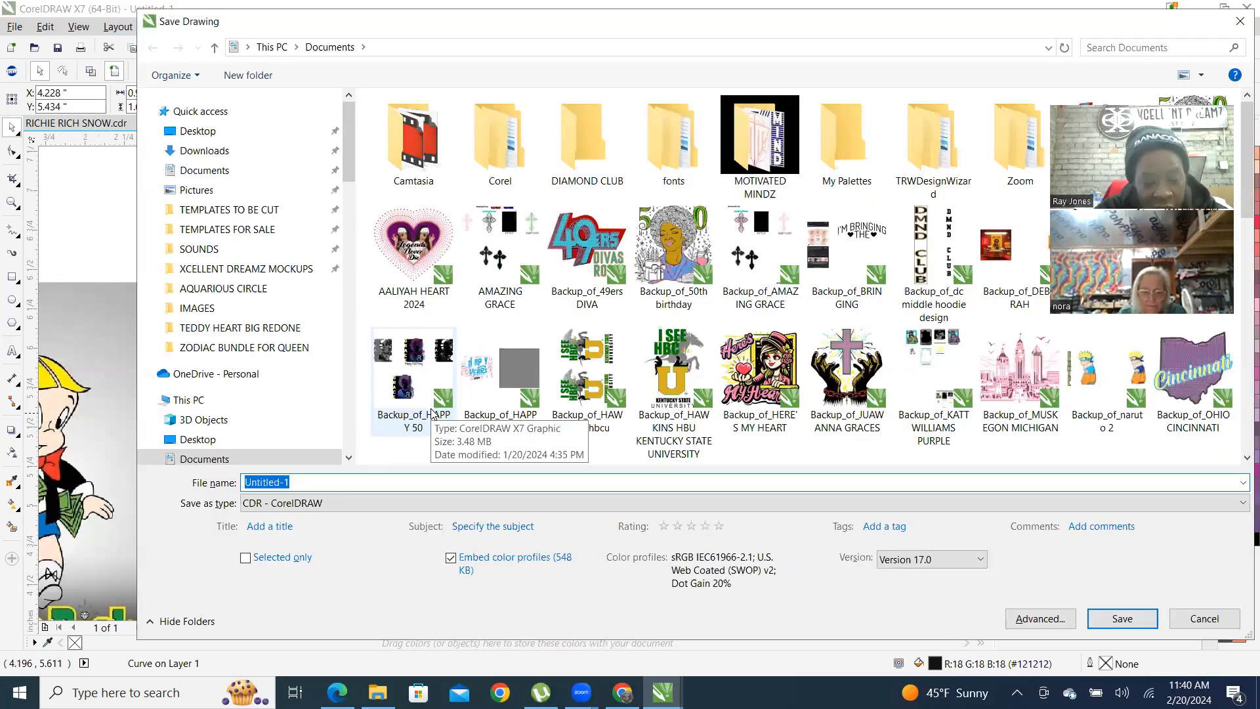
{"action": "type", "text": "RI"}
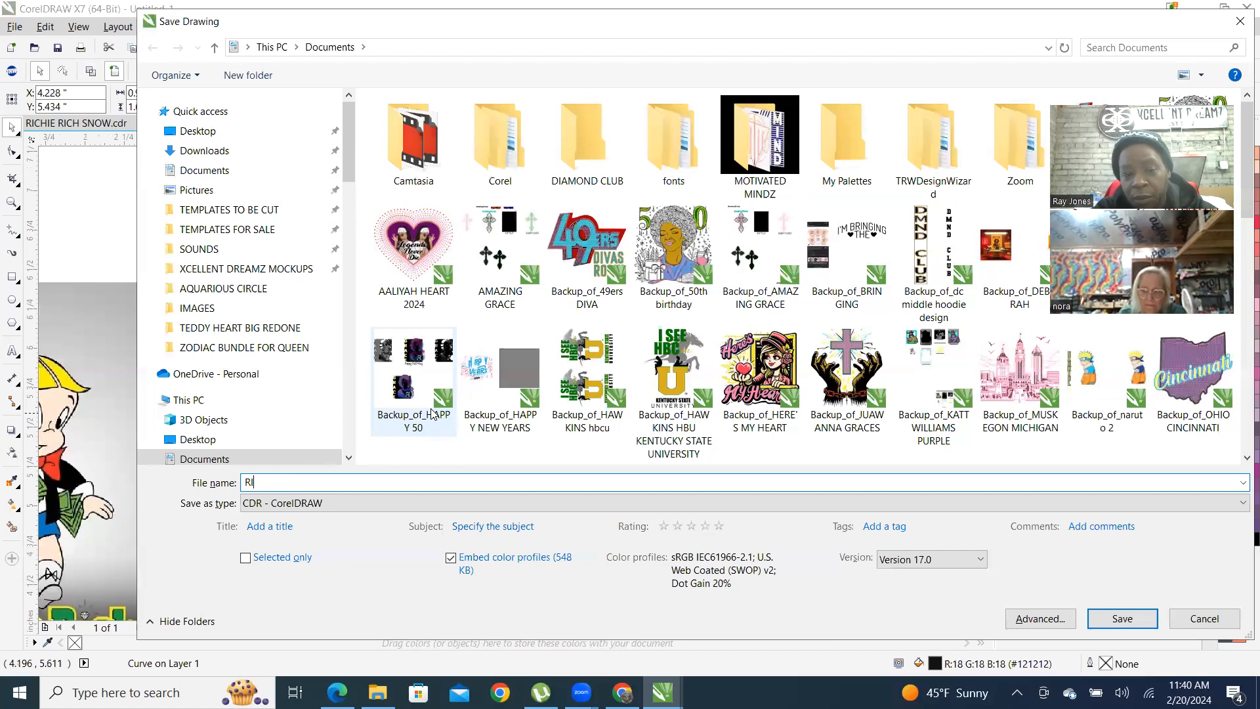
{"action": "type", "text": "CHIE RICH 2024"}
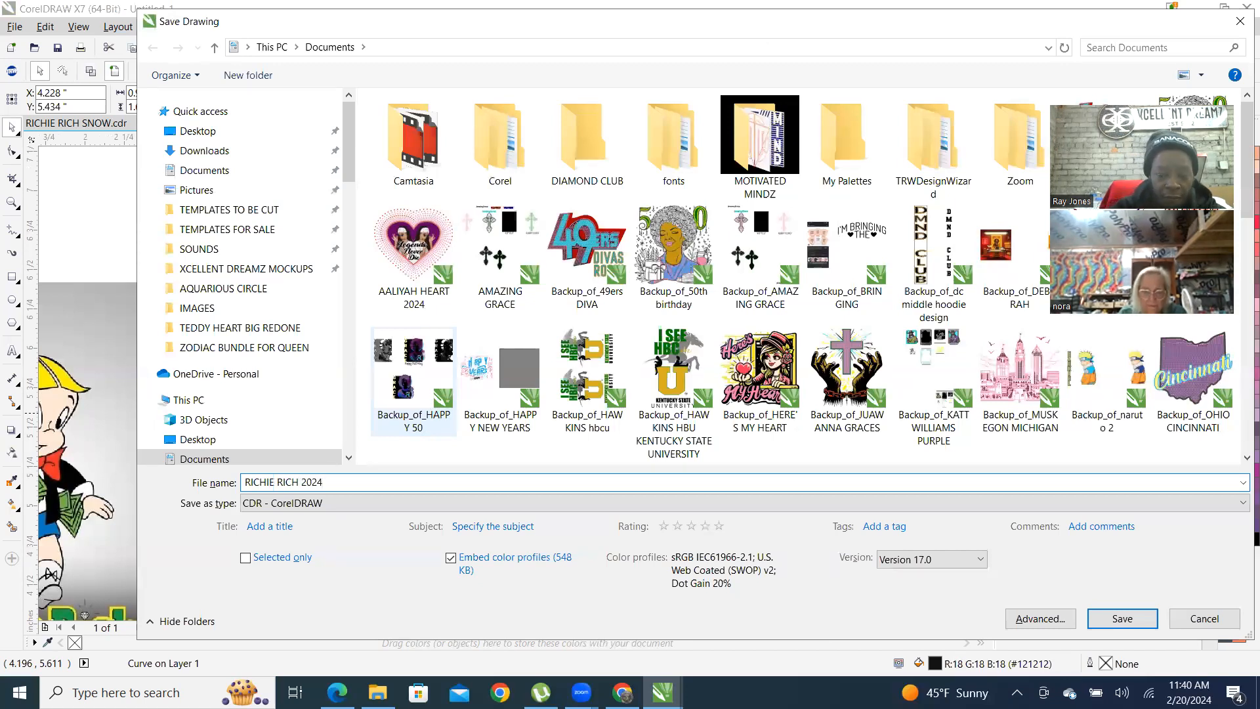
{"action": "key", "text": "Return"}
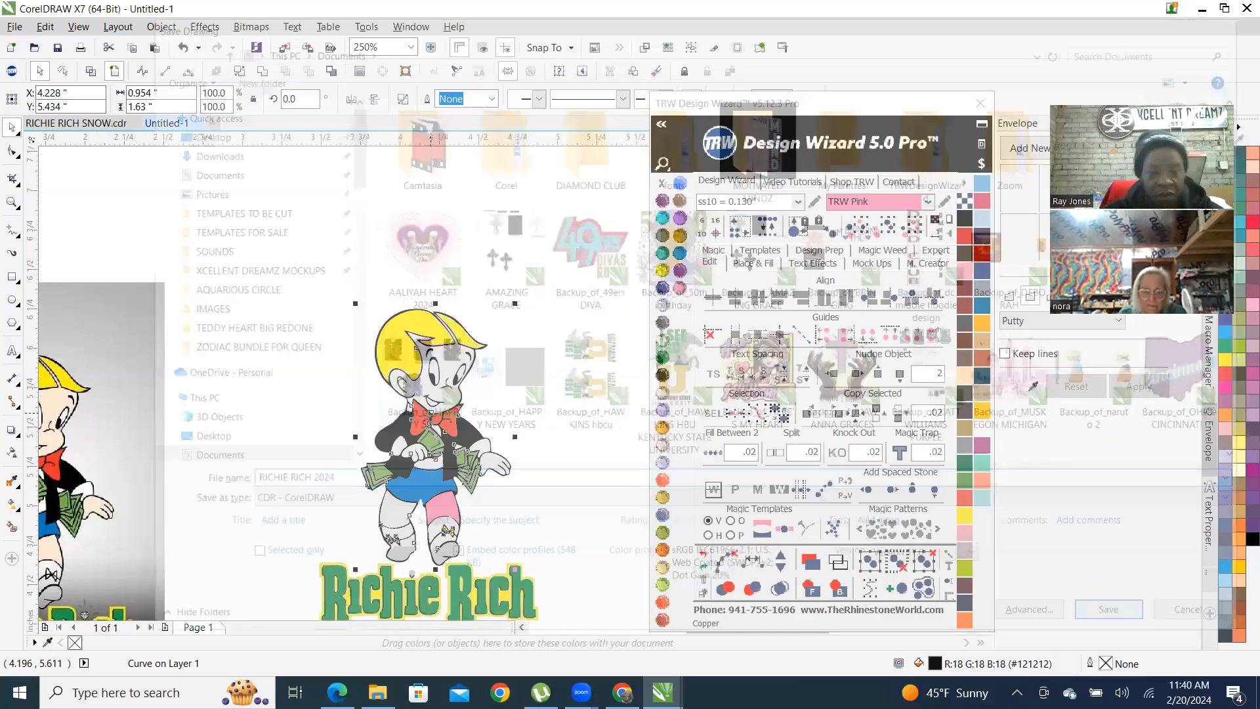
Clear the selection and examine the bow tie and jacket up close and the whole figure beside the poster copy
{"action": "scroll", "coordinate": [397, 379], "scroll_direction": "down", "scroll_amount": 2}
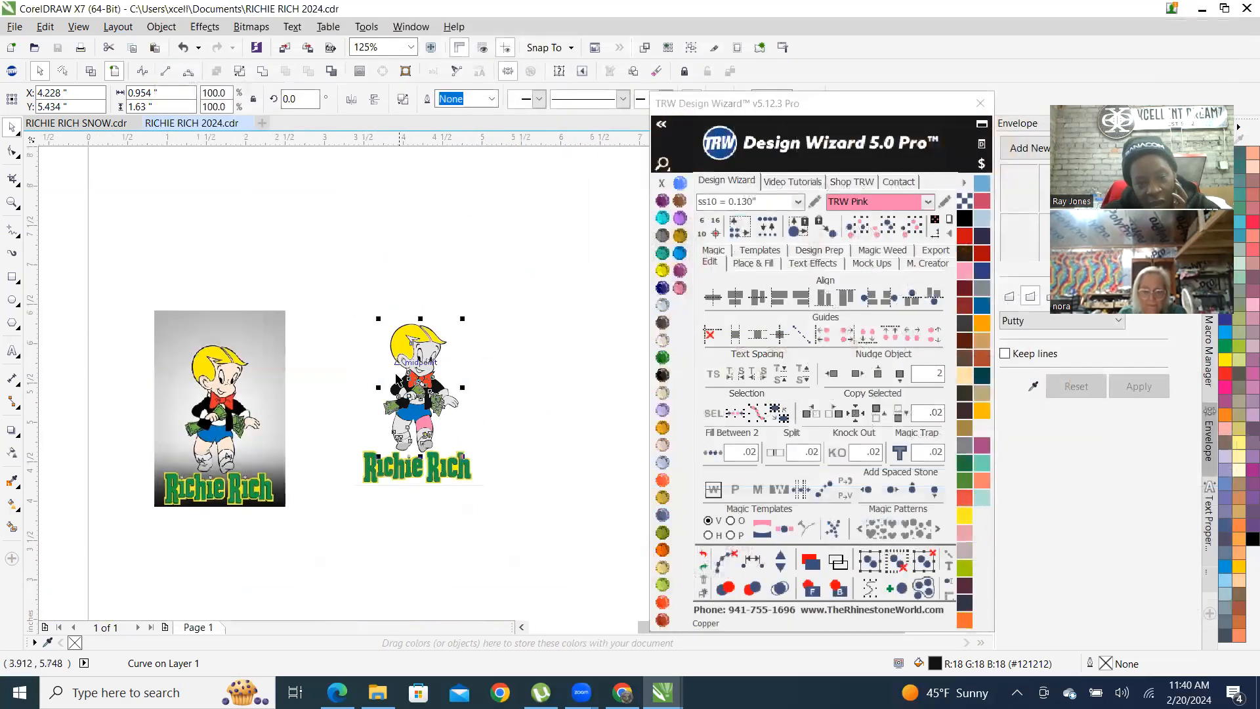
{"action": "left_click", "coordinate": [502, 388]}
{"action": "scroll", "coordinate": [438, 368], "scroll_direction": "up", "scroll_amount": 2}
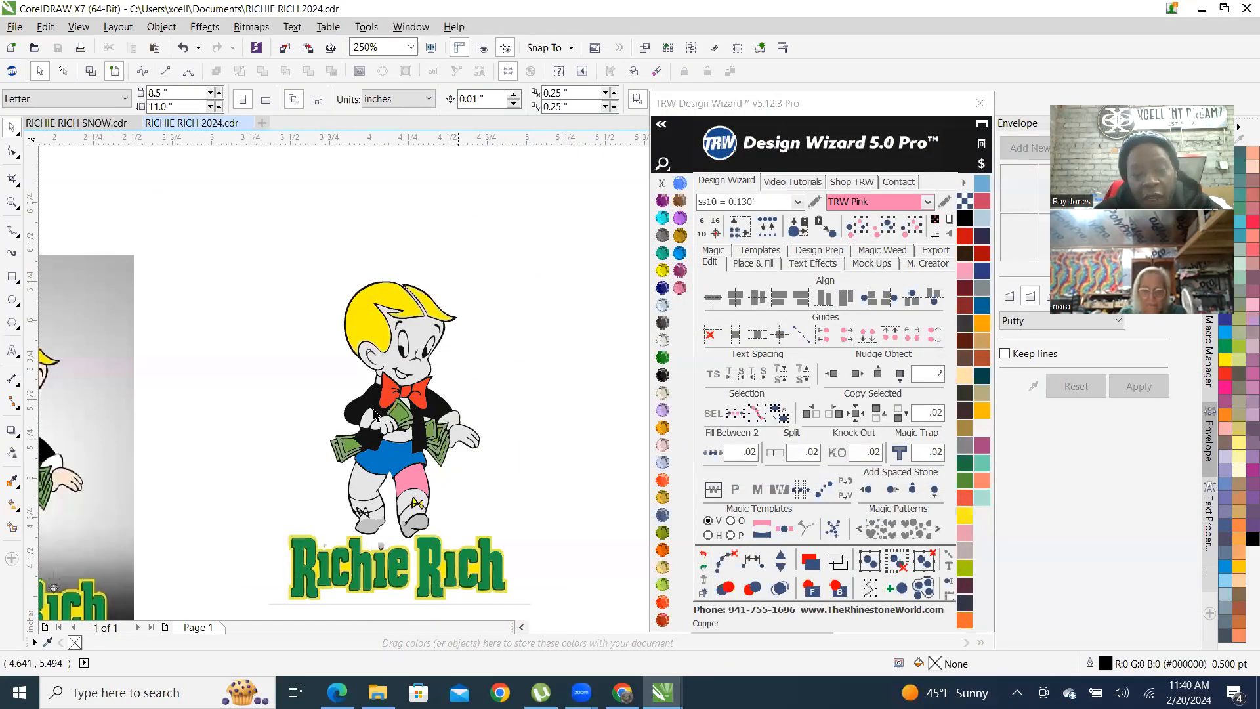
{"action": "scroll", "coordinate": [374, 413], "scroll_direction": "up", "scroll_amount": 2}
{"action": "scroll", "coordinate": [387, 384], "scroll_direction": "up", "scroll_amount": 4}
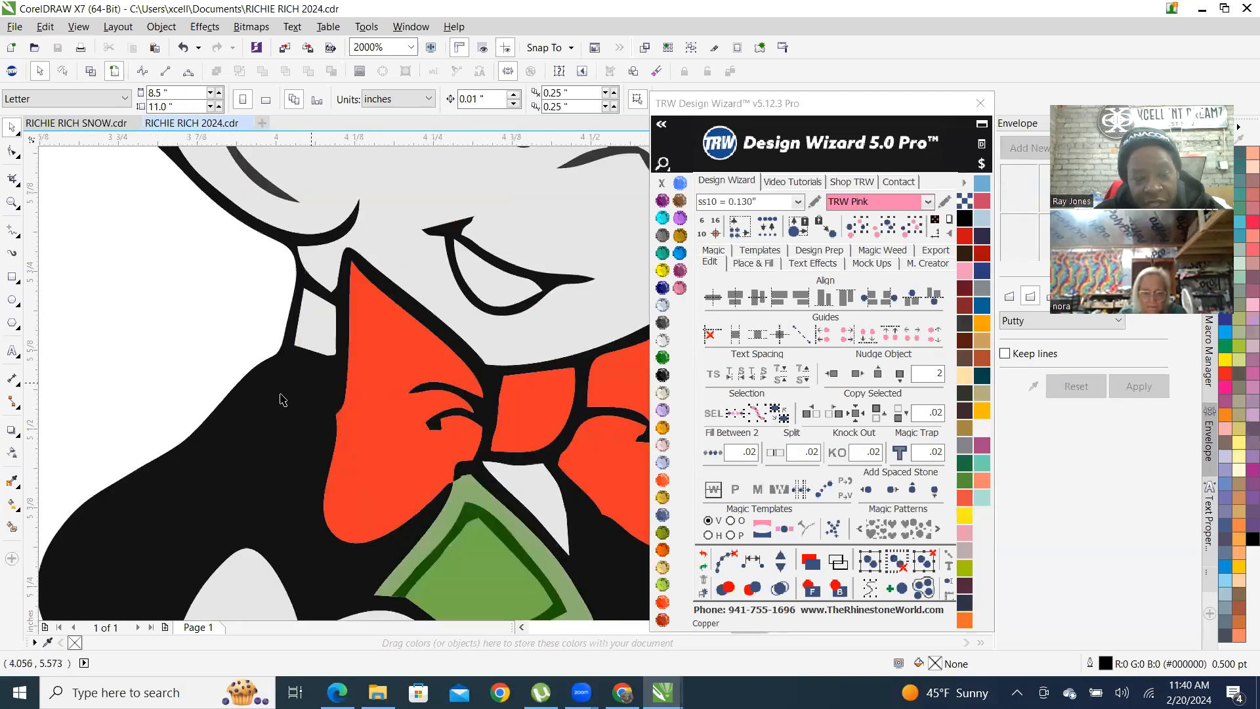
{"action": "scroll", "coordinate": [276, 414], "scroll_direction": "down", "scroll_amount": 6}
{"action": "scroll", "coordinate": [231, 423], "scroll_direction": "down", "scroll_amount": 2}
{"action": "scroll", "coordinate": [237, 436], "scroll_direction": "up", "scroll_amount": 2}
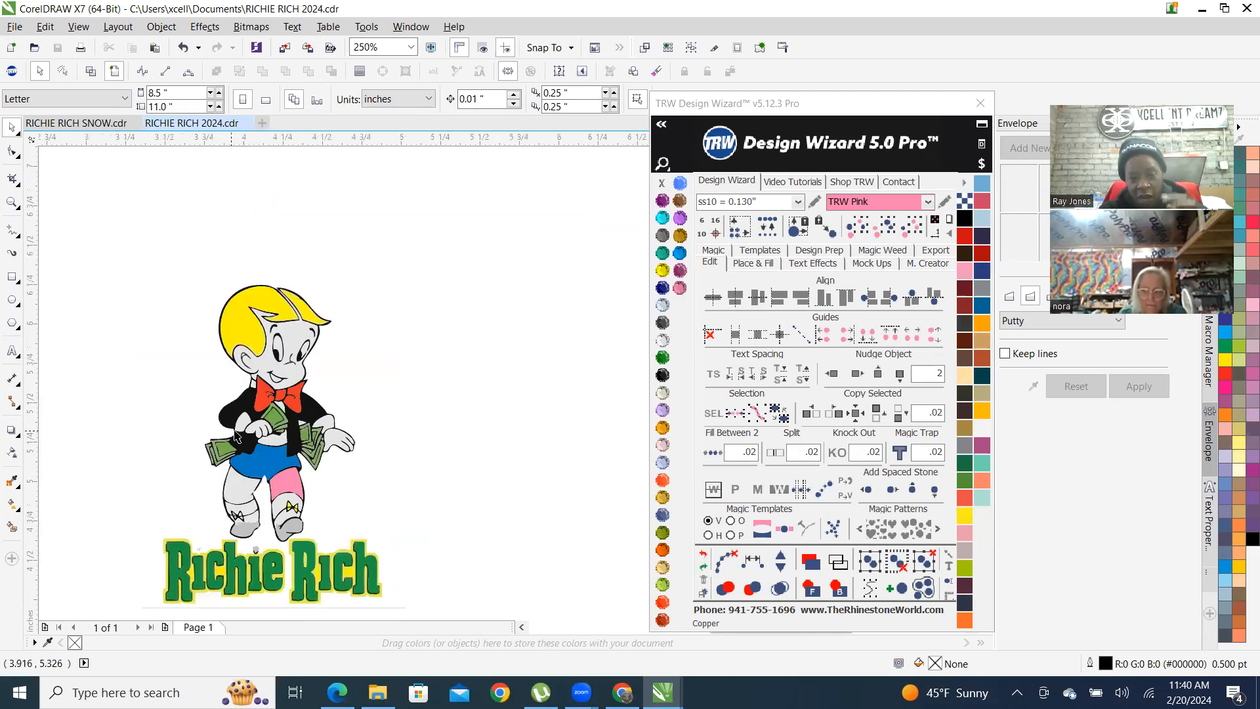
Nudge the welded black outline shape 2 inches to the right, compare it with the colour shapes, nudge it back, and clear the selection
{"action": "left_click", "coordinate": [279, 444]}
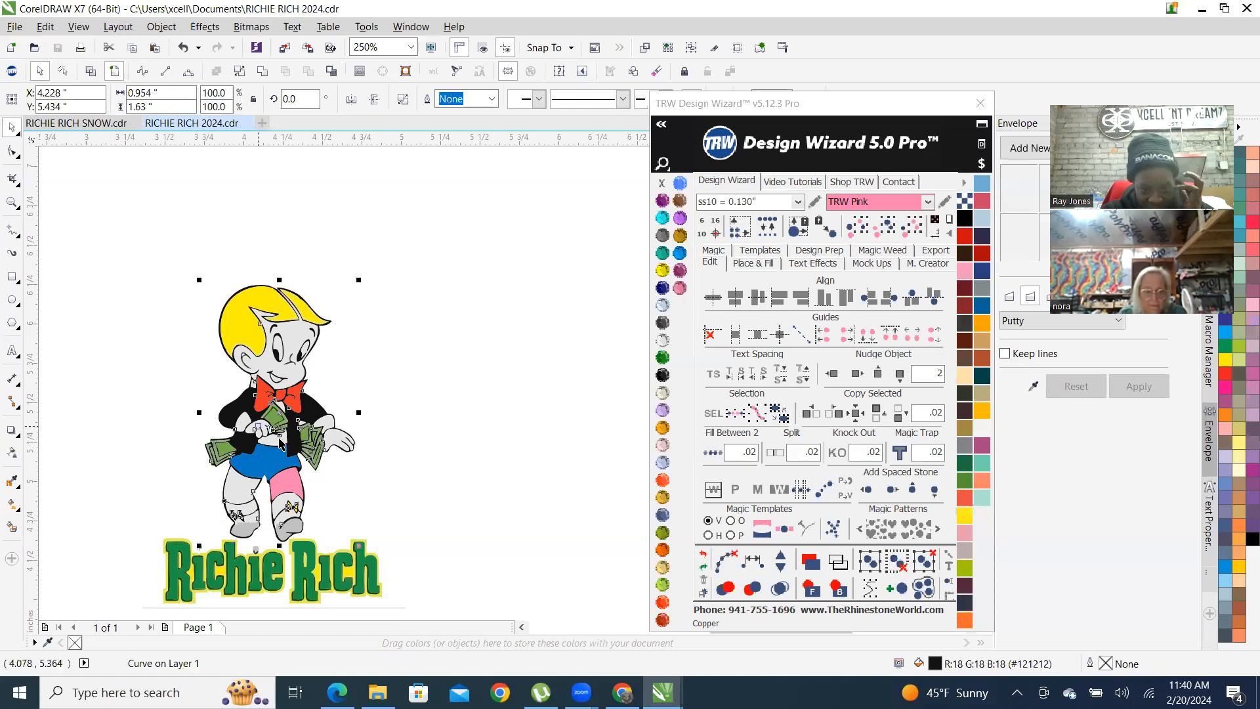
{"action": "scroll", "coordinate": [299, 469], "scroll_direction": "down", "scroll_amount": 2}
{"action": "scroll", "coordinate": [300, 470], "scroll_direction": "up", "scroll_amount": 2}
{"action": "scroll", "coordinate": [299, 469], "scroll_direction": "down", "scroll_amount": 2}
{"action": "scroll", "coordinate": [300, 469], "scroll_direction": "up", "scroll_amount": 2}
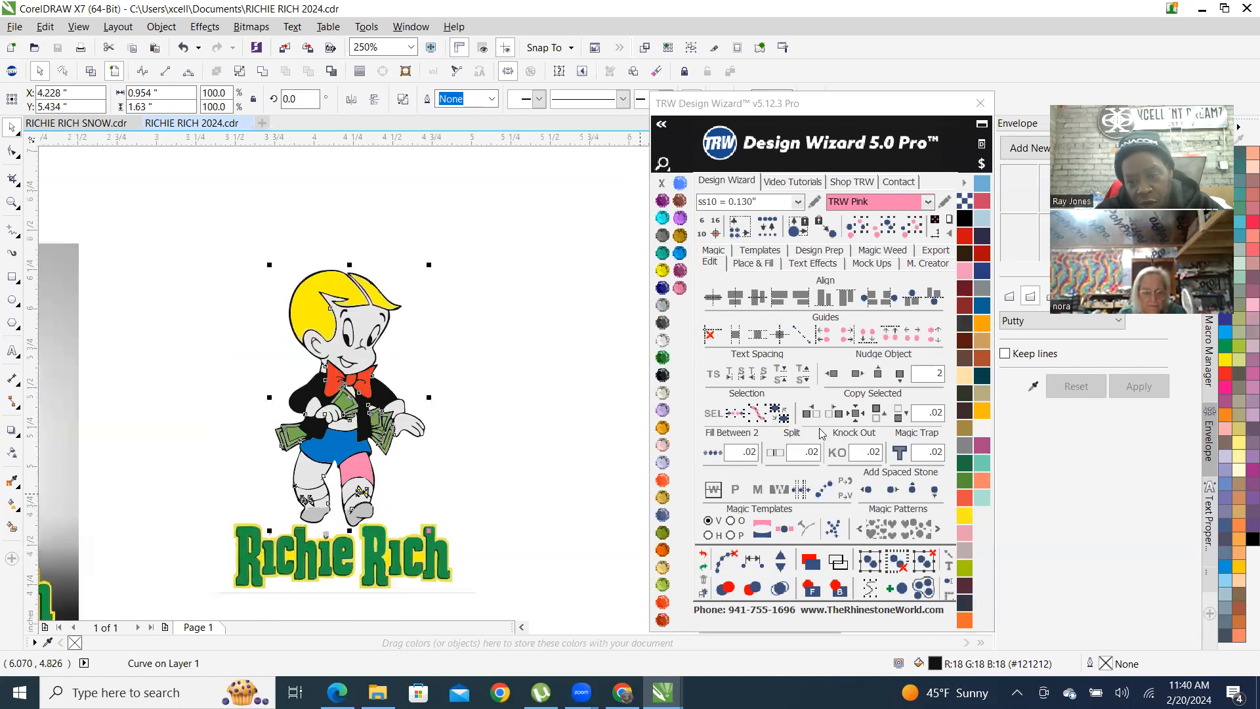
{"action": "left_click", "coordinate": [858, 374]}
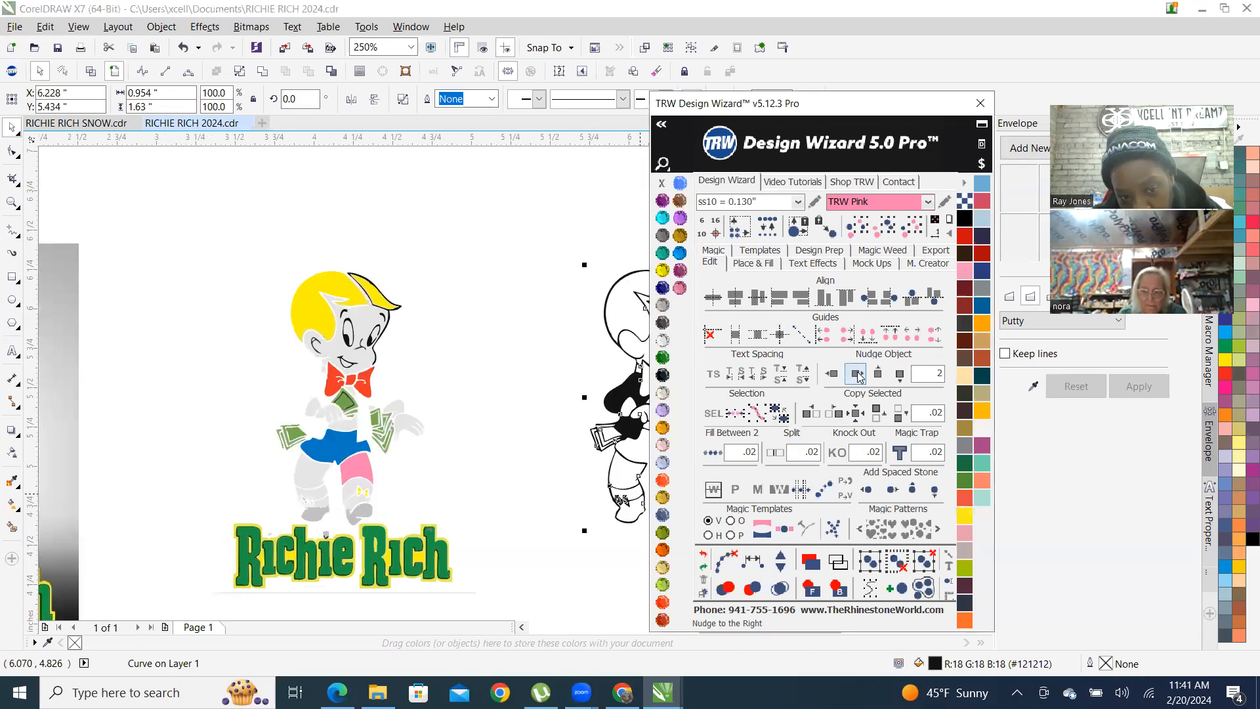
{"action": "scroll", "coordinate": [372, 359], "scroll_direction": "down", "scroll_amount": 2}
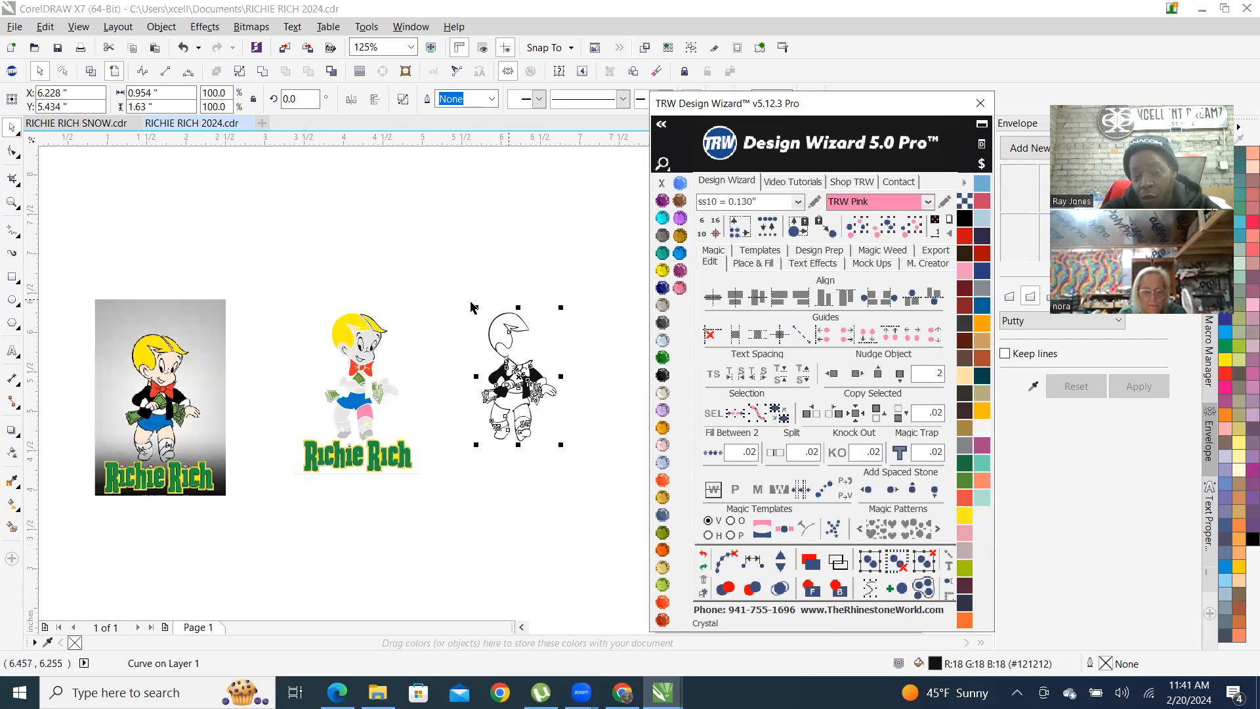
{"action": "scroll", "coordinate": [536, 345], "scroll_direction": "up", "scroll_amount": 3}
{"action": "scroll", "coordinate": [537, 339], "scroll_direction": "down", "scroll_amount": 1}
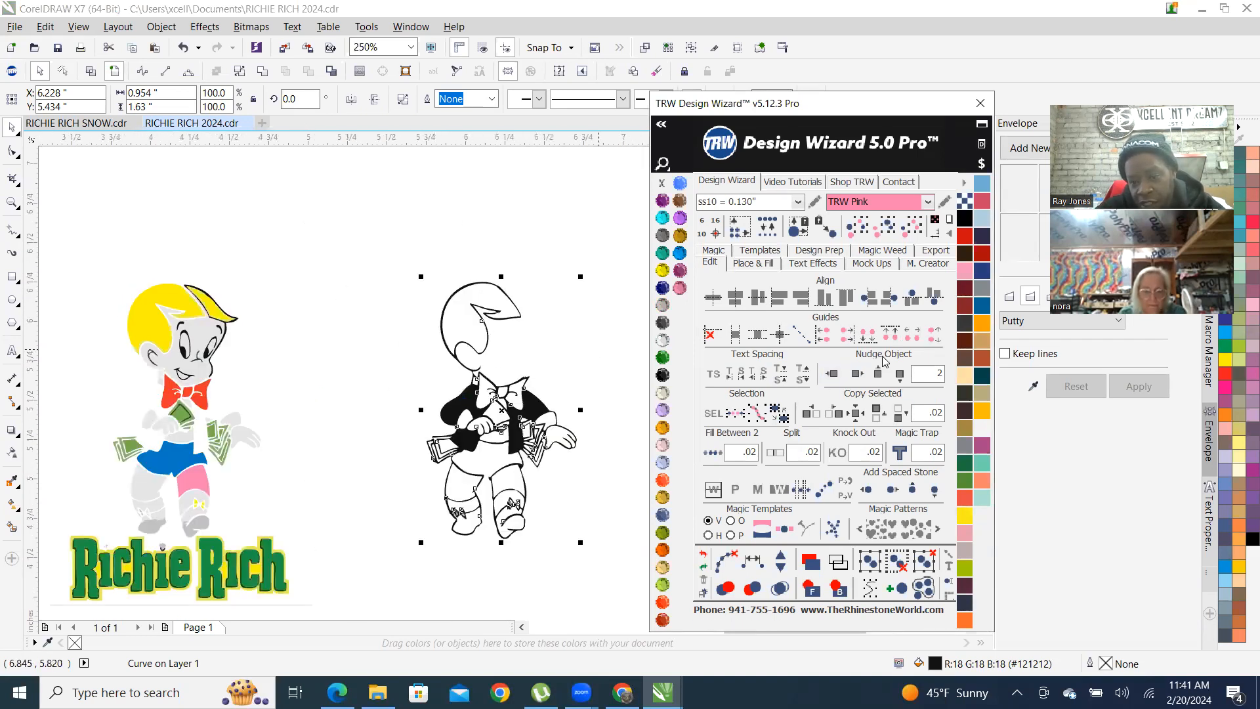
{"action": "left_click", "coordinate": [832, 374]}
{"action": "left_click", "coordinate": [434, 261]}
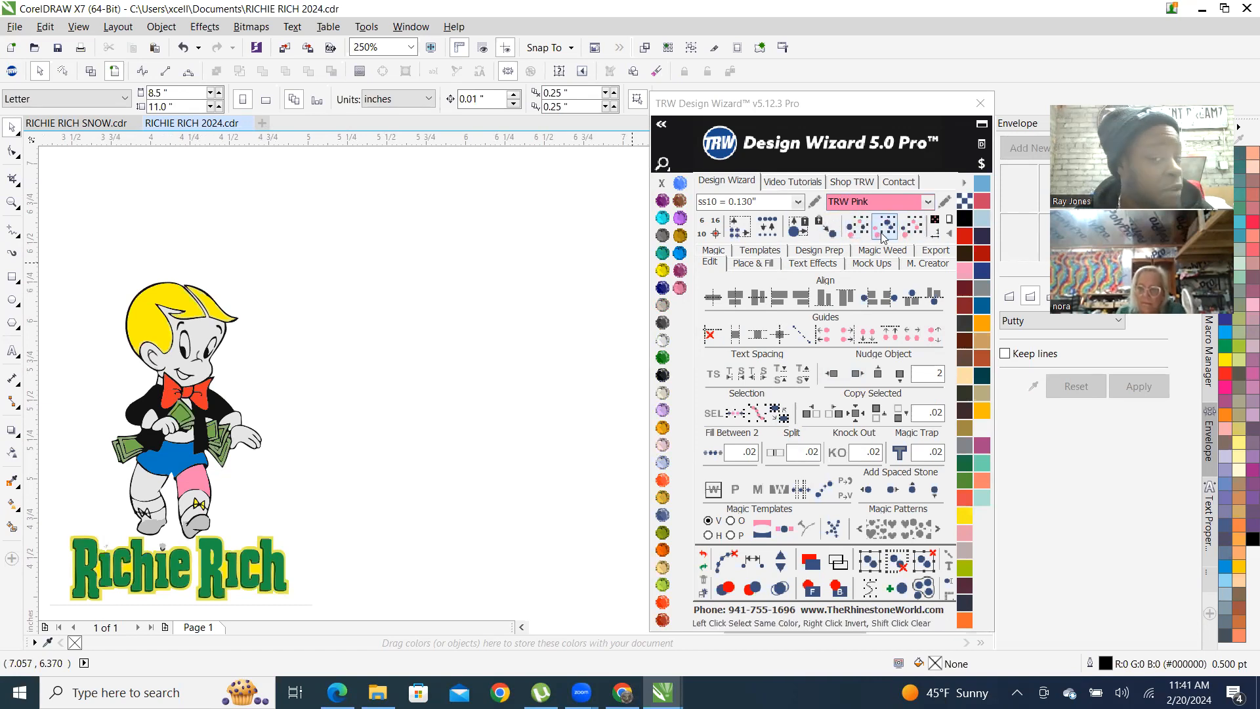
Move the welded black outline shape up and to the right off the colour shapes, undo the move, and clear the selection
{"action": "scroll", "coordinate": [481, 385], "scroll_direction": "down", "scroll_amount": 1}
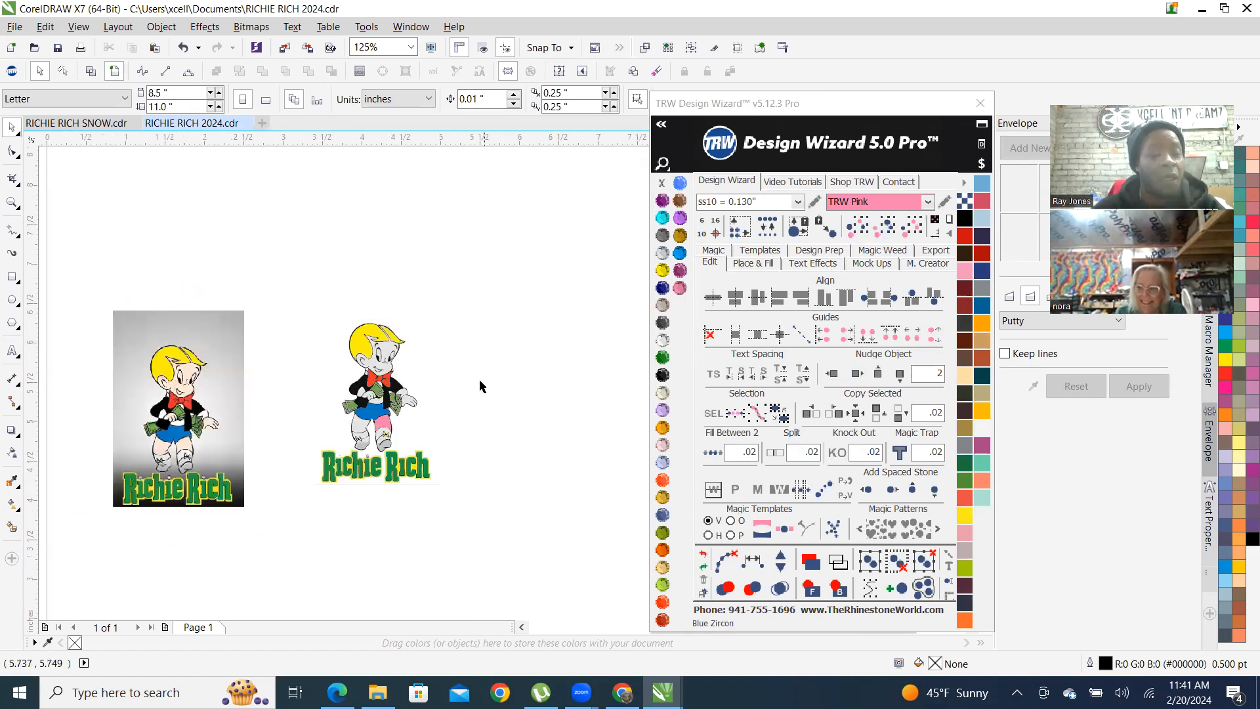
{"action": "scroll", "coordinate": [261, 401], "scroll_direction": "up", "scroll_amount": 1}
{"action": "scroll", "coordinate": [262, 394], "scroll_direction": "up", "scroll_amount": 1}
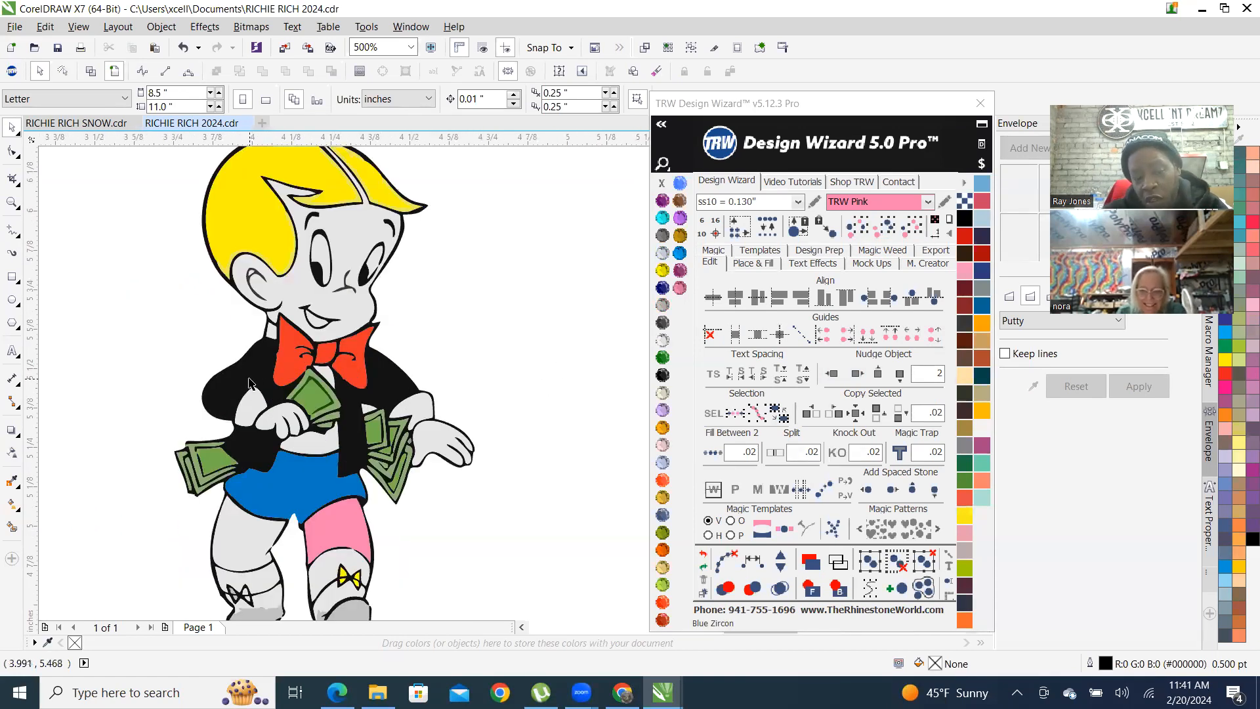
{"action": "left_click", "coordinate": [258, 365]}
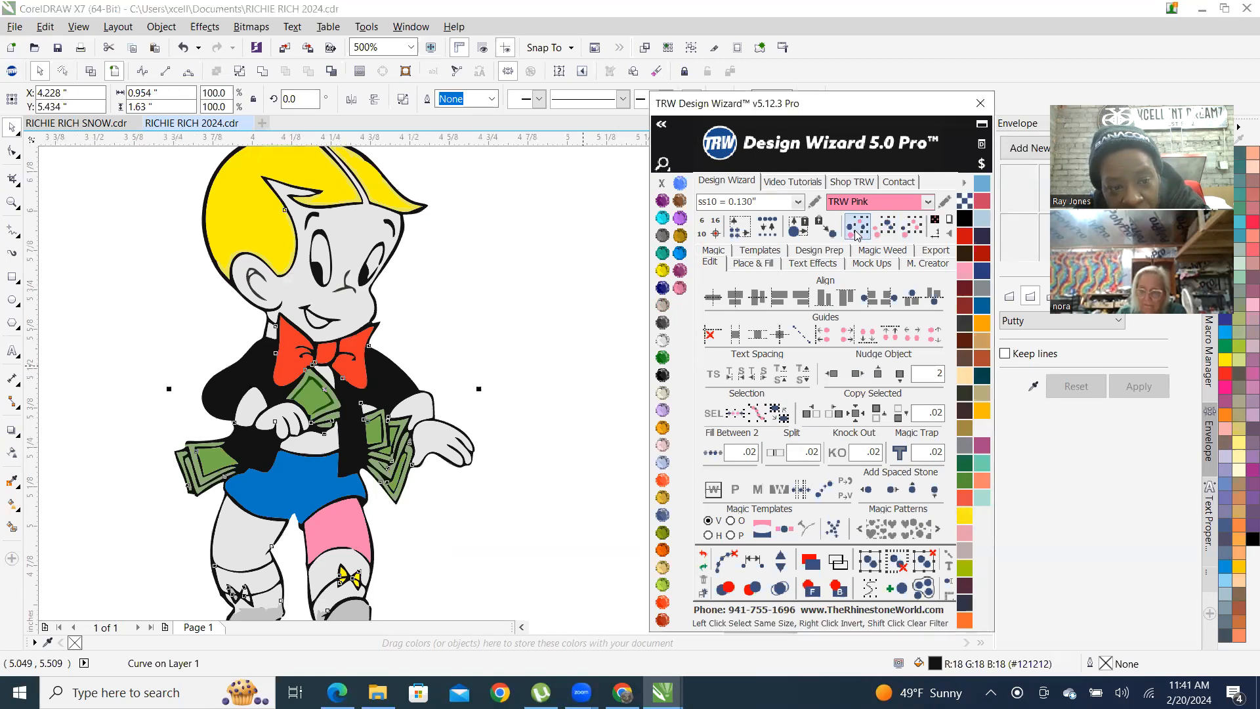
{"action": "scroll", "coordinate": [276, 388], "scroll_direction": "down", "scroll_amount": 2}
{"action": "scroll", "coordinate": [276, 389], "scroll_direction": "up", "scroll_amount": 1}
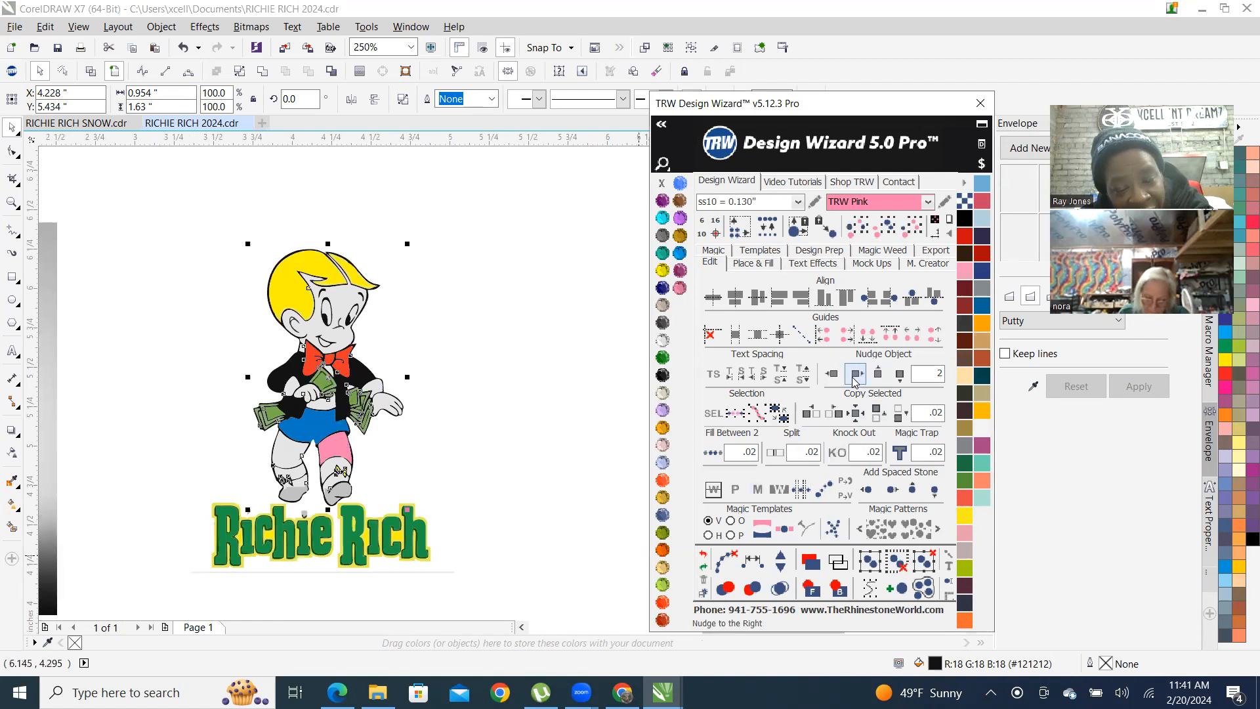
{"action": "left_click_drag", "start_coordinate": [307, 377], "coordinate": [489, 334]}
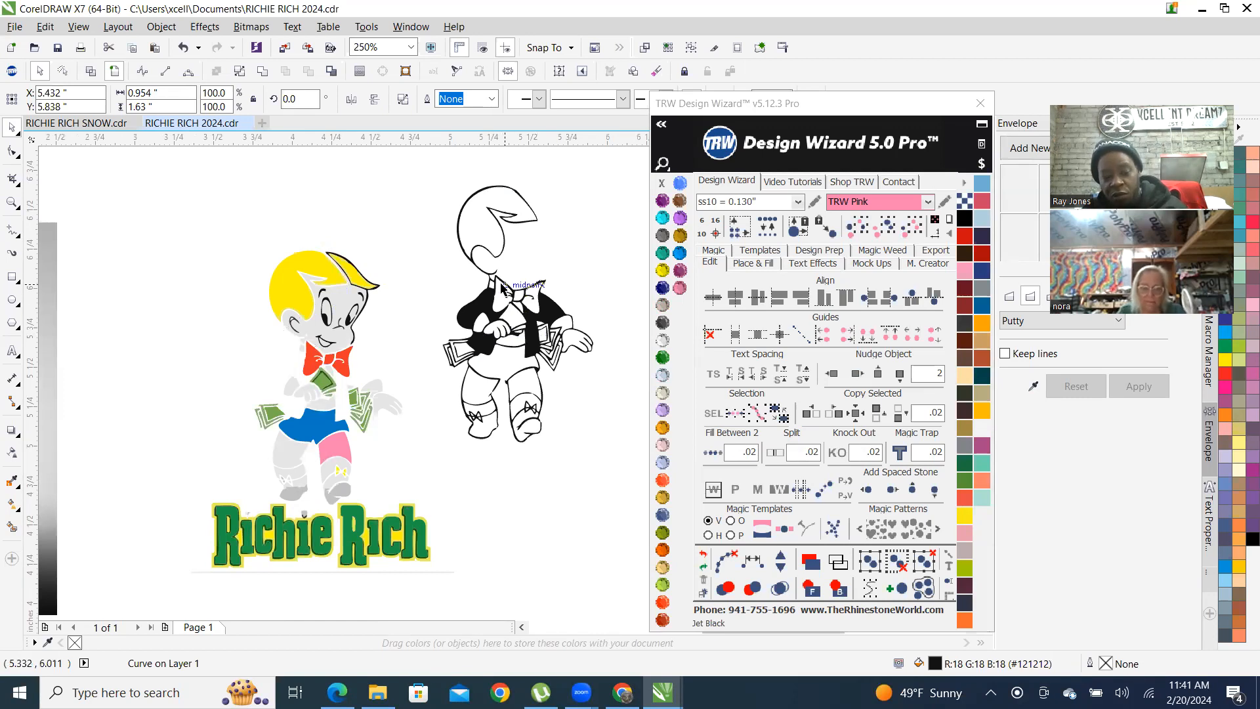
{"action": "key", "text": "ctrl+z"}
{"action": "left_click", "coordinate": [482, 408]}
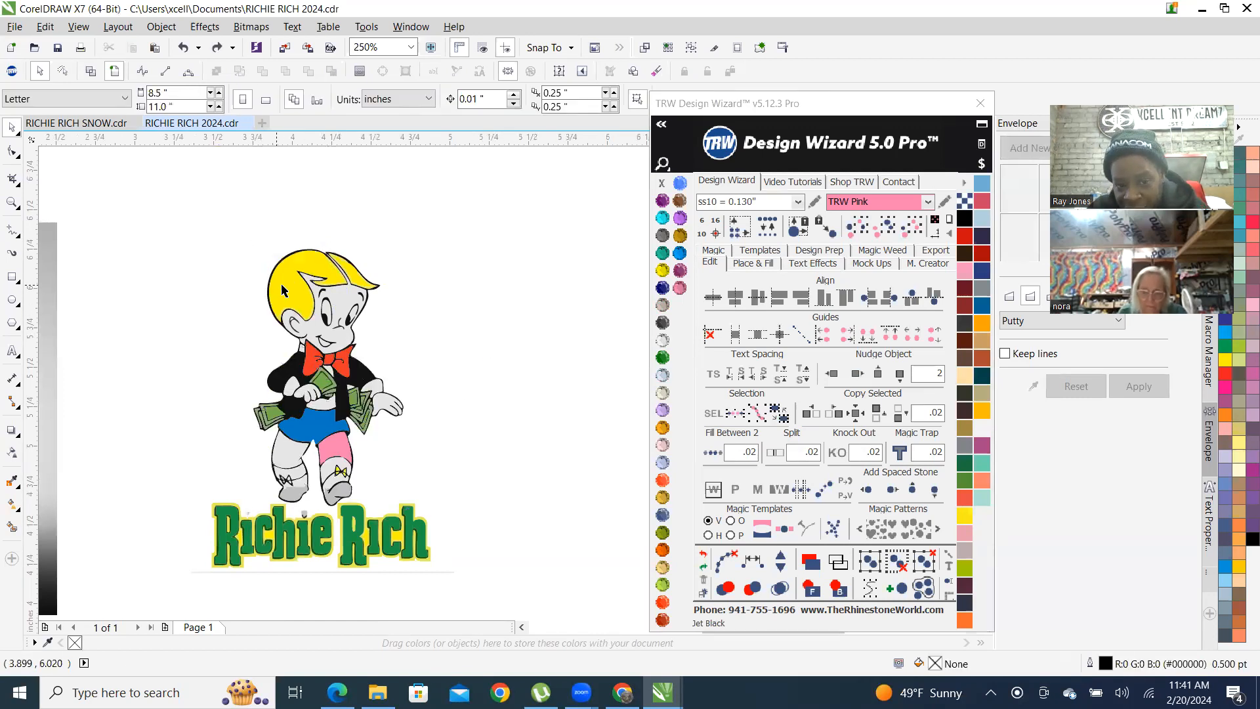
Select the figure's large yellow hair shape
{"action": "left_click", "coordinate": [283, 290]}
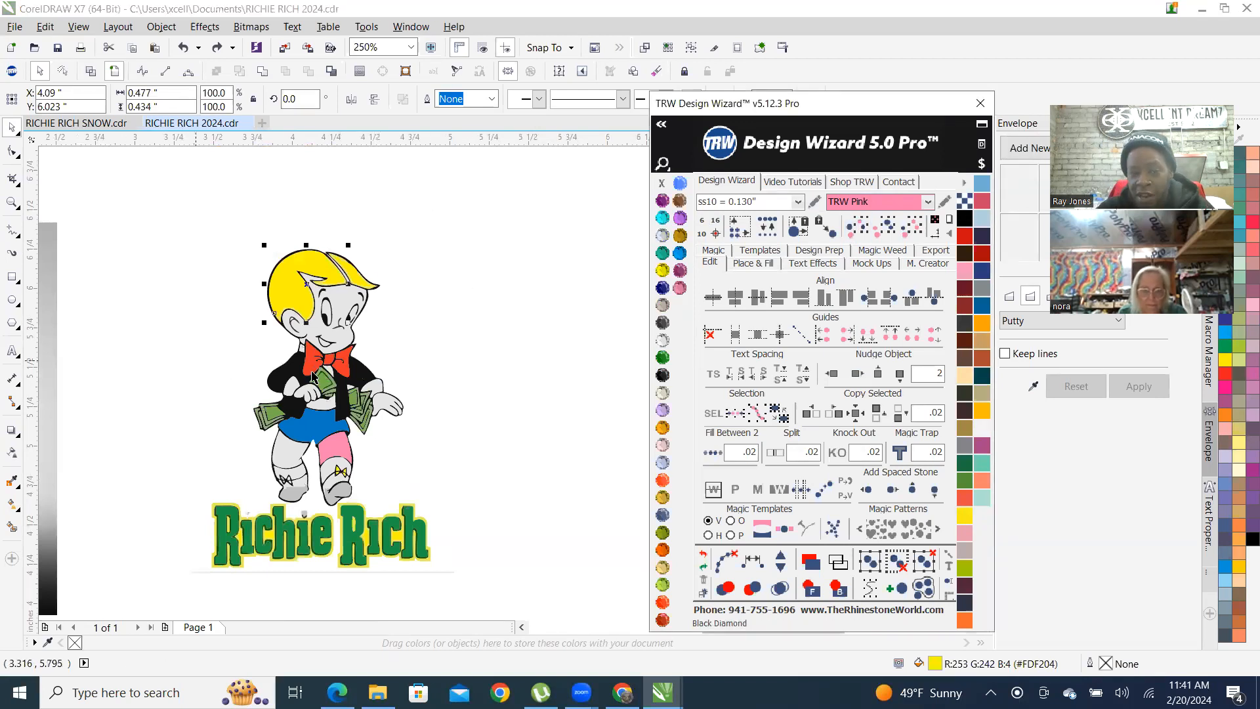
{"action": "scroll", "coordinate": [314, 251], "scroll_direction": "down", "scroll_amount": 1}
{"action": "scroll", "coordinate": [388, 252], "scroll_direction": "up", "scroll_amount": 1}
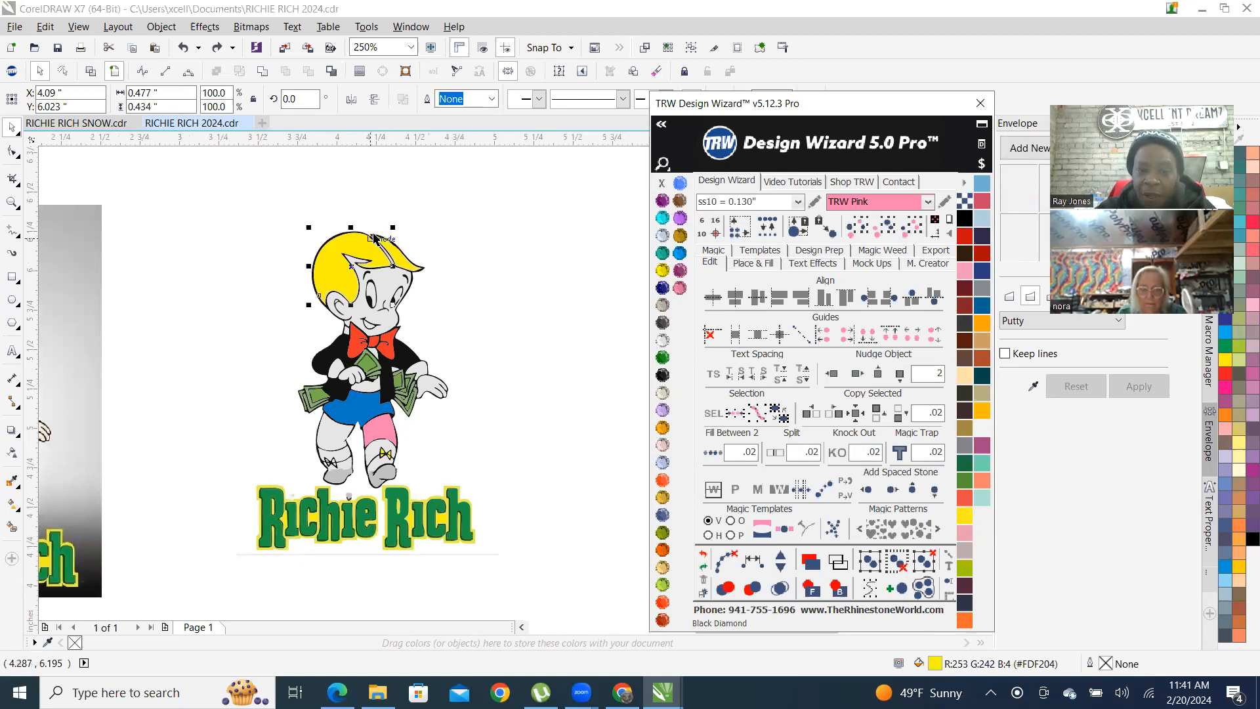
{"action": "left_click", "coordinate": [475, 235]}
{"action": "scroll", "coordinate": [366, 251], "scroll_direction": "up", "scroll_amount": 1}
{"action": "left_click", "coordinate": [365, 251]}
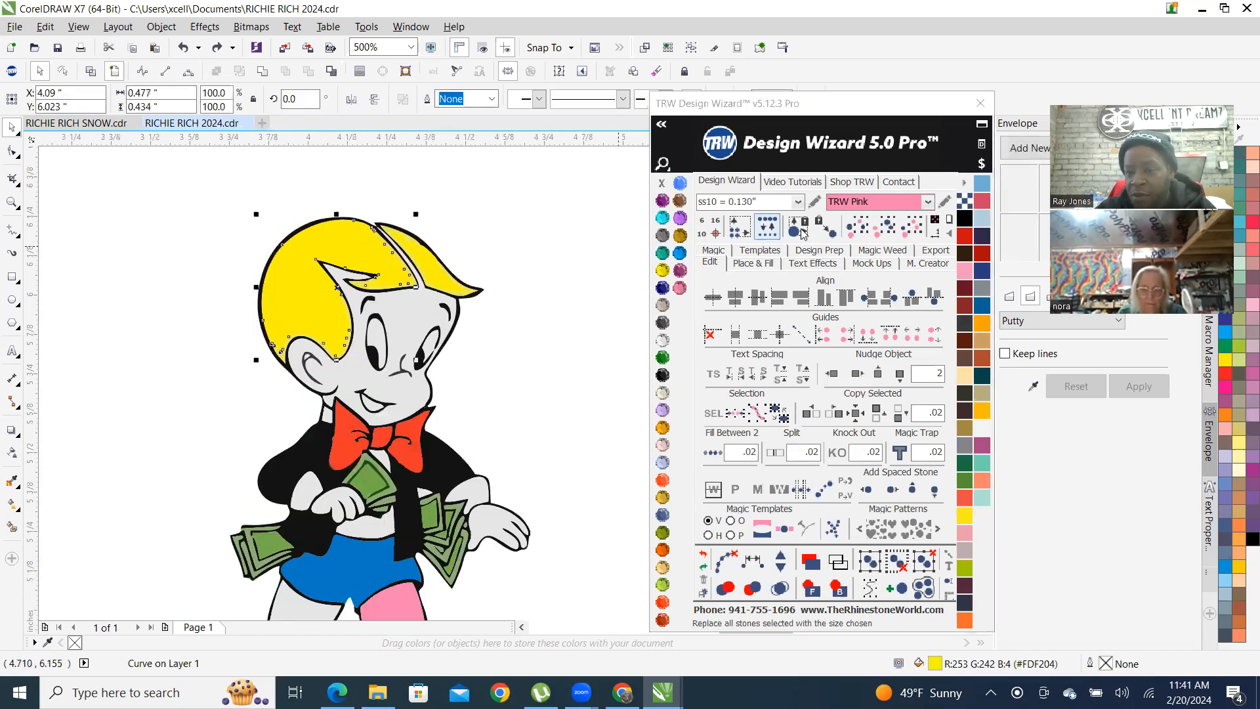
{"action": "left_click", "coordinate": [484, 218]}
Draw a circle about 0.187 in across in the blank area beside the character's head and colour it TRW Pink
{"action": "left_click", "coordinate": [17, 299]}
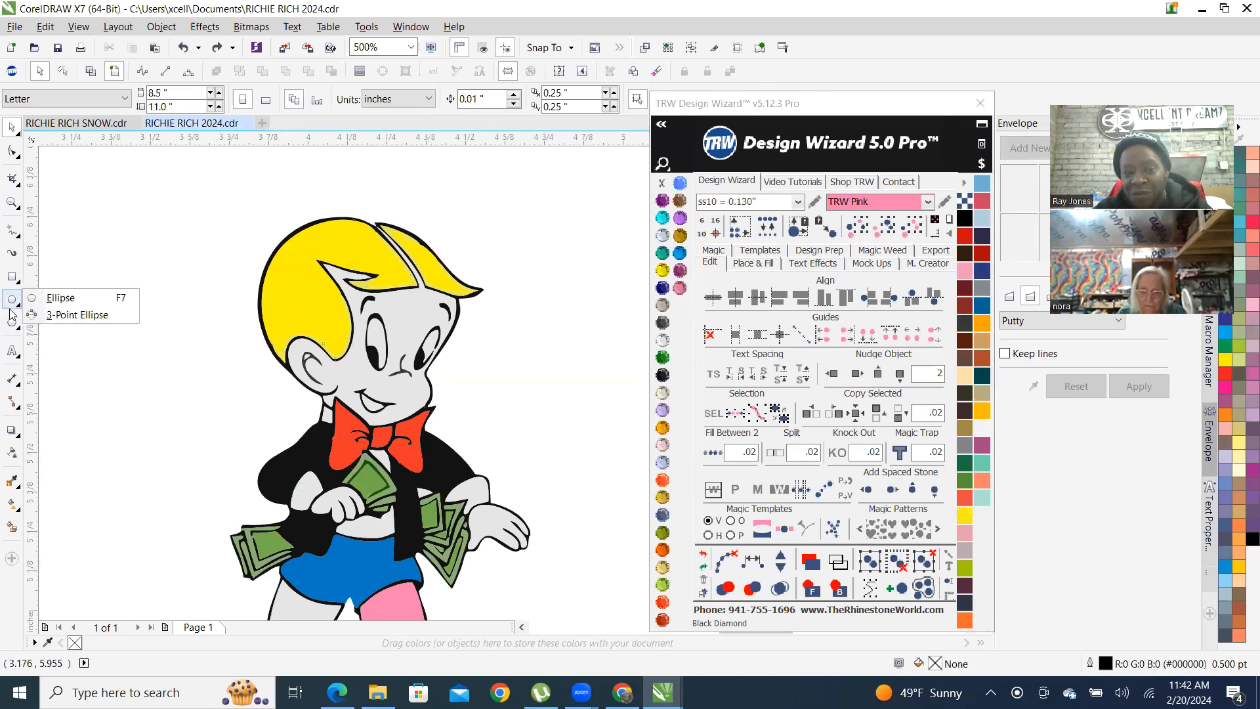
{"action": "left_click", "coordinate": [51, 298]}
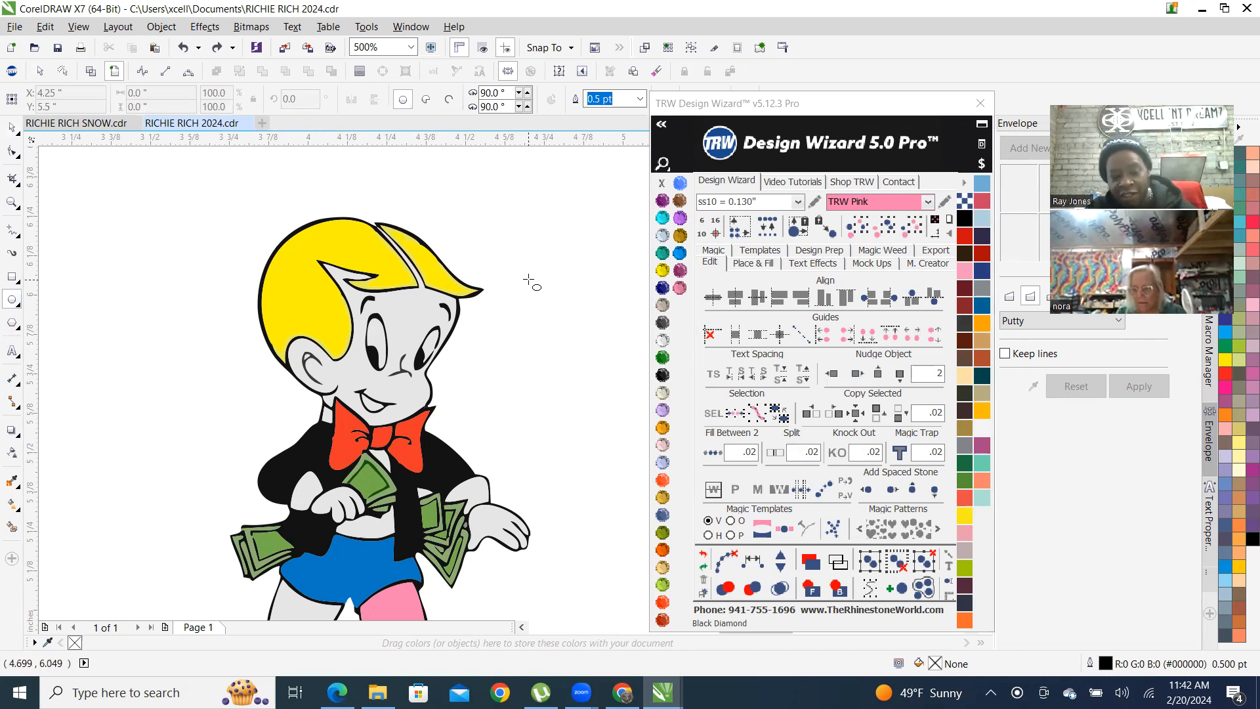
{"action": "left_click_drag", "start_coordinate": [563, 253], "coordinate": [621, 311]}
{"action": "left_click", "coordinate": [680, 287]}
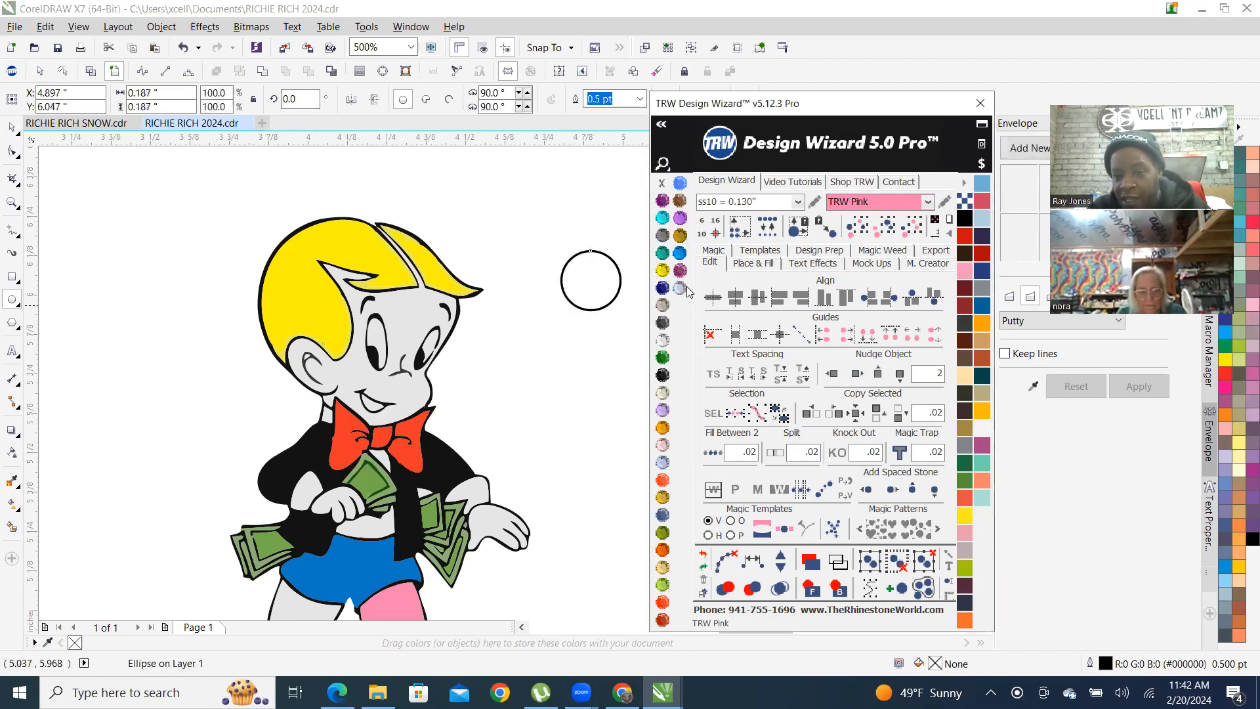
Place five copies of the pink circle at scattered spots around the character's head and arms
{"action": "left_click_drag", "start_coordinate": [605, 284], "coordinate": [518, 189]}
{"action": "right_click", "coordinate": [583, 390]}
{"action": "right_click", "coordinate": [171, 429]}
{"action": "right_click", "coordinate": [155, 225]}
{"action": "right_click", "coordinate": [257, 420]}
{"action": "right_click", "coordinate": [518, 189]}
Select all pink circles that match the size of the circle above the character's hair
{"action": "scroll", "coordinate": [482, 333], "scroll_direction": "down", "scroll_amount": 3}
{"action": "scroll", "coordinate": [523, 300], "scroll_direction": "up", "scroll_amount": 2}
{"action": "left_click", "coordinate": [497, 275]}
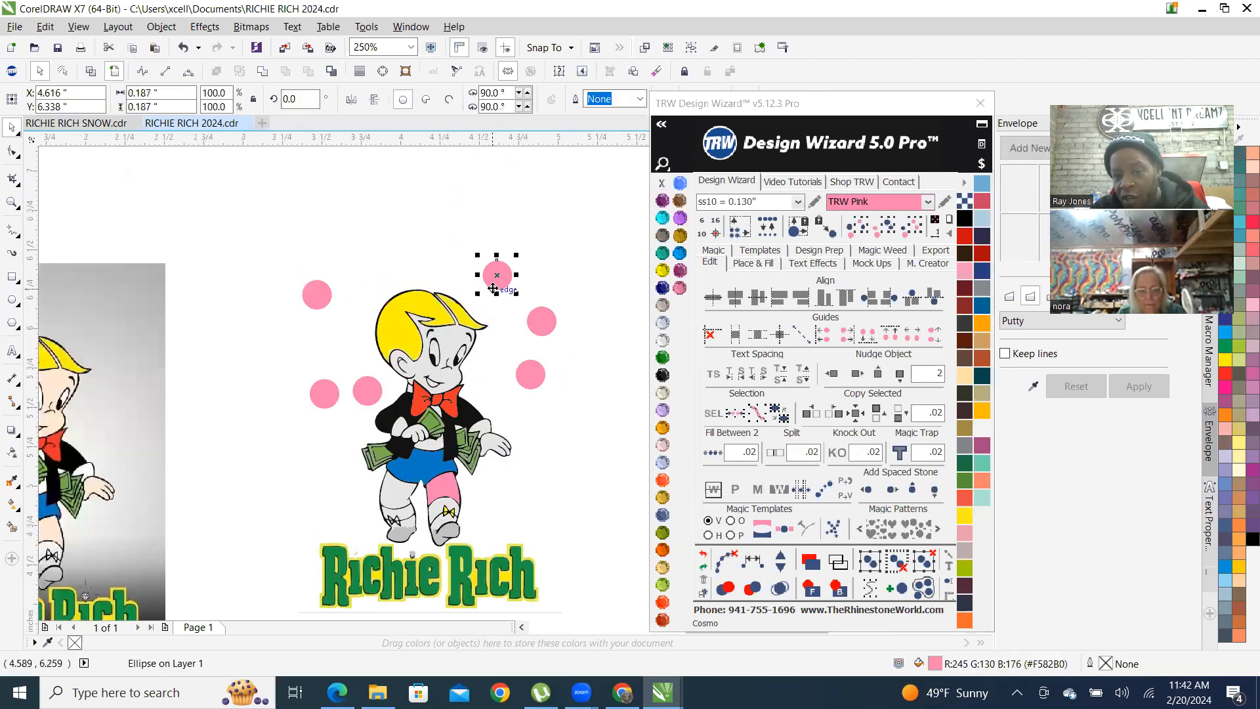
{"action": "left_click", "coordinate": [856, 228]}
{"action": "scroll", "coordinate": [377, 348], "scroll_direction": "down", "scroll_amount": 2}
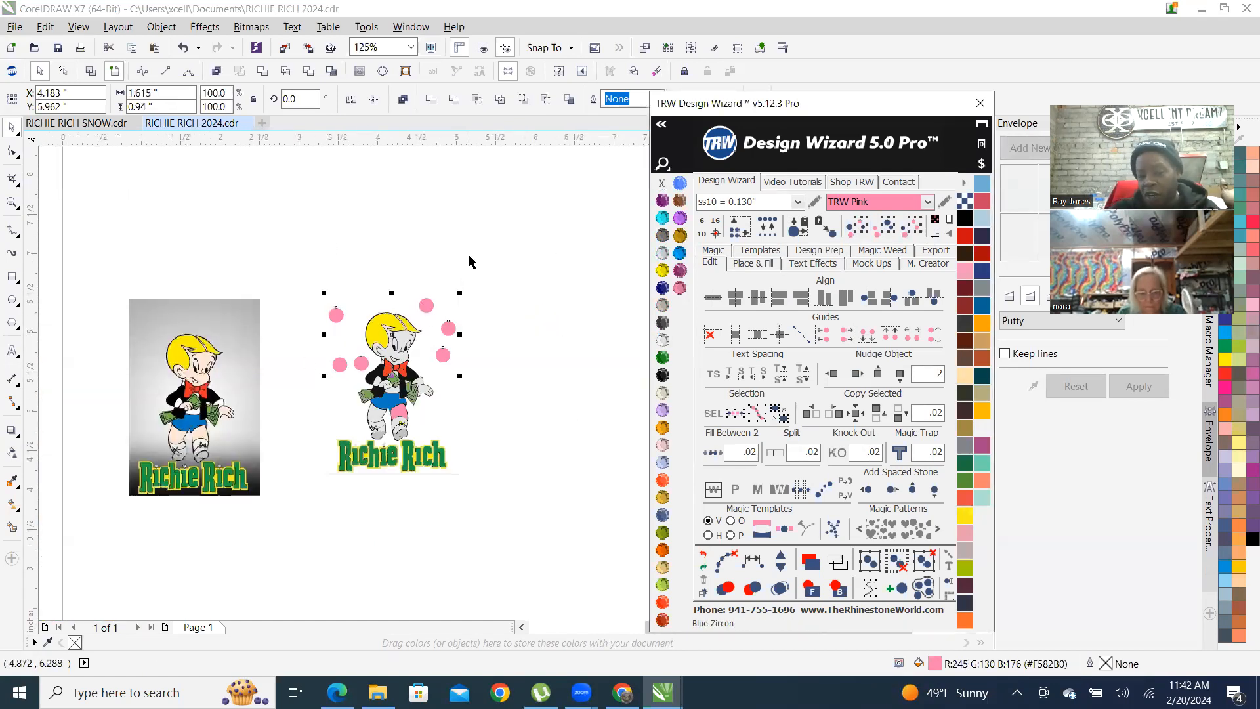
{"action": "scroll", "coordinate": [365, 337], "scroll_direction": "up", "scroll_amount": 2}
Place one more copy of the pink circle beside the character's feet, just above the start of the lettering
{"action": "left_click", "coordinate": [305, 496]}
{"action": "left_click_drag", "start_coordinate": [305, 497], "coordinate": [303, 497]}
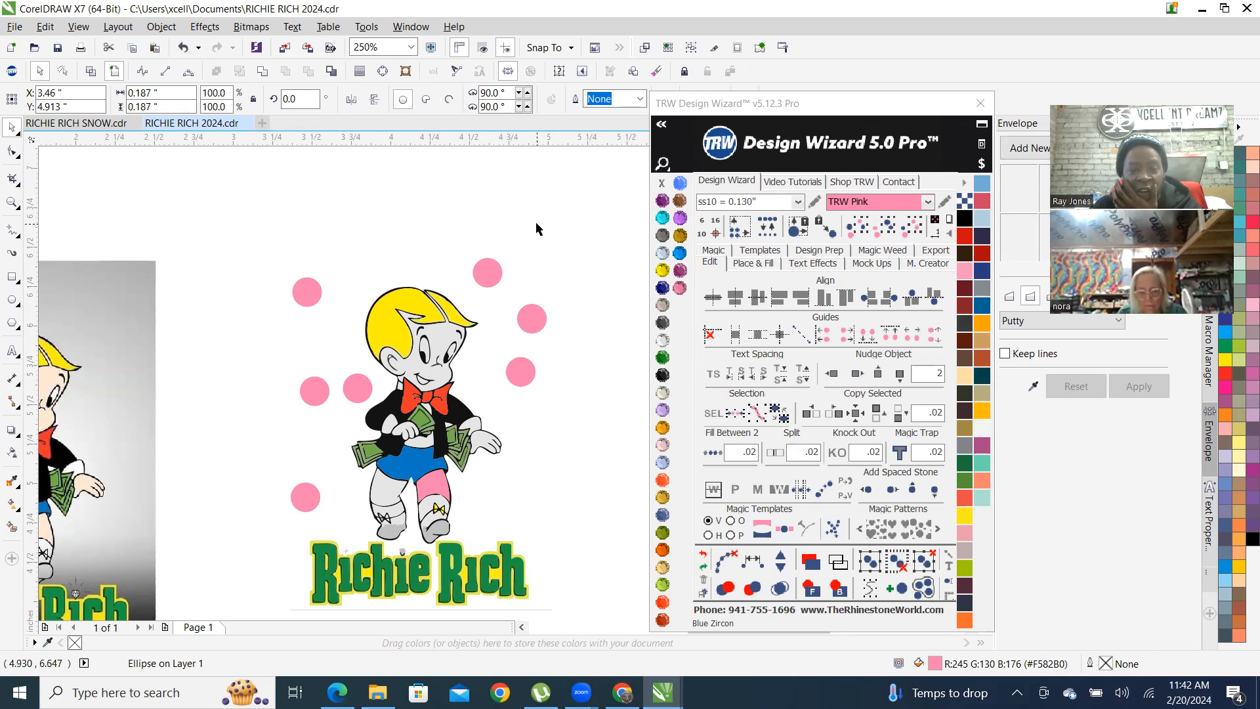
{"action": "left_click", "coordinate": [319, 436]}
Select every object with the same colour as the pink circle and move them together to the blank area beside the character
{"action": "scroll", "coordinate": [319, 436], "scroll_direction": "down", "scroll_amount": 1}
{"action": "scroll", "coordinate": [420, 390], "scroll_direction": "up", "scroll_amount": 1}
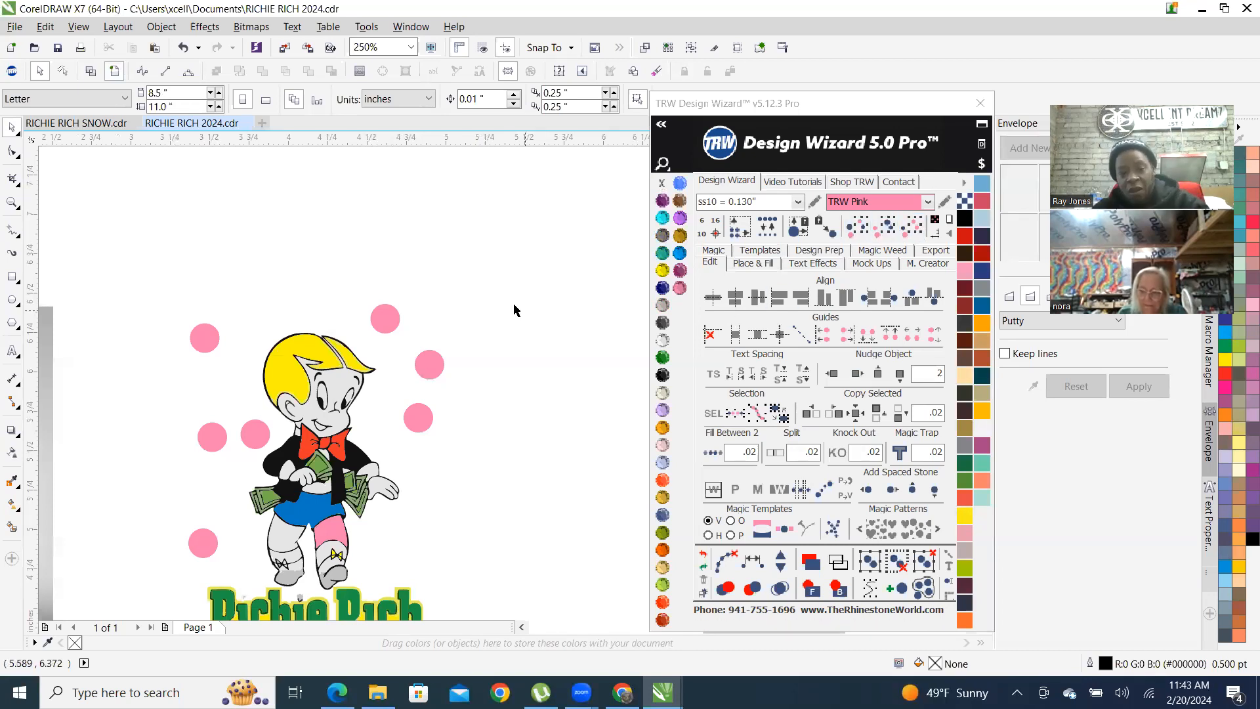
{"action": "scroll", "coordinate": [528, 253], "scroll_direction": "down", "scroll_amount": 1}
{"action": "scroll", "coordinate": [443, 319], "scroll_direction": "up", "scroll_amount": 1}
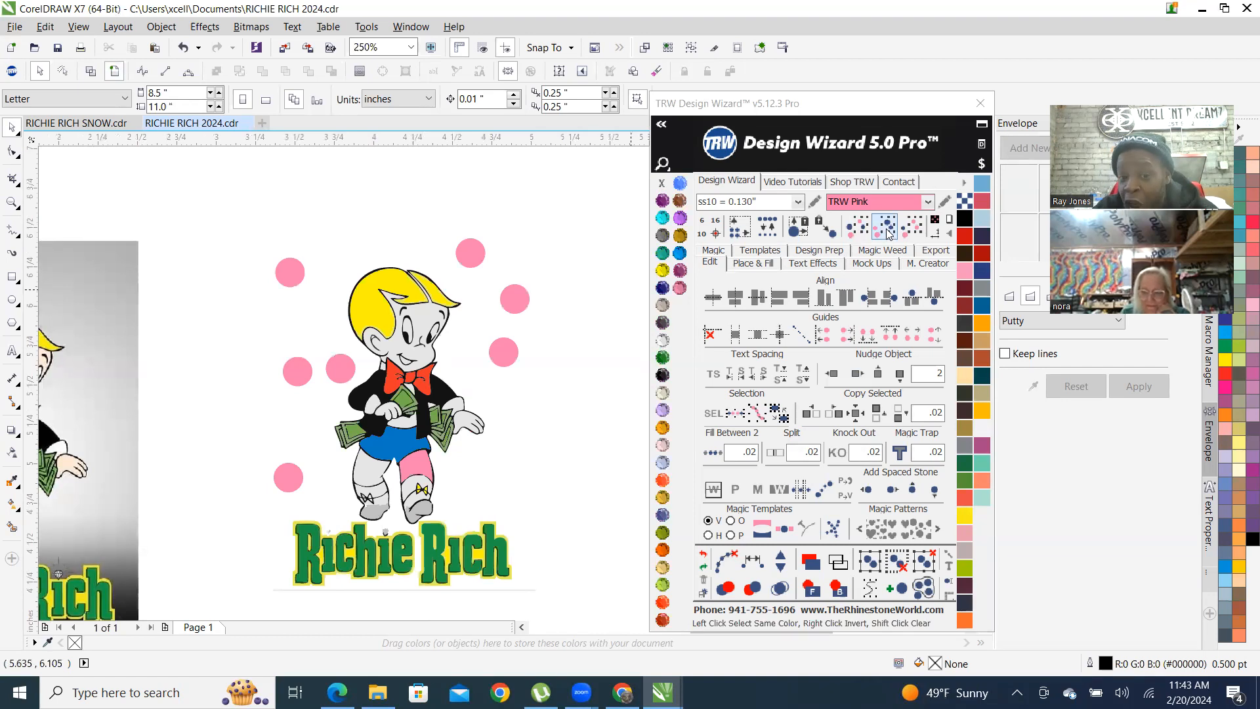
{"action": "scroll", "coordinate": [407, 354], "scroll_direction": "down", "scroll_amount": 1}
{"action": "scroll", "coordinate": [426, 393], "scroll_direction": "up", "scroll_amount": 1}
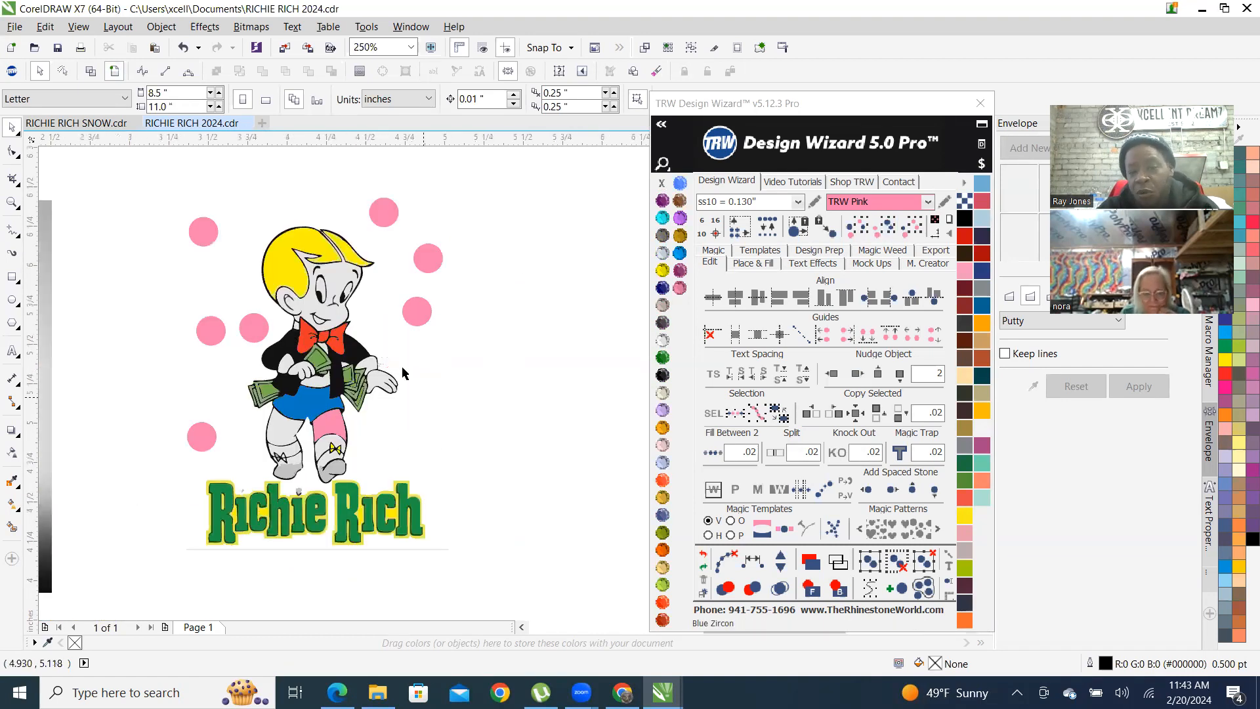
{"action": "left_click", "coordinate": [417, 310]}
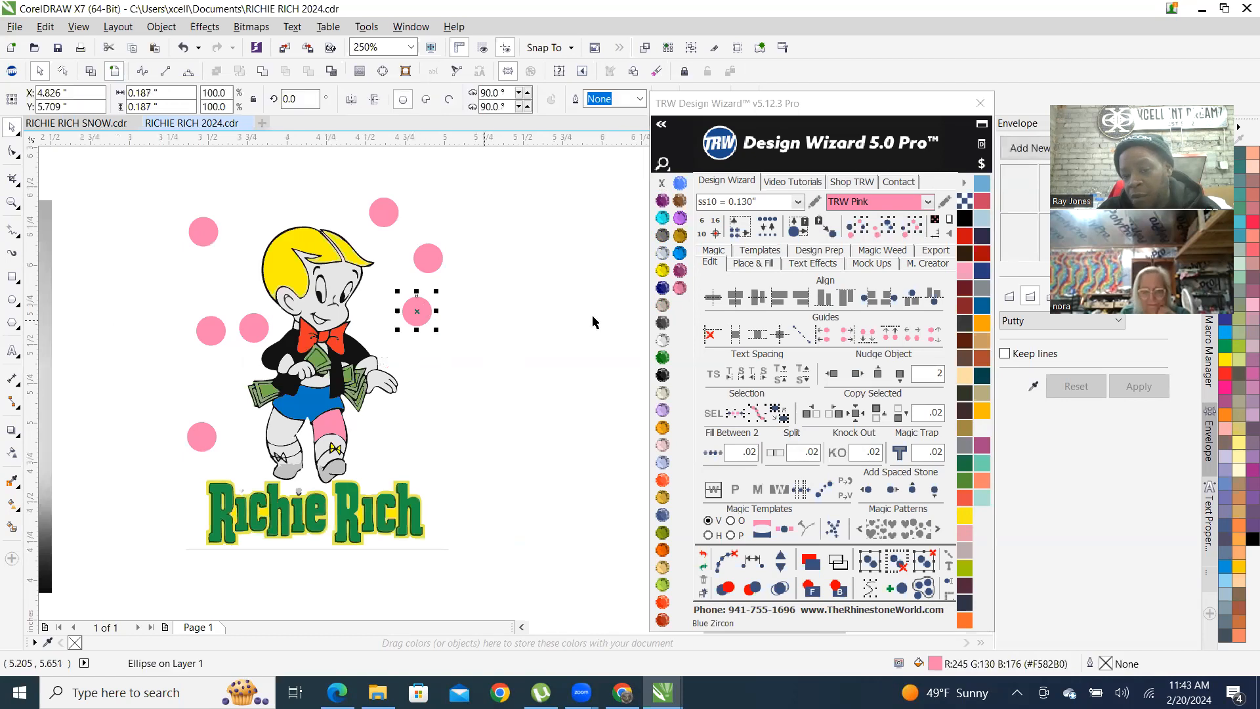
{"action": "left_click", "coordinate": [884, 229]}
{"action": "scroll", "coordinate": [213, 442], "scroll_direction": "down", "scroll_amount": 1}
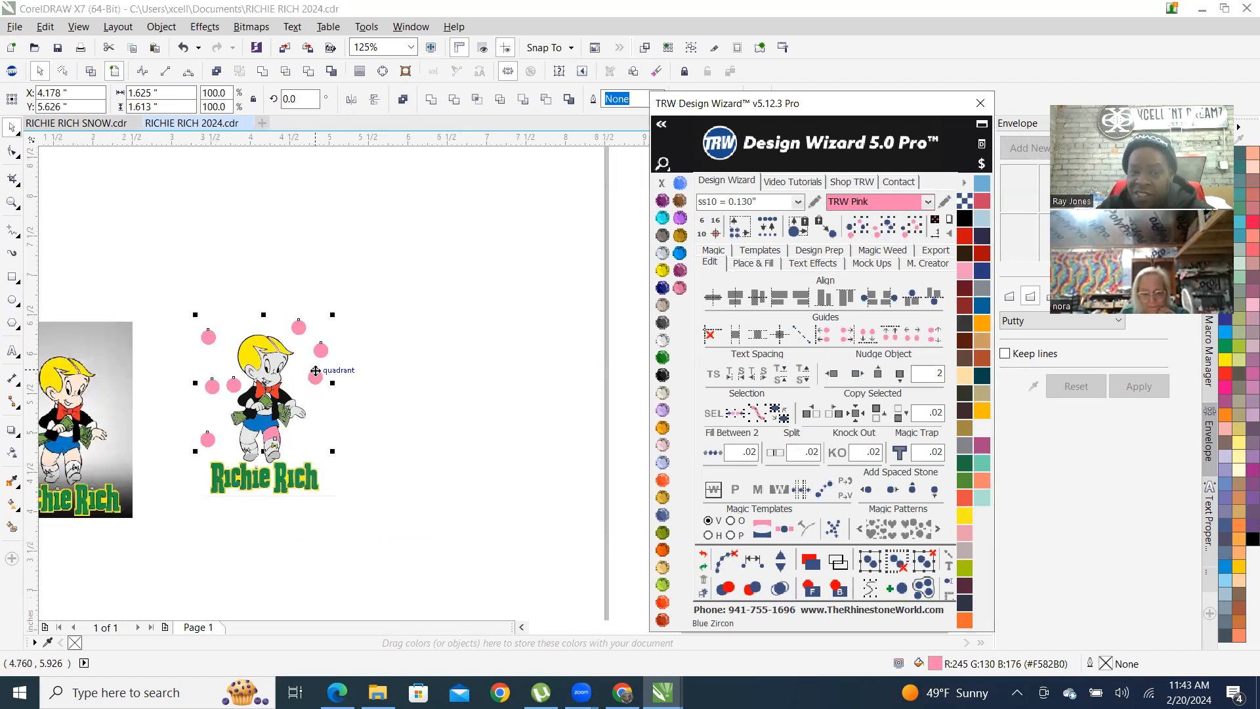
{"action": "left_click_drag", "start_coordinate": [316, 381], "coordinate": [526, 363]}
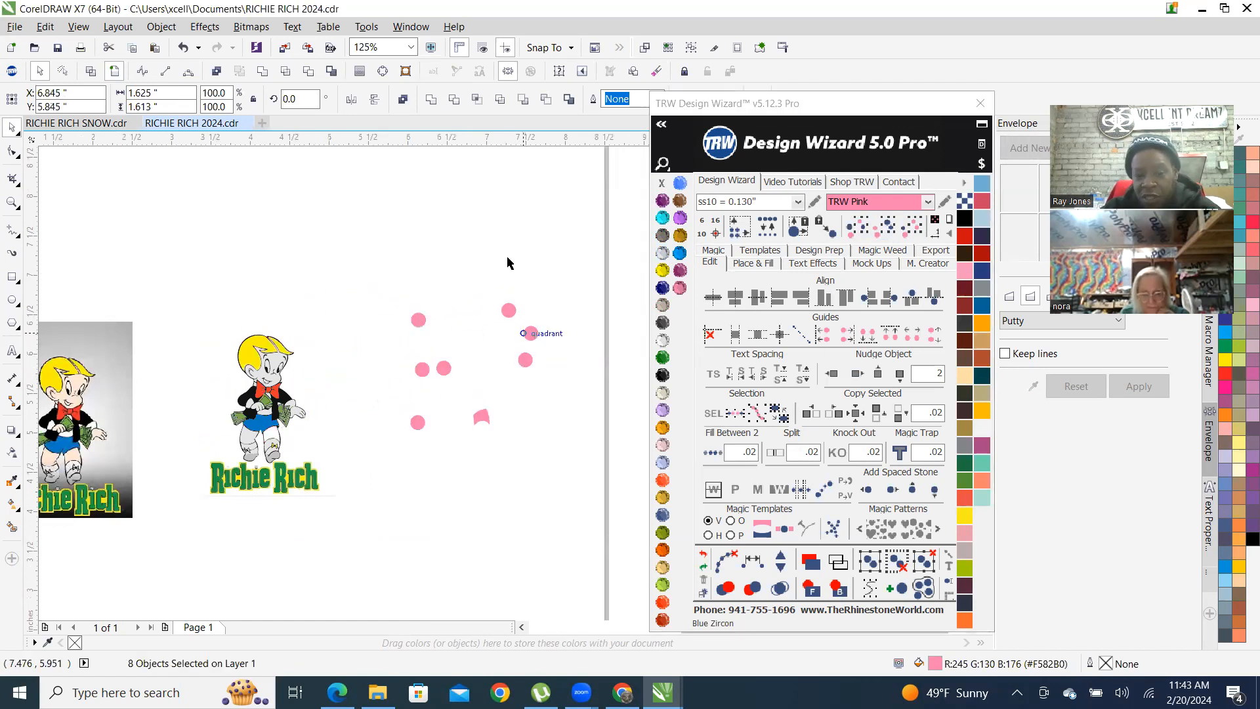
Select the moved group of pink objects and undo their move
{"action": "left_click", "coordinate": [513, 429]}
{"action": "left_click_drag", "start_coordinate": [359, 263], "coordinate": [579, 503]}
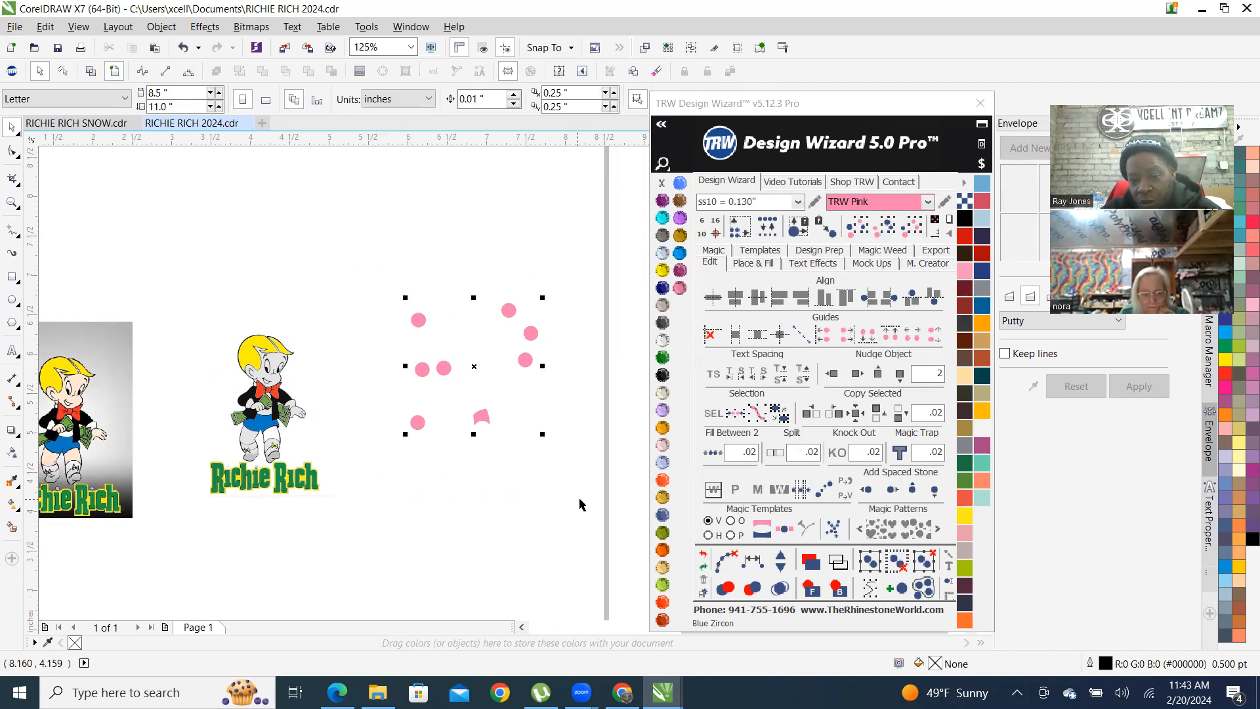
{"action": "left_click", "coordinate": [707, 550]}
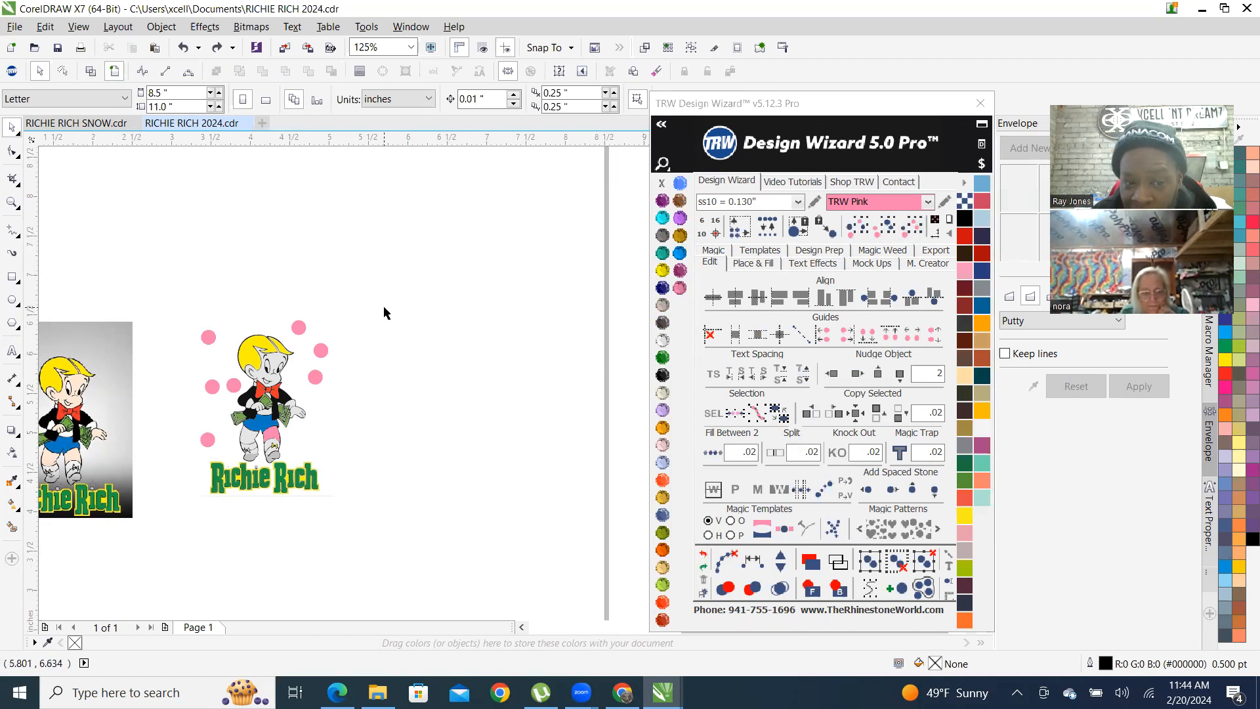
Place two copies of the pink leg shape in the blank area beside the character
{"action": "scroll", "coordinate": [328, 447], "scroll_direction": "up", "scroll_amount": 2}
{"action": "left_click_drag", "start_coordinate": [226, 444], "coordinate": [423, 348]}
{"action": "left_click_drag", "start_coordinate": [239, 438], "coordinate": [375, 447]}
{"action": "scroll", "coordinate": [494, 532], "scroll_direction": "down", "scroll_amount": 2}
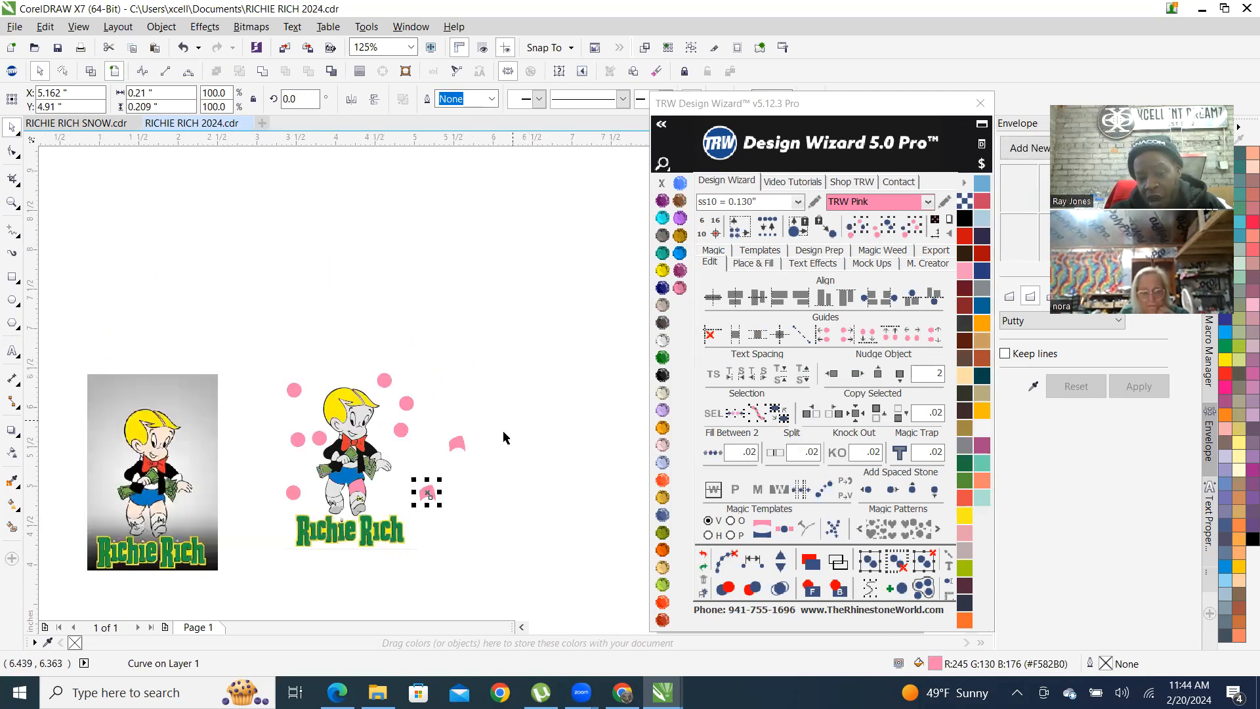
Select only the matching pink circles, move them away from the artwork, and undo the move
{"action": "scroll", "coordinate": [420, 433], "scroll_direction": "up", "scroll_amount": 2}
{"action": "left_click", "coordinate": [381, 398]}
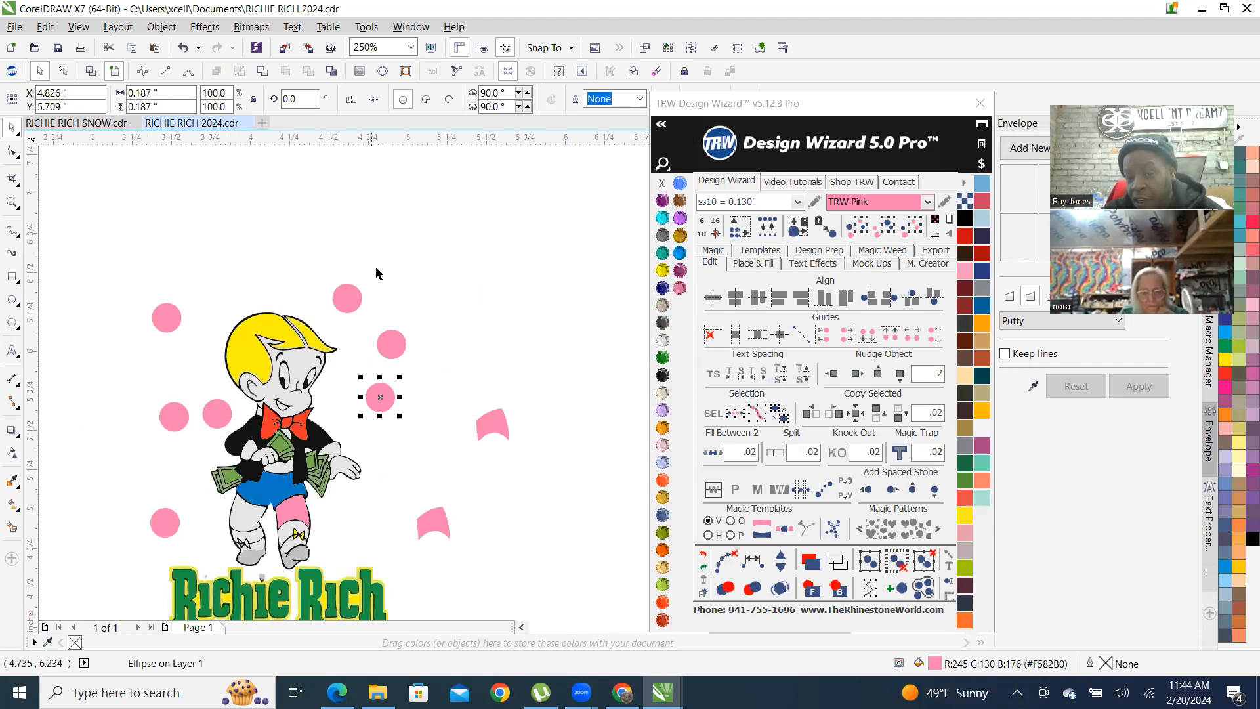
{"action": "scroll", "coordinate": [376, 273], "scroll_direction": "down", "scroll_amount": 2}
{"action": "scroll", "coordinate": [315, 271], "scroll_direction": "up", "scroll_amount": 2}
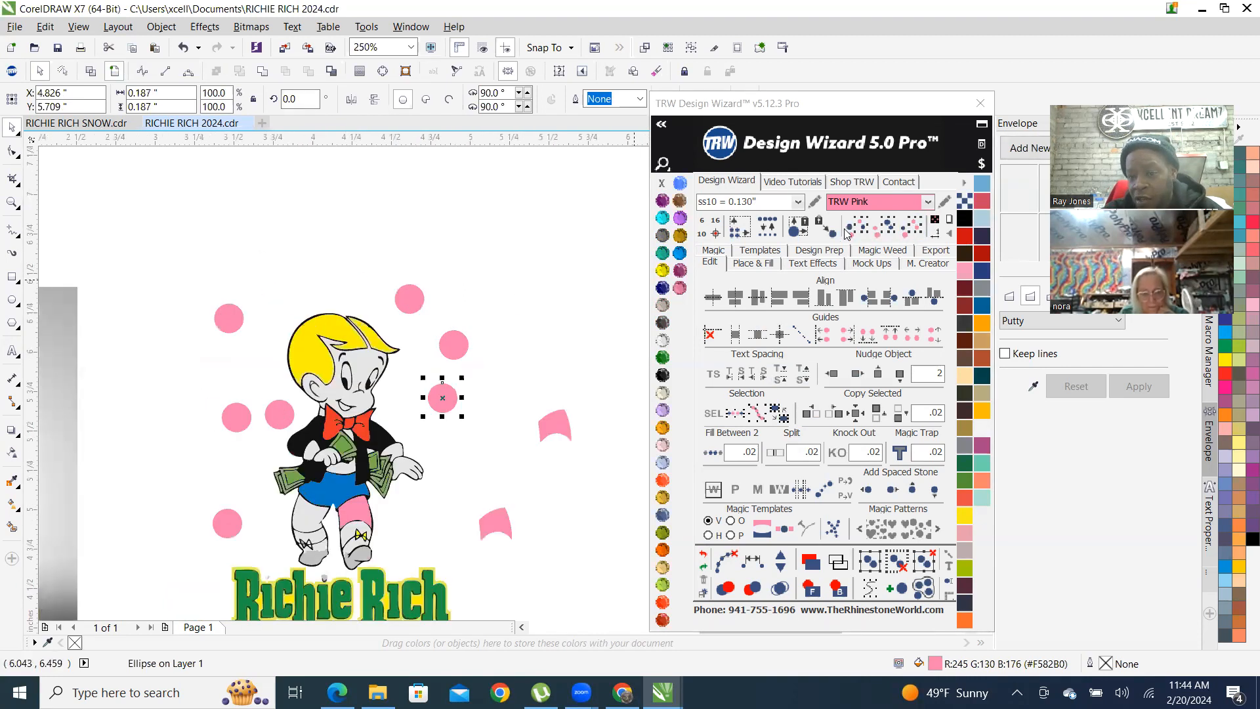
{"action": "left_click", "coordinate": [912, 230]}
{"action": "scroll", "coordinate": [355, 341], "scroll_direction": "down", "scroll_amount": 1}
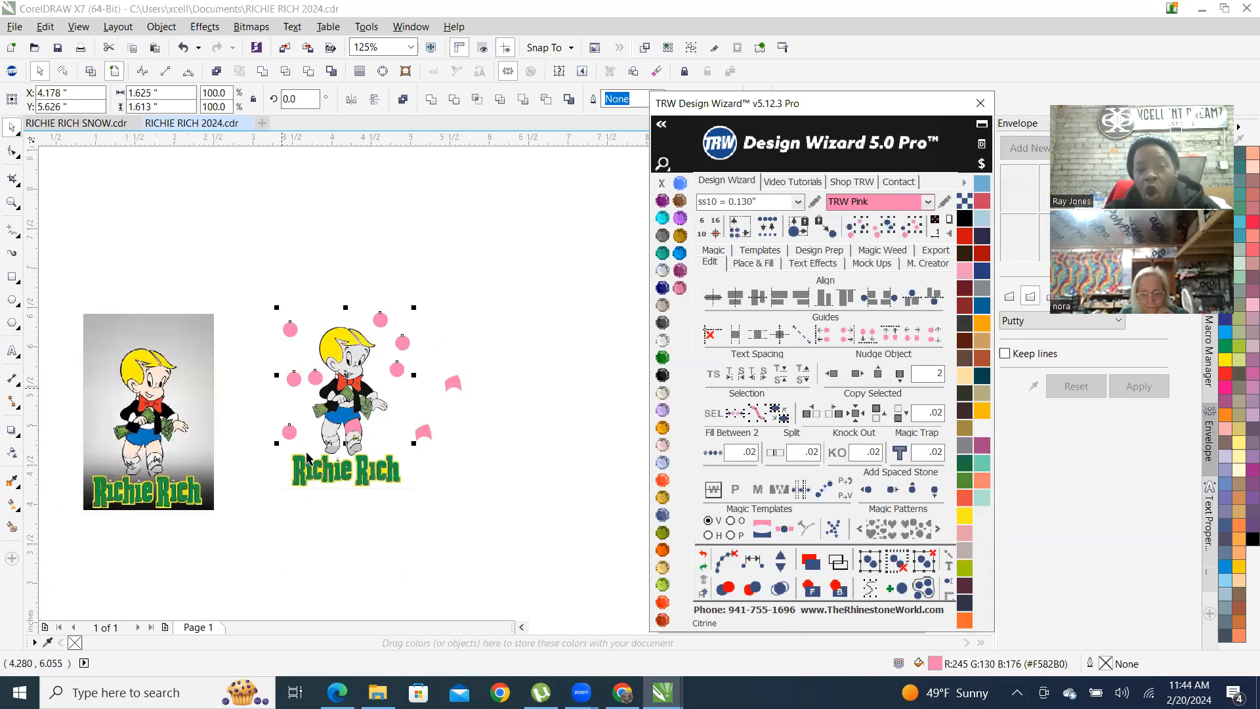
{"action": "left_click_drag", "start_coordinate": [423, 362], "coordinate": [575, 239]}
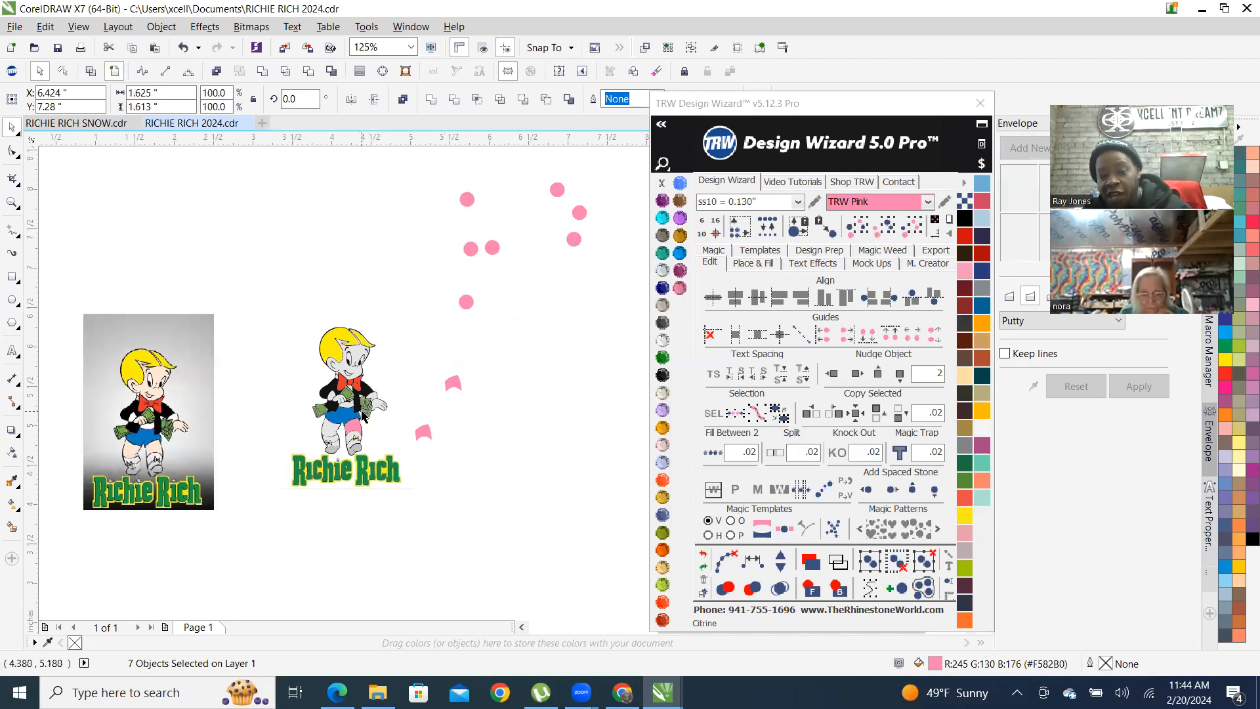
{"action": "key", "text": "ctrl+z"}
{"action": "left_click", "coordinate": [510, 445]}
Select all shapes matching the upper pink leg copy and move them to the blank area above the artwork
{"action": "left_click", "coordinate": [455, 387]}
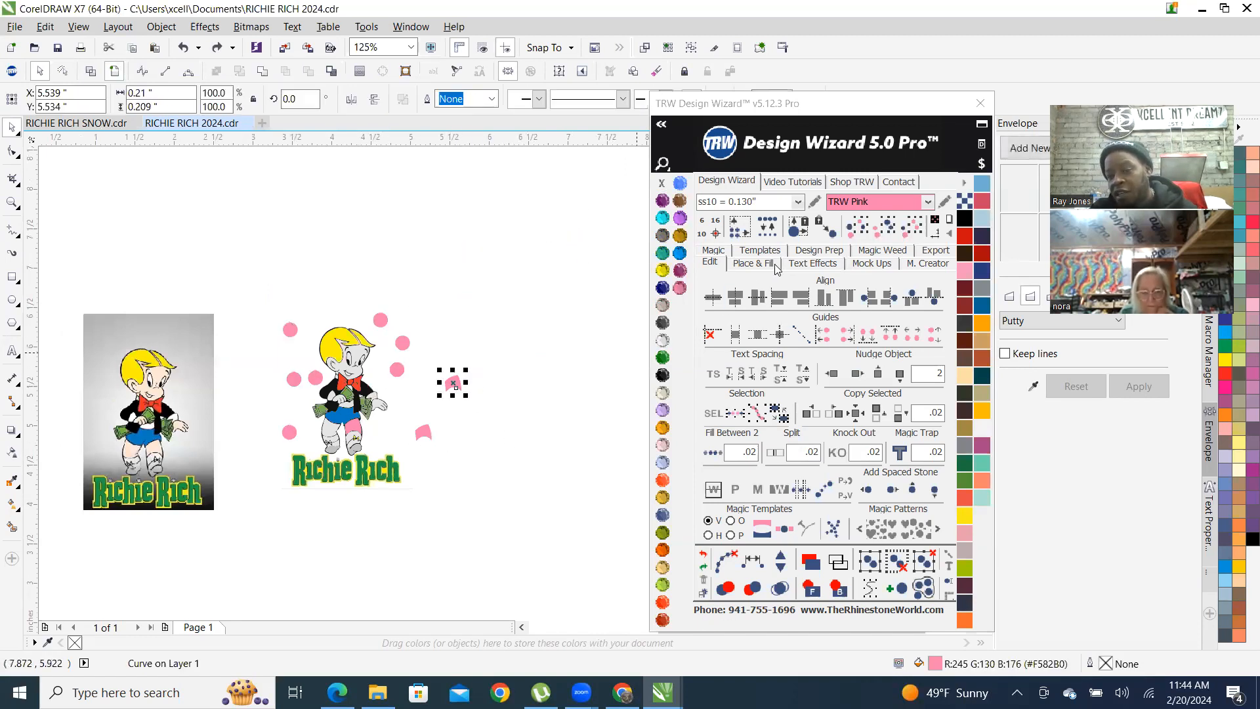
{"action": "left_click", "coordinate": [912, 228]}
{"action": "left_click_drag", "start_coordinate": [405, 408], "coordinate": [546, 227]}
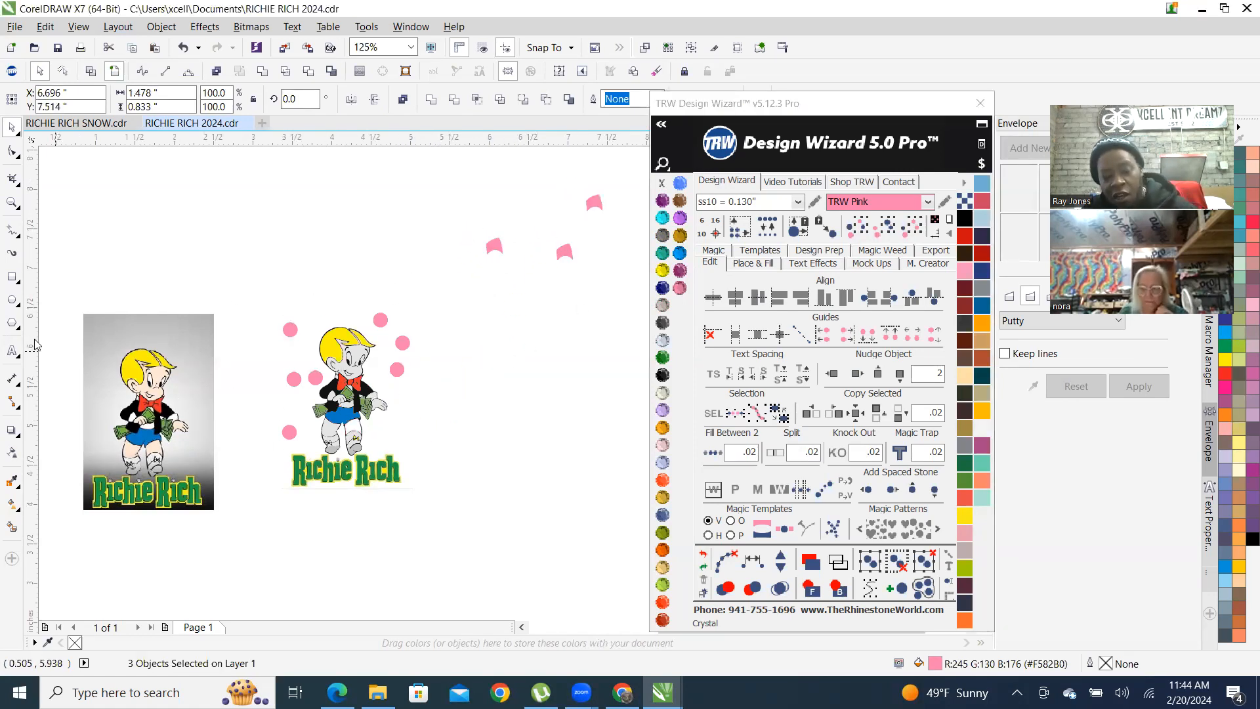
Undo the leg shapes' move and delete both pink leg copies beside the character
{"action": "key", "text": "ctrl+z"}
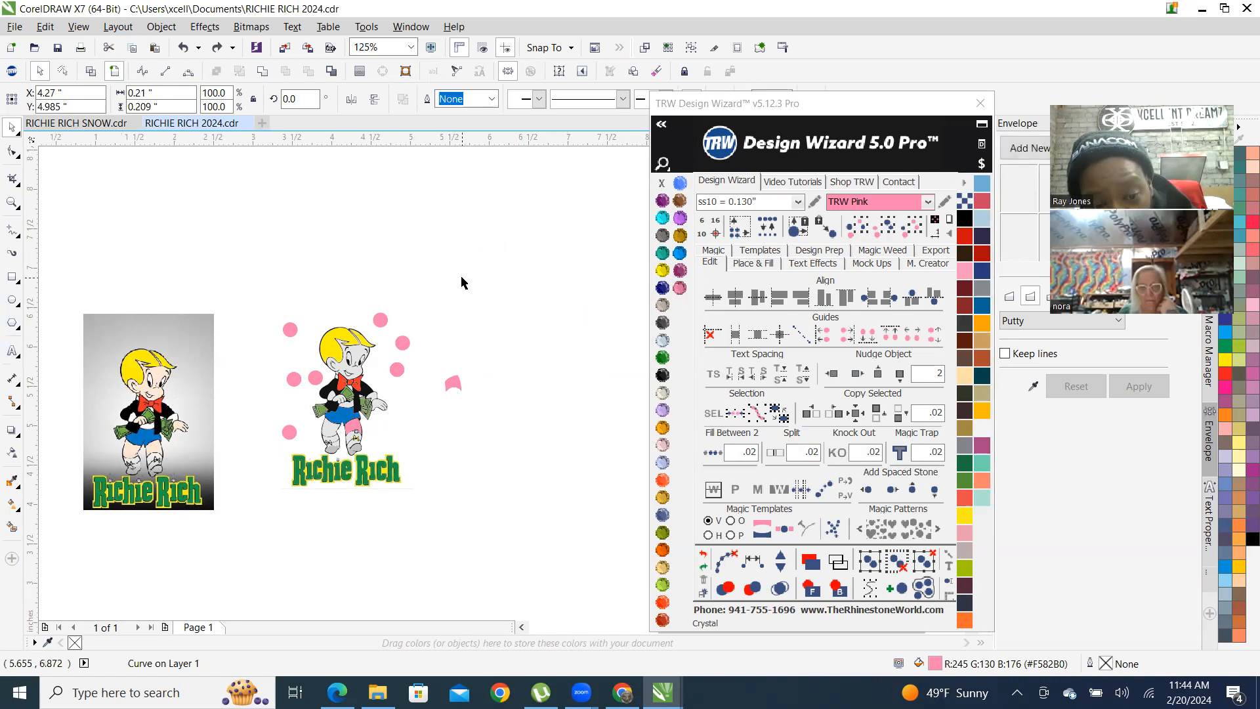
{"action": "left_click", "coordinate": [448, 392]}
{"action": "scroll", "coordinate": [449, 392], "scroll_direction": "up", "scroll_amount": 1}
{"action": "scroll", "coordinate": [477, 404], "scroll_direction": "down", "scroll_amount": 2}
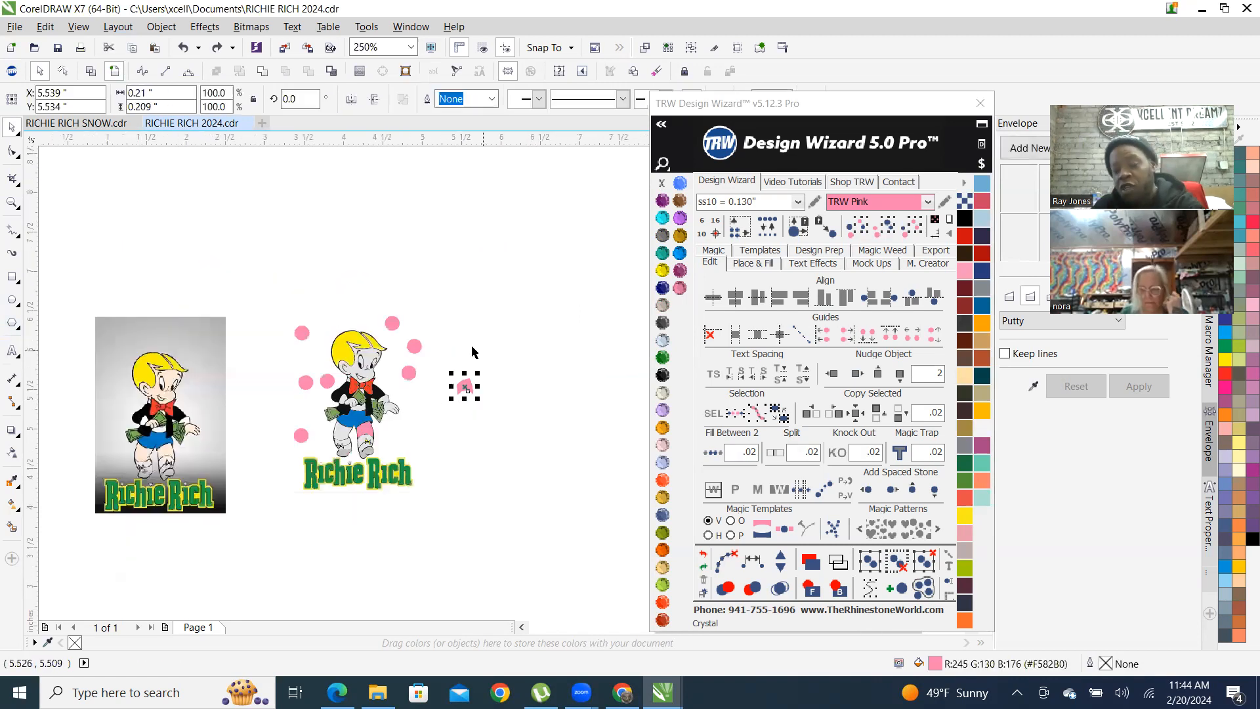
{"action": "scroll", "coordinate": [551, 375], "scroll_direction": "up", "scroll_amount": 4}
{"action": "scroll", "coordinate": [523, 434], "scroll_direction": "down", "scroll_amount": 2}
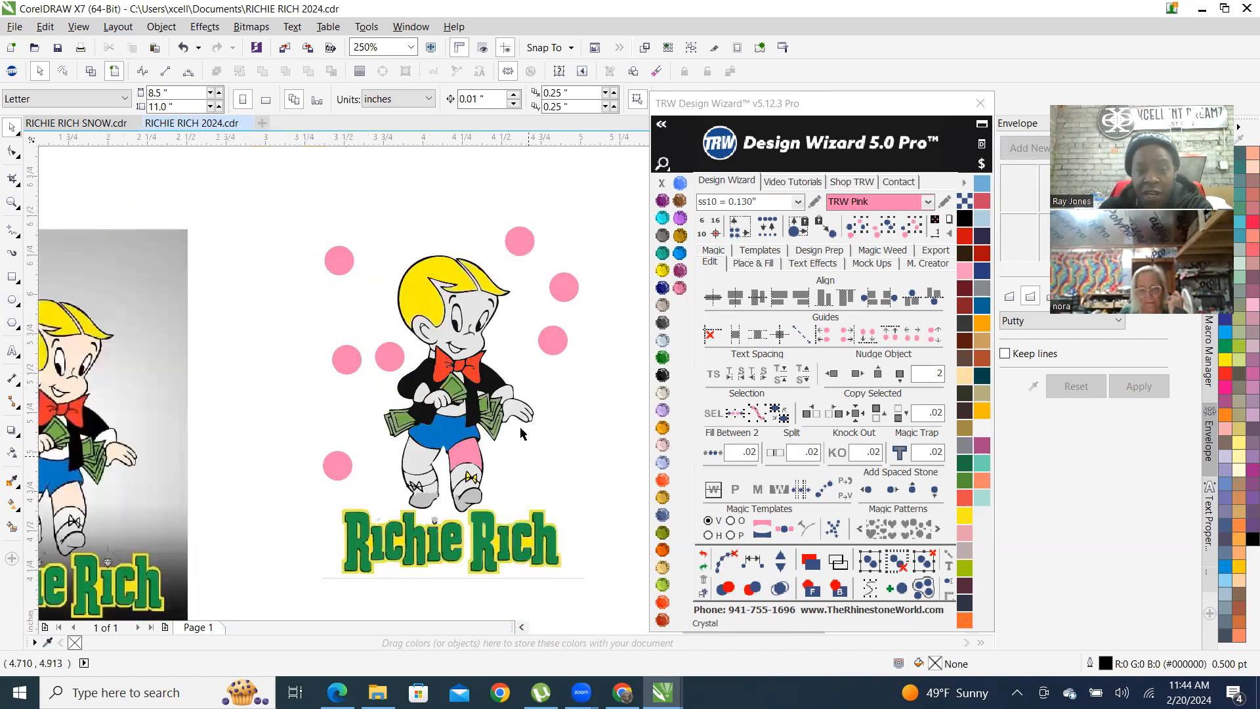
Delete all seven pink circles around the character one by one
{"action": "left_click", "coordinate": [554, 340]}
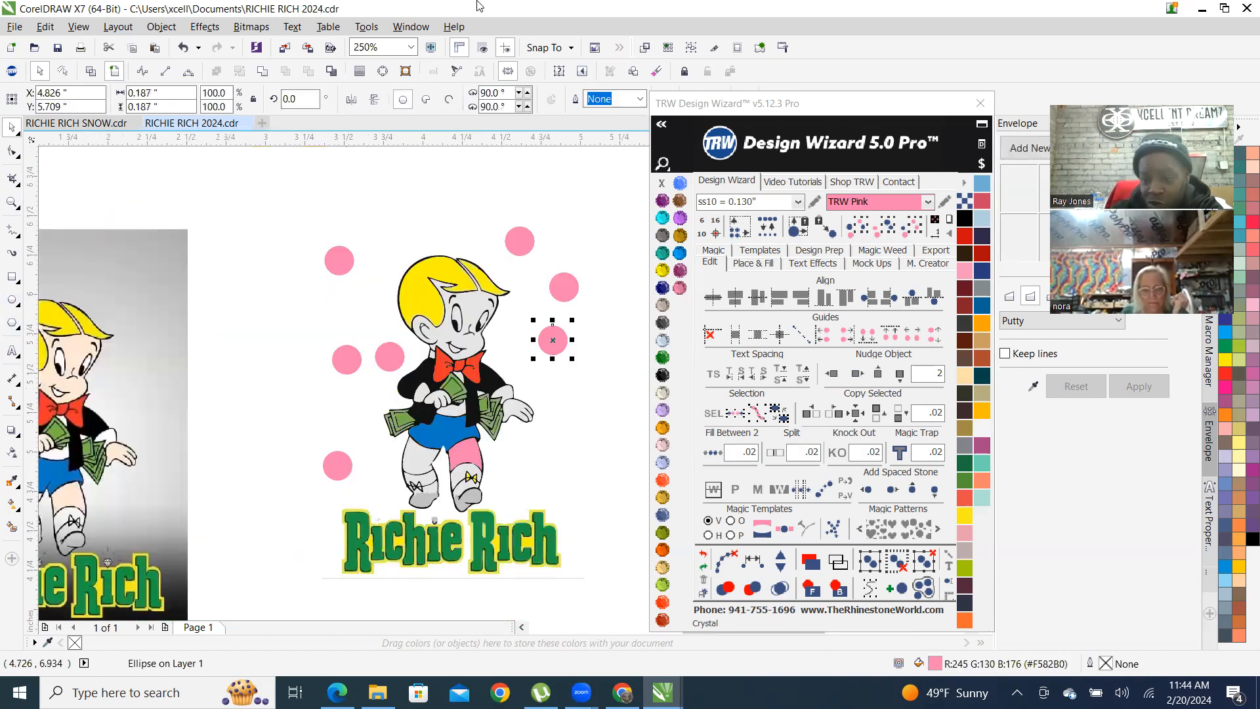
{"action": "key", "text": "Delete"}
{"action": "left_click", "coordinate": [565, 292]}
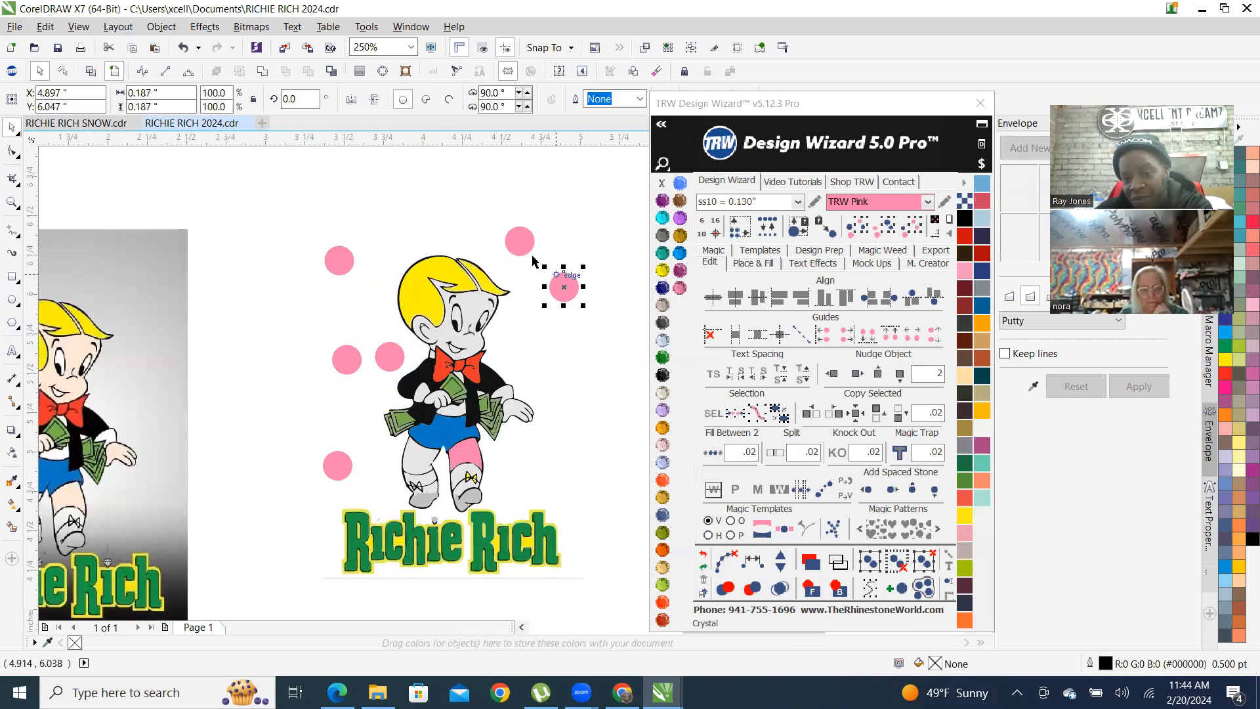
{"action": "key", "text": "Delete"}
{"action": "left_click", "coordinate": [520, 241]}
{"action": "key", "text": "Delete"}
{"action": "left_click", "coordinate": [339, 261]}
{"action": "key", "text": "Delete"}
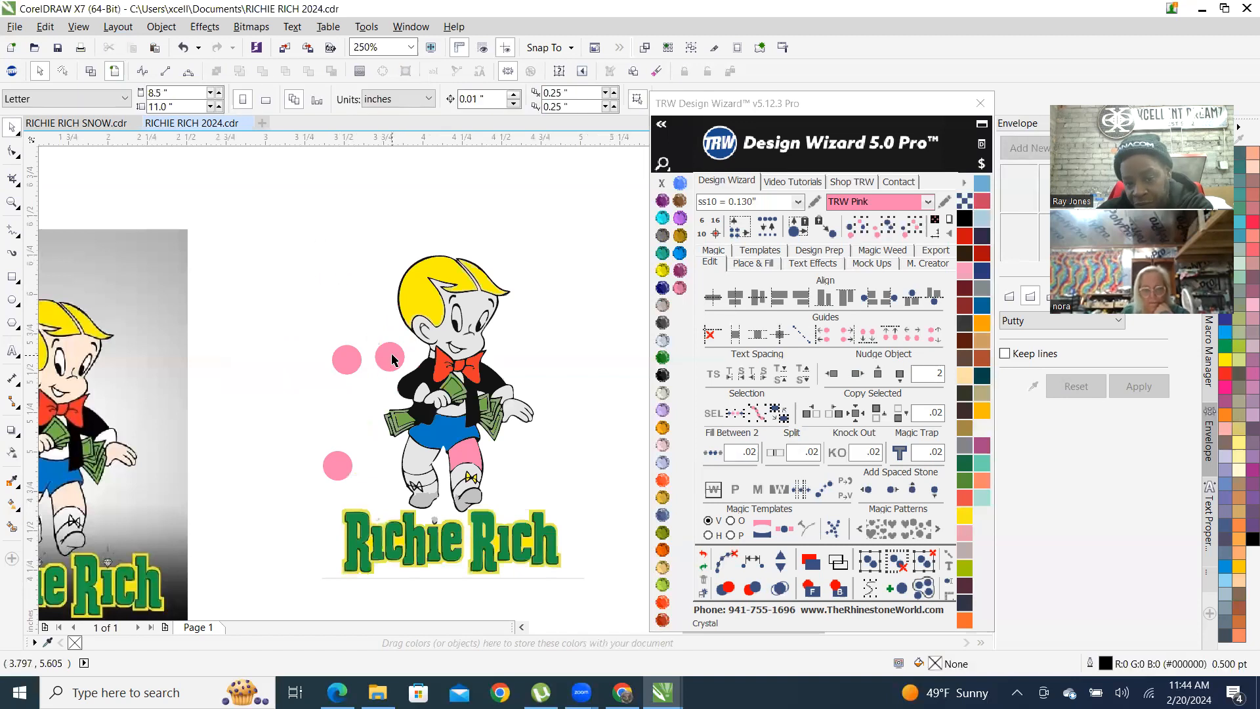
{"action": "left_click", "coordinate": [390, 356]}
{"action": "key", "text": "Delete"}
{"action": "left_click", "coordinate": [347, 359]}
{"action": "key", "text": "Delete"}
{"action": "left_click", "coordinate": [337, 465]}
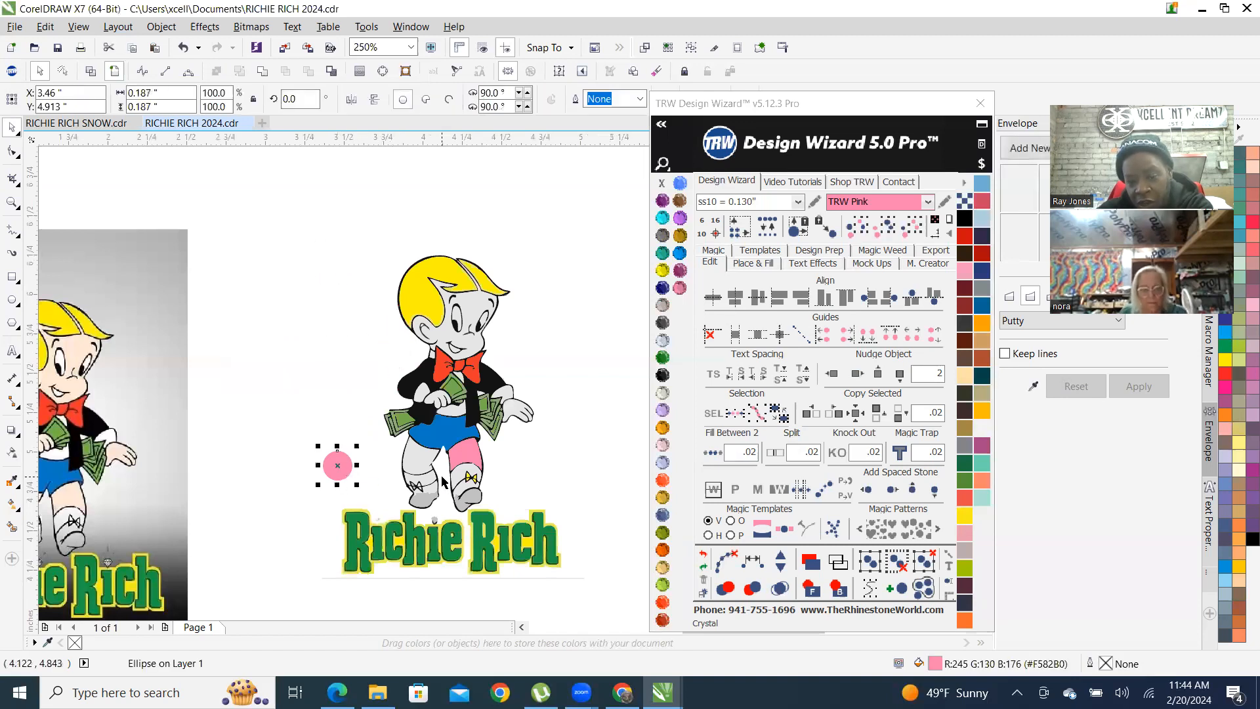
{"action": "key", "text": "Delete"}
Examine the whole artwork and inspect the character's legs, sock bows and shoes up close
{"action": "scroll", "coordinate": [394, 446], "scroll_direction": "down", "scroll_amount": 3}
{"action": "scroll", "coordinate": [462, 407], "scroll_direction": "up", "scroll_amount": 3}
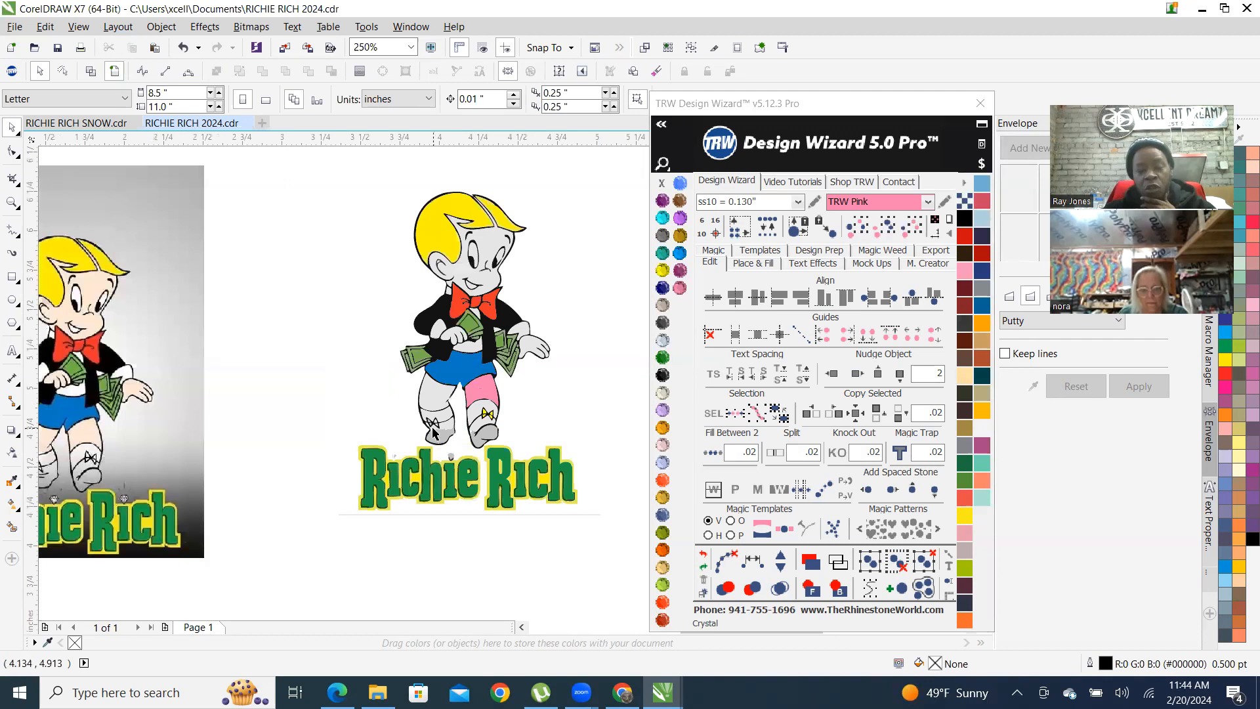
{"action": "scroll", "coordinate": [462, 407], "scroll_direction": "up", "scroll_amount": 3}
{"action": "scroll", "coordinate": [499, 439], "scroll_direction": "down", "scroll_amount": 4}
{"action": "scroll", "coordinate": [416, 311], "scroll_direction": "down", "scroll_amount": 5}
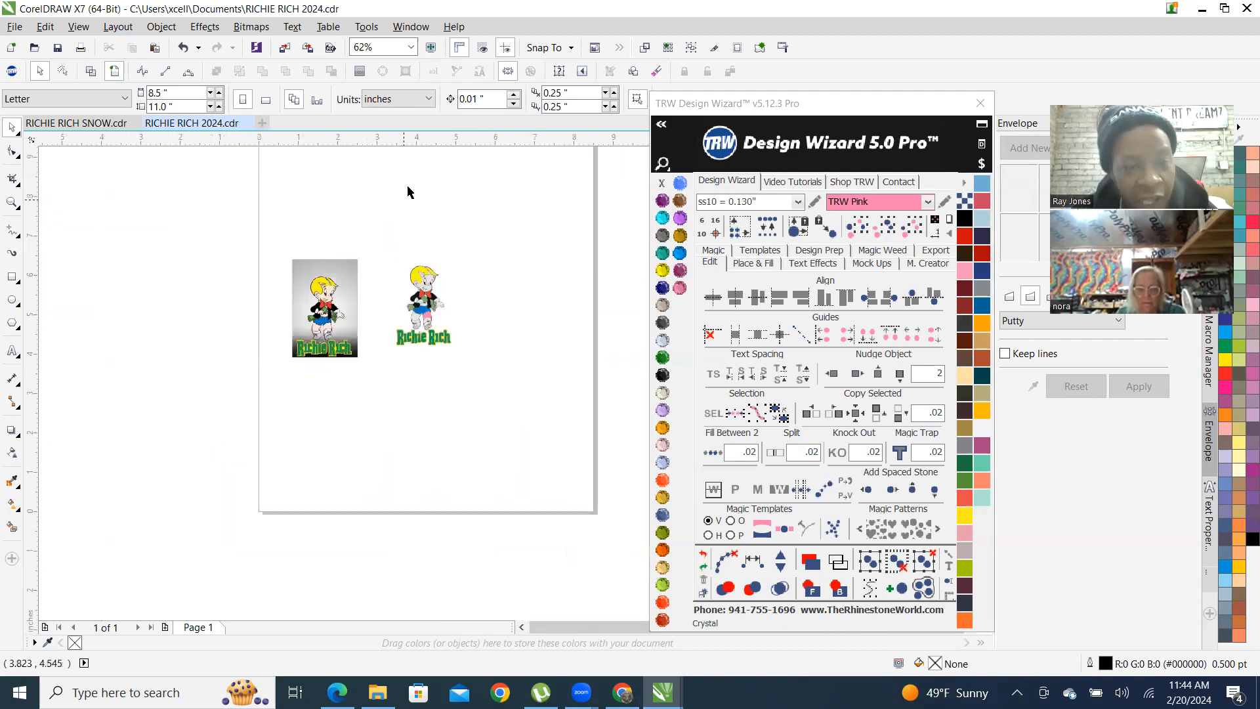
{"action": "scroll", "coordinate": [420, 322], "scroll_direction": "up", "scroll_amount": 2}
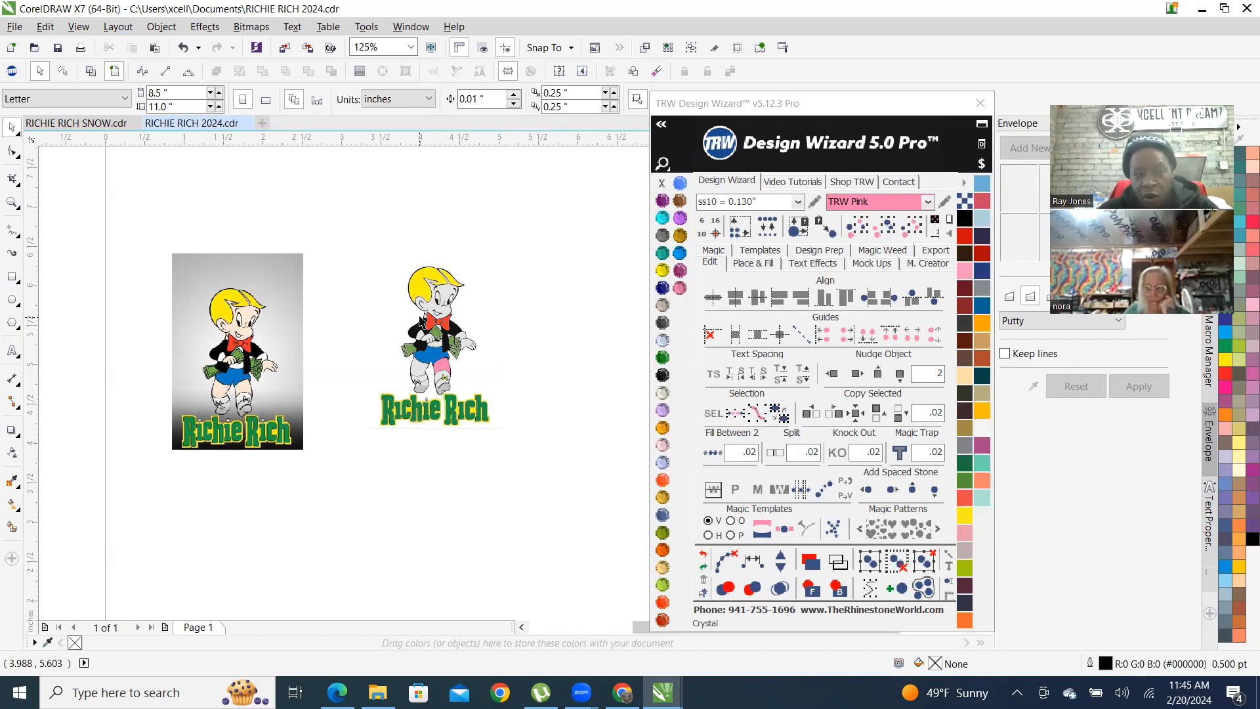
{"action": "scroll", "coordinate": [390, 407], "scroll_direction": "up", "scroll_amount": 4}
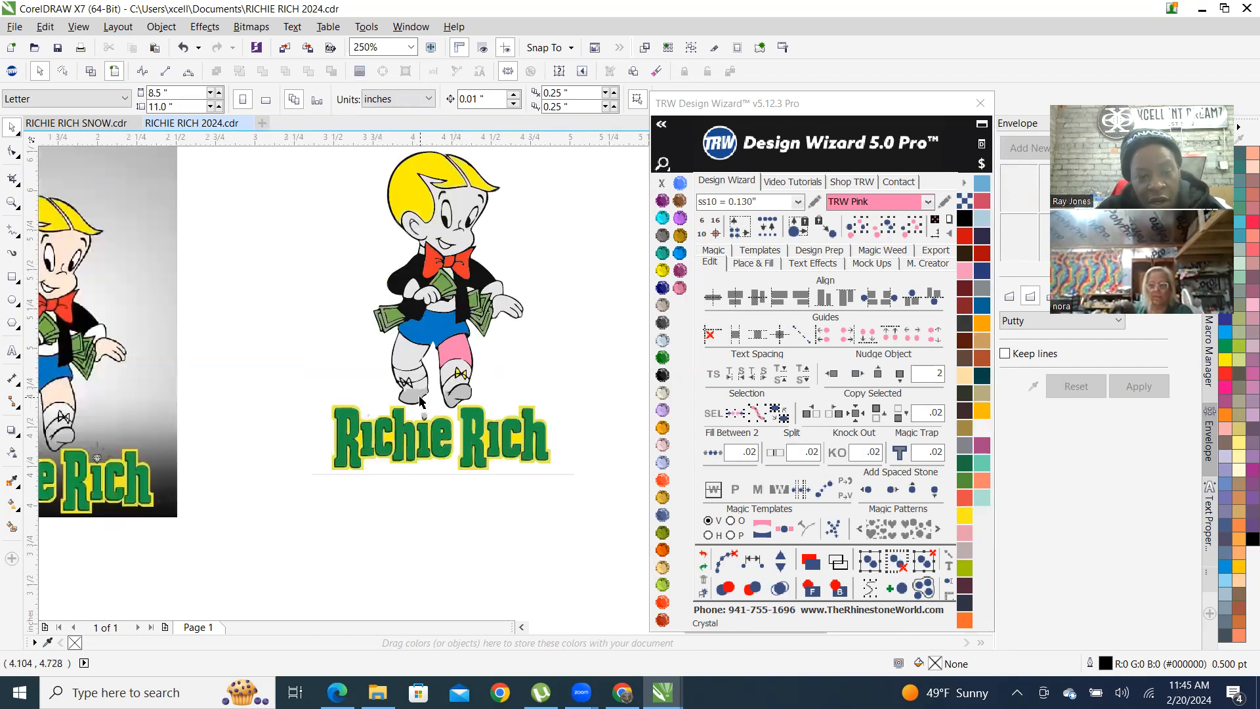
{"action": "scroll", "coordinate": [387, 410], "scroll_direction": "up", "scroll_amount": 3}
{"action": "scroll", "coordinate": [440, 472], "scroll_direction": "down", "scroll_amount": 1}
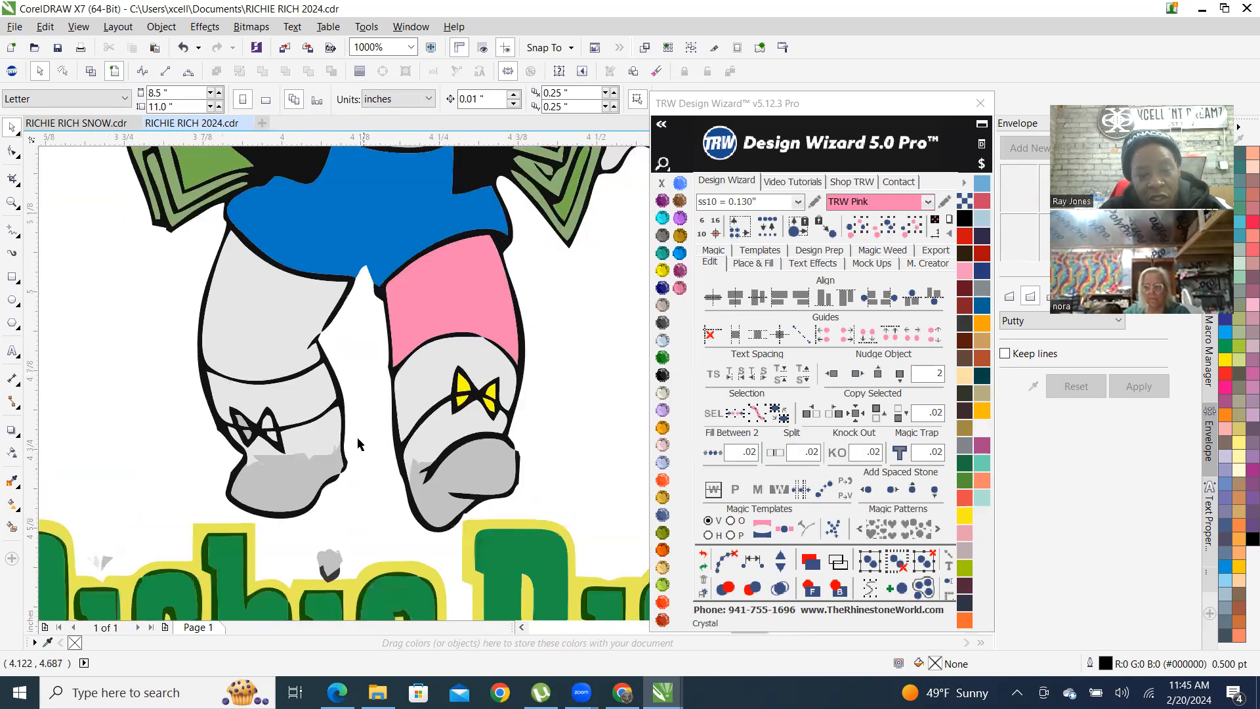
Weld the grey shoe and the lower sock shape of the all-grey leg into one shape
{"action": "scroll", "coordinate": [439, 472], "scroll_direction": "down", "scroll_amount": 3}
{"action": "scroll", "coordinate": [275, 518], "scroll_direction": "up", "scroll_amount": 4}
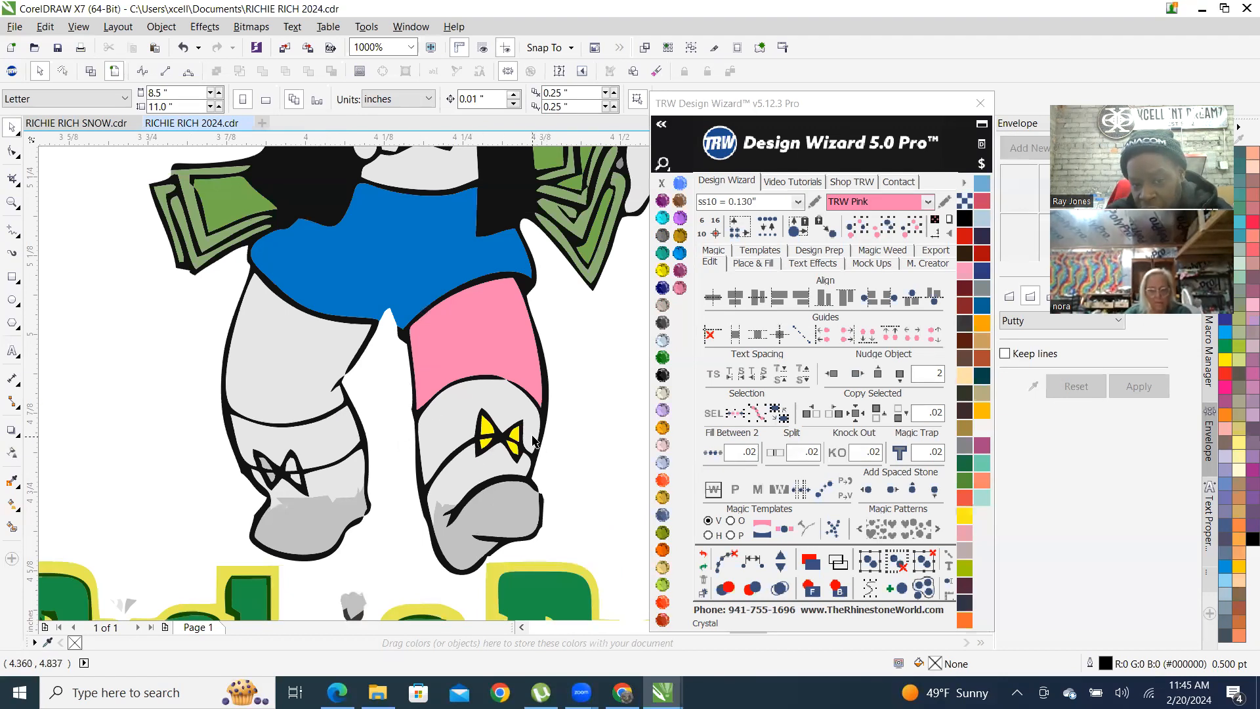
{"action": "scroll", "coordinate": [461, 431], "scroll_direction": "down", "scroll_amount": 2}
{"action": "scroll", "coordinate": [417, 487], "scroll_direction": "up", "scroll_amount": 2}
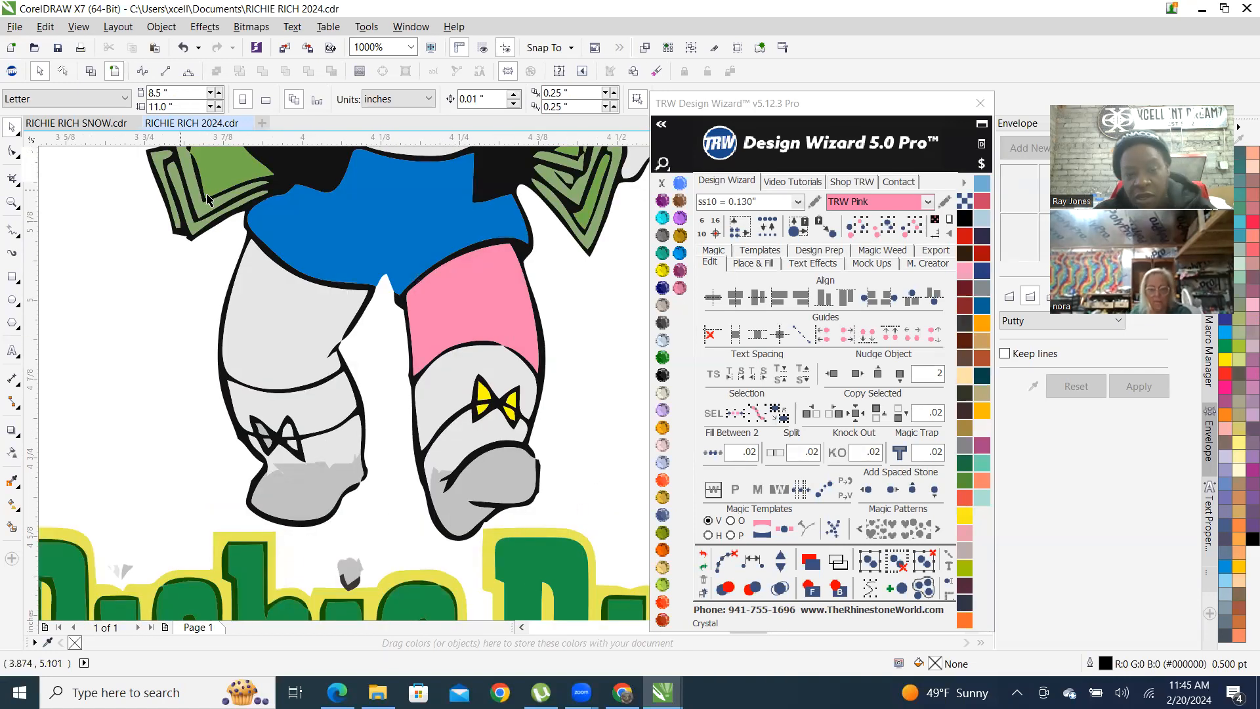
{"action": "left_click", "coordinate": [304, 494]}
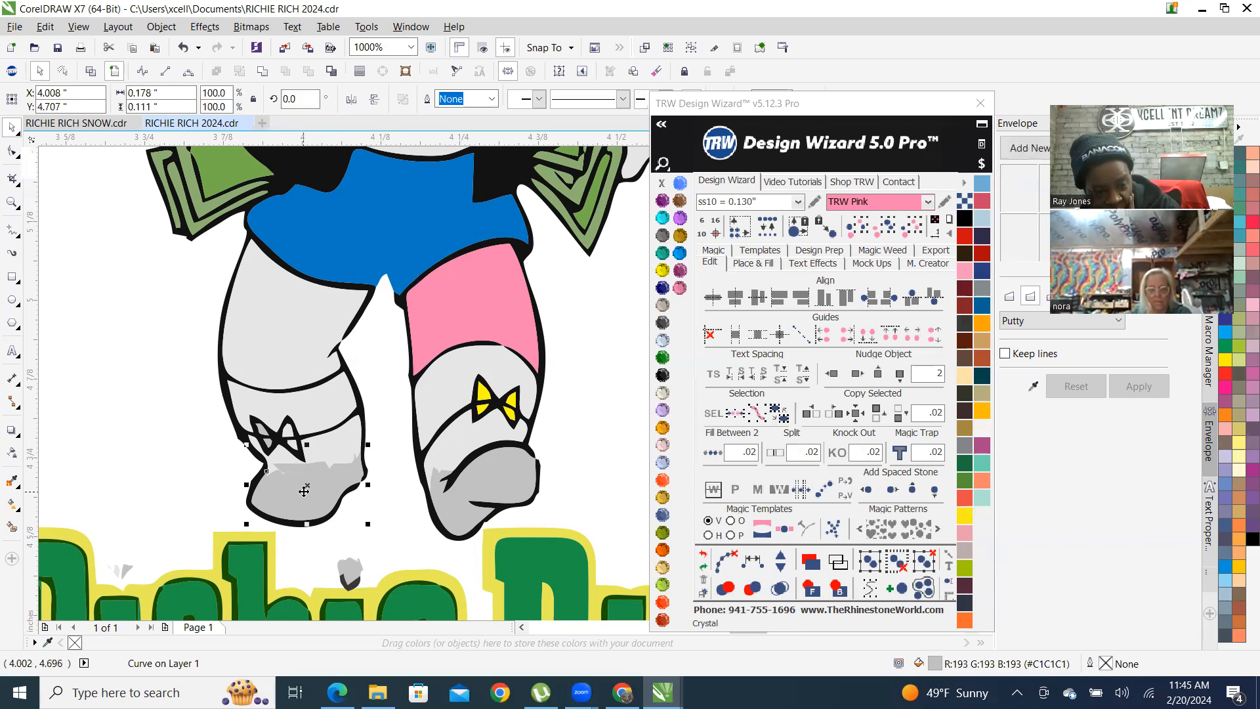
{"action": "scroll", "coordinate": [314, 499], "scroll_direction": "up", "scroll_amount": 1}
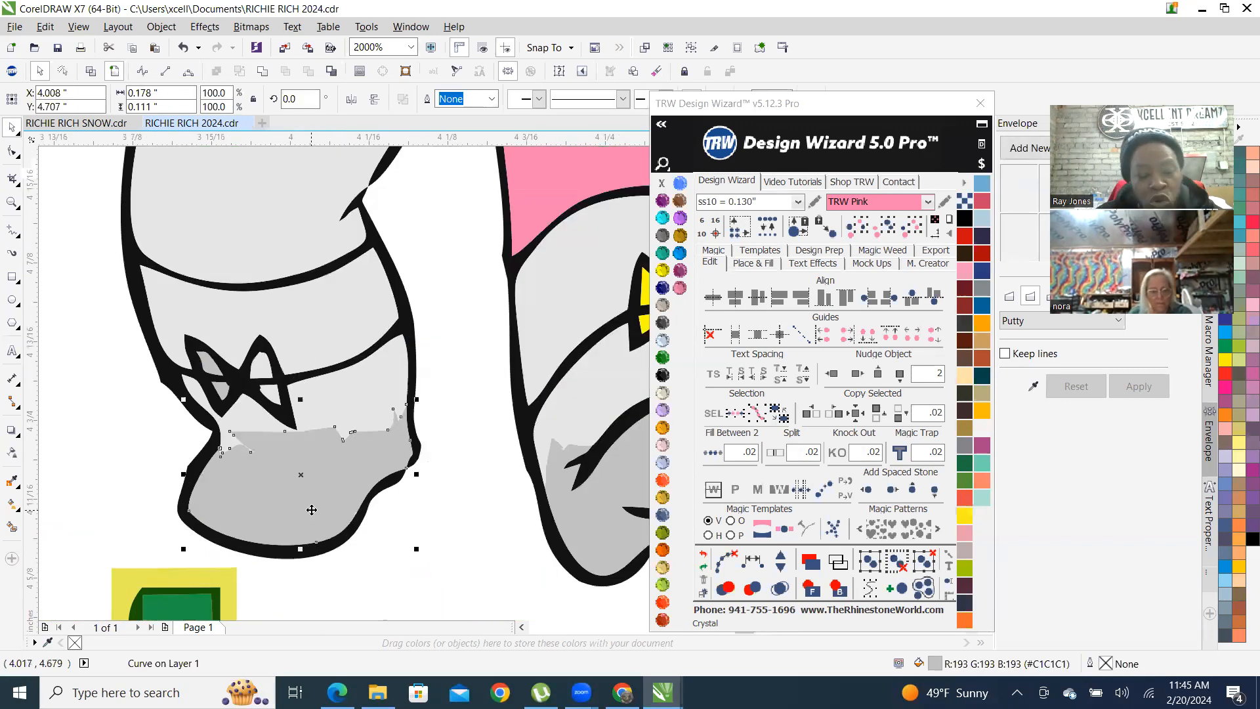
{"action": "left_click", "coordinate": [375, 385], "text": "shift"}
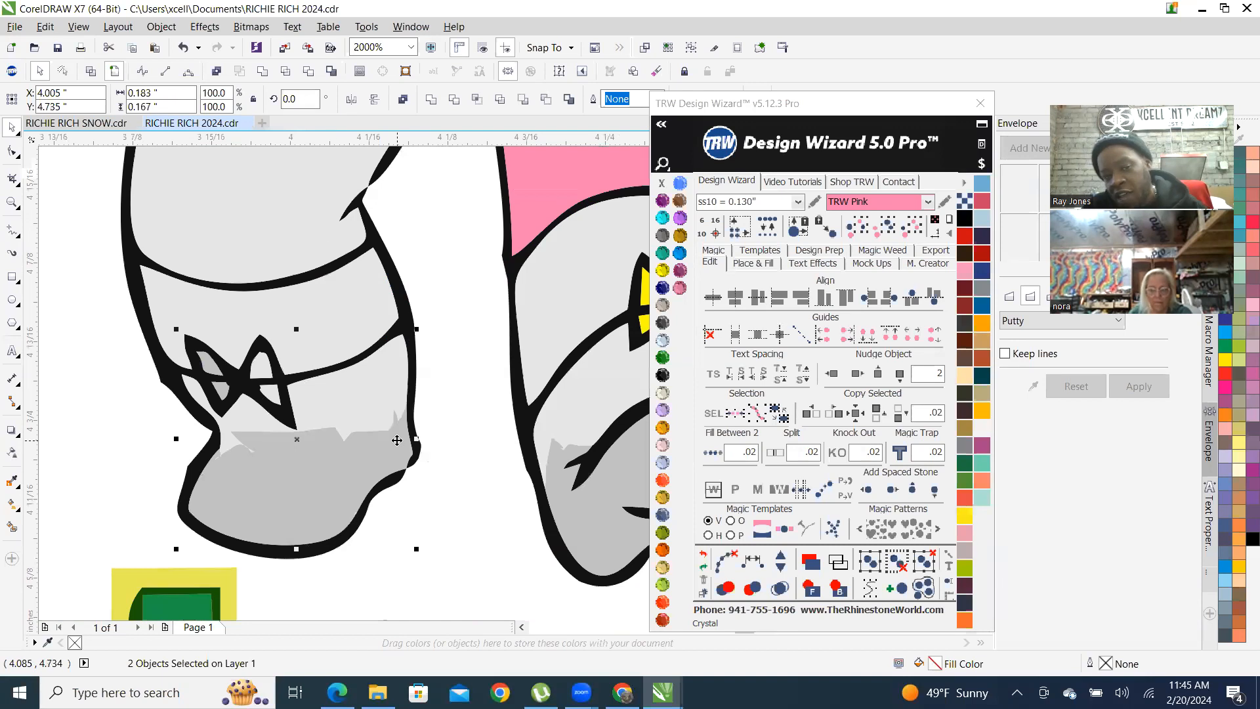
{"action": "left_click", "coordinate": [263, 71]}
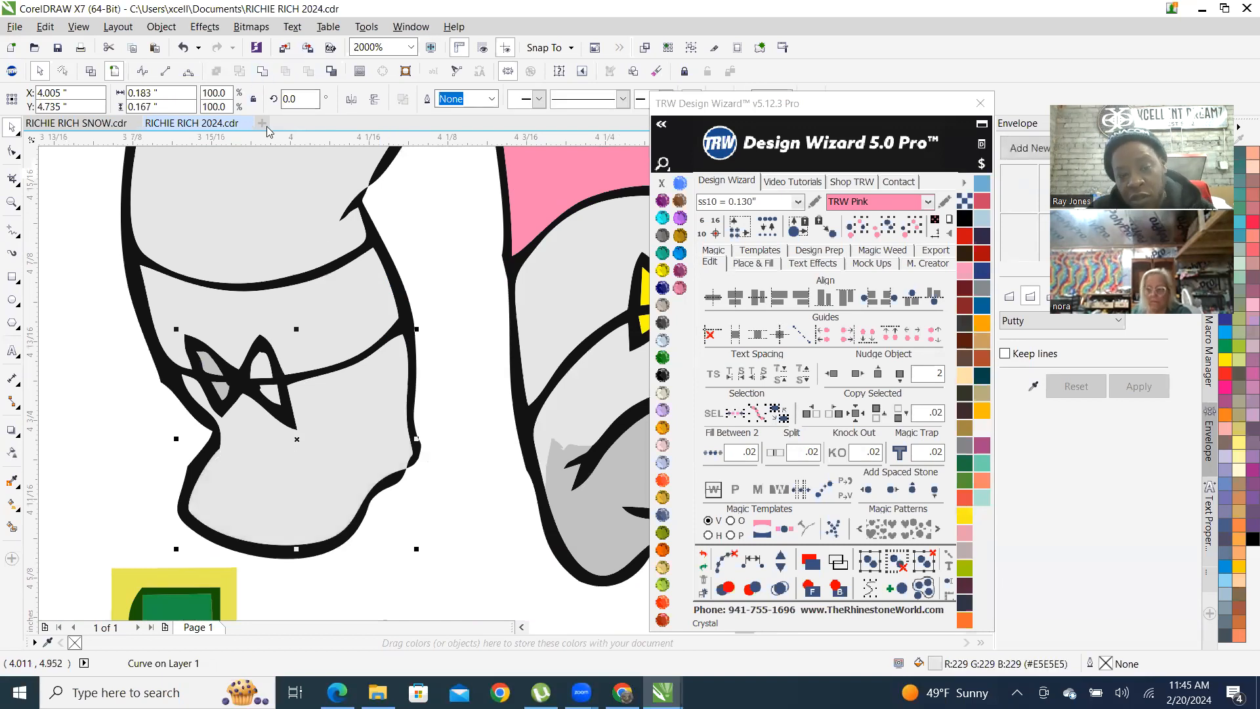
Fill the welded shoe-and-sock shape of the all-grey leg with Red Siam
{"action": "scroll", "coordinate": [275, 307], "scroll_direction": "down", "scroll_amount": 2}
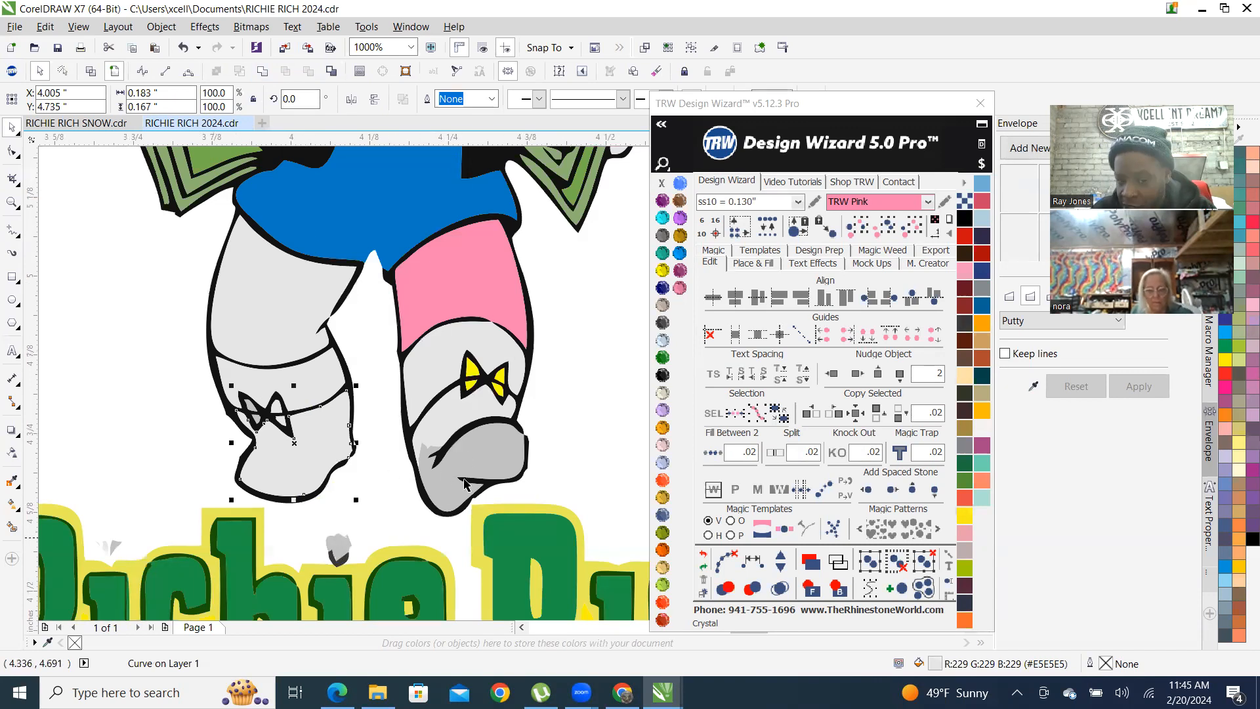
{"action": "scroll", "coordinate": [332, 481], "scroll_direction": "up", "scroll_amount": 2}
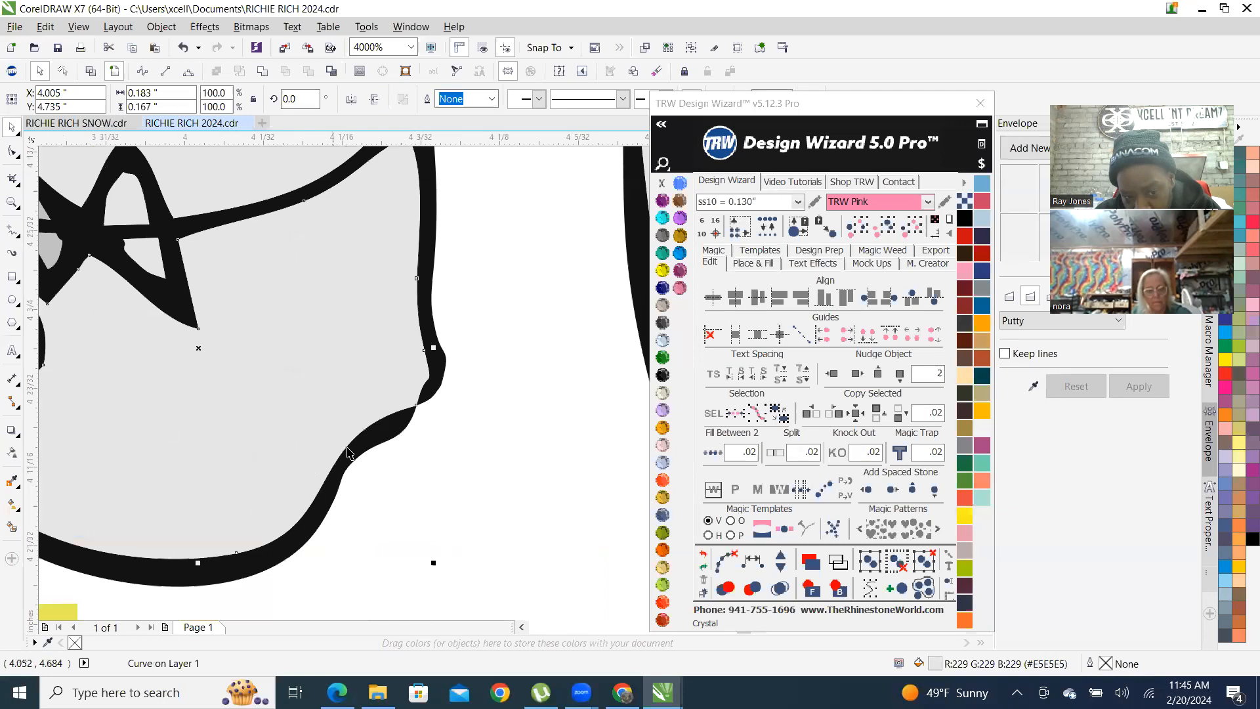
{"action": "scroll", "coordinate": [355, 459], "scroll_direction": "down", "scroll_amount": 2}
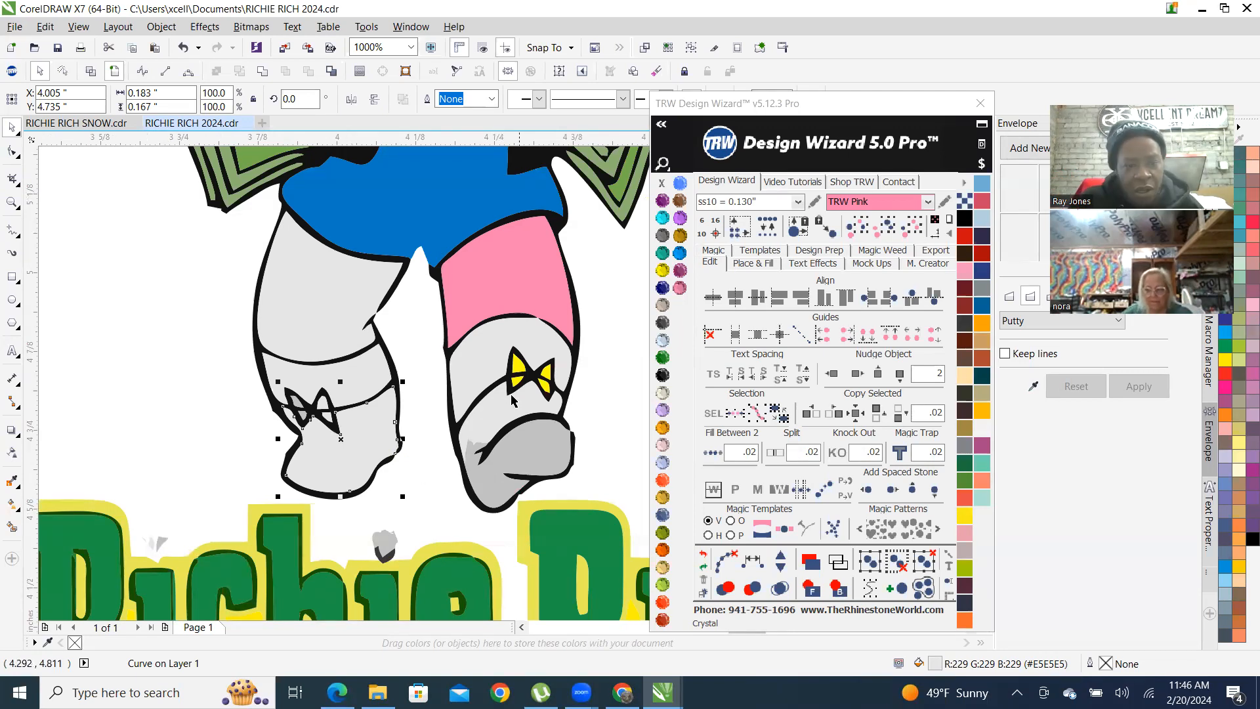
{"action": "scroll", "coordinate": [295, 479], "scroll_direction": "up", "scroll_amount": 1}
{"action": "scroll", "coordinate": [422, 441], "scroll_direction": "down", "scroll_amount": 1}
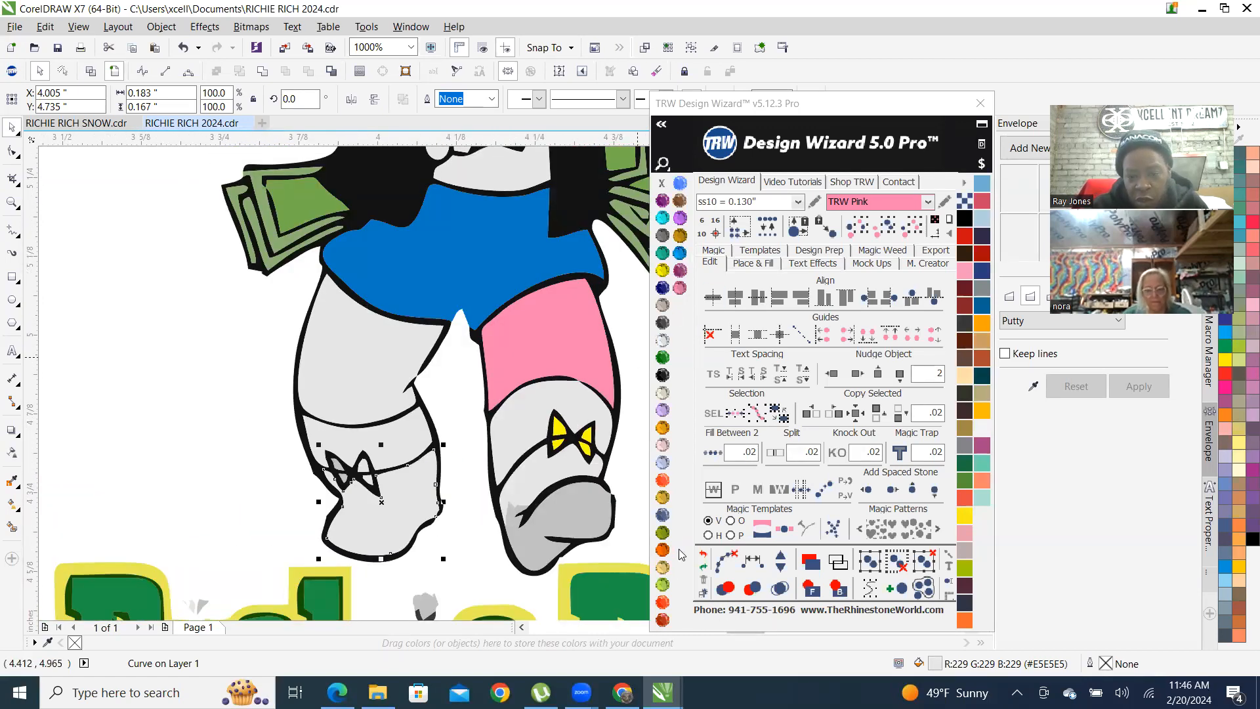
{"action": "left_click", "coordinate": [664, 603]}
{"action": "scroll", "coordinate": [276, 446], "scroll_direction": "down", "scroll_amount": 2}
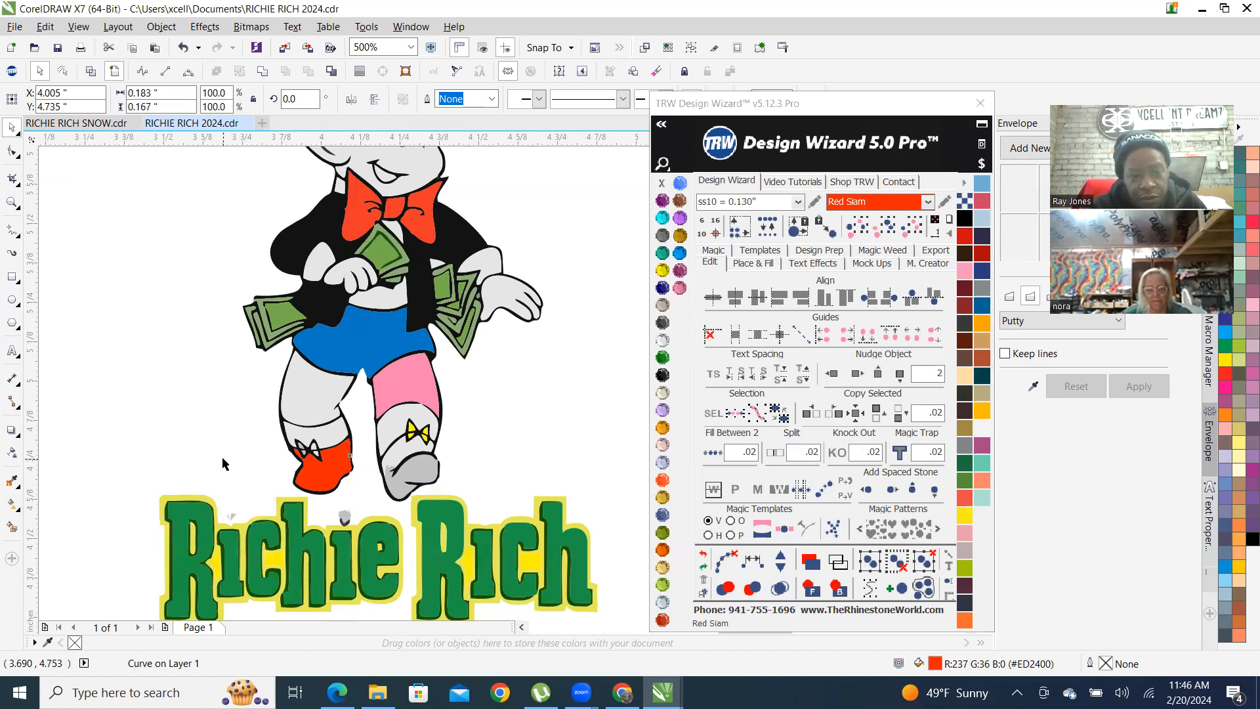
{"action": "left_click", "coordinate": [225, 459]}
{"action": "scroll", "coordinate": [327, 482], "scroll_direction": "up", "scroll_amount": 1}
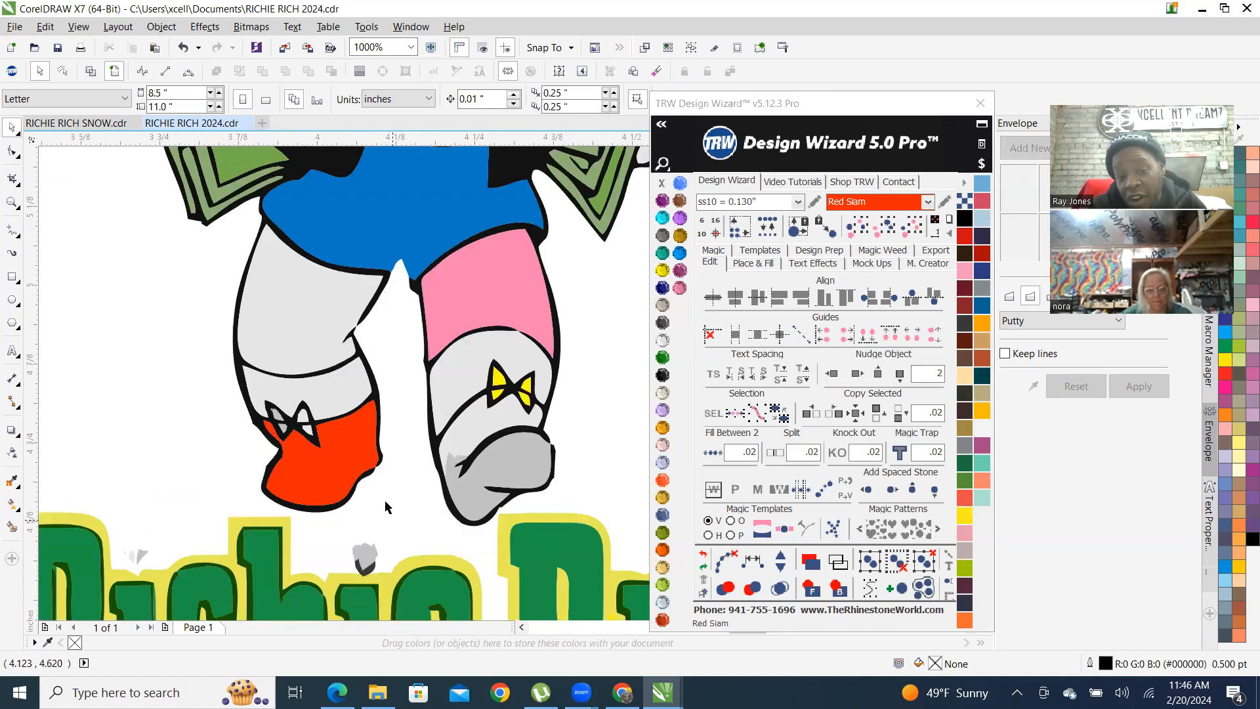
Weld the shoe and lower sock shape below the yellow bow and fill the result with Red Siam
{"action": "scroll", "coordinate": [522, 468], "scroll_direction": "down", "scroll_amount": 1}
{"action": "scroll", "coordinate": [577, 472], "scroll_direction": "up", "scroll_amount": 1}
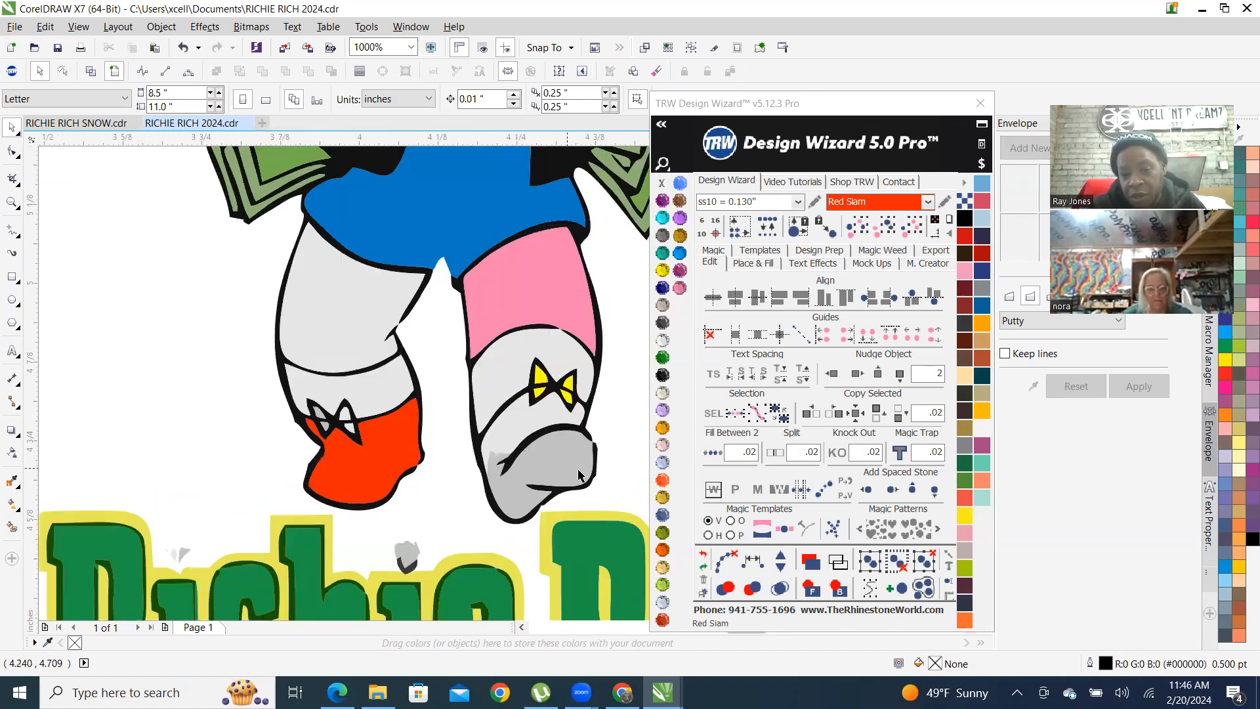
{"action": "left_click", "coordinate": [578, 470]}
{"action": "scroll", "coordinate": [576, 462], "scroll_direction": "up", "scroll_amount": 1}
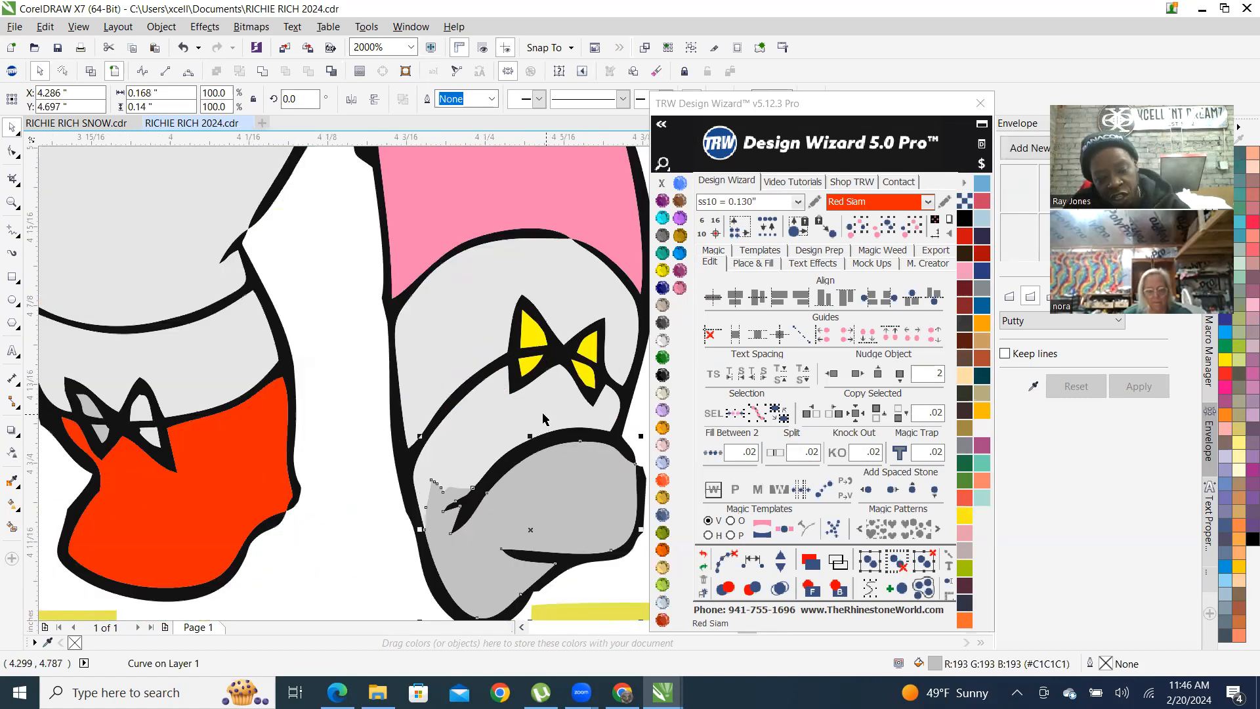
{"action": "left_click", "coordinate": [498, 430], "text": "shift"}
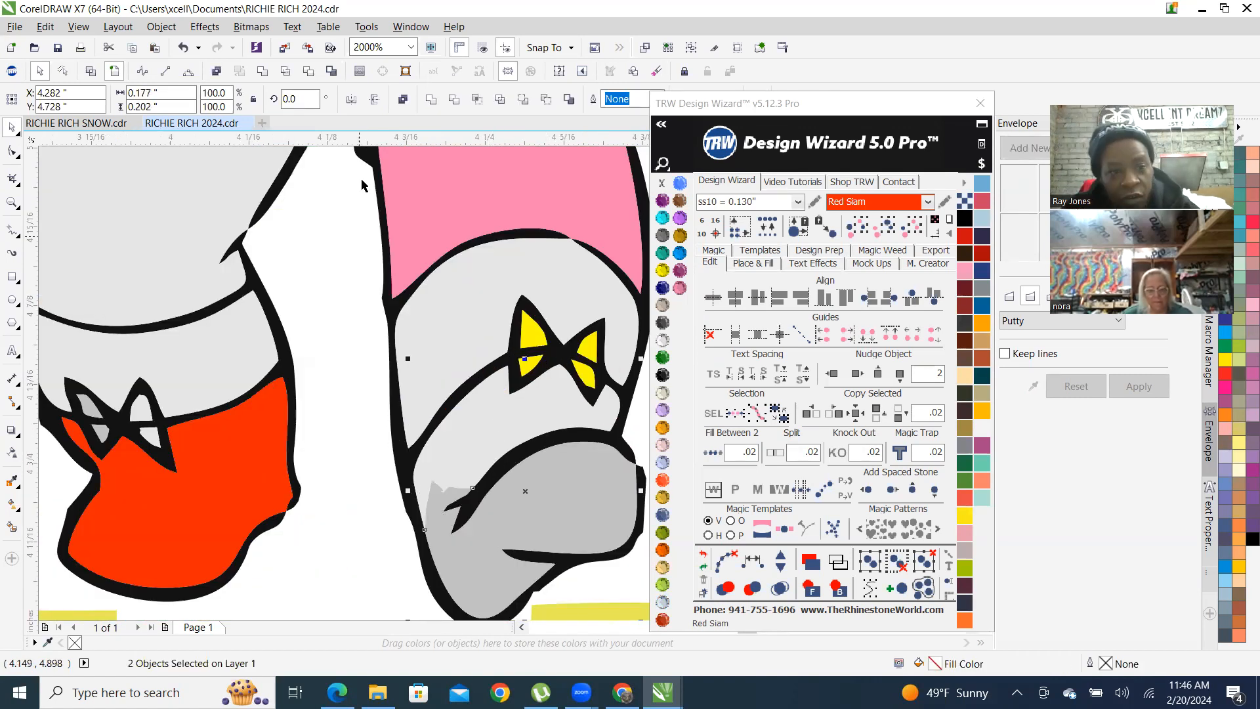
{"action": "left_click", "coordinate": [262, 71]}
{"action": "scroll", "coordinate": [373, 472], "scroll_direction": "down", "scroll_amount": 2}
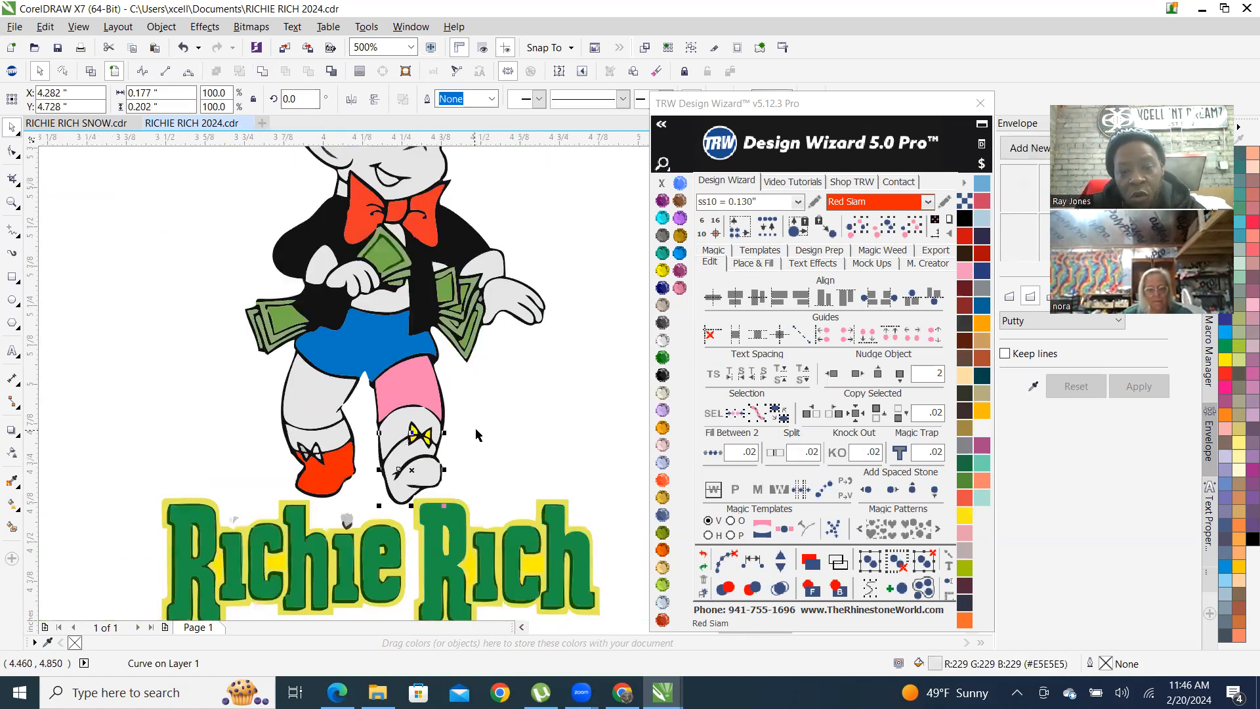
{"action": "left_click", "coordinate": [663, 602]}
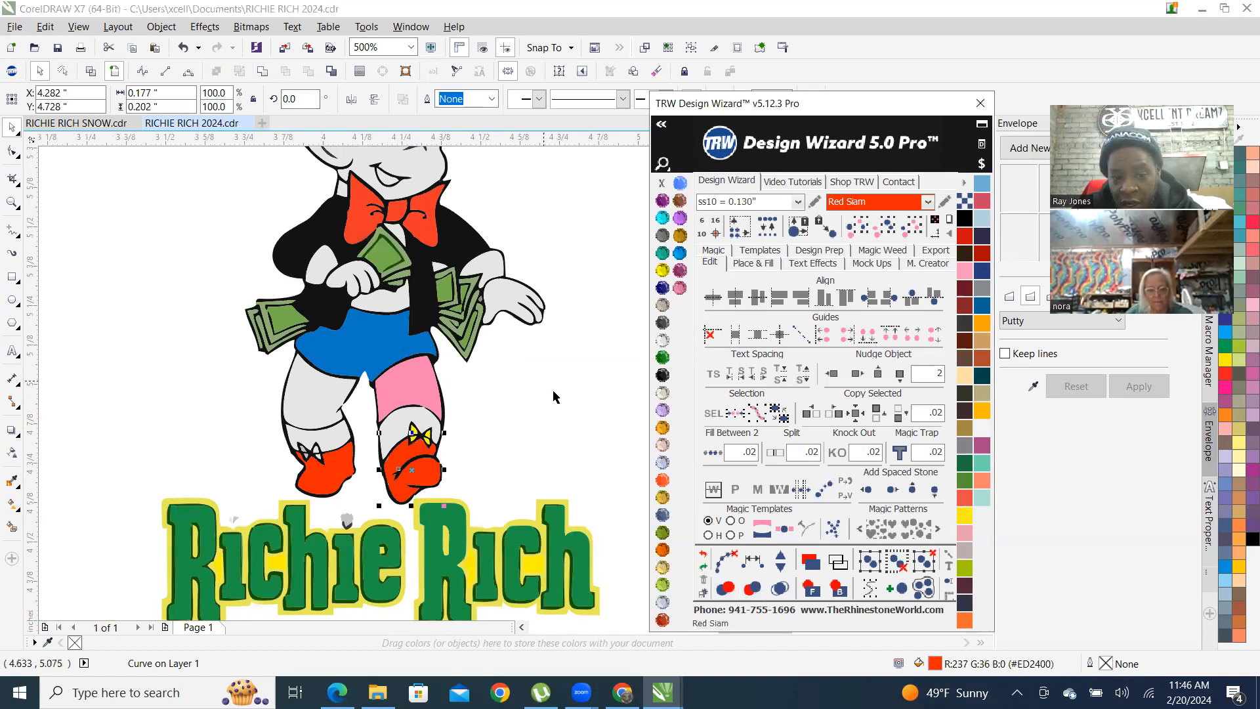
{"action": "scroll", "coordinate": [299, 497], "scroll_direction": "up", "scroll_amount": 1}
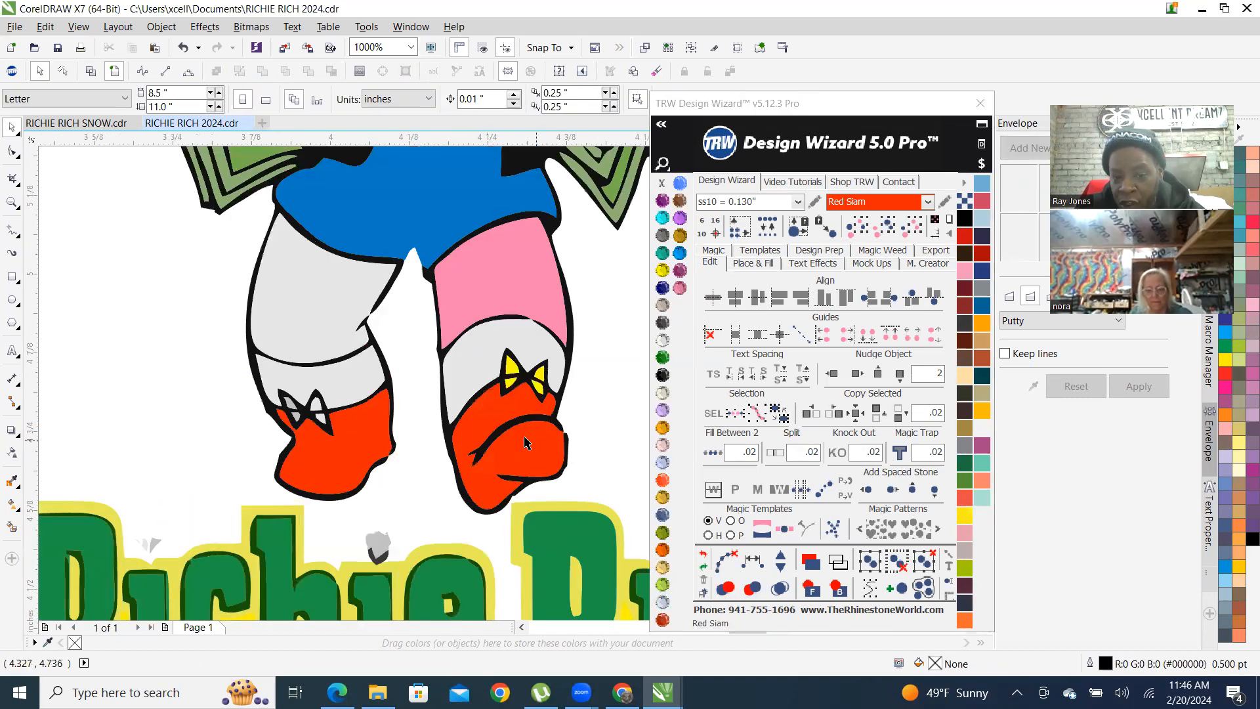
{"action": "scroll", "coordinate": [494, 477], "scroll_direction": "down", "scroll_amount": 1}
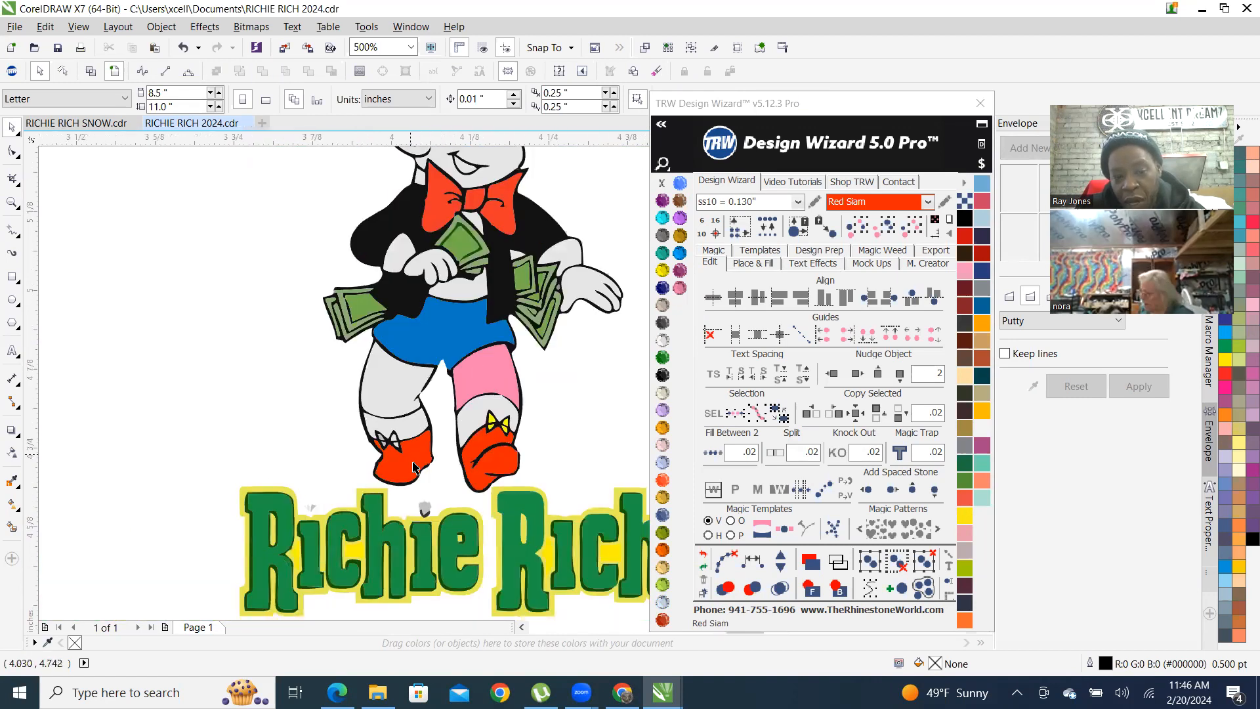
Undo the welds and red fills on both feet and clear the selection
{"action": "scroll", "coordinate": [407, 453], "scroll_direction": "up", "scroll_amount": 1}
{"action": "left_click", "coordinate": [704, 557]}
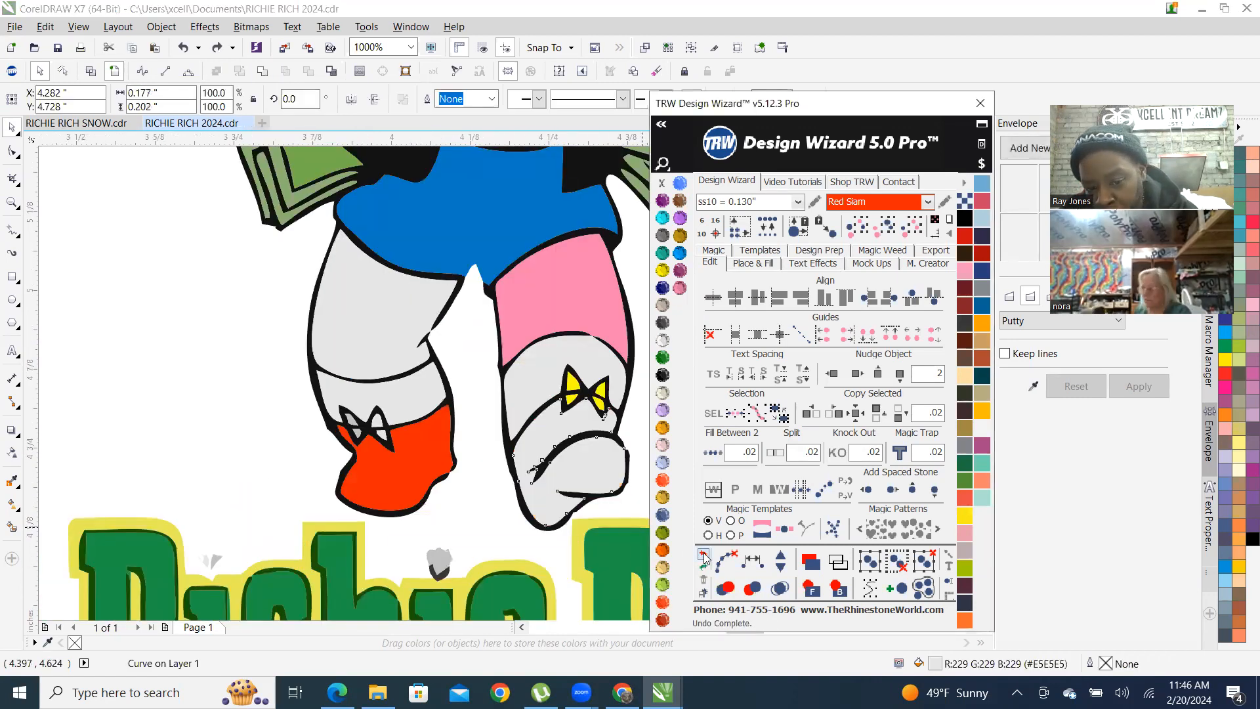
{"action": "left_click", "coordinate": [704, 556]}
{"action": "left_click", "coordinate": [704, 557]}
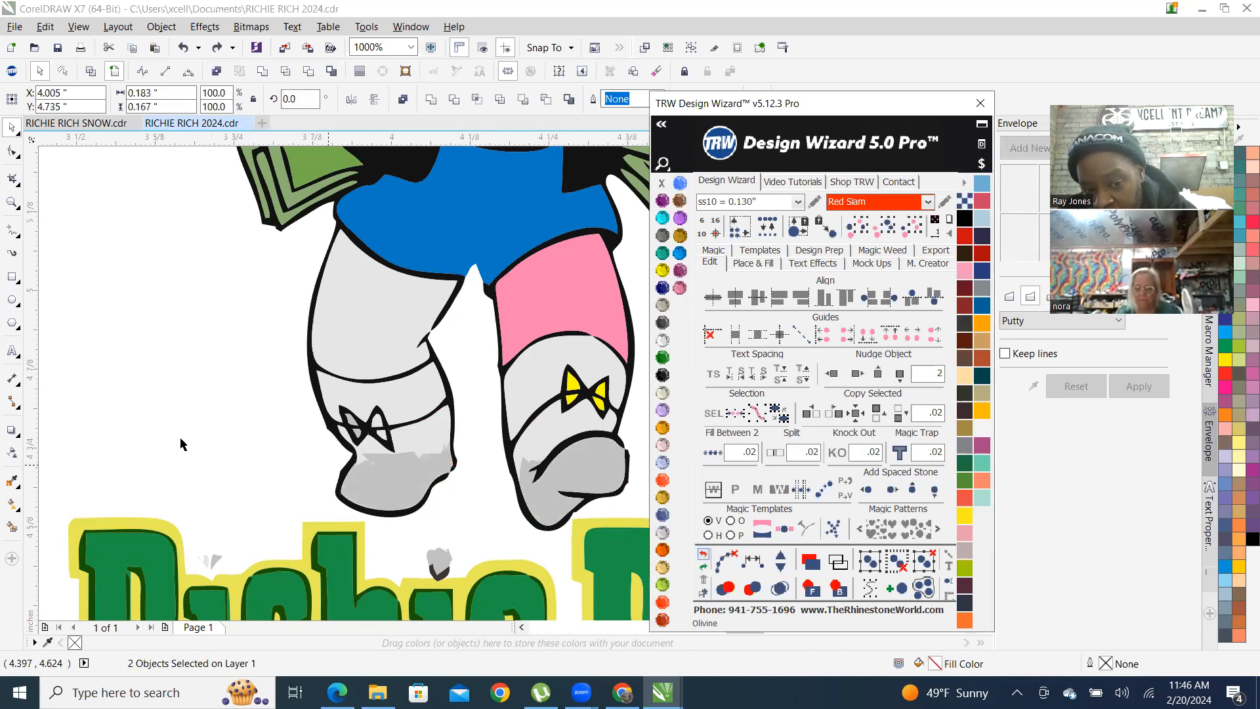
{"action": "left_click", "coordinate": [267, 413]}
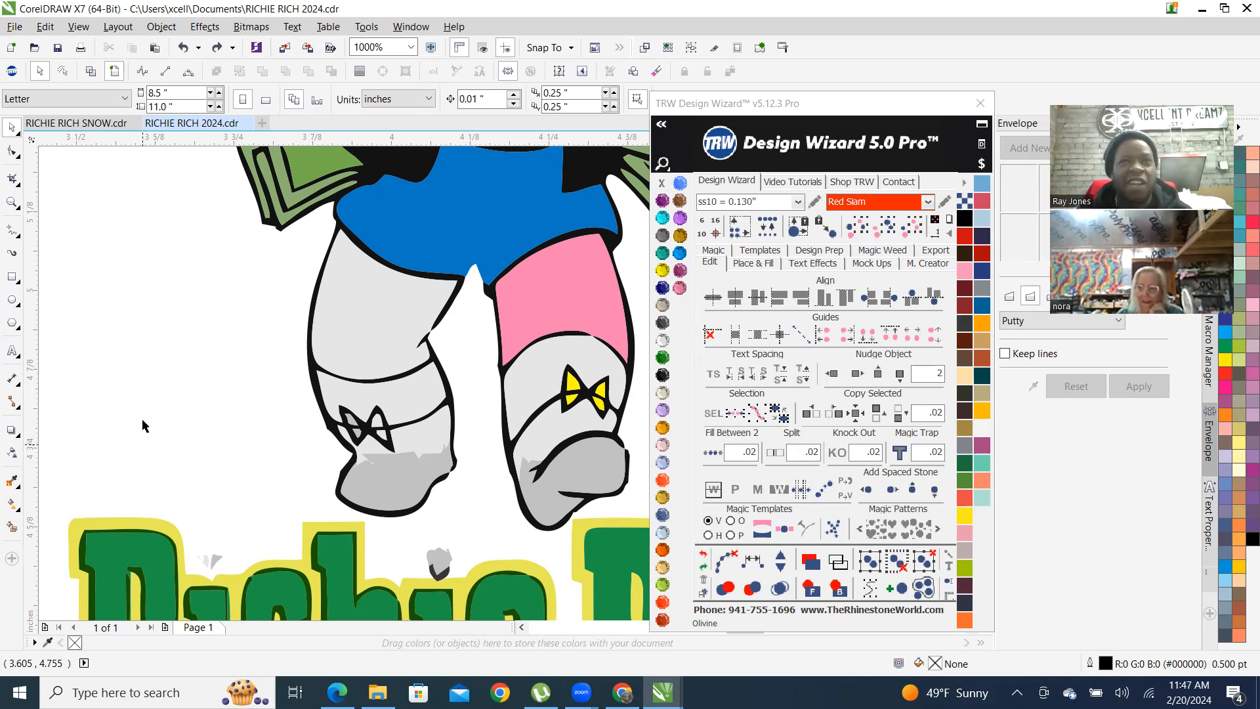
Select the shoe and lower sock shapes of both feet and fill all four with TRW Cool Teal
{"action": "scroll", "coordinate": [374, 484], "scroll_direction": "down", "scroll_amount": 3}
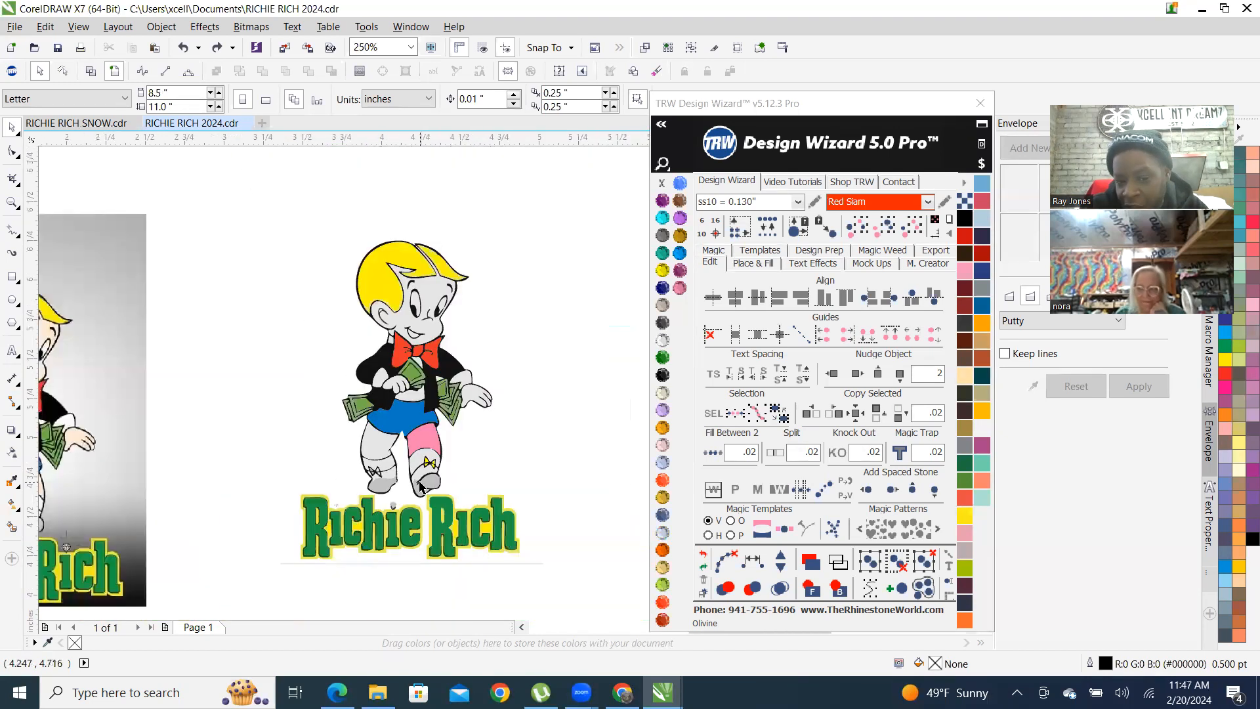
{"action": "scroll", "coordinate": [403, 492], "scroll_direction": "up", "scroll_amount": 2}
{"action": "scroll", "coordinate": [392, 494], "scroll_direction": "up", "scroll_amount": 2}
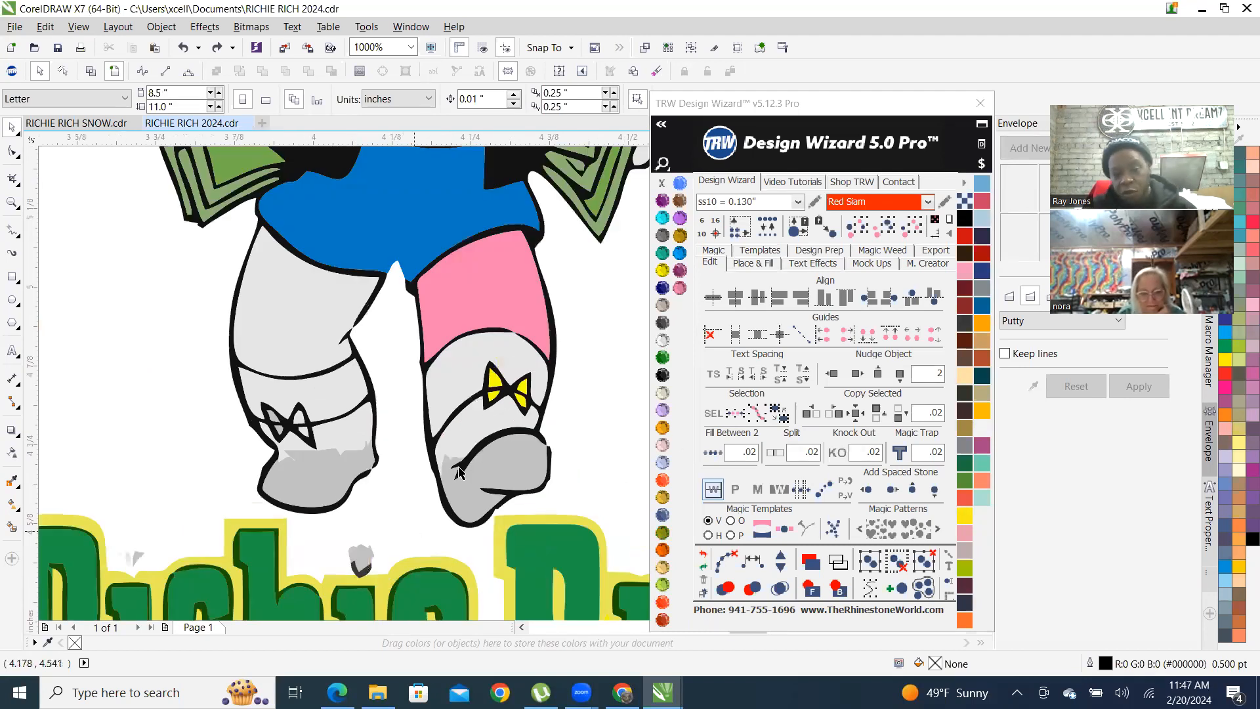
{"action": "left_click", "coordinate": [358, 433]}
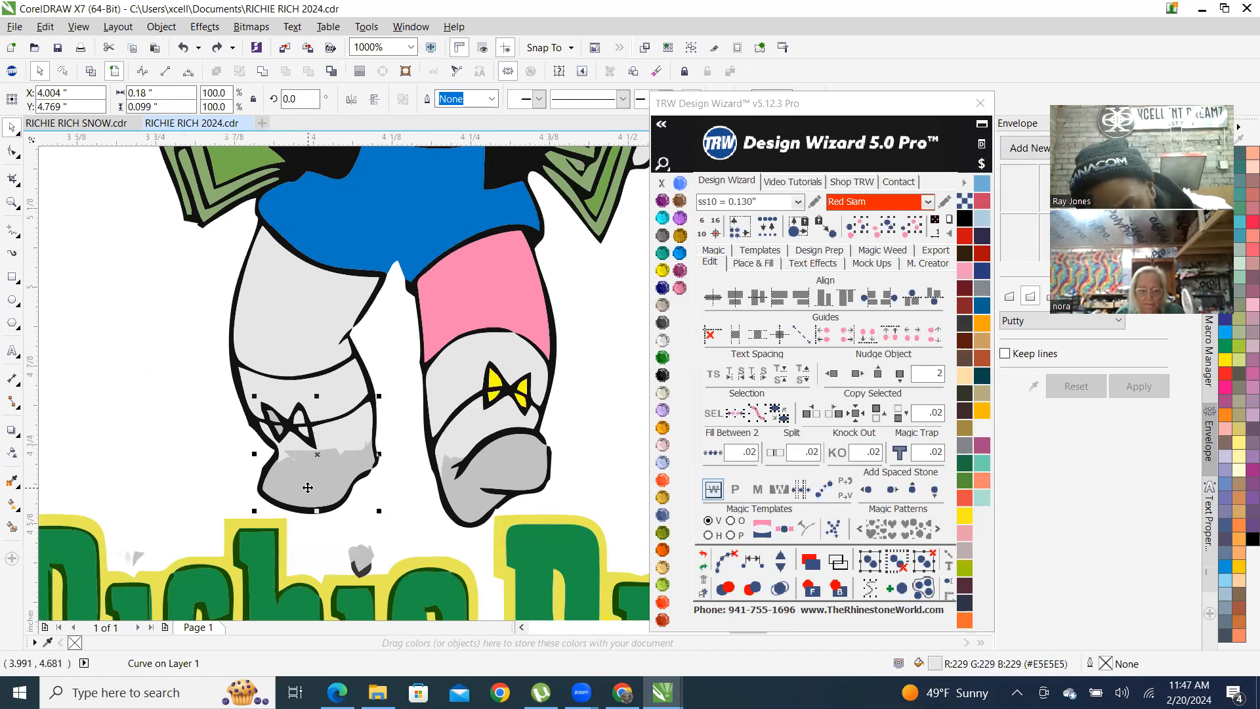
{"action": "left_click", "coordinate": [308, 489], "text": "shift"}
{"action": "left_click", "coordinate": [473, 427], "text": "shift"}
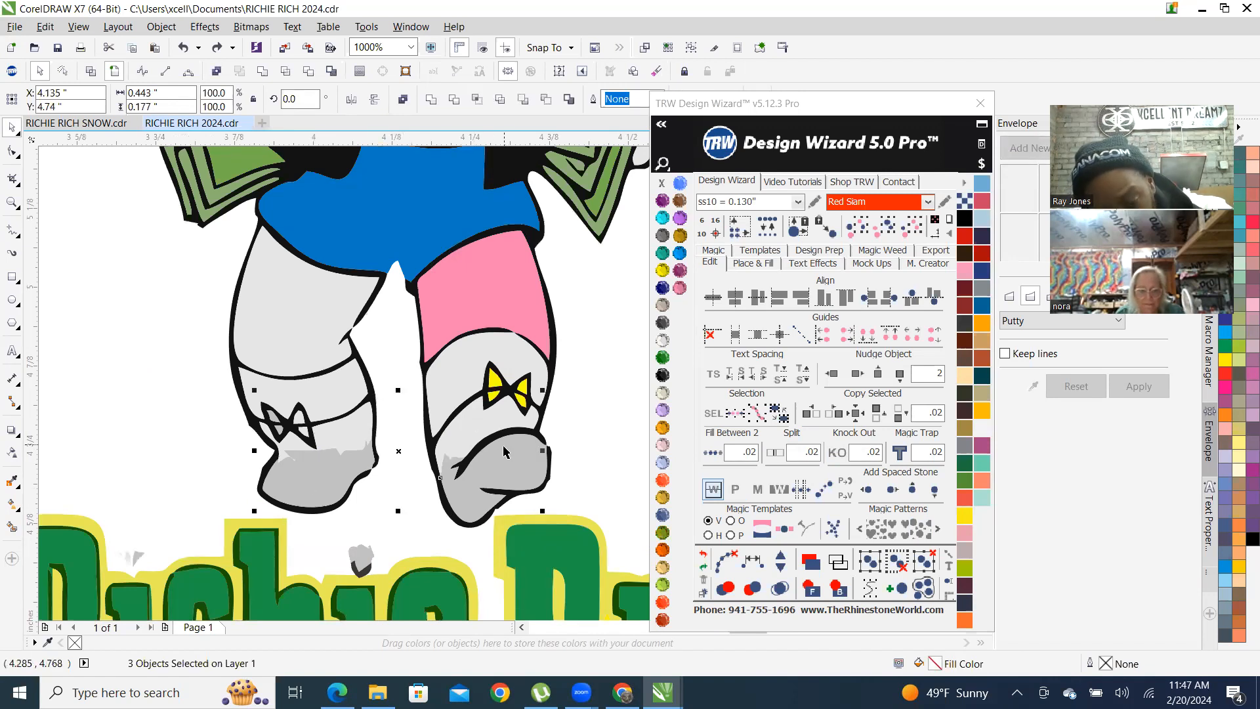
{"action": "left_click", "coordinate": [509, 472], "text": "shift"}
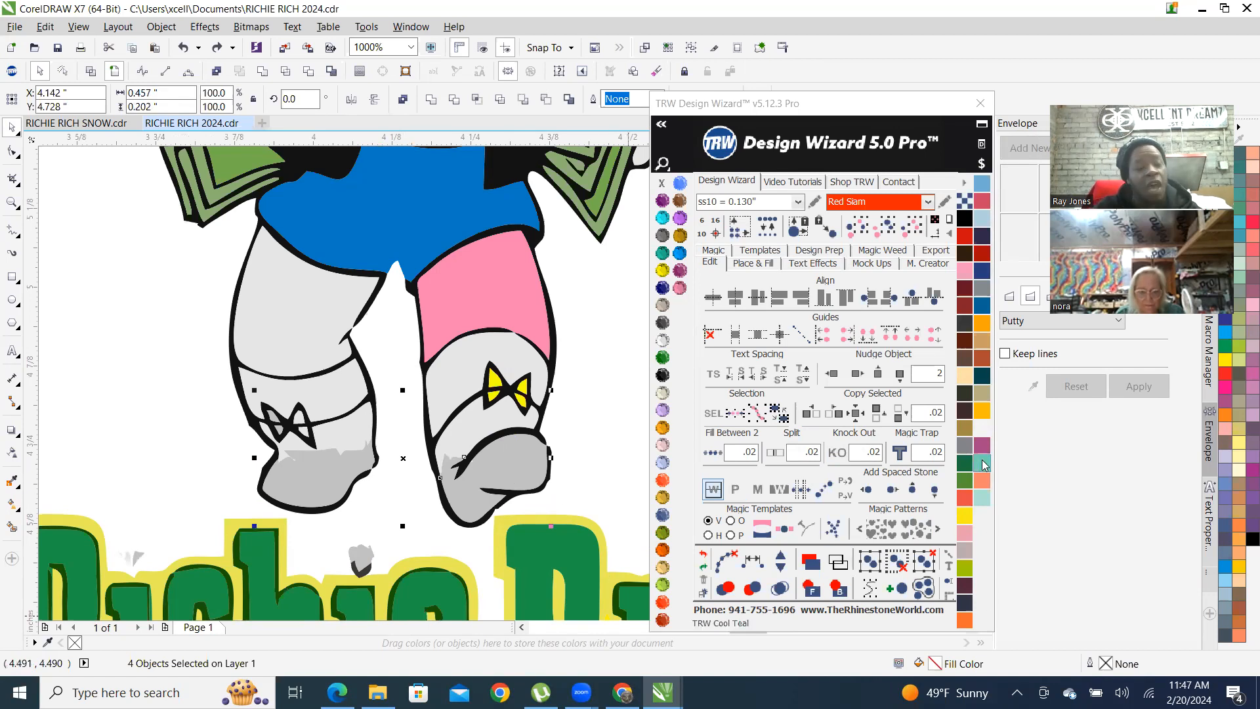
{"action": "left_click", "coordinate": [982, 463]}
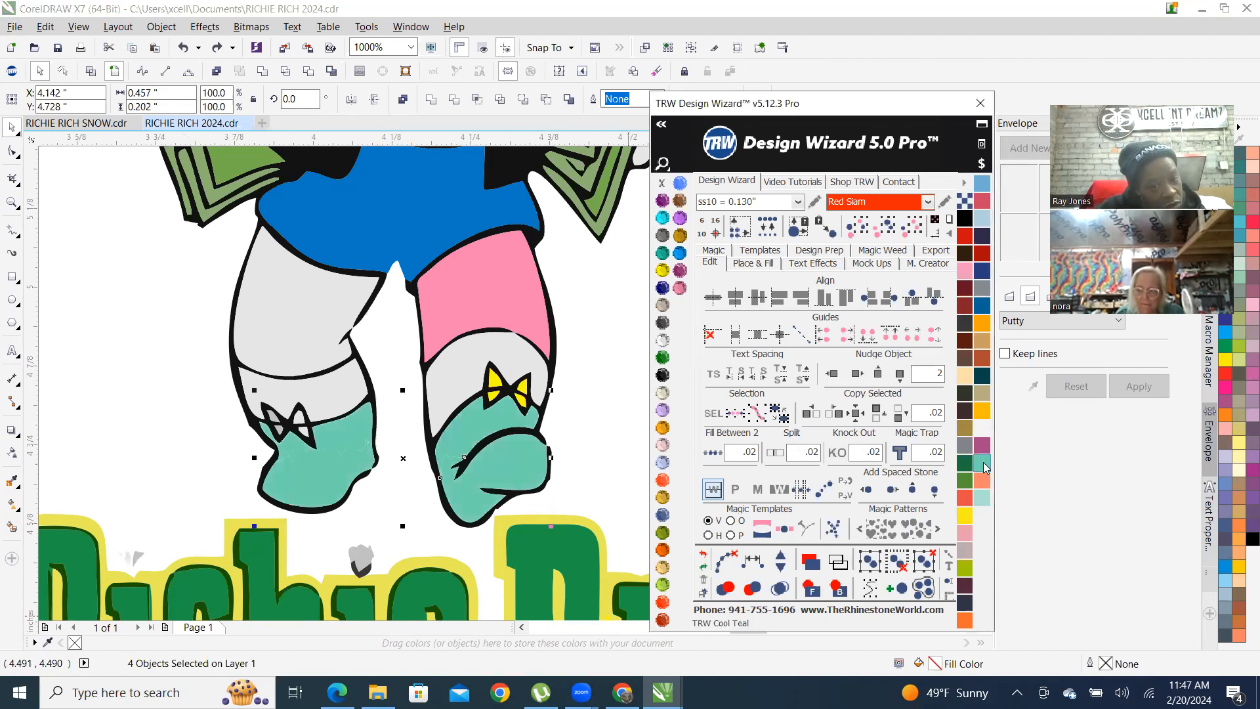
{"action": "scroll", "coordinate": [411, 478], "scroll_direction": "up", "scroll_amount": 2}
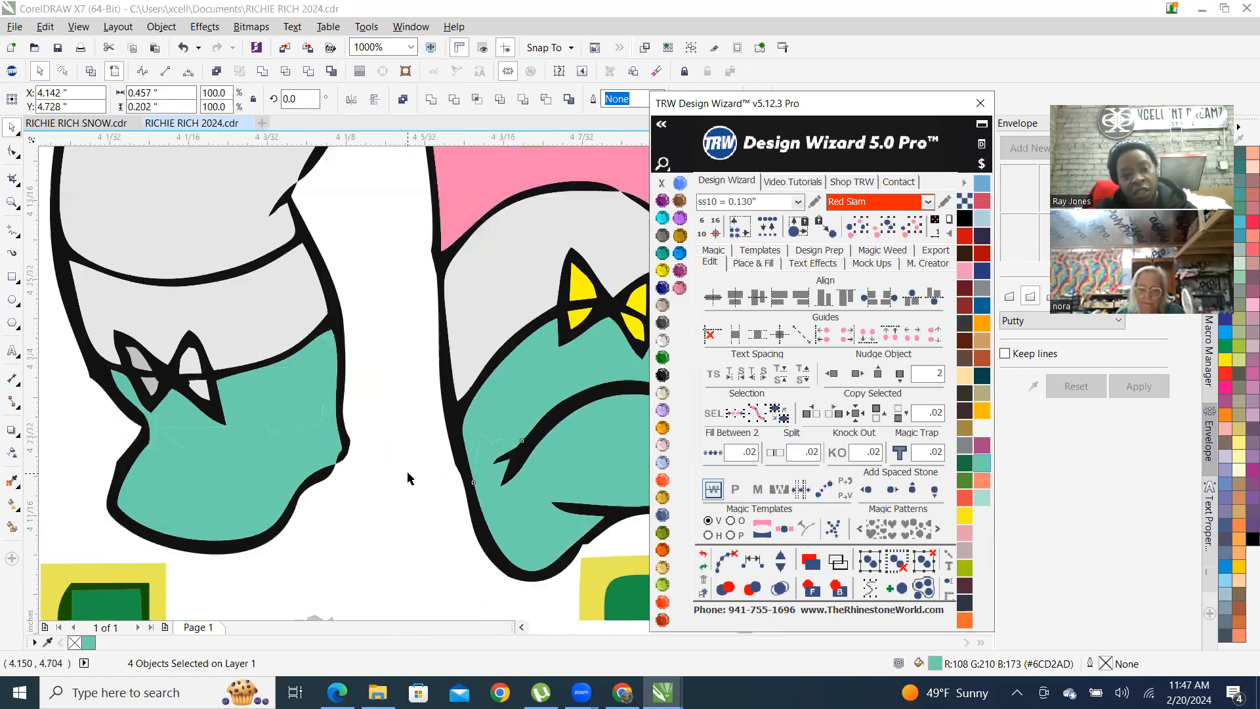
{"action": "scroll", "coordinate": [239, 432], "scroll_direction": "down", "scroll_amount": 2}
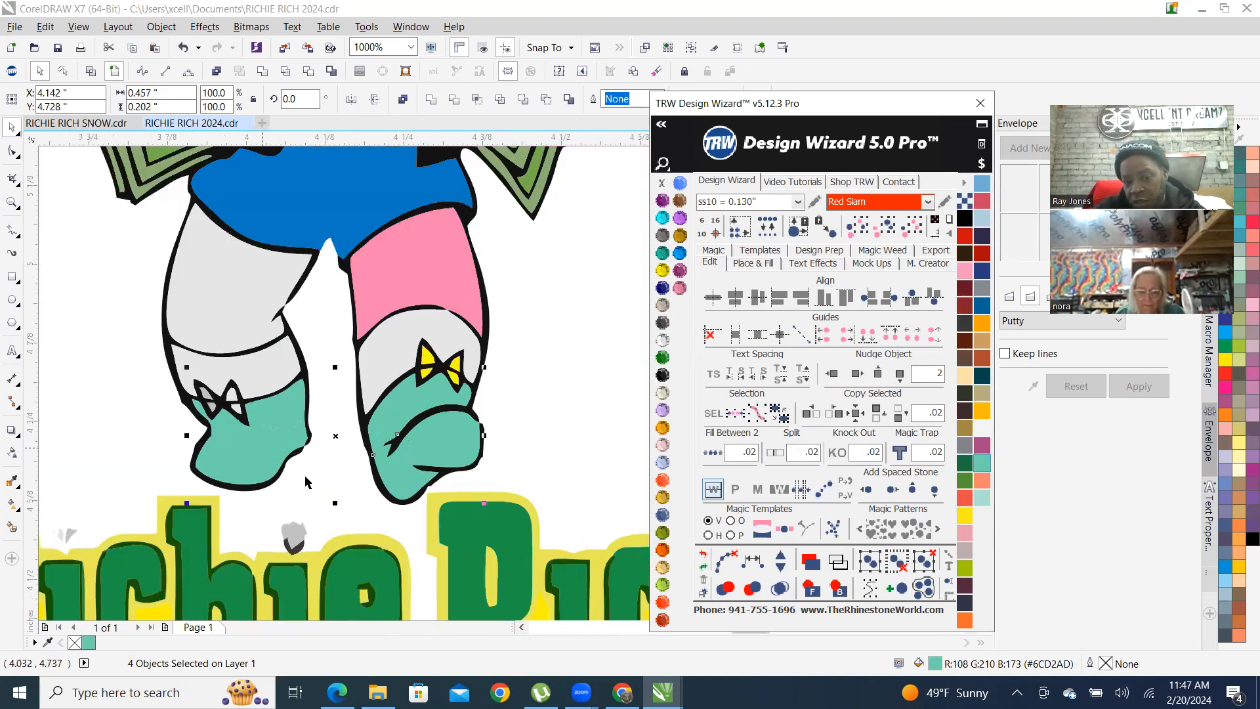
Combine the four teal foot shapes into a single curve and clear the selection
{"action": "right_click", "coordinate": [452, 445]}
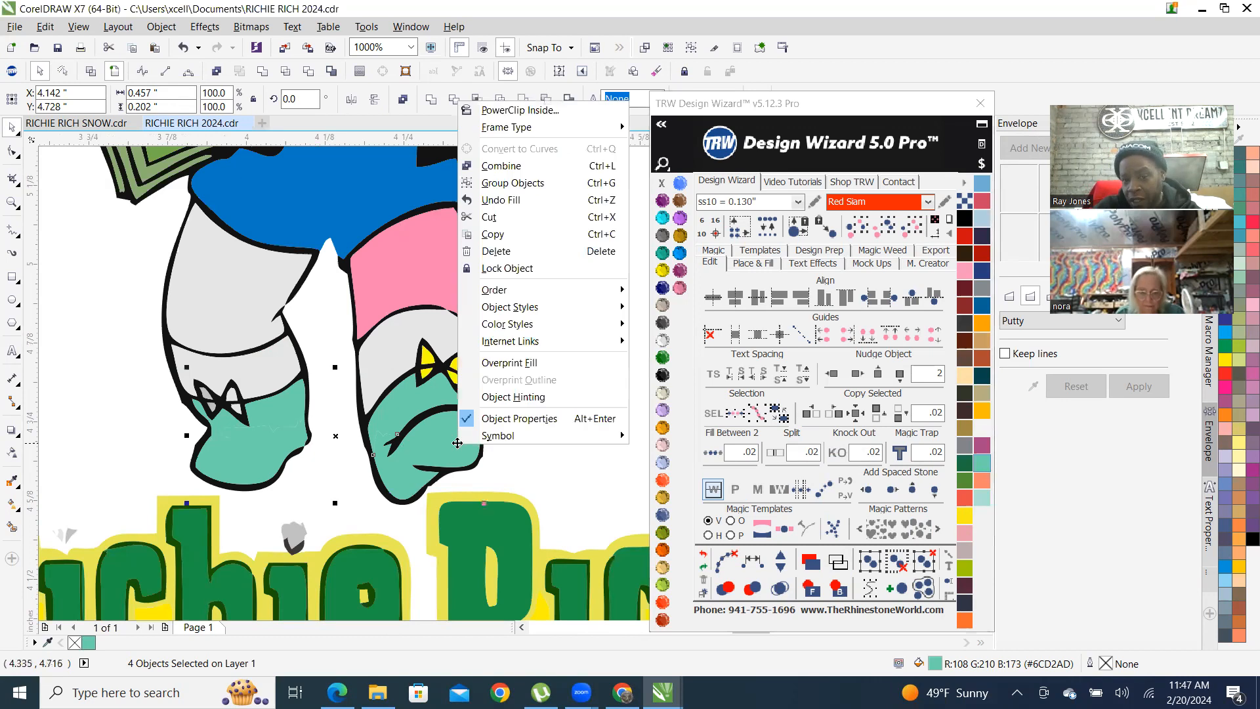
{"action": "left_click", "coordinate": [539, 171]}
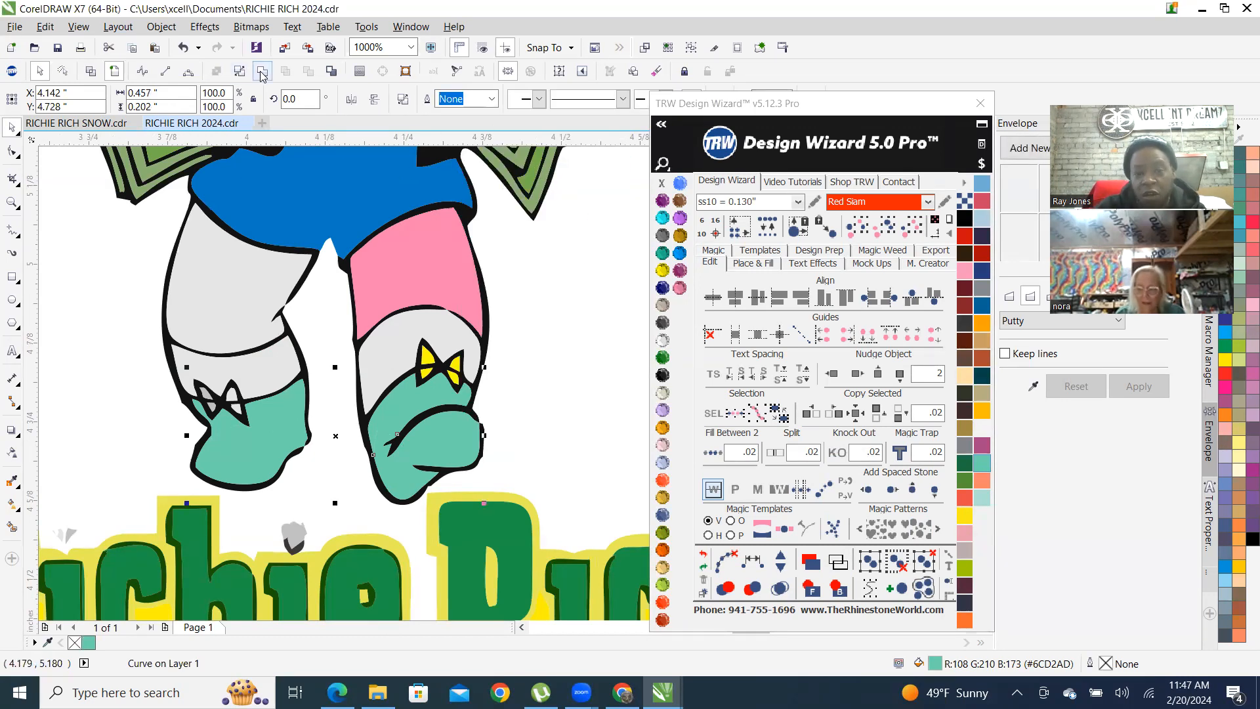
{"action": "scroll", "coordinate": [482, 462], "scroll_direction": "up", "scroll_amount": 1}
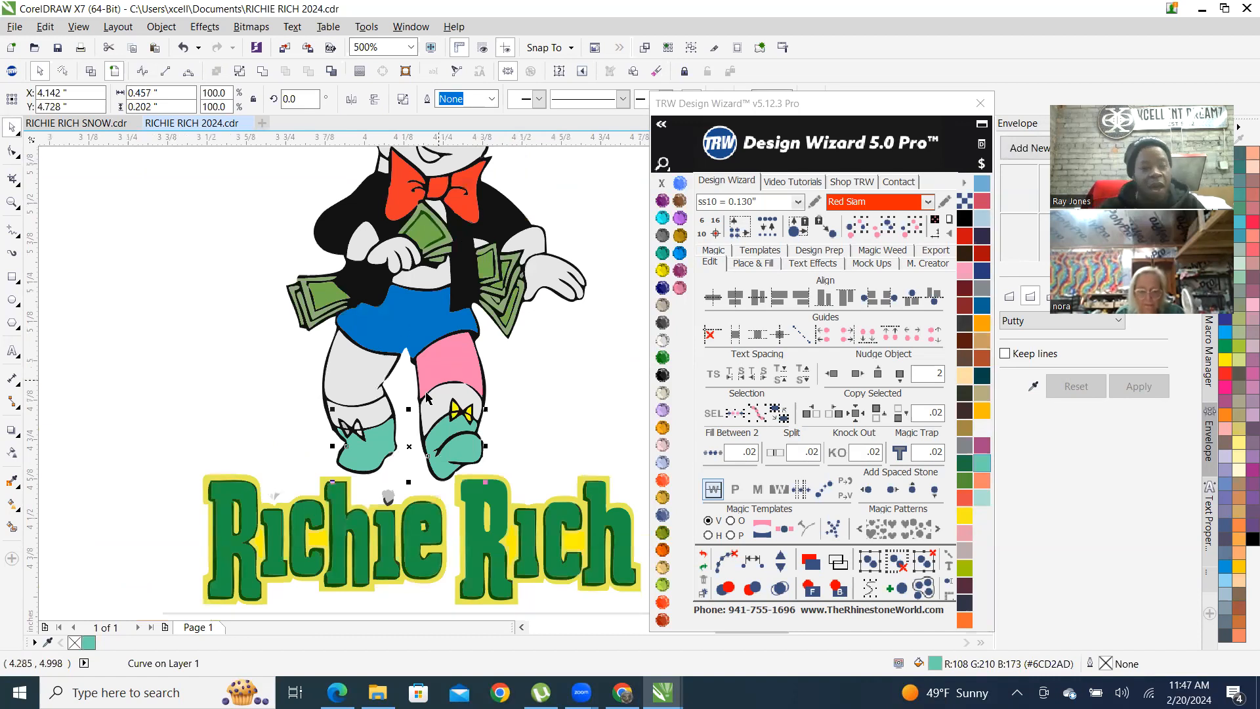
{"action": "scroll", "coordinate": [426, 397], "scroll_direction": "down", "scroll_amount": 1}
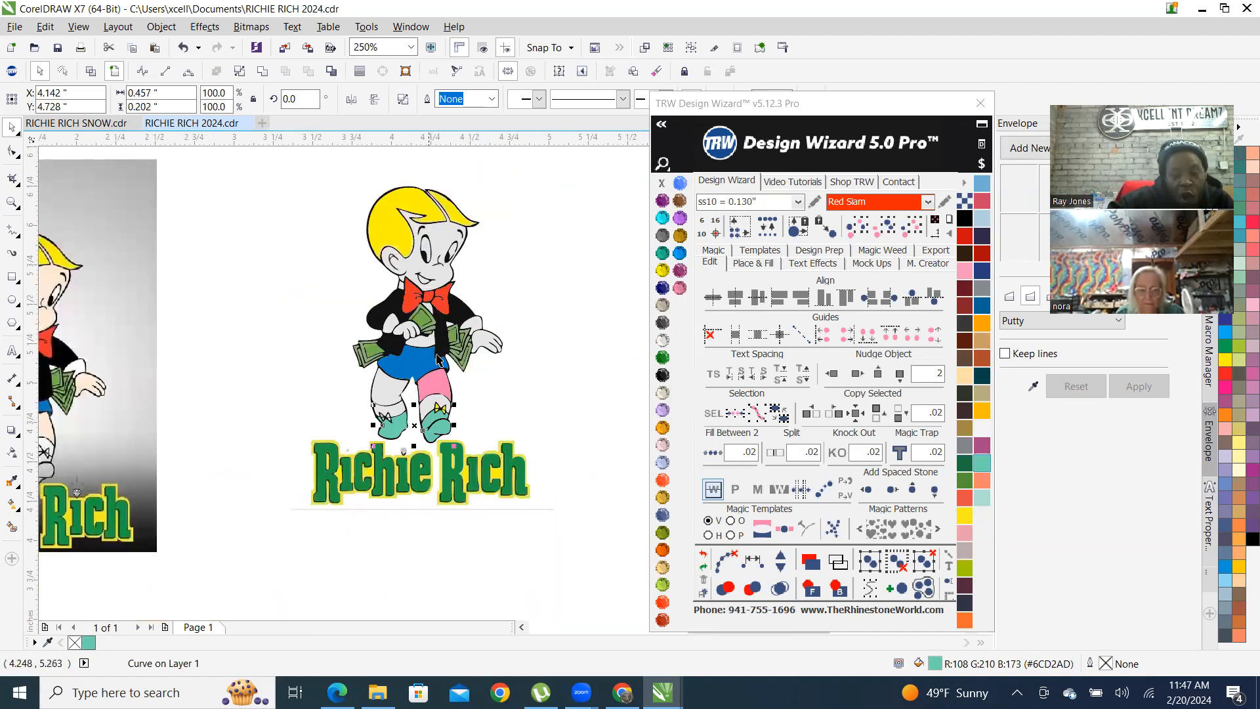
{"action": "scroll", "coordinate": [478, 376], "scroll_direction": "down", "scroll_amount": 1}
{"action": "left_click", "coordinate": [482, 394]}
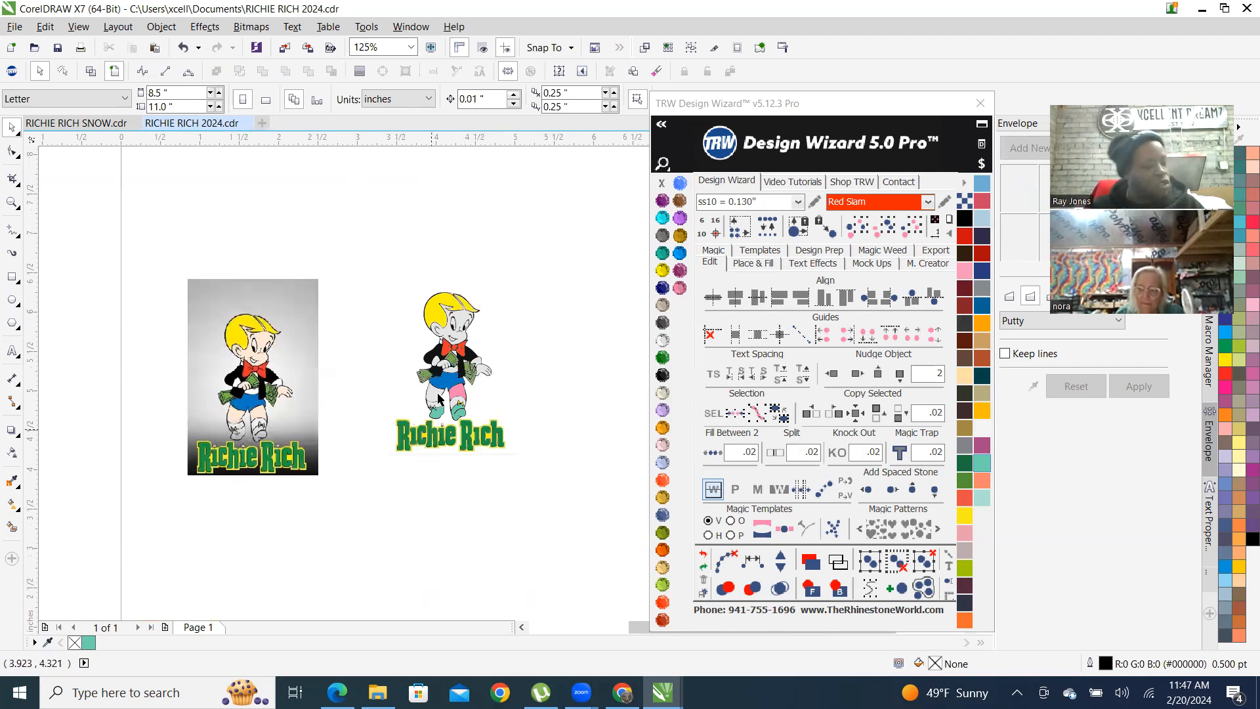
Select the uncoloured bow pieces on the sock of the character's grey leg
{"action": "scroll", "coordinate": [434, 377], "scroll_direction": "up", "scroll_amount": 1}
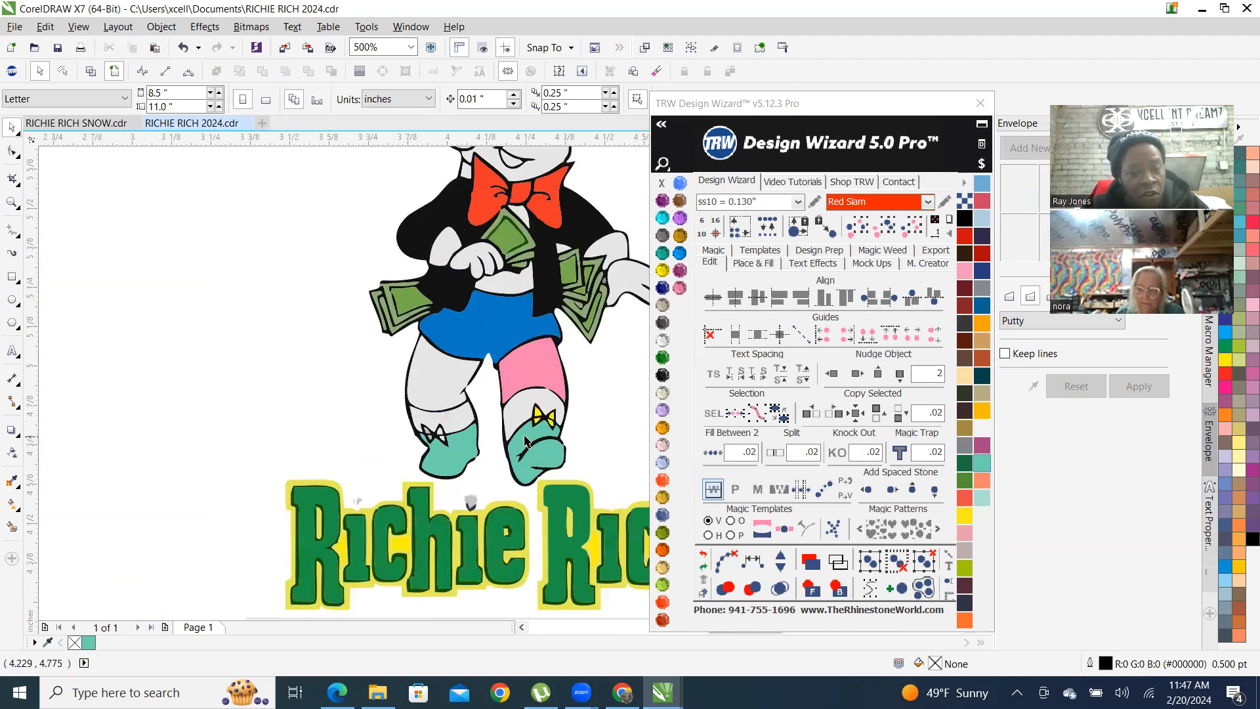
{"action": "scroll", "coordinate": [525, 441], "scroll_direction": "up", "scroll_amount": 2}
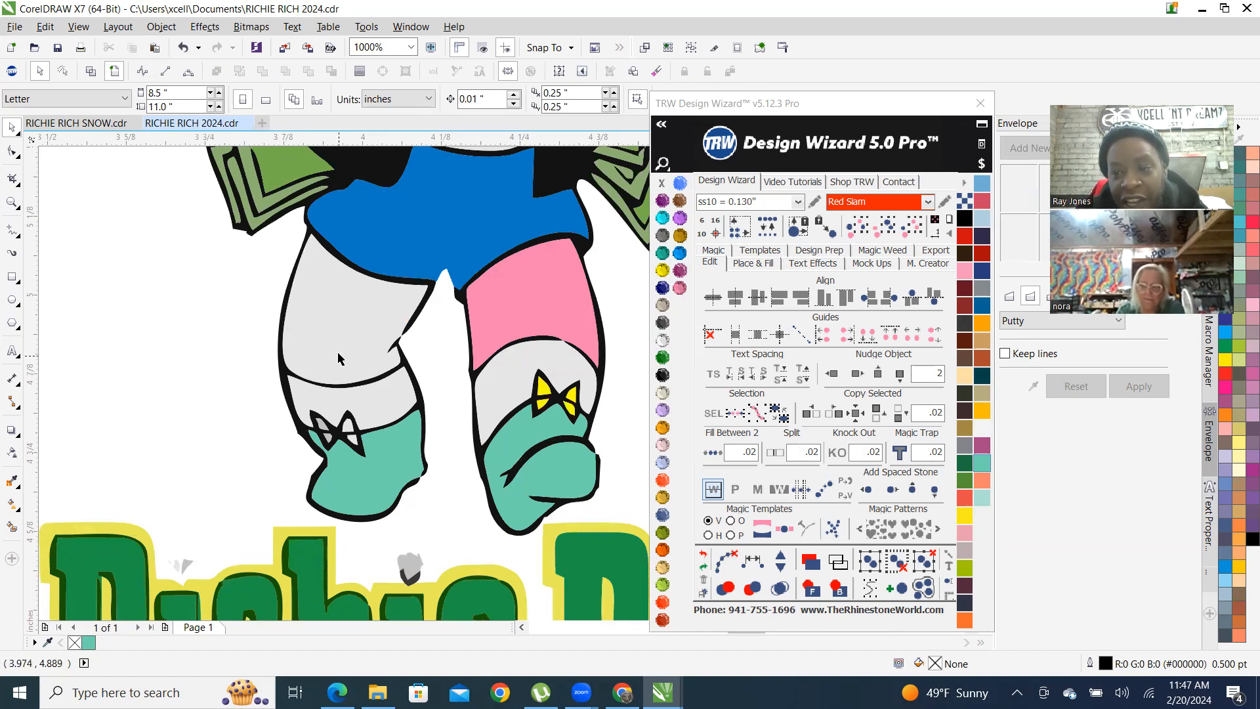
{"action": "scroll", "coordinate": [338, 357], "scroll_direction": "down", "scroll_amount": 2}
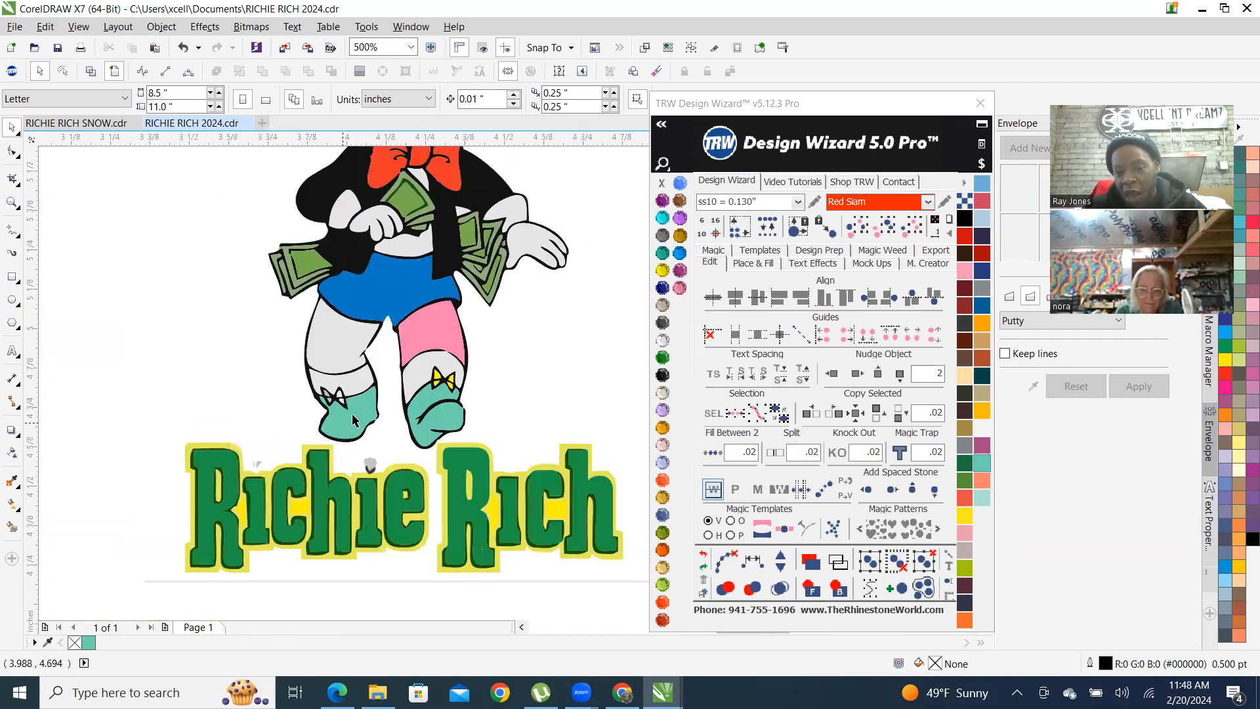
{"action": "scroll", "coordinate": [353, 420], "scroll_direction": "up", "scroll_amount": 3}
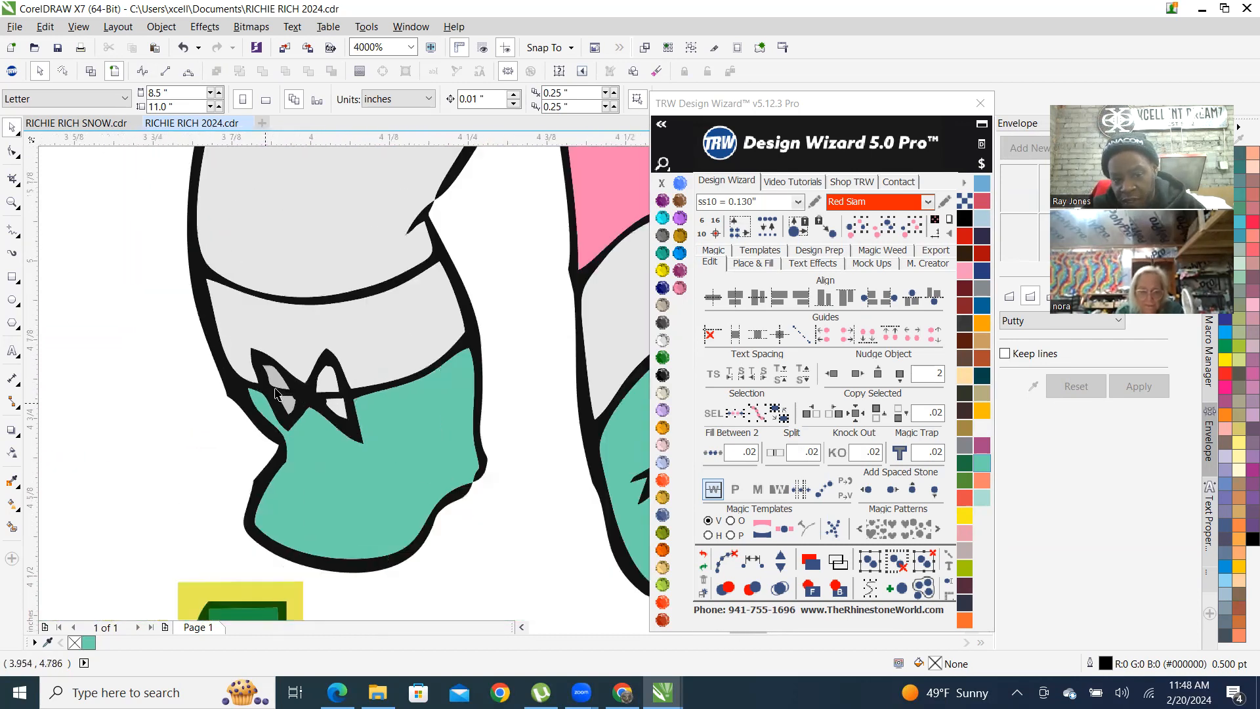
{"action": "scroll", "coordinate": [276, 393], "scroll_direction": "up", "scroll_amount": 2}
{"action": "left_click", "coordinate": [254, 375]}
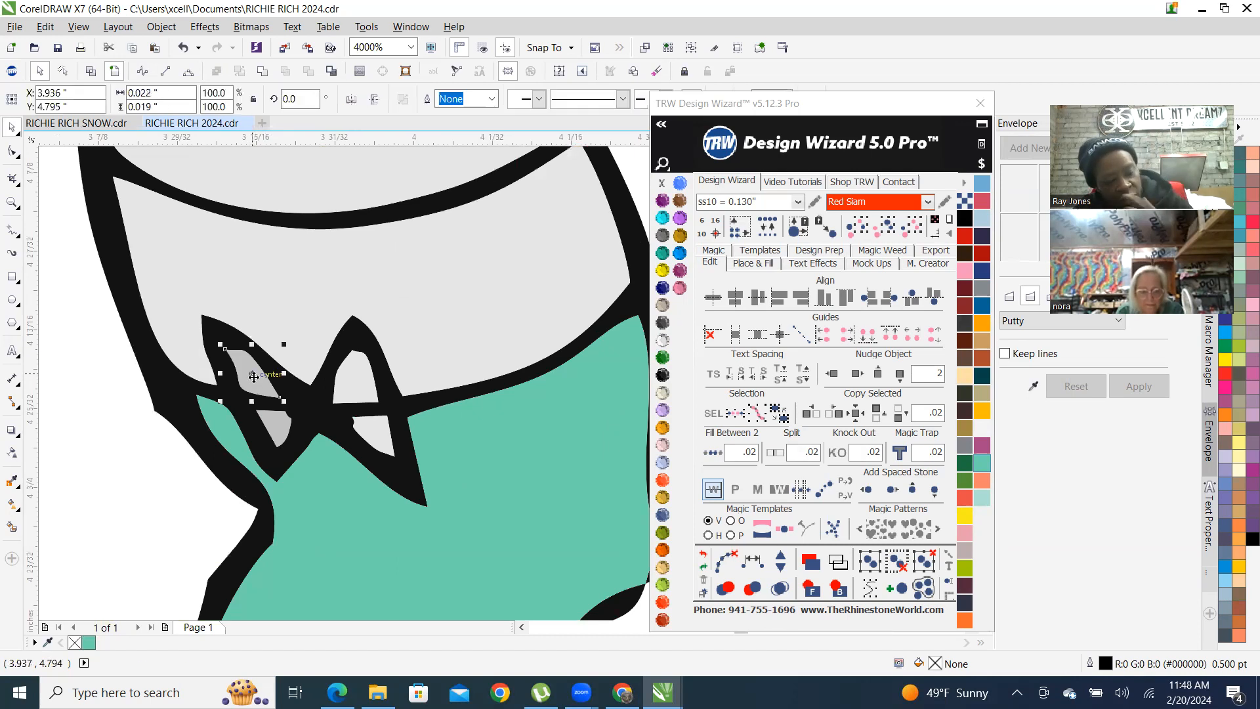
{"action": "left_click", "coordinate": [358, 369], "text": "shift"}
{"action": "left_click", "coordinate": [376, 431], "text": "shift"}
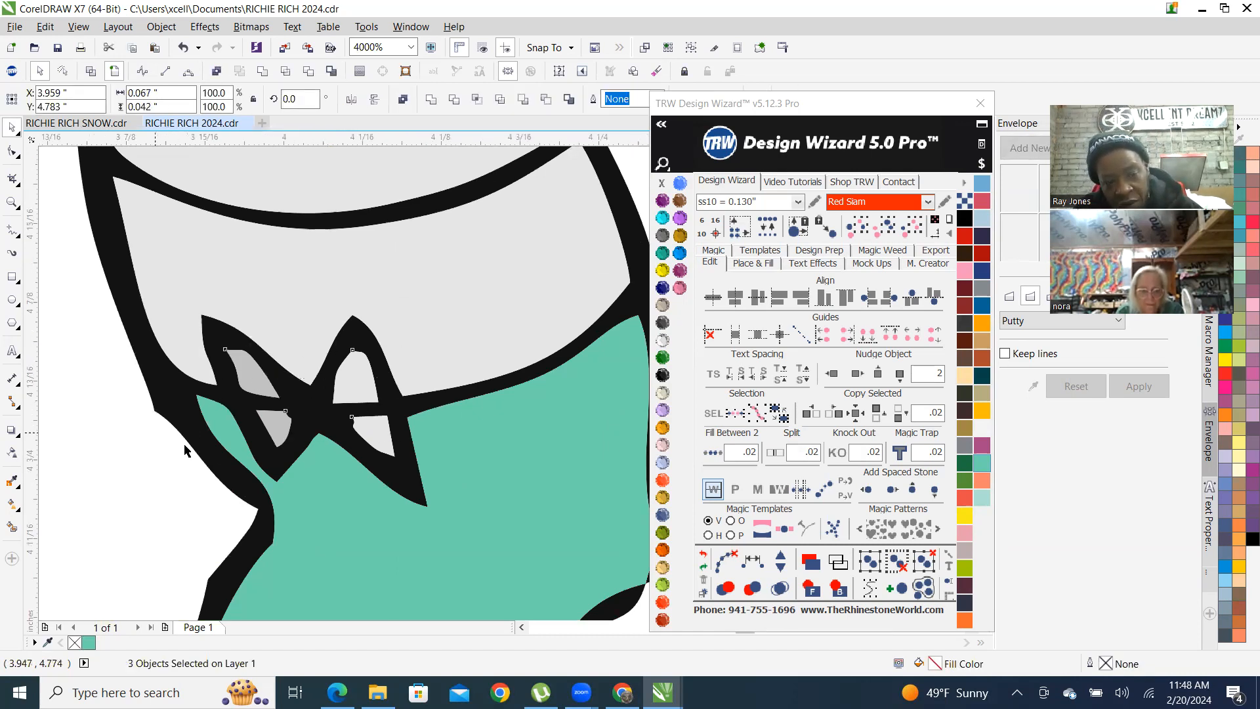
Add the yellow bow pieces on the other sock to the selection and combine both bows into a single curve
{"action": "scroll", "coordinate": [185, 441], "scroll_direction": "down", "scroll_amount": 5}
{"action": "scroll", "coordinate": [187, 454], "scroll_direction": "up", "scroll_amount": 5}
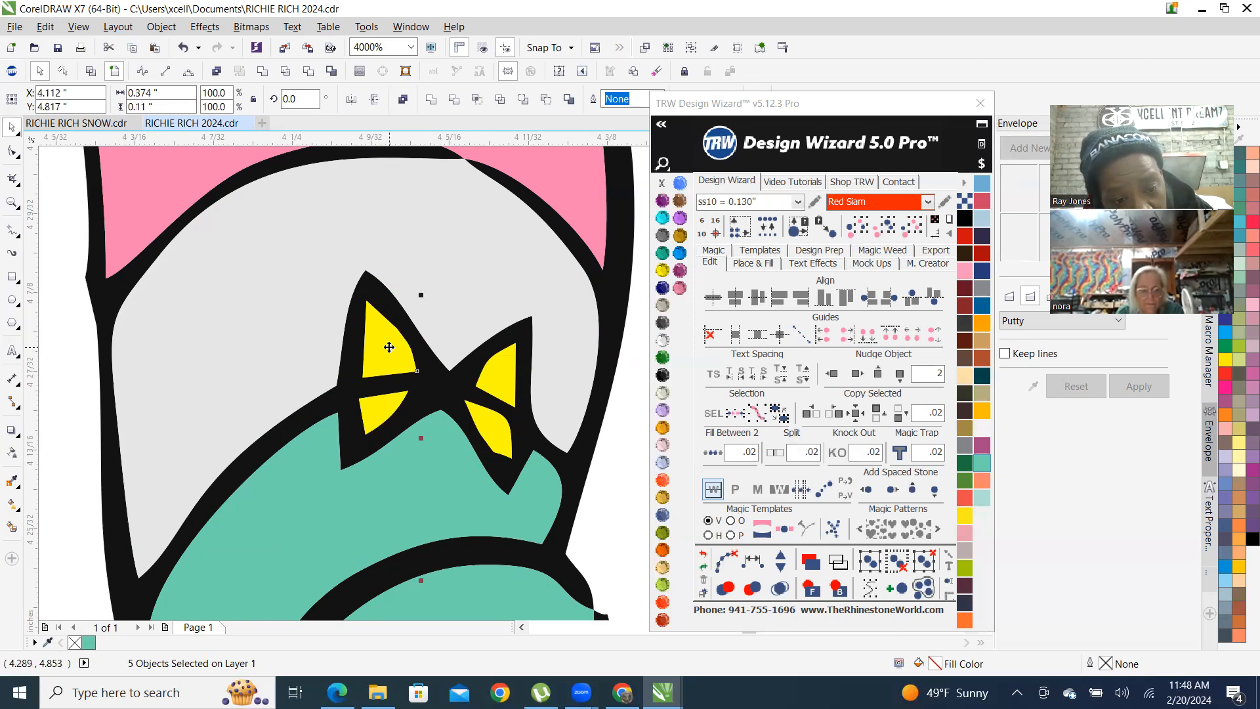
{"action": "left_click", "coordinate": [499, 374], "text": "shift"}
{"action": "left_click", "coordinate": [497, 428], "text": "shift"}
{"action": "left_click", "coordinate": [484, 425], "text": "shift"}
{"action": "left_click", "coordinate": [378, 408], "text": "shift"}
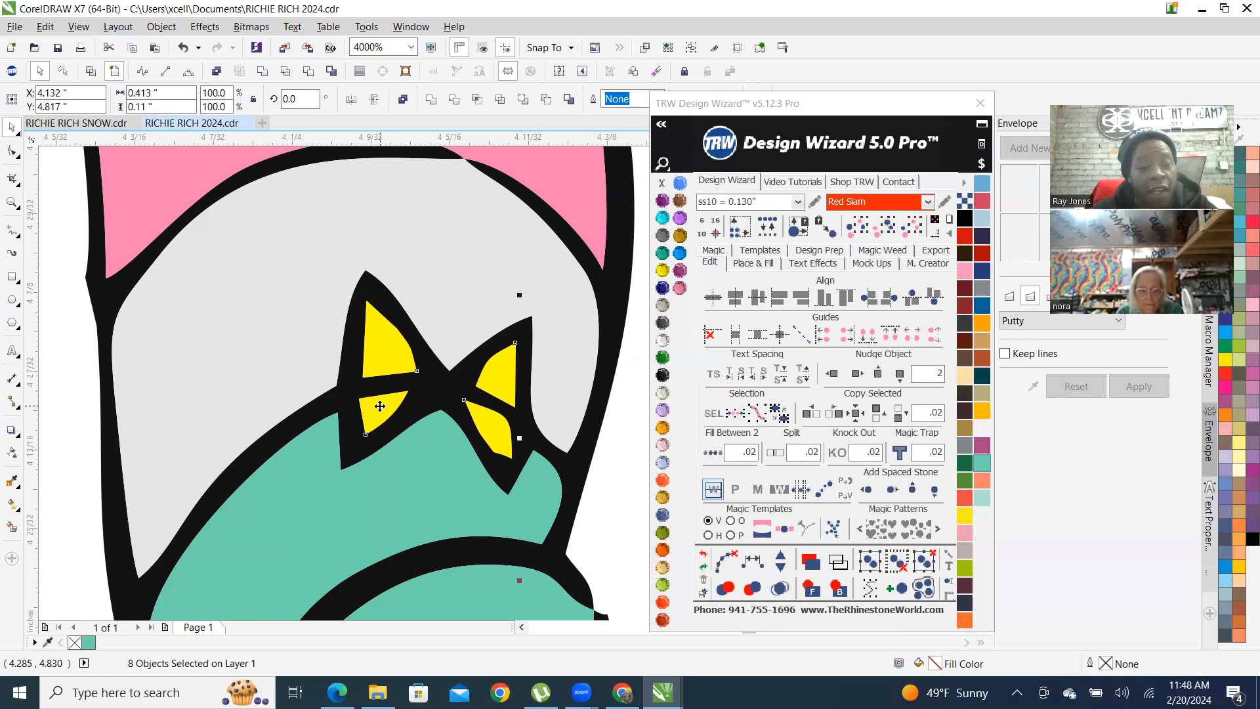
{"action": "right_click", "coordinate": [379, 406]}
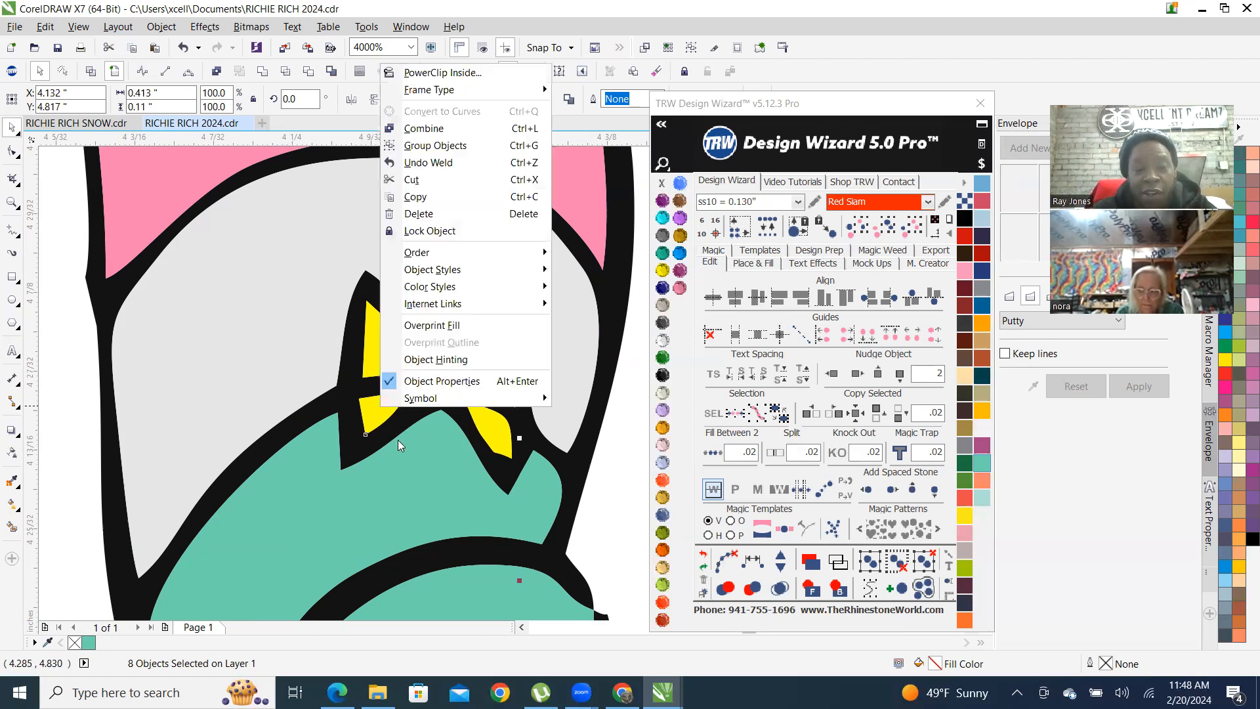
{"action": "left_click", "coordinate": [423, 128]}
{"action": "scroll", "coordinate": [341, 296], "scroll_direction": "down", "scroll_amount": 4}
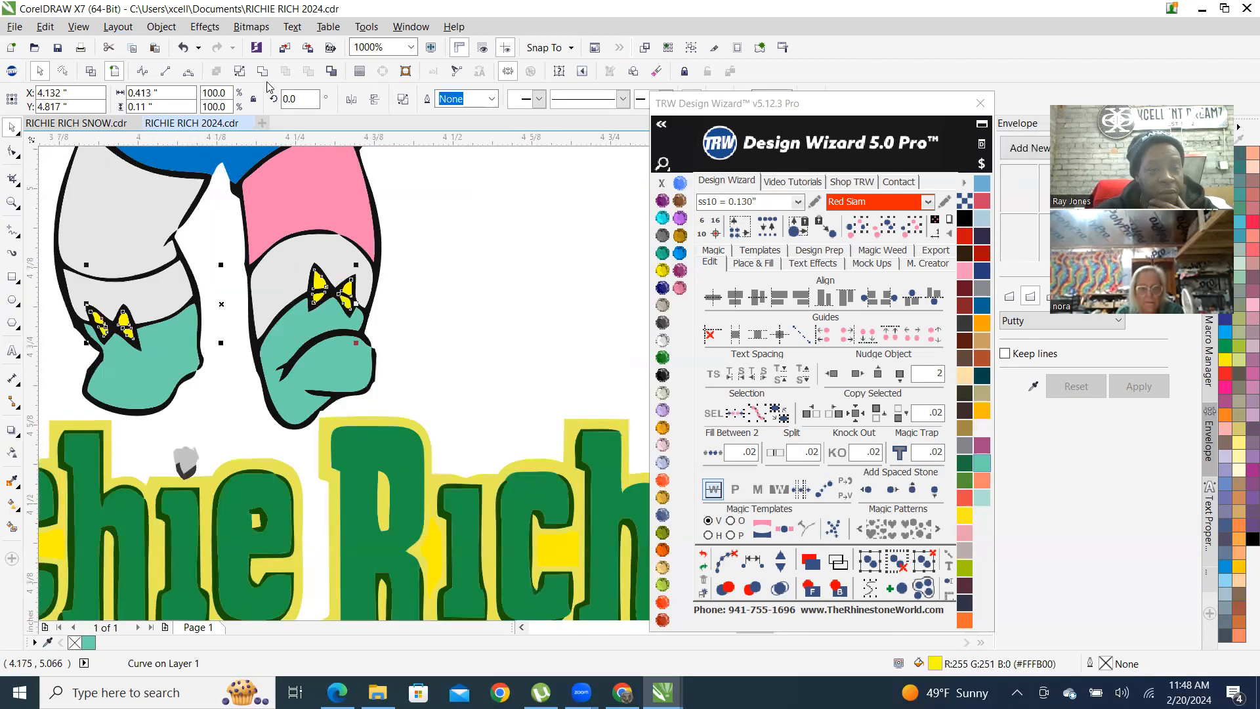
Move the combined teal foot curve up and away from the feet, and undo the move
{"action": "scroll", "coordinate": [441, 440], "scroll_direction": "down", "scroll_amount": 2}
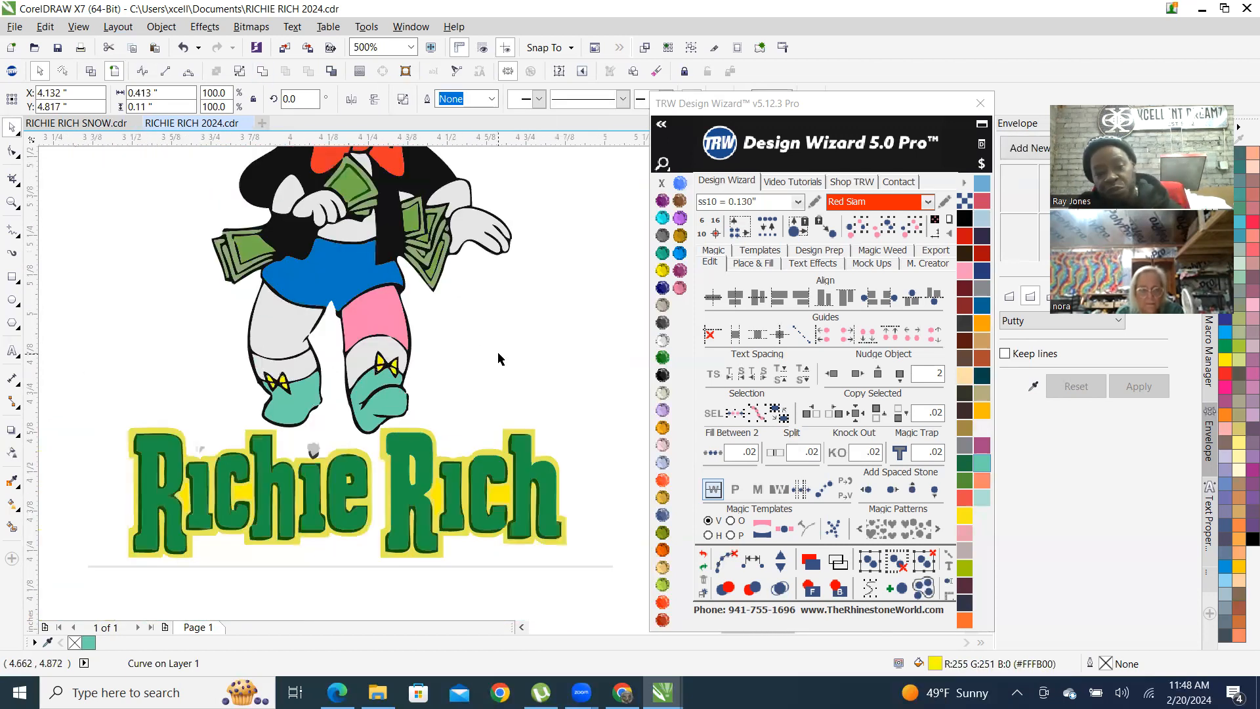
{"action": "scroll", "coordinate": [275, 406], "scroll_direction": "up", "scroll_amount": 2}
{"action": "left_click", "coordinate": [326, 394]}
{"action": "left_click_drag", "start_coordinate": [326, 394], "coordinate": [130, 291]}
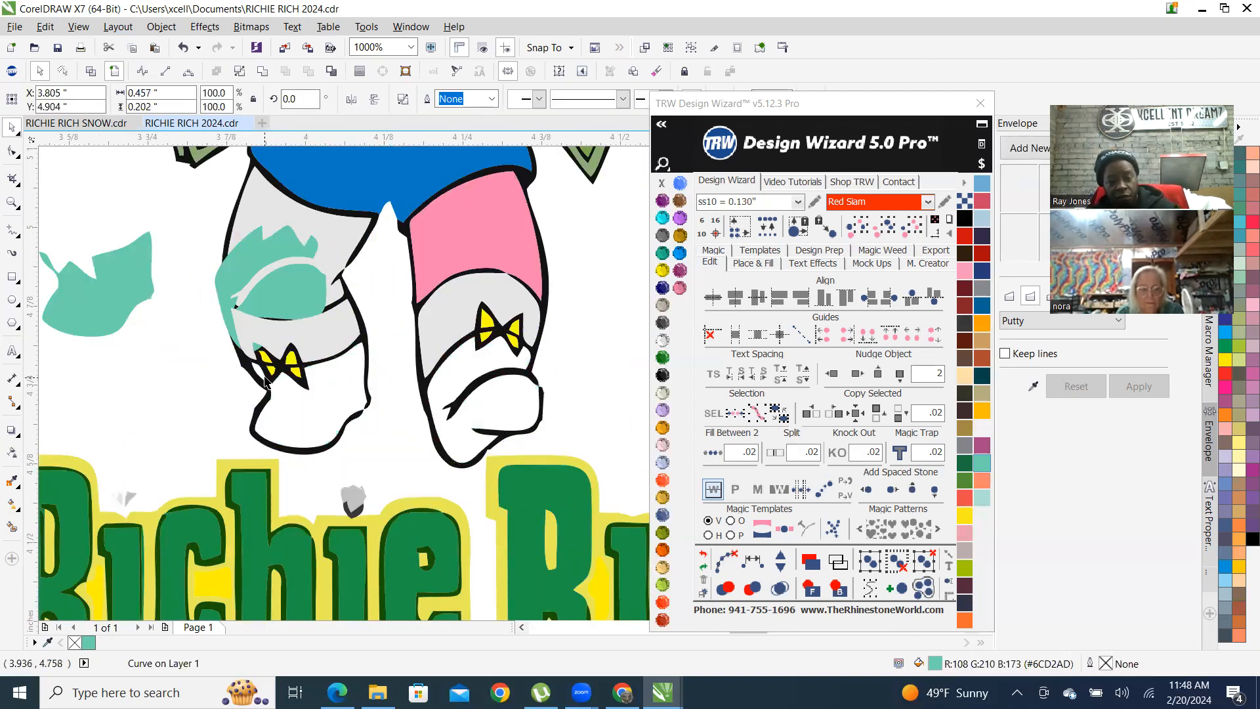
{"action": "key", "text": "ctrl+z"}
Weld the grey upper sock shapes of both legs together, fill the result with Crystal and clear the selection
{"action": "scroll", "coordinate": [492, 295], "scroll_direction": "up", "scroll_amount": 5}
{"action": "scroll", "coordinate": [499, 361], "scroll_direction": "down", "scroll_amount": 4}
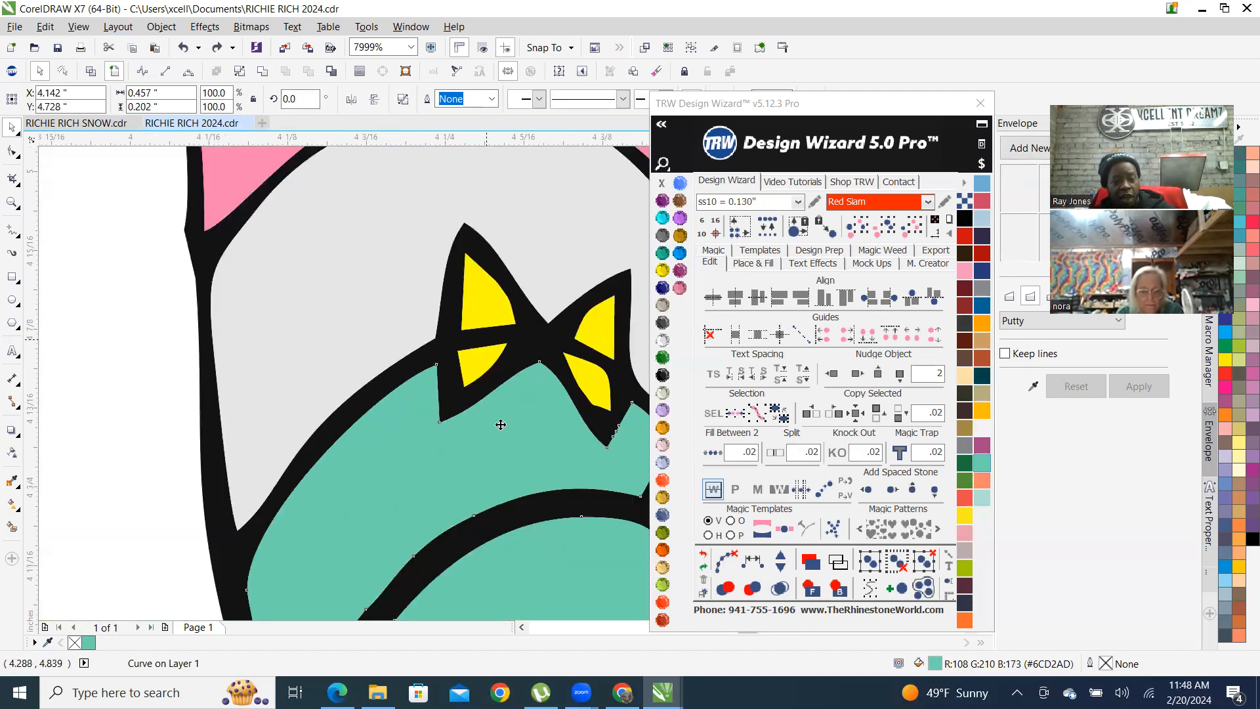
{"action": "scroll", "coordinate": [531, 332], "scroll_direction": "down", "scroll_amount": 2}
{"action": "left_click", "coordinate": [479, 320]}
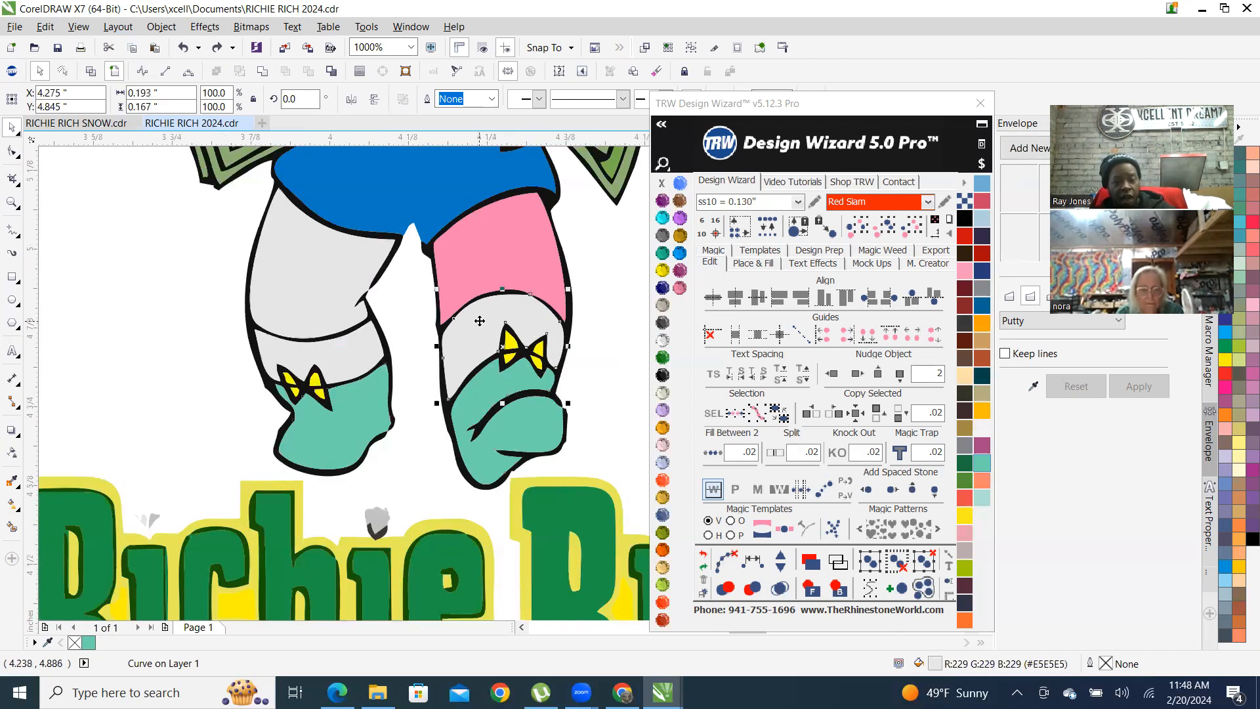
{"action": "left_click", "coordinate": [360, 358], "text": "shift"}
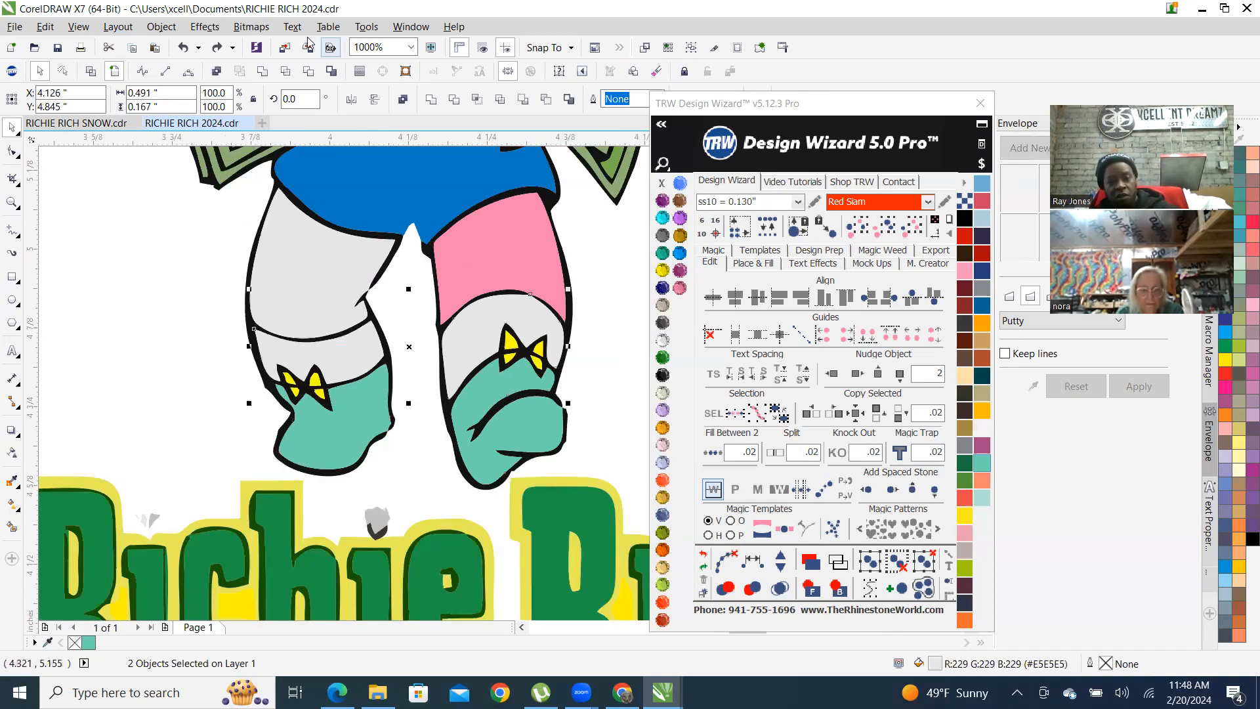
{"action": "left_click", "coordinate": [262, 72]}
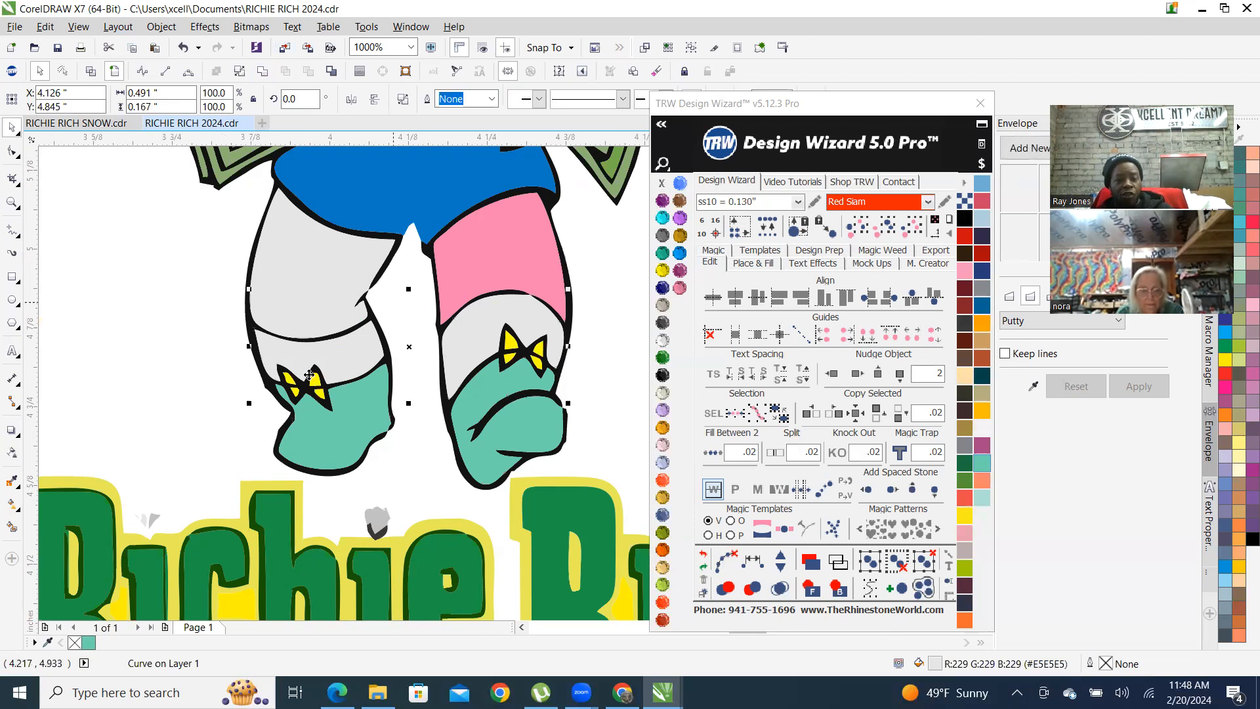
{"action": "left_click", "coordinate": [662, 341]}
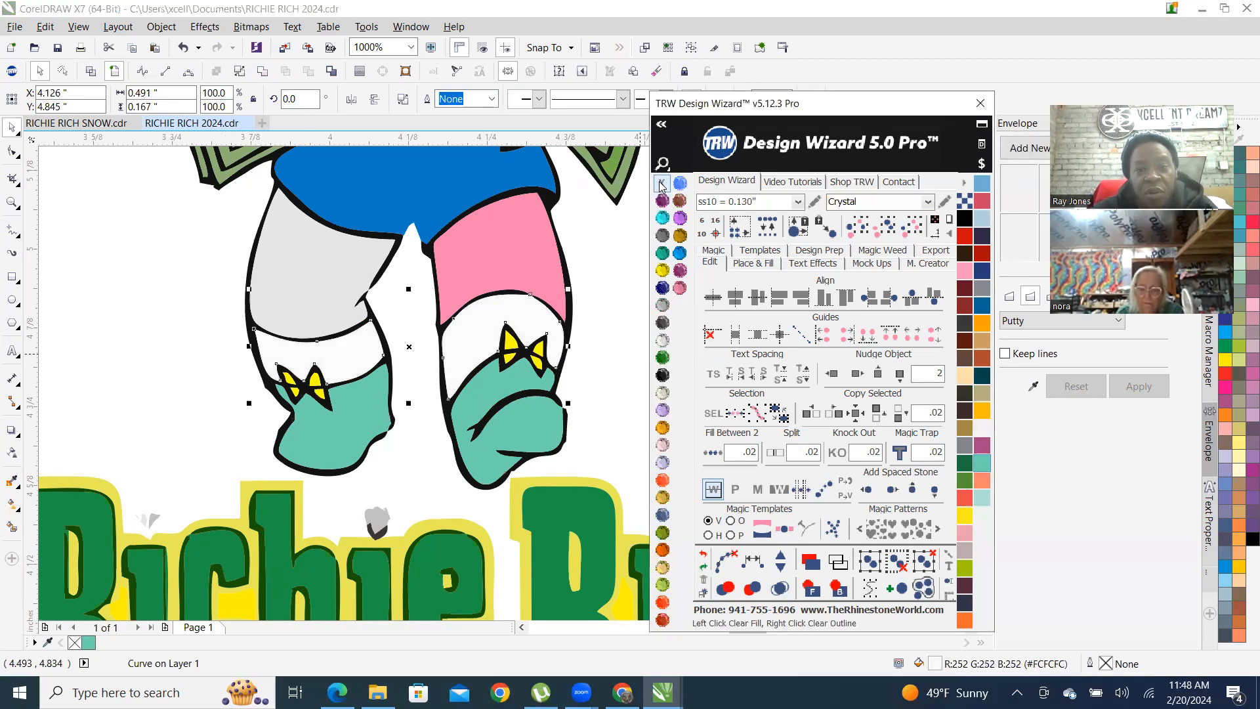
{"action": "scroll", "coordinate": [433, 559], "scroll_direction": "down", "scroll_amount": 1}
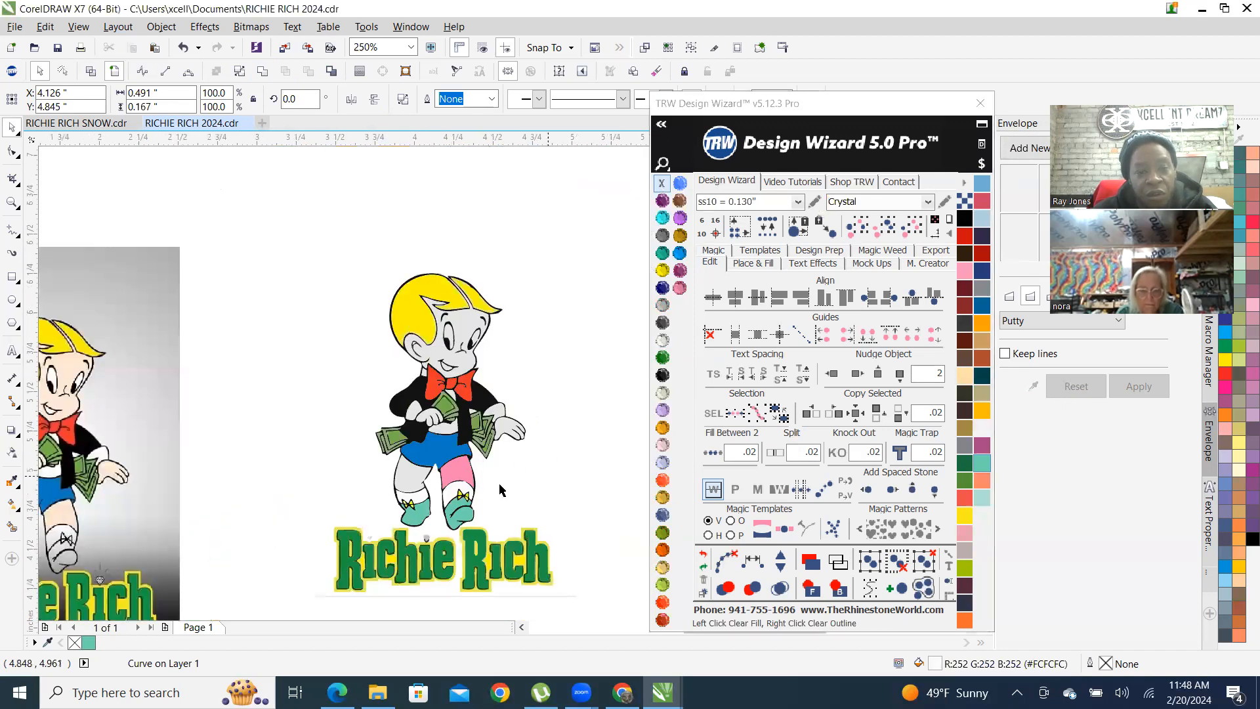
{"action": "key", "text": "Escape"}
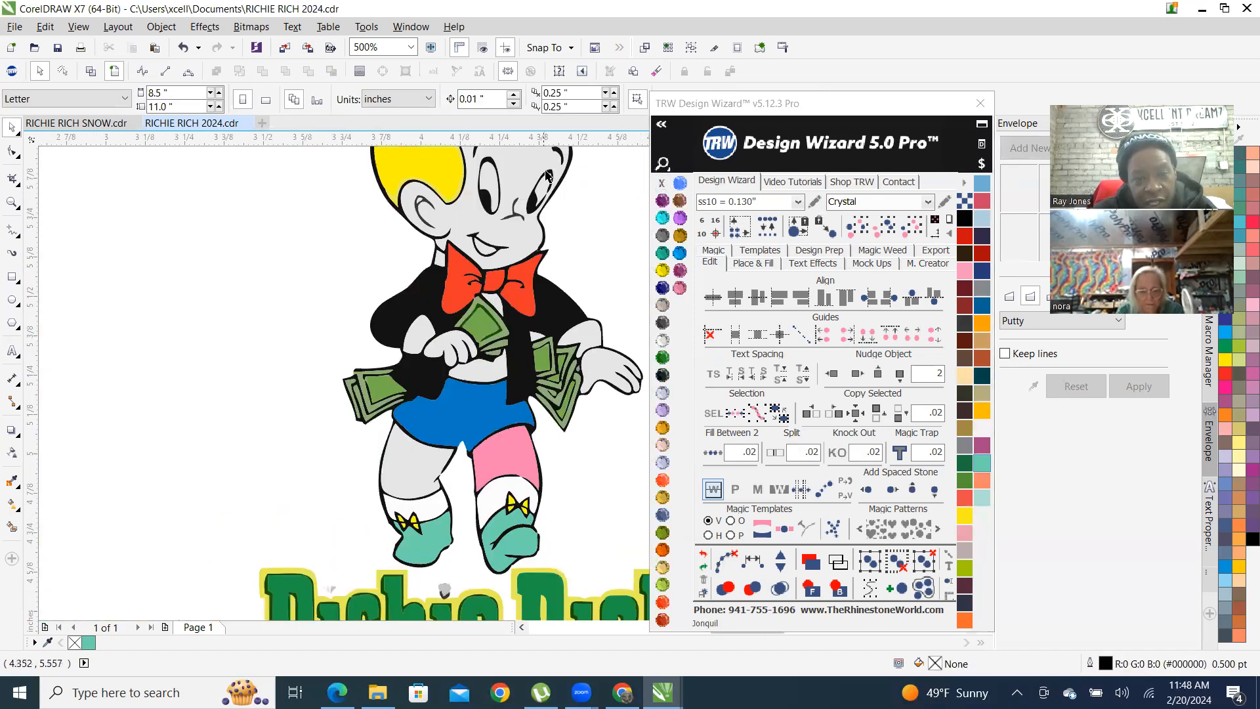
Fill the character's face with Jonquil and clear the selection
{"action": "left_click", "coordinate": [521, 159]}
{"action": "left_click", "coordinate": [663, 394]}
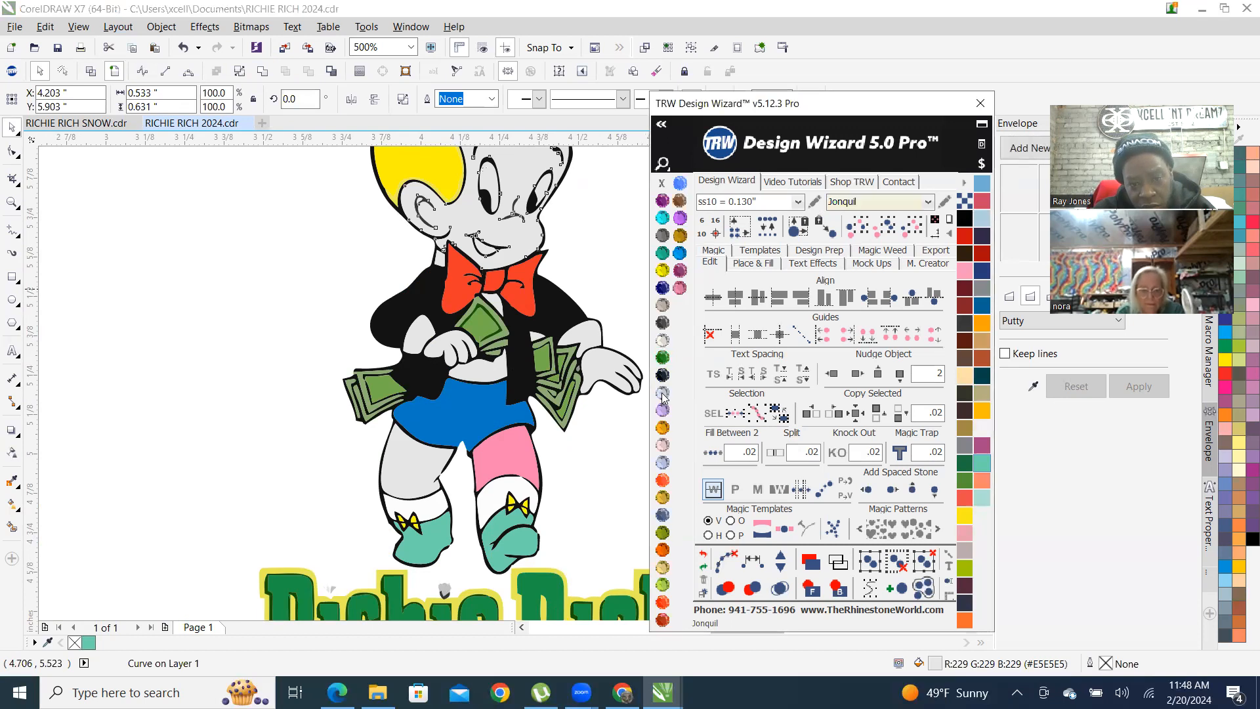
{"action": "scroll", "coordinate": [467, 479], "scroll_direction": "down", "scroll_amount": 1}
{"action": "scroll", "coordinate": [533, 444], "scroll_direction": "up", "scroll_amount": 1}
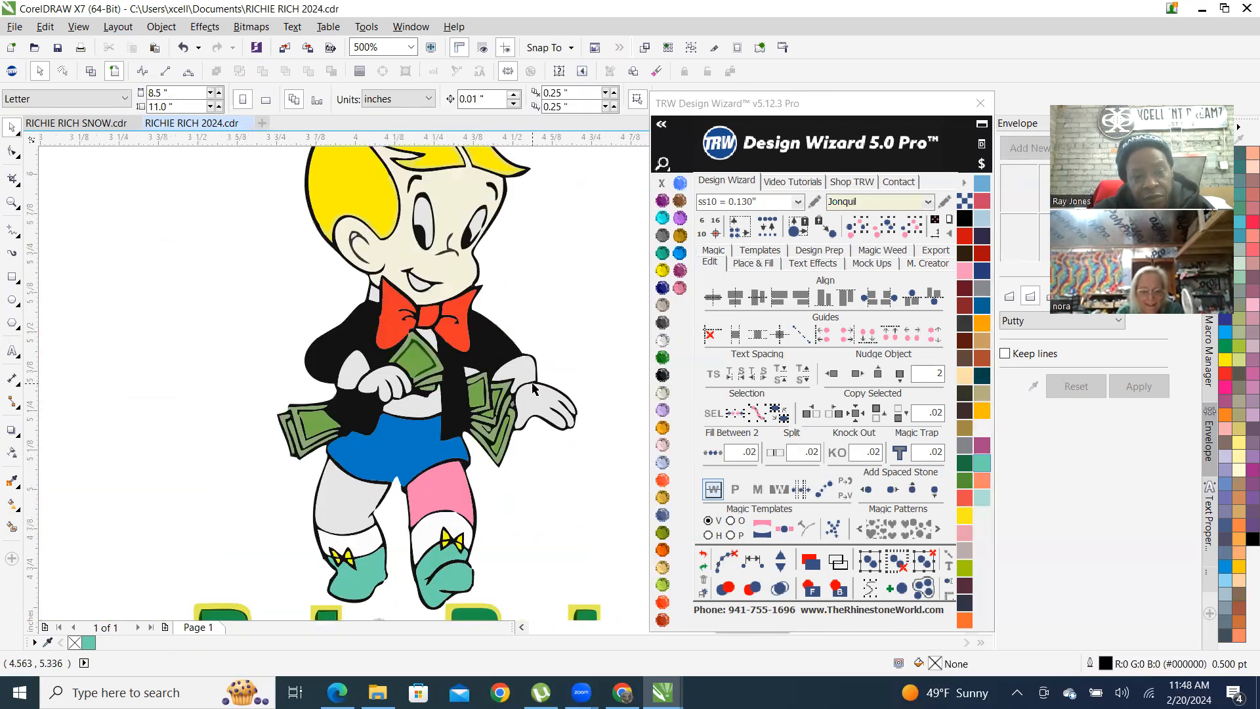
Select the skin shapes of both hands together with the pink leg and the grey leg
{"action": "left_click", "coordinate": [532, 397]}
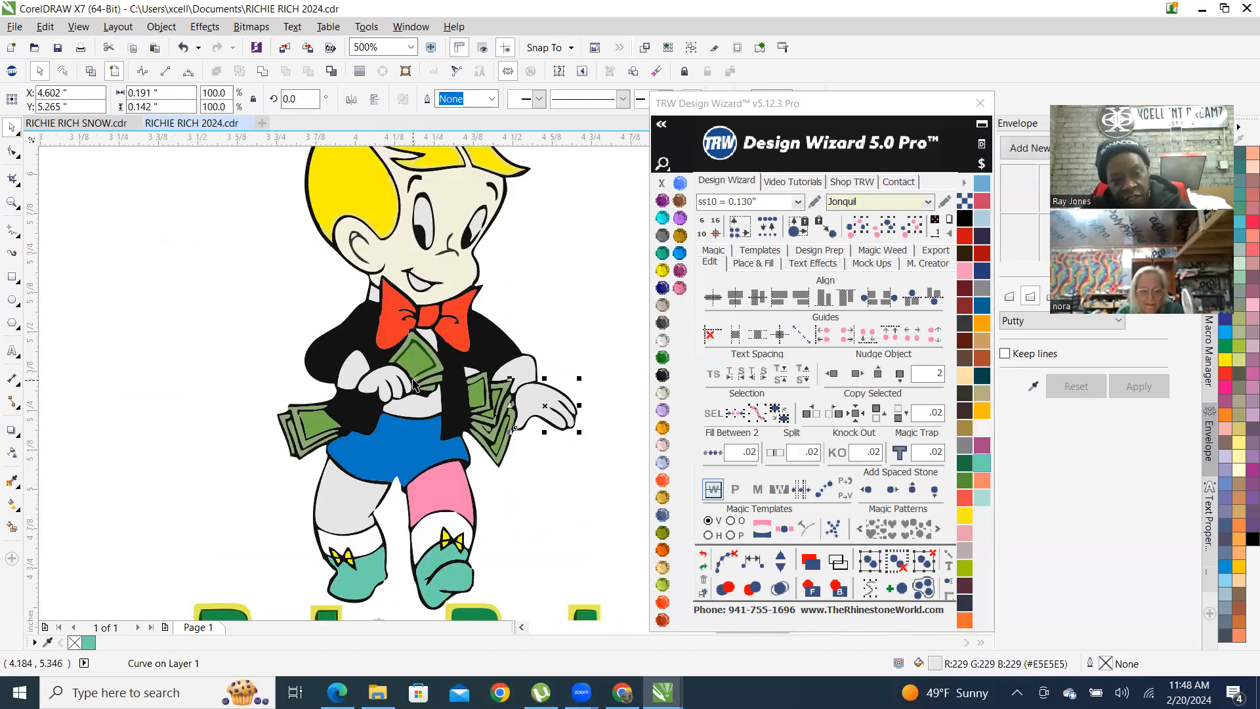
{"action": "scroll", "coordinate": [384, 388], "scroll_direction": "up", "scroll_amount": 1}
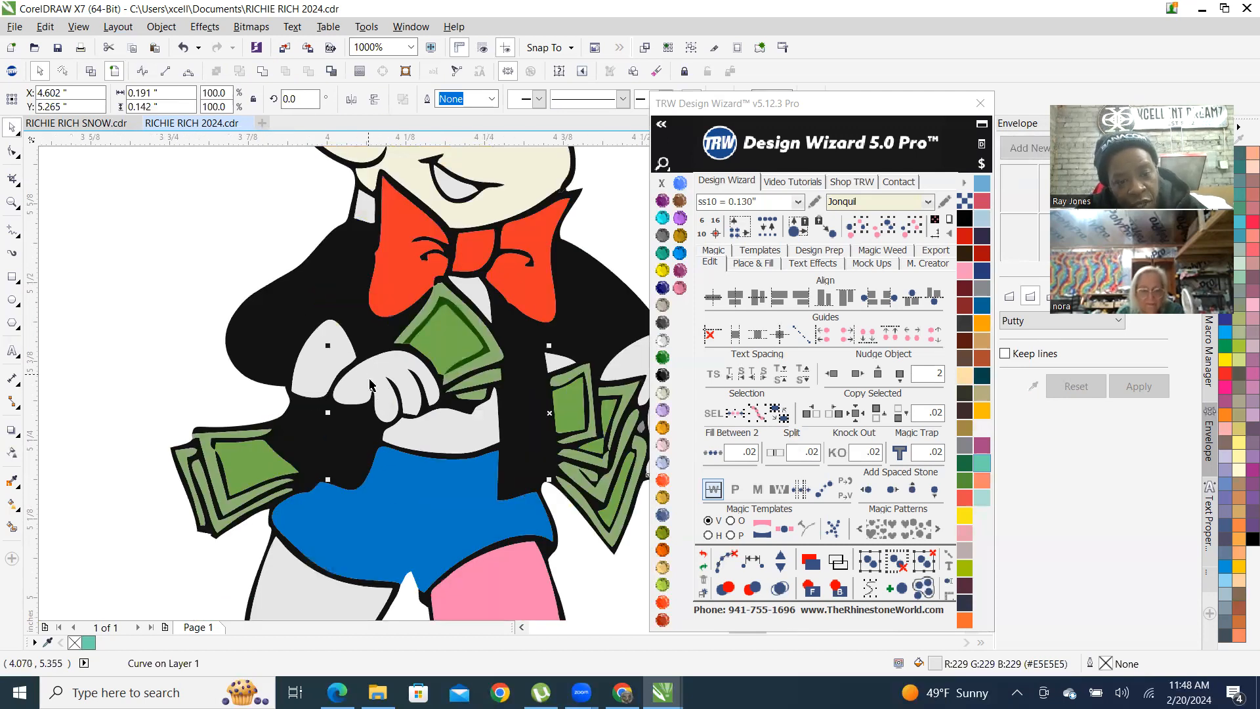
{"action": "left_click", "coordinate": [369, 381], "text": "shift"}
{"action": "scroll", "coordinate": [394, 384], "scroll_direction": "down", "scroll_amount": 2}
{"action": "scroll", "coordinate": [401, 494], "scroll_direction": "up", "scroll_amount": 1}
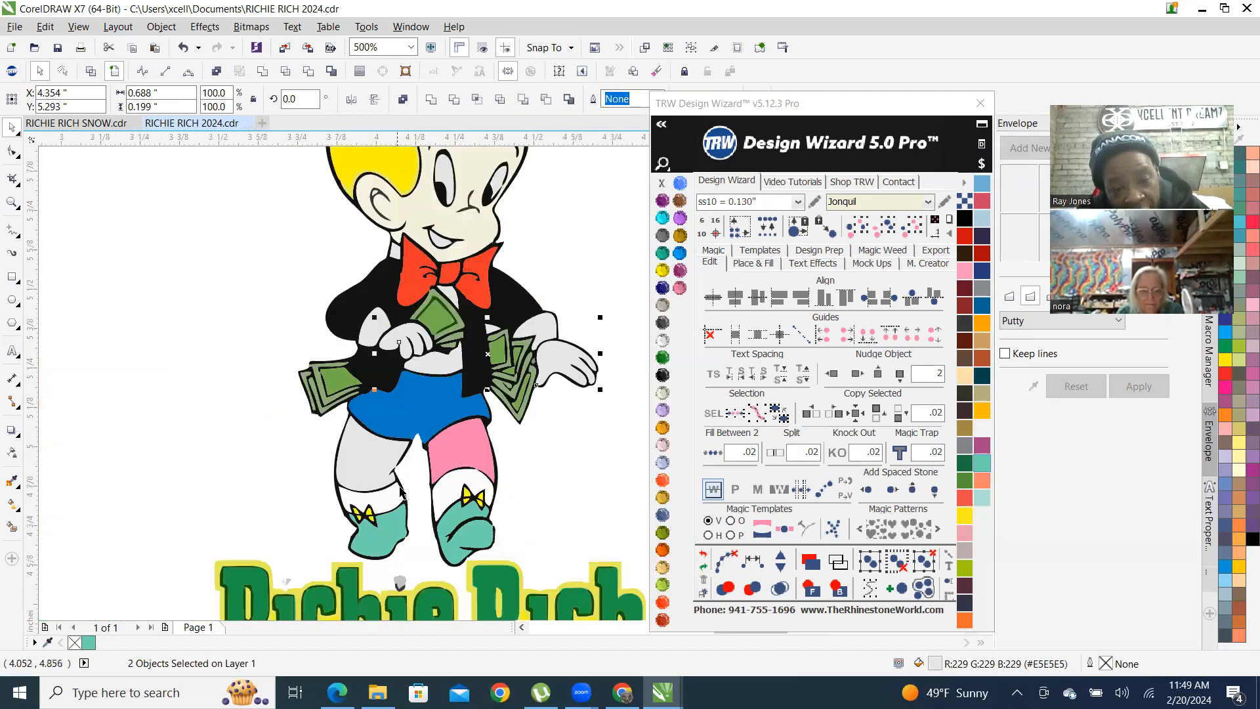
{"action": "left_click", "coordinate": [463, 451], "text": "shift"}
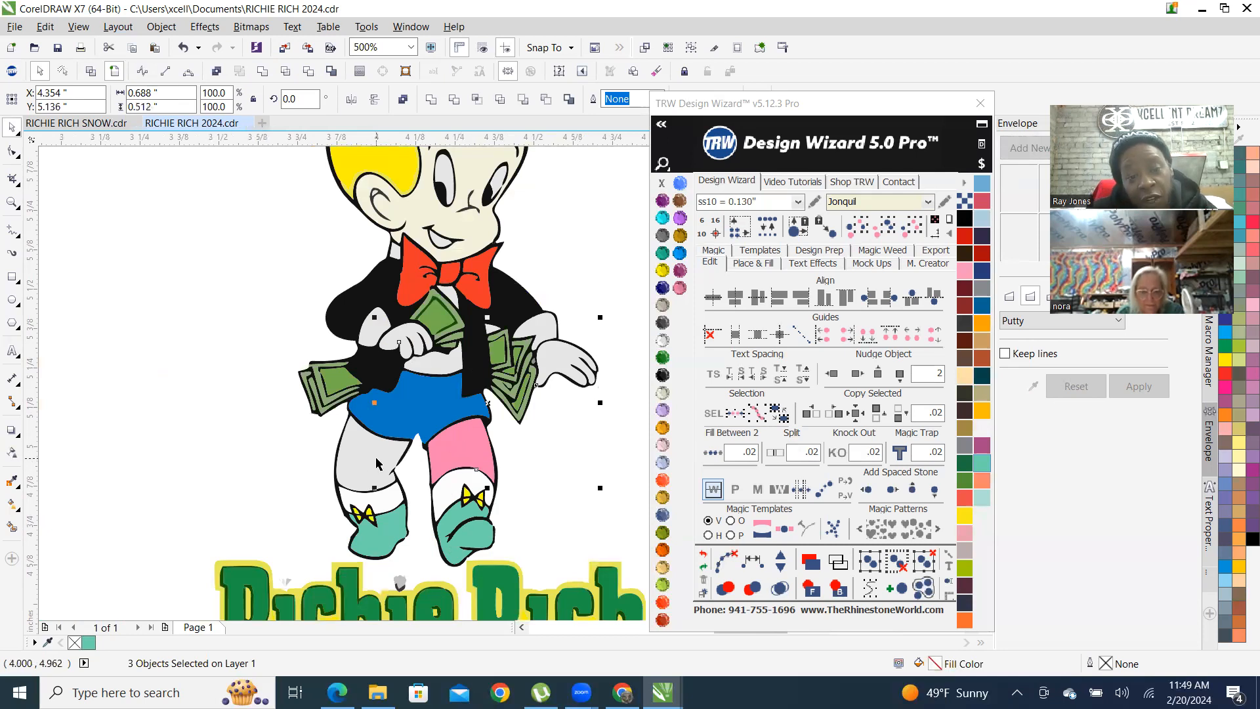
{"action": "left_click", "coordinate": [378, 463], "text": "shift"}
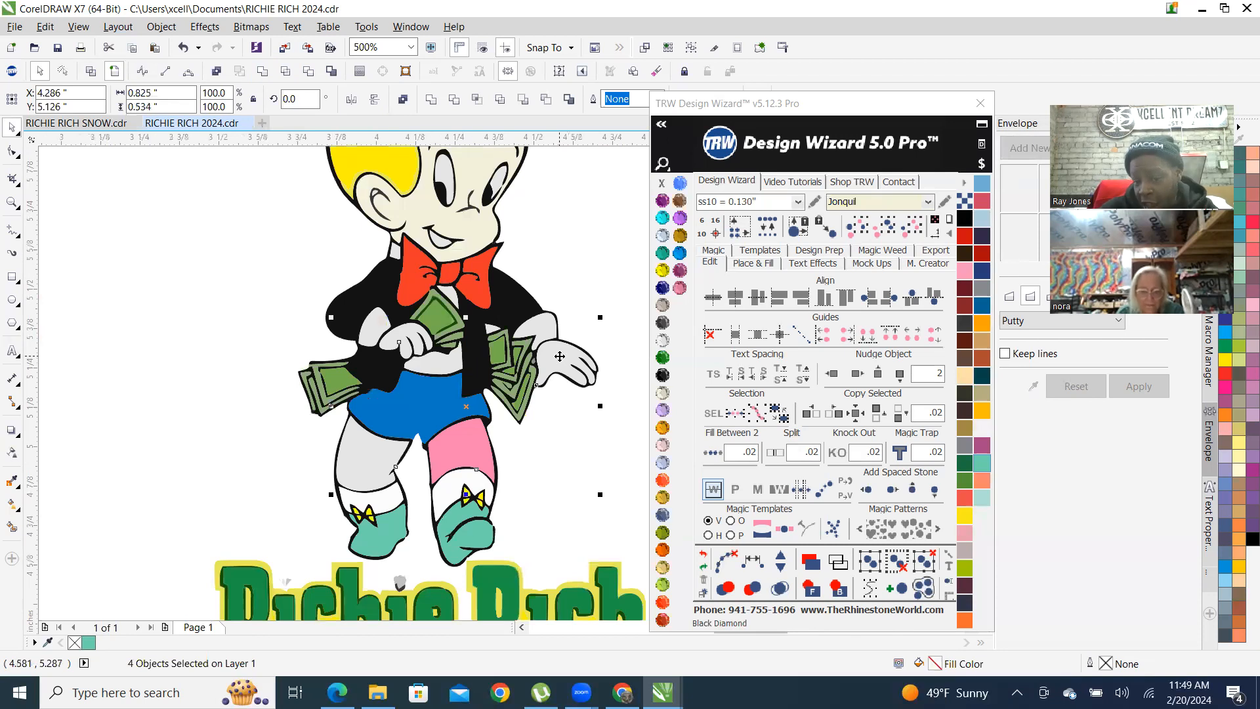
Add the face to the selected hands and legs and combine all five skin shapes into a single curve
{"action": "scroll", "coordinate": [423, 358], "scroll_direction": "down", "scroll_amount": 1}
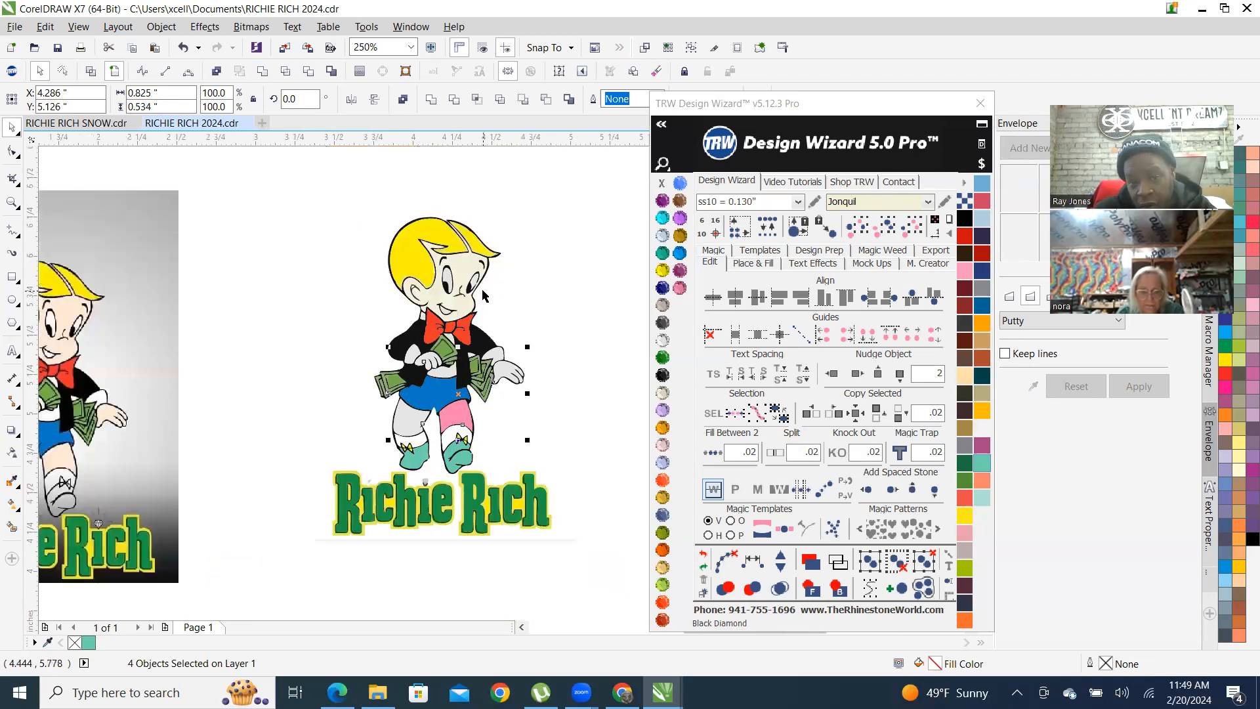
{"action": "scroll", "coordinate": [460, 299], "scroll_direction": "up", "scroll_amount": 1}
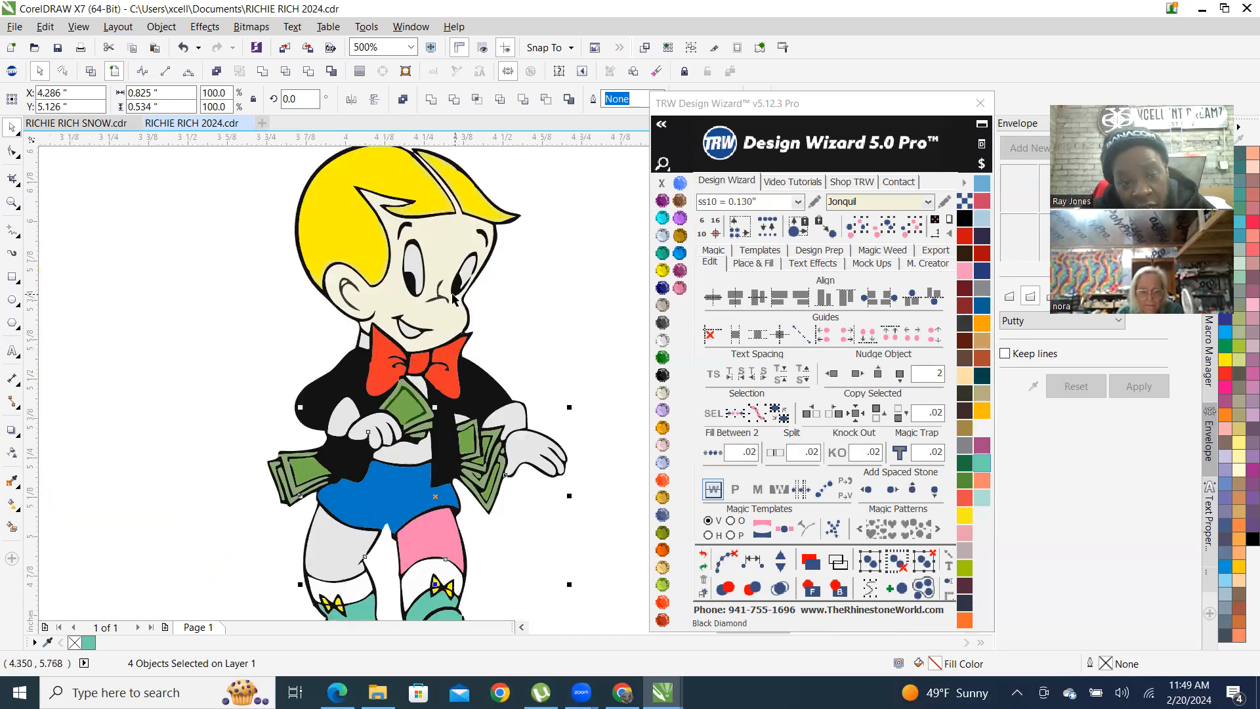
{"action": "left_click", "coordinate": [444, 243], "text": "shift"}
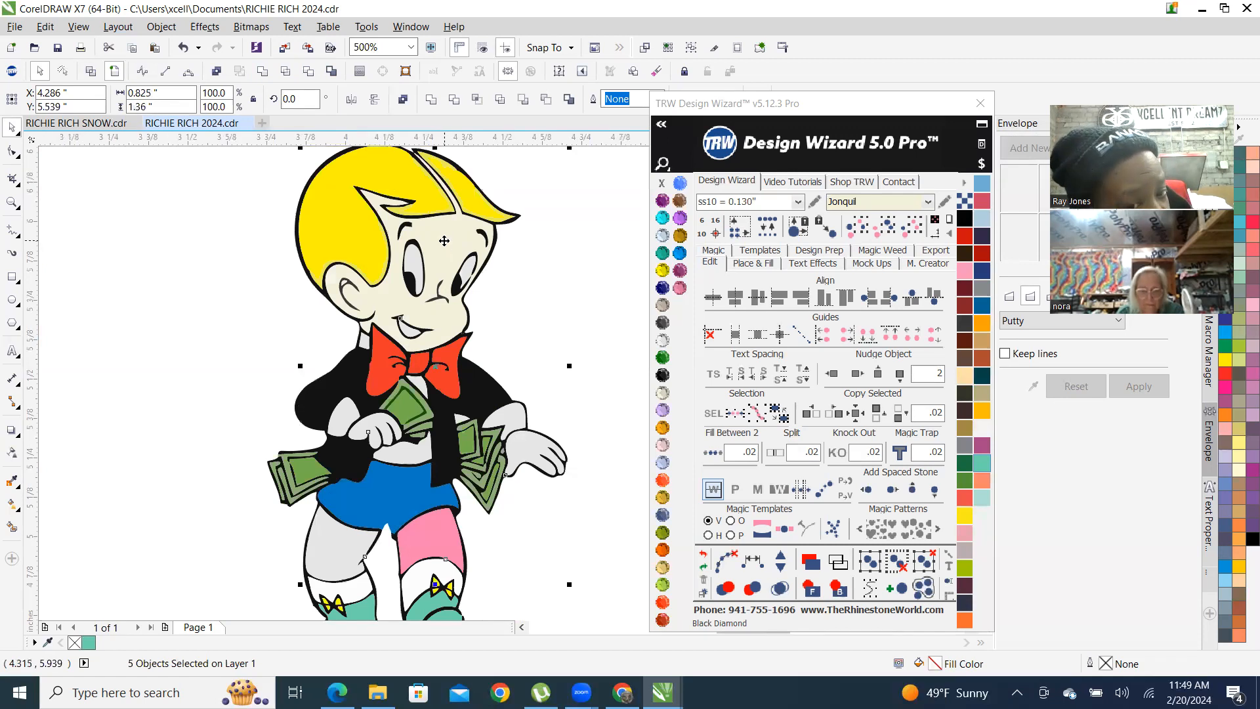
{"action": "right_click", "coordinate": [444, 241]}
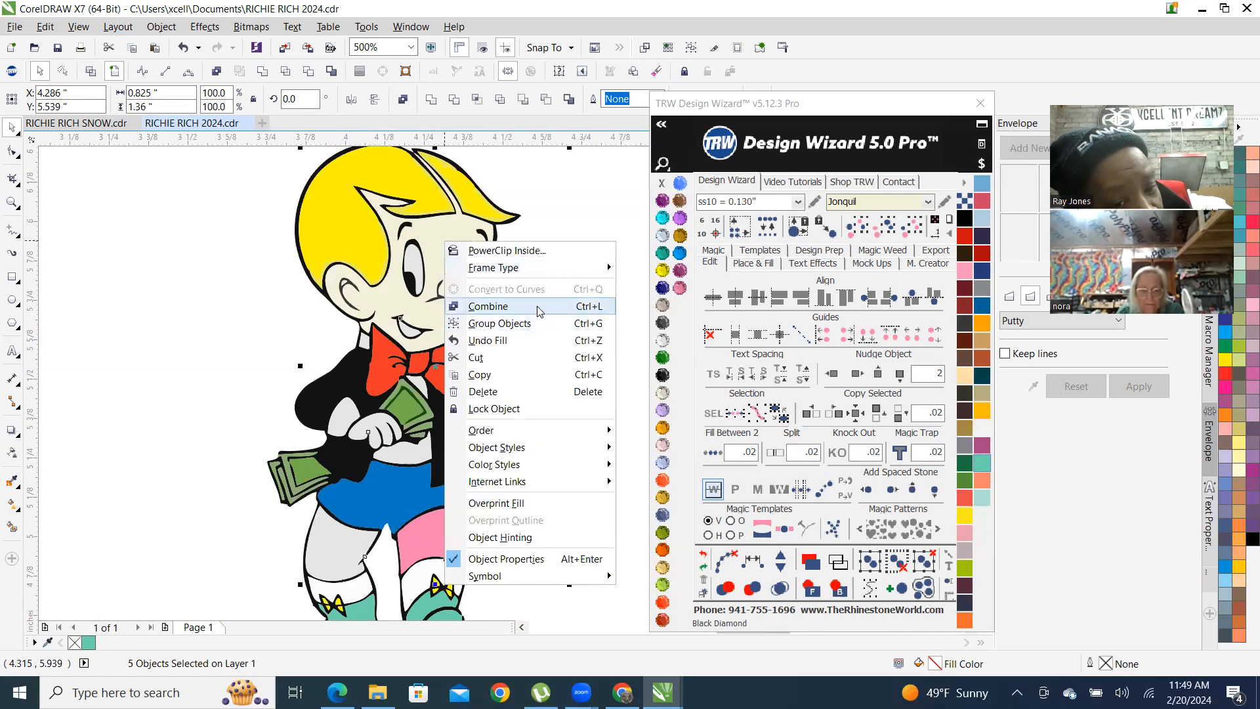
{"action": "left_click", "coordinate": [472, 302]}
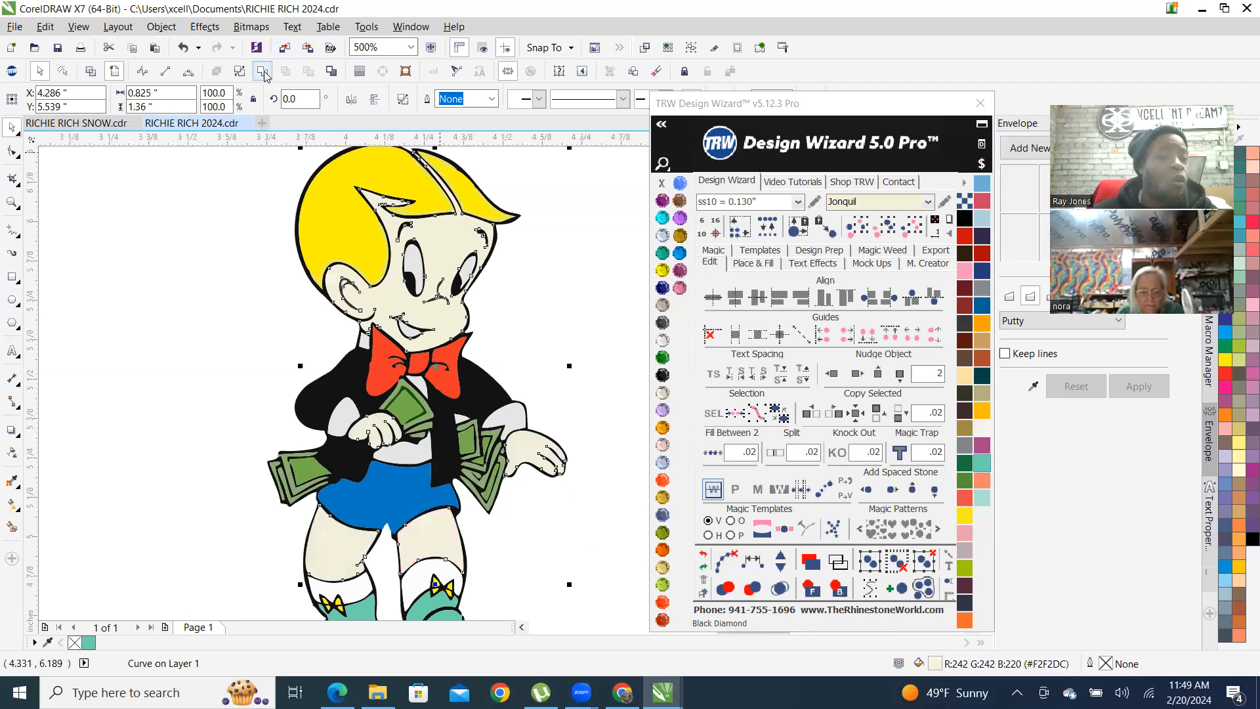
Fill the combined skin curve with Smoked Topaz and clear the selection
{"action": "scroll", "coordinate": [450, 454], "scroll_direction": "down", "scroll_amount": 1}
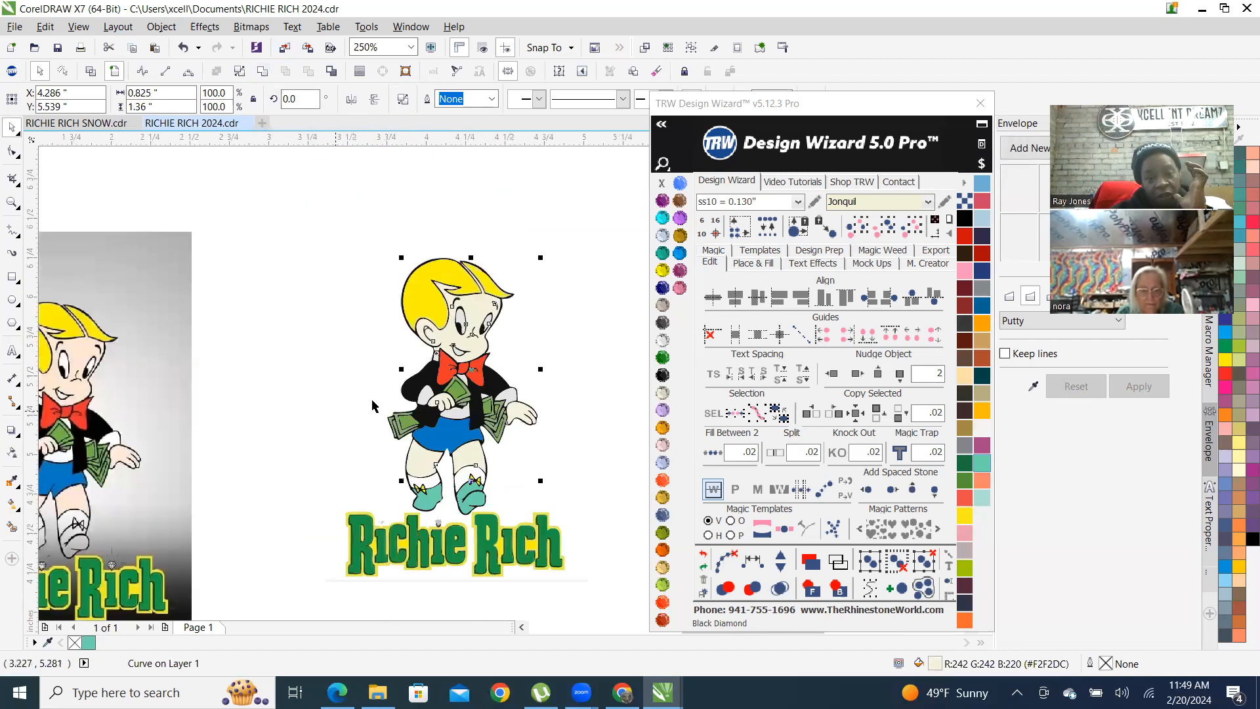
{"action": "scroll", "coordinate": [425, 359], "scroll_direction": "down", "scroll_amount": 1}
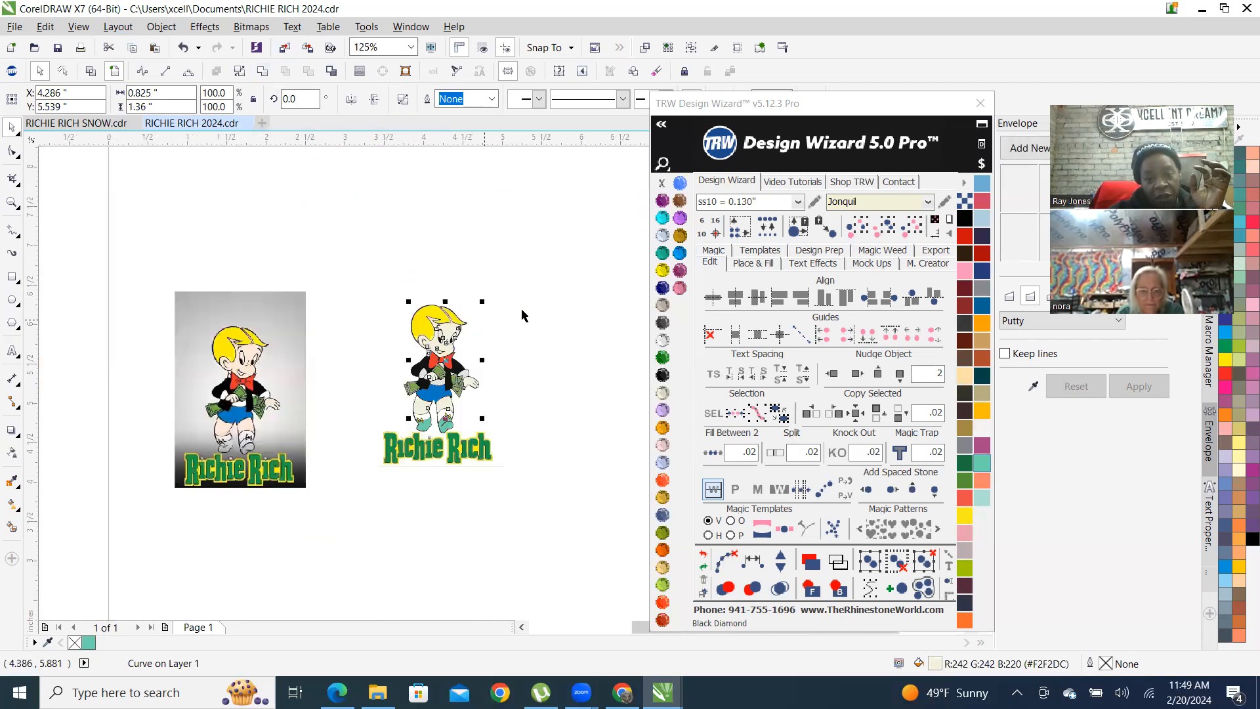
{"action": "left_click", "coordinate": [680, 201]}
{"action": "scroll", "coordinate": [450, 328], "scroll_direction": "up", "scroll_amount": 1}
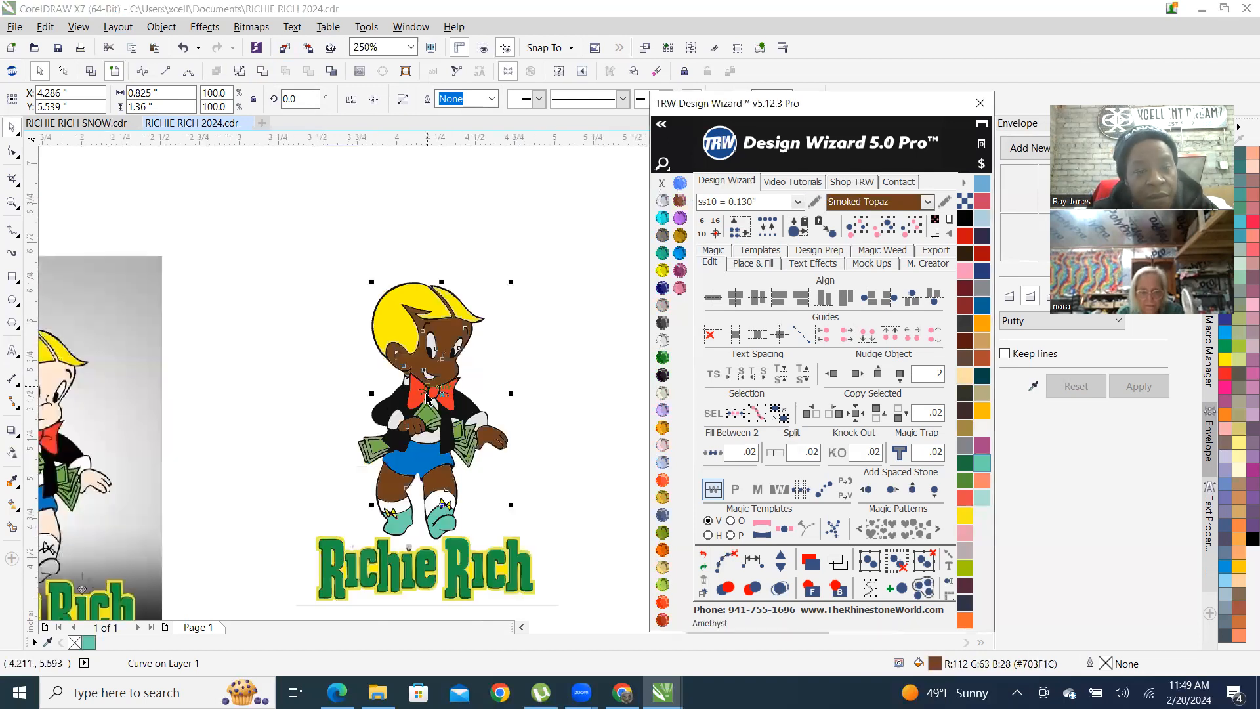
{"action": "left_click", "coordinate": [263, 366]}
{"action": "scroll", "coordinate": [453, 423], "scroll_direction": "up", "scroll_amount": 1}
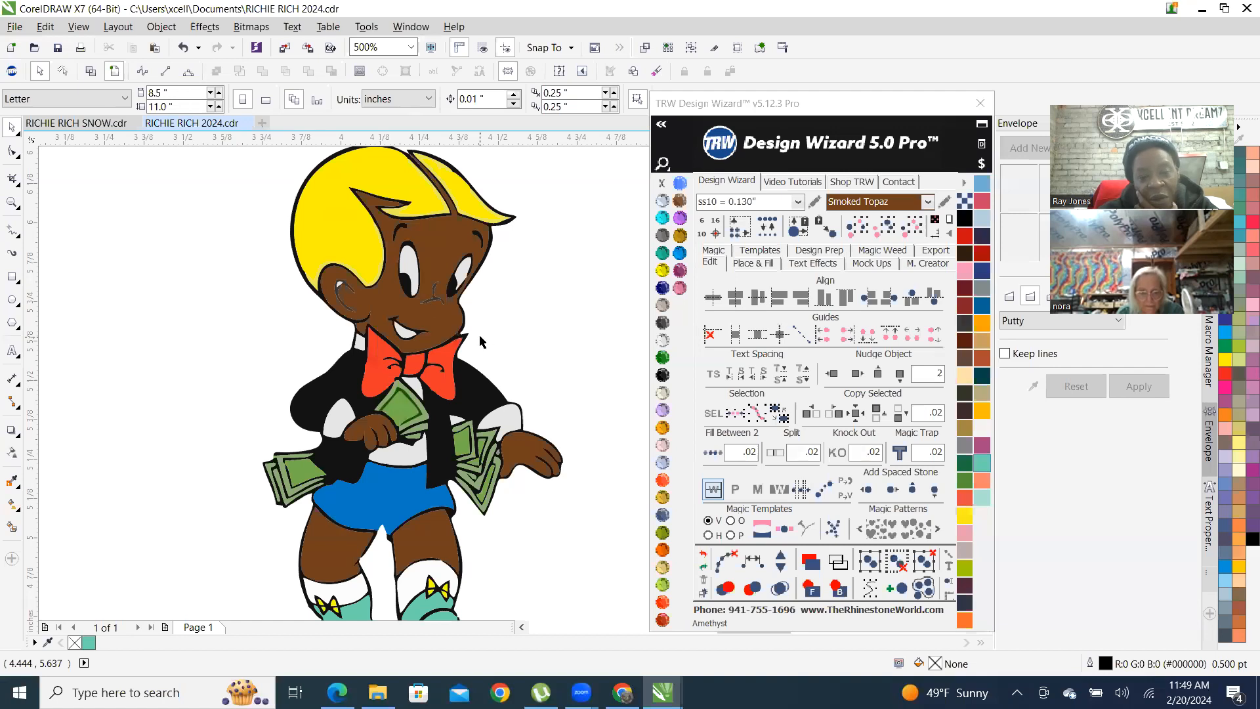
Examine the dark nose line together with the neighbouring eye shape, and clear the selection
{"action": "scroll", "coordinate": [435, 311], "scroll_direction": "up", "scroll_amount": 2}
{"action": "scroll", "coordinate": [459, 394], "scroll_direction": "up", "scroll_amount": 1}
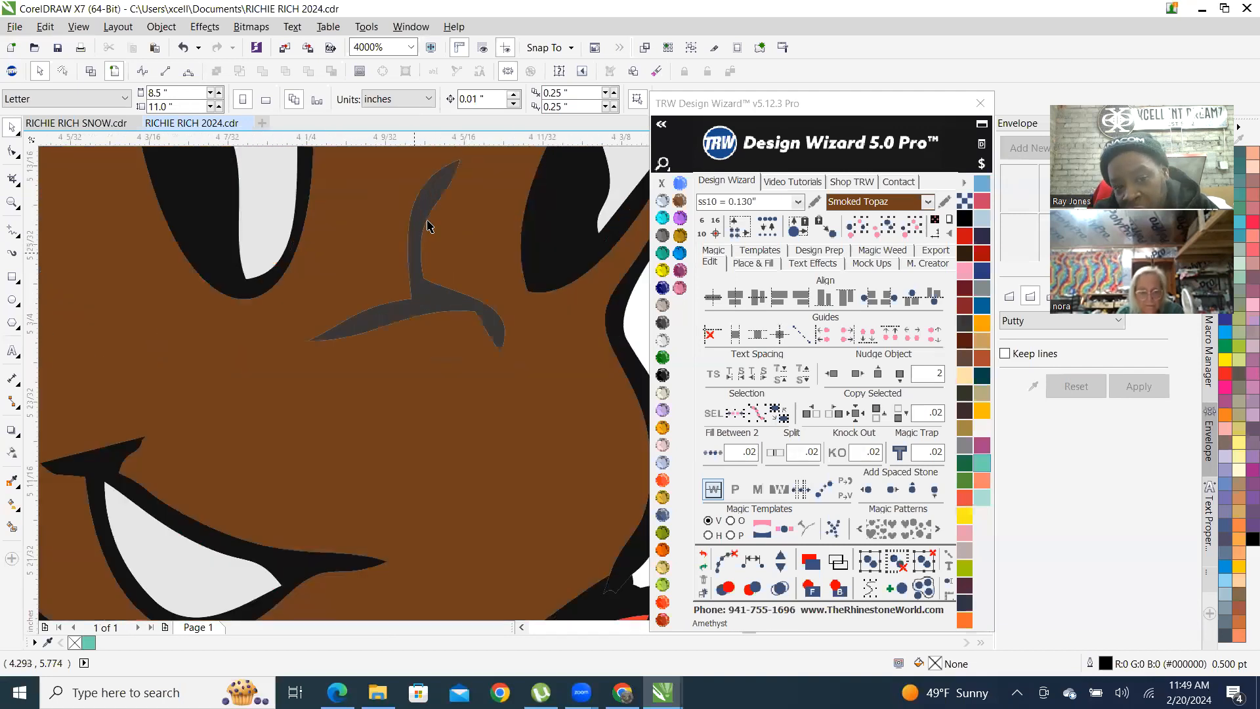
{"action": "scroll", "coordinate": [476, 421], "scroll_direction": "down", "scroll_amount": 4}
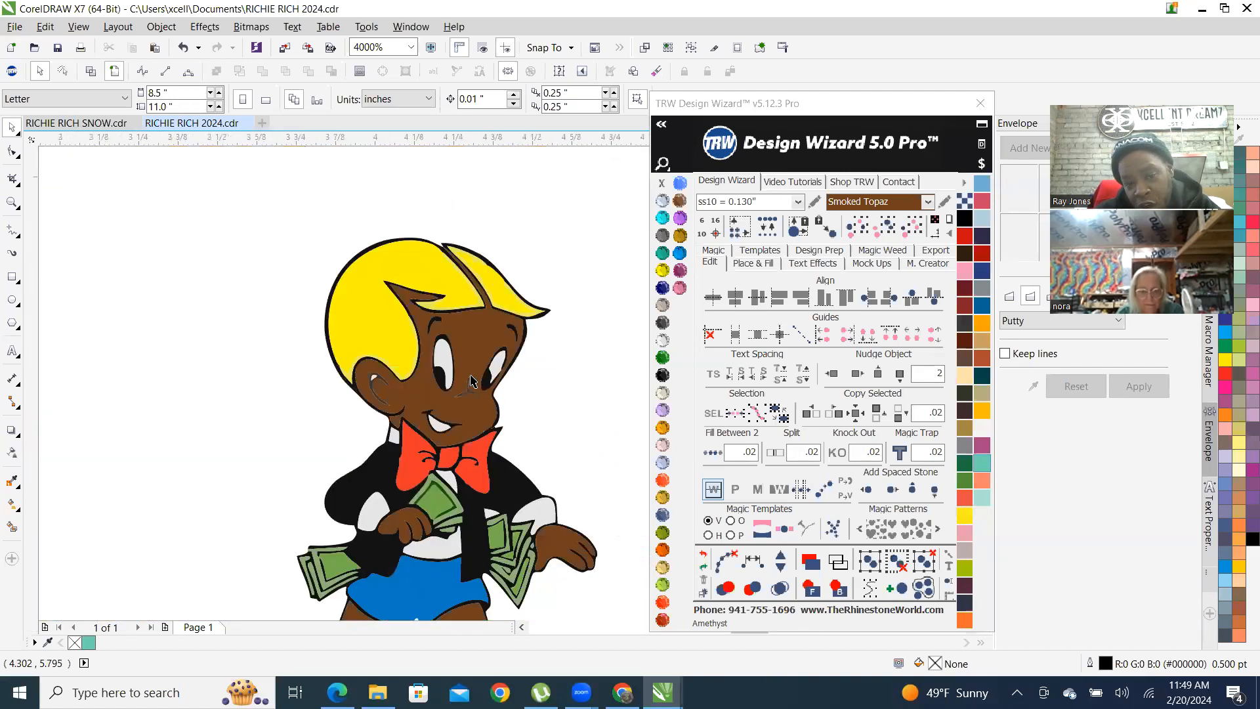
{"action": "scroll", "coordinate": [458, 405], "scroll_direction": "up", "scroll_amount": 4}
{"action": "left_click", "coordinate": [454, 393]}
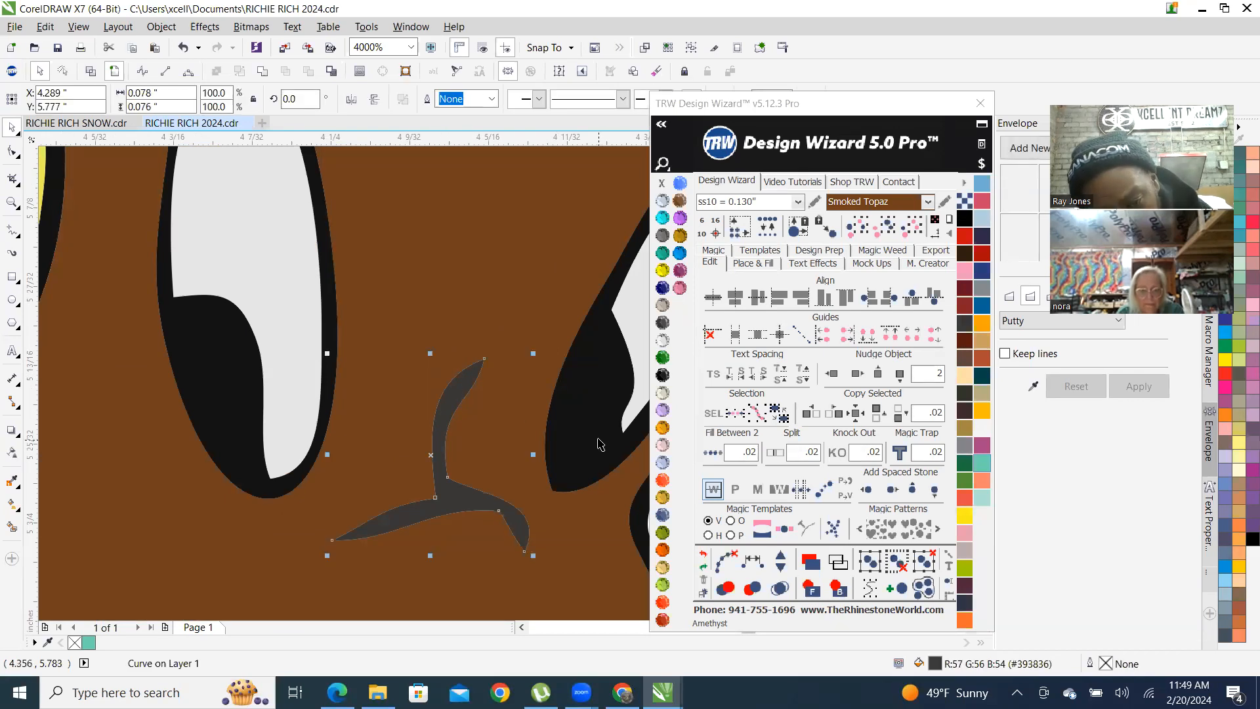
{"action": "left_click", "coordinate": [599, 445], "text": "shift"}
{"action": "scroll", "coordinate": [601, 448], "scroll_direction": "down", "scroll_amount": 2}
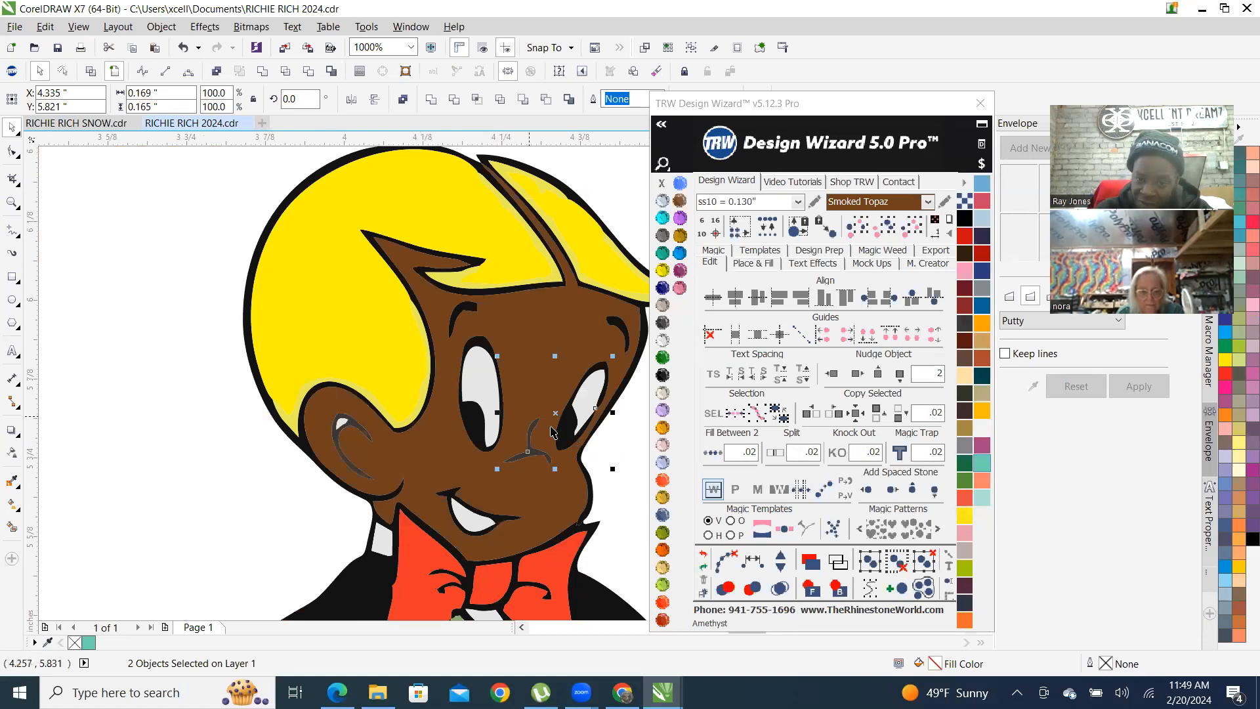
{"action": "scroll", "coordinate": [553, 431], "scroll_direction": "up", "scroll_amount": 1}
{"action": "scroll", "coordinate": [440, 437], "scroll_direction": "down", "scroll_amount": 1}
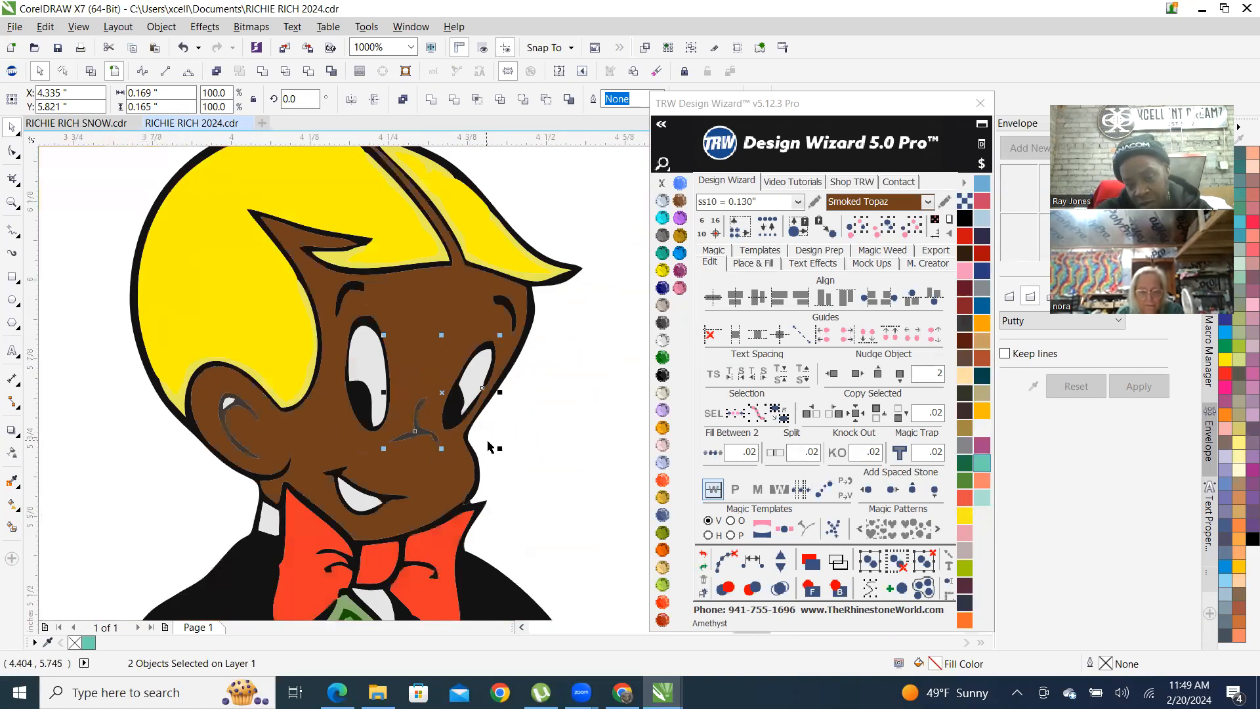
{"action": "scroll", "coordinate": [572, 373], "scroll_direction": "down", "scroll_amount": 1}
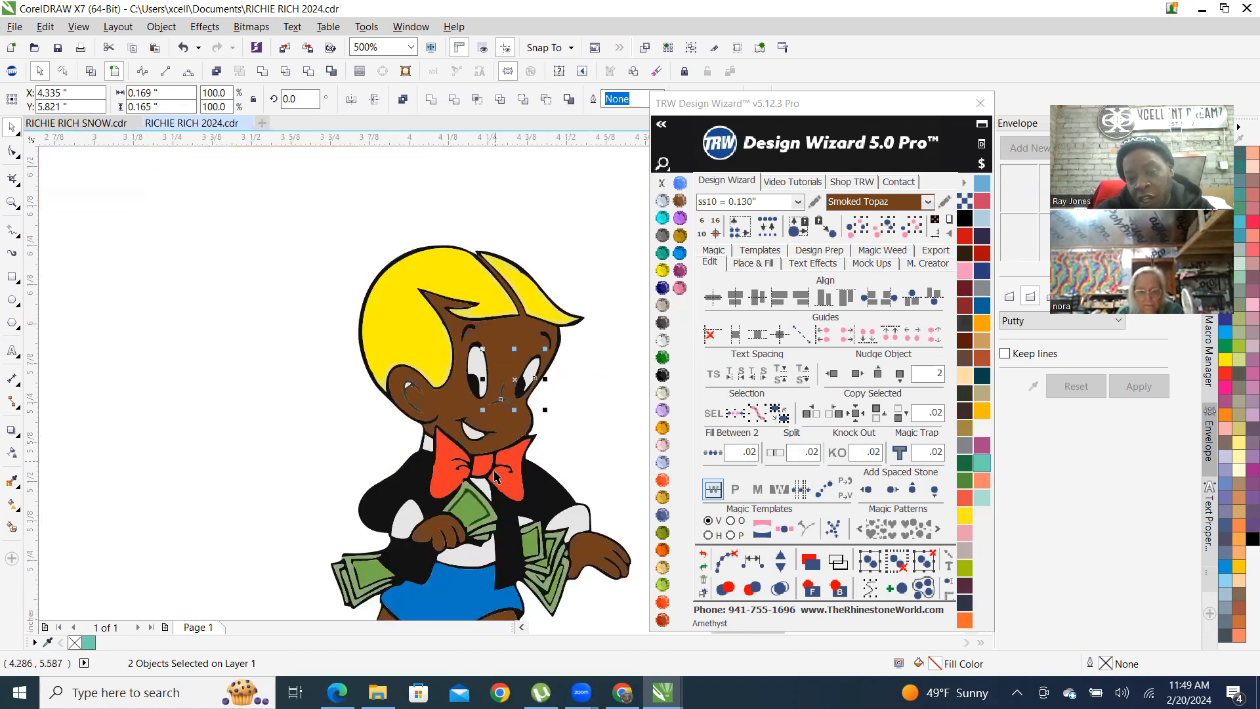
{"action": "scroll", "coordinate": [469, 356], "scroll_direction": "down", "scroll_amount": 1}
{"action": "scroll", "coordinate": [430, 408], "scroll_direction": "up", "scroll_amount": 1}
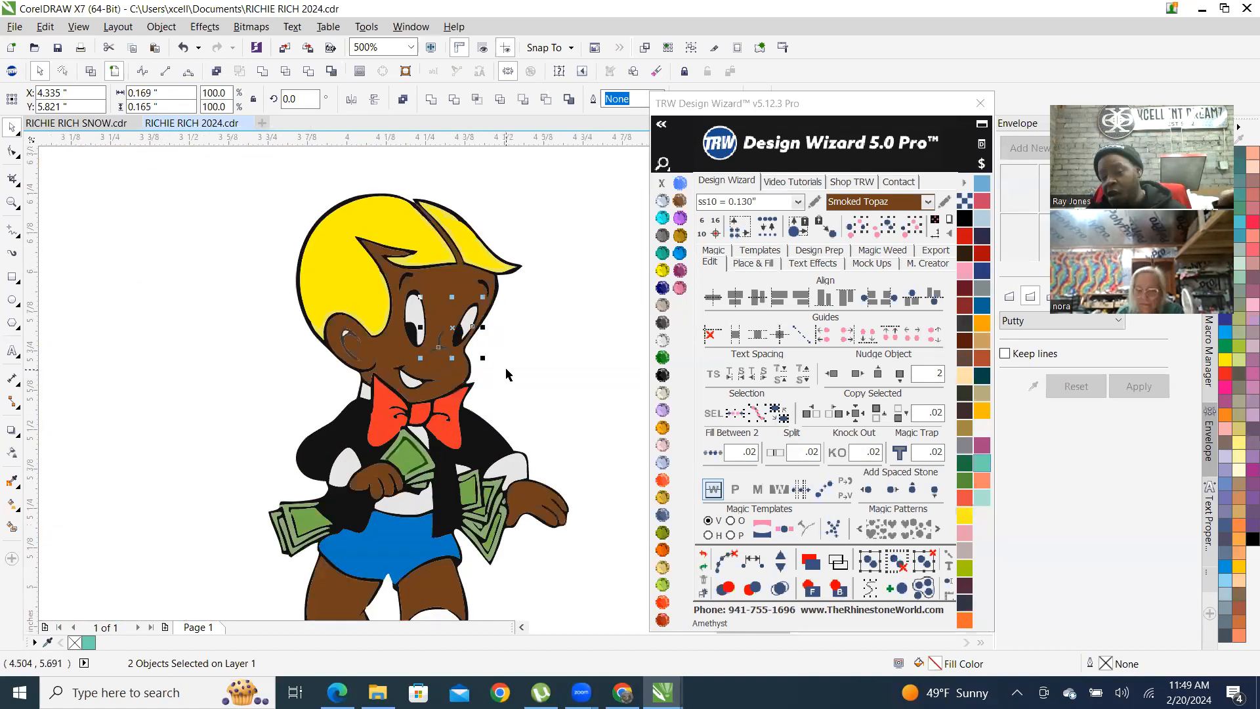
{"action": "scroll", "coordinate": [506, 374], "scroll_direction": "up", "scroll_amount": 1}
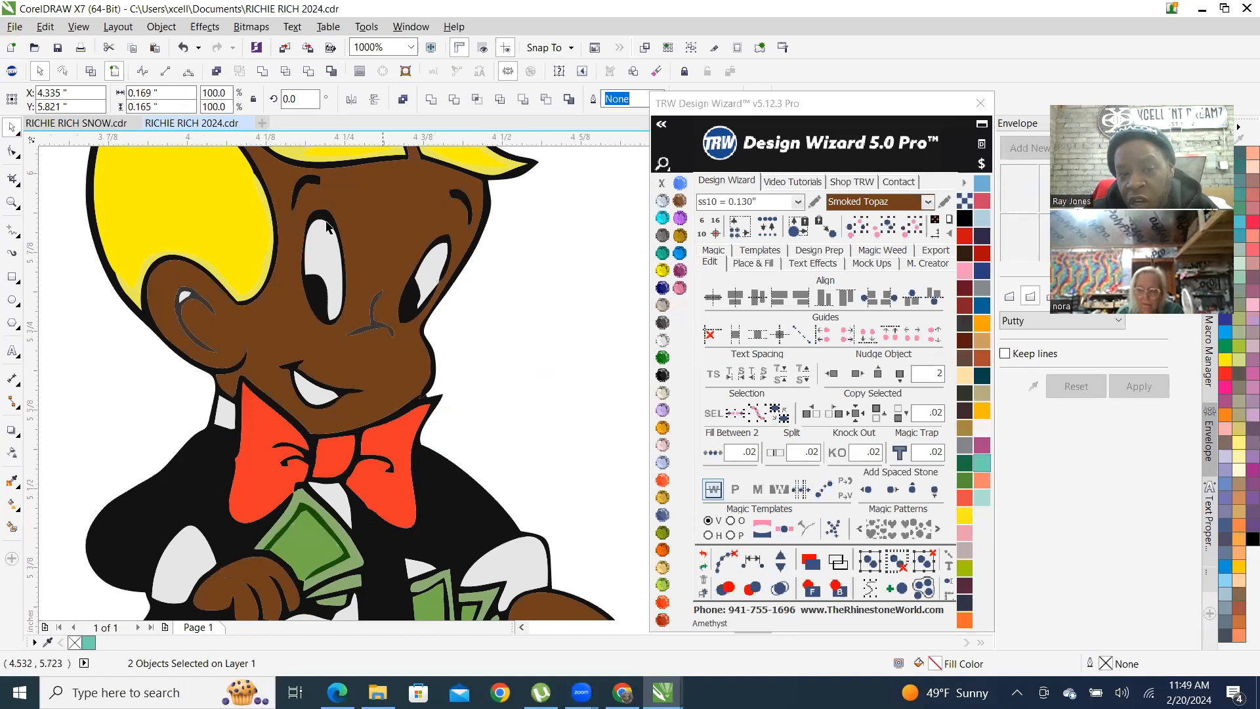
{"action": "key", "text": "Escape"}
Inspect the eyebrow shapes on the face and clear the selection
{"action": "scroll", "coordinate": [202, 236], "scroll_direction": "up", "scroll_amount": 1}
{"action": "scroll", "coordinate": [195, 368], "scroll_direction": "down", "scroll_amount": 1}
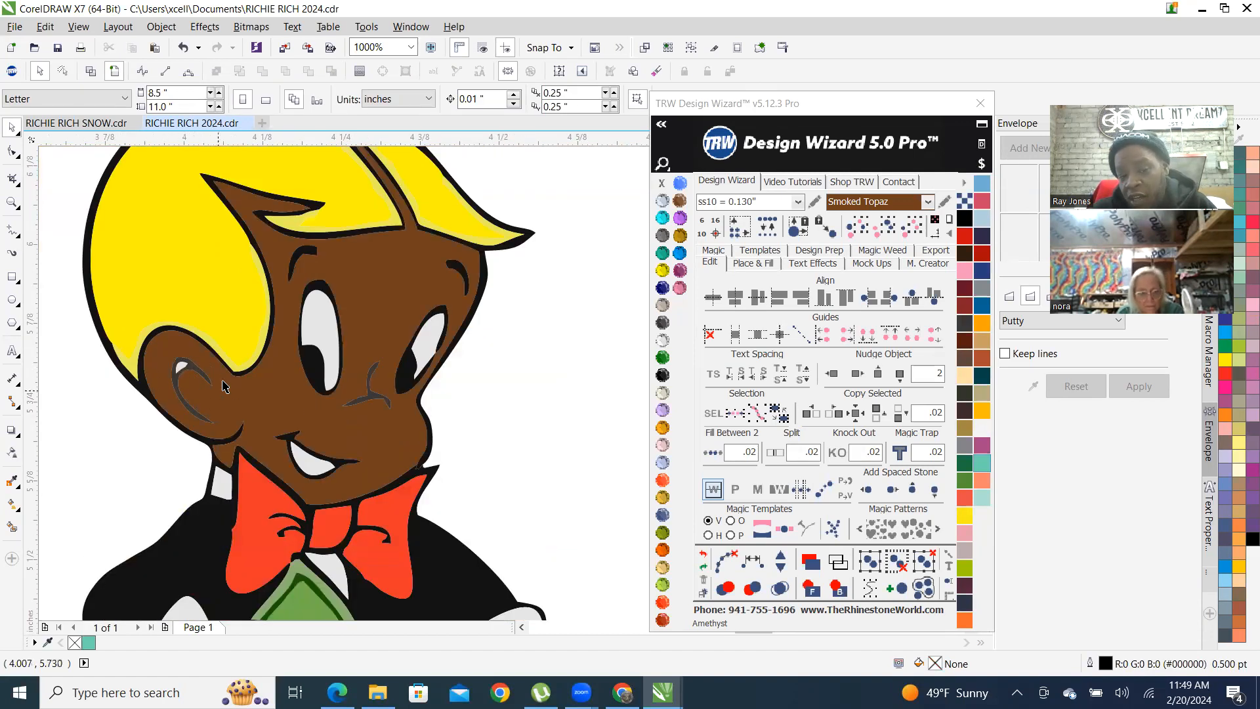
{"action": "scroll", "coordinate": [308, 250], "scroll_direction": "up", "scroll_amount": 1}
{"action": "left_click", "coordinate": [312, 257]}
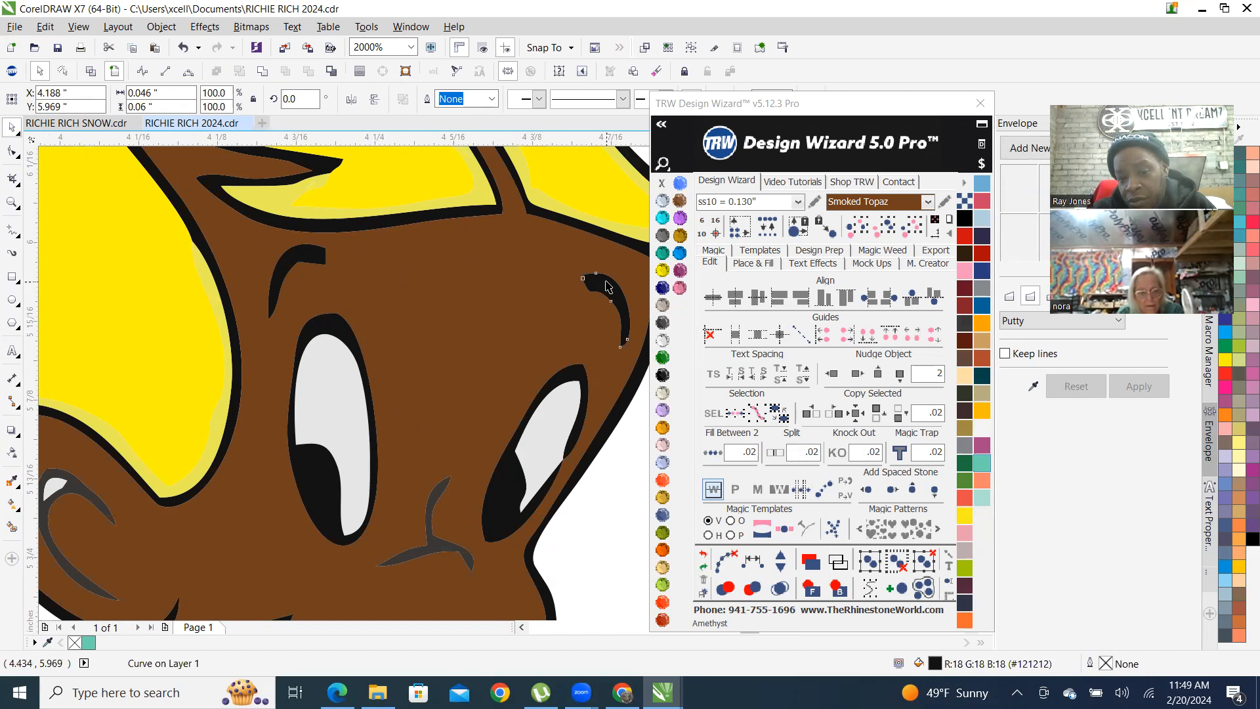
{"action": "scroll", "coordinate": [428, 299], "scroll_direction": "down", "scroll_amount": 3}
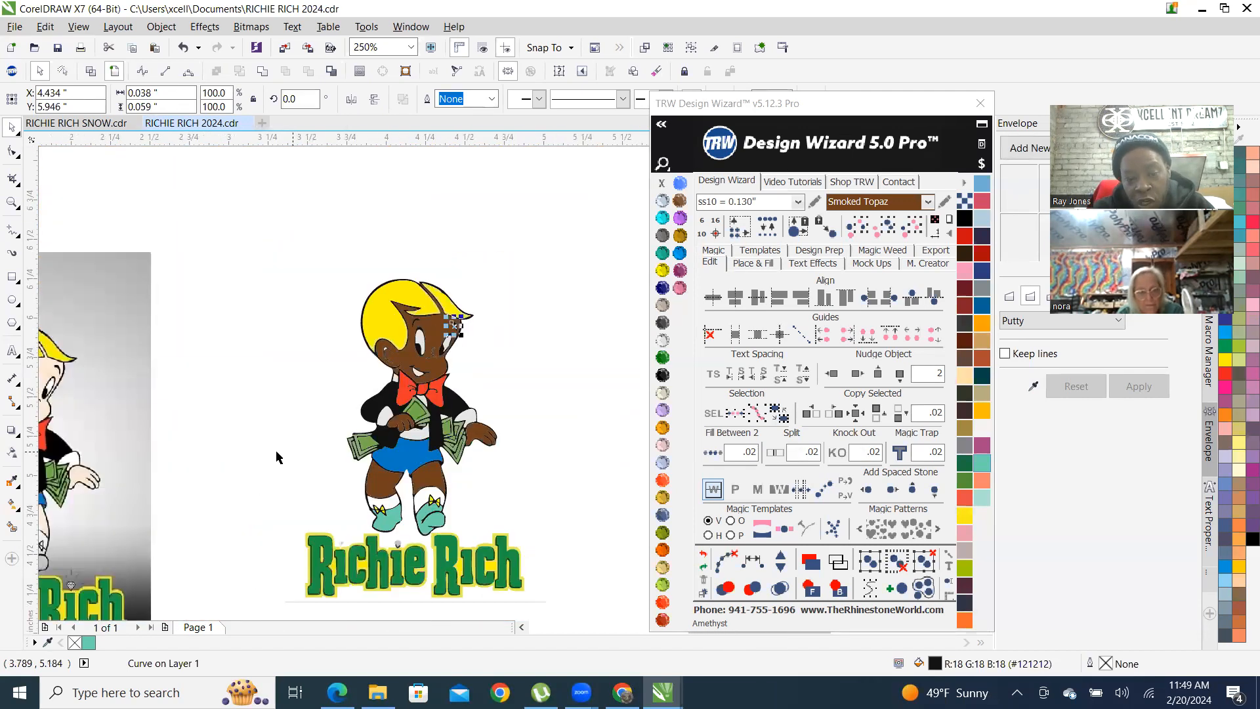
{"action": "left_click", "coordinate": [256, 445]}
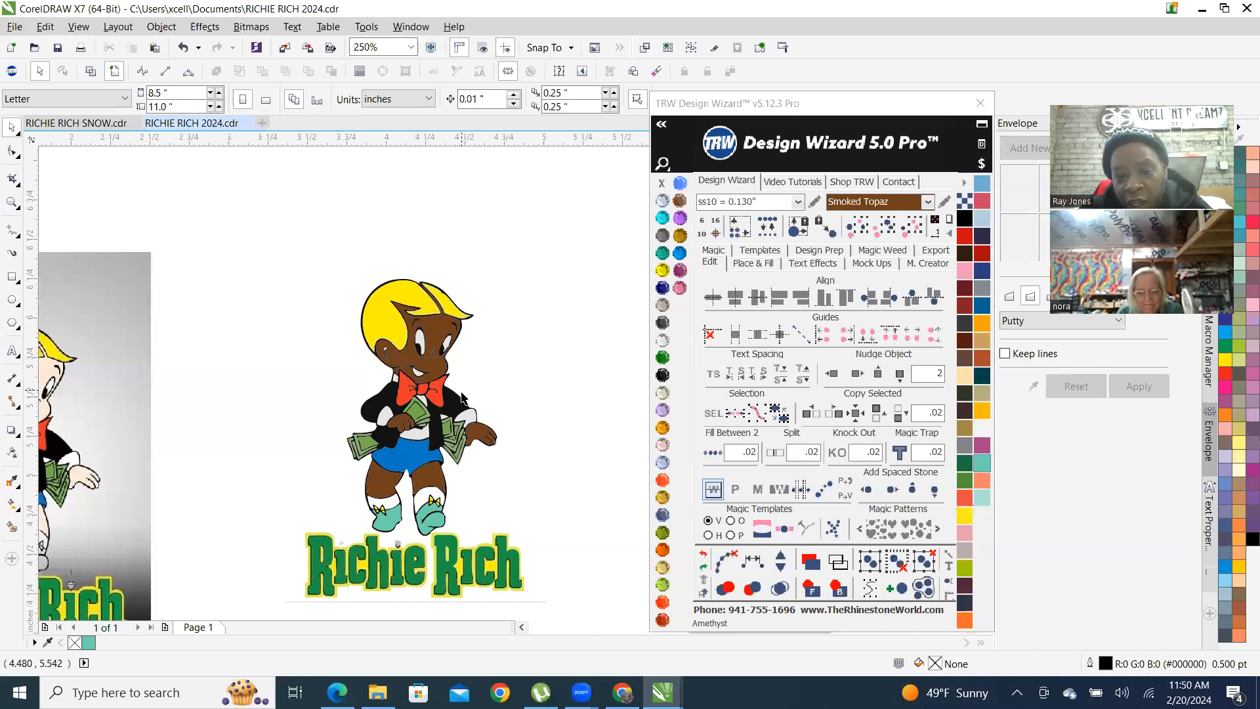
Move the black outline and all shapes sharing its fill 2 inches to the right of the coloured figure, and clear the selection
{"action": "left_click", "coordinate": [453, 405]}
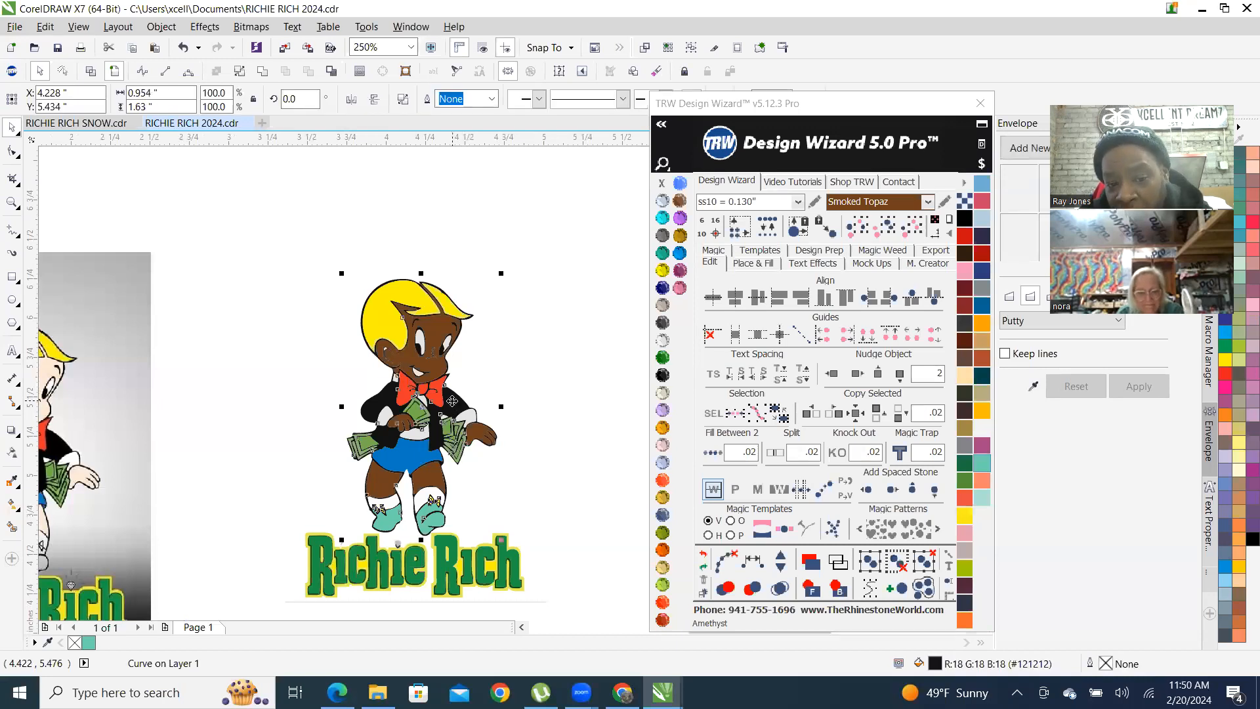
{"action": "left_click", "coordinate": [886, 228]}
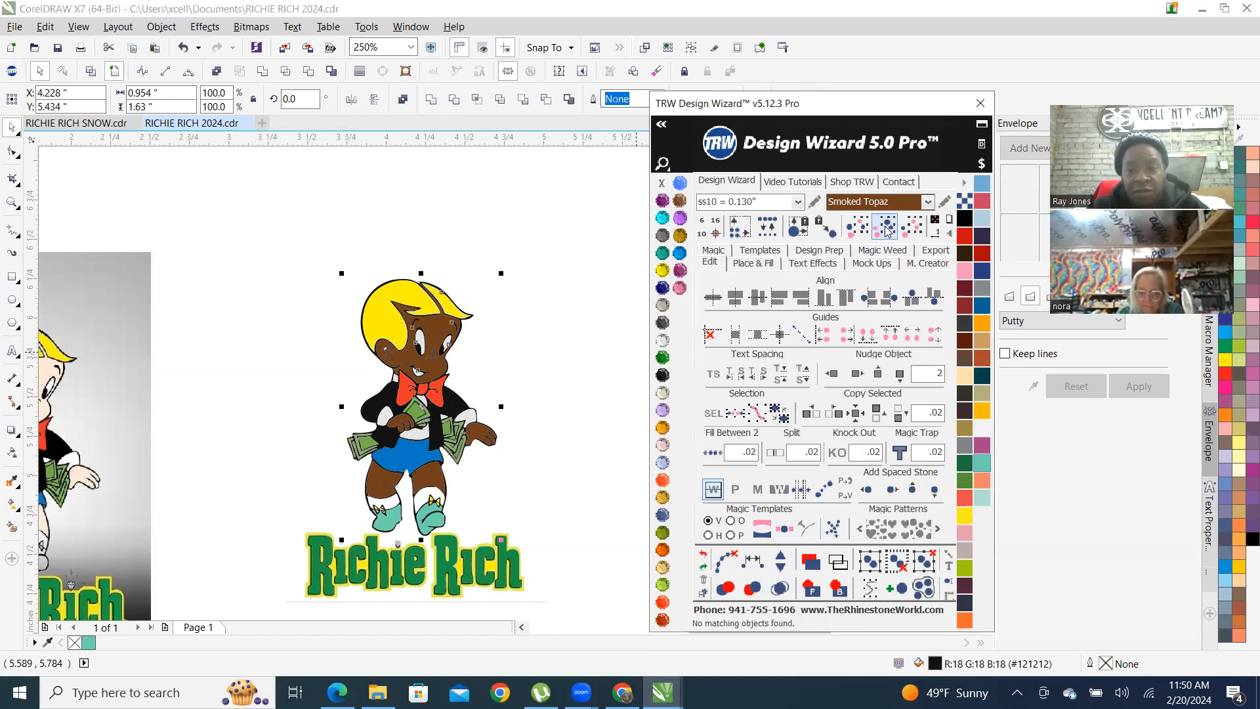
{"action": "left_click", "coordinate": [857, 375]}
{"action": "scroll", "coordinate": [304, 388], "scroll_direction": "down", "scroll_amount": 2}
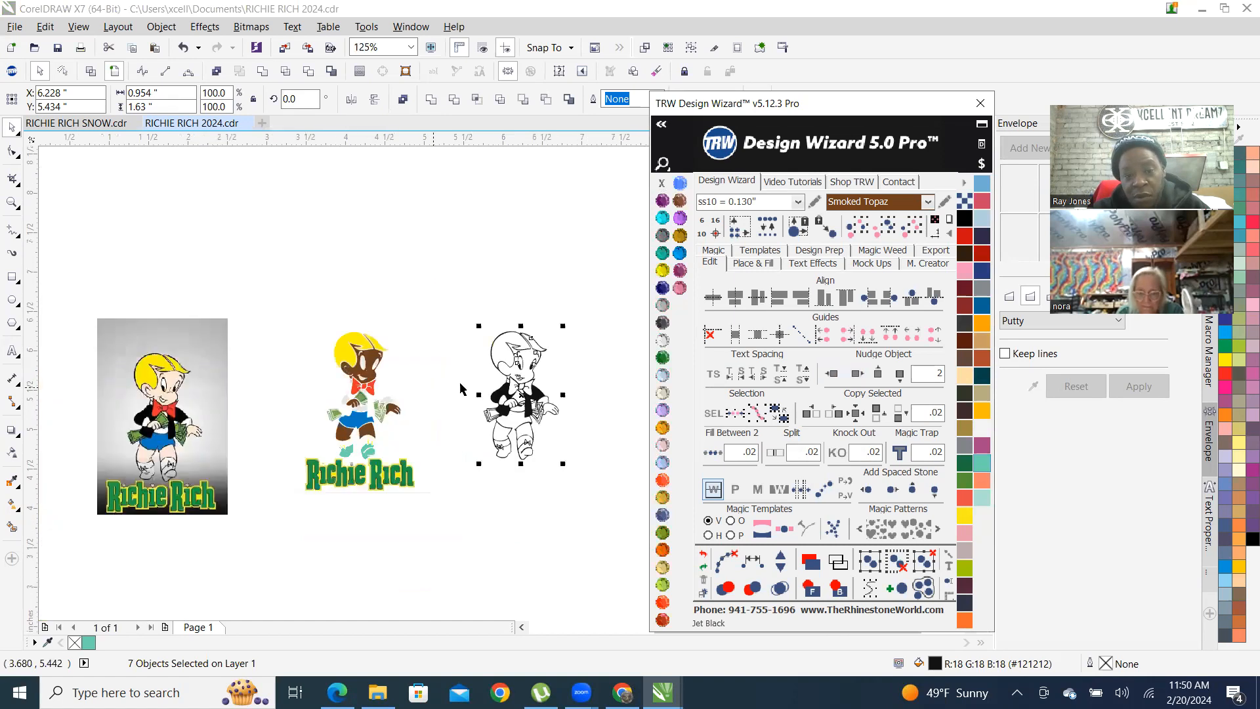
{"action": "left_click", "coordinate": [549, 283]}
{"action": "scroll", "coordinate": [525, 371], "scroll_direction": "up", "scroll_amount": 2}
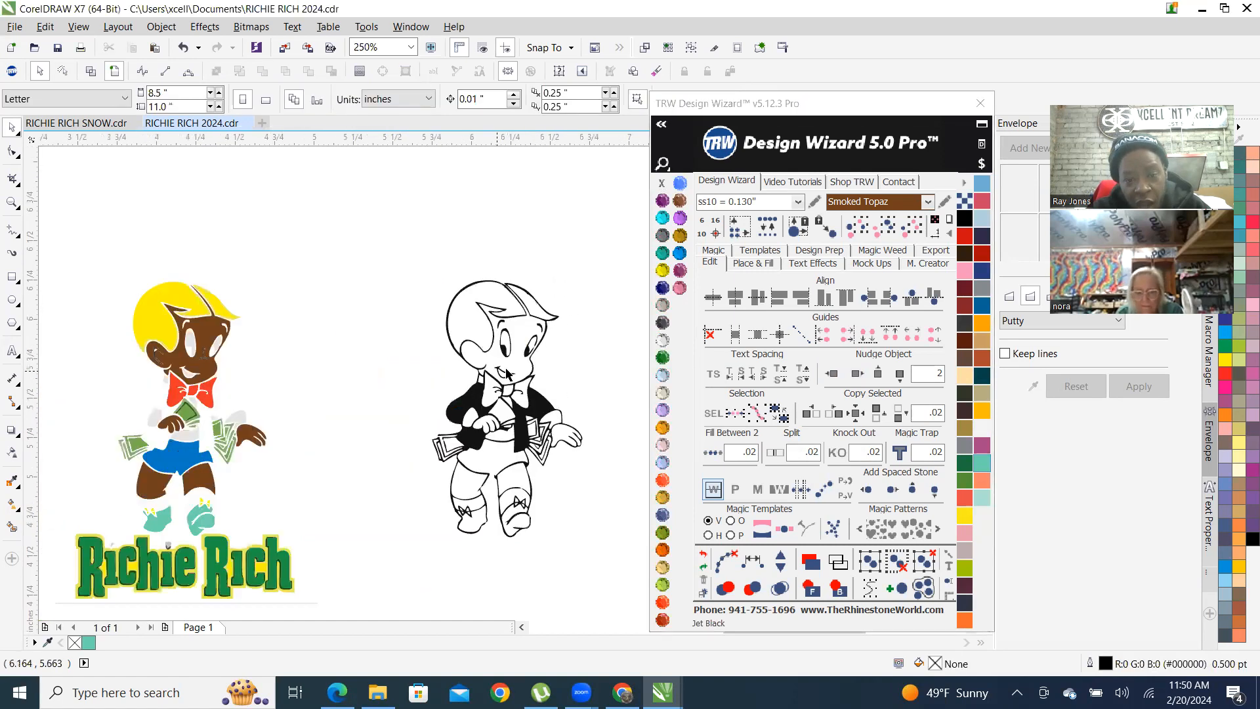
Move the dark grey nose line and all shapes with the same fill 2 inches to the right onto the separated black outline
{"action": "scroll", "coordinate": [516, 347], "scroll_direction": "down", "scroll_amount": 2}
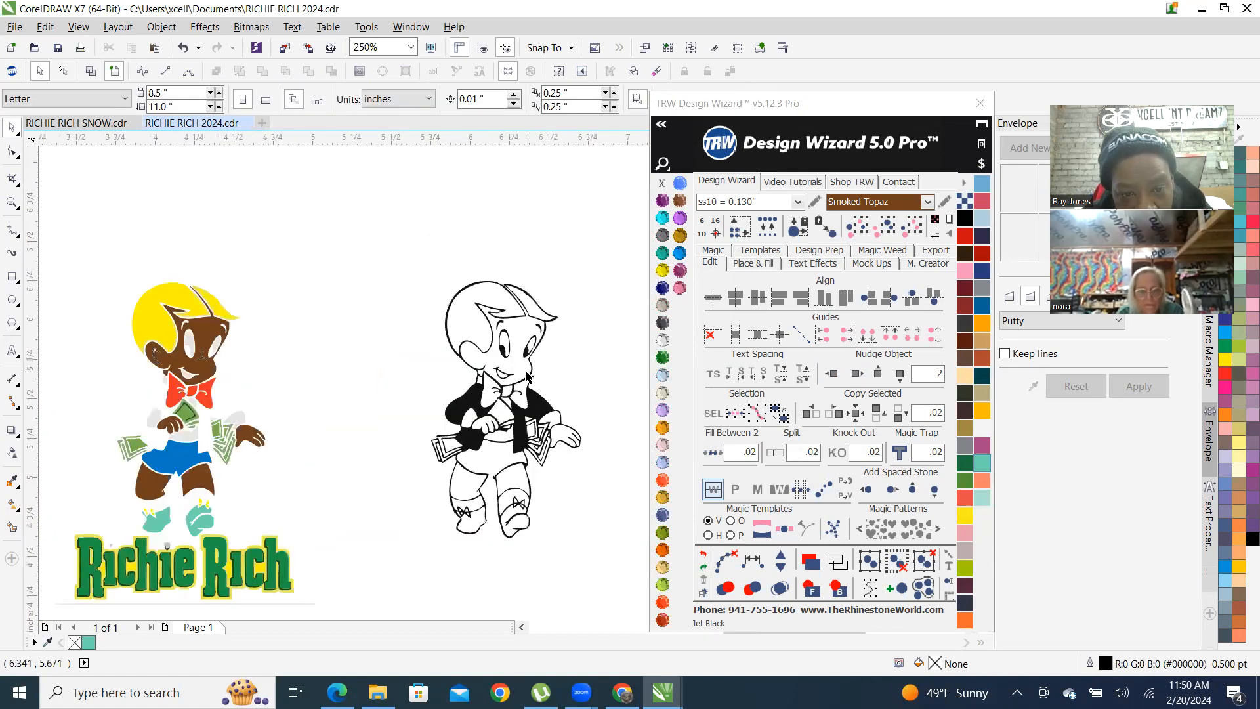
{"action": "scroll", "coordinate": [345, 378], "scroll_direction": "up", "scroll_amount": 3}
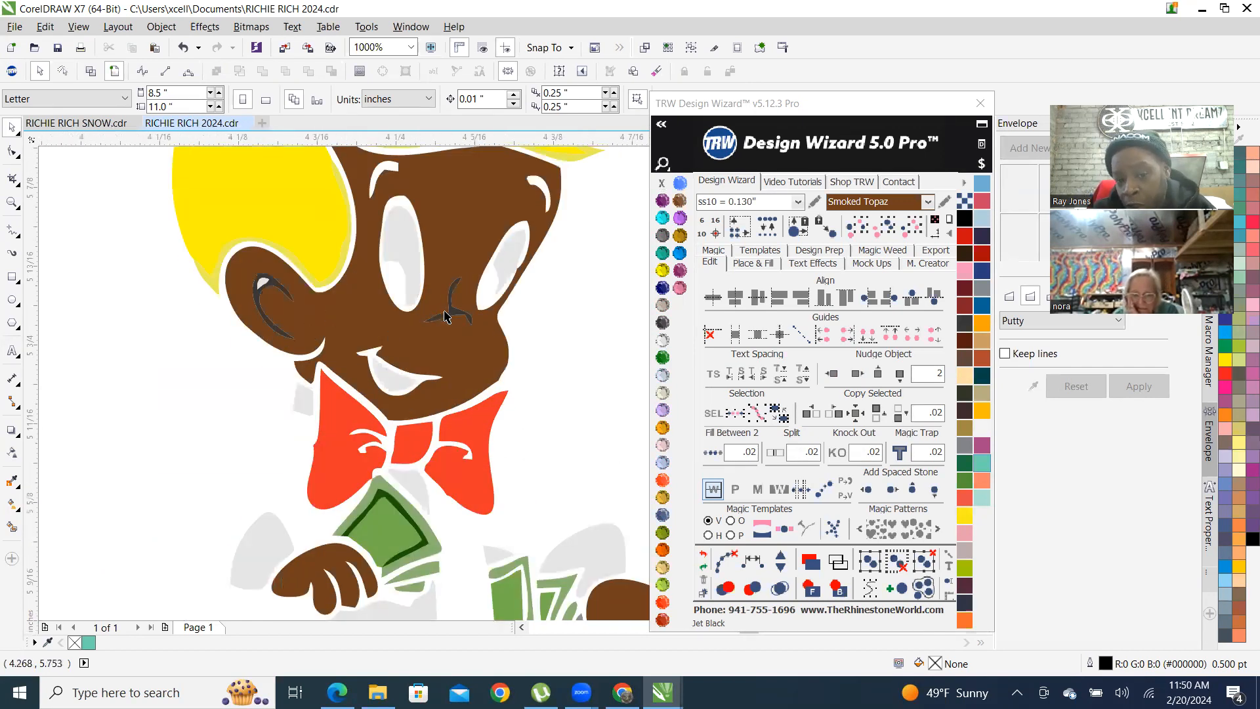
{"action": "scroll", "coordinate": [459, 303], "scroll_direction": "up", "scroll_amount": 2}
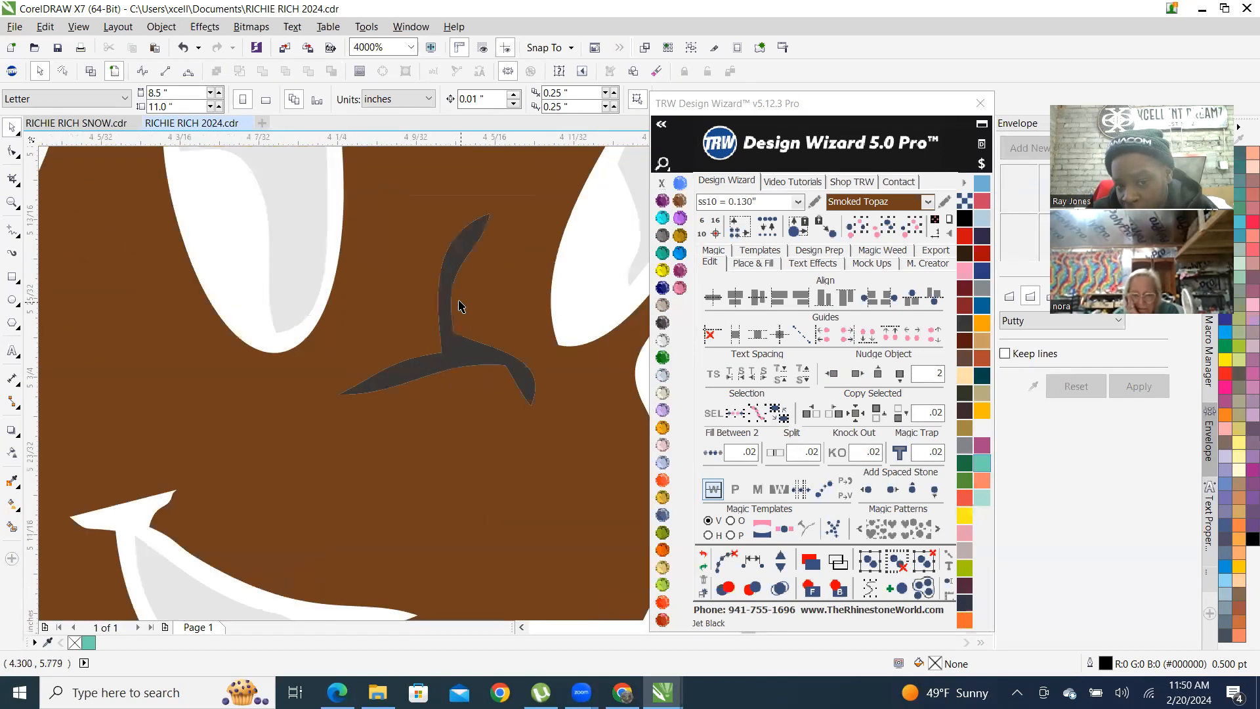
{"action": "left_click", "coordinate": [459, 248]}
{"action": "scroll", "coordinate": [459, 248], "scroll_direction": "down", "scroll_amount": 2}
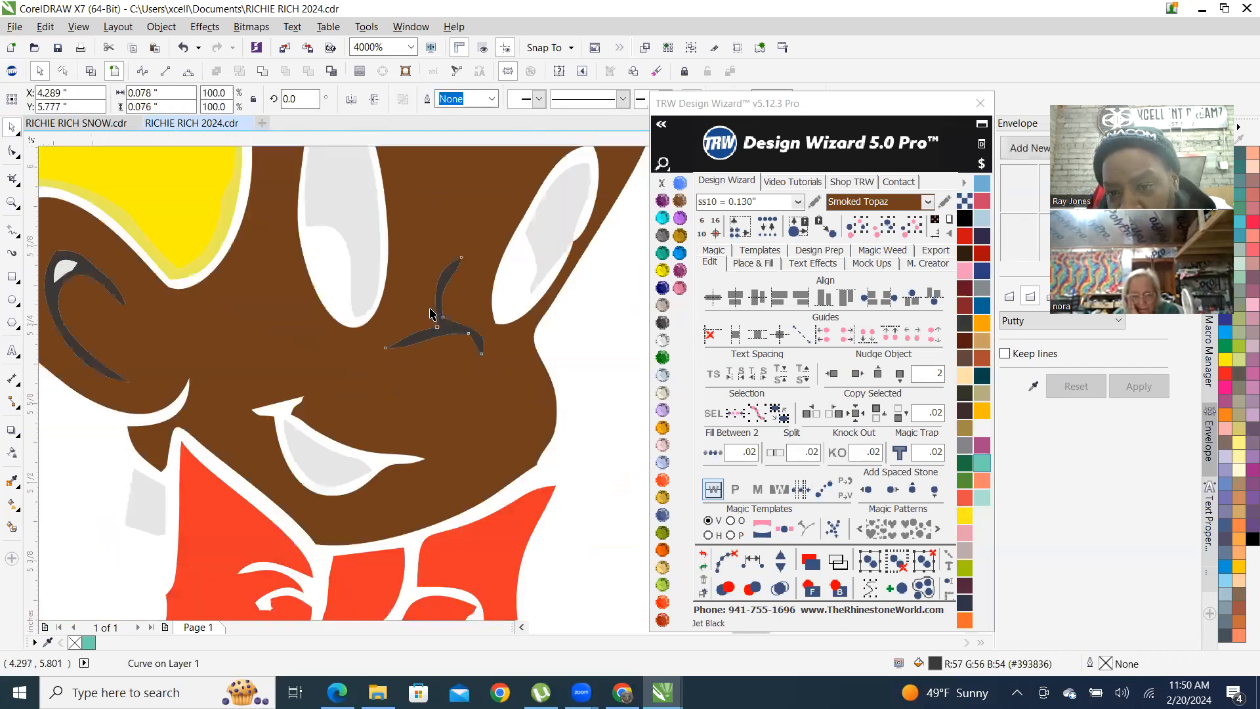
{"action": "left_click", "coordinate": [890, 231]}
{"action": "scroll", "coordinate": [167, 346], "scroll_direction": "down", "scroll_amount": 2}
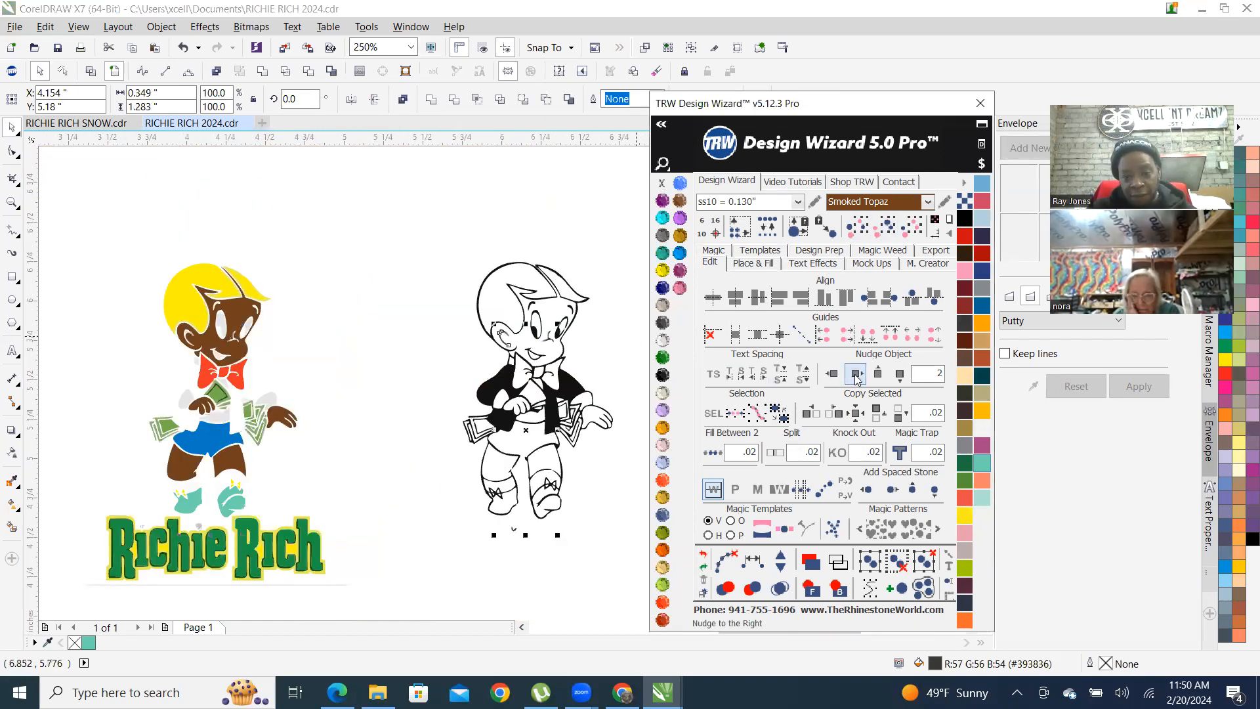
{"action": "left_click", "coordinate": [427, 479]}
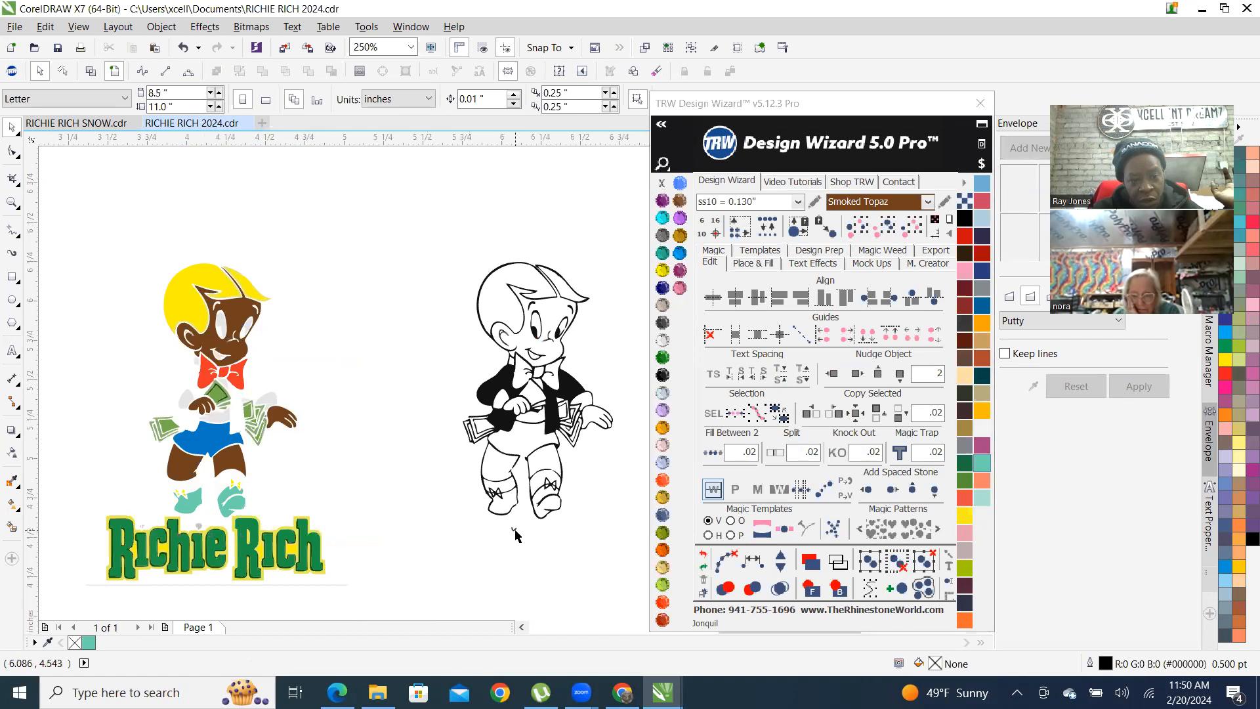
Delete the small stray mark below the feet of the separated outline figure
{"action": "scroll", "coordinate": [515, 535], "scroll_direction": "up", "scroll_amount": 2}
{"action": "scroll", "coordinate": [377, 537], "scroll_direction": "down", "scroll_amount": 1}
{"action": "scroll", "coordinate": [382, 538], "scroll_direction": "up", "scroll_amount": 2}
{"action": "left_click_drag", "start_coordinate": [436, 489], "coordinate": [589, 584]}
{"action": "scroll", "coordinate": [588, 584], "scroll_direction": "down", "scroll_amount": 2}
{"action": "key", "text": "Escape"}
{"action": "scroll", "coordinate": [548, 387], "scroll_direction": "down", "scroll_amount": 1}
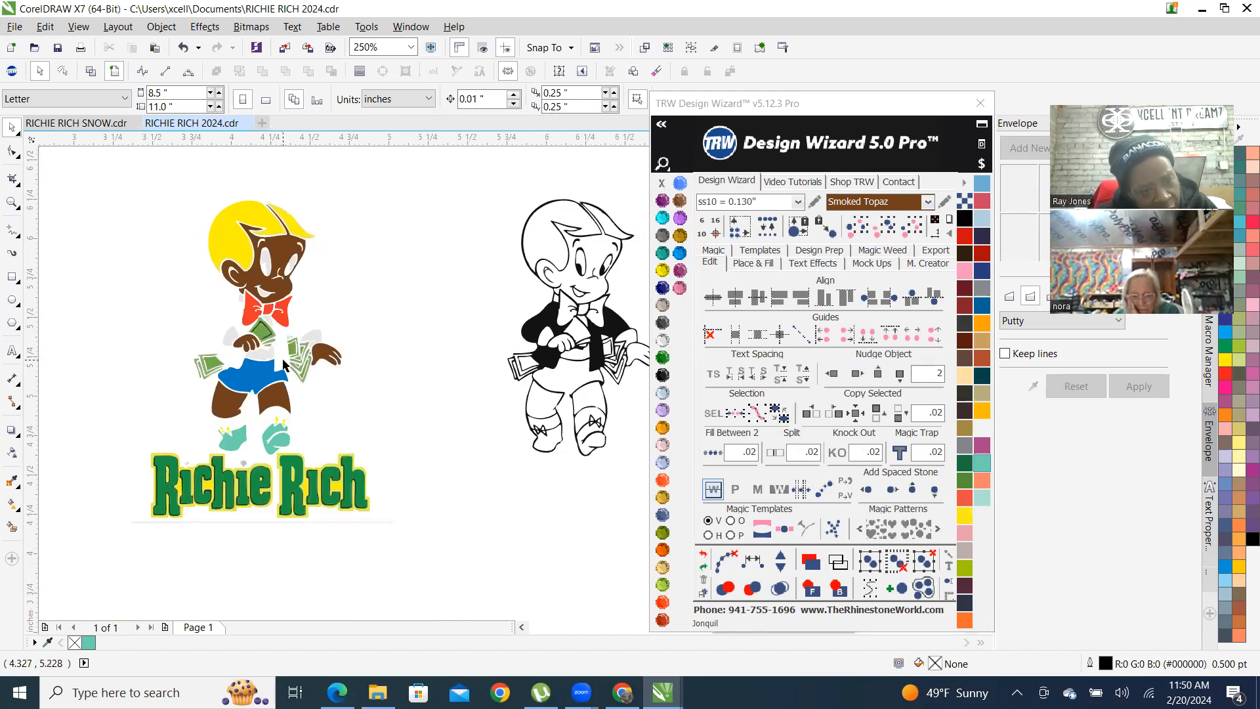
Move the dark green border of the banknote below the bow tie 2 inches to the right onto the separated outline
{"action": "scroll", "coordinate": [346, 322], "scroll_direction": "up", "scroll_amount": 5}
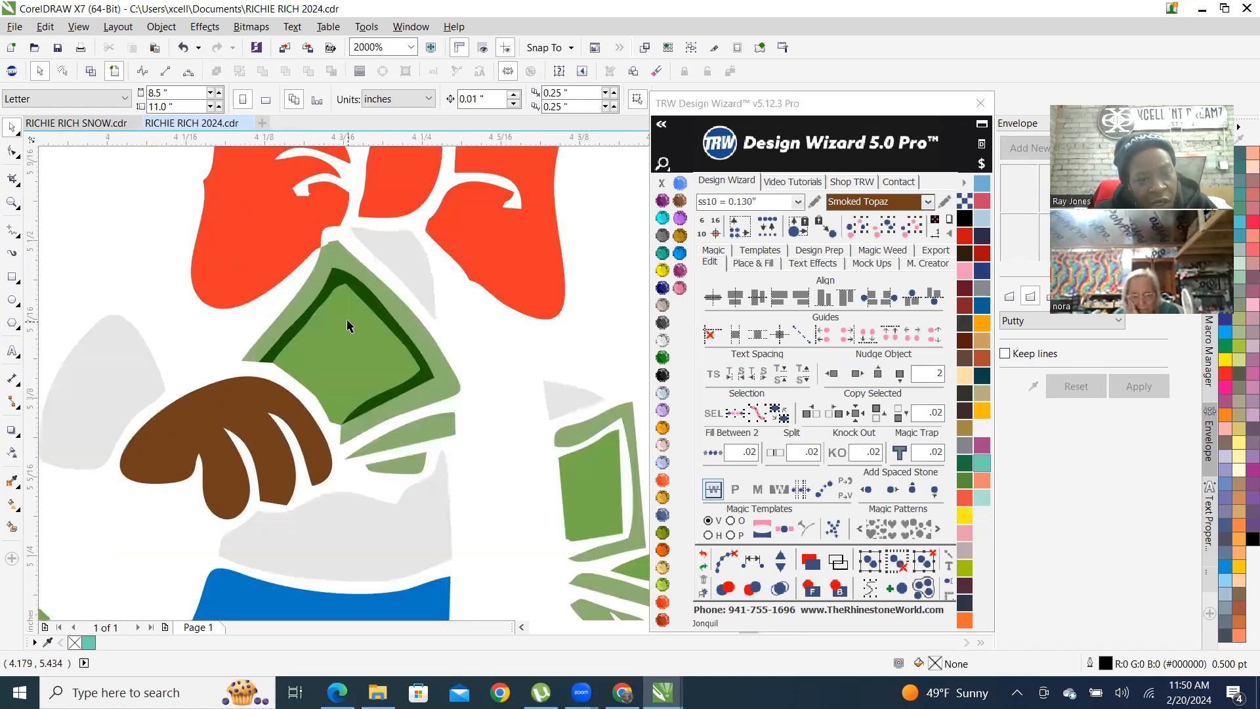
{"action": "left_click", "coordinate": [339, 255]}
{"action": "scroll", "coordinate": [339, 254], "scroll_direction": "down", "scroll_amount": 5}
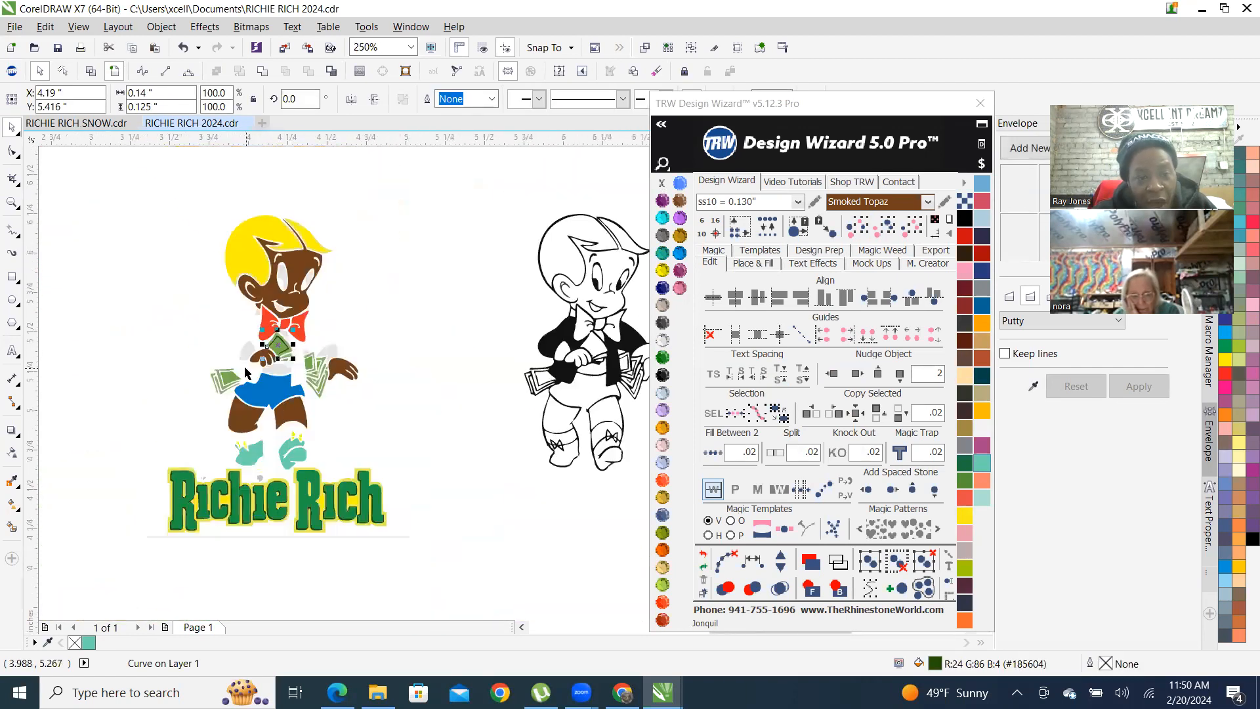
{"action": "scroll", "coordinate": [244, 330], "scroll_direction": "up", "scroll_amount": 1}
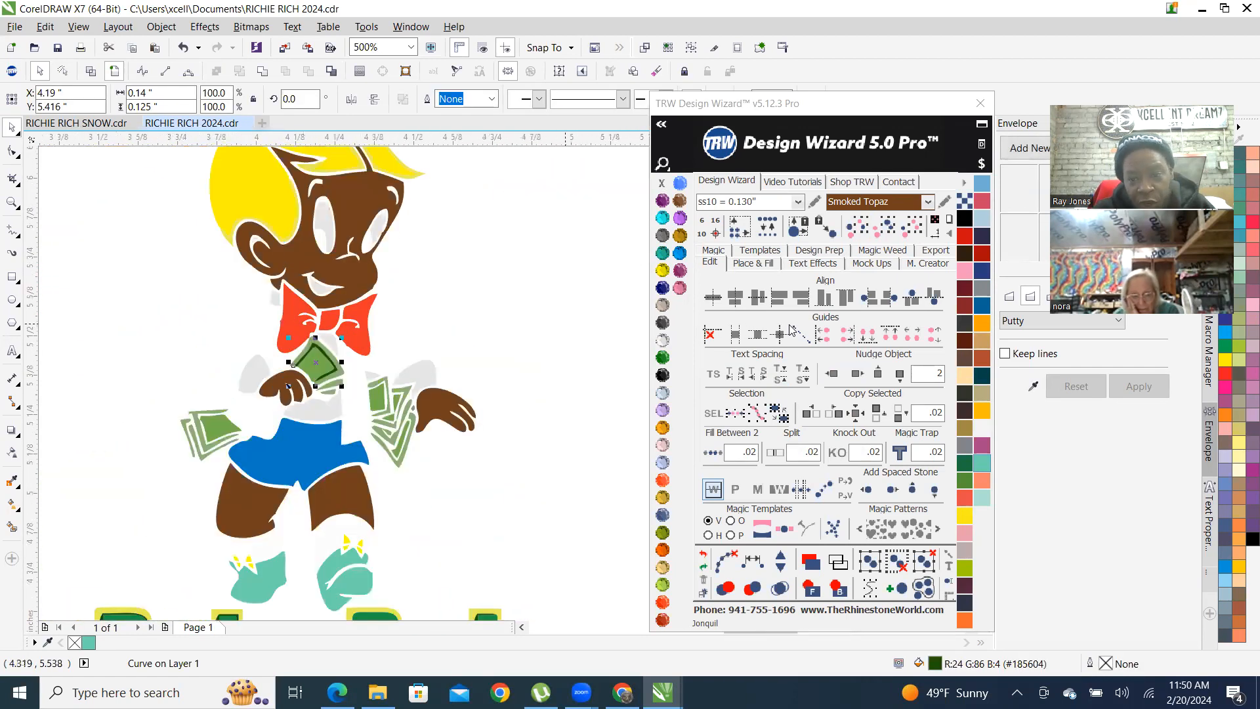
{"action": "left_click", "coordinate": [858, 373]}
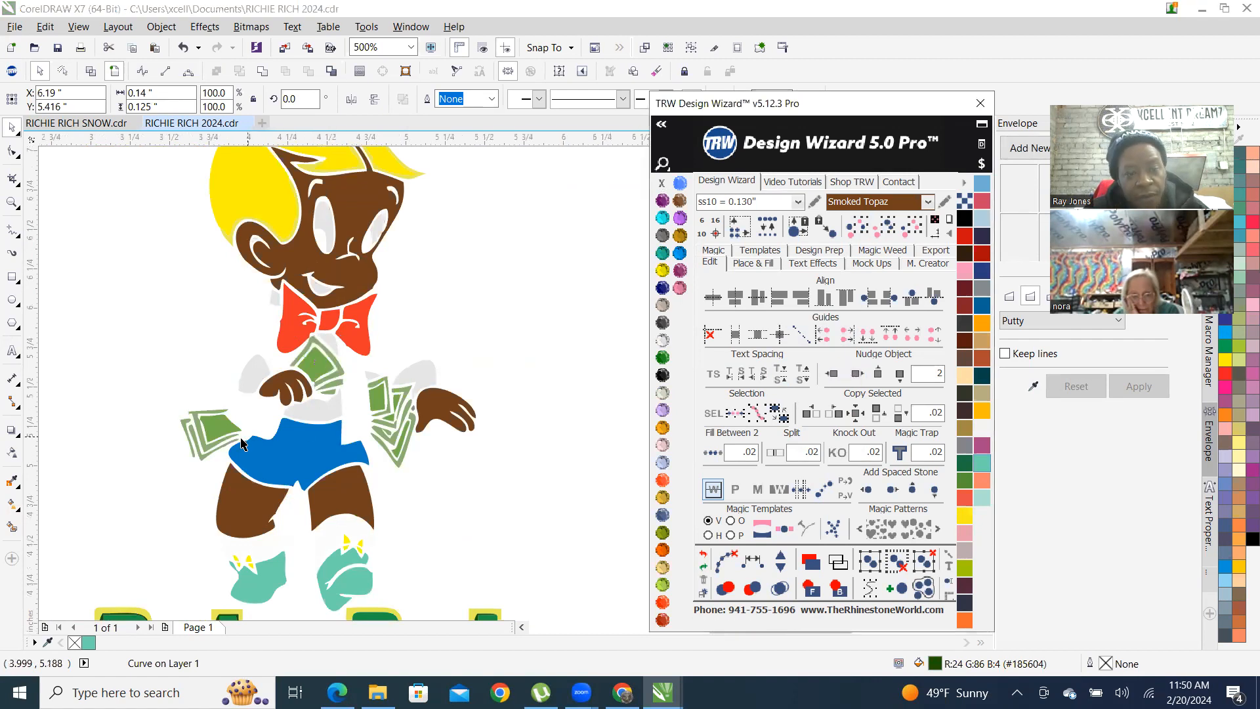
{"action": "scroll", "coordinate": [241, 444], "scroll_direction": "down", "scroll_amount": 2}
{"action": "scroll", "coordinate": [463, 441], "scroll_direction": "up", "scroll_amount": 1}
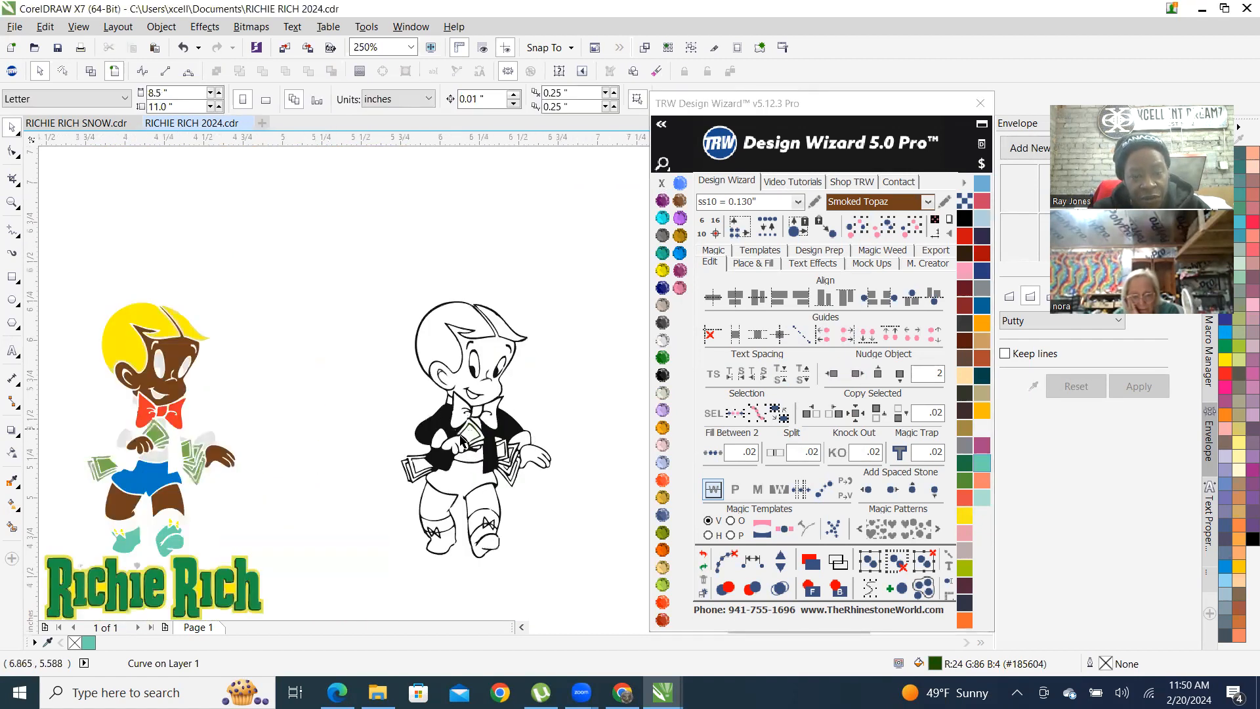
{"action": "scroll", "coordinate": [463, 441], "scroll_direction": "up", "scroll_amount": 2}
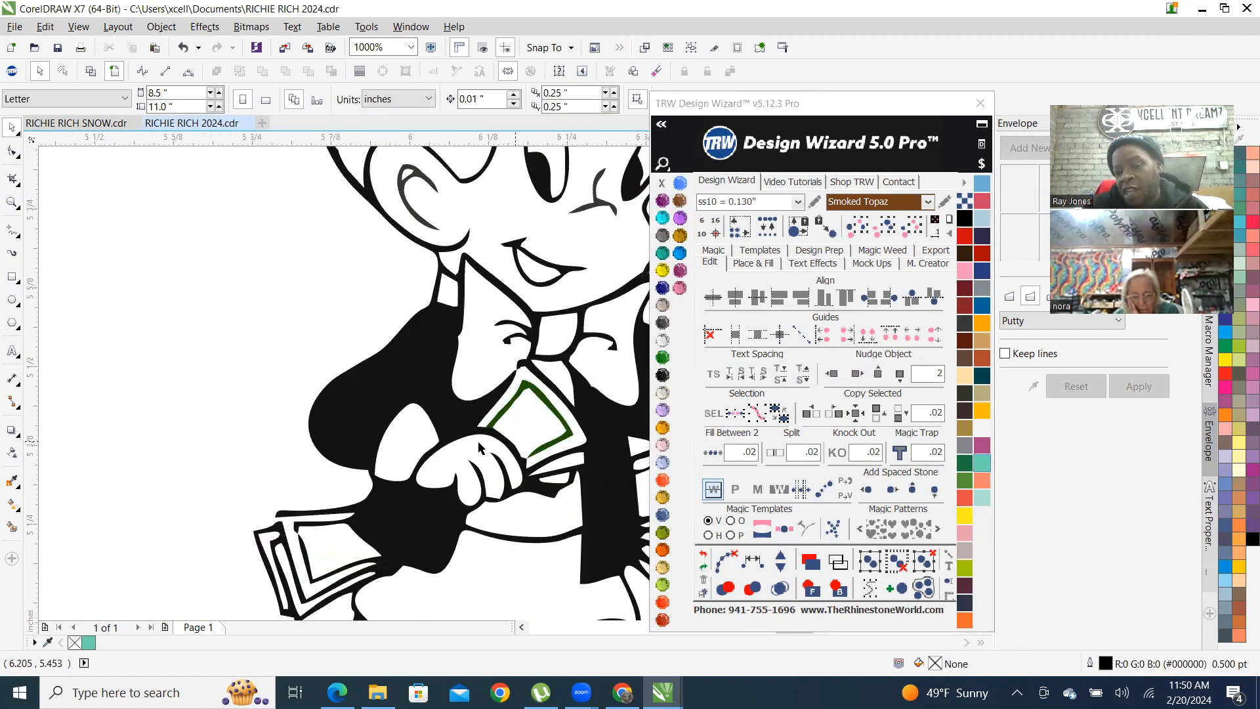
Select all shapes of the separated outline figure and combine them into a single curve
{"action": "scroll", "coordinate": [467, 348], "scroll_direction": "down", "scroll_amount": 1}
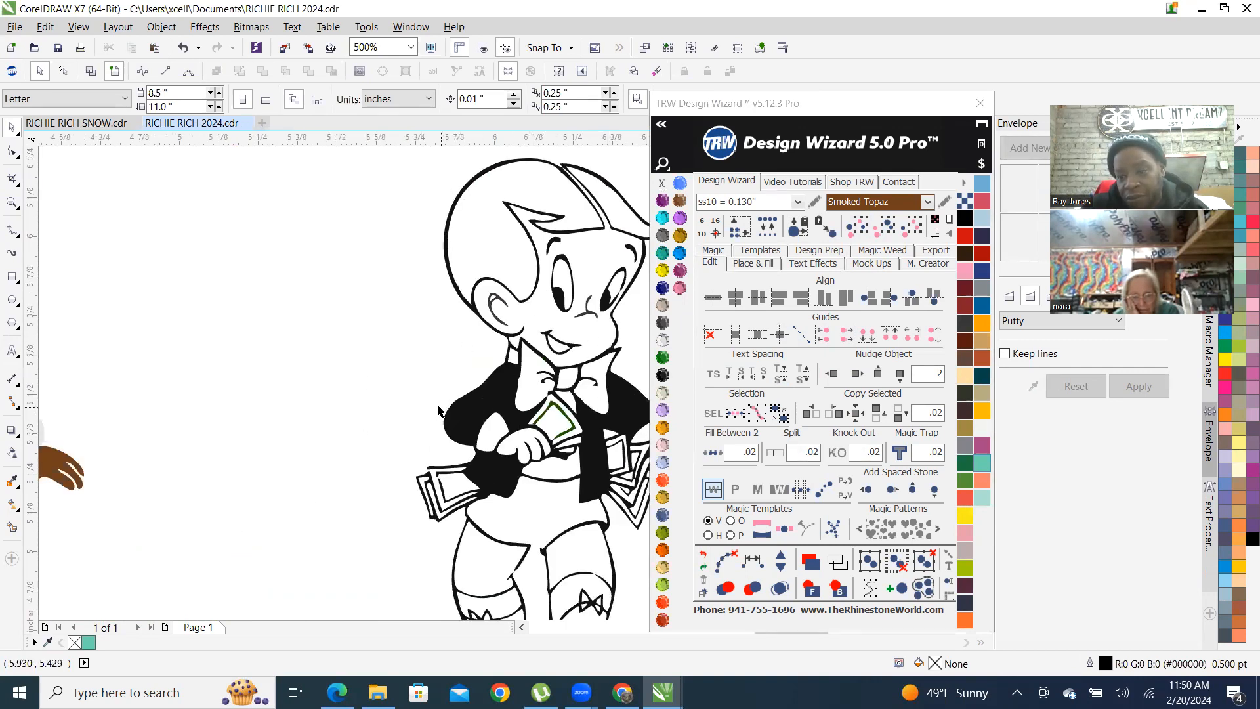
{"action": "scroll", "coordinate": [439, 410], "scroll_direction": "down", "scroll_amount": 1}
{"action": "scroll", "coordinate": [500, 437], "scroll_direction": "up", "scroll_amount": 1}
{"action": "scroll", "coordinate": [502, 435], "scroll_direction": "down", "scroll_amount": 1}
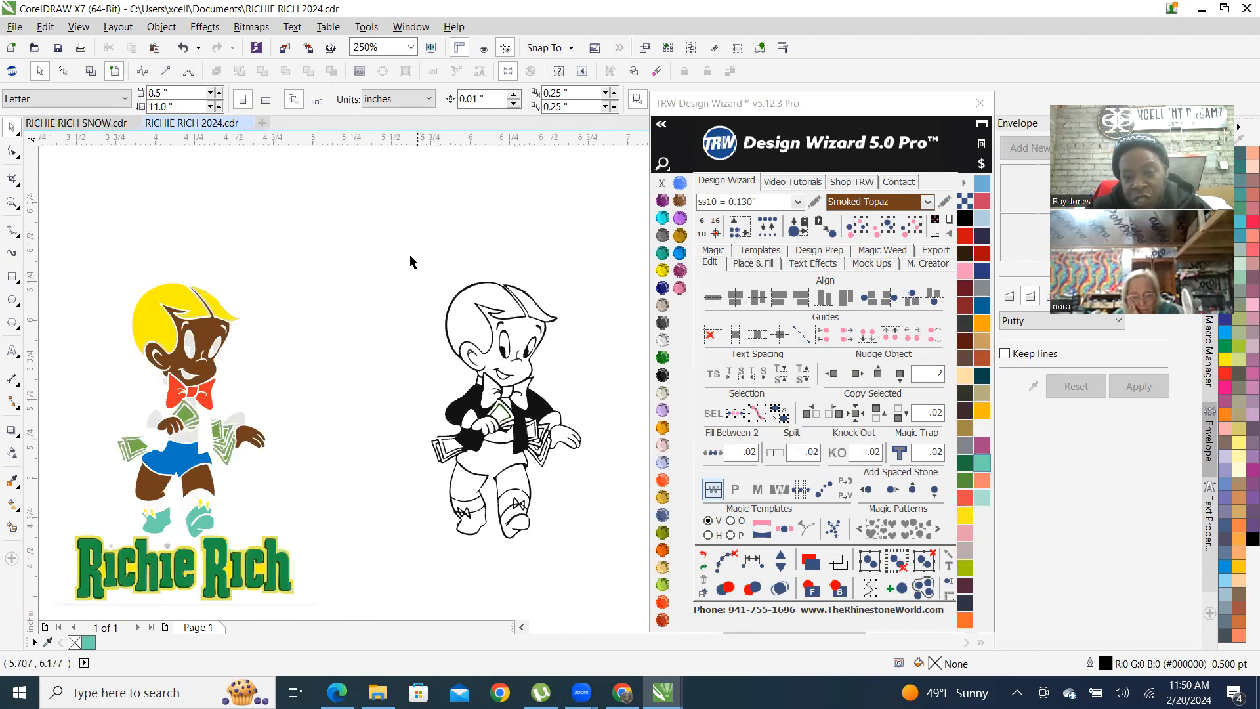
{"action": "left_click_drag", "start_coordinate": [386, 244], "coordinate": [635, 578]}
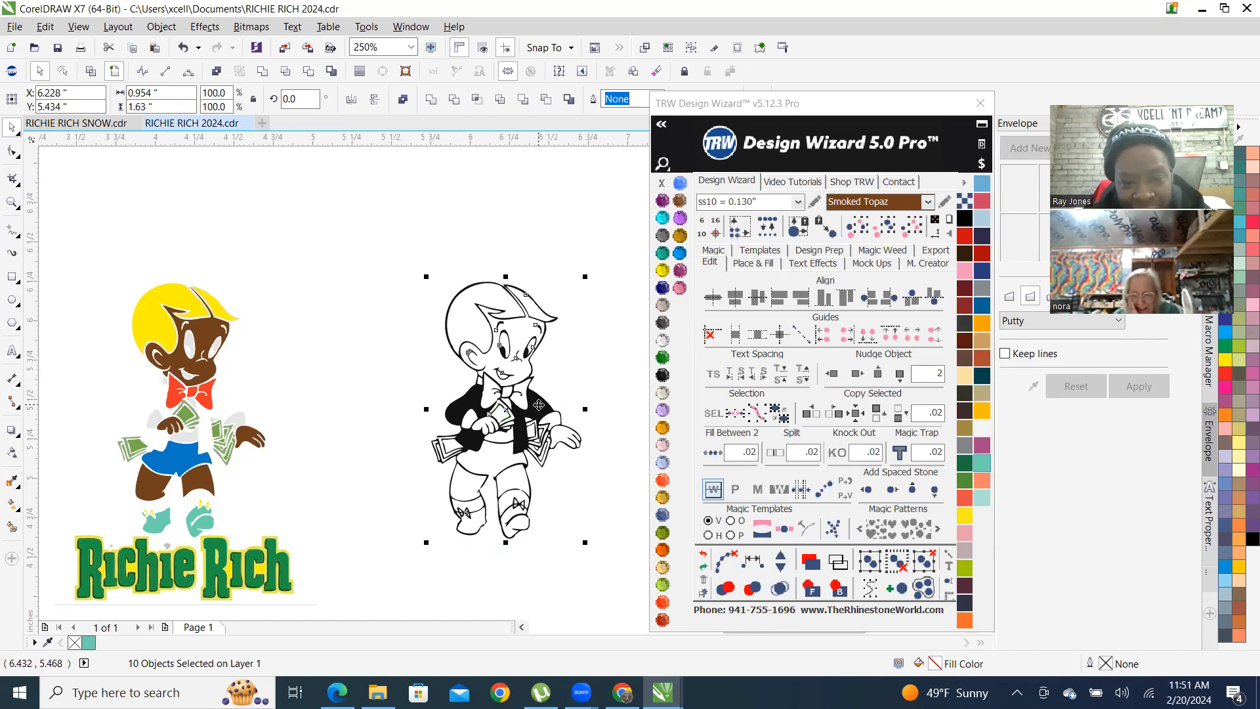
{"action": "scroll", "coordinate": [531, 400], "scroll_direction": "up", "scroll_amount": 3}
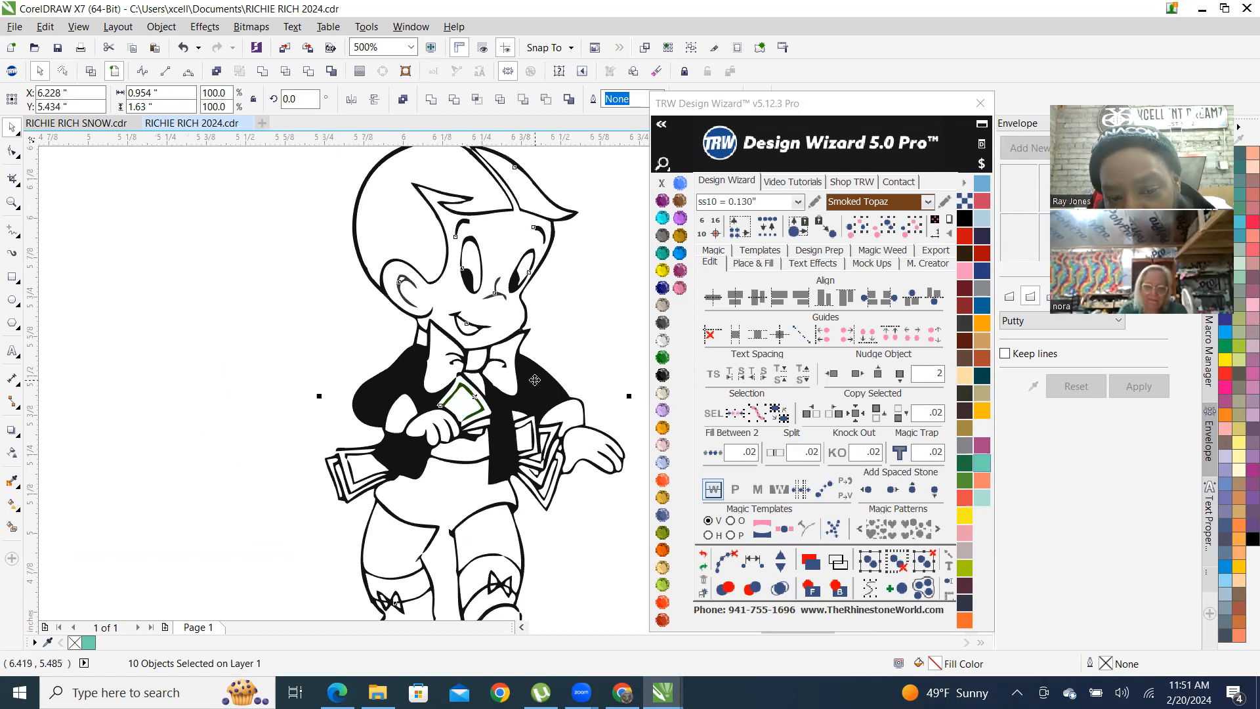
{"action": "right_click", "coordinate": [534, 379]}
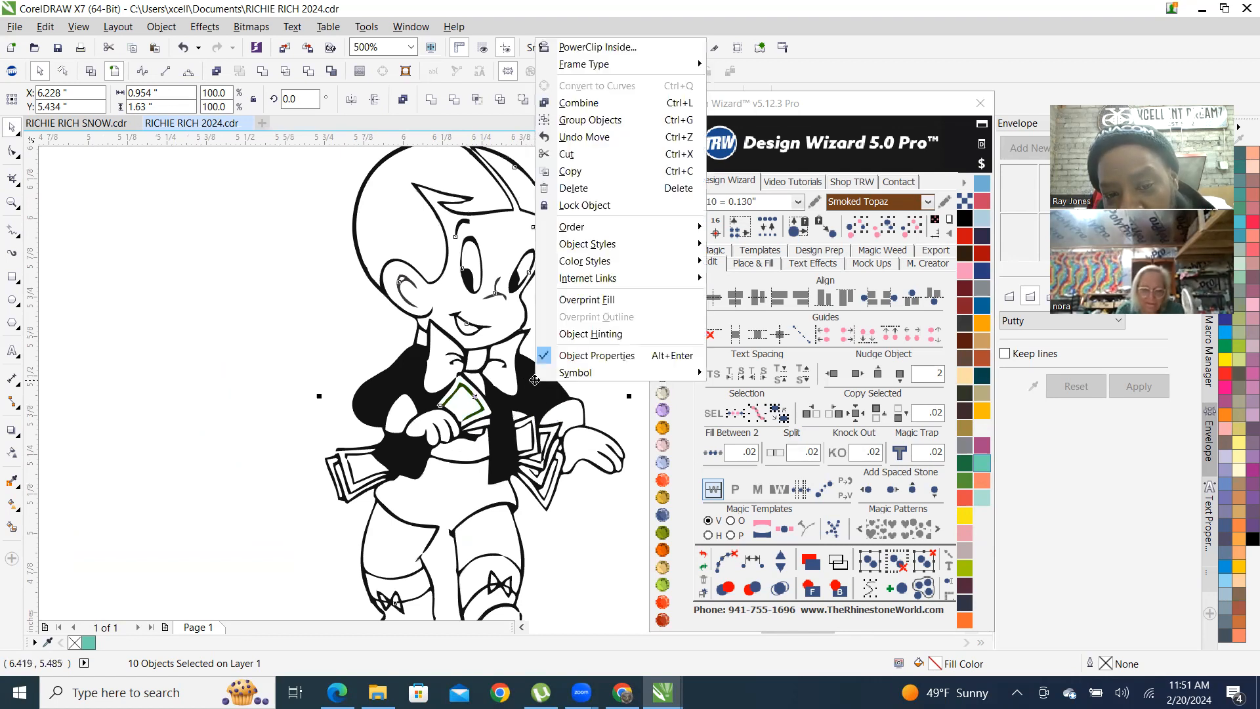
{"action": "left_click", "coordinate": [617, 105]}
{"action": "scroll", "coordinate": [501, 433], "scroll_direction": "down", "scroll_amount": 6}
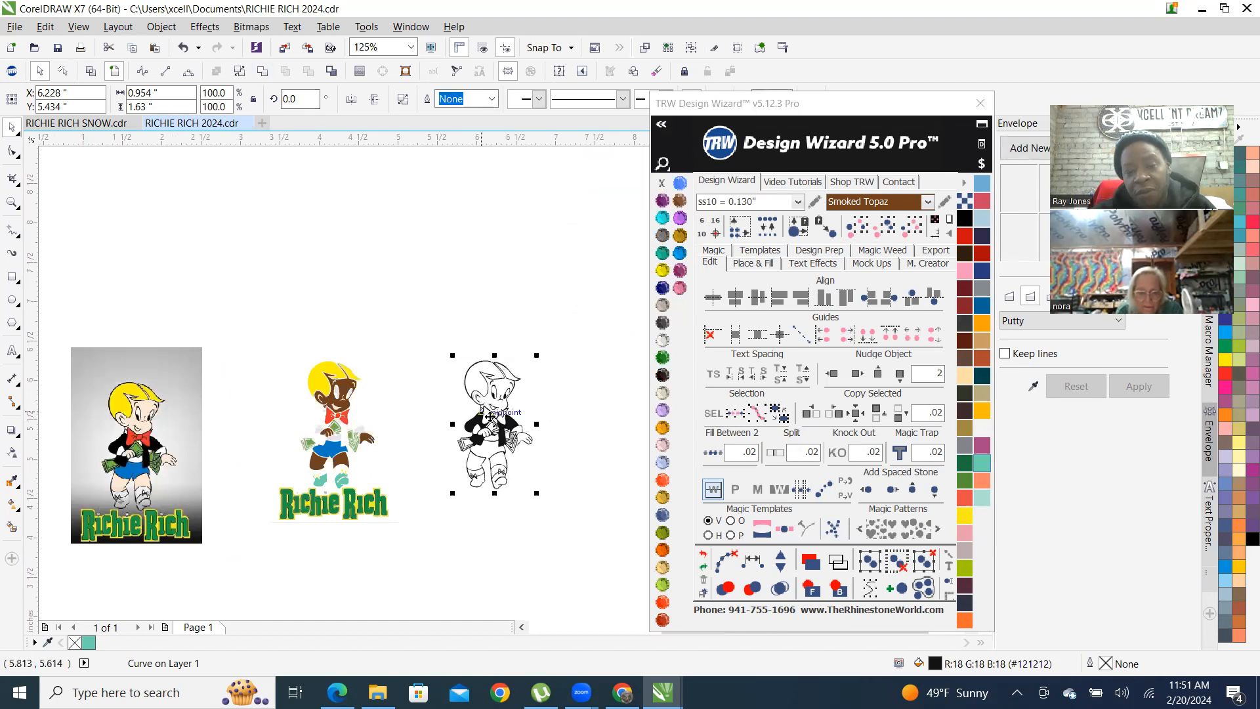
Deselect the combined outline figure and examine its lines around the banknotes, trousers and socks, comparing it with the coloured artwork
{"action": "scroll", "coordinate": [516, 443], "scroll_direction": "up", "scroll_amount": 6}
{"action": "left_click", "coordinate": [559, 320]}
{"action": "scroll", "coordinate": [562, 371], "scroll_direction": "down", "scroll_amount": 3}
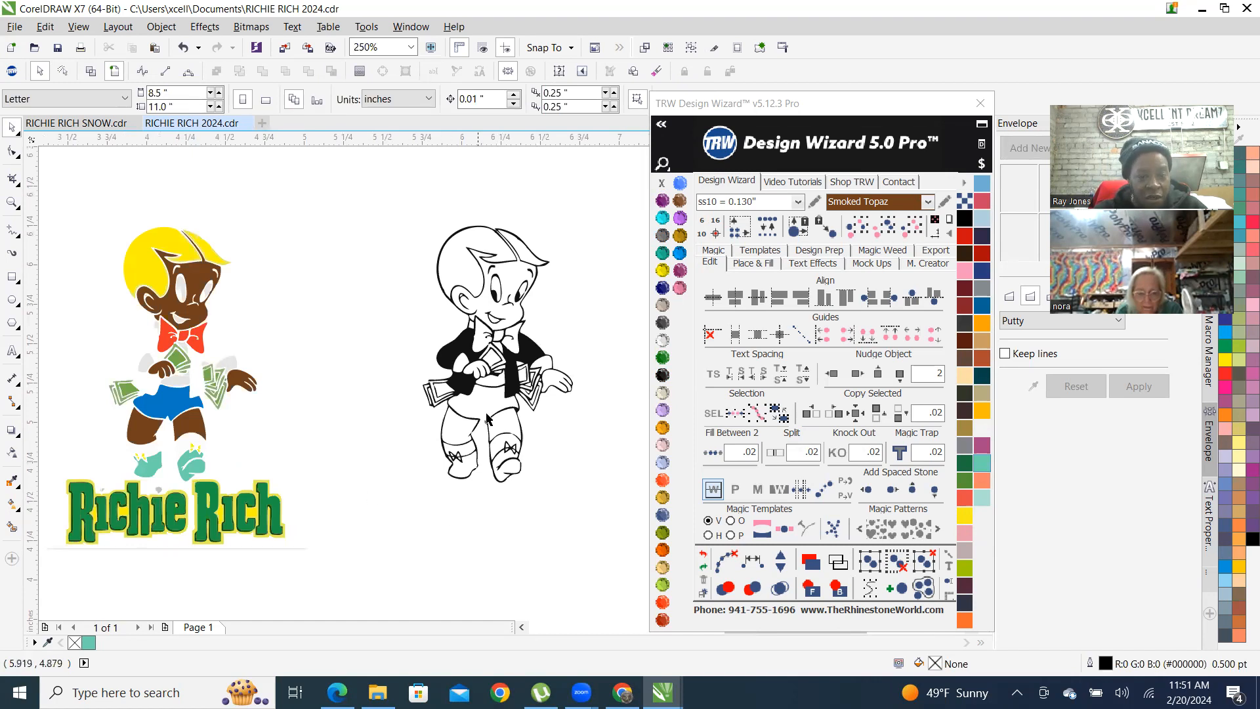
{"action": "scroll", "coordinate": [487, 419], "scroll_direction": "up", "scroll_amount": 4}
{"action": "scroll", "coordinate": [470, 499], "scroll_direction": "down", "scroll_amount": 4}
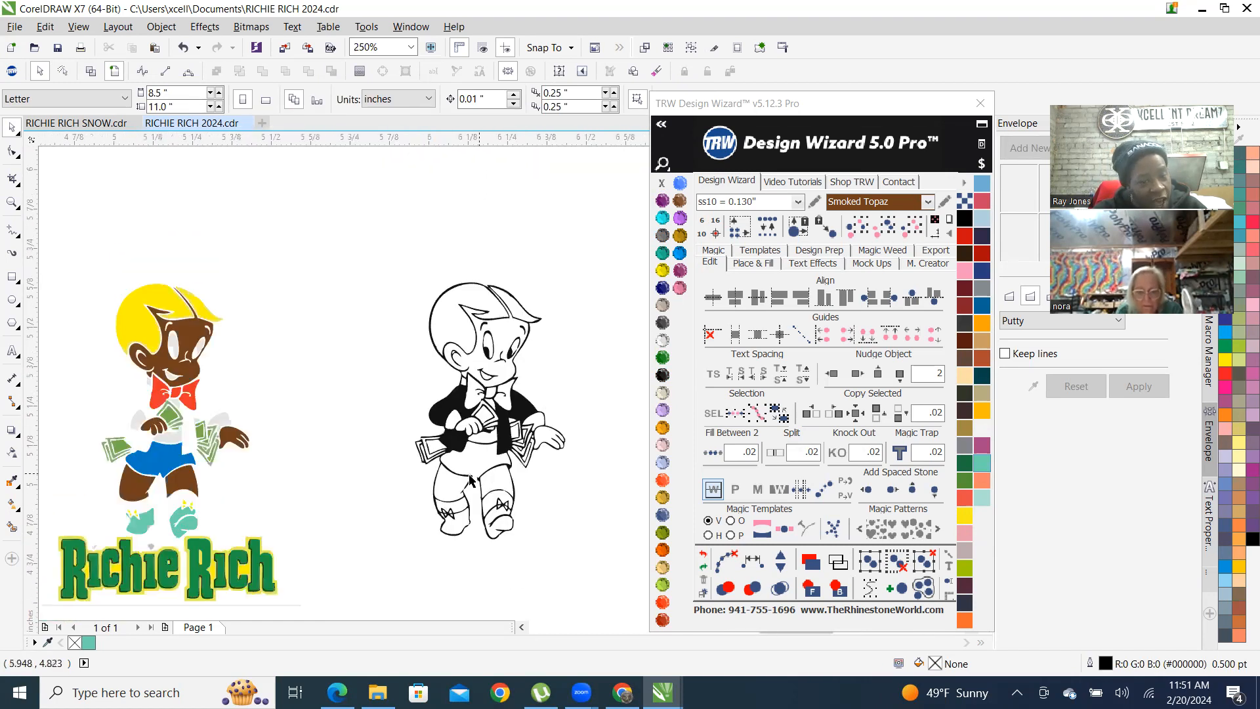
{"action": "scroll", "coordinate": [459, 497], "scroll_direction": "up", "scroll_amount": 5}
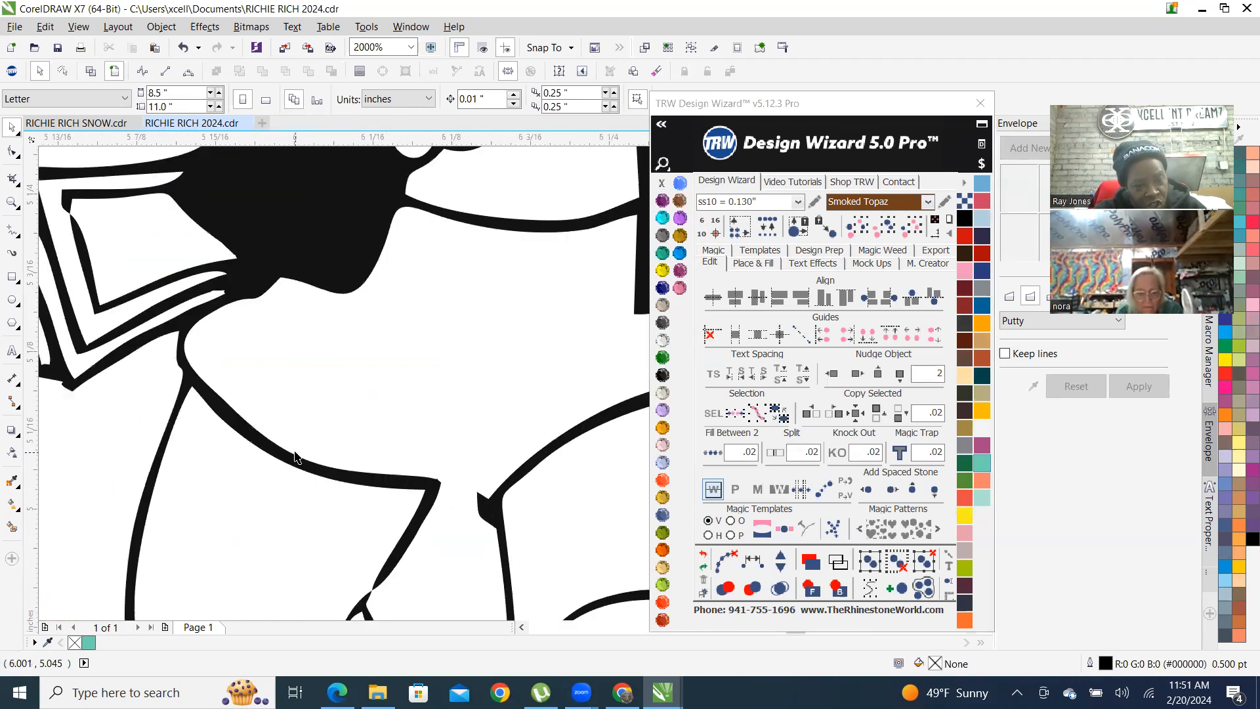
{"action": "scroll", "coordinate": [379, 477], "scroll_direction": "down", "scroll_amount": 1}
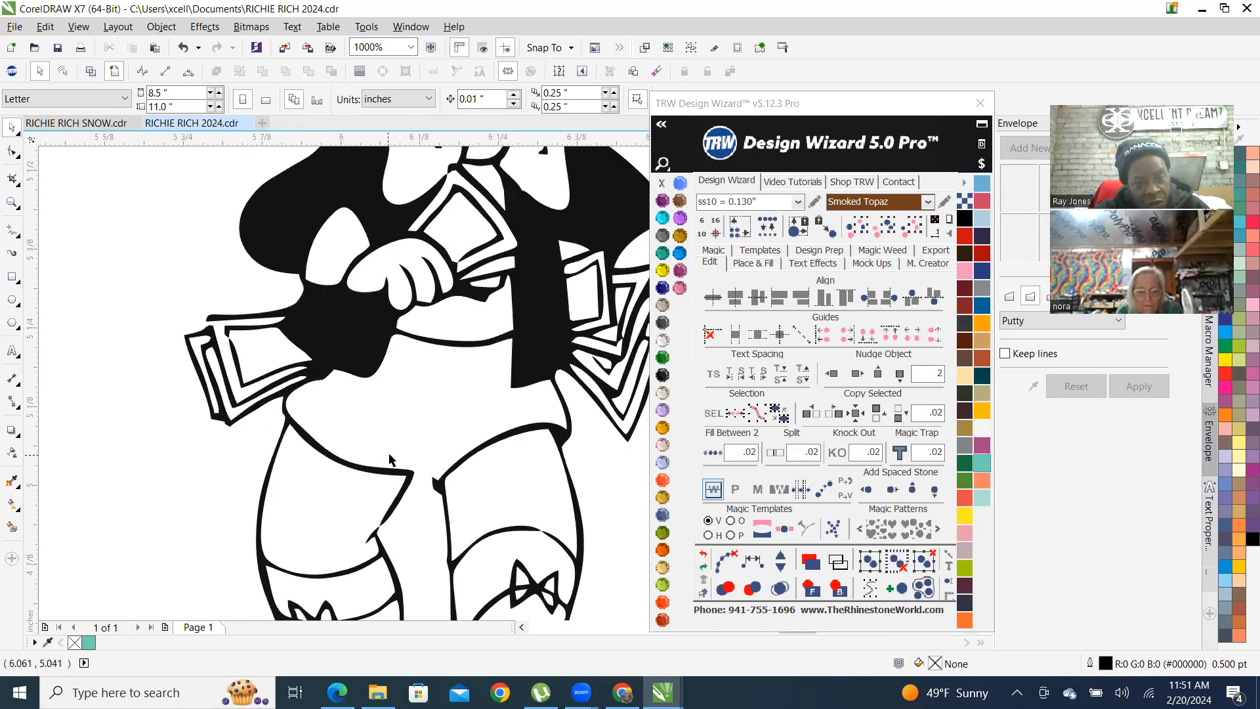
{"action": "scroll", "coordinate": [381, 466], "scroll_direction": "down", "scroll_amount": 1}
{"action": "scroll", "coordinate": [279, 376], "scroll_direction": "up", "scroll_amount": 4}
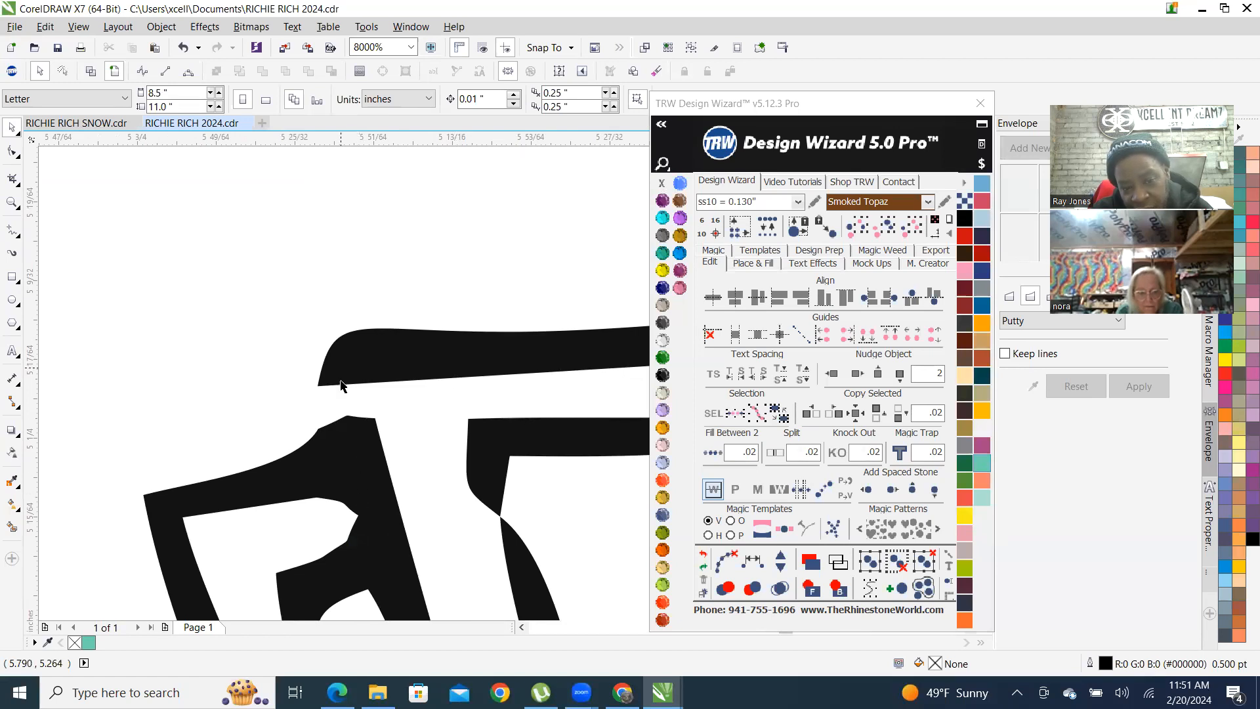
{"action": "scroll", "coordinate": [341, 386], "scroll_direction": "down", "scroll_amount": 2}
{"action": "scroll", "coordinate": [313, 373], "scroll_direction": "down", "scroll_amount": 2}
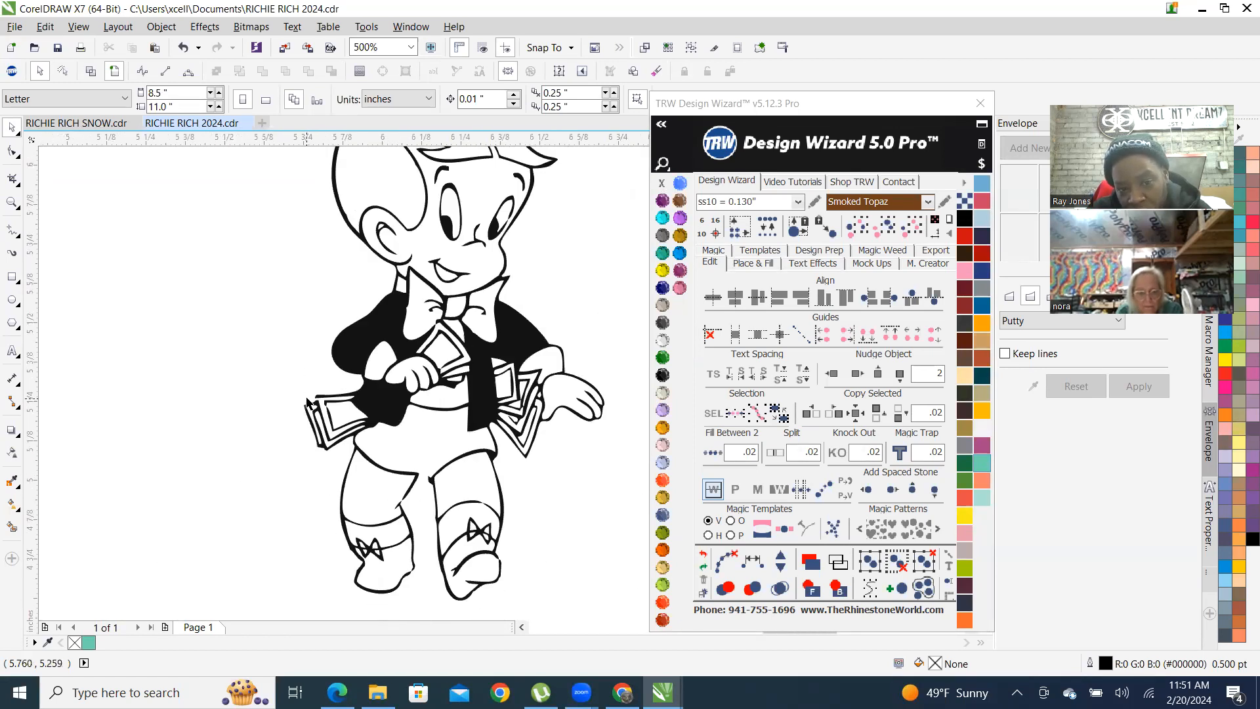
{"action": "scroll", "coordinate": [308, 404], "scroll_direction": "down", "scroll_amount": 1}
{"action": "scroll", "coordinate": [391, 403], "scroll_direction": "down", "scroll_amount": 1}
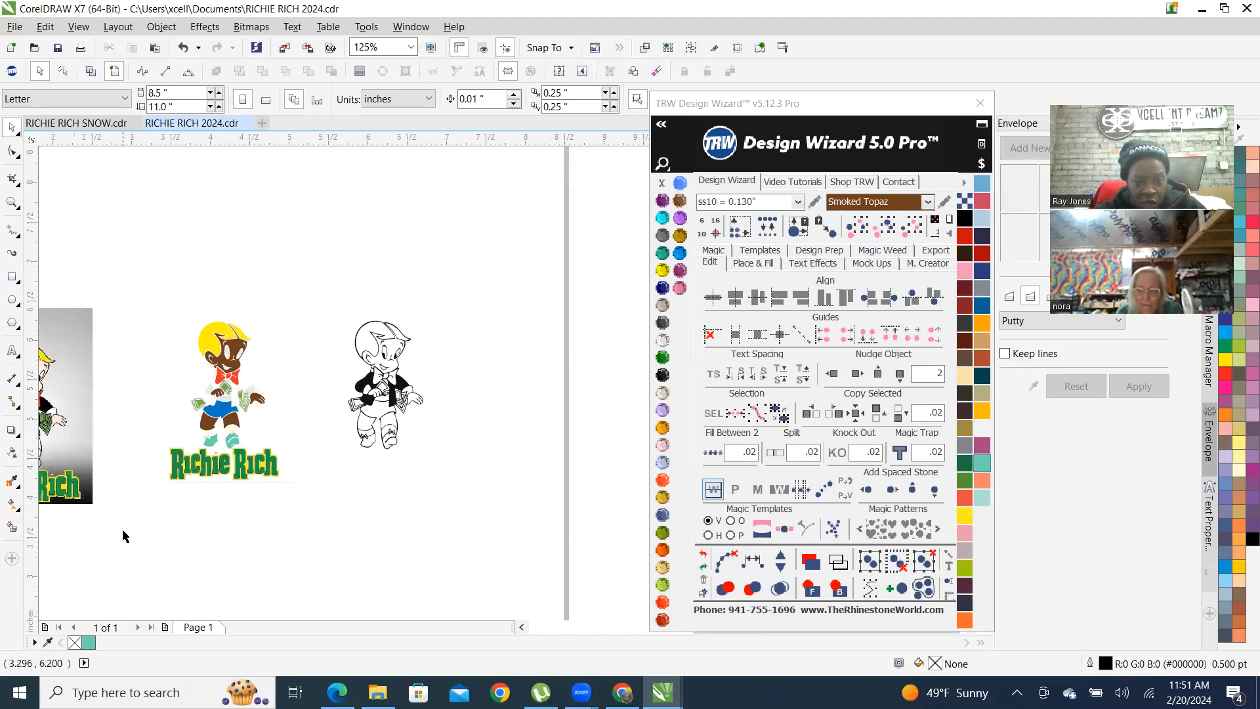
{"action": "scroll", "coordinate": [161, 394], "scroll_direction": "up", "scroll_amount": 1}
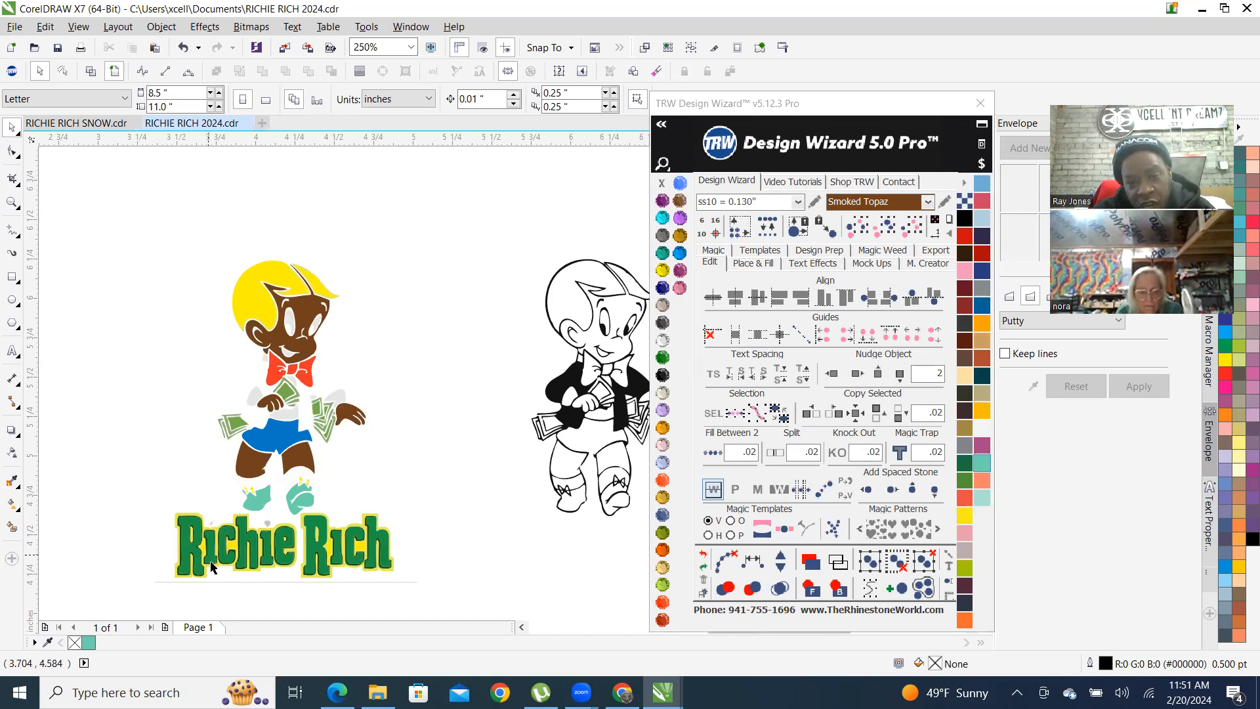
{"action": "scroll", "coordinate": [296, 333], "scroll_direction": "down", "scroll_amount": 1}
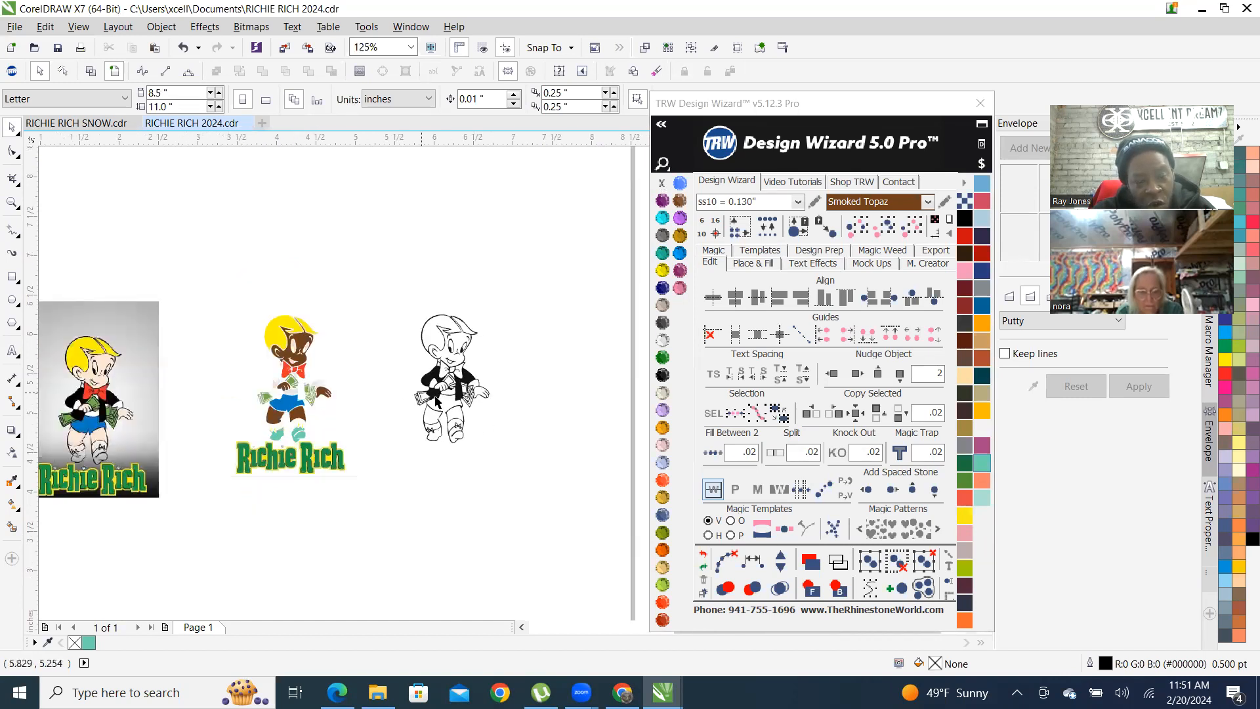
{"action": "scroll", "coordinate": [451, 412], "scroll_direction": "up", "scroll_amount": 1}
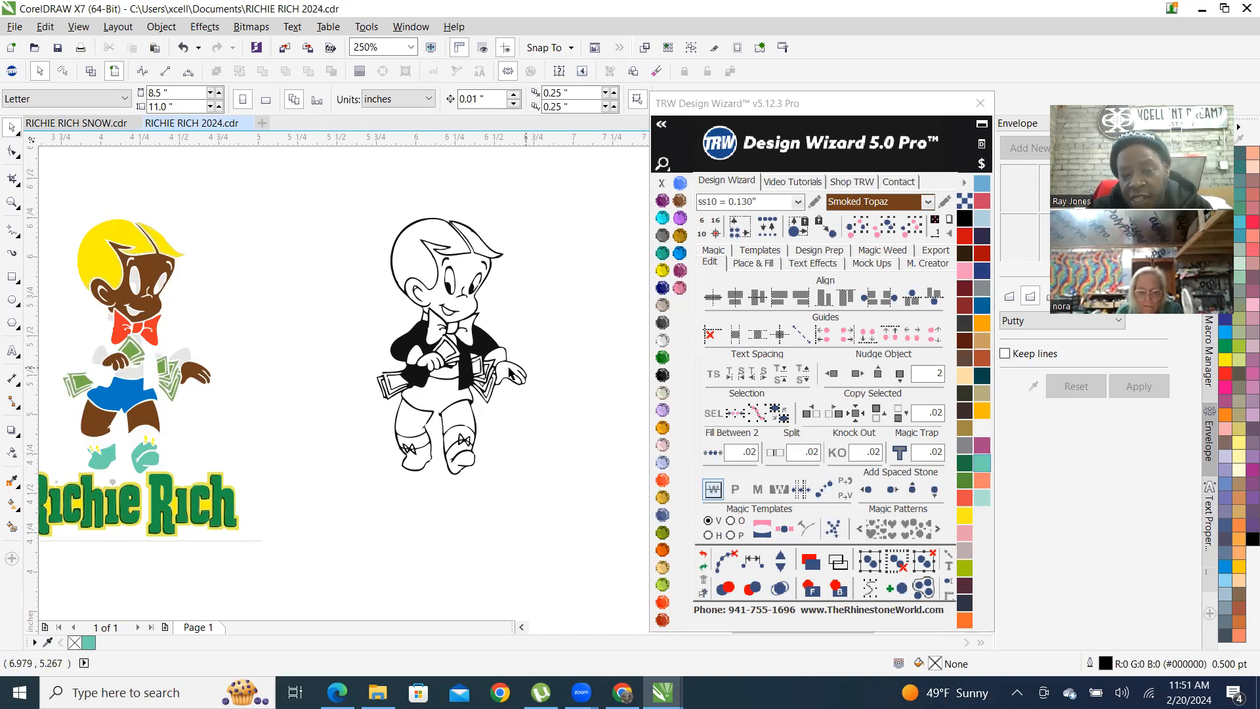
{"action": "scroll", "coordinate": [405, 440], "scroll_direction": "down", "scroll_amount": 1}
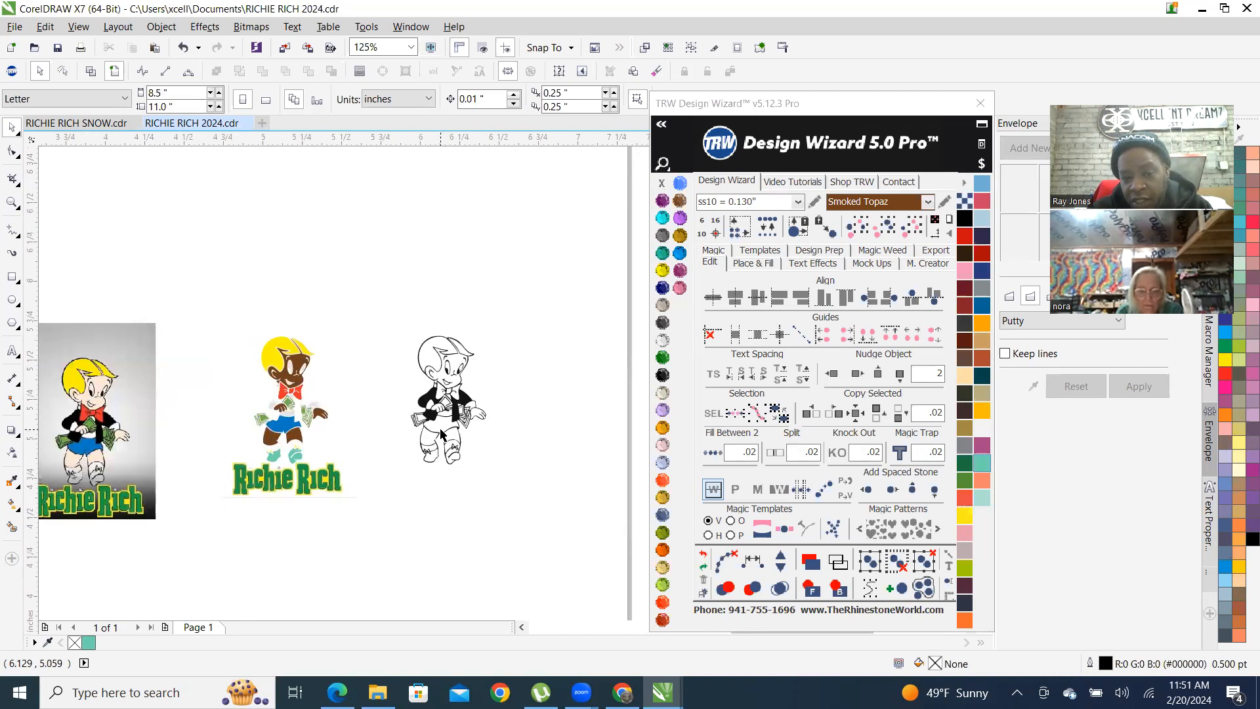
{"action": "scroll", "coordinate": [446, 427], "scroll_direction": "up", "scroll_amount": 1}
{"action": "scroll", "coordinate": [429, 412], "scroll_direction": "down", "scroll_amount": 1}
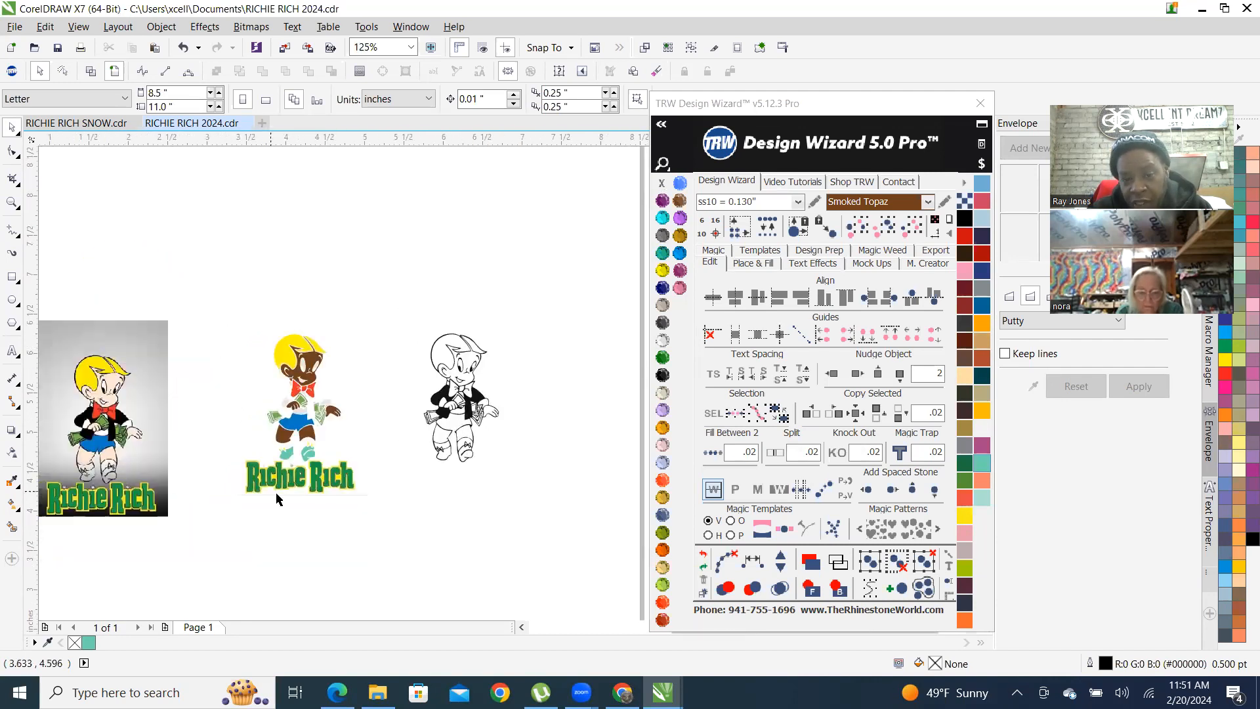
Try filling the back and front hair sections of the outline figure with blue-grey using the Smart Fill tool
{"action": "scroll", "coordinate": [459, 379], "scroll_direction": "up", "scroll_amount": 2}
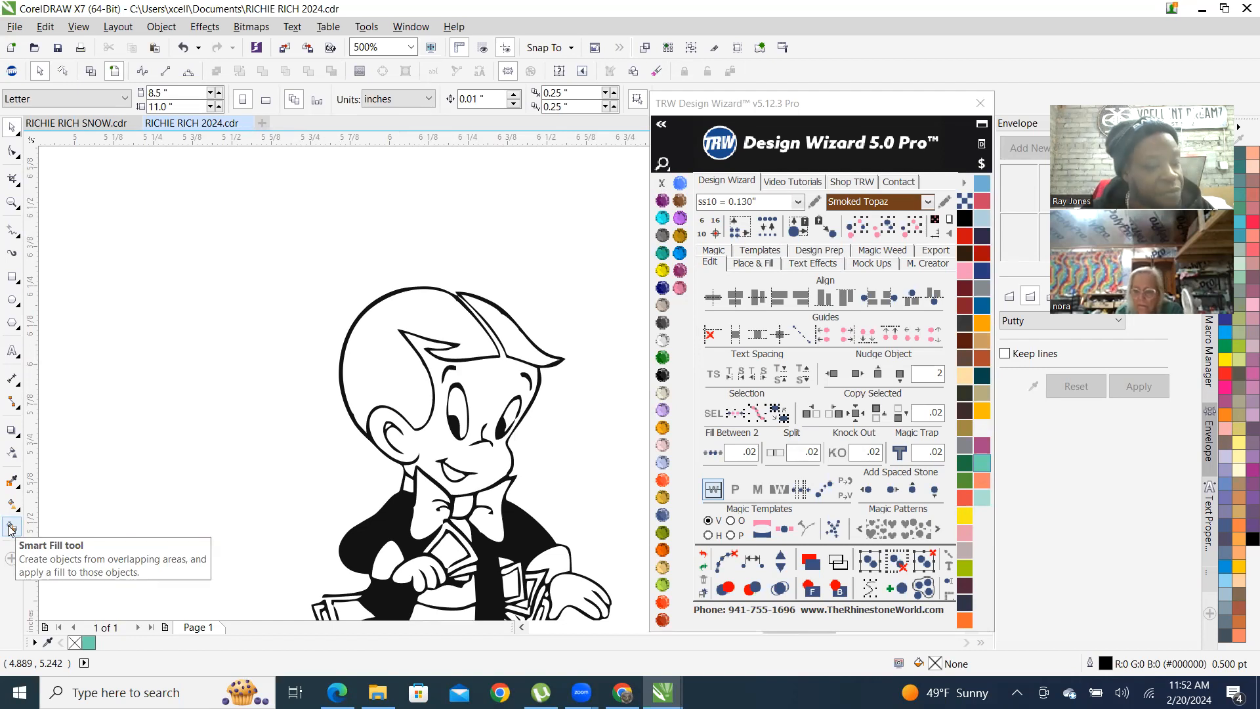
{"action": "left_click", "coordinate": [11, 528]}
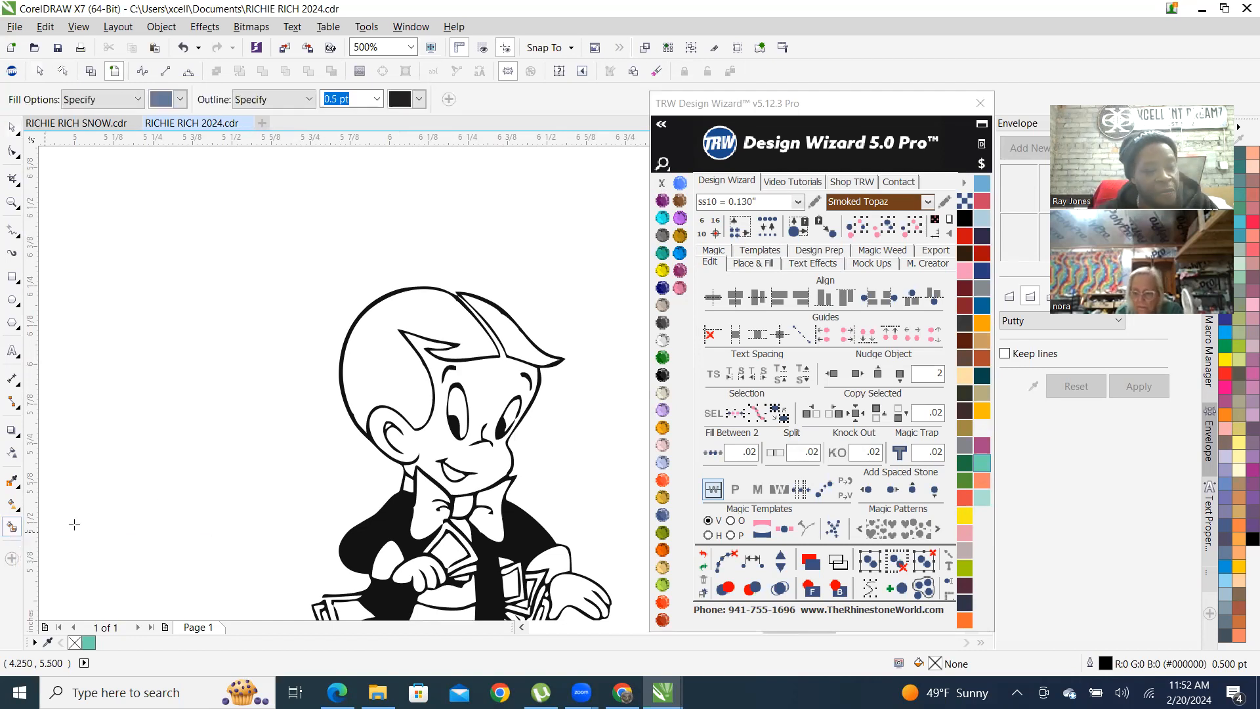
{"action": "left_click", "coordinate": [375, 346]}
{"action": "left_click", "coordinate": [514, 346]}
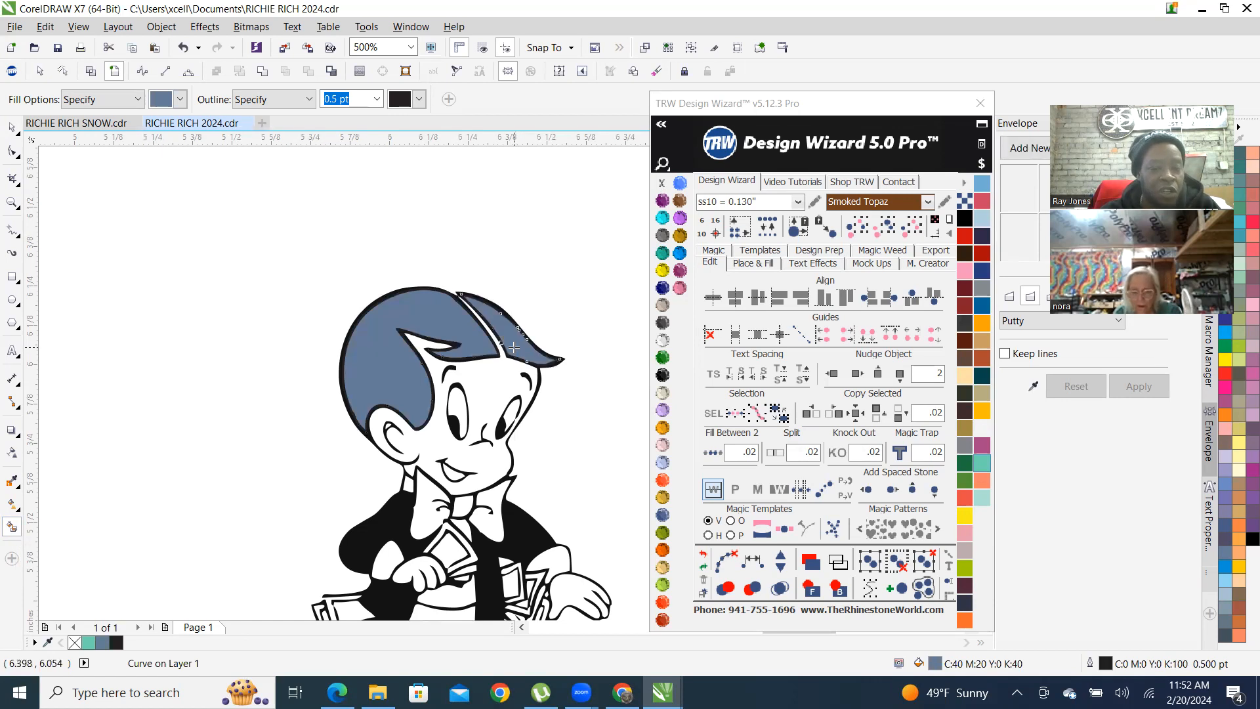
{"action": "scroll", "coordinate": [248, 389], "scroll_direction": "down", "scroll_amount": 1}
{"action": "scroll", "coordinate": [304, 389], "scroll_direction": "up", "scroll_amount": 1}
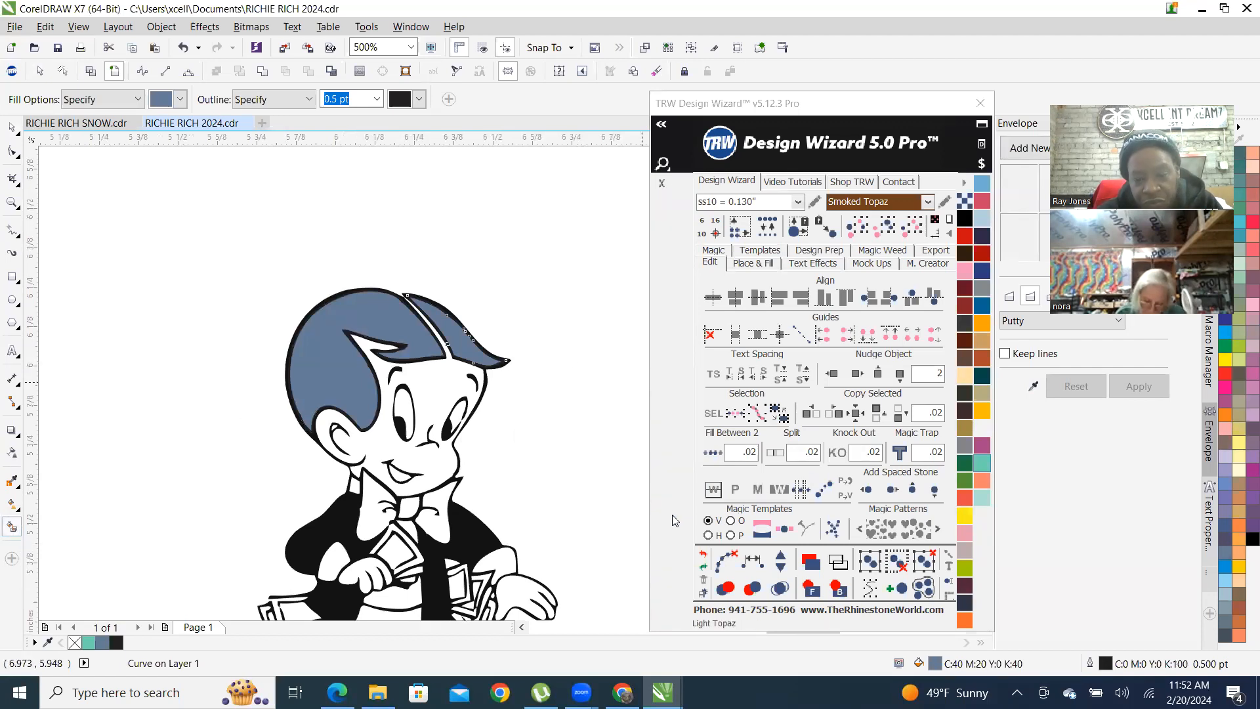
Undo both hair fills on the outline figure and return to the Pick tool
{"action": "left_click", "coordinate": [703, 554]}
{"action": "left_click", "coordinate": [703, 554]}
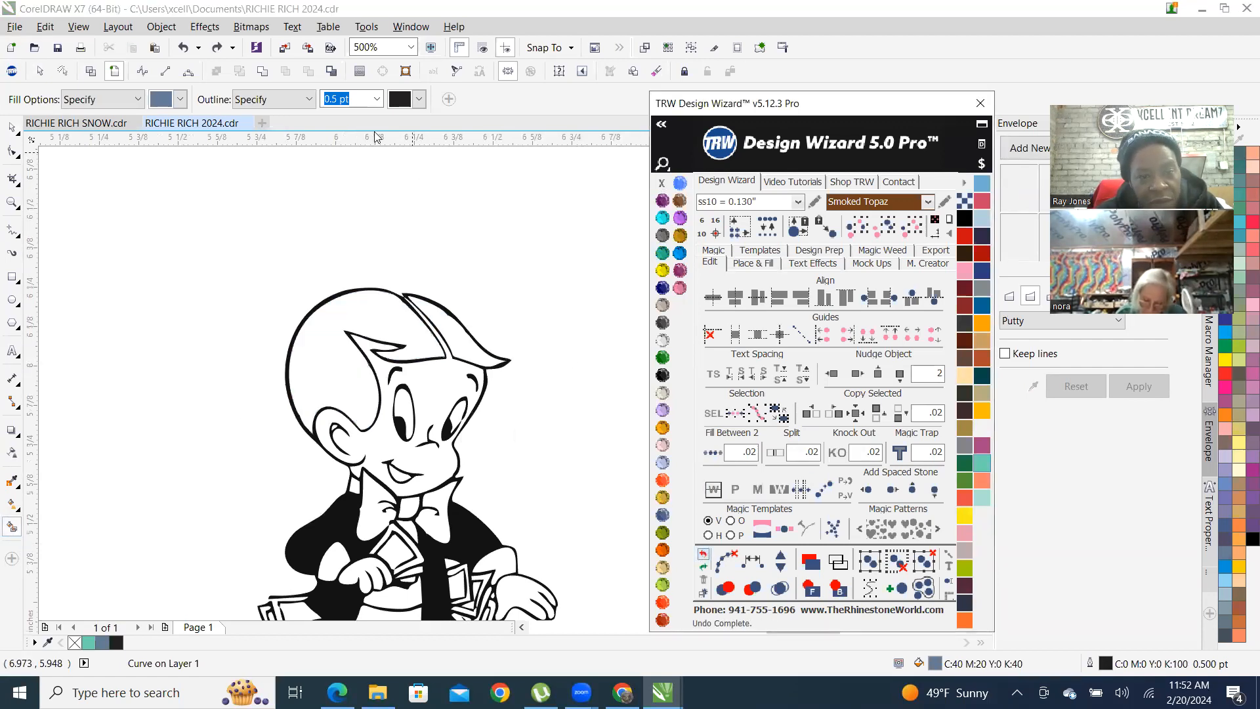
{"action": "left_click", "coordinate": [9, 128]}
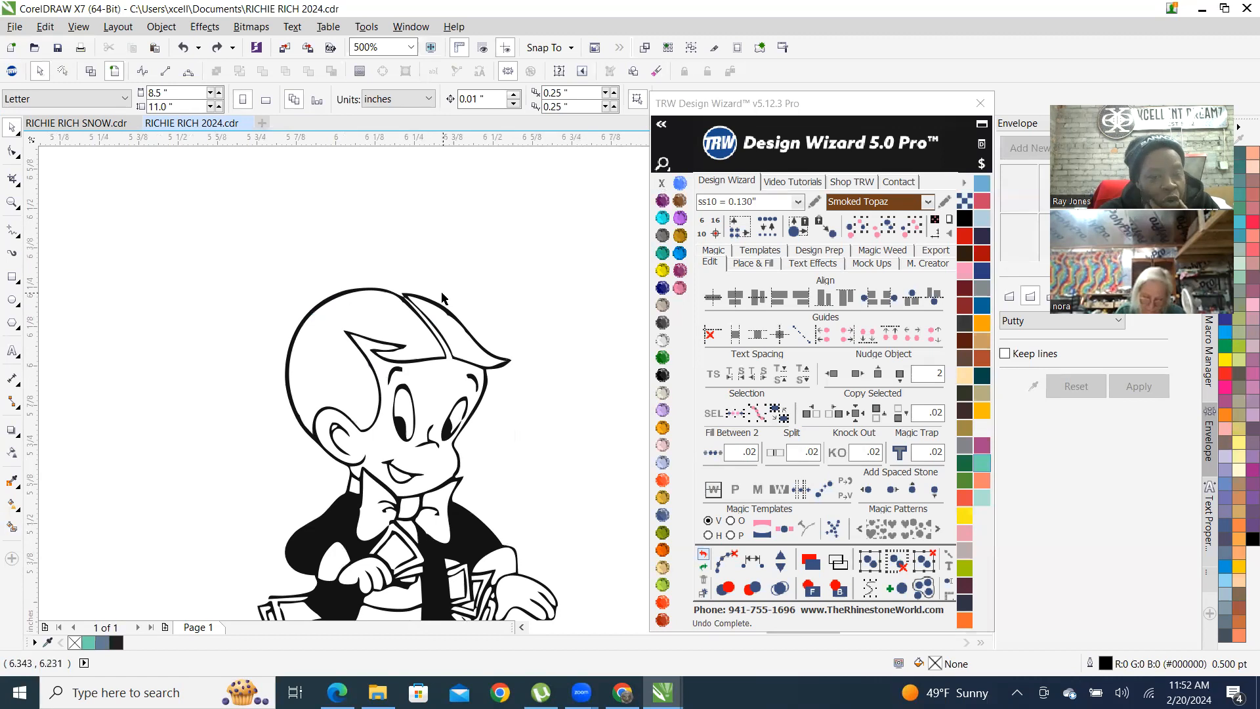
Inspect the hair parting on the outline figure and set the Smart Fill tool's fill option to Specify, keeping the blue-grey colour
{"action": "scroll", "coordinate": [471, 361], "scroll_direction": "up", "scroll_amount": 2}
{"action": "scroll", "coordinate": [471, 365], "scroll_direction": "down", "scroll_amount": 2}
{"action": "scroll", "coordinate": [472, 365], "scroll_direction": "up", "scroll_amount": 3}
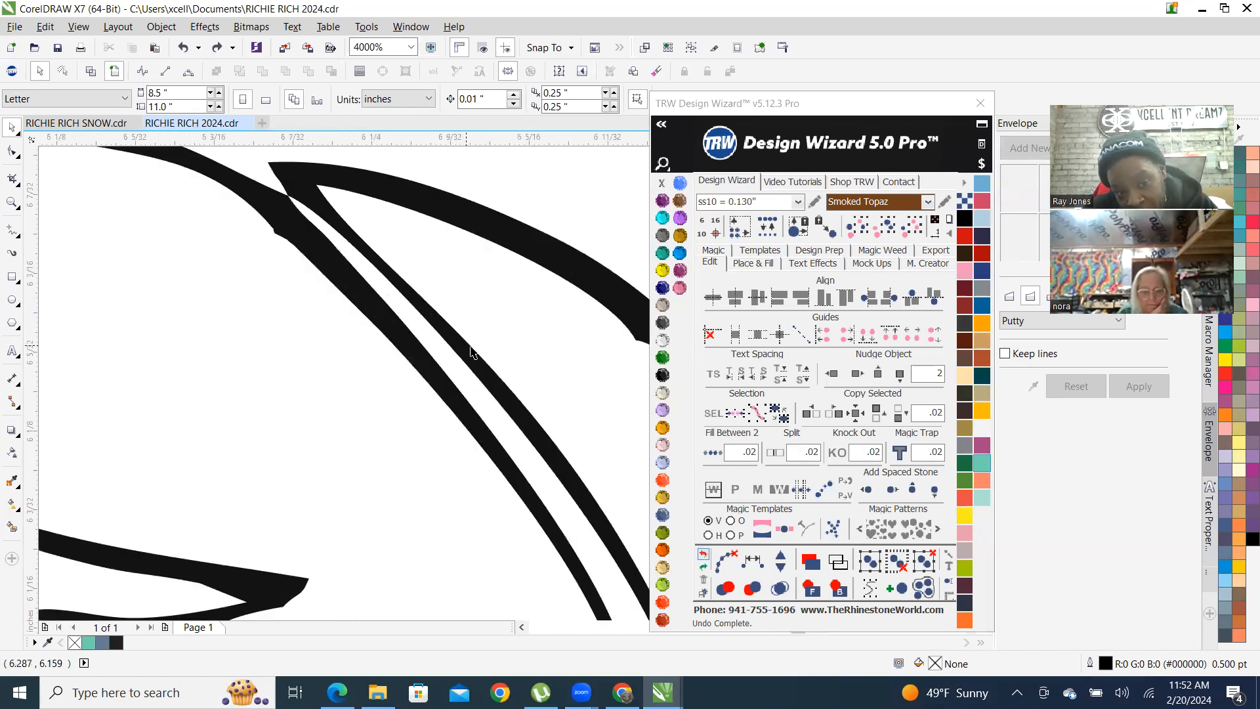
{"action": "scroll", "coordinate": [478, 352], "scroll_direction": "down", "scroll_amount": 2}
{"action": "scroll", "coordinate": [477, 353], "scroll_direction": "down", "scroll_amount": 3}
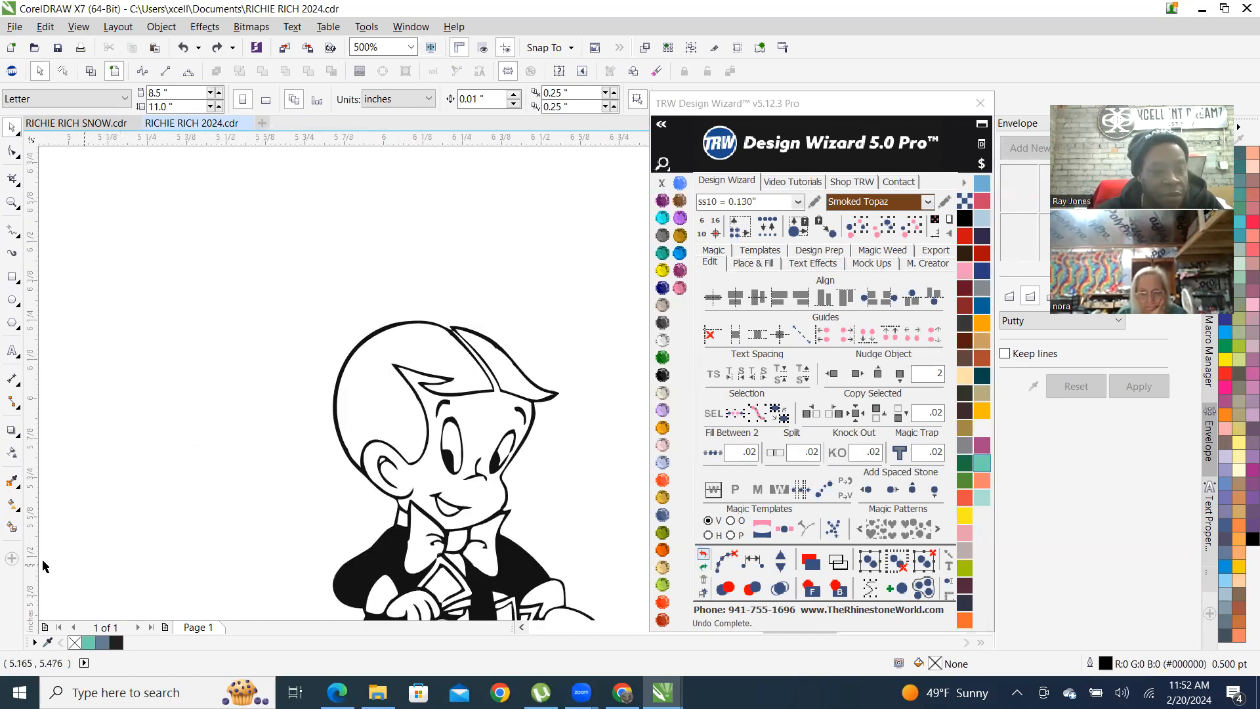
{"action": "left_click", "coordinate": [11, 526]}
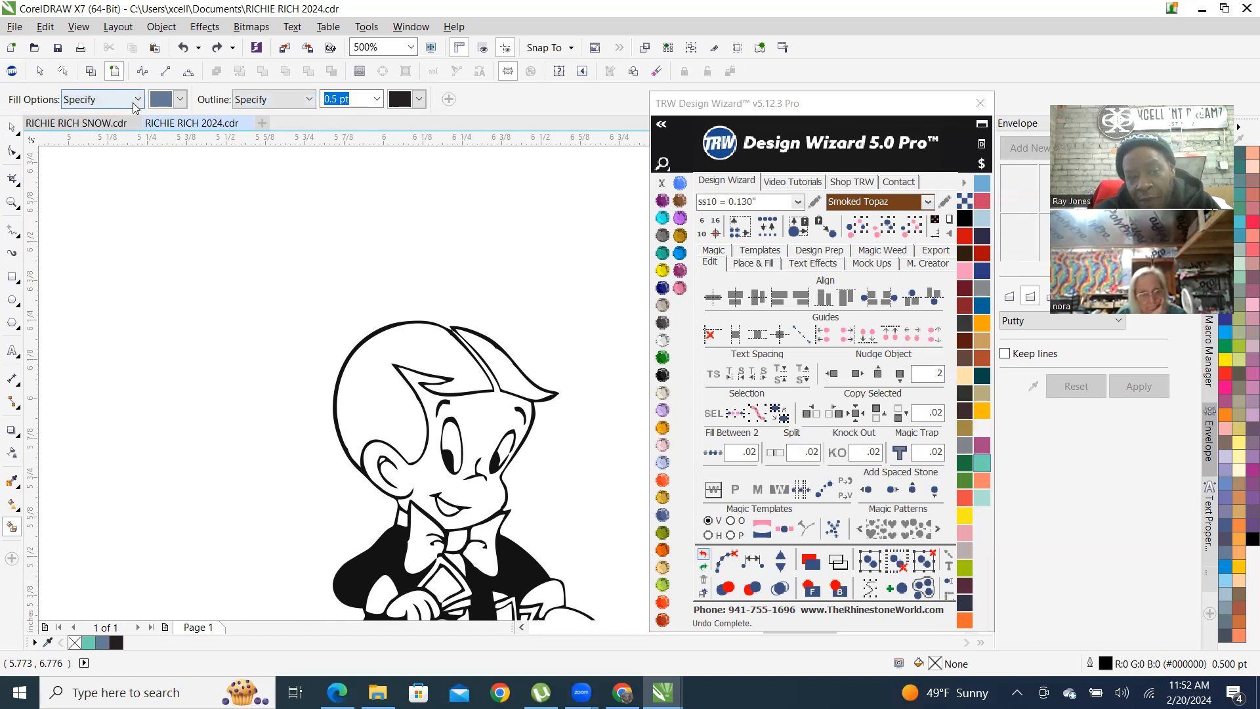
{"action": "left_click", "coordinate": [139, 101]}
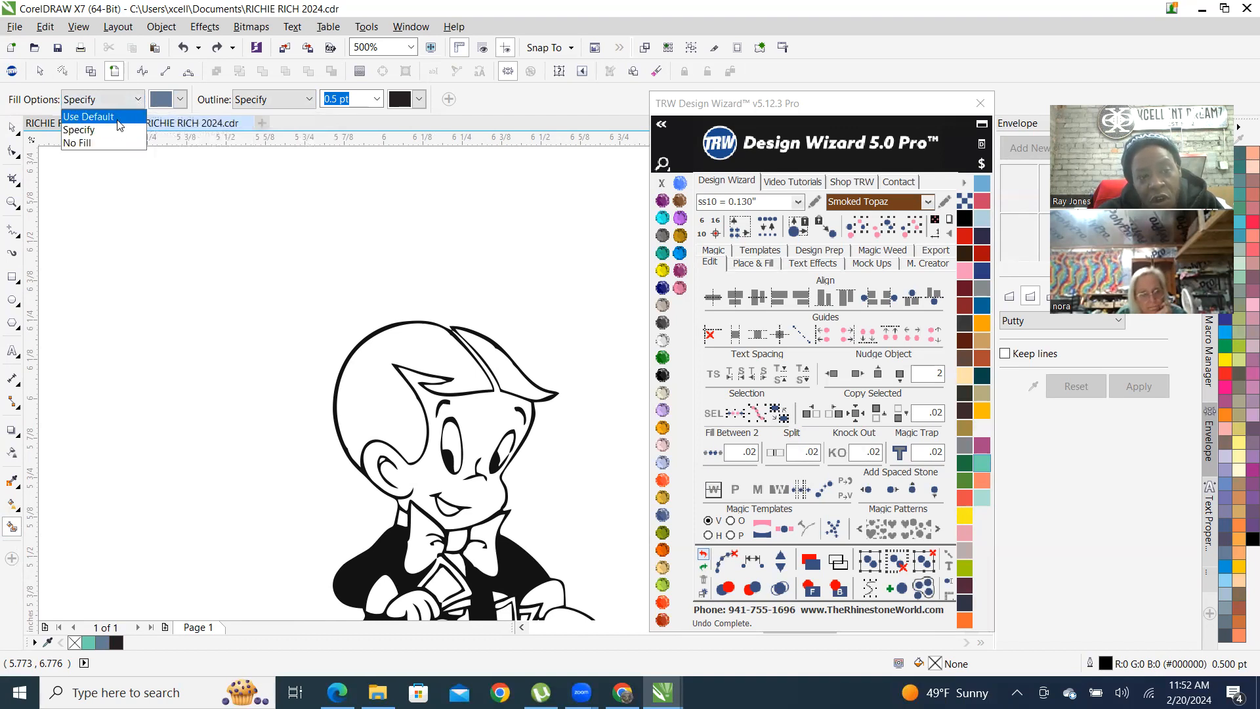
{"action": "left_click", "coordinate": [82, 130]}
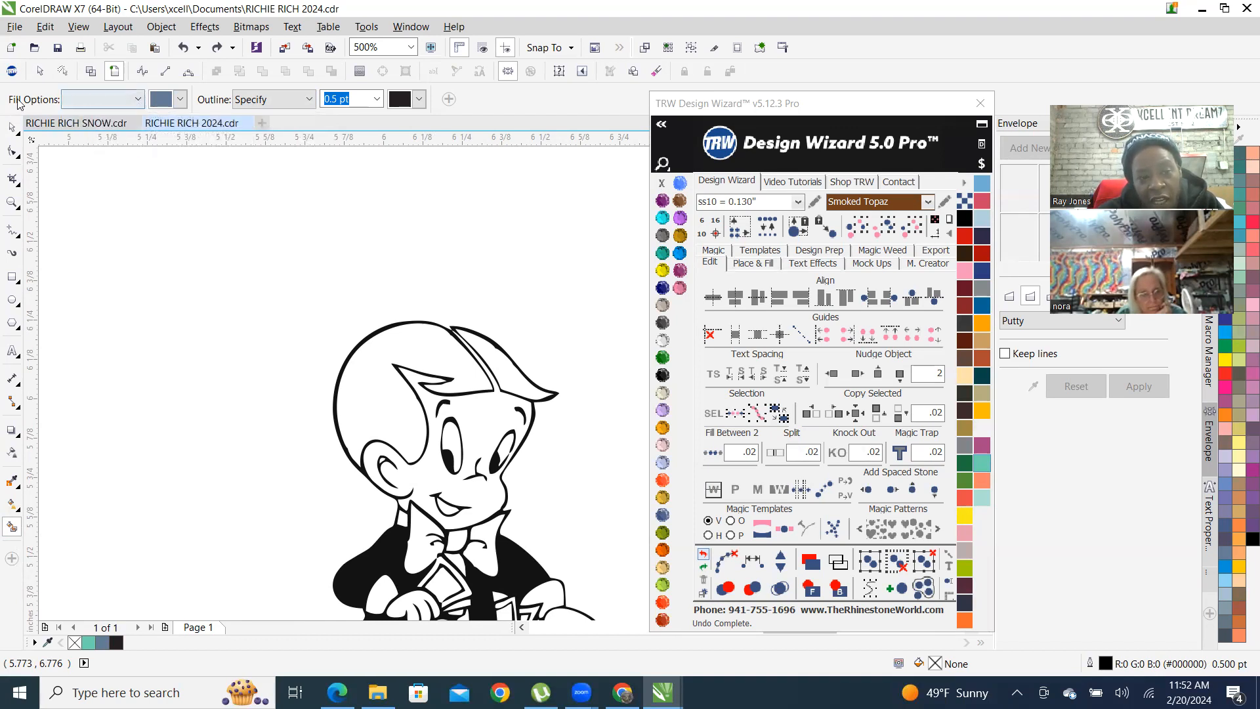
{"action": "left_click", "coordinate": [169, 97]}
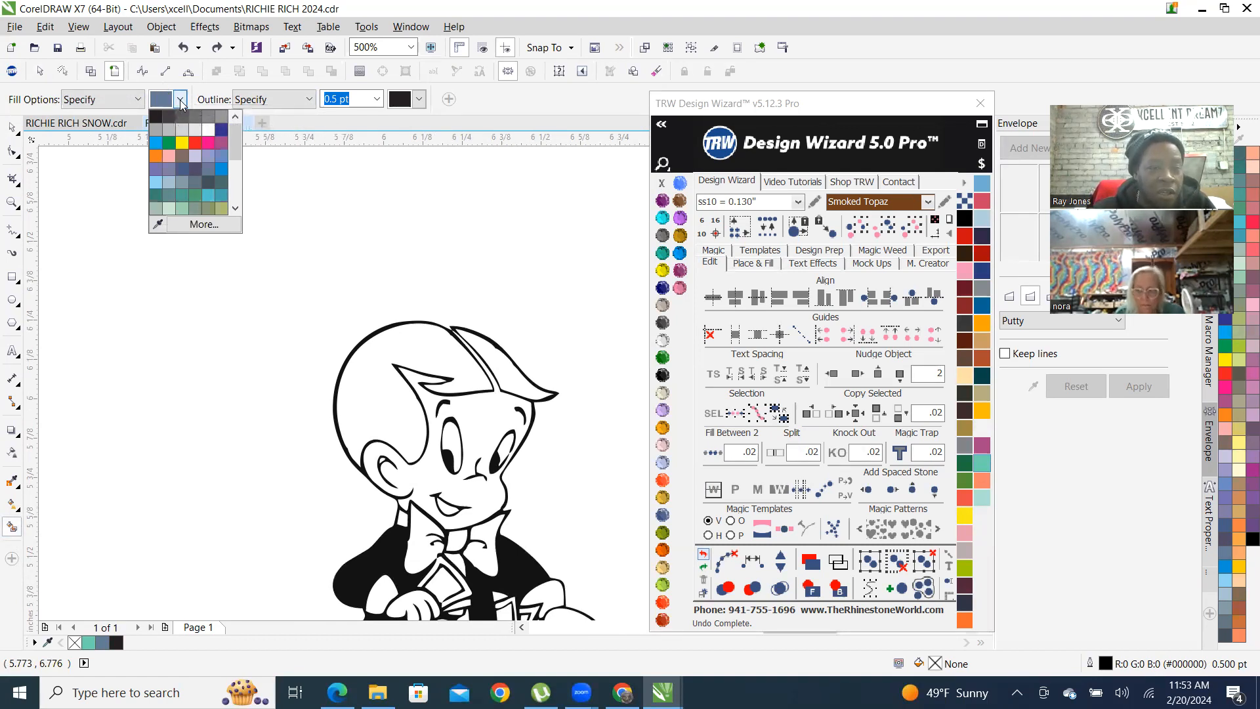
{"action": "left_click", "coordinate": [181, 105]}
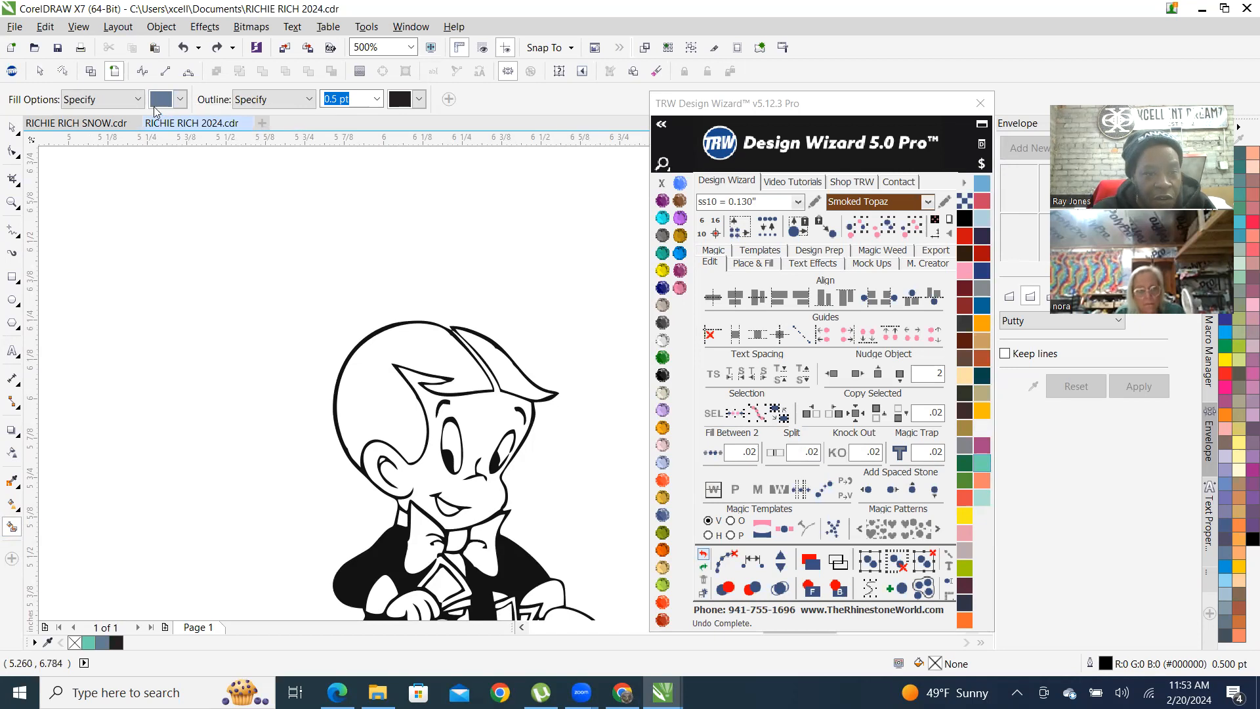
Smart Fill the back and front hair sections of the outline figure with the specified blue-grey colour and 0.5 pt outline
{"action": "left_click", "coordinate": [386, 393]}
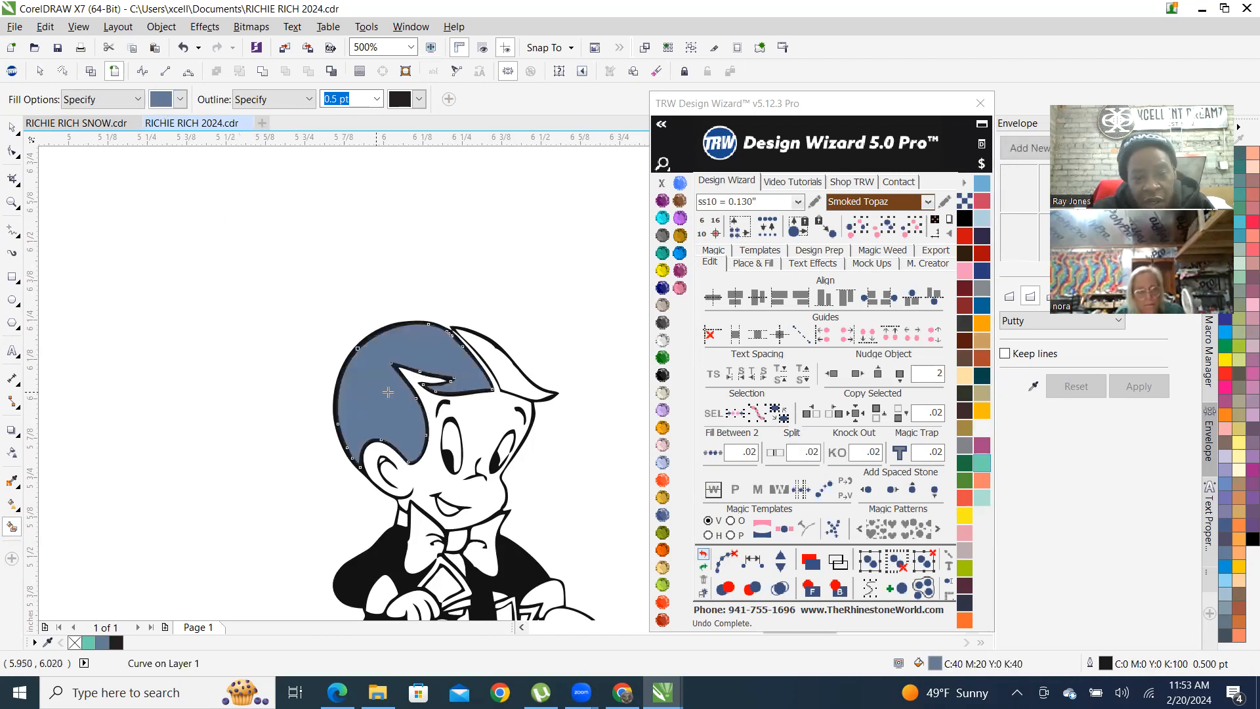
{"action": "left_click", "coordinate": [504, 376]}
{"action": "scroll", "coordinate": [384, 378], "scroll_direction": "down", "scroll_amount": 1}
{"action": "scroll", "coordinate": [394, 394], "scroll_direction": "up", "scroll_amount": 1}
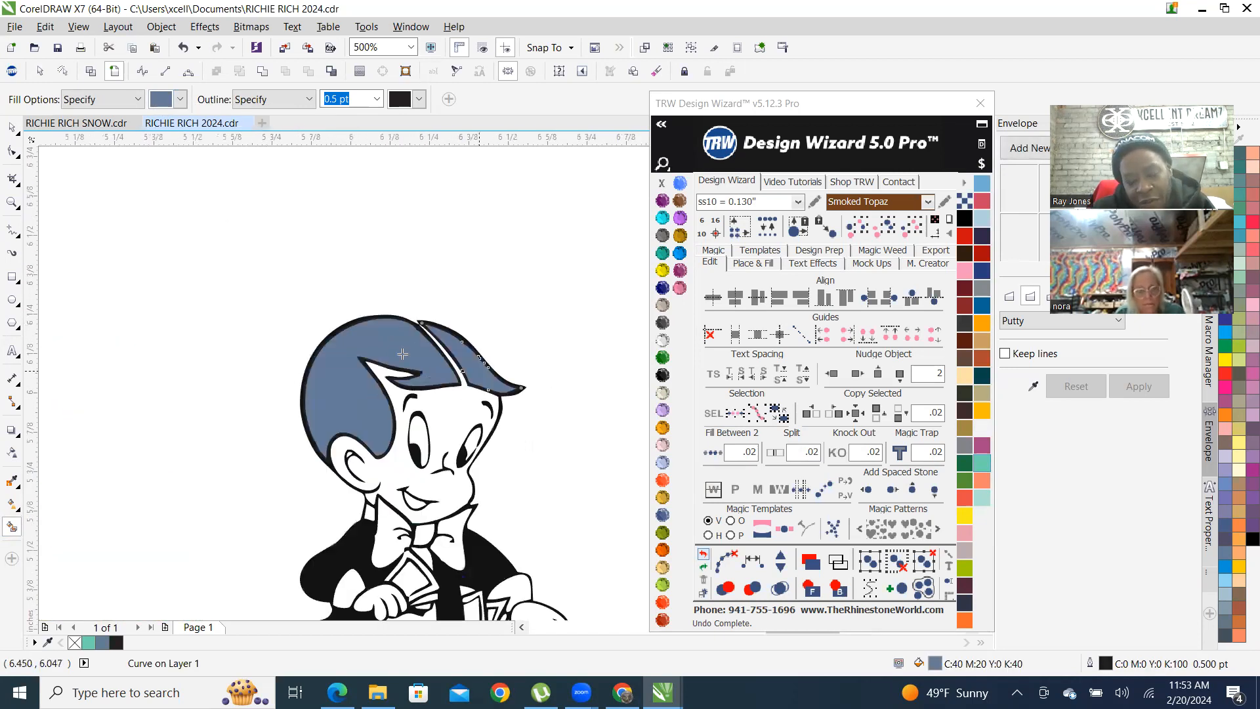
{"action": "scroll", "coordinate": [379, 353], "scroll_direction": "up", "scroll_amount": 1}
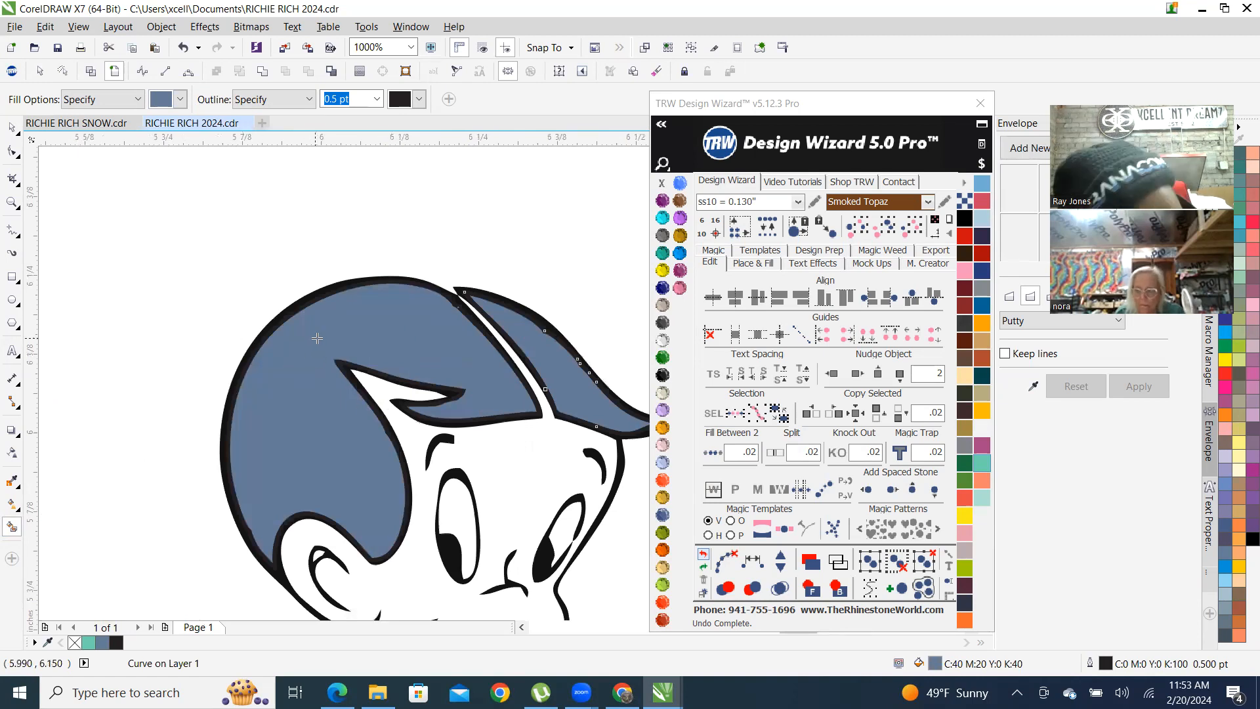
{"action": "scroll", "coordinate": [388, 358], "scroll_direction": "down", "scroll_amount": 1}
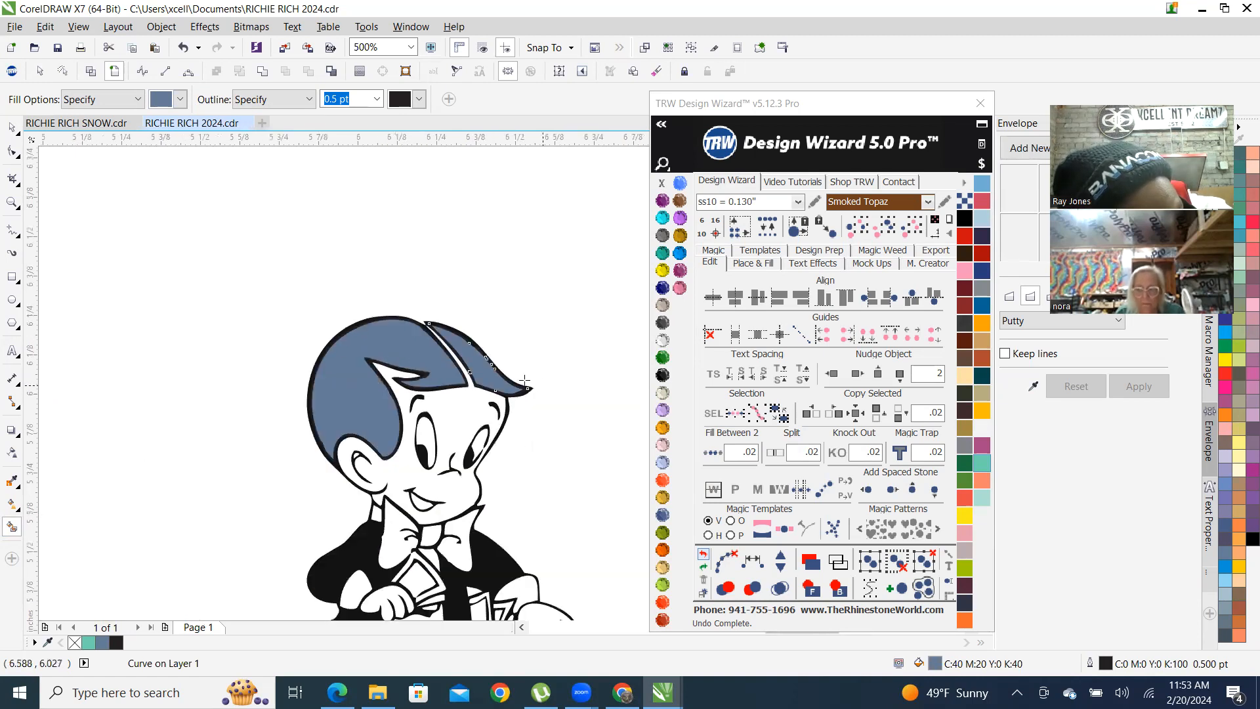
{"action": "scroll", "coordinate": [426, 359], "scroll_direction": "up", "scroll_amount": 2}
{"action": "scroll", "coordinate": [462, 358], "scroll_direction": "down", "scroll_amount": 2}
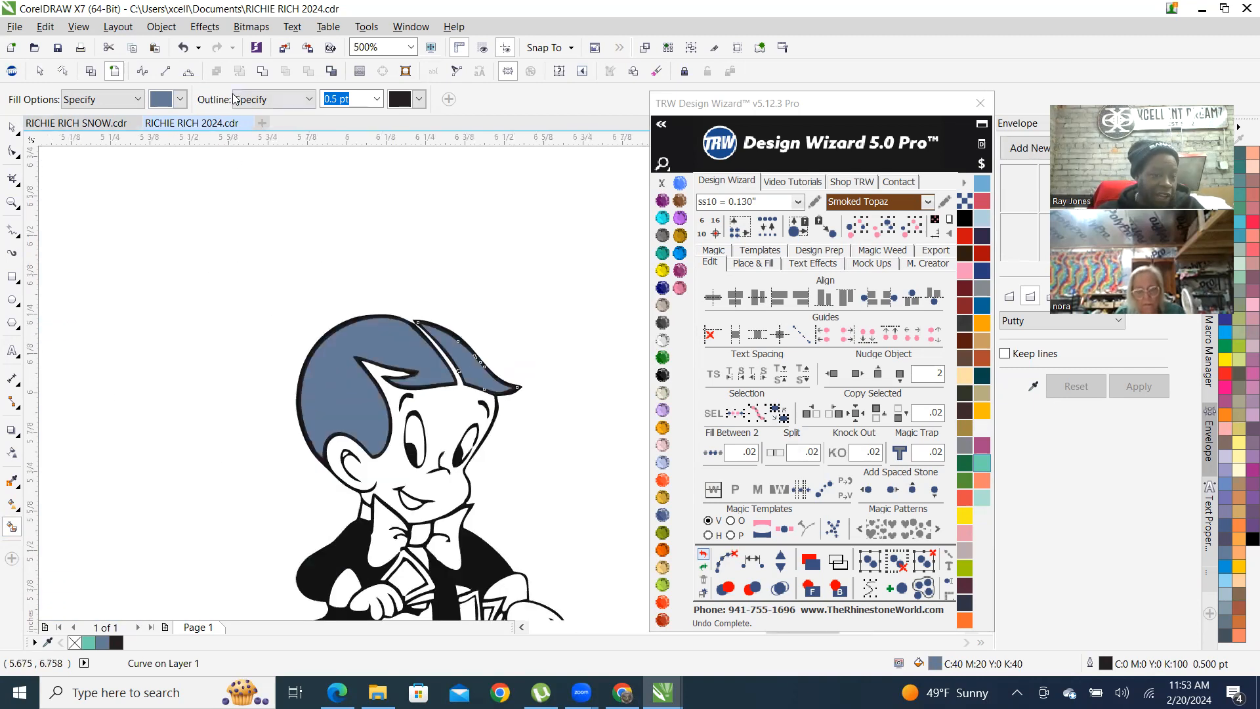
Look through the Smart Fill outline options and undo the fill of the front hair section
{"action": "left_click", "coordinate": [308, 99]}
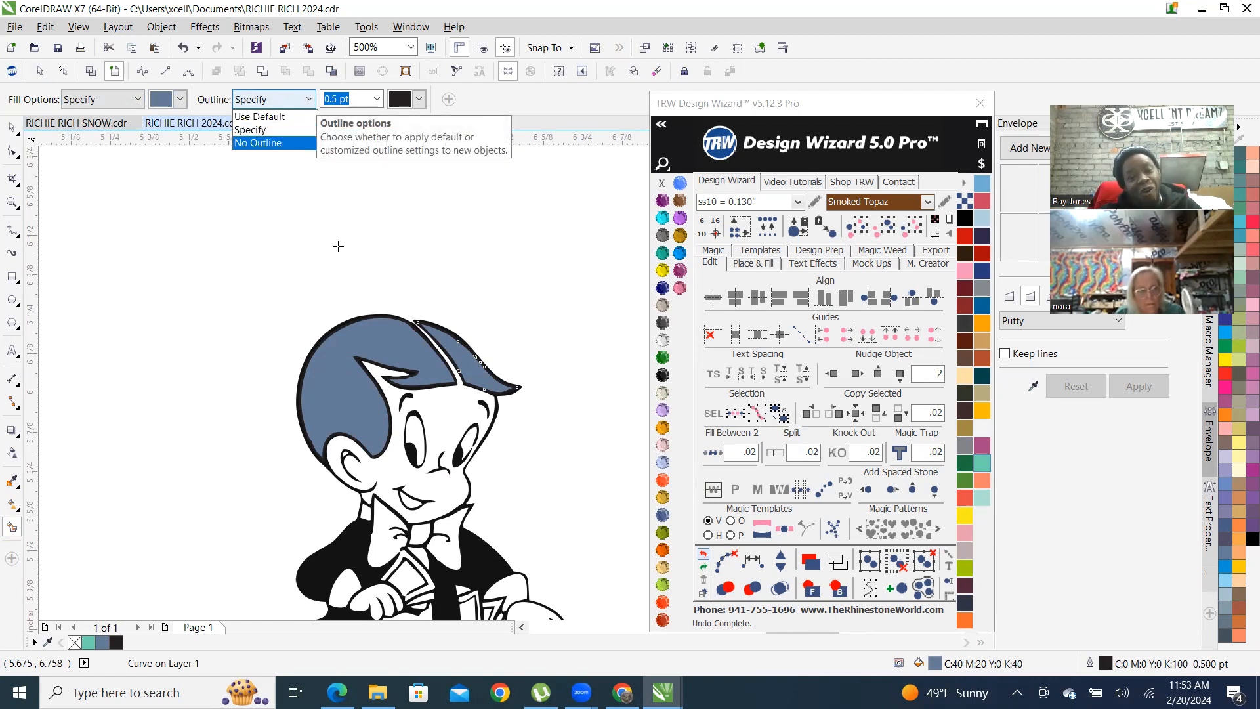
{"action": "left_click", "coordinate": [702, 552]}
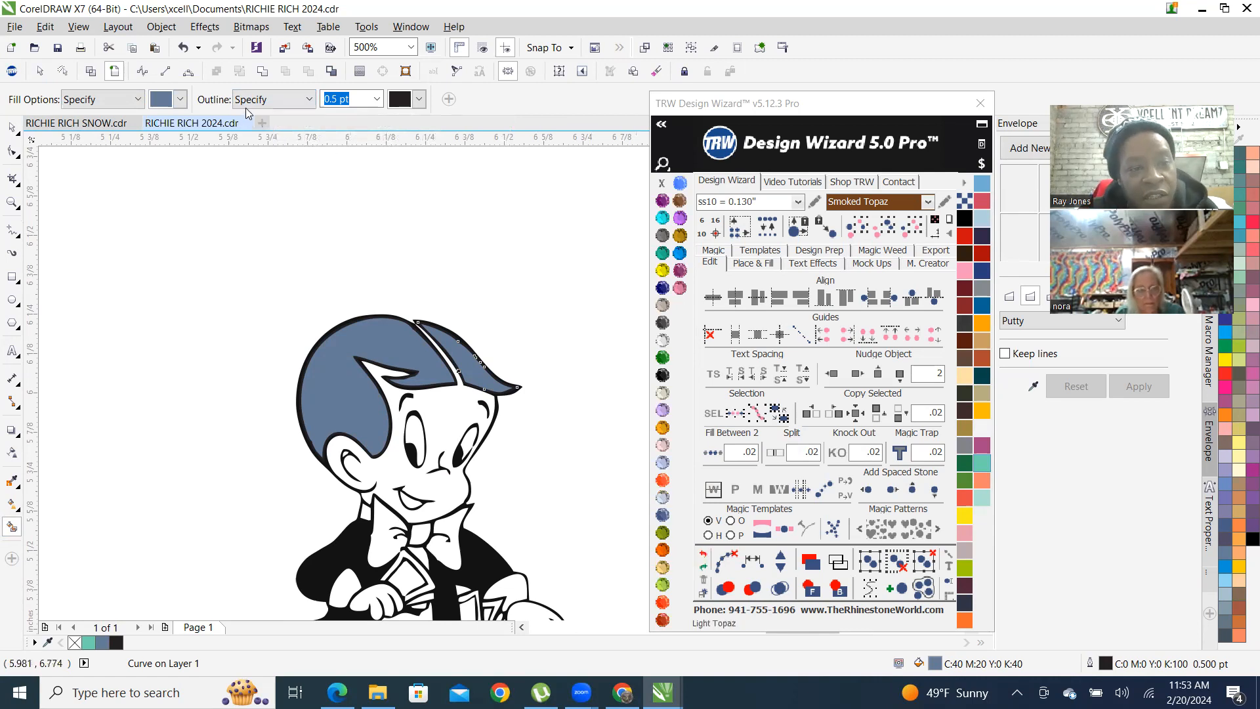
{"action": "left_click", "coordinate": [704, 555]}
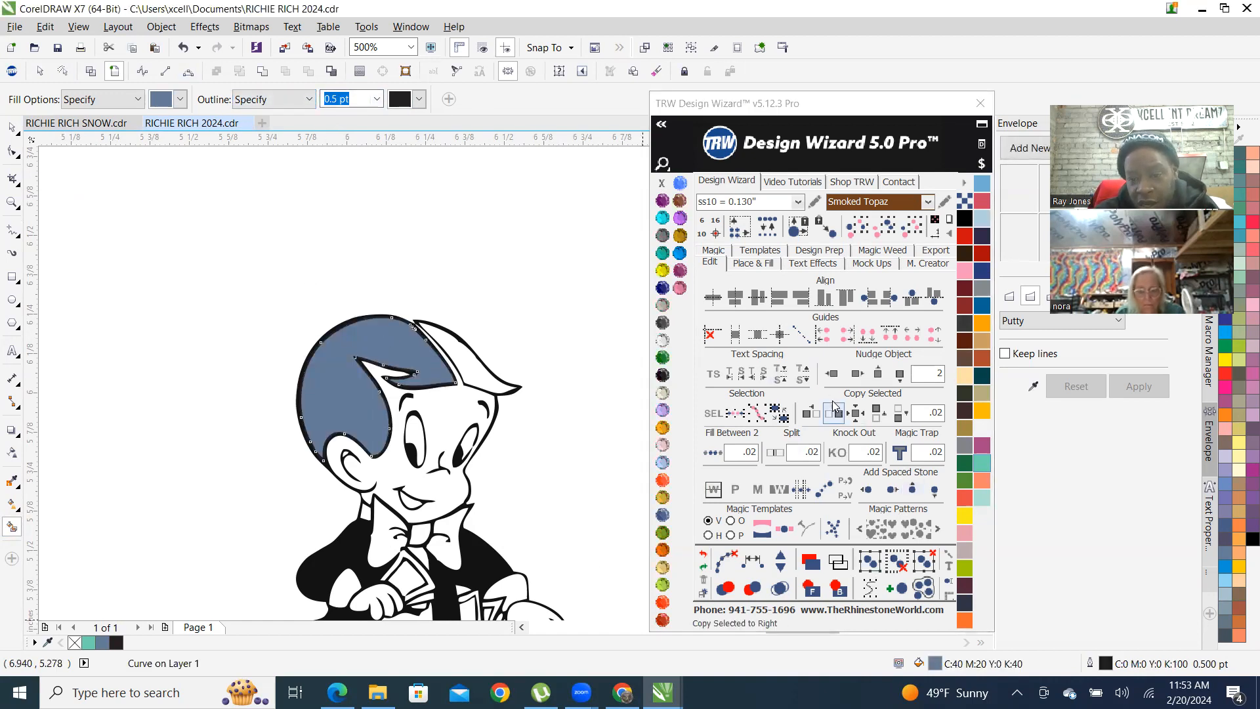
Move the blue-grey back hair fill 2 inches to the left onto the coloured figure
{"action": "left_click", "coordinate": [834, 374]}
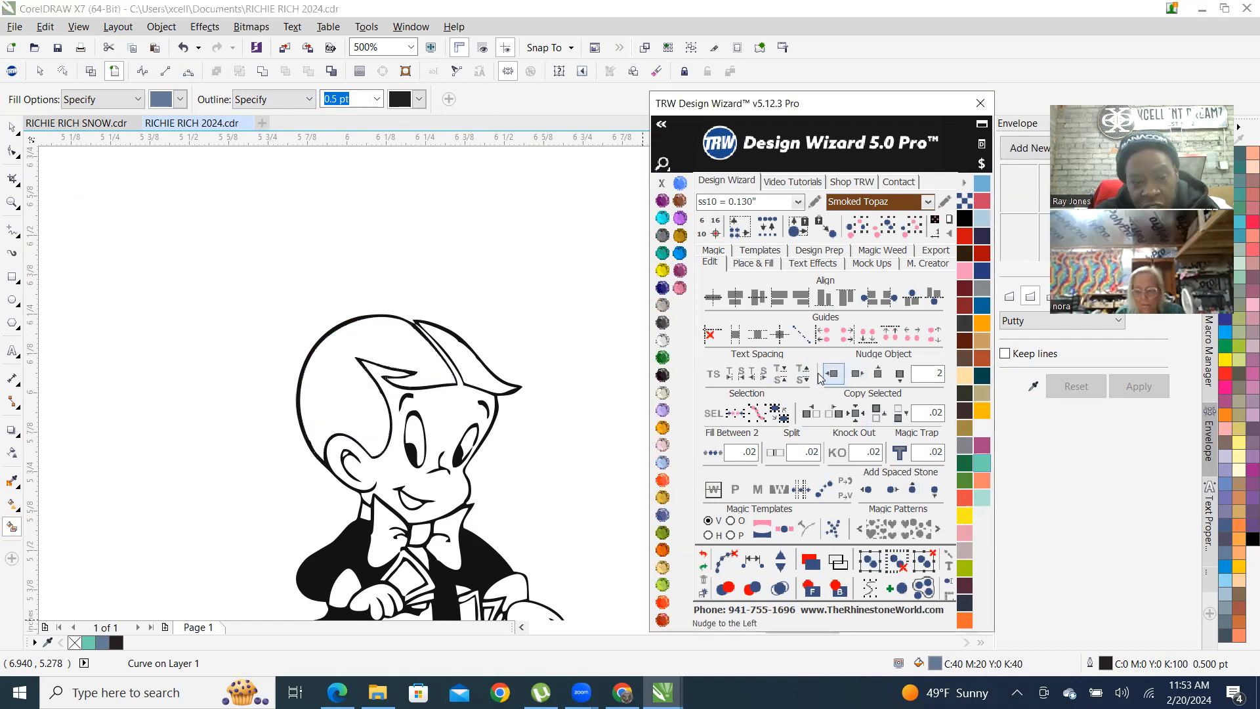
{"action": "scroll", "coordinate": [312, 440], "scroll_direction": "down", "scroll_amount": 5}
{"action": "scroll", "coordinate": [312, 440], "scroll_direction": "up", "scroll_amount": 3}
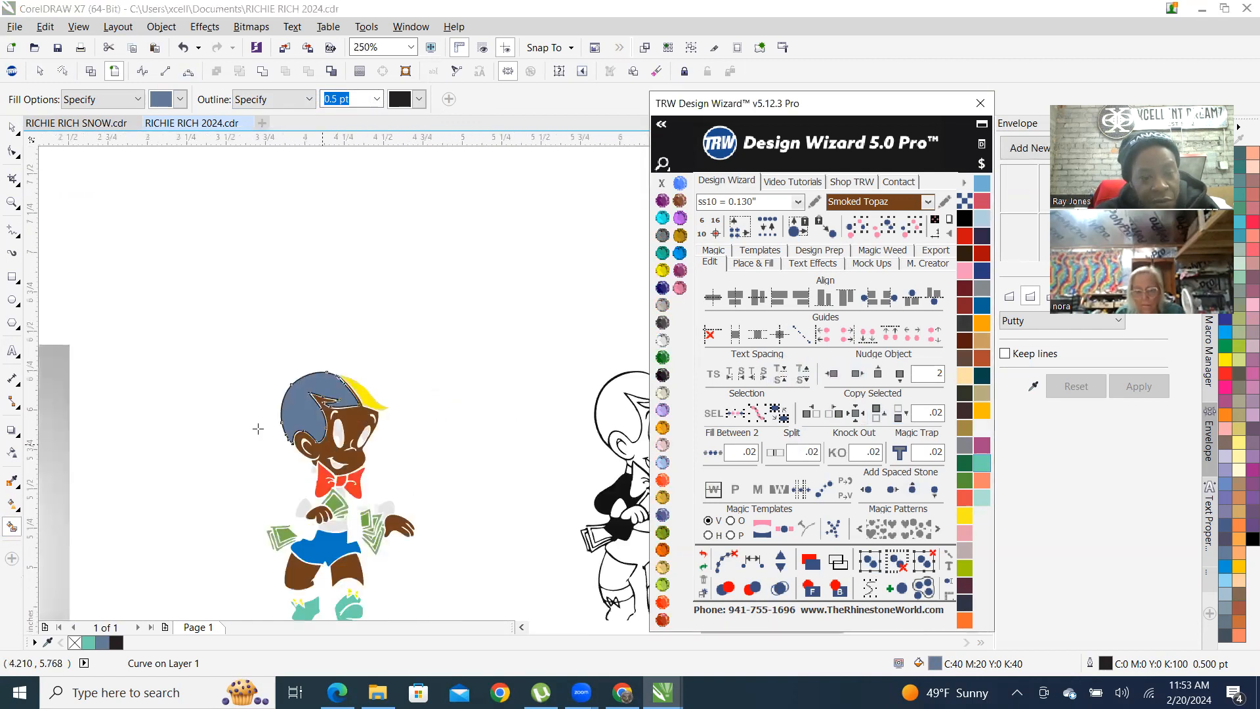
Move the blue-grey back hair fill to the right in 2-inch nudges, into the clear space beyond the outline figure
{"action": "scroll", "coordinate": [262, 427], "scroll_direction": "down", "scroll_amount": 3}
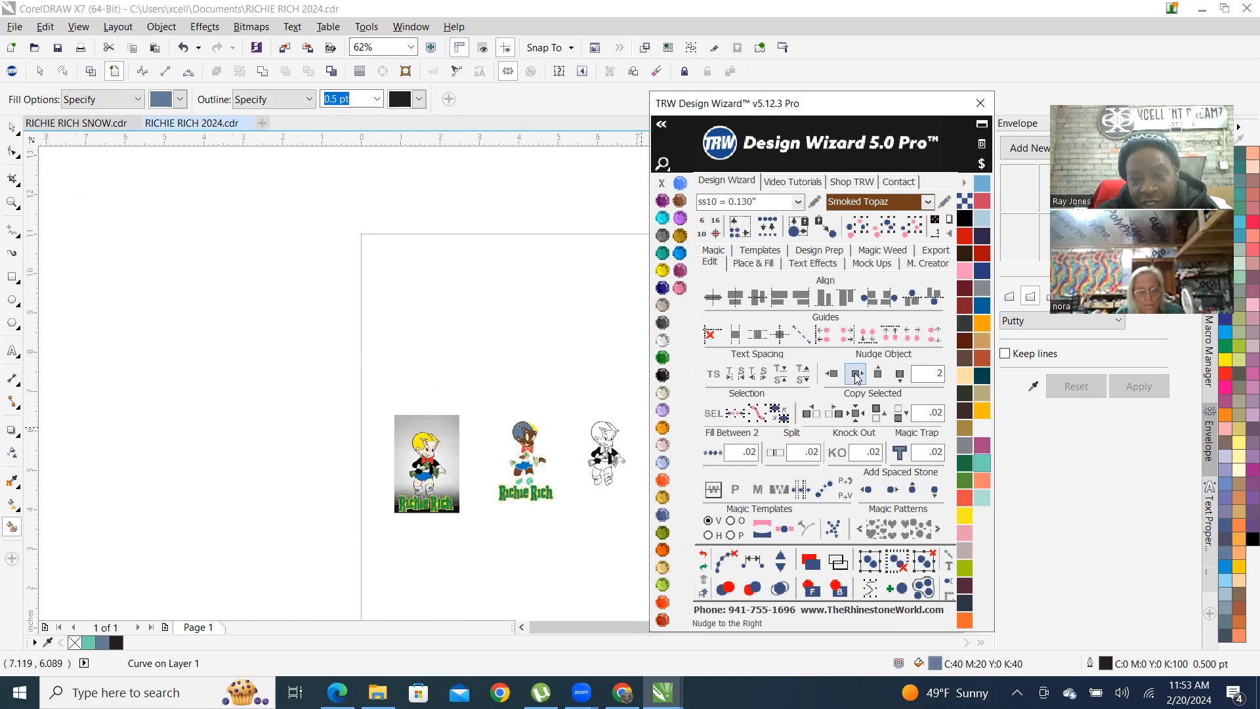
{"action": "scroll", "coordinate": [361, 369], "scroll_direction": "down", "scroll_amount": 3}
{"action": "scroll", "coordinate": [398, 415], "scroll_direction": "up", "scroll_amount": 3}
{"action": "scroll", "coordinate": [398, 416], "scroll_direction": "up", "scroll_amount": 7}
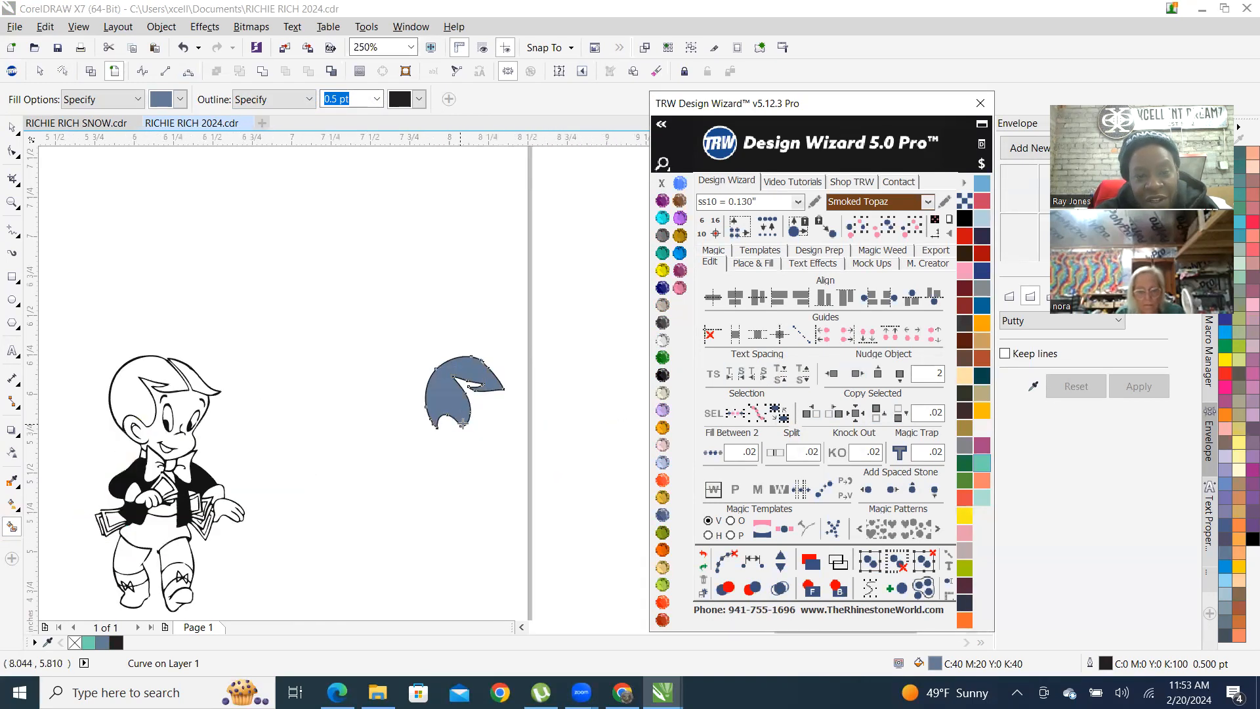
{"action": "left_click", "coordinate": [12, 126]}
{"action": "left_click", "coordinate": [558, 519]}
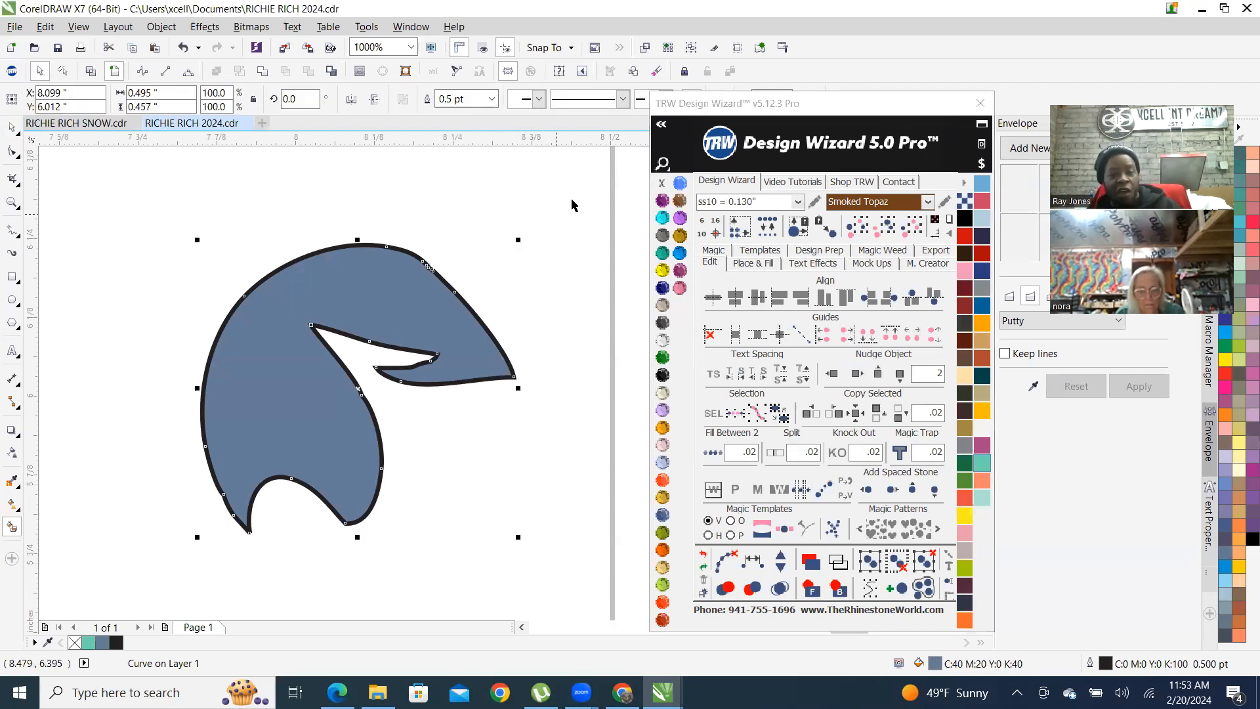
Set the Smart Fill outline option to No Outline and fill the front hair section of the outline figure in blue-grey
{"action": "scroll", "coordinate": [537, 517], "scroll_direction": "down", "scroll_amount": 2}
{"action": "scroll", "coordinate": [532, 507], "scroll_direction": "down", "scroll_amount": 2}
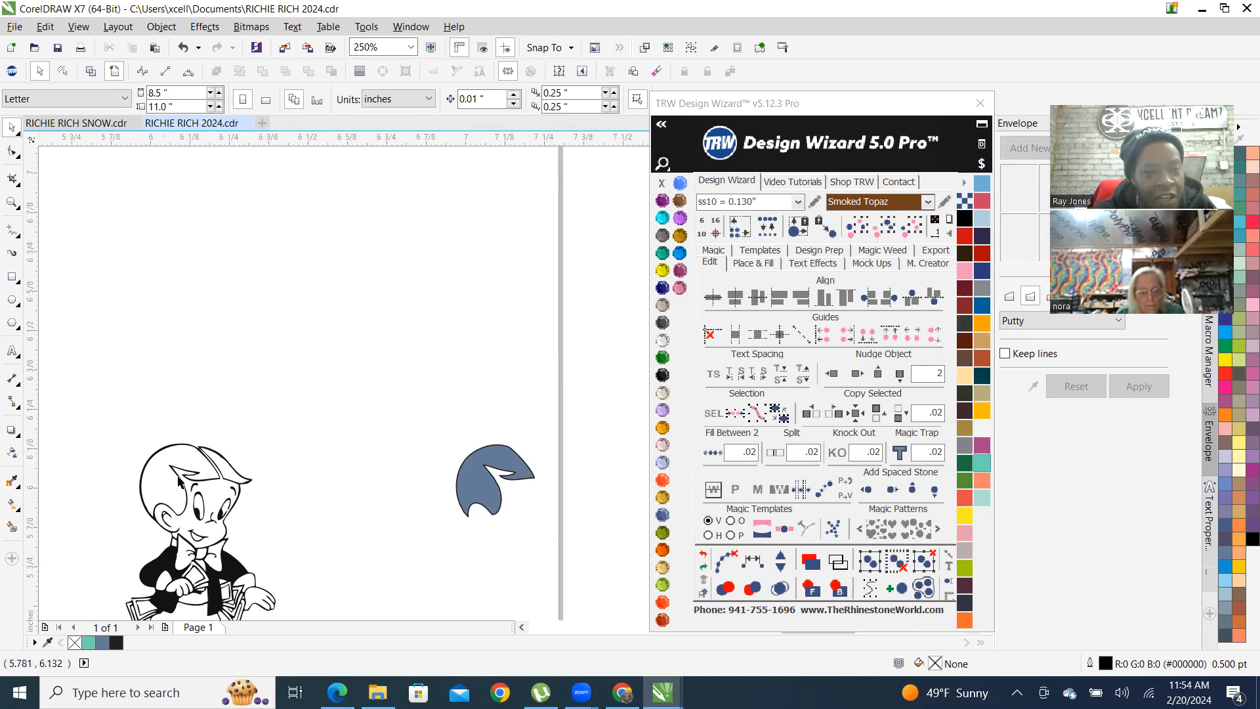
{"action": "scroll", "coordinate": [179, 474], "scroll_direction": "up", "scroll_amount": 2}
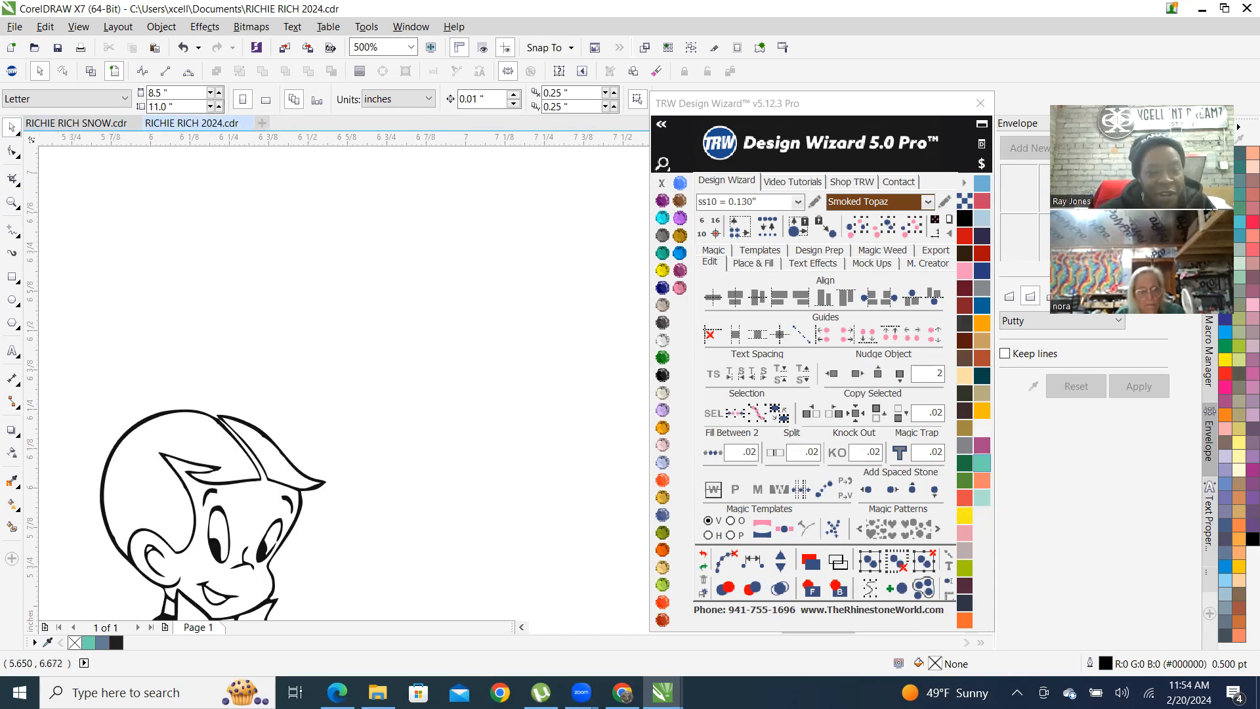
{"action": "left_click", "coordinate": [13, 527]}
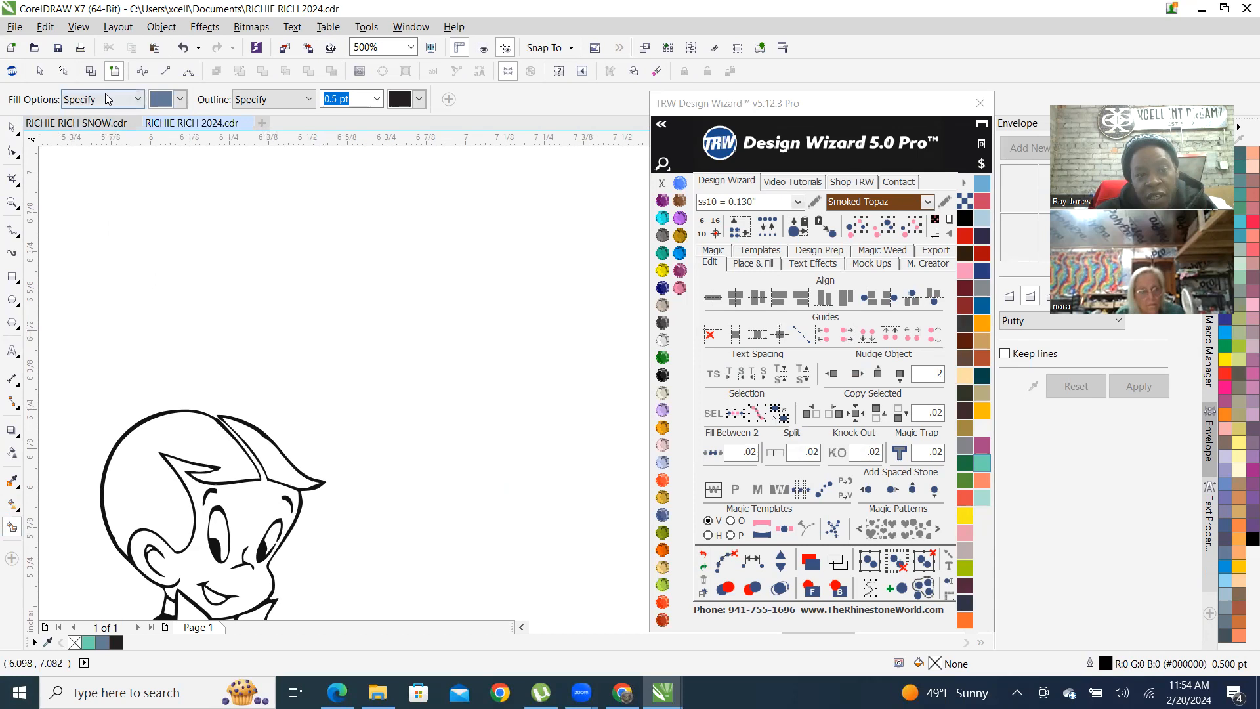
{"action": "left_click", "coordinate": [308, 101]}
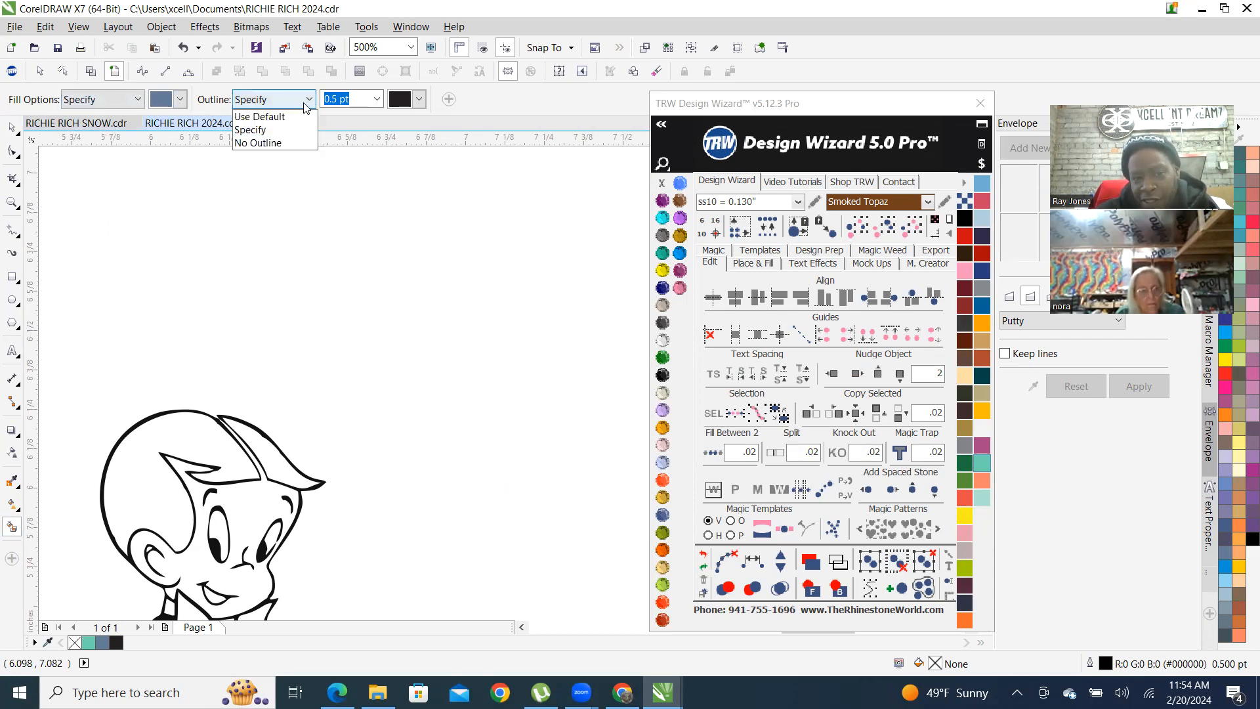
{"action": "left_click", "coordinate": [265, 144]}
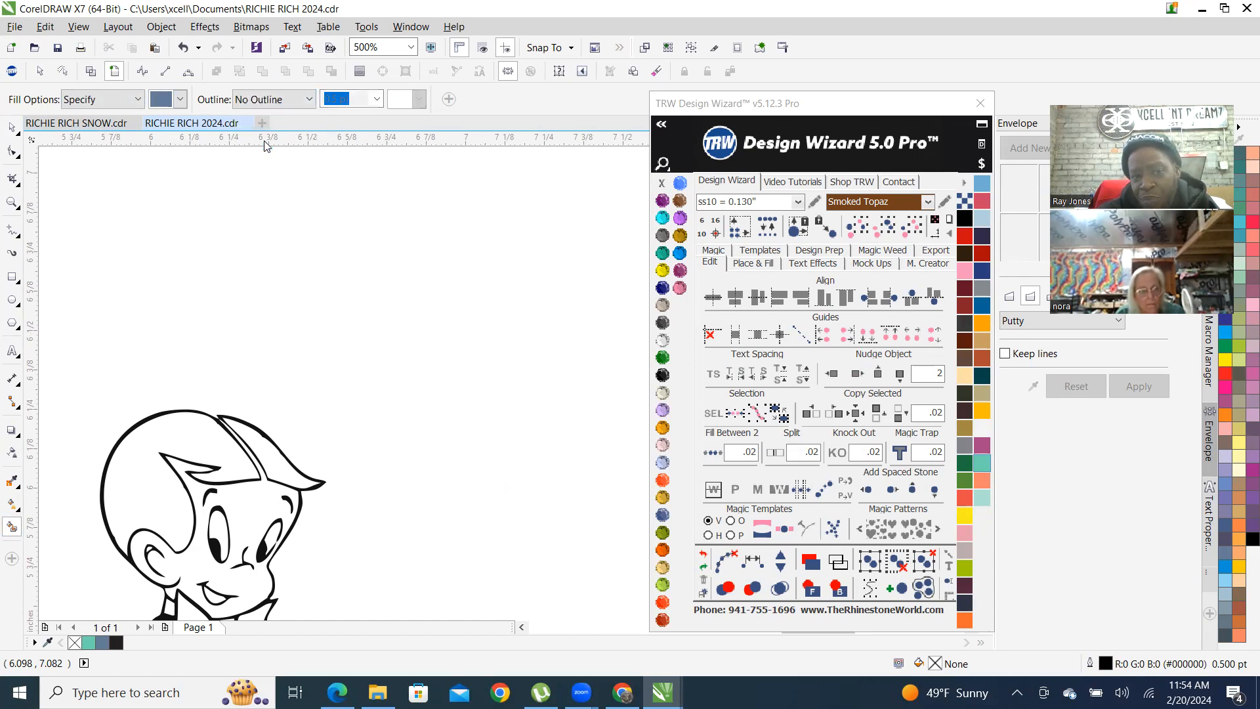
{"action": "left_click", "coordinate": [272, 459]}
{"action": "scroll", "coordinate": [256, 439], "scroll_direction": "down", "scroll_amount": 2}
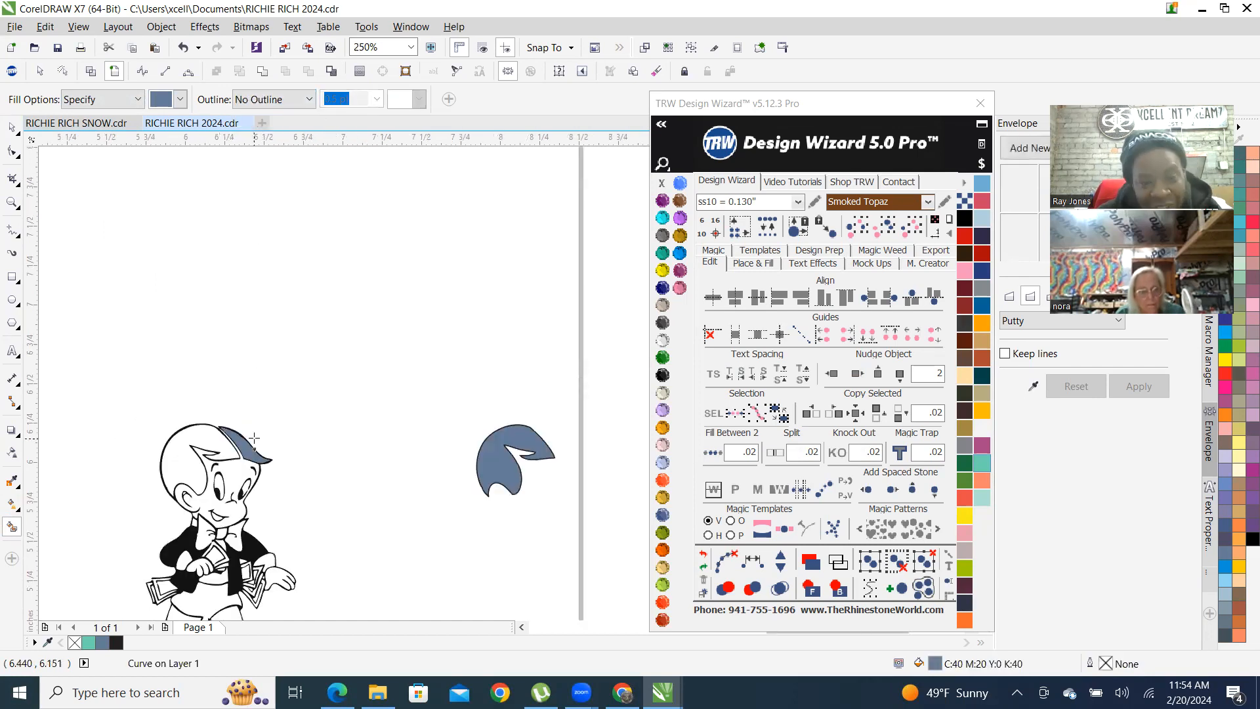
Move the front hair fill 2 inches to the right beside the back hair fill and compare their edges
{"action": "left_click", "coordinate": [857, 374]}
{"action": "key", "text": "space"}
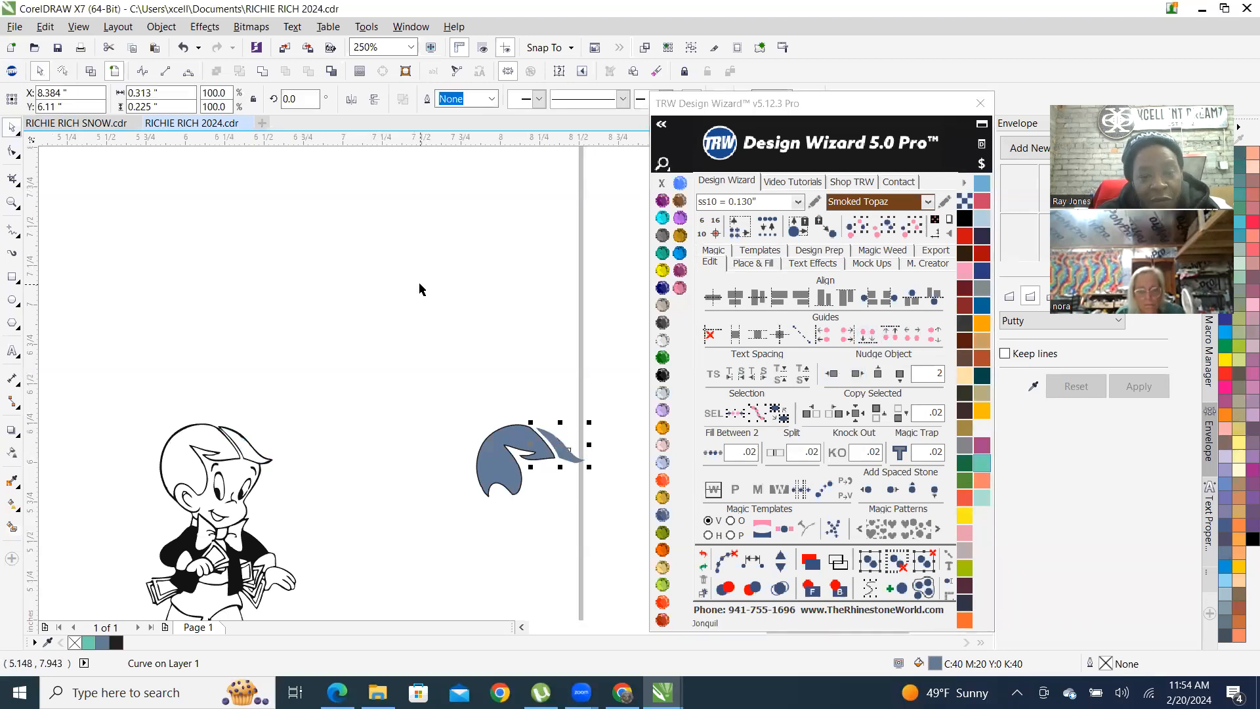
{"action": "left_click", "coordinate": [425, 422]}
{"action": "scroll", "coordinate": [426, 422], "scroll_direction": "up", "scroll_amount": 3}
{"action": "scroll", "coordinate": [446, 367], "scroll_direction": "down", "scroll_amount": 3}
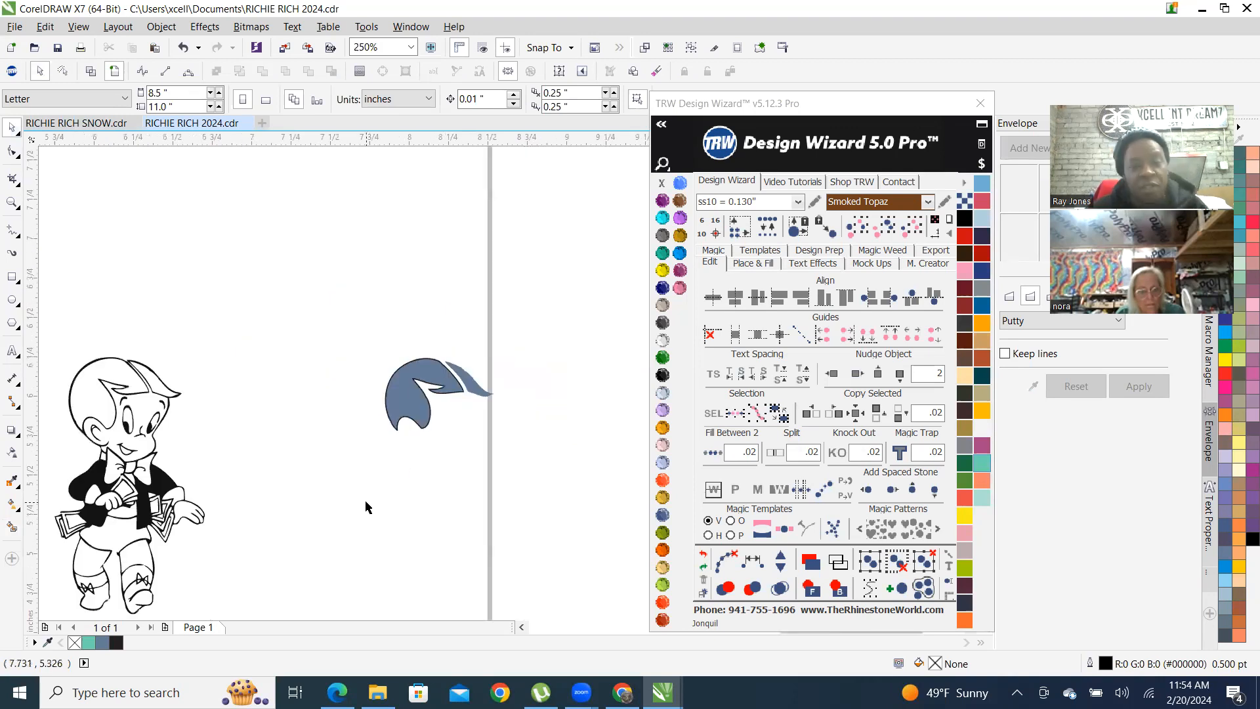
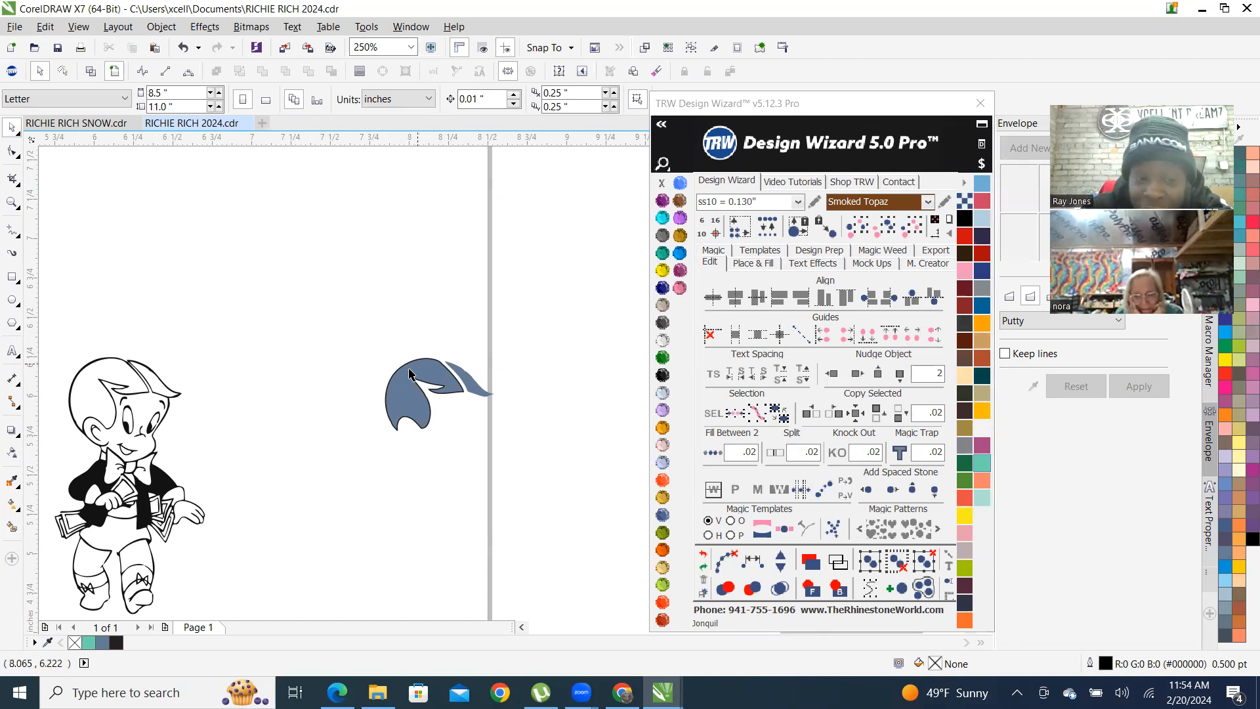
{"action": "scroll", "coordinate": [445, 383], "scroll_direction": "up", "scroll_amount": 3}
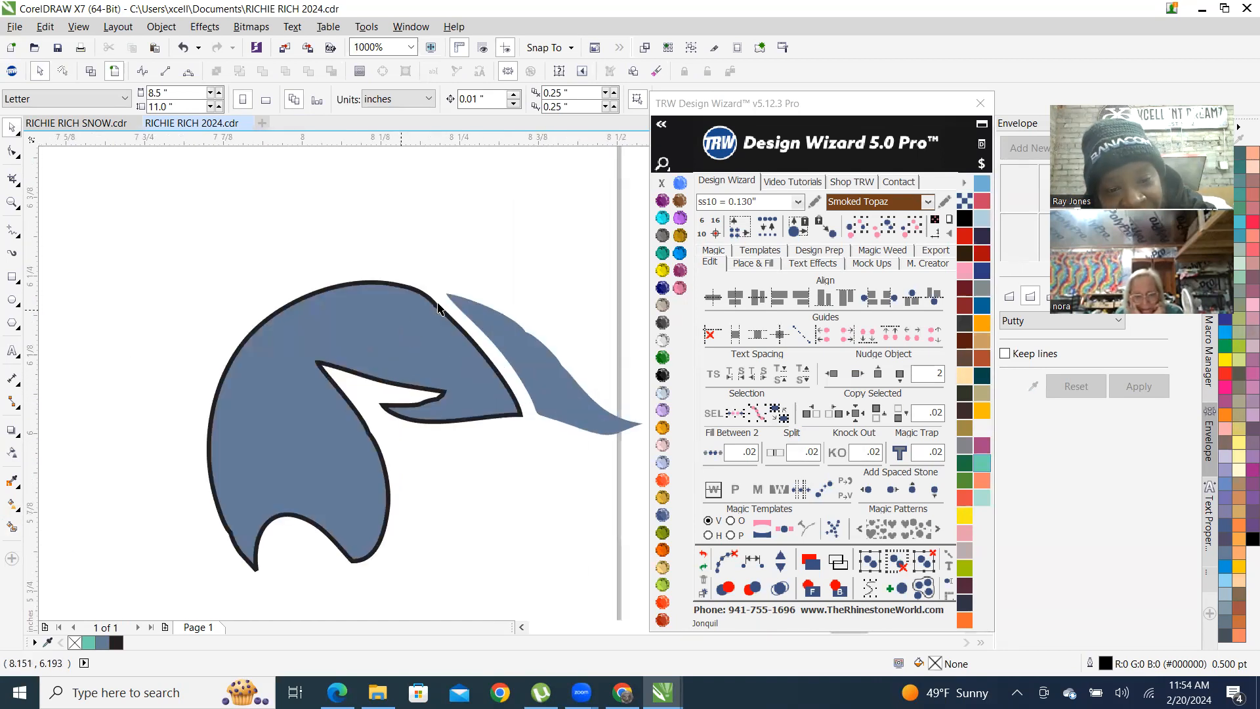
{"action": "scroll", "coordinate": [468, 269], "scroll_direction": "down", "scroll_amount": 3}
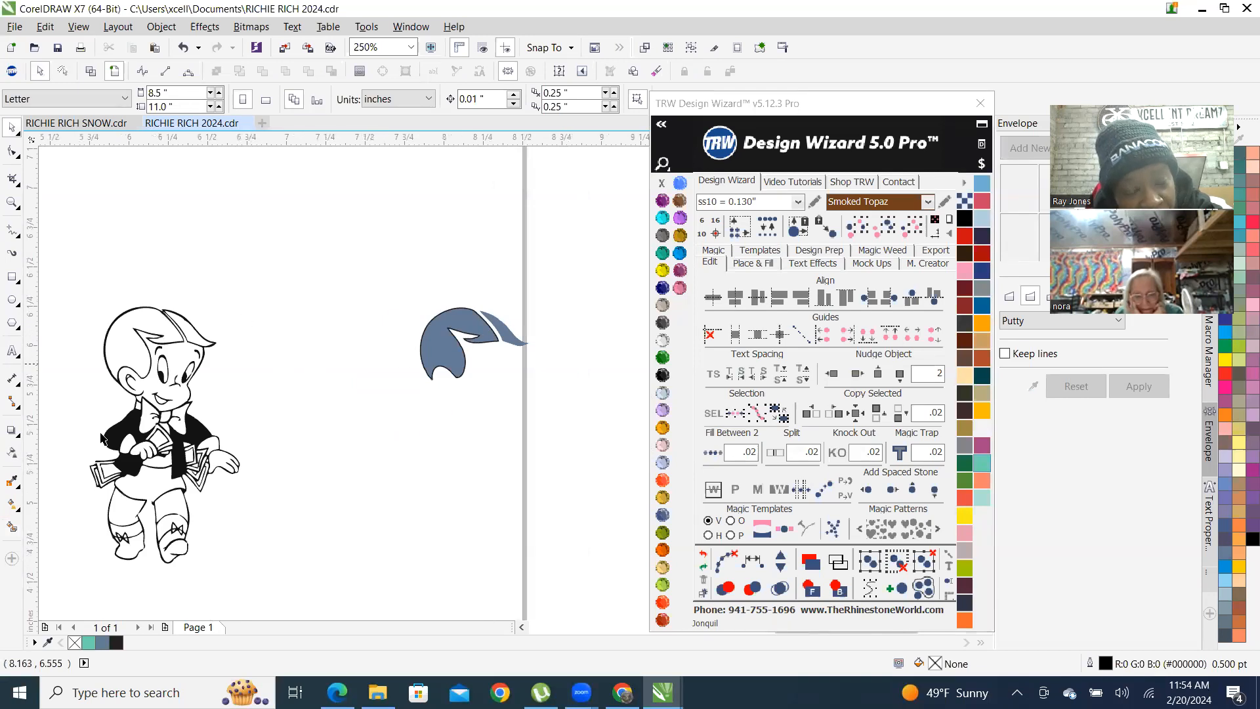
Delete the outlined back hair fill beside the outline figure
{"action": "left_click", "coordinate": [469, 332]}
{"action": "key", "text": "Delete"}
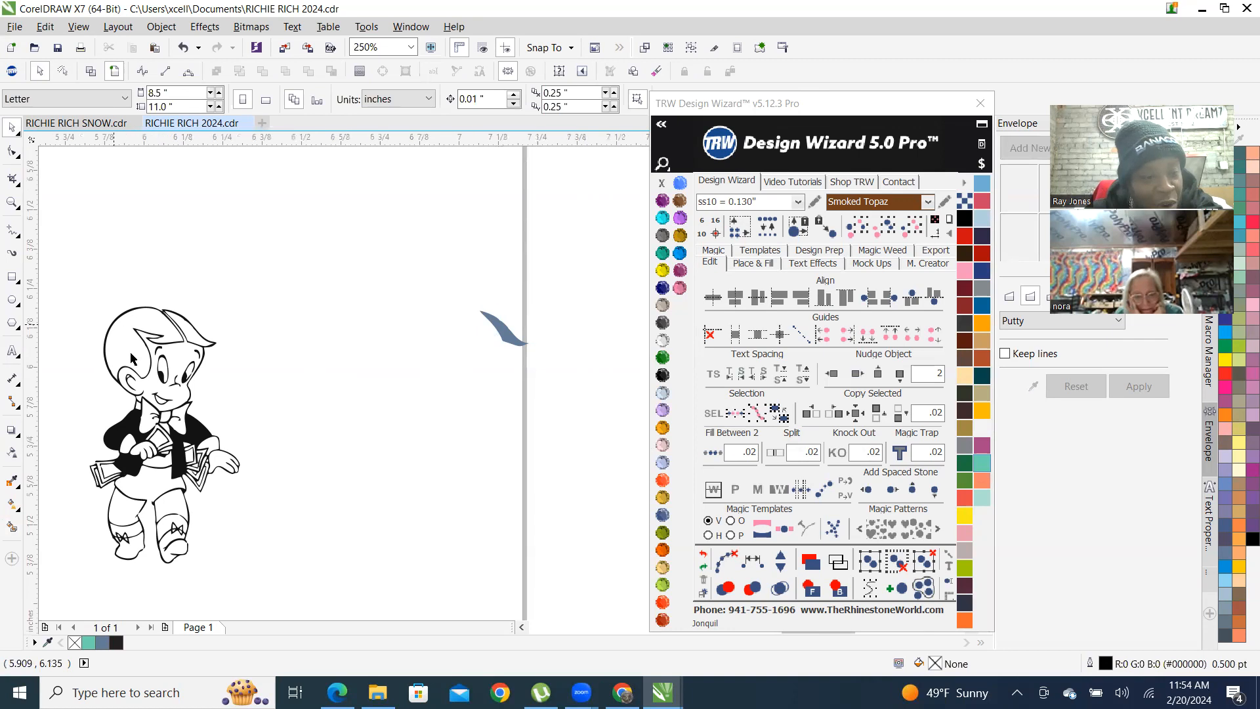
Smart Fill the back hair section of the outline figure with no outline, and undo that fill
{"action": "scroll", "coordinate": [115, 331], "scroll_direction": "up", "scroll_amount": 3}
{"action": "left_click", "coordinate": [13, 527]}
{"action": "left_click", "coordinate": [190, 236]}
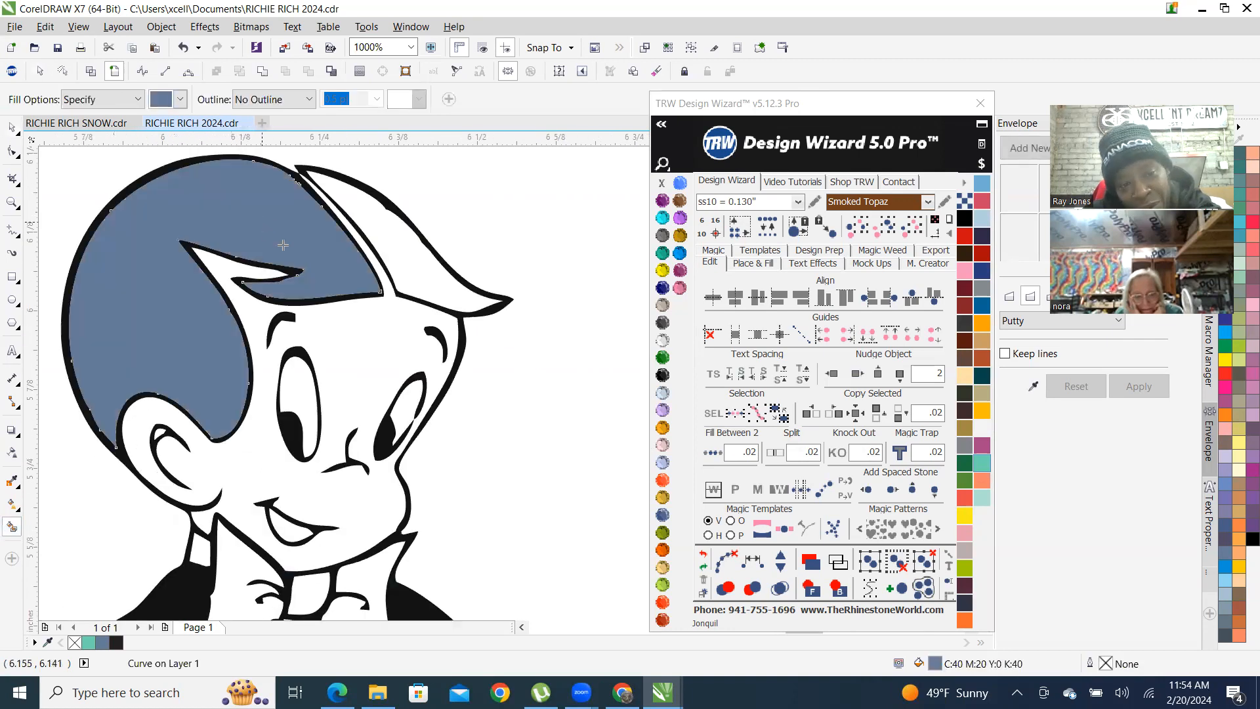
{"action": "scroll", "coordinate": [190, 236], "scroll_direction": "down", "scroll_amount": 3}
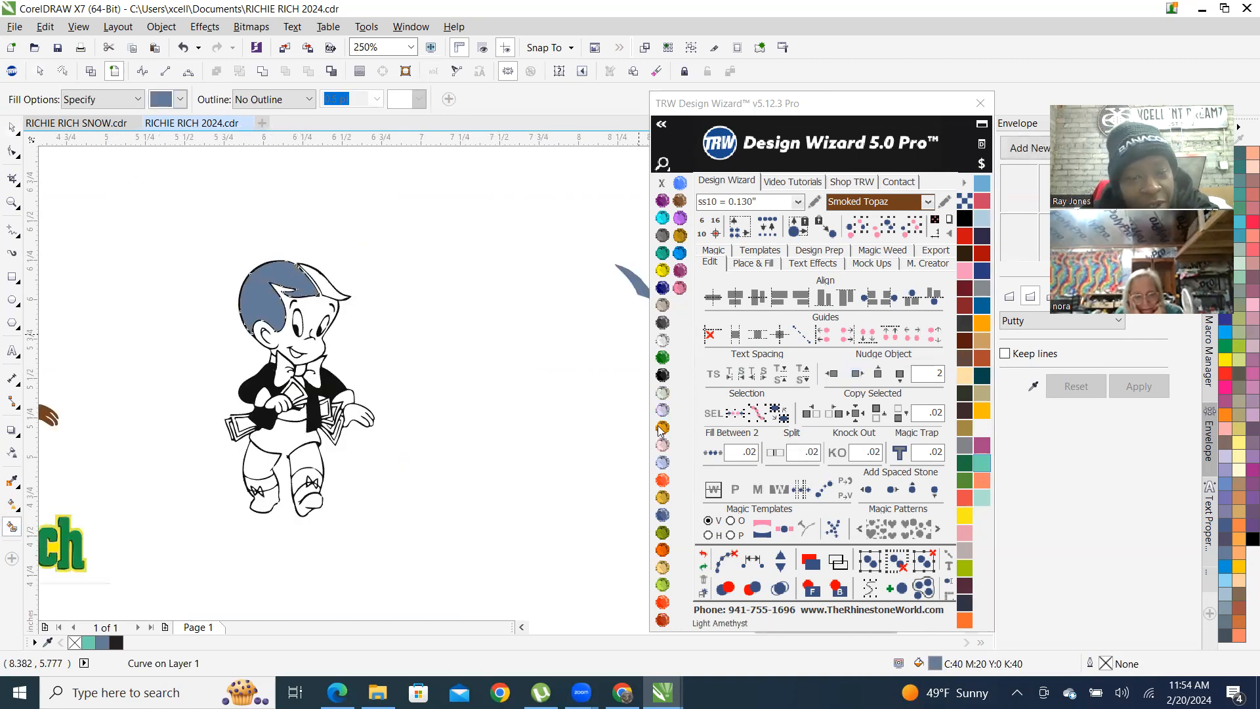
{"action": "left_click", "coordinate": [703, 555]}
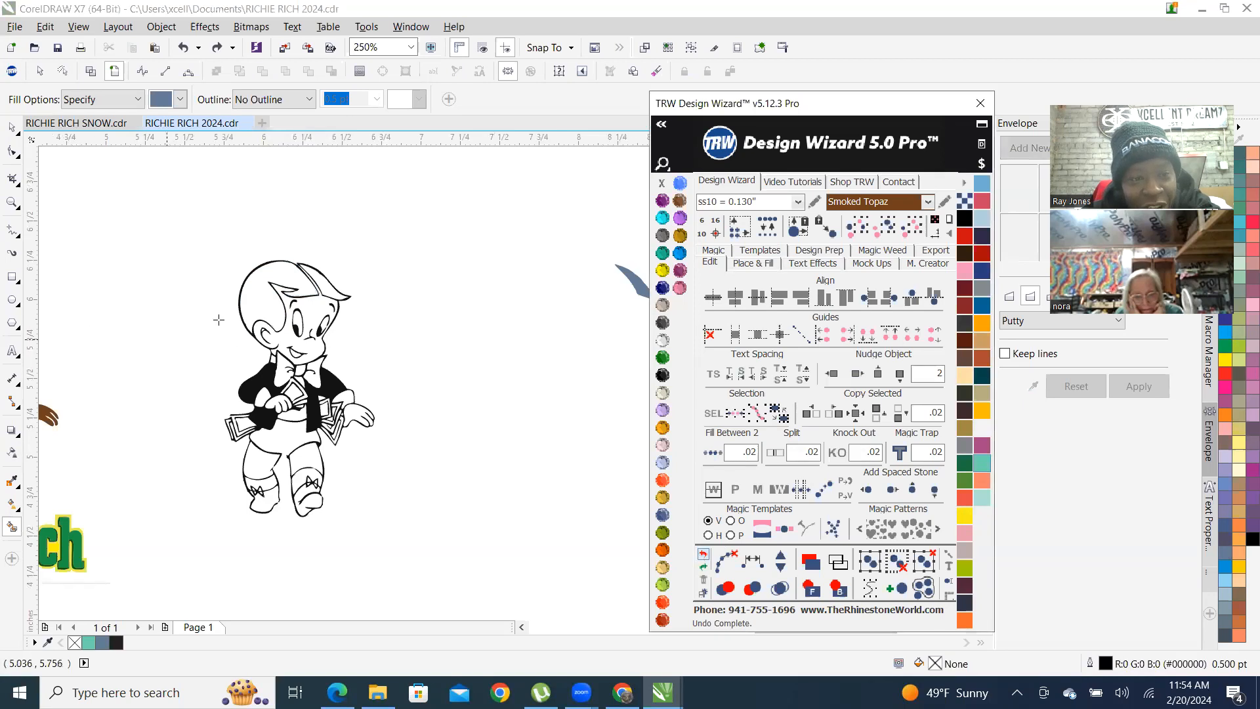
Smart Fill the back hair section with a specified 0.5 pt outline and move the fill 2 inches right, beside the front hair
{"action": "left_click", "coordinate": [309, 104]}
{"action": "left_click", "coordinate": [255, 131]}
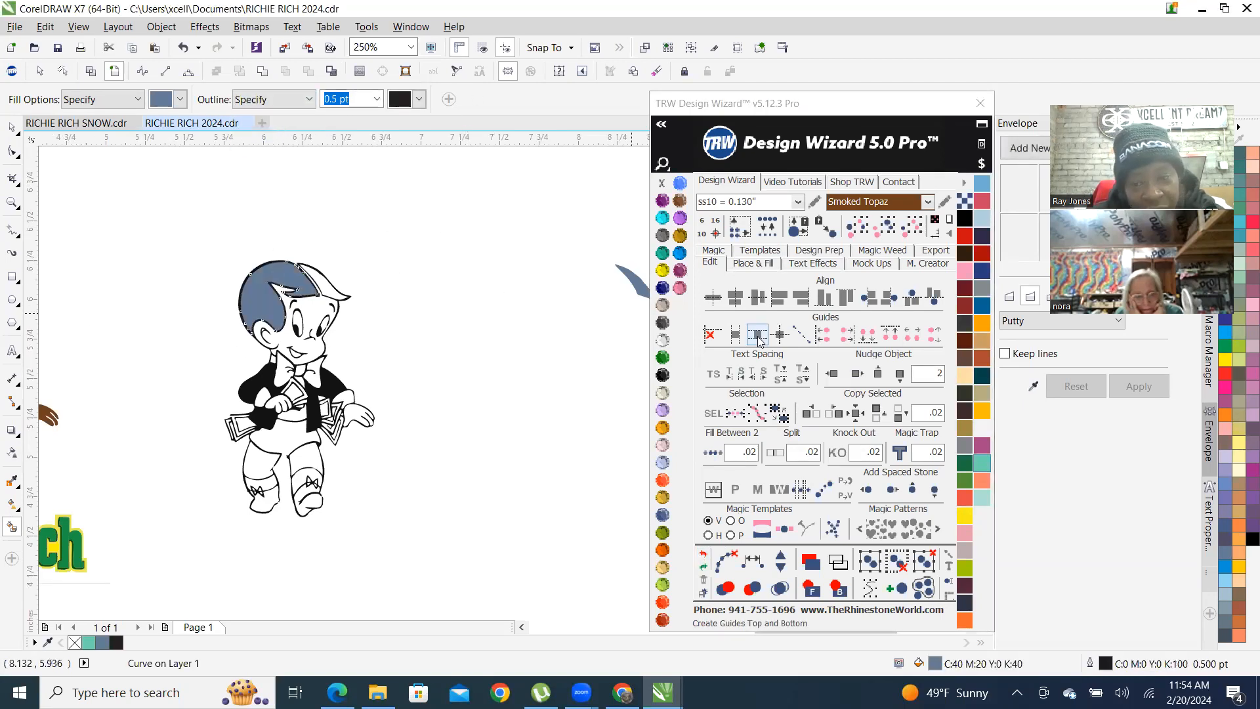
{"action": "left_click", "coordinate": [857, 373]}
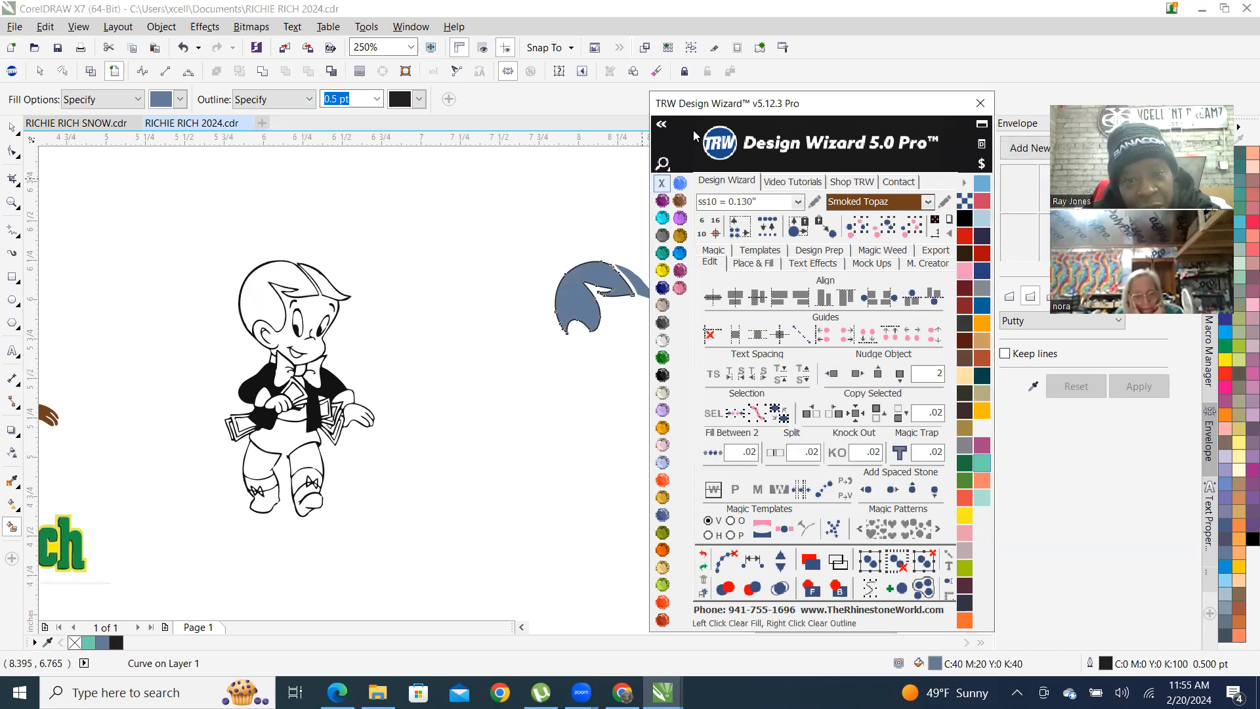
{"action": "scroll", "coordinate": [349, 273], "scroll_direction": "down", "scroll_amount": 3}
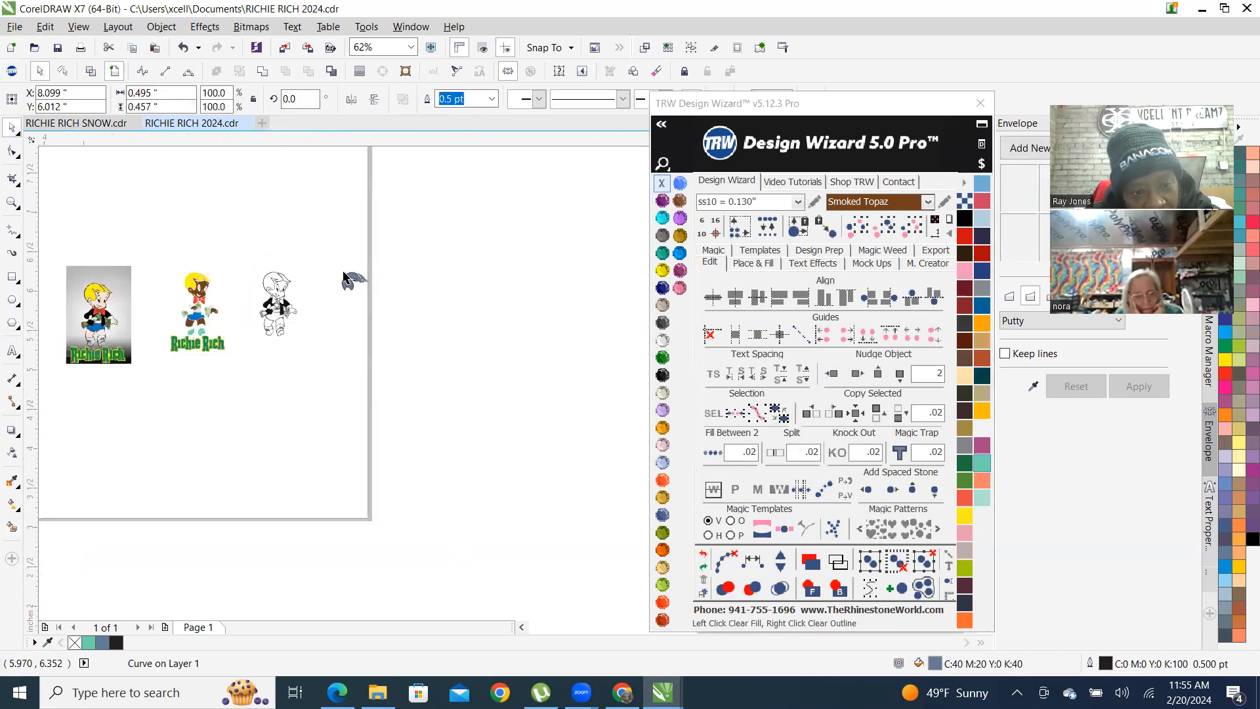
{"action": "scroll", "coordinate": [486, 208], "scroll_direction": "up", "scroll_amount": 4}
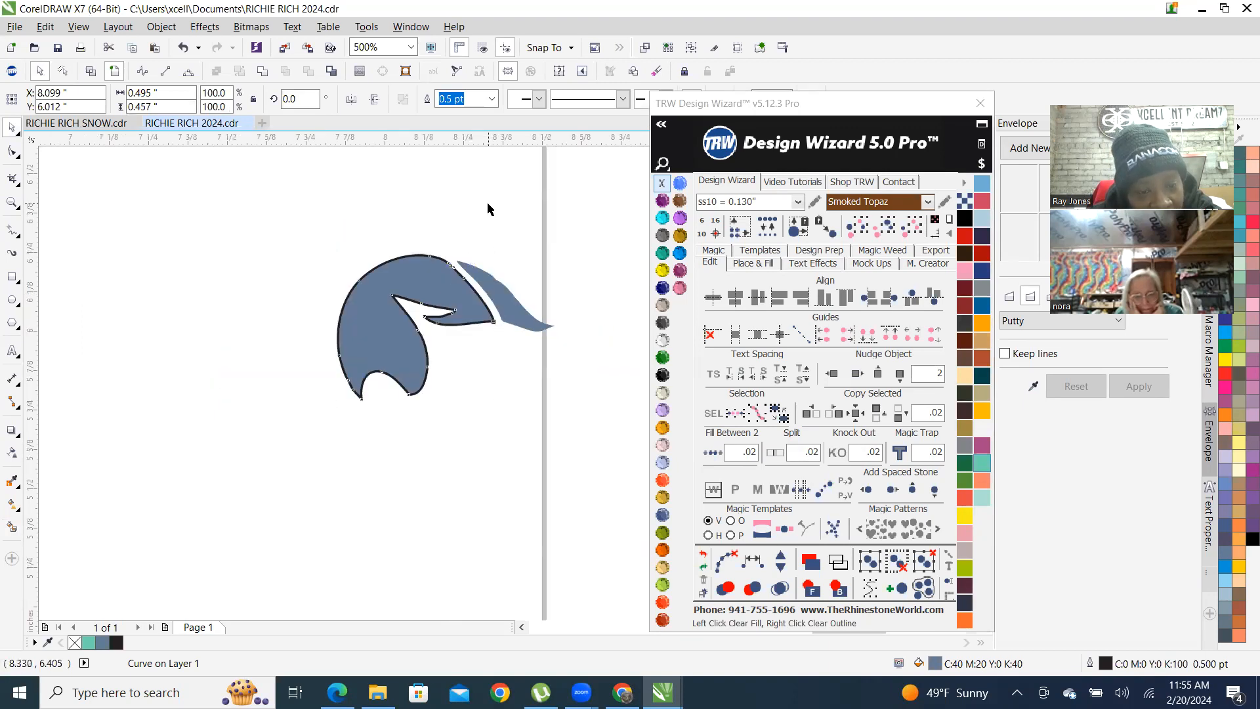
{"action": "left_click", "coordinate": [487, 208]}
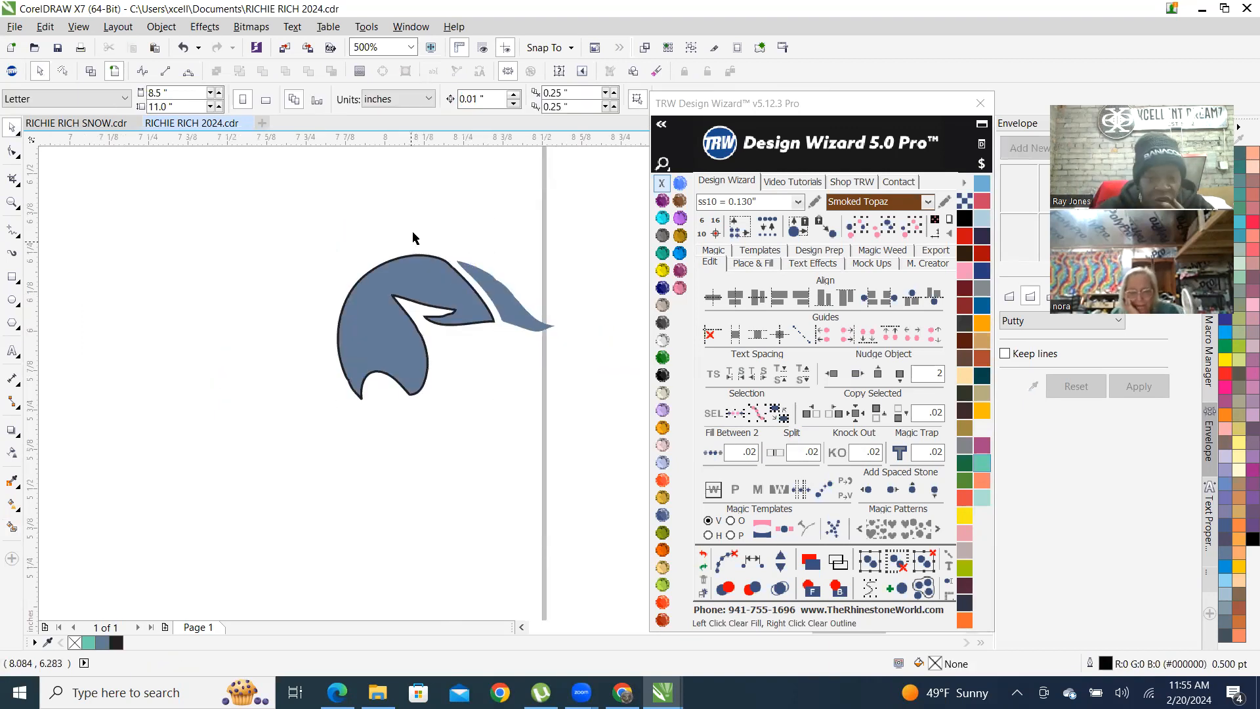
Compare the outlined back hair fill and the front hair fill with the hair parting on the outline figure
{"action": "scroll", "coordinate": [442, 394], "scroll_direction": "down", "scroll_amount": 3}
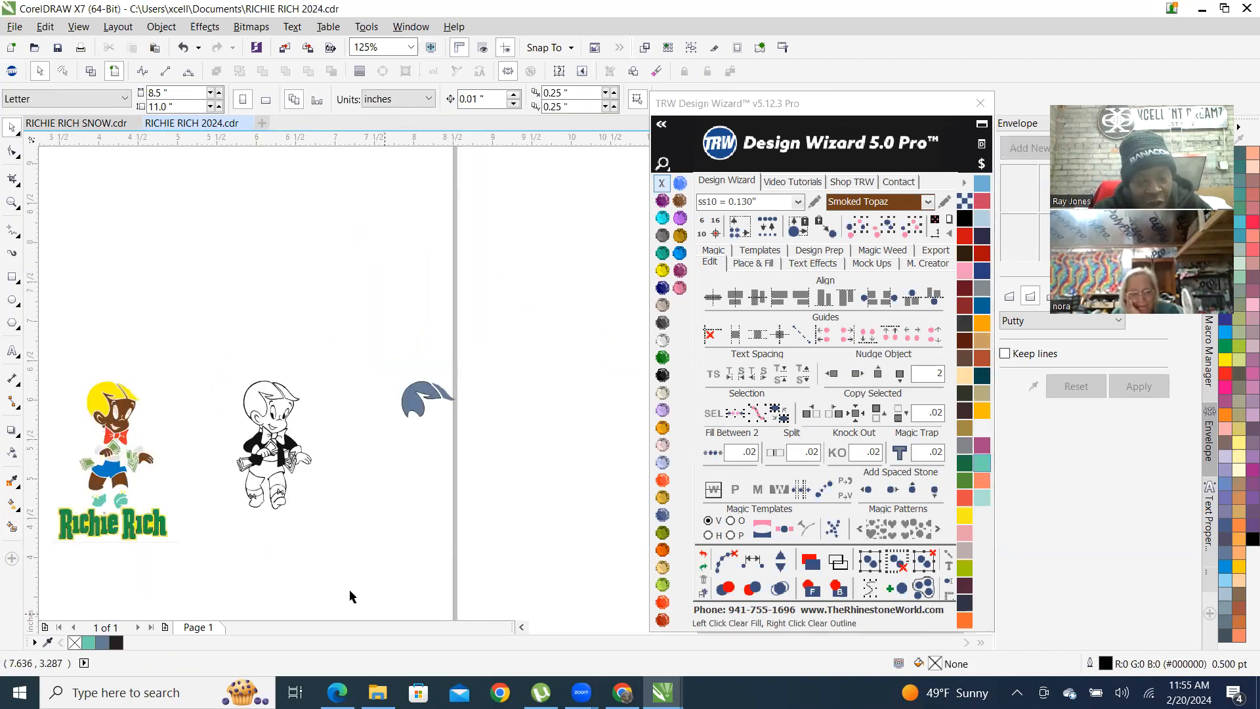
{"action": "scroll", "coordinate": [186, 416], "scroll_direction": "up", "scroll_amount": 5}
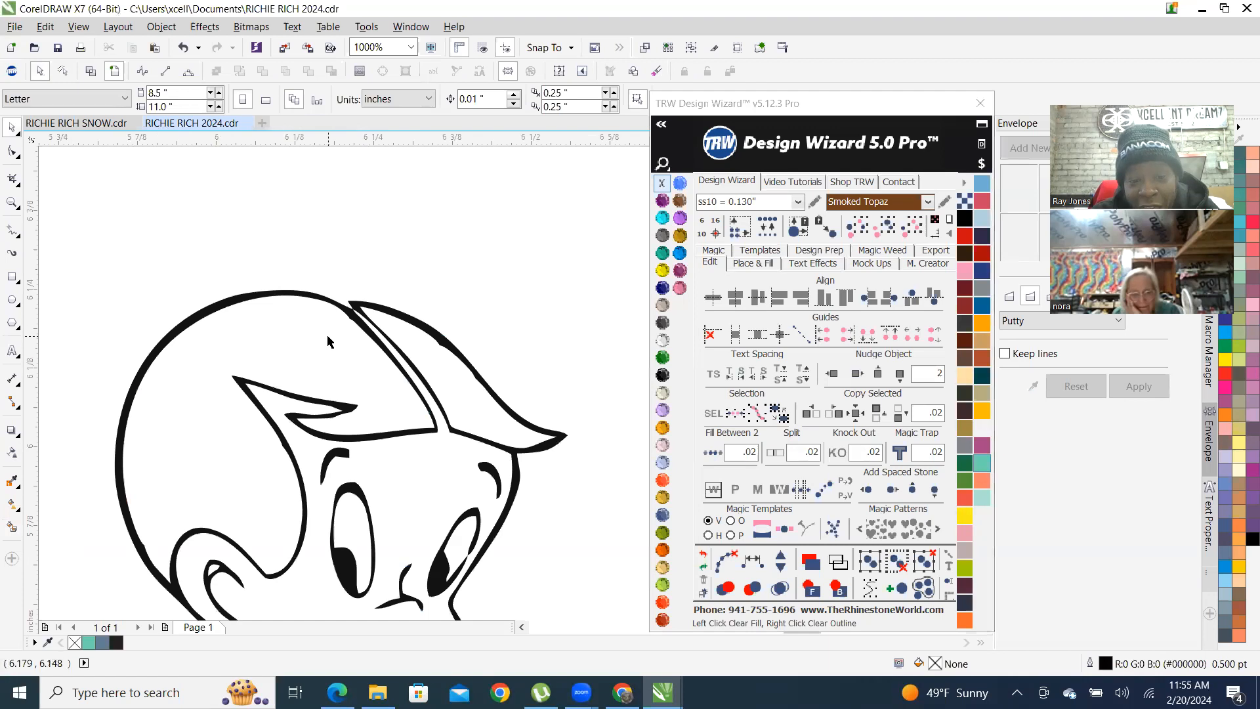
{"action": "scroll", "coordinate": [386, 346], "scroll_direction": "down", "scroll_amount": 1}
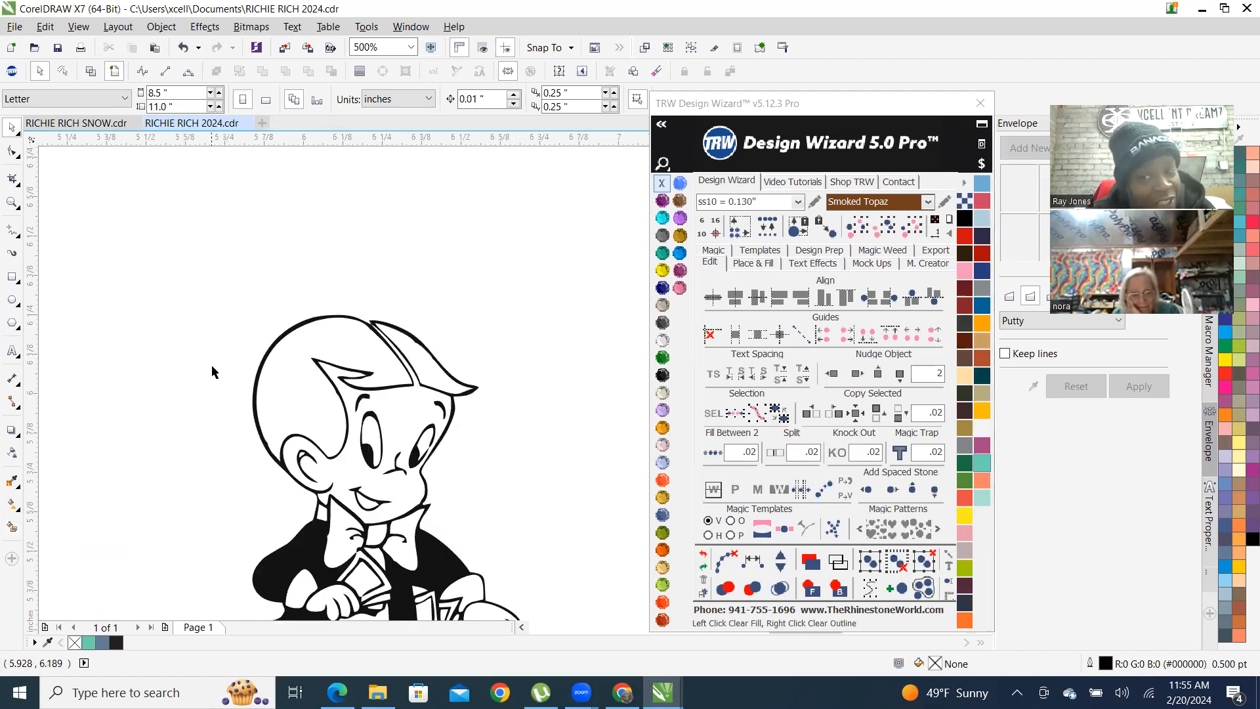
{"action": "scroll", "coordinate": [380, 334], "scroll_direction": "up", "scroll_amount": 1}
{"action": "scroll", "coordinate": [379, 333], "scroll_direction": "down", "scroll_amount": 4}
{"action": "scroll", "coordinate": [340, 333], "scroll_direction": "up", "scroll_amount": 1}
{"action": "scroll", "coordinate": [340, 327], "scroll_direction": "up", "scroll_amount": 2}
{"action": "scroll", "coordinate": [315, 458], "scroll_direction": "up", "scroll_amount": 1}
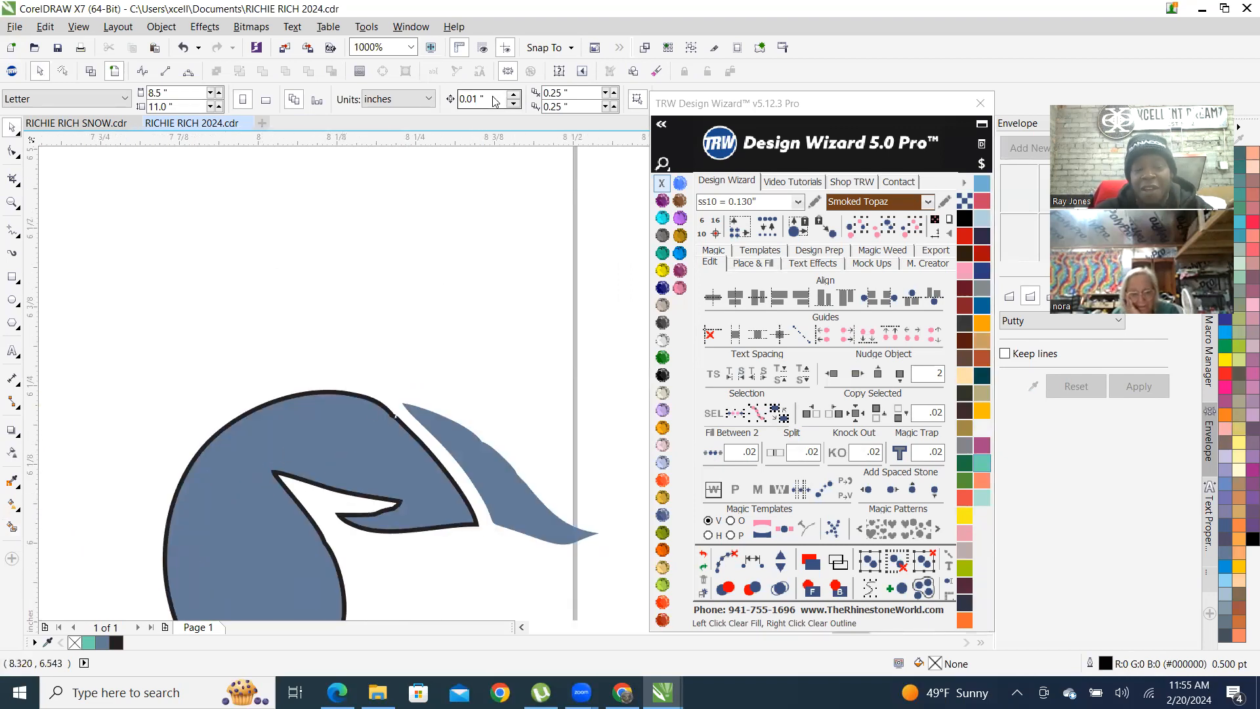
Remove the outline from the separate back hair fill and deselect it
{"action": "left_click", "coordinate": [334, 453]}
{"action": "scroll", "coordinate": [426, 390], "scroll_direction": "down", "scroll_amount": 1}
{"action": "scroll", "coordinate": [426, 389], "scroll_direction": "down", "scroll_amount": 2}
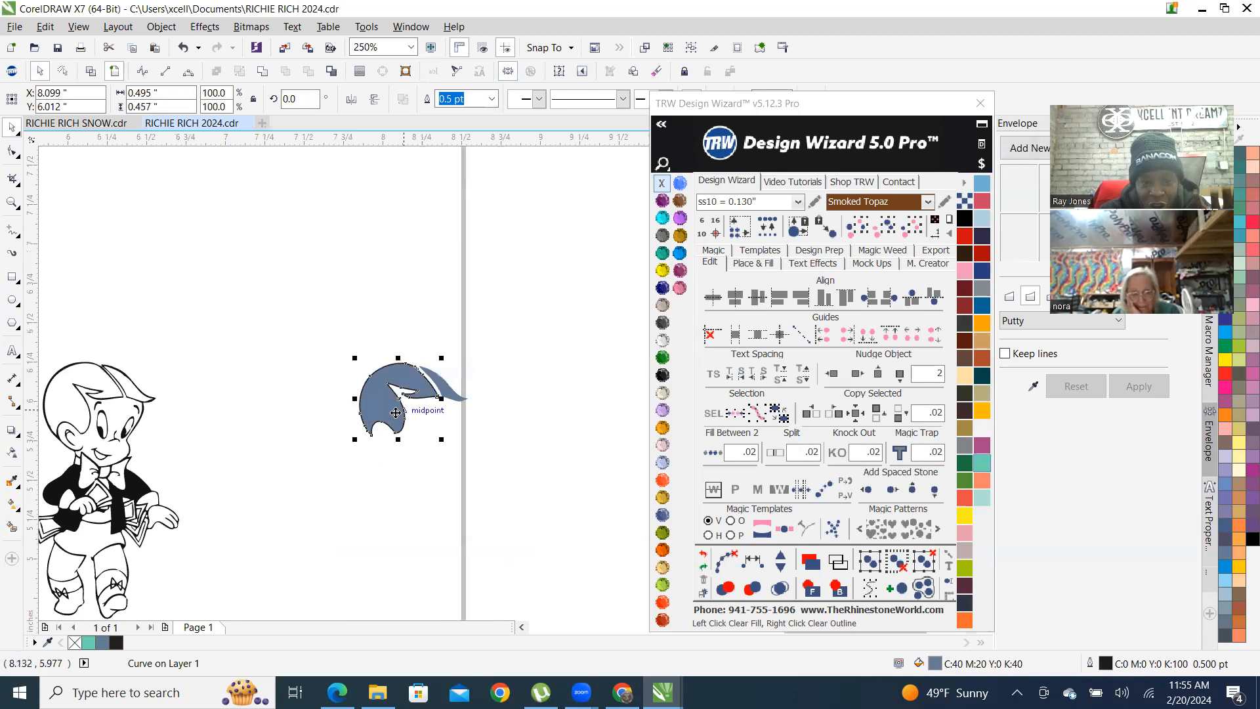
{"action": "scroll", "coordinate": [411, 401], "scroll_direction": "up", "scroll_amount": 2}
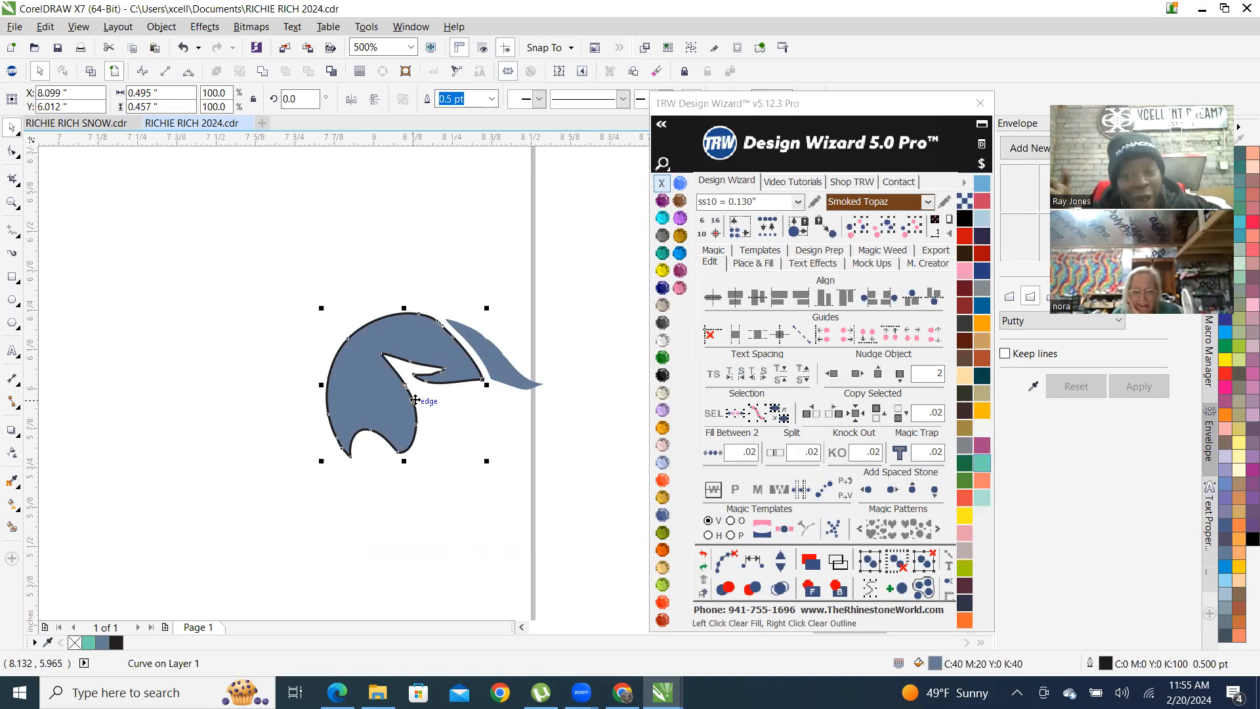
{"action": "left_click", "coordinate": [398, 366]}
{"action": "left_click", "coordinate": [392, 339]}
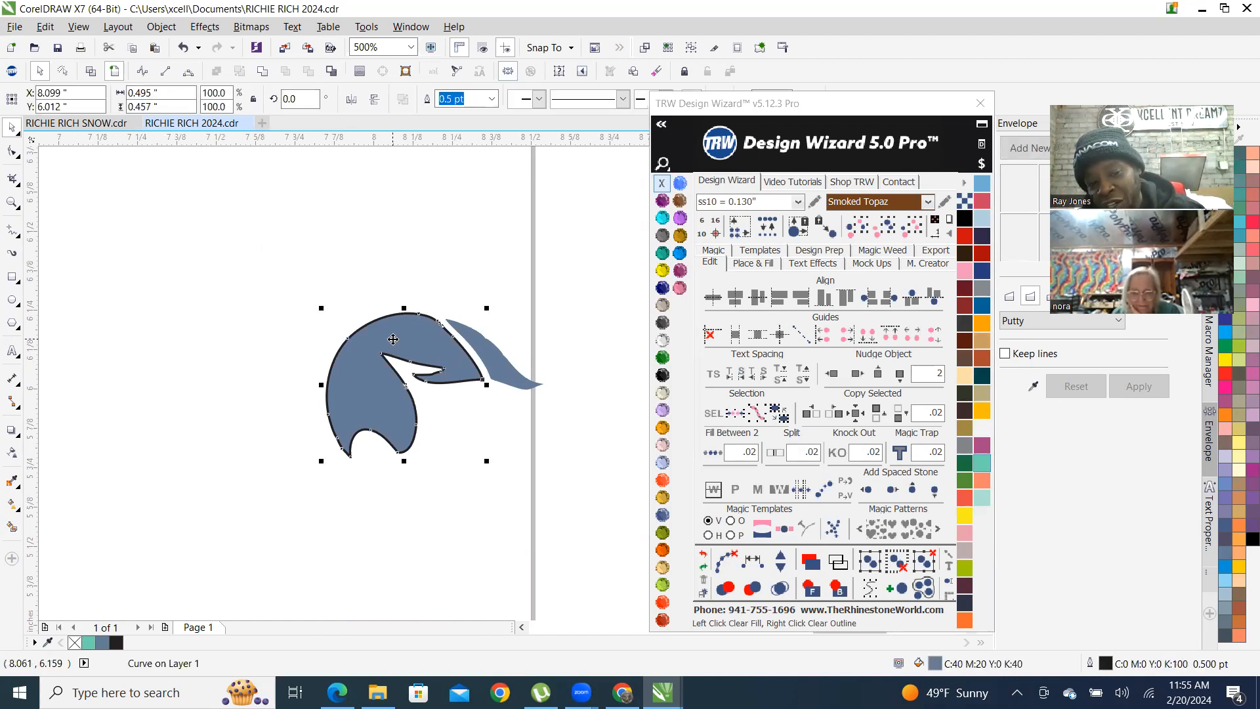
{"action": "right_click", "coordinate": [662, 186]}
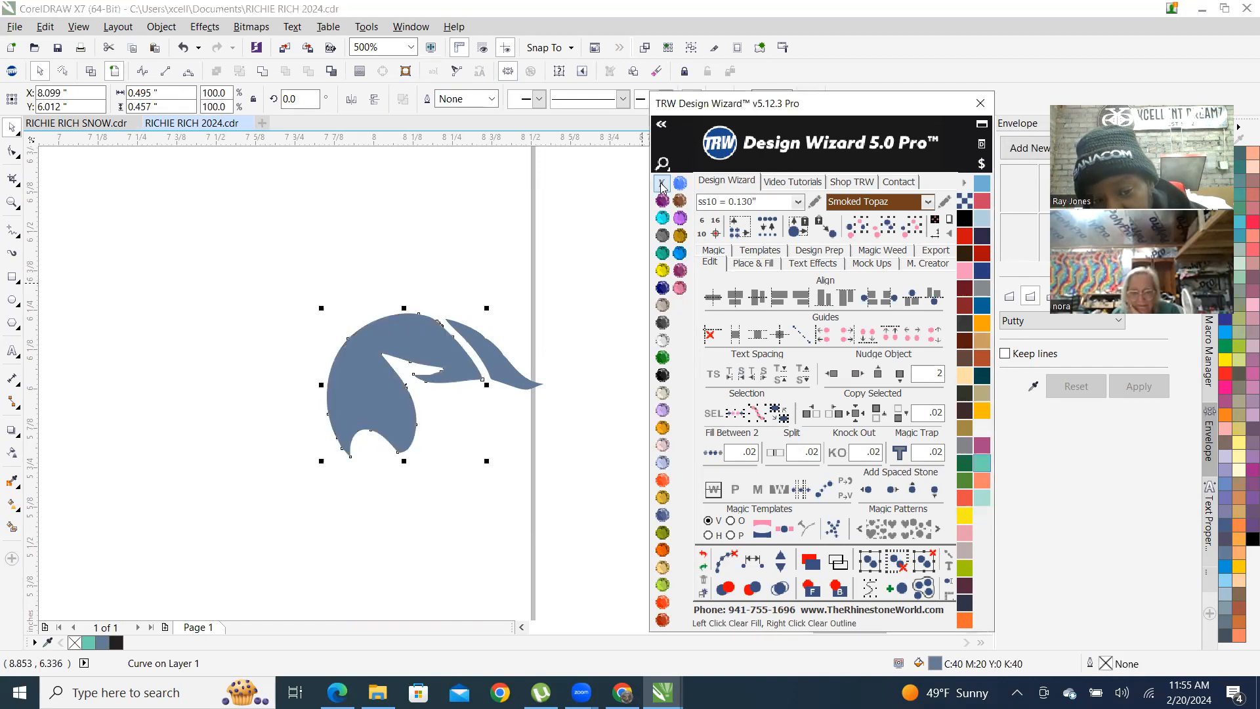
{"action": "left_click", "coordinate": [474, 241]}
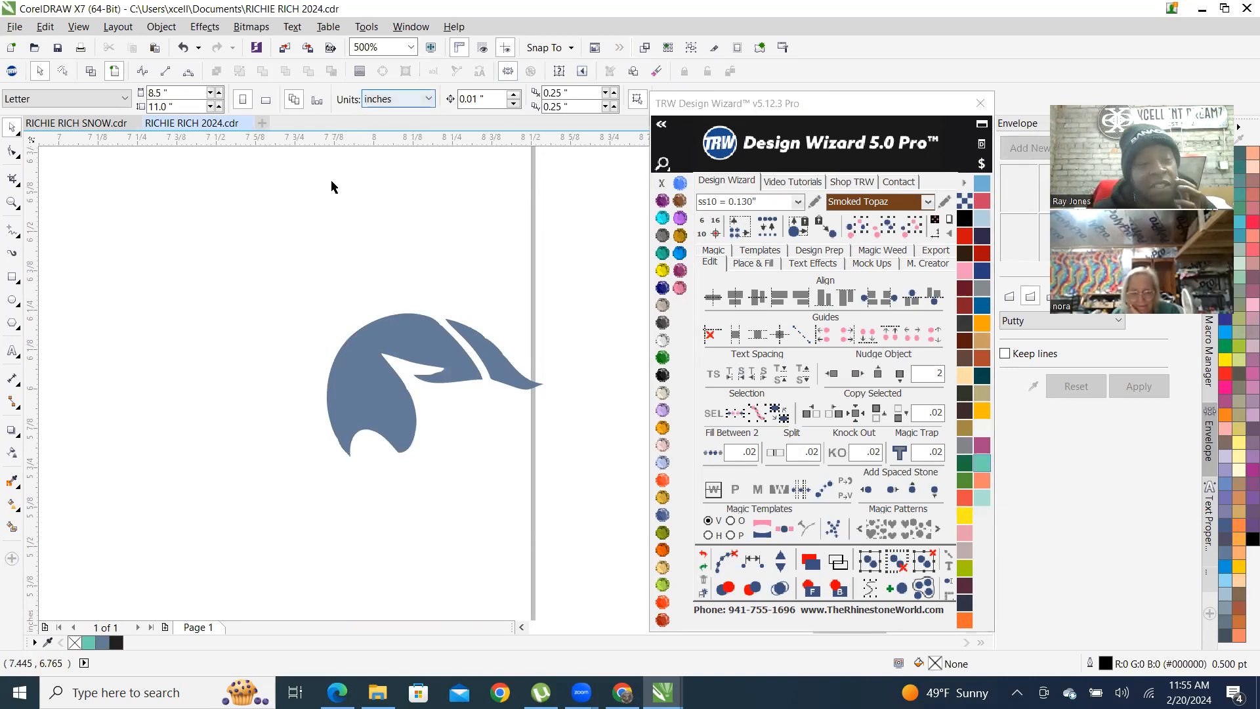
Set the Smart Fill tool's outline option to No Outline
{"action": "left_click", "coordinate": [13, 528]}
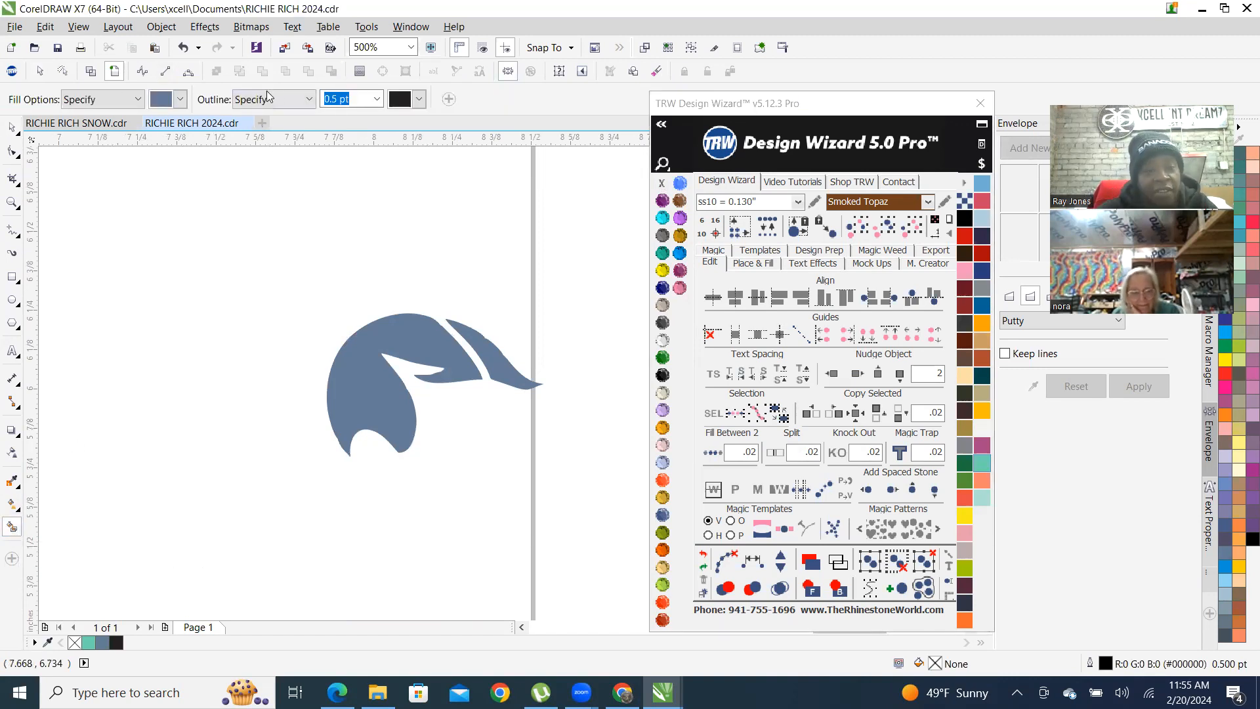
{"action": "left_click", "coordinate": [310, 101]}
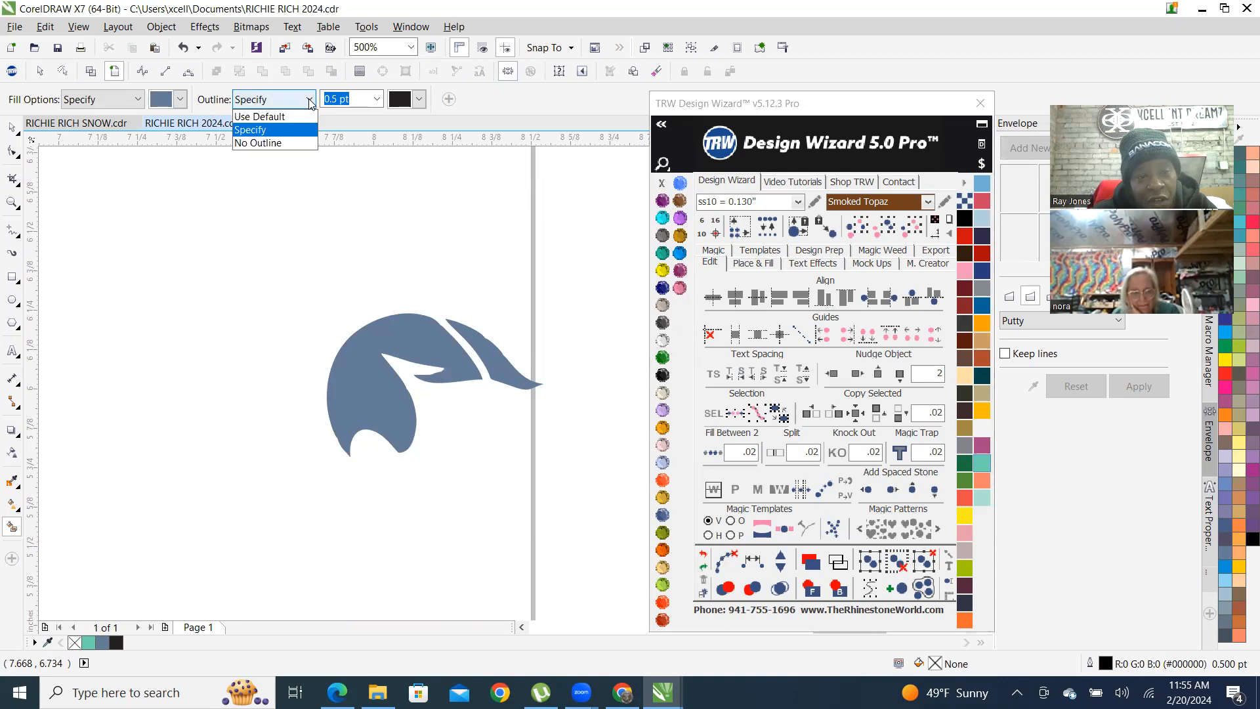
{"action": "left_click", "coordinate": [257, 143]}
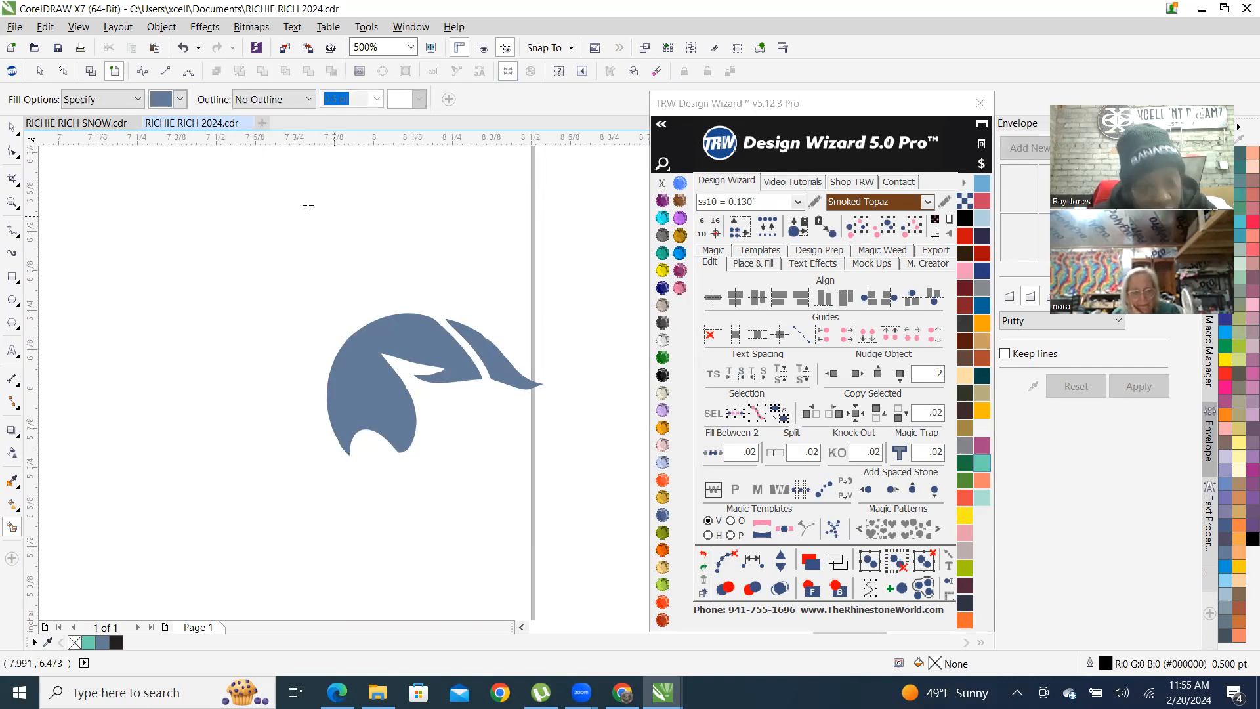
Select both separate hair fills and nudge them 2 inches left onto the outline figure's head
{"action": "left_click", "coordinate": [12, 127]}
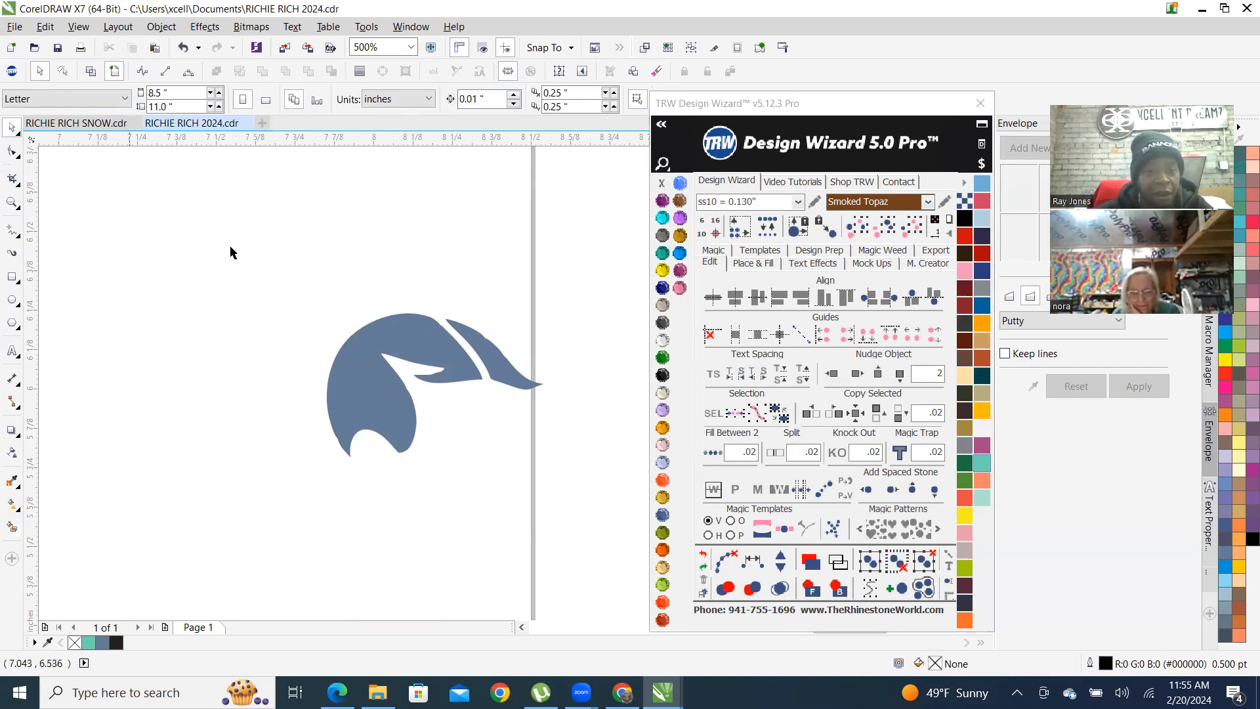
{"action": "scroll", "coordinate": [437, 373], "scroll_direction": "down", "scroll_amount": 2}
{"action": "left_click_drag", "start_coordinate": [346, 319], "coordinate": [482, 423]}
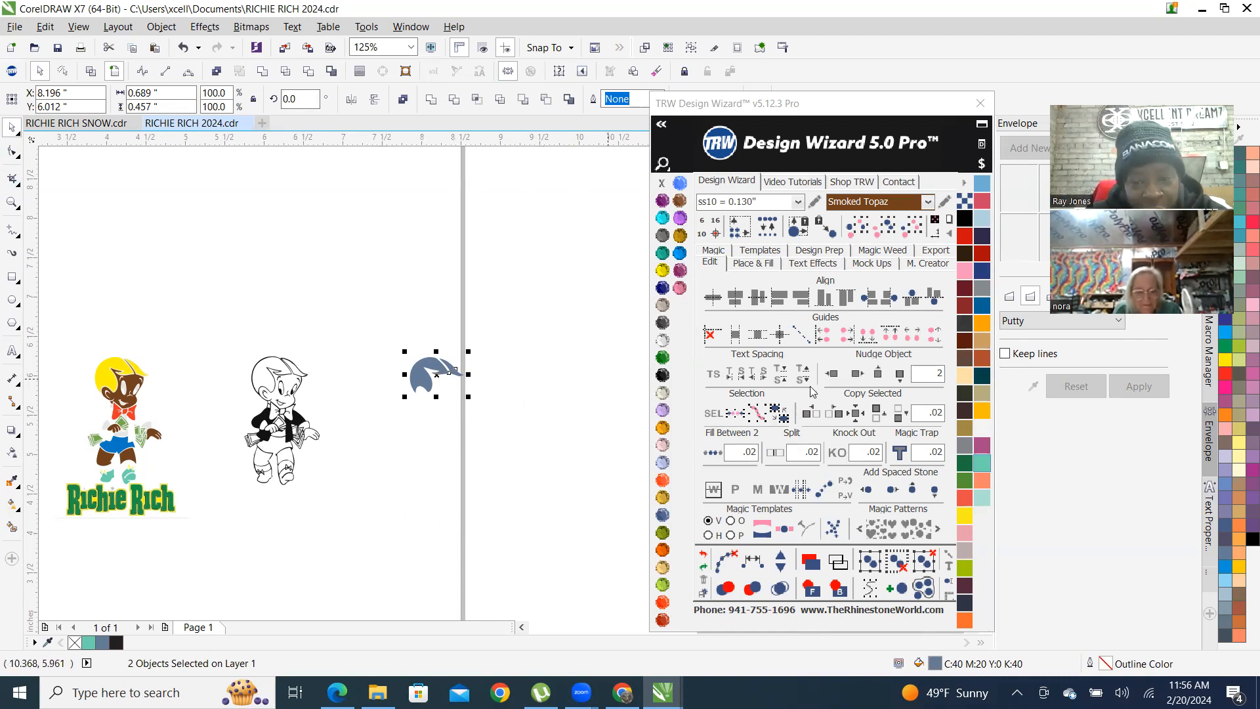
{"action": "left_click", "coordinate": [833, 374]}
{"action": "scroll", "coordinate": [222, 389], "scroll_direction": "up", "scroll_amount": 2}
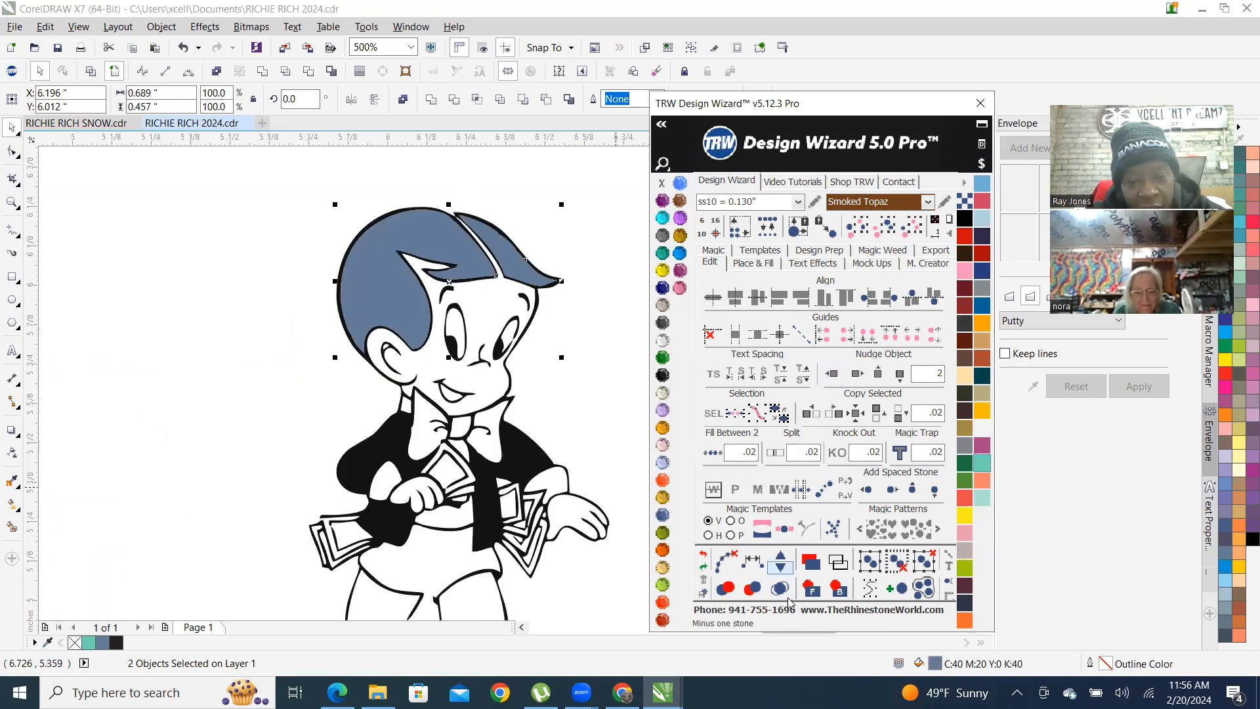
Recolour both hair fills on the outline figure with Red Siam and deselect them
{"action": "left_click", "coordinate": [663, 603]}
{"action": "scroll", "coordinate": [467, 311], "scroll_direction": "down", "scroll_amount": 2}
{"action": "left_click", "coordinate": [467, 311]}
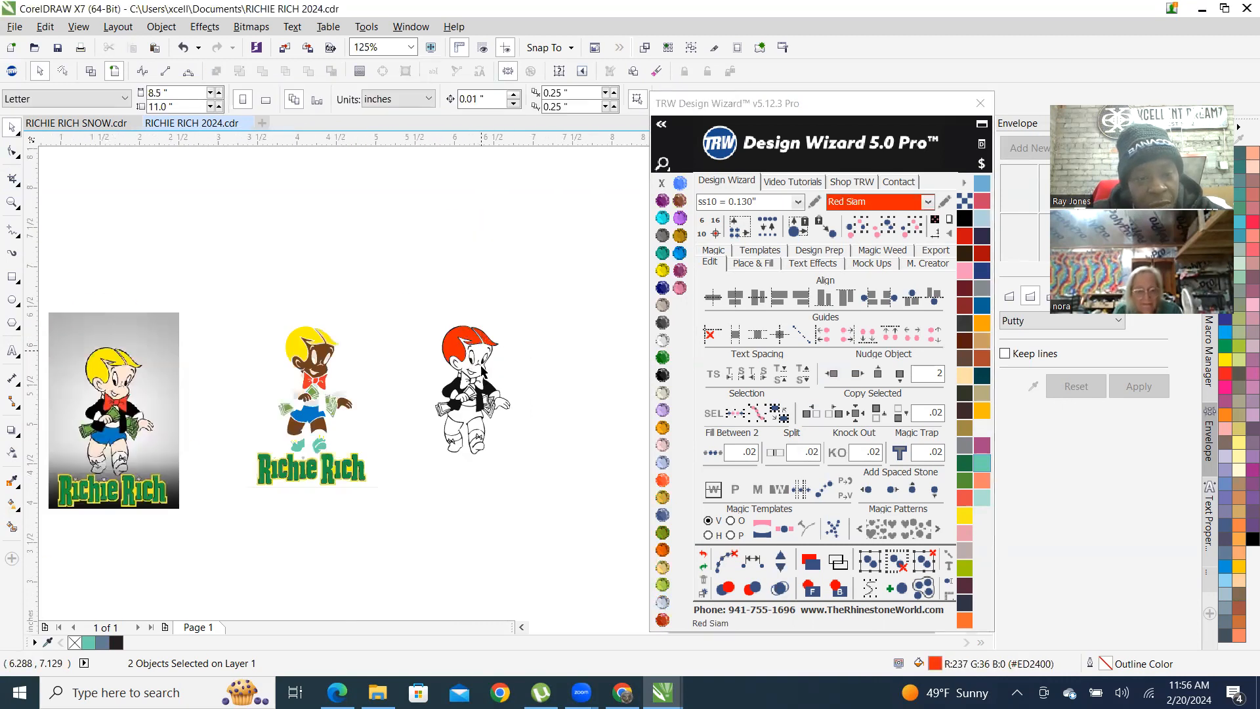
{"action": "scroll", "coordinate": [467, 311], "scroll_direction": "up", "scroll_amount": 2}
{"action": "scroll", "coordinate": [489, 384], "scroll_direction": "down", "scroll_amount": 2}
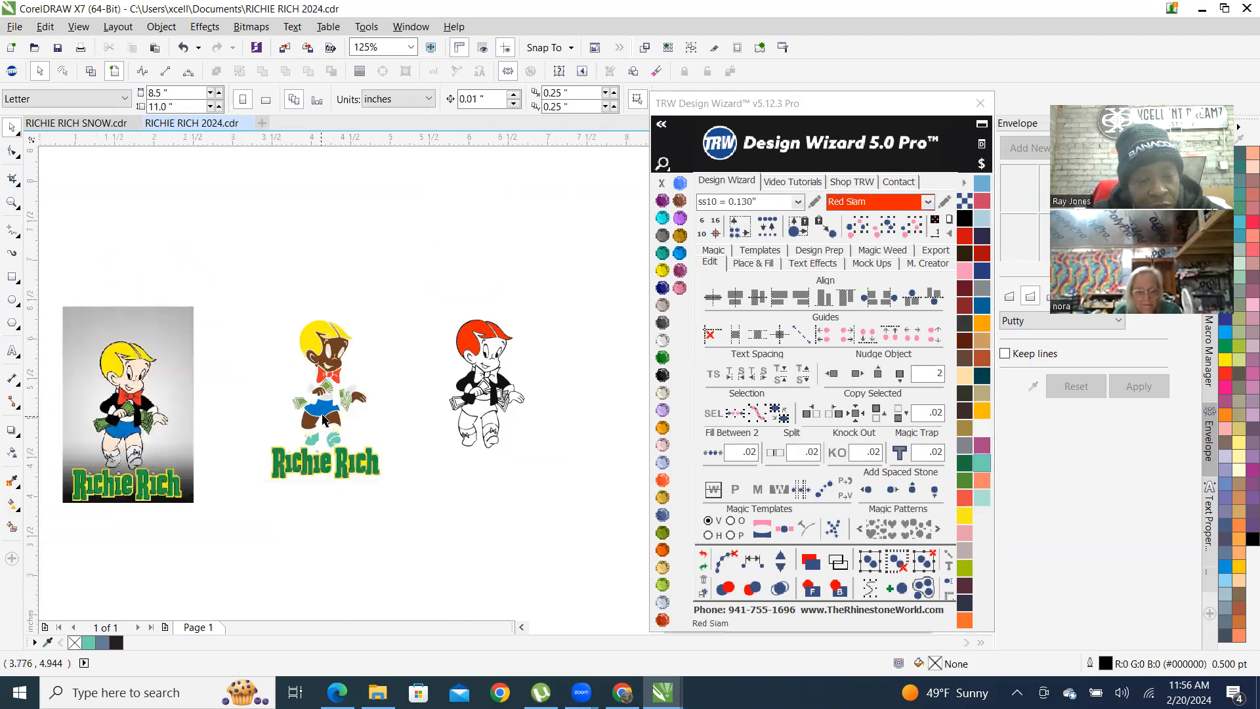
{"action": "scroll", "coordinate": [321, 418], "scroll_direction": "up", "scroll_amount": 4}
{"action": "scroll", "coordinate": [299, 417], "scroll_direction": "down", "scroll_amount": 1}
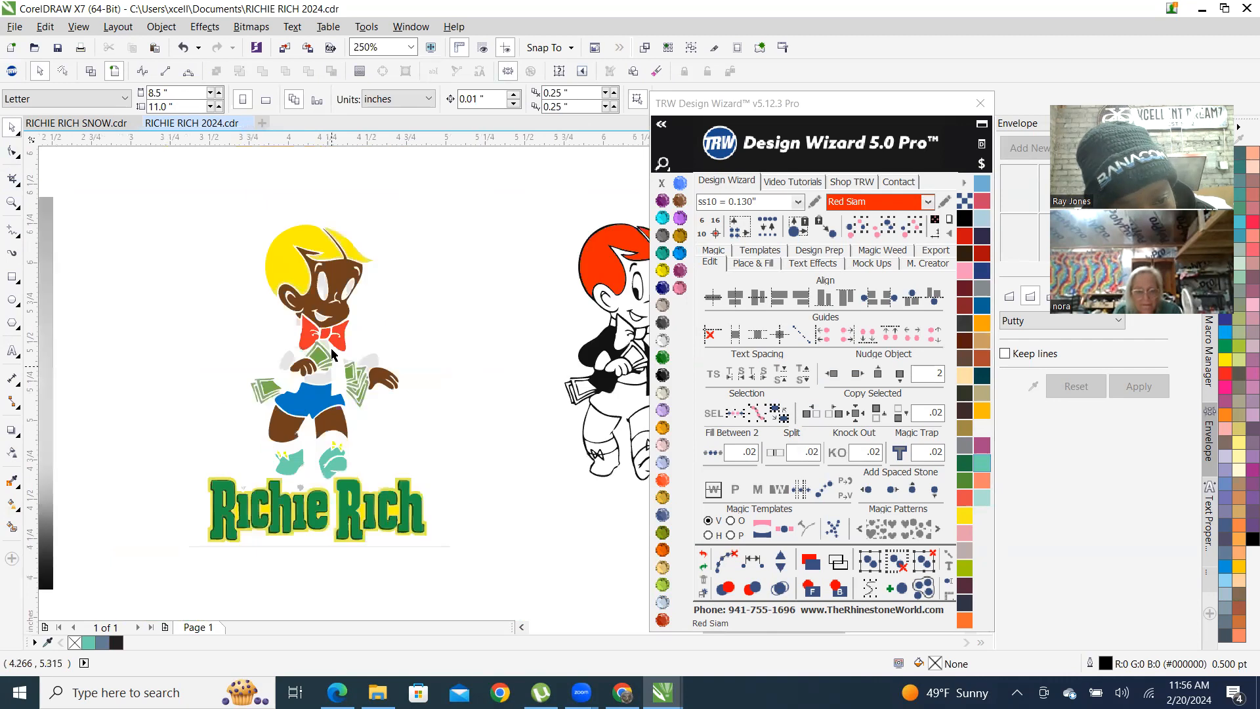
{"action": "scroll", "coordinate": [242, 357], "scroll_direction": "down", "scroll_amount": 1}
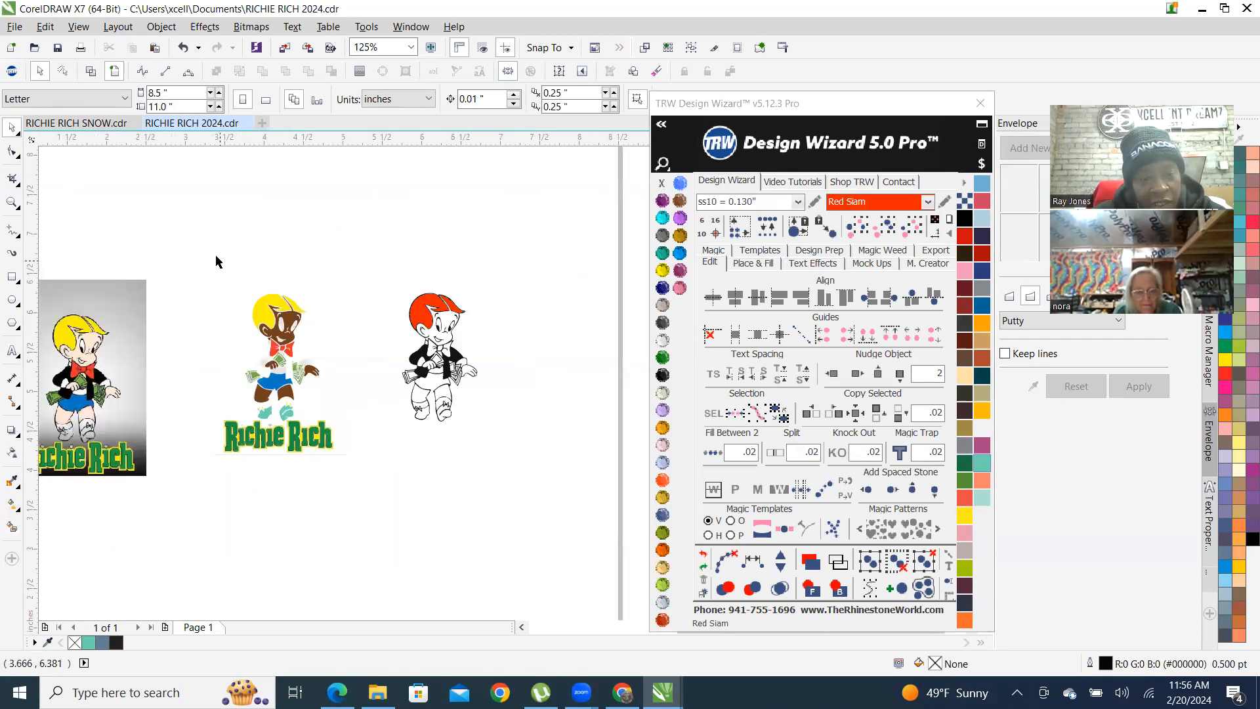
Select the back and front red hair fills and nudge them 2 inches right, off the outline figure
{"action": "left_click", "coordinate": [436, 307]}
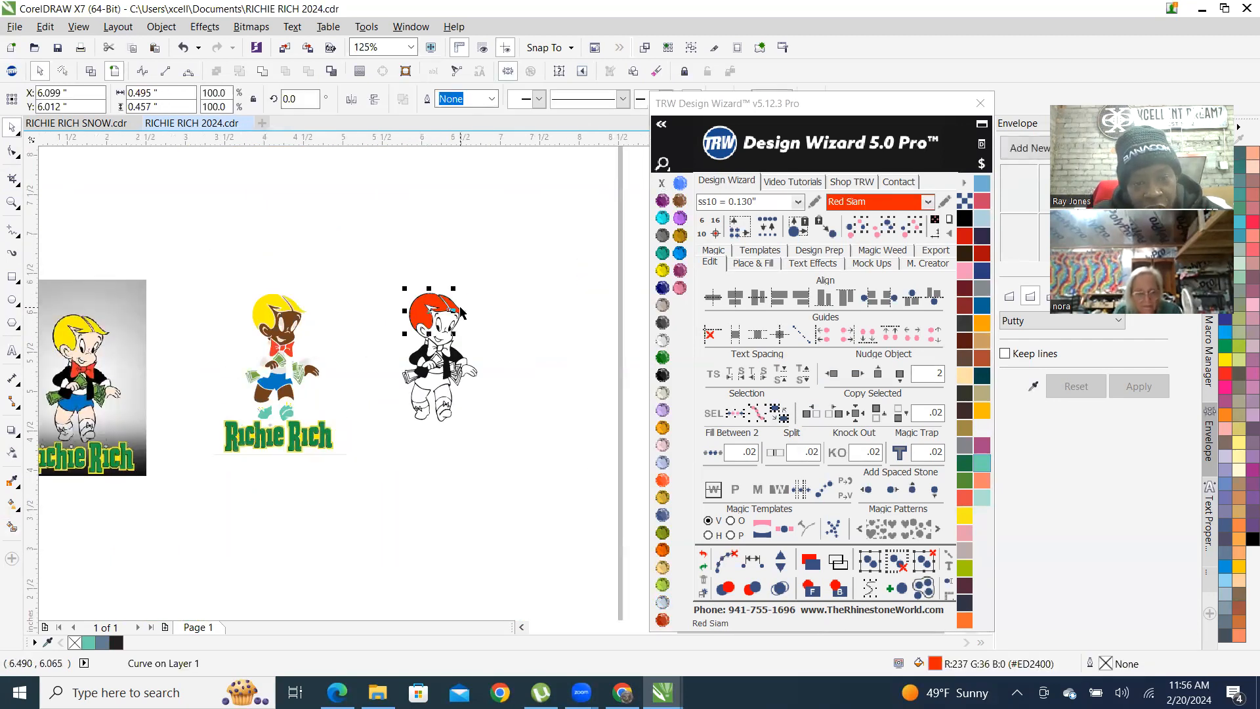
{"action": "scroll", "coordinate": [439, 317], "scroll_direction": "up", "scroll_amount": 2}
{"action": "left_click", "coordinate": [436, 301], "text": "shift"}
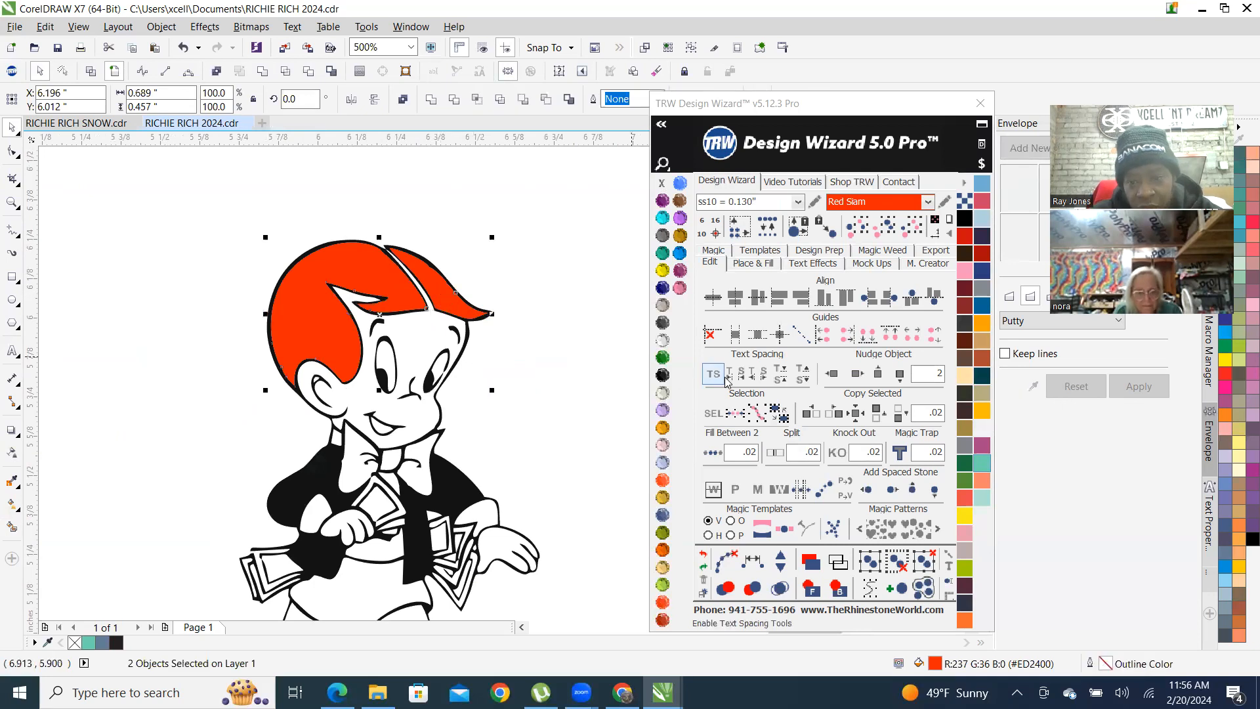
{"action": "left_click", "coordinate": [857, 374]}
Select the coloured figure shapes with the Richie Rich lettering, nudge them 2 inches right onto the outline figure and deselect
{"action": "scroll", "coordinate": [325, 306], "scroll_direction": "down", "scroll_amount": 2}
{"action": "left_click_drag", "start_coordinate": [226, 276], "coordinate": [415, 545]}
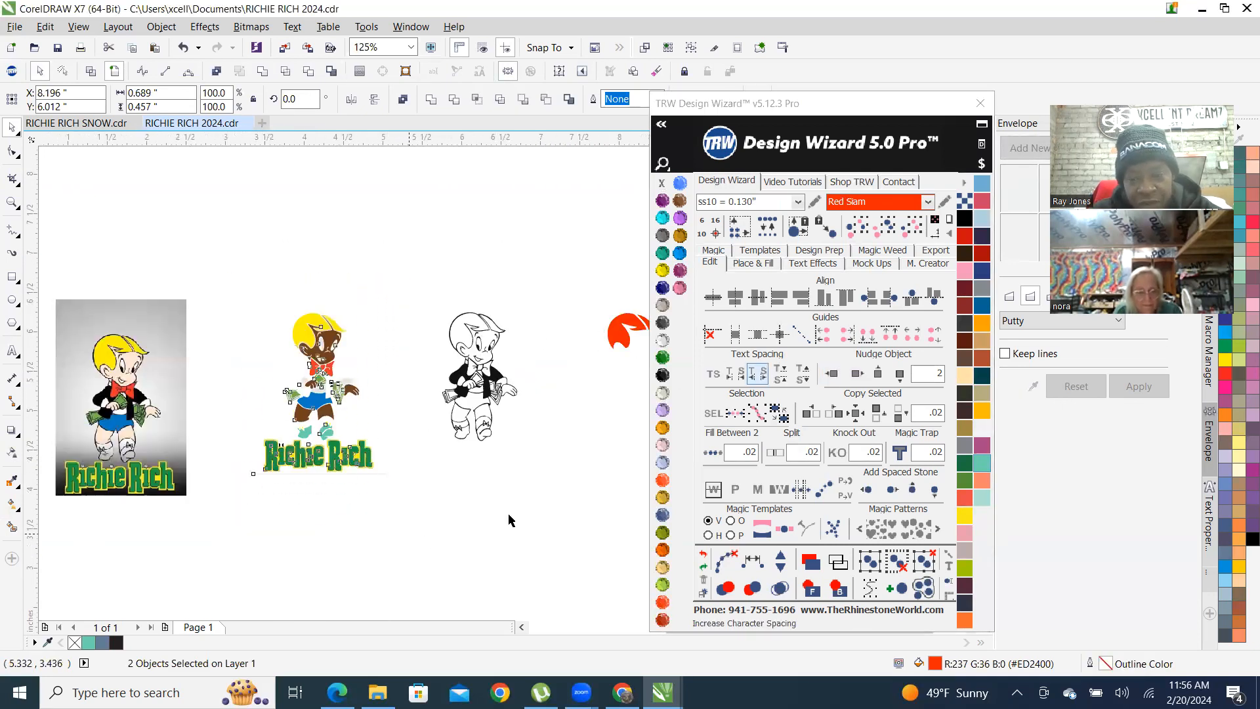
{"action": "left_click", "coordinate": [857, 377]}
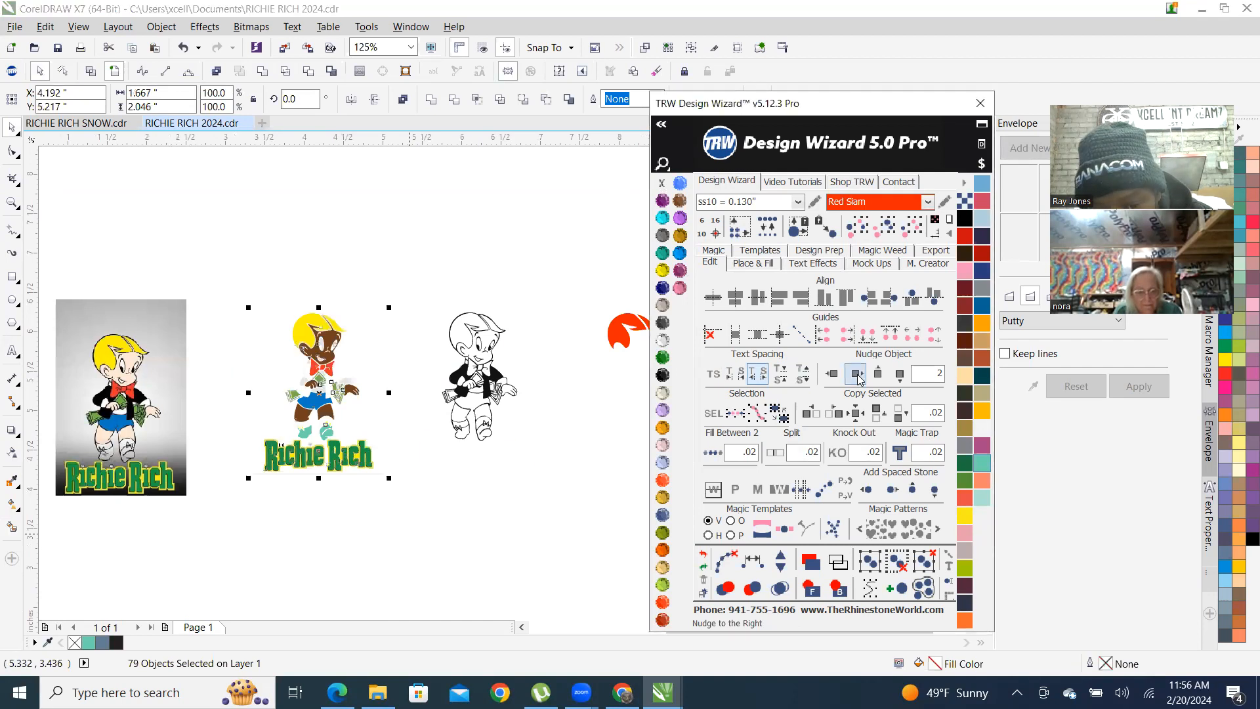
{"action": "left_click", "coordinate": [517, 259]}
Recolour the assembled figure's brown skin shapes with Topaz and deselect them
{"action": "scroll", "coordinate": [541, 367], "scroll_direction": "up", "scroll_amount": 1}
{"action": "scroll", "coordinate": [416, 398], "scroll_direction": "up", "scroll_amount": 3}
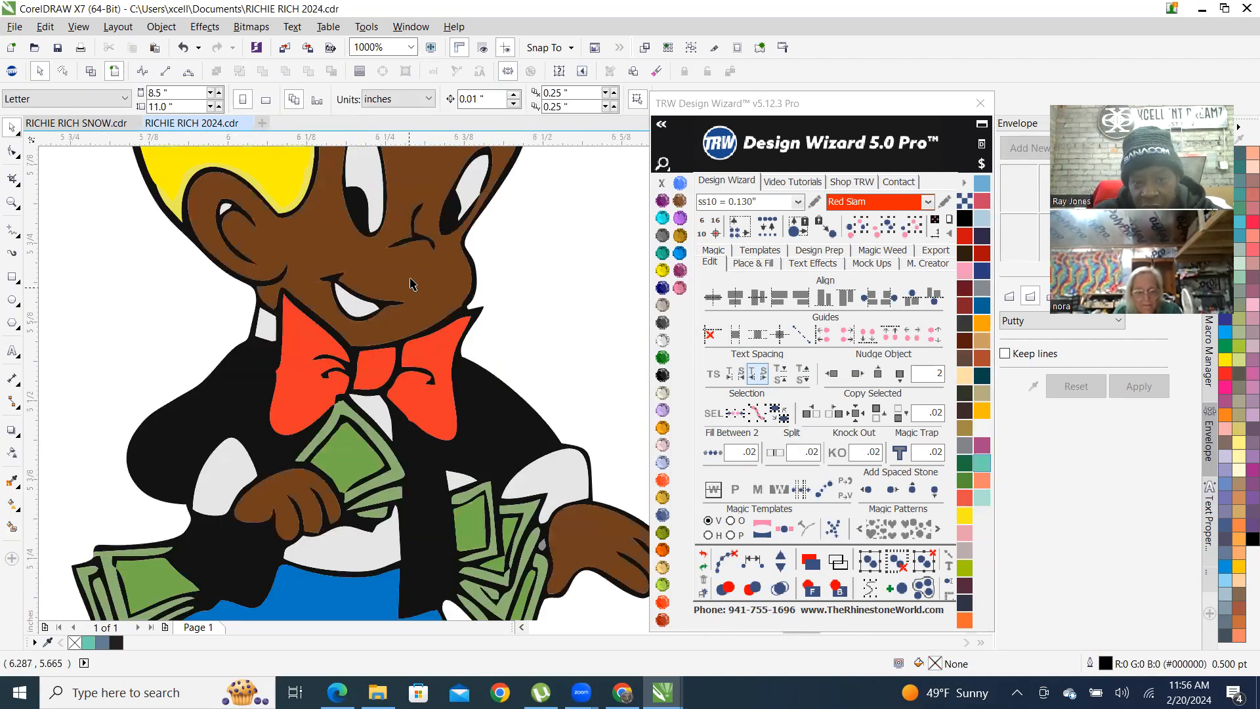
{"action": "left_click", "coordinate": [415, 284]}
{"action": "scroll", "coordinate": [509, 341], "scroll_direction": "down", "scroll_amount": 3}
{"action": "left_click", "coordinate": [680, 235]}
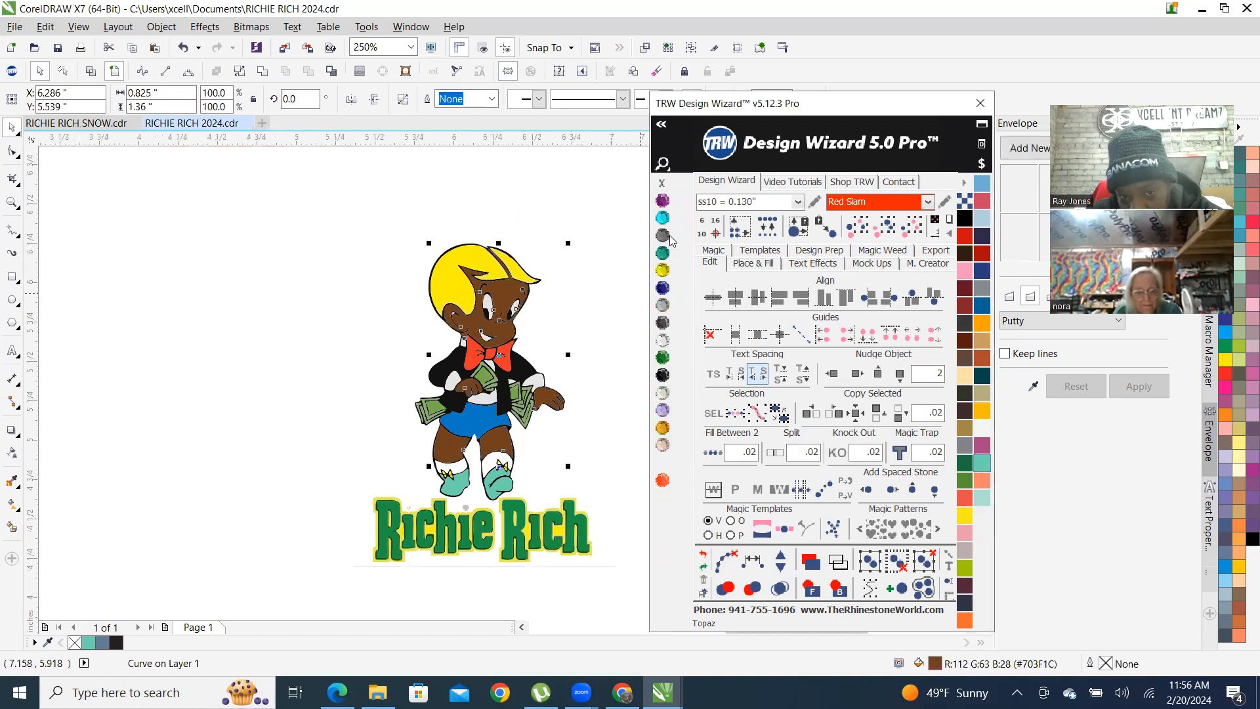
{"action": "left_click", "coordinate": [480, 222]}
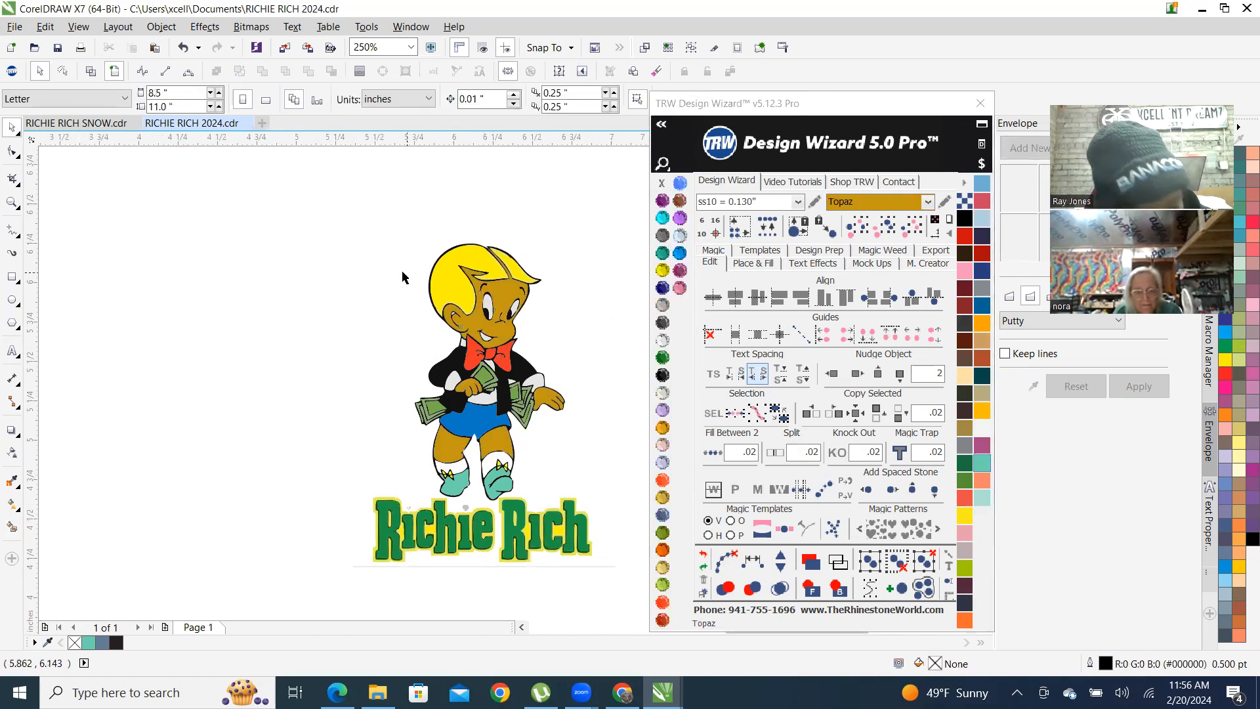
{"action": "scroll", "coordinate": [277, 363], "scroll_direction": "down", "scroll_amount": 2}
{"action": "scroll", "coordinate": [394, 383], "scroll_direction": "up", "scroll_amount": 2}
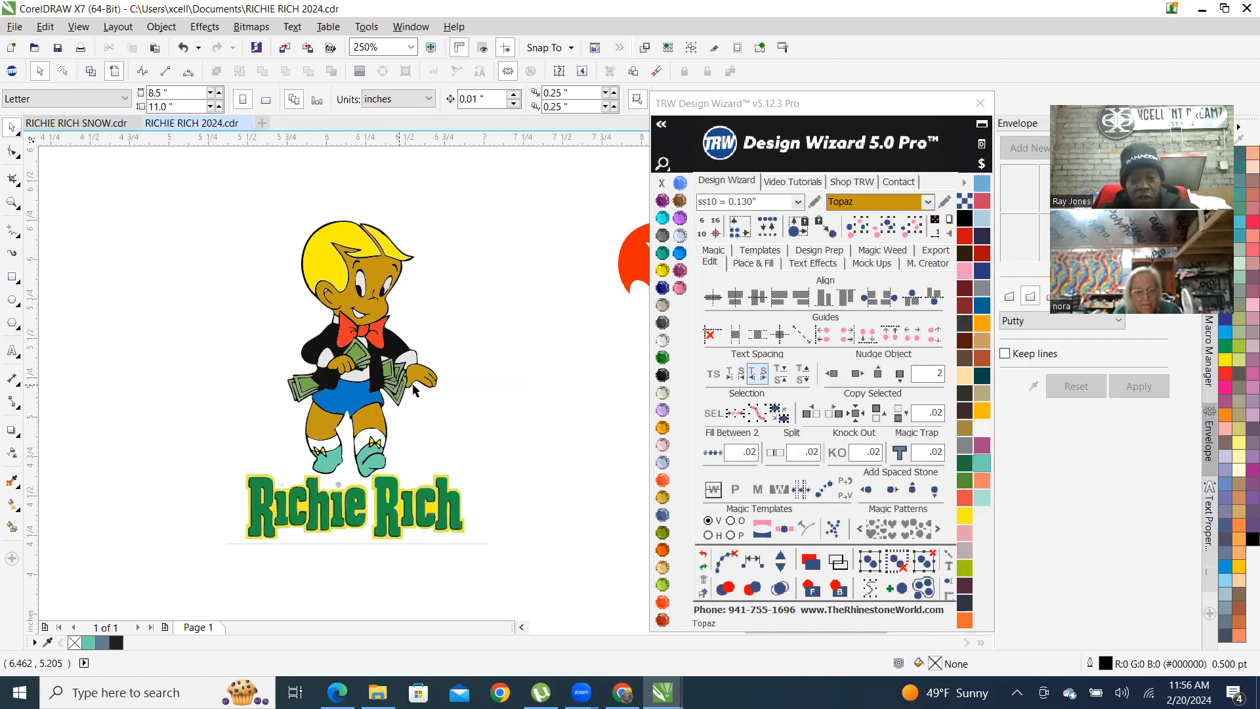
{"action": "scroll", "coordinate": [412, 389], "scroll_direction": "down", "scroll_amount": 2}
Delete the two separate red hair fills beside the assembled figure
{"action": "left_click_drag", "start_coordinate": [284, 256], "coordinate": [473, 545]}
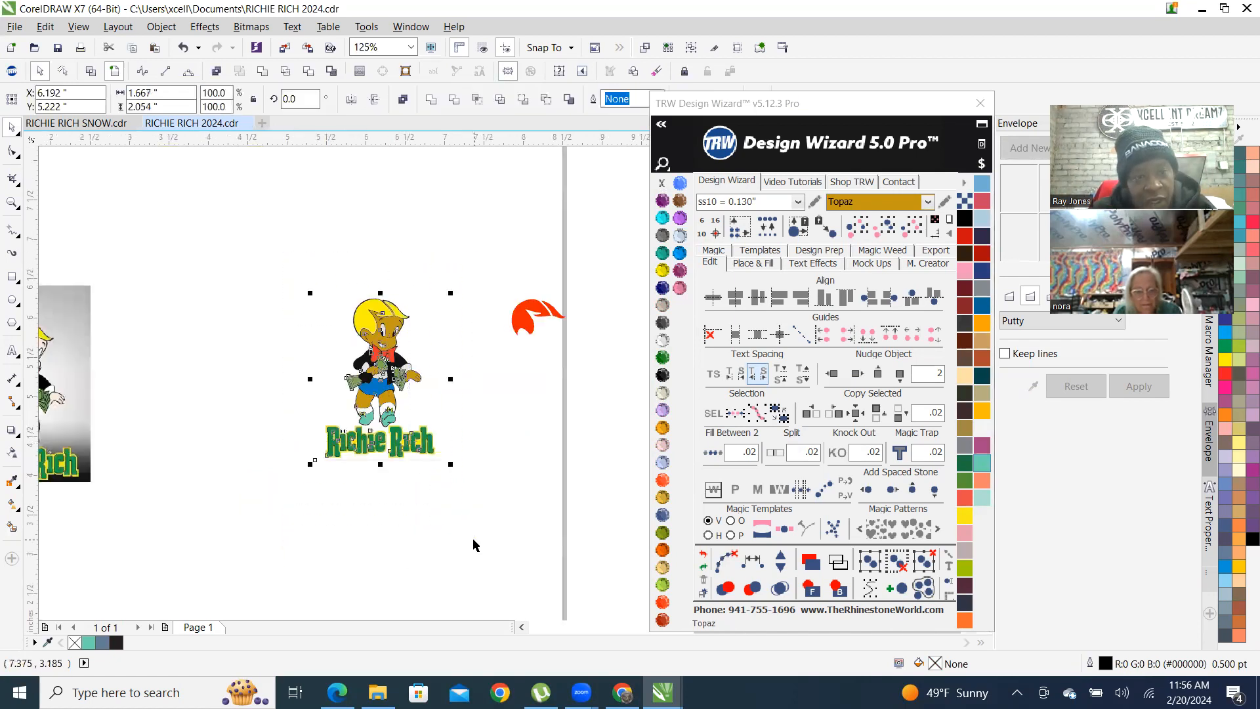
{"action": "scroll", "coordinate": [524, 463], "scroll_direction": "down", "scroll_amount": 2}
{"action": "scroll", "coordinate": [524, 463], "scroll_direction": "up", "scroll_amount": 1}
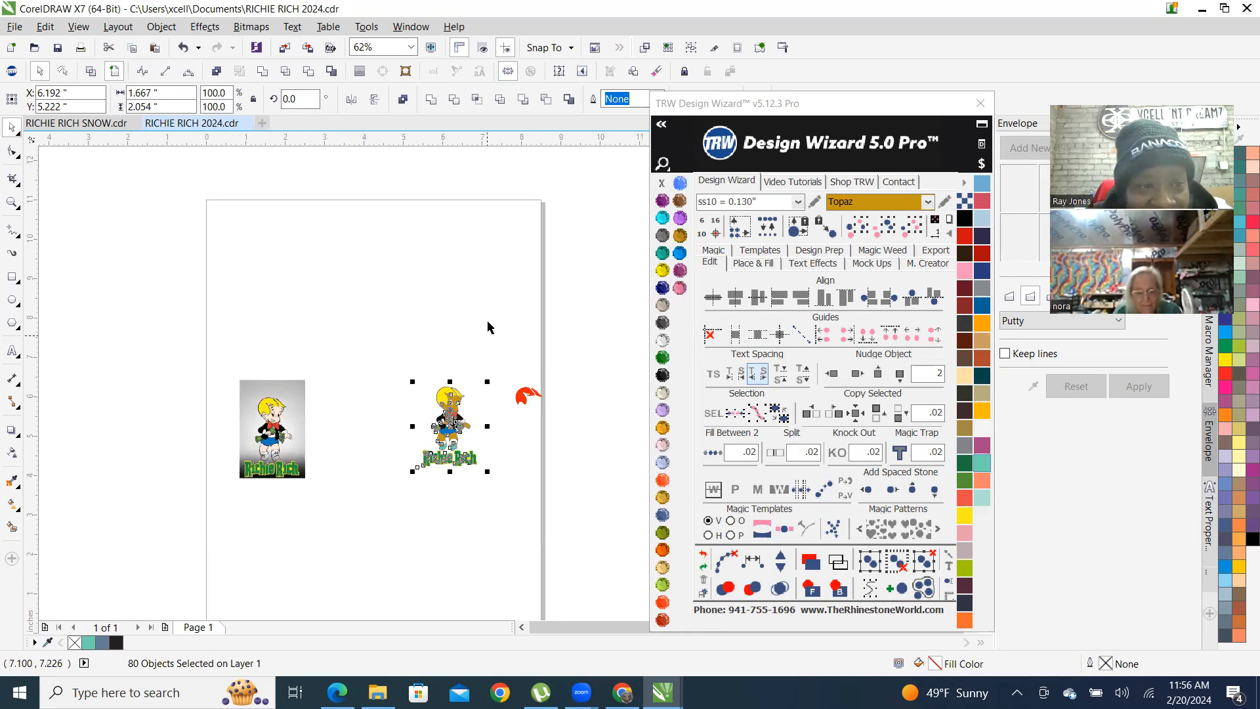
{"action": "scroll", "coordinate": [363, 357], "scroll_direction": "down", "scroll_amount": 1}
{"action": "scroll", "coordinate": [477, 402], "scroll_direction": "up", "scroll_amount": 2}
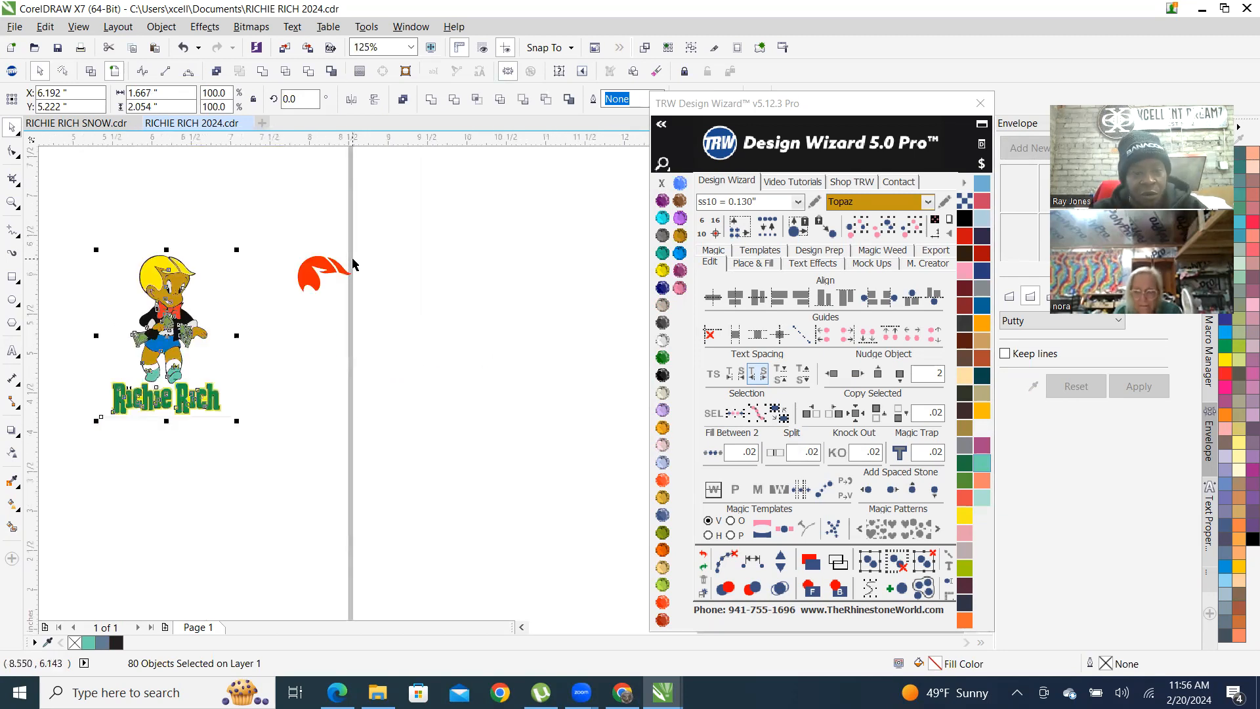
{"action": "left_click", "coordinate": [270, 222]}
{"action": "left_click_drag", "start_coordinate": [270, 222], "coordinate": [356, 325]}
{"action": "key", "text": "Delete"}
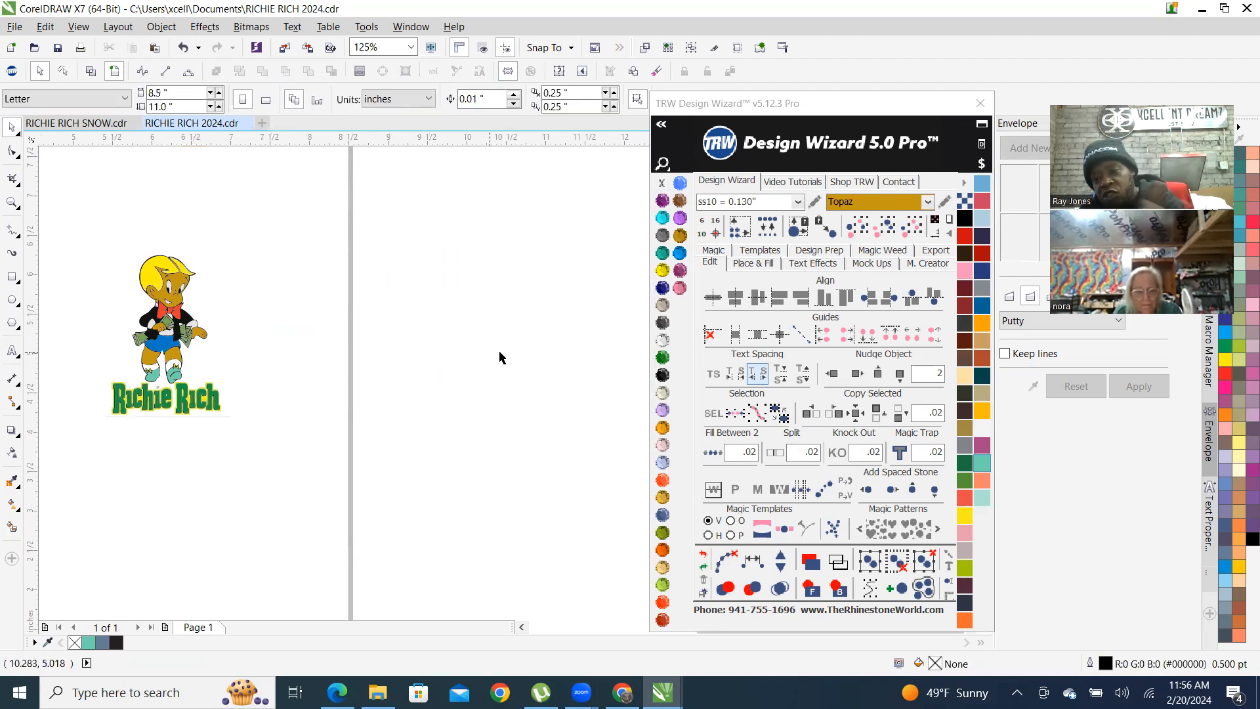
Compare the original Richie Rich bitmap with the recoloured vector figure
{"action": "scroll", "coordinate": [587, 419], "scroll_direction": "down", "scroll_amount": 2}
{"action": "scroll", "coordinate": [385, 415], "scroll_direction": "up", "scroll_amount": 3}
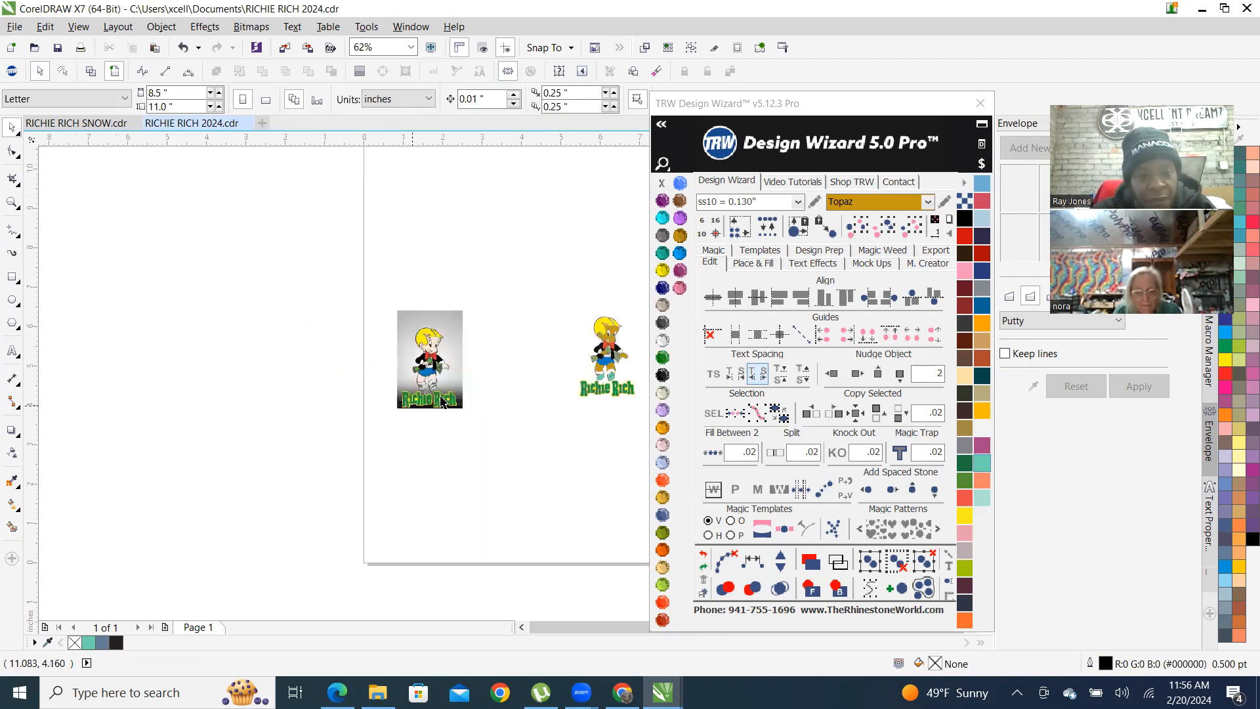
{"action": "left_click", "coordinate": [381, 313]}
{"action": "scroll", "coordinate": [381, 313], "scroll_direction": "down", "scroll_amount": 2}
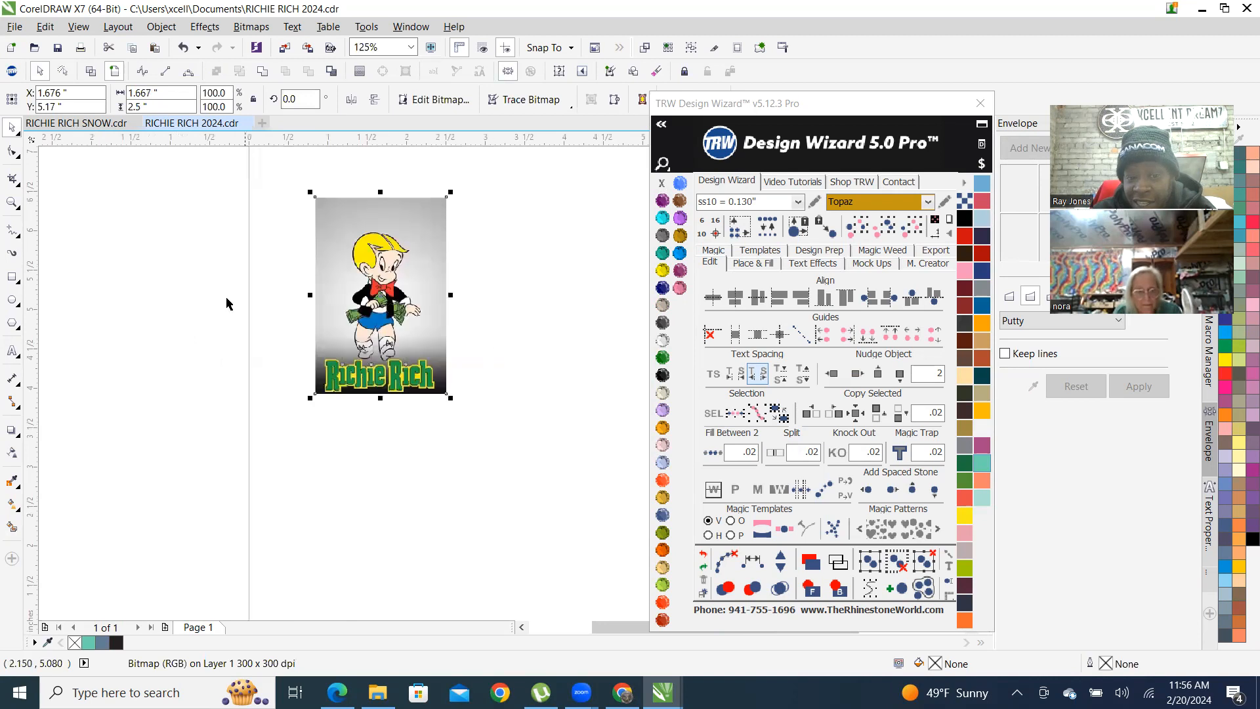
{"action": "scroll", "coordinate": [225, 300], "scroll_direction": "down", "scroll_amount": 2}
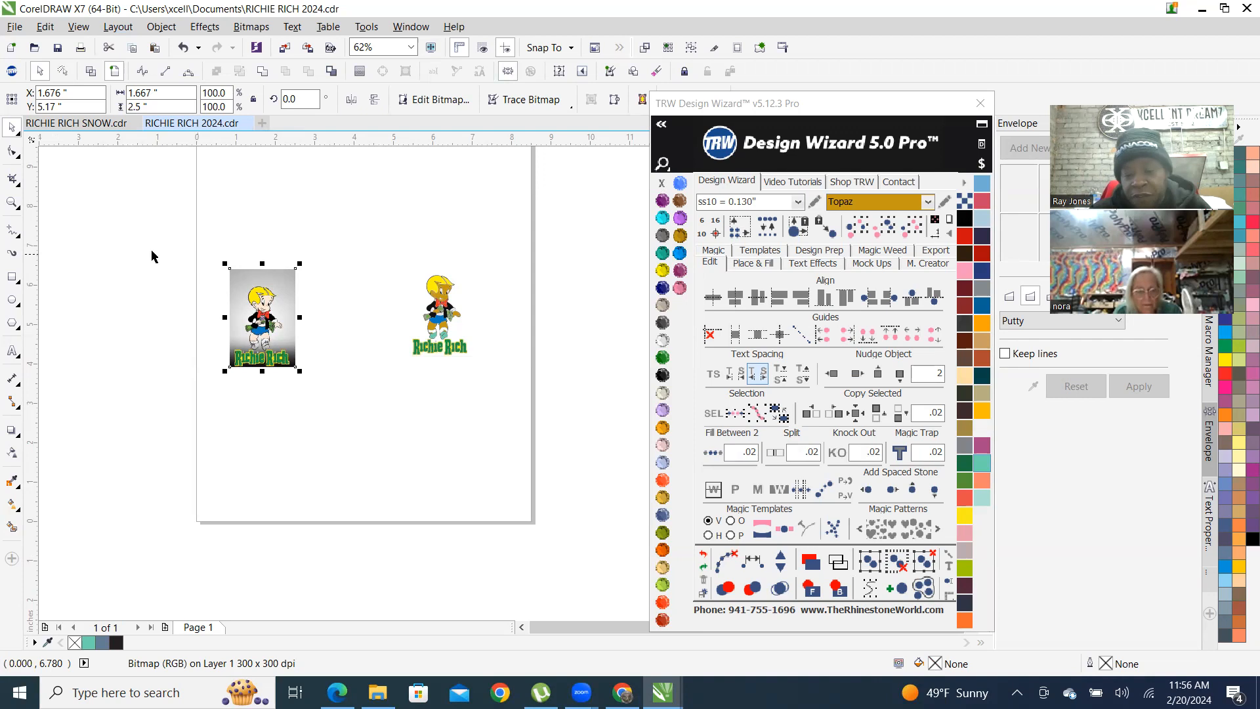
{"action": "scroll", "coordinate": [318, 282], "scroll_direction": "up", "scroll_amount": 5}
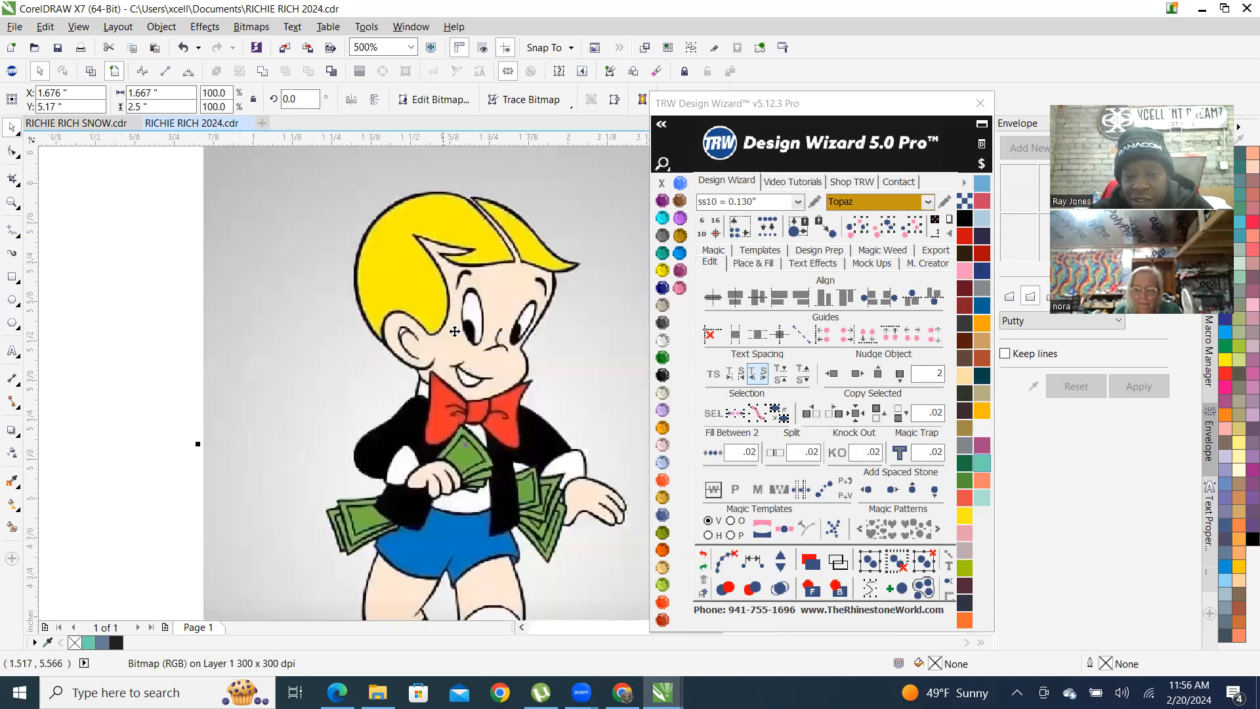
{"action": "scroll", "coordinate": [415, 394], "scroll_direction": "down", "scroll_amount": 4}
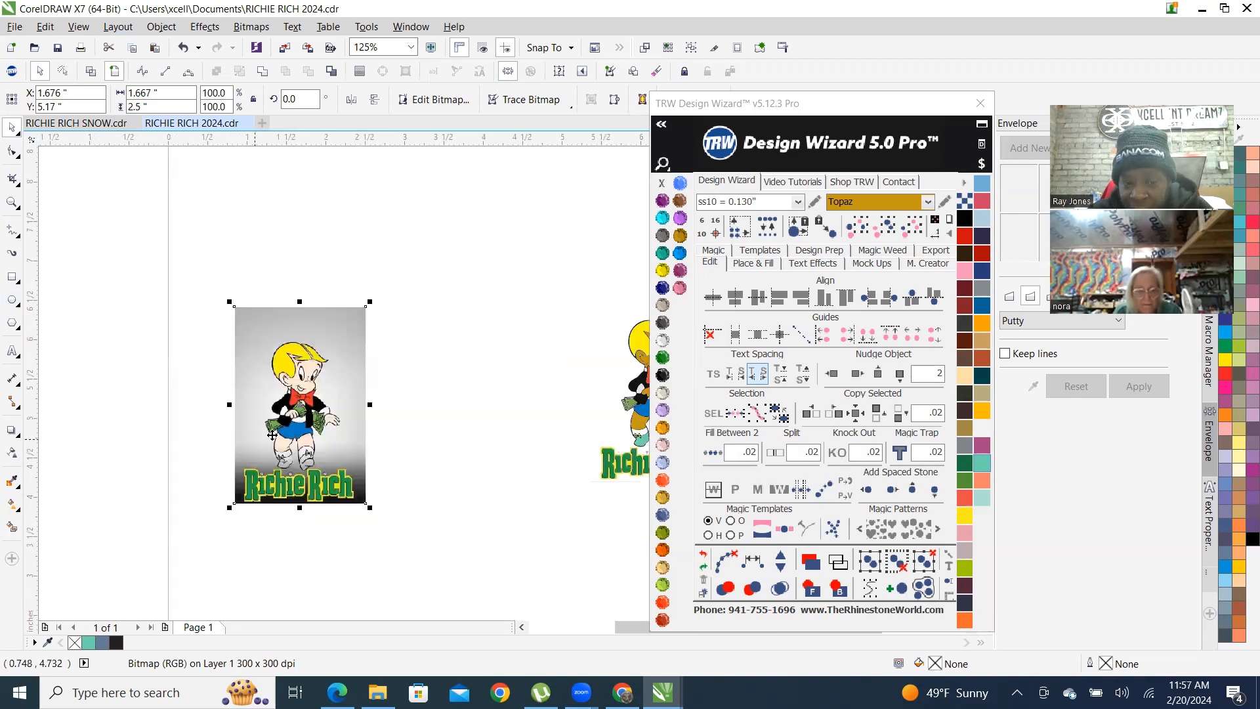
{"action": "scroll", "coordinate": [216, 422], "scroll_direction": "down", "scroll_amount": 4}
{"action": "scroll", "coordinate": [401, 396], "scroll_direction": "up", "scroll_amount": 4}
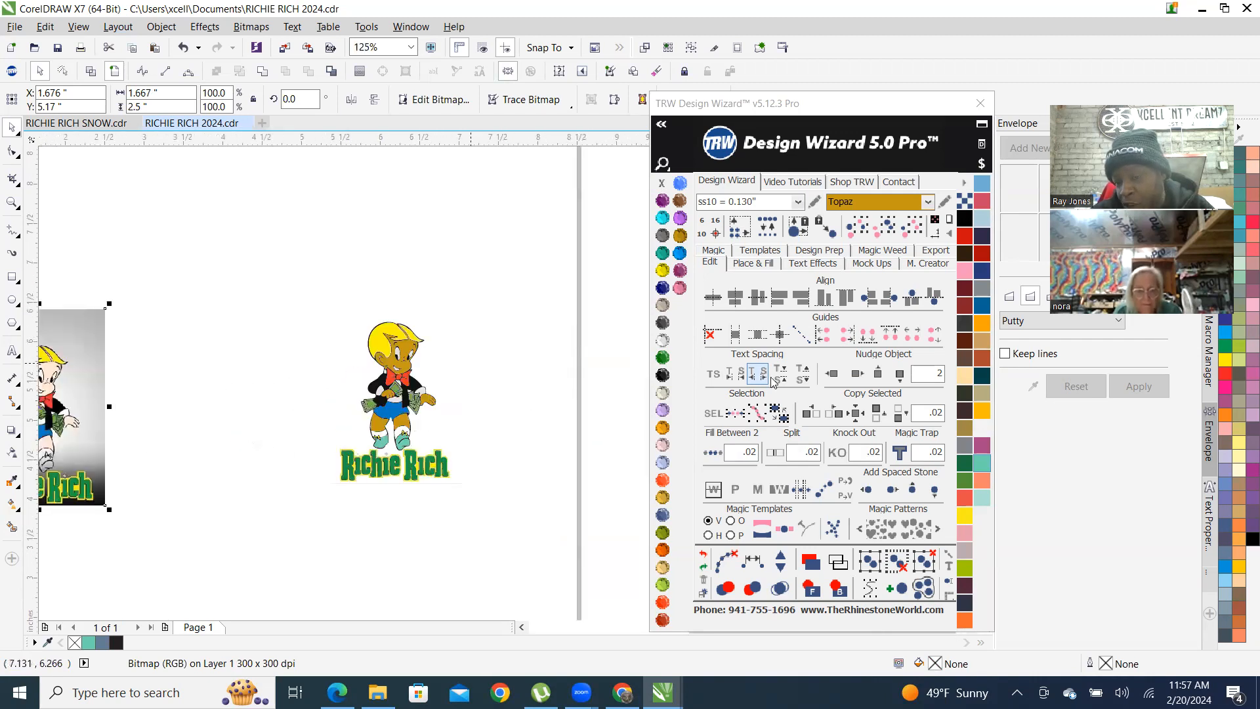
{"action": "scroll", "coordinate": [525, 378], "scroll_direction": "down", "scroll_amount": 2}
Delete the original Richie Rich bitmap from the page
{"action": "left_click", "coordinate": [441, 255]}
{"action": "left_click", "coordinate": [417, 378]}
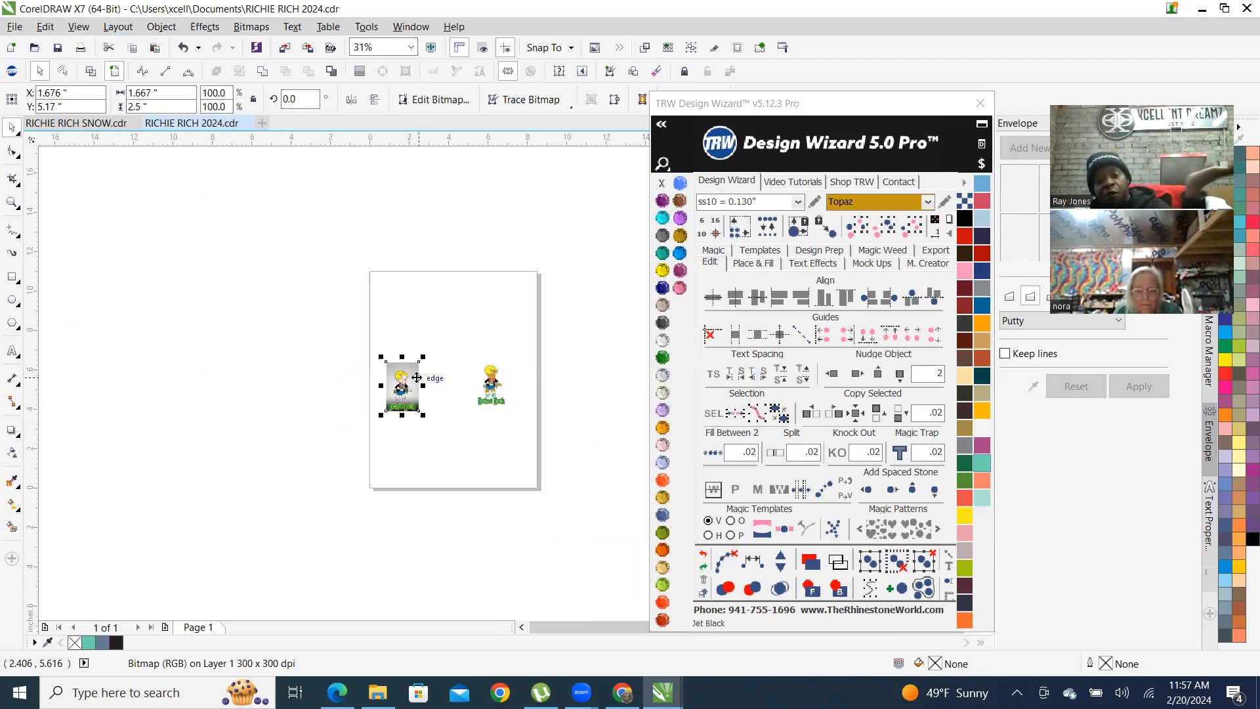
{"action": "key", "text": "Delete"}
{"action": "mouse_move", "coordinate": [445, 322]}
{"action": "left_mouse_down"}
{"action": "mouse_move", "coordinate": [534, 465]}
{"action": "mouse_move", "coordinate": [424, 375]}
{"action": "mouse_move", "coordinate": [432, 332]}
{"action": "left_mouse_up"}
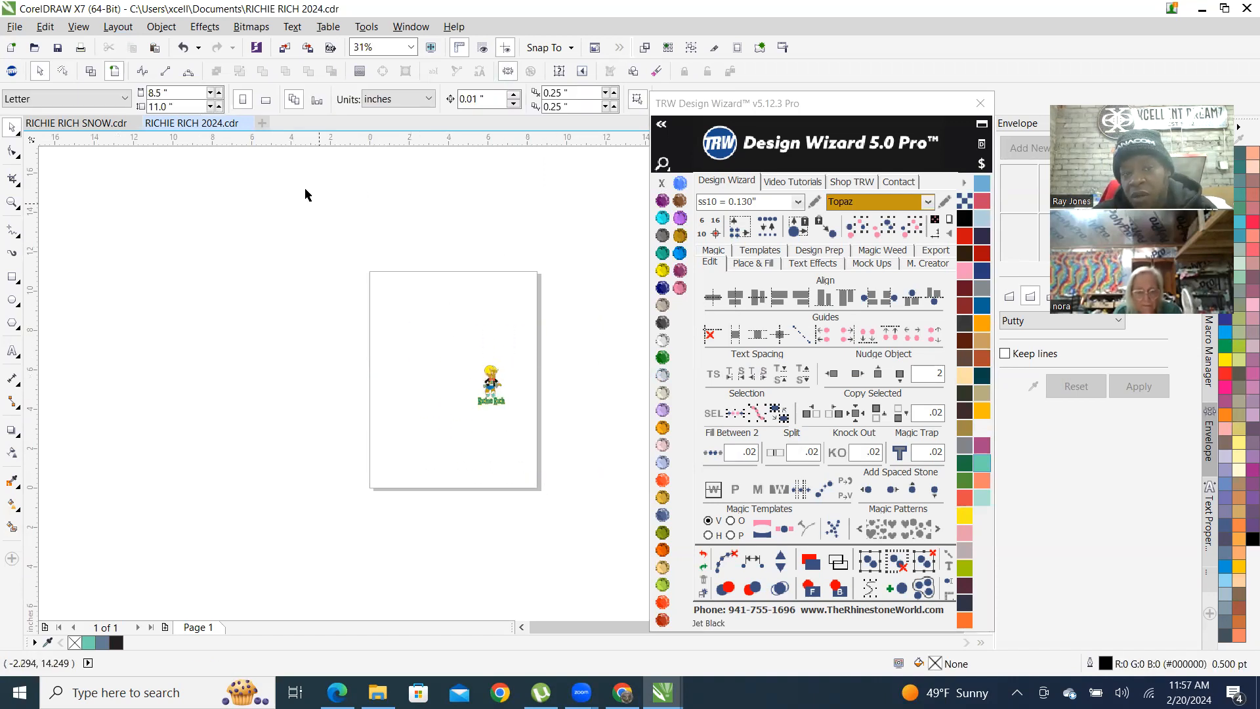
Examine the remaining vector figure and lettering, checking the fills and black outlines around the face and bow tie up close
{"action": "scroll", "coordinate": [506, 342], "scroll_direction": "up", "scroll_amount": 3}
{"action": "scroll", "coordinate": [521, 385], "scroll_direction": "up", "scroll_amount": 2}
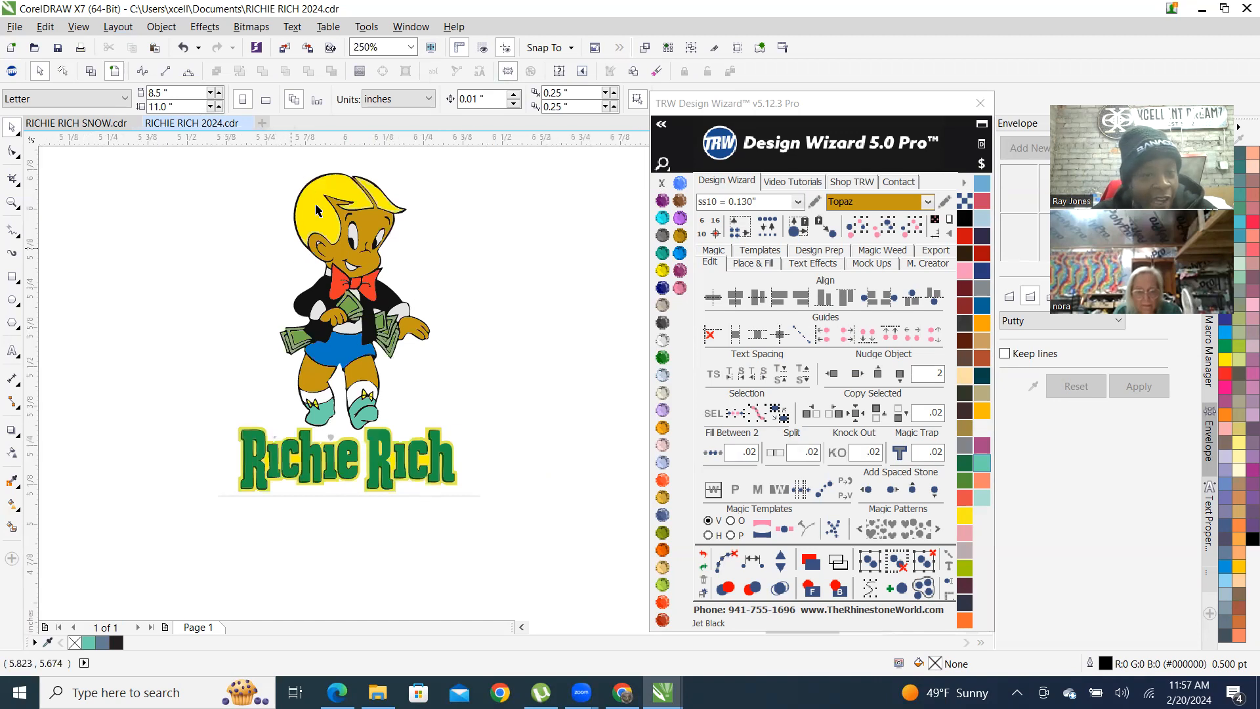
{"action": "scroll", "coordinate": [329, 273], "scroll_direction": "up", "scroll_amount": 2}
{"action": "scroll", "coordinate": [329, 237], "scroll_direction": "down", "scroll_amount": 4}
{"action": "left_click_drag", "start_coordinate": [209, 223], "coordinate": [432, 491]}
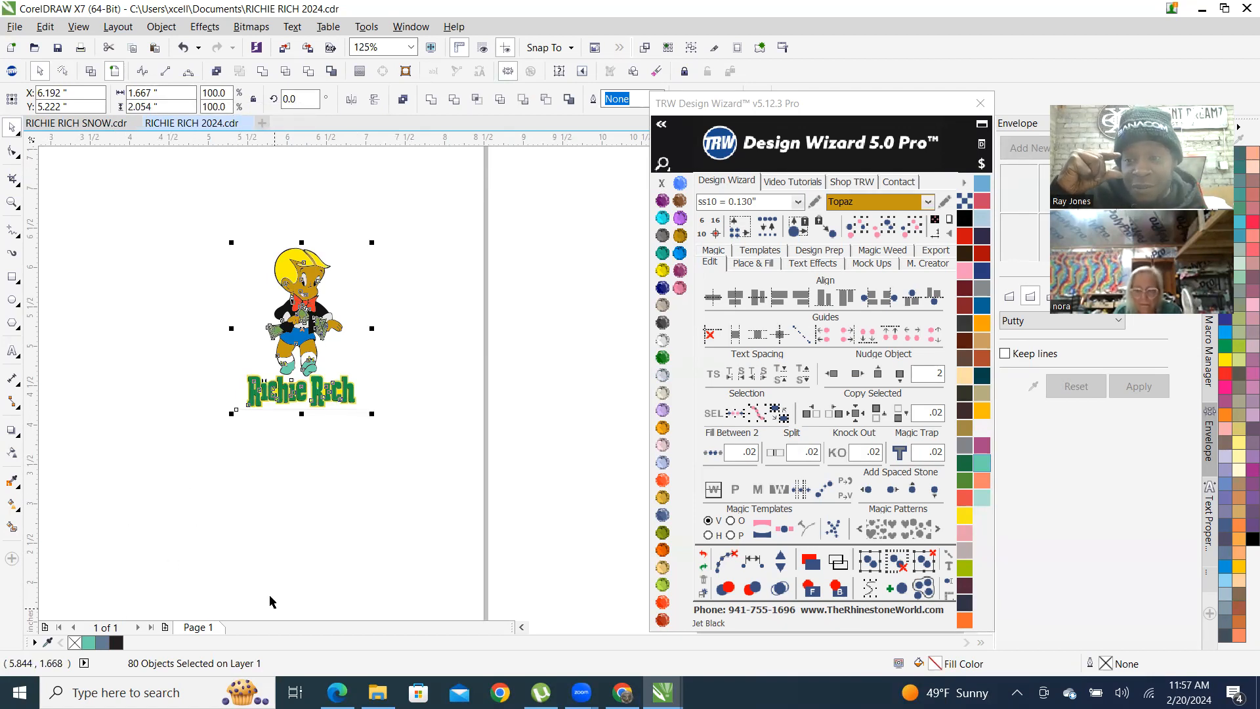
{"action": "scroll", "coordinate": [205, 554], "scroll_direction": "down", "scroll_amount": 1}
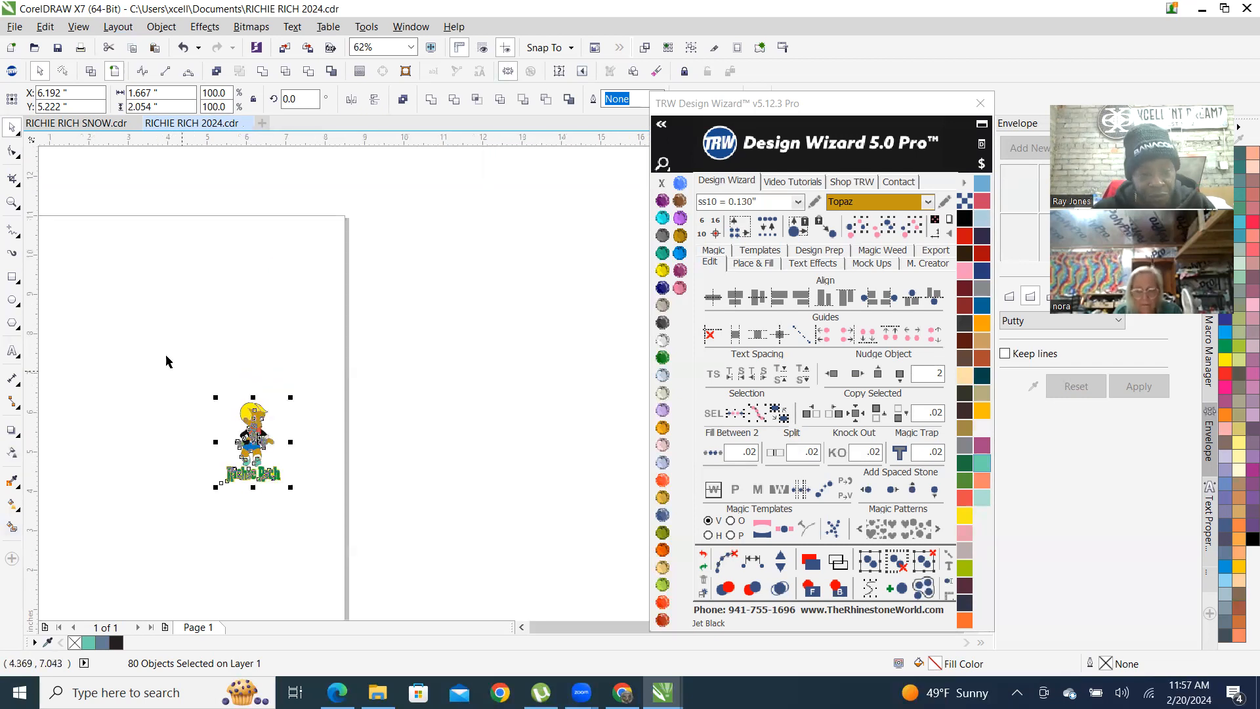
{"action": "left_click", "coordinate": [392, 353]}
{"action": "scroll", "coordinate": [455, 450], "scroll_direction": "down", "scroll_amount": 1}
{"action": "scroll", "coordinate": [399, 441], "scroll_direction": "up", "scroll_amount": 2}
{"action": "scroll", "coordinate": [387, 322], "scroll_direction": "up", "scroll_amount": 1}
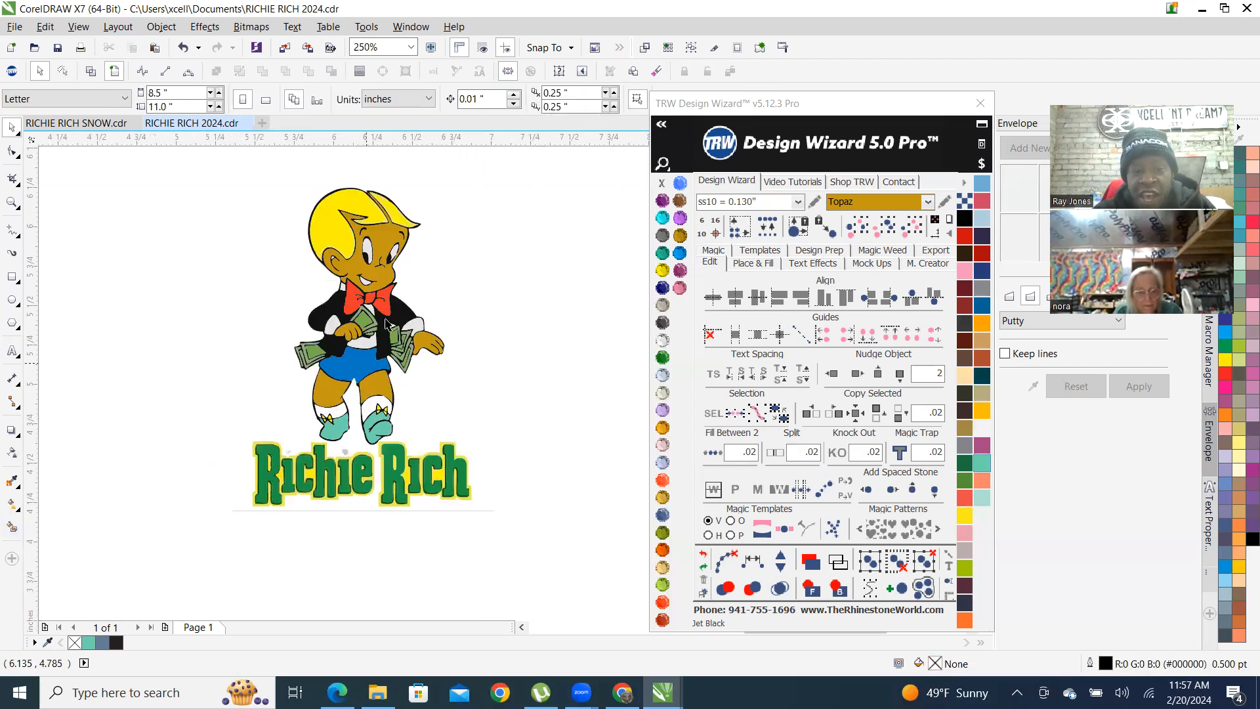
{"action": "scroll", "coordinate": [388, 323], "scroll_direction": "up", "scroll_amount": 1}
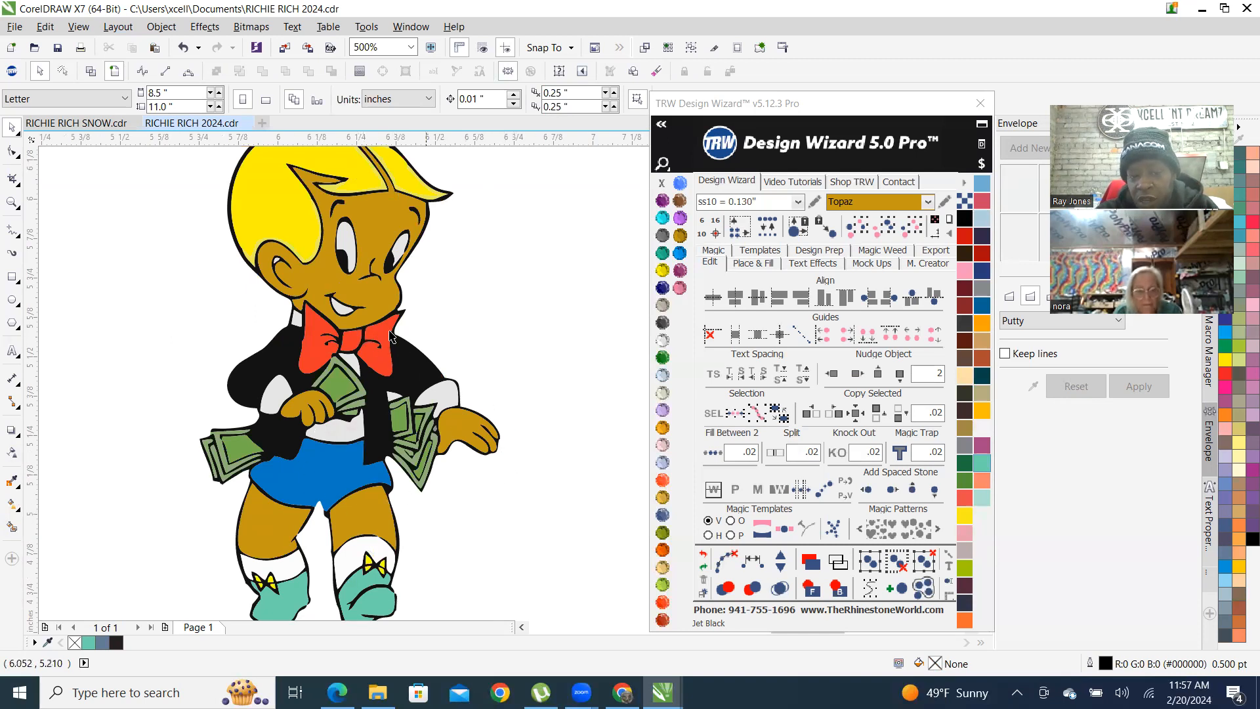
{"action": "scroll", "coordinate": [476, 334], "scroll_direction": "up", "scroll_amount": 2}
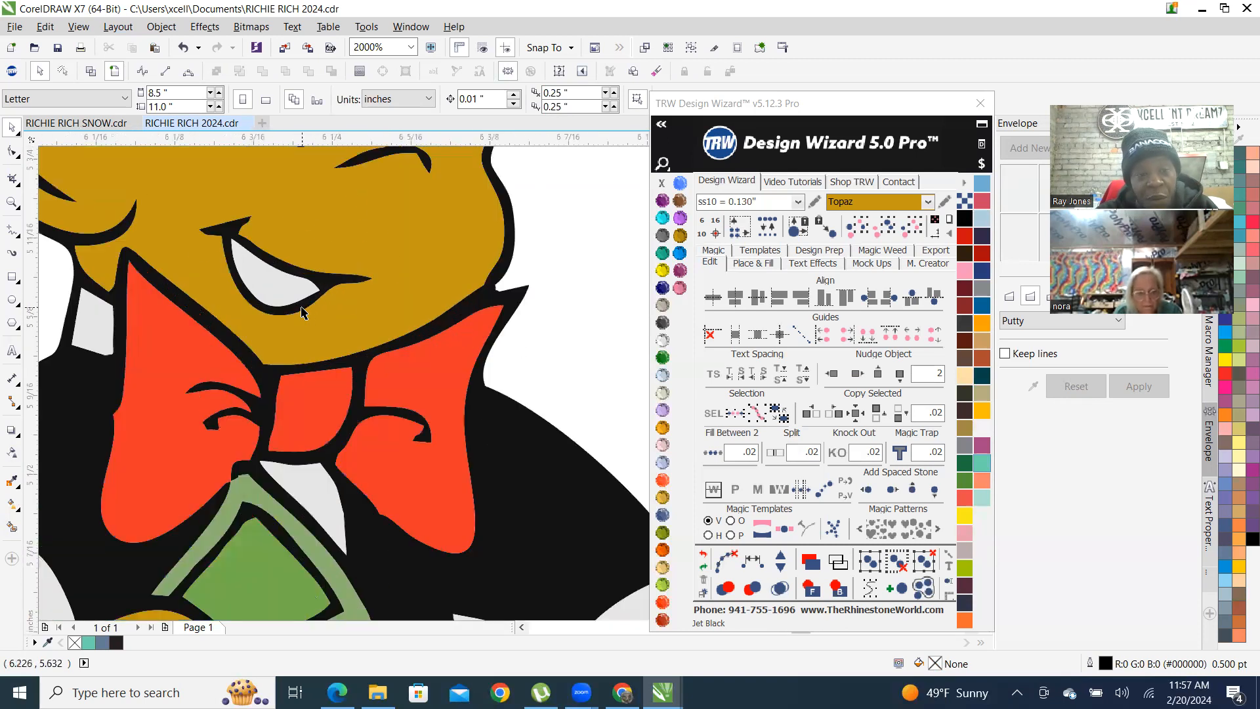
{"action": "scroll", "coordinate": [483, 393], "scroll_direction": "down", "scroll_amount": 8}
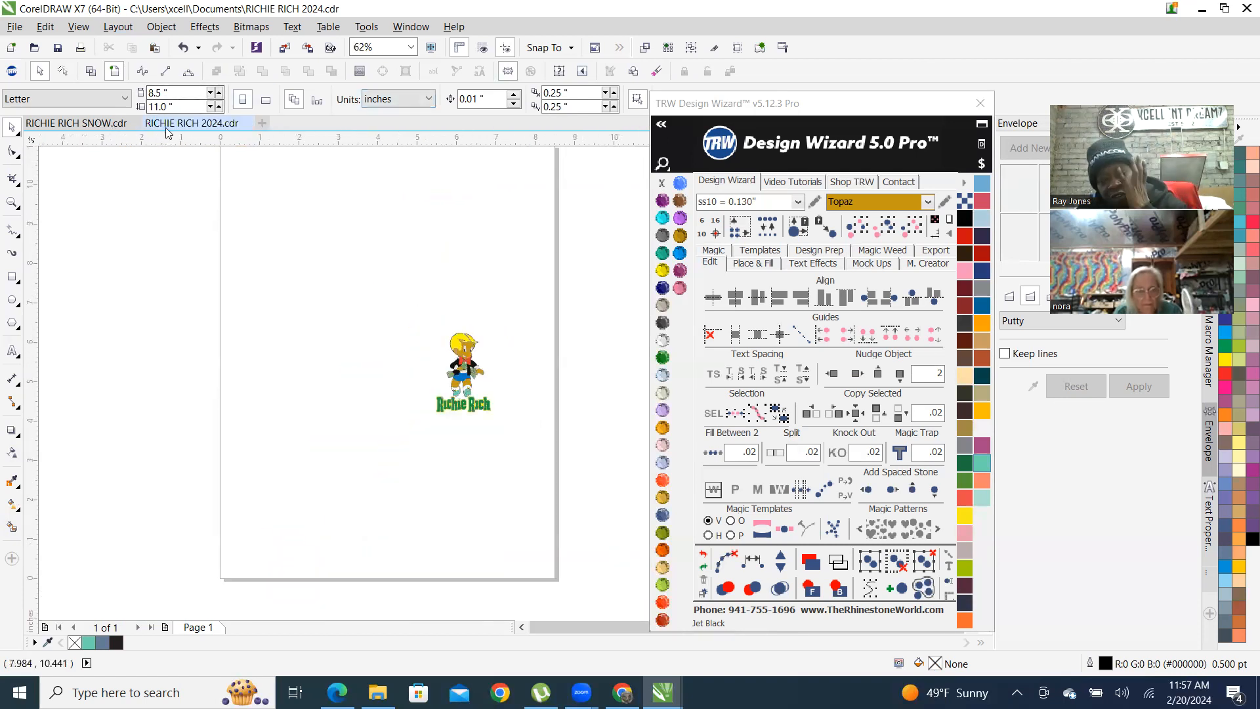
Set the page size to 13 inches wide and 19 inches high
{"action": "double_click", "coordinate": [191, 94]}
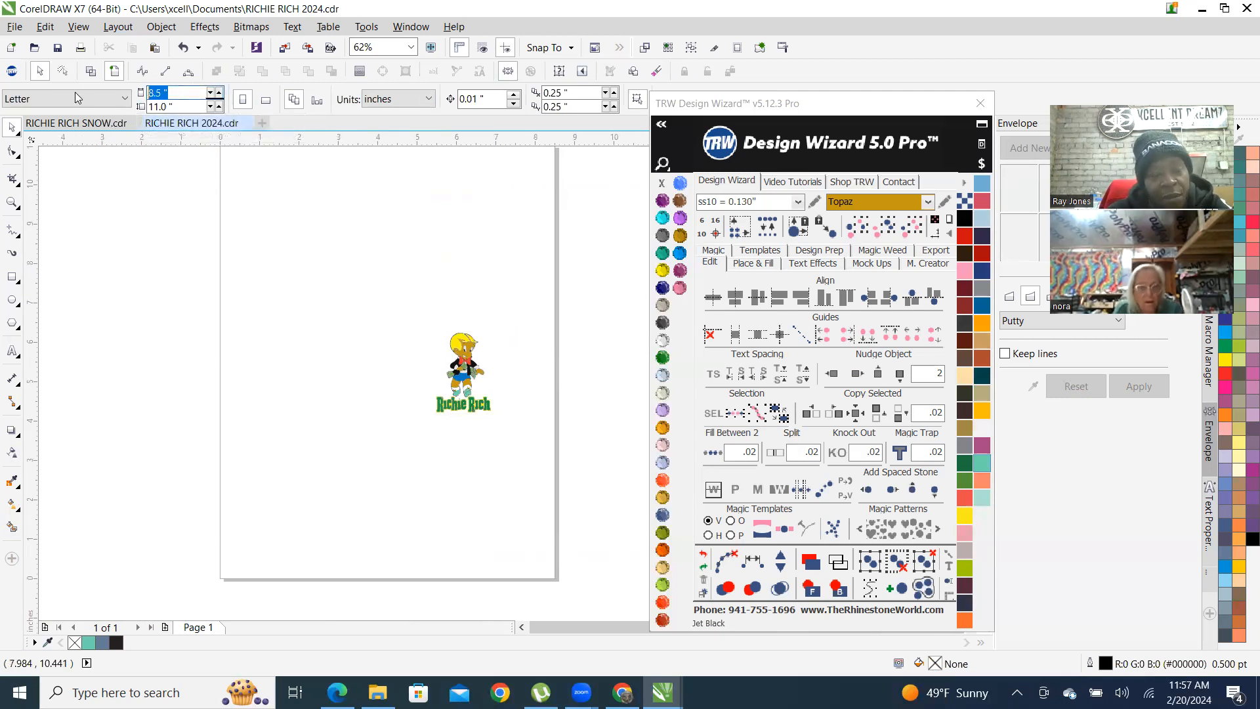
{"action": "type", "text": "13"}
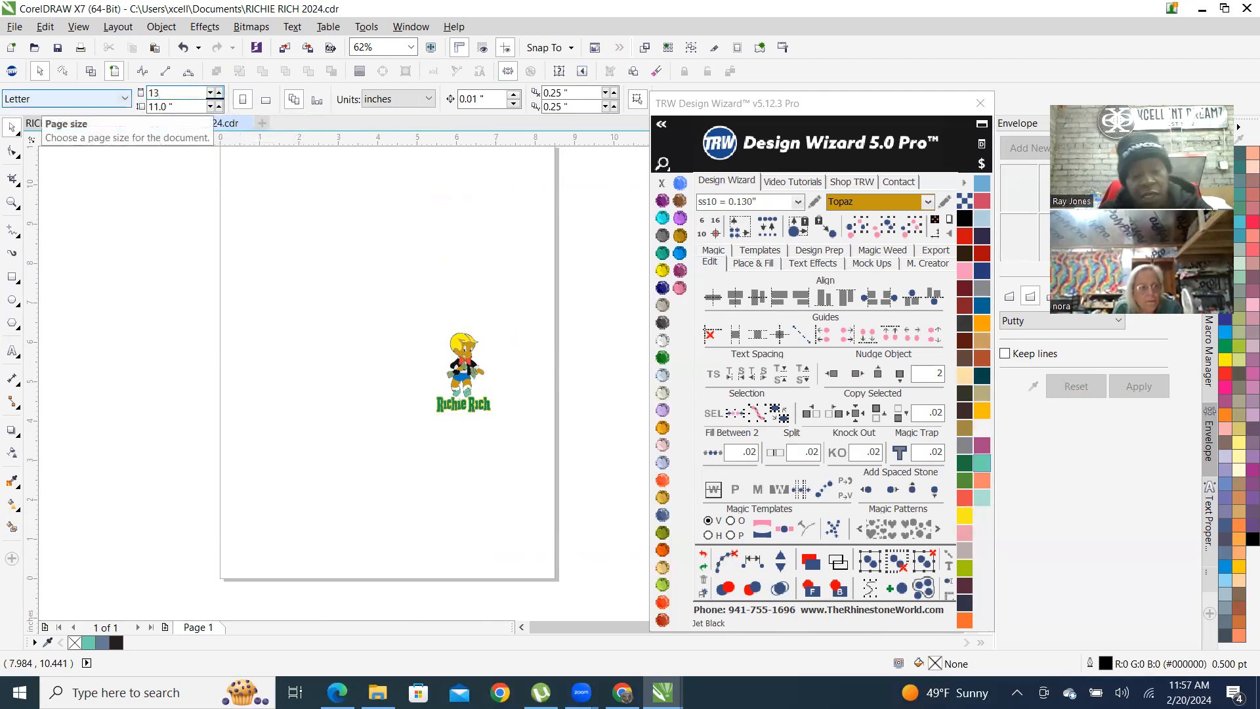
{"action": "key", "text": "Tab"}
{"action": "type", "text": "1"}
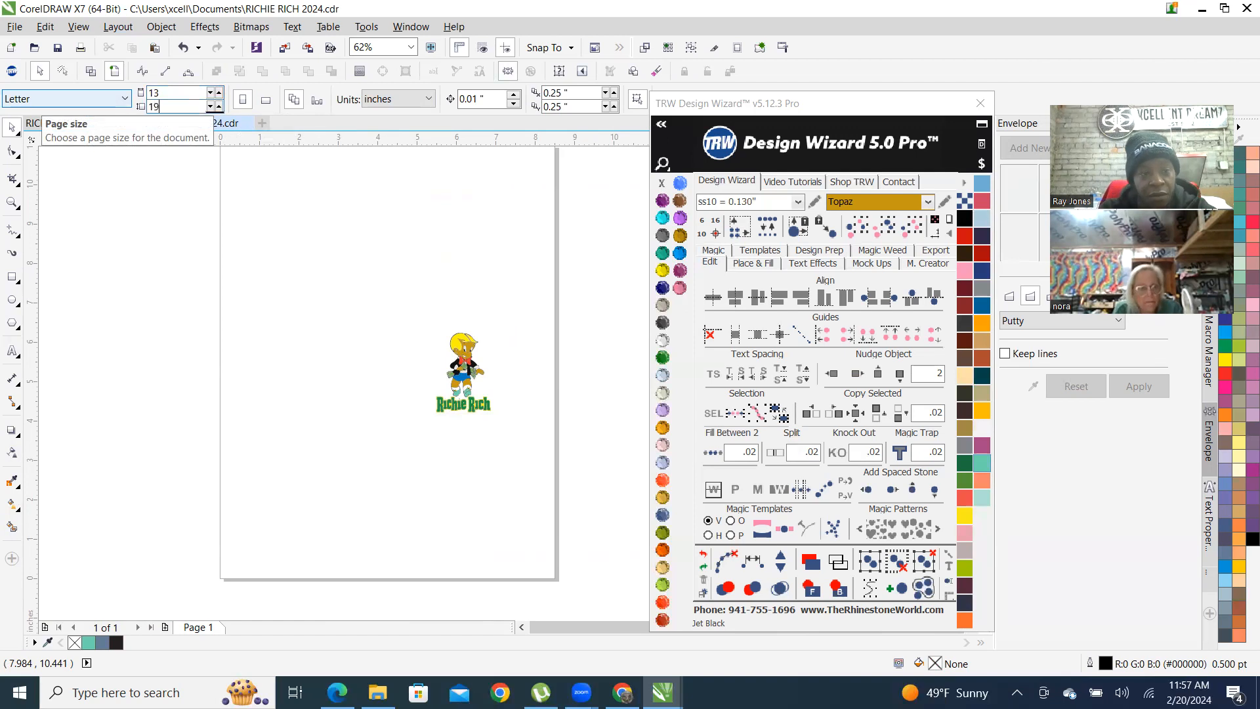
{"action": "key", "text": "Return"}
{"action": "scroll", "coordinate": [348, 426], "scroll_direction": "down", "scroll_amount": 4}
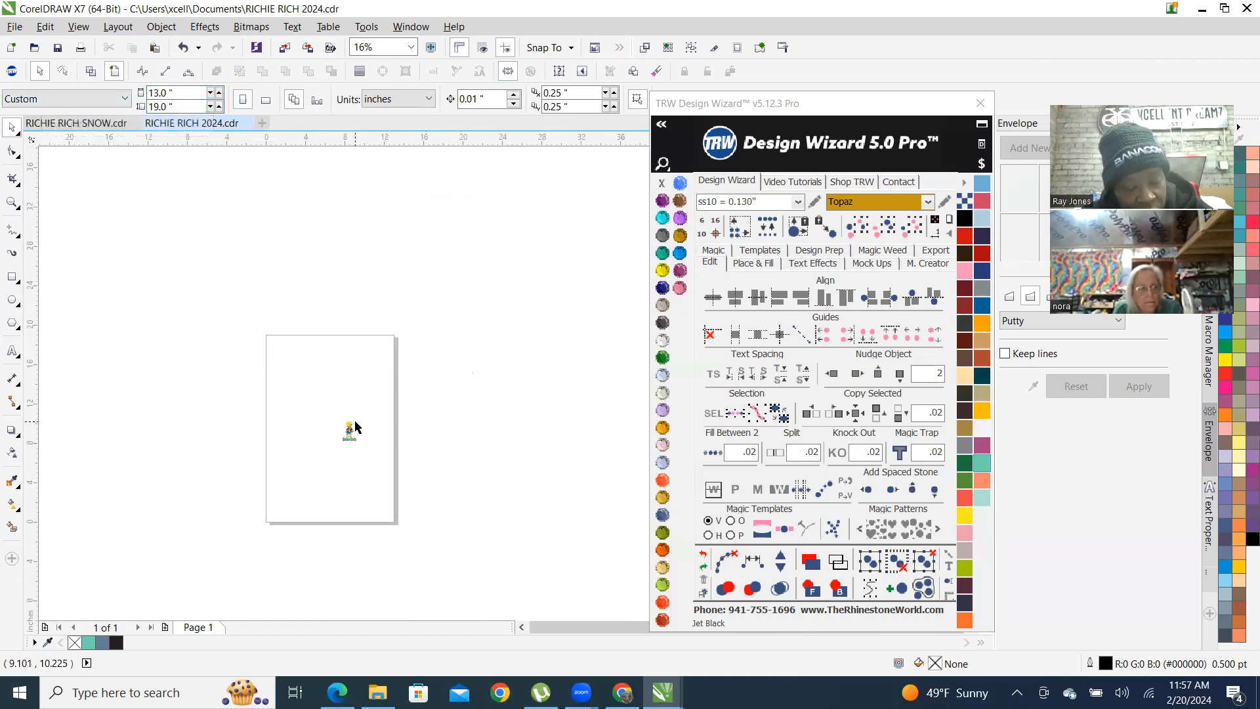
Undo the page height change and redo it
{"action": "key", "text": "ctrl+z"}
{"action": "scroll", "coordinate": [316, 421], "scroll_direction": "up", "scroll_amount": 2}
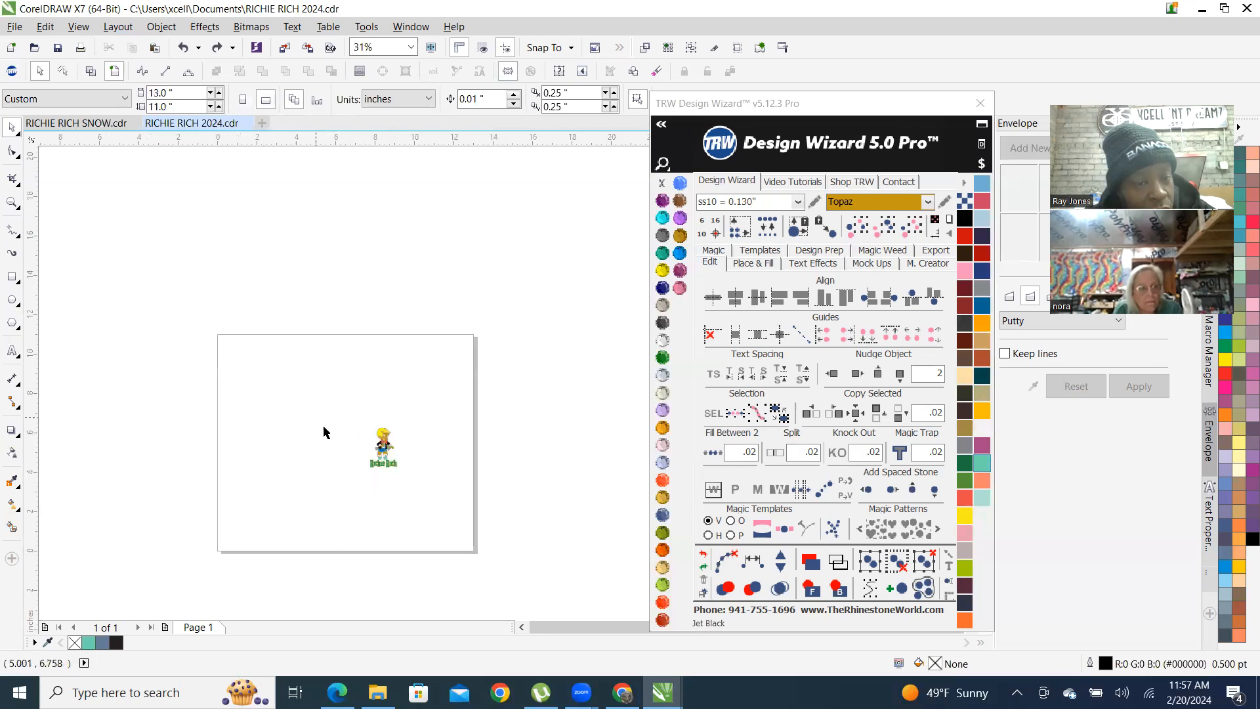
{"action": "scroll", "coordinate": [376, 453], "scroll_direction": "up", "scroll_amount": 4}
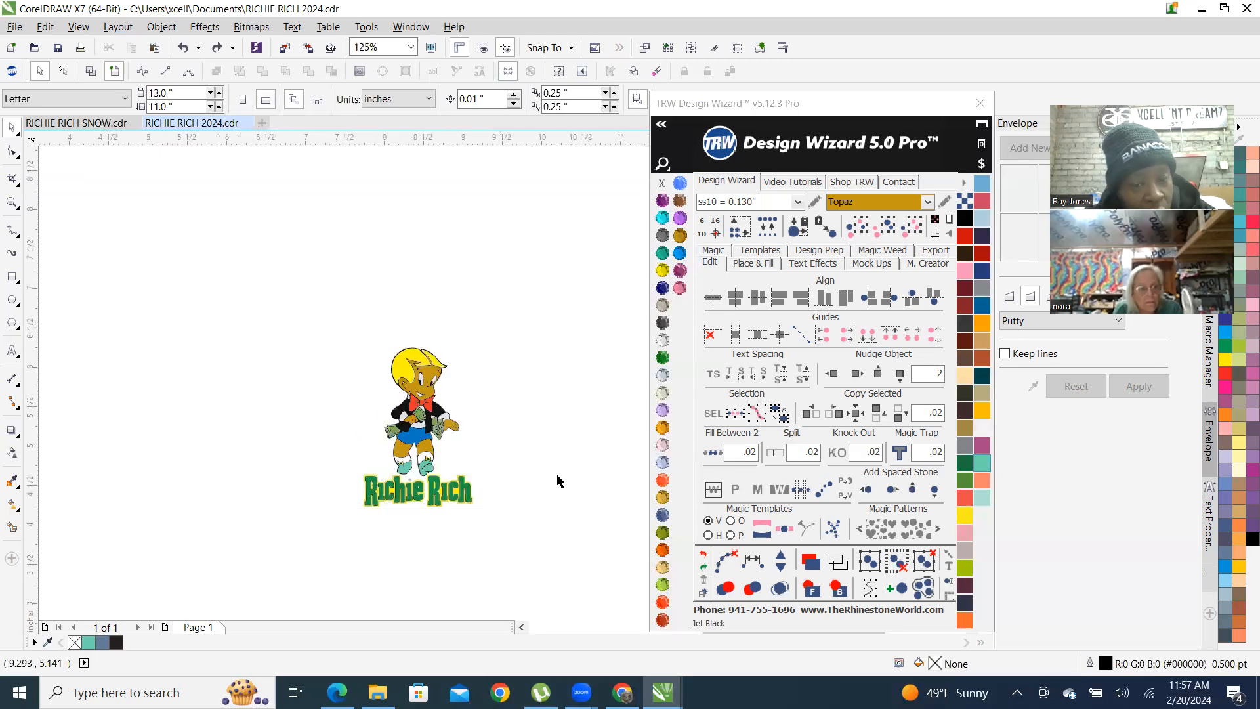
{"action": "left_click", "coordinate": [702, 568]}
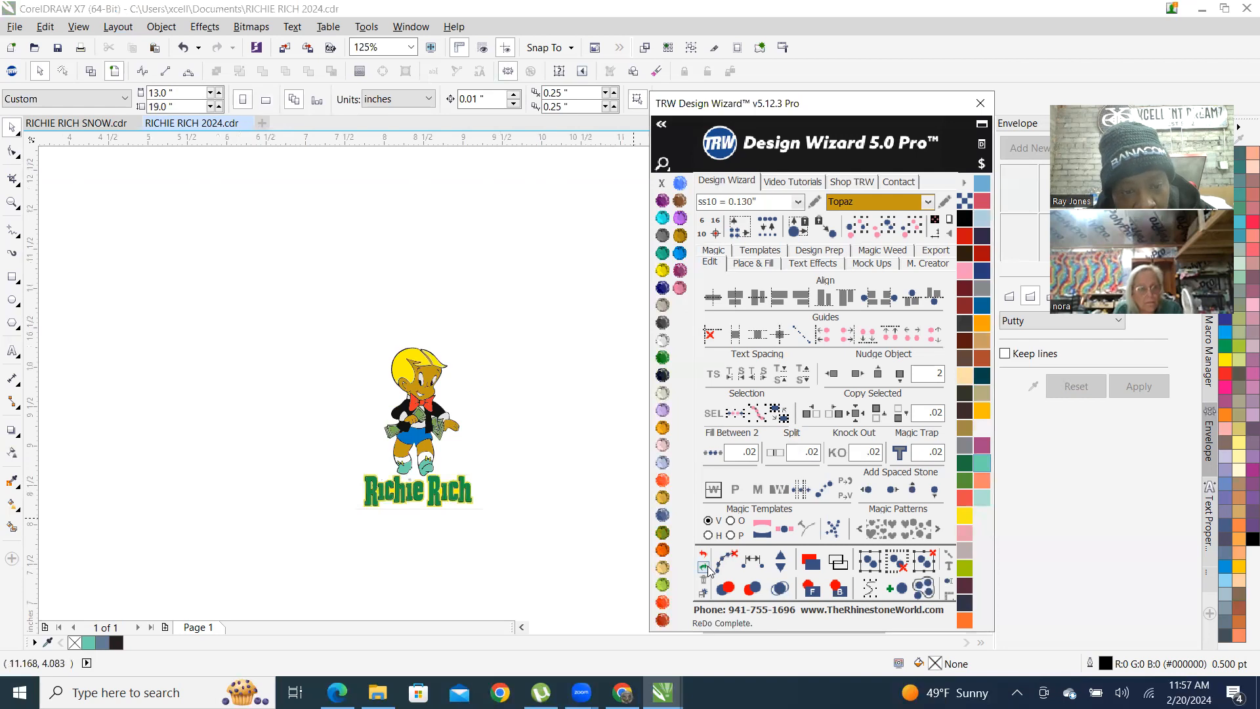
Try moving the large yellow hair fill out to the side of the head, and undo the move
{"action": "scroll", "coordinate": [439, 521], "scroll_direction": "down", "scroll_amount": 6}
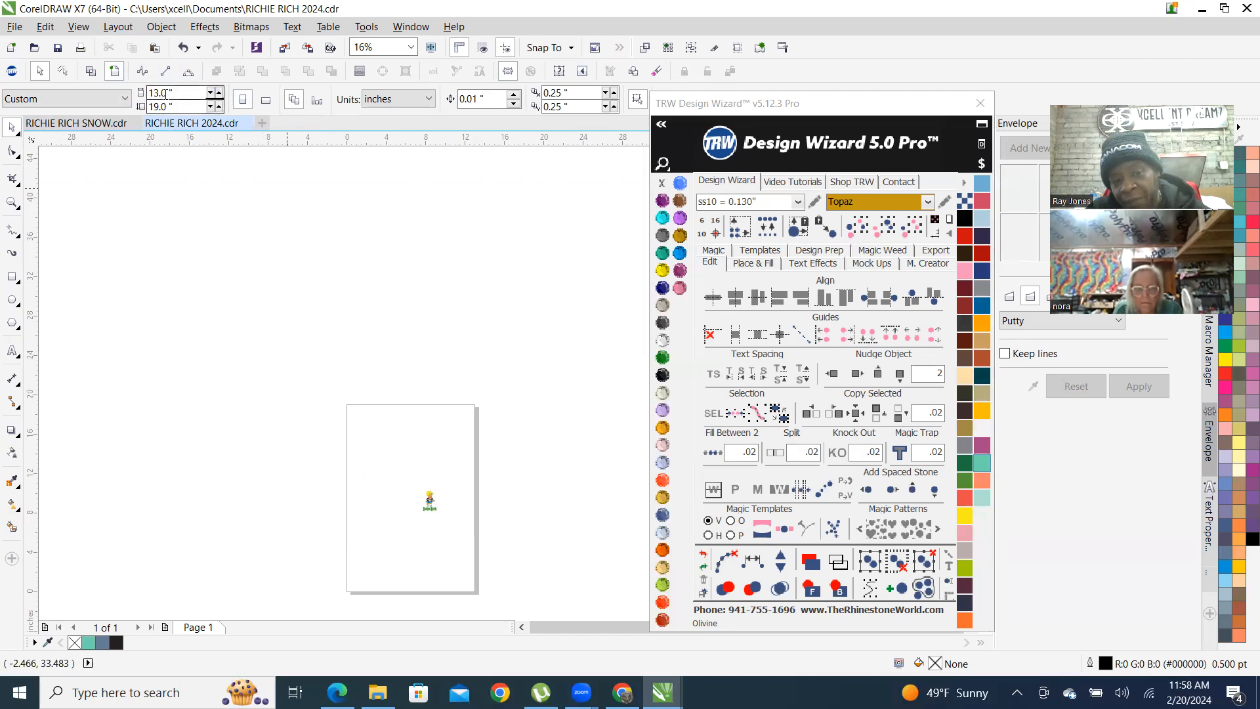
{"action": "scroll", "coordinate": [428, 502], "scroll_direction": "up", "scroll_amount": 7}
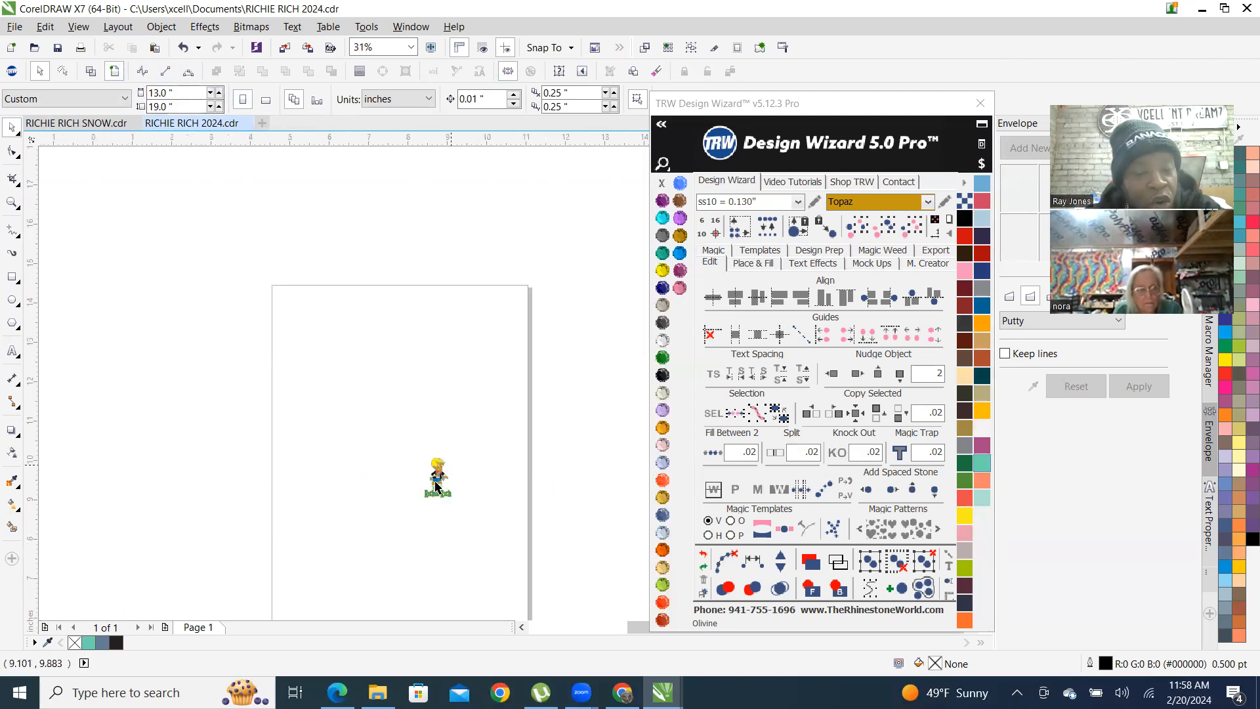
{"action": "scroll", "coordinate": [320, 153], "scroll_direction": "up", "scroll_amount": 2}
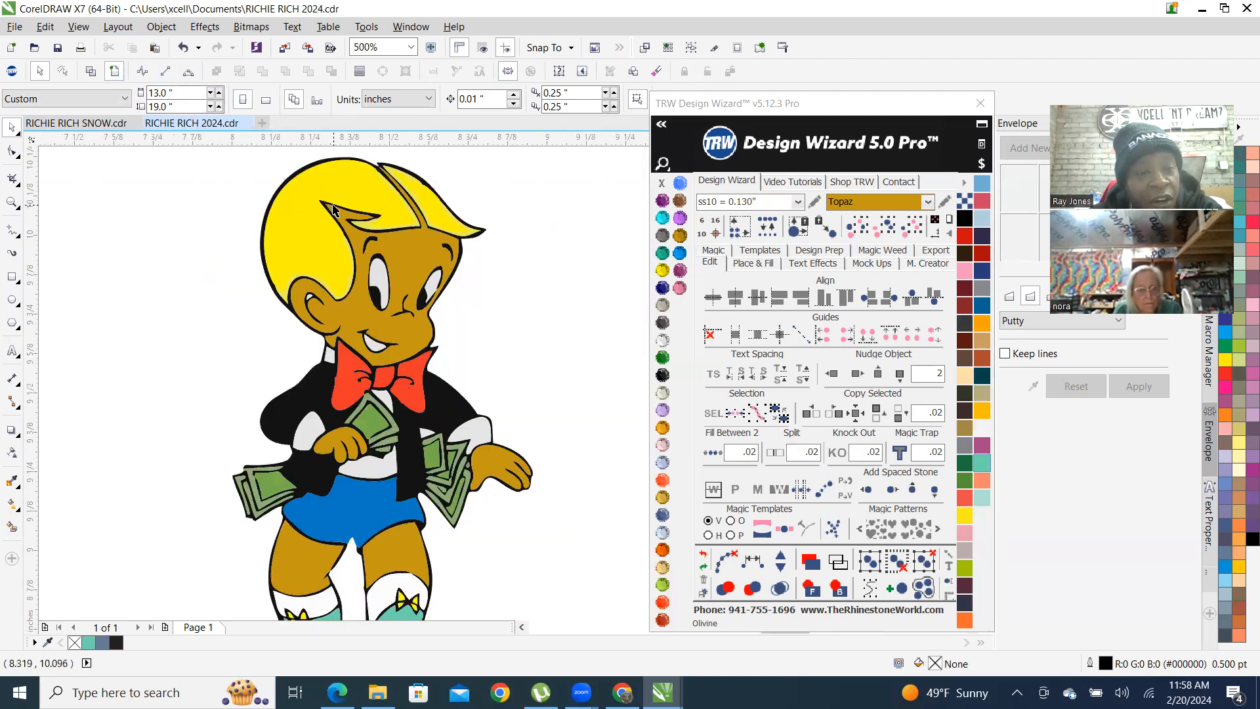
{"action": "left_click", "coordinate": [370, 195]}
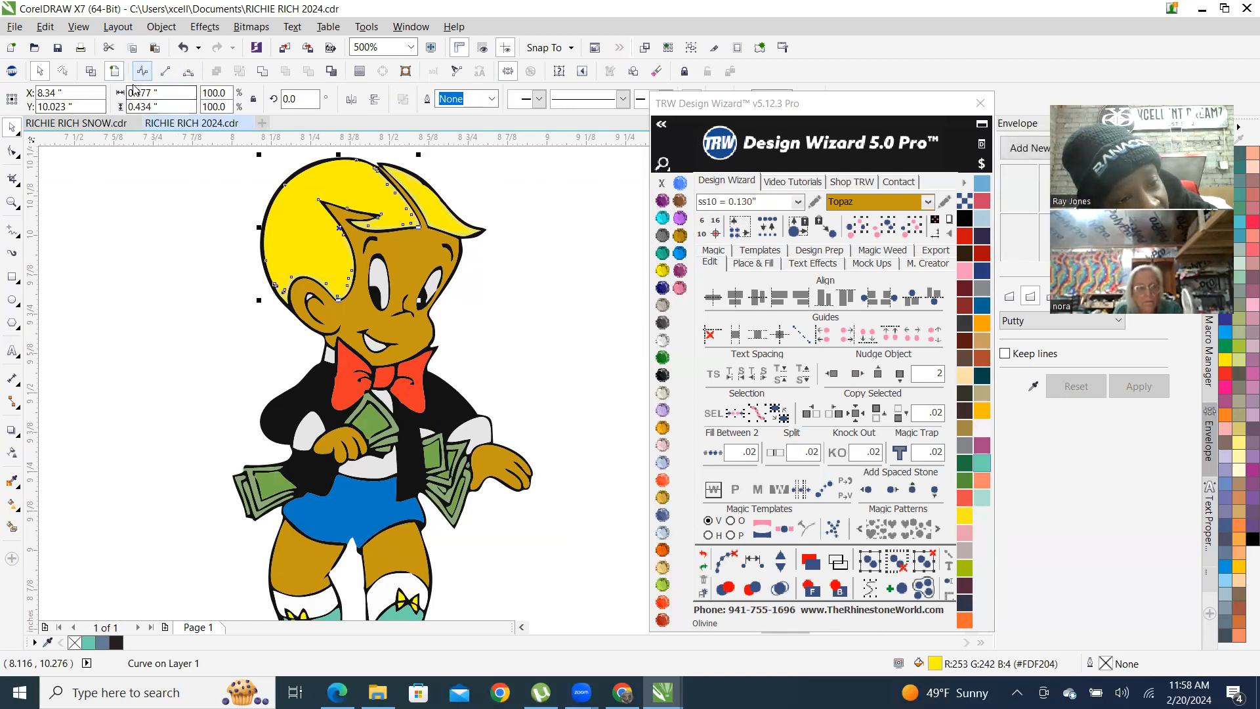
{"action": "scroll", "coordinate": [308, 287], "scroll_direction": "down", "scroll_amount": 2}
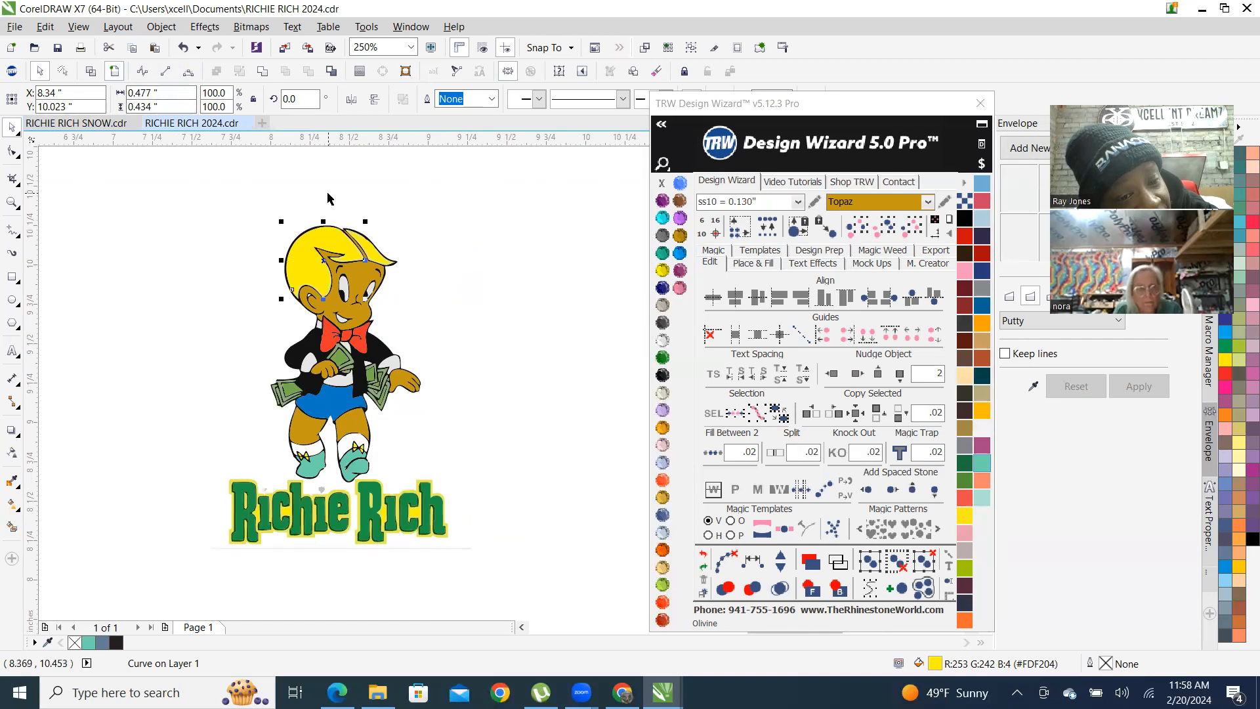
{"action": "left_click_drag", "start_coordinate": [301, 259], "coordinate": [201, 275]}
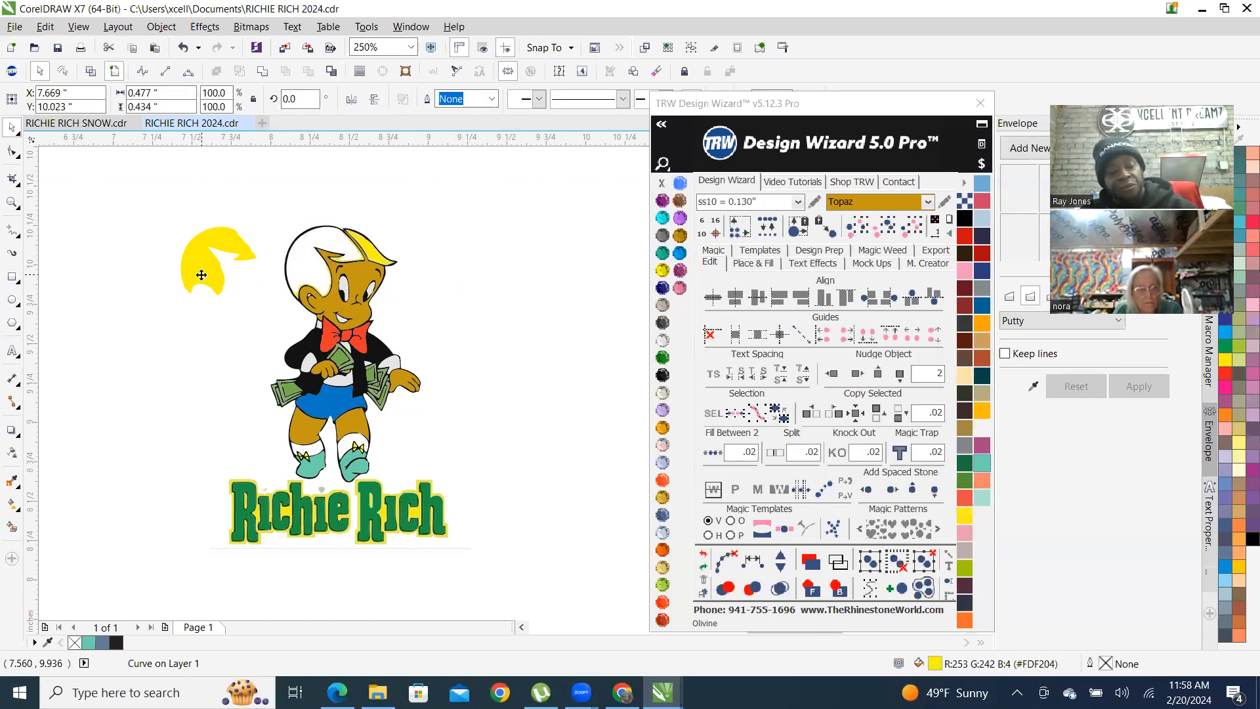
{"action": "key", "text": "ctrl+z"}
{"action": "scroll", "coordinate": [246, 231], "scroll_direction": "down", "scroll_amount": 2}
{"action": "left_click", "coordinate": [248, 387]}
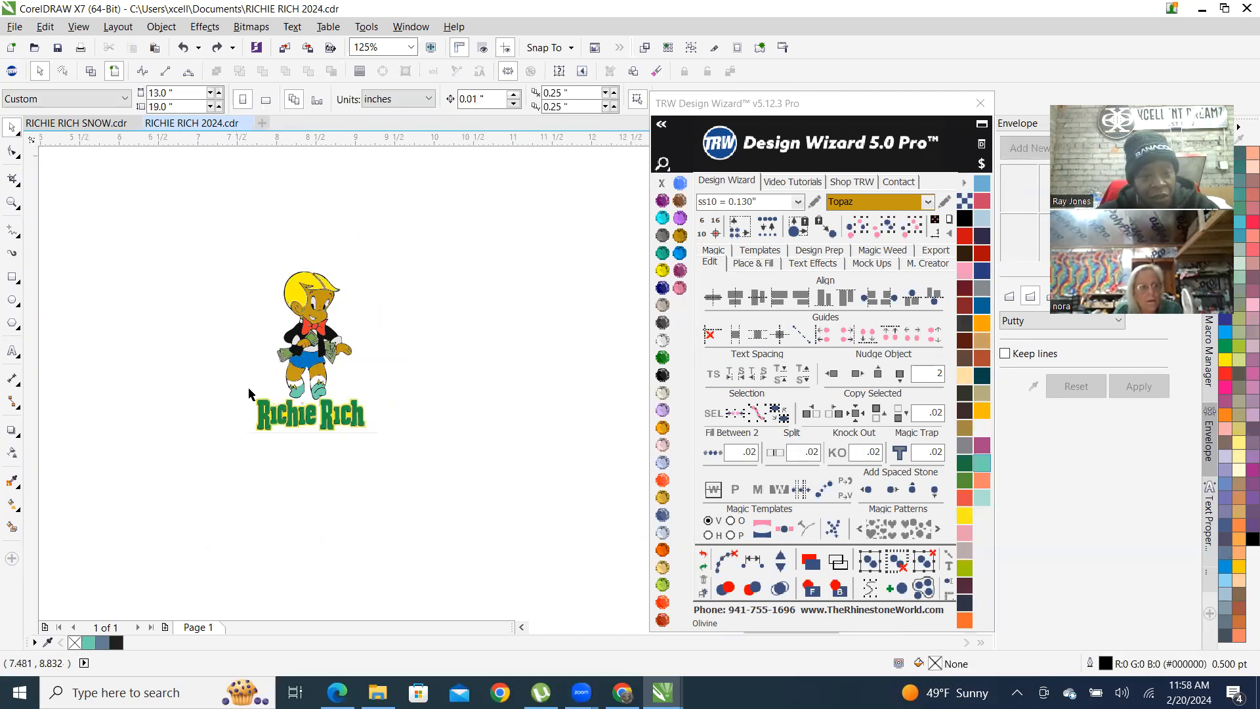
Check the size of the green letter R and of the whole figure with its lettering
{"action": "scroll", "coordinate": [309, 492], "scroll_direction": "up", "scroll_amount": 5}
{"action": "left_click", "coordinate": [317, 471]}
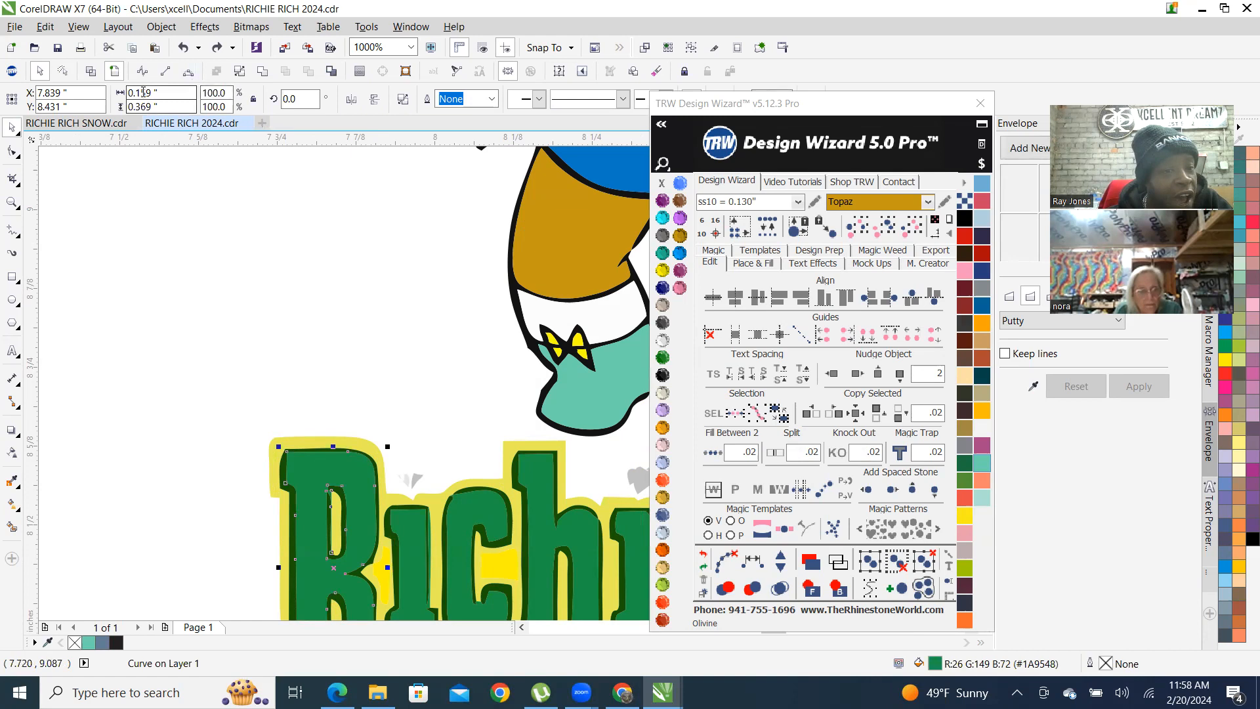
{"action": "scroll", "coordinate": [214, 315], "scroll_direction": "down", "scroll_amount": 5}
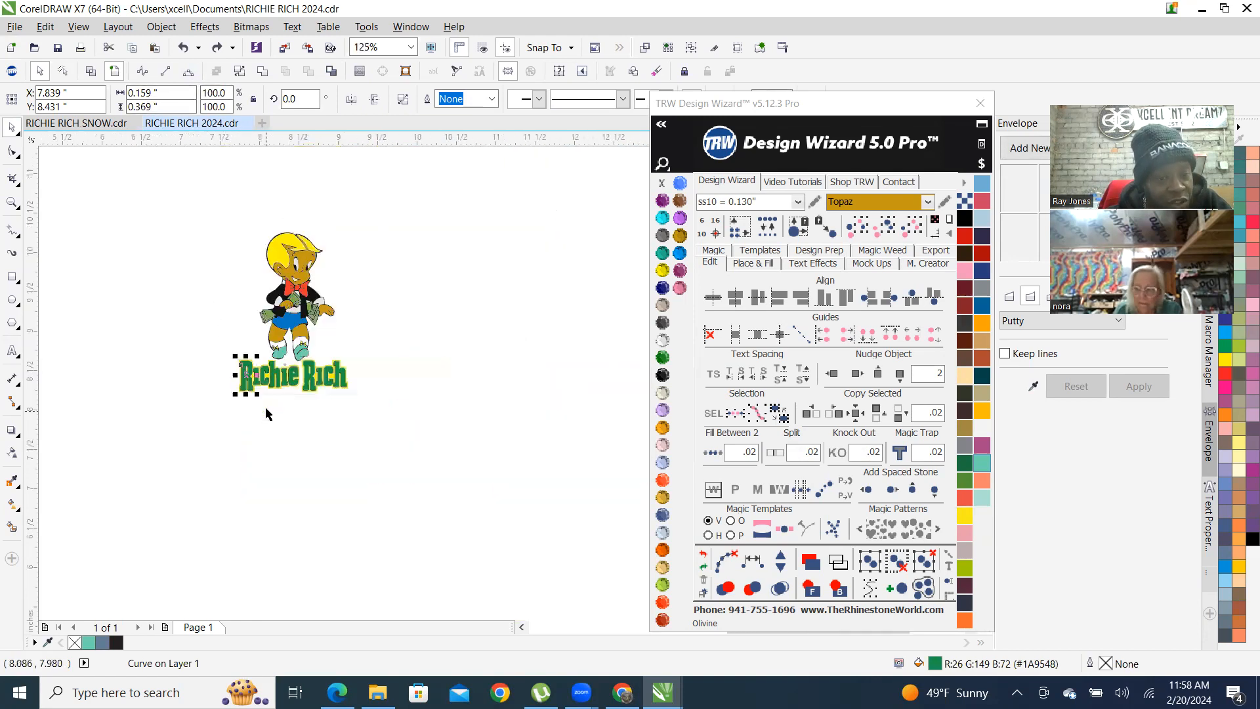
{"action": "left_click_drag", "start_coordinate": [158, 210], "coordinate": [485, 566]}
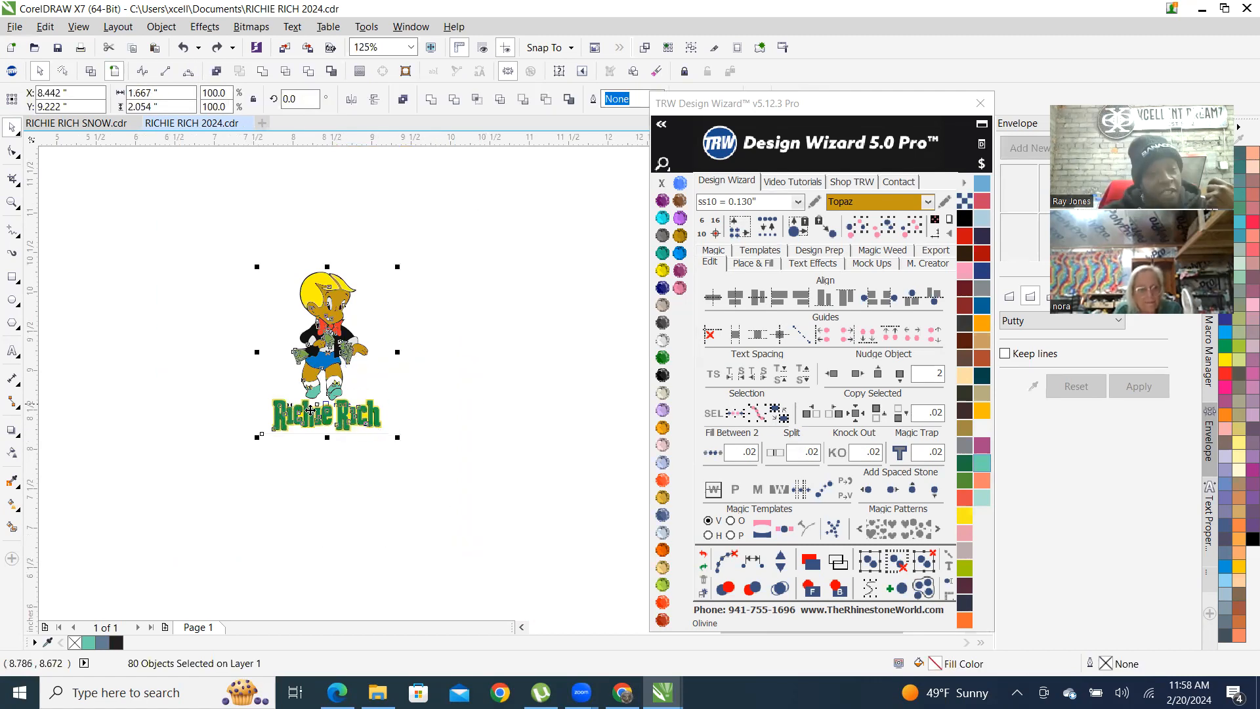
{"action": "left_click", "coordinate": [466, 420]}
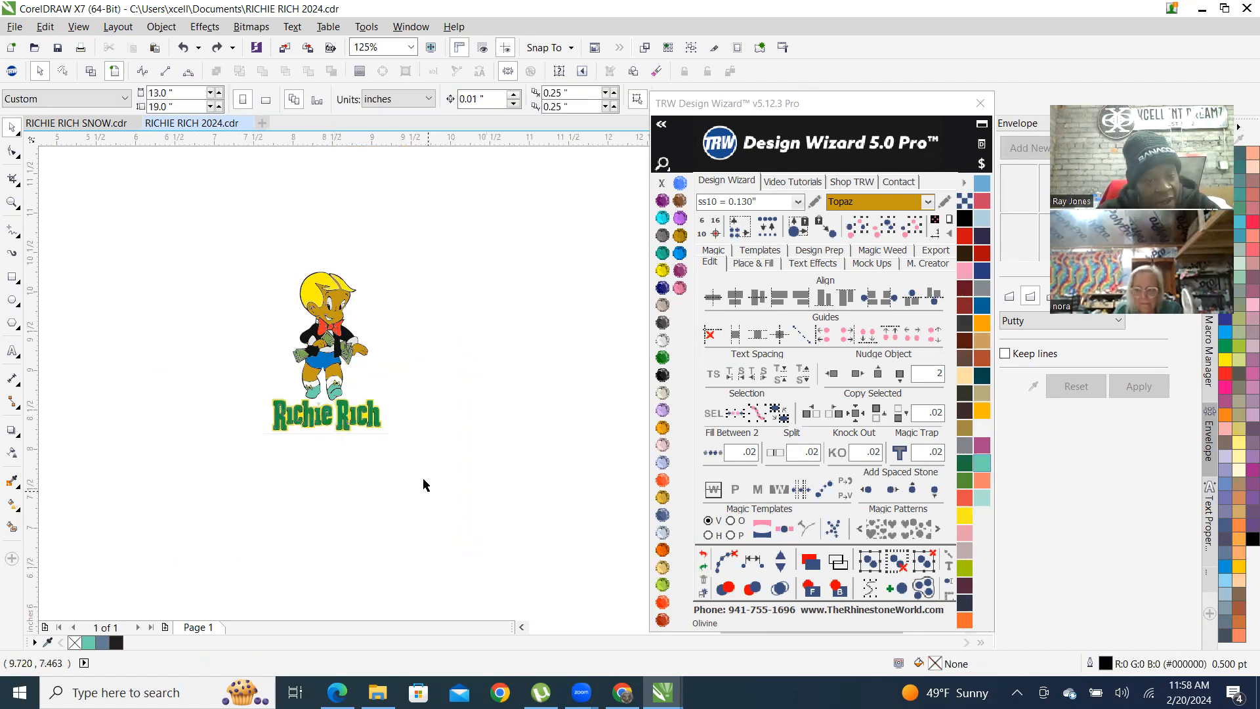
{"action": "scroll", "coordinate": [360, 479], "scroll_direction": "down", "scroll_amount": 2}
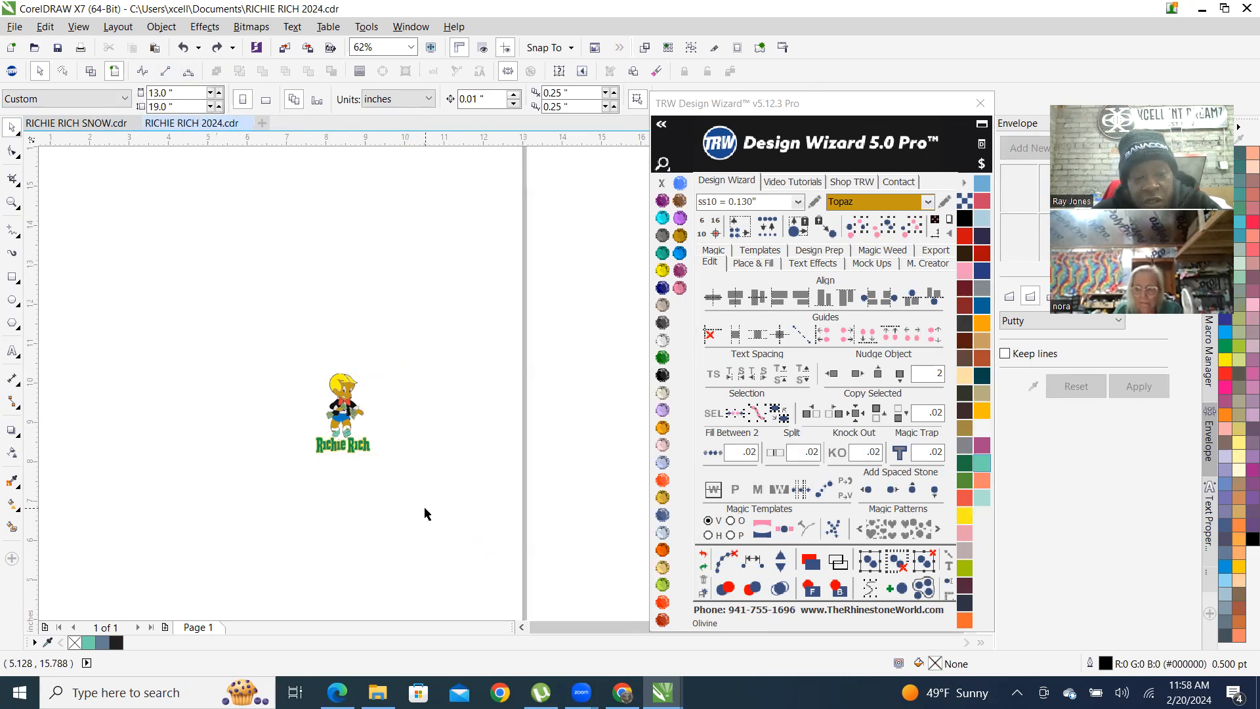
{"action": "scroll", "coordinate": [424, 512], "scroll_direction": "down", "scroll_amount": 1}
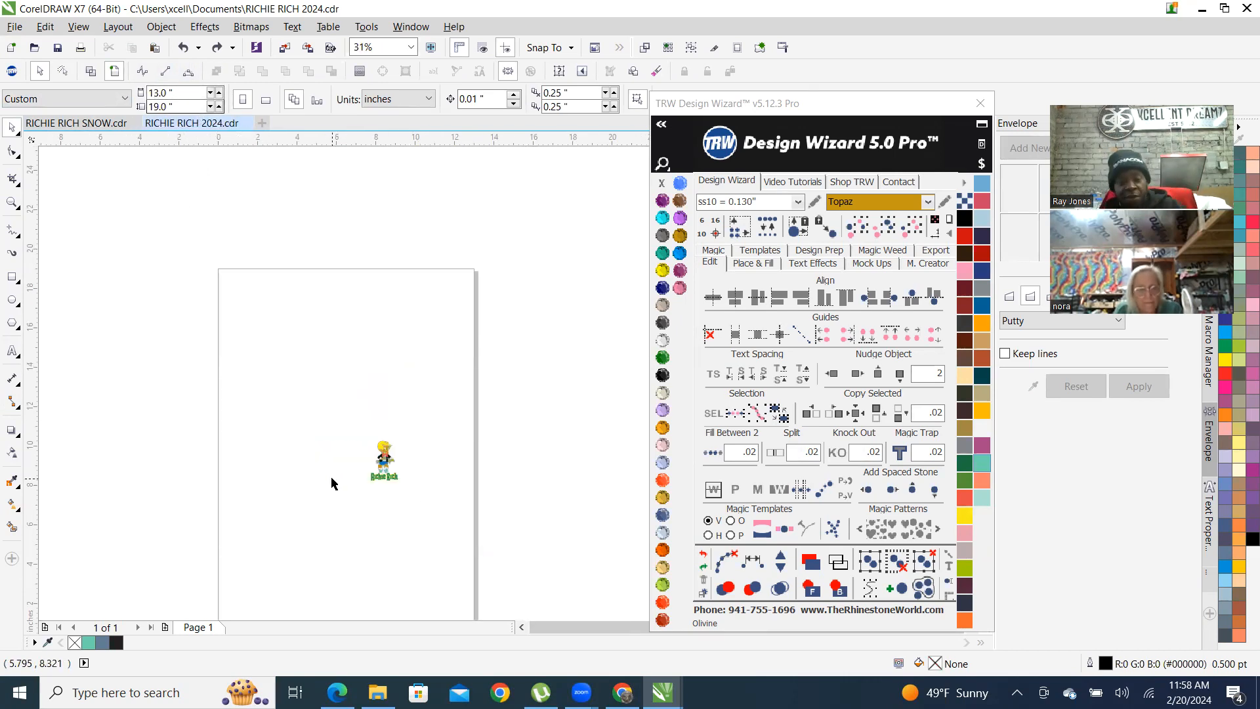
{"action": "left_click_drag", "start_coordinate": [328, 411], "coordinate": [457, 543]}
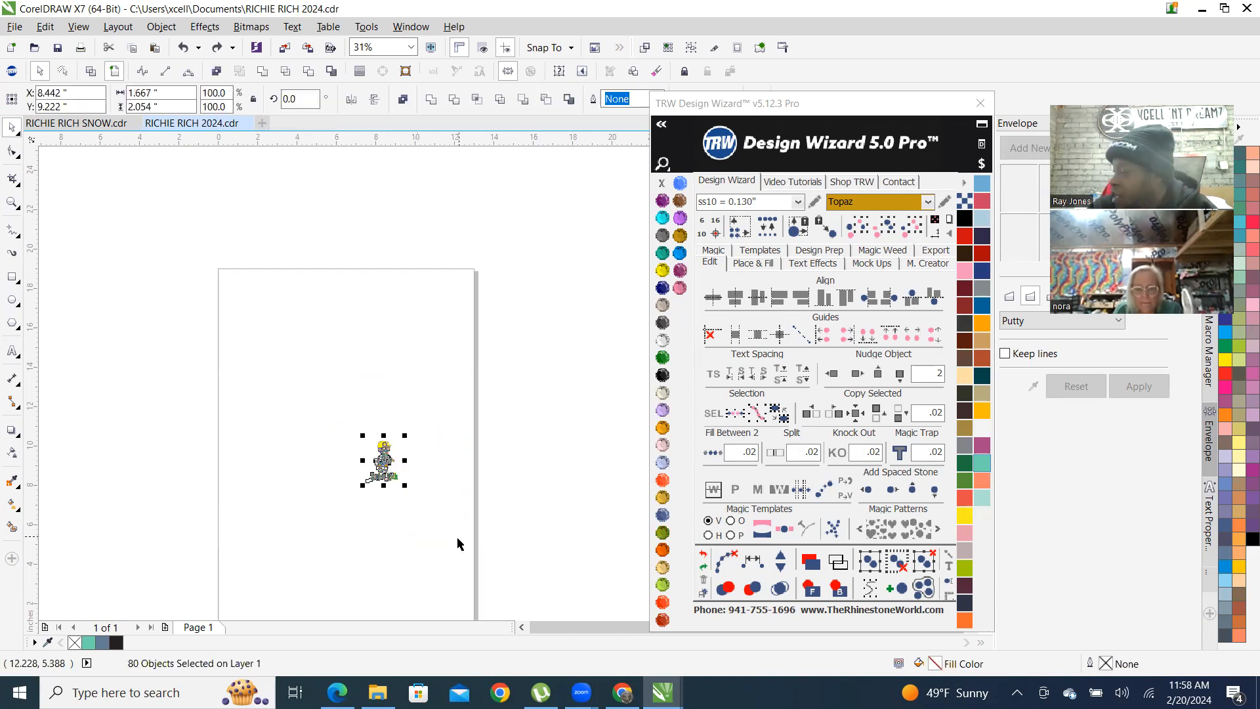
{"action": "scroll", "coordinate": [414, 506], "scroll_direction": "up", "scroll_amount": 1}
{"action": "scroll", "coordinate": [380, 486], "scroll_direction": "up", "scroll_amount": 2}
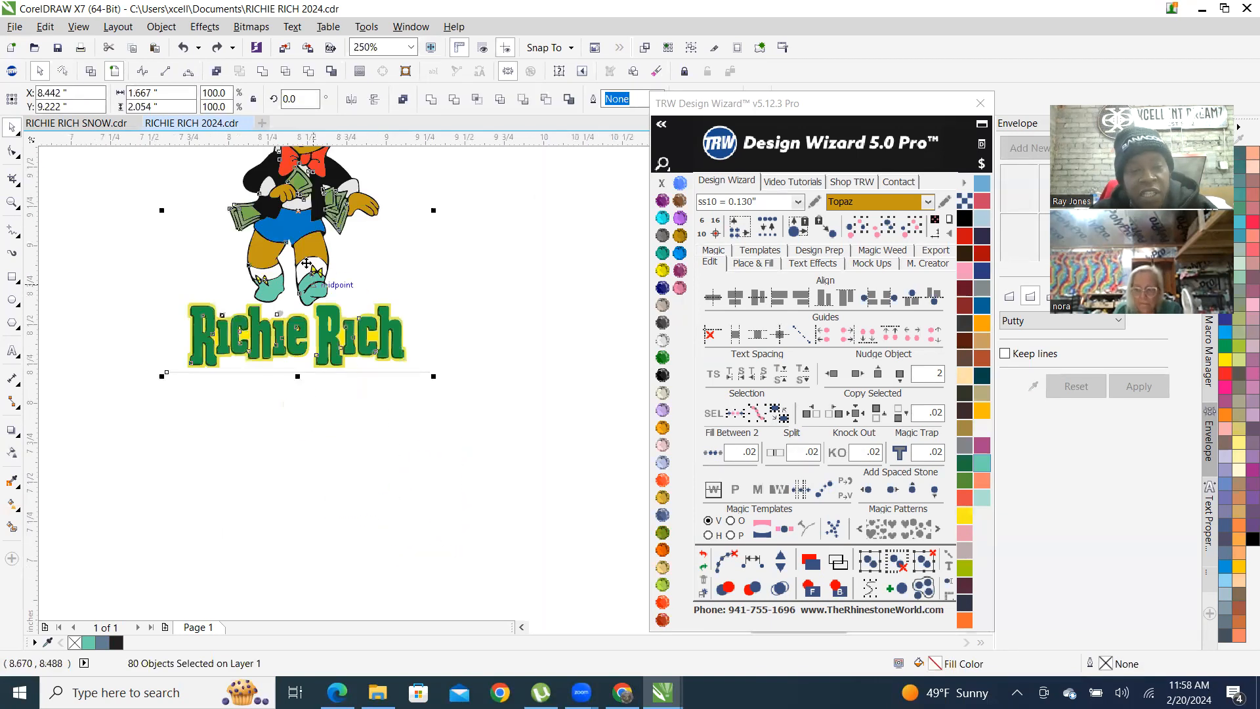
{"action": "right_click", "coordinate": [311, 219]}
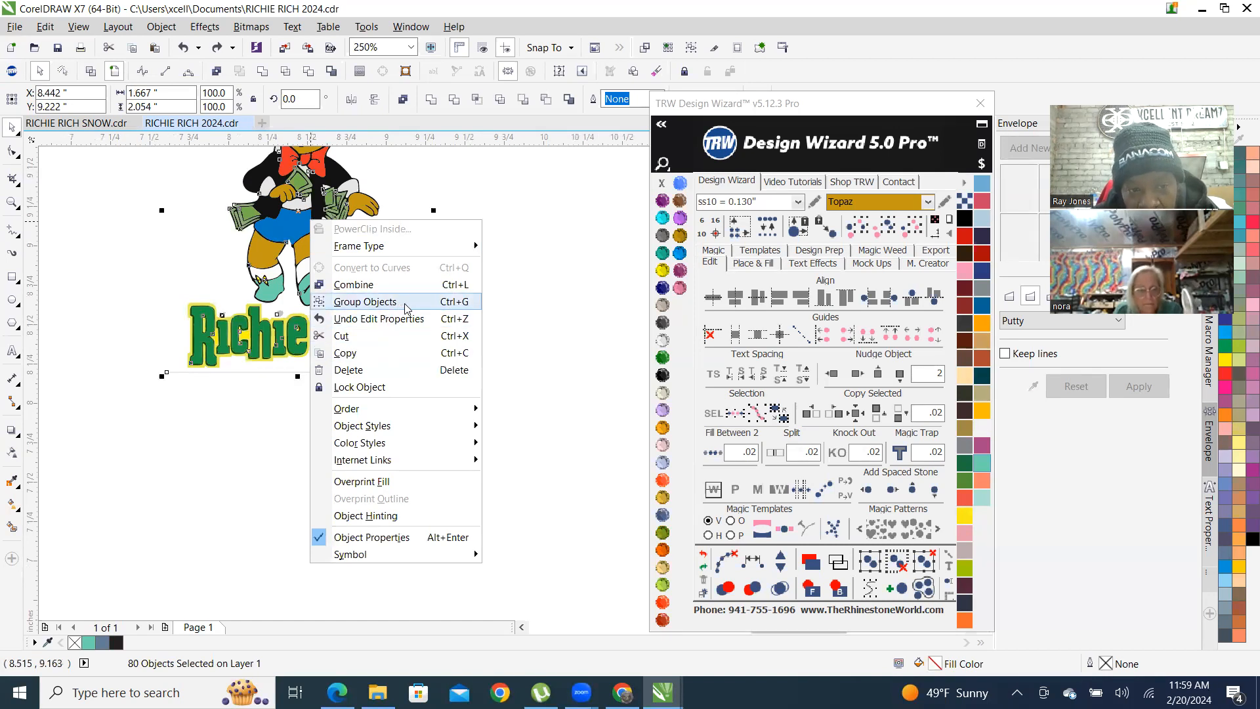
{"action": "left_click", "coordinate": [115, 275]}
{"action": "scroll", "coordinate": [444, 420], "scroll_direction": "down", "scroll_amount": 2}
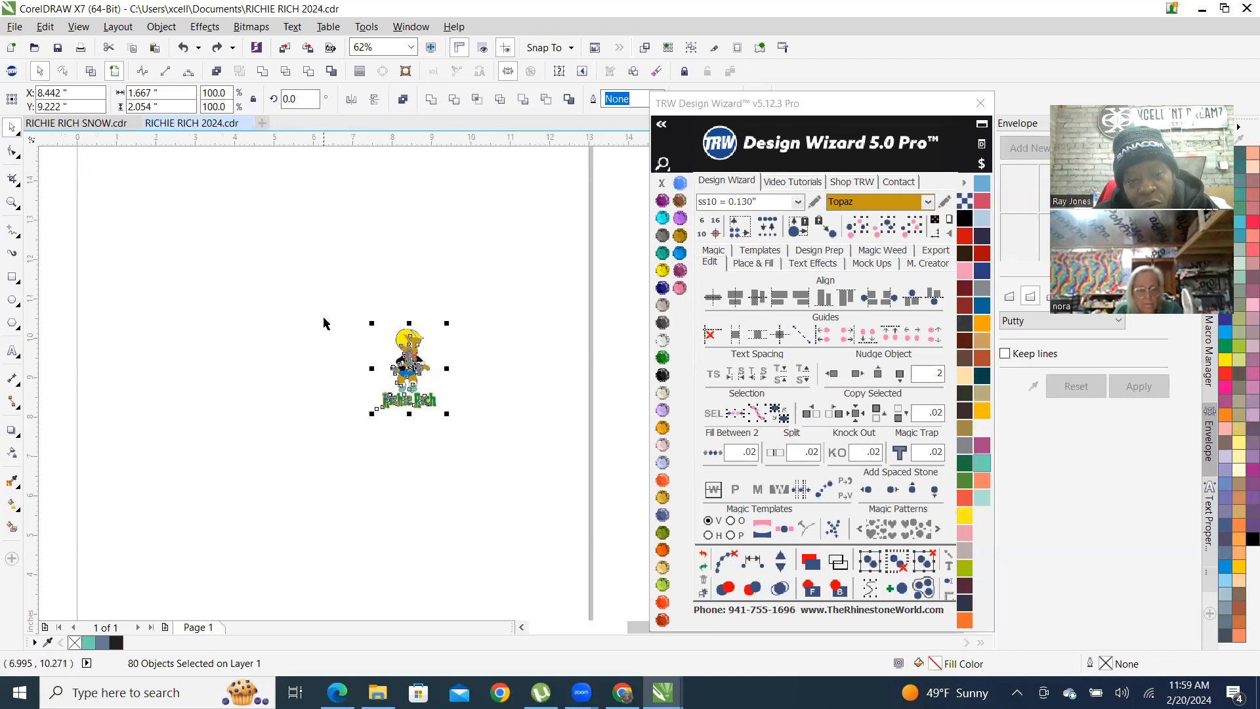
Group all the objects that make up the Richie Rich figure and lettering
{"action": "left_click", "coordinate": [313, 288]}
{"action": "left_click_drag", "start_coordinate": [314, 288], "coordinate": [509, 494]}
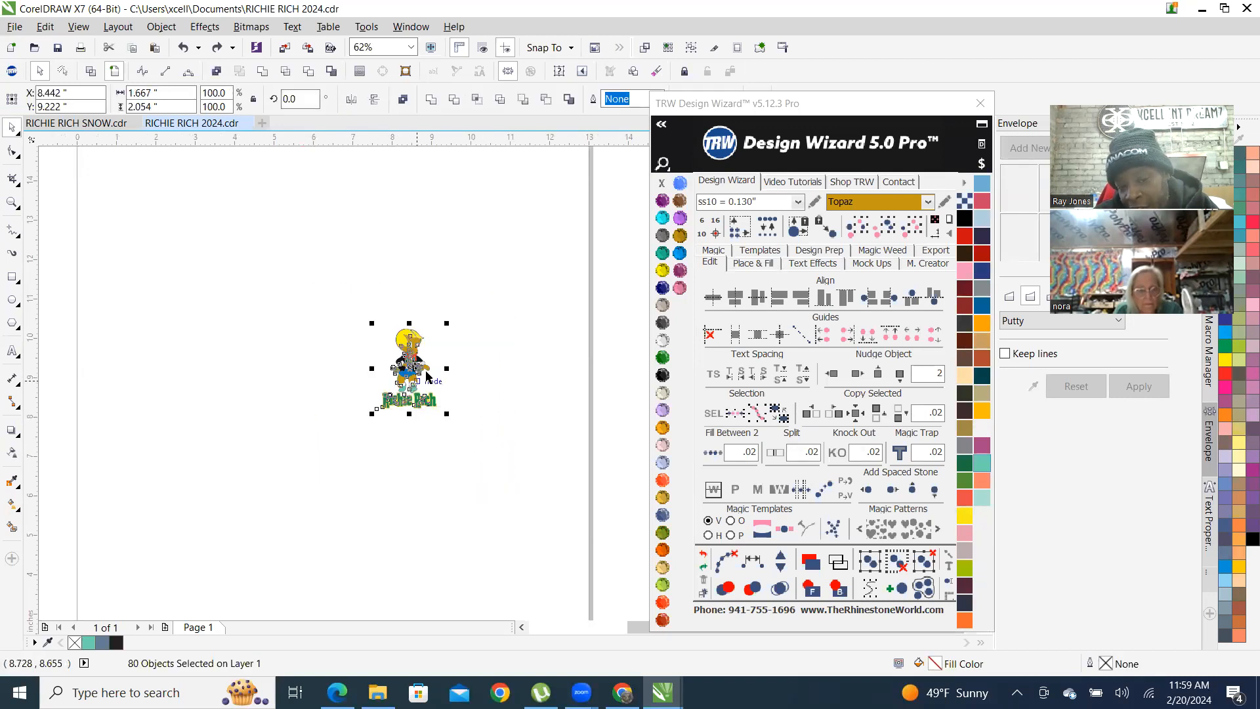
{"action": "scroll", "coordinate": [428, 356], "scroll_direction": "up", "scroll_amount": 2}
{"action": "scroll", "coordinate": [292, 361], "scroll_direction": "up", "scroll_amount": 2}
{"action": "right_click", "coordinate": [509, 265]}
{"action": "left_click", "coordinate": [605, 349]}
{"action": "scroll", "coordinate": [490, 386], "scroll_direction": "down", "scroll_amount": 4}
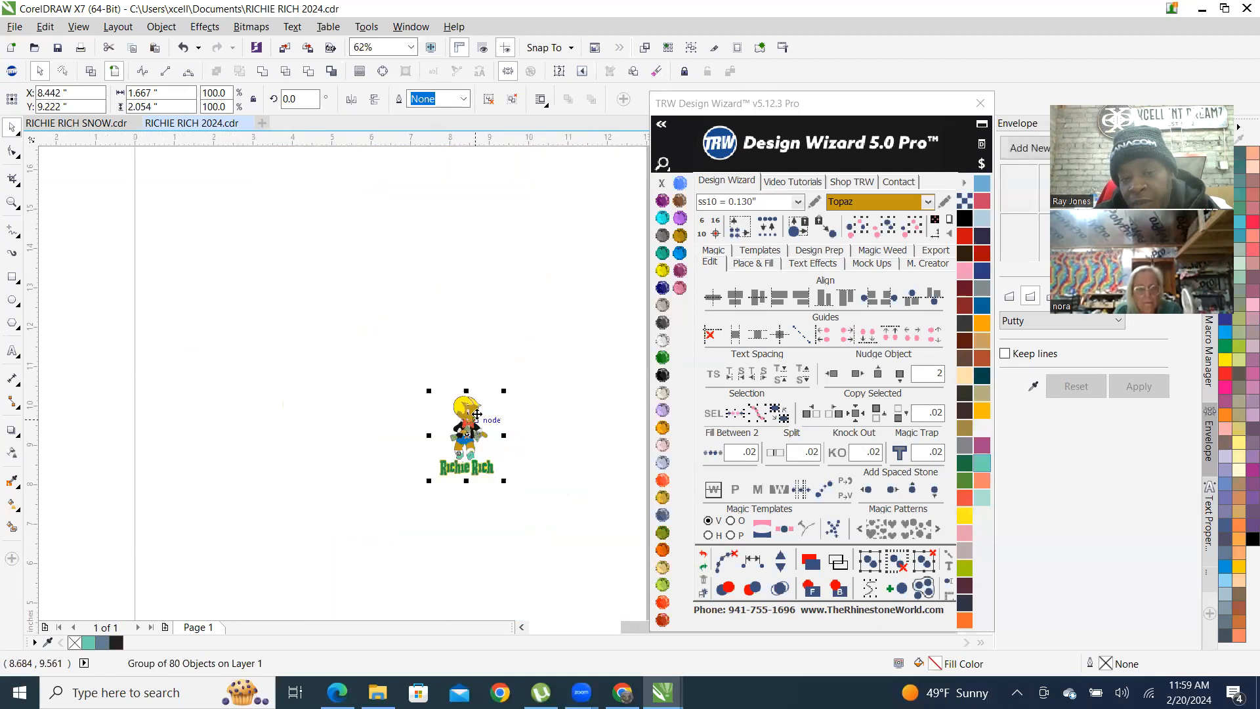
Enlarge the grouped figure proportionally to about 9.97 by 12.29 inches, filling most of the page width
{"action": "scroll", "coordinate": [489, 385], "scroll_direction": "down", "scroll_amount": 1}
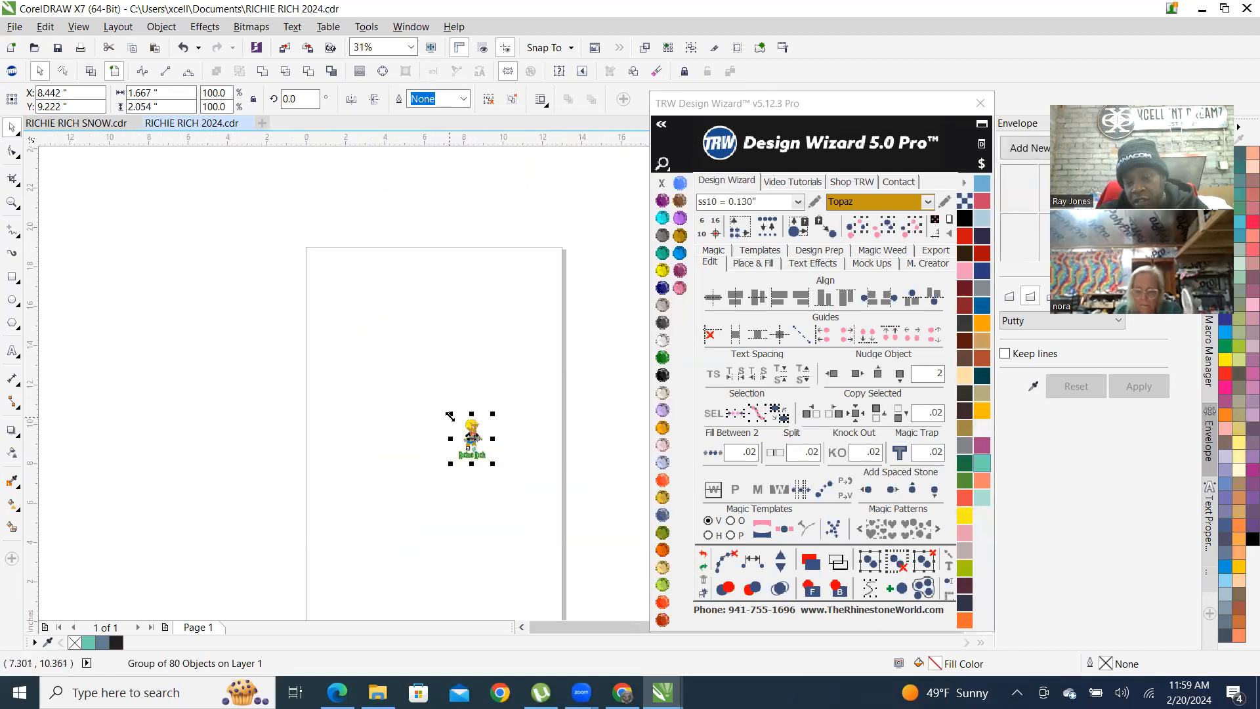
{"action": "mouse_move", "coordinate": [452, 415]}
{"action": "left_mouse_down"}
{"action": "mouse_move", "coordinate": [349, 253]}
{"action": "mouse_move", "coordinate": [309, 246]}
{"action": "left_mouse_up"}
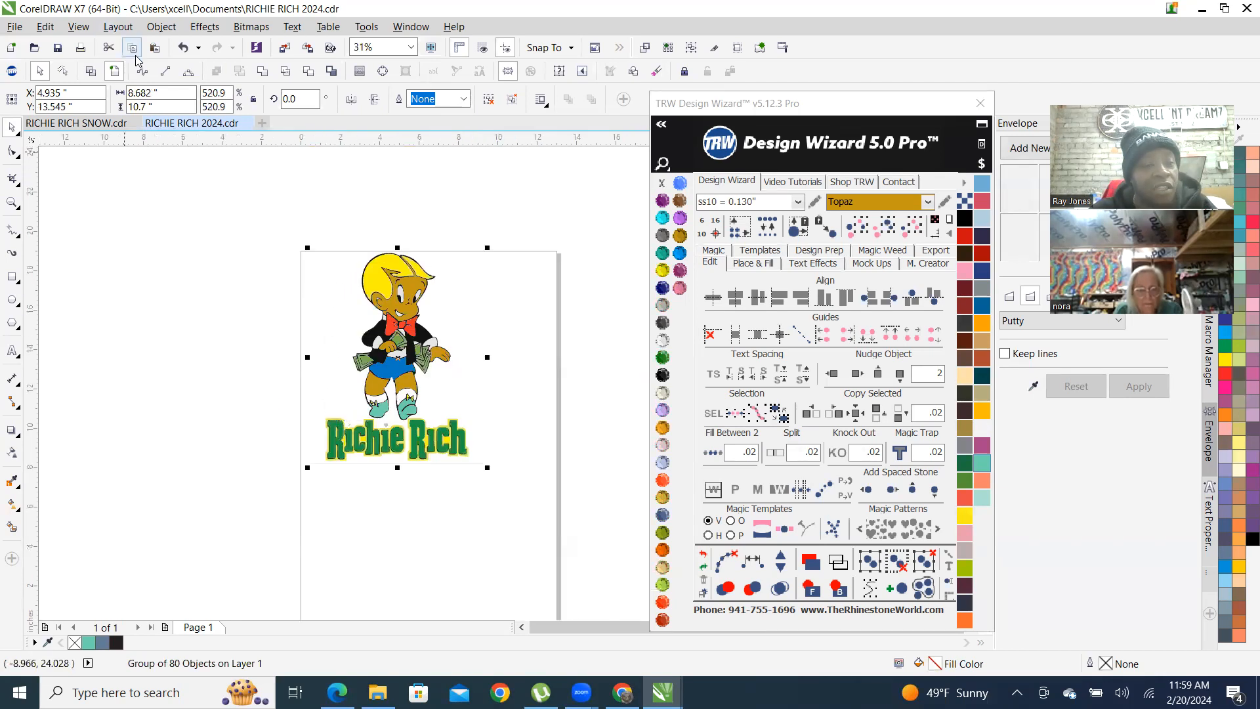
{"action": "scroll", "coordinate": [158, 155], "scroll_direction": "down", "scroll_amount": 1}
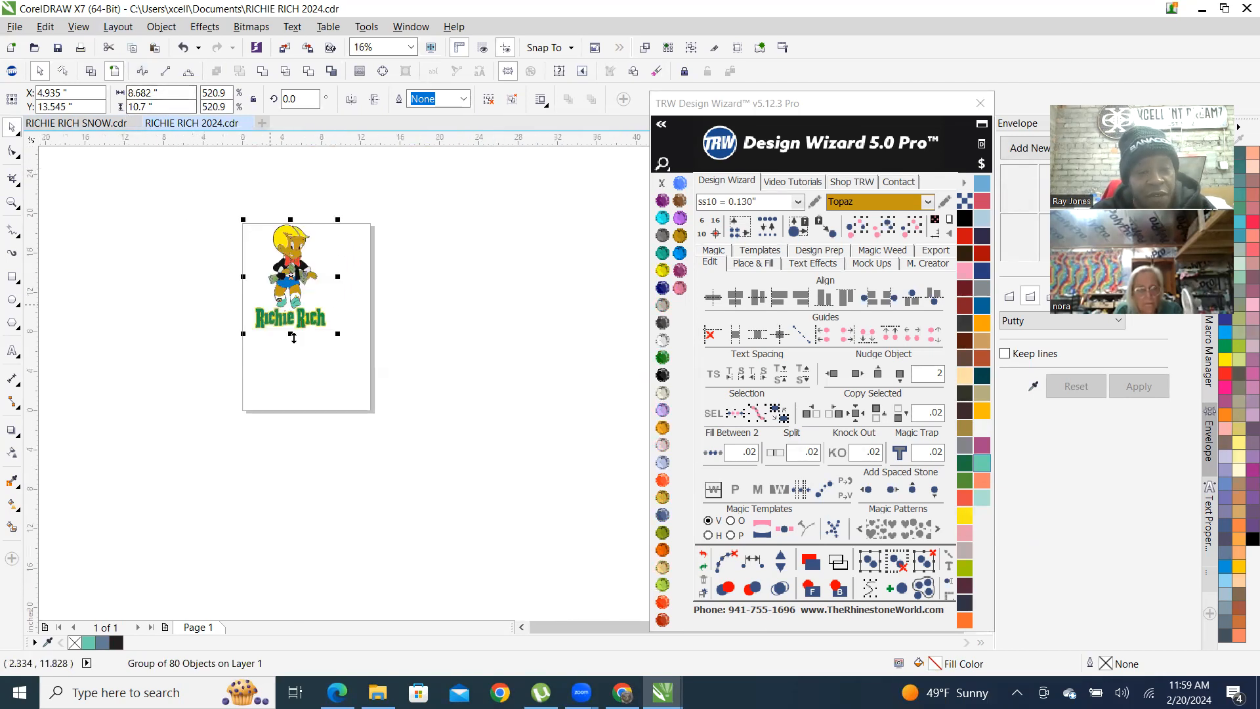
{"action": "scroll", "coordinate": [371, 308], "scroll_direction": "up", "scroll_amount": 1}
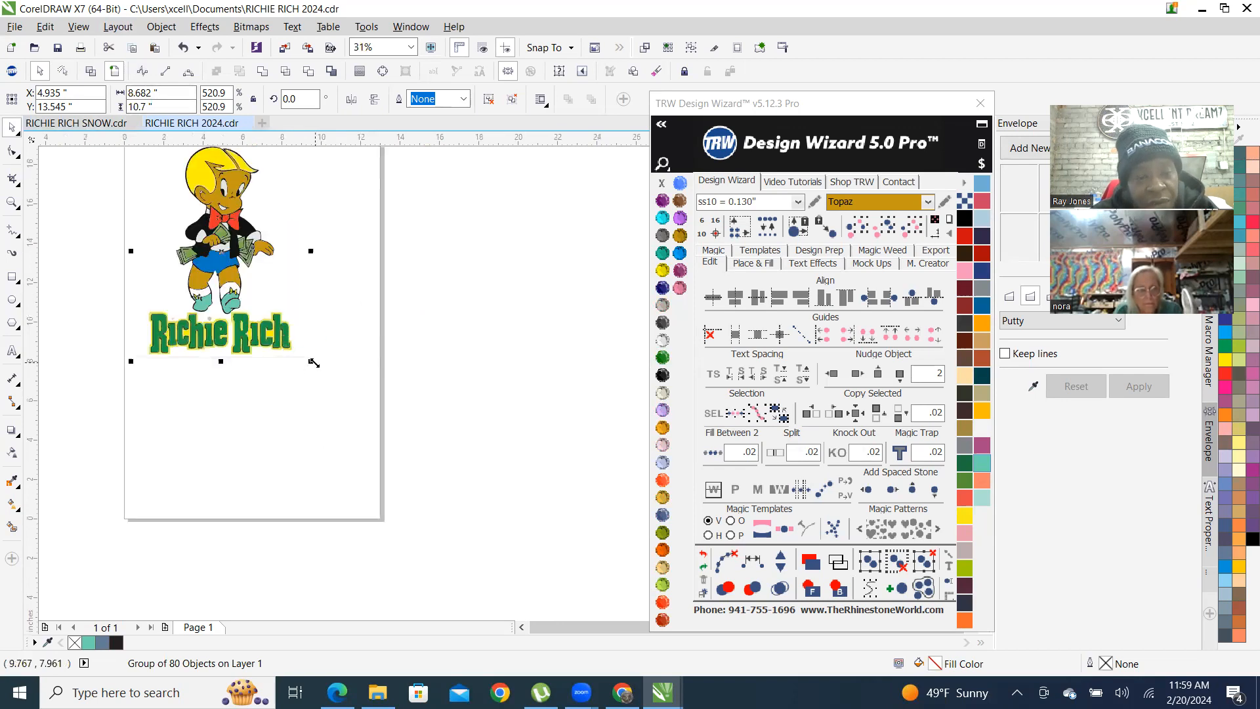
{"action": "left_click_drag", "start_coordinate": [313, 363], "coordinate": [335, 416]}
{"action": "scroll", "coordinate": [336, 417], "scroll_direction": "down", "scroll_amount": 1}
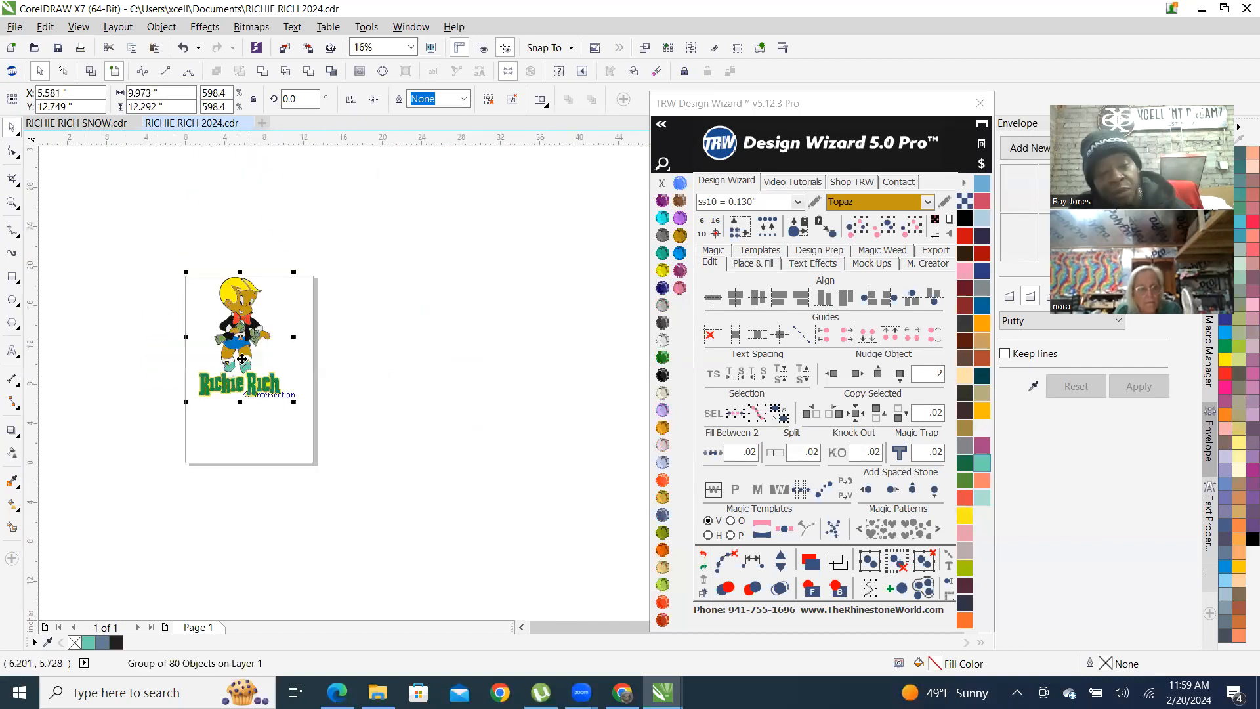
{"action": "scroll", "coordinate": [247, 274], "scroll_direction": "up", "scroll_amount": 1}
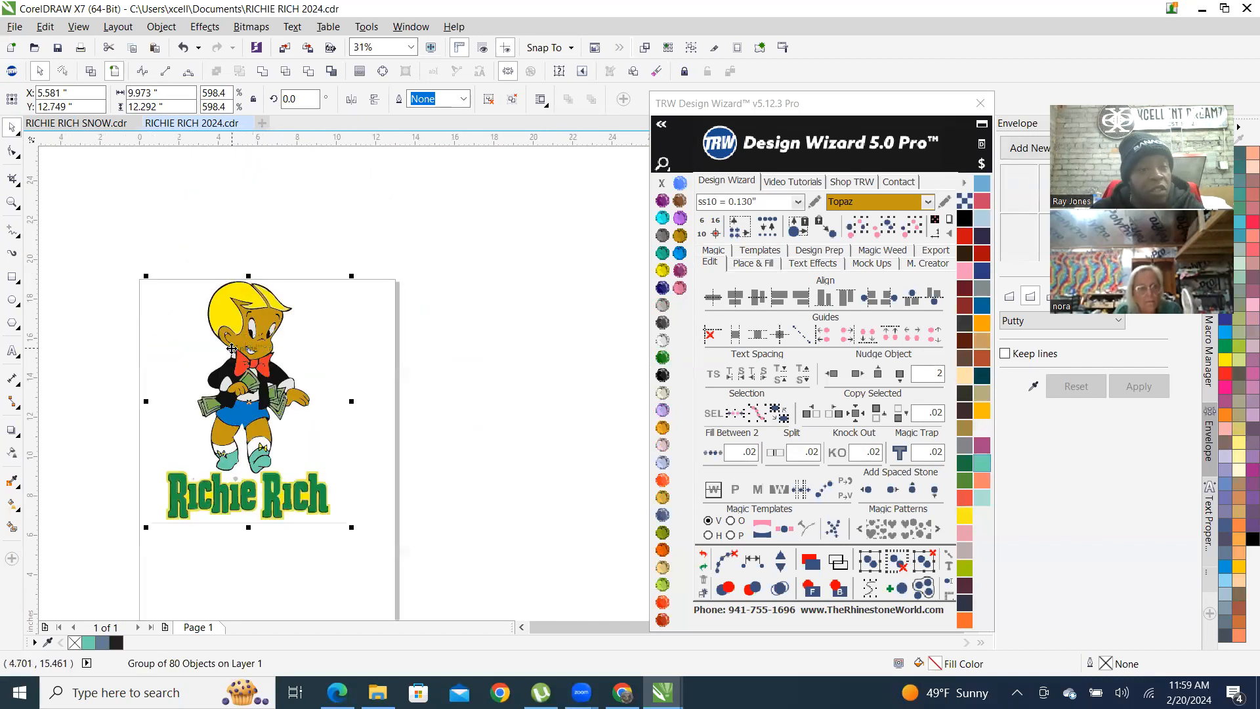
Move the grouped figure near the middle of the page, at about X 6.94 and Y 10.04 inches, and select it
{"action": "left_click_drag", "start_coordinate": [262, 327], "coordinate": [289, 380]}
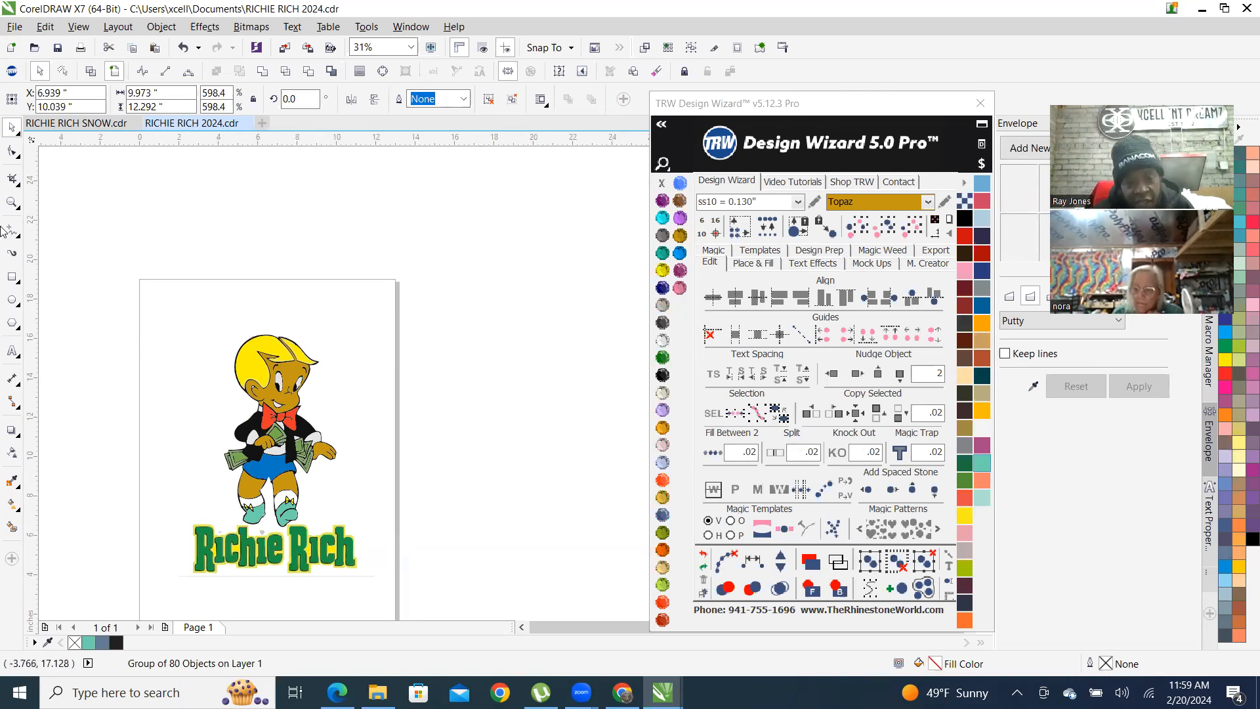
{"action": "scroll", "coordinate": [200, 455], "scroll_direction": "down", "scroll_amount": 2}
{"action": "left_click_drag", "start_coordinate": [218, 242], "coordinate": [525, 611]}
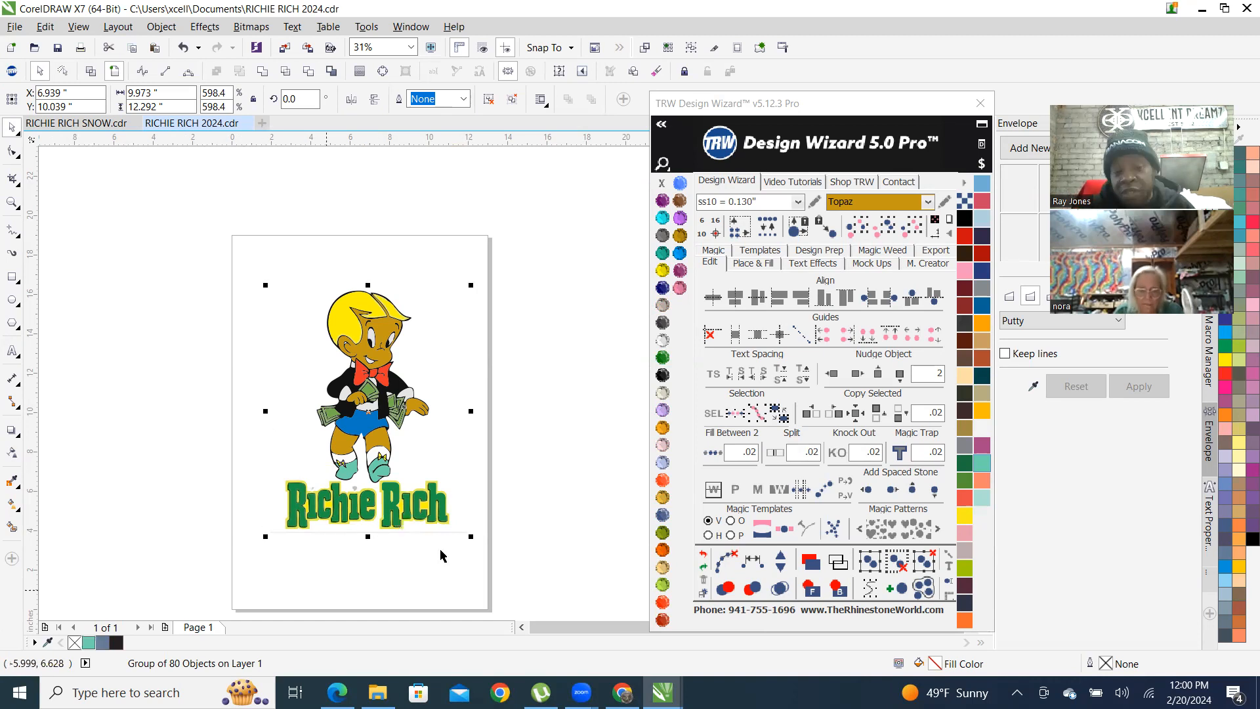
{"action": "scroll", "coordinate": [372, 371], "scroll_direction": "up", "scroll_amount": 1}
{"action": "scroll", "coordinate": [372, 371], "scroll_direction": "down", "scroll_amount": 1}
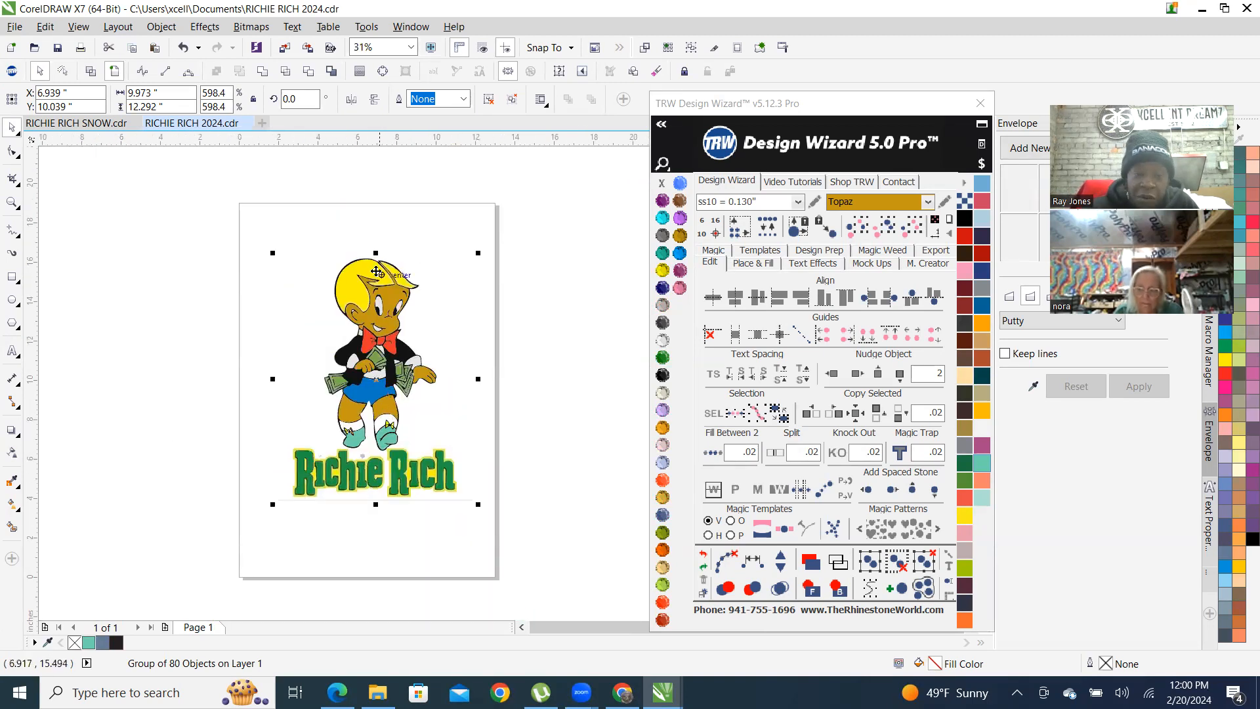
Select the whole grouped figure with its lettering and inspect it up close and in relation to the page
{"action": "mouse_move", "coordinate": [221, 206]}
{"action": "left_mouse_down"}
{"action": "mouse_move", "coordinate": [309, 328]}
{"action": "mouse_move", "coordinate": [559, 544]}
{"action": "left_mouse_up"}
{"action": "scroll", "coordinate": [397, 481], "scroll_direction": "up", "scroll_amount": 1}
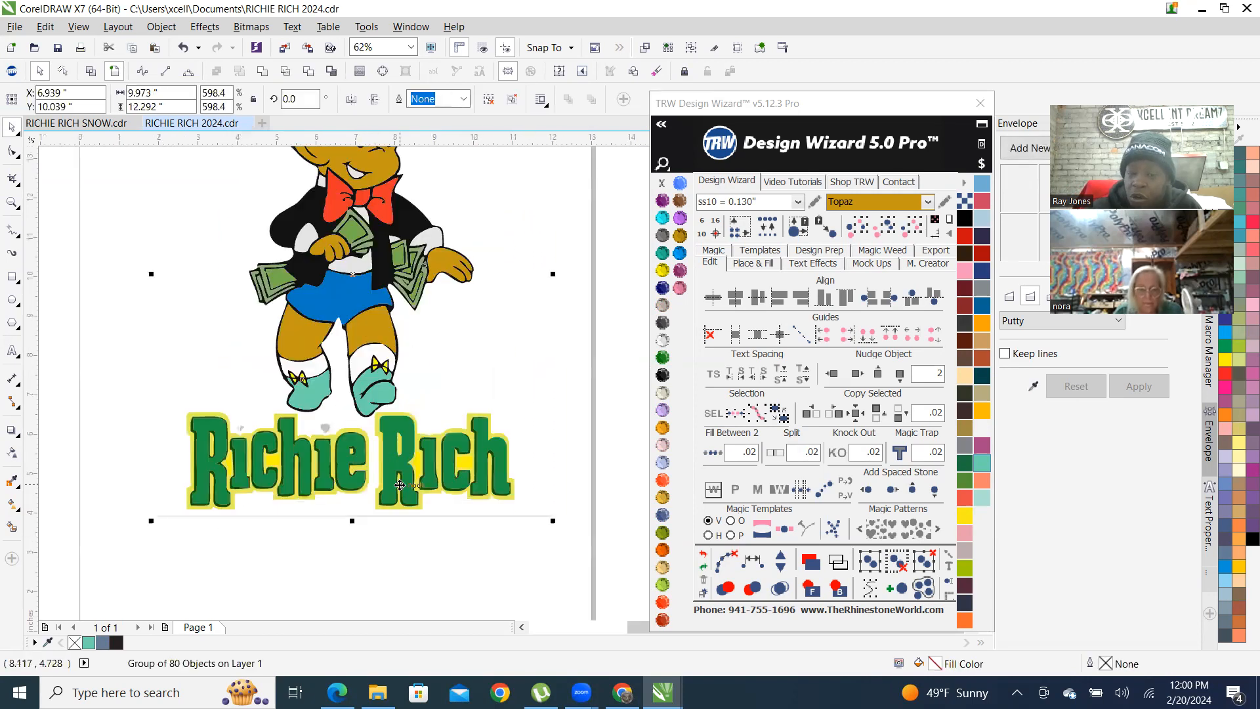
{"action": "scroll", "coordinate": [404, 522], "scroll_direction": "down", "scroll_amount": 1}
{"action": "left_click", "coordinate": [275, 399]}
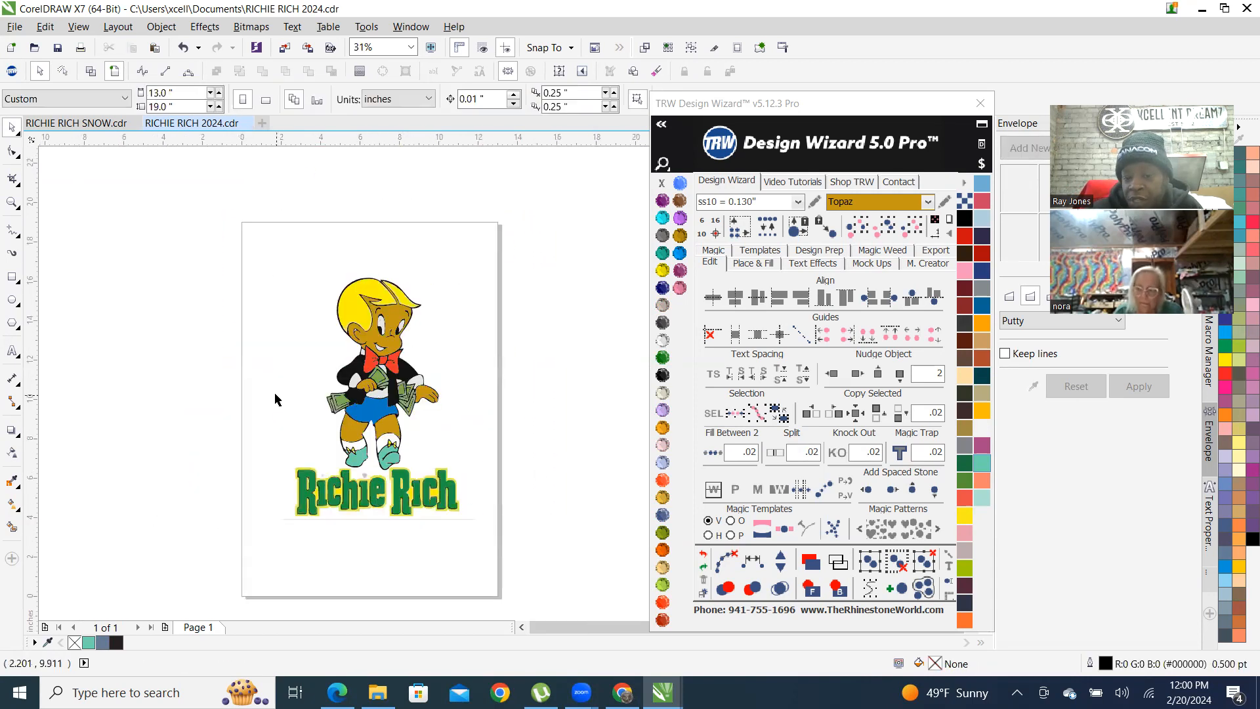
{"action": "left_click_drag", "start_coordinate": [204, 226], "coordinate": [548, 569]}
{"action": "scroll", "coordinate": [501, 271], "scroll_direction": "up", "scroll_amount": 1}
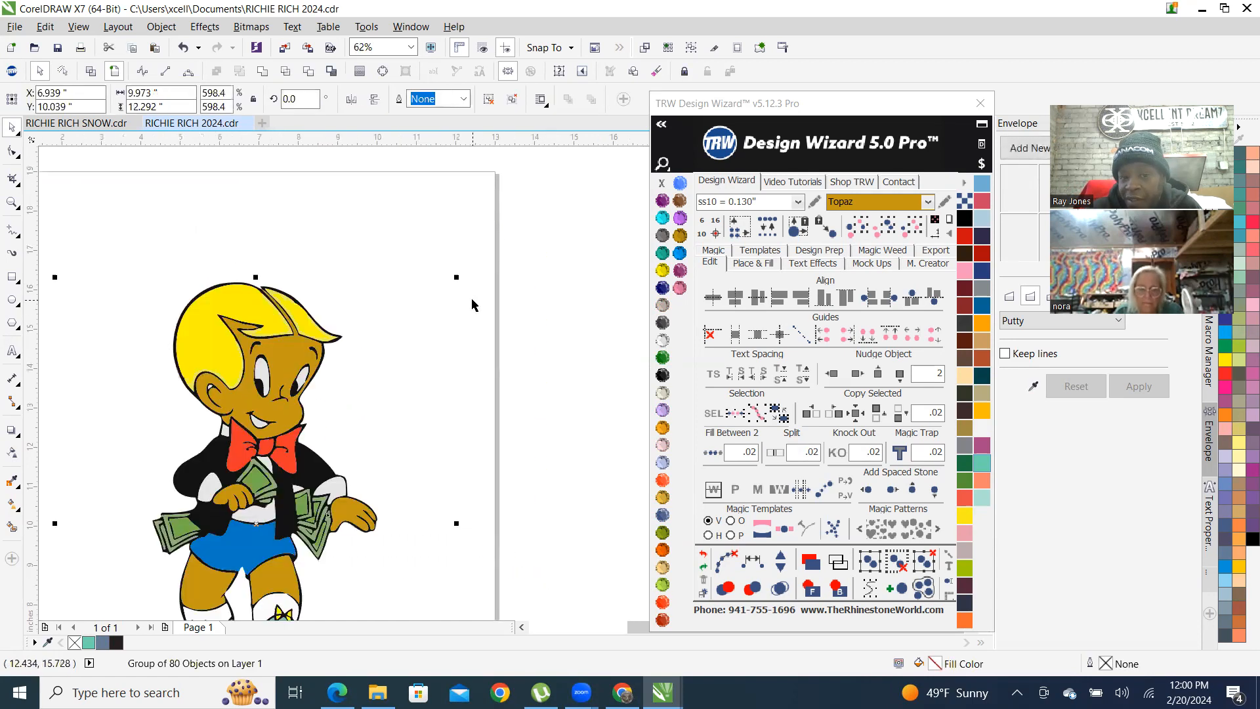
{"action": "scroll", "coordinate": [482, 281], "scroll_direction": "down", "scroll_amount": 1}
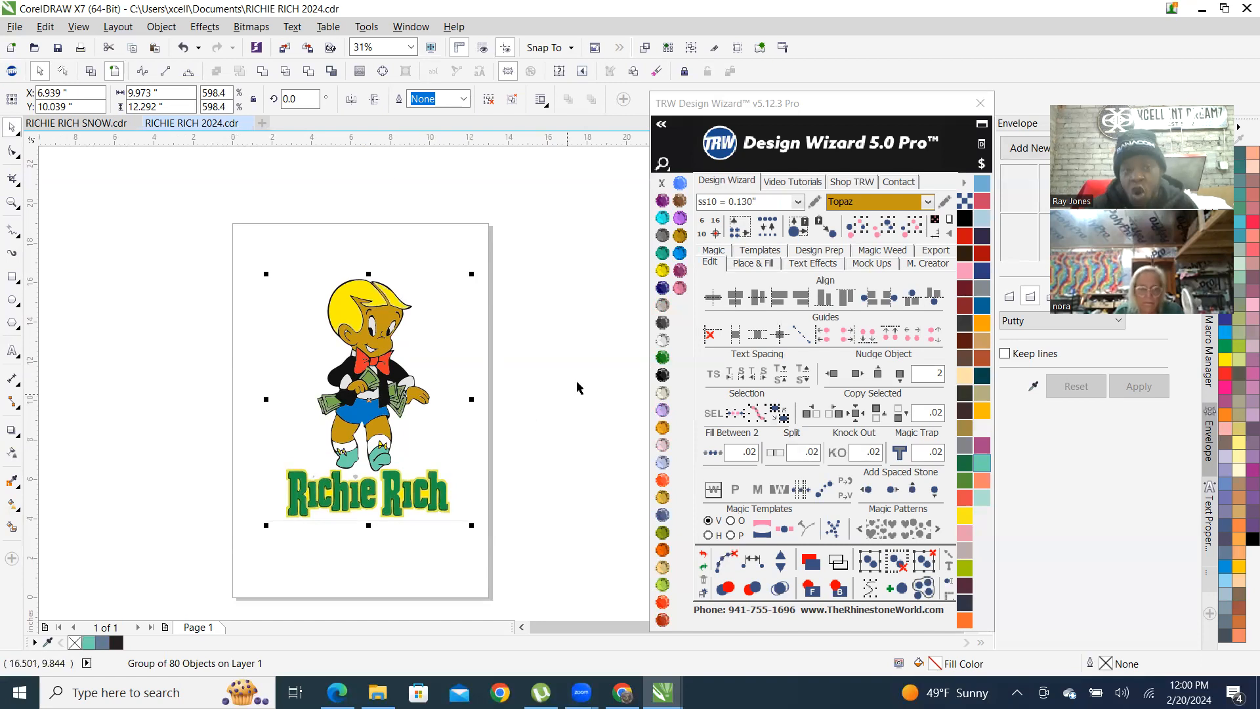
Enlarge the grouped figure proportionally to about 10.27 by 12.65 inches, then deselect it
{"action": "scroll", "coordinate": [436, 268], "scroll_direction": "up", "scroll_amount": 1}
{"action": "scroll", "coordinate": [510, 292], "scroll_direction": "up", "scroll_amount": 1}
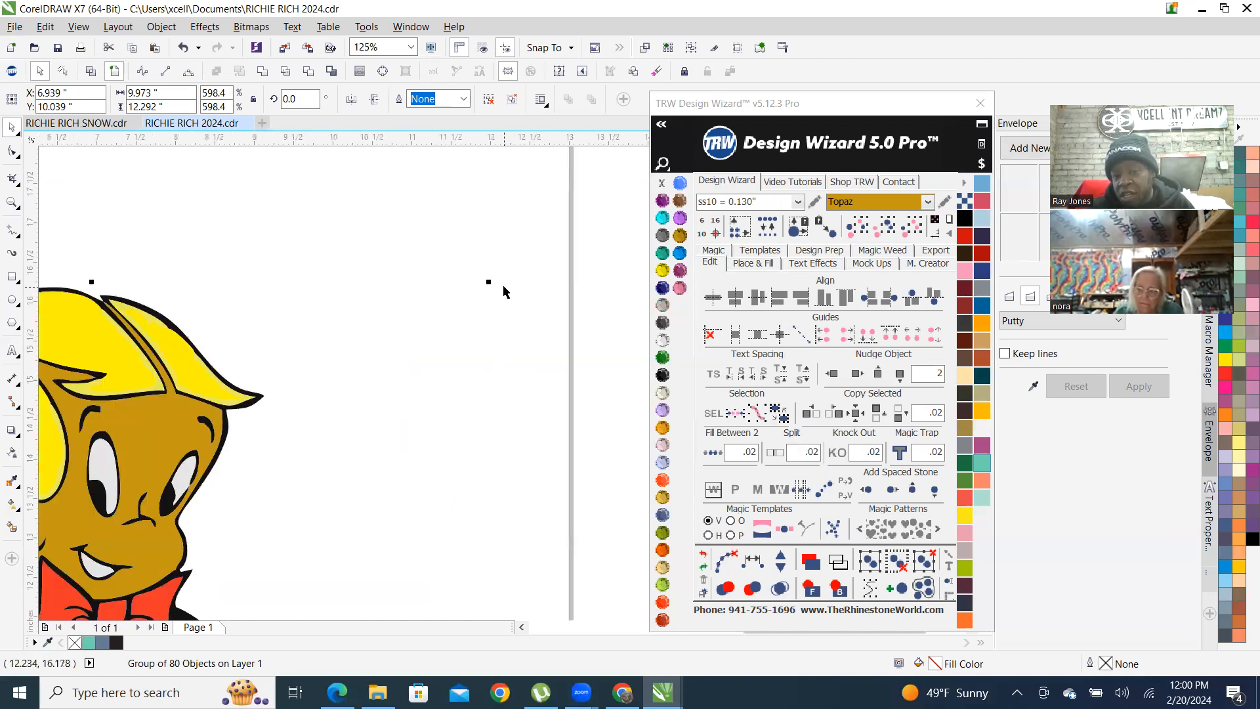
{"action": "mouse_move", "coordinate": [489, 282]}
{"action": "left_mouse_down"}
{"action": "mouse_move", "coordinate": [518, 249]}
{"action": "mouse_move", "coordinate": [482, 281]}
{"action": "left_mouse_up"}
{"action": "scroll", "coordinate": [478, 281], "scroll_direction": "down", "scroll_amount": 2}
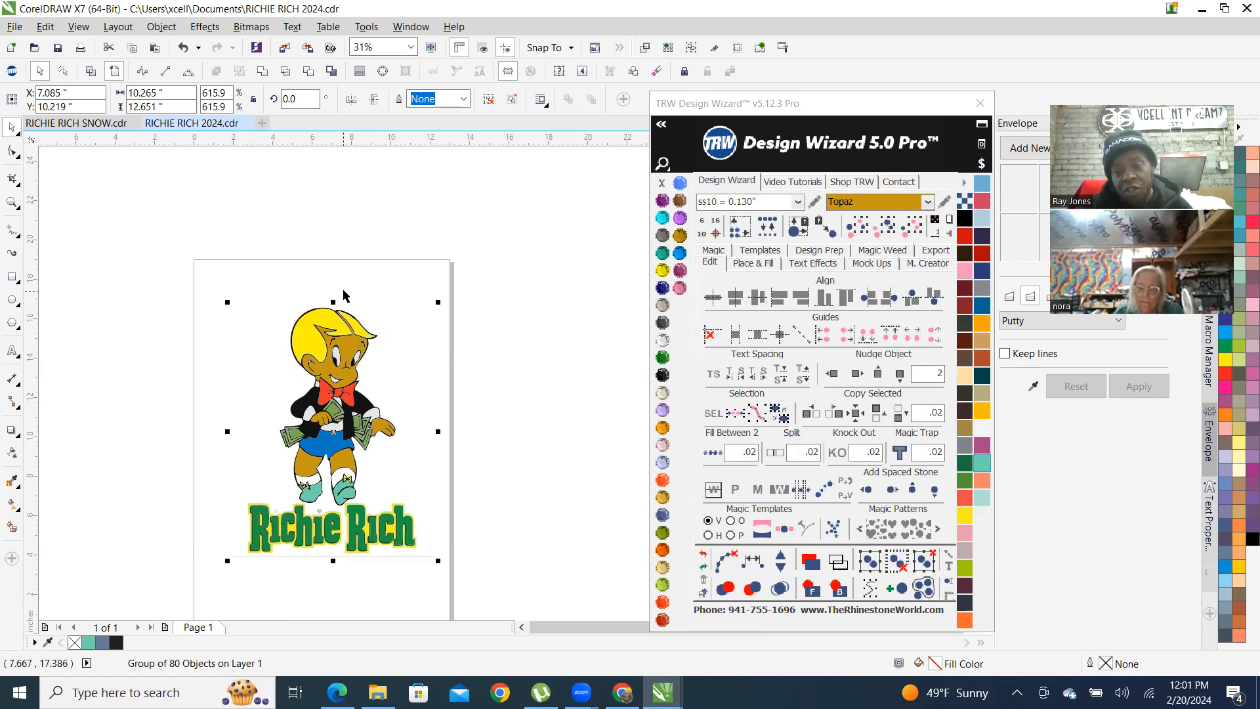
{"action": "scroll", "coordinate": [342, 394], "scroll_direction": "up", "scroll_amount": 2}
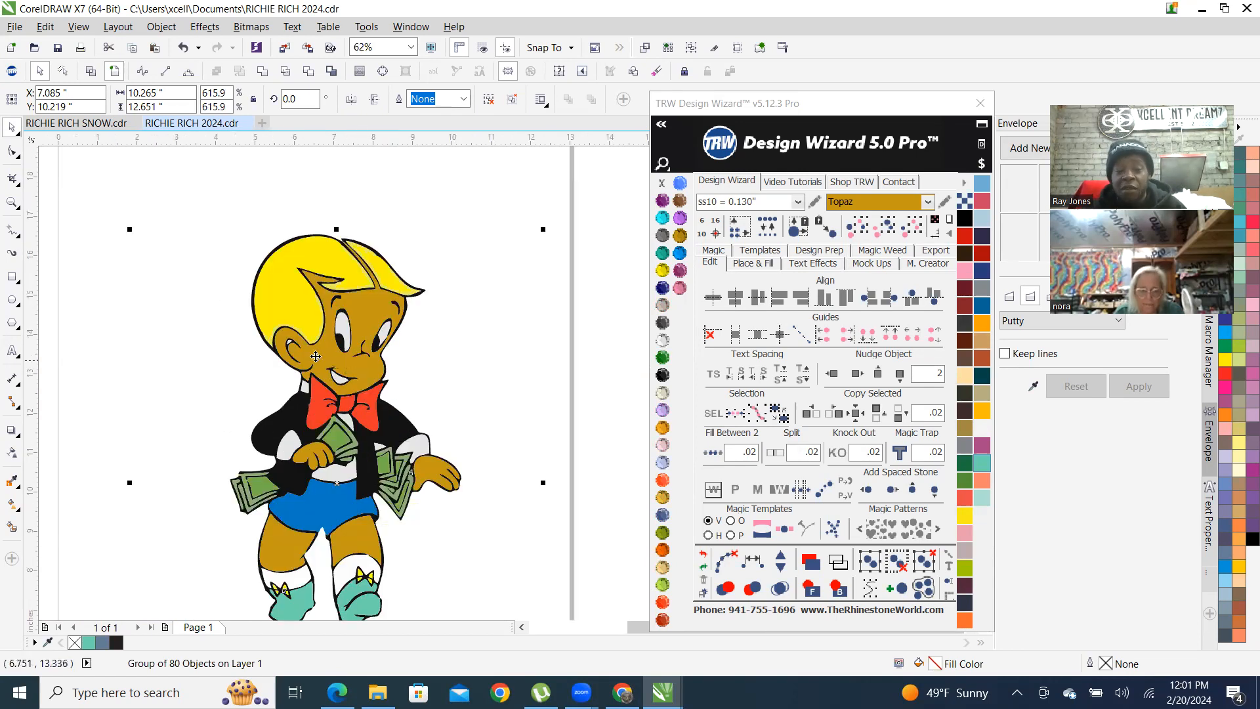
{"action": "scroll", "coordinate": [333, 345], "scroll_direction": "down", "scroll_amount": 2}
{"action": "left_click", "coordinate": [423, 262]}
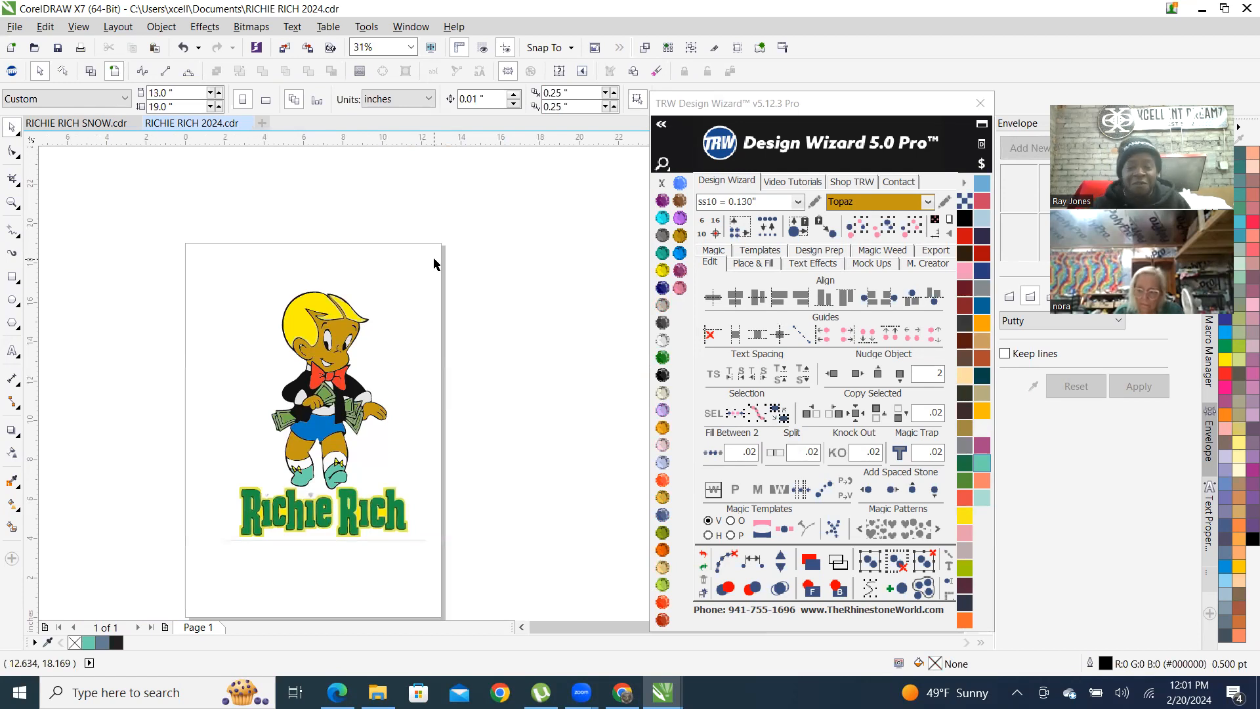
Set the rhinestone colour to Amethyst with no object selected
{"action": "scroll", "coordinate": [333, 460], "scroll_direction": "up", "scroll_amount": 2}
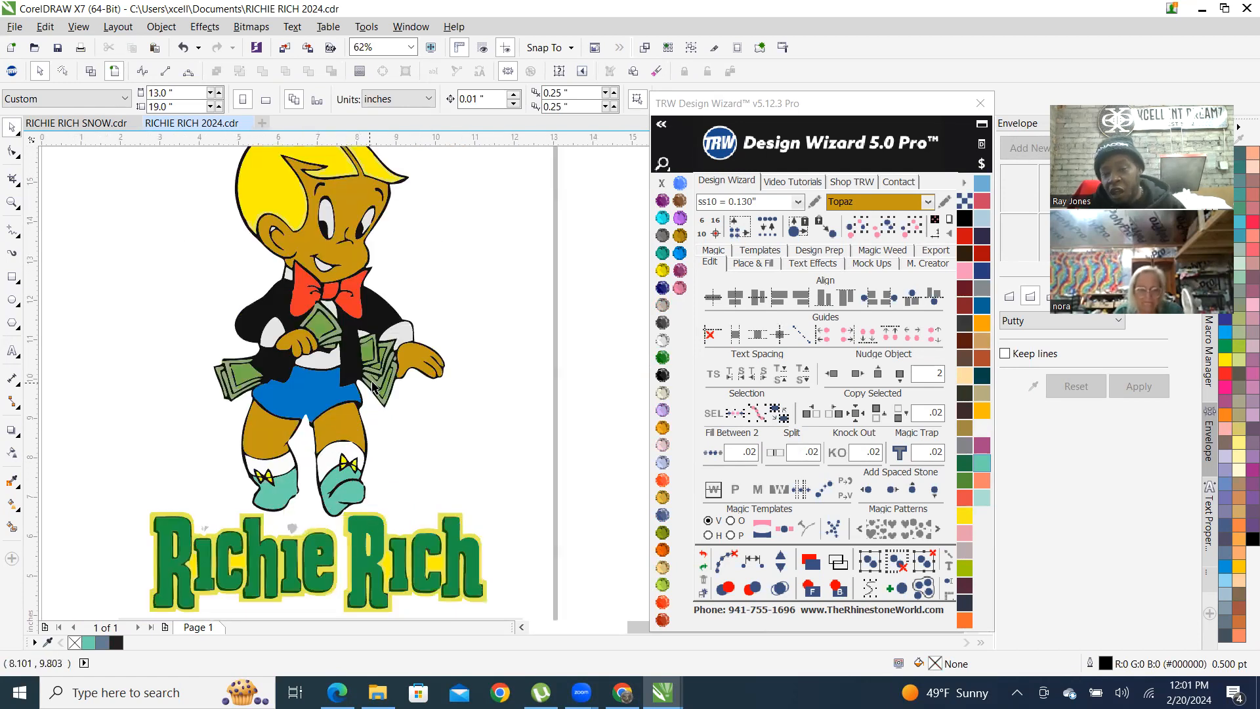
{"action": "scroll", "coordinate": [459, 408], "scroll_direction": "up", "scroll_amount": 2}
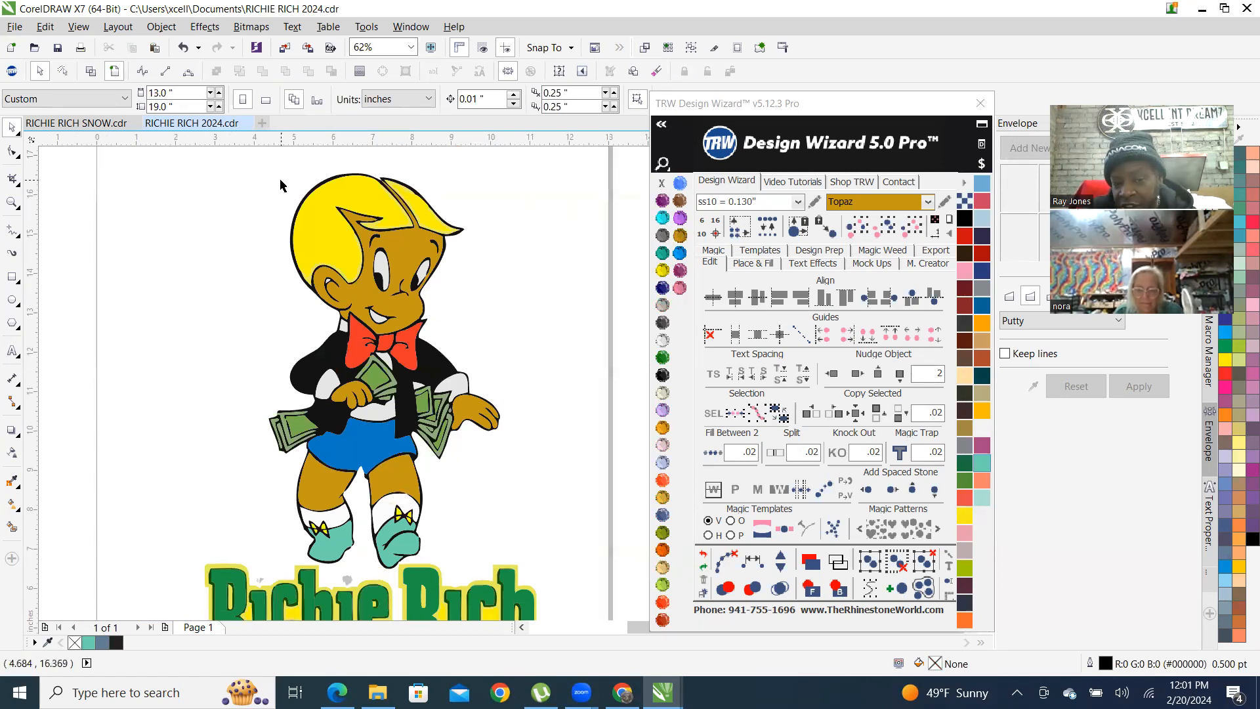
{"action": "left_click", "coordinate": [663, 204]}
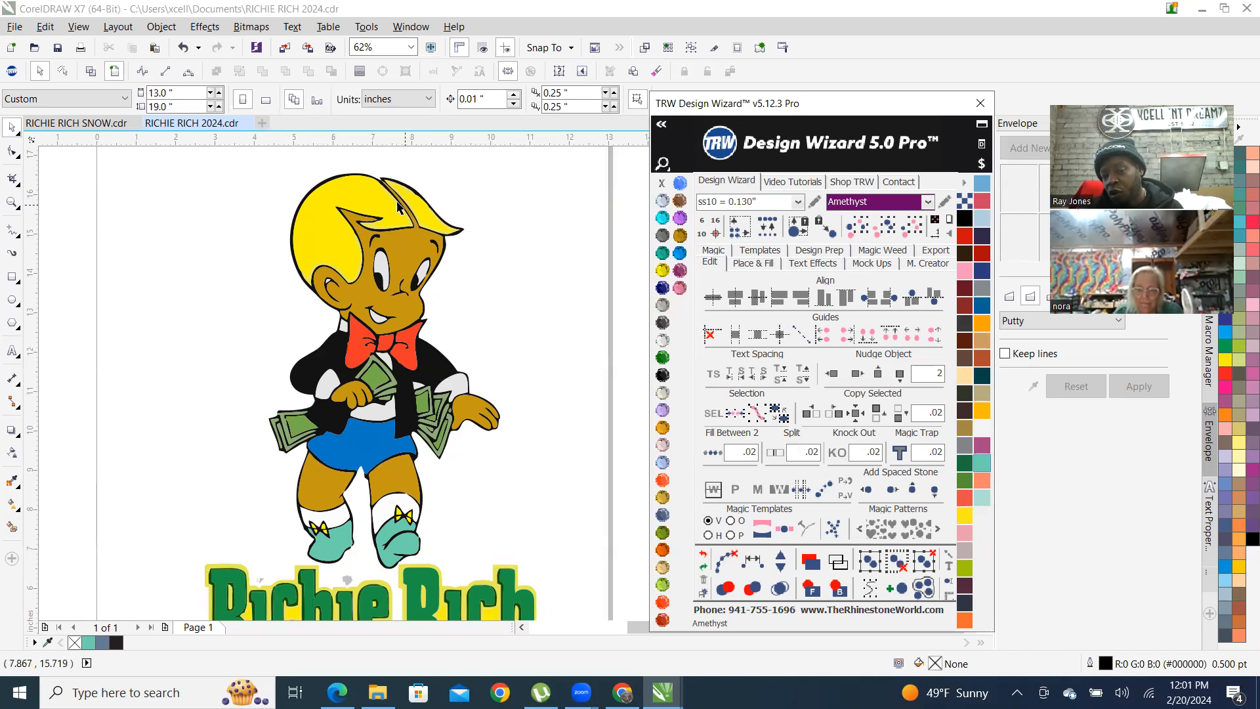
Ungroup the Richie Rich figure and lettering into separate objects and clear the selection
{"action": "scroll", "coordinate": [380, 206], "scroll_direction": "up", "scroll_amount": 2}
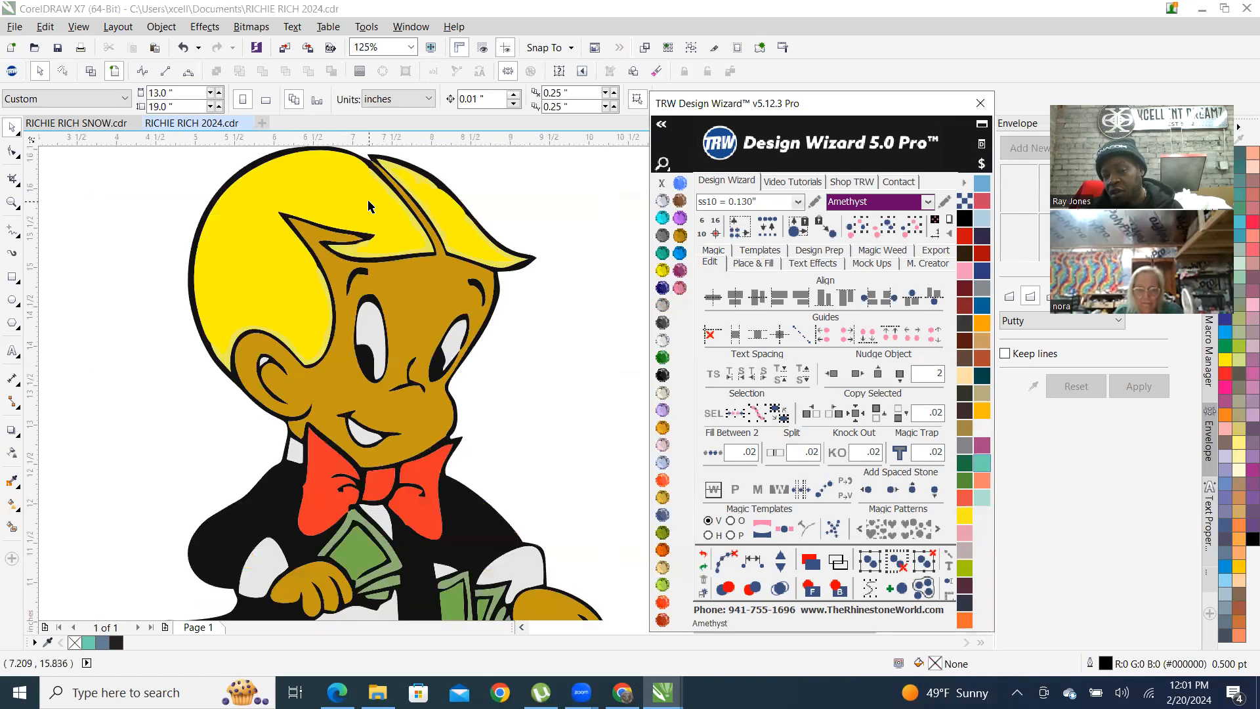
{"action": "left_click", "coordinate": [348, 187]}
{"action": "scroll", "coordinate": [354, 184], "scroll_direction": "down", "scroll_amount": 6}
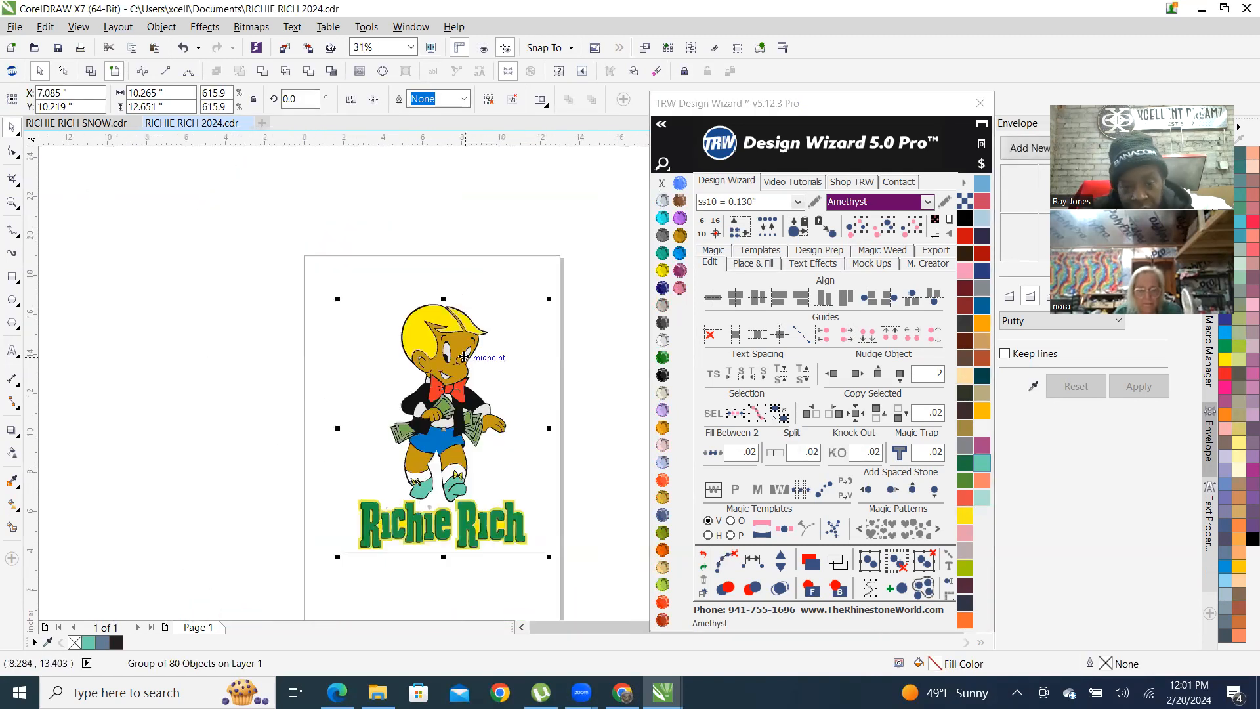
{"action": "scroll", "coordinate": [444, 291], "scroll_direction": "up", "scroll_amount": 4}
{"action": "right_click", "coordinate": [444, 291]}
{"action": "left_click", "coordinate": [489, 367]}
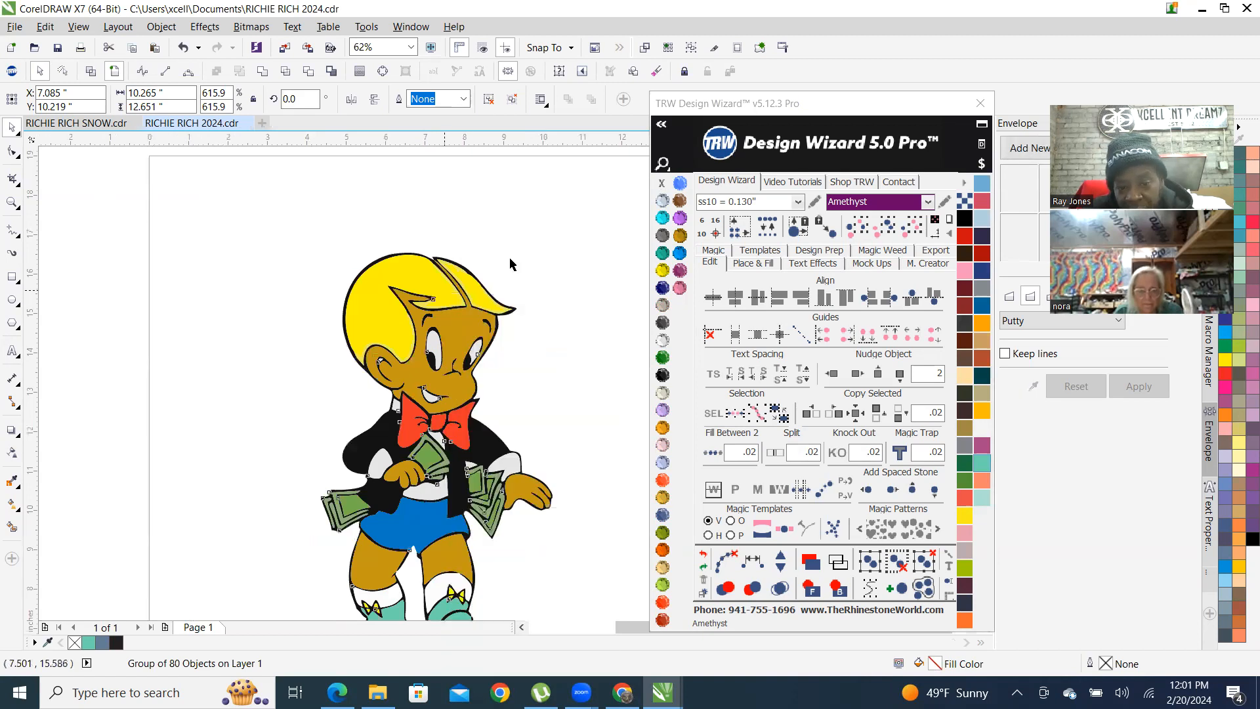
{"action": "left_click", "coordinate": [515, 206]}
{"action": "scroll", "coordinate": [388, 307], "scroll_direction": "down", "scroll_amount": 2}
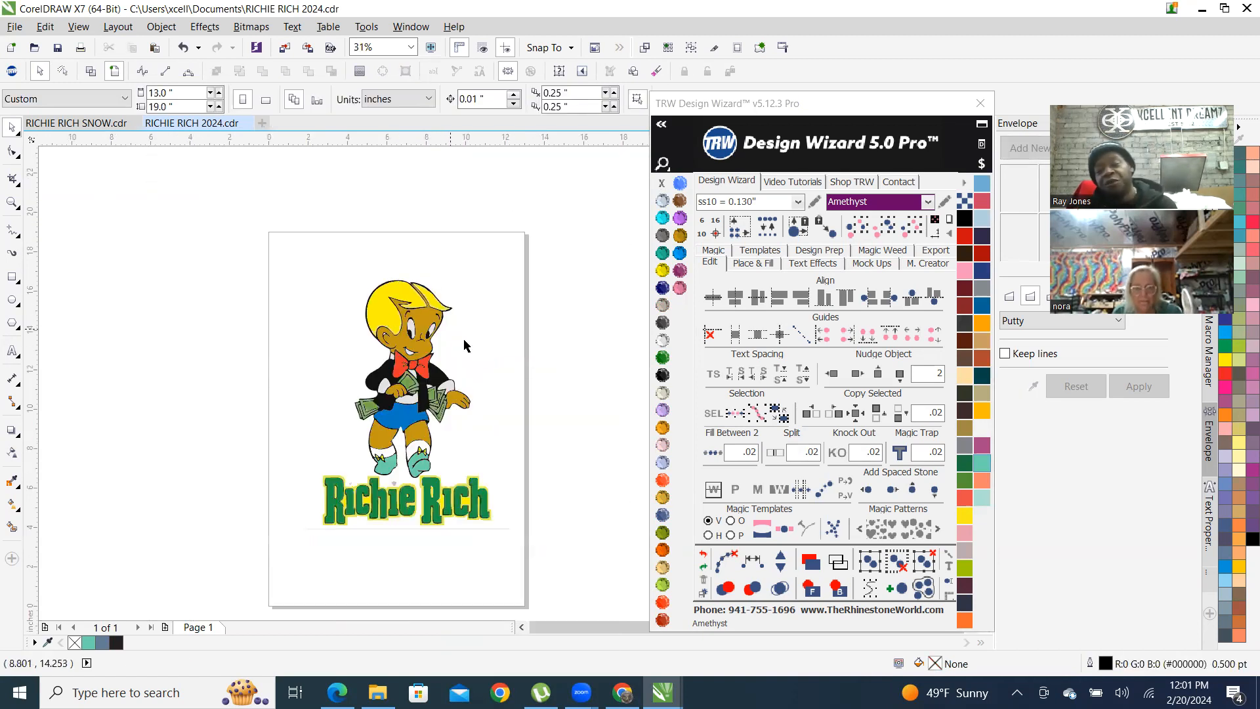
Select the large yellow hair shape and show the Place & Fill settings for it
{"action": "scroll", "coordinate": [427, 336], "scroll_direction": "up", "scroll_amount": 2}
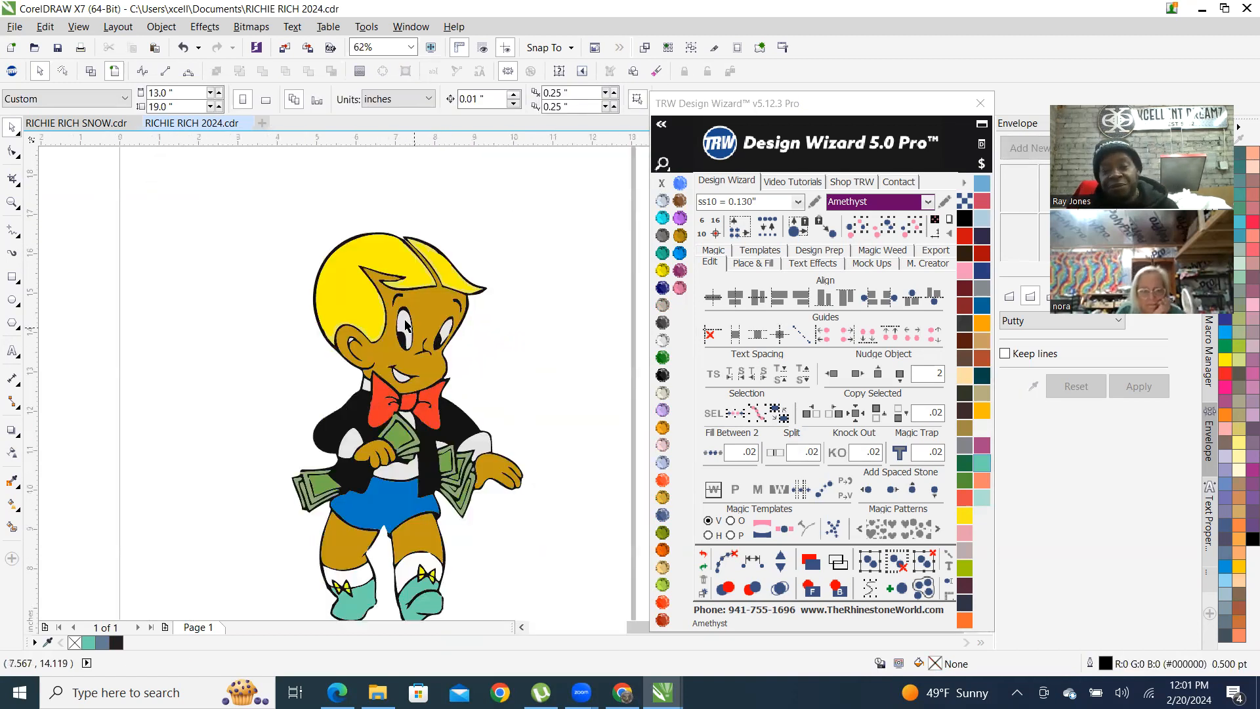
{"action": "left_click", "coordinate": [391, 264]}
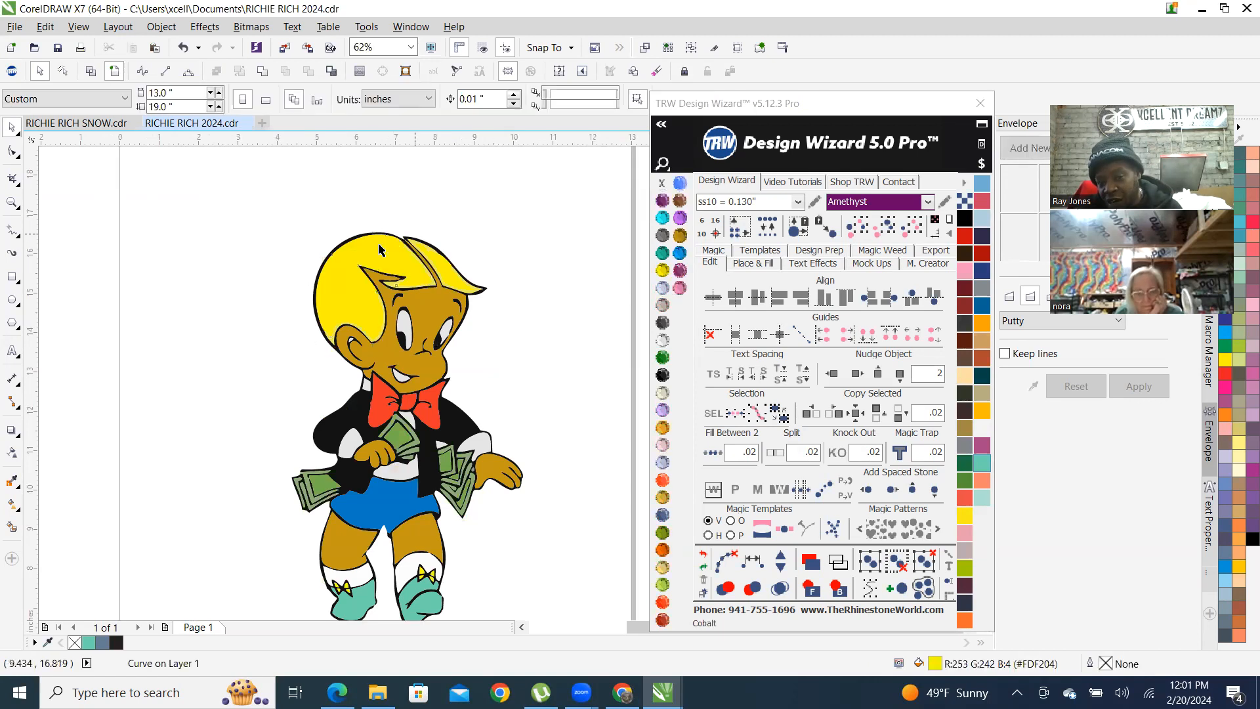
{"action": "left_click", "coordinate": [756, 266]}
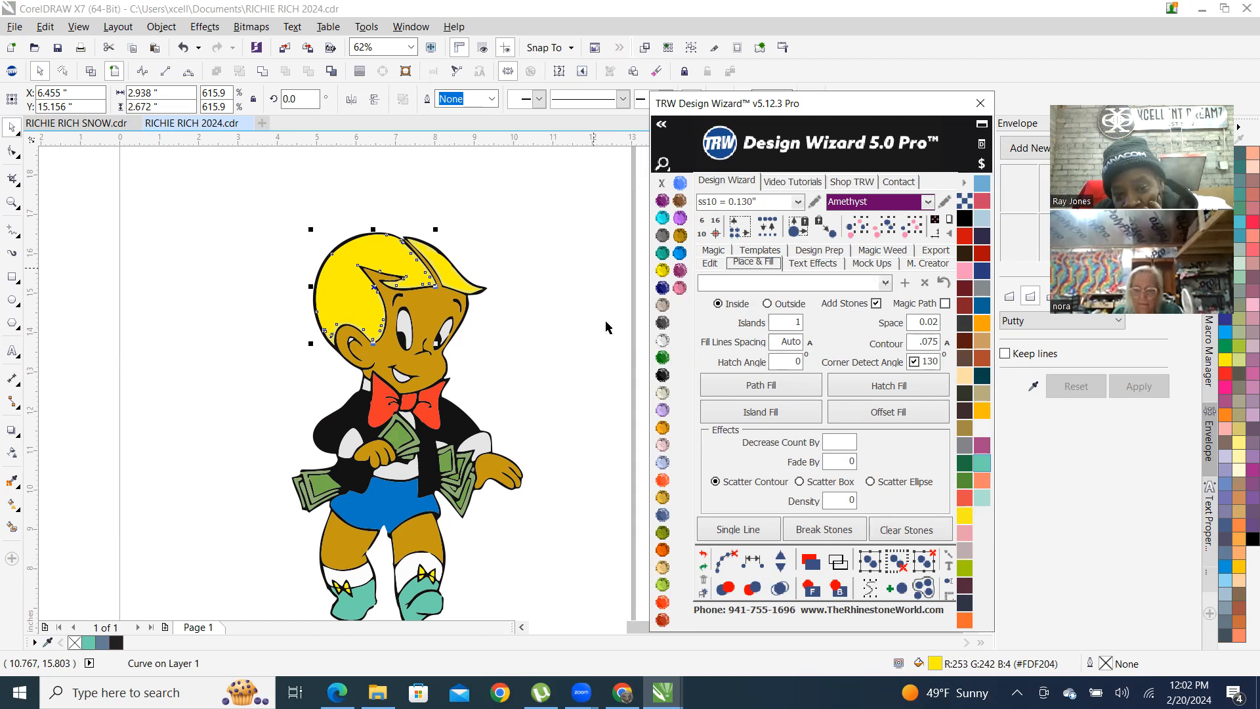
{"action": "scroll", "coordinate": [262, 360], "scroll_direction": "down", "scroll_amount": 2}
{"action": "scroll", "coordinate": [483, 416], "scroll_direction": "up", "scroll_amount": 1}
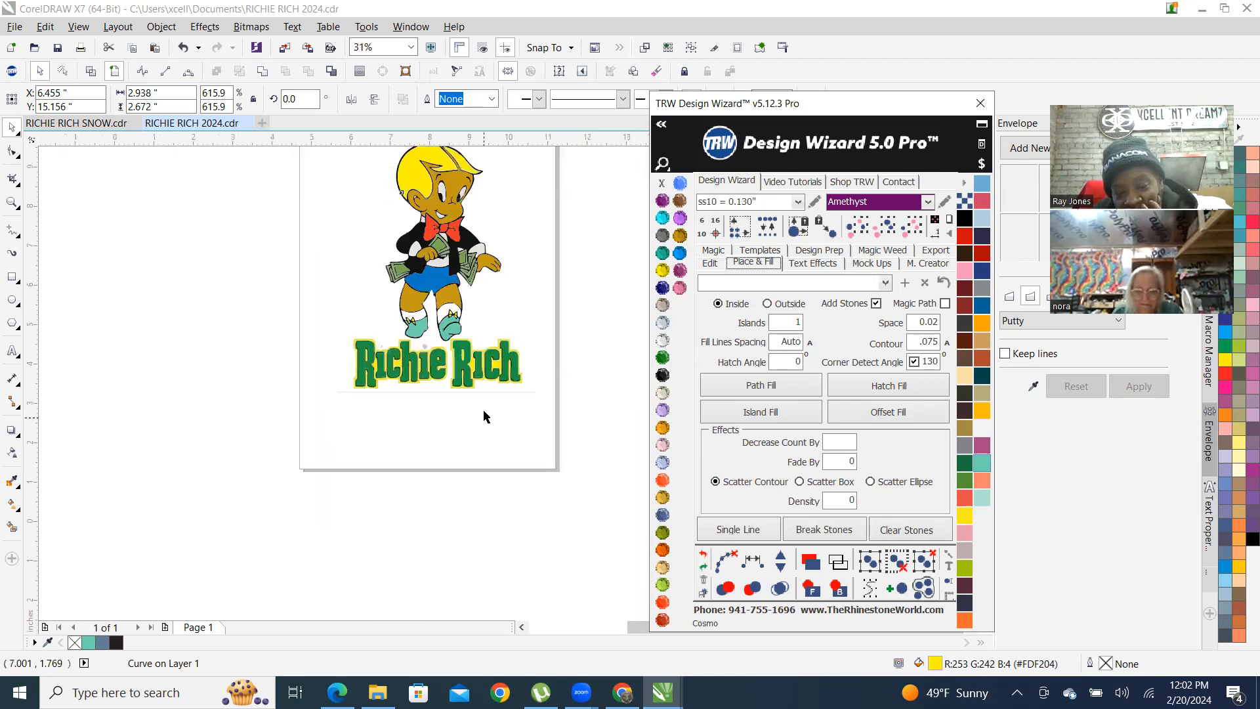
{"action": "scroll", "coordinate": [484, 416], "scroll_direction": "up", "scroll_amount": 1}
{"action": "scroll", "coordinate": [416, 413], "scroll_direction": "up", "scroll_amount": 1}
{"action": "scroll", "coordinate": [416, 414], "scroll_direction": "down", "scroll_amount": 1}
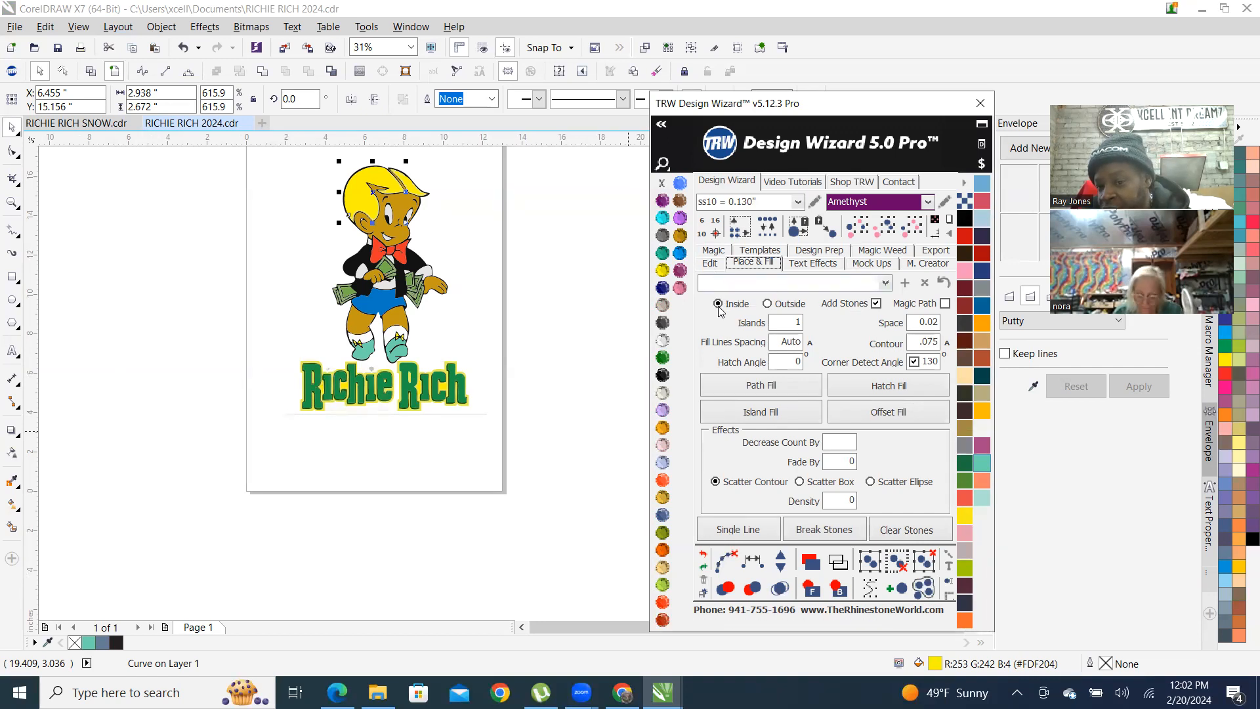
Turn on Magic Path and create an inside Island Fill of ss10 Amethyst stones with one island in the hair shape
{"action": "left_click", "coordinate": [945, 304]}
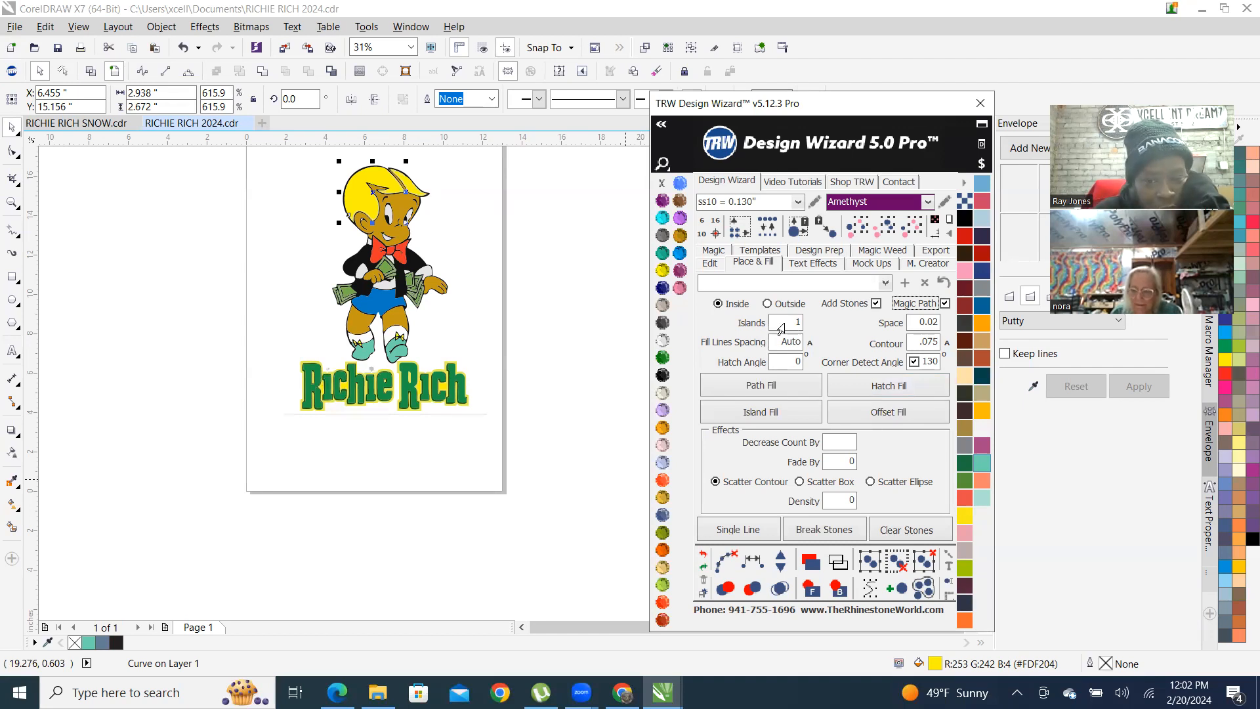
{"action": "scroll", "coordinate": [342, 157], "scroll_direction": "up", "scroll_amount": 4}
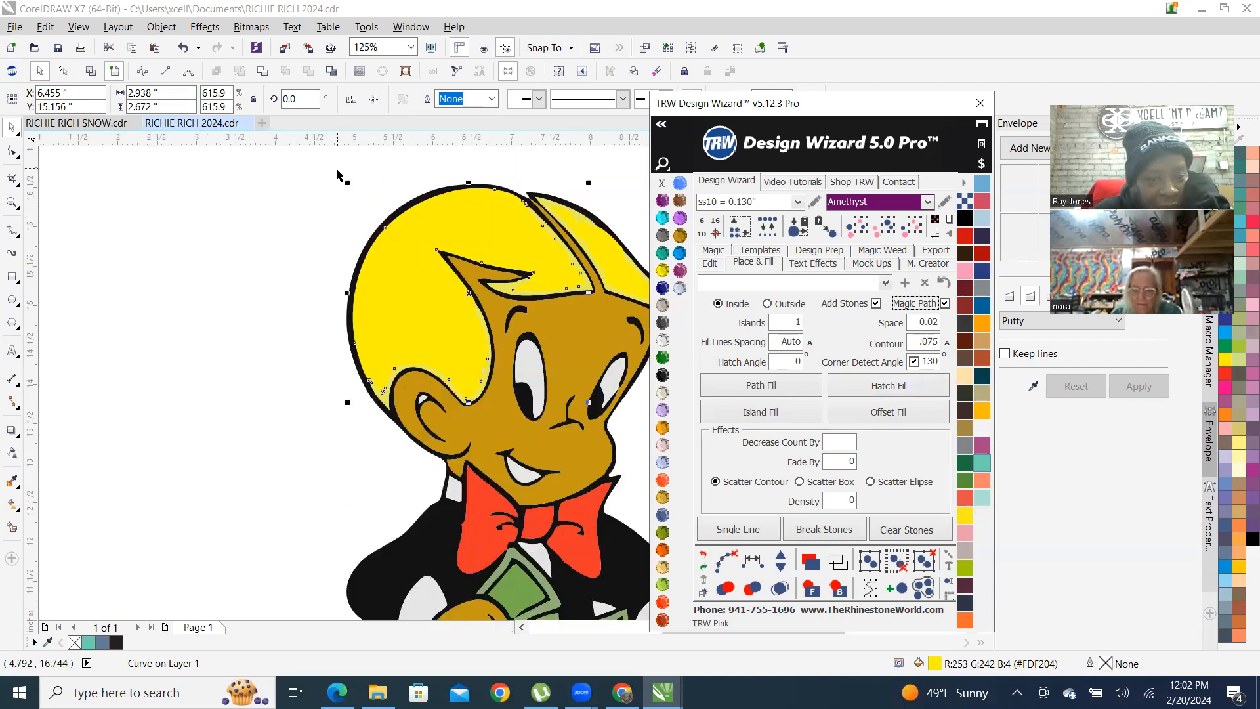
{"action": "left_click", "coordinate": [763, 418]}
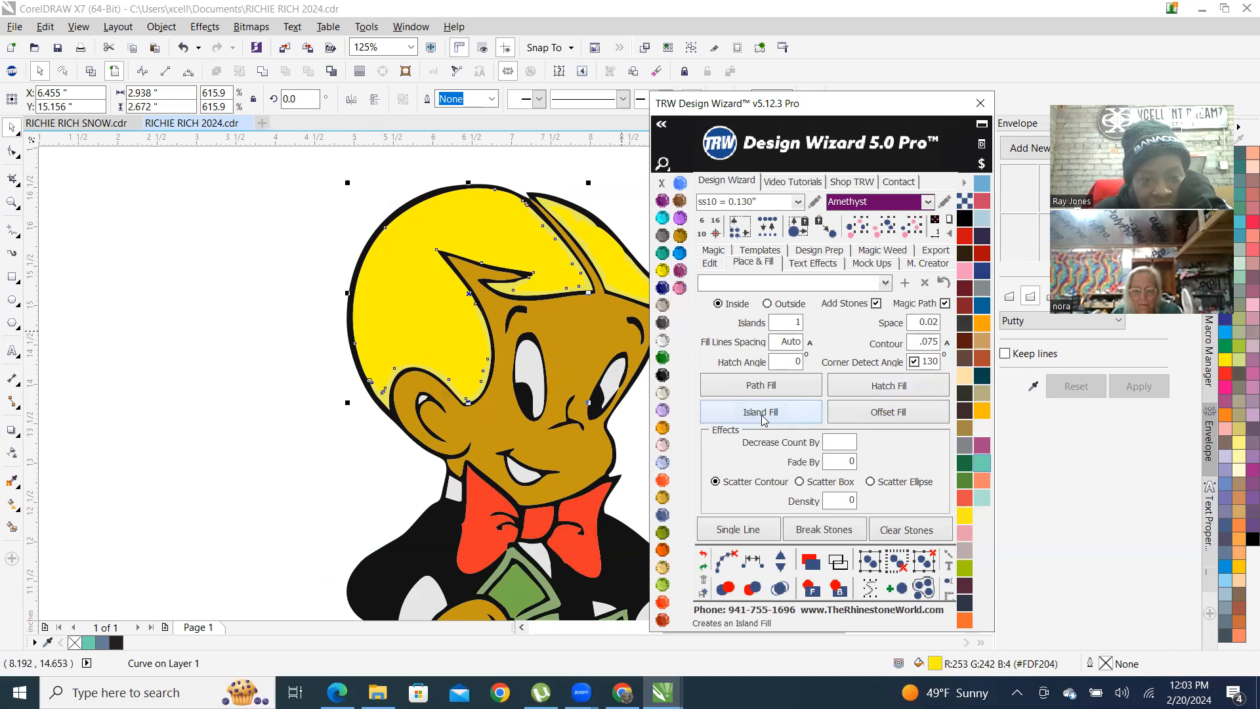
{"action": "scroll", "coordinate": [166, 354], "scroll_direction": "down", "scroll_amount": 4}
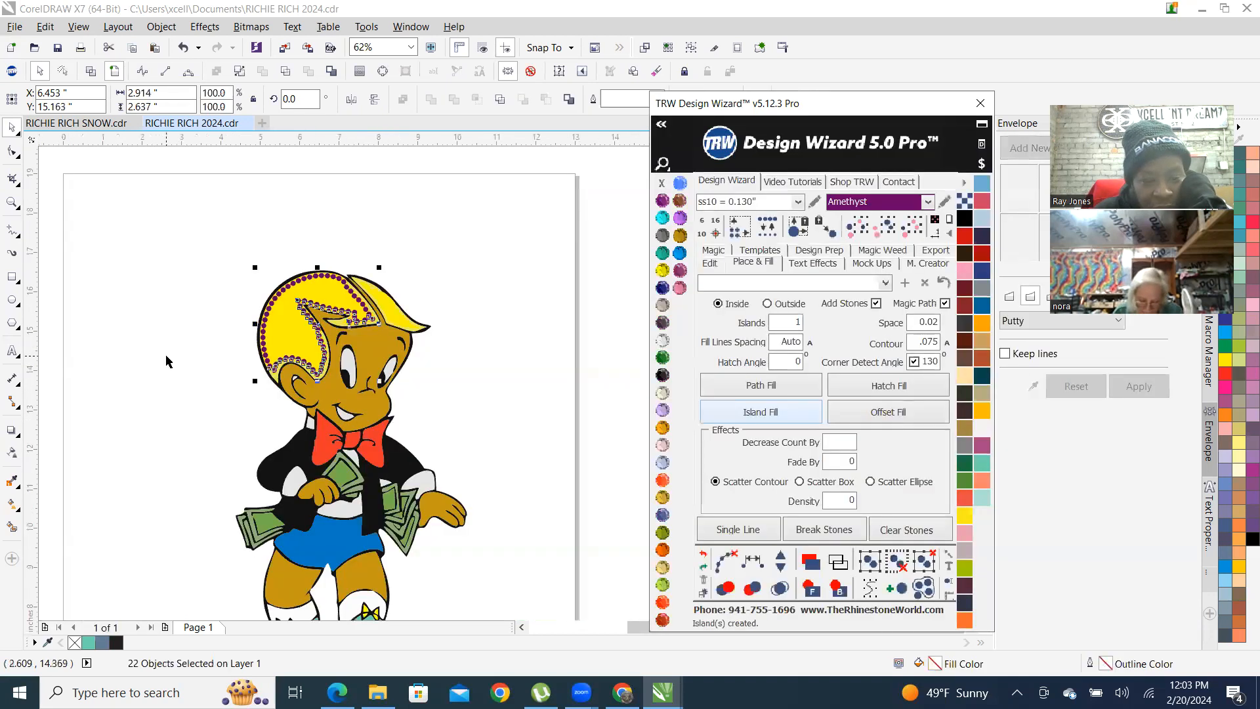
{"action": "scroll", "coordinate": [189, 350], "scroll_direction": "up", "scroll_amount": 2}
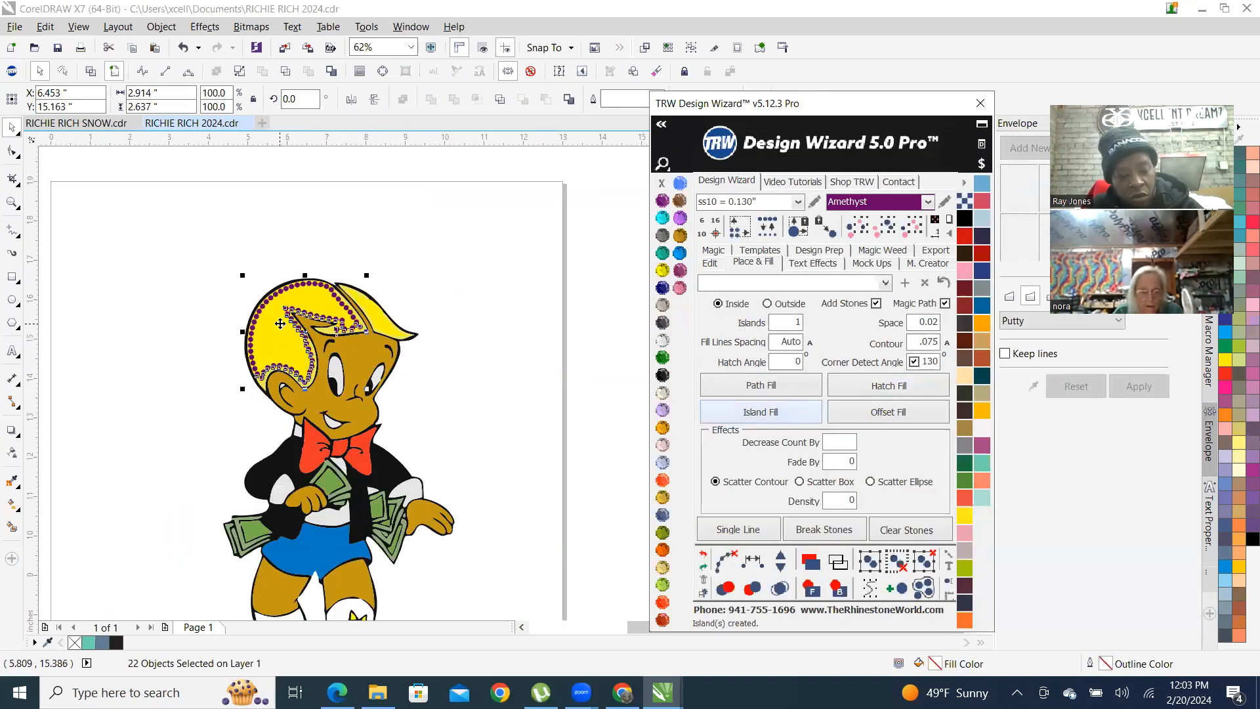
Clear the paths from the hair's stone fill and merge its overlapping stones
{"action": "left_click_drag", "start_coordinate": [284, 345], "coordinate": [146, 345]}
{"action": "key", "text": "ctrl+z"}
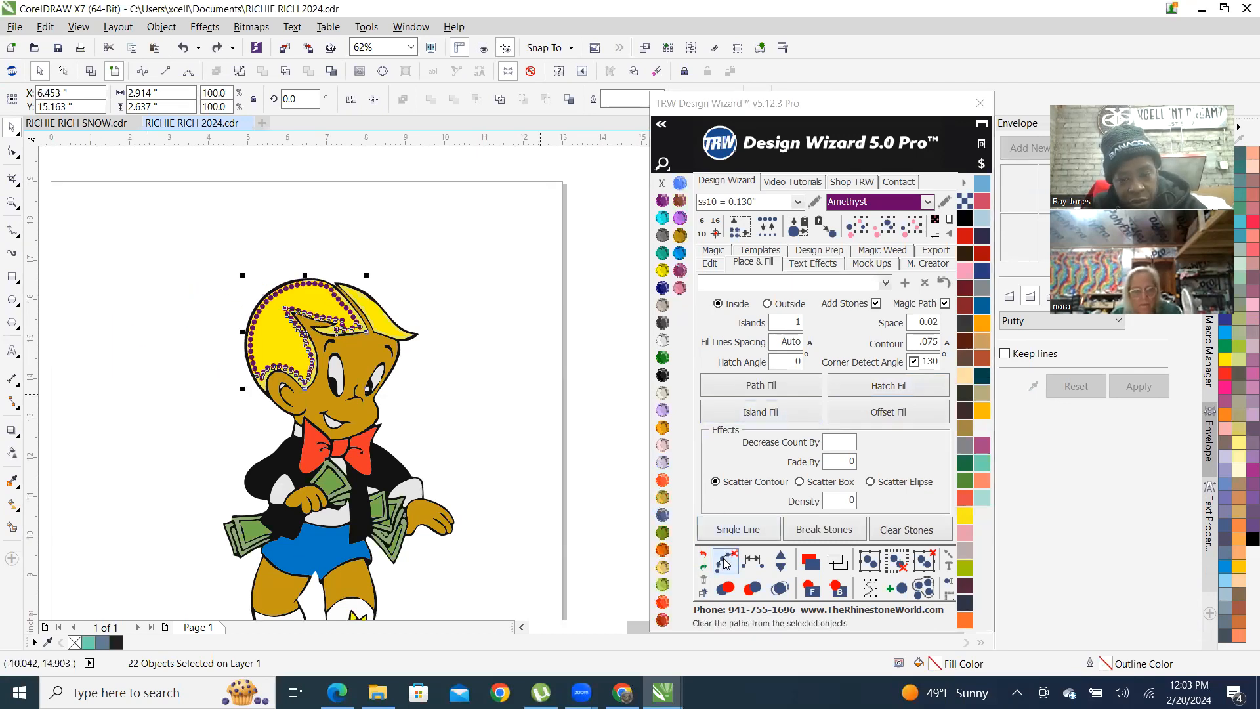
{"action": "left_click", "coordinate": [727, 562]}
{"action": "left_click", "coordinate": [780, 588]}
Place a copy of the yellow hair shape left of the figure at about X 2.74 inches and Island Fill it with Islands set to 0
{"action": "left_click_drag", "start_coordinate": [266, 355], "coordinate": [160, 358]}
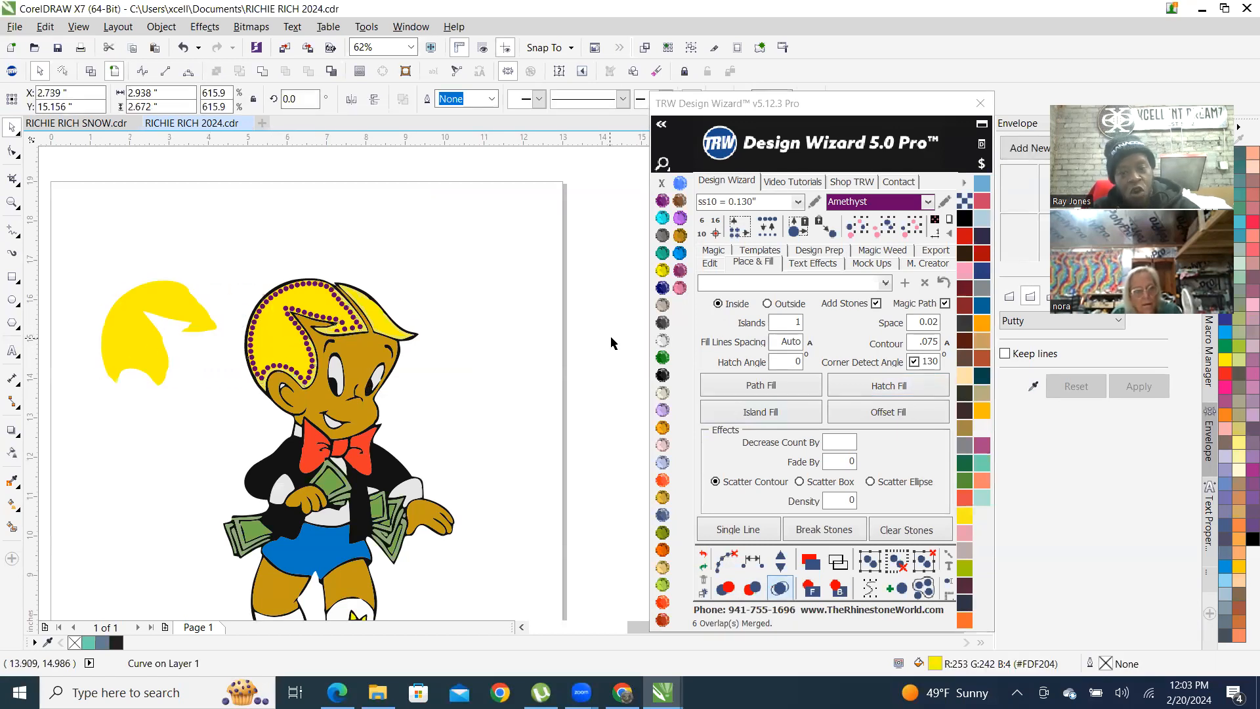
{"action": "double_click", "coordinate": [785, 322]}
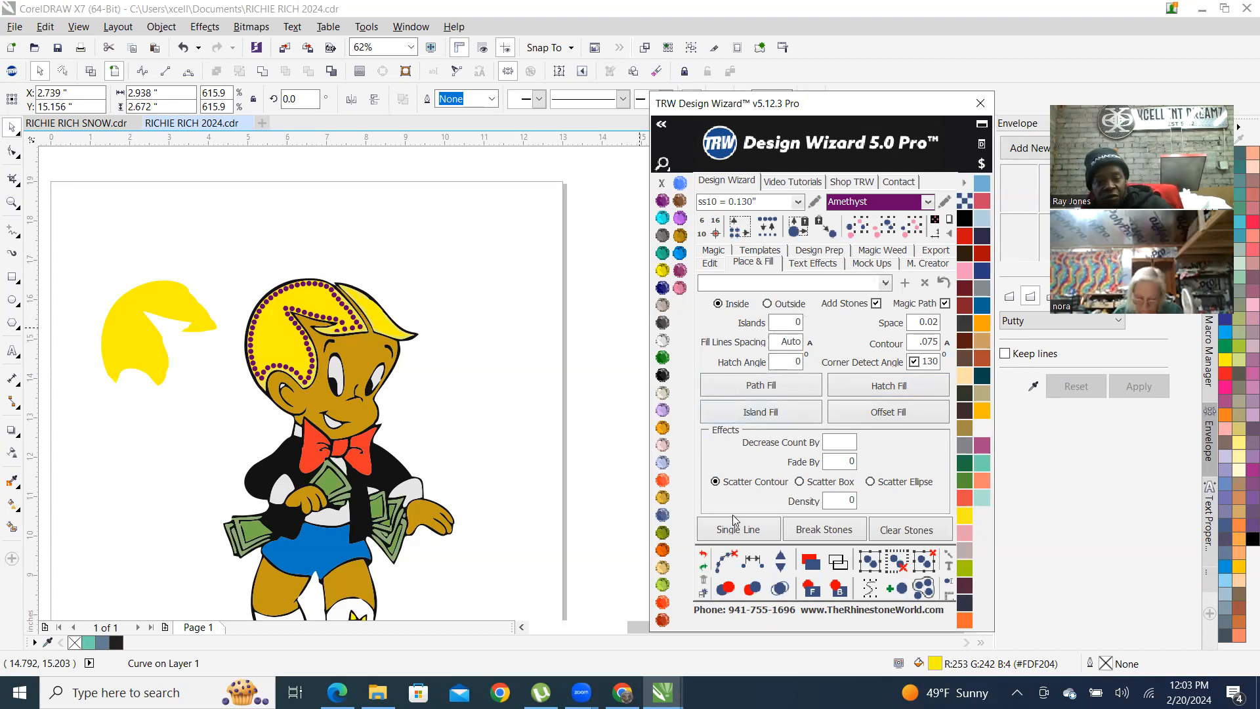
{"action": "left_click", "coordinate": [761, 411]}
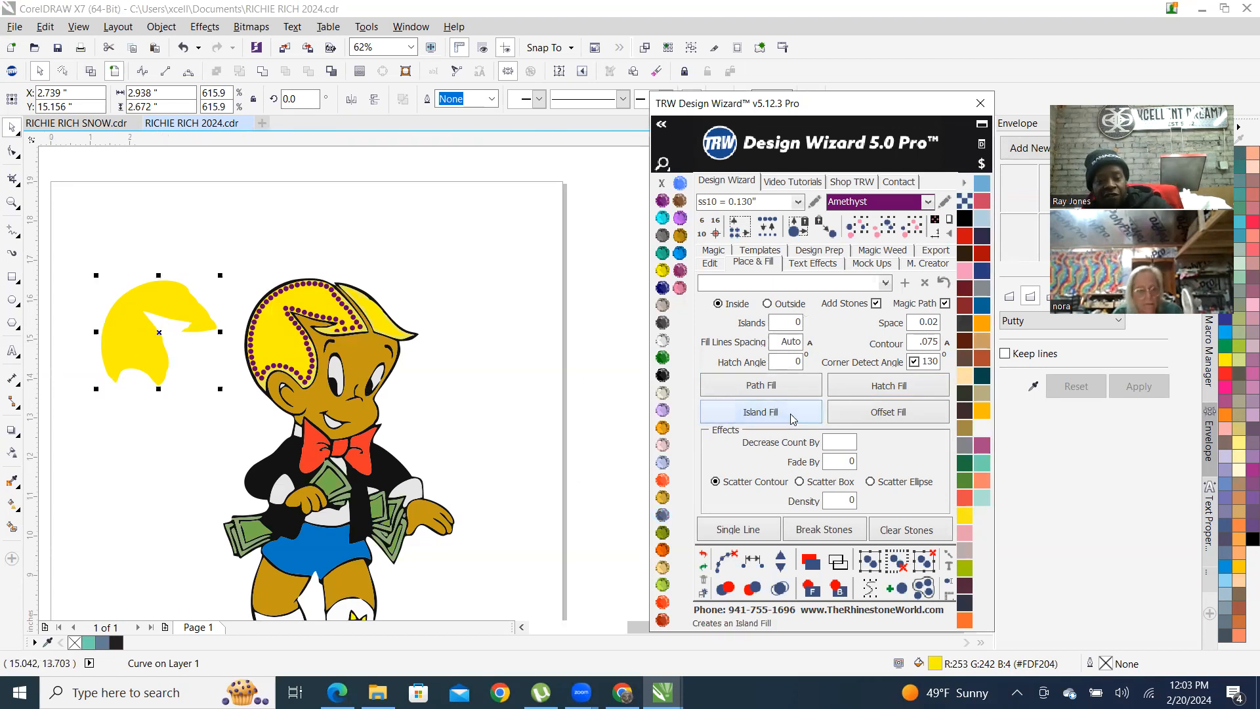
{"action": "scroll", "coordinate": [210, 326], "scroll_direction": "up", "scroll_amount": 1}
{"action": "scroll", "coordinate": [210, 326], "scroll_direction": "down", "scroll_amount": 2}
{"action": "scroll", "coordinate": [364, 399], "scroll_direction": "up", "scroll_amount": 2}
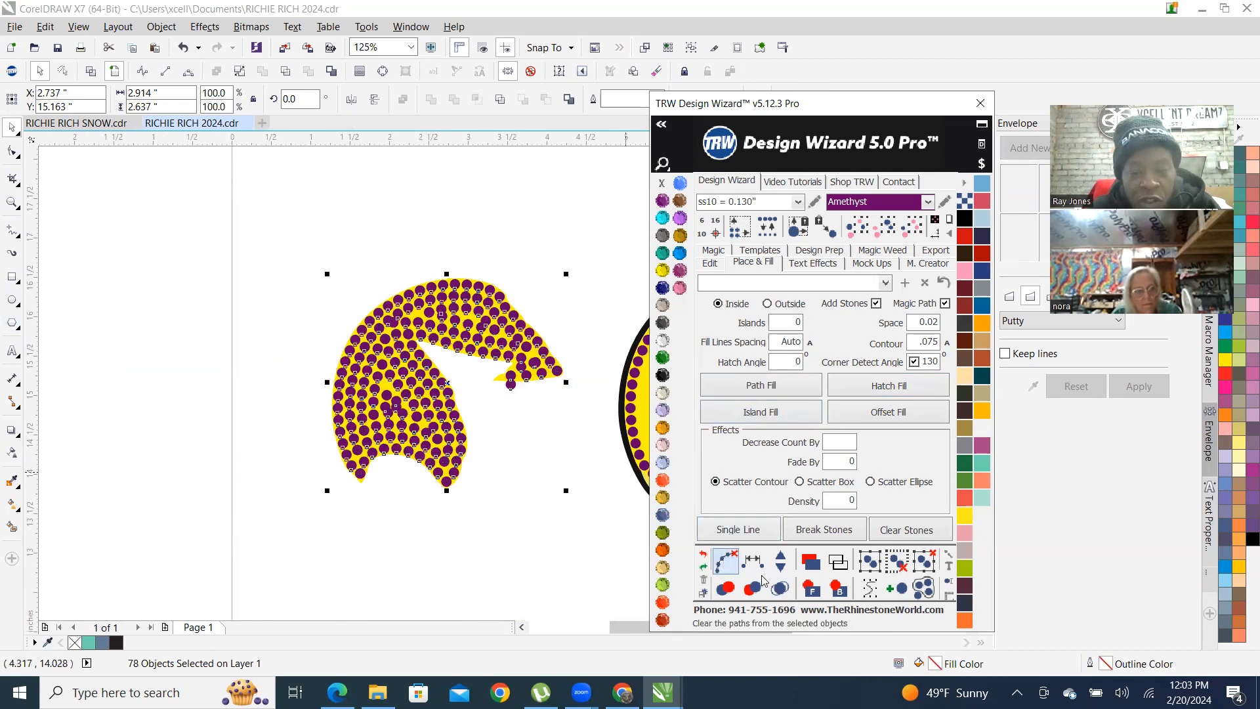
Clear the fill paths and merge the overlapping stones in the hair copy left of the figure, then deselect it
{"action": "left_click", "coordinate": [780, 588]}
{"action": "scroll", "coordinate": [230, 332], "scroll_direction": "down", "scroll_amount": 1}
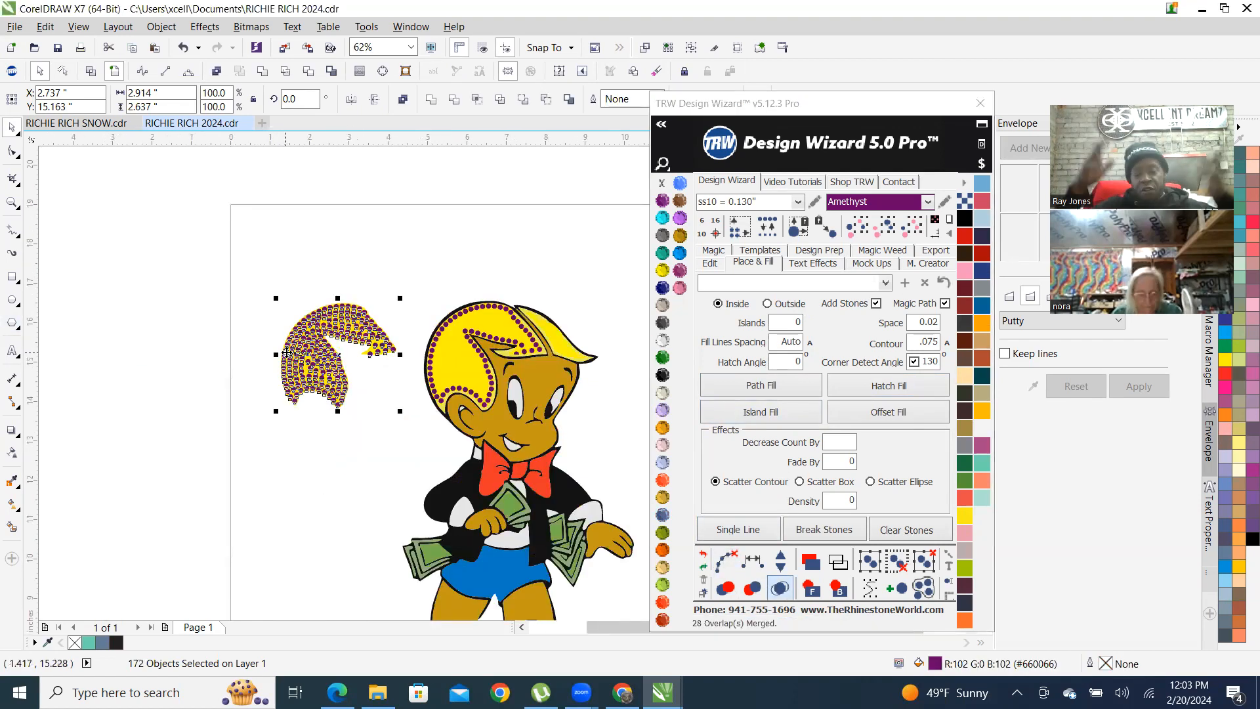
{"action": "left_click", "coordinate": [349, 230]}
Place another copy of the hair shape right of the figure at about X 11.99 inches and Island Fill it with Islands set to 2
{"action": "scroll", "coordinate": [345, 386], "scroll_direction": "down", "scroll_amount": 1}
{"action": "left_click_drag", "start_coordinate": [379, 384], "coordinate": [492, 400]}
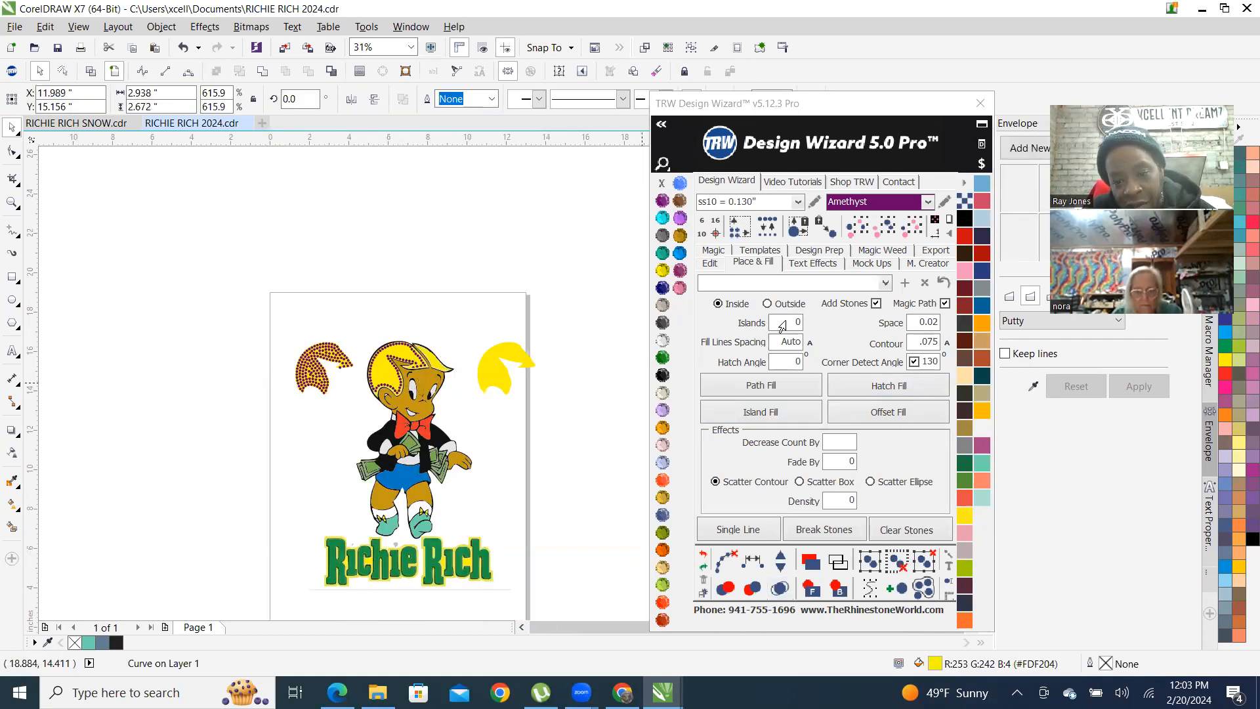
{"action": "double_click", "coordinate": [782, 326]}
{"action": "type", "text": "2"}
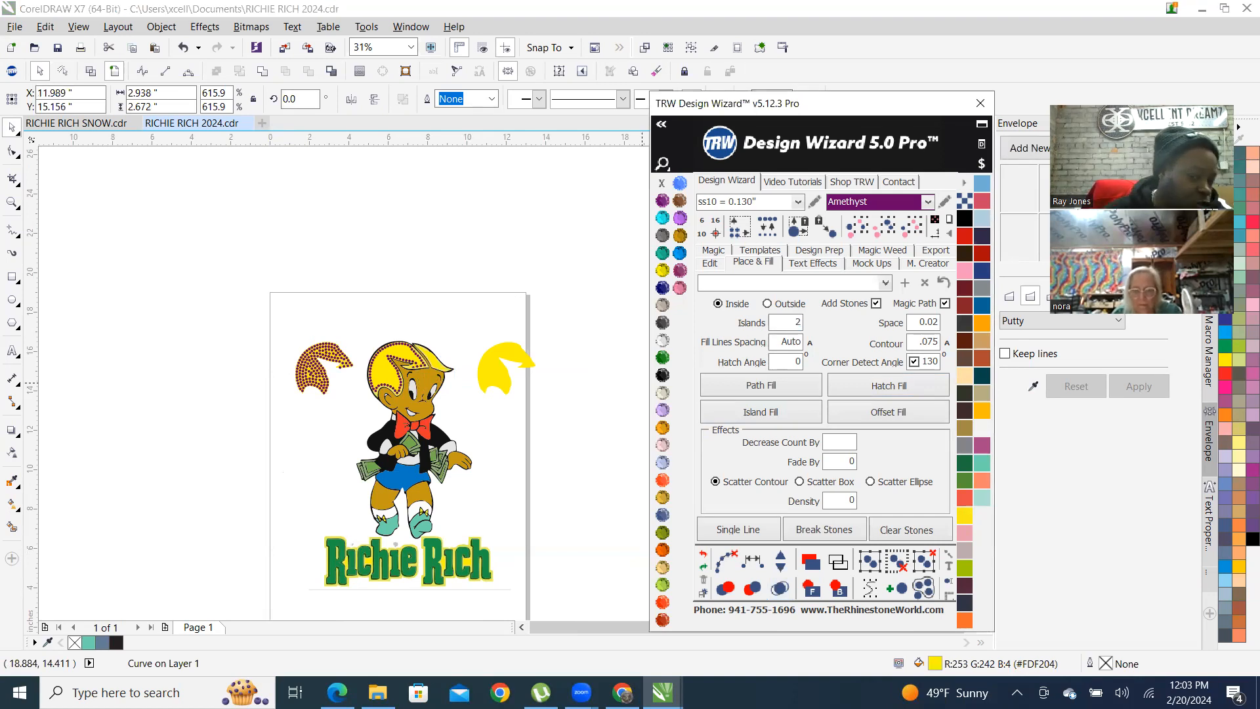
{"action": "left_click", "coordinate": [765, 415]}
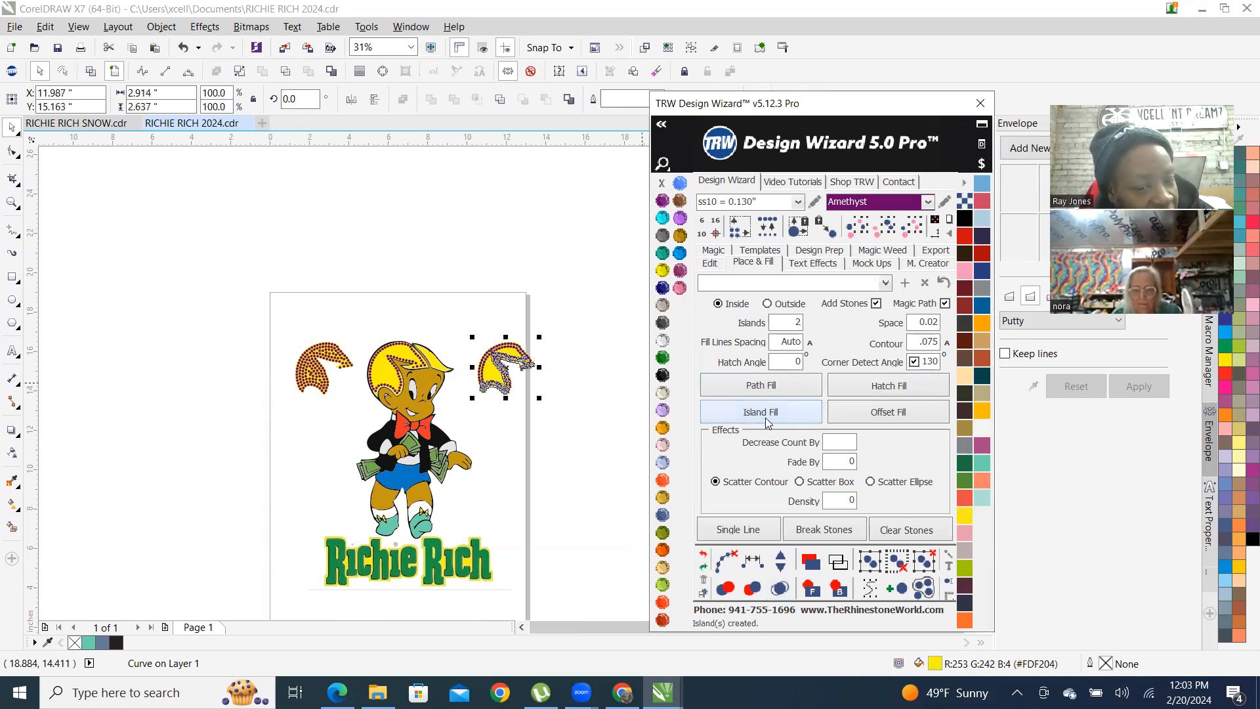
{"action": "scroll", "coordinate": [489, 362], "scroll_direction": "up", "scroll_amount": 1}
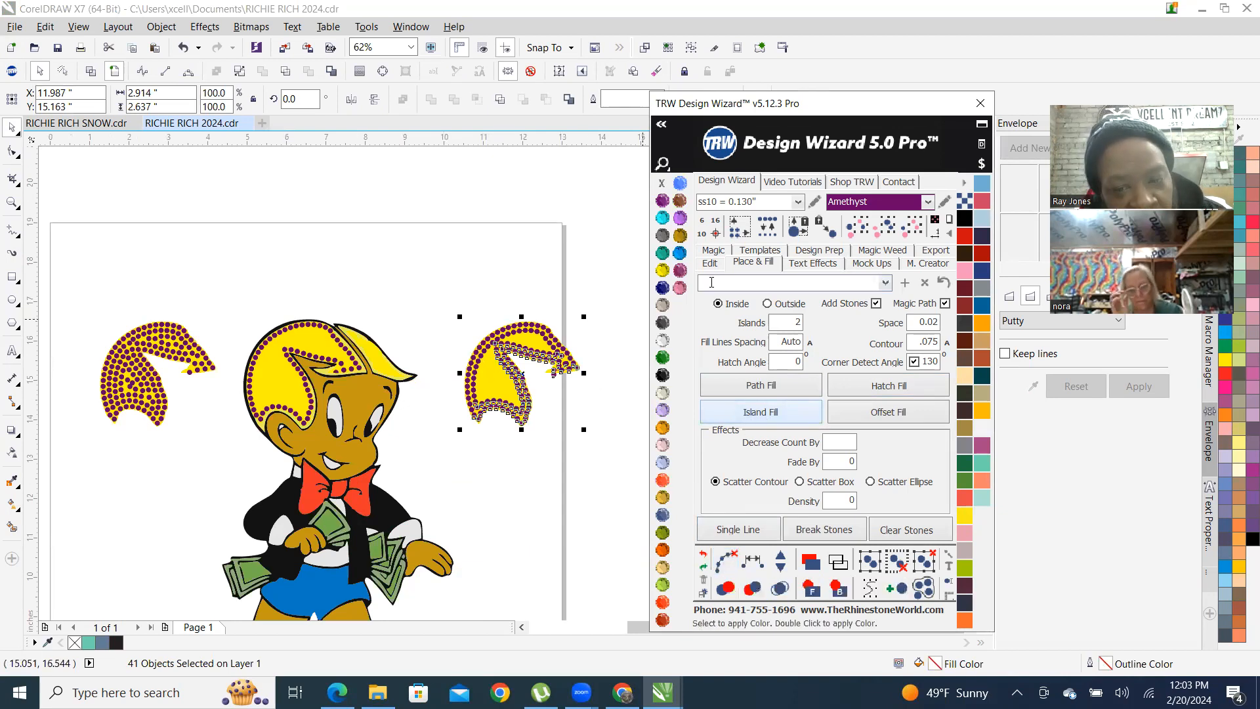
Delete the island-fill stones from the yellow hair copy right of the figure
{"action": "left_click", "coordinate": [538, 298]}
{"action": "left_click_drag", "start_coordinate": [435, 285], "coordinate": [553, 408]}
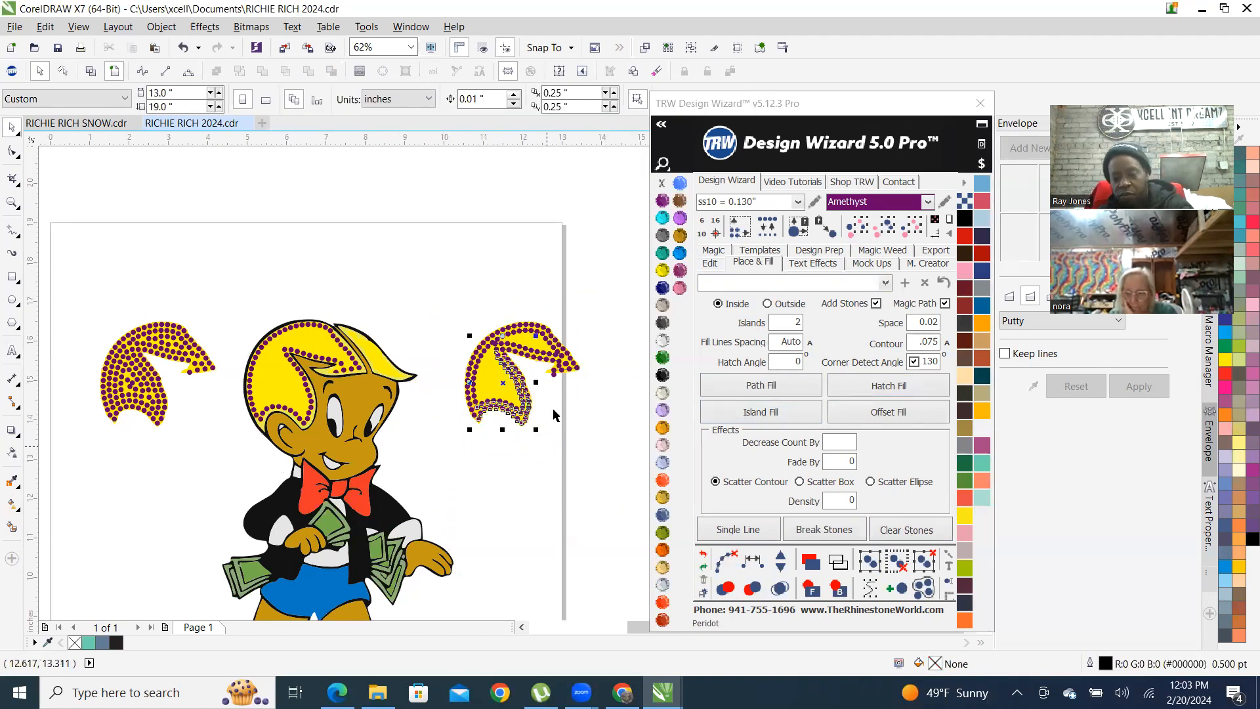
{"action": "key", "text": "Delete"}
{"action": "left_click_drag", "start_coordinate": [502, 289], "coordinate": [556, 366]}
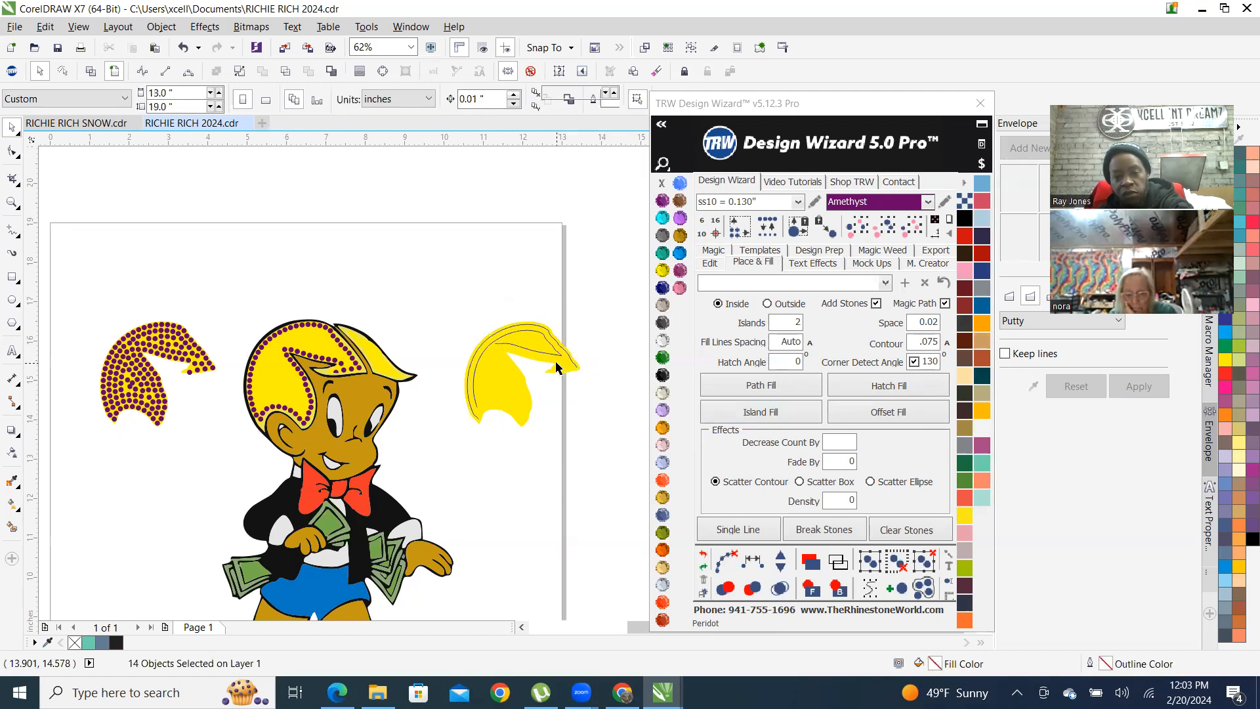
{"action": "scroll", "coordinate": [556, 366], "scroll_direction": "up", "scroll_amount": 2}
{"action": "key", "text": "Escape"}
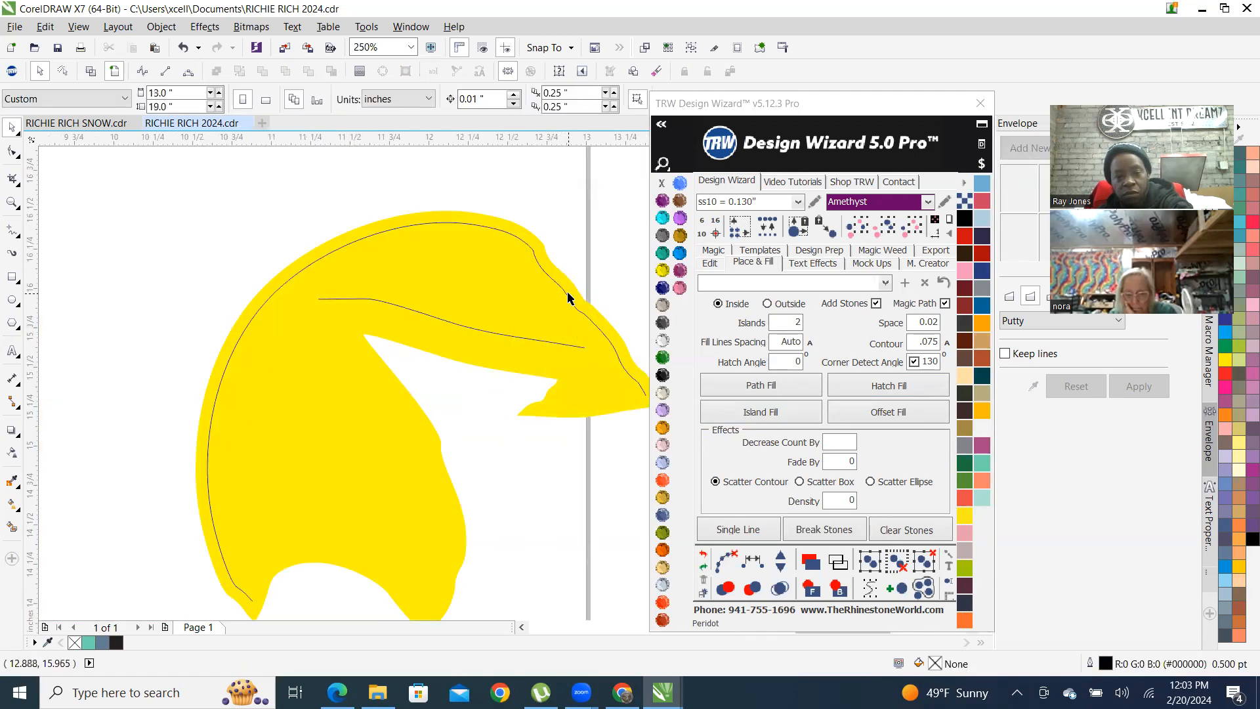
Delete the leftover fill paths and the yellow hair copy itself from the area right of the figure
{"action": "left_click", "coordinate": [565, 300]}
{"action": "key", "text": "Delete"}
{"action": "left_click", "coordinate": [588, 316]}
{"action": "key", "text": "Delete"}
{"action": "left_click", "coordinate": [547, 341]}
{"action": "key", "text": "Delete"}
{"action": "scroll", "coordinate": [529, 372], "scroll_direction": "down", "scroll_amount": 3}
{"action": "scroll", "coordinate": [413, 402], "scroll_direction": "up", "scroll_amount": 1}
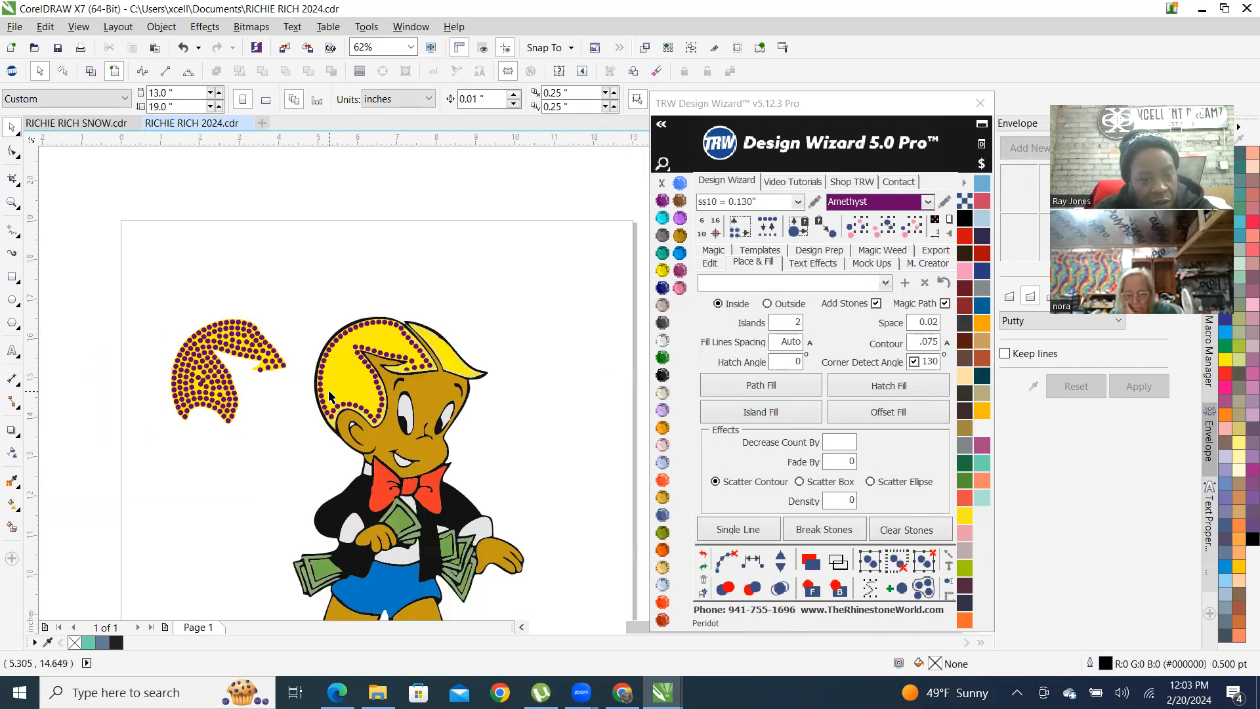
Place a fresh copy of the yellow hair shape right of the figure at about X 12.79, Y 15.16 inches
{"action": "left_click_drag", "start_coordinate": [357, 387], "coordinate": [592, 390]}
{"action": "scroll", "coordinate": [284, 398], "scroll_direction": "down", "scroll_amount": 1}
{"action": "scroll", "coordinate": [470, 399], "scroll_direction": "up", "scroll_amount": 2}
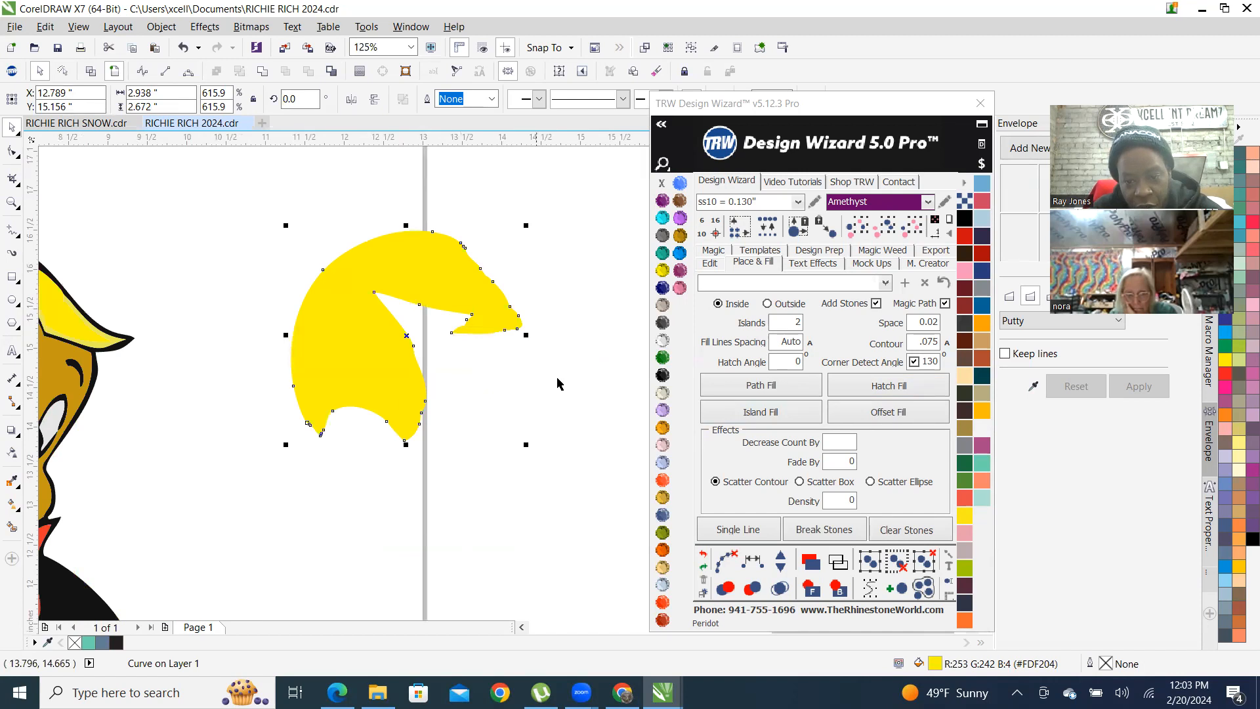
Island Fill the new hair copy with Islands set to 2, clearing its fill paths and merging the overlapping stones
{"action": "left_click", "coordinate": [777, 418]}
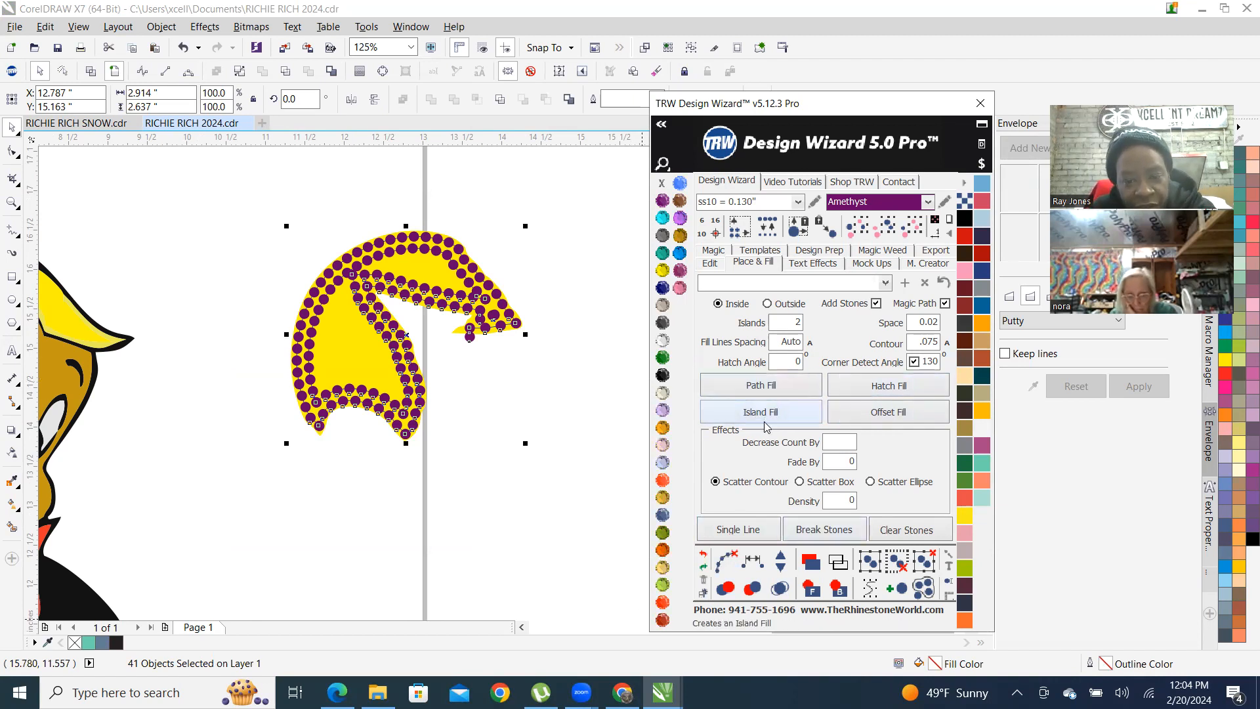
{"action": "left_click", "coordinate": [724, 560]}
{"action": "left_click", "coordinate": [781, 589]}
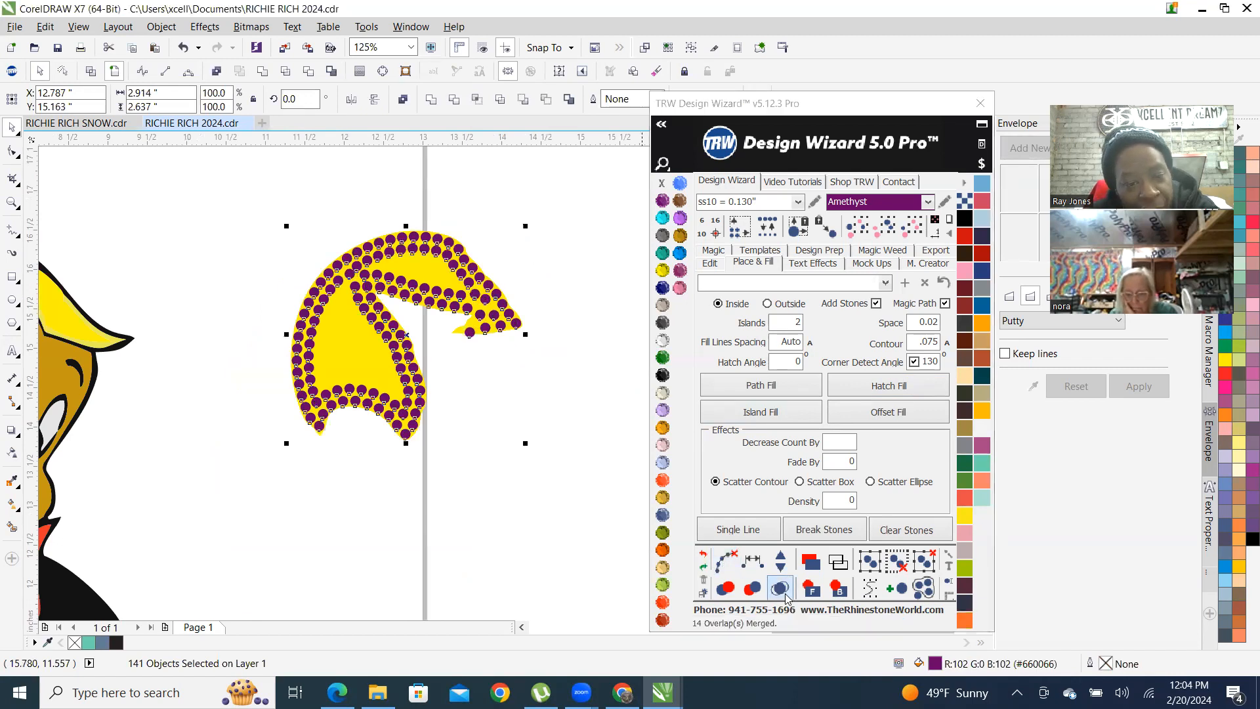
{"action": "left_click", "coordinate": [510, 505]}
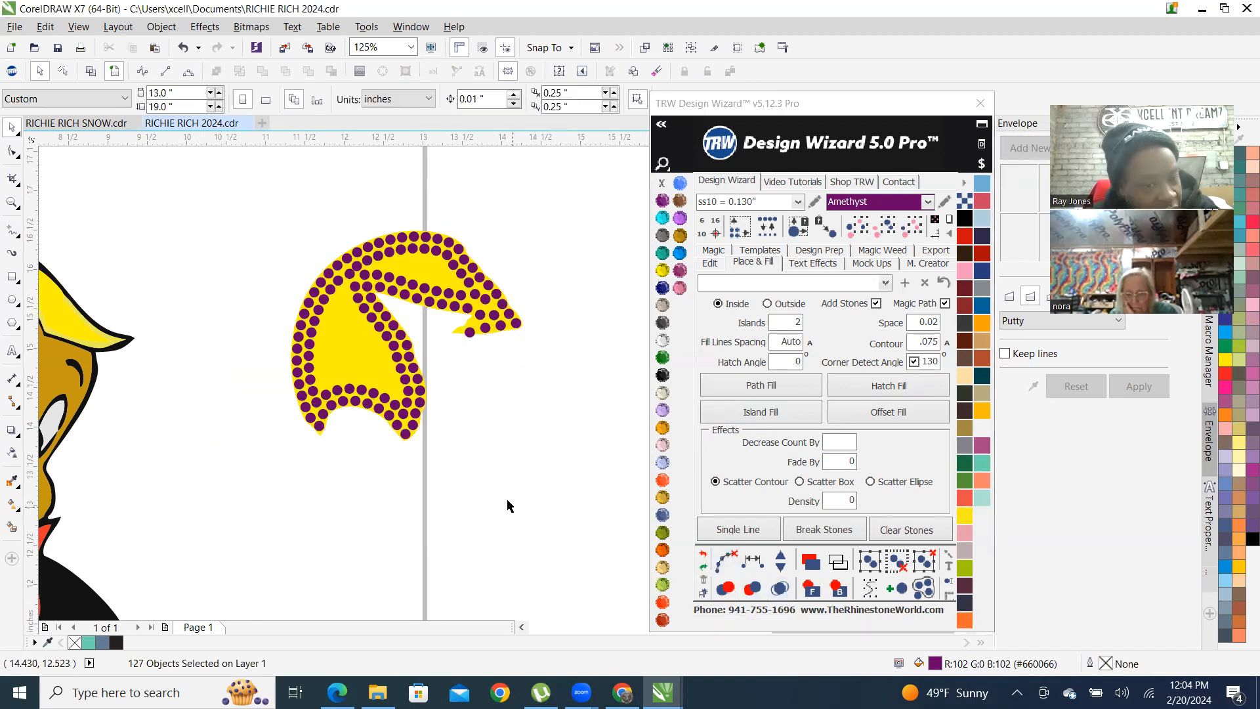
Delete all the stones from the hair copy right of the figure, keeping the yellow shape
{"action": "left_click_drag", "start_coordinate": [345, 185], "coordinate": [548, 496]}
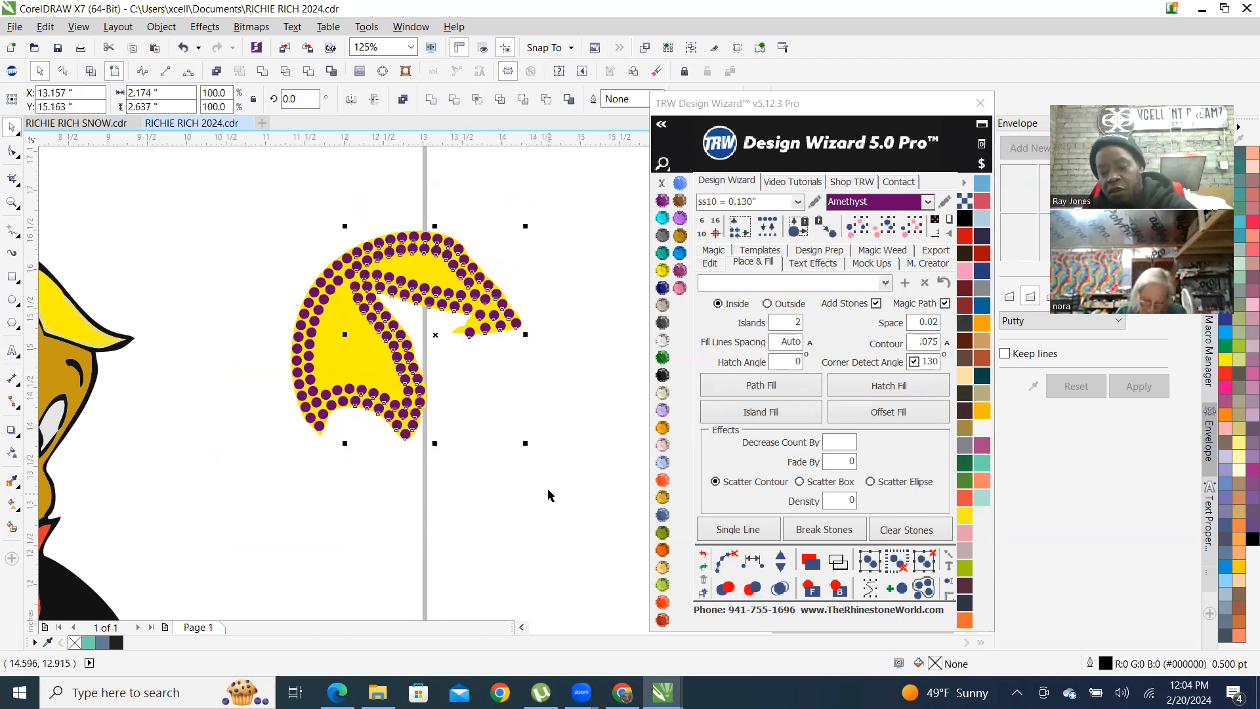
{"action": "key", "text": "Delete"}
{"action": "left_click_drag", "start_coordinate": [252, 211], "coordinate": [377, 471]}
{"action": "key", "text": "Delete"}
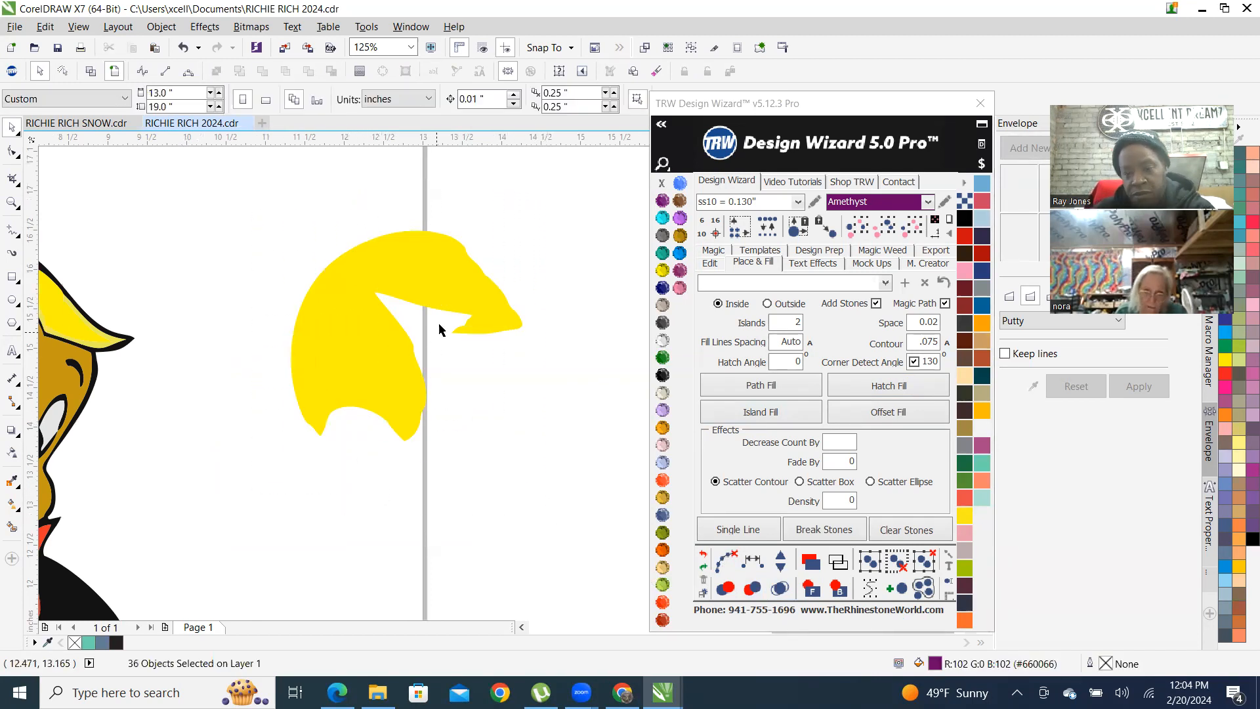
Repeat the Island Fill on the bare hair copy with Islands at 2, with paths cleared and overlapping stones merged
{"action": "left_click", "coordinate": [439, 330]}
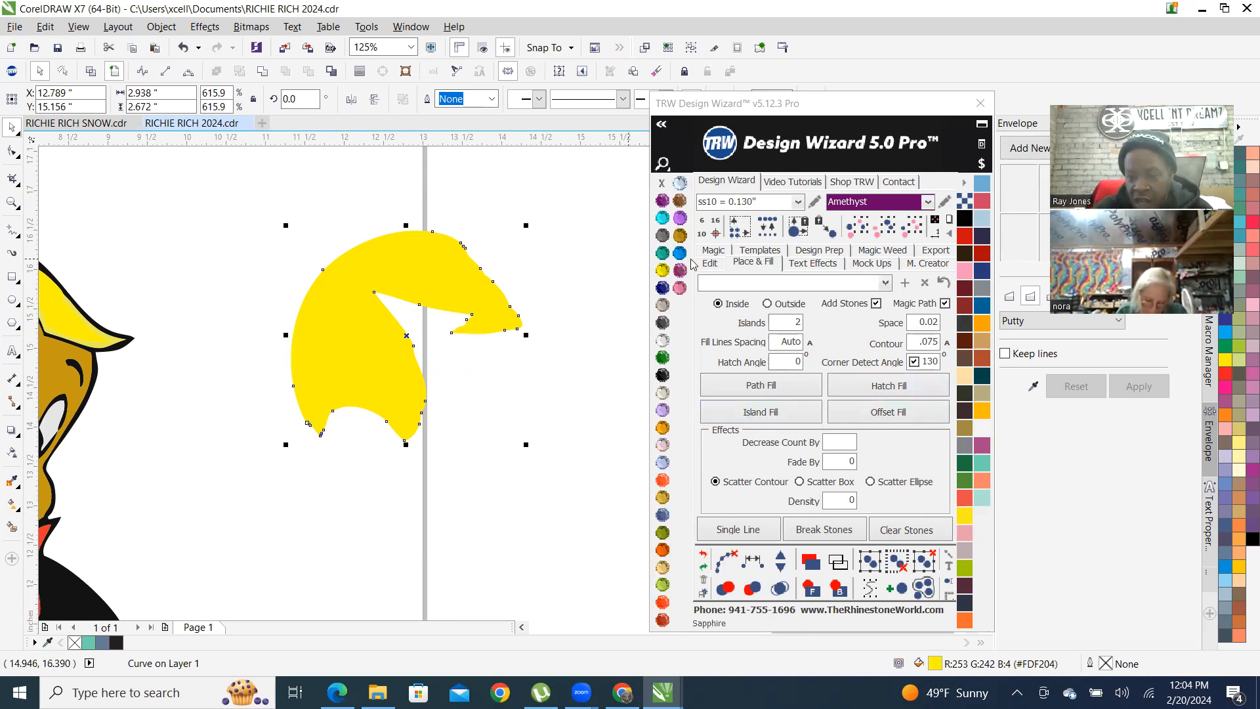
{"action": "left_click", "coordinate": [767, 418]}
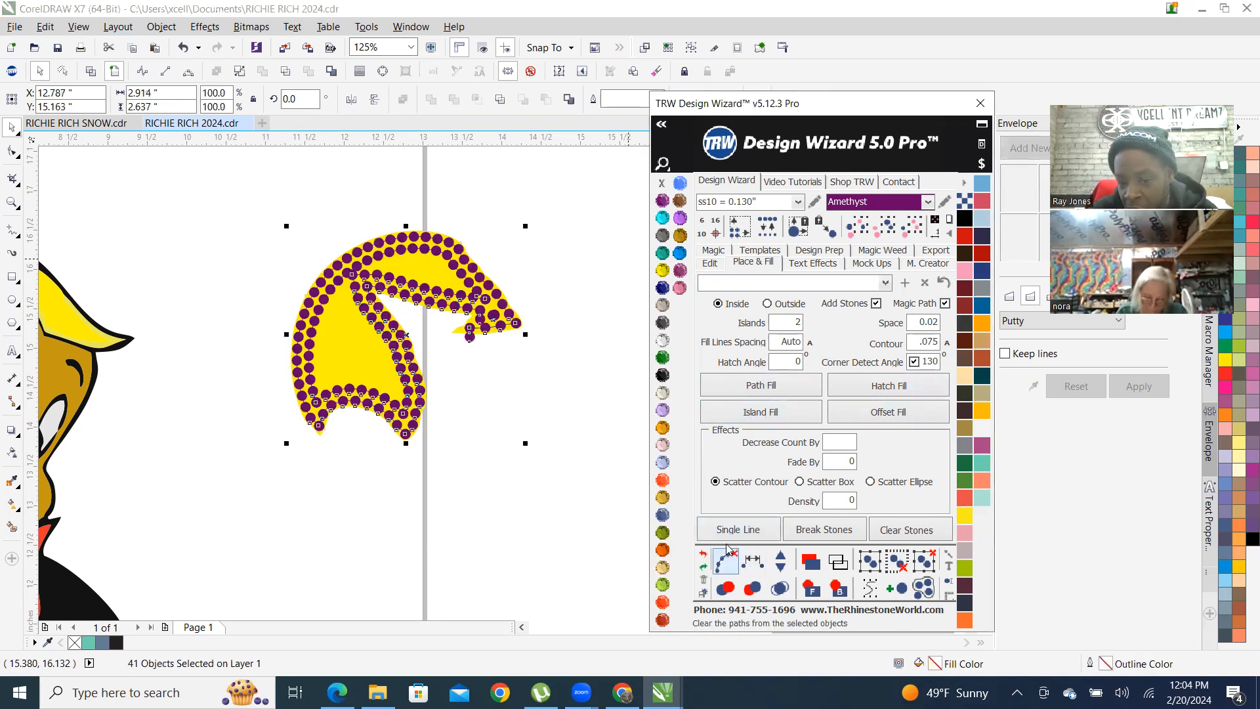
{"action": "left_click", "coordinate": [787, 592]}
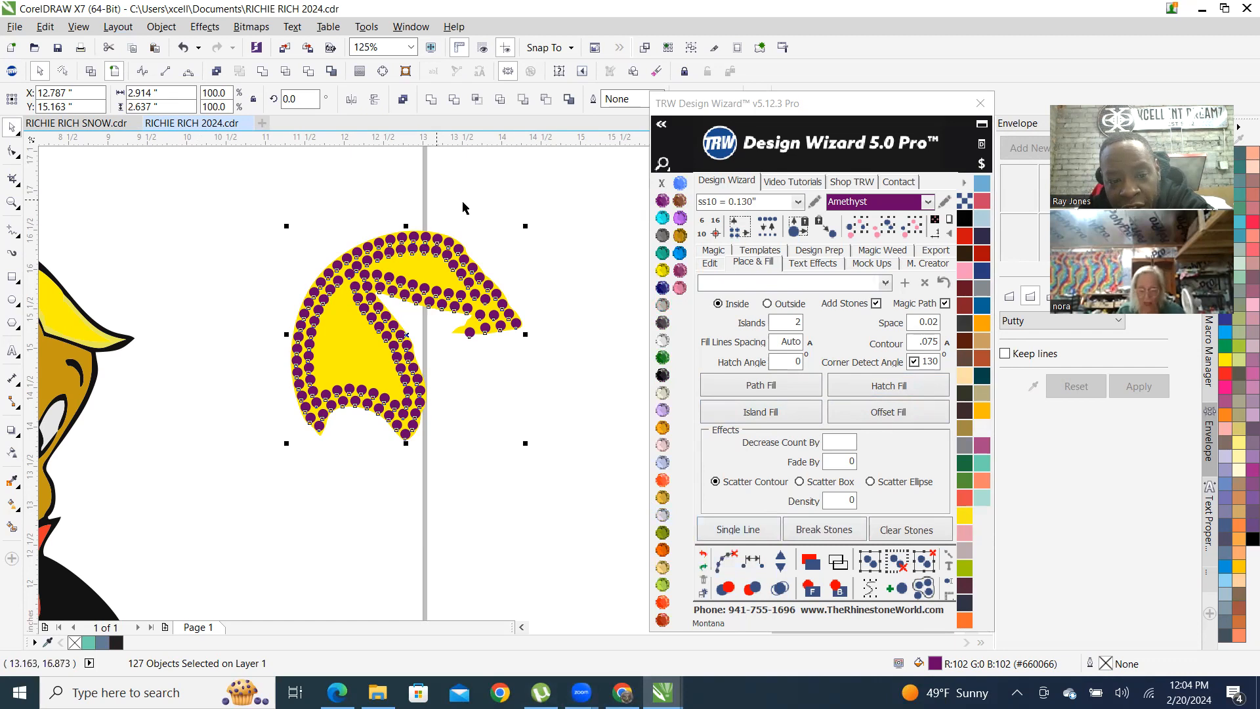
Remove the repeated fill's stones from the upper and lower parts of the hair copy
{"action": "left_click_drag", "start_coordinate": [185, 187], "coordinate": [538, 353]}
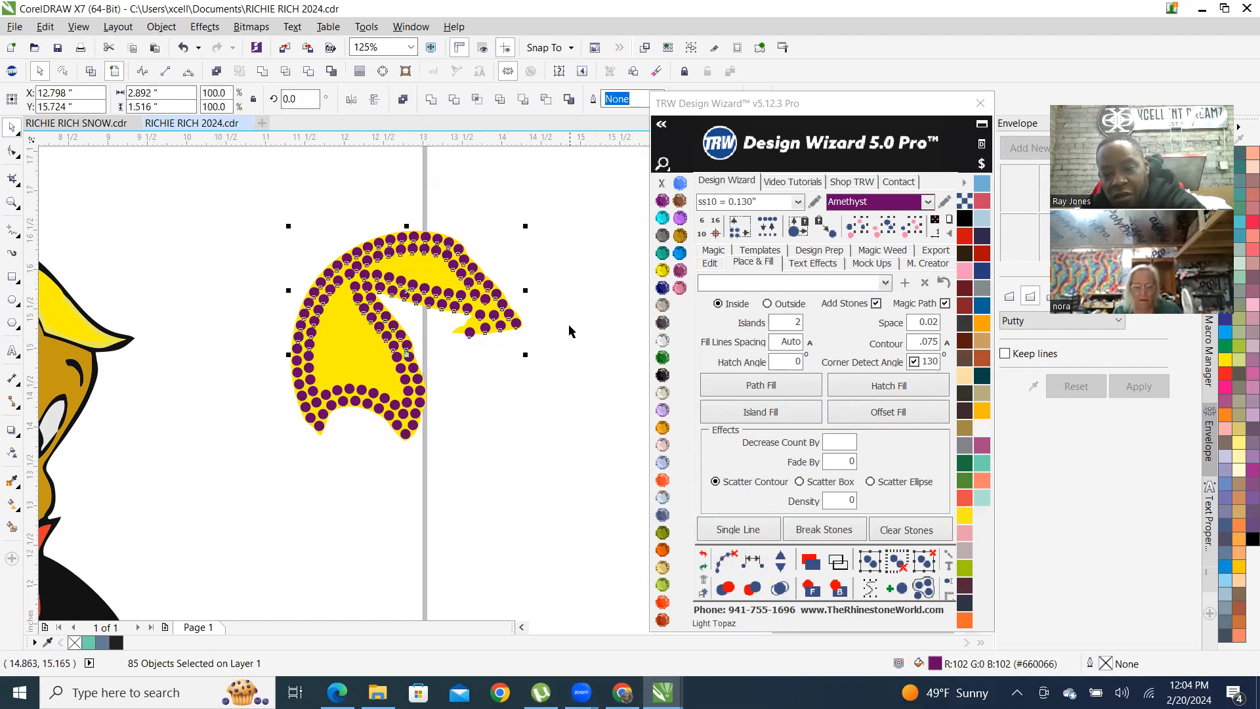
{"action": "key", "text": "Delete"}
{"action": "left_click_drag", "start_coordinate": [236, 337], "coordinate": [499, 518]}
{"action": "key", "text": "Delete"}
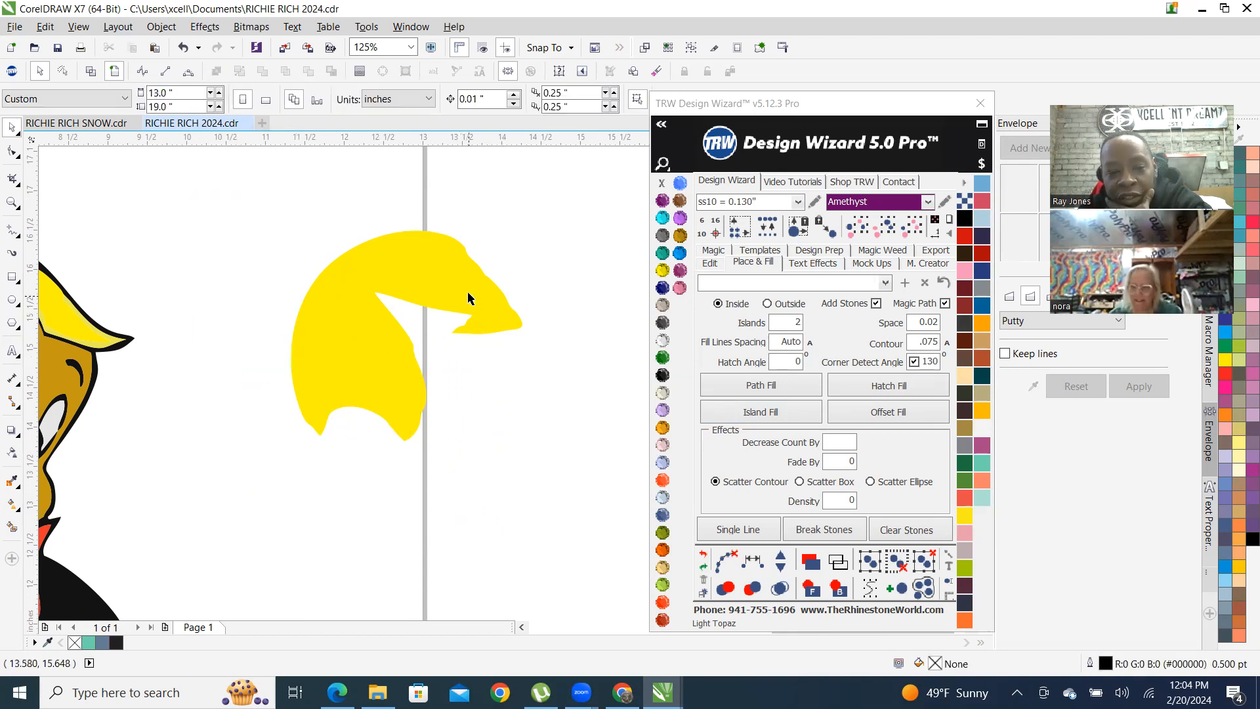
Island Fill the hair copy right of the figure with Islands at 2, clear its paths and merge overlapping stones
{"action": "left_click", "coordinate": [462, 300]}
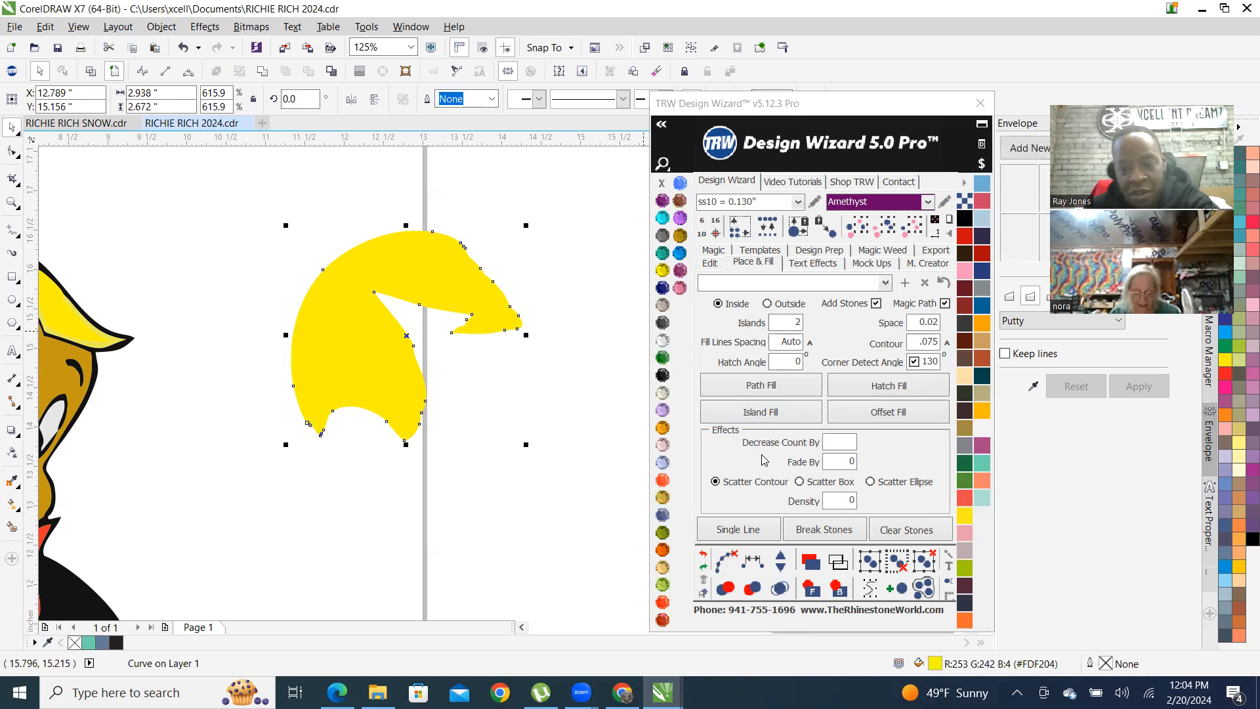
{"action": "left_click", "coordinate": [771, 413]}
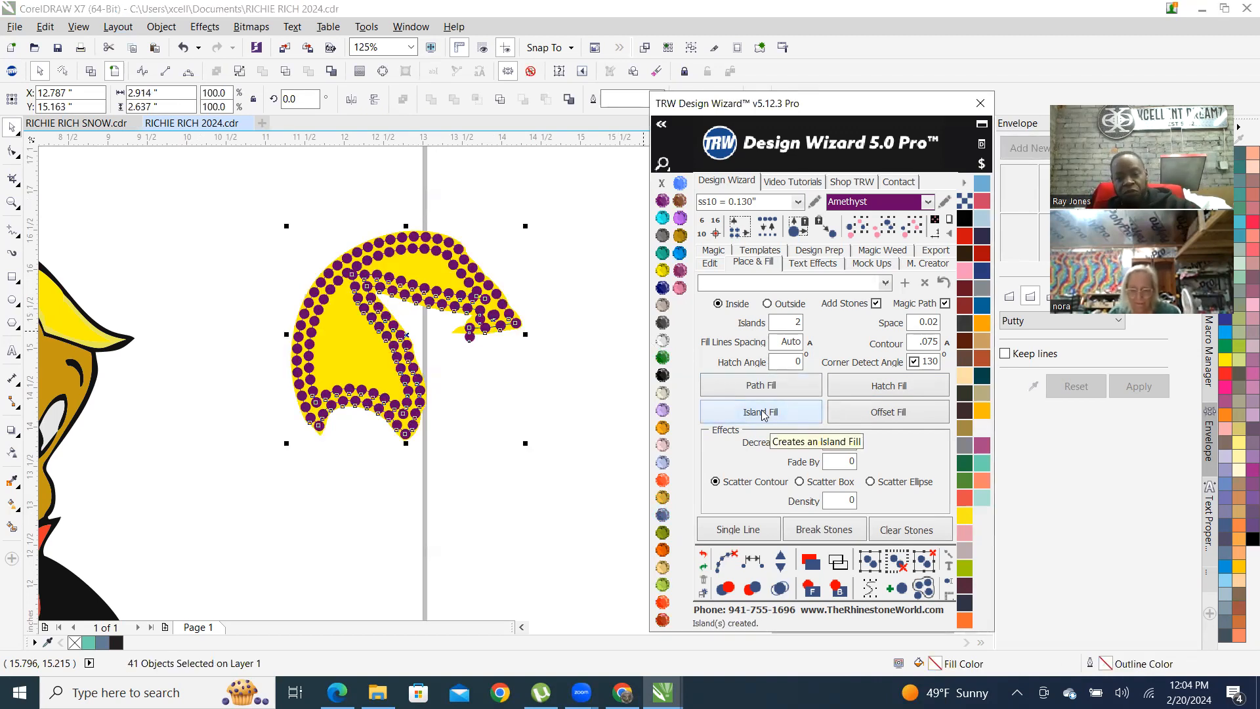
{"action": "left_click", "coordinate": [723, 561]}
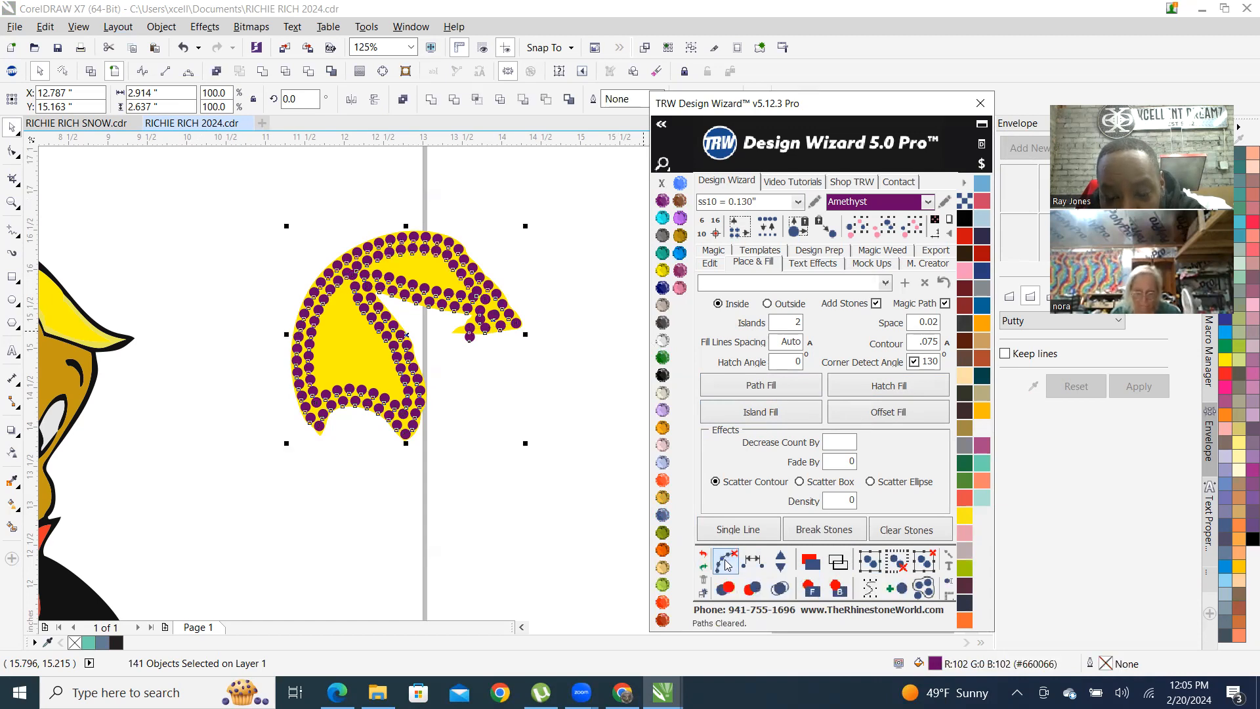
{"action": "left_click", "coordinate": [781, 589]}
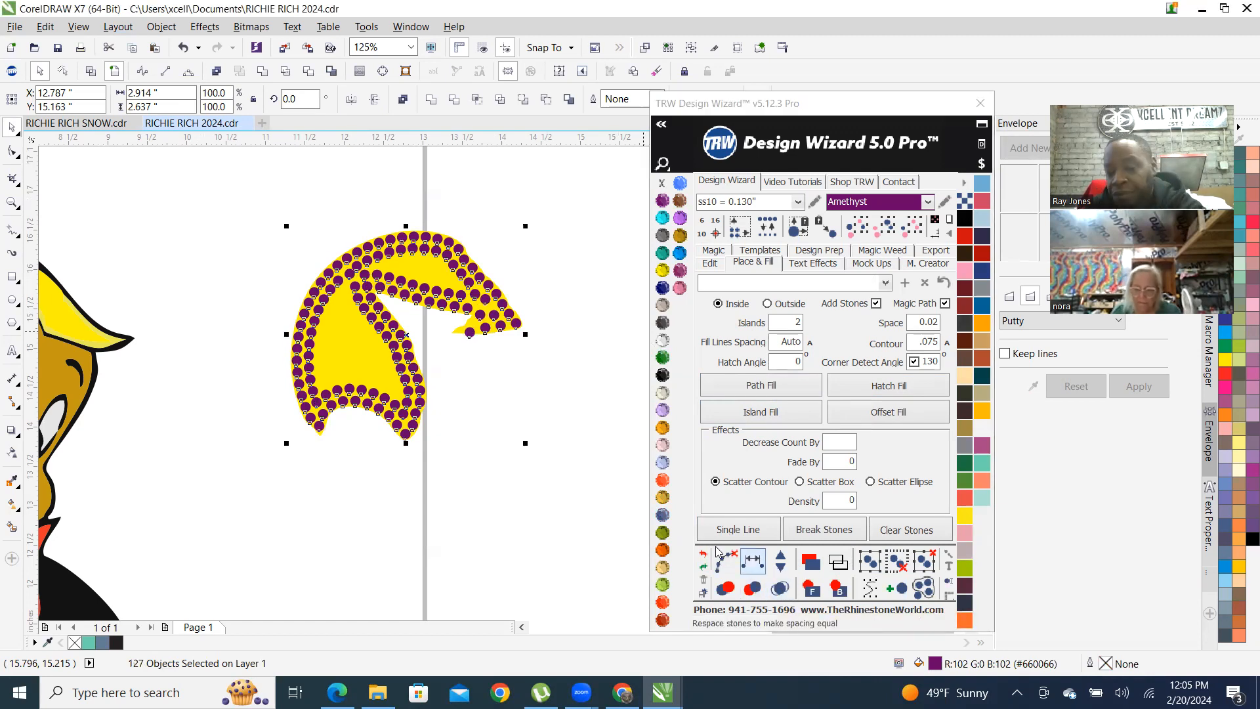
{"action": "left_click", "coordinate": [491, 424]}
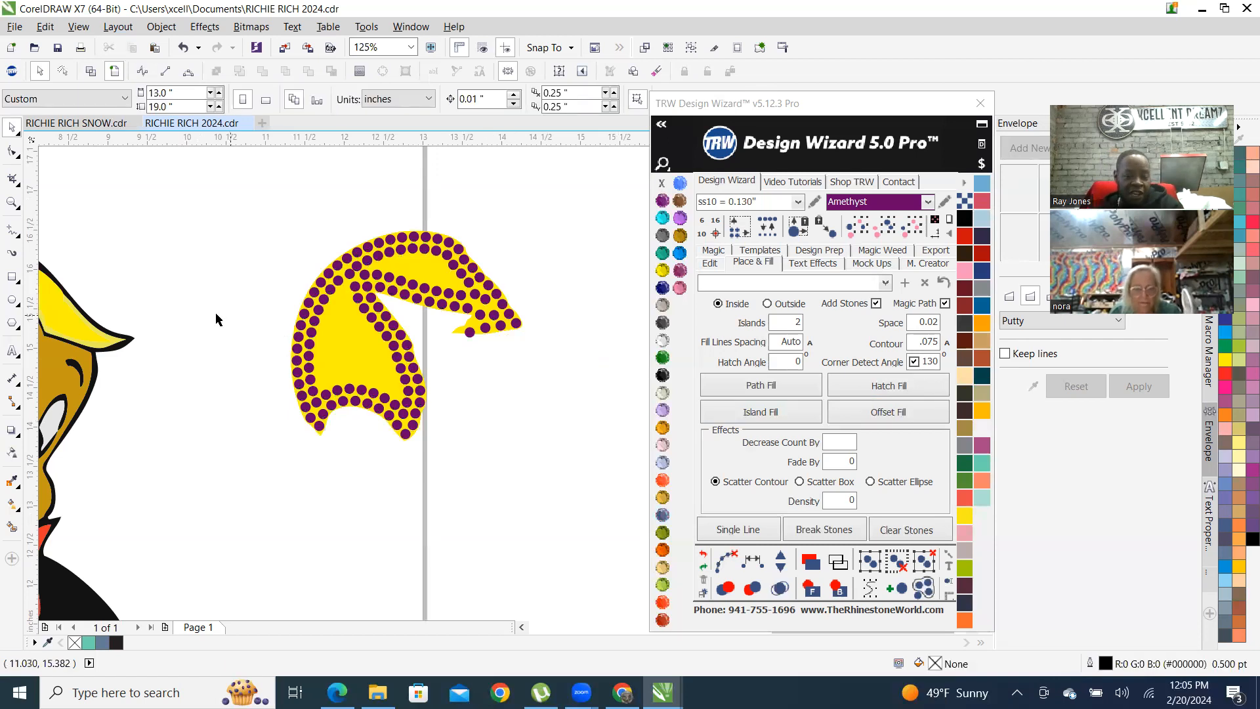
{"action": "scroll", "coordinate": [359, 321], "scroll_direction": "down", "scroll_amount": 2}
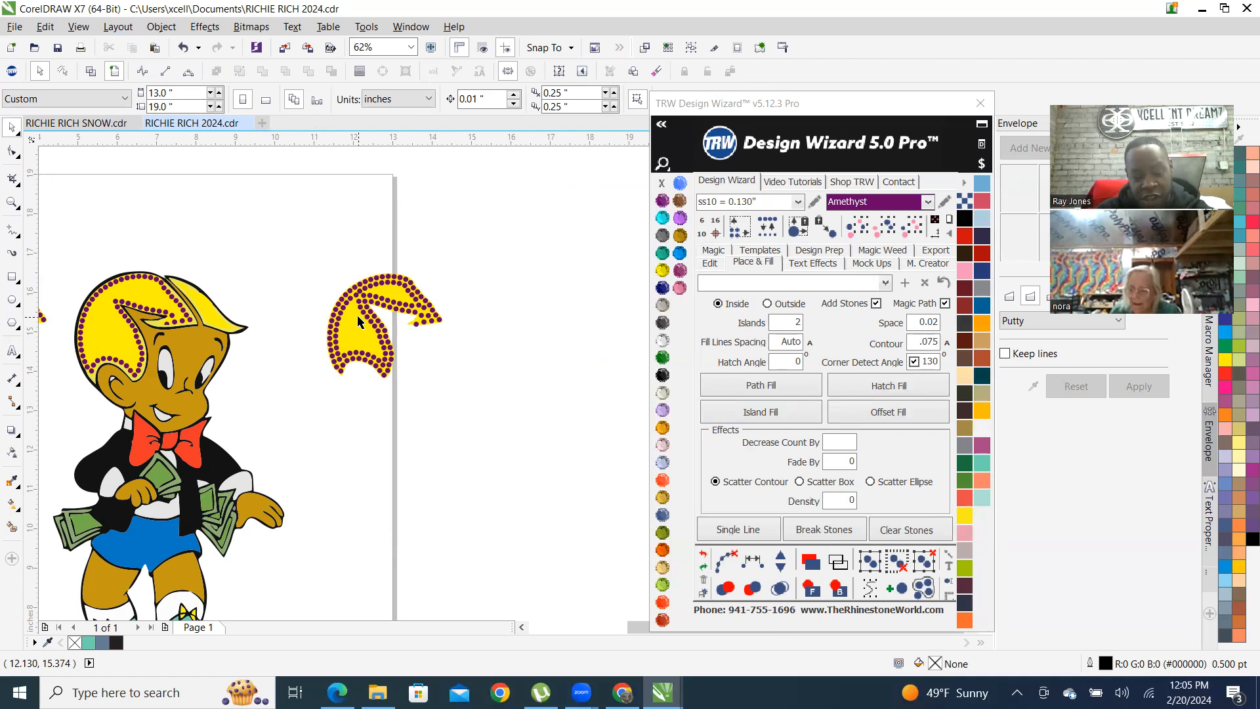
Place another yellow hair copy beyond the island-filled one at about X 17.06 inches and Hatch Fill it with the paths cleared
{"action": "scroll", "coordinate": [351, 309], "scroll_direction": "down", "scroll_amount": 1}
{"action": "scroll", "coordinate": [455, 326], "scroll_direction": "up", "scroll_amount": 1}
{"action": "left_click_drag", "start_coordinate": [274, 331], "coordinate": [441, 336]}
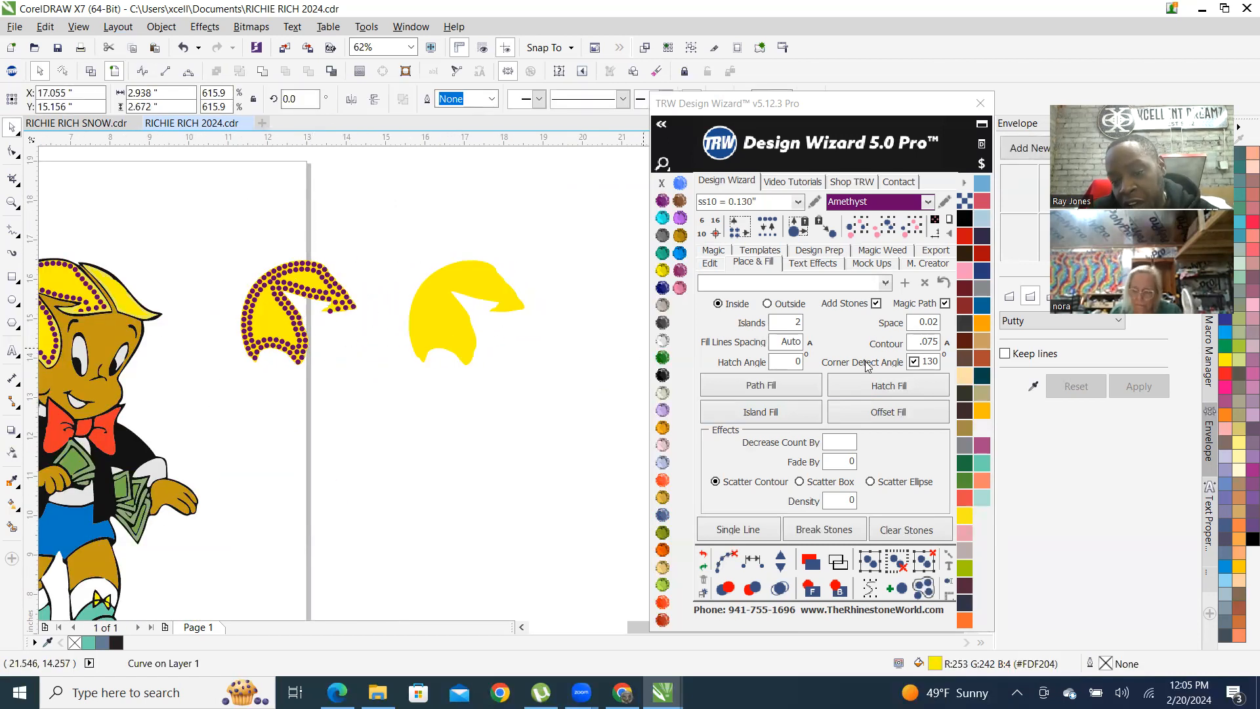
{"action": "left_click", "coordinate": [905, 389]}
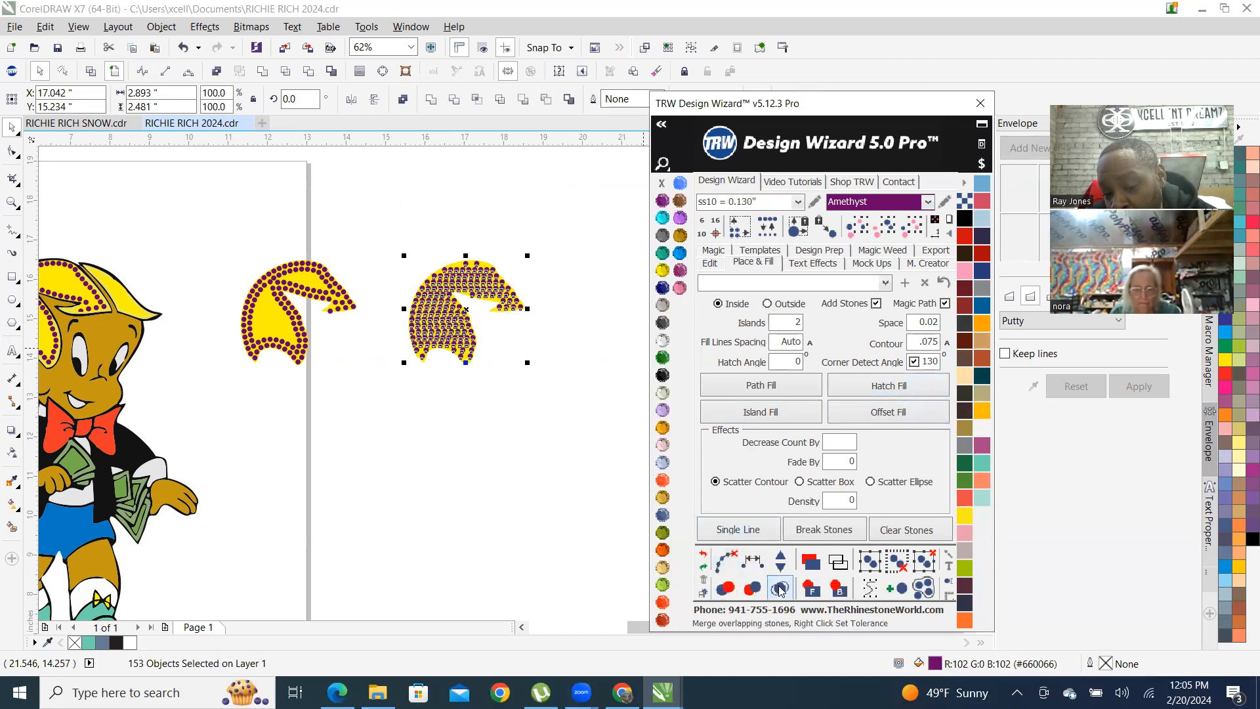
{"action": "left_click", "coordinate": [513, 450]}
Place a copy of the hair shape below the island-filled one at about X 12.79, Y 11.94 inches and Path Fill it
{"action": "left_click_drag", "start_coordinate": [279, 322], "coordinate": [299, 448]}
{"action": "right_click", "coordinate": [298, 449]}
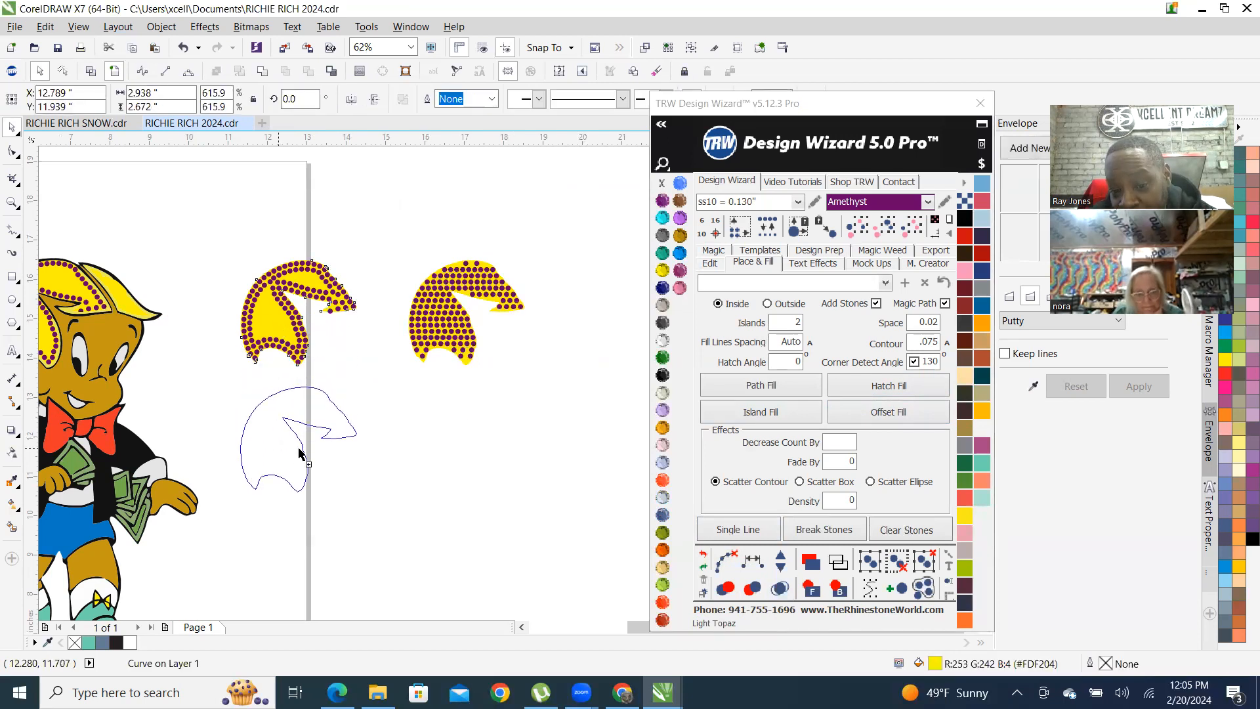
{"action": "left_click", "coordinate": [771, 388]}
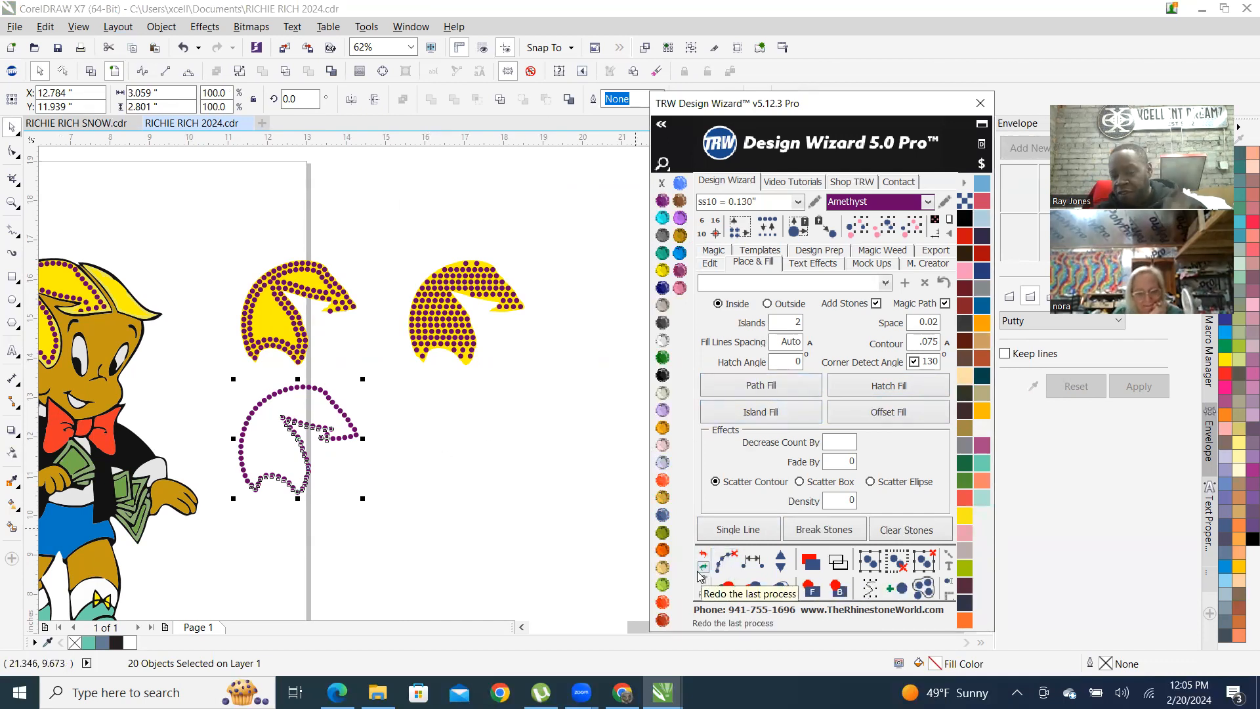
Clear the paths from the path-filled hair copy and merge its overlapping stones, then deselect it
{"action": "left_click", "coordinate": [725, 559]}
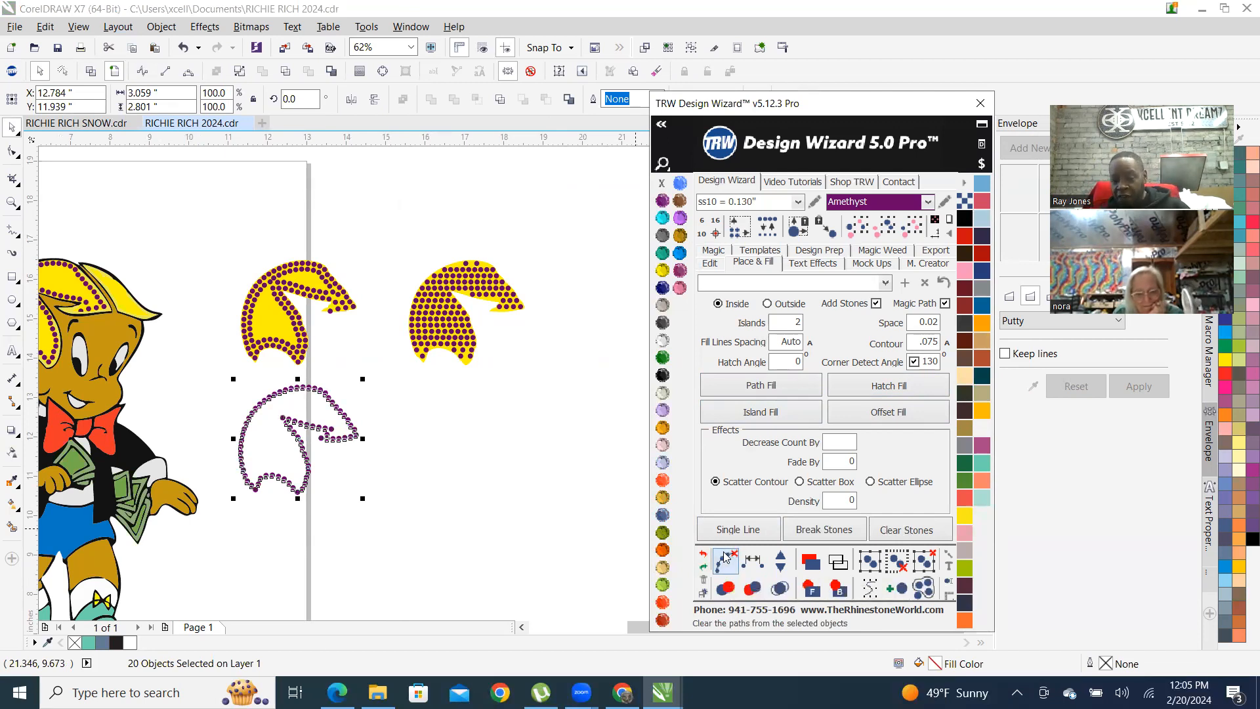
{"action": "left_click", "coordinate": [776, 589]}
{"action": "left_click", "coordinate": [441, 487]}
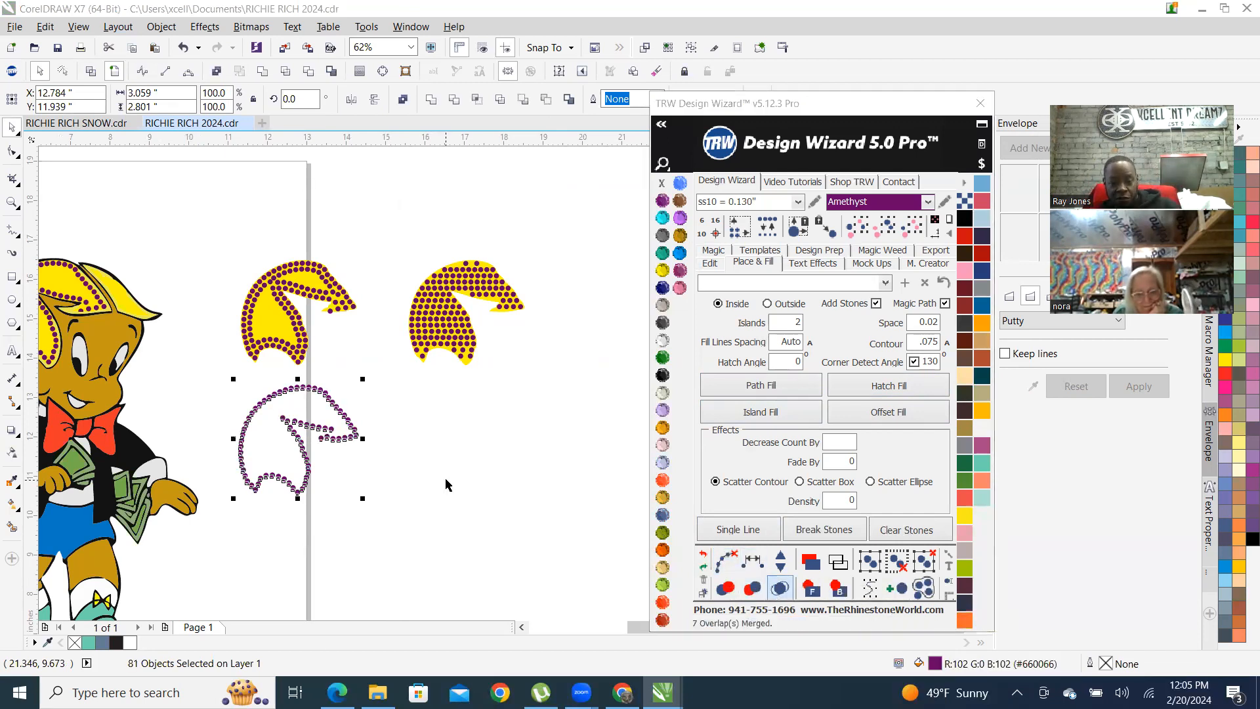
Place a copy of the hair shape below the hatch-filled one at about X 17.16, Y 11.94 inches and Offset Fill it
{"action": "left_click_drag", "start_coordinate": [270, 323], "coordinate": [442, 450]}
{"action": "right_click", "coordinate": [442, 450]}
{"action": "left_click", "coordinate": [887, 412]}
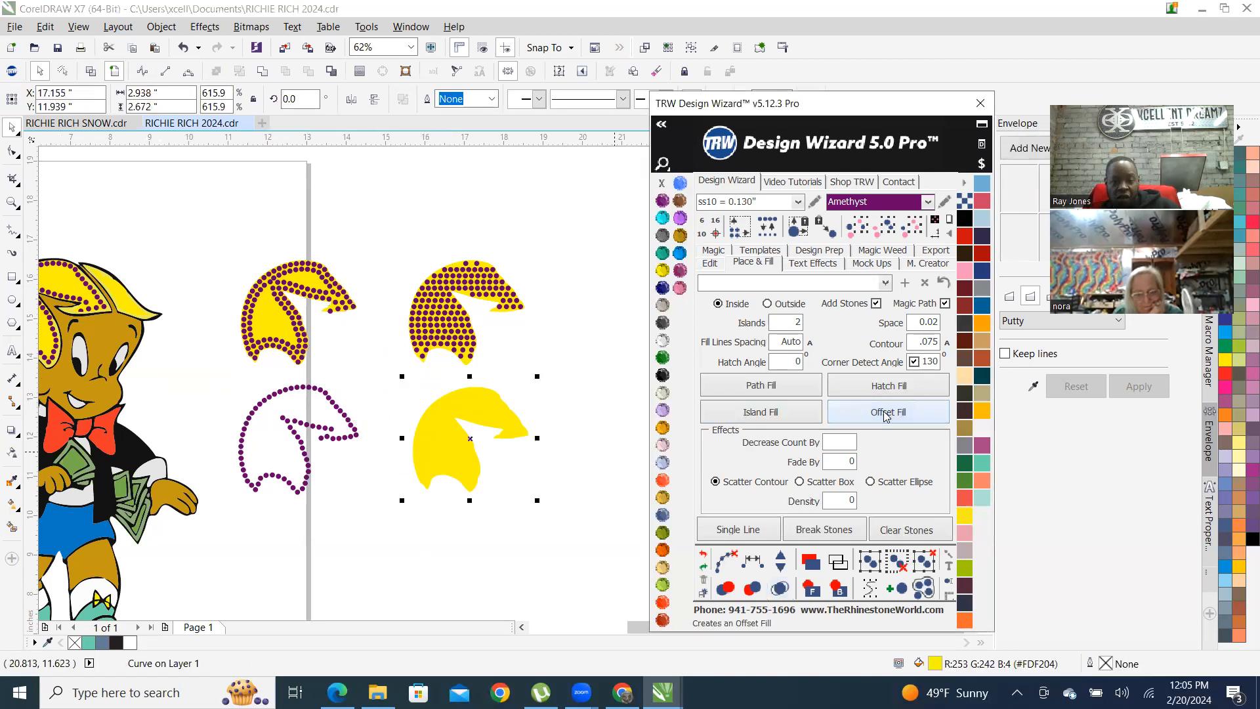
Clear the paths from the offset-filled hair copy and merge its overlapping stones
{"action": "left_click", "coordinate": [727, 561]}
{"action": "left_click", "coordinate": [779, 588]}
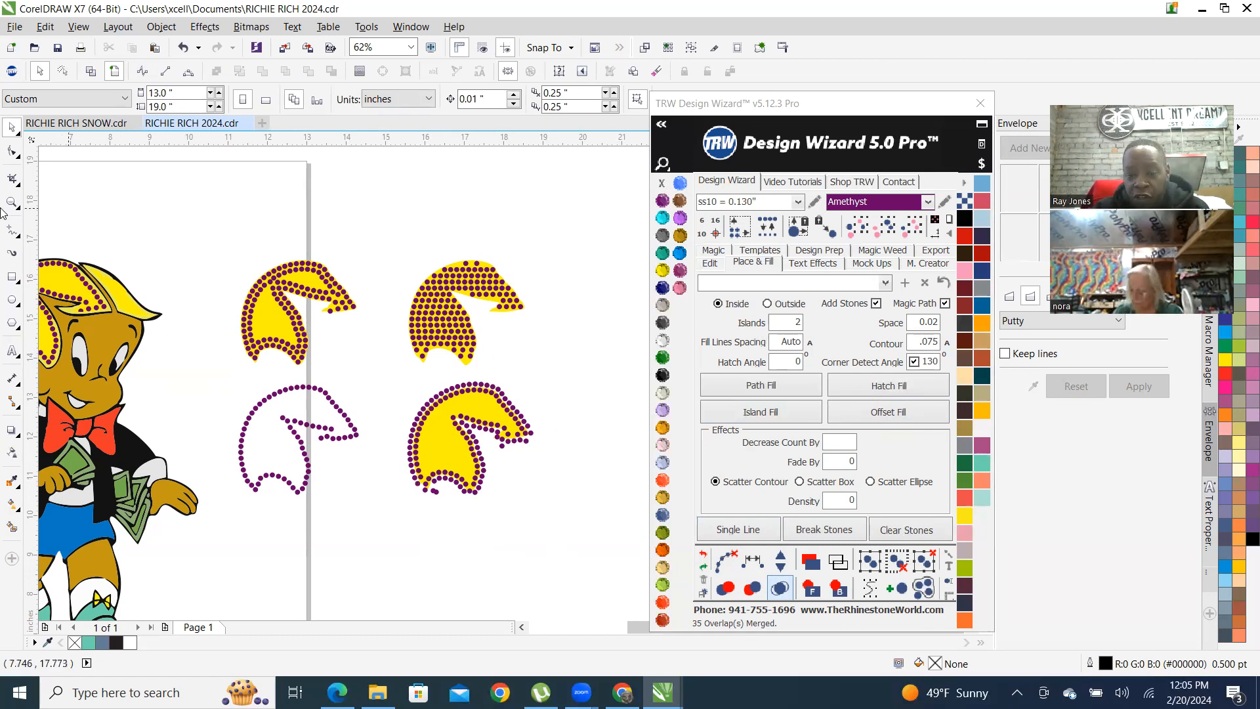
Examine the path-filled hair outline and compare it with the island, hatch and offset fills on the other copies
{"action": "scroll", "coordinate": [374, 385], "scroll_direction": "up", "scroll_amount": 1}
{"action": "scroll", "coordinate": [391, 380], "scroll_direction": "down", "scroll_amount": 1}
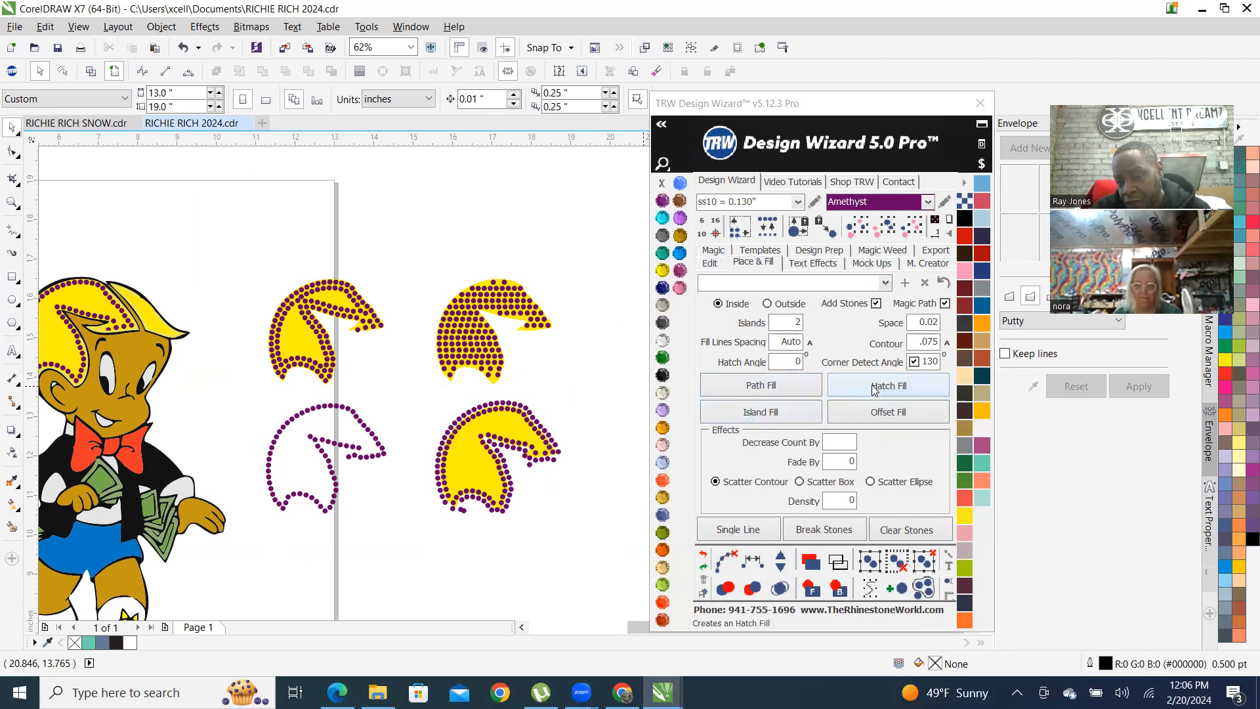
{"action": "scroll", "coordinate": [289, 463], "scroll_direction": "up", "scroll_amount": 2}
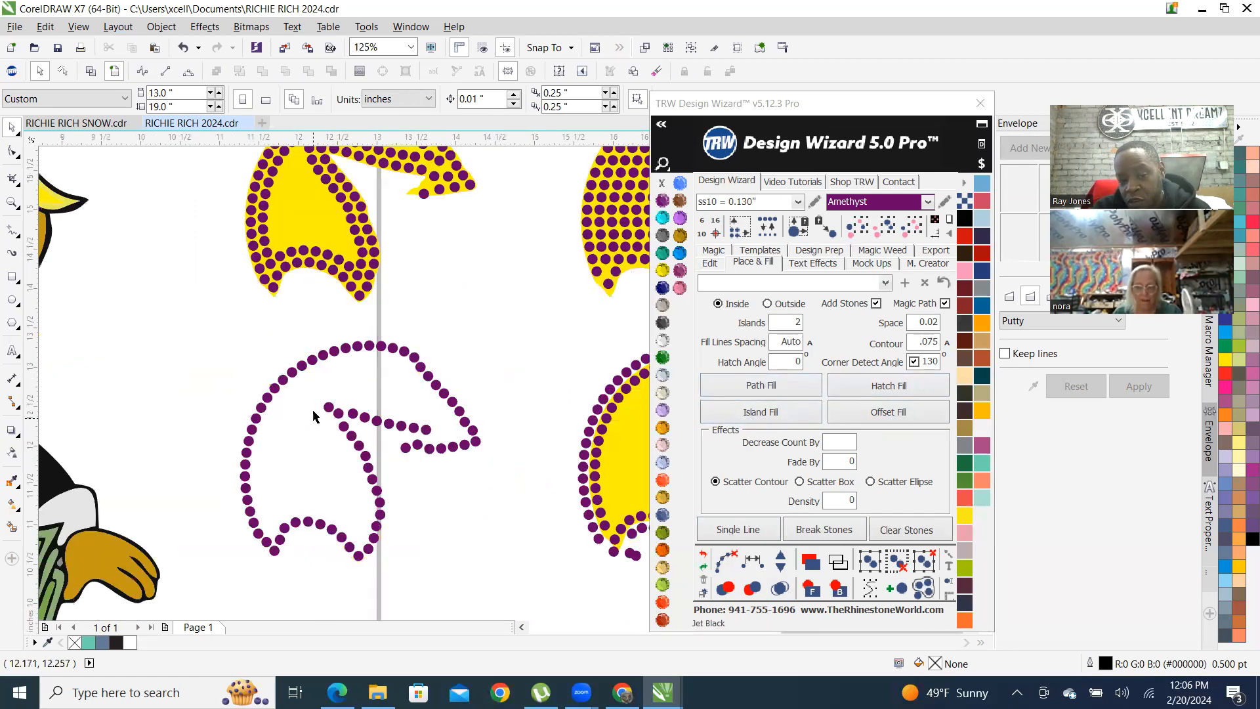
{"action": "scroll", "coordinate": [362, 384], "scroll_direction": "down", "scroll_amount": 1}
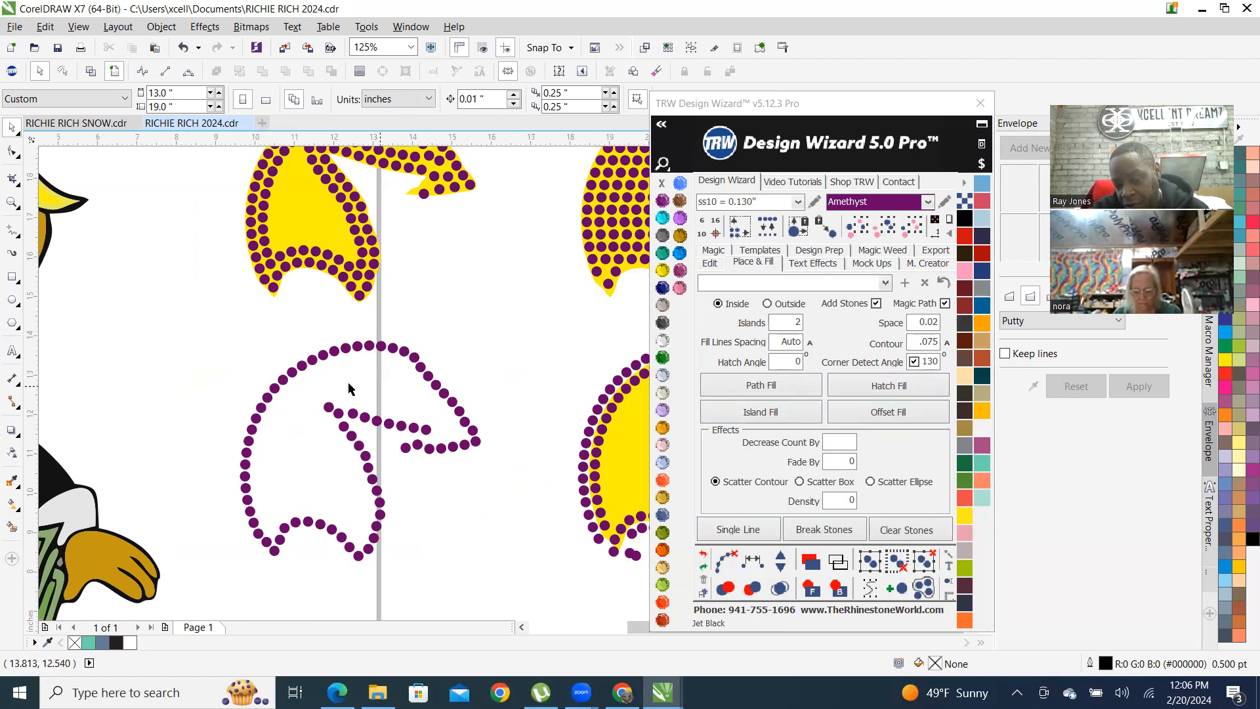
{"action": "scroll", "coordinate": [349, 387], "scroll_direction": "down", "scroll_amount": 1}
{"action": "scroll", "coordinate": [284, 441], "scroll_direction": "down", "scroll_amount": 1}
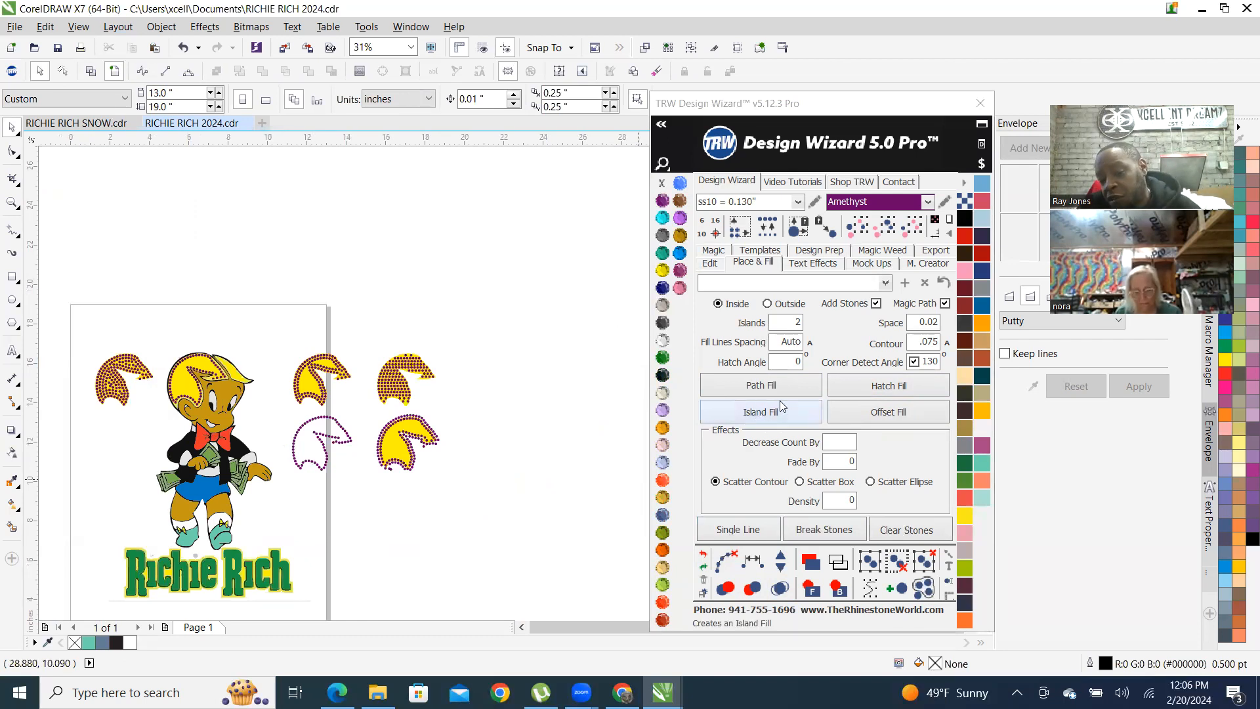
Delete the stone-only hair outline and all stones from the lower yellow hair copy beside the page
{"action": "scroll", "coordinate": [404, 386], "scroll_direction": "up", "scroll_amount": 2}
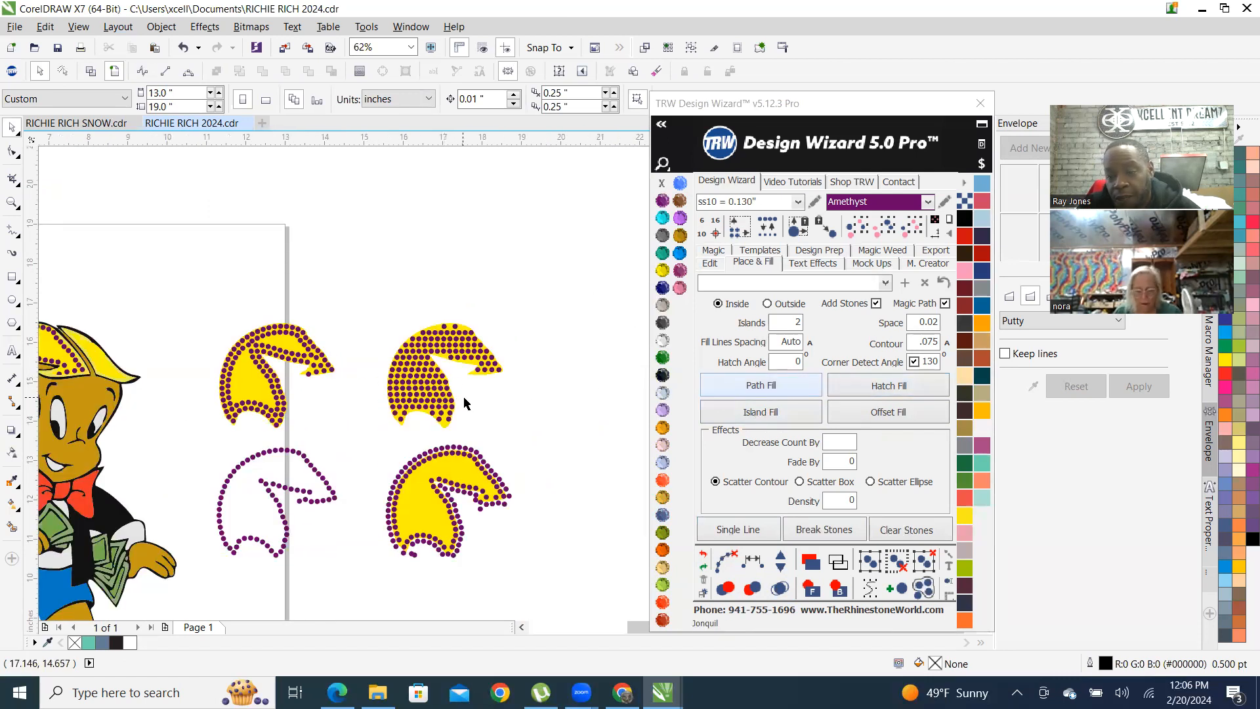
{"action": "scroll", "coordinate": [465, 402], "scroll_direction": "down", "scroll_amount": 1}
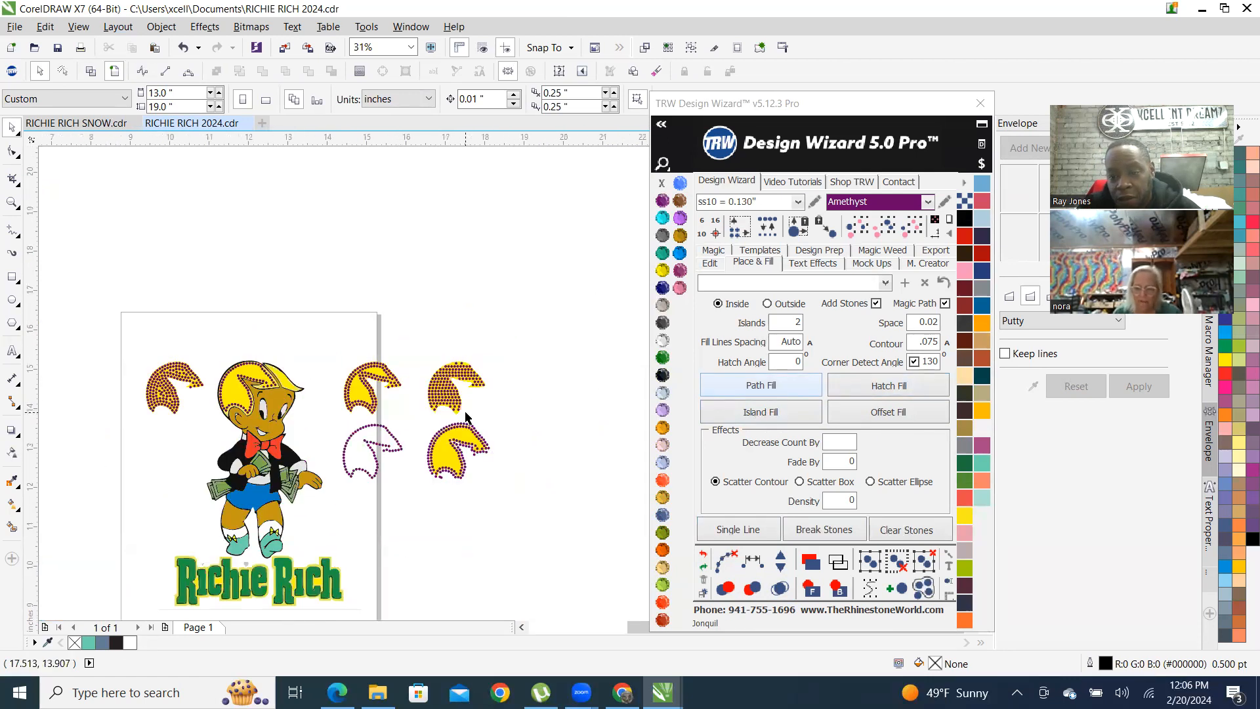
{"action": "scroll", "coordinate": [466, 410], "scroll_direction": "up", "scroll_amount": 1}
{"action": "left_click_drag", "start_coordinate": [195, 438], "coordinate": [376, 599]}
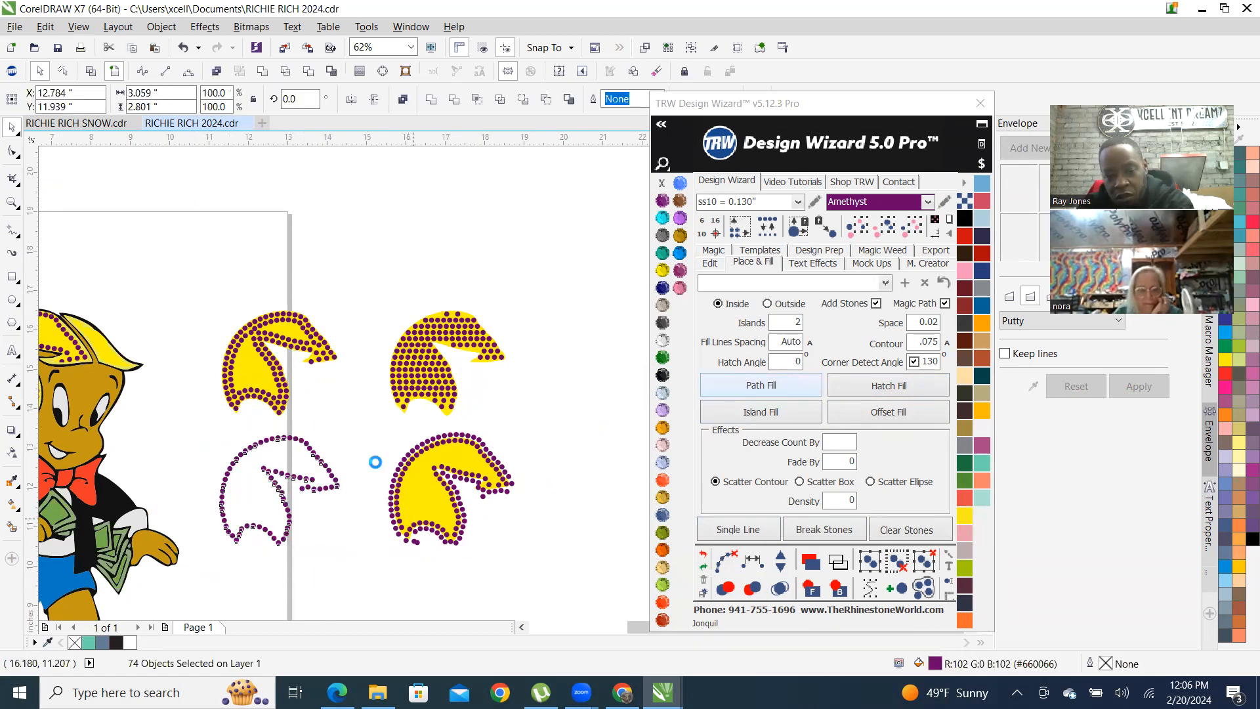
{"action": "key", "text": "Delete"}
{"action": "left_click_drag", "start_coordinate": [354, 482], "coordinate": [521, 581]}
{"action": "key", "text": "Delete"}
{"action": "mouse_move", "coordinate": [363, 424]}
{"action": "left_mouse_down"}
{"action": "mouse_move", "coordinate": [468, 497]}
{"action": "mouse_move", "coordinate": [526, 516]}
{"action": "left_mouse_up"}
{"action": "key", "text": "Delete"}
Delete all hatch-fill stones from the upper yellow hair copy farthest from the page
{"action": "left_click_drag", "start_coordinate": [361, 276], "coordinate": [548, 387]}
{"action": "key", "text": "Delete"}
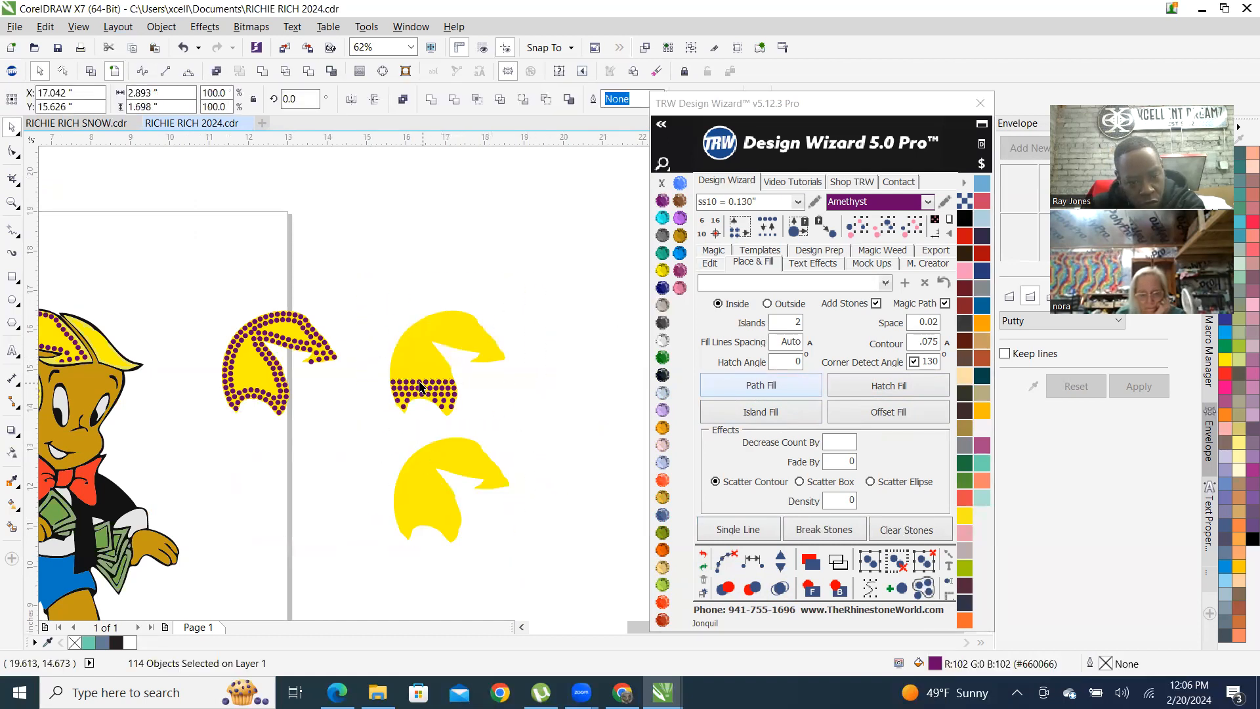
{"action": "left_click_drag", "start_coordinate": [376, 365], "coordinate": [519, 456]}
{"action": "key", "text": "Delete"}
Delete the stones from the yellow hair copy at the page edge and move the bare shape above the other two copies
{"action": "left_click_drag", "start_coordinate": [176, 288], "coordinate": [367, 388]}
{"action": "key", "text": "Delete"}
{"action": "left_click_drag", "start_coordinate": [203, 363], "coordinate": [310, 473]}
{"action": "key", "text": "Delete"}
{"action": "left_click_drag", "start_coordinate": [293, 346], "coordinate": [473, 201]}
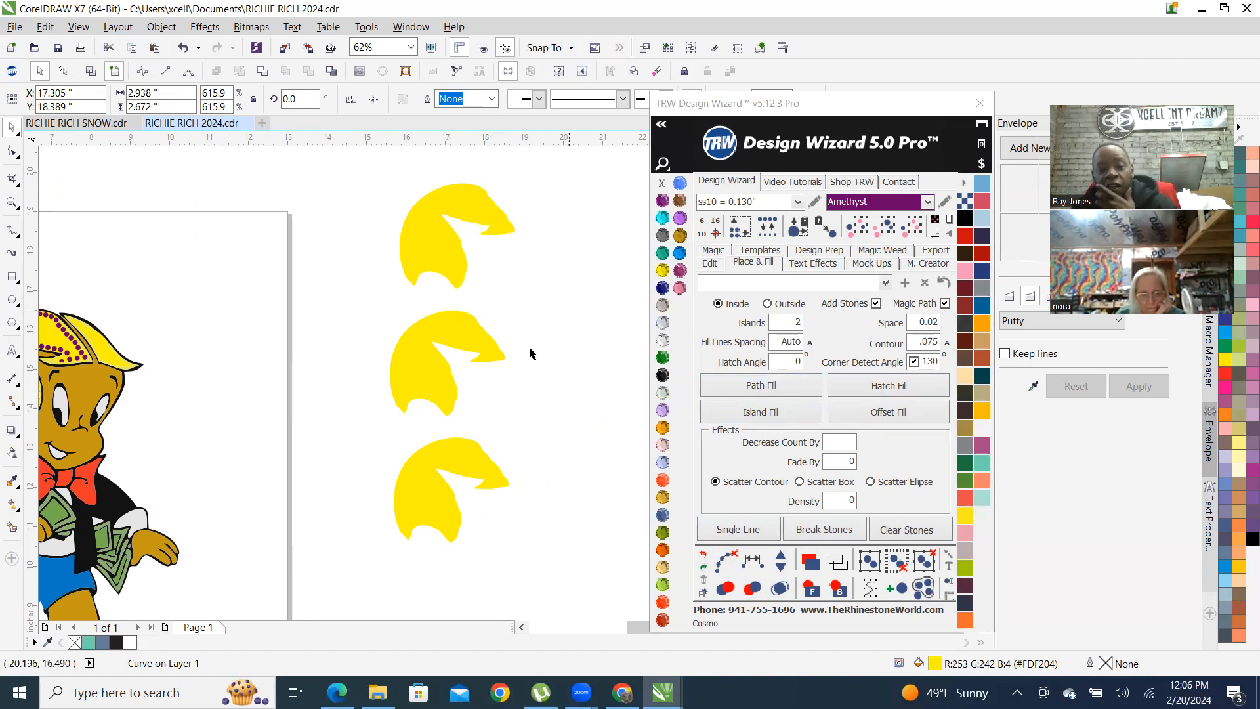
Enlarge the uppermost yellow hair copy to about 6.07 by 5.52 inches
{"action": "scroll", "coordinate": [426, 200], "scroll_direction": "up", "scroll_amount": 3}
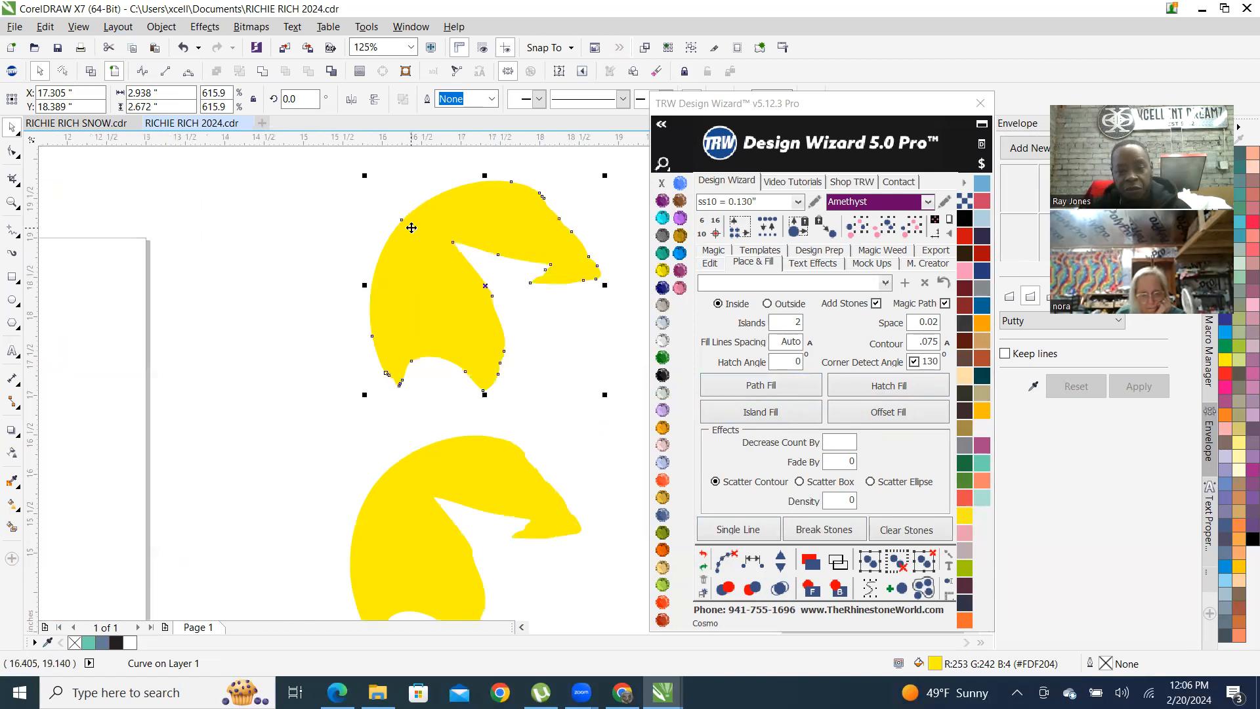
{"action": "left_click", "coordinate": [580, 420]}
{"action": "scroll", "coordinate": [533, 228], "scroll_direction": "down", "scroll_amount": 3}
{"action": "scroll", "coordinate": [372, 273], "scroll_direction": "up", "scroll_amount": 3}
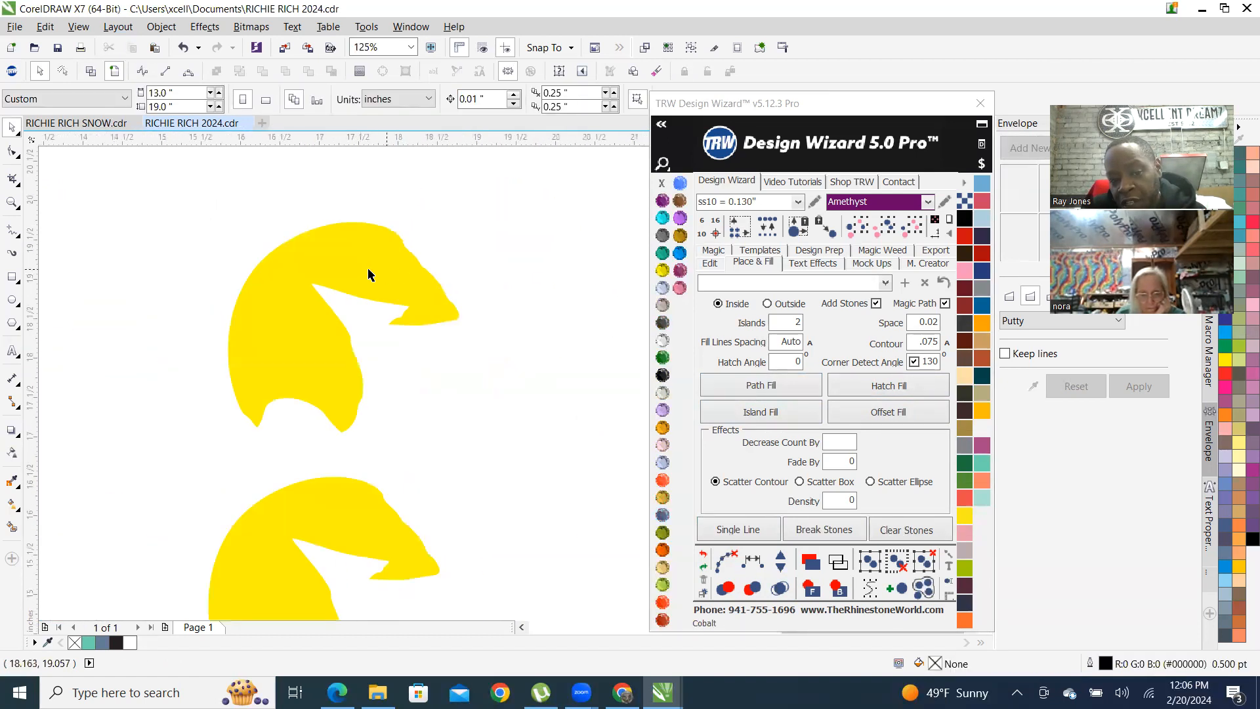
{"action": "scroll", "coordinate": [389, 311], "scroll_direction": "down", "scroll_amount": 4}
{"action": "left_click", "coordinate": [389, 300]}
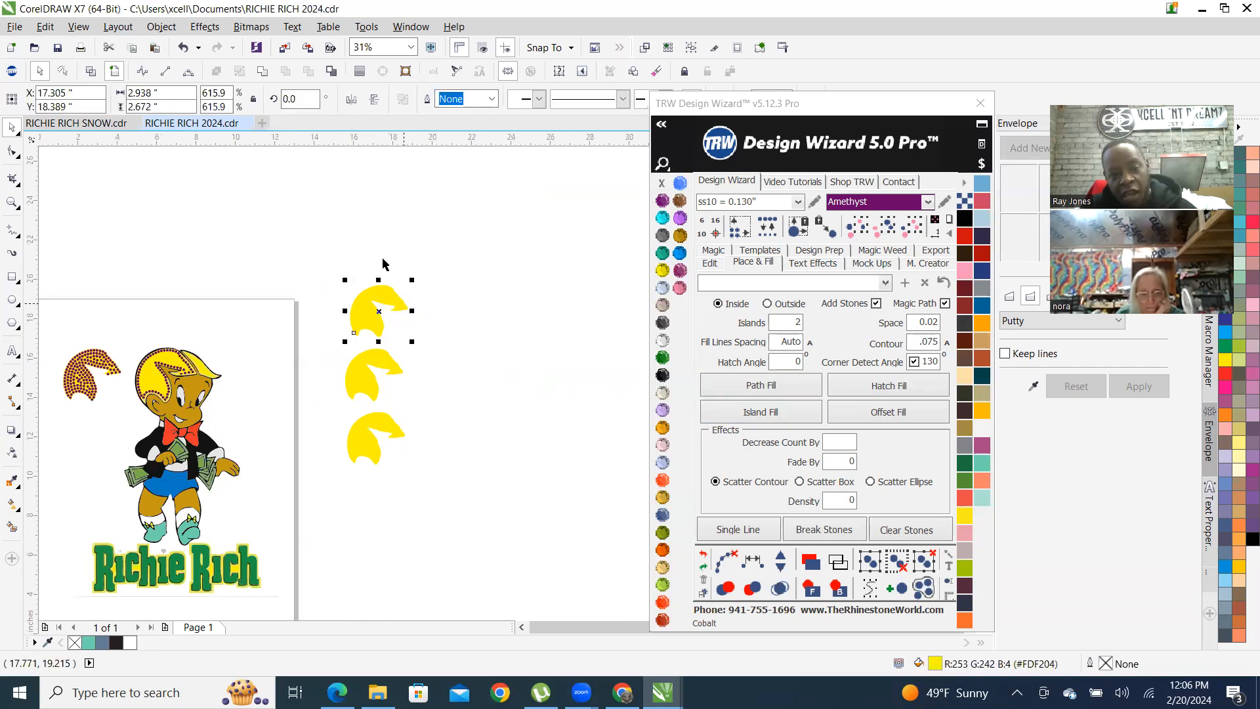
{"action": "left_click_drag", "start_coordinate": [415, 281], "coordinate": [403, 210]}
Island-fill the enlarged hair shape with ss10 Amethyst stones, using 1 island
{"action": "scroll", "coordinate": [394, 214], "scroll_direction": "up", "scroll_amount": 2}
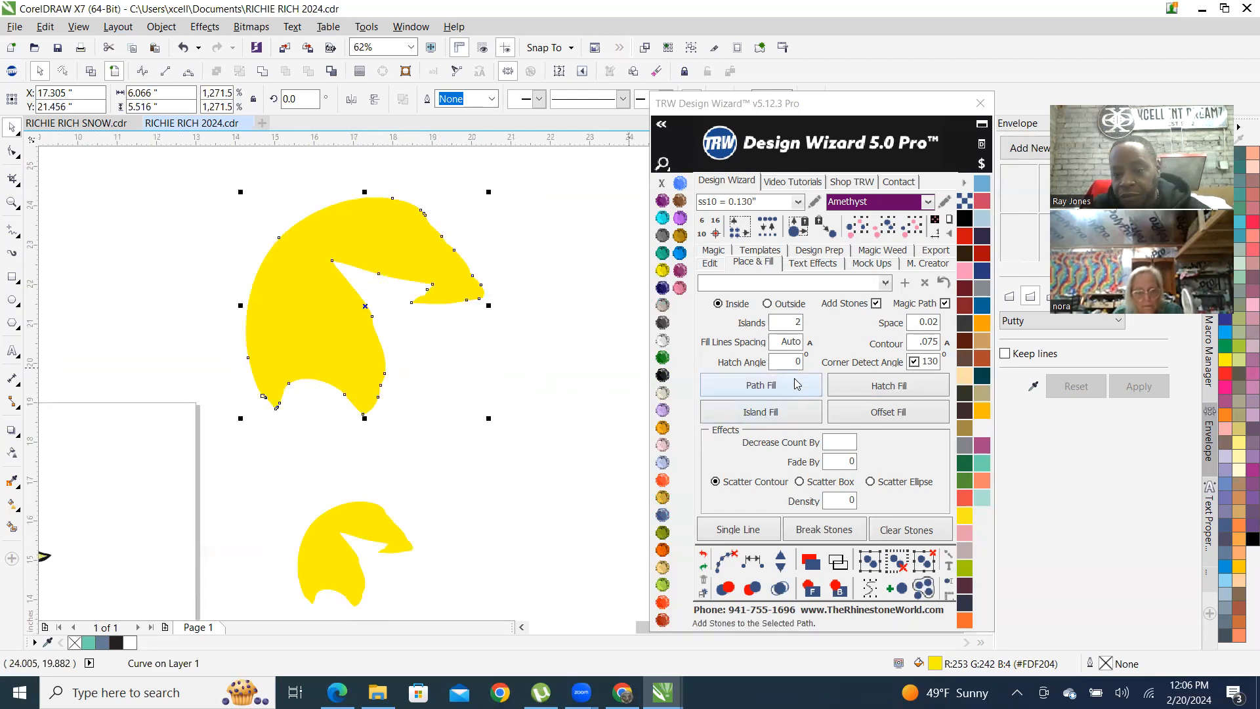
{"action": "double_click", "coordinate": [785, 326]}
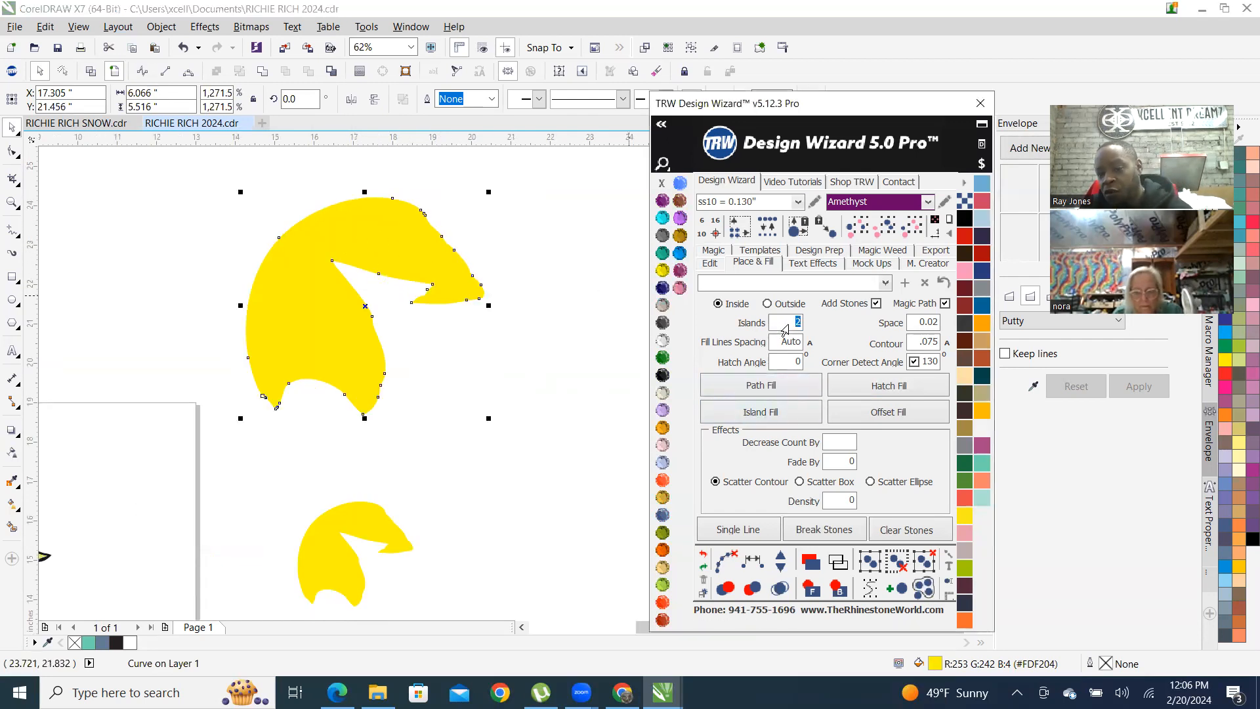
{"action": "type", "text": "1"}
{"action": "left_click", "coordinate": [775, 422]}
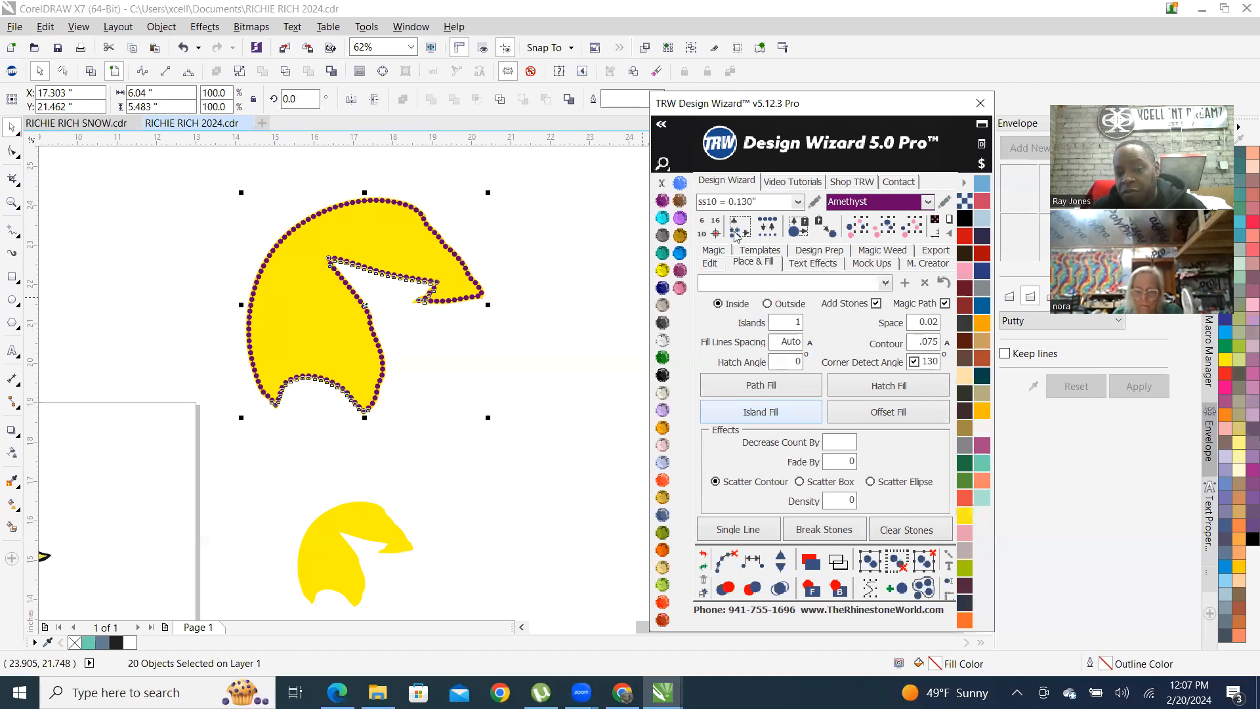
Merge the overlapping stones in the island fill and inspect the outline
{"action": "left_click", "coordinate": [781, 589]}
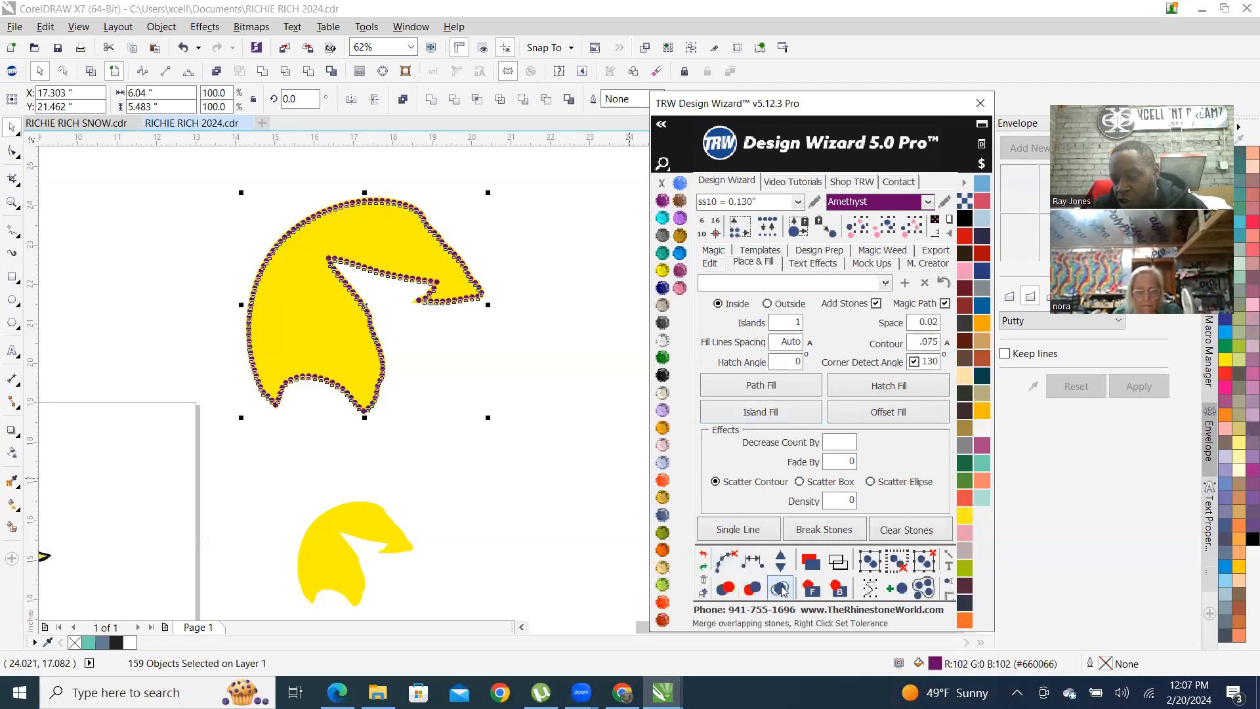
{"action": "left_click", "coordinate": [738, 529]}
{"action": "scroll", "coordinate": [372, 227], "scroll_direction": "up", "scroll_amount": 2}
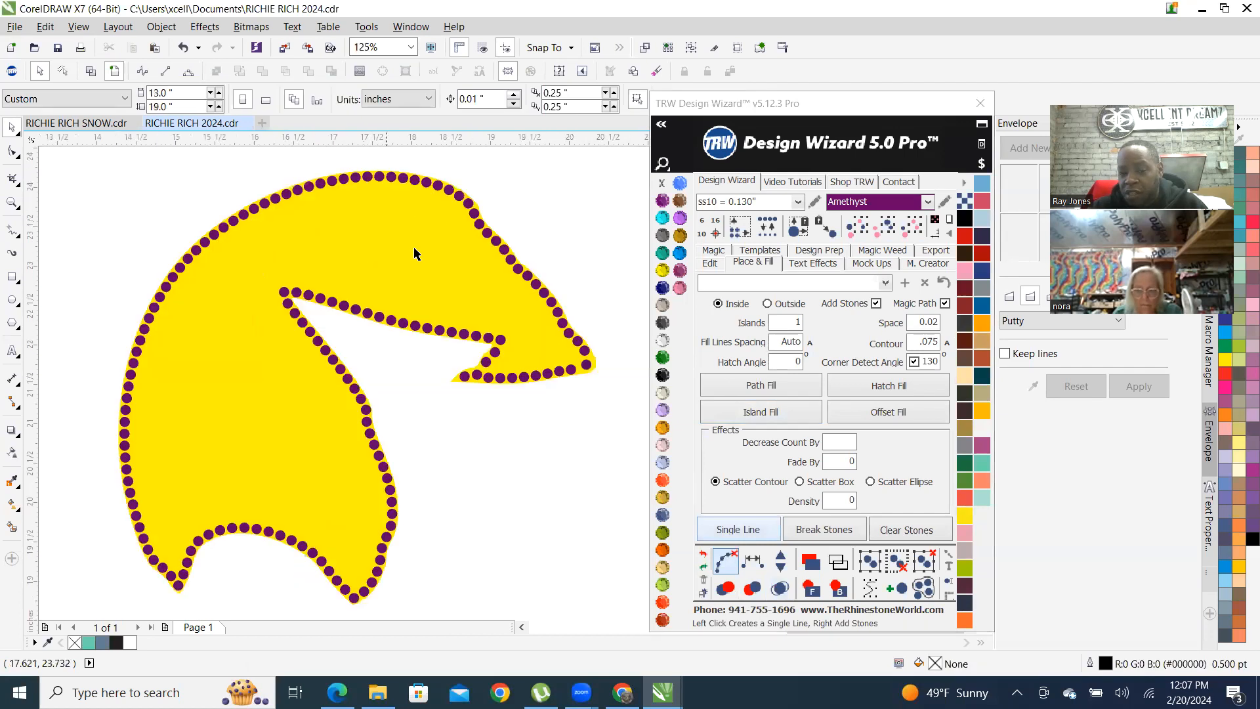
{"action": "scroll", "coordinate": [414, 247], "scroll_direction": "down", "scroll_amount": 2}
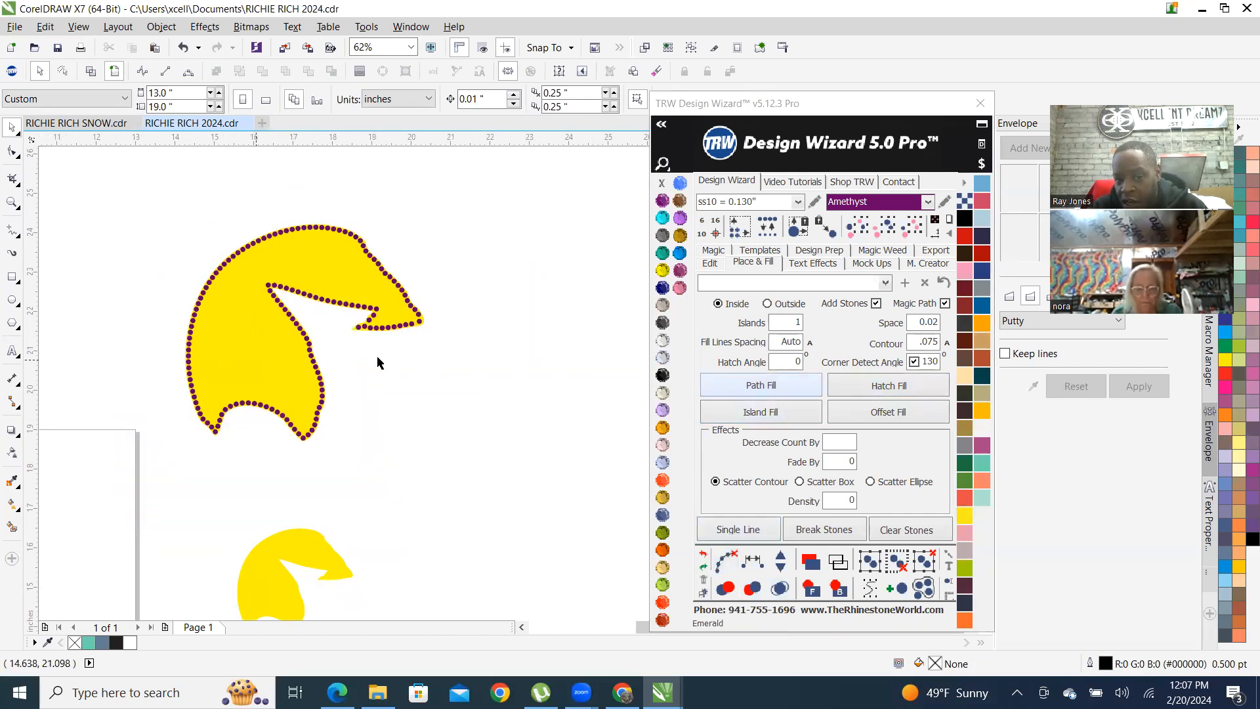
{"action": "scroll", "coordinate": [290, 245], "scroll_direction": "down", "scroll_amount": 2}
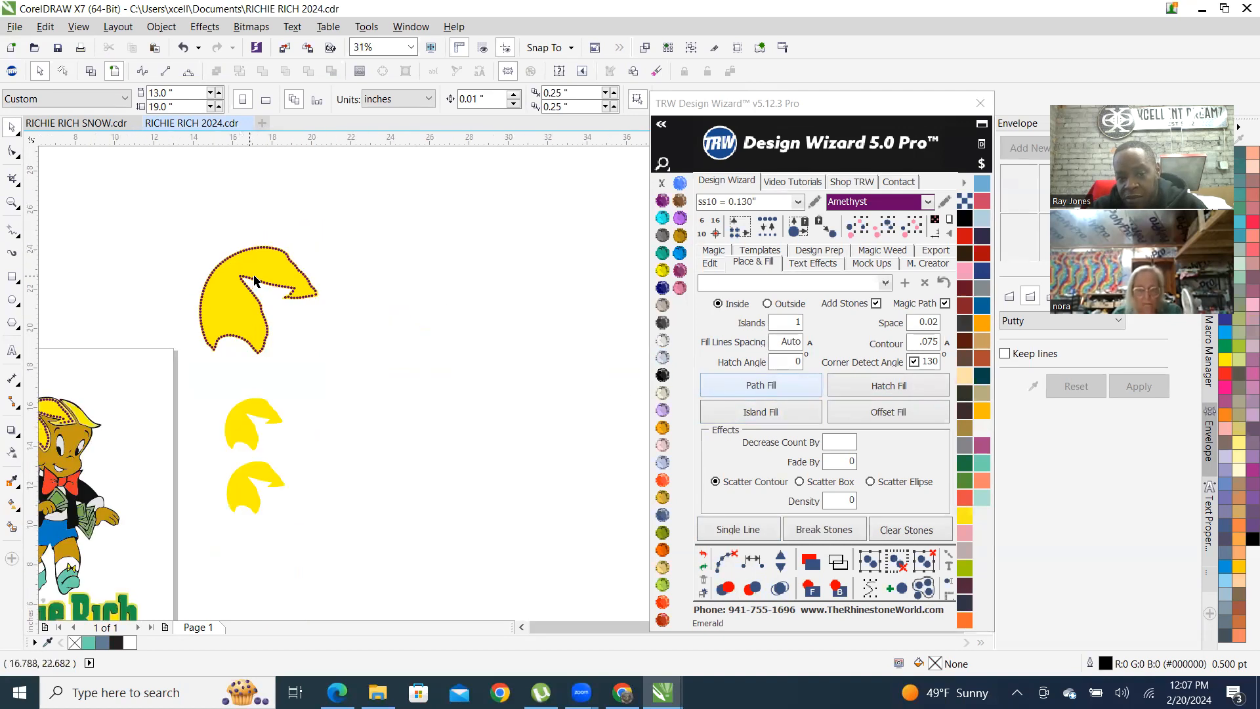
Place a copy of the enlarged yellow hair shape level with the original, on its side away from the page
{"action": "left_click_drag", "start_coordinate": [267, 276], "coordinate": [428, 275]}
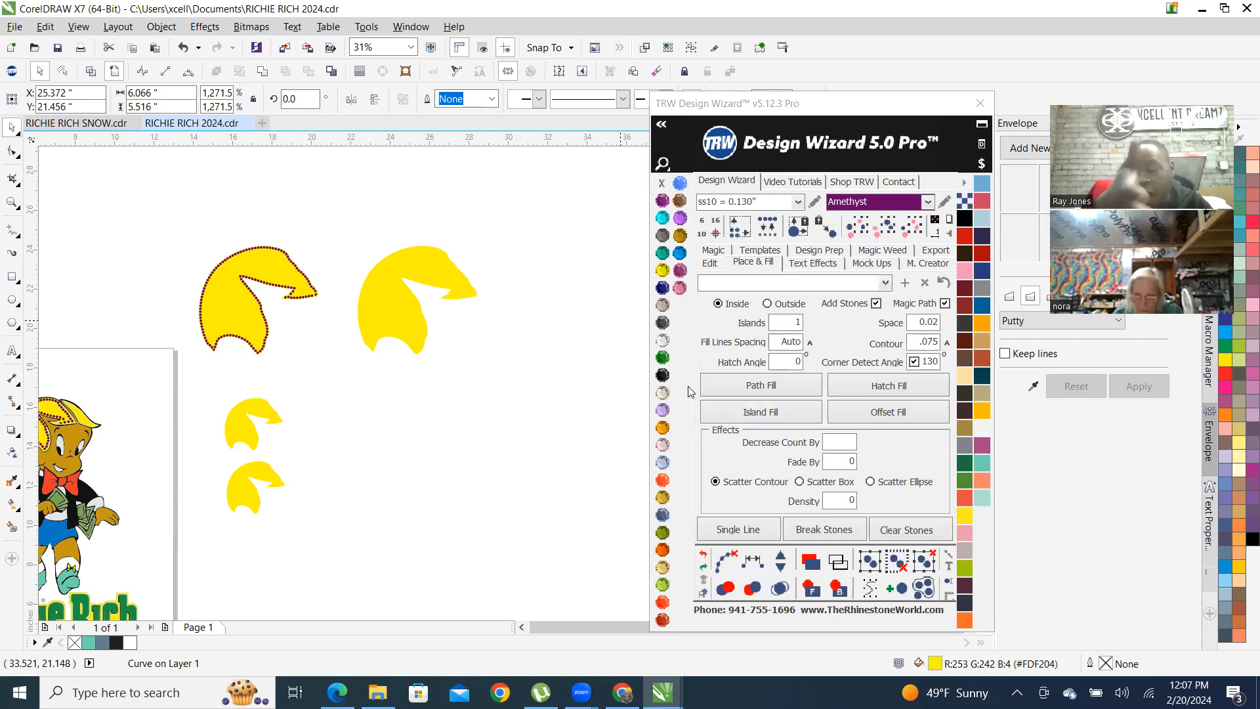
{"action": "double_click", "coordinate": [777, 329]}
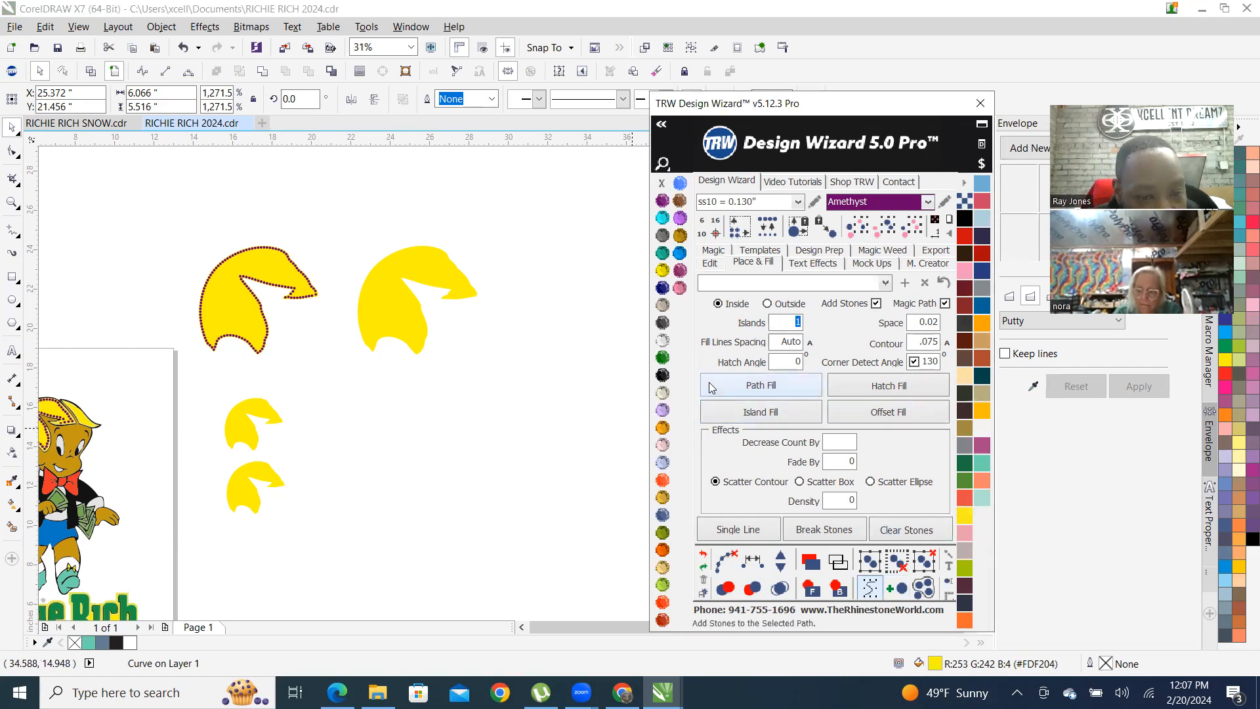
{"action": "scroll", "coordinate": [425, 226], "scroll_direction": "up", "scroll_amount": 1}
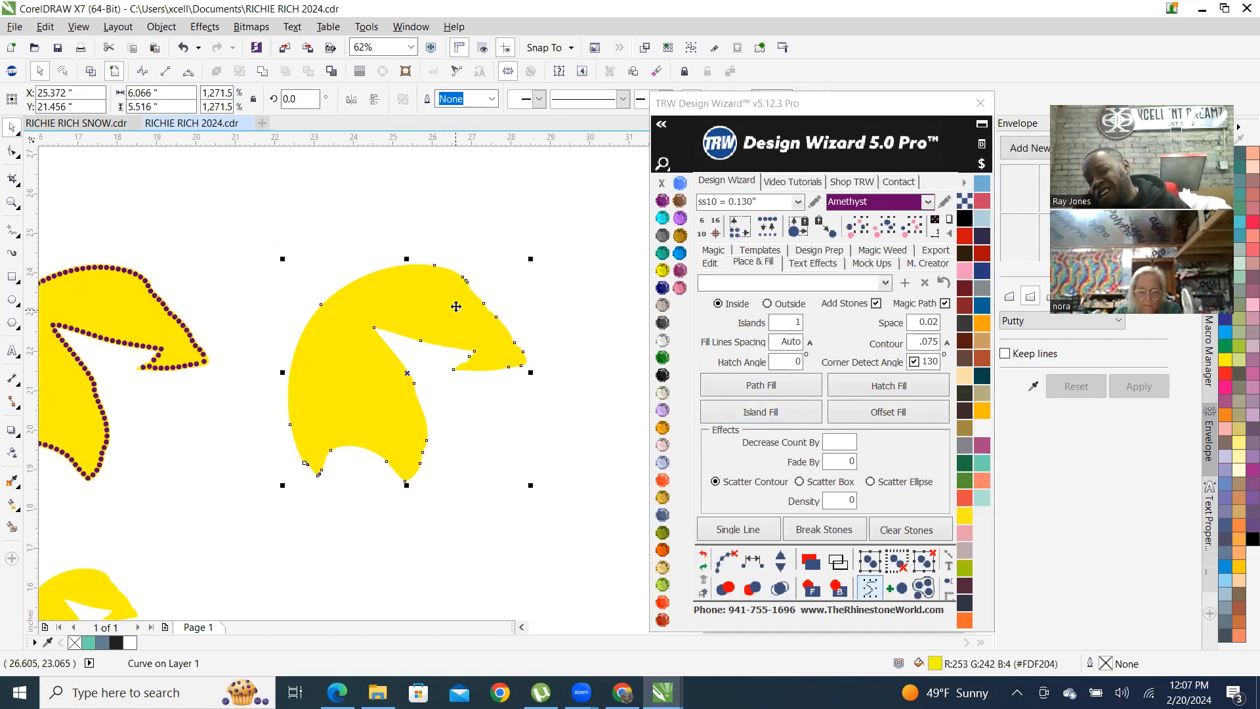
Hatch-fill the large copy with ss10 Amethyst stones, then clean it up by clearing paths and merging overlapping stones
{"action": "left_click", "coordinate": [882, 392]}
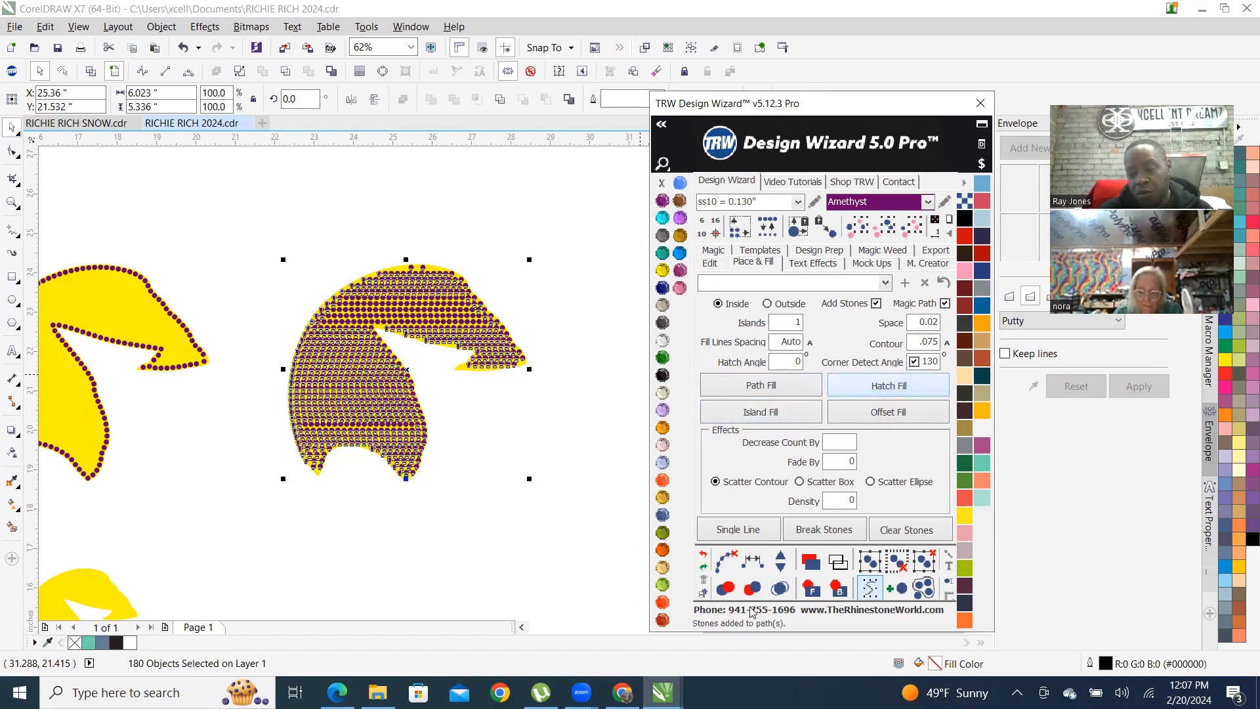
{"action": "left_click", "coordinate": [726, 562]}
{"action": "left_click", "coordinate": [780, 588]}
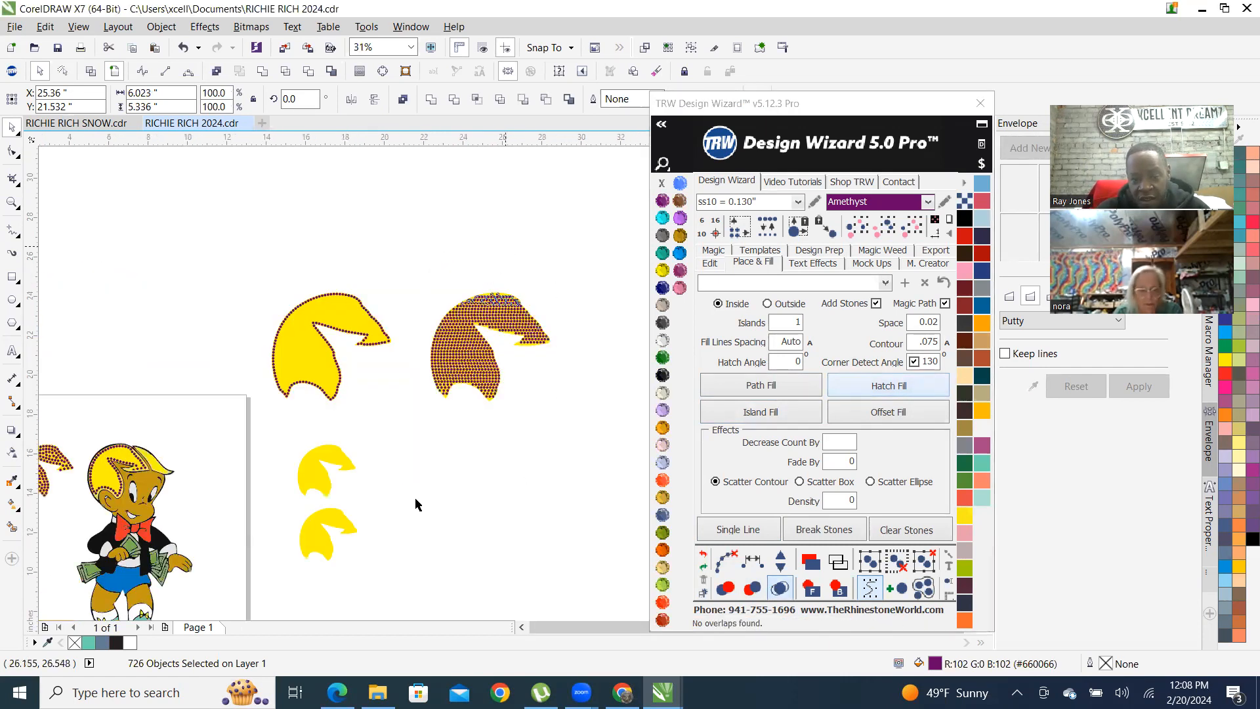
Path-fill a copy of the upper small hair shape, placed below the hatch-filled one, with ss10 Amethyst stones and merge the overlaps
{"action": "scroll", "coordinate": [416, 501], "scroll_direction": "up", "scroll_amount": 2}
{"action": "left_click_drag", "start_coordinate": [231, 471], "coordinate": [499, 444]}
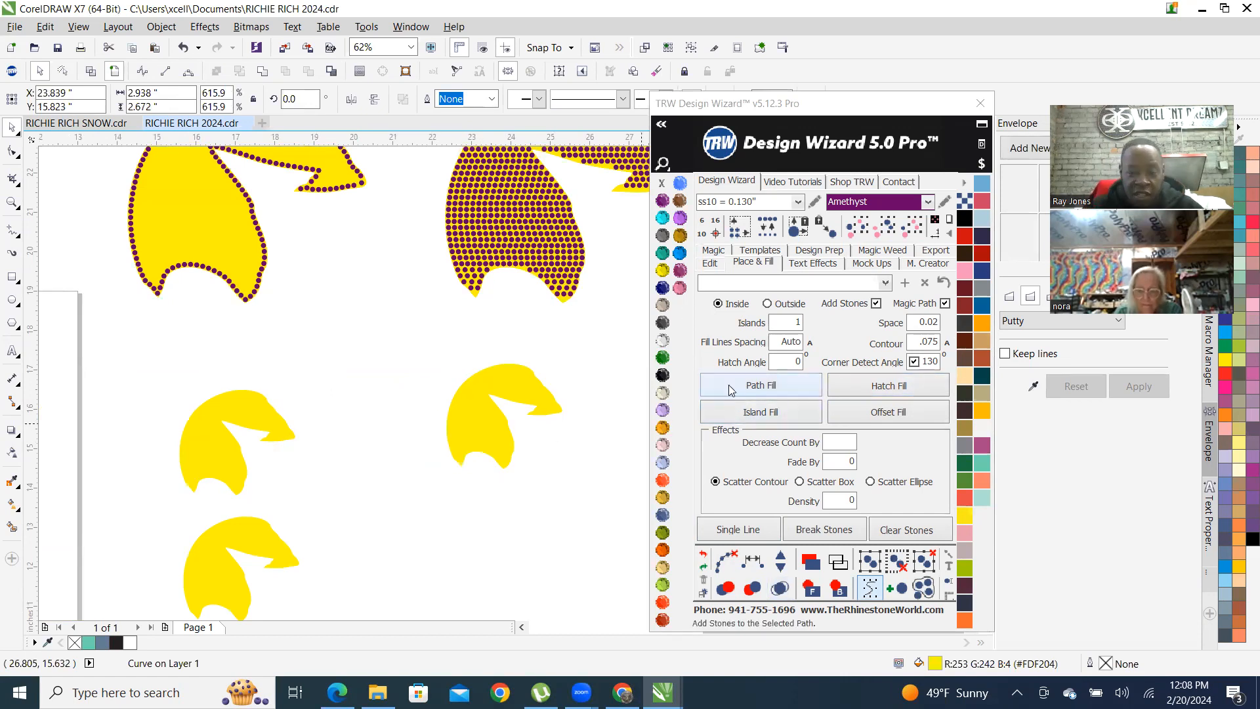
{"action": "scroll", "coordinate": [529, 392], "scroll_direction": "up", "scroll_amount": 2}
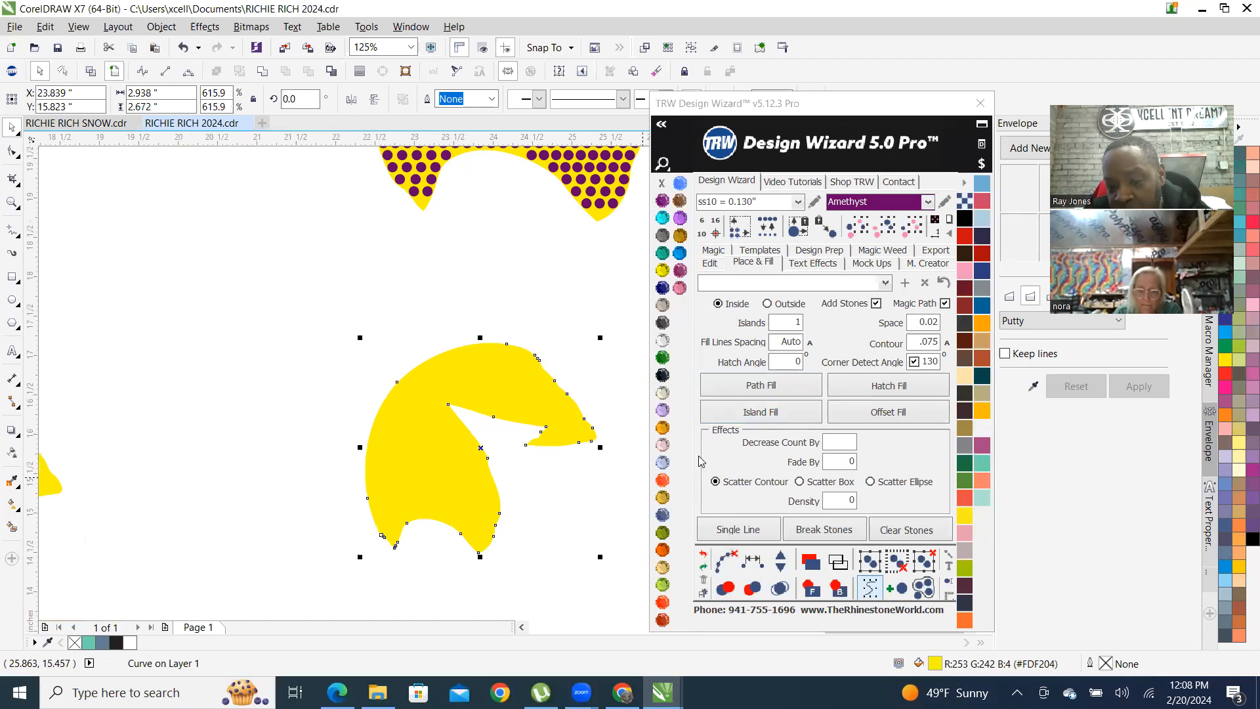
{"action": "left_click", "coordinate": [748, 387]}
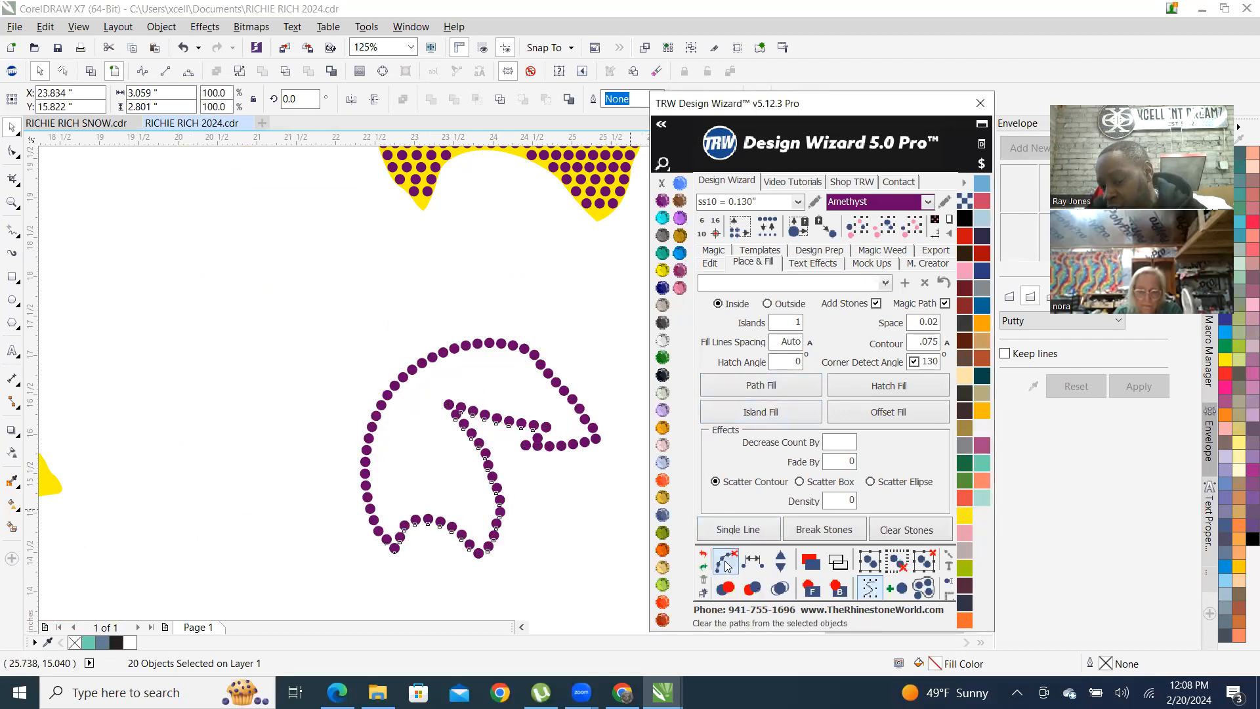
{"action": "left_click", "coordinate": [780, 588]}
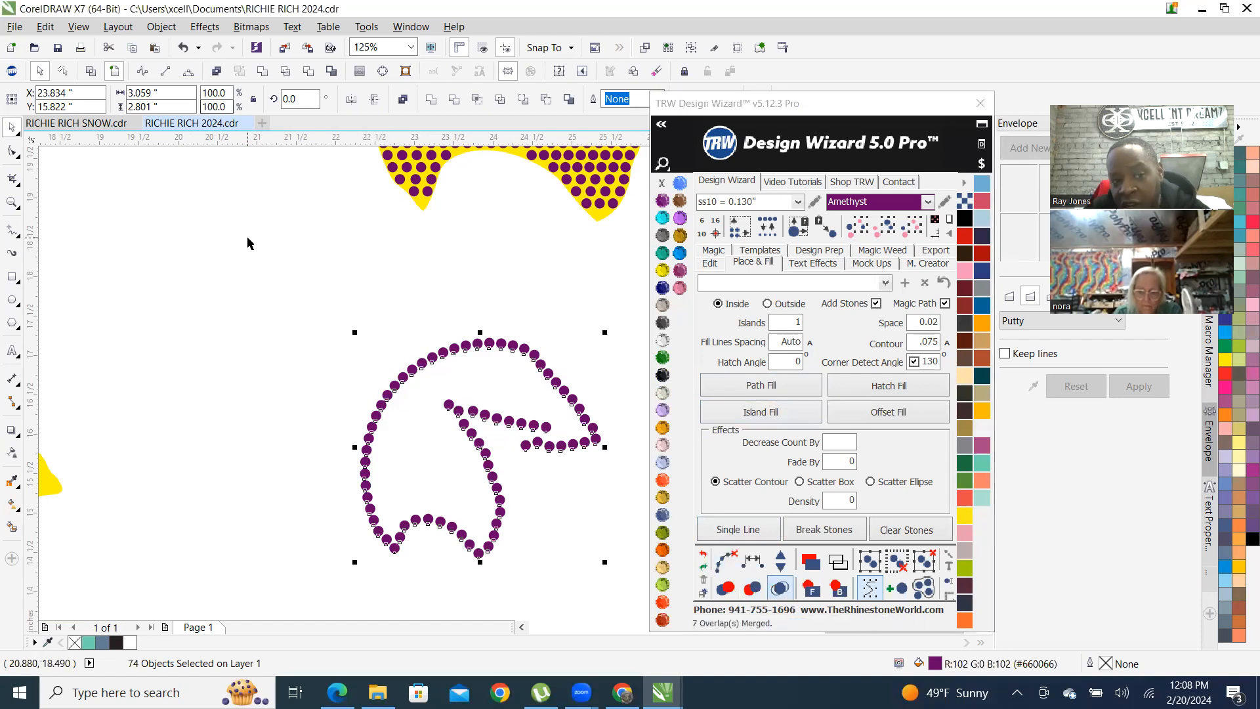
Examine the stone fills in wireframe view, then restore the full-color view
{"action": "left_click", "coordinate": [193, 168]}
{"action": "left_click", "coordinate": [90, 71]}
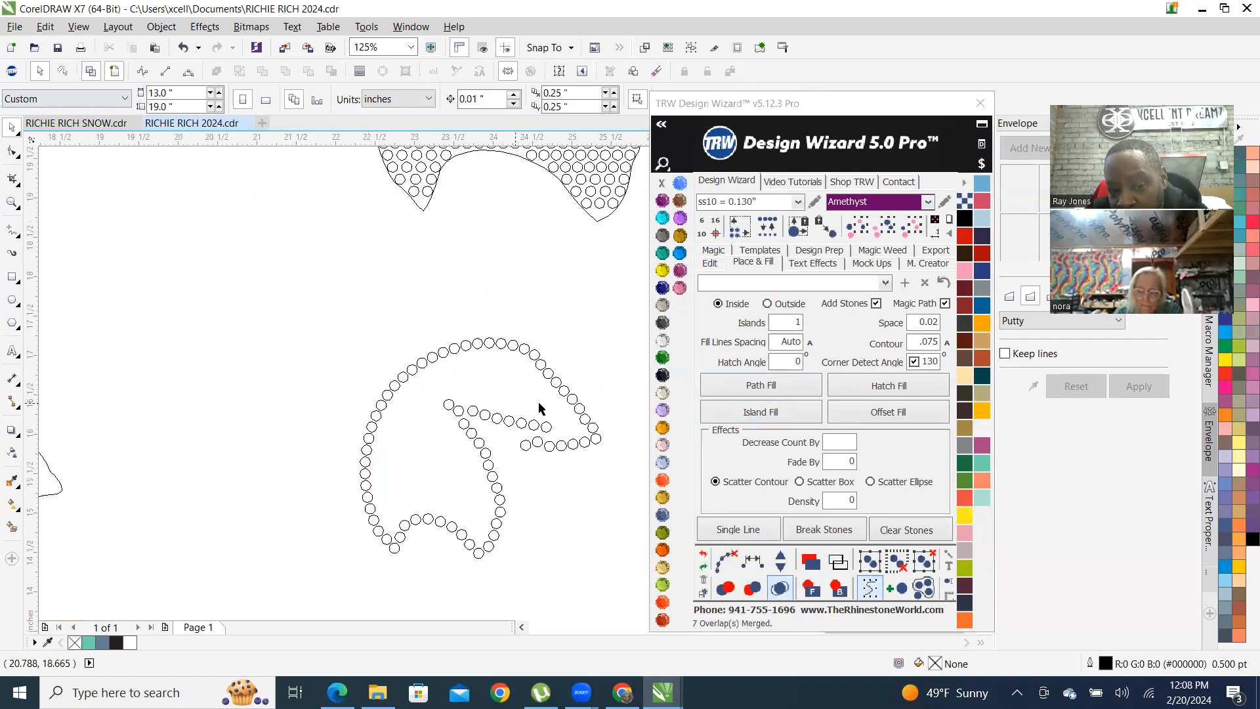
{"action": "scroll", "coordinate": [414, 436], "scroll_direction": "down", "scroll_amount": 2}
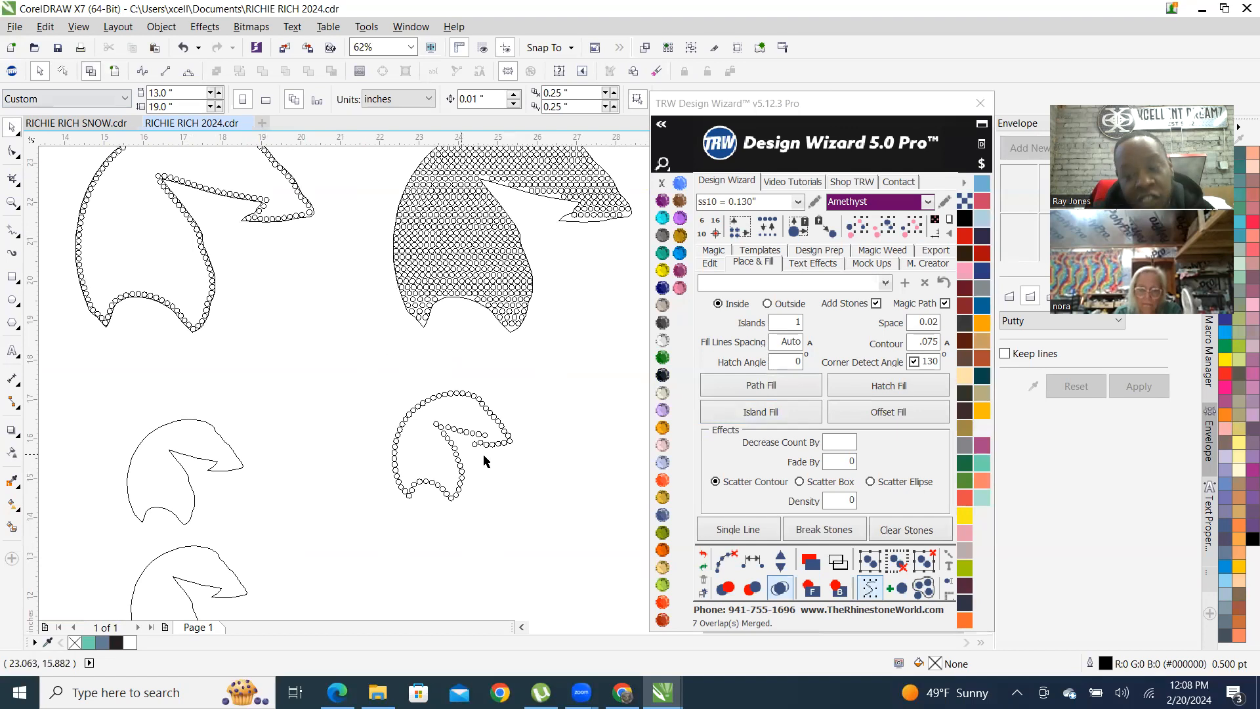
{"action": "left_click", "coordinate": [115, 77]}
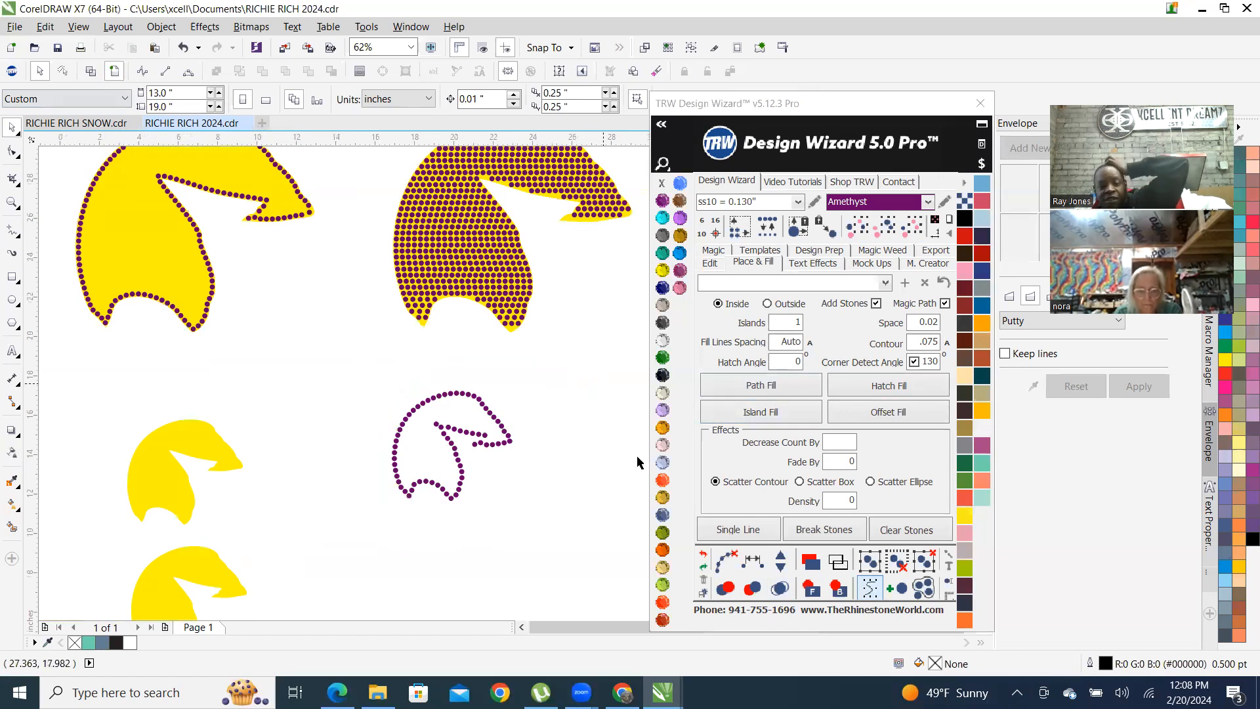
Delete all the practice hair shapes and stone fills outside the page
{"action": "scroll", "coordinate": [605, 392], "scroll_direction": "down", "scroll_amount": 1}
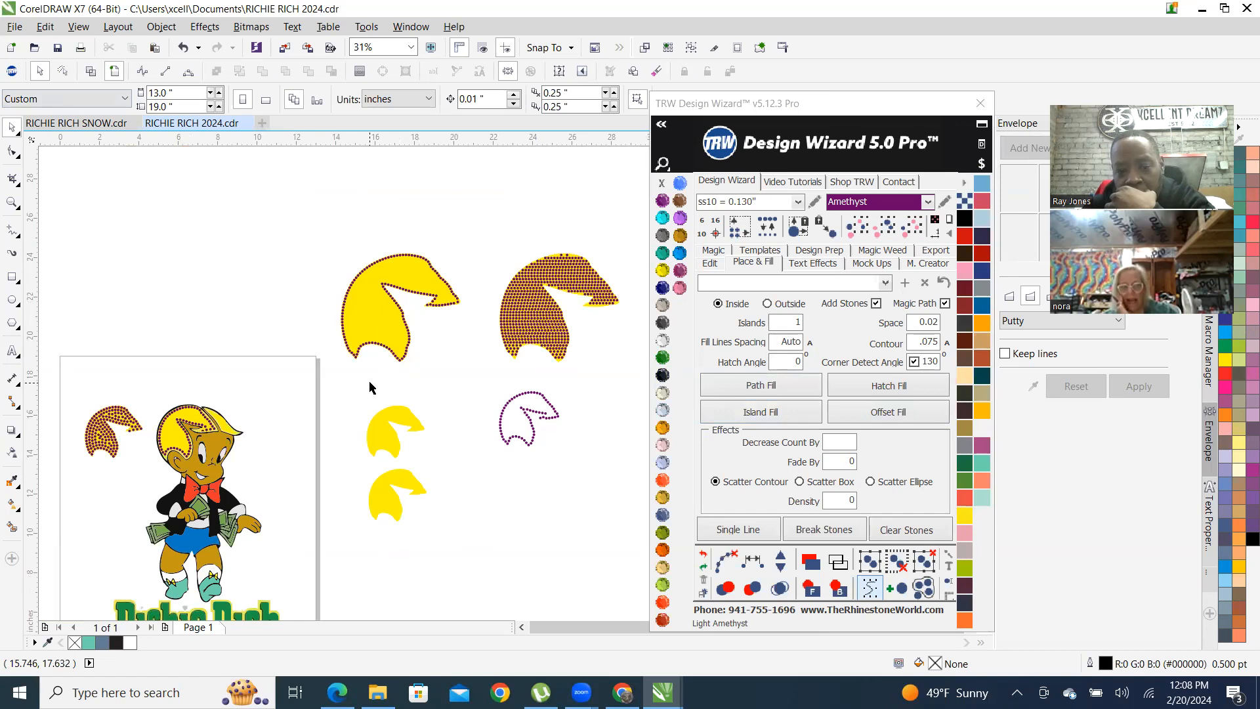
{"action": "scroll", "coordinate": [128, 431], "scroll_direction": "up", "scroll_amount": 2}
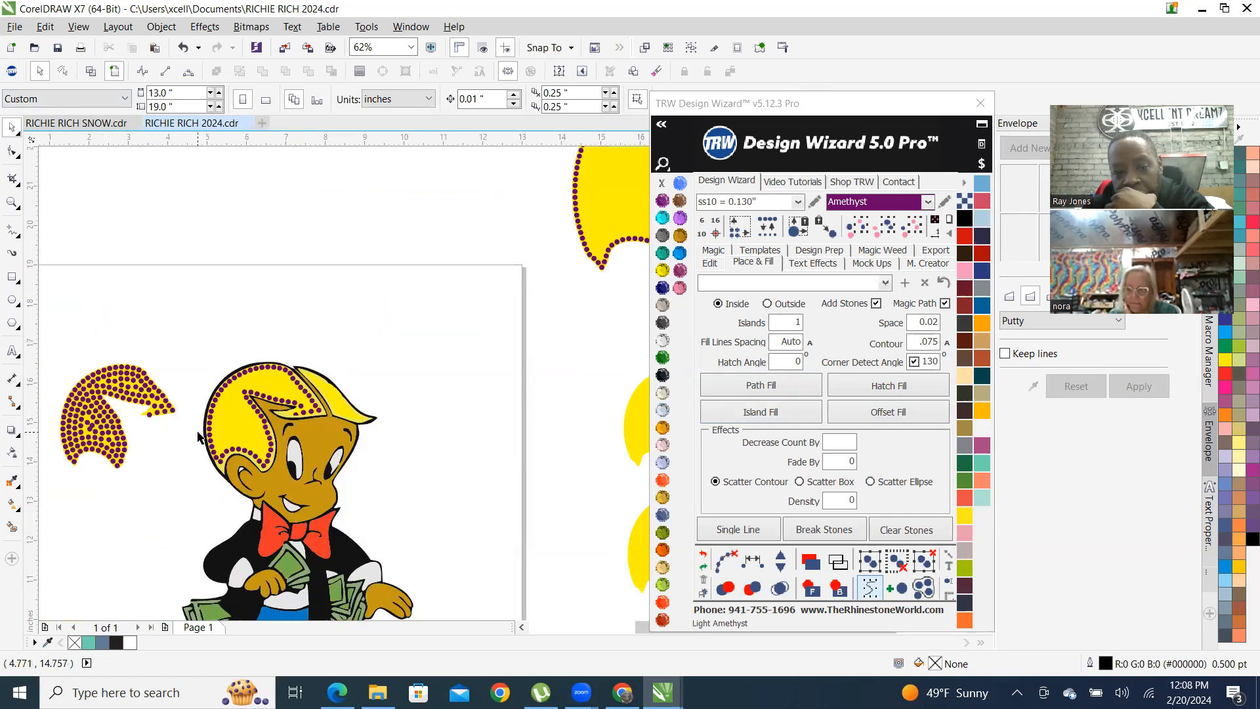
{"action": "scroll", "coordinate": [315, 397], "scroll_direction": "down", "scroll_amount": 2}
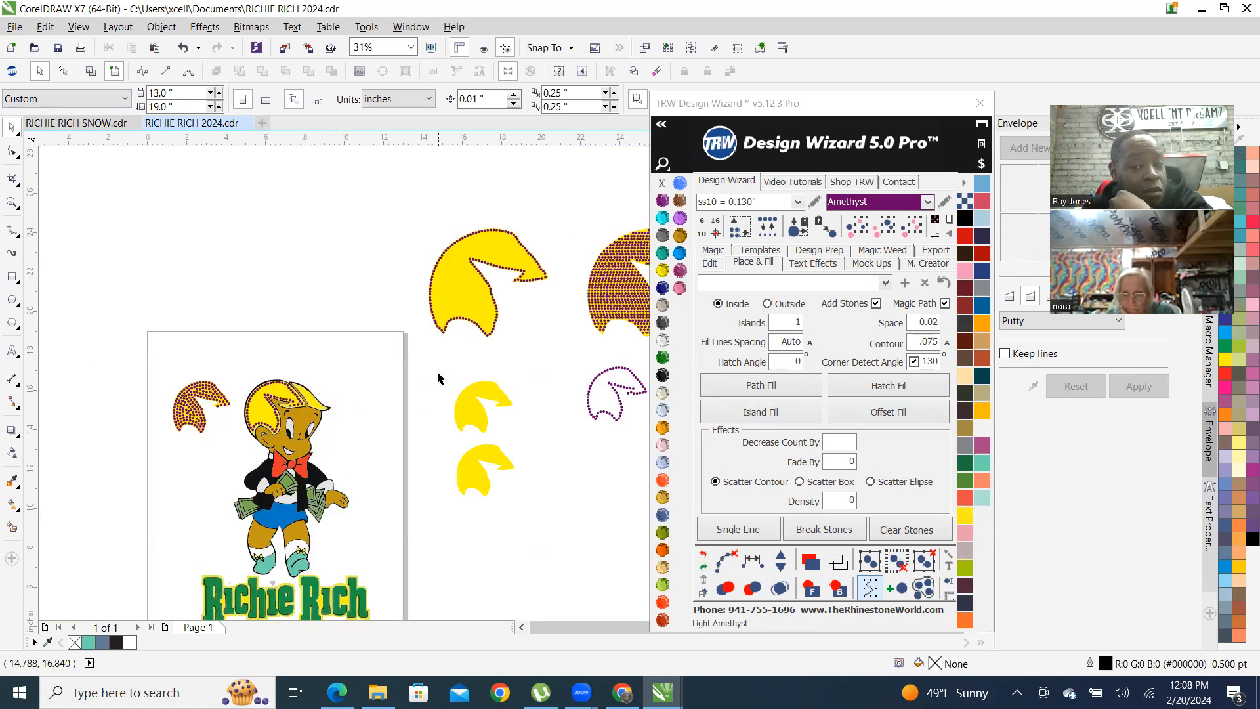
{"action": "left_click_drag", "start_coordinate": [394, 209], "coordinate": [853, 519]}
{"action": "key", "text": "Delete"}
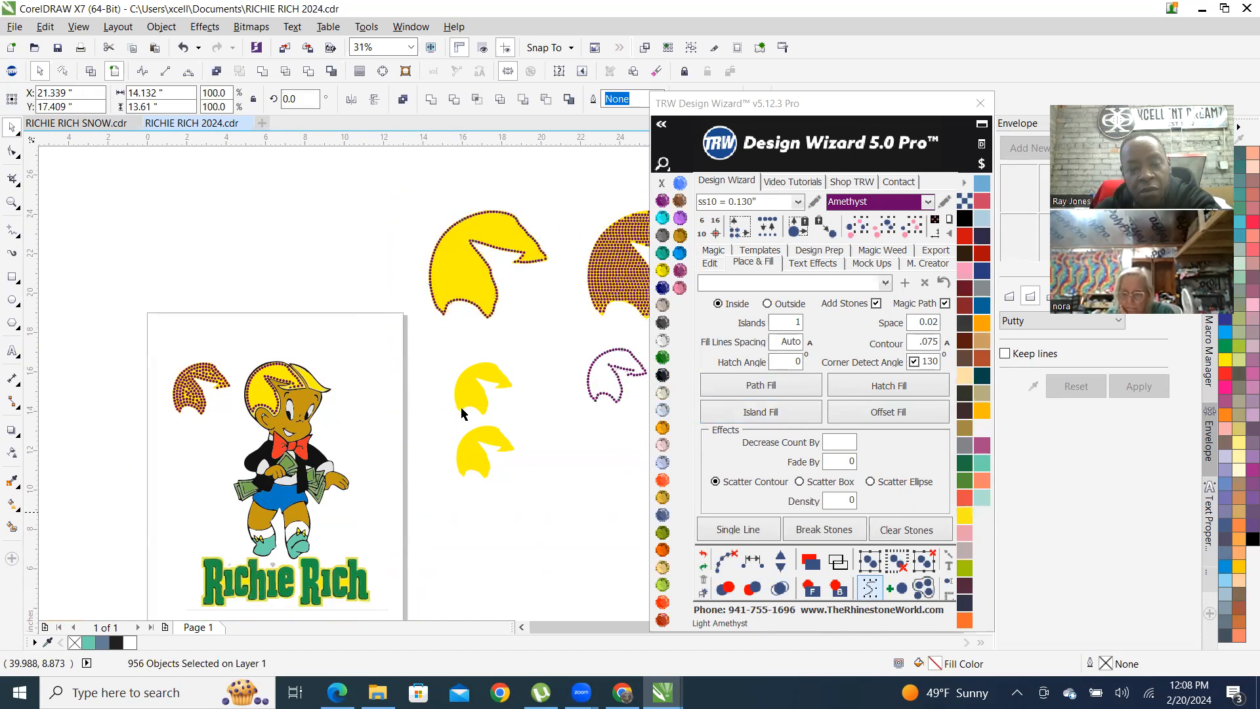
Delete the stone-filled hair copy beside the character on the page
{"action": "scroll", "coordinate": [525, 499], "scroll_direction": "down", "scroll_amount": 2}
{"action": "scroll", "coordinate": [414, 457], "scroll_direction": "up", "scroll_amount": 4}
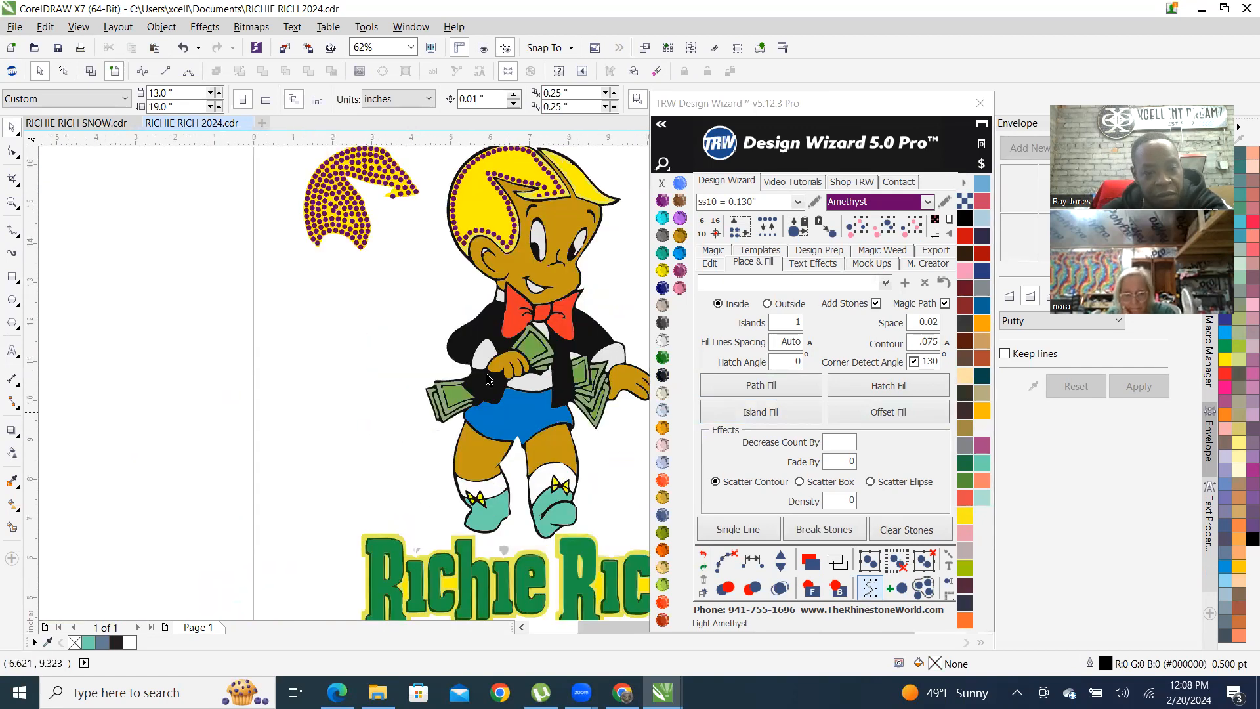
{"action": "left_click_drag", "start_coordinate": [277, 279], "coordinate": [452, 492]}
{"action": "key", "text": "Delete"}
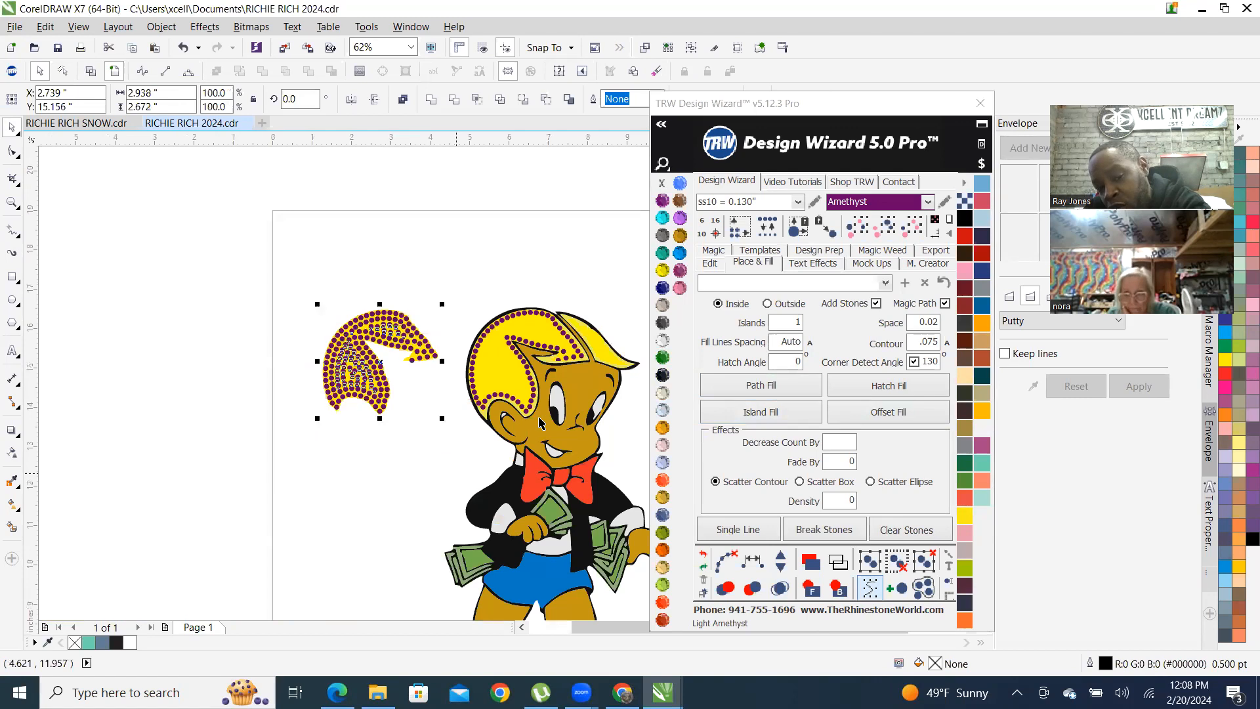
Select all stones matching the Amethyst ones outlining the character's main hair shape and delete them
{"action": "scroll", "coordinate": [453, 394], "scroll_direction": "up", "scroll_amount": 3}
{"action": "scroll", "coordinate": [453, 395], "scroll_direction": "up", "scroll_amount": 2}
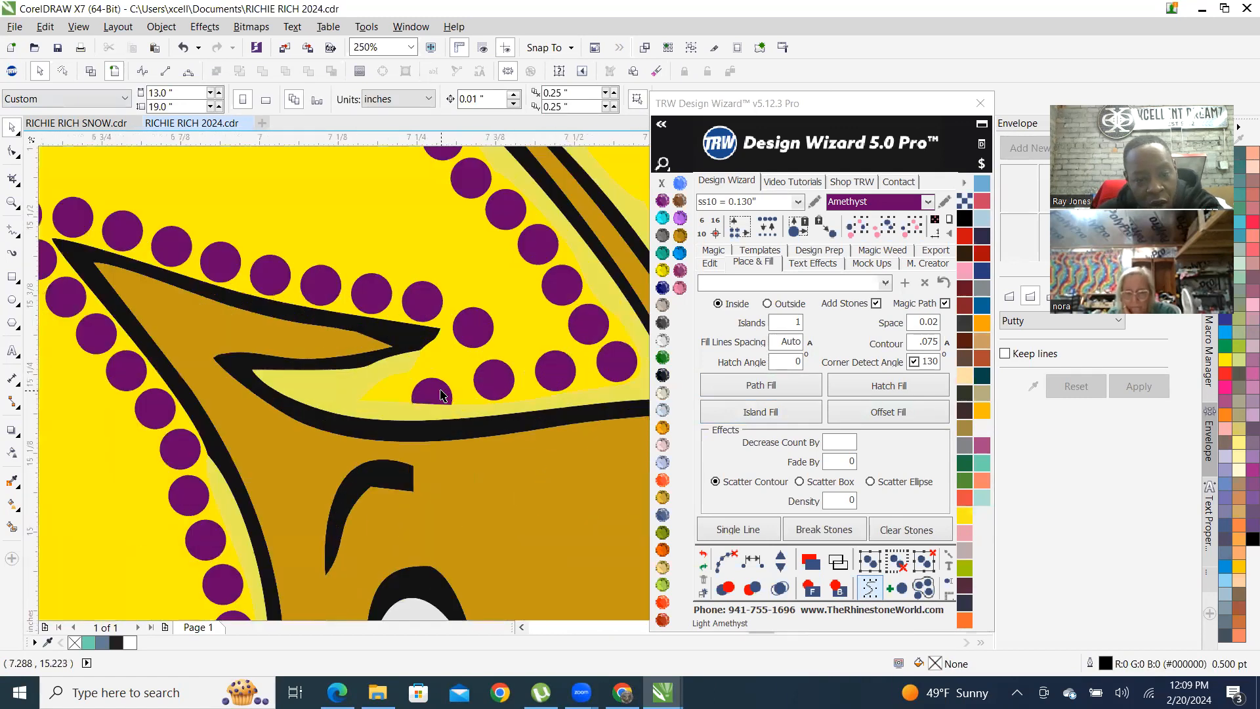
{"action": "left_click", "coordinate": [436, 392]}
{"action": "scroll", "coordinate": [455, 384], "scroll_direction": "down", "scroll_amount": 2}
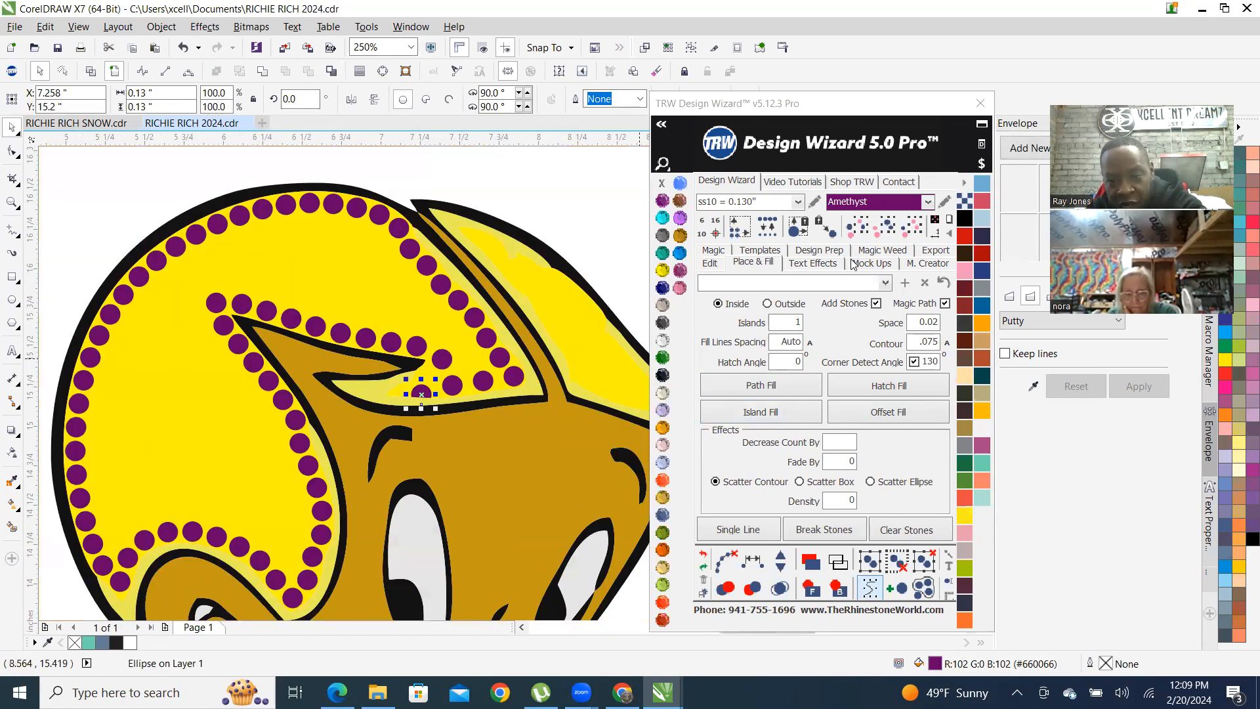
{"action": "left_click", "coordinate": [912, 230]}
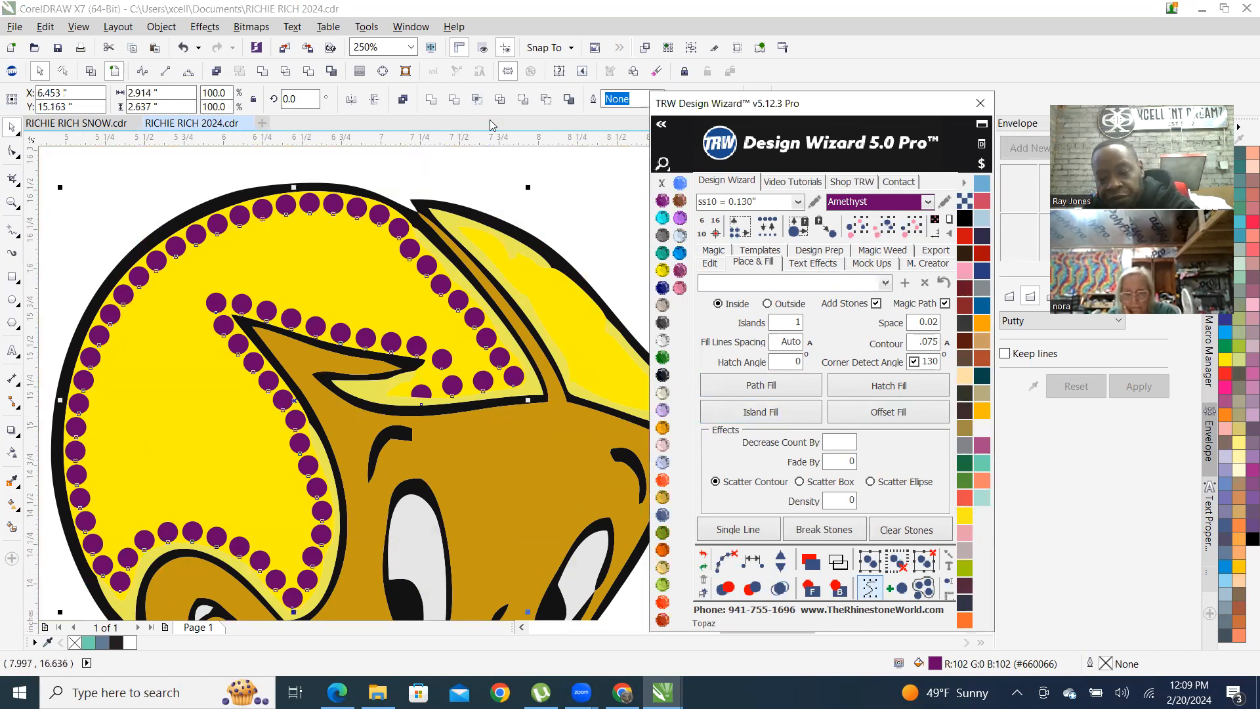
{"action": "key", "text": "Delete"}
Merge the main hair's yellow fill and its two pale-yellow edge shapes into a single yellow shape
{"action": "scroll", "coordinate": [368, 412], "scroll_direction": "up", "scroll_amount": 2}
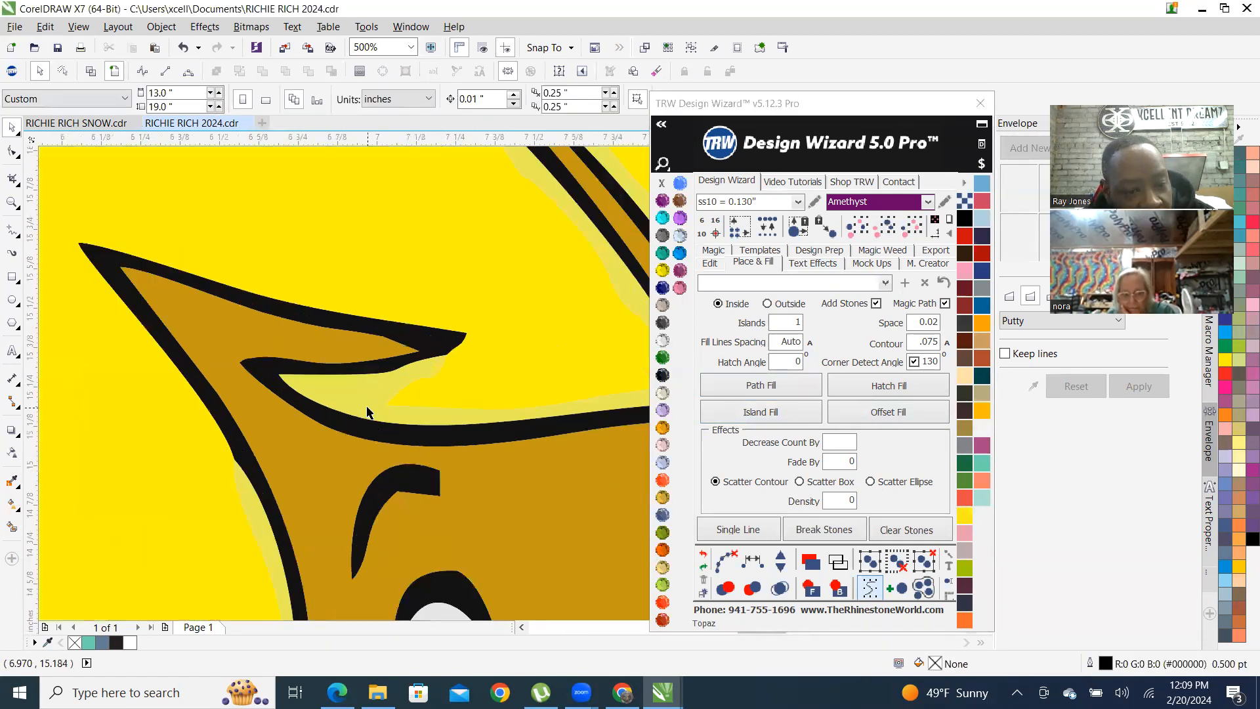
{"action": "scroll", "coordinate": [368, 412], "scroll_direction": "down", "scroll_amount": 3}
{"action": "scroll", "coordinate": [322, 544], "scroll_direction": "up", "scroll_amount": 4}
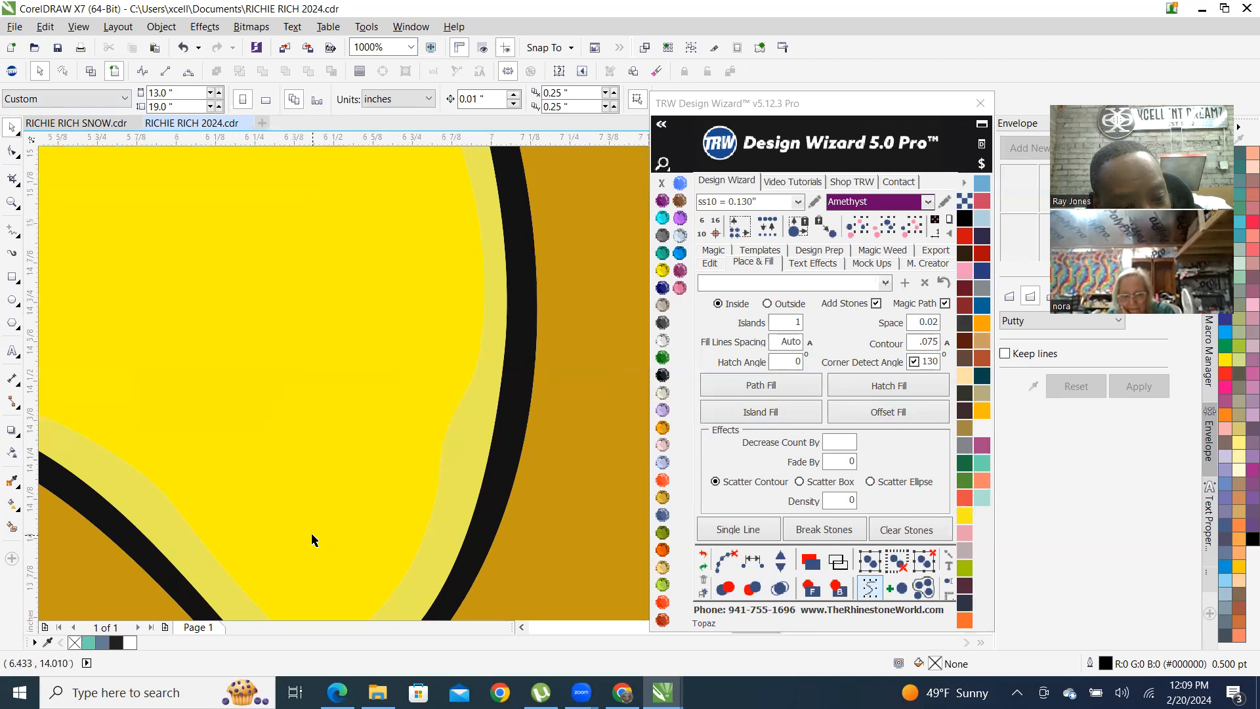
{"action": "scroll", "coordinate": [312, 539], "scroll_direction": "down", "scroll_amount": 3}
{"action": "scroll", "coordinate": [459, 305], "scroll_direction": "up", "scroll_amount": 4}
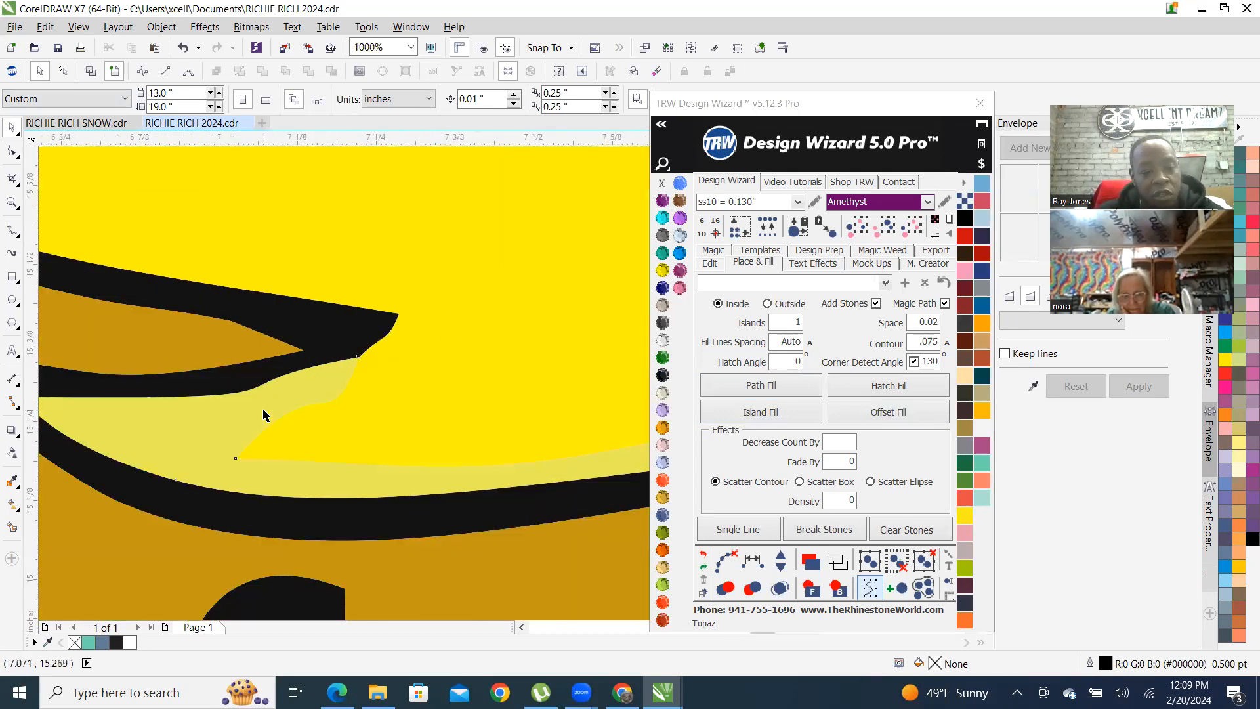
{"action": "left_click", "coordinate": [262, 414]}
{"action": "scroll", "coordinate": [262, 415], "scroll_direction": "down", "scroll_amount": 3}
{"action": "scroll", "coordinate": [293, 517], "scroll_direction": "up", "scroll_amount": 2}
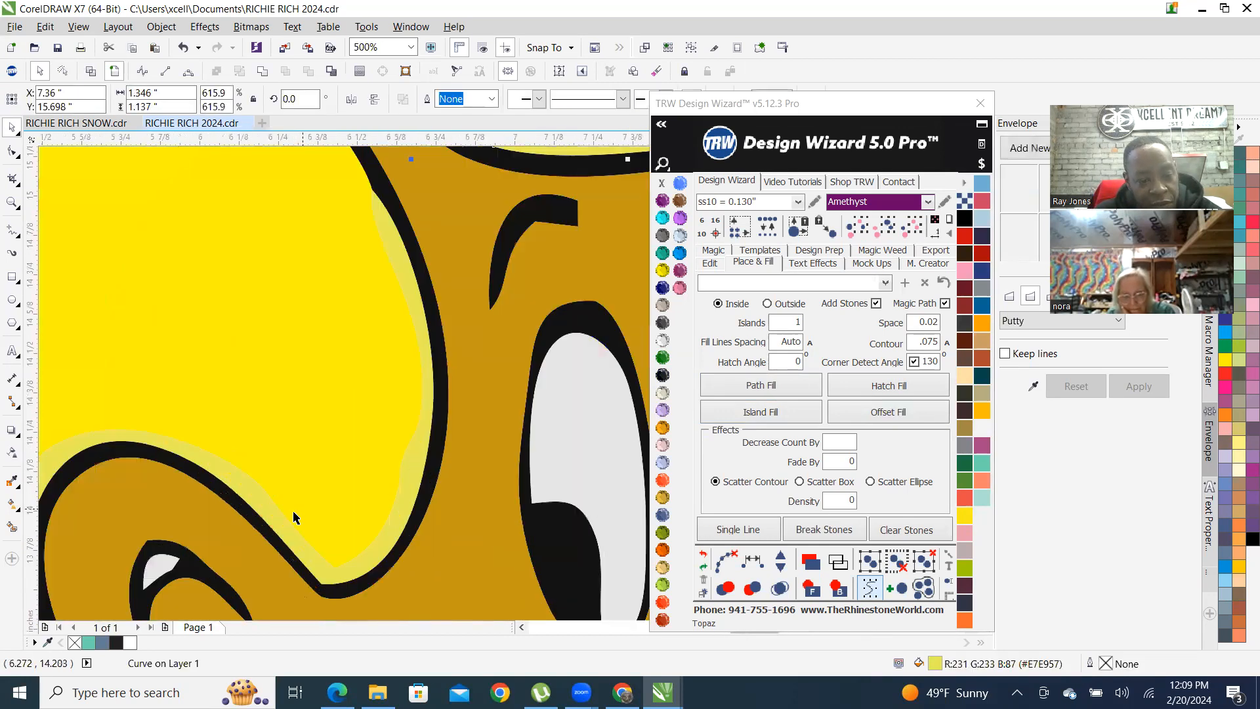
{"action": "left_click", "coordinate": [256, 492], "text": "shift"}
{"action": "left_click", "coordinate": [239, 289], "text": "shift"}
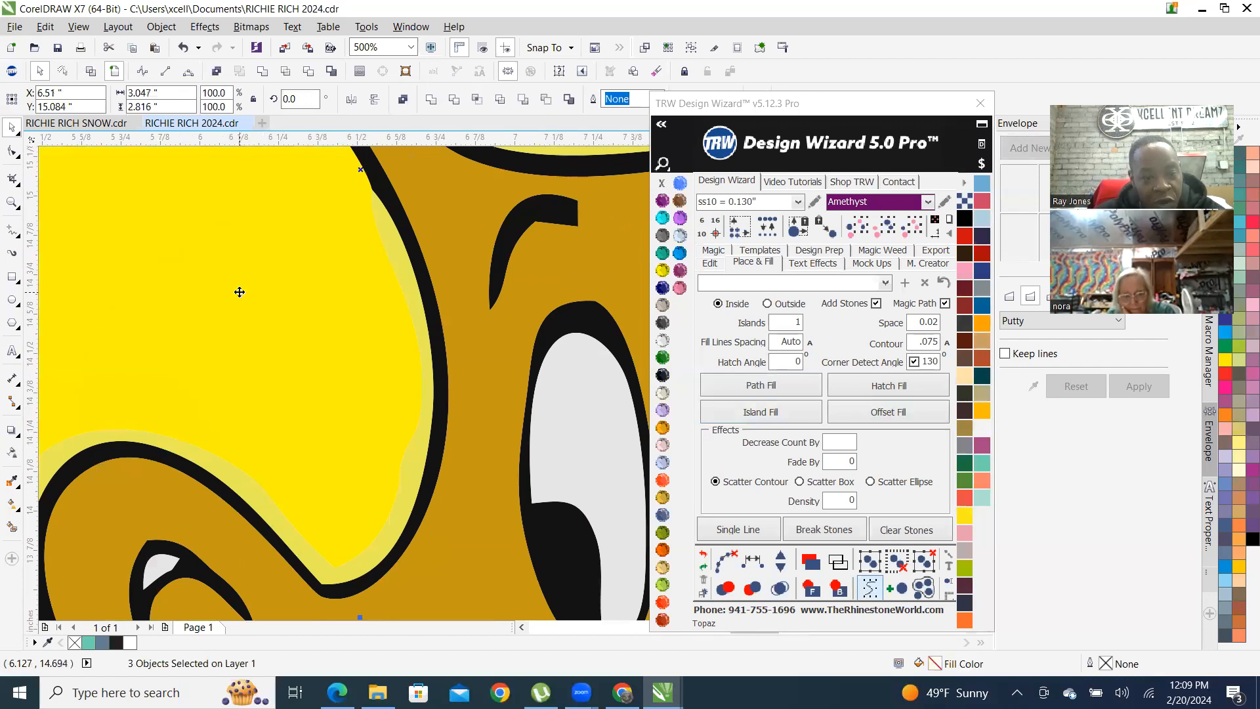
{"action": "right_click", "coordinate": [241, 293]}
{"action": "left_click", "coordinate": [319, 359]}
{"action": "scroll", "coordinate": [331, 446], "scroll_direction": "down", "scroll_amount": 3}
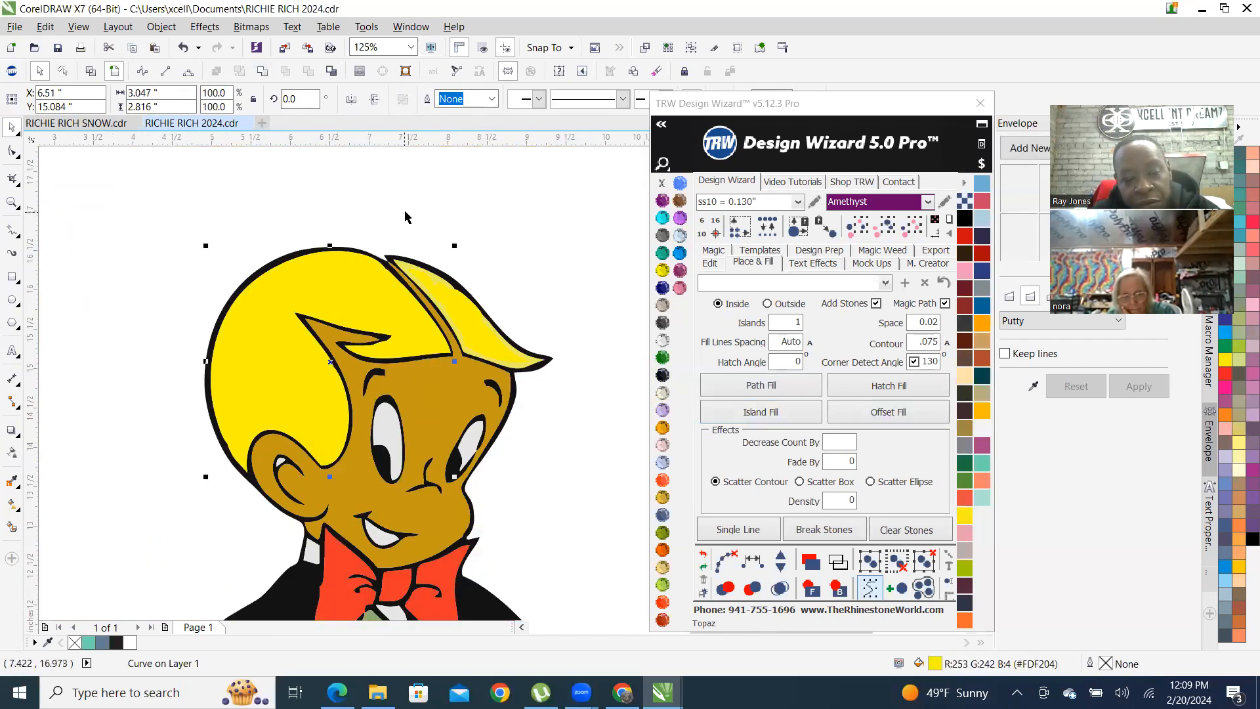
{"action": "key", "text": "Escape"}
Island-fill the main hair shape with ss10 Aquamarine stones placed outside its contour, using 1 island
{"action": "scroll", "coordinate": [394, 312], "scroll_direction": "up", "scroll_amount": 2}
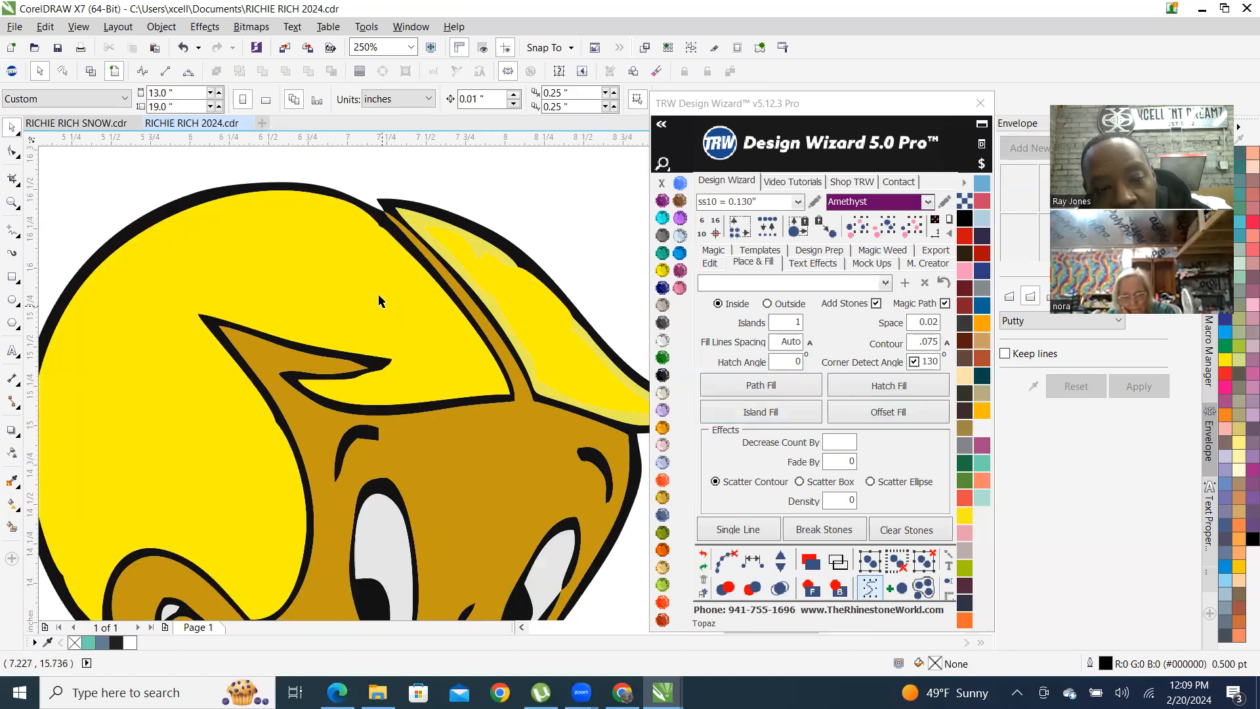
{"action": "left_click", "coordinate": [662, 219]}
{"action": "scroll", "coordinate": [282, 274], "scroll_direction": "down", "scroll_amount": 2}
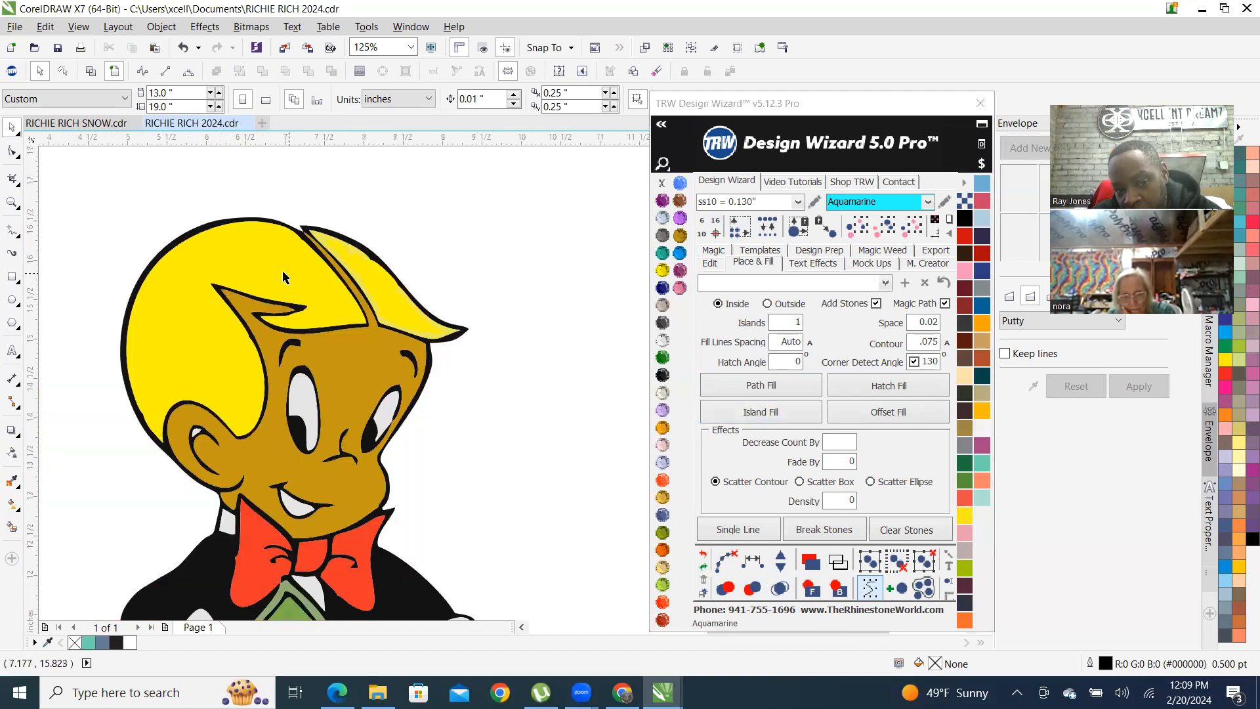
{"action": "scroll", "coordinate": [146, 240], "scroll_direction": "up", "scroll_amount": 3}
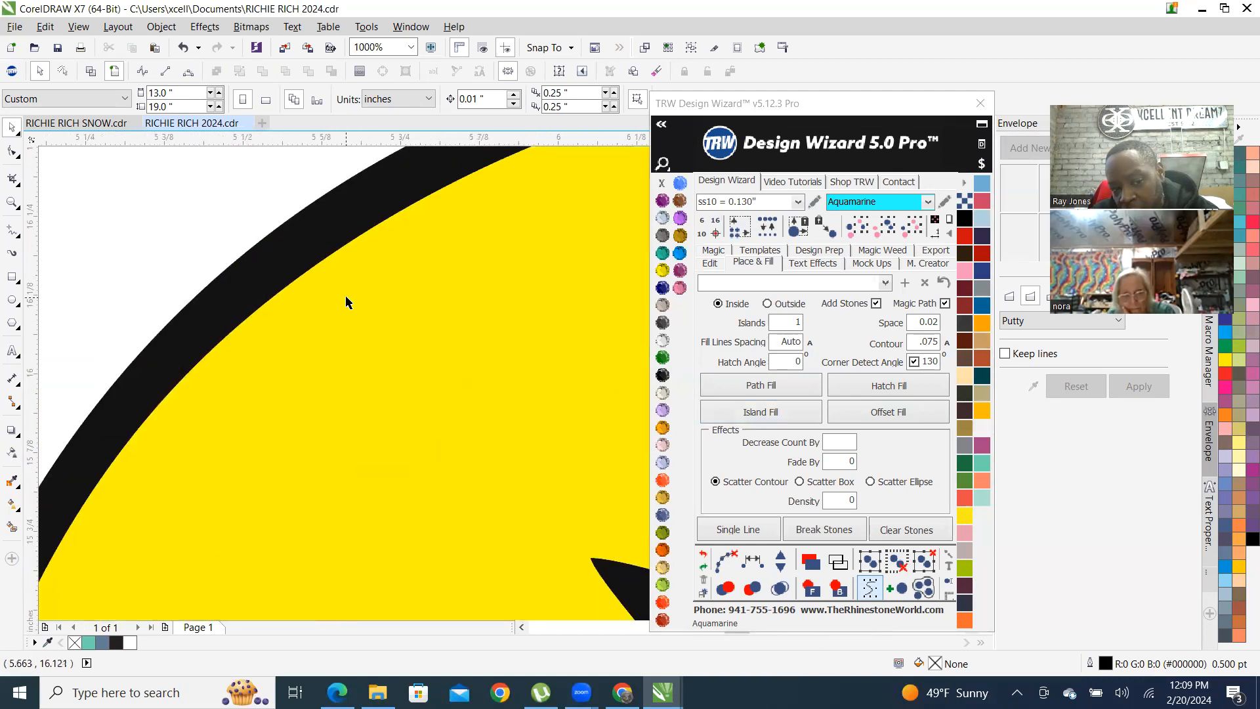
{"action": "left_click", "coordinate": [410, 288]}
{"action": "scroll", "coordinate": [394, 332], "scroll_direction": "down", "scroll_amount": 3}
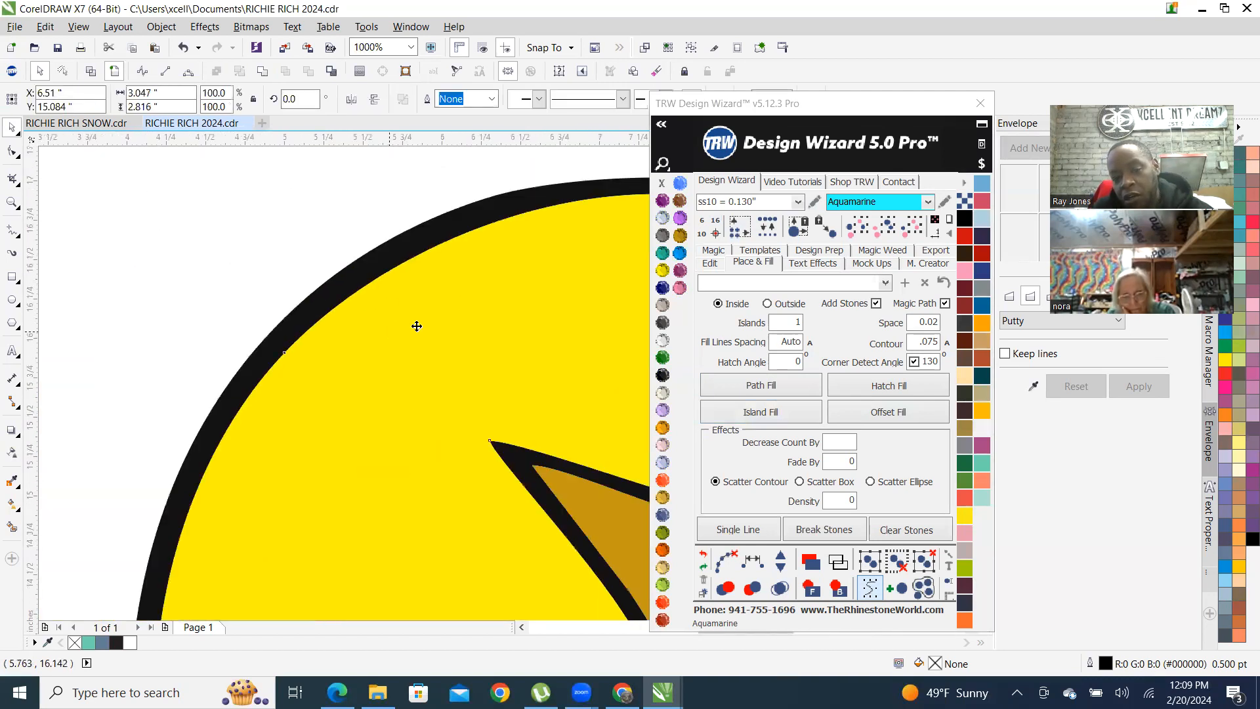
{"action": "left_click", "coordinate": [768, 305]}
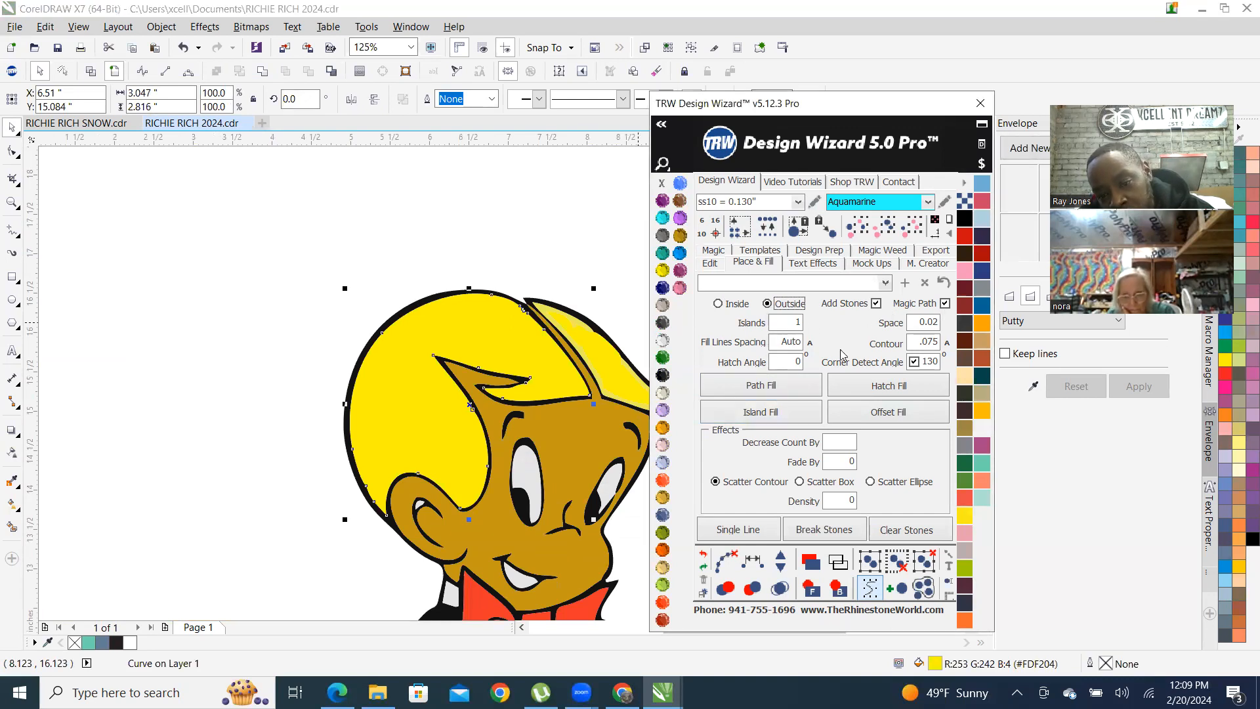
{"action": "left_click", "coordinate": [785, 420]}
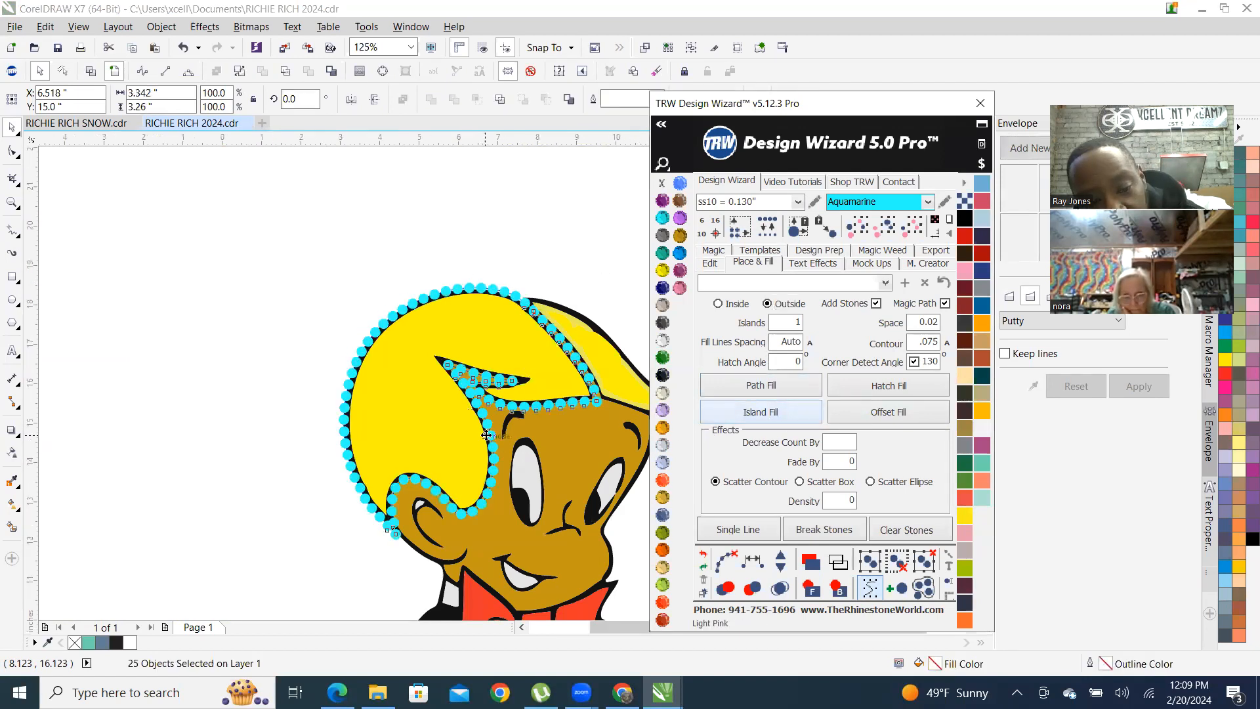
{"action": "scroll", "coordinate": [486, 435], "scroll_direction": "down", "scroll_amount": 2}
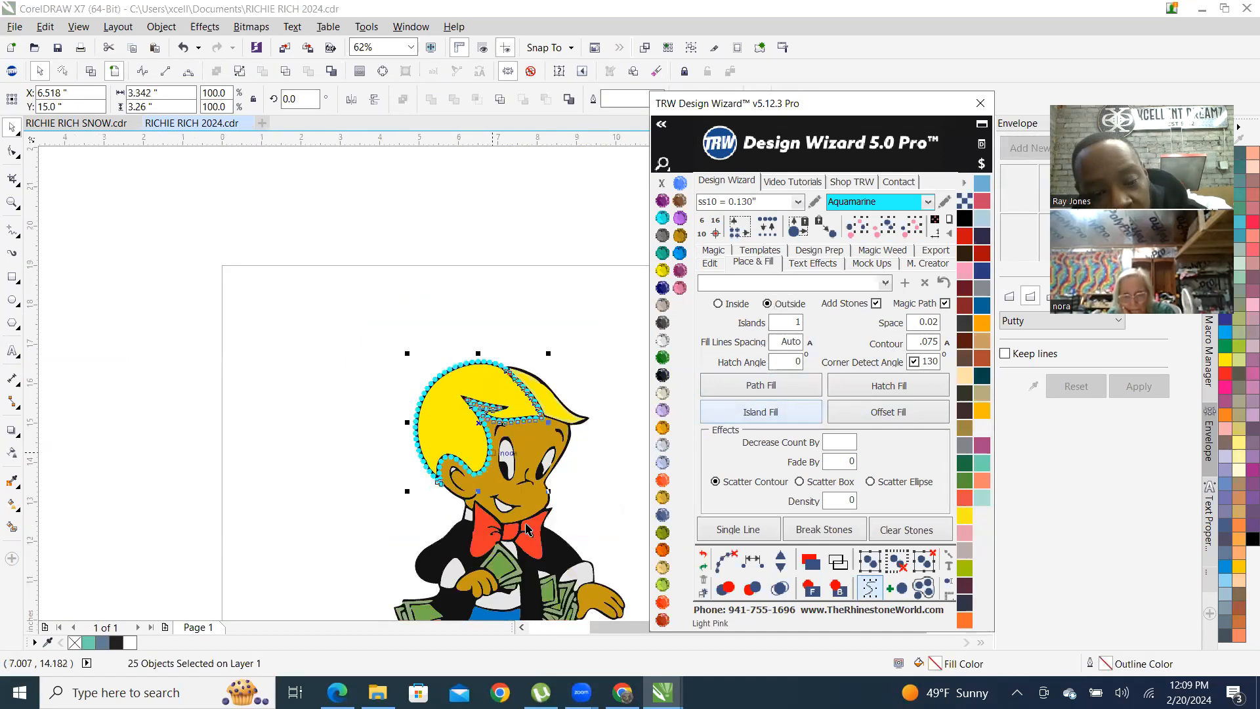
Clear the fill paths from the hair outline stones and merge the overlapping stones
{"action": "left_click", "coordinate": [728, 557]}
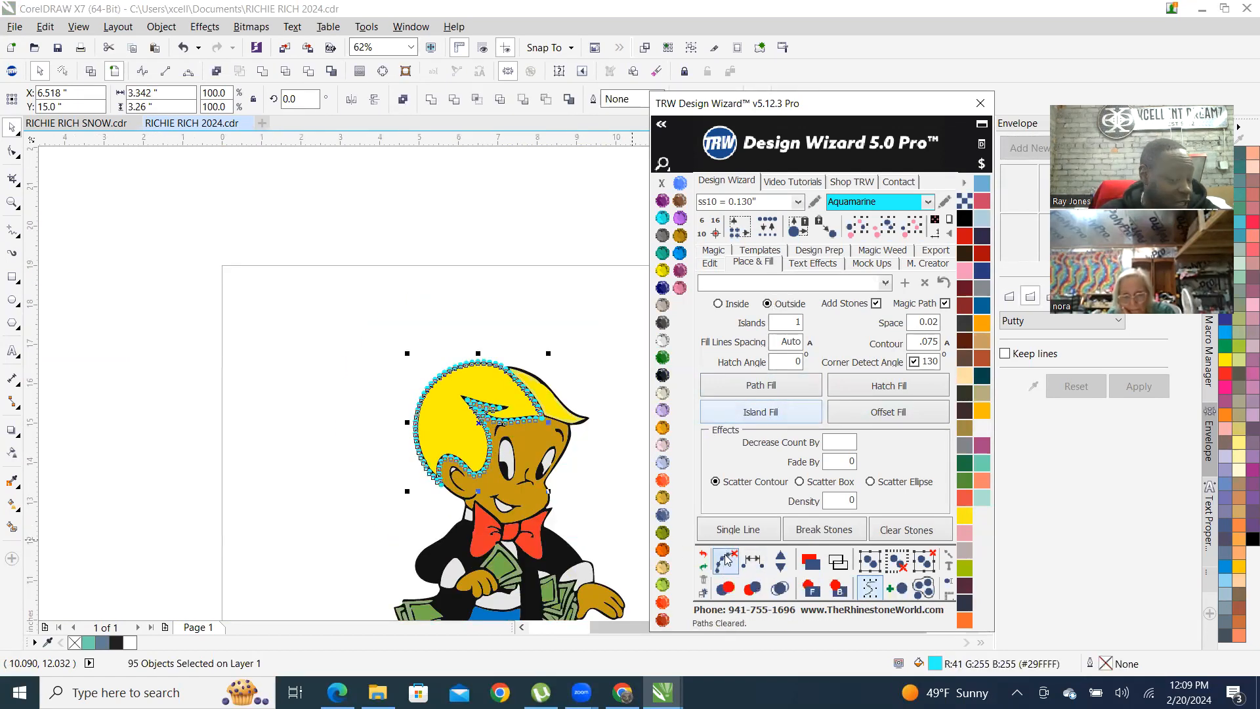
{"action": "left_click", "coordinate": [781, 588]}
{"action": "left_click", "coordinate": [491, 271]}
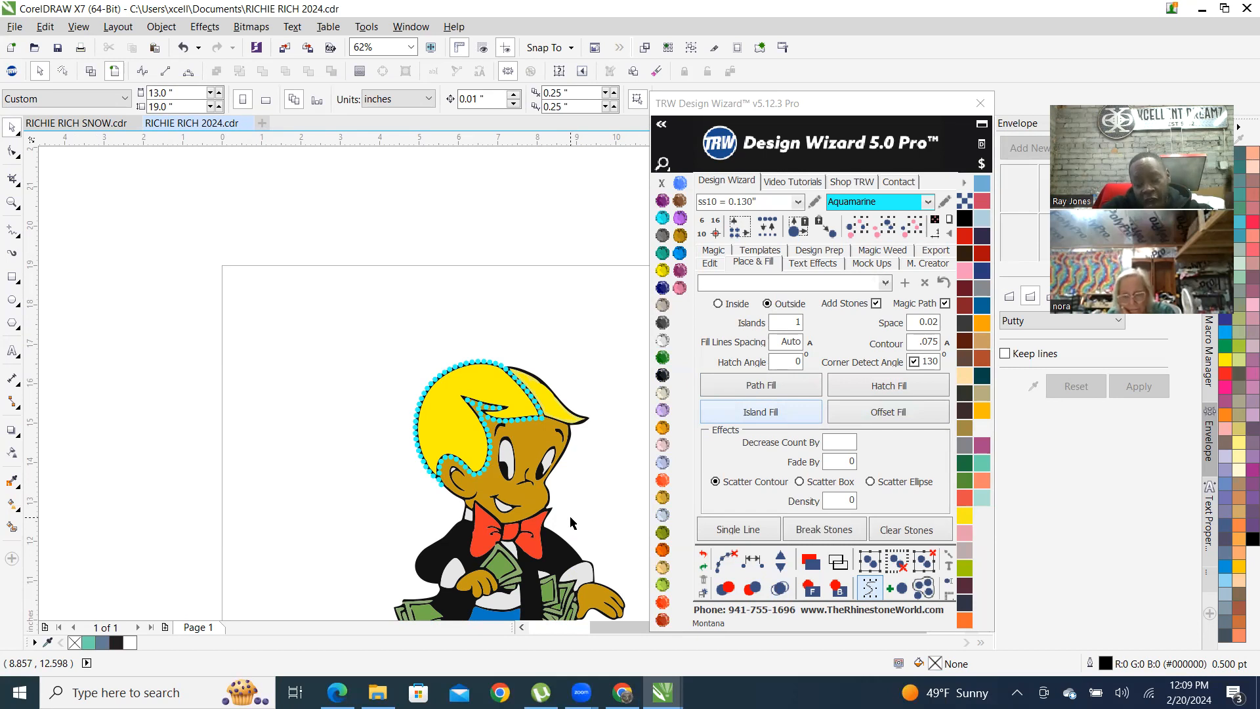
Select all the Aquamarine outline stones around the hair and recolor them to Cosmo
{"action": "scroll", "coordinate": [505, 491], "scroll_direction": "up", "scroll_amount": 3}
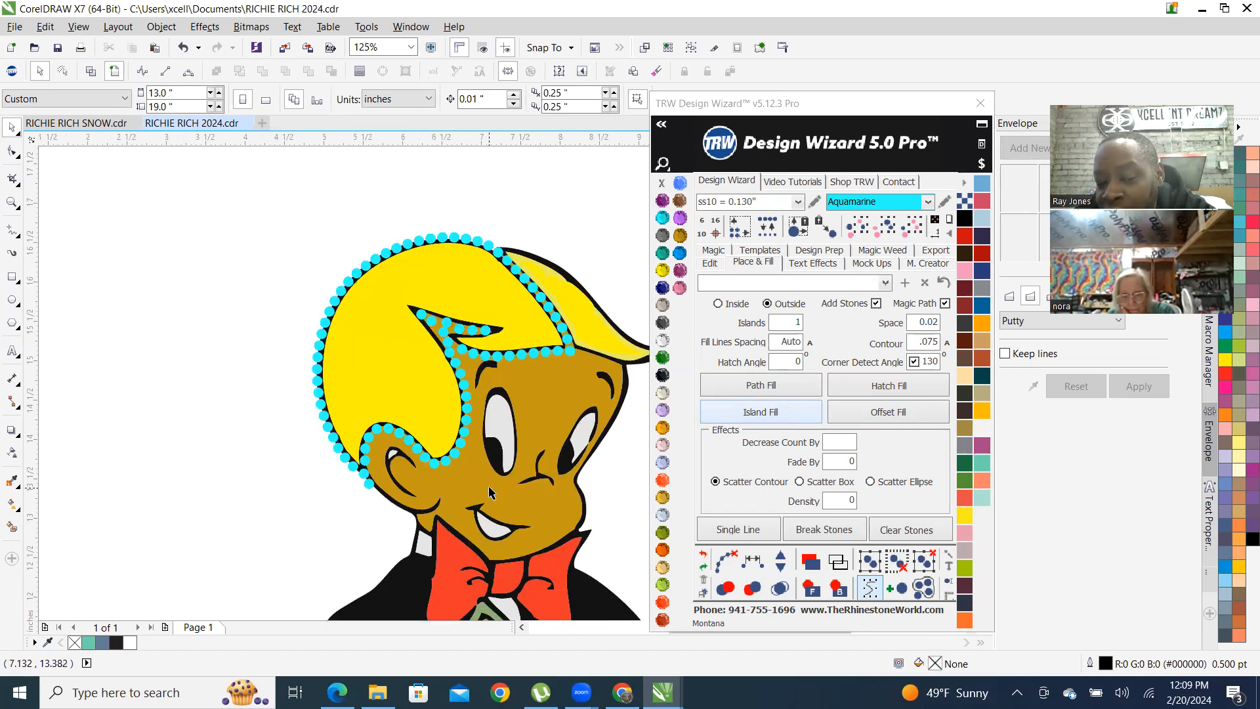
{"action": "scroll", "coordinate": [458, 358], "scroll_direction": "up", "scroll_amount": 1}
{"action": "scroll", "coordinate": [433, 341], "scroll_direction": "down", "scroll_amount": 1}
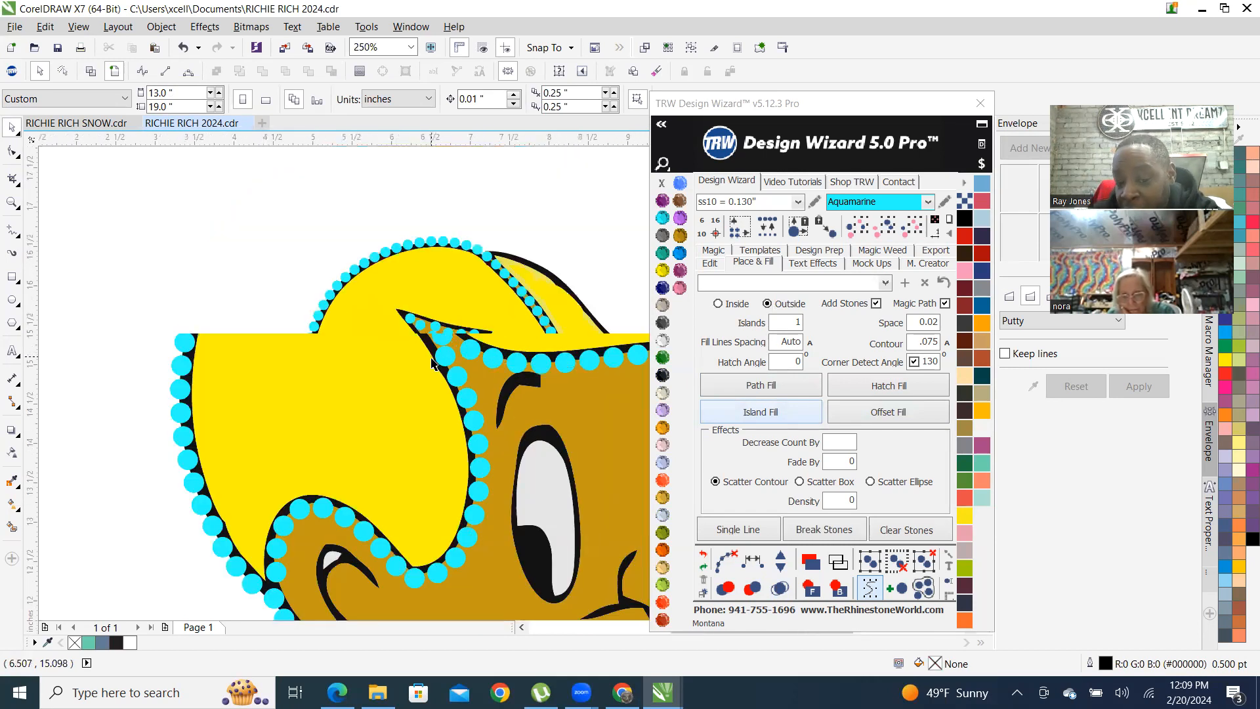
{"action": "scroll", "coordinate": [433, 335], "scroll_direction": "up", "scroll_amount": 2}
{"action": "scroll", "coordinate": [394, 391], "scroll_direction": "down", "scroll_amount": 2}
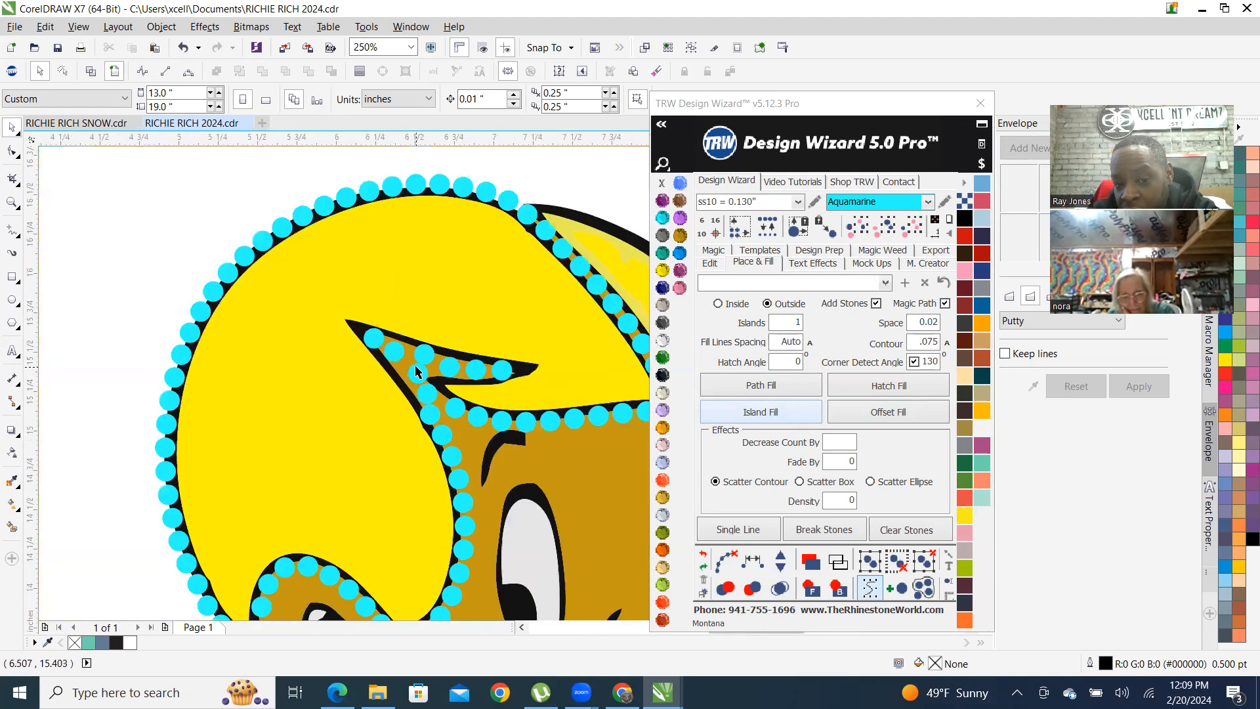
{"action": "left_click", "coordinate": [463, 187]}
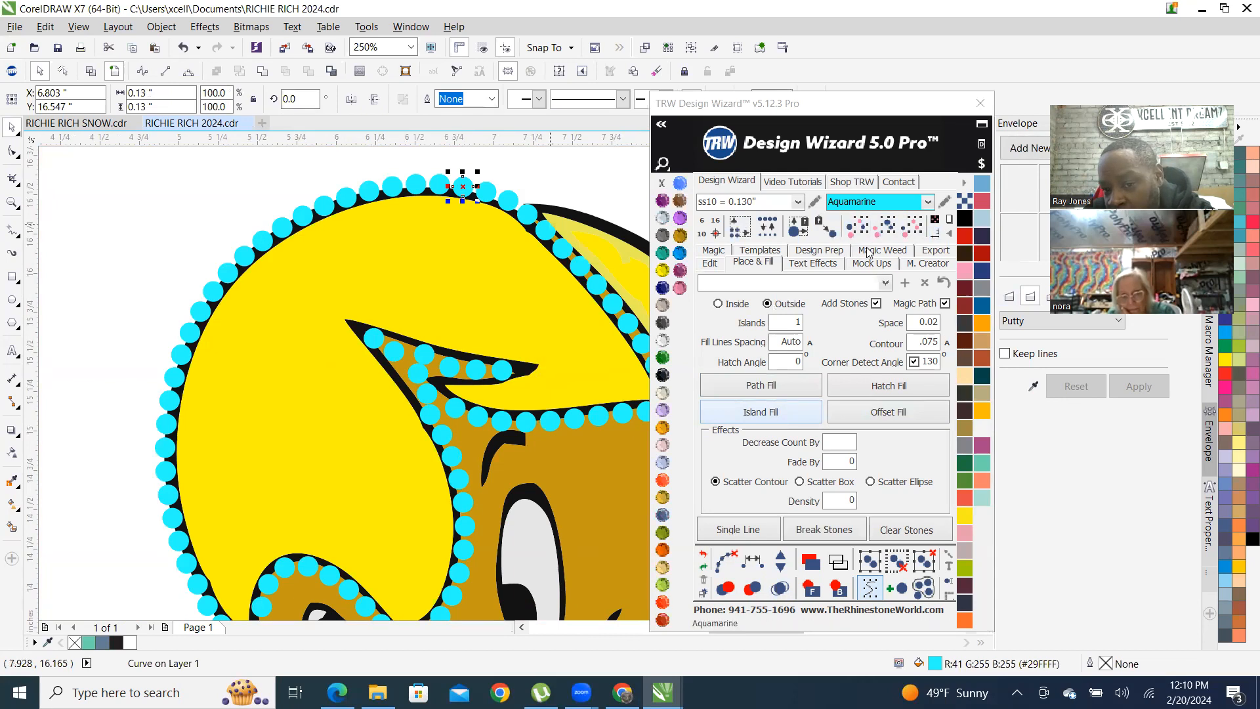
{"action": "left_click", "coordinate": [645, 322]}
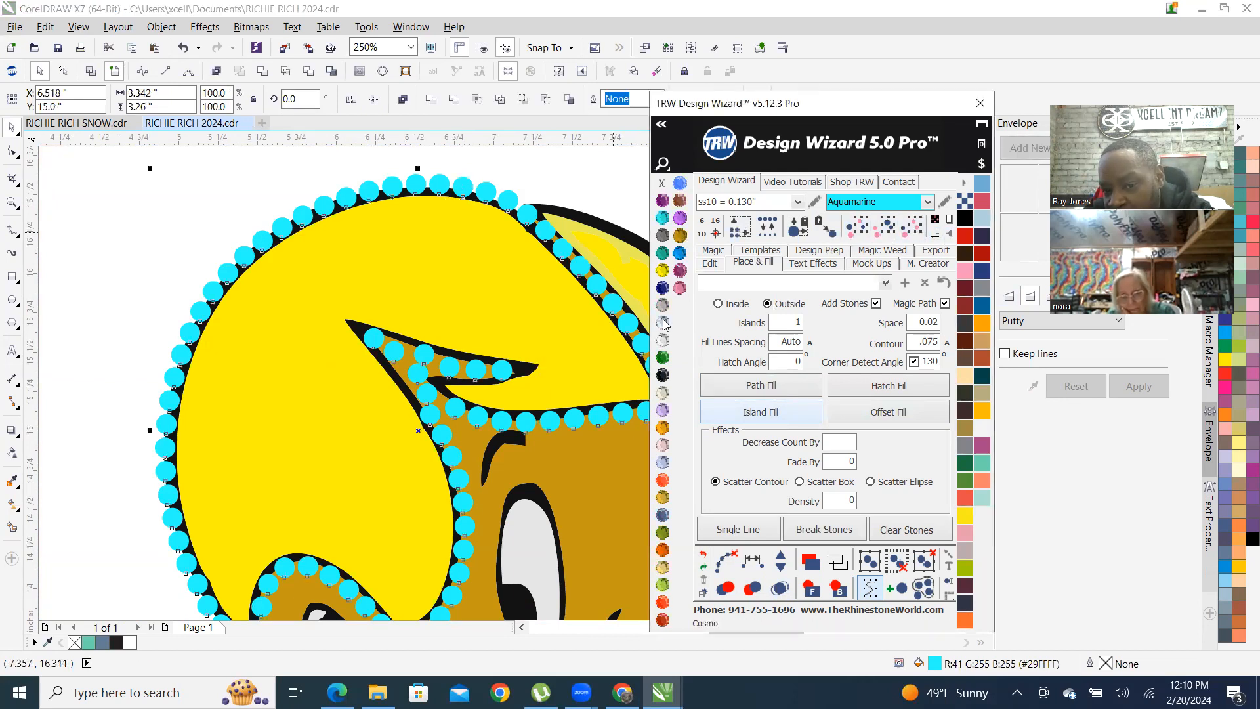
{"action": "left_click", "coordinate": [663, 322]}
{"action": "scroll", "coordinate": [447, 260], "scroll_direction": "down", "scroll_amount": 2}
{"action": "scroll", "coordinate": [321, 302], "scroll_direction": "down", "scroll_amount": 2}
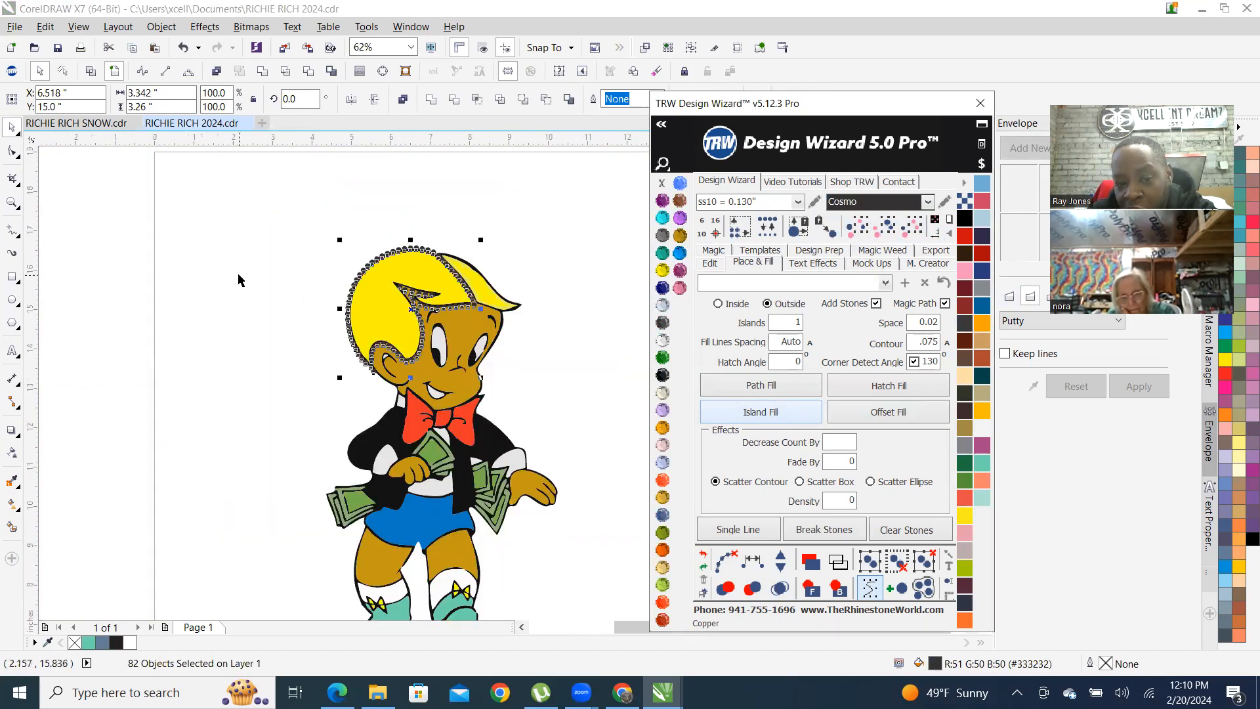
{"action": "left_click", "coordinate": [239, 276]}
Hatch-fill the main hair shape with ss10 Peach stones, clear the fill paths and merge the overlapping stones
{"action": "scroll", "coordinate": [423, 304], "scroll_direction": "up", "scroll_amount": 4}
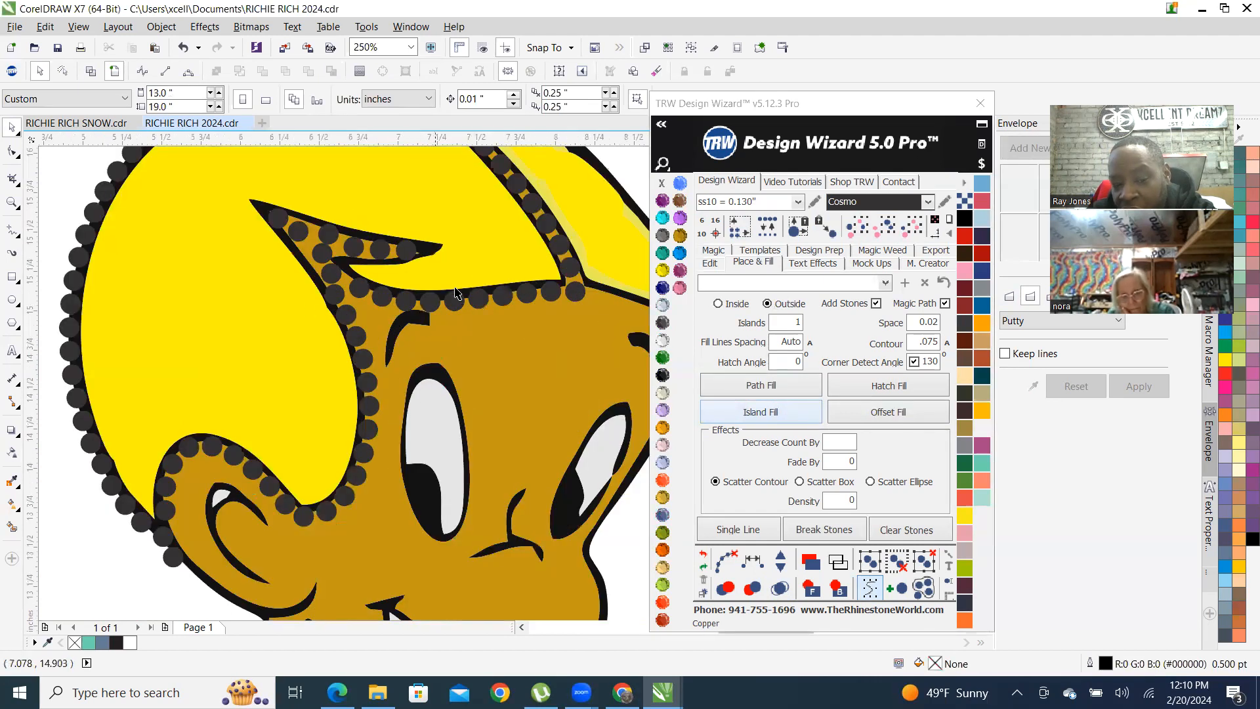
{"action": "scroll", "coordinate": [451, 372], "scroll_direction": "down", "scroll_amount": 1}
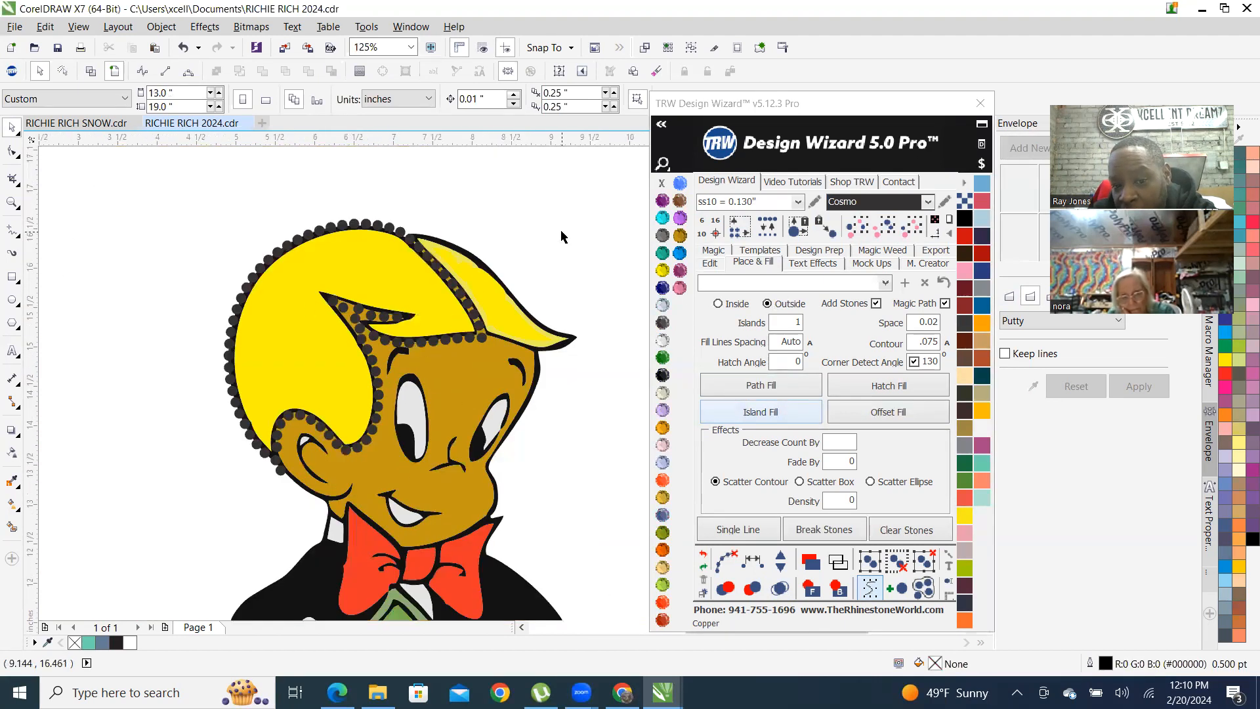
{"action": "left_click", "coordinate": [663, 566]}
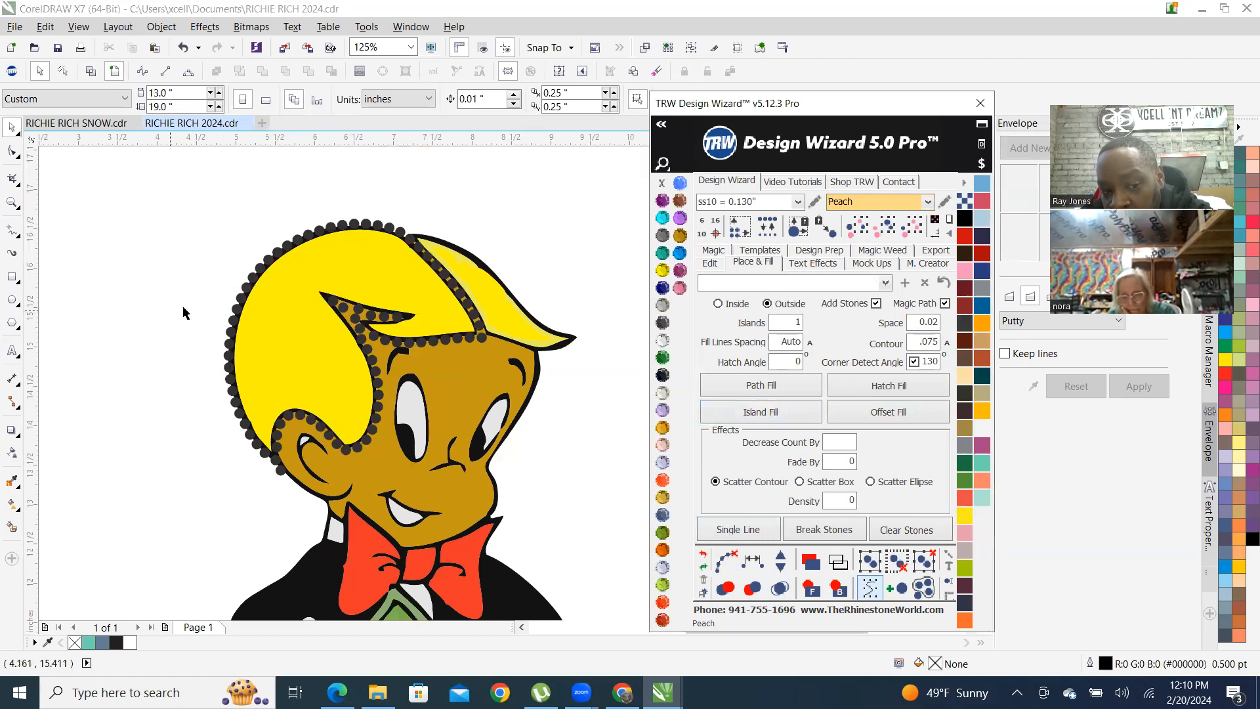
{"action": "left_click", "coordinate": [285, 344]}
{"action": "left_click", "coordinate": [901, 388]}
{"action": "left_click", "coordinate": [722, 563]}
{"action": "left_click", "coordinate": [780, 587]}
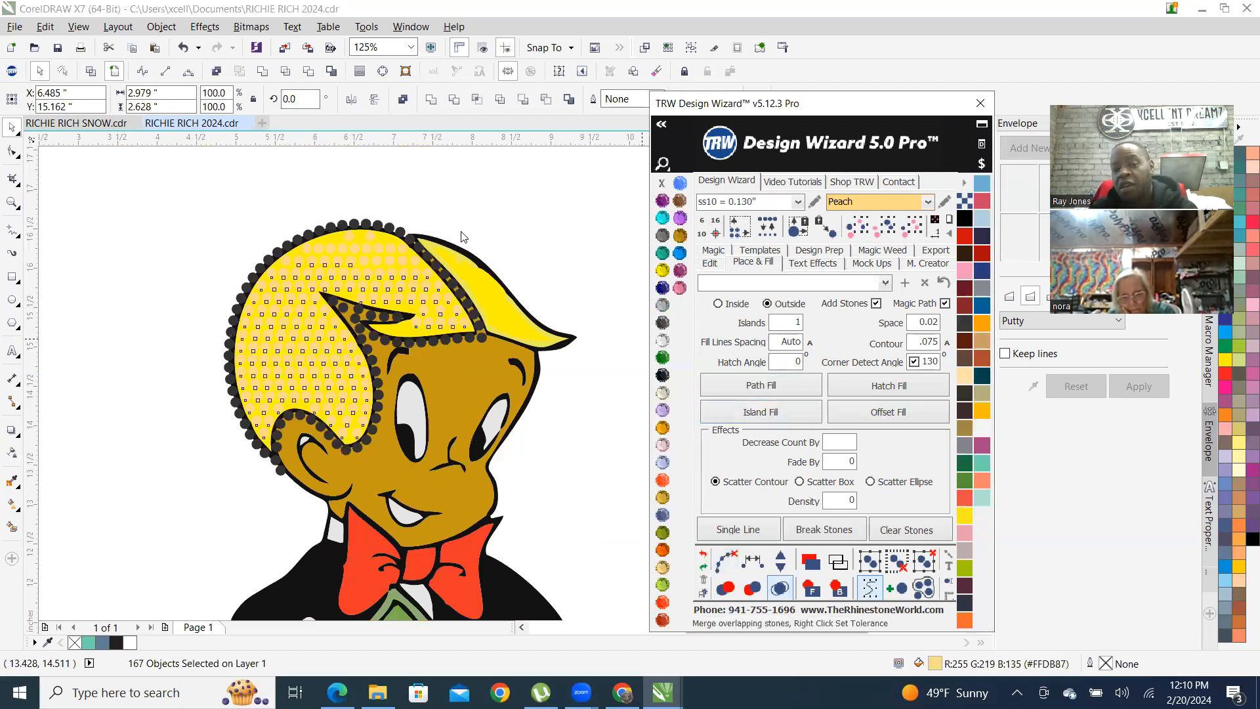
{"action": "scroll", "coordinate": [462, 237], "scroll_direction": "down", "scroll_amount": 2}
{"action": "left_click", "coordinate": [518, 223]}
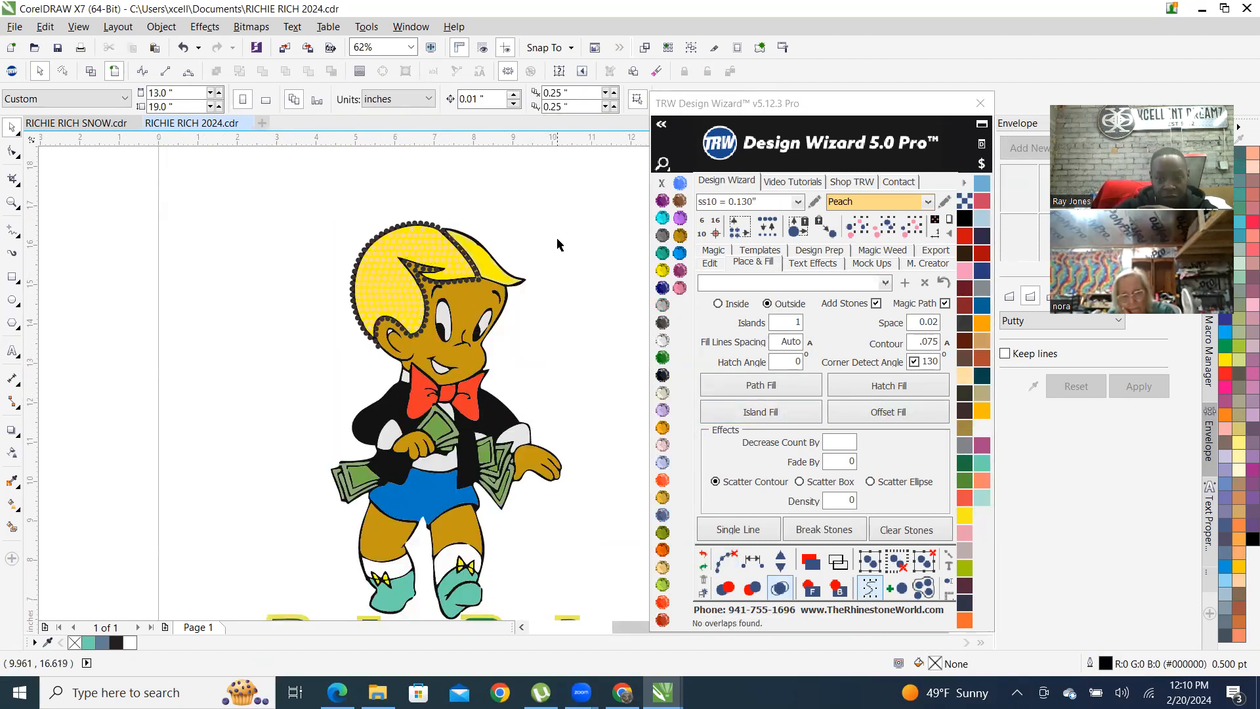
Merge the front hair lock's yellow fill and its pale-yellow edge shape into a single yellow shape
{"action": "scroll", "coordinate": [557, 245], "scroll_direction": "up", "scroll_amount": 4}
{"action": "scroll", "coordinate": [477, 315], "scroll_direction": "down", "scroll_amount": 2}
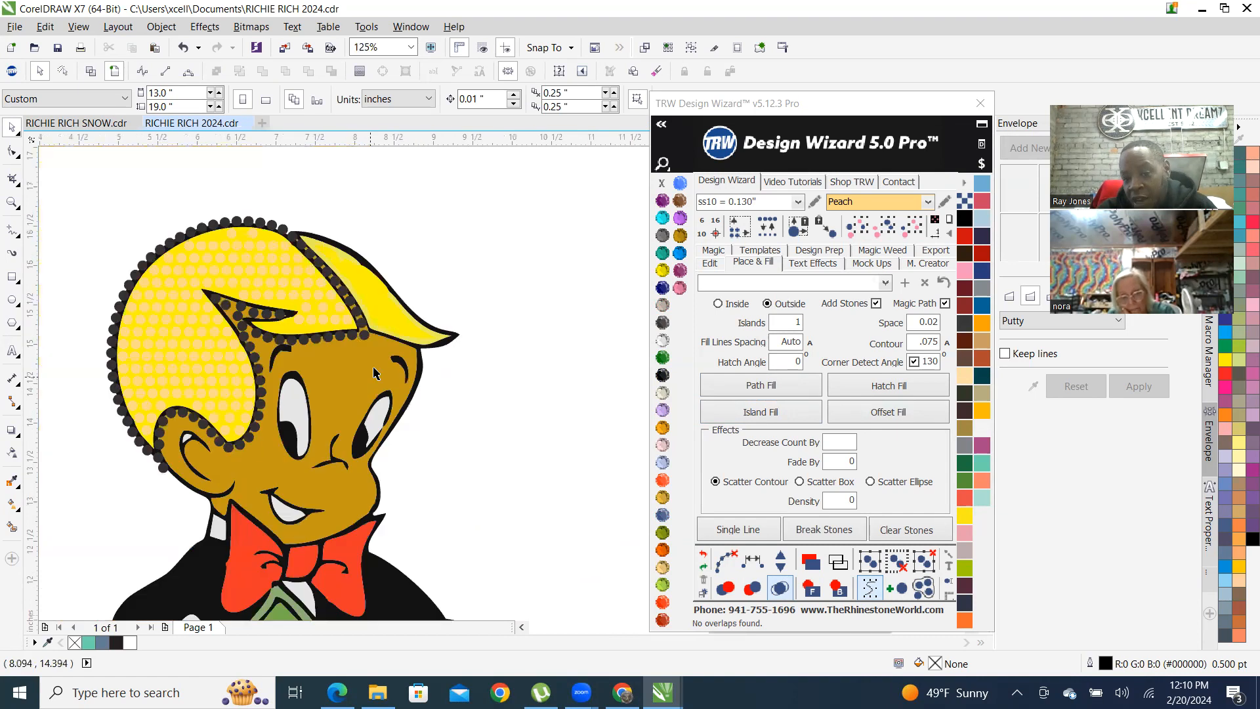
{"action": "scroll", "coordinate": [468, 402], "scroll_direction": "up", "scroll_amount": 6}
{"action": "left_click", "coordinate": [535, 381]}
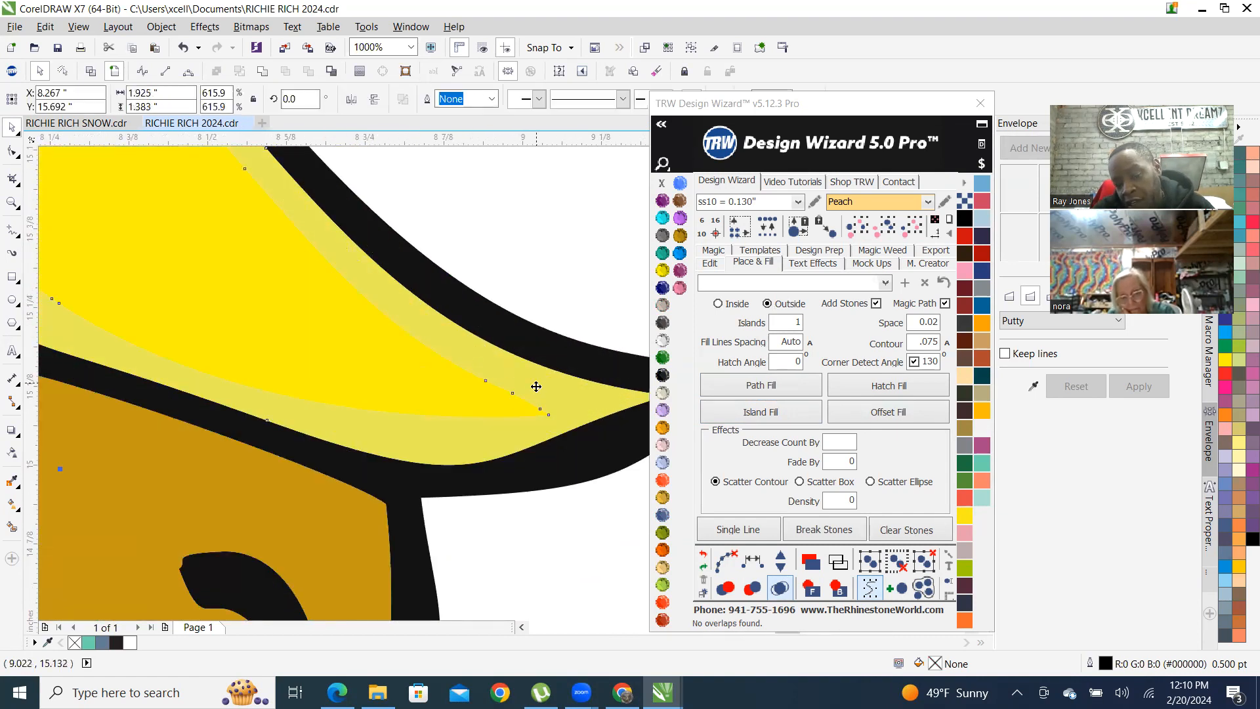
{"action": "scroll", "coordinate": [535, 381], "scroll_direction": "down", "scroll_amount": 3}
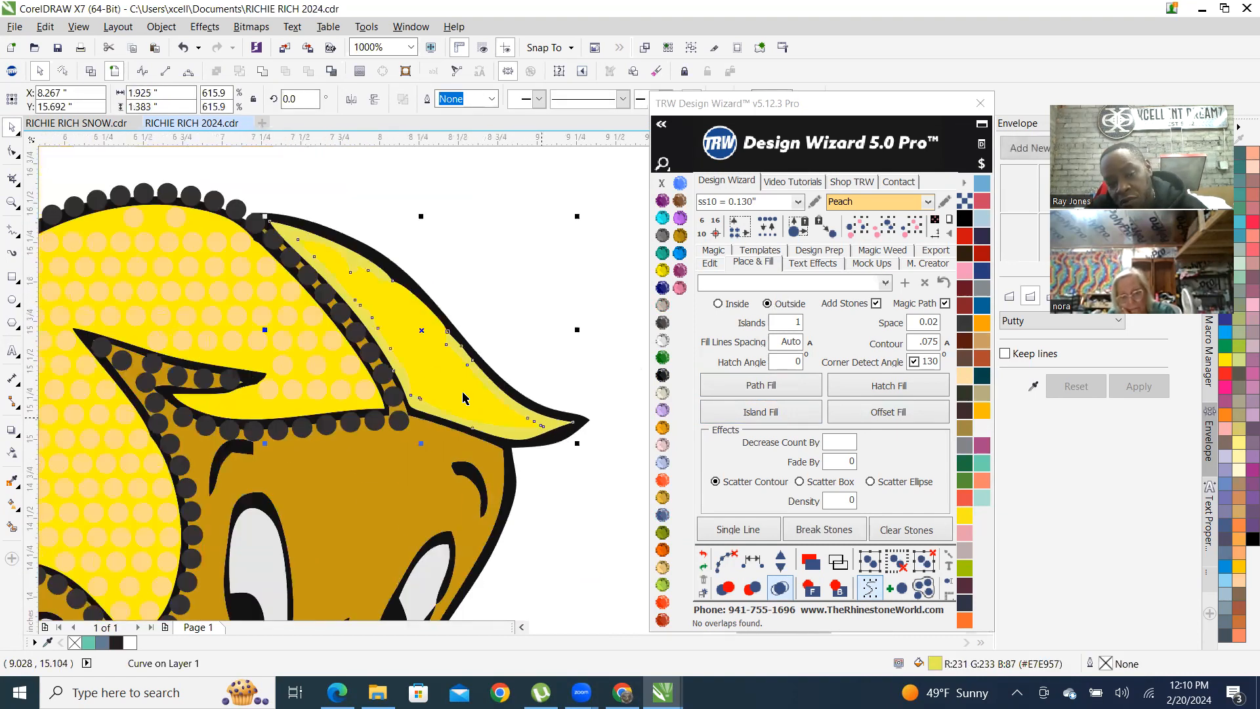
{"action": "left_click", "coordinate": [419, 365], "text": "shift"}
{"action": "right_click", "coordinate": [419, 365]}
{"action": "left_click", "coordinate": [495, 92]}
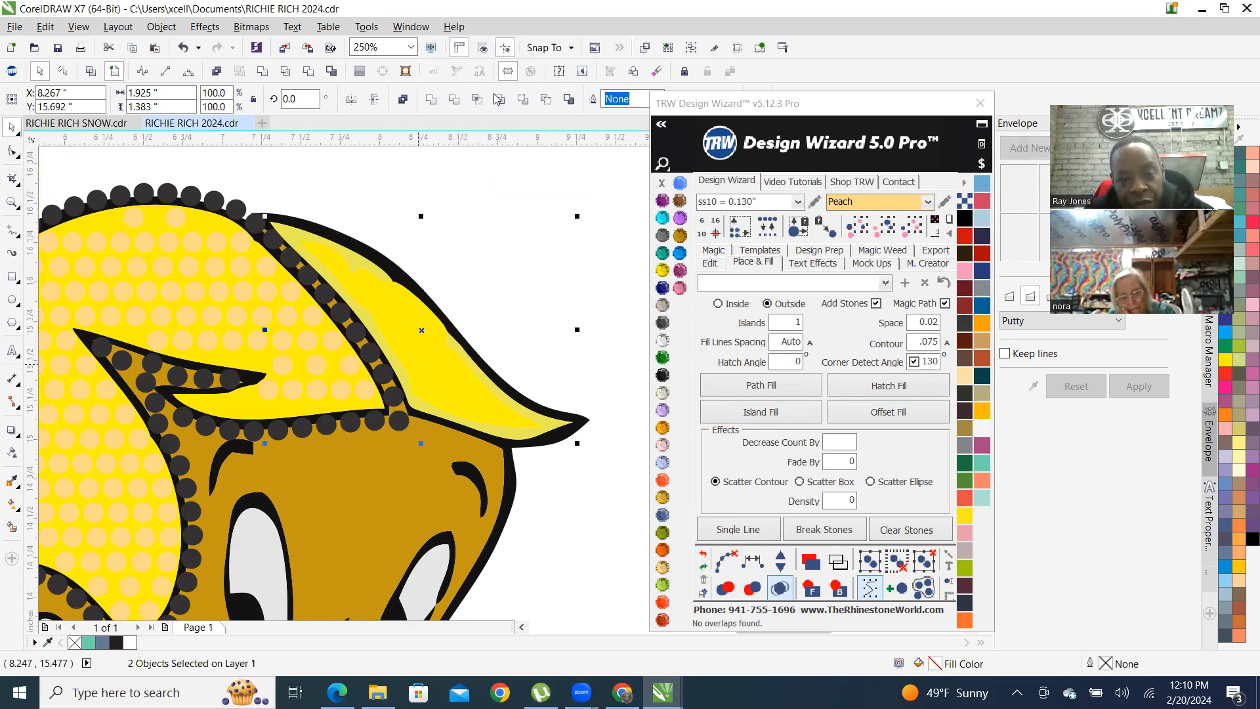
{"action": "left_click", "coordinate": [506, 245]}
{"action": "scroll", "coordinate": [292, 247], "scroll_direction": "up", "scroll_amount": 3}
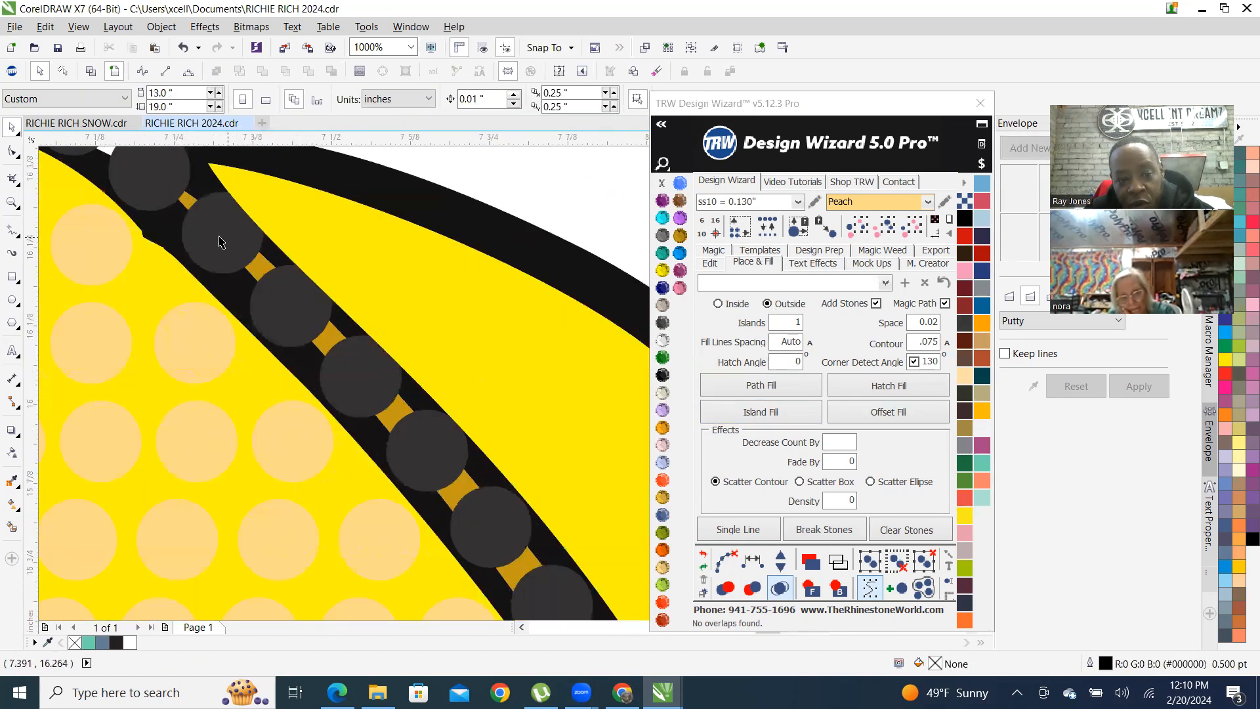
{"action": "scroll", "coordinate": [221, 242], "scroll_direction": "down", "scroll_amount": 3}
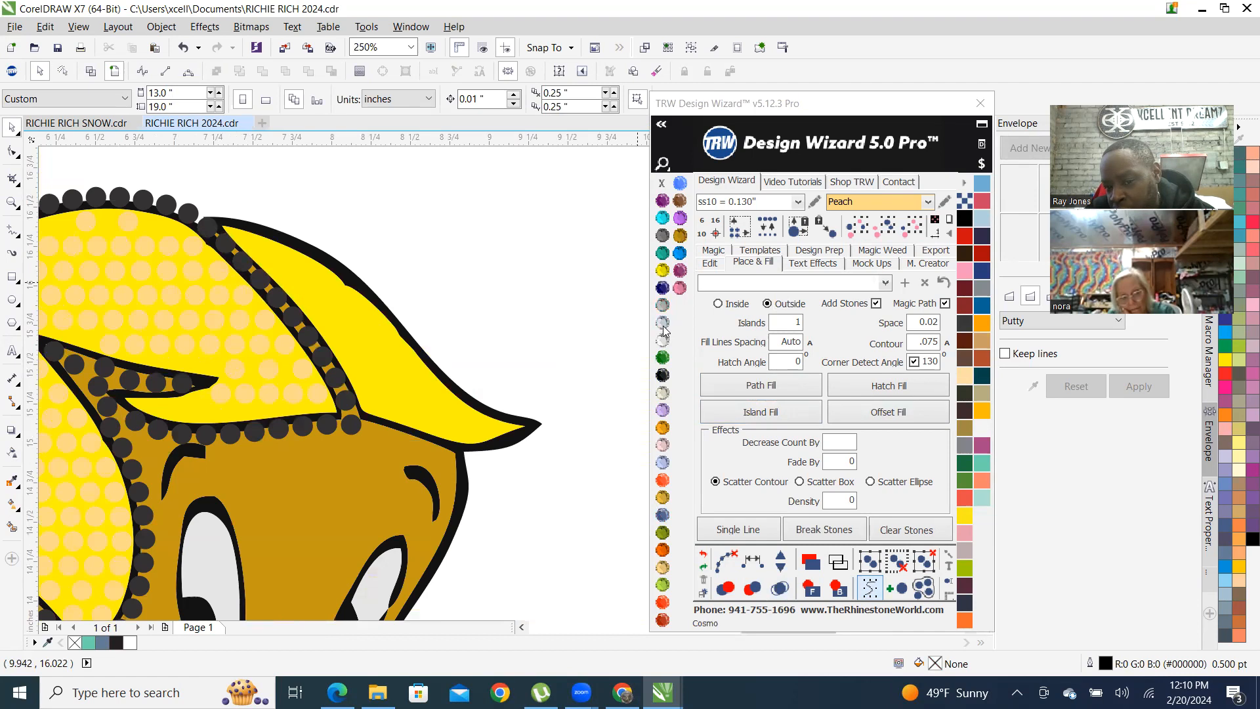
Outline the front hair lock with an Island Fill of ss10 TRW Blue stones, clear the fill paths and merge the overlapping stones
{"action": "left_click", "coordinate": [682, 255]}
{"action": "scroll", "coordinate": [377, 304], "scroll_direction": "up", "scroll_amount": 3}
{"action": "scroll", "coordinate": [472, 445], "scroll_direction": "down", "scroll_amount": 3}
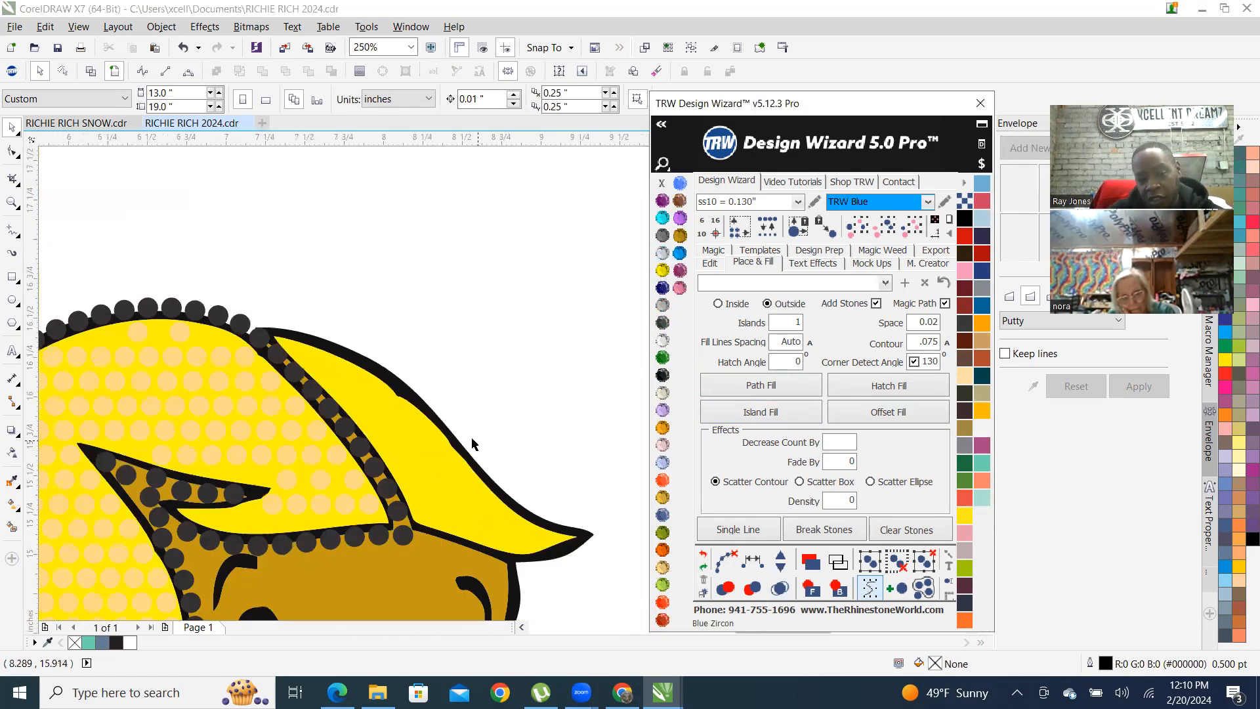
{"action": "left_click", "coordinate": [405, 438]}
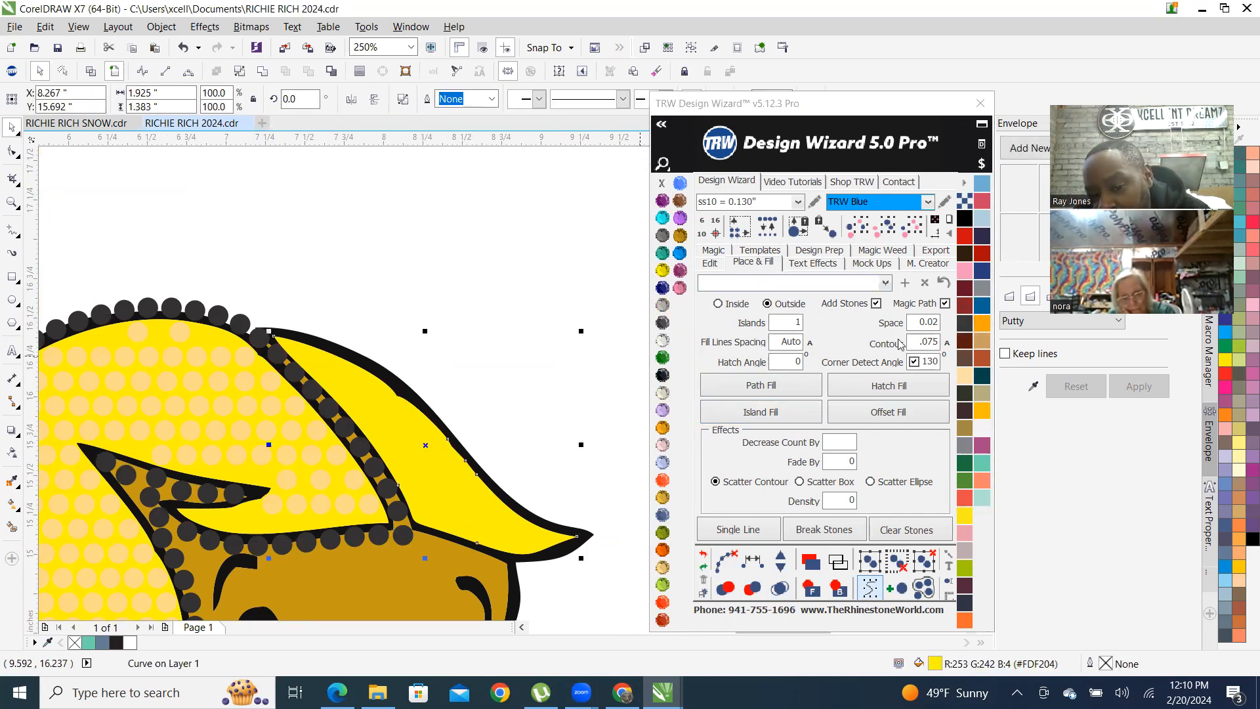
{"action": "left_click", "coordinate": [786, 413]}
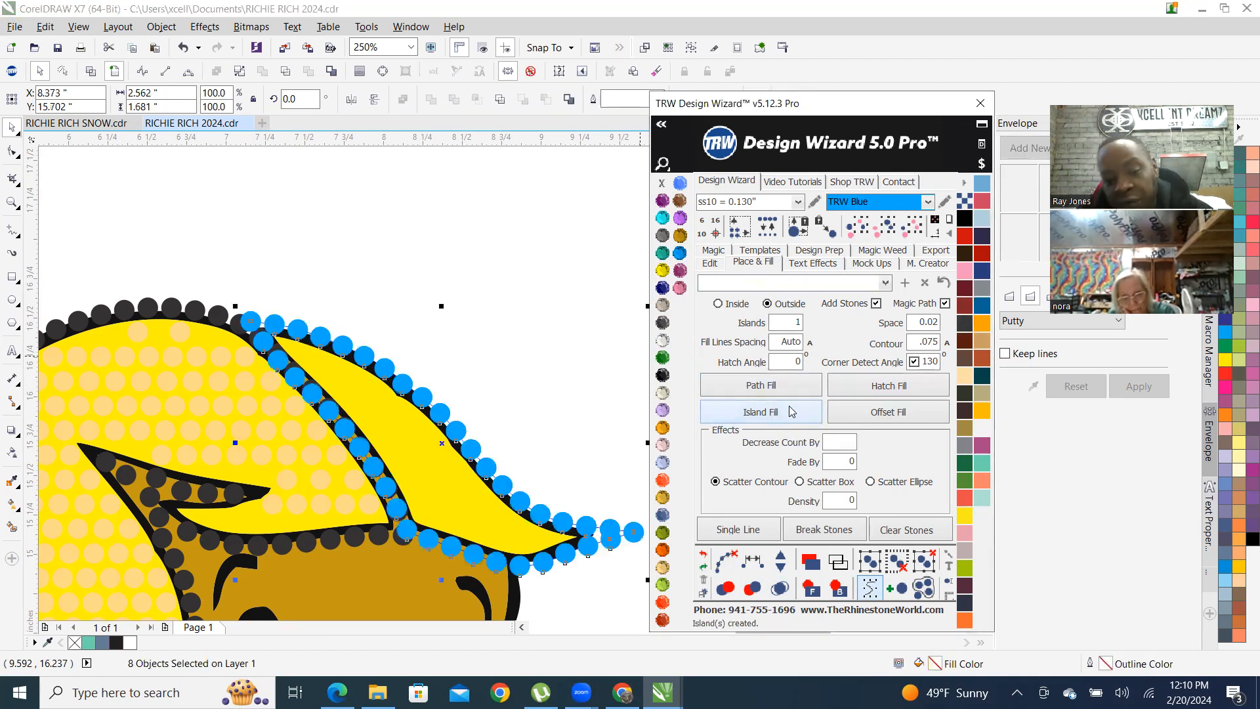
{"action": "left_click", "coordinate": [725, 562]}
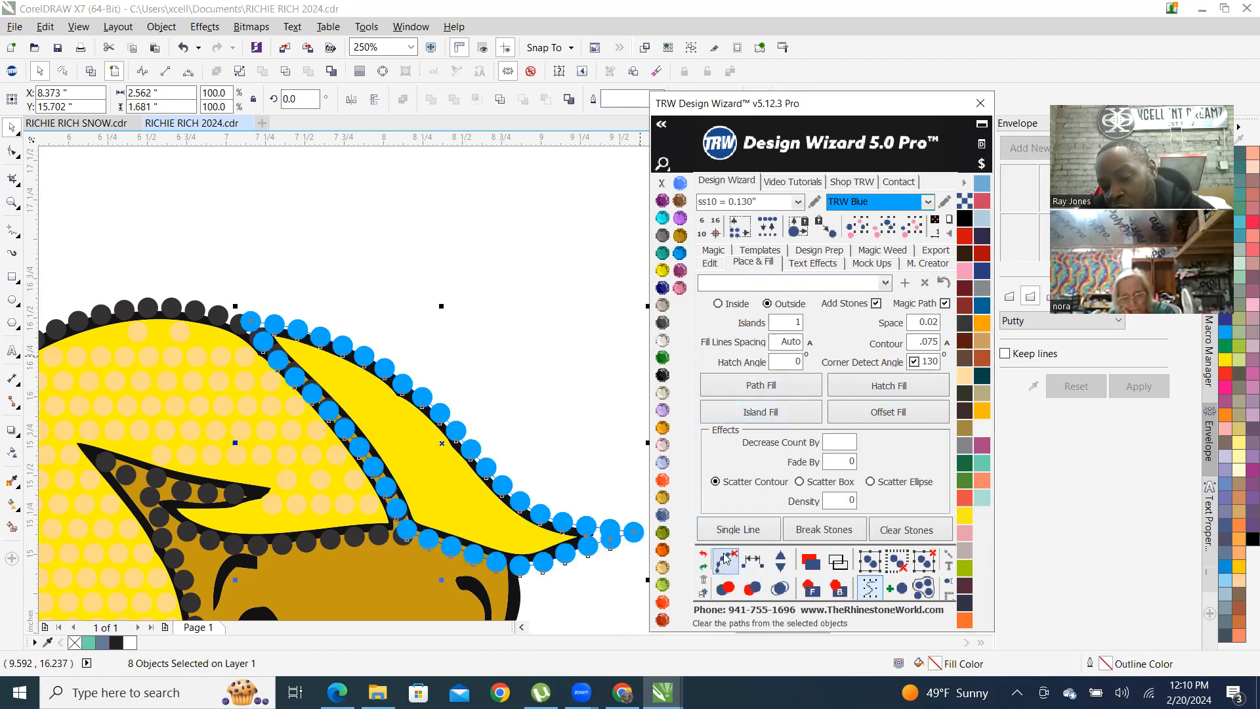
{"action": "left_click", "coordinate": [780, 588]}
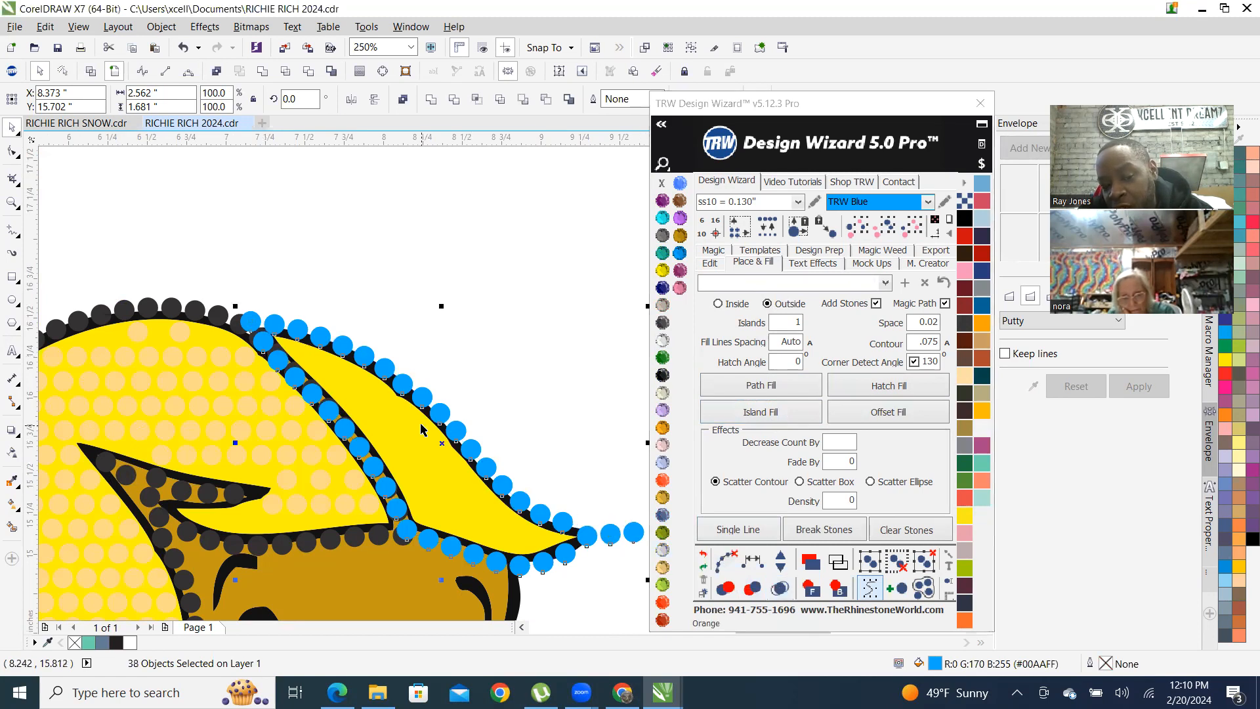
Recolor the front hair lock's outline stones to Cosmo
{"action": "scroll", "coordinate": [391, 431], "scroll_direction": "down", "scroll_amount": 2}
{"action": "scroll", "coordinate": [391, 431], "scroll_direction": "up", "scroll_amount": 4}
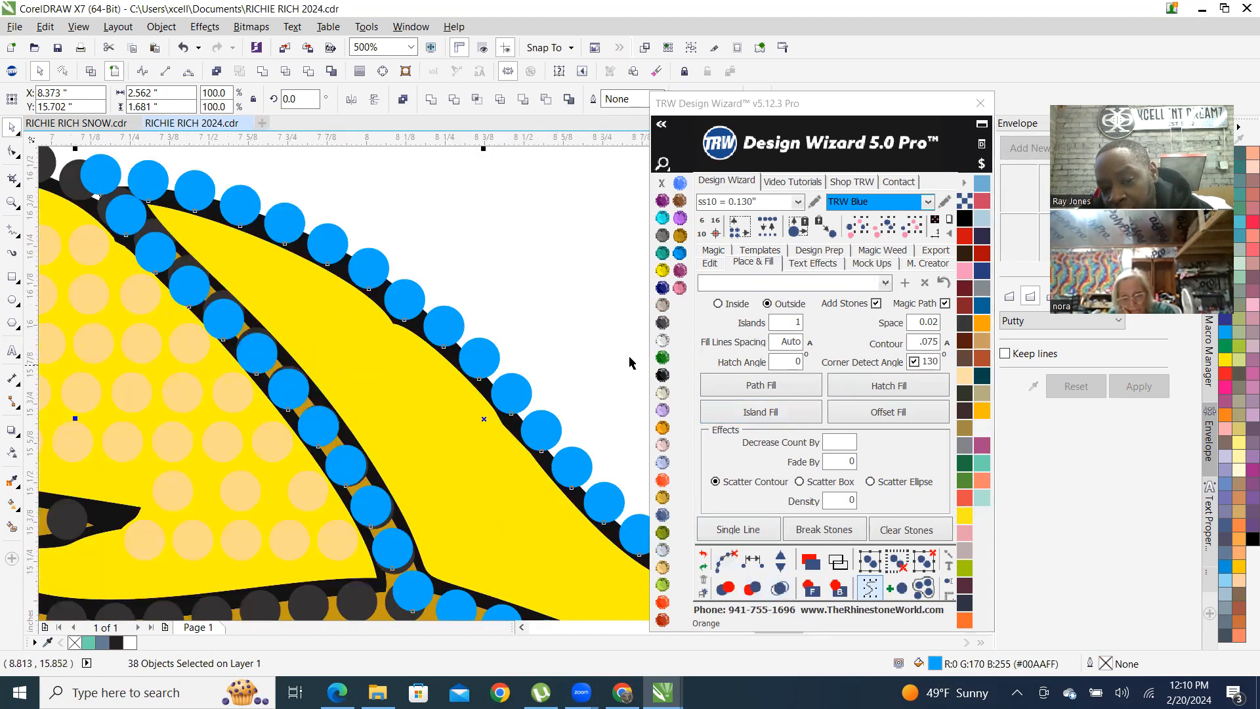
{"action": "left_click", "coordinate": [663, 323]}
{"action": "scroll", "coordinate": [287, 343], "scroll_direction": "down", "scroll_amount": 6}
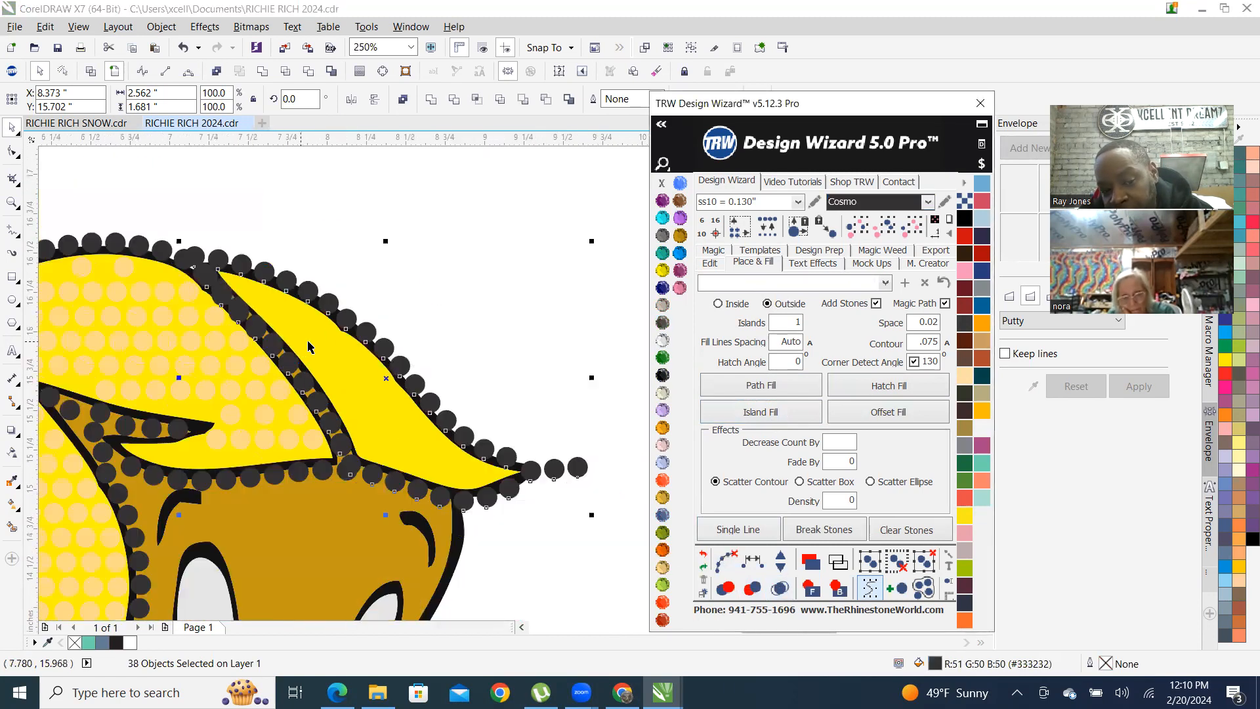
Nudge the front hair lock's outline stones 8 inches to the right in 2-inch increments, off the page
{"action": "scroll", "coordinate": [286, 343], "scroll_direction": "up", "scroll_amount": 6}
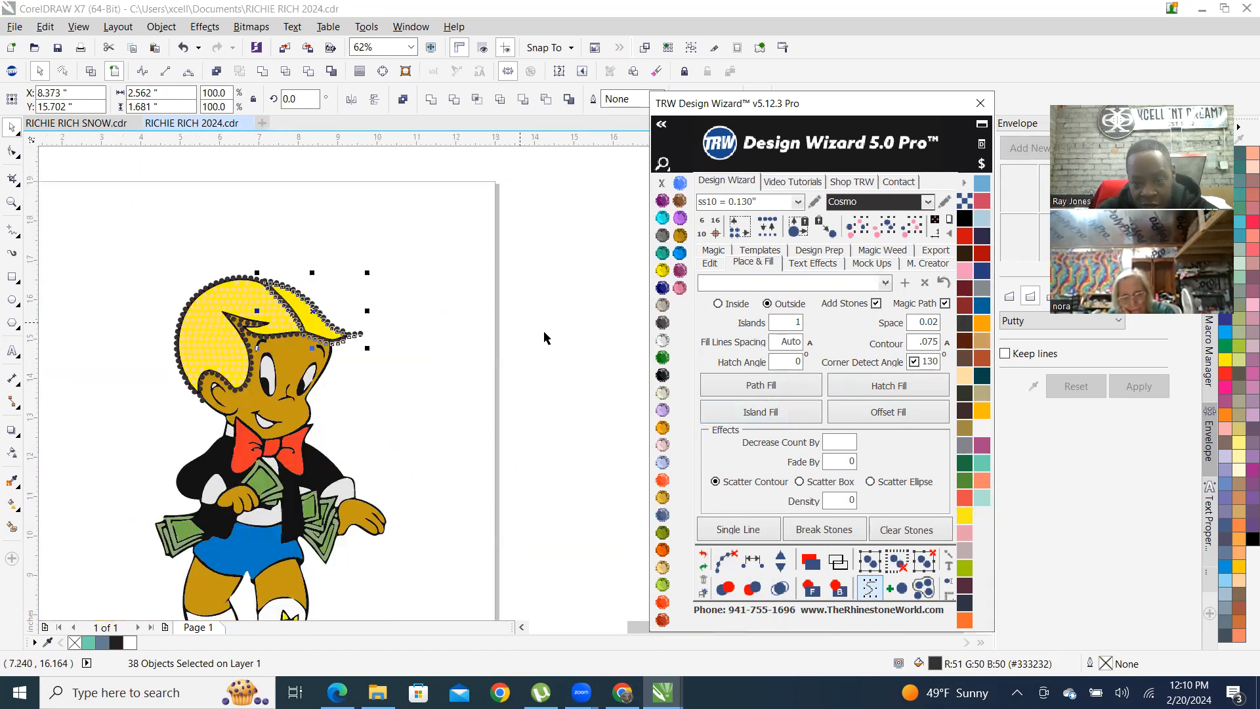
{"action": "left_click", "coordinate": [709, 262]}
{"action": "left_click", "coordinate": [857, 373]}
{"action": "scroll", "coordinate": [389, 342], "scroll_direction": "down", "scroll_amount": 2}
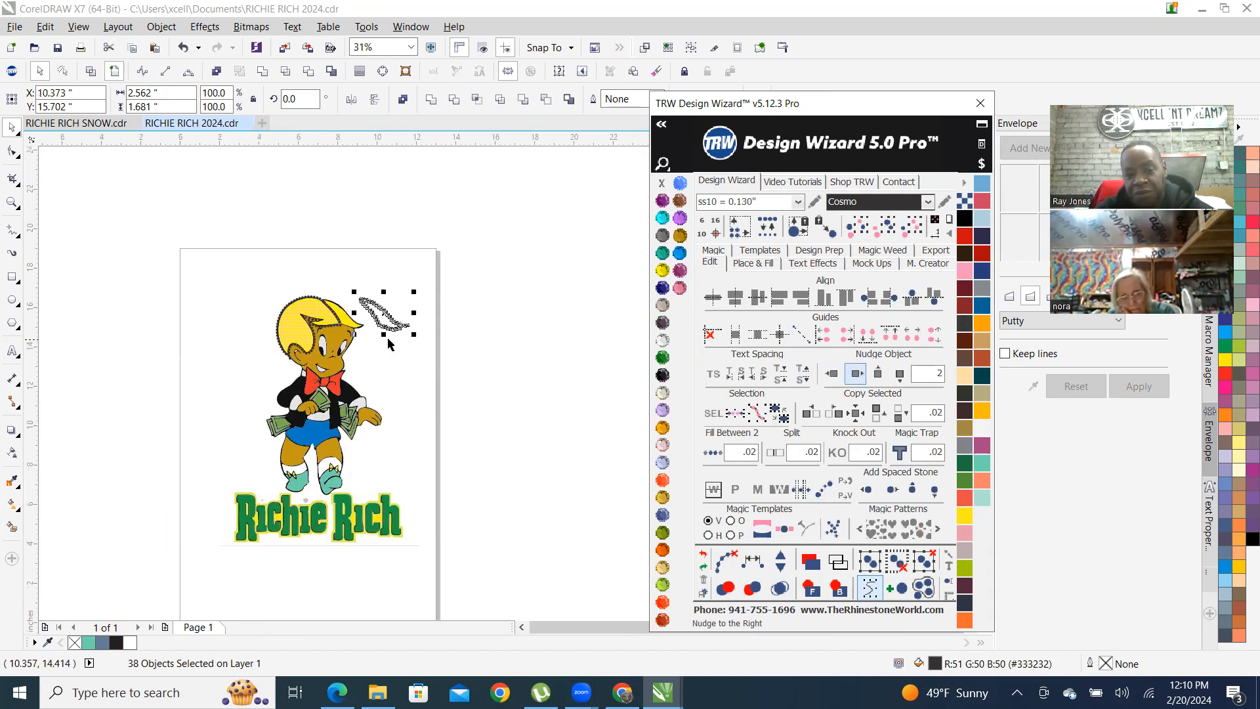
{"action": "left_click", "coordinate": [859, 376]}
{"action": "left_click", "coordinate": [856, 373]}
{"action": "left_click", "coordinate": [856, 374]}
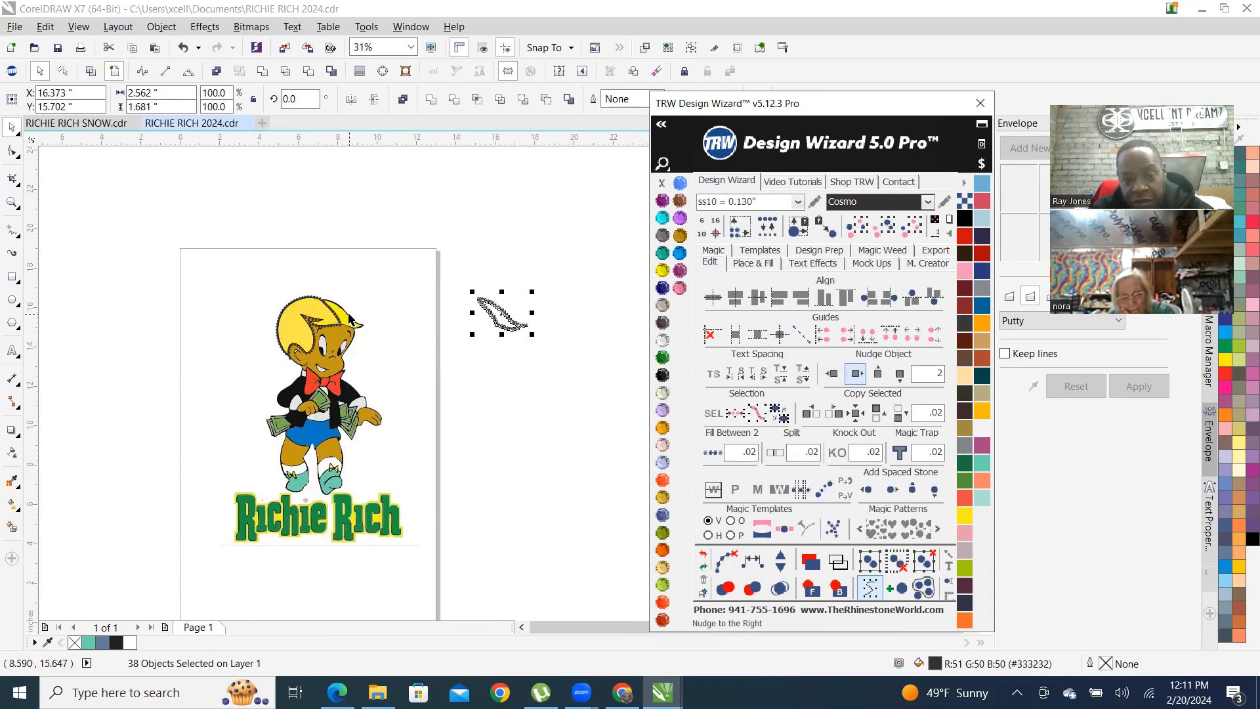
Recolor the moved hair lock outline stones to Red Siam and deselect them
{"action": "scroll", "coordinate": [284, 285], "scroll_direction": "up", "scroll_amount": 6}
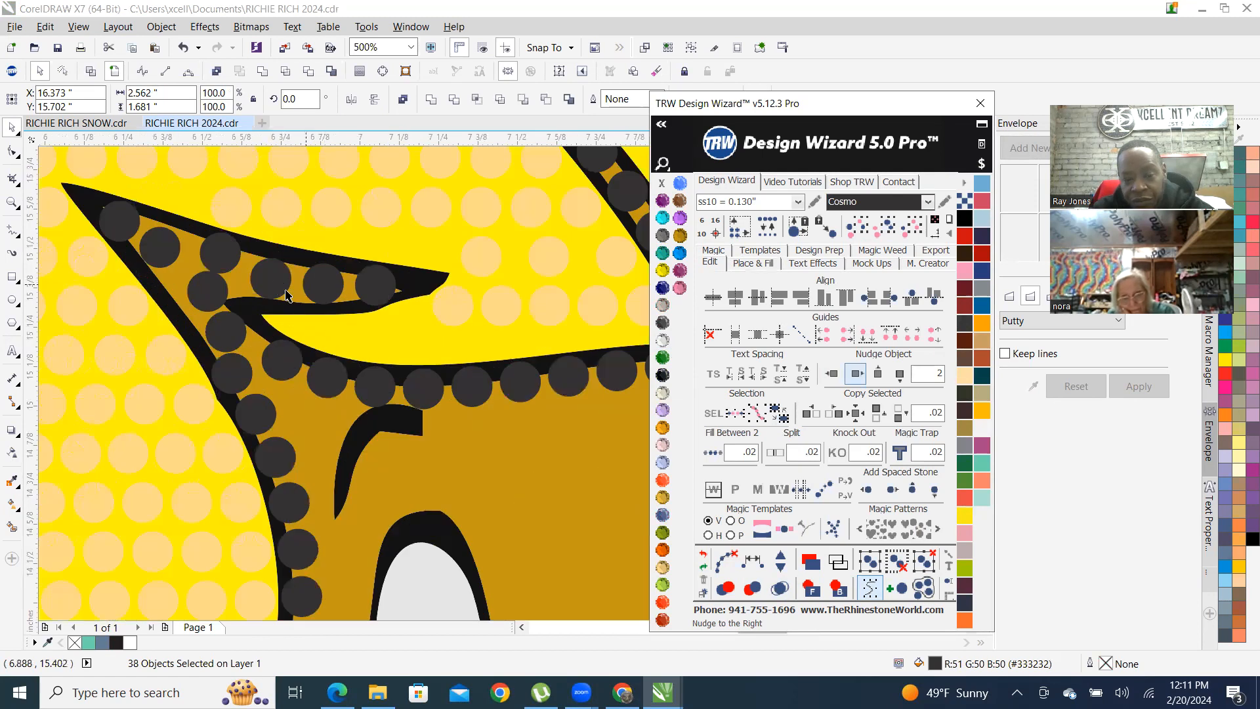
{"action": "scroll", "coordinate": [286, 296], "scroll_direction": "down", "scroll_amount": 6}
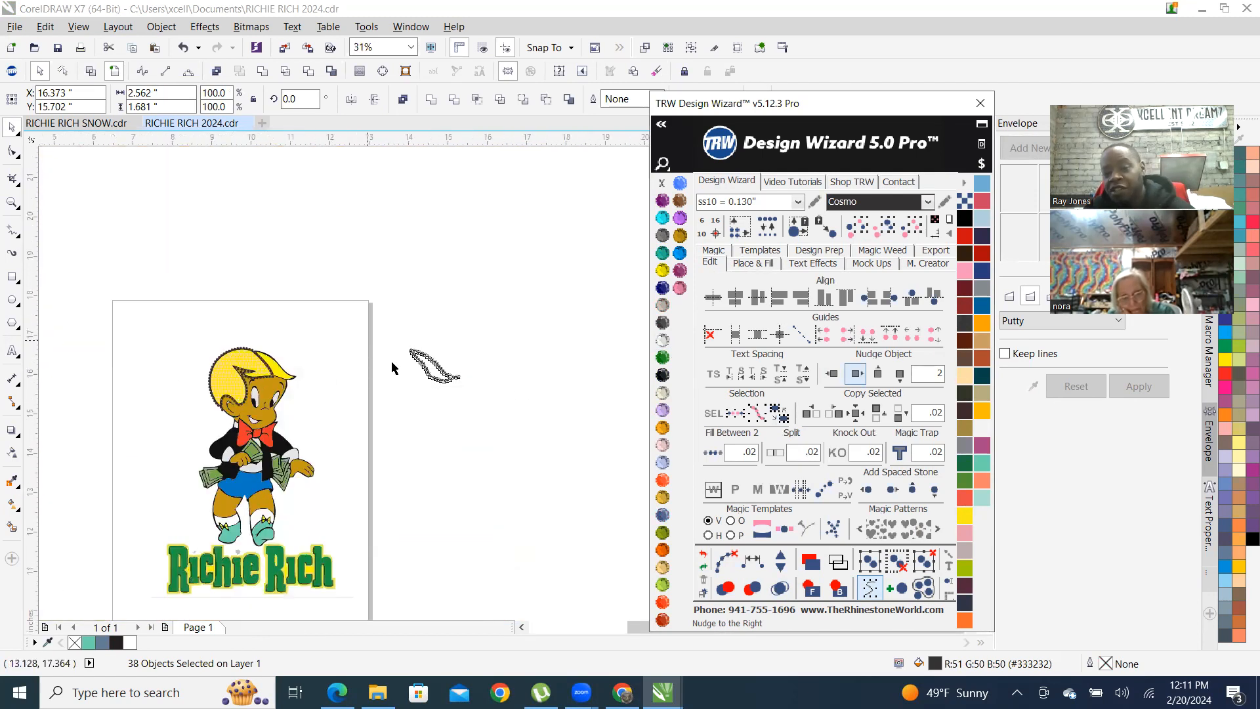
{"action": "scroll", "coordinate": [384, 354], "scroll_direction": "up", "scroll_amount": 2}
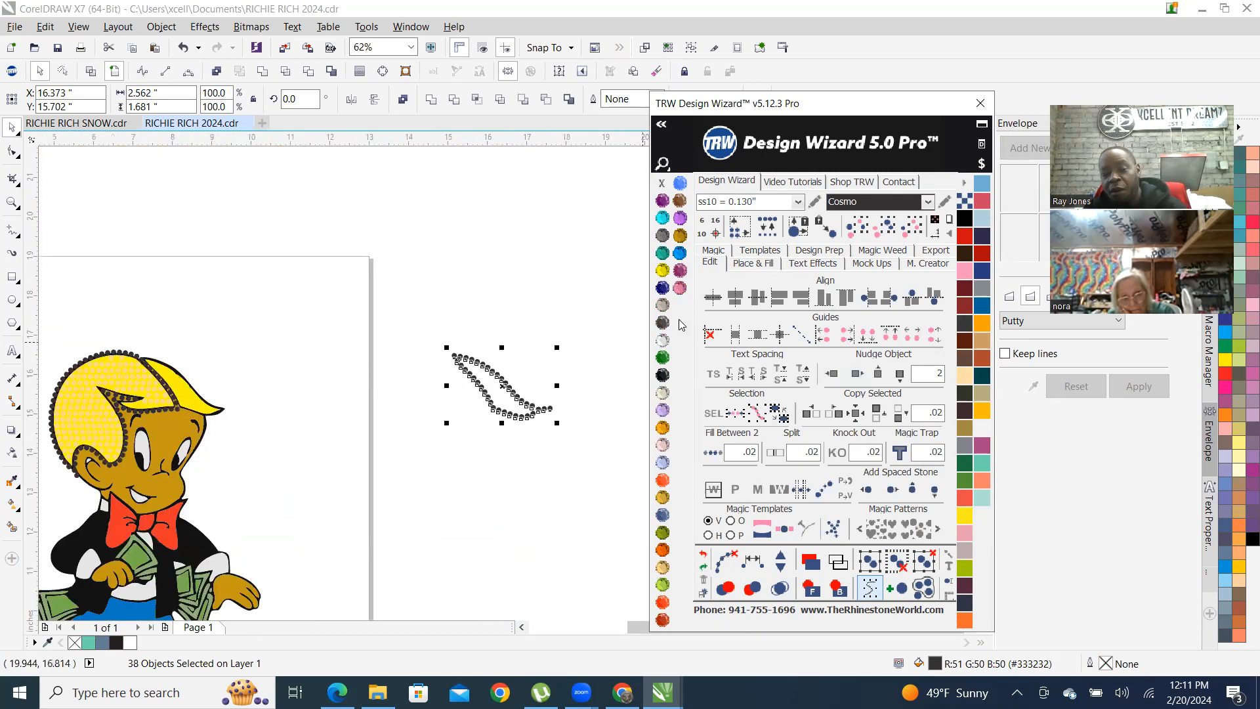
{"action": "left_click", "coordinate": [663, 602]}
{"action": "left_click", "coordinate": [537, 451]}
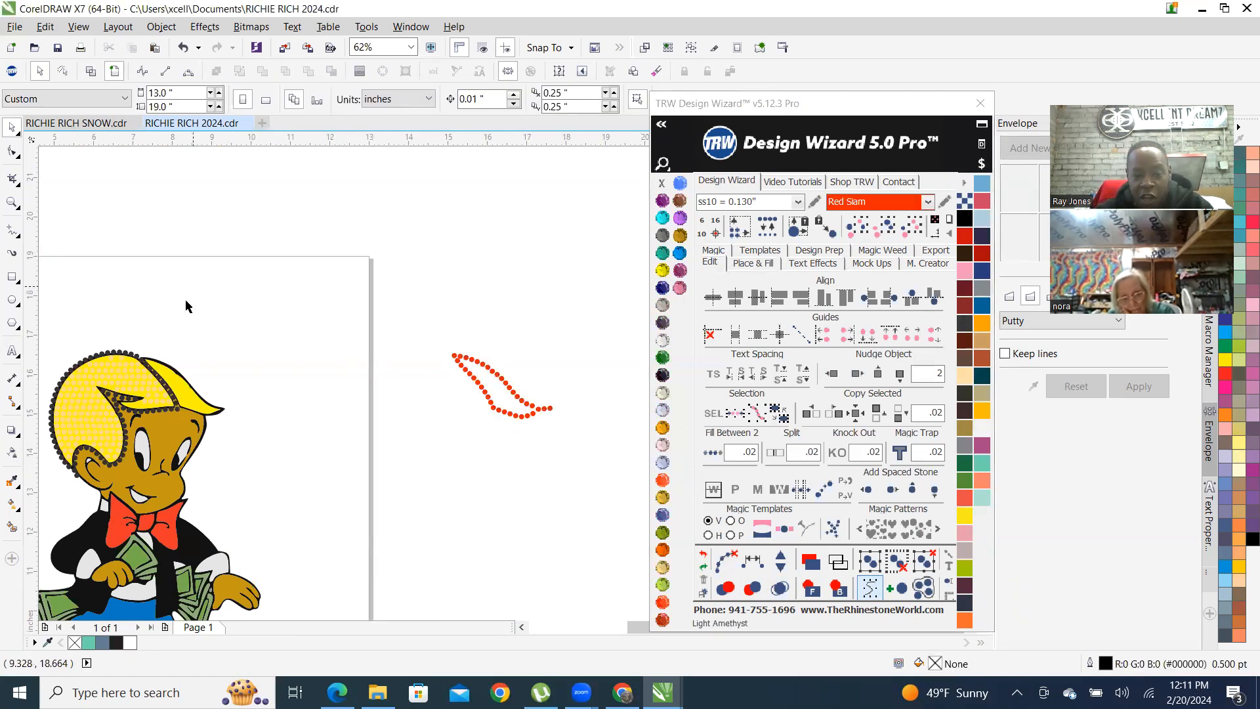
Select all the Cosmo outline stones of the main hair by matching size and color, and nudge them 8 inches right beside the red outline
{"action": "scroll", "coordinate": [84, 442], "scroll_direction": "up", "scroll_amount": 6}
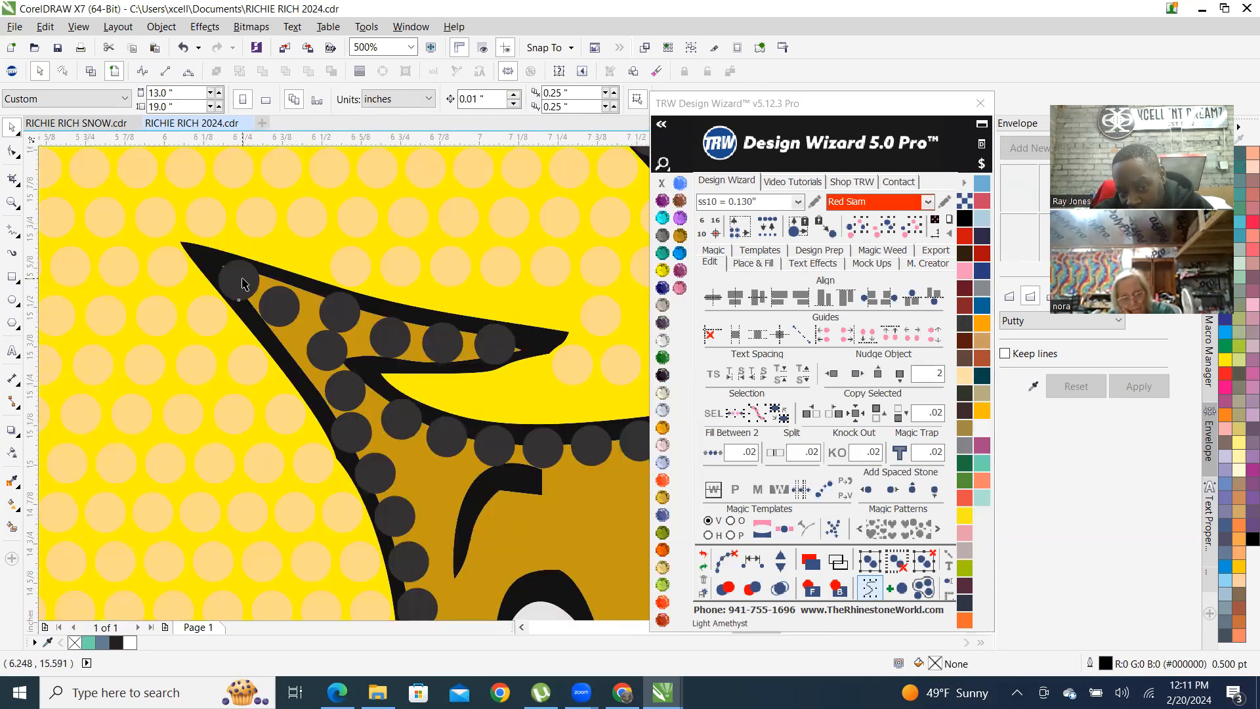
{"action": "left_click", "coordinate": [242, 284]}
{"action": "scroll", "coordinate": [243, 284], "scroll_direction": "down", "scroll_amount": 8}
{"action": "scroll", "coordinate": [225, 393], "scroll_direction": "up", "scroll_amount": 4}
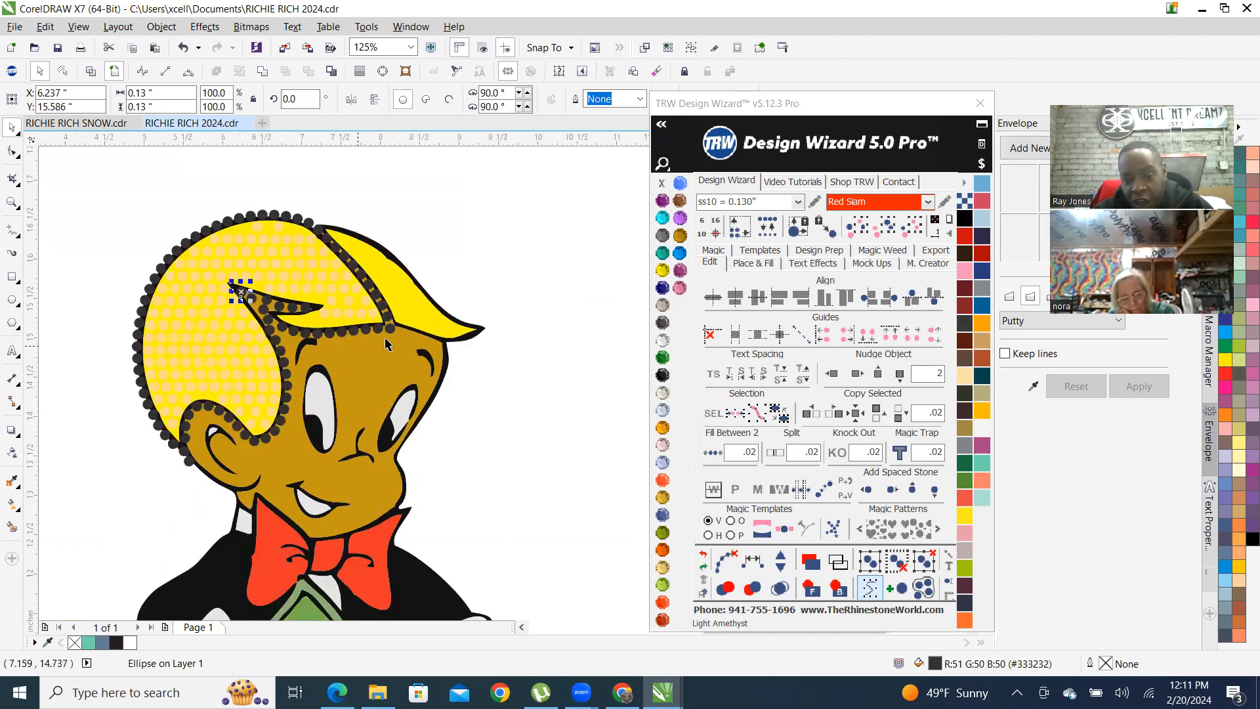
{"action": "left_click", "coordinate": [915, 229]}
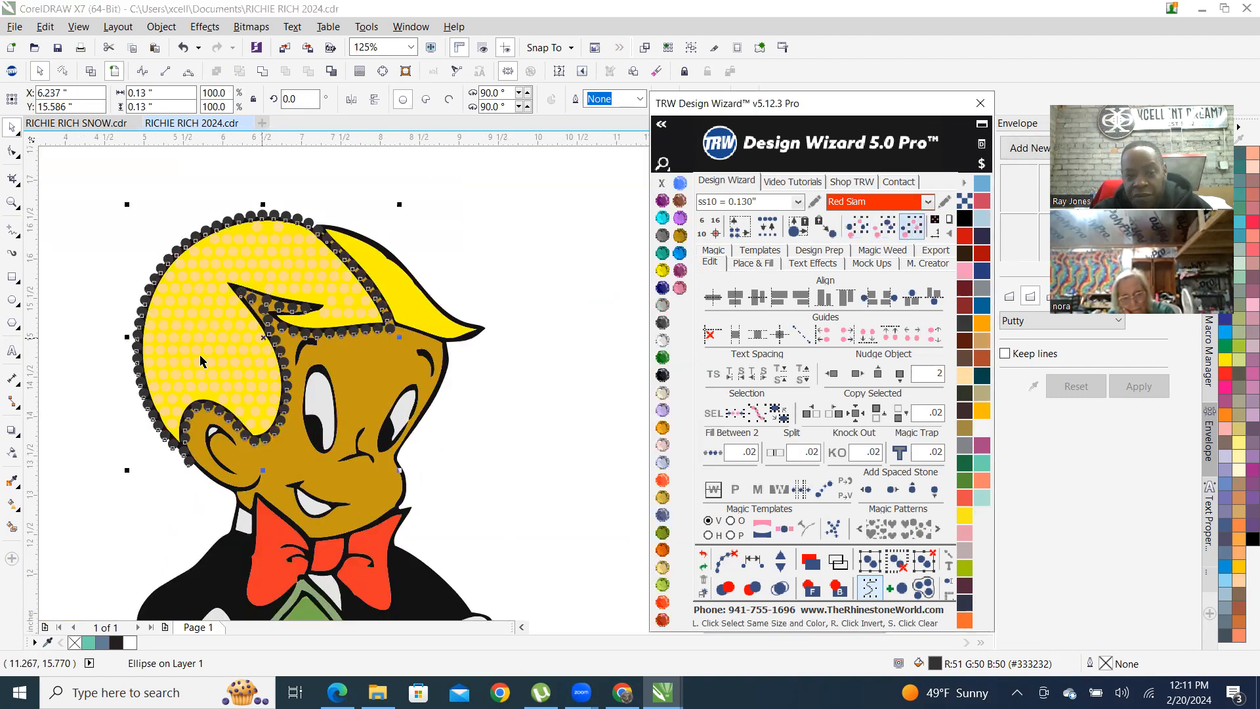
{"action": "scroll", "coordinate": [184, 333], "scroll_direction": "down", "scroll_amount": 4}
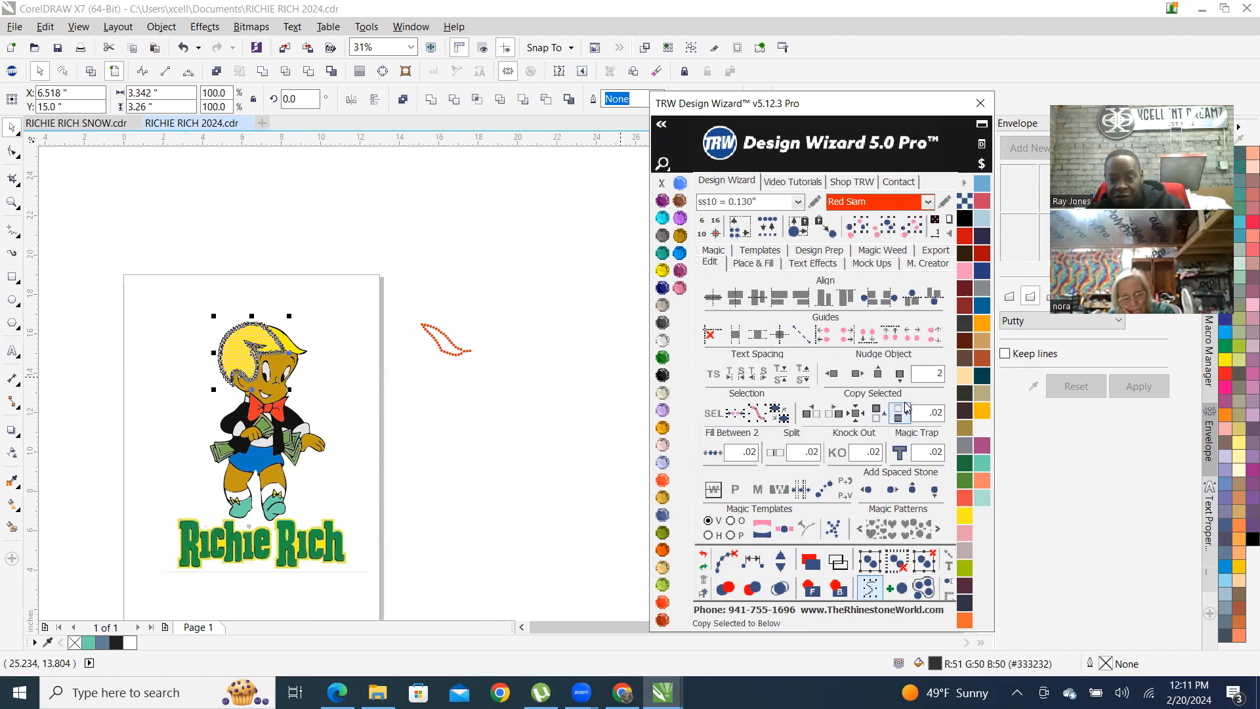
{"action": "left_click", "coordinate": [856, 373]}
{"action": "left_click", "coordinate": [856, 373]}
{"action": "left_click", "coordinate": [856, 373]}
{"action": "left_click", "coordinate": [856, 373]}
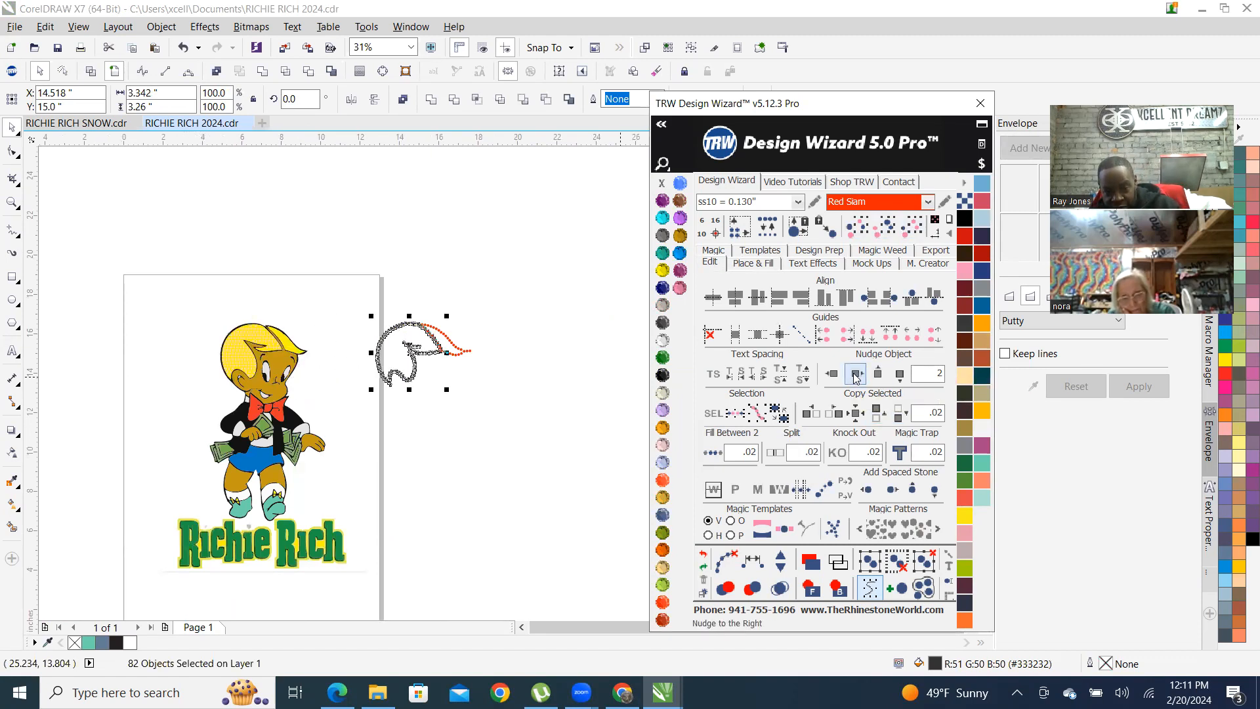
{"action": "left_click", "coordinate": [484, 290]}
Examine where the red hair lock outline overlaps the Cosmo main hair outline along their shared edge
{"action": "scroll", "coordinate": [425, 355], "scroll_direction": "up", "scroll_amount": 2}
{"action": "scroll", "coordinate": [427, 353], "scroll_direction": "up", "scroll_amount": 4}
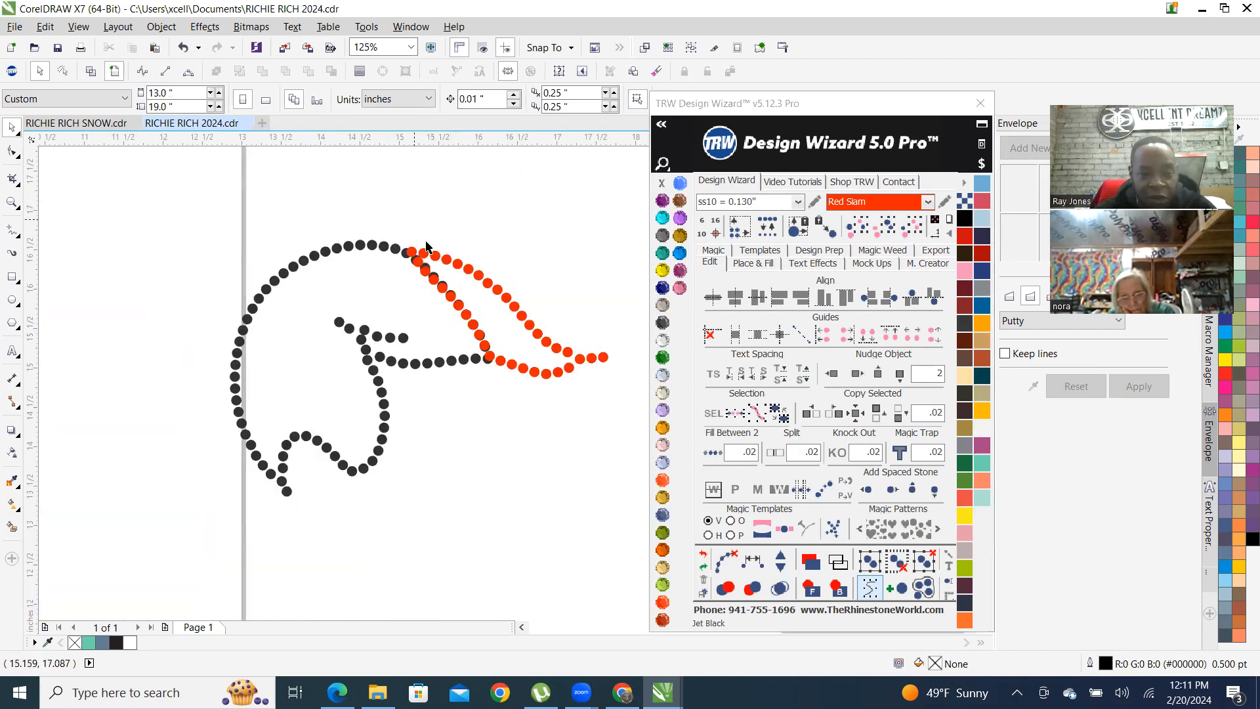
{"action": "scroll", "coordinate": [433, 350], "scroll_direction": "down", "scroll_amount": 3}
{"action": "scroll", "coordinate": [438, 346], "scroll_direction": "down", "scroll_amount": 1}
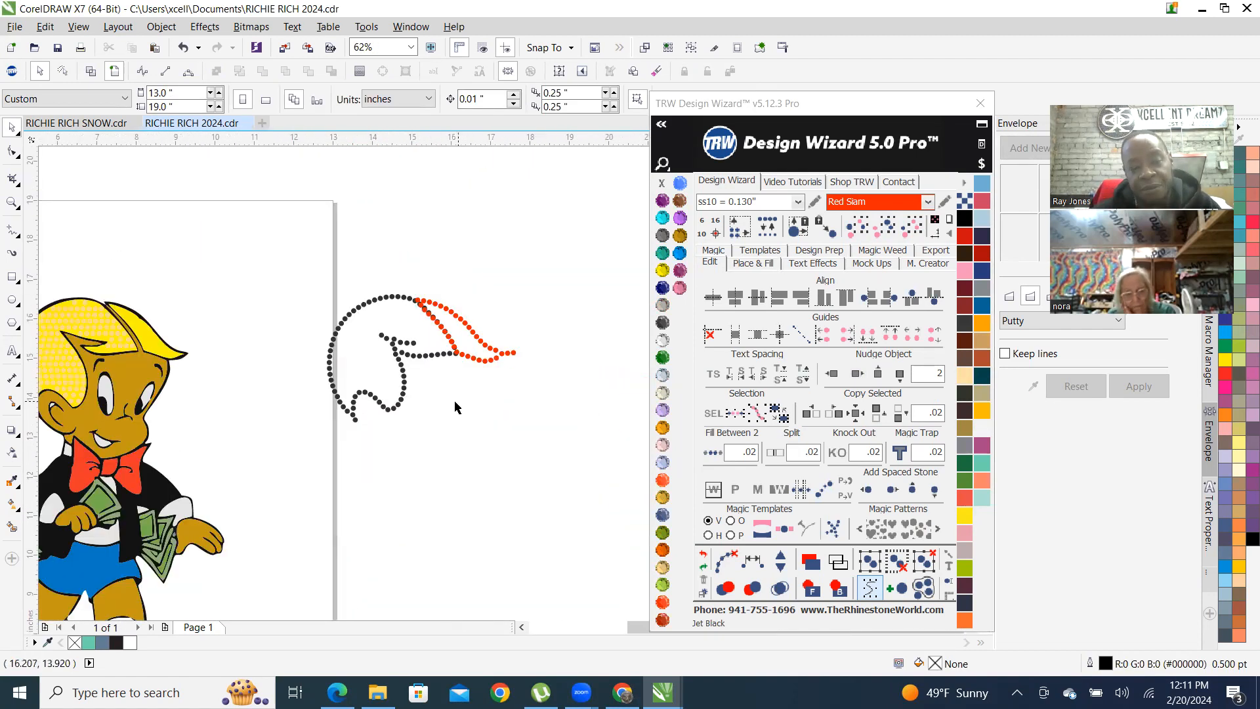
{"action": "scroll", "coordinate": [496, 309], "scroll_direction": "up", "scroll_amount": 1}
{"action": "scroll", "coordinate": [479, 325], "scroll_direction": "up", "scroll_amount": 3}
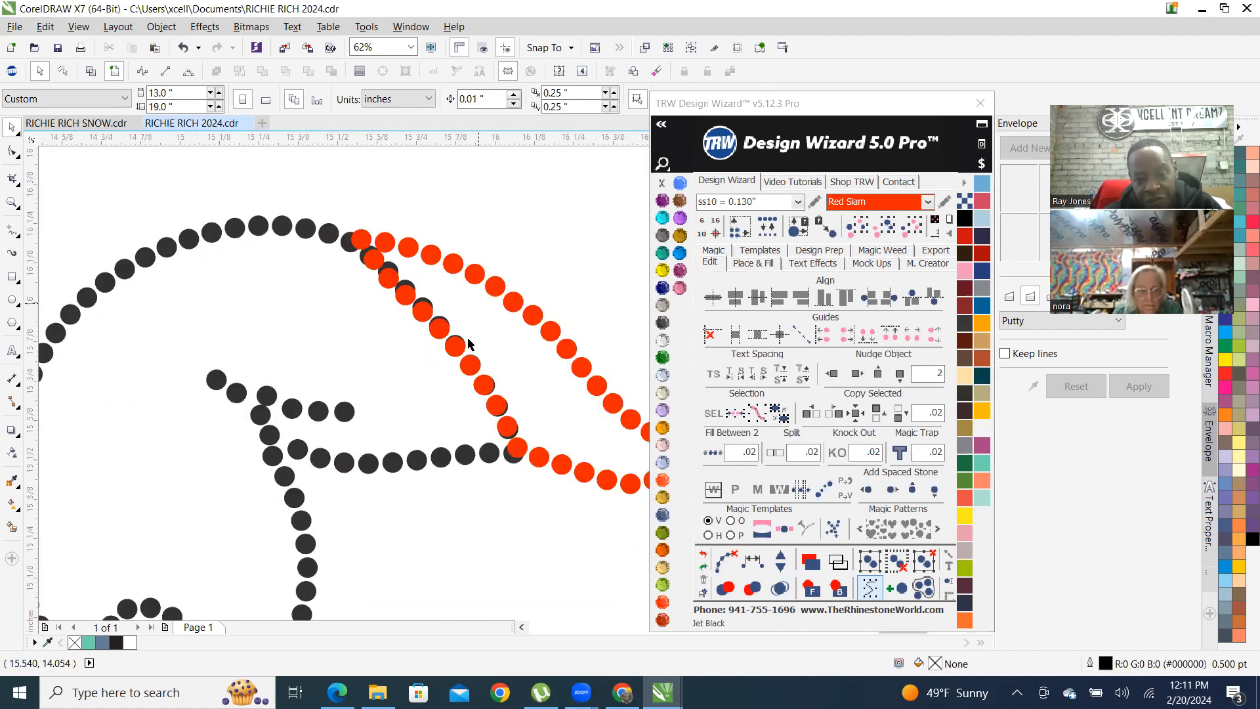
{"action": "scroll", "coordinate": [433, 342], "scroll_direction": "down", "scroll_amount": 4}
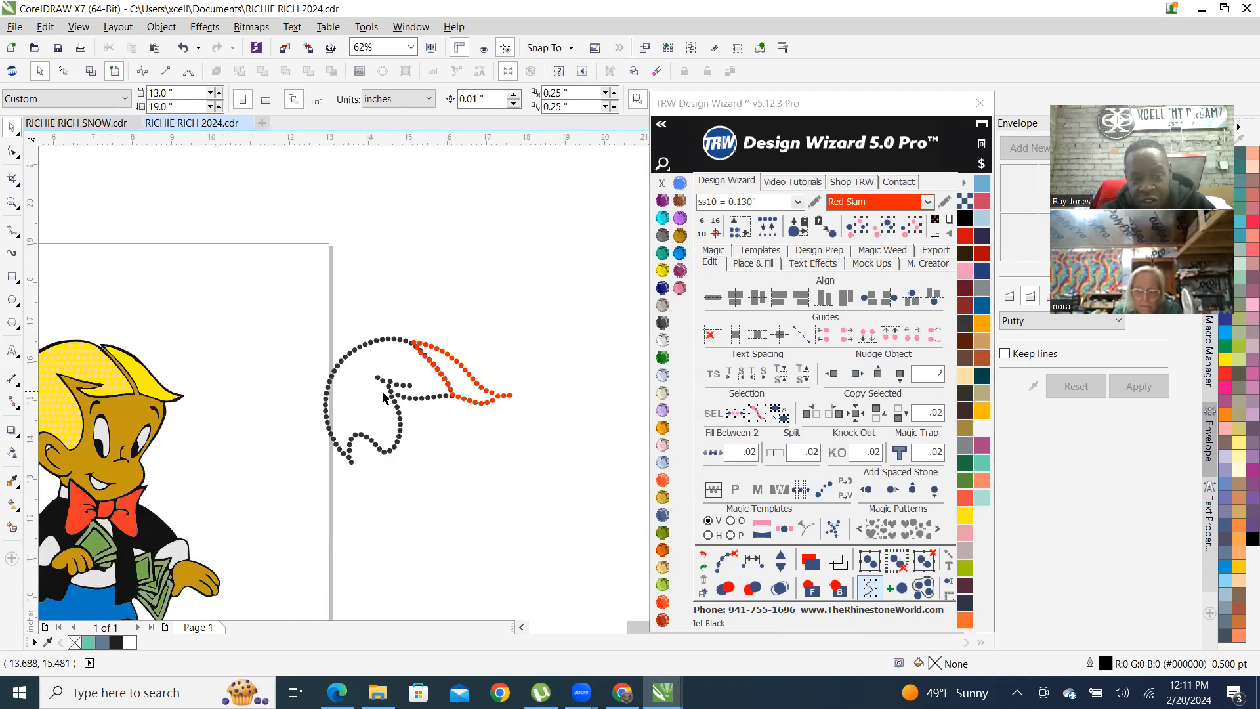
{"action": "scroll", "coordinate": [332, 393], "scroll_direction": "down", "scroll_amount": 1}
{"action": "scroll", "coordinate": [332, 392], "scroll_direction": "up", "scroll_amount": 1}
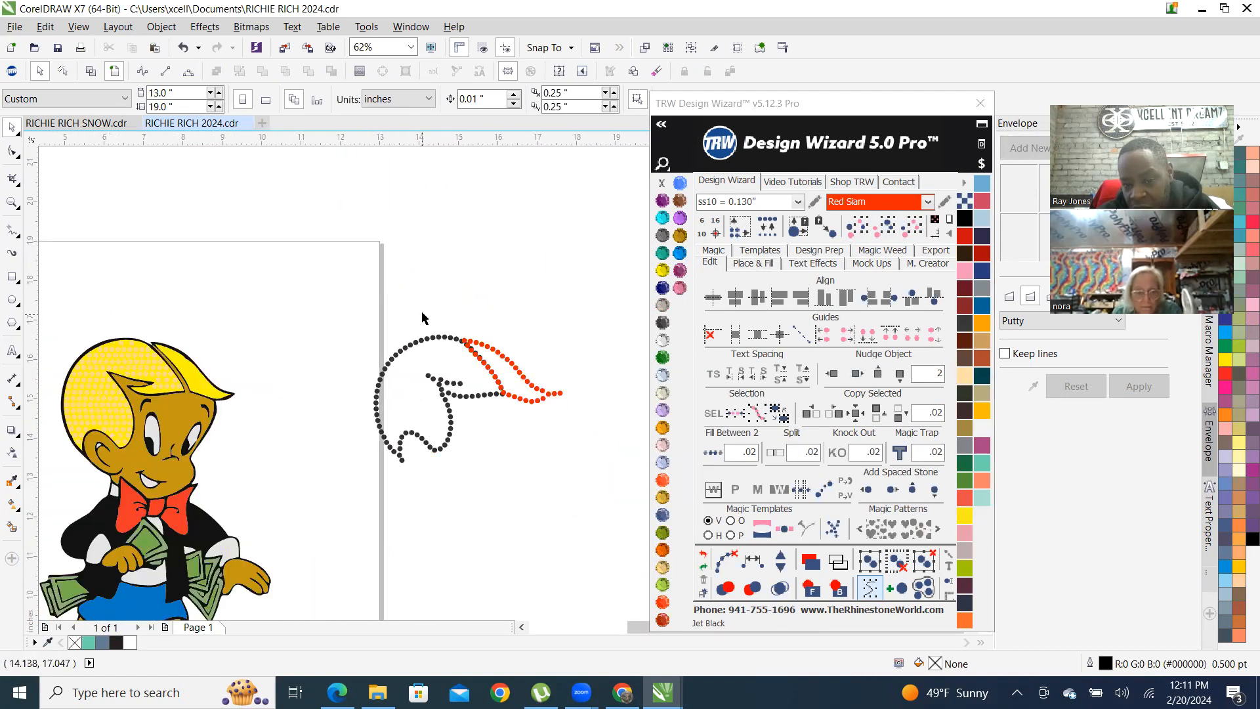
{"action": "scroll", "coordinate": [453, 348], "scroll_direction": "up", "scroll_amount": 1}
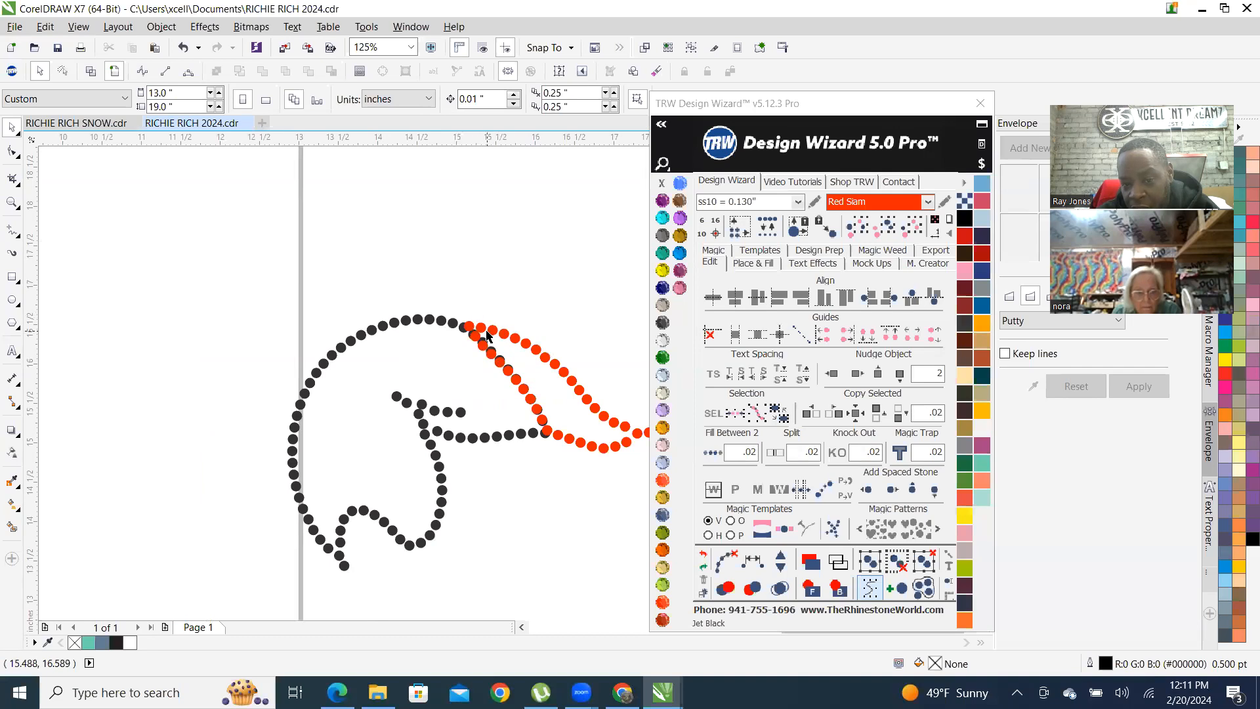
{"action": "scroll", "coordinate": [500, 368], "scroll_direction": "down", "scroll_amount": 2}
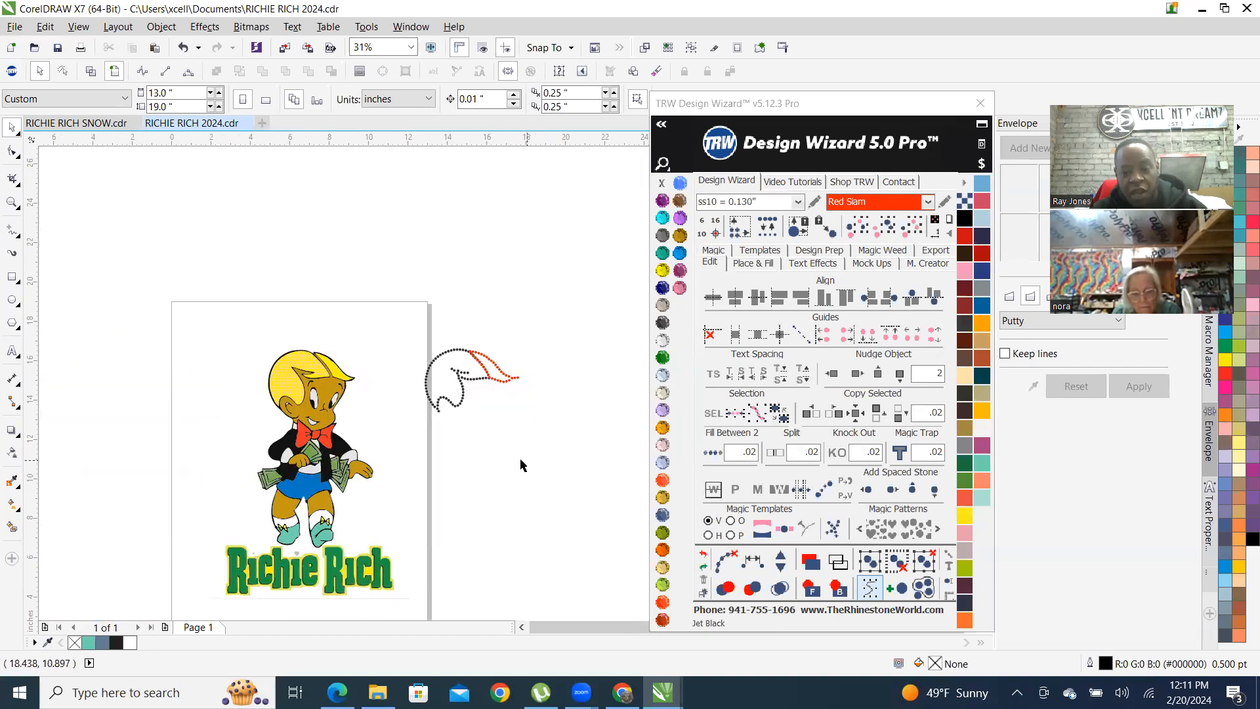
Look over the character's face and clothing artwork, and compare them with the overlapping hair outlines beside the page
{"action": "scroll", "coordinate": [522, 402], "scroll_direction": "up", "scroll_amount": 1}
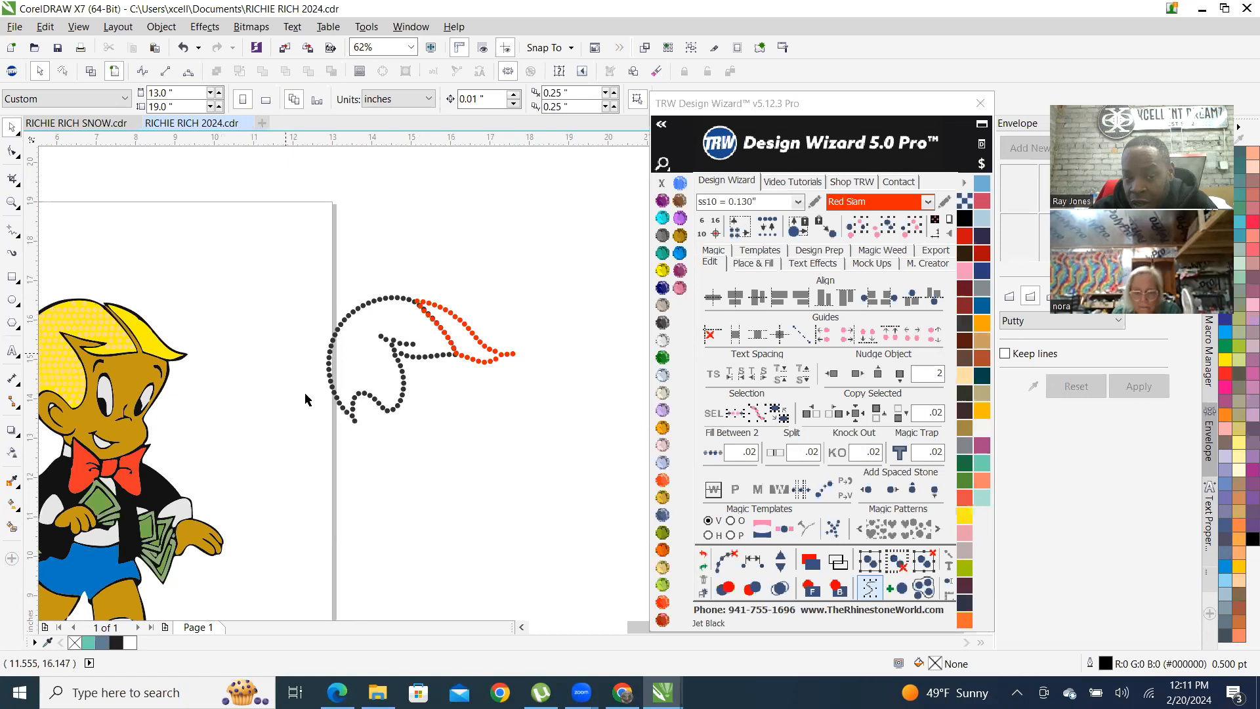
{"action": "scroll", "coordinate": [324, 428], "scroll_direction": "down", "scroll_amount": 1}
{"action": "scroll", "coordinate": [223, 420], "scroll_direction": "up", "scroll_amount": 1}
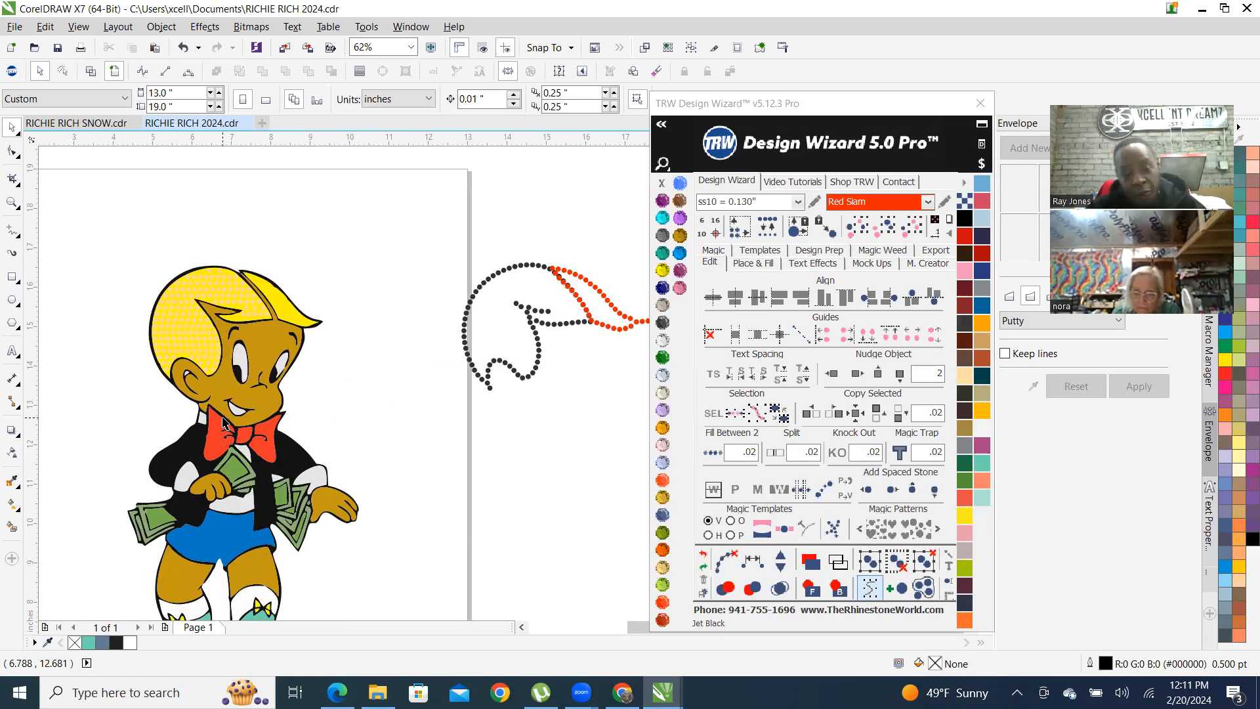
{"action": "scroll", "coordinate": [190, 401], "scroll_direction": "up", "scroll_amount": 3}
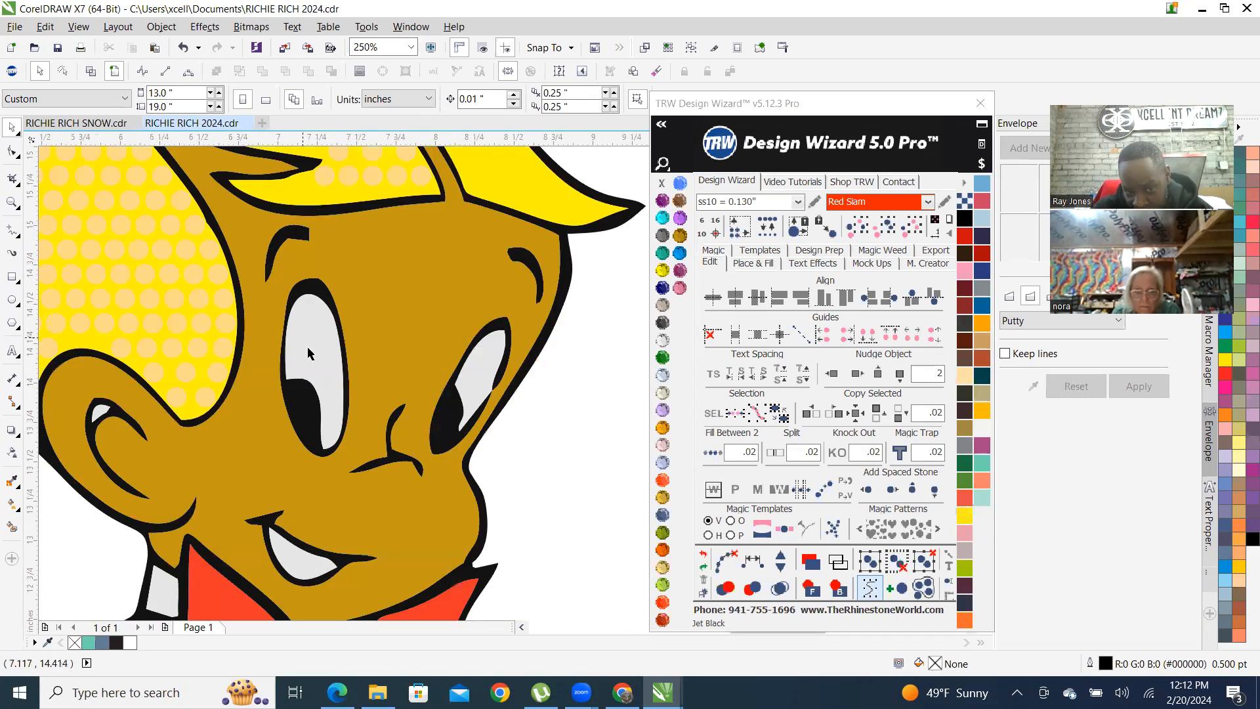
{"action": "scroll", "coordinate": [311, 353], "scroll_direction": "down", "scroll_amount": 3}
{"action": "scroll", "coordinate": [272, 479], "scroll_direction": "up", "scroll_amount": 2}
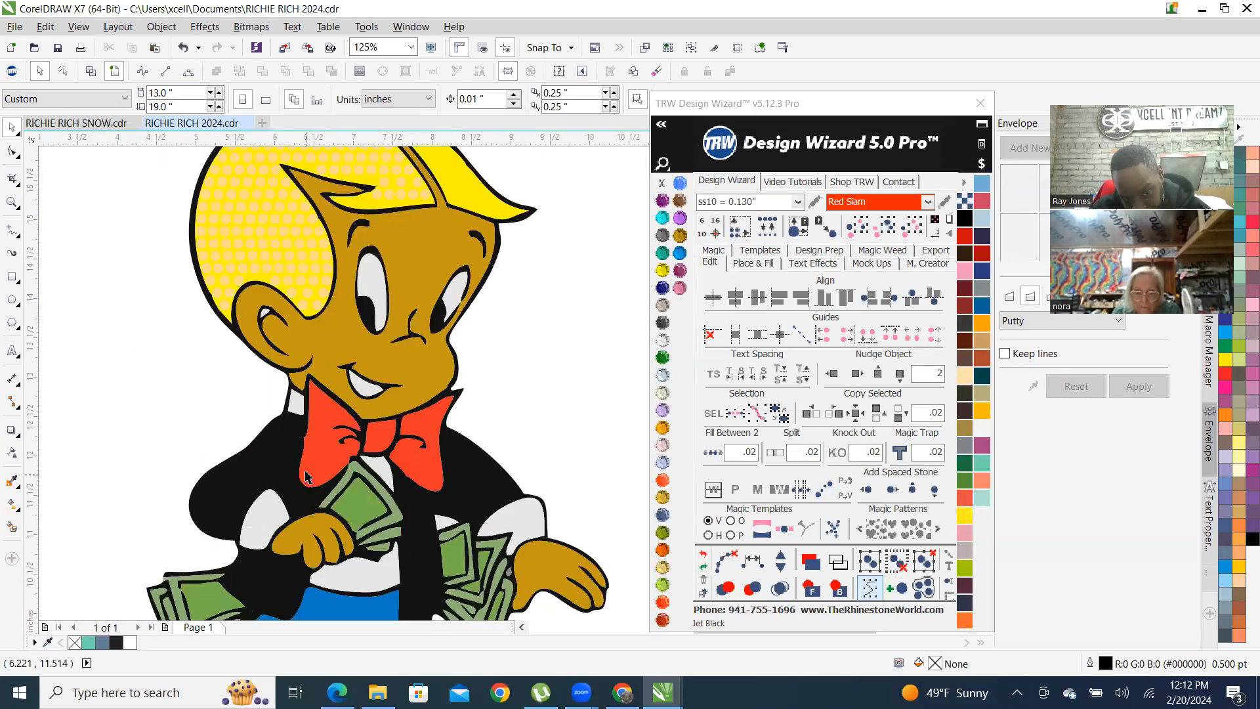
{"action": "scroll", "coordinate": [361, 411], "scroll_direction": "down", "scroll_amount": 2}
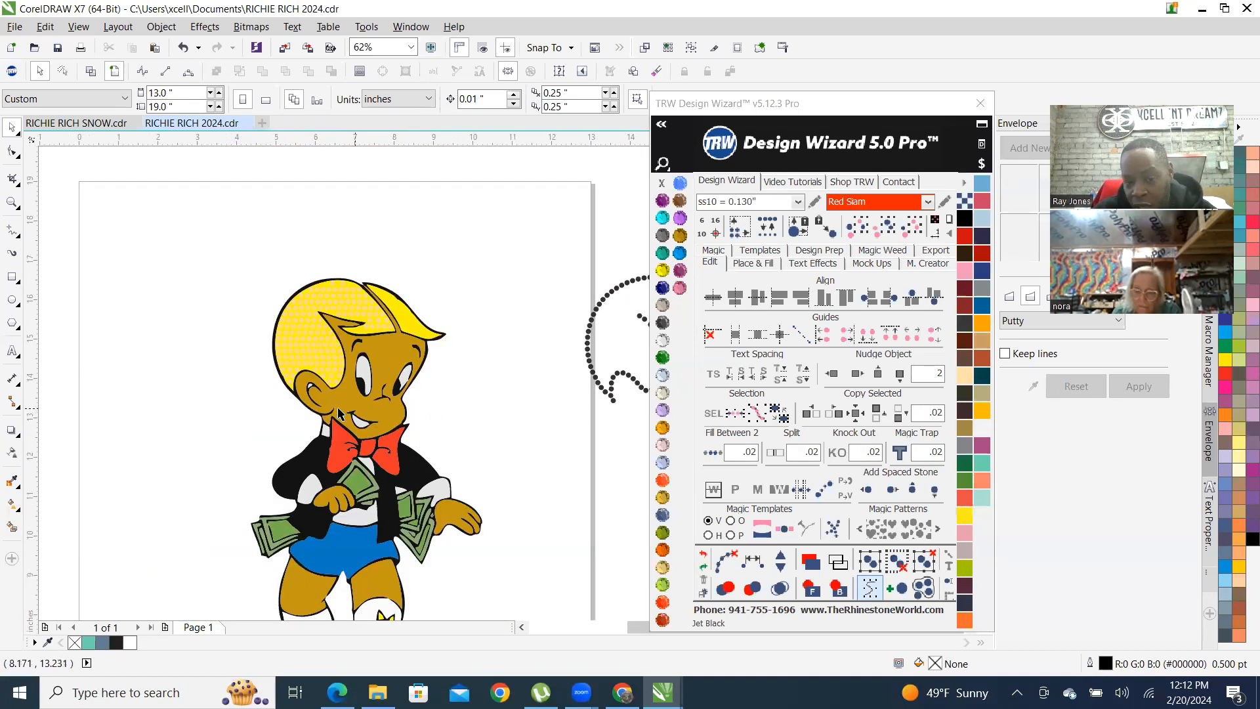
{"action": "scroll", "coordinate": [355, 374], "scroll_direction": "up", "scroll_amount": 1}
{"action": "scroll", "coordinate": [269, 349], "scroll_direction": "down", "scroll_amount": 2}
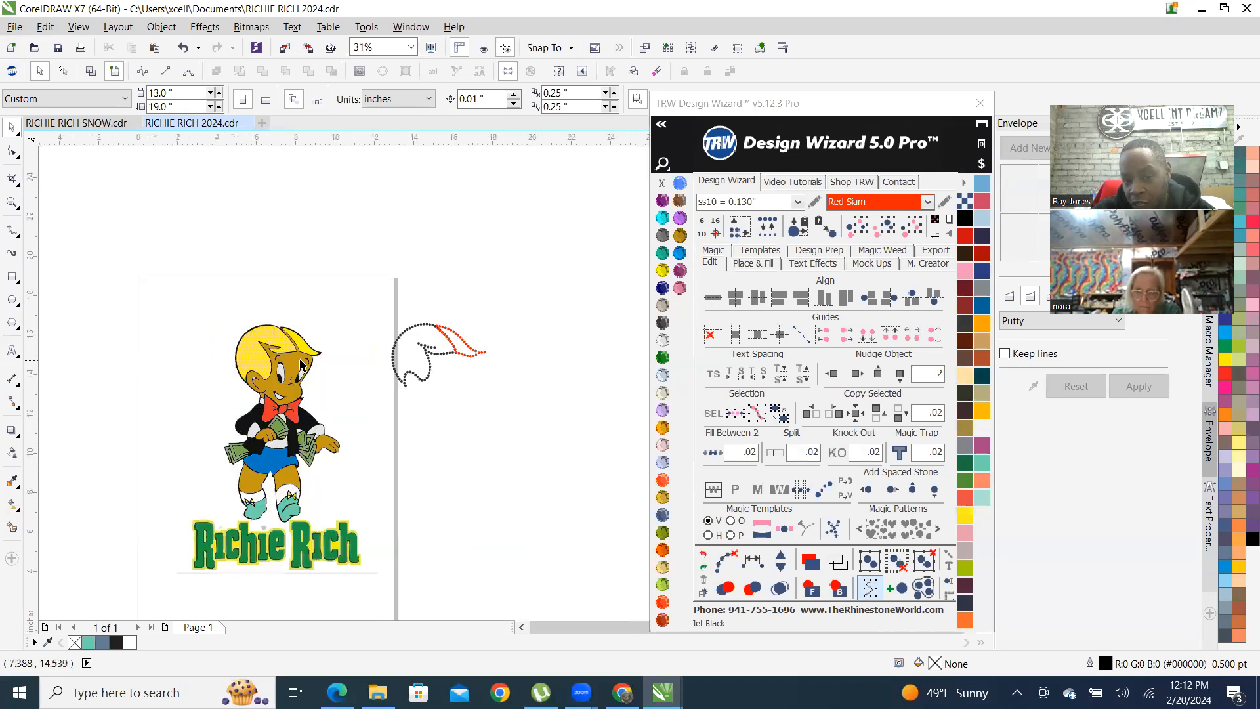
{"action": "scroll", "coordinate": [454, 347], "scroll_direction": "up", "scroll_amount": 3}
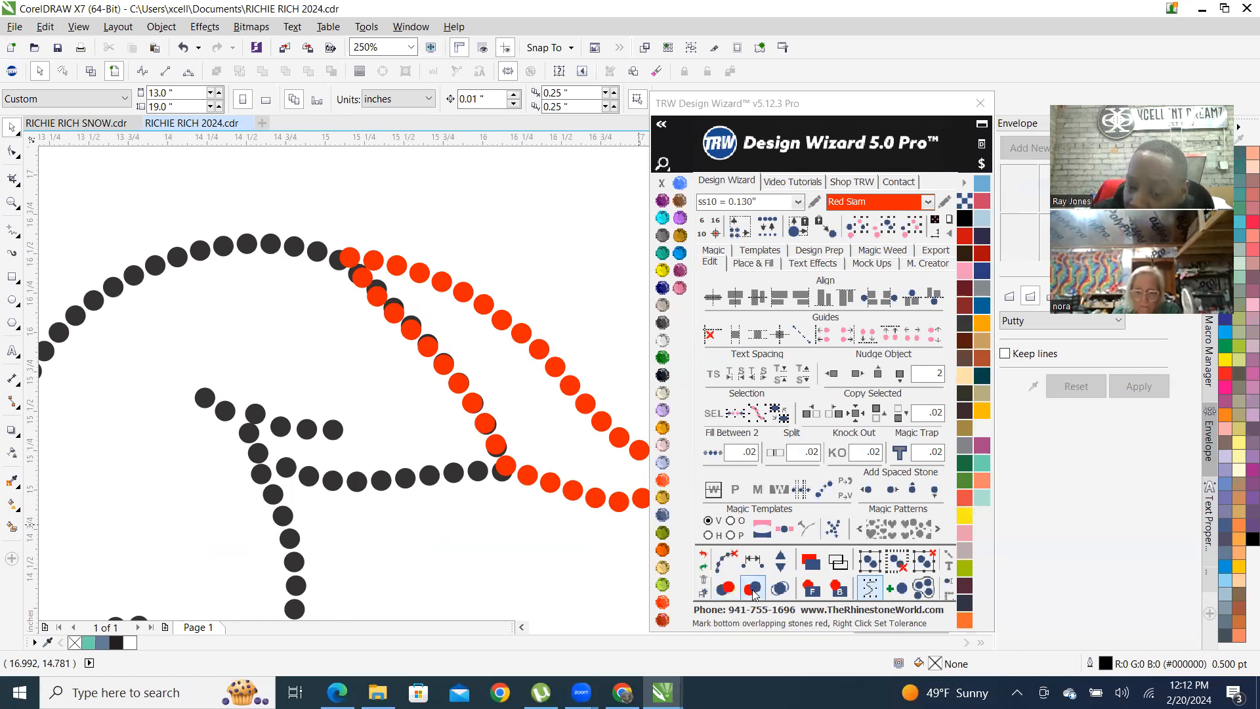
{"action": "scroll", "coordinate": [392, 316], "scroll_direction": "down", "scroll_amount": 5}
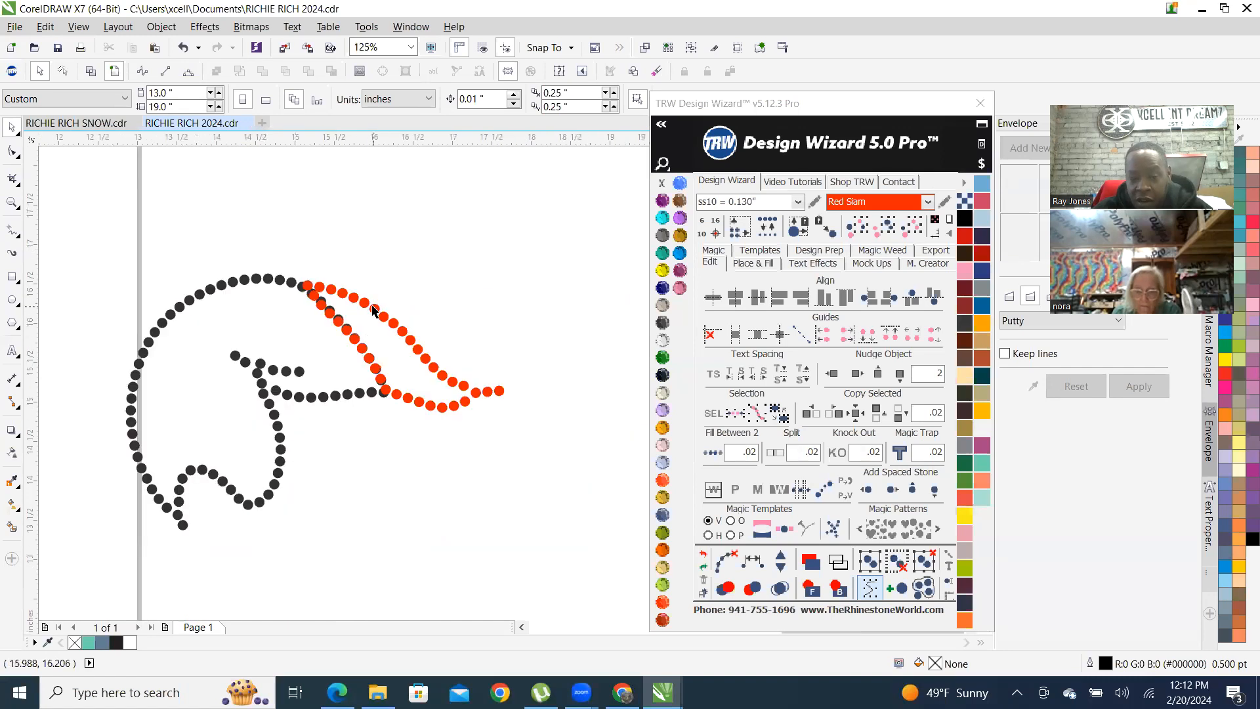
{"action": "scroll", "coordinate": [393, 316], "scroll_direction": "up", "scroll_amount": 2}
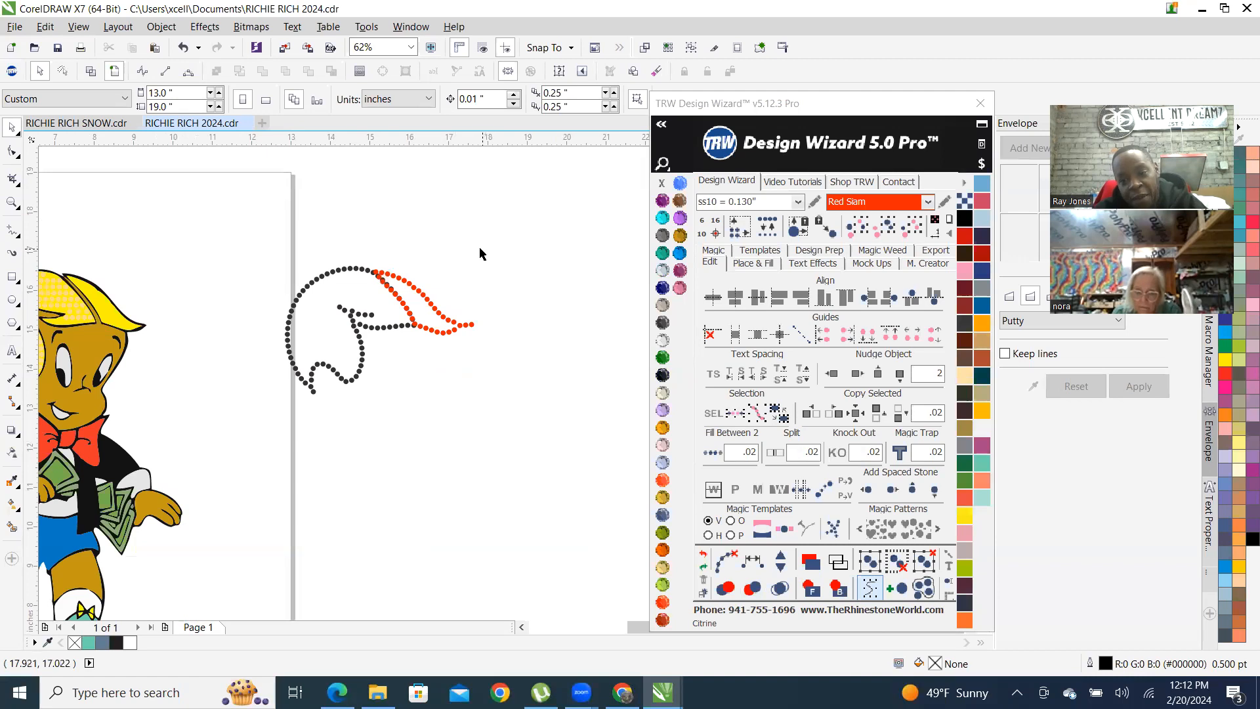
Select all the Red Siam hair lock outline stones by matching size and color, and recolor them to Emerald
{"action": "scroll", "coordinate": [428, 270], "scroll_direction": "up", "scroll_amount": 2}
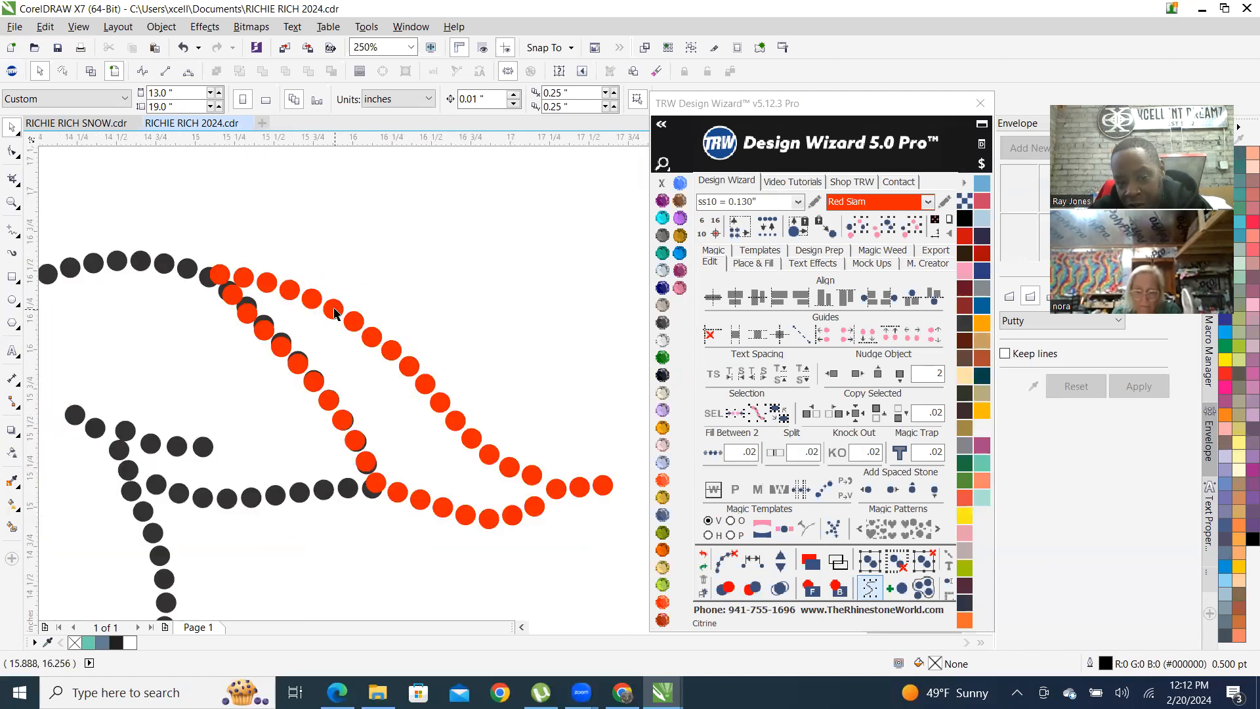
{"action": "left_click", "coordinate": [335, 309]}
{"action": "scroll", "coordinate": [355, 305], "scroll_direction": "down", "scroll_amount": 1}
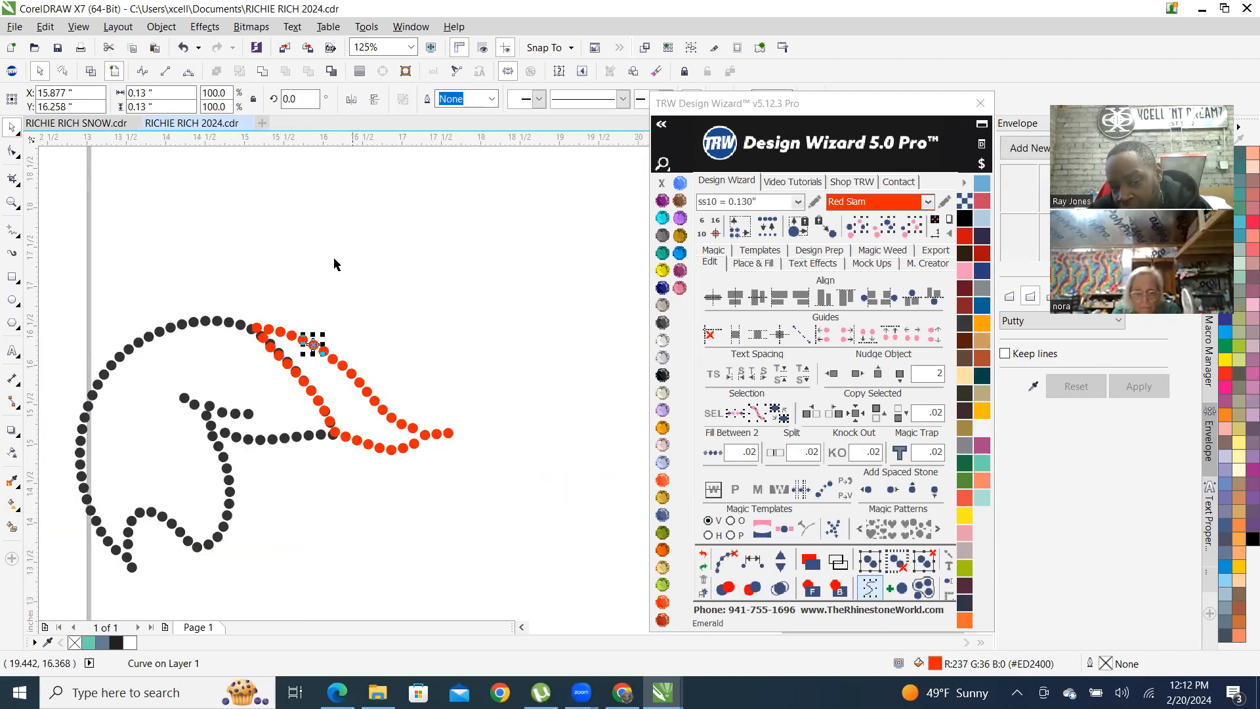
{"action": "left_click", "coordinate": [915, 236]}
{"action": "scroll", "coordinate": [542, 284], "scroll_direction": "down", "scroll_amount": 1}
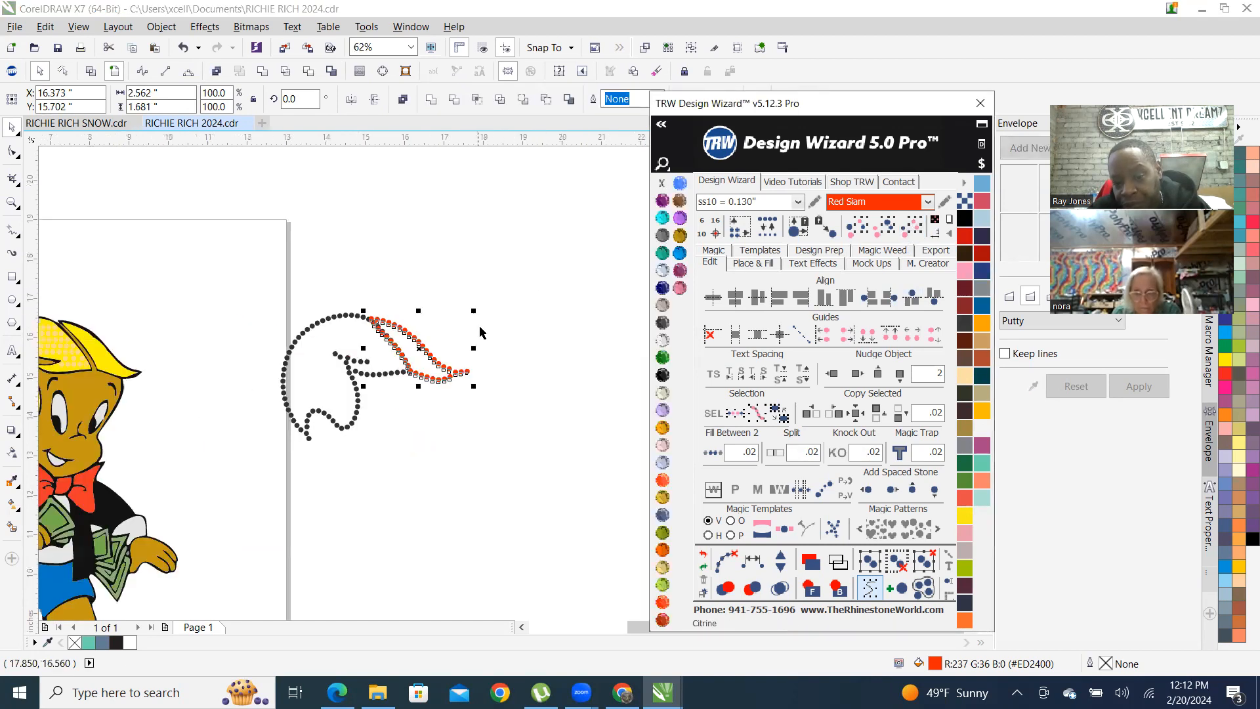
{"action": "left_click", "coordinate": [662, 359]}
{"action": "left_click", "coordinate": [336, 213]}
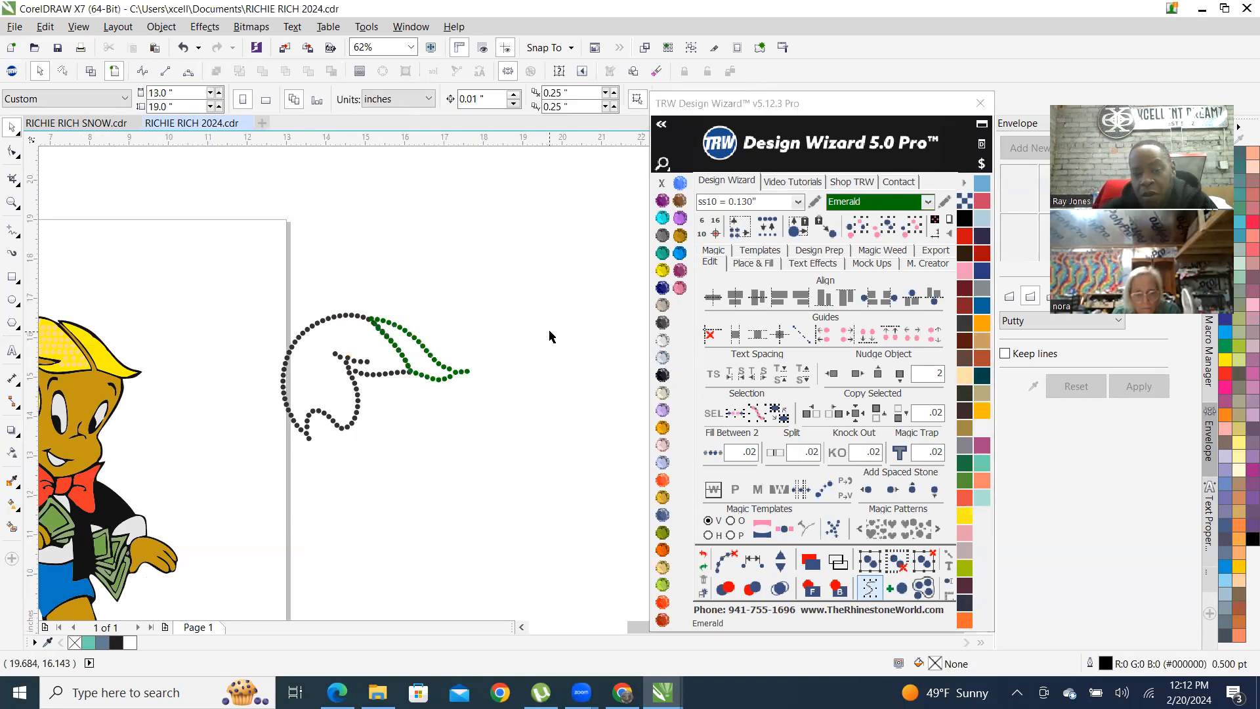
Select both hair outlines beside the page, mark their top overlapping stones in red, and delete the marked stones
{"action": "left_click_drag", "start_coordinate": [209, 265], "coordinate": [531, 495]}
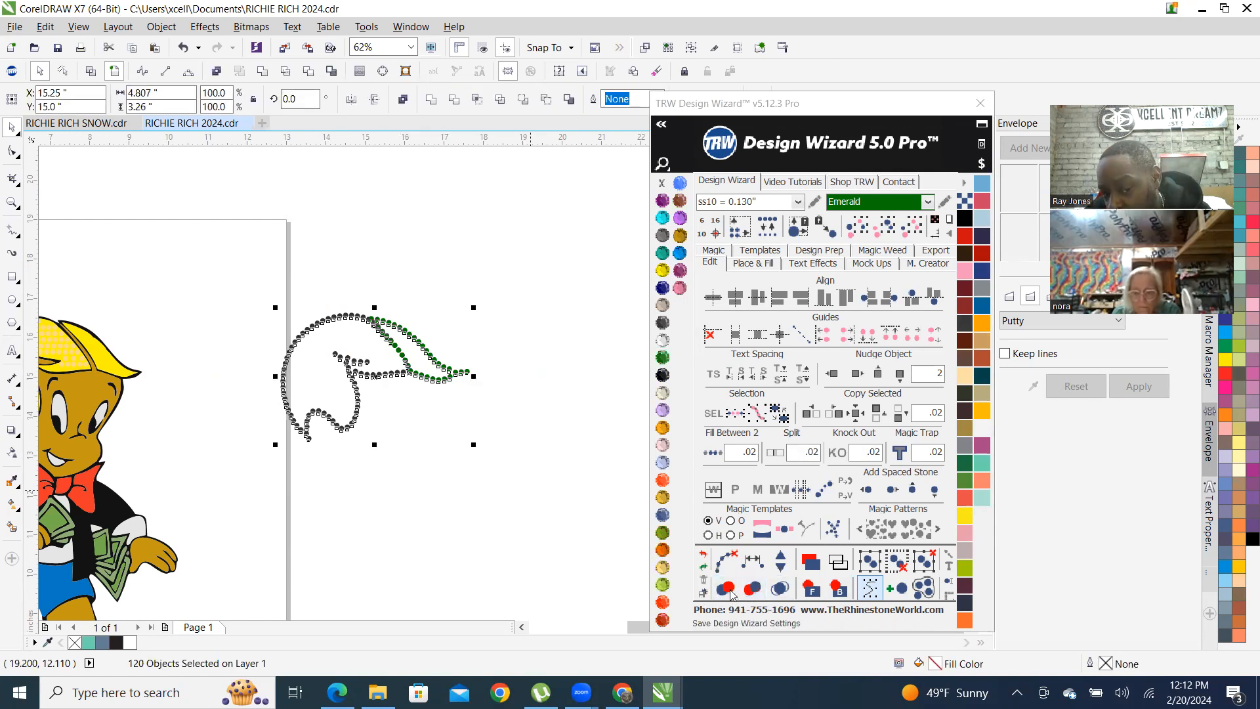
{"action": "scroll", "coordinate": [389, 326], "scroll_direction": "up", "scroll_amount": 3}
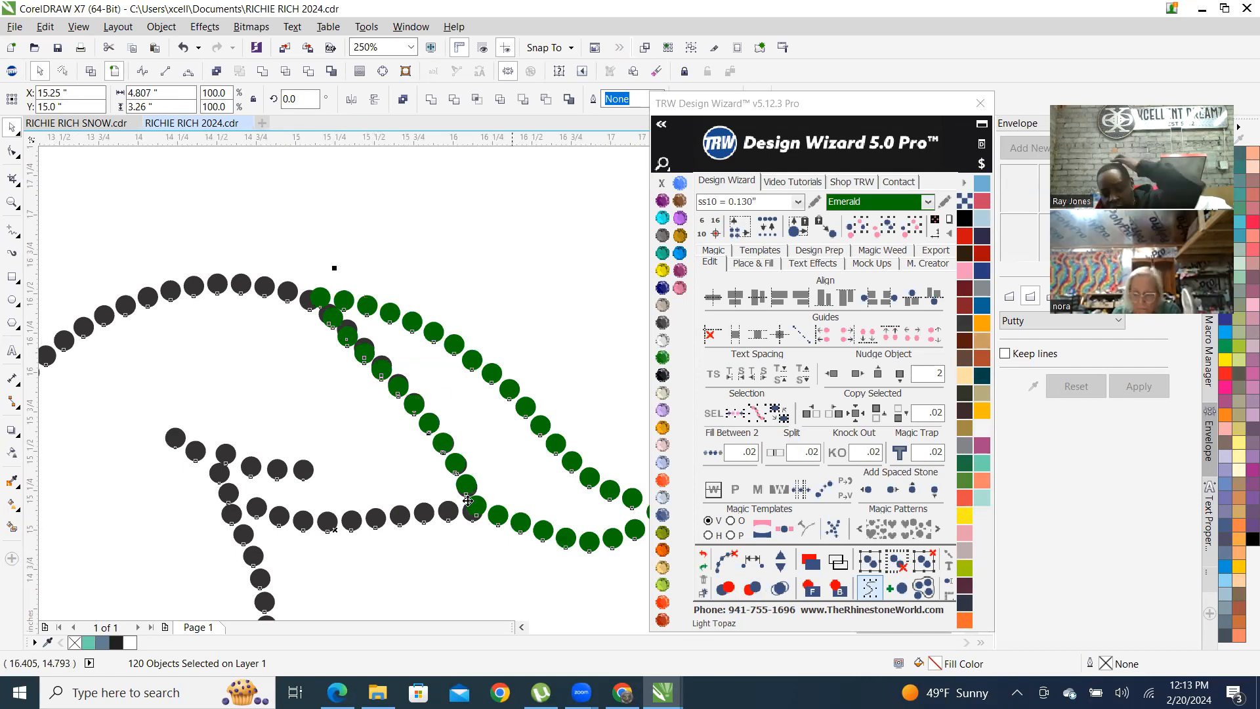
{"action": "scroll", "coordinate": [301, 290], "scroll_direction": "down", "scroll_amount": 2}
{"action": "scroll", "coordinate": [300, 289], "scroll_direction": "down", "scroll_amount": 2}
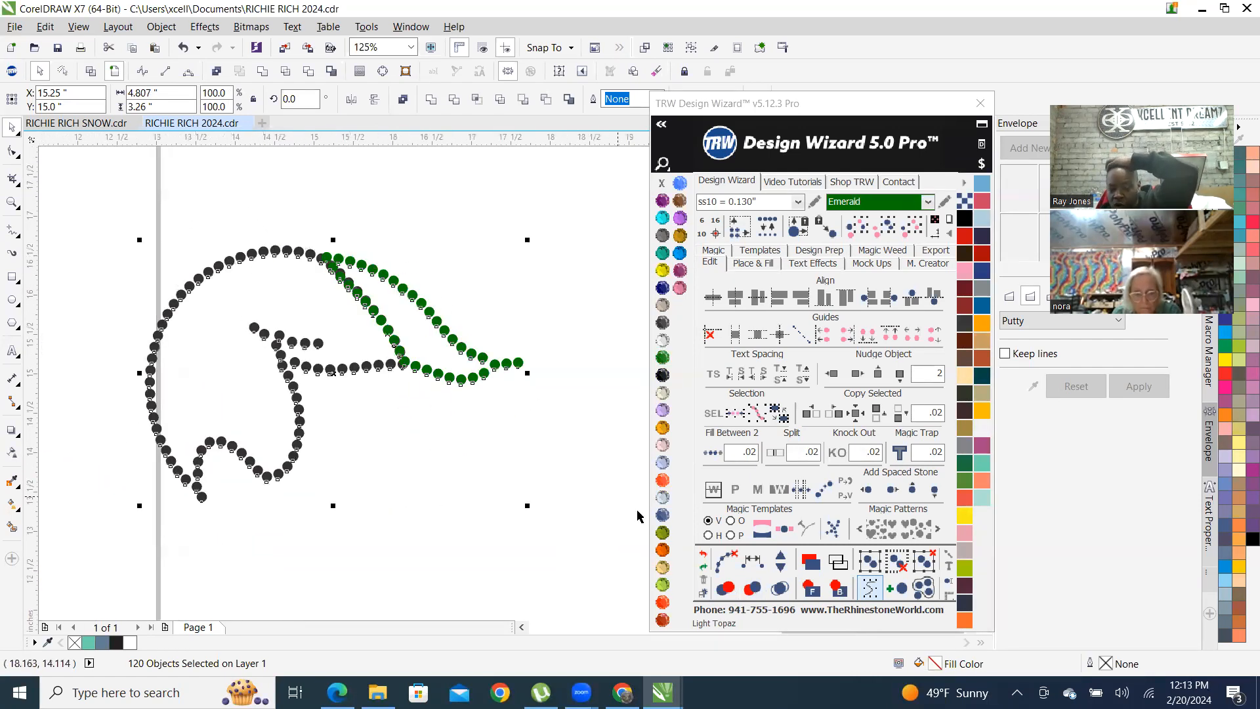
{"action": "left_click", "coordinate": [724, 587]}
{"action": "scroll", "coordinate": [334, 236], "scroll_direction": "up", "scroll_amount": 4}
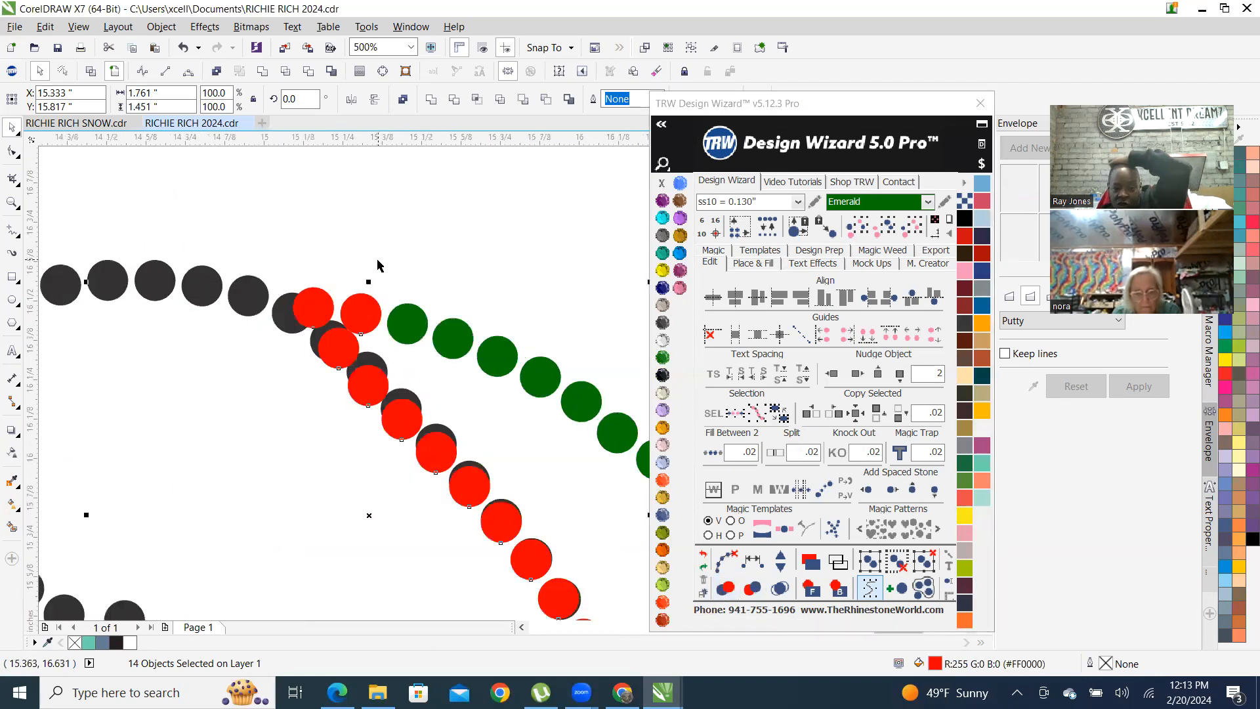
{"action": "scroll", "coordinate": [496, 328], "scroll_direction": "down", "scroll_amount": 4}
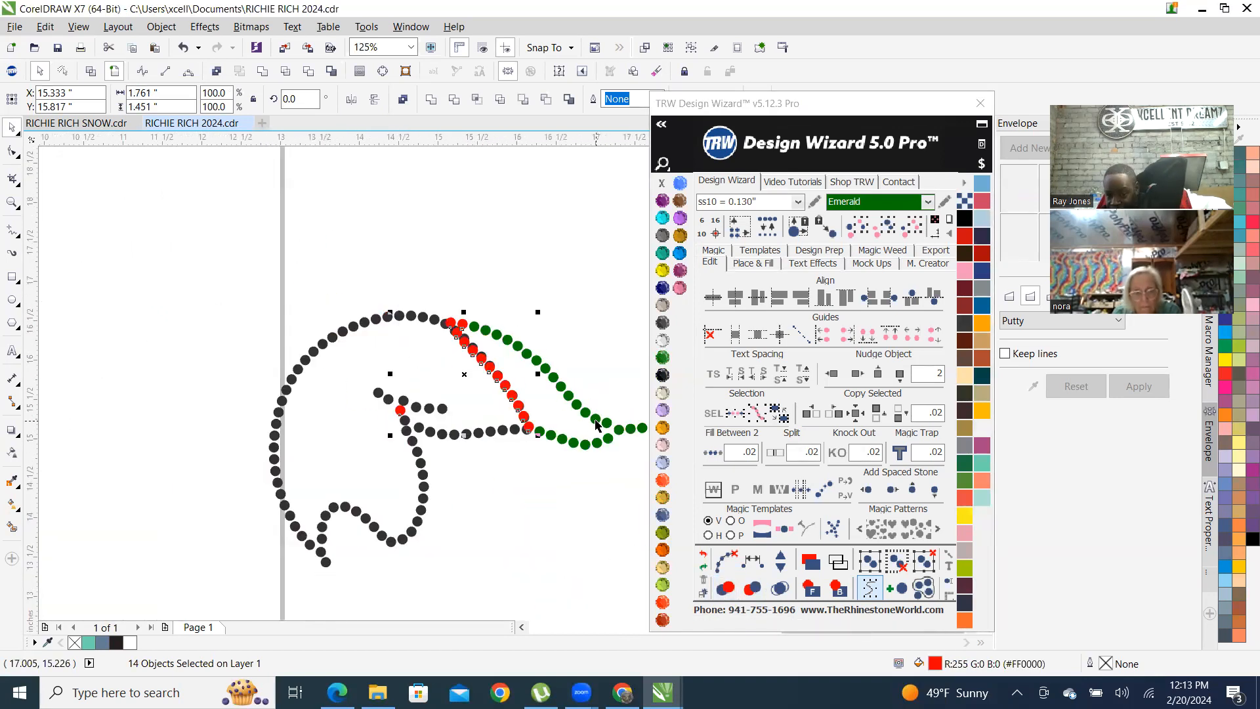
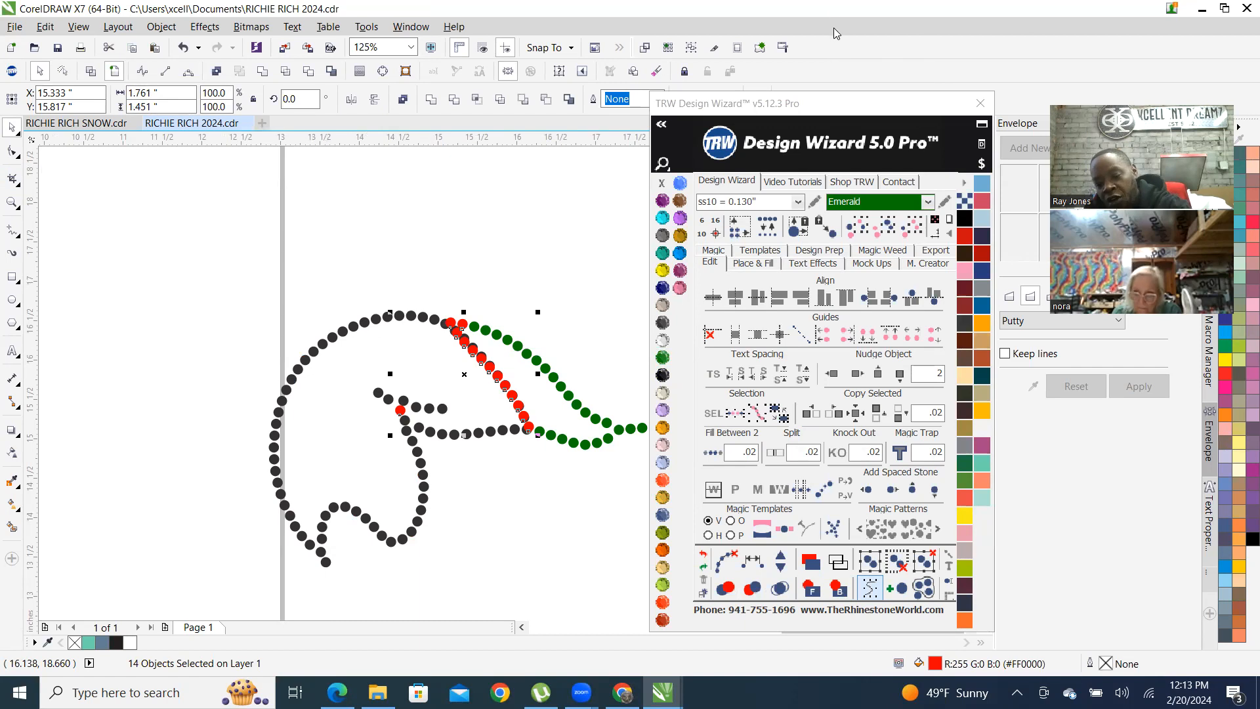
{"action": "key", "text": "Escape"}
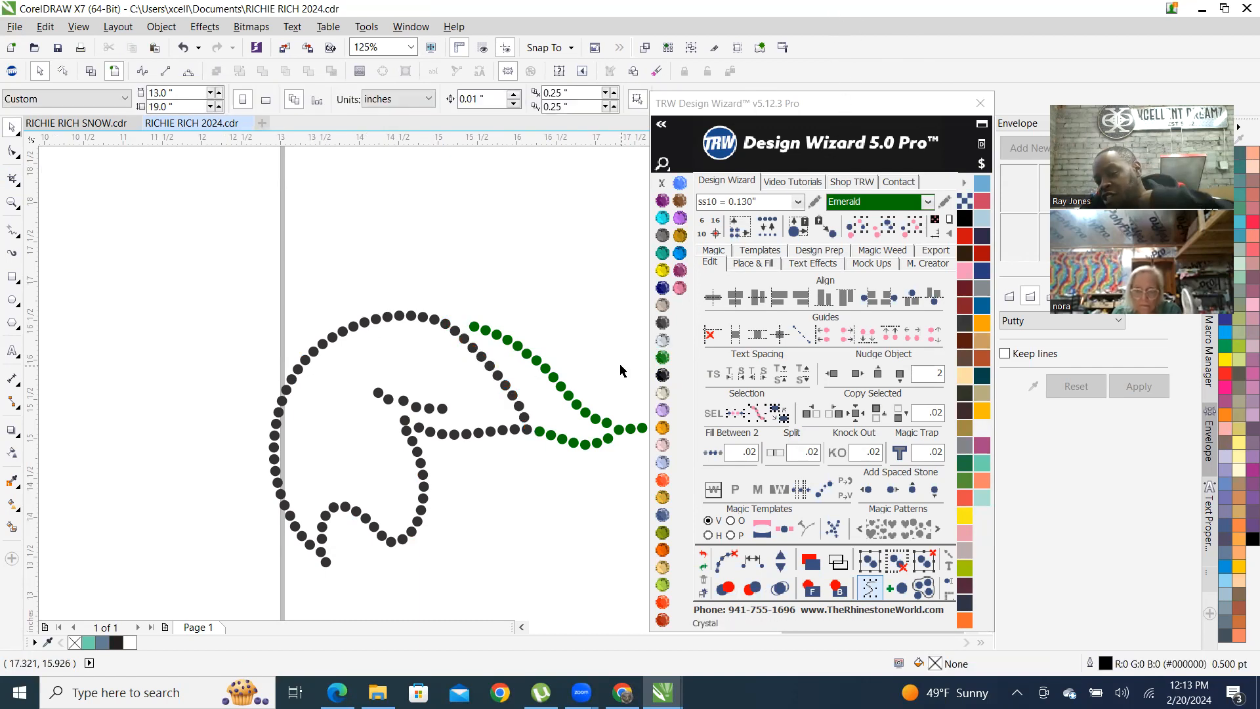
Undo the deletion and red marking of the top overlapping stones
{"action": "left_click", "coordinate": [703, 557]}
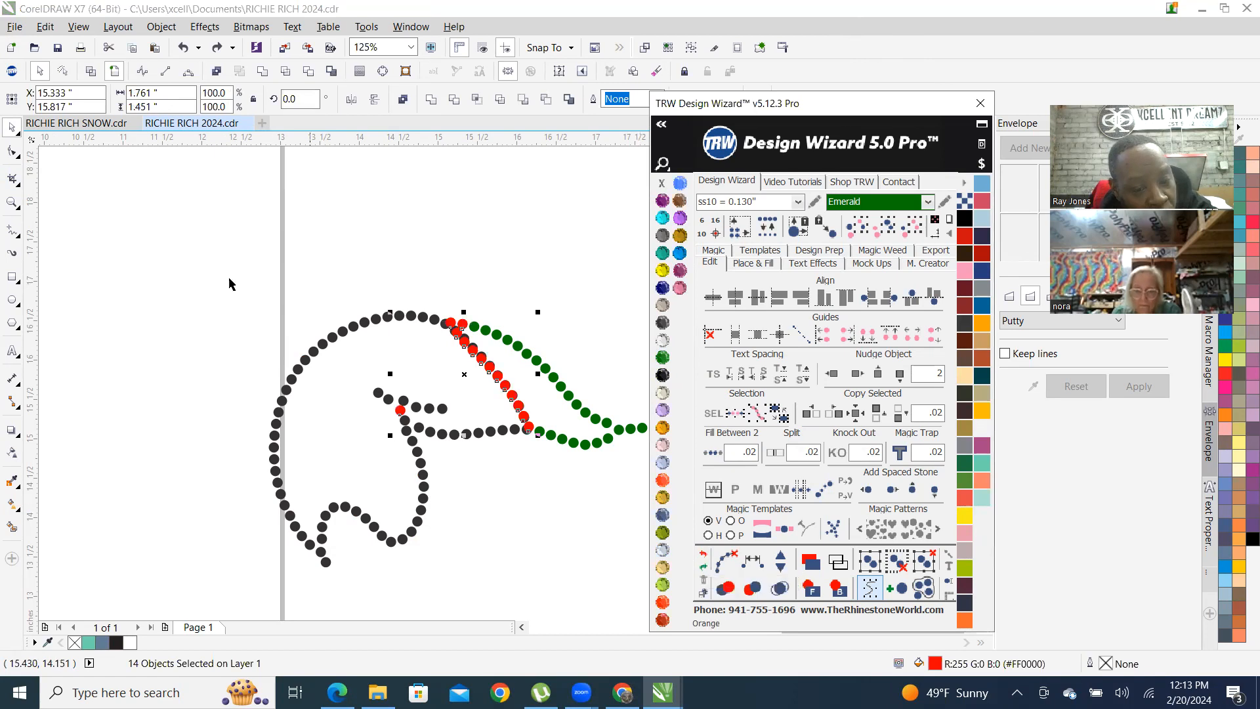
{"action": "left_click", "coordinate": [352, 218]}
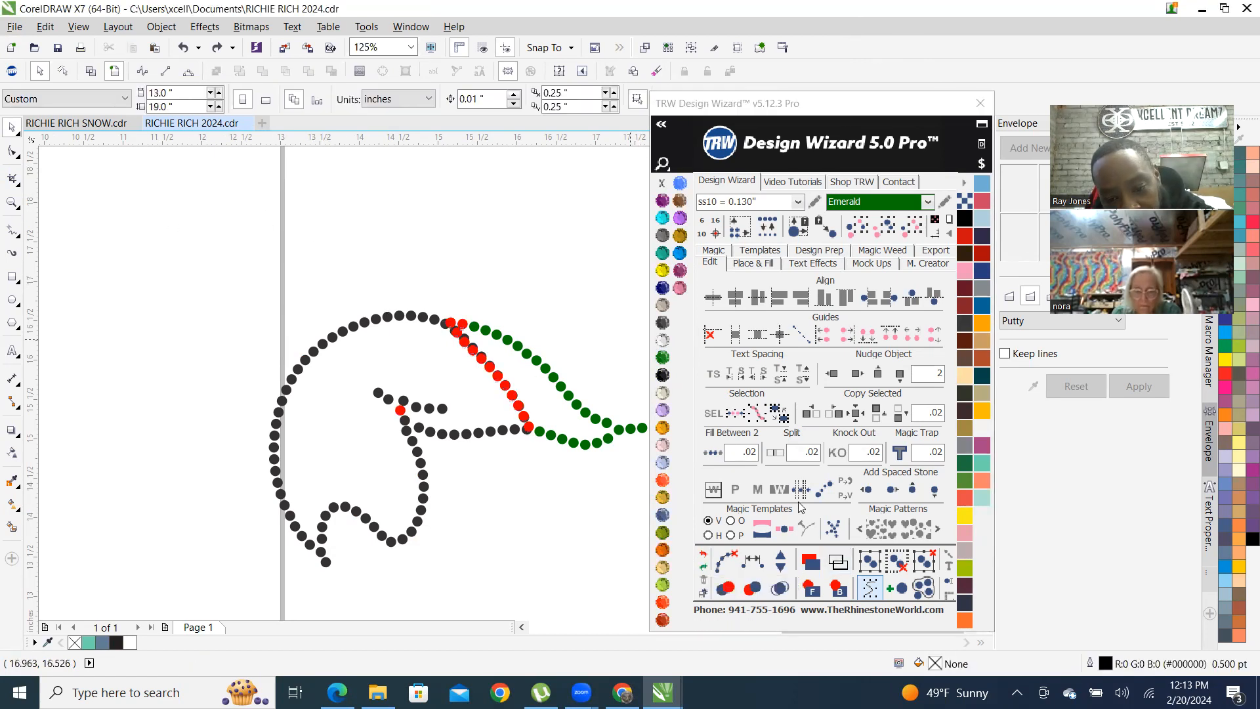
{"action": "left_click", "coordinate": [704, 558]}
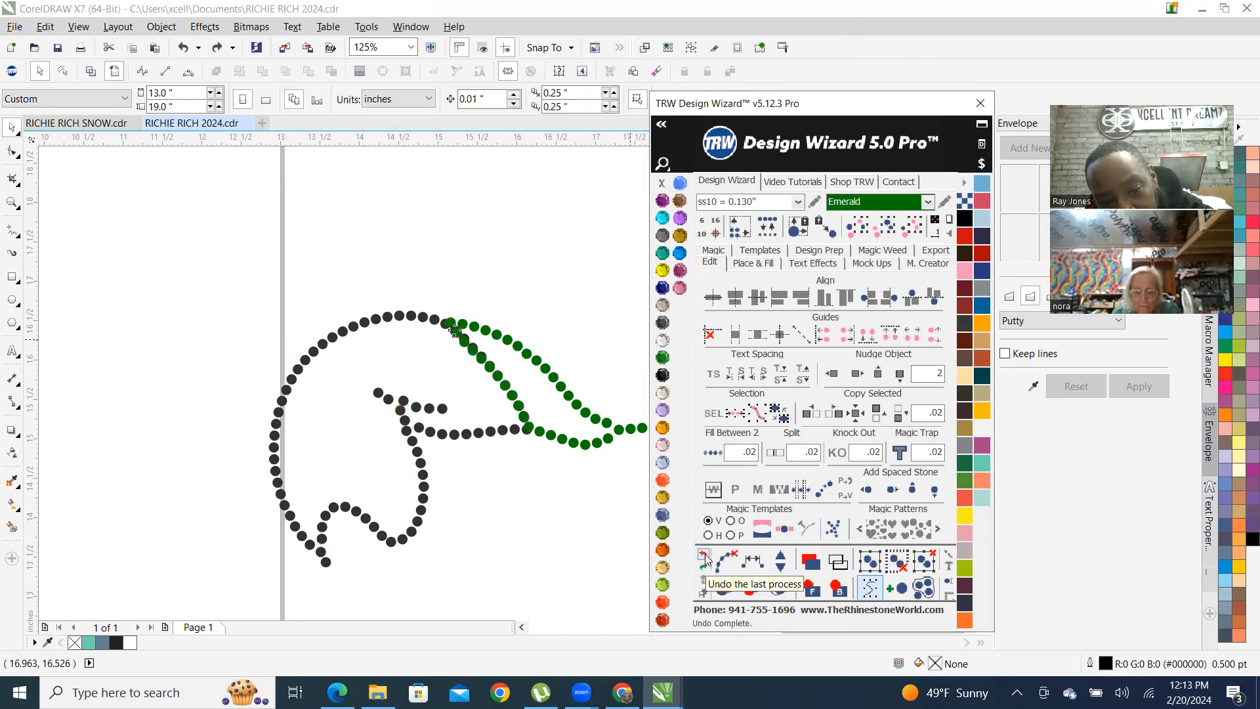
{"action": "left_click", "coordinate": [405, 236]}
Examine how the Emerald lock stones overlap the Cosmo main hair stones along their shared edge
{"action": "scroll", "coordinate": [419, 483], "scroll_direction": "down", "scroll_amount": 2}
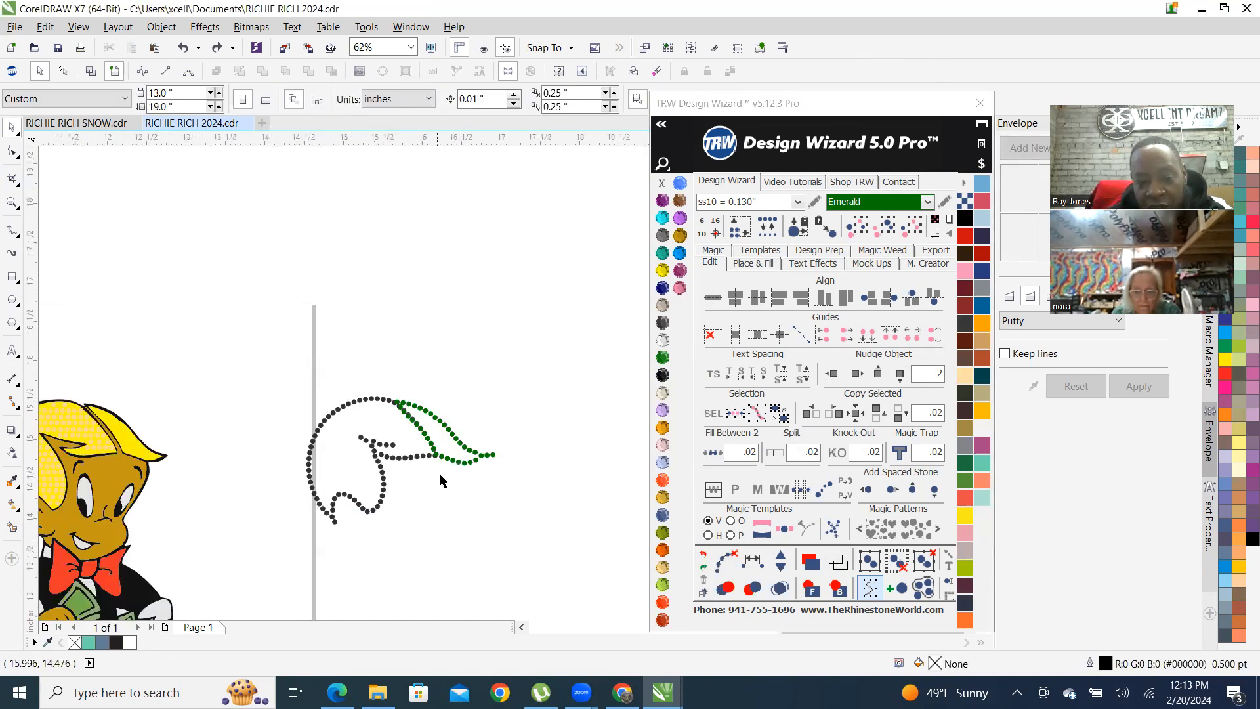
{"action": "scroll", "coordinate": [428, 390], "scroll_direction": "up", "scroll_amount": 2}
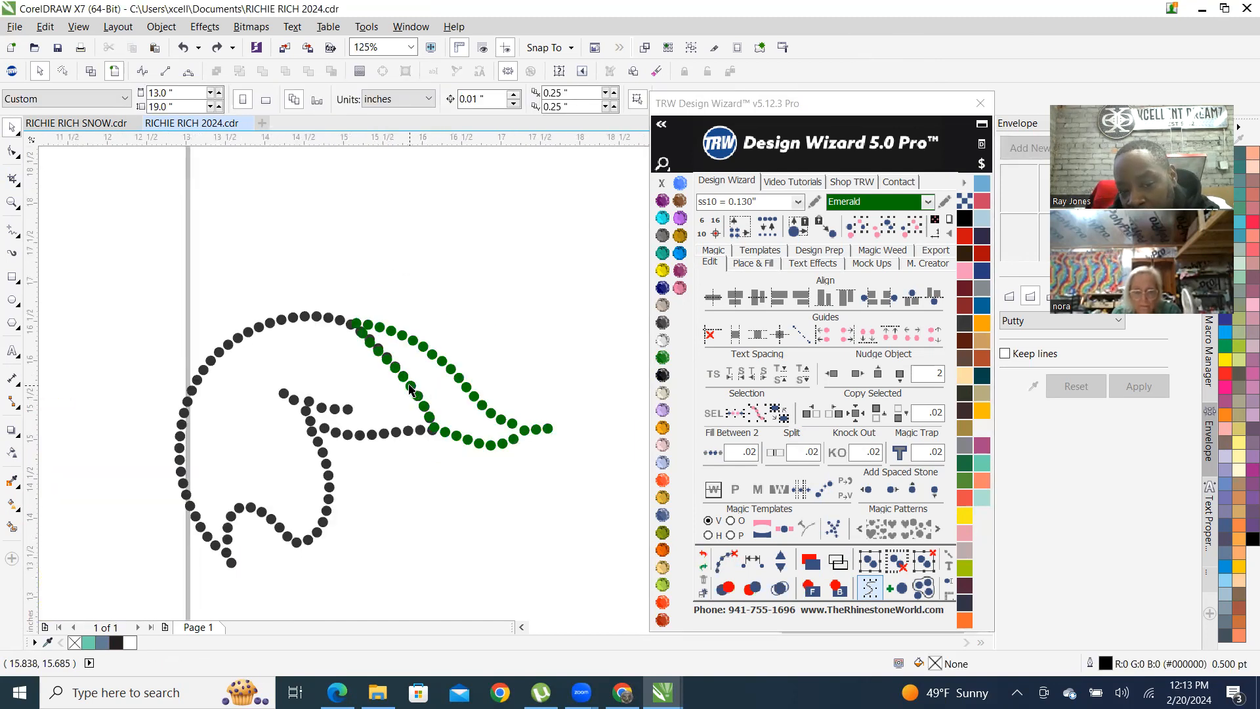
{"action": "scroll", "coordinate": [392, 324], "scroll_direction": "down", "scroll_amount": 2}
{"action": "left_click_drag", "start_coordinate": [238, 280], "coordinate": [545, 452]}
{"action": "scroll", "coordinate": [430, 344], "scroll_direction": "up", "scroll_amount": 4}
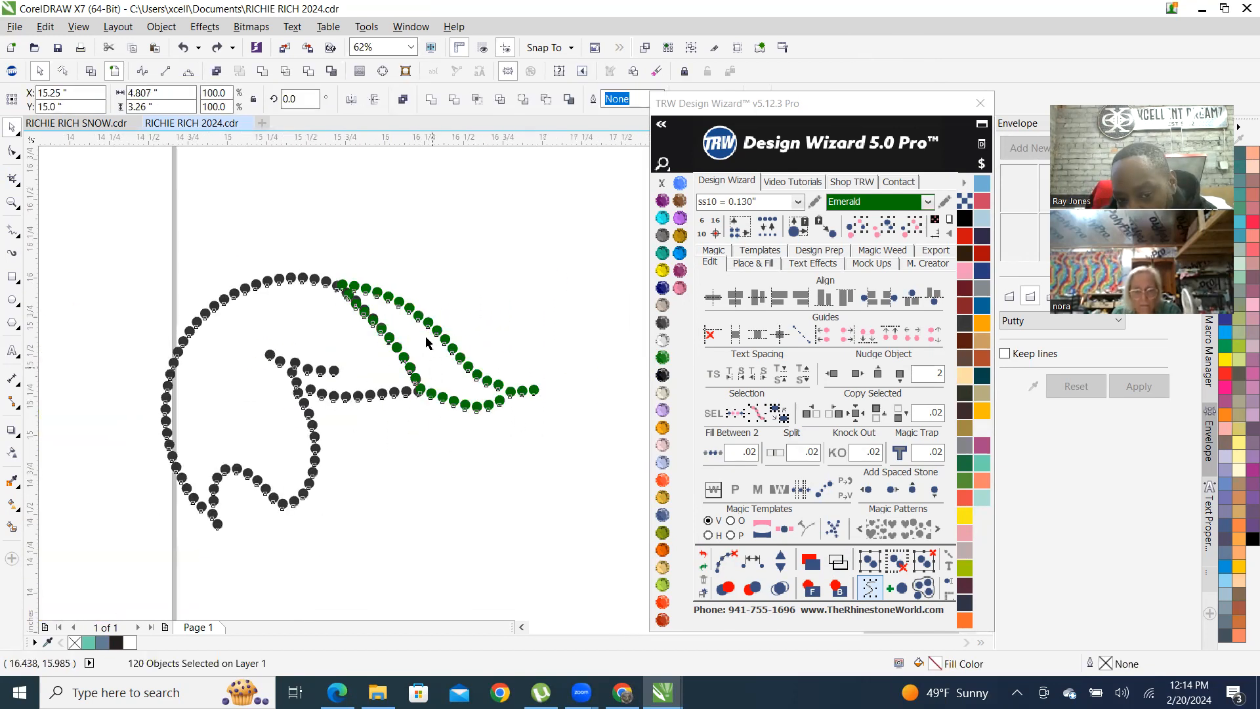
{"action": "scroll", "coordinate": [368, 314], "scroll_direction": "up", "scroll_amount": 4}
{"action": "scroll", "coordinate": [262, 227], "scroll_direction": "down", "scroll_amount": 2}
{"action": "scroll", "coordinate": [277, 241], "scroll_direction": "up", "scroll_amount": 2}
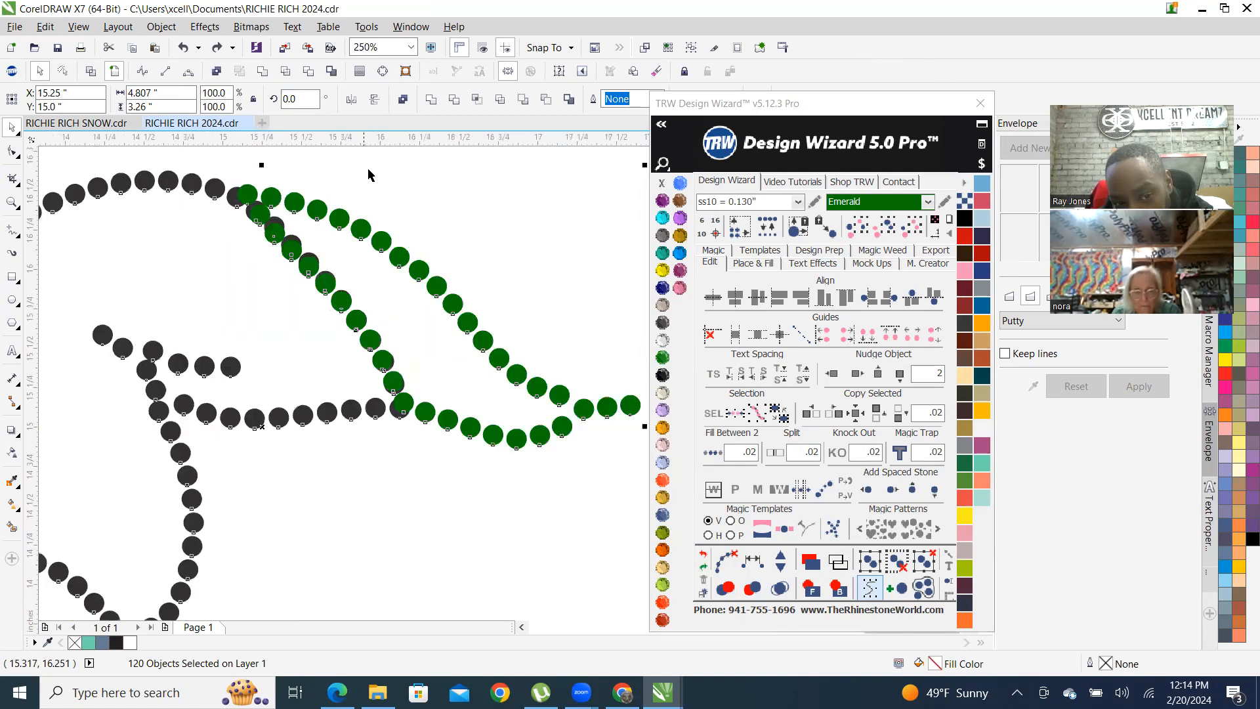
{"action": "left_click", "coordinate": [427, 203]}
{"action": "scroll", "coordinate": [209, 191], "scroll_direction": "up", "scroll_amount": 2}
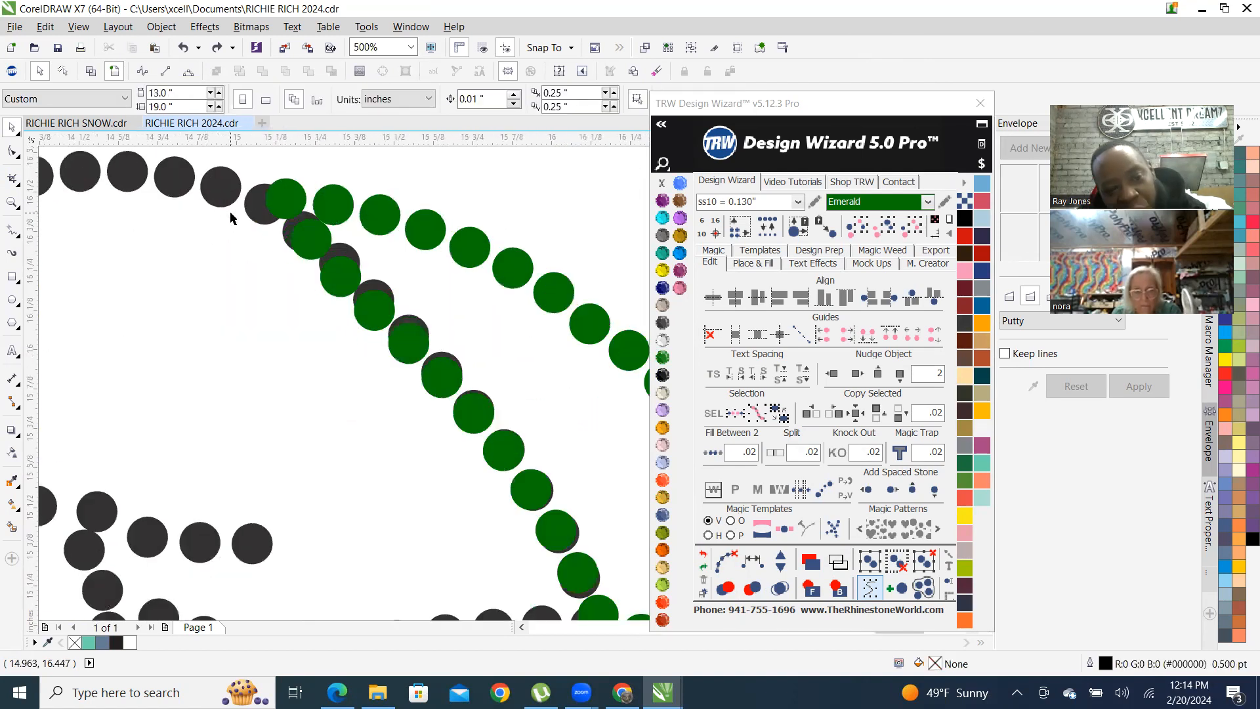
Delete four overlapping Emerald stones one by one along the upper part of the shared edge
{"action": "left_click", "coordinate": [311, 247]}
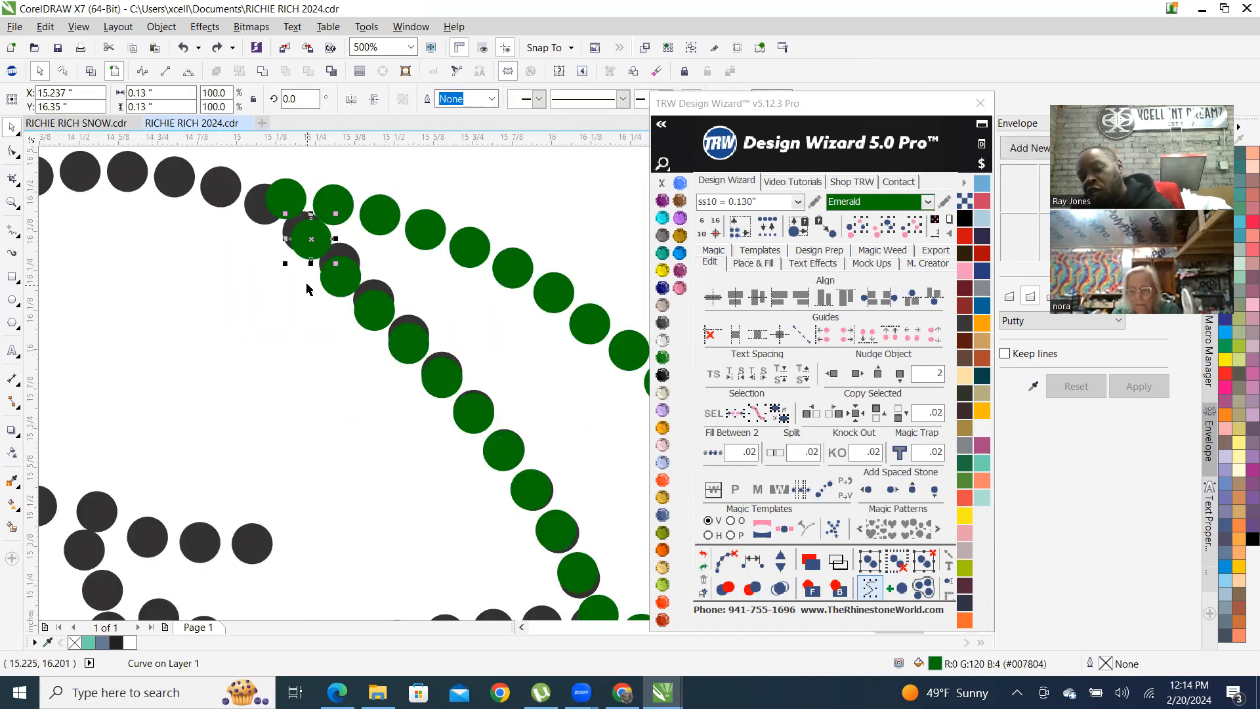
{"action": "key", "text": "Delete"}
{"action": "left_click", "coordinate": [345, 283]}
{"action": "key", "text": "Delete"}
{"action": "left_click", "coordinate": [376, 314]}
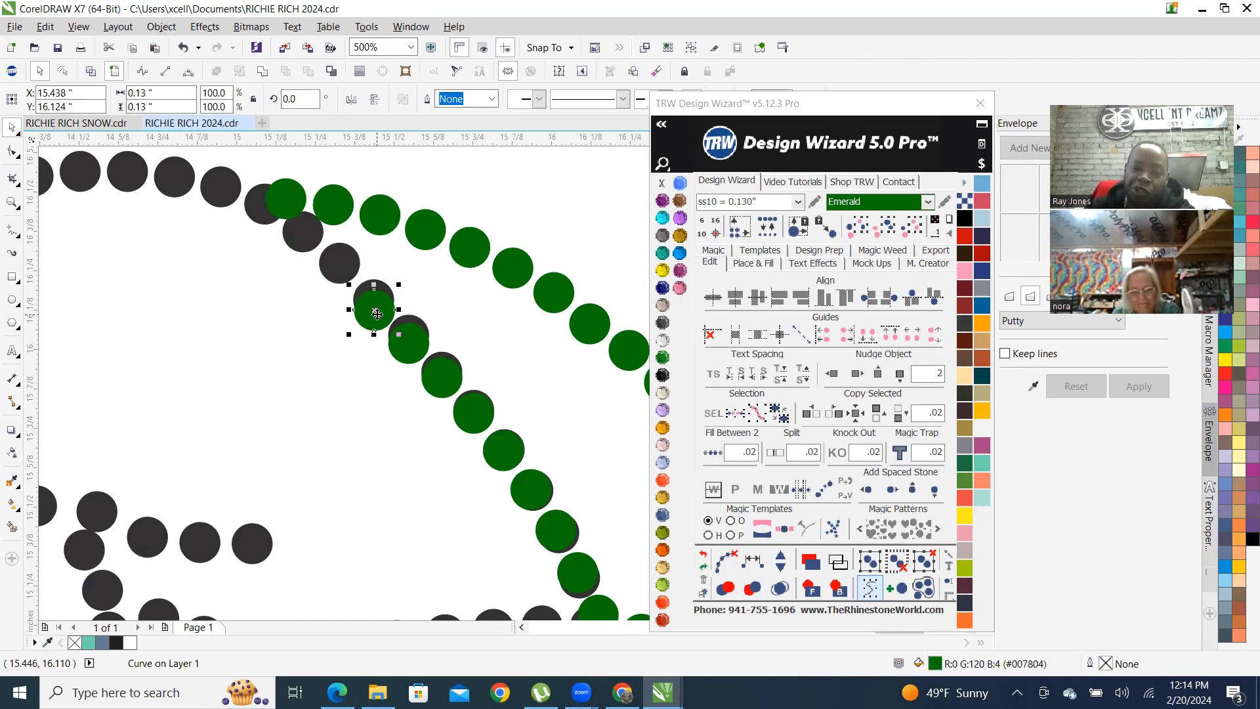
{"action": "key", "text": "Delete"}
{"action": "left_click", "coordinate": [397, 350]}
{"action": "key", "text": "Delete"}
Undo the individual Emerald stone deletions along the shared edge and clear the selection
{"action": "key", "text": "ctrl+z"}
{"action": "key", "text": "ctrl+z"}
{"action": "key", "text": "ctrl+z"}
{"action": "key", "text": "ctrl+z"}
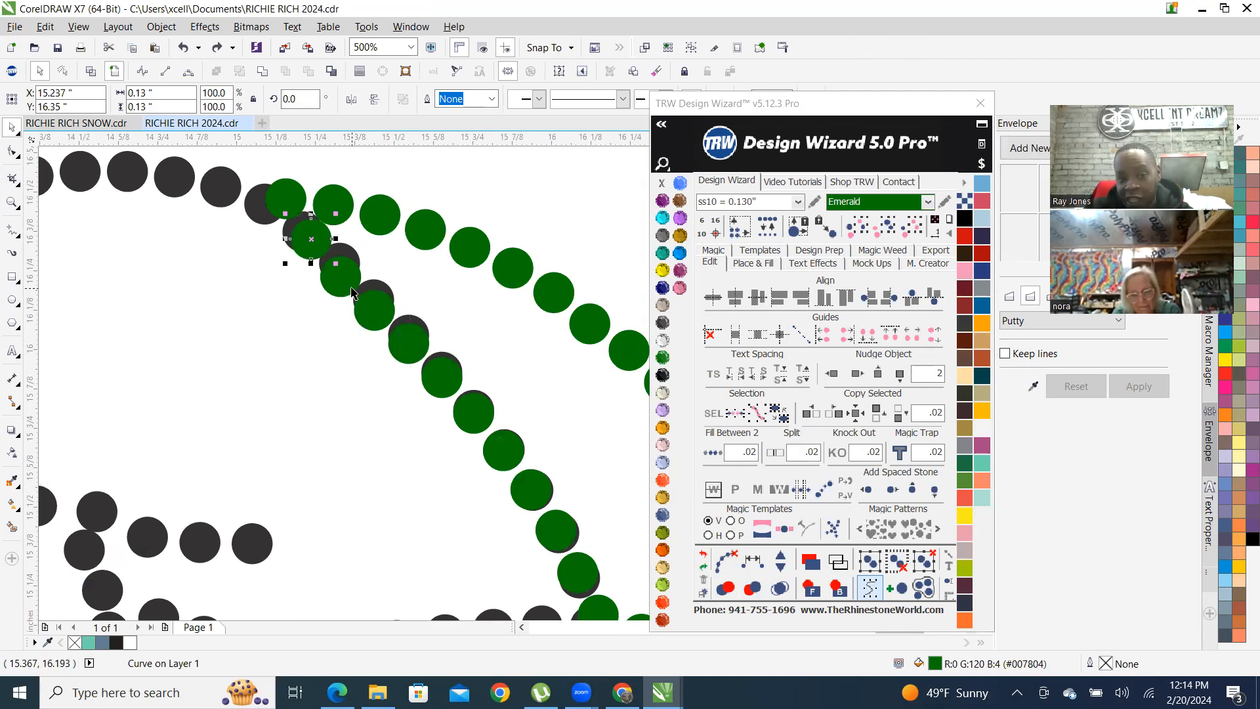
{"action": "scroll", "coordinate": [301, 271], "scroll_direction": "down", "scroll_amount": 3}
{"action": "left_click", "coordinate": [442, 253]}
{"action": "scroll", "coordinate": [518, 284], "scroll_direction": "down", "scroll_amount": 3}
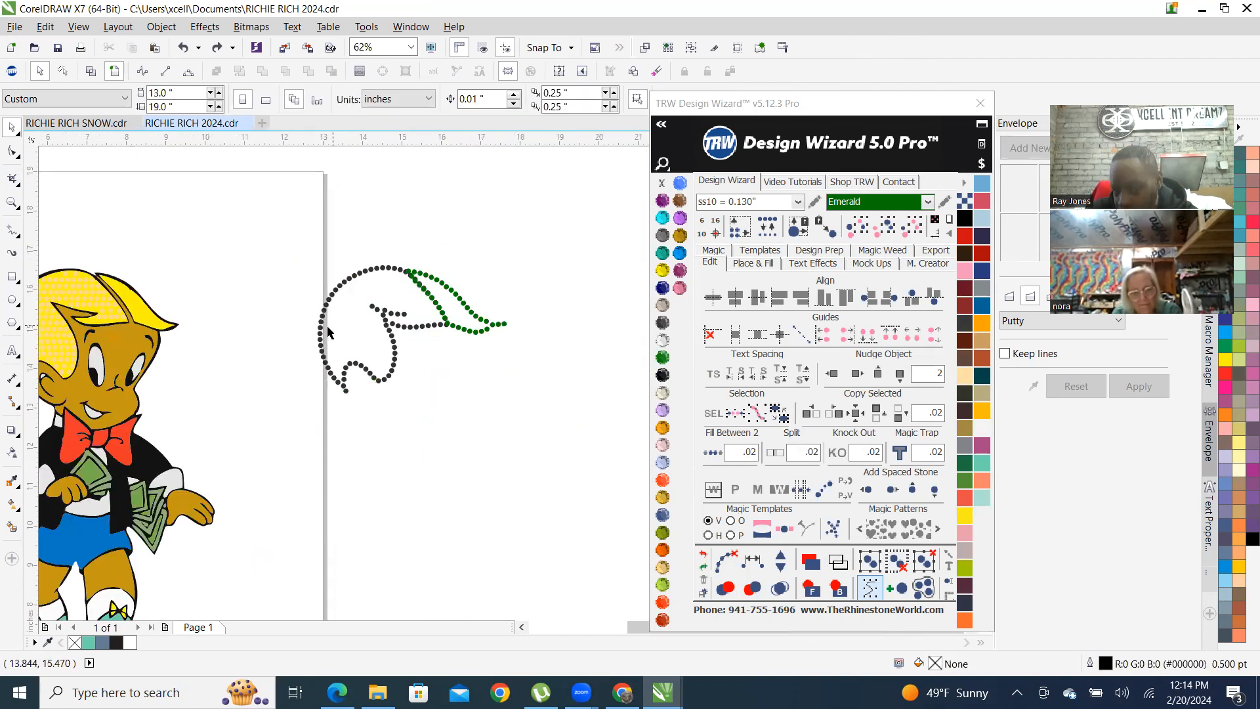
Select both hair outlines beside the page, mark their bottom overlapping stones in red, and delete the marked stones
{"action": "scroll", "coordinate": [354, 277], "scroll_direction": "up", "scroll_amount": 3}
{"action": "left_click_drag", "start_coordinate": [184, 221], "coordinate": [766, 581]}
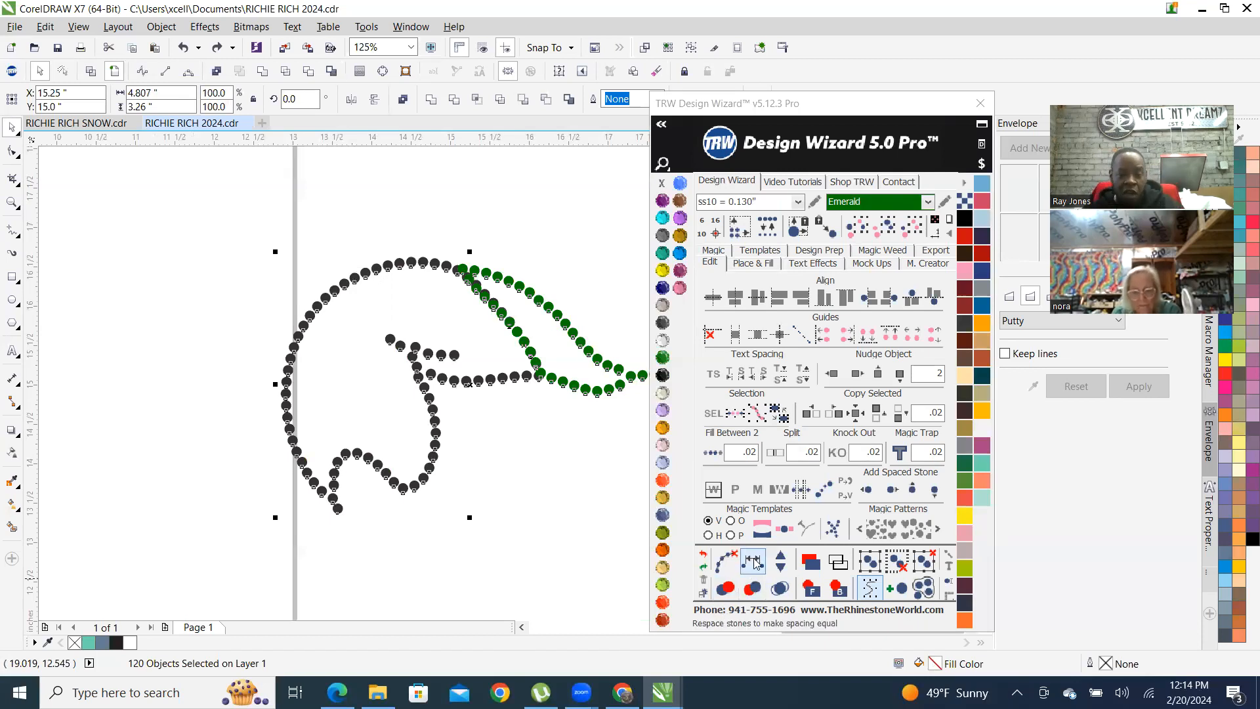
{"action": "left_click", "coordinate": [754, 590]}
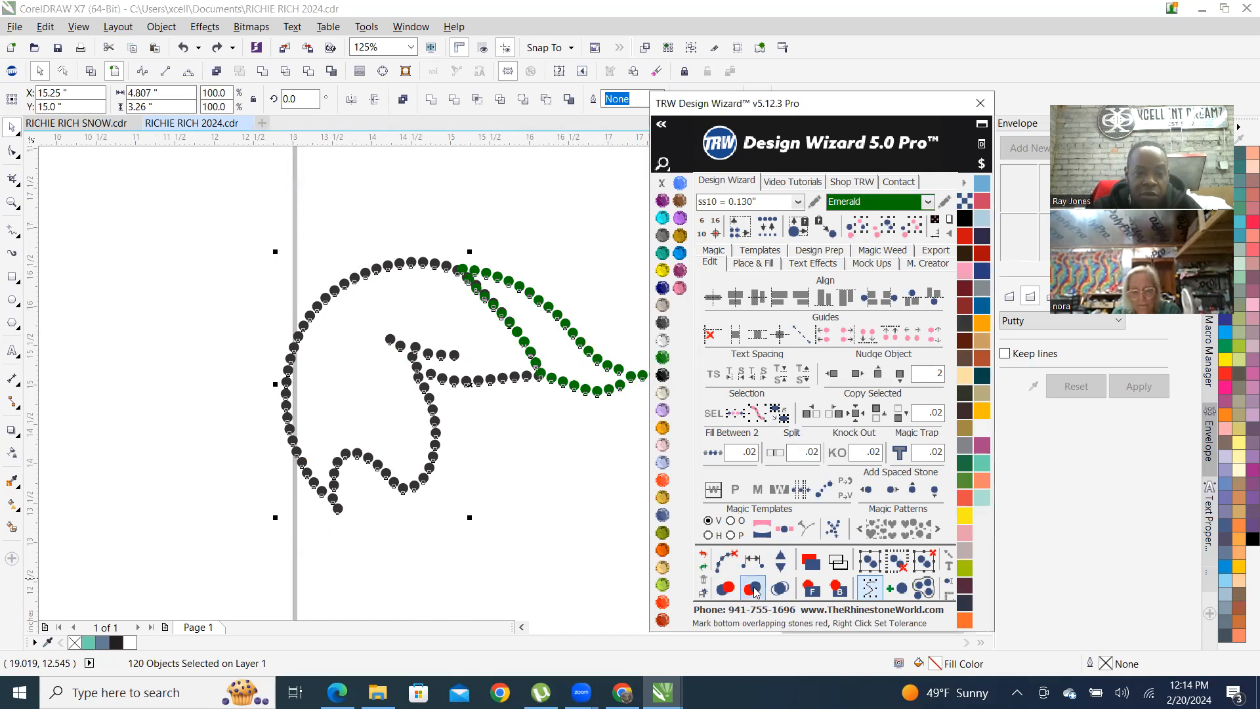
{"action": "scroll", "coordinate": [499, 295], "scroll_direction": "up", "scroll_amount": 2}
{"action": "scroll", "coordinate": [336, 265], "scroll_direction": "down", "scroll_amount": 2}
{"action": "scroll", "coordinate": [506, 422], "scroll_direction": "up", "scroll_amount": 2}
{"action": "scroll", "coordinate": [402, 374], "scroll_direction": "down", "scroll_amount": 1}
{"action": "scroll", "coordinate": [591, 467], "scroll_direction": "down", "scroll_amount": 4}
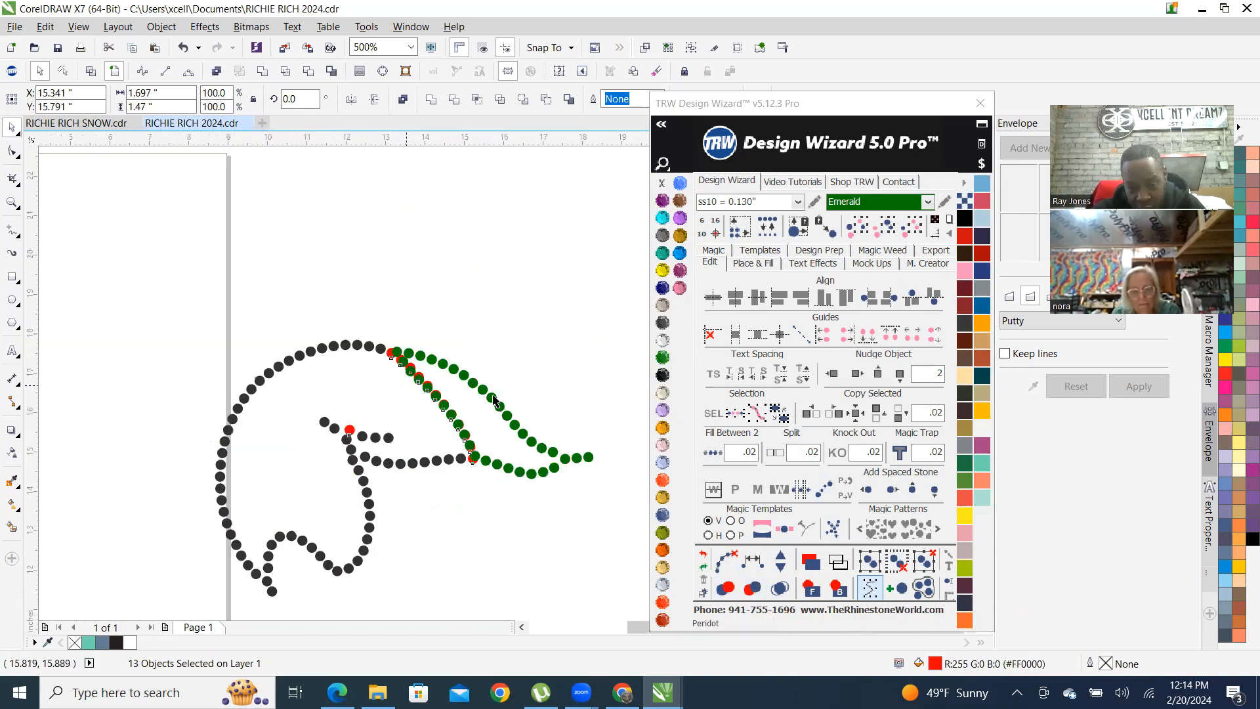
{"action": "scroll", "coordinate": [631, 440], "scroll_direction": "up", "scroll_amount": 1}
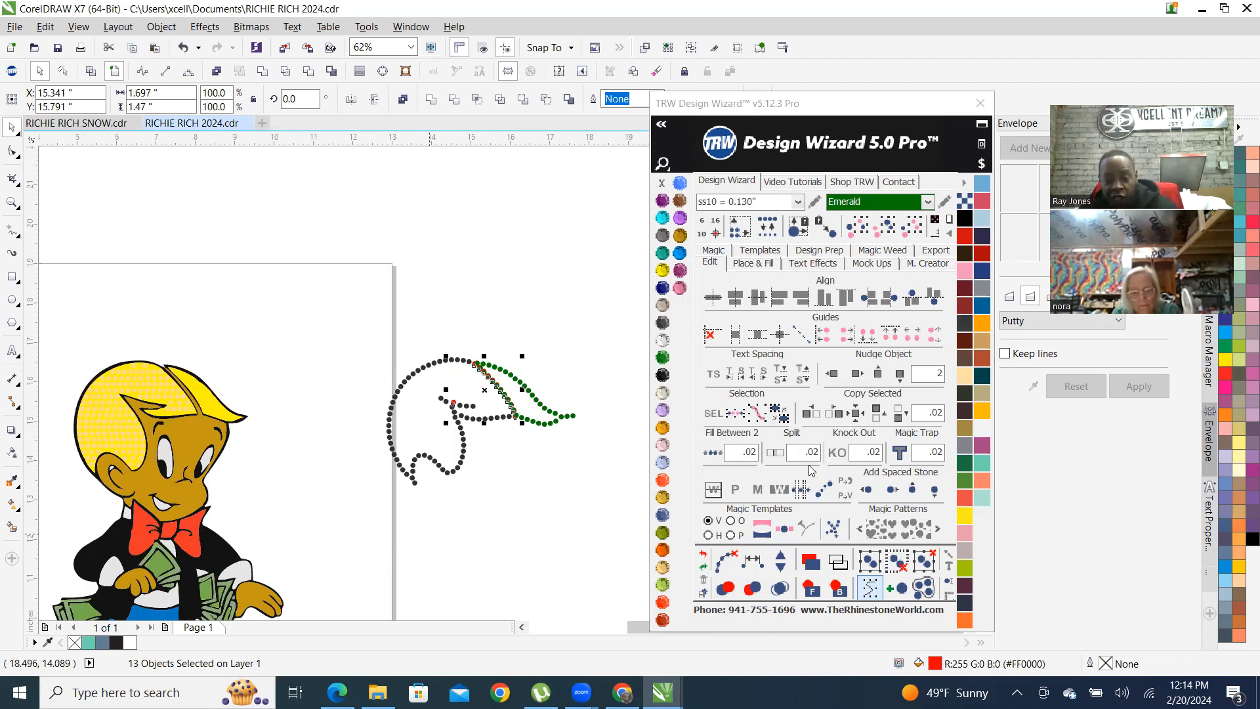
{"action": "left_click", "coordinate": [542, 284]}
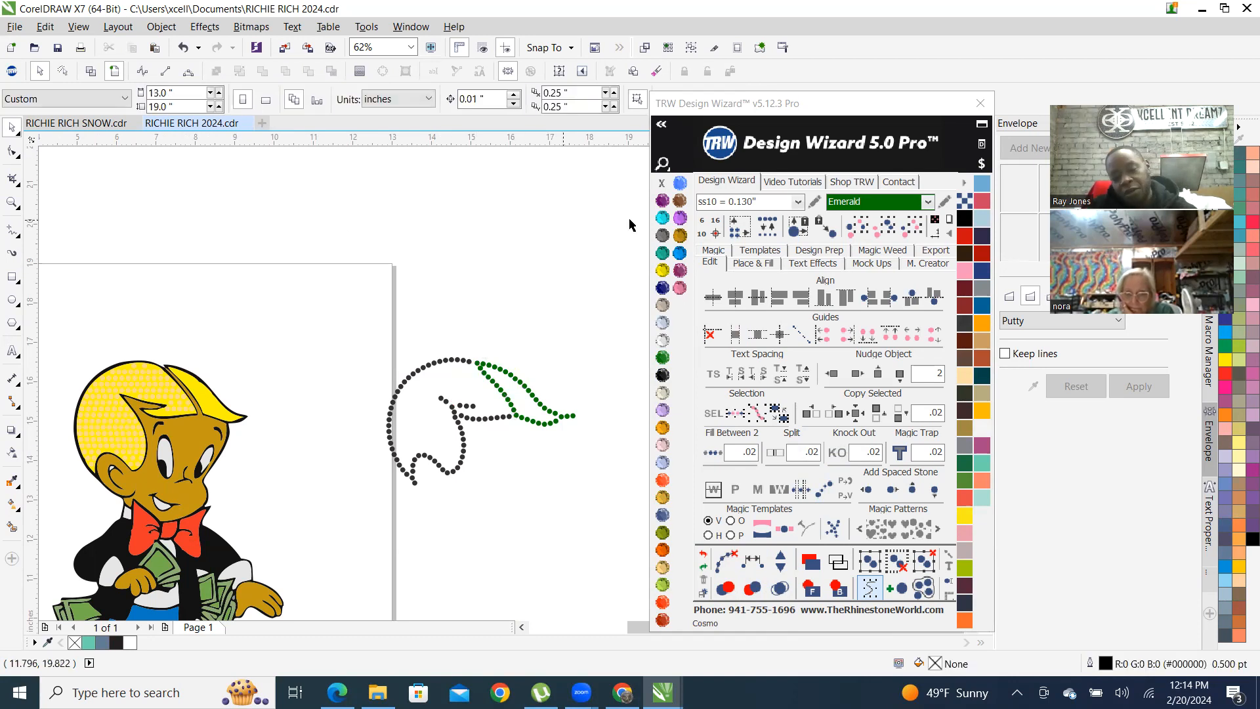
Undo the deletion and red marking of the bottom overlapping stones, and check the restored stones where the outlines meet
{"action": "left_click", "coordinate": [706, 551]}
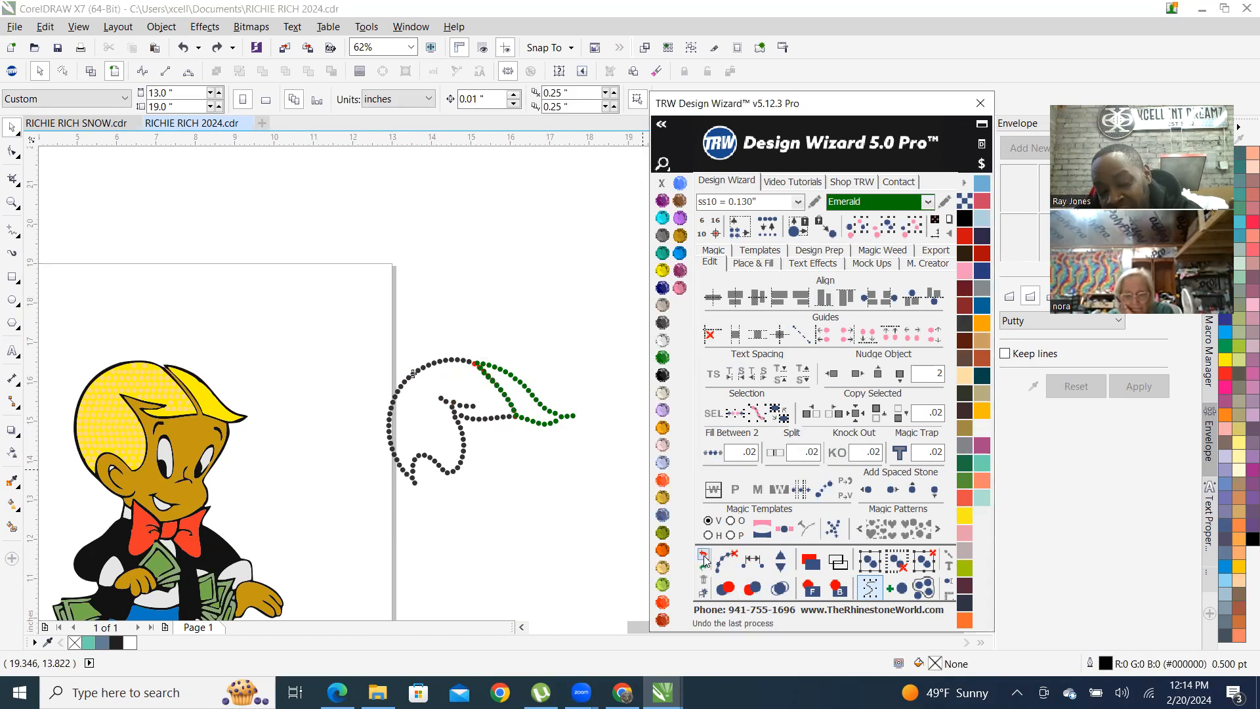
{"action": "left_click", "coordinate": [476, 362]}
{"action": "scroll", "coordinate": [506, 374], "scroll_direction": "up", "scroll_amount": 4}
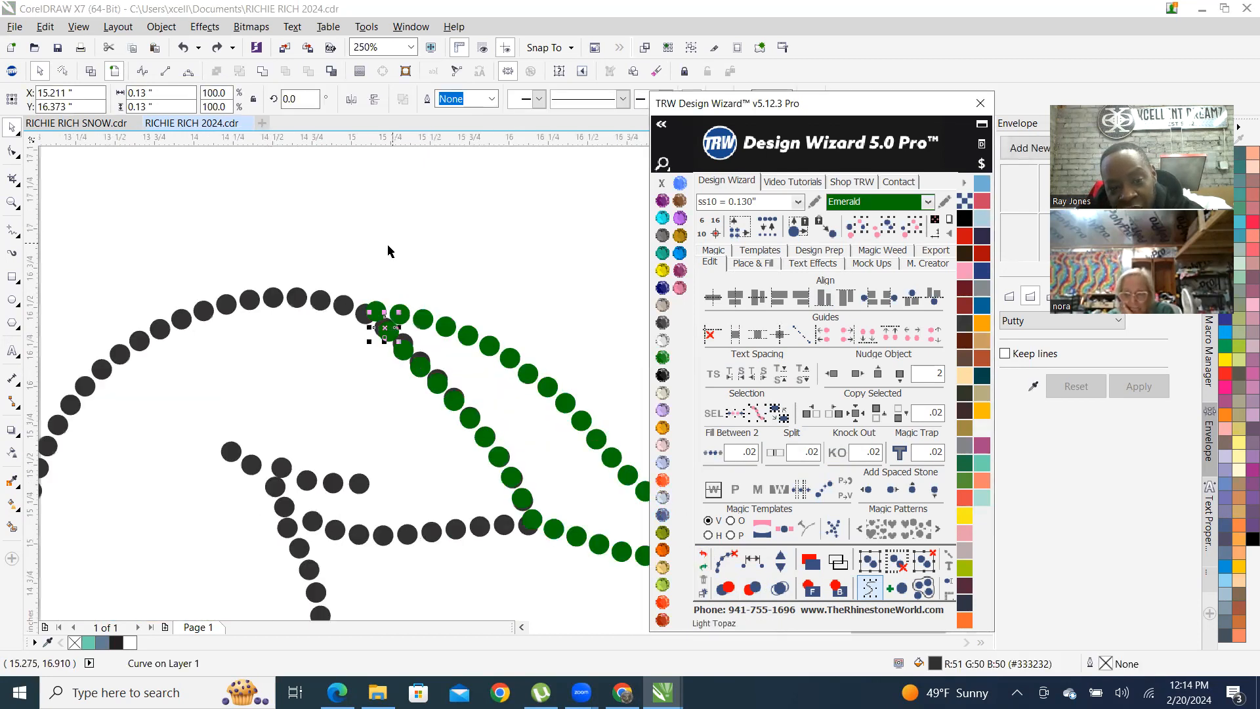
{"action": "scroll", "coordinate": [388, 252], "scroll_direction": "down", "scroll_amount": 4}
{"action": "left_click", "coordinate": [250, 320]}
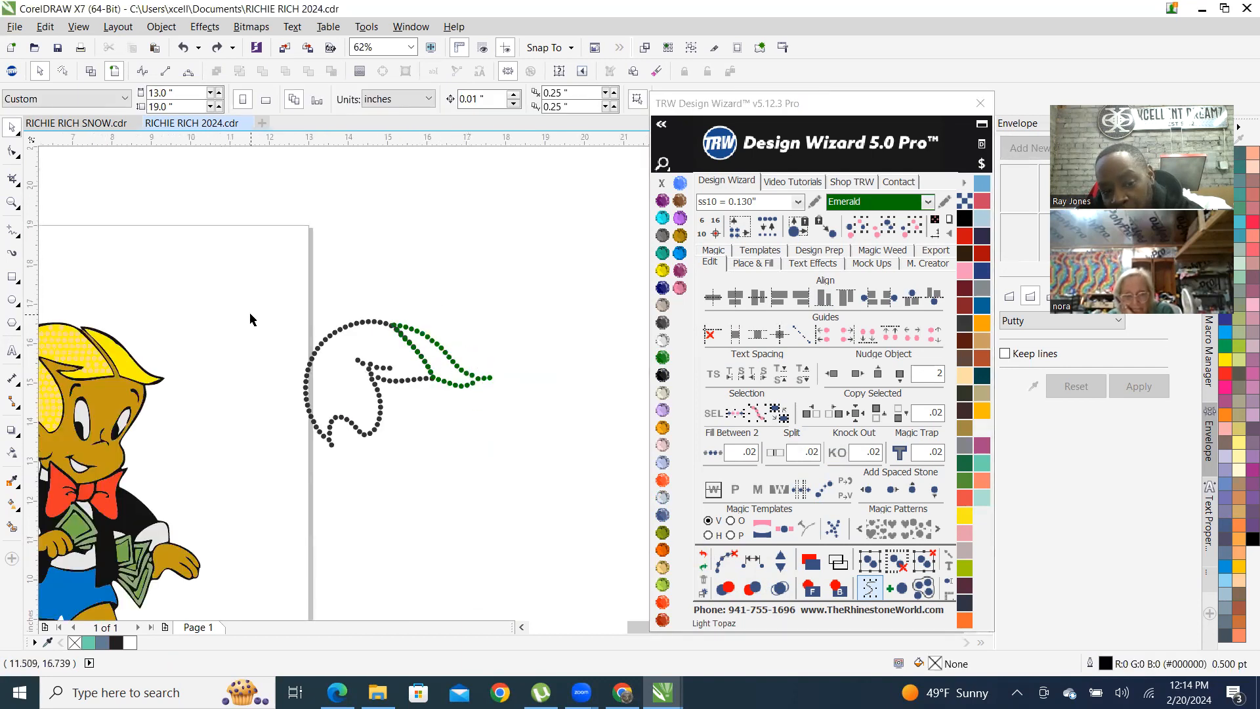
Select both hair outlines again and mark their bottom overlapping stones in red
{"action": "left_click_drag", "start_coordinate": [215, 276], "coordinate": [555, 512]}
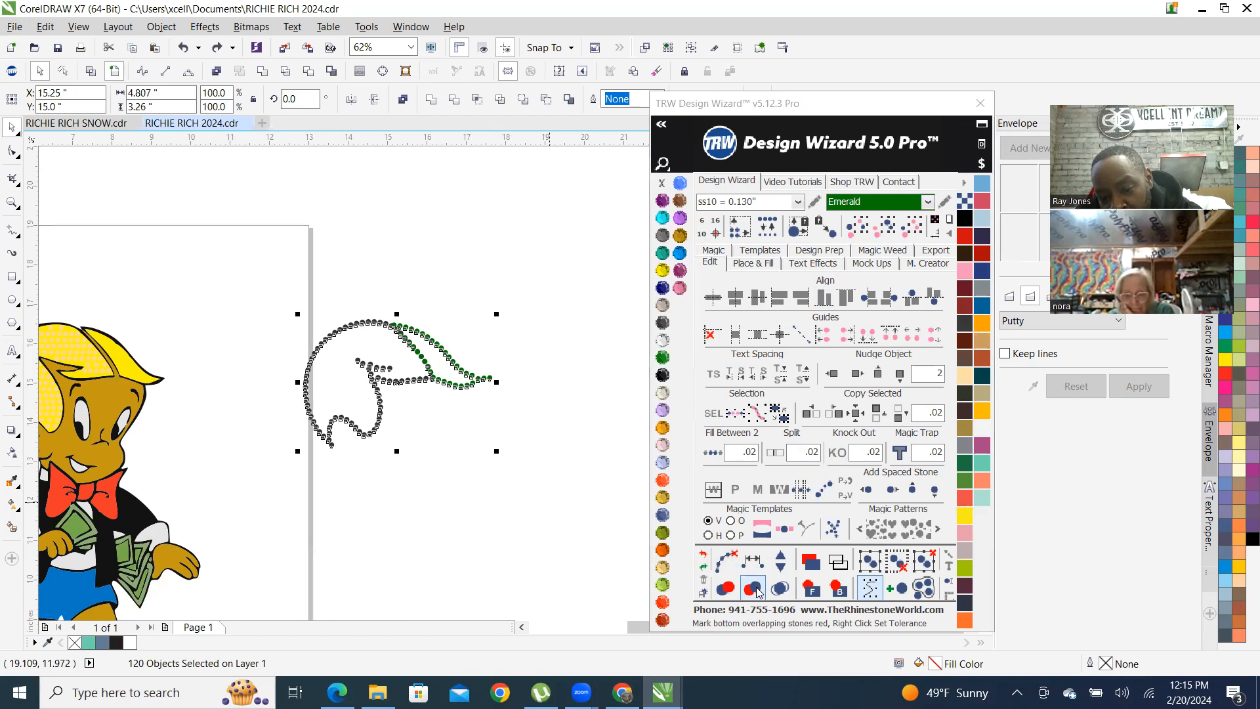
{"action": "left_click", "coordinate": [758, 591]}
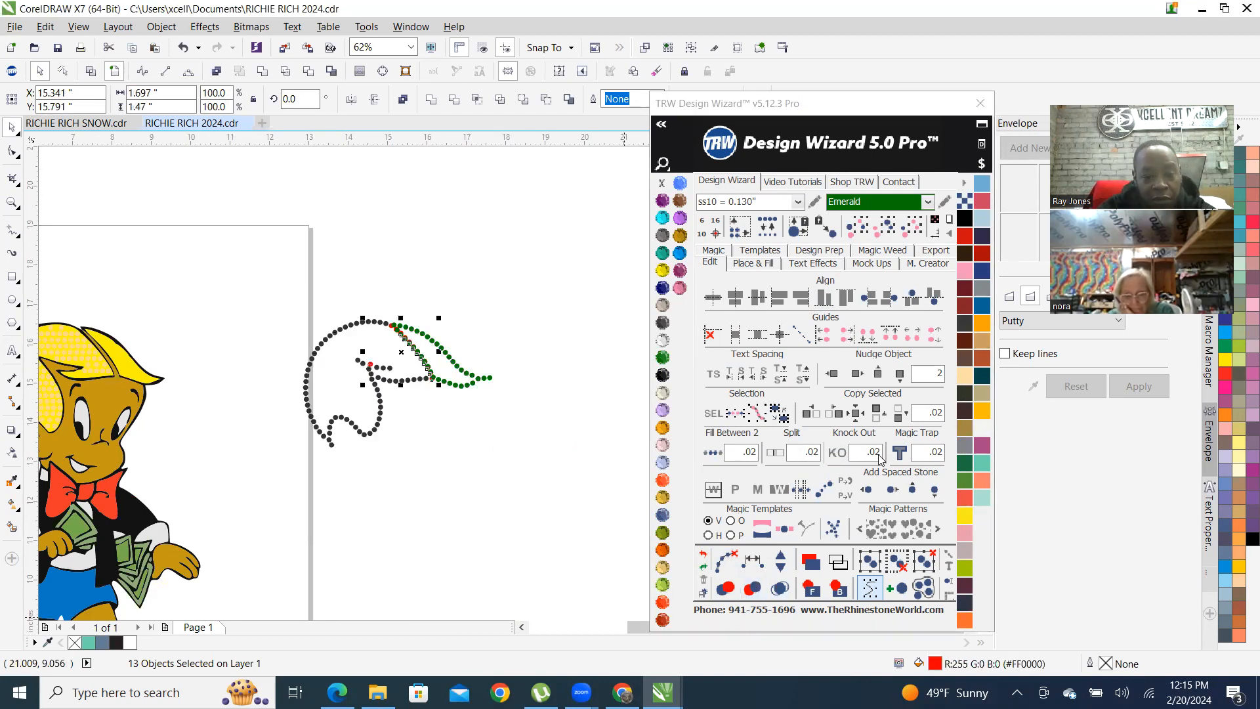
Delete the marked bottom overlapping stones and undo that deletion
{"action": "key", "text": "Delete"}
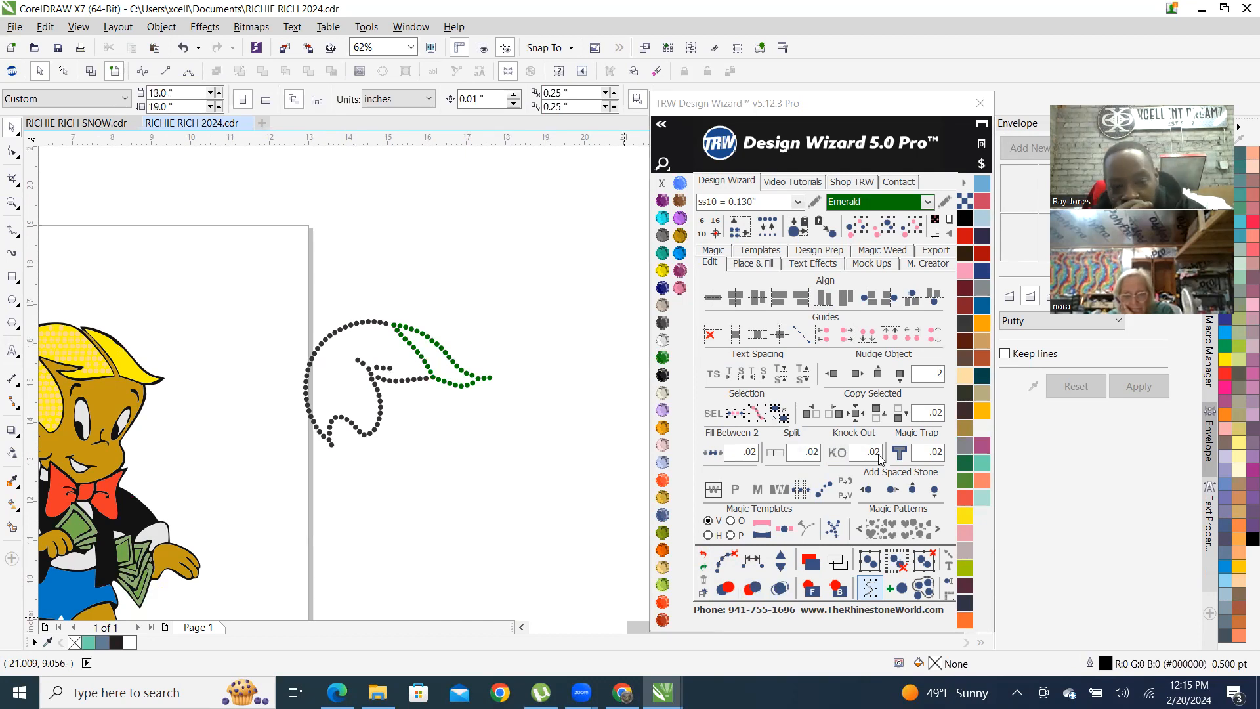
{"action": "key", "text": "ctrl+z"}
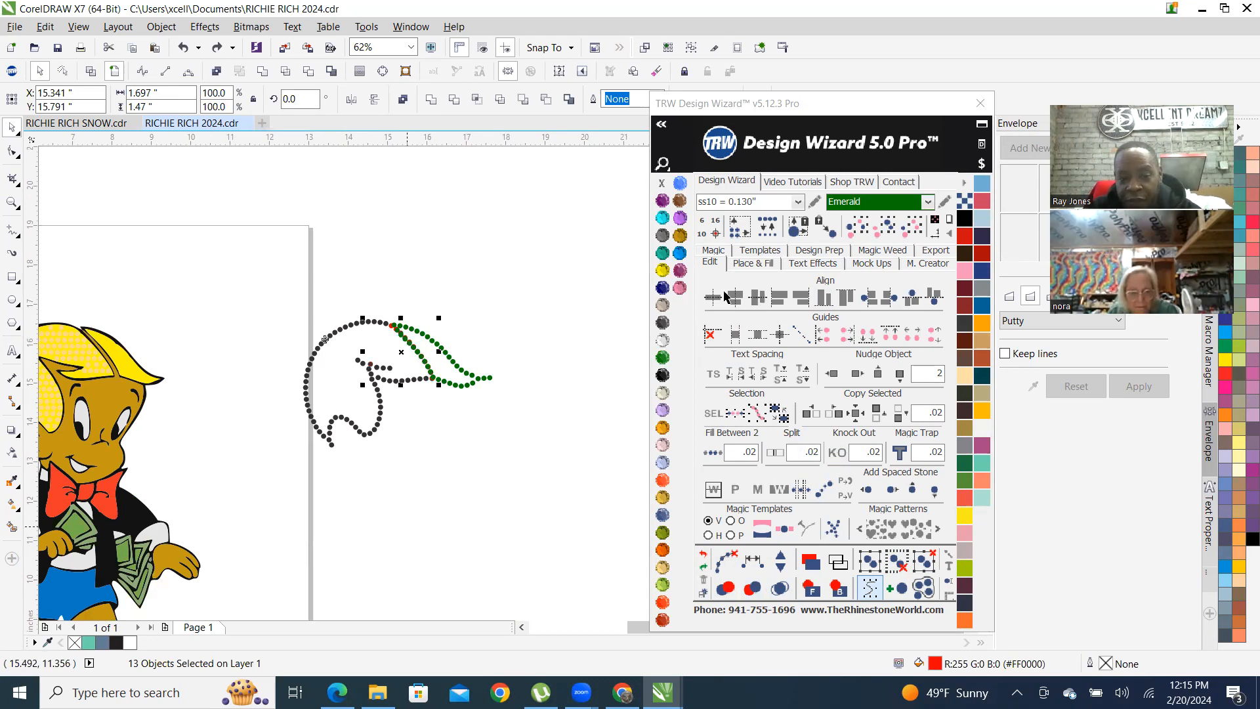
Try recoloring the Emerald lock outline's stones orange-red, and undo the recoloring
{"action": "left_click", "coordinate": [355, 360]}
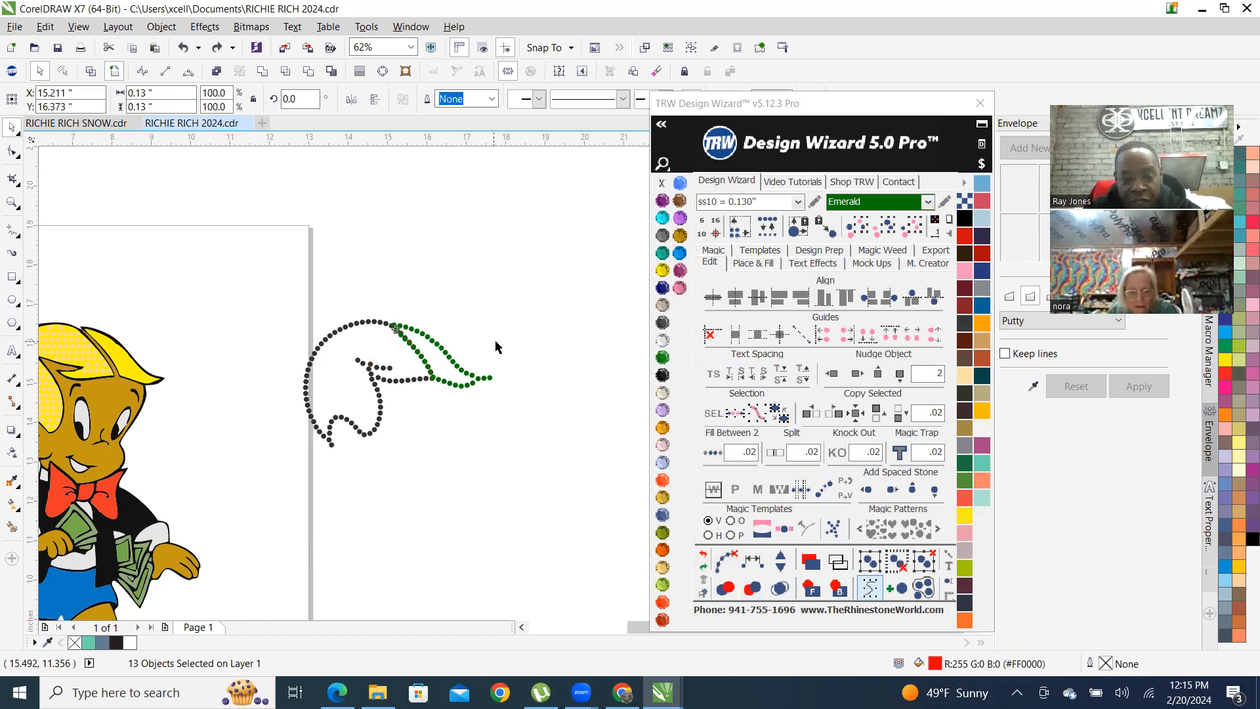
{"action": "left_click", "coordinate": [464, 321]}
{"action": "left_click", "coordinate": [467, 273]}
{"action": "scroll", "coordinate": [405, 357], "scroll_direction": "up", "scroll_amount": 2}
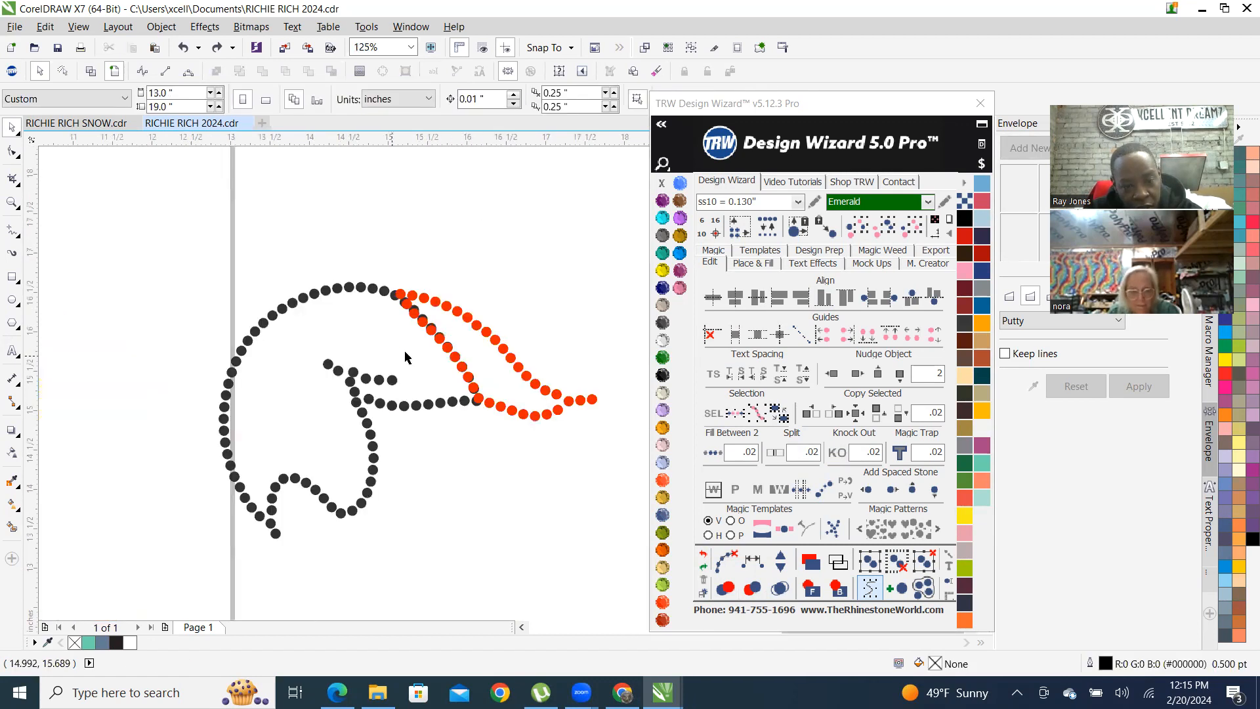
{"action": "left_click", "coordinate": [701, 557]}
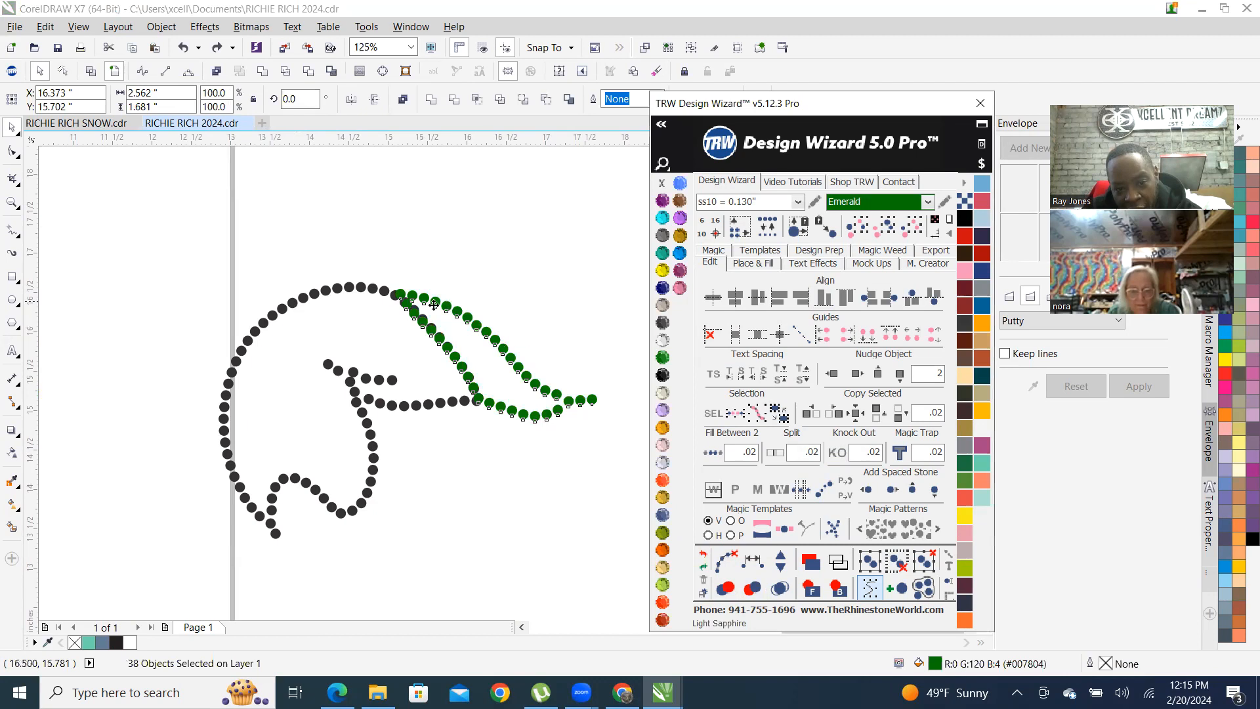
{"action": "left_click", "coordinate": [510, 238]}
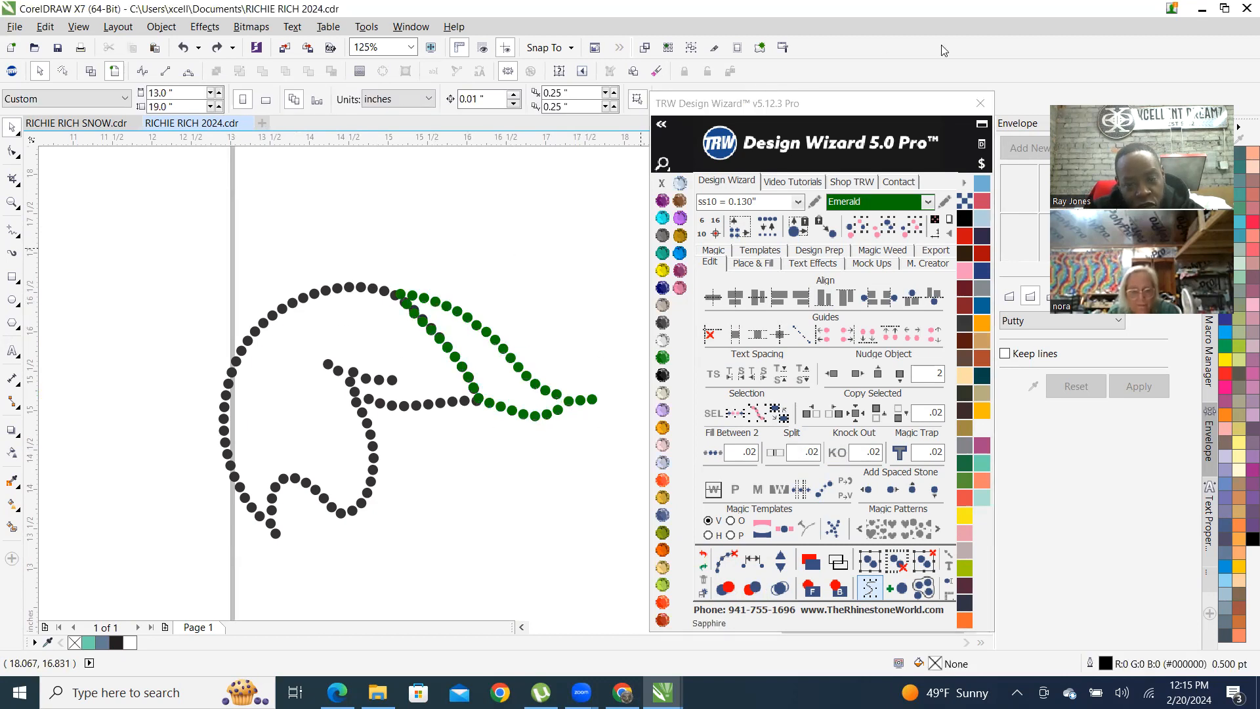
Select both hair outlines, mark their overlapping lock stones in red, and delete the marked stones
{"action": "scroll", "coordinate": [427, 332], "scroll_direction": "up", "scroll_amount": 1}
{"action": "scroll", "coordinate": [335, 317], "scroll_direction": "down", "scroll_amount": 6}
{"action": "left_click_drag", "start_coordinate": [335, 317], "coordinate": [512, 442]}
{"action": "left_click", "coordinate": [725, 586]}
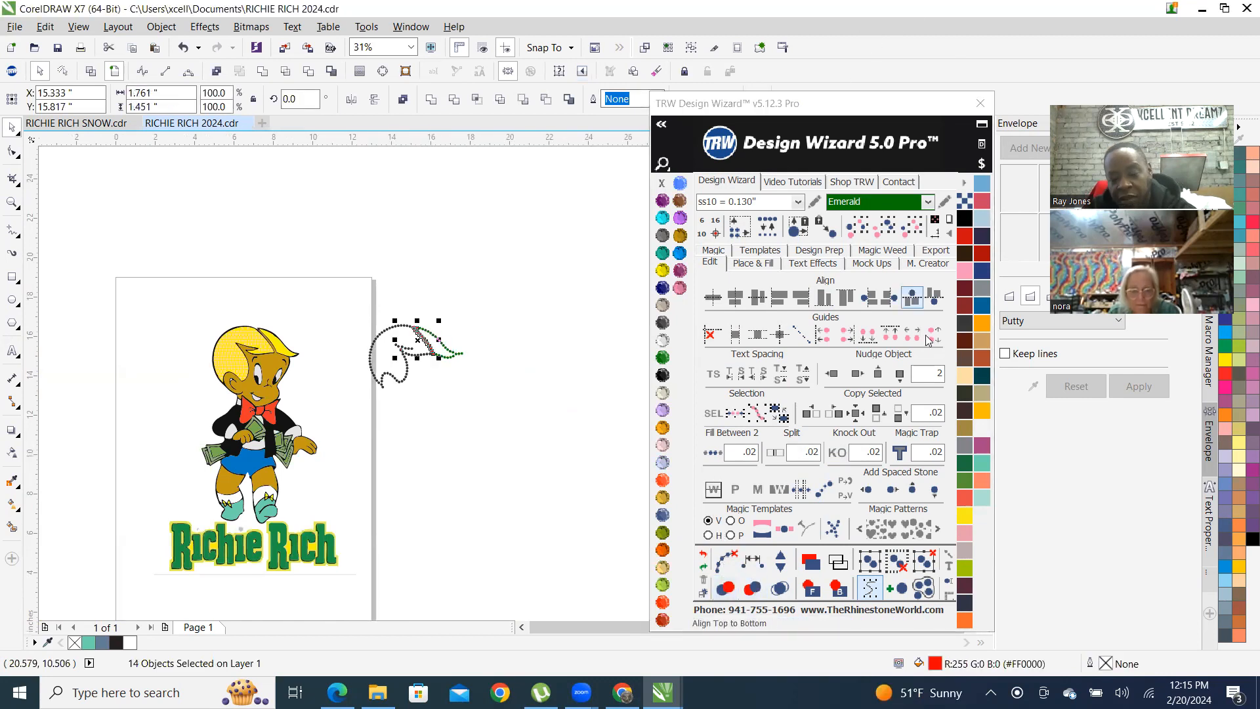
{"action": "key", "text": "Escape"}
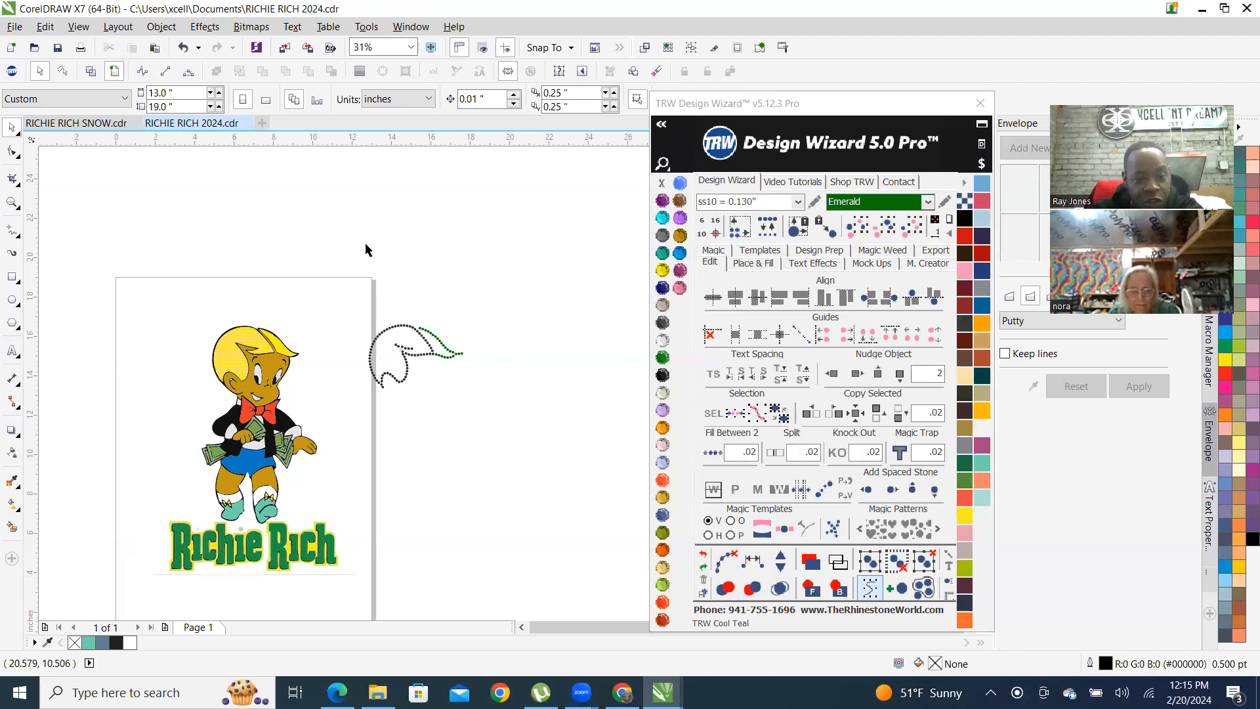
Check the remaining lock outline by selecting one Emerald stone and all stones of the same color
{"action": "scroll", "coordinate": [397, 357], "scroll_direction": "up", "scroll_amount": 5}
{"action": "scroll", "coordinate": [482, 417], "scroll_direction": "down", "scroll_amount": 1}
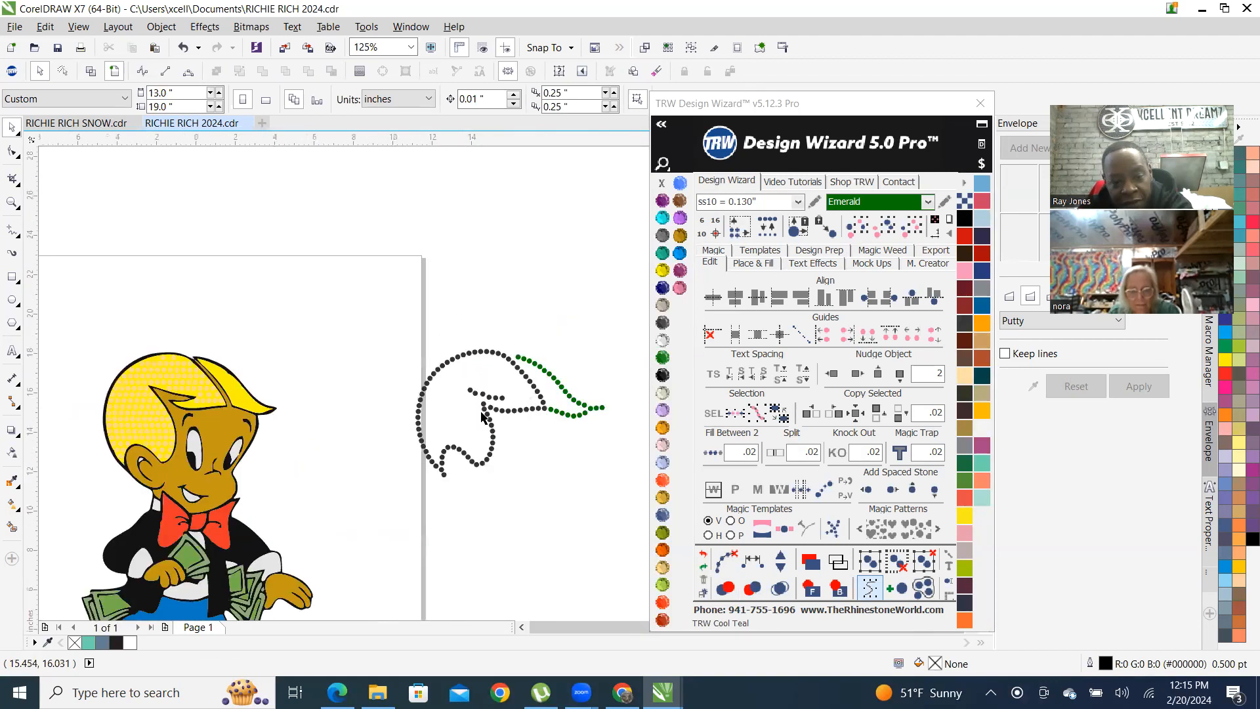
{"action": "scroll", "coordinate": [482, 416], "scroll_direction": "down", "scroll_amount": 4}
{"action": "scroll", "coordinate": [522, 410], "scroll_direction": "up", "scroll_amount": 2}
{"action": "left_click", "coordinate": [521, 406]}
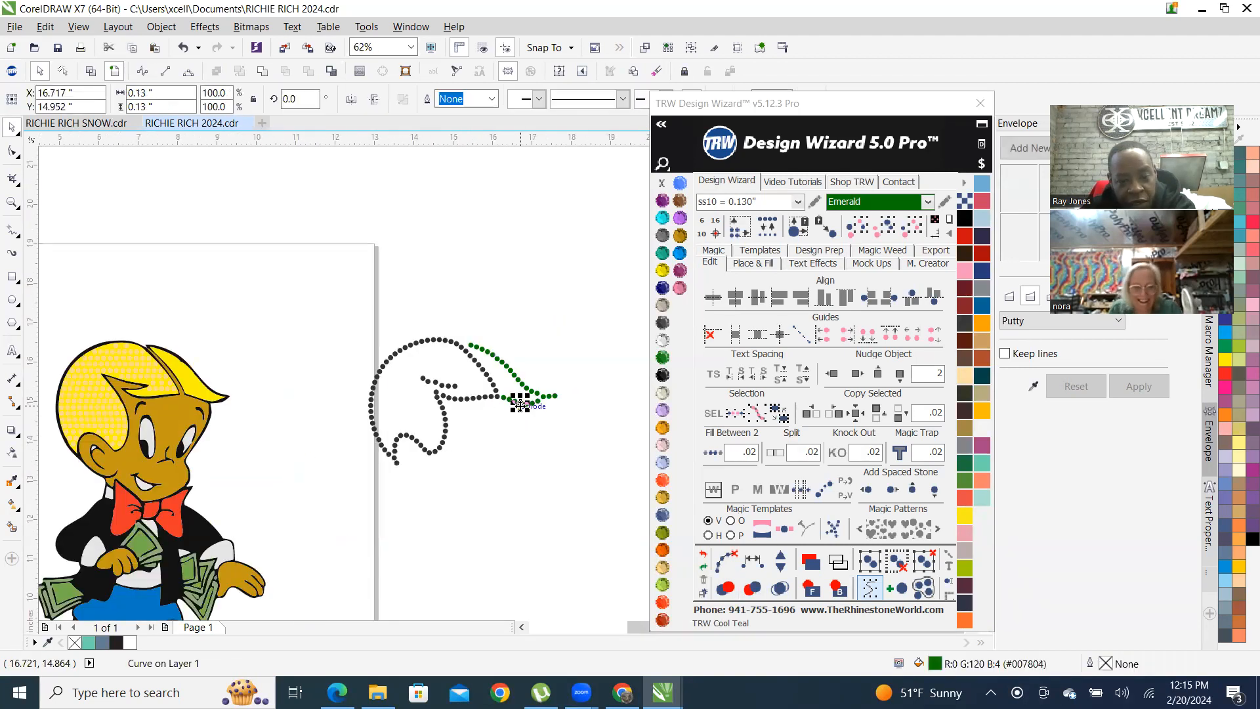
{"action": "left_click", "coordinate": [911, 228]}
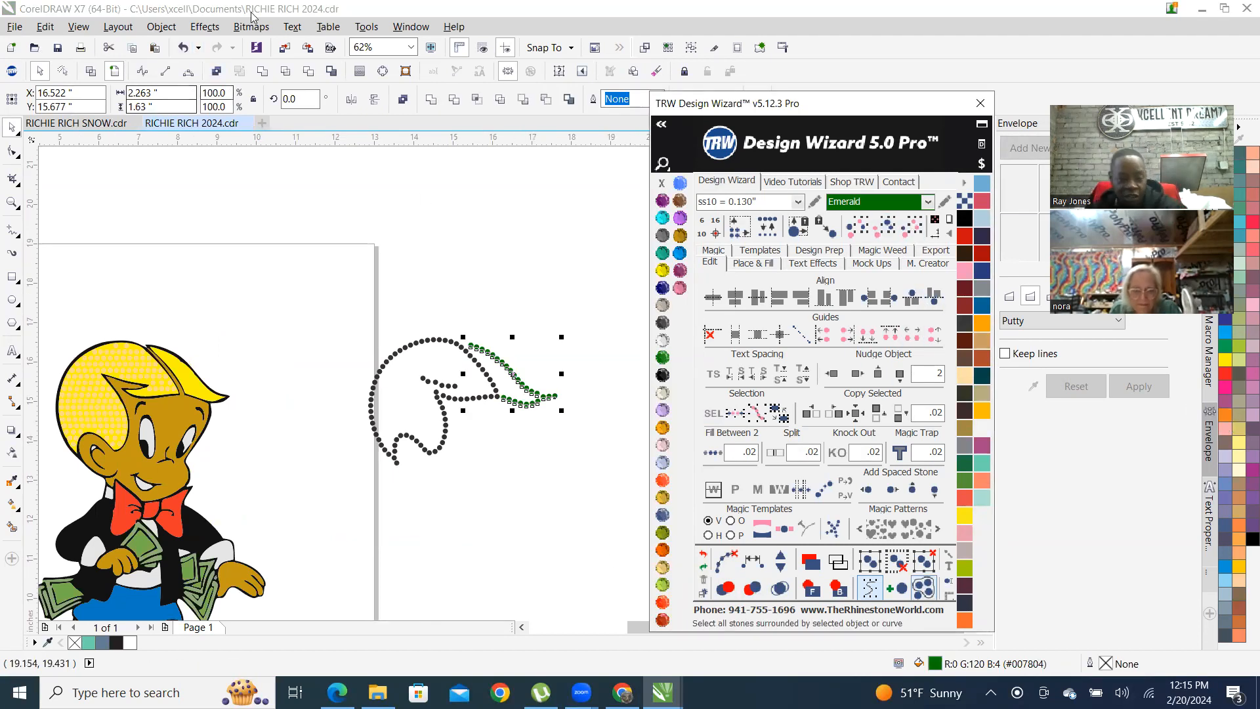
{"action": "left_click", "coordinate": [329, 225]}
{"action": "scroll", "coordinate": [461, 471], "scroll_direction": "down", "scroll_amount": 2}
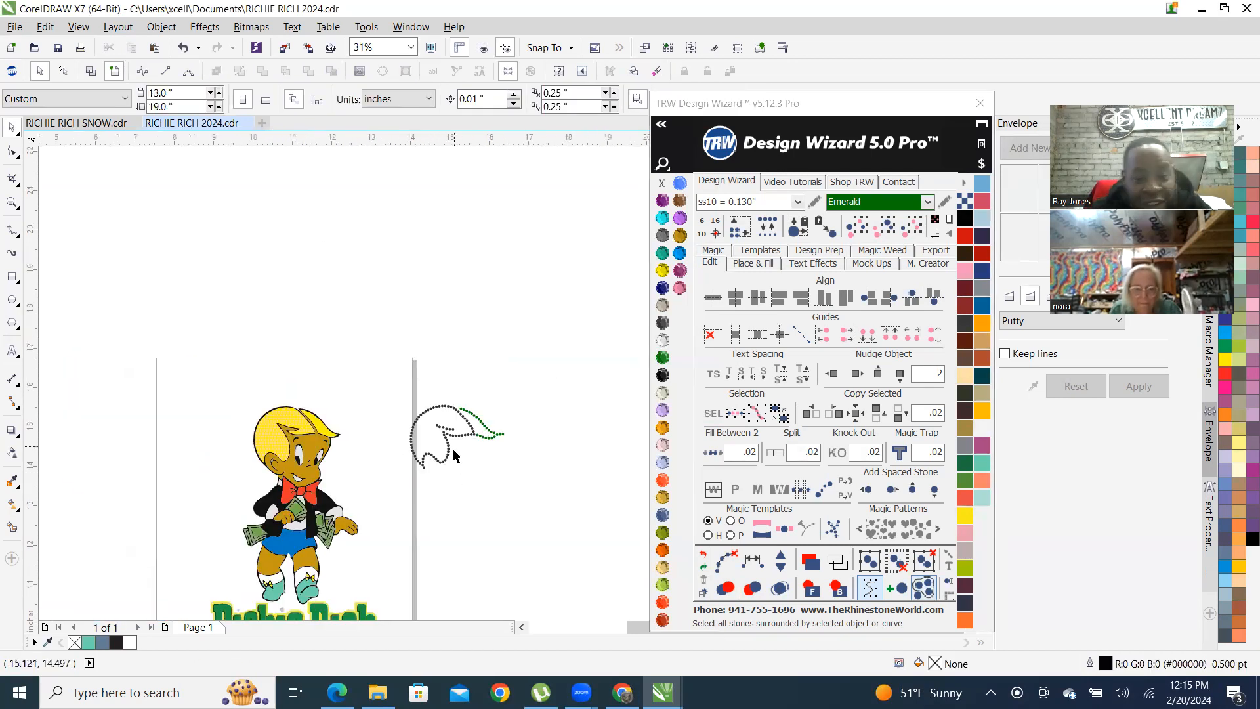
{"action": "scroll", "coordinate": [454, 453], "scroll_direction": "up", "scroll_amount": 2}
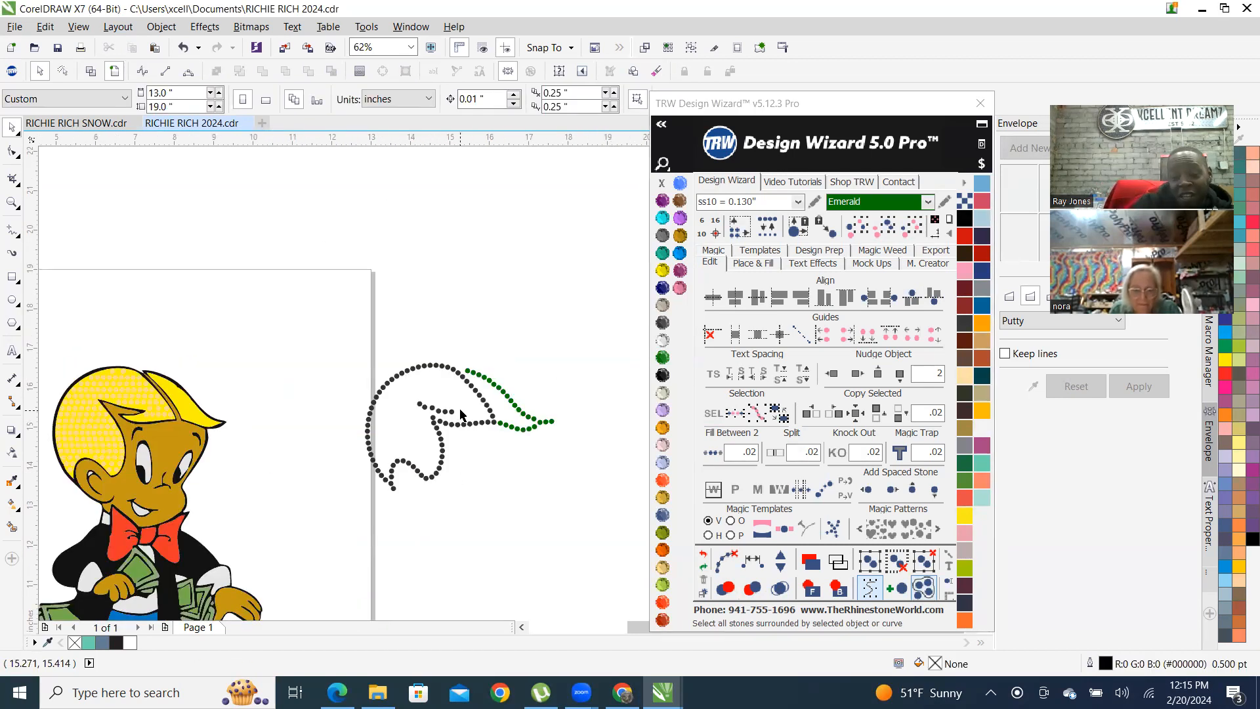
{"action": "left_click", "coordinate": [508, 396]}
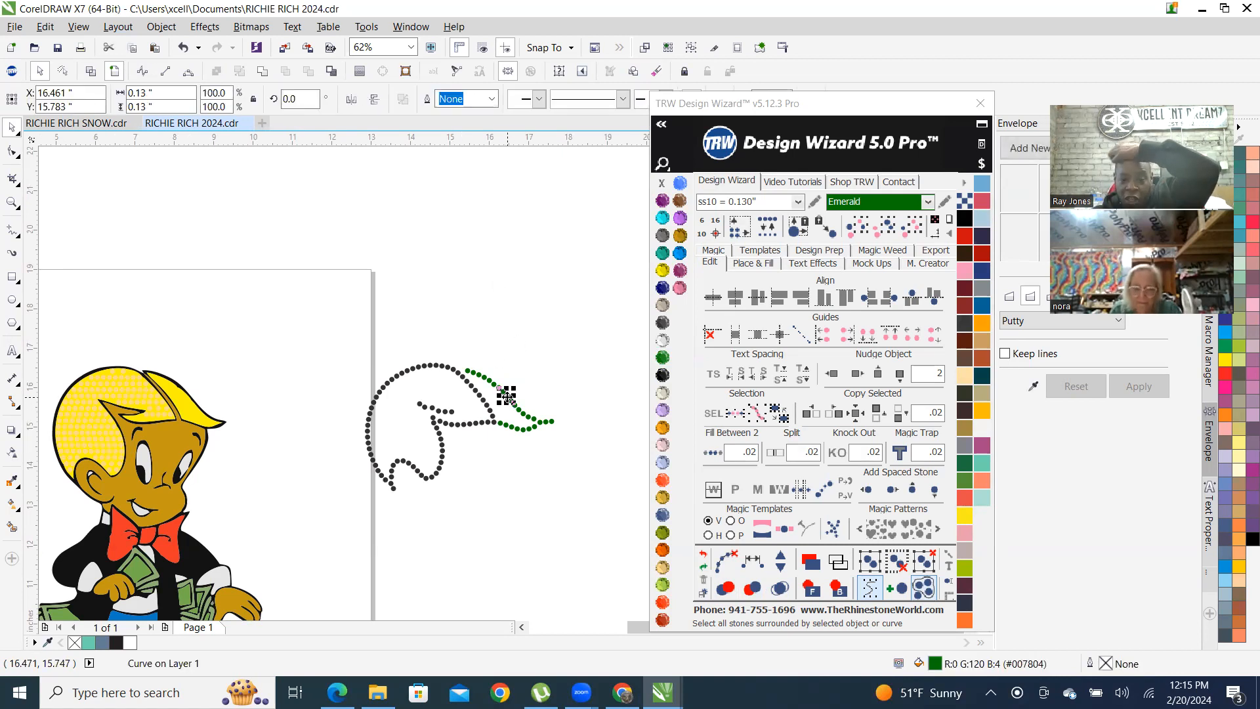
{"action": "left_click", "coordinate": [912, 226]}
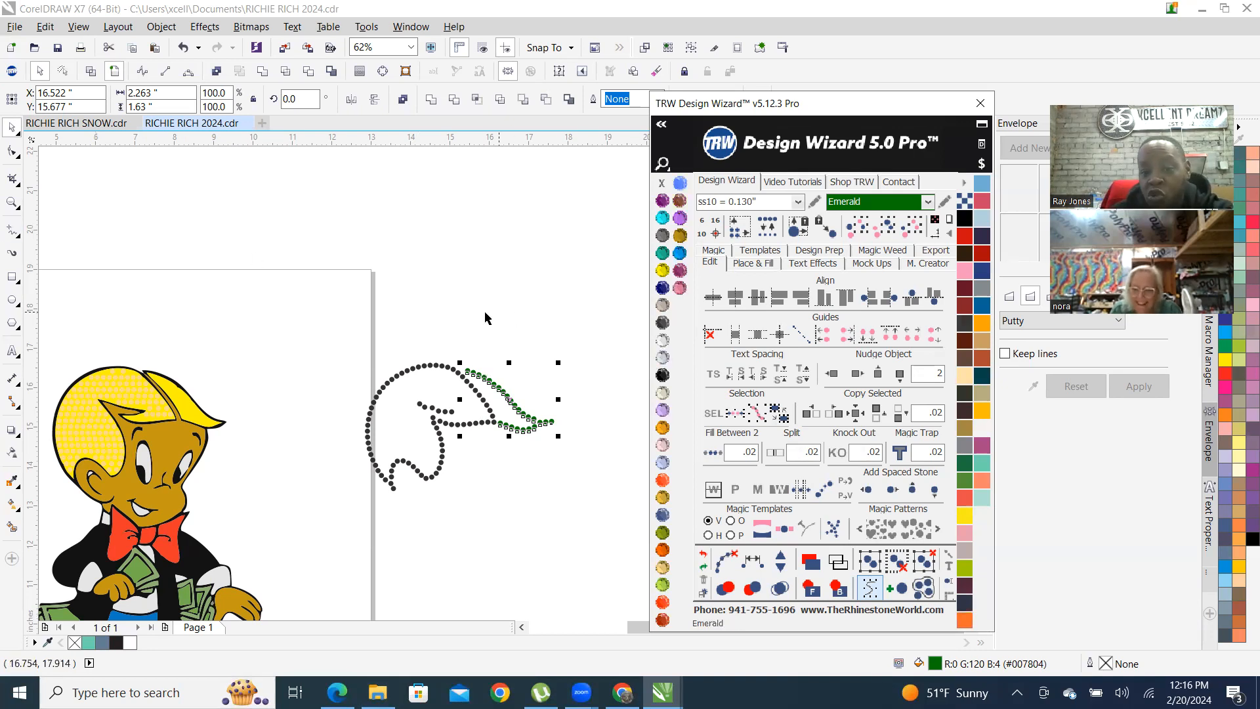
{"action": "left_click", "coordinate": [766, 223]}
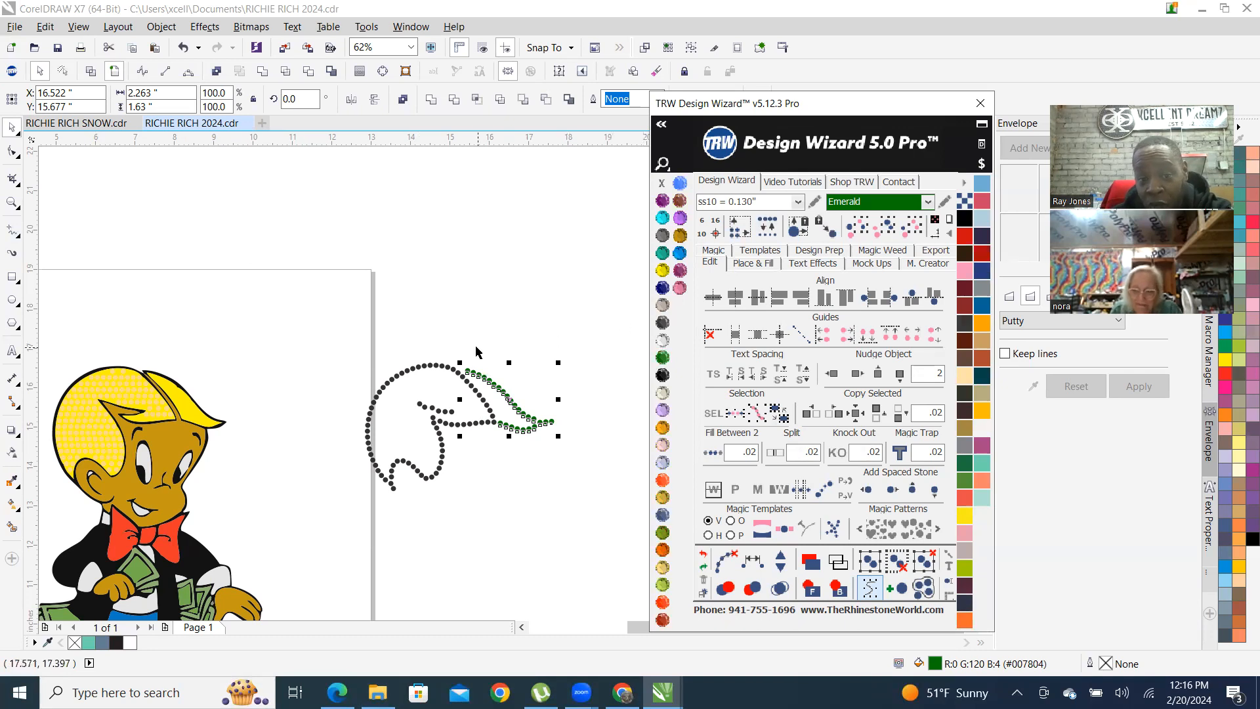
{"action": "left_click", "coordinate": [482, 289]}
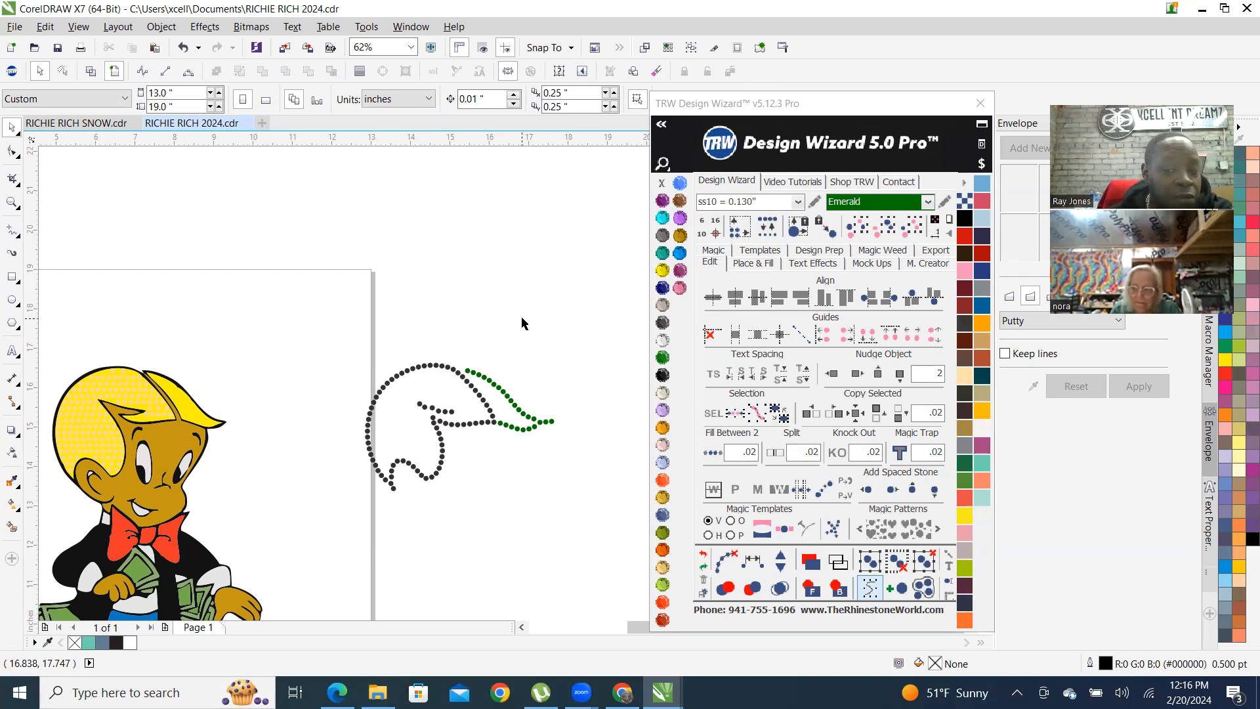
Select all Emerald lock stones by matching color, delete them, and undo the deletion
{"action": "left_click", "coordinate": [791, 105]}
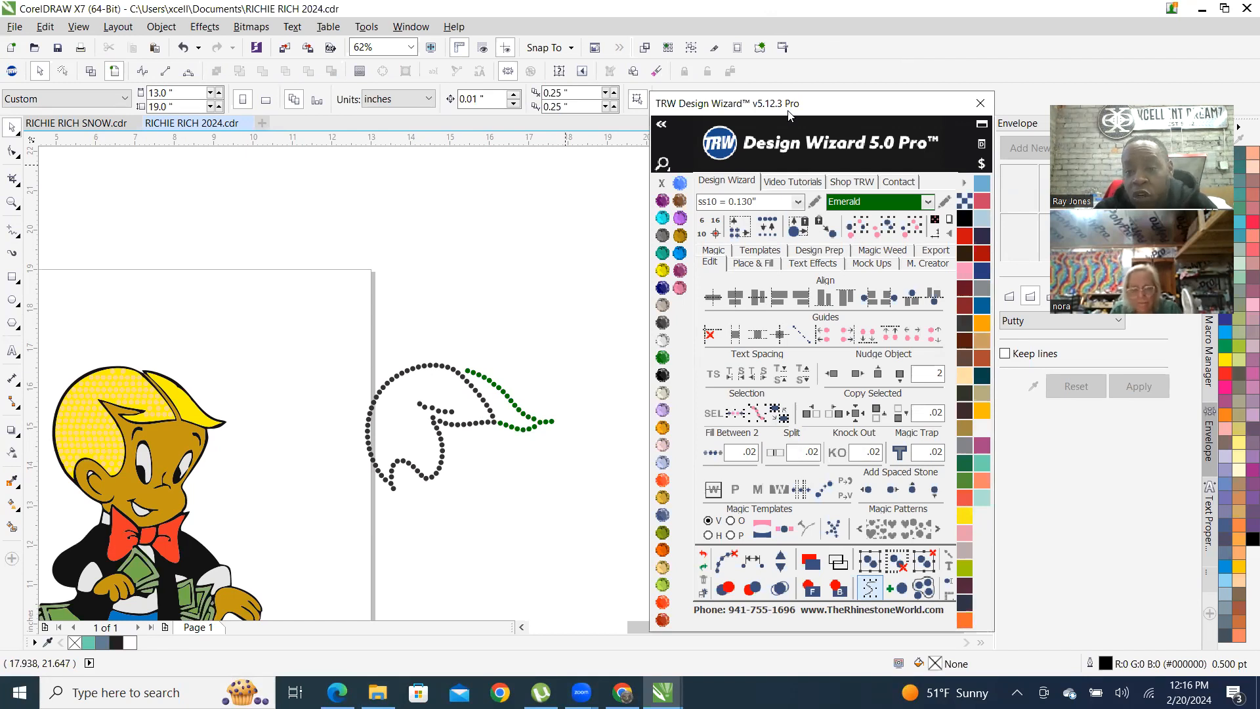
{"action": "left_click_drag", "start_coordinate": [789, 115], "coordinate": [823, 147]}
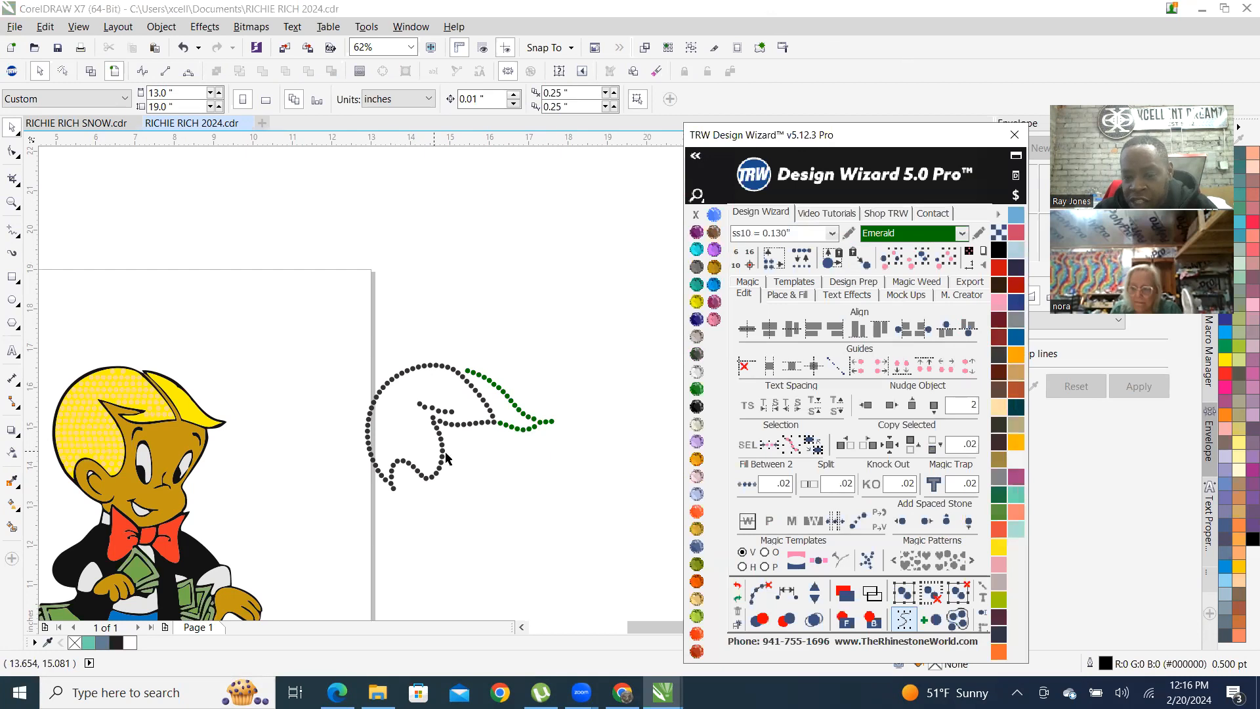
{"action": "left_click", "coordinate": [497, 392]}
{"action": "left_click", "coordinate": [494, 386]}
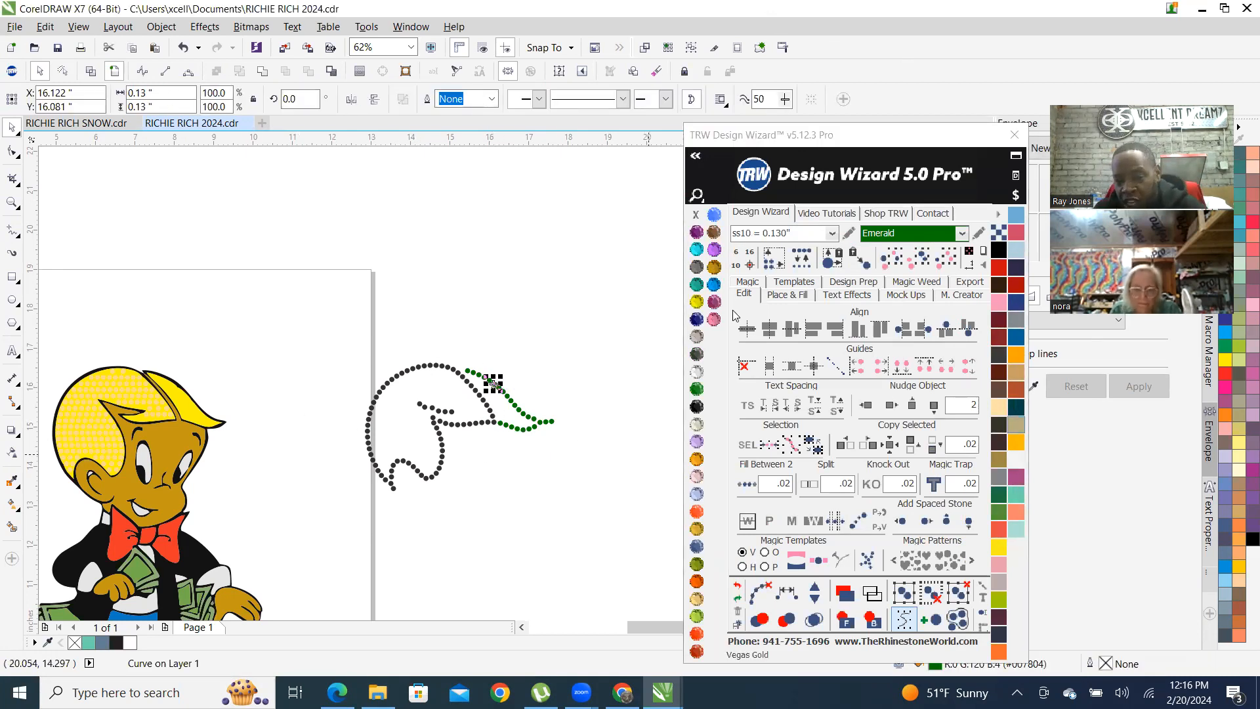
{"action": "left_click", "coordinate": [946, 261]}
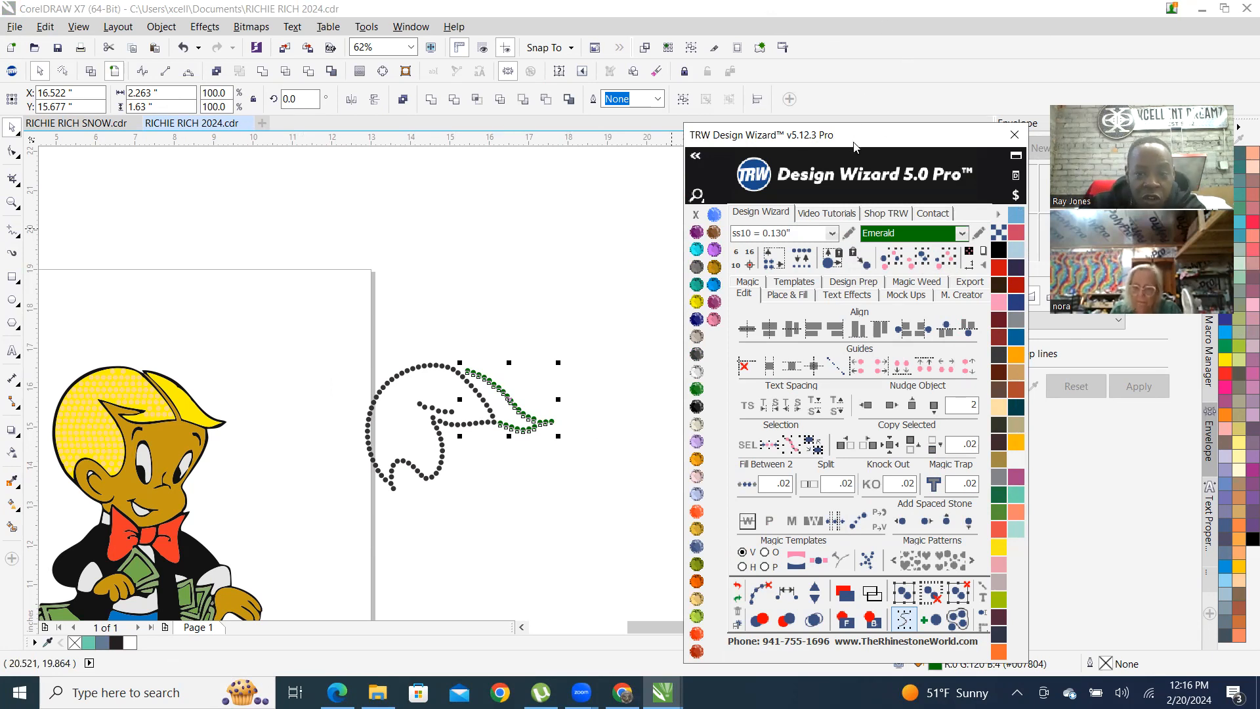
{"action": "left_click_drag", "start_coordinate": [863, 143], "coordinate": [836, 118]}
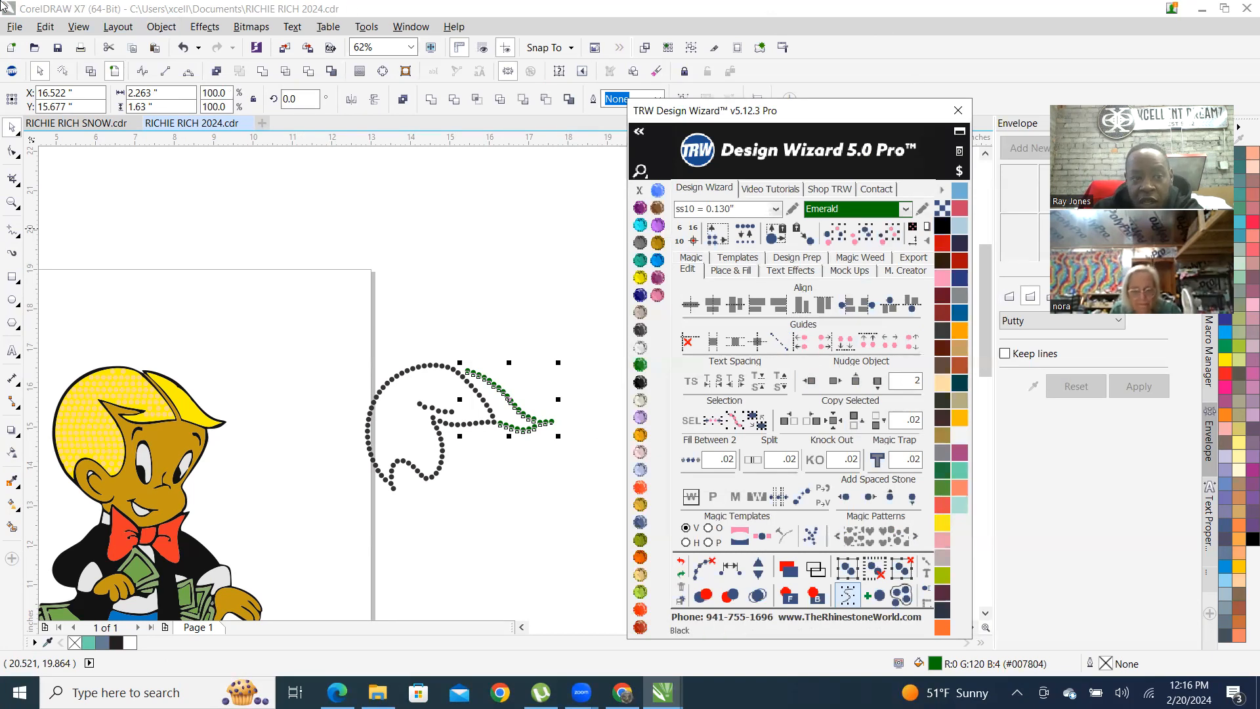
{"action": "left_click", "coordinate": [798, 15]}
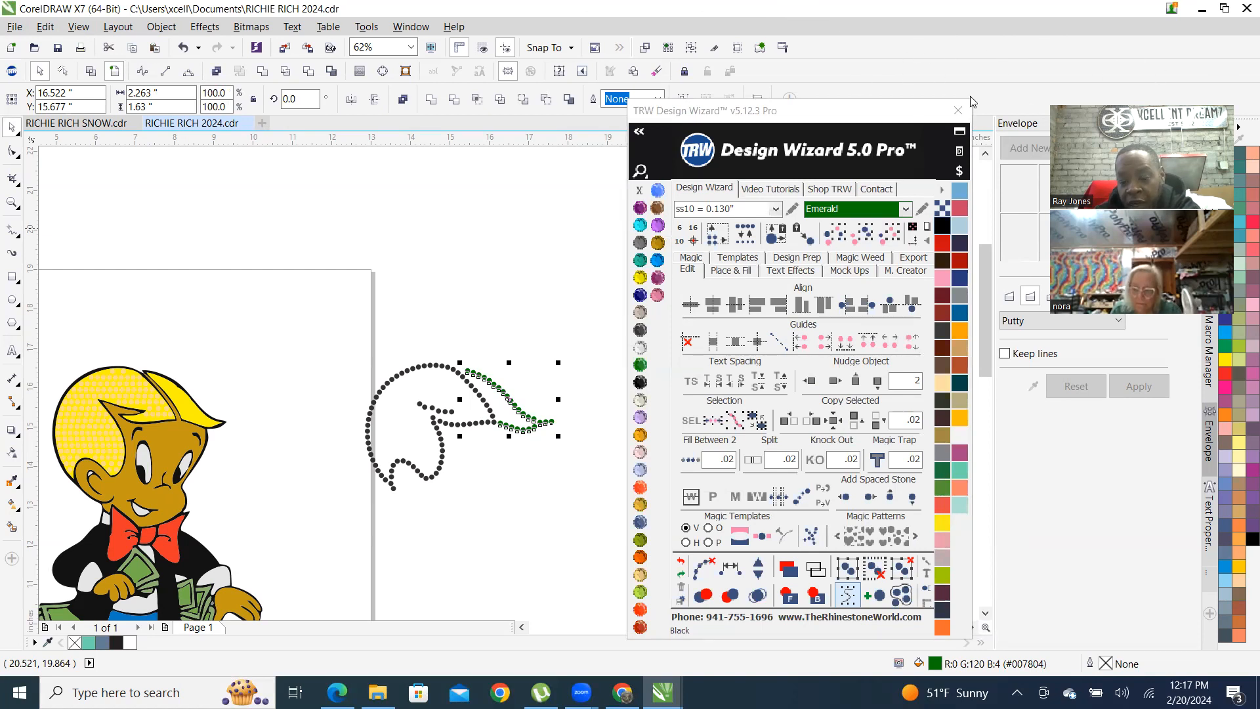
{"action": "key", "text": "Delete"}
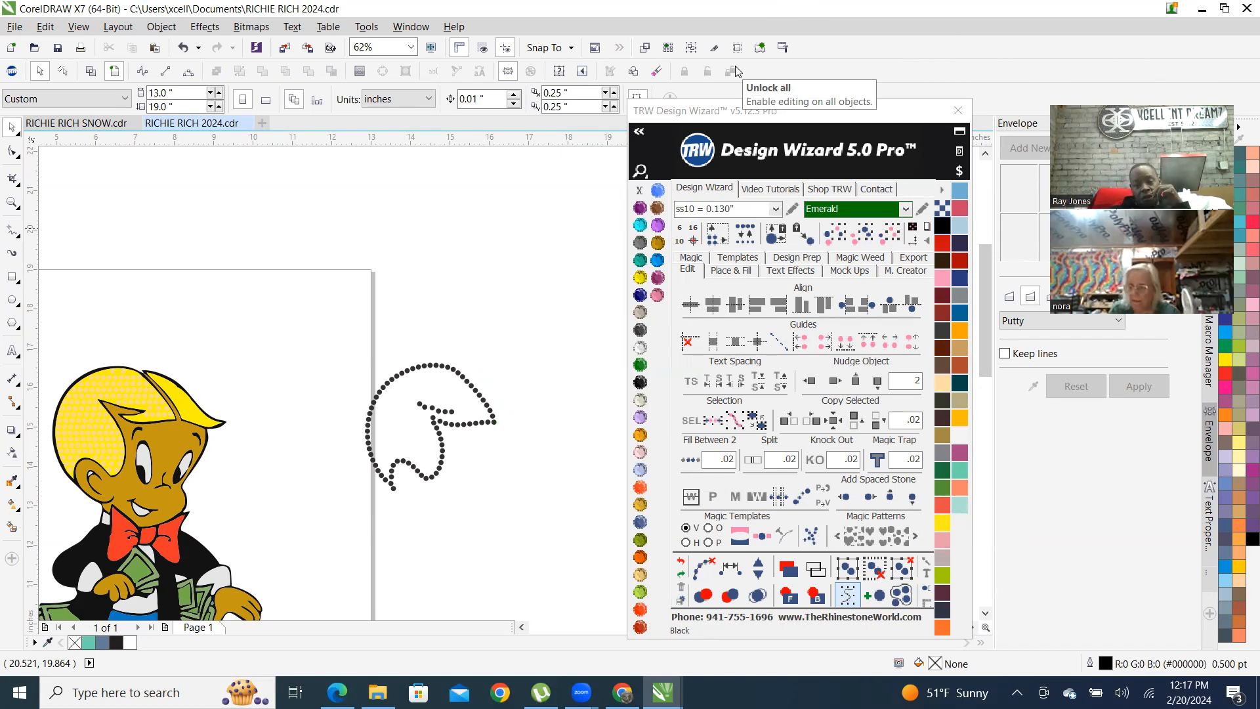
{"action": "key", "text": "ctrl+z"}
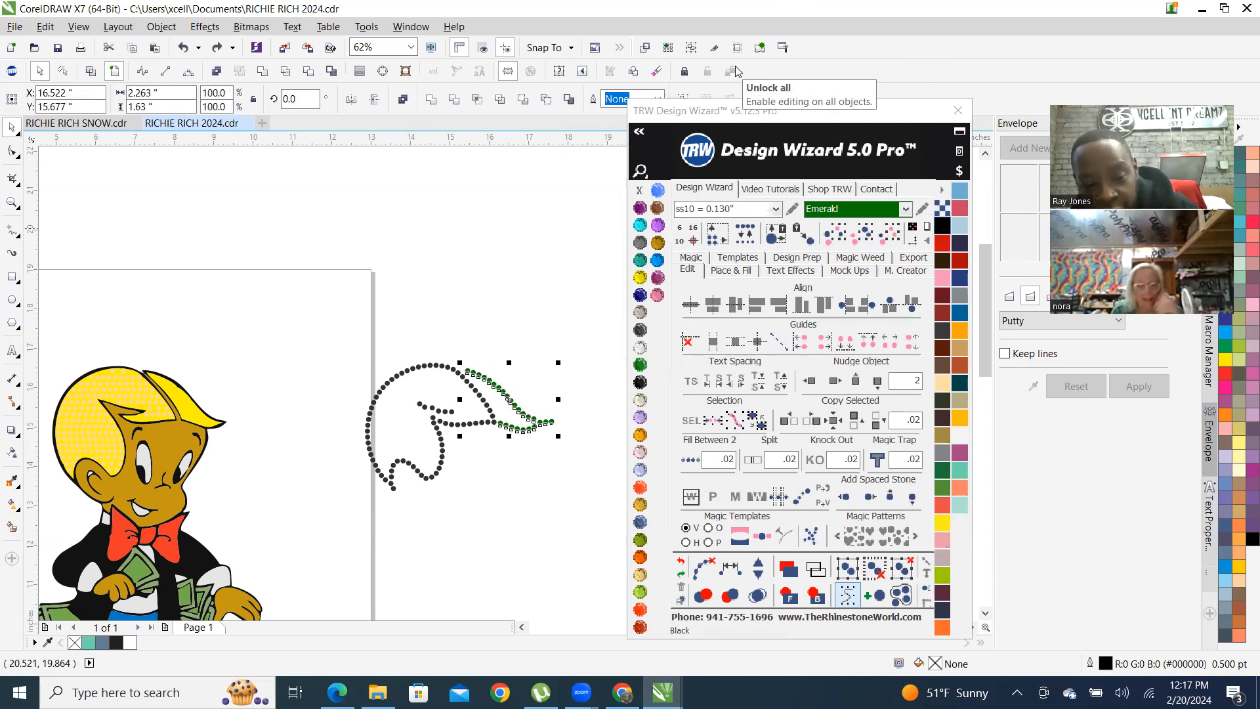
{"action": "left_click", "coordinate": [592, 310]}
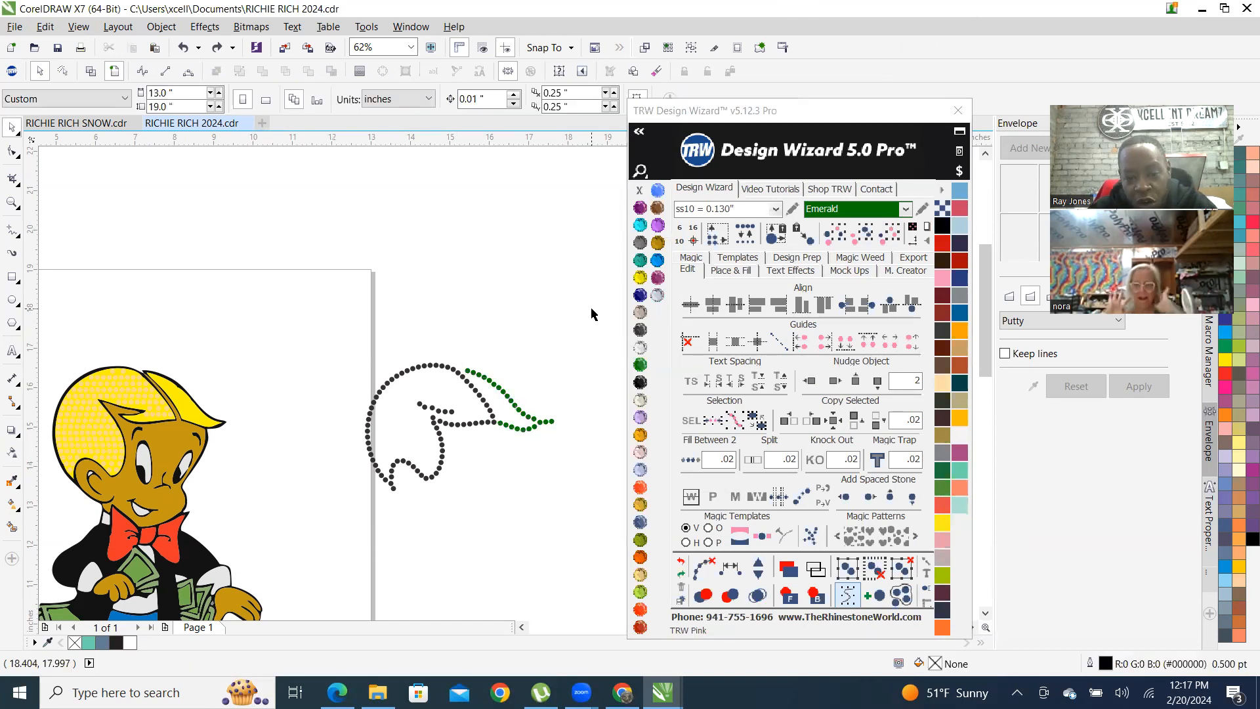
Select both hair outlines beside the page and recolor all their stones as Cosmo
{"action": "scroll", "coordinate": [504, 422], "scroll_direction": "down", "scroll_amount": 1}
{"action": "scroll", "coordinate": [535, 447], "scroll_direction": "up", "scroll_amount": 1}
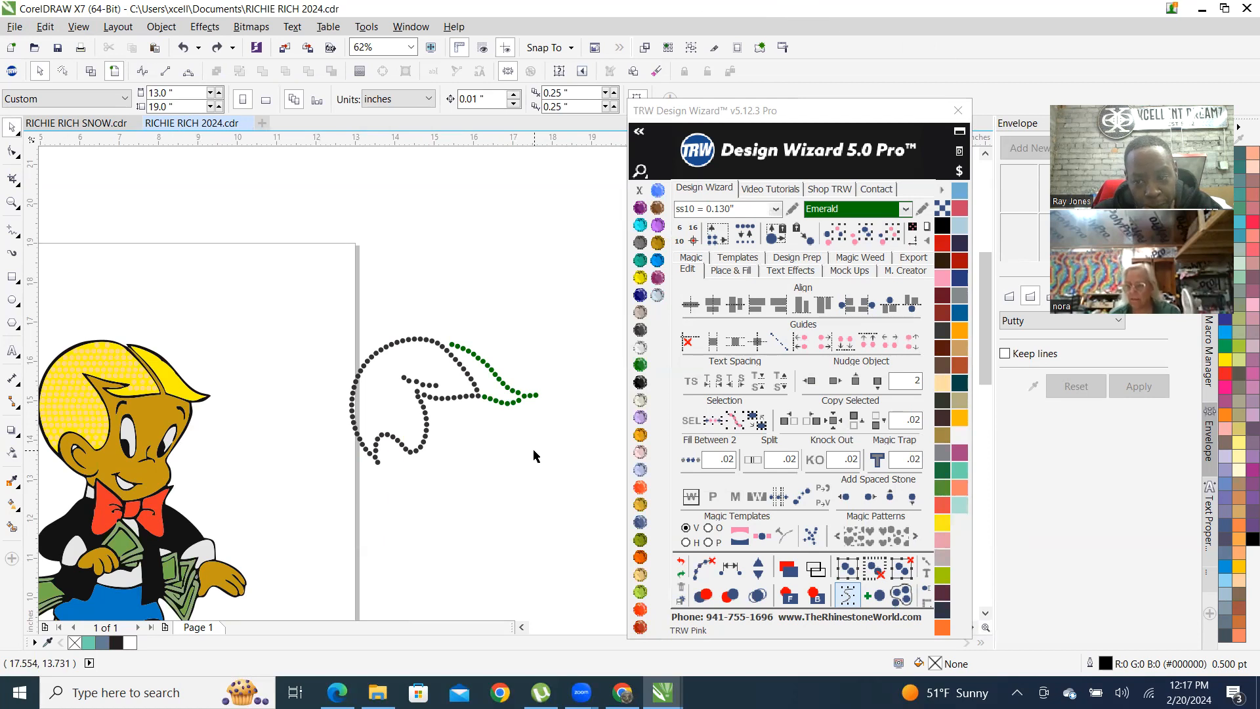
{"action": "scroll", "coordinate": [525, 410], "scroll_direction": "down", "scroll_amount": 1}
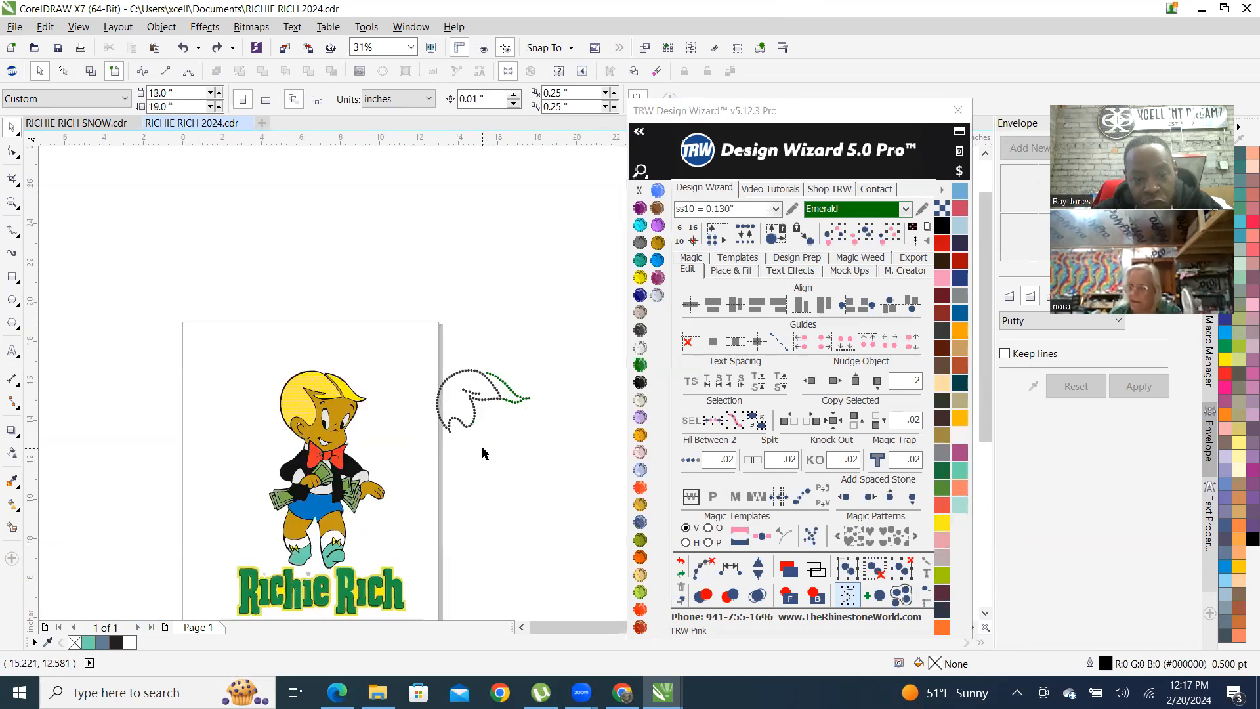
{"action": "scroll", "coordinate": [484, 453], "scroll_direction": "up", "scroll_amount": 1}
{"action": "left_click_drag", "start_coordinate": [348, 257], "coordinate": [605, 498]}
{"action": "left_click", "coordinate": [312, 285]}
{"action": "left_click_drag", "start_coordinate": [333, 262], "coordinate": [610, 478]}
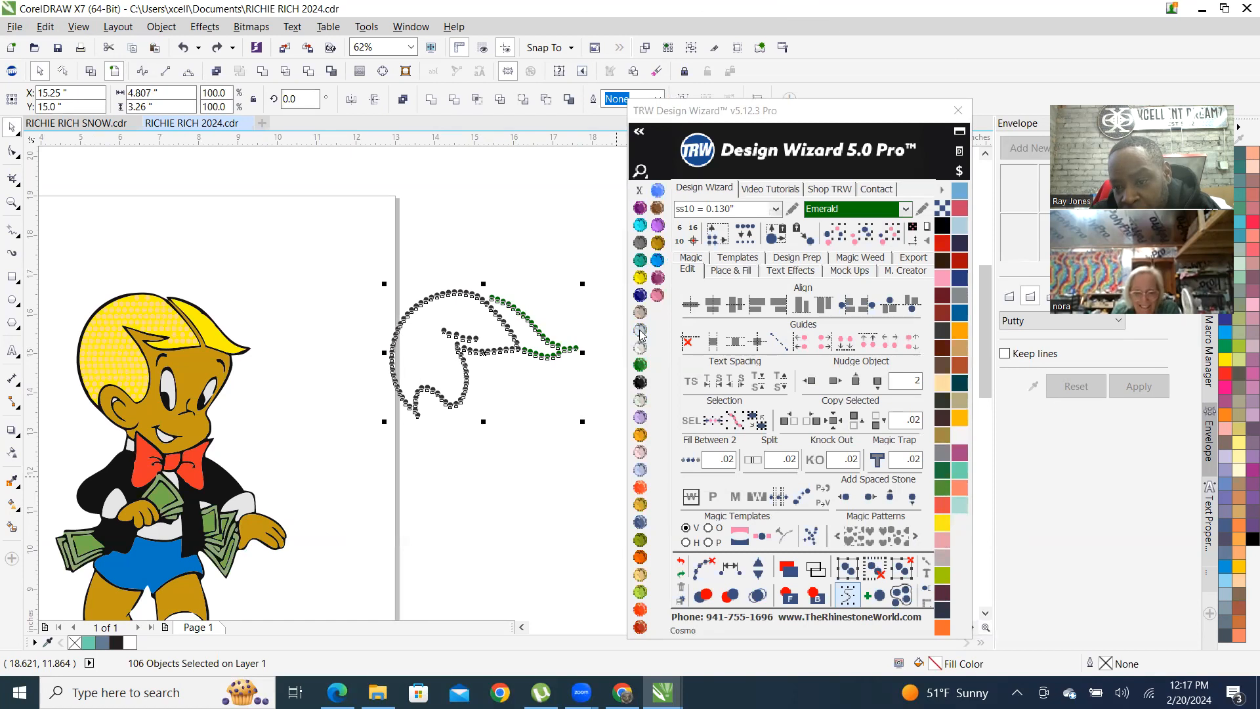
{"action": "left_click", "coordinate": [641, 334]}
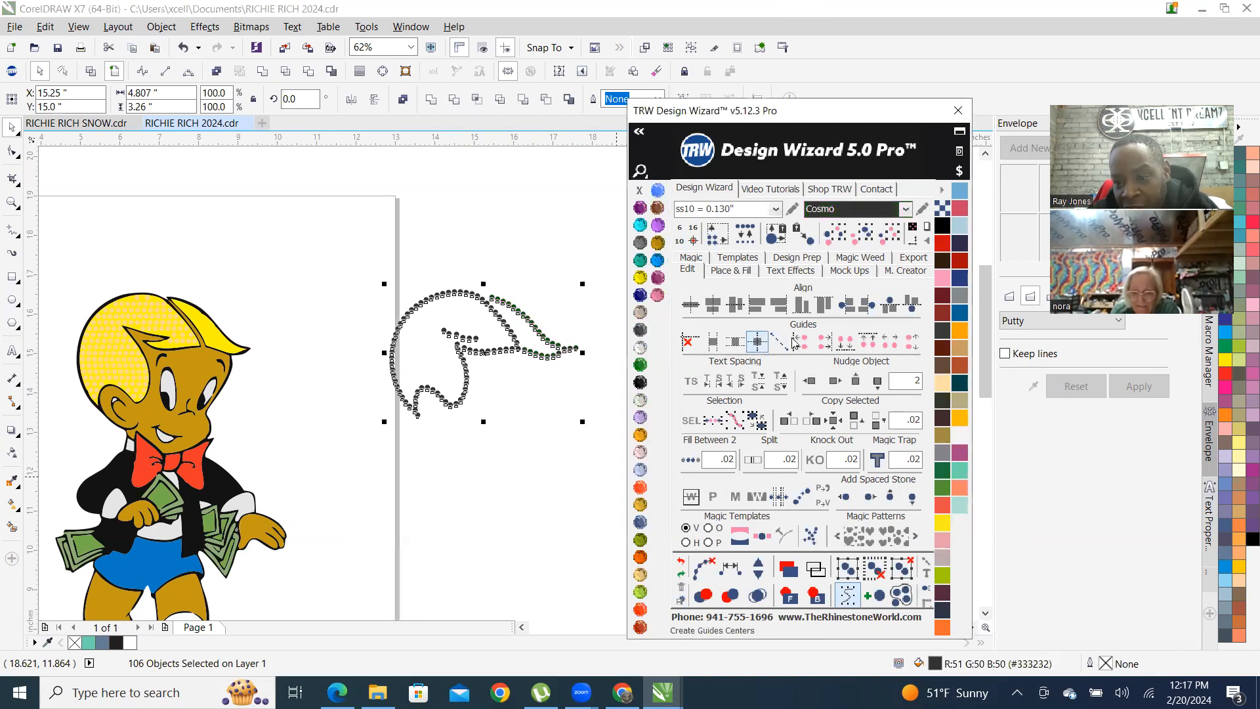
Nudge the combined hair outline left by 2 inches four times so it sits on the character's hair
{"action": "left_click", "coordinate": [811, 382]}
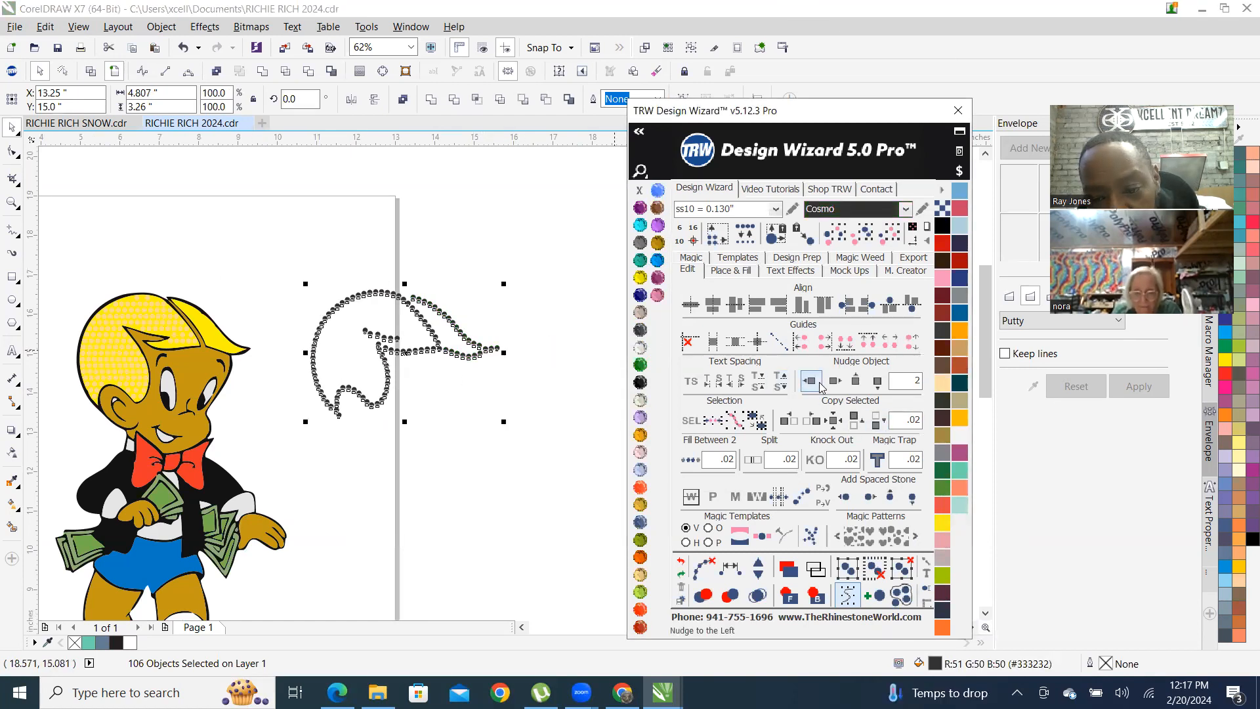
{"action": "left_click", "coordinate": [813, 381]}
{"action": "left_click", "coordinate": [812, 381]}
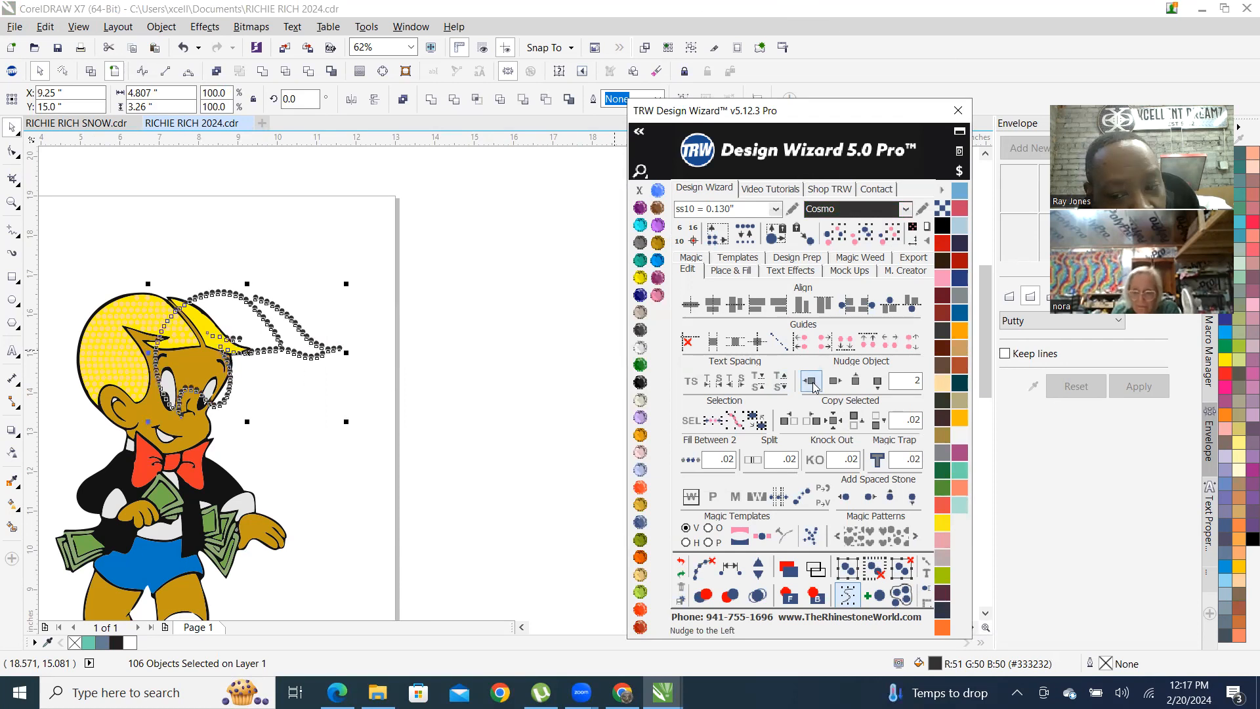
{"action": "left_click", "coordinate": [812, 381]}
{"action": "left_click", "coordinate": [326, 238]}
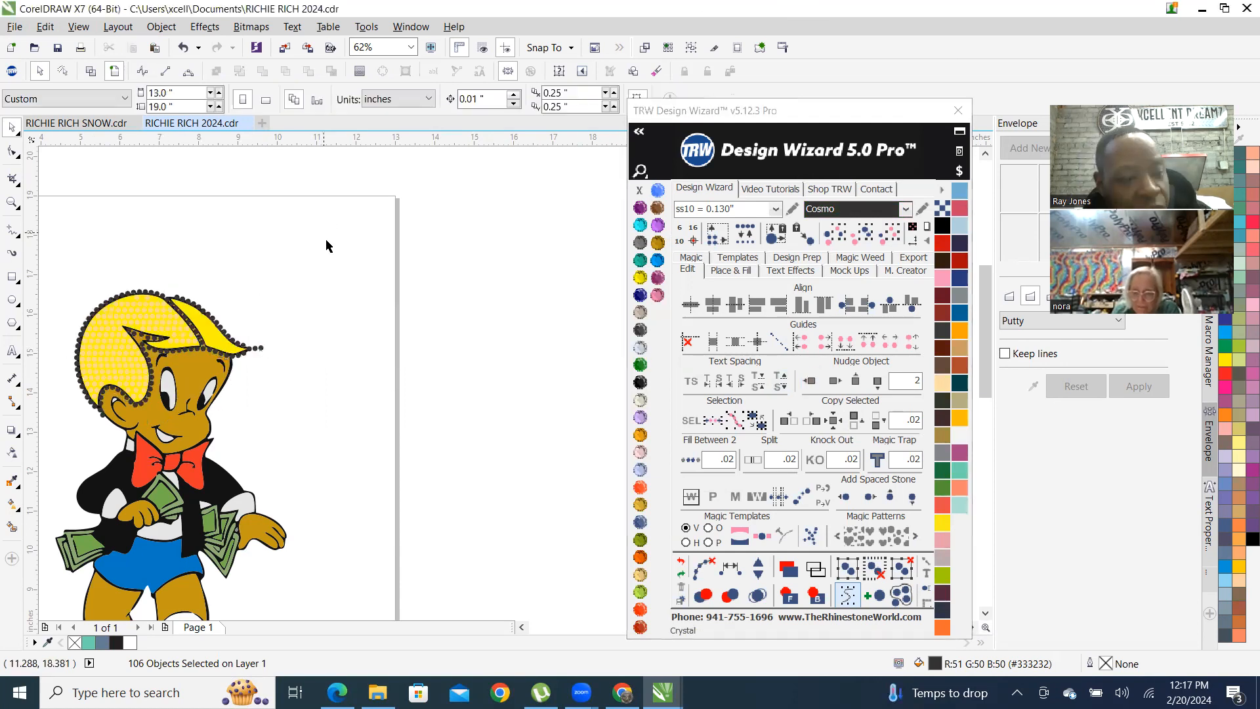
Move the stone where the lock meets the main outline at the top to about X 7.316", Y 16.46"
{"action": "scroll", "coordinate": [388, 336], "scroll_direction": "down", "scroll_amount": 1}
{"action": "scroll", "coordinate": [289, 307], "scroll_direction": "up", "scroll_amount": 6}
{"action": "left_click_drag", "start_coordinate": [301, 276], "coordinate": [223, 243]}
{"action": "scroll", "coordinate": [419, 275], "scroll_direction": "down", "scroll_amount": 5}
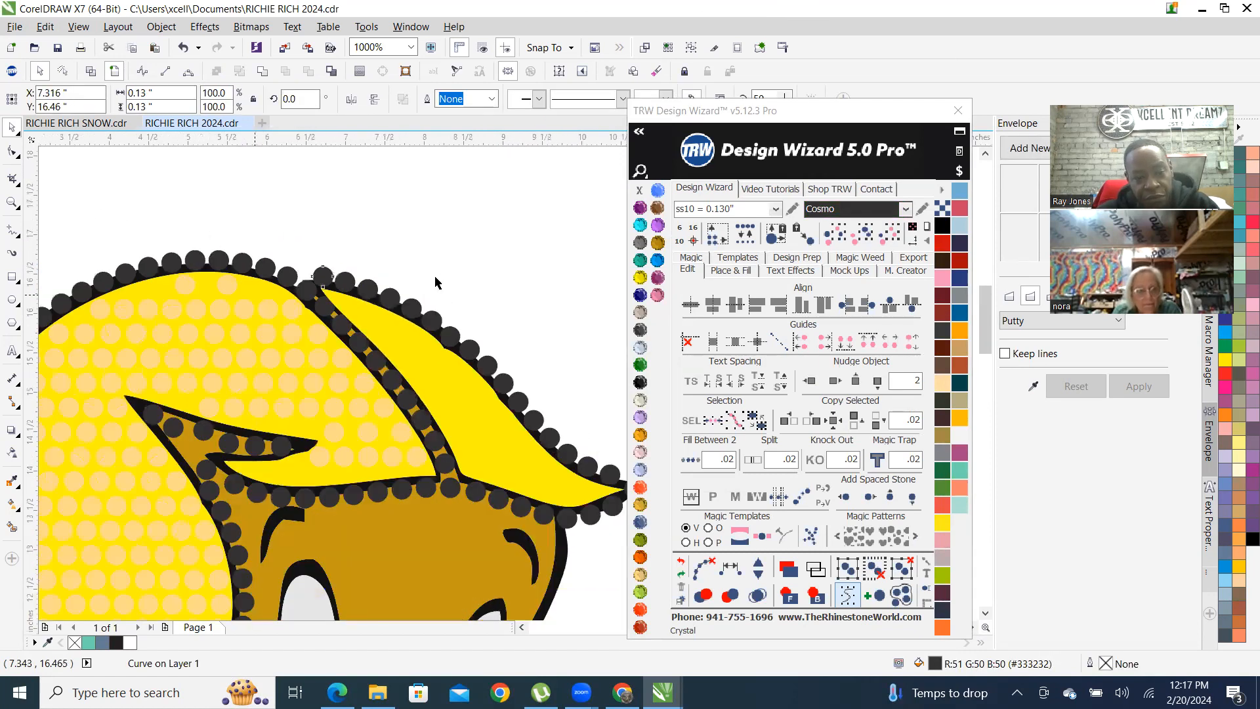
{"action": "left_click", "coordinate": [512, 270]}
Reposition the Cosmo stones along the pointed fringe above the forehead to even out their spacing
{"action": "scroll", "coordinate": [394, 415], "scroll_direction": "up", "scroll_amount": 6}
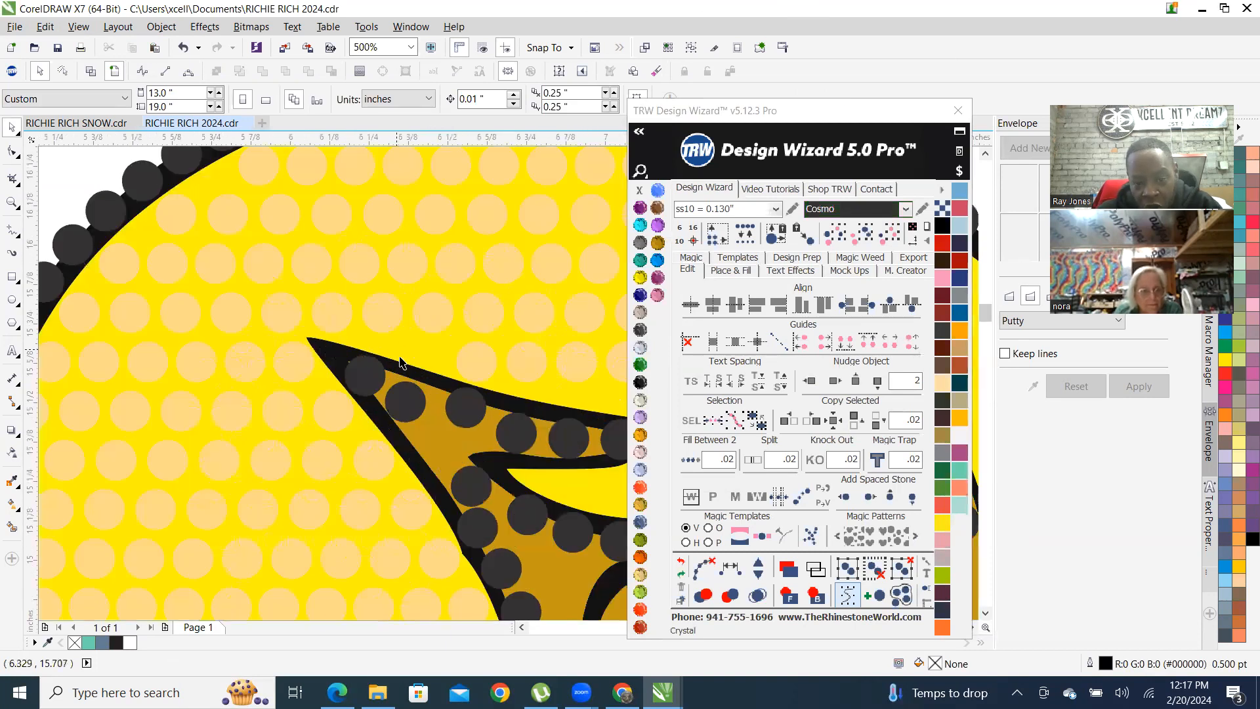
{"action": "scroll", "coordinate": [450, 438], "scroll_direction": "down", "scroll_amount": 4}
{"action": "scroll", "coordinate": [450, 438], "scroll_direction": "up", "scroll_amount": 3}
{"action": "scroll", "coordinate": [452, 437], "scroll_direction": "down", "scroll_amount": 3}
{"action": "scroll", "coordinate": [459, 436], "scroll_direction": "up", "scroll_amount": 4}
{"action": "left_click_drag", "start_coordinate": [537, 463], "coordinate": [457, 402]}
{"action": "left_click_drag", "start_coordinate": [450, 401], "coordinate": [396, 393]}
{"action": "scroll", "coordinate": [397, 393], "scroll_direction": "down", "scroll_amount": 2}
{"action": "scroll", "coordinate": [405, 396], "scroll_direction": "down", "scroll_amount": 3}
{"action": "scroll", "coordinate": [405, 396], "scroll_direction": "up", "scroll_amount": 5}
{"action": "left_click_drag", "start_coordinate": [493, 443], "coordinate": [435, 335]}
{"action": "scroll", "coordinate": [412, 445], "scroll_direction": "down", "scroll_amount": 3}
{"action": "scroll", "coordinate": [411, 444], "scroll_direction": "up", "scroll_amount": 4}
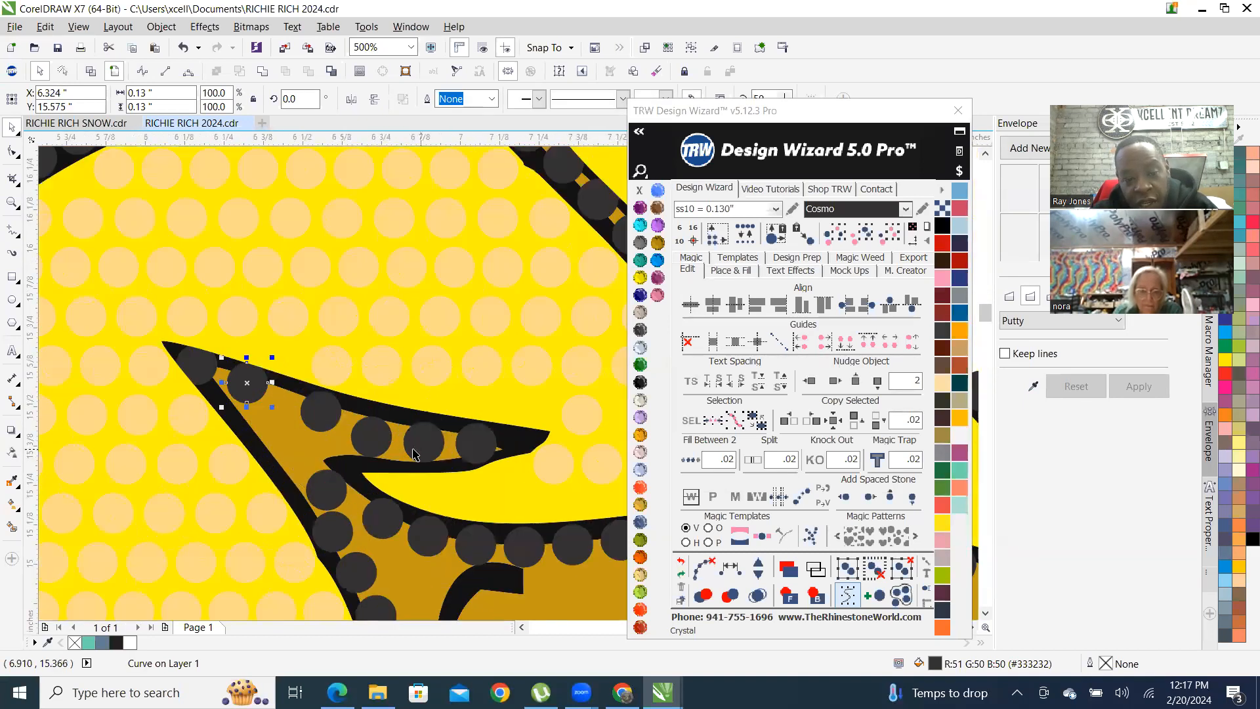
{"action": "scroll", "coordinate": [428, 445], "scroll_direction": "down", "scroll_amount": 4}
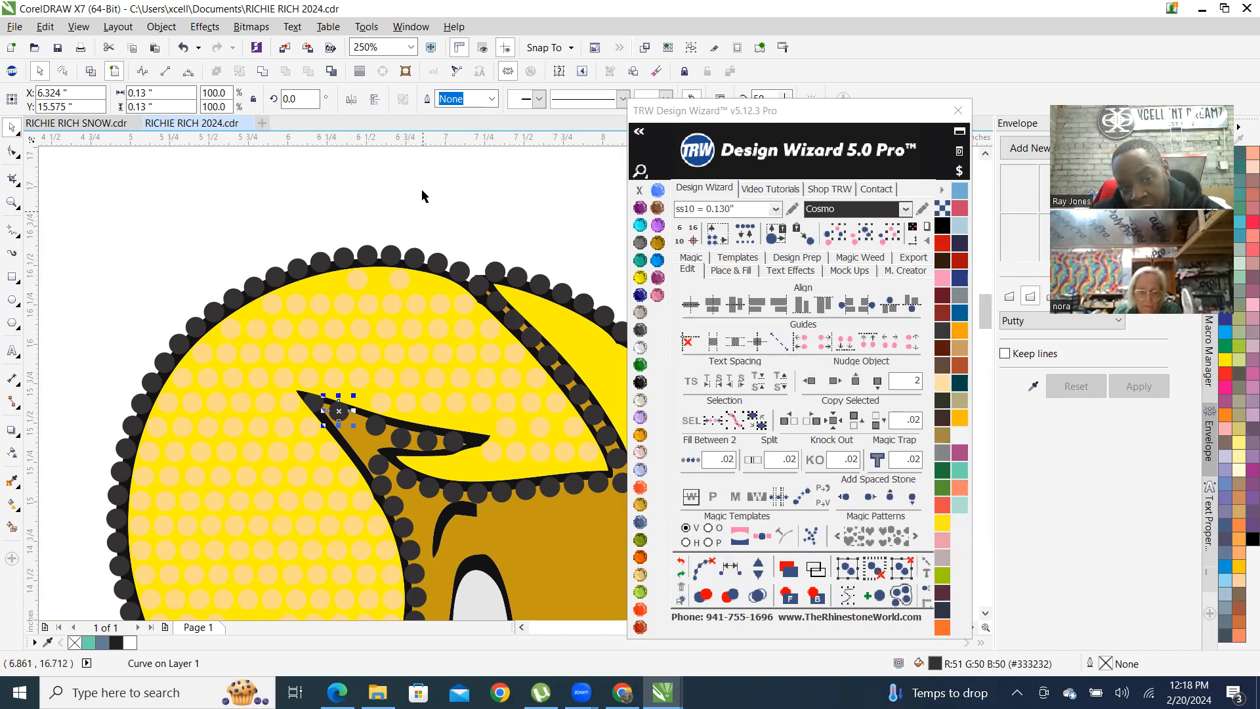
Select the six Cosmo stones along the upper strand of the pointed fringe, space them evenly on a path and add one more stone
{"action": "left_click", "coordinate": [313, 399]}
{"action": "scroll", "coordinate": [343, 387], "scroll_direction": "up", "scroll_amount": 2}
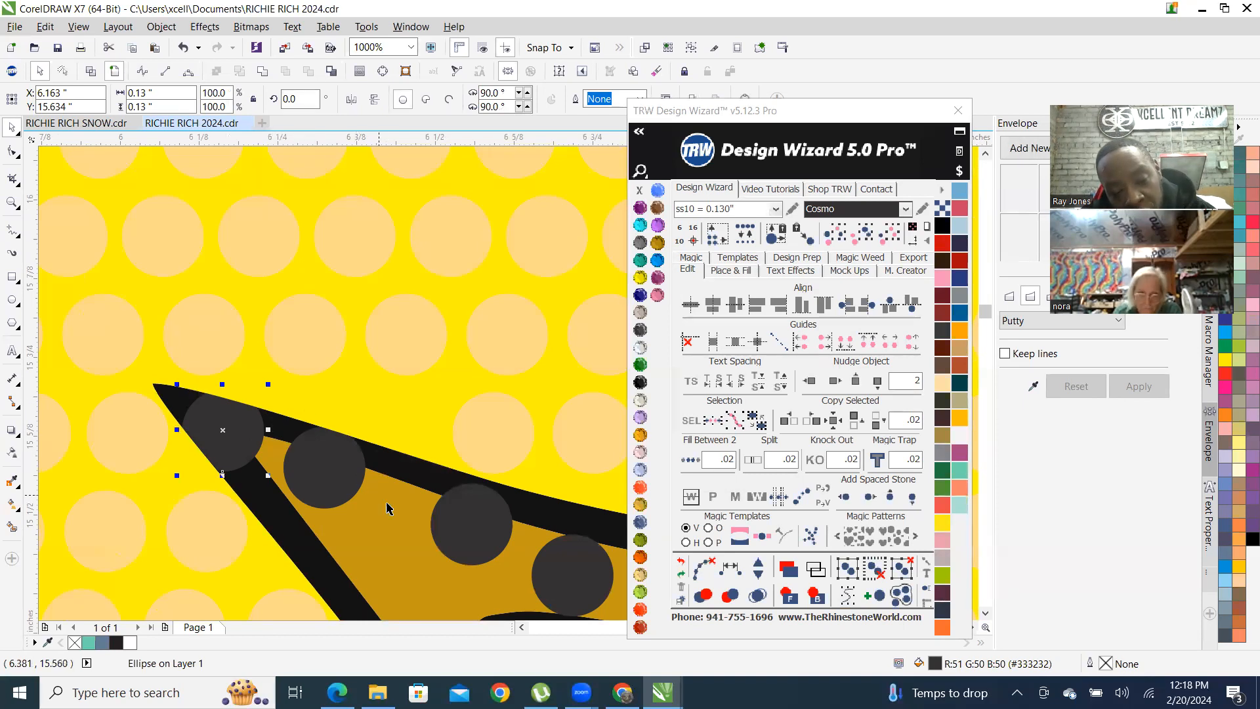
{"action": "left_click", "coordinate": [341, 489], "text": "shift"}
{"action": "left_click", "coordinate": [479, 519], "text": "shift"}
{"action": "scroll", "coordinate": [486, 518], "scroll_direction": "down", "scroll_amount": 4}
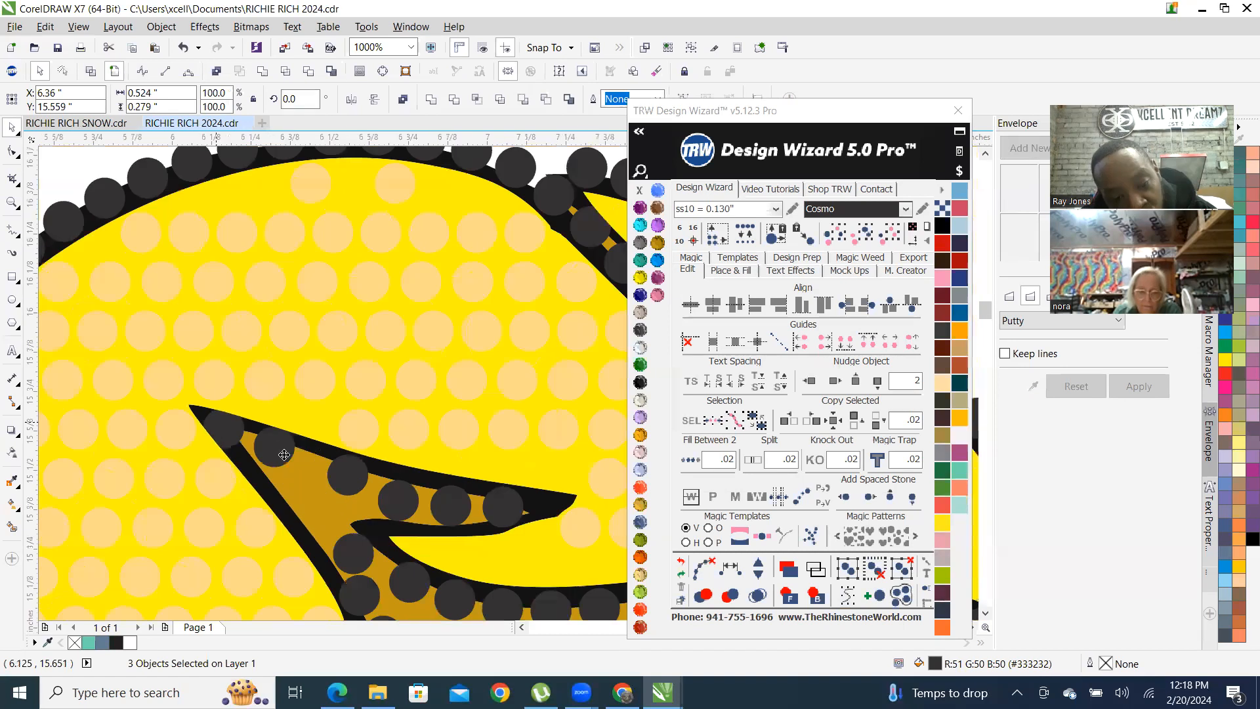
{"action": "scroll", "coordinate": [326, 499], "scroll_direction": "up", "scroll_amount": 4}
{"action": "left_click", "coordinate": [391, 435], "text": "shift"}
{"action": "left_click", "coordinate": [507, 452], "text": "shift"}
{"action": "left_click", "coordinate": [571, 450], "text": "shift"}
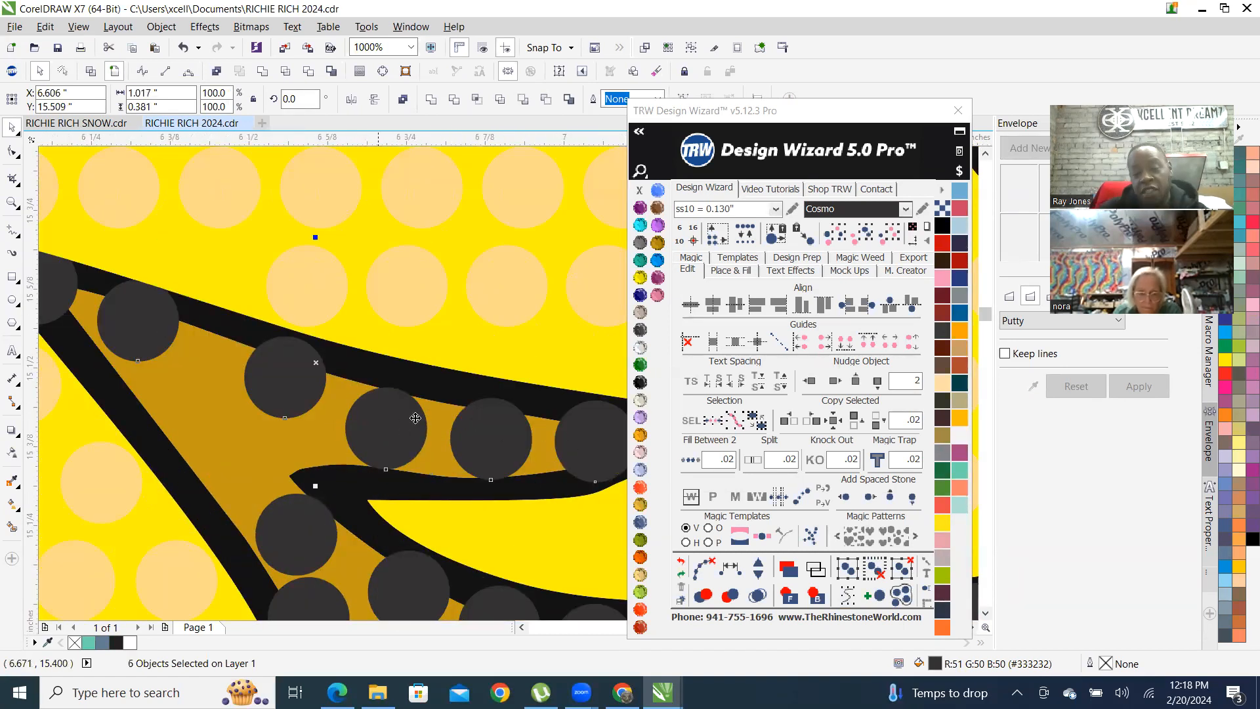
{"action": "left_click", "coordinate": [736, 573]}
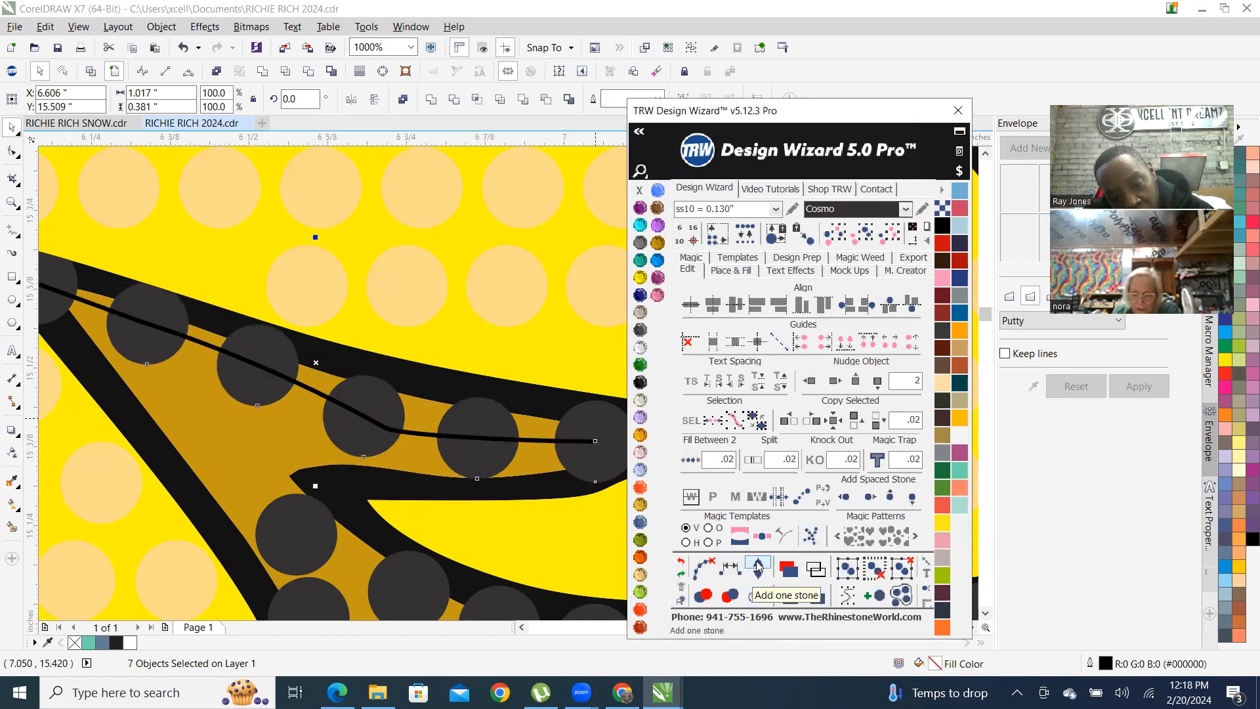
{"action": "left_click", "coordinate": [760, 567]}
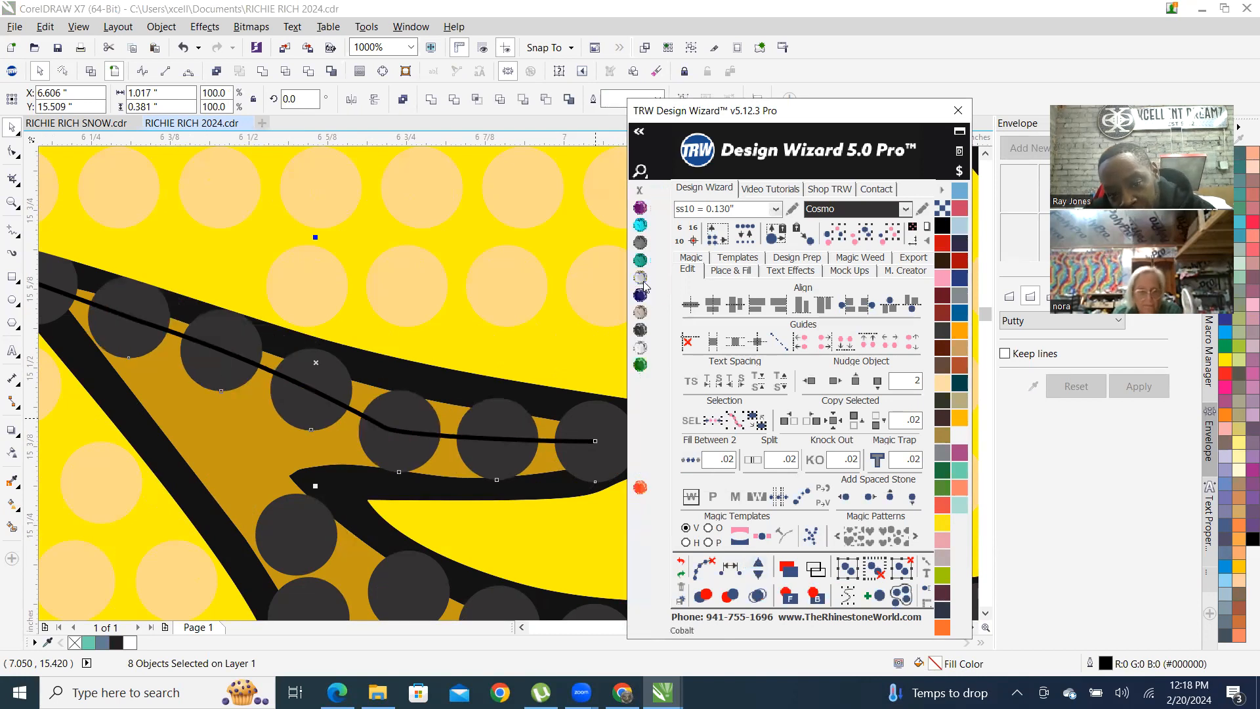
Recolor the respaced fringe stones as TRW Blue and clear the guide path running through them
{"action": "left_click", "coordinate": [657, 260]}
{"action": "scroll", "coordinate": [340, 391], "scroll_direction": "down", "scroll_amount": 5}
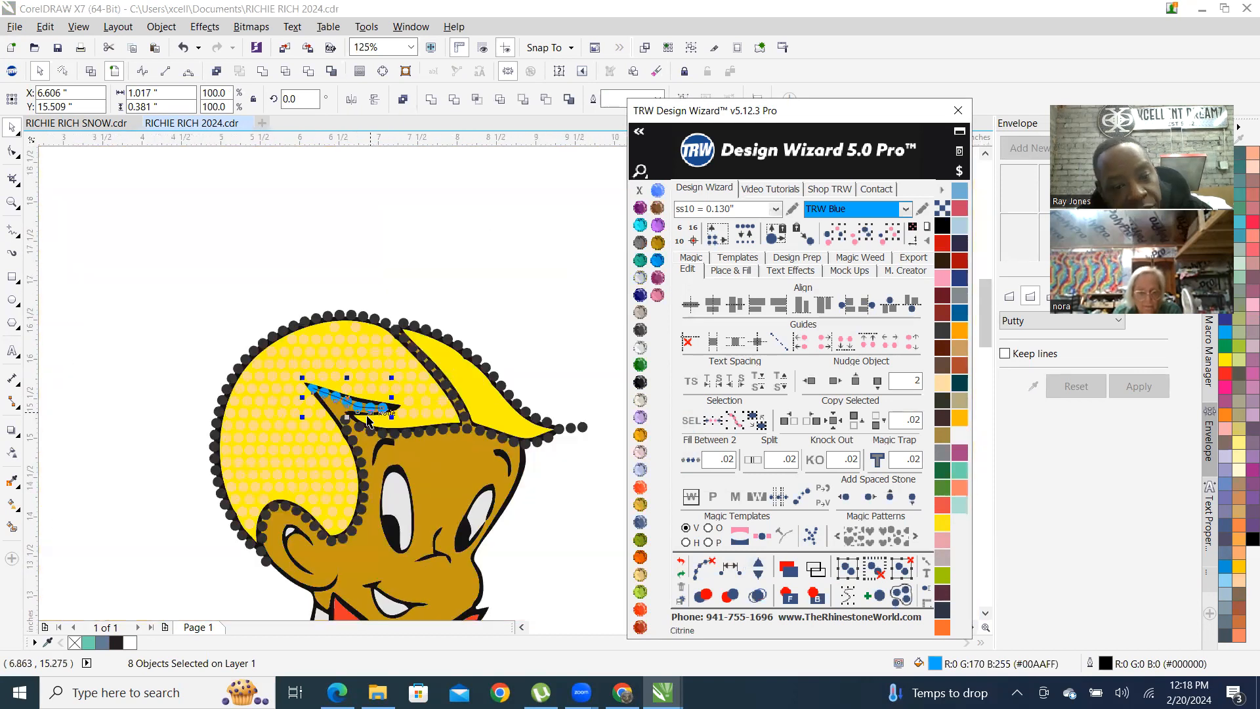
{"action": "scroll", "coordinate": [459, 460], "scroll_direction": "down", "scroll_amount": 4}
{"action": "scroll", "coordinate": [479, 484], "scroll_direction": "up", "scroll_amount": 2}
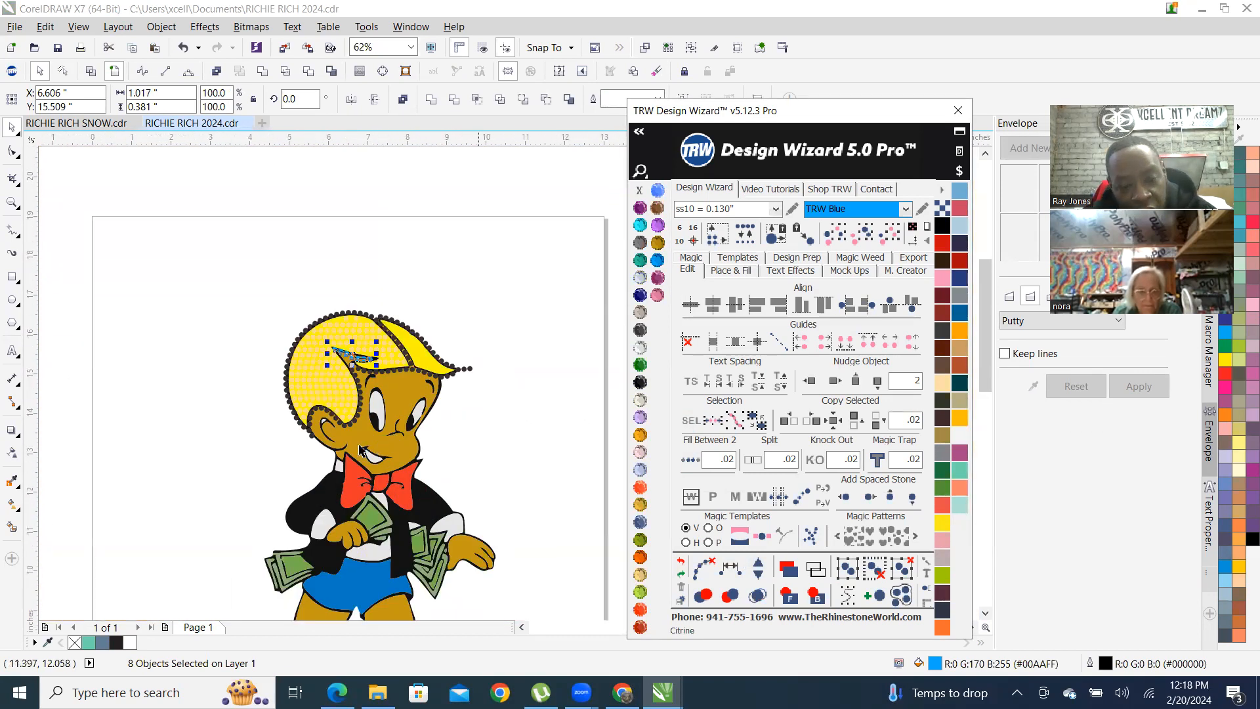
{"action": "scroll", "coordinate": [327, 400], "scroll_direction": "up", "scroll_amount": 2}
{"action": "scroll", "coordinate": [439, 303], "scroll_direction": "down", "scroll_amount": 1}
{"action": "scroll", "coordinate": [439, 304], "scroll_direction": "up", "scroll_amount": 1}
{"action": "scroll", "coordinate": [470, 362], "scroll_direction": "up", "scroll_amount": 1}
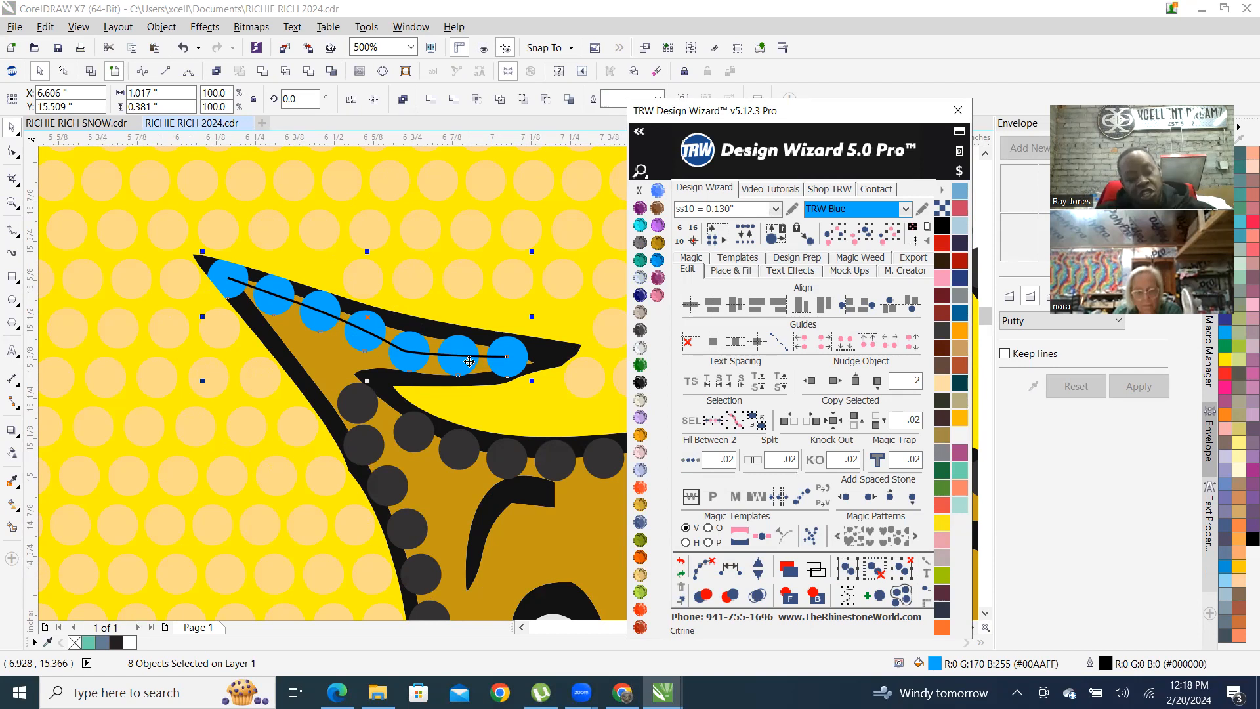
{"action": "left_click", "coordinate": [702, 569]}
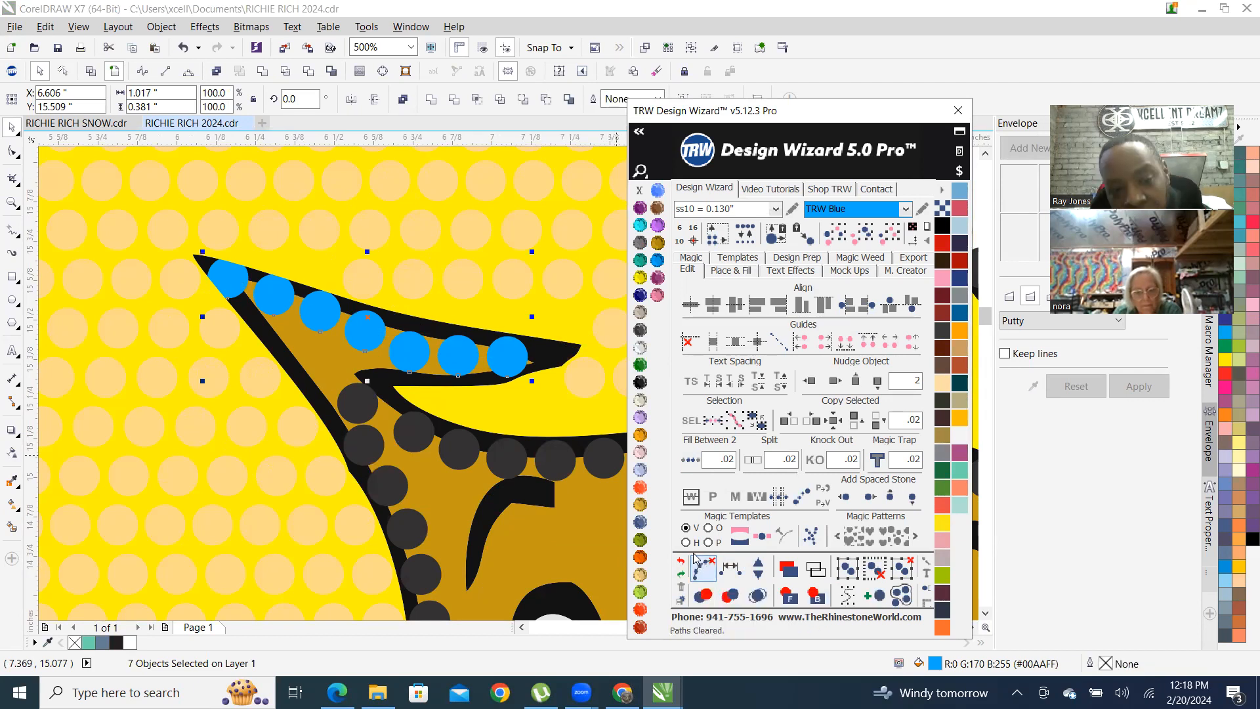
{"action": "scroll", "coordinate": [396, 388], "scroll_direction": "down", "scroll_amount": 5}
{"action": "left_click", "coordinate": [318, 304]}
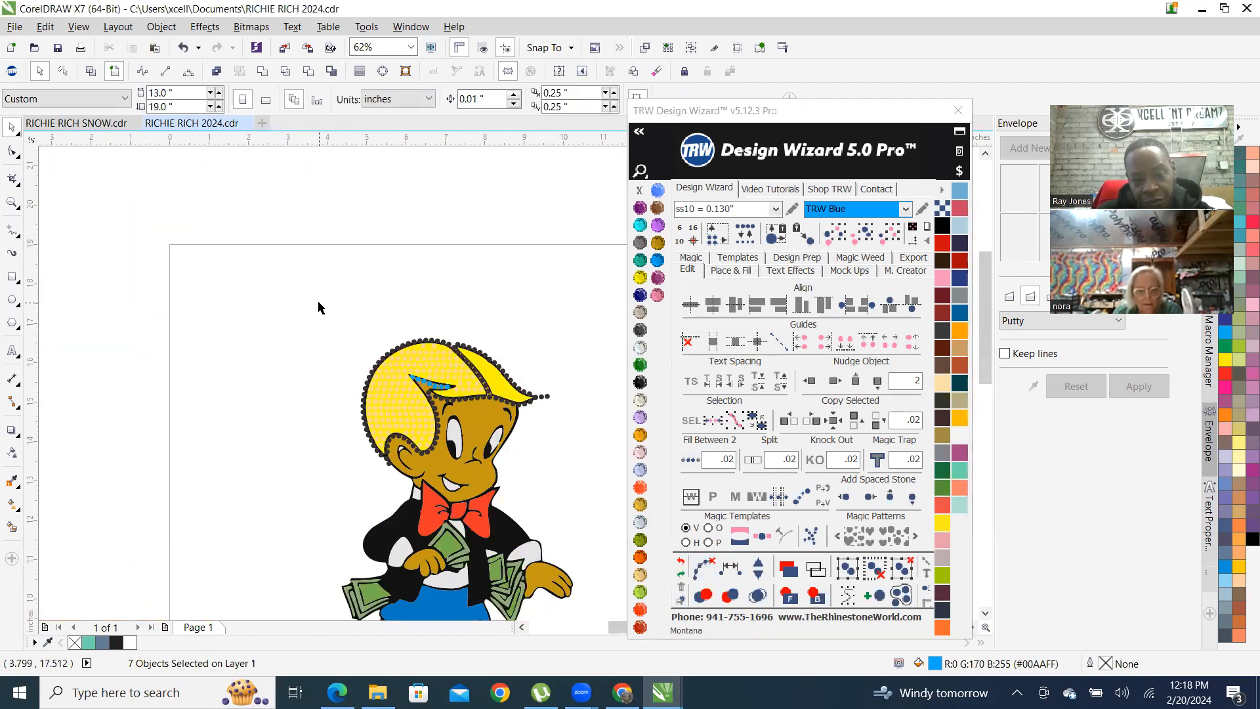
Reposition individual blue stones along the fringe's upper black outline, placing the end stone at about X 7.066", Y 15.396"
{"action": "scroll", "coordinate": [445, 392], "scroll_direction": "up", "scroll_amount": 2}
{"action": "scroll", "coordinate": [444, 392], "scroll_direction": "up", "scroll_amount": 5}
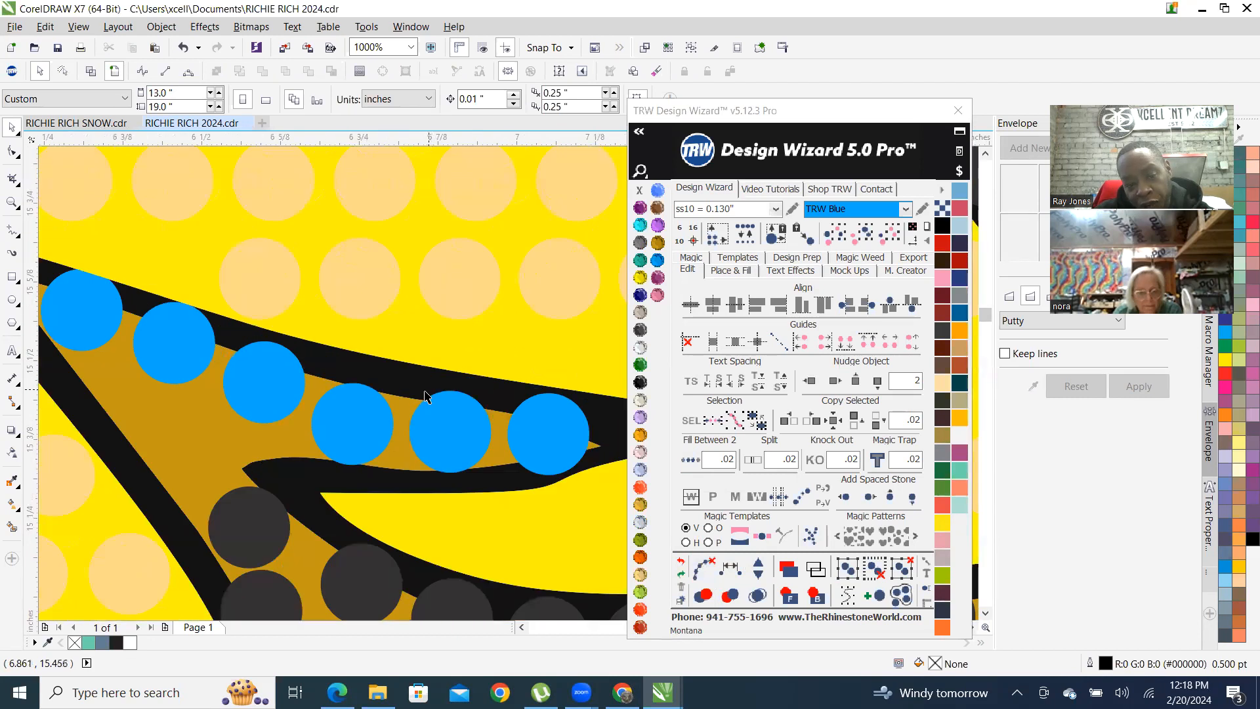
{"action": "left_click_drag", "start_coordinate": [279, 389], "coordinate": [287, 359]}
{"action": "left_click_drag", "start_coordinate": [460, 501], "coordinate": [473, 435]}
{"action": "scroll", "coordinate": [436, 487], "scroll_direction": "down", "scroll_amount": 2}
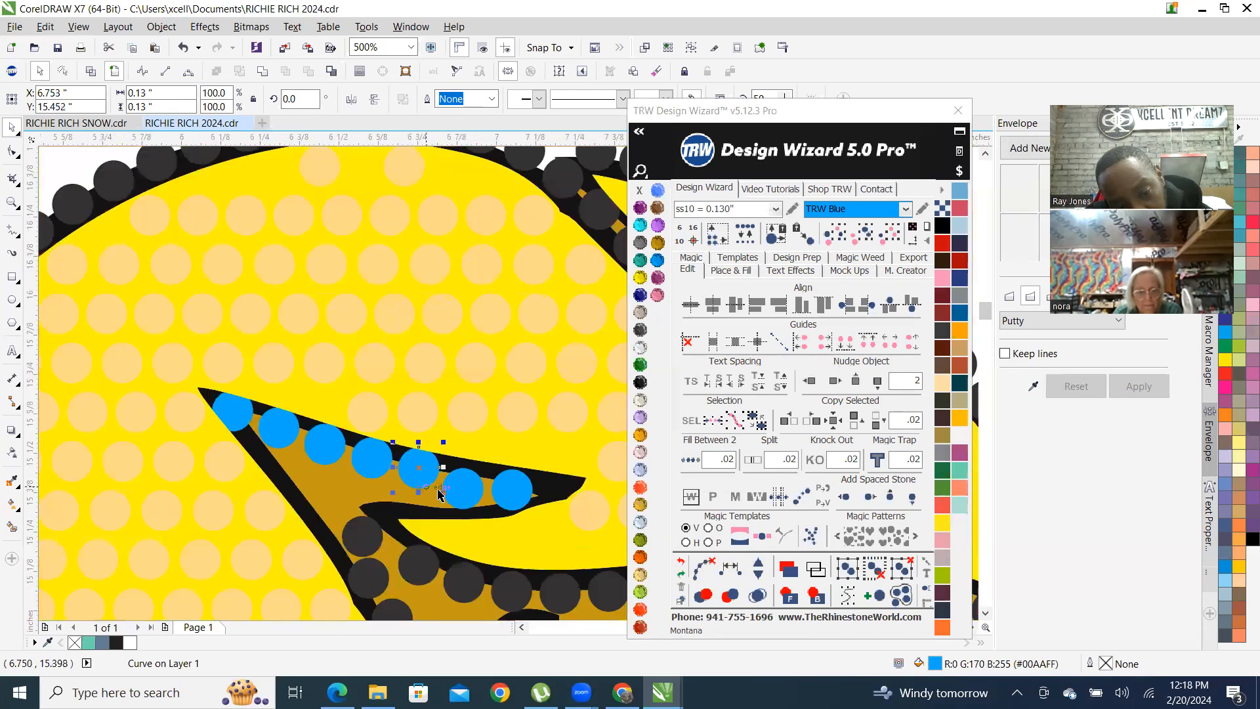
{"action": "scroll", "coordinate": [444, 488], "scroll_direction": "up", "scroll_amount": 2}
{"action": "left_click_drag", "start_coordinate": [531, 475], "coordinate": [545, 423]}
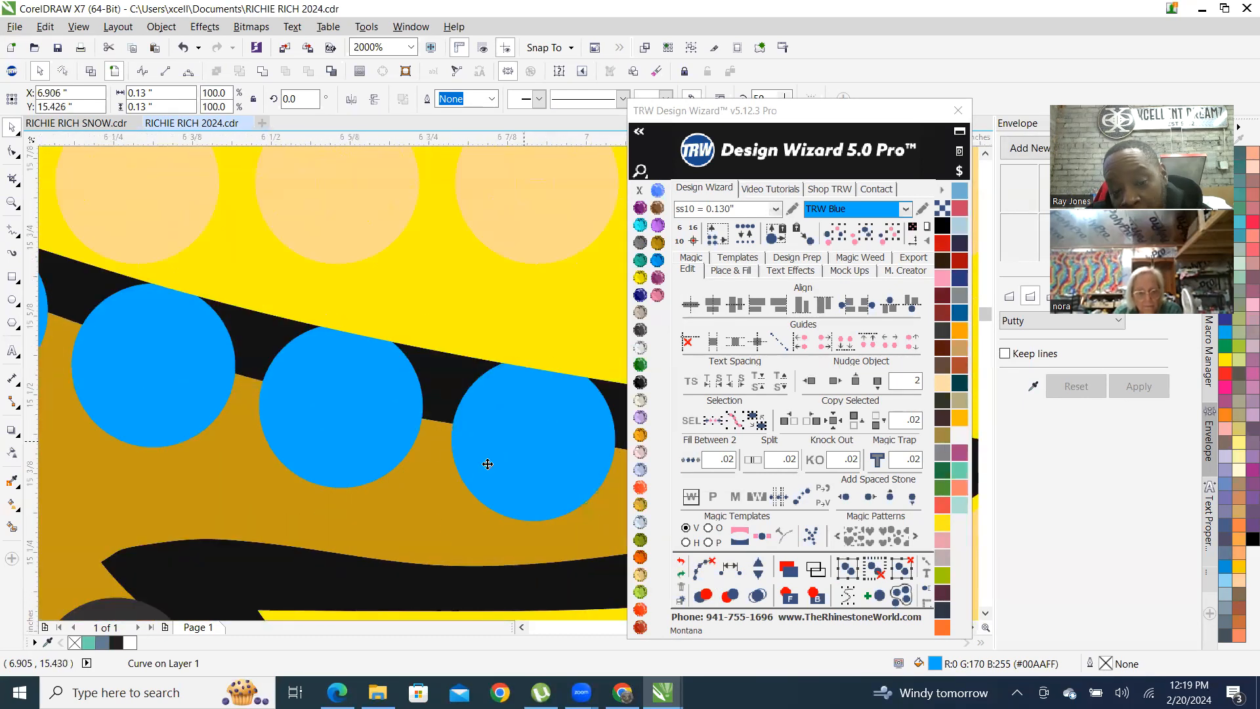
{"action": "scroll", "coordinate": [486, 464], "scroll_direction": "down", "scroll_amount": 2}
{"action": "scroll", "coordinate": [515, 450], "scroll_direction": "up", "scroll_amount": 1}
{"action": "scroll", "coordinate": [485, 451], "scroll_direction": "up", "scroll_amount": 1}
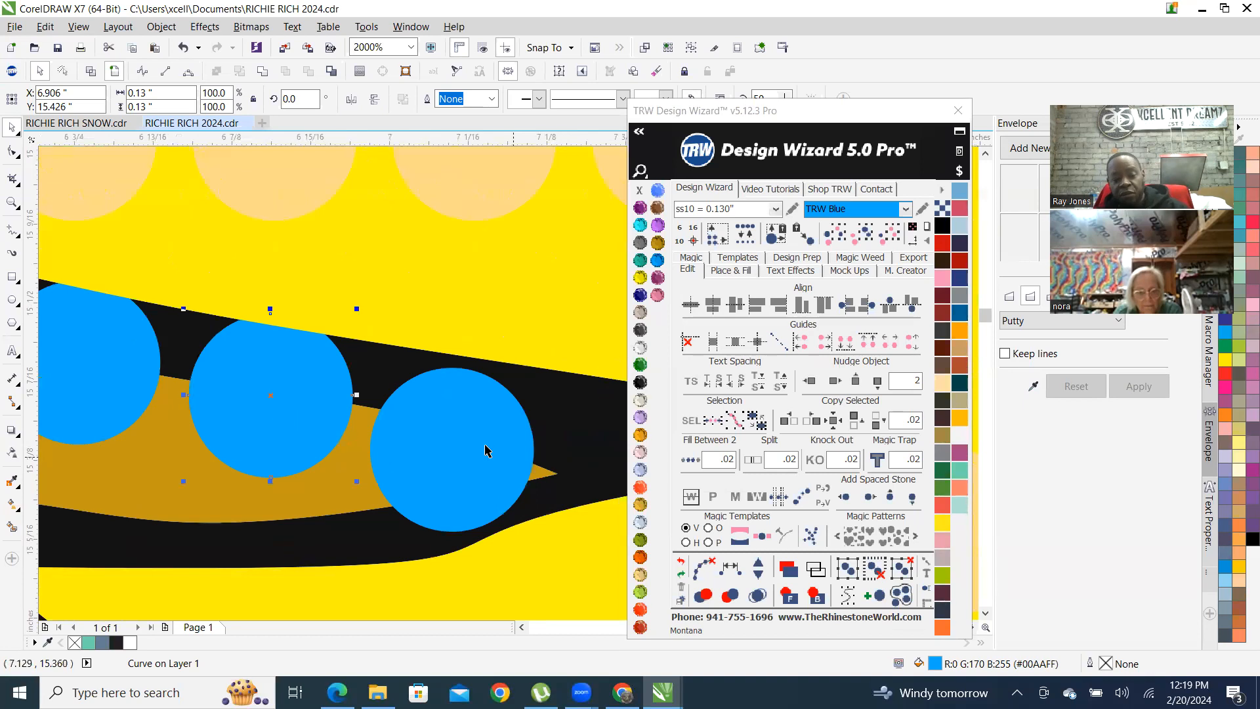
{"action": "left_click_drag", "start_coordinate": [470, 433], "coordinate": [476, 466]}
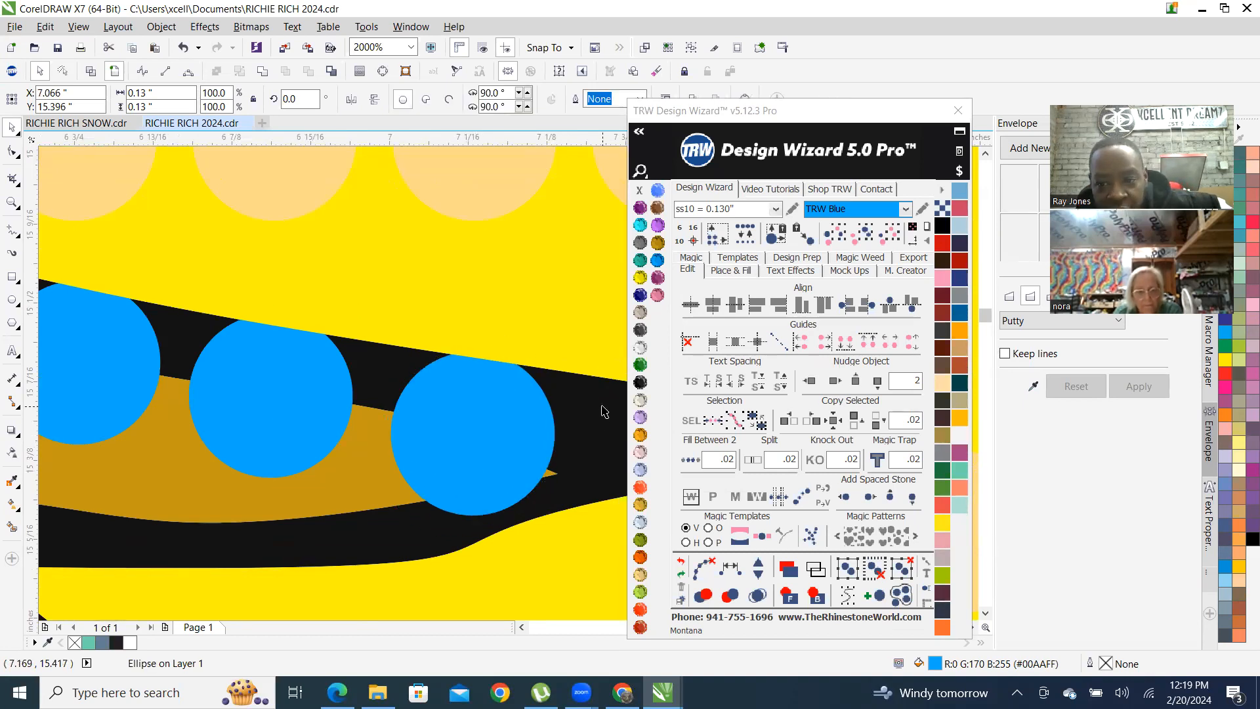
{"action": "scroll", "coordinate": [604, 411], "scroll_direction": "down", "scroll_amount": 2}
{"action": "scroll", "coordinate": [434, 455], "scroll_direction": "up", "scroll_amount": 1}
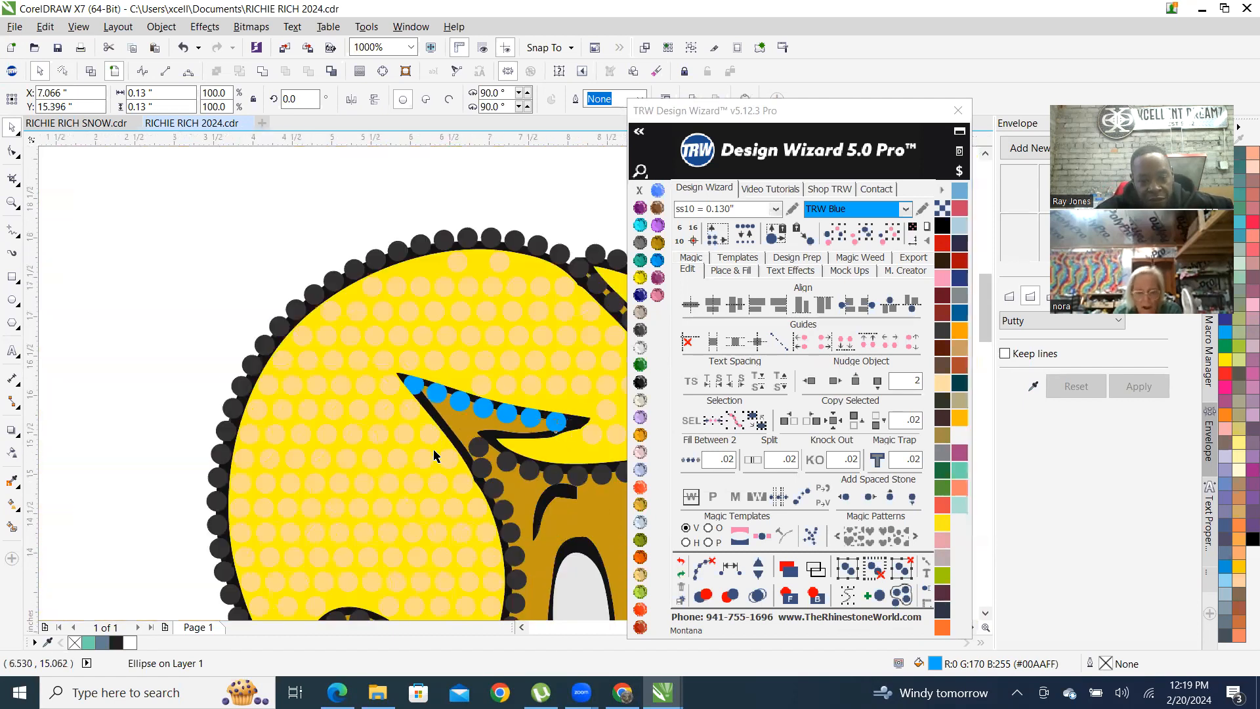
{"action": "scroll", "coordinate": [434, 455], "scroll_direction": "down", "scroll_amount": 3}
{"action": "left_click", "coordinate": [354, 336]}
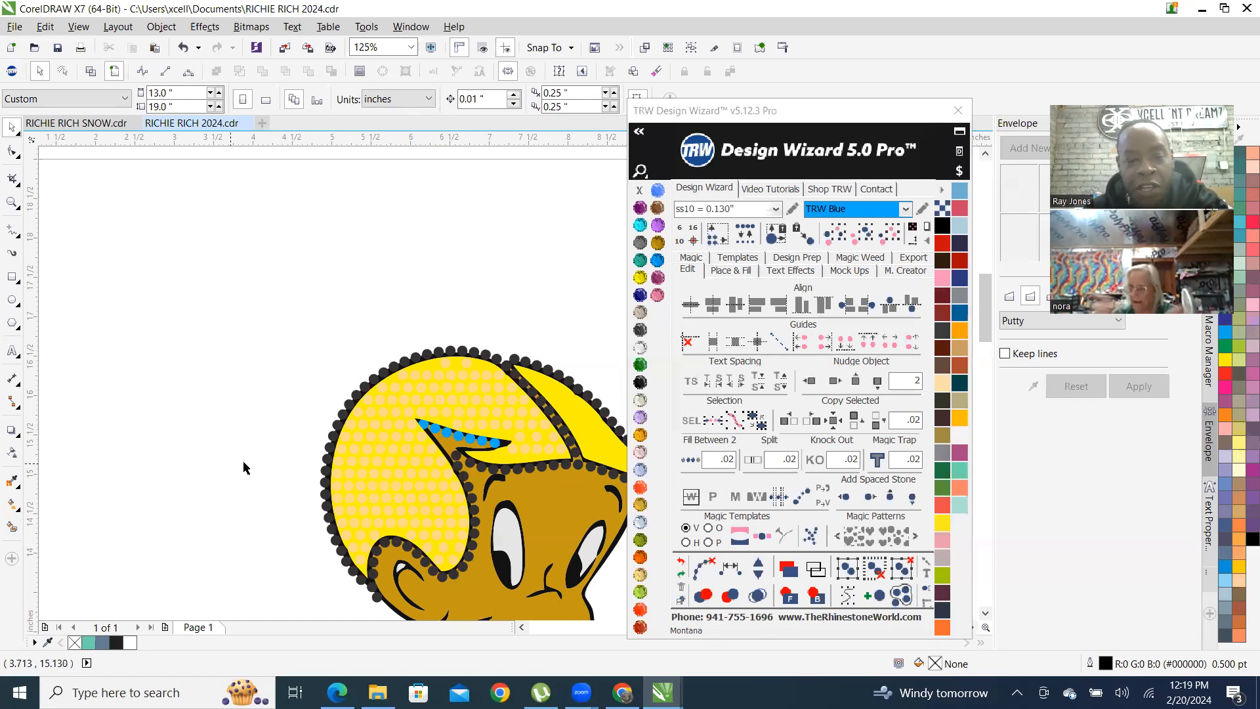
Select all the blue stones in the fringe by color and recolor them as Cosmo
{"action": "scroll", "coordinate": [304, 312], "scroll_direction": "down", "scroll_amount": 4}
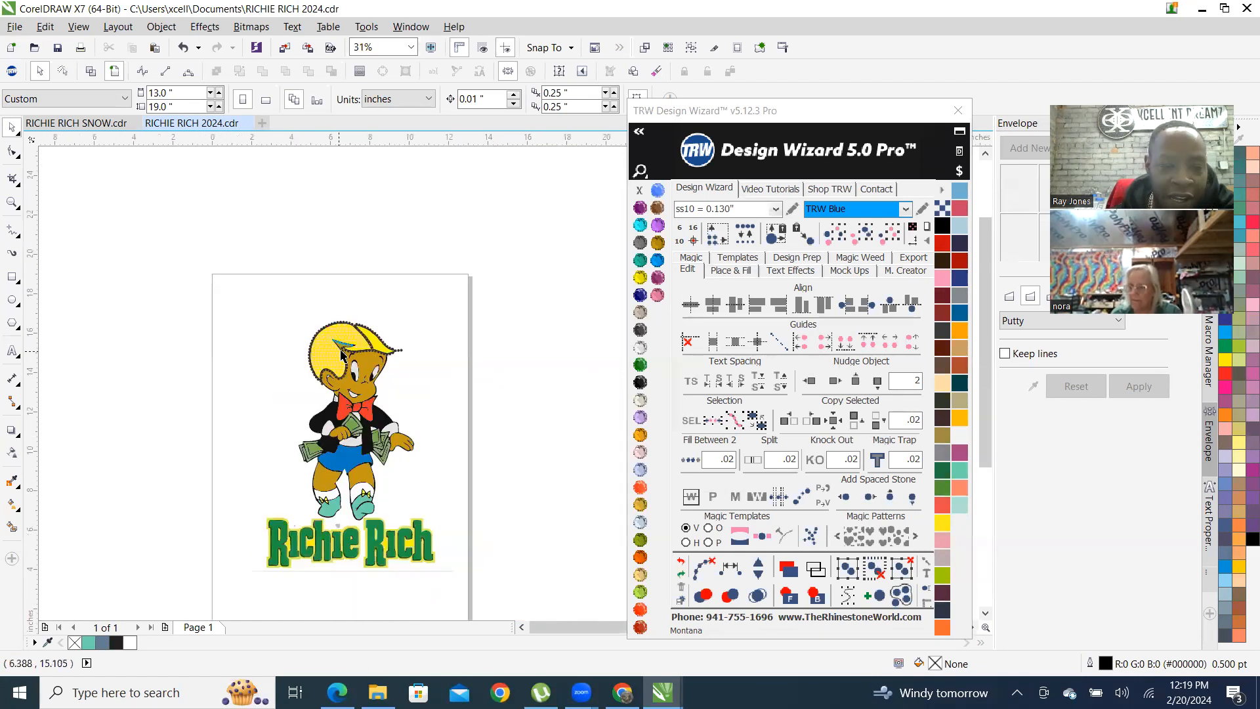
{"action": "scroll", "coordinate": [343, 344], "scroll_direction": "up", "scroll_amount": 2}
{"action": "scroll", "coordinate": [304, 330], "scroll_direction": "up", "scroll_amount": 2}
{"action": "scroll", "coordinate": [304, 330], "scroll_direction": "up", "scroll_amount": 2}
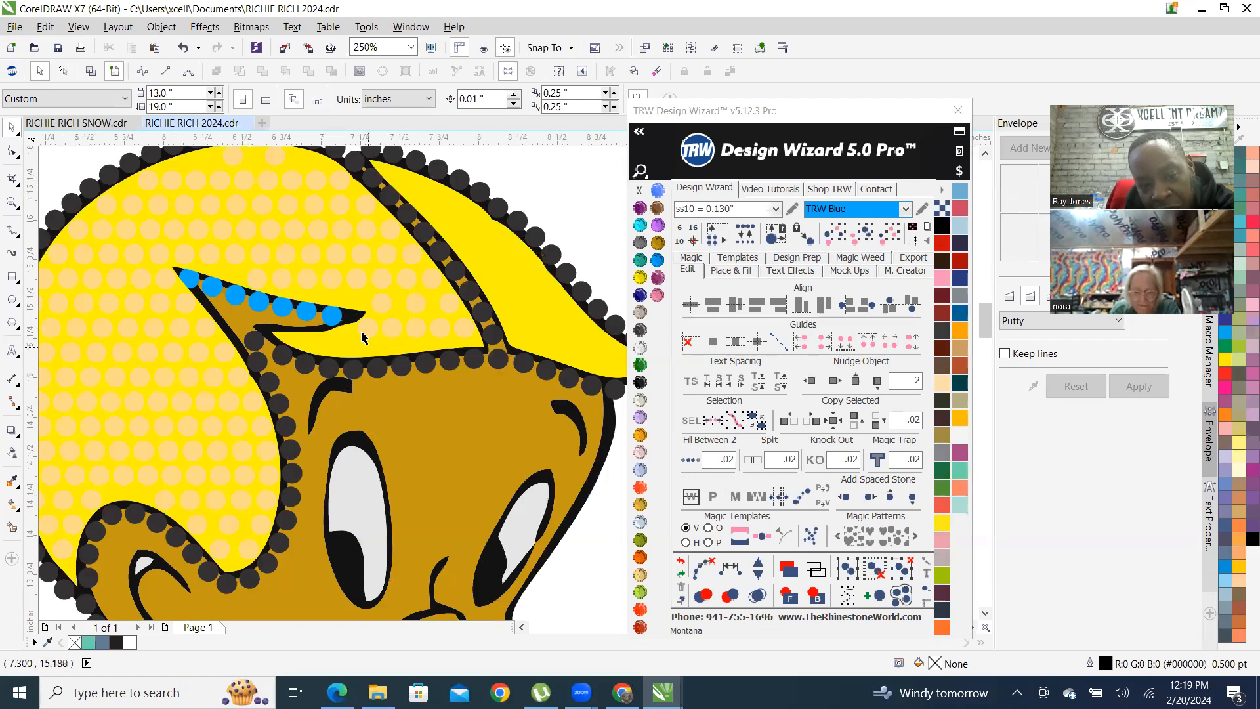
{"action": "left_click", "coordinate": [333, 320]}
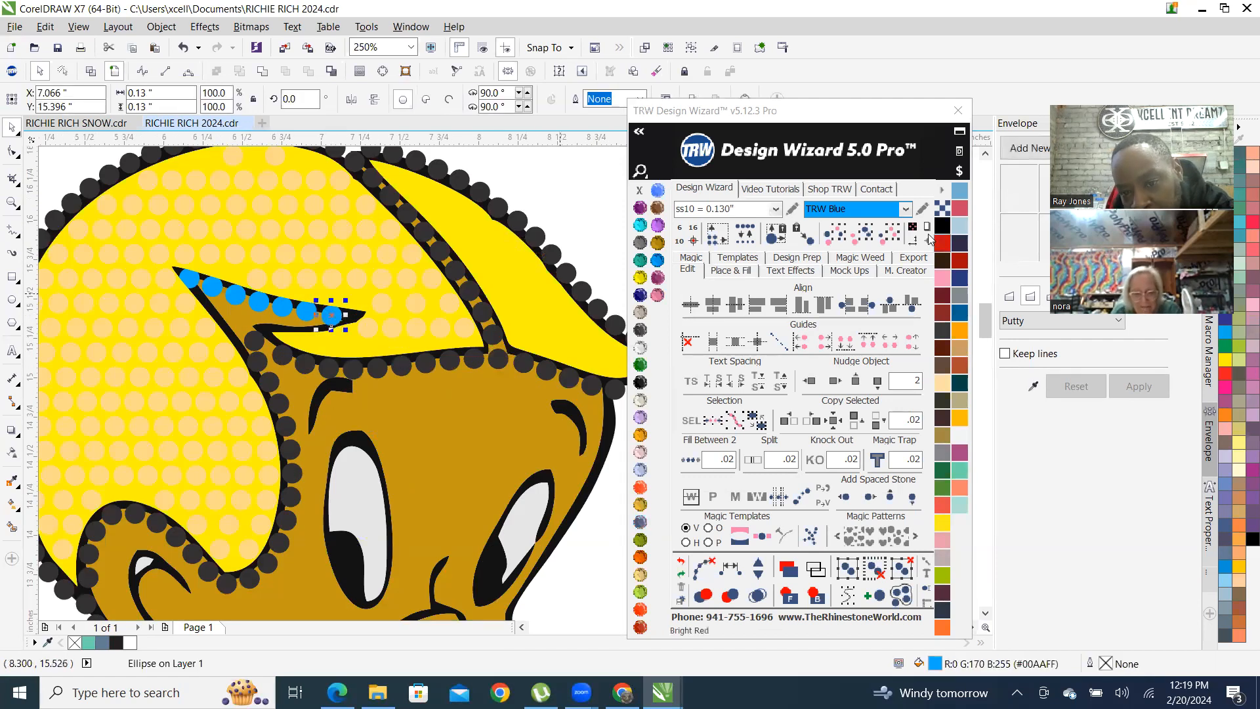
{"action": "left_click", "coordinate": [899, 241]}
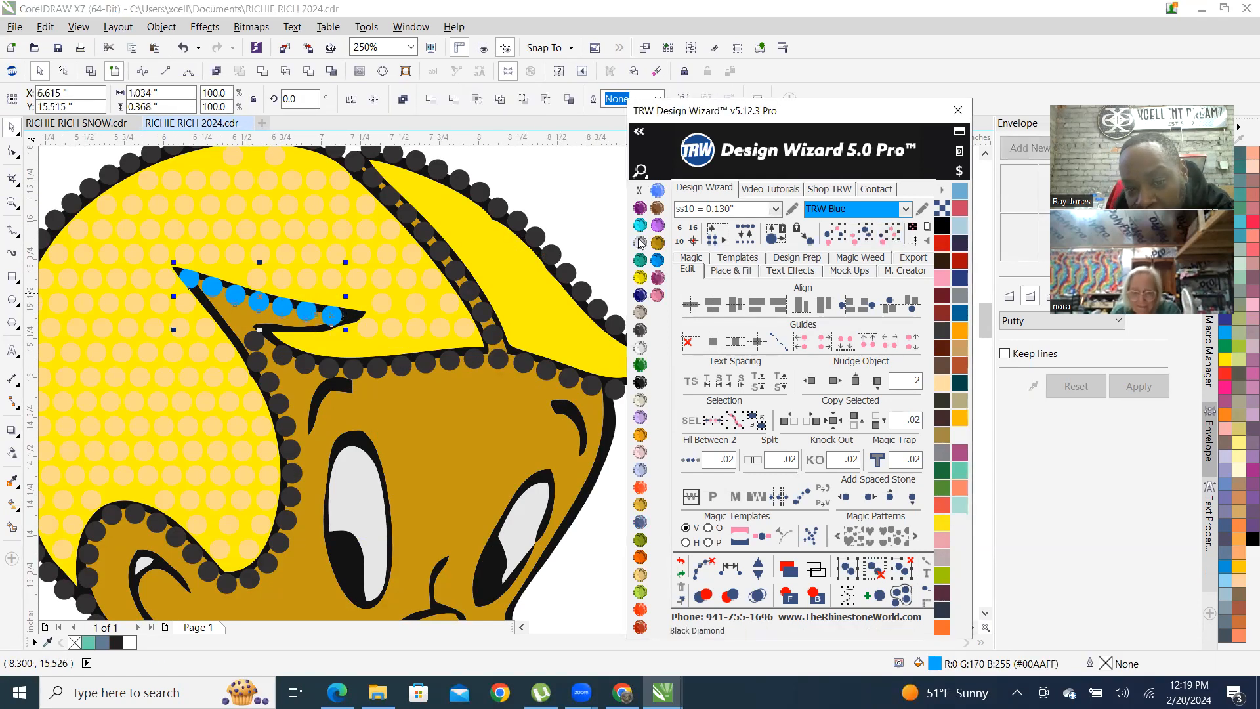
{"action": "left_click", "coordinate": [642, 328]}
{"action": "scroll", "coordinate": [420, 361], "scroll_direction": "down", "scroll_amount": 2}
{"action": "left_click", "coordinate": [451, 258]}
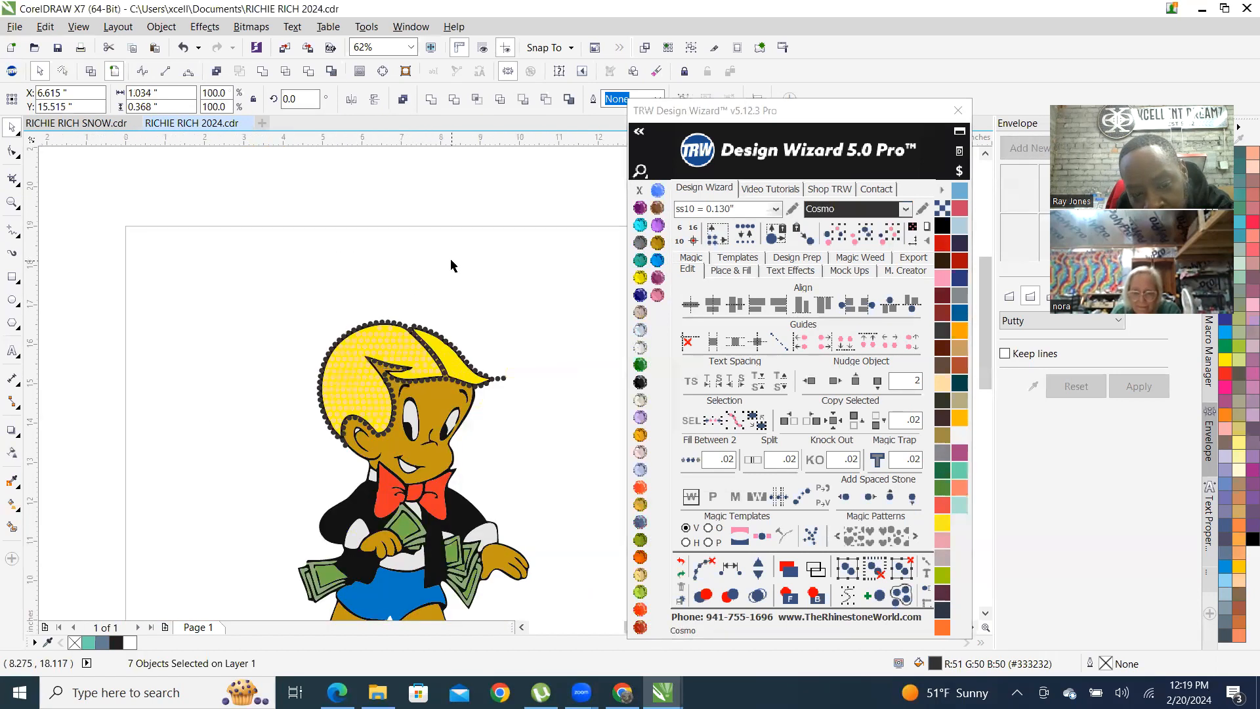
Hatch fill the inside of the yellow front hair lock with ss10 Peach stones at 0.02 spacing and clear the fill paths
{"action": "scroll", "coordinate": [482, 393], "scroll_direction": "up", "scroll_amount": 1}
{"action": "scroll", "coordinate": [481, 400], "scroll_direction": "up", "scroll_amount": 1}
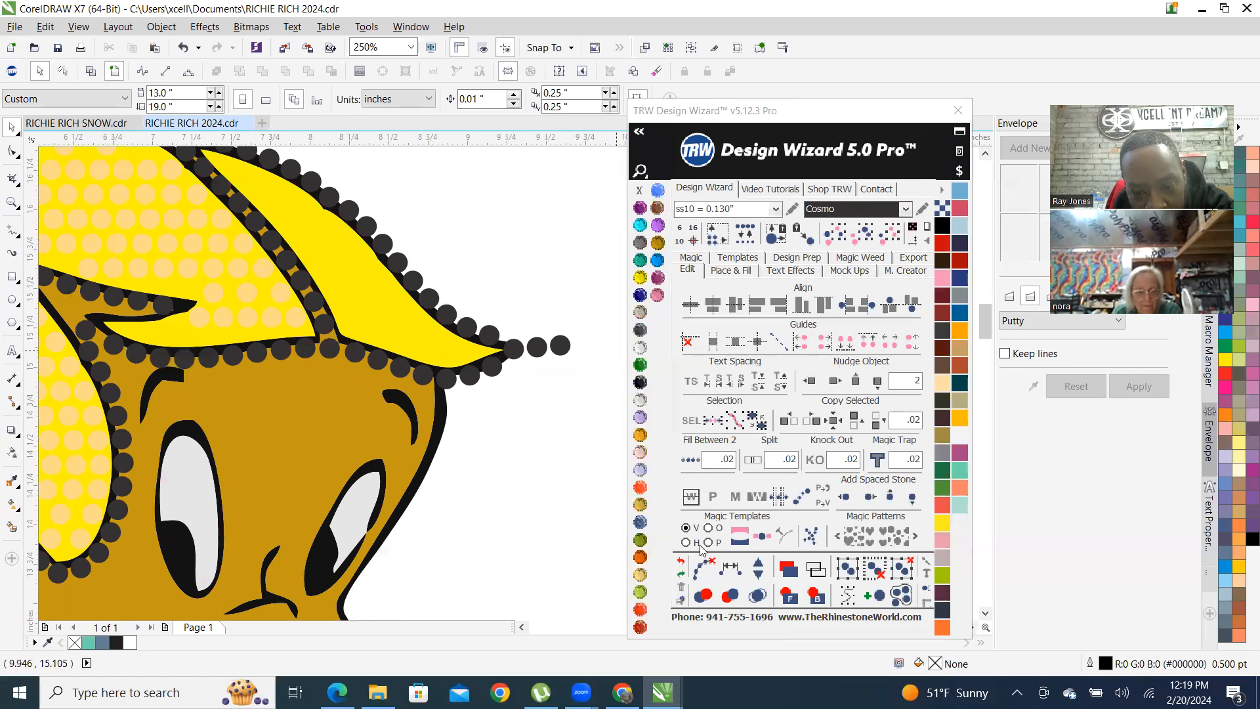
{"action": "left_click", "coordinate": [642, 575]}
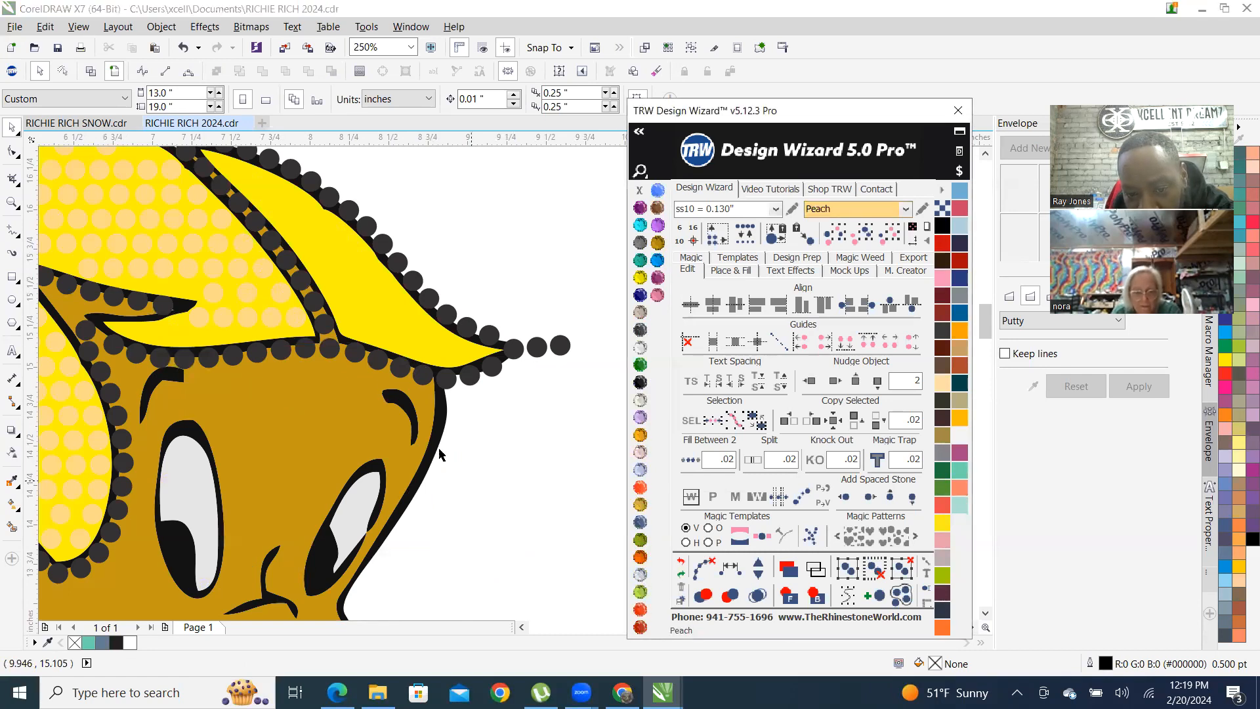
{"action": "left_click", "coordinate": [738, 269]}
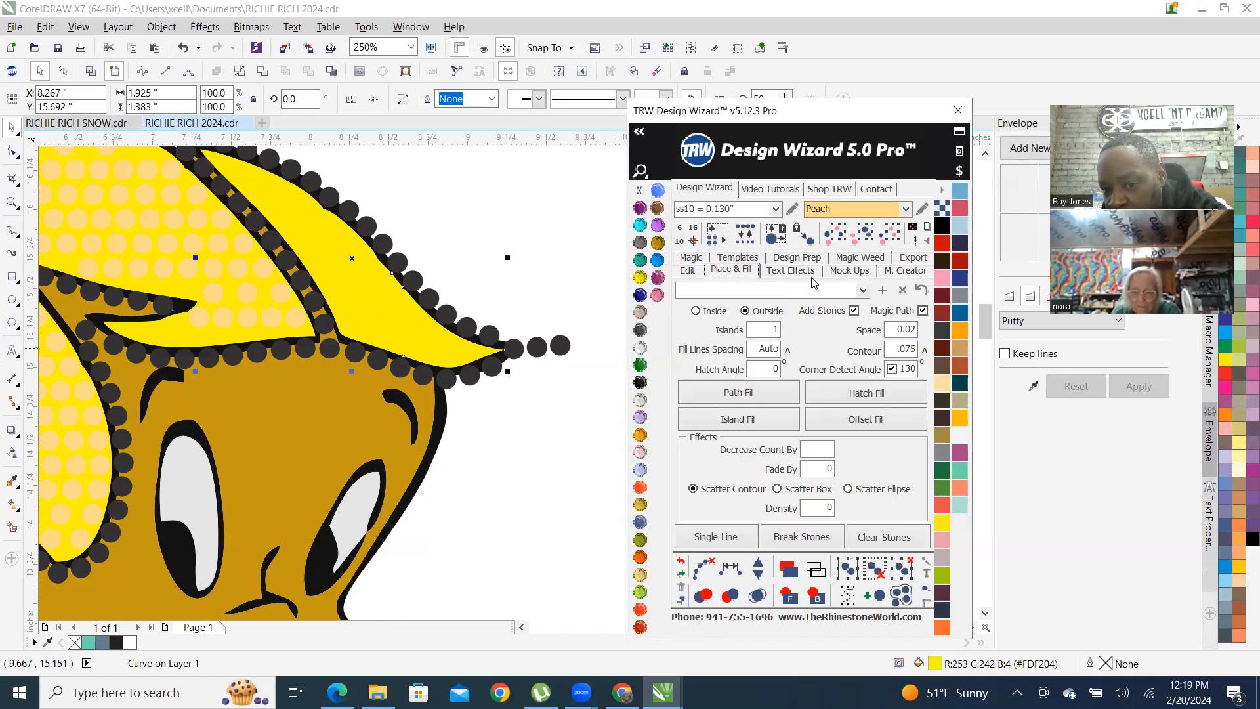
{"action": "left_click", "coordinate": [697, 313]}
{"action": "left_click", "coordinate": [893, 397]}
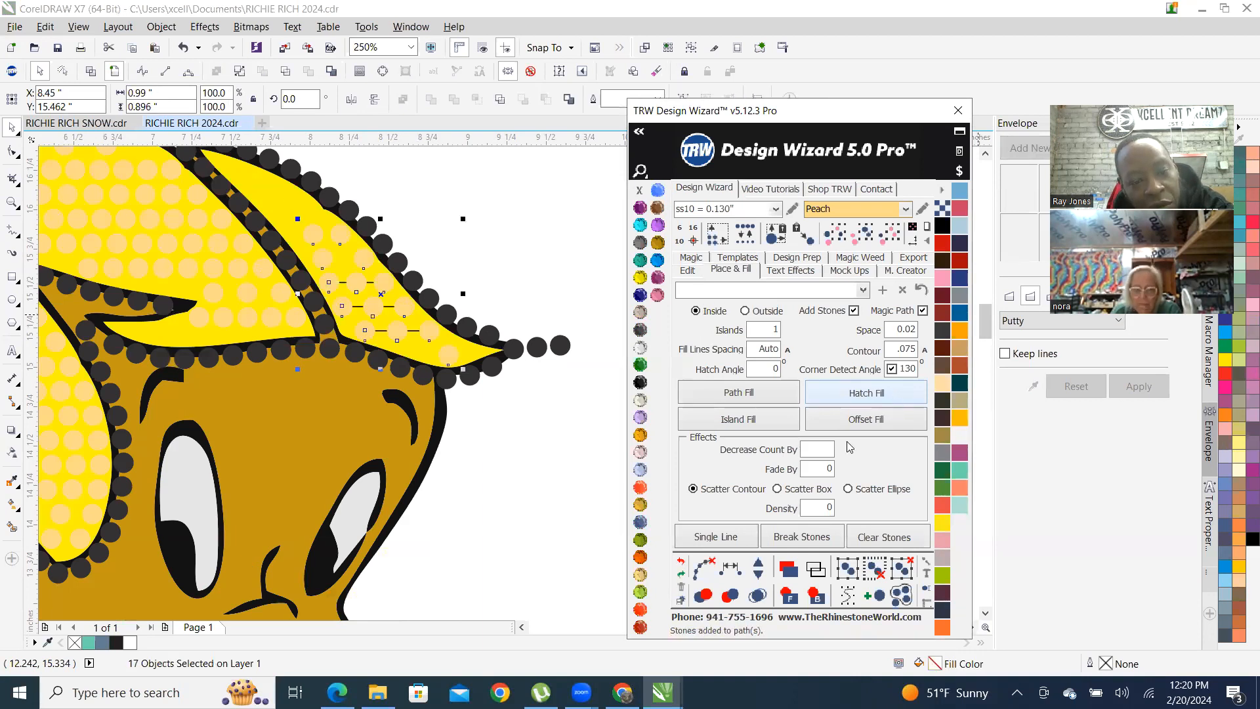
{"action": "left_click", "coordinate": [703, 571]}
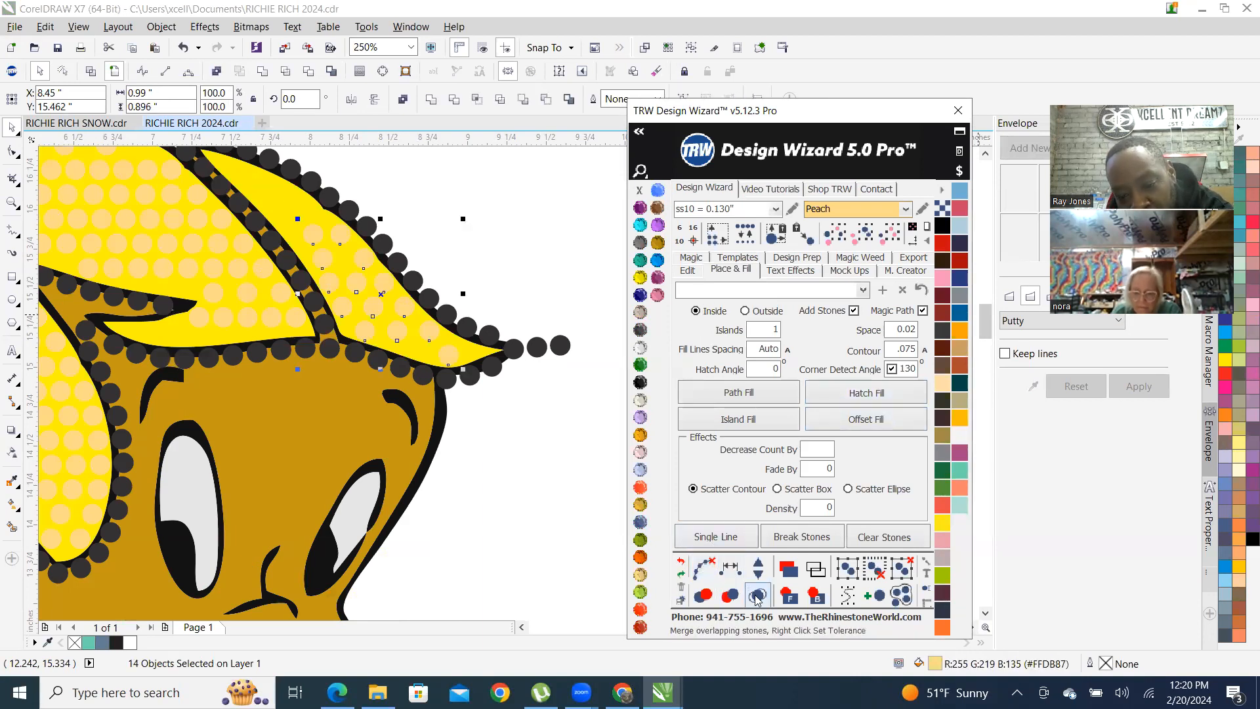
{"action": "scroll", "coordinate": [522, 471], "scroll_direction": "down", "scroll_amount": 4}
{"action": "left_click", "coordinate": [544, 438]}
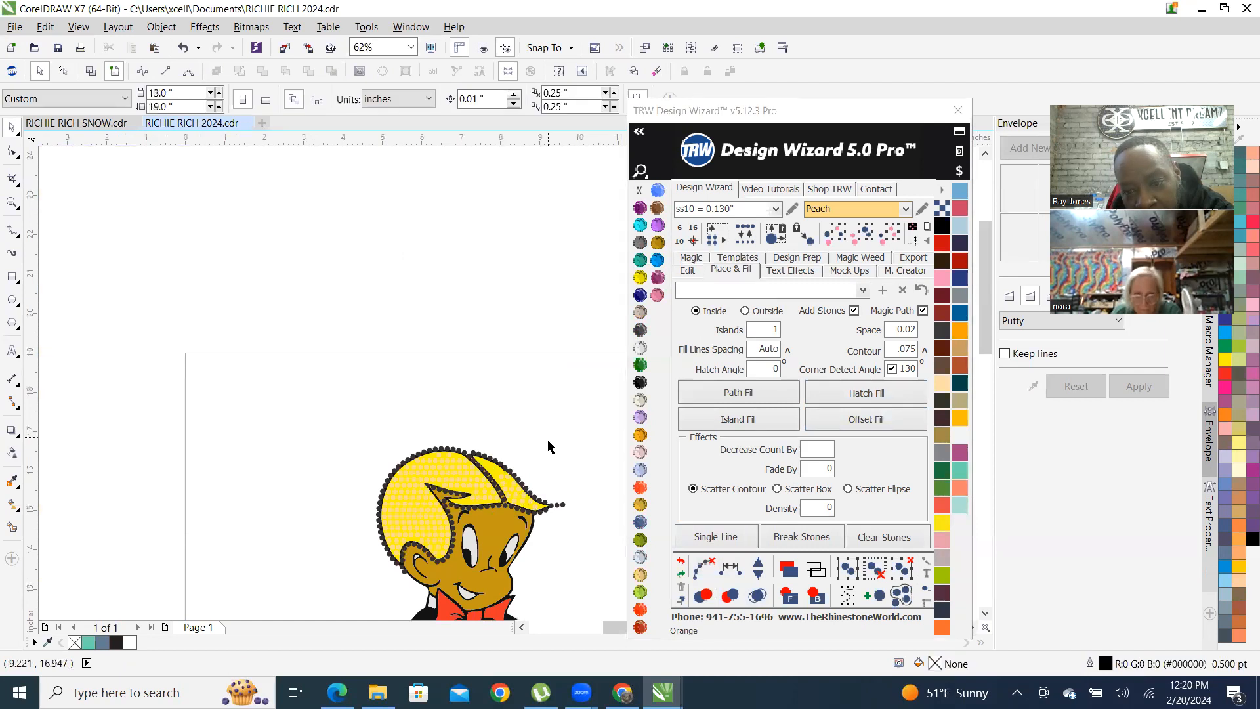
Move the Peach stone at the upper end of the front hair lock to about X 7.513", Y 16.265"
{"action": "scroll", "coordinate": [527, 470], "scroll_direction": "up", "scroll_amount": 4}
{"action": "scroll", "coordinate": [425, 502], "scroll_direction": "up", "scroll_amount": 1}
{"action": "left_click_drag", "start_coordinate": [426, 497], "coordinate": [270, 357]}
{"action": "scroll", "coordinate": [370, 347], "scroll_direction": "down", "scroll_amount": 3}
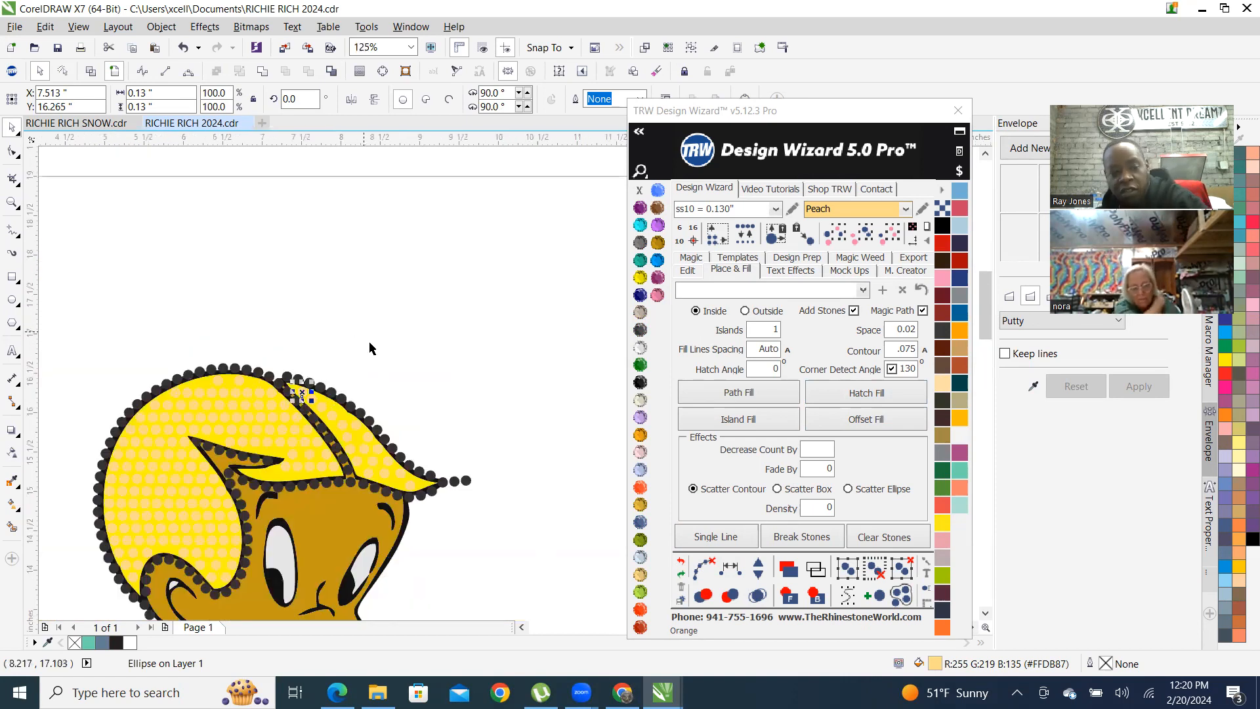
{"action": "scroll", "coordinate": [402, 339], "scroll_direction": "down", "scroll_amount": 3}
{"action": "left_click", "coordinate": [454, 386]}
Select the whole Richie Rich design with its stones and create a Vinyl Overcut, Stone 2+ Cut multi-decoration template on a new page
{"action": "scroll", "coordinate": [454, 385], "scroll_direction": "up", "scroll_amount": 3}
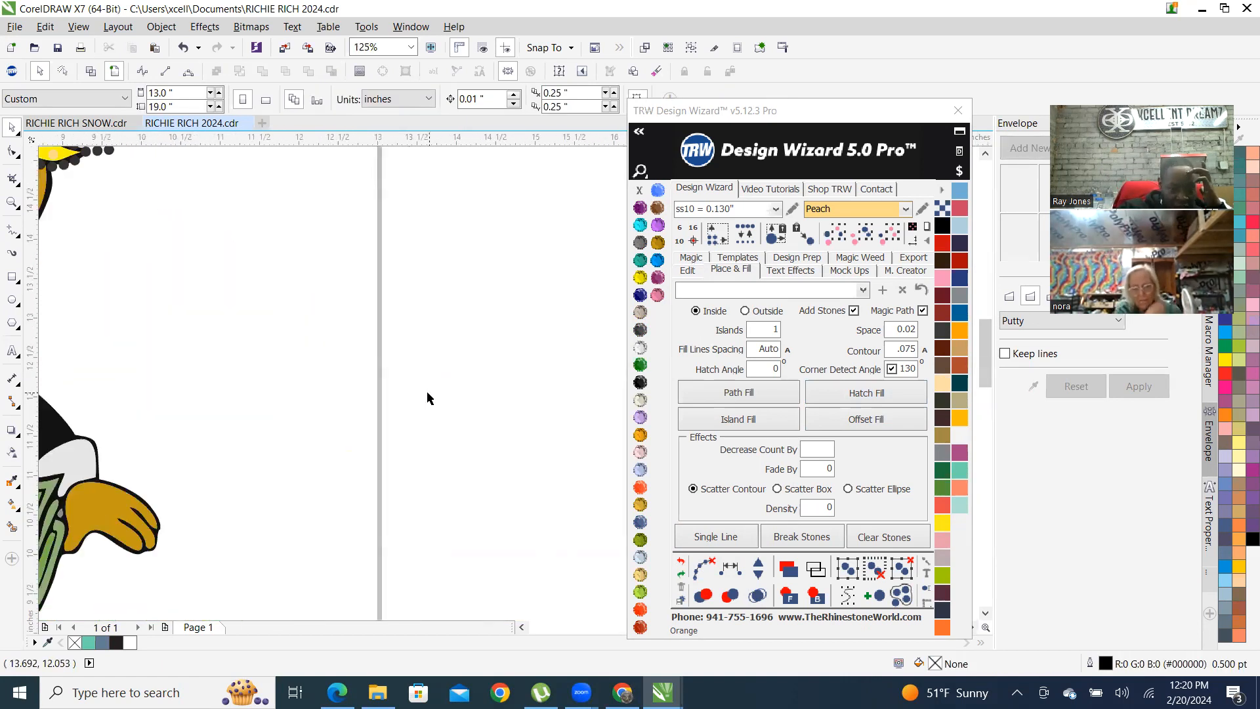
{"action": "scroll", "coordinate": [397, 431], "scroll_direction": "down", "scroll_amount": 3}
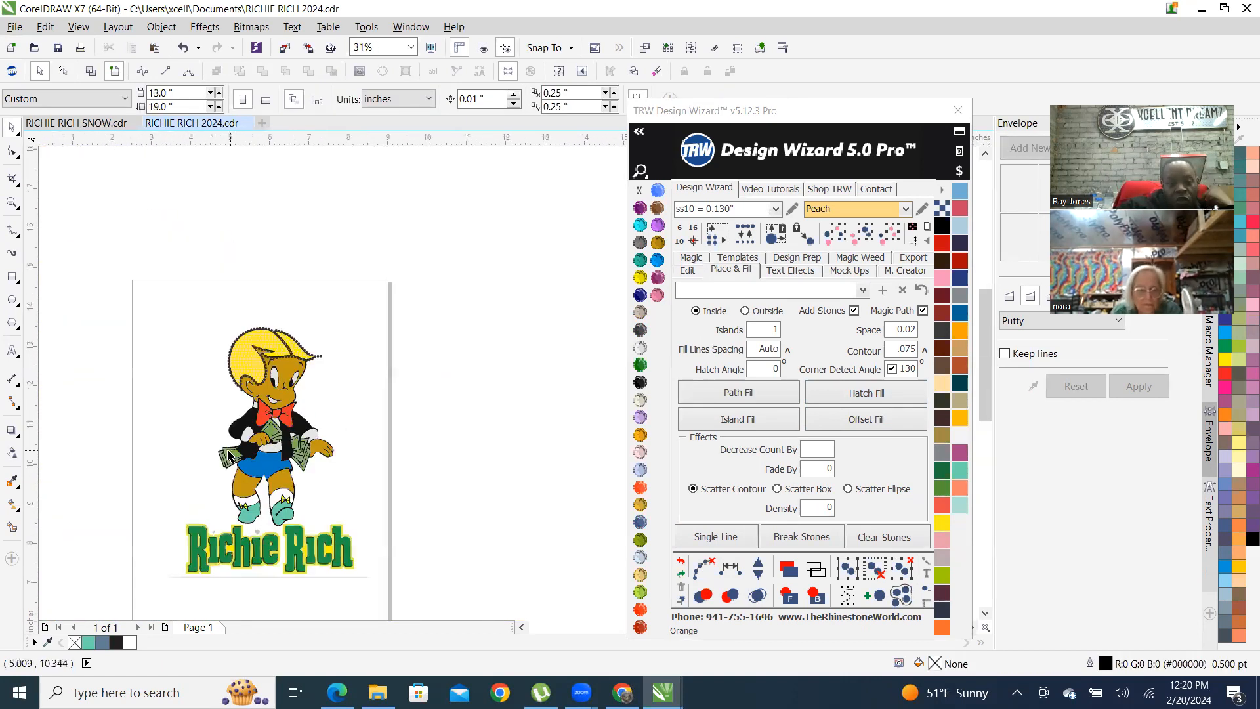
{"action": "scroll", "coordinate": [229, 455], "scroll_direction": "up", "scroll_amount": 2}
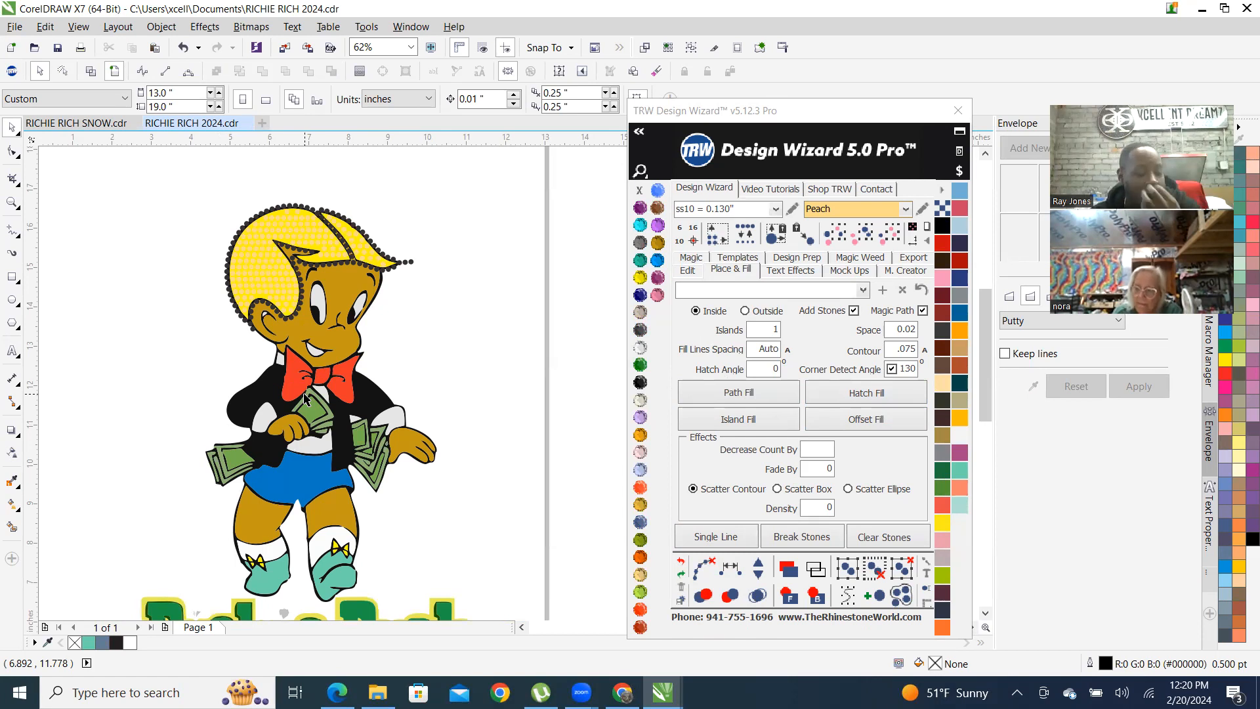
{"action": "scroll", "coordinate": [267, 373], "scroll_direction": "down", "scroll_amount": 1}
{"action": "left_click_drag", "start_coordinate": [155, 256], "coordinate": [427, 593]}
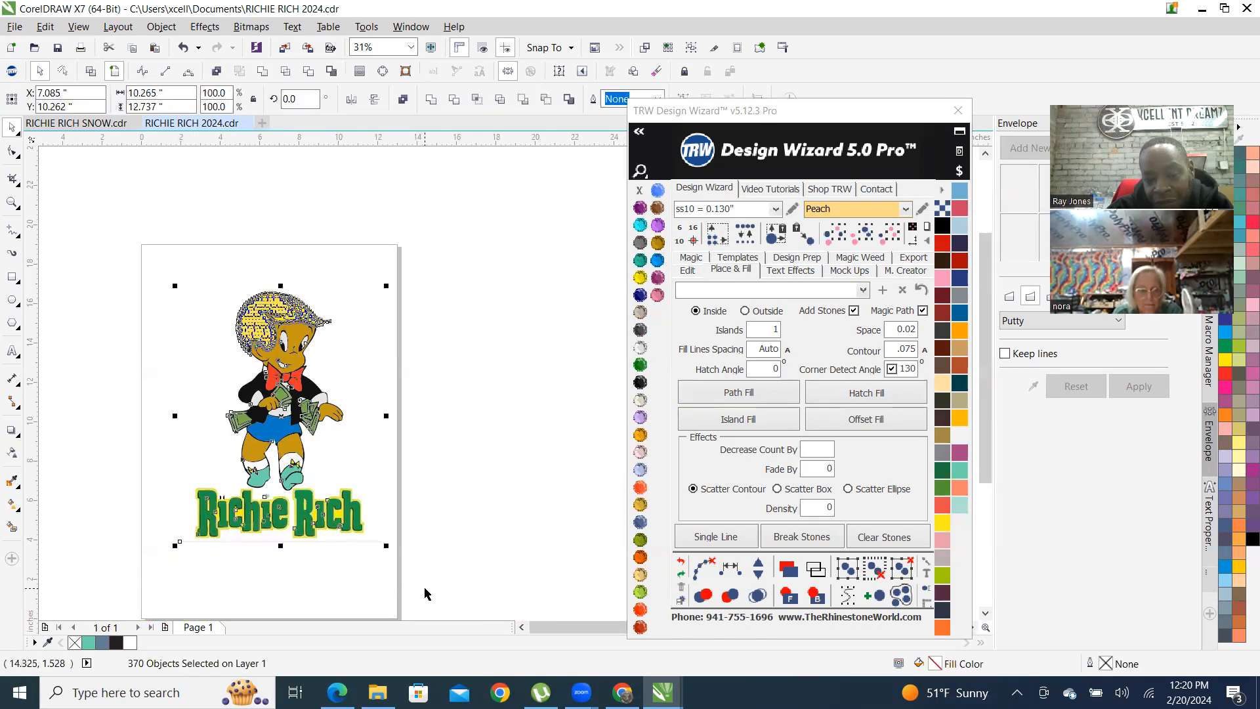
{"action": "left_click", "coordinate": [737, 258]}
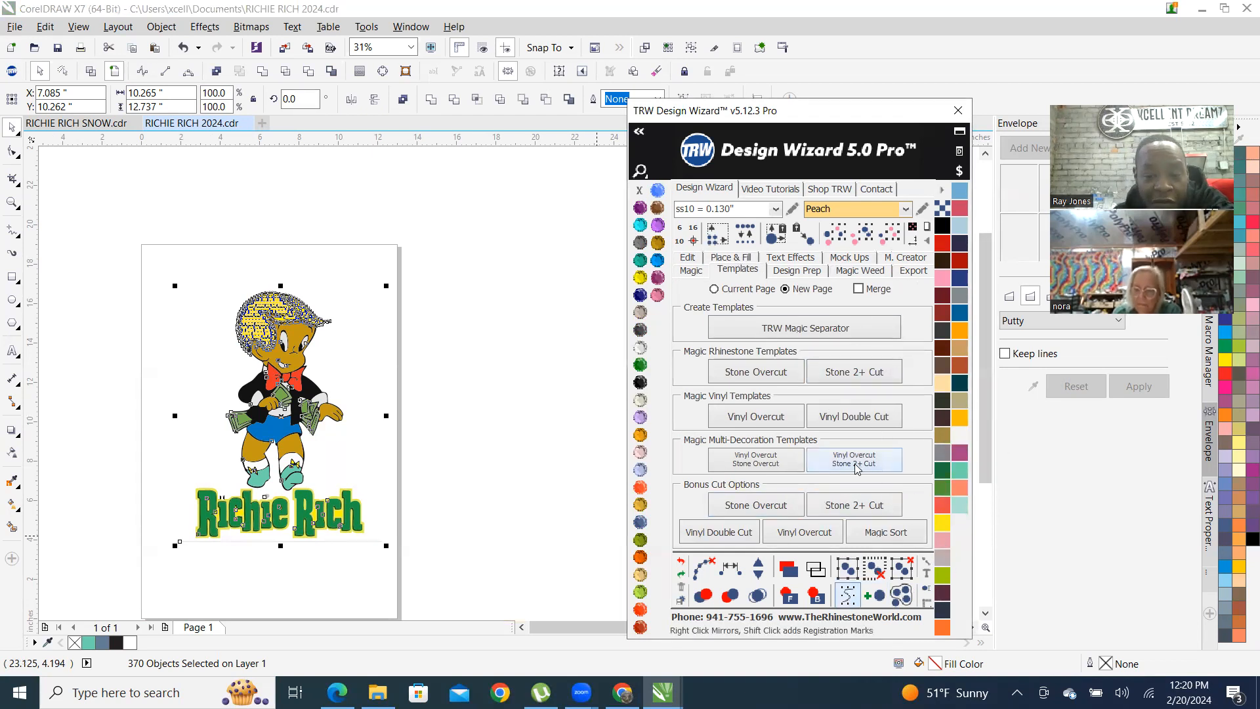
{"action": "left_click", "coordinate": [895, 467]}
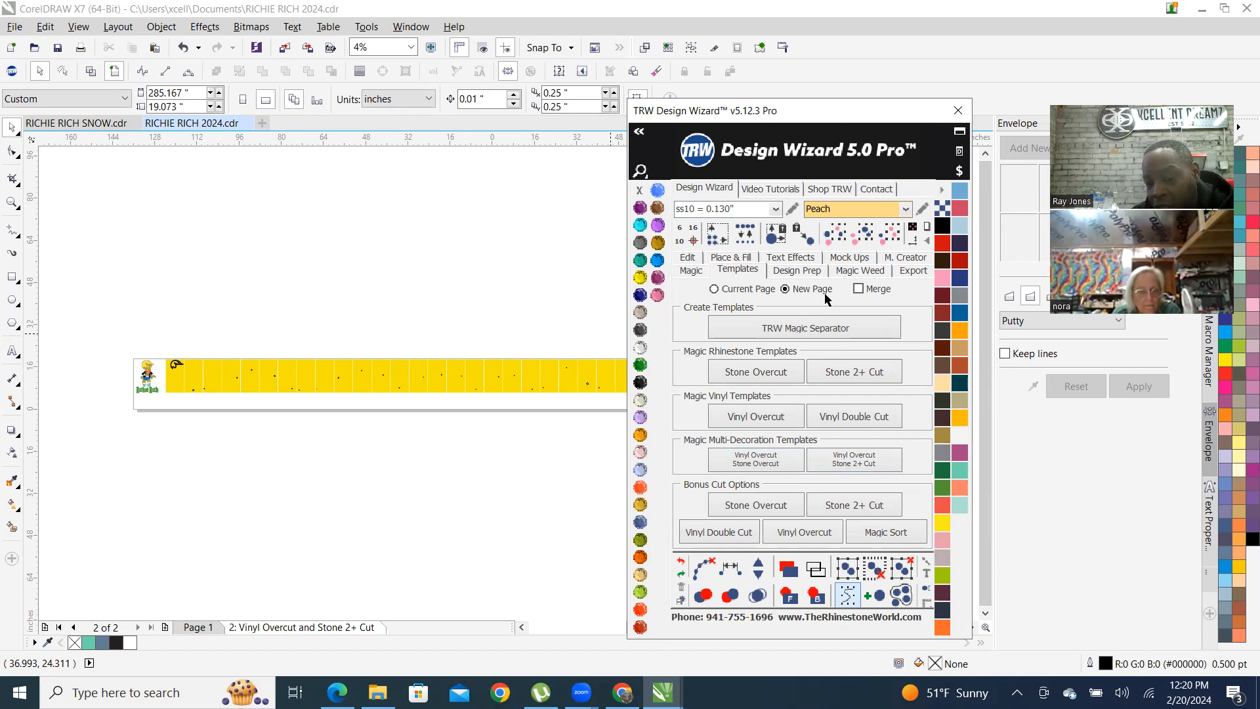
Delete the nearly empty yellow stone template sheets between the two hair stone sheets on page 2
{"action": "scroll", "coordinate": [245, 359], "scroll_direction": "up", "scroll_amount": 5}
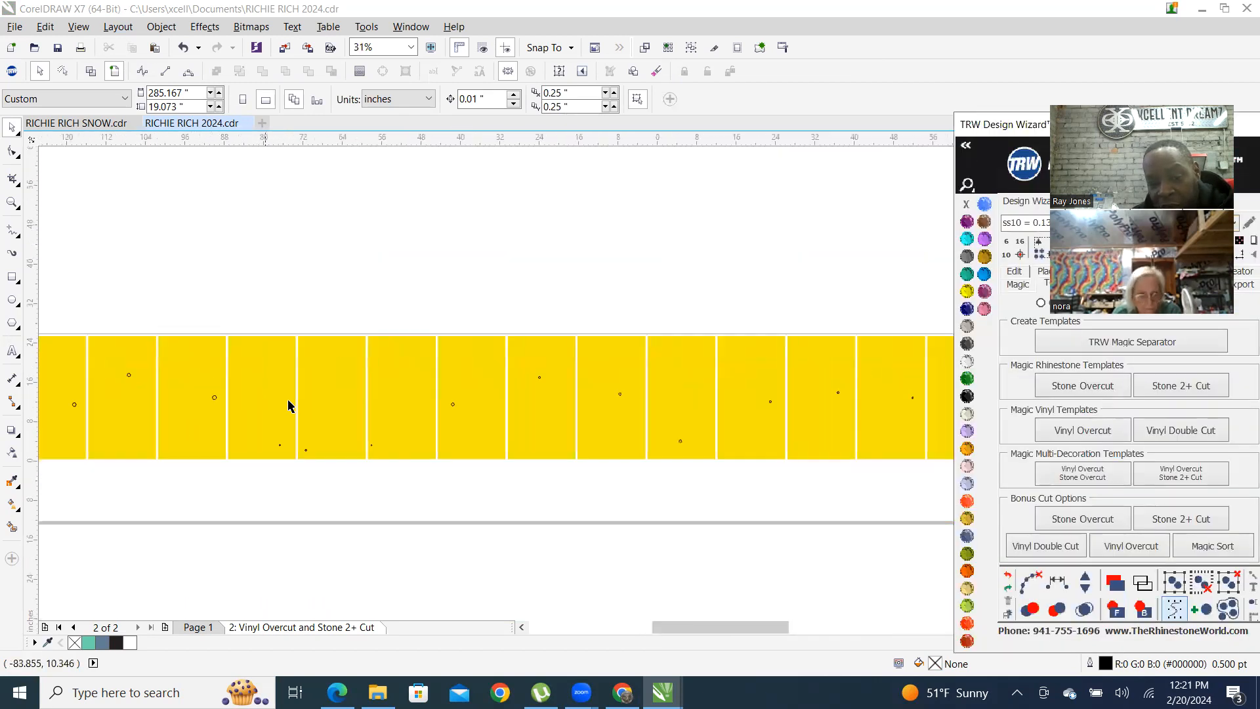
{"action": "scroll", "coordinate": [287, 399], "scroll_direction": "down", "scroll_amount": 2}
{"action": "scroll", "coordinate": [501, 394], "scroll_direction": "down", "scroll_amount": 3}
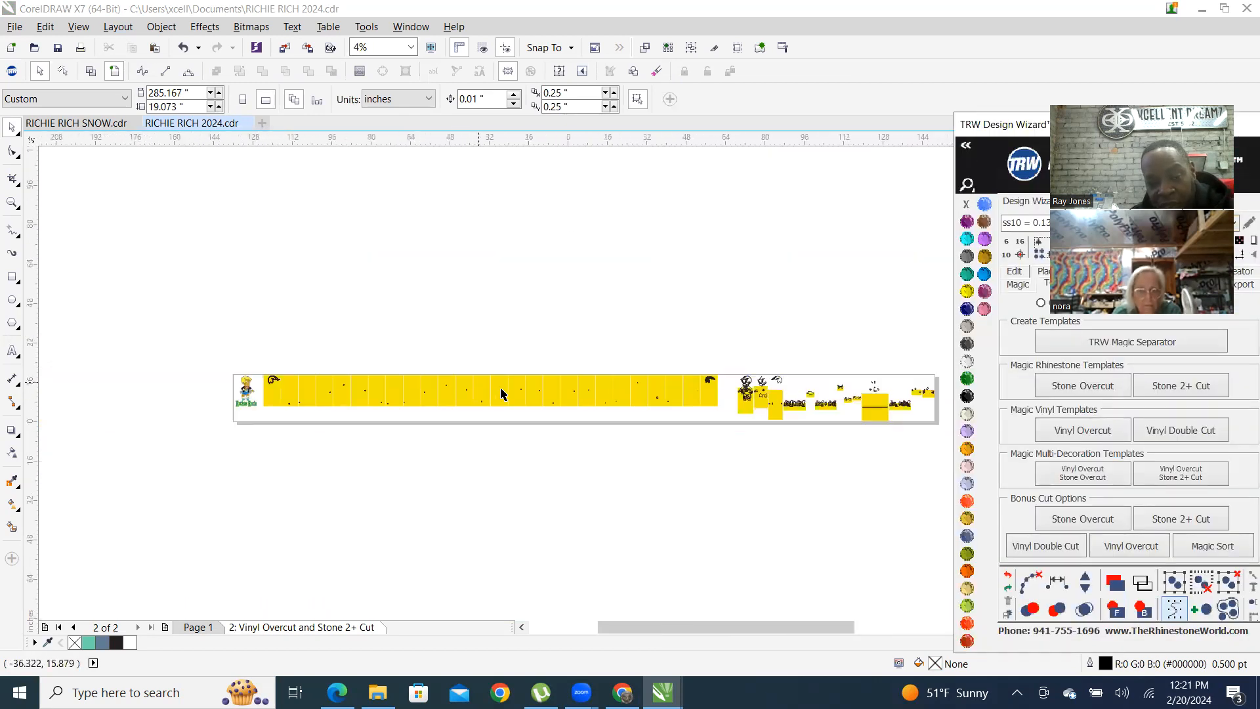
{"action": "left_click_drag", "start_coordinate": [292, 355], "coordinate": [695, 451]}
{"action": "left_click", "coordinate": [434, 433]}
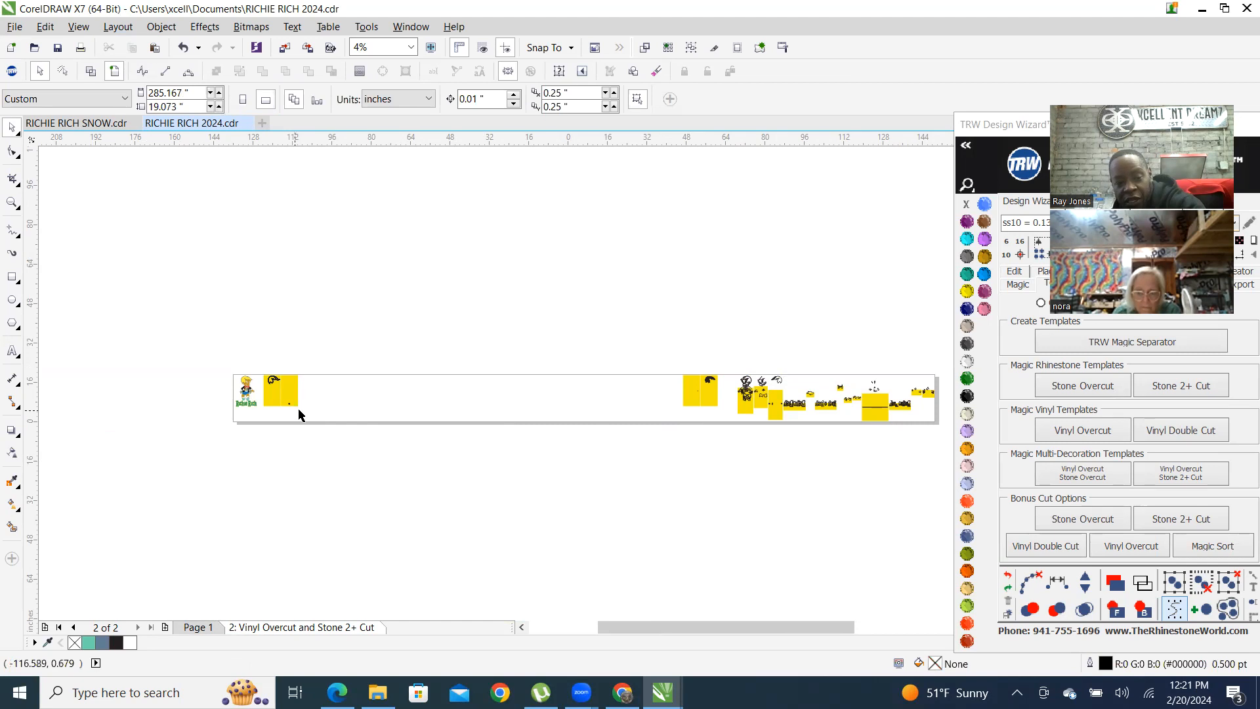
{"action": "scroll", "coordinate": [297, 414], "scroll_direction": "up", "scroll_amount": 2}
{"action": "key", "text": "ctrl+z"}
{"action": "left_click_drag", "start_coordinate": [277, 398], "coordinate": [243, 353]}
Try moving the green bill center beside the black jacket, and undo the move
{"action": "scroll", "coordinate": [87, 278], "scroll_direction": "up", "scroll_amount": 8}
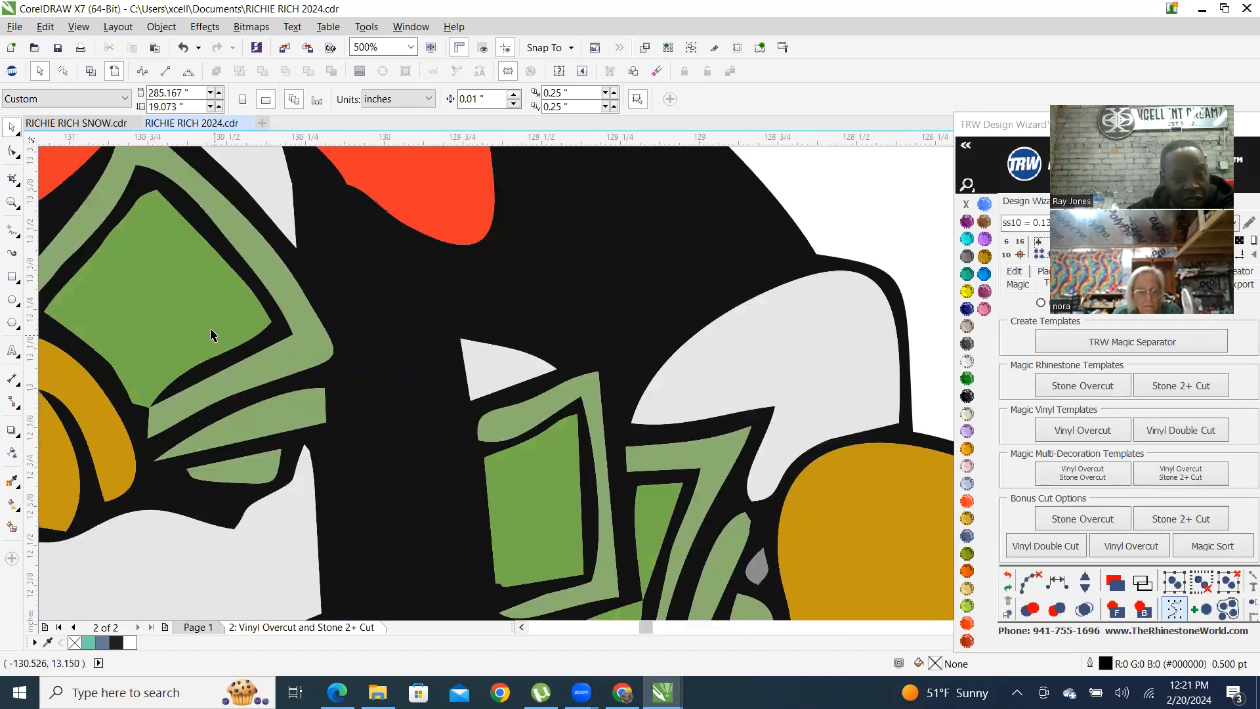
{"action": "left_click_drag", "start_coordinate": [211, 334], "coordinate": [330, 316]}
{"action": "key", "text": "ctrl+z"}
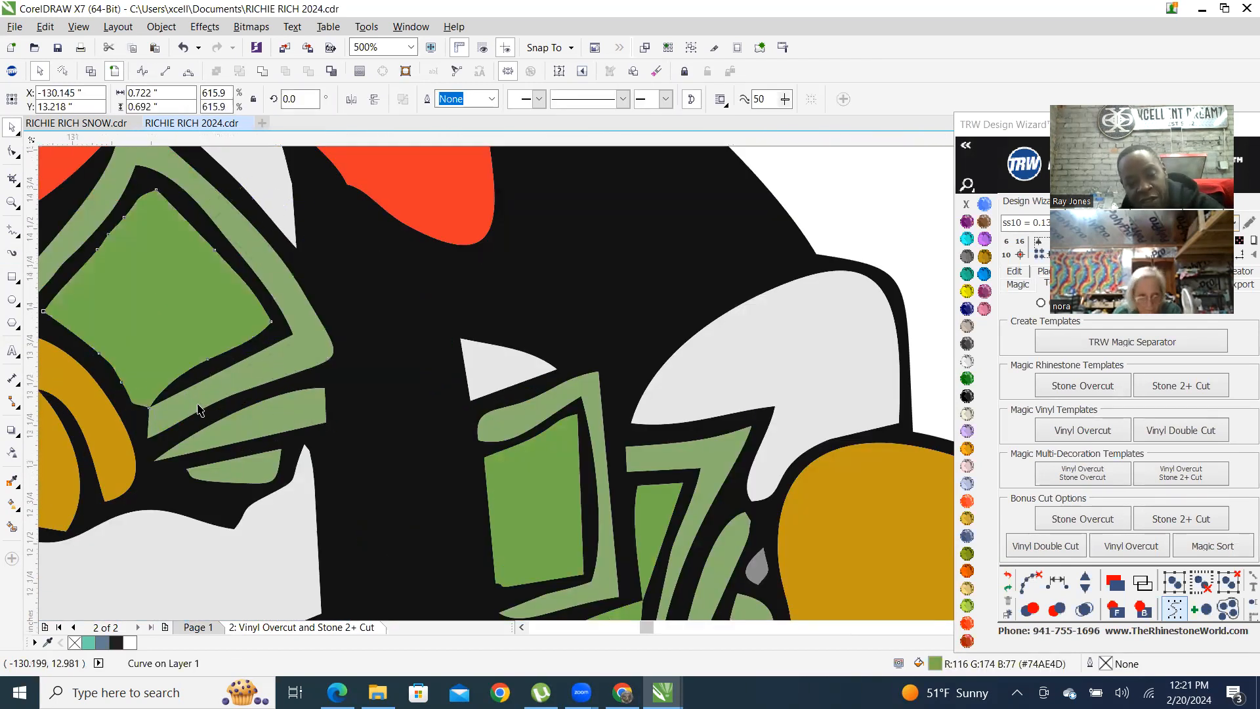
Examine the remaining vinyl cut templates for the figure, hair, bow tie, bills and Richie Rich lettering on page 2
{"action": "scroll", "coordinate": [243, 430], "scroll_direction": "down", "scroll_amount": 6}
{"action": "scroll", "coordinate": [243, 430], "scroll_direction": "down", "scroll_amount": 6}
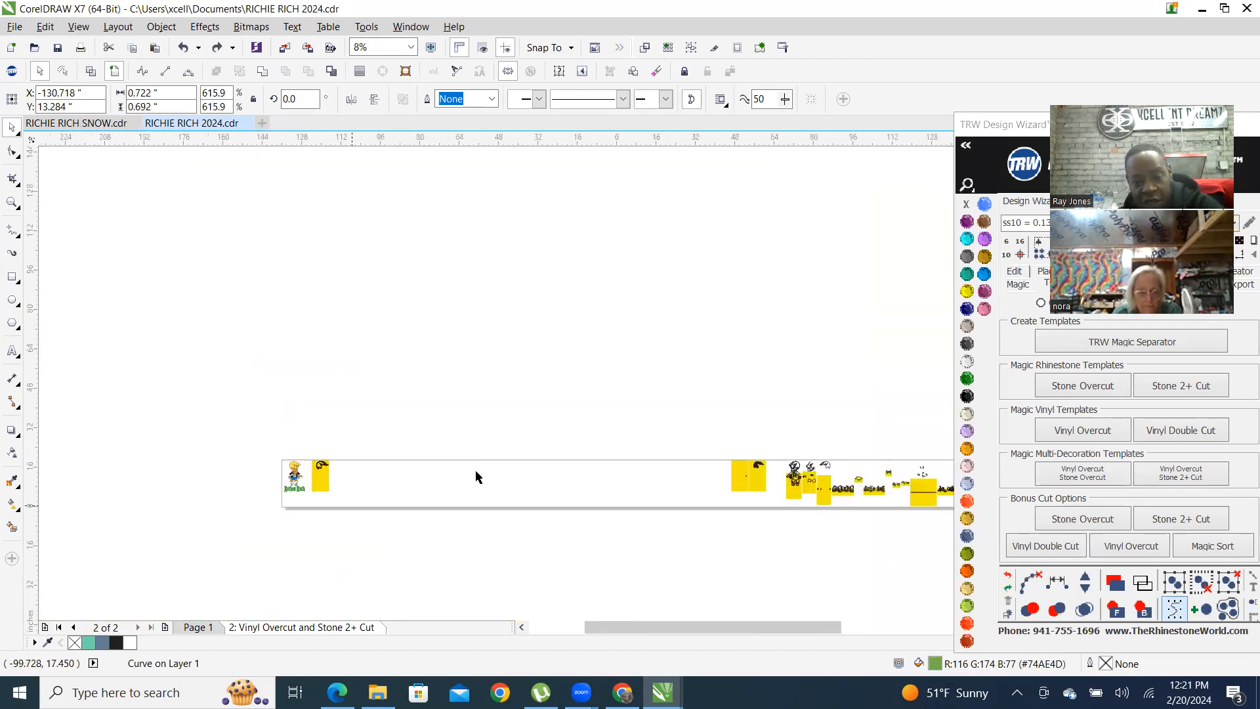
{"action": "scroll", "coordinate": [679, 497], "scroll_direction": "up", "scroll_amount": 4}
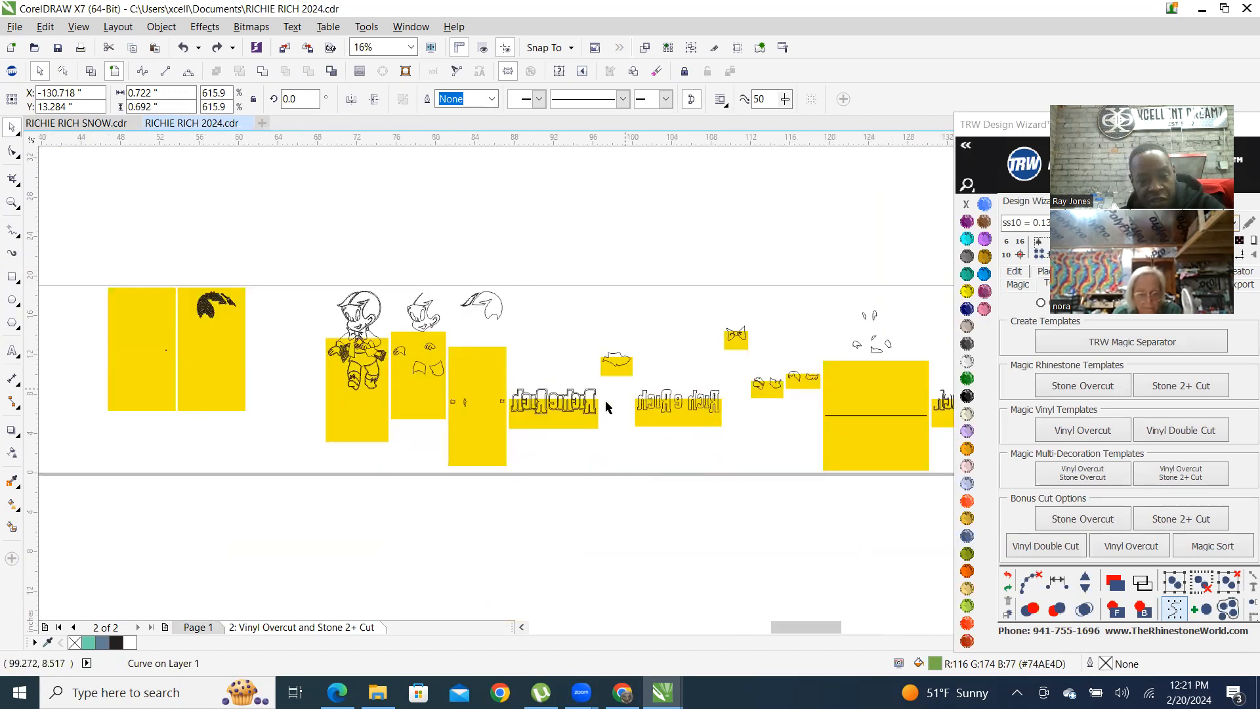
{"action": "scroll", "coordinate": [708, 384], "scroll_direction": "up", "scroll_amount": 2}
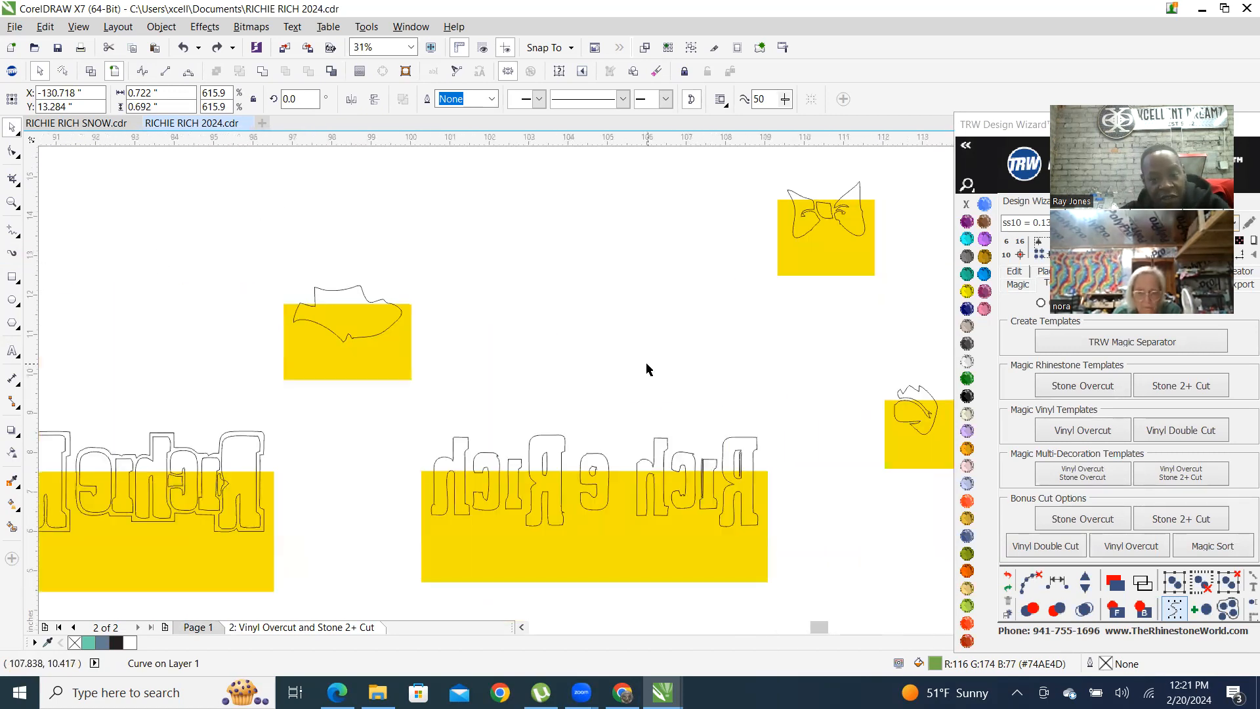
{"action": "scroll", "coordinate": [587, 394], "scroll_direction": "down", "scroll_amount": 2}
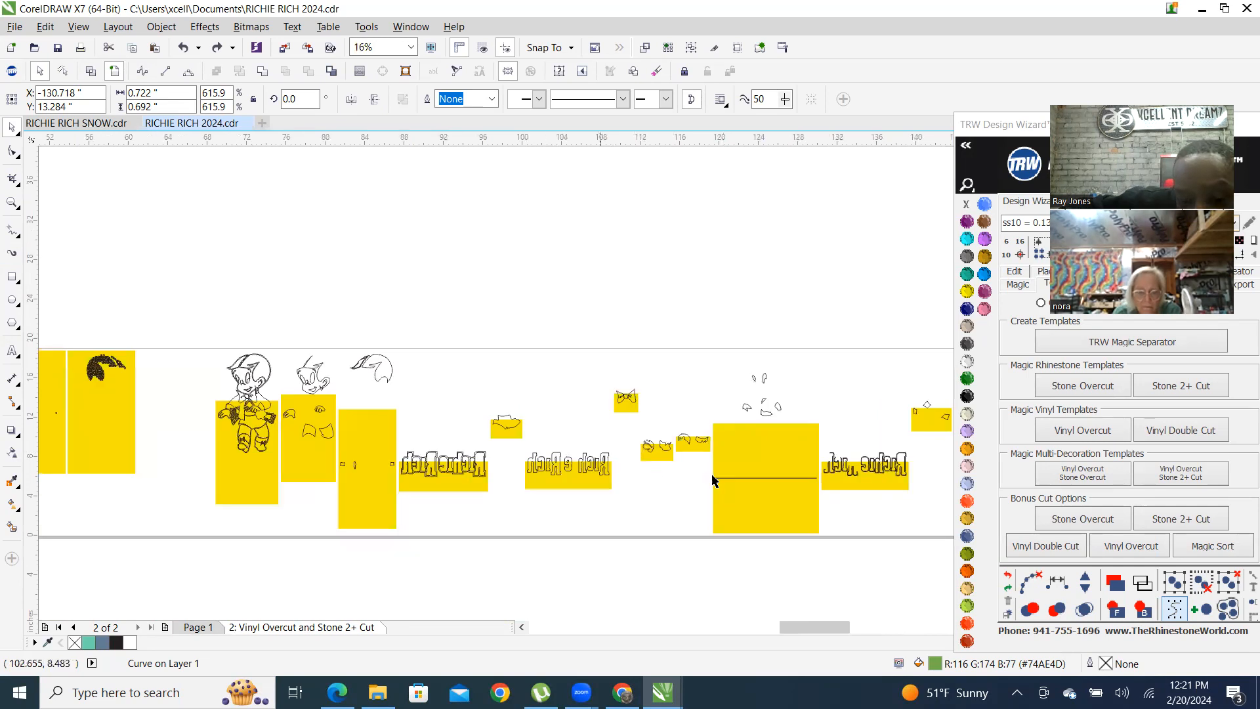
{"action": "scroll", "coordinate": [714, 480], "scroll_direction": "up", "scroll_amount": 2}
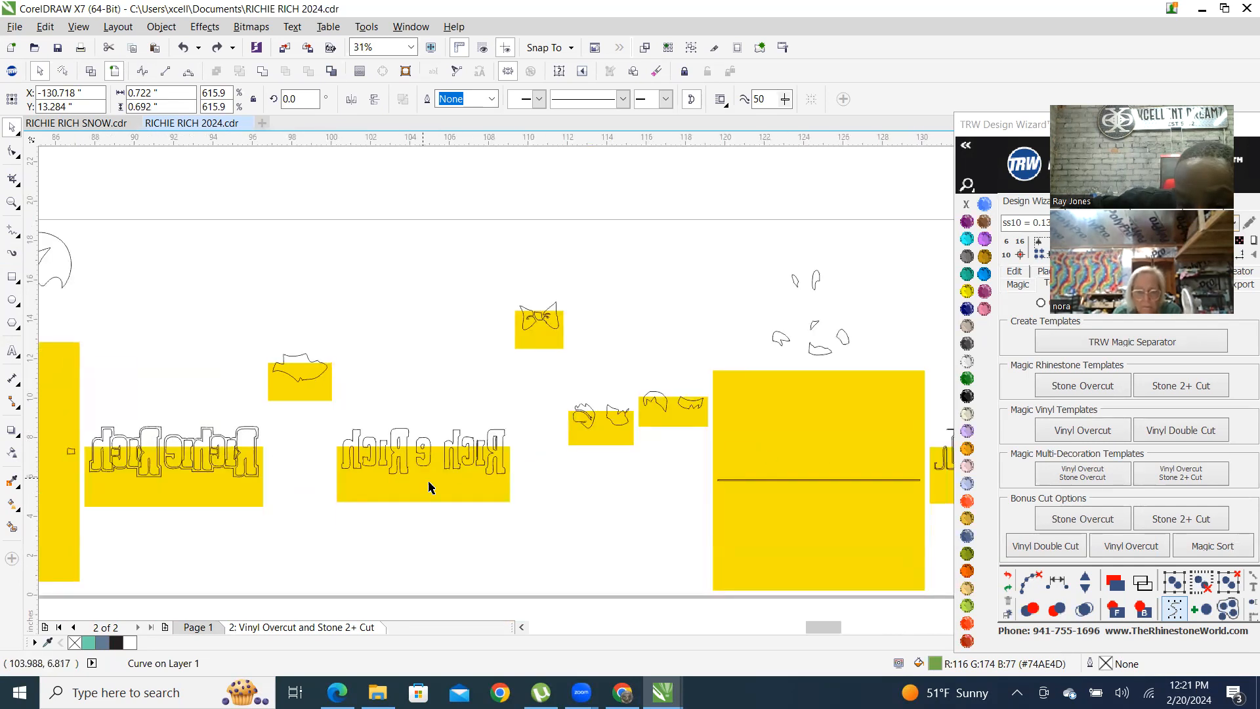
{"action": "scroll", "coordinate": [430, 486], "scroll_direction": "down", "scroll_amount": 1}
{"action": "scroll", "coordinate": [775, 451], "scroll_direction": "up", "scroll_amount": 1}
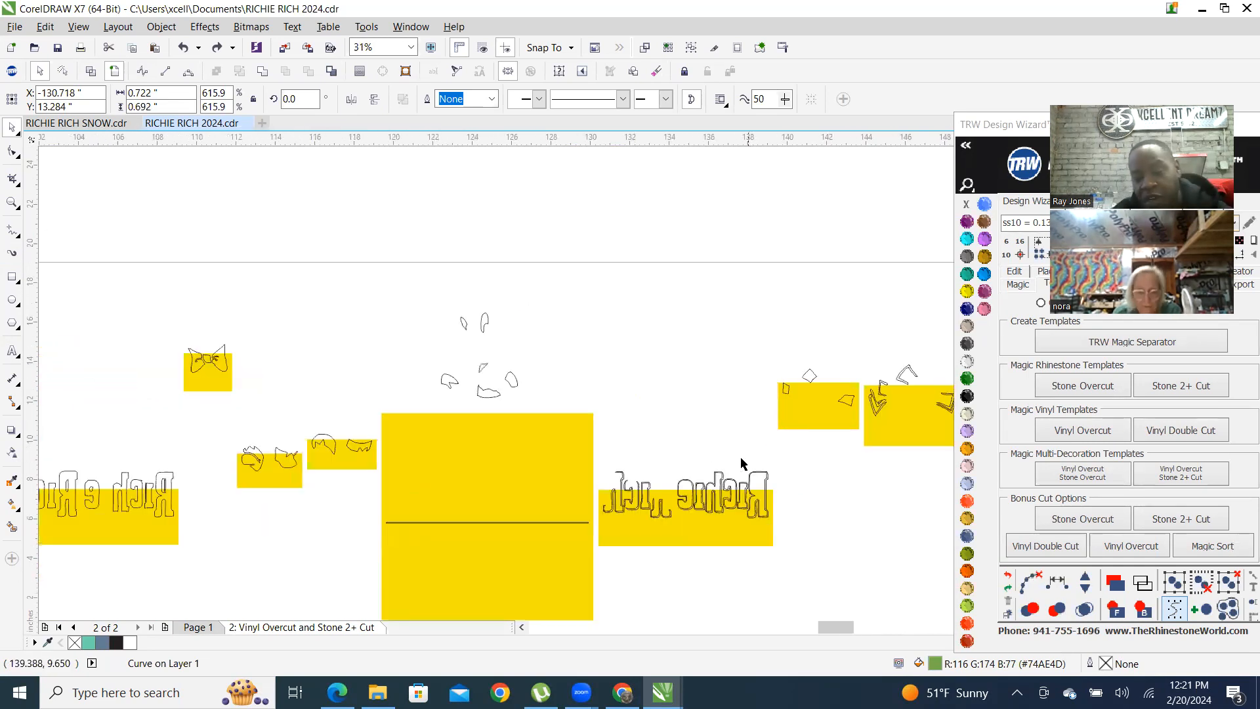
{"action": "scroll", "coordinate": [785, 495], "scroll_direction": "down", "scroll_amount": 1}
{"action": "scroll", "coordinate": [121, 467], "scroll_direction": "up", "scroll_amount": 1}
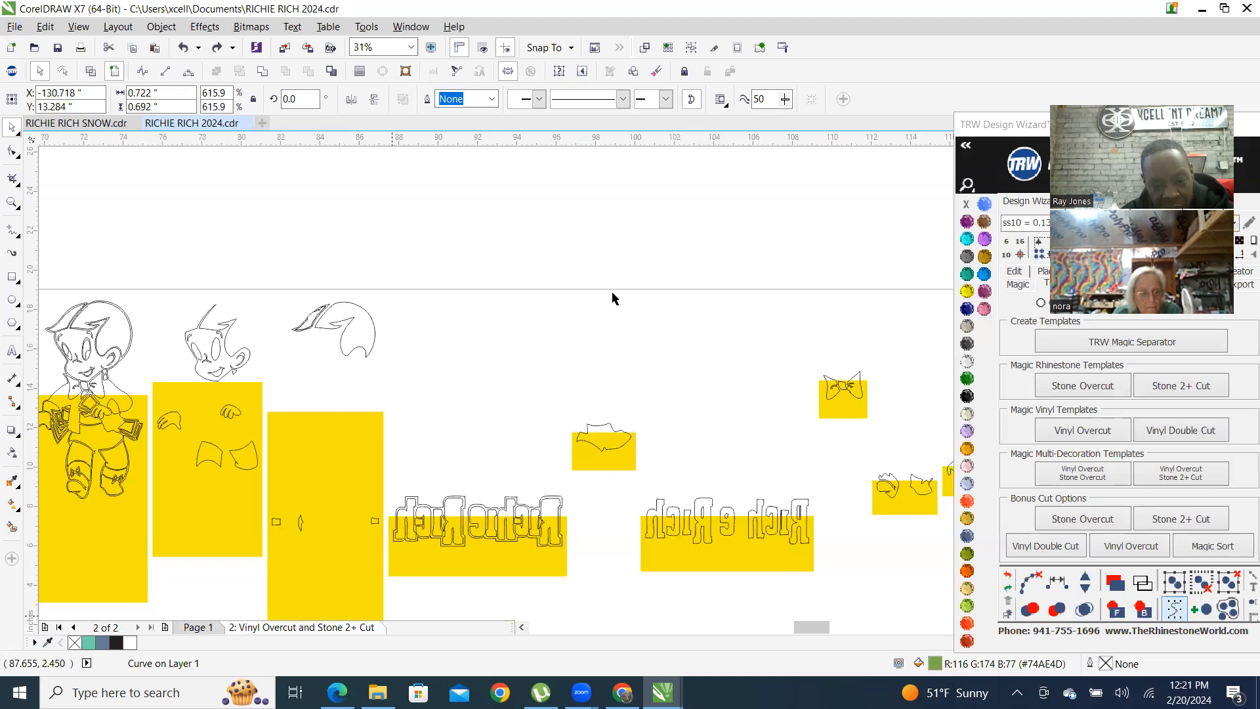
Delete page 2, Vinyl Overcut and Stone 2+ Cut, and return to the design on Page 1
{"action": "right_click", "coordinate": [302, 627]}
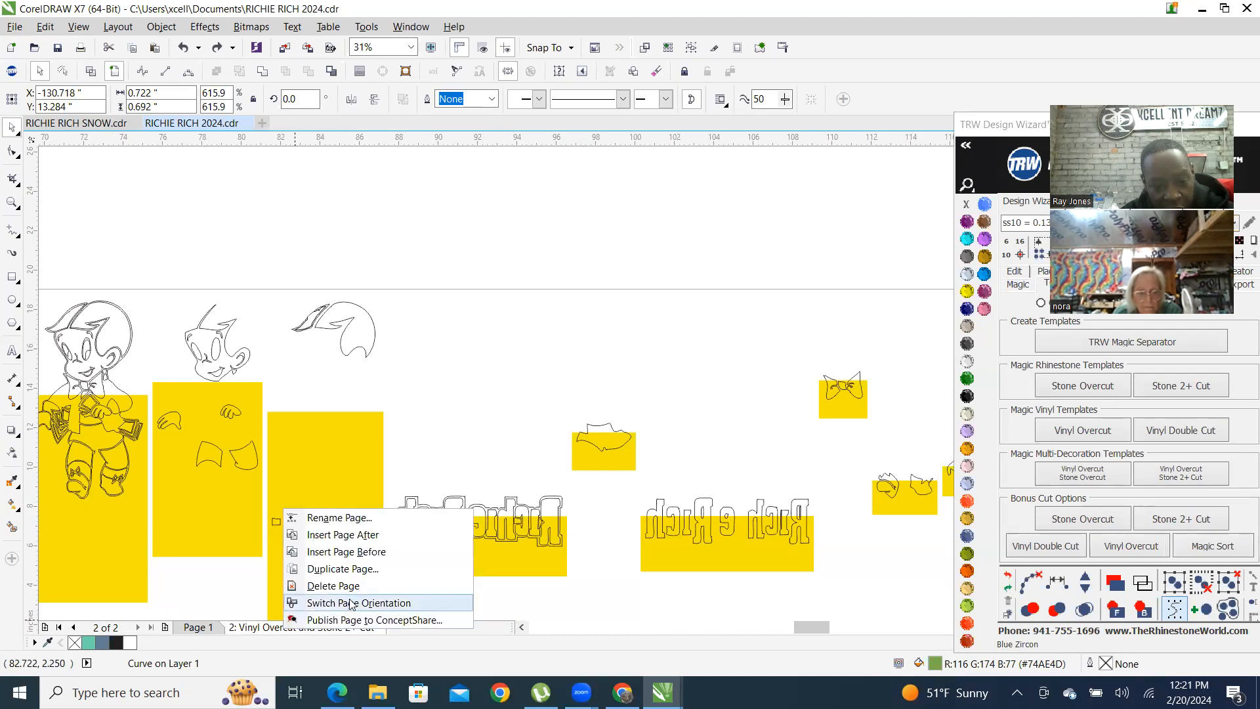
{"action": "left_click", "coordinate": [354, 585]}
{"action": "scroll", "coordinate": [338, 383], "scroll_direction": "up", "scroll_amount": 8}
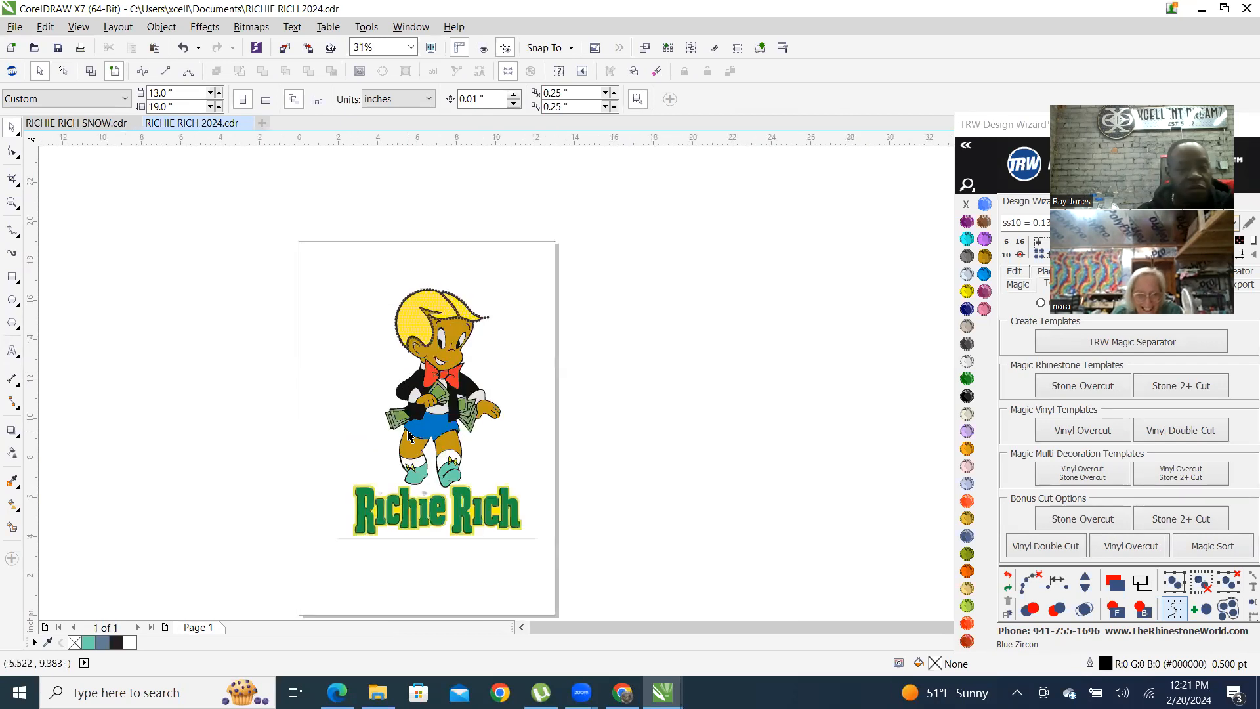
Delete the small stray grey shape between the shoes and the Richie Rich lettering
{"action": "scroll", "coordinate": [317, 363], "scroll_direction": "up", "scroll_amount": 2}
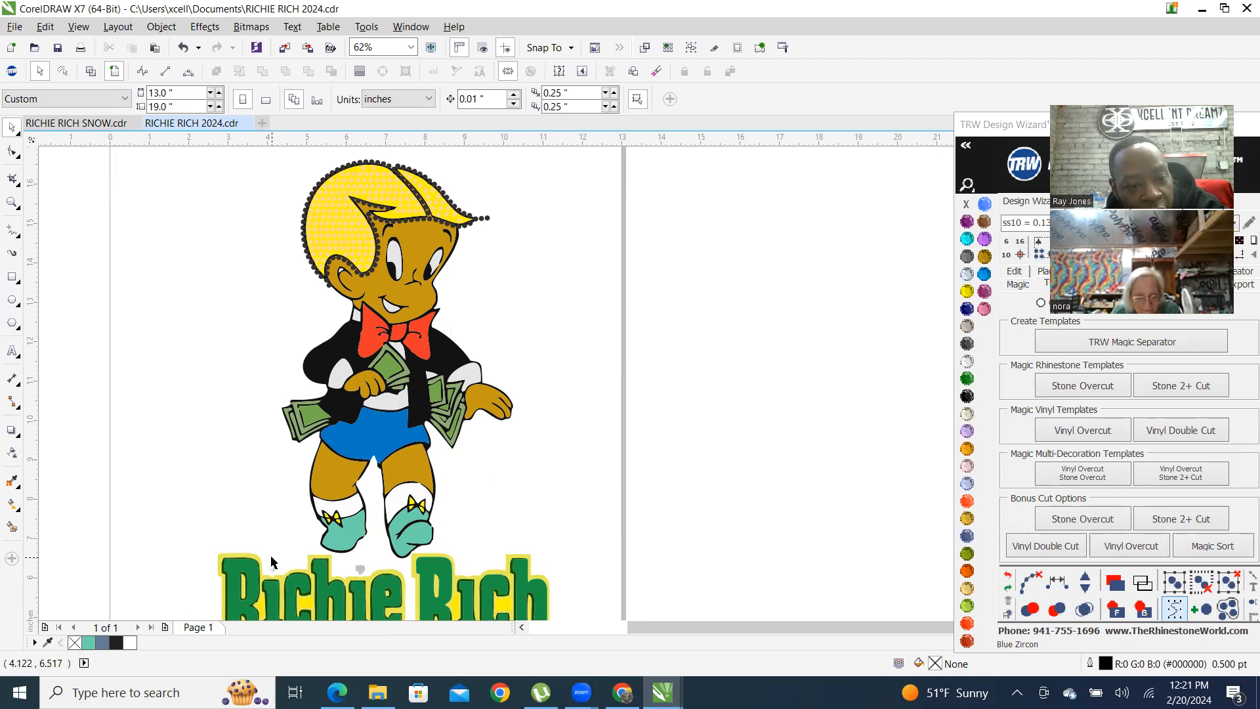
{"action": "scroll", "coordinate": [271, 561], "scroll_direction": "up", "scroll_amount": 2}
{"action": "left_click_drag", "start_coordinate": [268, 480], "coordinate": [371, 605]}
{"action": "key", "text": "Delete"}
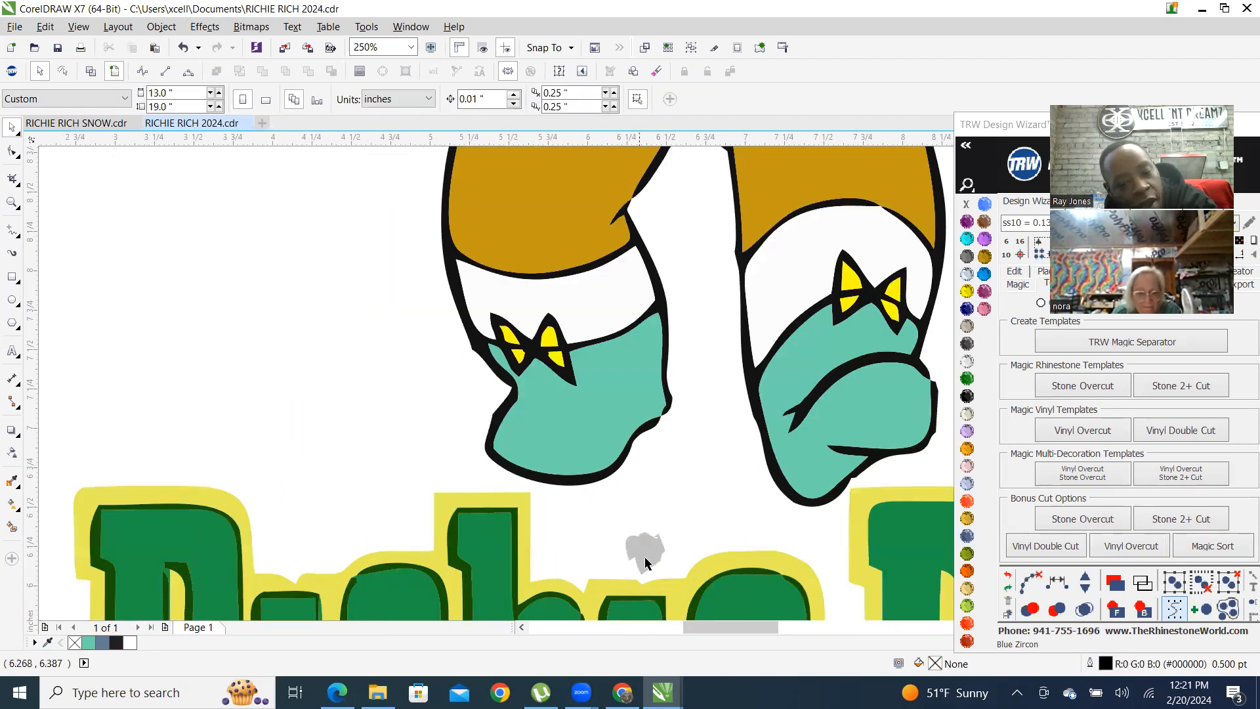
{"action": "scroll", "coordinate": [623, 561], "scroll_direction": "down", "scroll_amount": 3}
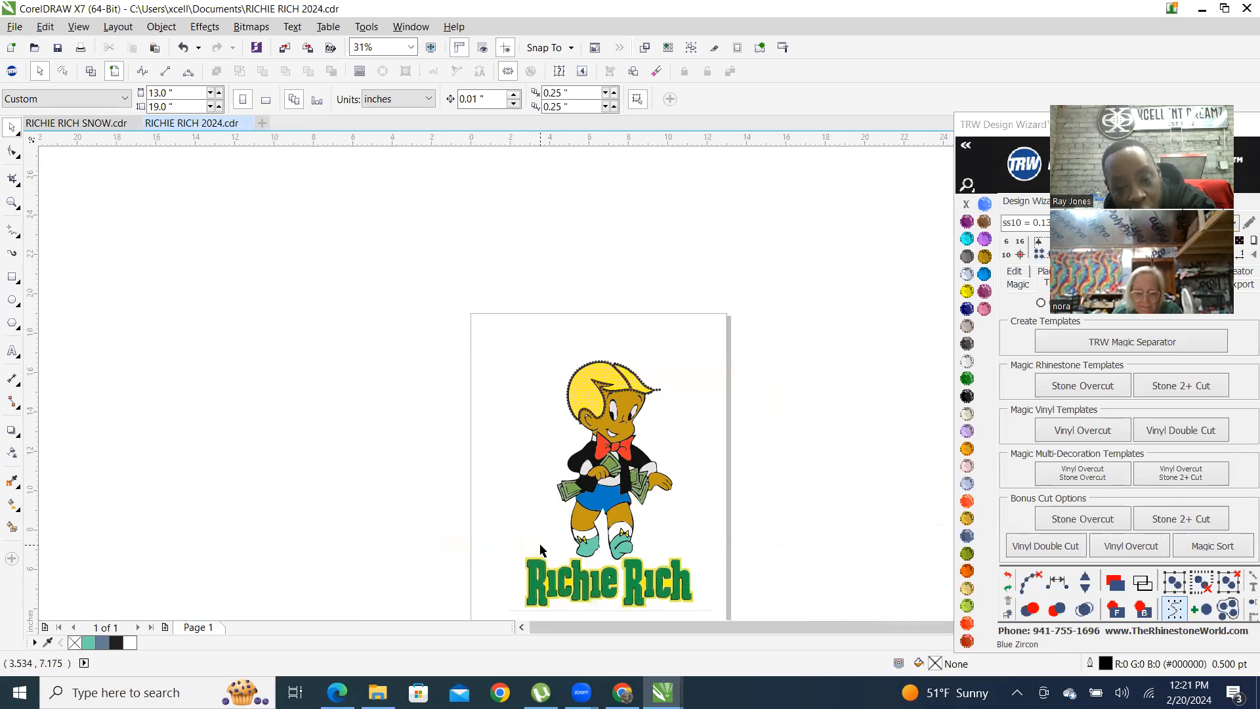
Nudge the black outline artwork of the figure 6" to the right in 2" increments, and deselect it
{"action": "left_click", "coordinate": [1156, 385]}
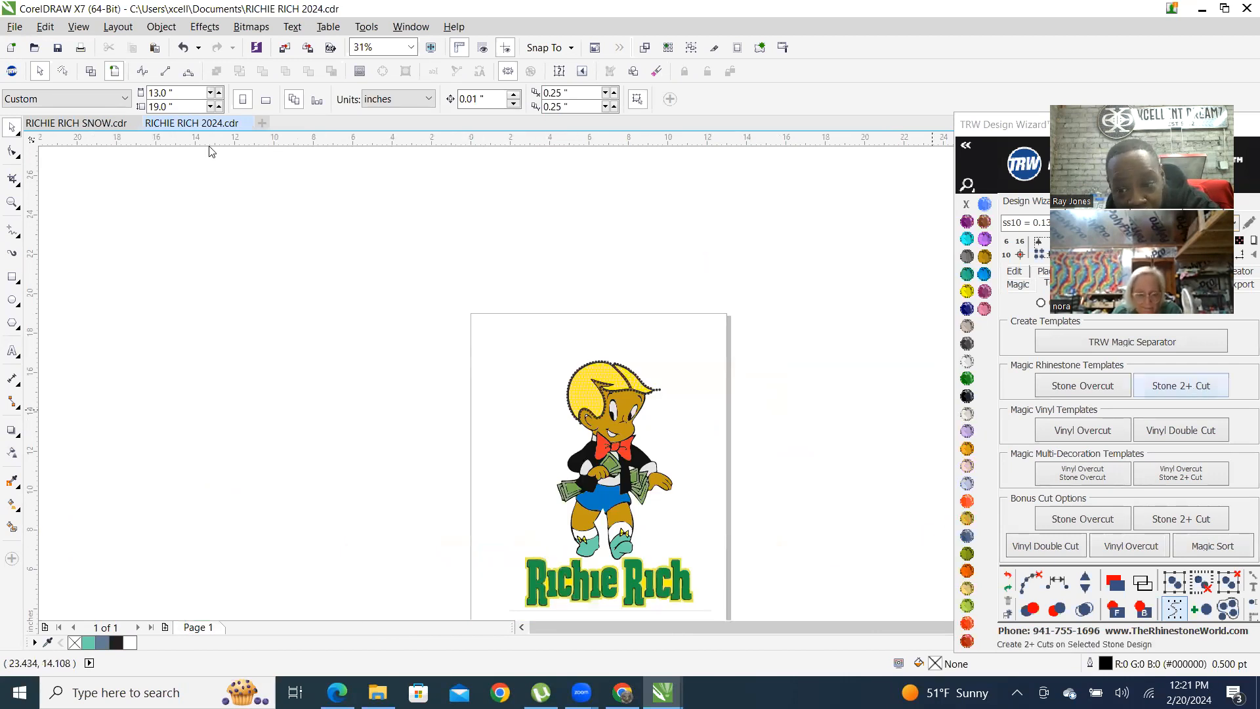
{"action": "left_click", "coordinate": [1014, 271]}
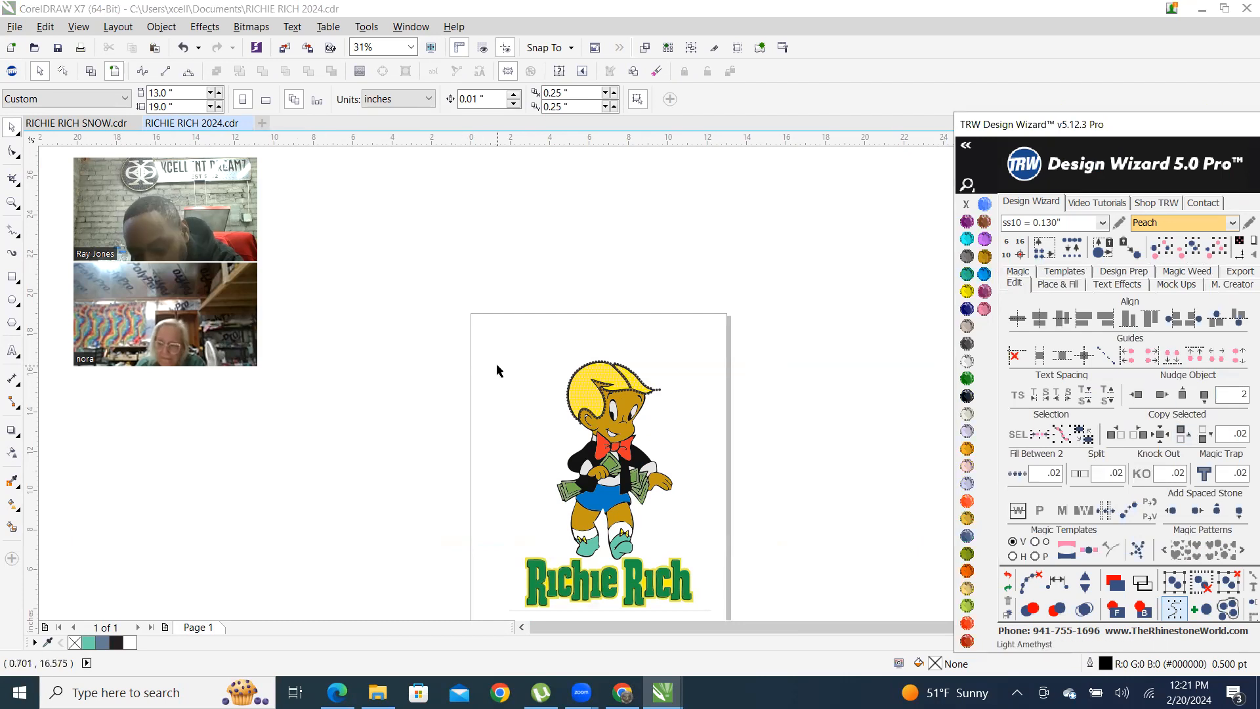
{"action": "scroll", "coordinate": [497, 371], "scroll_direction": "down", "scroll_amount": 1}
{"action": "scroll", "coordinate": [553, 410], "scroll_direction": "up", "scroll_amount": 3}
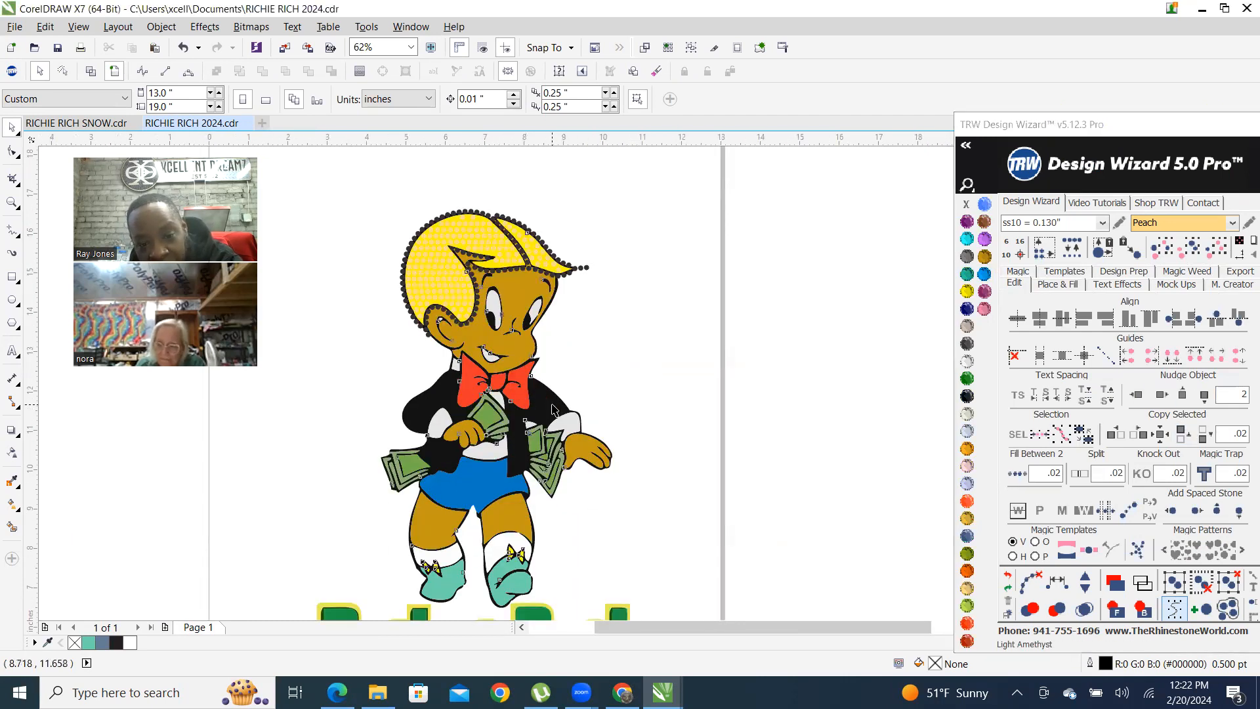
{"action": "left_click", "coordinate": [553, 410]}
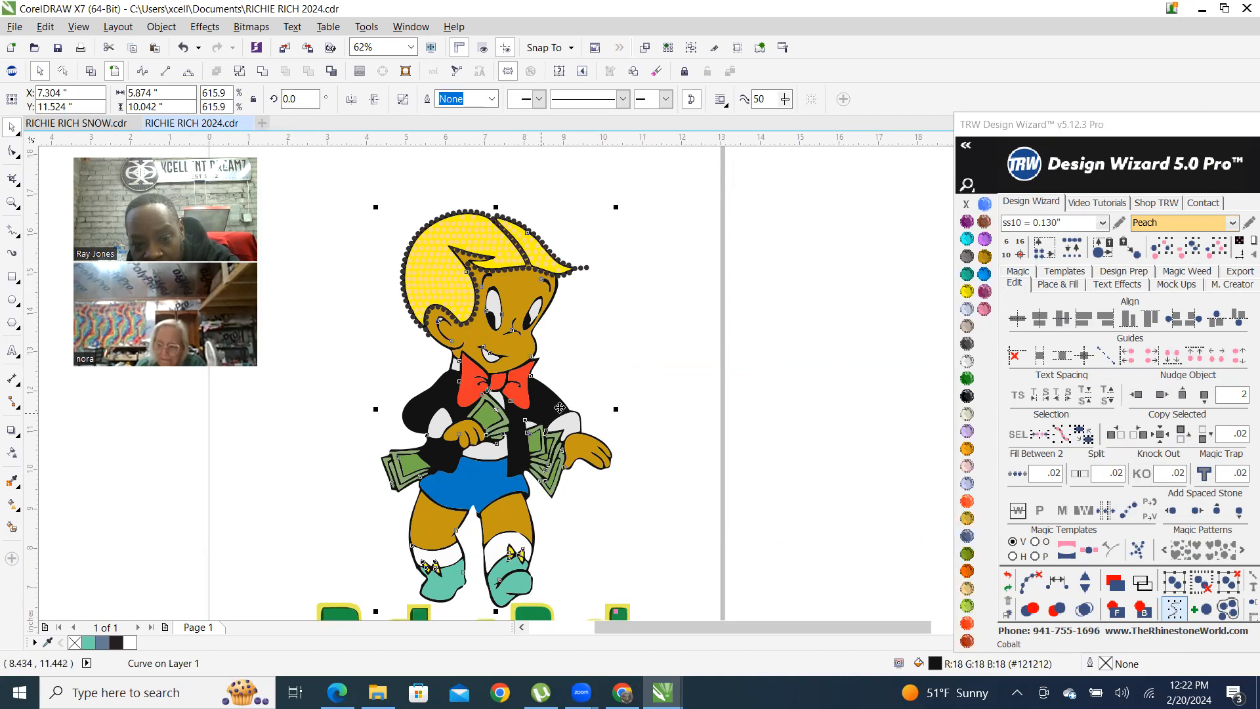
{"action": "left_click", "coordinate": [1157, 397]}
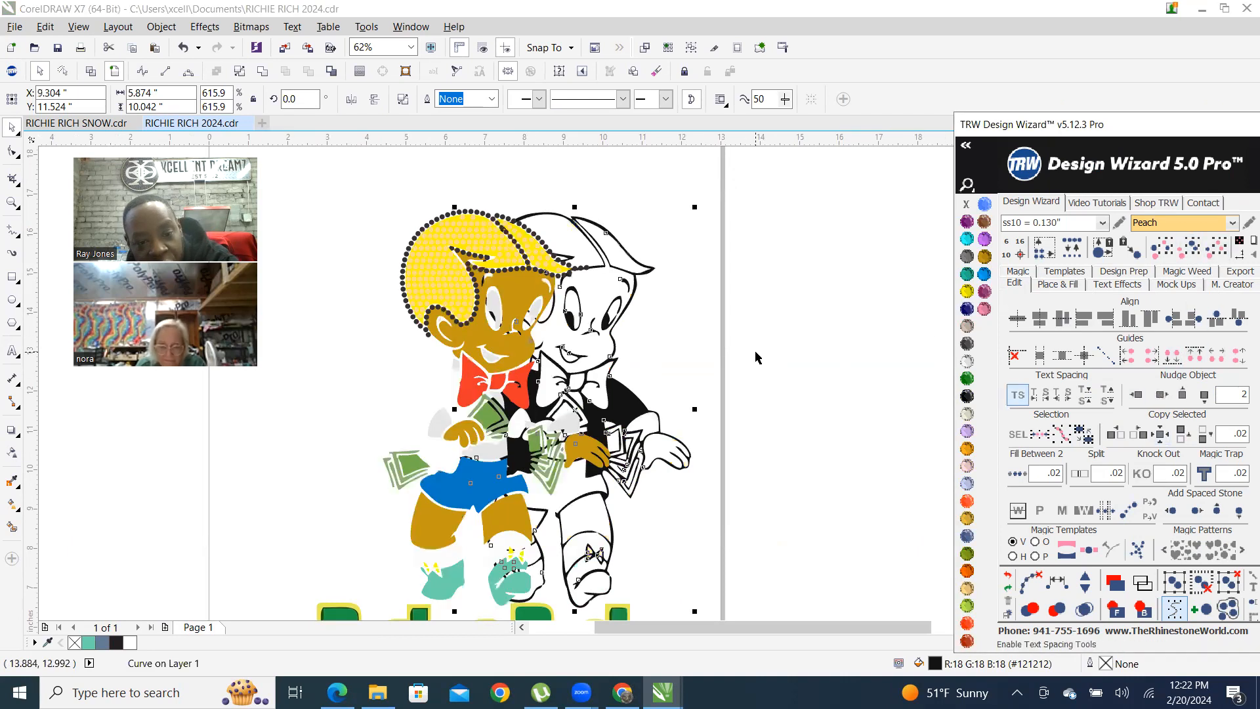
{"action": "left_click", "coordinate": [1159, 397]}
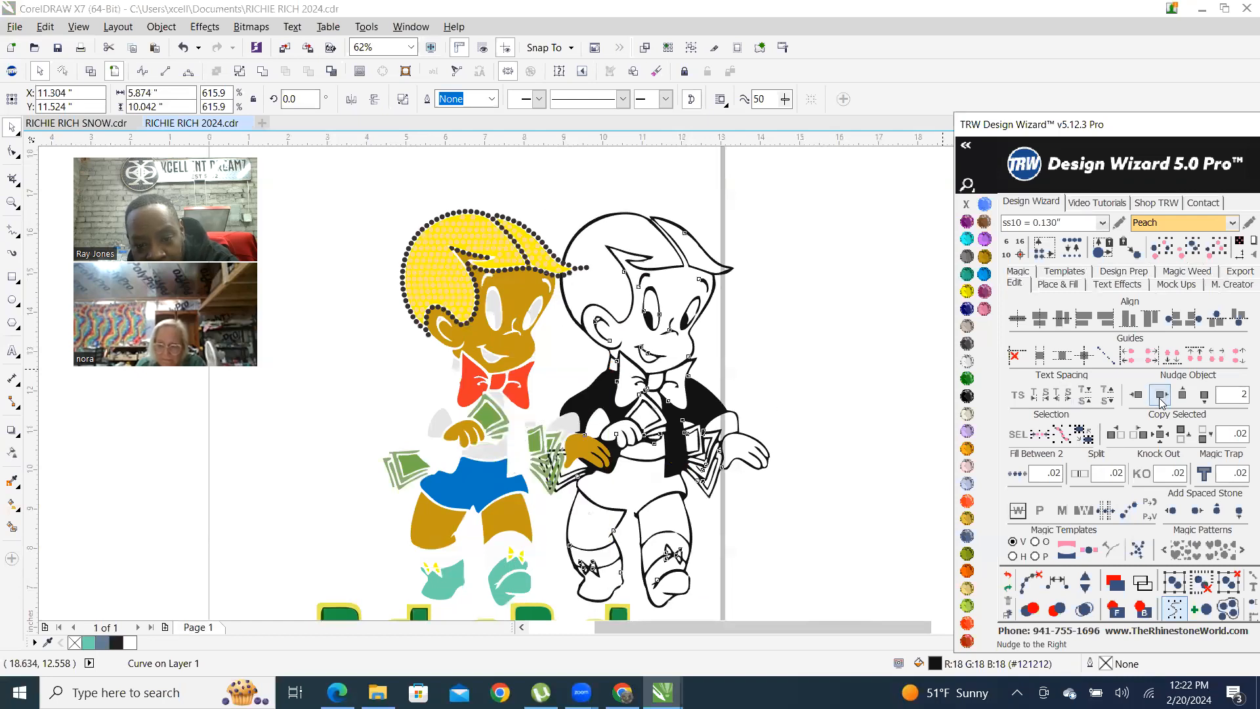
{"action": "left_click", "coordinate": [1160, 397]}
{"action": "left_click", "coordinate": [569, 212]}
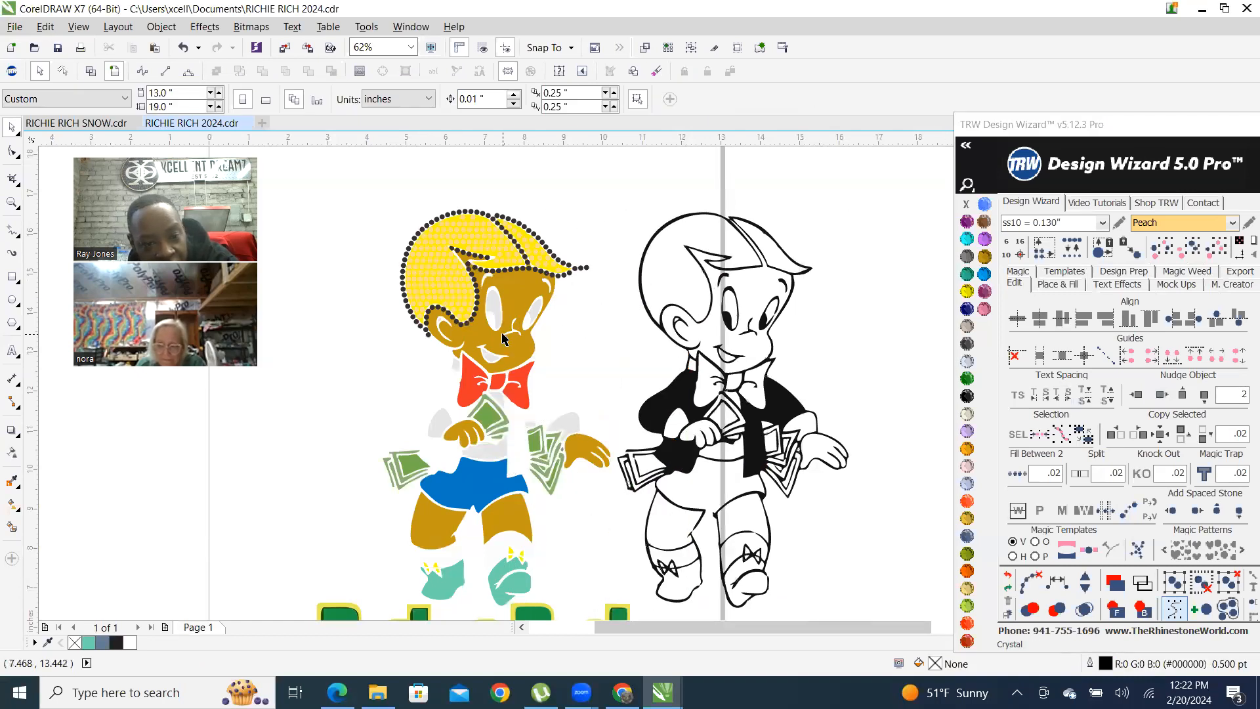
Nudge the brown skin shape 6" to the right so it sits inside the moved black outline
{"action": "left_click", "coordinate": [519, 301]}
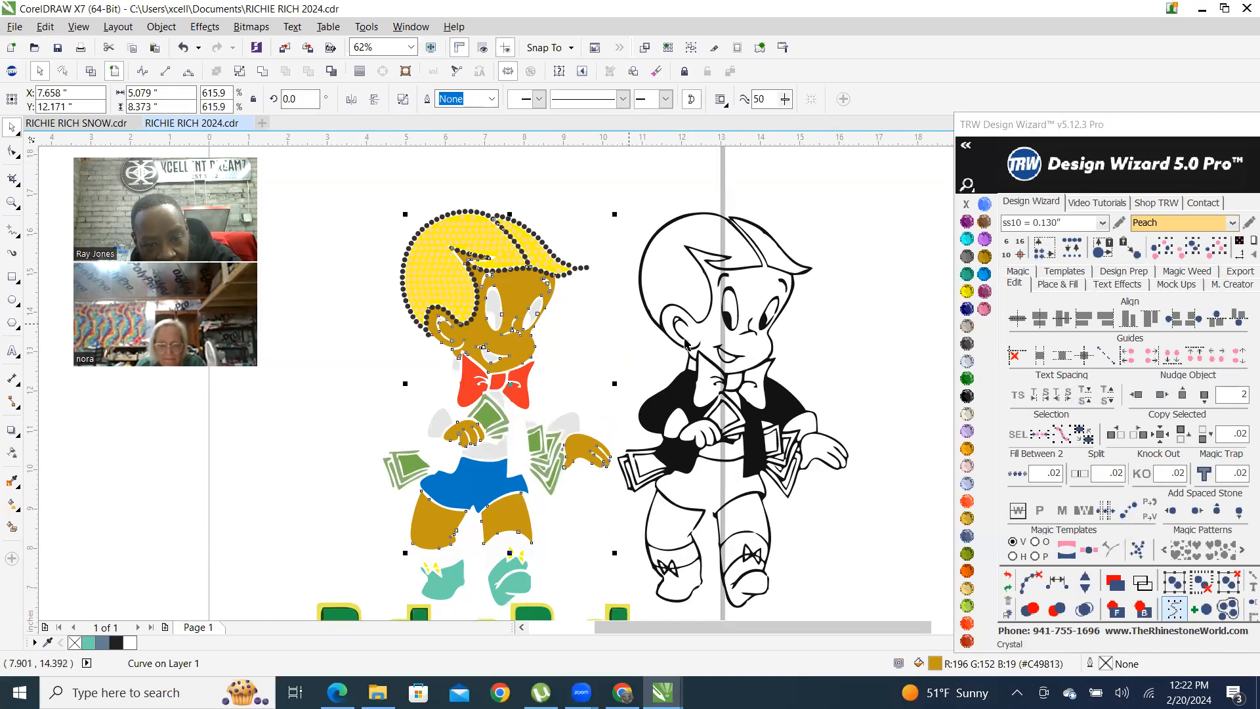
{"action": "left_click", "coordinate": [1162, 395]}
{"action": "left_click", "coordinate": [1162, 396]}
{"action": "left_click", "coordinate": [1161, 396]}
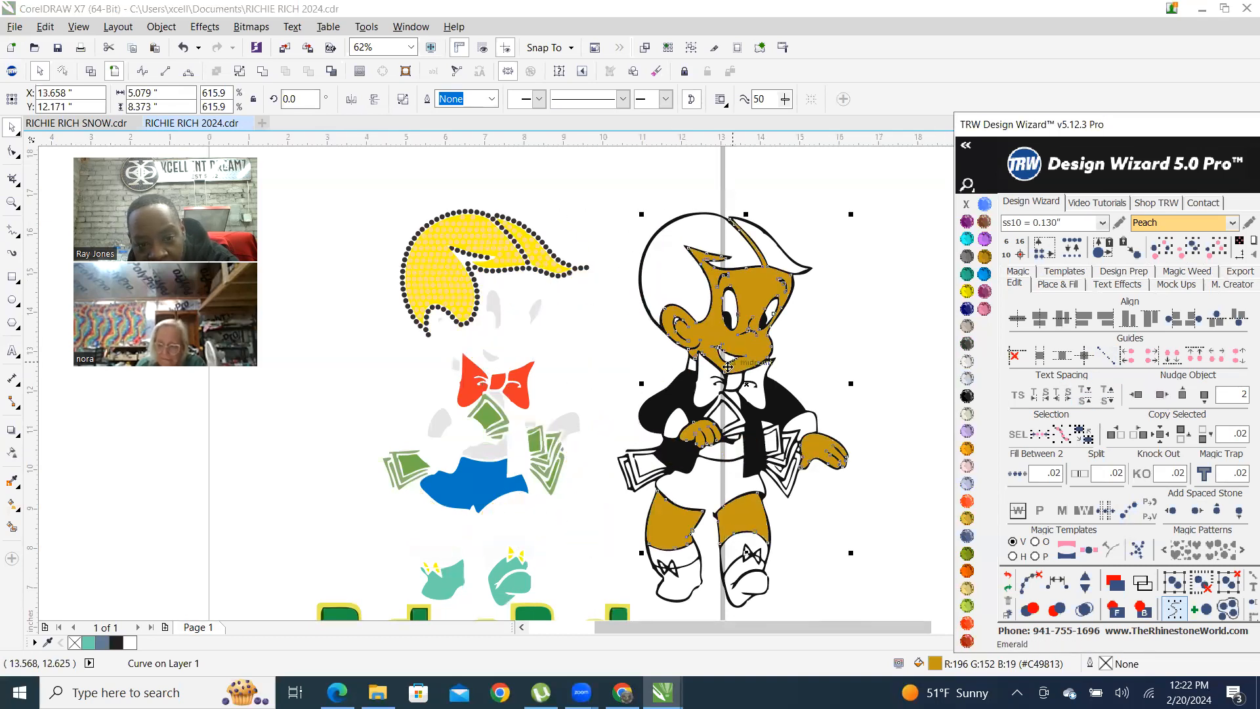
Select all the light grey shapes by color and nudge them 6" to the right into the moved outline
{"action": "left_click", "coordinate": [499, 308]}
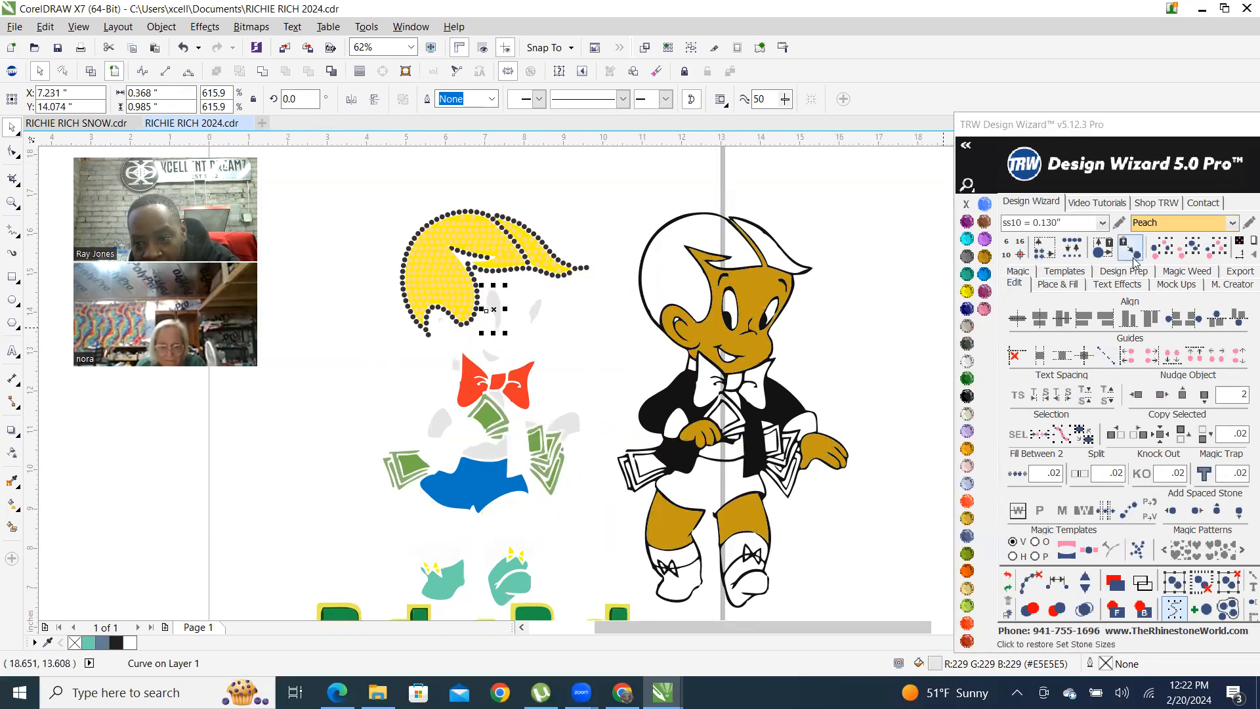
{"action": "left_click", "coordinate": [1191, 247]}
{"action": "left_click", "coordinate": [1161, 396]}
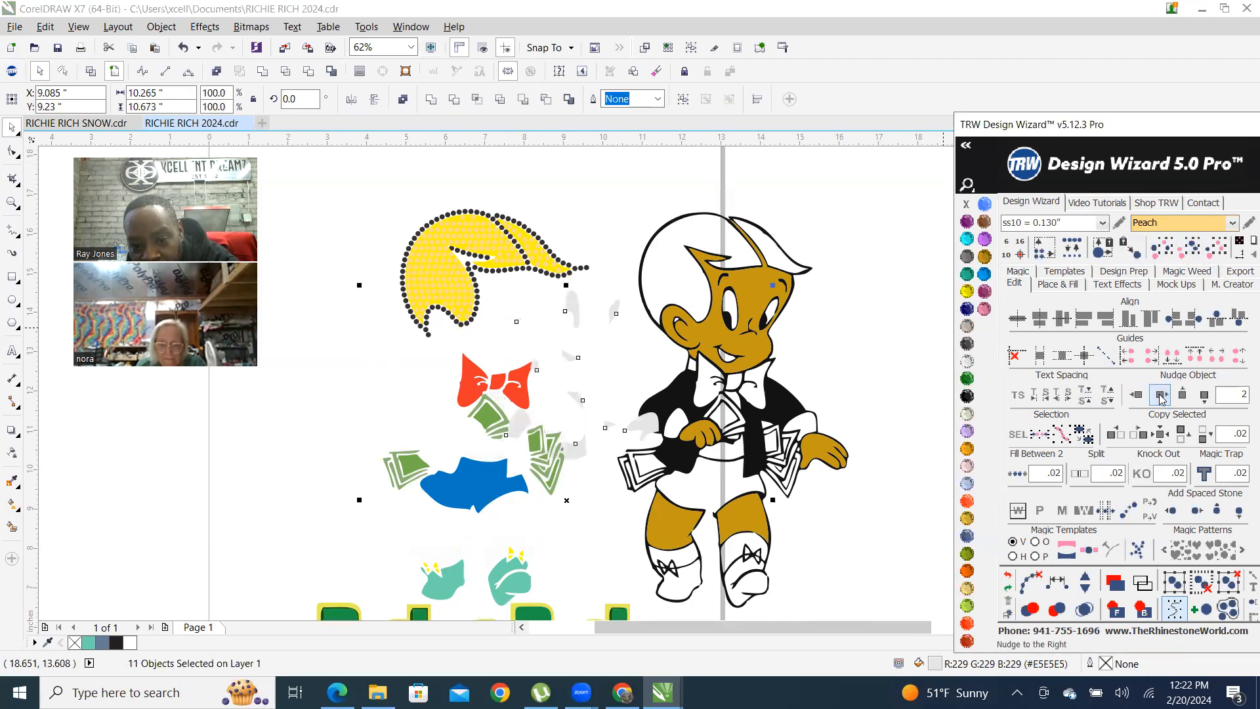
Nudge the blue shorts 6" to the right onto the moved figure
{"action": "left_click", "coordinate": [499, 483]}
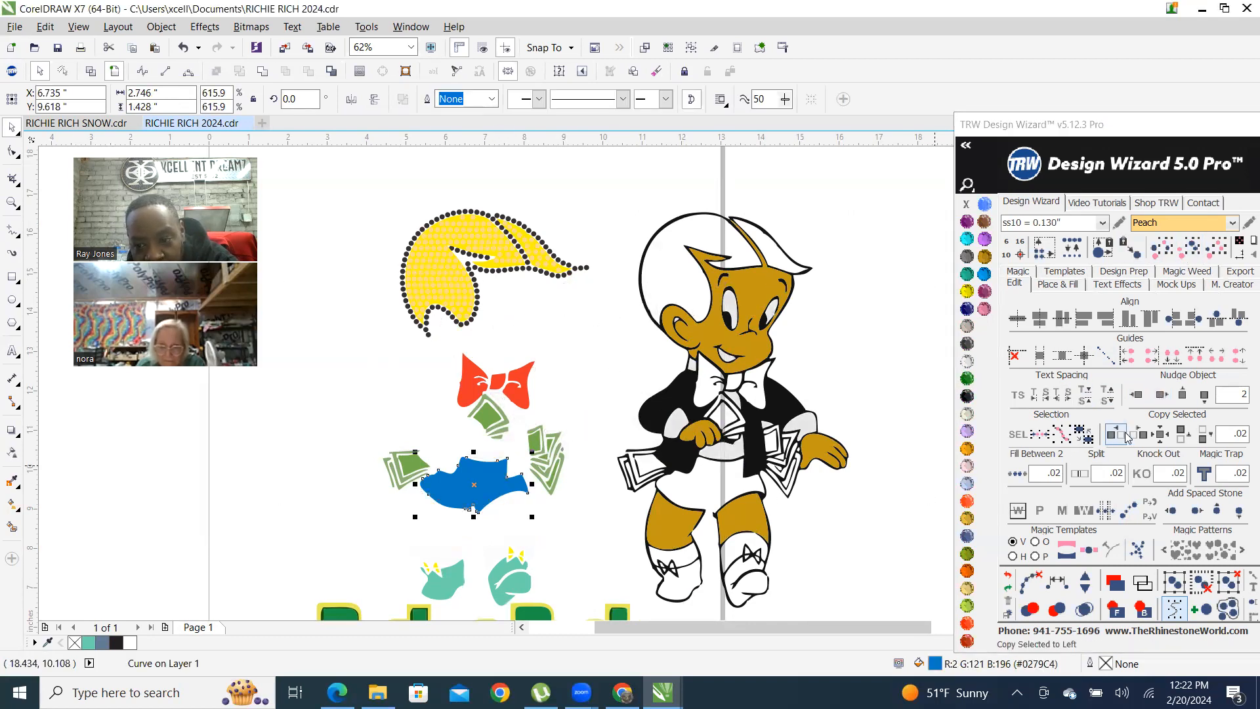
{"action": "left_click", "coordinate": [1162, 394]}
{"action": "left_click", "coordinate": [1170, 393]}
{"action": "left_click", "coordinate": [1170, 393]}
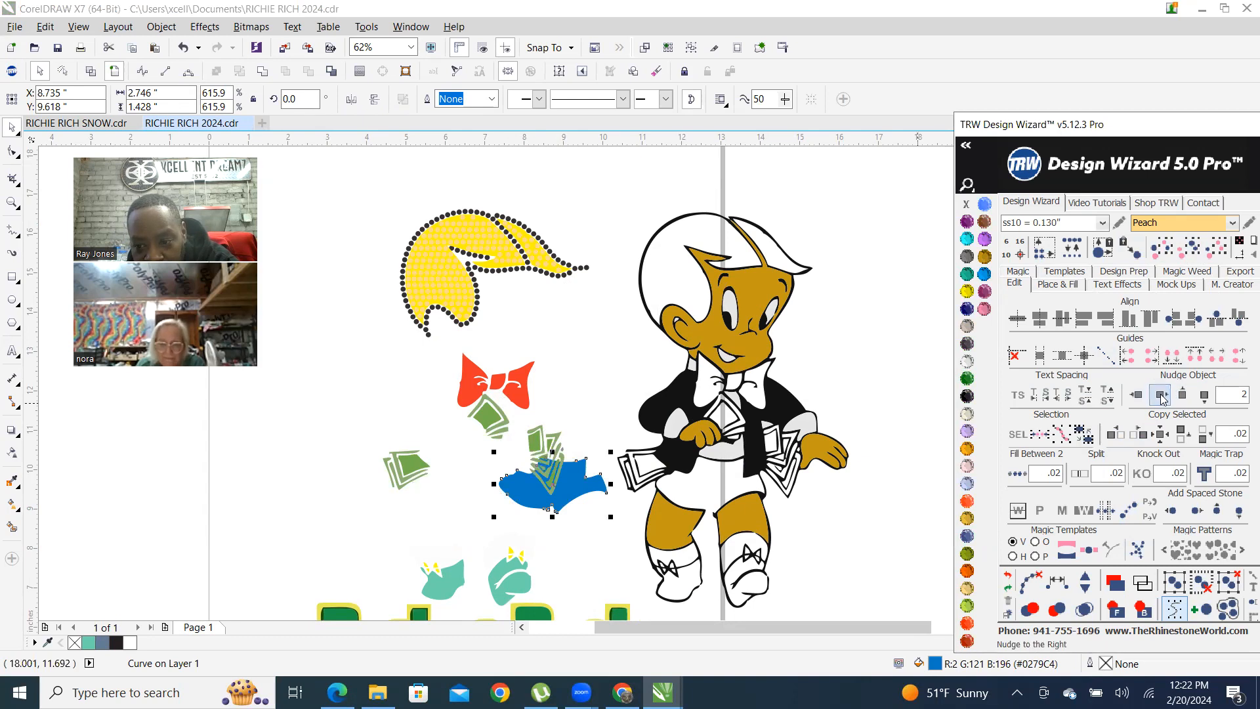
Select all the green bill centers by color, nudge them 6" to the right into the moved outline, and recolor them Emerald
{"action": "left_click", "coordinate": [535, 438]}
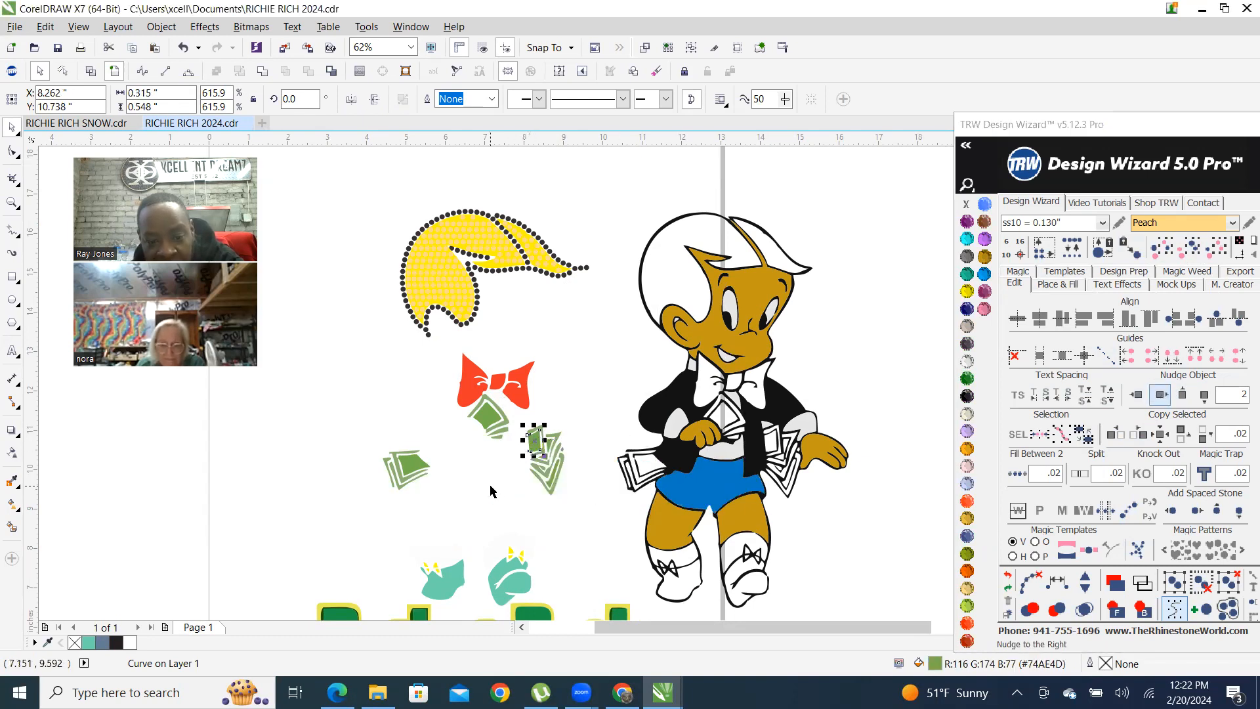
{"action": "key", "text": "F3"}
{"action": "left_click", "coordinate": [1190, 252]}
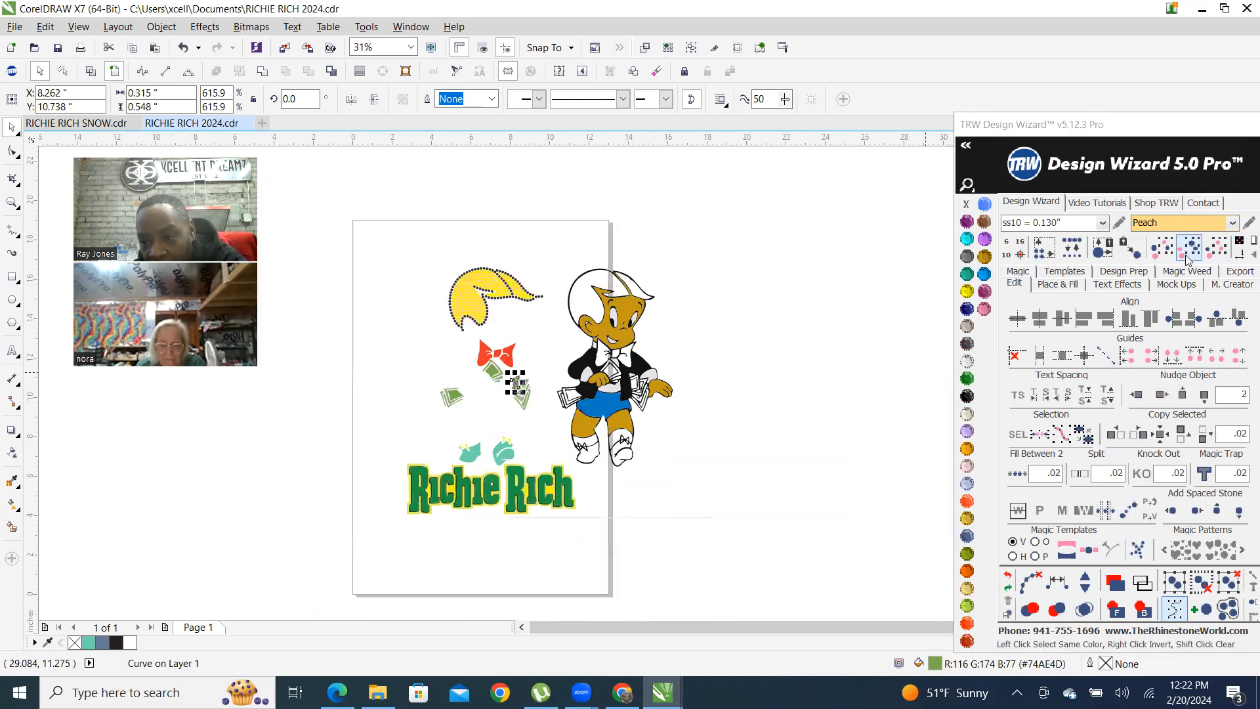
{"action": "left_click", "coordinate": [1162, 394]}
{"action": "left_click", "coordinate": [1161, 394]}
{"action": "left_click", "coordinate": [1162, 394]}
{"action": "left_click", "coordinate": [1162, 393]}
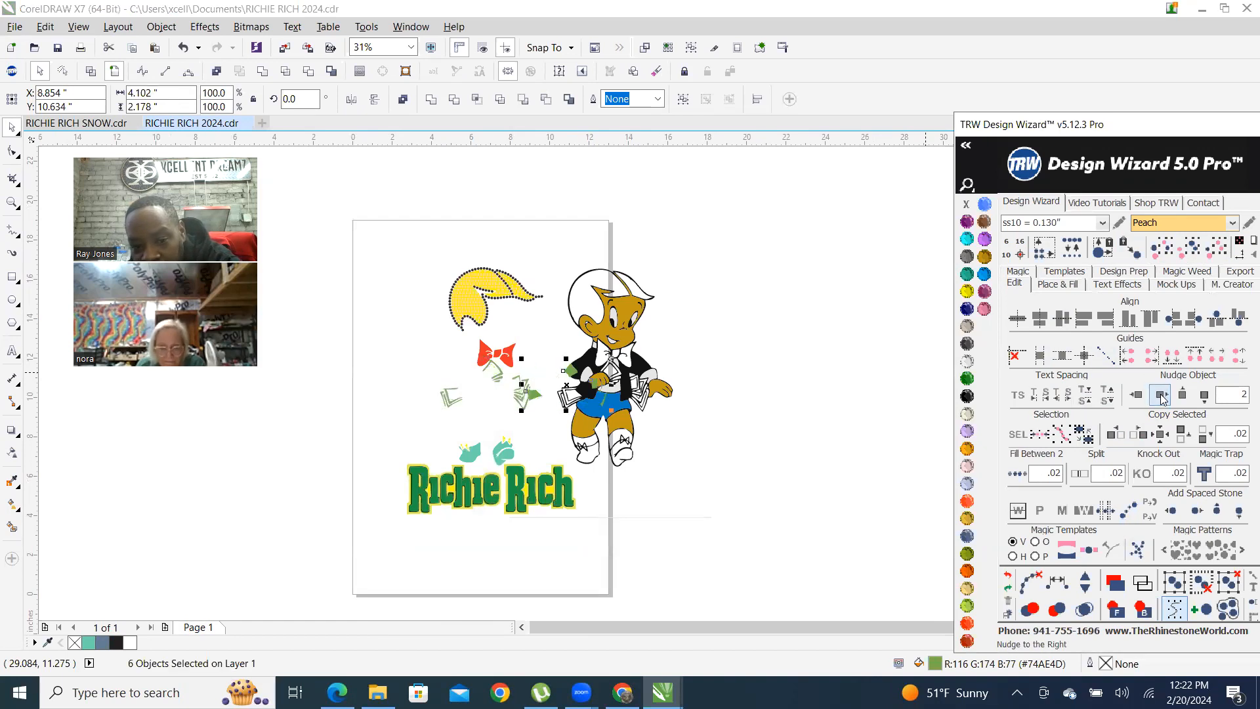
{"action": "left_click", "coordinate": [1136, 394]}
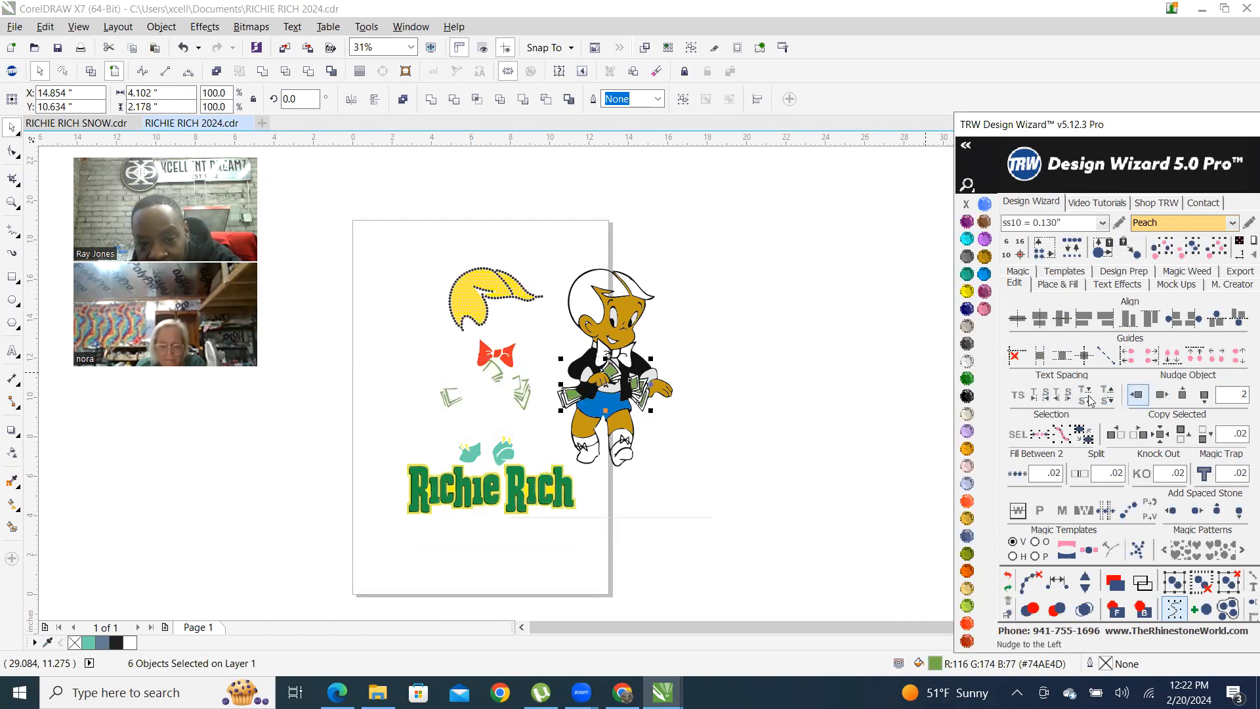
{"action": "left_click", "coordinate": [969, 387]}
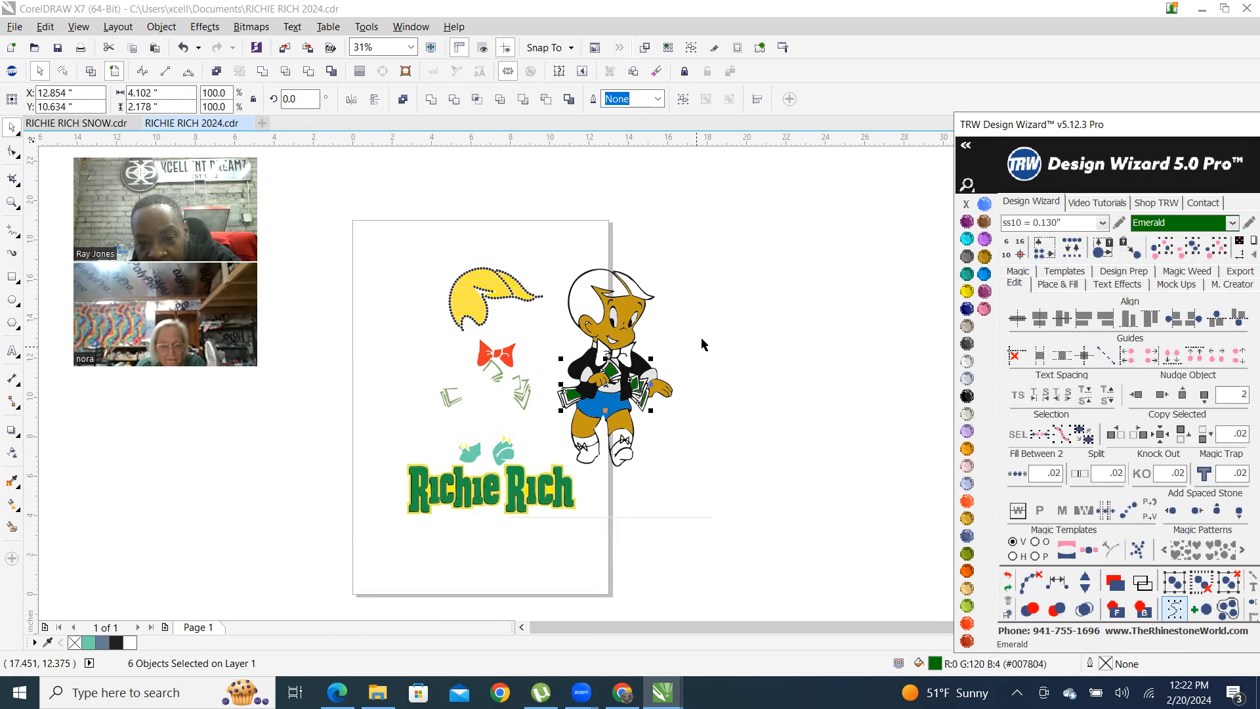
Select all the light green bill borders by color and nudge them 6" to the right into the moved outline
{"action": "left_click", "coordinate": [700, 344]}
{"action": "scroll", "coordinate": [480, 390], "scroll_direction": "up", "scroll_amount": 1}
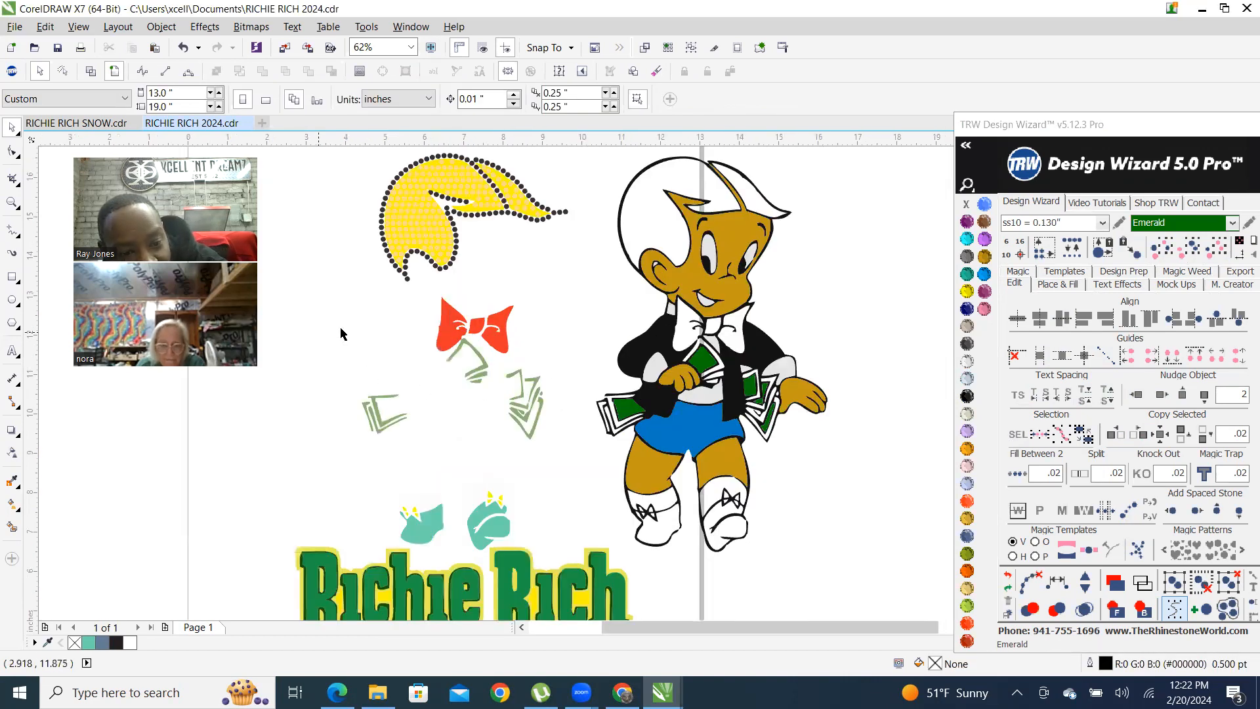
{"action": "left_click_drag", "start_coordinate": [565, 492], "coordinate": [594, 489]}
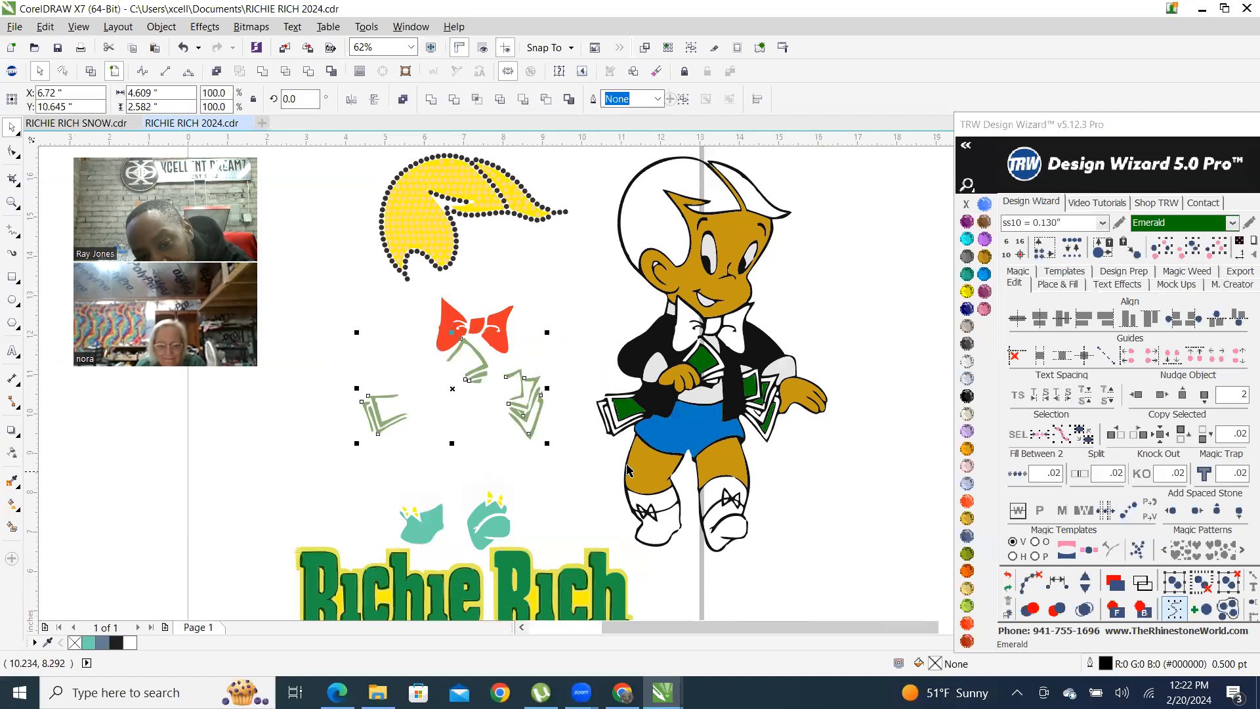
{"action": "left_click", "coordinate": [1161, 395]}
{"action": "left_click", "coordinate": [1161, 394]}
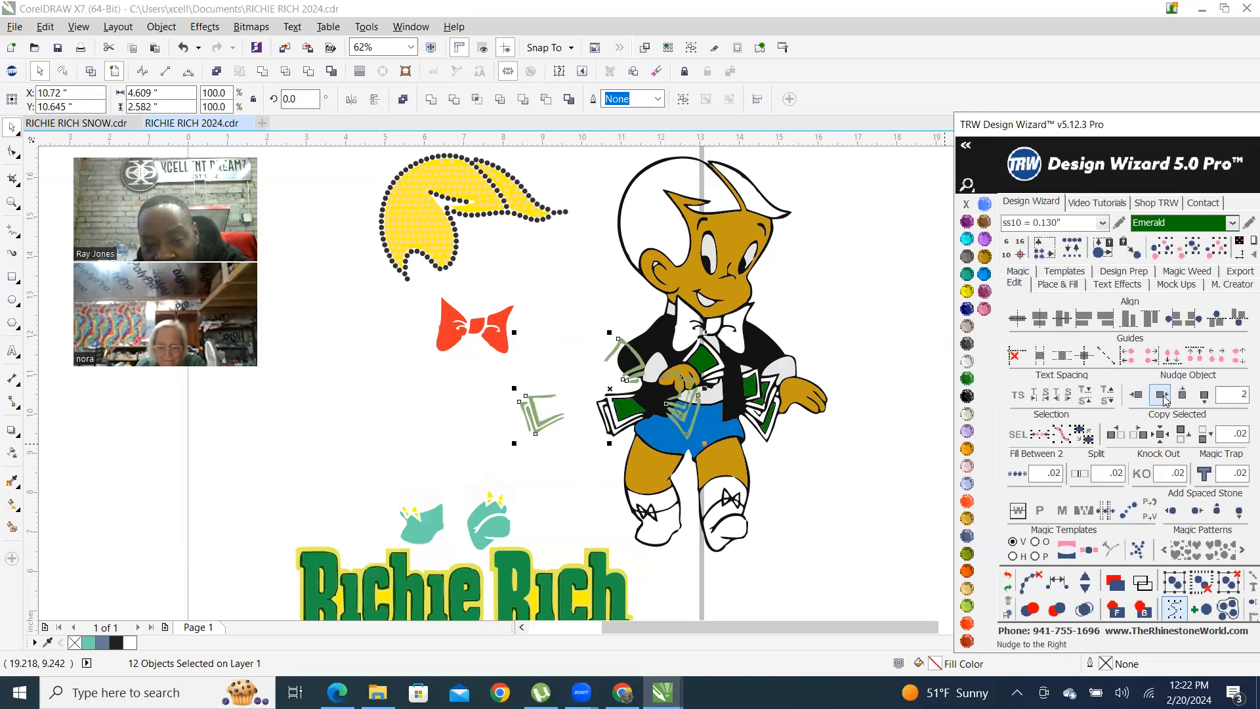
{"action": "left_click", "coordinate": [1161, 395]}
Nudge the red bow tie 6" to the right onto the moved figure
{"action": "left_click_drag", "start_coordinate": [429, 292], "coordinate": [577, 408]}
{"action": "left_click", "coordinate": [1161, 396]}
{"action": "left_click", "coordinate": [1161, 396]}
{"action": "left_click", "coordinate": [1161, 395]}
{"action": "left_click", "coordinate": [451, 459]}
{"action": "scroll", "coordinate": [645, 475], "scroll_direction": "down", "scroll_amount": 2}
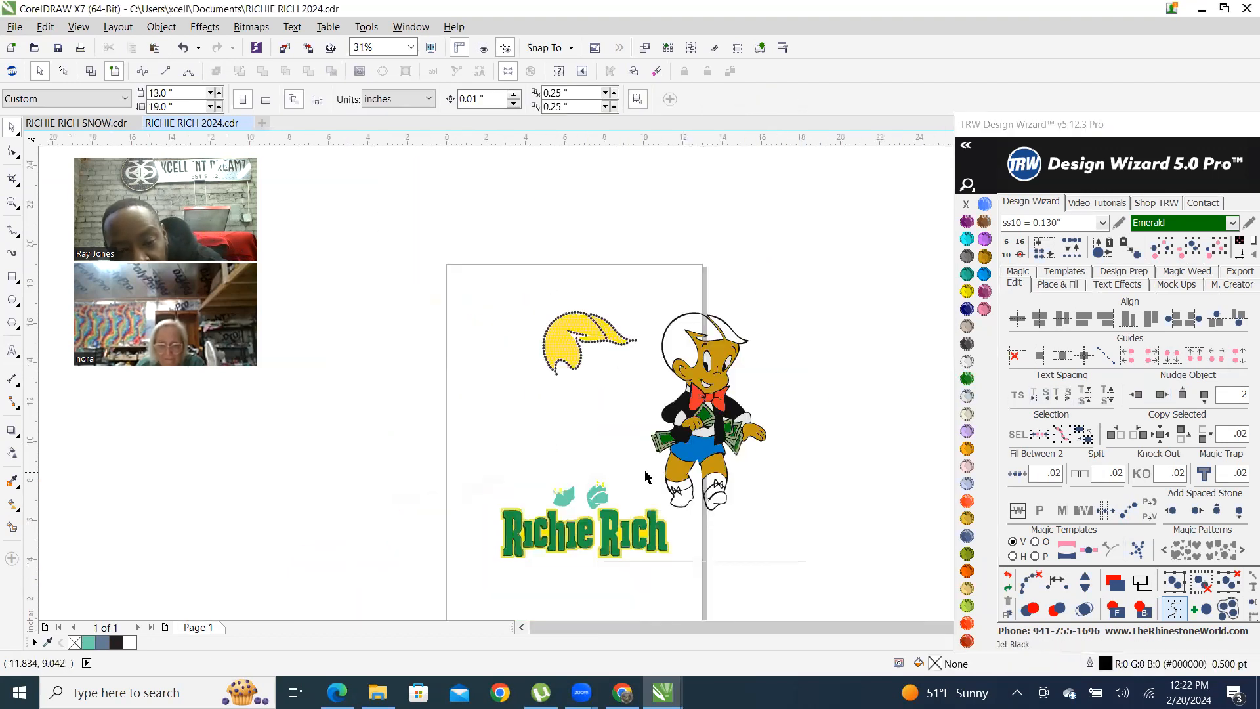
Nudge the teal shoes, their yellow bows and the Richie Rich lettering together 6" to the right
{"action": "scroll", "coordinate": [579, 573], "scroll_direction": "up", "scroll_amount": 2}
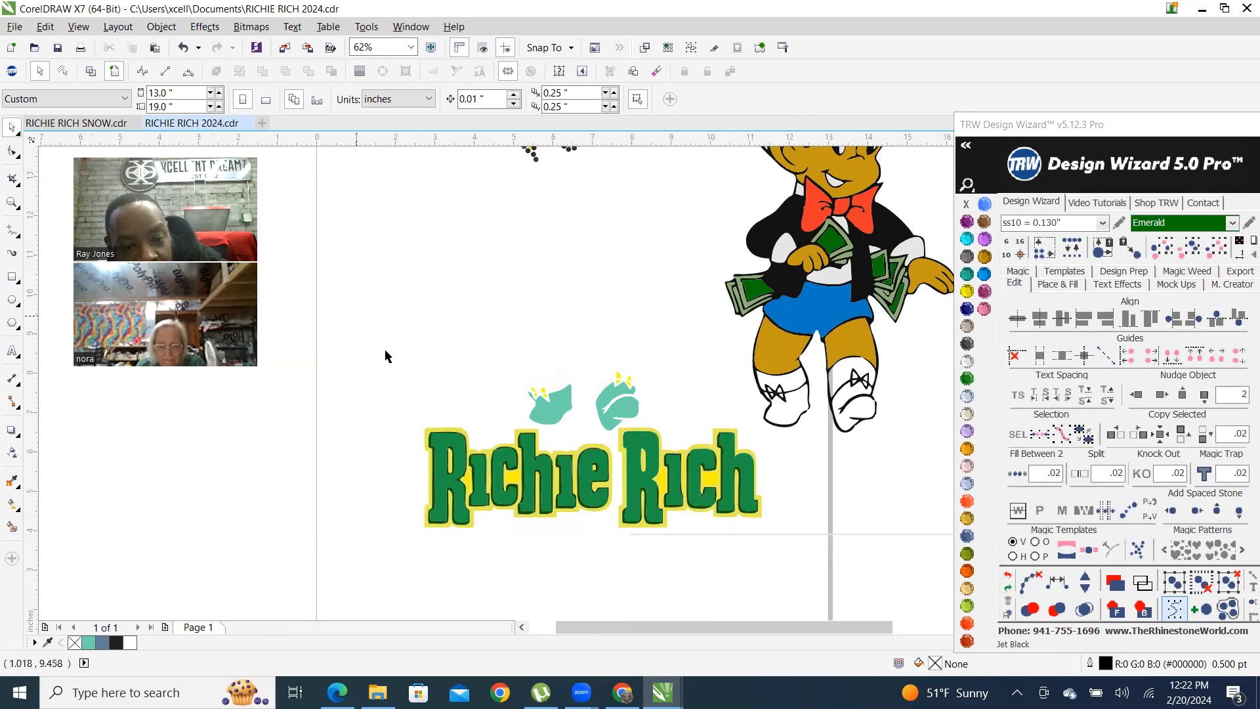
{"action": "scroll", "coordinate": [701, 579], "scroll_direction": "down", "scroll_amount": 1}
{"action": "left_click_drag", "start_coordinate": [356, 275], "coordinate": [821, 535]}
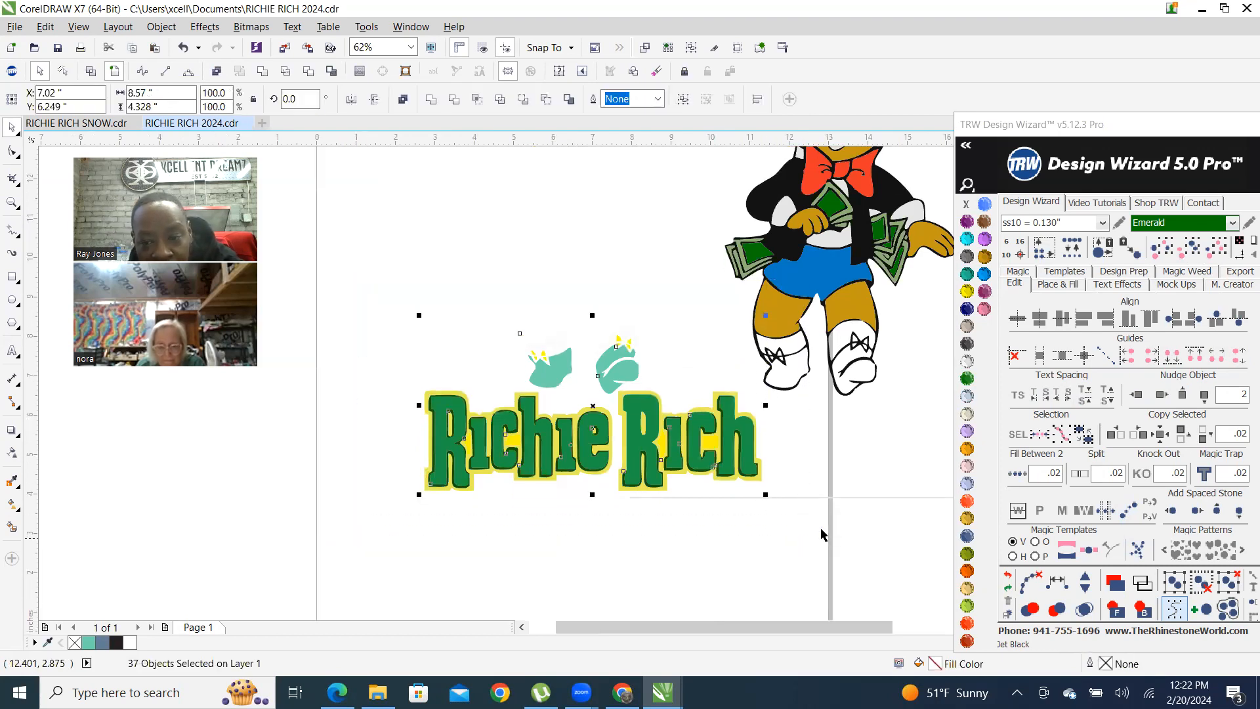
{"action": "left_click", "coordinate": [1161, 396]}
{"action": "left_click", "coordinate": [1161, 396]}
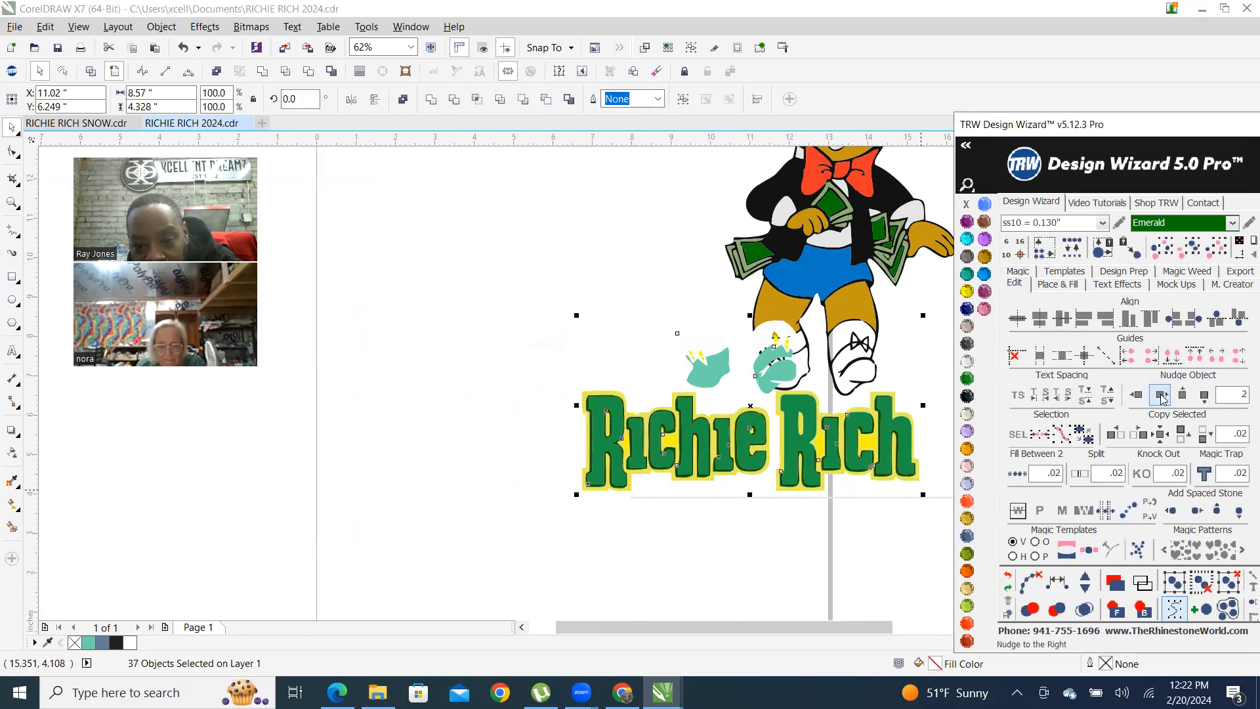
{"action": "left_click", "coordinate": [1161, 397]}
{"action": "left_click", "coordinate": [614, 347]}
Select all the light green bill borders by color and combine them into a single curve
{"action": "scroll", "coordinate": [615, 363], "scroll_direction": "down", "scroll_amount": 1}
{"action": "scroll", "coordinate": [702, 264], "scroll_direction": "up", "scroll_amount": 1}
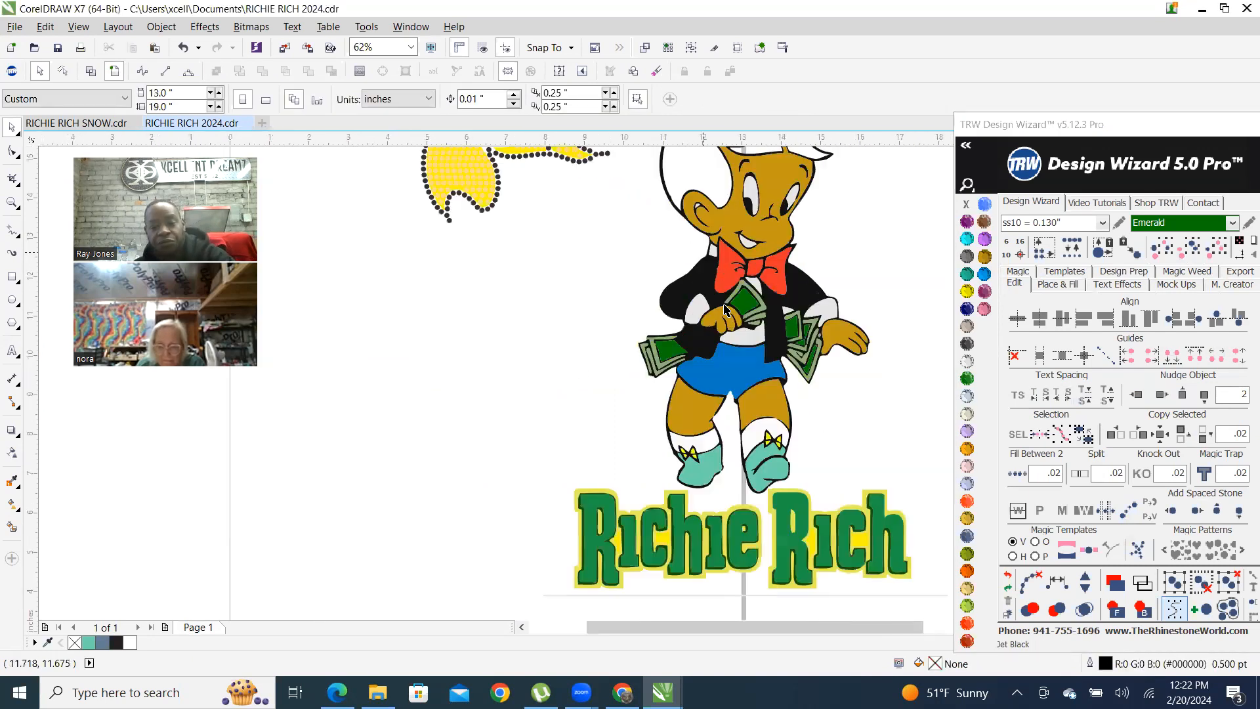
{"action": "scroll", "coordinate": [725, 309], "scroll_direction": "up", "scroll_amount": 3}
{"action": "left_click", "coordinate": [710, 253]}
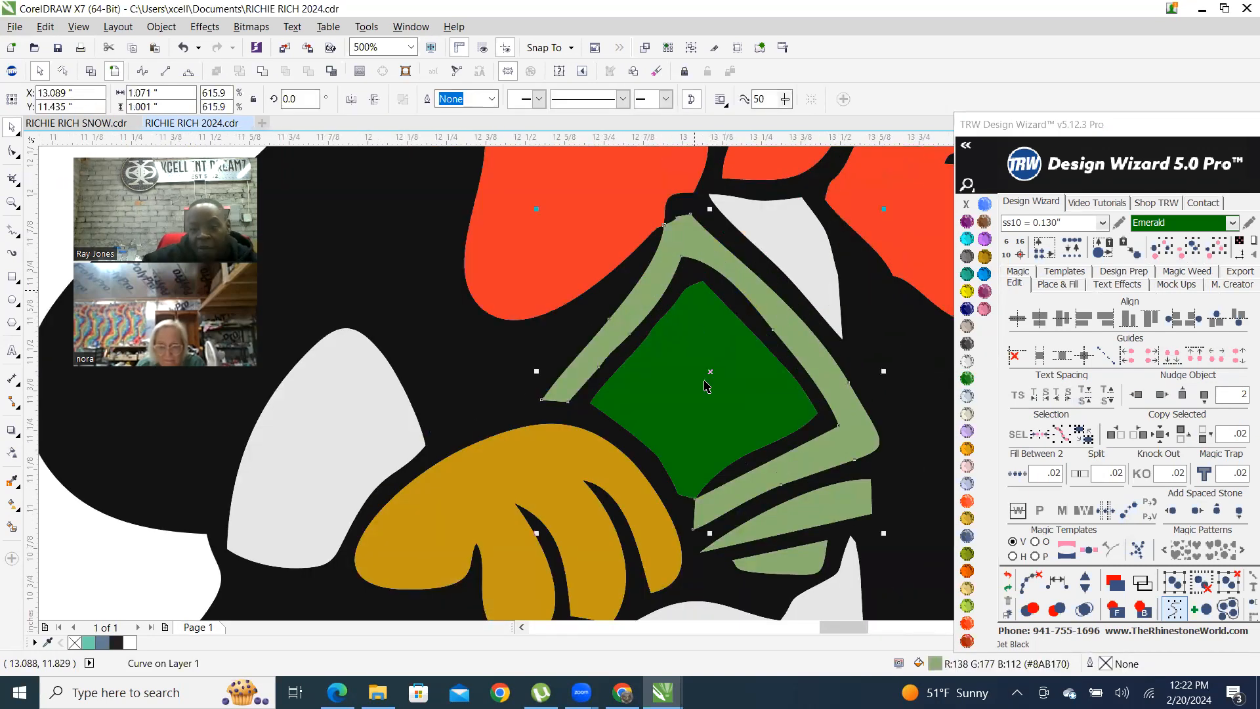
{"action": "scroll", "coordinate": [788, 394], "scroll_direction": "down", "scroll_amount": 5}
{"action": "scroll", "coordinate": [897, 417], "scroll_direction": "down", "scroll_amount": 3}
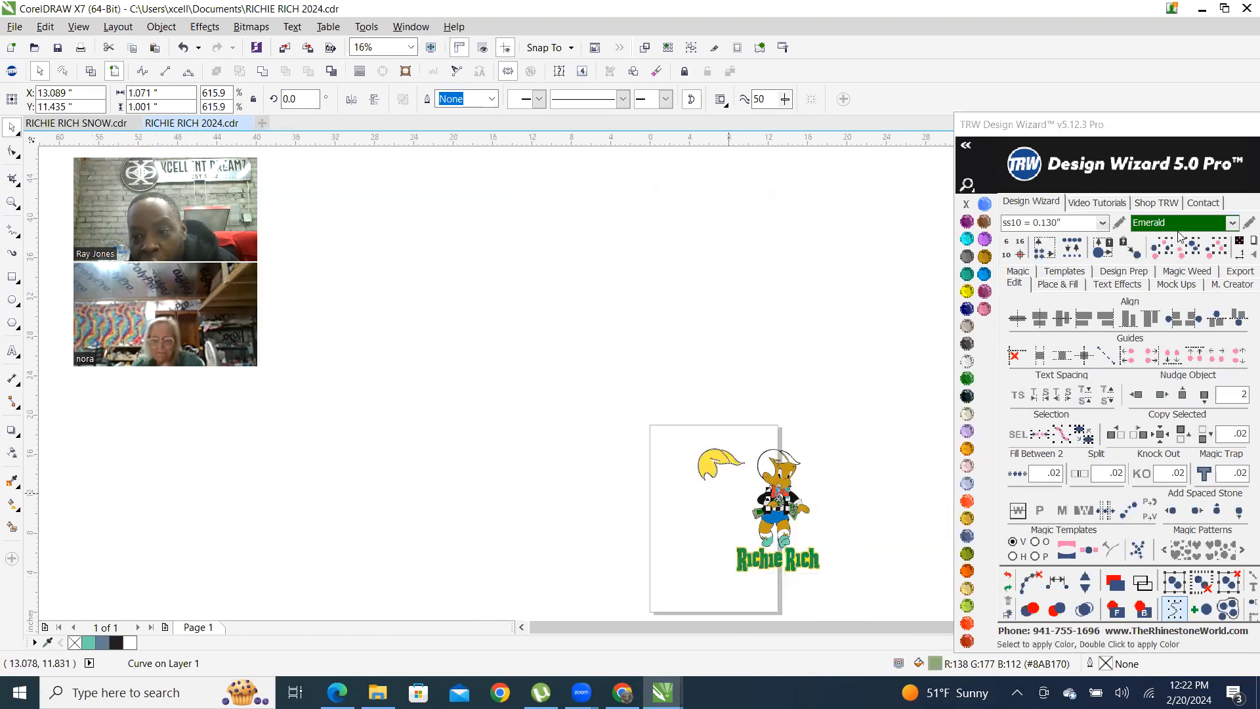
{"action": "scroll", "coordinate": [799, 482], "scroll_direction": "up", "scroll_amount": 3}
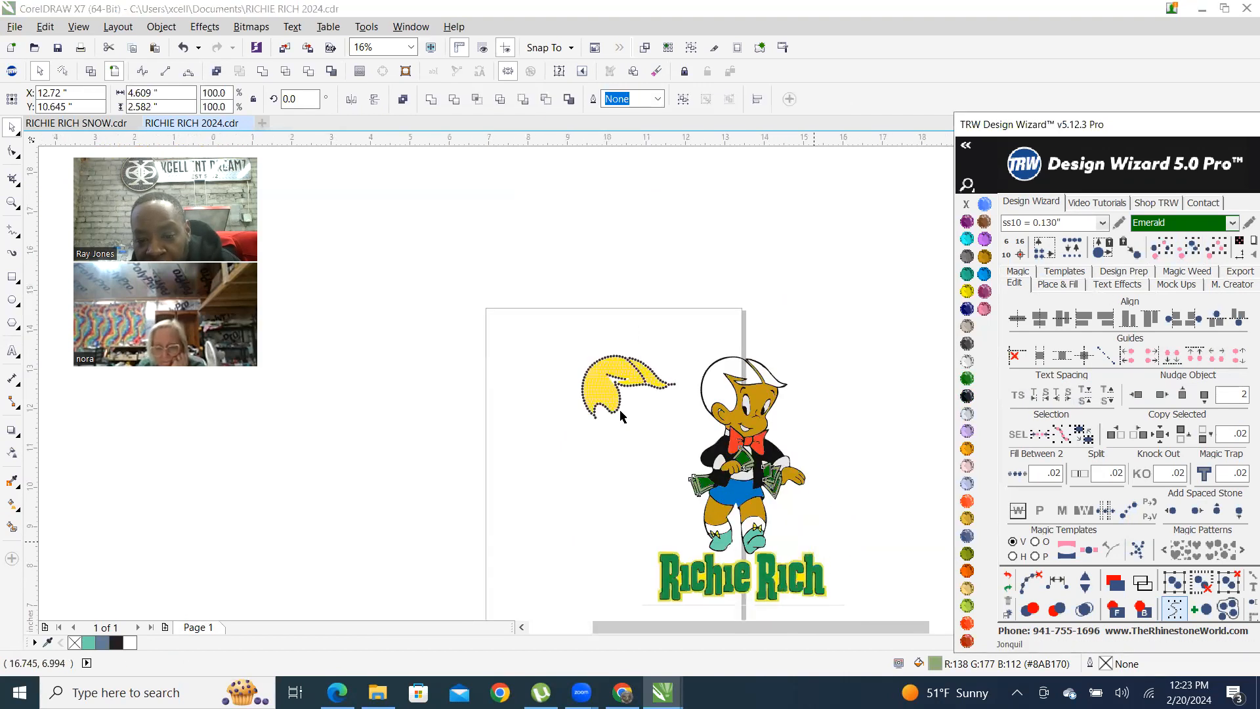
{"action": "scroll", "coordinate": [799, 483], "scroll_direction": "up", "scroll_amount": 2}
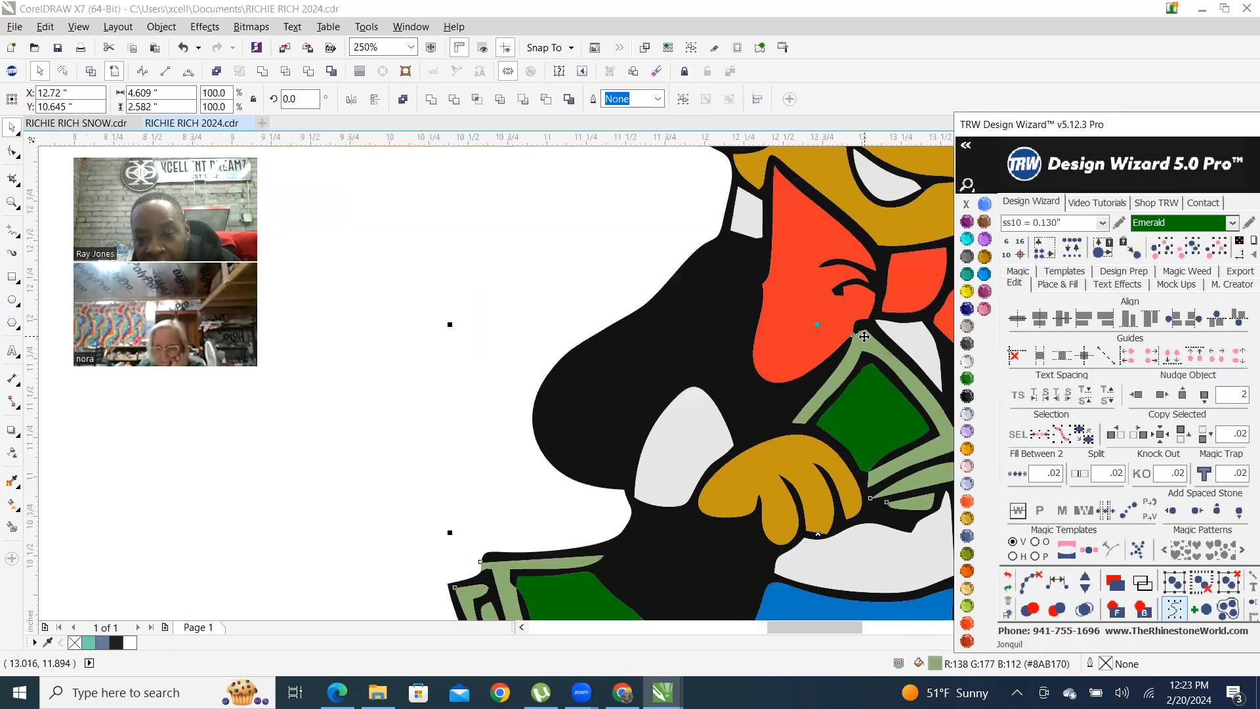
{"action": "right_click", "coordinate": [865, 343]}
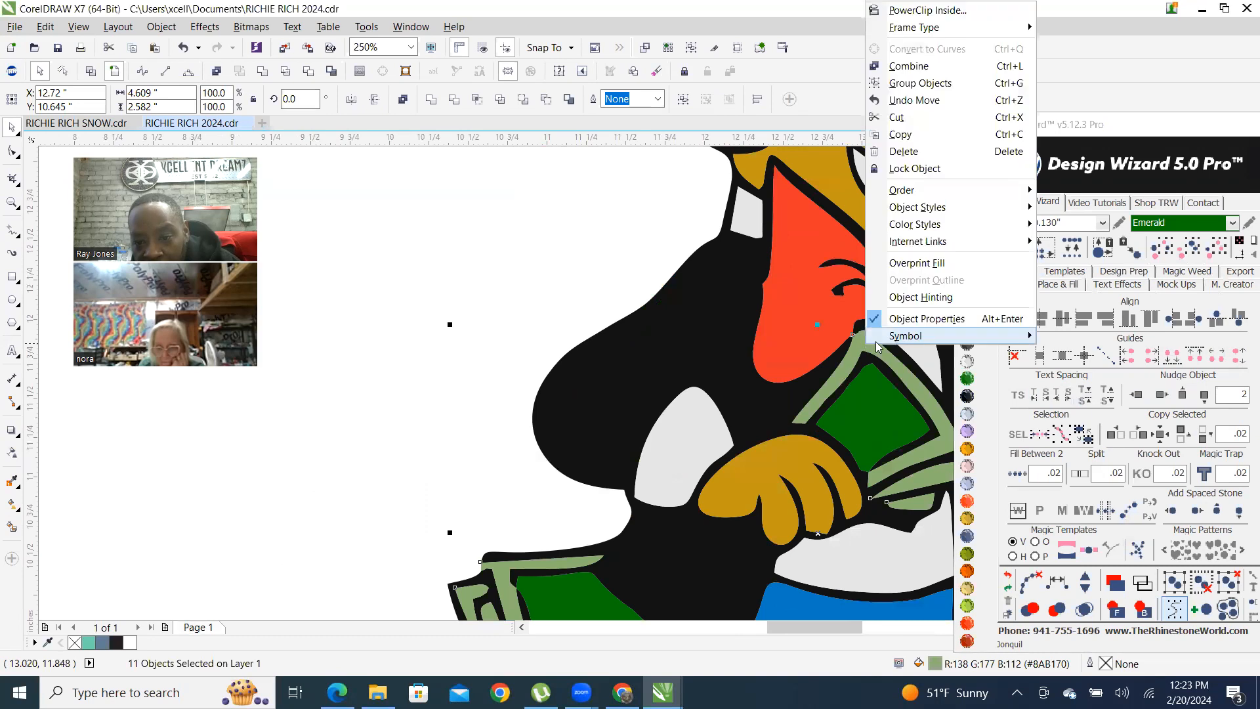
{"action": "left_click", "coordinate": [909, 67]}
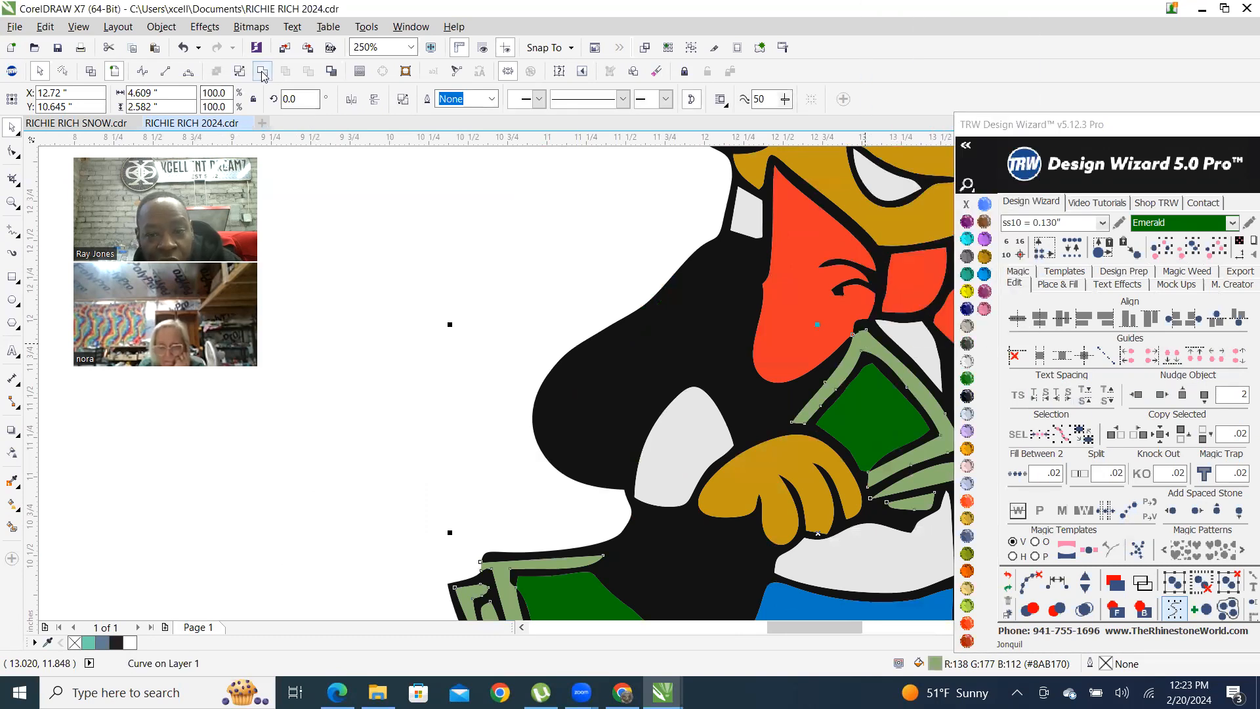
Recolor the combined bill borders Aquamarine
{"action": "scroll", "coordinate": [599, 423], "scroll_direction": "down", "scroll_amount": 3}
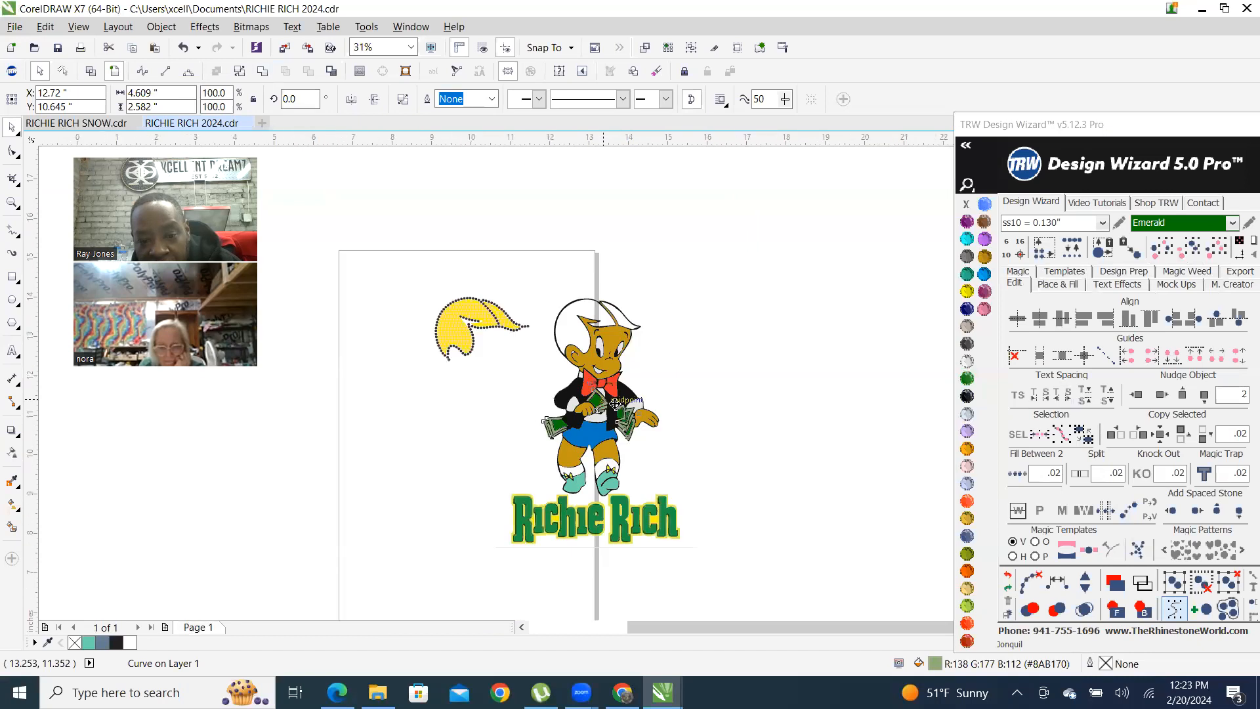
{"action": "scroll", "coordinate": [599, 424], "scroll_direction": "up", "scroll_amount": 1}
{"action": "left_click", "coordinate": [967, 239]}
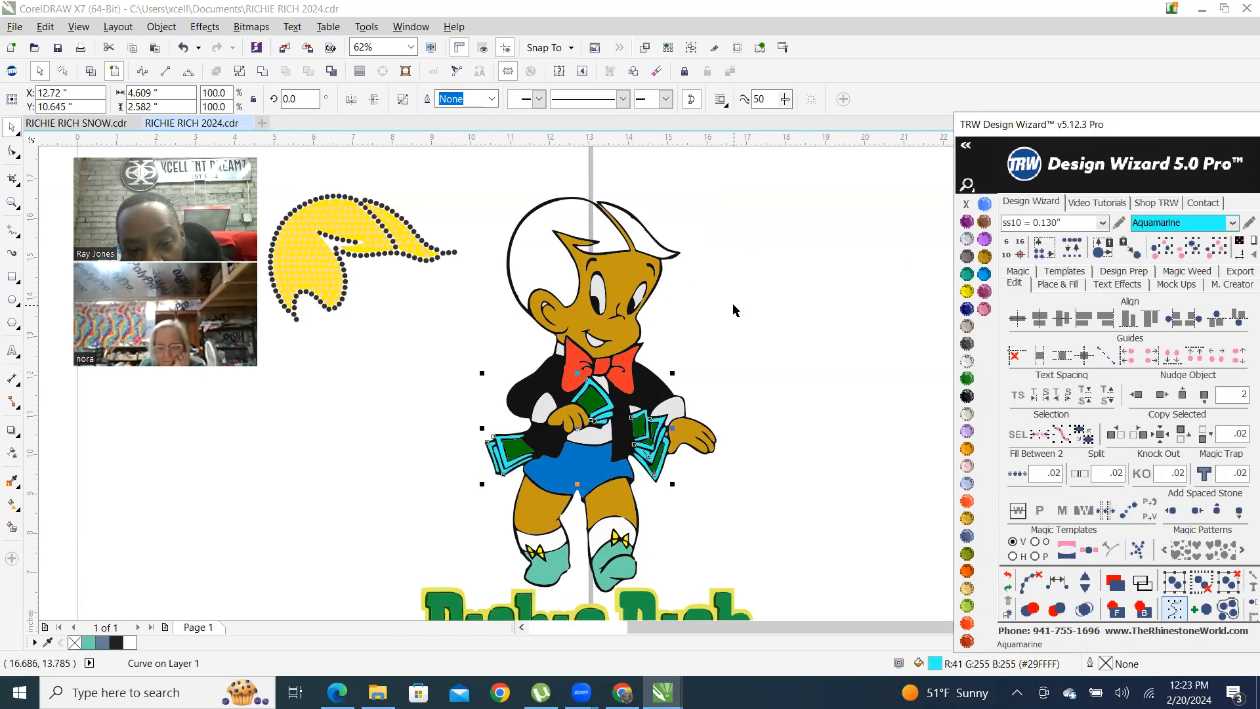
{"action": "left_click", "coordinate": [710, 302]}
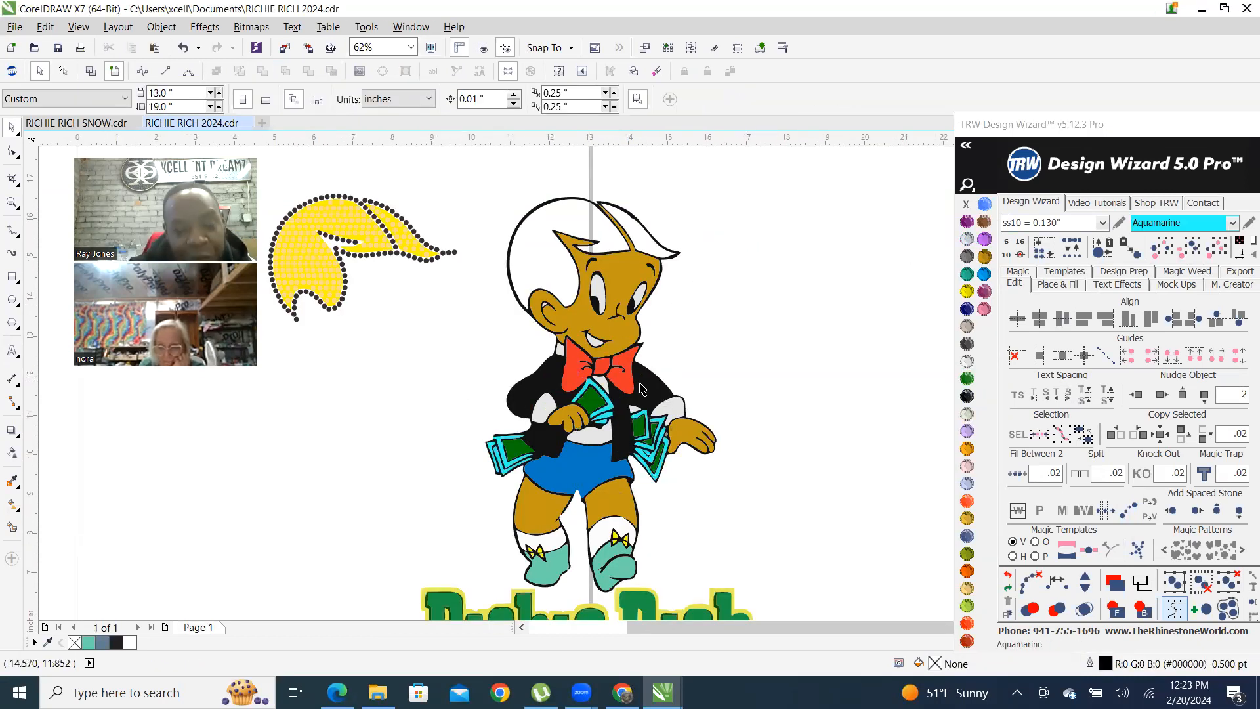
Select all the Emerald bill centers by color and combine them into a single curve
{"action": "scroll", "coordinate": [639, 387], "scroll_direction": "up", "scroll_amount": 1}
{"action": "left_click", "coordinate": [550, 414]}
{"action": "scroll", "coordinate": [698, 372], "scroll_direction": "down", "scroll_amount": 2}
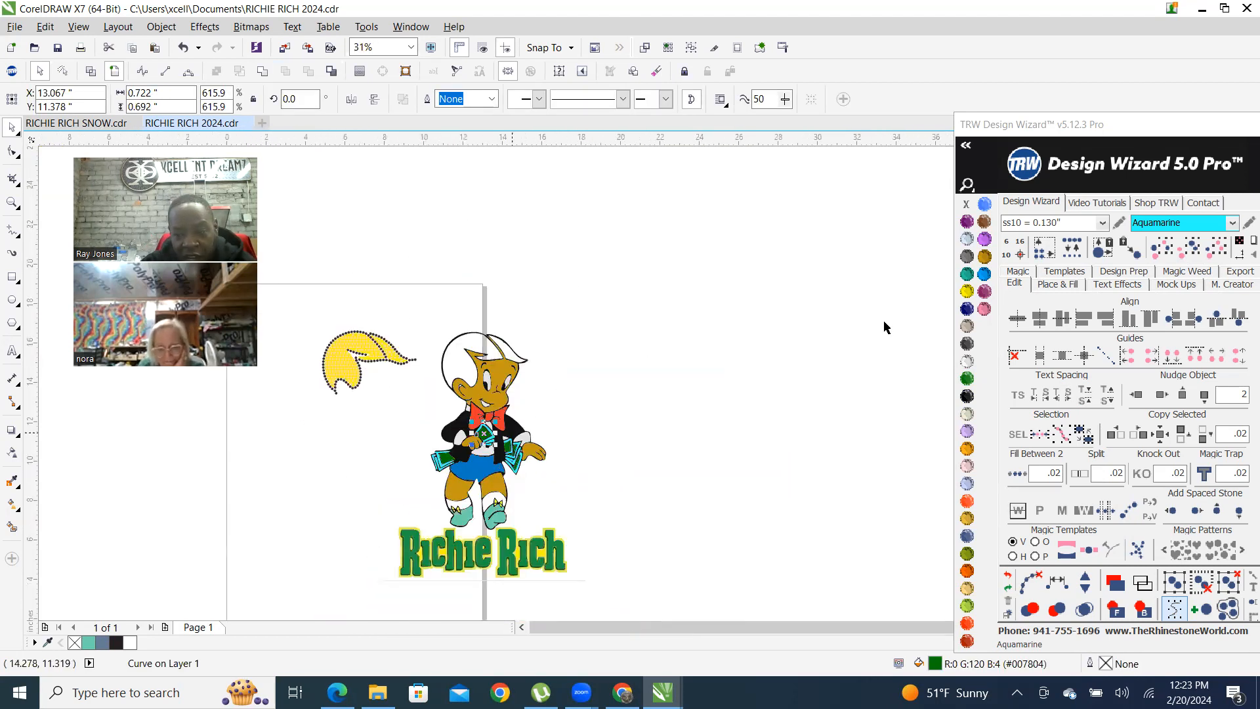
{"action": "left_click", "coordinate": [462, 457]}
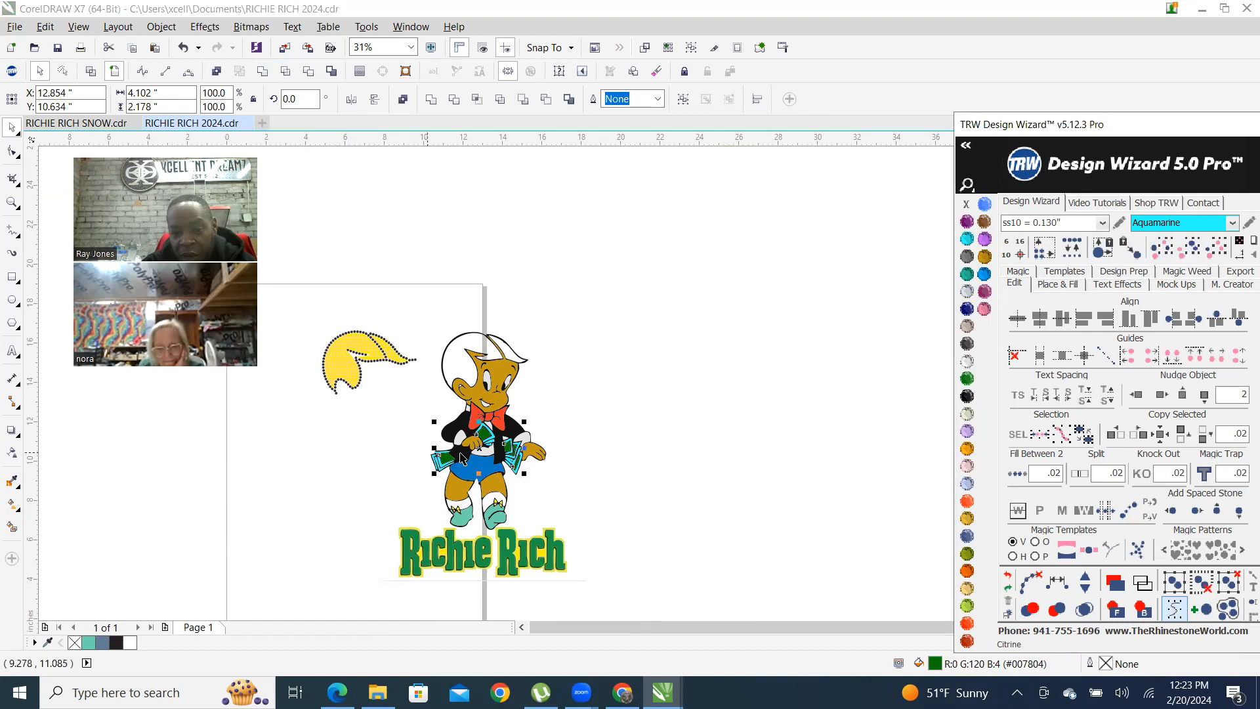
{"action": "scroll", "coordinate": [462, 457], "scroll_direction": "up", "scroll_amount": 2}
{"action": "right_click", "coordinate": [462, 431]}
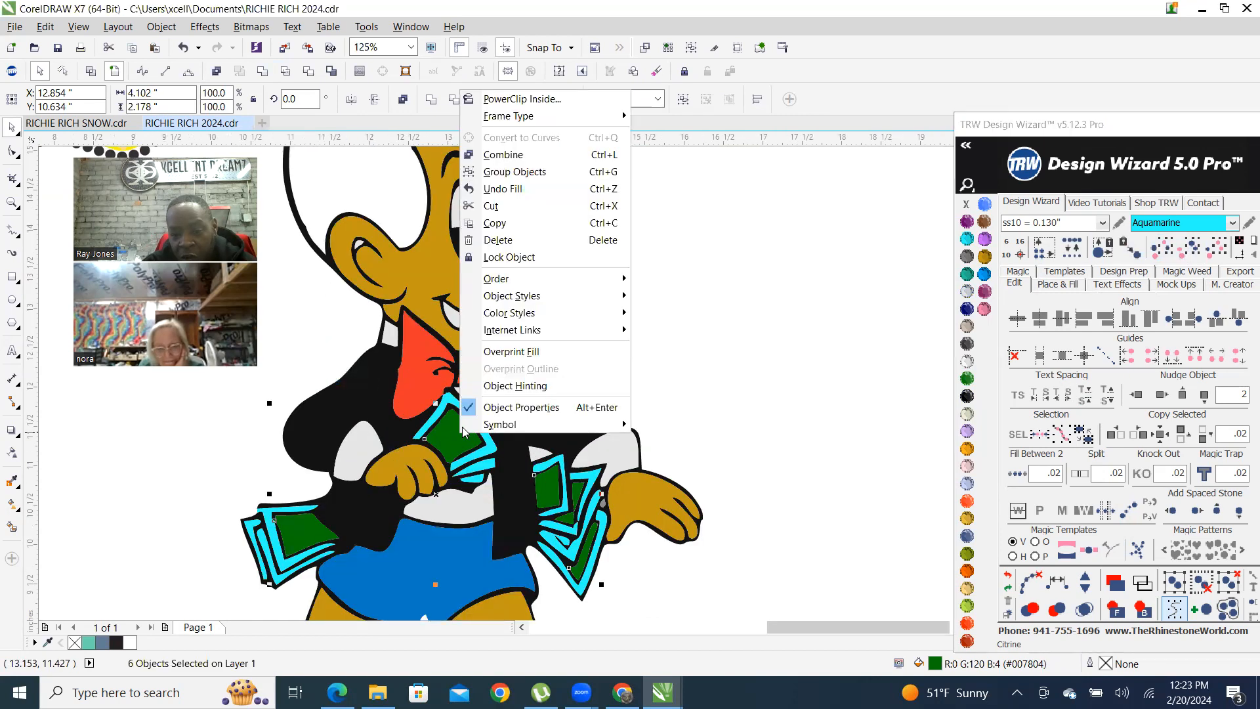
{"action": "left_click", "coordinate": [511, 154]}
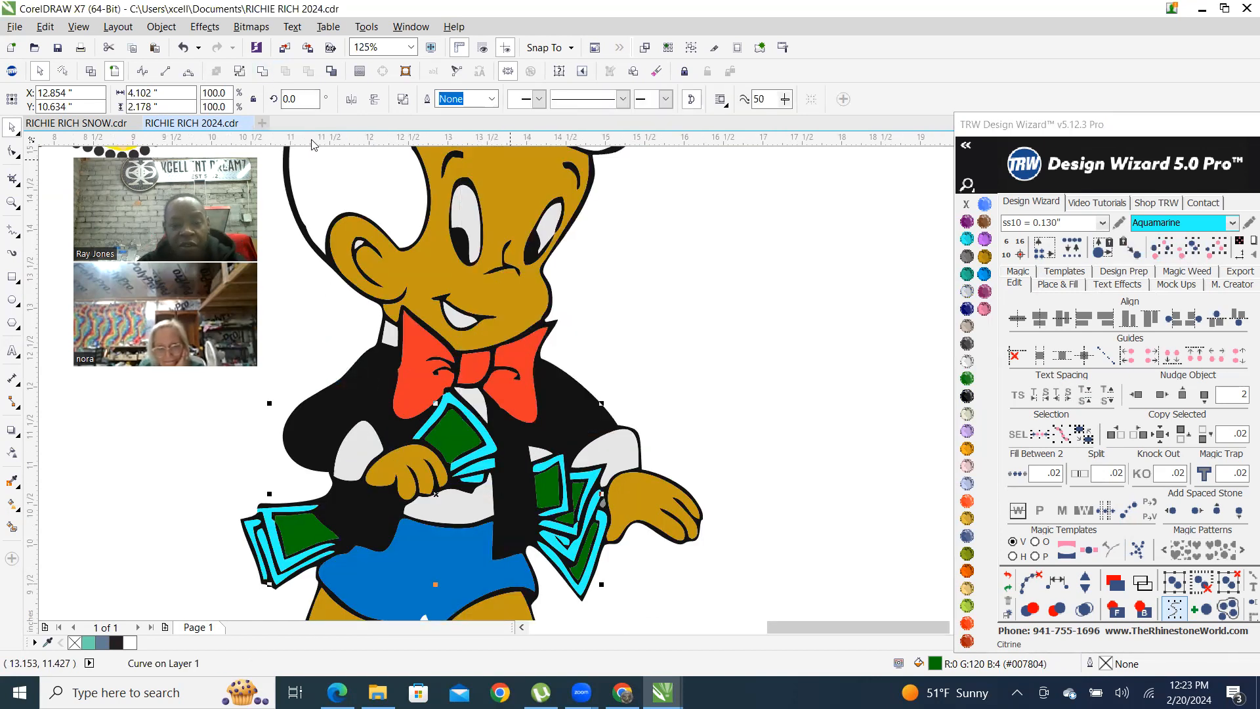
{"action": "left_click", "coordinate": [389, 333]}
{"action": "scroll", "coordinate": [488, 412], "scroll_direction": "down", "scroll_amount": 1}
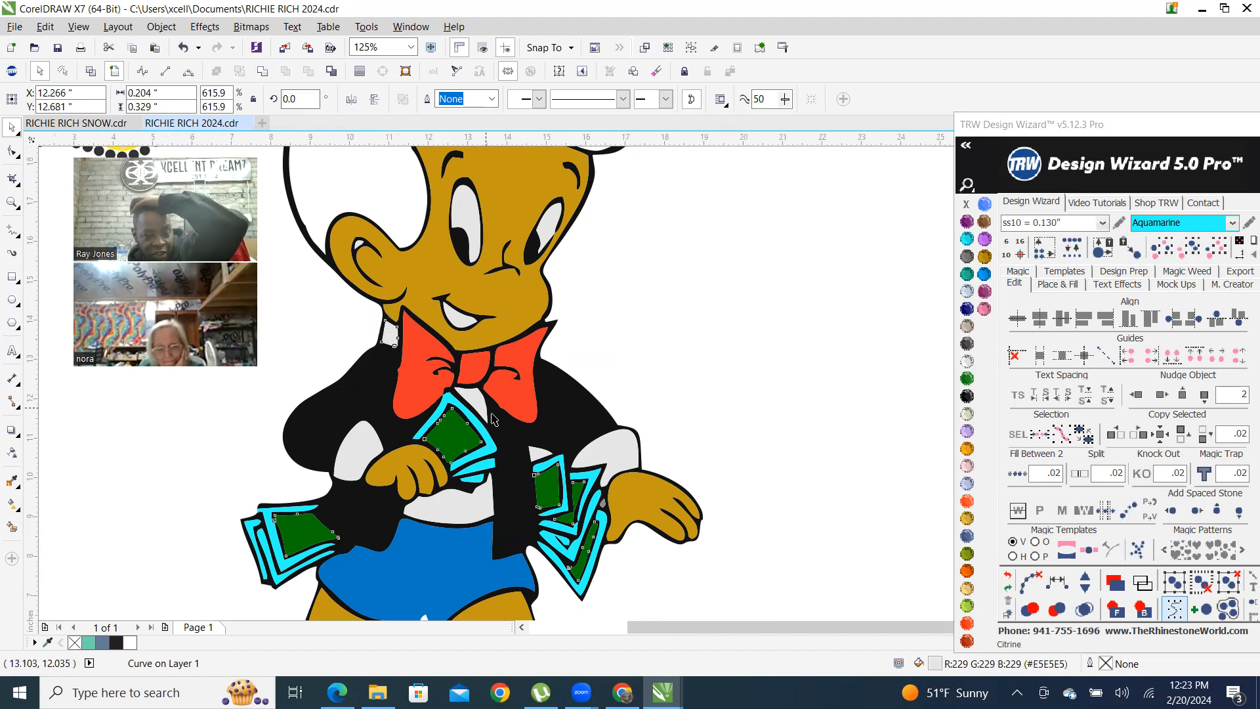
{"action": "scroll", "coordinate": [493, 418], "scroll_direction": "down", "scroll_amount": 1}
{"action": "scroll", "coordinate": [481, 398], "scroll_direction": "up", "scroll_amount": 1}
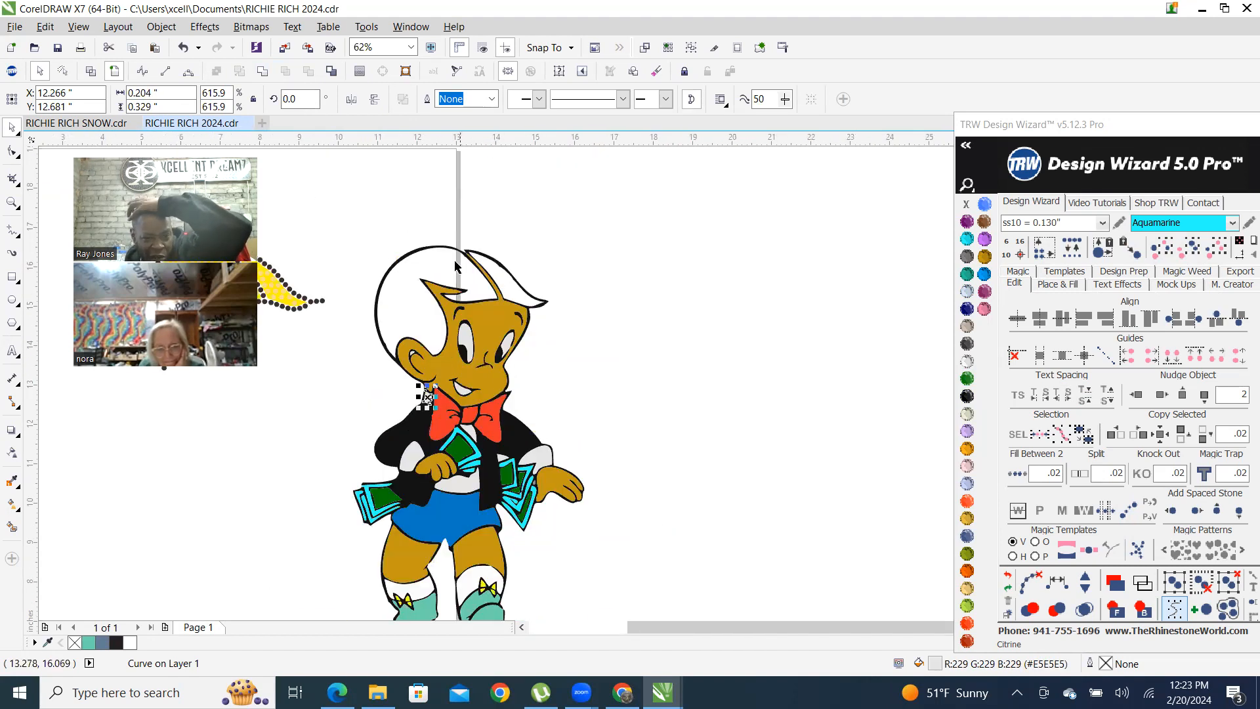
{"action": "key", "text": "Escape"}
Nudge the rhinestoned yellow hair 6" to the right onto the moved figure's head
{"action": "scroll", "coordinate": [499, 296], "scroll_direction": "down", "scroll_amount": 1}
{"action": "left_click_drag", "start_coordinate": [296, 252], "coordinate": [424, 368]}
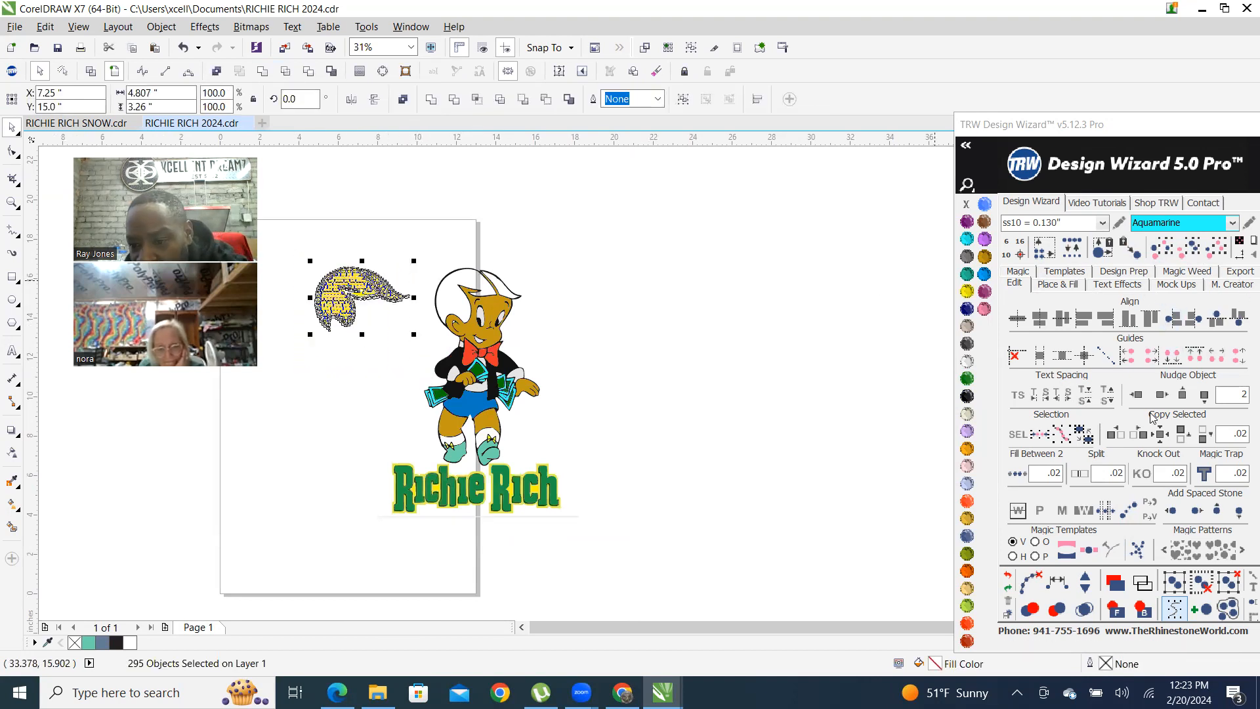
{"action": "left_click", "coordinate": [1161, 394]}
{"action": "left_click", "coordinate": [1162, 394]}
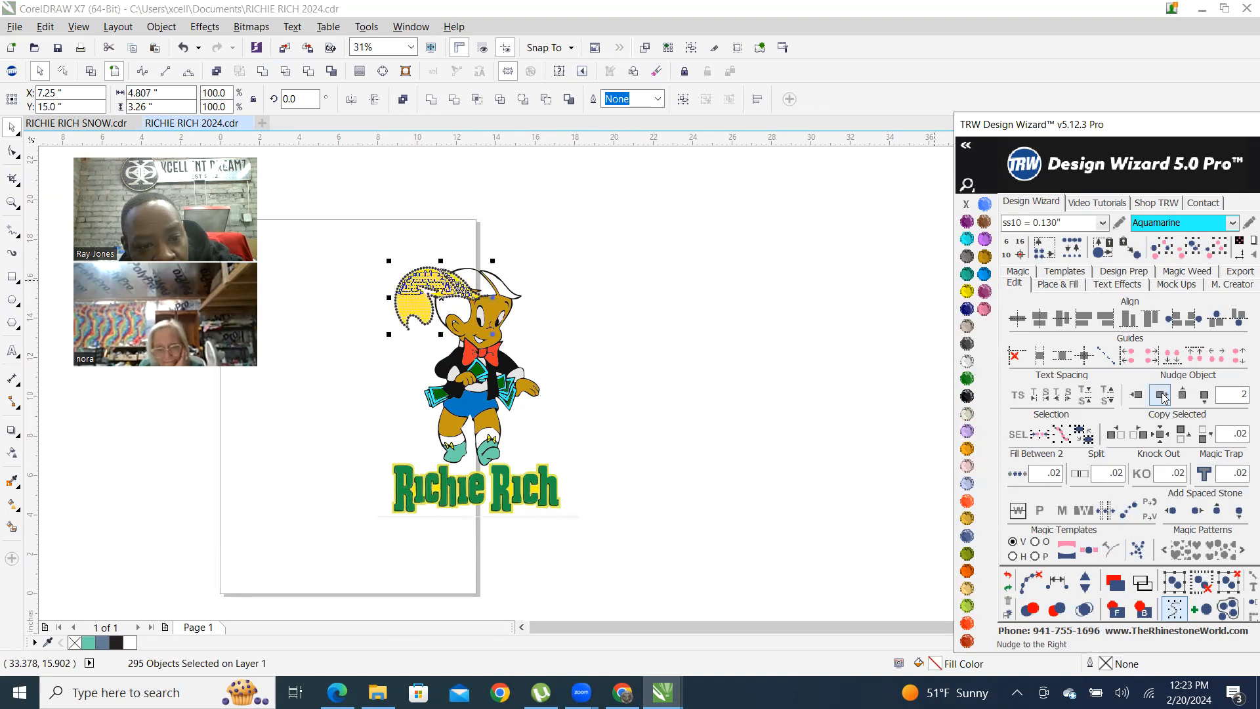
{"action": "left_click", "coordinate": [566, 319]}
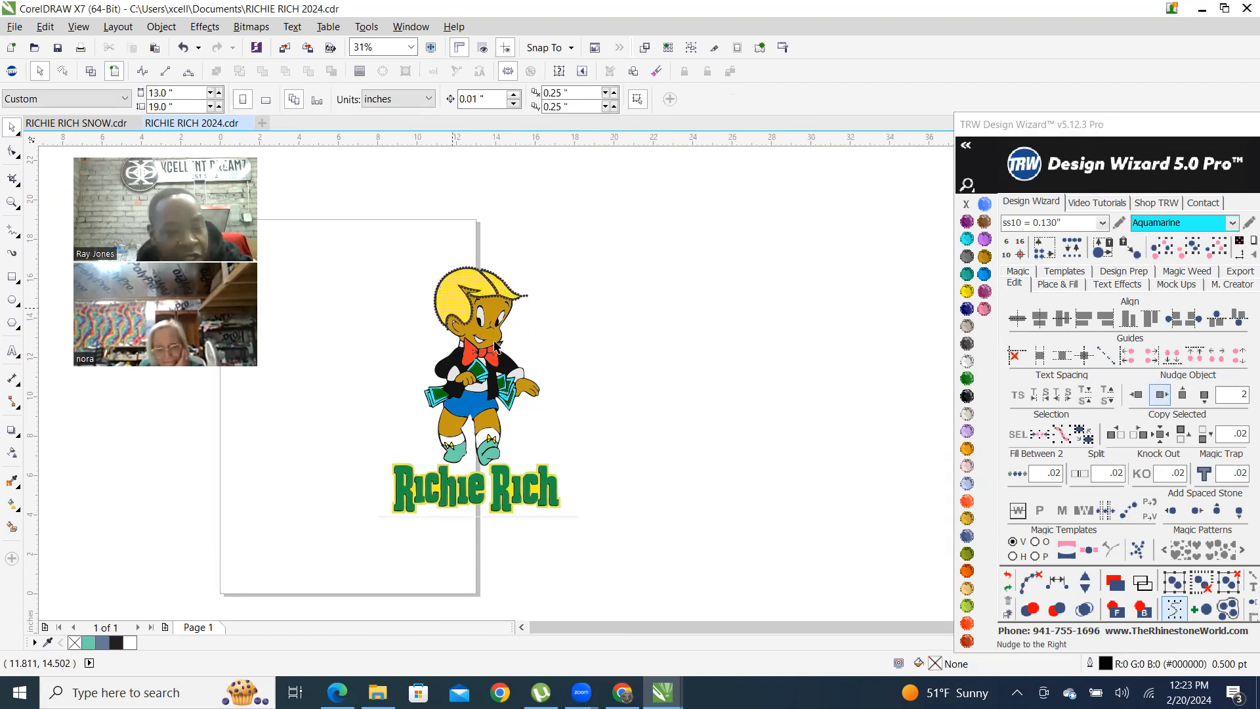
Select all the light grey eye, mouth and shirt shapes by color and recolor them TRW Pink
{"action": "scroll", "coordinate": [486, 326], "scroll_direction": "up", "scroll_amount": 2}
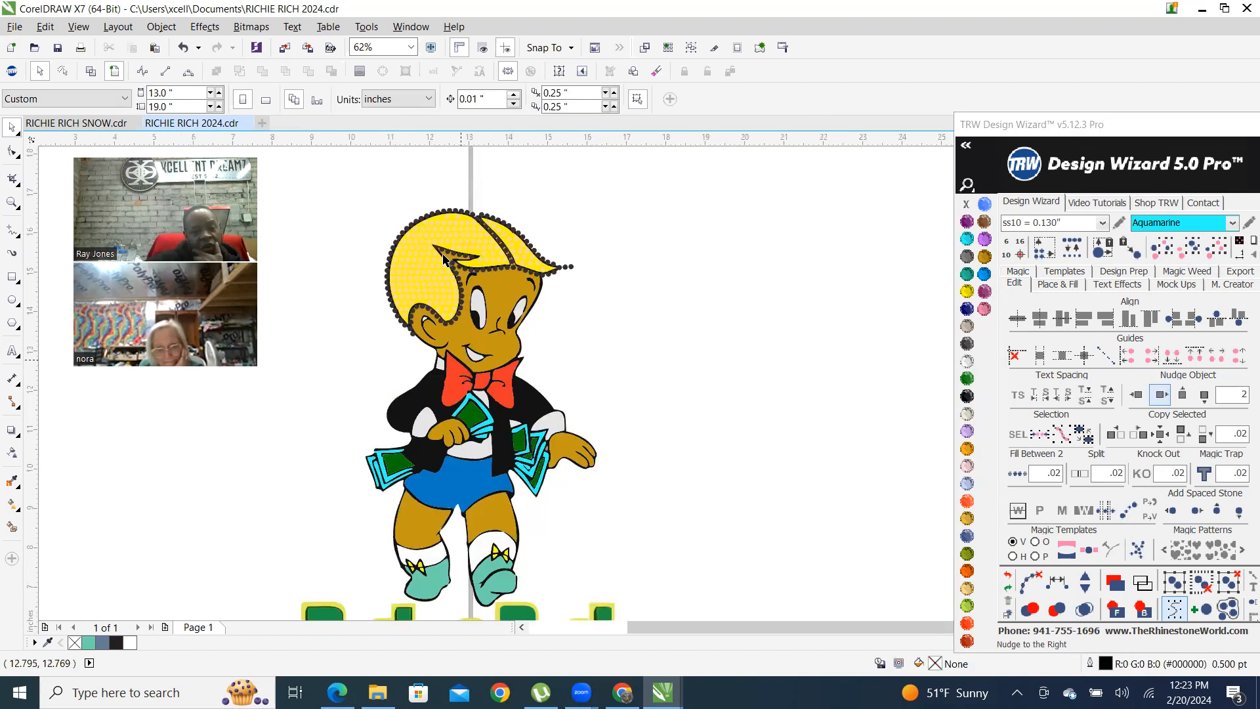
{"action": "scroll", "coordinate": [487, 289], "scroll_direction": "up", "scroll_amount": 2}
{"action": "left_click", "coordinate": [470, 331]}
{"action": "left_click", "coordinate": [470, 332]}
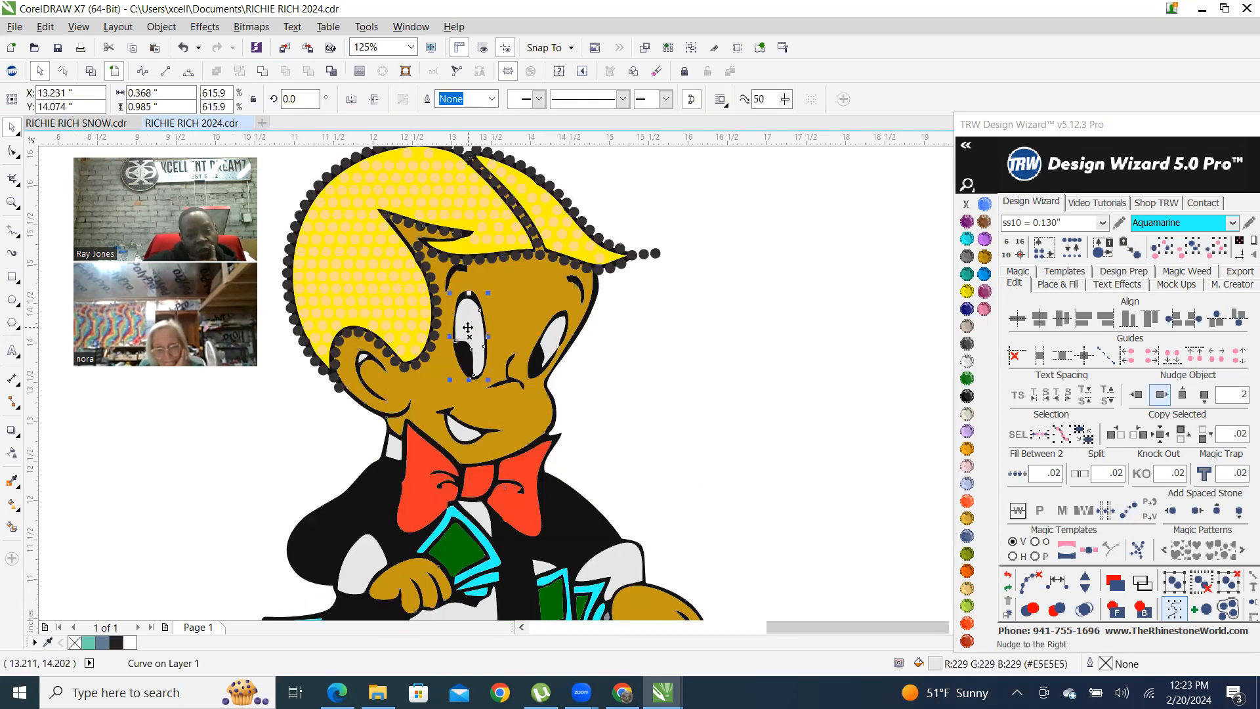
{"action": "left_click", "coordinate": [1192, 249]}
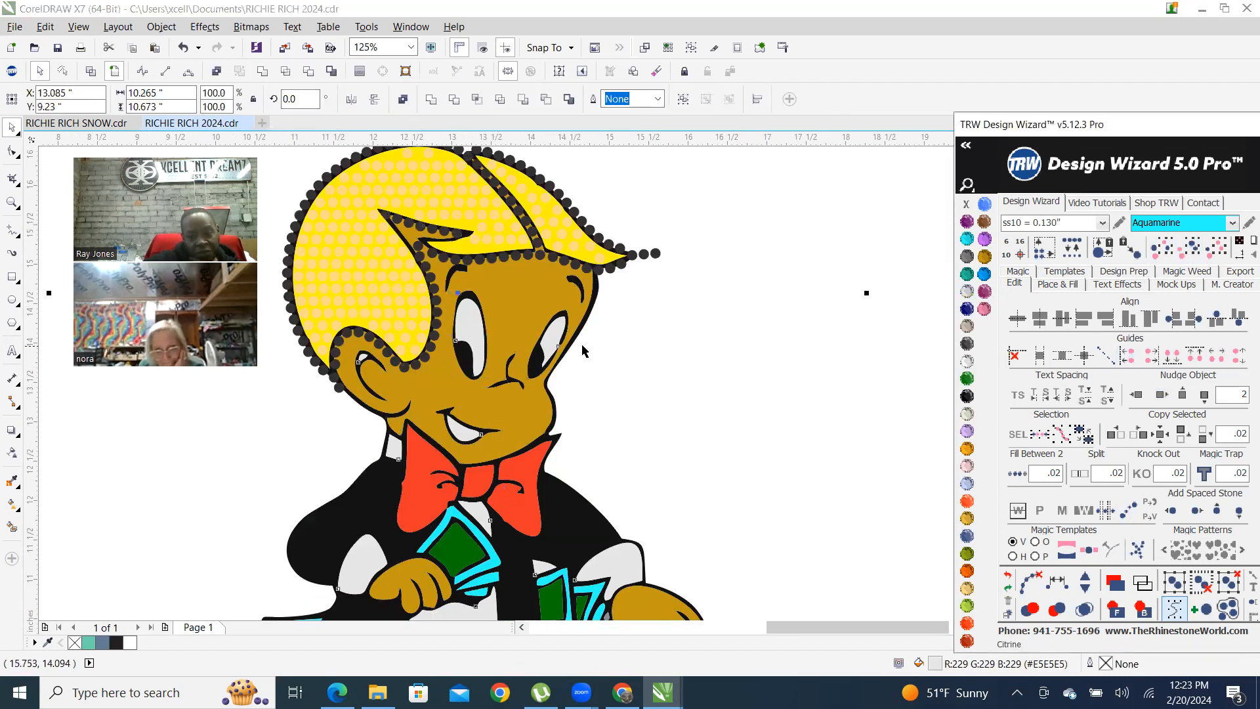
{"action": "scroll", "coordinate": [577, 355], "scroll_direction": "down", "scroll_amount": 2}
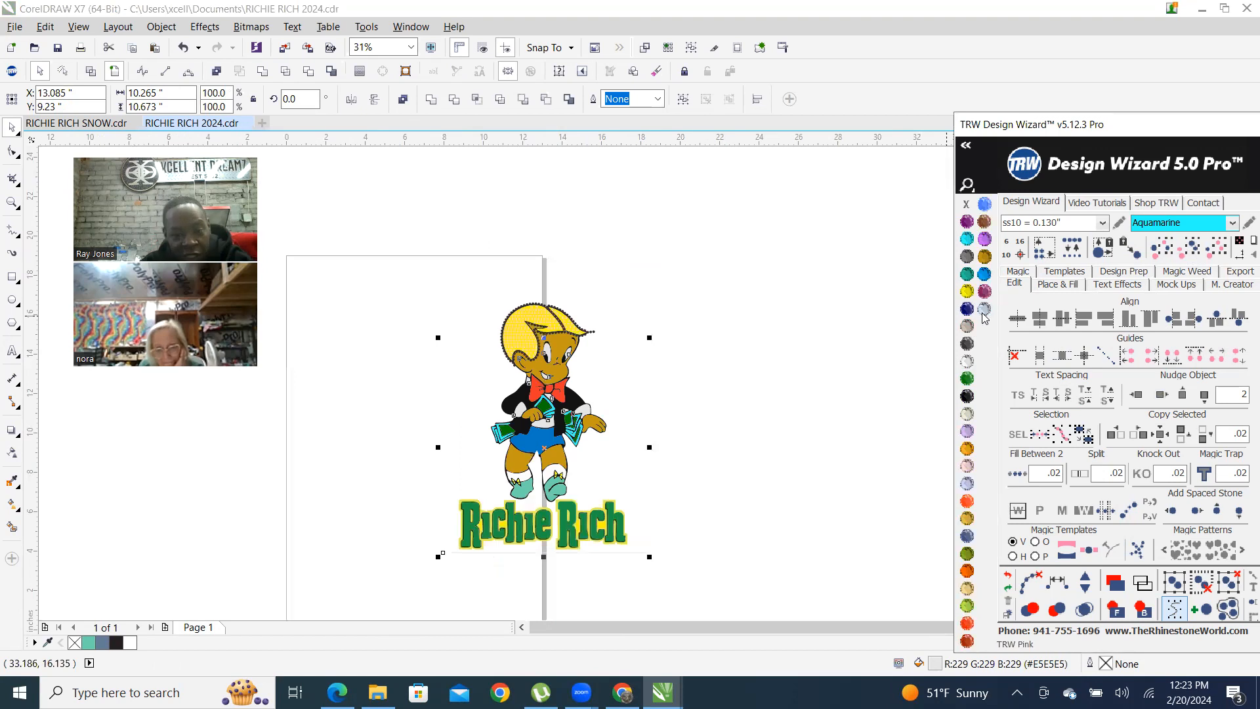
{"action": "left_click", "coordinate": [984, 314]}
{"action": "scroll", "coordinate": [585, 449], "scroll_direction": "up", "scroll_amount": 1}
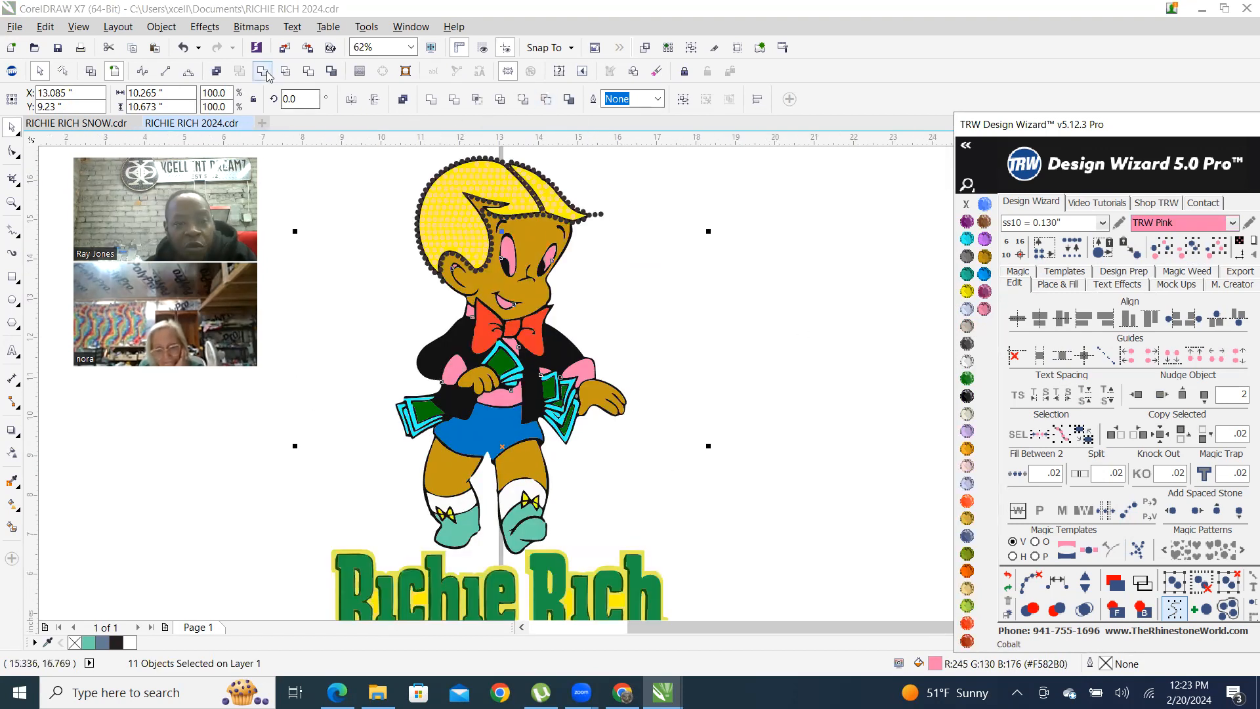
Combine the pink eye, mouth and shirt shapes, and merge them with the white sock shapes into a single white curve
{"action": "left_click", "coordinate": [523, 566]}
{"action": "scroll", "coordinate": [508, 488], "scroll_direction": "up", "scroll_amount": 1}
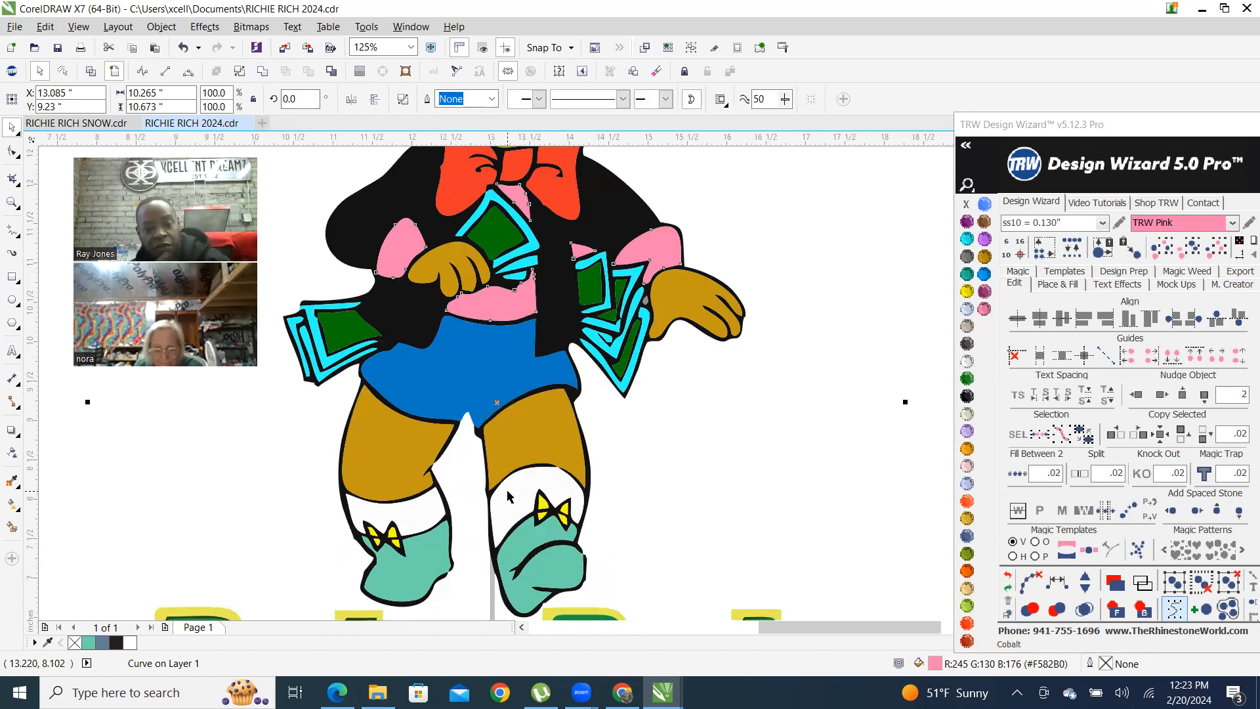
{"action": "scroll", "coordinate": [519, 490], "scroll_direction": "down", "scroll_amount": 2}
{"action": "scroll", "coordinate": [536, 483], "scroll_direction": "up", "scroll_amount": 2}
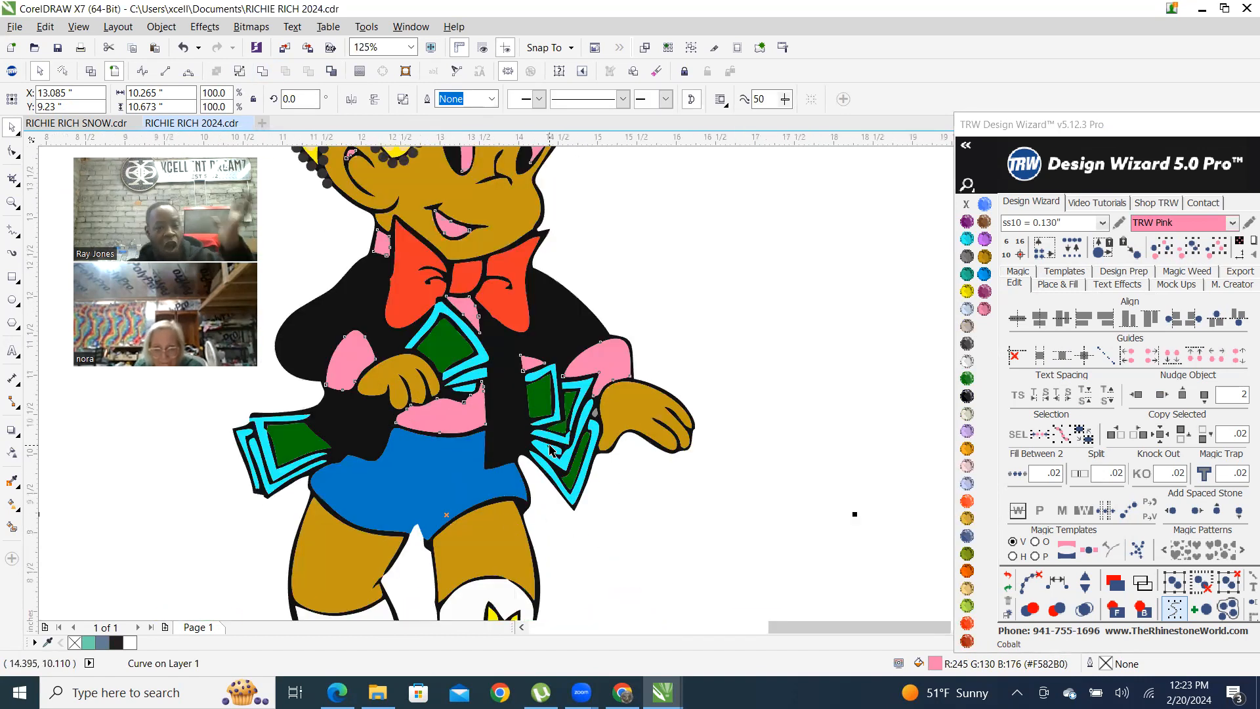
{"action": "scroll", "coordinate": [570, 386], "scroll_direction": "down", "scroll_amount": 1}
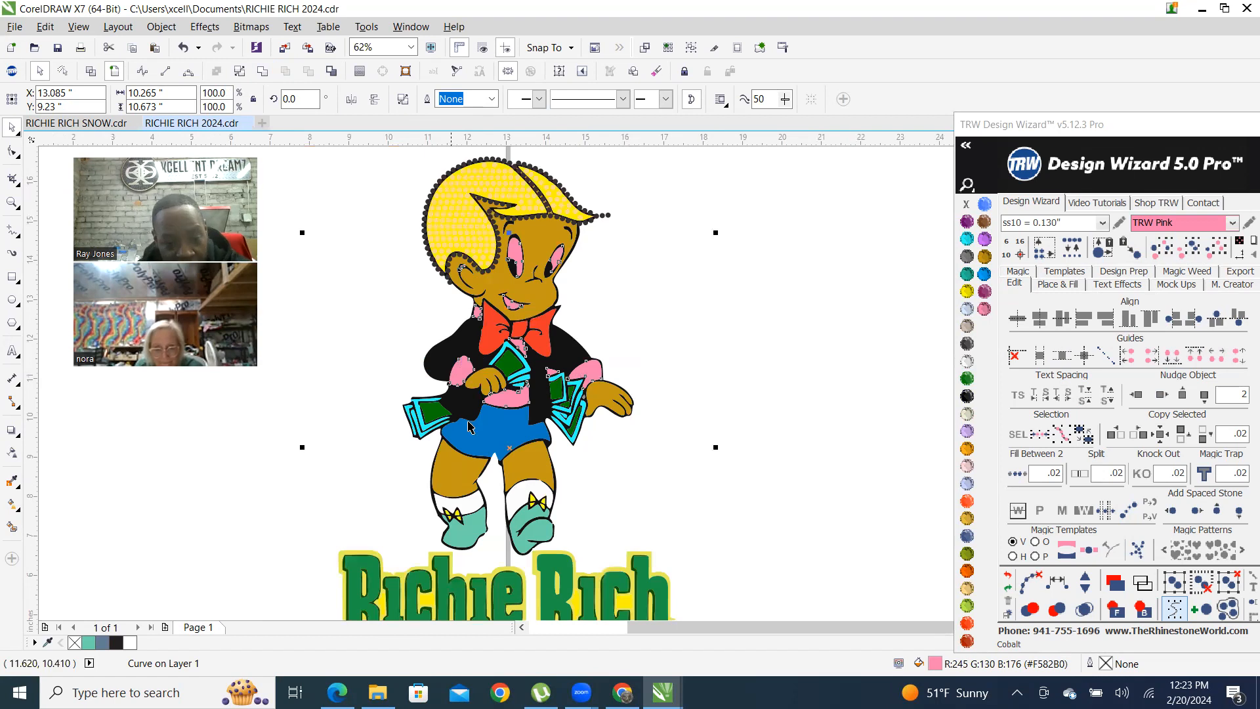
{"action": "left_click", "coordinate": [518, 498], "text": "shift"}
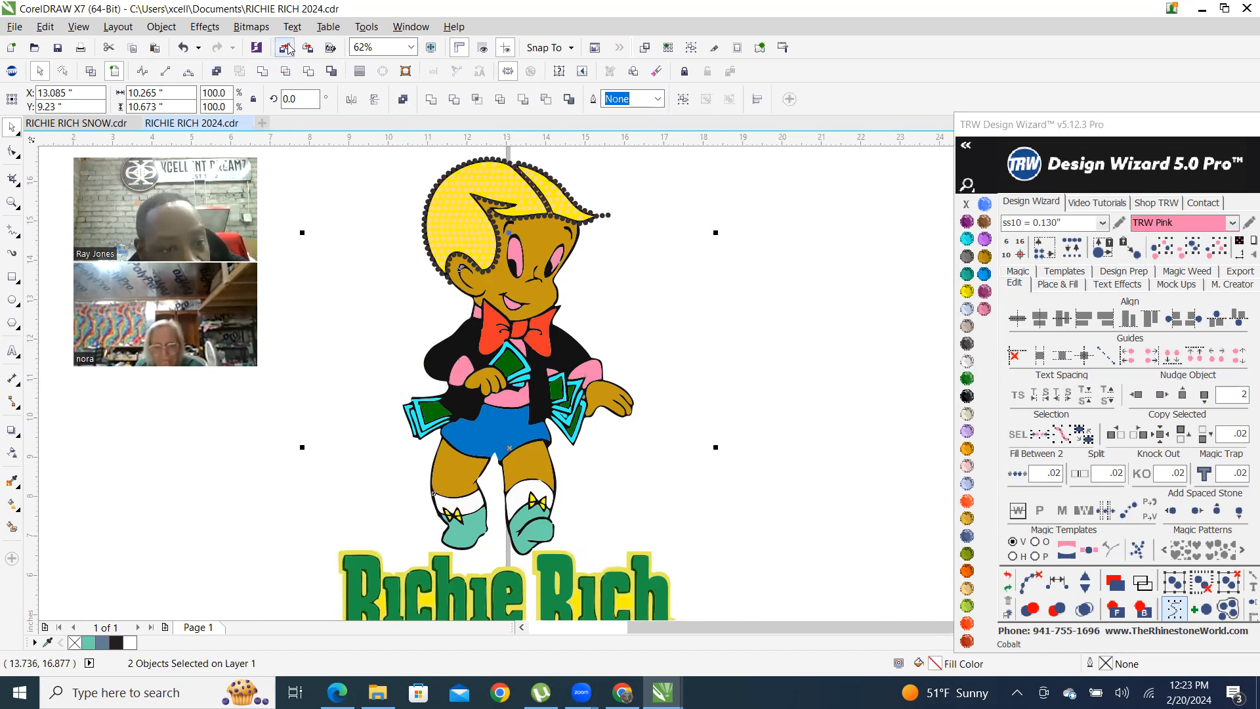
{"action": "left_click", "coordinate": [262, 72]}
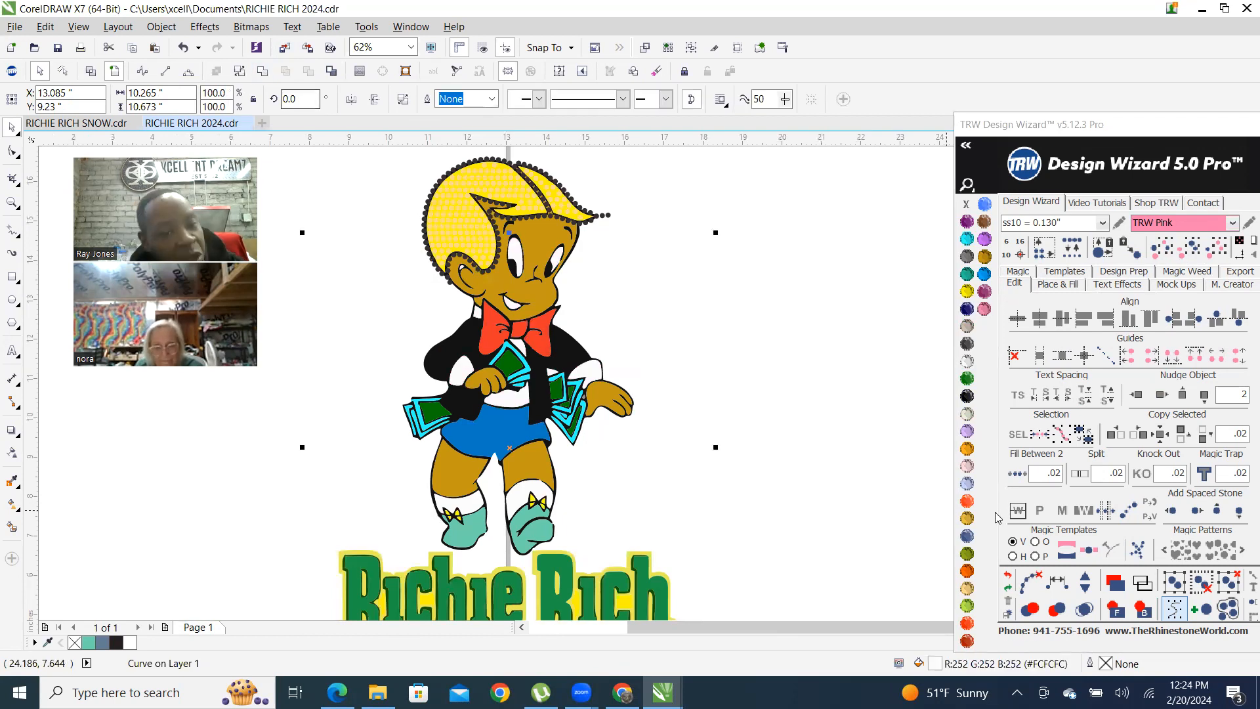
{"action": "left_click", "coordinate": [652, 392]}
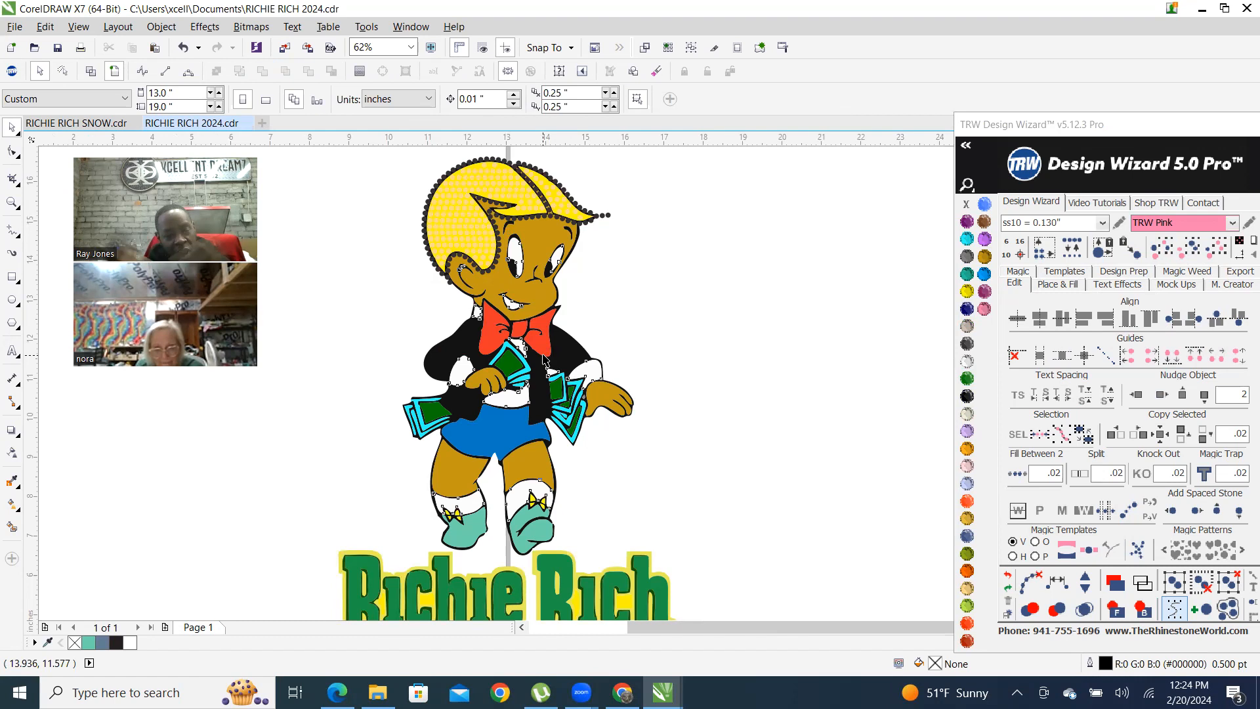
Recolor the combined Aquamarine bill borders Crystal
{"action": "scroll", "coordinate": [391, 297], "scroll_direction": "down", "scroll_amount": 1}
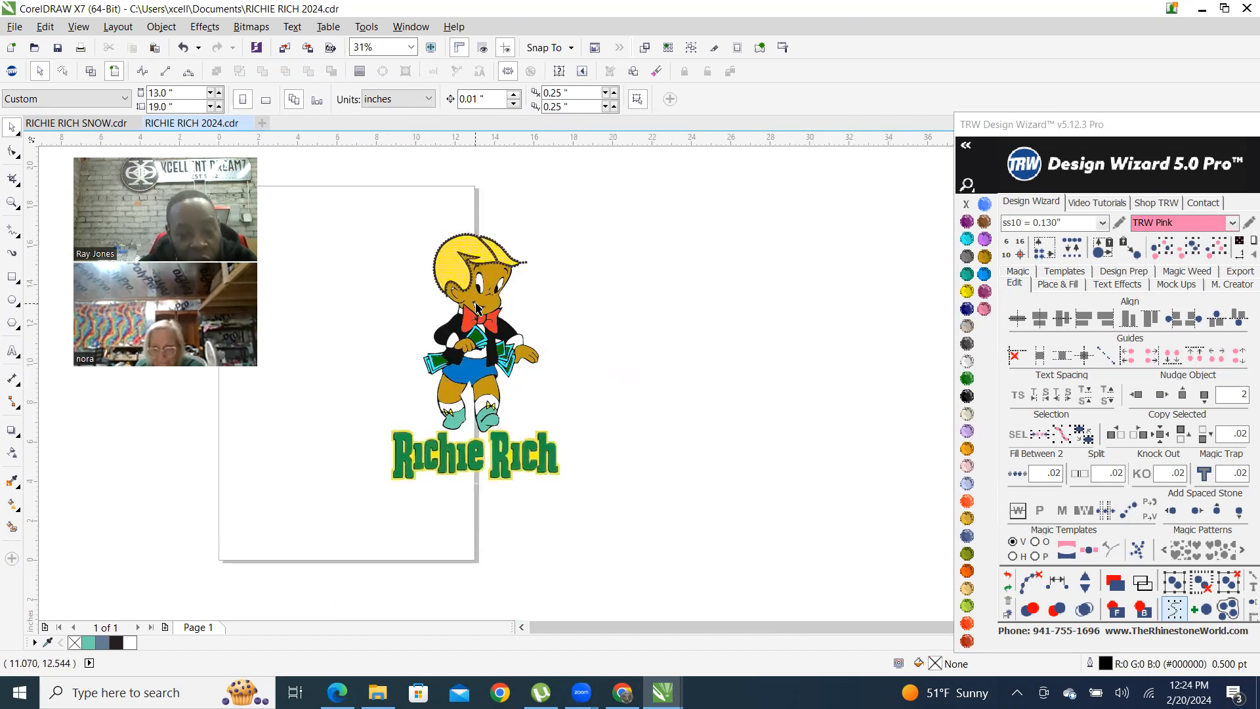
{"action": "scroll", "coordinate": [494, 342], "scroll_direction": "up", "scroll_amount": 5}
{"action": "scroll", "coordinate": [495, 341], "scroll_direction": "up", "scroll_amount": 1}
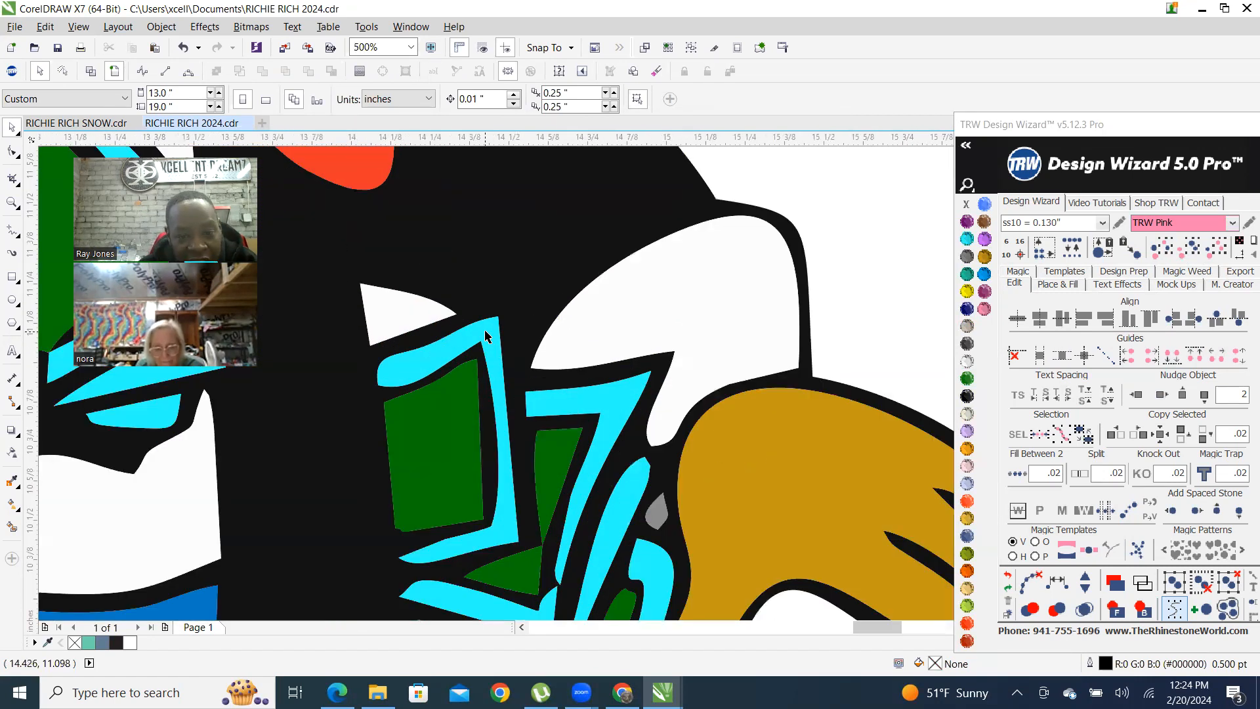
{"action": "left_click", "coordinate": [485, 333]}
{"action": "scroll", "coordinate": [538, 348], "scroll_direction": "down", "scroll_amount": 3}
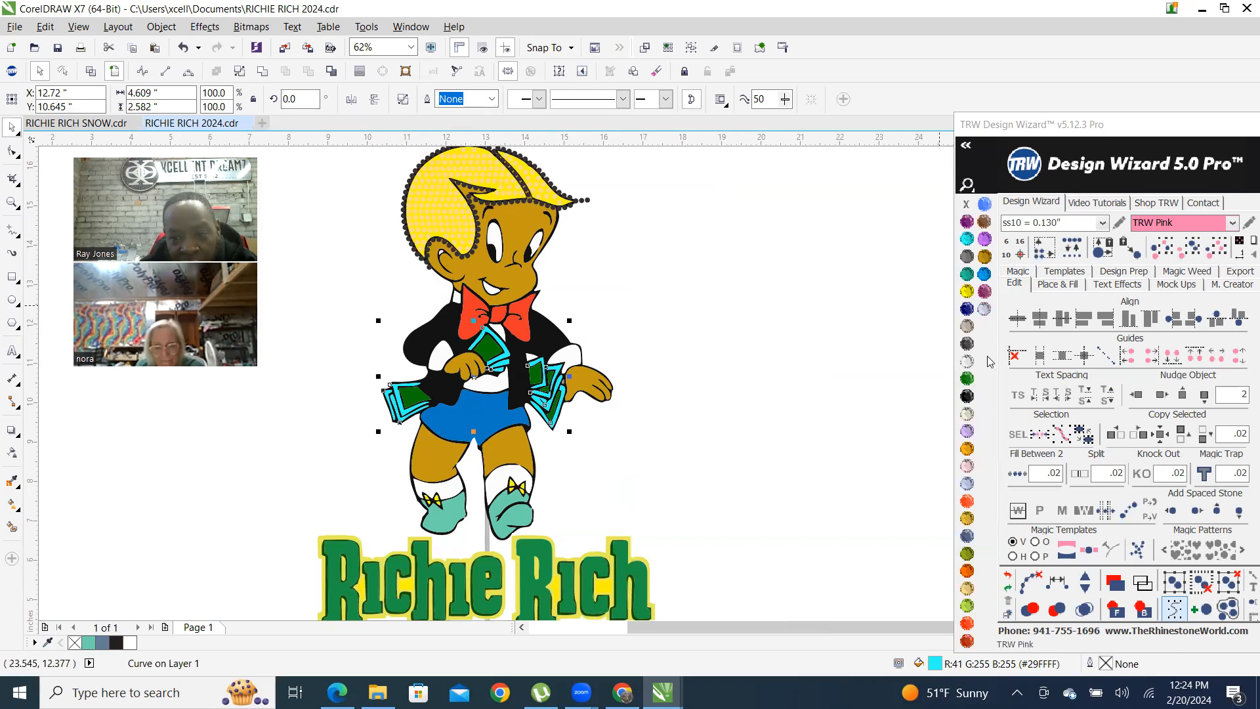
{"action": "left_click", "coordinate": [967, 362]}
{"action": "left_click", "coordinate": [647, 332]}
Try selecting the green title lettering by color, recoloring it Amethyst and combining it into one curve
{"action": "scroll", "coordinate": [487, 374], "scroll_direction": "down", "scroll_amount": 1}
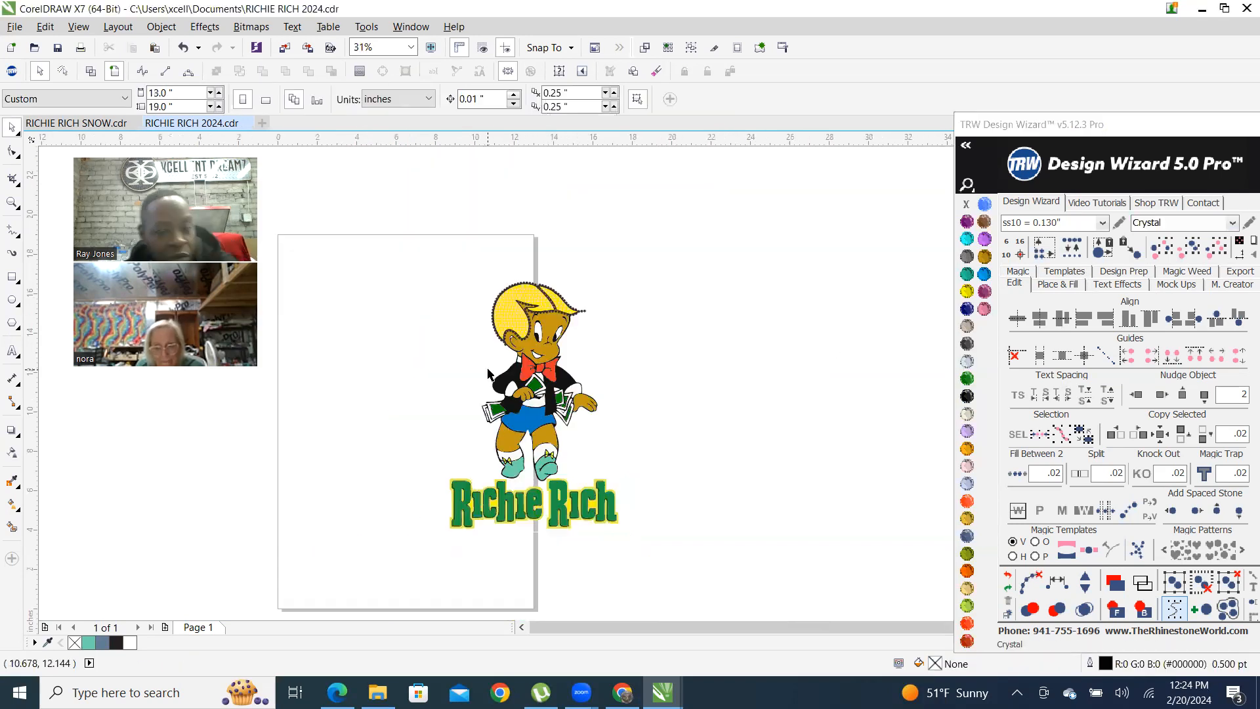
{"action": "scroll", "coordinate": [543, 497], "scroll_direction": "up", "scroll_amount": 2}
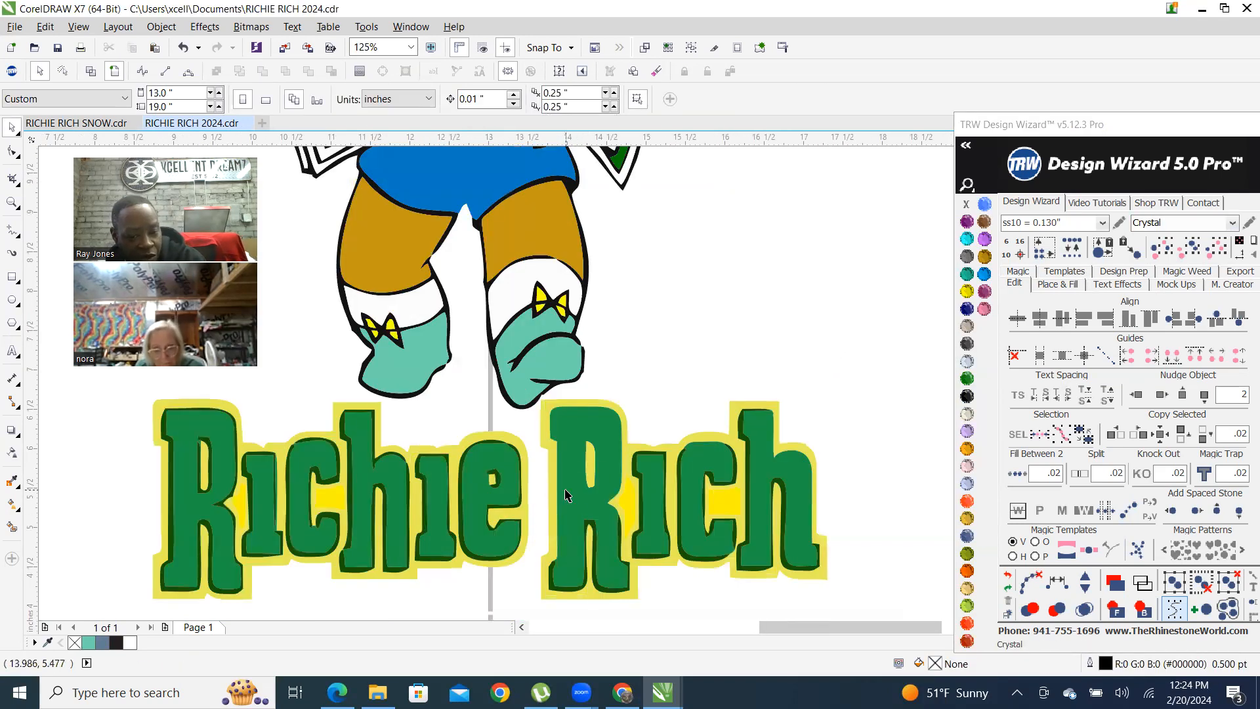
{"action": "left_click", "coordinate": [569, 496]}
{"action": "scroll", "coordinate": [568, 496], "scroll_direction": "down", "scroll_amount": 2}
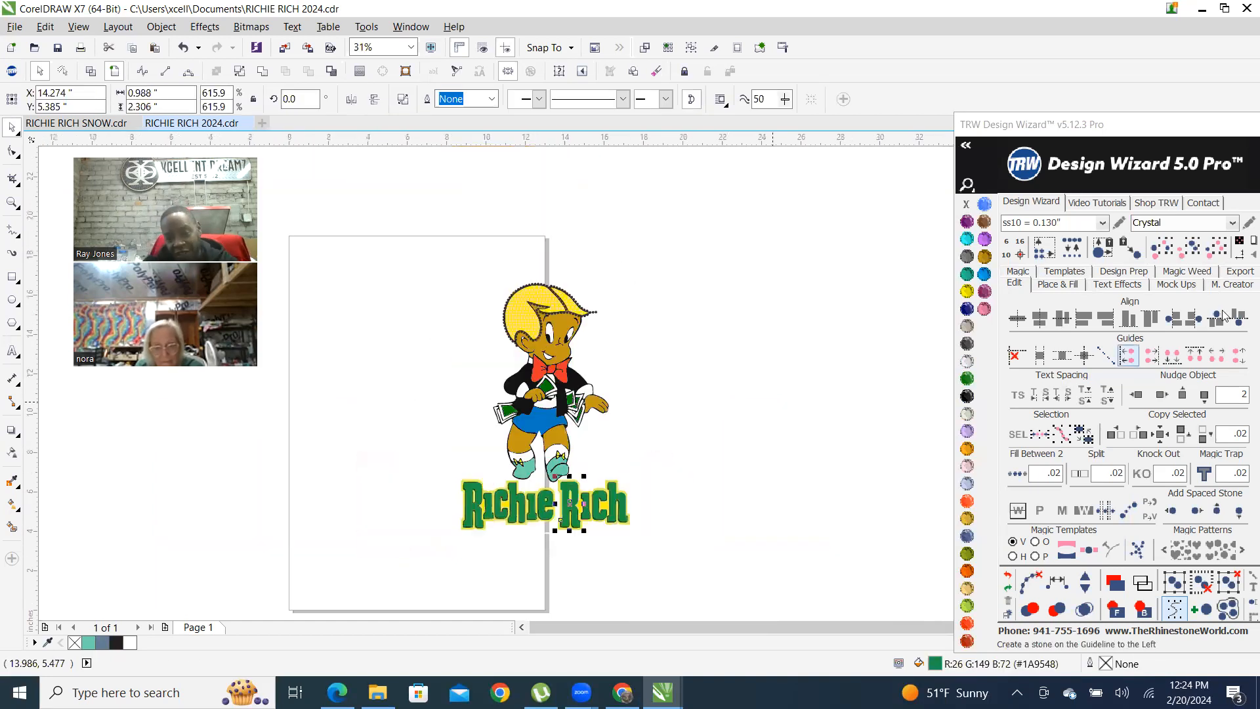
{"action": "left_click", "coordinate": [1189, 254]}
{"action": "left_click", "coordinate": [968, 224]}
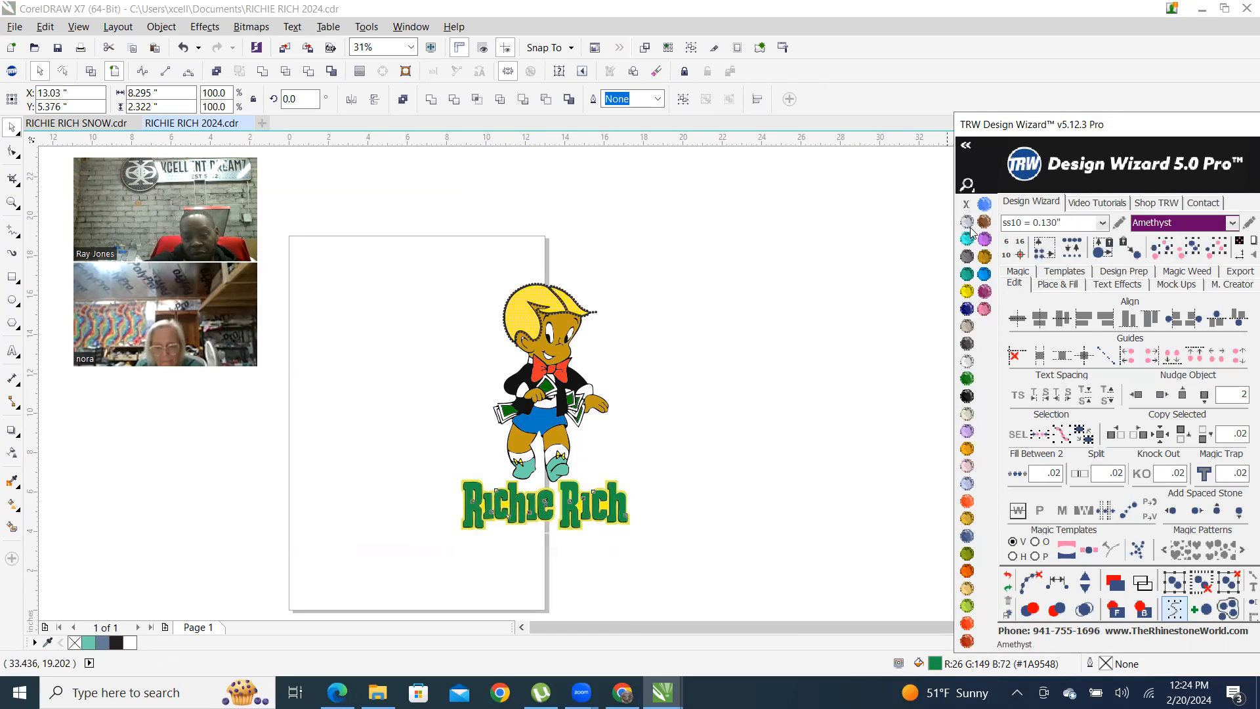
{"action": "scroll", "coordinate": [526, 543], "scroll_direction": "up", "scroll_amount": 2}
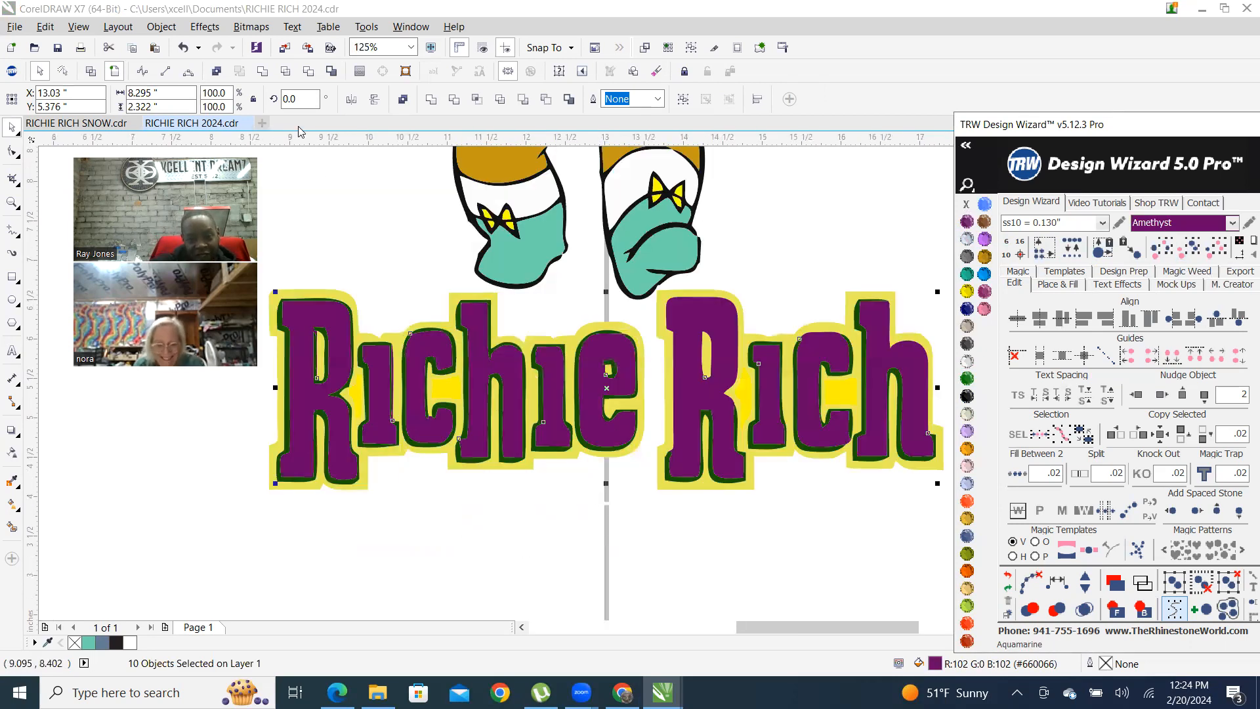
{"action": "left_click", "coordinate": [265, 75]}
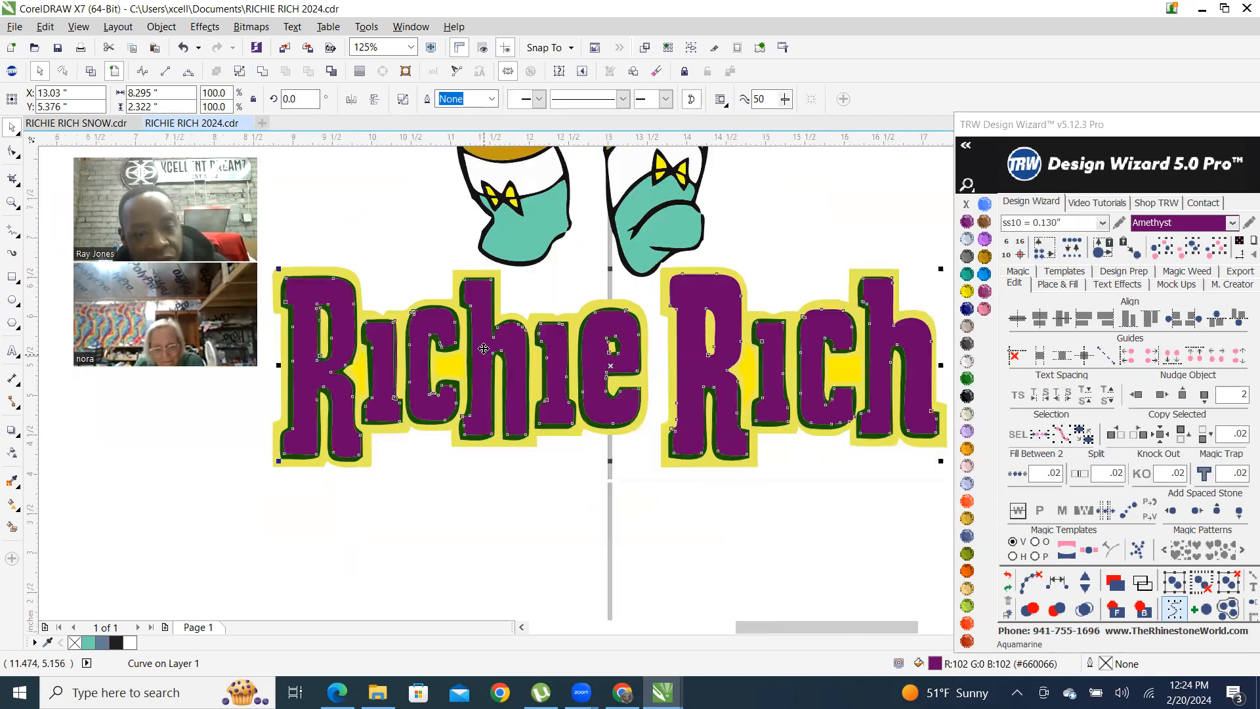
{"action": "left_click", "coordinate": [812, 265]}
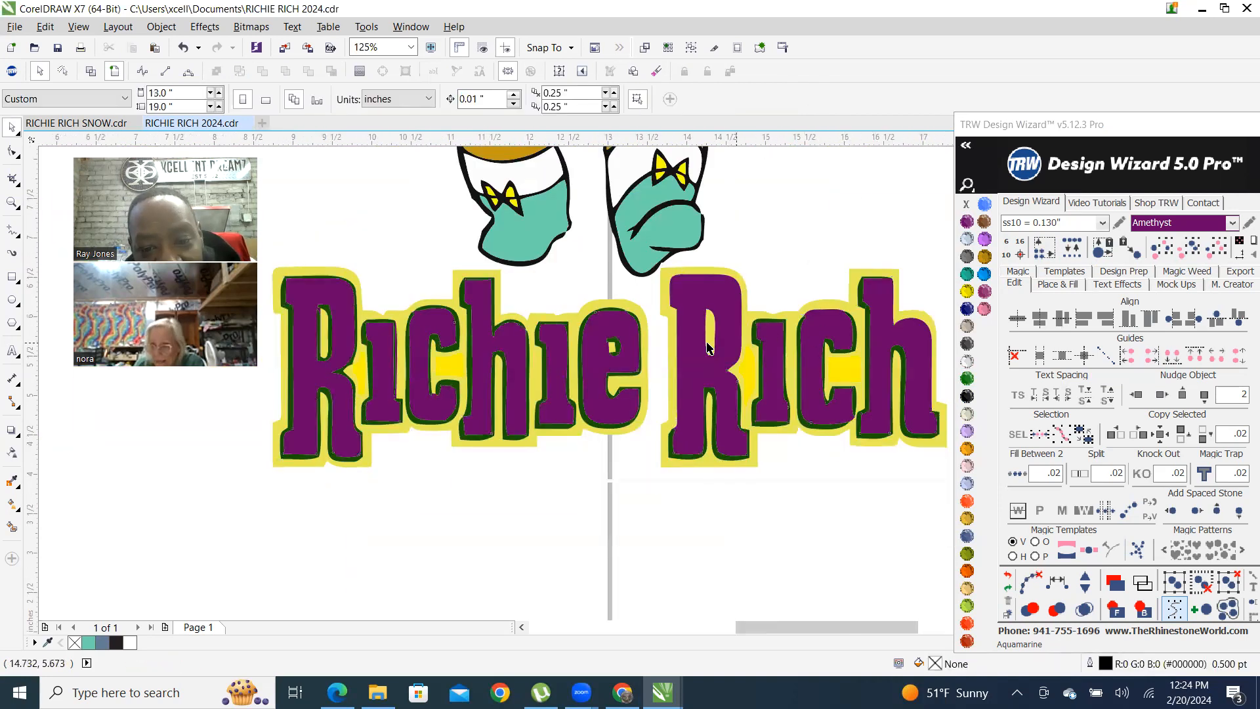
Undo the combining and the Amethyst recolor of the title lettering
{"action": "scroll", "coordinate": [476, 351], "scroll_direction": "up", "scroll_amount": 3}
{"action": "scroll", "coordinate": [501, 393], "scroll_direction": "down", "scroll_amount": 3}
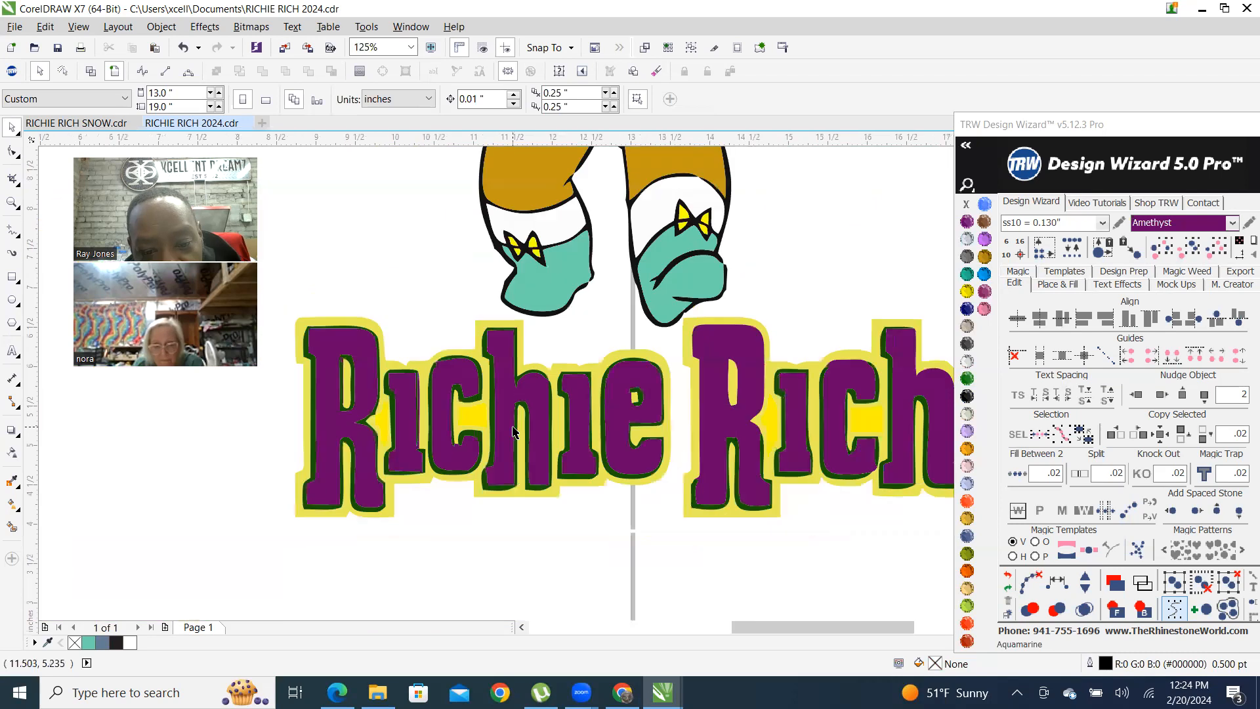
{"action": "left_click", "coordinate": [1009, 579]}
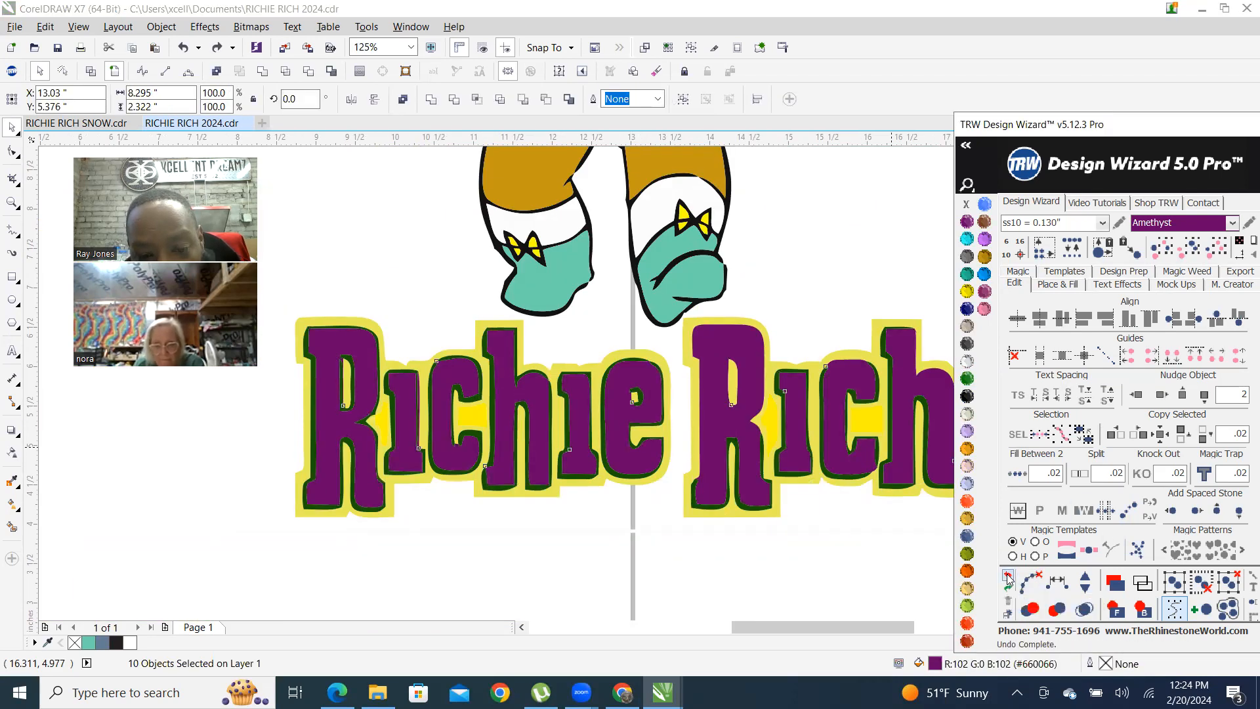
{"action": "scroll", "coordinate": [589, 414], "scroll_direction": "down", "scroll_amount": 2}
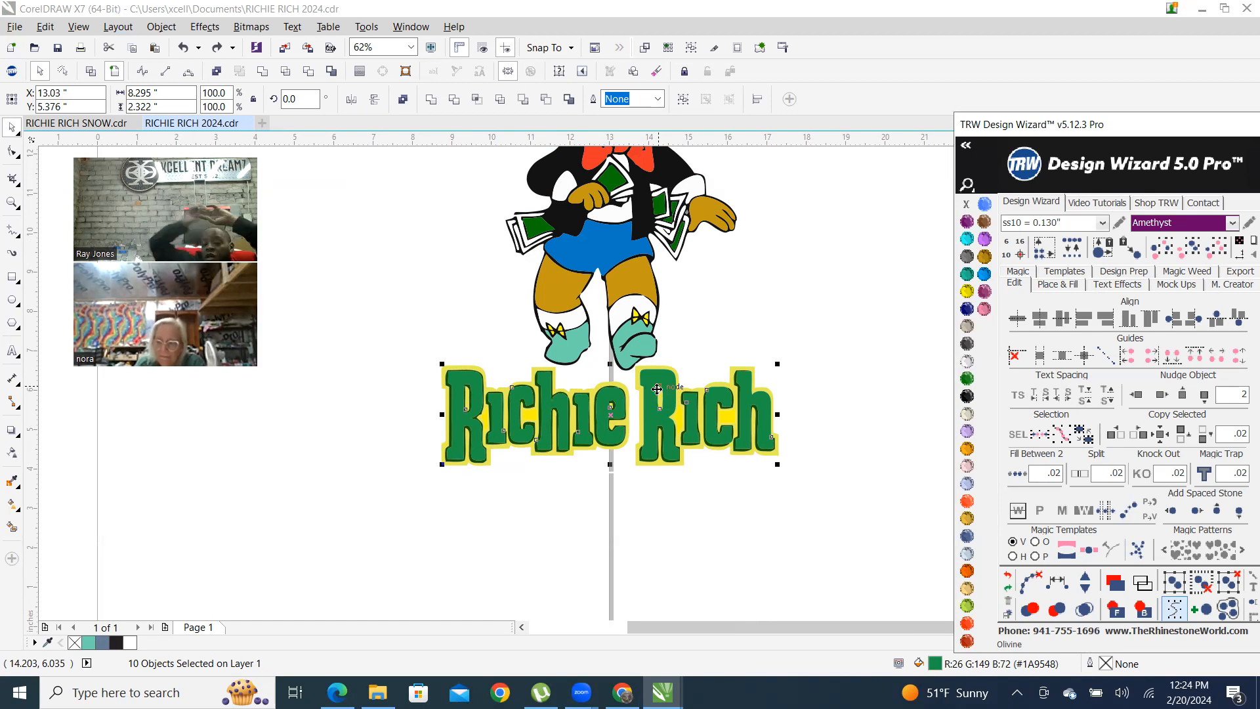
{"action": "left_click", "coordinate": [413, 284]}
Select the green title letters by color and examine the lettering, its outlines and the shoes above it
{"action": "scroll", "coordinate": [509, 420], "scroll_direction": "up", "scroll_amount": 2}
{"action": "scroll", "coordinate": [537, 404], "scroll_direction": "up", "scroll_amount": 1}
{"action": "scroll", "coordinate": [656, 420], "scroll_direction": "down", "scroll_amount": 2}
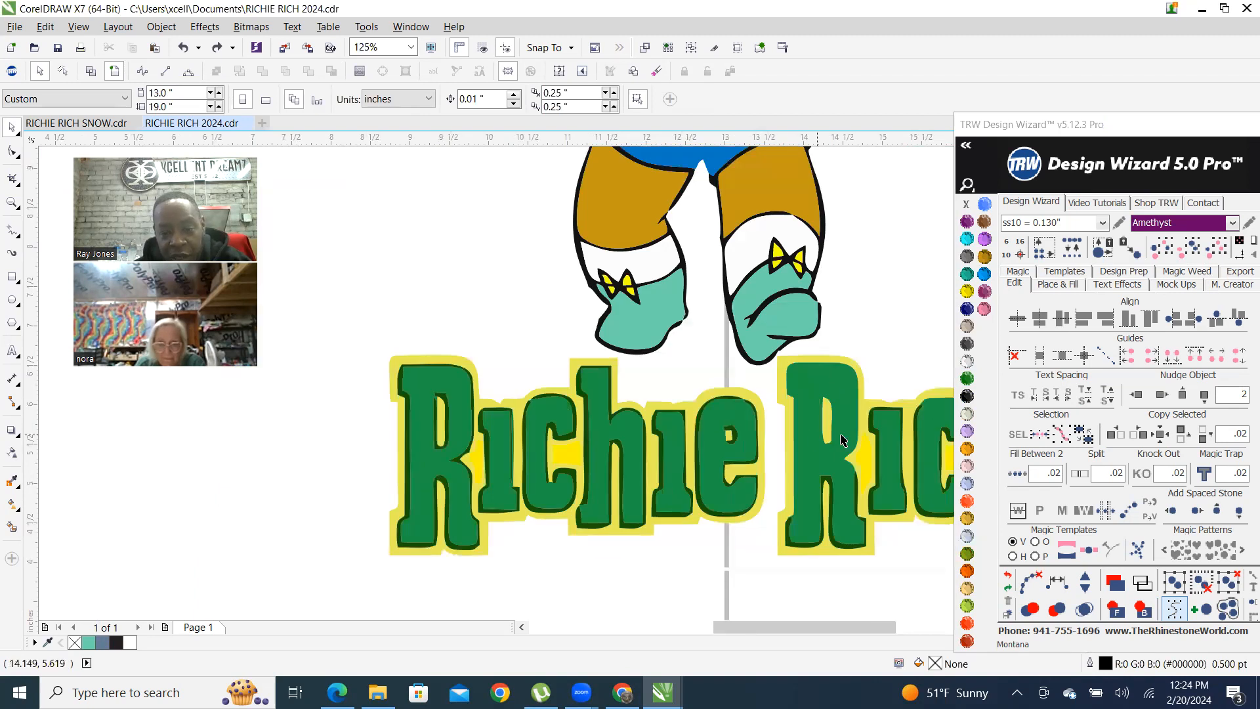
{"action": "scroll", "coordinate": [772, 446], "scroll_direction": "down", "scroll_amount": 1}
{"action": "scroll", "coordinate": [851, 448], "scroll_direction": "up", "scroll_amount": 2}
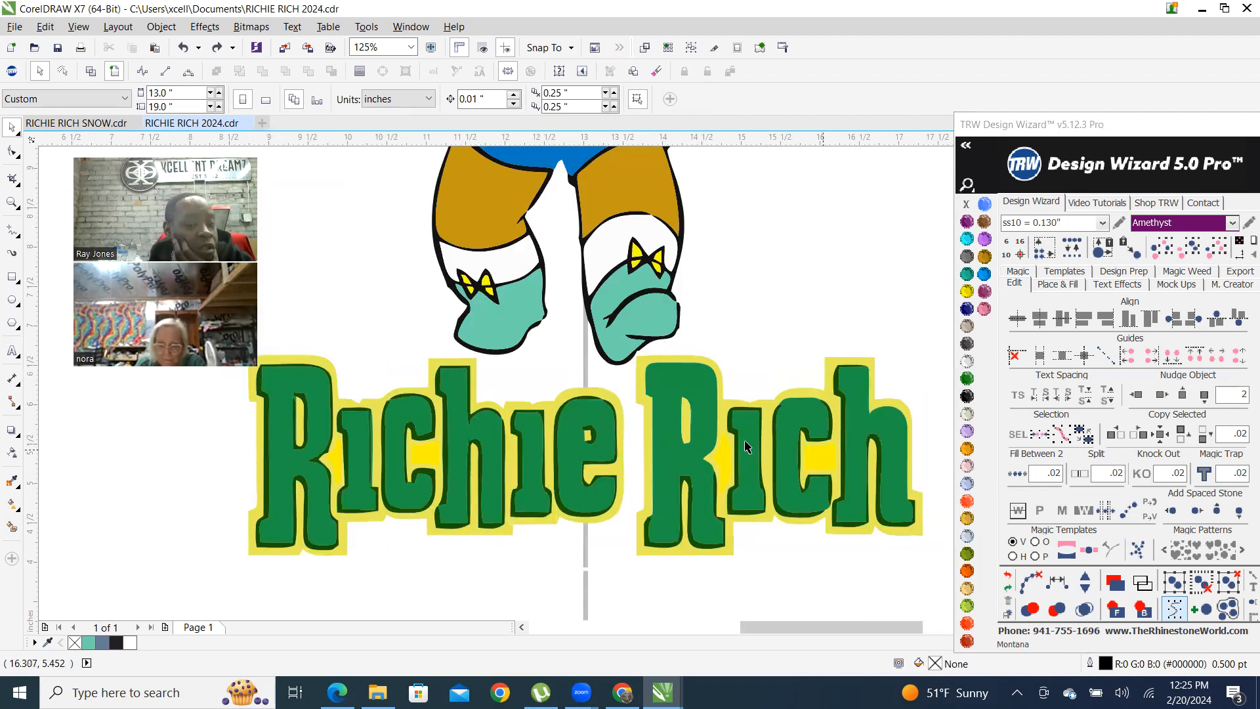
{"action": "left_click", "coordinate": [676, 397]}
{"action": "scroll", "coordinate": [676, 397], "scroll_direction": "down", "scroll_amount": 2}
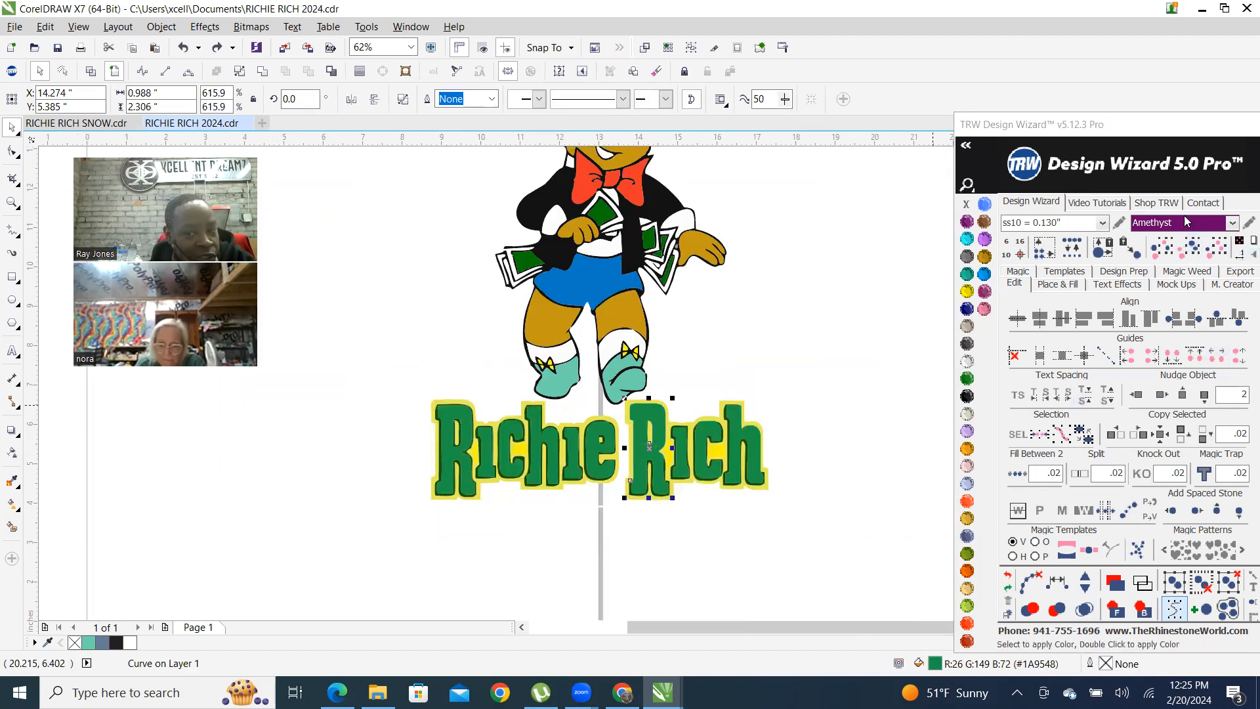
{"action": "left_click", "coordinate": [1193, 257]}
{"action": "key", "text": "F3"}
{"action": "scroll", "coordinate": [565, 330], "scroll_direction": "up", "scroll_amount": 3}
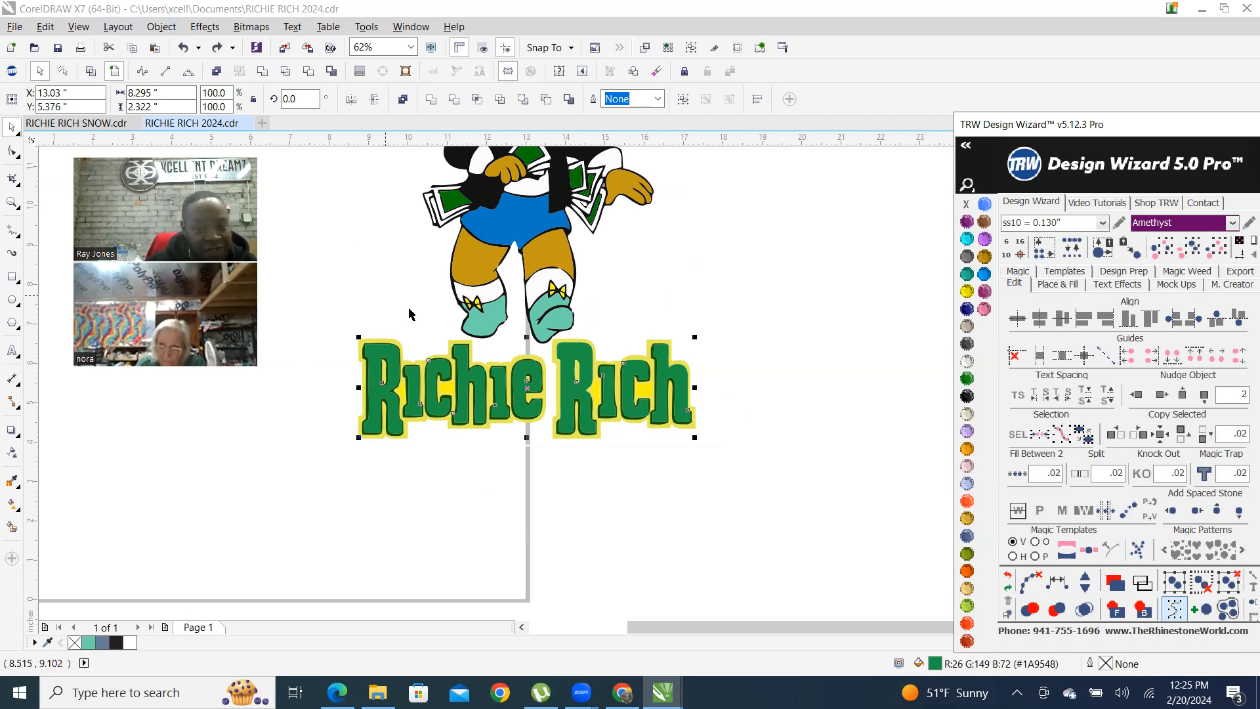
{"action": "scroll", "coordinate": [423, 332], "scroll_direction": "up", "scroll_amount": 4}
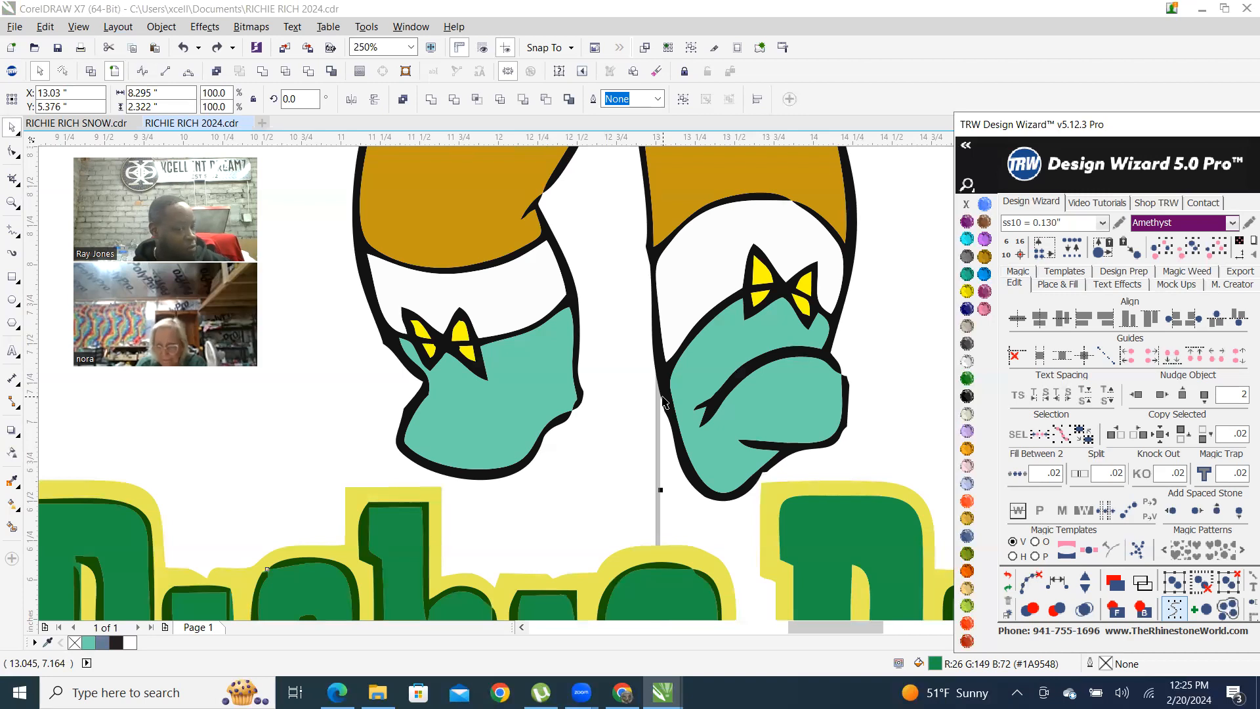
{"action": "scroll", "coordinate": [664, 403], "scroll_direction": "down", "scroll_amount": 2}
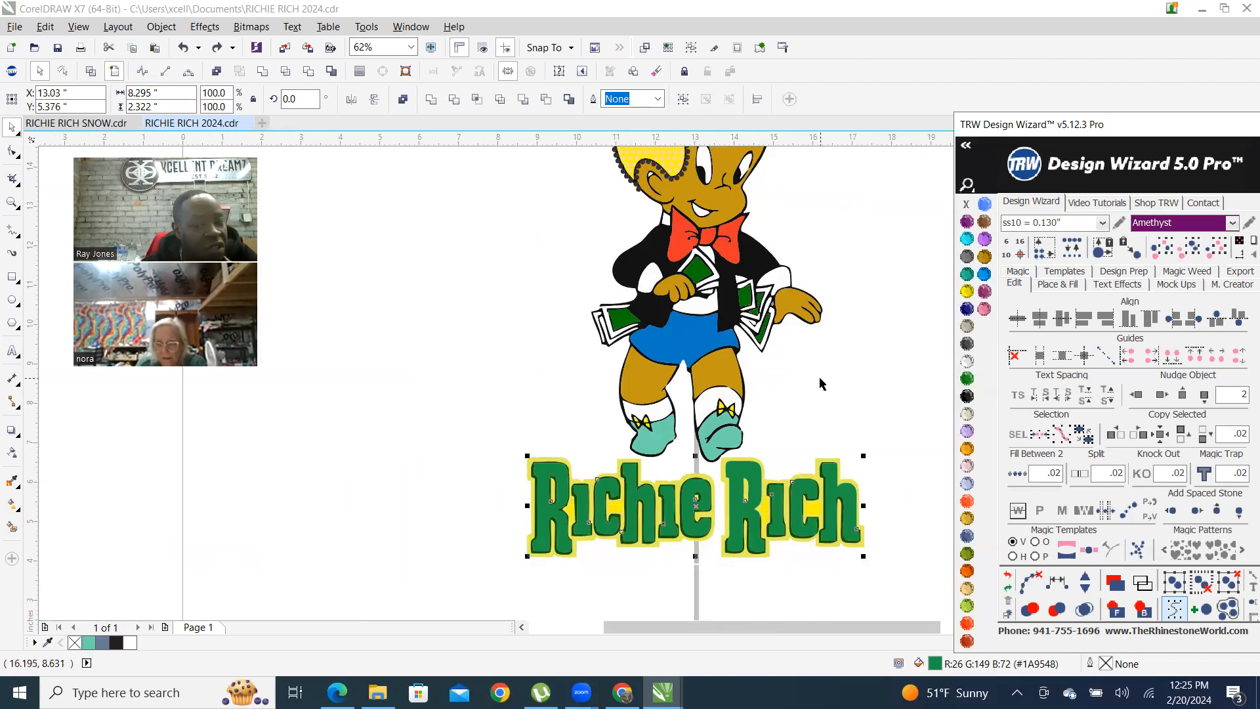
{"action": "left_click", "coordinate": [590, 478]}
{"action": "scroll", "coordinate": [590, 477], "scroll_direction": "down", "scroll_amount": 1}
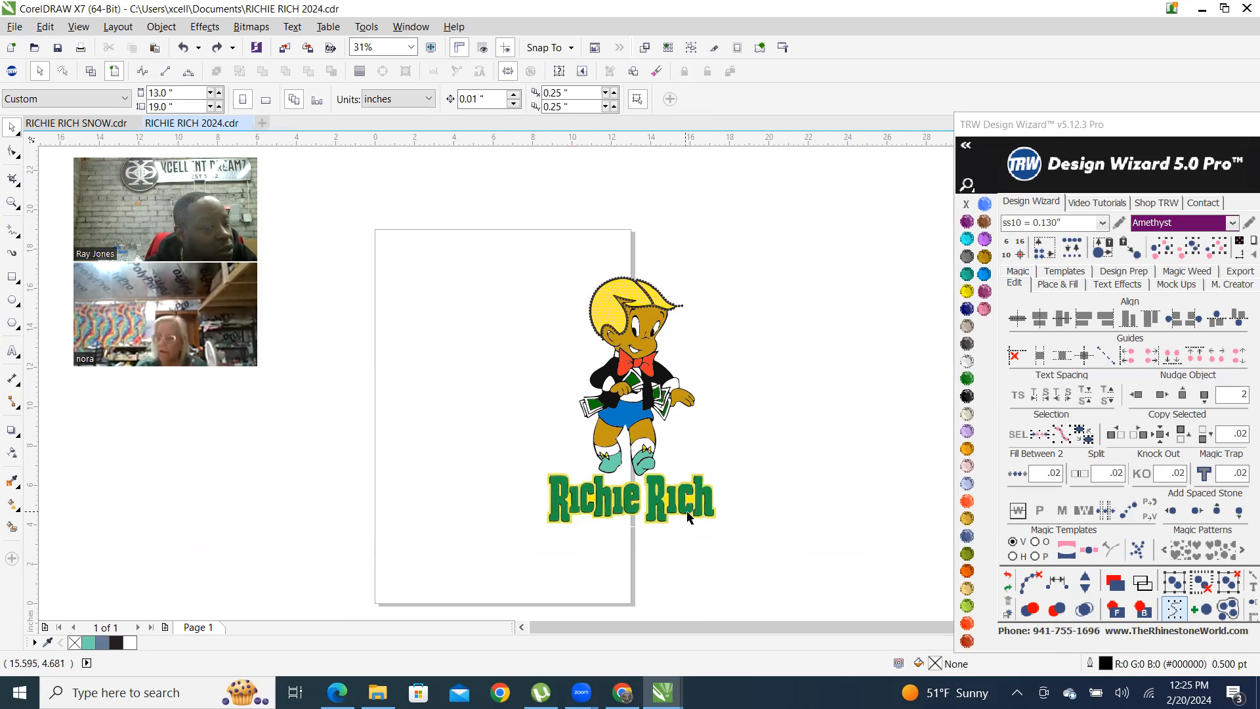
{"action": "scroll", "coordinate": [739, 531], "scroll_direction": "up", "scroll_amount": 1}
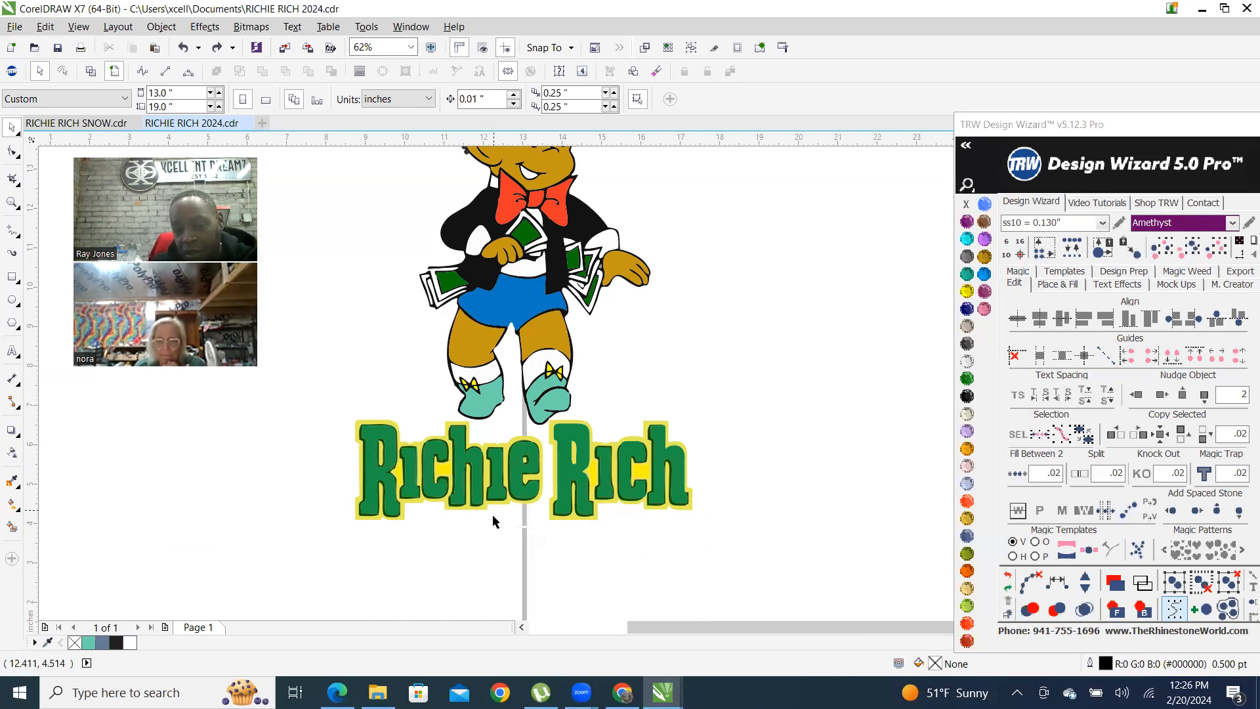
Select the complete figure with its title and move it left onto the page, centred at about X 6.49", Y 9.10"
{"action": "scroll", "coordinate": [493, 515], "scroll_direction": "down", "scroll_amount": 1}
{"action": "left_click_drag", "start_coordinate": [384, 244], "coordinate": [694, 546]}
{"action": "left_click_drag", "start_coordinate": [537, 381], "coordinate": [393, 397]}
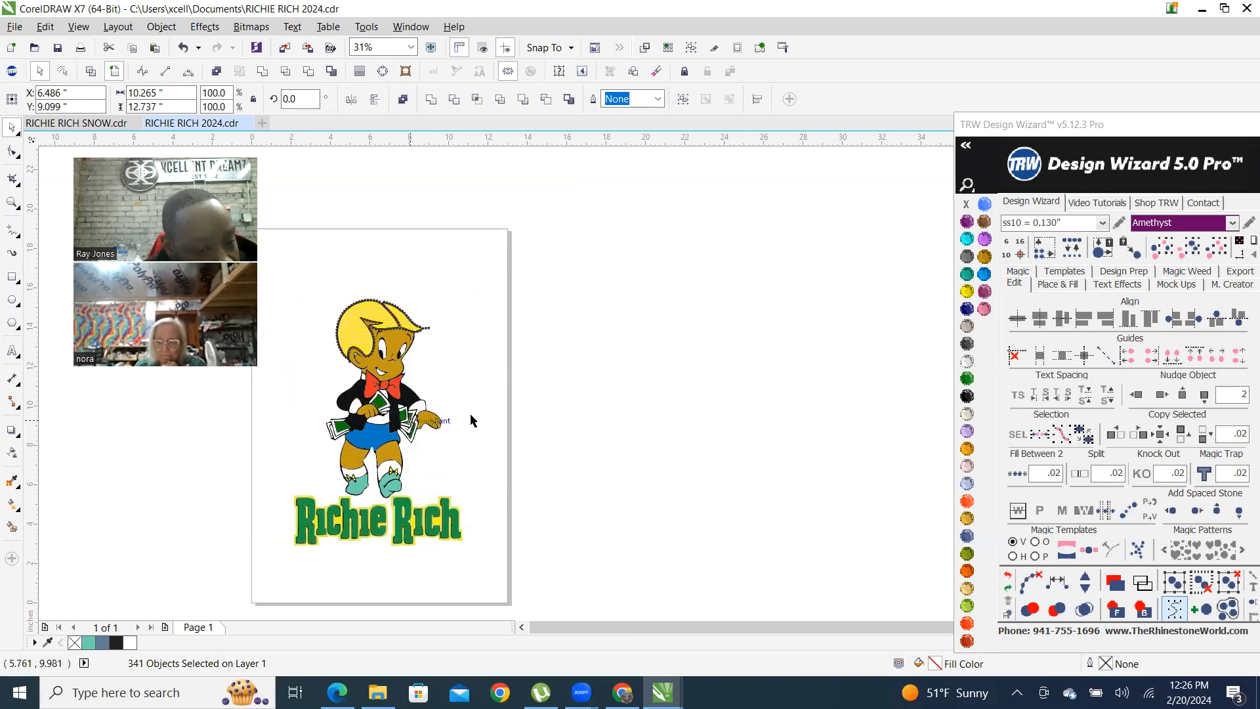
{"action": "left_click", "coordinate": [678, 340]}
Move the black stone in the gap beside the fringe left onto the hair's black outline, at about X 5.90", Y 14.07"
{"action": "scroll", "coordinate": [295, 562], "scroll_direction": "up", "scroll_amount": 1}
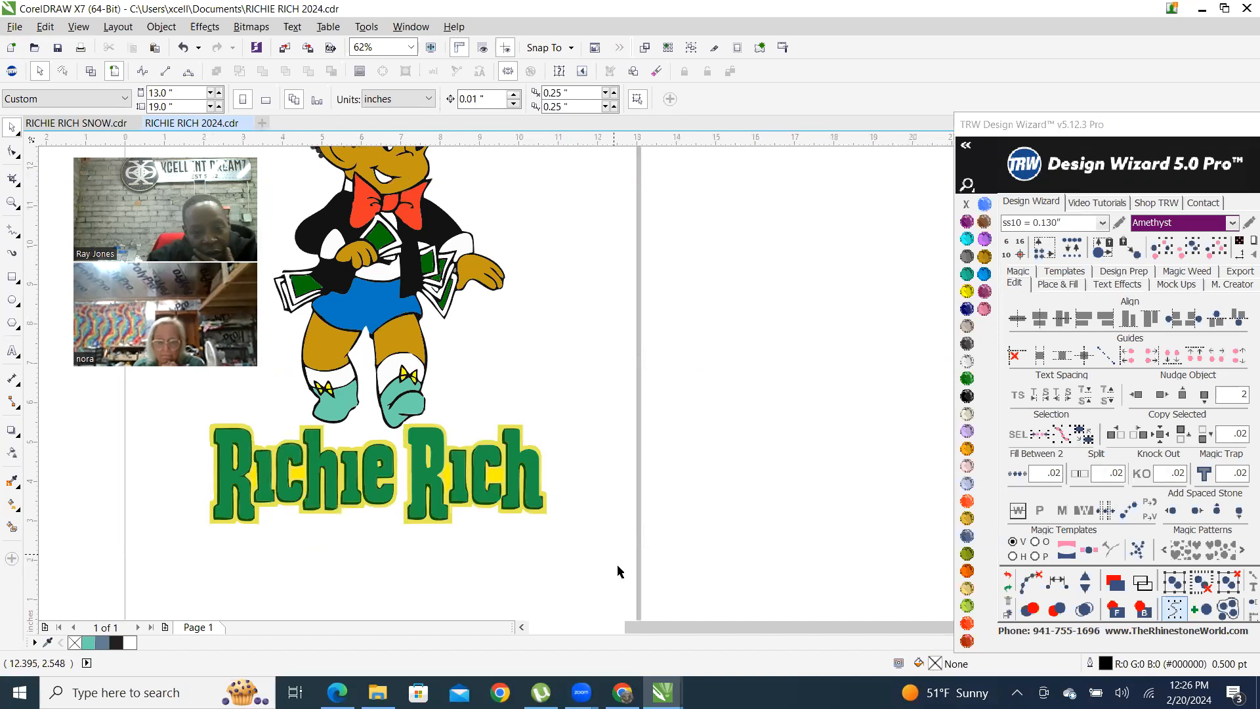
{"action": "scroll", "coordinate": [617, 569], "scroll_direction": "down", "scroll_amount": 1}
{"action": "scroll", "coordinate": [605, 565], "scroll_direction": "up", "scroll_amount": 1}
{"action": "scroll", "coordinate": [605, 575], "scroll_direction": "down", "scroll_amount": 1}
{"action": "scroll", "coordinate": [518, 354], "scroll_direction": "up", "scroll_amount": 2}
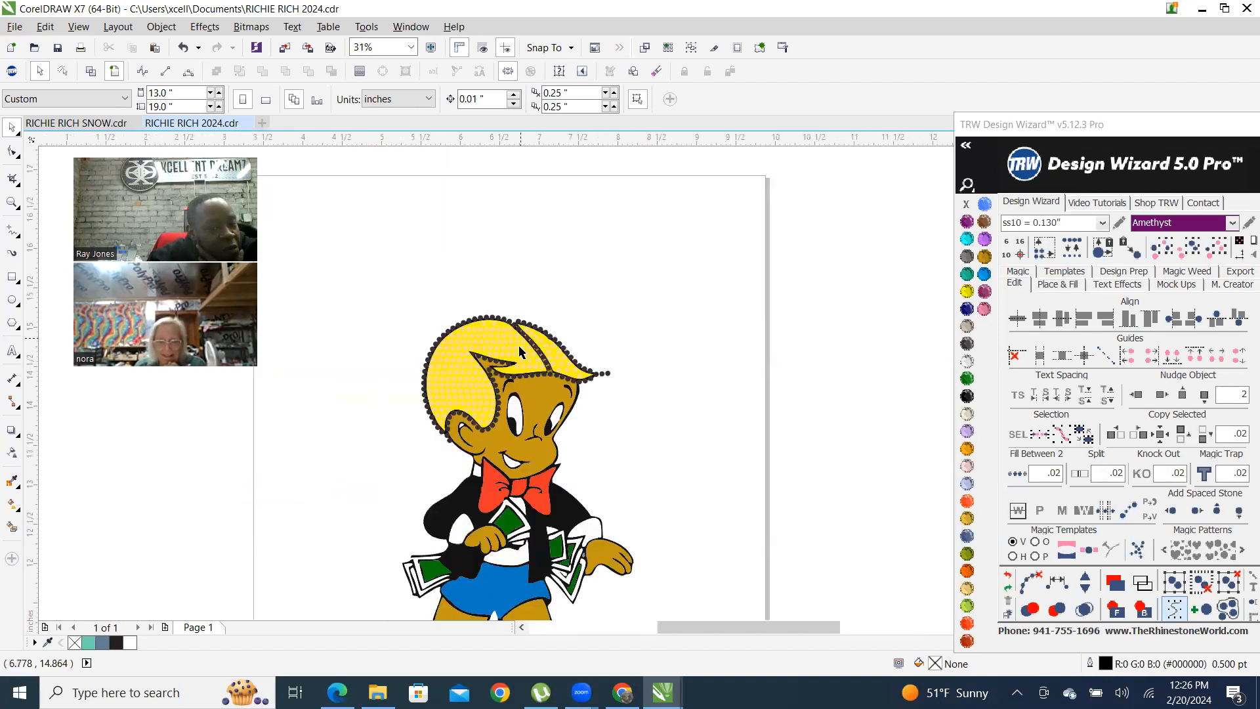
{"action": "scroll", "coordinate": [518, 412], "scroll_direction": "up", "scroll_amount": 2}
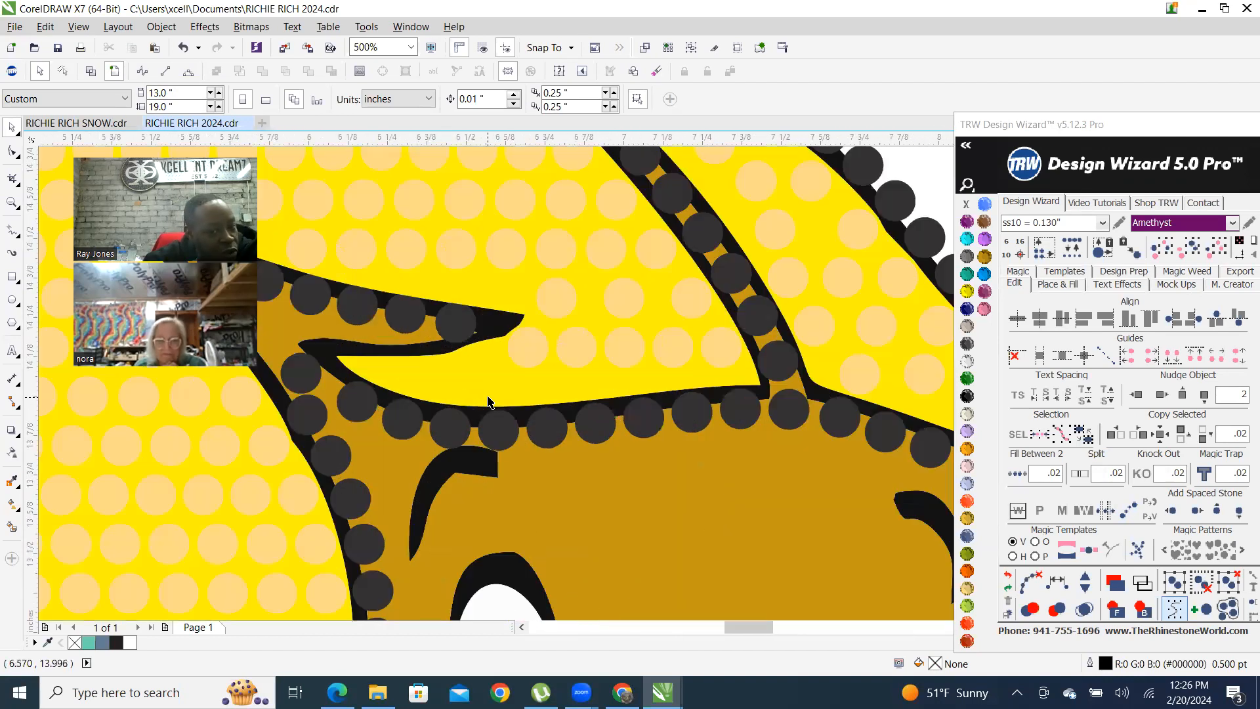
{"action": "scroll", "coordinate": [597, 433], "scroll_direction": "down", "scroll_amount": 1}
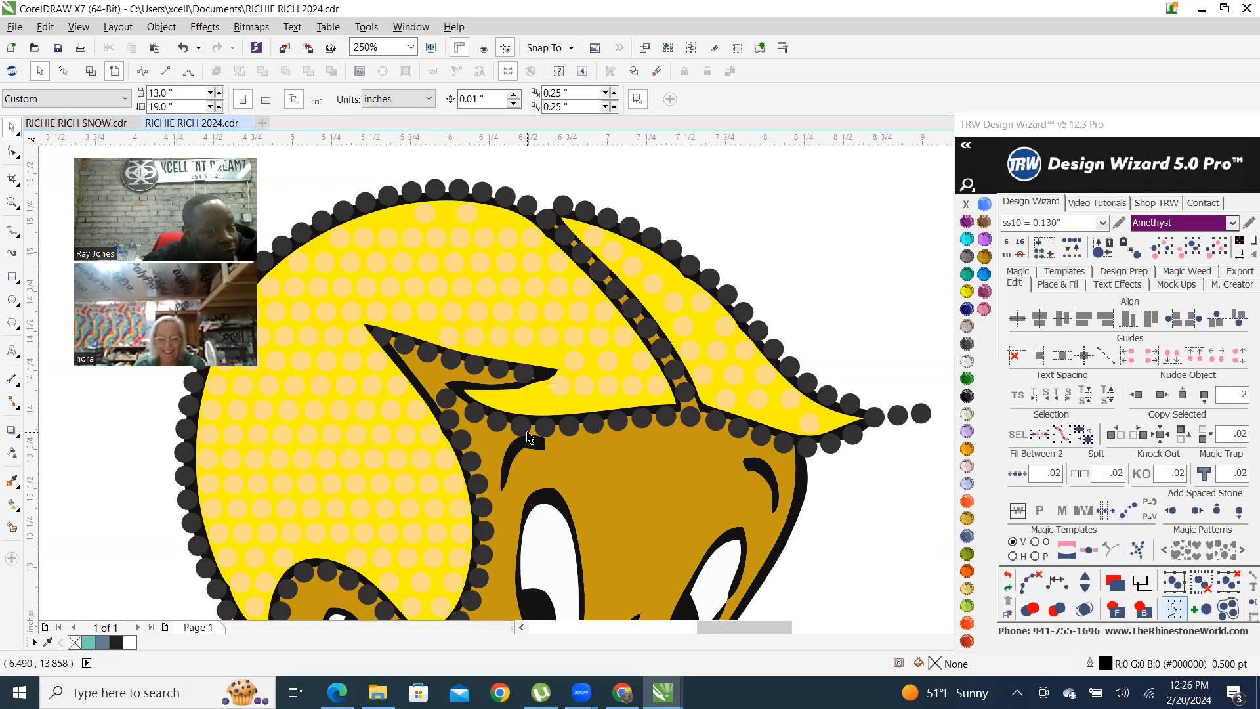
{"action": "scroll", "coordinate": [525, 428], "scroll_direction": "up", "scroll_amount": 2}
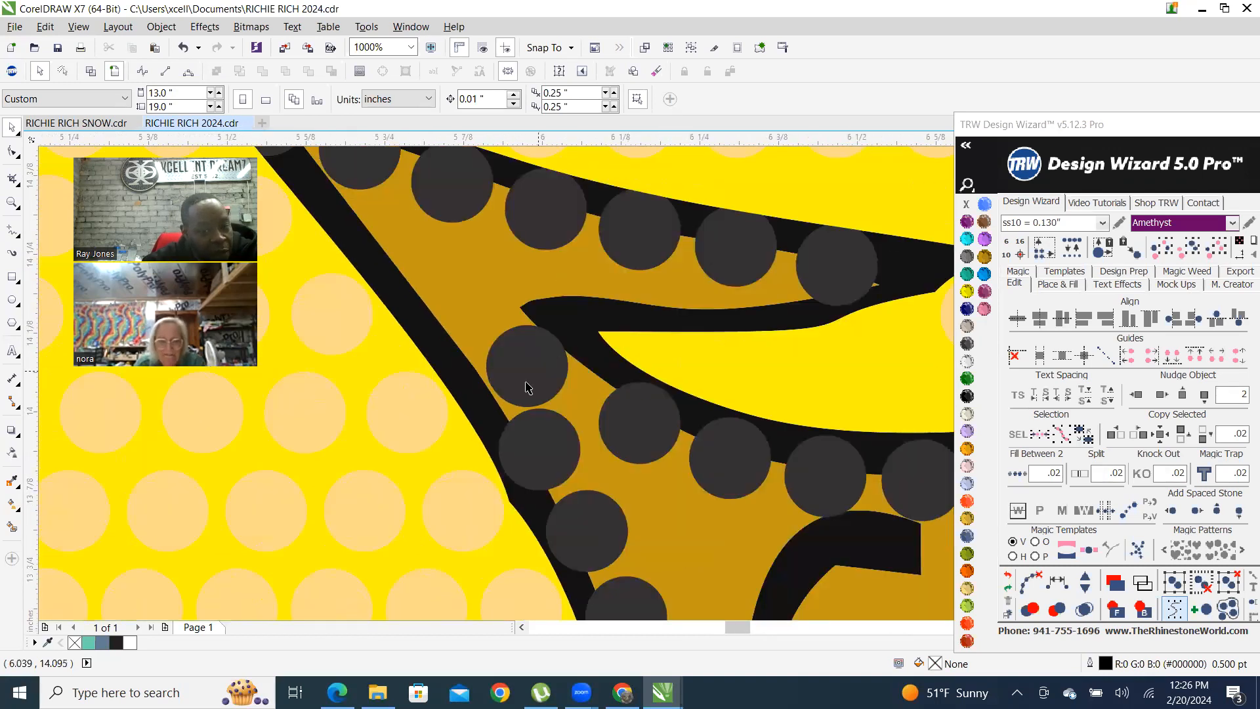
{"action": "scroll", "coordinate": [525, 388], "scroll_direction": "up", "scroll_amount": 1}
{"action": "left_click_drag", "start_coordinate": [529, 383], "coordinate": [462, 389]}
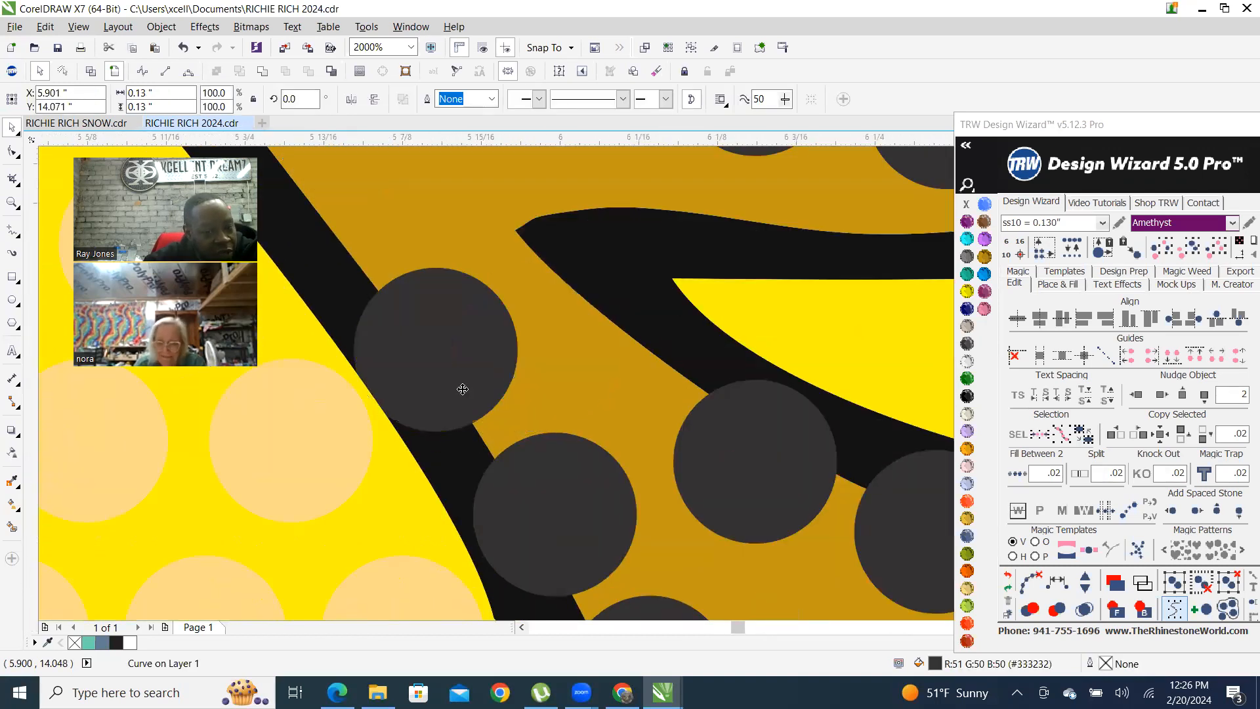
Reposition black outline stones farther up the hair notch, placing one at about X 5.73", Y 14.28"
{"action": "scroll", "coordinate": [463, 389], "scroll_direction": "down", "scroll_amount": 3}
{"action": "scroll", "coordinate": [553, 450], "scroll_direction": "up", "scroll_amount": 3}
{"action": "left_click_drag", "start_coordinate": [554, 451], "coordinate": [499, 410]}
{"action": "scroll", "coordinate": [506, 478], "scroll_direction": "down", "scroll_amount": 3}
{"action": "scroll", "coordinate": [591, 518], "scroll_direction": "up", "scroll_amount": 3}
{"action": "scroll", "coordinate": [584, 416], "scroll_direction": "down", "scroll_amount": 6}
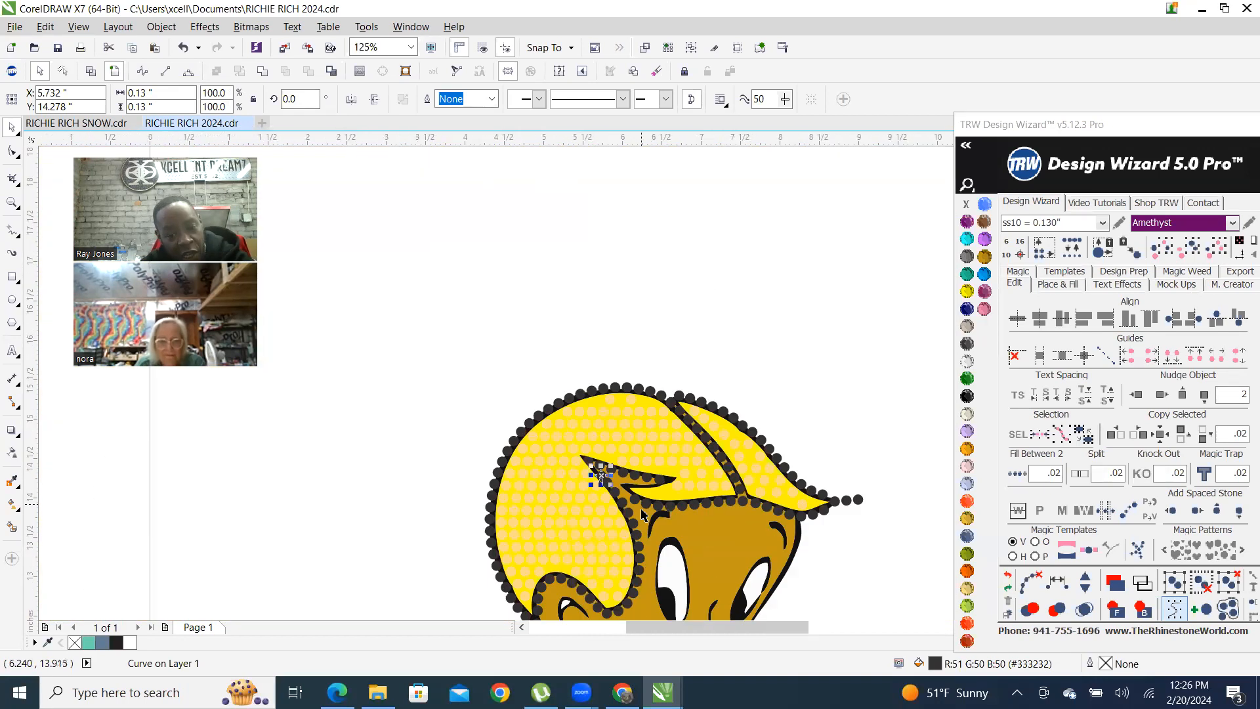
Space evenly the 24 black outline stones running from the hair notch down the hair's front edge and around the ear
{"action": "scroll", "coordinate": [602, 591], "scroll_direction": "up", "scroll_amount": 3}
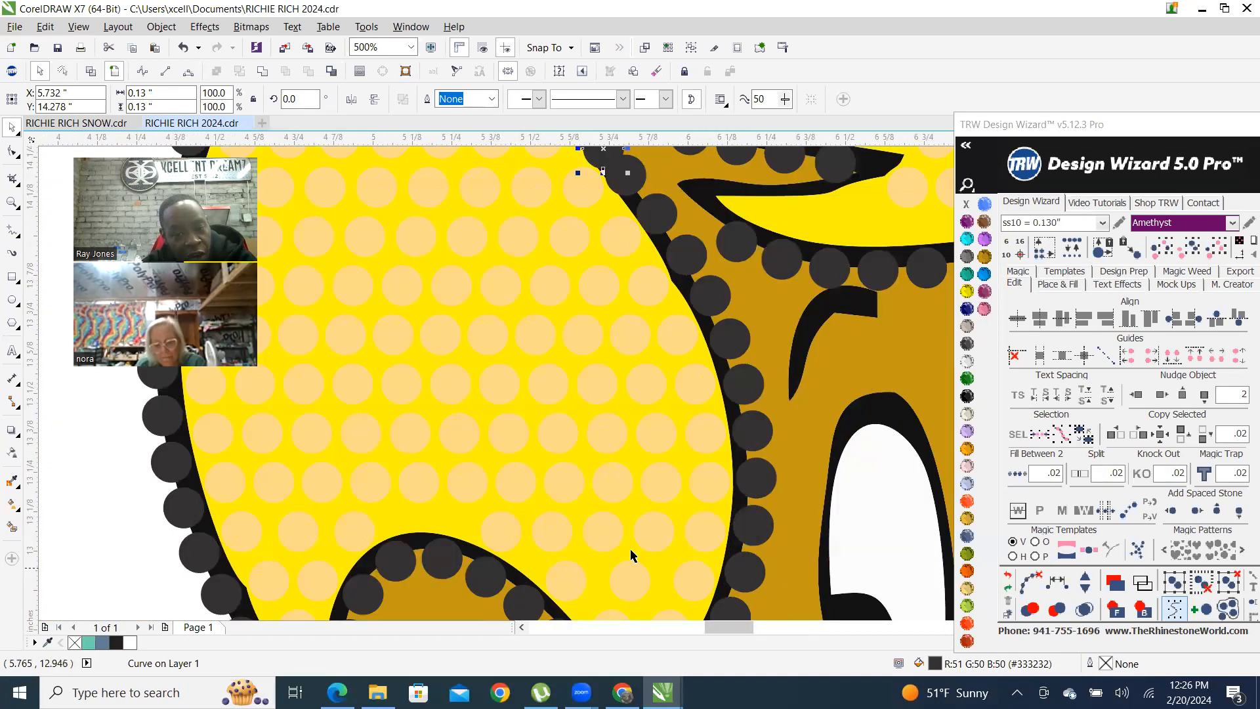
{"action": "scroll", "coordinate": [602, 578], "scroll_direction": "down", "scroll_amount": 2}
{"action": "scroll", "coordinate": [610, 328], "scroll_direction": "up", "scroll_amount": 4}
{"action": "scroll", "coordinate": [581, 291], "scroll_direction": "down", "scroll_amount": 2}
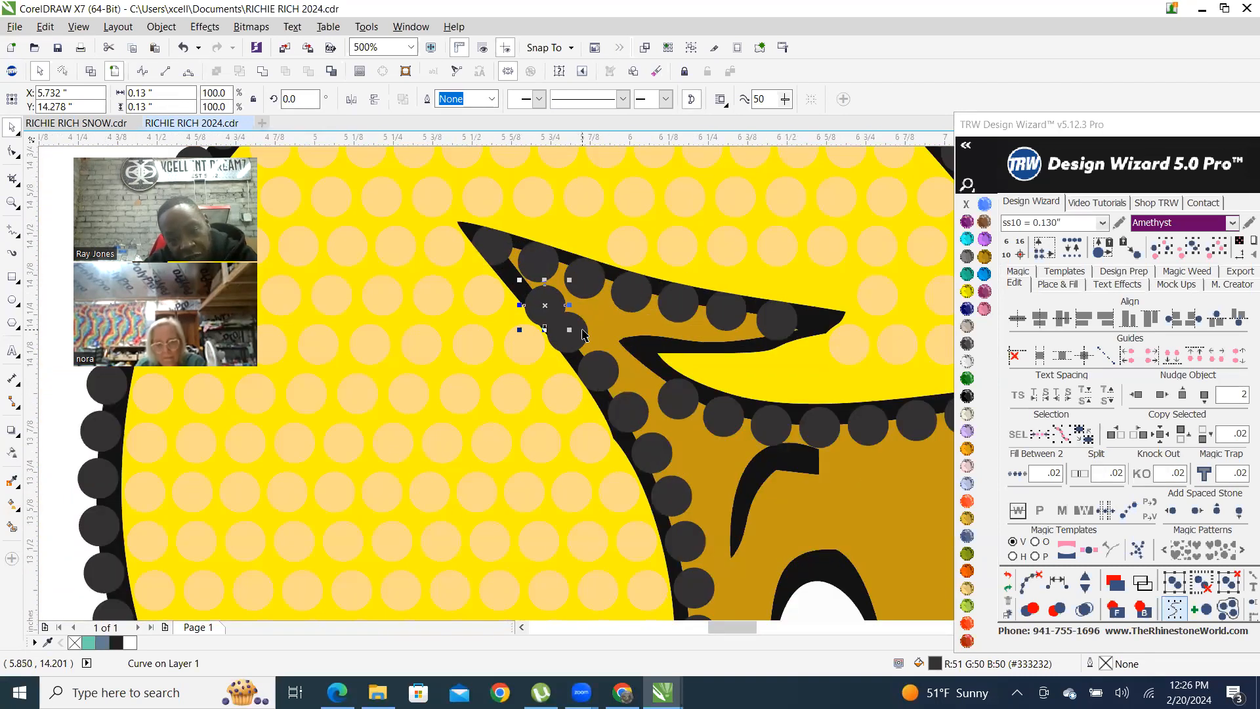
{"action": "left_click", "coordinate": [582, 335], "text": "shift"}
{"action": "left_click", "coordinate": [598, 373], "text": "shift"}
{"action": "left_click", "coordinate": [636, 408], "text": "shift"}
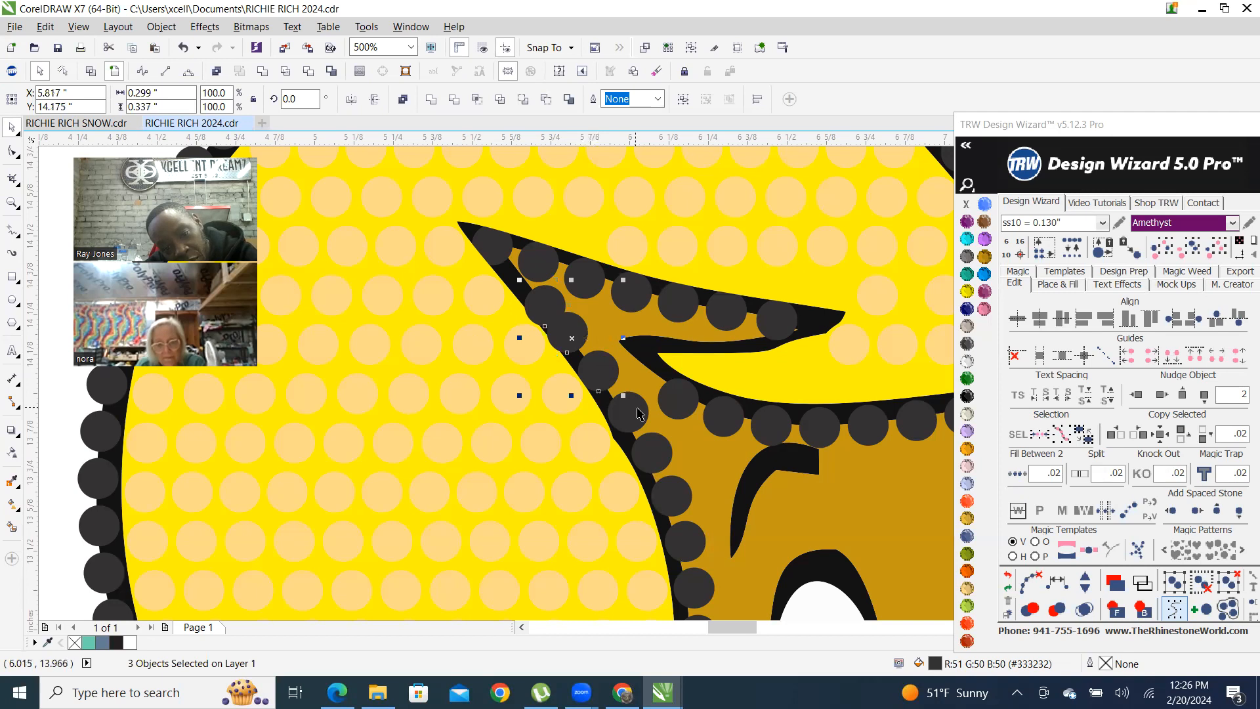
{"action": "left_click", "coordinate": [663, 462], "text": "shift"}
{"action": "left_click", "coordinate": [674, 492], "text": "shift"}
{"action": "left_click", "coordinate": [688, 533], "text": "shift"}
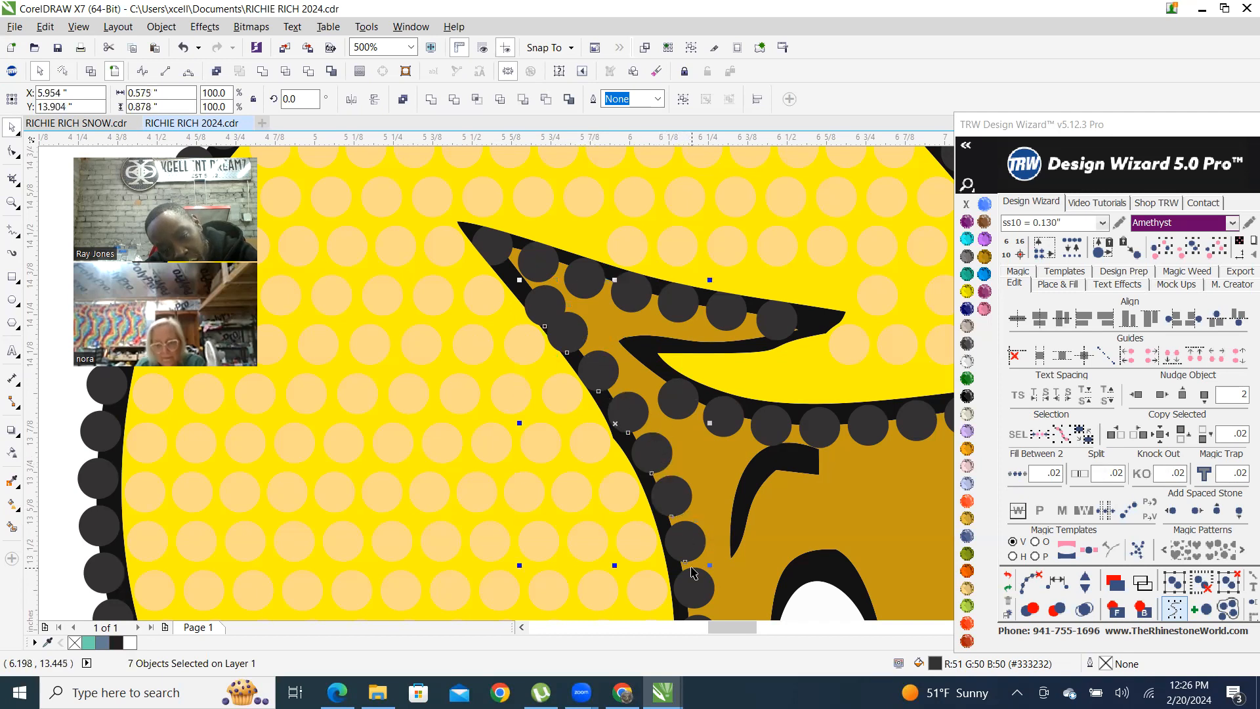
{"action": "left_click", "coordinate": [695, 591], "text": "shift"}
{"action": "scroll", "coordinate": [694, 599], "scroll_direction": "down", "scroll_amount": 4}
{"action": "scroll", "coordinate": [636, 334], "scroll_direction": "up", "scroll_amount": 4}
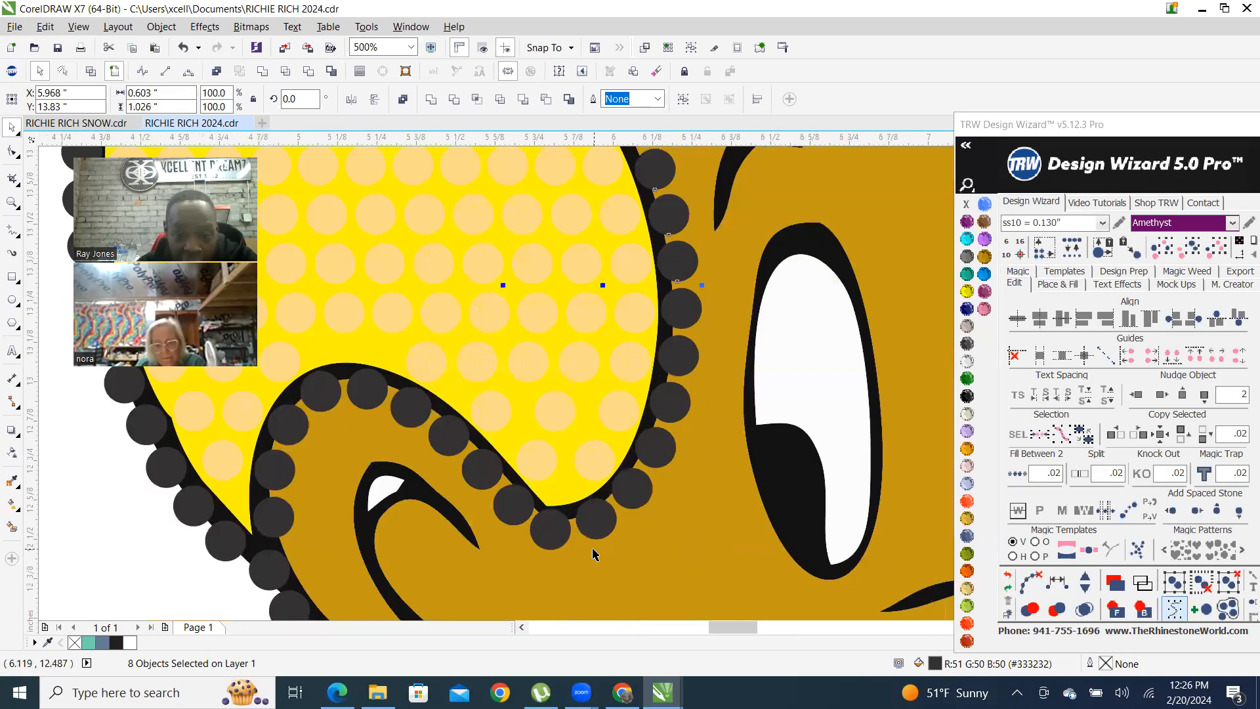
{"action": "left_click", "coordinate": [685, 306], "text": "shift"}
{"action": "left_click", "coordinate": [685, 354], "text": "shift"}
{"action": "left_click", "coordinate": [670, 405], "text": "shift"}
{"action": "left_click", "coordinate": [658, 456], "text": "shift"}
{"action": "left_click", "coordinate": [636, 502], "text": "shift"}
{"action": "left_click", "coordinate": [599, 532], "text": "shift"}
{"action": "left_click", "coordinate": [556, 540], "text": "shift"}
{"action": "left_click", "coordinate": [514, 512], "text": "shift"}
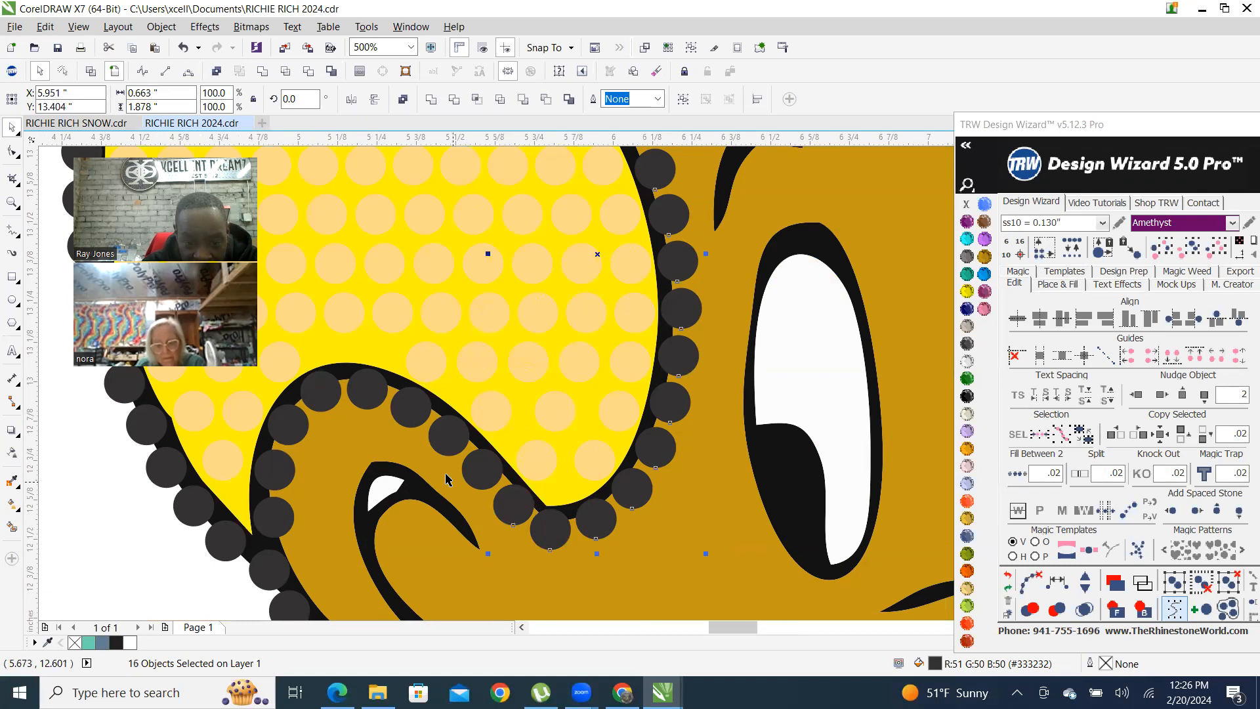
{"action": "left_click", "coordinate": [452, 436], "text": "shift"}
{"action": "left_click", "coordinate": [407, 409], "text": "shift"}
{"action": "left_click", "coordinate": [367, 390], "text": "shift"}
{"action": "left_click", "coordinate": [328, 395], "text": "shift"}
{"action": "left_click", "coordinate": [293, 431], "text": "shift"}
{"action": "left_click", "coordinate": [282, 473], "text": "shift"}
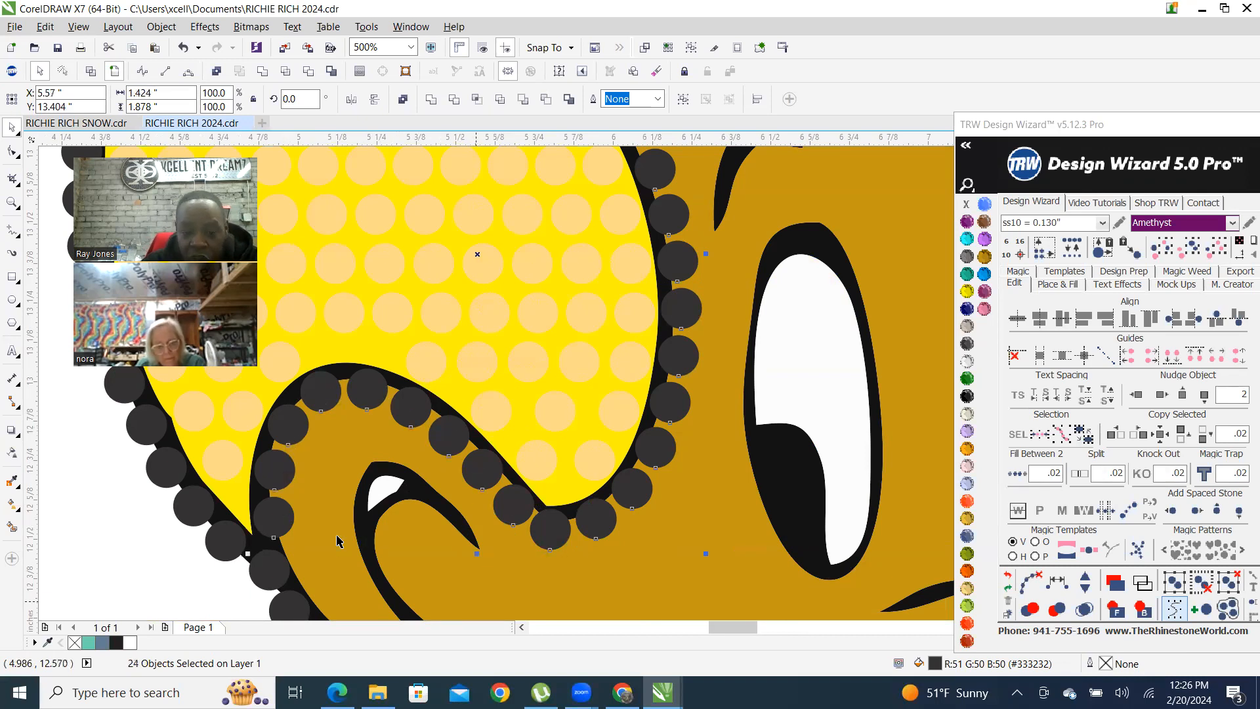
{"action": "left_click", "coordinate": [1057, 586]}
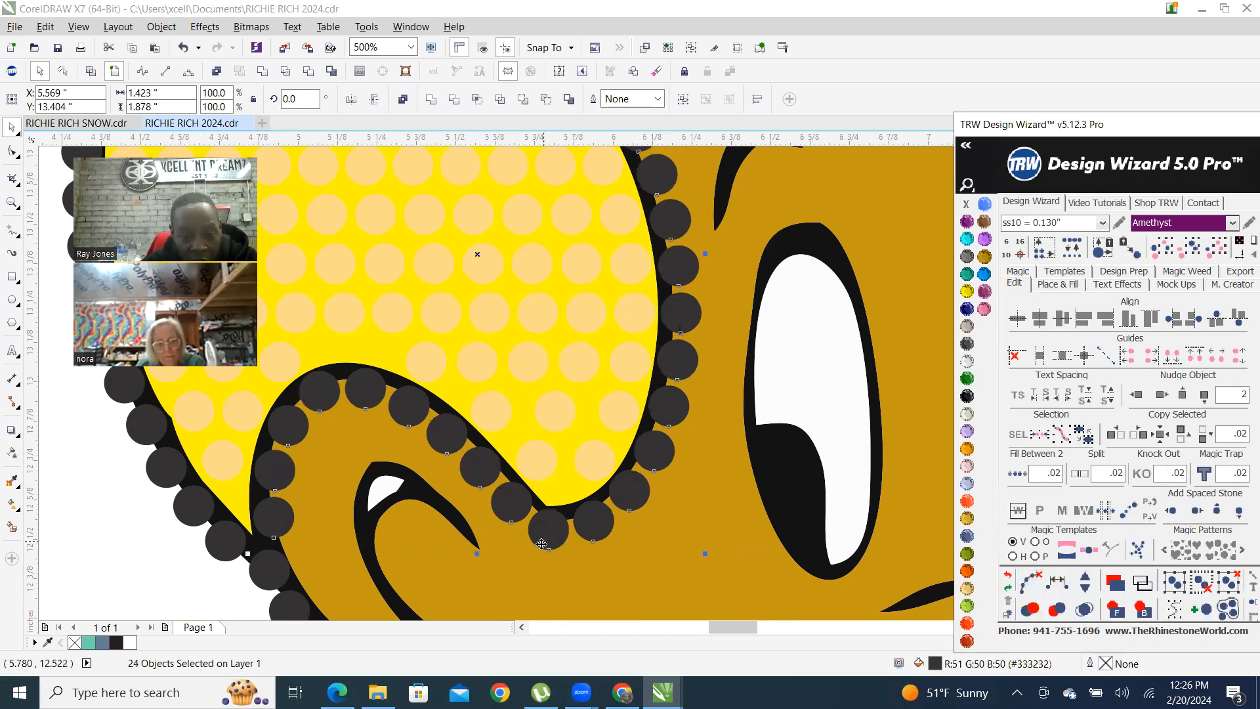
{"action": "scroll", "coordinate": [542, 544], "scroll_direction": "down", "scroll_amount": 3}
{"action": "scroll", "coordinate": [548, 558], "scroll_direction": "up", "scroll_amount": 3}
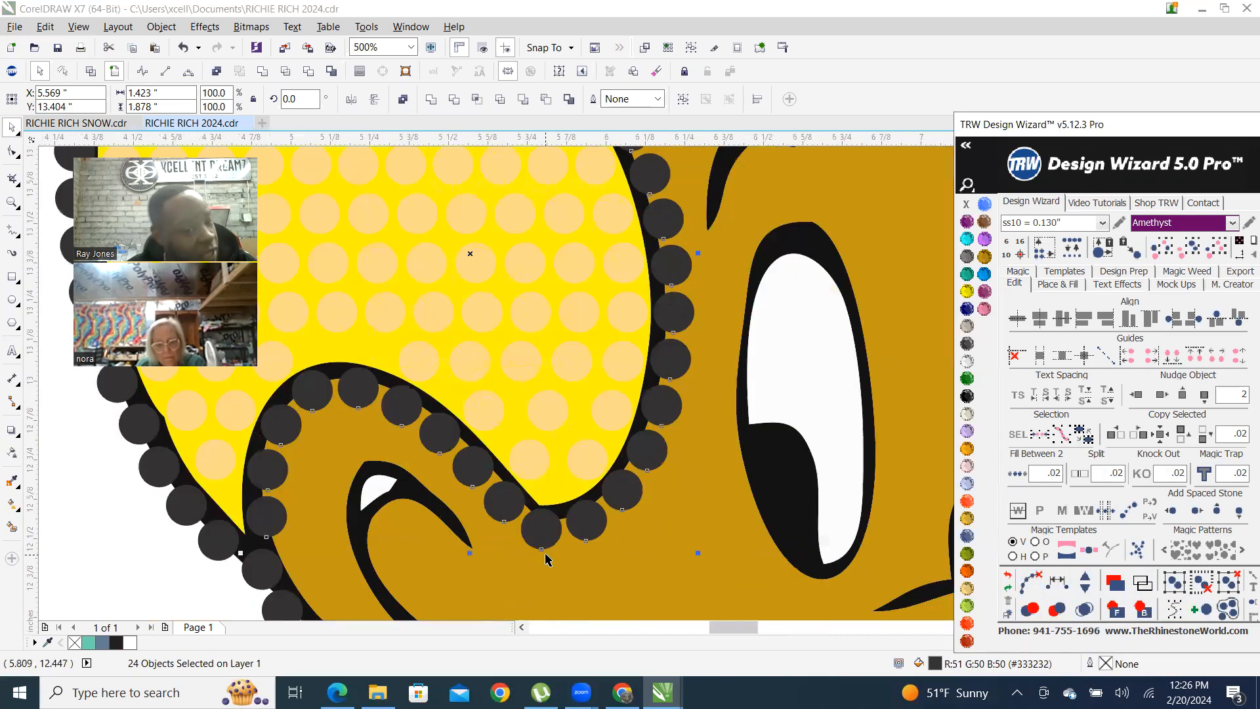
{"action": "scroll", "coordinate": [549, 558], "scroll_direction": "down", "scroll_amount": 2}
{"action": "left_click", "coordinate": [223, 523]}
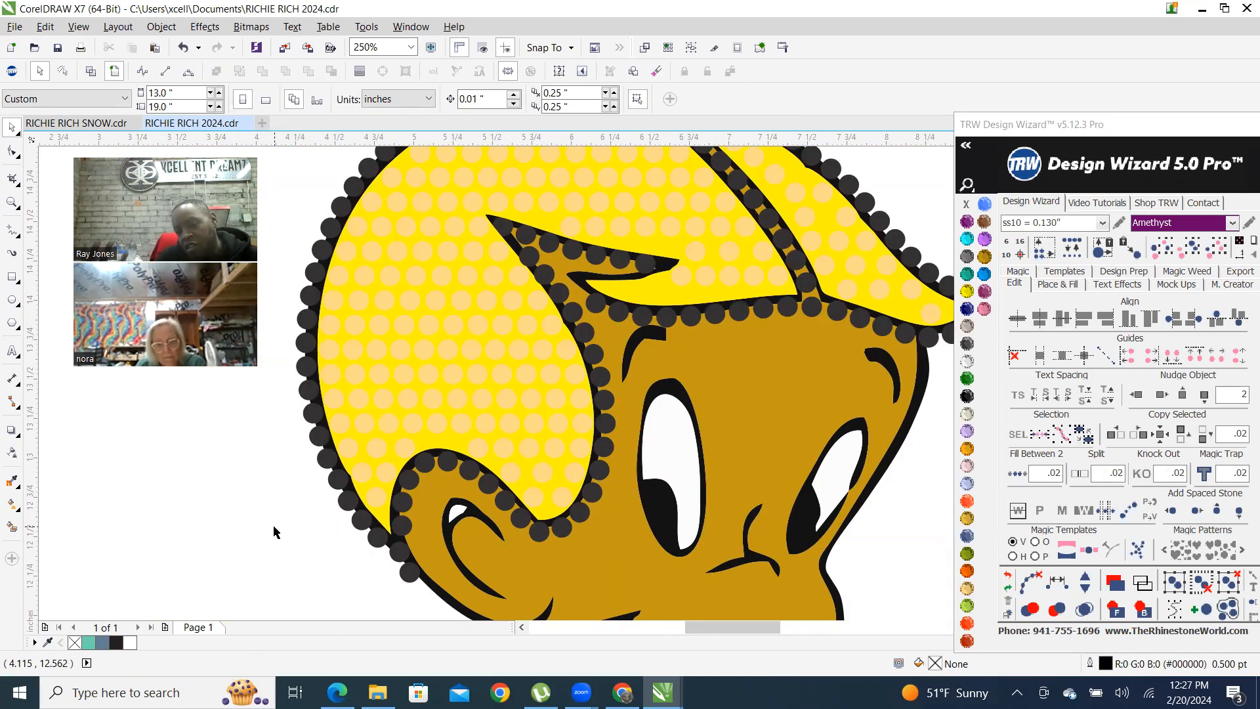
Place a black stone above the head at X 5.10", Y 17.43" and a level copy of it at X 8.77"
{"action": "scroll", "coordinate": [466, 374], "scroll_direction": "down", "scroll_amount": 4}
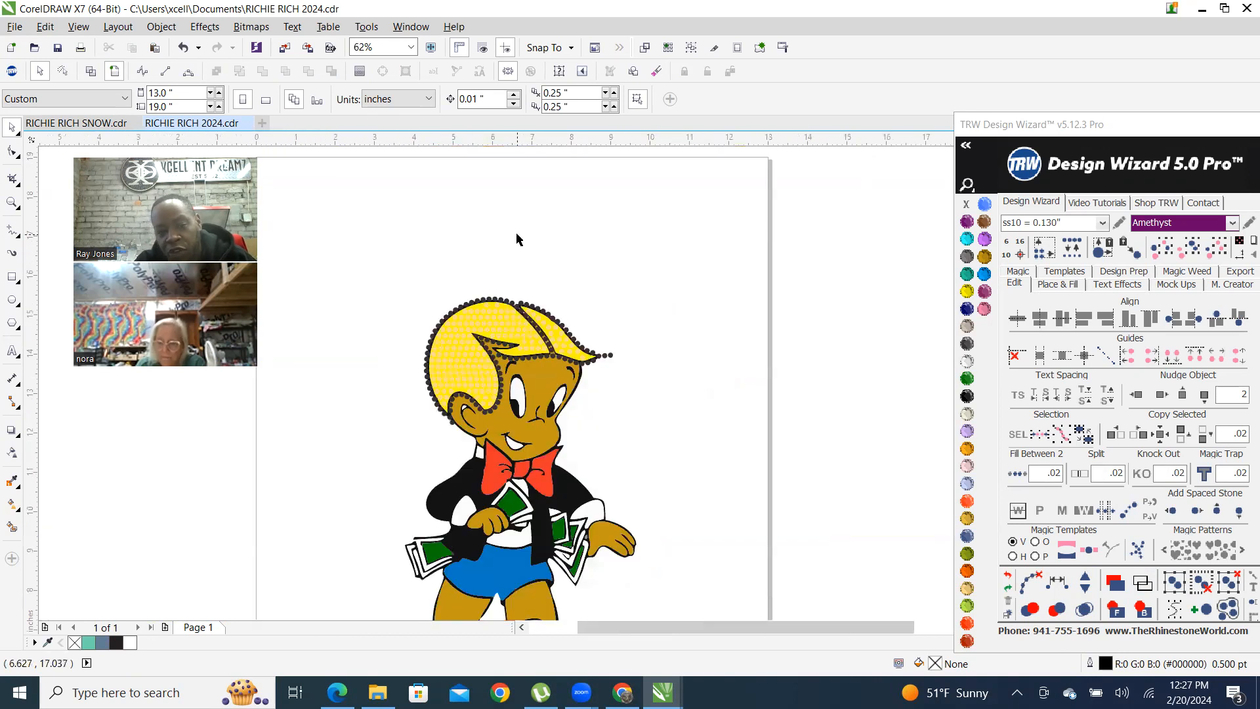
{"action": "scroll", "coordinate": [517, 239], "scroll_direction": "up", "scroll_amount": 2}
{"action": "left_click", "coordinate": [421, 403]}
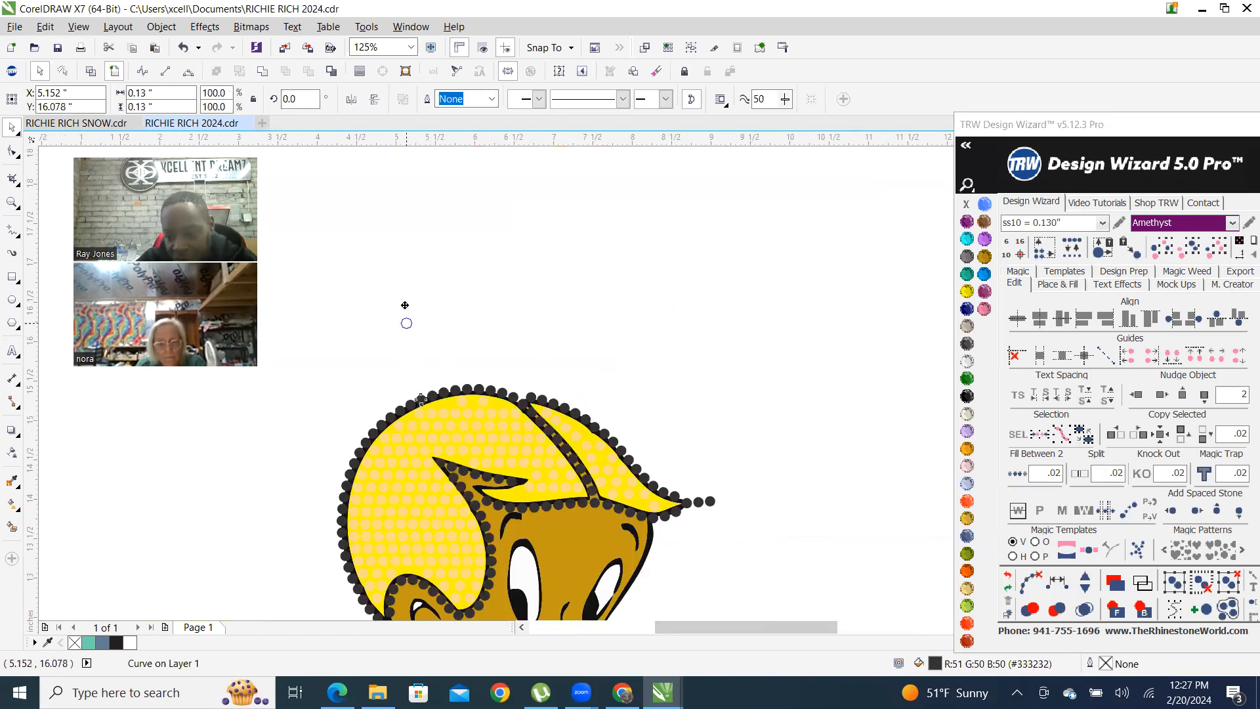
{"action": "scroll", "coordinate": [476, 222], "scroll_direction": "down", "scroll_amount": 4}
{"action": "scroll", "coordinate": [452, 248], "scroll_direction": "up", "scroll_amount": 4}
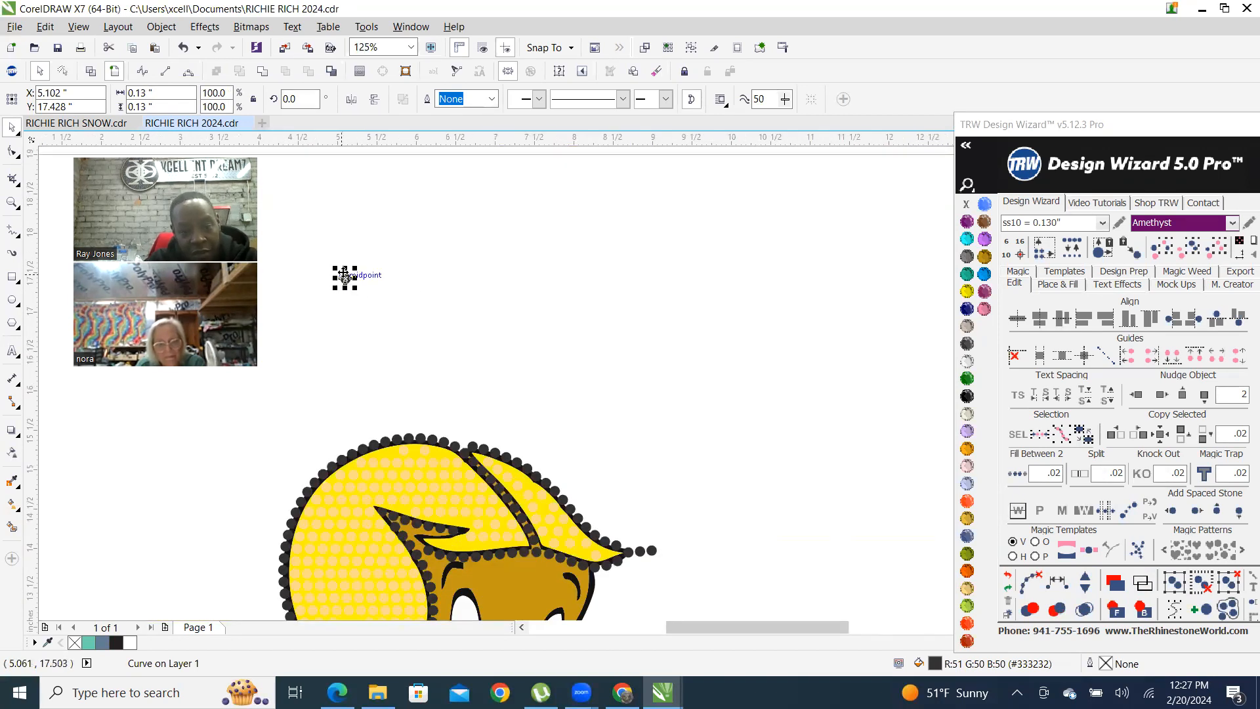
{"action": "left_click_drag", "start_coordinate": [345, 278], "coordinate": [634, 278]}
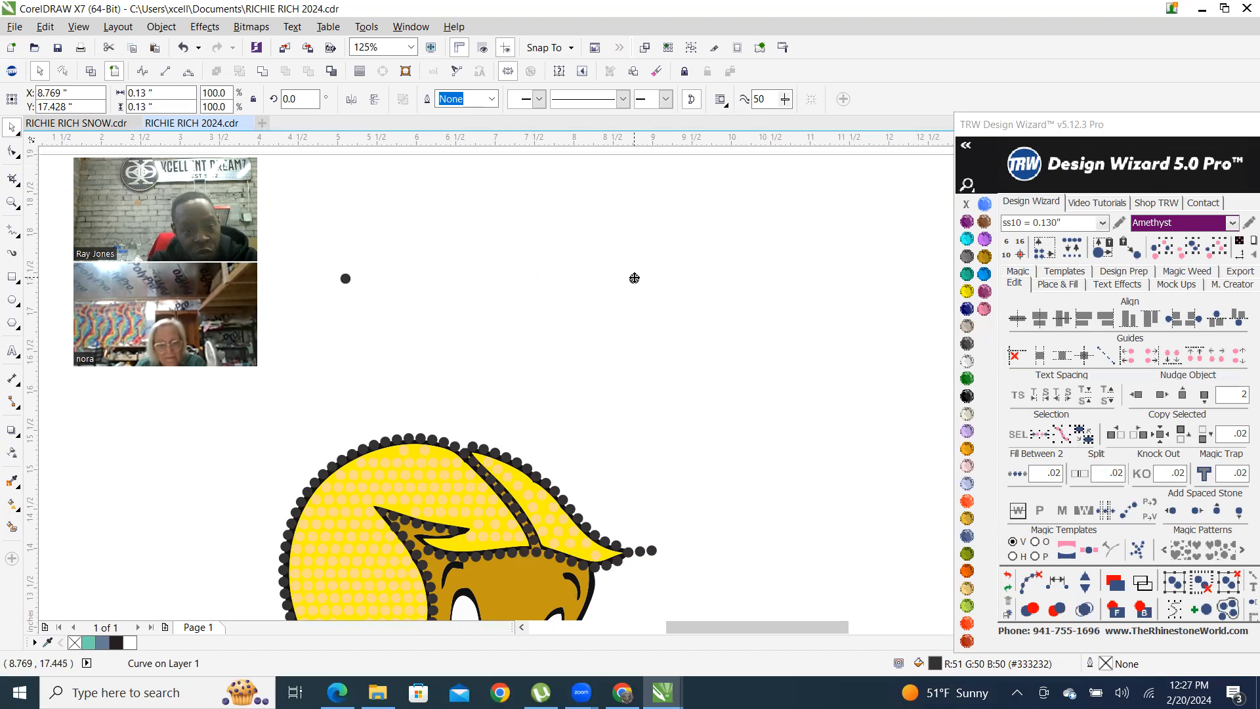
{"action": "left_click", "coordinate": [373, 326]}
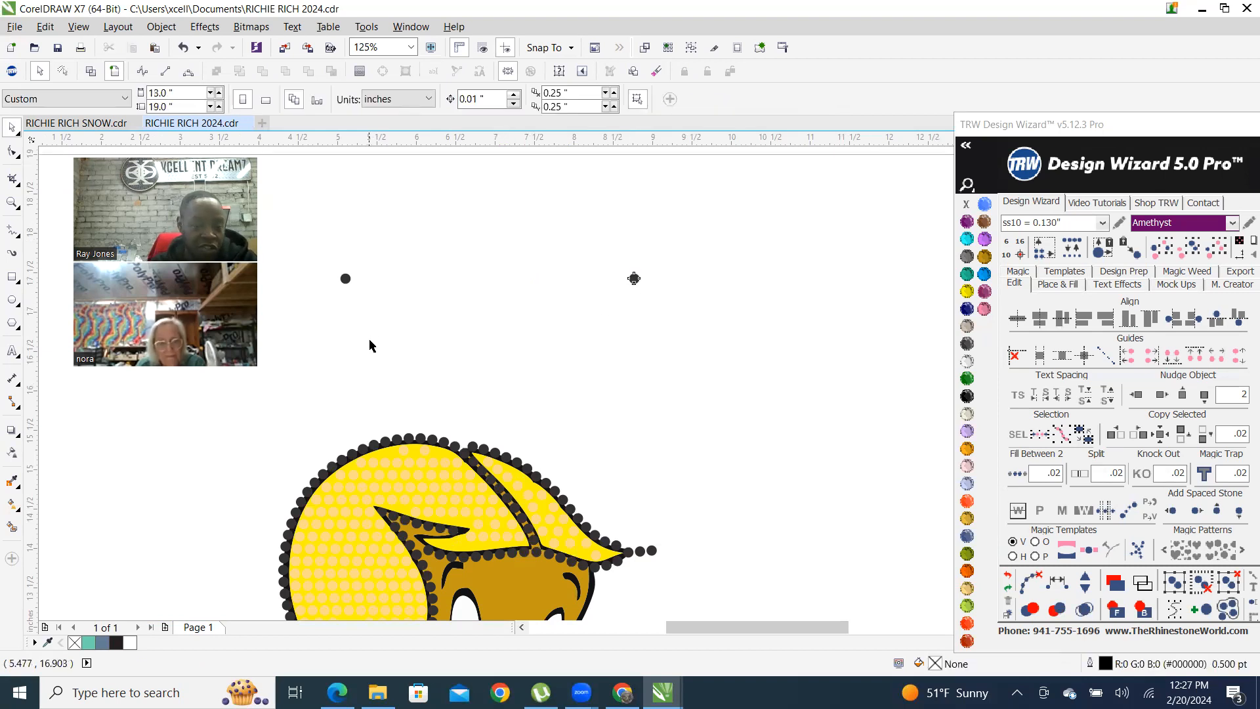
Copy the pair of stones above the head straight down to Y 16.095"
{"action": "scroll", "coordinate": [370, 333], "scroll_direction": "down", "scroll_amount": 2}
{"action": "left_click_drag", "start_coordinate": [347, 291], "coordinate": [525, 348]}
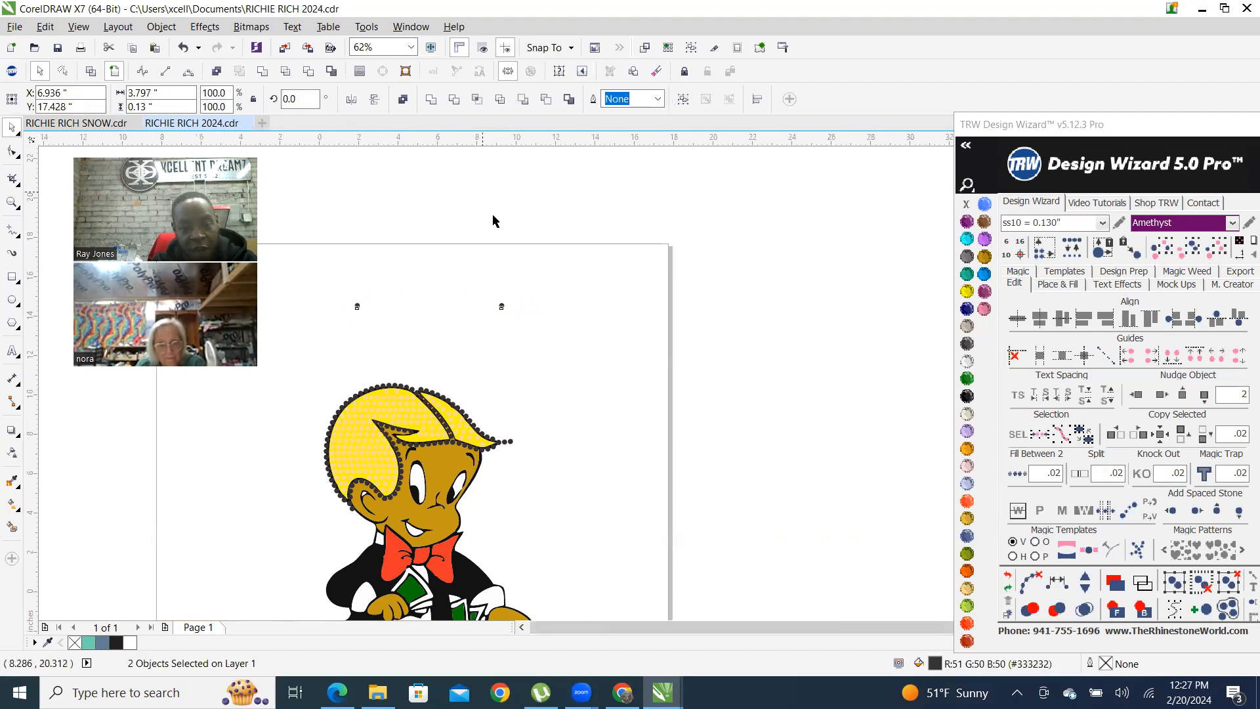
{"action": "scroll", "coordinate": [492, 220], "scroll_direction": "down", "scroll_amount": 2}
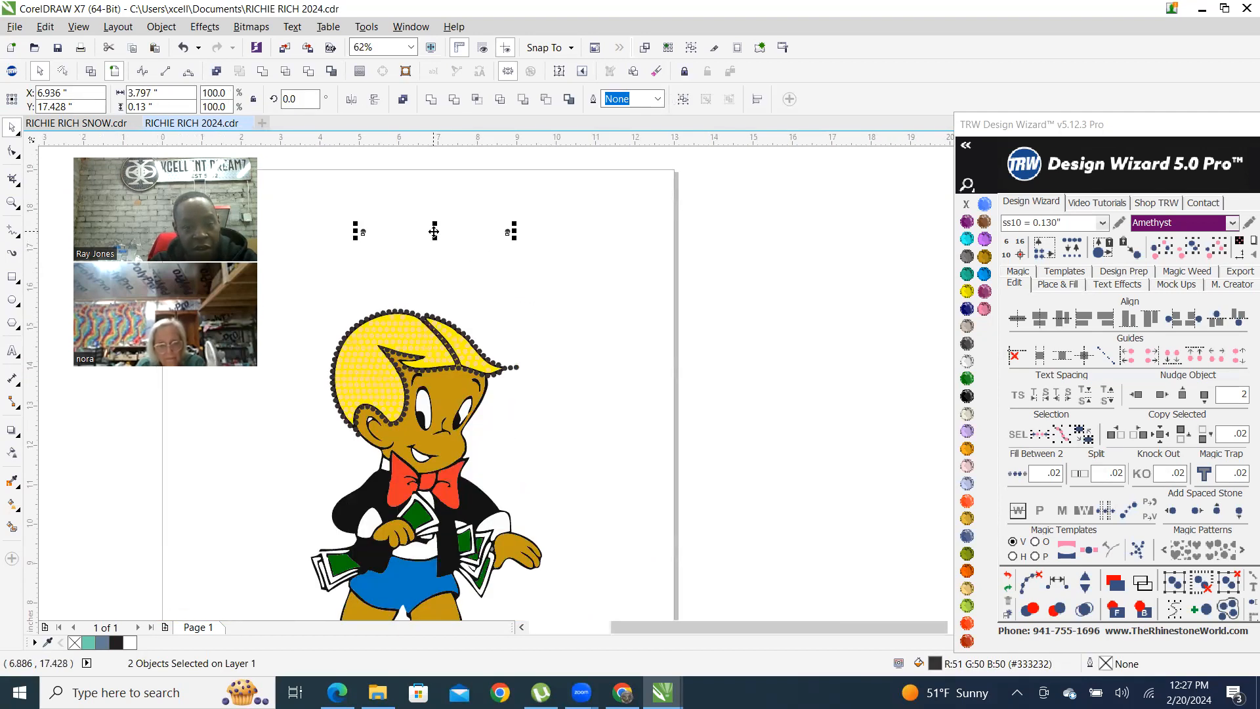
{"action": "left_click_drag", "start_coordinate": [431, 266], "coordinate": [430, 285]}
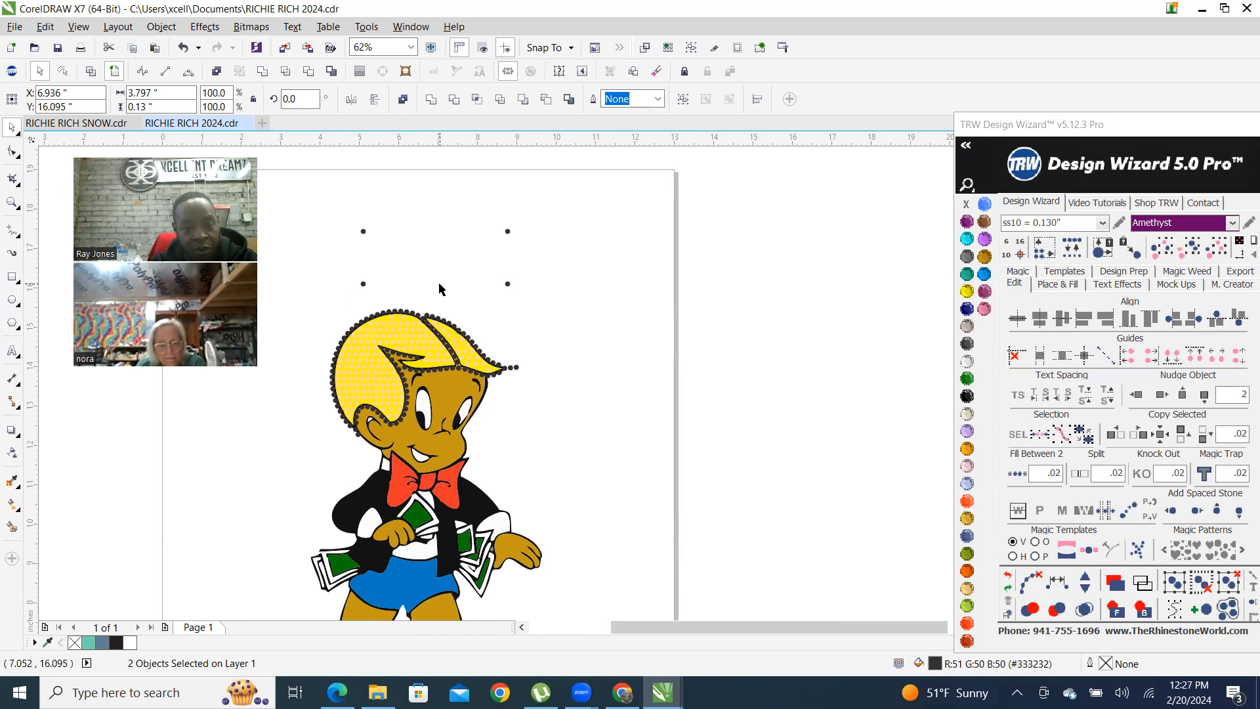
{"action": "left_click", "coordinate": [469, 249]}
{"action": "scroll", "coordinate": [443, 274], "scroll_direction": "up", "scroll_amount": 2}
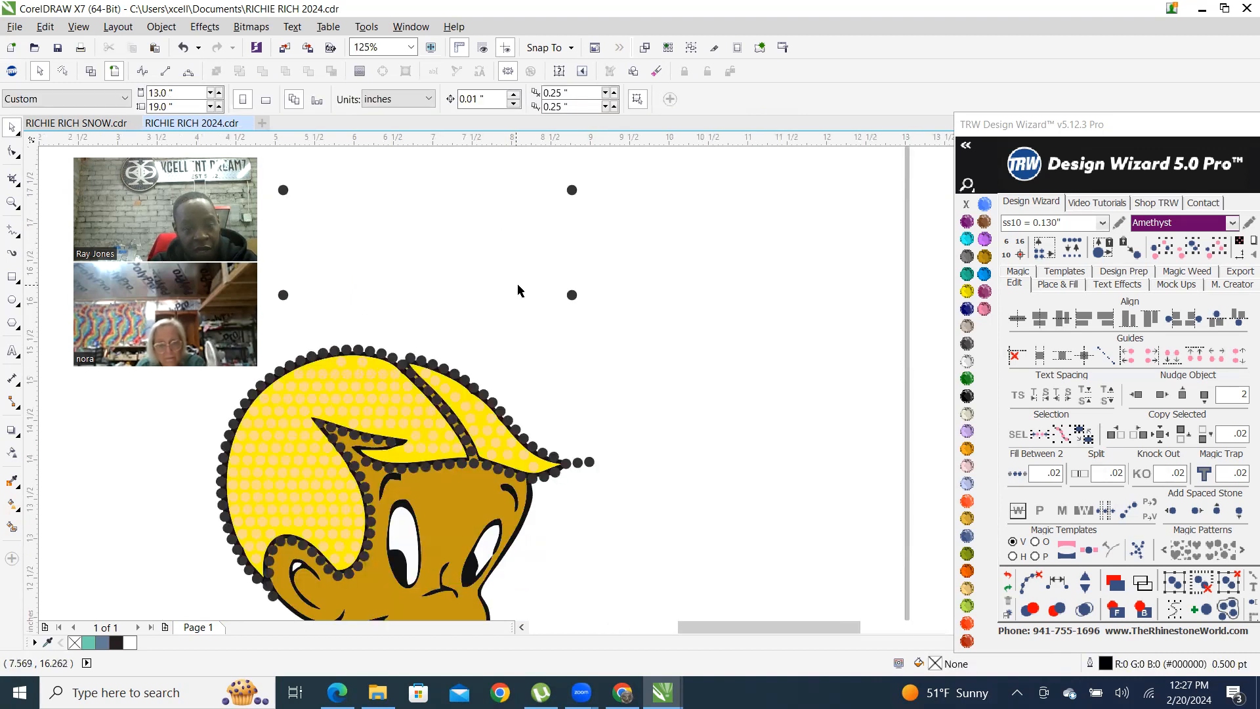
Connect the two upper stones with a path, add seven evenly spaced stones between them and clear the path
{"action": "left_click", "coordinate": [573, 295]}
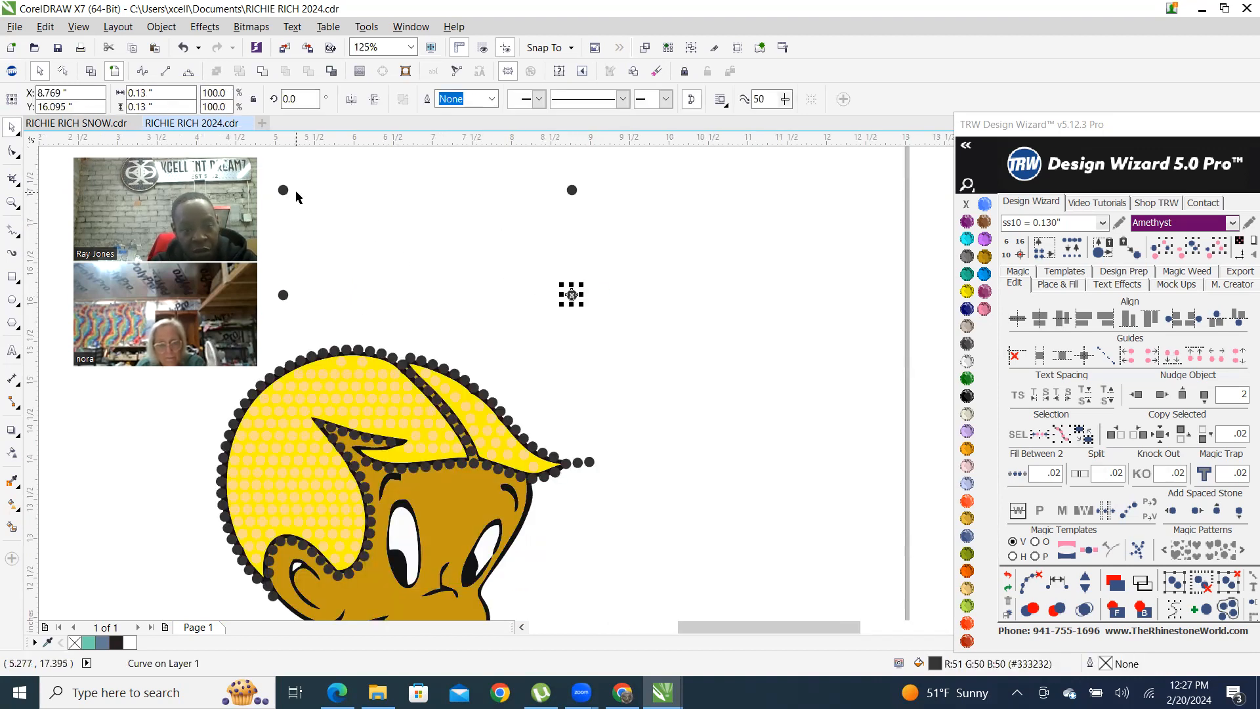
{"action": "left_click", "coordinate": [283, 190]}
{"action": "left_click", "coordinate": [570, 190], "text": "shift"}
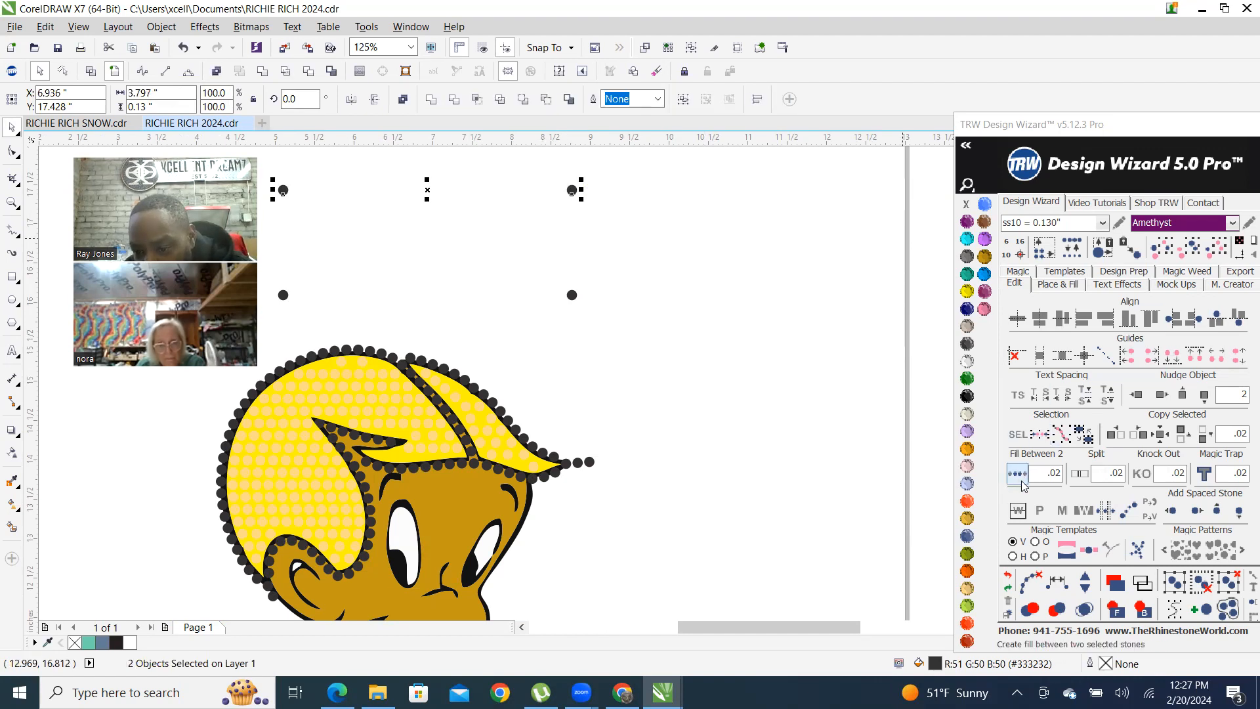
{"action": "left_click", "coordinate": [1064, 584]}
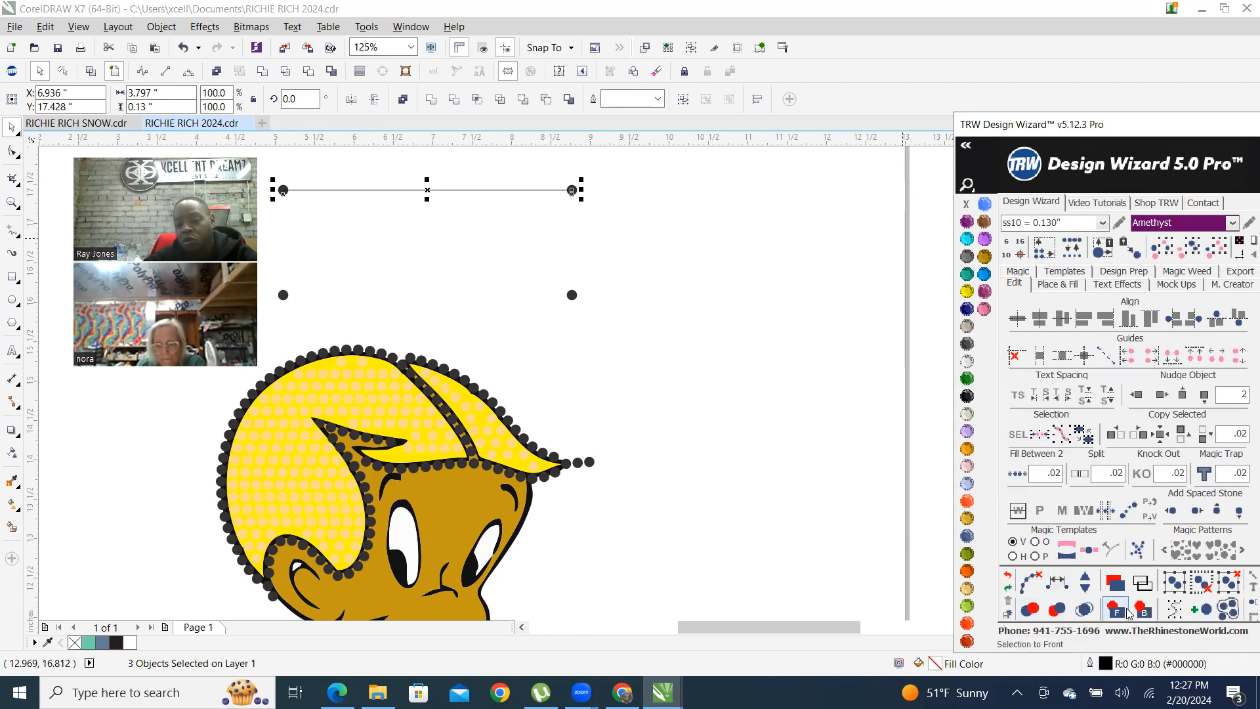
{"action": "left_click", "coordinate": [1084, 581]}
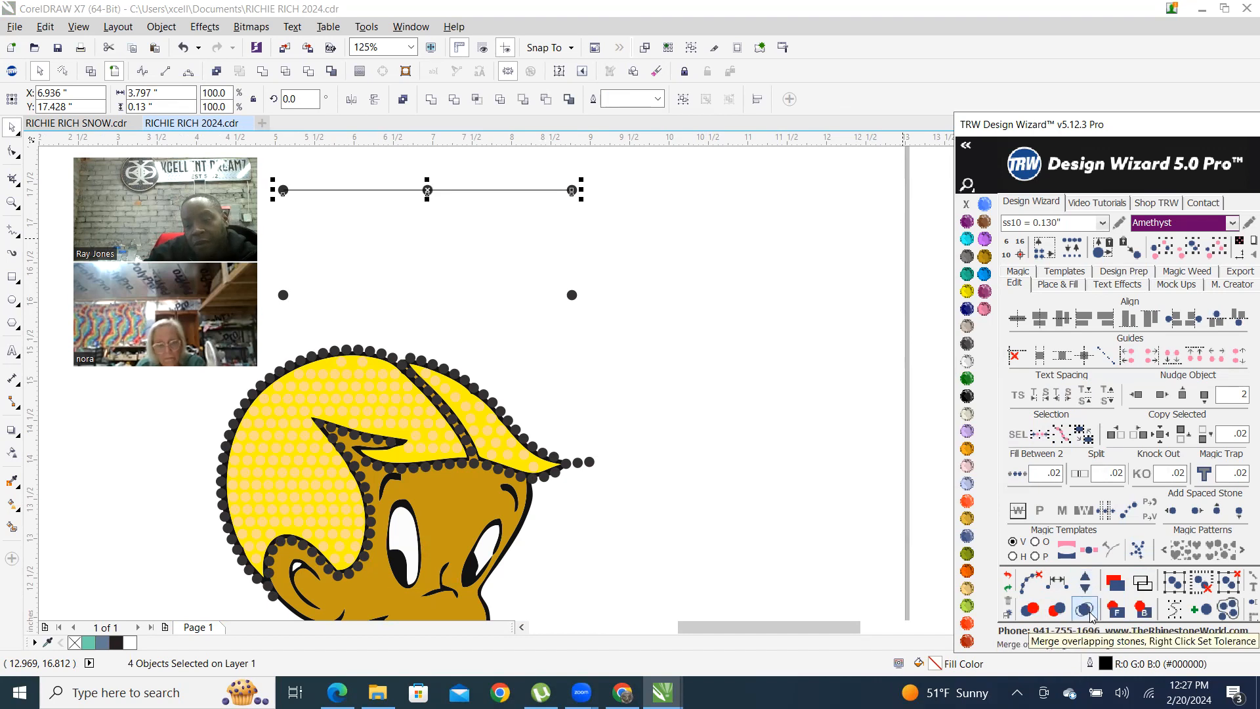
{"action": "left_click", "coordinate": [1084, 581]}
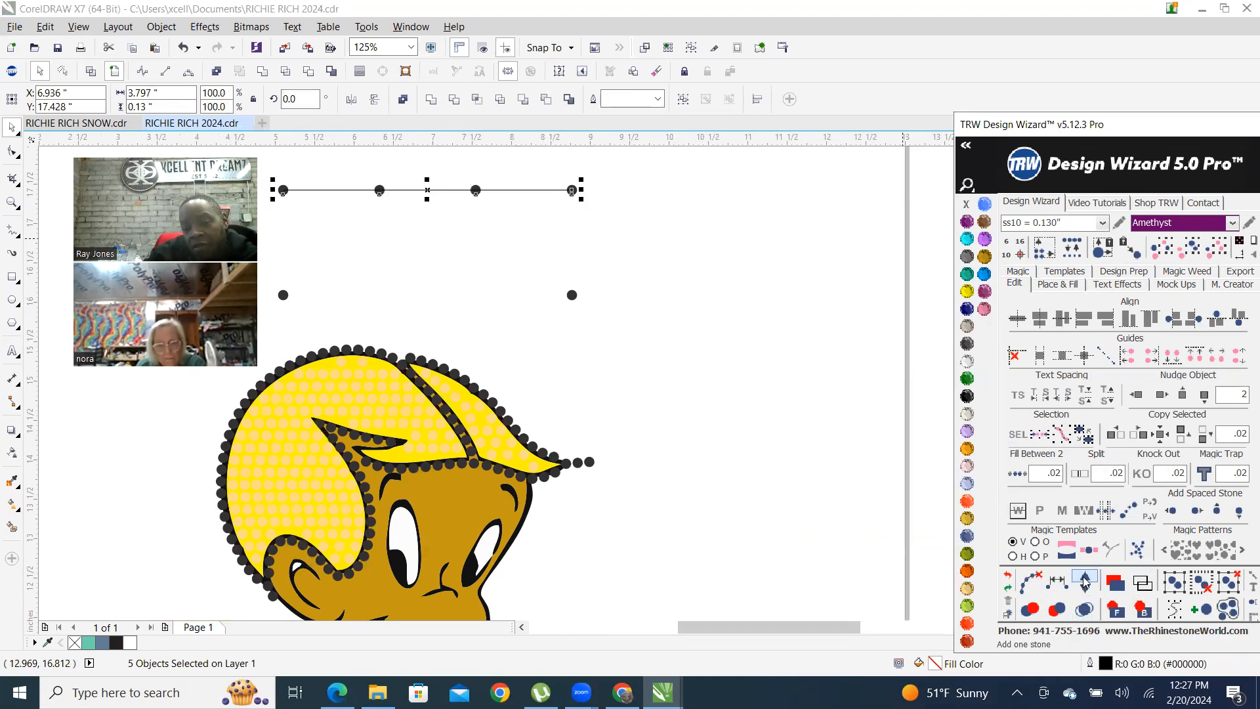
{"action": "left_click", "coordinate": [1084, 582]}
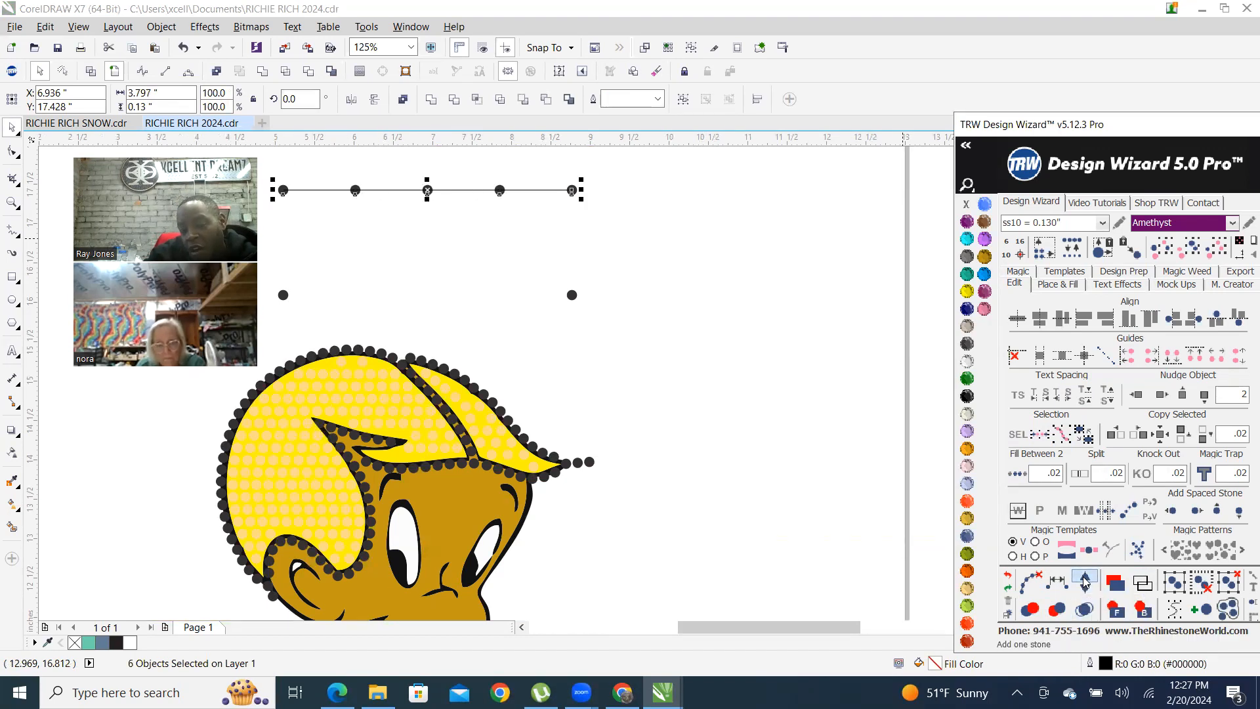
{"action": "left_click", "coordinate": [1084, 581]}
{"action": "left_click", "coordinate": [1085, 581]}
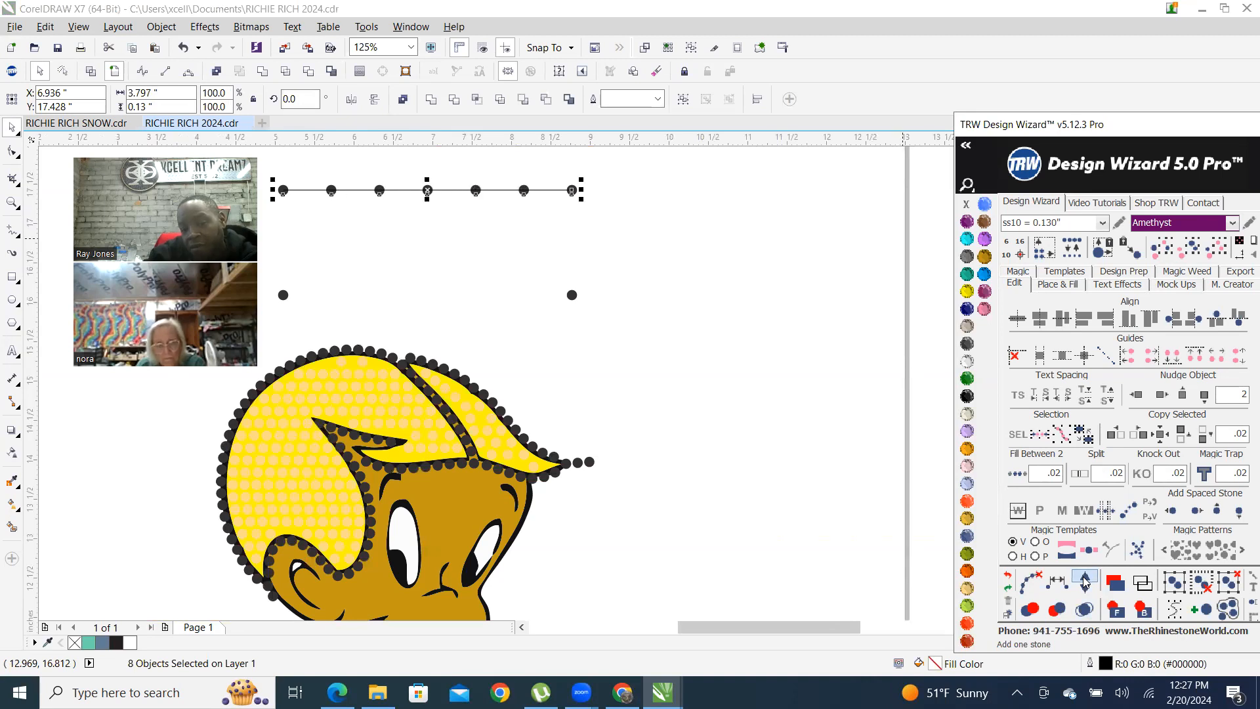
{"action": "left_click", "coordinate": [1085, 581]}
{"action": "left_click", "coordinate": [1085, 581]}
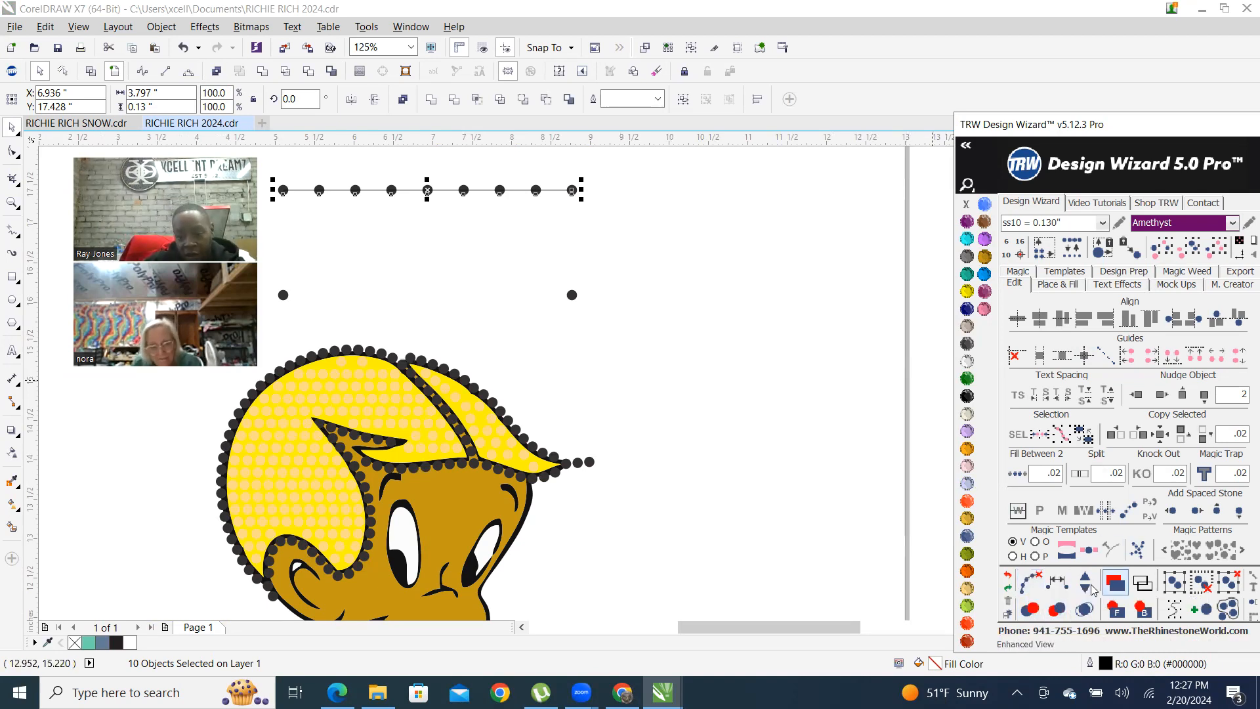
{"action": "left_click", "coordinate": [1028, 584]}
{"action": "left_click", "coordinate": [472, 253]}
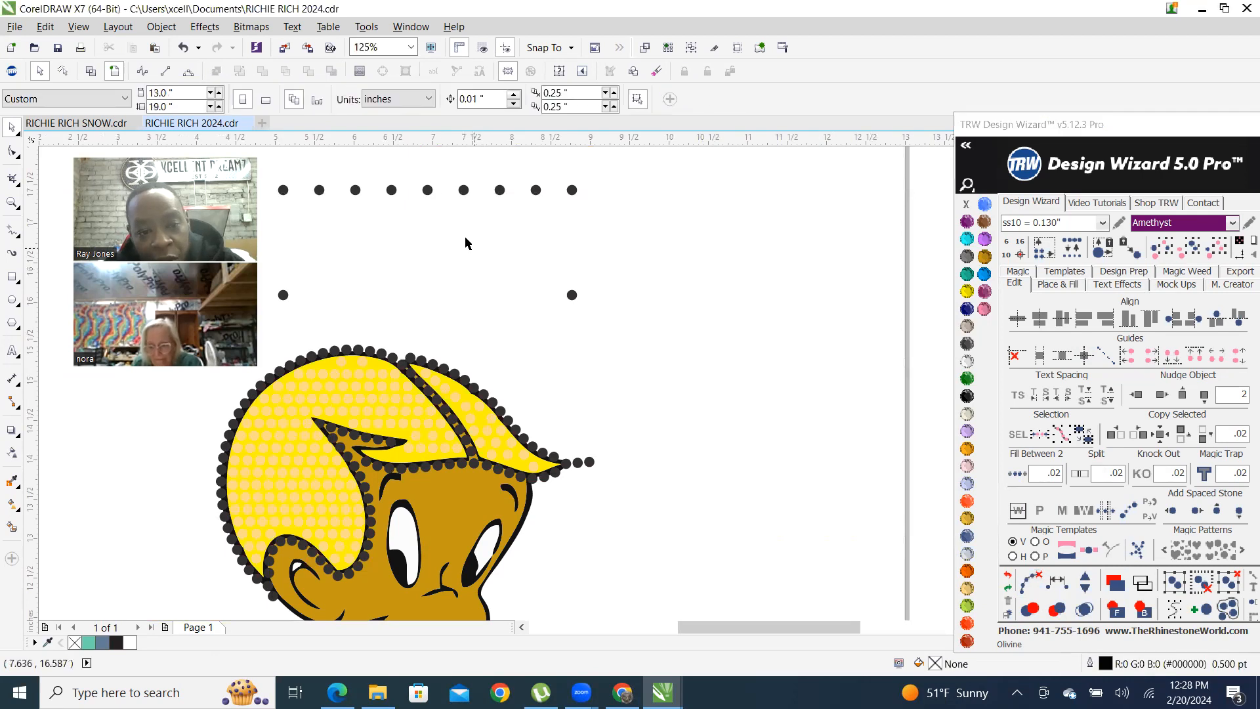
Copy the middle stone of the upper row straight down to about X 6.94", Y 16.49"
{"action": "left_click_drag", "start_coordinate": [426, 193], "coordinate": [428, 263]}
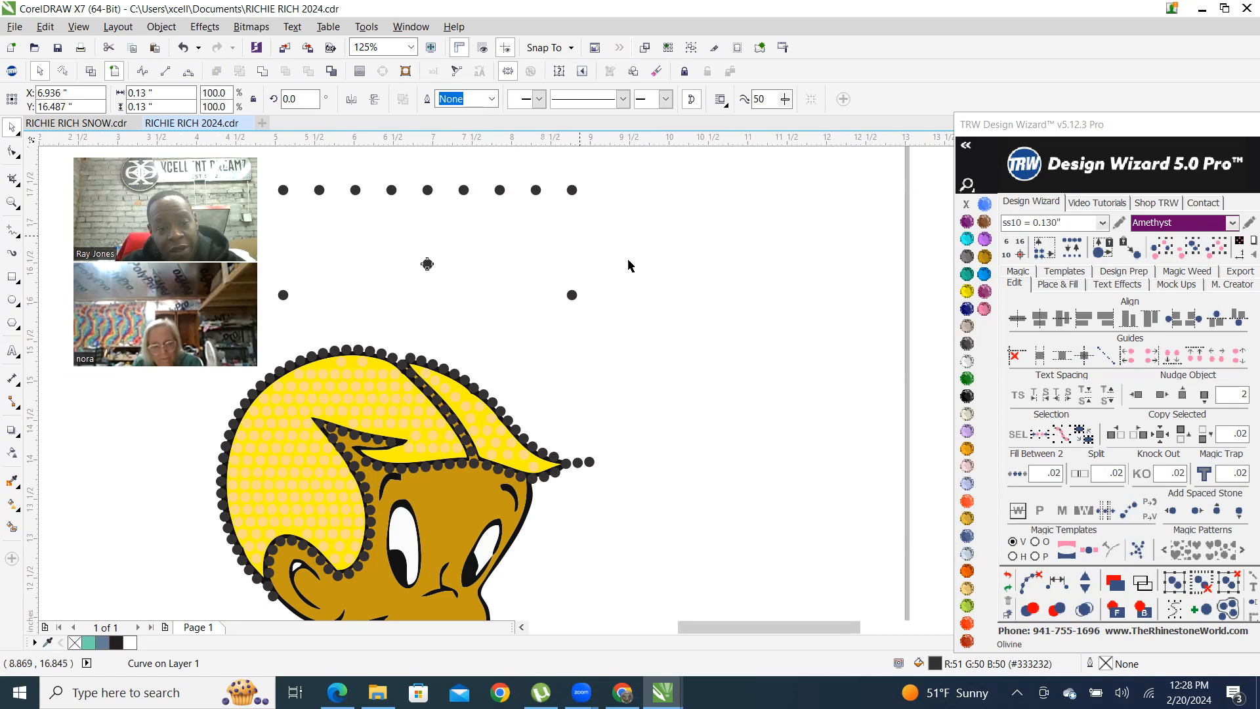
{"action": "left_click", "coordinate": [627, 262]}
{"action": "scroll", "coordinate": [669, 340], "scroll_direction": "down", "scroll_amount": 4}
{"action": "scroll", "coordinate": [406, 287], "scroll_direction": "up", "scroll_amount": 4}
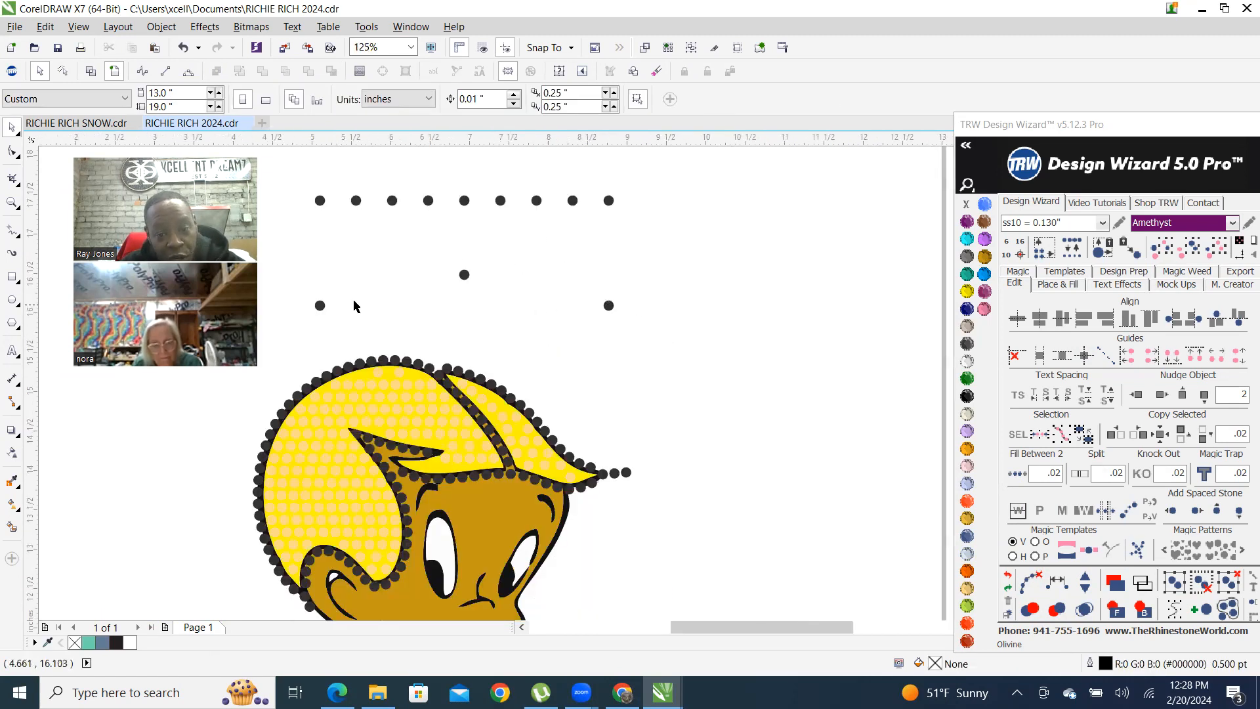
Connect the three lower stones with an arched path, add 19 evenly spaced stones along it and clear the path
{"action": "left_click", "coordinate": [319, 306]}
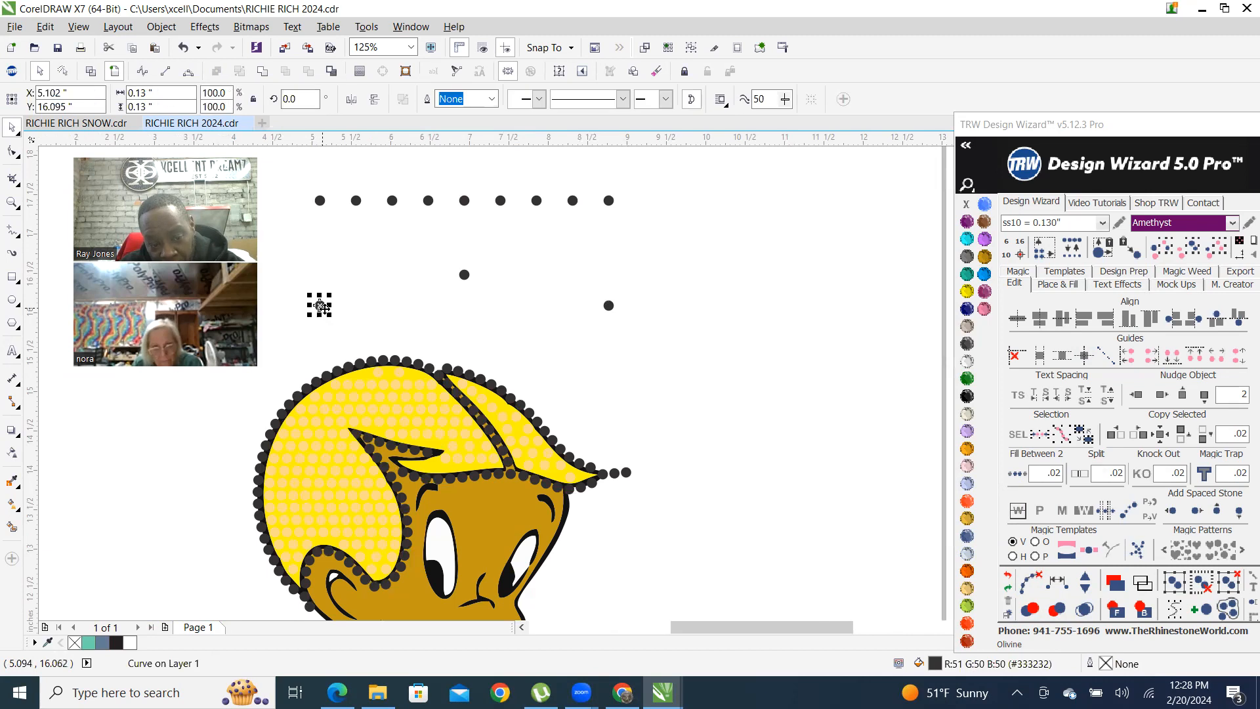
{"action": "left_click", "coordinate": [465, 279], "text": "shift"}
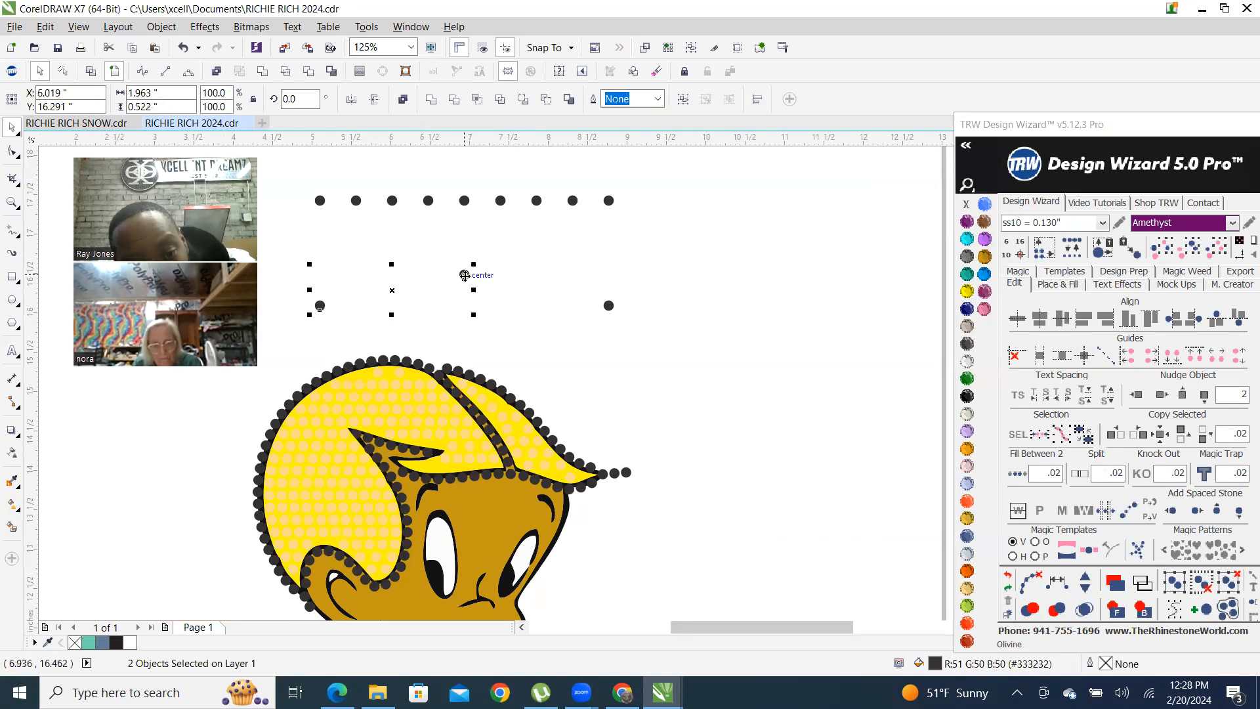
{"action": "left_click", "coordinate": [609, 309], "text": "shift"}
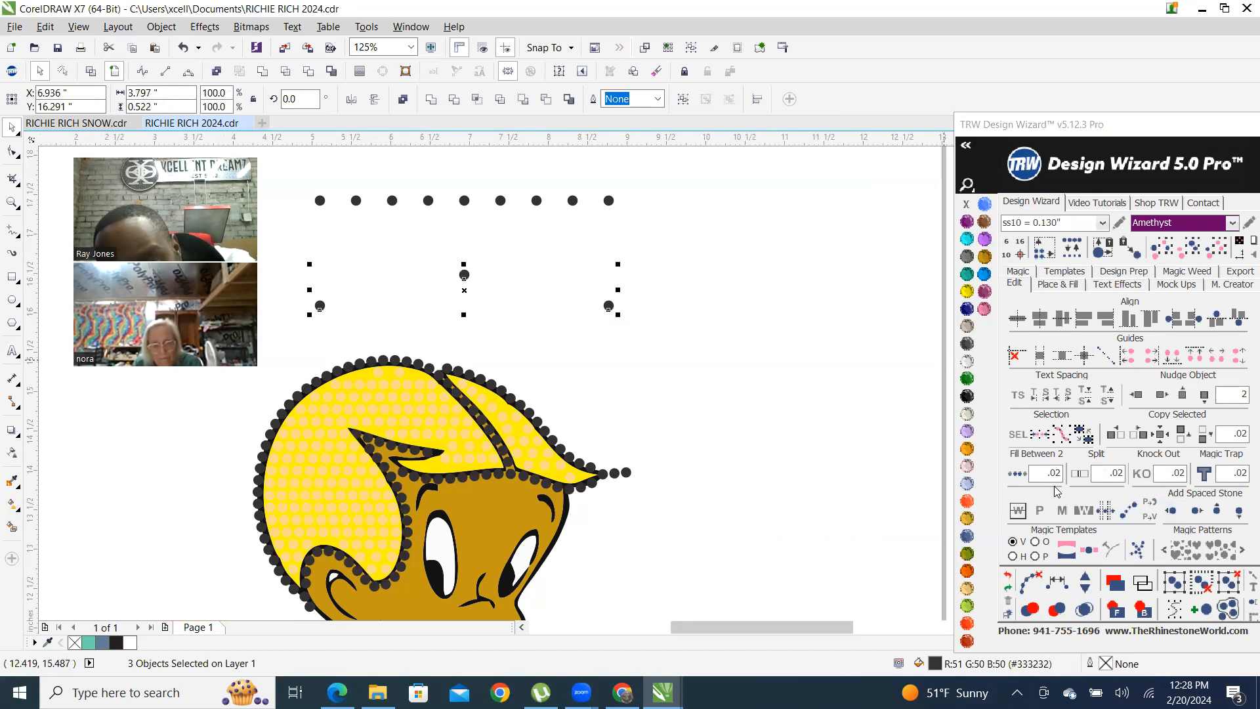
{"action": "left_click", "coordinate": [1062, 585]}
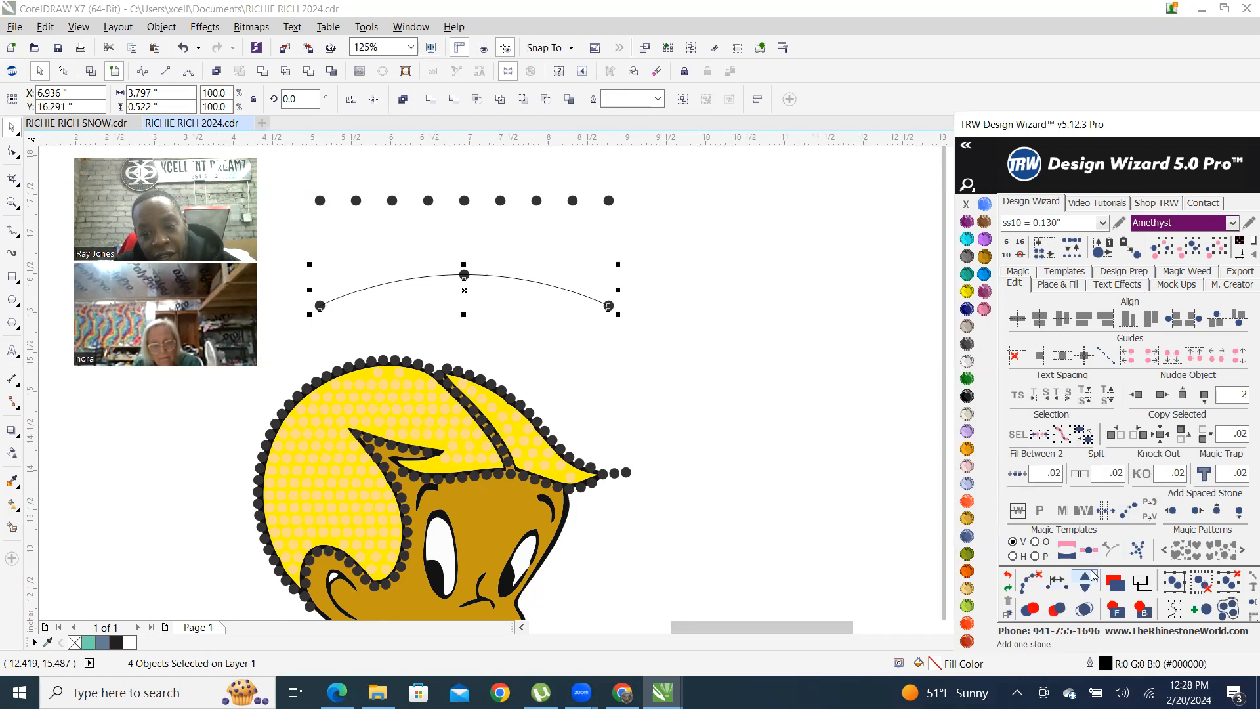
{"action": "left_click", "coordinate": [1086, 580]}
{"action": "left_click", "coordinate": [1086, 581]}
{"action": "left_click", "coordinate": [1086, 580]}
{"action": "left_click", "coordinate": [1086, 581]}
{"action": "left_click", "coordinate": [1086, 581]}
{"action": "left_click", "coordinate": [1086, 581]}
{"action": "left_click", "coordinate": [1087, 581]}
{"action": "left_click", "coordinate": [1086, 581]}
{"action": "left_click", "coordinate": [1086, 581]}
{"action": "left_click", "coordinate": [1086, 581]}
{"action": "left_click", "coordinate": [1086, 580]}
{"action": "left_click", "coordinate": [1086, 581]}
{"action": "left_click", "coordinate": [1087, 581]}
{"action": "left_click", "coordinate": [1086, 581]}
{"action": "left_click", "coordinate": [1086, 581]}
{"action": "left_click", "coordinate": [1086, 581]}
{"action": "left_click", "coordinate": [1086, 581]}
{"action": "left_click", "coordinate": [1086, 581]}
{"action": "left_click", "coordinate": [1086, 581]}
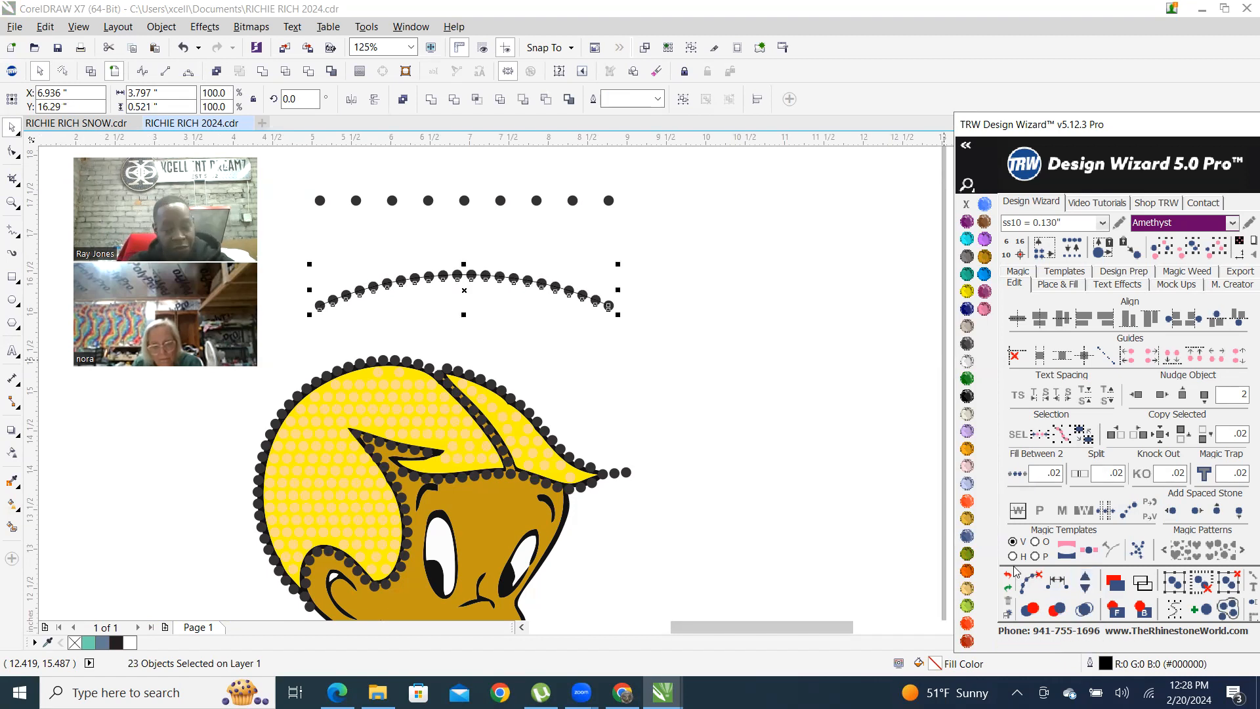
{"action": "left_click", "coordinate": [1034, 580]}
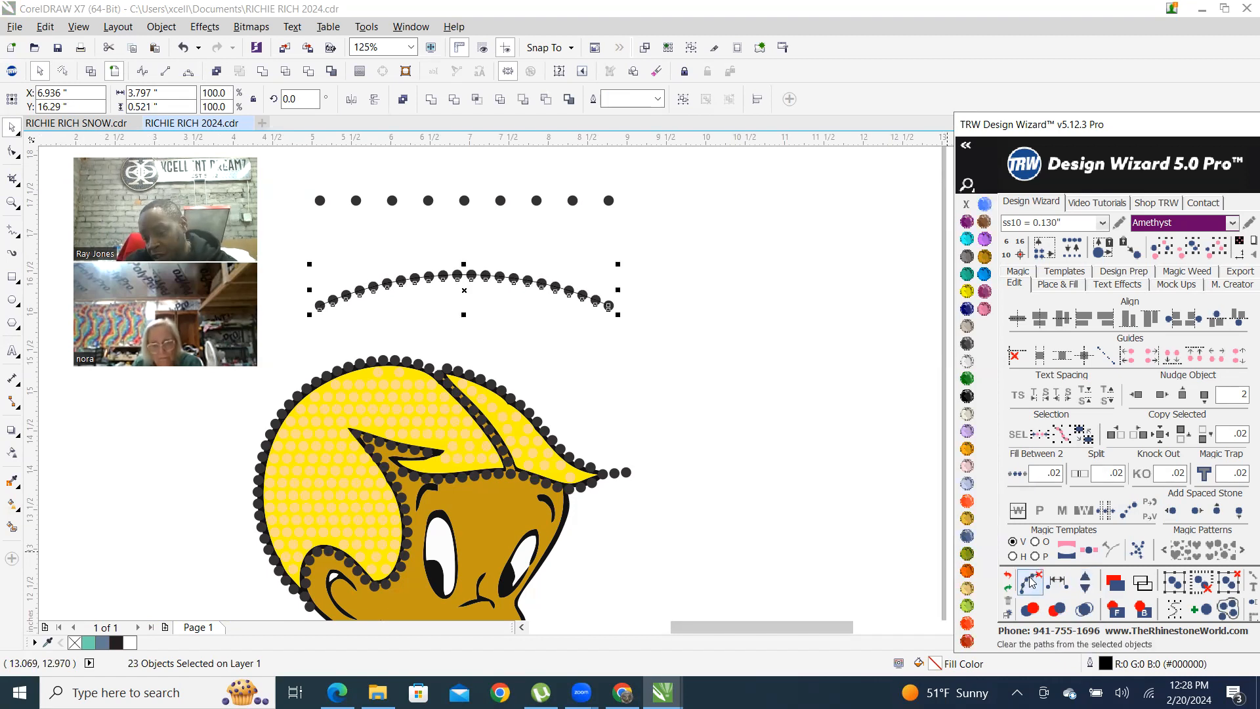
{"action": "left_click", "coordinate": [768, 267]}
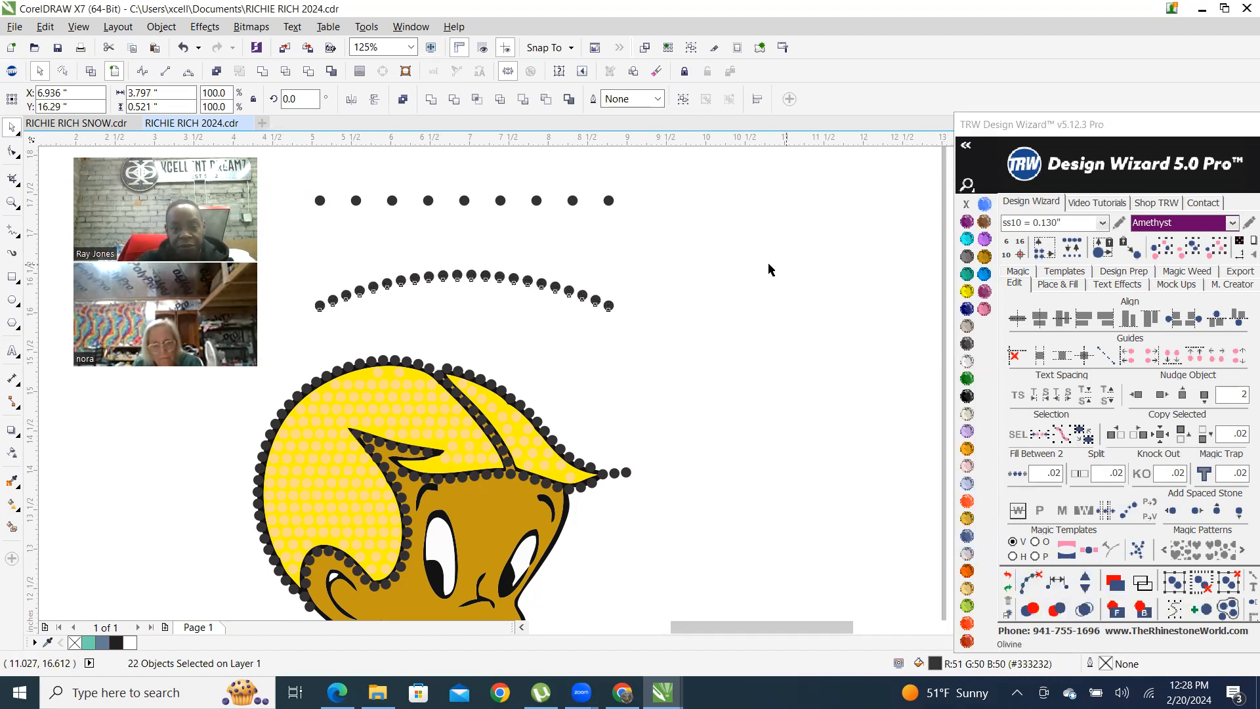
Select the leftmost stone of the straight row above the head
{"action": "left_click", "coordinate": [319, 199]}
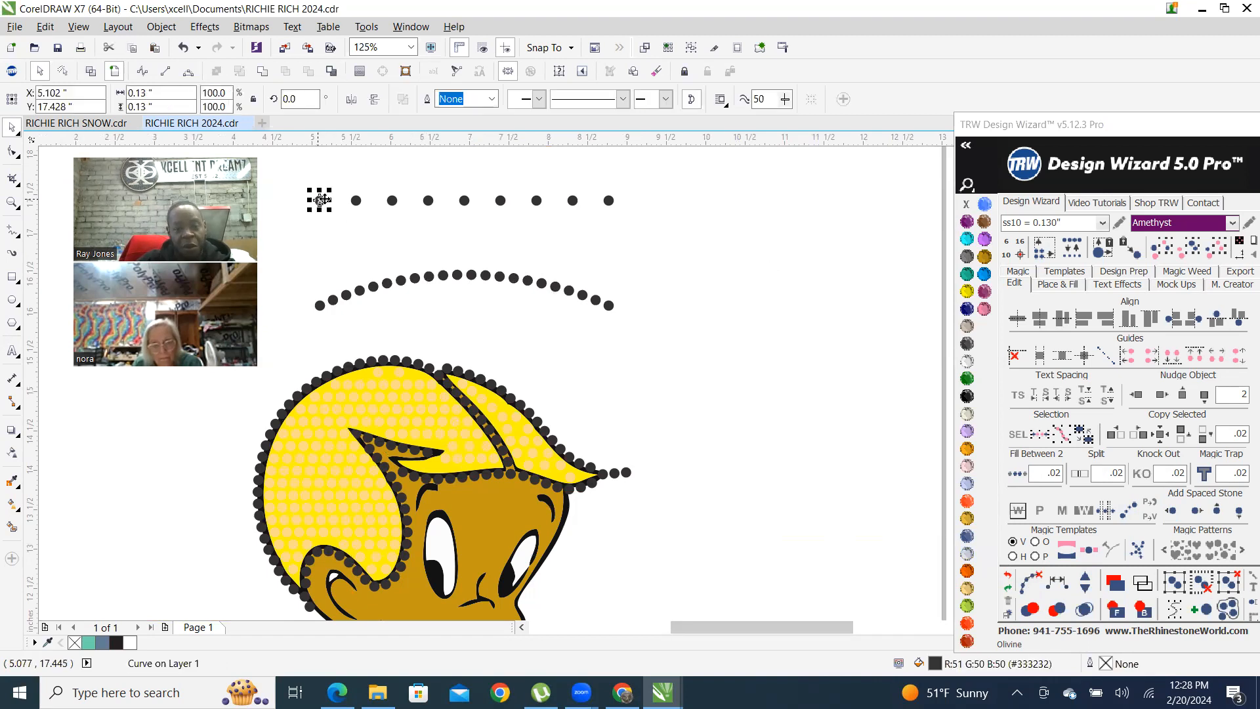
Place a copy of the top row's two end stones between the straight row and the arched row
{"action": "left_click", "coordinate": [609, 200], "text": "shift"}
{"action": "scroll", "coordinate": [606, 222], "scroll_direction": "up", "scroll_amount": 2}
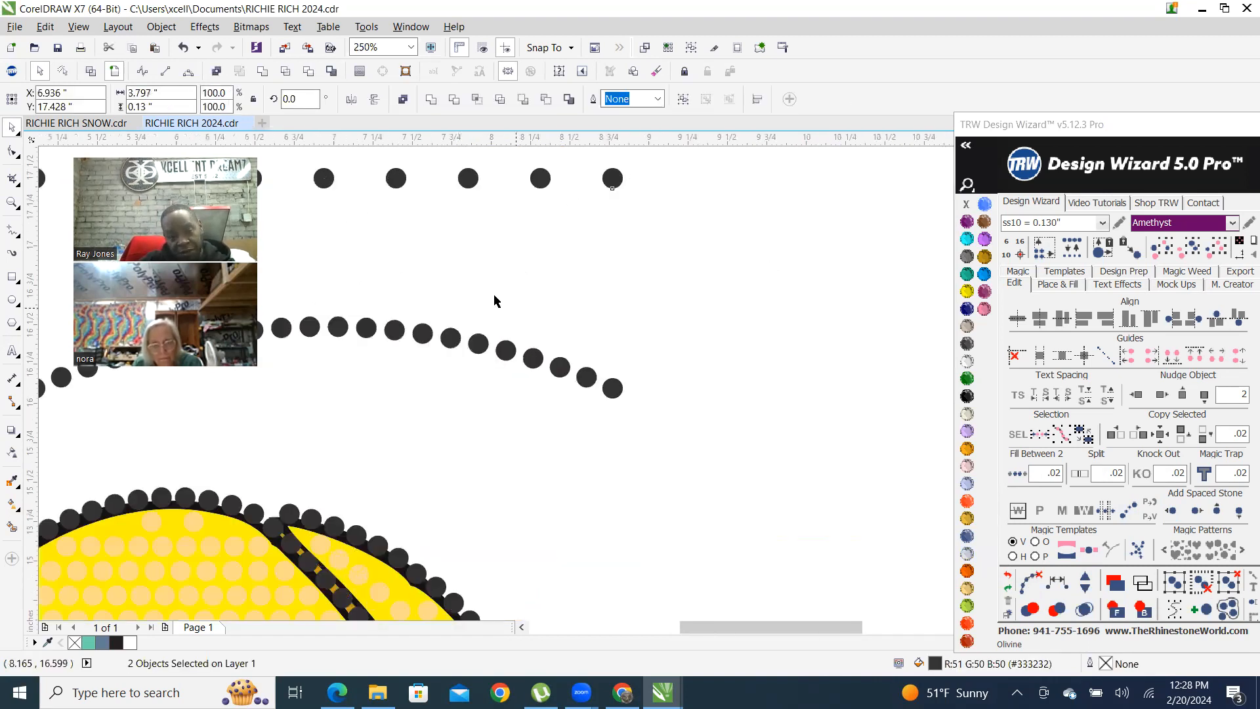
{"action": "scroll", "coordinate": [505, 305], "scroll_direction": "down", "scroll_amount": 2}
{"action": "left_click_drag", "start_coordinate": [418, 242], "coordinate": [413, 284]}
{"action": "scroll", "coordinate": [589, 333], "scroll_direction": "down", "scroll_amount": 2}
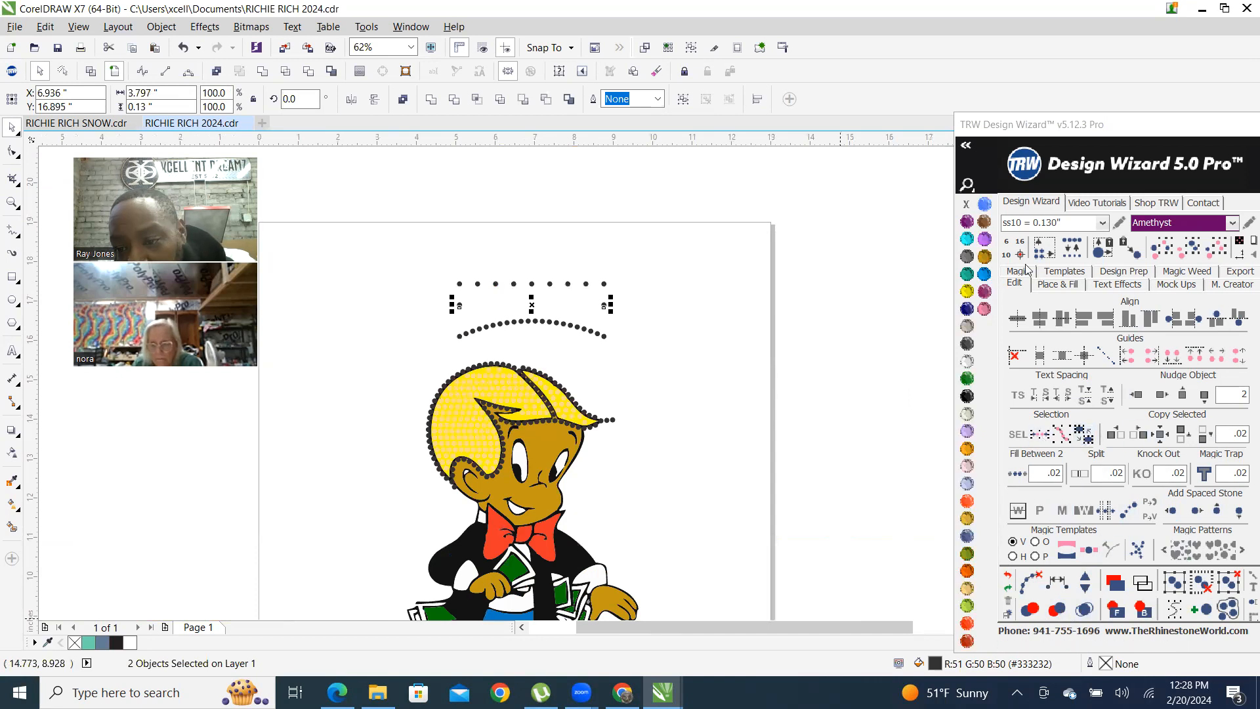
Fill the gap between the two copied stones at .02 spacing and break the fill apart into individual stones
{"action": "left_click", "coordinate": [1054, 285]}
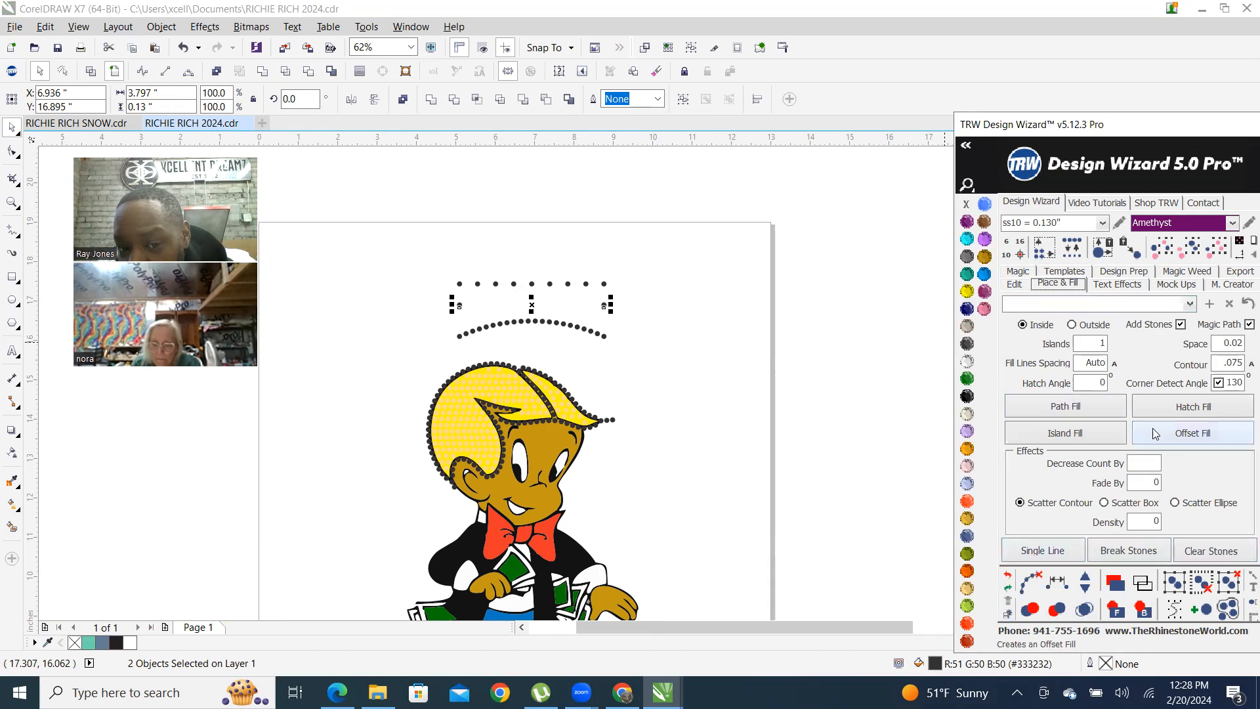
{"action": "left_click", "coordinate": [1015, 285]}
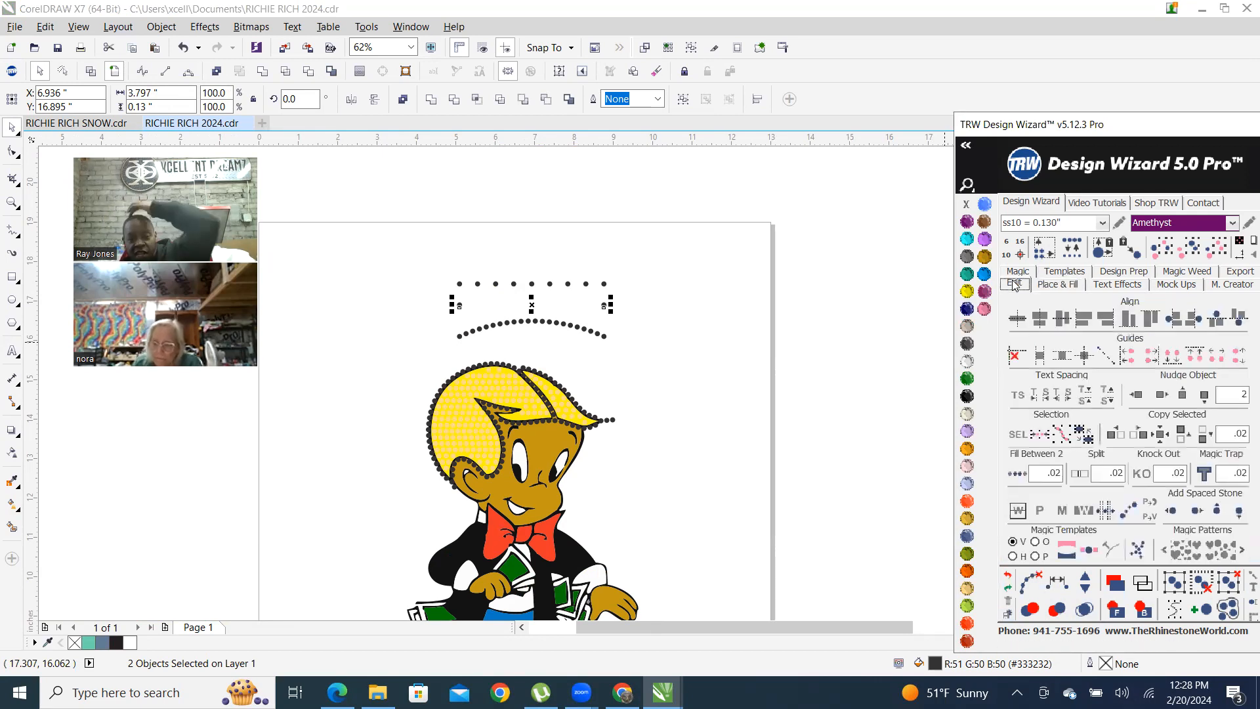
{"action": "left_click", "coordinate": [1018, 473]}
{"action": "scroll", "coordinate": [568, 274], "scroll_direction": "up", "scroll_amount": 5}
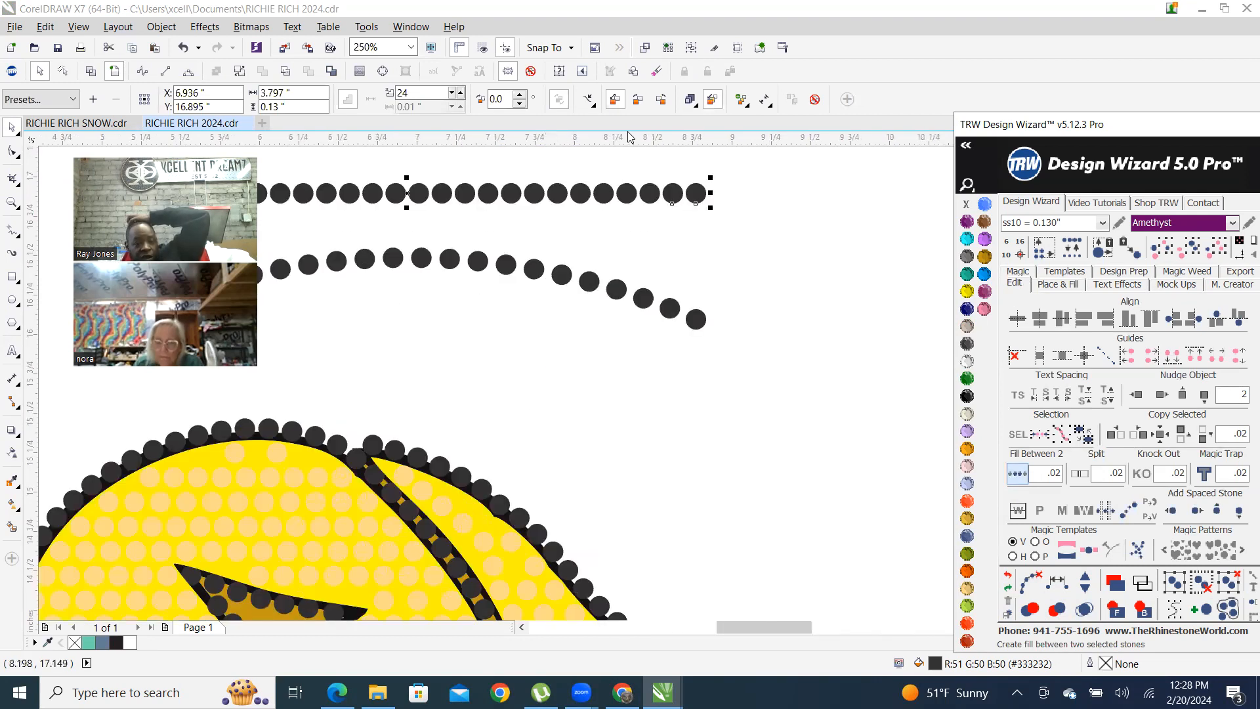
{"action": "scroll", "coordinate": [643, 366], "scroll_direction": "up", "scroll_amount": 3}
{"action": "scroll", "coordinate": [656, 433], "scroll_direction": "down", "scroll_amount": 8}
{"action": "scroll", "coordinate": [636, 449], "scroll_direction": "up", "scroll_amount": 3}
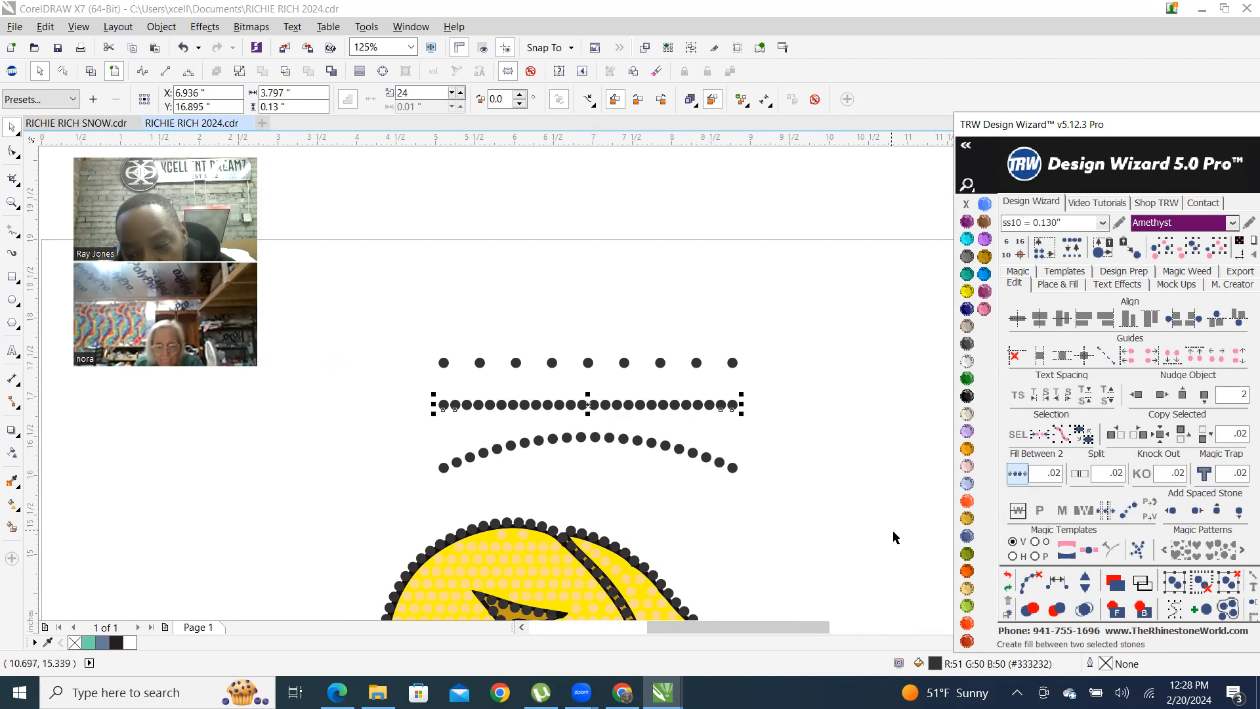
{"action": "left_click", "coordinate": [1032, 583]}
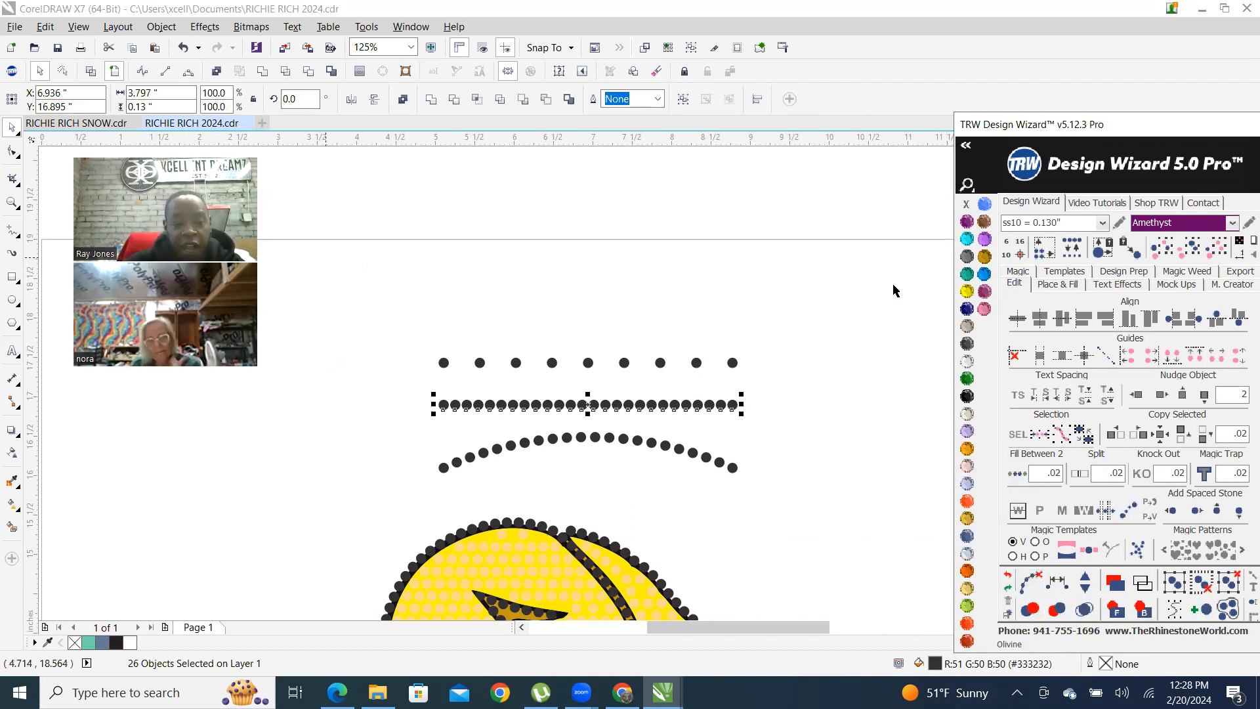
Delete all the practice stone rows above the character's head
{"action": "left_click", "coordinate": [728, 289]}
{"action": "scroll", "coordinate": [715, 442], "scroll_direction": "down", "scroll_amount": 2}
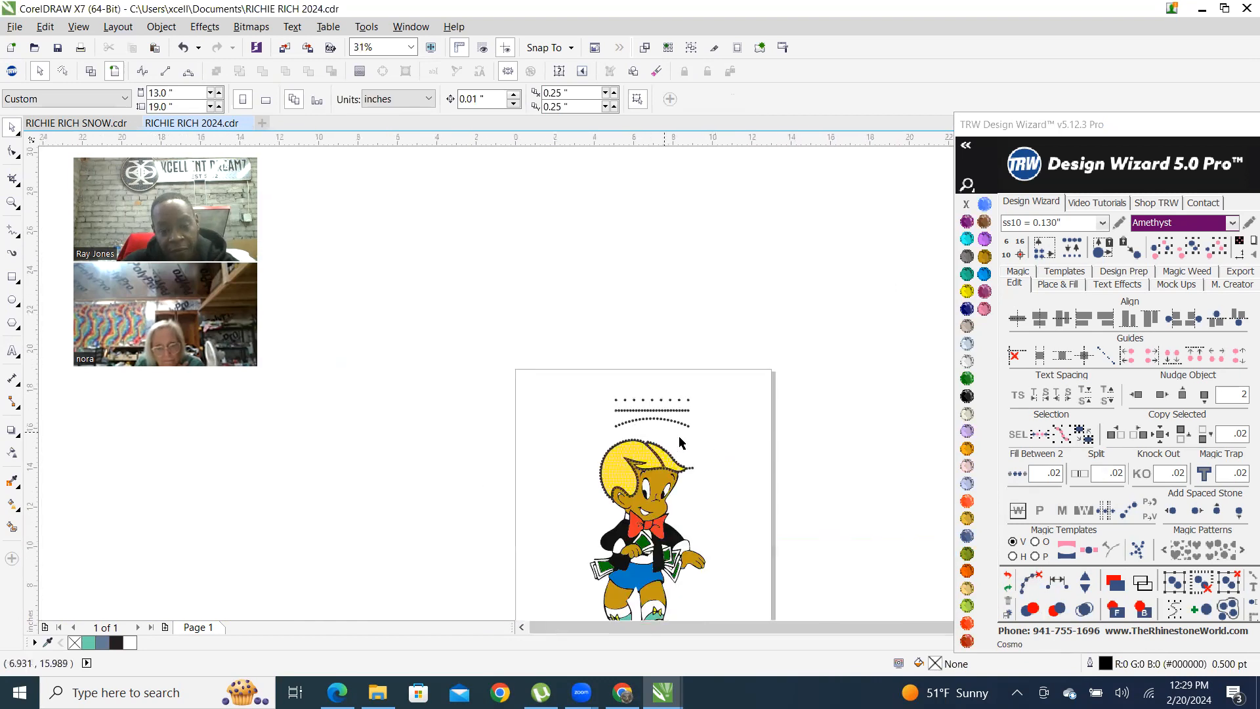
{"action": "scroll", "coordinate": [646, 429], "scroll_direction": "up", "scroll_amount": 2}
{"action": "left_click_drag", "start_coordinate": [317, 218], "coordinate": [688, 404]}
{"action": "key", "text": "Delete"}
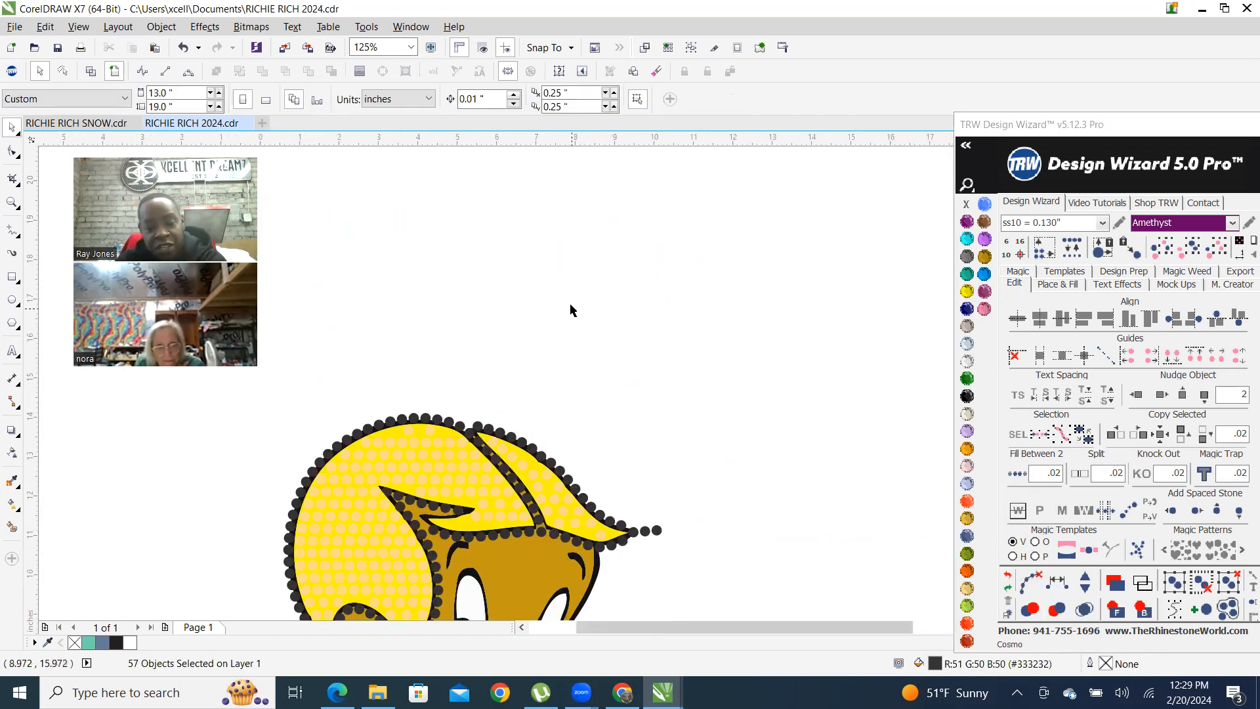
Inspect the small grey shape between the money and the character's outstretched hand
{"action": "scroll", "coordinate": [571, 310], "scroll_direction": "down", "scroll_amount": 2}
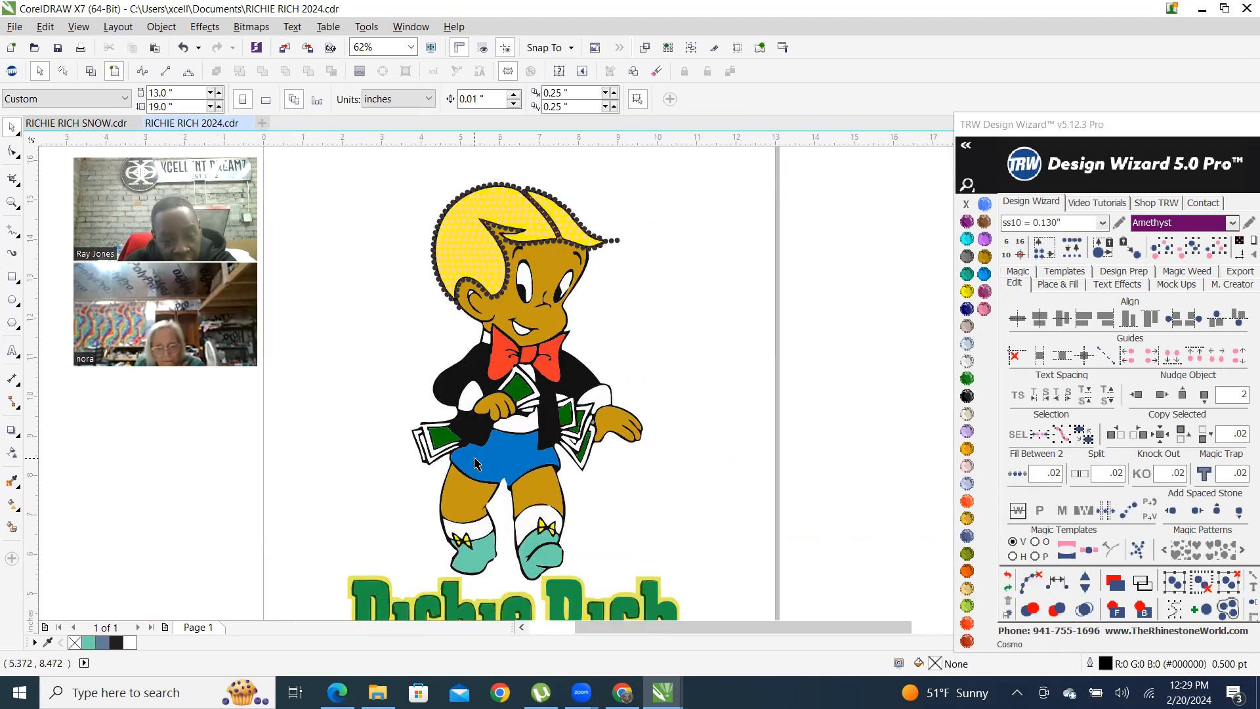
{"action": "scroll", "coordinate": [604, 422], "scroll_direction": "up", "scroll_amount": 6}
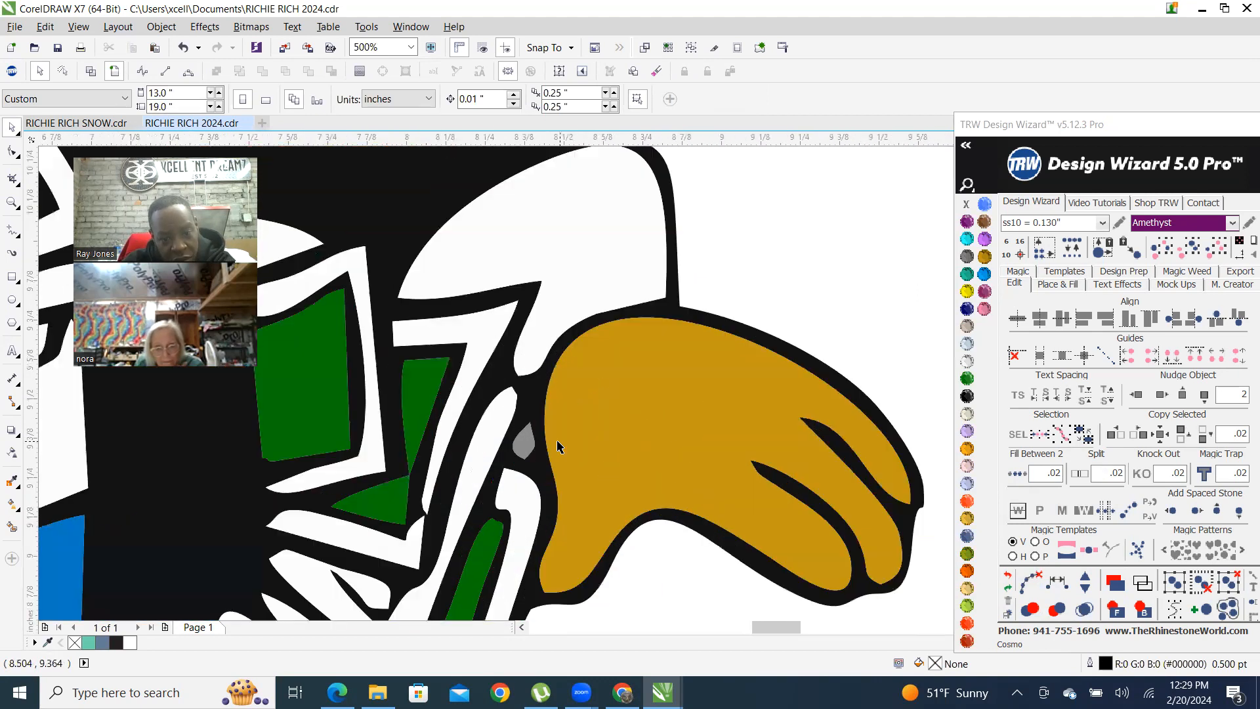
{"action": "left_click", "coordinate": [520, 442]}
{"action": "scroll", "coordinate": [534, 451], "scroll_direction": "down", "scroll_amount": 2}
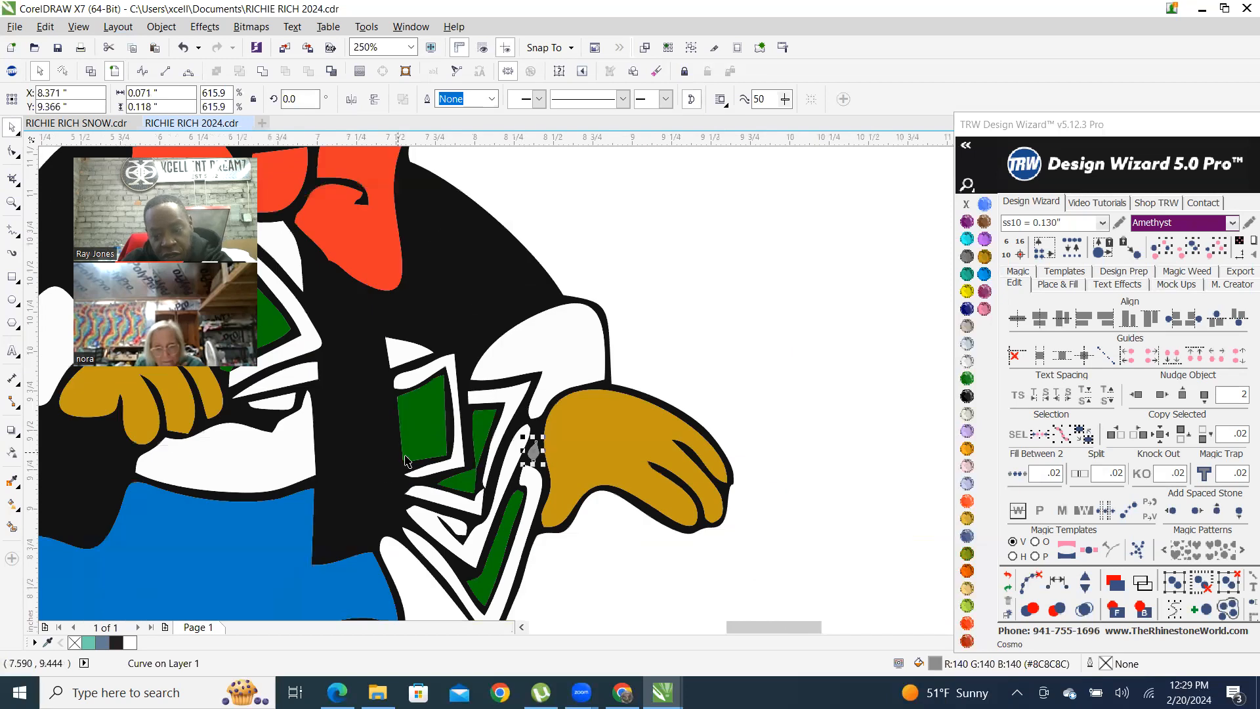
{"action": "left_click", "coordinate": [715, 388]}
{"action": "scroll", "coordinate": [634, 489], "scroll_direction": "down", "scroll_amount": 2}
{"action": "scroll", "coordinate": [476, 324], "scroll_direction": "down", "scroll_amount": 2}
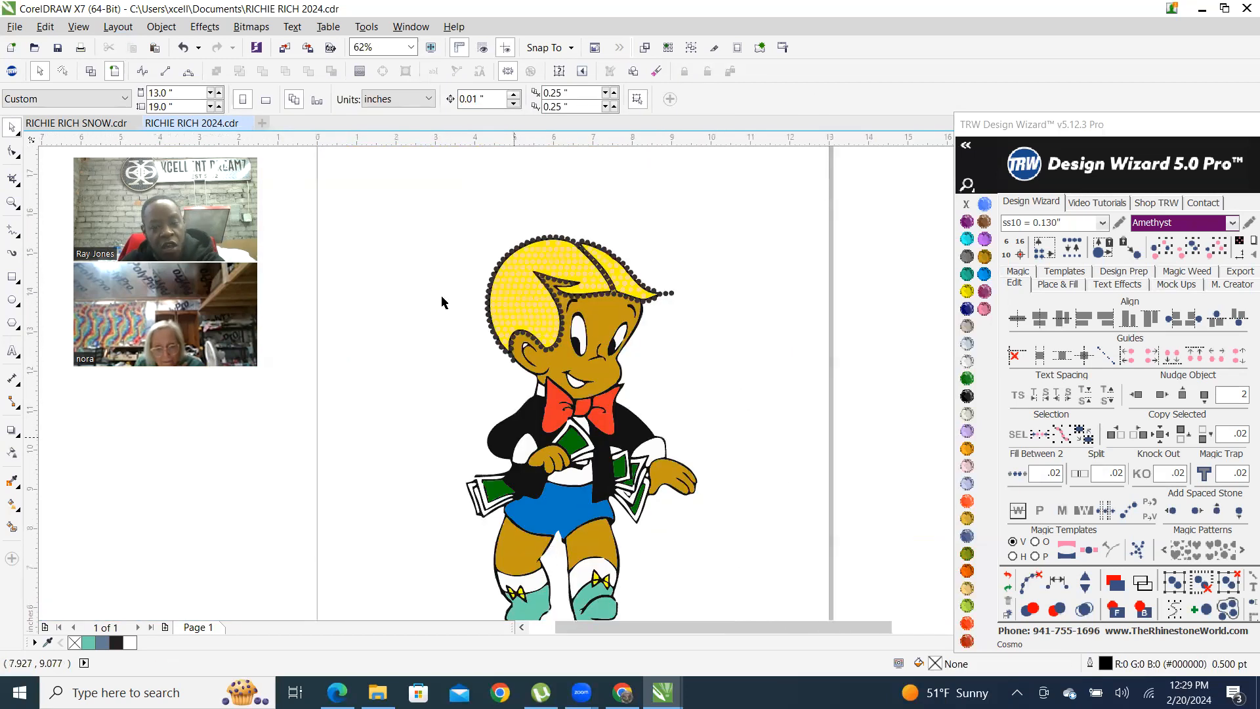
Generate the multi-decoration Vinyl Overcut and Stone 2+ Cut templates for the whole artwork on a new page
{"action": "left_click_drag", "start_coordinate": [378, 193], "coordinate": [601, 520]}
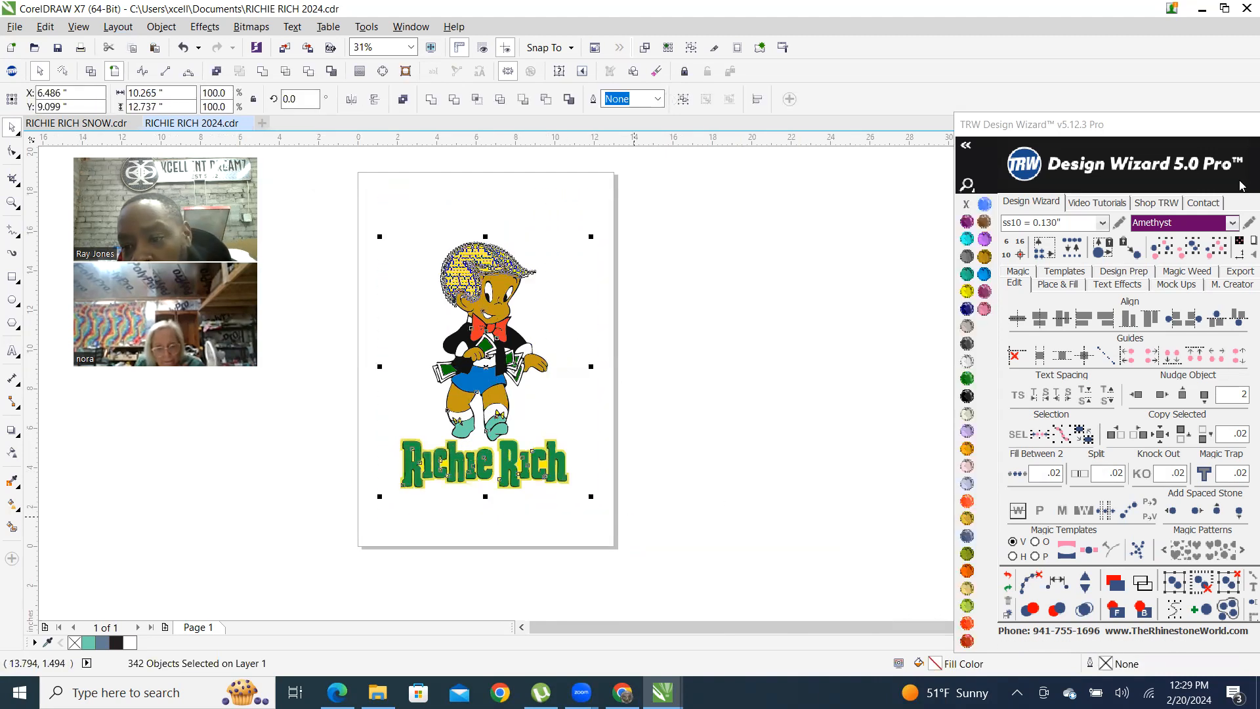
{"action": "left_click", "coordinate": [1064, 271]}
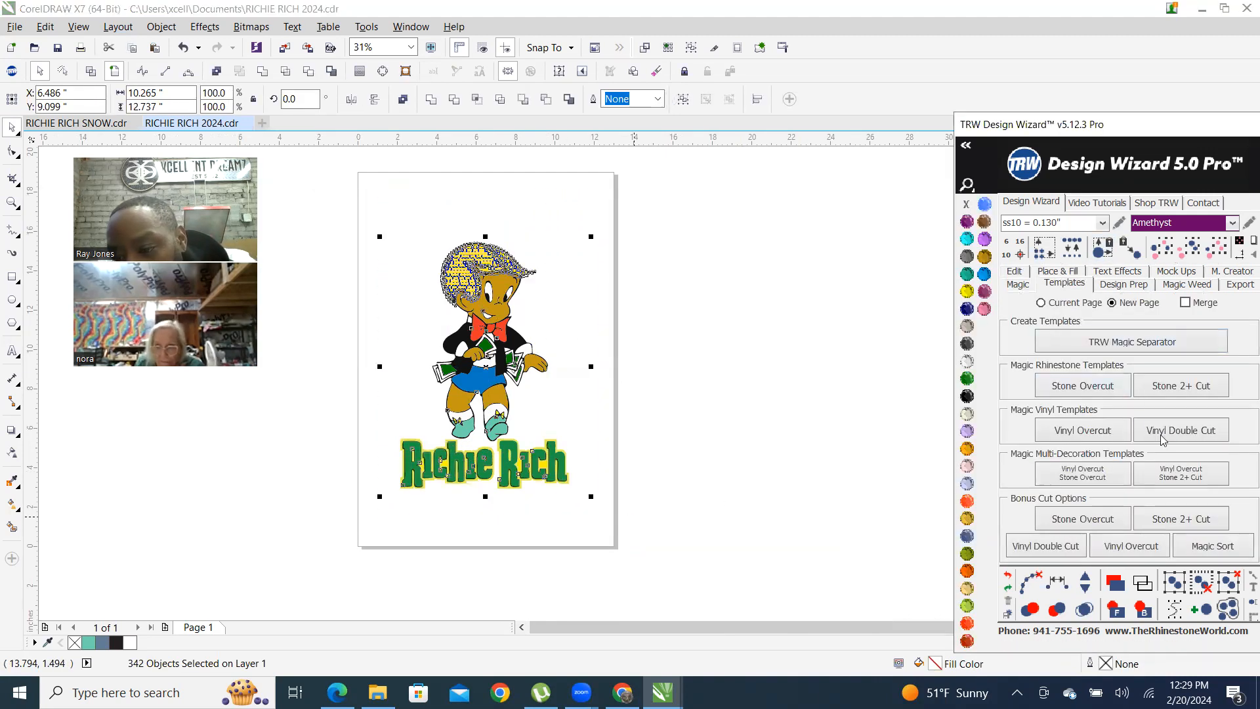
{"action": "left_click", "coordinate": [1205, 477]}
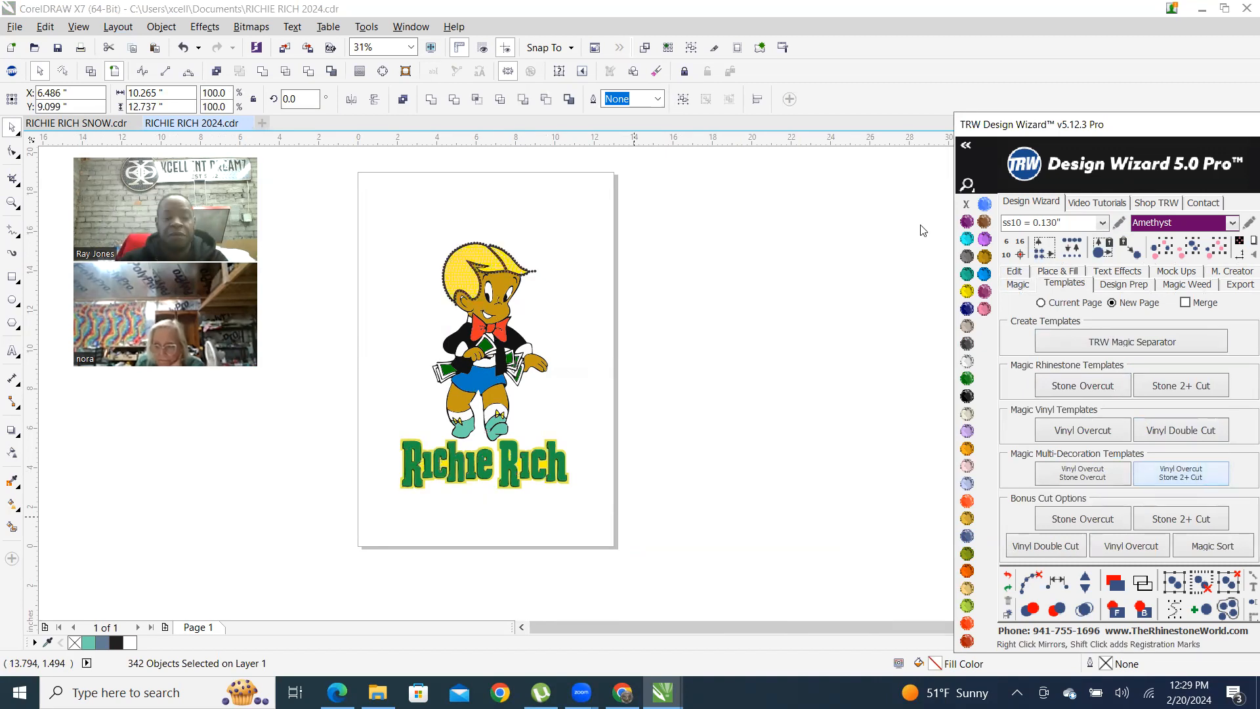
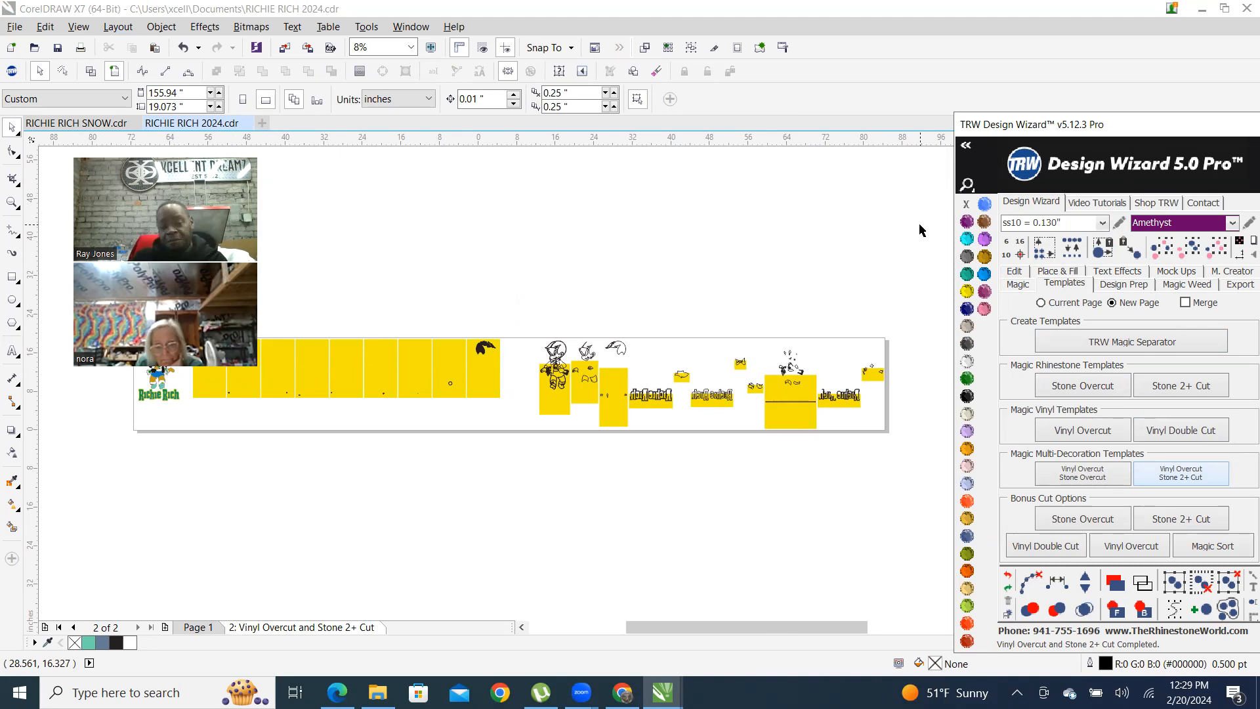
Examine the vinyl cut outlines for the full character, skin and hair layers on the template page
{"action": "scroll", "coordinate": [508, 379], "scroll_direction": "up", "scroll_amount": 2}
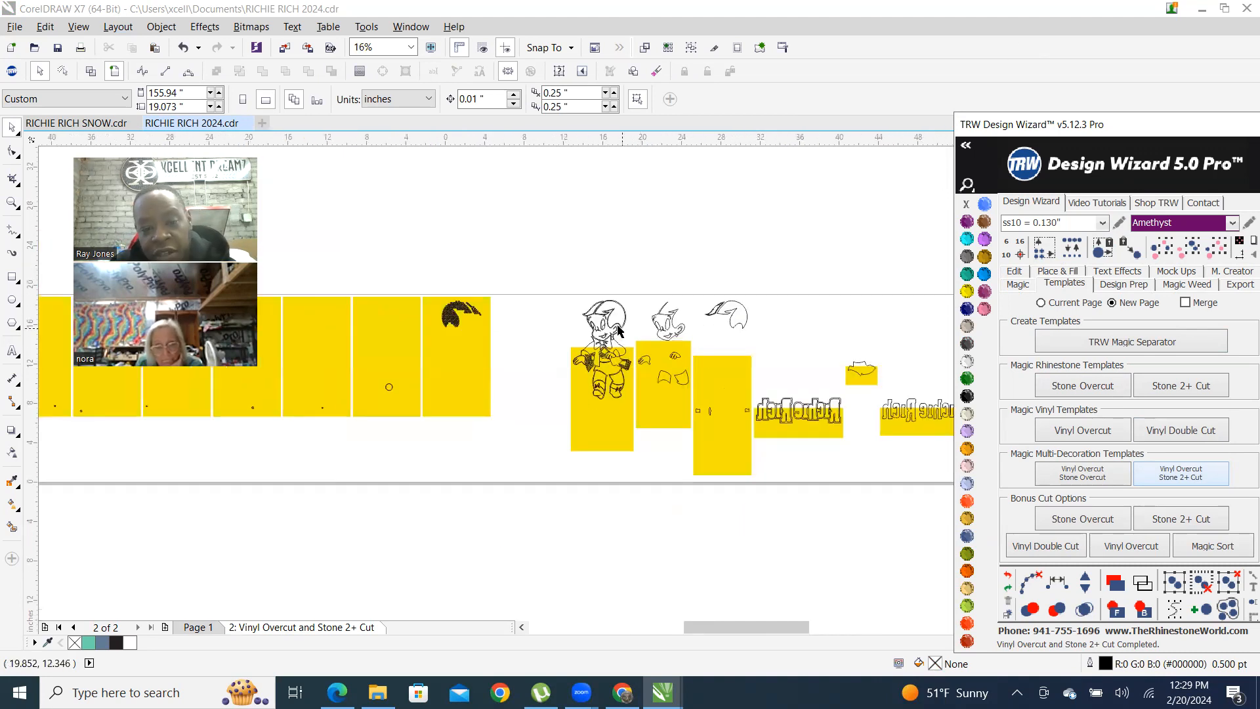
{"action": "scroll", "coordinate": [618, 330], "scroll_direction": "up", "scroll_amount": 2}
{"action": "scroll", "coordinate": [628, 365], "scroll_direction": "up", "scroll_amount": 2}
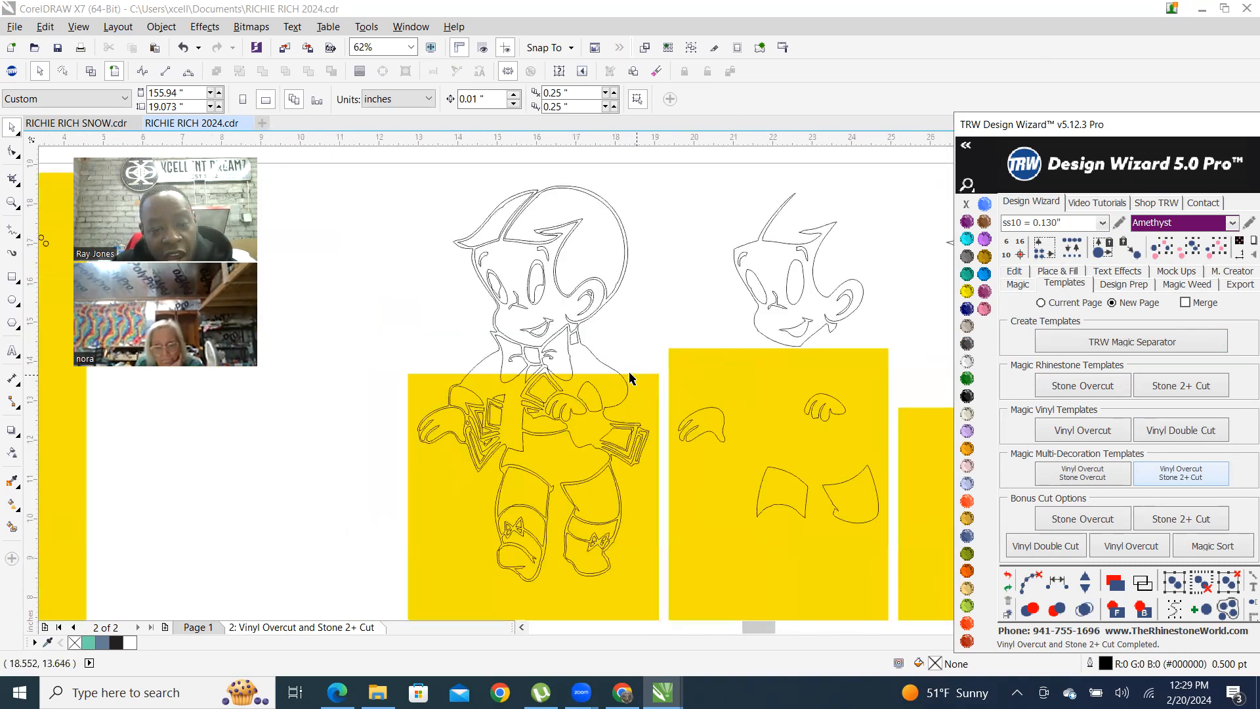
{"action": "scroll", "coordinate": [470, 347], "scroll_direction": "down", "scroll_amount": 1}
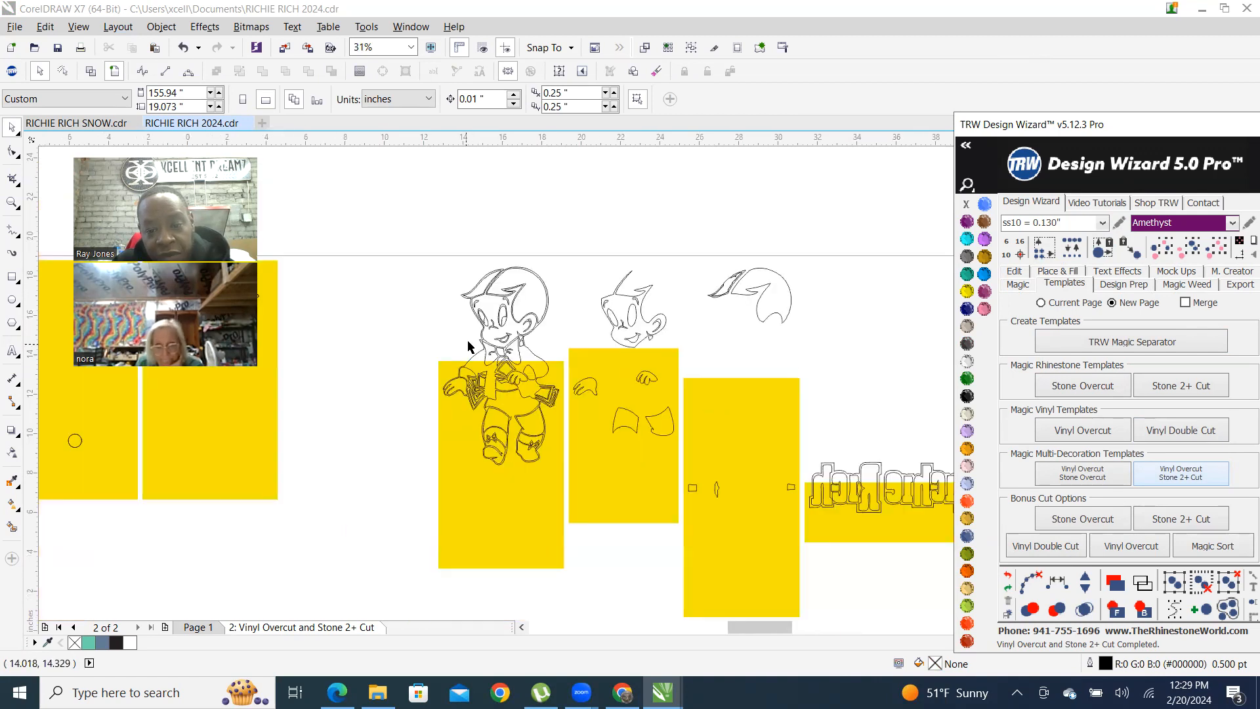
{"action": "scroll", "coordinate": [666, 336], "scroll_direction": "up", "scroll_amount": 1}
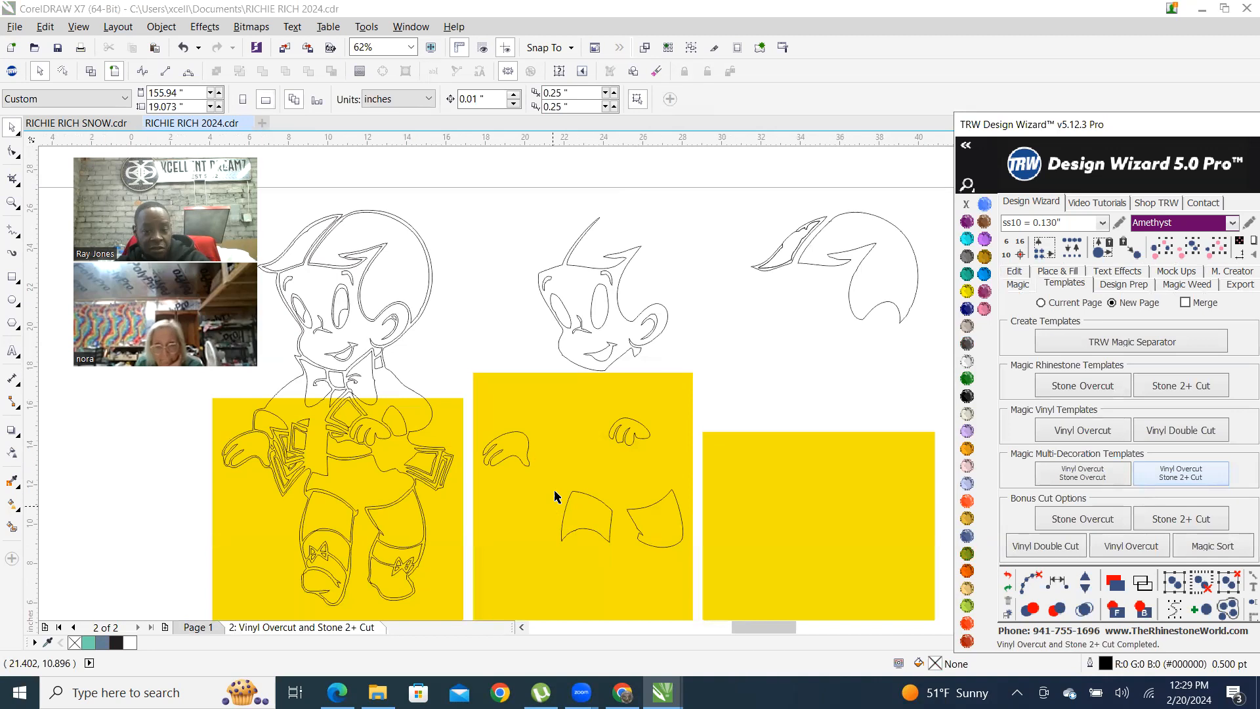
{"action": "scroll", "coordinate": [558, 498], "scroll_direction": "down", "scroll_amount": 1}
{"action": "scroll", "coordinate": [632, 442], "scroll_direction": "up", "scroll_amount": 1}
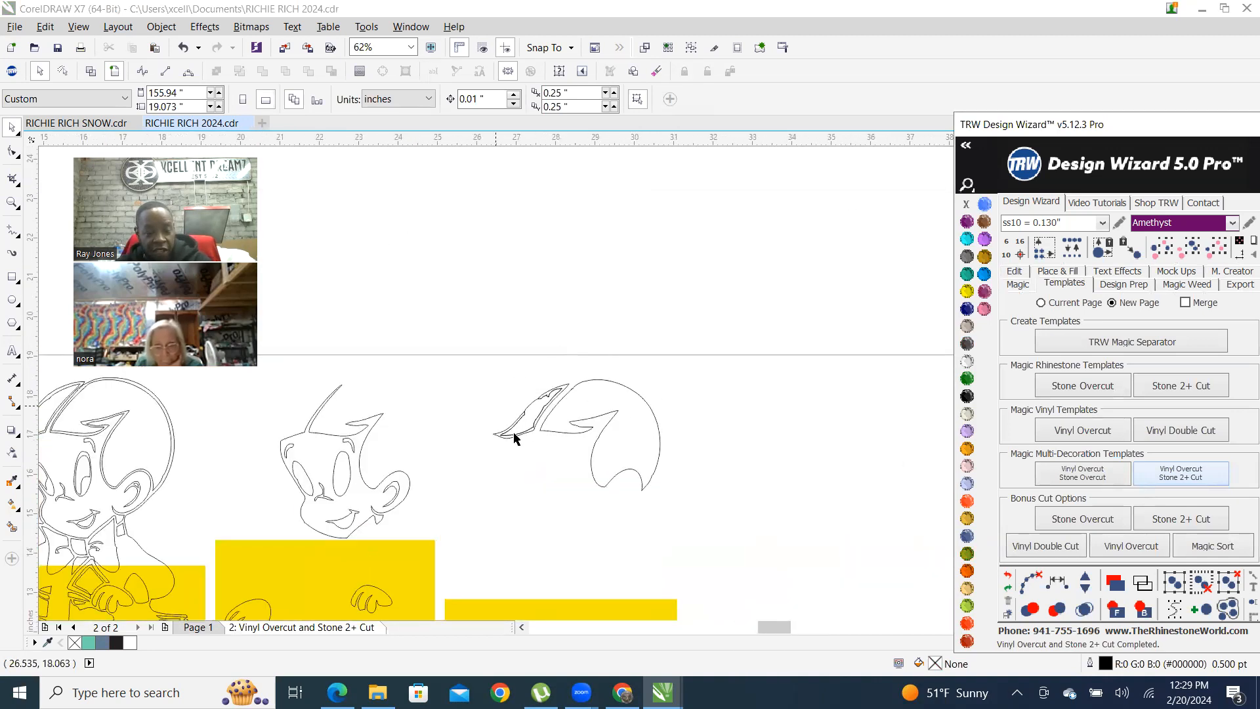
{"action": "scroll", "coordinate": [532, 430], "scroll_direction": "up", "scroll_amount": 2}
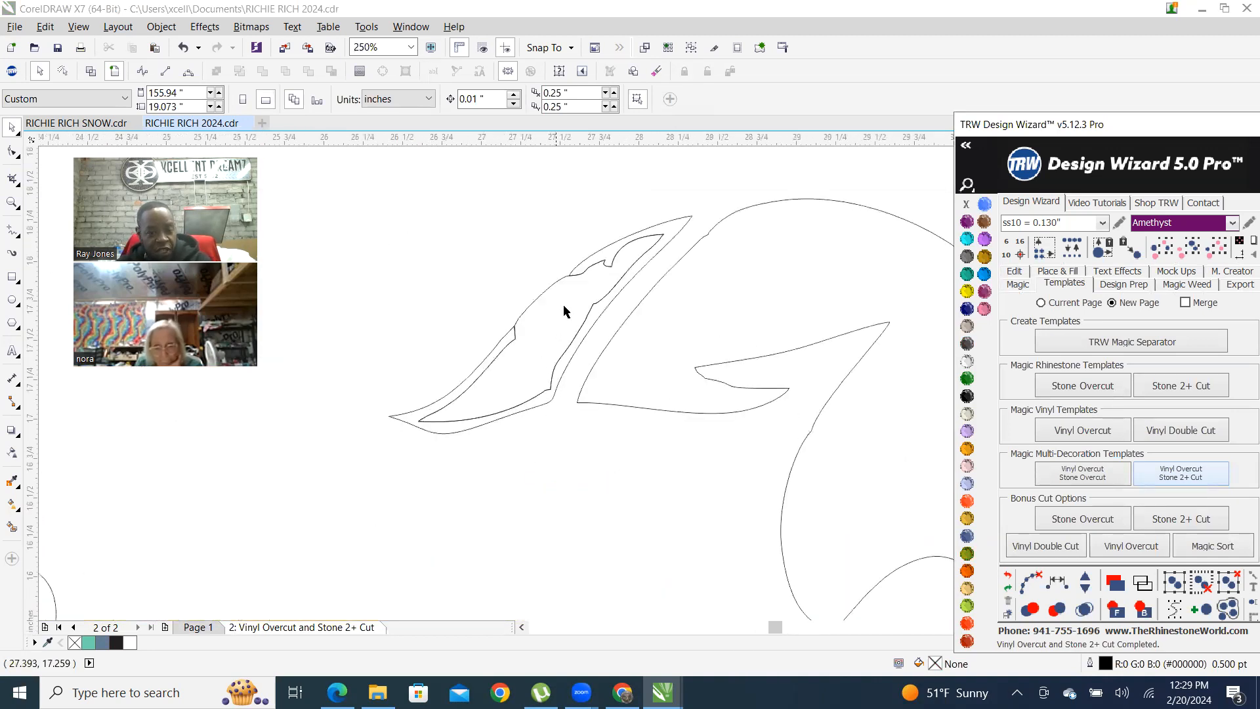
{"action": "scroll", "coordinate": [563, 311], "scroll_direction": "down", "scroll_amount": 2}
{"action": "scroll", "coordinate": [511, 338], "scroll_direction": "up", "scroll_amount": 5}
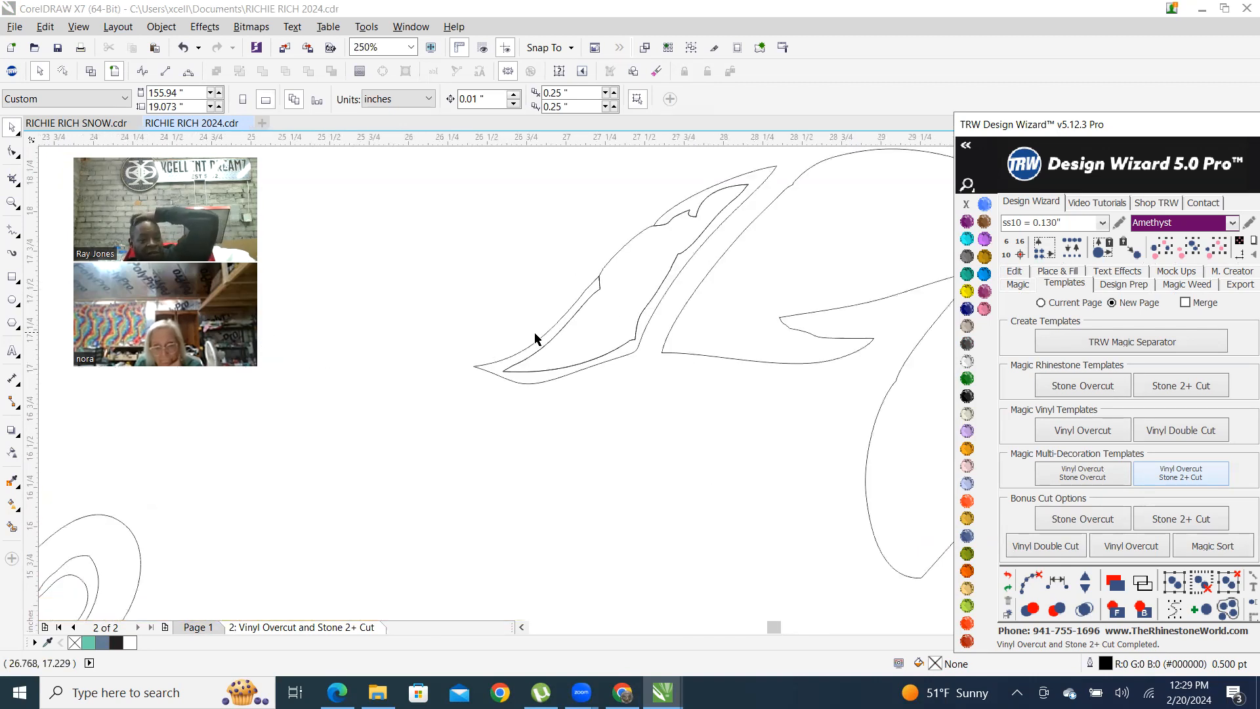
{"action": "scroll", "coordinate": [588, 299], "scroll_direction": "down", "scroll_amount": 6}
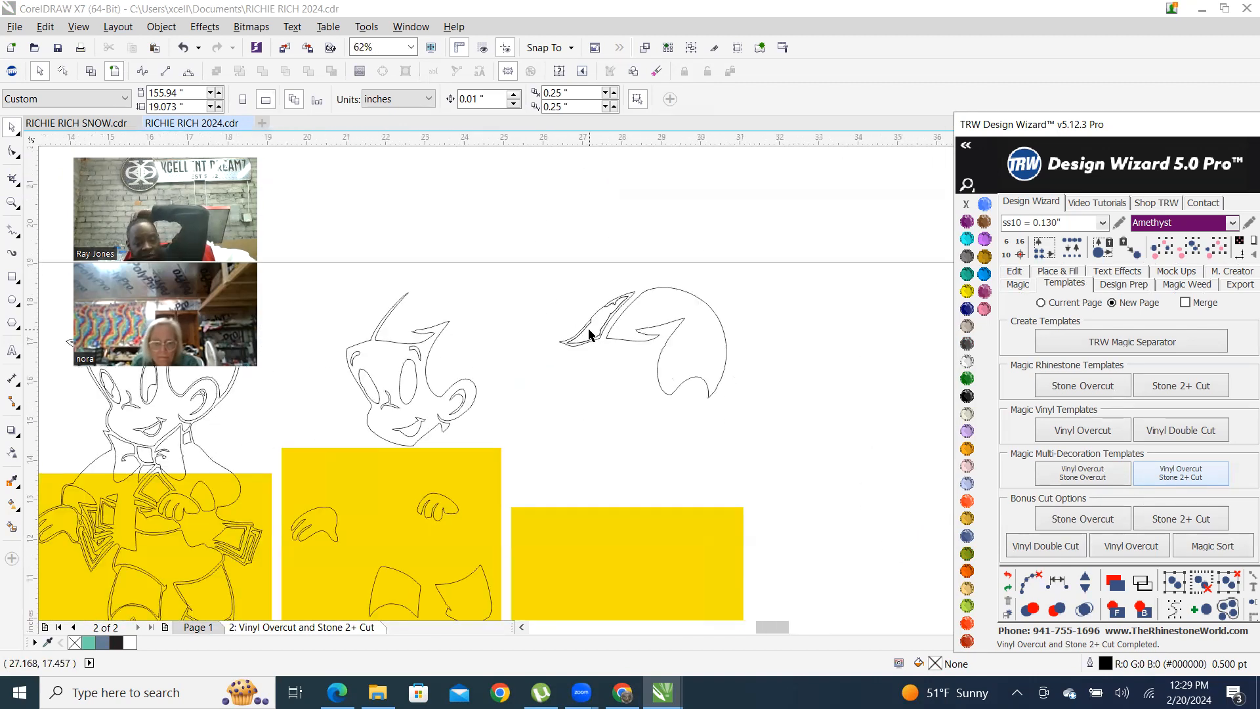
{"action": "scroll", "coordinate": [600, 384], "scroll_direction": "up", "scroll_amount": 2}
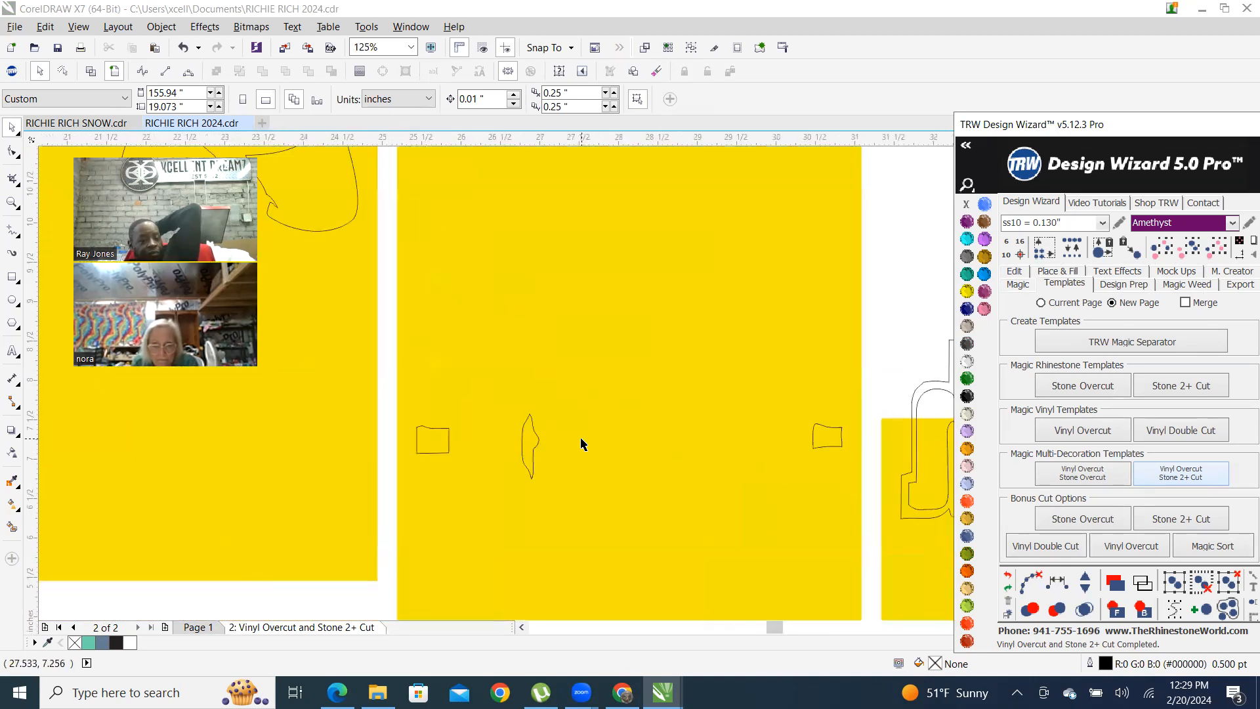
{"action": "scroll", "coordinate": [640, 461], "scroll_direction": "down", "scroll_amount": 2}
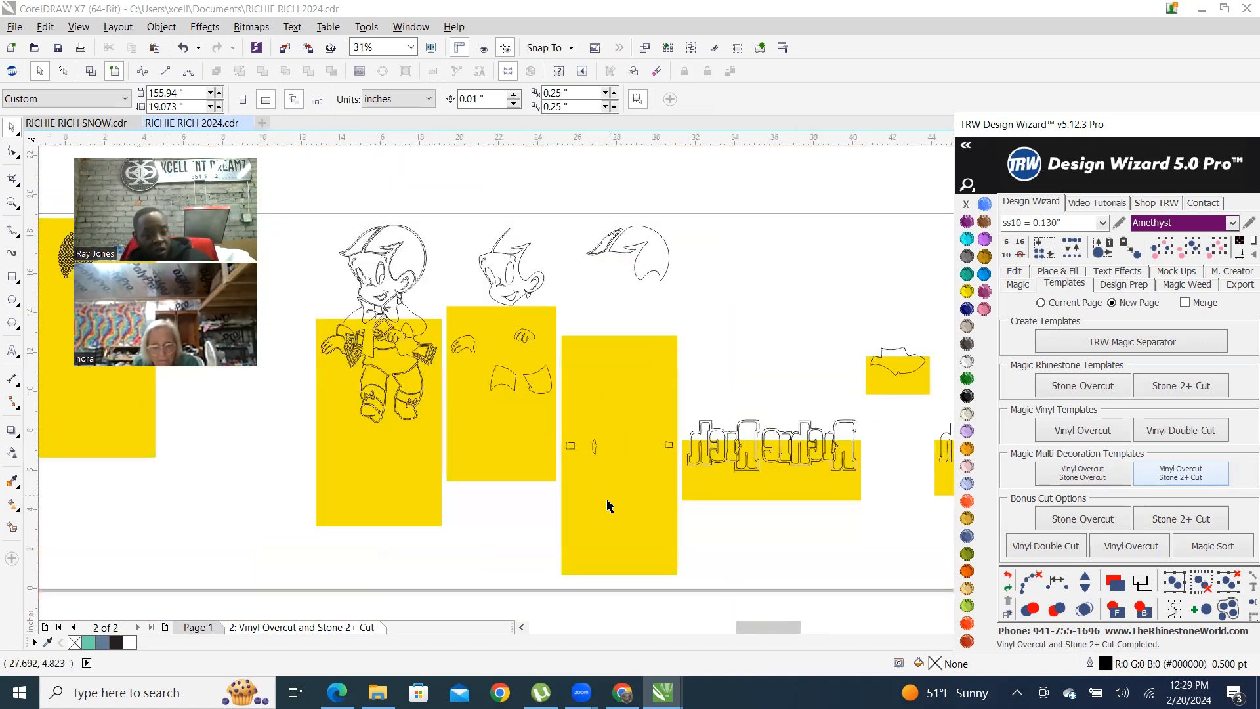
Compare the artwork's rhinestone hair with the stone template and review the lettering and remaining vinyl layers
{"action": "scroll", "coordinate": [295, 453], "scroll_direction": "down", "scroll_amount": 5}
{"action": "scroll", "coordinate": [430, 418], "scroll_direction": "up", "scroll_amount": 6}
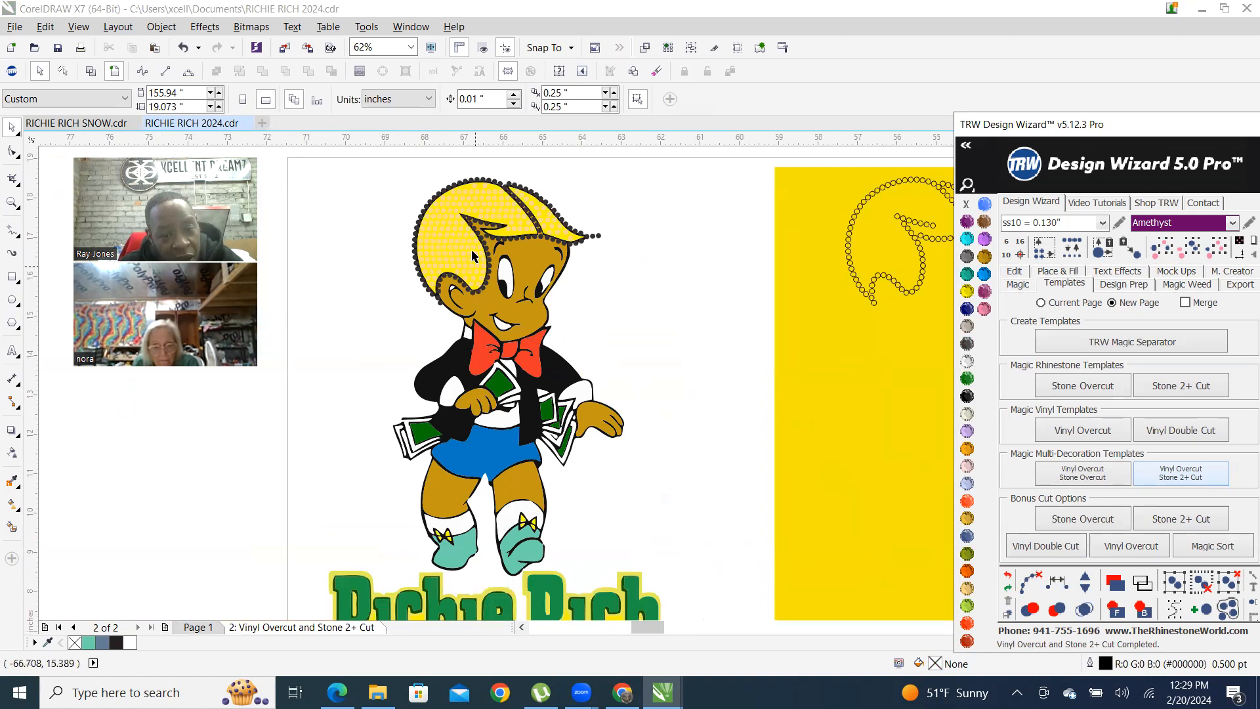
{"action": "scroll", "coordinate": [448, 395], "scroll_direction": "up", "scroll_amount": 2}
{"action": "scroll", "coordinate": [426, 413], "scroll_direction": "down", "scroll_amount": 6}
{"action": "scroll", "coordinate": [407, 435], "scroll_direction": "down", "scroll_amount": 1}
{"action": "scroll", "coordinate": [551, 386], "scroll_direction": "up", "scroll_amount": 3}
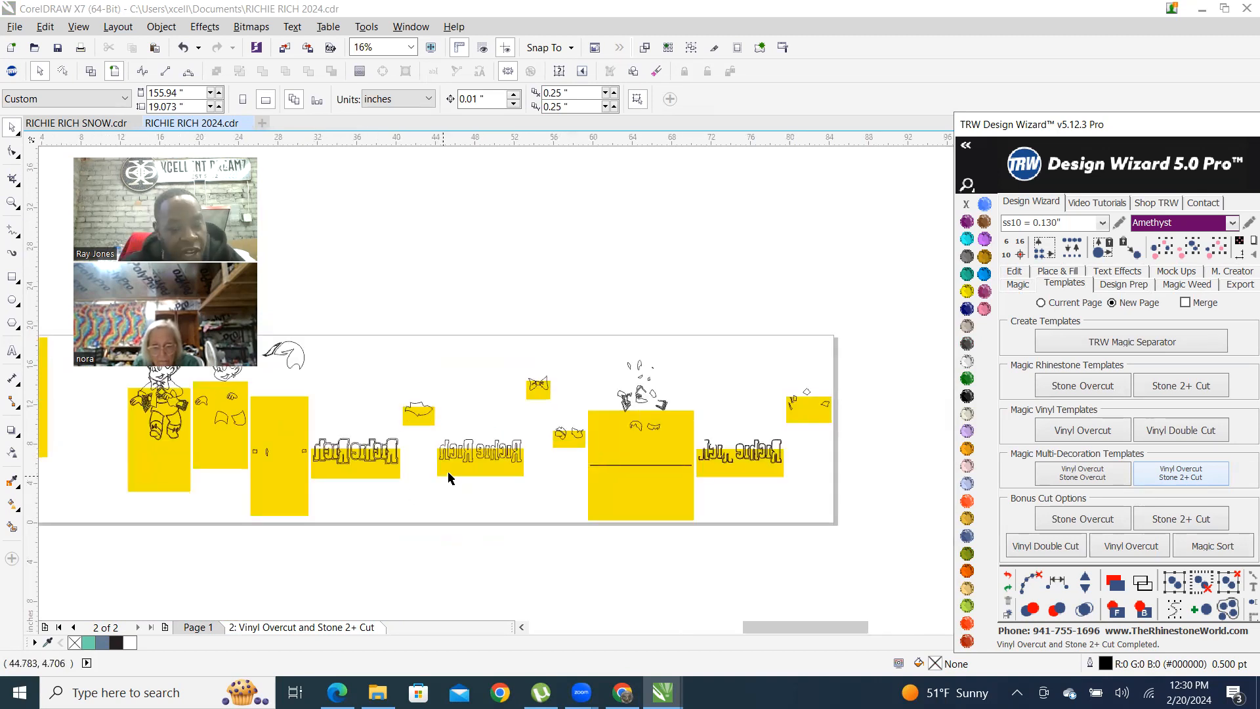
{"action": "scroll", "coordinate": [512, 420], "scroll_direction": "up", "scroll_amount": 2}
{"action": "scroll", "coordinate": [493, 540], "scroll_direction": "down", "scroll_amount": 2}
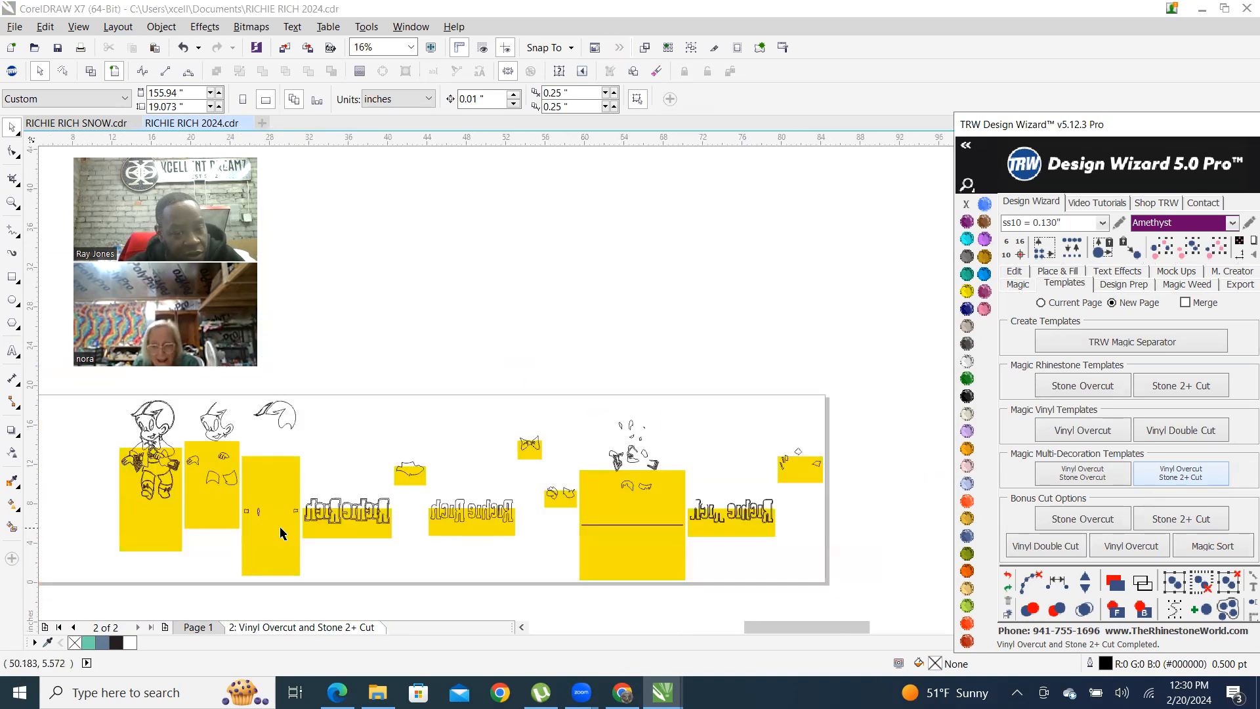
{"action": "scroll", "coordinate": [311, 419], "scroll_direction": "up", "scroll_amount": 2}
{"action": "scroll", "coordinate": [311, 418], "scroll_direction": "down", "scroll_amount": 2}
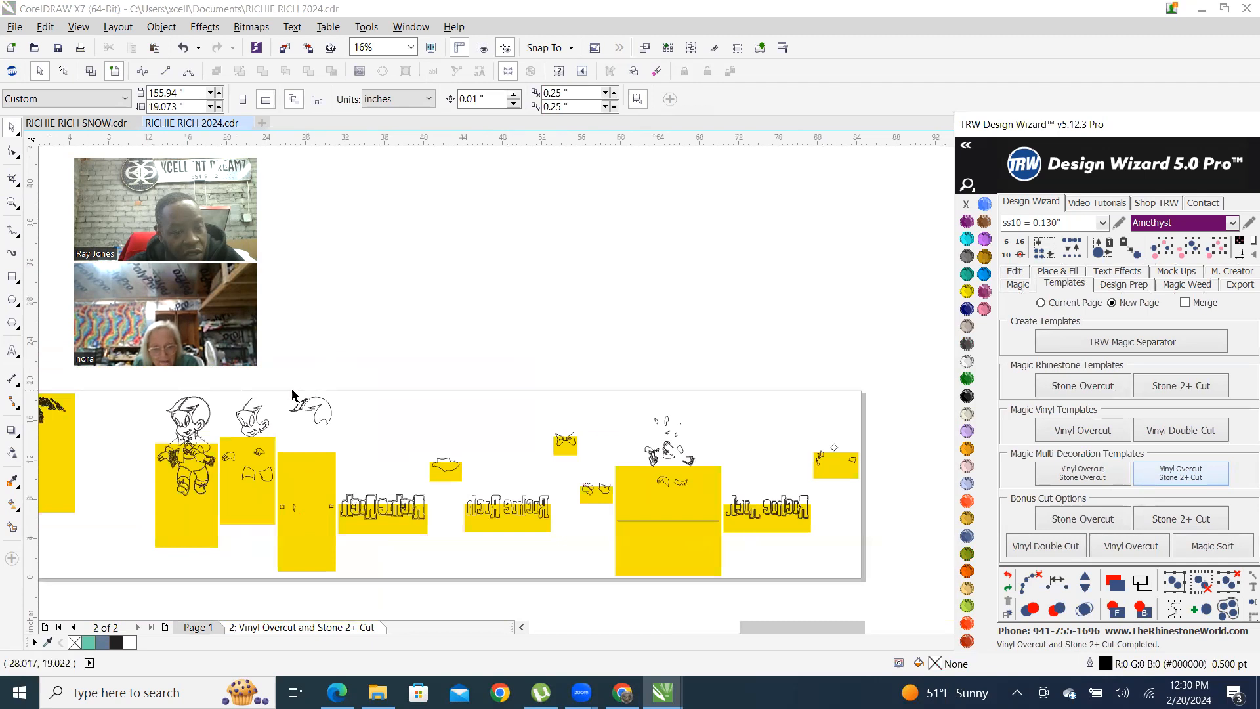
{"action": "scroll", "coordinate": [294, 395], "scroll_direction": "up", "scroll_amount": 1}
{"action": "scroll", "coordinate": [338, 438], "scroll_direction": "down", "scroll_amount": 1}
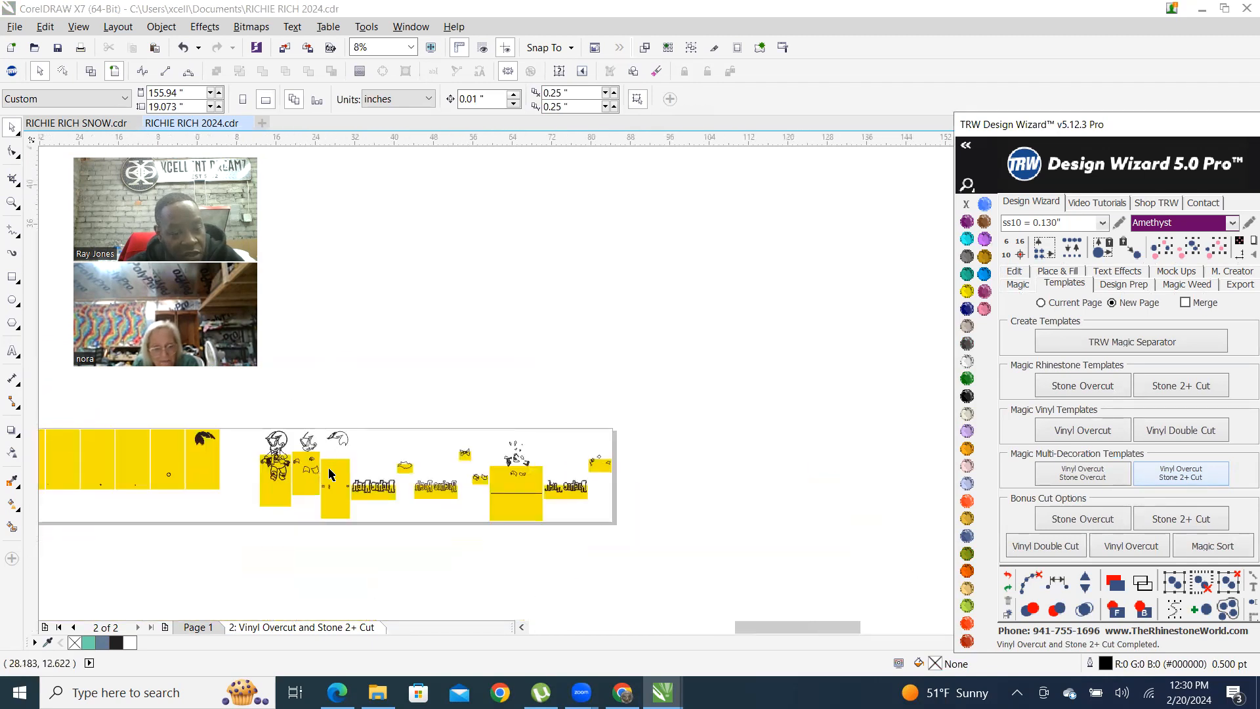
{"action": "scroll", "coordinate": [348, 539], "scroll_direction": "up", "scroll_amount": 1}
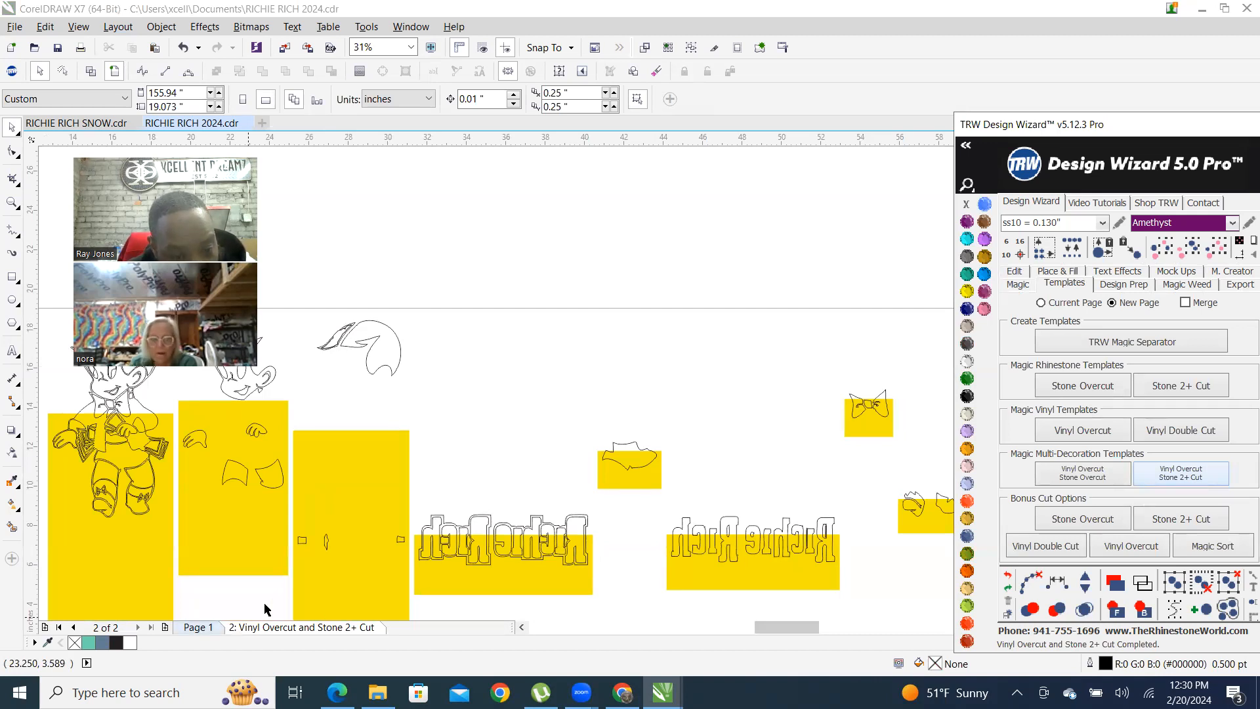
Return to Page 1 and view the lower part of the original artwork
{"action": "left_click", "coordinate": [198, 628]}
{"action": "scroll", "coordinate": [192, 502], "scroll_direction": "up", "scroll_amount": 1}
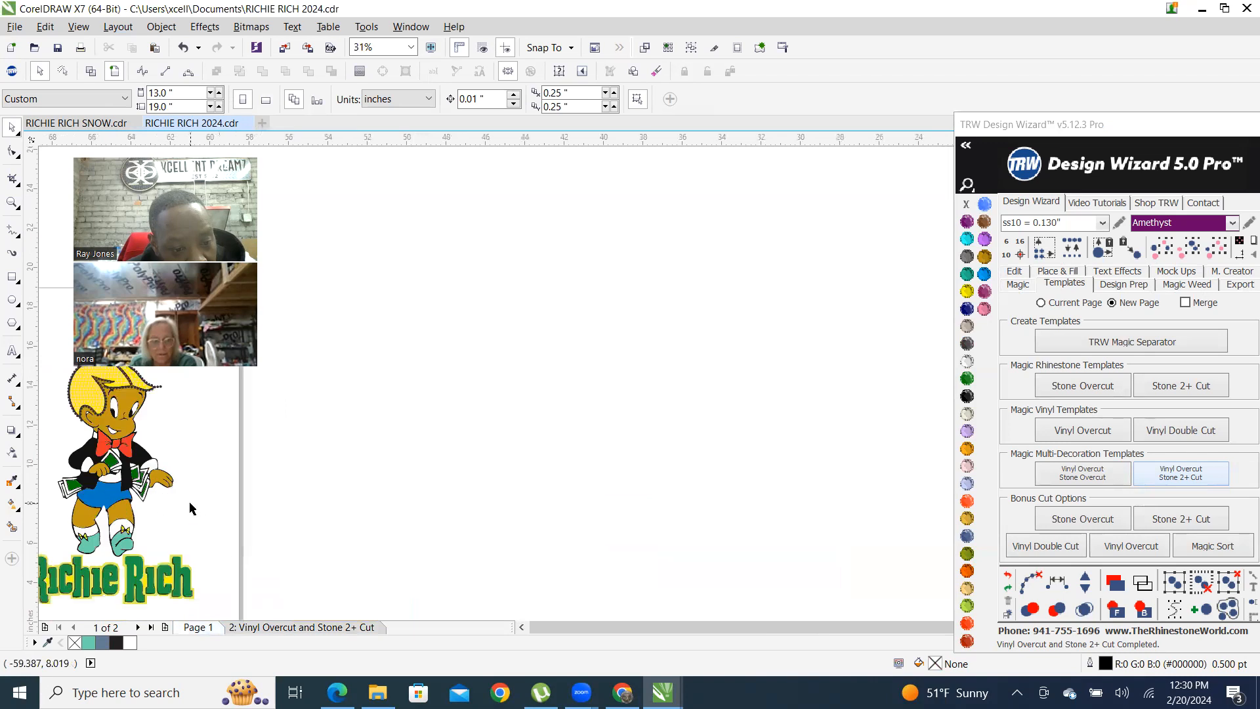
{"action": "scroll", "coordinate": [101, 546], "scroll_direction": "up", "scroll_amount": 1}
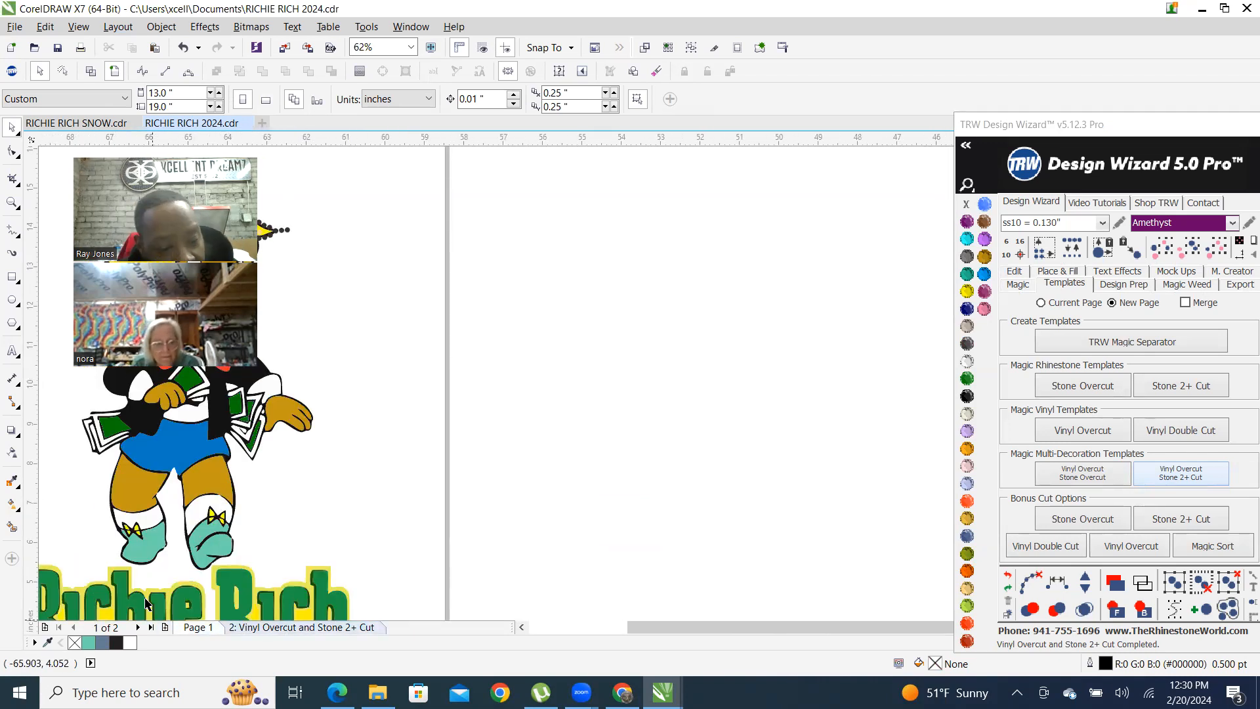
Return to the template page and examine the skin, hair and lettering vinyl layers
{"action": "key", "text": "Page_Down"}
{"action": "scroll", "coordinate": [599, 529], "scroll_direction": "down", "scroll_amount": 2}
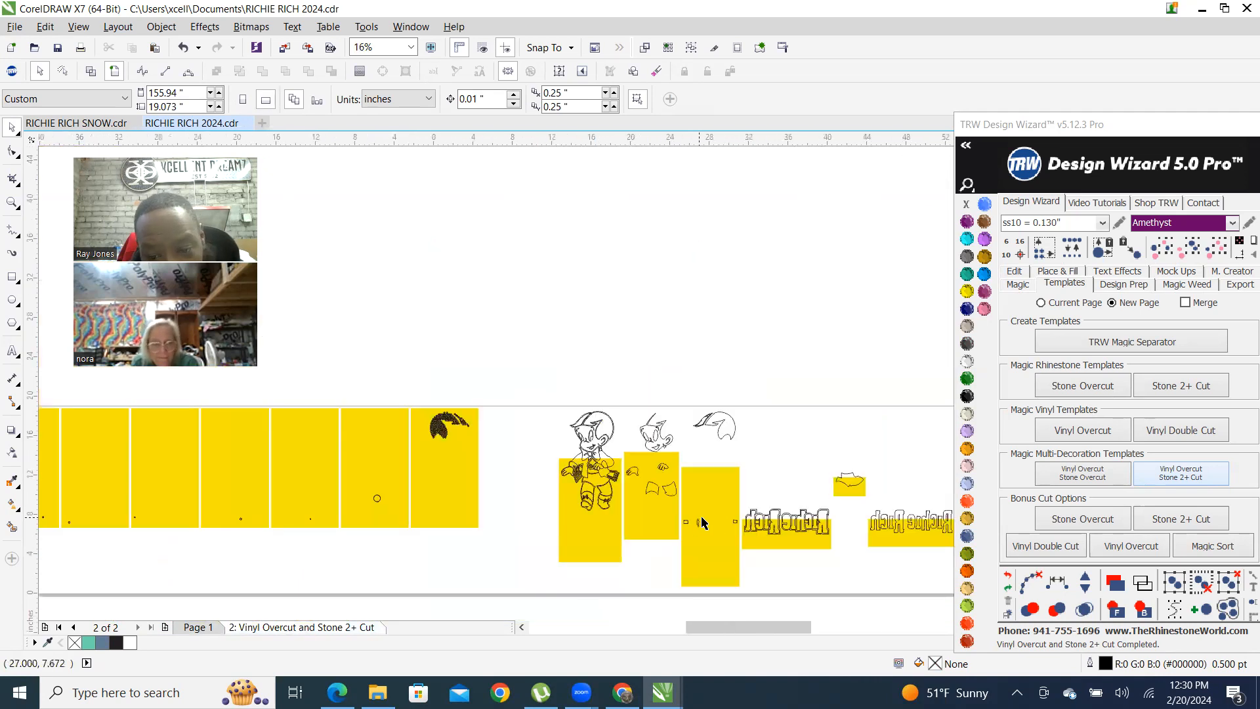
{"action": "scroll", "coordinate": [759, 543], "scroll_direction": "up", "scroll_amount": 2}
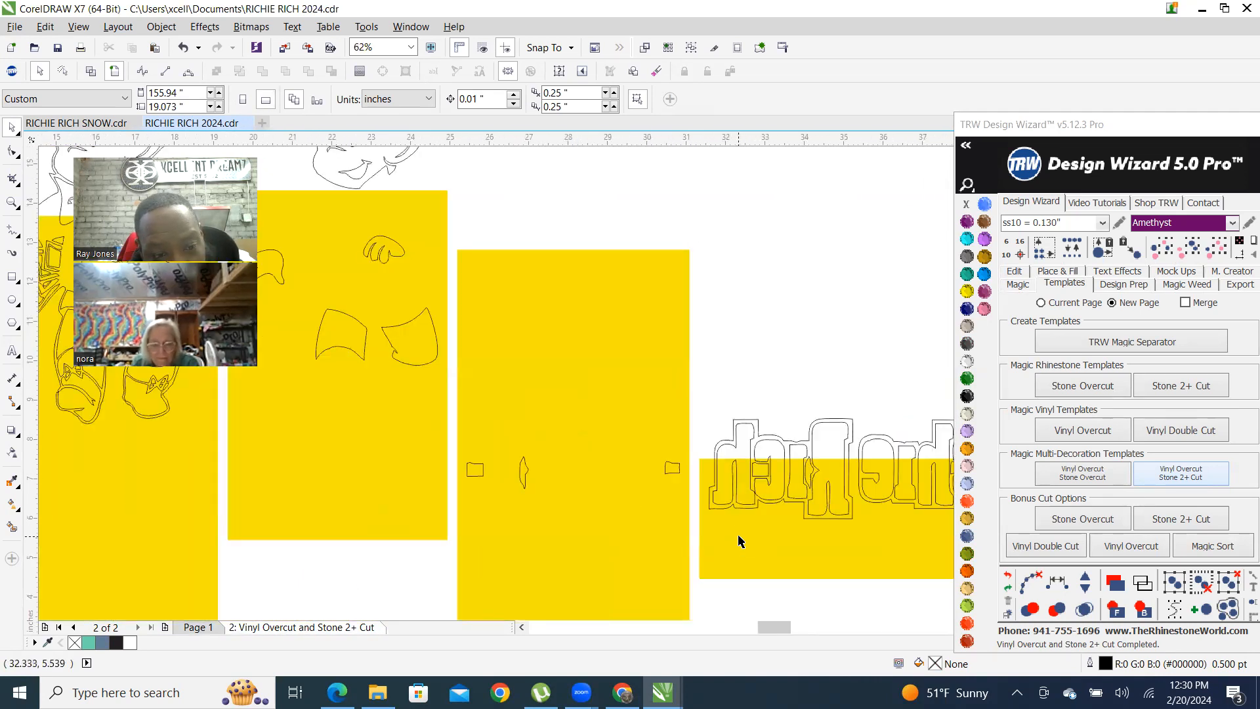
{"action": "scroll", "coordinate": [715, 531], "scroll_direction": "down", "scroll_amount": 1}
{"action": "scroll", "coordinate": [709, 527], "scroll_direction": "down", "scroll_amount": 1}
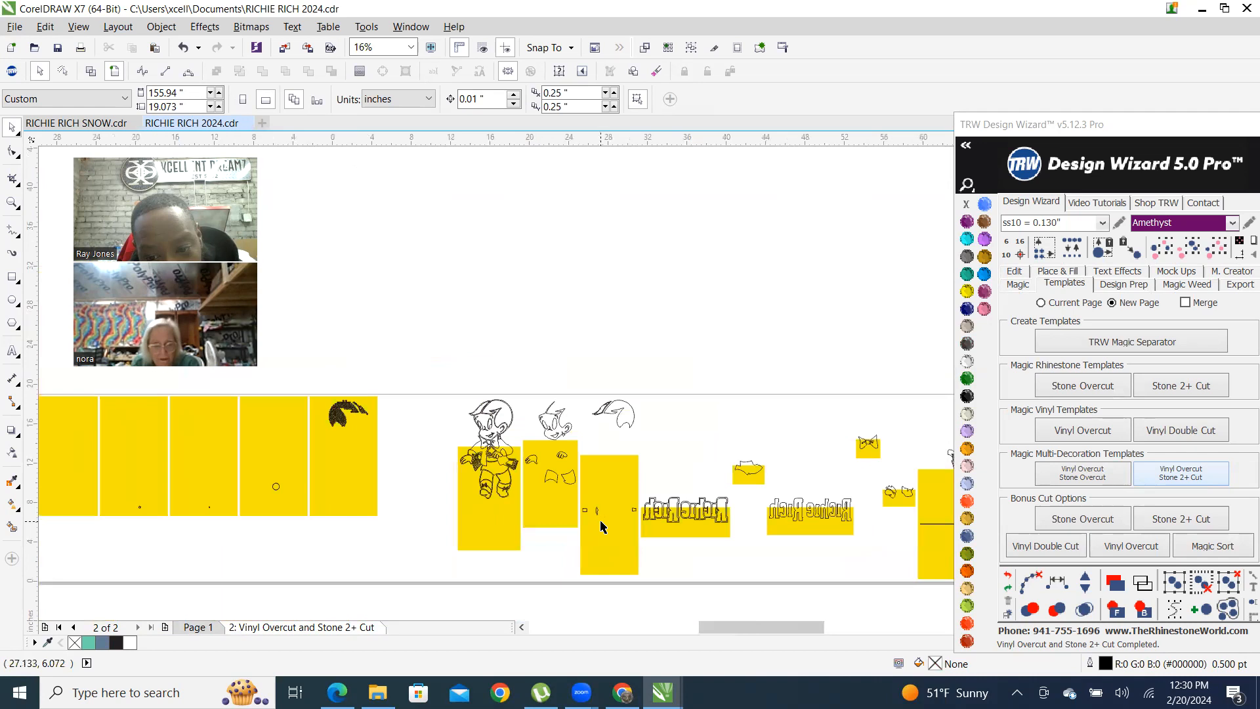
{"action": "scroll", "coordinate": [748, 525], "scroll_direction": "down", "scroll_amount": 1}
{"action": "scroll", "coordinate": [807, 523], "scroll_direction": "up", "scroll_amount": 1}
{"action": "scroll", "coordinate": [896, 515], "scroll_direction": "down", "scroll_amount": 1}
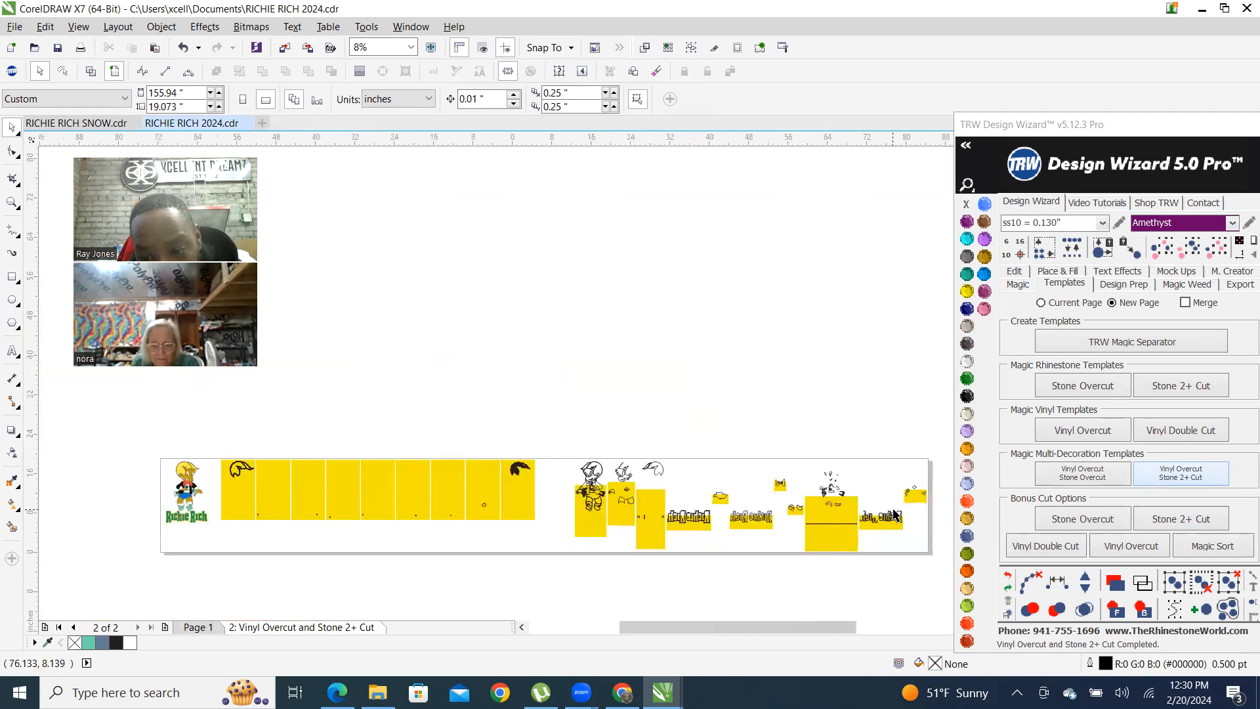
Inspect the small money pieces and the neighbouring white-layer cut outlines at the far end of the template row
{"action": "scroll", "coordinate": [932, 486], "scroll_direction": "up", "scroll_amount": 2}
{"action": "scroll", "coordinate": [898, 496], "scroll_direction": "up", "scroll_amount": 1}
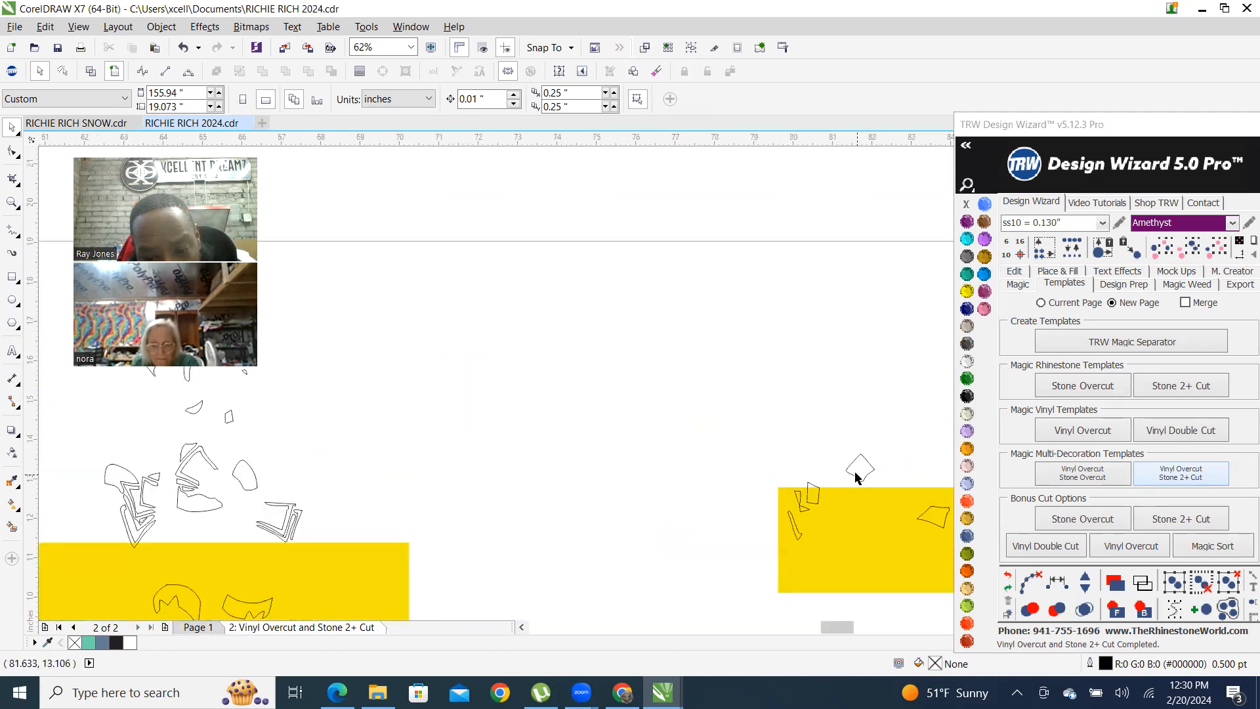
{"action": "scroll", "coordinate": [856, 478], "scroll_direction": "down", "scroll_amount": 2}
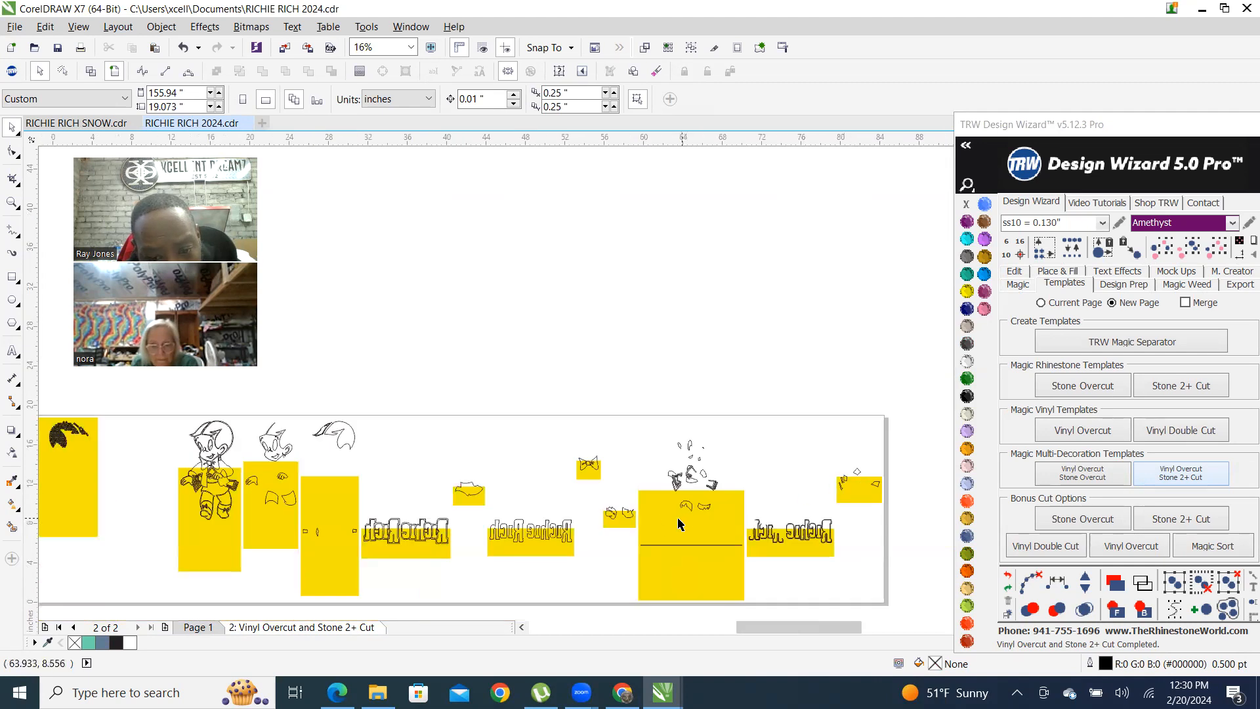
{"action": "scroll", "coordinate": [607, 522], "scroll_direction": "up", "scroll_amount": 2}
{"action": "scroll", "coordinate": [609, 528], "scroll_direction": "down", "scroll_amount": 2}
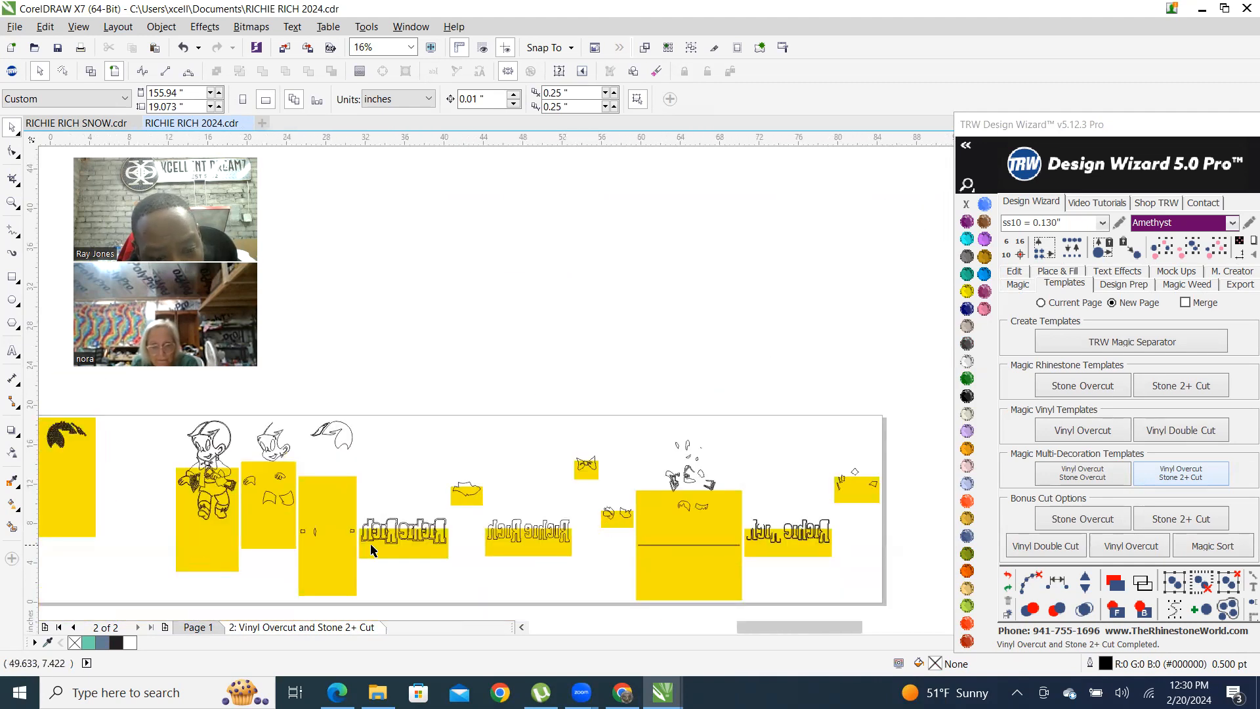
Inspect the leg and shoe outlines of the full-character vinyl layer and the adjacent skin and hair layers
{"action": "scroll", "coordinate": [170, 530], "scroll_direction": "up", "scroll_amount": 3}
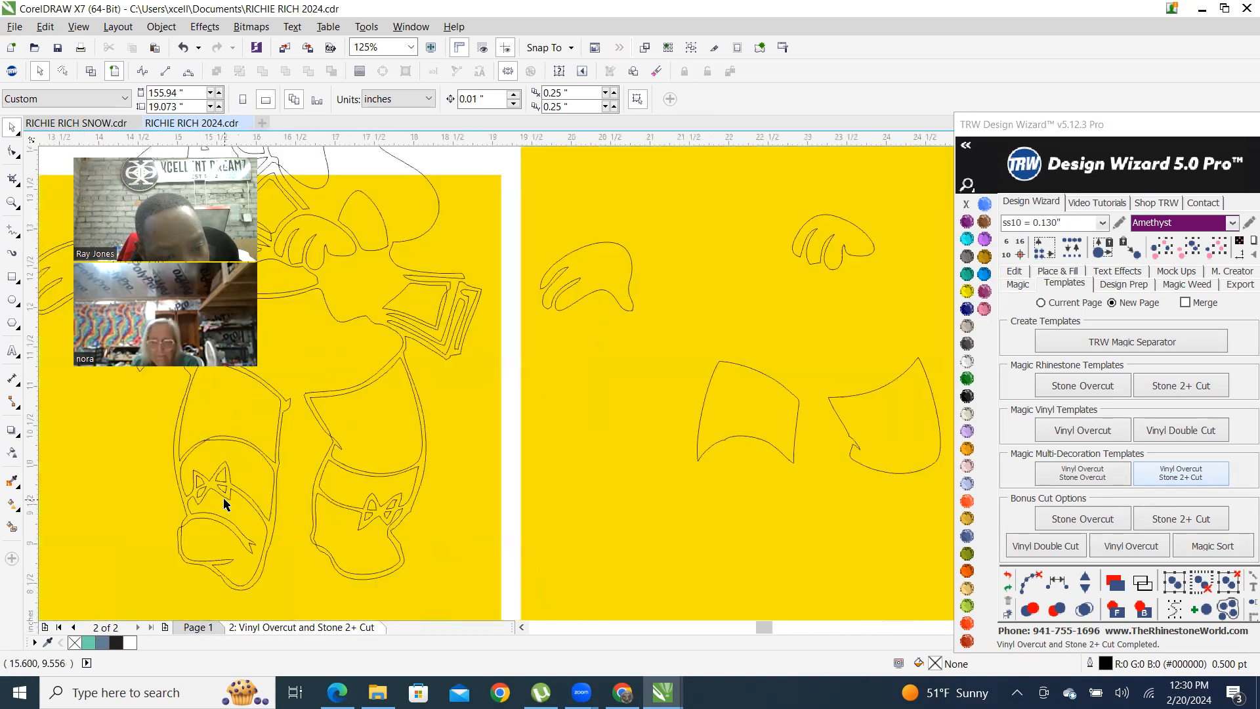
{"action": "scroll", "coordinate": [254, 495], "scroll_direction": "down", "scroll_amount": 1}
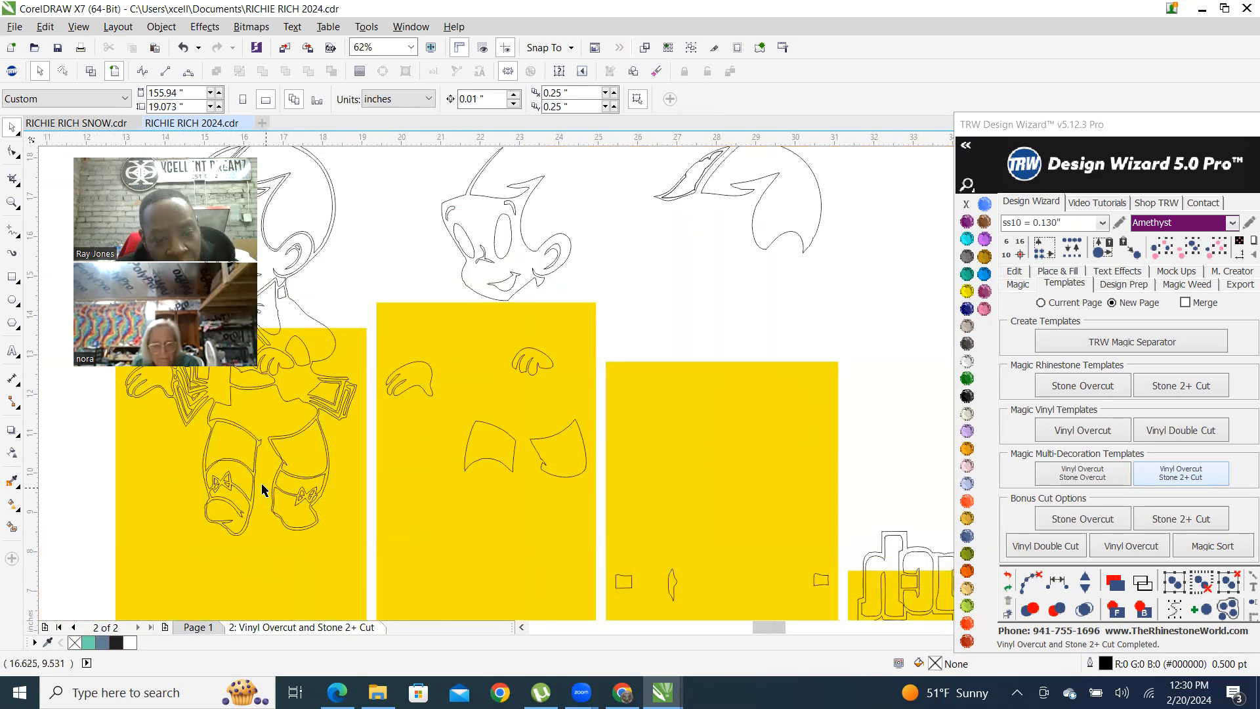
{"action": "scroll", "coordinate": [301, 487], "scroll_direction": "down", "scroll_amount": 2}
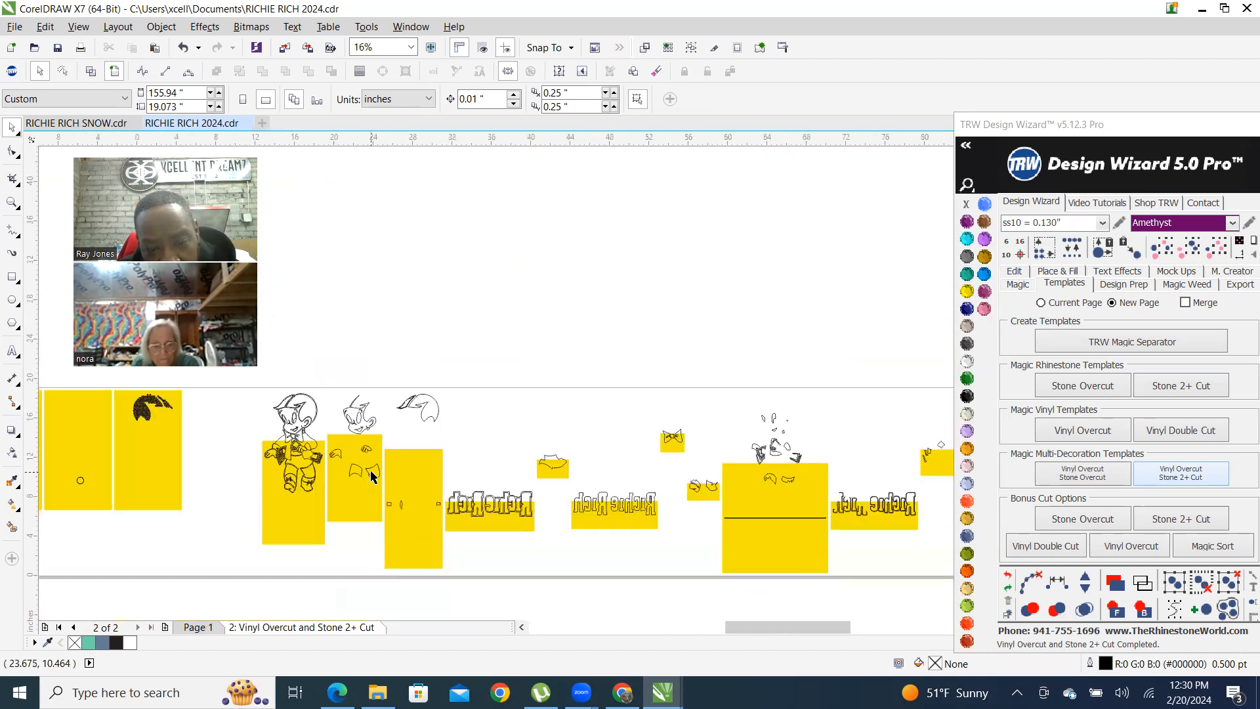
{"action": "scroll", "coordinate": [406, 494], "scroll_direction": "up", "scroll_amount": 2}
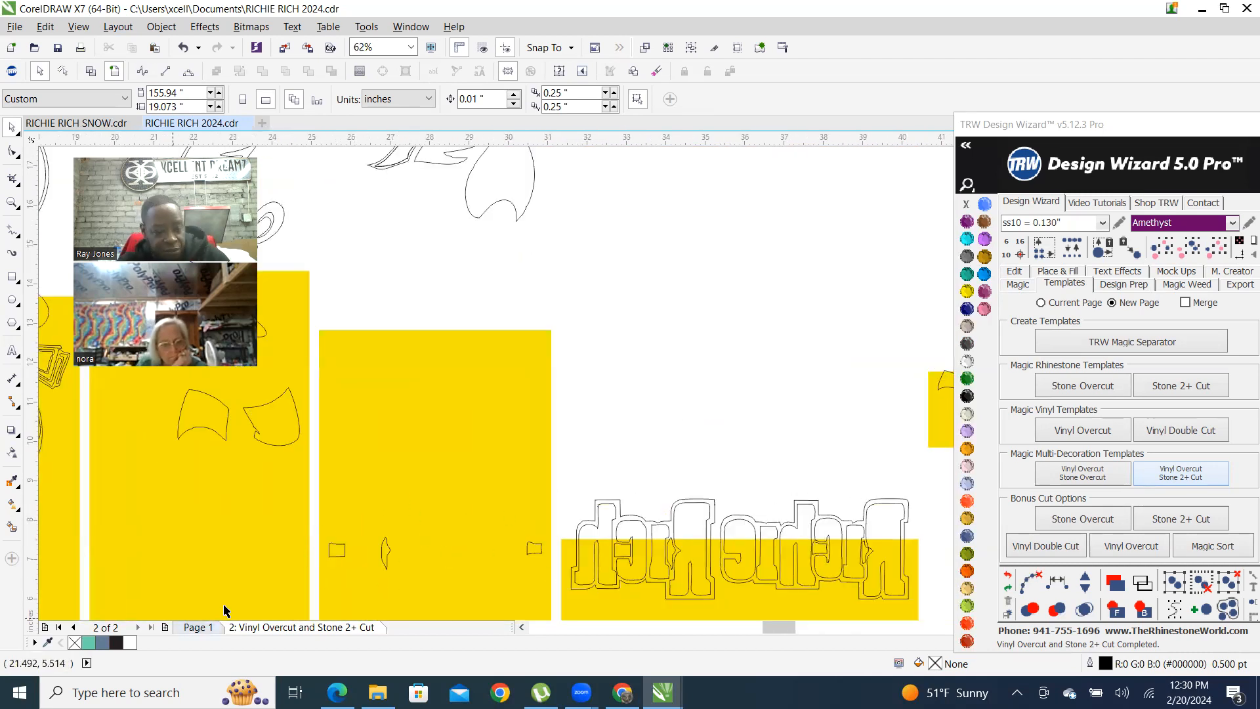
Return to Page 1, inspect the artwork's outlines in wireframe view and restore the filled color view
{"action": "key", "text": "Page_Up"}
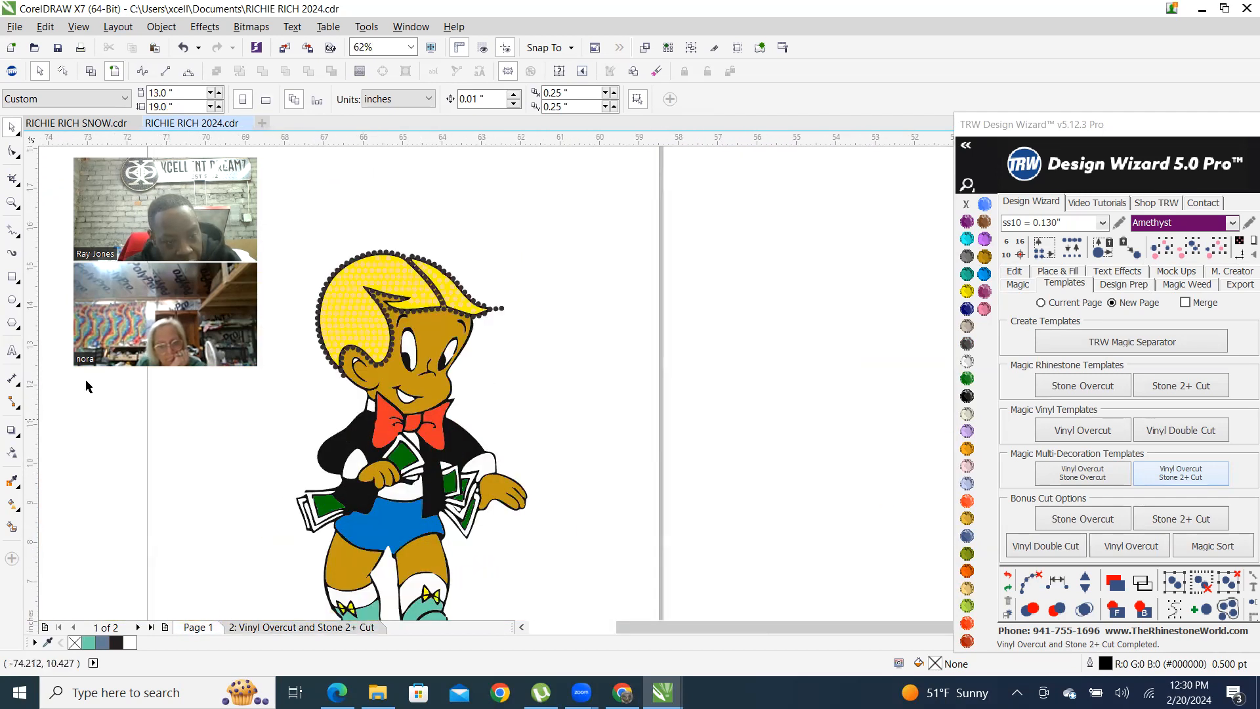
{"action": "left_click", "coordinate": [91, 71]}
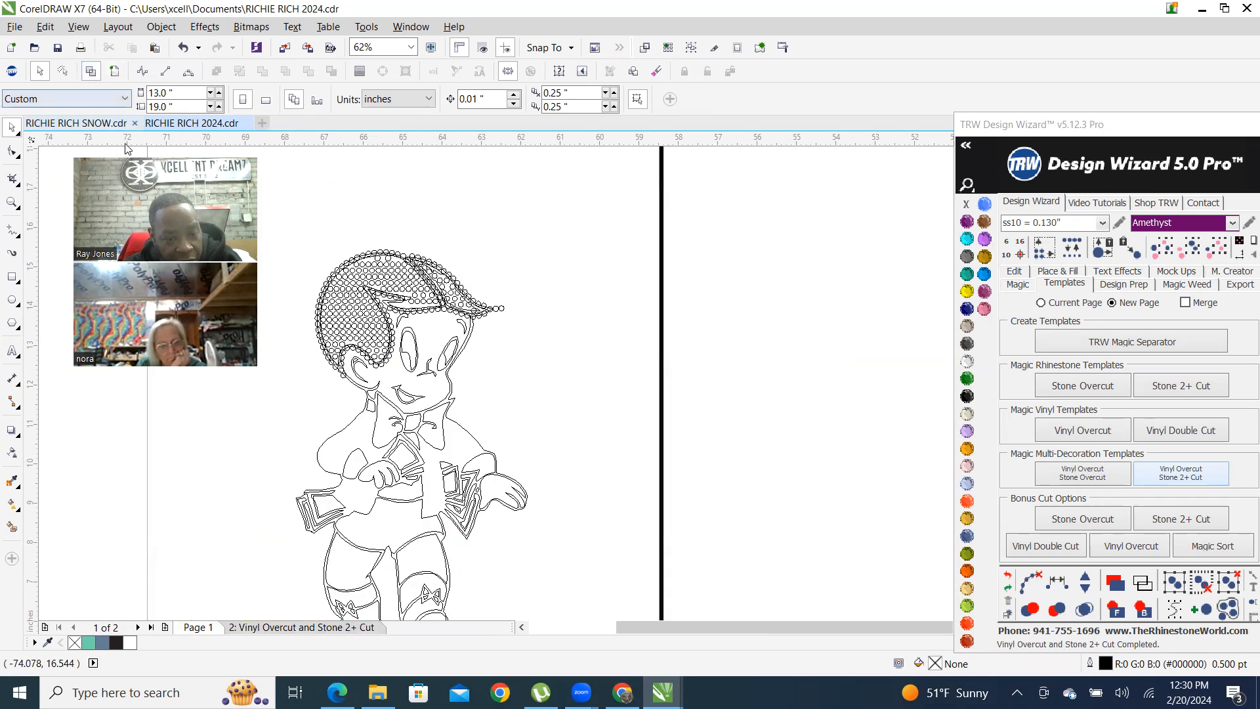
{"action": "scroll", "coordinate": [394, 514], "scroll_direction": "up", "scroll_amount": 1}
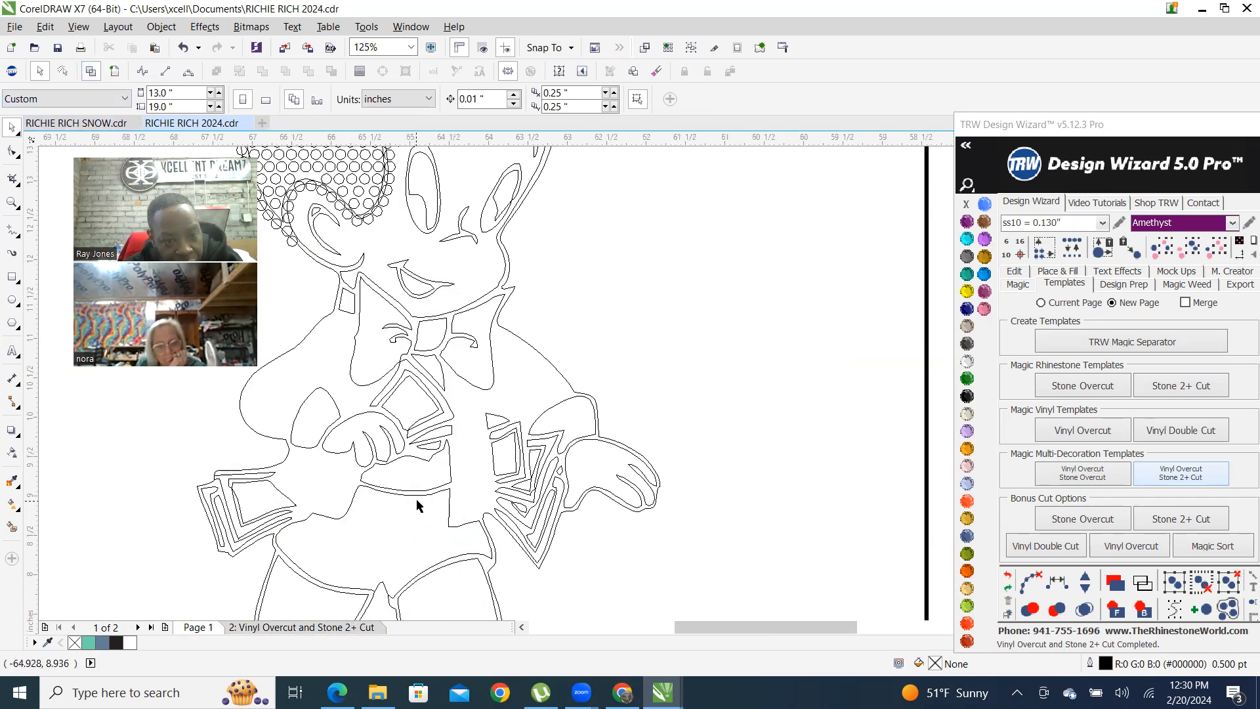
{"action": "scroll", "coordinate": [414, 506], "scroll_direction": "down", "scroll_amount": 1}
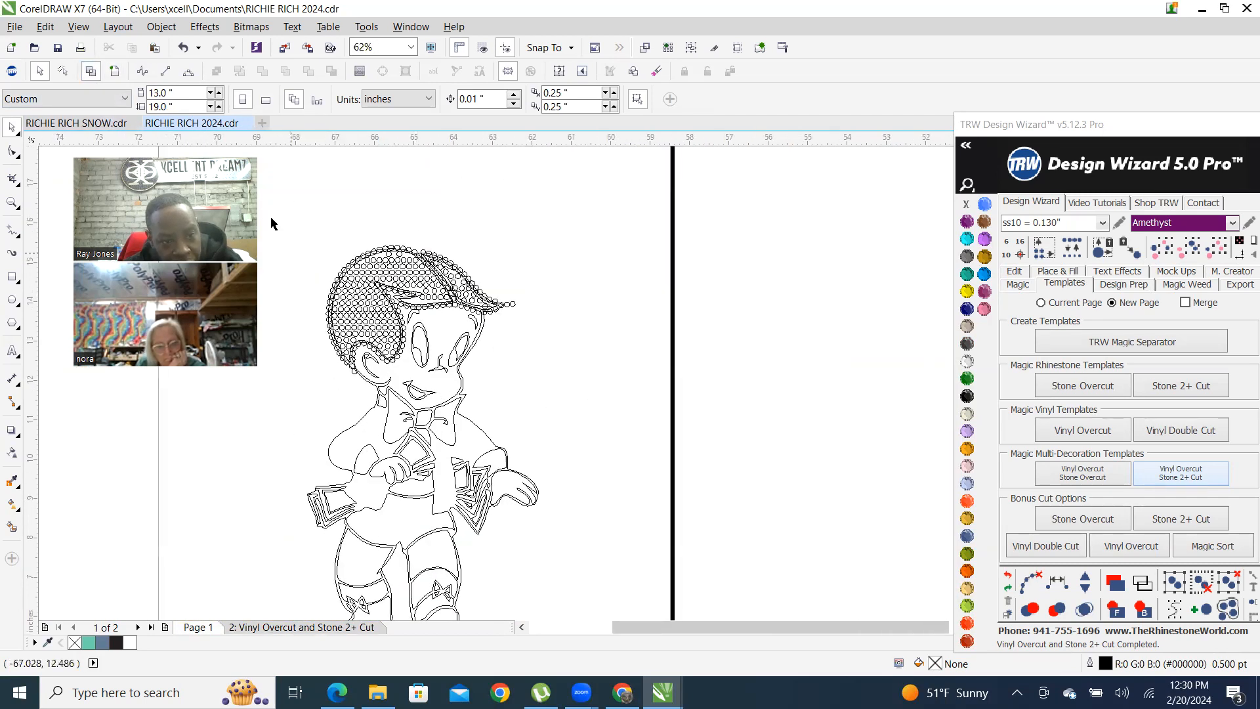
{"action": "left_click", "coordinate": [114, 71]}
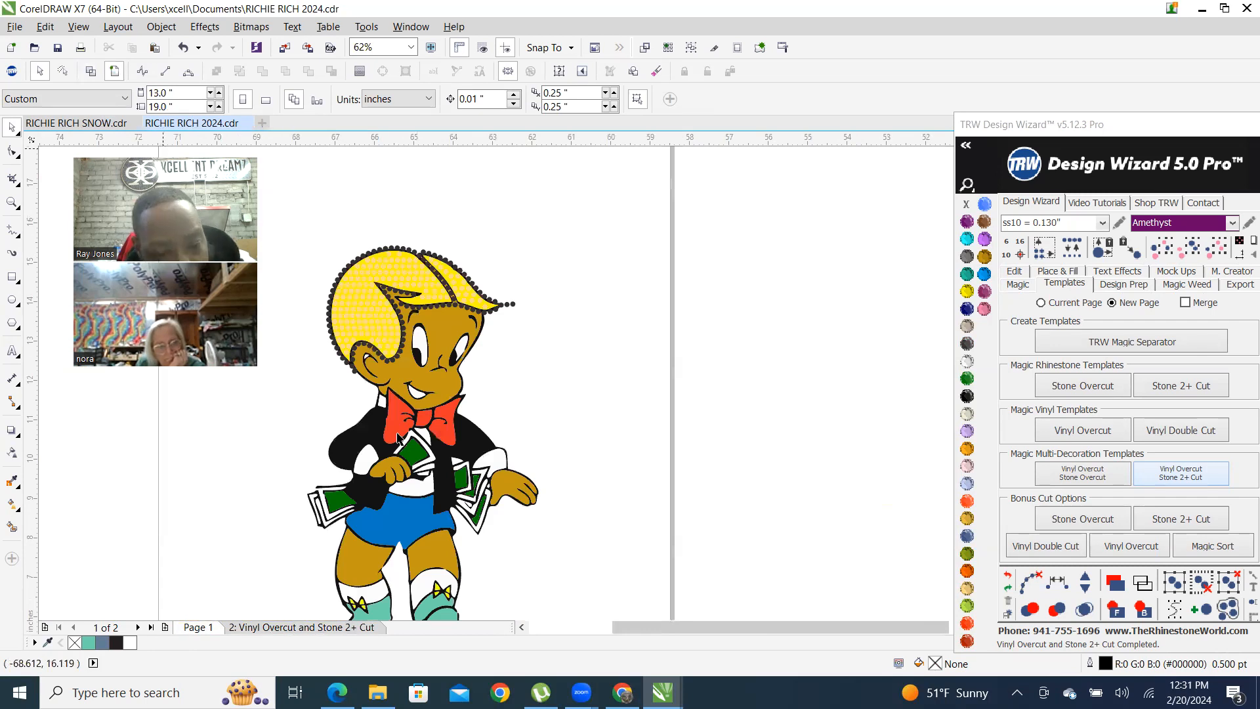
Recolor the character's combined white curve, including the eyes, shirt and socks, with TRW Pink
{"action": "scroll", "coordinate": [418, 434], "scroll_direction": "up", "scroll_amount": 1}
{"action": "left_click", "coordinate": [428, 425]}
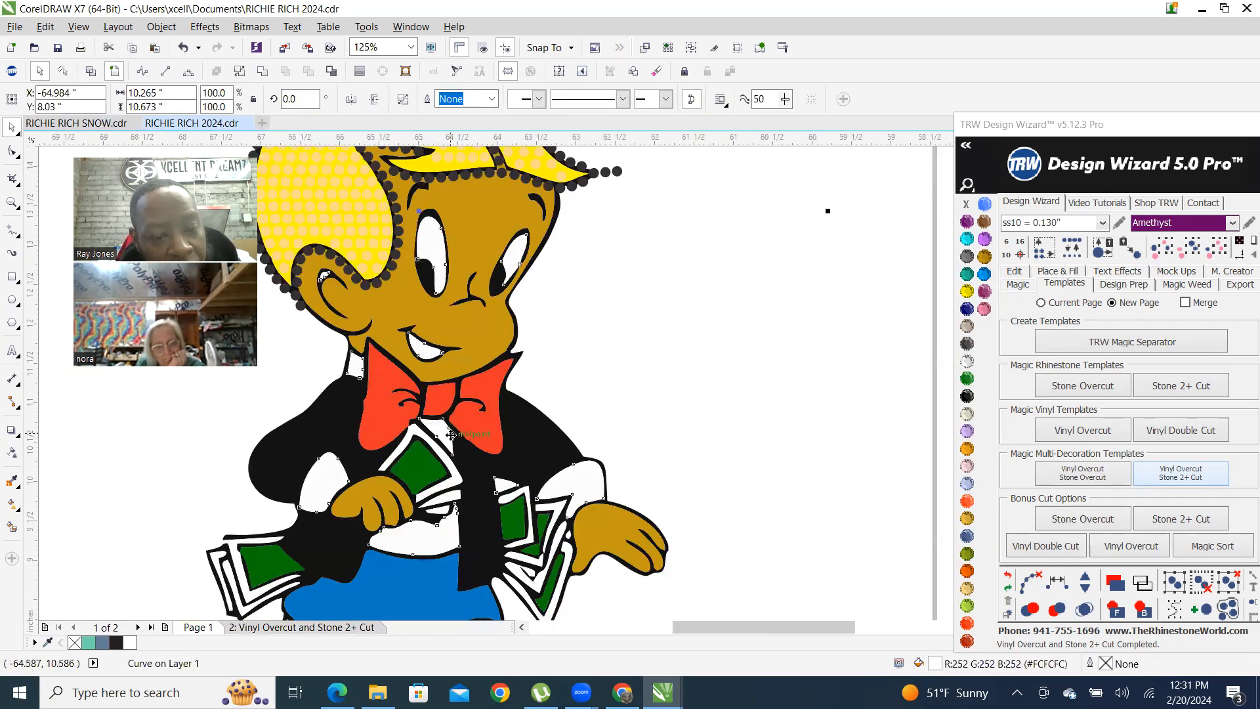
{"action": "scroll", "coordinate": [459, 415], "scroll_direction": "down", "scroll_amount": 2}
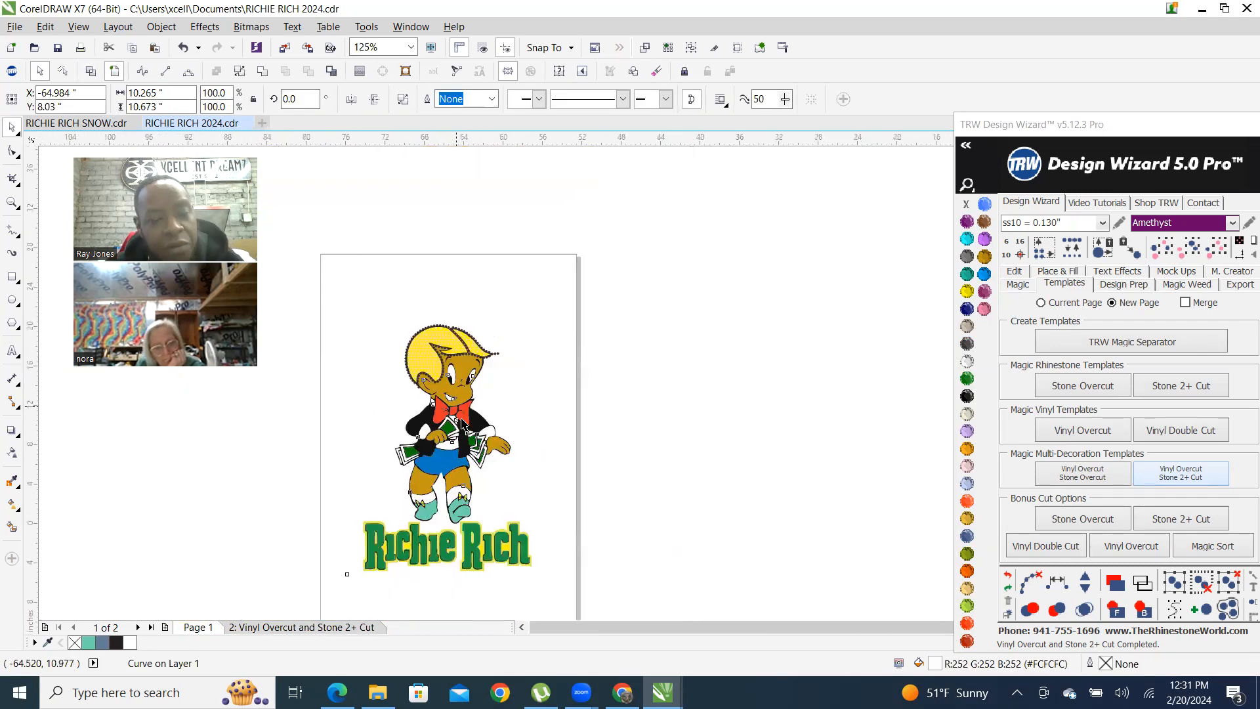
{"action": "left_click", "coordinate": [985, 309]}
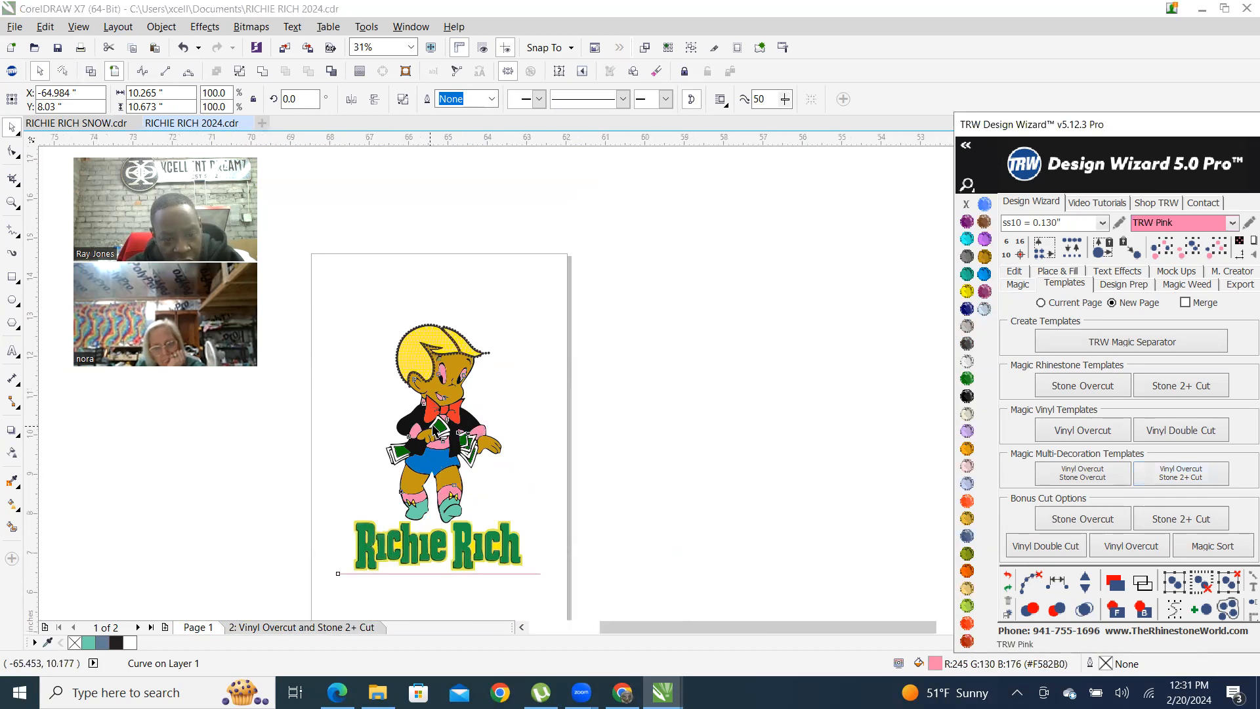
{"action": "scroll", "coordinate": [434, 430], "scroll_direction": "up", "scroll_amount": 2}
{"action": "scroll", "coordinate": [445, 405], "scroll_direction": "down", "scroll_amount": 2}
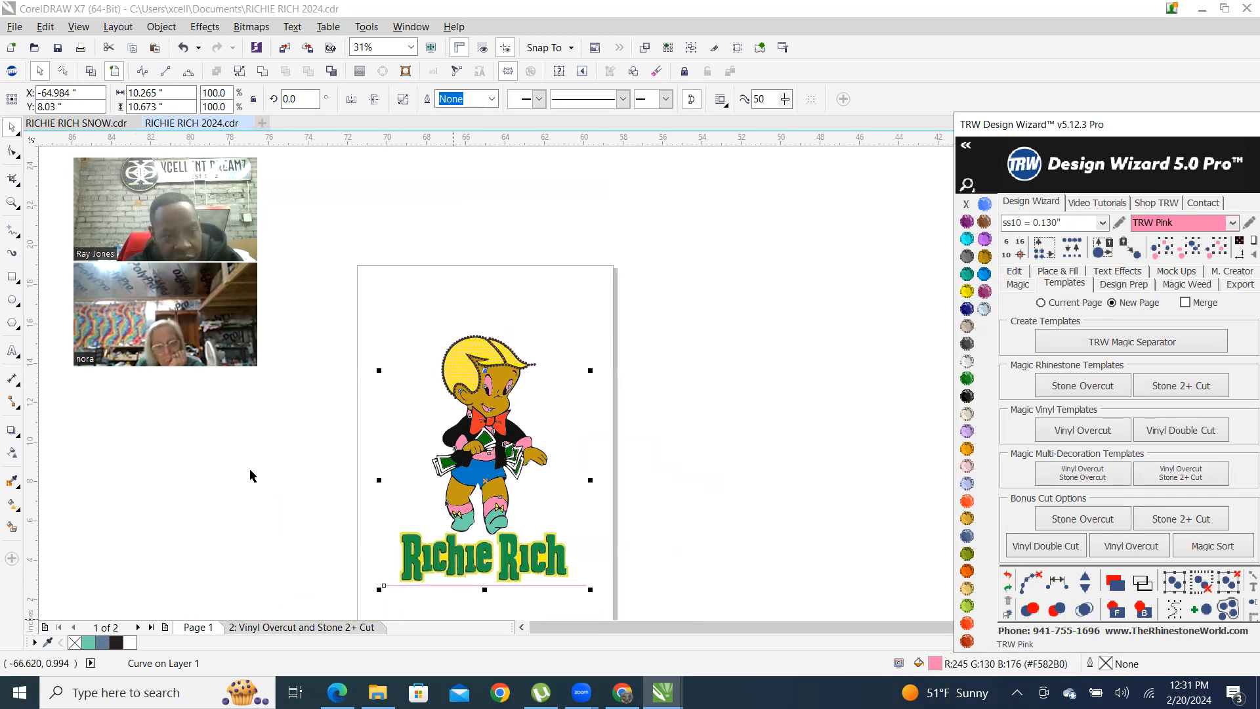
Return to the template page and examine the vinyl cuts for the white areas, bow tie, shoes, lettering and money
{"action": "key", "text": "Page_Down"}
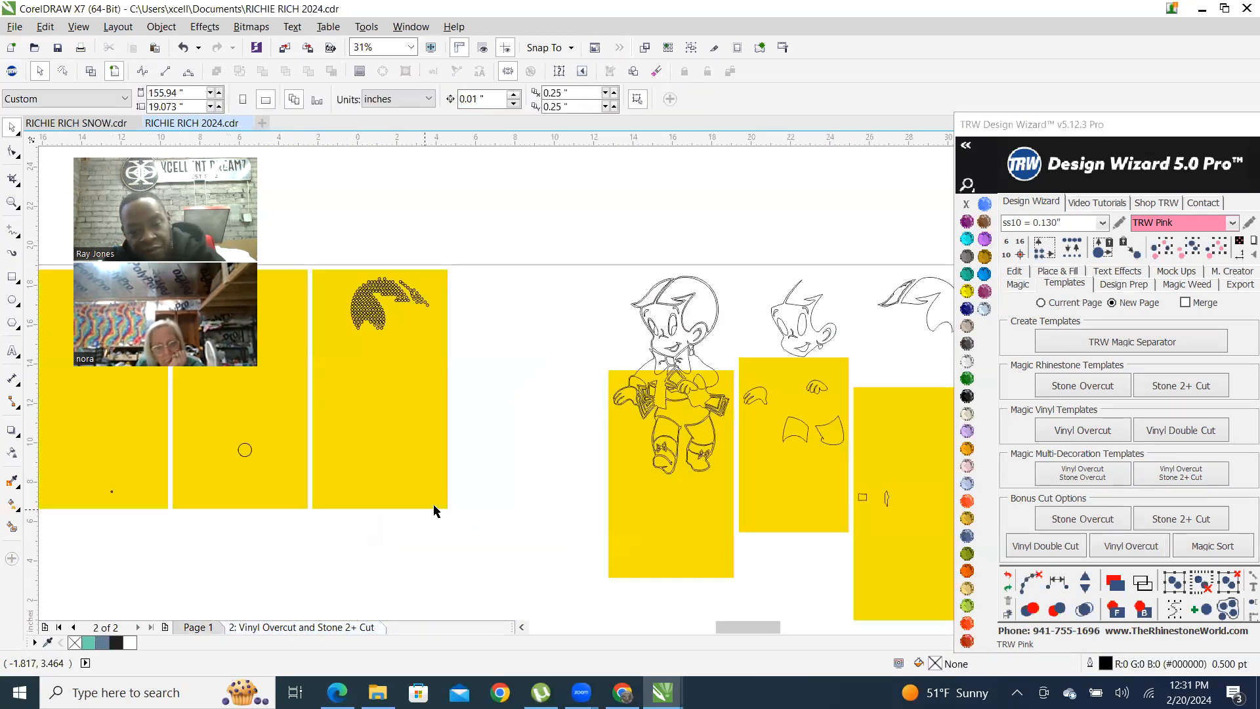
{"action": "scroll", "coordinate": [466, 467], "scroll_direction": "down", "scroll_amount": 4}
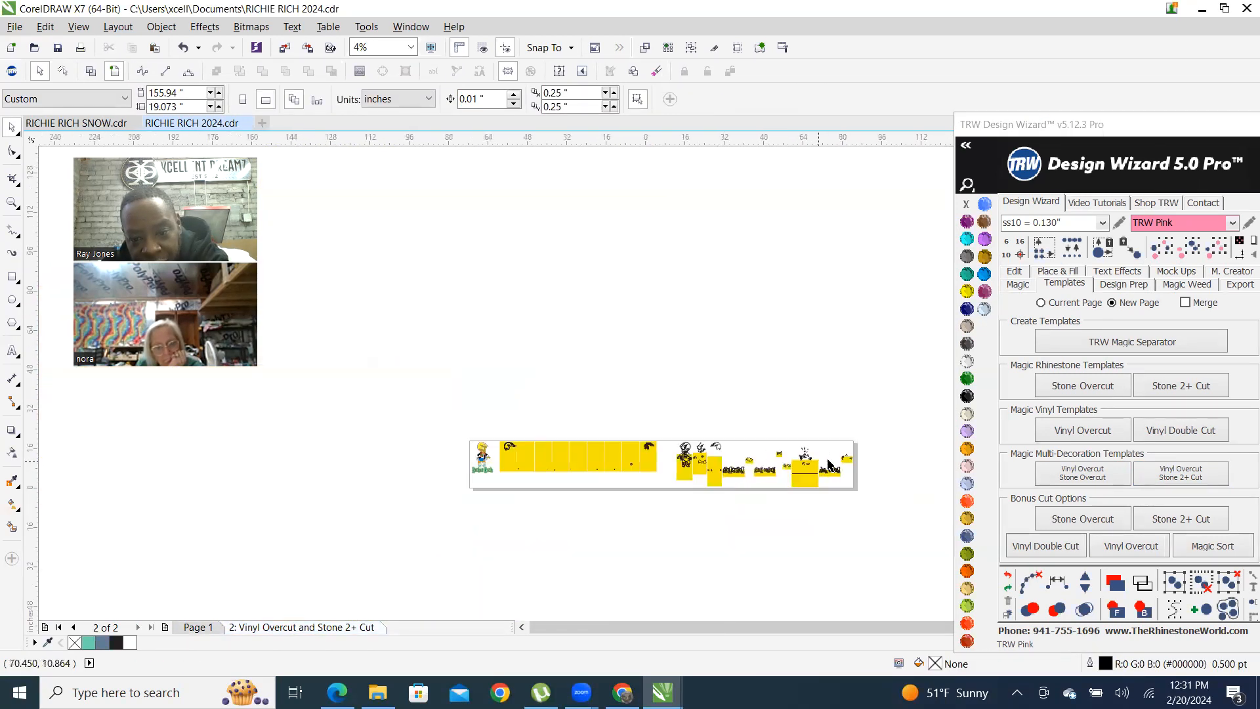
{"action": "scroll", "coordinate": [733, 488], "scroll_direction": "up", "scroll_amount": 2}
{"action": "scroll", "coordinate": [733, 487], "scroll_direction": "up", "scroll_amount": 3}
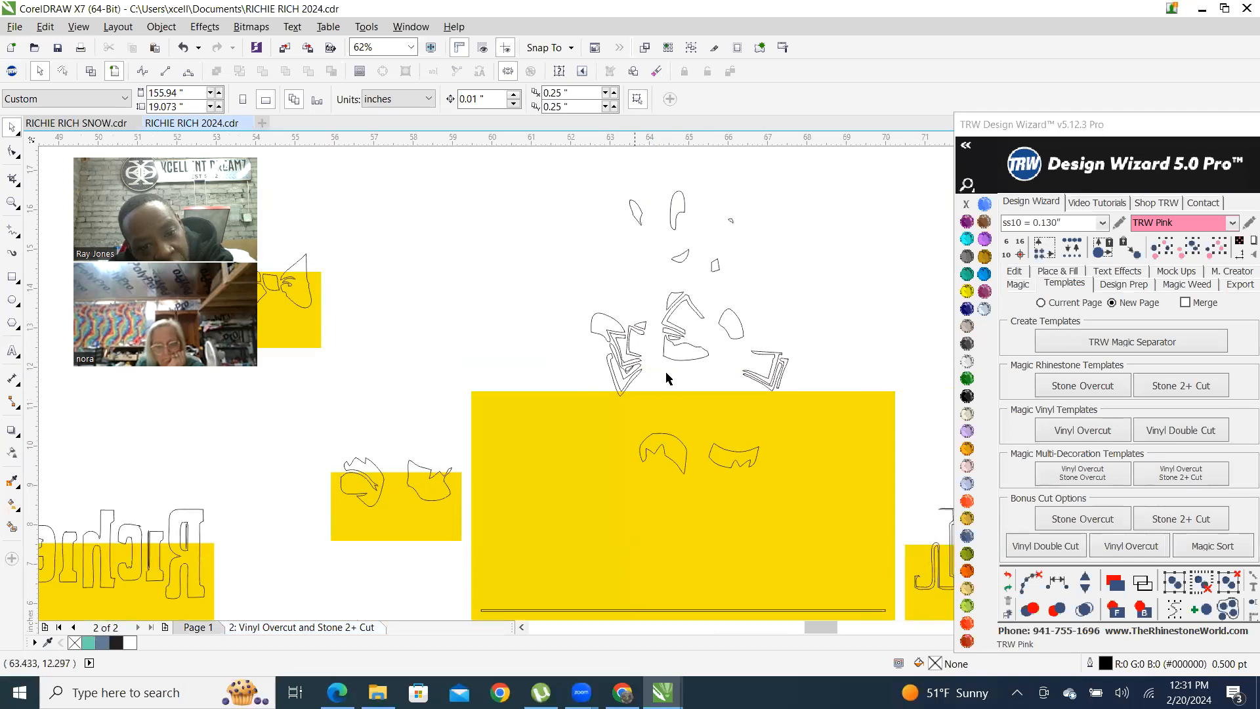
{"action": "scroll", "coordinate": [666, 378], "scroll_direction": "down", "scroll_amount": 1}
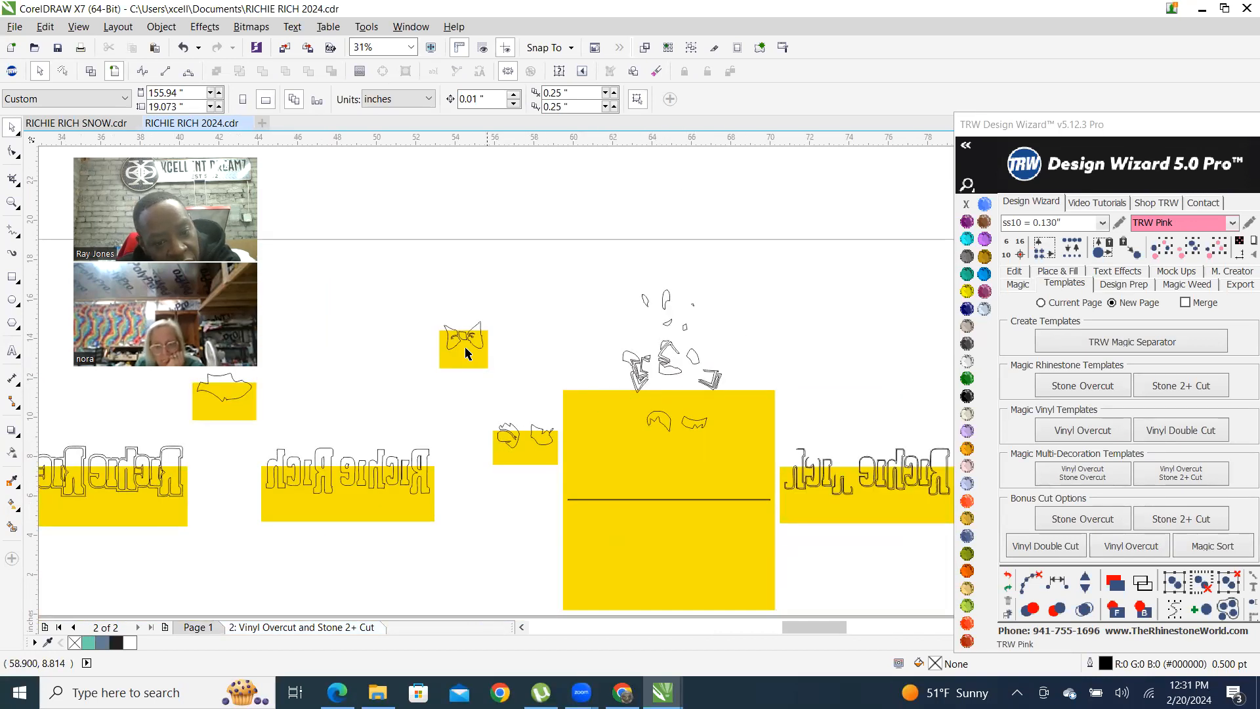
{"action": "scroll", "coordinate": [458, 338], "scroll_direction": "right", "scroll_amount": 2}
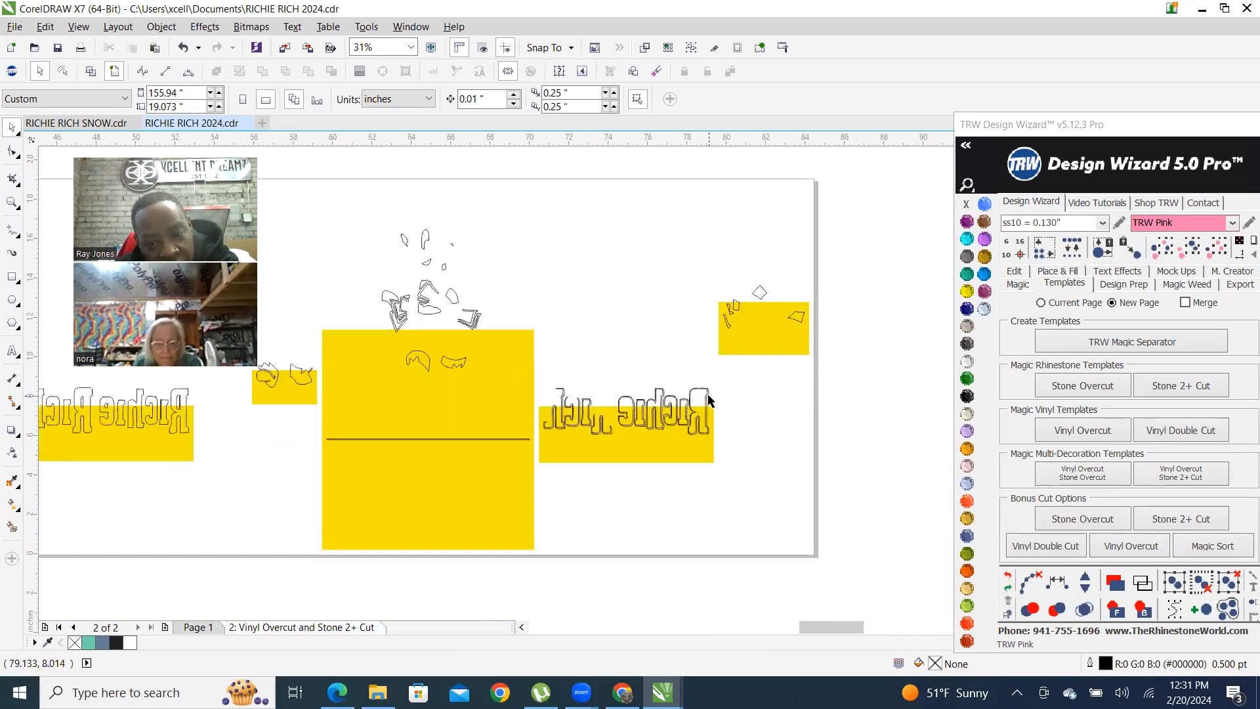
{"action": "scroll", "coordinate": [789, 308], "scroll_direction": "up", "scroll_amount": 1}
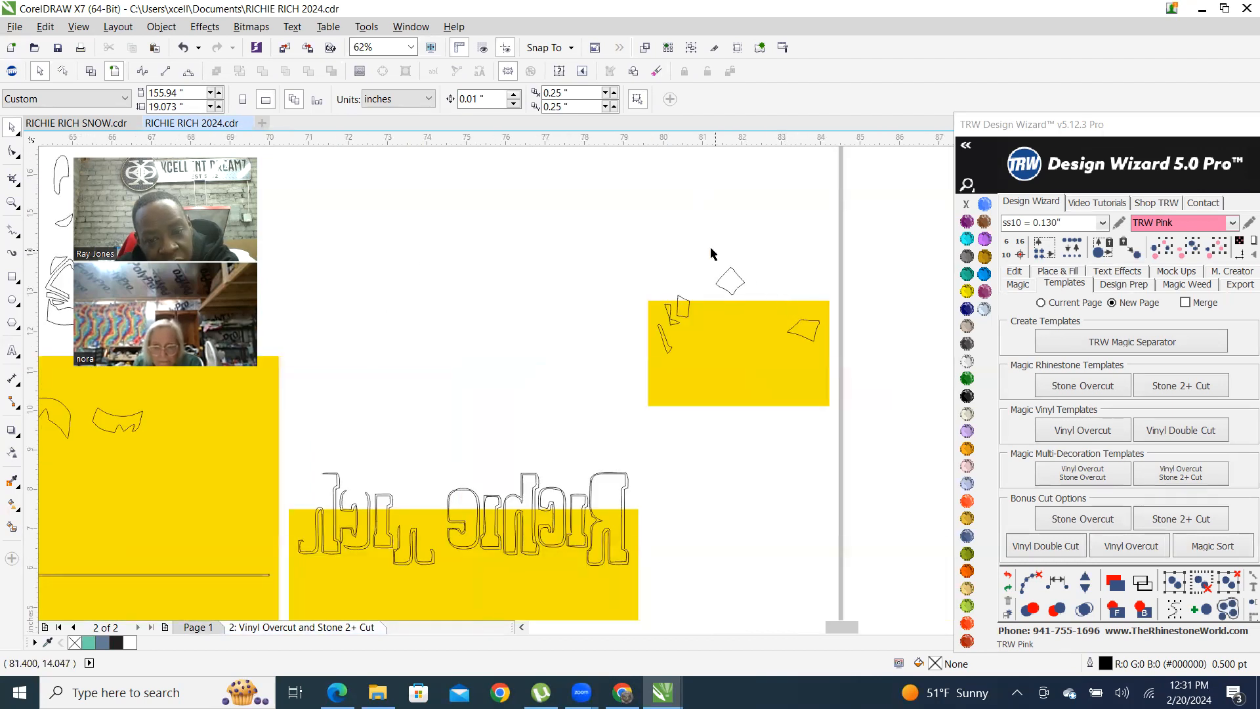
{"action": "scroll", "coordinate": [701, 286], "scroll_direction": "down", "scroll_amount": 2}
{"action": "scroll", "coordinate": [697, 394], "scroll_direction": "down", "scroll_amount": 1}
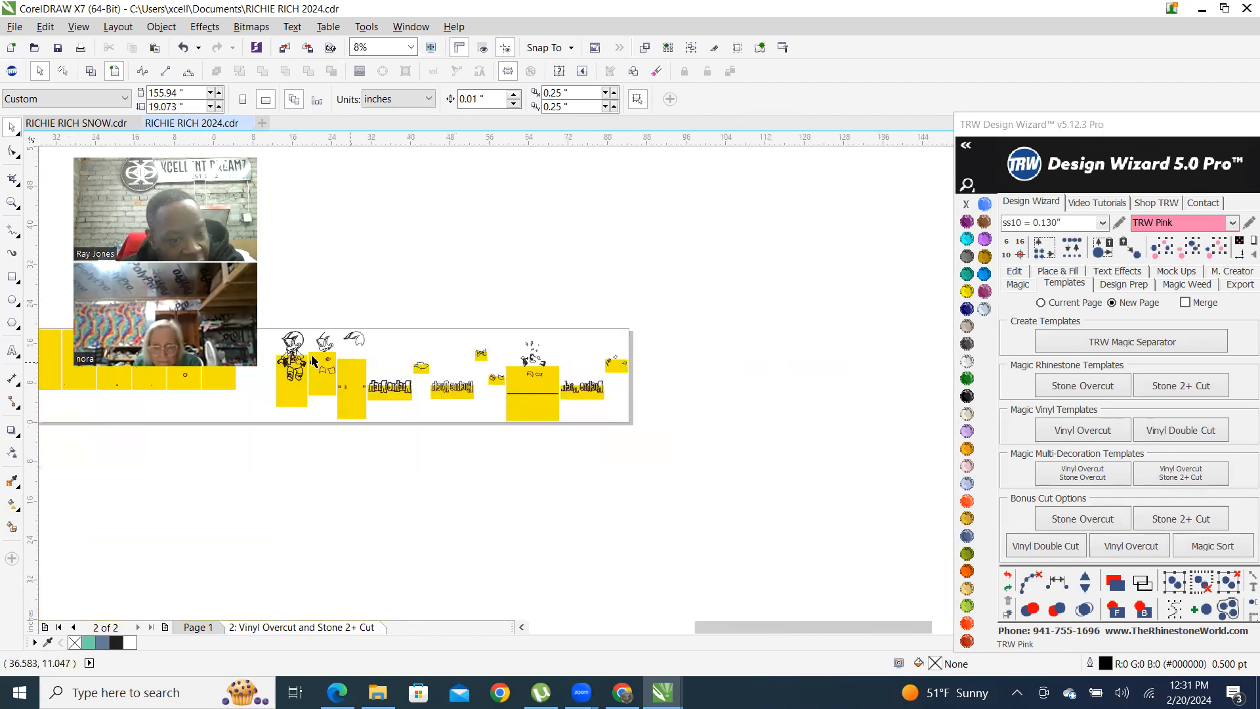
Review the character and lettering vinyl layers, and compare the original artwork with the hair-outline stone template
{"action": "scroll", "coordinate": [322, 357], "scroll_direction": "up", "scroll_amount": 1}
{"action": "scroll", "coordinate": [321, 358], "scroll_direction": "up", "scroll_amount": 1}
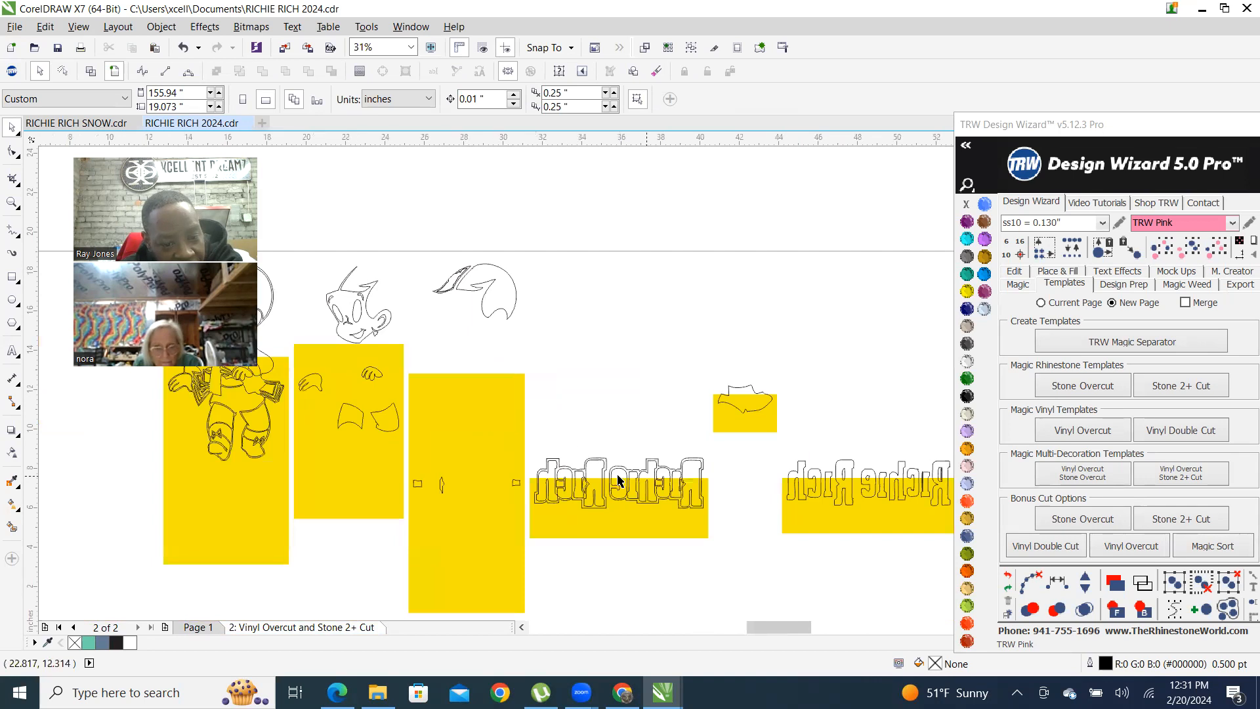
{"action": "scroll", "coordinate": [694, 520], "scroll_direction": "down", "scroll_amount": 1}
{"action": "scroll", "coordinate": [387, 498], "scroll_direction": "down", "scroll_amount": 1}
{"action": "scroll", "coordinate": [158, 478], "scroll_direction": "up", "scroll_amount": 1}
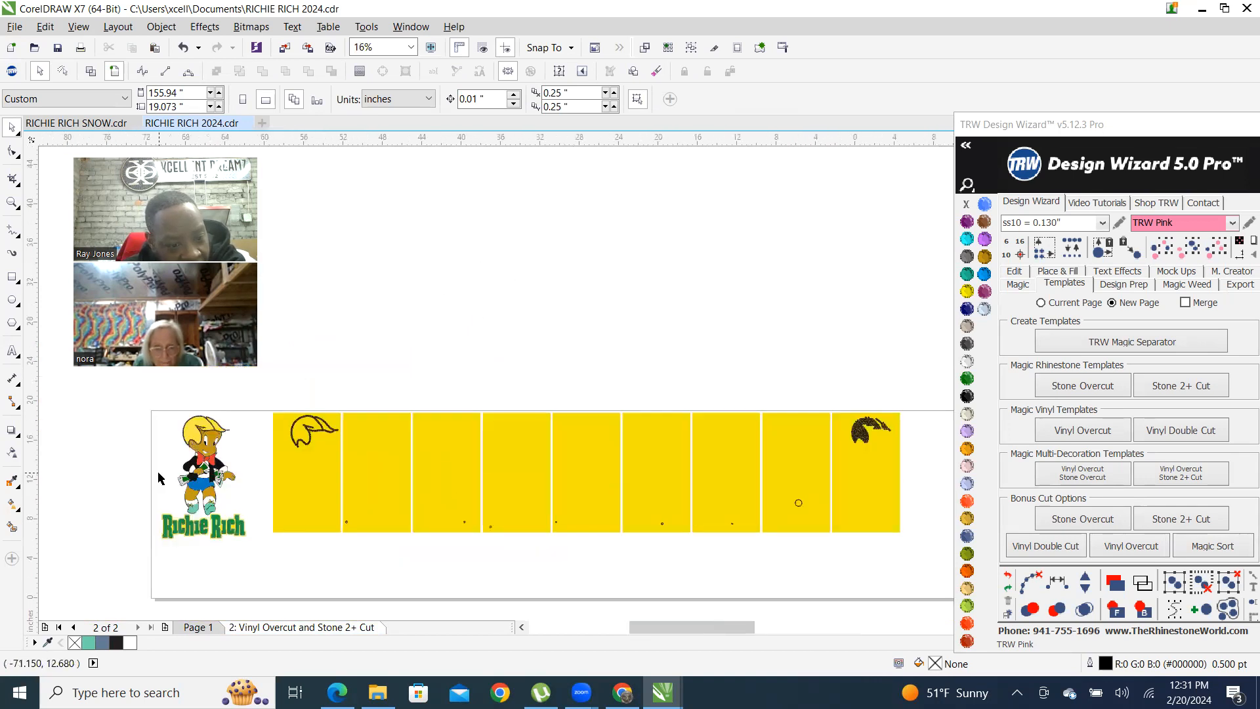
{"action": "scroll", "coordinate": [158, 478], "scroll_direction": "up", "scroll_amount": 1}
{"action": "scroll", "coordinate": [210, 475], "scroll_direction": "up", "scroll_amount": 1}
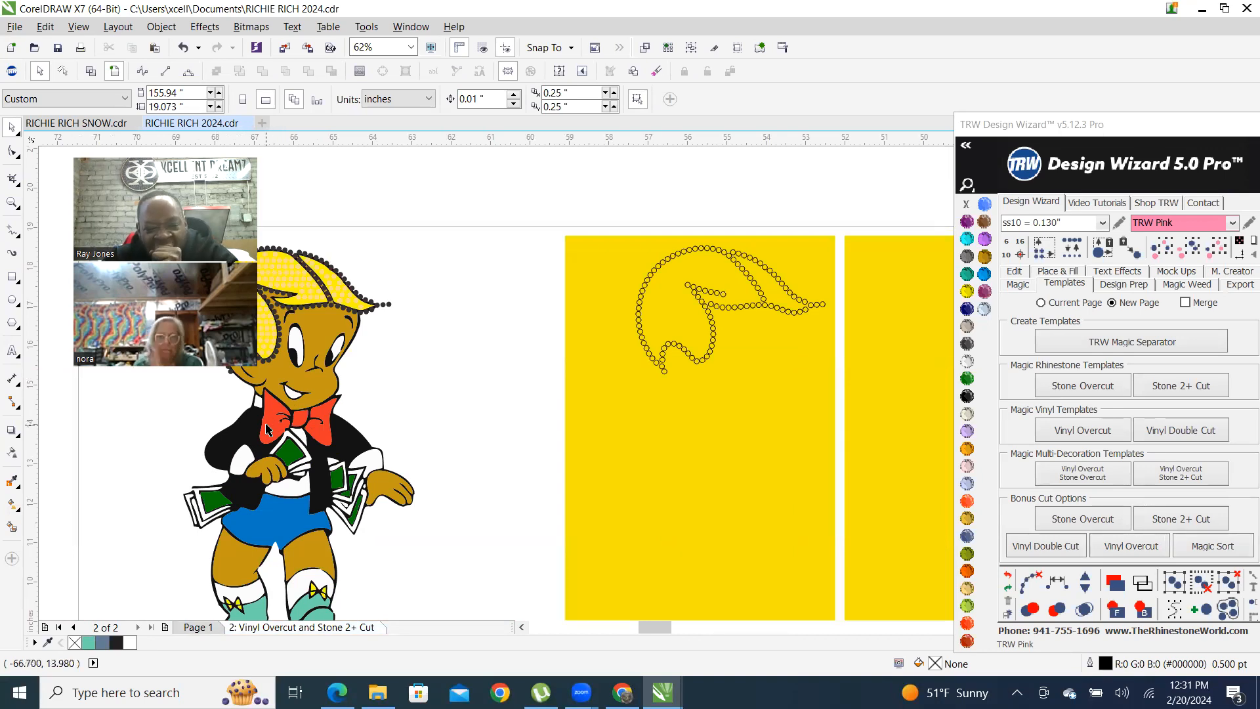
{"action": "scroll", "coordinate": [267, 430], "scroll_direction": "down", "scroll_amount": 1}
{"action": "scroll", "coordinate": [354, 460], "scroll_direction": "down", "scroll_amount": 1}
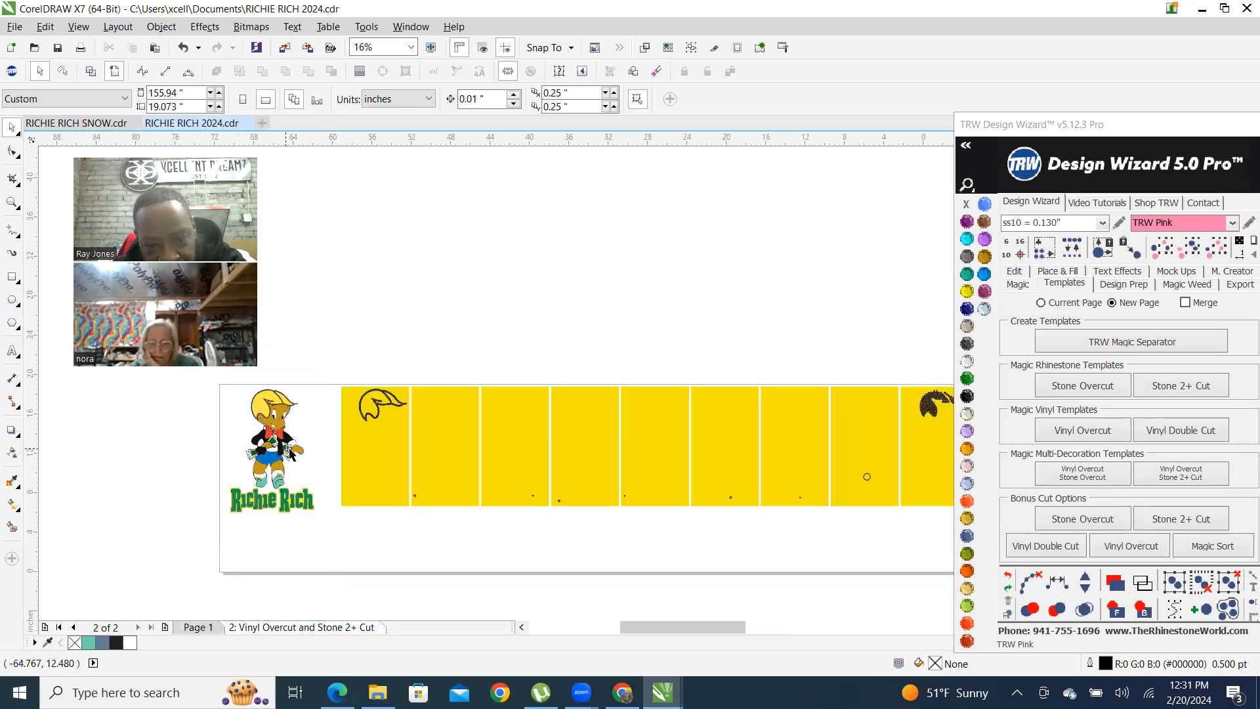
Examine the shorts, bow tie and lettering vinyl layers and view the complete template row
{"action": "scroll", "coordinate": [439, 483], "scroll_direction": "down", "scroll_amount": 1}
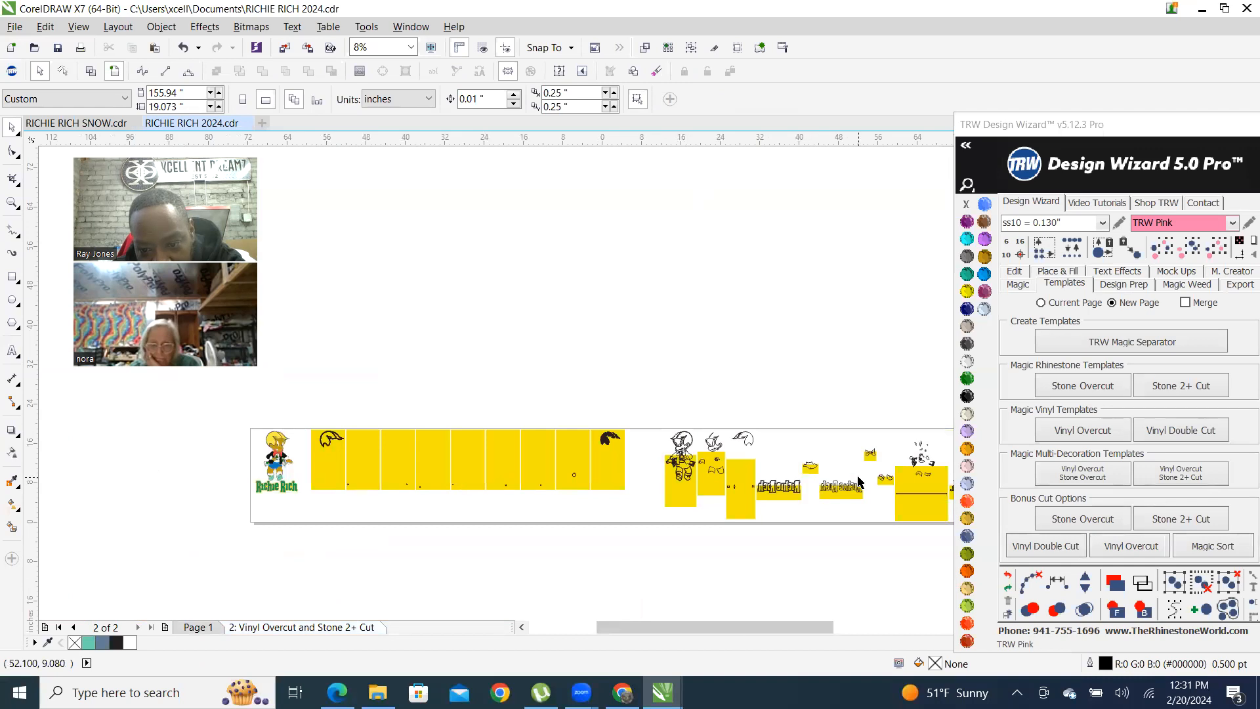
{"action": "scroll", "coordinate": [846, 485], "scroll_direction": "up", "scroll_amount": 2}
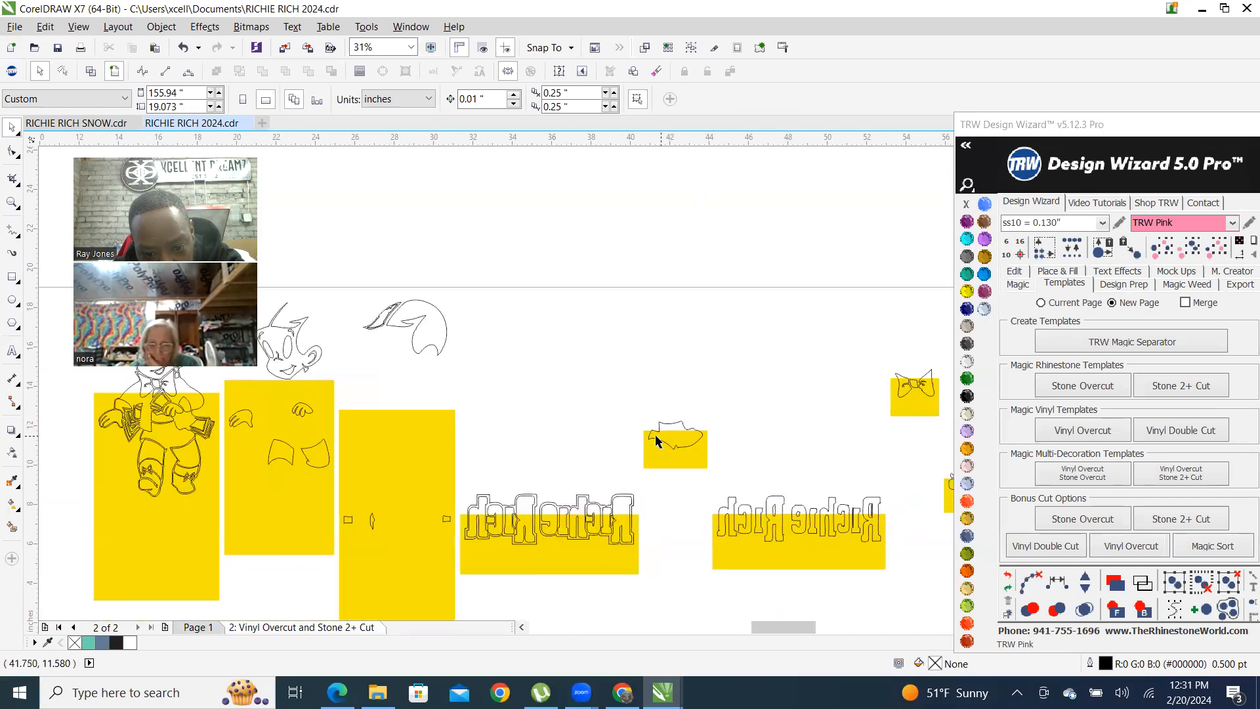
{"action": "scroll", "coordinate": [645, 450], "scroll_direction": "down", "scroll_amount": 1}
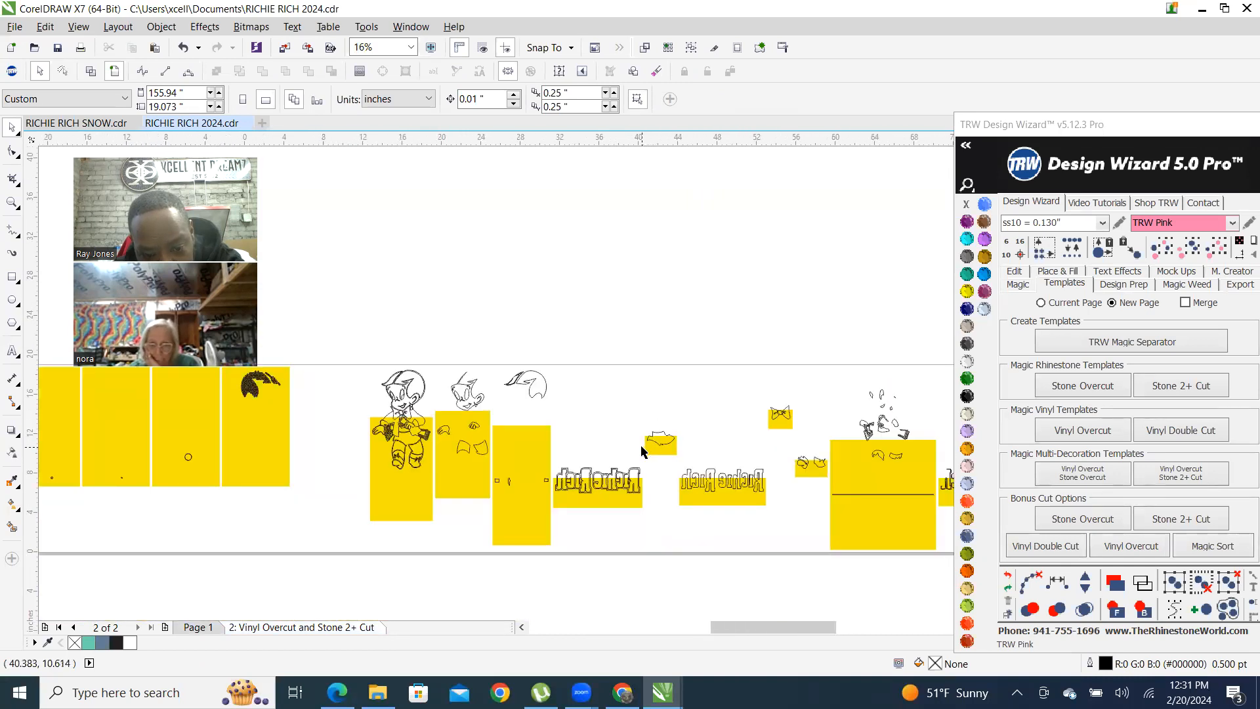
{"action": "scroll", "coordinate": [712, 464], "scroll_direction": "down", "scroll_amount": 1}
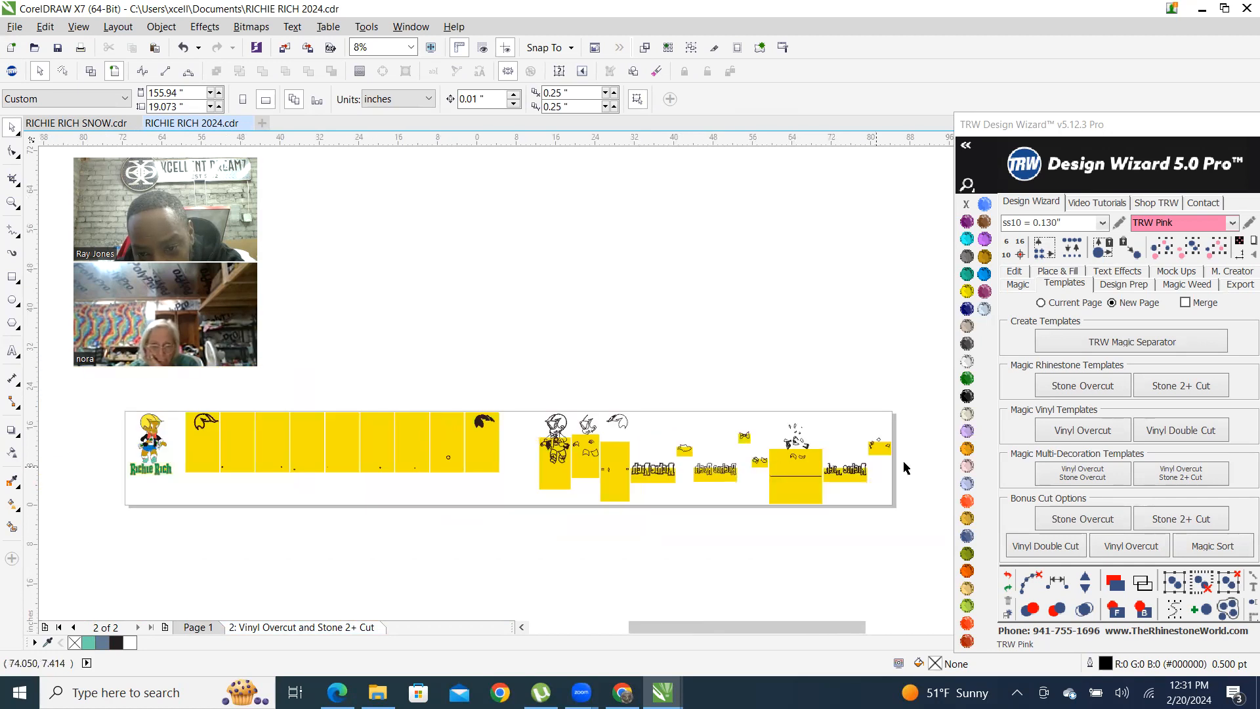
Delete the Vinyl Overcut and Stone 2+ Cut template page
{"action": "scroll", "coordinate": [899, 468], "scroll_direction": "up", "scroll_amount": 1}
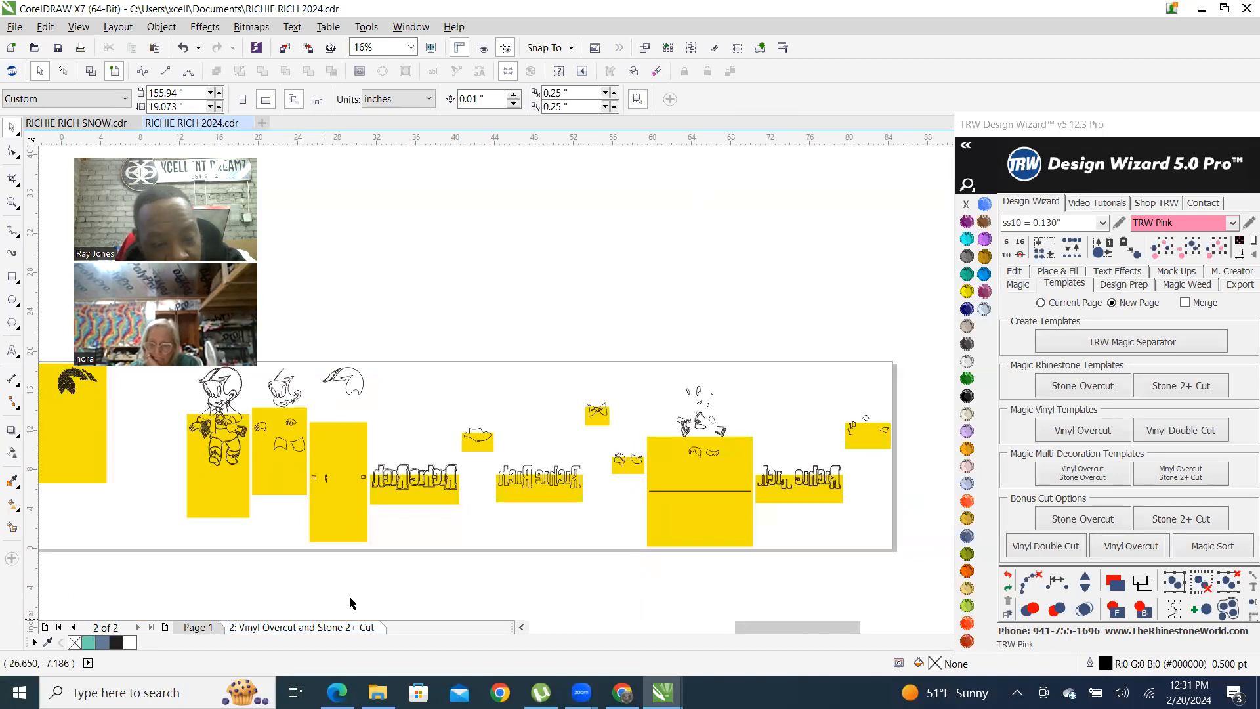
{"action": "right_click", "coordinate": [325, 627]}
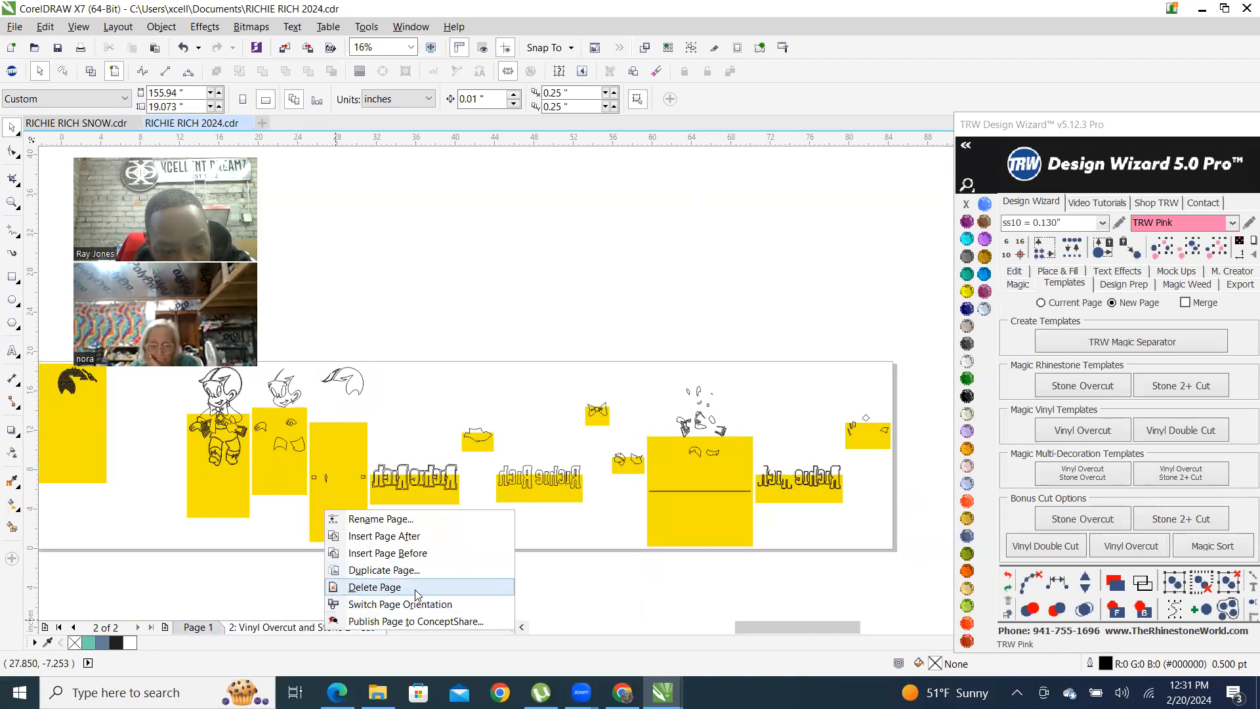
{"action": "left_click", "coordinate": [416, 588]}
Recolor the white borders of the dollar bills with Blue Zircon
{"action": "scroll", "coordinate": [76, 450], "scroll_direction": "up", "scroll_amount": 3}
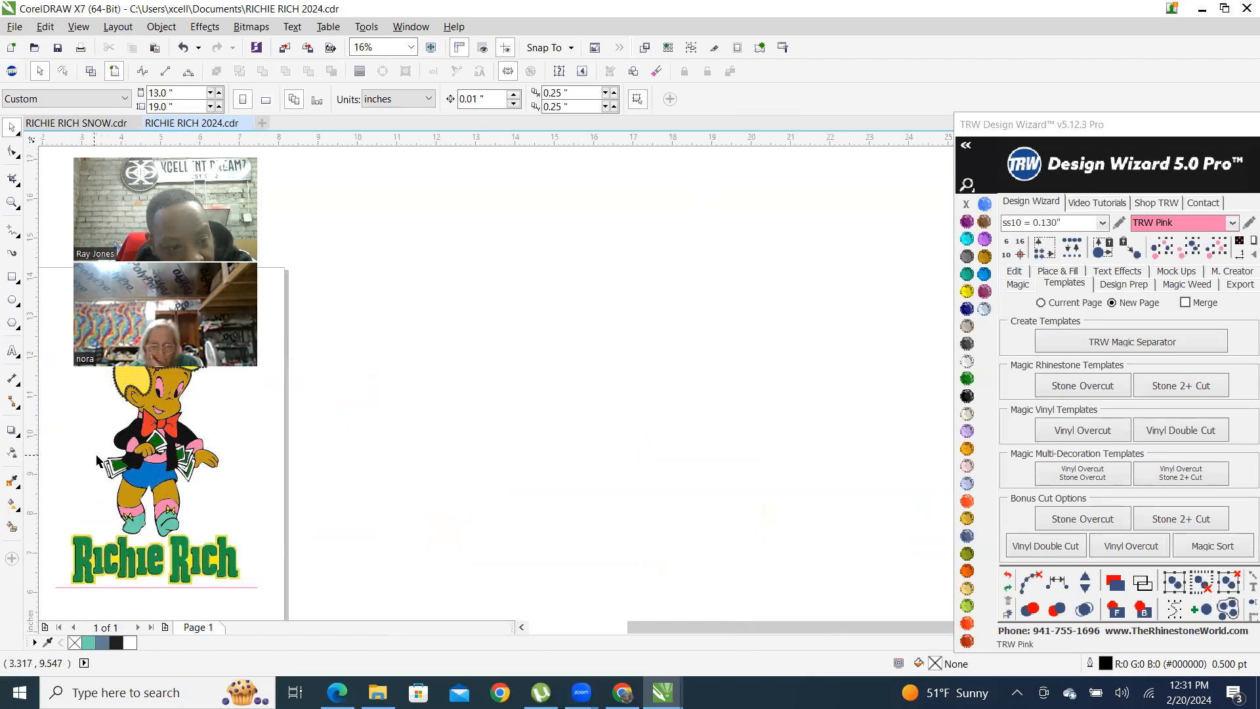
{"action": "scroll", "coordinate": [360, 511], "scroll_direction": "up", "scroll_amount": 4}
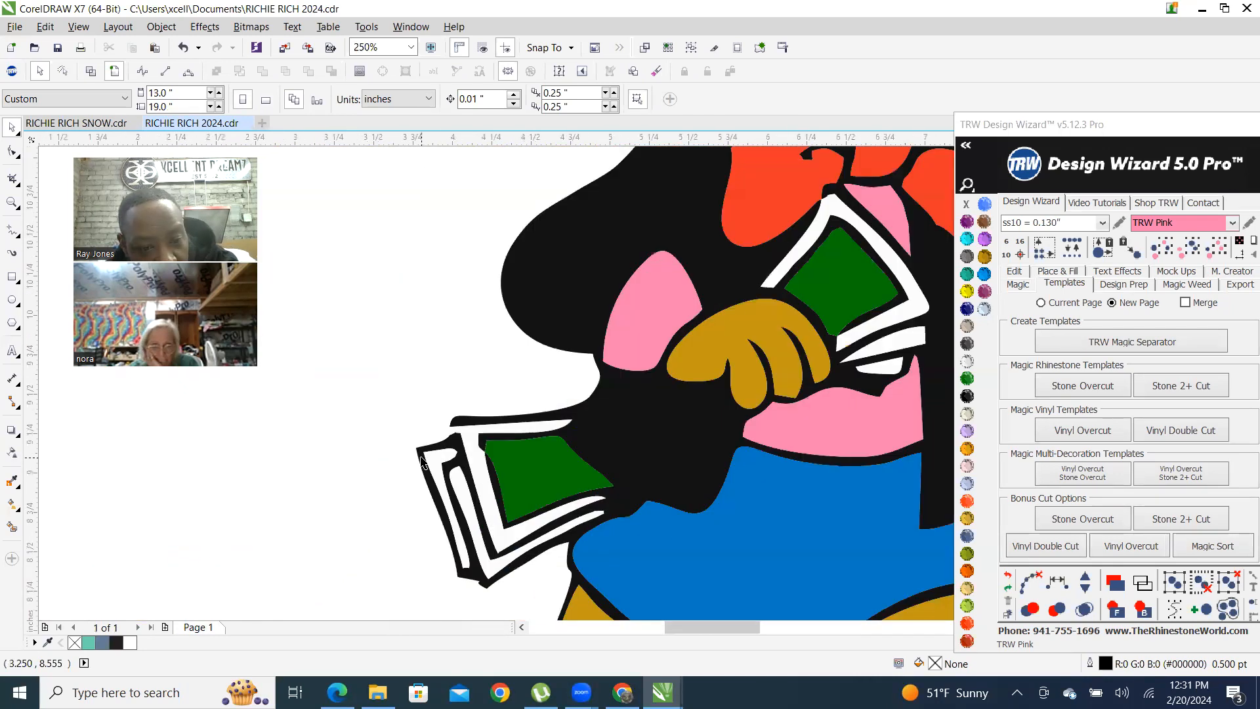
{"action": "left_click", "coordinate": [451, 483]}
{"action": "scroll", "coordinate": [459, 483], "scroll_direction": "down", "scroll_amount": 6}
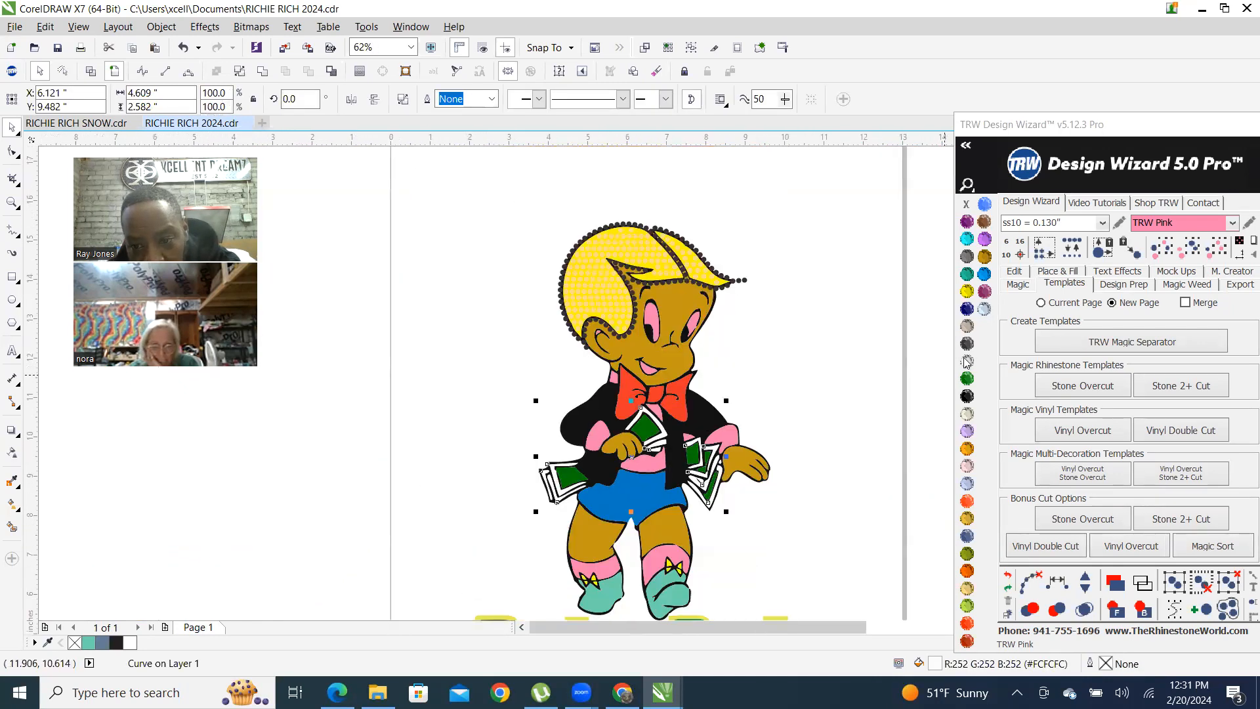
{"action": "left_click", "coordinate": [965, 275]}
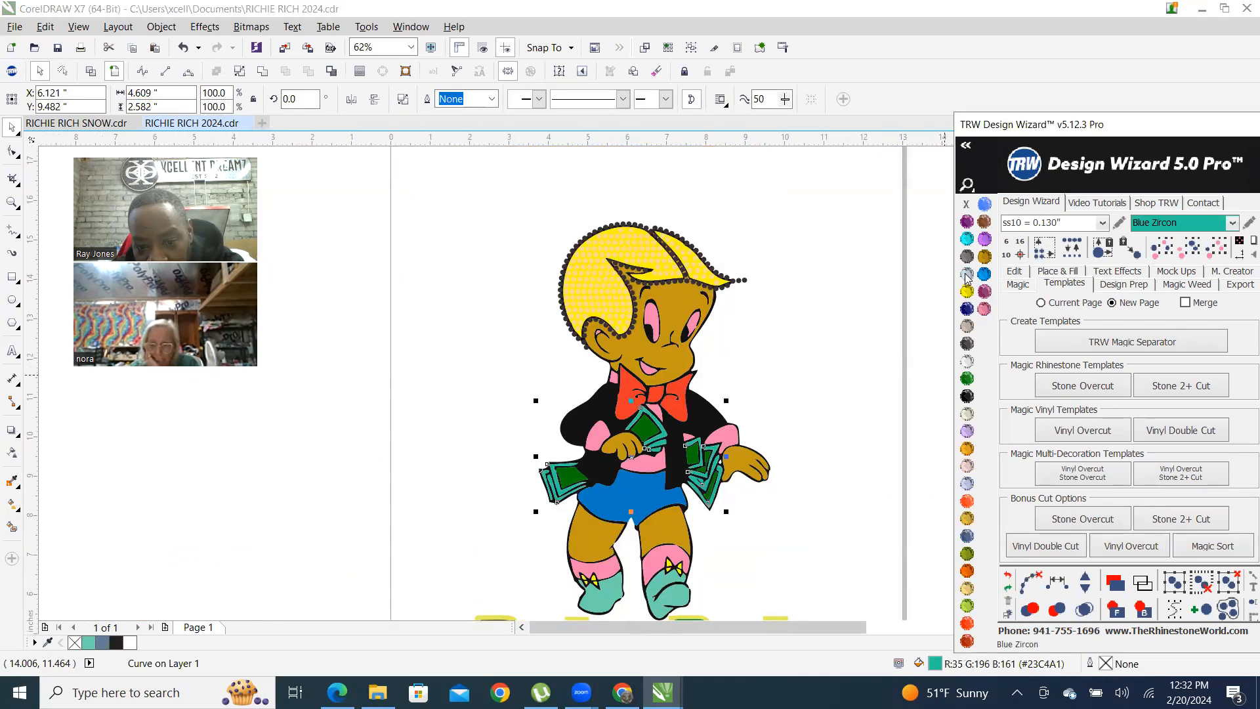
Examine the character's pink curve, the blue shorts and the yellow and green layers of the lettering
{"action": "scroll", "coordinate": [640, 387], "scroll_direction": "up", "scroll_amount": 2}
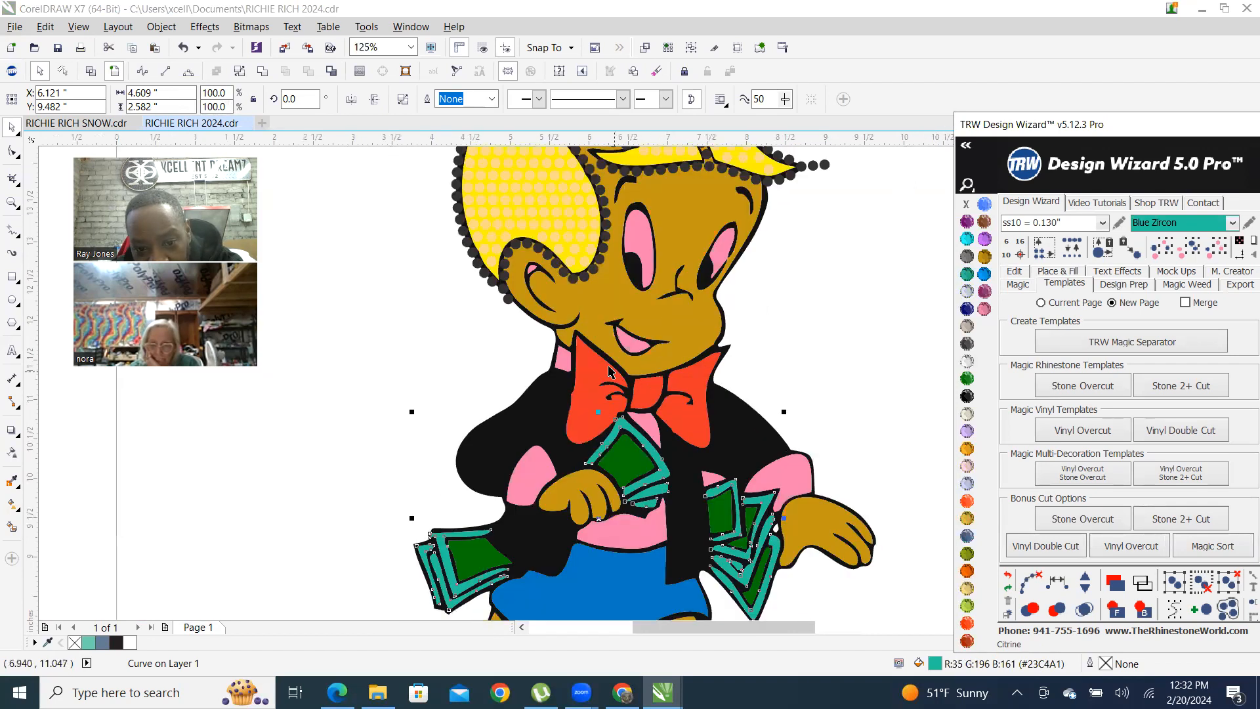
{"action": "left_click", "coordinate": [563, 360]}
{"action": "scroll", "coordinate": [564, 421], "scroll_direction": "down", "scroll_amount": 2}
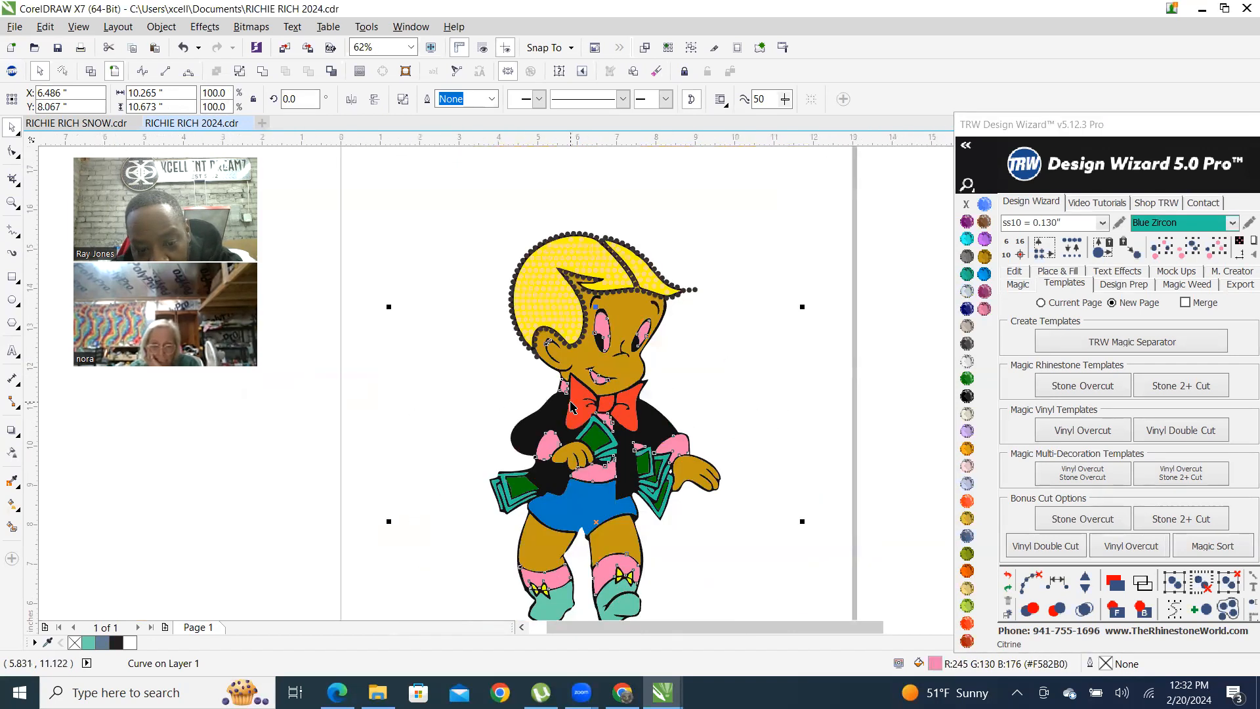
{"action": "scroll", "coordinate": [571, 414], "scroll_direction": "down", "scroll_amount": 2}
{"action": "scroll", "coordinate": [579, 449], "scroll_direction": "up", "scroll_amount": 2}
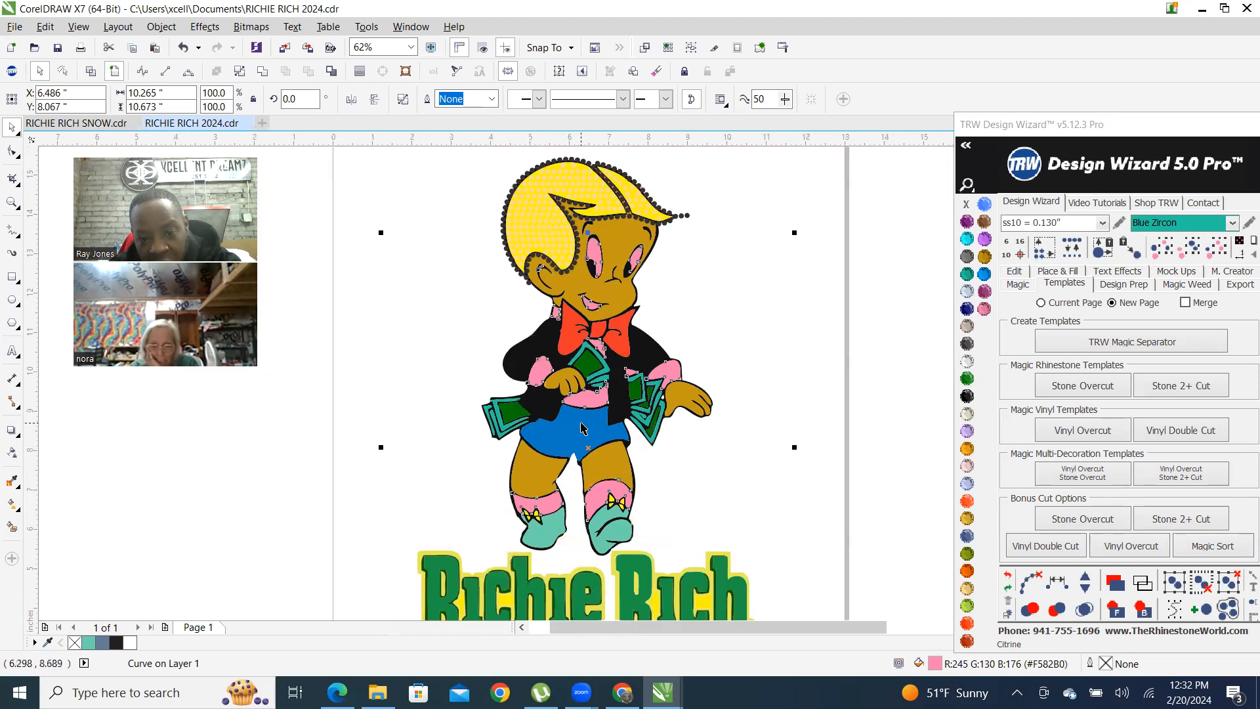
{"action": "scroll", "coordinate": [583, 430], "scroll_direction": "down", "scroll_amount": 1}
{"action": "scroll", "coordinate": [604, 447], "scroll_direction": "up", "scroll_amount": 3}
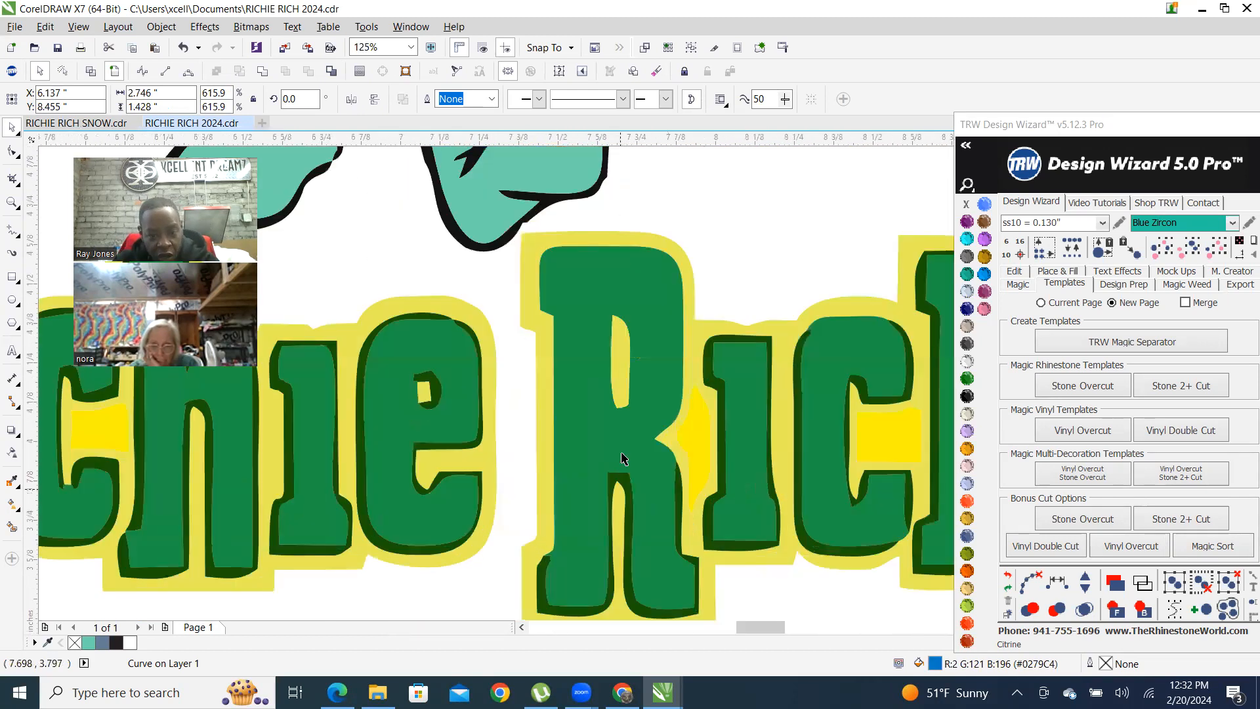
{"action": "scroll", "coordinate": [623, 458], "scroll_direction": "up", "scroll_amount": 1}
{"action": "scroll", "coordinate": [715, 446], "scroll_direction": "down", "scroll_amount": 3}
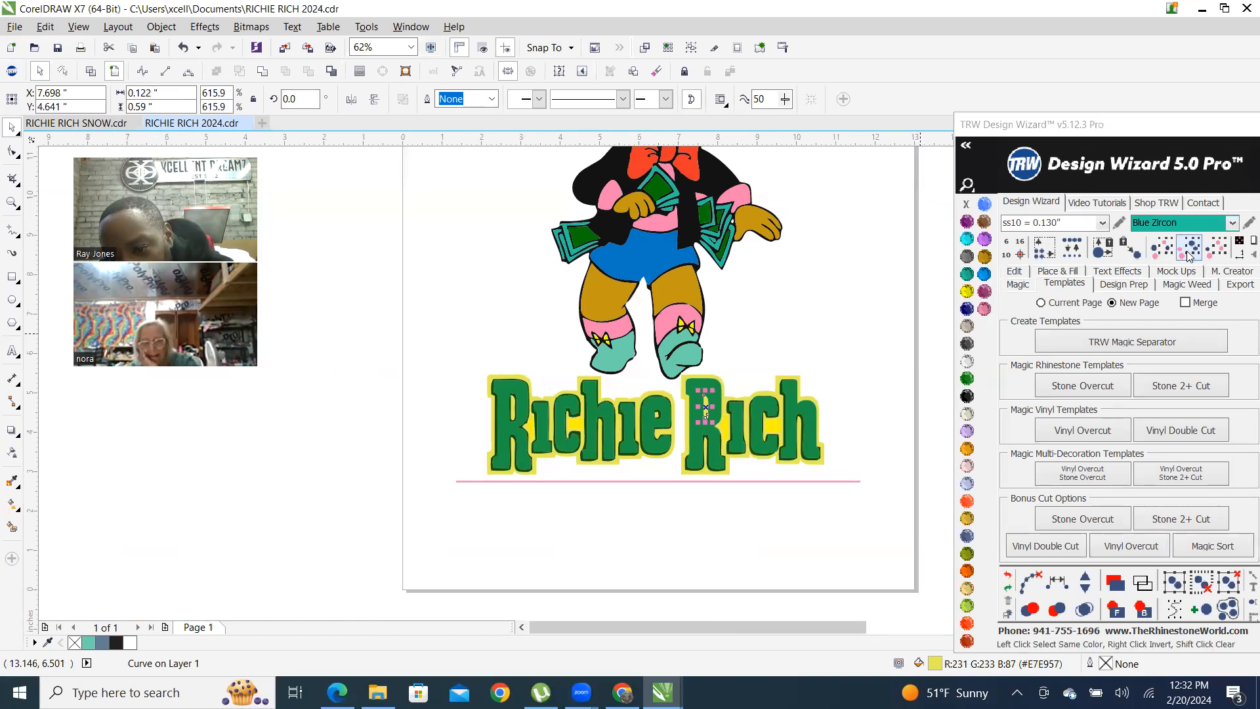
{"action": "scroll", "coordinate": [676, 256], "scroll_direction": "down", "scroll_amount": 2}
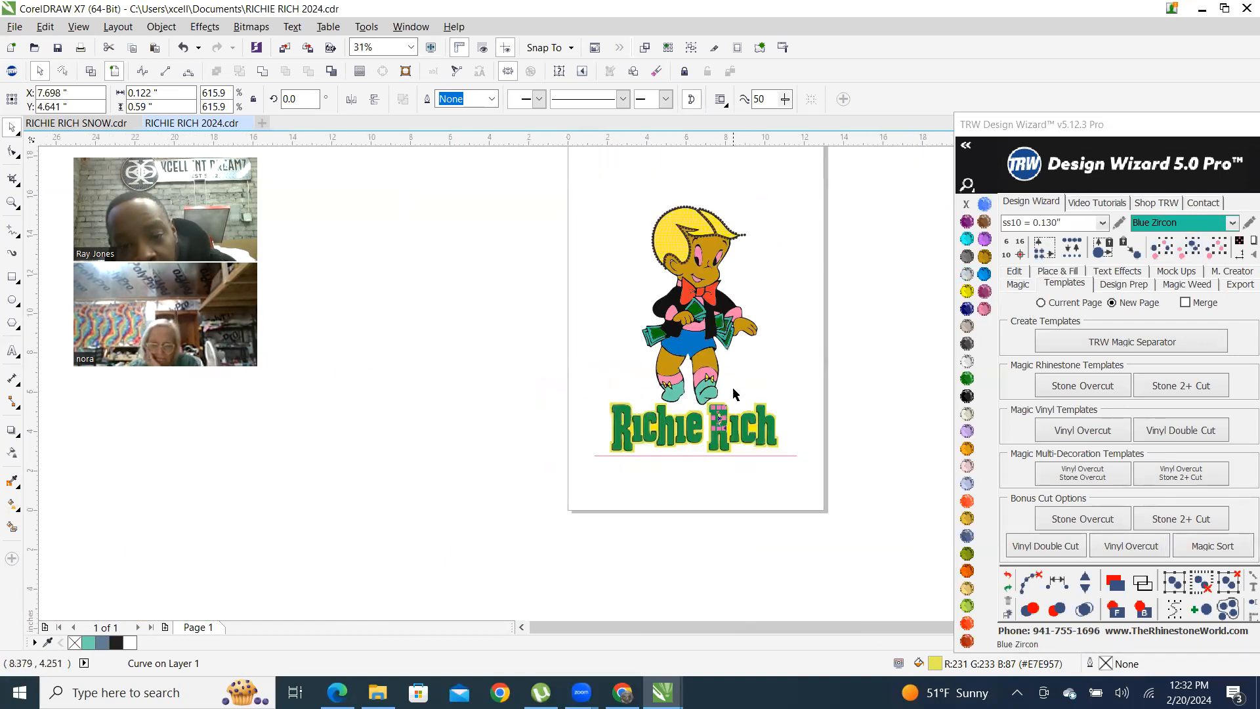
Select the combined pink curve and inspect its small piece inside the character's ear
{"action": "scroll", "coordinate": [673, 251], "scroll_direction": "up", "scroll_amount": 3}
{"action": "scroll", "coordinate": [673, 251], "scroll_direction": "up", "scroll_amount": 3}
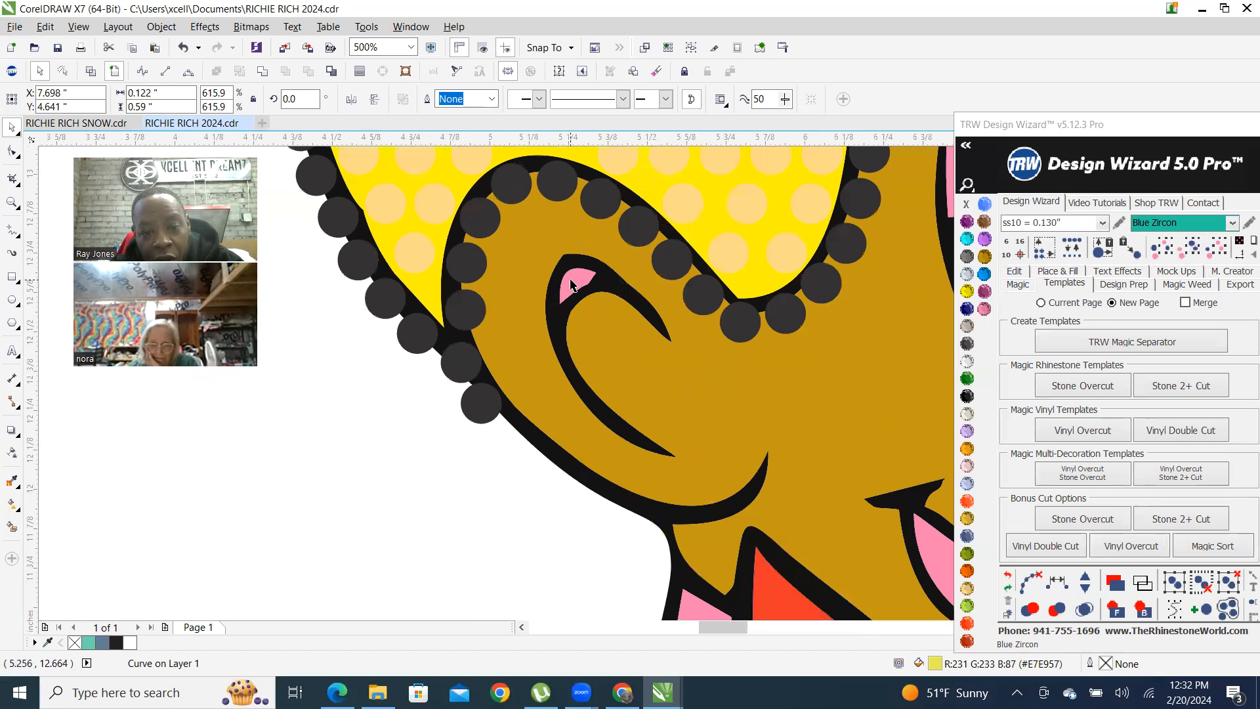
{"action": "left_click", "coordinate": [672, 252]}
{"action": "scroll", "coordinate": [673, 251], "scroll_direction": "down", "scroll_amount": 4}
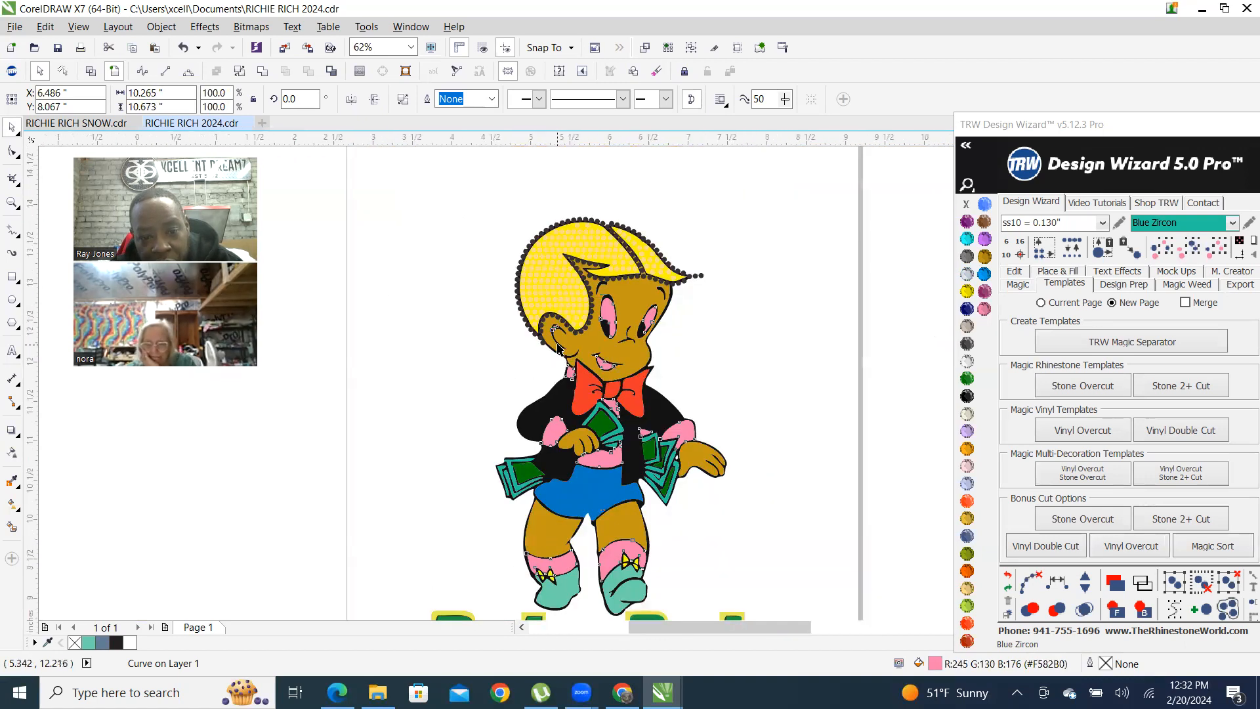
{"action": "scroll", "coordinate": [558, 347], "scroll_direction": "up", "scroll_amount": 5}
{"action": "scroll", "coordinate": [527, 311], "scroll_direction": "down", "scroll_amount": 1}
{"action": "scroll", "coordinate": [527, 311], "scroll_direction": "down", "scroll_amount": 5}
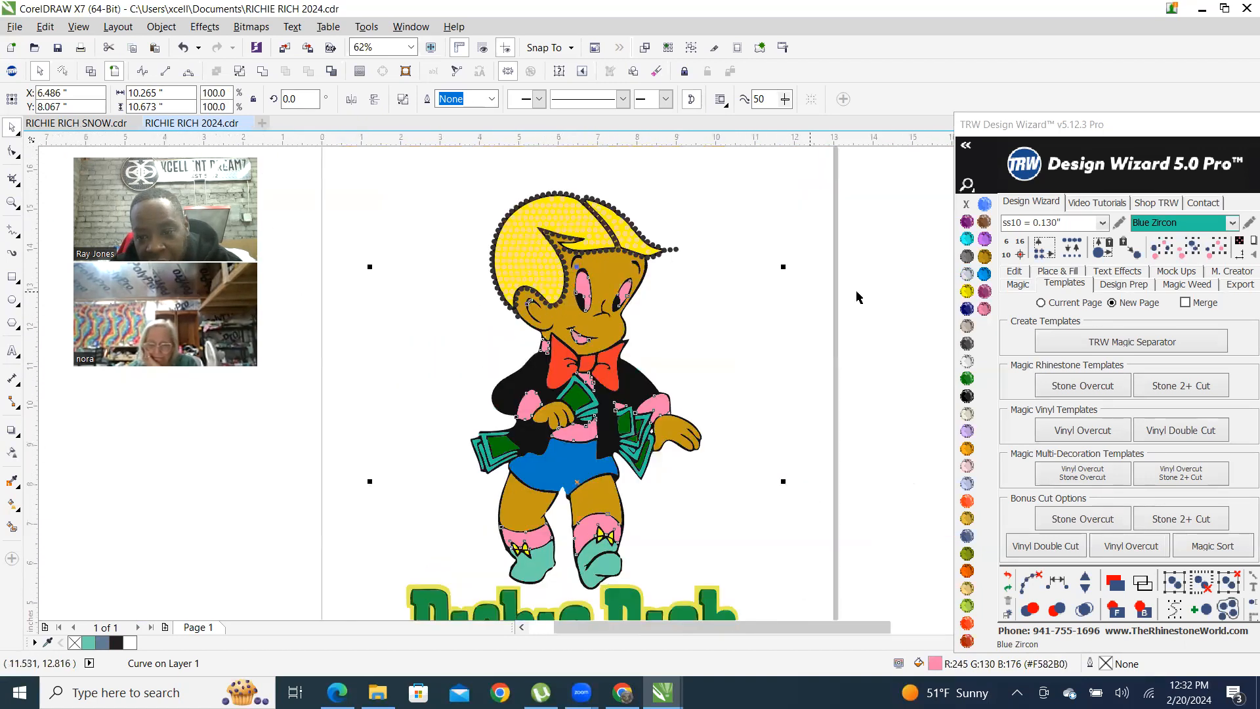
Nudge the combined pink curve 6 inches to the right of the character in 2-inch increments
{"action": "left_click", "coordinate": [1016, 272]}
{"action": "left_click", "coordinate": [1163, 395]}
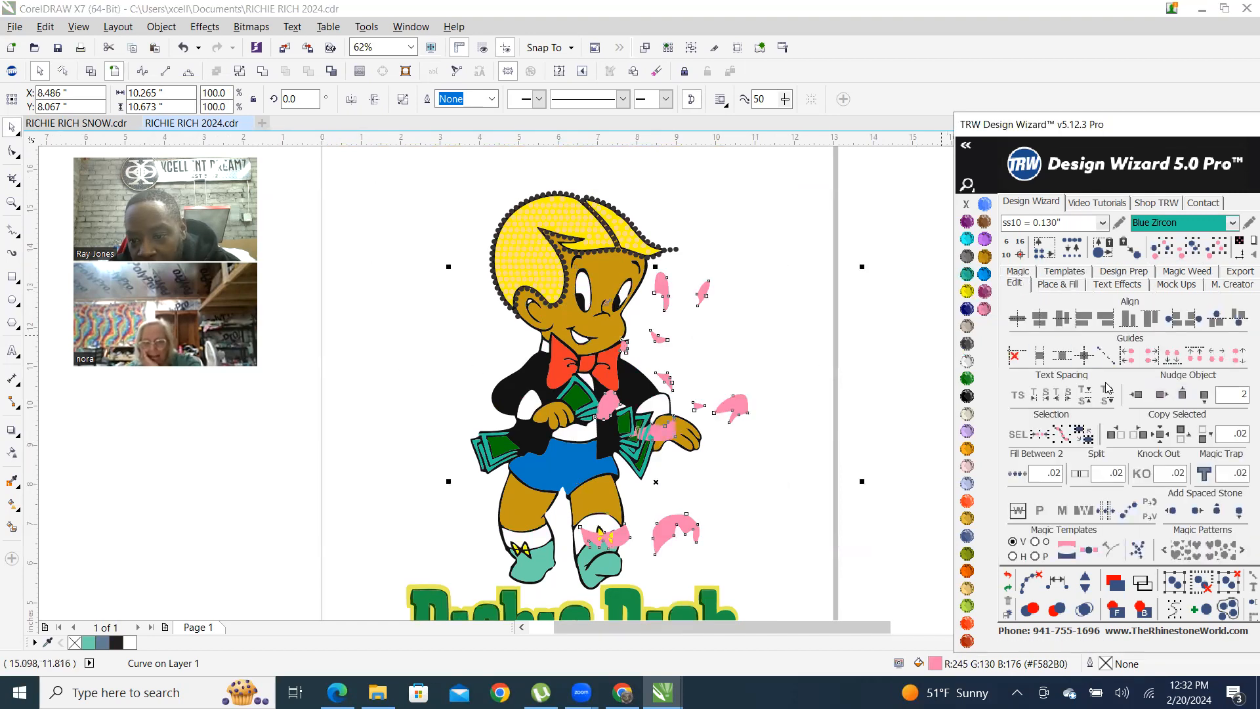
{"action": "key", "text": "Right"}
{"action": "key", "text": "Right"}
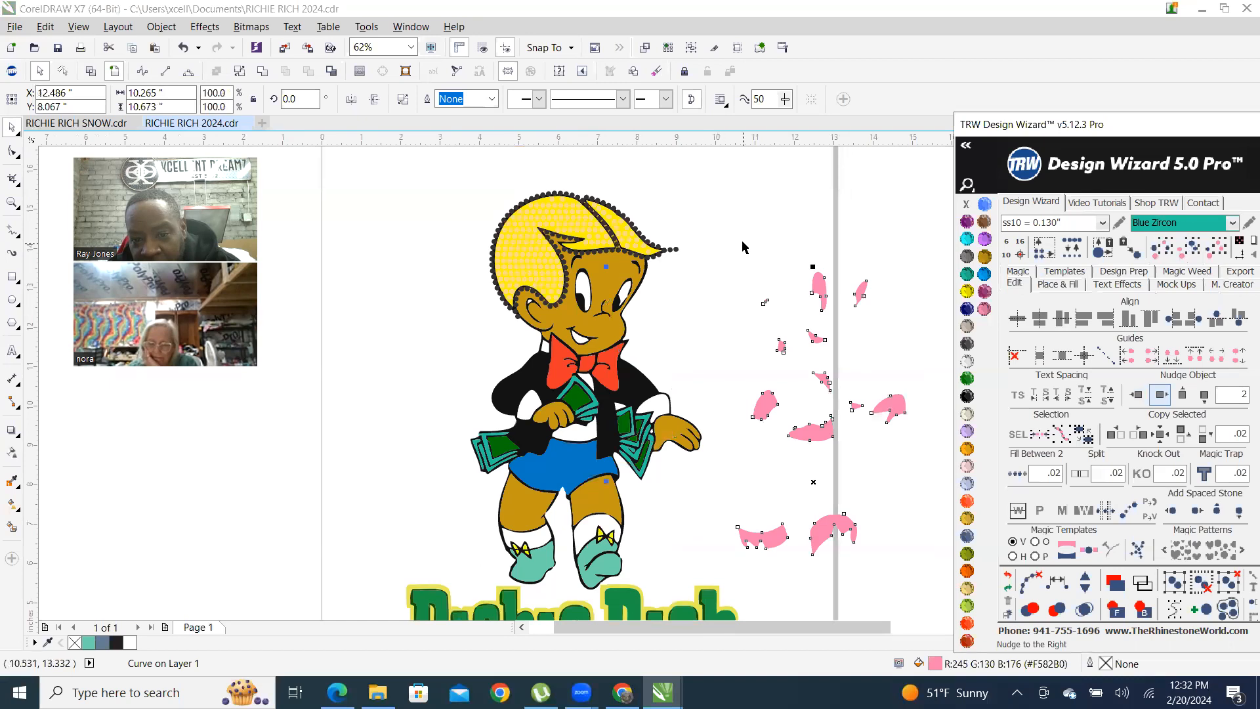
Examine the separated pink pieces beside the character, including the small ear and collar shapes
{"action": "left_click", "coordinate": [726, 267]}
{"action": "left_click_drag", "start_coordinate": [726, 270], "coordinate": [781, 326]}
{"action": "scroll", "coordinate": [762, 307], "scroll_direction": "up", "scroll_amount": 2}
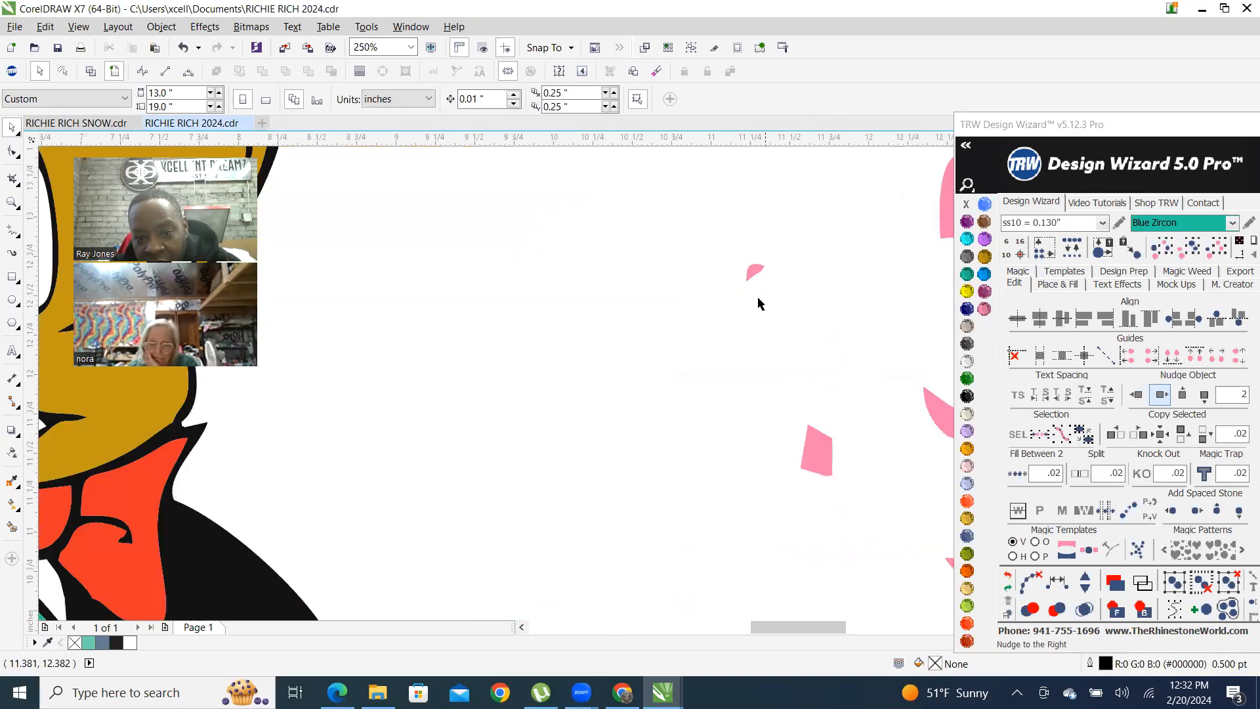
{"action": "left_click", "coordinate": [754, 274]}
{"action": "scroll", "coordinate": [597, 320], "scroll_direction": "down", "scroll_amount": 3}
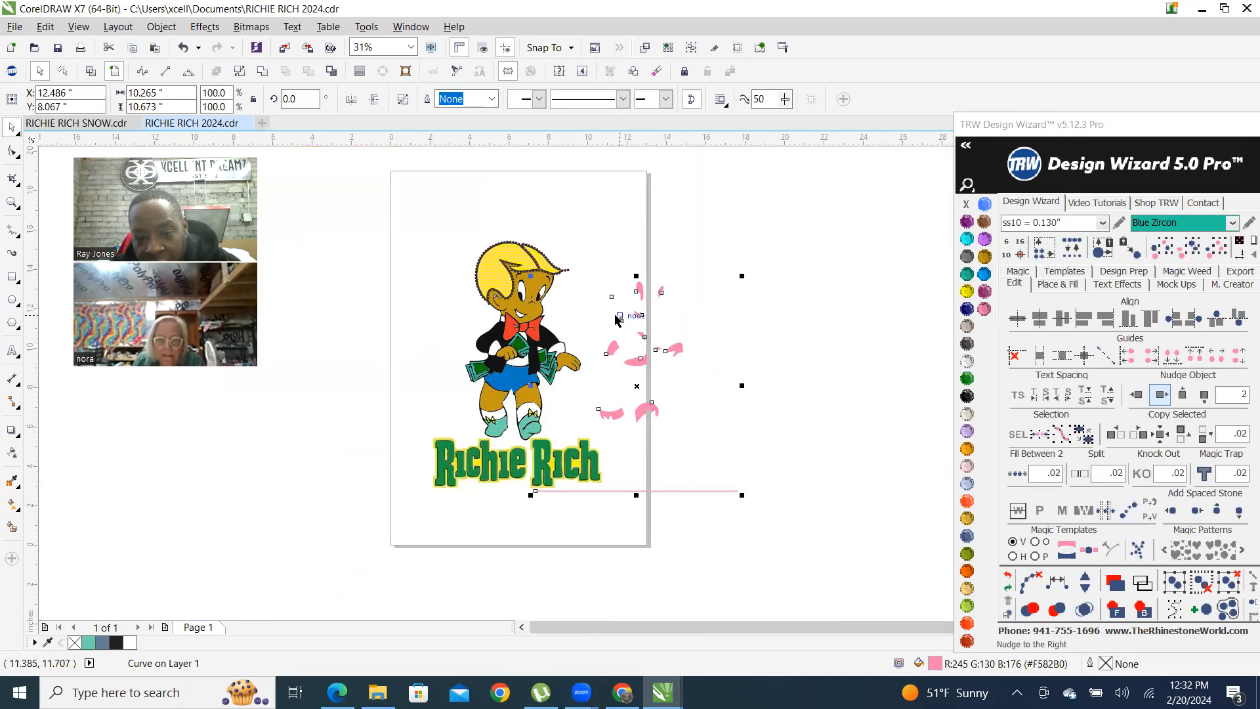
{"action": "scroll", "coordinate": [689, 374], "scroll_direction": "down", "scroll_amount": 2}
{"action": "scroll", "coordinate": [630, 361], "scroll_direction": "up", "scroll_amount": 3}
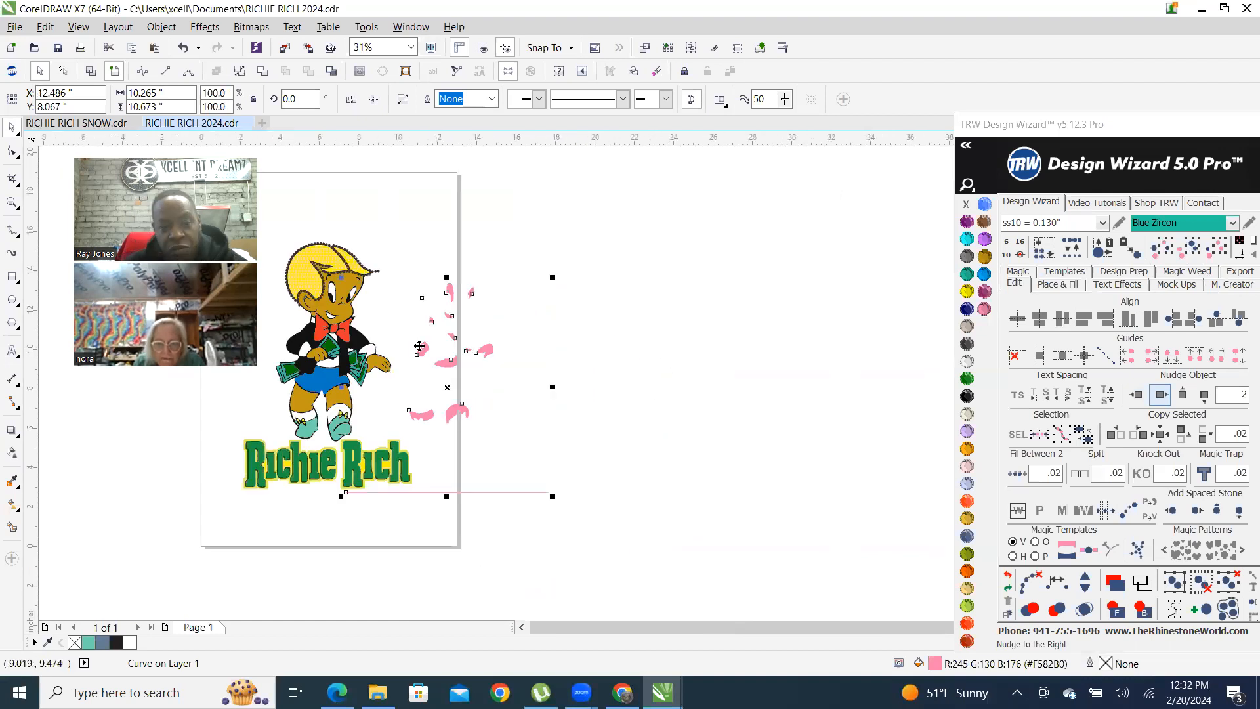
{"action": "scroll", "coordinate": [458, 332], "scroll_direction": "up", "scroll_amount": 3}
{"action": "scroll", "coordinate": [458, 332], "scroll_direction": "down", "scroll_amount": 2}
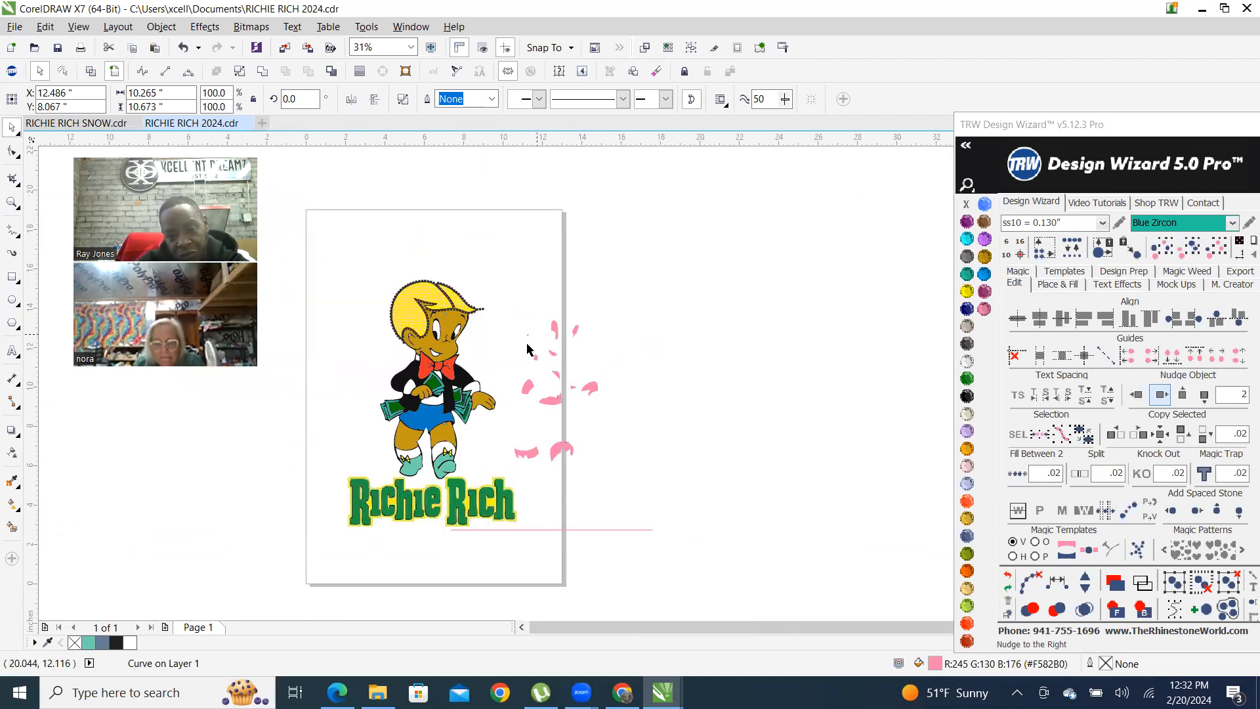
Undo the nudges of the combined pink curve
{"action": "left_click", "coordinate": [503, 452]}
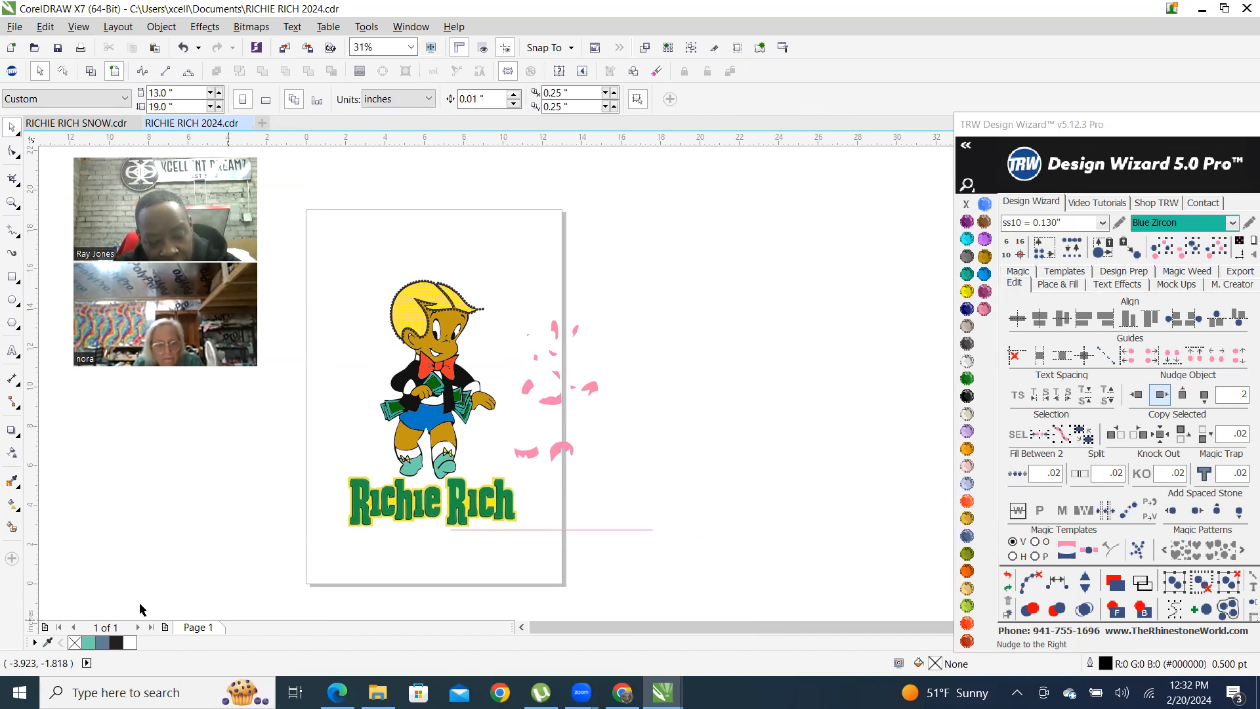
{"action": "key", "text": "ctrl+z"}
{"action": "key", "text": "ctrl+z"}
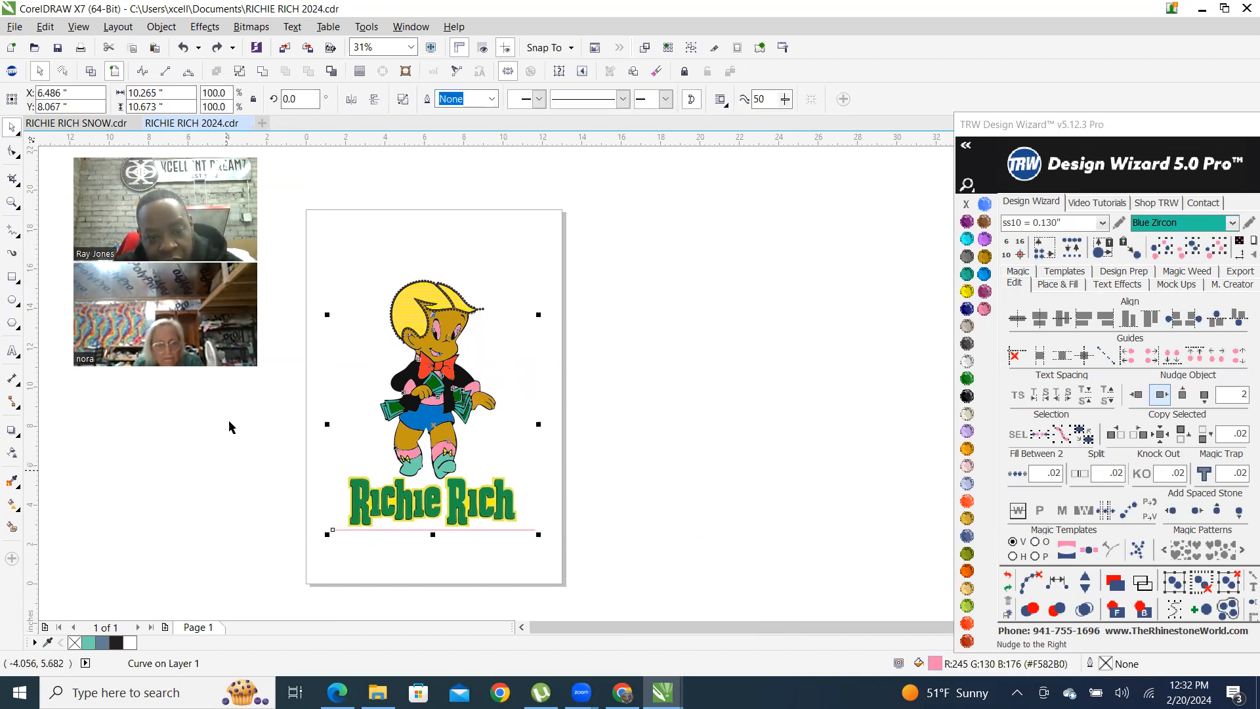
Select the entire Richie Rich design and generate Vinyl Overcut and Stone 2+ Cut templates on a new page
{"action": "left_click_drag", "start_coordinate": [314, 250], "coordinate": [611, 564]}
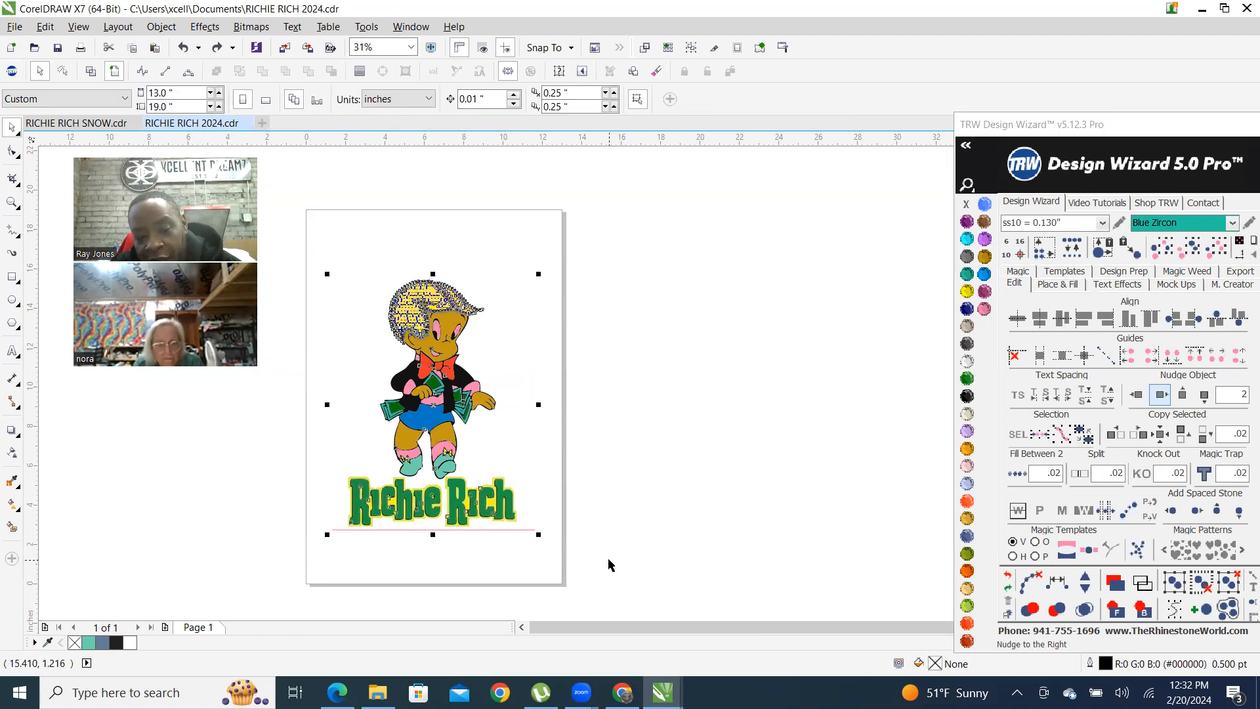
{"action": "left_click", "coordinate": [1064, 272]}
{"action": "left_click", "coordinate": [1196, 477]}
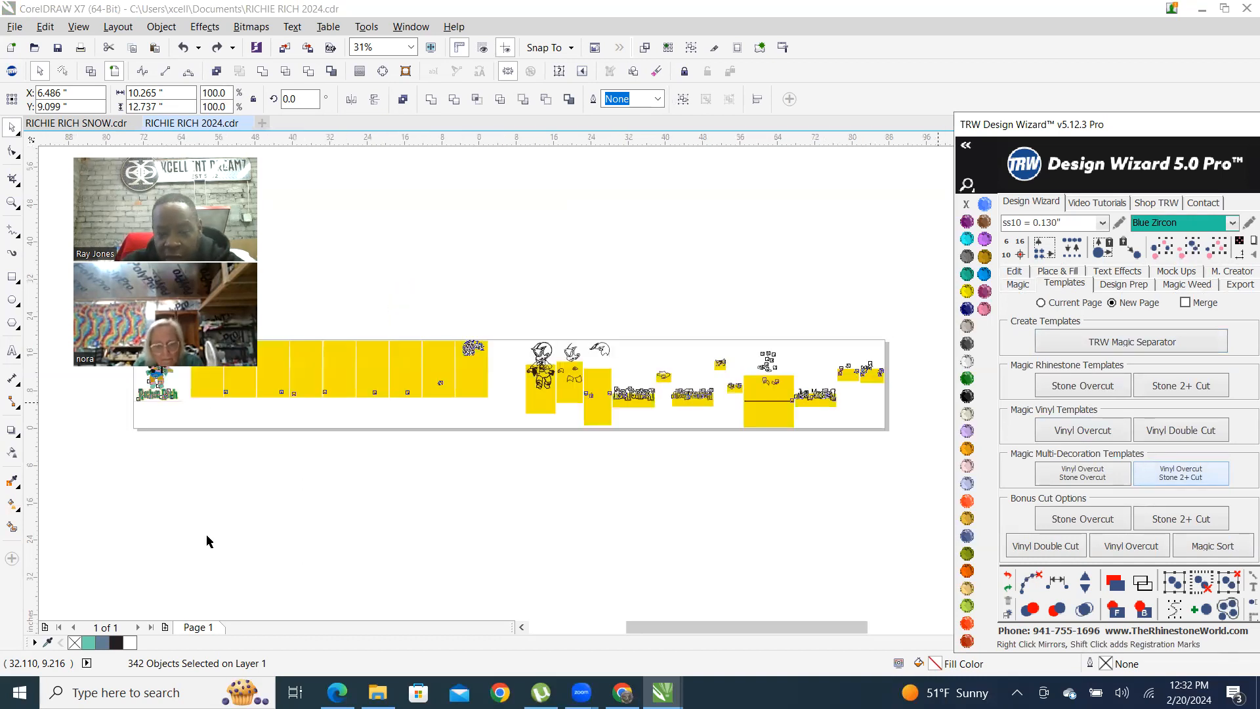
Select every yellow background rectangle on the template page by matching color and delete them all
{"action": "scroll", "coordinate": [773, 313], "scroll_direction": "up", "scroll_amount": 1}
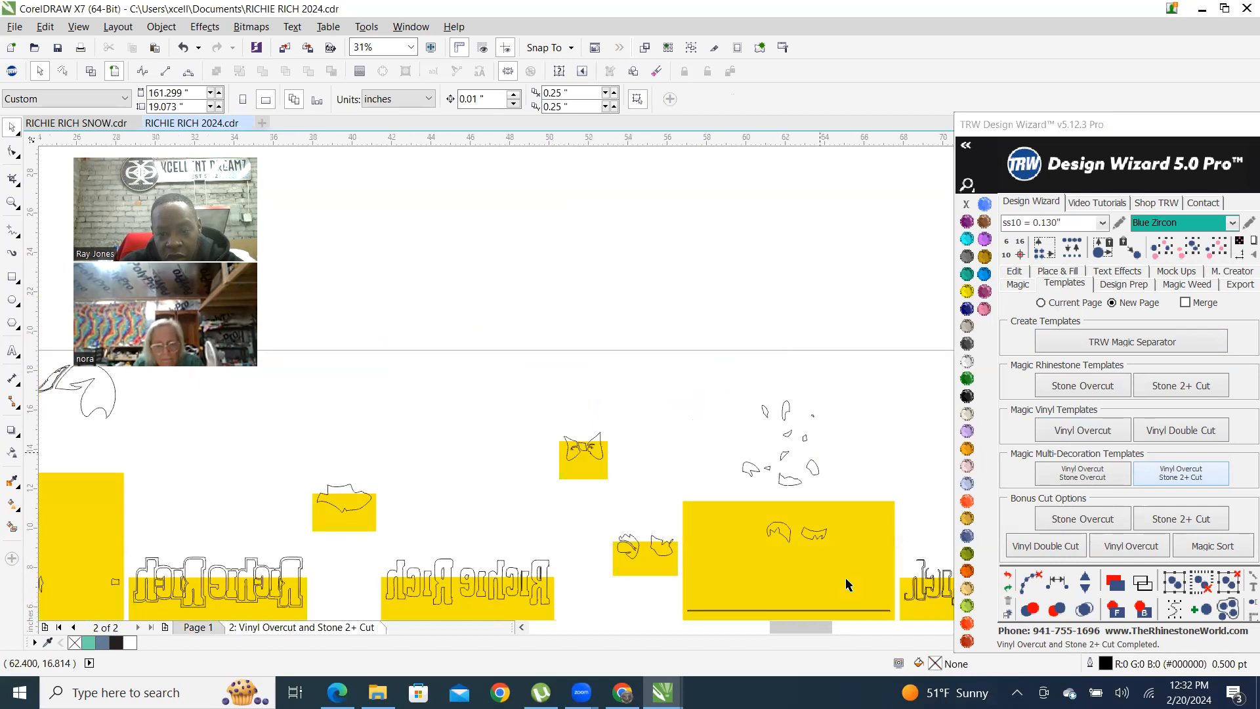
{"action": "scroll", "coordinate": [814, 594], "scroll_direction": "up", "scroll_amount": 1}
{"action": "scroll", "coordinate": [741, 407], "scroll_direction": "down", "scroll_amount": 1}
{"action": "scroll", "coordinate": [742, 391], "scroll_direction": "up", "scroll_amount": 2}
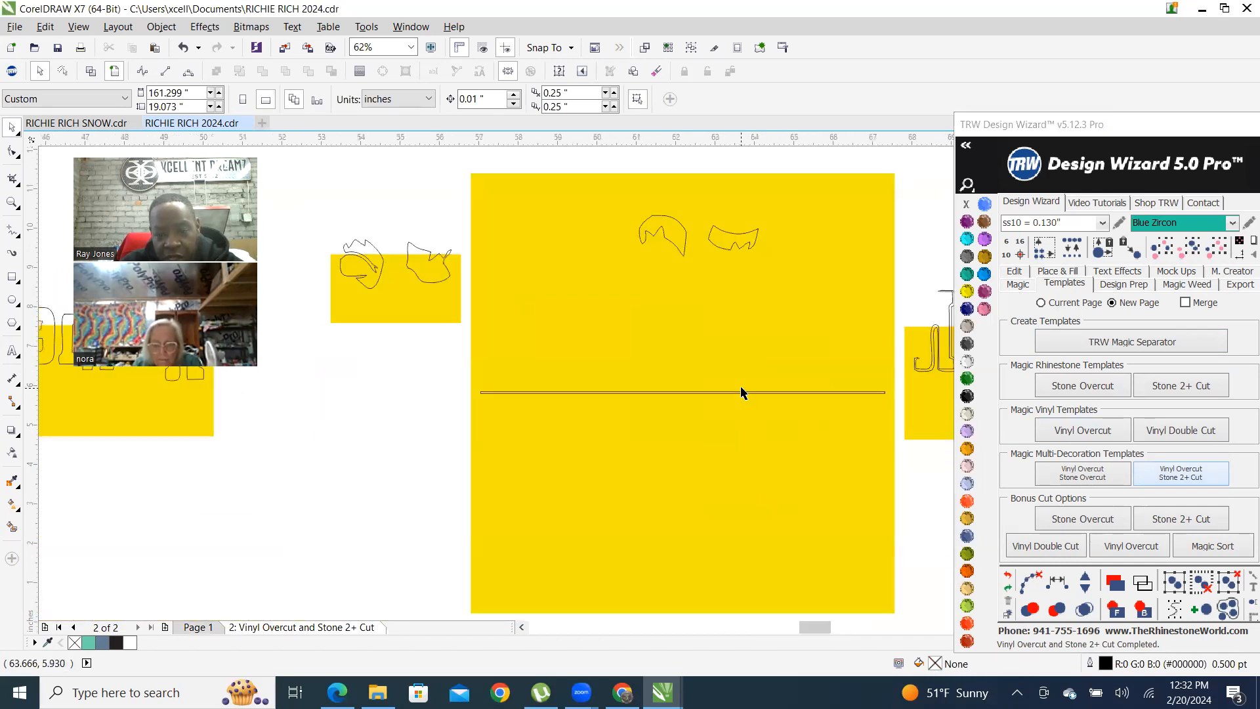
{"action": "scroll", "coordinate": [739, 424], "scroll_direction": "down", "scroll_amount": 3}
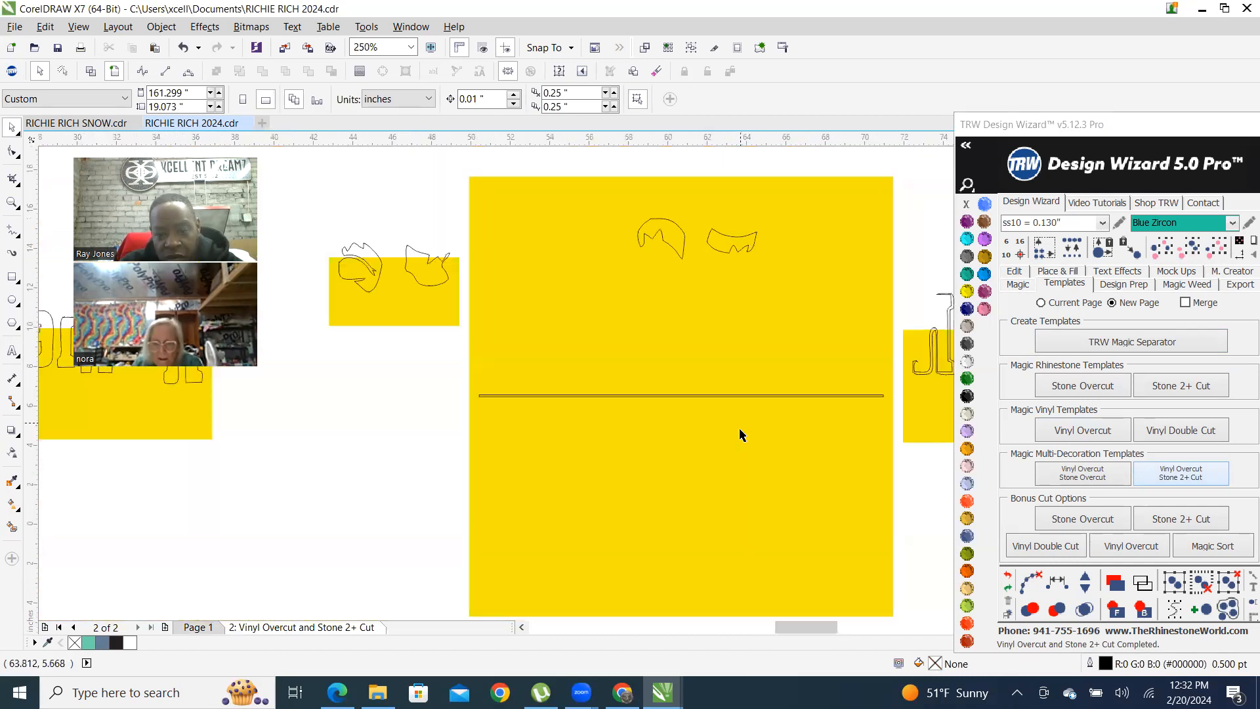
{"action": "left_click", "coordinate": [759, 459]}
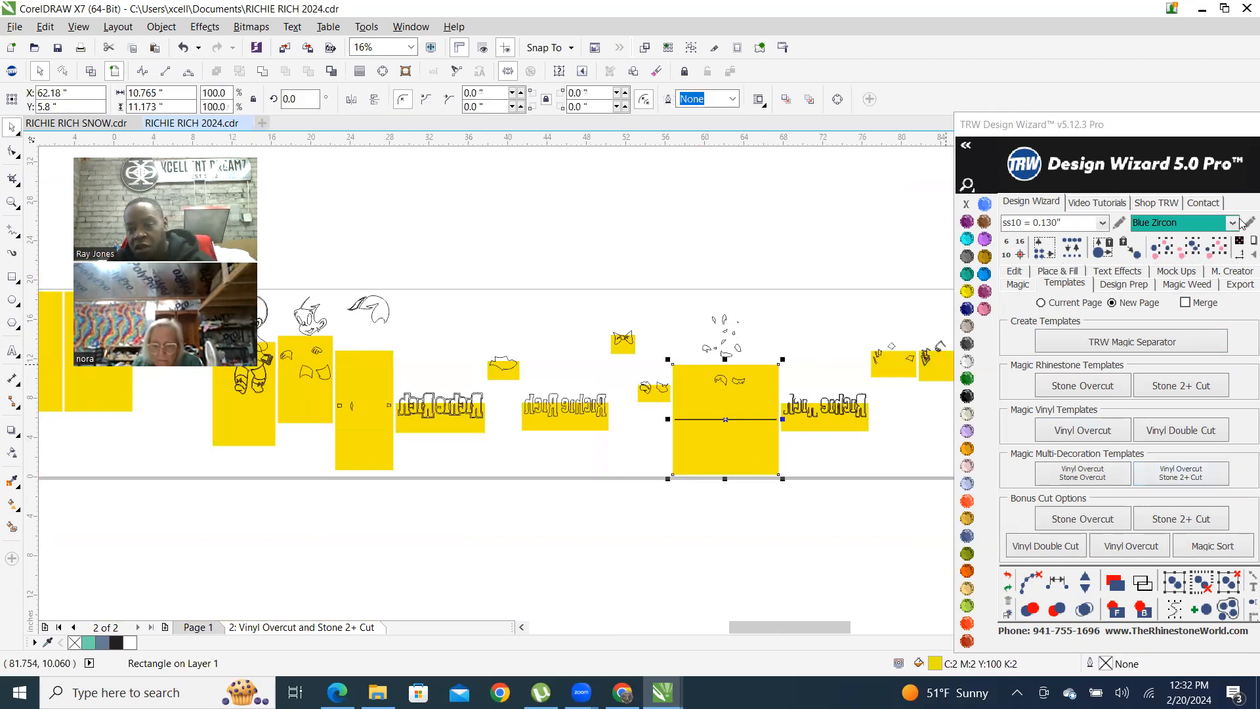
{"action": "key", "text": "ctrl+a"}
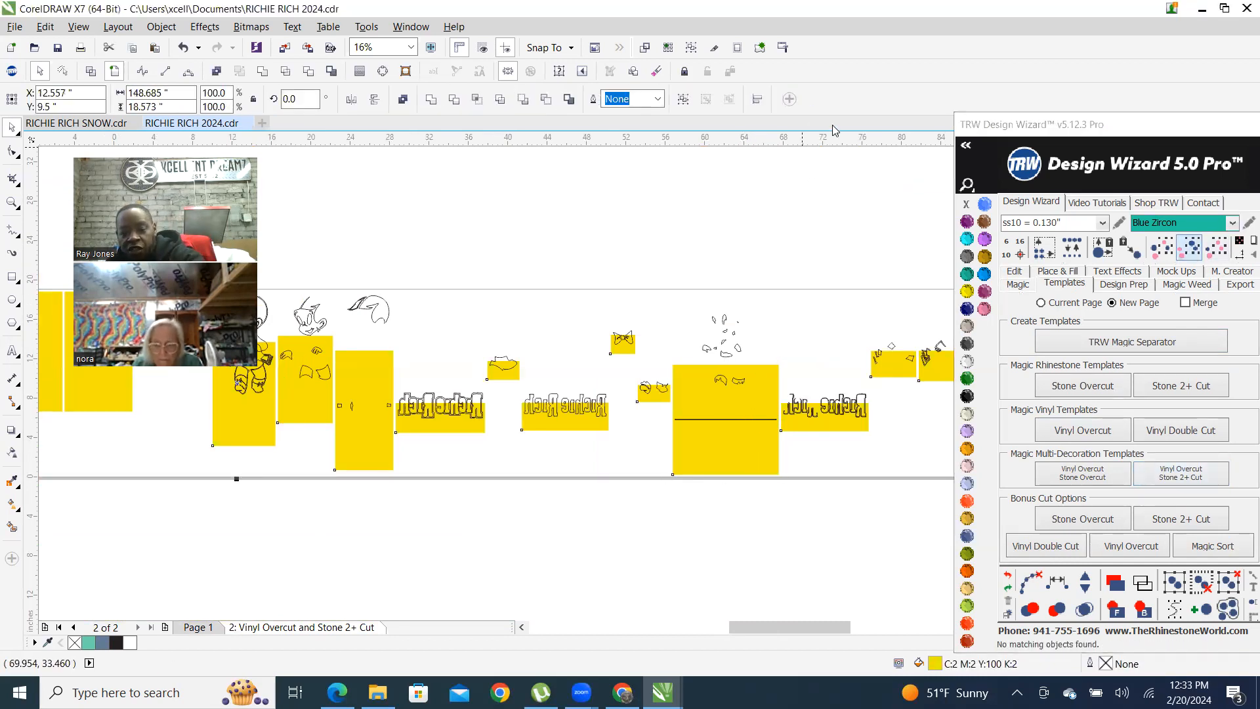
{"action": "key", "text": "Delete"}
Examine the template cut outlines for the character, skin areas, hair and lettering
{"action": "scroll", "coordinate": [551, 401], "scroll_direction": "down", "scroll_amount": 1}
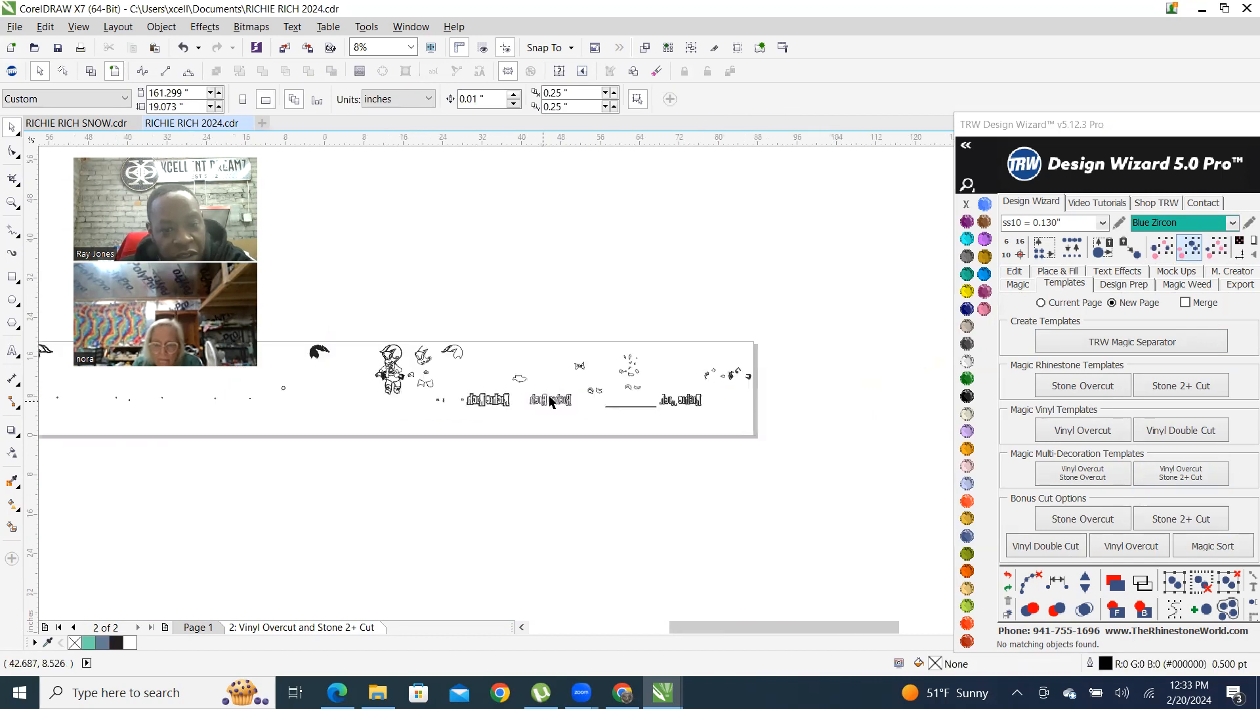
{"action": "scroll", "coordinate": [397, 392], "scroll_direction": "up", "scroll_amount": 1}
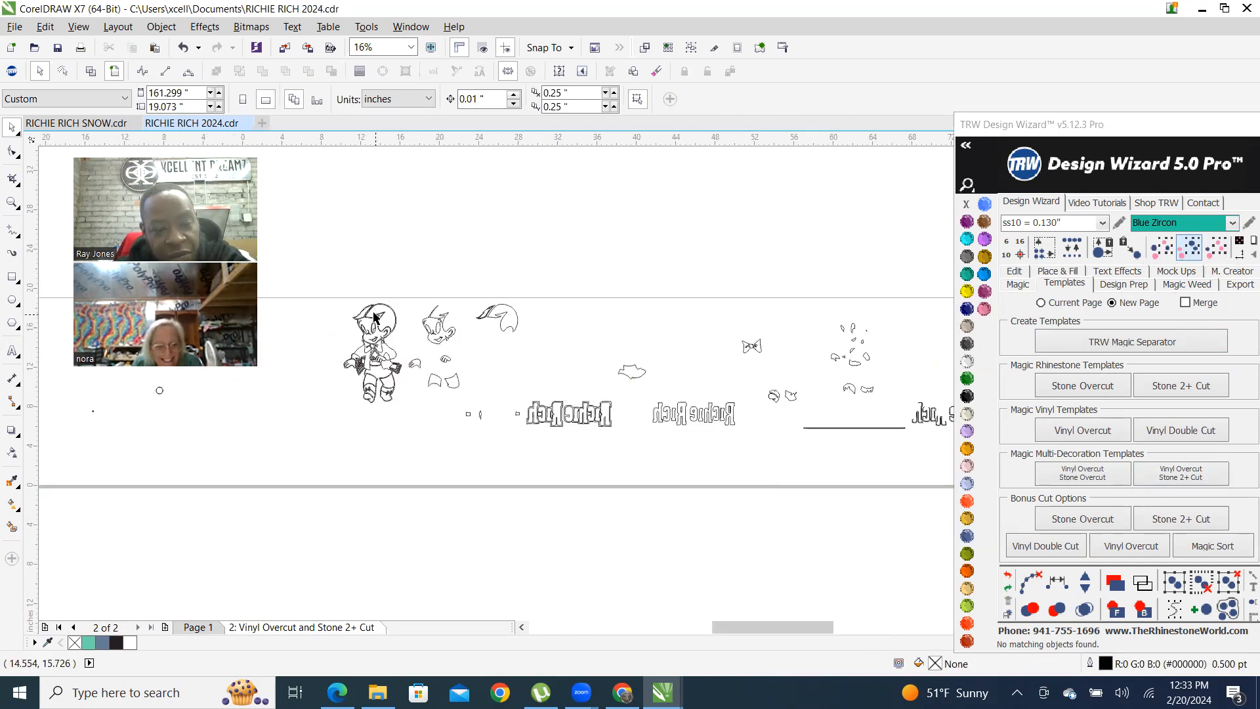
{"action": "scroll", "coordinate": [364, 315], "scroll_direction": "up", "scroll_amount": 1}
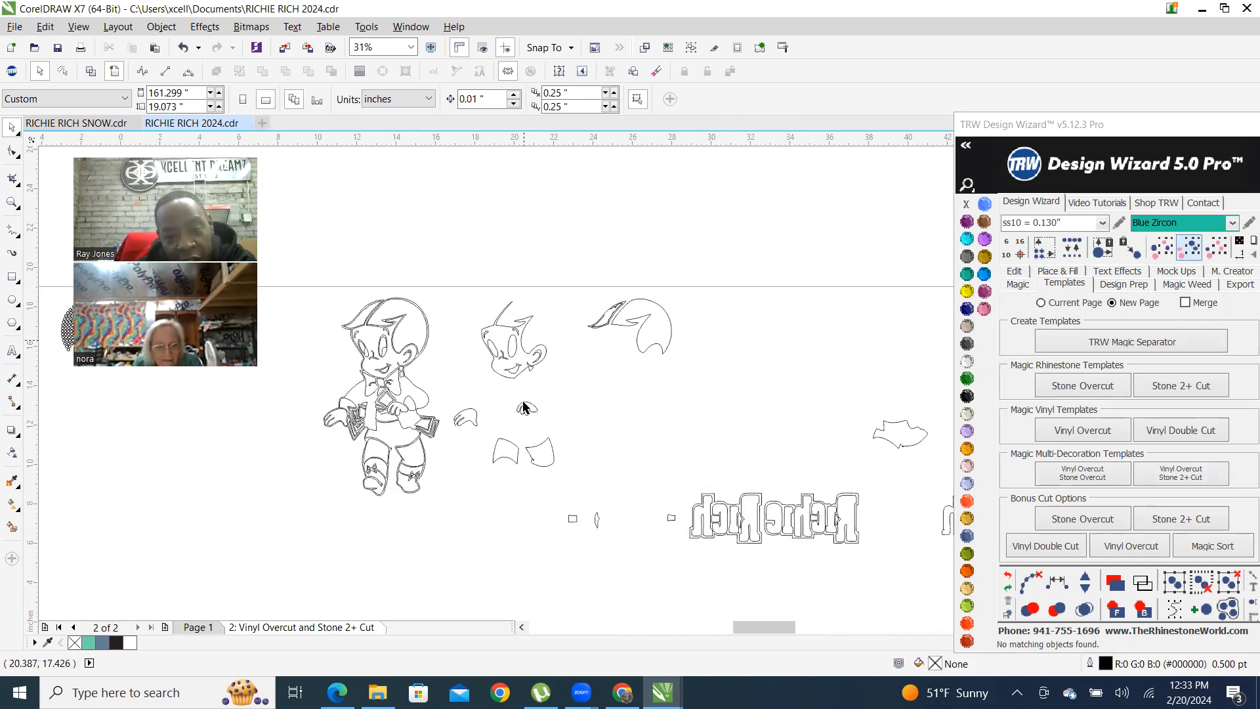
{"action": "scroll", "coordinate": [642, 357], "scroll_direction": "down", "scroll_amount": 1}
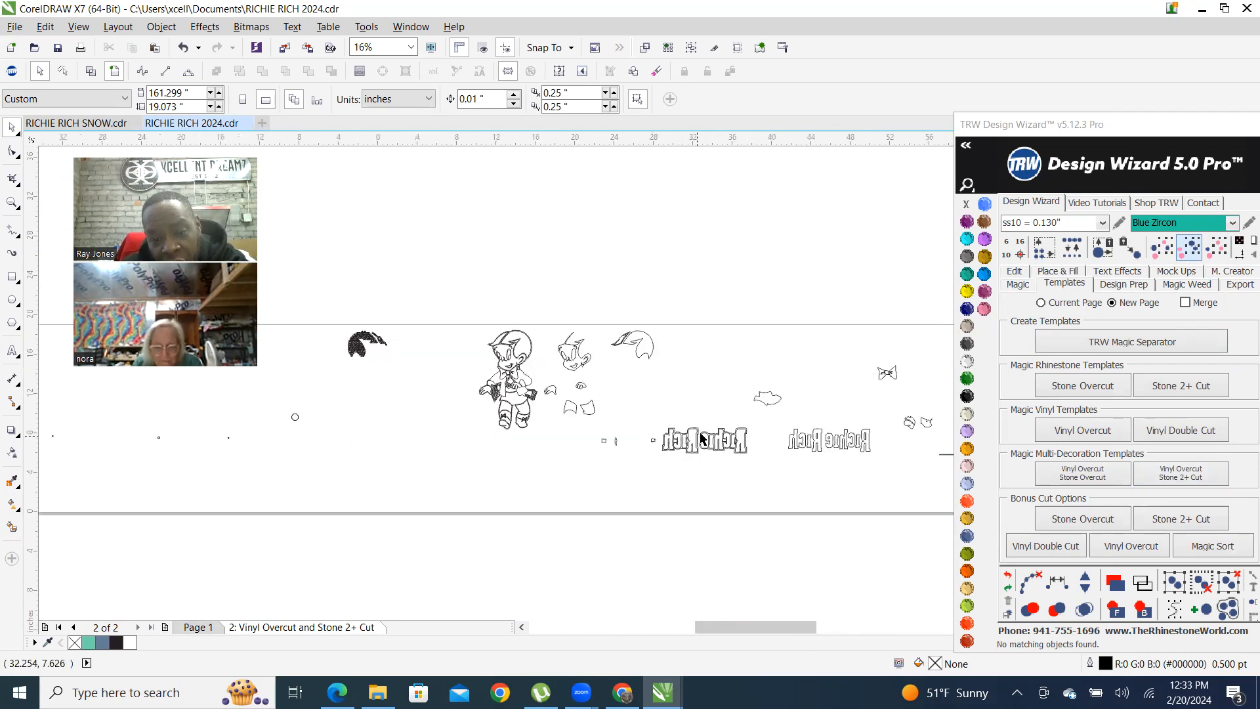
{"action": "scroll", "coordinate": [697, 446], "scroll_direction": "up", "scroll_amount": 1}
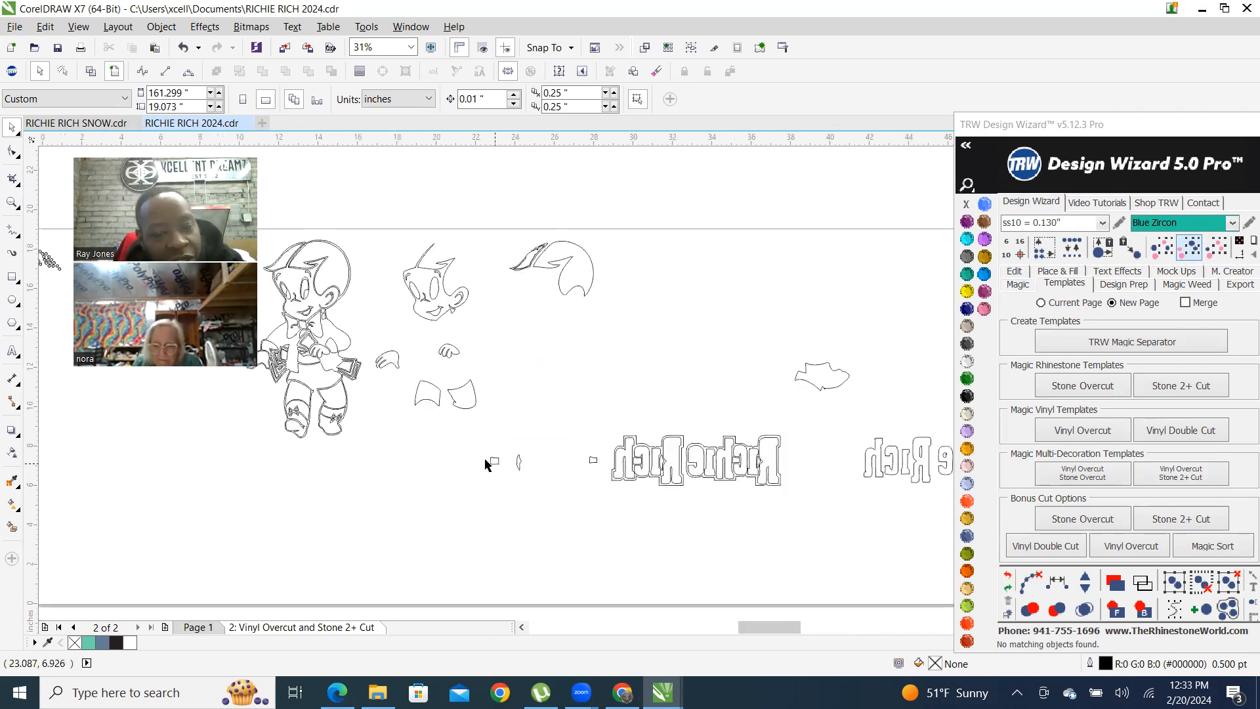
Move the three small cut pieces onto the Richie Rich lettering outlines and adjust the piece inside the "c" of Rich
{"action": "left_click_drag", "start_coordinate": [599, 499], "coordinate": [604, 501]}
{"action": "left_click_drag", "start_coordinate": [542, 464], "coordinate": [682, 466]}
{"action": "scroll", "coordinate": [640, 463], "scroll_direction": "up", "scroll_amount": 8}
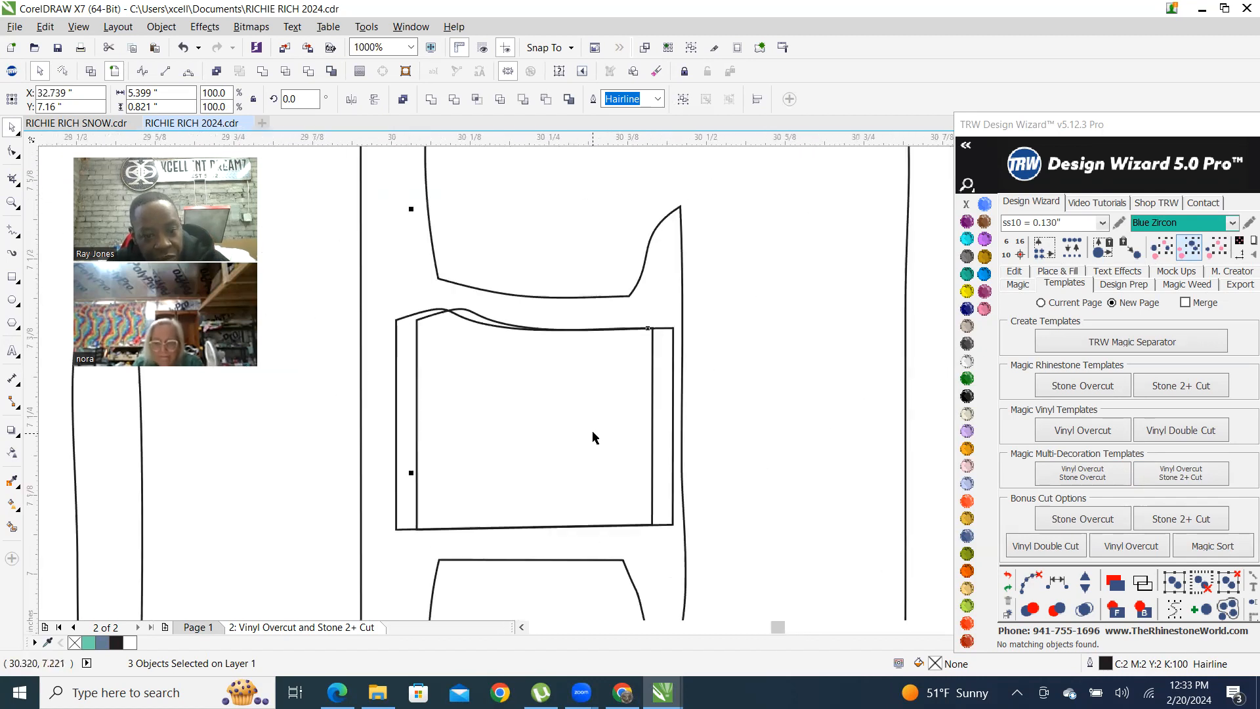
{"action": "left_click", "coordinate": [592, 436]}
{"action": "left_click_drag", "start_coordinate": [582, 431], "coordinate": [610, 447]}
{"action": "scroll", "coordinate": [559, 484], "scroll_direction": "down", "scroll_amount": 2}
{"action": "scroll", "coordinate": [559, 484], "scroll_direction": "down", "scroll_amount": 6}
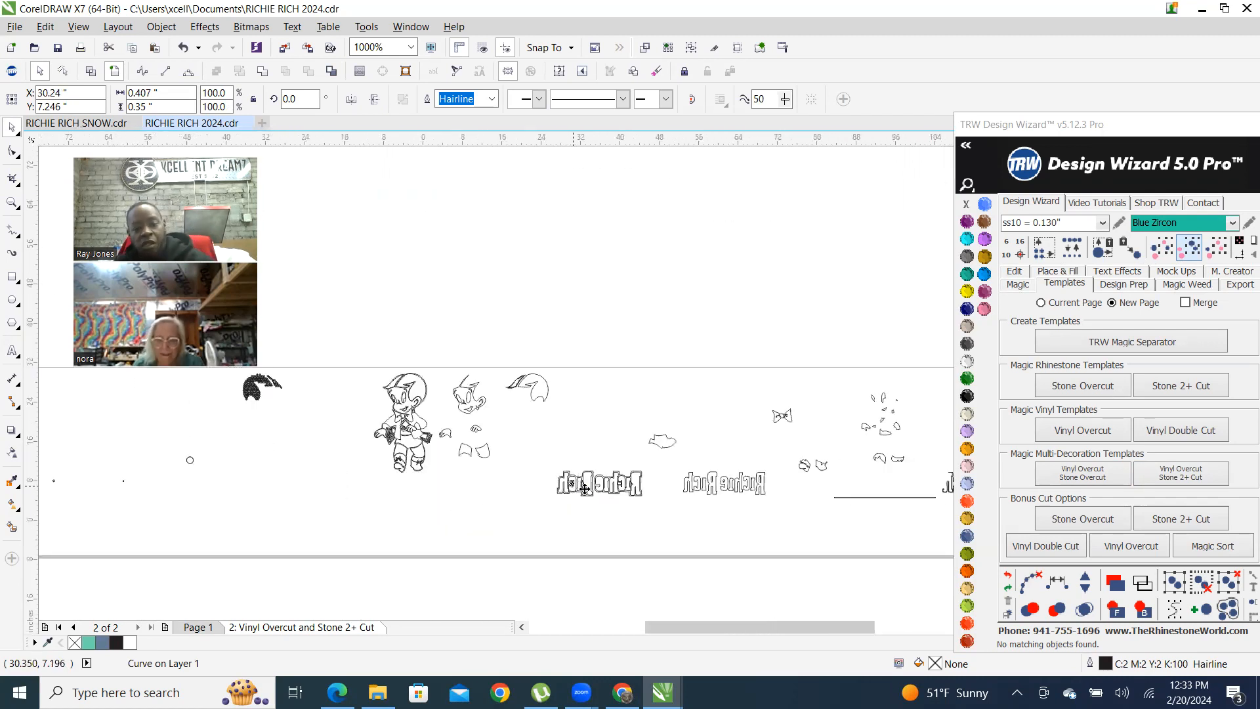
Undo the last shift of the small piece and delete the Vinyl Overcut and Stone 2+ Cut template page
{"action": "scroll", "coordinate": [590, 485], "scroll_direction": "up", "scroll_amount": 2}
{"action": "key", "text": "Escape"}
{"action": "scroll", "coordinate": [622, 474], "scroll_direction": "up", "scroll_amount": 4}
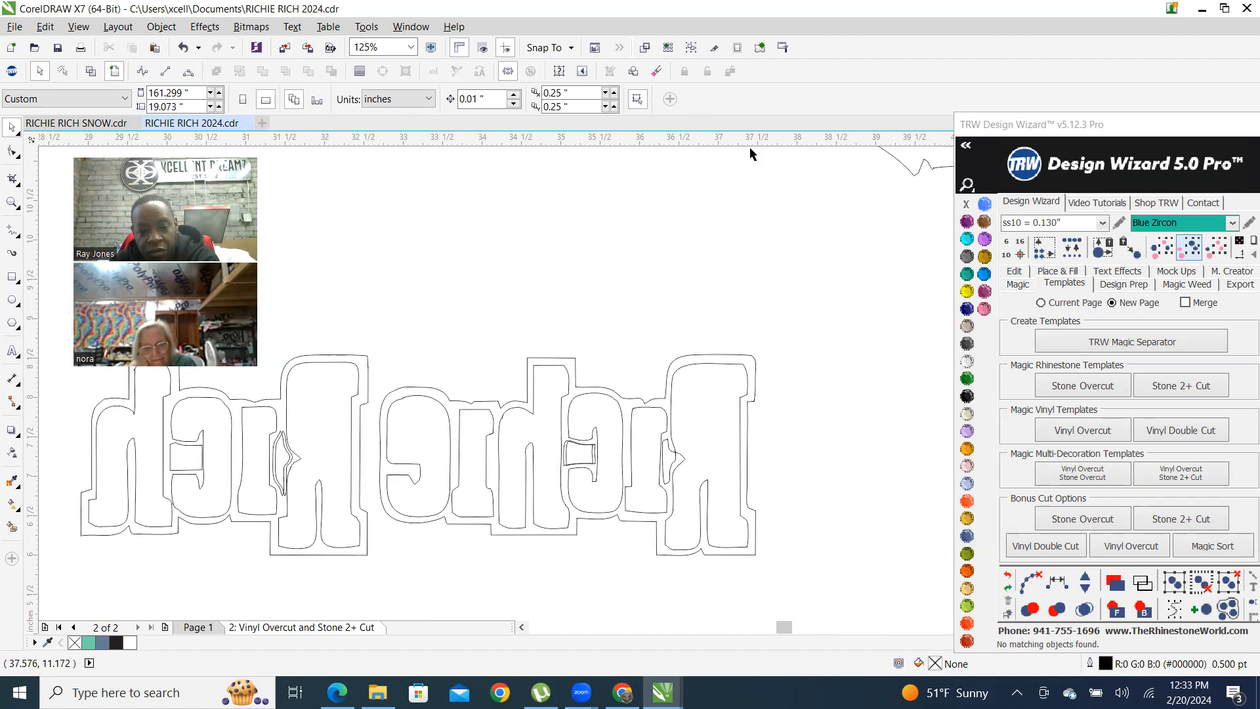
{"action": "scroll", "coordinate": [749, 147], "scroll_direction": "down", "scroll_amount": 2}
{"action": "scroll", "coordinate": [750, 170], "scroll_direction": "up", "scroll_amount": 4}
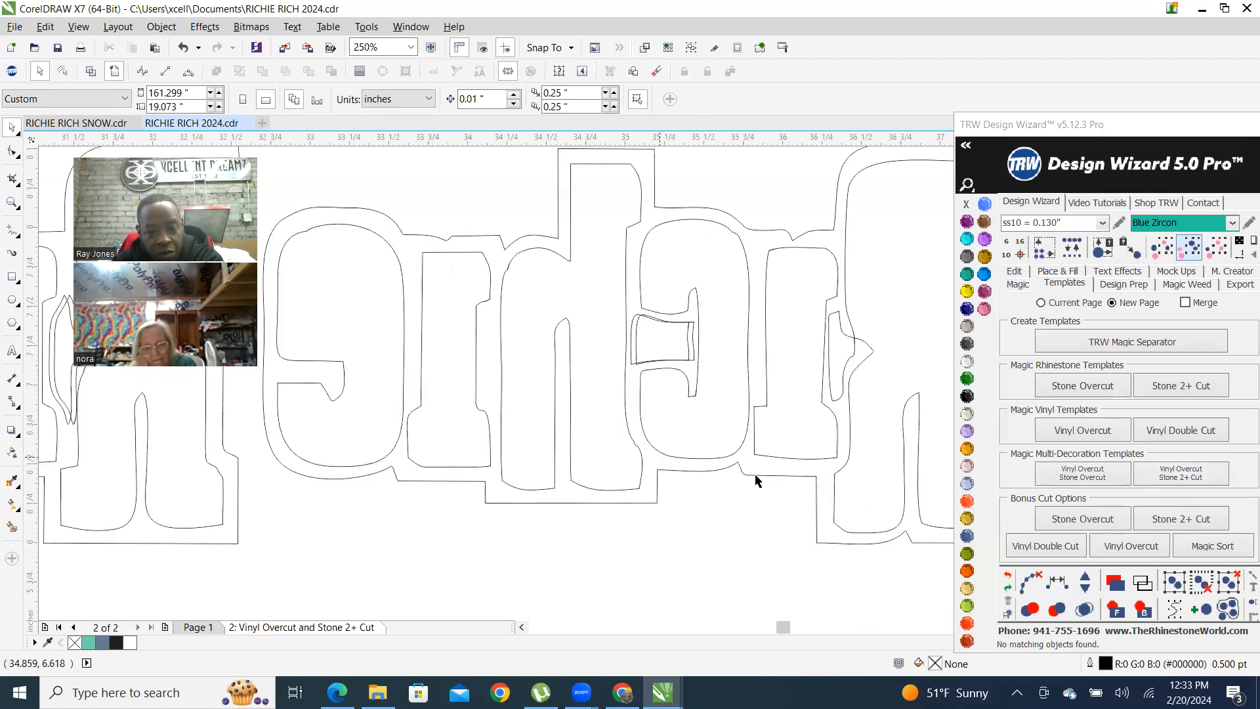
{"action": "left_click", "coordinate": [1006, 580]}
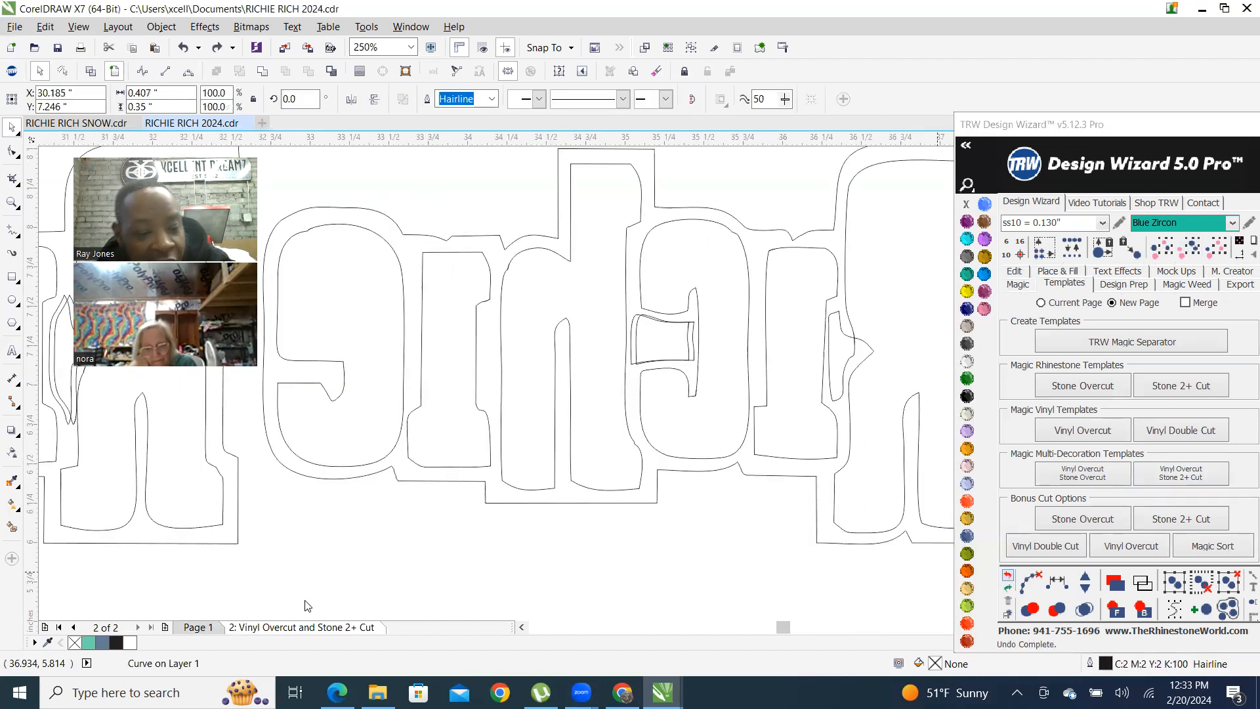
{"action": "right_click", "coordinate": [301, 627]}
{"action": "left_click", "coordinate": [381, 588]}
Recolor the pale yellow background shapes behind the words "Richie" and "Rich" to Amethyst
{"action": "scroll", "coordinate": [504, 550], "scroll_direction": "down", "scroll_amount": 5}
{"action": "scroll", "coordinate": [374, 481], "scroll_direction": "down", "scroll_amount": 2}
{"action": "scroll", "coordinate": [379, 423], "scroll_direction": "up", "scroll_amount": 3}
{"action": "scroll", "coordinate": [374, 394], "scroll_direction": "up", "scroll_amount": 3}
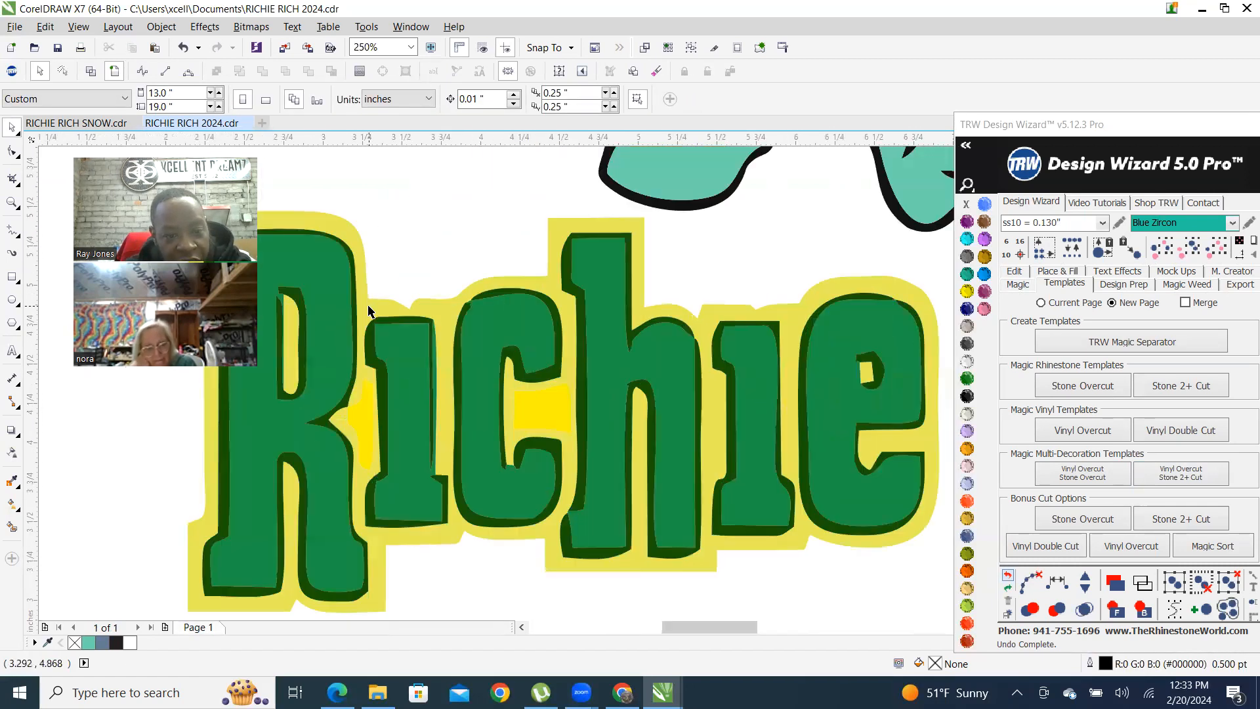
{"action": "left_click", "coordinate": [368, 311]}
{"action": "scroll", "coordinate": [452, 405], "scroll_direction": "down", "scroll_amount": 3}
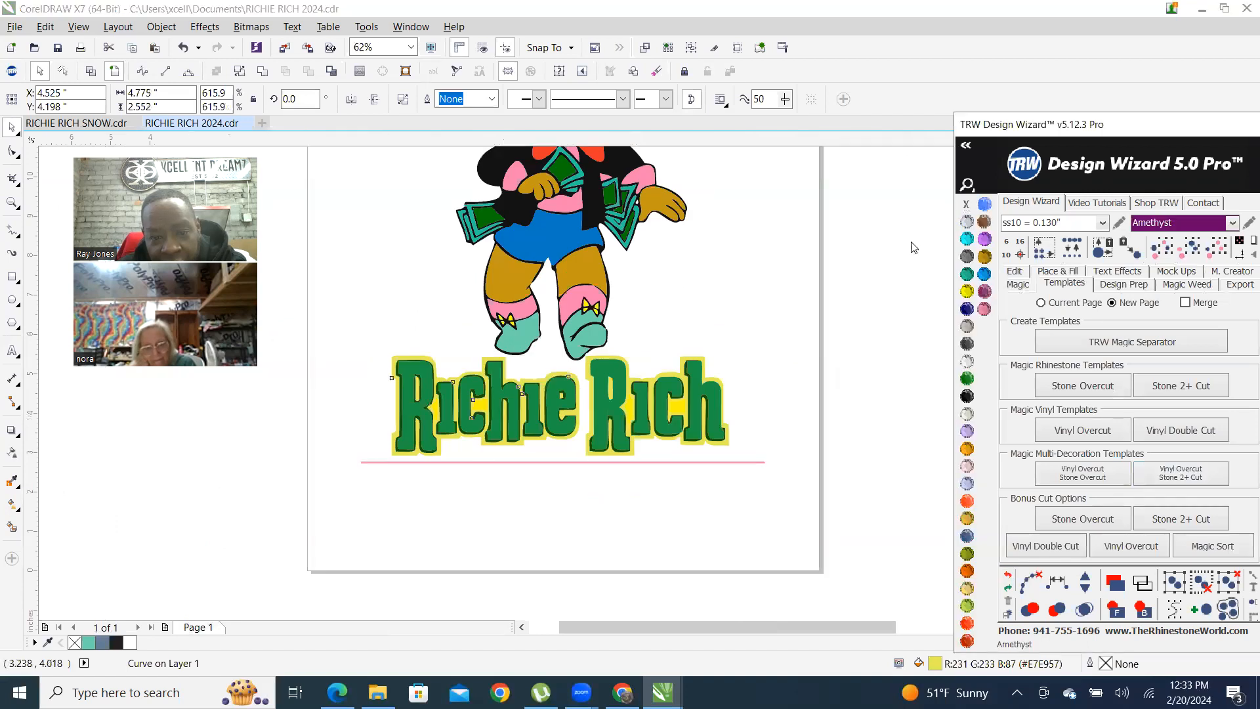
{"action": "key", "text": "Delete"}
{"action": "scroll", "coordinate": [623, 371], "scroll_direction": "up", "scroll_amount": 3}
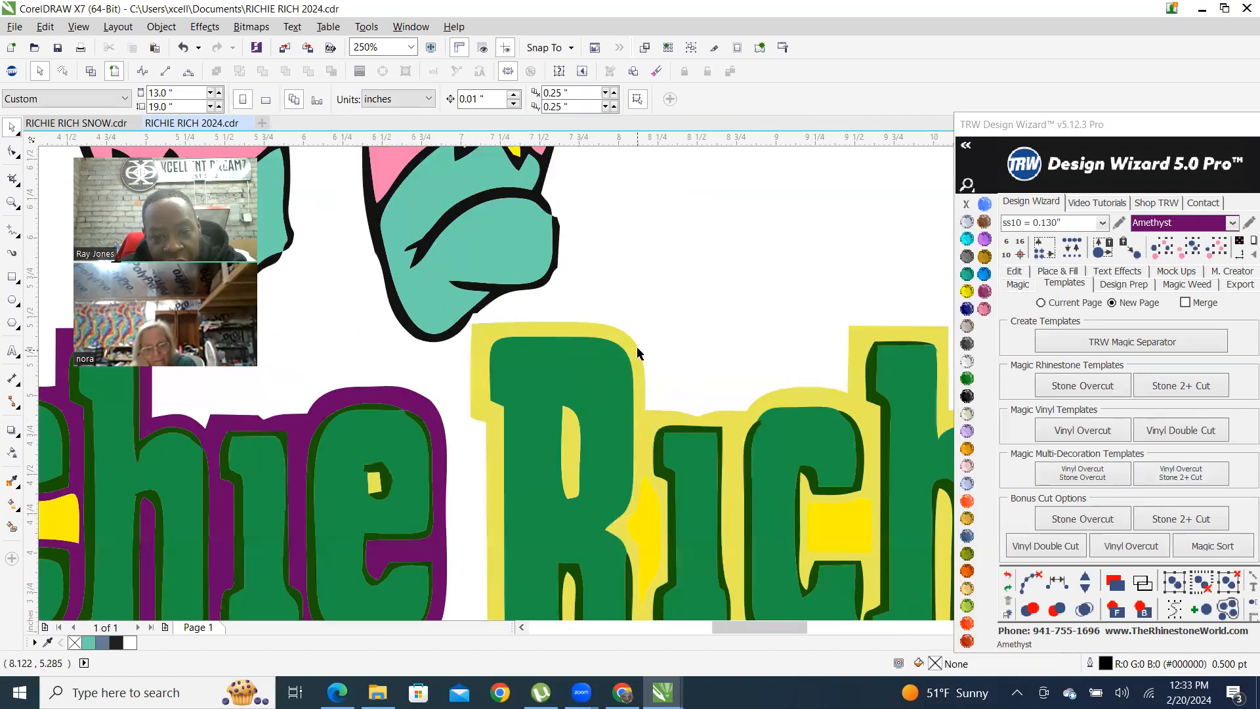
{"action": "left_click", "coordinate": [624, 371]}
{"action": "key", "text": "Delete"}
{"action": "scroll", "coordinate": [615, 428], "scroll_direction": "down", "scroll_amount": 5}
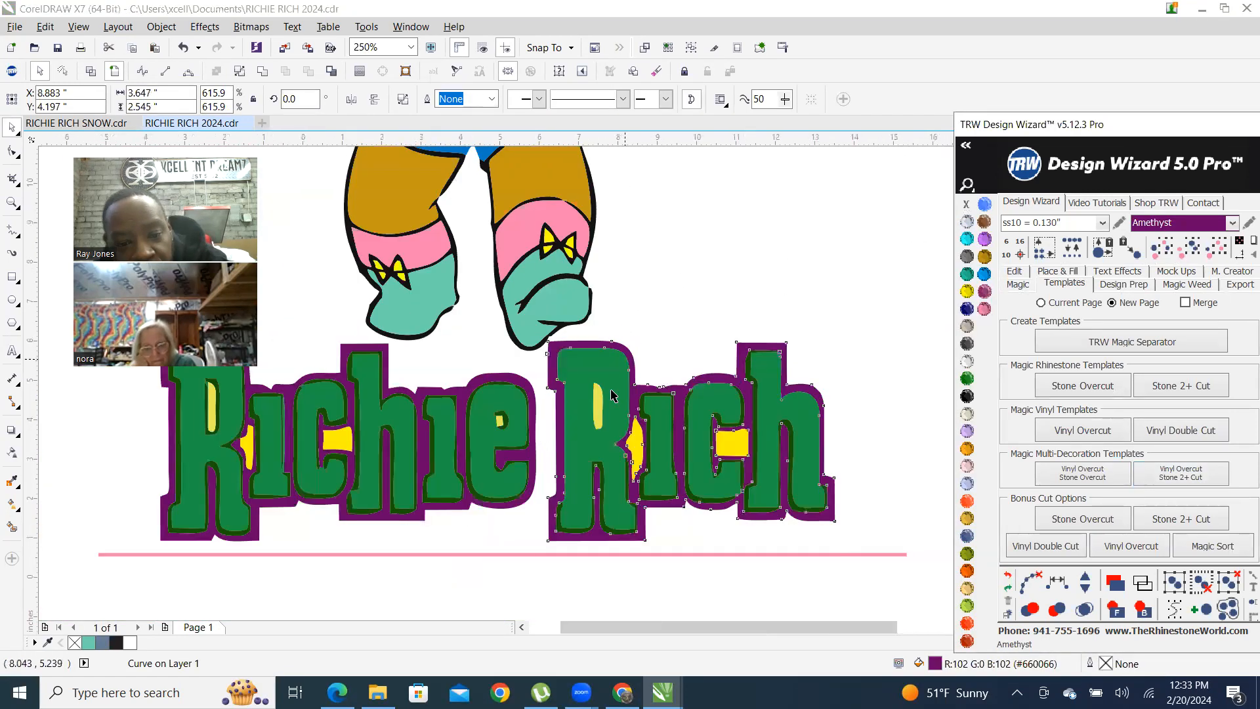
Delete the bright yellow filler pieces beside the R and inside the c of "Rich" and inside the c of "Richie"
{"action": "scroll", "coordinate": [615, 428], "scroll_direction": "up", "scroll_amount": 3}
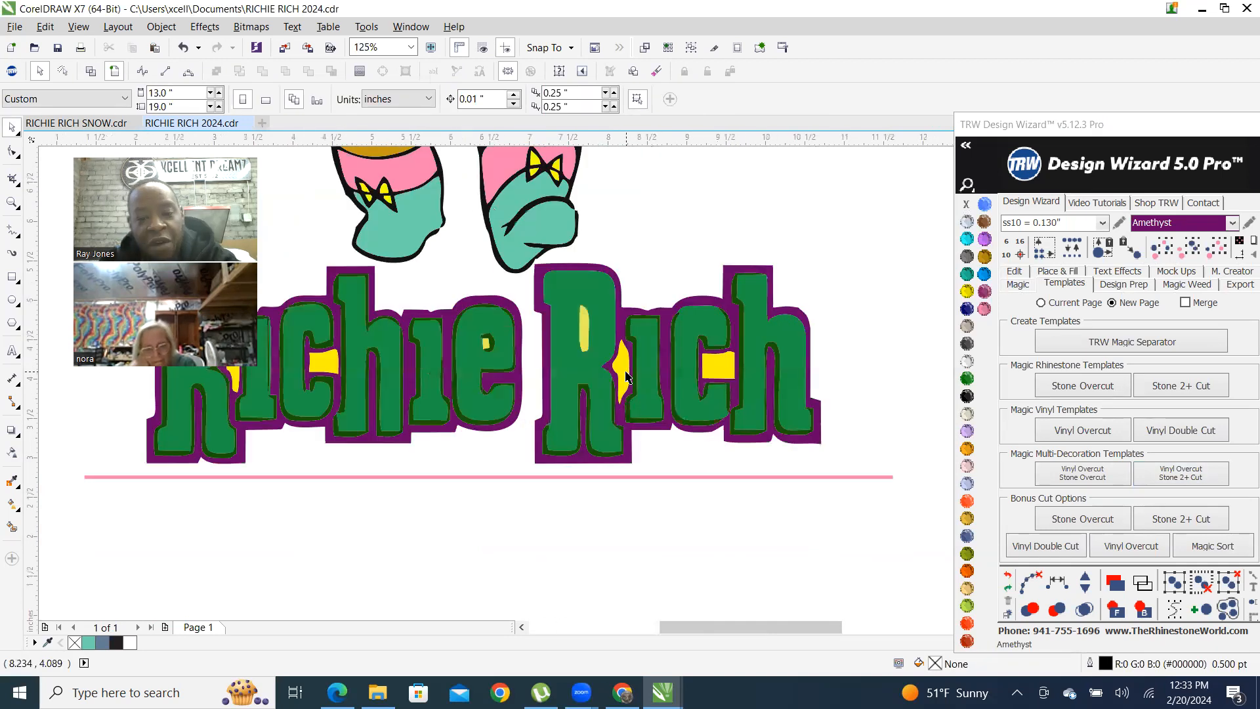
{"action": "left_click", "coordinate": [628, 372]}
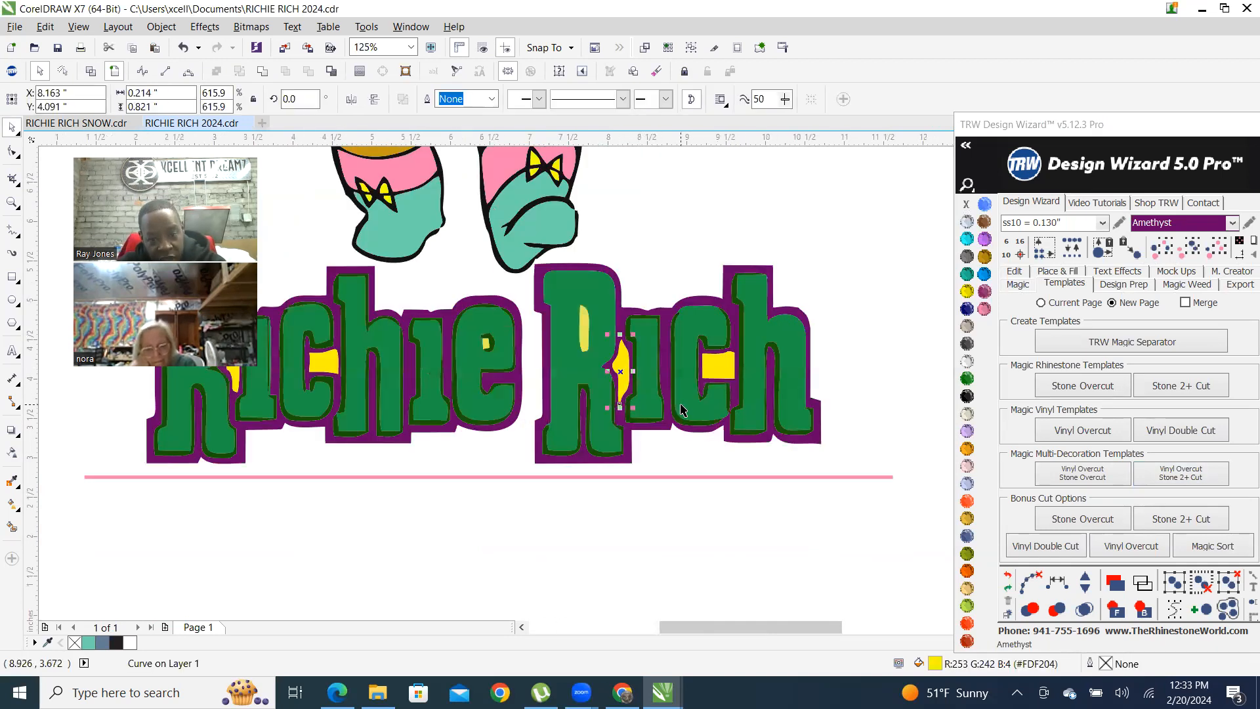
{"action": "key", "text": "Delete"}
{"action": "left_click", "coordinate": [721, 366]}
{"action": "key", "text": "Delete"}
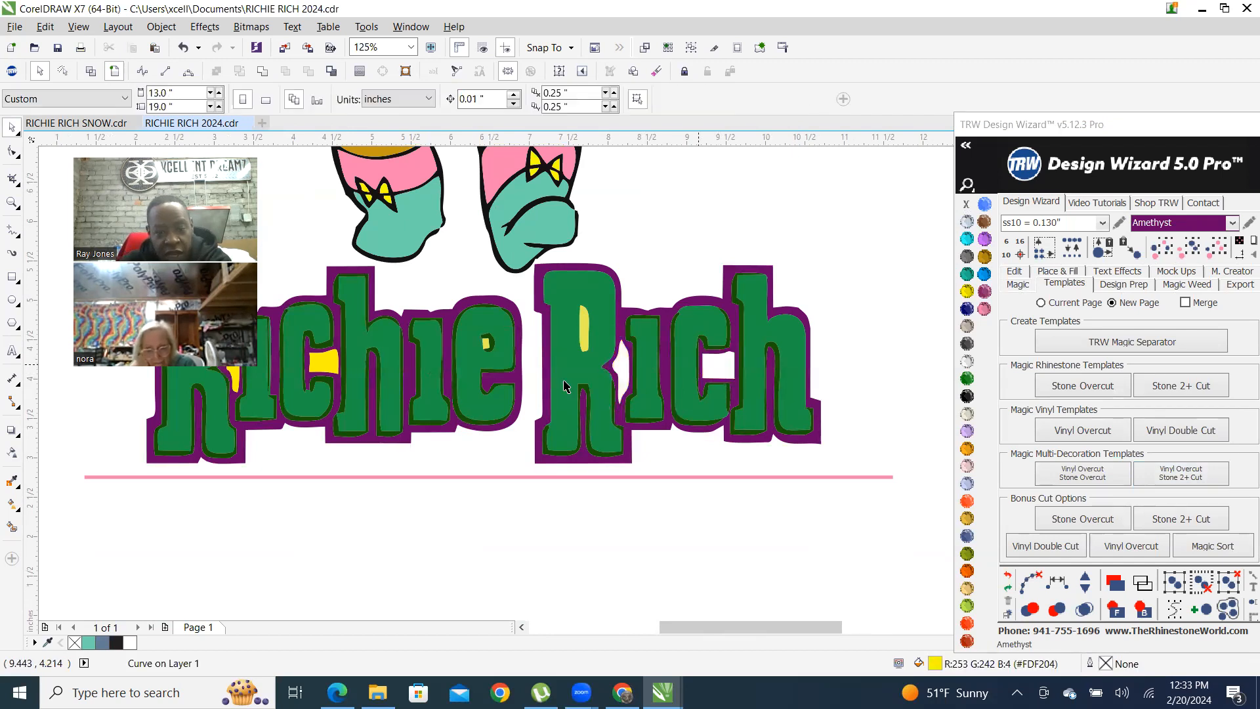
{"action": "left_click", "coordinate": [328, 367]}
{"action": "key", "text": "Delete"}
Select all the dark green letter outline shapes by matching color, recolor them to Crystal and weld them
{"action": "scroll", "coordinate": [328, 369], "scroll_direction": "up", "scroll_amount": 2}
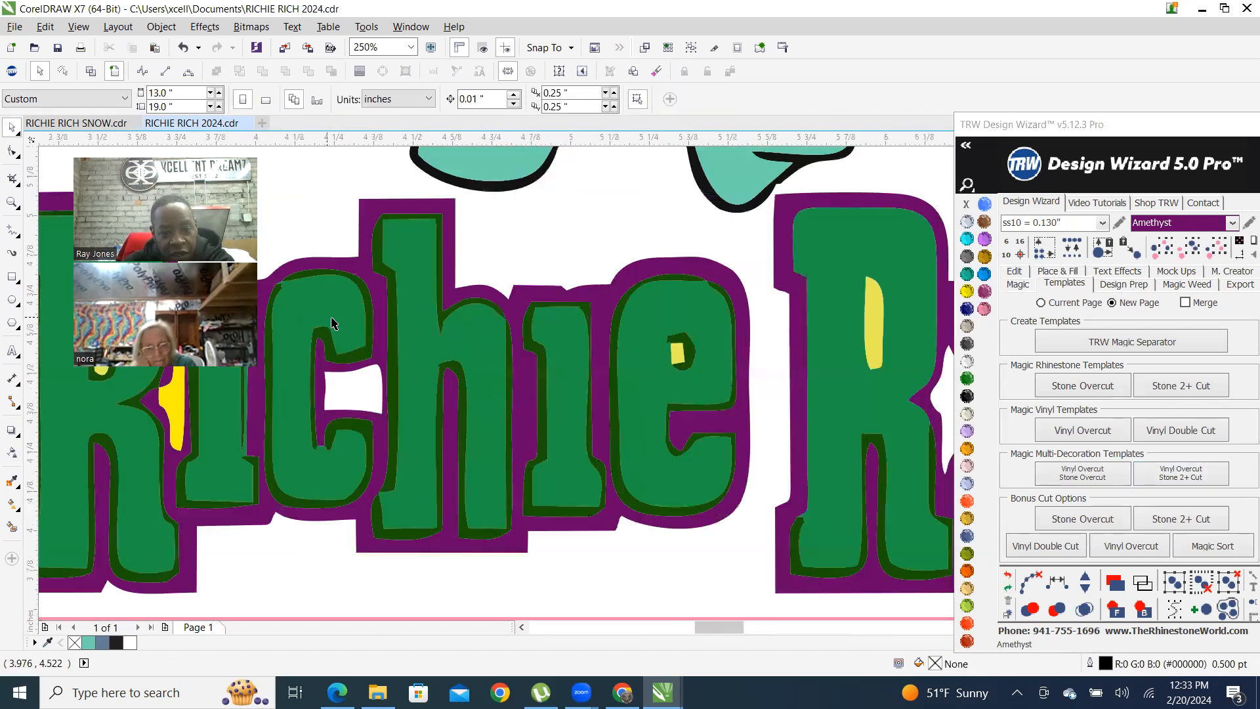
{"action": "left_click", "coordinate": [452, 324]}
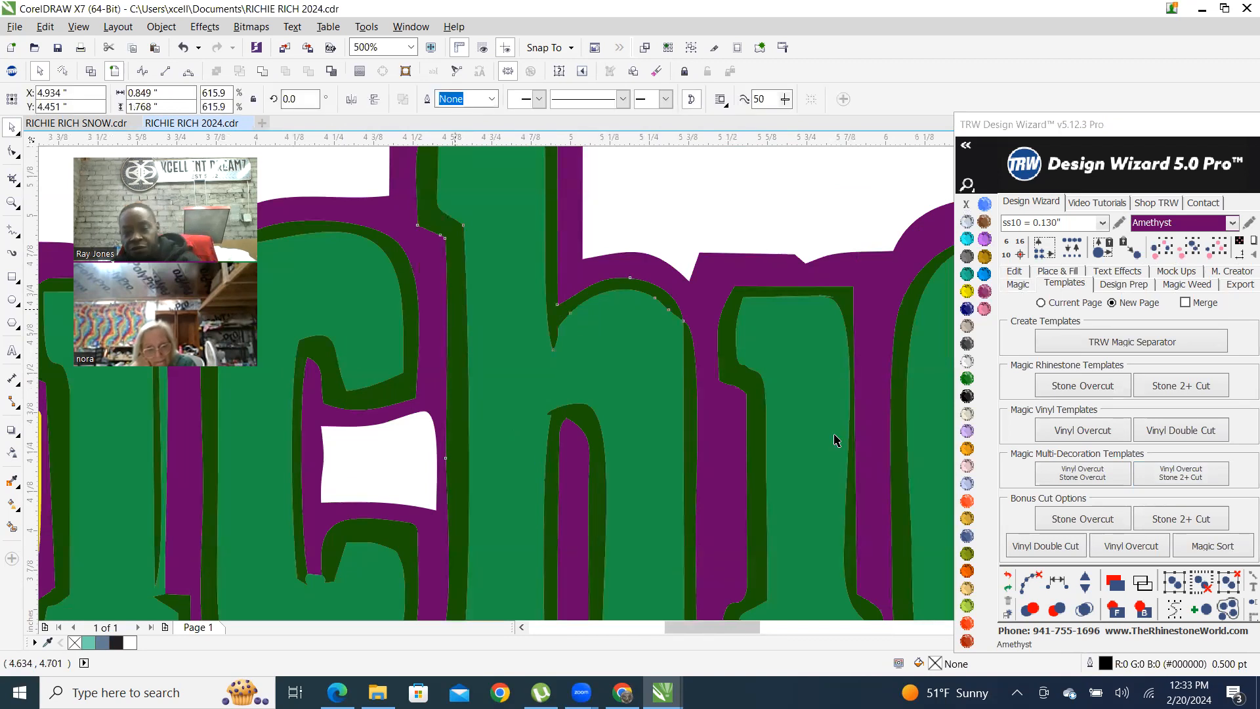
{"action": "scroll", "coordinate": [557, 394], "scroll_direction": "down", "scroll_amount": 4}
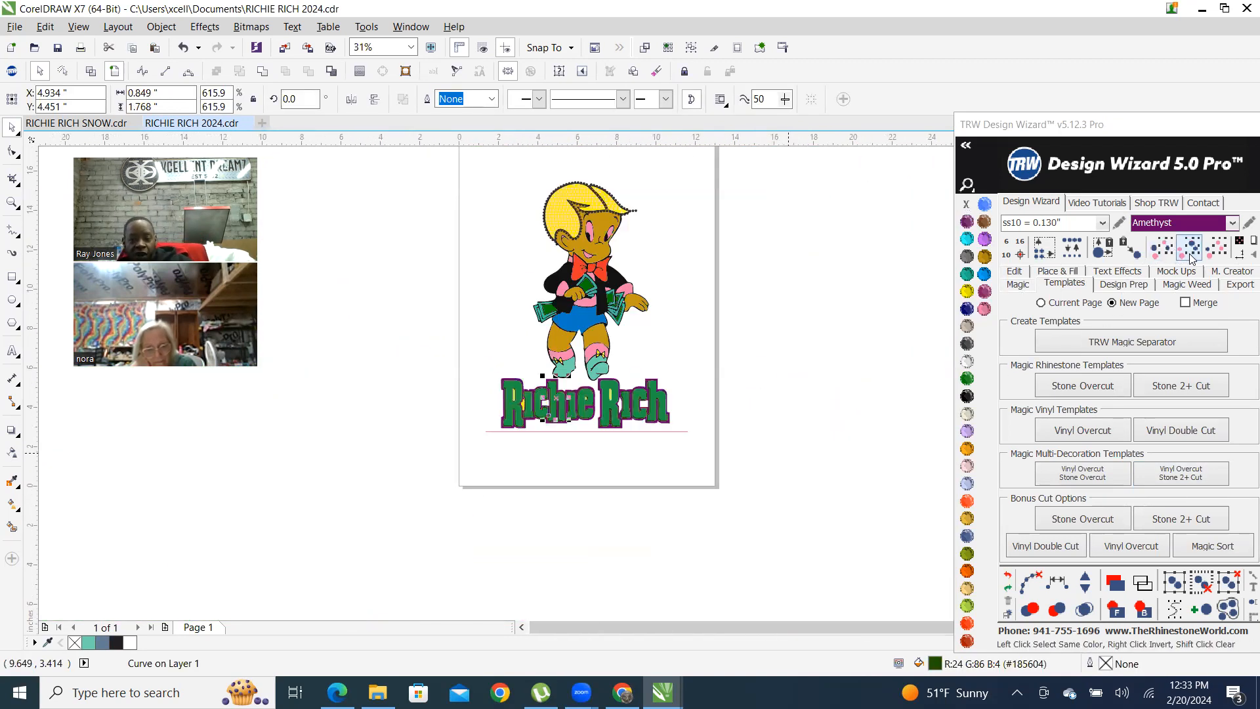
{"action": "left_click", "coordinate": [578, 404]}
{"action": "scroll", "coordinate": [650, 354], "scroll_direction": "up", "scroll_amount": 1}
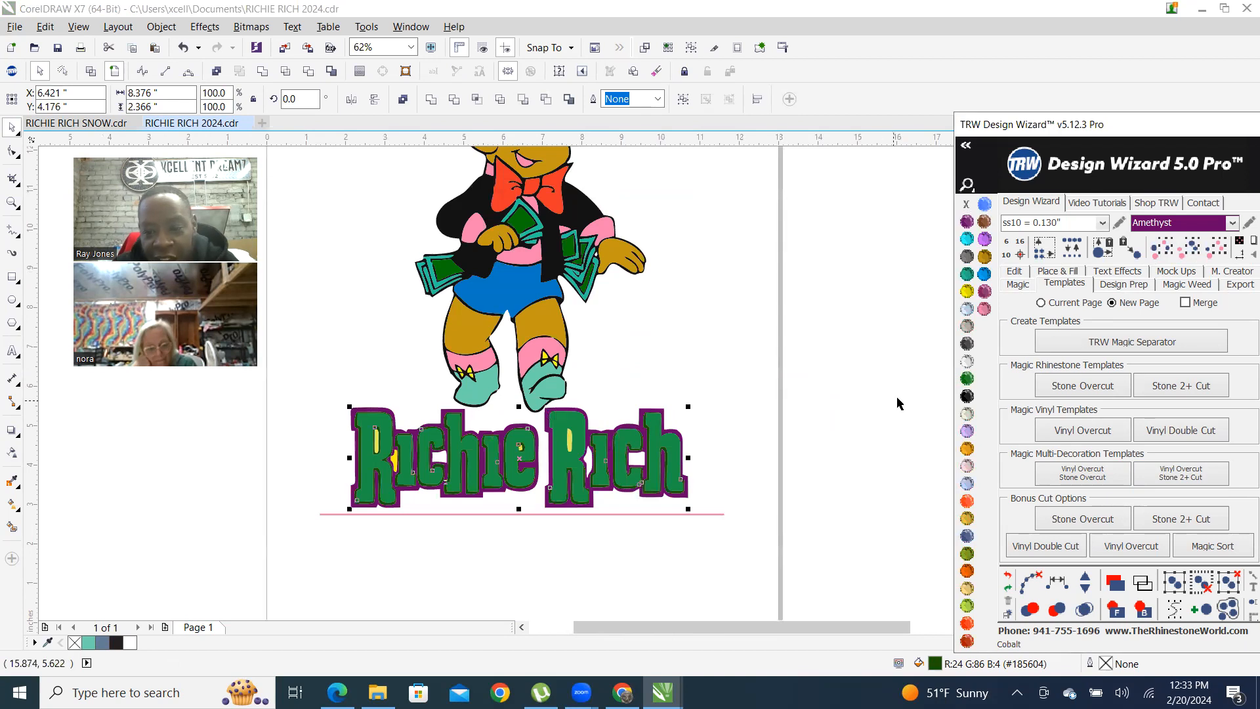
{"action": "left_click", "coordinate": [966, 361]}
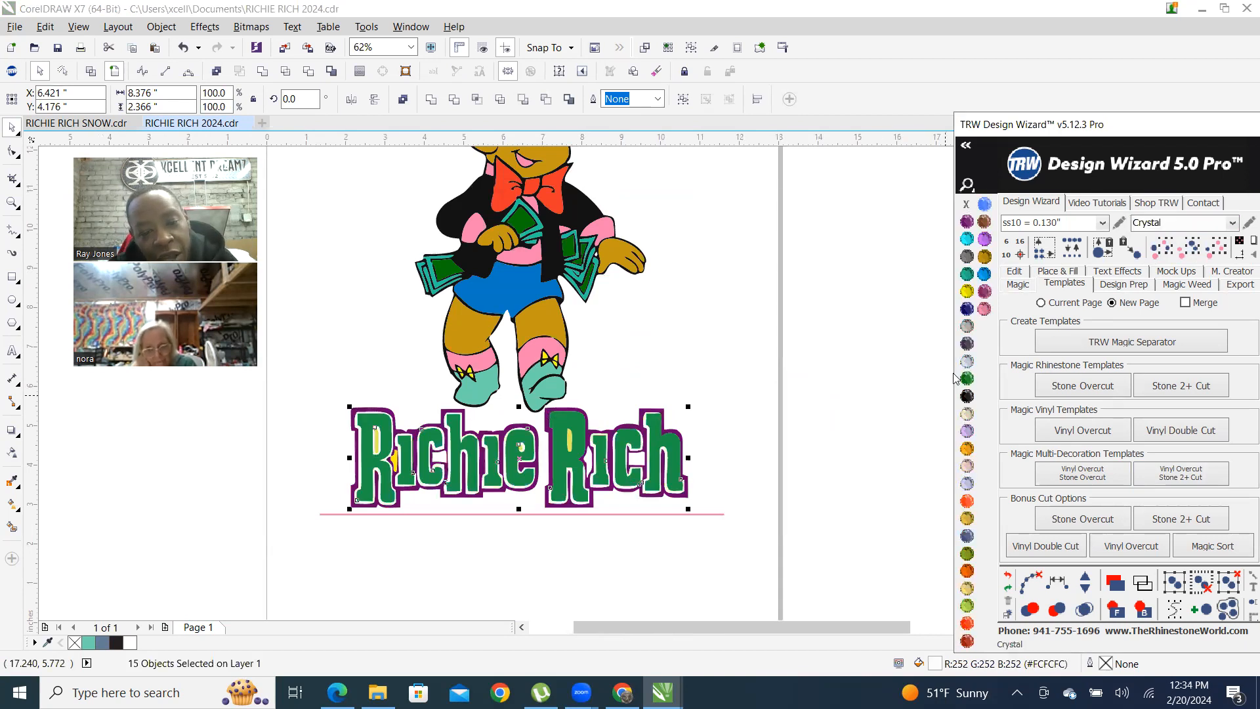
{"action": "left_click", "coordinate": [262, 73]}
{"action": "left_click", "coordinate": [836, 334]}
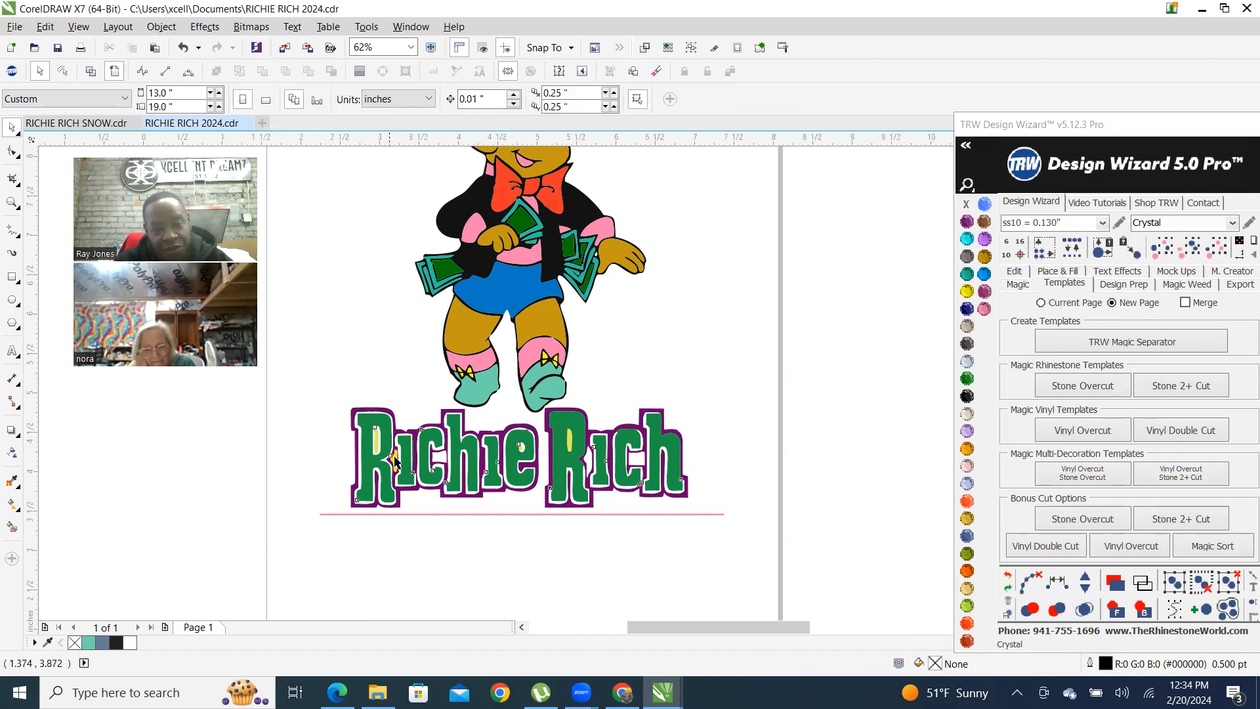
Delete the yellow pieces inside and beside the R of "Richie"
{"action": "scroll", "coordinate": [342, 409], "scroll_direction": "up", "scroll_amount": 3}
{"action": "left_click", "coordinate": [336, 376]}
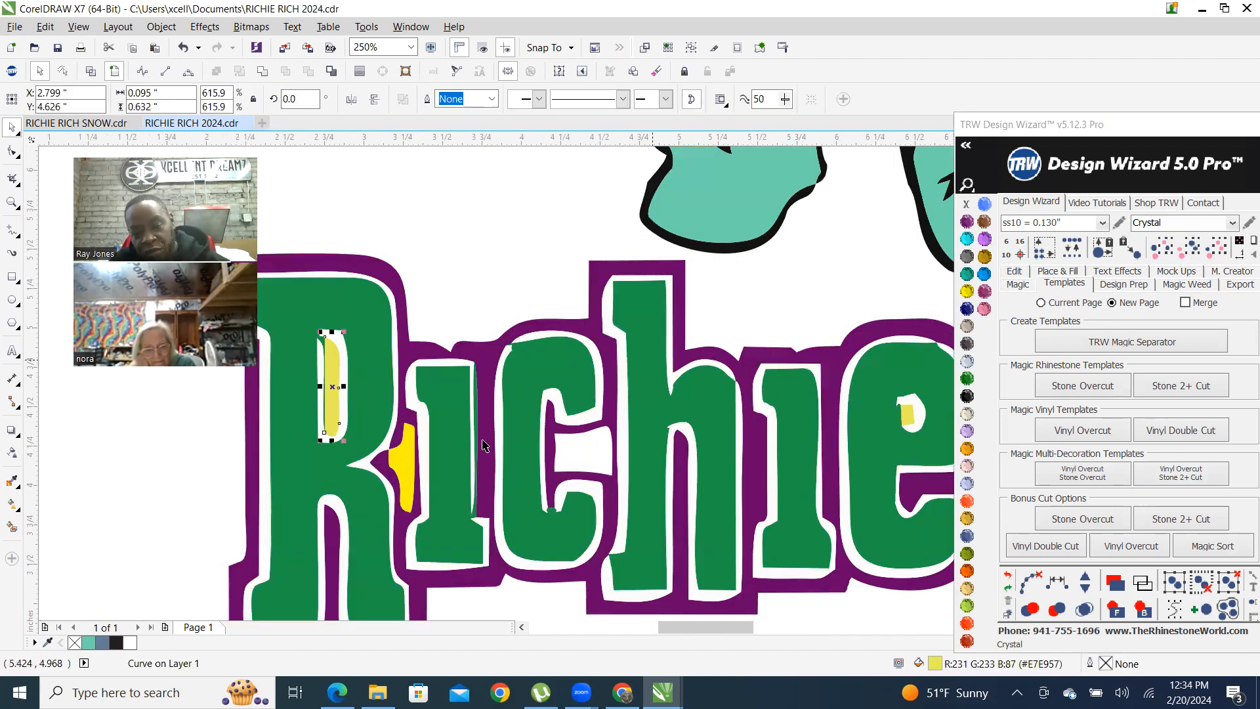
{"action": "scroll", "coordinate": [482, 446], "scroll_direction": "down", "scroll_amount": 2}
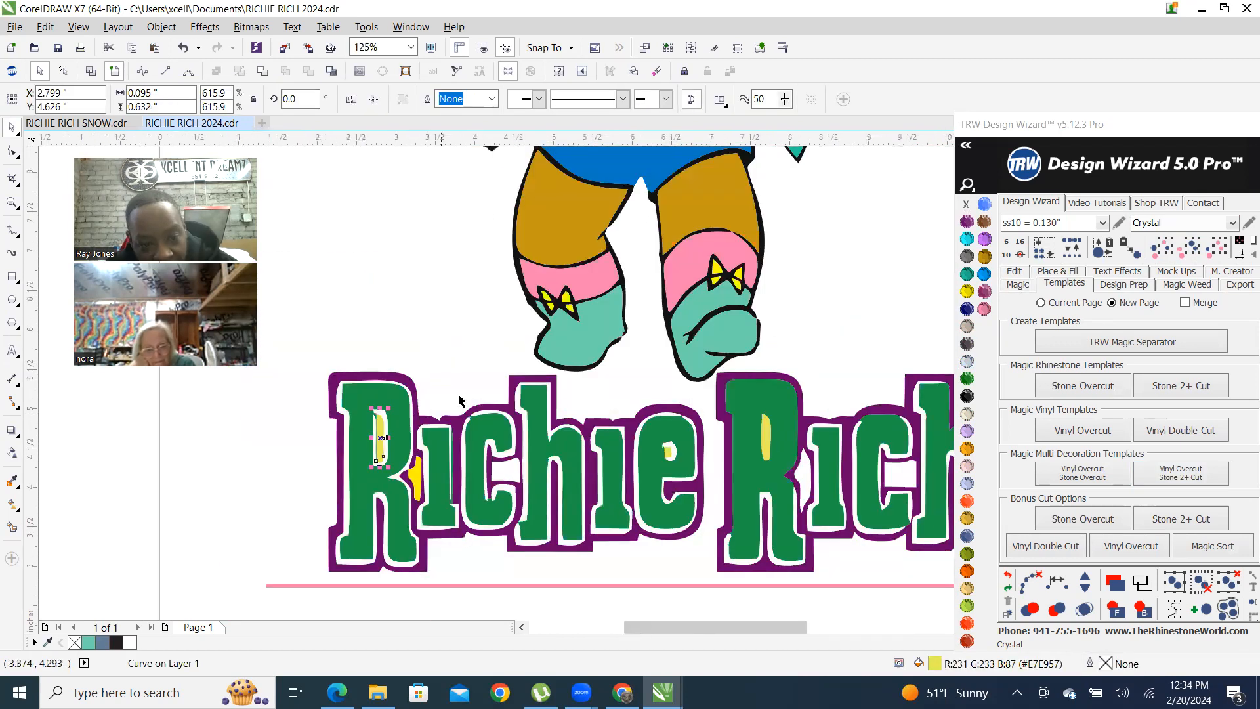
{"action": "left_click", "coordinate": [967, 221]}
{"action": "left_click", "coordinate": [441, 354]}
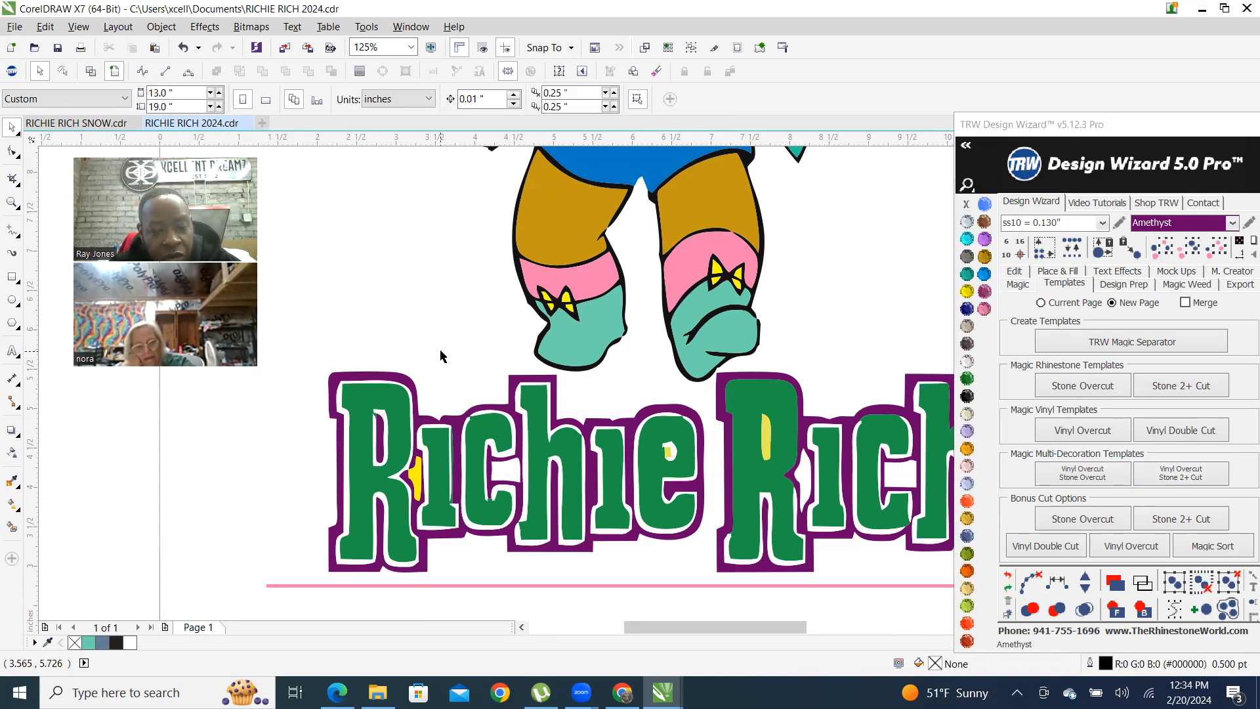
{"action": "left_click", "coordinate": [415, 483]}
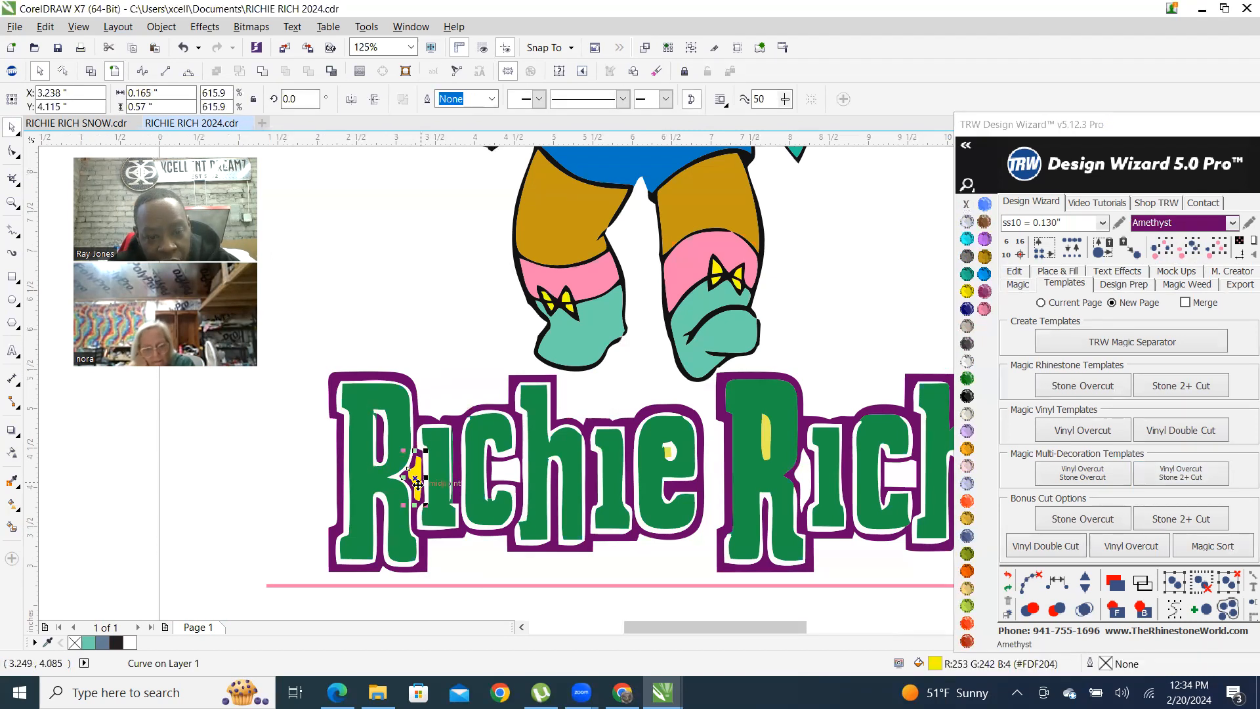
{"action": "key", "text": "Escape"}
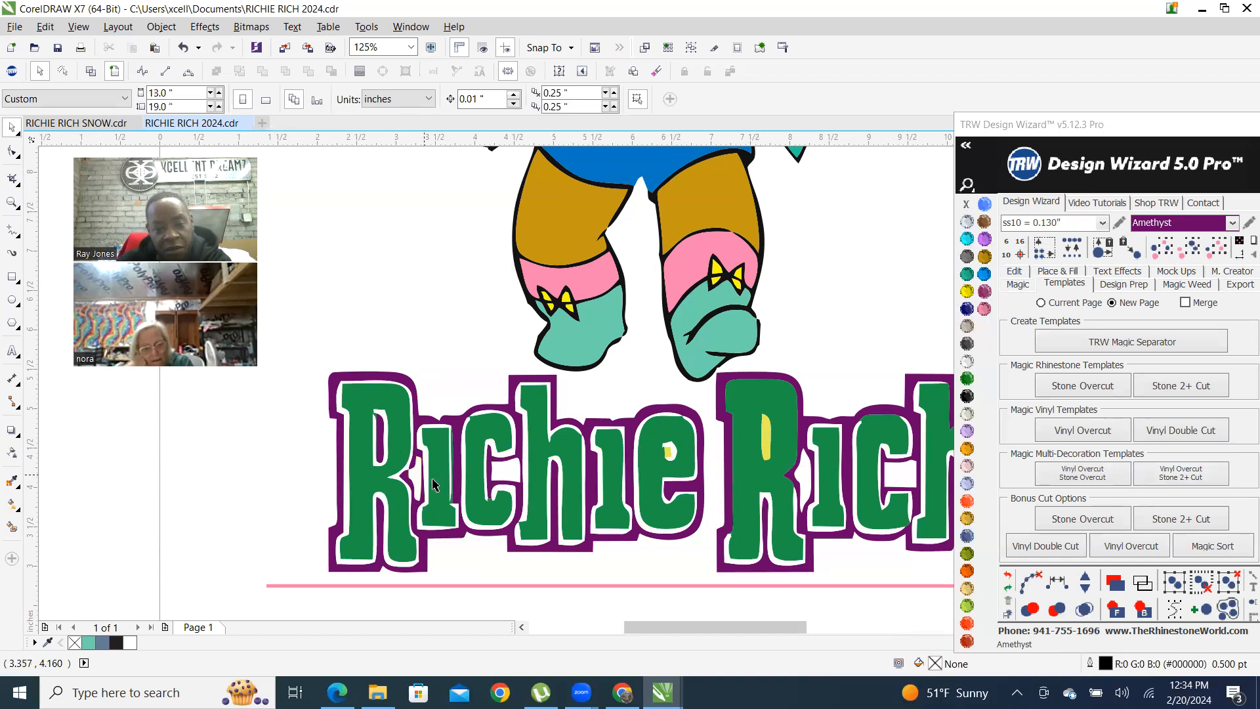
Delete the yellow pieces inside the e of "Richie" and inside the R of "Rich"
{"action": "scroll", "coordinate": [670, 448], "scroll_direction": "up", "scroll_amount": 4}
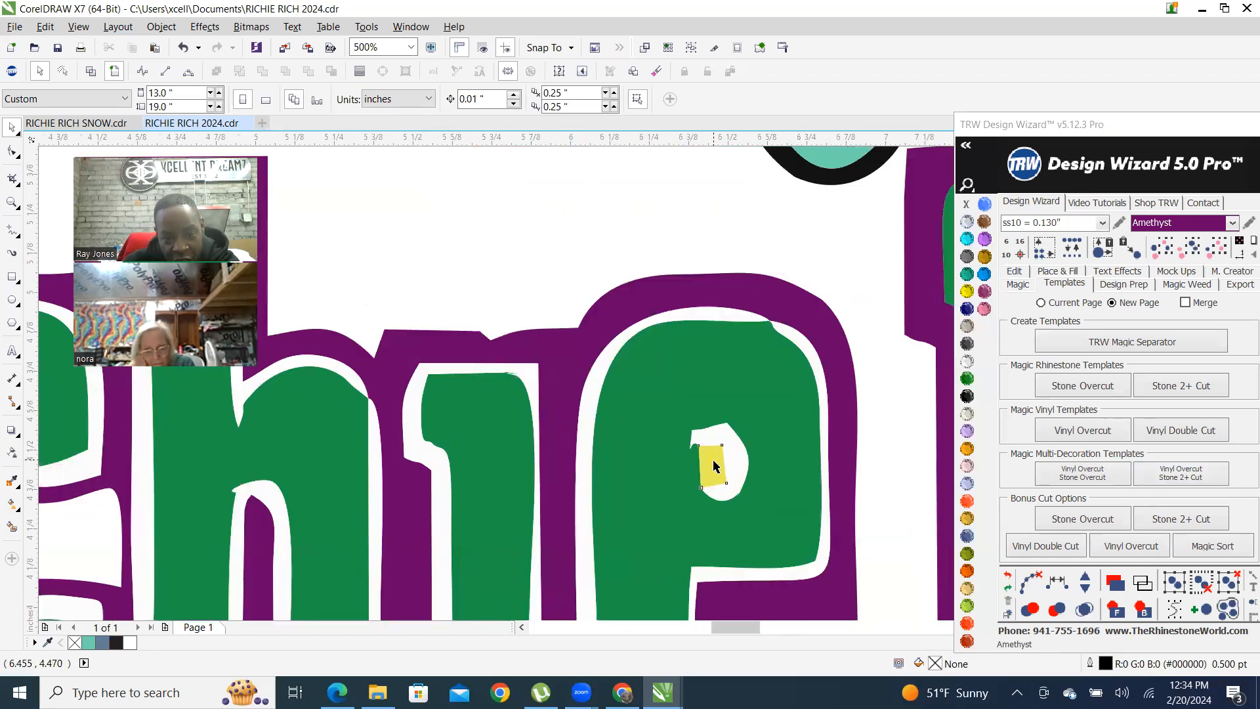
{"action": "scroll", "coordinate": [624, 477], "scroll_direction": "down", "scroll_amount": 5}
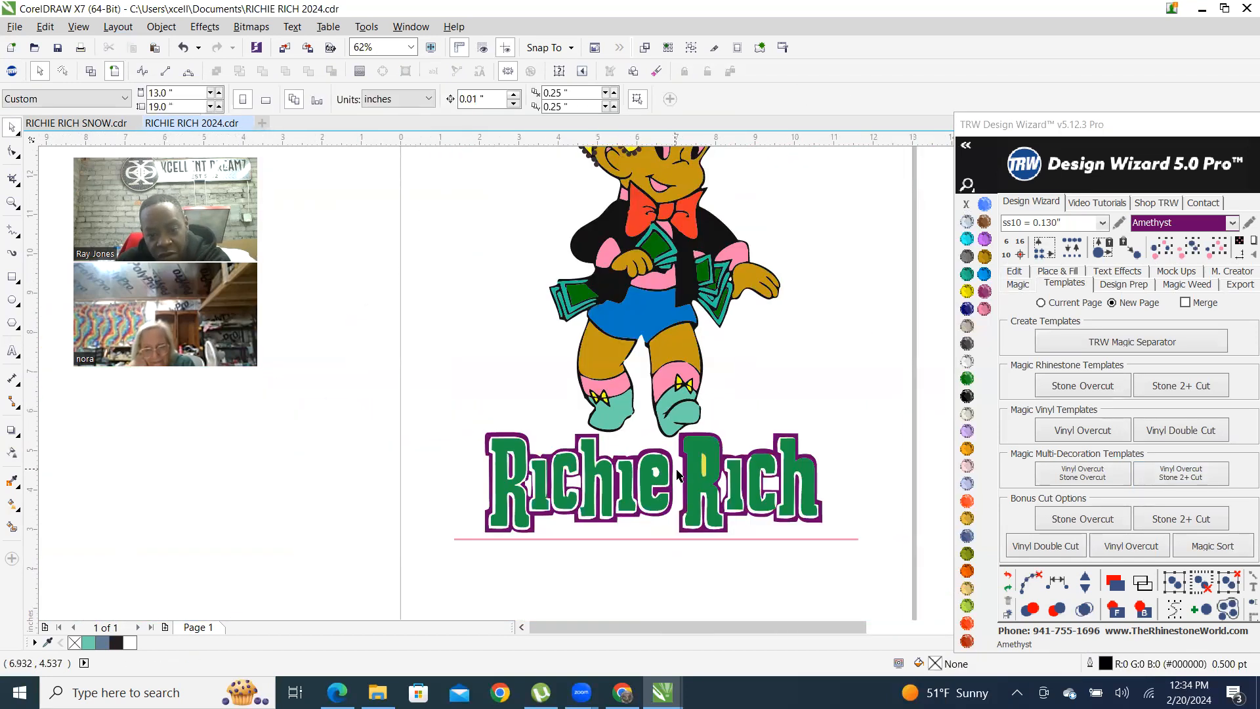
{"action": "scroll", "coordinate": [683, 475], "scroll_direction": "up", "scroll_amount": 2}
{"action": "left_click", "coordinate": [704, 467]}
{"action": "key", "text": "Delete"}
{"action": "scroll", "coordinate": [580, 505], "scroll_direction": "down", "scroll_amount": 2}
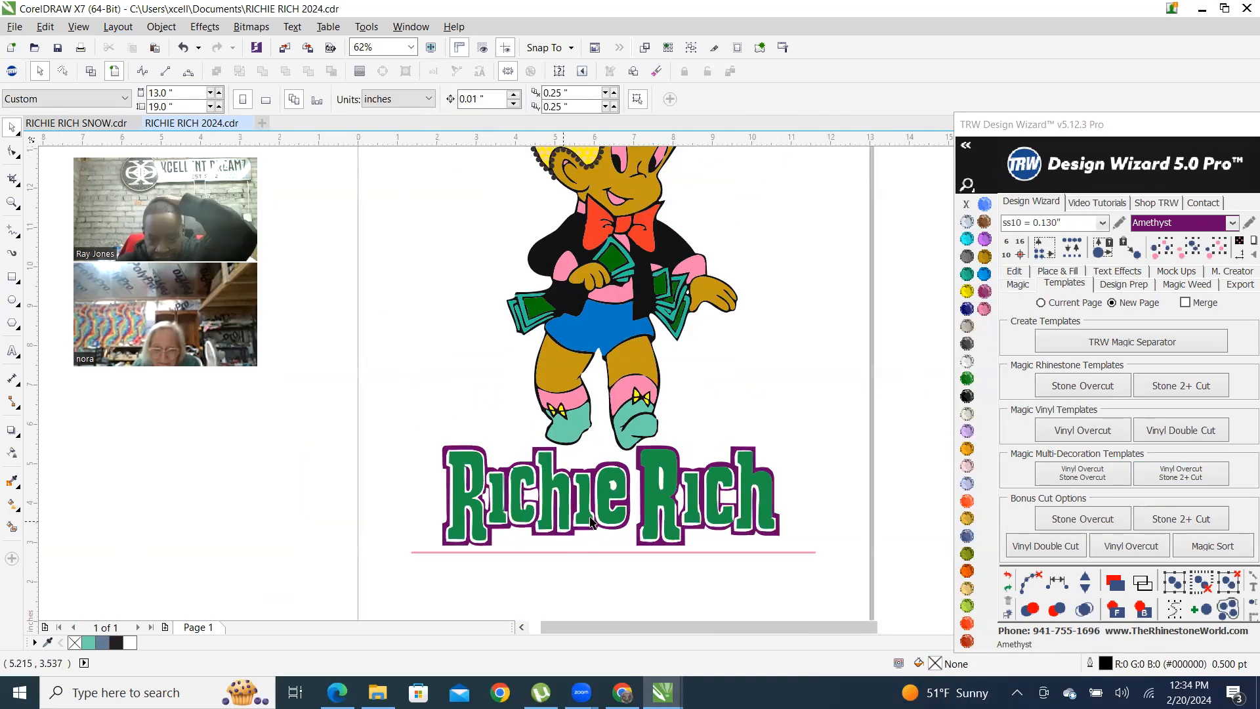
Replace the green R of "Rich" with a copy of the green R from "Richie", positioned within its white outline
{"action": "scroll", "coordinate": [713, 512], "scroll_direction": "up", "scroll_amount": 2}
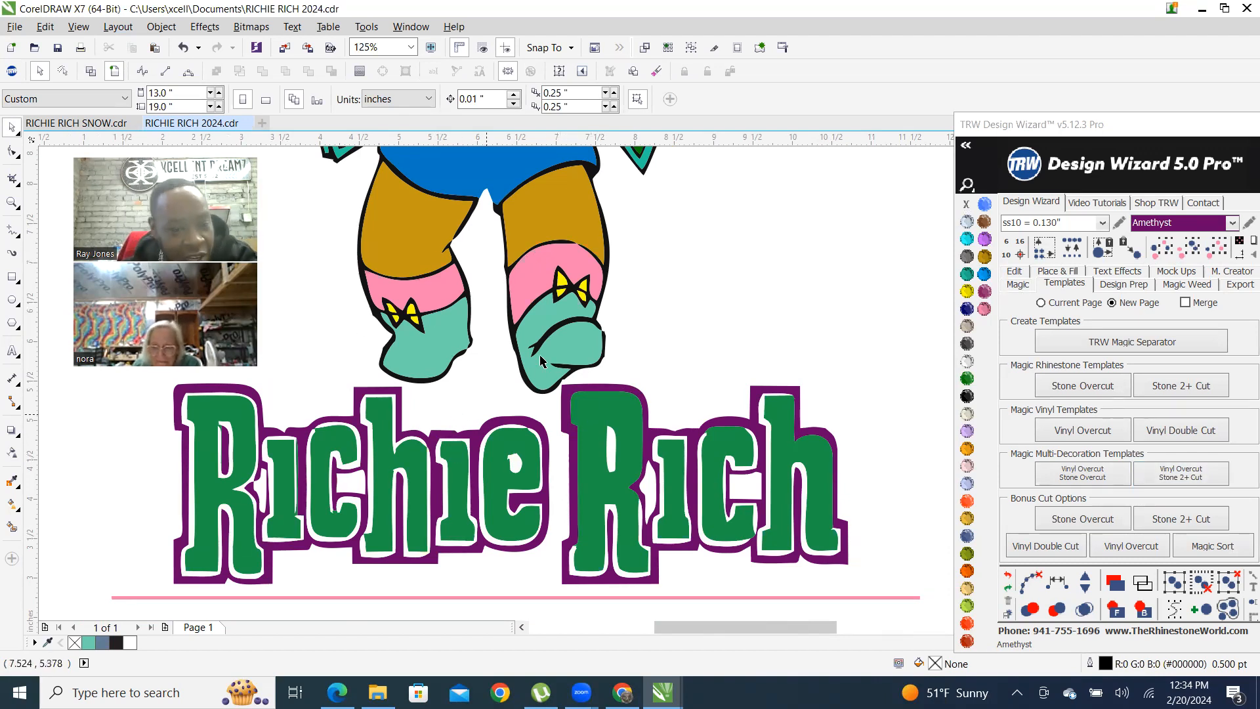
{"action": "left_click", "coordinate": [592, 411]}
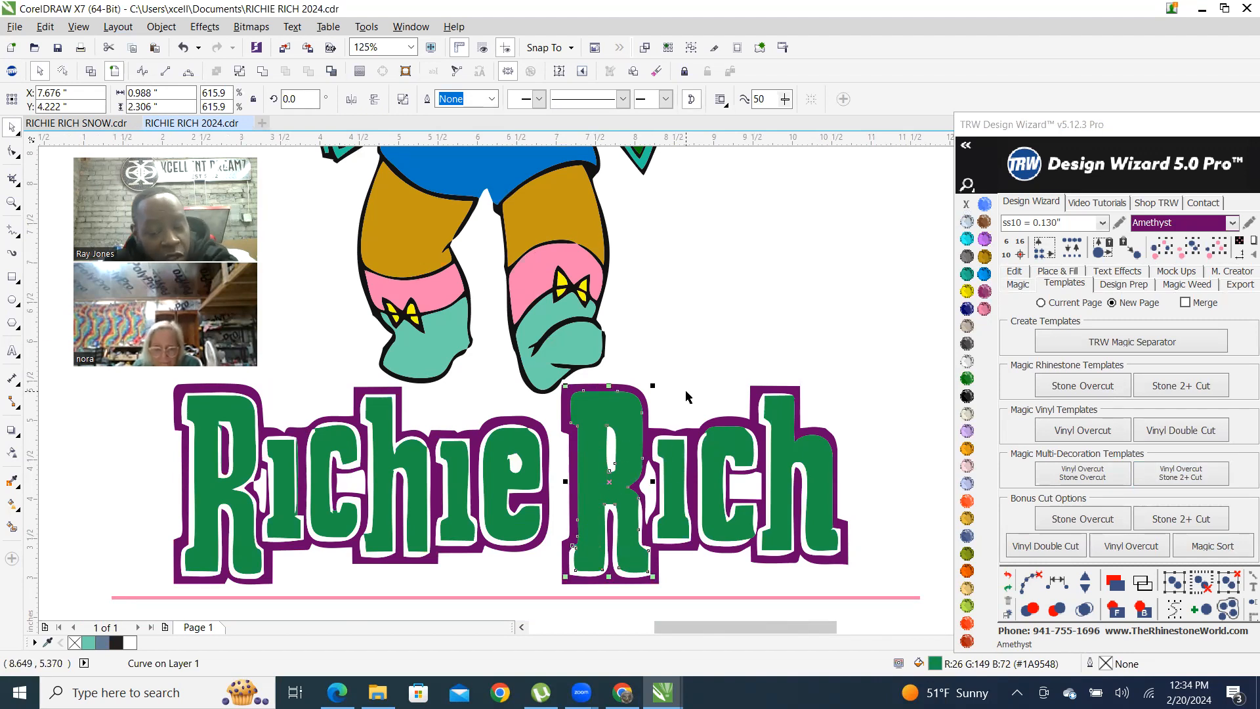
{"action": "key", "text": "Delete"}
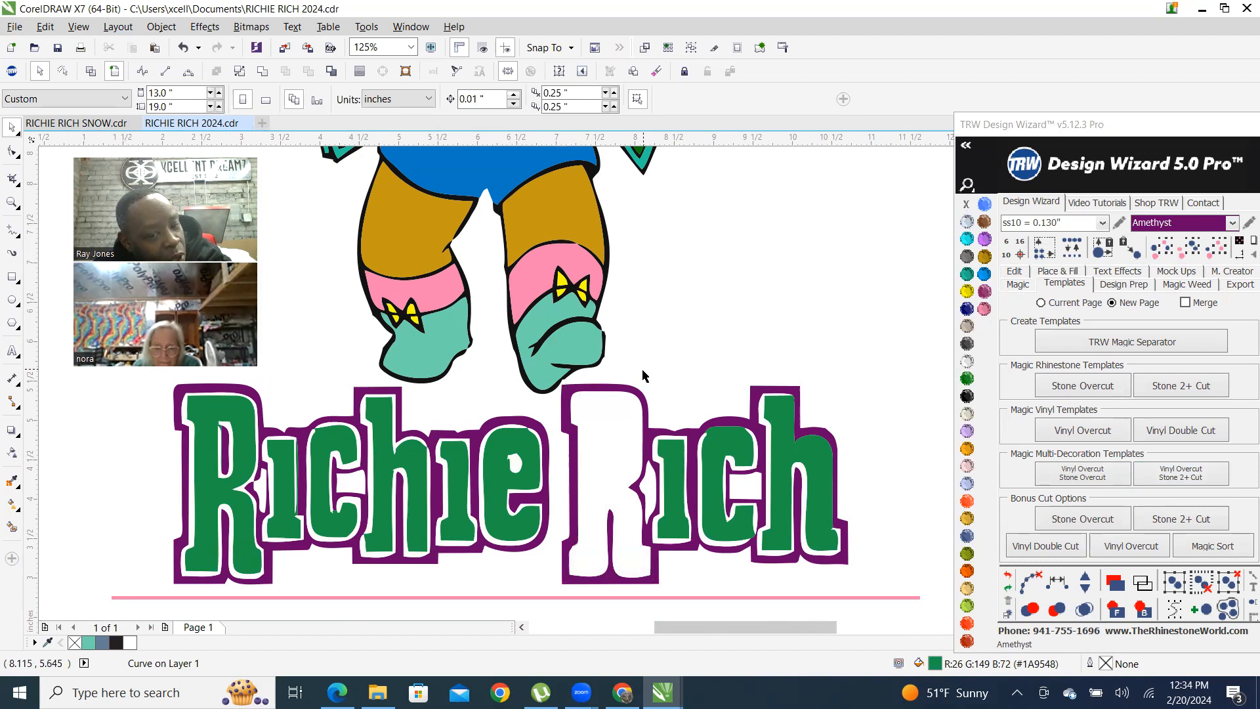
{"action": "left_click", "coordinate": [208, 494]}
{"action": "mouse_move", "coordinate": [205, 504]}
{"action": "left_mouse_down"}
{"action": "mouse_move", "coordinate": [545, 485]}
{"action": "mouse_move", "coordinate": [590, 503]}
{"action": "left_mouse_up"}
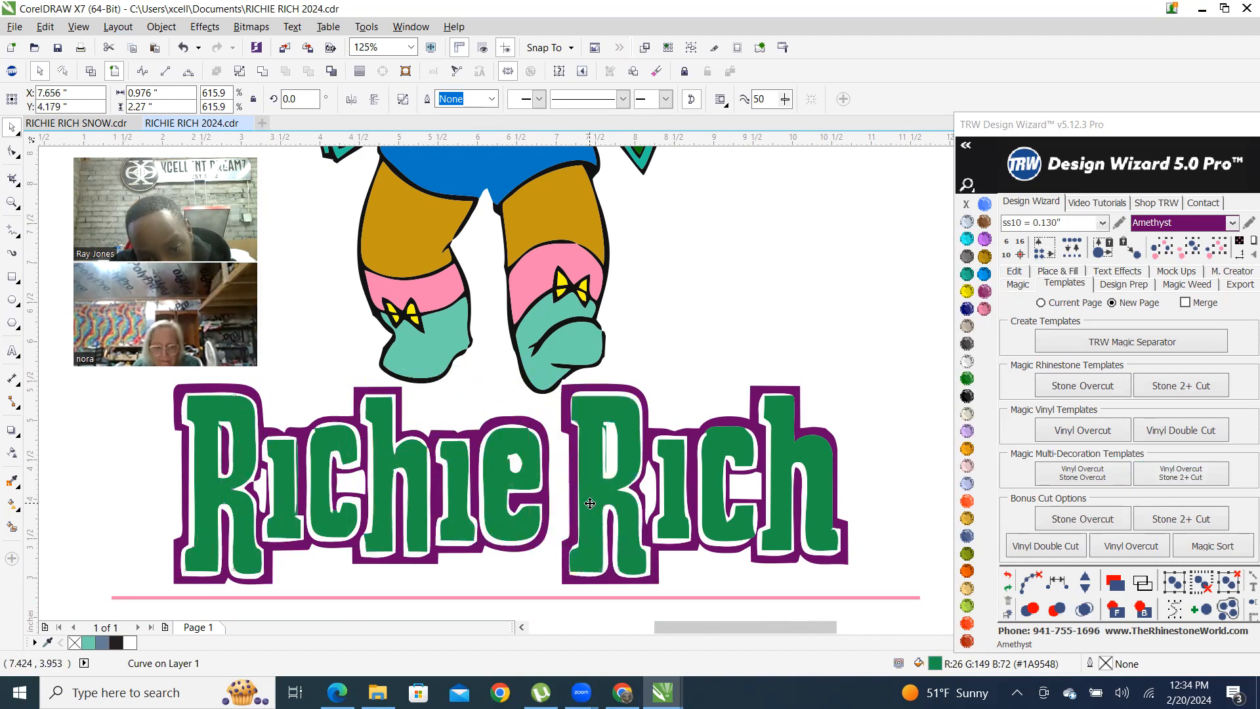
{"action": "scroll", "coordinate": [597, 500], "scroll_direction": "up", "scroll_amount": 5}
{"action": "left_click_drag", "start_coordinate": [510, 450], "coordinate": [525, 439]}
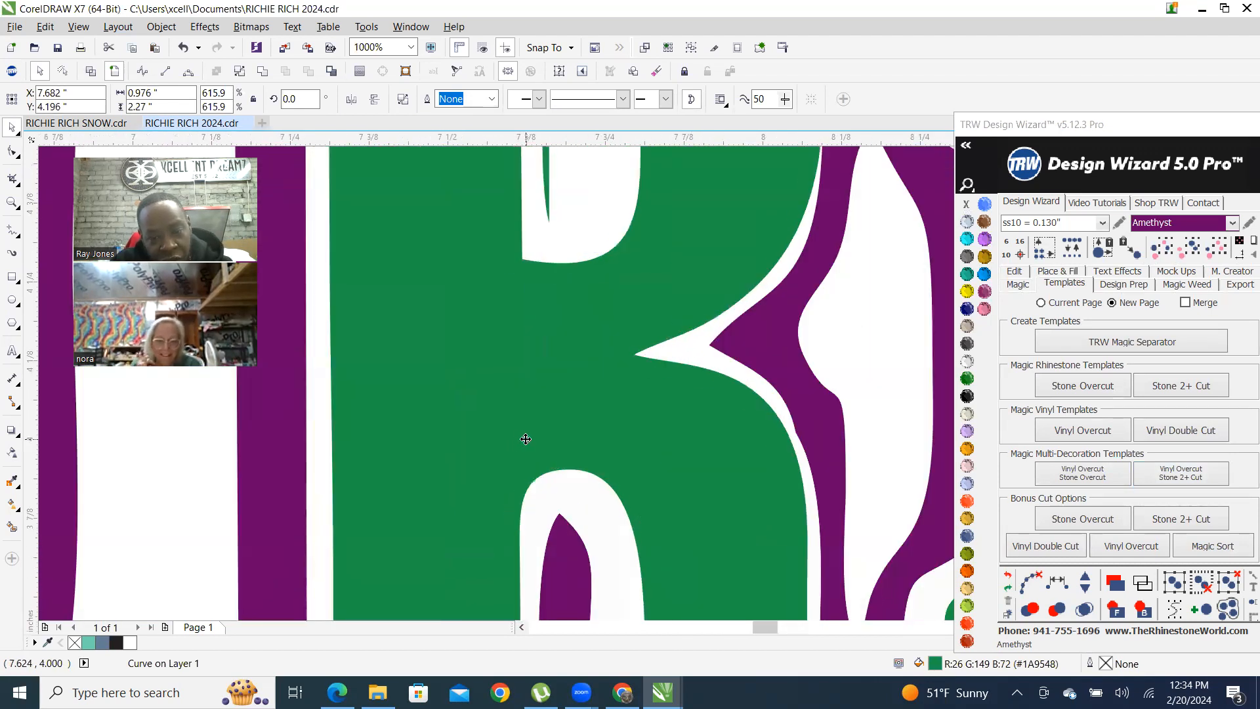
Narrow the copied green R of "Rich" to about 0.953 inches wide, keeping its height
{"action": "scroll", "coordinate": [526, 439], "scroll_direction": "down", "scroll_amount": 5}
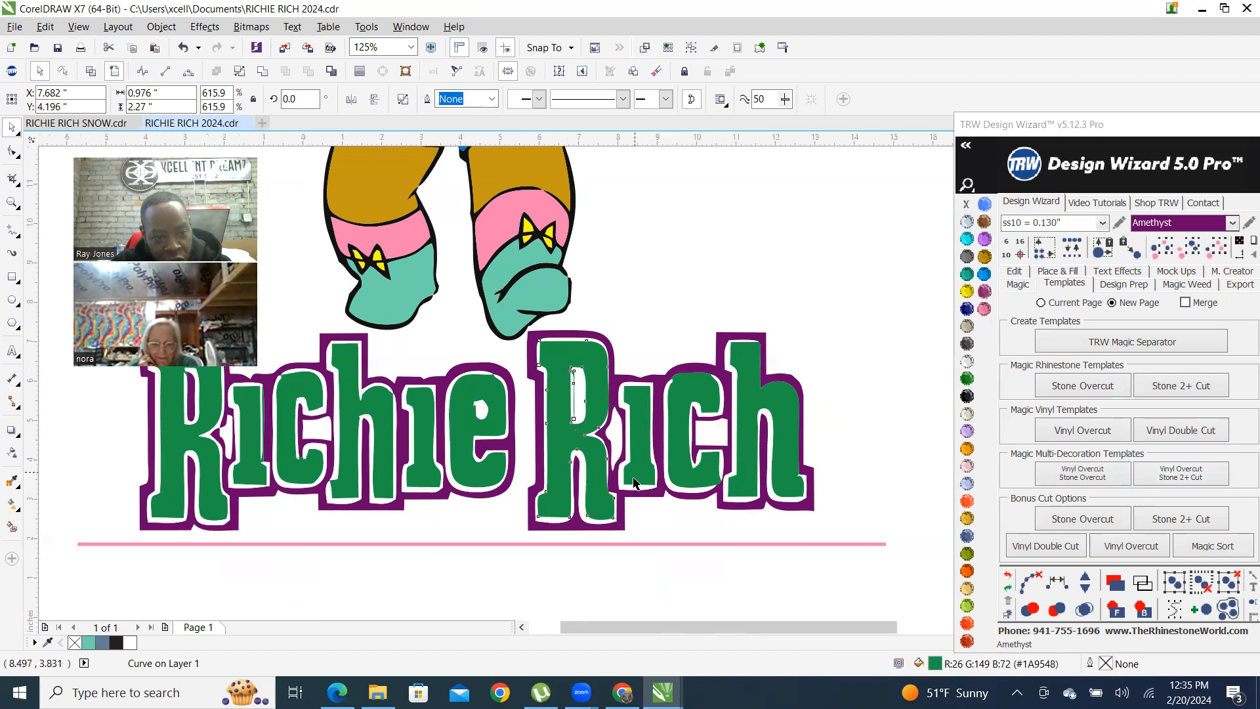
{"action": "scroll", "coordinate": [635, 473], "scroll_direction": "down", "scroll_amount": 2}
{"action": "scroll", "coordinate": [627, 464], "scroll_direction": "up", "scroll_amount": 4}
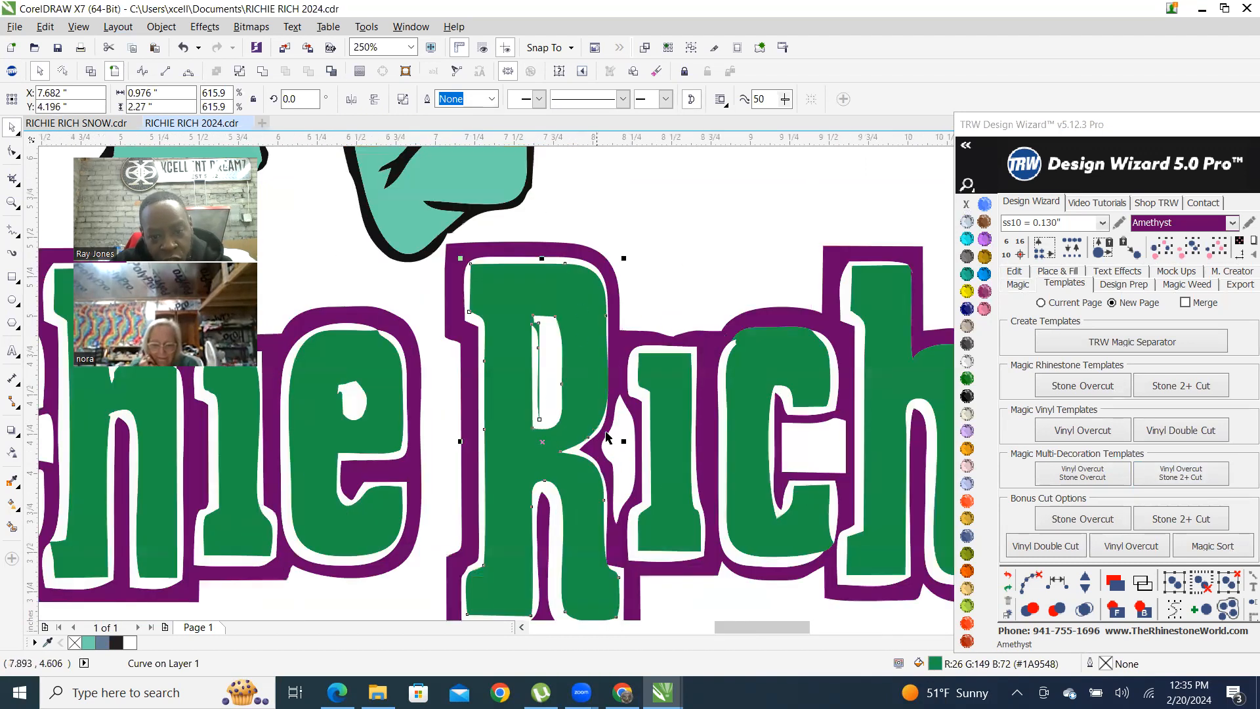
{"action": "scroll", "coordinate": [608, 438], "scroll_direction": "up", "scroll_amount": 1}
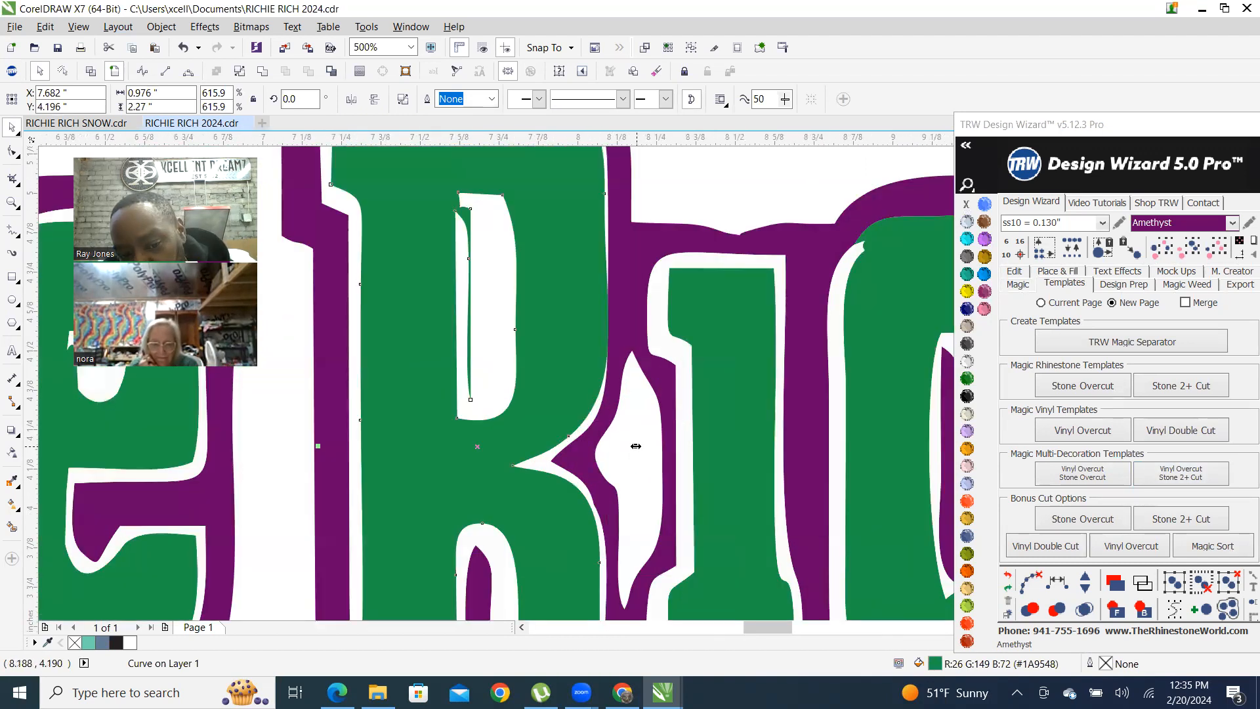
{"action": "scroll", "coordinate": [636, 446], "scroll_direction": "up", "scroll_amount": 1}
{"action": "mouse_move", "coordinate": [640, 446]}
{"action": "left_mouse_down"}
{"action": "mouse_move", "coordinate": [625, 444]}
{"action": "mouse_move", "coordinate": [637, 445]}
{"action": "left_mouse_up"}
{"action": "scroll", "coordinate": [637, 445], "scroll_direction": "down", "scroll_amount": 3}
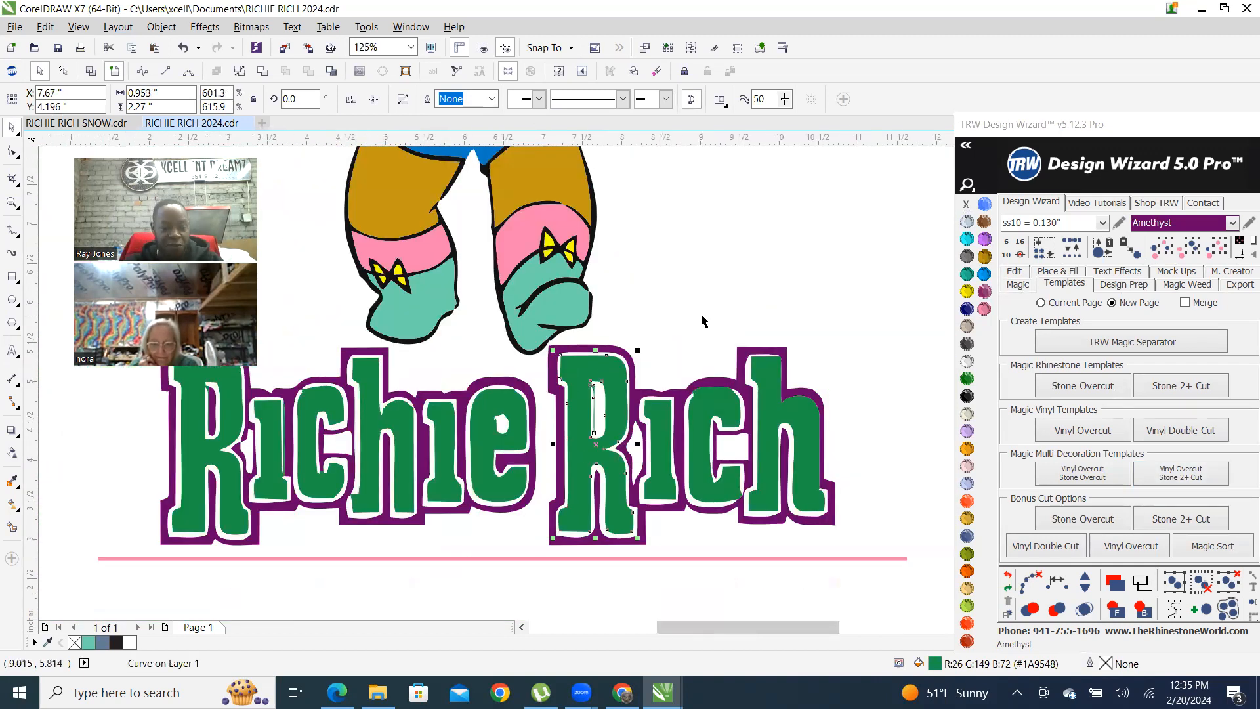
Copy the purple piece inside the R of "Richie" into the matching opening of the R of "Rich"
{"action": "left_click", "coordinate": [635, 337]}
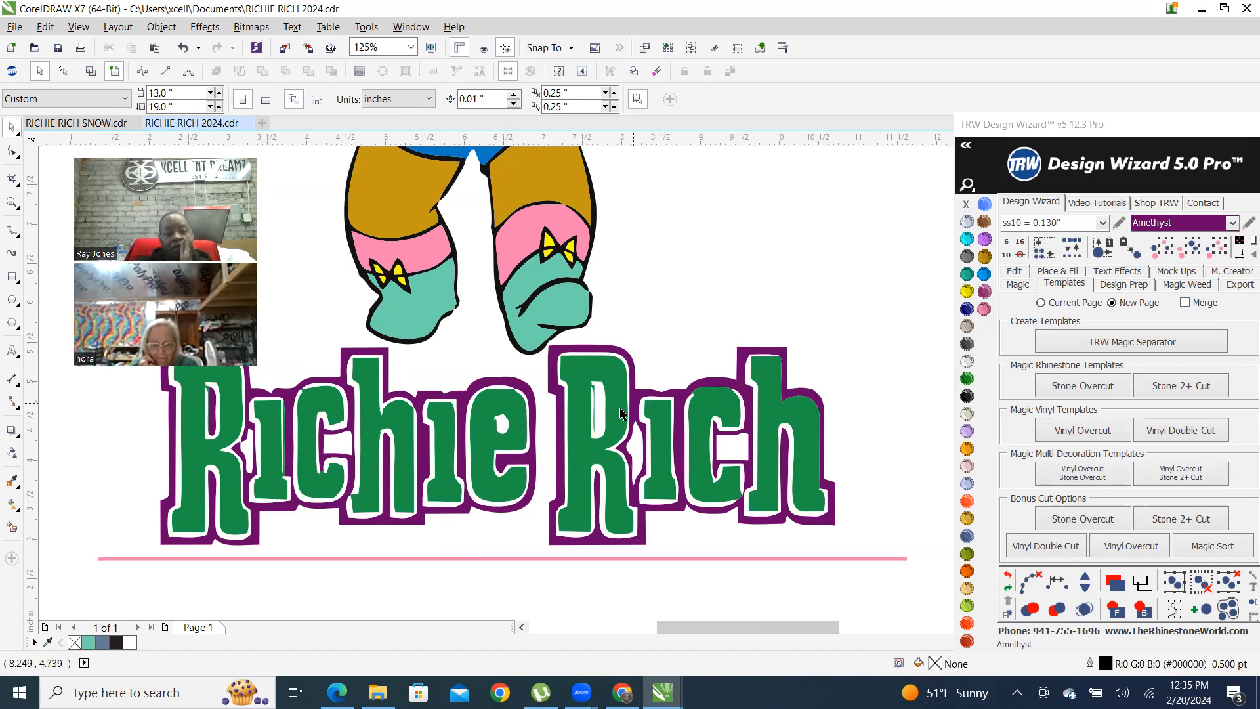
{"action": "scroll", "coordinate": [224, 444], "scroll_direction": "up", "scroll_amount": 4}
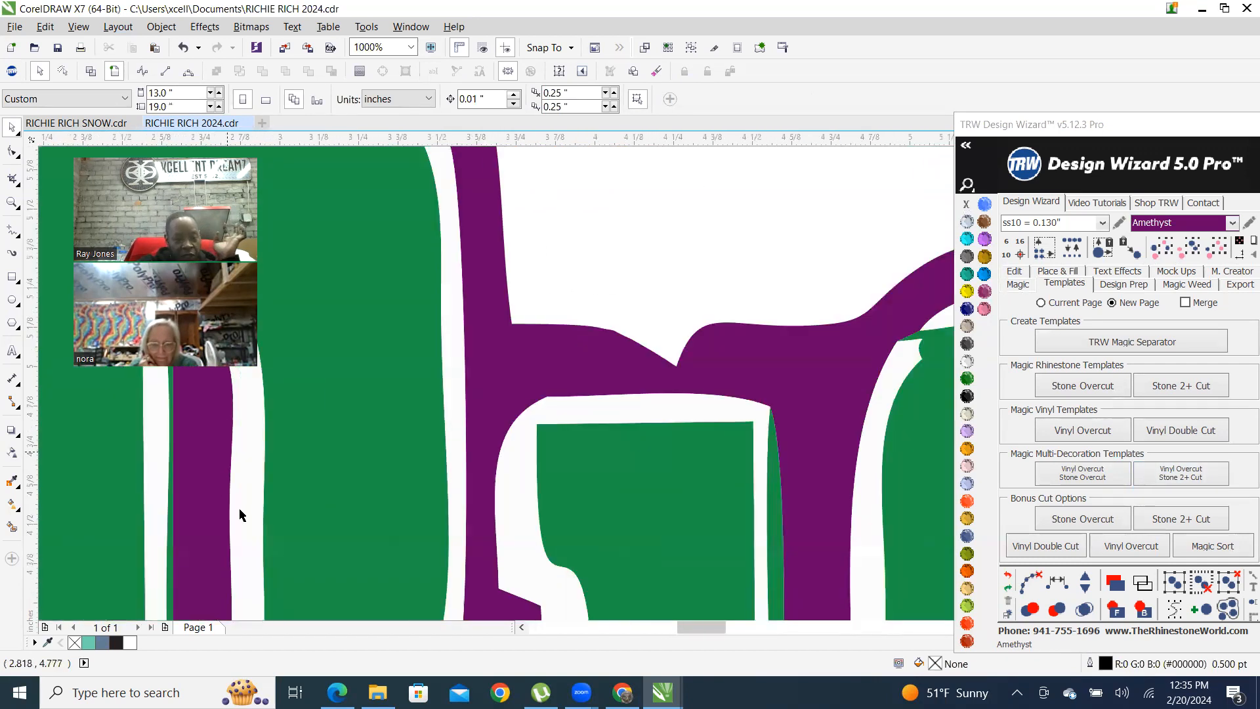
{"action": "scroll", "coordinate": [245, 515], "scroll_direction": "down", "scroll_amount": 2}
{"action": "left_click", "coordinate": [224, 468]}
{"action": "scroll", "coordinate": [224, 469], "scroll_direction": "up", "scroll_amount": 4}
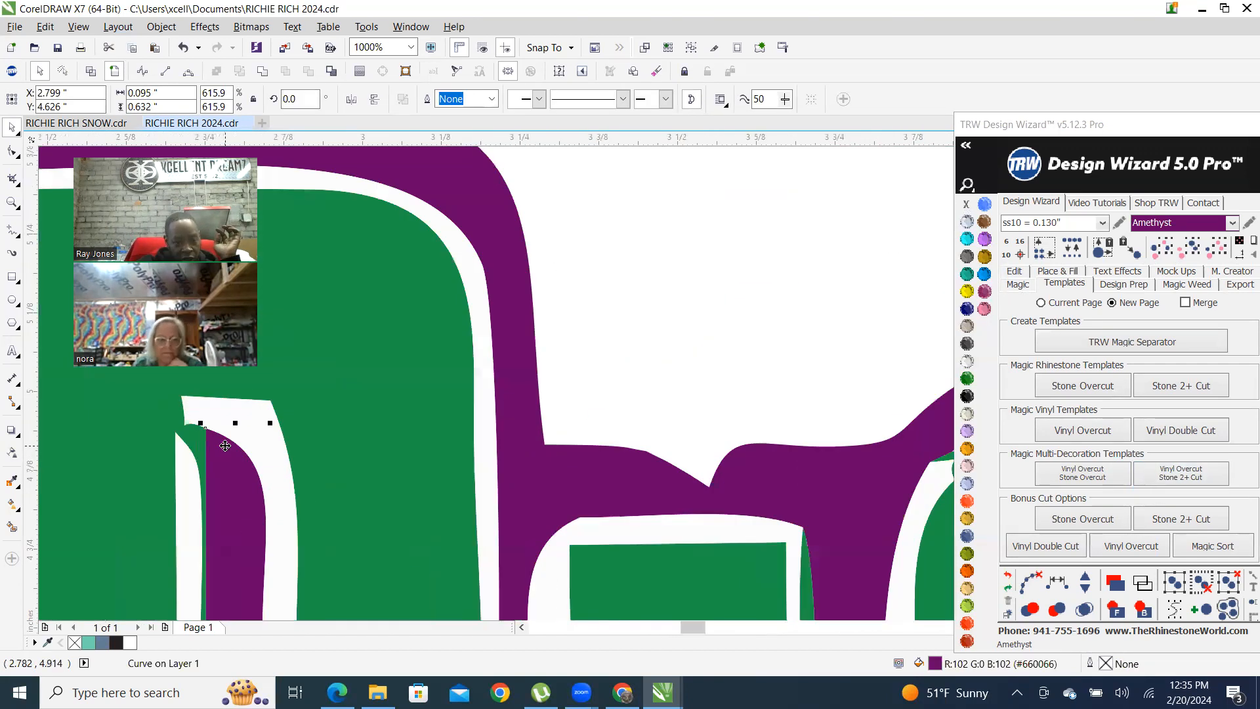
{"action": "scroll", "coordinate": [263, 503], "scroll_direction": "down", "scroll_amount": 6}
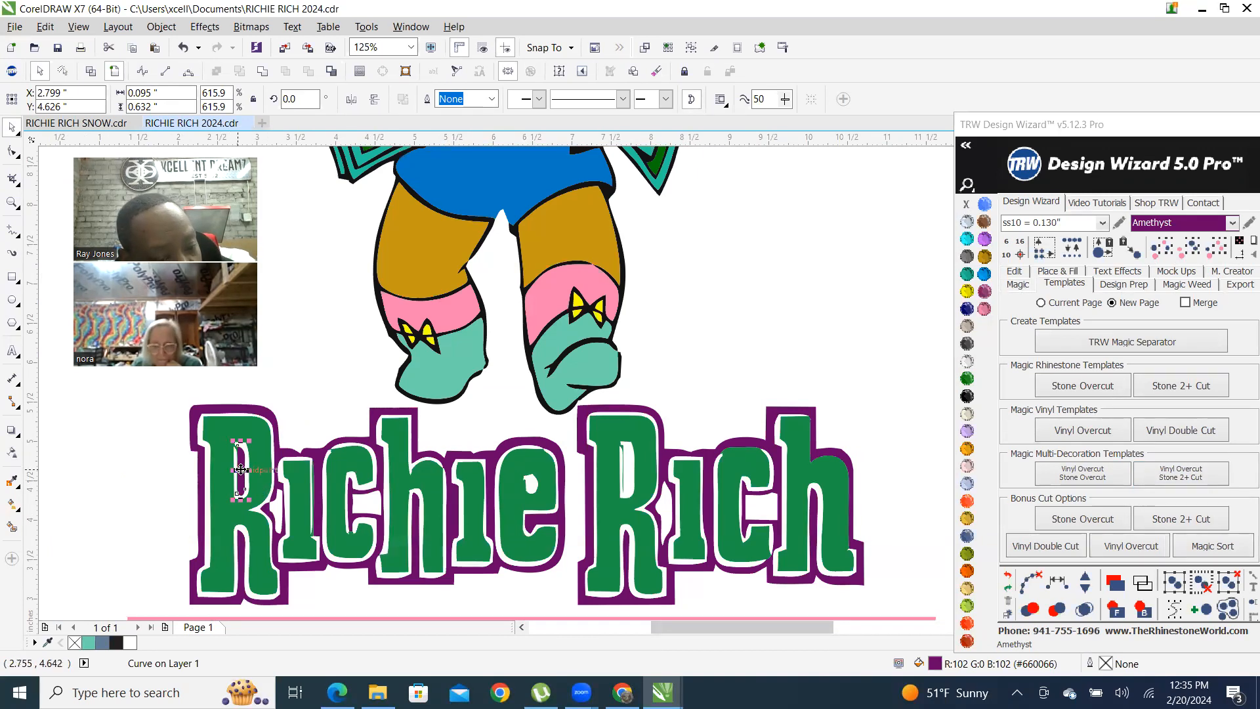
{"action": "left_click_drag", "start_coordinate": [240, 468], "coordinate": [626, 458]}
Nudge the copied purple piece inside the R of "Rich" slightly to the left
{"action": "scroll", "coordinate": [630, 503], "scroll_direction": "up", "scroll_amount": 5}
{"action": "scroll", "coordinate": [597, 459], "scroll_direction": "up", "scroll_amount": 3}
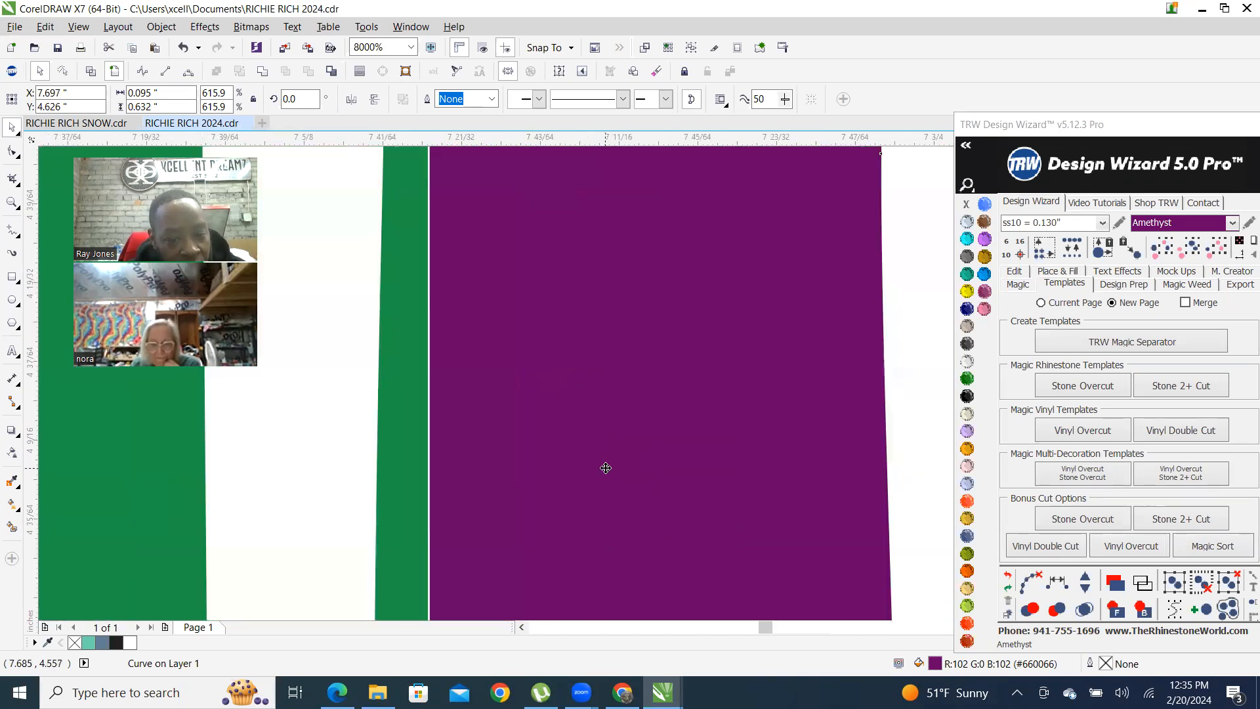
{"action": "key", "text": "Left"}
{"action": "scroll", "coordinate": [591, 463], "scroll_direction": "down", "scroll_amount": 6}
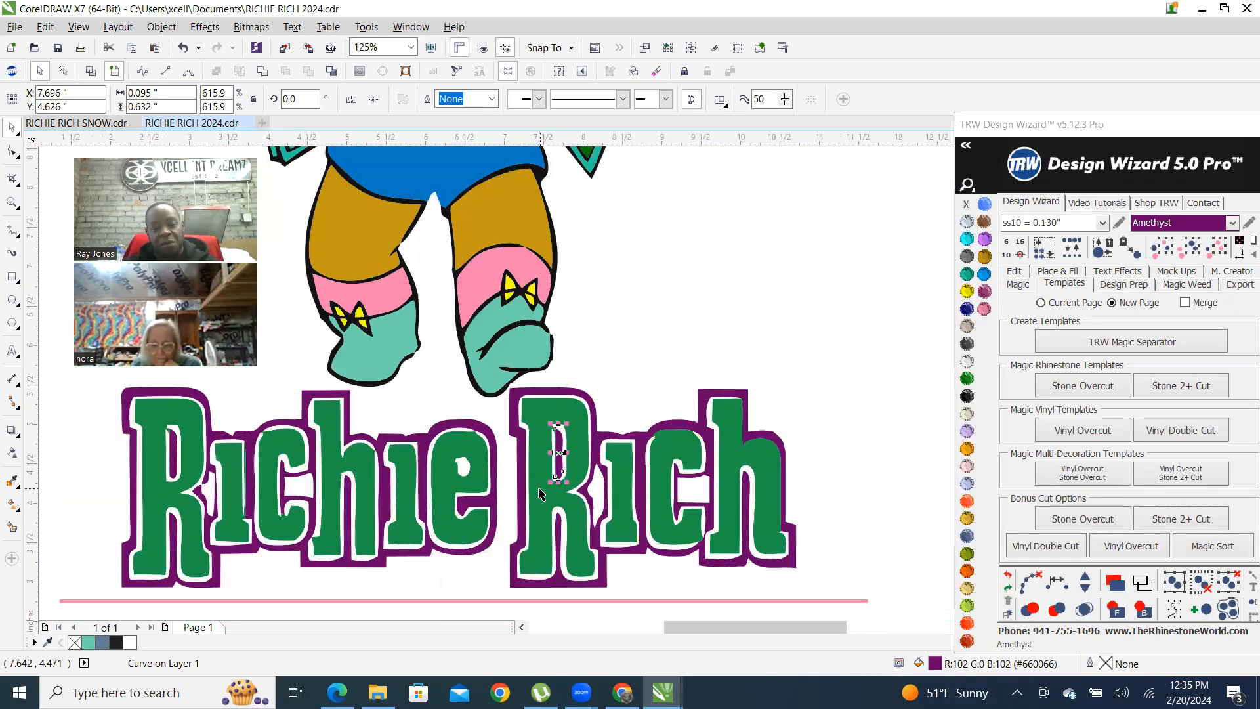
{"action": "left_click", "coordinate": [724, 365]}
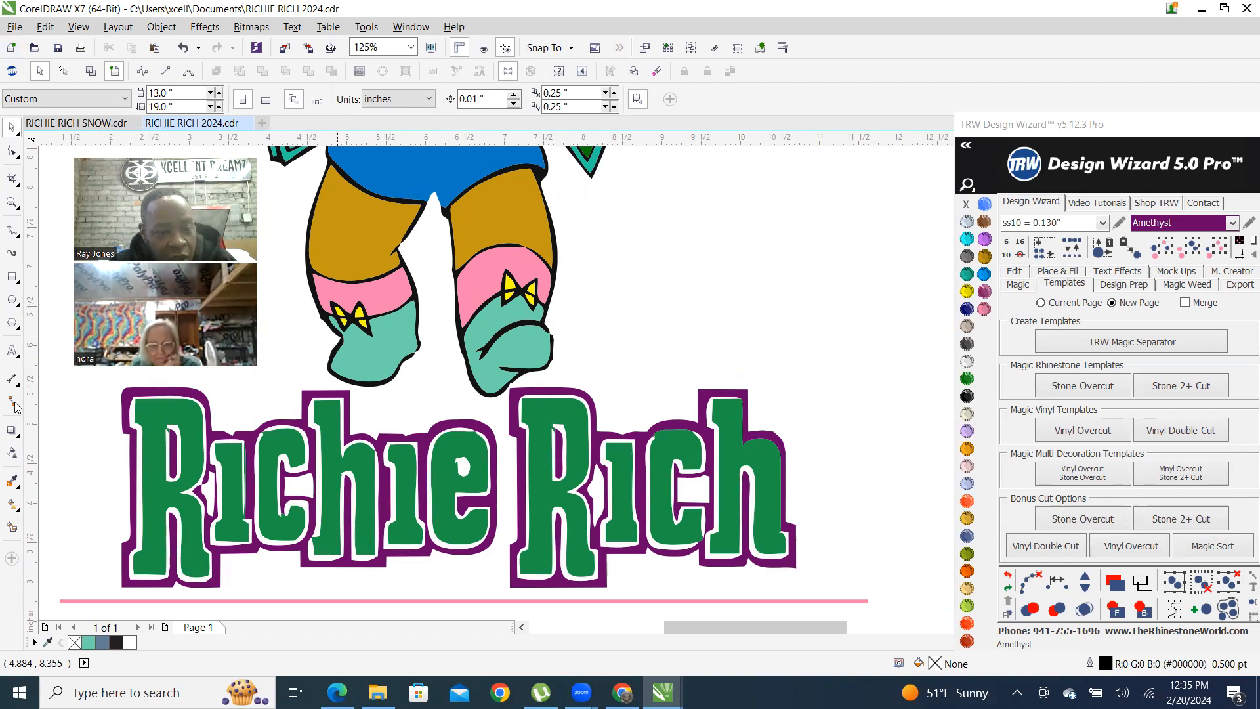
Recolor the white outline layer of the "Richie Rich" lettering to TRW Blue
{"action": "scroll", "coordinate": [276, 466], "scroll_direction": "down", "scroll_amount": 3}
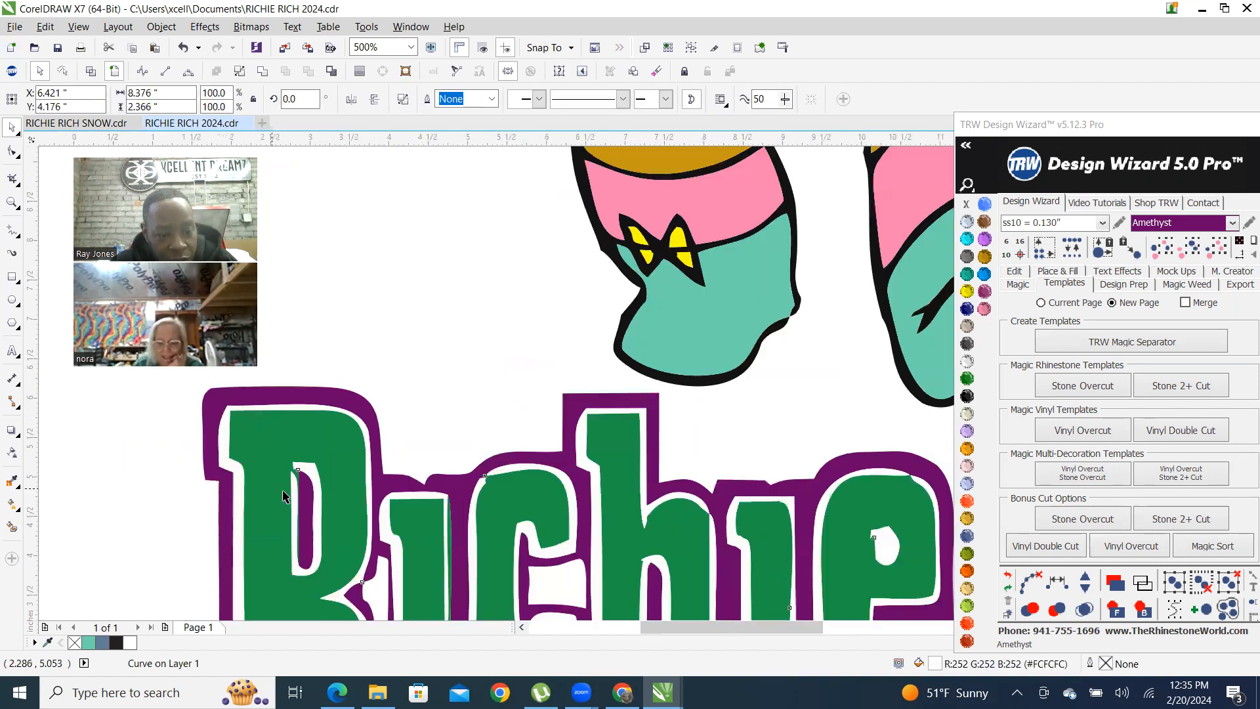
{"action": "left_click", "coordinate": [357, 492]}
{"action": "scroll", "coordinate": [384, 571], "scroll_direction": "up", "scroll_amount": 3}
{"action": "scroll", "coordinate": [410, 538], "scroll_direction": "down", "scroll_amount": 3}
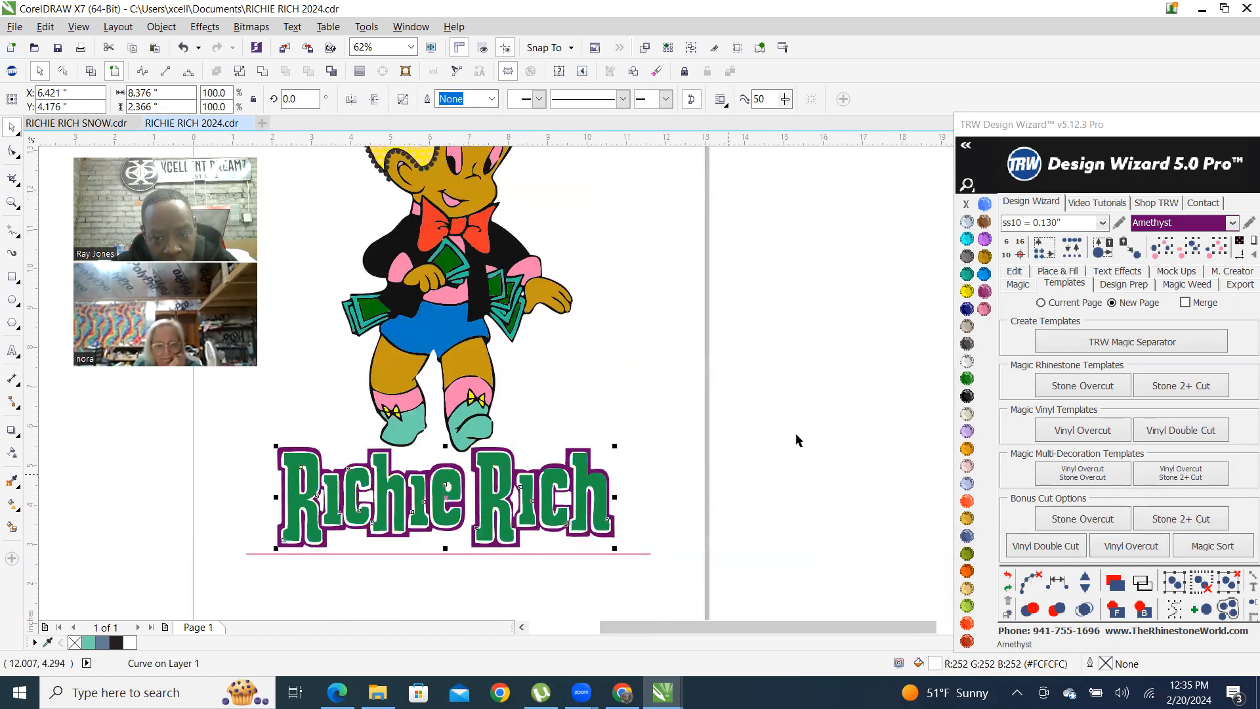
{"action": "left_click", "coordinate": [985, 275]}
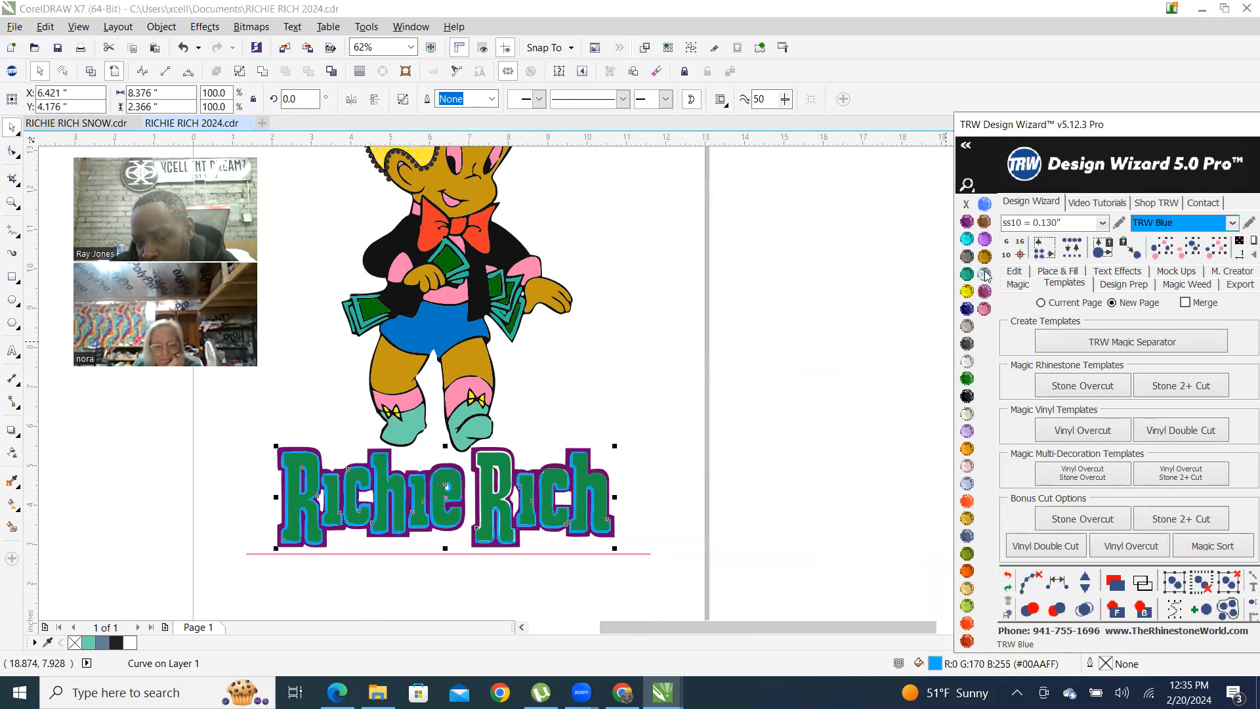
{"action": "left_click", "coordinate": [794, 332]}
{"action": "scroll", "coordinate": [483, 525], "scroll_direction": "up", "scroll_amount": 6}
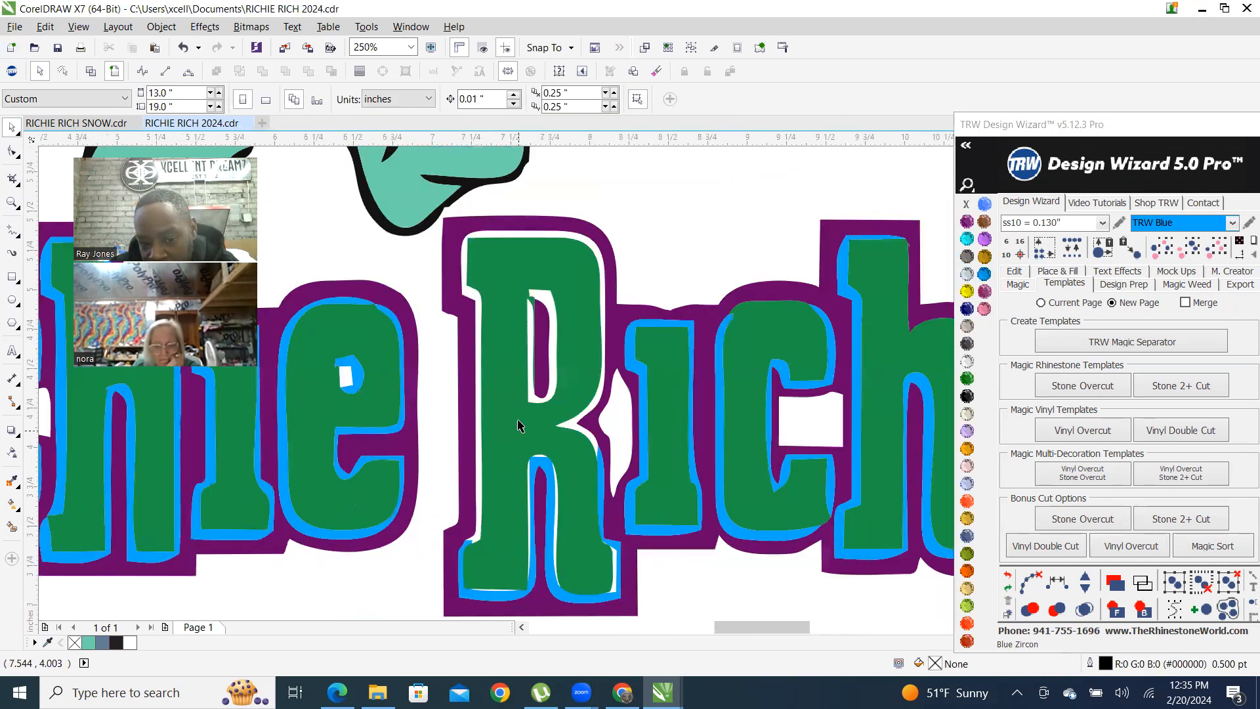
Undo the blue recolor and the nudge before it, and redo both changes
{"action": "scroll", "coordinate": [560, 473], "scroll_direction": "down", "scroll_amount": 3}
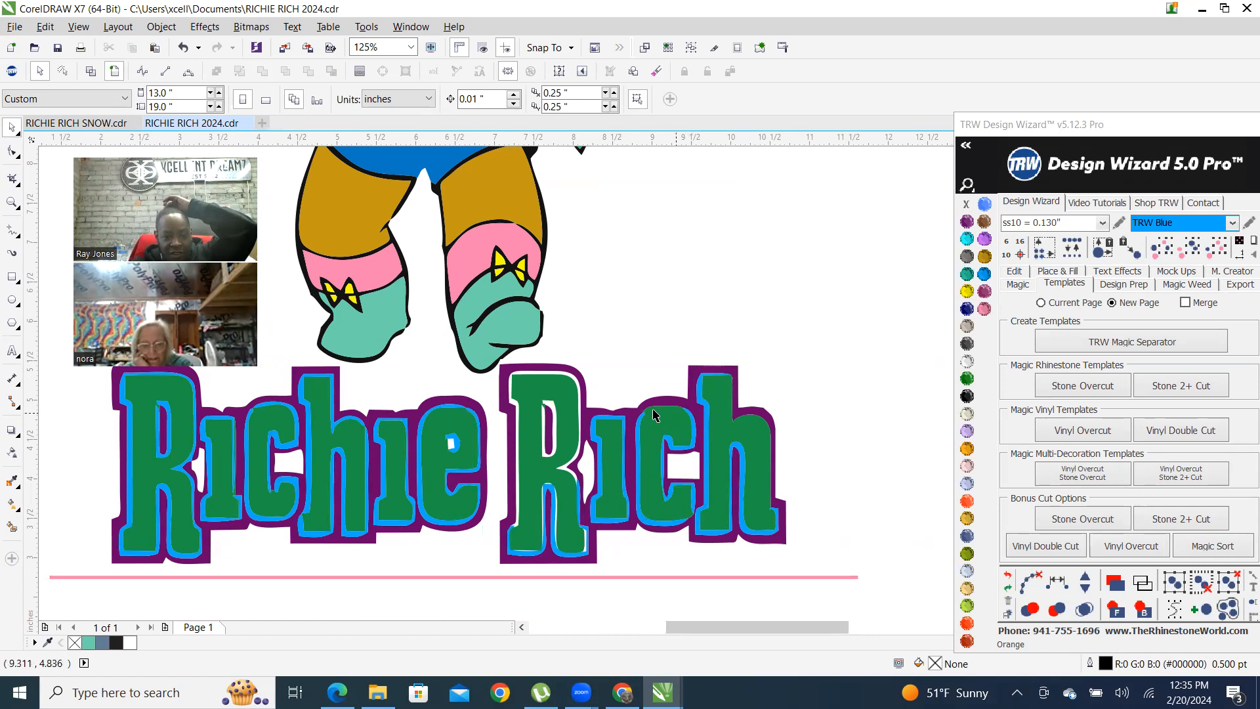
{"action": "left_click", "coordinate": [1008, 578]}
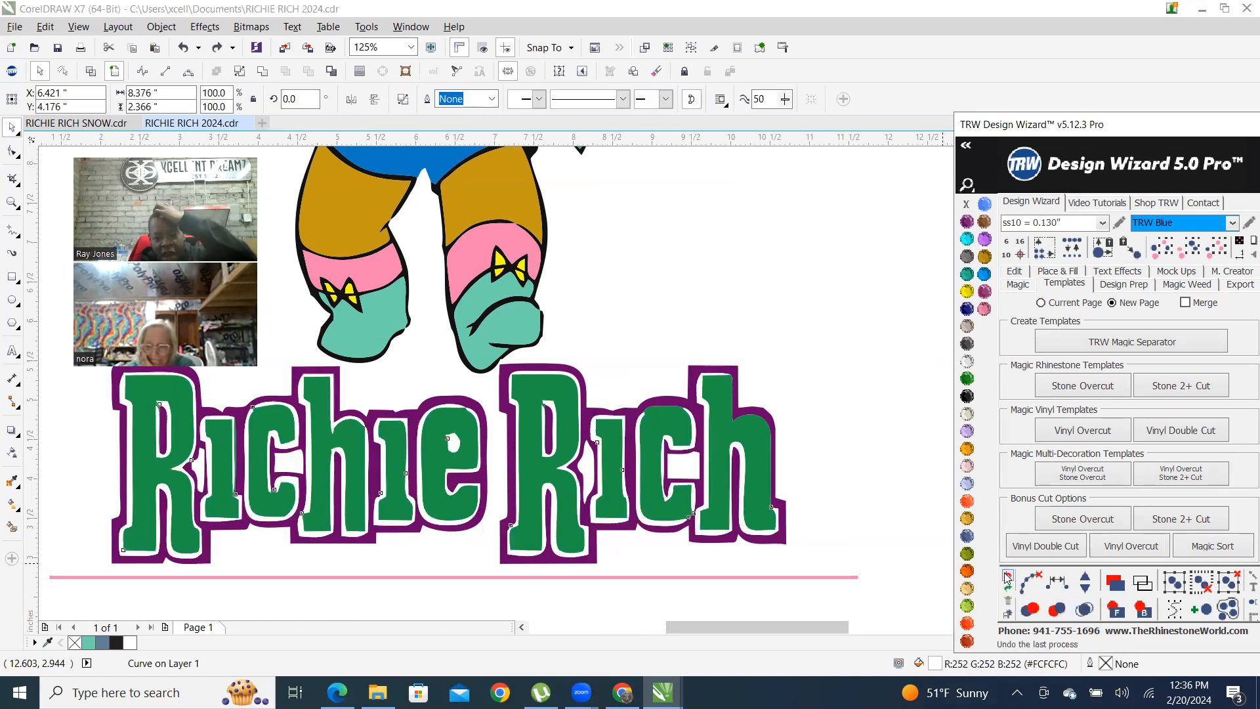
{"action": "scroll", "coordinate": [678, 438], "scroll_direction": "down", "scroll_amount": 2}
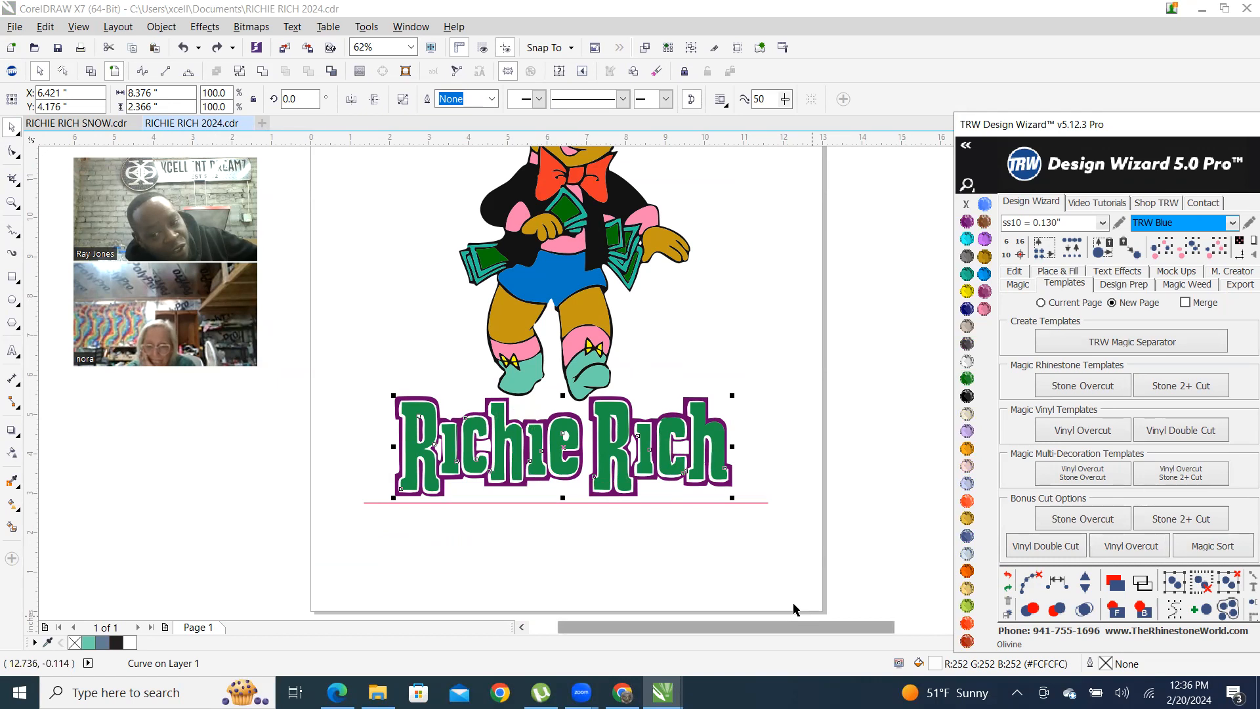
{"action": "left_click", "coordinate": [1009, 577]}
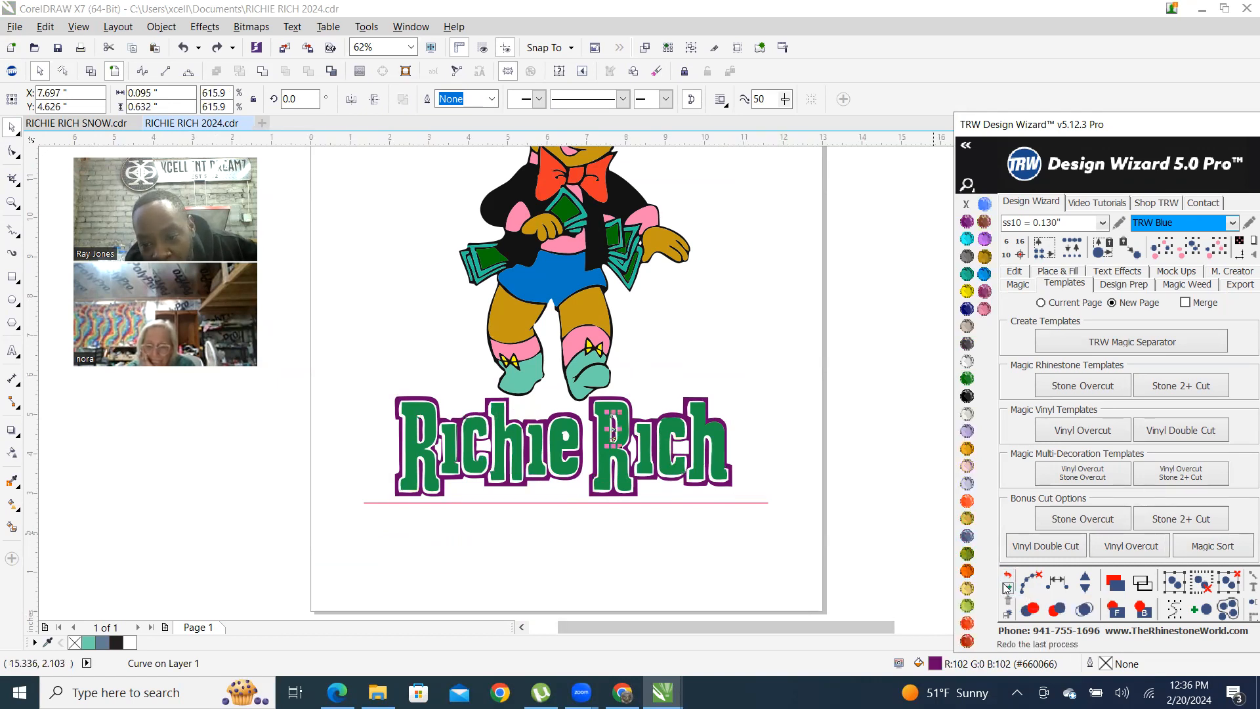
{"action": "left_click", "coordinate": [1008, 590]}
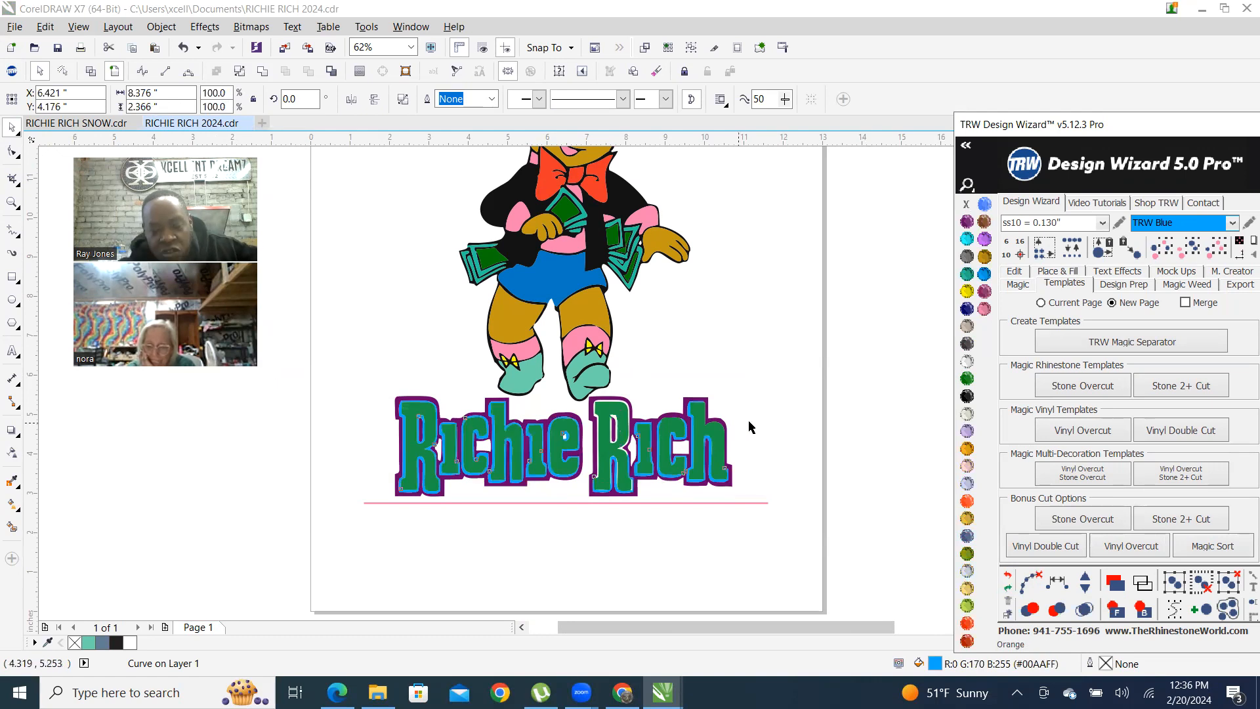
Examine the R of "Rich" and neighbouring letters for areas the blue outline layer does not cover
{"action": "scroll", "coordinate": [584, 404], "scroll_direction": "up", "scroll_amount": 2}
{"action": "scroll", "coordinate": [581, 402], "scroll_direction": "up", "scroll_amount": 2}
{"action": "scroll", "coordinate": [682, 374], "scroll_direction": "down", "scroll_amount": 5}
{"action": "scroll", "coordinate": [697, 389], "scroll_direction": "up", "scroll_amount": 5}
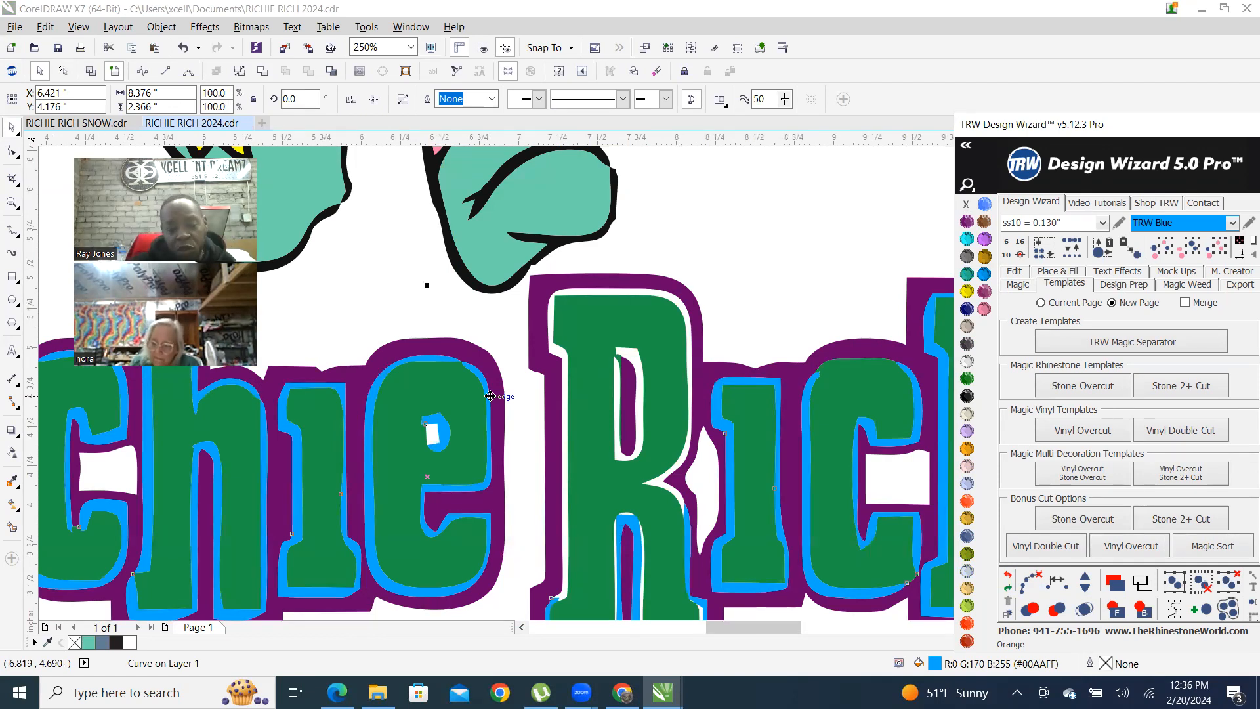
{"action": "scroll", "coordinate": [633, 277], "scroll_direction": "up", "scroll_amount": 2}
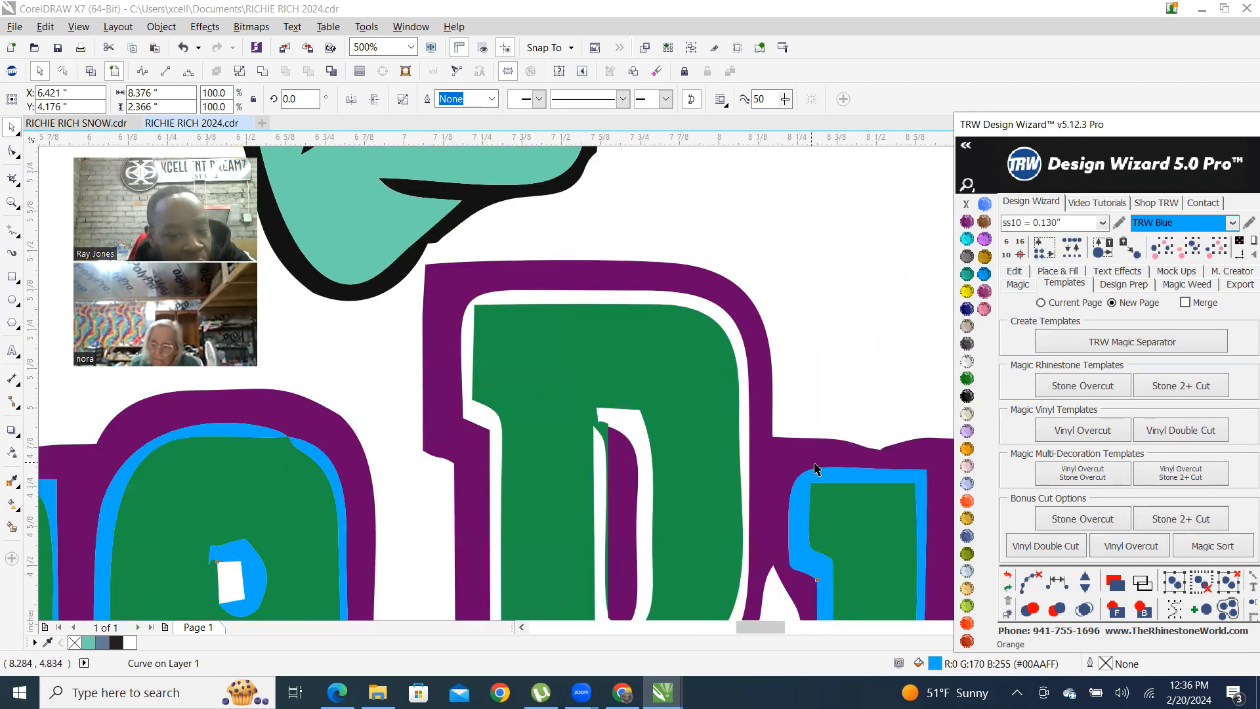
{"action": "scroll", "coordinate": [736, 358], "scroll_direction": "down", "scroll_amount": 3}
{"action": "left_click", "coordinate": [774, 273]}
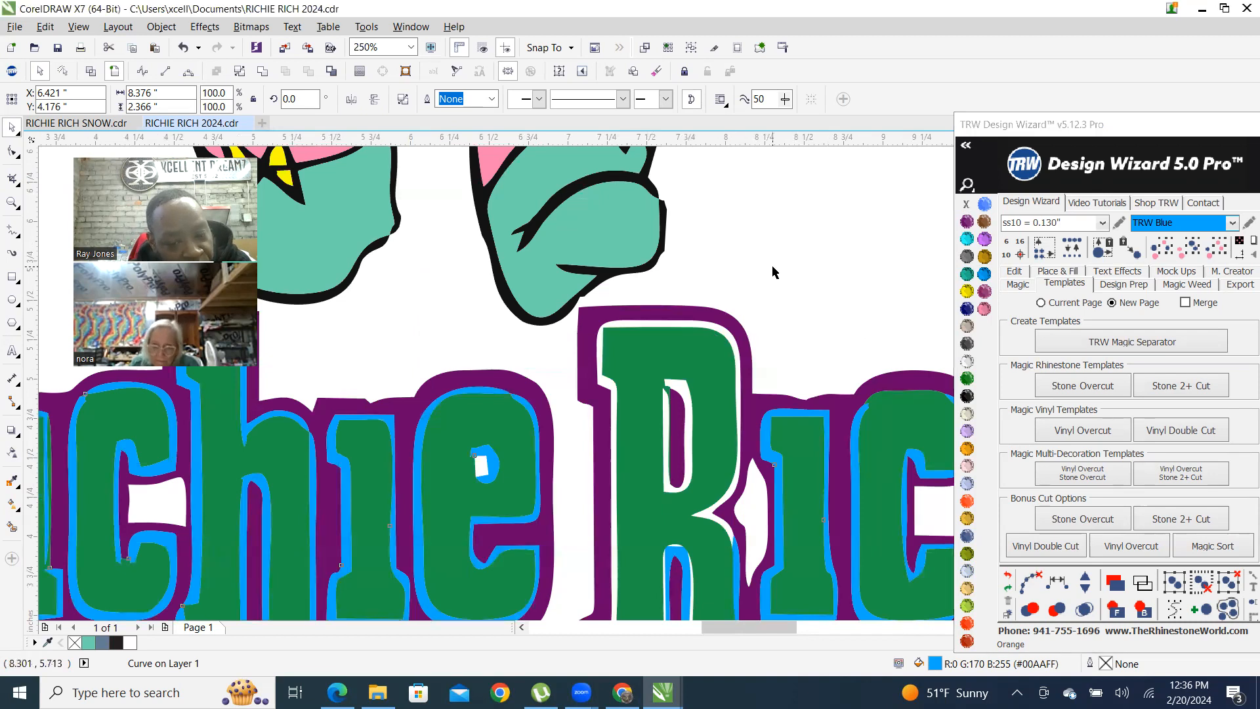
{"action": "scroll", "coordinate": [598, 411], "scroll_direction": "down", "scroll_amount": 1}
{"action": "scroll", "coordinate": [598, 410], "scroll_direction": "up", "scroll_amount": 3}
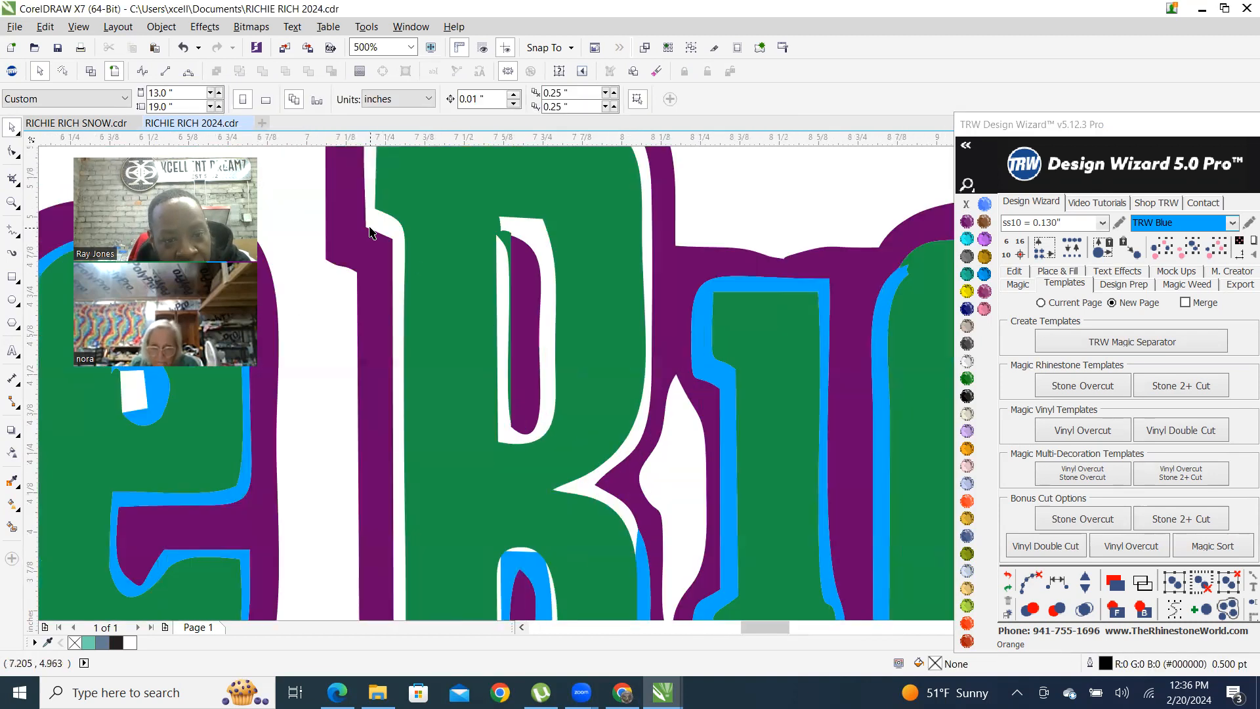
{"action": "scroll", "coordinate": [369, 232], "scroll_direction": "up", "scroll_amount": 3}
{"action": "scroll", "coordinate": [461, 309], "scroll_direction": "down", "scroll_amount": 8}
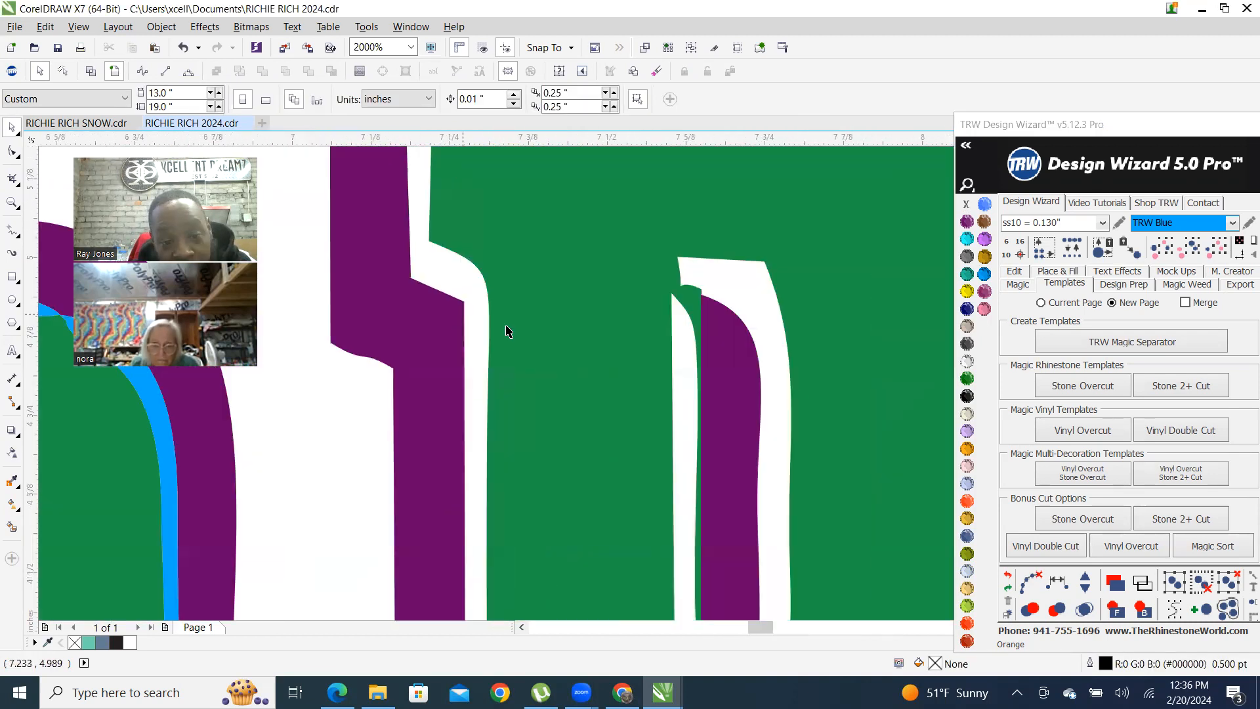
{"action": "scroll", "coordinate": [619, 292], "scroll_direction": "up", "scroll_amount": 1}
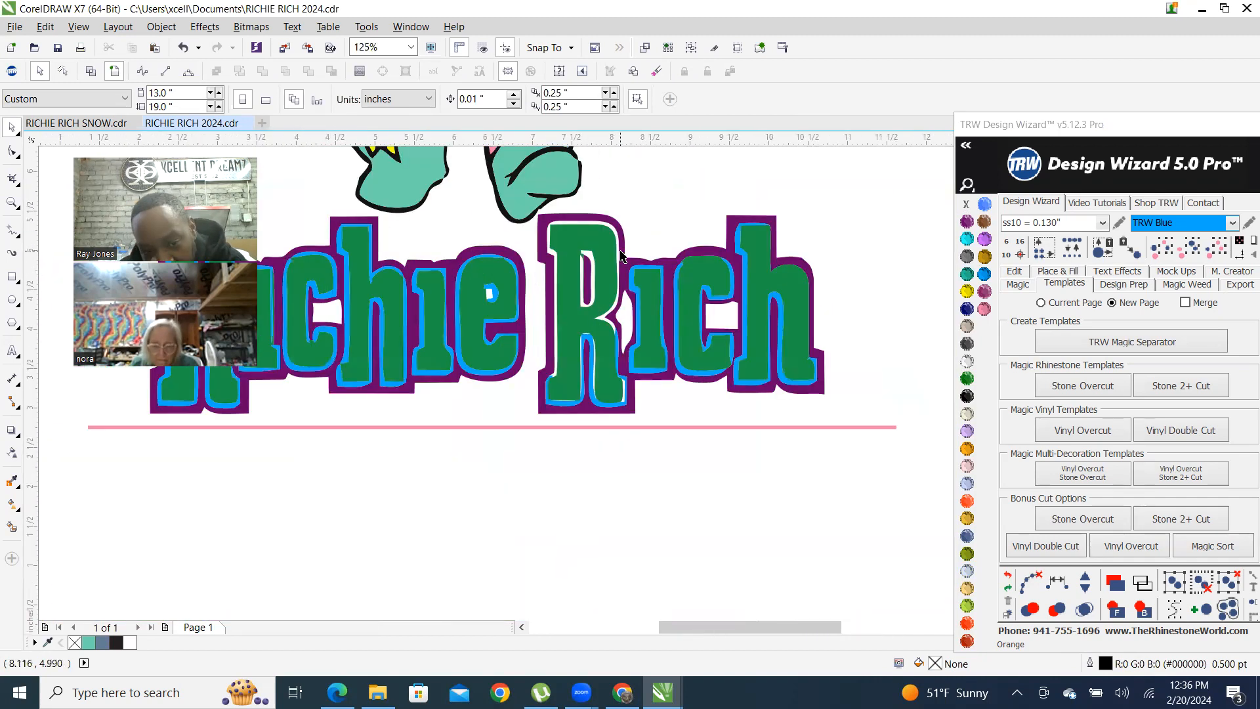
Smart-fill the white gaps around the R of "Rich" and between its legs with slate blue and no outline
{"action": "left_click", "coordinate": [12, 528]}
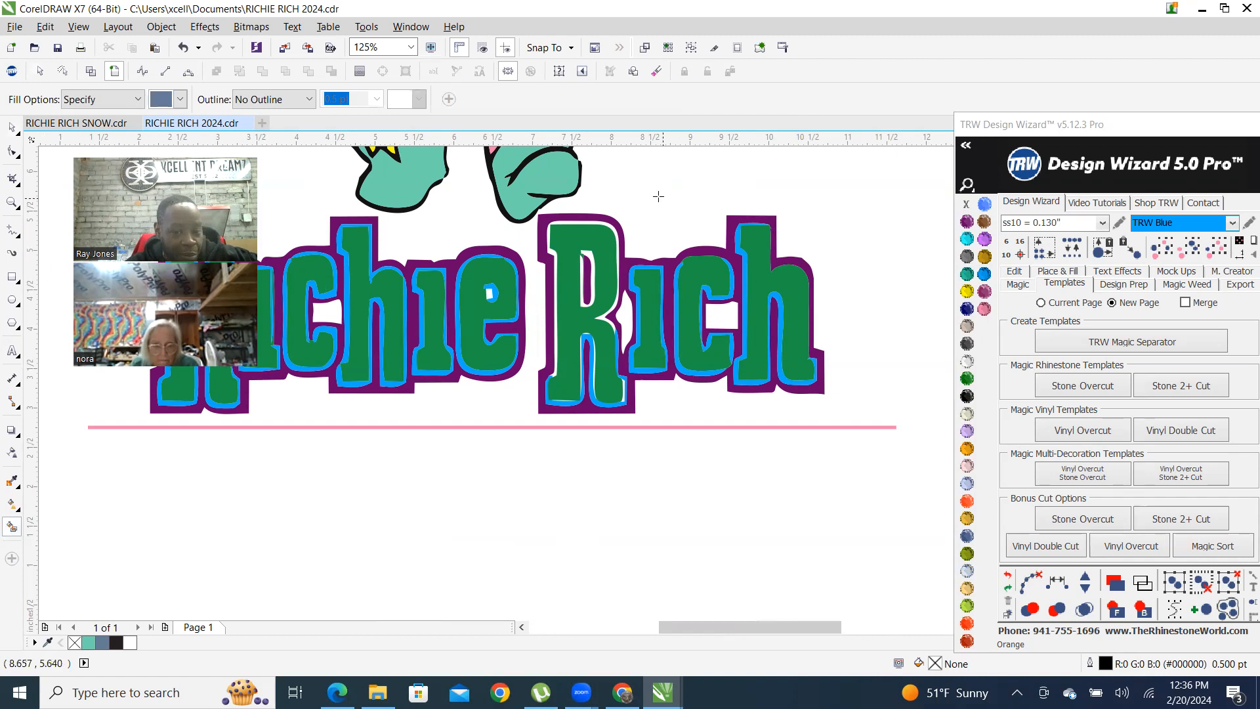
{"action": "scroll", "coordinate": [520, 243], "scroll_direction": "up", "scroll_amount": 2}
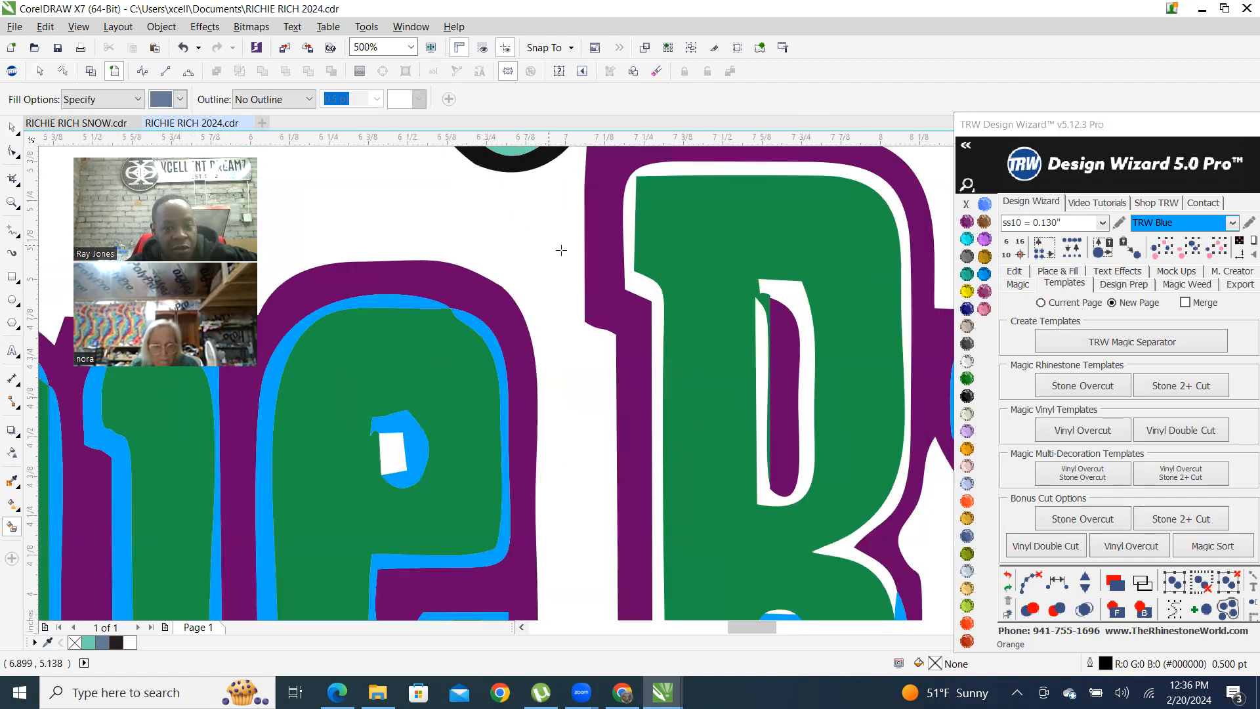
{"action": "left_click", "coordinate": [628, 207]}
{"action": "scroll", "coordinate": [656, 329], "scroll_direction": "down", "scroll_amount": 2}
{"action": "scroll", "coordinate": [671, 379], "scroll_direction": "up", "scroll_amount": 3}
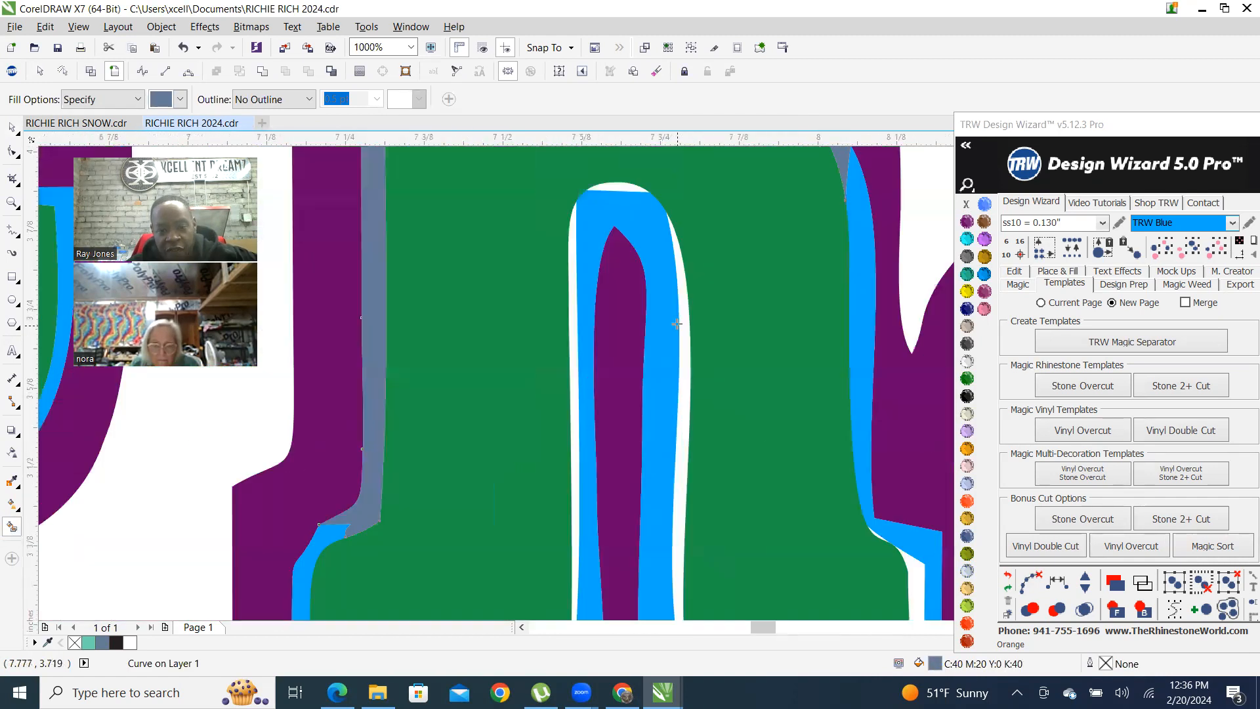
{"action": "left_click", "coordinate": [679, 264]}
{"action": "scroll", "coordinate": [624, 194], "scroll_direction": "up", "scroll_amount": 2}
{"action": "left_click", "coordinate": [591, 173]}
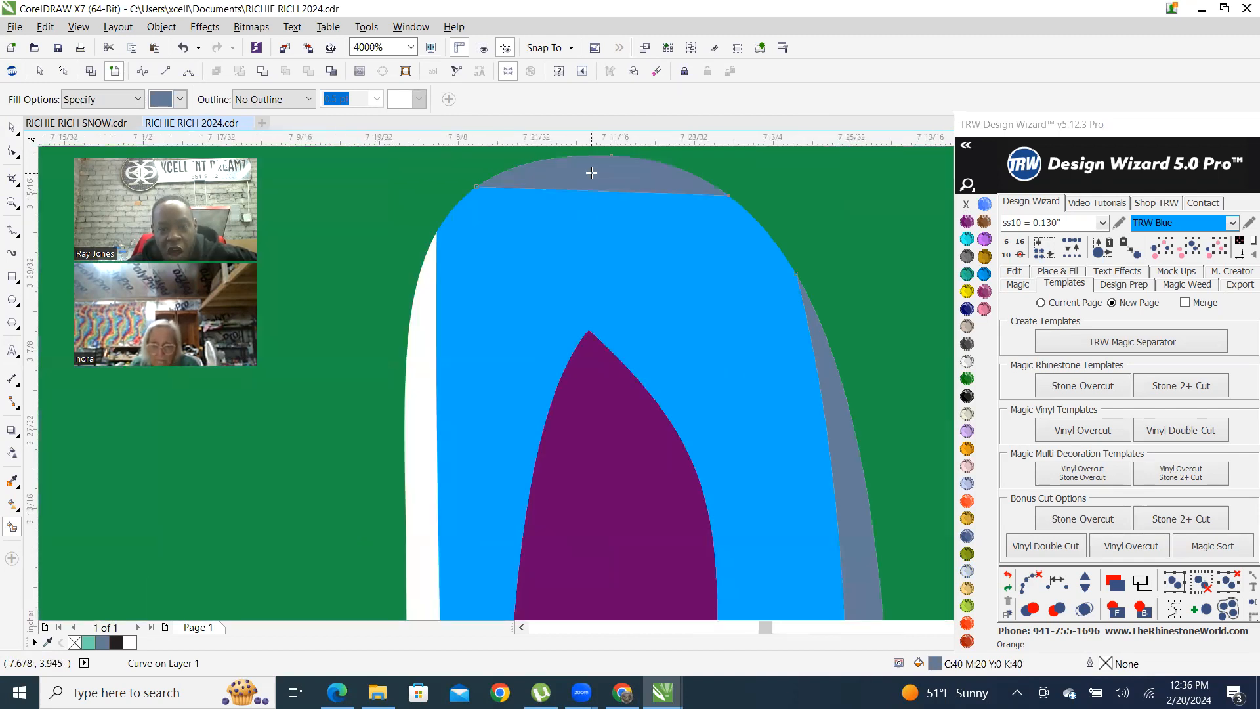
{"action": "left_click", "coordinate": [425, 336]}
Smart-fill the white gaps at both feet of the R of "Rich" with the same slate blue
{"action": "scroll", "coordinate": [473, 357], "scroll_direction": "down", "scroll_amount": 3}
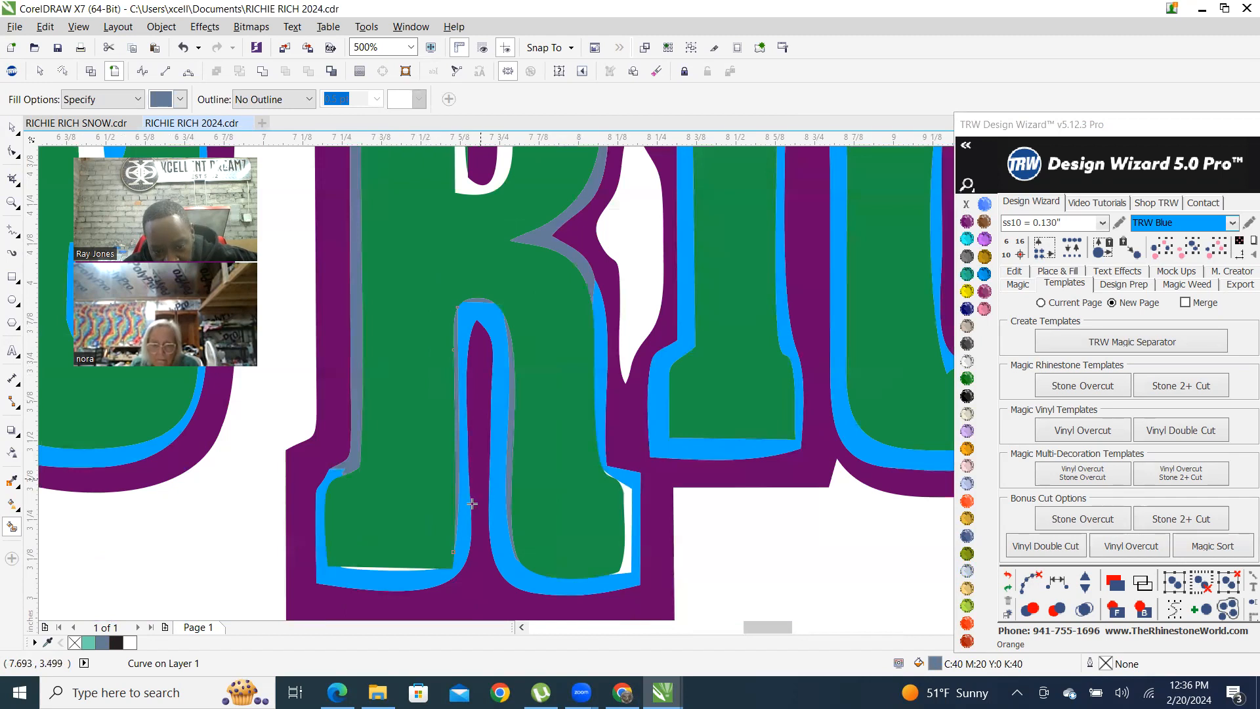
{"action": "scroll", "coordinate": [355, 583], "scroll_direction": "up", "scroll_amount": 2}
{"action": "left_click", "coordinate": [376, 544]}
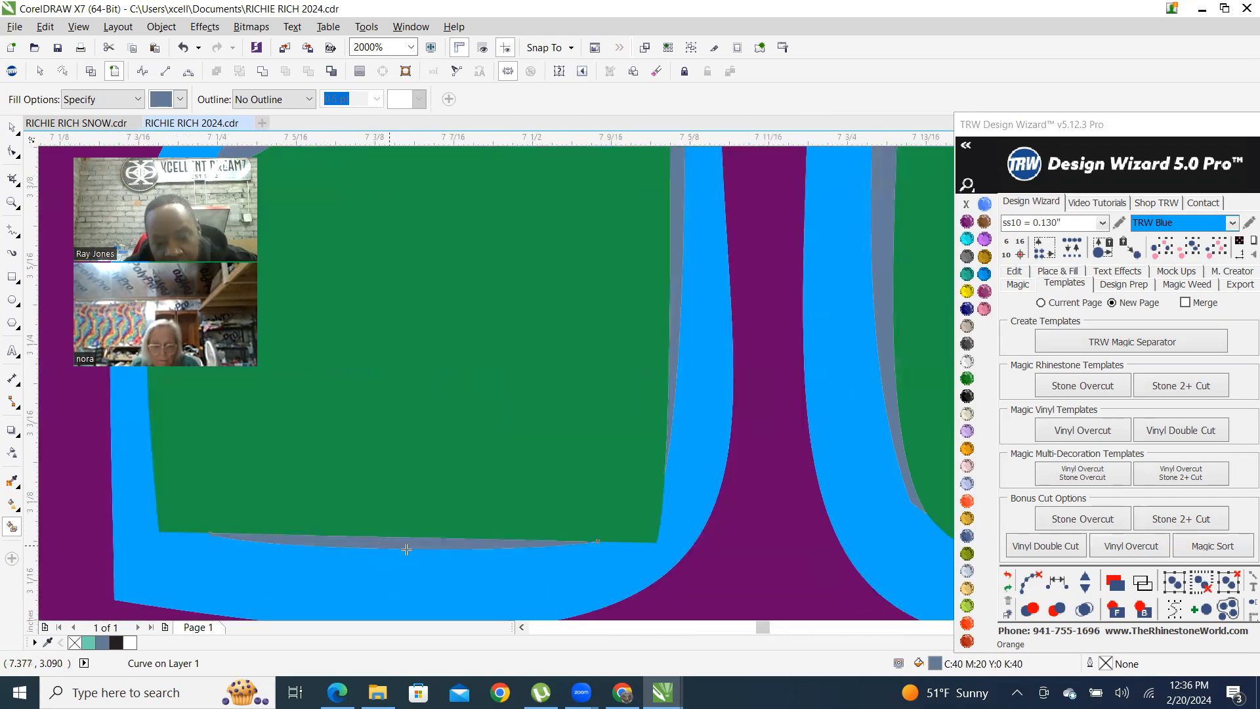
{"action": "scroll", "coordinate": [376, 544], "scroll_direction": "down", "scroll_amount": 3}
{"action": "scroll", "coordinate": [748, 397], "scroll_direction": "up", "scroll_amount": 3}
{"action": "left_click", "coordinate": [747, 369]}
{"action": "scroll", "coordinate": [746, 369], "scroll_direction": "down", "scroll_amount": 5}
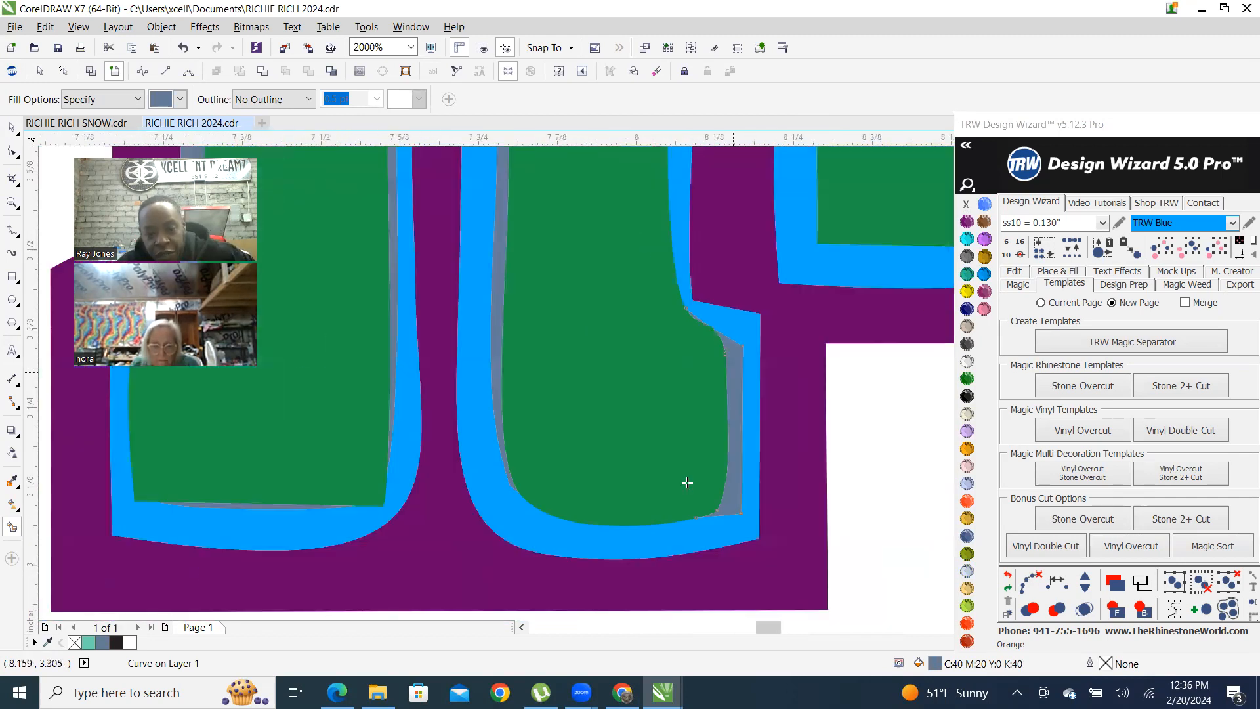
Smart-fill the white area inside the upper opening of the R of "Rich" with slate blue
{"action": "scroll", "coordinate": [649, 278], "scroll_direction": "down", "scroll_amount": 1}
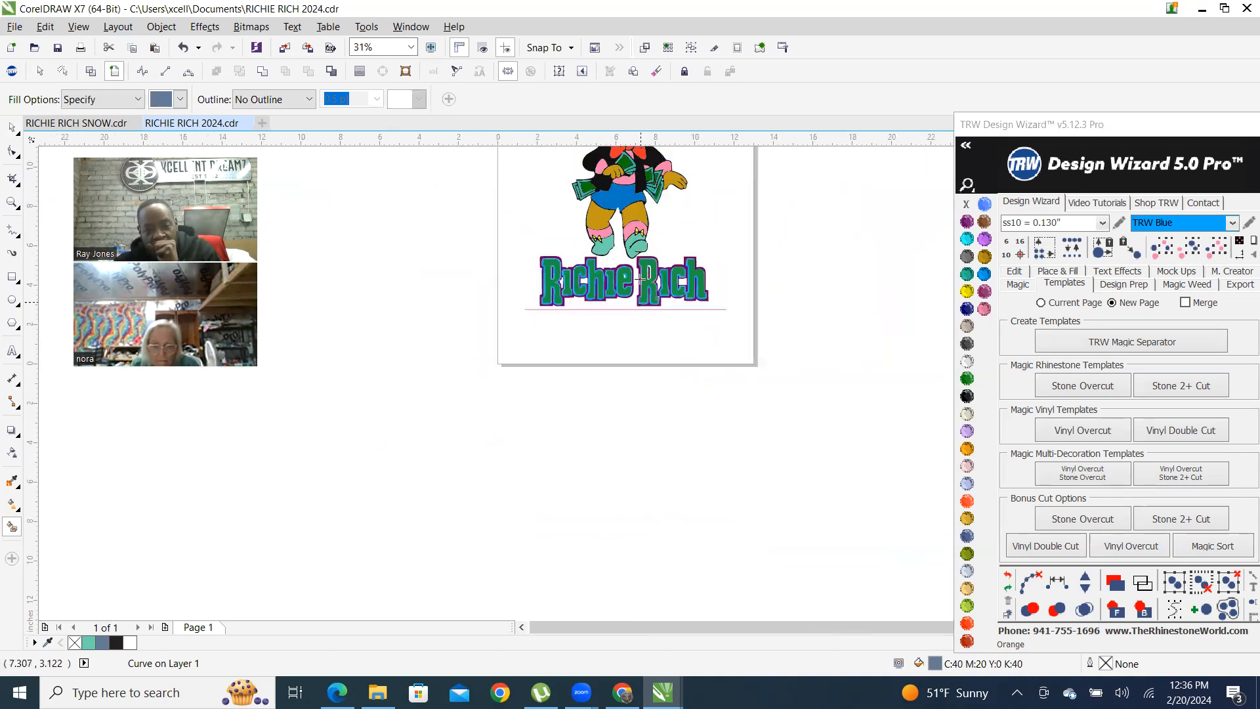
{"action": "scroll", "coordinate": [631, 296], "scroll_direction": "up", "scroll_amount": 1}
{"action": "scroll", "coordinate": [631, 290], "scroll_direction": "up", "scroll_amount": 2}
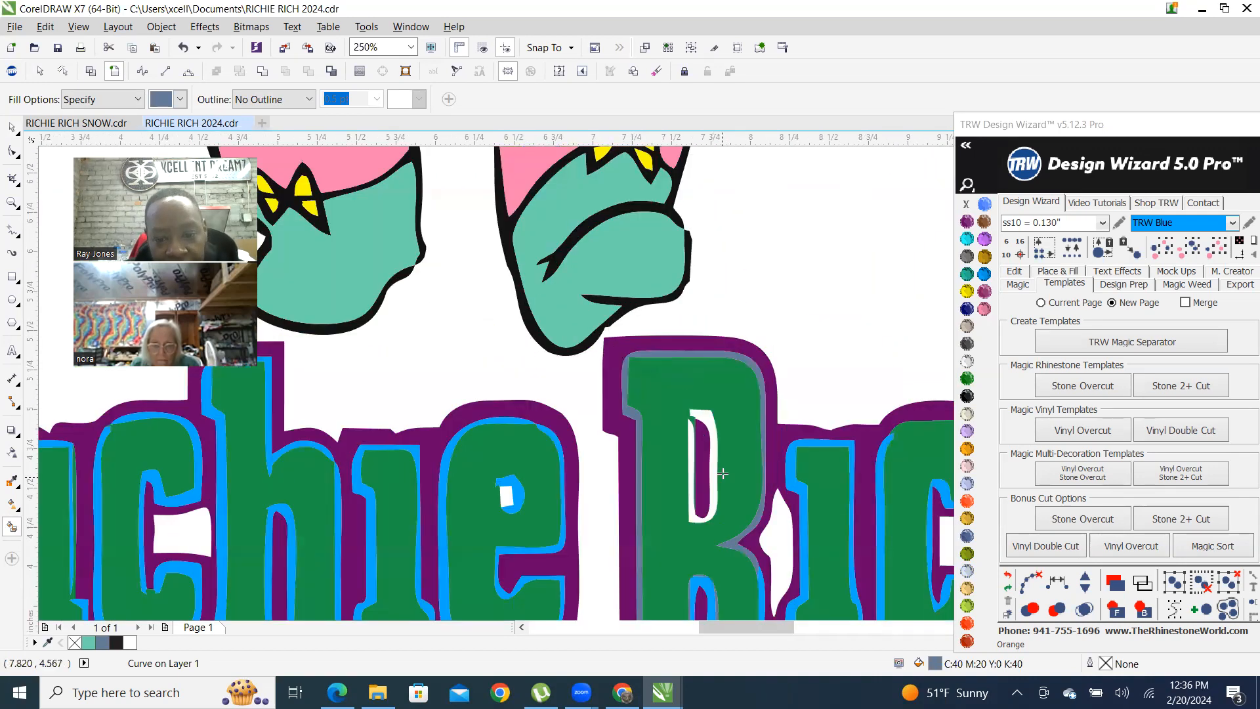
{"action": "scroll", "coordinate": [707, 427], "scroll_direction": "up", "scroll_amount": 1}
{"action": "left_click", "coordinate": [709, 405]}
{"action": "scroll", "coordinate": [658, 386], "scroll_direction": "down", "scroll_amount": 3}
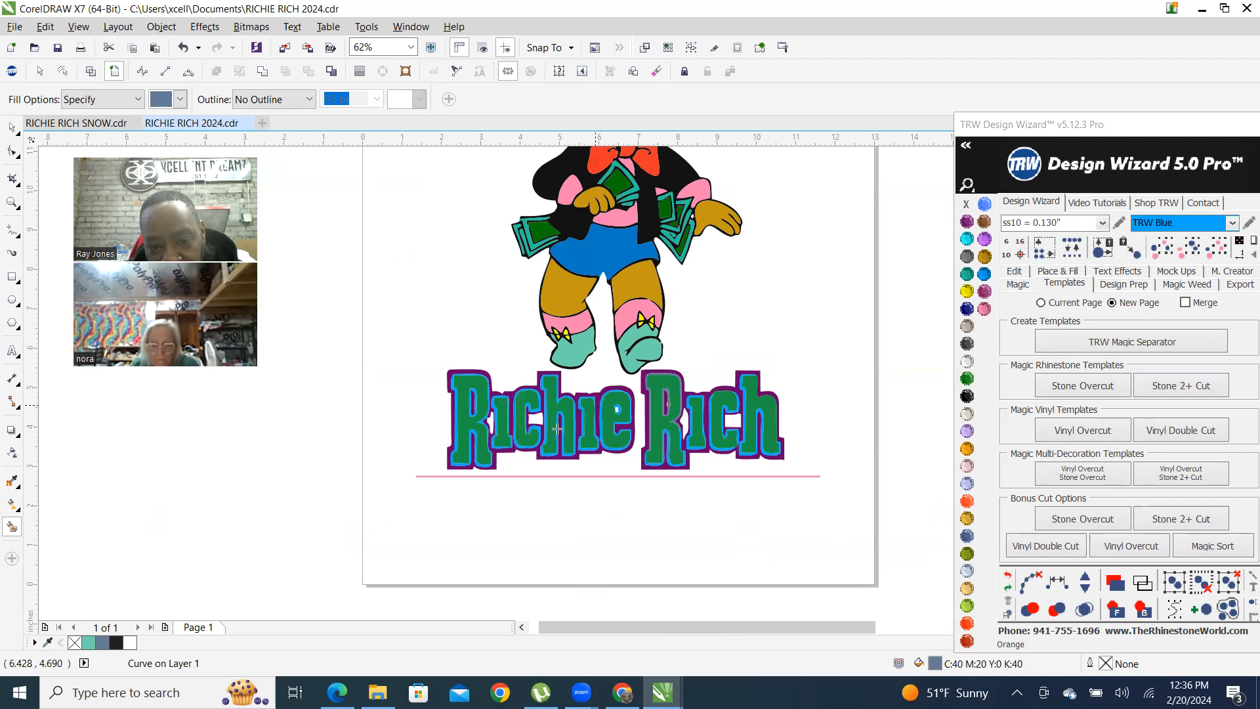
Select the slate blue patches together with the blue lettering outline and weld them into a single blue curve
{"action": "left_click", "coordinate": [1191, 248]}
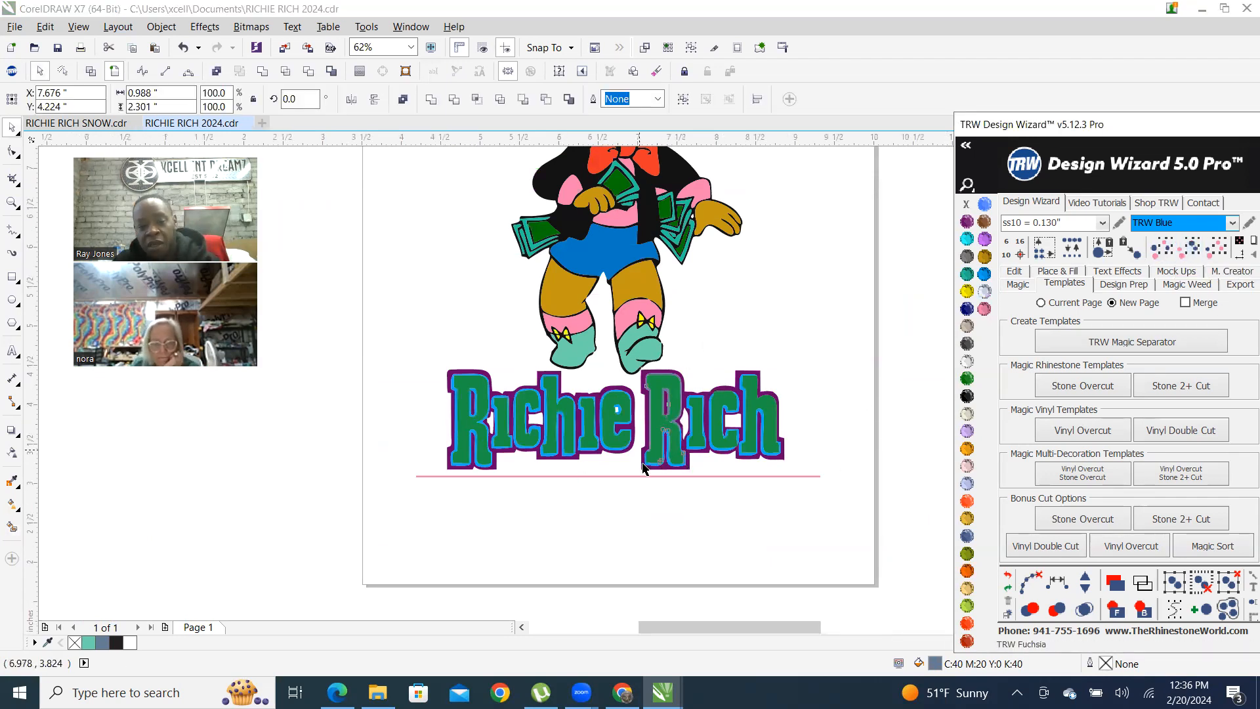
{"action": "scroll", "coordinate": [663, 420], "scroll_direction": "up", "scroll_amount": 3}
{"action": "scroll", "coordinate": [675, 425], "scroll_direction": "up", "scroll_amount": 4}
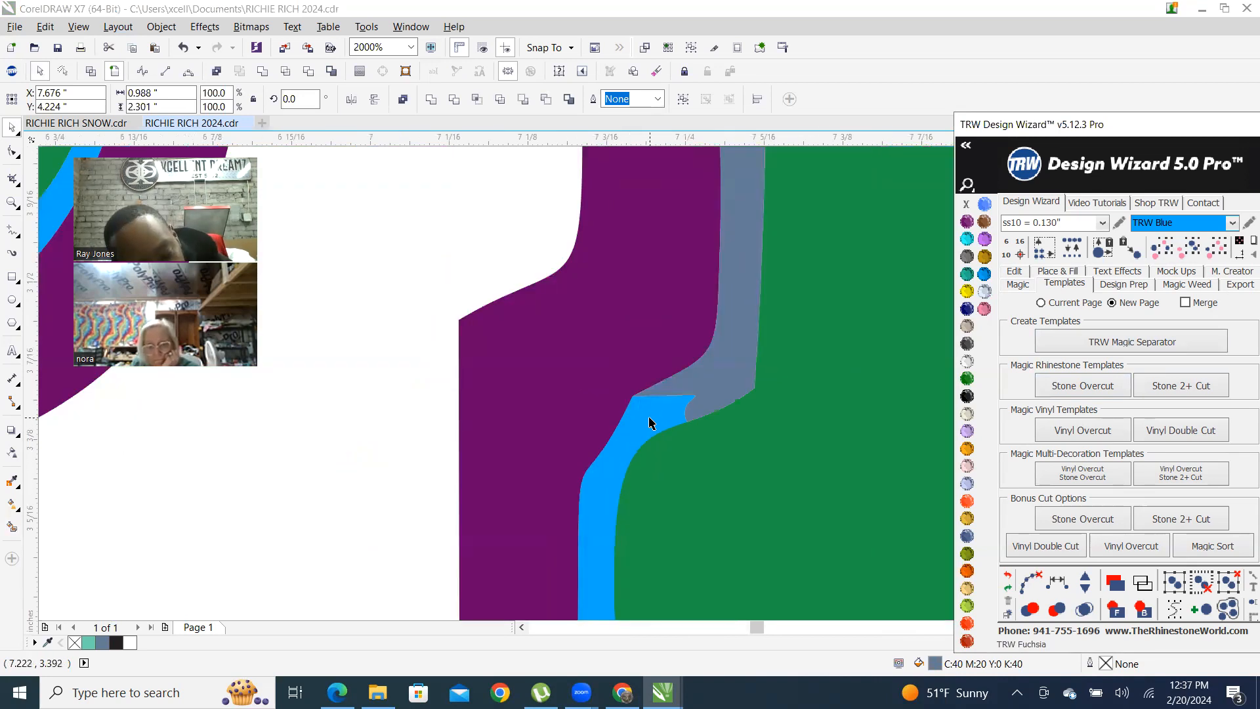
{"action": "left_click", "coordinate": [650, 418]}
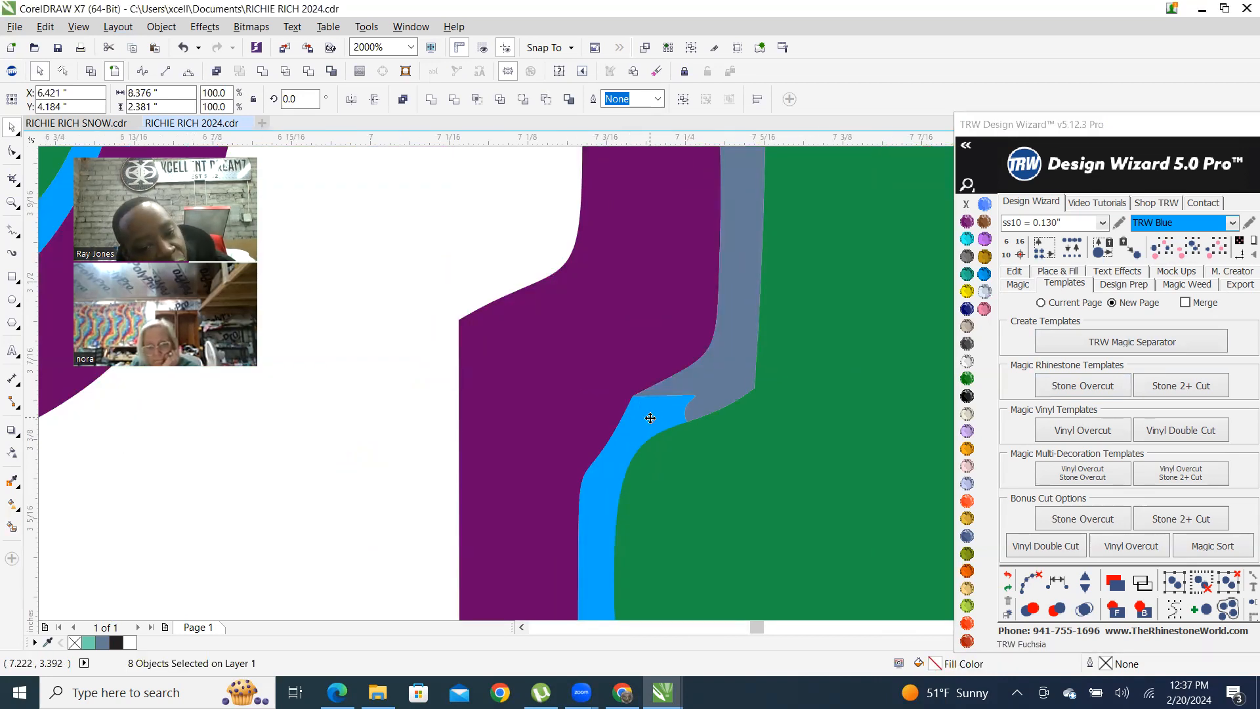
{"action": "right_click", "coordinate": [650, 418]}
{"action": "left_click", "coordinate": [695, 140]}
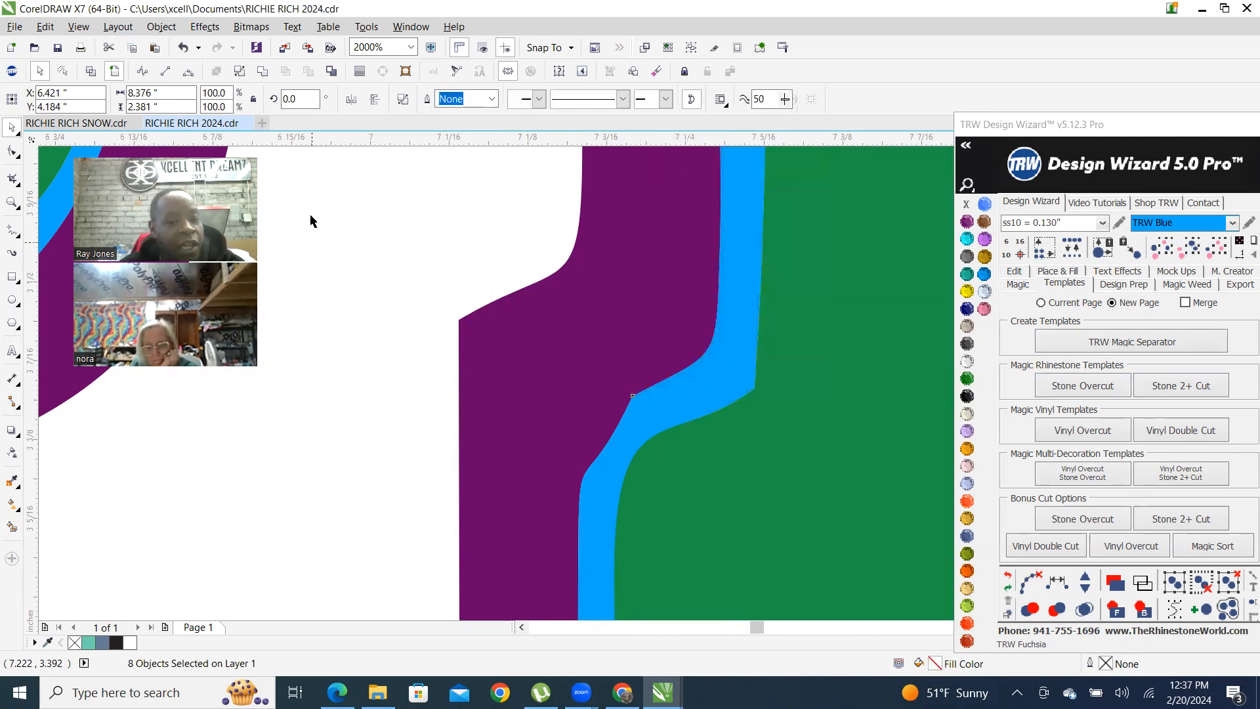
{"action": "scroll", "coordinate": [591, 473], "scroll_direction": "down", "scroll_amount": 8}
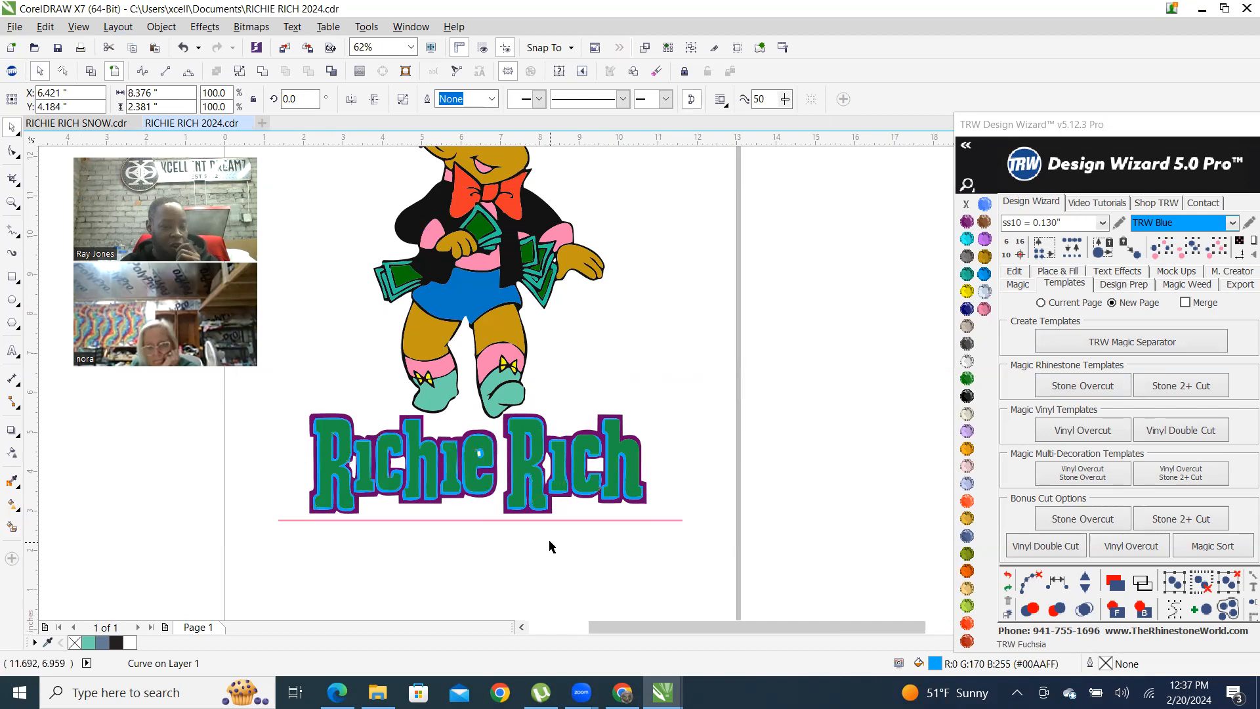
{"action": "left_click", "coordinate": [551, 545]}
Delete the outer node beside the notch at the upper-left shoulder of the green c in "Rich"
{"action": "scroll", "coordinate": [568, 538], "scroll_direction": "up", "scroll_amount": 2}
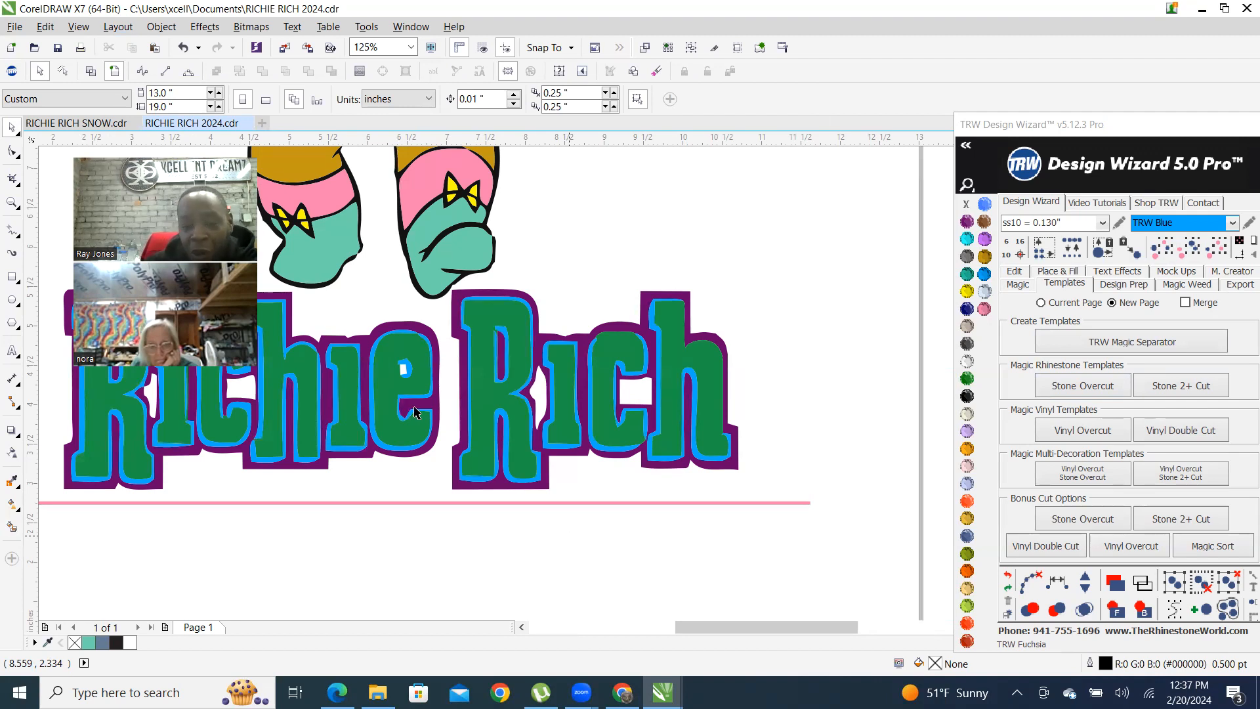
{"action": "scroll", "coordinate": [633, 337], "scroll_direction": "up", "scroll_amount": 3}
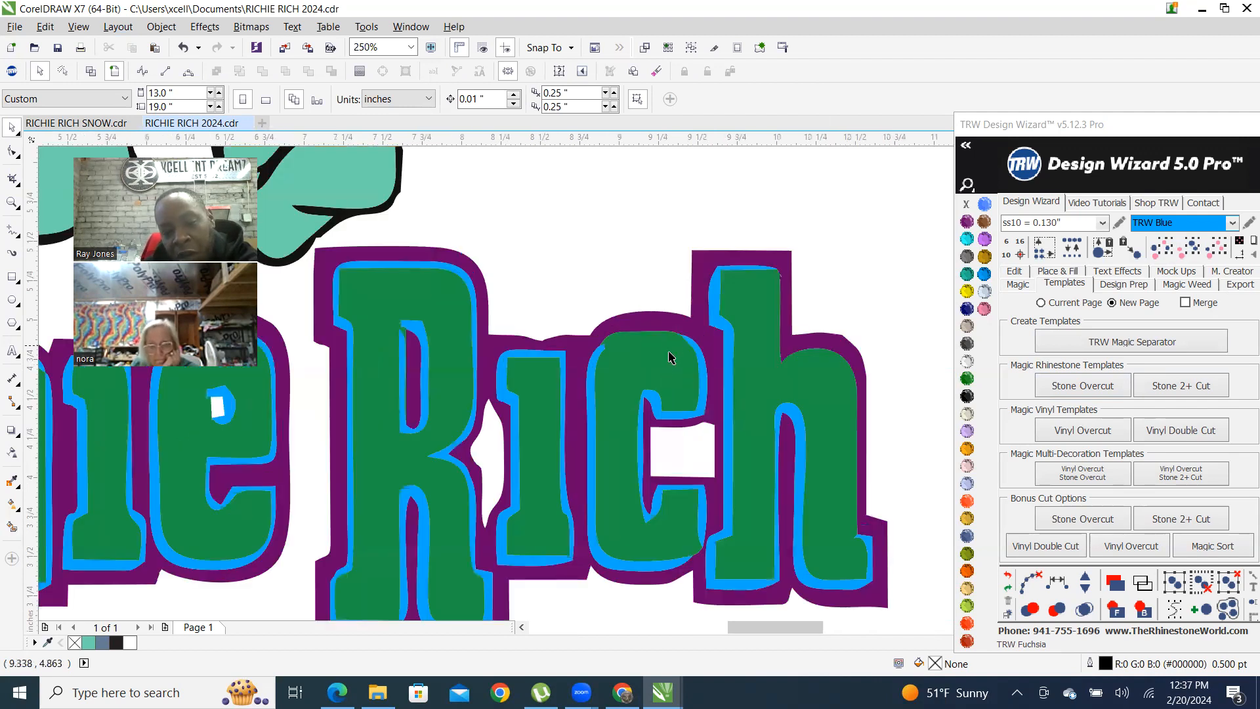
{"action": "key", "text": "F10"}
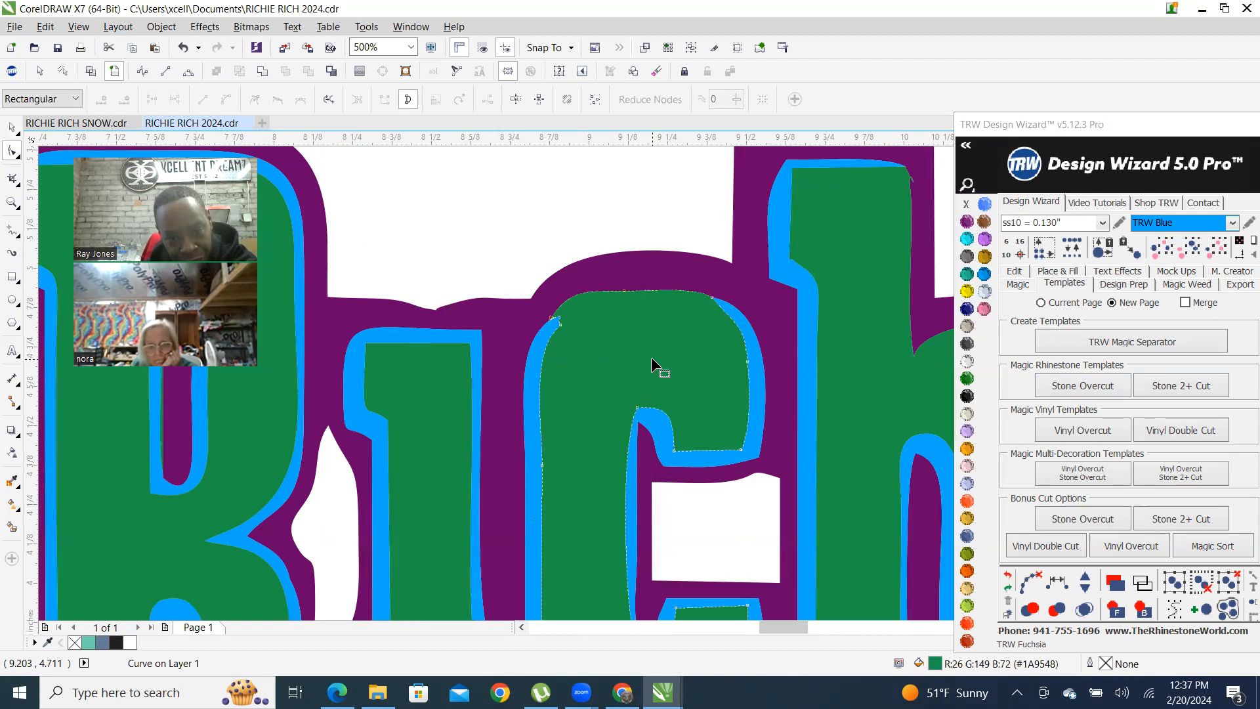
{"action": "left_click", "coordinate": [660, 309]}
{"action": "scroll", "coordinate": [660, 308], "scroll_direction": "up", "scroll_amount": 1}
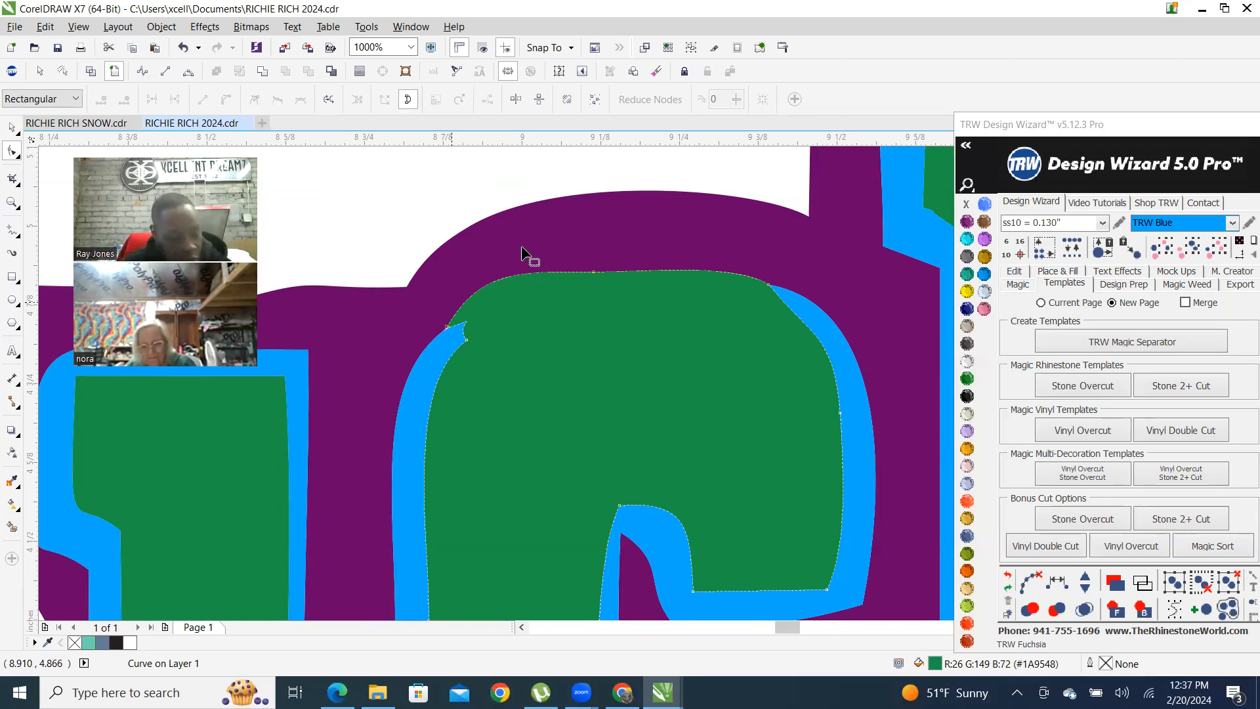
{"action": "scroll", "coordinate": [589, 295], "scroll_direction": "up", "scroll_amount": 2}
{"action": "scroll", "coordinate": [589, 296], "scroll_direction": "down", "scroll_amount": 2}
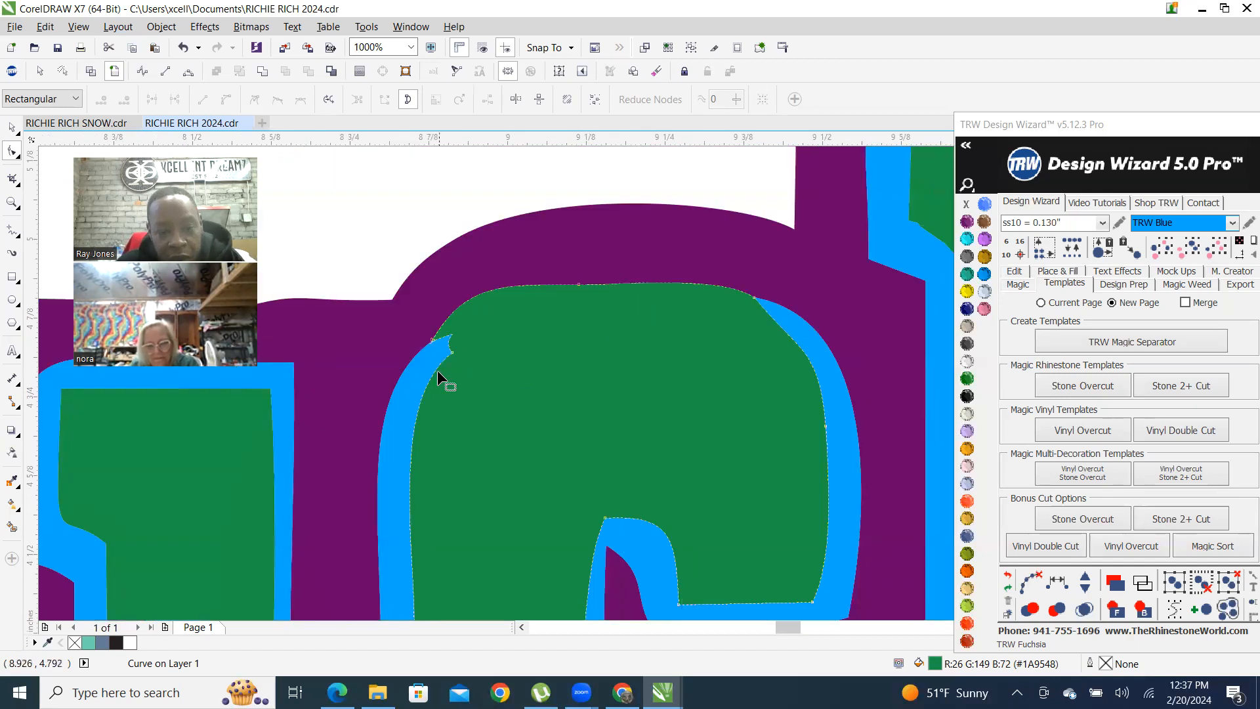
{"action": "left_click_drag", "start_coordinate": [453, 354], "coordinate": [423, 342]}
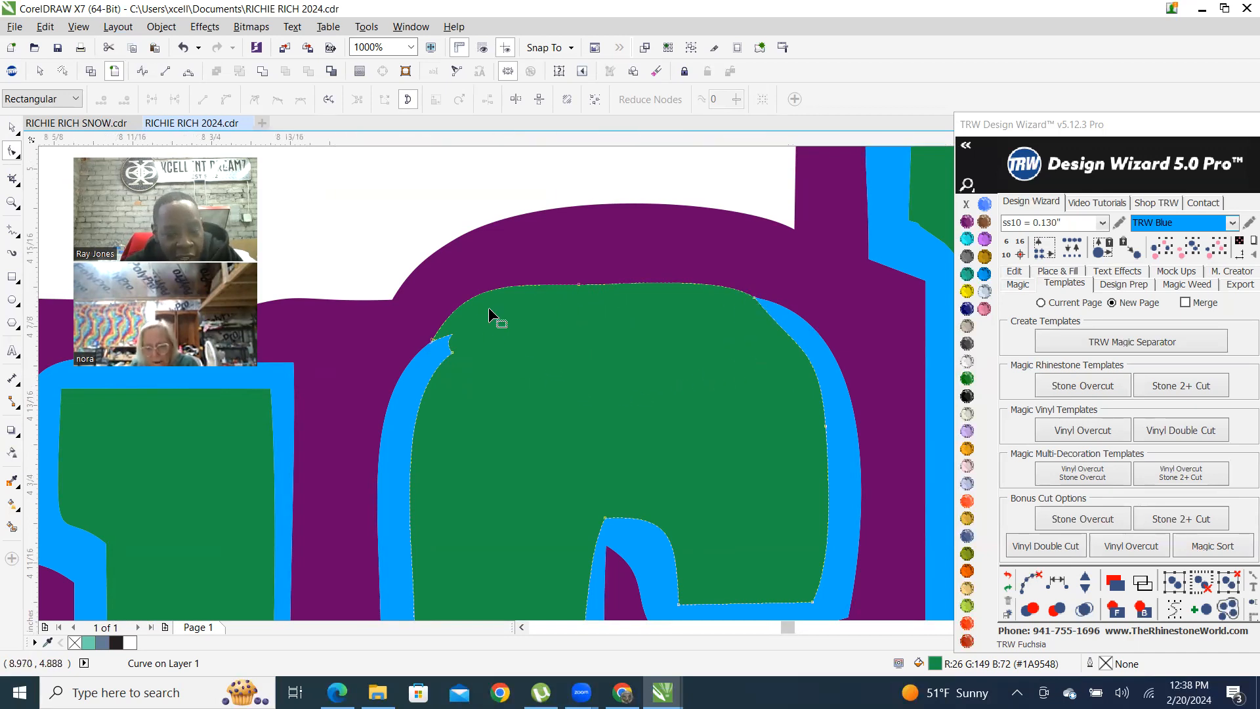
{"action": "scroll", "coordinate": [488, 307], "scroll_direction": "up", "scroll_amount": 1}
{"action": "scroll", "coordinate": [516, 333], "scroll_direction": "down", "scroll_amount": 1}
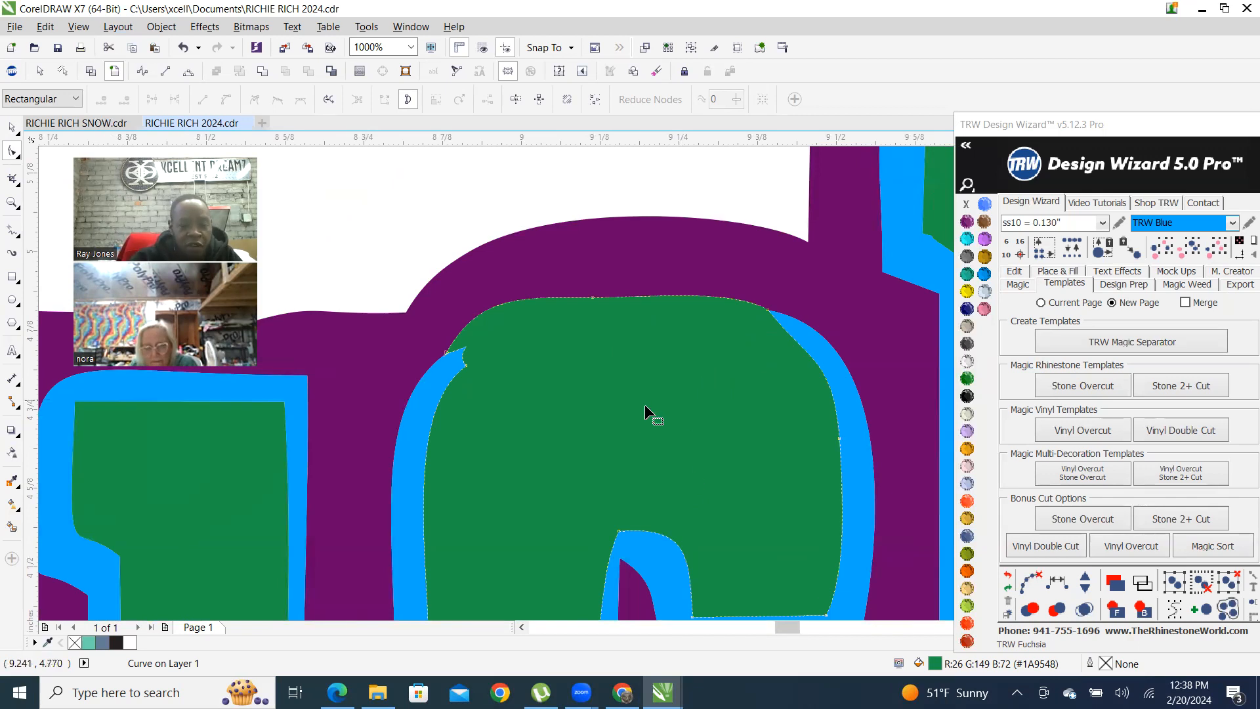
{"action": "left_click", "coordinate": [622, 403]}
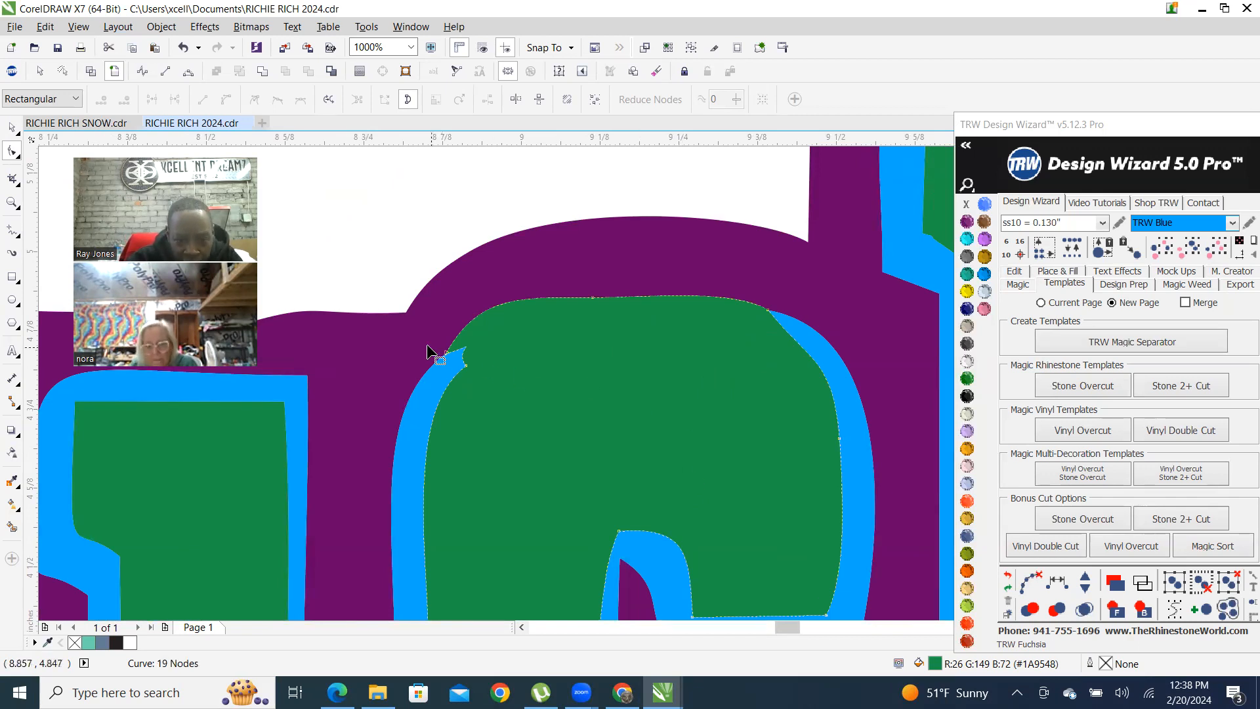
{"action": "left_click_drag", "start_coordinate": [429, 343], "coordinate": [460, 363]}
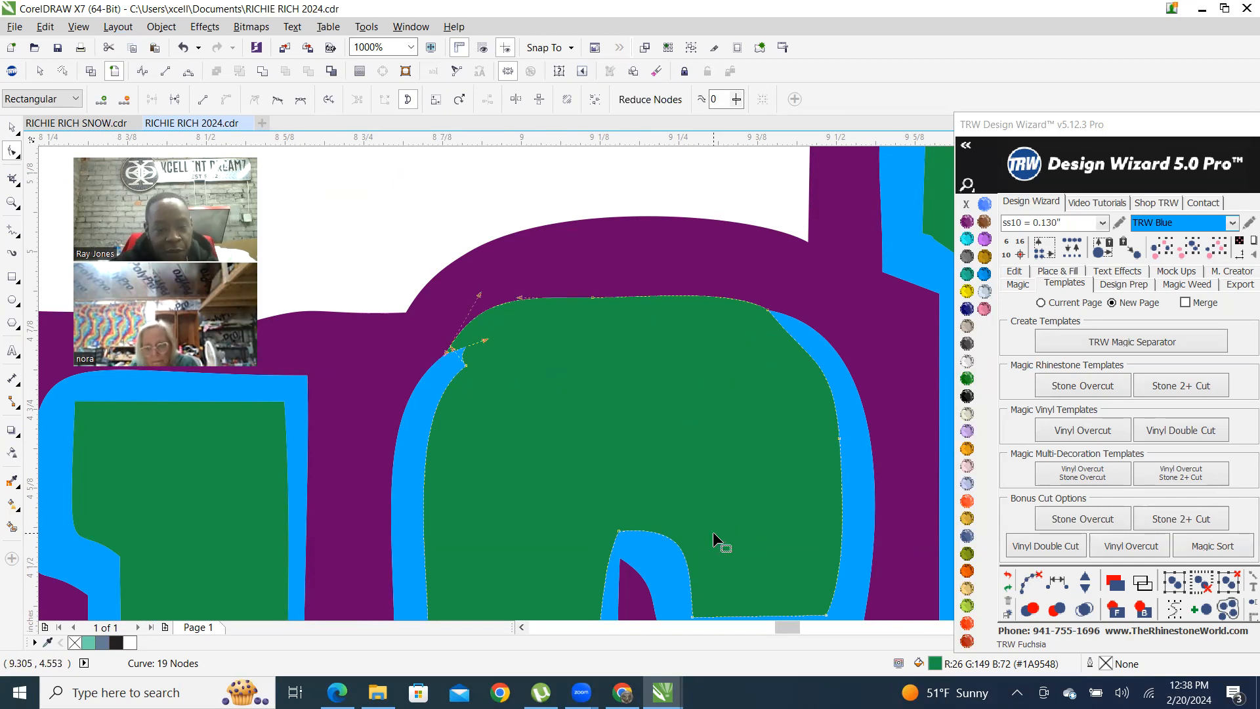
{"action": "key", "text": "Delete"}
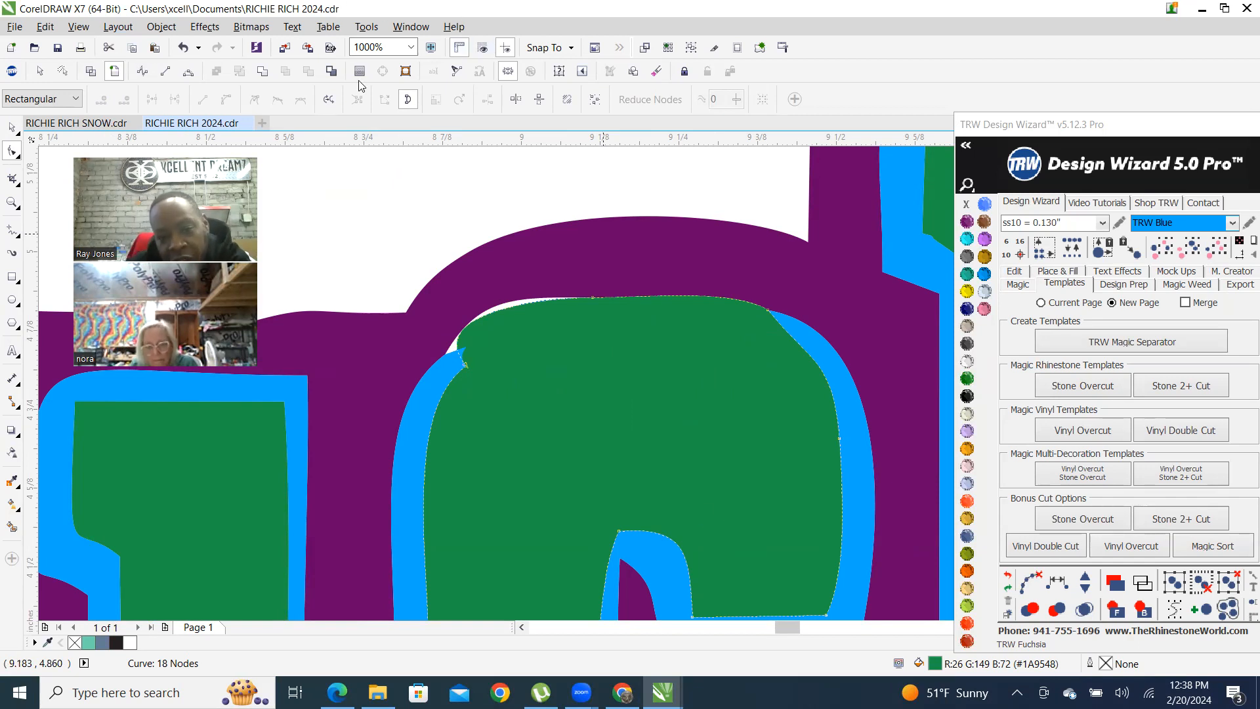
Delete the top-middle node of the green c in "Rich" and adjust the left shoulder's curve handle to lower its upper edge
{"action": "left_click_drag", "start_coordinate": [562, 271], "coordinate": [626, 338]}
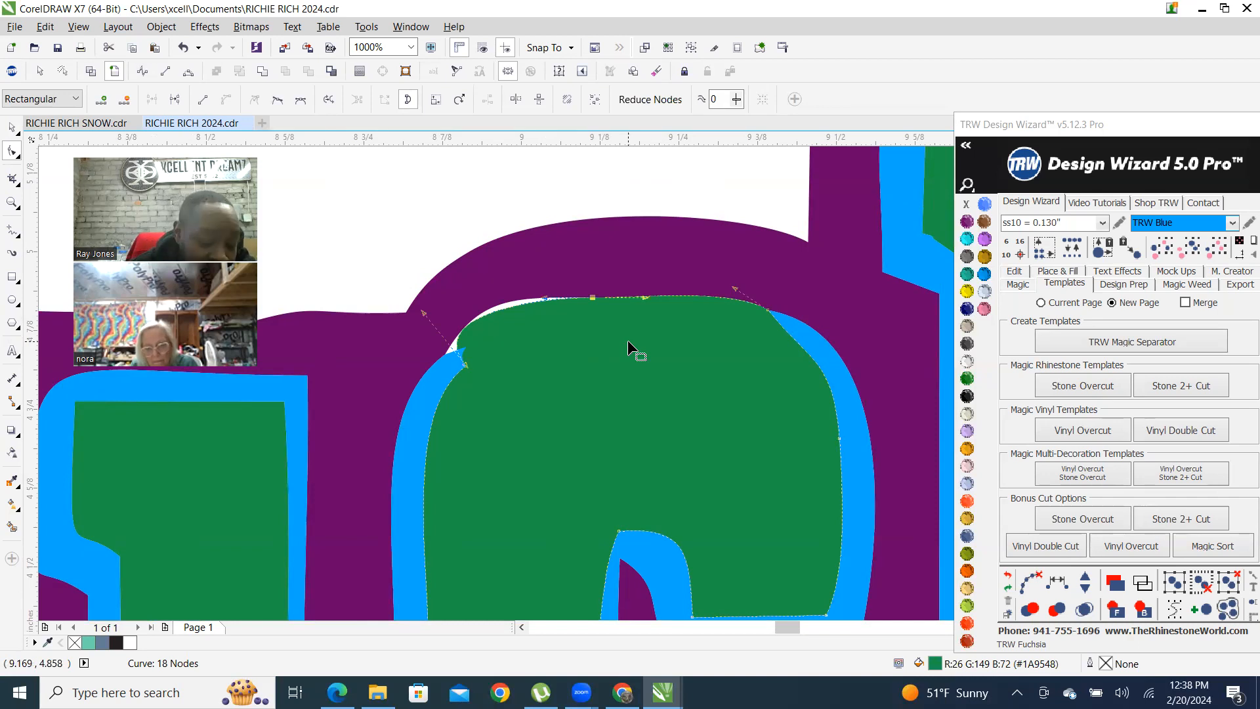
{"action": "key", "text": "Delete"}
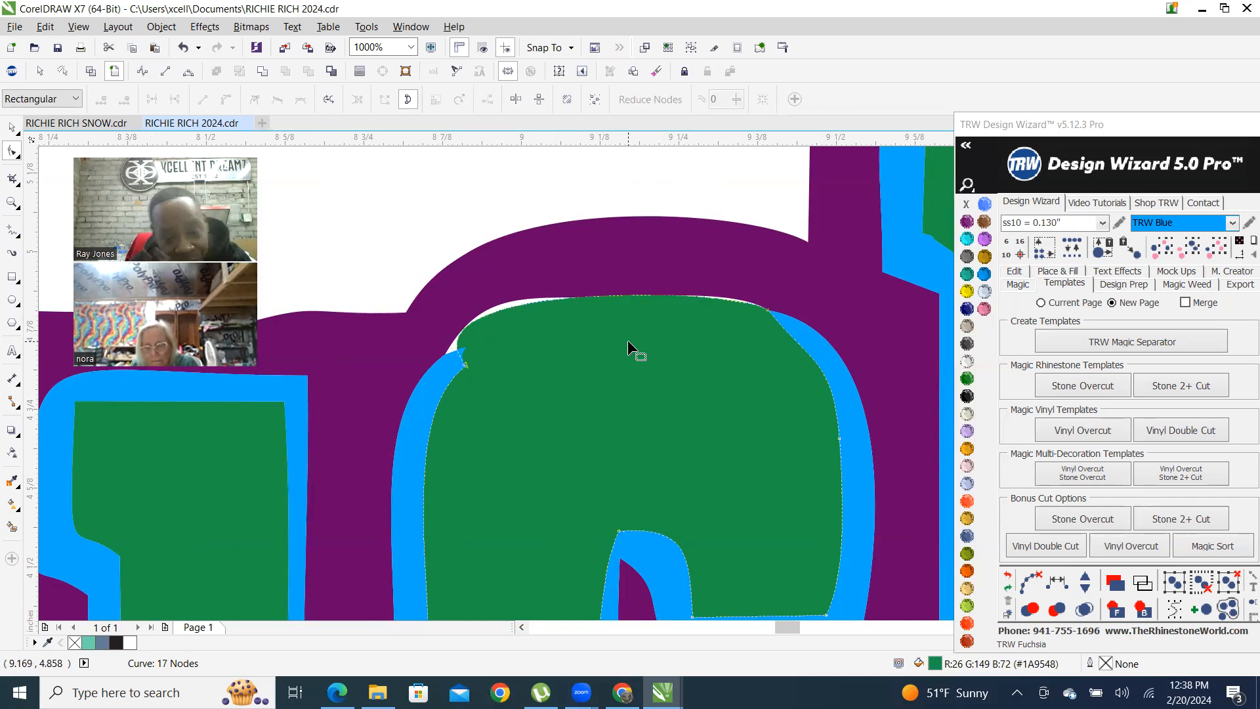
{"action": "left_click", "coordinate": [463, 365]}
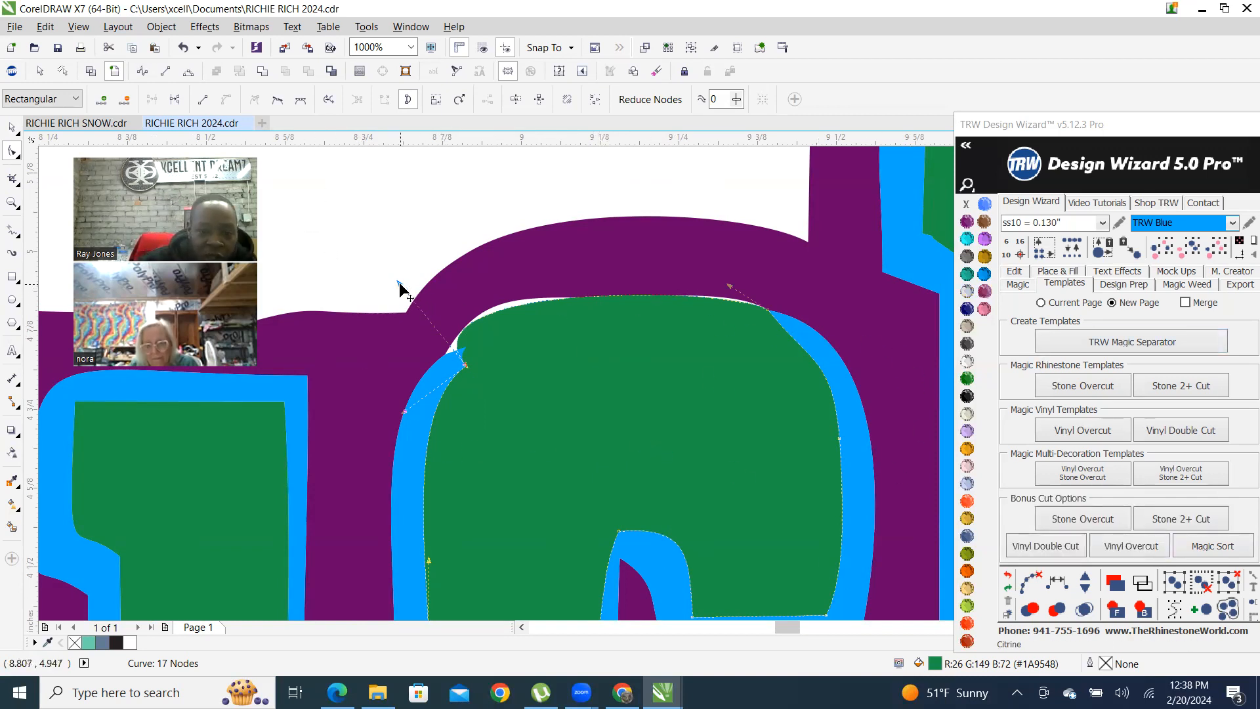
{"action": "left_click_drag", "start_coordinate": [400, 283], "coordinate": [559, 328]}
{"action": "scroll", "coordinate": [652, 323], "scroll_direction": "down", "scroll_amount": 2}
{"action": "scroll", "coordinate": [652, 323], "scroll_direction": "down", "scroll_amount": 1}
{"action": "scroll", "coordinate": [659, 323], "scroll_direction": "up", "scroll_amount": 1}
{"action": "scroll", "coordinate": [659, 313], "scroll_direction": "up", "scroll_amount": 2}
{"action": "scroll", "coordinate": [718, 260], "scroll_direction": "down", "scroll_amount": 1}
{"action": "scroll", "coordinate": [721, 288], "scroll_direction": "up", "scroll_amount": 2}
{"action": "scroll", "coordinate": [739, 397], "scroll_direction": "down", "scroll_amount": 3}
{"action": "scroll", "coordinate": [729, 315], "scroll_direction": "up", "scroll_amount": 2}
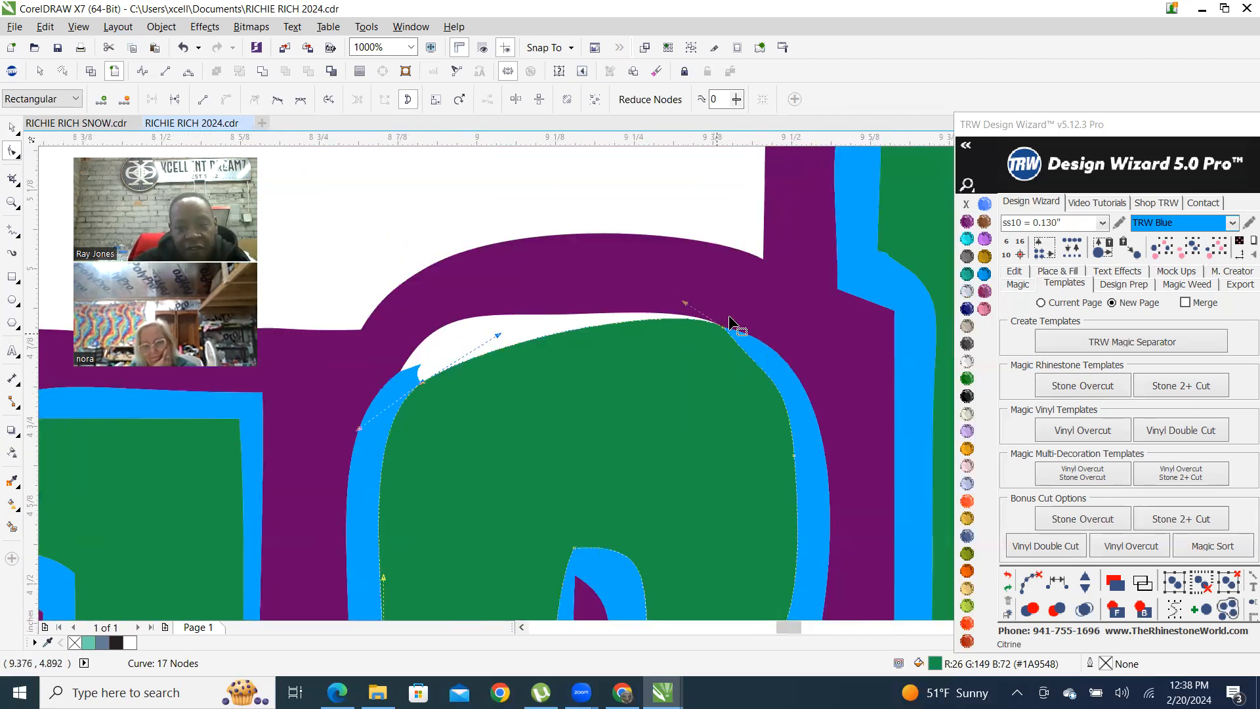
Delete the node at the green c's upper-right shoulder and adjust the curve handle of the node below it
{"action": "left_click_drag", "start_coordinate": [722, 326], "coordinate": [766, 382]}
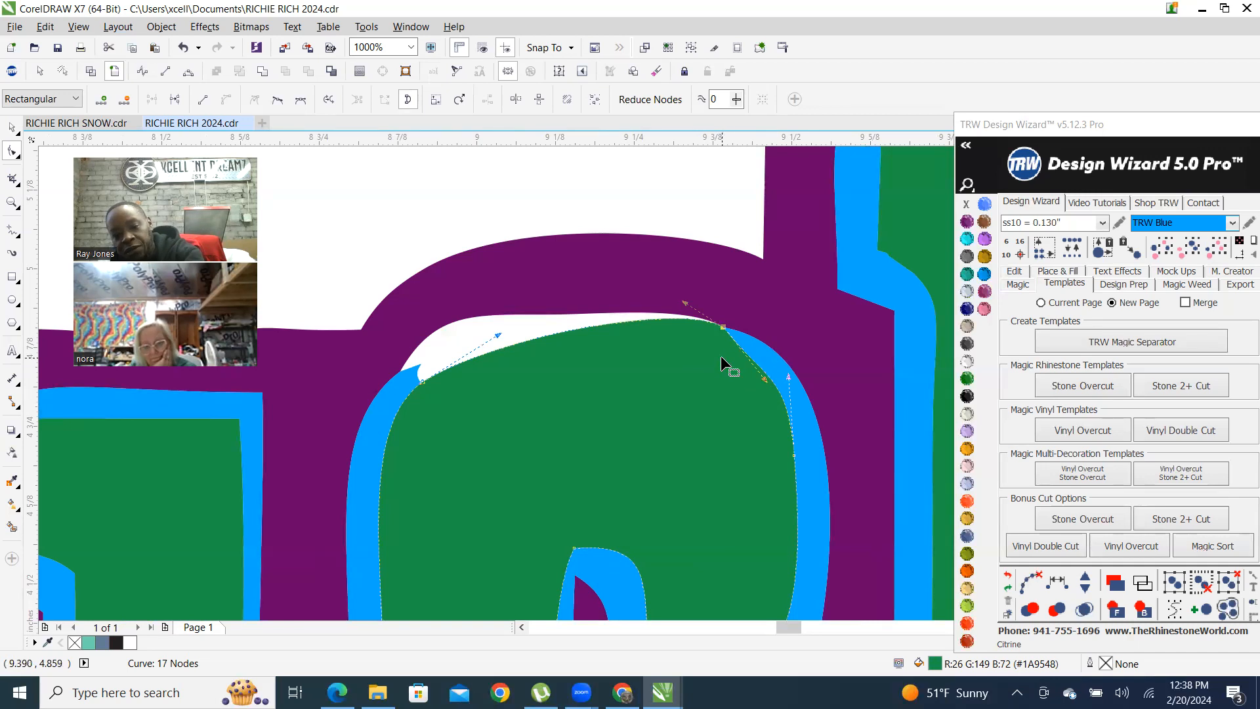
{"action": "key", "text": "Delete"}
{"action": "scroll", "coordinate": [794, 509], "scroll_direction": "down", "scroll_amount": 3}
{"action": "scroll", "coordinate": [804, 483], "scroll_direction": "up", "scroll_amount": 3}
{"action": "scroll", "coordinate": [801, 465], "scroll_direction": "down", "scroll_amount": 3}
{"action": "scroll", "coordinate": [482, 404], "scroll_direction": "up", "scroll_amount": 3}
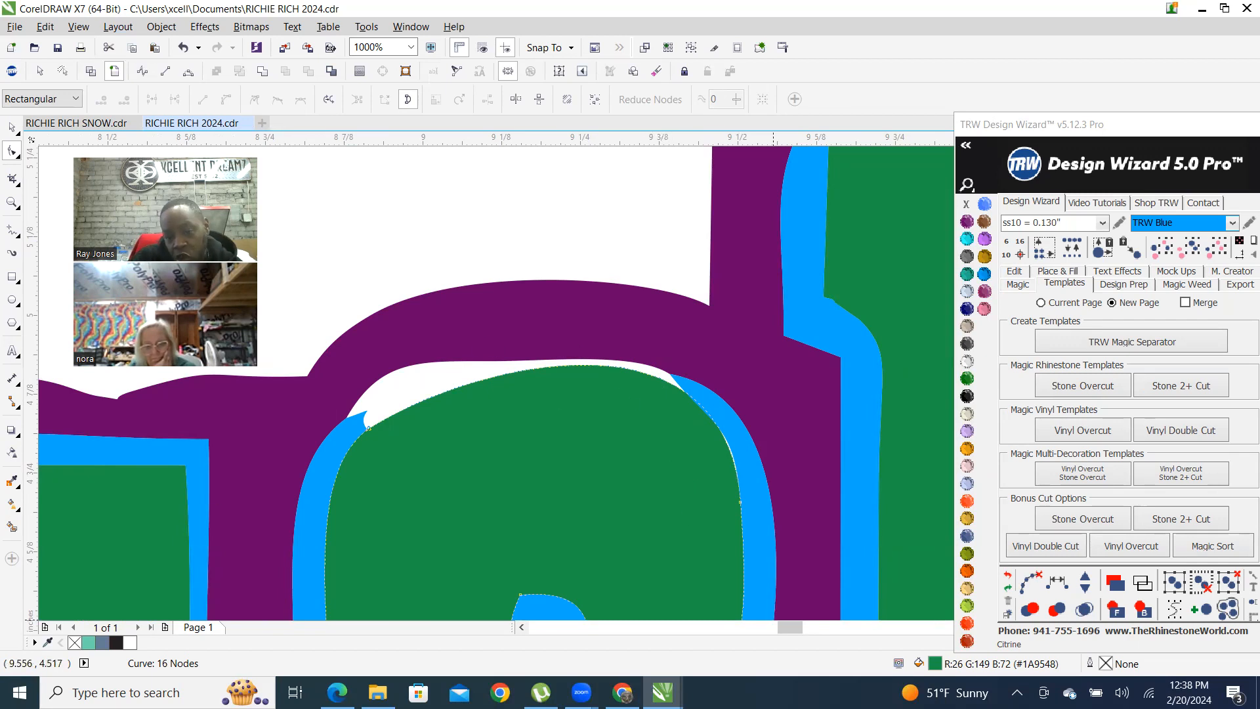
{"action": "left_click", "coordinate": [740, 502]}
{"action": "mouse_move", "coordinate": [726, 374]}
{"action": "left_mouse_down"}
{"action": "mouse_move", "coordinate": [725, 304]}
{"action": "mouse_move", "coordinate": [678, 374]}
{"action": "mouse_move", "coordinate": [712, 388]}
{"action": "mouse_move", "coordinate": [722, 375]}
{"action": "left_mouse_up"}
{"action": "scroll", "coordinate": [698, 361], "scroll_direction": "down", "scroll_amount": 2}
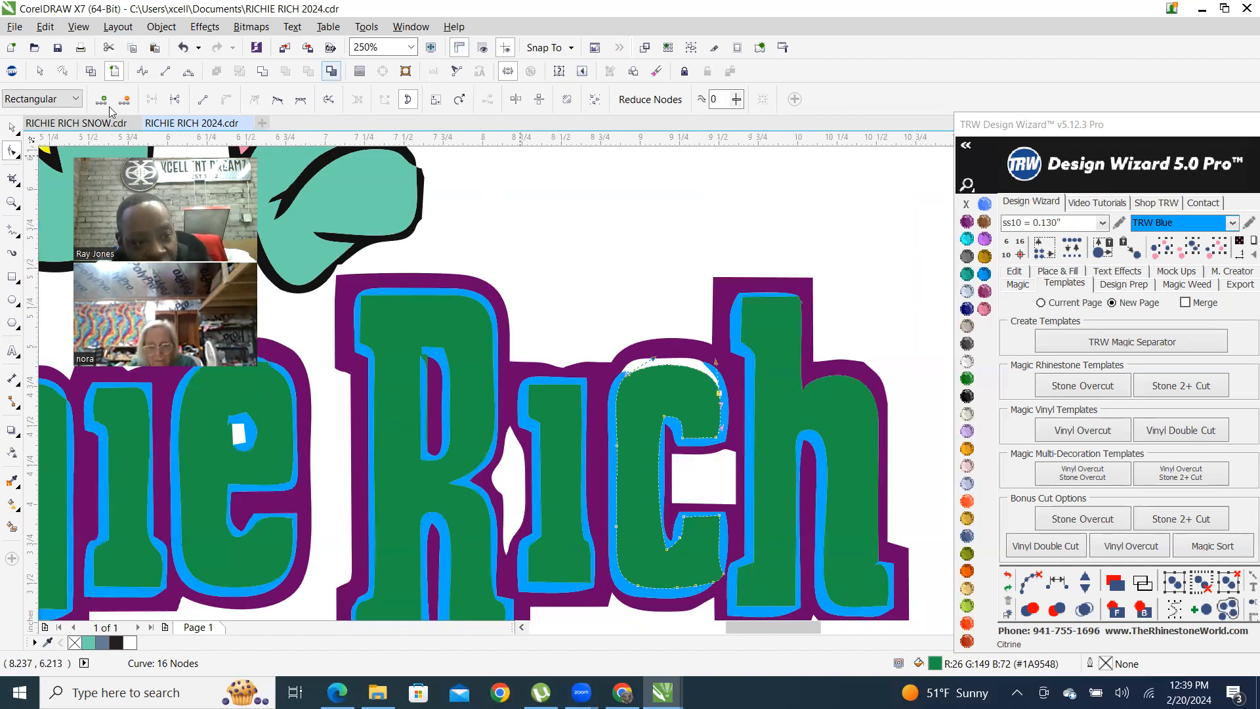
Smart-fill the white gap above the c of "Rich" with slate blue and no outline
{"action": "left_click", "coordinate": [12, 127]}
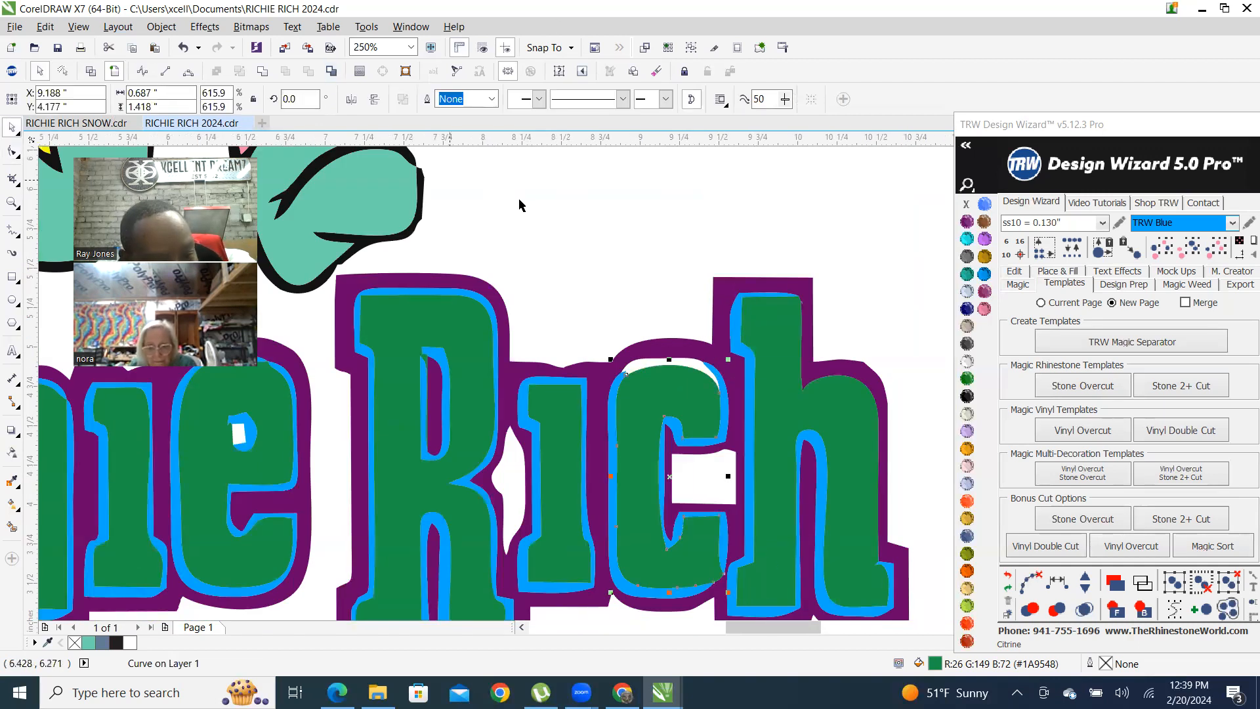
{"action": "left_click", "coordinate": [788, 207]}
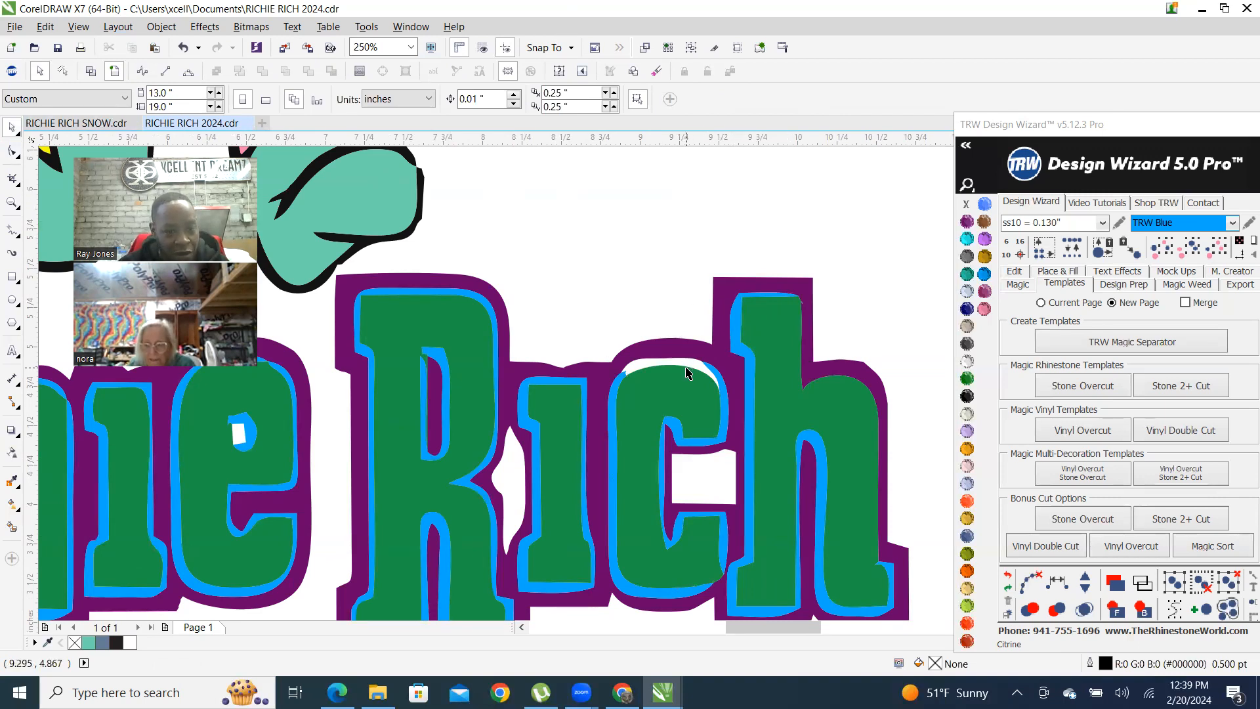
{"action": "left_click", "coordinate": [12, 527]}
{"action": "scroll", "coordinate": [631, 333], "scroll_direction": "up", "scroll_amount": 1}
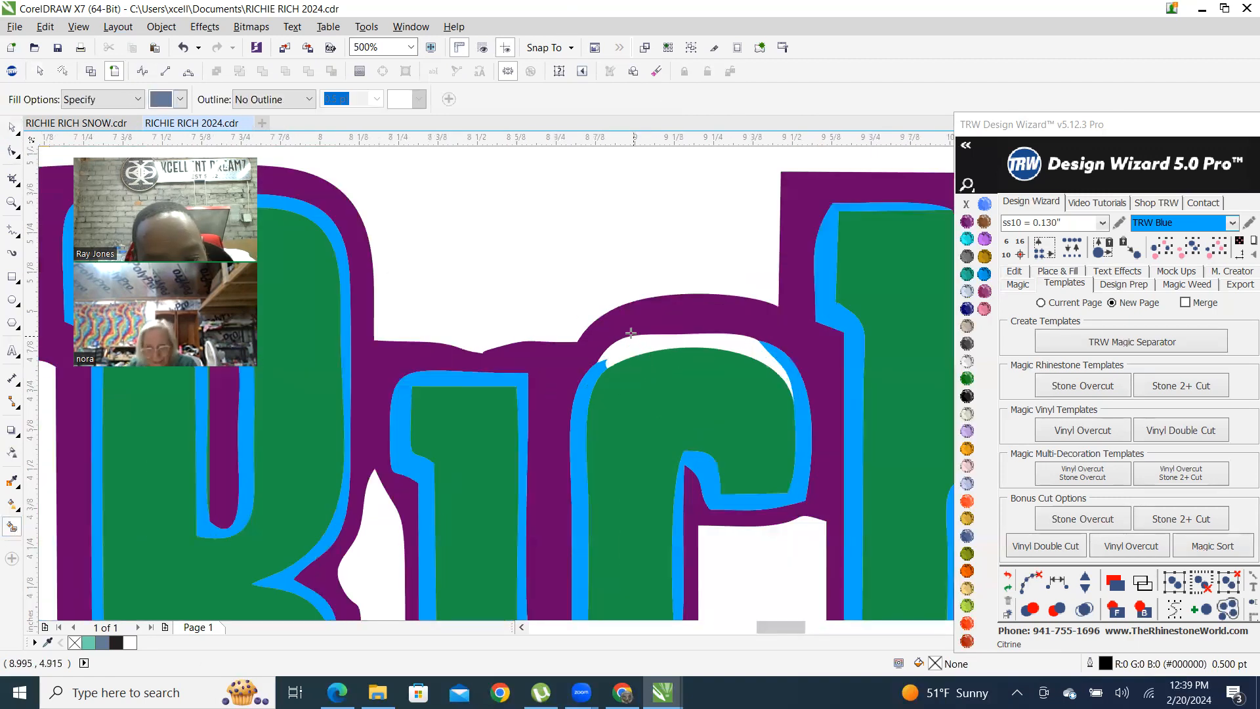
{"action": "left_click", "coordinate": [632, 345]}
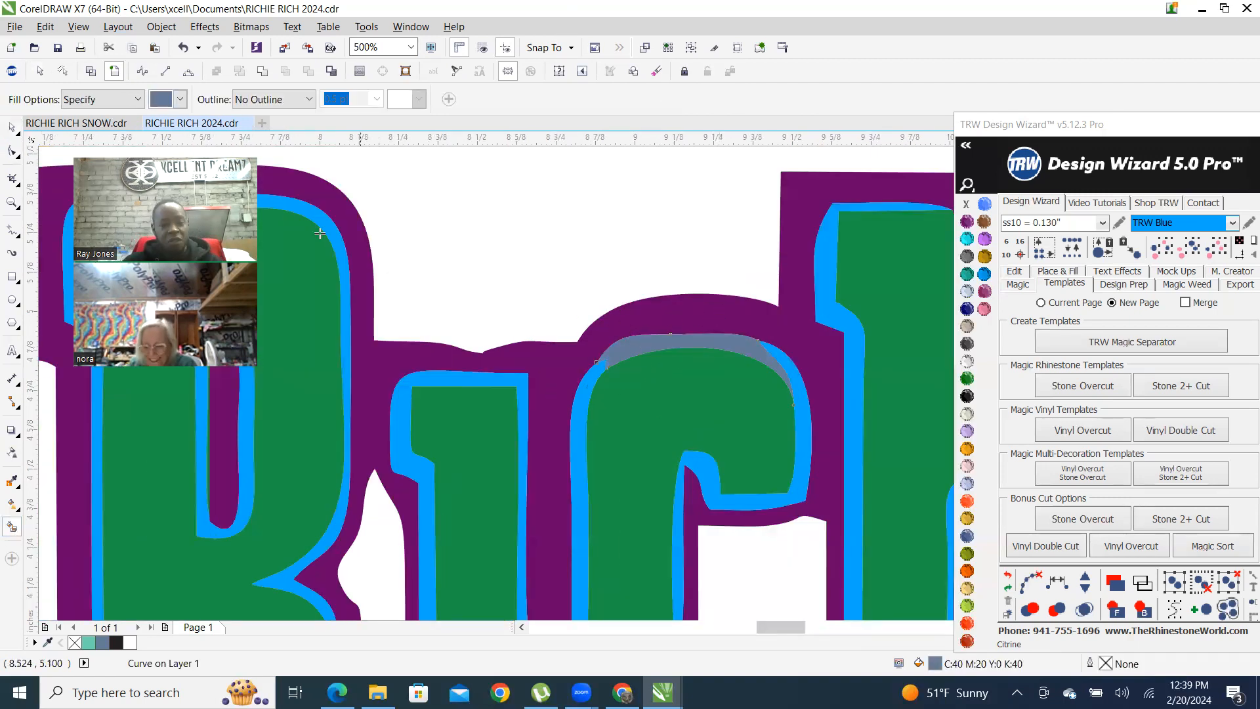
{"action": "left_click", "coordinate": [12, 126]}
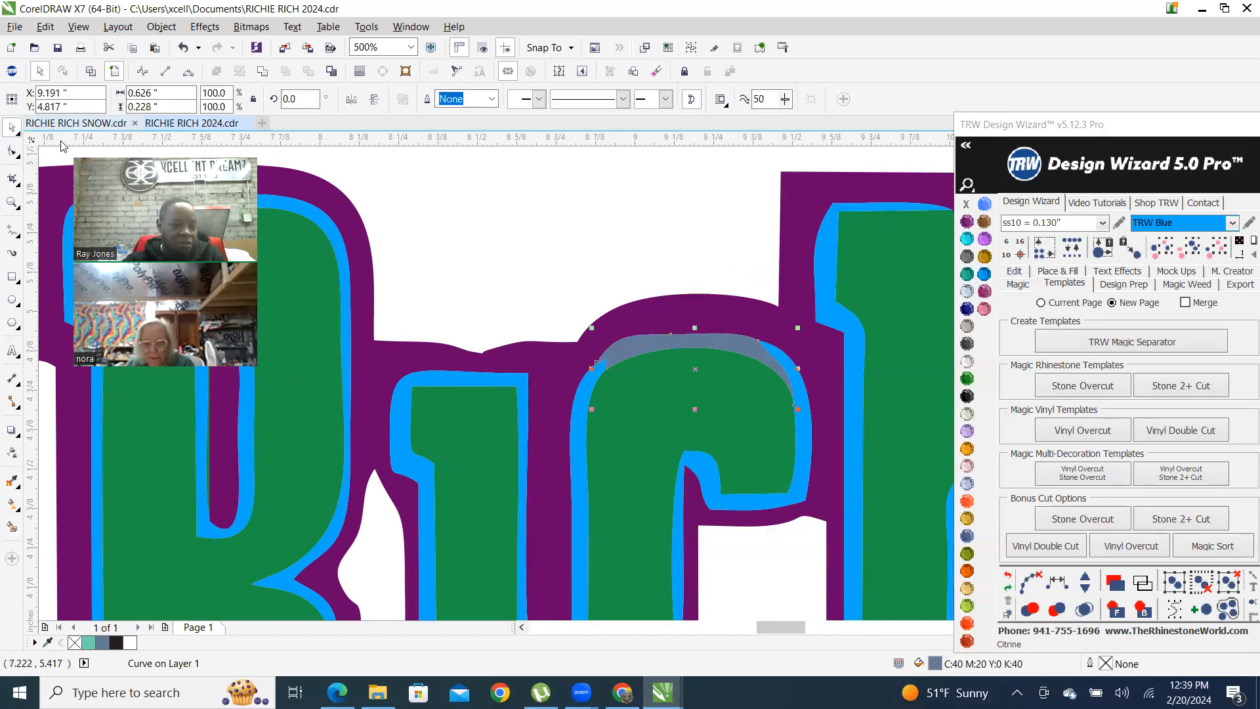
Examine the letters of "Richie Rich" for remaining places where the blue outline around the green letters is incomplete
{"action": "scroll", "coordinate": [545, 394], "scroll_direction": "down", "scroll_amount": 2}
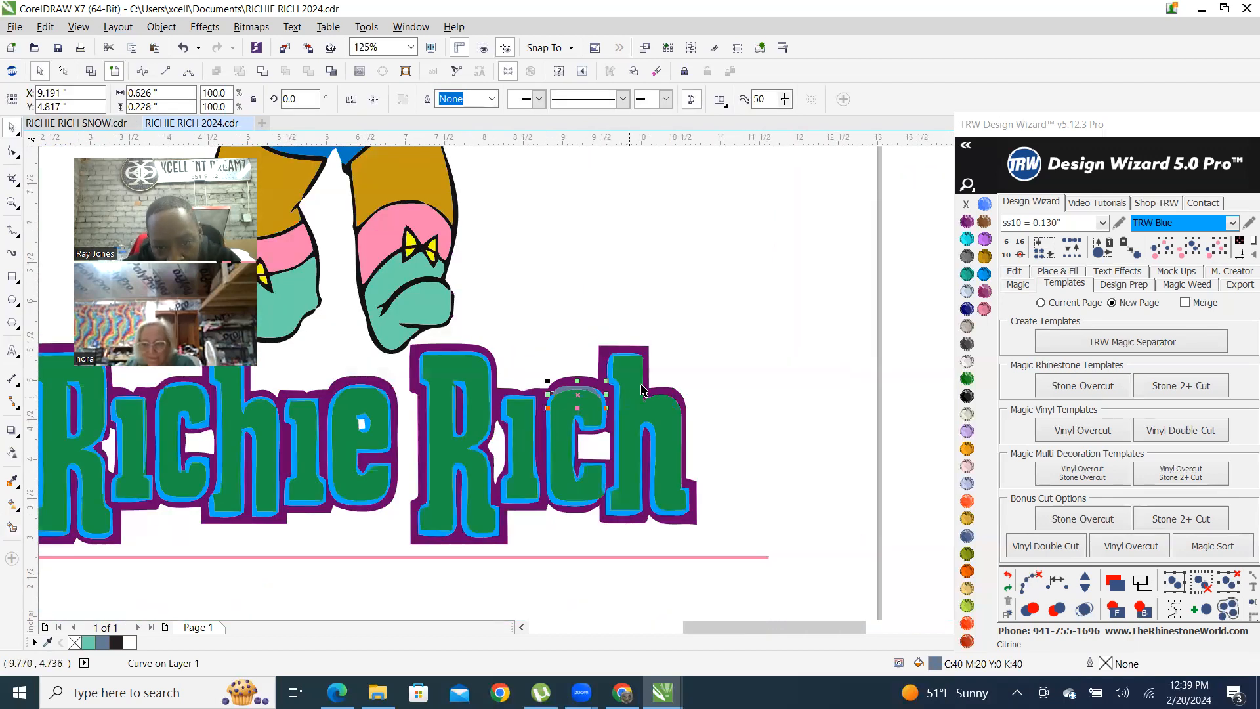
{"action": "scroll", "coordinate": [642, 390], "scroll_direction": "up", "scroll_amount": 1}
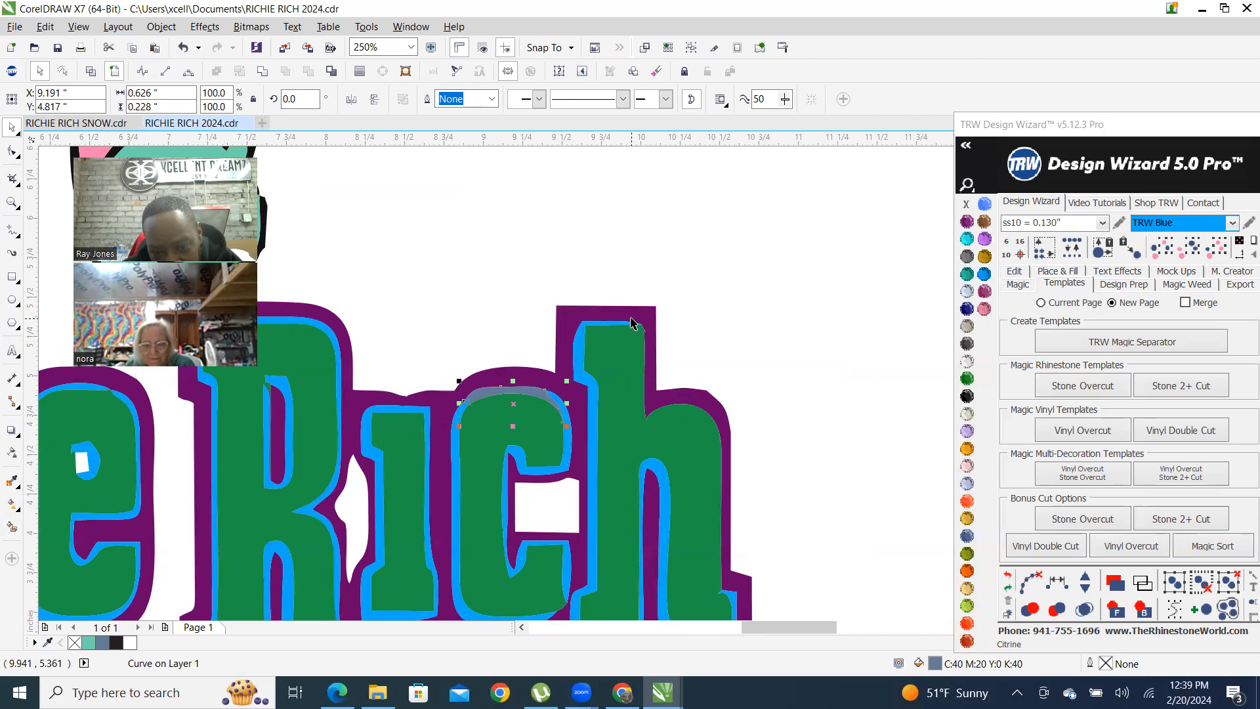
{"action": "scroll", "coordinate": [631, 323], "scroll_direction": "down", "scroll_amount": 1}
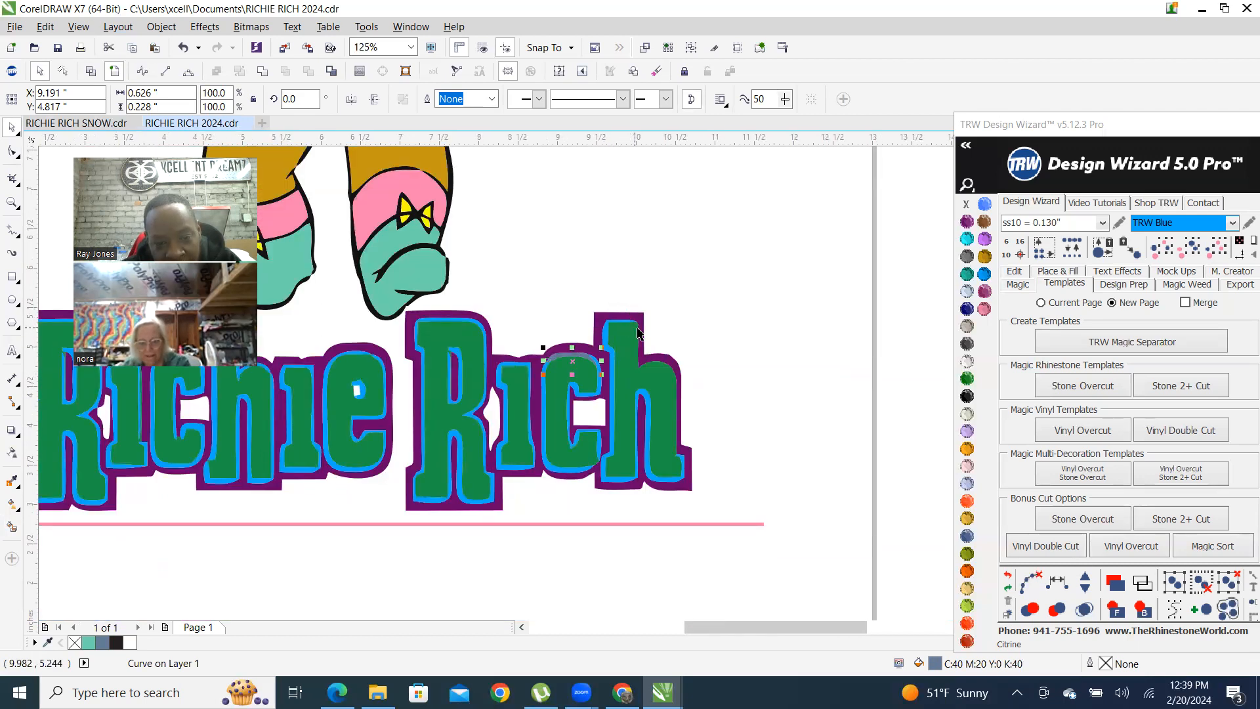
{"action": "scroll", "coordinate": [619, 390], "scroll_direction": "down", "scroll_amount": 1}
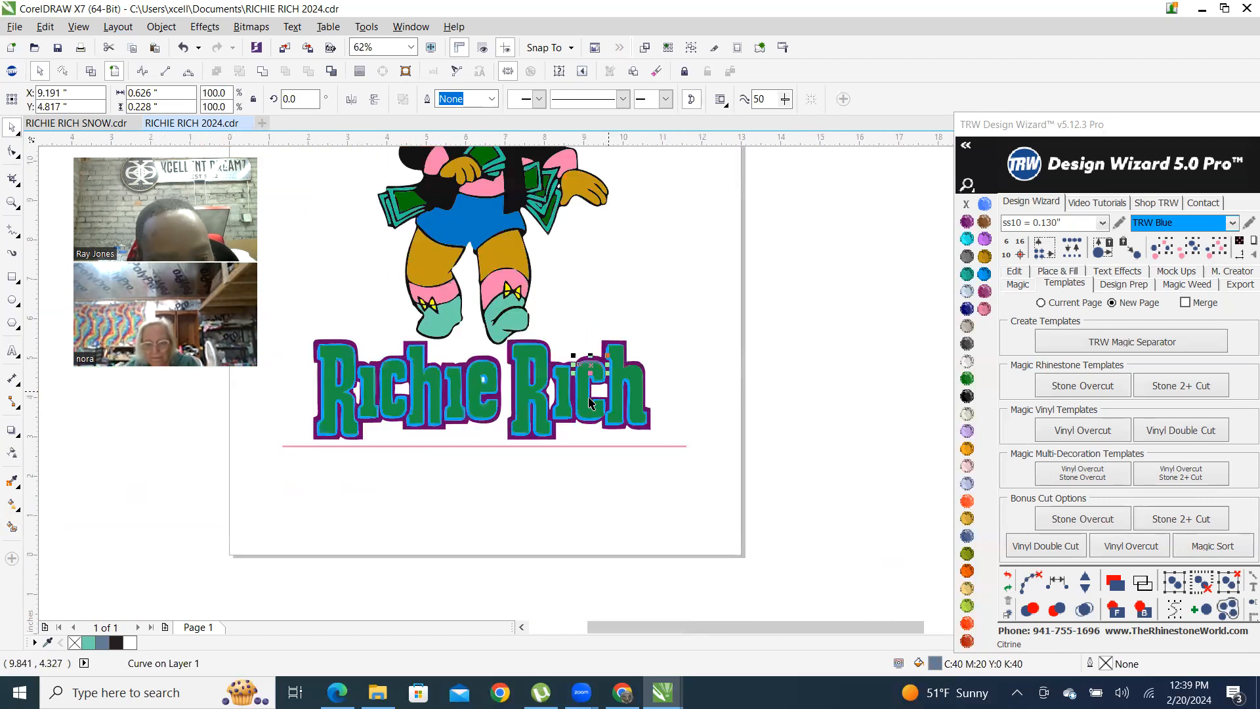
{"action": "scroll", "coordinate": [420, 382], "scroll_direction": "up", "scroll_amount": 2}
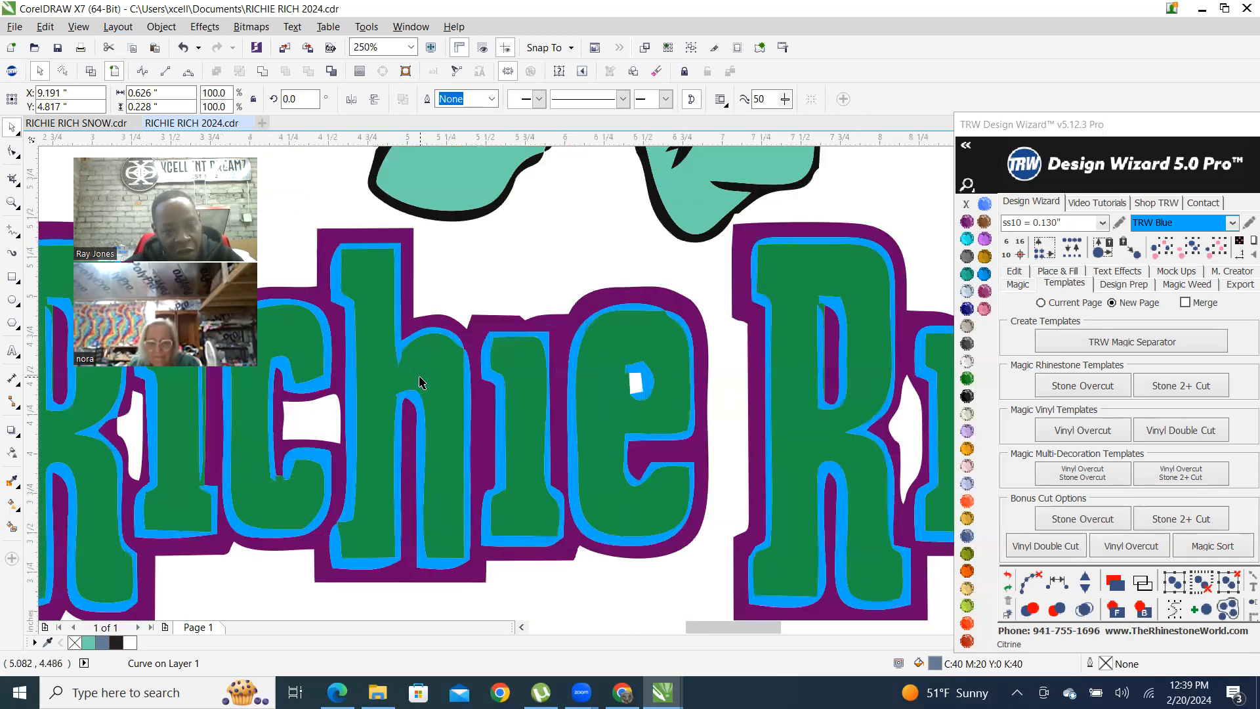
{"action": "scroll", "coordinate": [481, 377], "scroll_direction": "down", "scroll_amount": 2}
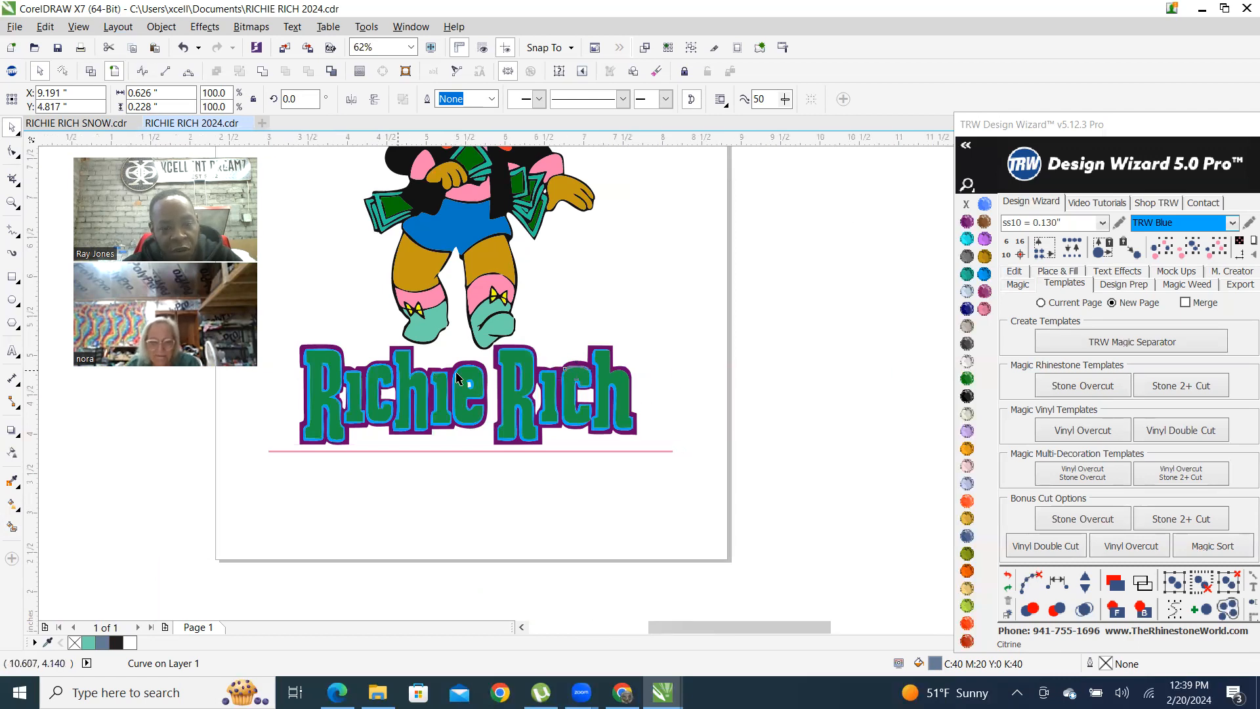
{"action": "scroll", "coordinate": [393, 375], "scroll_direction": "up", "scroll_amount": 4}
{"action": "scroll", "coordinate": [389, 372], "scroll_direction": "down", "scroll_amount": 3}
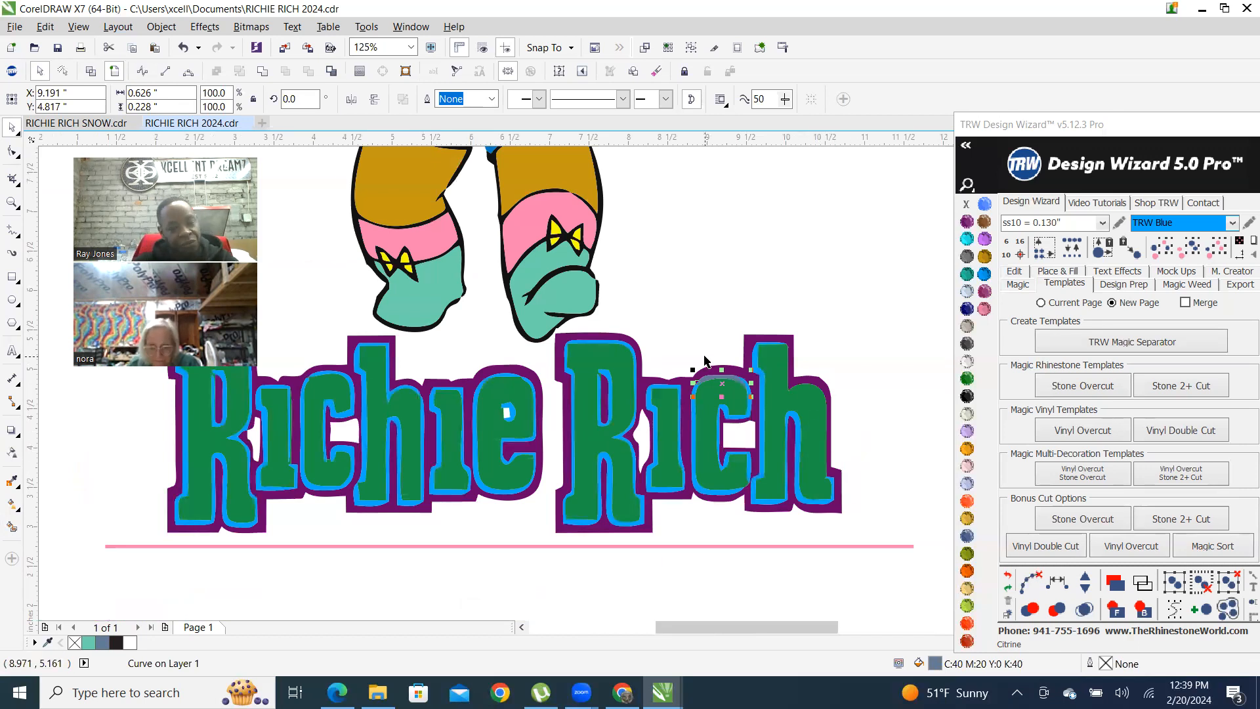
{"action": "scroll", "coordinate": [737, 400], "scroll_direction": "up", "scroll_amount": 3}
{"action": "scroll", "coordinate": [606, 329], "scroll_direction": "down", "scroll_amount": 2}
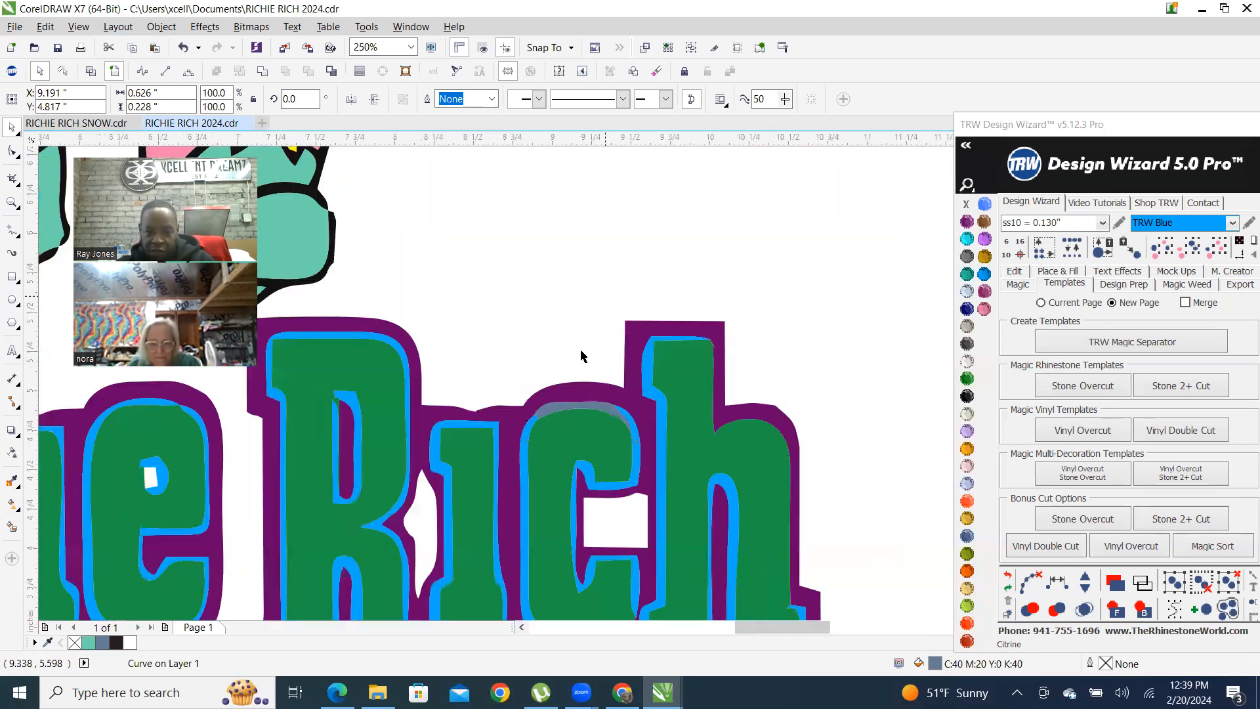
Weld the slate-blue patch above the c of "Rich" to the bright-blue lettering outline
{"action": "scroll", "coordinate": [555, 414], "scroll_direction": "up", "scroll_amount": 3}
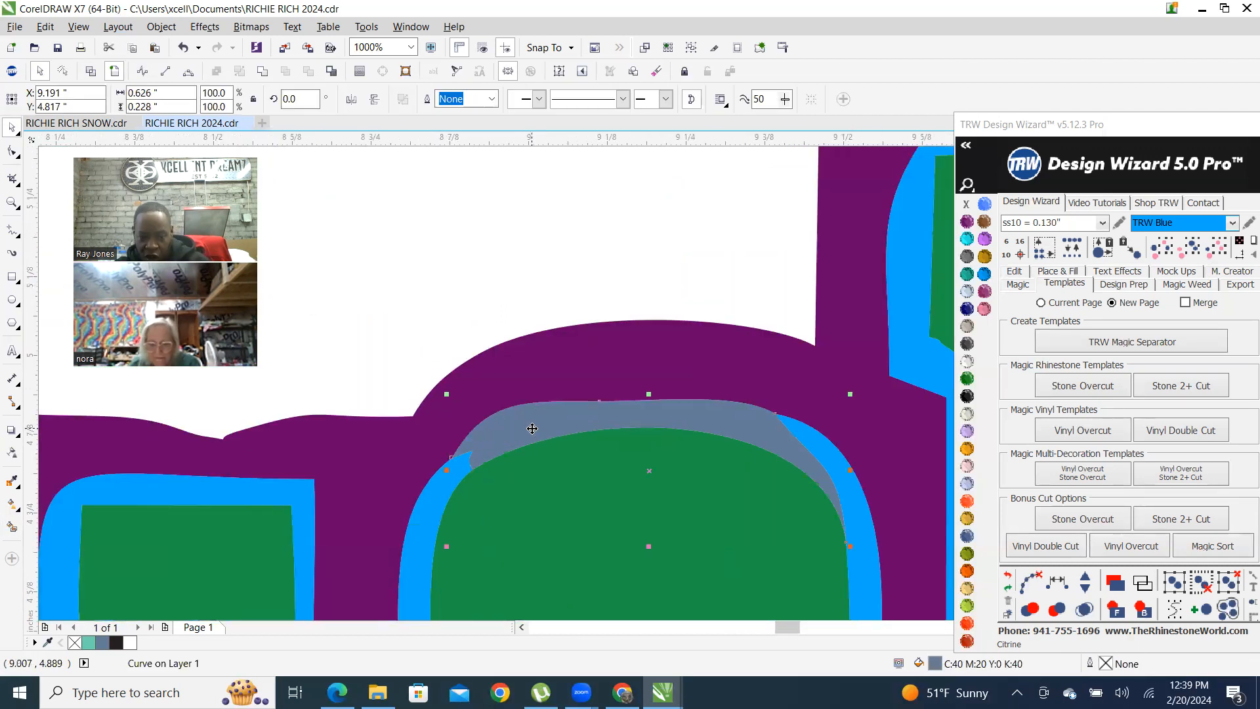
{"action": "left_click", "coordinate": [416, 534], "text": "shift"}
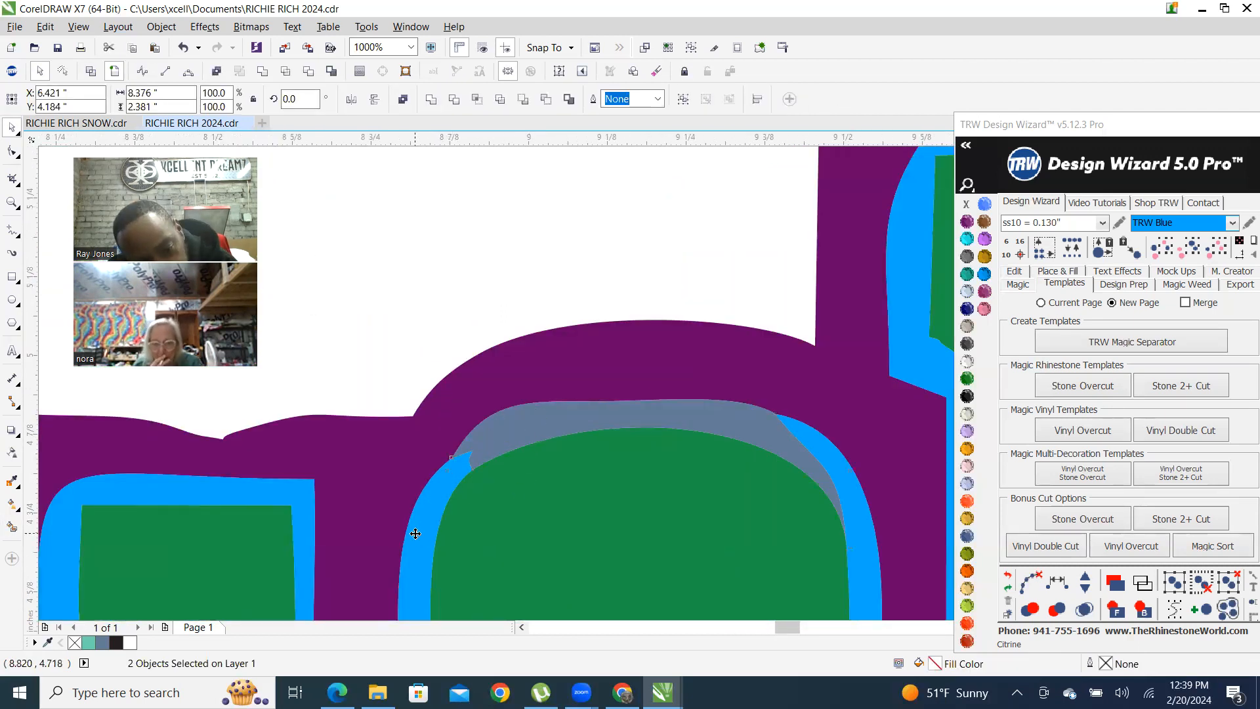
{"action": "right_click", "coordinate": [416, 534]}
{"action": "left_click", "coordinate": [467, 250]}
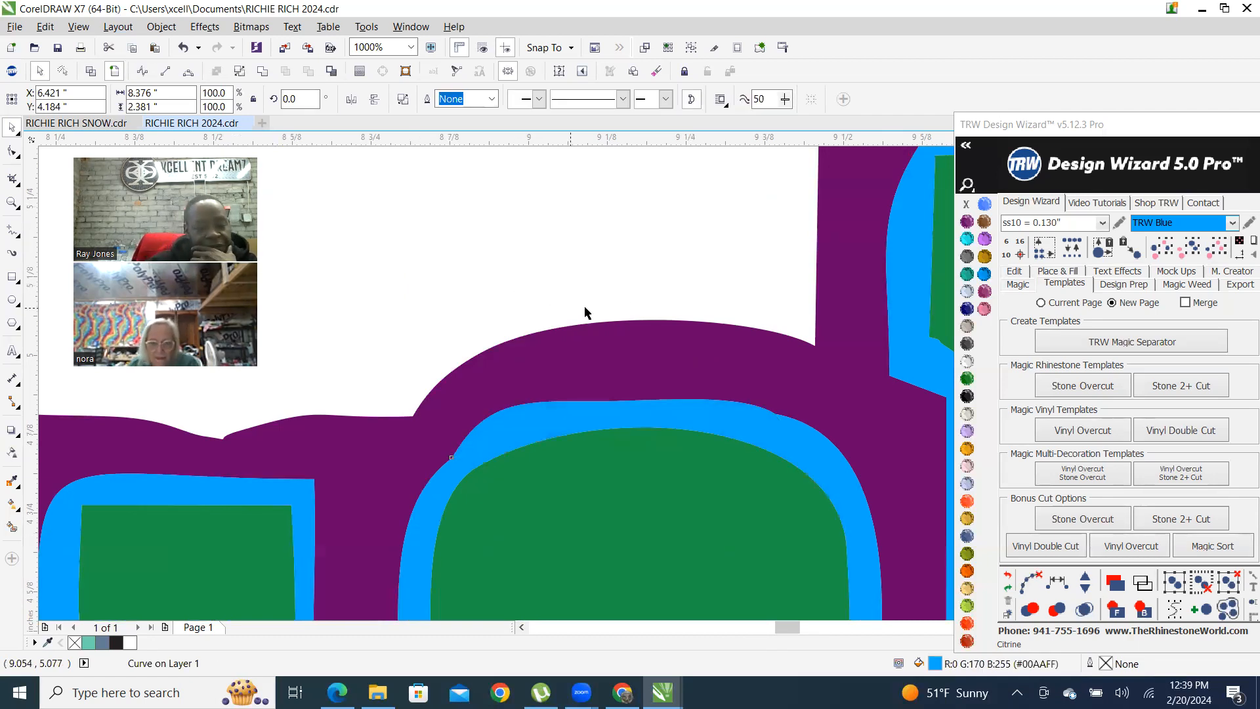
{"action": "scroll", "coordinate": [584, 313], "scroll_direction": "down", "scroll_amount": 3}
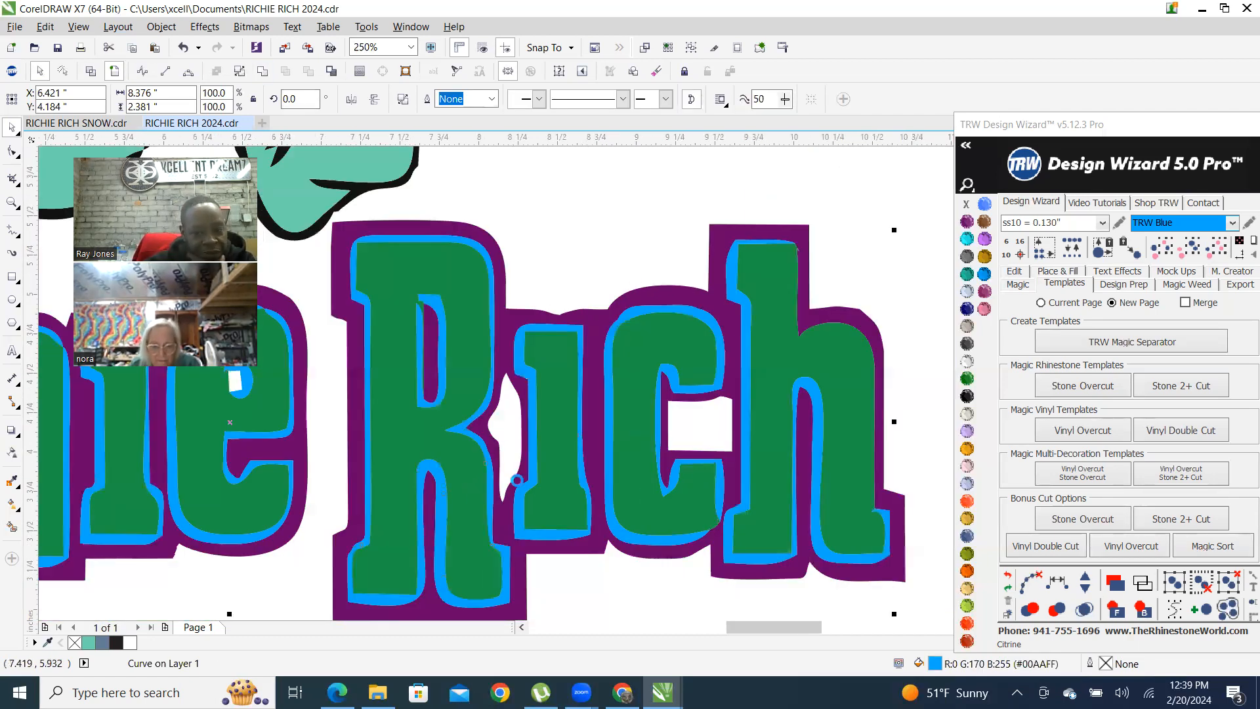
{"action": "scroll", "coordinate": [571, 499], "scroll_direction": "down", "scroll_amount": 1}
{"action": "left_click", "coordinate": [660, 281]}
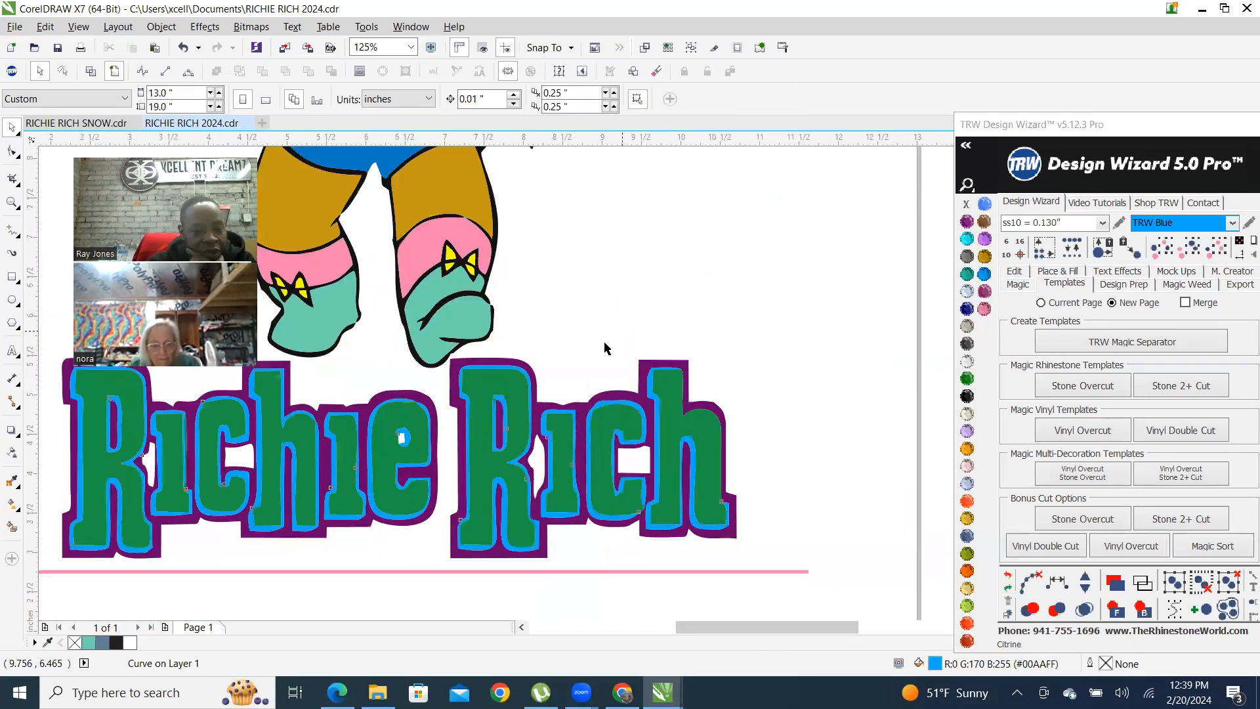
Smart-fill the blue outline areas around the h of "Richie" with slate blue and no outline
{"action": "scroll", "coordinate": [402, 436], "scroll_direction": "up", "scroll_amount": 2}
{"action": "scroll", "coordinate": [397, 457], "scroll_direction": "down", "scroll_amount": 2}
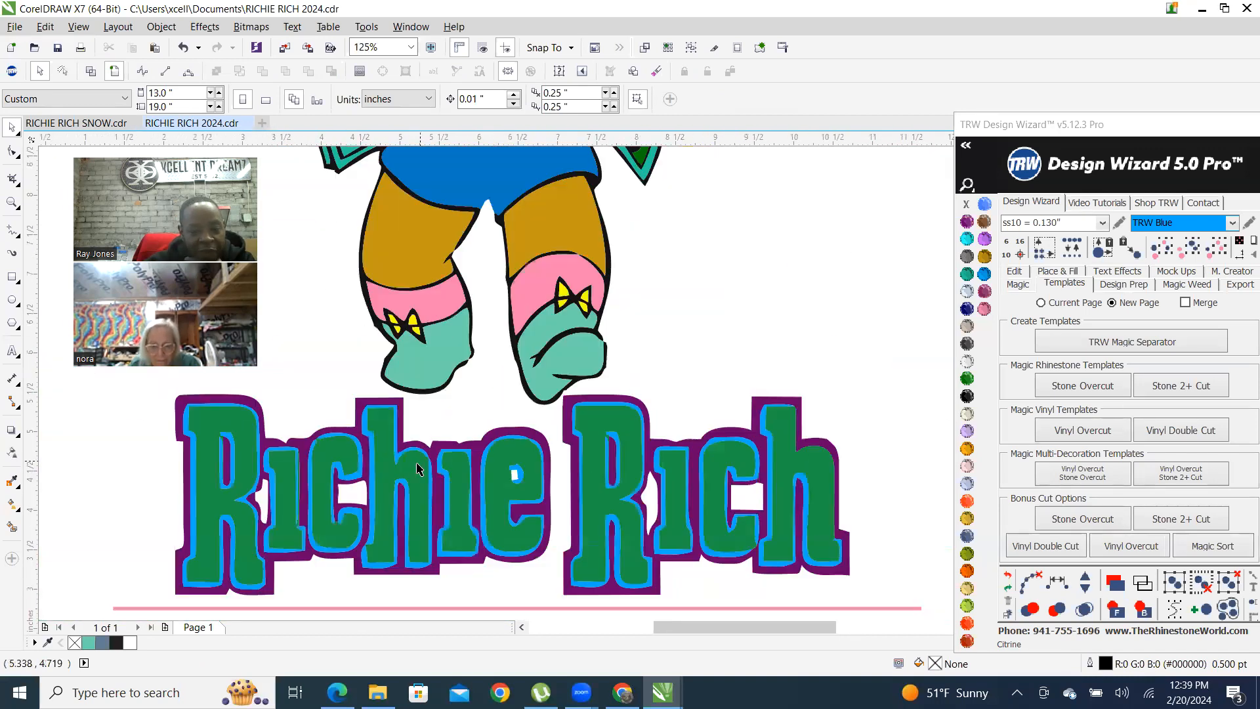
{"action": "left_click", "coordinate": [12, 526]}
{"action": "scroll", "coordinate": [370, 479], "scroll_direction": "up", "scroll_amount": 1}
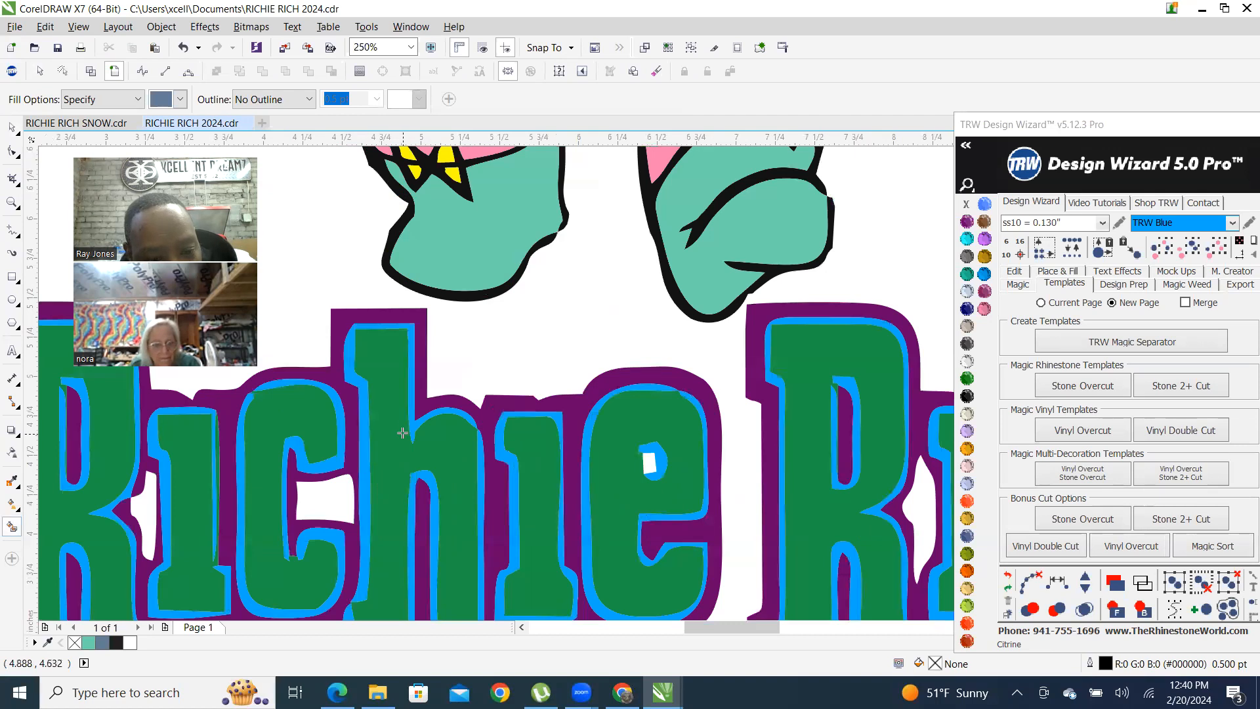
{"action": "left_click", "coordinate": [346, 366]}
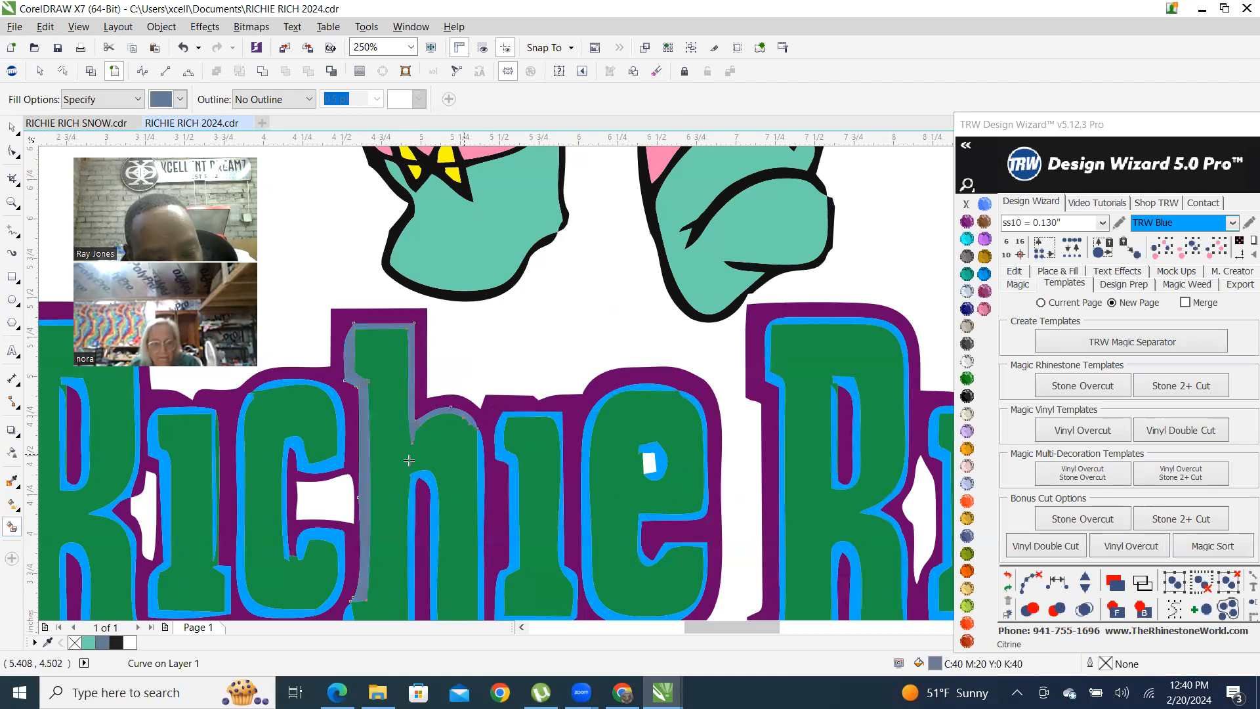
{"action": "scroll", "coordinate": [409, 460], "scroll_direction": "down", "scroll_amount": 2}
{"action": "scroll", "coordinate": [433, 459], "scroll_direction": "up", "scroll_amount": 3}
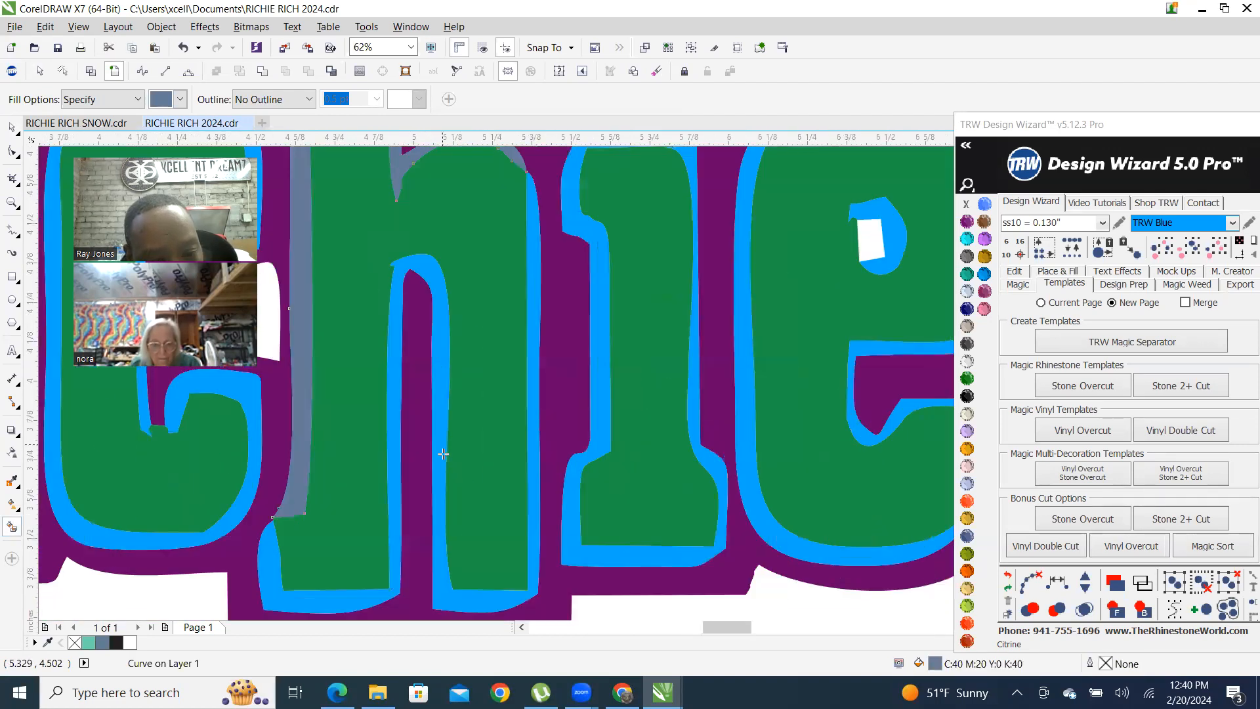
{"action": "scroll", "coordinate": [444, 341], "scroll_direction": "down", "scroll_amount": 2}
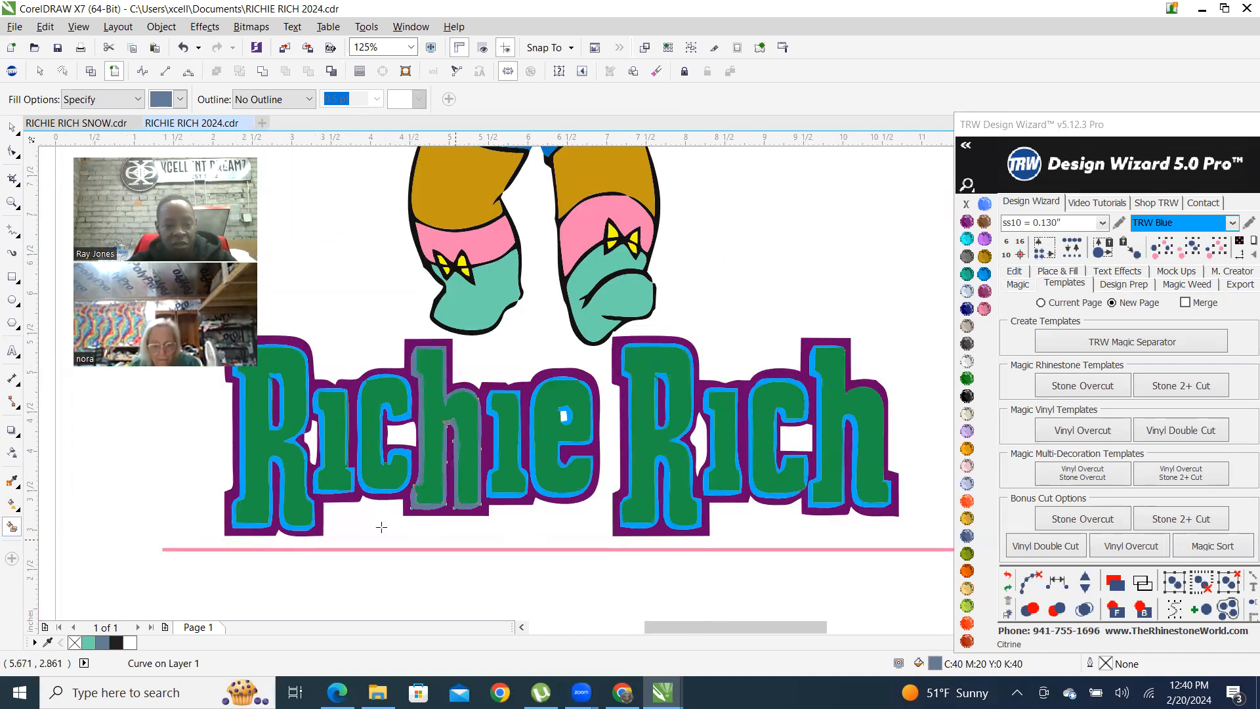
Select all slate-blue outline pieces of the h in "Richie" by color and weld them into one shape
{"action": "left_click", "coordinate": [11, 128]}
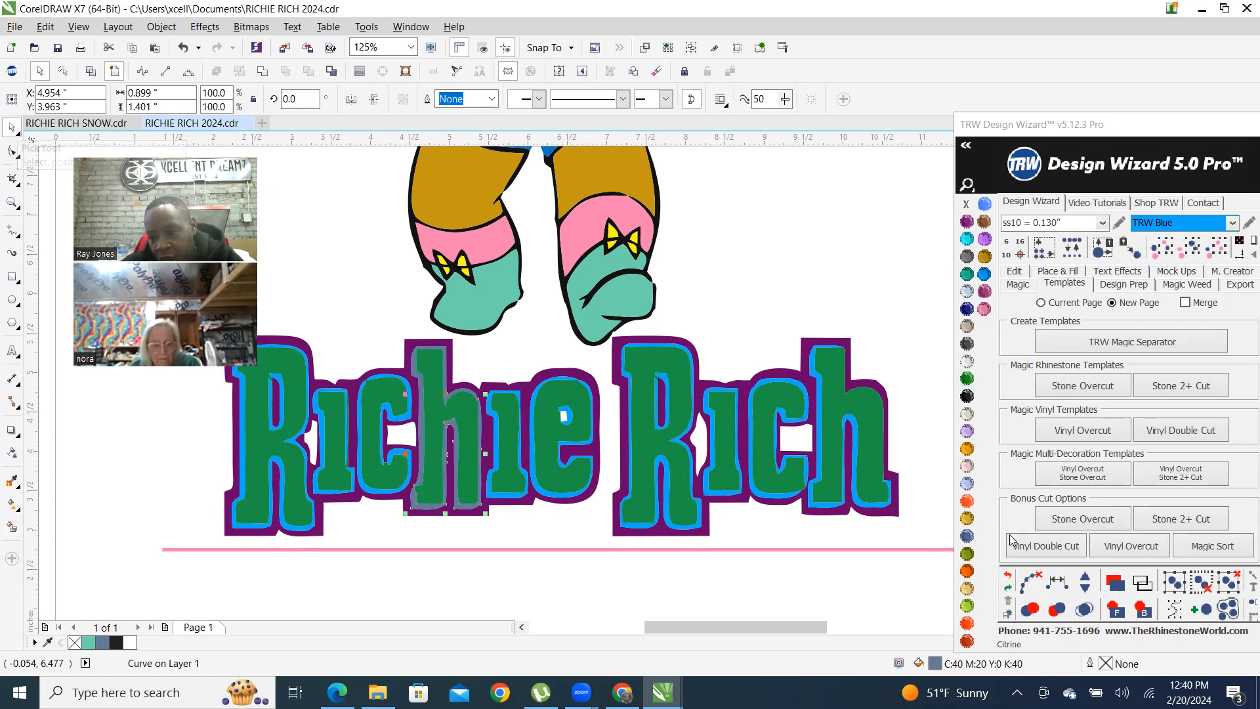
{"action": "left_click", "coordinate": [1191, 248]}
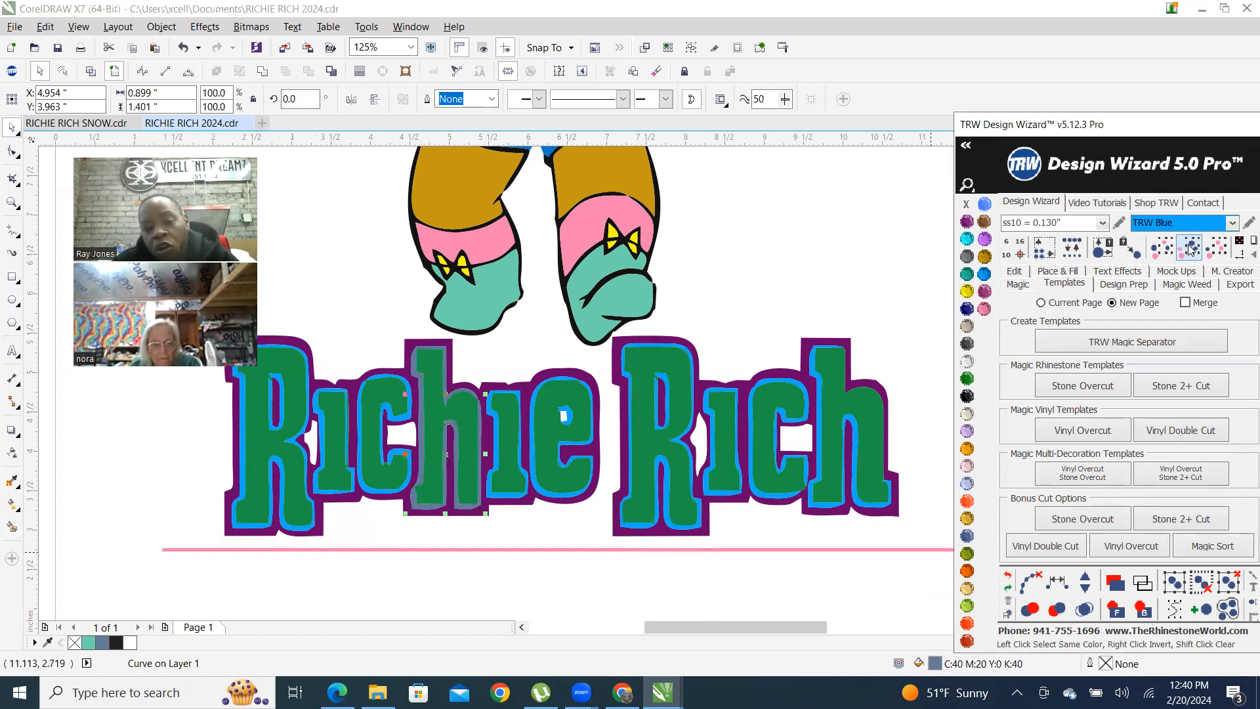
{"action": "scroll", "coordinate": [426, 501], "scroll_direction": "down", "scroll_amount": 2}
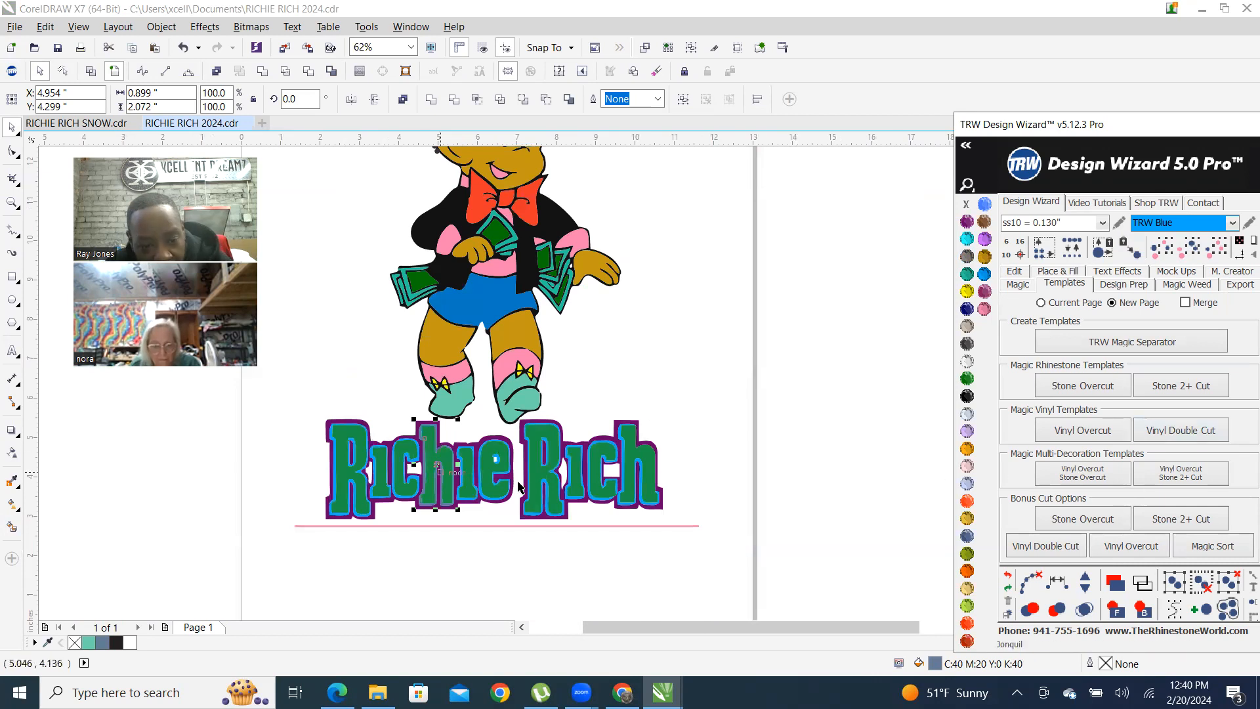
{"action": "scroll", "coordinate": [403, 472], "scroll_direction": "up", "scroll_amount": 2}
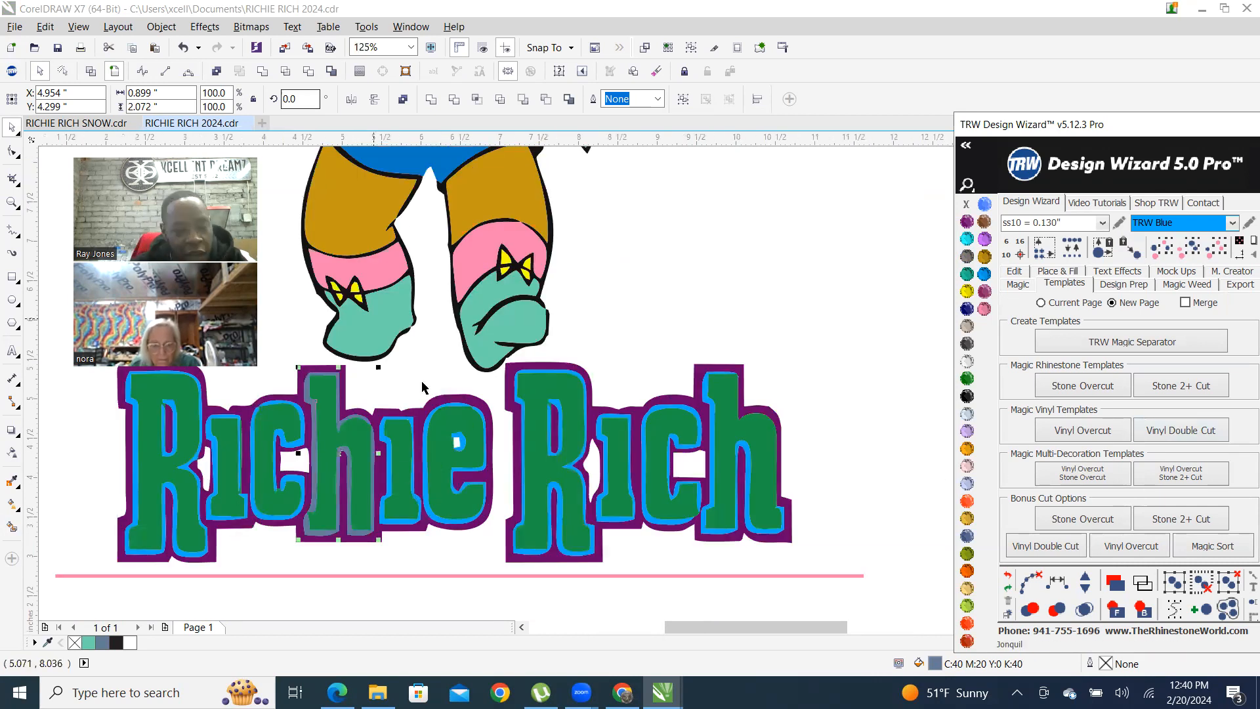
{"action": "left_click", "coordinate": [264, 72]}
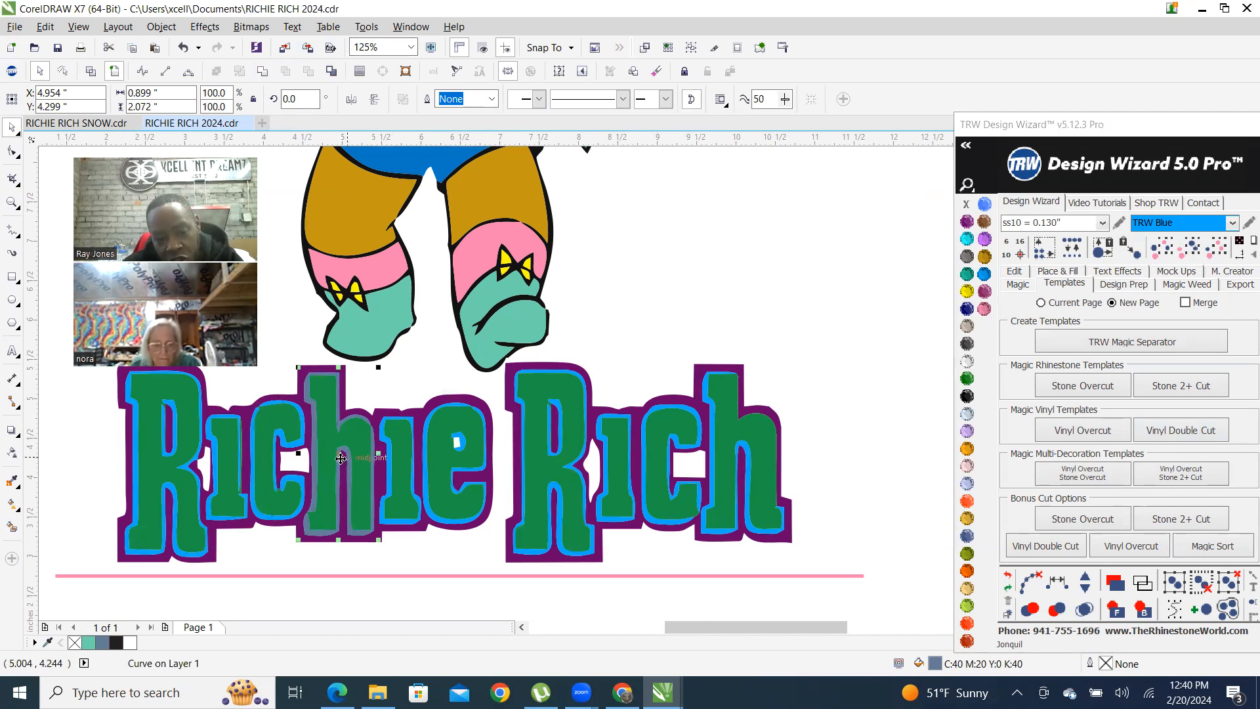
Try to fit the slate-blue h outline from "Richie" over the h of "Rich", adjusting its position at the feet
{"action": "left_click_drag", "start_coordinate": [339, 454], "coordinate": [724, 480]}
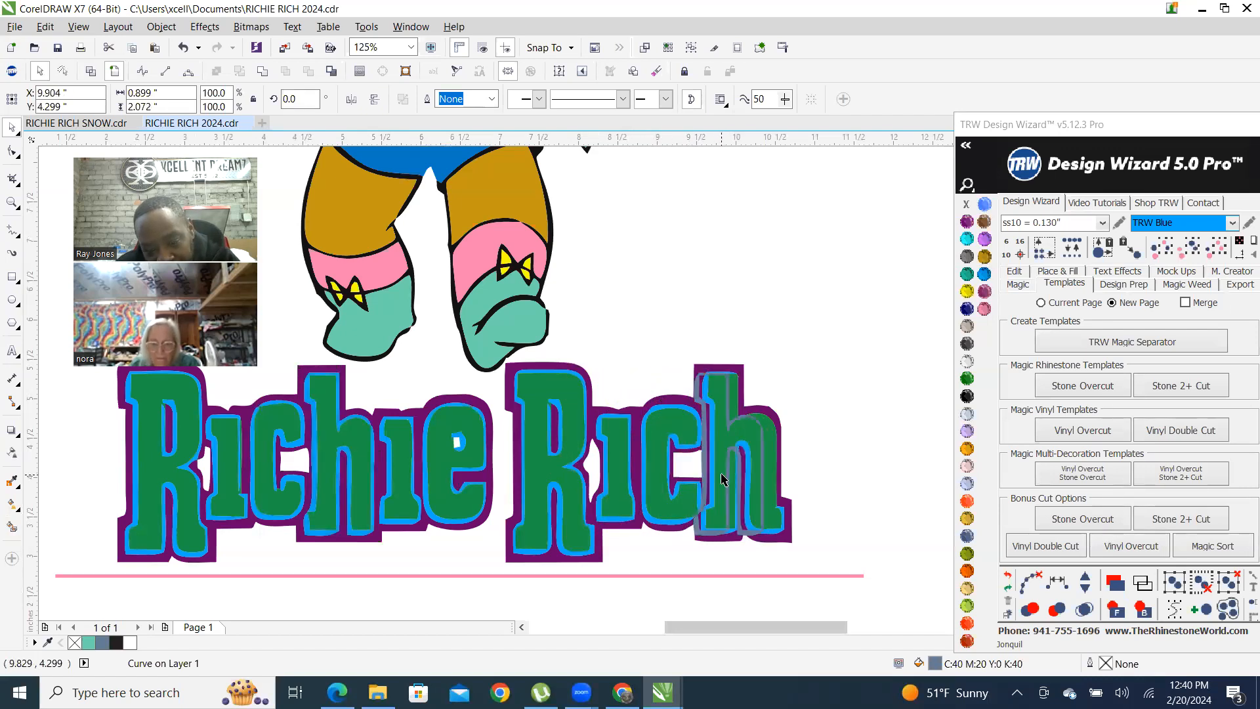
{"action": "scroll", "coordinate": [821, 500], "scroll_direction": "up", "scroll_amount": 3}
{"action": "scroll", "coordinate": [610, 422], "scroll_direction": "down", "scroll_amount": 3}
{"action": "scroll", "coordinate": [610, 422], "scroll_direction": "up", "scroll_amount": 5}
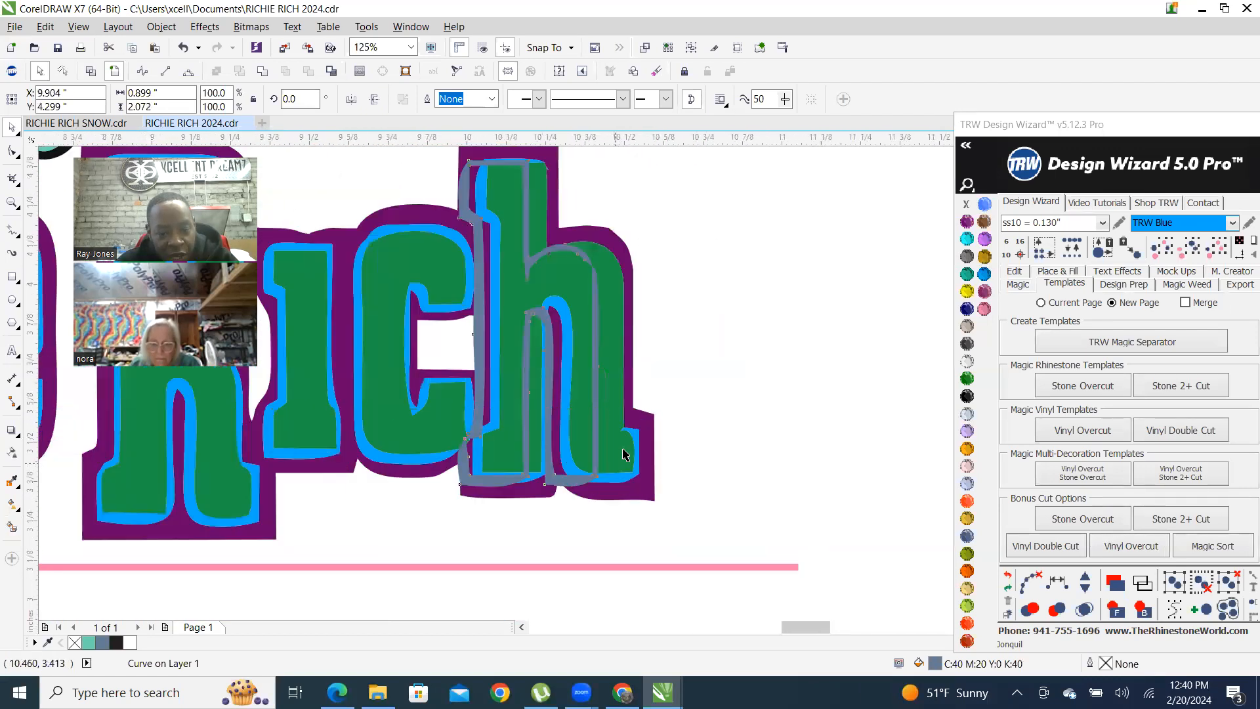
{"action": "left_click_drag", "start_coordinate": [495, 430], "coordinate": [632, 452]}
{"action": "scroll", "coordinate": [632, 452], "scroll_direction": "down", "scroll_amount": 5}
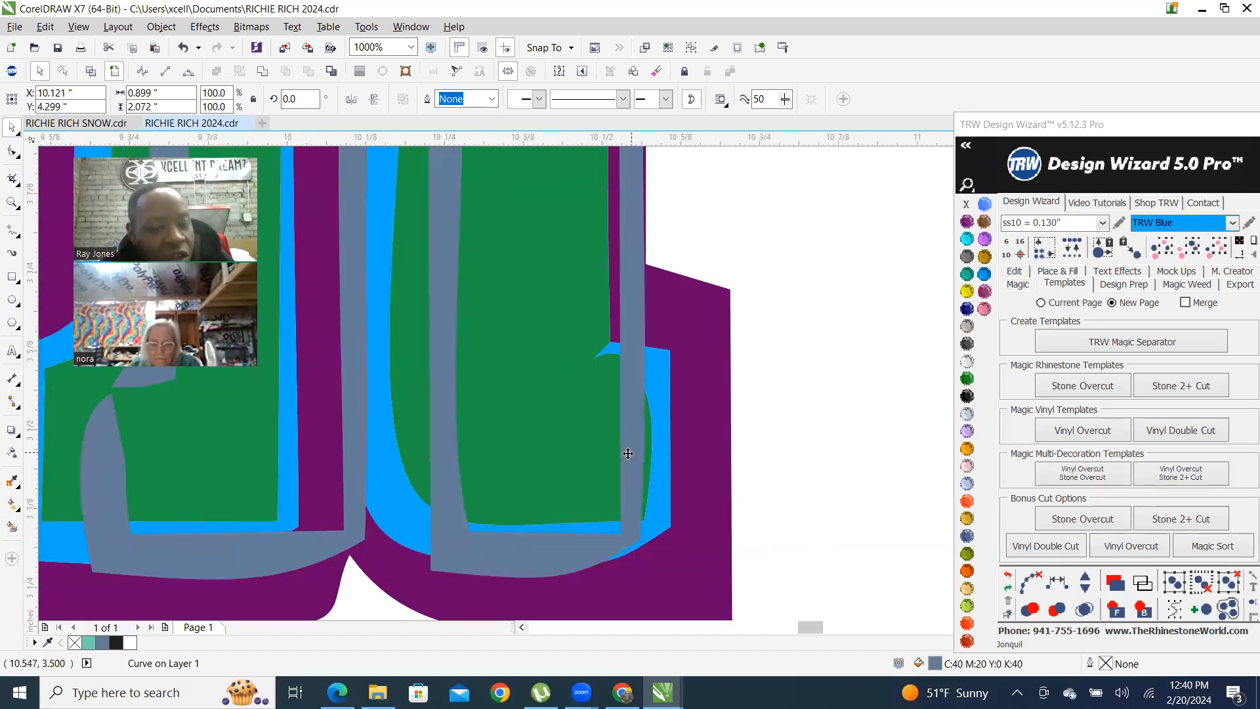
{"action": "scroll", "coordinate": [546, 450], "scroll_direction": "down", "scroll_amount": 2}
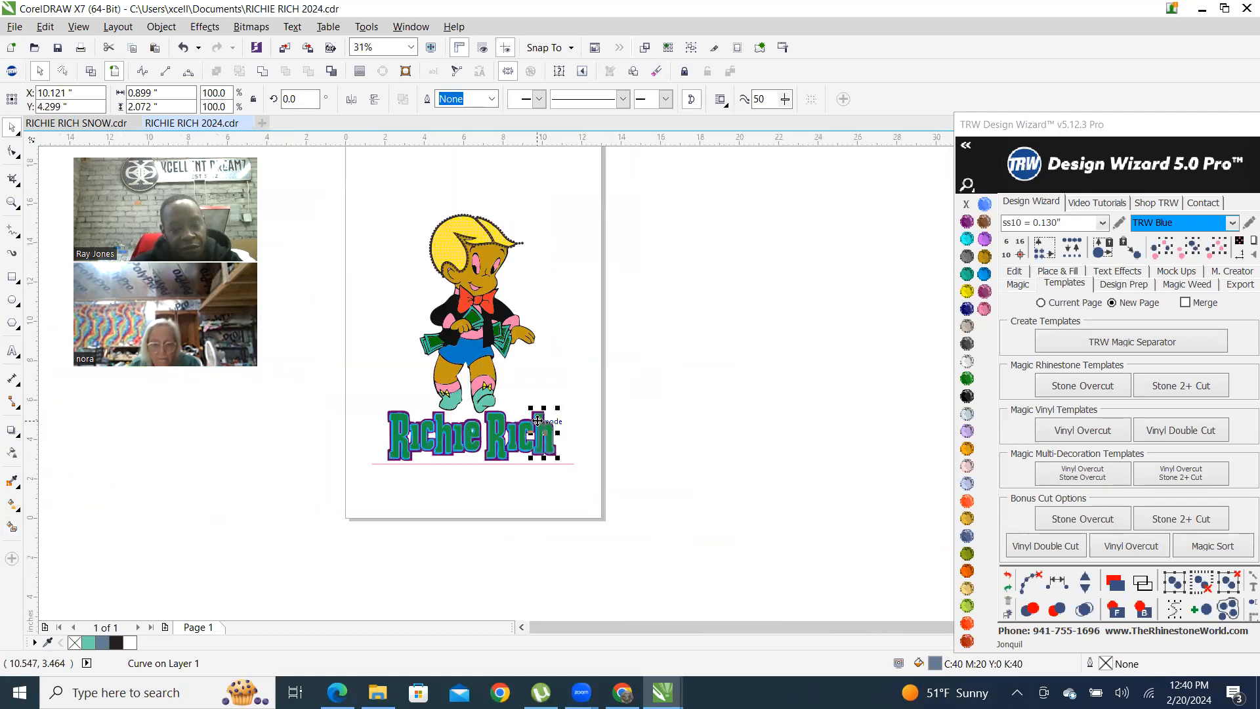
{"action": "scroll", "coordinate": [564, 420], "scroll_direction": "up", "scroll_amount": 2}
{"action": "scroll", "coordinate": [555, 472], "scroll_direction": "up", "scroll_amount": 2}
{"action": "scroll", "coordinate": [561, 427], "scroll_direction": "up", "scroll_amount": 2}
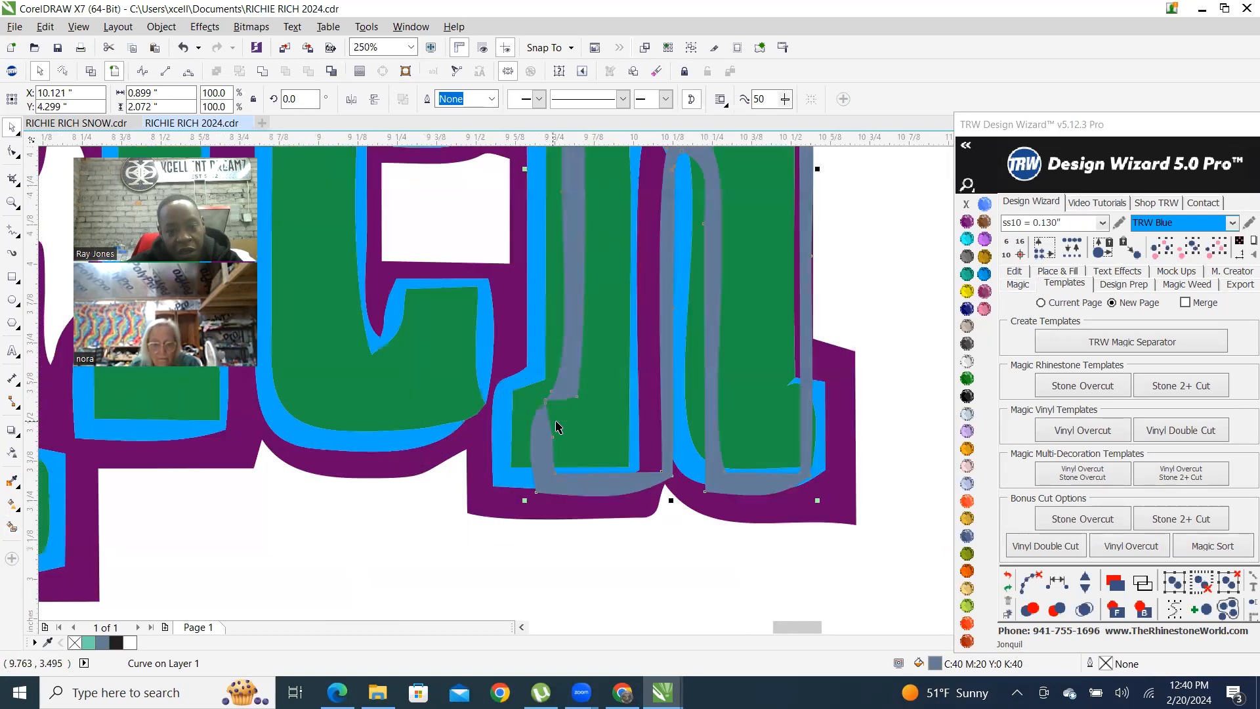
{"action": "scroll", "coordinate": [558, 428], "scroll_direction": "up", "scroll_amount": 2}
{"action": "left_click_drag", "start_coordinate": [575, 458], "coordinate": [493, 460]}
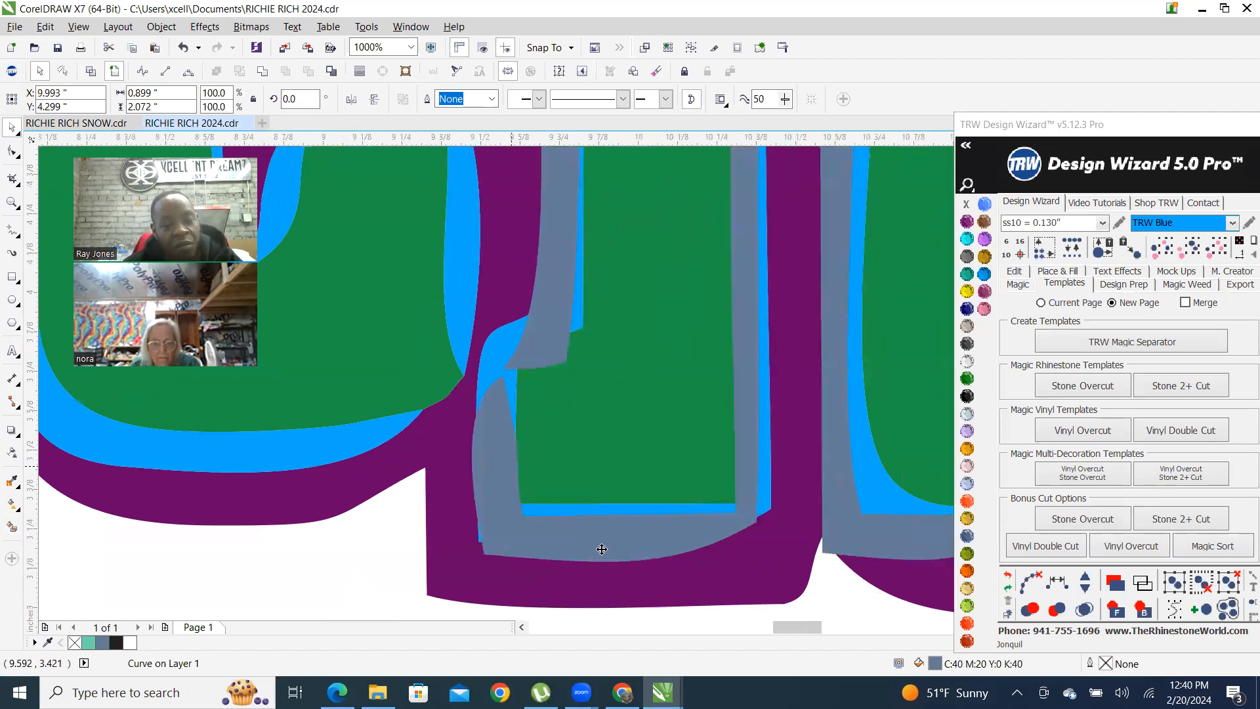
Try to line up the slate-blue outline with the shoulder and outer stem of the h in "Rich"
{"action": "scroll", "coordinate": [503, 461], "scroll_direction": "down", "scroll_amount": 3}
{"action": "scroll", "coordinate": [677, 438], "scroll_direction": "up", "scroll_amount": 2}
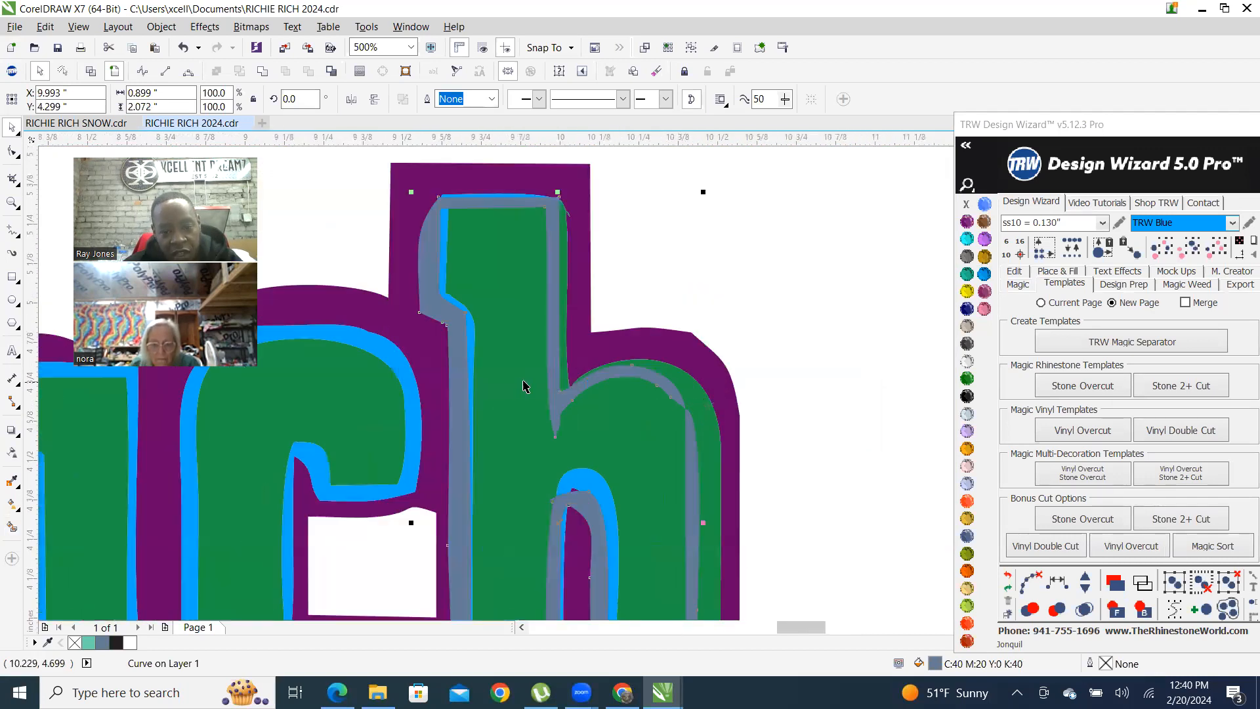
{"action": "scroll", "coordinate": [640, 376], "scroll_direction": "up", "scroll_amount": 3}
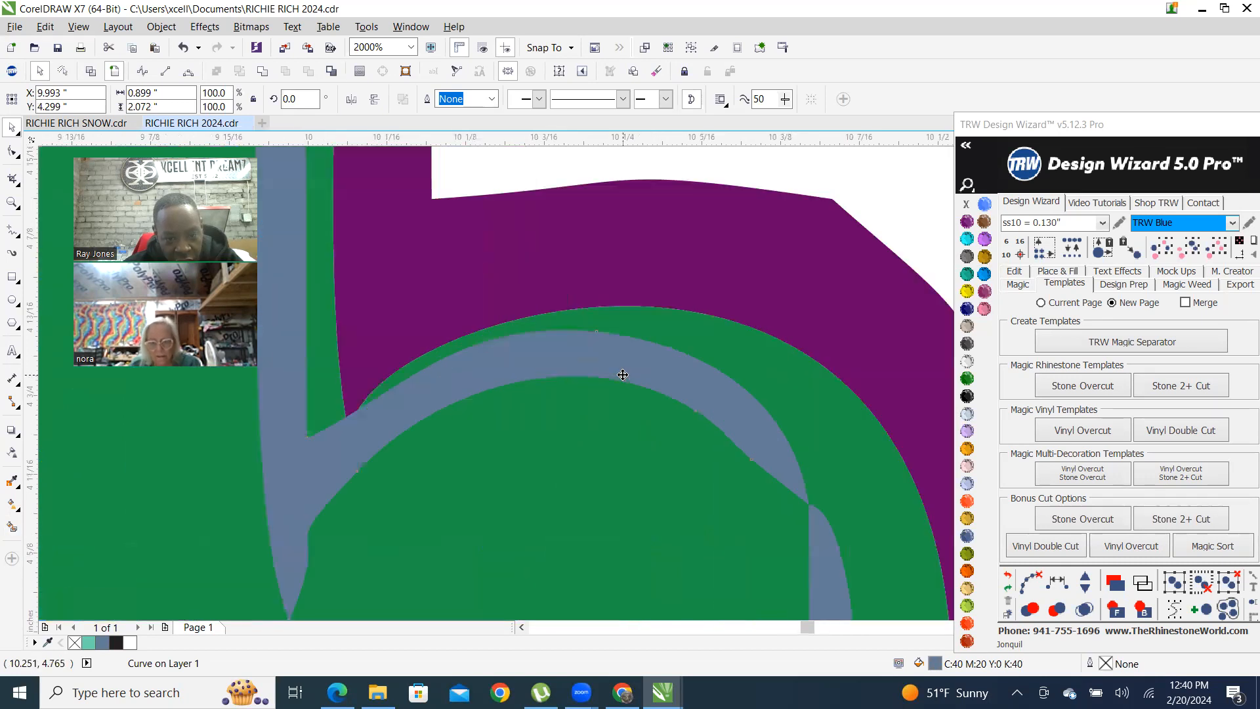
{"action": "left_click_drag", "start_coordinate": [607, 355], "coordinate": [639, 316]}
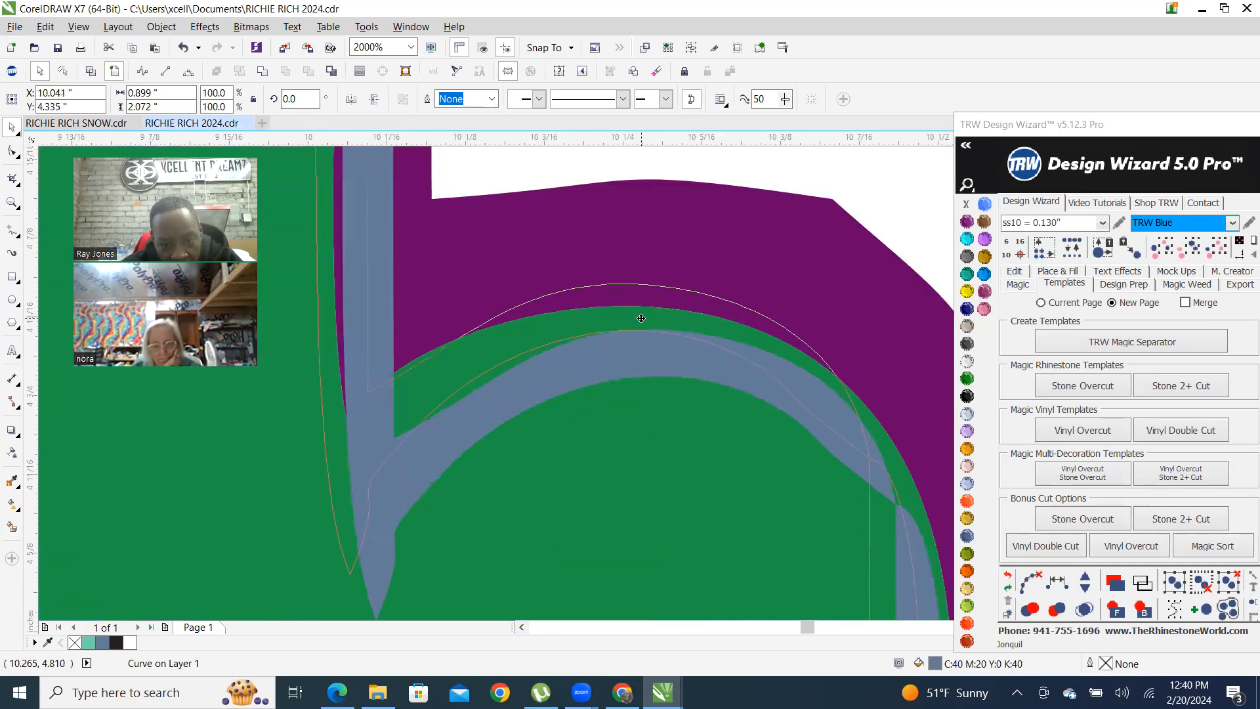
{"action": "scroll", "coordinate": [570, 333], "scroll_direction": "down", "scroll_amount": 2}
{"action": "scroll", "coordinate": [631, 439], "scroll_direction": "up", "scroll_amount": 2}
{"action": "left_click_drag", "start_coordinate": [683, 443], "coordinate": [697, 507]}
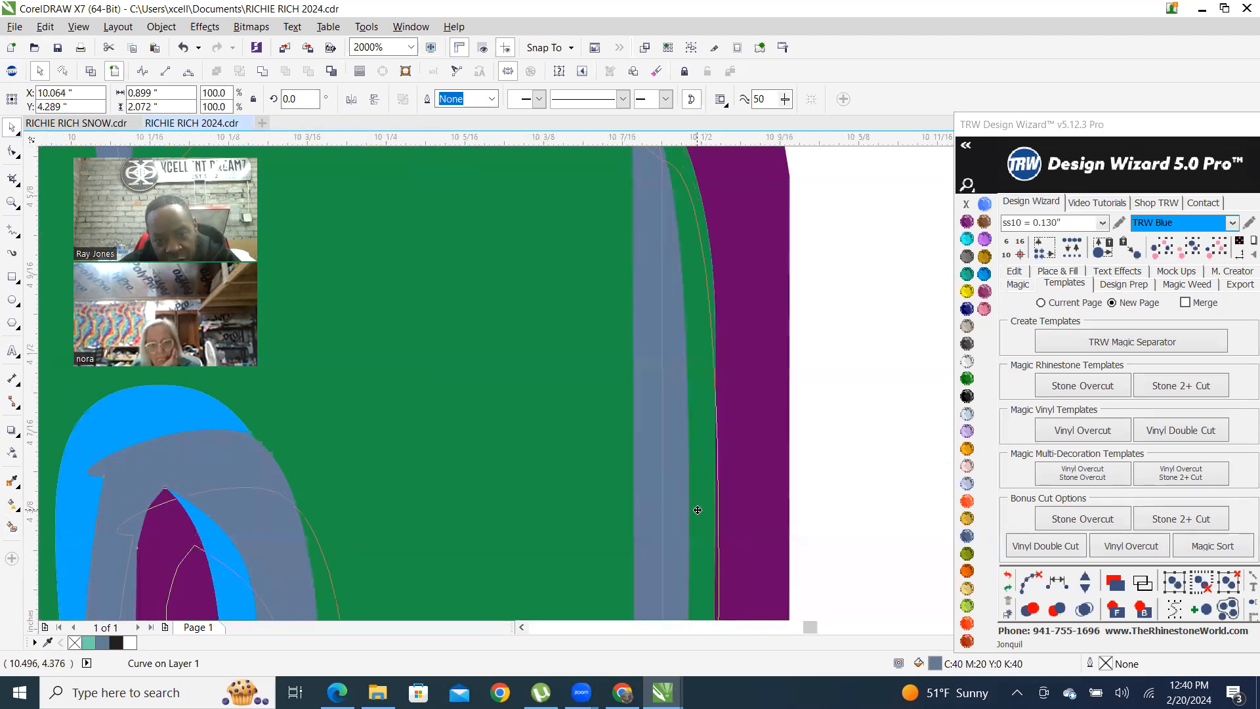
{"action": "scroll", "coordinate": [686, 459], "scroll_direction": "down", "scroll_amount": 6}
{"action": "scroll", "coordinate": [716, 318], "scroll_direction": "down", "scroll_amount": 1}
{"action": "scroll", "coordinate": [591, 416], "scroll_direction": "up", "scroll_amount": 1}
{"action": "scroll", "coordinate": [647, 357], "scroll_direction": "down", "scroll_amount": 1}
{"action": "scroll", "coordinate": [408, 412], "scroll_direction": "up", "scroll_amount": 2}
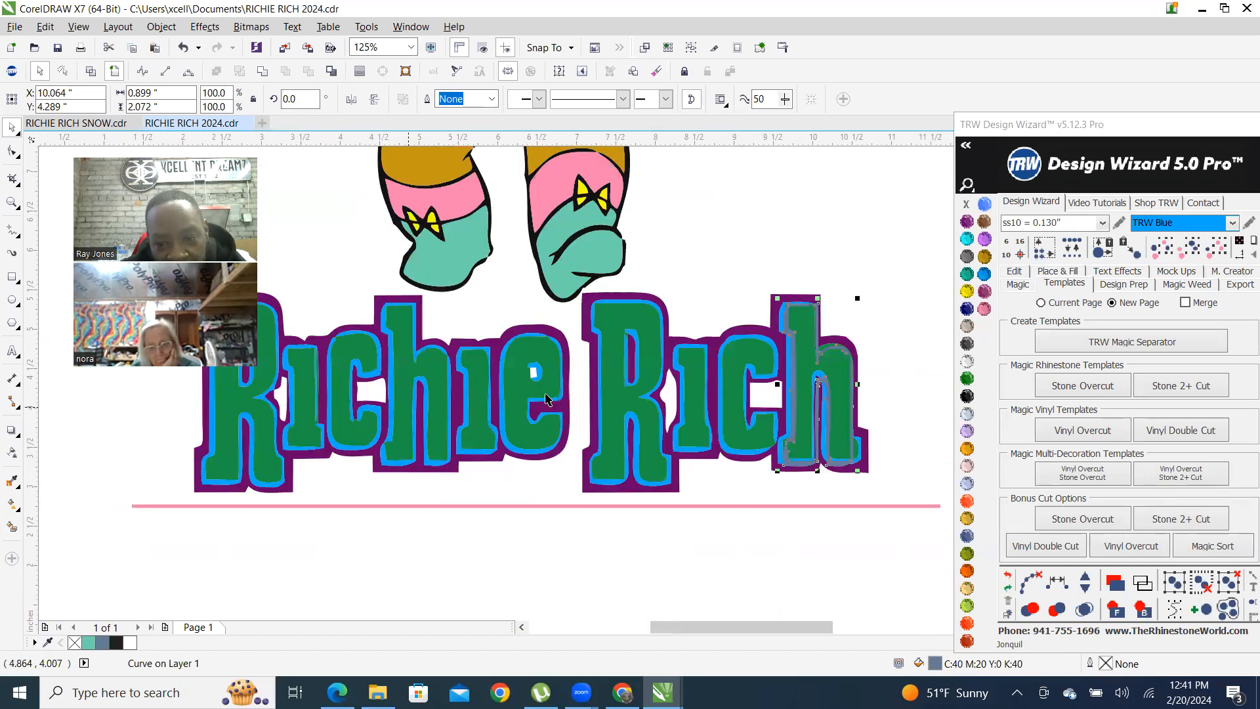
Examine the fit of the slate-blue outline on the h of "Rich" and discard the outline copy
{"action": "left_click", "coordinate": [890, 261]}
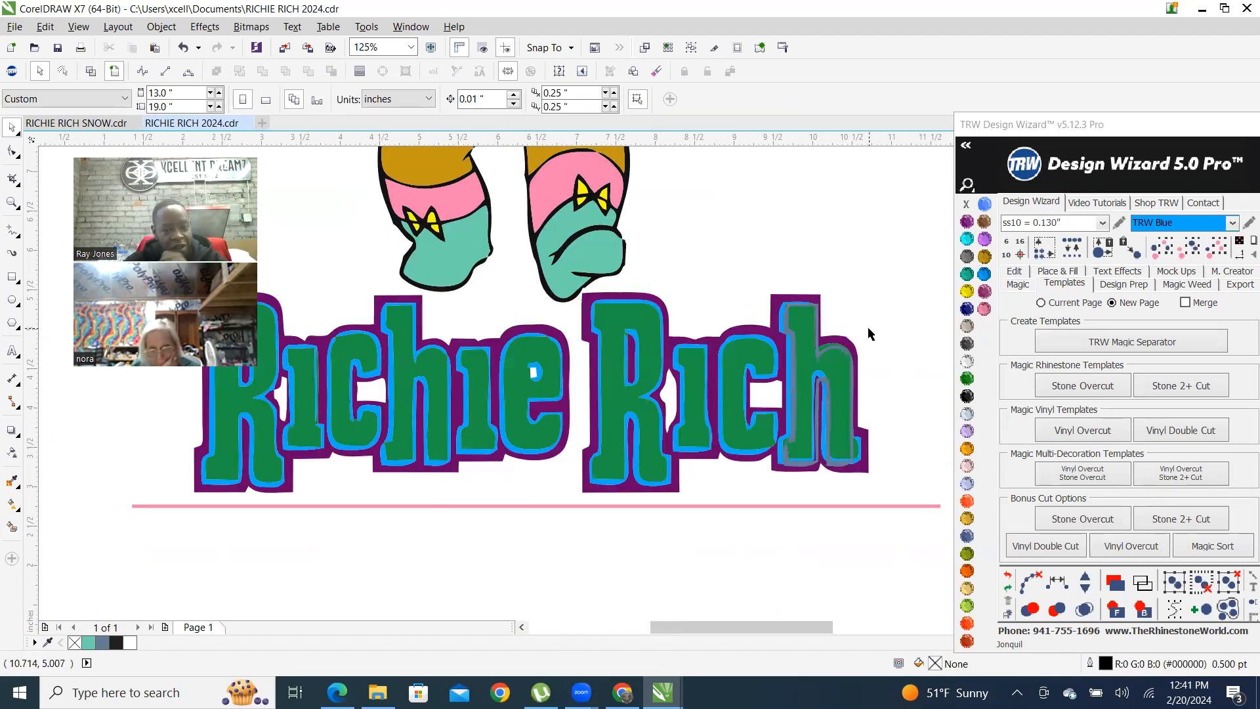
{"action": "scroll", "coordinate": [867, 334], "scroll_direction": "up", "scroll_amount": 1}
{"action": "scroll", "coordinate": [795, 390], "scroll_direction": "down", "scroll_amount": 2}
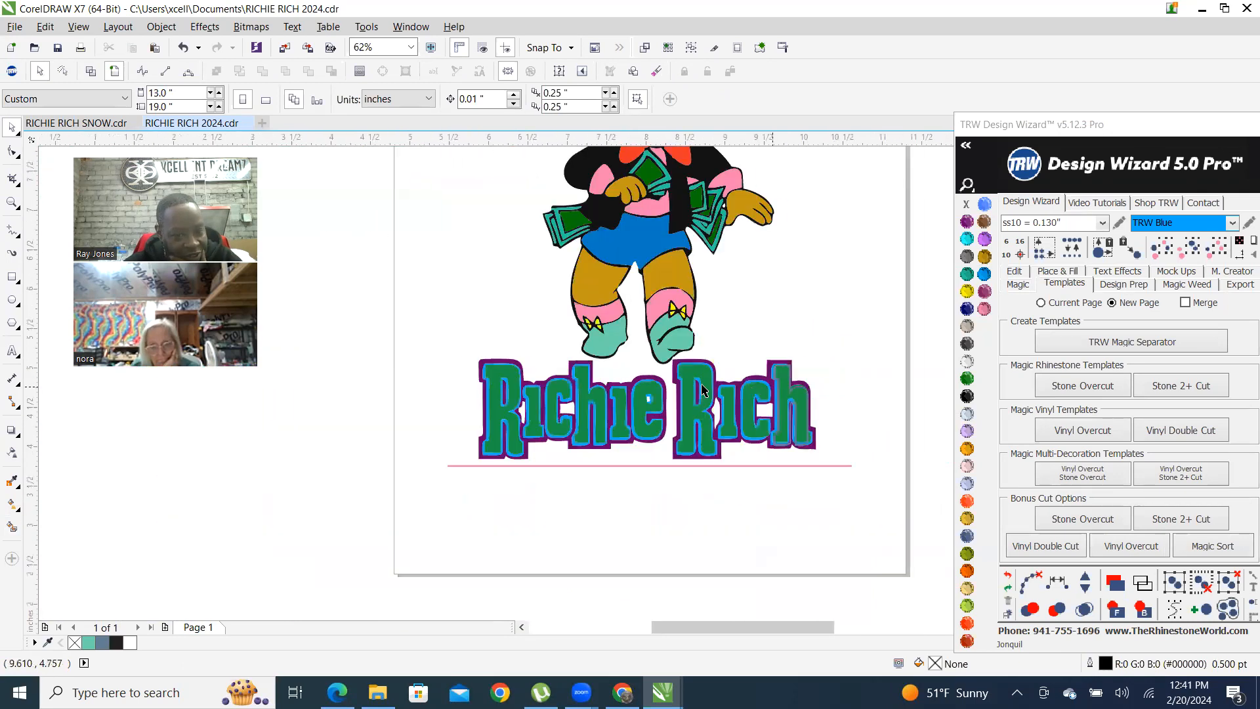
{"action": "scroll", "coordinate": [702, 390], "scroll_direction": "up", "scroll_amount": 1}
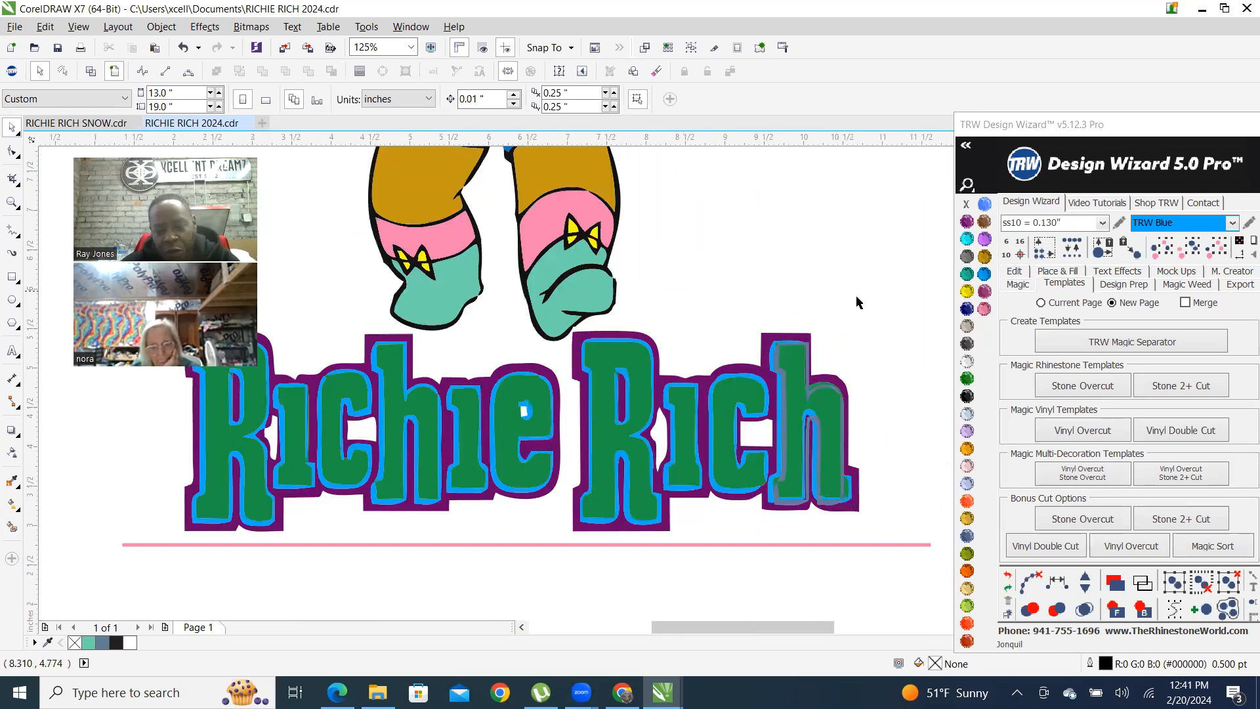
{"action": "scroll", "coordinate": [821, 366], "scroll_direction": "up", "scroll_amount": 3}
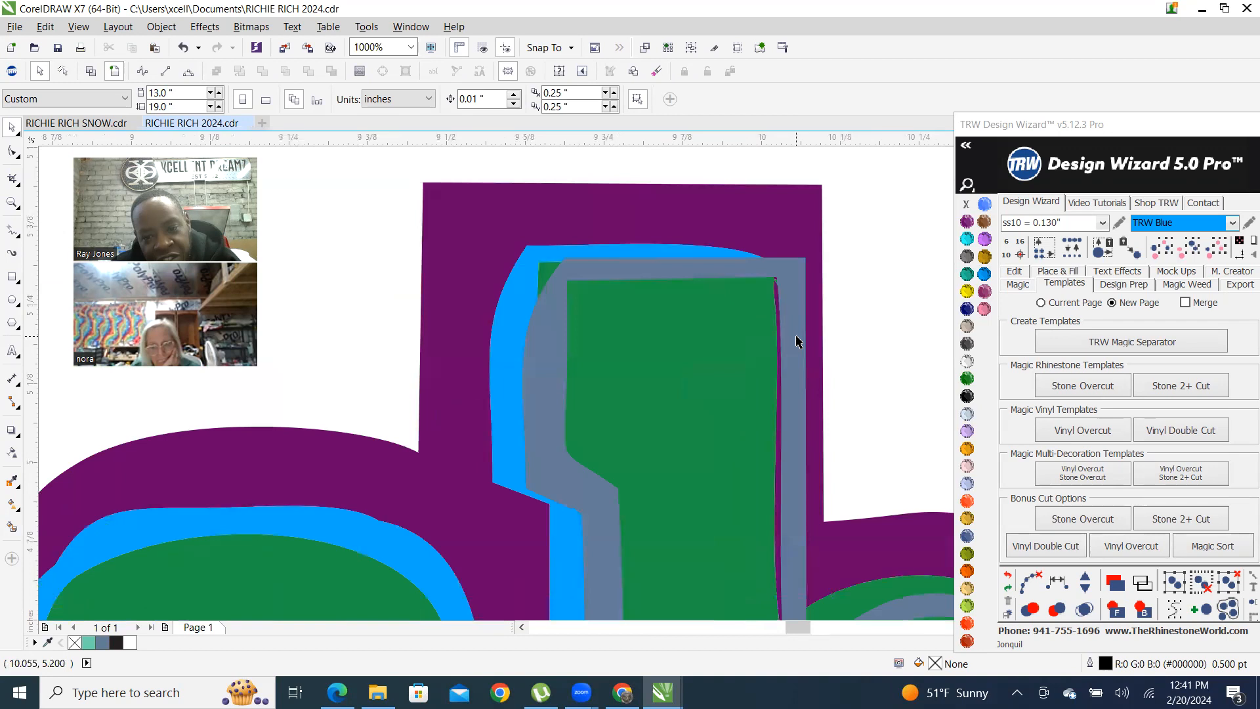
{"action": "scroll", "coordinate": [796, 341], "scroll_direction": "down", "scroll_amount": 3}
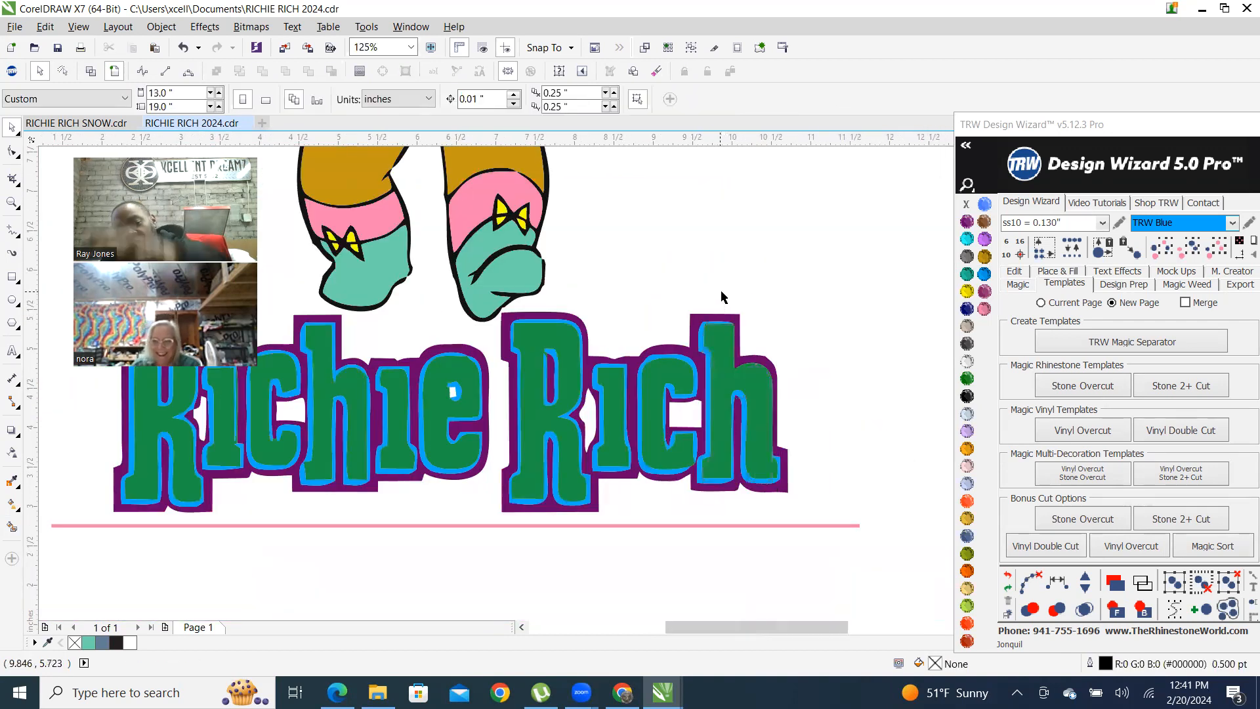
{"action": "scroll", "coordinate": [760, 337], "scroll_direction": "up", "scroll_amount": 2}
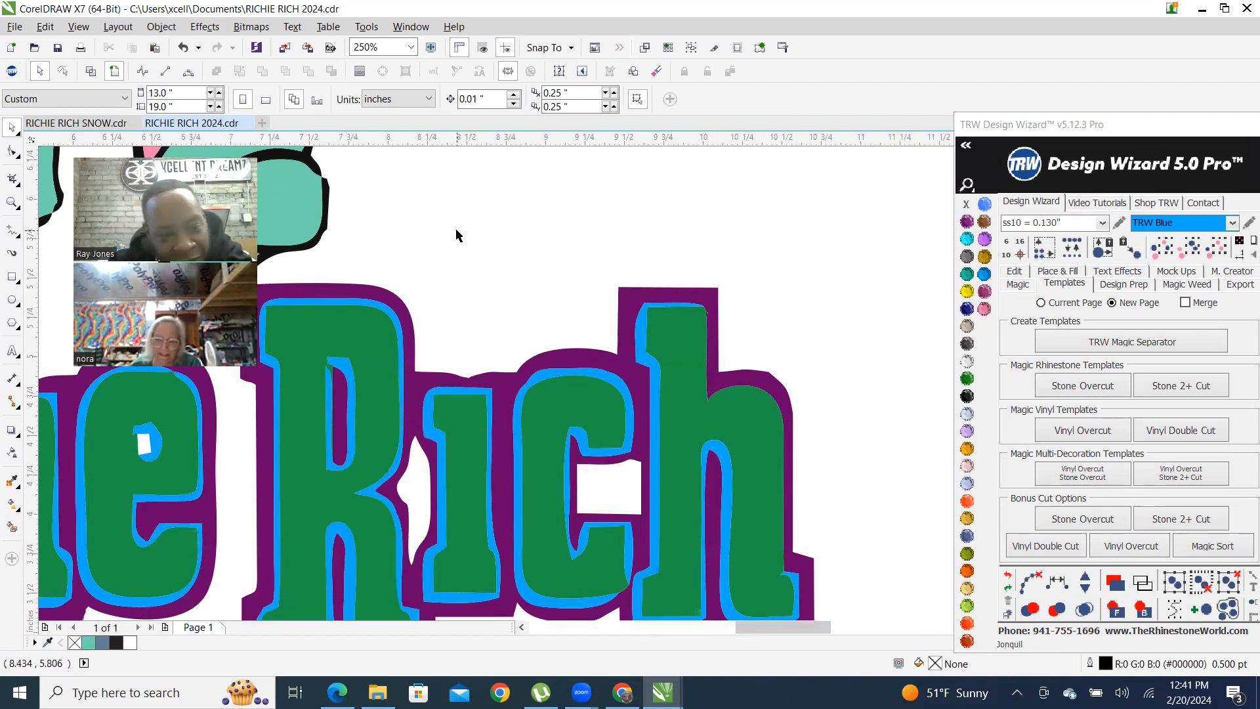
Activate the Polyline tool for tracing the missing outer outline of the h in "Rich"
{"action": "left_click", "coordinate": [9, 231]}
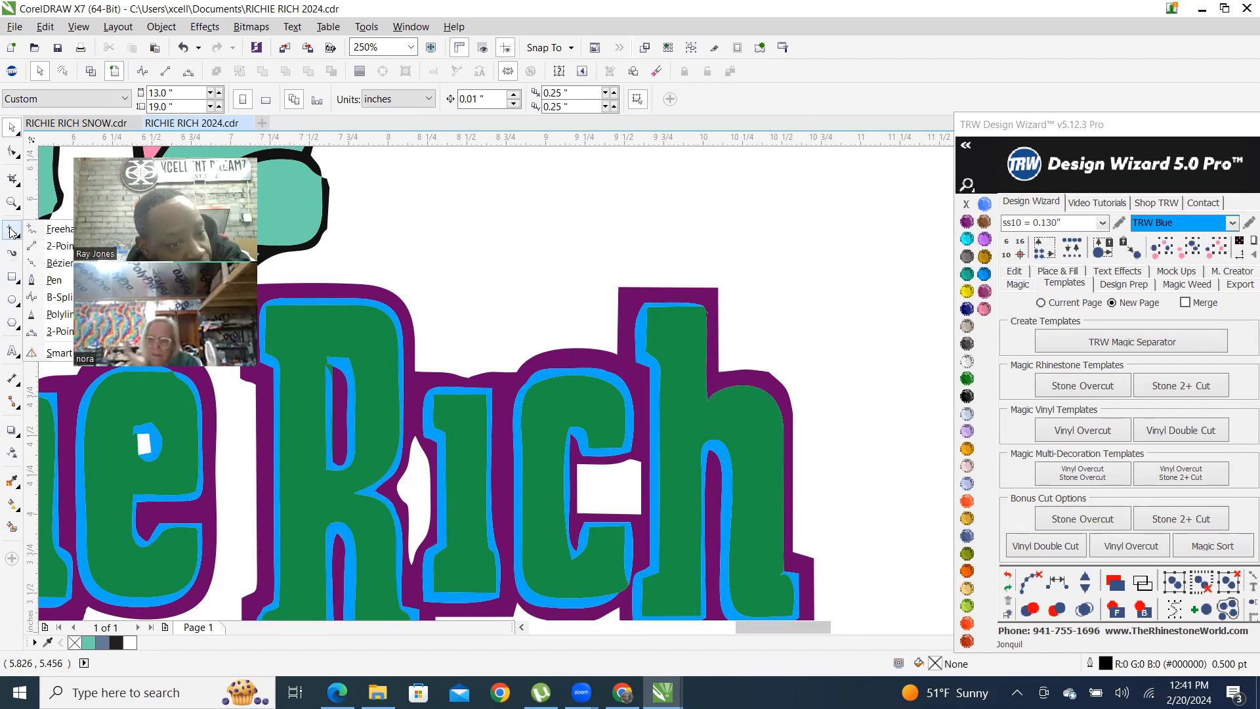
{"action": "left_click", "coordinate": [58, 229]}
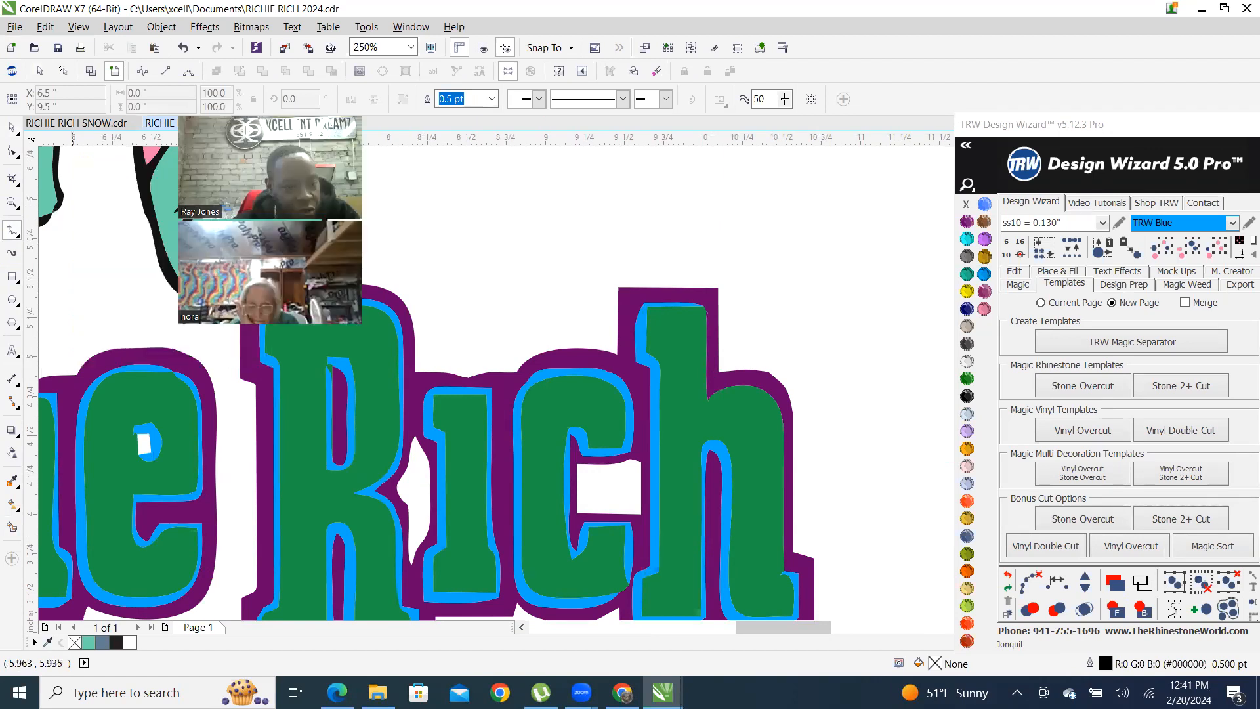
{"action": "left_click", "coordinate": [12, 233]}
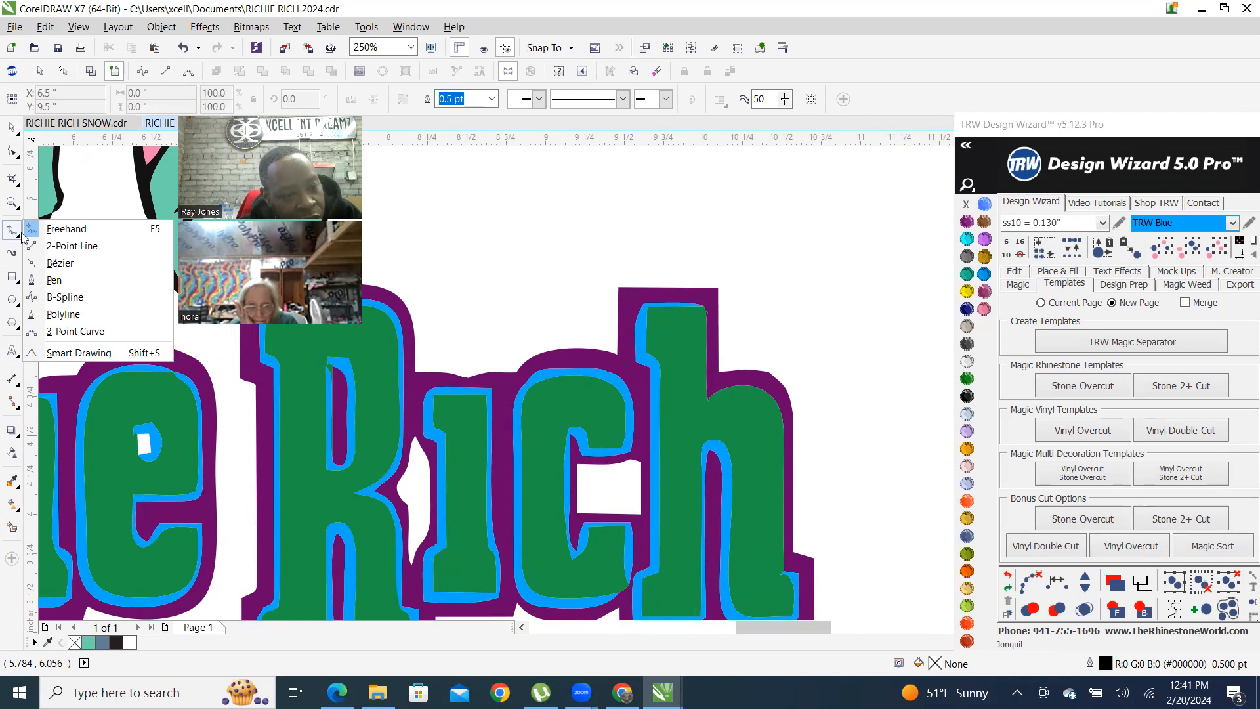
{"action": "left_click", "coordinate": [112, 321]}
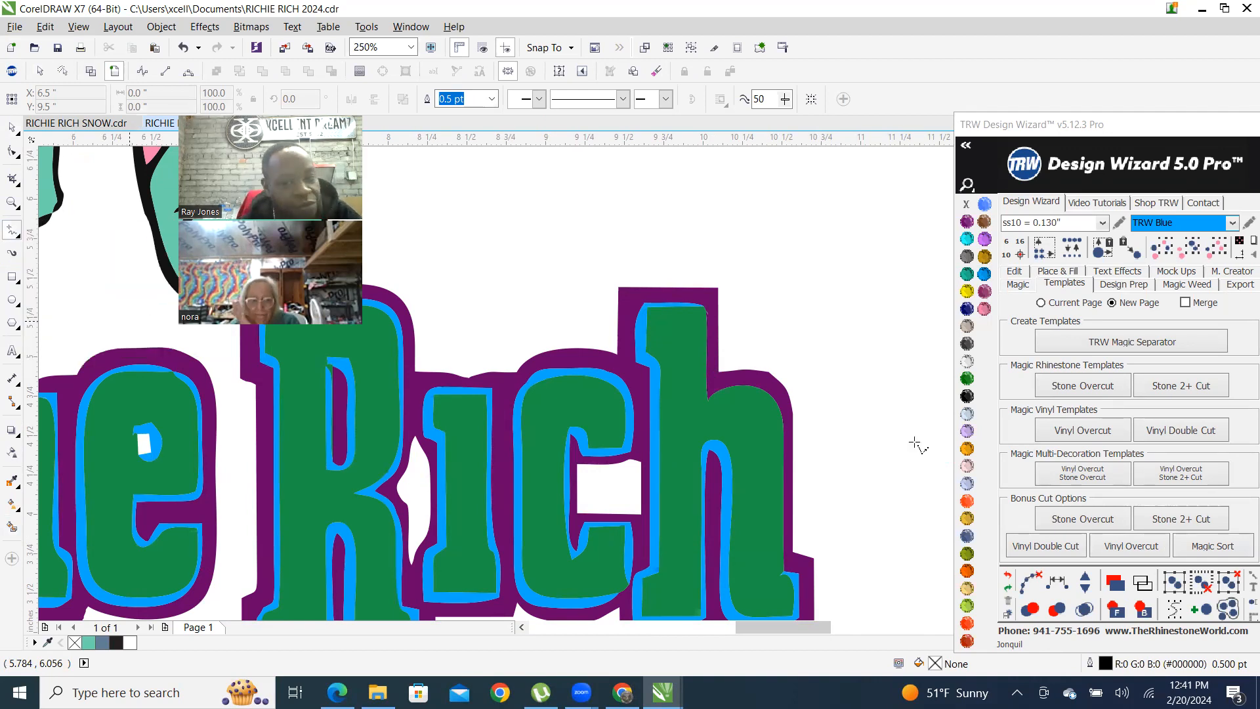
{"action": "scroll", "coordinate": [820, 377], "scroll_direction": "up", "scroll_amount": 1}
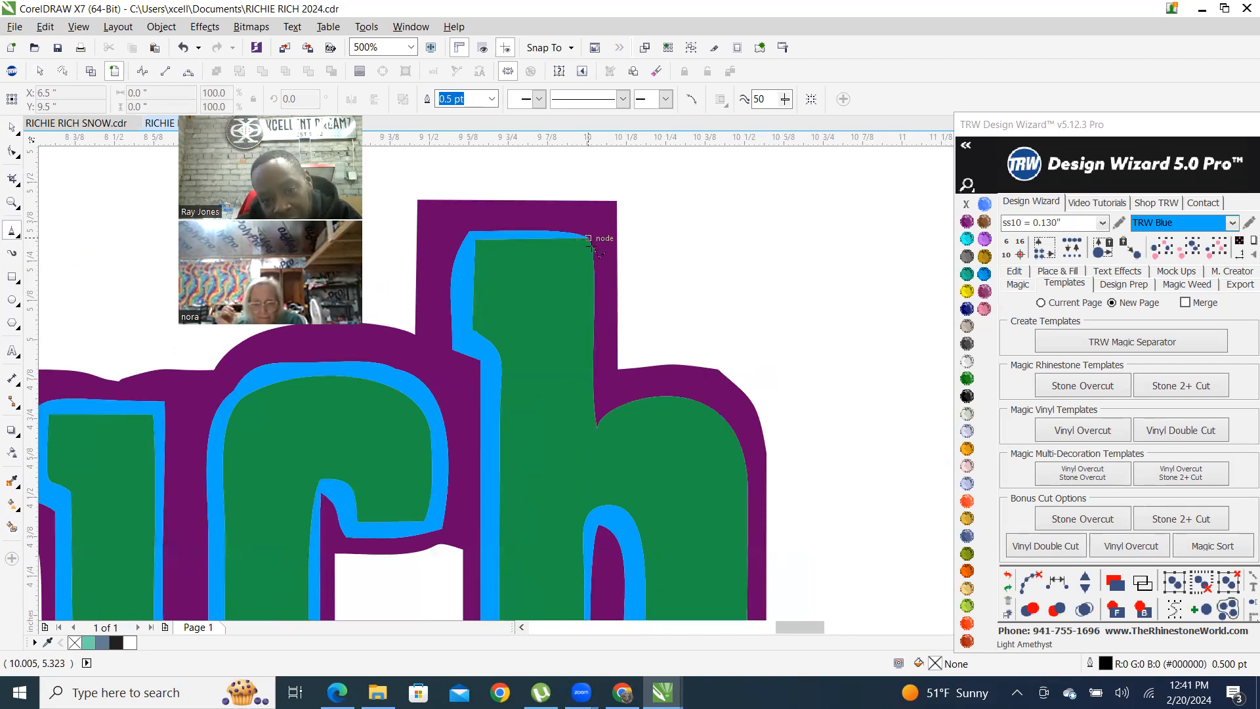
{"action": "mouse_move", "coordinate": [583, 243]}
{"action": "left_mouse_down"}
{"action": "mouse_move", "coordinate": [587, 277]}
{"action": "mouse_move", "coordinate": [561, 409]}
{"action": "left_mouse_up"}
{"action": "scroll", "coordinate": [765, 489], "scroll_direction": "right", "scroll_amount": 3}
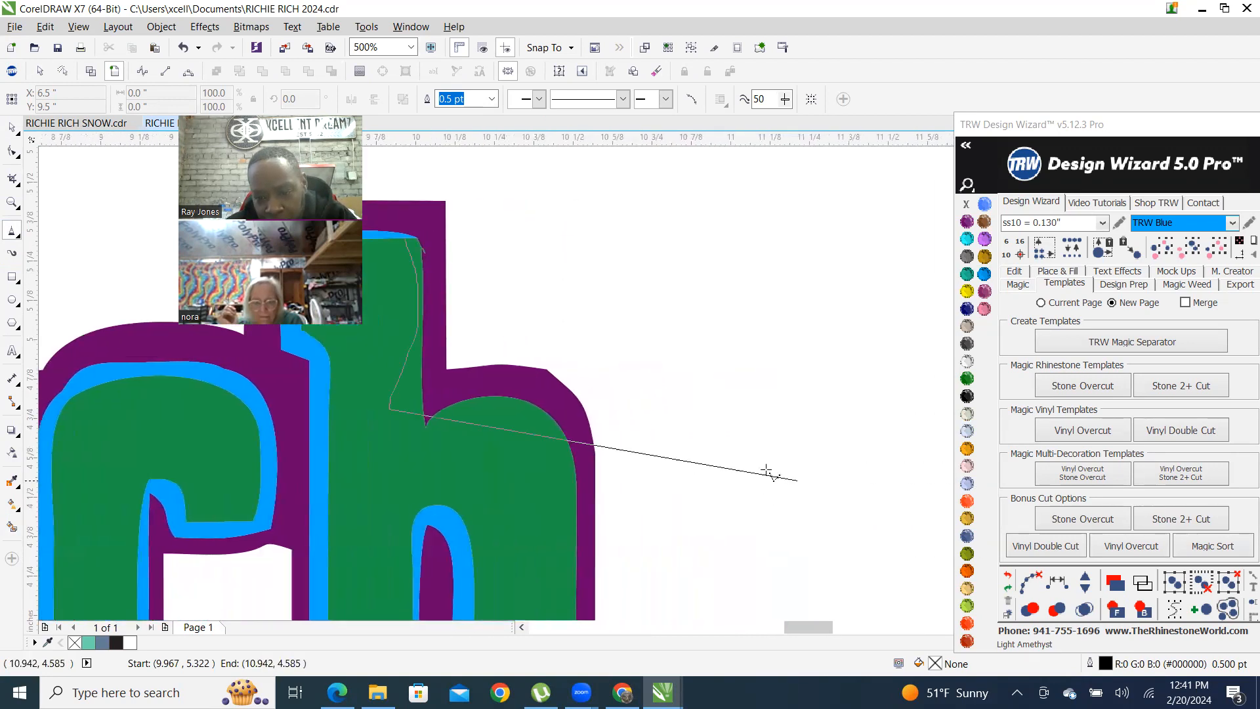
{"action": "left_click", "coordinate": [636, 380]}
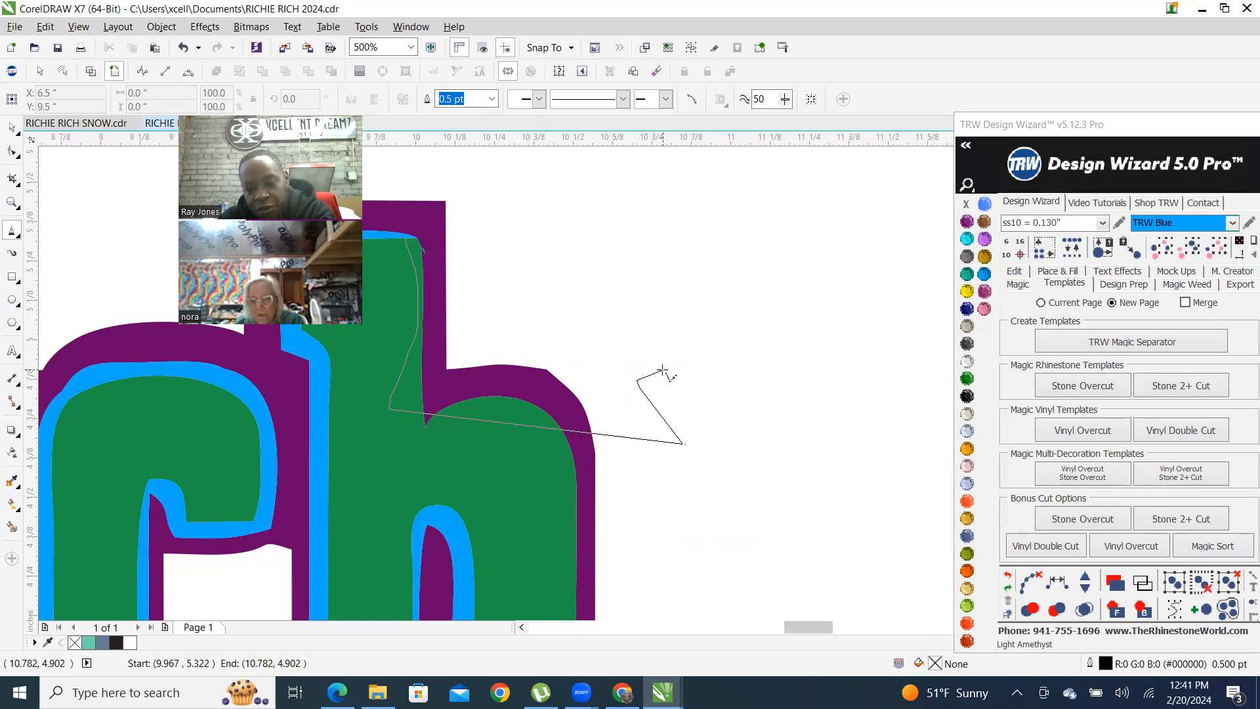
{"action": "double_click", "coordinate": [665, 367]}
{"action": "key", "text": "Delete"}
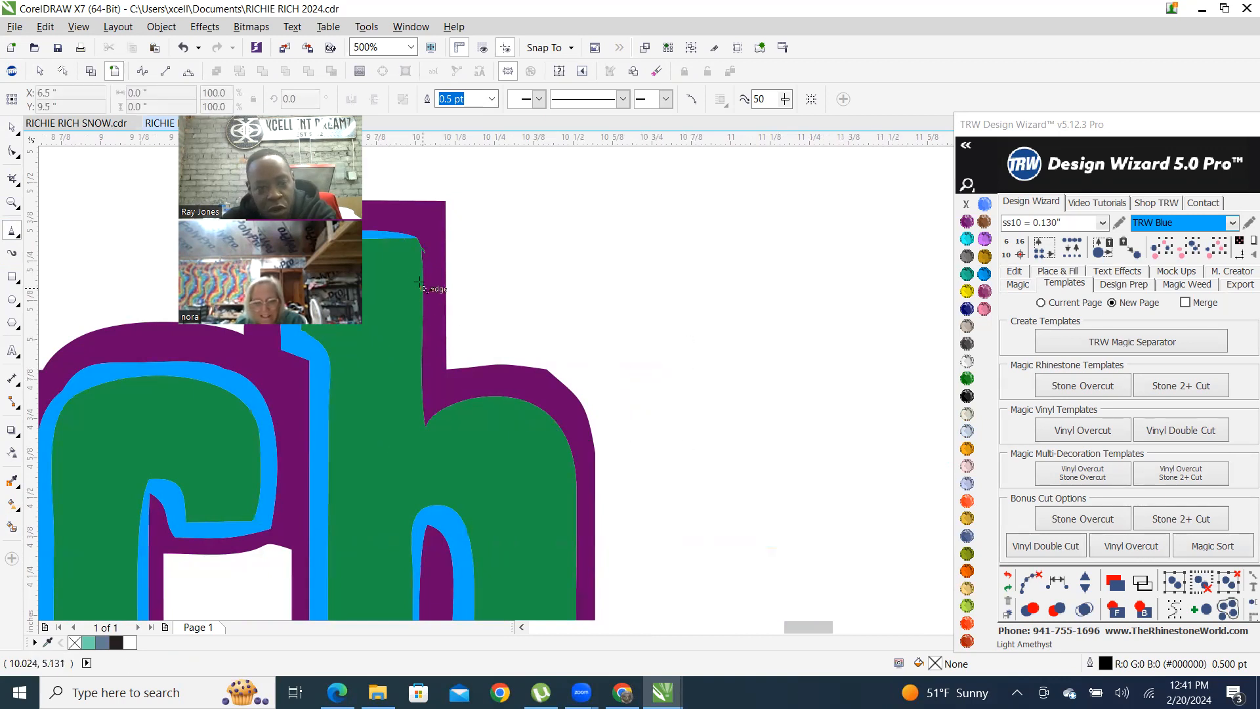
Draw a polyline about 0.52 × 1.71 in inside the h of "Rich", following its upper stem, shoulder and outer edge down to the foot
{"action": "left_click", "coordinate": [407, 242]}
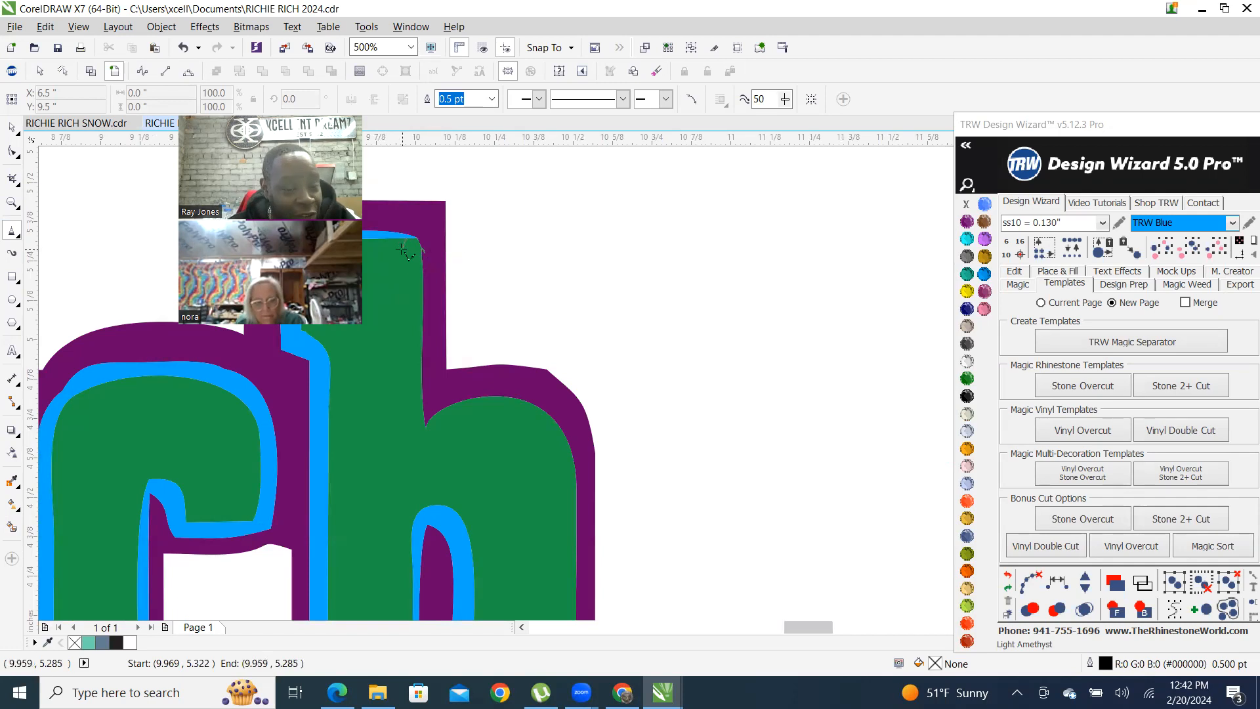
{"action": "left_click", "coordinate": [413, 460]}
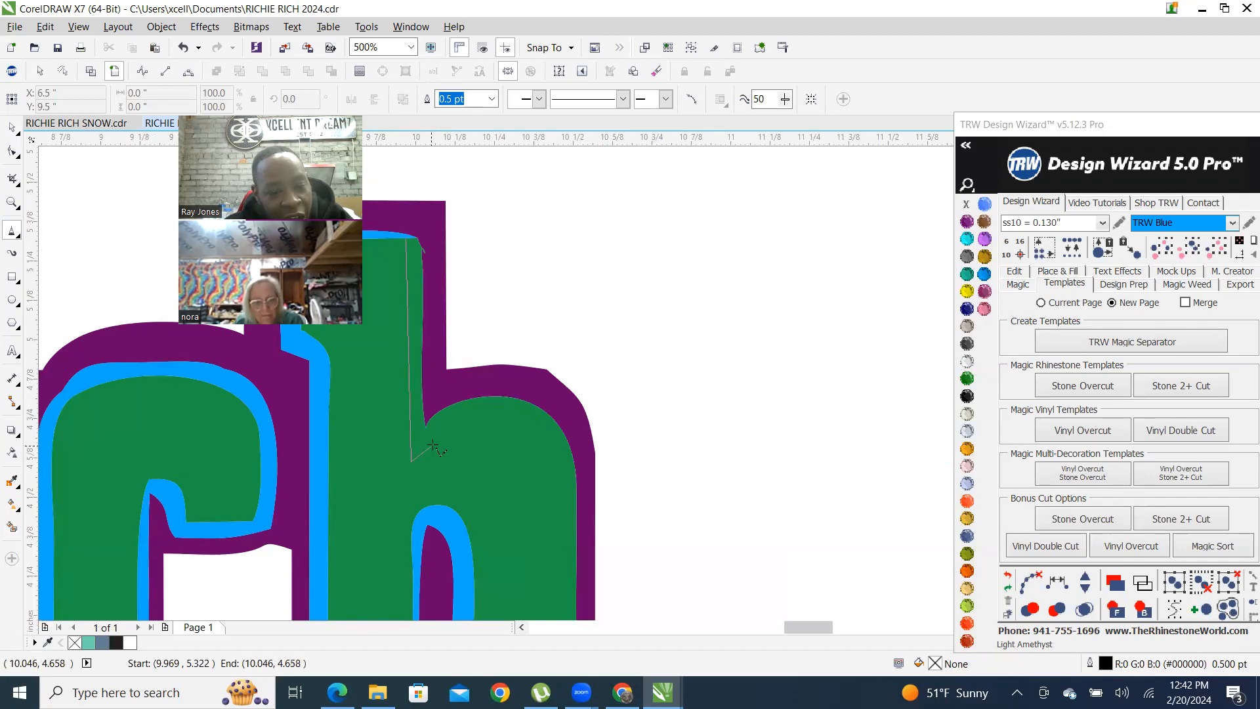
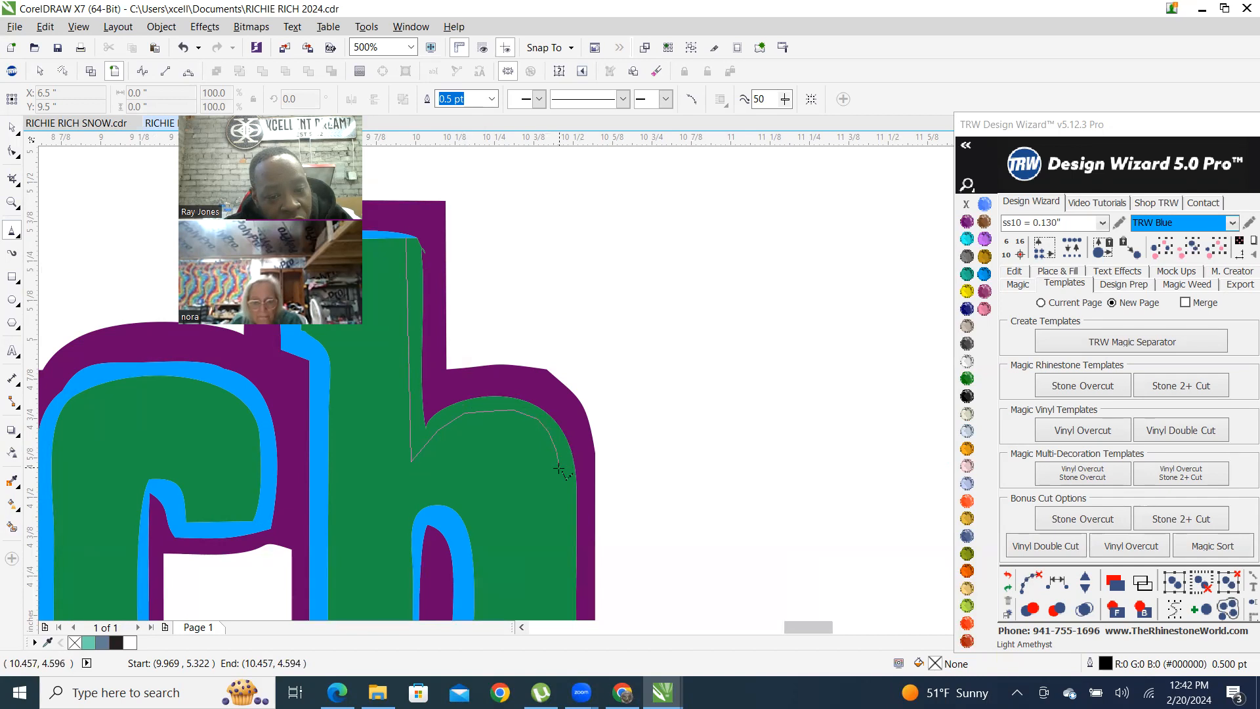
{"action": "scroll", "coordinate": [721, 583], "scroll_direction": "down", "scroll_amount": 1}
{"action": "scroll", "coordinate": [689, 594], "scroll_direction": "down", "scroll_amount": 3}
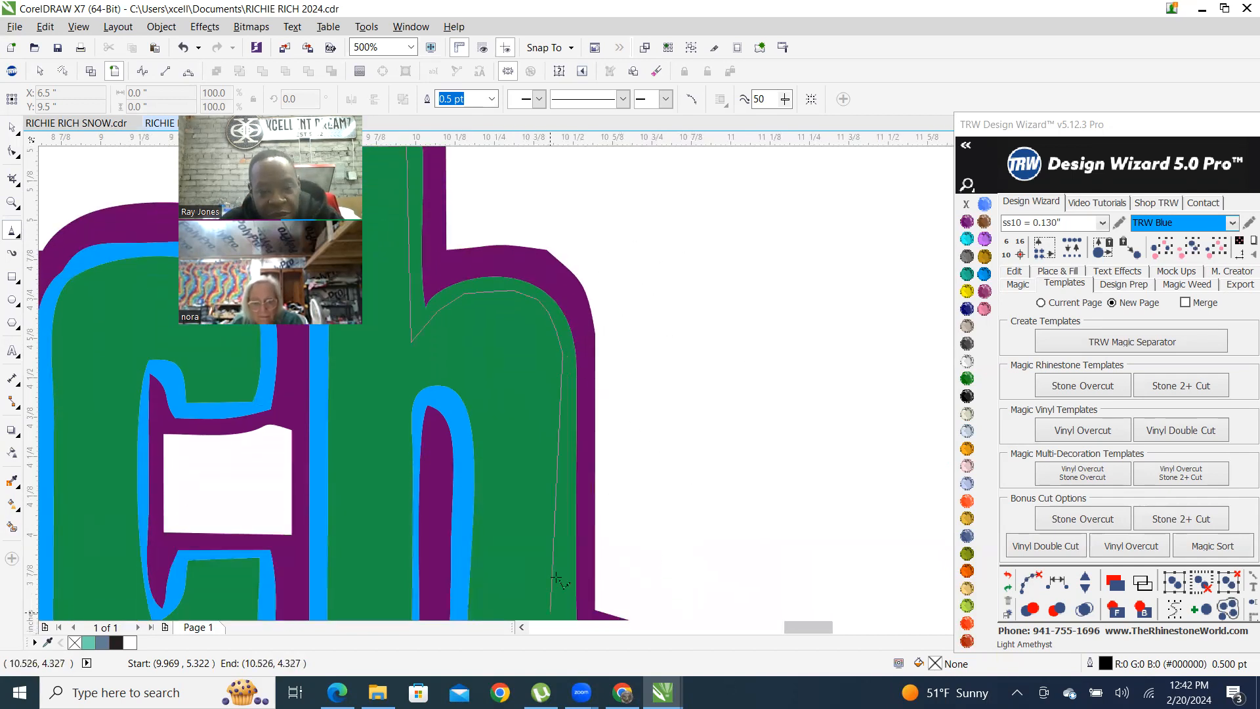
{"action": "scroll", "coordinate": [567, 332], "scroll_direction": "down", "scroll_amount": 2}
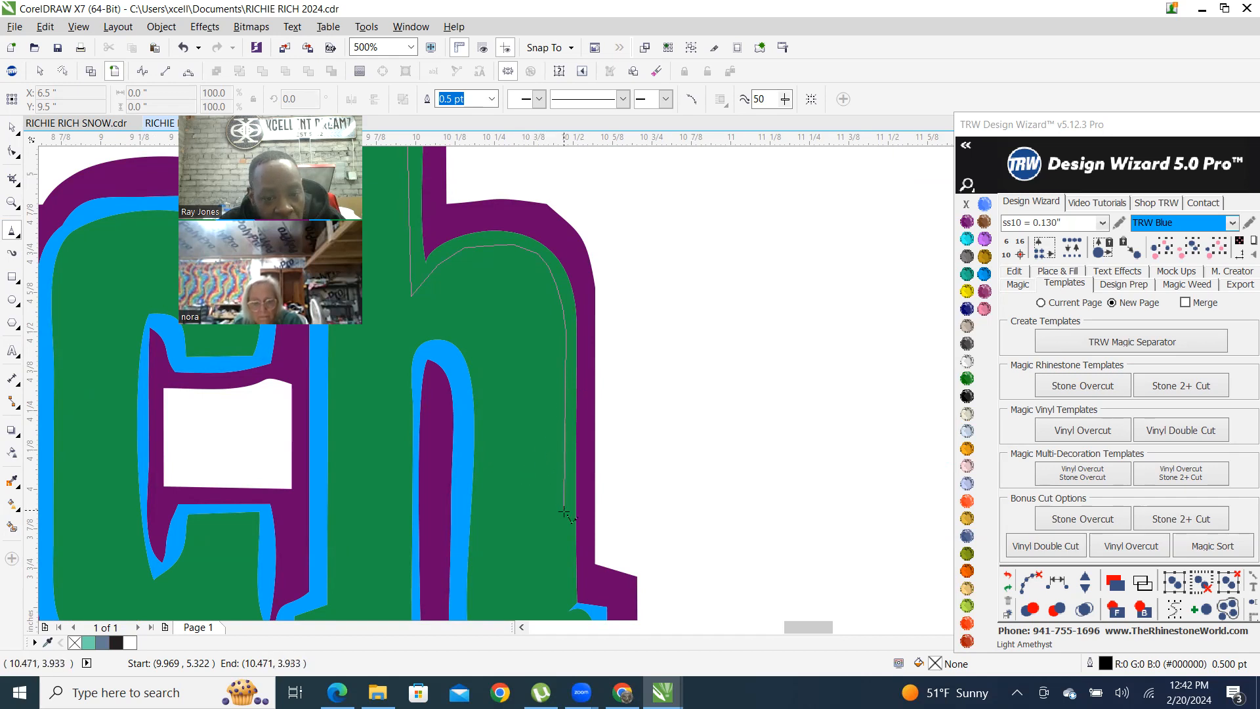
{"action": "scroll", "coordinate": [557, 545], "scroll_direction": "down", "scroll_amount": 2}
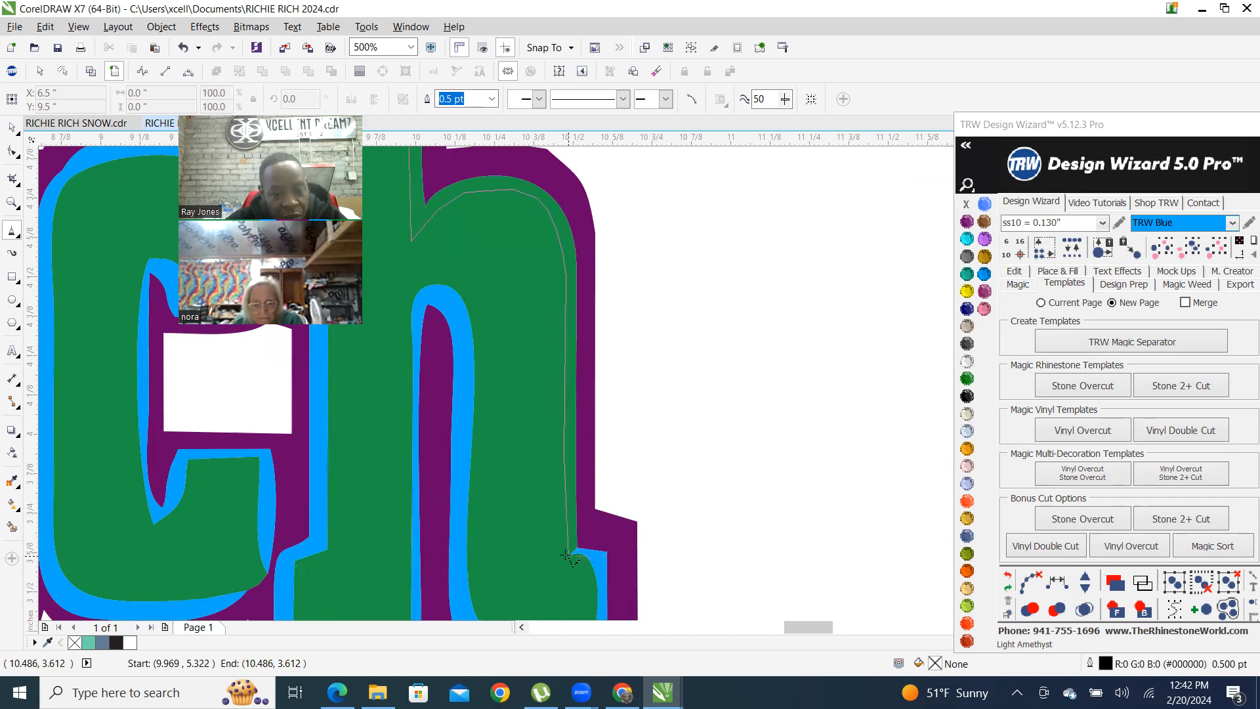
{"action": "double_click", "coordinate": [568, 555]}
Smart-fill the area between the polyline and the outer edge of the h with slate blue and no outline
{"action": "scroll", "coordinate": [633, 466], "scroll_direction": "down", "scroll_amount": 2}
{"action": "scroll", "coordinate": [706, 450], "scroll_direction": "up", "scroll_amount": 2}
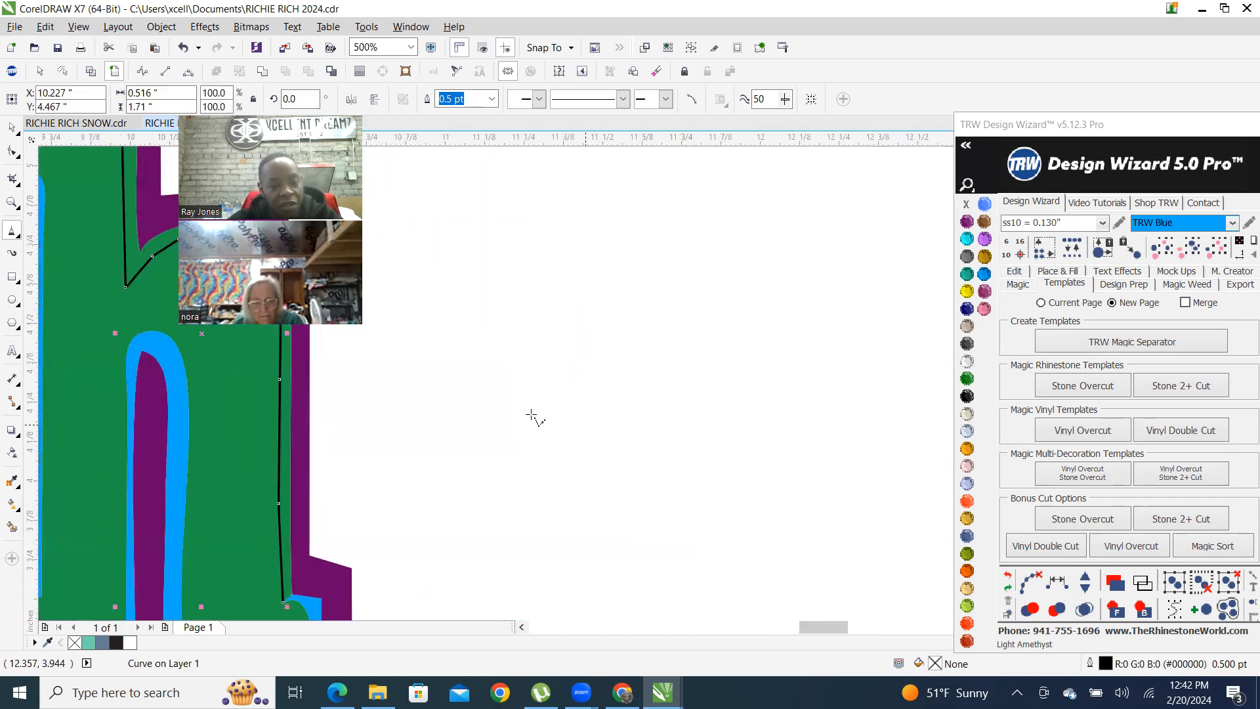
{"action": "scroll", "coordinate": [675, 464], "scroll_direction": "down", "scroll_amount": 2}
{"action": "scroll", "coordinate": [664, 436], "scroll_direction": "up", "scroll_amount": 2}
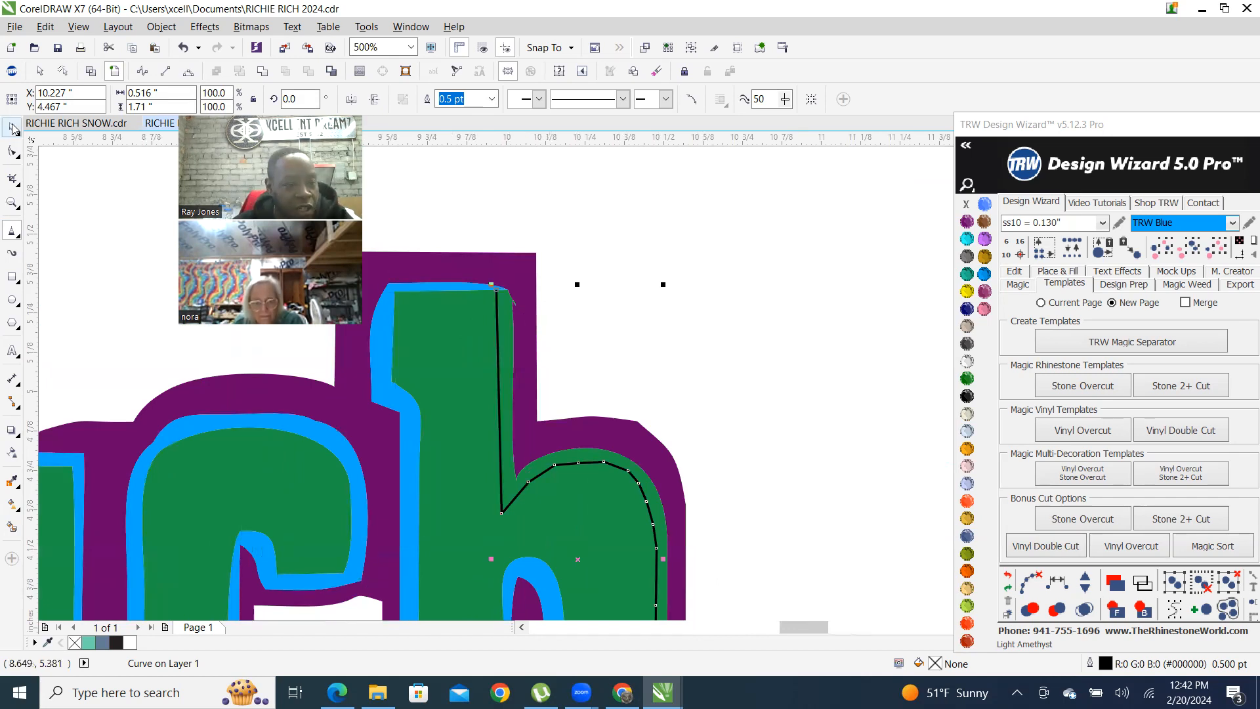
{"action": "key", "text": "space"}
{"action": "left_click", "coordinate": [14, 527]}
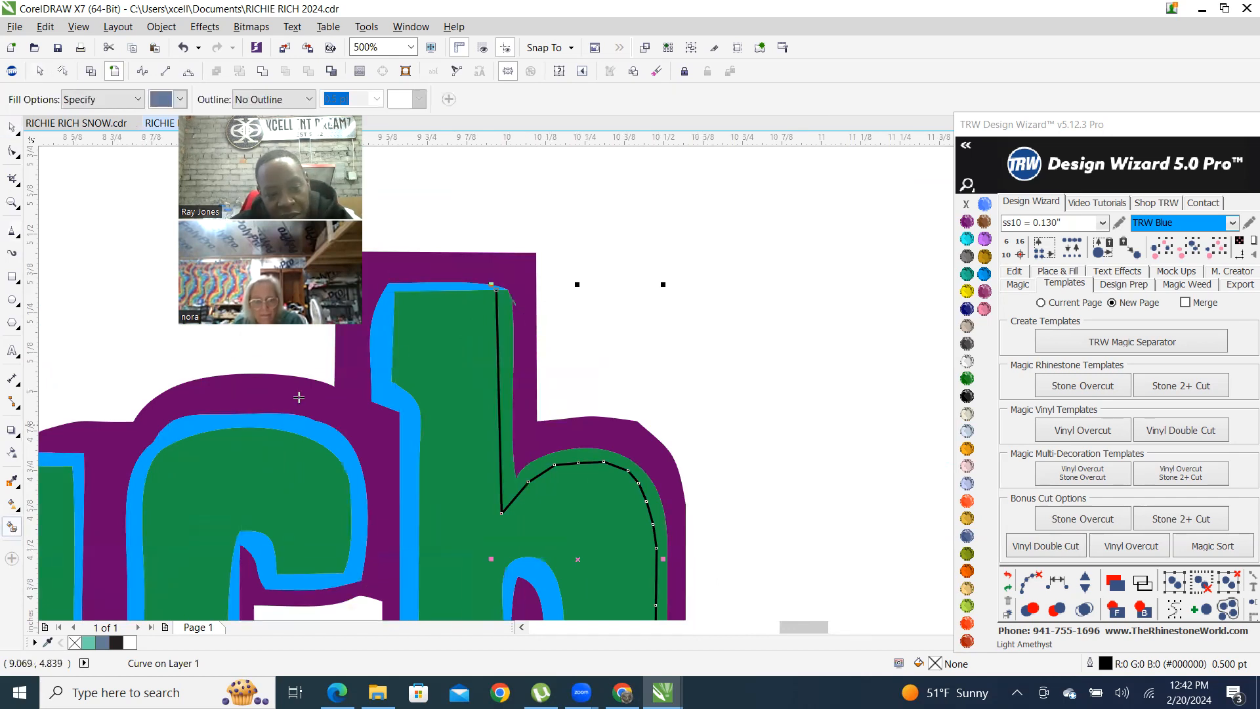
{"action": "scroll", "coordinate": [486, 322], "scroll_direction": "up", "scroll_amount": 3}
{"action": "left_click", "coordinate": [556, 326]}
{"action": "scroll", "coordinate": [617, 344], "scroll_direction": "down", "scroll_amount": 6}
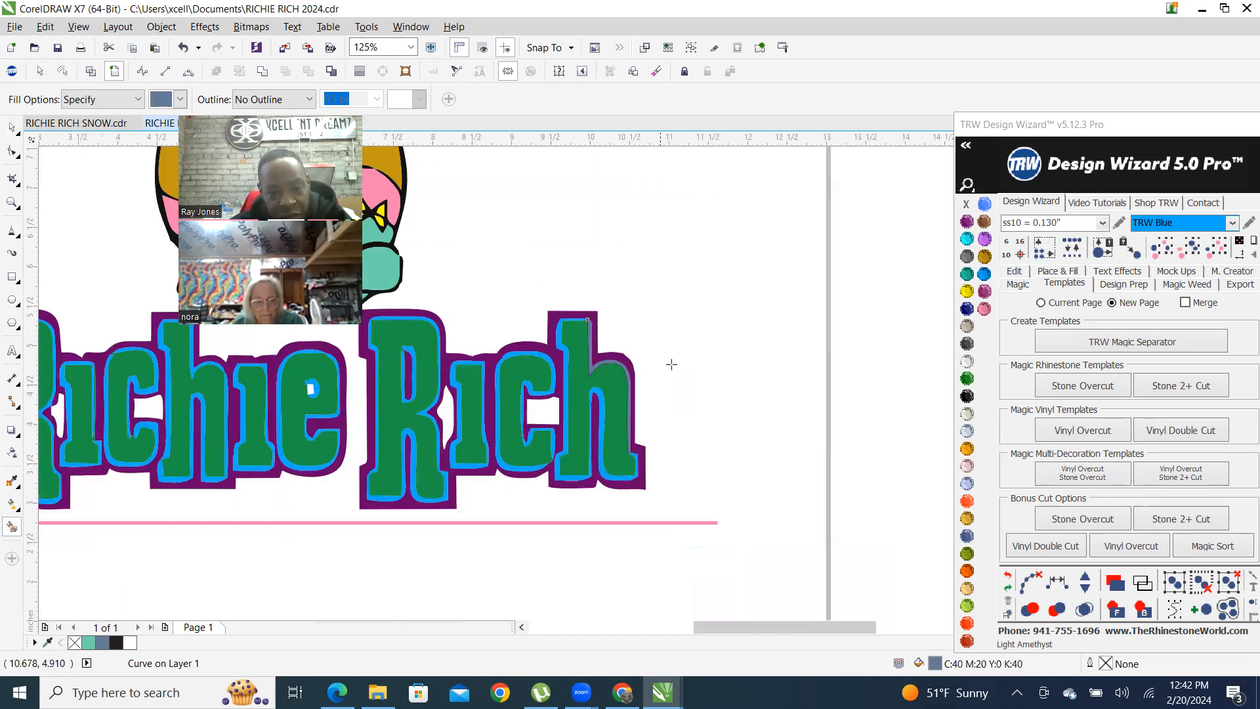
{"action": "scroll", "coordinate": [620, 381], "scroll_direction": "up", "scroll_amount": 2}
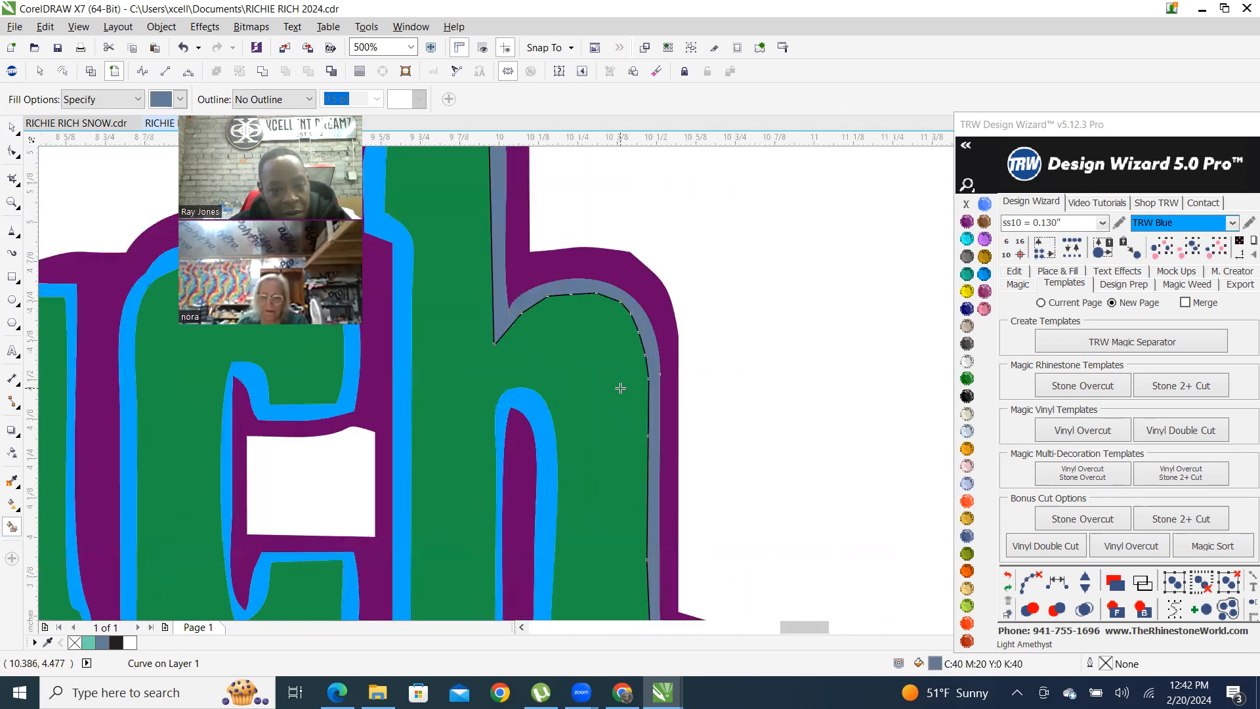
{"action": "scroll", "coordinate": [621, 387], "scroll_direction": "down", "scroll_amount": 2}
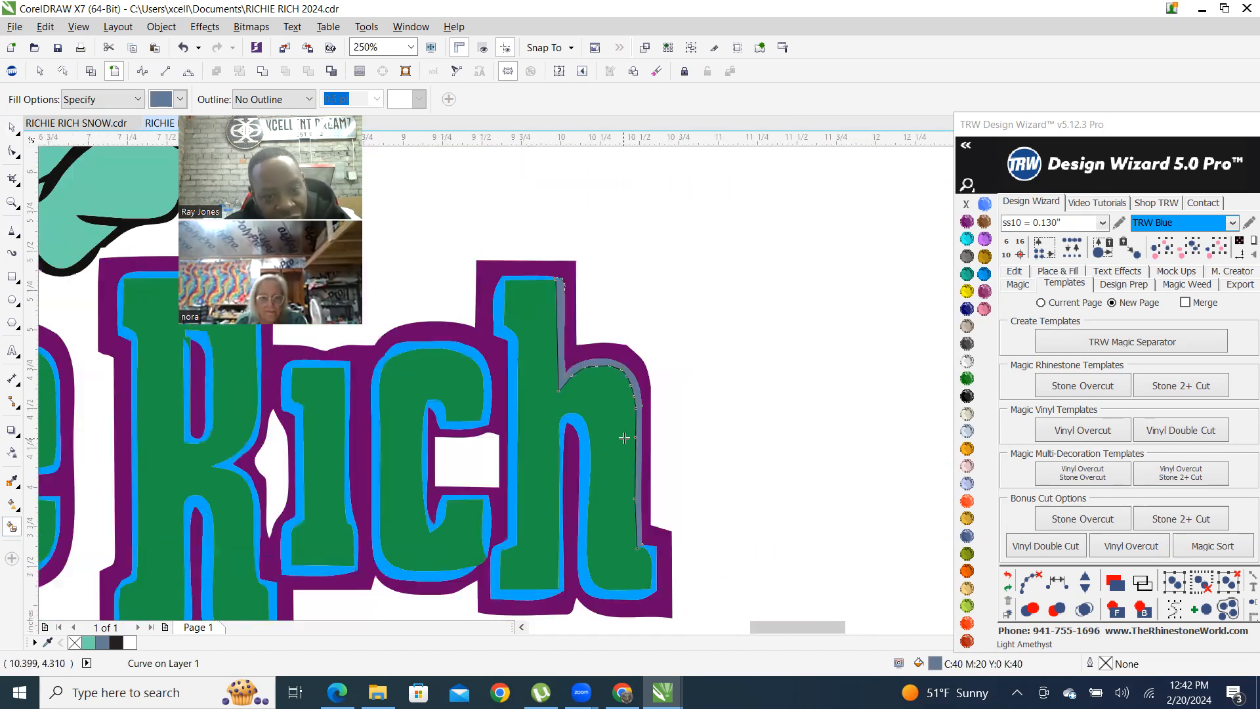
{"action": "scroll", "coordinate": [509, 234], "scroll_direction": "up", "scroll_amount": 2}
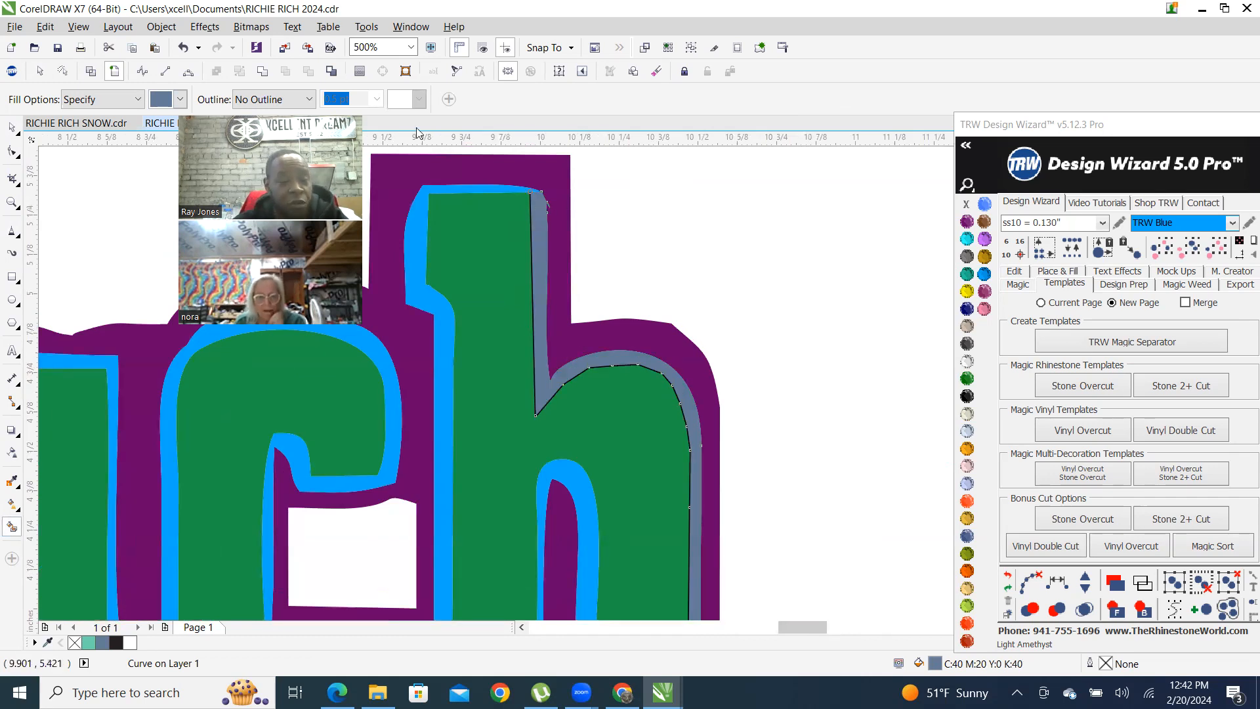
Pull the slate-blue strip off the h of "Rich" to inspect its shape, and undo the move
{"action": "left_click", "coordinate": [12, 128]}
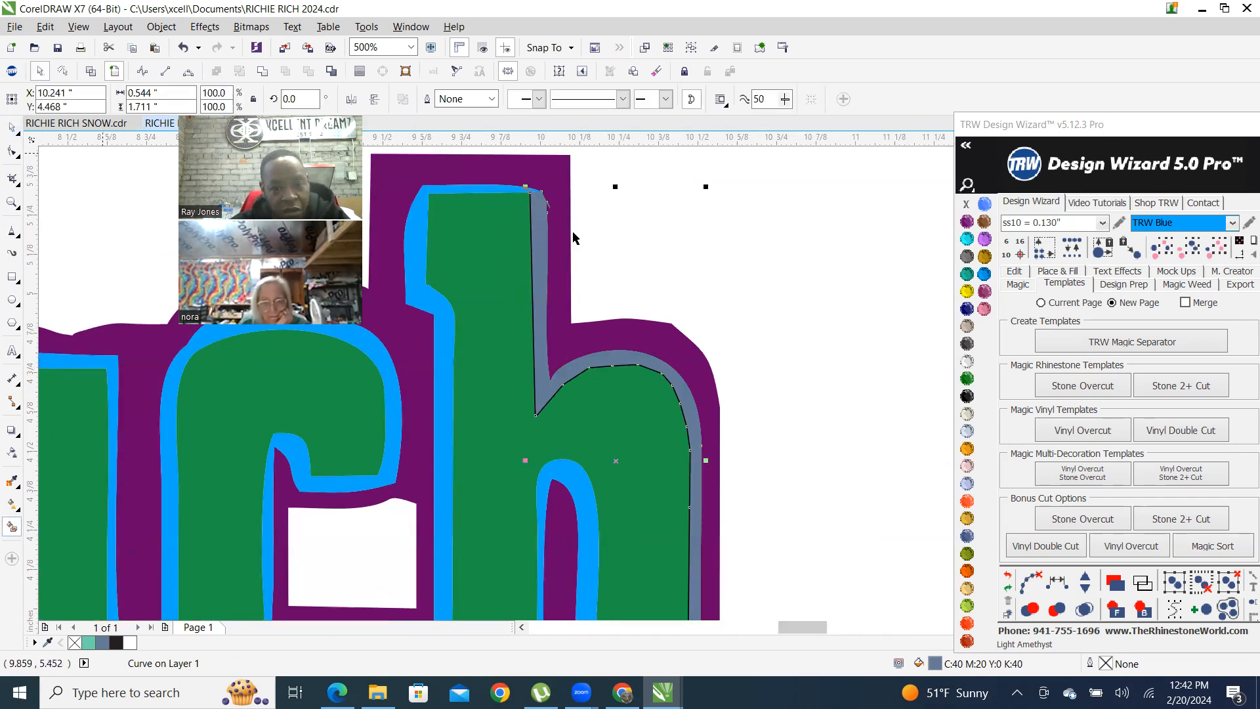
{"action": "left_click_drag", "start_coordinate": [541, 238], "coordinate": [712, 250]}
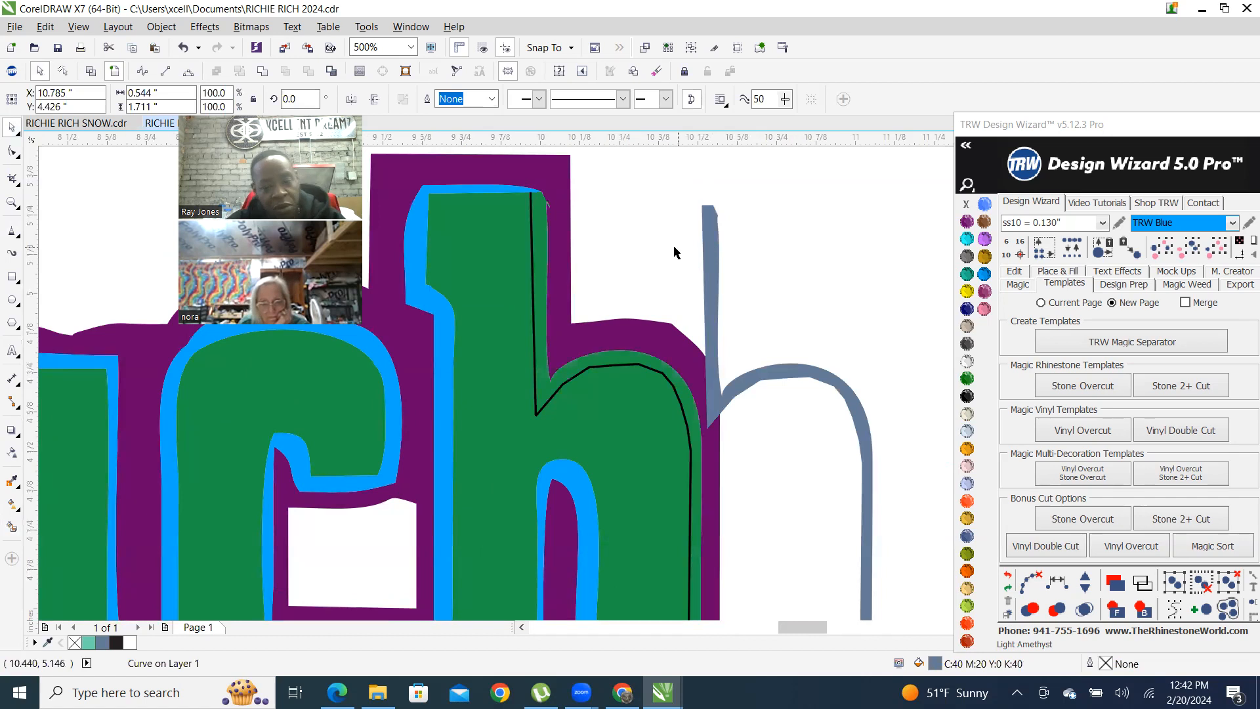
{"action": "key", "text": "ctrl+z"}
{"action": "left_click", "coordinate": [801, 296]}
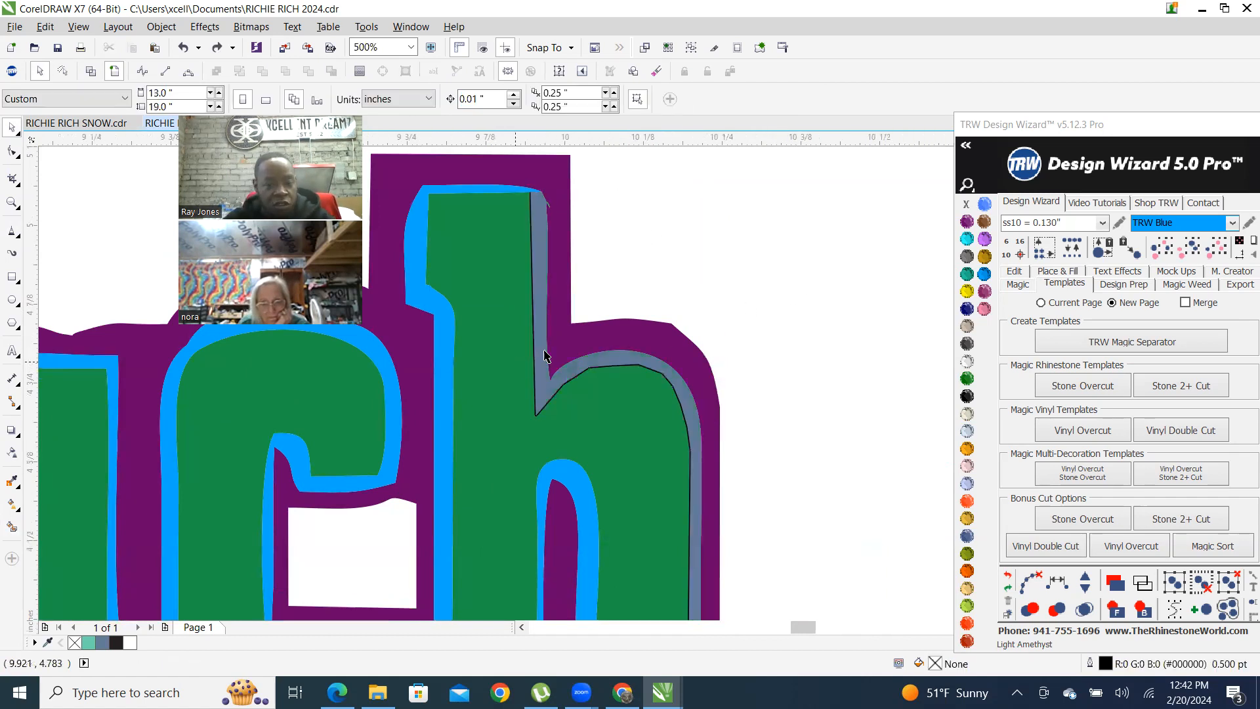
{"action": "scroll", "coordinate": [547, 340], "scroll_direction": "up", "scroll_amount": 2}
{"action": "key", "text": "ctrl+shift+z"}
{"action": "scroll", "coordinate": [739, 321], "scroll_direction": "down", "scroll_amount": 4}
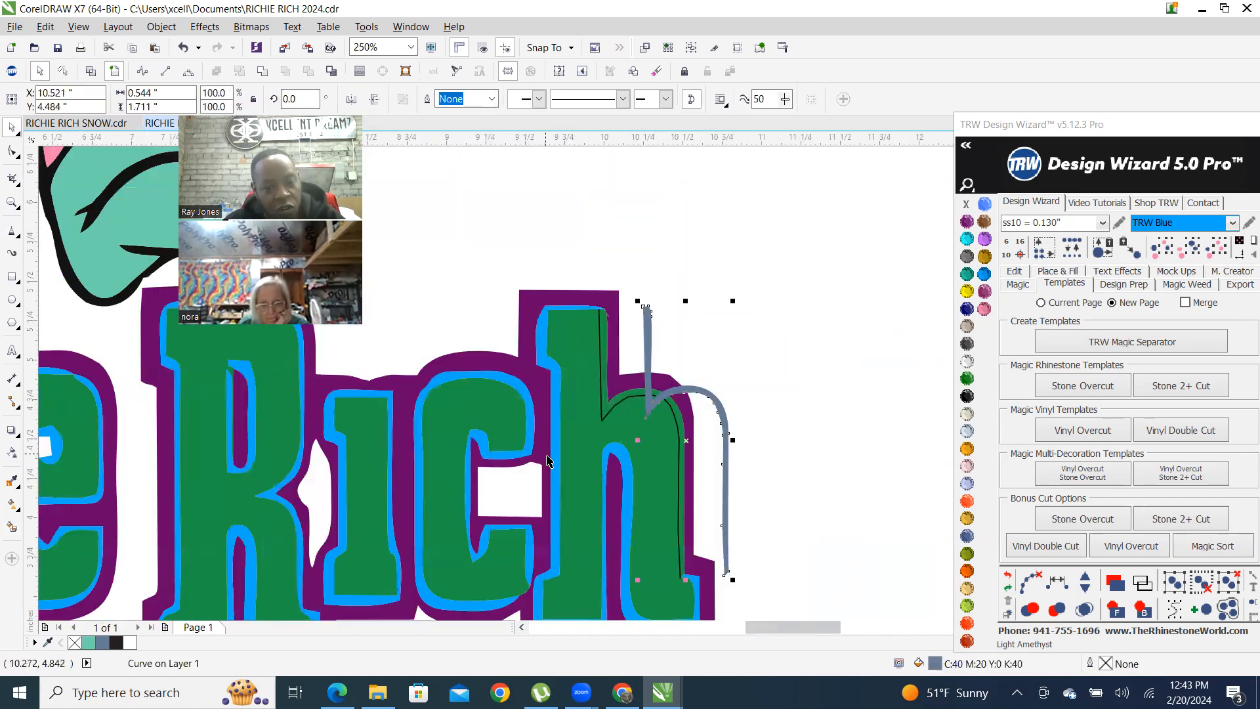
{"action": "scroll", "coordinate": [578, 397], "scroll_direction": "down", "scroll_amount": 2}
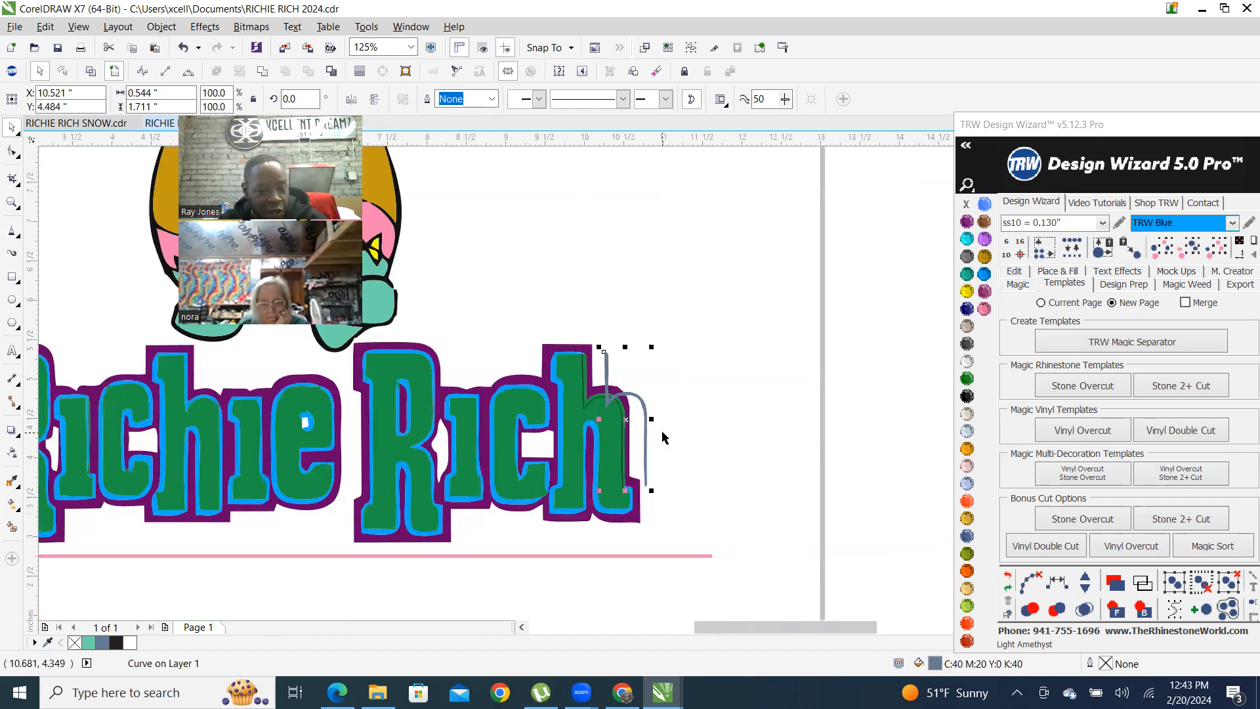
{"action": "key", "text": "ctrl+z"}
{"action": "left_click", "coordinate": [692, 337]}
{"action": "scroll", "coordinate": [594, 322], "scroll_direction": "up", "scroll_amount": 2}
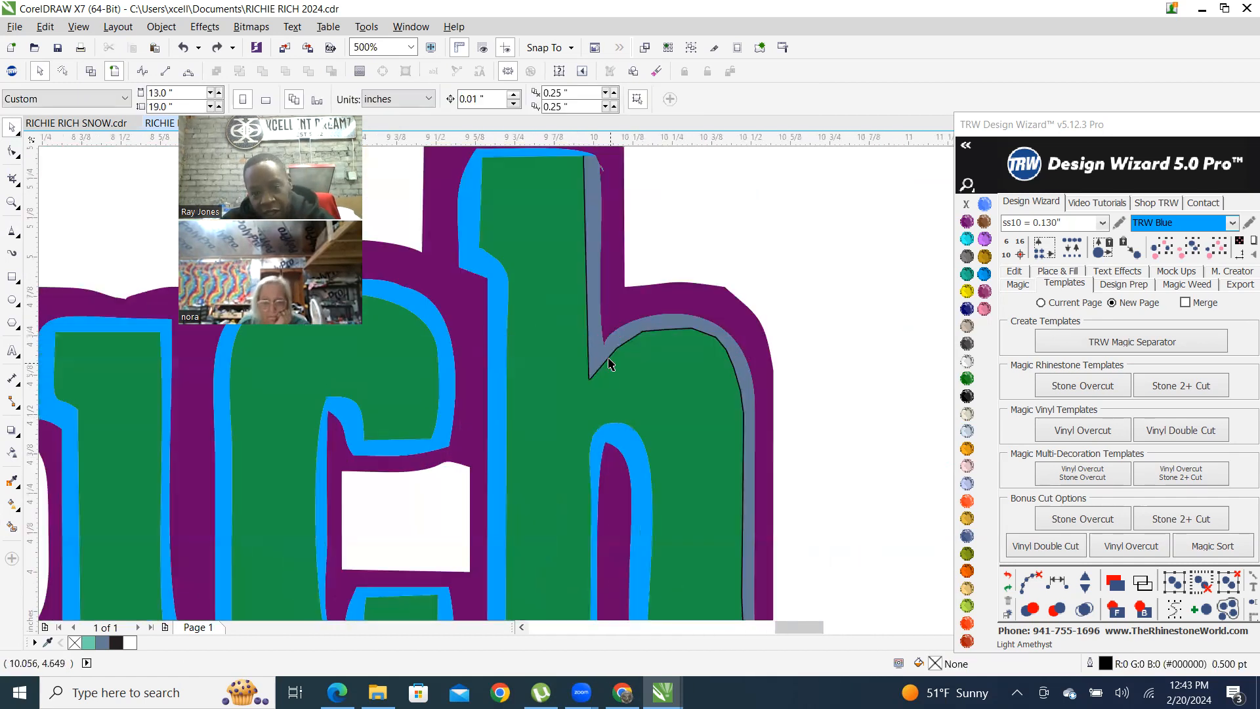
Trim the green h of "Rich" with the slate-blue strip
{"action": "left_click", "coordinate": [593, 317]}
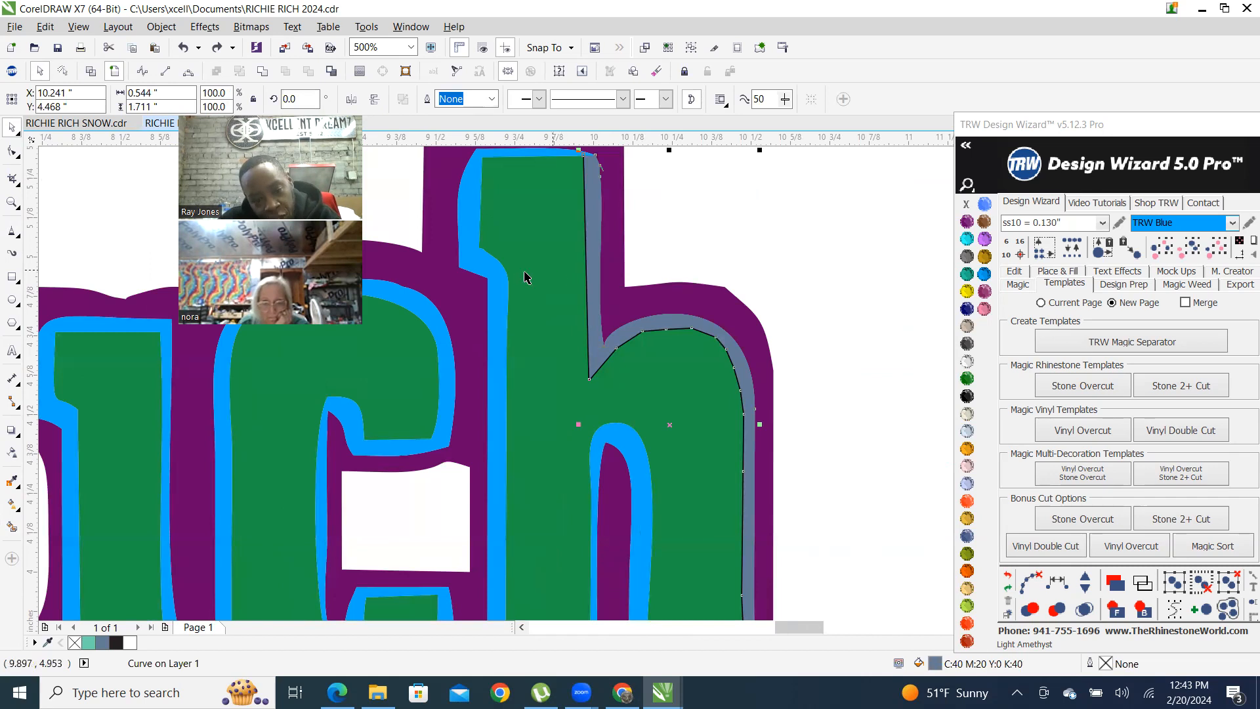
{"action": "left_click", "coordinate": [534, 267], "text": "shift"}
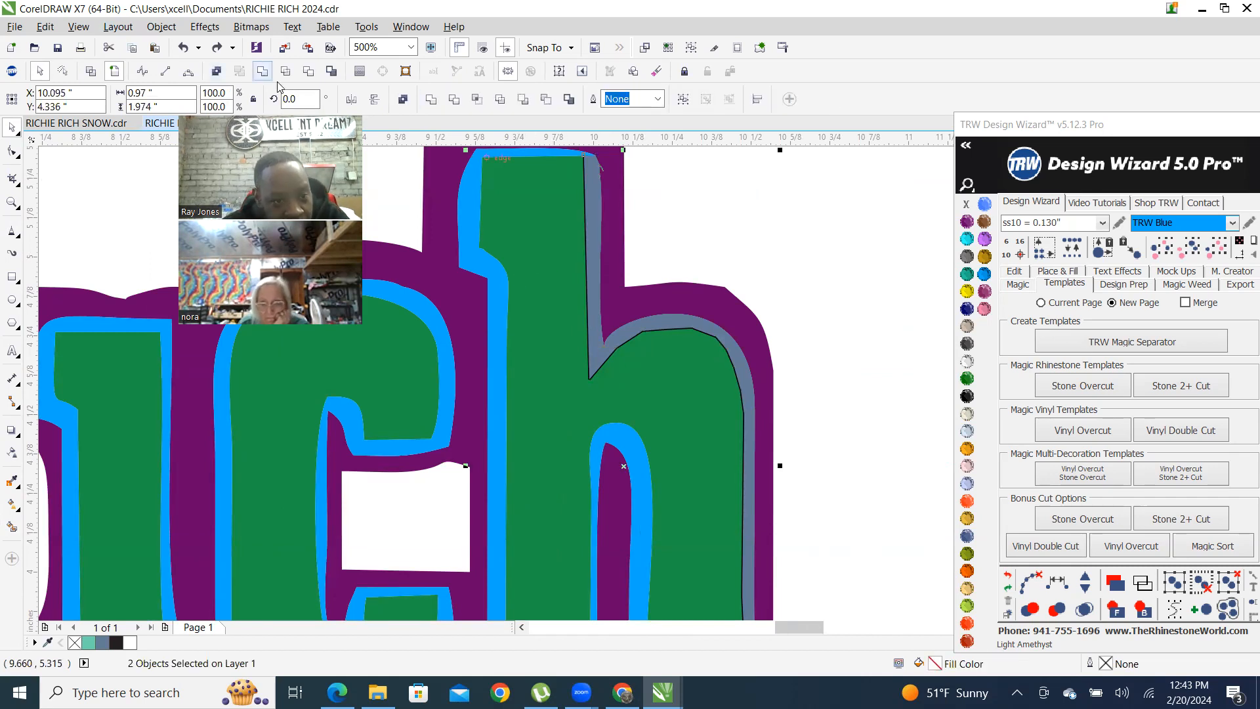
{"action": "left_click", "coordinate": [310, 72]}
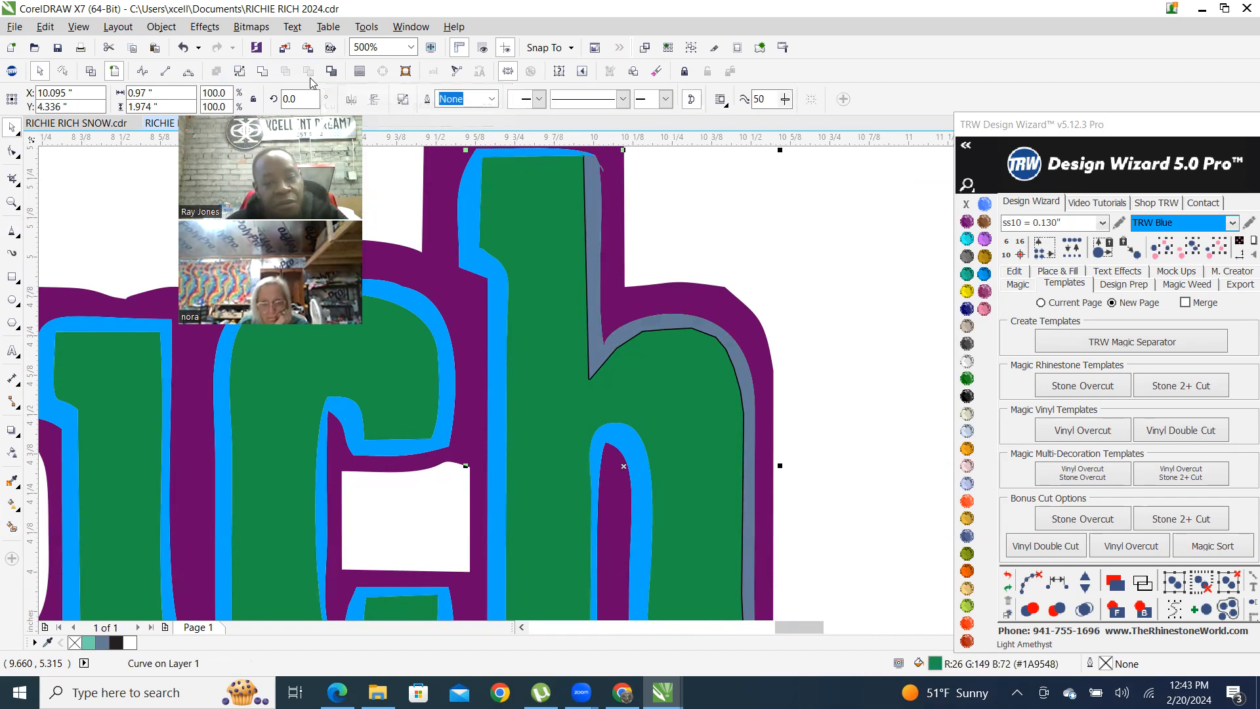
Move the trimmed green h aside to inspect its cut edge, and undo the move
{"action": "left_click", "coordinate": [758, 254]}
{"action": "scroll", "coordinate": [648, 275], "scroll_direction": "down", "scroll_amount": 1}
{"action": "left_click_drag", "start_coordinate": [588, 256], "coordinate": [729, 263]}
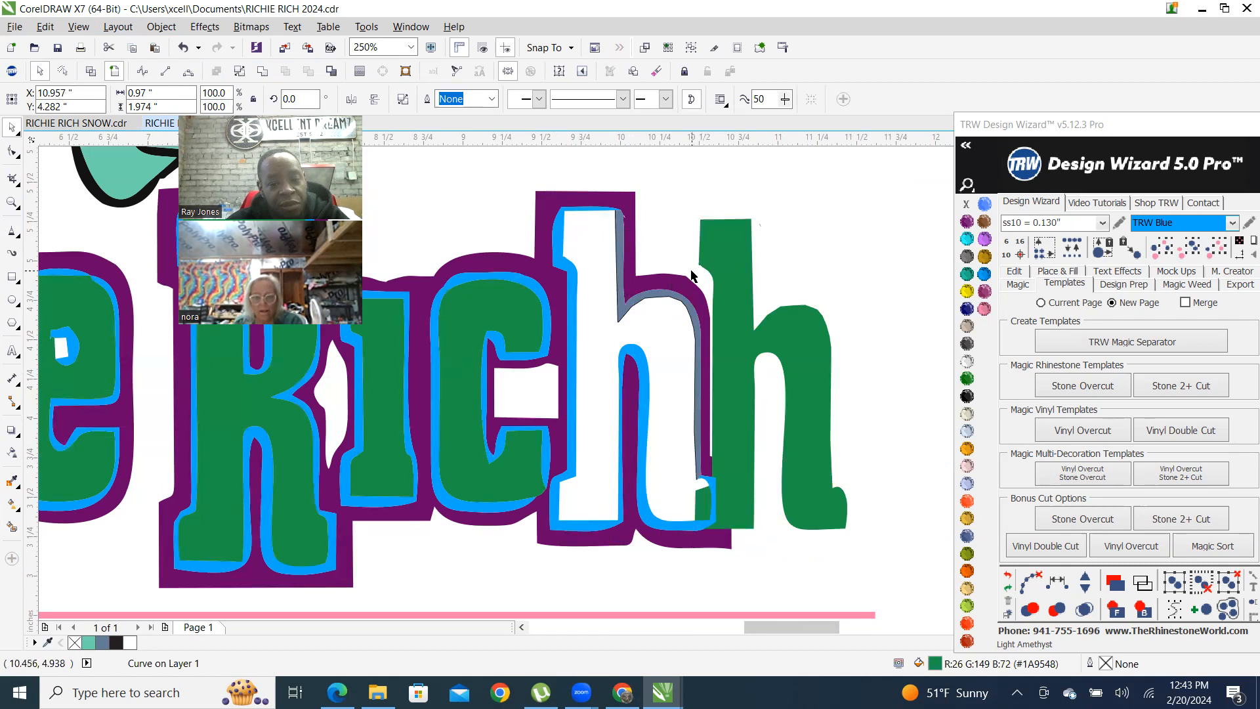
{"action": "key", "text": "ctrl+z"}
{"action": "scroll", "coordinate": [656, 332], "scroll_direction": "up", "scroll_amount": 1}
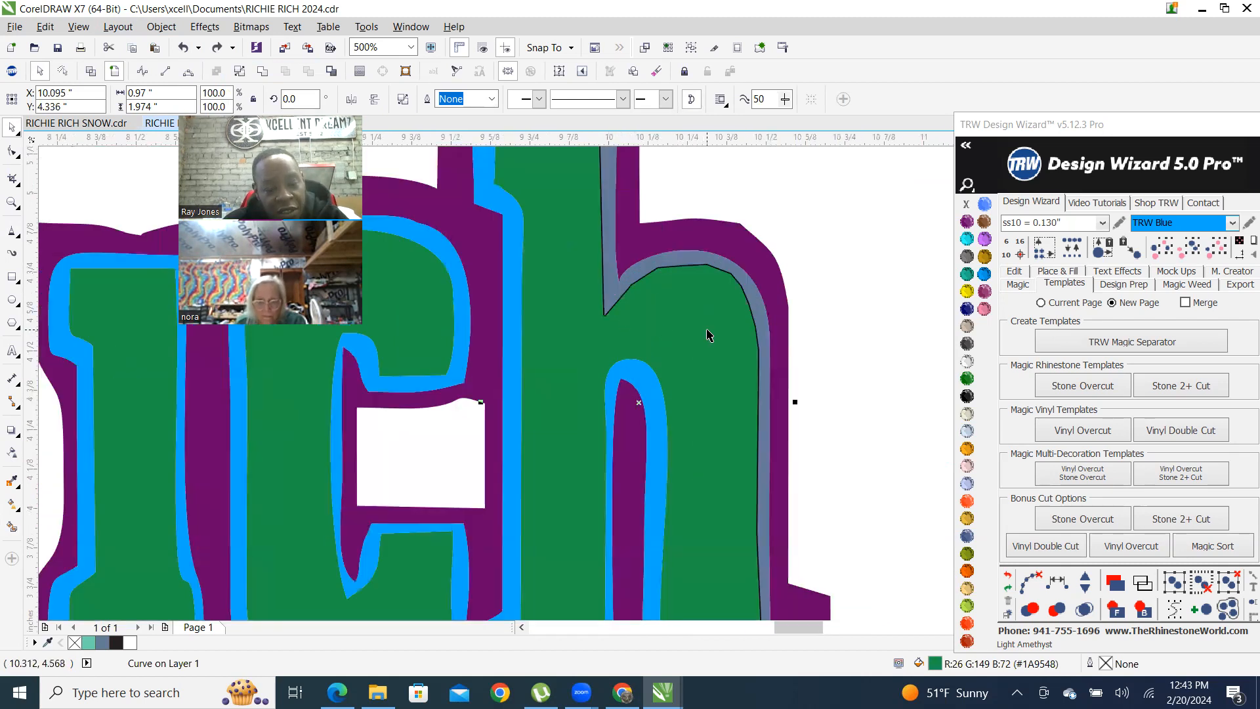
Move the black polyline about 0.1 in left, away from the slate-blue strip on the h of "Rich"
{"action": "left_click", "coordinate": [709, 336]}
{"action": "left_click_drag", "start_coordinate": [709, 335], "coordinate": [665, 334]}
{"action": "scroll", "coordinate": [657, 338], "scroll_direction": "down", "scroll_amount": 2}
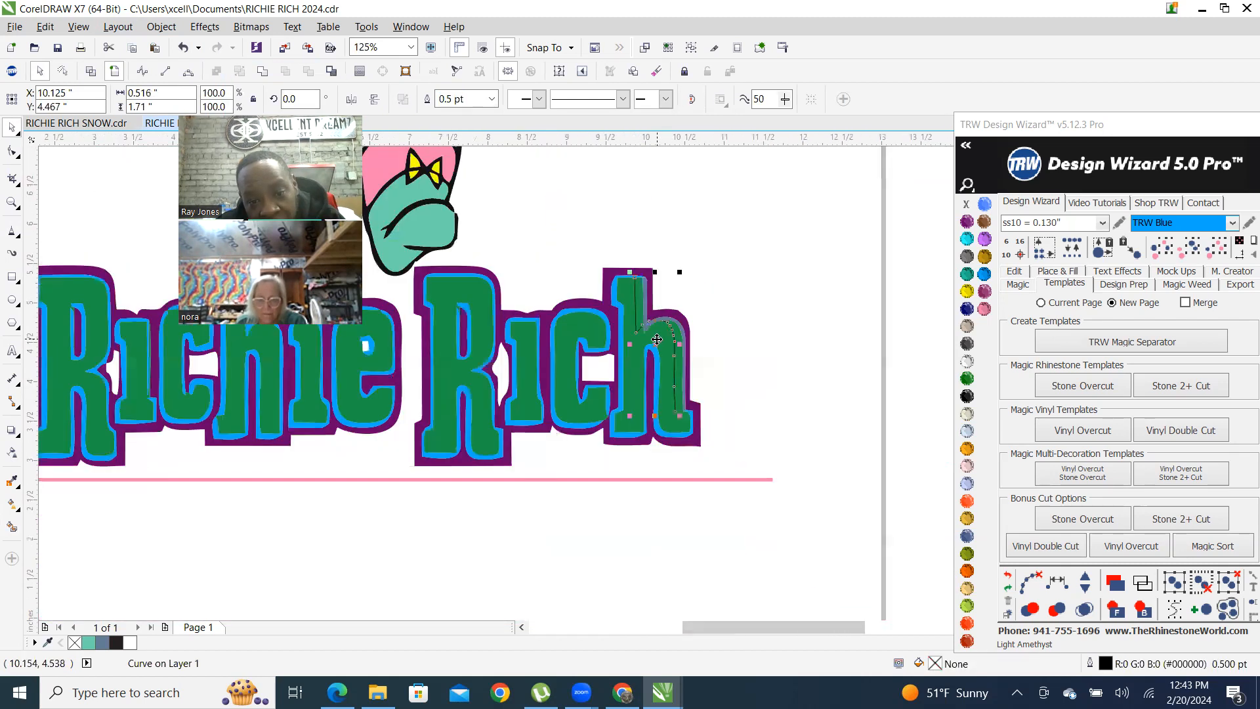
{"action": "scroll", "coordinate": [676, 328], "scroll_direction": "up", "scroll_amount": 2}
{"action": "scroll", "coordinate": [630, 315], "scroll_direction": "down", "scroll_amount": 2}
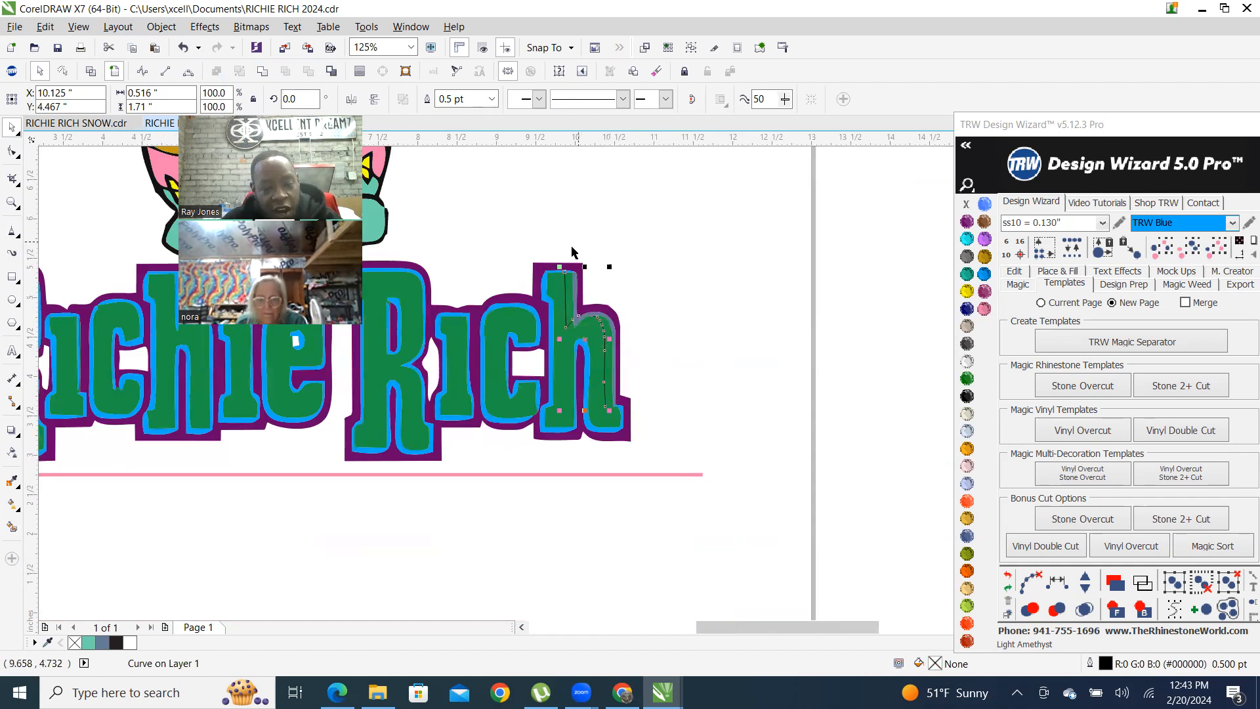
{"action": "scroll", "coordinate": [691, 318], "scroll_direction": "up", "scroll_amount": 1}
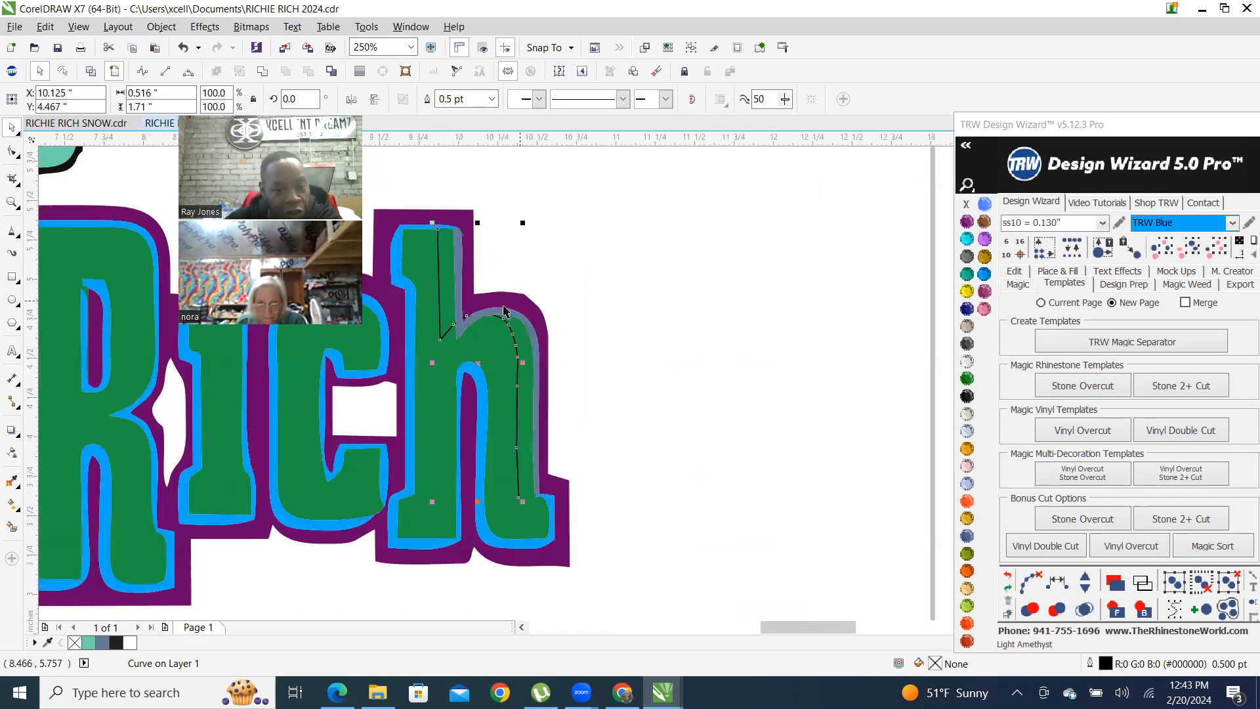
Combine the slate-blue strip on the h of "Rich" with the blue lettering outline into one blue curve
{"action": "scroll", "coordinate": [504, 307], "scroll_direction": "down", "scroll_amount": 1}
{"action": "scroll", "coordinate": [430, 259], "scroll_direction": "up", "scroll_amount": 1}
{"action": "scroll", "coordinate": [657, 407], "scroll_direction": "down", "scroll_amount": 1}
{"action": "scroll", "coordinate": [626, 360], "scroll_direction": "up", "scroll_amount": 1}
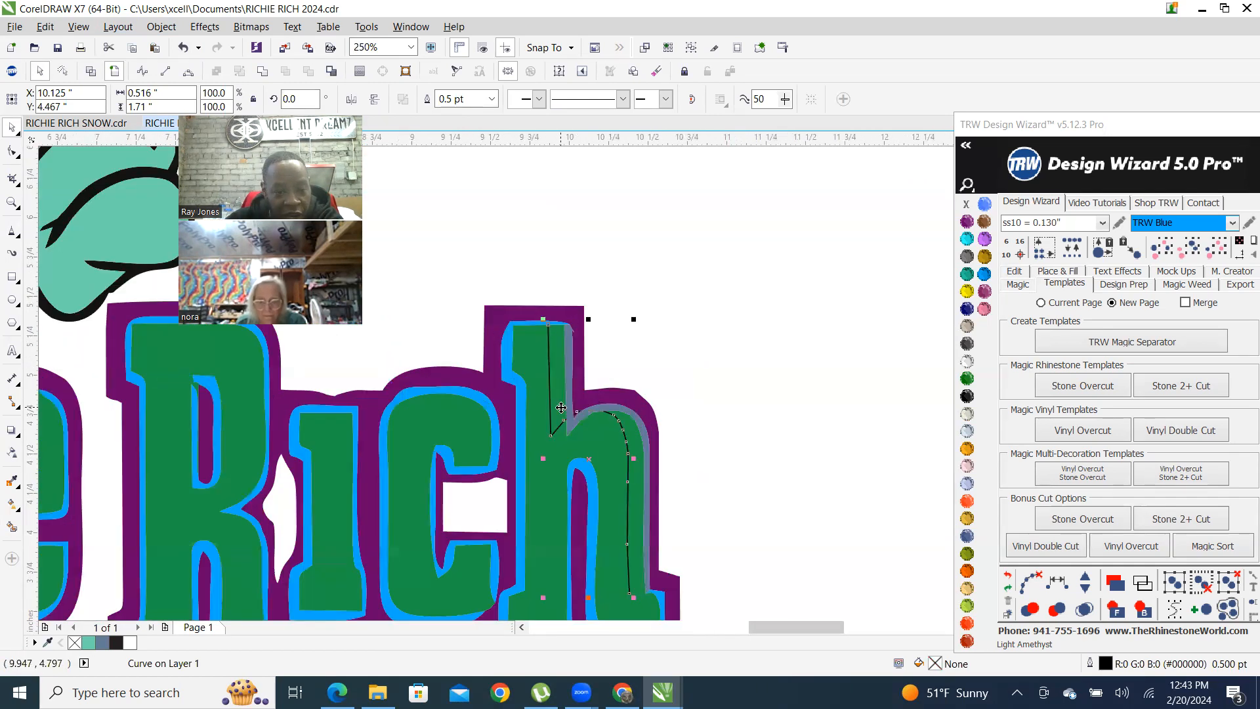
{"action": "key", "text": "Escape"}
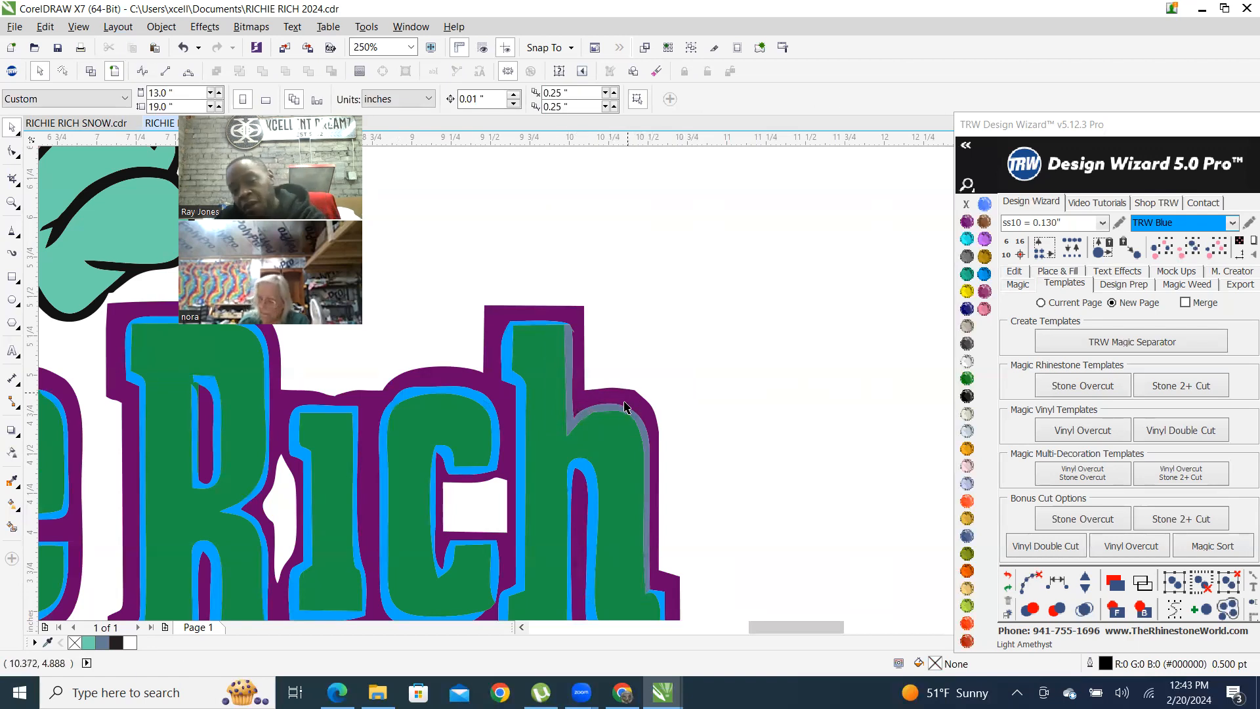
{"action": "scroll", "coordinate": [621, 415], "scroll_direction": "up", "scroll_amount": 1}
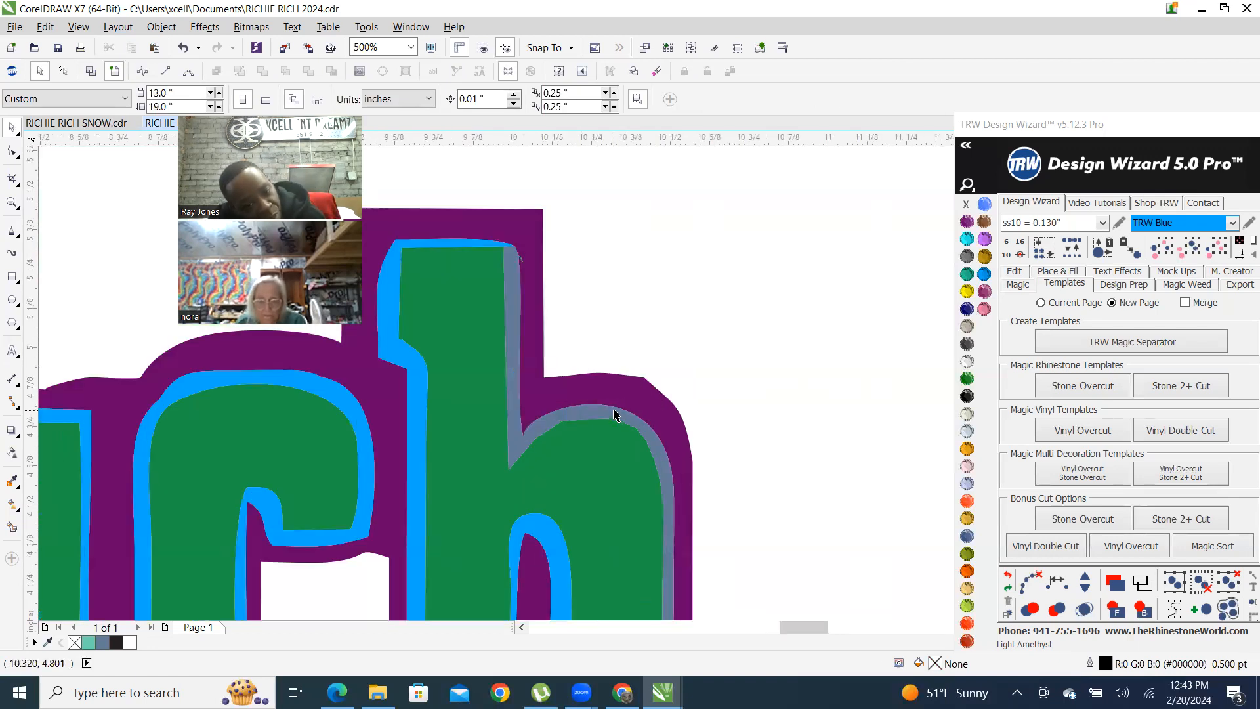
{"action": "left_click", "coordinate": [616, 415]}
{"action": "scroll", "coordinate": [435, 267], "scroll_direction": "up", "scroll_amount": 1}
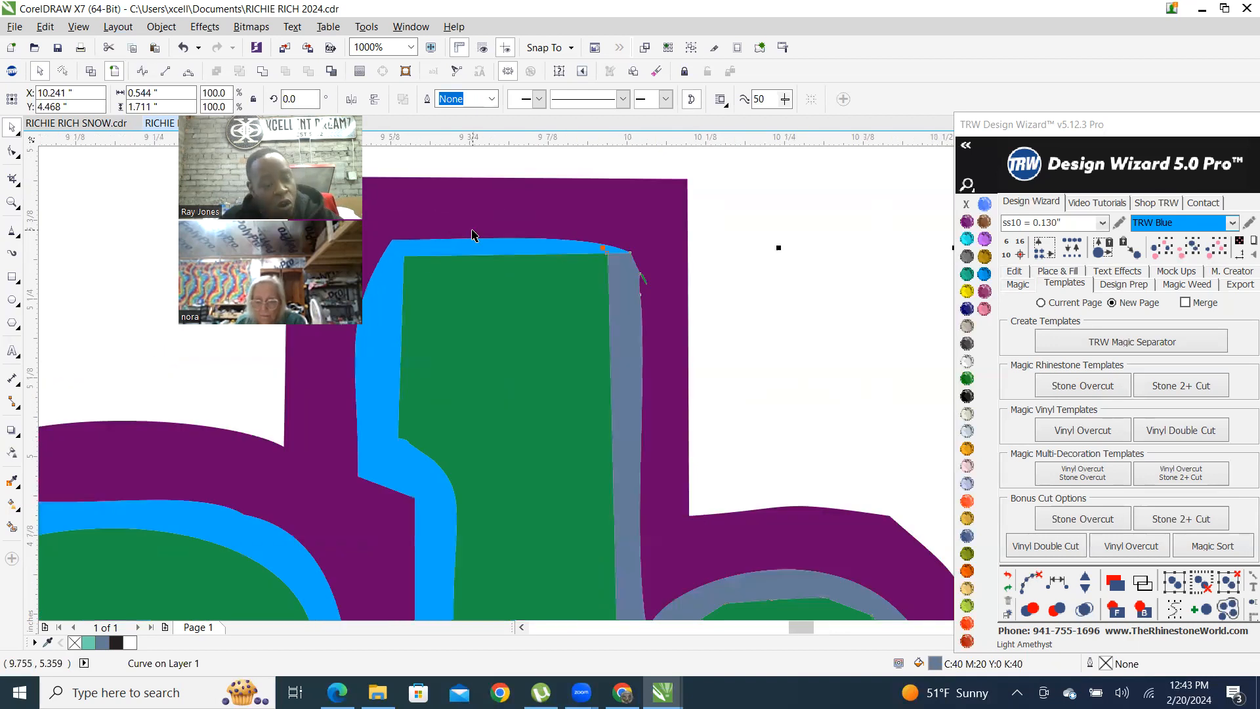
{"action": "left_click", "coordinate": [455, 243], "text": "shift"}
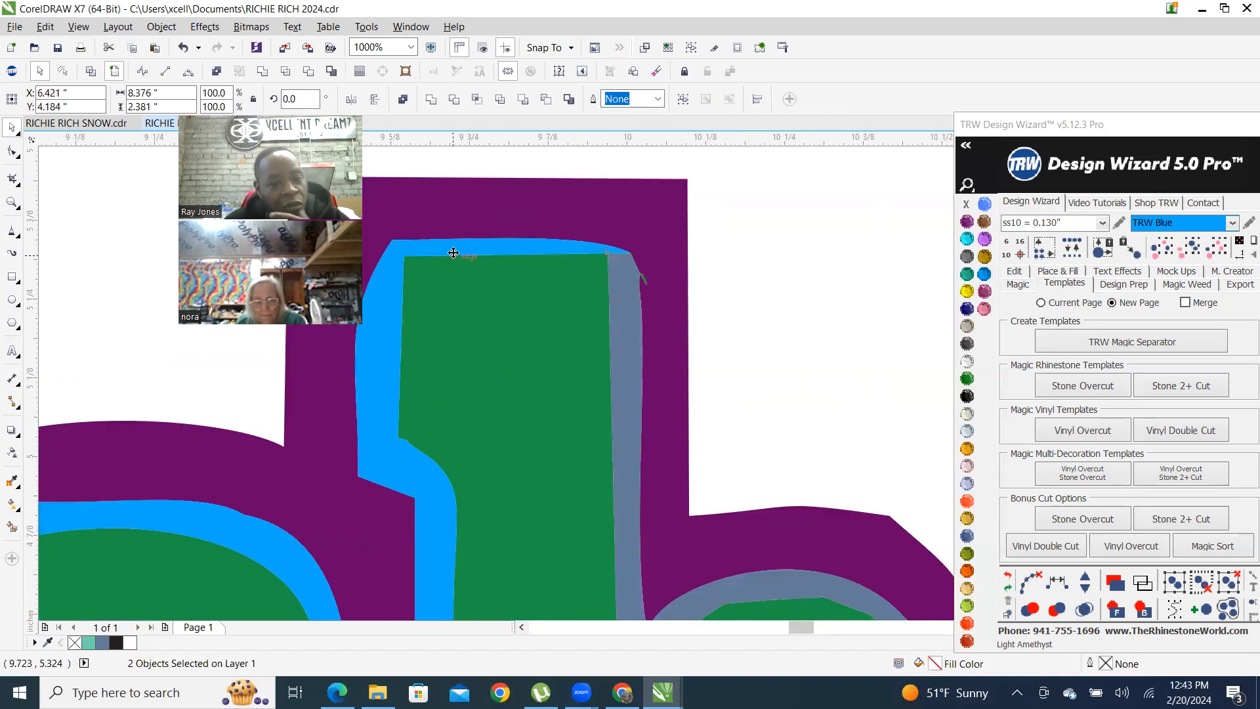
{"action": "right_click", "coordinate": [453, 253]}
{"action": "left_click", "coordinate": [551, 323]}
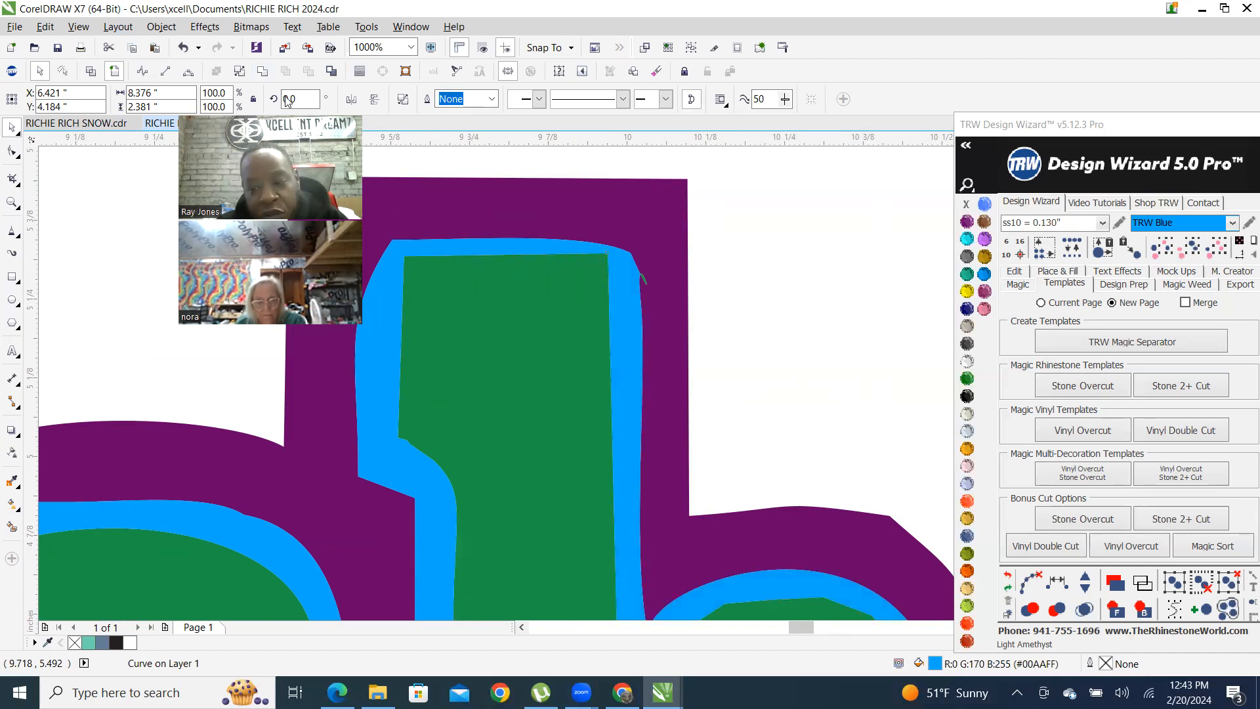
{"action": "scroll", "coordinate": [653, 382], "scroll_direction": "down", "scroll_amount": 6}
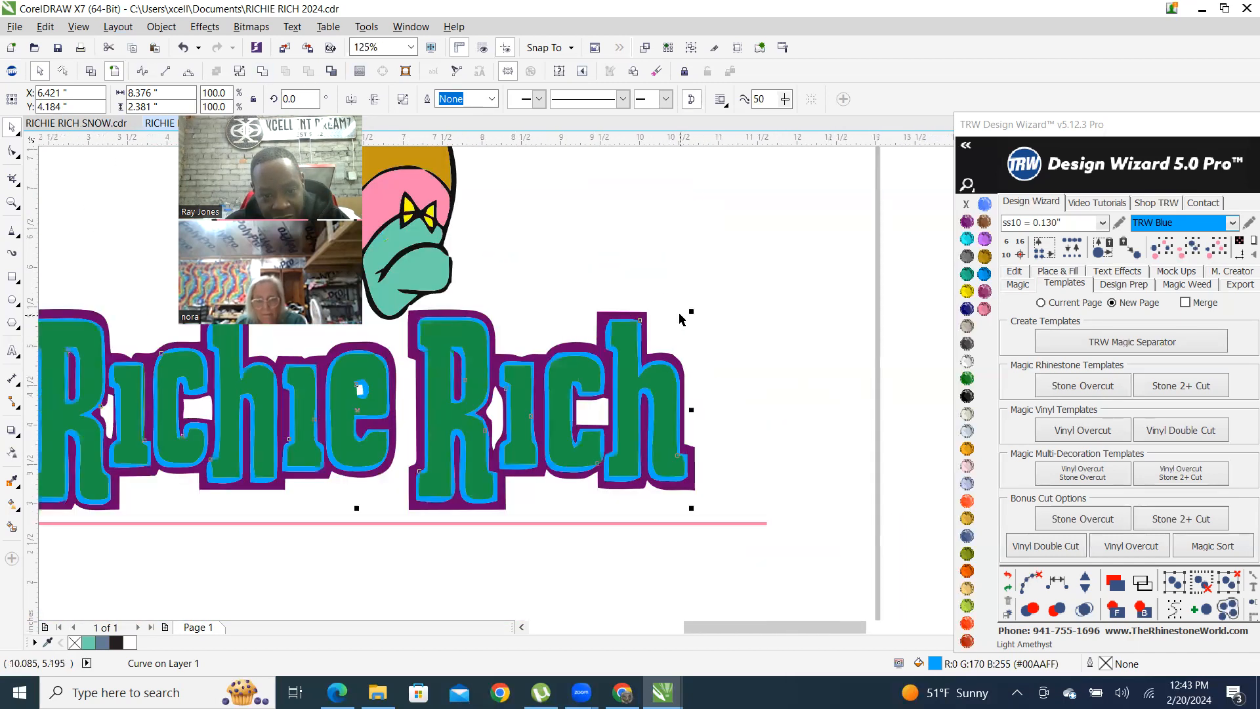
{"action": "left_click", "coordinate": [772, 306]}
Examine the full design, including the stones on the character's hair
{"action": "scroll", "coordinate": [745, 374], "scroll_direction": "down", "scroll_amount": 1}
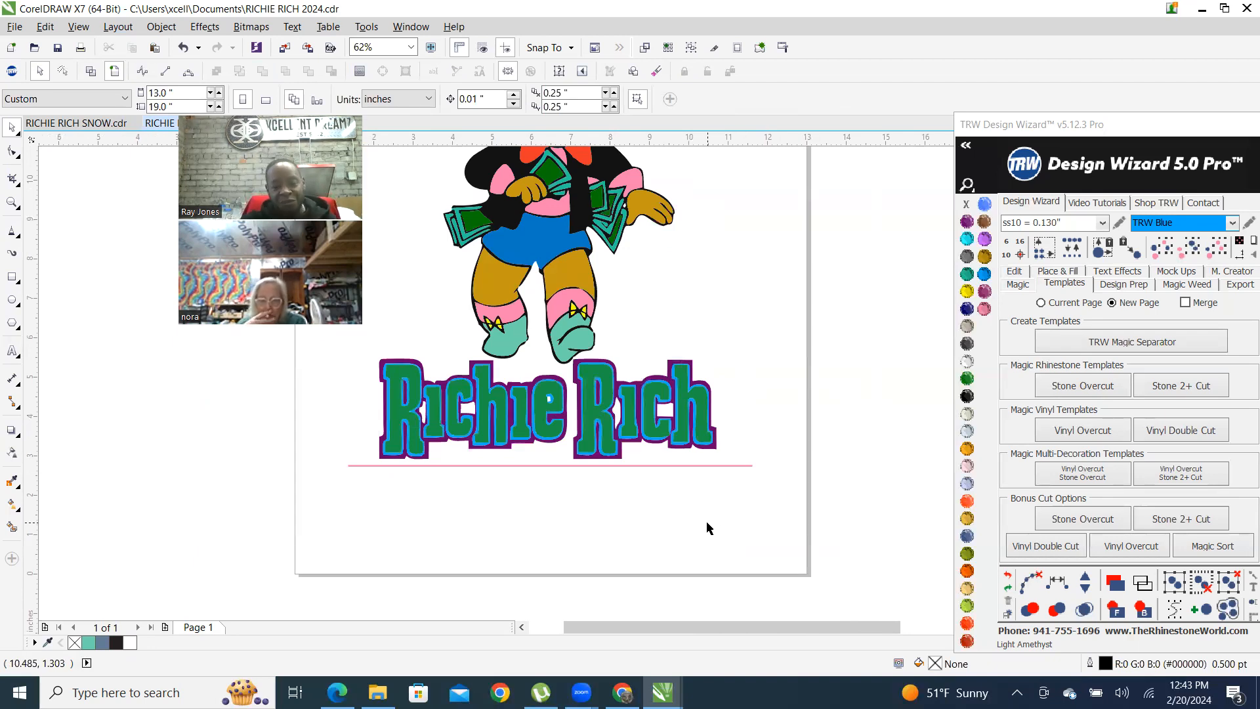
{"action": "scroll", "coordinate": [527, 425], "scroll_direction": "down", "scroll_amount": 3}
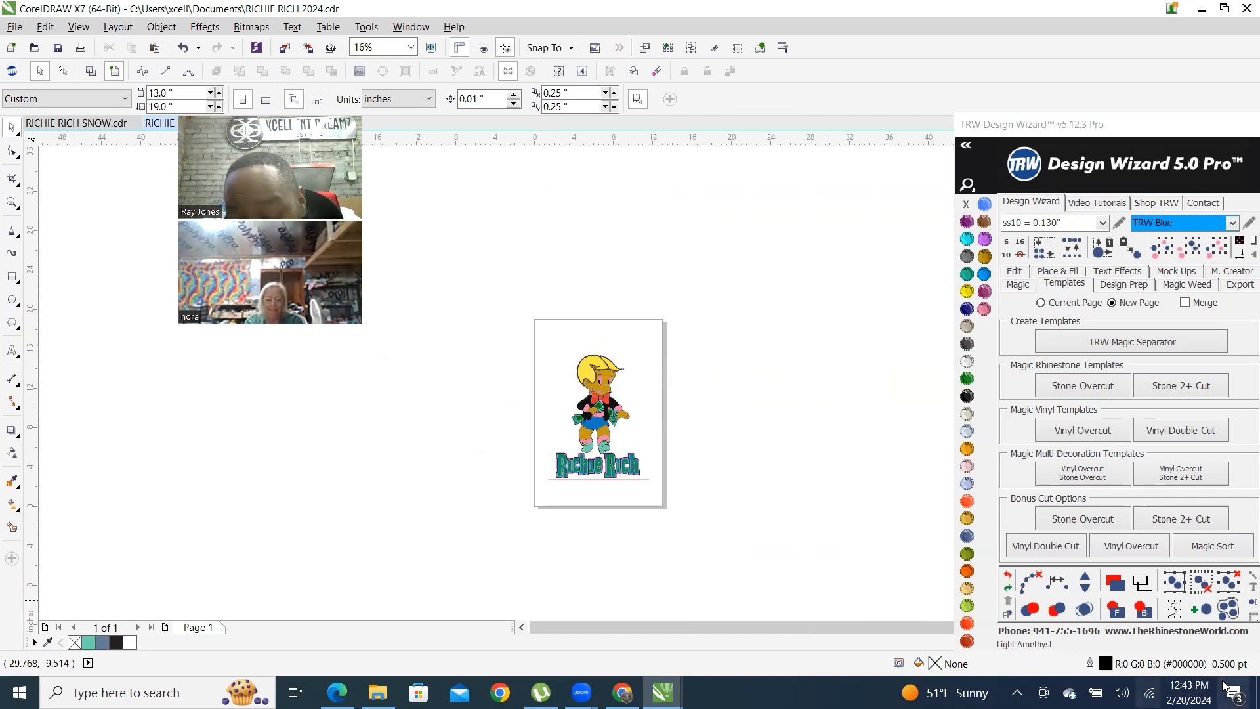
{"action": "scroll", "coordinate": [579, 393], "scroll_direction": "up", "scroll_amount": 3}
{"action": "scroll", "coordinate": [579, 394], "scroll_direction": "down", "scroll_amount": 3}
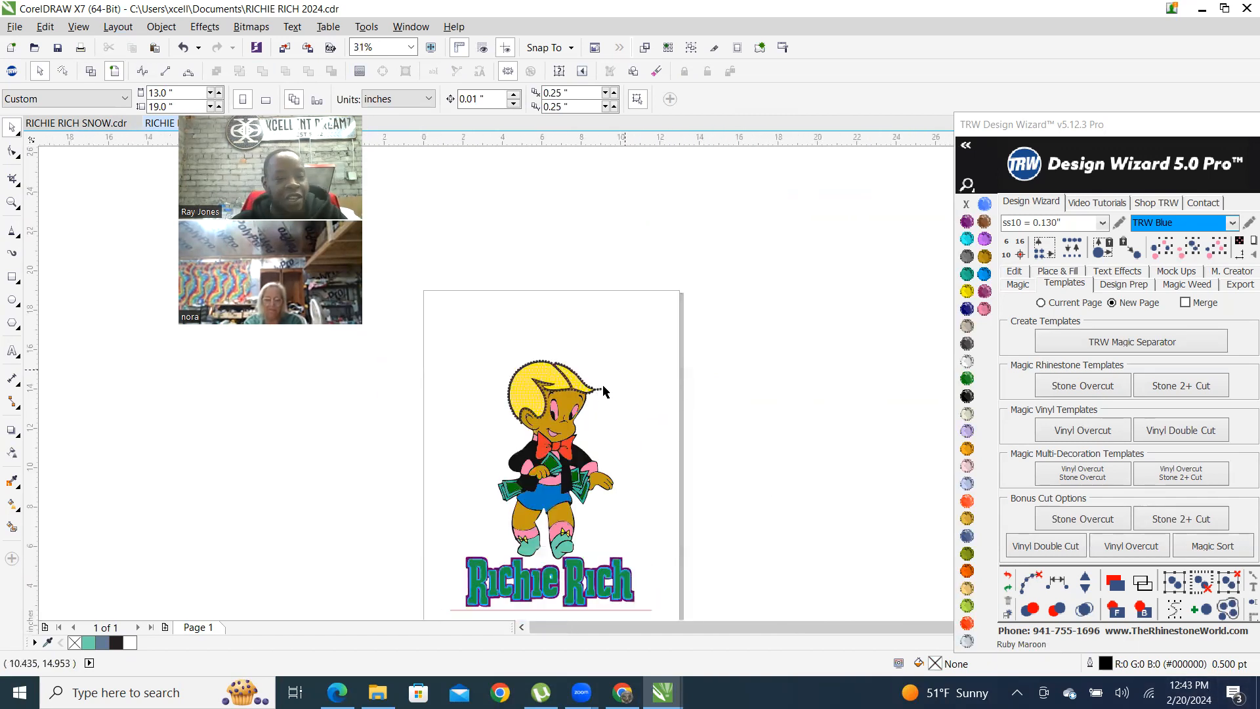
{"action": "scroll", "coordinate": [539, 465], "scroll_direction": "up", "scroll_amount": 2}
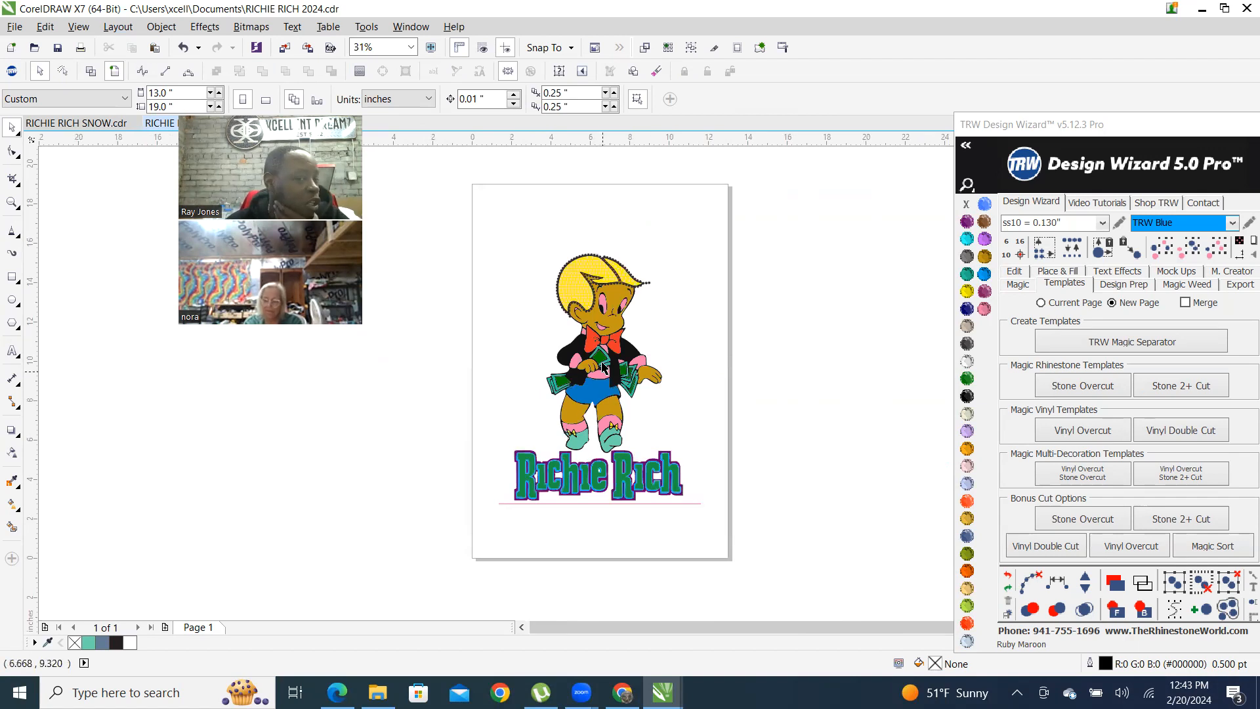
{"action": "scroll", "coordinate": [590, 390], "scroll_direction": "up", "scroll_amount": 1}
{"action": "scroll", "coordinate": [592, 402], "scroll_direction": "down", "scroll_amount": 1}
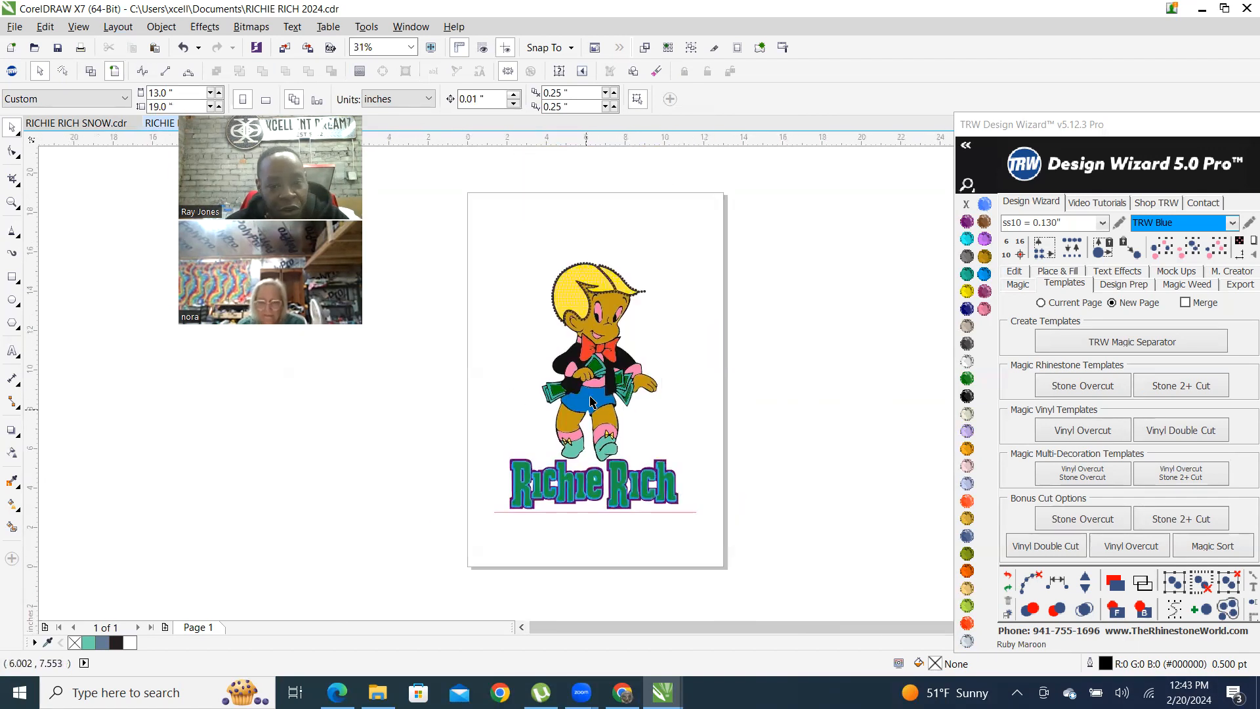
{"action": "scroll", "coordinate": [581, 295], "scroll_direction": "up", "scroll_amount": 1}
{"action": "scroll", "coordinate": [569, 315], "scroll_direction": "up", "scroll_amount": 1}
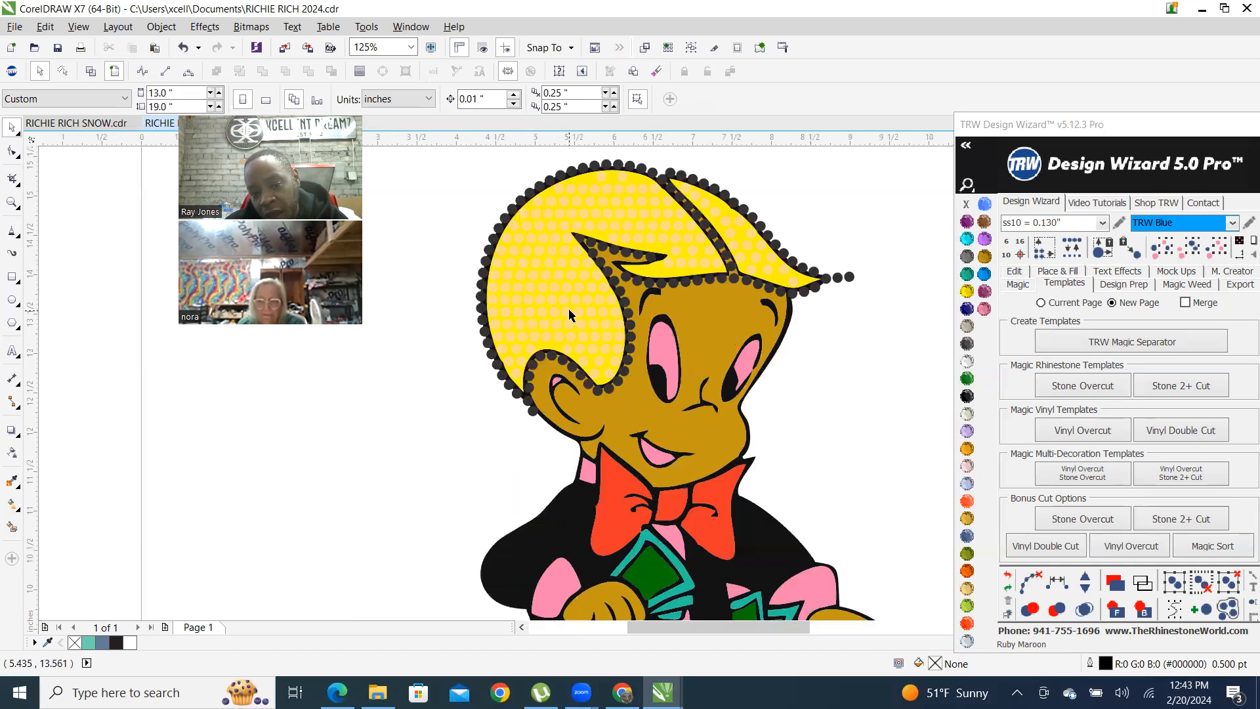
{"action": "scroll", "coordinate": [562, 318], "scroll_direction": "down", "scroll_amount": 2}
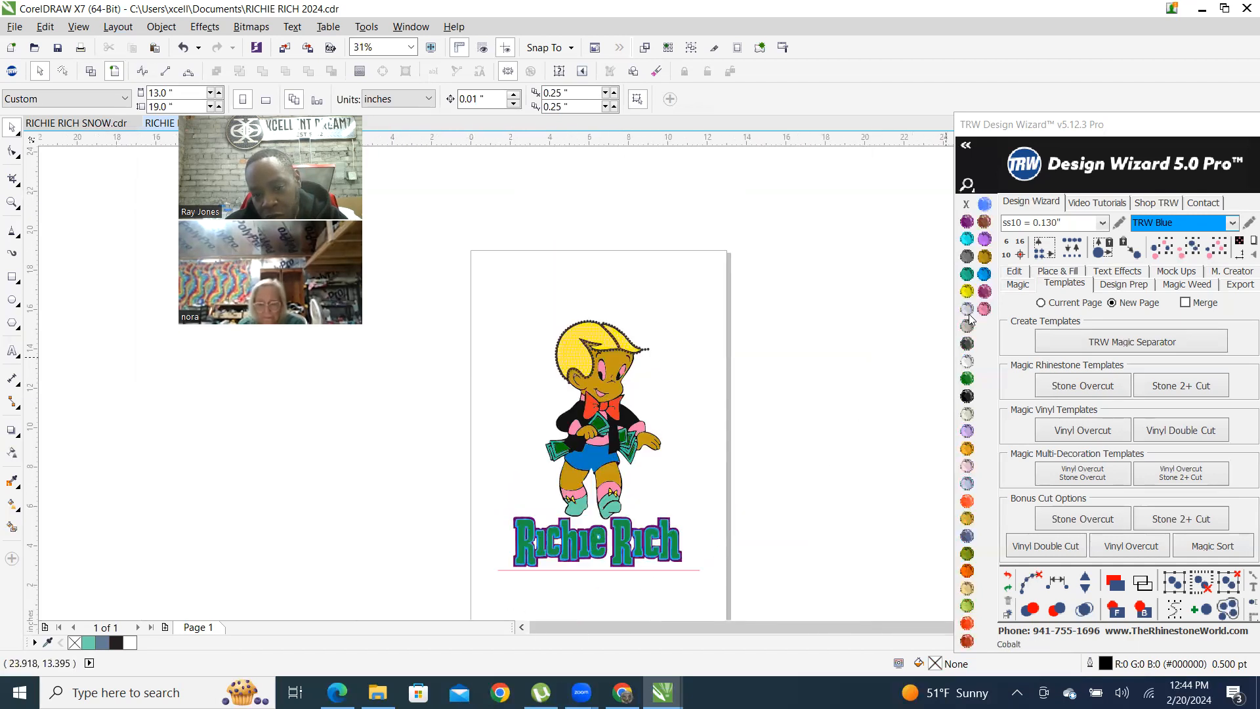
Set the stone colour to Red Siam
{"action": "left_click", "coordinate": [968, 623]}
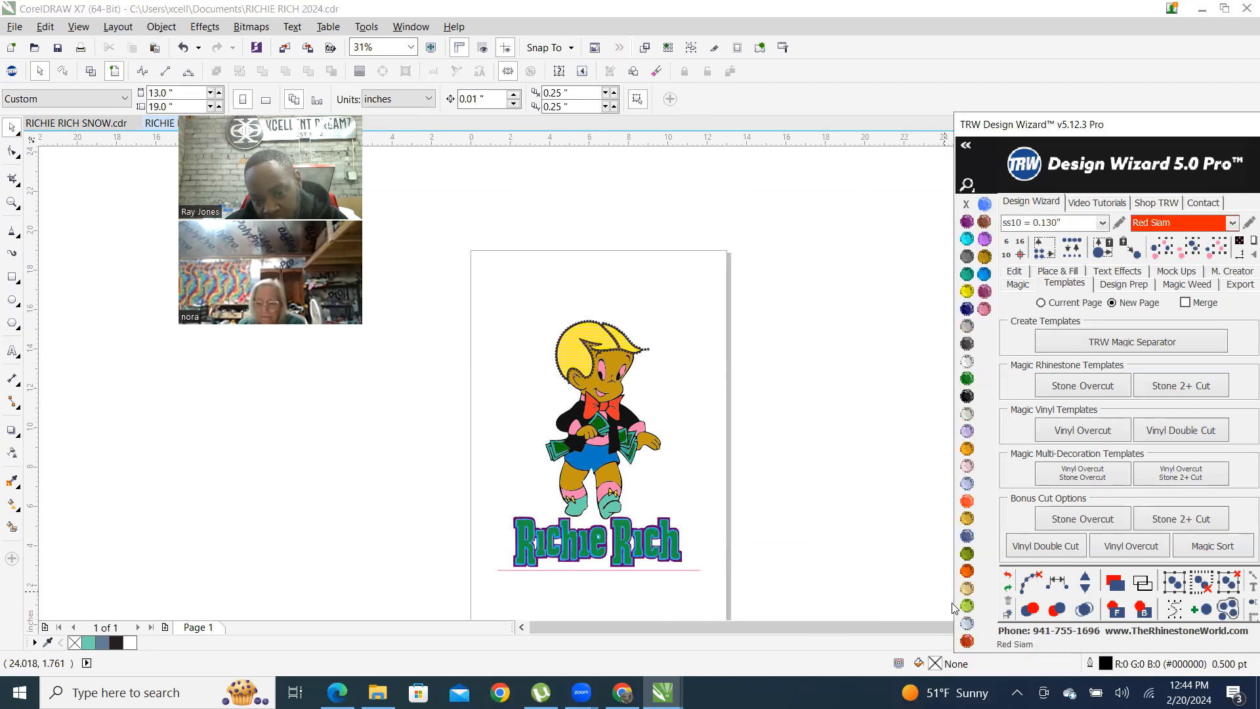
{"action": "scroll", "coordinate": [598, 585], "scroll_direction": "up", "scroll_amount": 3}
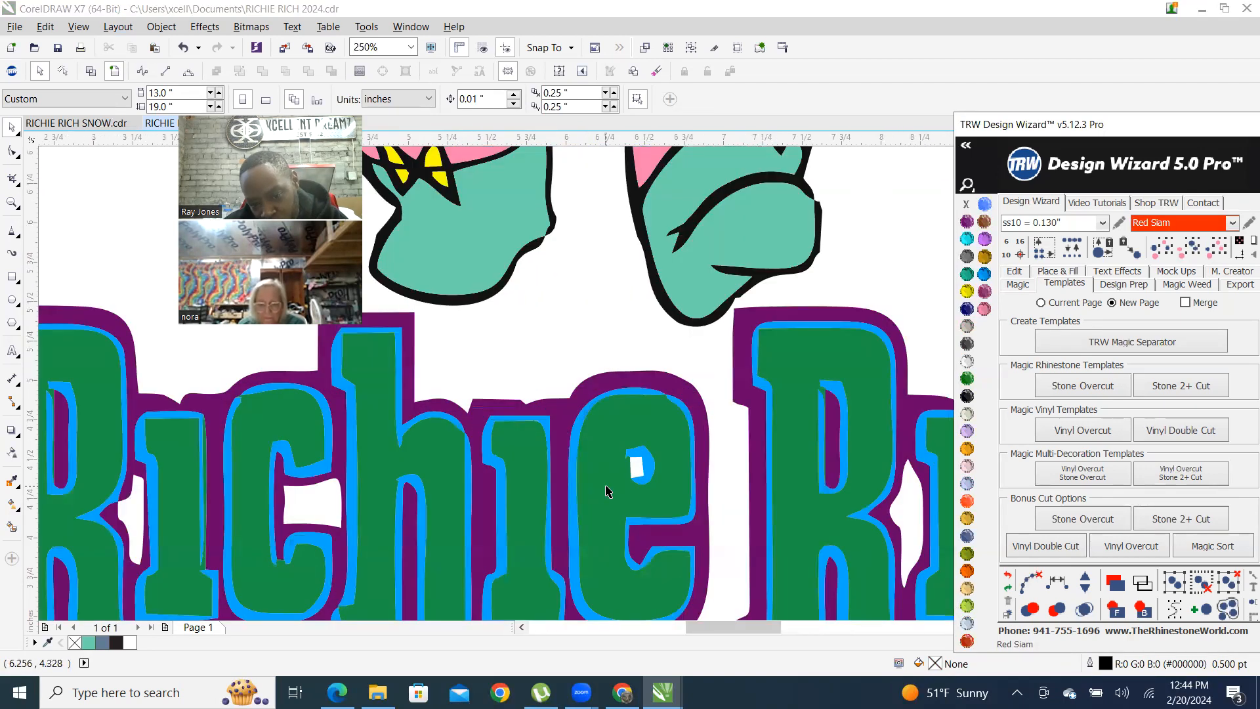
{"action": "left_click", "coordinate": [606, 487]}
{"action": "scroll", "coordinate": [605, 486], "scroll_direction": "down", "scroll_amount": 4}
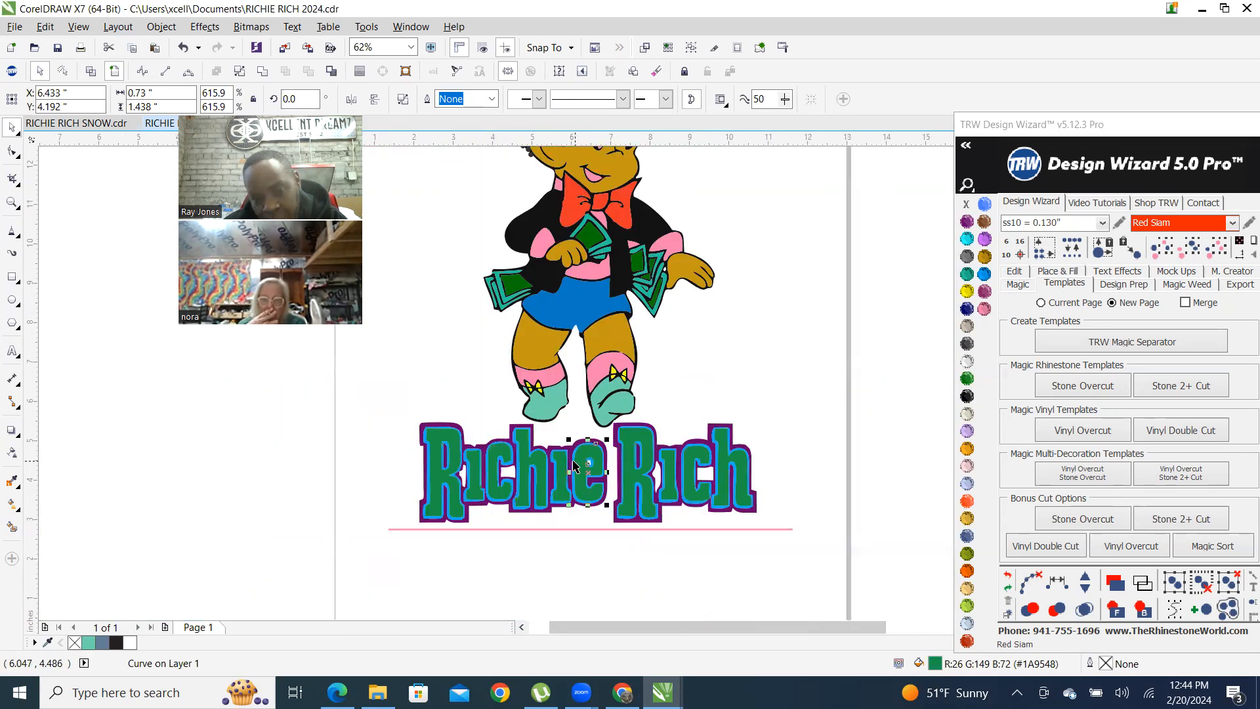
{"action": "left_click", "coordinate": [745, 414]}
Combine all the green letters of "Richie Rich" into a single curve
{"action": "scroll", "coordinate": [620, 473], "scroll_direction": "up", "scroll_amount": 2}
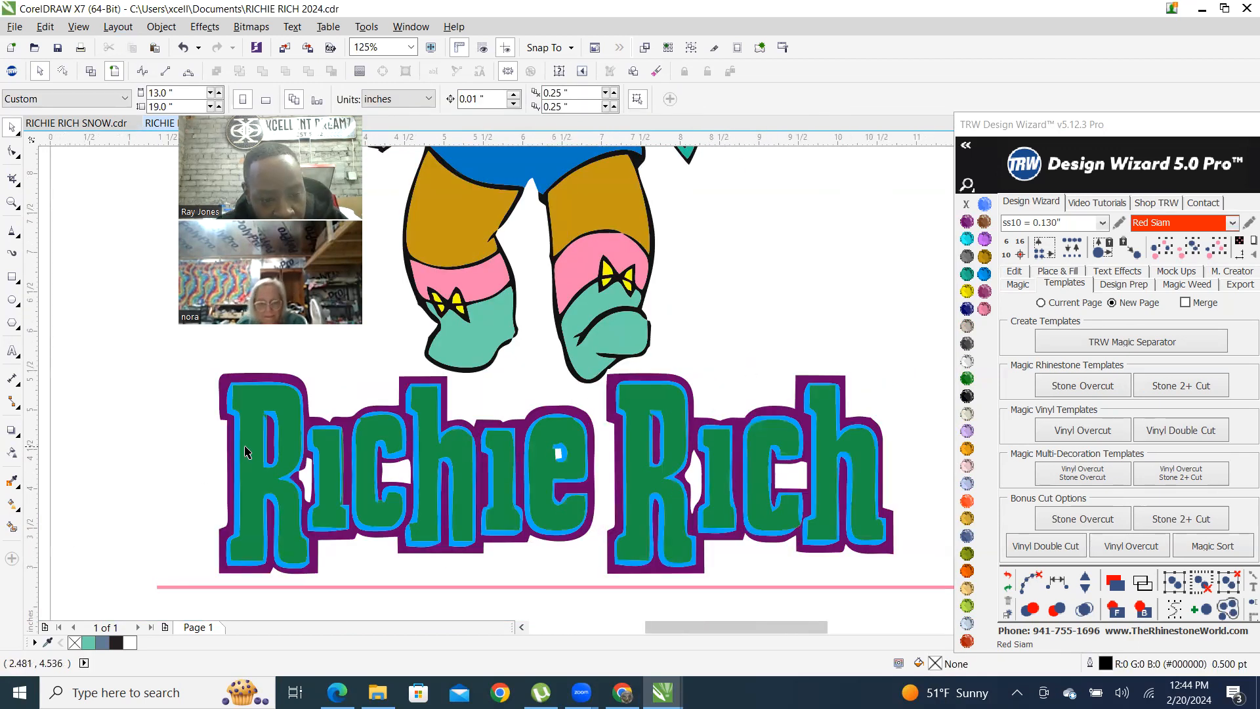
{"action": "left_click", "coordinate": [245, 448]}
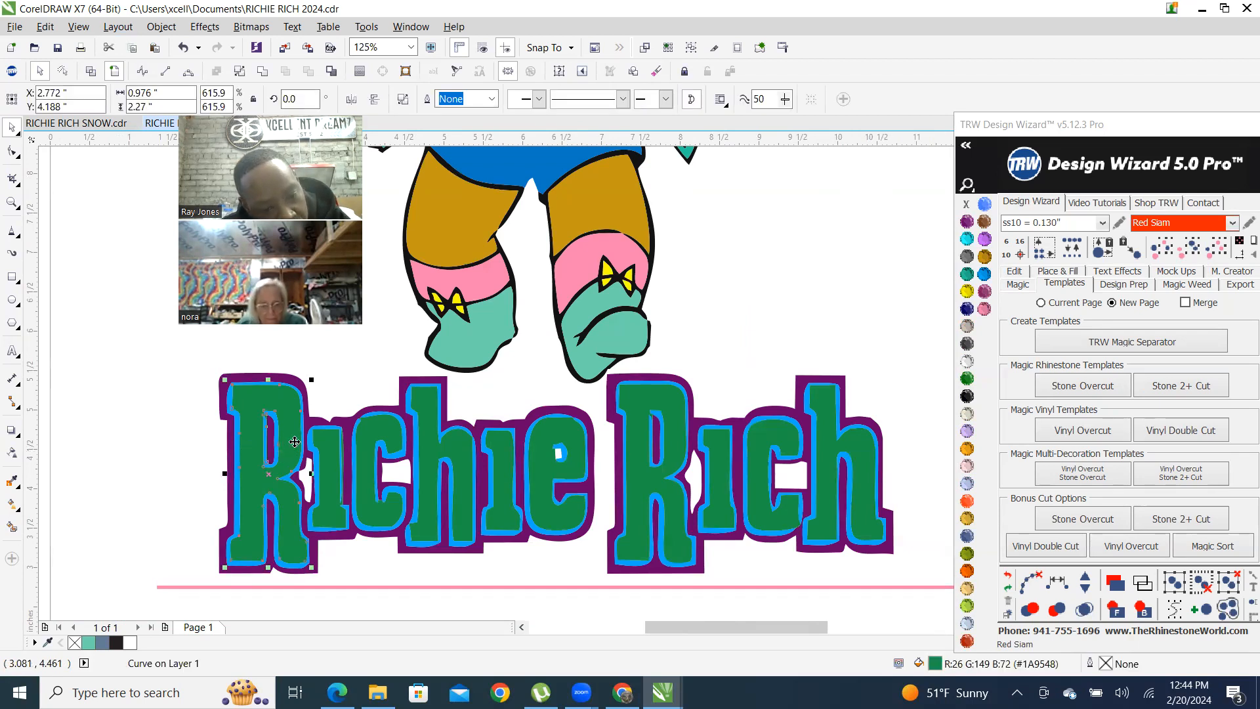
{"action": "left_click", "coordinate": [333, 451], "text": "shift"}
{"action": "left_click", "coordinate": [392, 433], "text": "shift"}
{"action": "left_click", "coordinate": [471, 460], "text": "shift"}
{"action": "left_click", "coordinate": [560, 432], "text": "shift"}
{"action": "left_click", "coordinate": [642, 403], "text": "shift"}
{"action": "left_click", "coordinate": [796, 425], "text": "shift"}
{"action": "left_click", "coordinate": [826, 407], "text": "shift"}
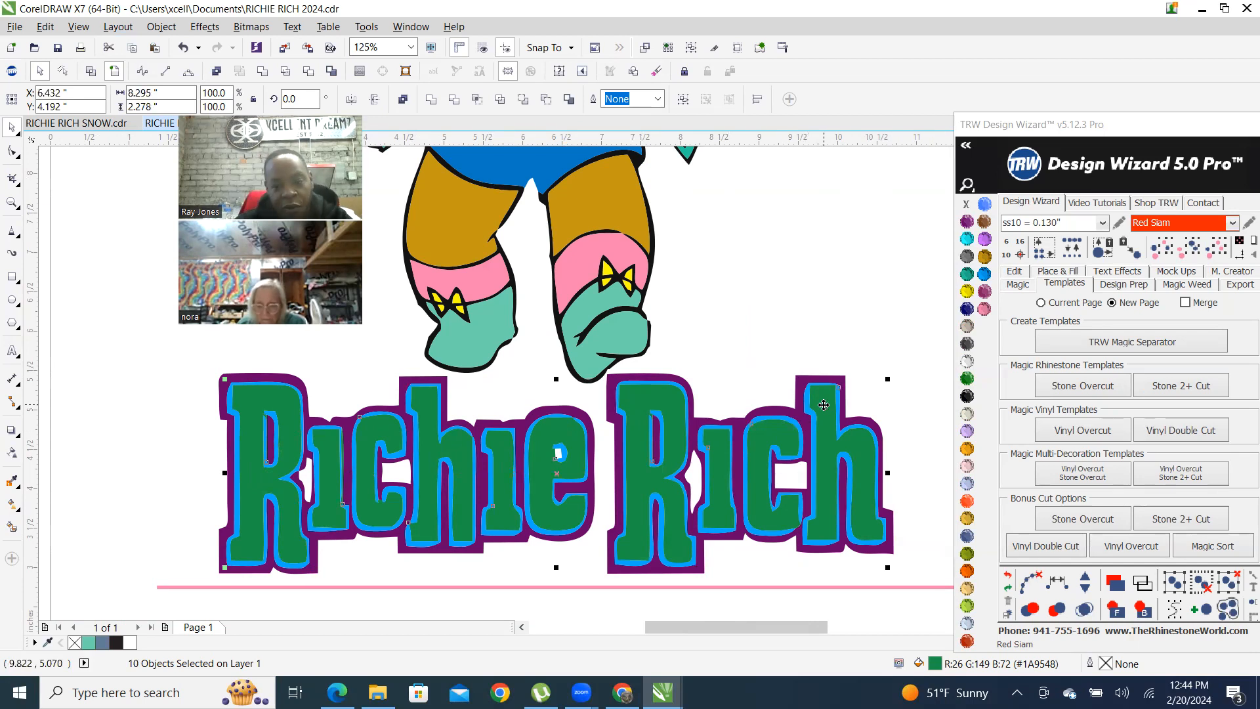
{"action": "right_click", "coordinate": [823, 405]}
{"action": "left_click", "coordinate": [886, 126]}
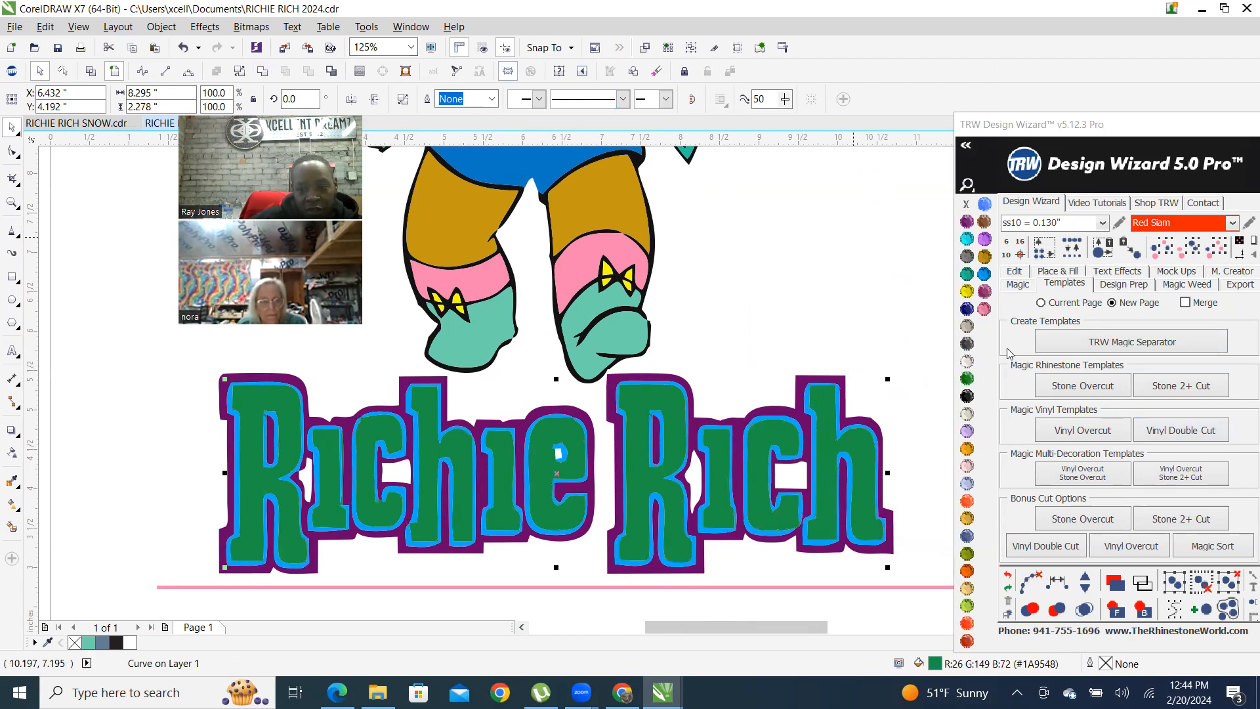
Hatch-fill the combined green lettering with ss10 Red Siam stones, clear the leftover paths and check for overlapping stones
{"action": "left_click", "coordinate": [1069, 272]}
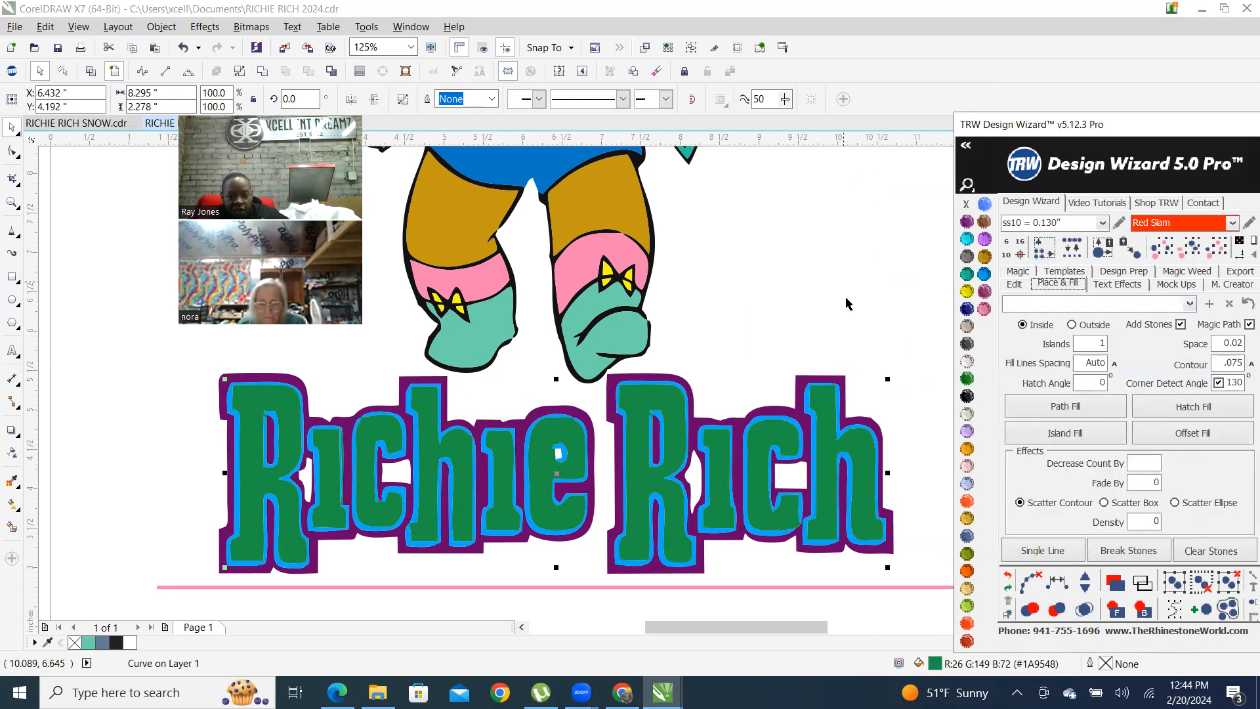
{"action": "left_click", "coordinate": [1198, 405]}
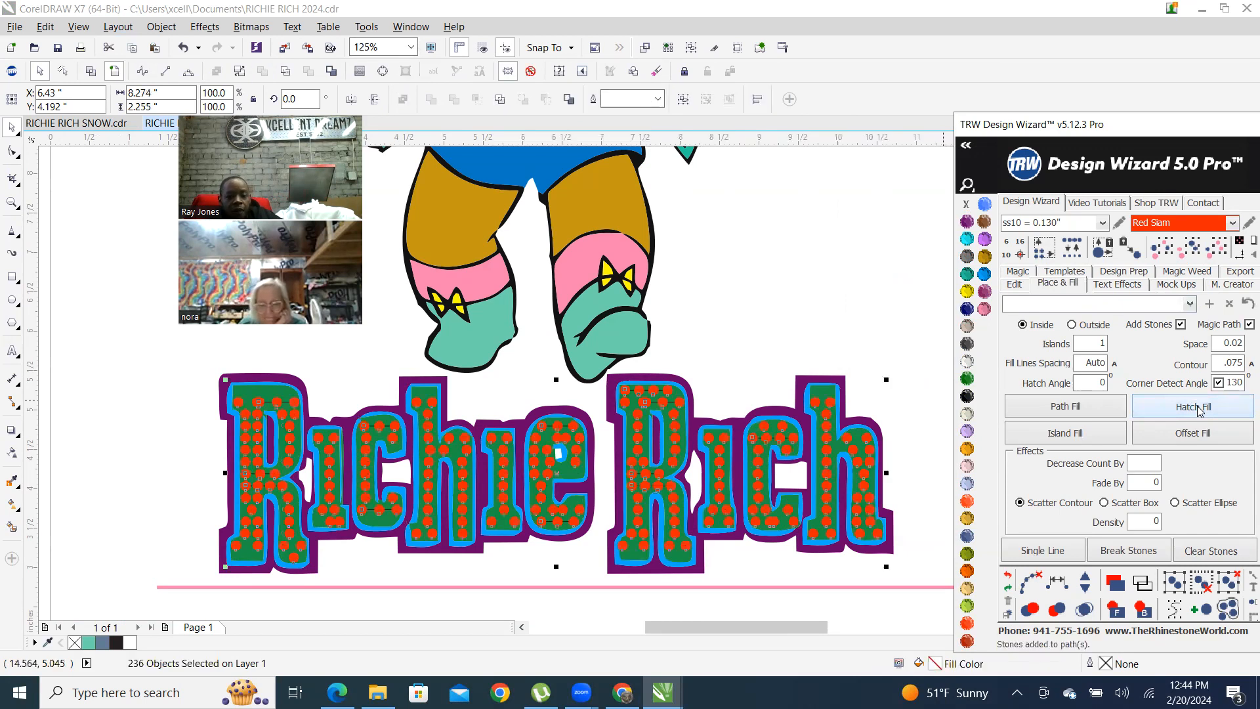
{"action": "left_click", "coordinate": [1028, 578]}
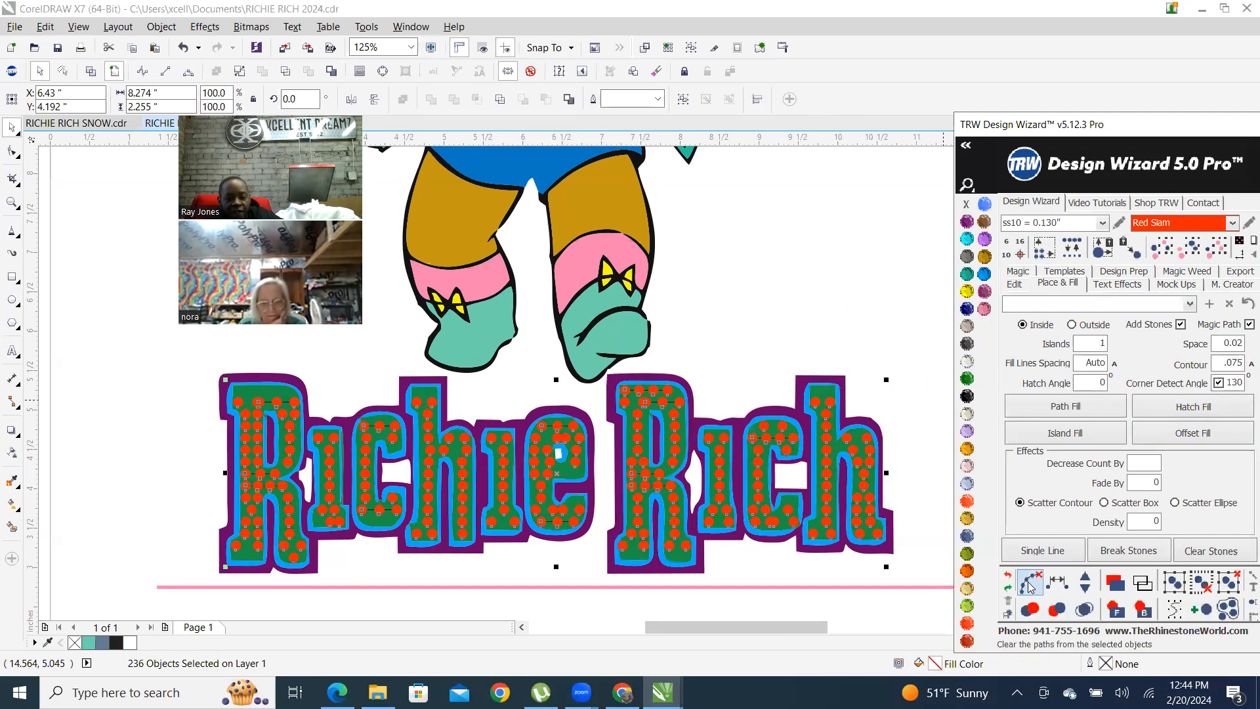
{"action": "left_click", "coordinate": [1079, 610]}
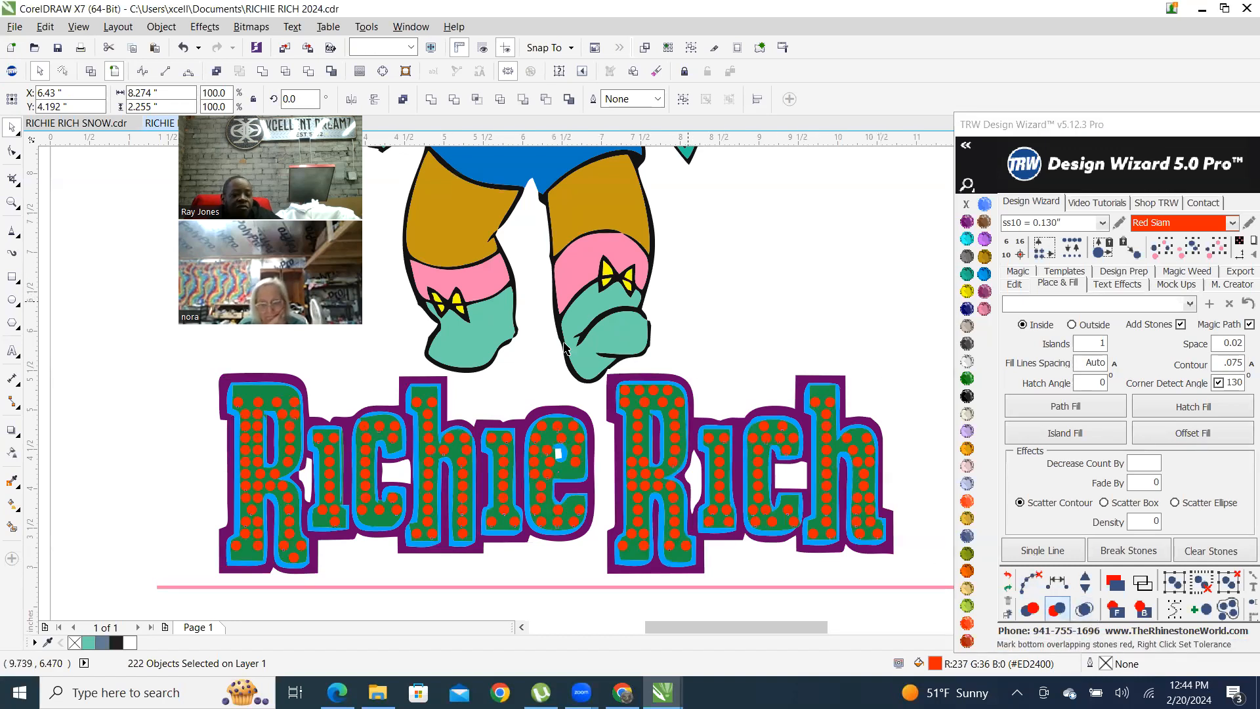
{"action": "key", "text": "Escape"}
Hatch-fill the character's blue shorts with ss10 Sapphire stones, clear the path and merge any overlapping stones
{"action": "scroll", "coordinate": [587, 552], "scroll_direction": "down", "scroll_amount": 2}
{"action": "scroll", "coordinate": [632, 586], "scroll_direction": "down", "scroll_amount": 2}
{"action": "scroll", "coordinate": [577, 380], "scroll_direction": "up", "scroll_amount": 2}
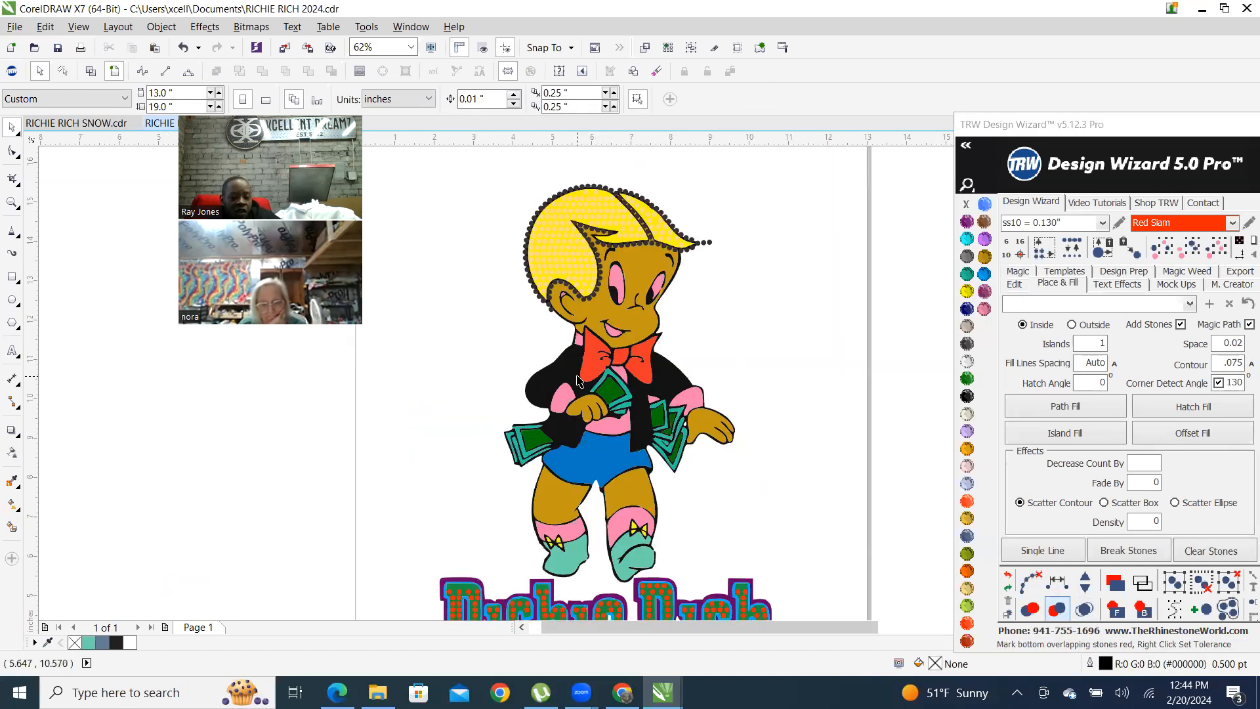
{"action": "scroll", "coordinate": [575, 378], "scroll_direction": "down", "scroll_amount": 2}
{"action": "scroll", "coordinate": [561, 449], "scroll_direction": "up", "scroll_amount": 1}
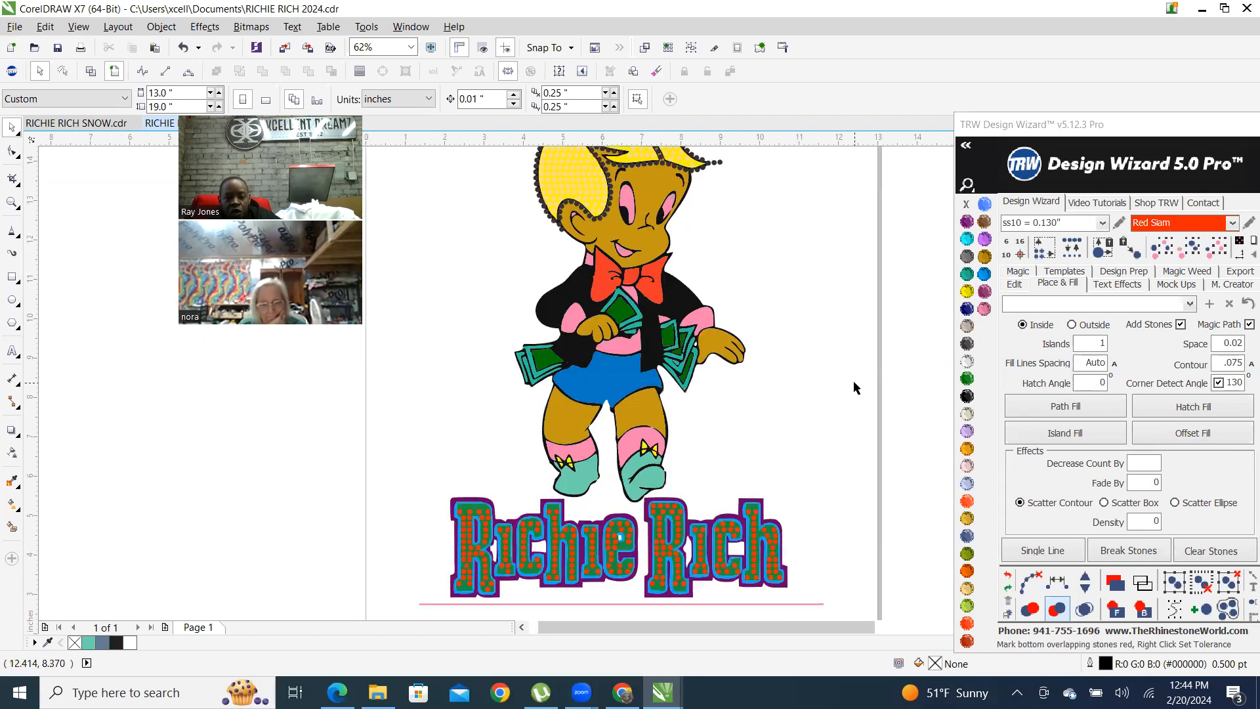
{"action": "left_click", "coordinate": [985, 204]}
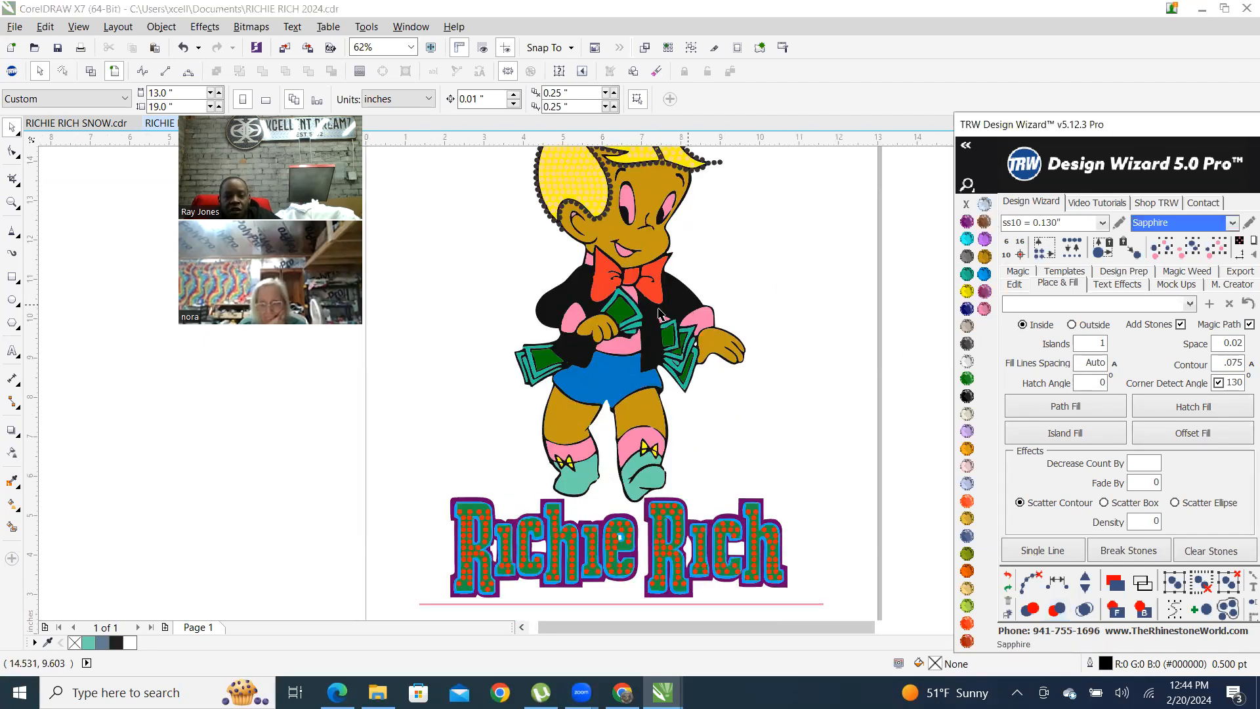
{"action": "left_click", "coordinate": [661, 377]}
{"action": "left_click", "coordinate": [1193, 406]}
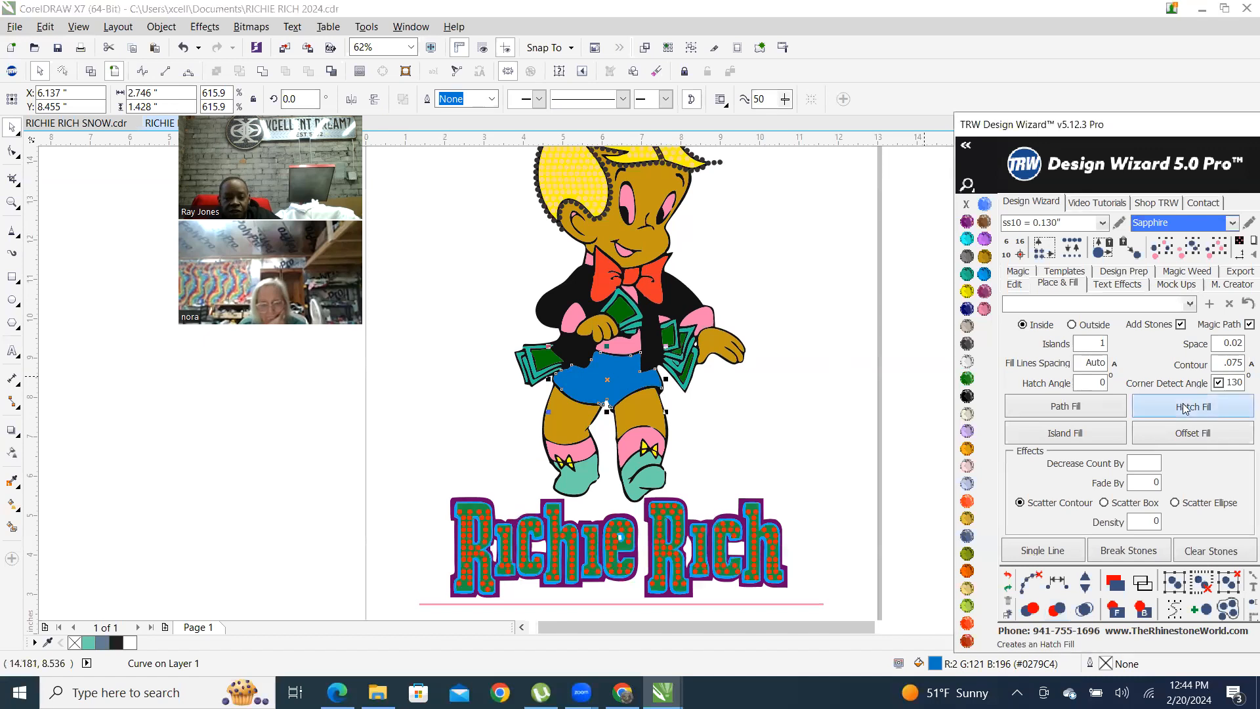
{"action": "left_click", "coordinate": [1029, 584]}
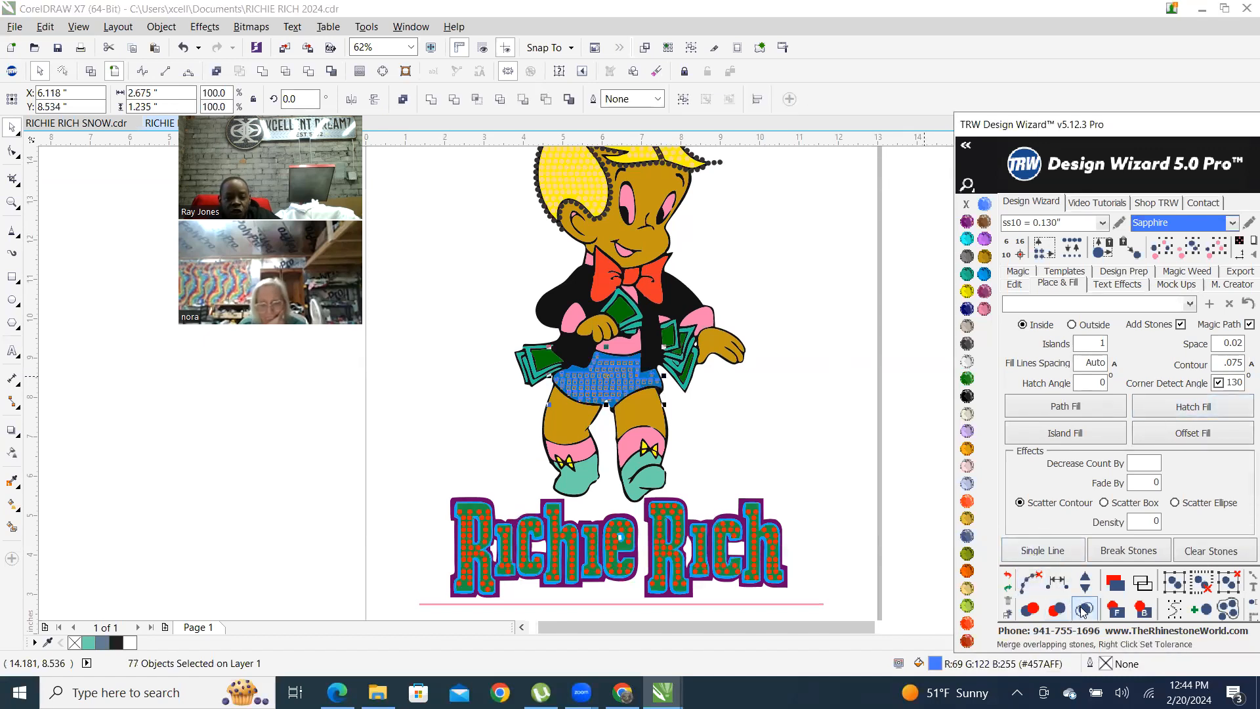
{"action": "left_click", "coordinate": [813, 357]}
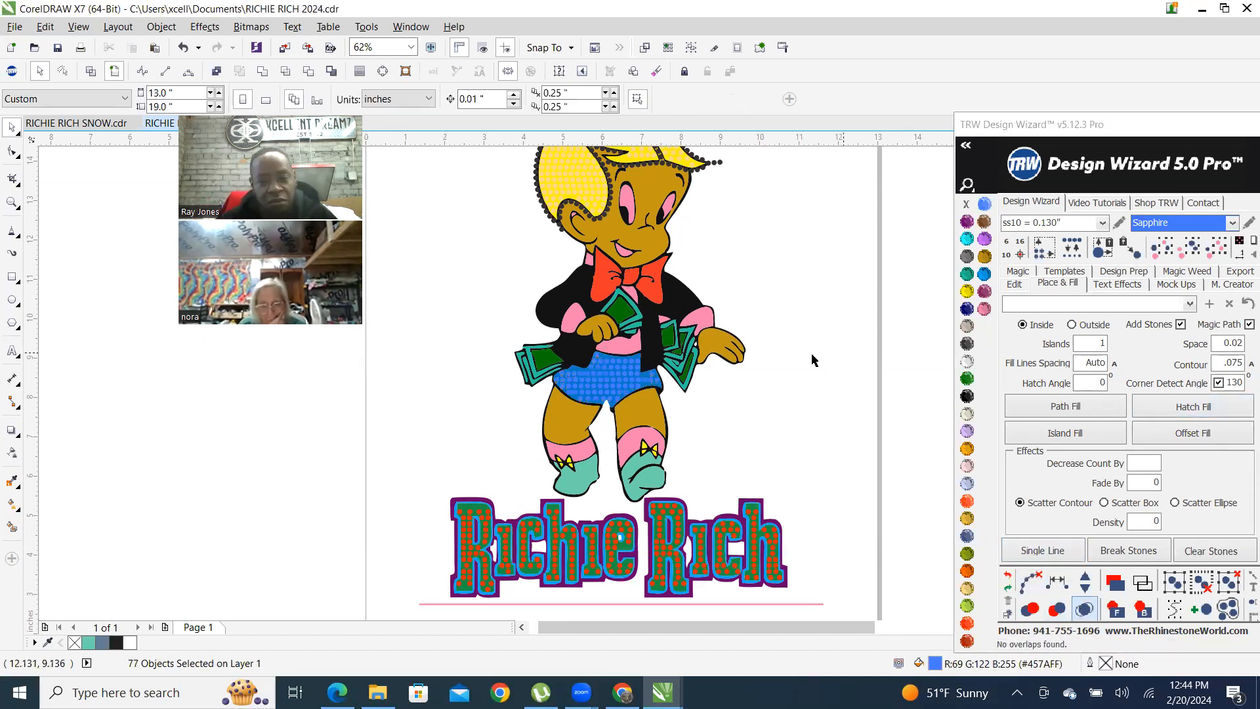
Examine the stone fills on the character's hair, shorts and the "Richie Rich" lettering
{"action": "scroll", "coordinate": [604, 397], "scroll_direction": "up", "scroll_amount": 3}
{"action": "scroll", "coordinate": [604, 397], "scroll_direction": "up", "scroll_amount": 1}
{"action": "scroll", "coordinate": [554, 441], "scroll_direction": "down", "scroll_amount": 3}
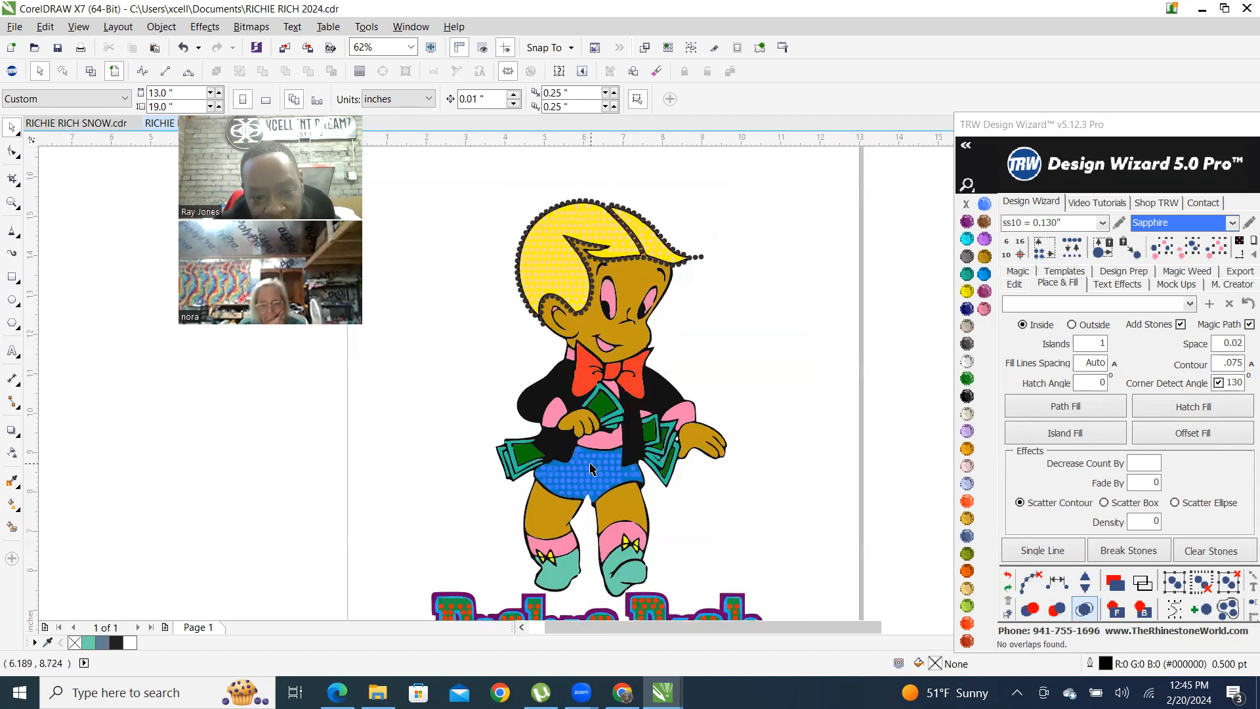
{"action": "scroll", "coordinate": [601, 469], "scroll_direction": "down", "scroll_amount": 3}
{"action": "scroll", "coordinate": [604, 530], "scroll_direction": "up", "scroll_amount": 3}
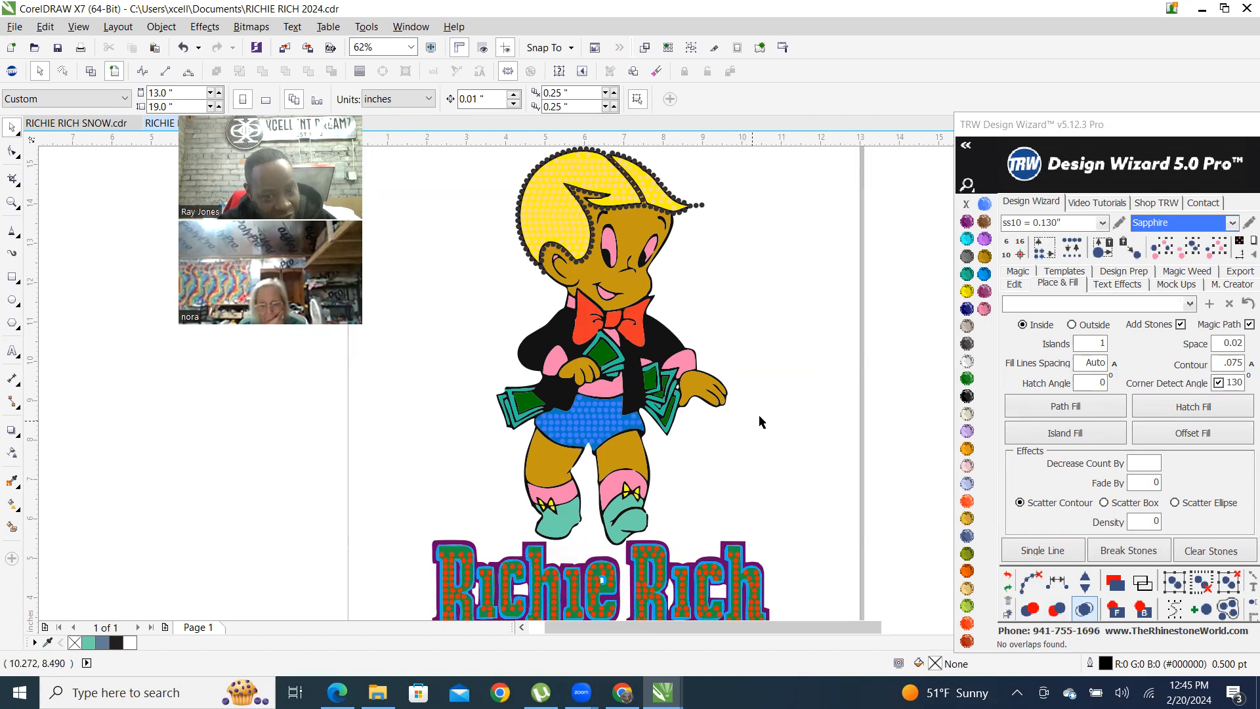
{"action": "scroll", "coordinate": [555, 360], "scroll_direction": "up", "scroll_amount": 3}
{"action": "scroll", "coordinate": [555, 360], "scroll_direction": "down", "scroll_amount": 3}
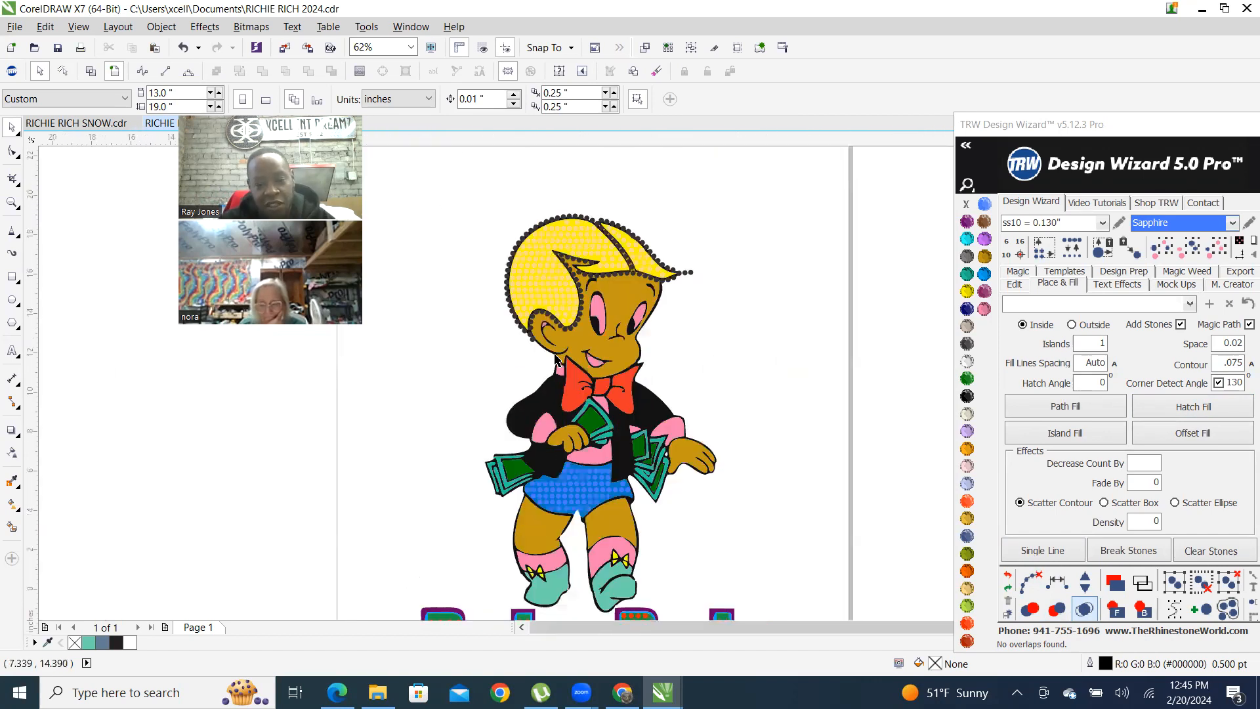
{"action": "scroll", "coordinate": [555, 360], "scroll_direction": "down", "scroll_amount": 3}
{"action": "scroll", "coordinate": [519, 457], "scroll_direction": "up", "scroll_amount": 3}
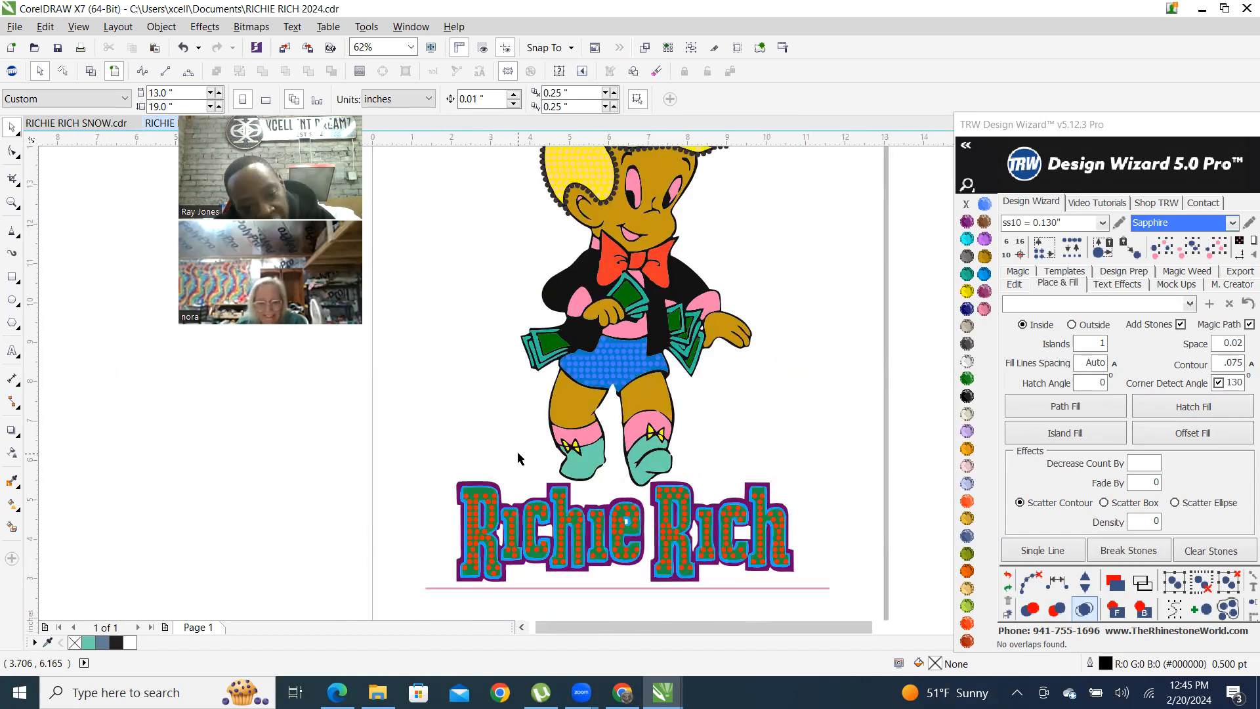
Examine the red stone fill on the "Richie Rich" lettering for gaps in the letters
{"action": "scroll", "coordinate": [484, 520], "scroll_direction": "up", "scroll_amount": 3}
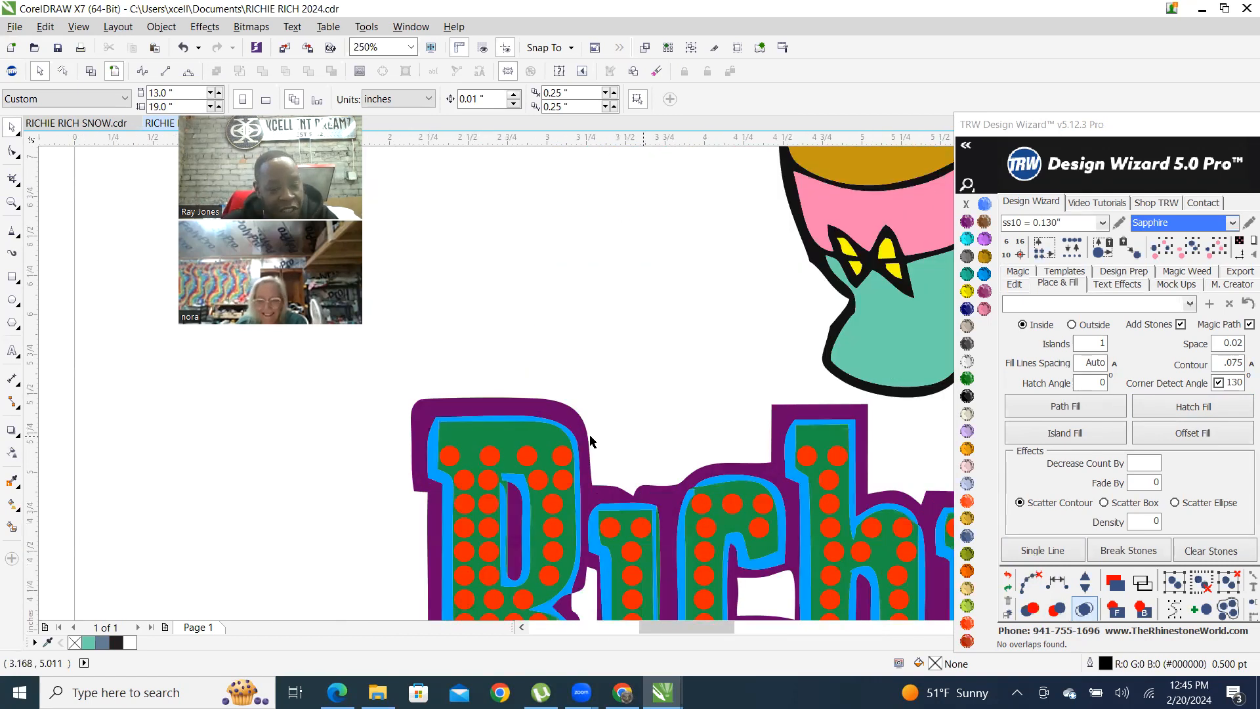
{"action": "scroll", "coordinate": [533, 439], "scroll_direction": "down", "scroll_amount": 4}
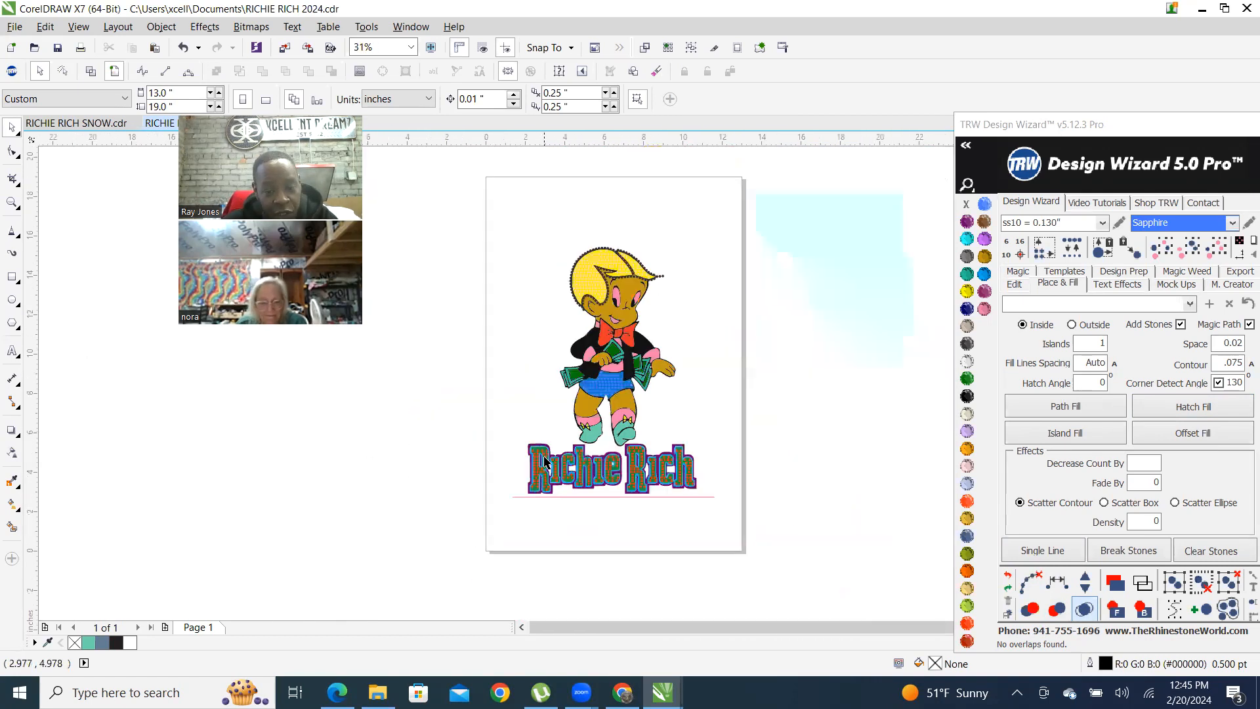
{"action": "scroll", "coordinate": [734, 561], "scroll_direction": "up", "scroll_amount": 2}
{"action": "scroll", "coordinate": [667, 514], "scroll_direction": "up", "scroll_amount": 2}
{"action": "scroll", "coordinate": [670, 510], "scroll_direction": "down", "scroll_amount": 3}
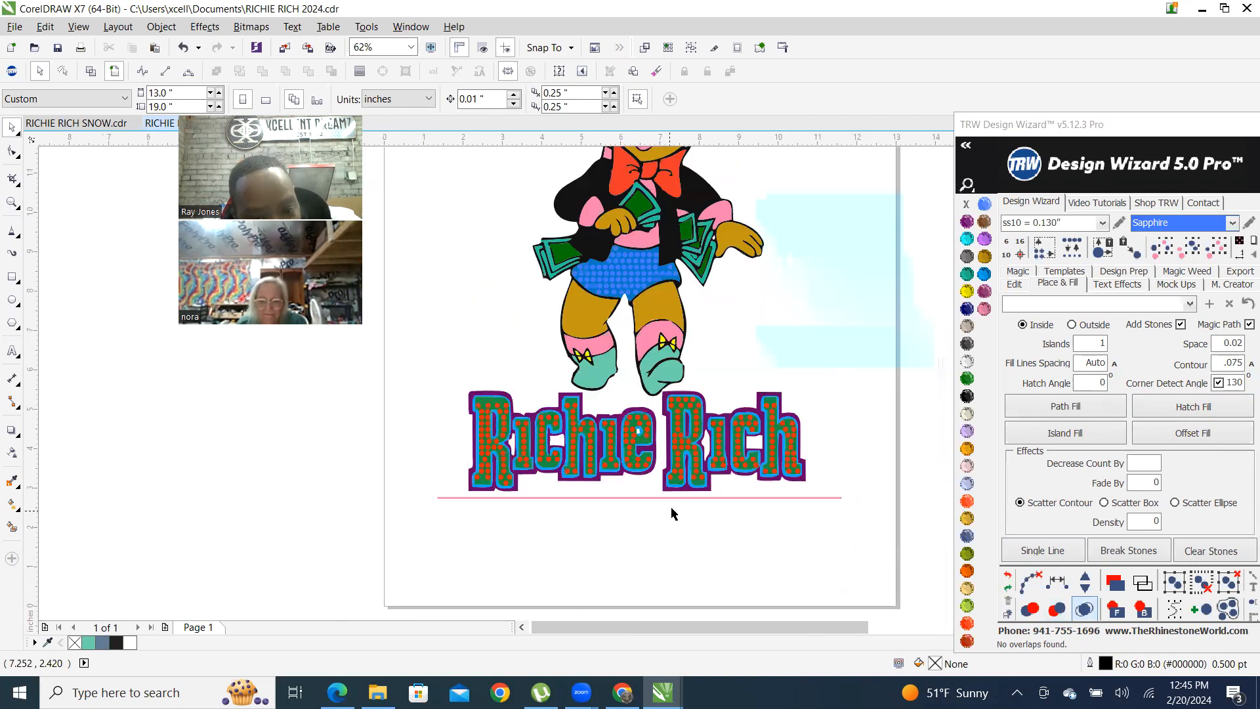
{"action": "scroll", "coordinate": [656, 535], "scroll_direction": "up", "scroll_amount": 3}
{"action": "scroll", "coordinate": [656, 535], "scroll_direction": "down", "scroll_amount": 3}
{"action": "scroll", "coordinate": [643, 513], "scroll_direction": "up", "scroll_amount": 2}
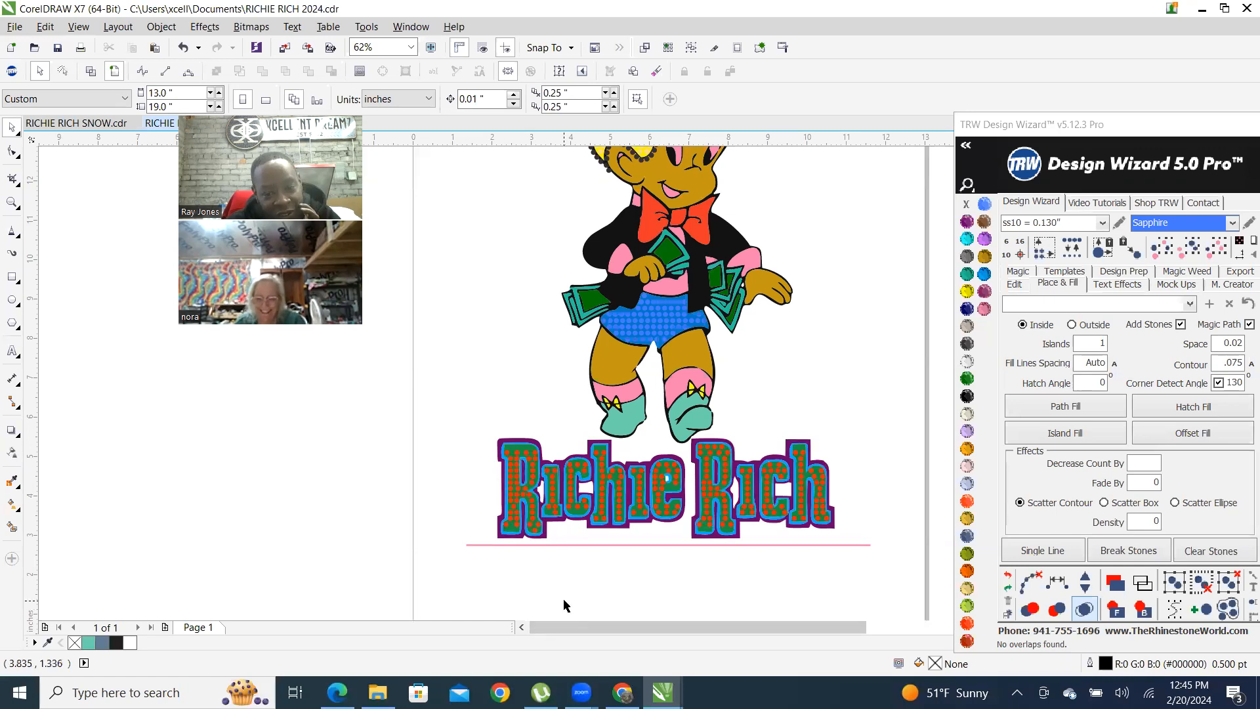
Copy a red stone into the empty upper-left corner of the first R and duplicate it three times across the top edge
{"action": "scroll", "coordinate": [512, 489], "scroll_direction": "up", "scroll_amount": 5}
{"action": "left_click_drag", "start_coordinate": [561, 511], "coordinate": [486, 462]}
{"action": "scroll", "coordinate": [561, 480], "scroll_direction": "up", "scroll_amount": 1}
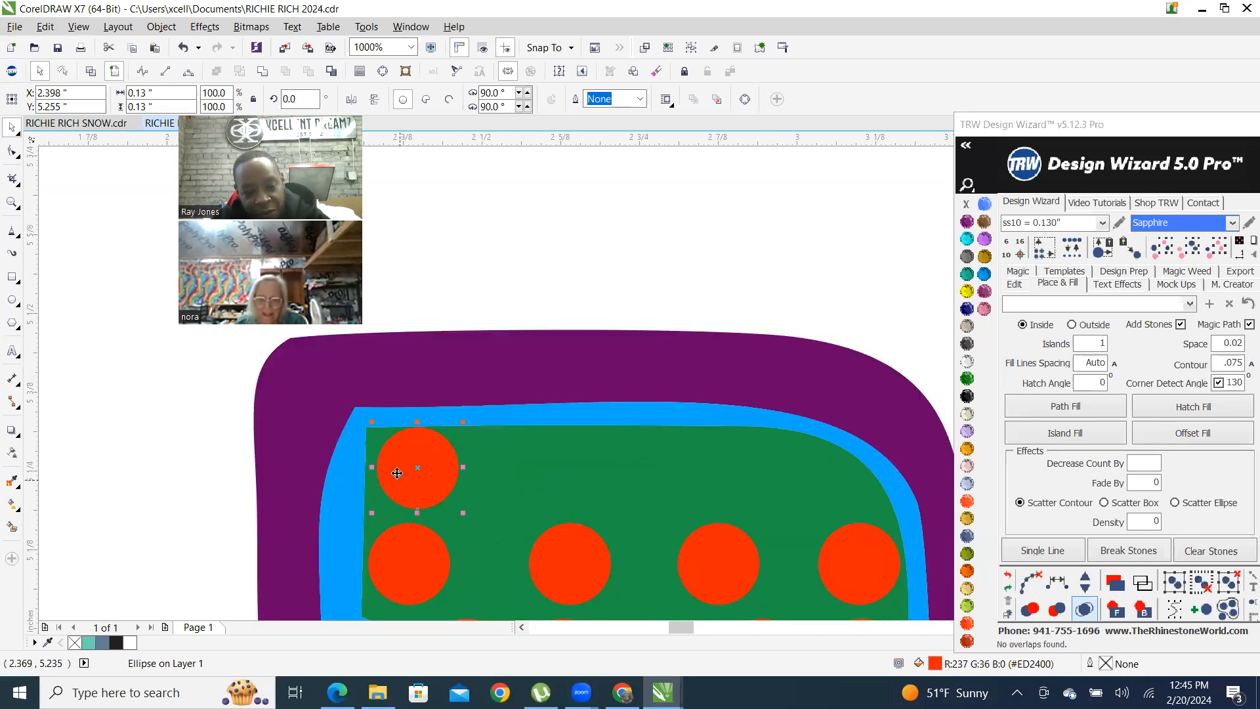
{"action": "right_click", "coordinate": [512, 471]}
{"action": "left_click_drag", "start_coordinate": [507, 470], "coordinate": [629, 475]}
{"action": "right_click", "coordinate": [629, 474]}
{"action": "left_click_drag", "start_coordinate": [784, 477], "coordinate": [782, 473]}
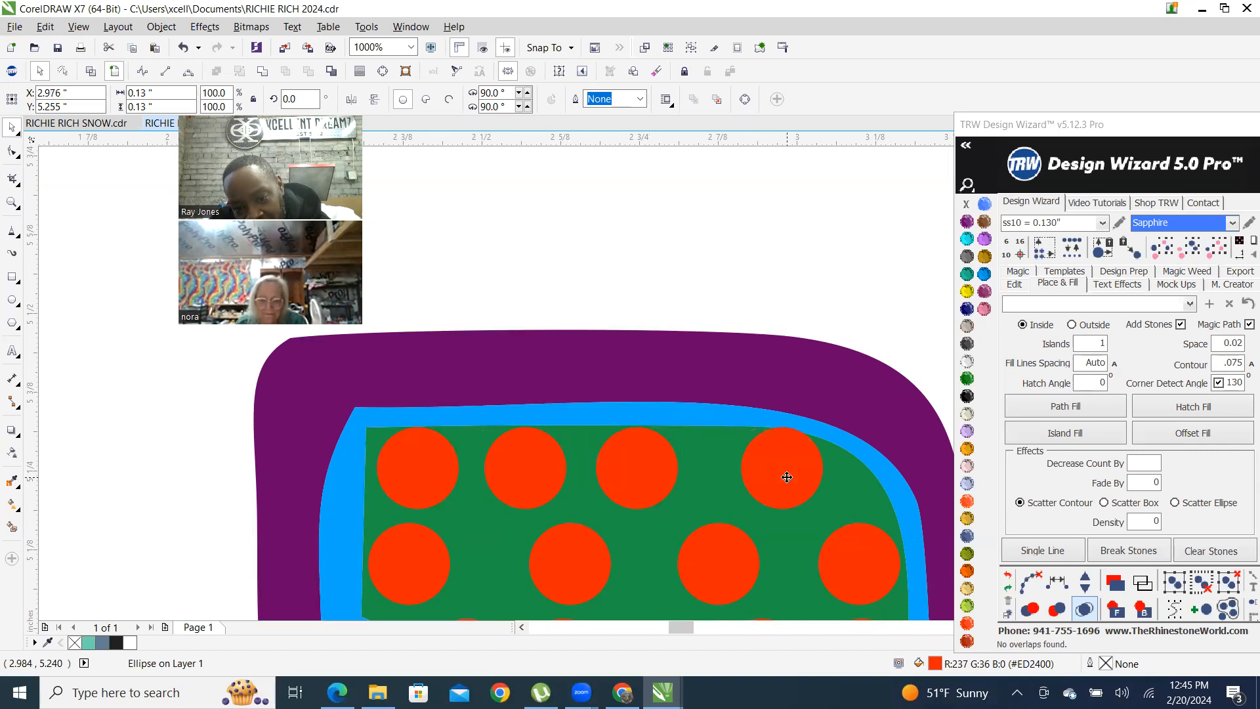
Fine-tune the position of the last stone in the first R's top row against the blue outline, undoing an unwanted change
{"action": "scroll", "coordinate": [652, 394], "scroll_direction": "down", "scroll_amount": 2}
{"action": "scroll", "coordinate": [713, 409], "scroll_direction": "up", "scroll_amount": 3}
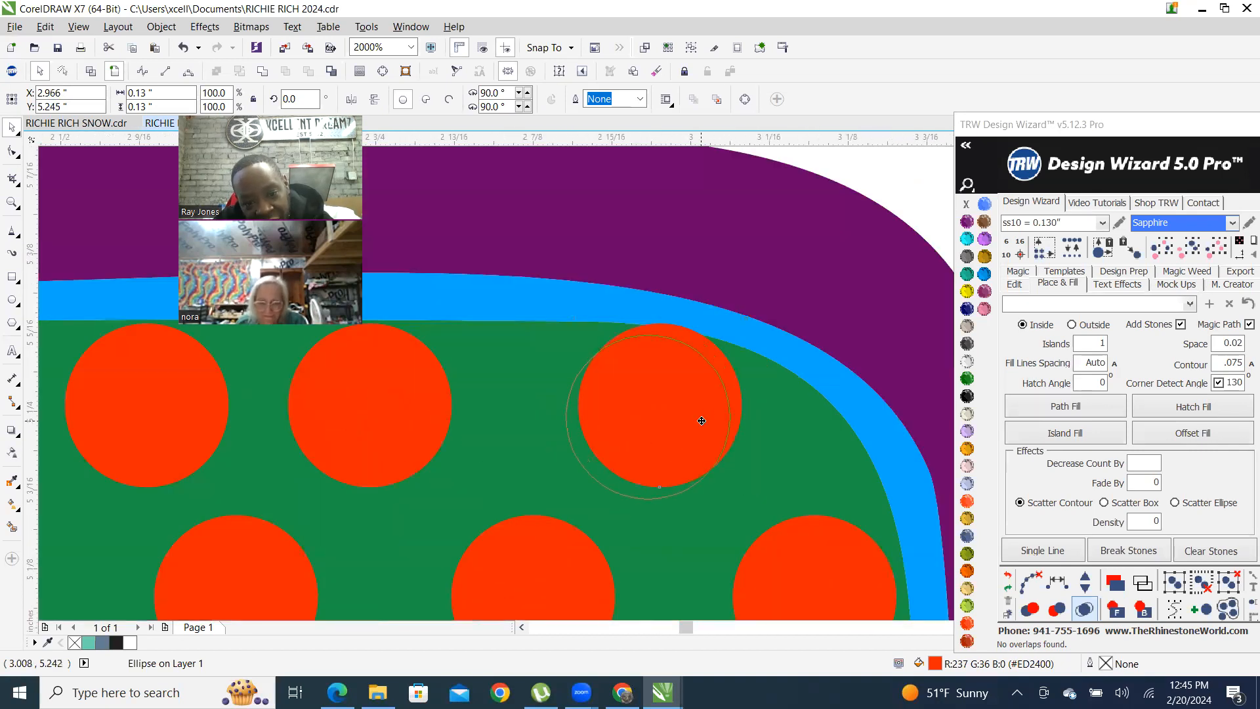
{"action": "key", "text": "ctrl+z"}
{"action": "scroll", "coordinate": [680, 287], "scroll_direction": "down", "scroll_amount": 2}
{"action": "left_click", "coordinate": [617, 281]}
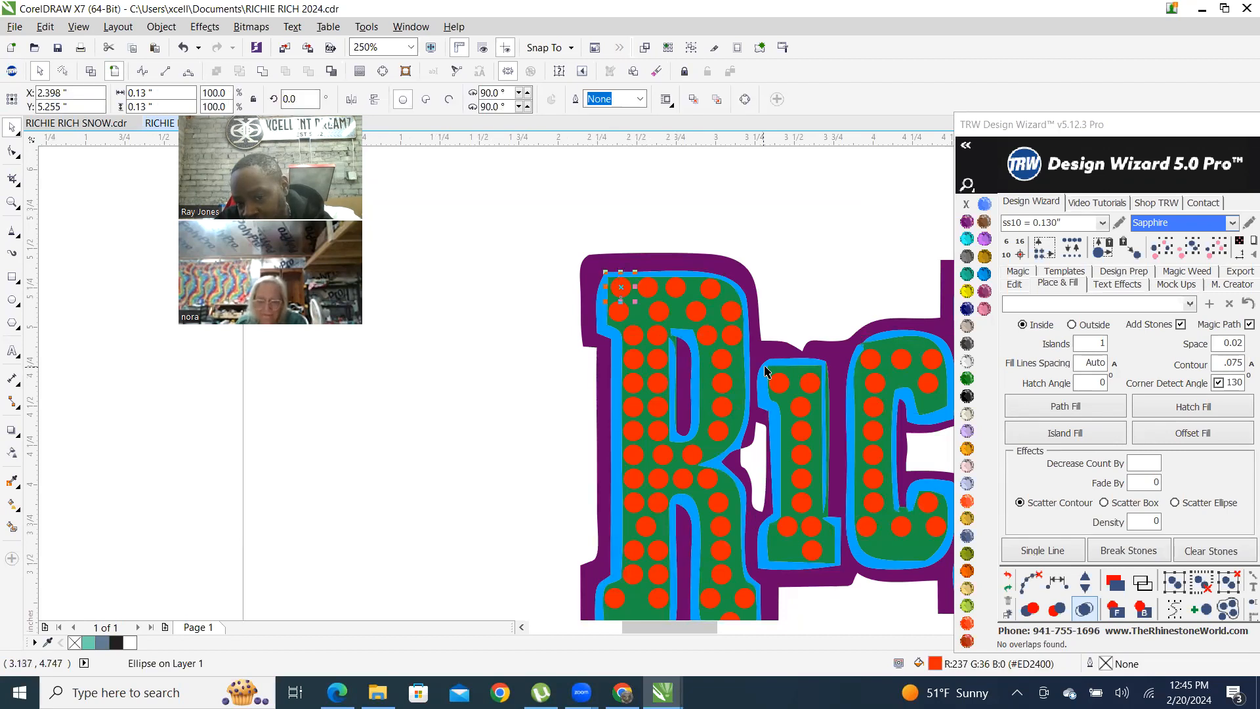
Shift the two middle stones on the right side of the first R's bowl outward, closer to the blue outline
{"action": "scroll", "coordinate": [766, 371], "scroll_direction": "up", "scroll_amount": 1}
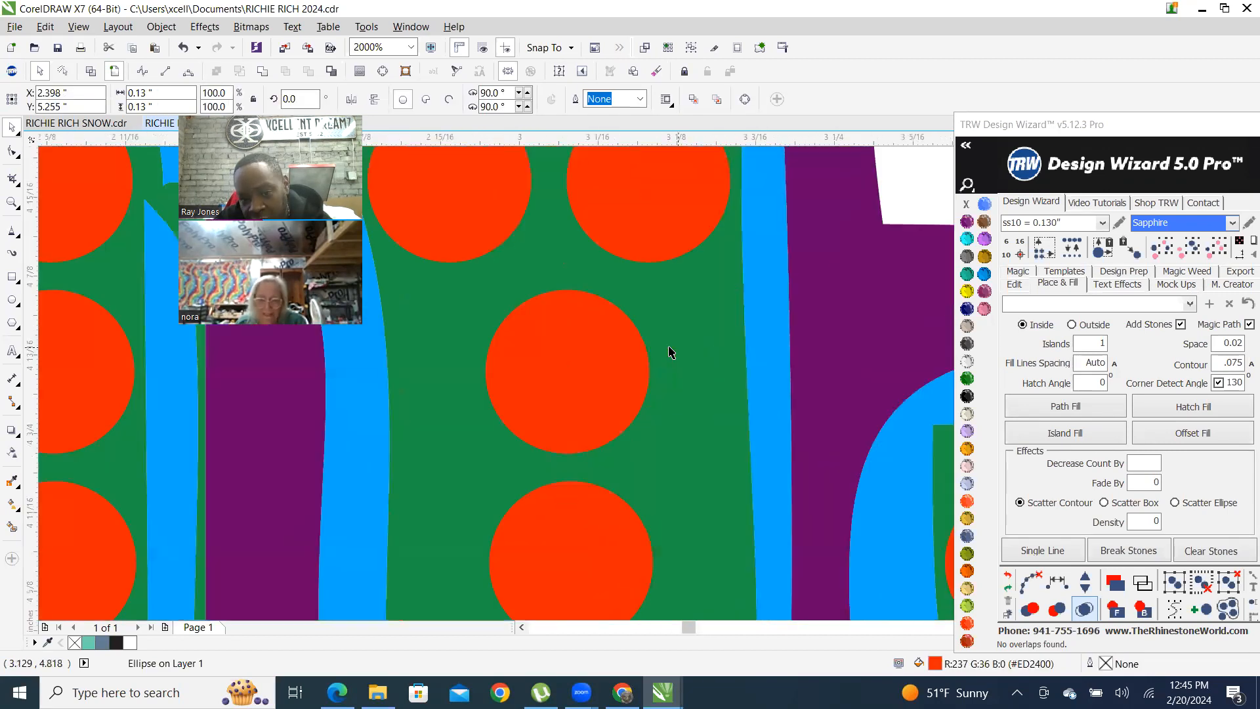
{"action": "scroll", "coordinate": [669, 352], "scroll_direction": "up", "scroll_amount": 2}
{"action": "left_click_drag", "start_coordinate": [641, 374], "coordinate": [677, 388]}
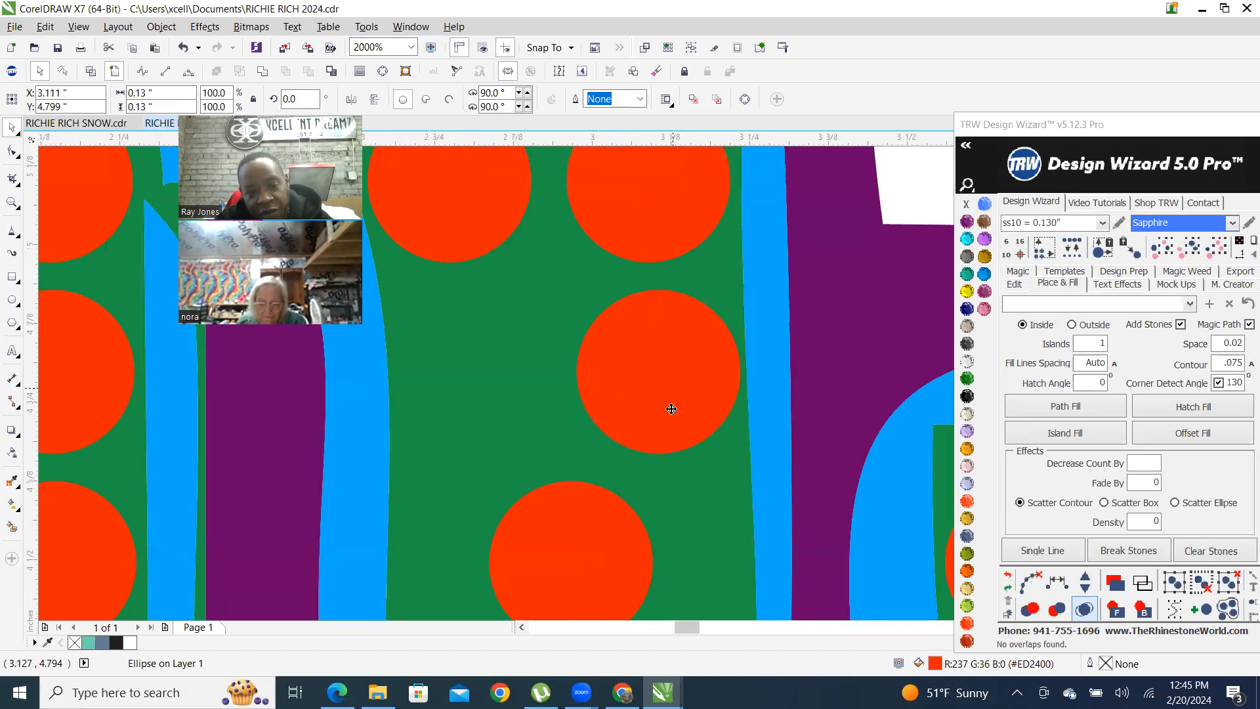
{"action": "scroll", "coordinate": [677, 388], "scroll_direction": "down", "scroll_amount": 2}
{"action": "scroll", "coordinate": [678, 316], "scroll_direction": "up", "scroll_amount": 1}
{"action": "scroll", "coordinate": [677, 316], "scroll_direction": "up", "scroll_amount": 2}
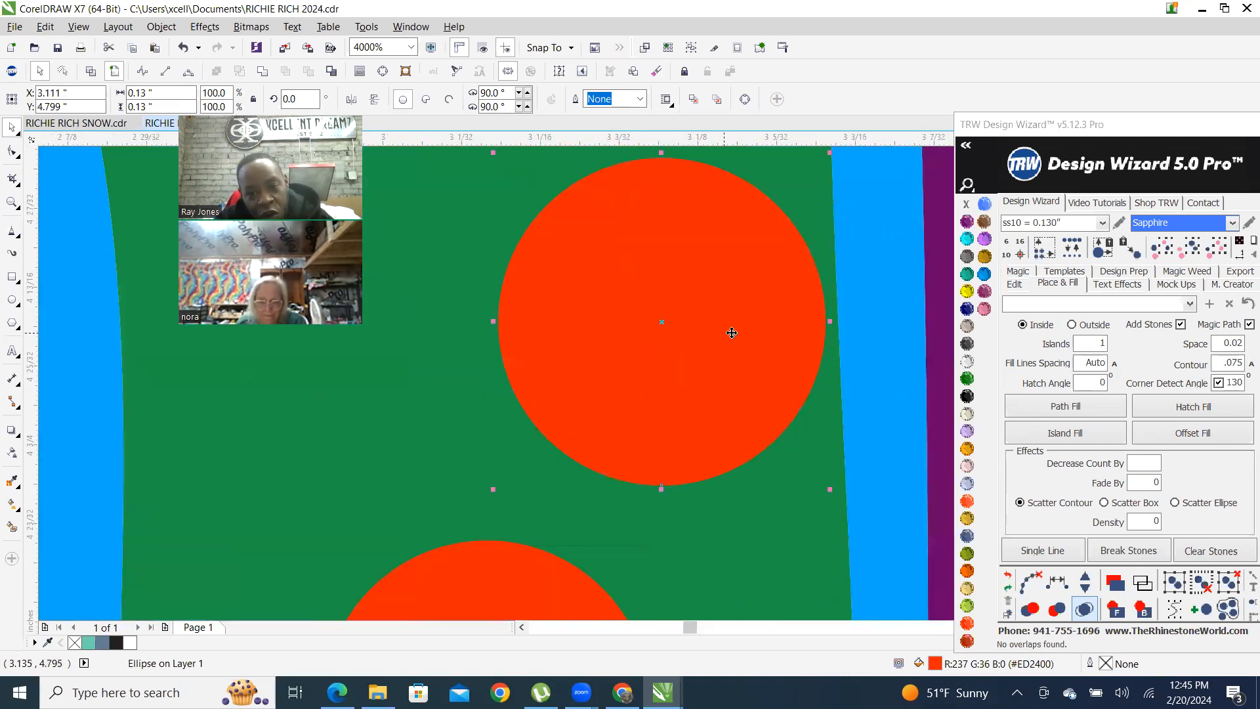
{"action": "left_click_drag", "start_coordinate": [737, 335], "coordinate": [732, 335]}
{"action": "scroll", "coordinate": [630, 338], "scroll_direction": "down", "scroll_amount": 3}
{"action": "scroll", "coordinate": [607, 384], "scroll_direction": "up", "scroll_amount": 2}
{"action": "left_click_drag", "start_coordinate": [632, 375], "coordinate": [722, 375]}
{"action": "scroll", "coordinate": [675, 379], "scroll_direction": "down", "scroll_amount": 2}
{"action": "scroll", "coordinate": [670, 459], "scroll_direction": "down", "scroll_amount": 2}
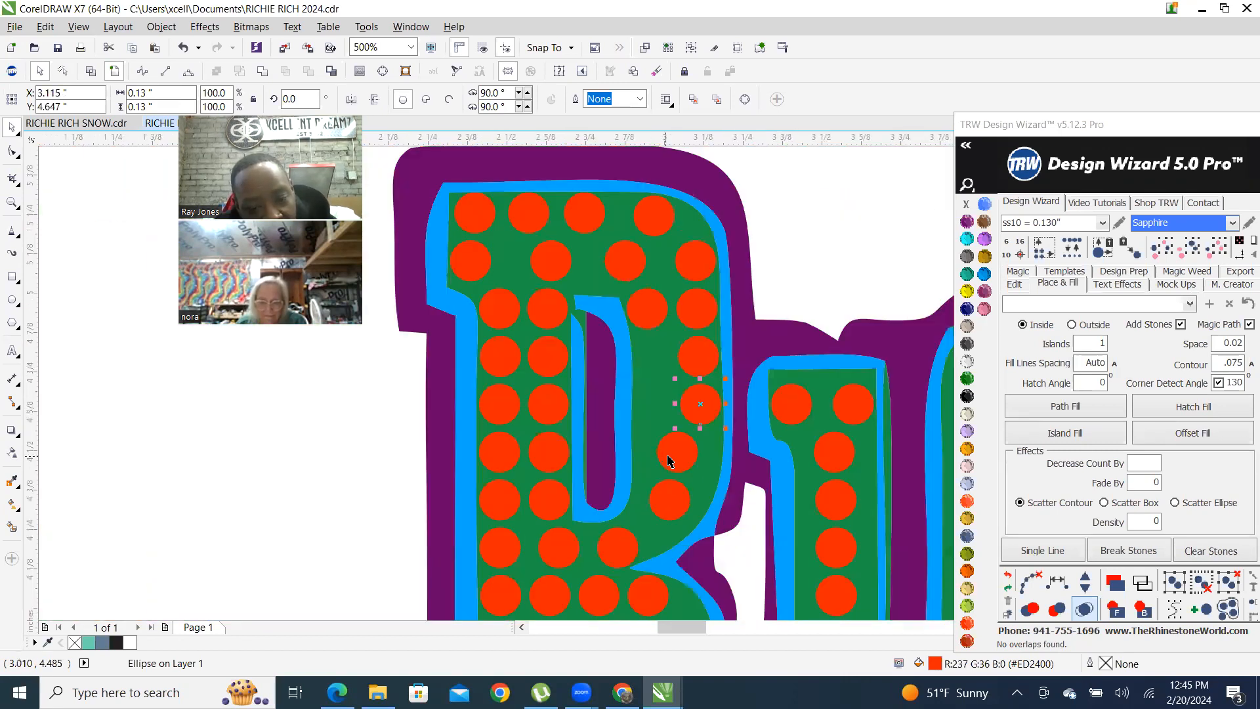
Move the two lowest stones of the first R's bowl outward to follow the curve of the blue outline
{"action": "scroll", "coordinate": [675, 446], "scroll_direction": "up", "scroll_amount": 1}
{"action": "left_click_drag", "start_coordinate": [656, 433], "coordinate": [682, 438]}
{"action": "scroll", "coordinate": [698, 427], "scroll_direction": "up", "scroll_amount": 2}
{"action": "scroll", "coordinate": [719, 414], "scroll_direction": "down", "scroll_amount": 5}
{"action": "scroll", "coordinate": [660, 459], "scroll_direction": "up", "scroll_amount": 4}
{"action": "scroll", "coordinate": [680, 448], "scroll_direction": "down", "scroll_amount": 1}
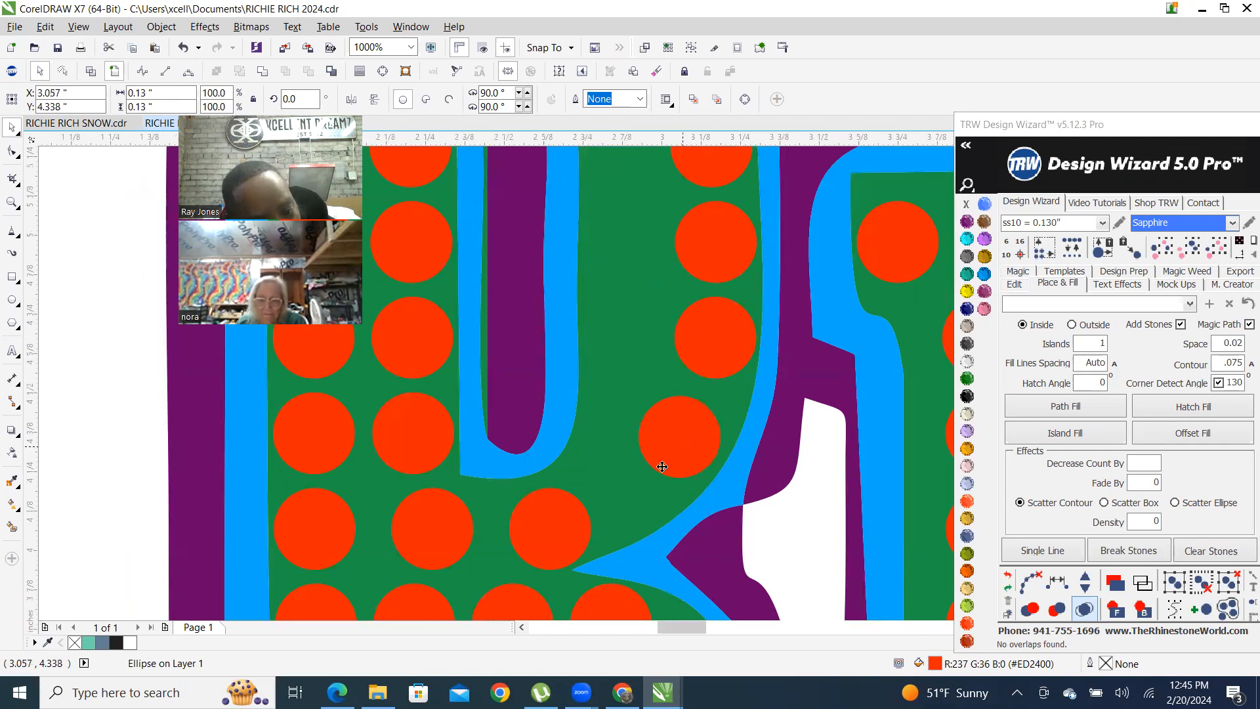
{"action": "scroll", "coordinate": [662, 466], "scroll_direction": "down", "scroll_amount": 4}
{"action": "scroll", "coordinate": [633, 482], "scroll_direction": "up", "scroll_amount": 5}
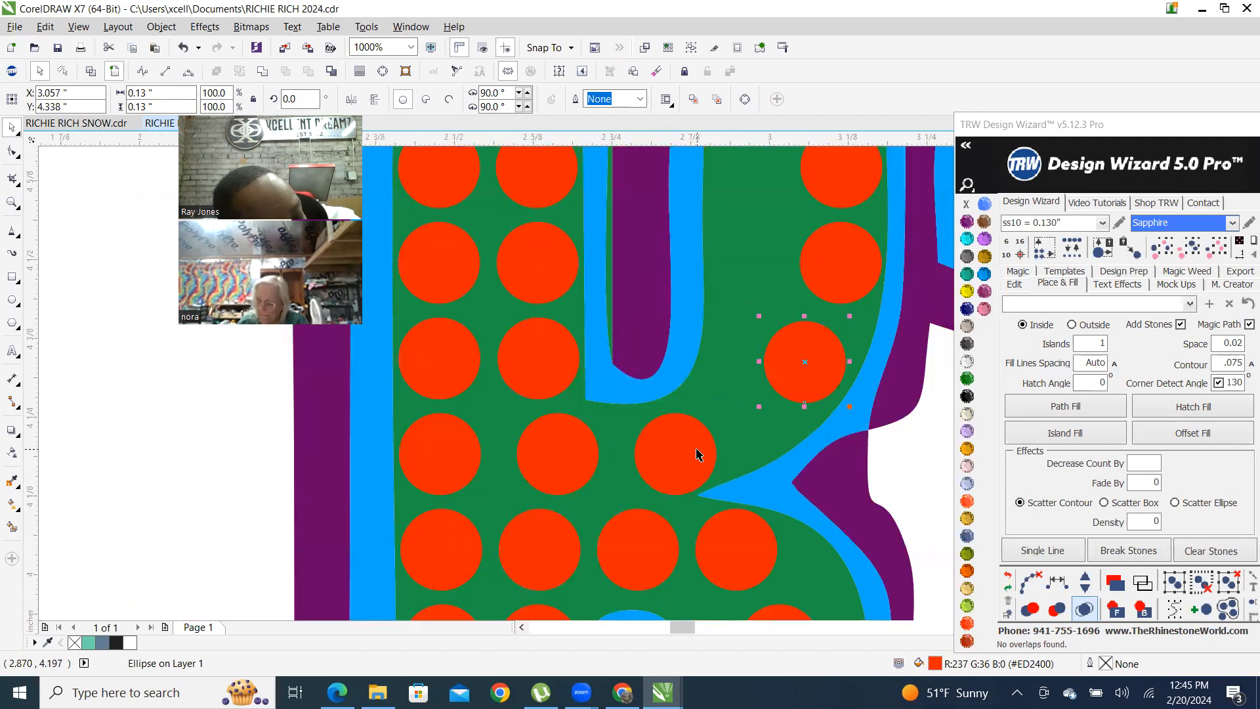
{"action": "scroll", "coordinate": [578, 508], "scroll_direction": "down", "scroll_amount": 2}
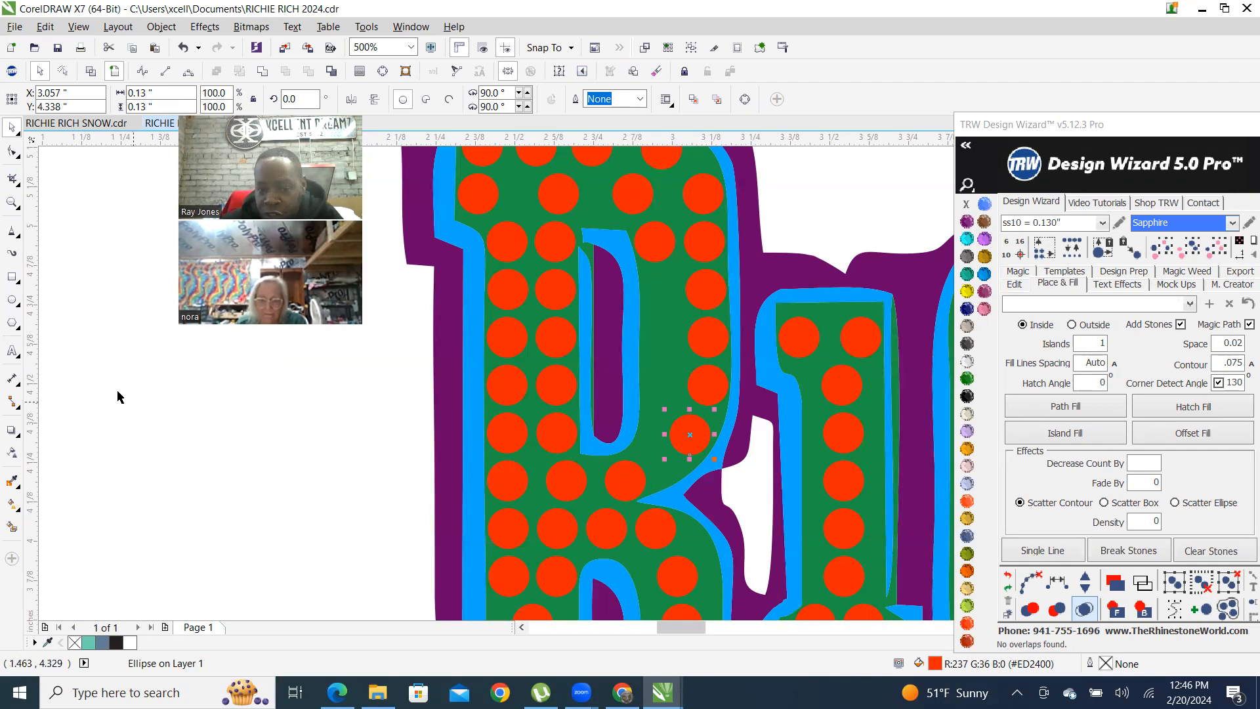
Examine the whole design and the black outline stones around the character's hair and ear
{"action": "scroll", "coordinate": [401, 428], "scroll_direction": "down", "scroll_amount": 3}
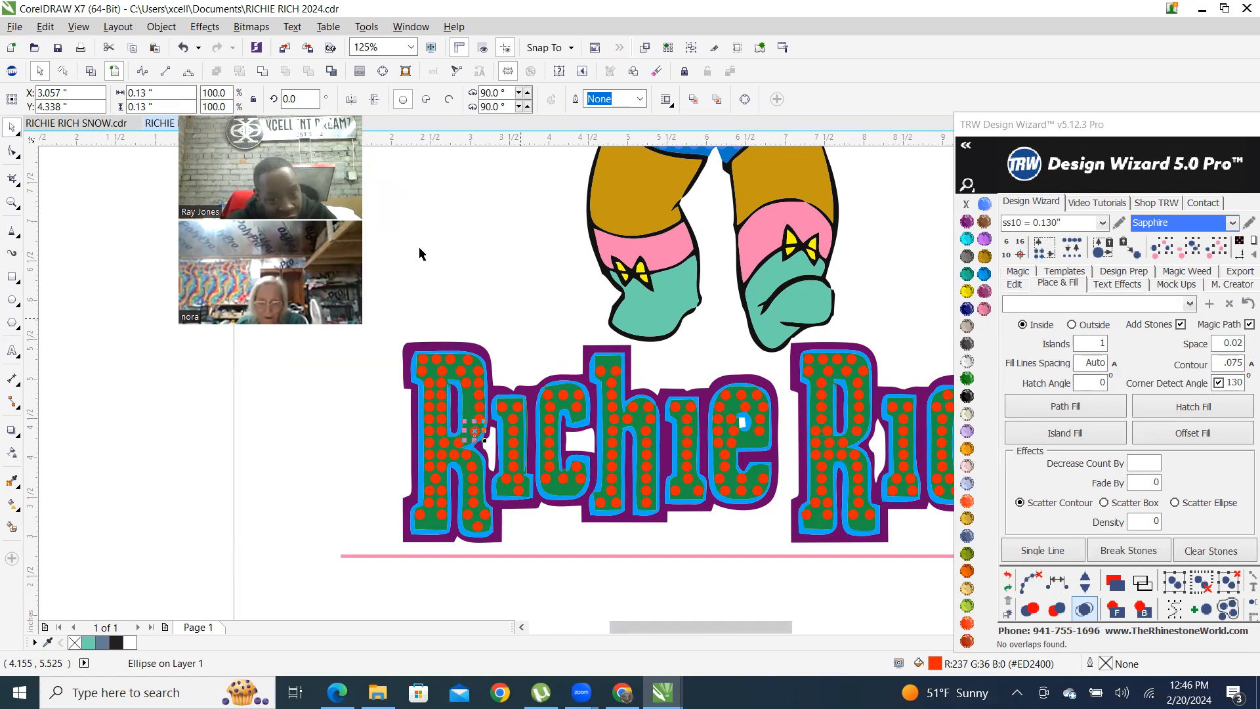
{"action": "scroll", "coordinate": [494, 472], "scroll_direction": "down", "scroll_amount": 4}
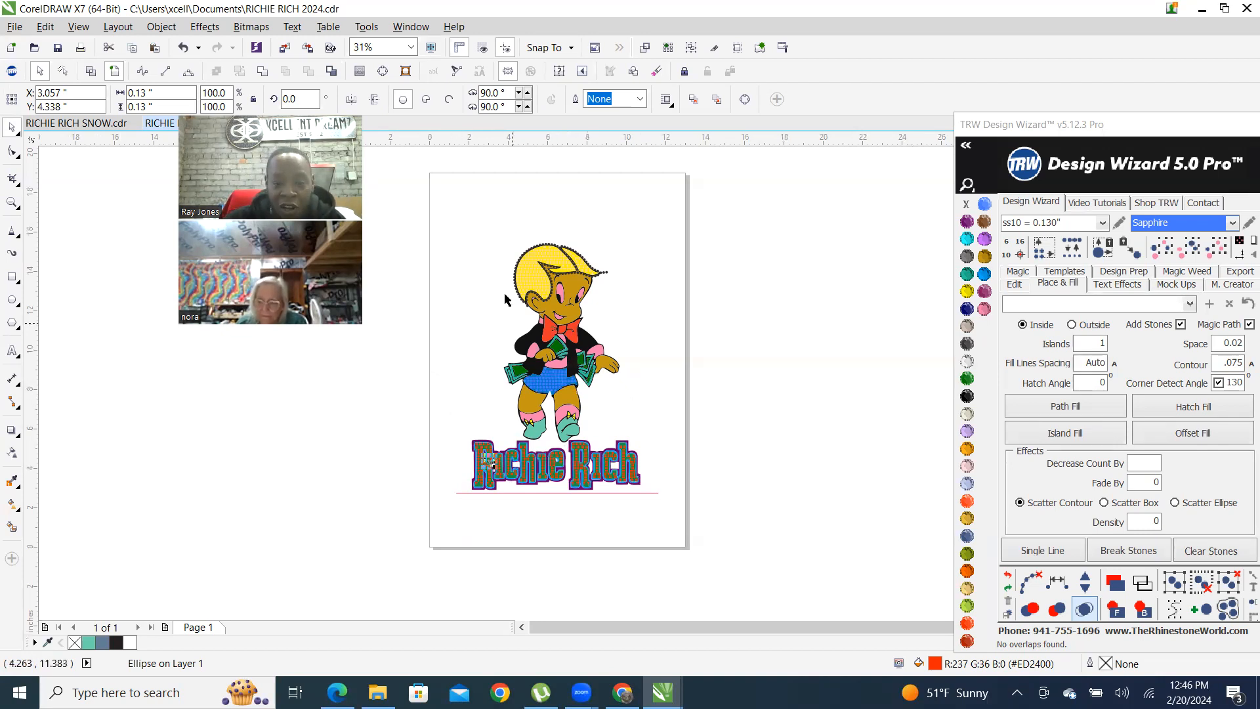
{"action": "scroll", "coordinate": [533, 288], "scroll_direction": "up", "scroll_amount": 4}
{"action": "scroll", "coordinate": [537, 349], "scroll_direction": "up", "scroll_amount": 4}
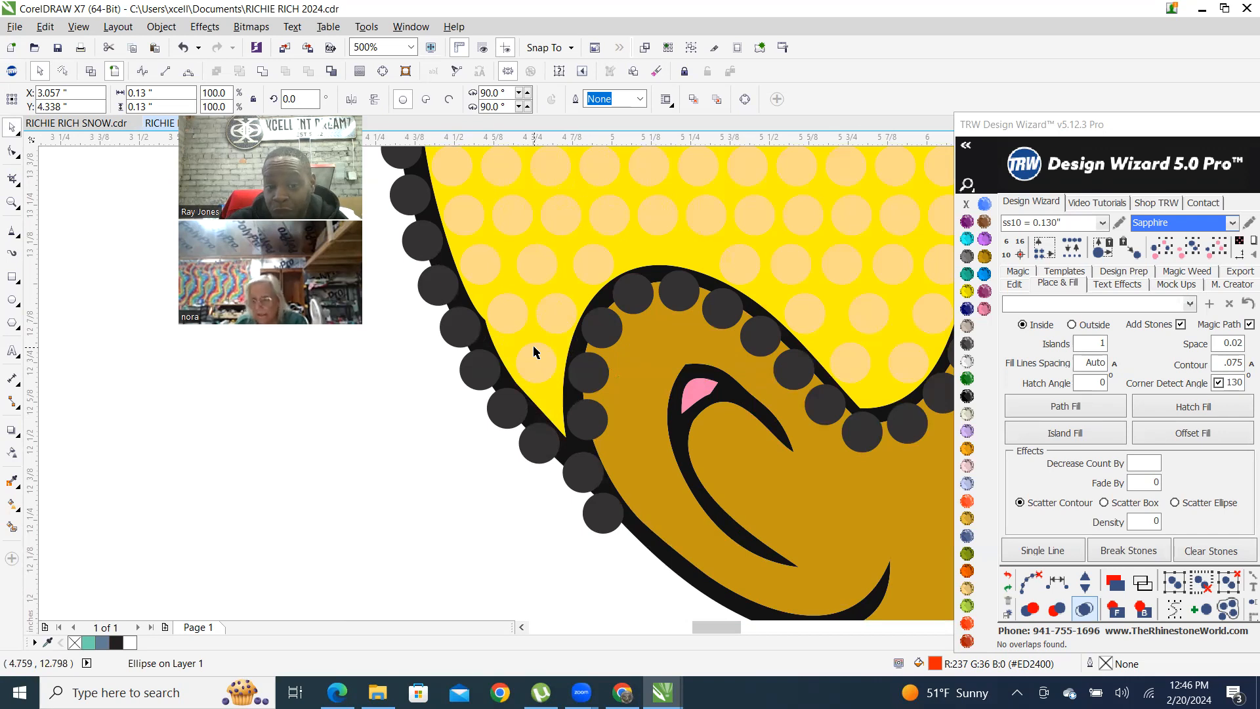
{"action": "scroll", "coordinate": [545, 371], "scroll_direction": "down", "scroll_amount": 4}
{"action": "scroll", "coordinate": [548, 414], "scroll_direction": "up", "scroll_amount": 4}
{"action": "scroll", "coordinate": [549, 415], "scroll_direction": "down", "scroll_amount": 4}
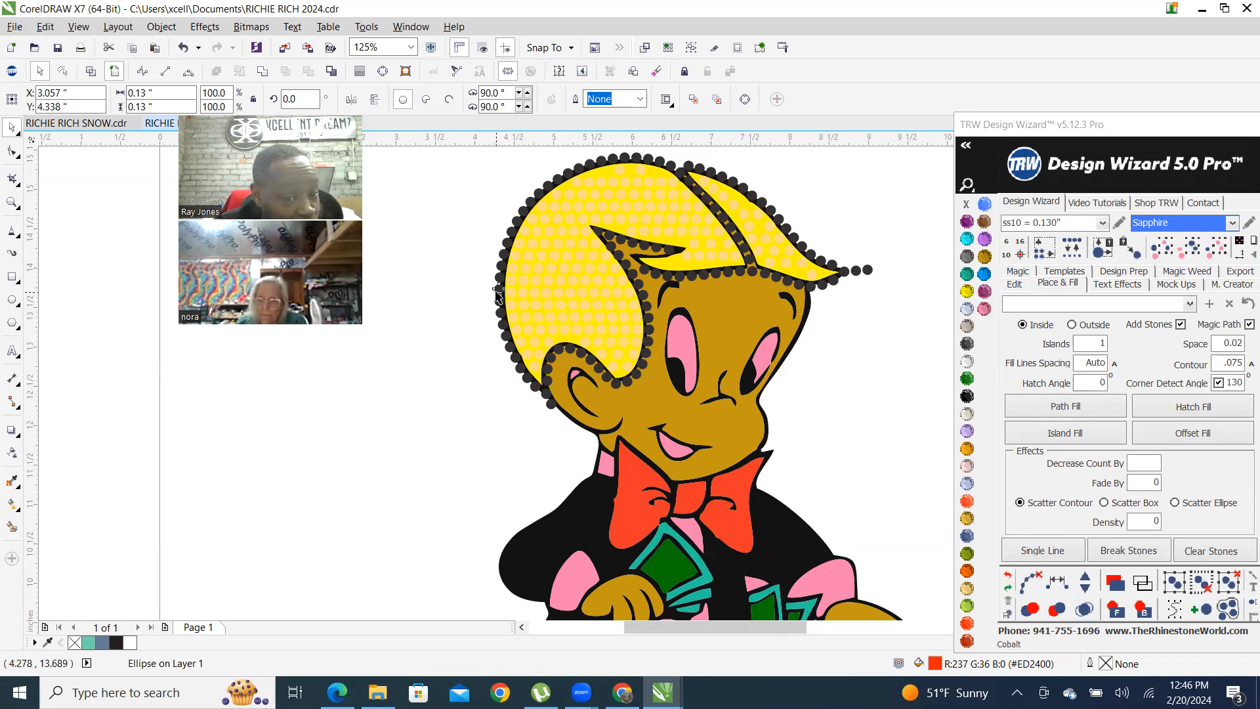
Place four copies of a black outline stone on the empty page area beside the character, spread out in a hook shape
{"action": "left_click", "coordinate": [164, 432]}
{"action": "scroll", "coordinate": [160, 434], "scroll_direction": "up", "scroll_amount": 2}
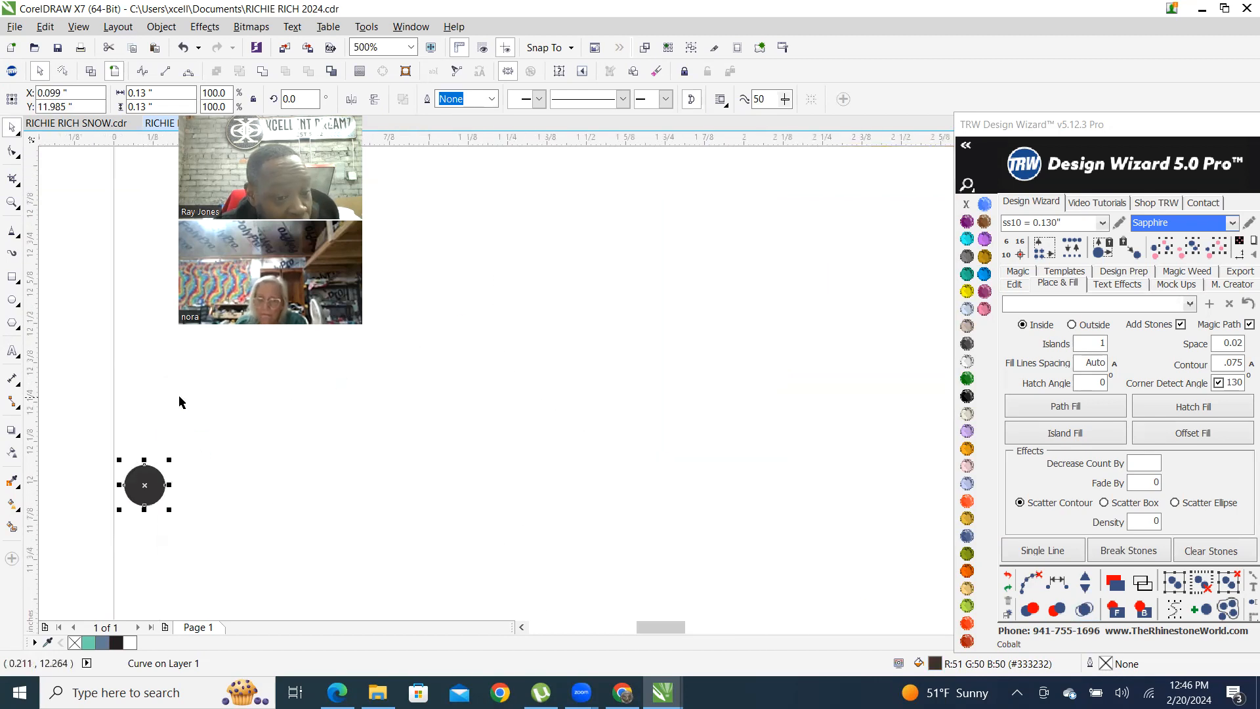
{"action": "scroll", "coordinate": [319, 462], "scroll_direction": "down", "scroll_amount": 4}
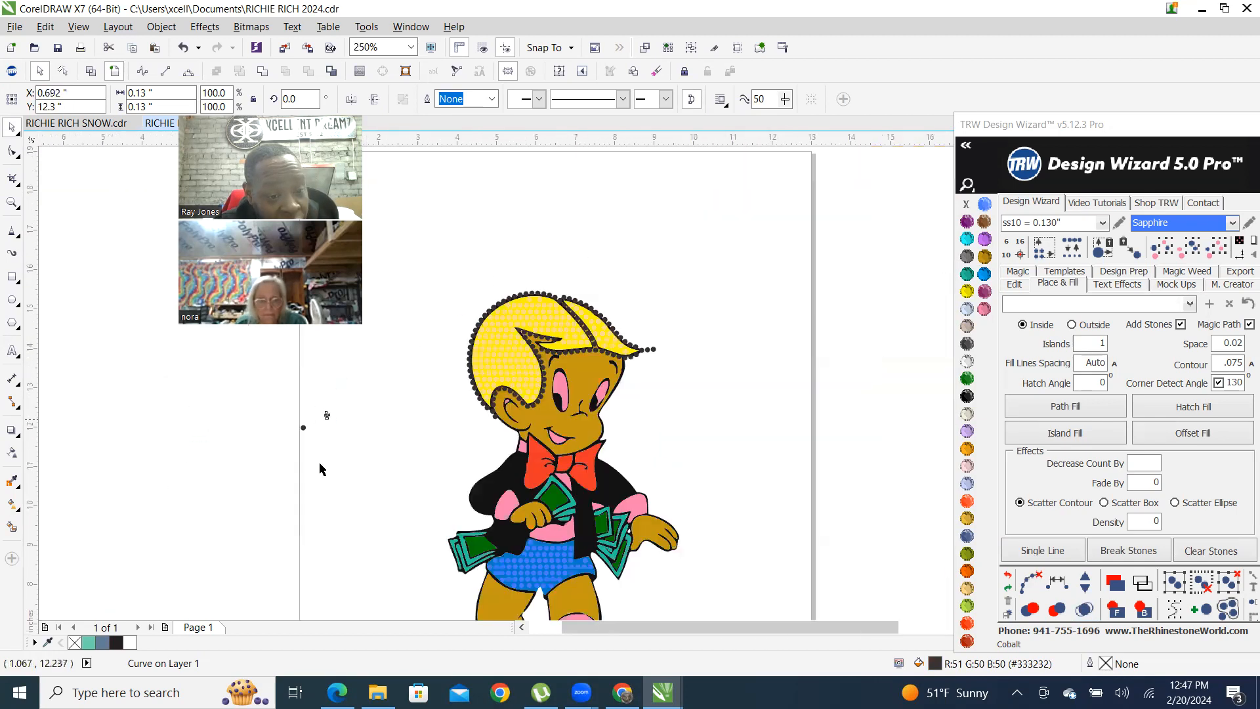
{"action": "scroll", "coordinate": [324, 456], "scroll_direction": "up", "scroll_amount": 5}
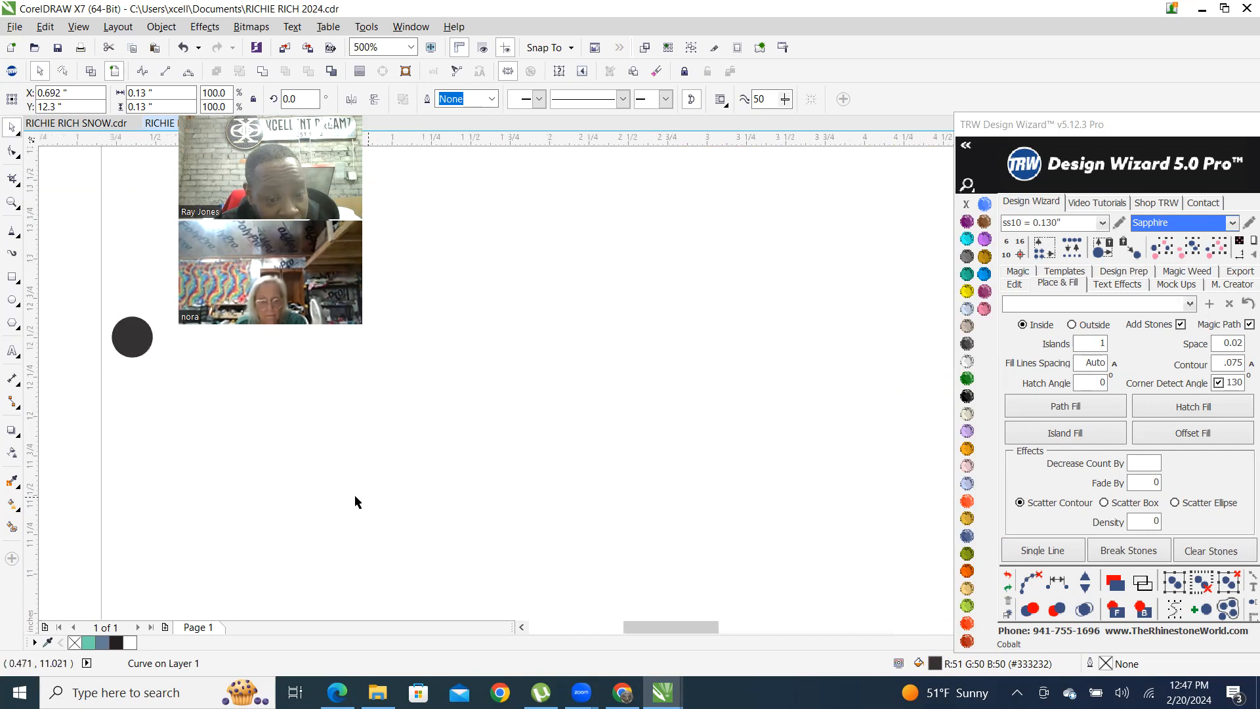
{"action": "scroll", "coordinate": [358, 499], "scroll_direction": "down", "scroll_amount": 2}
{"action": "left_click", "coordinate": [416, 426]}
{"action": "left_click", "coordinate": [335, 500]}
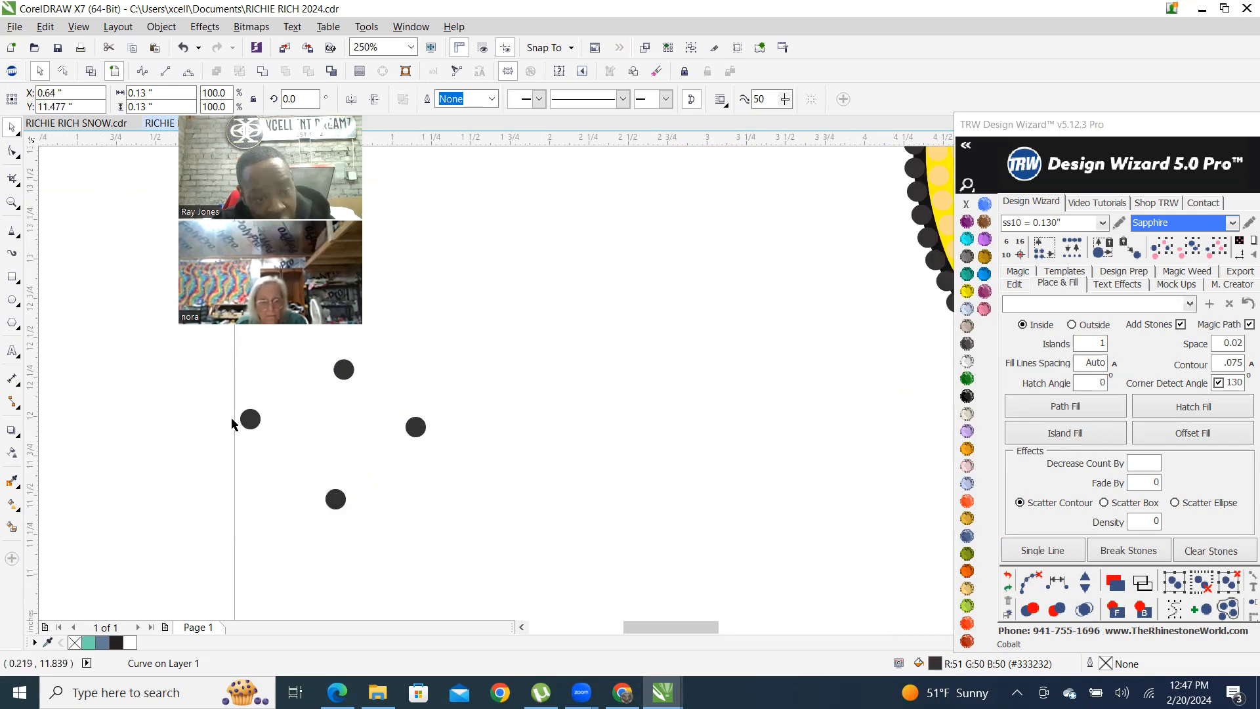
Connect the four black stones with an evenly spaced curve, add stones until the gaps close and clear the path
{"action": "left_click", "coordinate": [250, 418]}
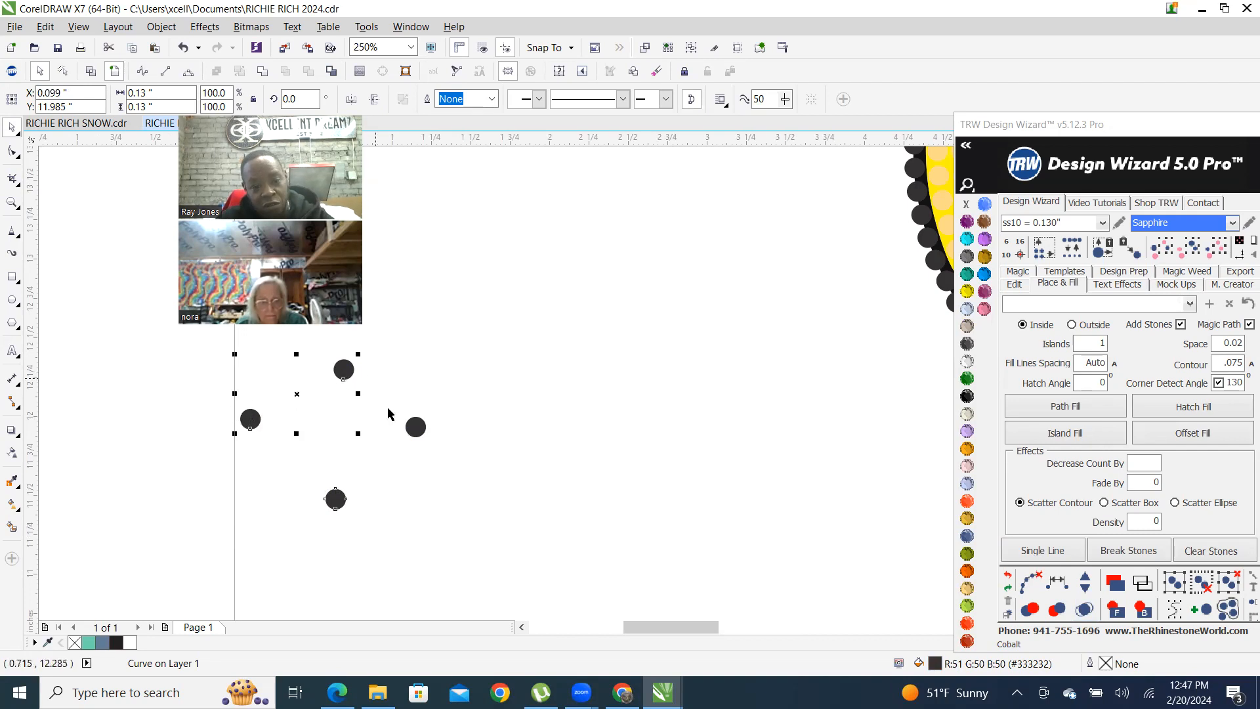
{"action": "left_click", "coordinate": [415, 427], "text": "shift"}
{"action": "left_click", "coordinate": [335, 500], "text": "shift"}
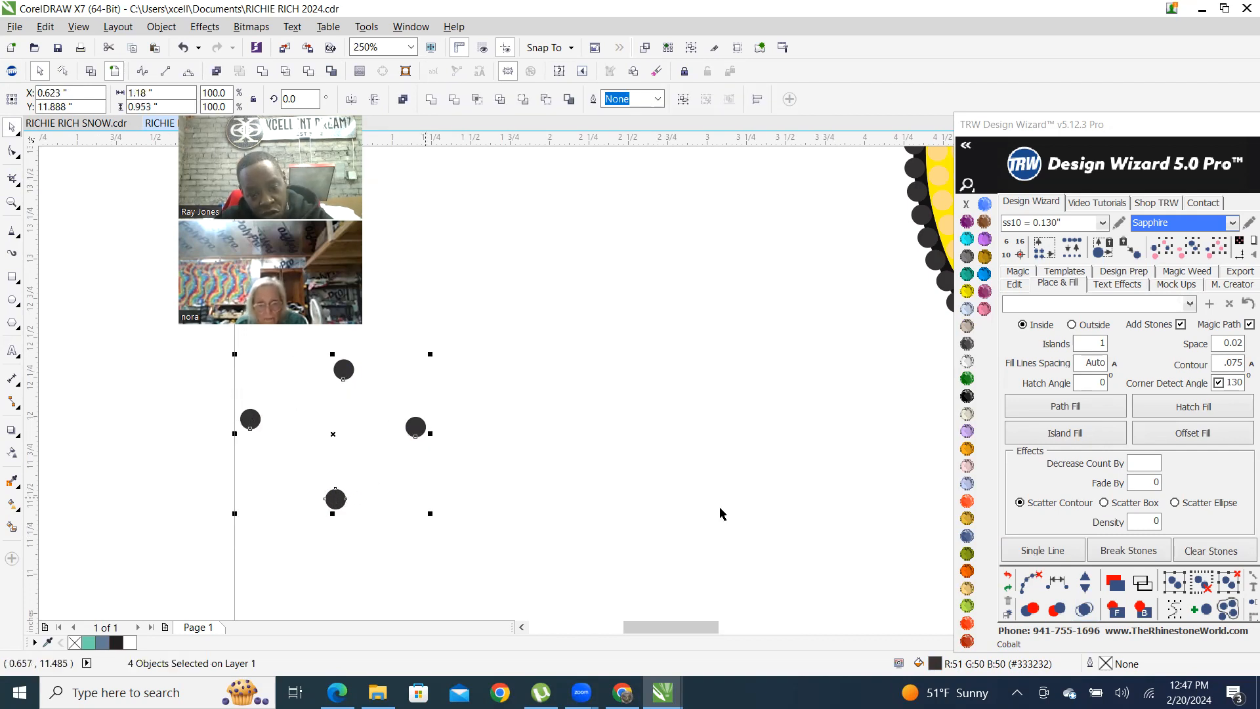
{"action": "left_click", "coordinate": [1058, 584]}
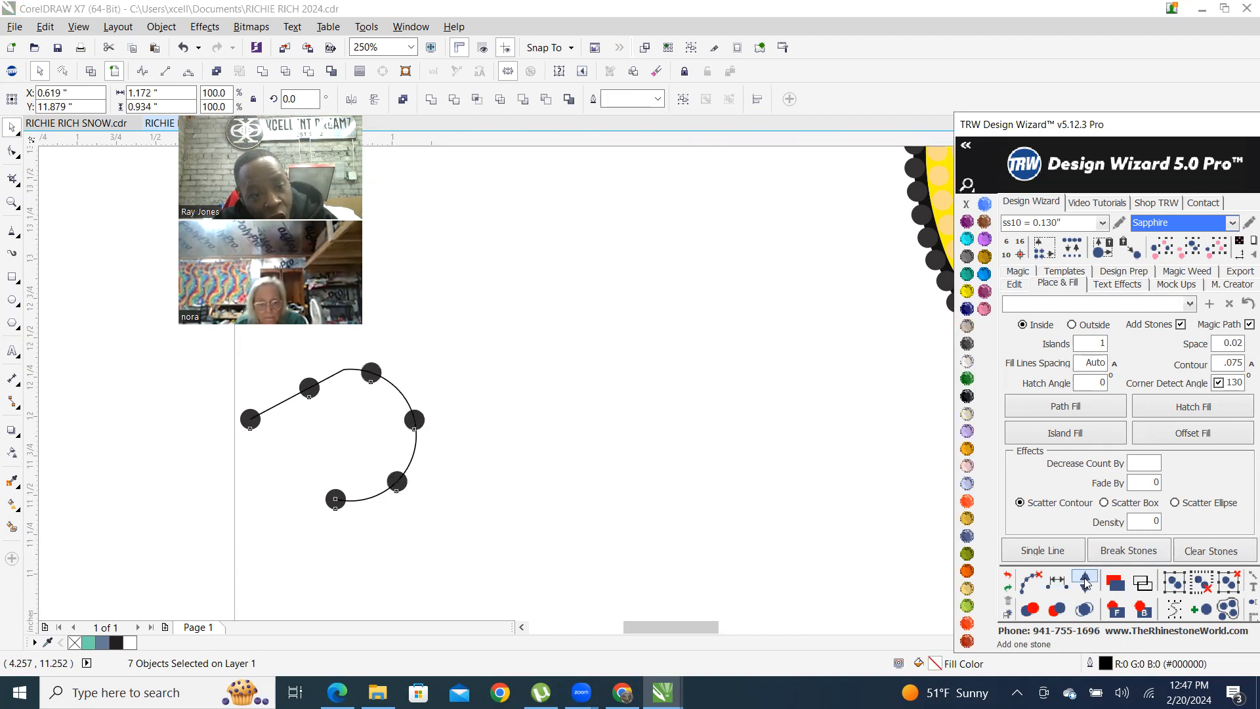
{"action": "left_click", "coordinate": [1086, 582]}
{"action": "left_click", "coordinate": [1086, 583]}
{"action": "left_click", "coordinate": [1085, 583]}
{"action": "left_click", "coordinate": [1086, 582]}
{"action": "left_click", "coordinate": [1028, 578]}
{"action": "left_click", "coordinate": [530, 408]}
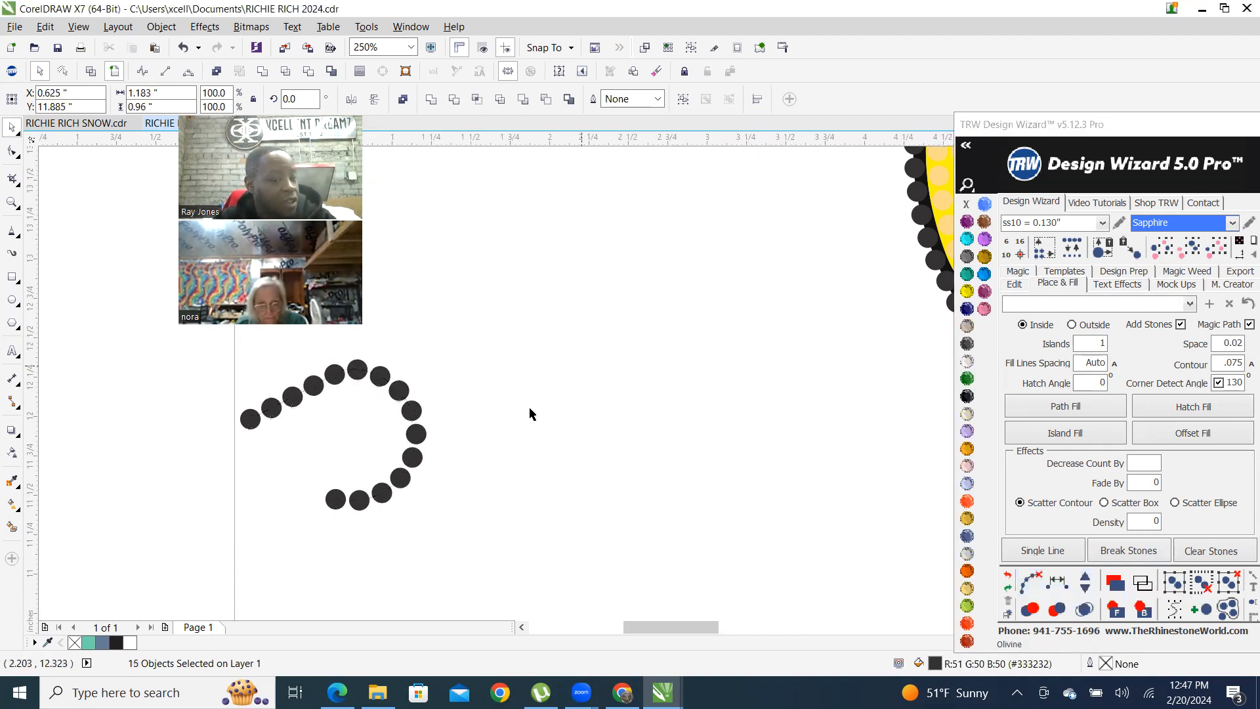
Duplicate the curved line of black stones, mirror the copy horizontally and set it back to back with the original
{"action": "scroll", "coordinate": [434, 459], "scroll_direction": "down", "scroll_amount": 1}
{"action": "scroll", "coordinate": [418, 439], "scroll_direction": "up", "scroll_amount": 1}
{"action": "left_click_drag", "start_coordinate": [194, 362], "coordinate": [473, 565]}
{"action": "left_click_drag", "start_coordinate": [431, 471], "coordinate": [574, 472]}
{"action": "right_click", "coordinate": [573, 472]}
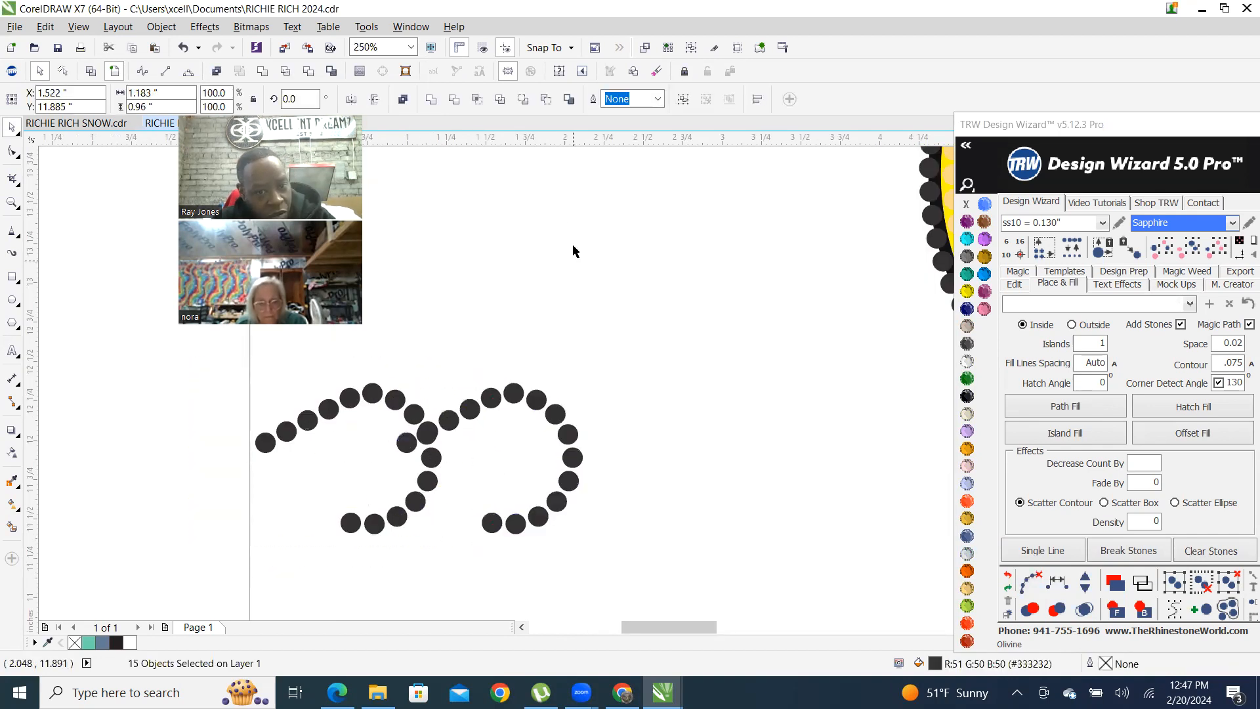
{"action": "left_click", "coordinate": [351, 99]}
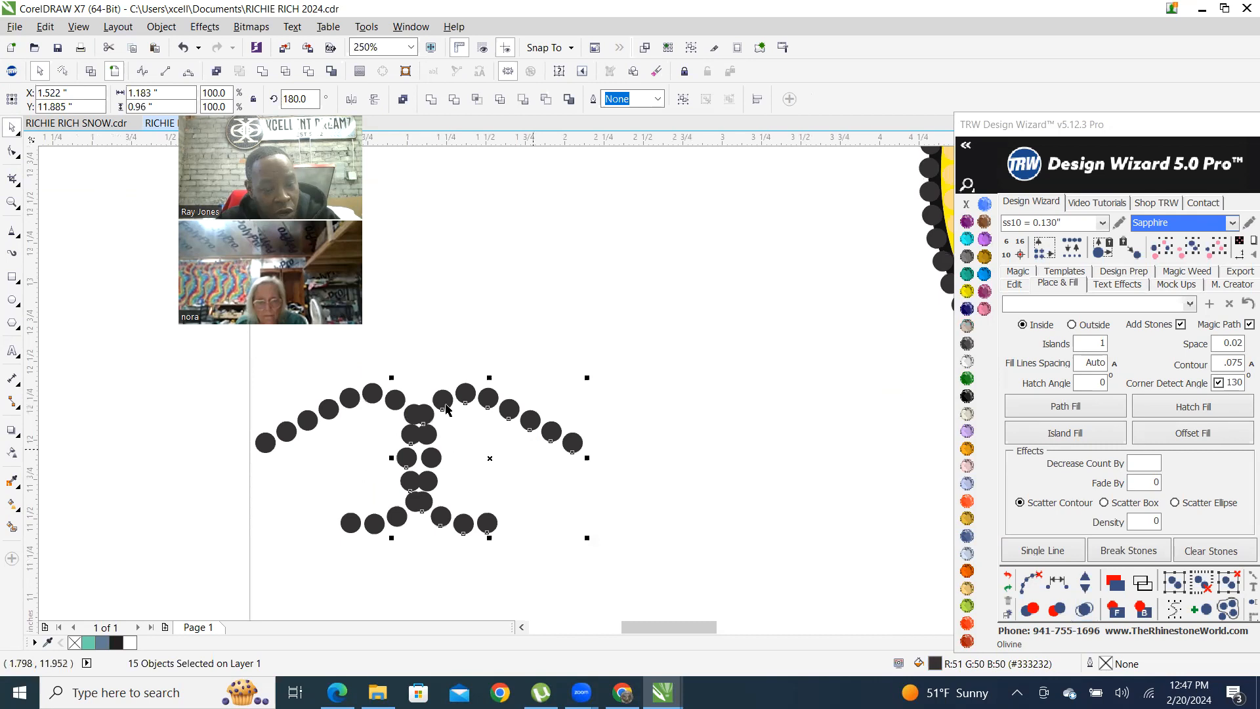
{"action": "scroll", "coordinate": [446, 408], "scroll_direction": "up", "scroll_amount": 1}
{"action": "left_click_drag", "start_coordinate": [444, 432], "coordinate": [538, 434]}
{"action": "scroll", "coordinate": [538, 434], "scroll_direction": "down", "scroll_amount": 2}
{"action": "scroll", "coordinate": [551, 439], "scroll_direction": "up", "scroll_amount": 1}
{"action": "scroll", "coordinate": [564, 341], "scroll_direction": "down", "scroll_amount": 1}
{"action": "left_click", "coordinate": [571, 336]}
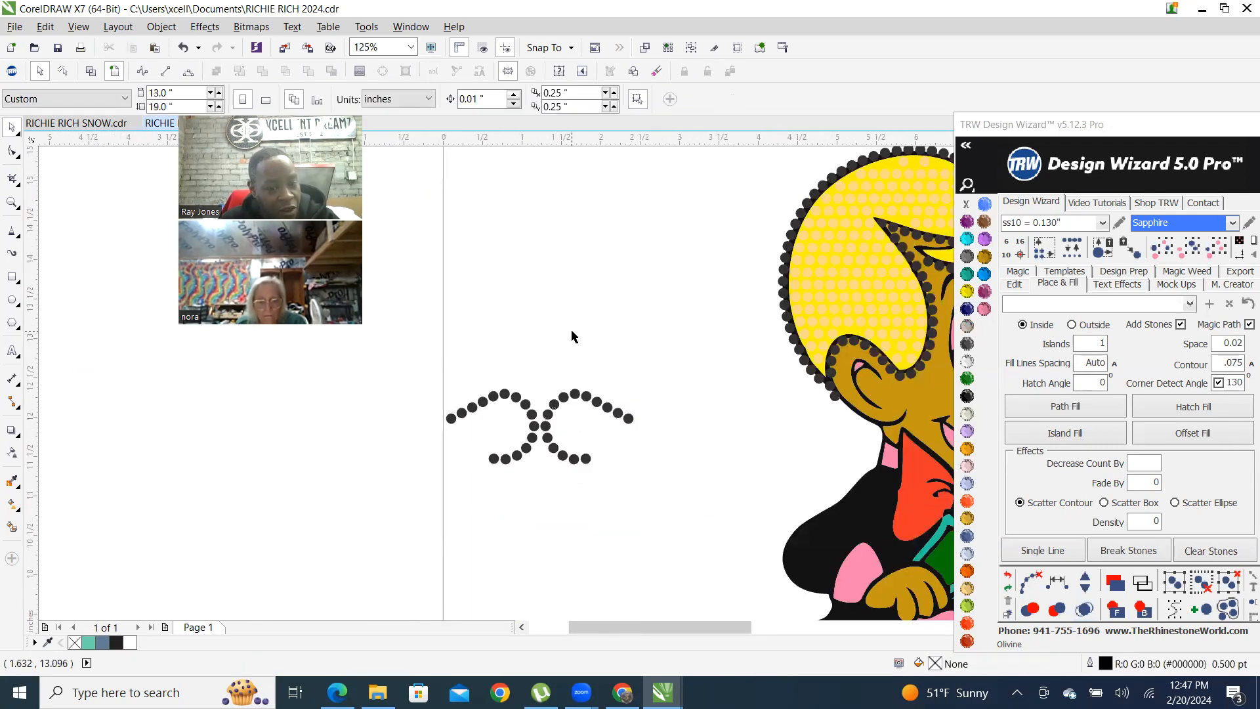
Copy a black stone to the space between the upper parts of the two mirrored curves
{"action": "scroll", "coordinate": [519, 391], "scroll_direction": "up", "scroll_amount": 1}
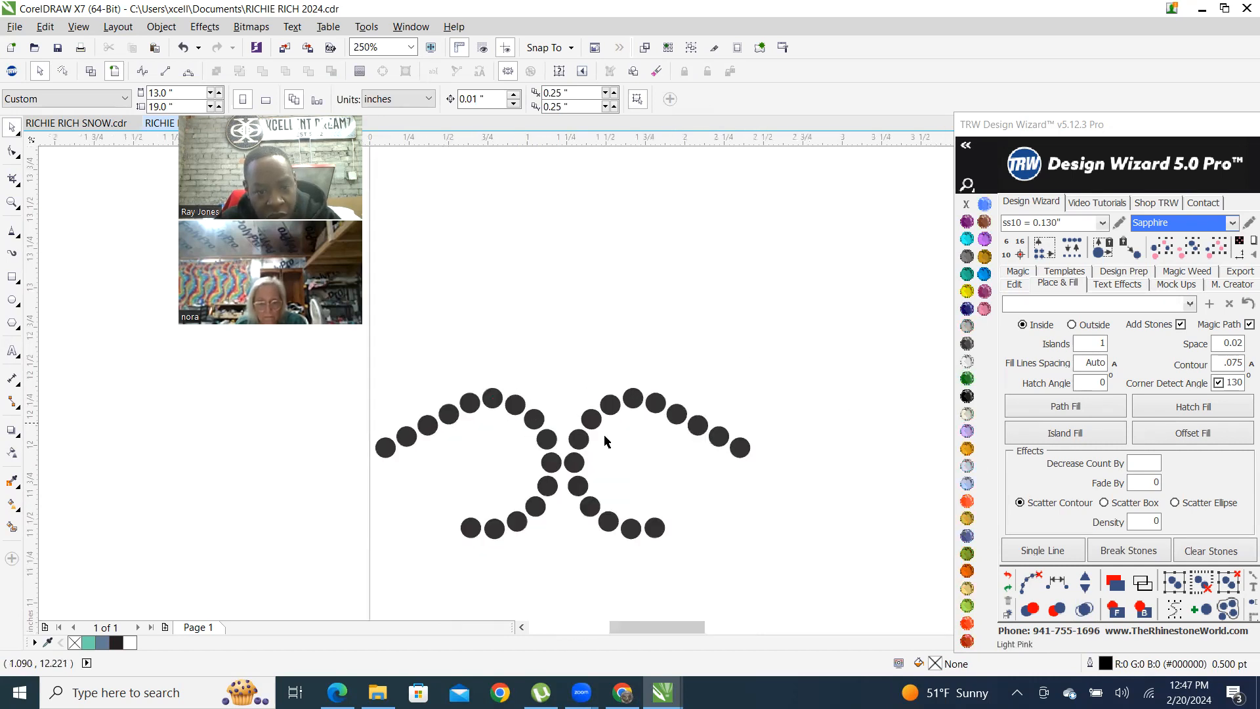
{"action": "left_click_drag", "start_coordinate": [576, 452], "coordinate": [565, 399]}
{"action": "scroll", "coordinate": [564, 407], "scroll_direction": "down", "scroll_amount": 2}
{"action": "scroll", "coordinate": [564, 420], "scroll_direction": "up", "scroll_amount": 2}
{"action": "scroll", "coordinate": [571, 443], "scroll_direction": "down", "scroll_amount": 1}
{"action": "scroll", "coordinate": [570, 443], "scroll_direction": "up", "scroll_amount": 1}
Delete the lower stones of both mirrored curves and join the remaining arcs with one copied stone at their lower centre
{"action": "left_click_drag", "start_coordinate": [505, 544], "coordinate": [554, 567]}
{"action": "key", "text": "Delete"}
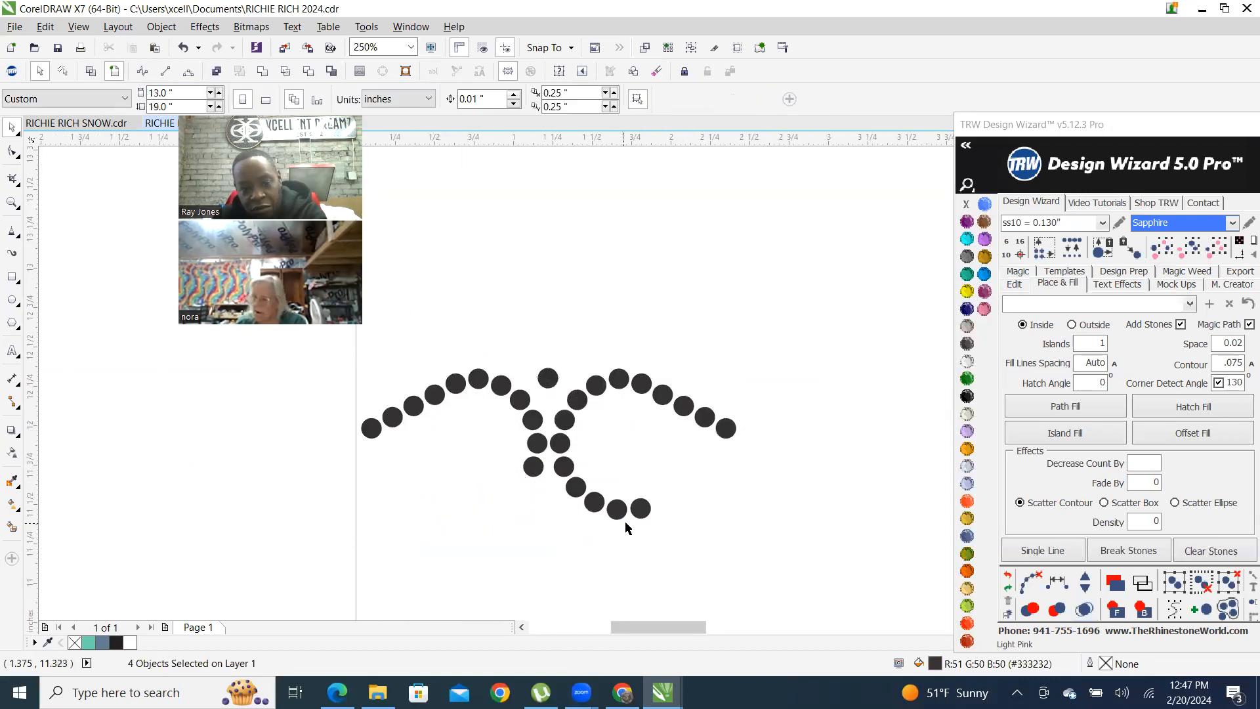
{"action": "left_click_drag", "start_coordinate": [693, 550], "coordinate": [644, 519]}
{"action": "key", "text": "Delete"}
{"action": "scroll", "coordinate": [552, 451], "scroll_direction": "up", "scroll_amount": 1}
{"action": "key", "text": "Delete"}
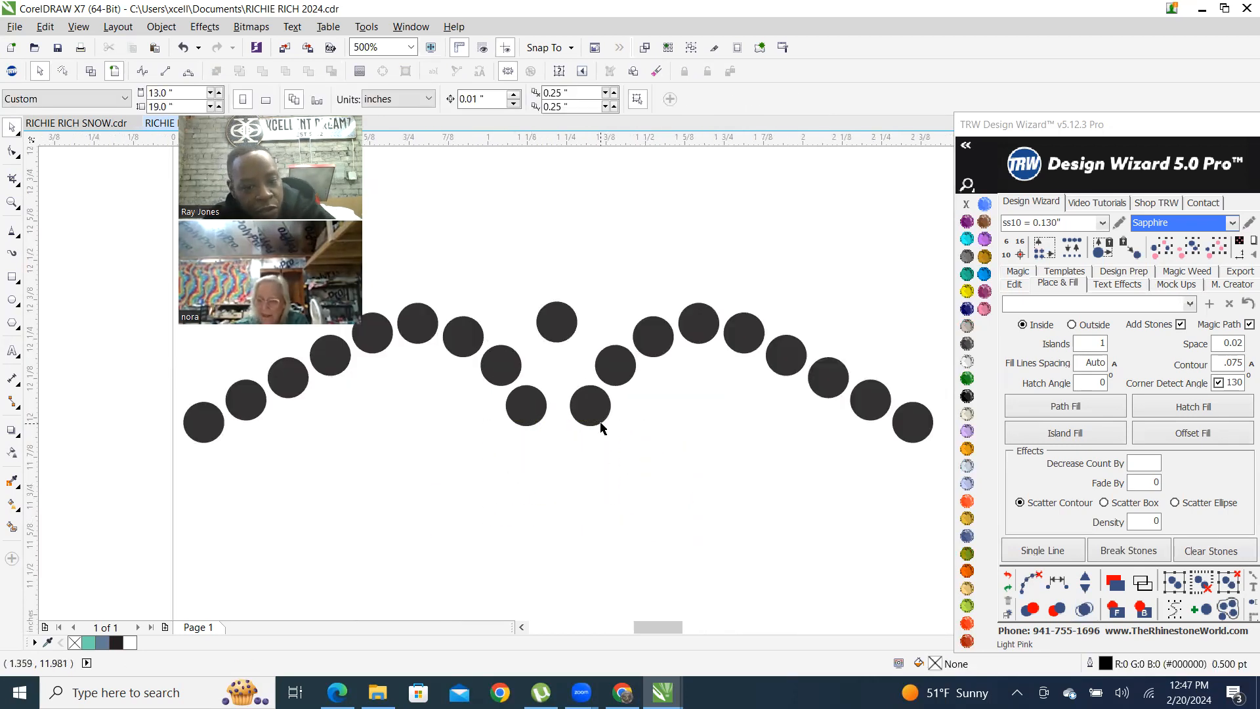
{"action": "left_click_drag", "start_coordinate": [590, 413], "coordinate": [558, 443]}
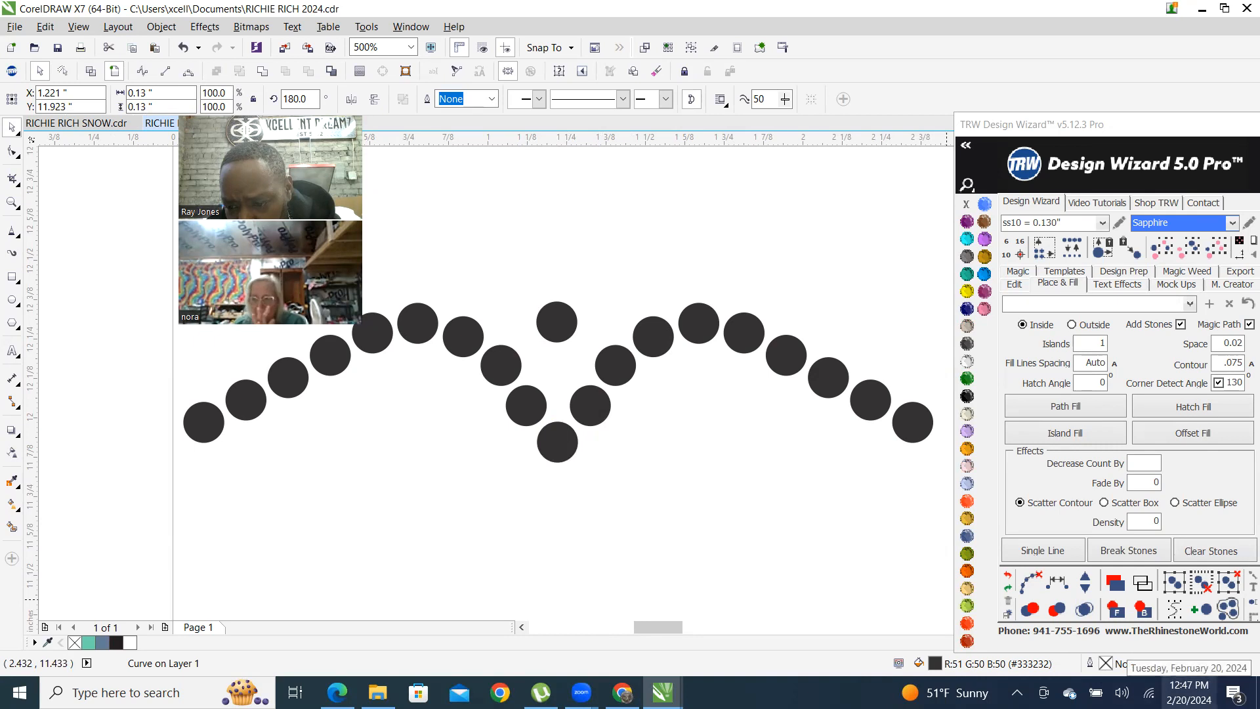
Check the February 2024 dates in the system calendar, close it and review the joined stone arcs
{"action": "left_click", "coordinate": [1189, 692]}
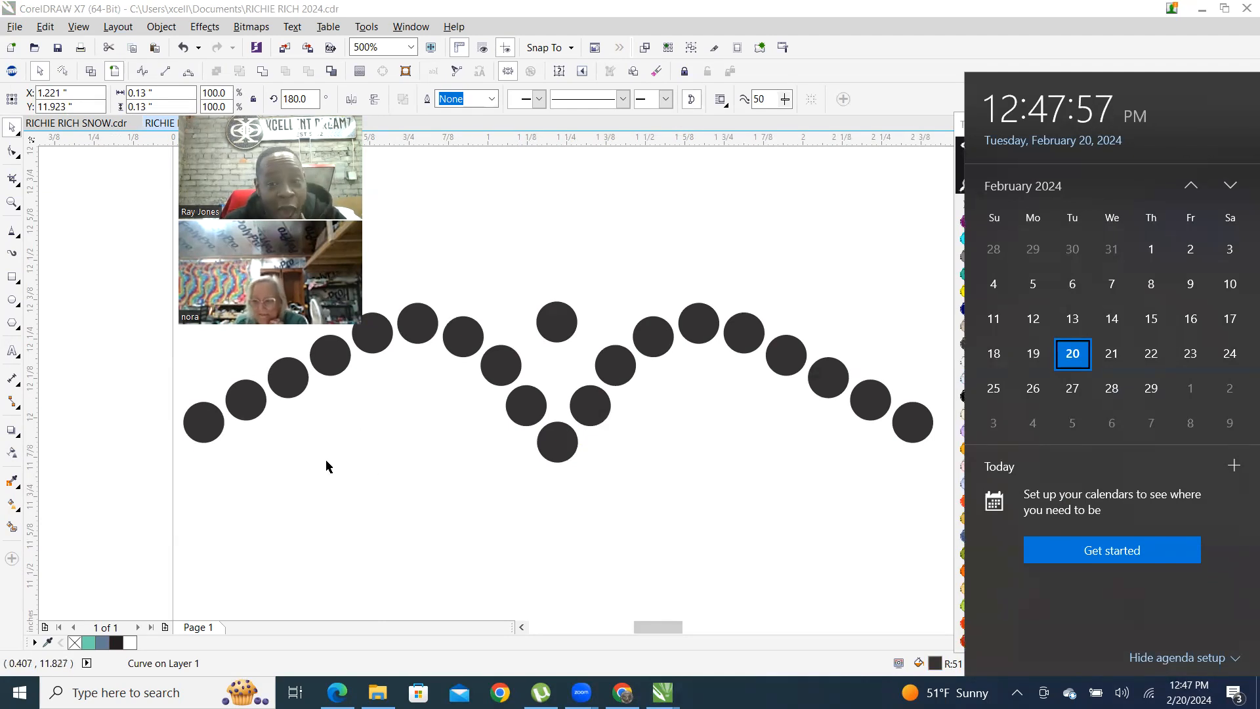
{"action": "scroll", "coordinate": [370, 504], "scroll_direction": "down", "scroll_amount": 4}
{"action": "scroll", "coordinate": [403, 510], "scroll_direction": "up", "scroll_amount": 4}
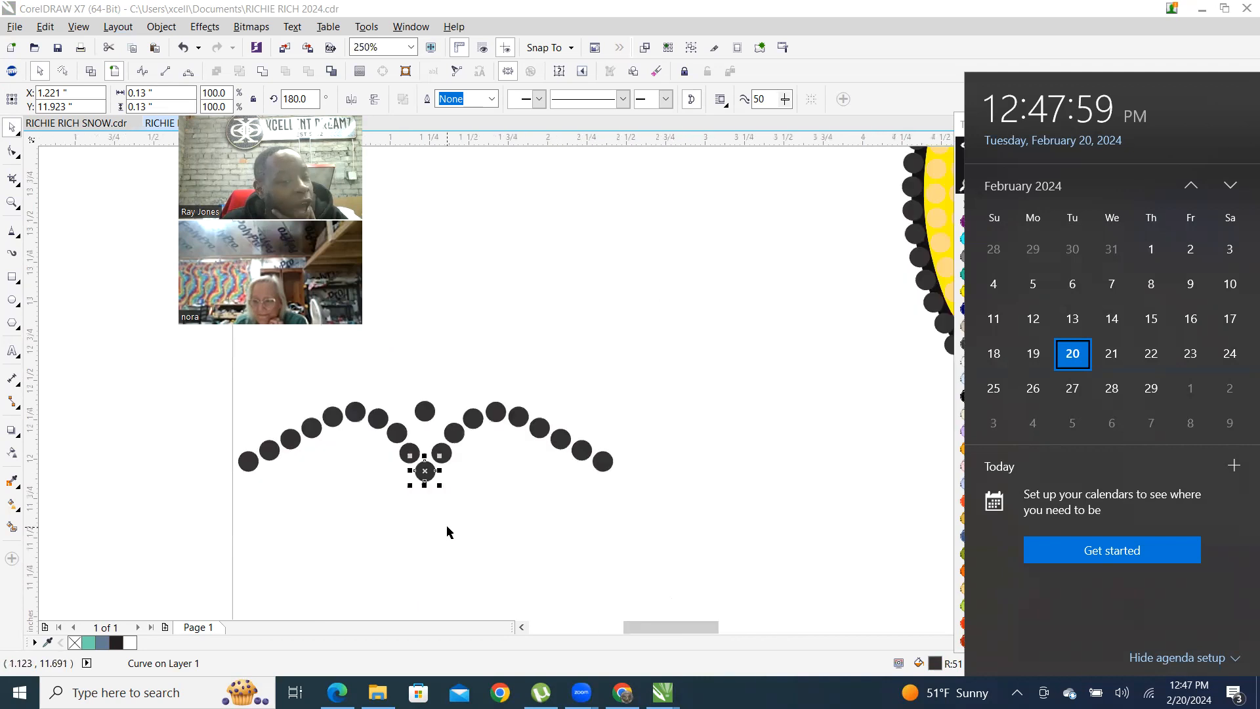
{"action": "key", "text": "Escape"}
{"action": "left_click", "coordinate": [701, 505]}
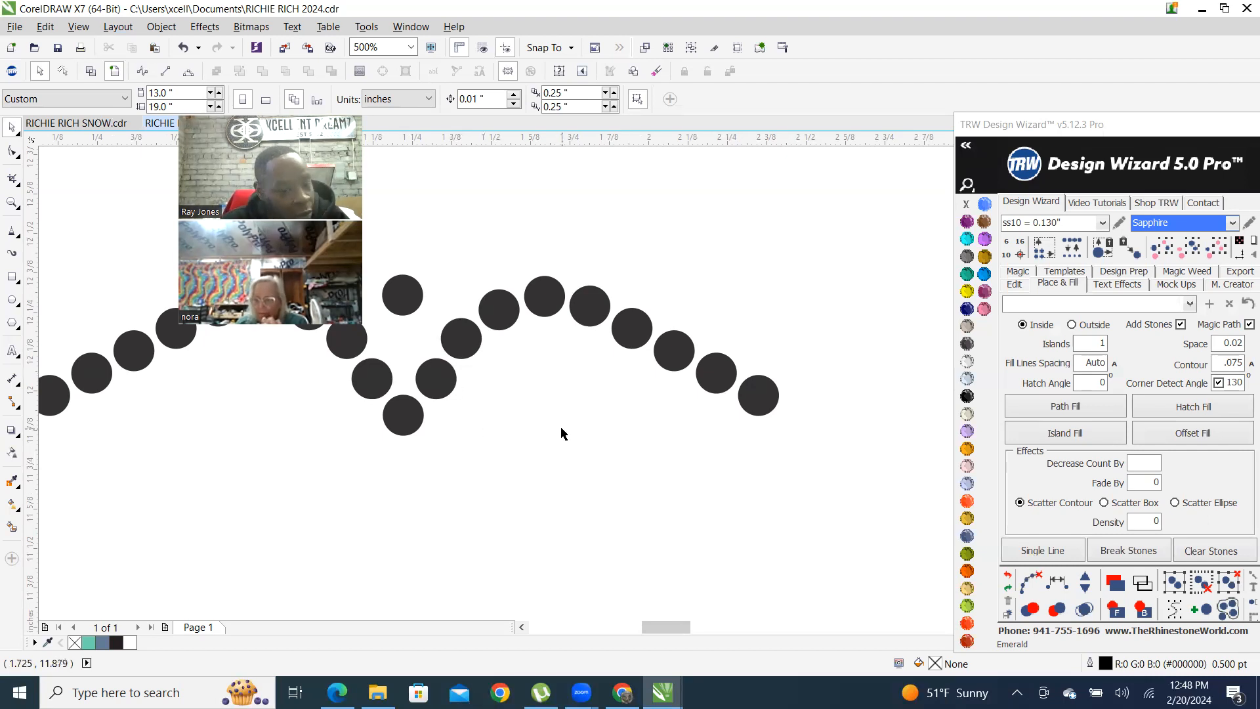
{"action": "scroll", "coordinate": [457, 425], "scroll_direction": "up", "scroll_amount": 3}
{"action": "scroll", "coordinate": [692, 481], "scroll_direction": "down", "scroll_amount": 3}
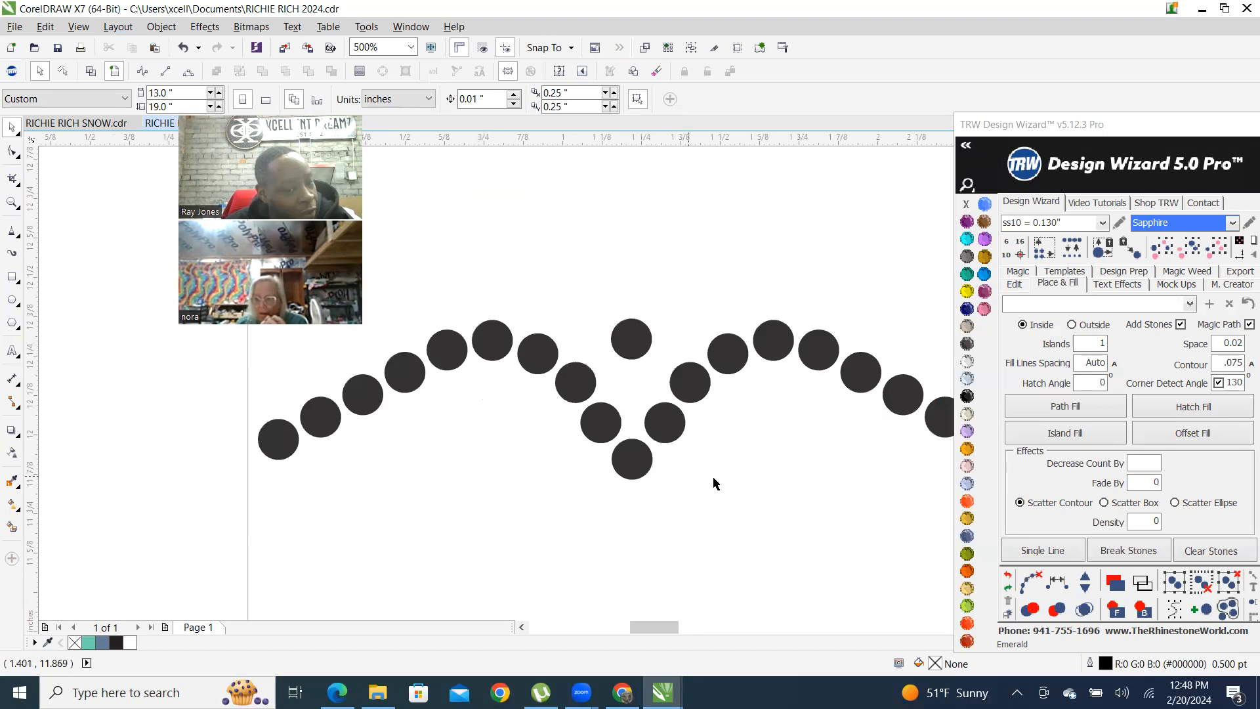